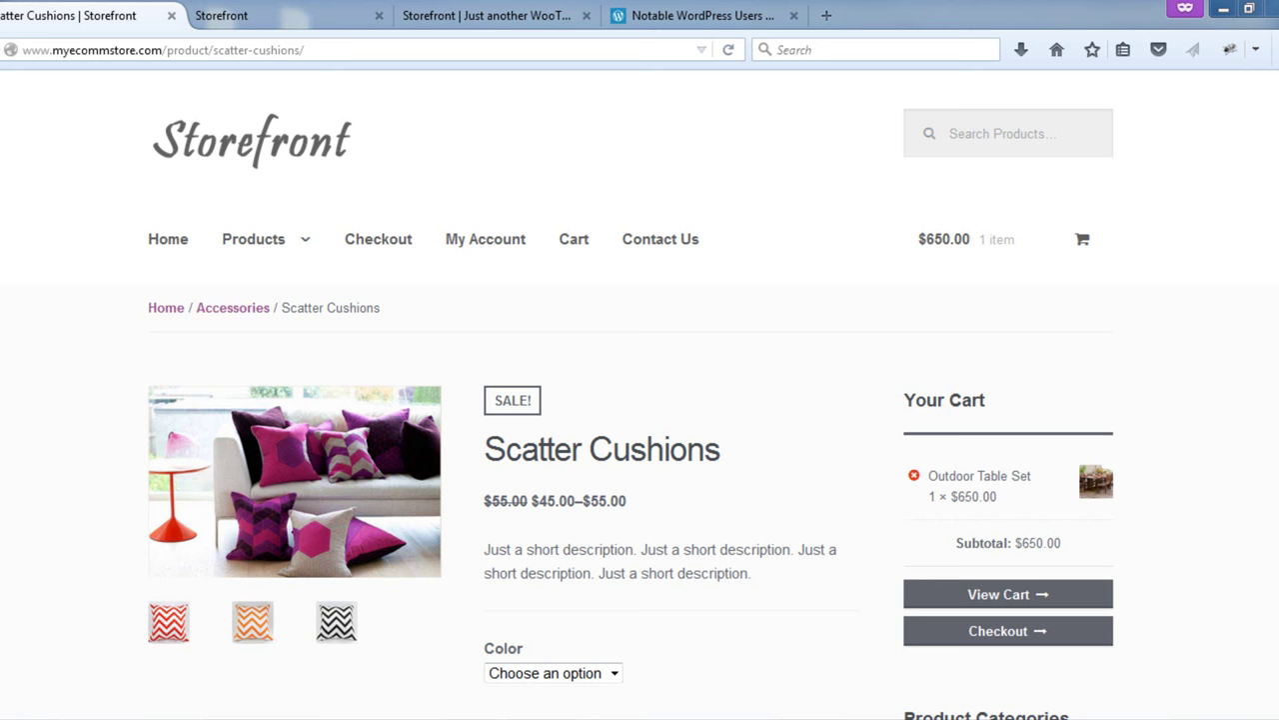
- Switch to the Storefront home page tab and scroll through its sections
{"action": "left_click", "coordinate": [240, 15]}
{"action": "scroll", "coordinate": [788, 229], "scroll_direction": "up", "scroll_amount": 15}
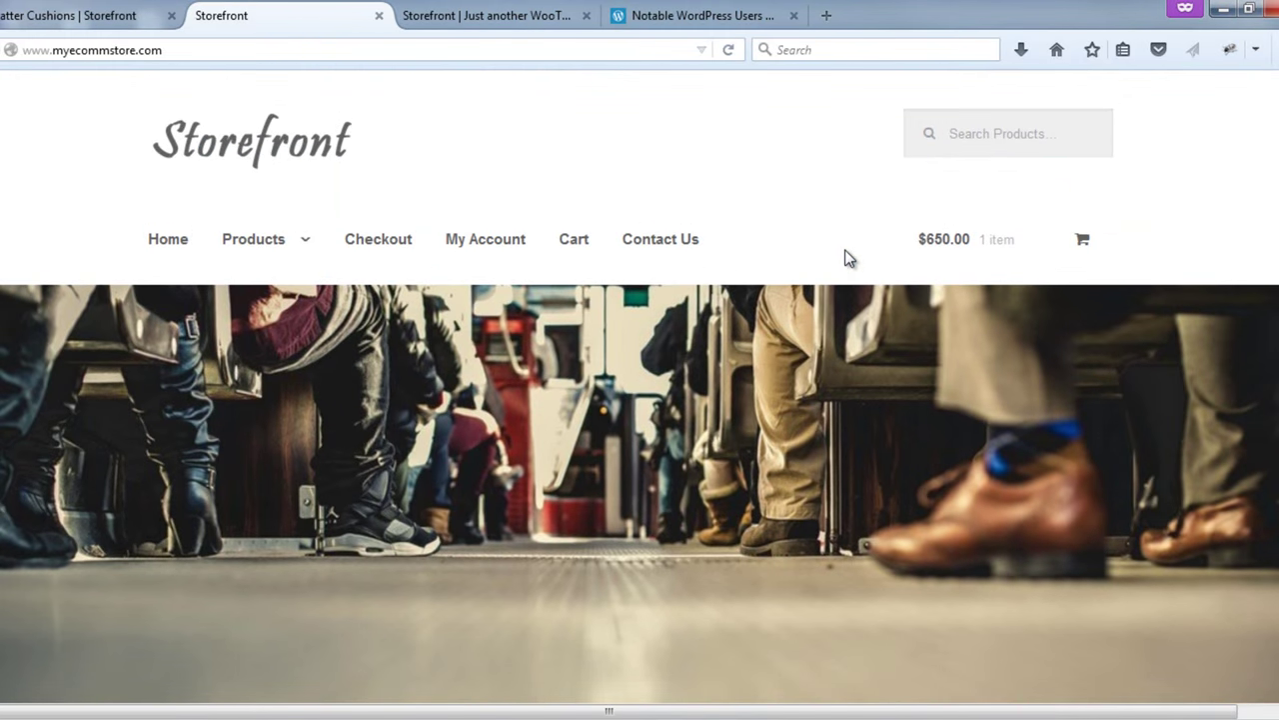
{"action": "scroll", "coordinate": [845, 258], "scroll_direction": "down", "scroll_amount": 10}
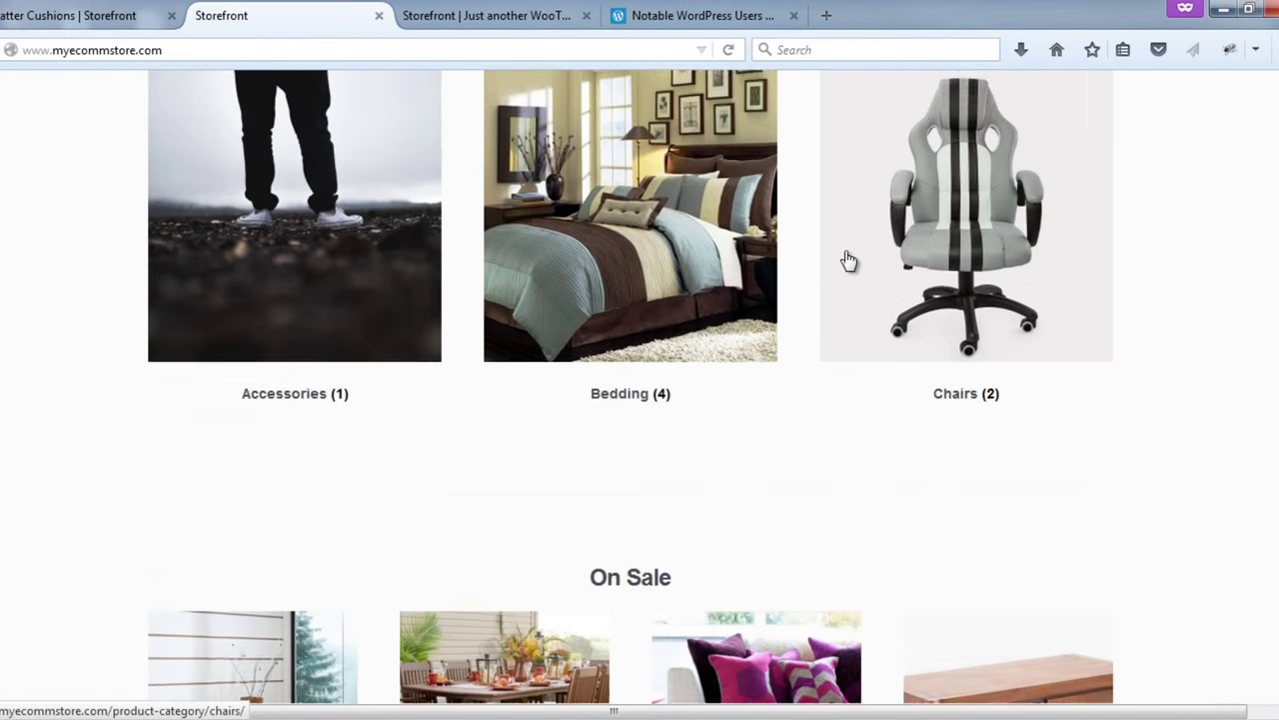
{"action": "scroll", "coordinate": [848, 260], "scroll_direction": "down", "scroll_amount": 4}
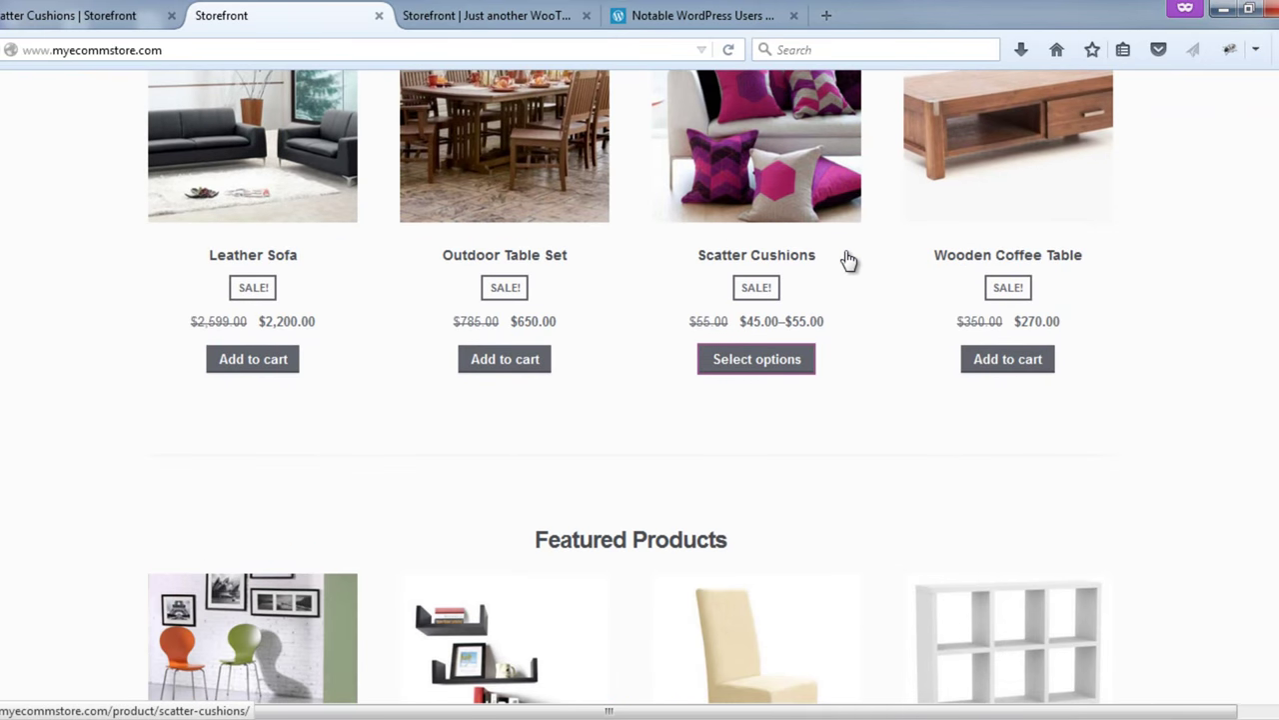
{"action": "scroll", "coordinate": [848, 261], "scroll_direction": "down", "scroll_amount": 2}
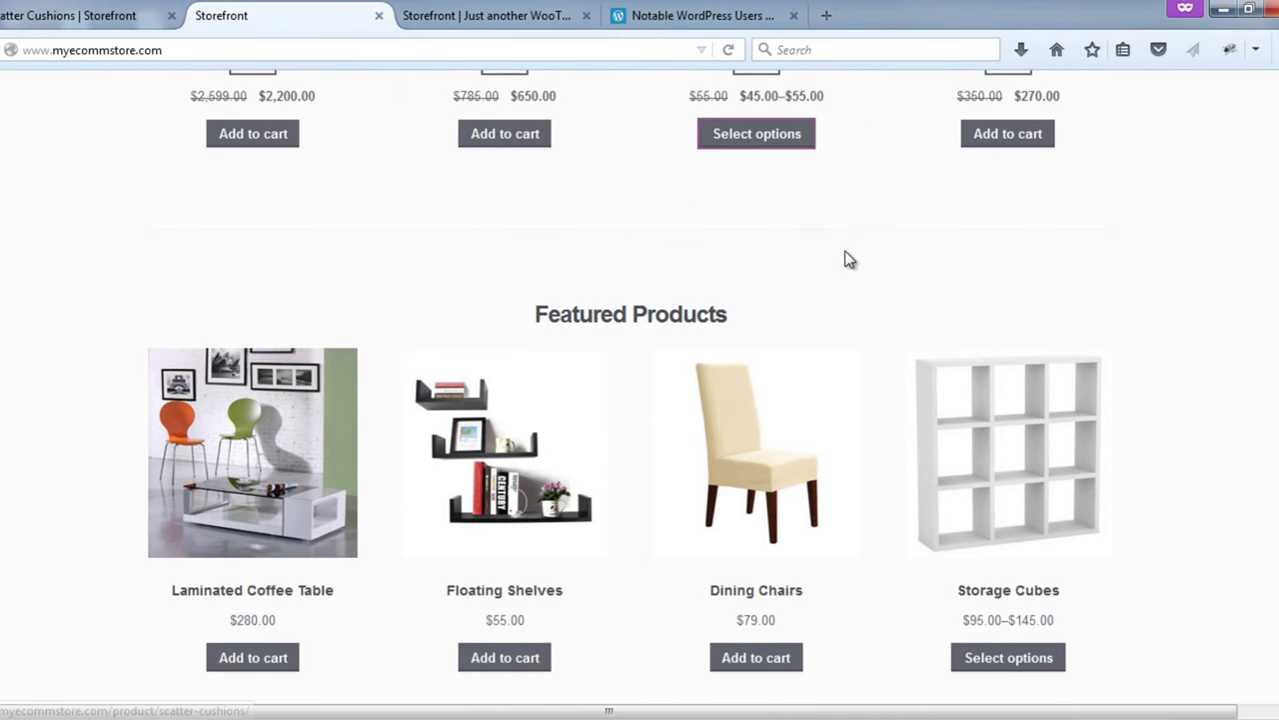
{"action": "scroll", "coordinate": [847, 261], "scroll_direction": "up", "scroll_amount": 7}
{"action": "scroll", "coordinate": [848, 261], "scroll_direction": "up", "scroll_amount": 10}
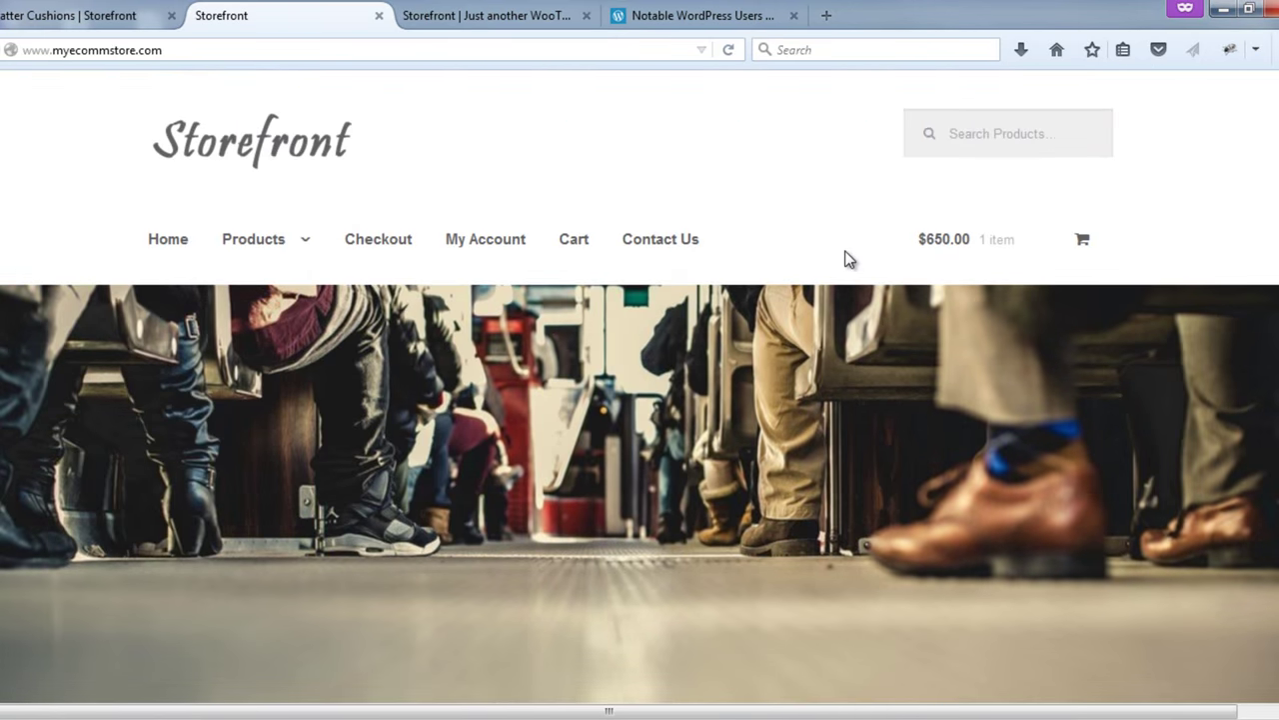
{"action": "scroll", "coordinate": [864, 297], "scroll_direction": "down", "scroll_amount": 2}
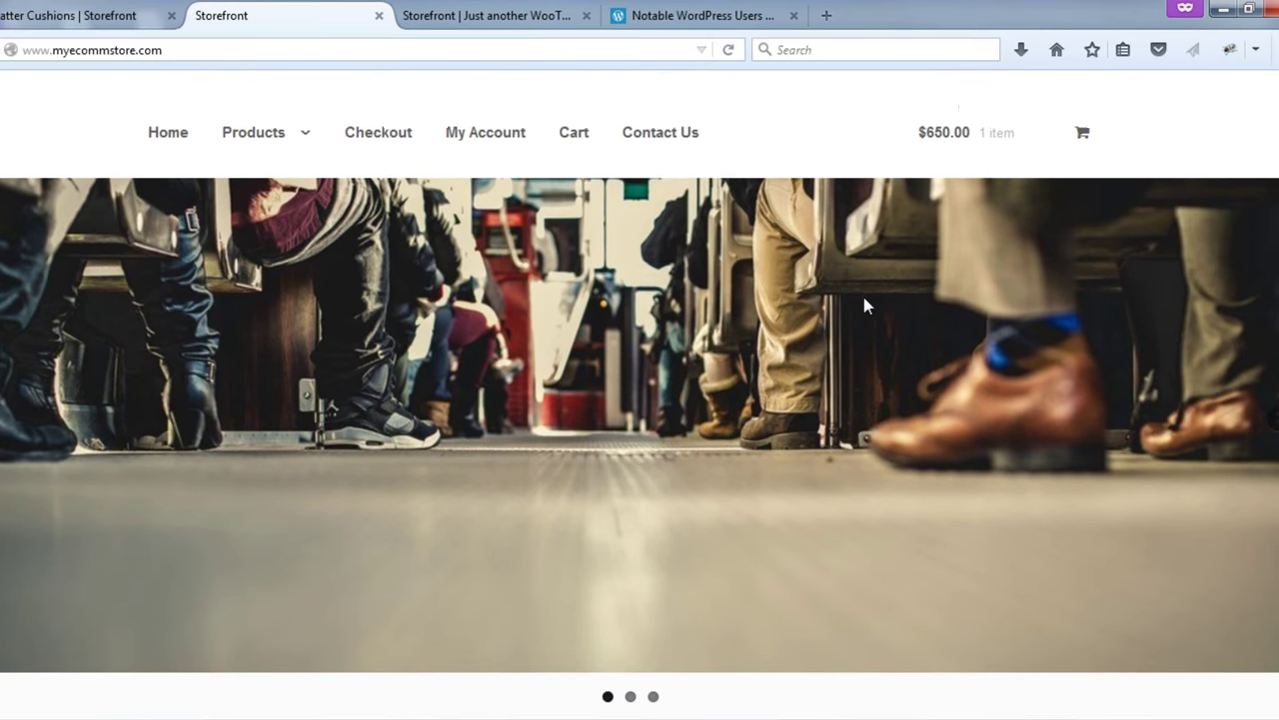
- Advance the hero slider to the next slide, then look over the On Sale and Featured Products
{"action": "left_click", "coordinate": [1264, 395]}
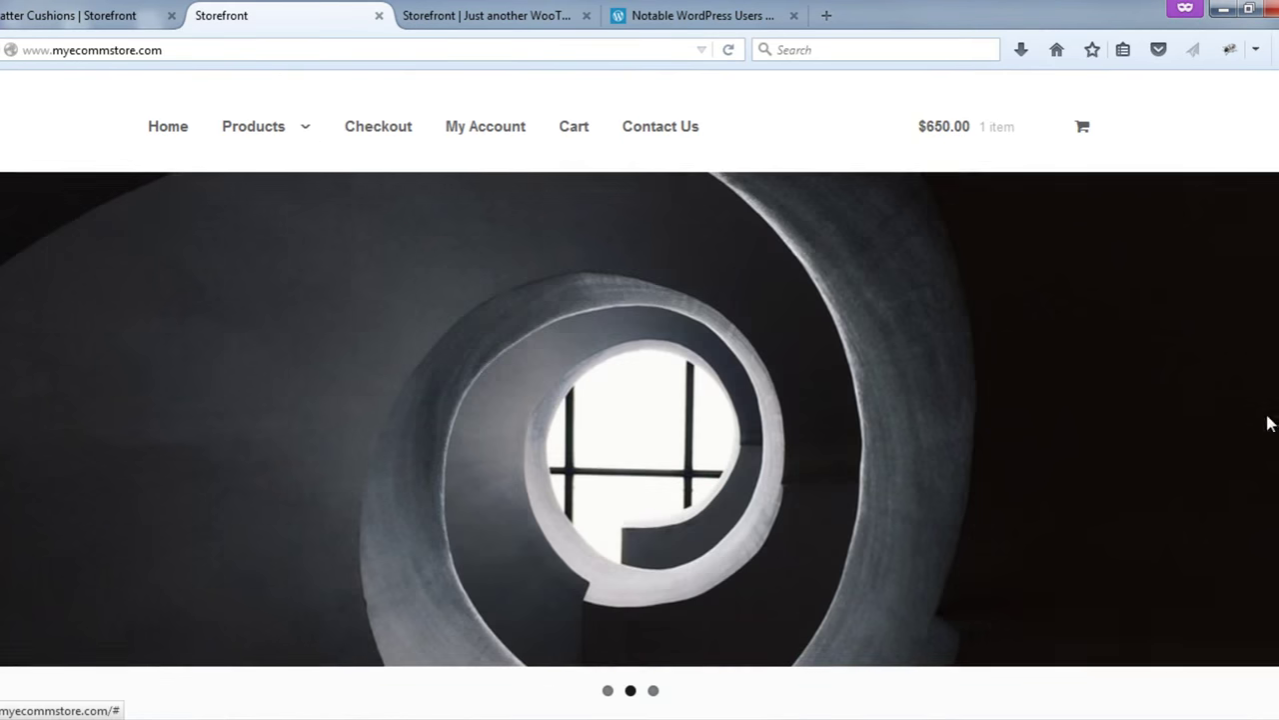
{"action": "scroll", "coordinate": [1184, 404], "scroll_direction": "down", "scroll_amount": 1}
{"action": "scroll", "coordinate": [1185, 404], "scroll_direction": "down", "scroll_amount": 9}
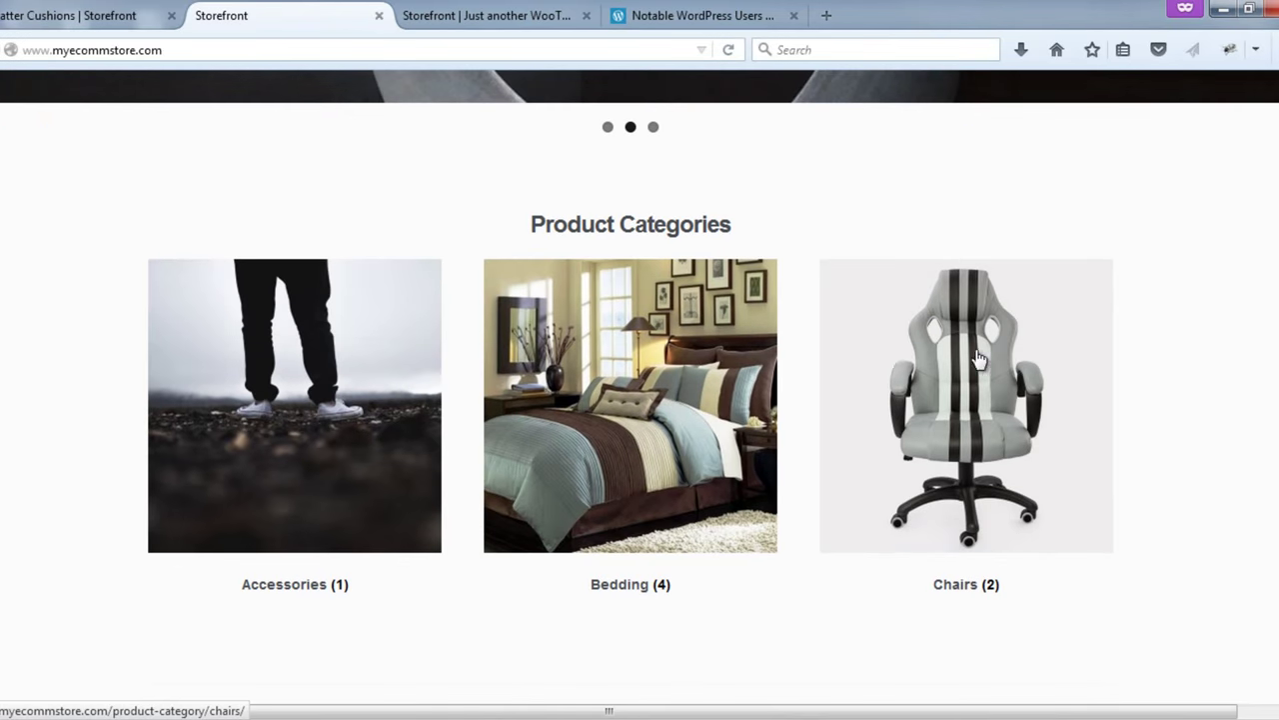
{"action": "scroll", "coordinate": [900, 358], "scroll_direction": "down", "scroll_amount": 10}
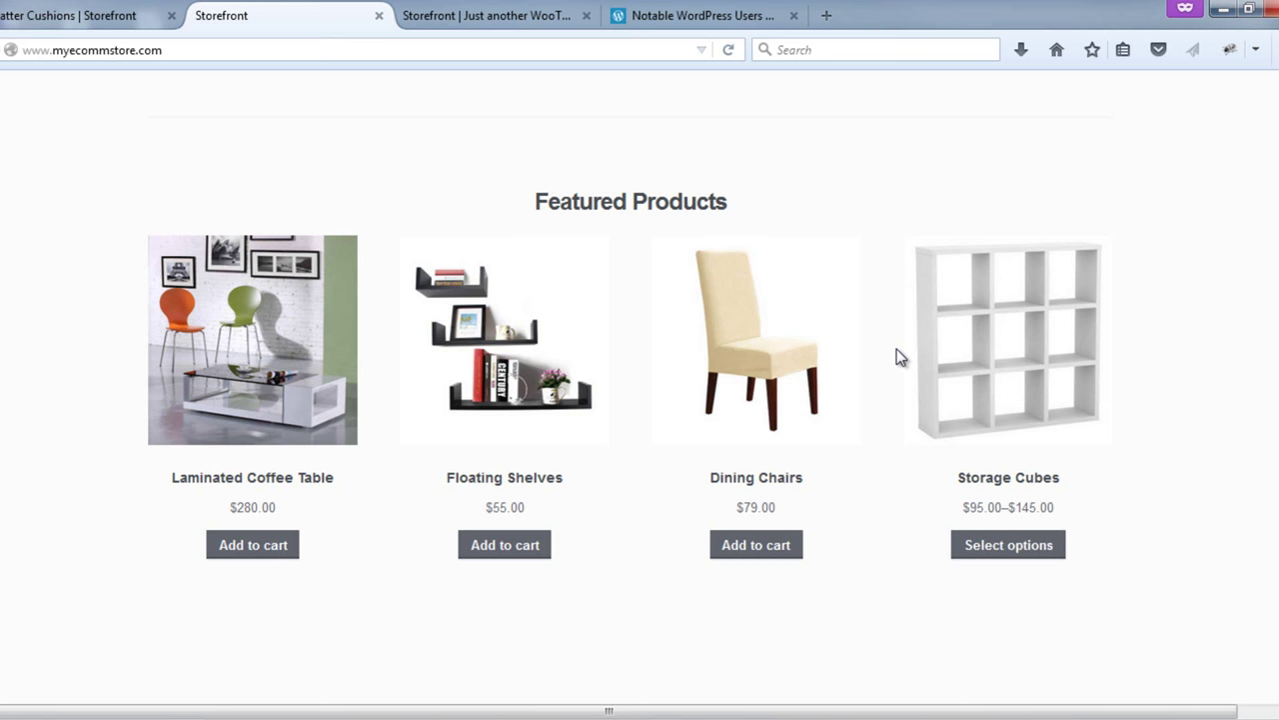
{"action": "scroll", "coordinate": [897, 349], "scroll_direction": "up", "scroll_amount": 2}
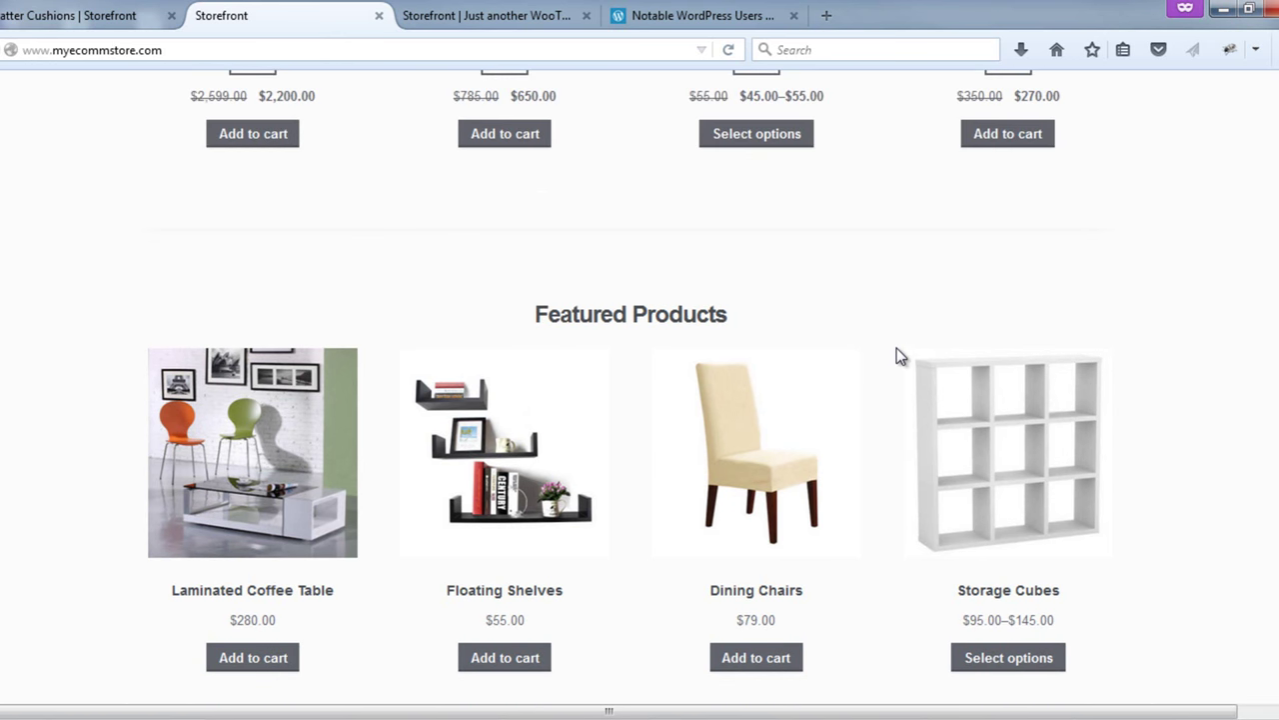
- Open the Storage Cubes product and choose colour Black and size 9 Cube
{"action": "left_click", "coordinate": [970, 661]}
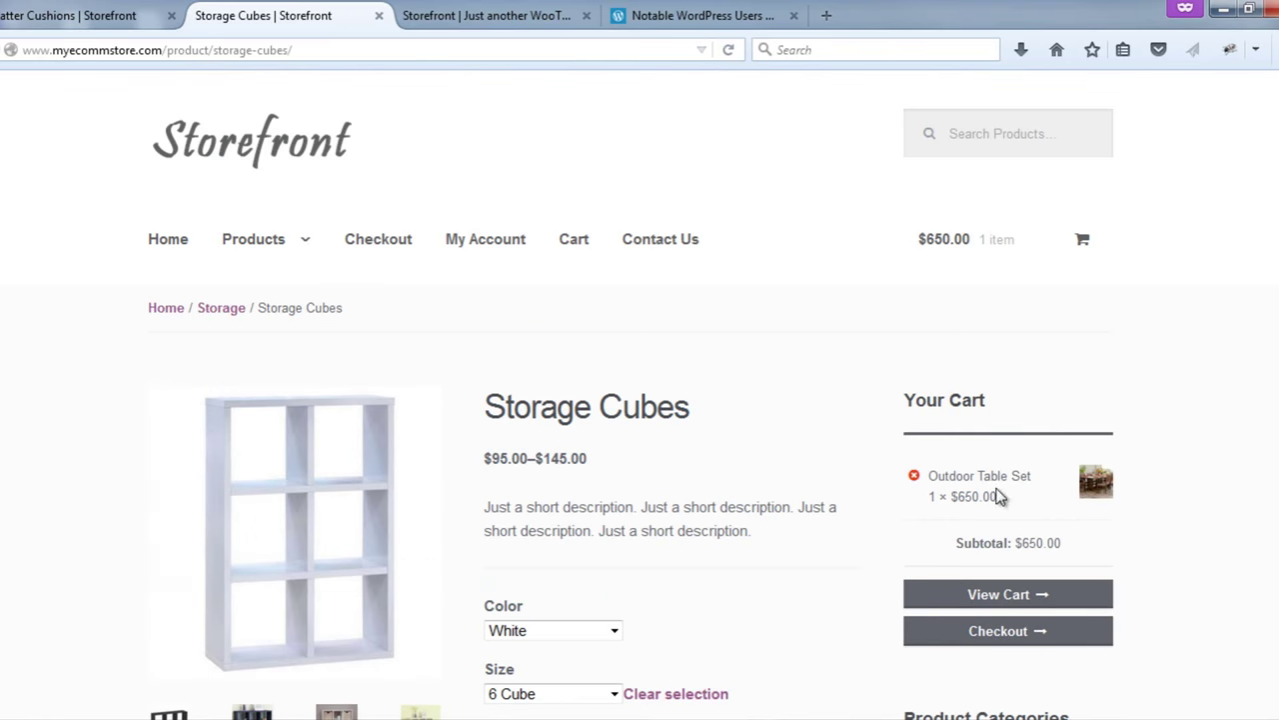
{"action": "scroll", "coordinate": [1001, 445], "scroll_direction": "down", "scroll_amount": 2}
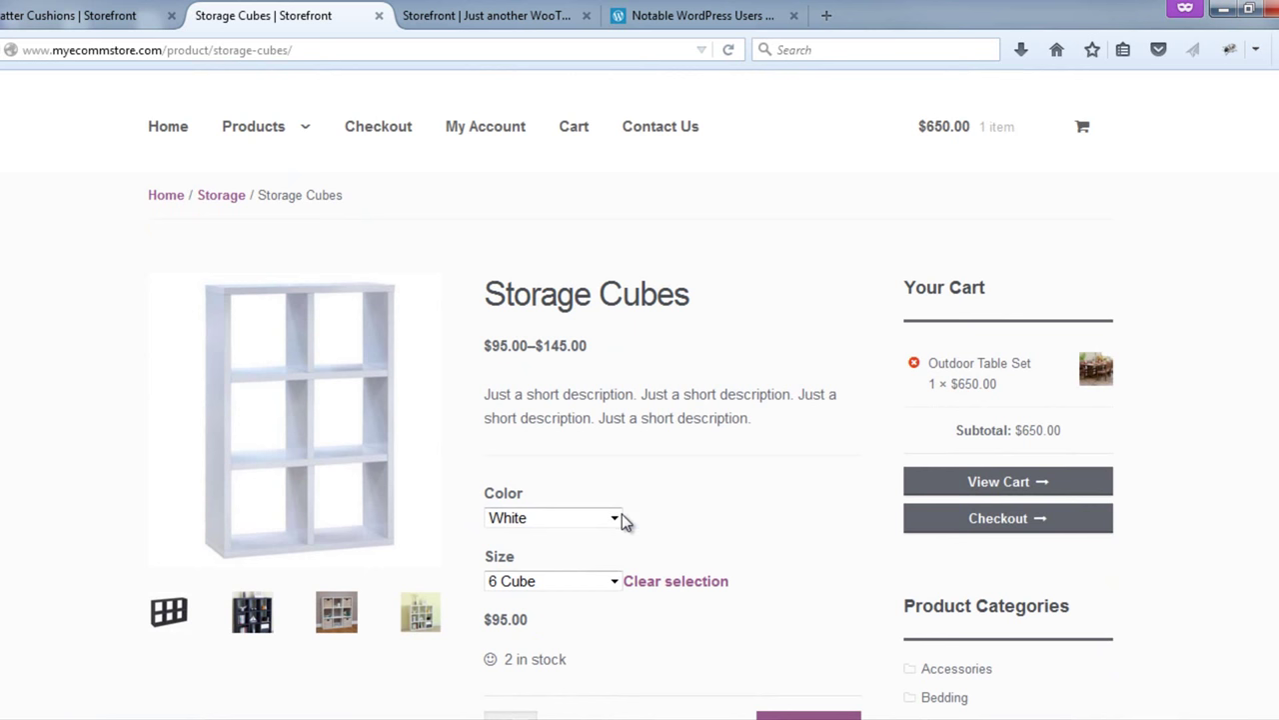
{"action": "left_click", "coordinate": [564, 517]}
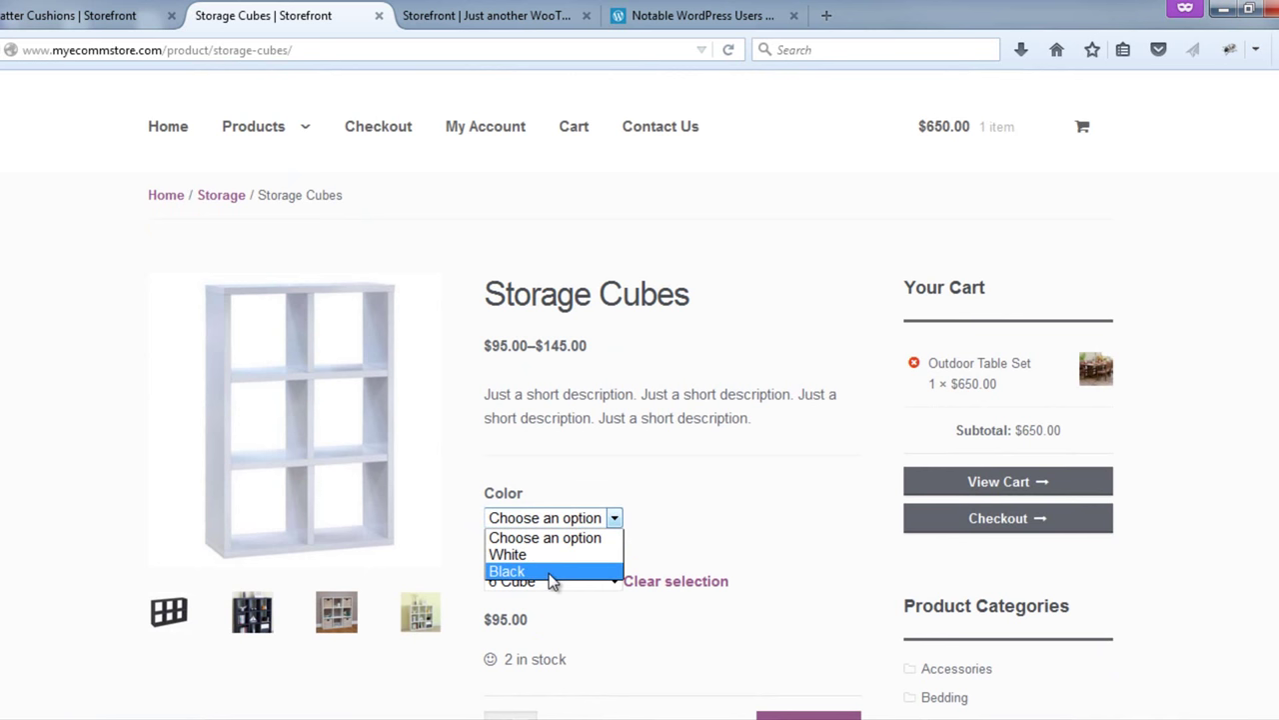
{"action": "left_click", "coordinate": [552, 571]}
{"action": "left_click", "coordinate": [597, 583]}
{"action": "left_click", "coordinate": [575, 636]}
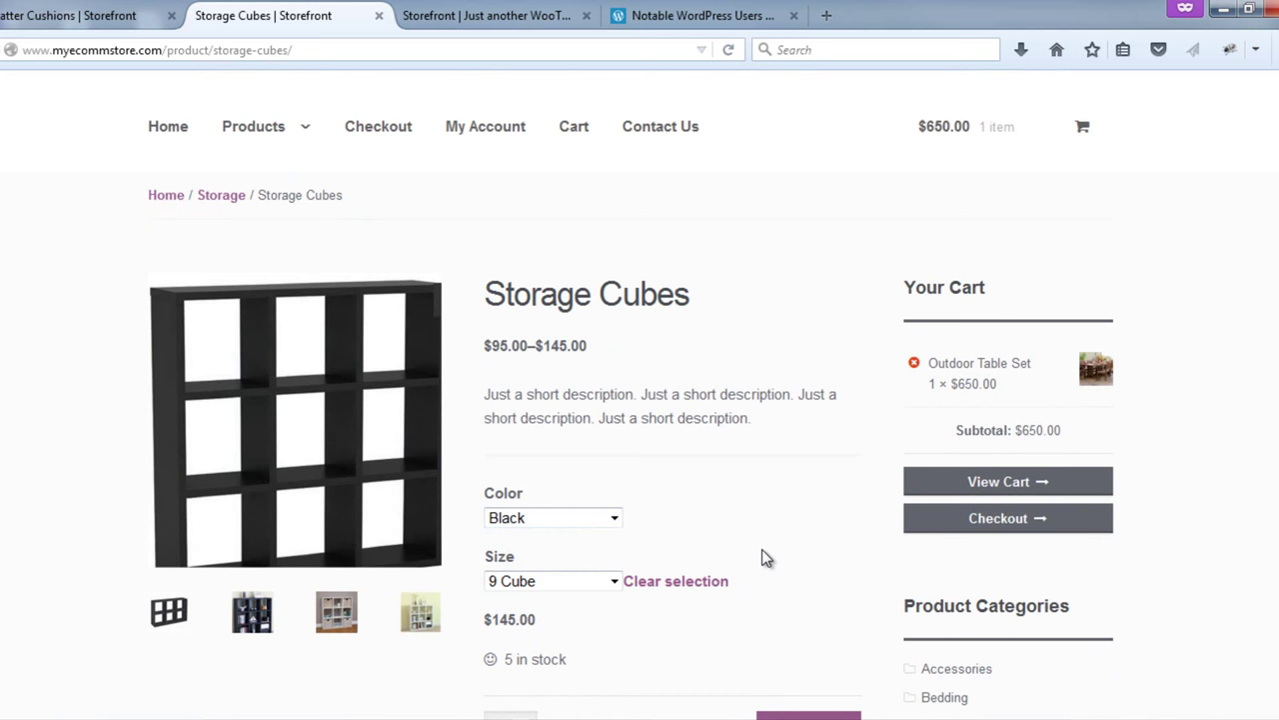
- Add the black 9 Cube Storage Cubes to the cart and view the $795.00 cart
{"action": "scroll", "coordinate": [750, 466], "scroll_direction": "up", "scroll_amount": 2}
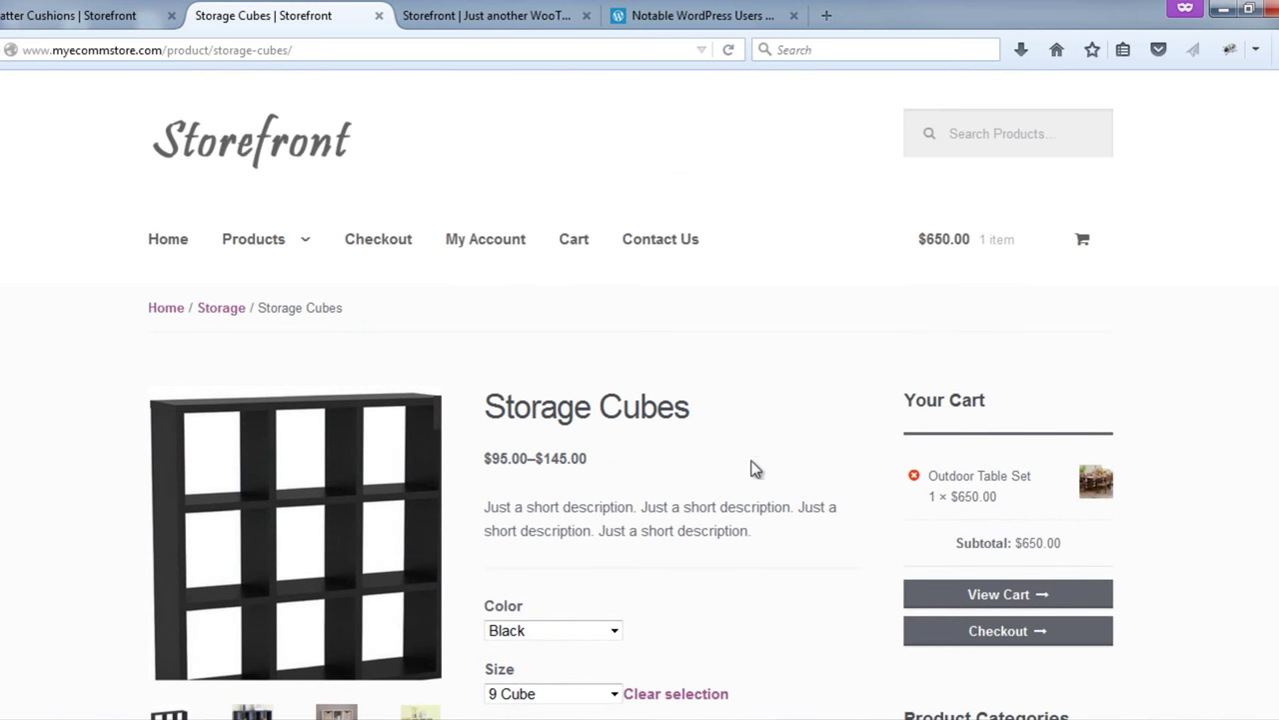
{"action": "scroll", "coordinate": [678, 458], "scroll_direction": "down", "scroll_amount": 10}
{"action": "scroll", "coordinate": [657, 471], "scroll_direction": "up", "scroll_amount": 1}
{"action": "scroll", "coordinate": [705, 467], "scroll_direction": "up", "scroll_amount": 5}
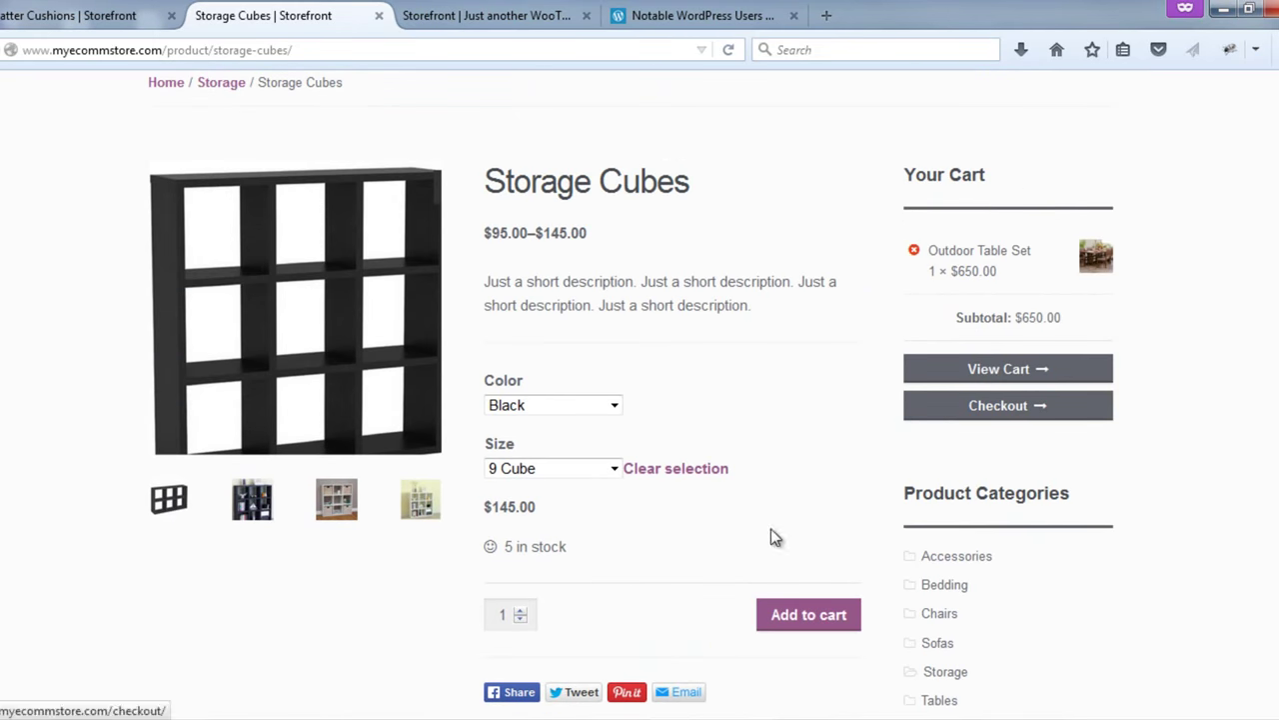
{"action": "left_click", "coordinate": [799, 622]}
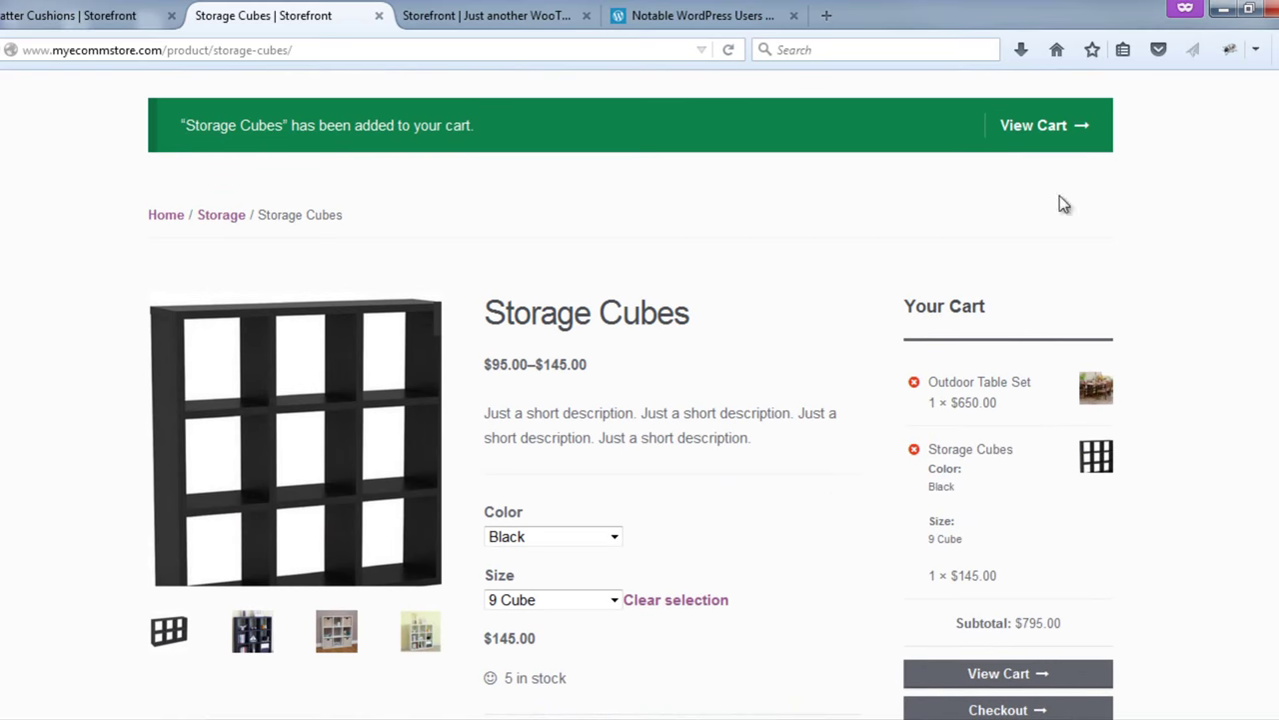
{"action": "left_click", "coordinate": [1056, 135]}
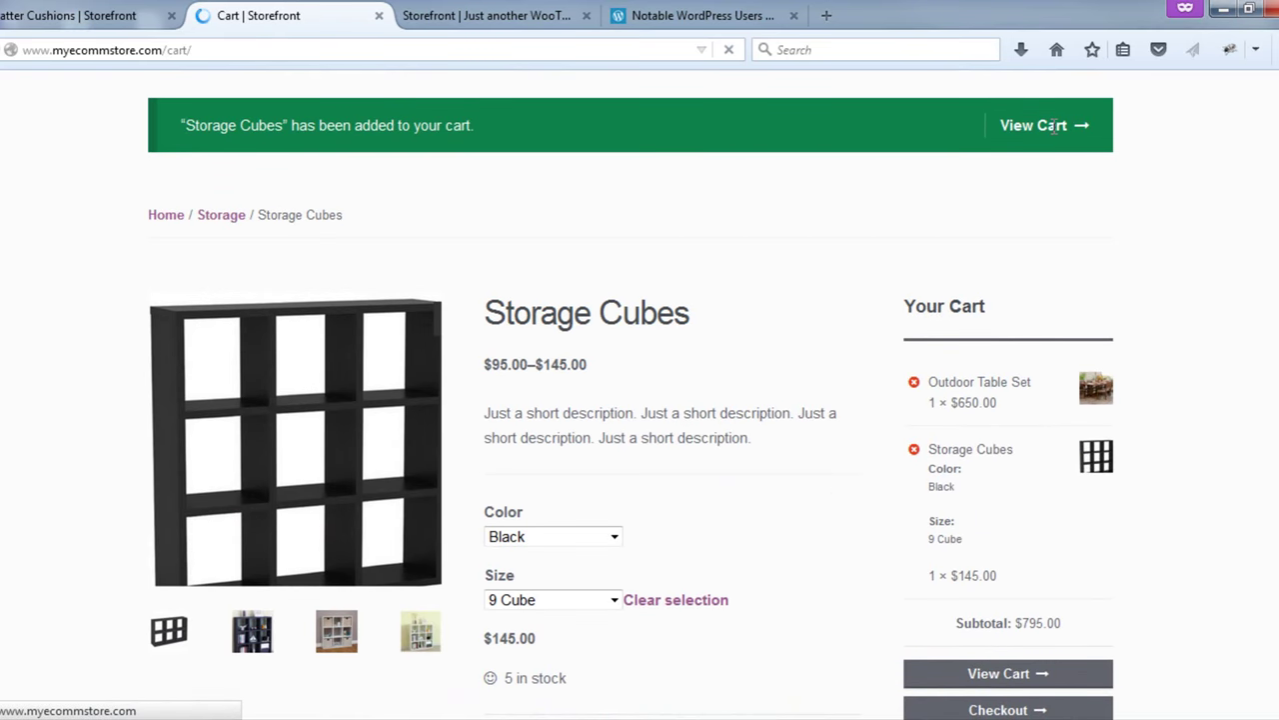
- Select Flat Rate: $10.00 shipping in the cart
{"action": "scroll", "coordinate": [1050, 172], "scroll_direction": "down", "scroll_amount": 3}
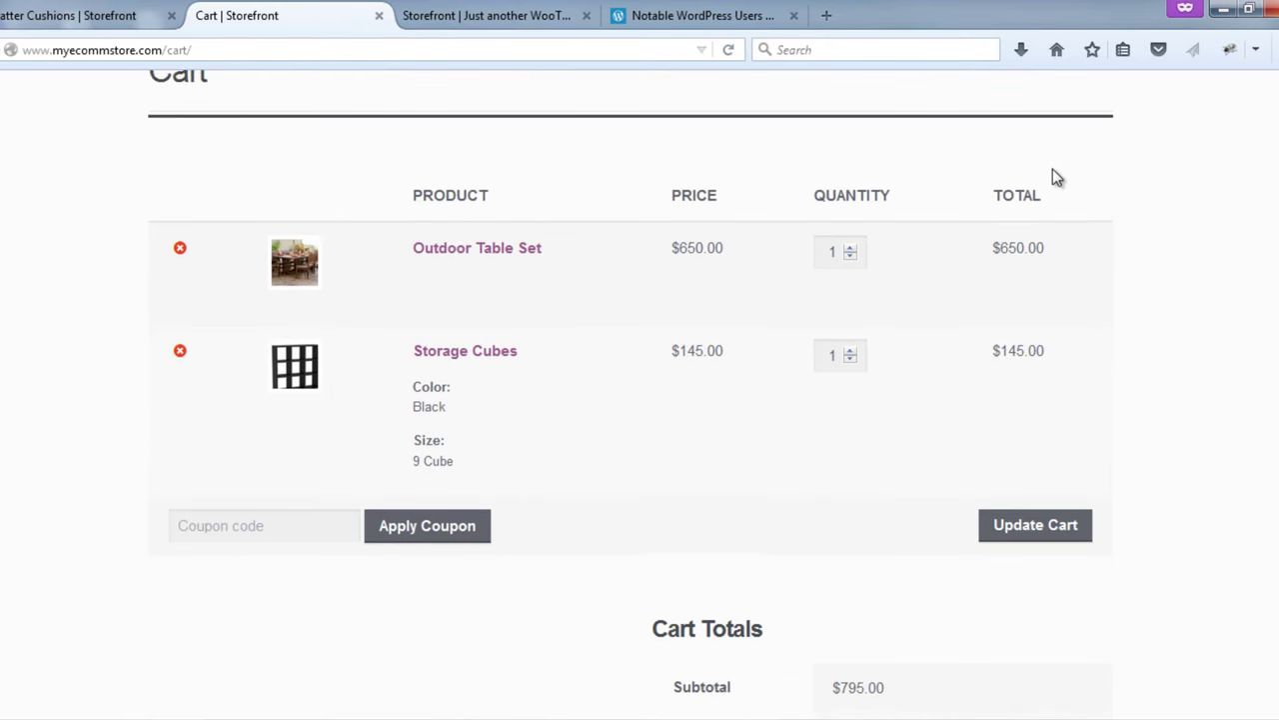
{"action": "scroll", "coordinate": [1137, 333], "scroll_direction": "down", "scroll_amount": 3}
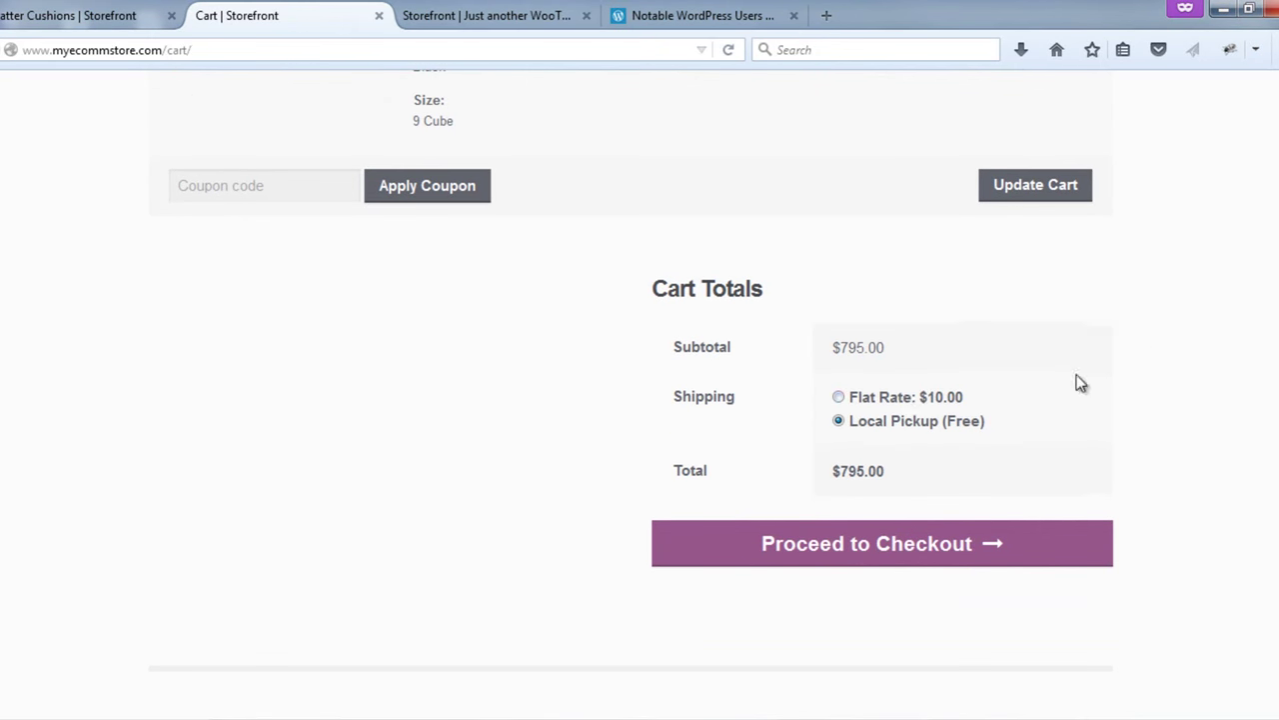
{"action": "left_click", "coordinate": [840, 399]}
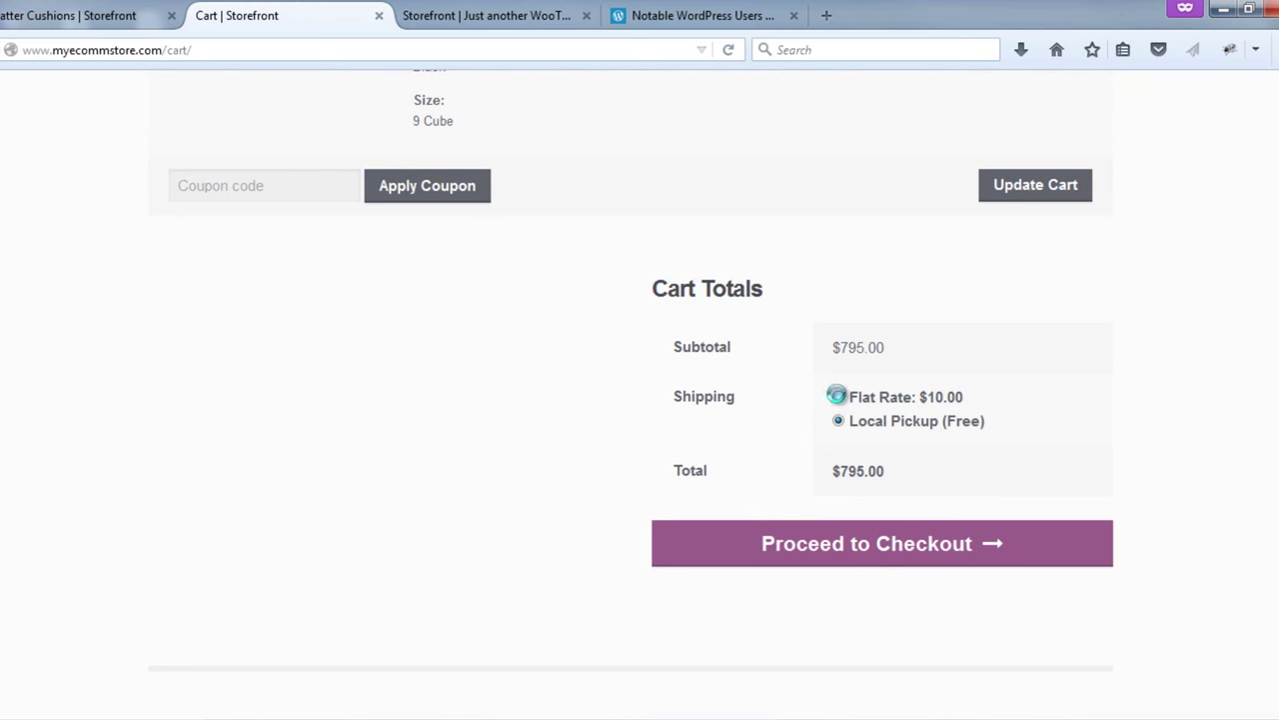
- Proceed to checkout and review the billing details and $805.00 order total
{"action": "left_click", "coordinate": [885, 556]}
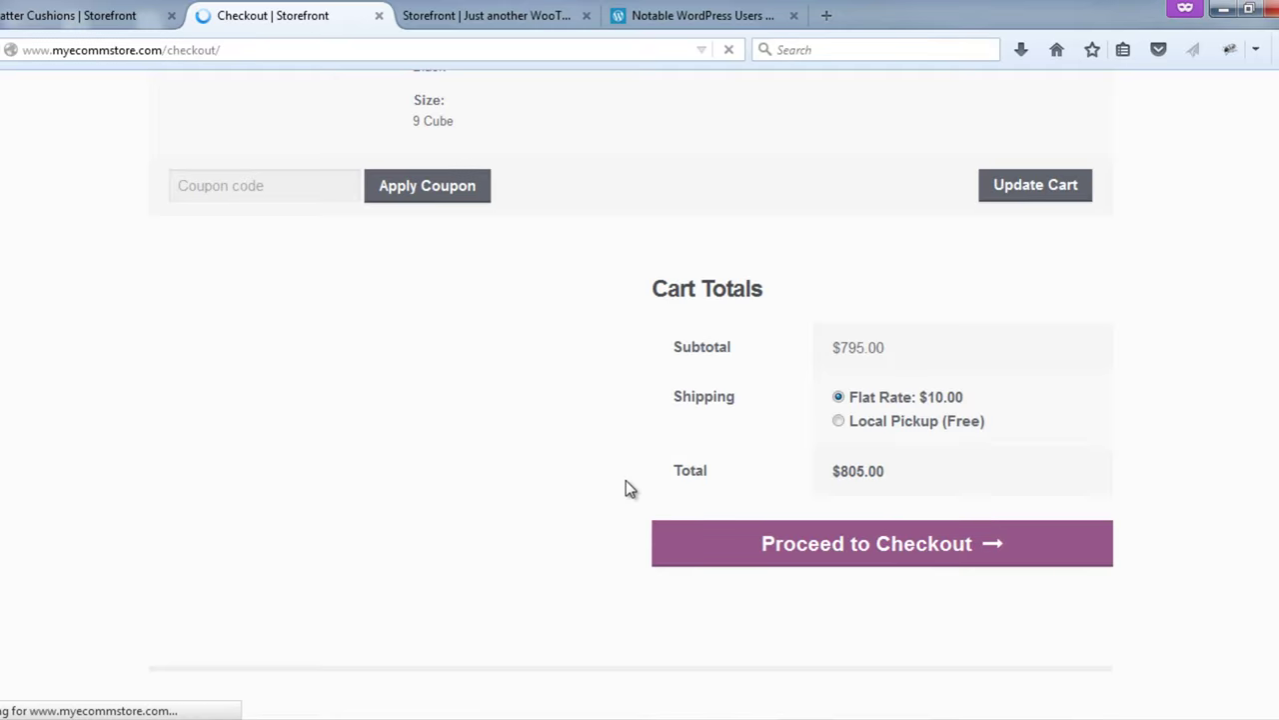
{"action": "scroll", "coordinate": [719, 396], "scroll_direction": "down", "scroll_amount": 2}
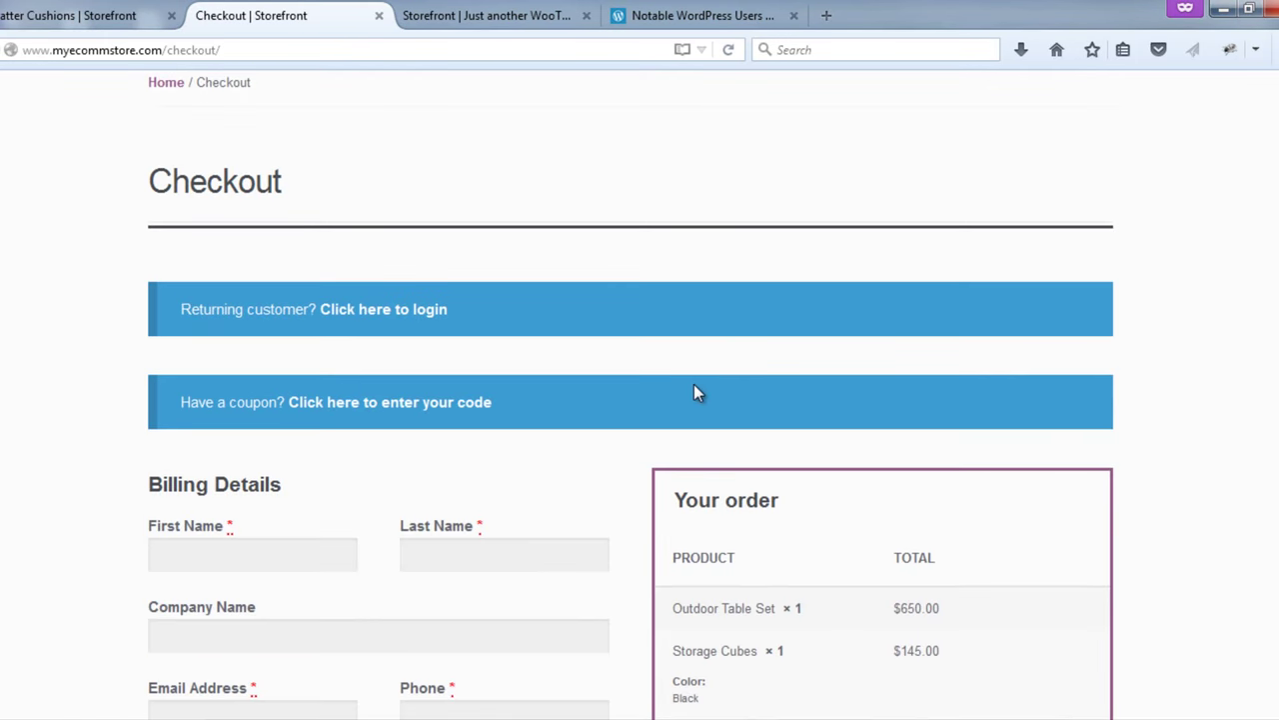
{"action": "scroll", "coordinate": [694, 391], "scroll_direction": "down", "scroll_amount": 1}
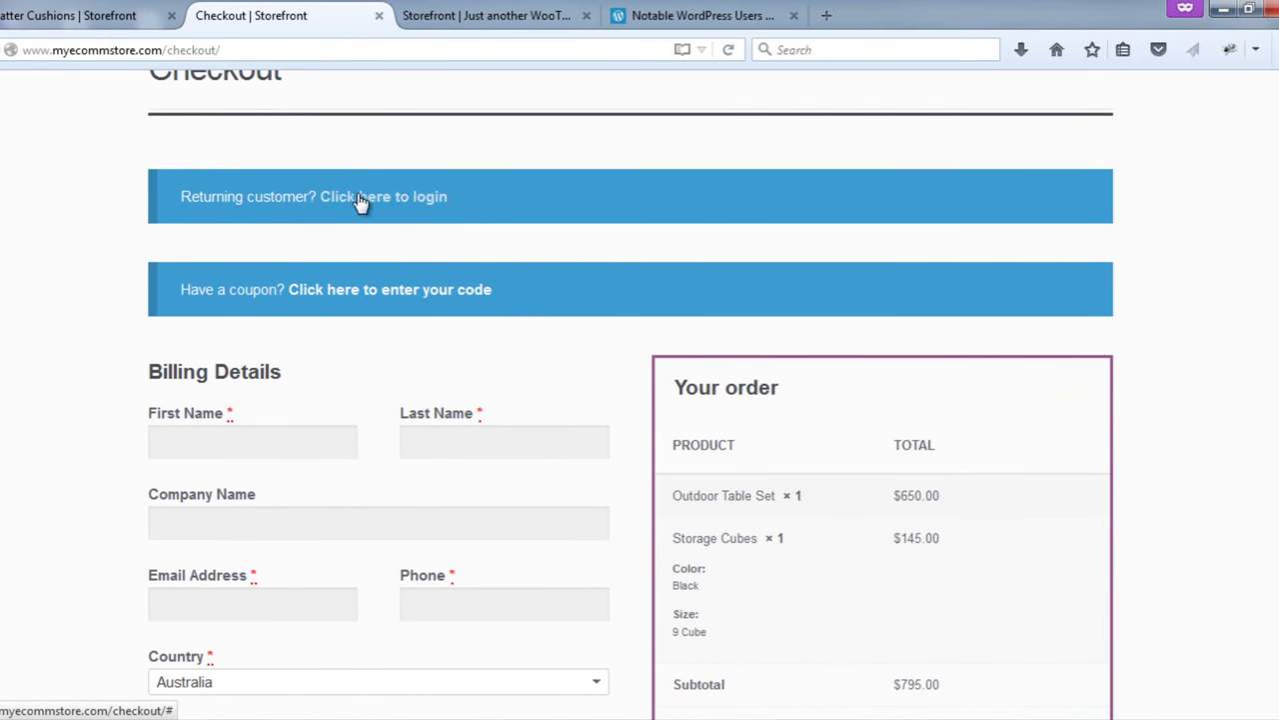
{"action": "scroll", "coordinate": [300, 247], "scroll_direction": "down", "scroll_amount": 2}
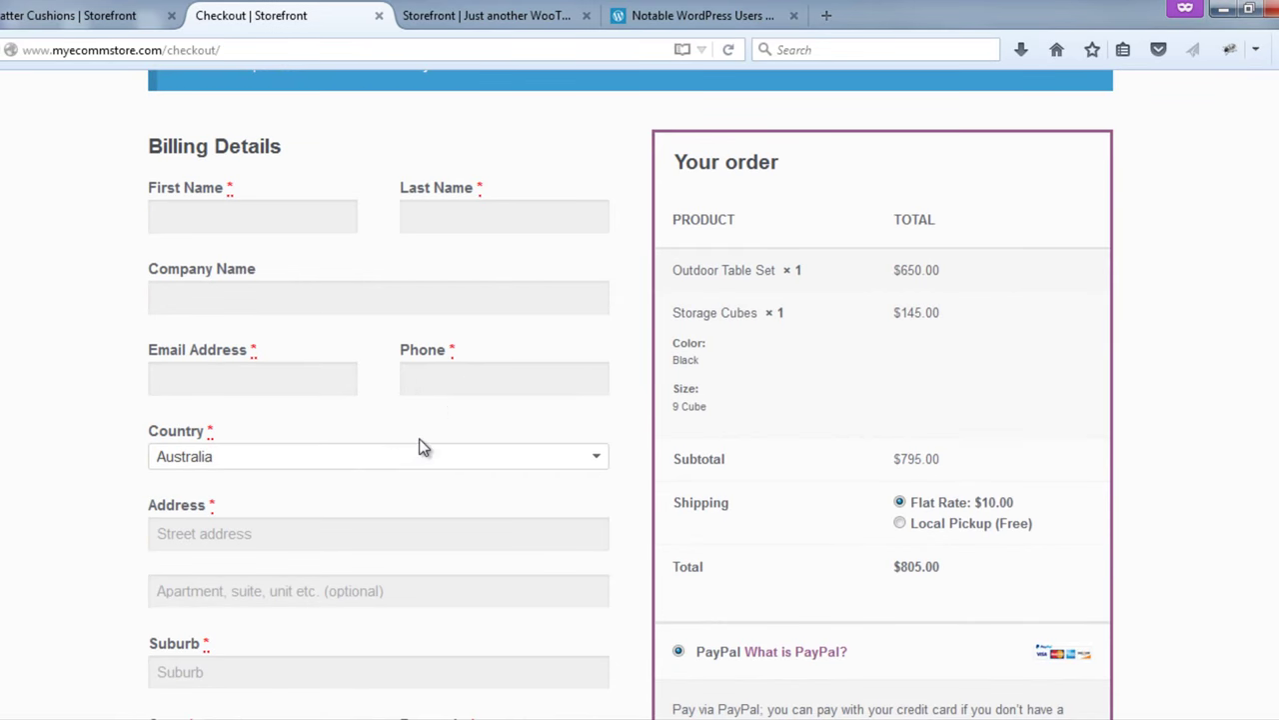
{"action": "scroll", "coordinate": [420, 447], "scroll_direction": "down", "scroll_amount": 2}
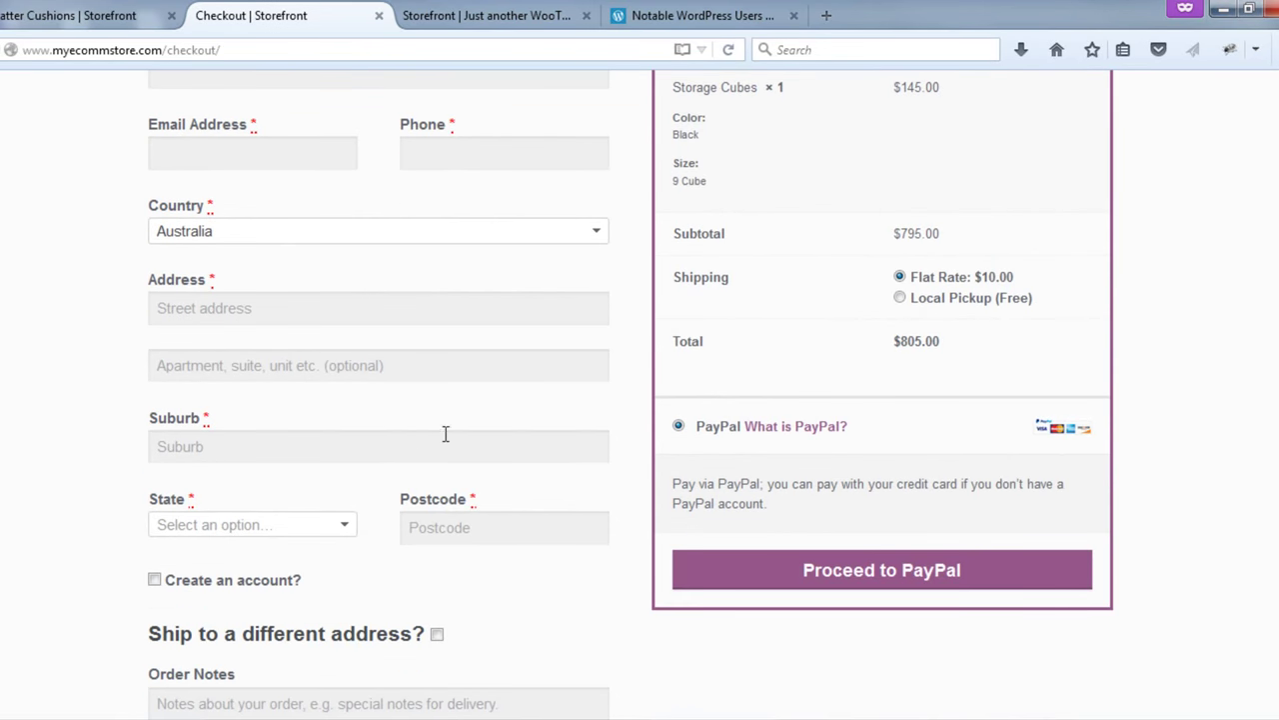
{"action": "scroll", "coordinate": [444, 432], "scroll_direction": "up", "scroll_amount": 1}
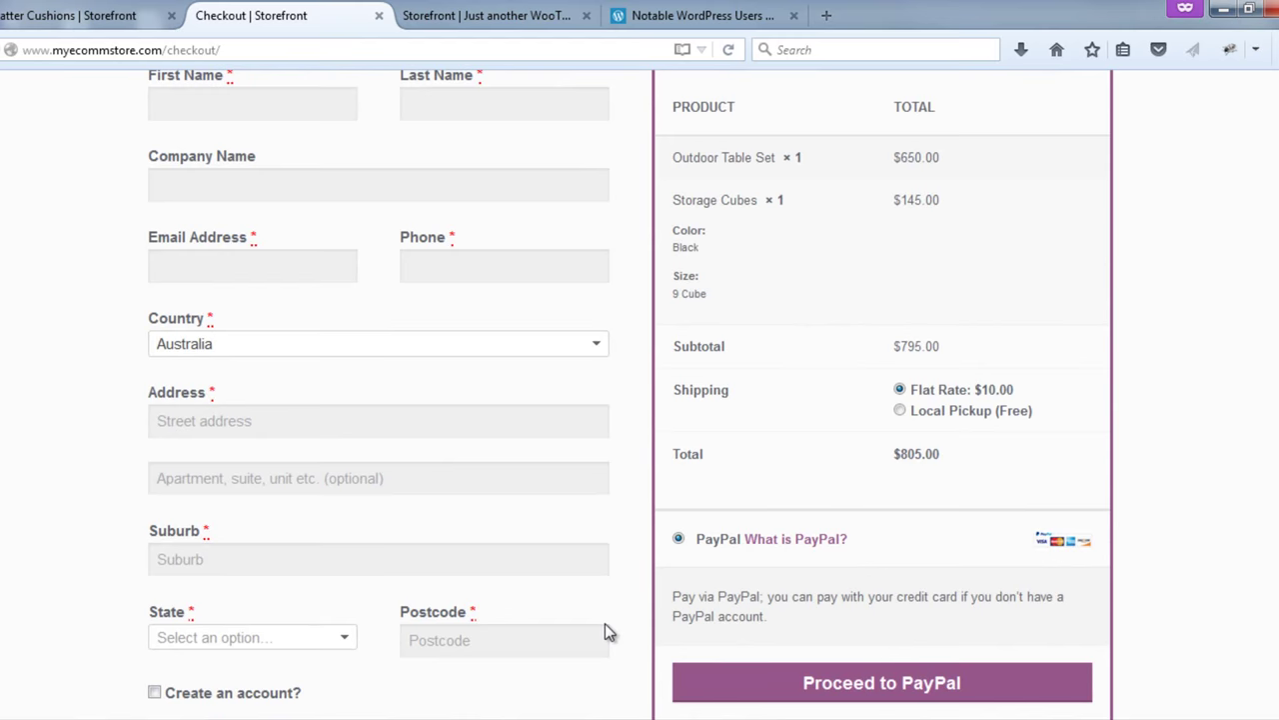
{"action": "scroll", "coordinate": [614, 613], "scroll_direction": "up", "scroll_amount": 4}
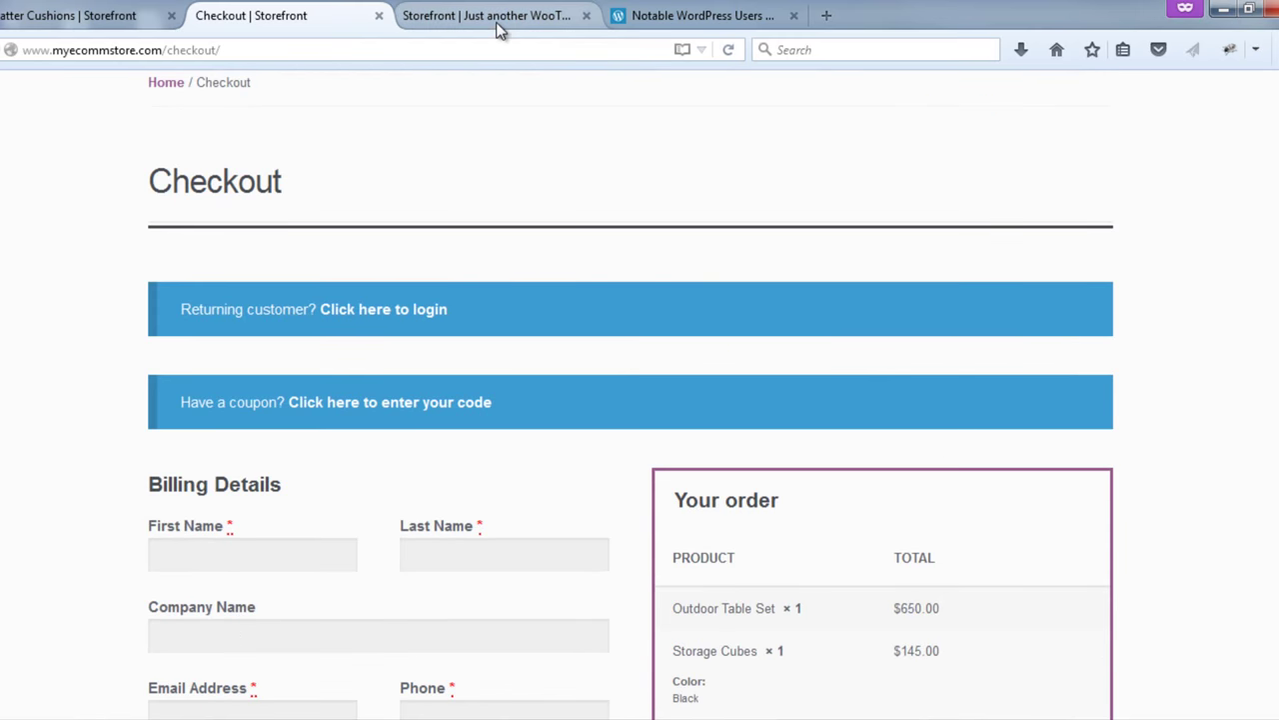
- Browse the Notable WordPress Users page, then return to the Scatter Cushions product page
{"action": "left_click", "coordinate": [683, 10]}
{"action": "scroll", "coordinate": [800, 278], "scroll_direction": "down", "scroll_amount": 2}
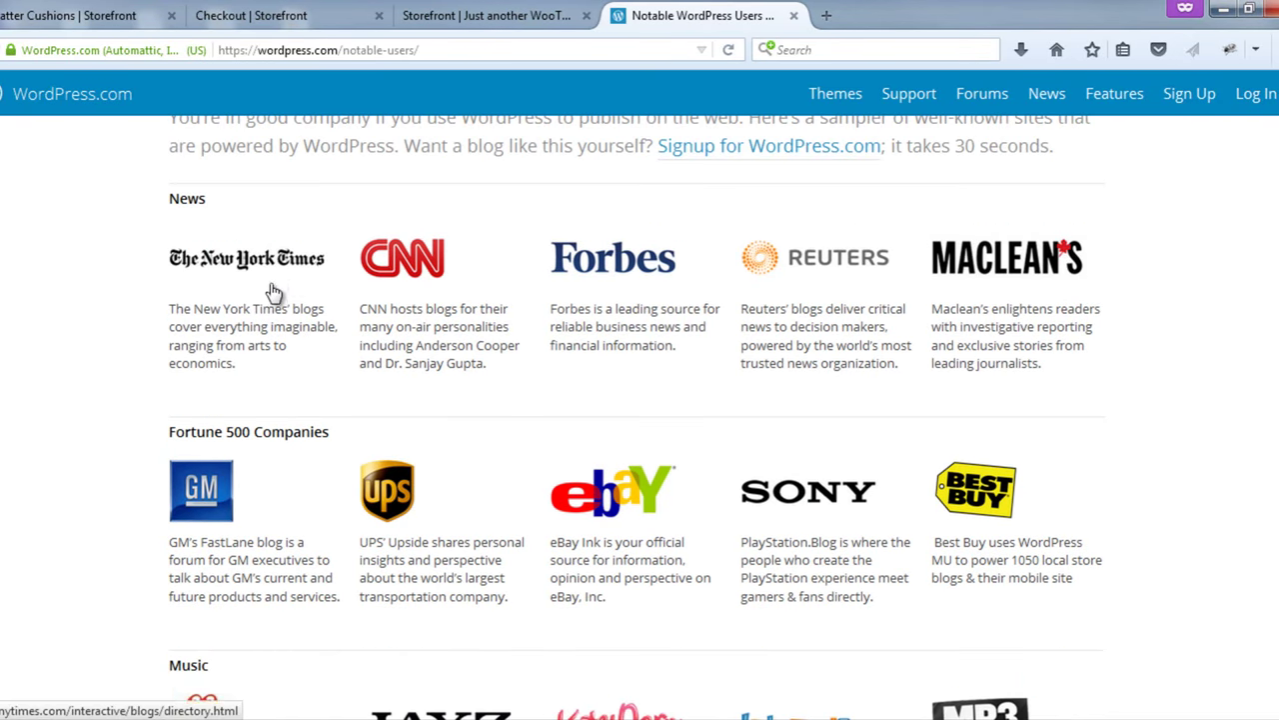
{"action": "scroll", "coordinate": [275, 291], "scroll_direction": "down", "scroll_amount": 4}
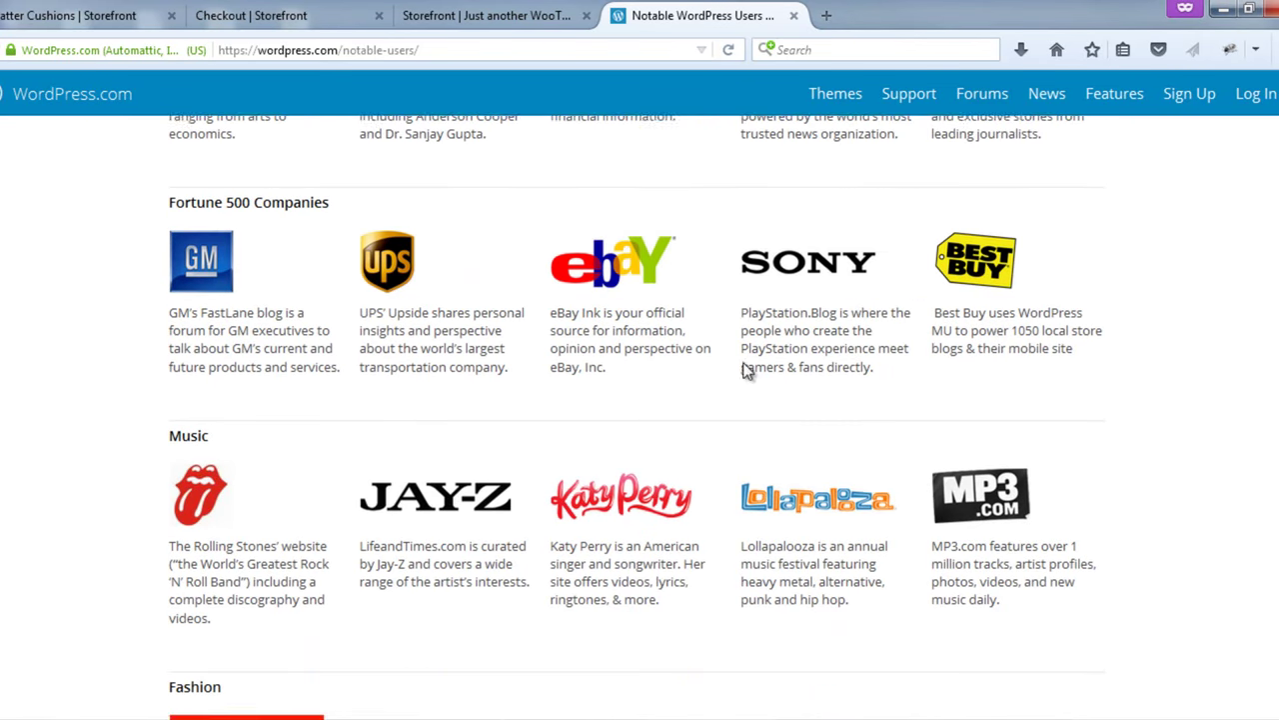
{"action": "scroll", "coordinate": [744, 370], "scroll_direction": "down", "scroll_amount": 5}
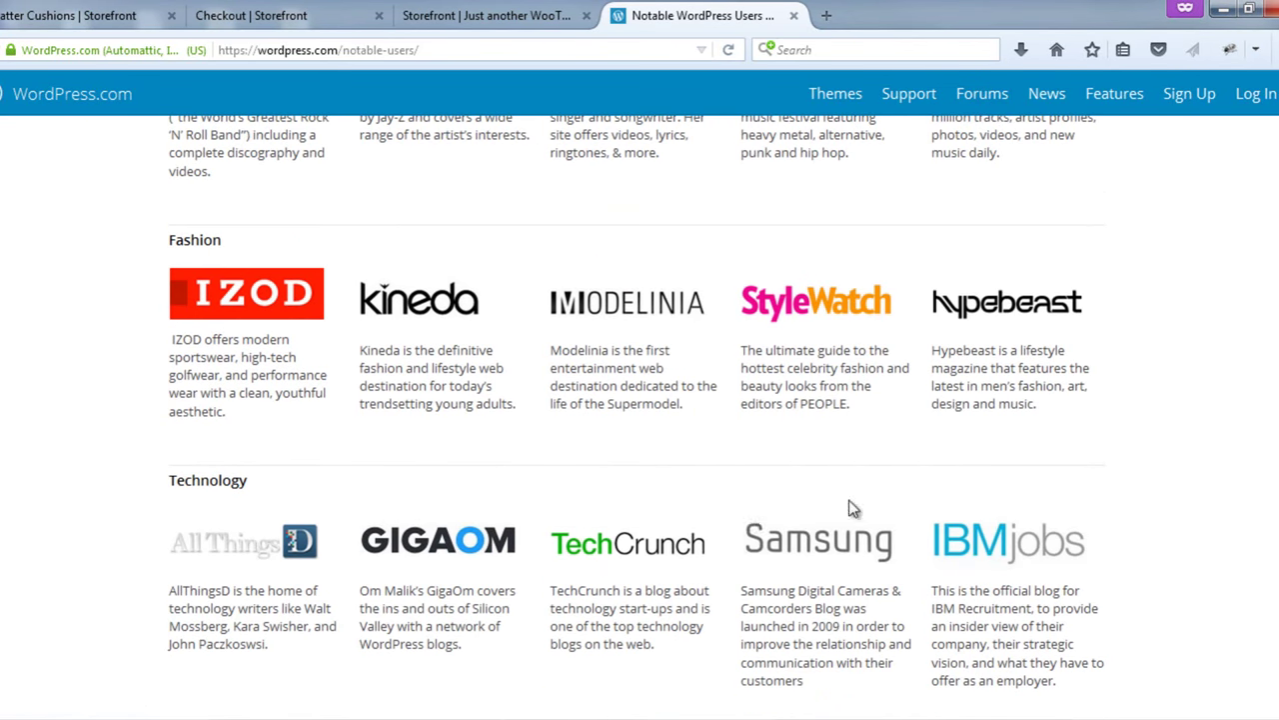
{"action": "scroll", "coordinate": [545, 403], "scroll_direction": "down", "scroll_amount": 3}
{"action": "scroll", "coordinate": [534, 403], "scroll_direction": "down", "scroll_amount": 5}
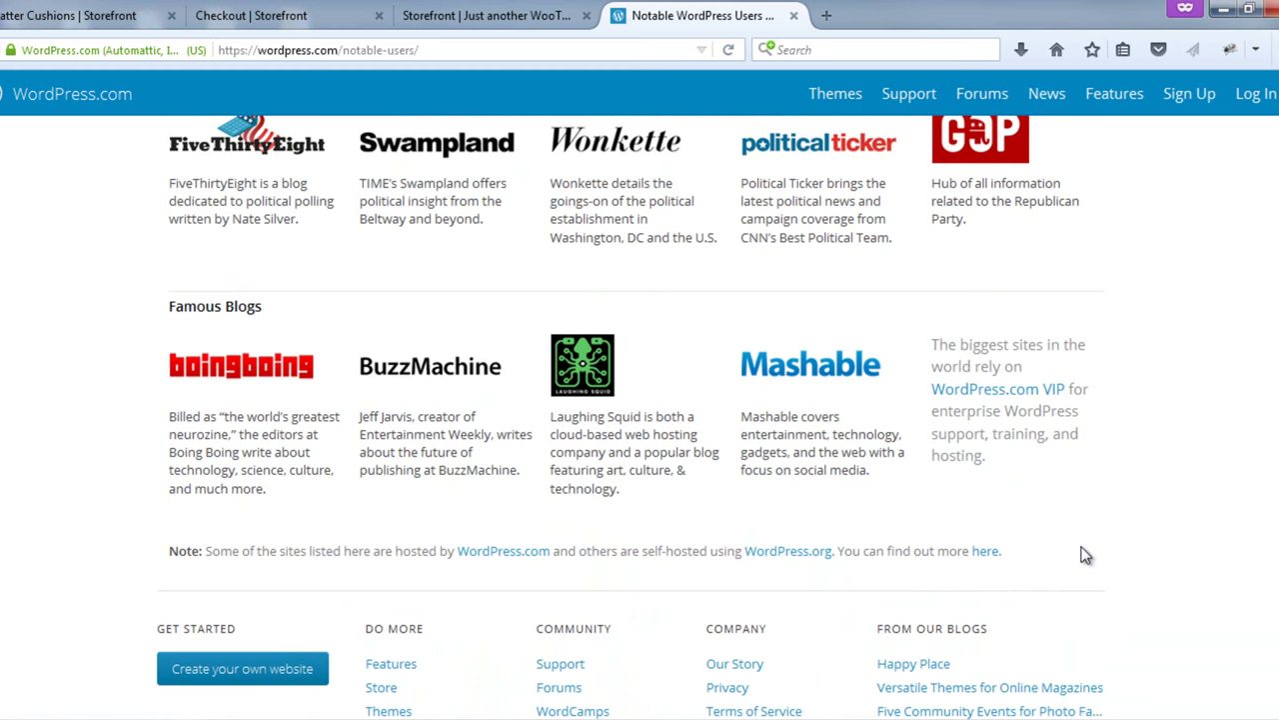
{"action": "scroll", "coordinate": [1085, 556], "scroll_direction": "up", "scroll_amount": 4}
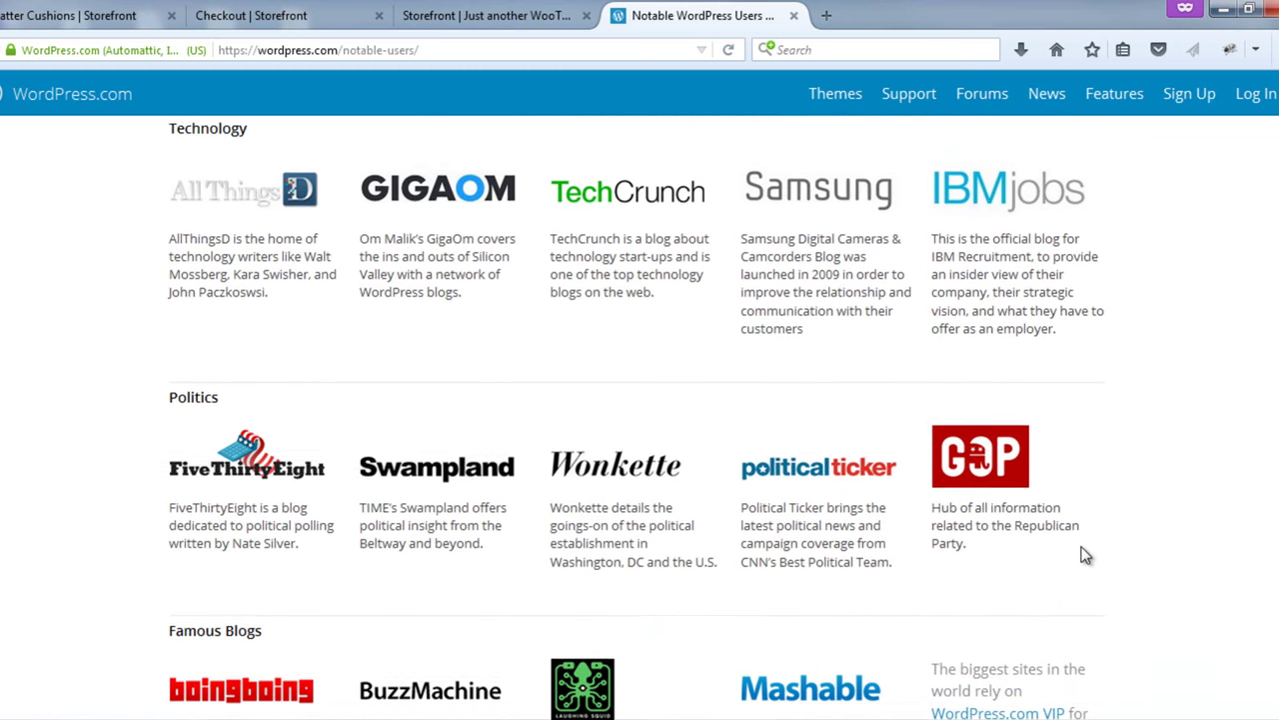
{"action": "left_click", "coordinate": [110, 14]}
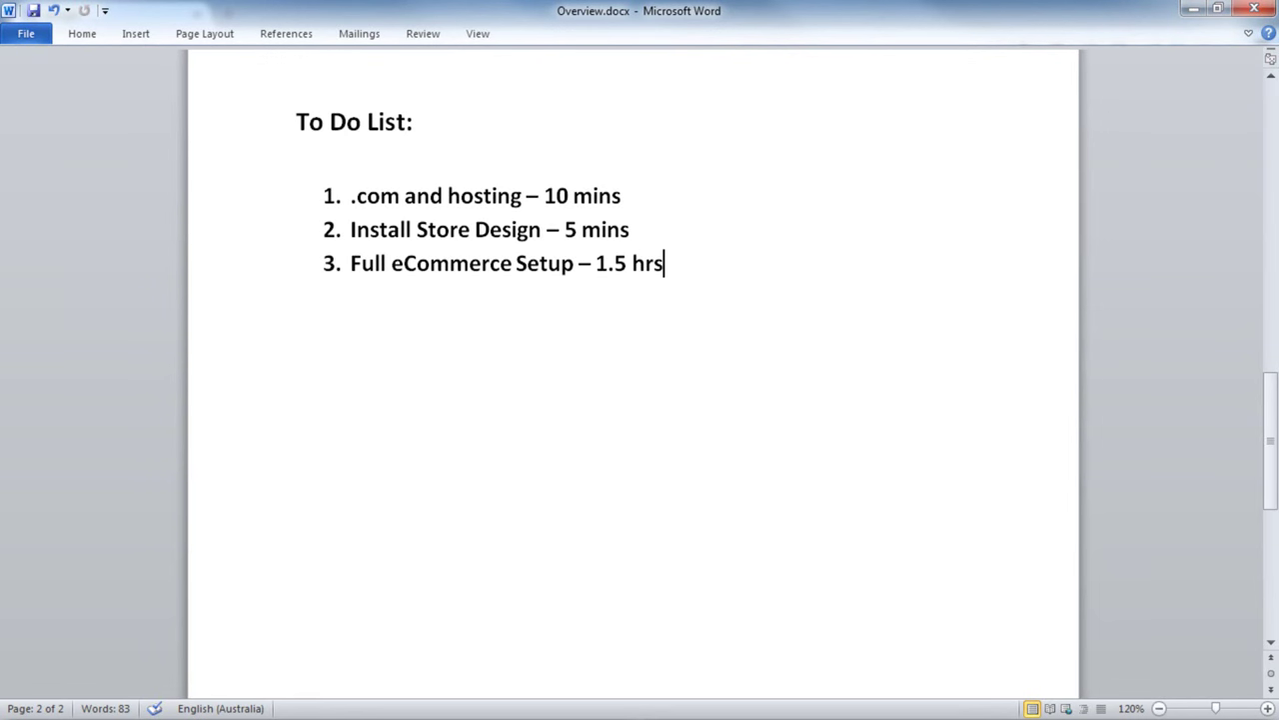
- Scroll Overview.docx up from the To Do List to the OVERVEW title and Get Online section
{"action": "scroll", "coordinate": [745, 341], "scroll_direction": "up", "scroll_amount": 15}
{"action": "scroll", "coordinate": [746, 341], "scroll_direction": "up", "scroll_amount": 3}
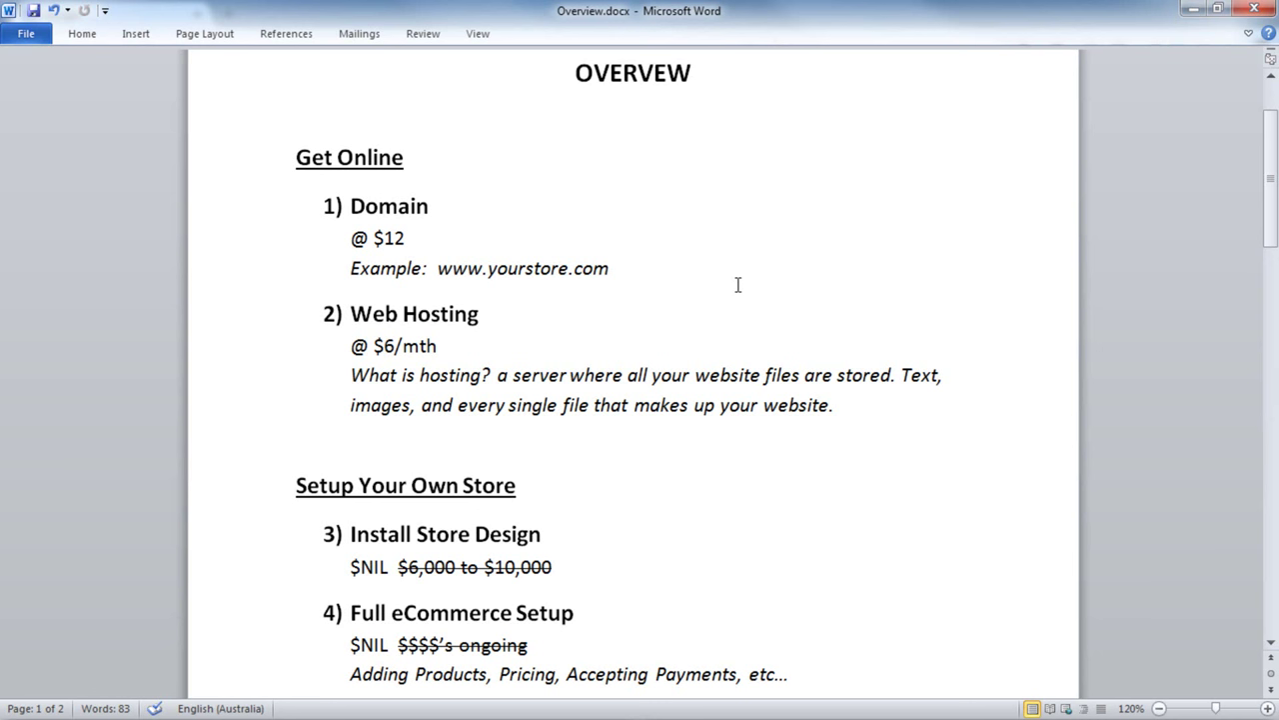
- Review the Overview's domain, hosting and store cost sections, then move to the browser's address bar
{"action": "scroll", "coordinate": [760, 320], "scroll_direction": "down", "scroll_amount": 1}
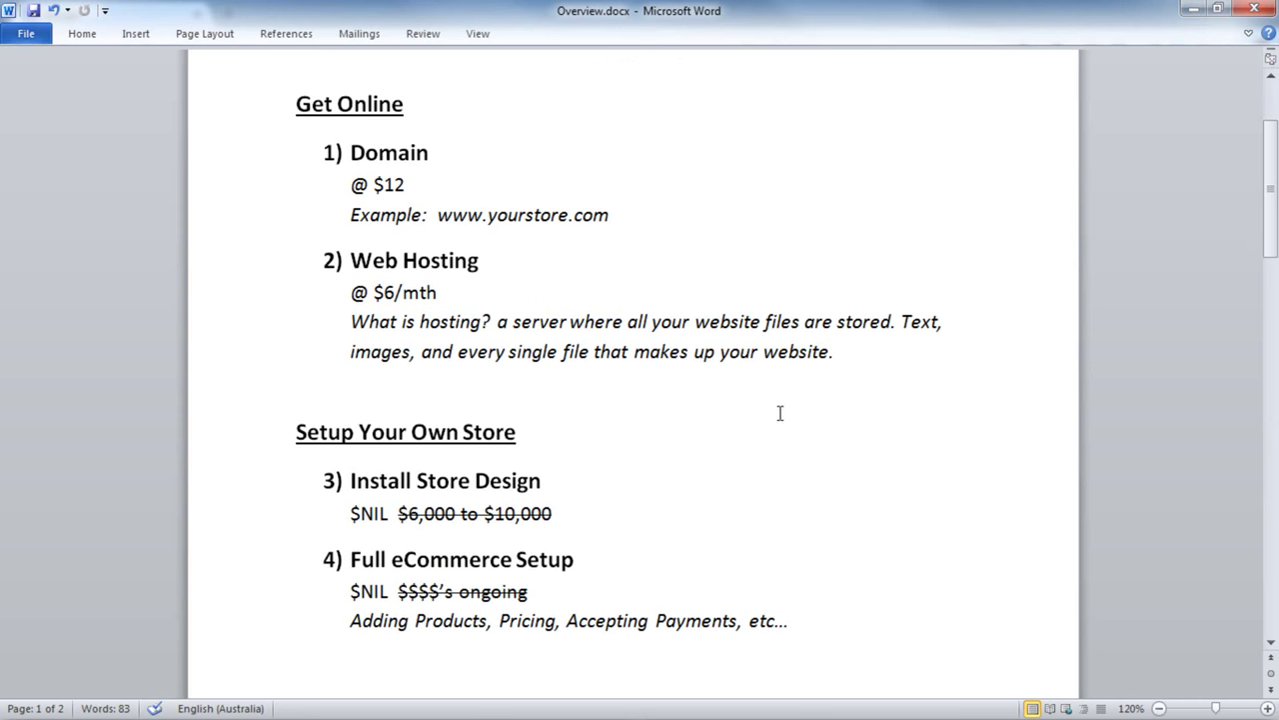
{"action": "scroll", "coordinate": [705, 436], "scroll_direction": "down", "scroll_amount": 2}
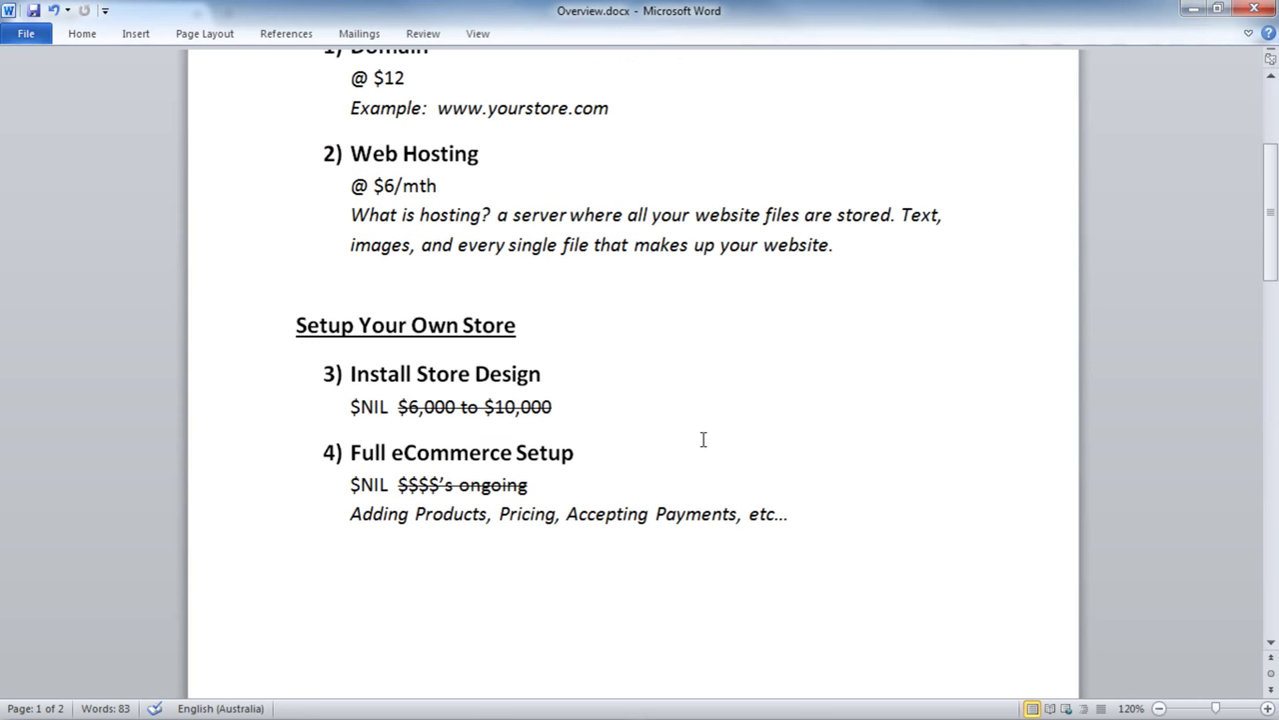
{"action": "scroll", "coordinate": [703, 439], "scroll_direction": "down", "scroll_amount": 1}
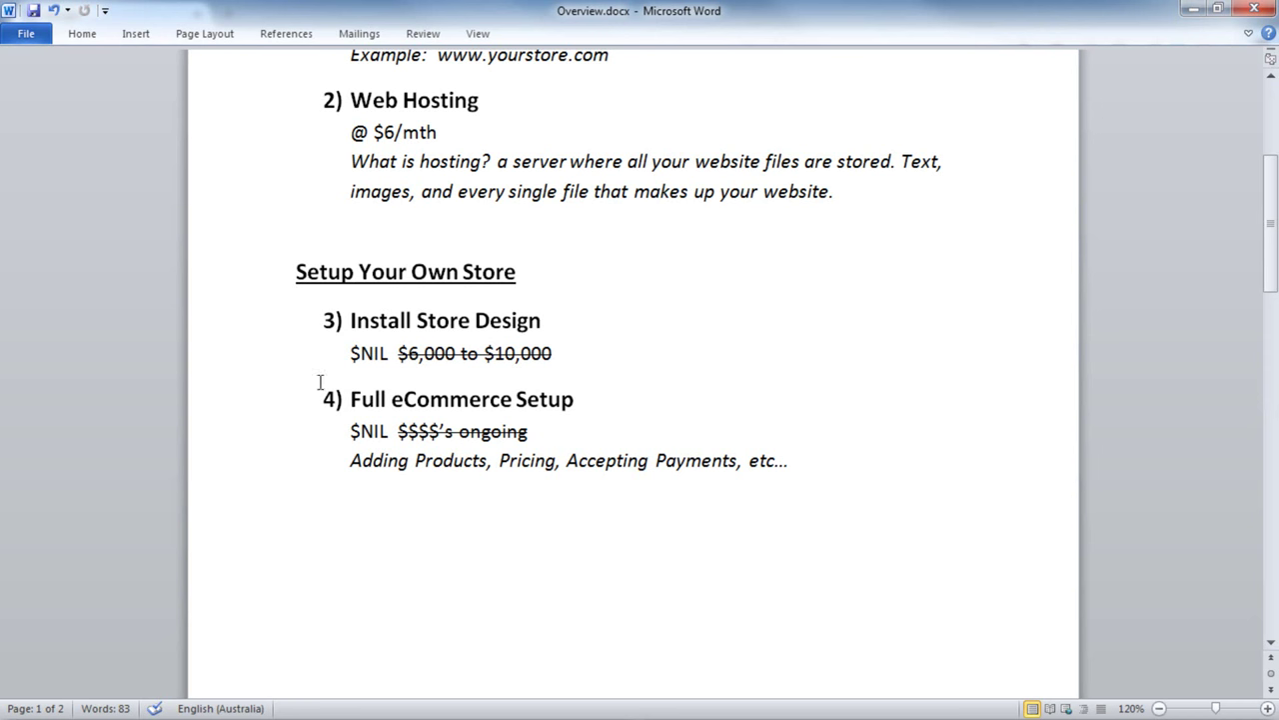
{"action": "scroll", "coordinate": [649, 422], "scroll_direction": "up", "scroll_amount": 1}
{"action": "scroll", "coordinate": [649, 422], "scroll_direction": "up", "scroll_amount": 2}
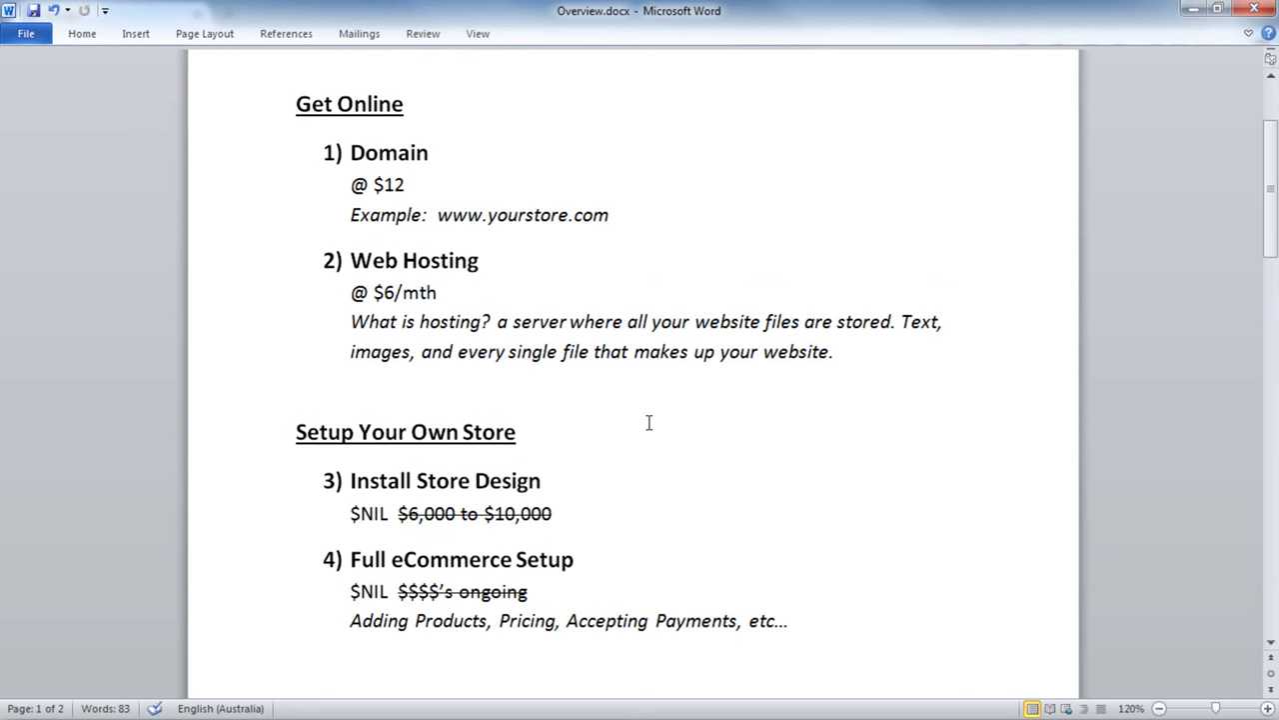
{"action": "scroll", "coordinate": [649, 422], "scroll_direction": "down", "scroll_amount": 1}
{"action": "scroll", "coordinate": [639, 444], "scroll_direction": "up", "scroll_amount": 1}
{"action": "key", "text": "alt+Tab"}
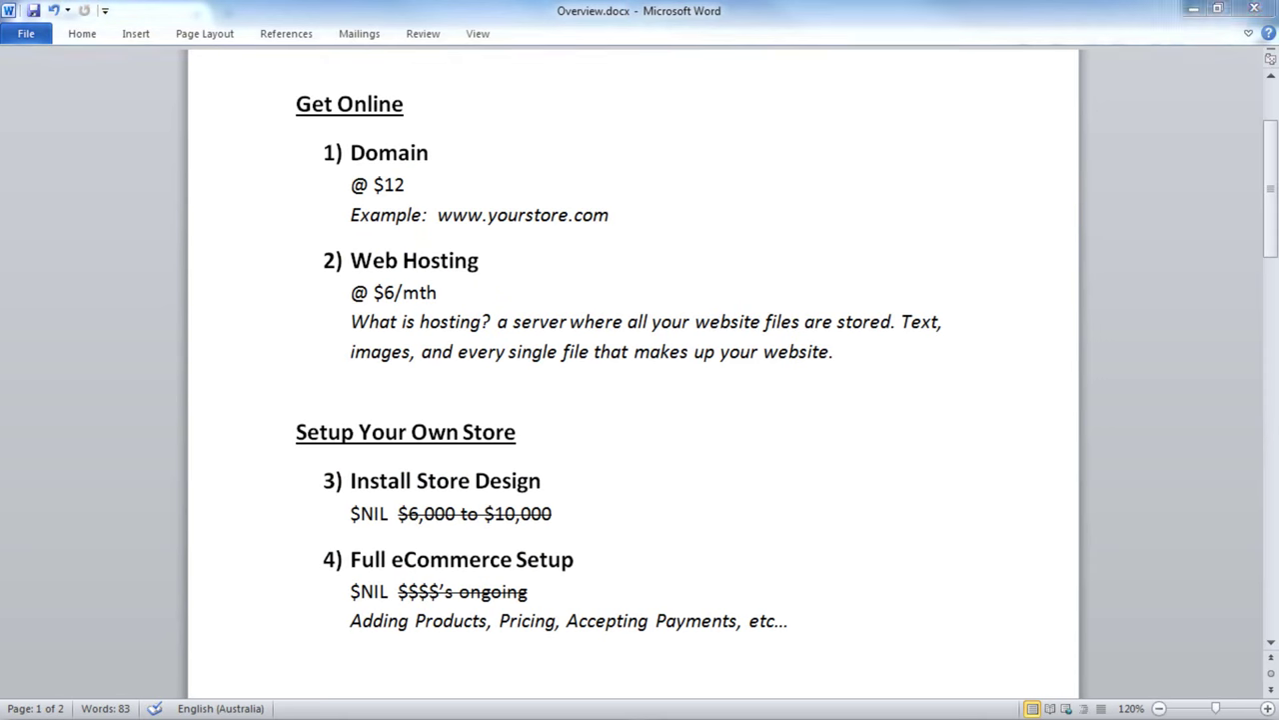
{"action": "left_click", "coordinate": [293, 47]}
- Go to hostgator.com and scroll through its guarantee and award sections
{"action": "type", "text": "hostgator.com"}
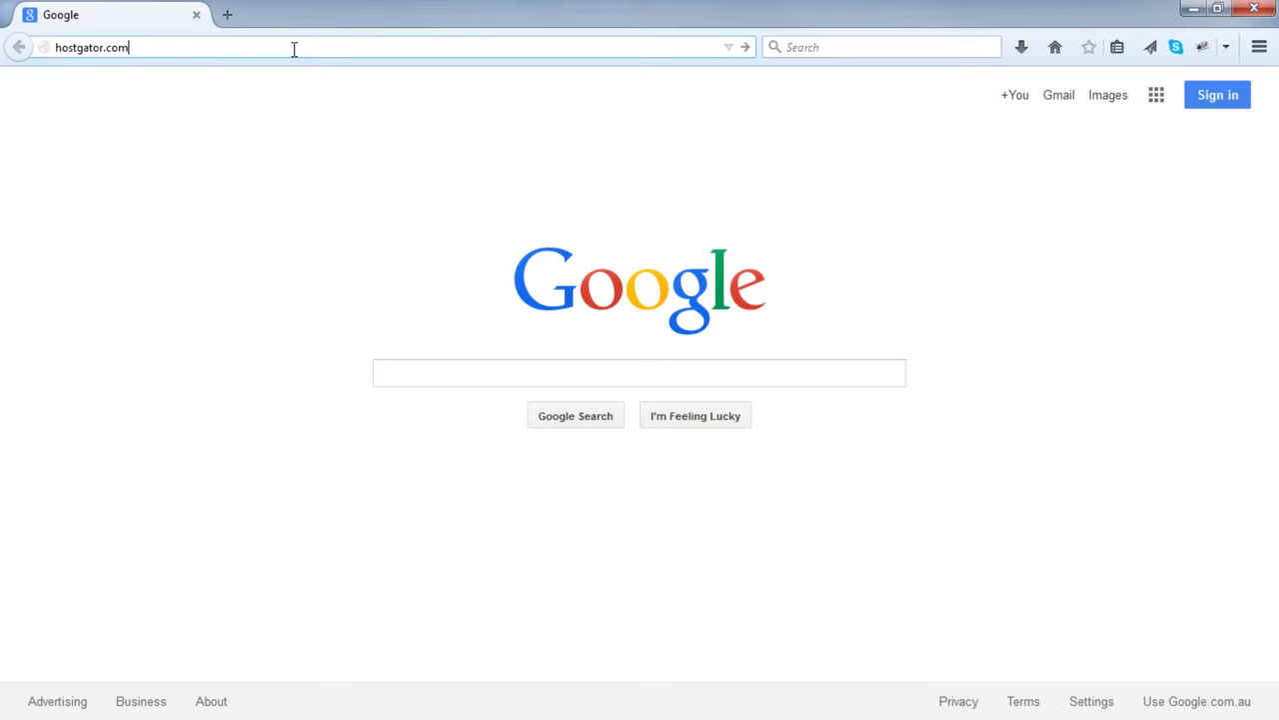
{"action": "key", "text": "Return"}
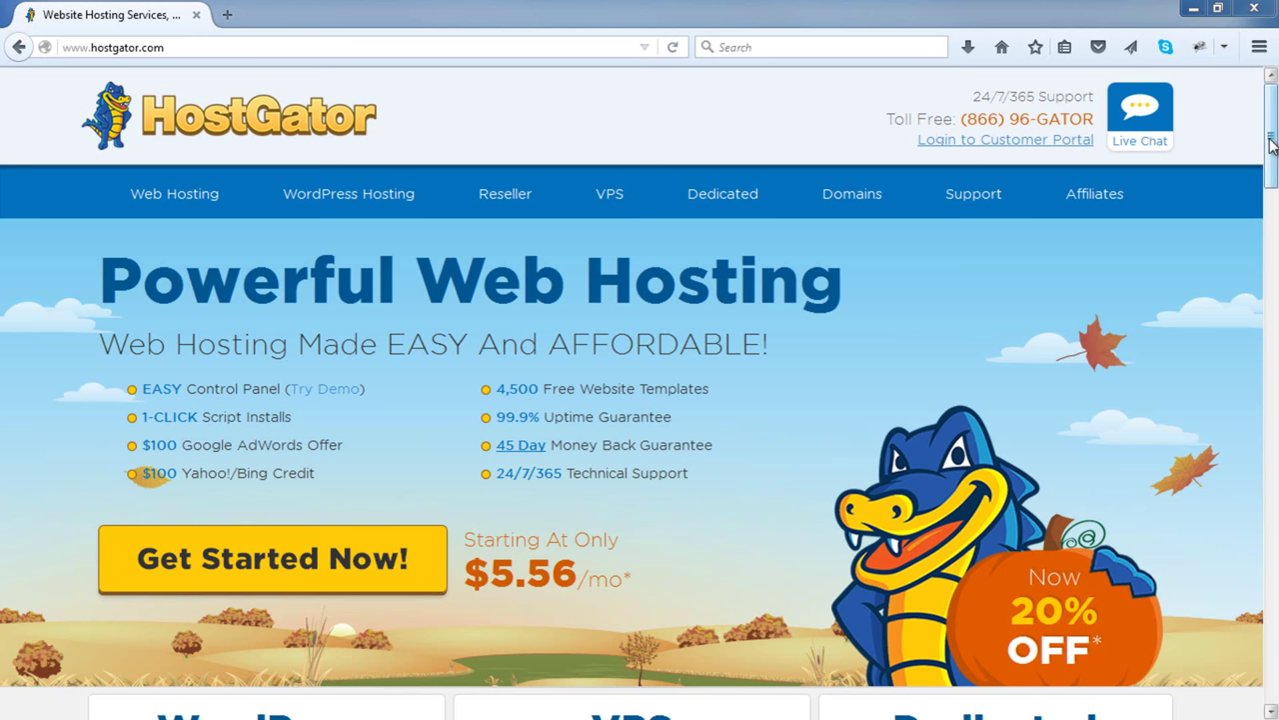
{"action": "left_click_drag", "start_coordinate": [1272, 146], "coordinate": [1264, 536]}
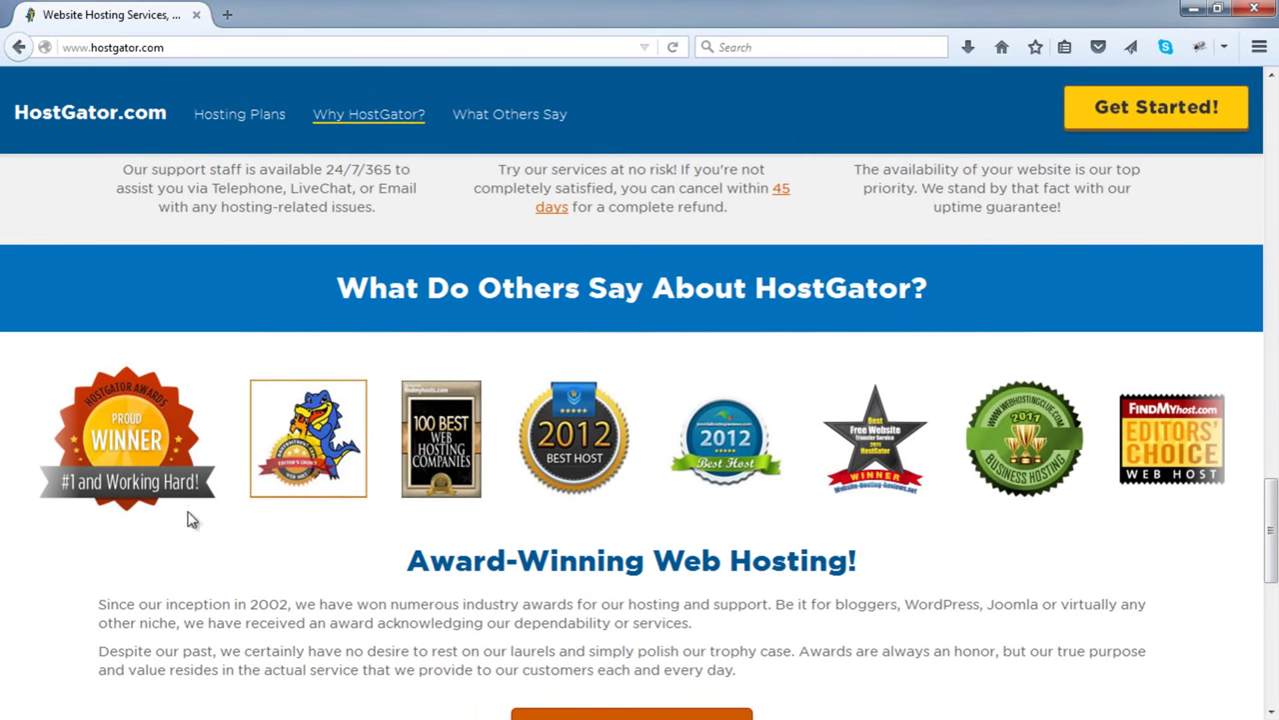
{"action": "scroll", "coordinate": [556, 553], "scroll_direction": "up", "scroll_amount": 2}
{"action": "scroll", "coordinate": [556, 553], "scroll_direction": "up", "scroll_amount": 2}
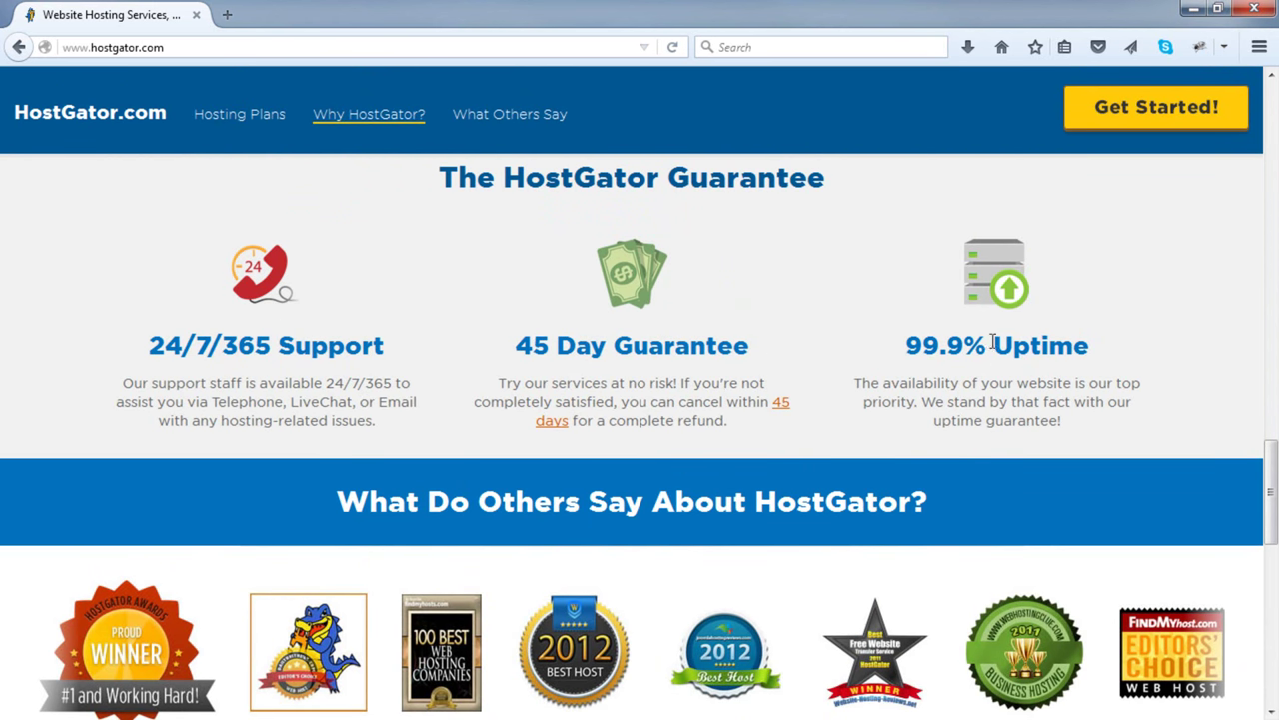
{"action": "left_click_drag", "start_coordinate": [1271, 500], "coordinate": [1260, 123]}
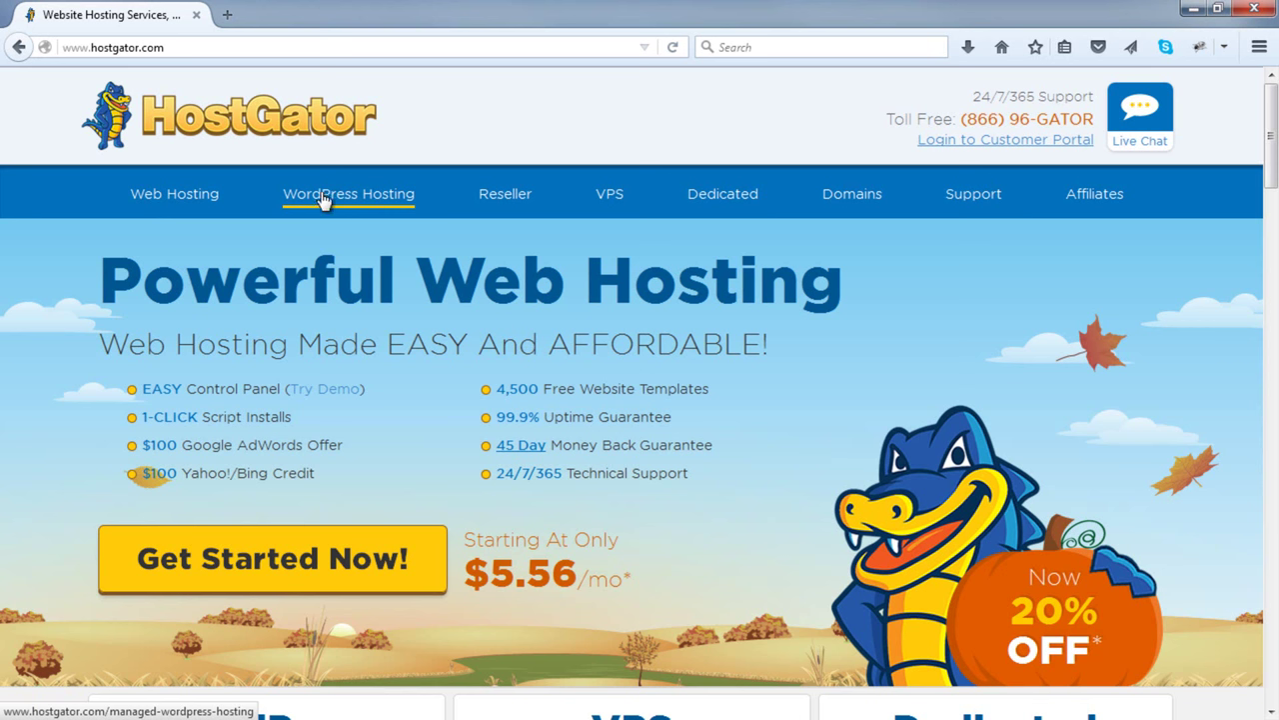
- Open HostGator's Web Hosting plans, compare the plan cards, and sign up for Hatchling
{"action": "left_click", "coordinate": [157, 200]}
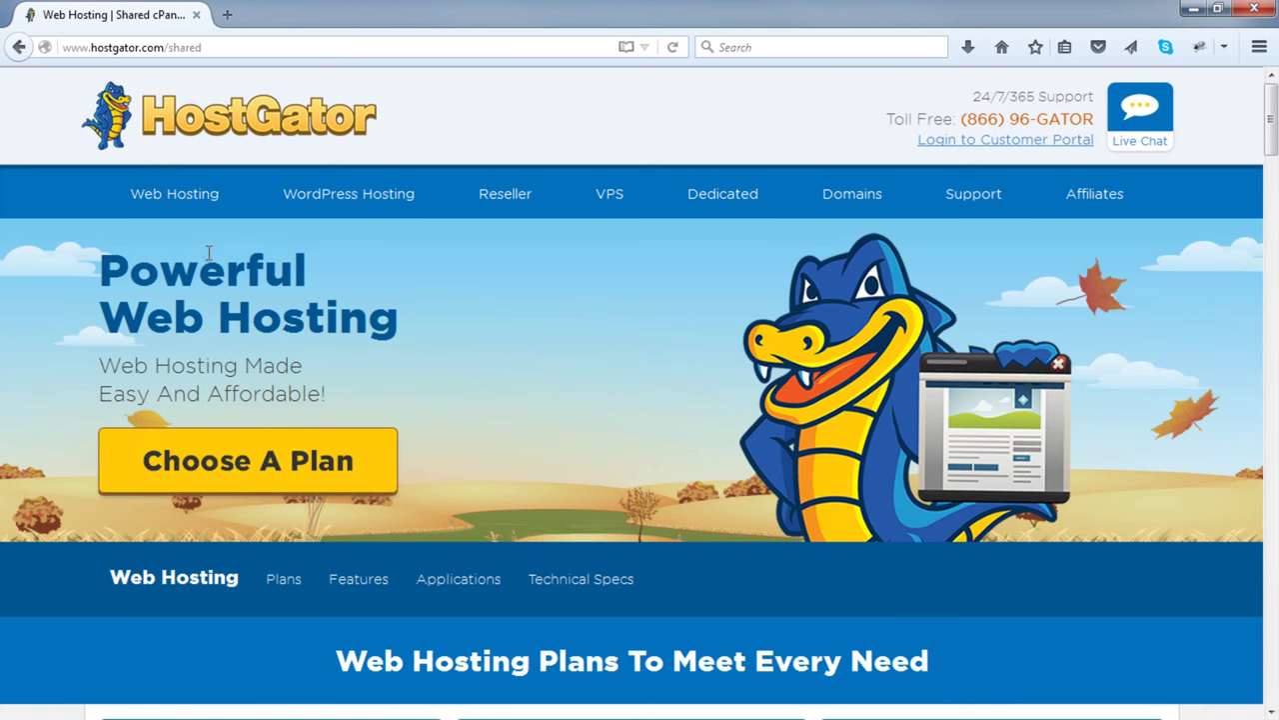
{"action": "scroll", "coordinate": [258, 278], "scroll_direction": "down", "scroll_amount": 4}
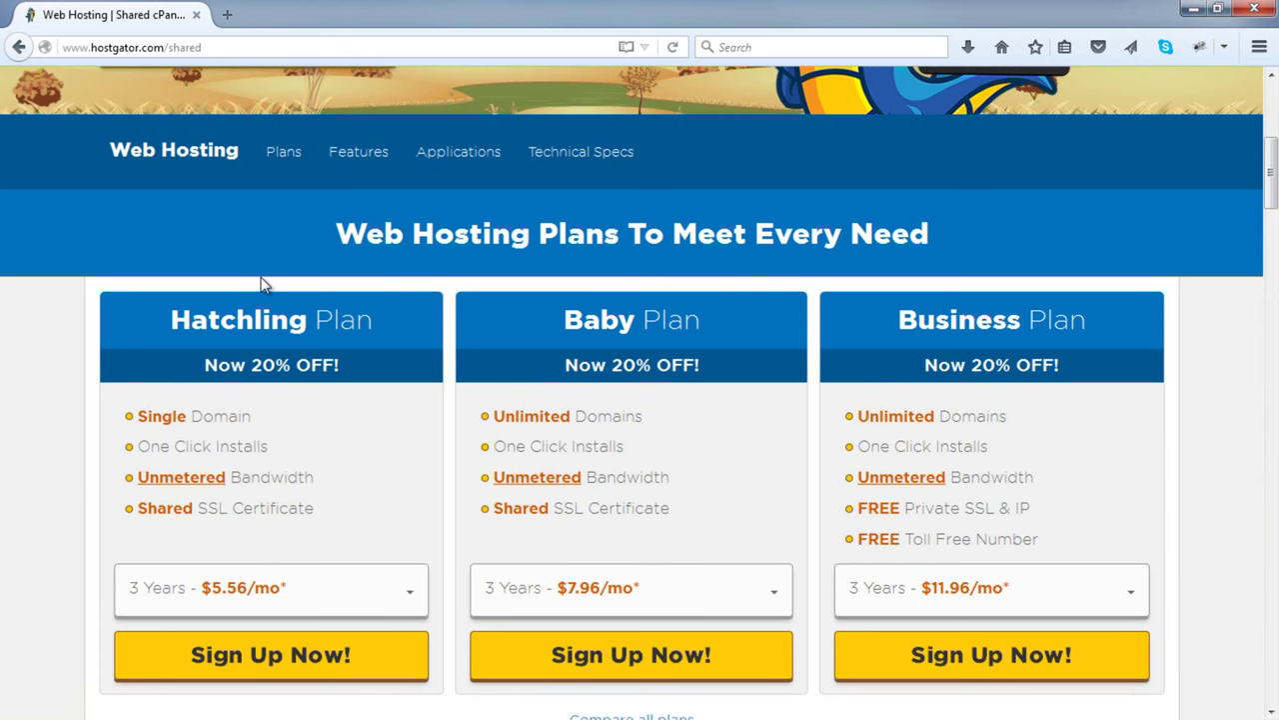
{"action": "scroll", "coordinate": [262, 285], "scroll_direction": "down", "scroll_amount": 1}
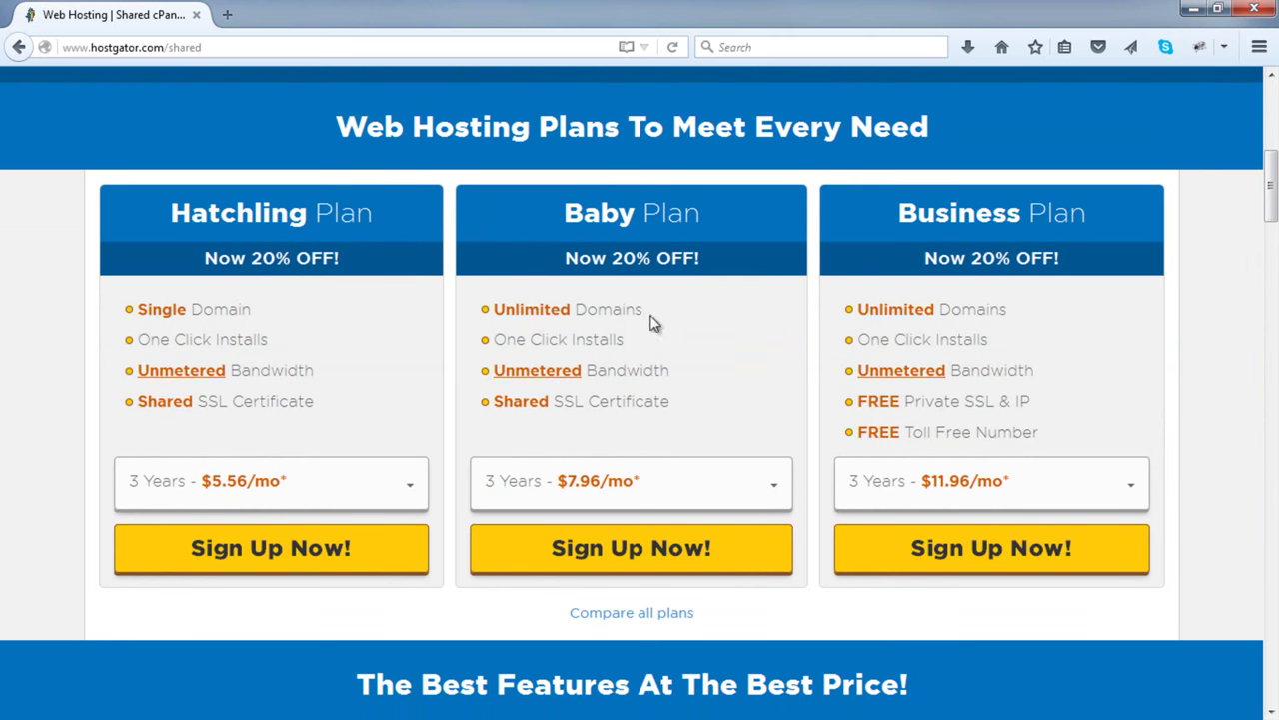
{"action": "left_click_drag", "start_coordinate": [655, 322], "coordinate": [480, 305]}
{"action": "left_click", "coordinate": [316, 289]}
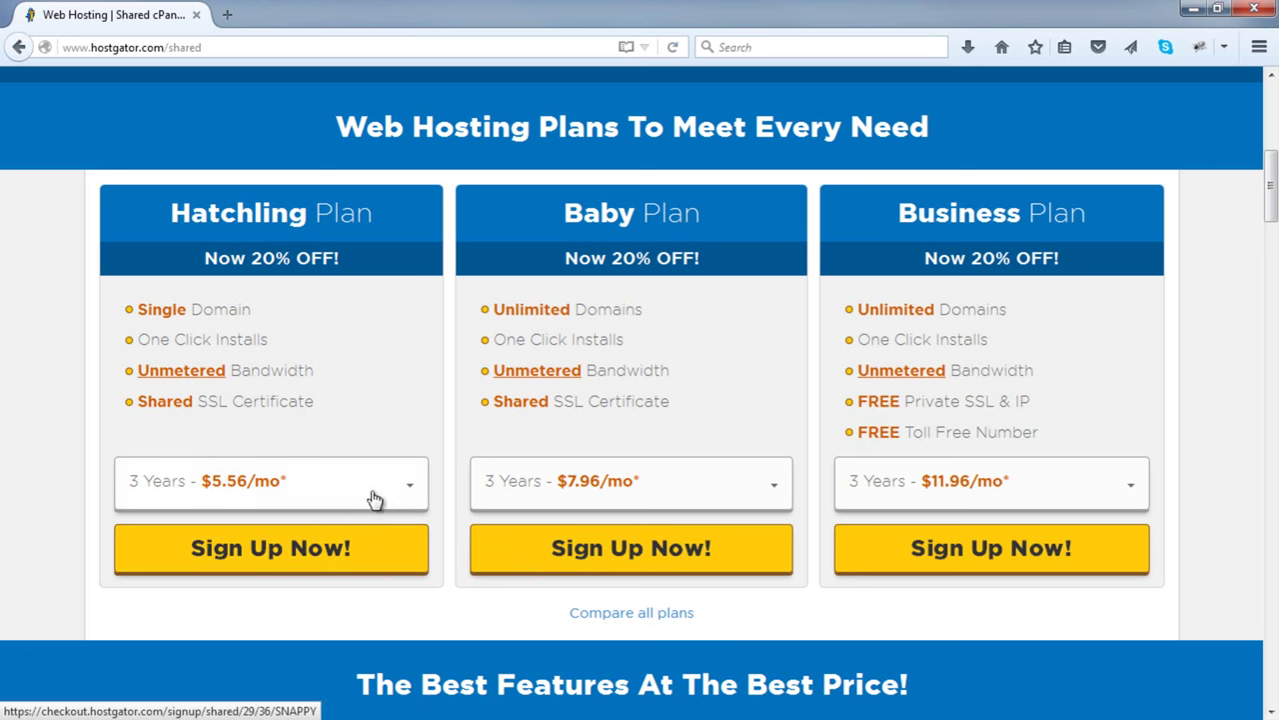
{"action": "left_click", "coordinate": [247, 549]}
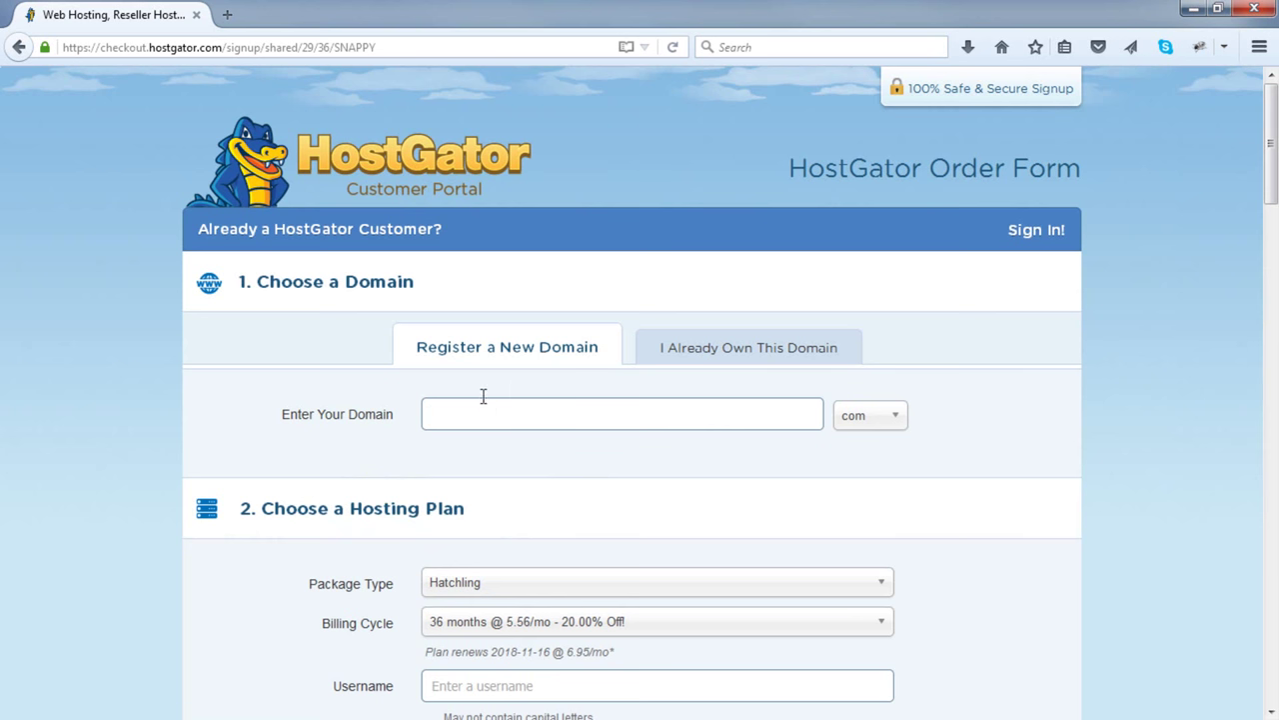
- Choose Register a New Domain, enter 'myecommstore' and check its availability
{"action": "left_click", "coordinate": [767, 362]}
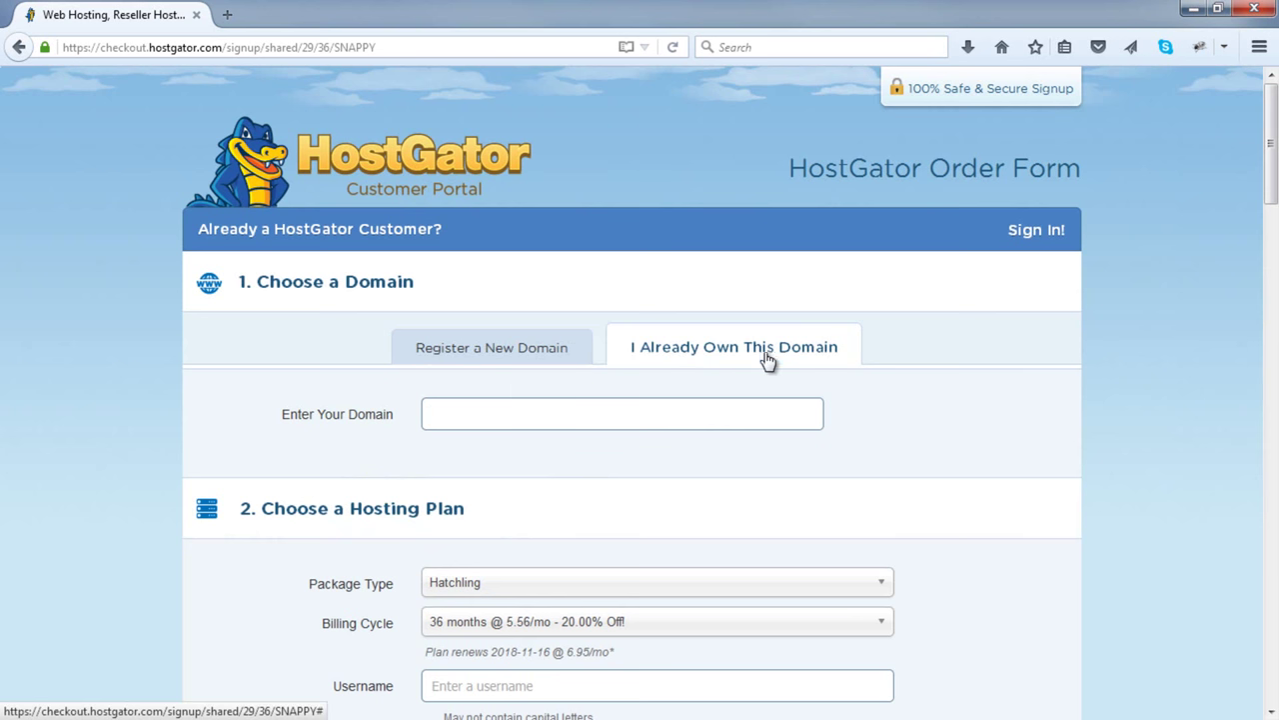
{"action": "left_click", "coordinate": [622, 410]}
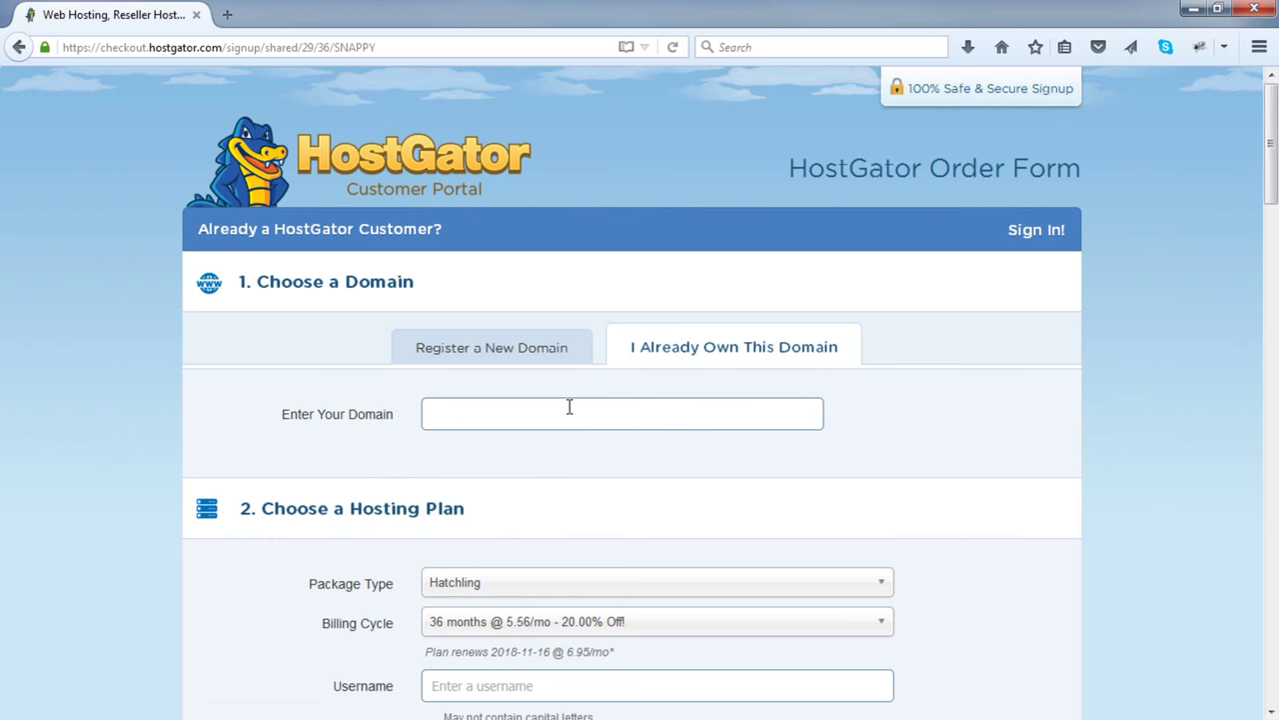
{"action": "left_click", "coordinate": [517, 355]}
{"action": "left_click", "coordinate": [509, 409]}
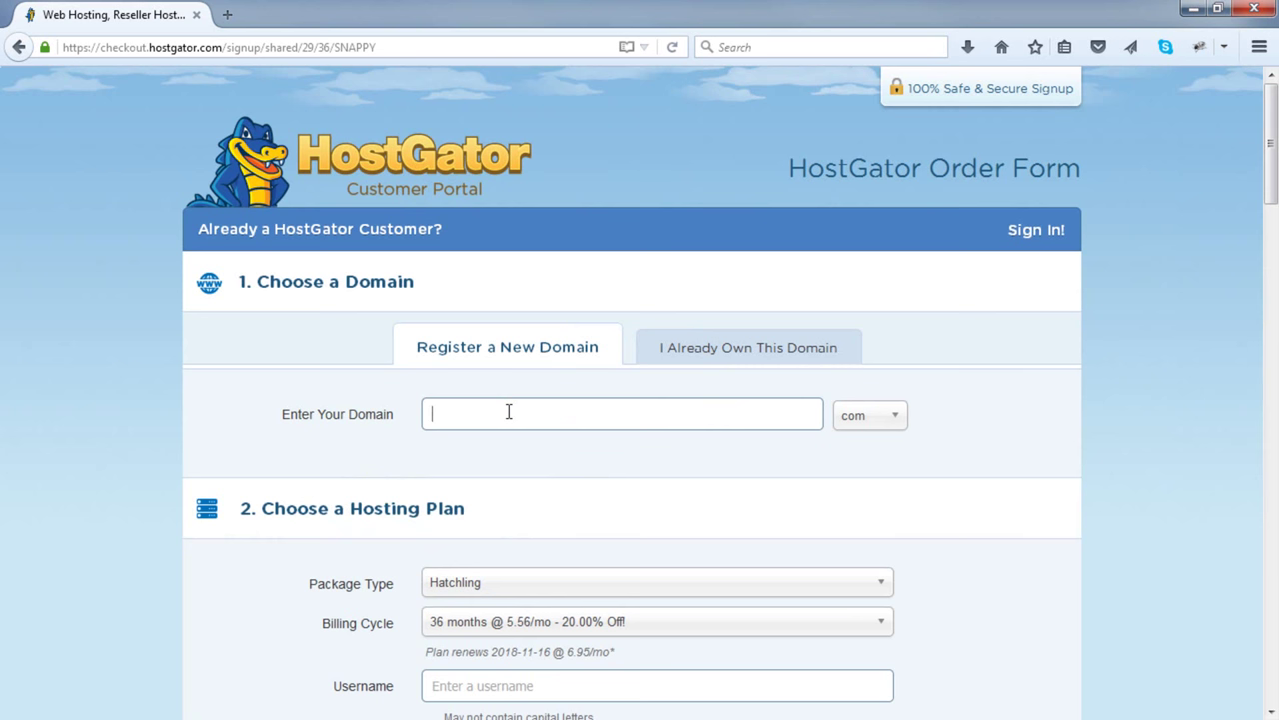
{"action": "type", "text": "myecommstore"}
{"action": "left_click", "coordinate": [1025, 418]}
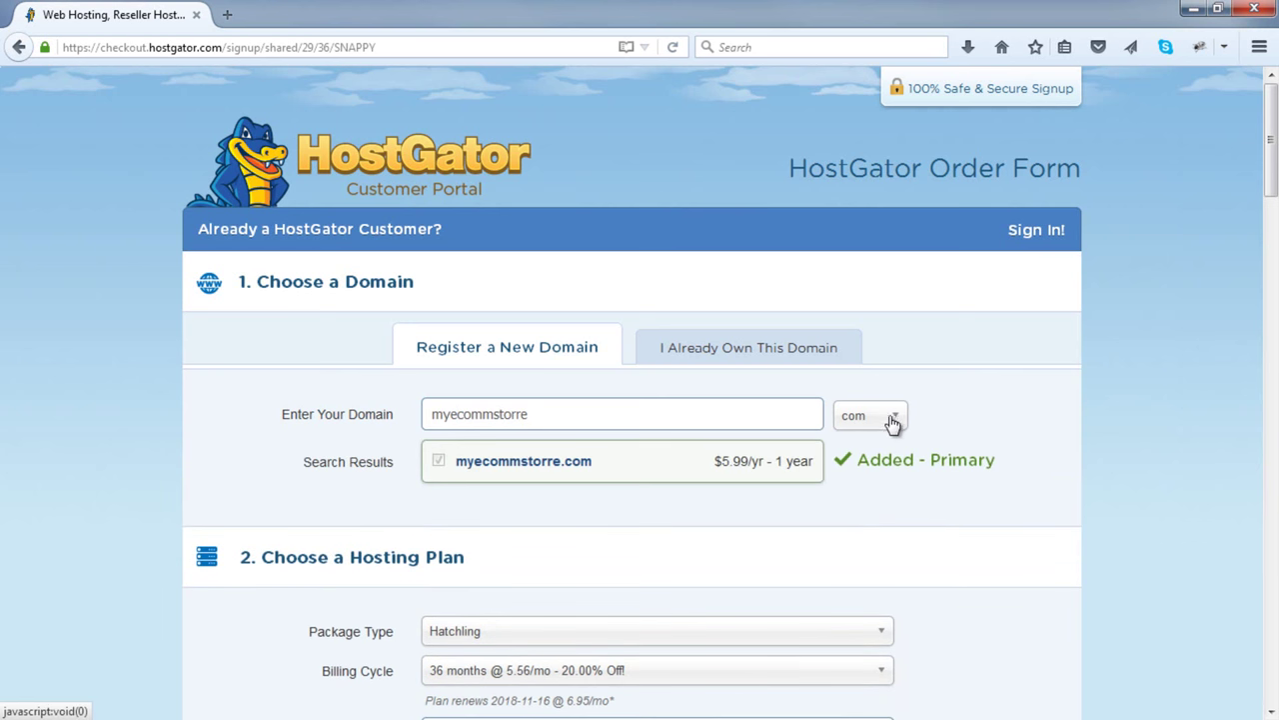
- Browse the domain extension list but keep com, then review the added domain
{"action": "left_click", "coordinate": [895, 424]}
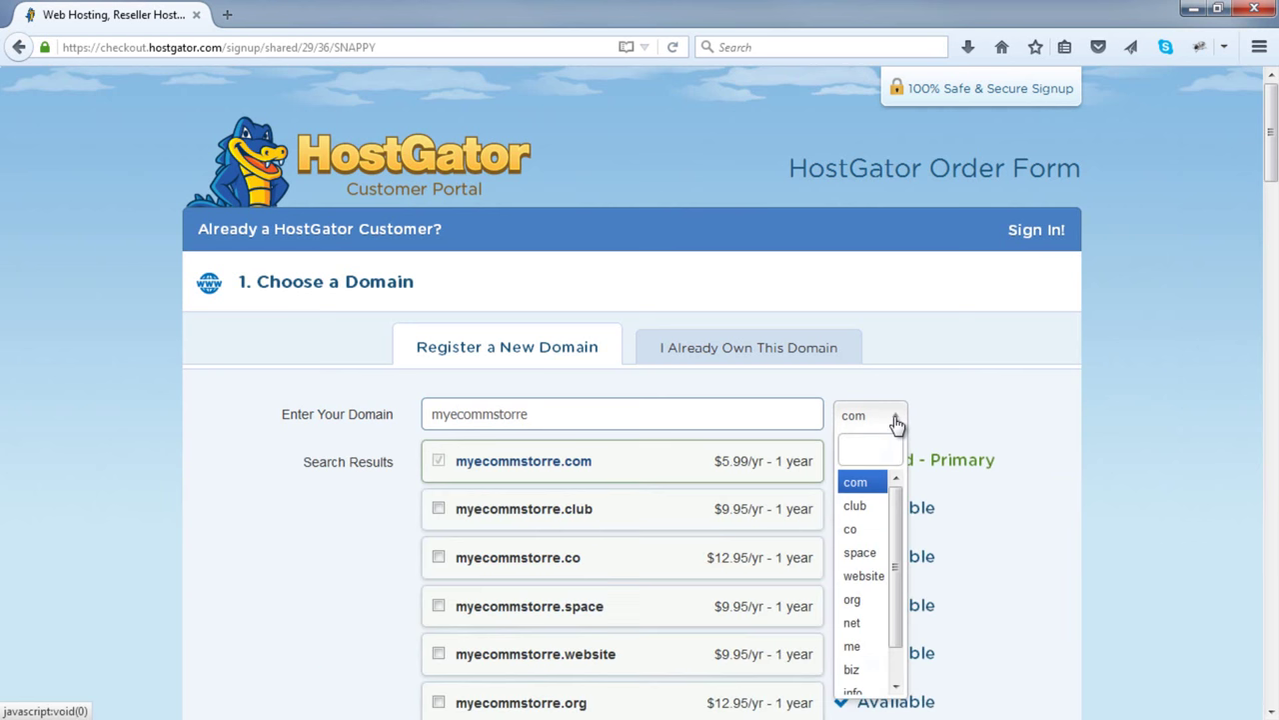
{"action": "scroll", "coordinate": [893, 439], "scroll_direction": "down", "scroll_amount": 2}
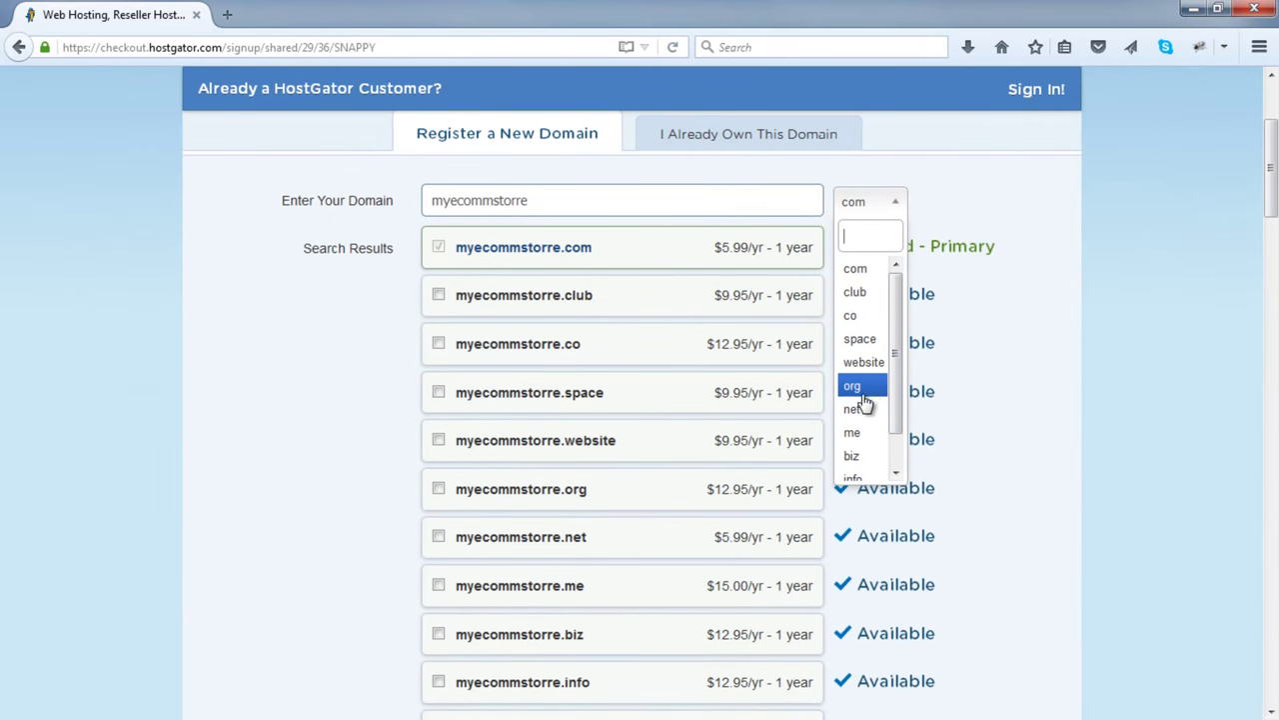
{"action": "scroll", "coordinate": [857, 392], "scroll_direction": "down", "scroll_amount": 1}
{"action": "scroll", "coordinate": [857, 398], "scroll_direction": "down", "scroll_amount": 1}
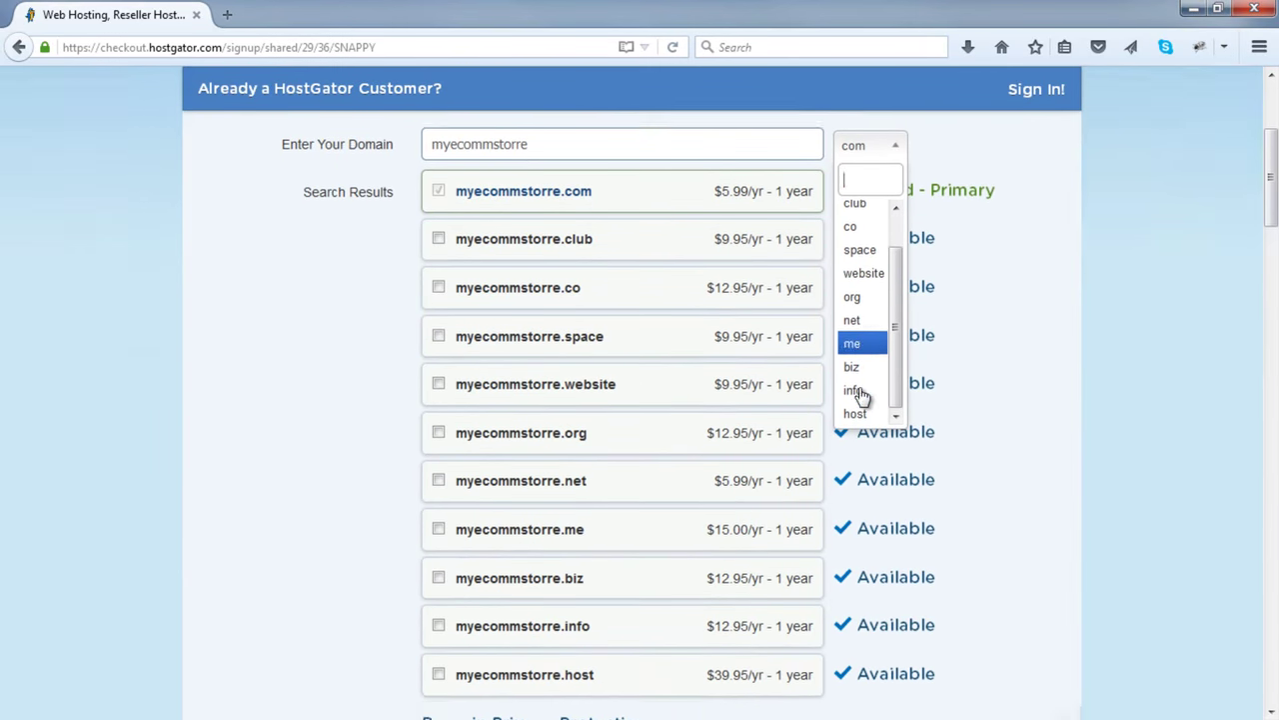
{"action": "scroll", "coordinate": [862, 359], "scroll_direction": "up", "scroll_amount": 1}
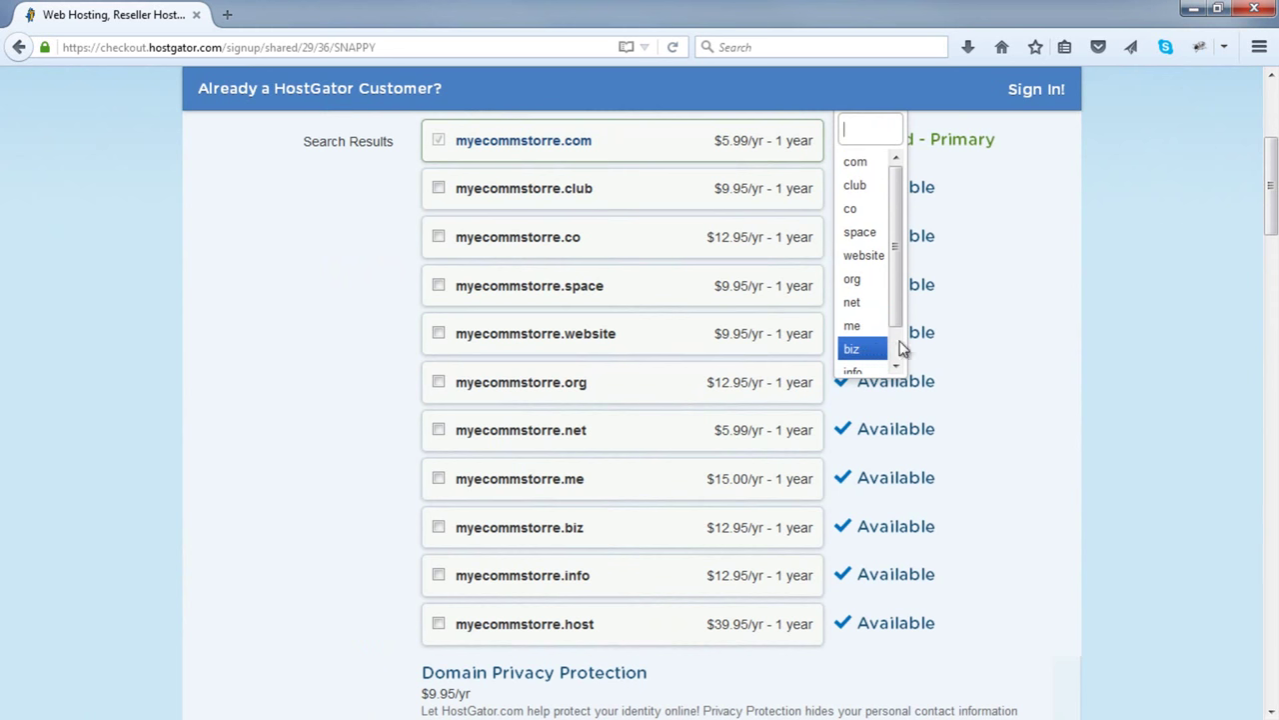
{"action": "scroll", "coordinate": [865, 340], "scroll_direction": "up", "scroll_amount": 3}
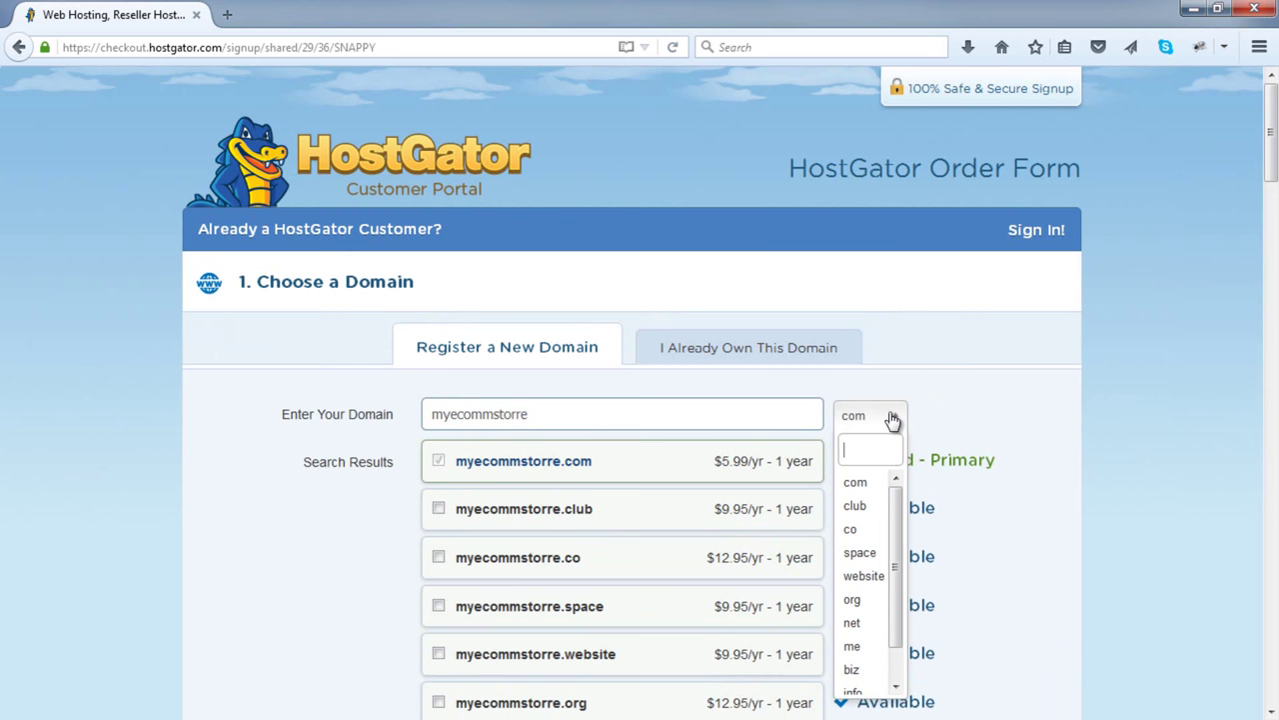
{"action": "left_click", "coordinate": [963, 415]}
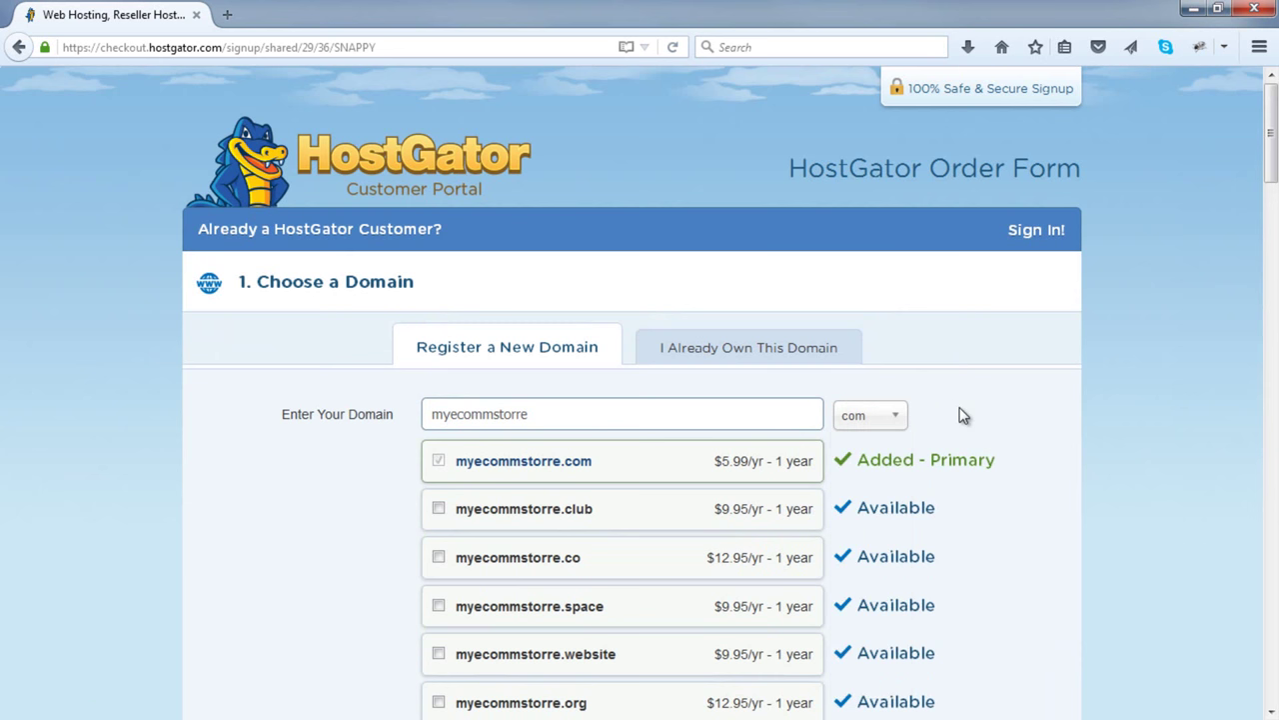
{"action": "scroll", "coordinate": [963, 415], "scroll_direction": "down", "scroll_amount": 2}
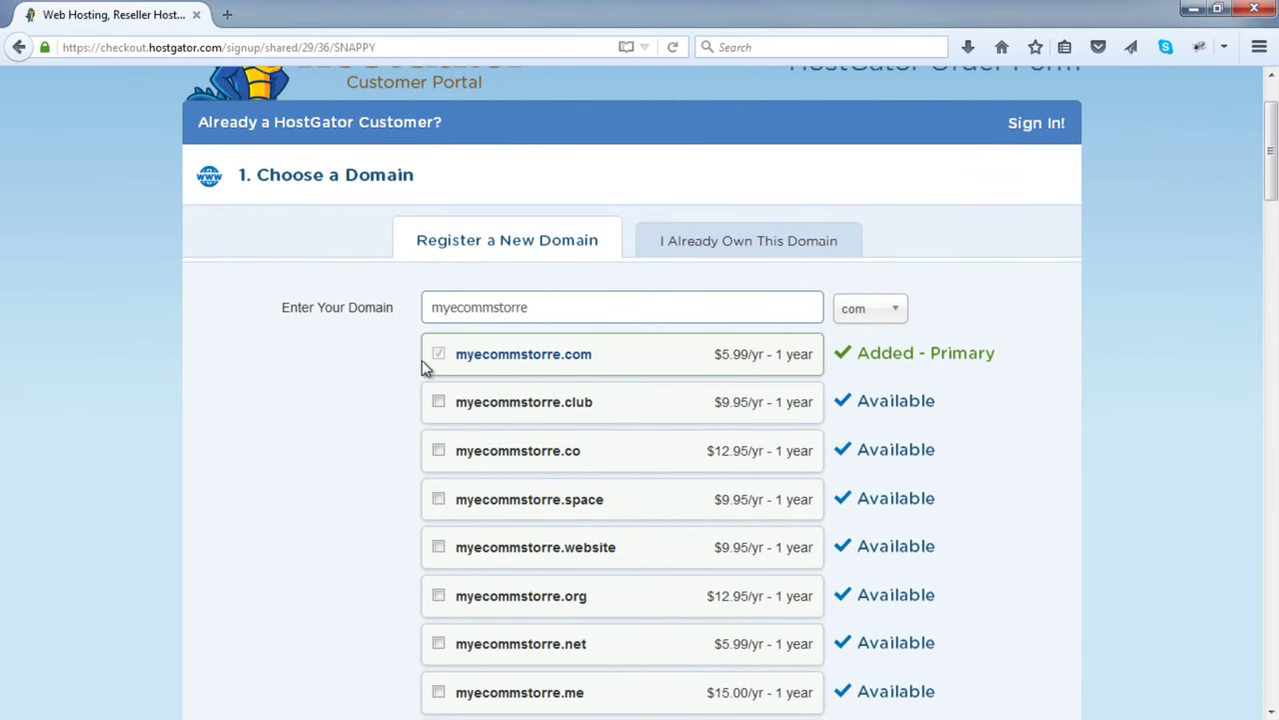
{"action": "scroll", "coordinate": [405, 363], "scroll_direction": "down", "scroll_amount": 12}
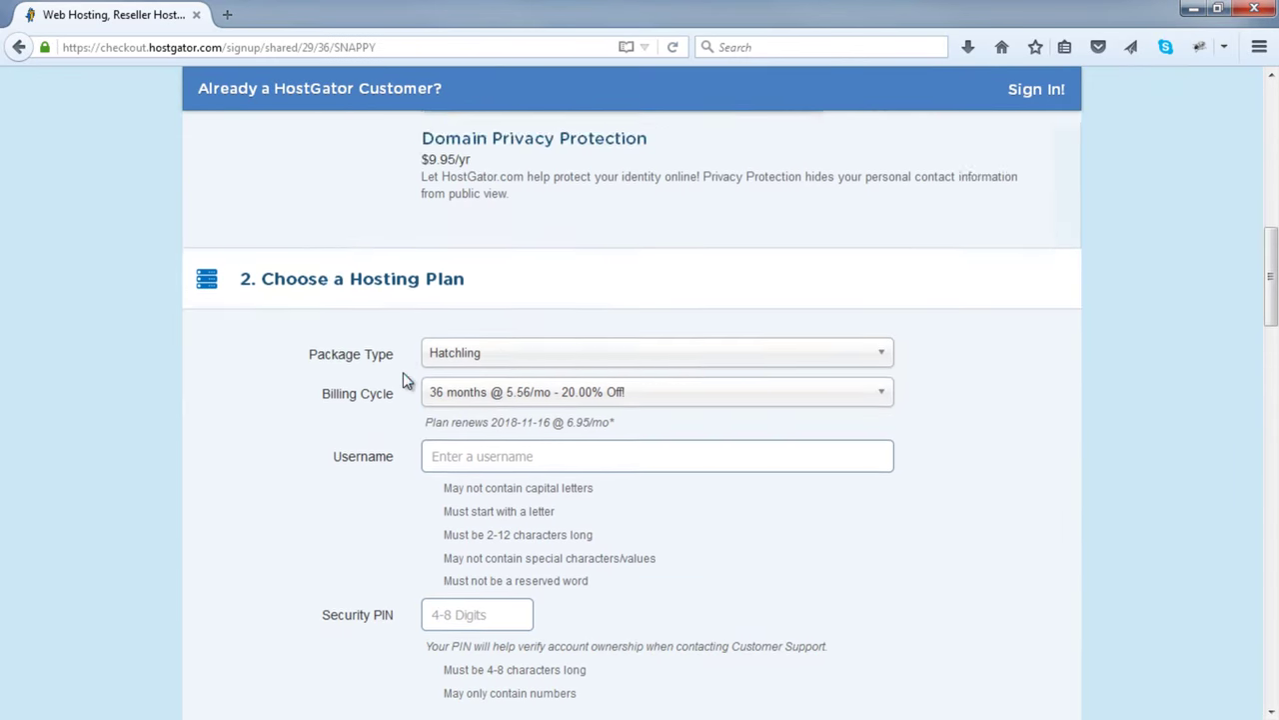
- Set billing to 24 months at $6.36/mo and enter an account username
{"action": "scroll", "coordinate": [403, 372], "scroll_direction": "down", "scroll_amount": 2}
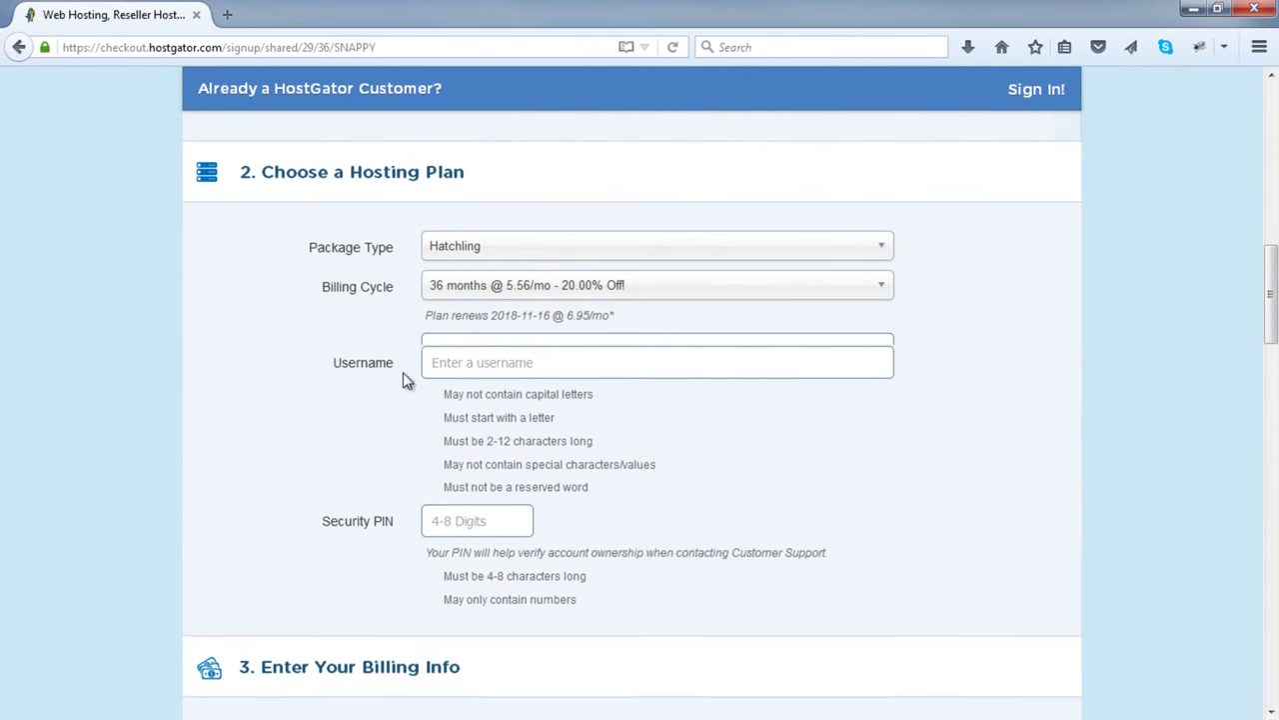
{"action": "left_click", "coordinate": [543, 288]}
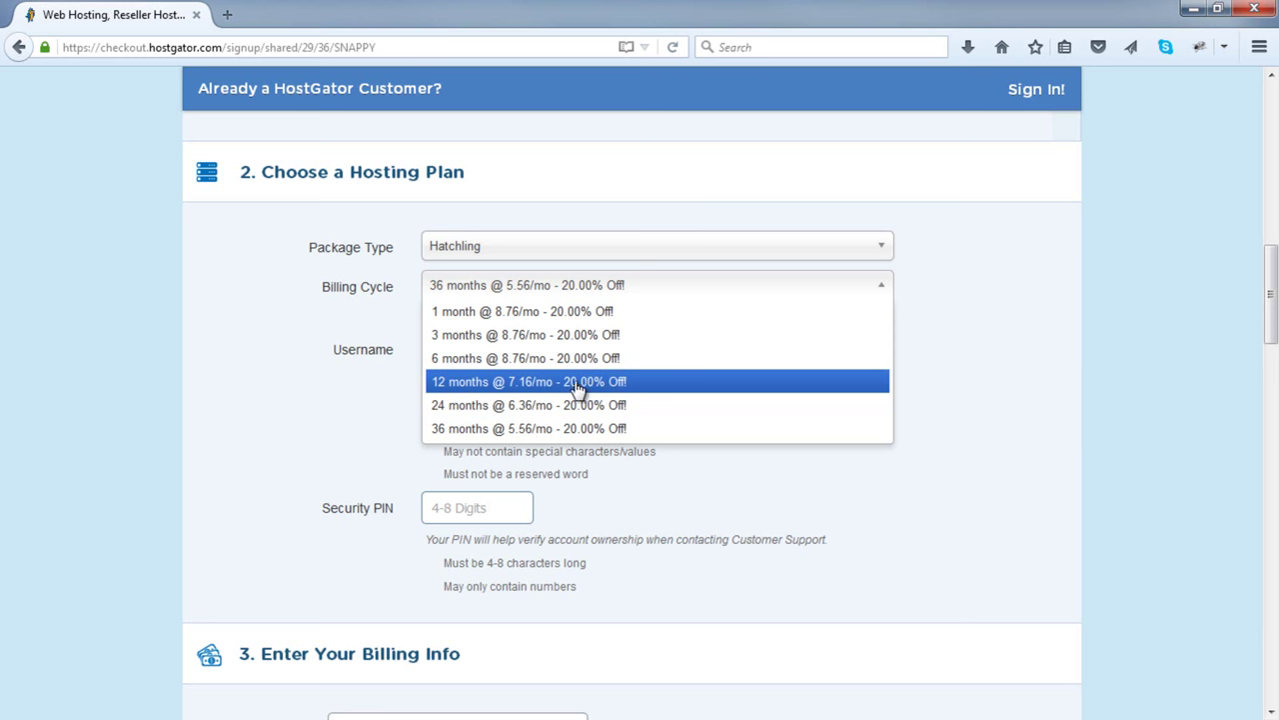
{"action": "left_click", "coordinate": [508, 405]}
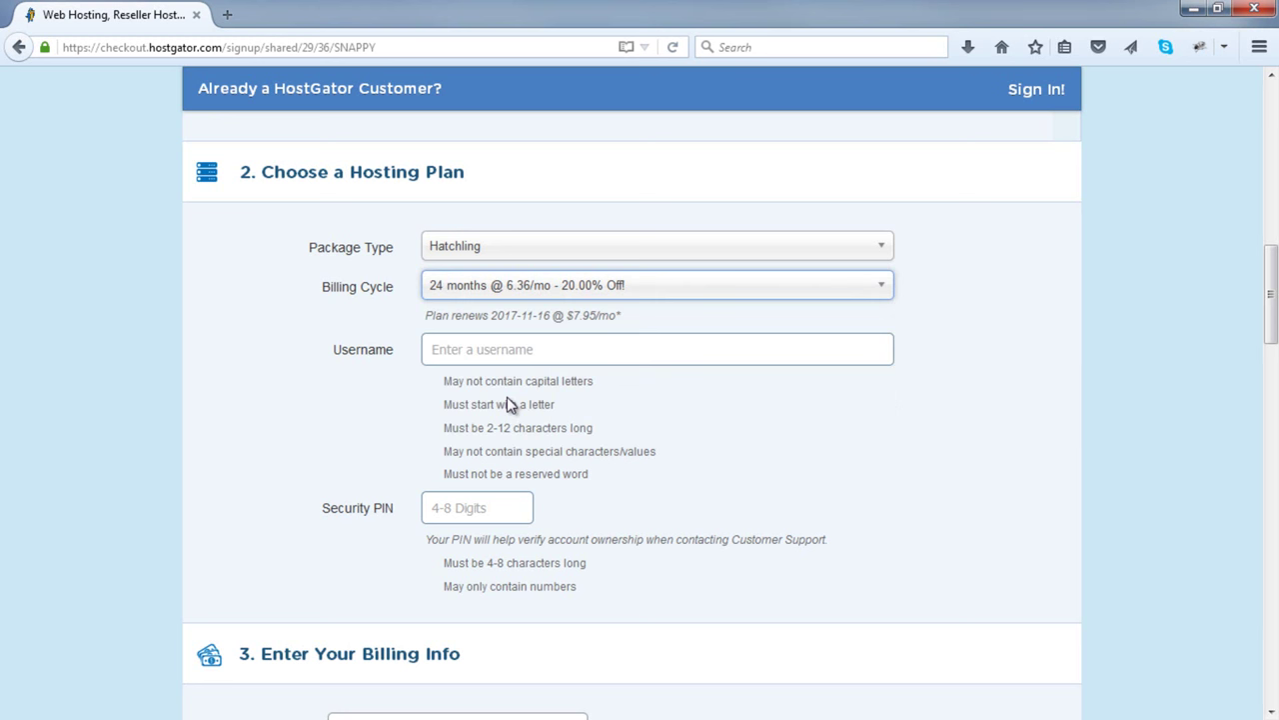
{"action": "left_click", "coordinate": [549, 358]}
{"action": "type", "text": "emc2001"}
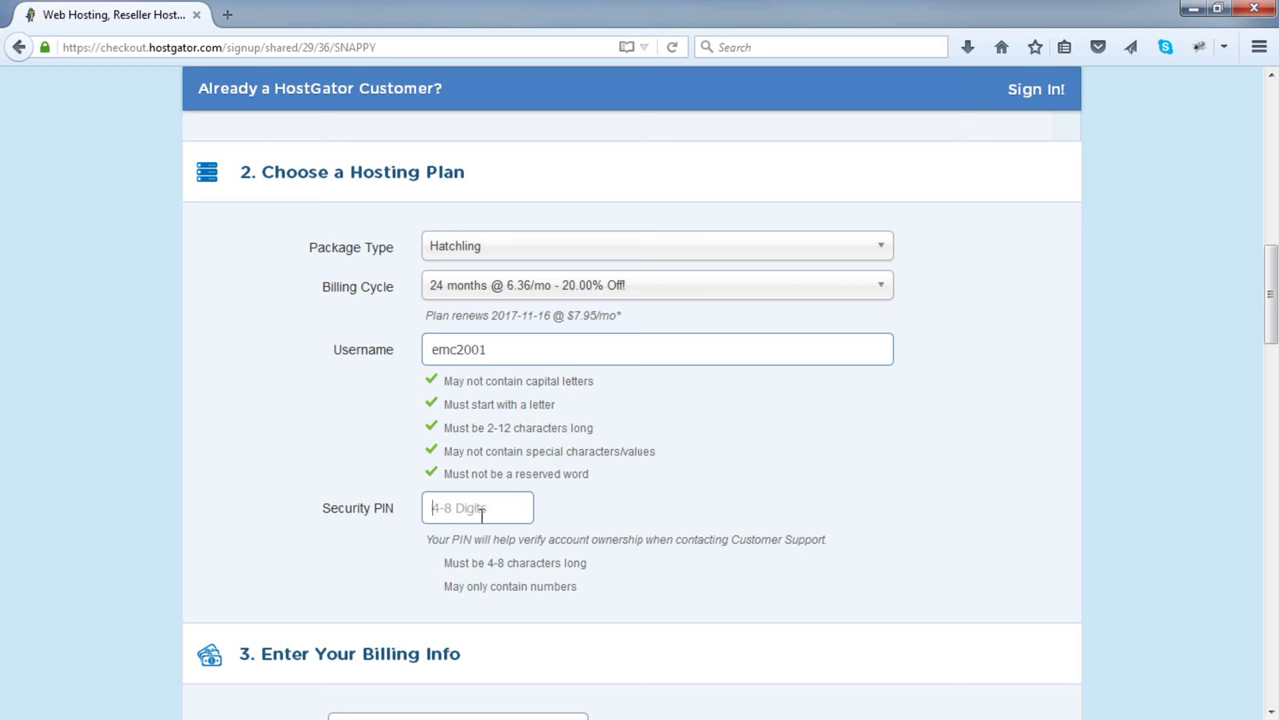
{"action": "type", "text": "1554"}
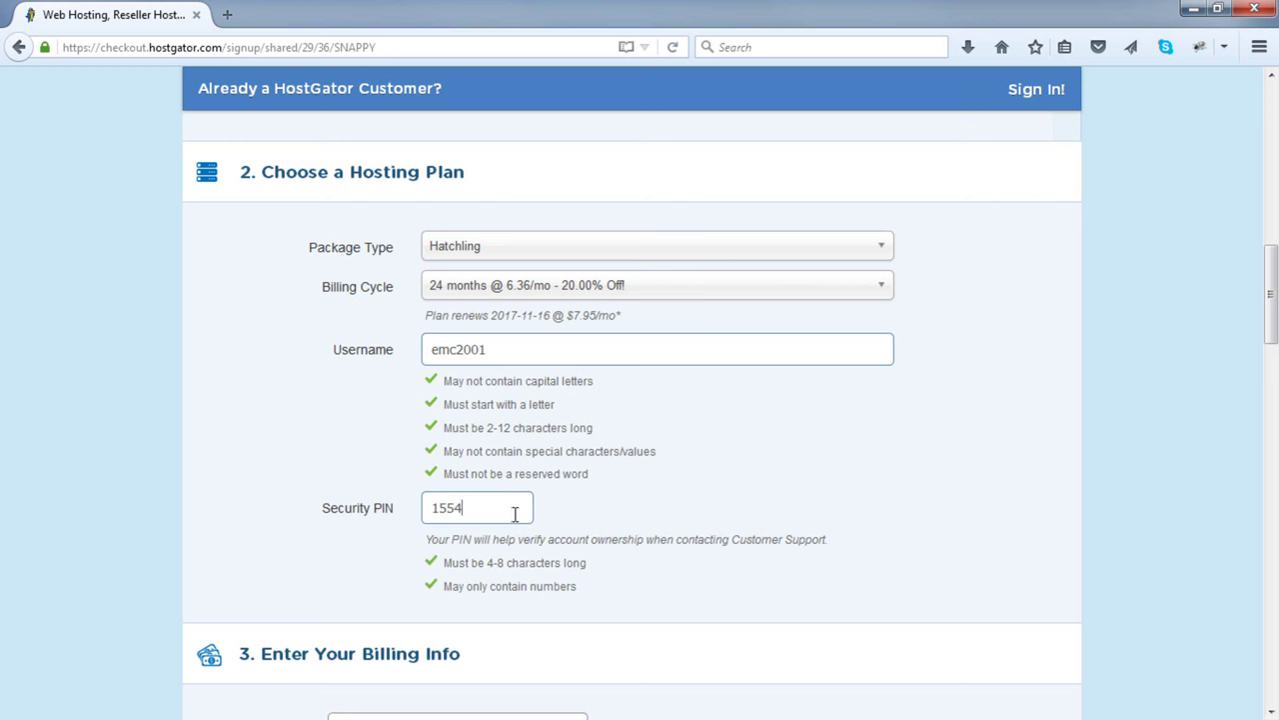
- Untick the SiteLock and CodeGuard Site Backup add-ons so no additional services remain selected
{"action": "scroll", "coordinate": [517, 518], "scroll_direction": "down", "scroll_amount": 2}
{"action": "scroll", "coordinate": [517, 521], "scroll_direction": "down", "scroll_amount": 5}
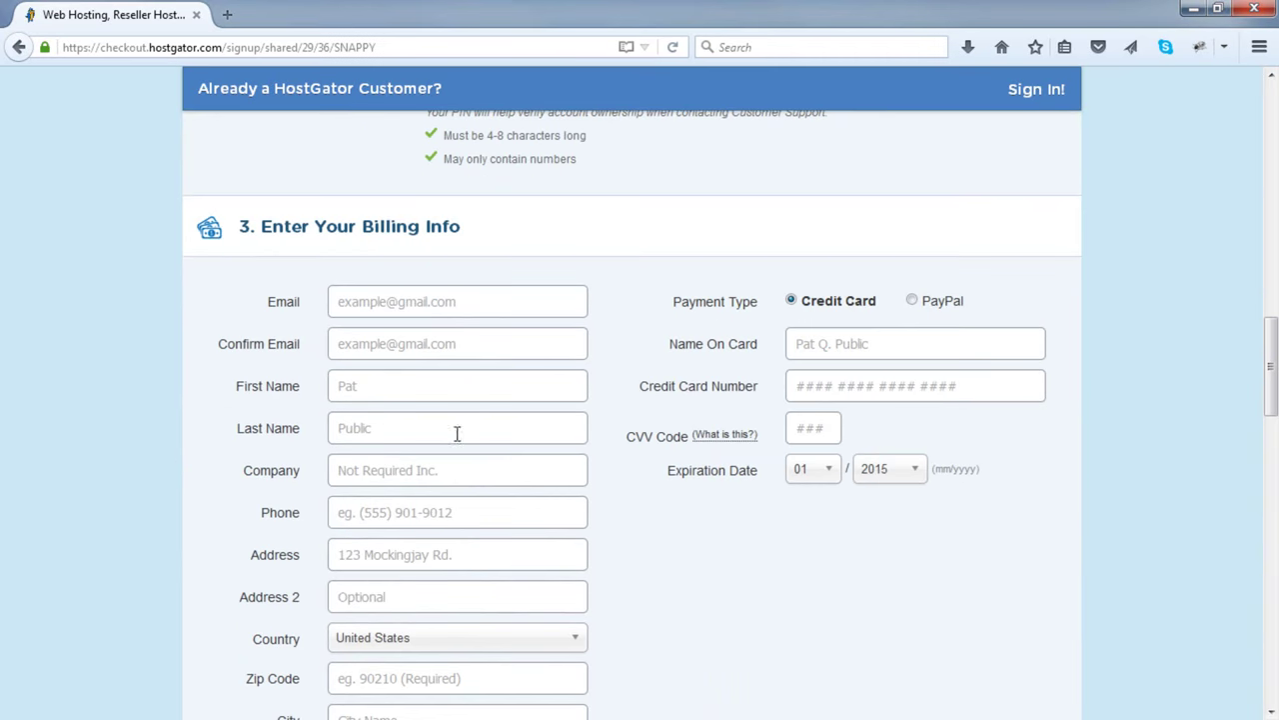
{"action": "scroll", "coordinate": [470, 378], "scroll_direction": "down", "scroll_amount": 8}
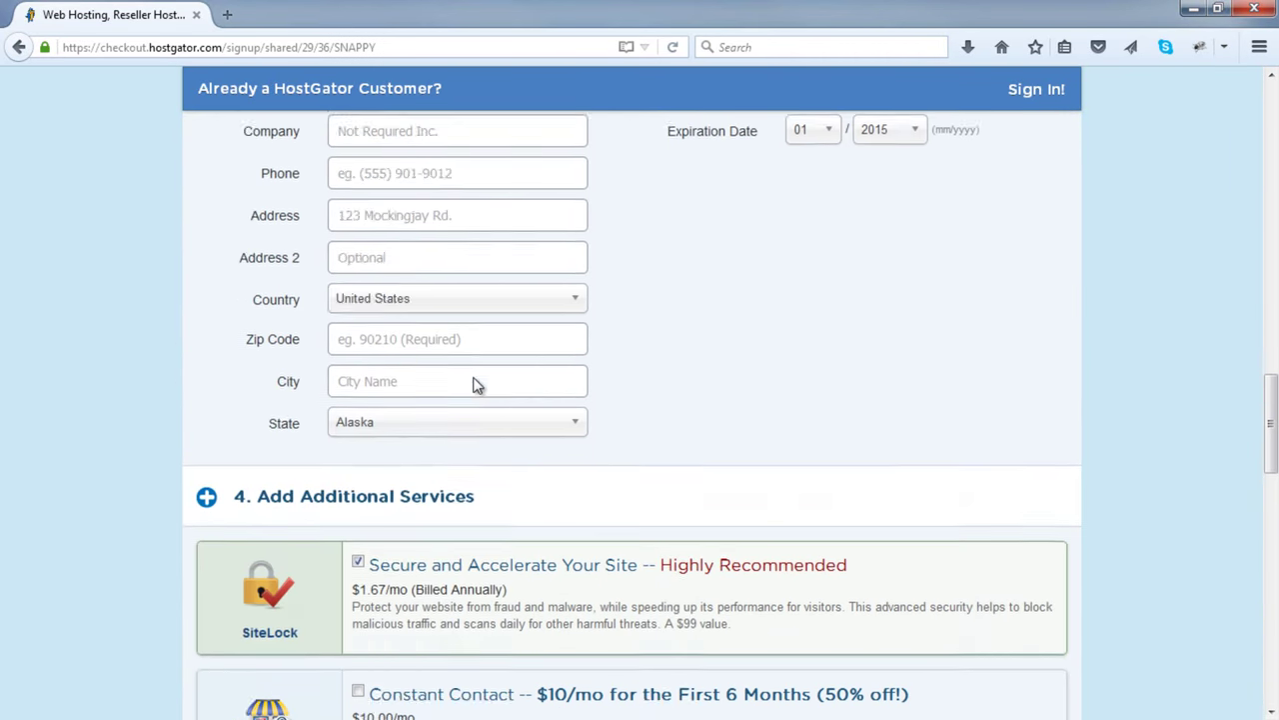
{"action": "scroll", "coordinate": [434, 352], "scroll_direction": "down", "scroll_amount": 2}
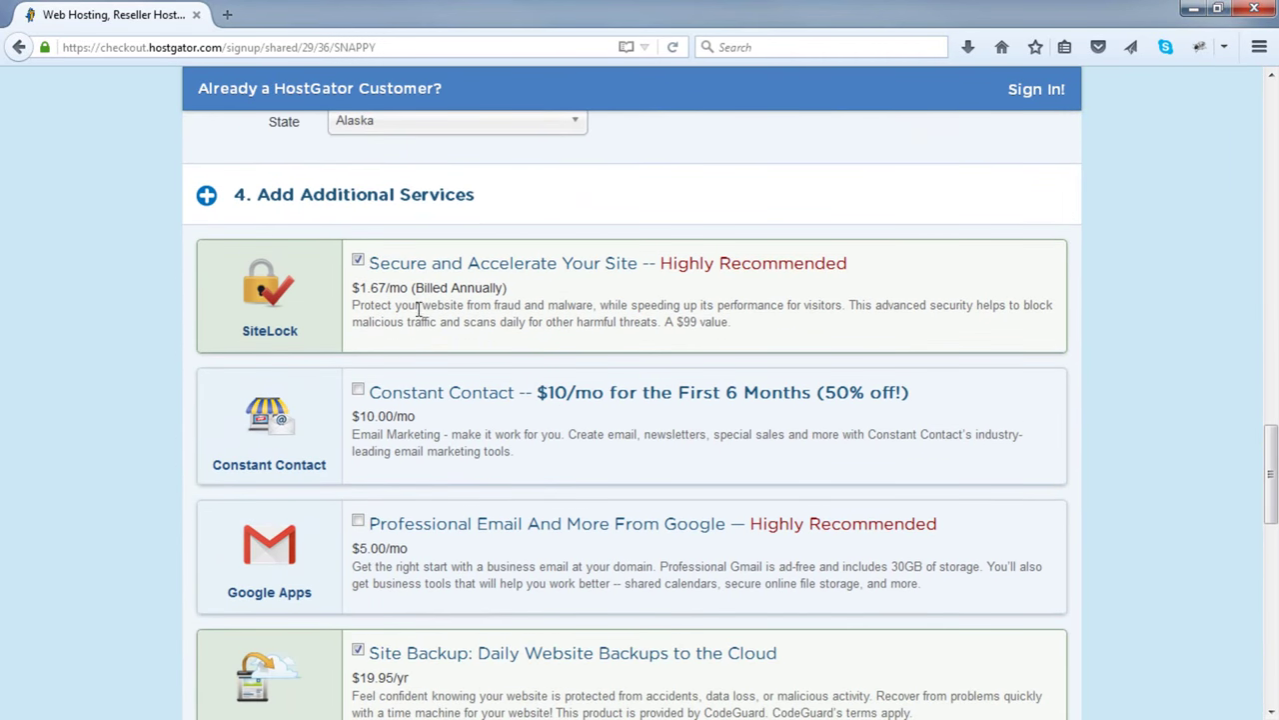
{"action": "left_click", "coordinate": [359, 261]}
{"action": "scroll", "coordinate": [370, 360], "scroll_direction": "down", "scroll_amount": 2}
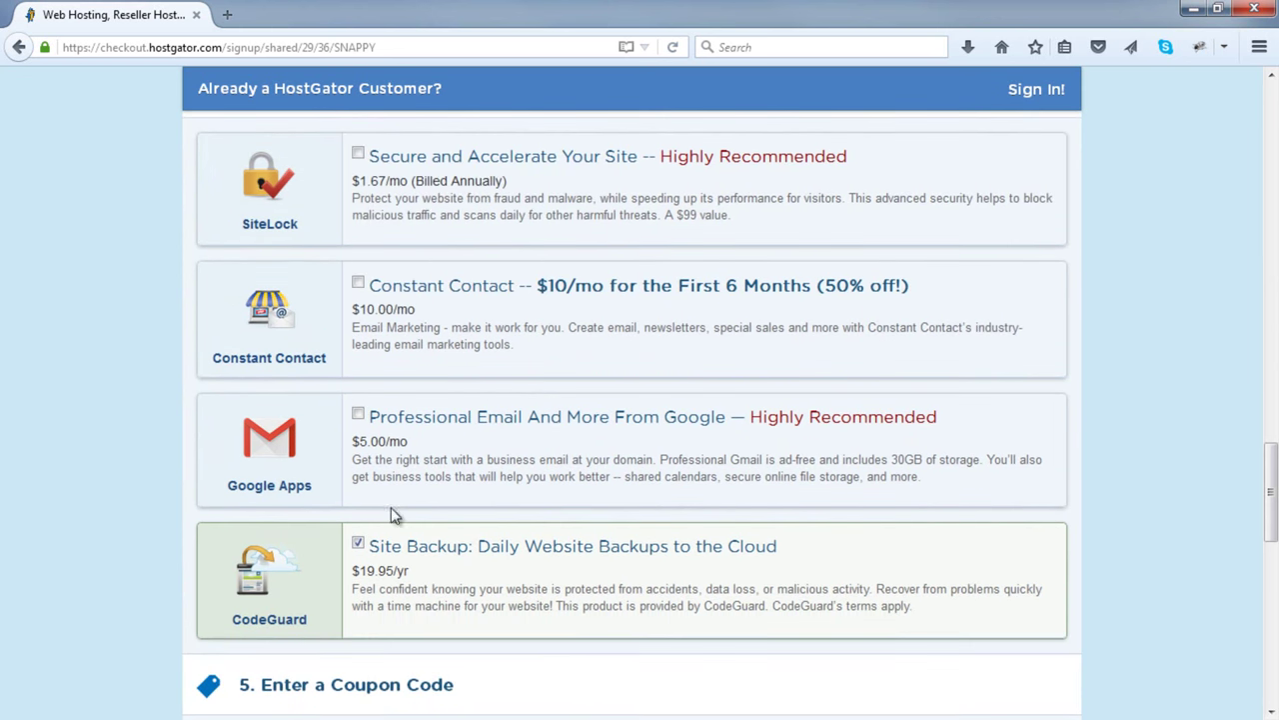
{"action": "left_click", "coordinate": [358, 544]}
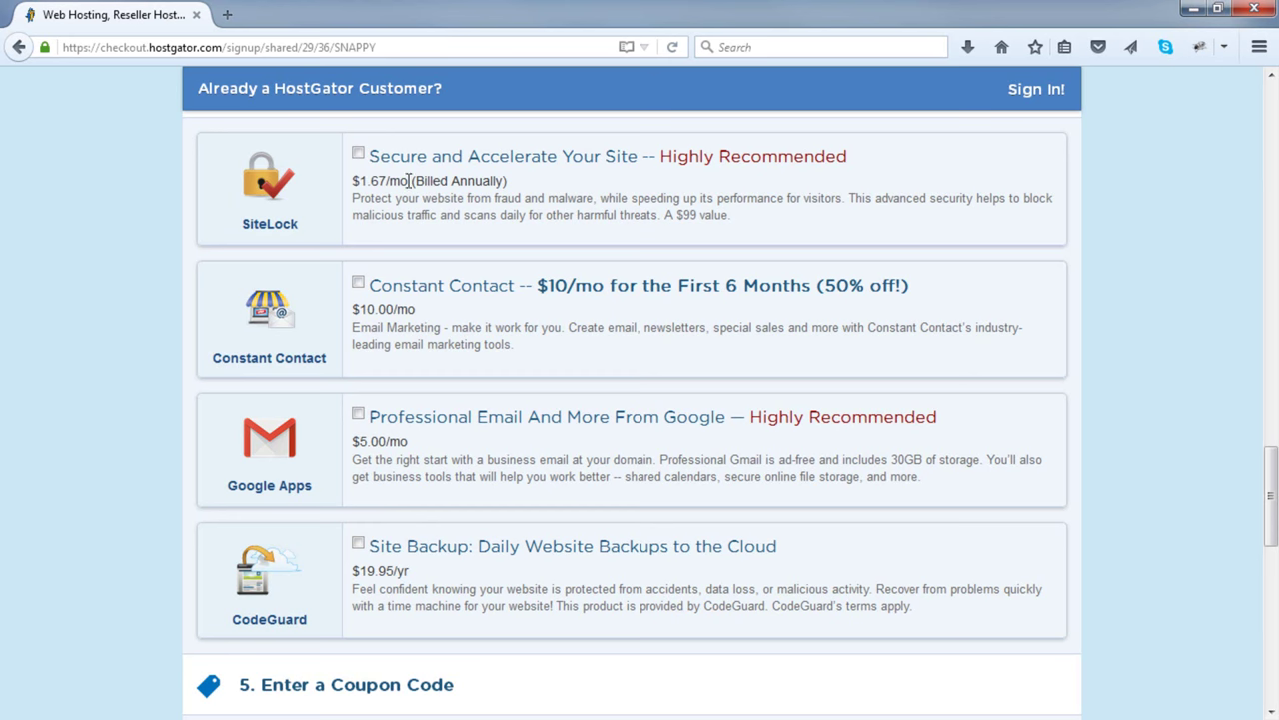
{"action": "scroll", "coordinate": [303, 497], "scroll_direction": "down", "scroll_amount": 2}
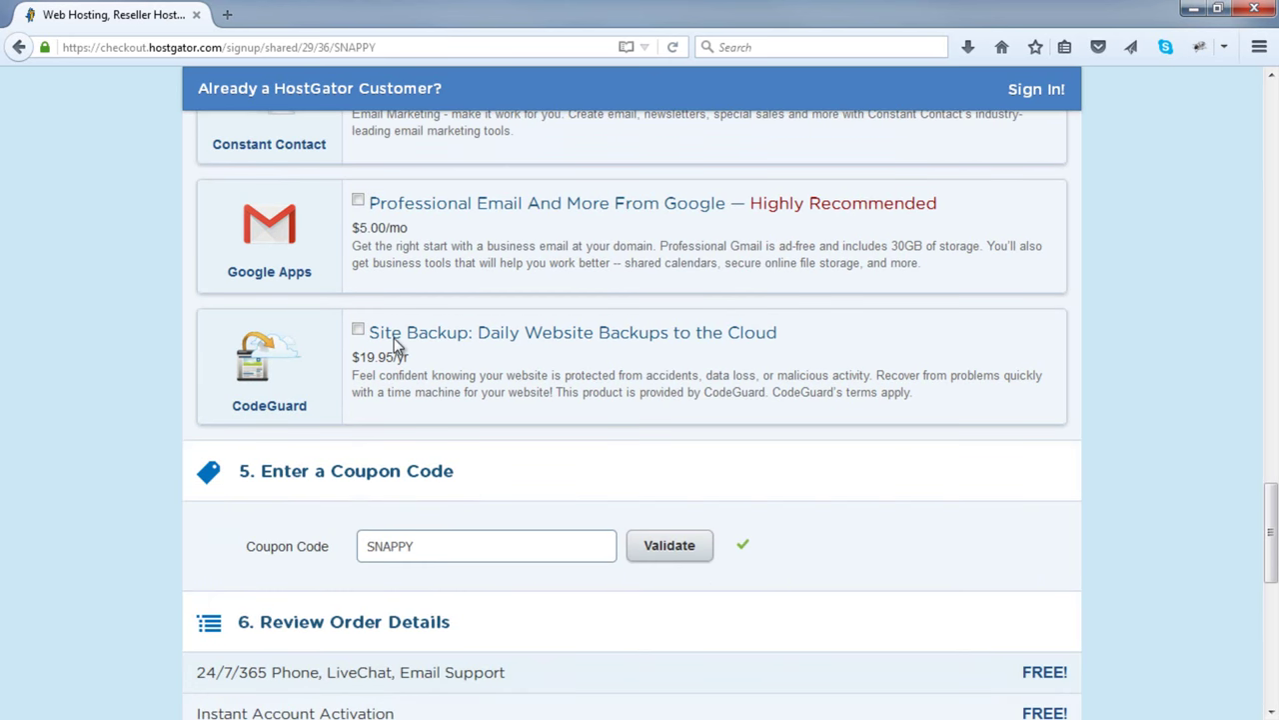
{"action": "scroll", "coordinate": [395, 345], "scroll_direction": "down", "scroll_amount": 3}
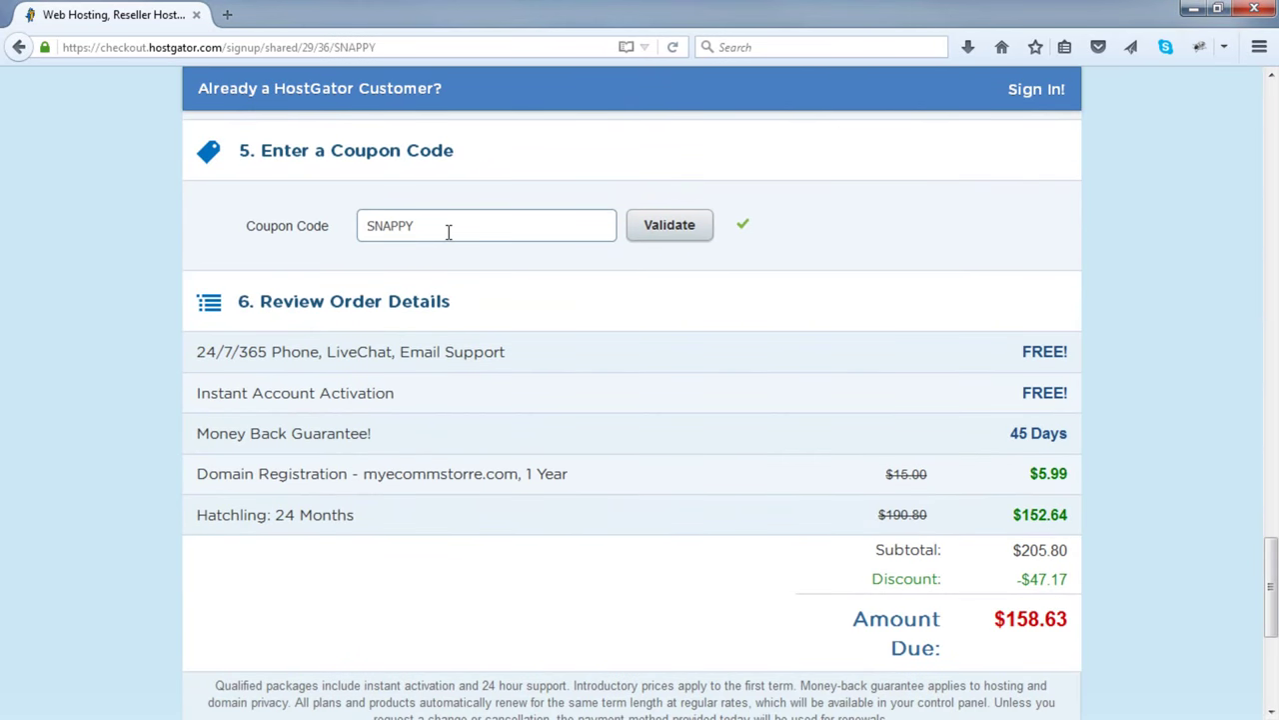
- Swap the SNAPPY coupon code for ONLINESTORE and validate it, bringing the total to $156.05
{"action": "left_click_drag", "start_coordinate": [447, 230], "coordinate": [306, 213]}
{"action": "key", "text": "BackSpace"}
{"action": "type", "text": "ONLINESTORE"}
{"action": "left_click", "coordinate": [675, 240]}
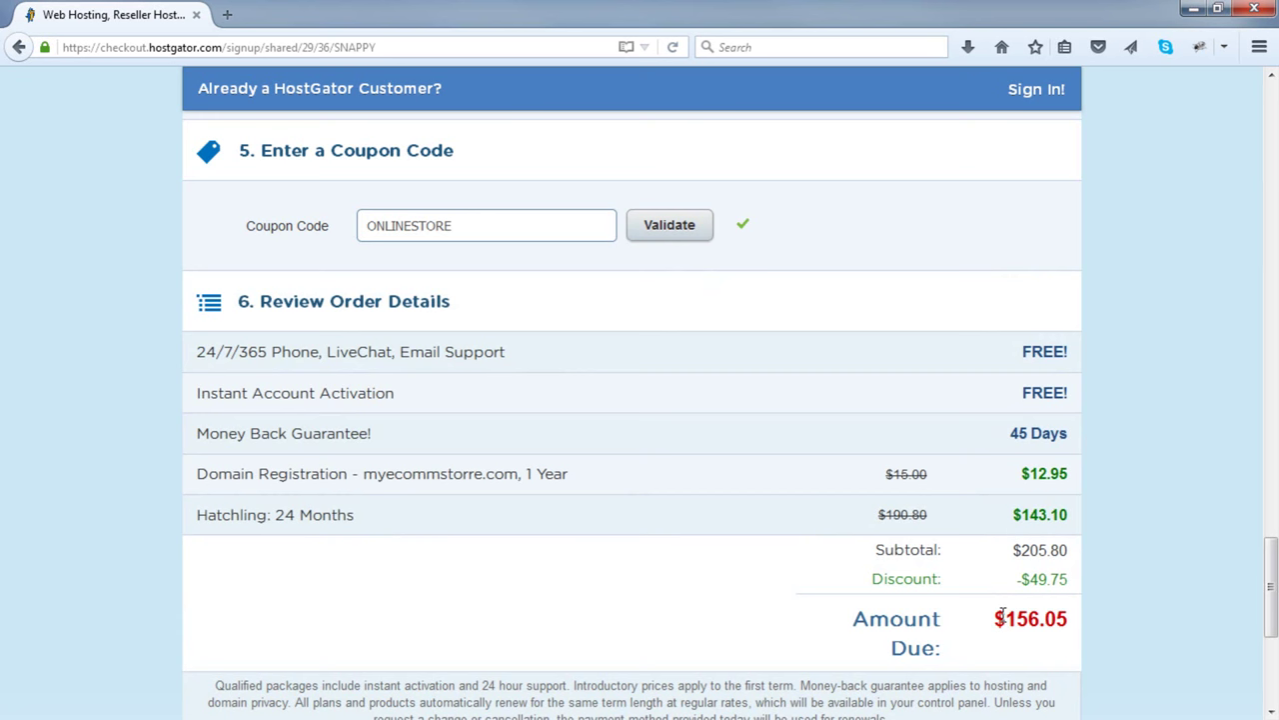
{"action": "scroll", "coordinate": [895, 567], "scroll_direction": "up", "scroll_amount": 10}
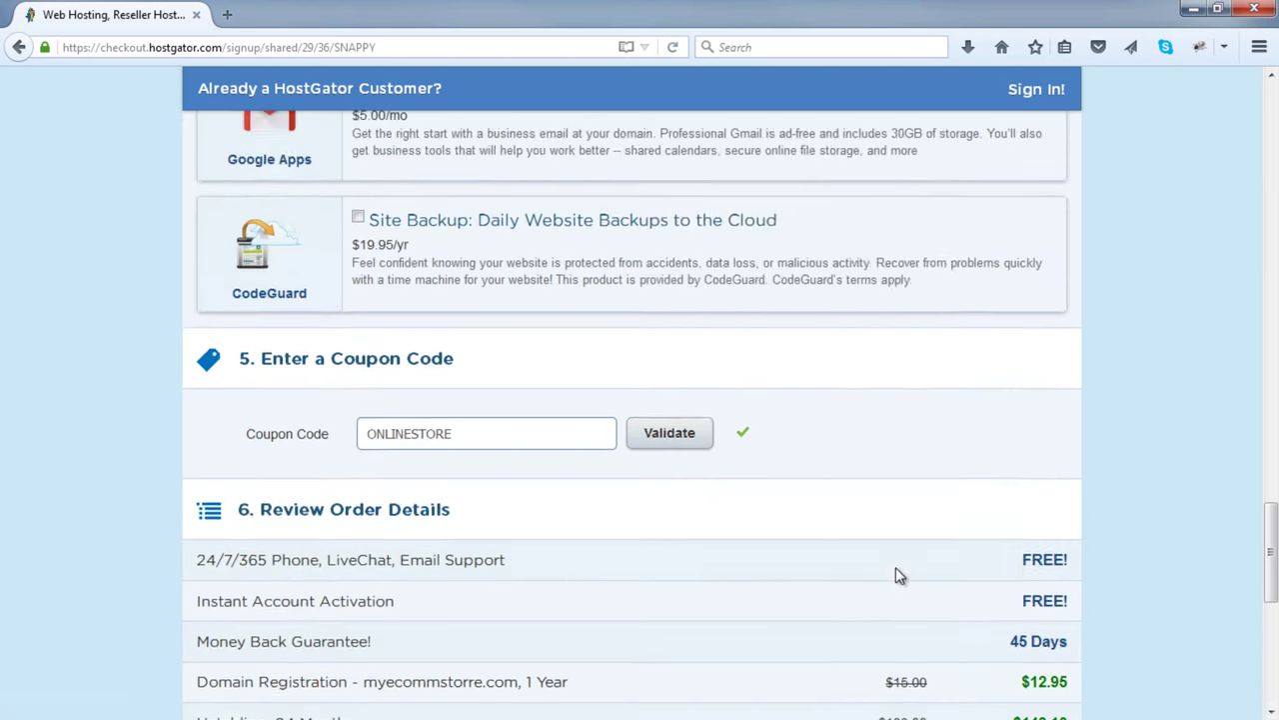
- Fill in the billing e-mail, phone number, street address, zip code and city
{"action": "scroll", "coordinate": [896, 567], "scroll_direction": "up", "scroll_amount": 2}
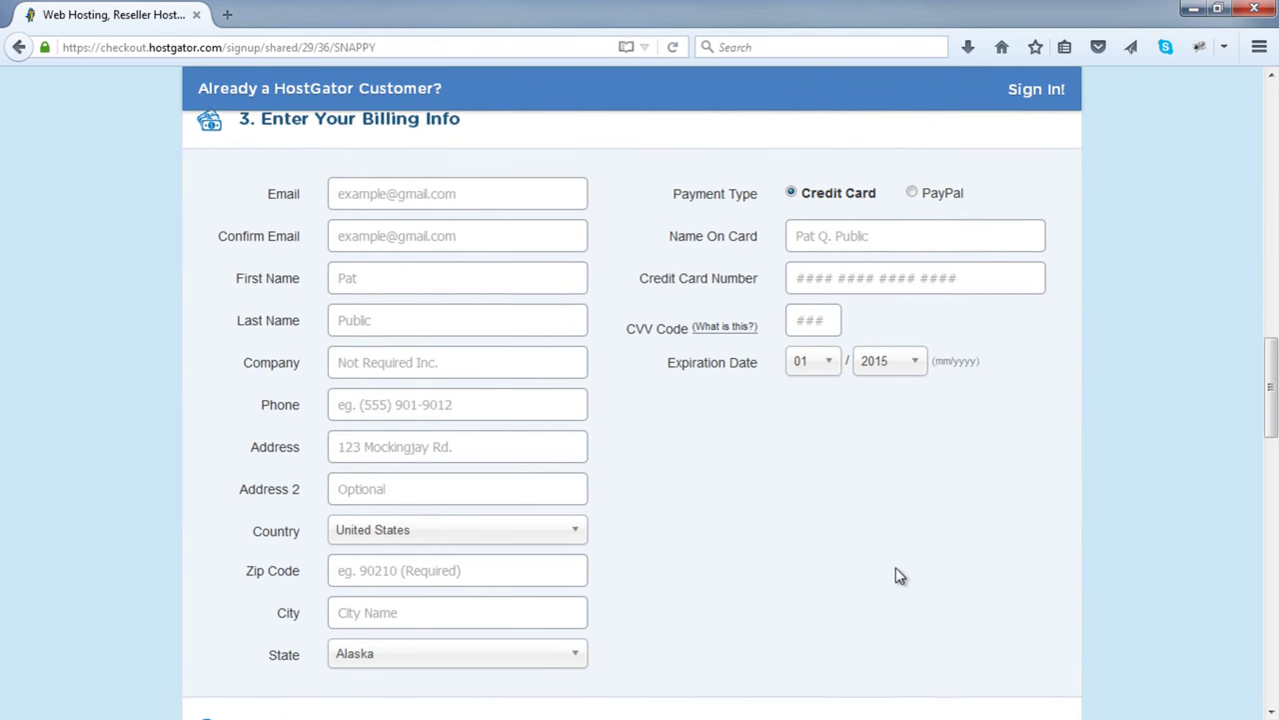
{"action": "scroll", "coordinate": [1252, 420], "scroll_direction": "up", "scroll_amount": 1}
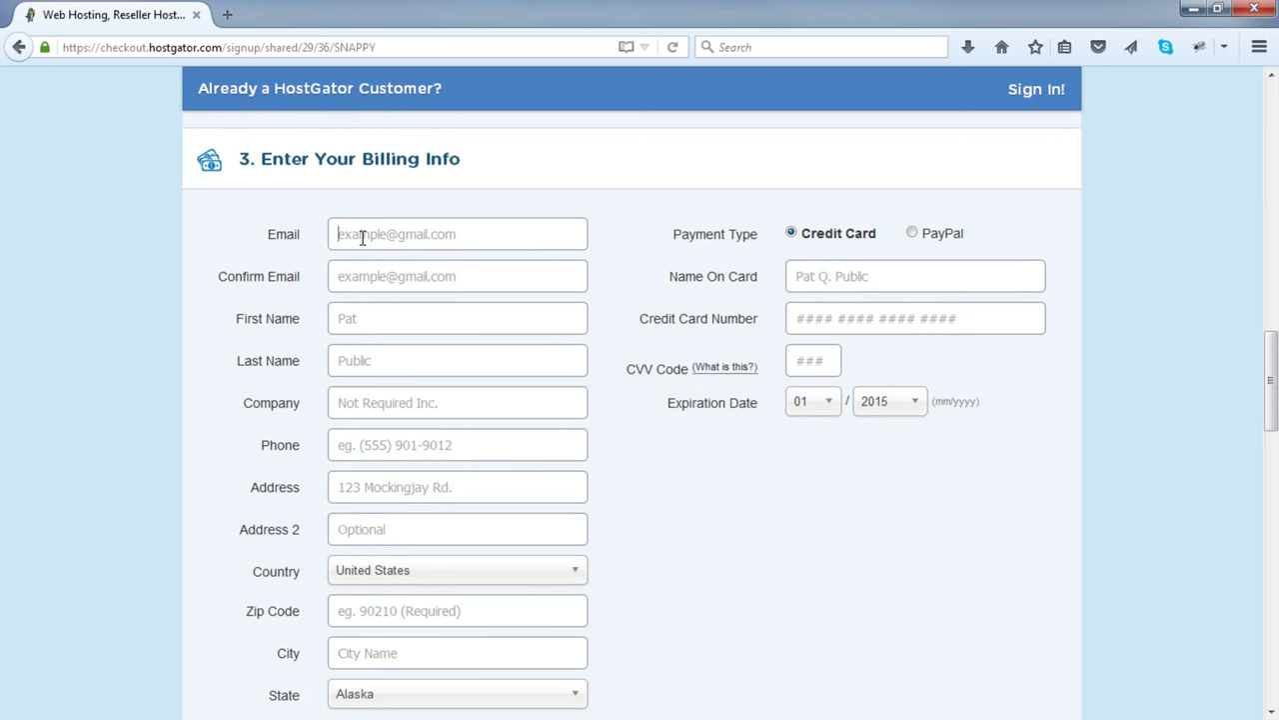
{"action": "left_click", "coordinate": [362, 237]}
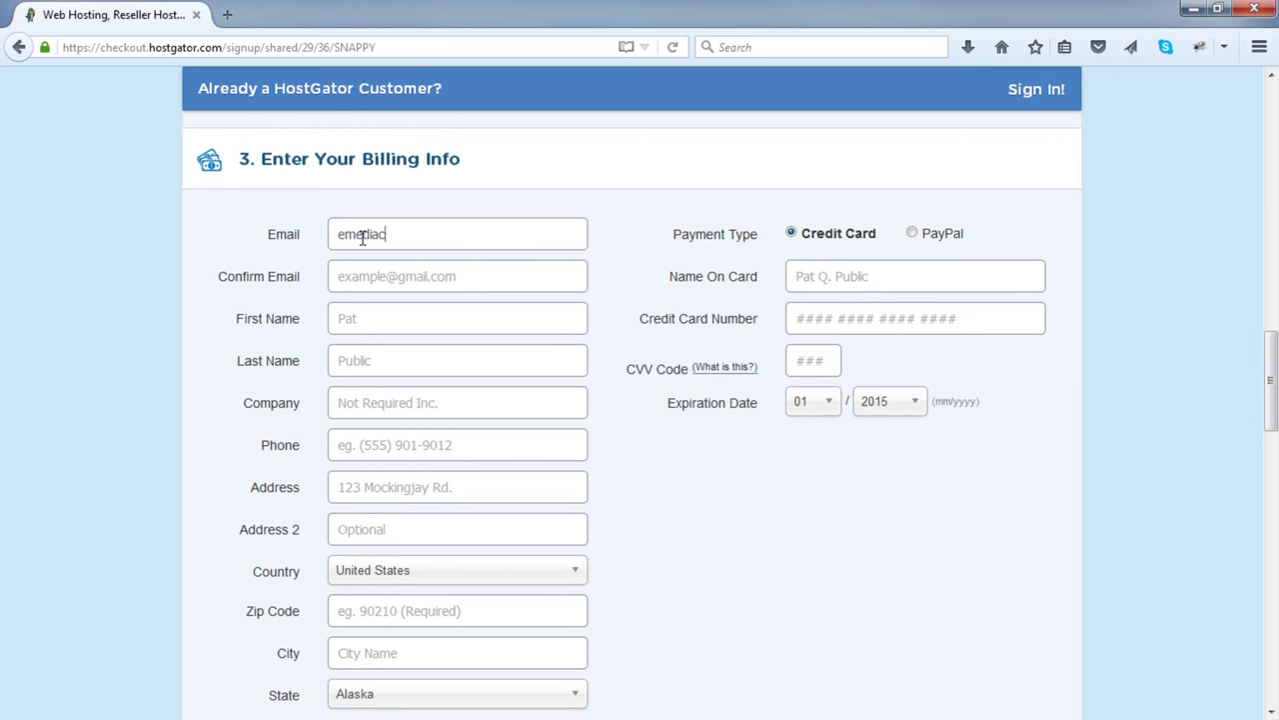
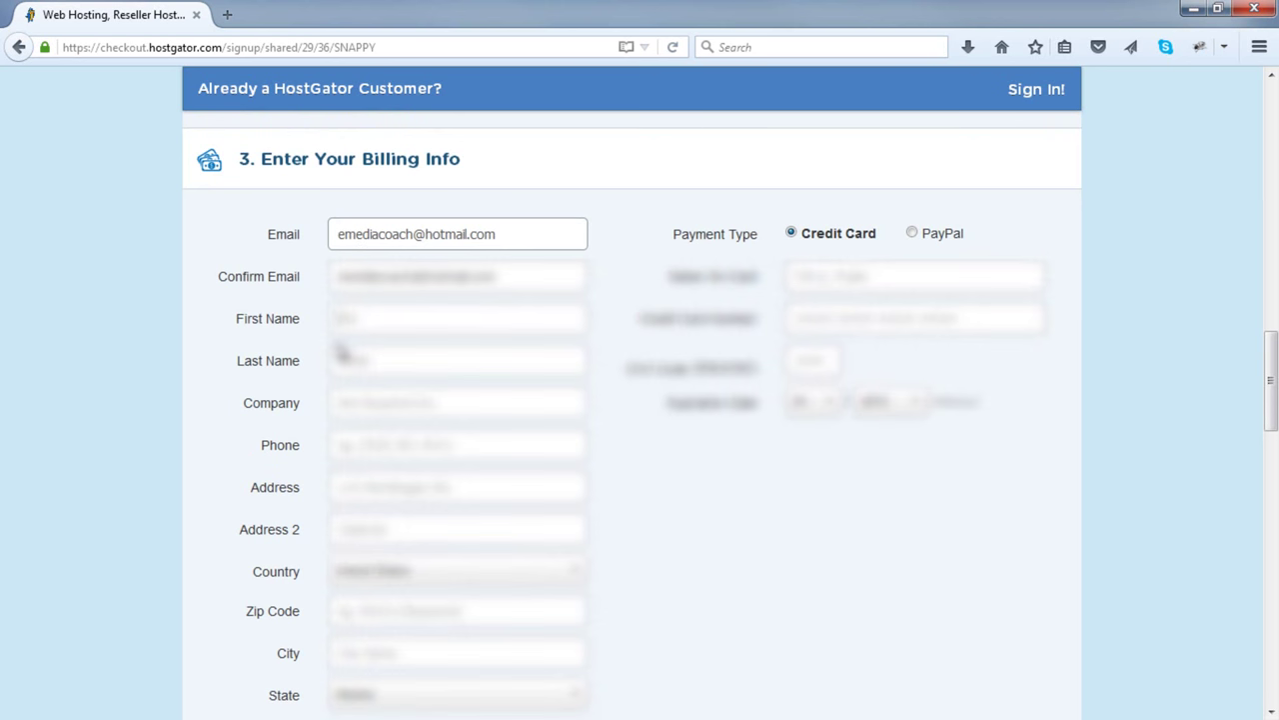
{"action": "type", "text": "anvbtek.net"}
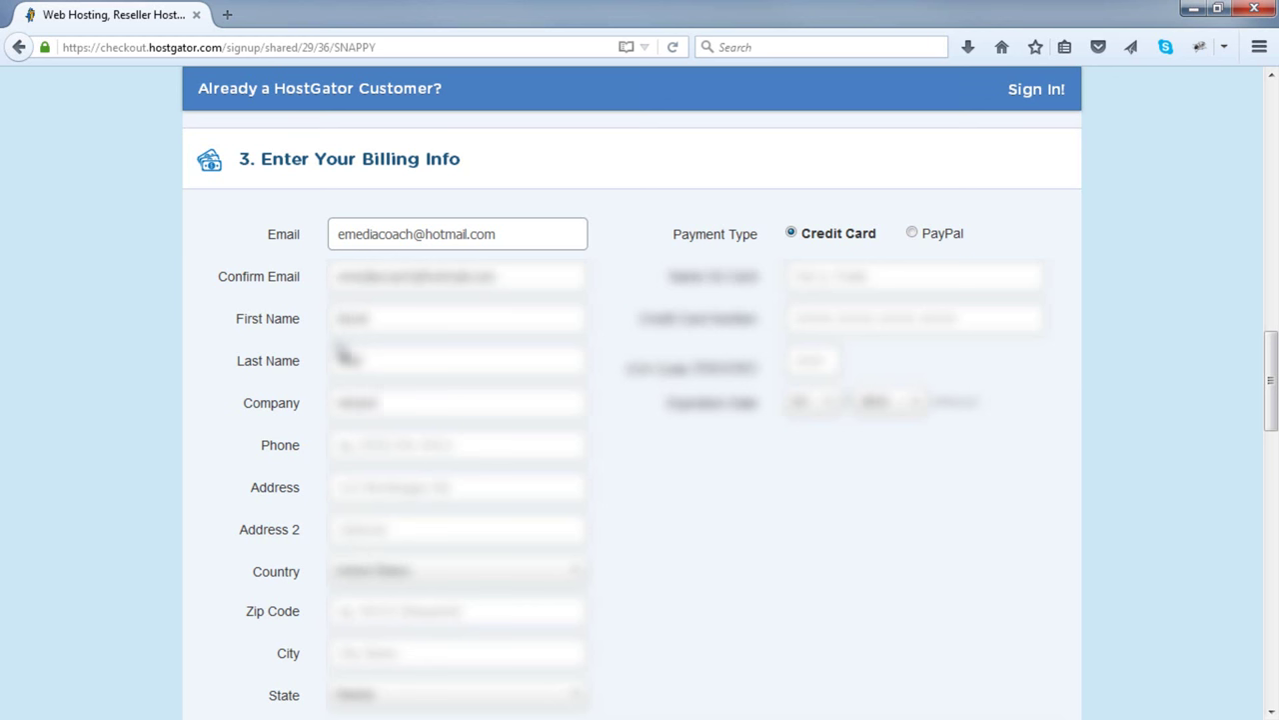
{"action": "key", "text": "Tab"}
{"action": "type", "text": "5555555555"}
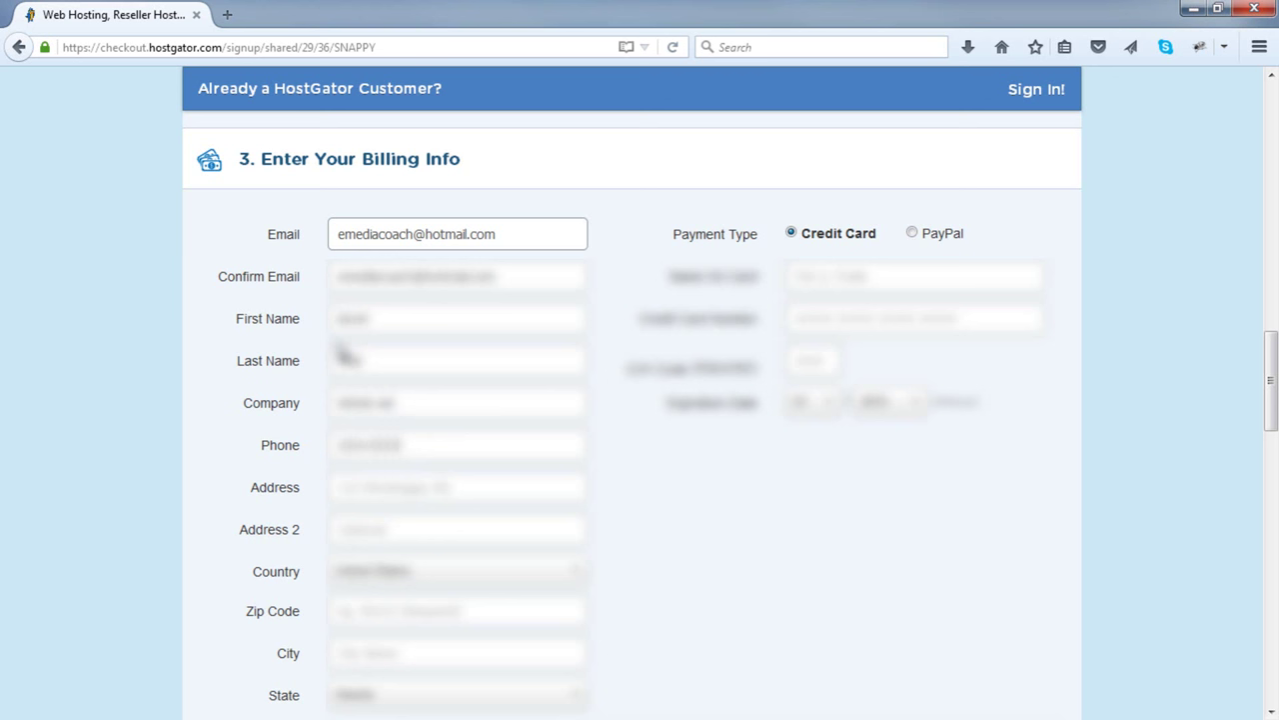
{"action": "key", "text": "Tab"}
{"action": "type", "text": "123 abc"}
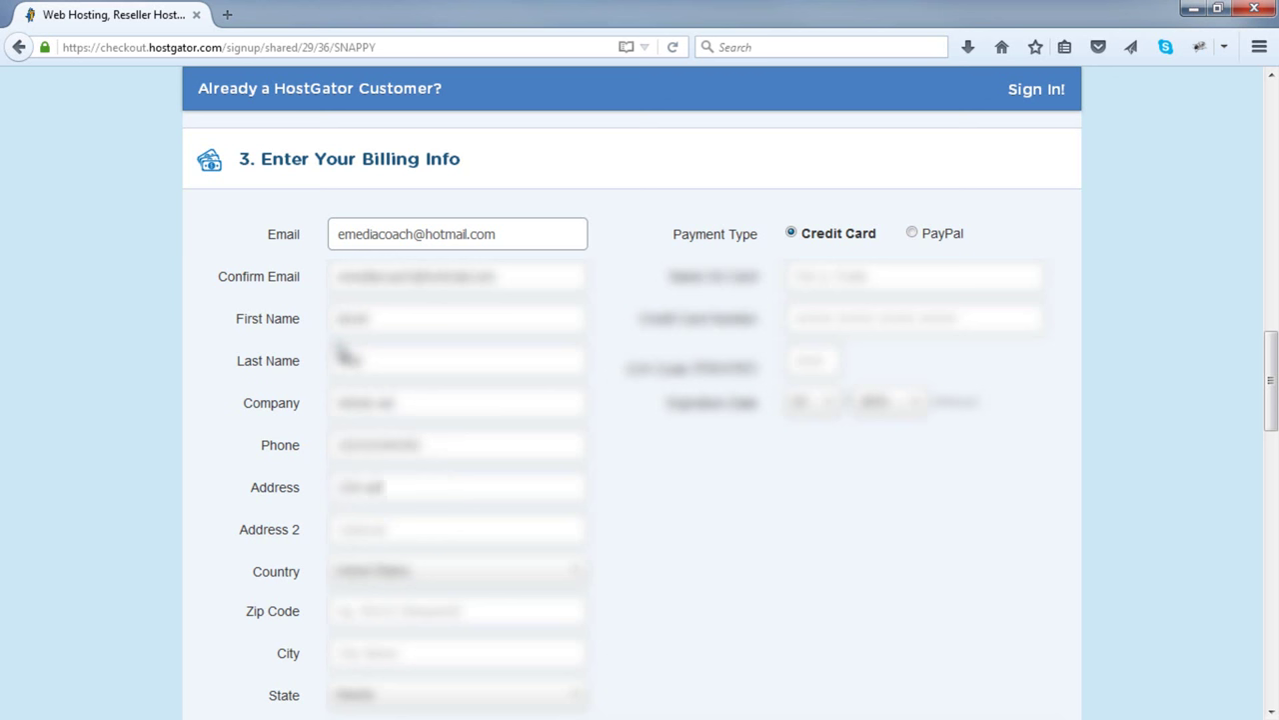
{"action": "type", "text": " st suite"}
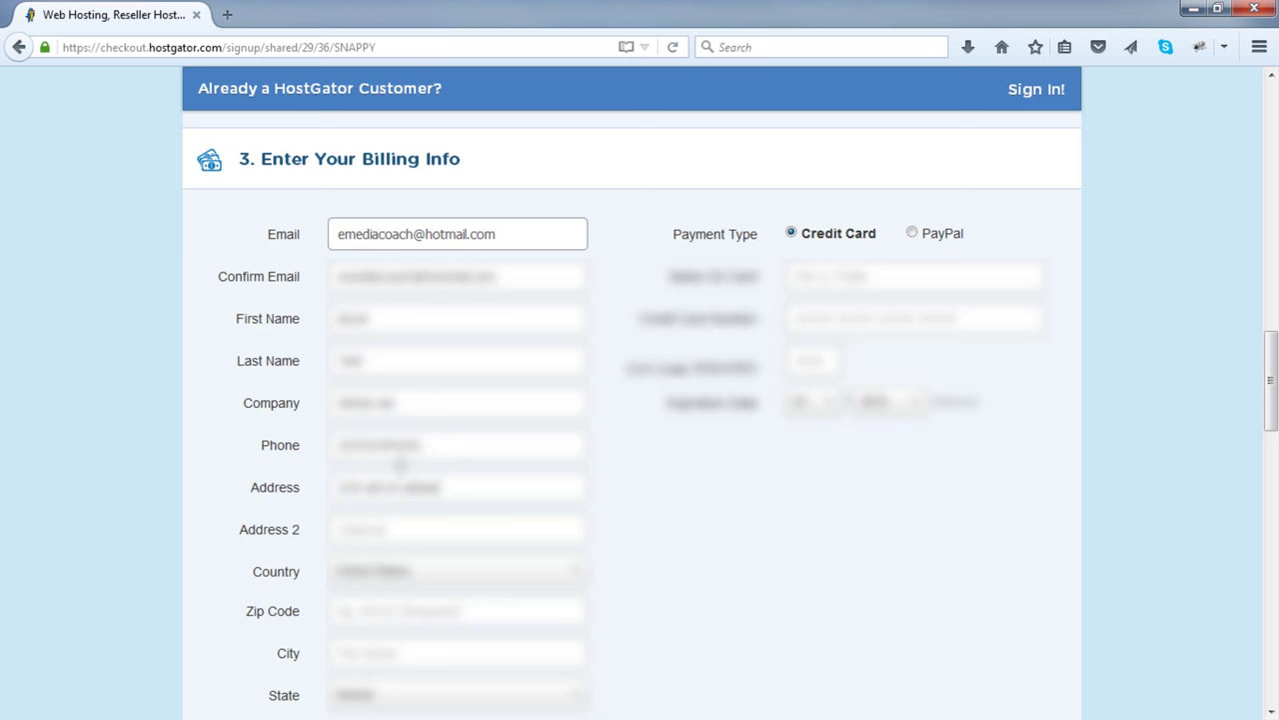
{"action": "left_click", "coordinate": [400, 610]}
{"action": "type", "text": "12345"}
{"action": "left_click", "coordinate": [393, 650]}
{"action": "type", "text": "abity"}
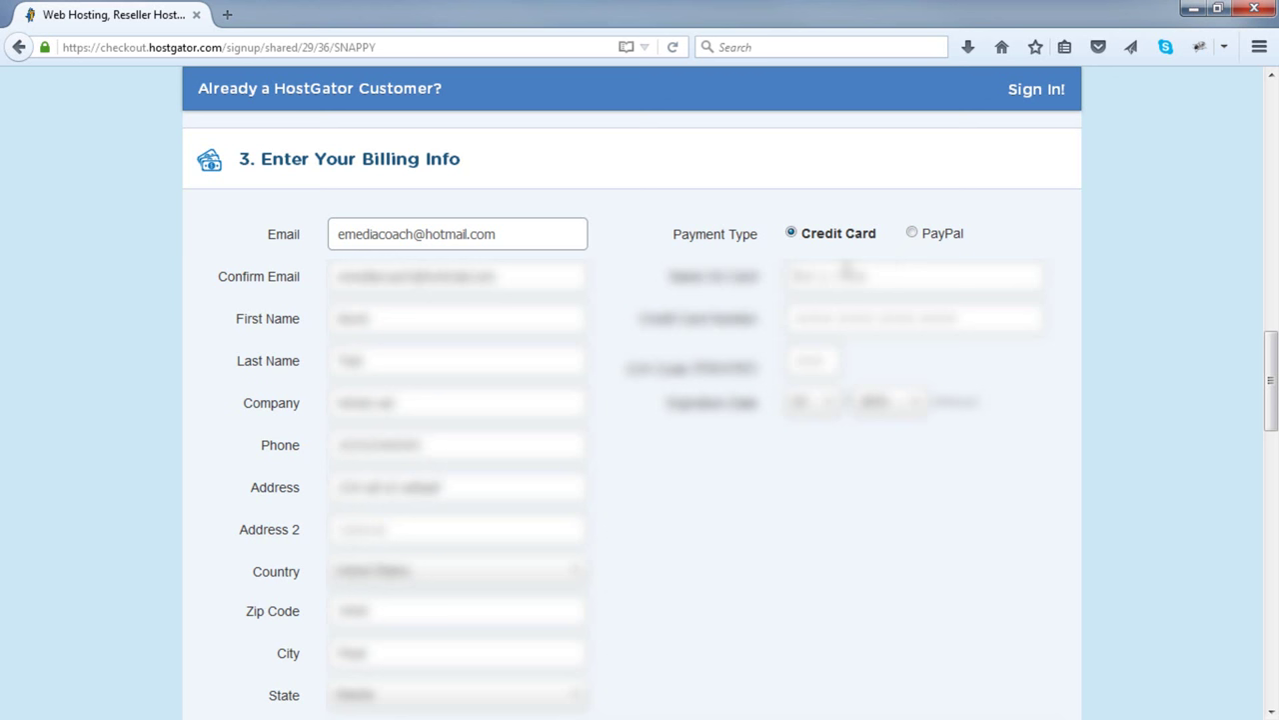
- Enter the name on the card, card number, CVV, and the card's expiration year and month
{"action": "left_click", "coordinate": [847, 268]}
{"action": "left_click", "coordinate": [839, 314]}
{"action": "type", "text": "411111111111"}
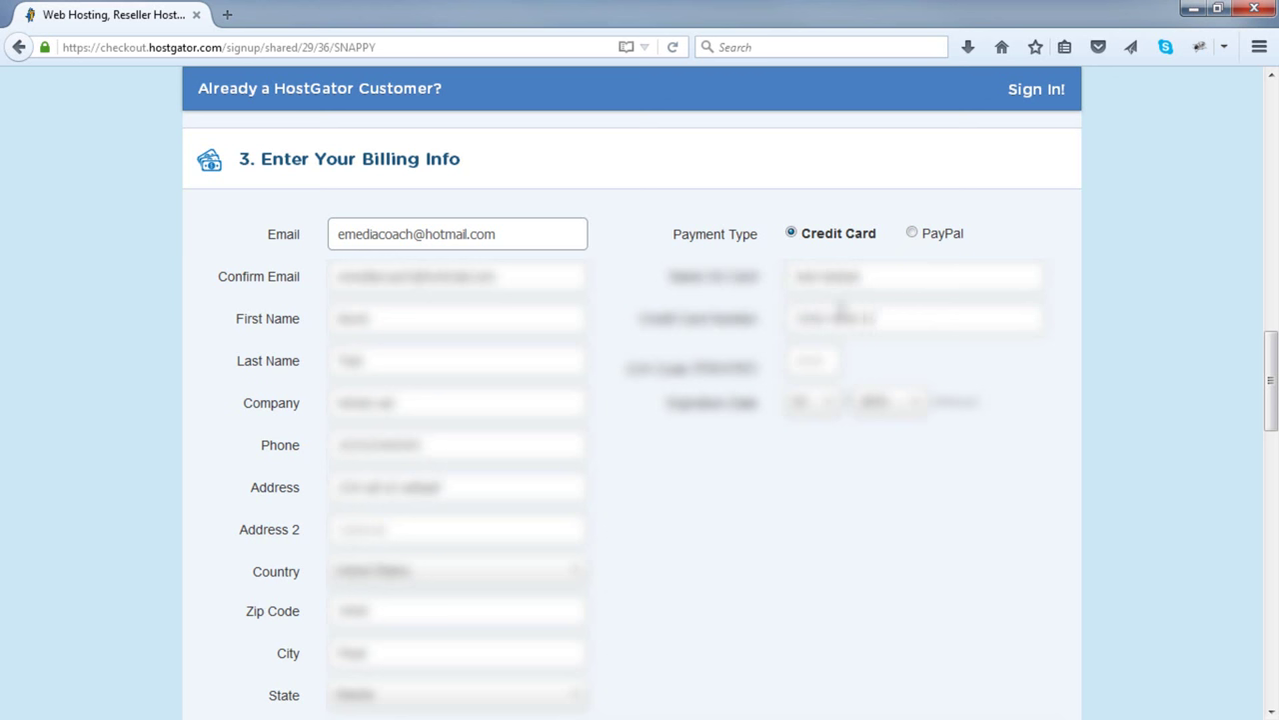
{"action": "type", "text": "1111"}
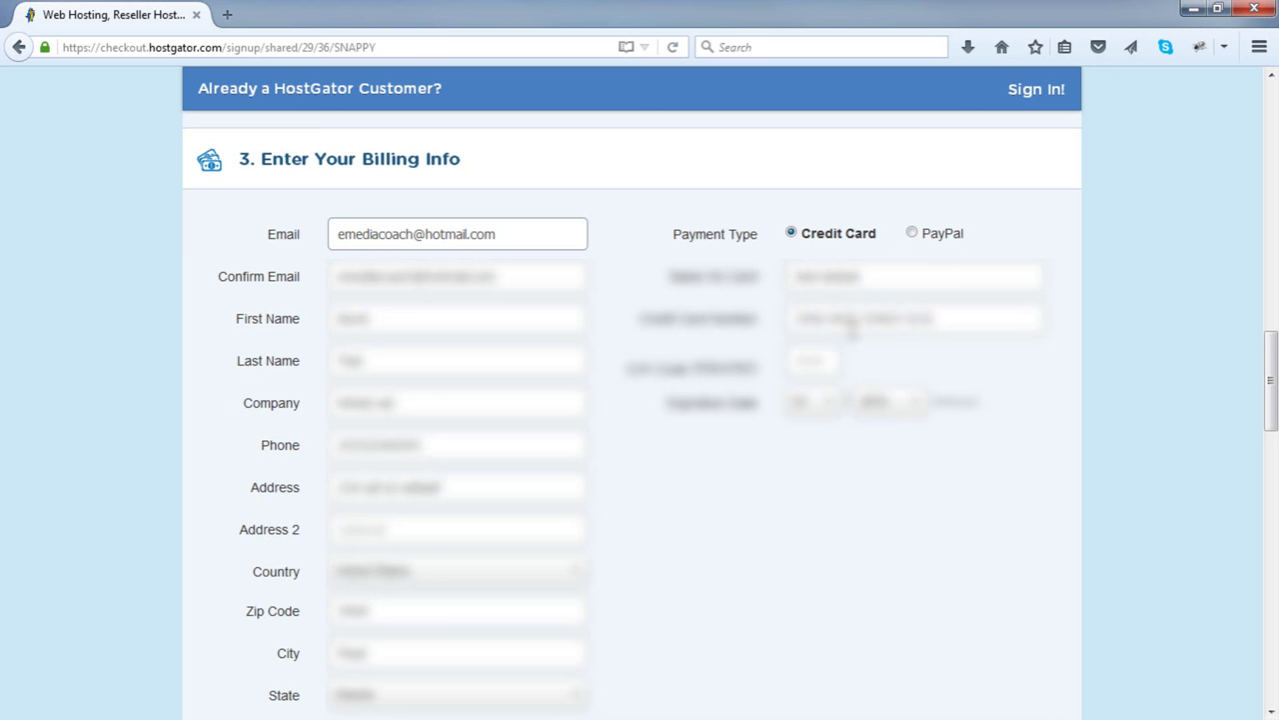
{"action": "left_click", "coordinate": [815, 360]}
{"action": "type", "text": "1"}
{"action": "left_click", "coordinate": [884, 402]}
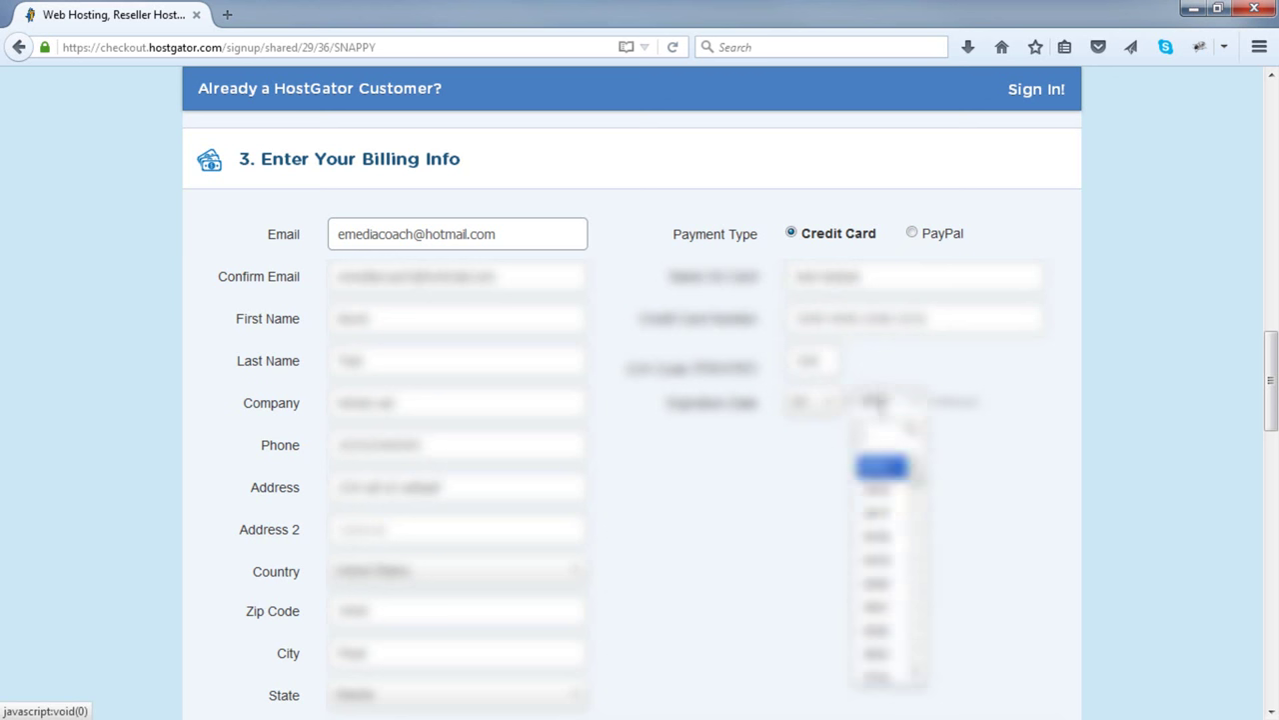
{"action": "left_click", "coordinate": [868, 514]}
{"action": "left_click", "coordinate": [813, 402]}
{"action": "left_click", "coordinate": [816, 453]}
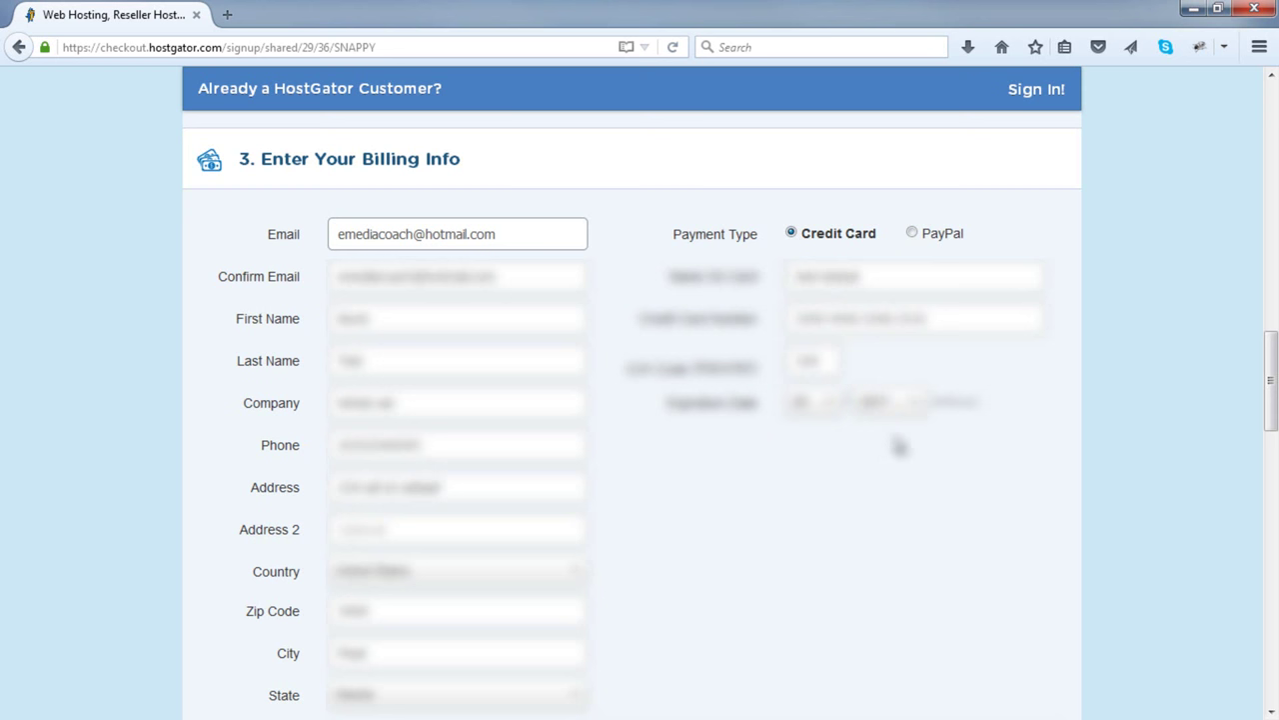
{"action": "scroll", "coordinate": [894, 444], "scroll_direction": "down", "scroll_amount": 4}
{"action": "scroll", "coordinate": [902, 440], "scroll_direction": "down", "scroll_amount": 8}
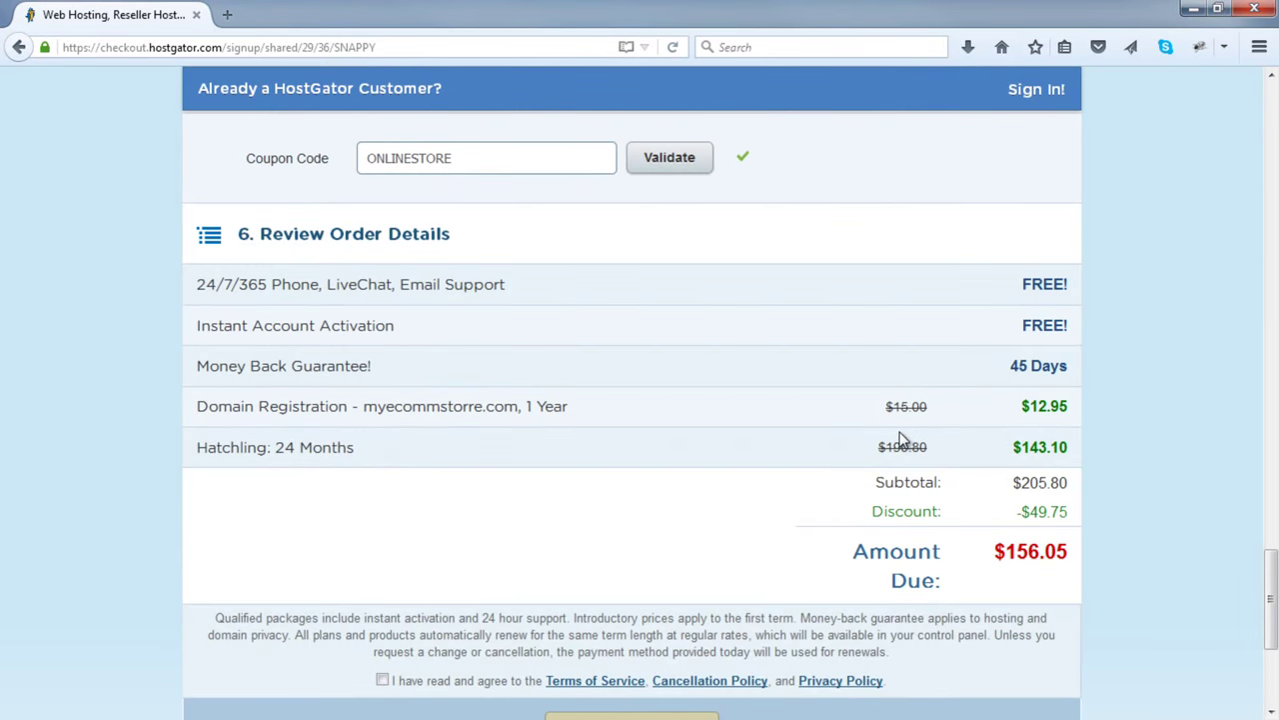
{"action": "scroll", "coordinate": [900, 440], "scroll_direction": "down", "scroll_amount": 2}
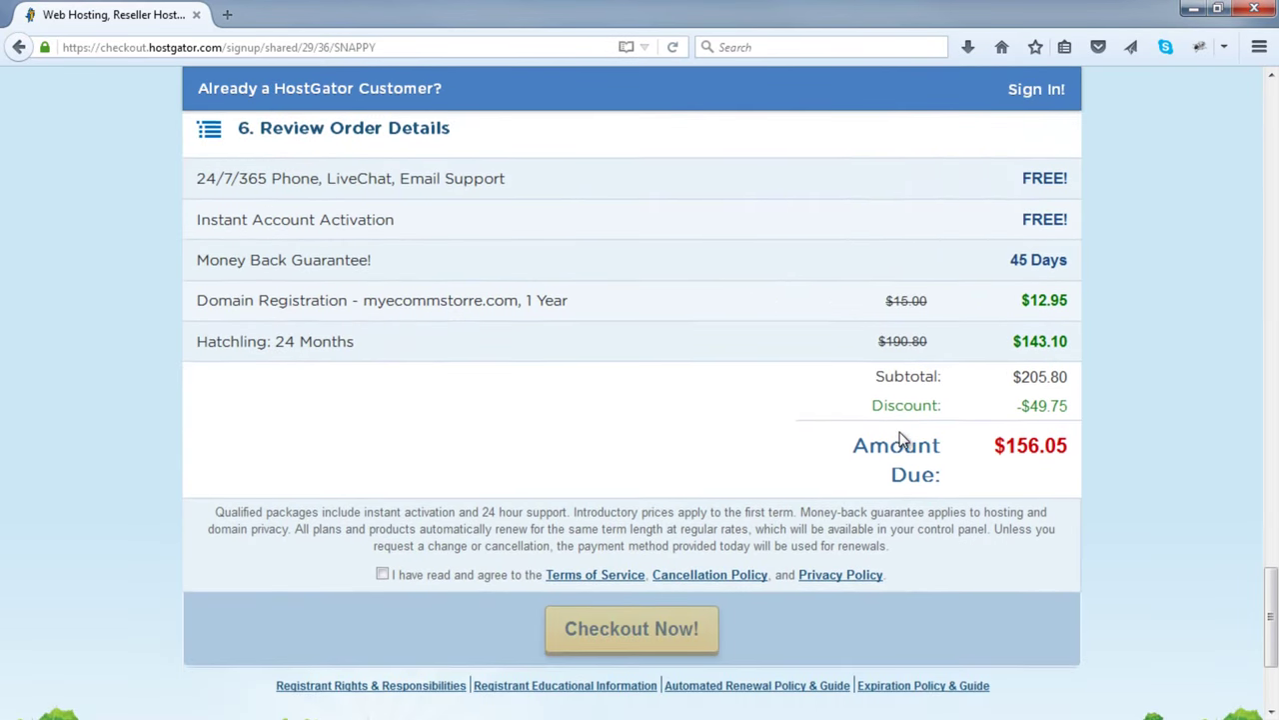
- Agree to the terms of service to enable checkout
{"action": "left_click", "coordinate": [382, 578]}
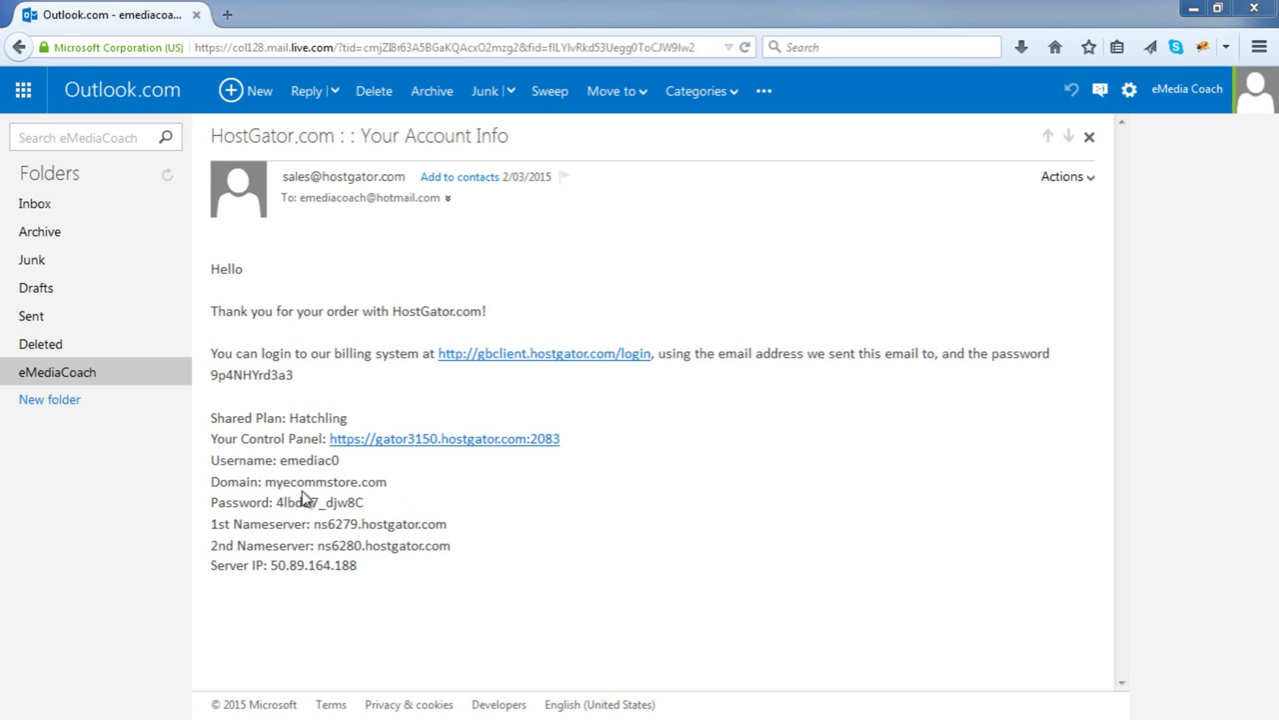
- Open the account email's Control Panel link in a new tab
{"action": "right_click", "coordinate": [411, 441]}
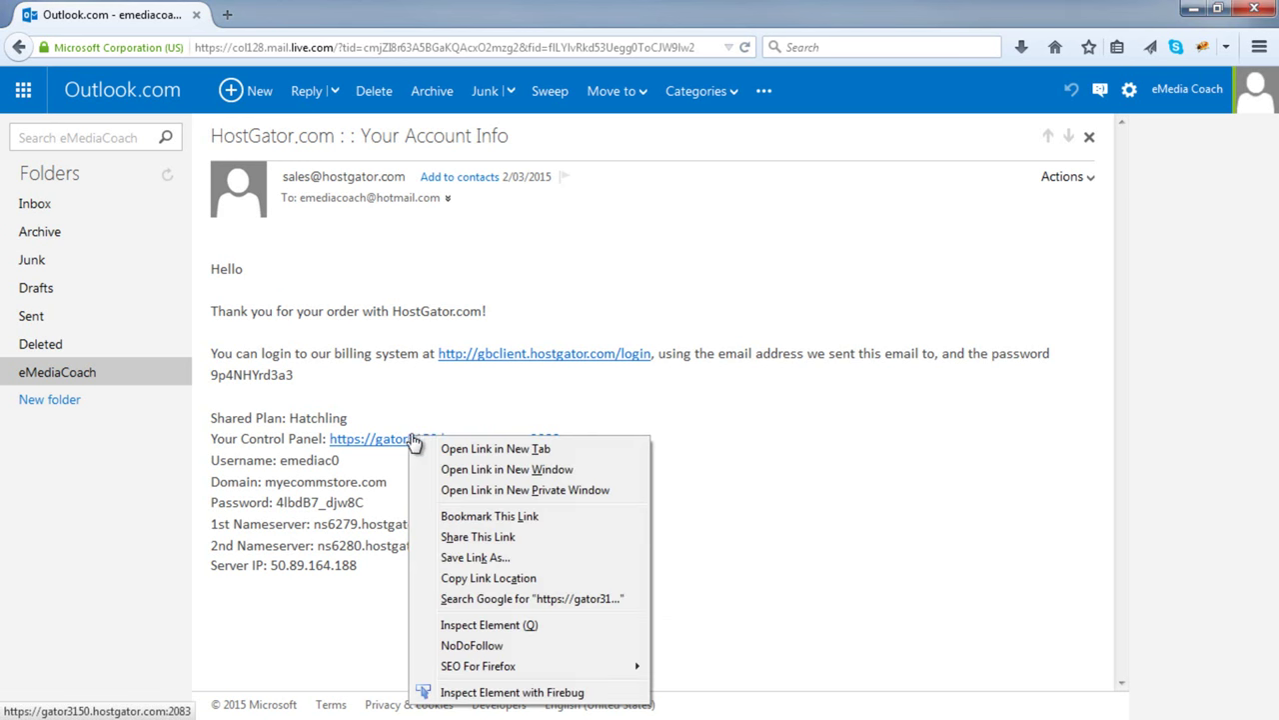
{"action": "left_click", "coordinate": [460, 449]}
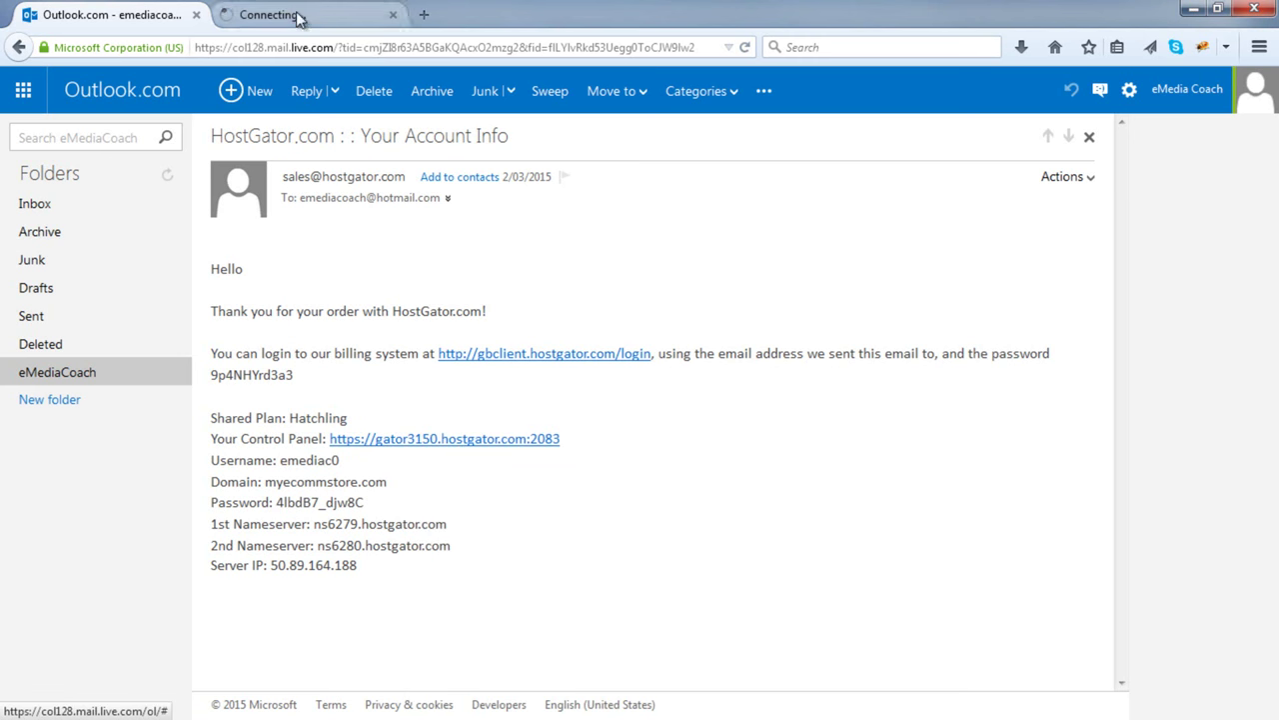
{"action": "left_click", "coordinate": [298, 16]}
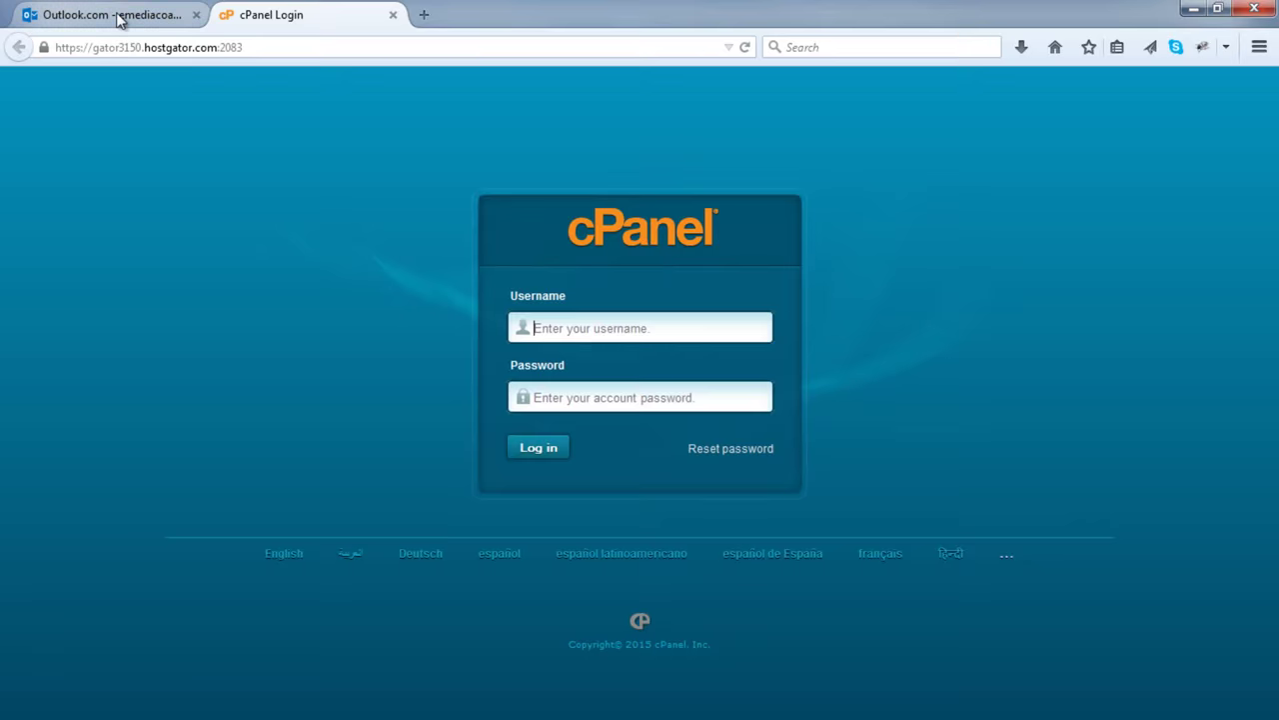
{"action": "left_click", "coordinate": [118, 16]}
- Copy the account username from the email into the cPanel login username field
{"action": "double_click", "coordinate": [309, 461]}
{"action": "right_click", "coordinate": [309, 461]}
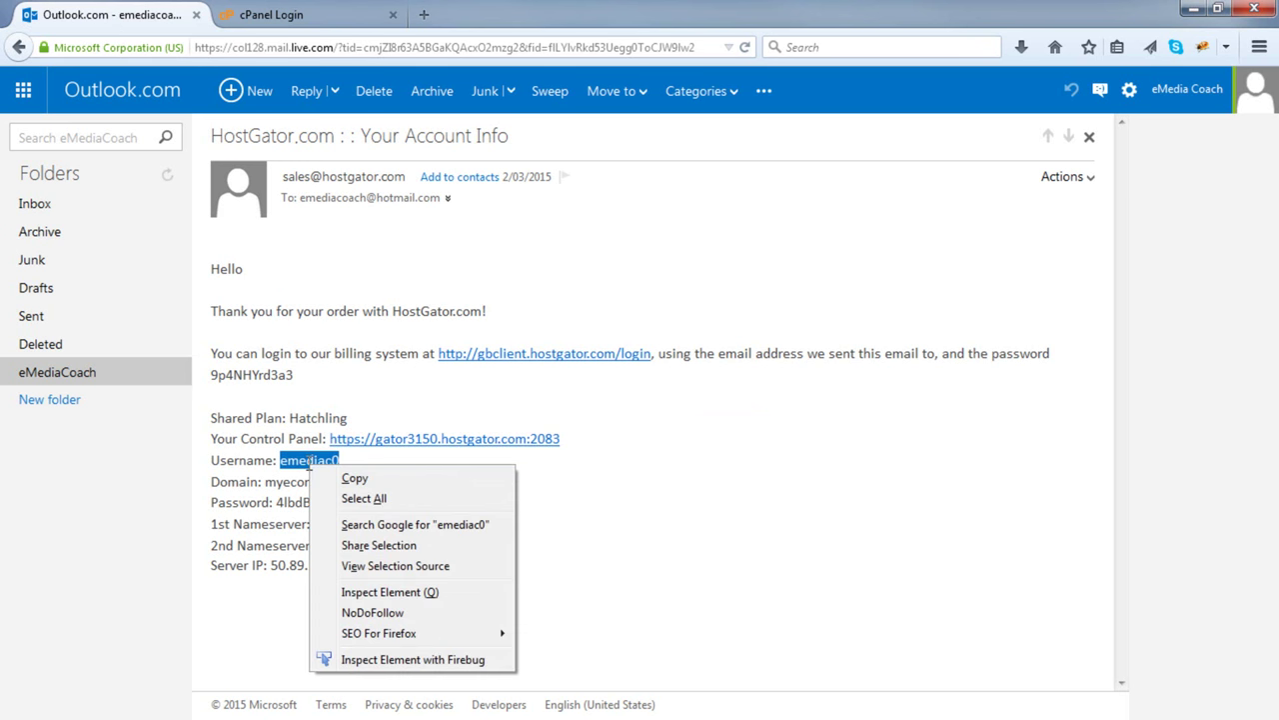
{"action": "left_click", "coordinate": [352, 478]}
{"action": "left_click", "coordinate": [340, 12]}
{"action": "right_click", "coordinate": [575, 332]}
{"action": "left_click", "coordinate": [618, 417]}
- Copy the account password from the email into cPanel Login and sign in
{"action": "left_click", "coordinate": [105, 14]}
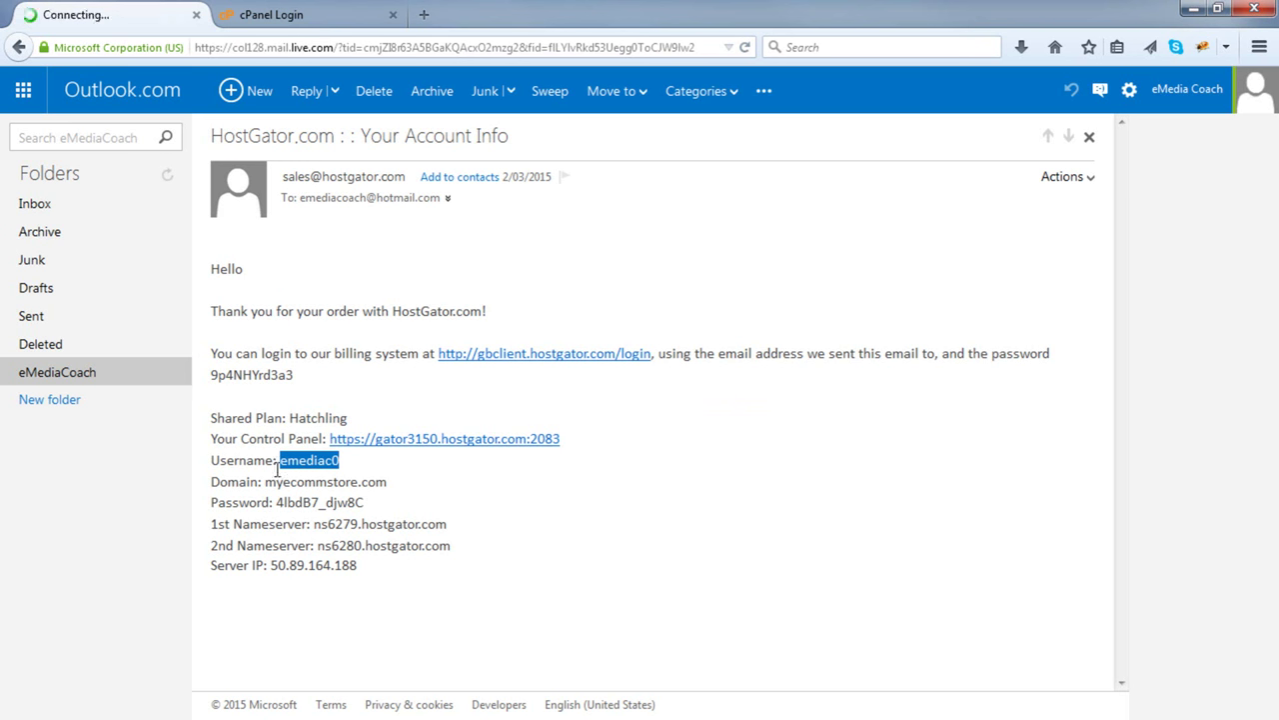
{"action": "left_click_drag", "start_coordinate": [274, 503], "coordinate": [368, 506]}
{"action": "right_click", "coordinate": [388, 503]}
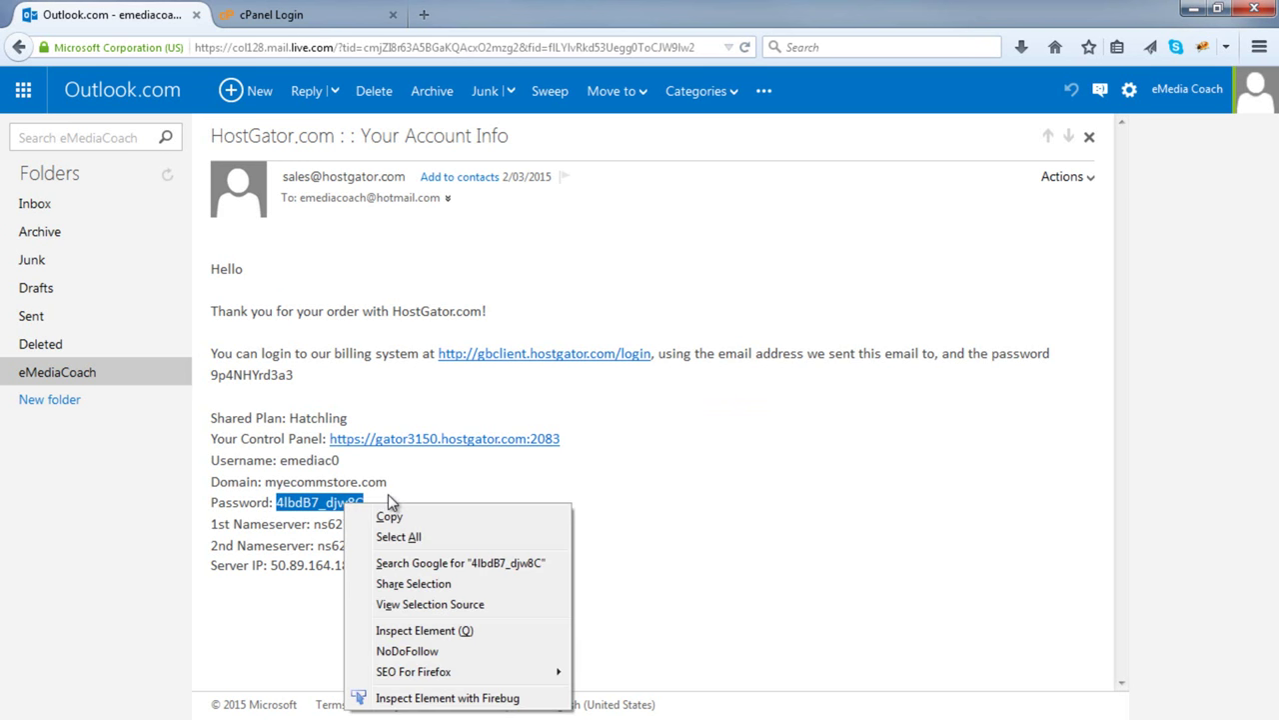
{"action": "left_click", "coordinate": [389, 516]}
{"action": "left_click", "coordinate": [328, 16]}
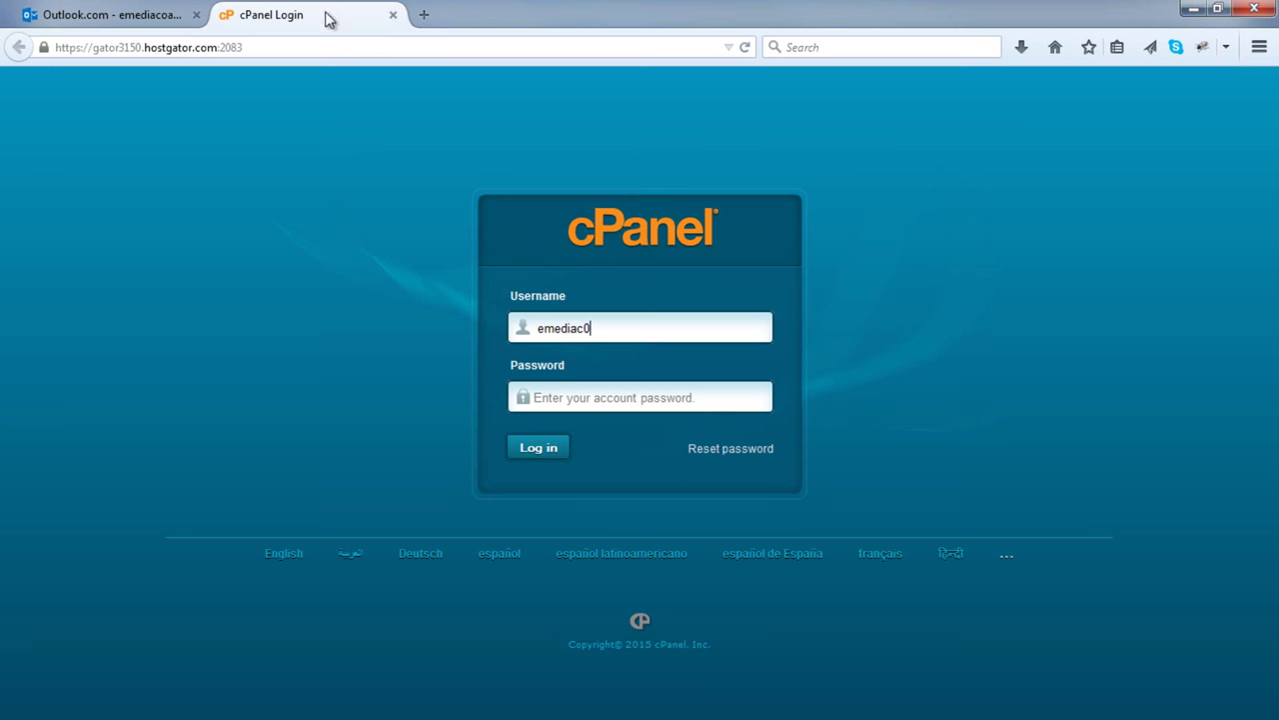
{"action": "right_click", "coordinate": [633, 400]}
{"action": "left_click", "coordinate": [668, 486]}
{"action": "left_click", "coordinate": [537, 448]}
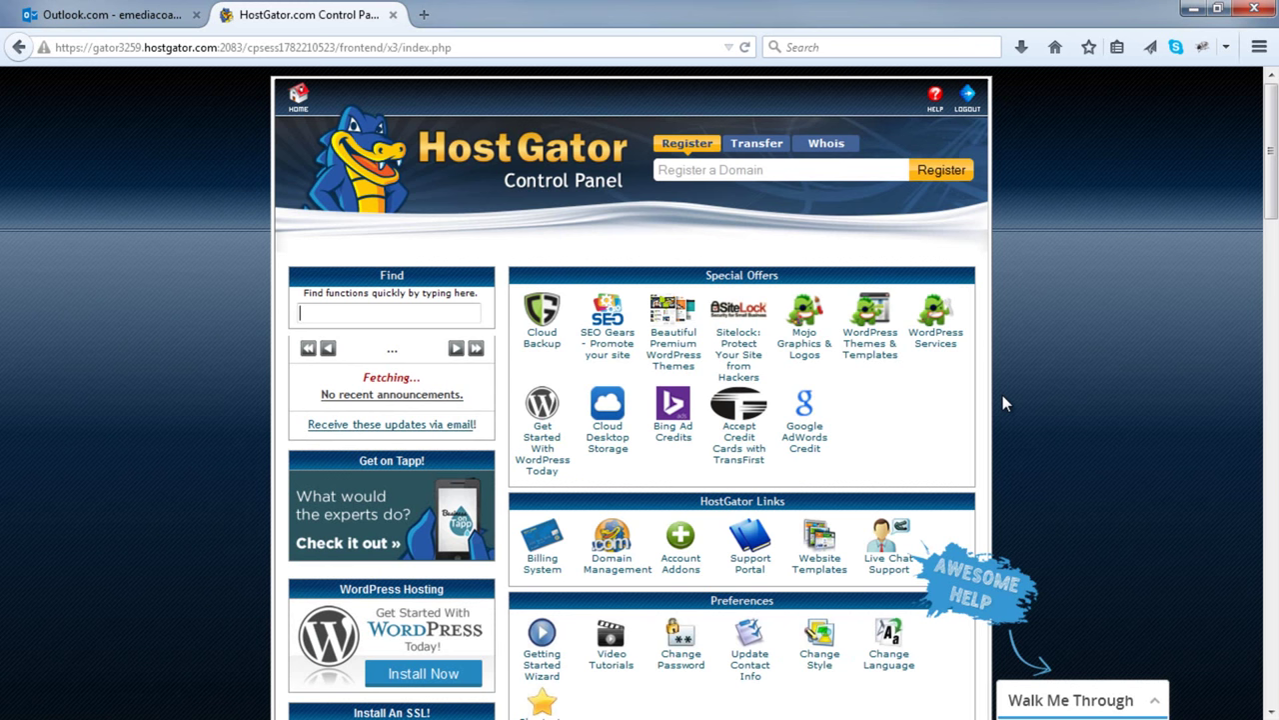
- Open QuickInstall, pick WordPress under Blog Software, and continue to its install form
{"action": "scroll", "coordinate": [1003, 402], "scroll_direction": "down", "scroll_amount": 10}
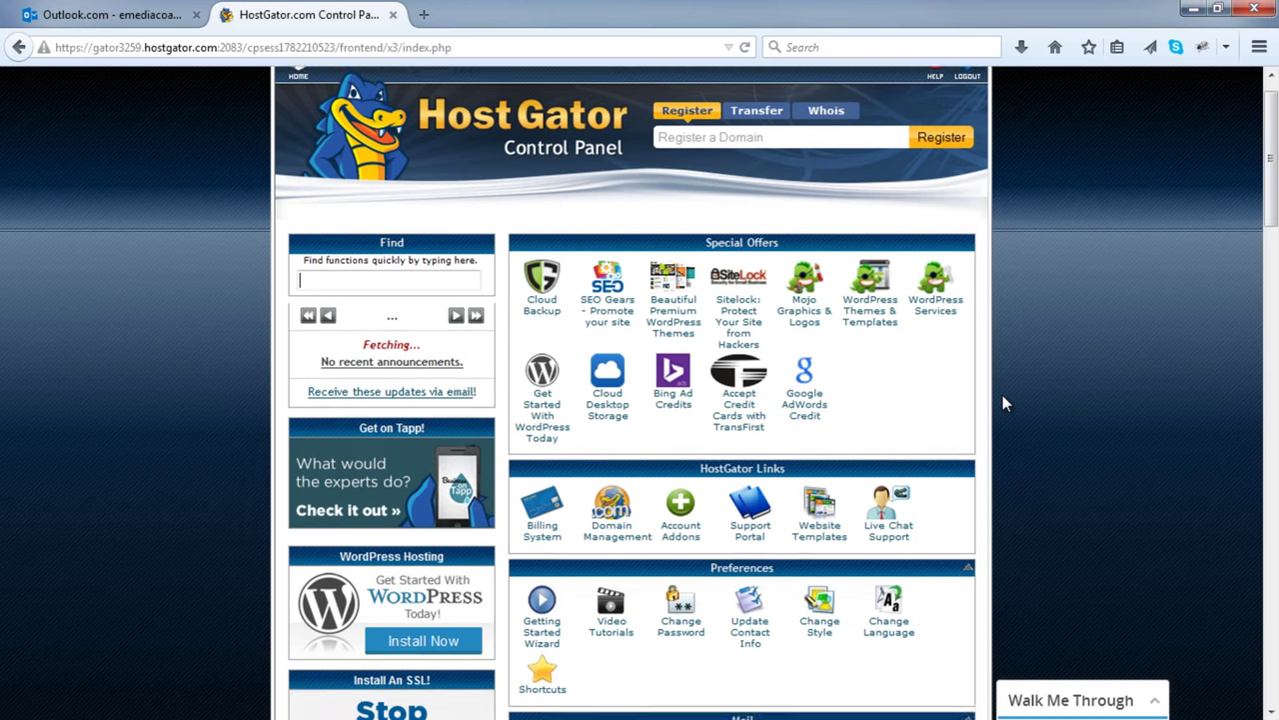
{"action": "scroll", "coordinate": [1003, 397], "scroll_direction": "down", "scroll_amount": 7}
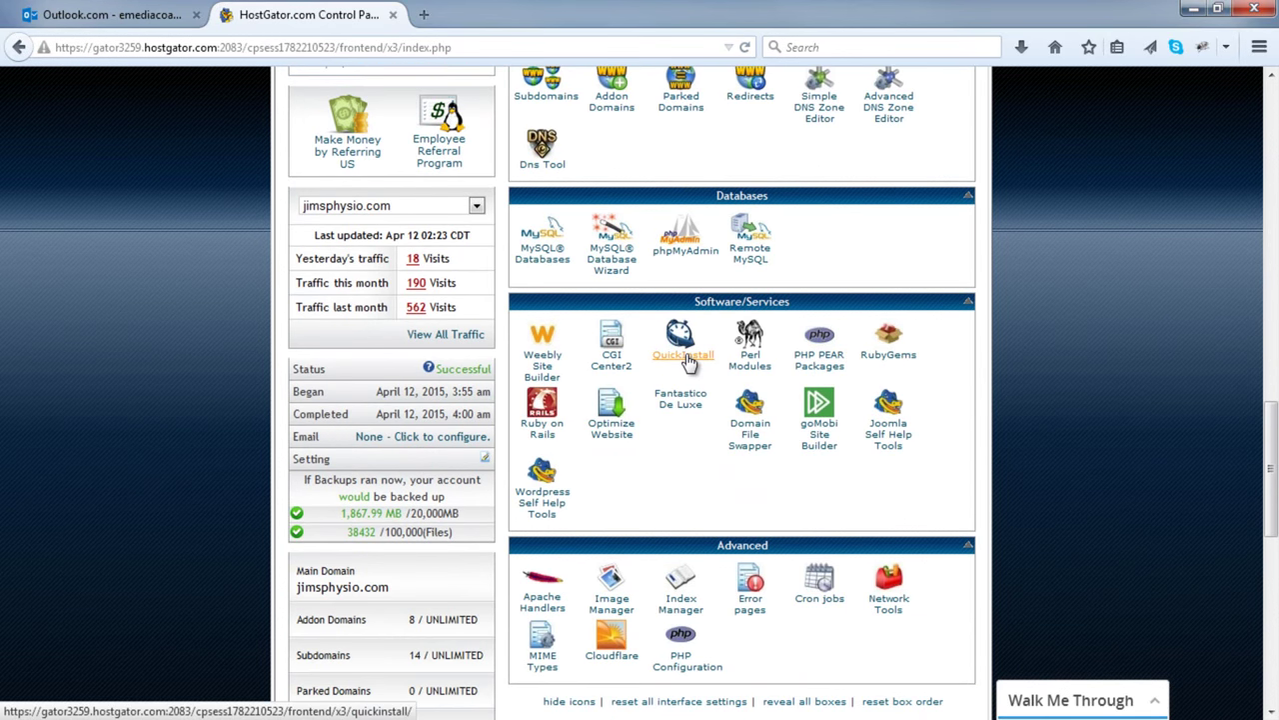
{"action": "left_click", "coordinate": [683, 356]}
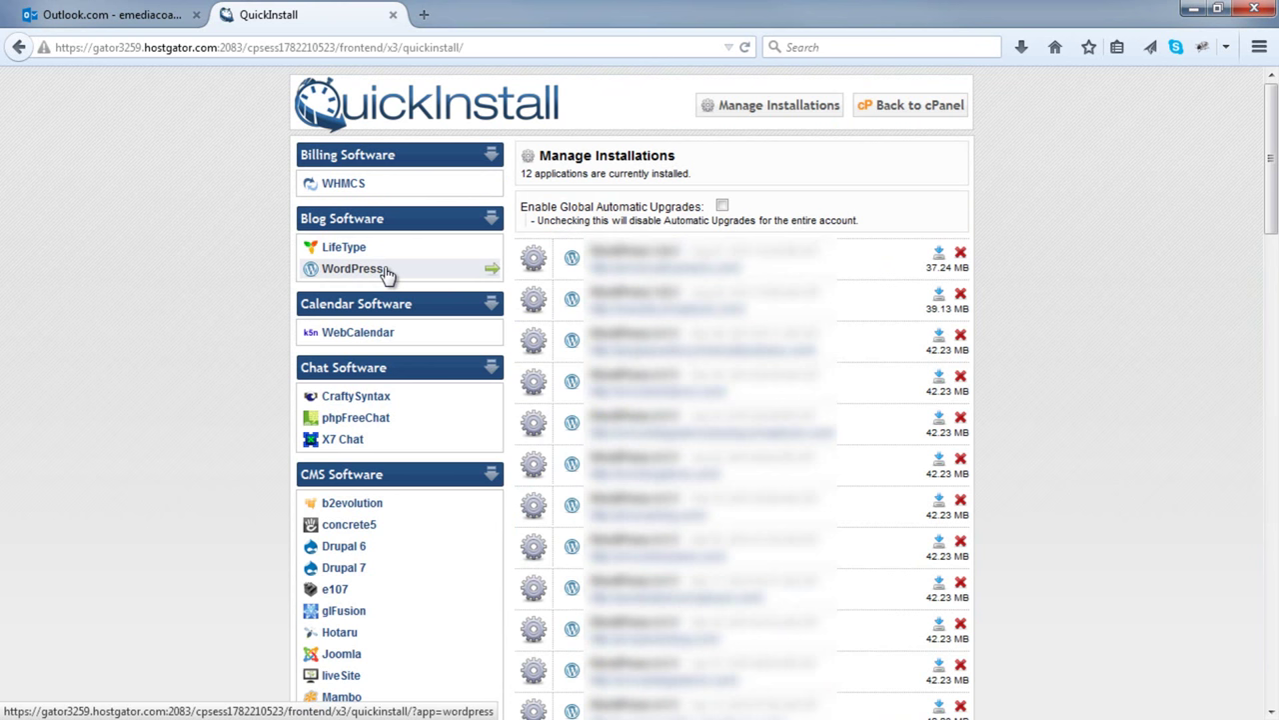
{"action": "left_click", "coordinate": [388, 272]}
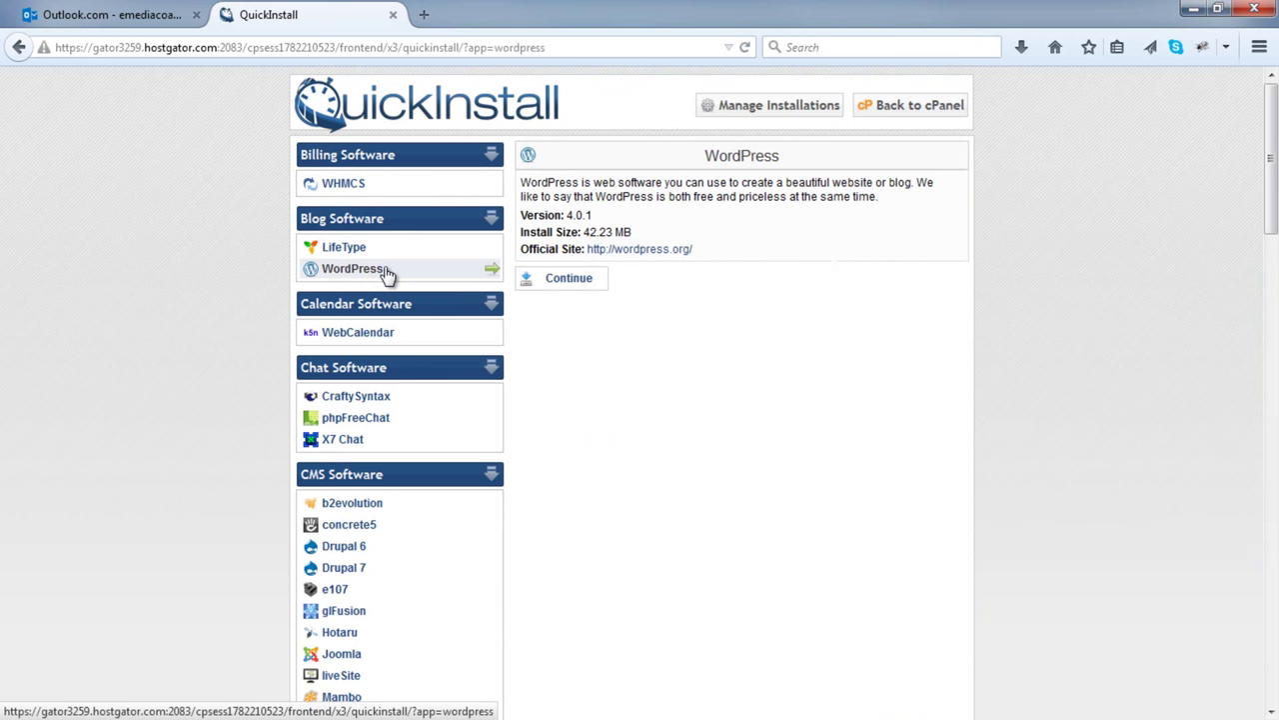
{"action": "left_click", "coordinate": [567, 284]}
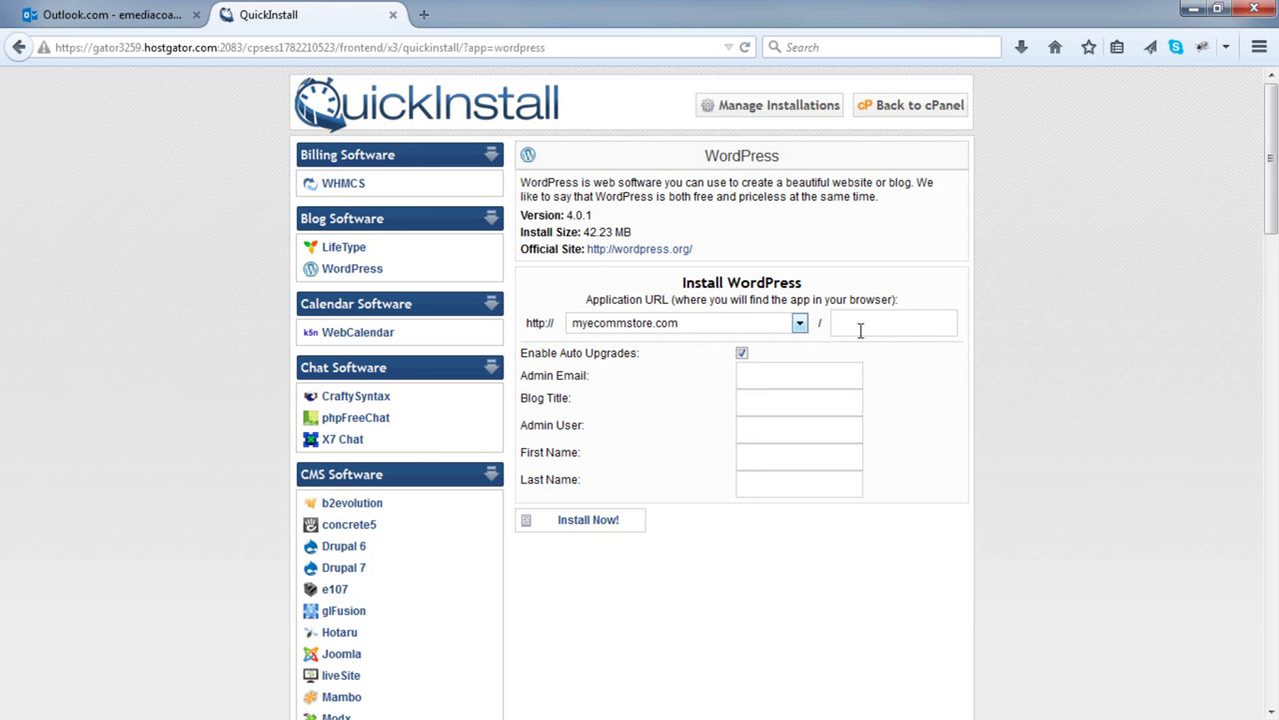
- Disable auto upgrades, enter the admin e-mail and user name 'admin', and start the WordPress install
{"action": "left_click", "coordinate": [742, 356]}
{"action": "left_click", "coordinate": [748, 371]}
{"action": "key", "text": "Tab"}
{"action": "key", "text": "Tab"}
{"action": "type", "text": "admin"}
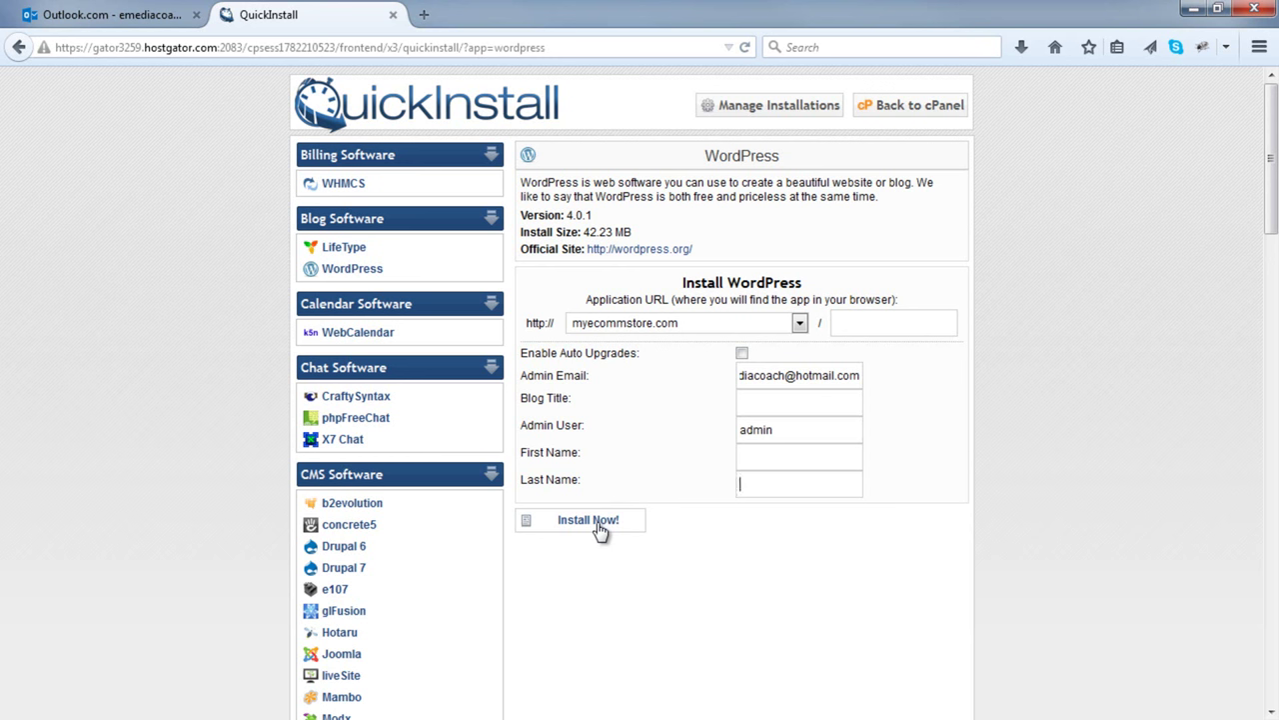
{"action": "left_click", "coordinate": [598, 524]}
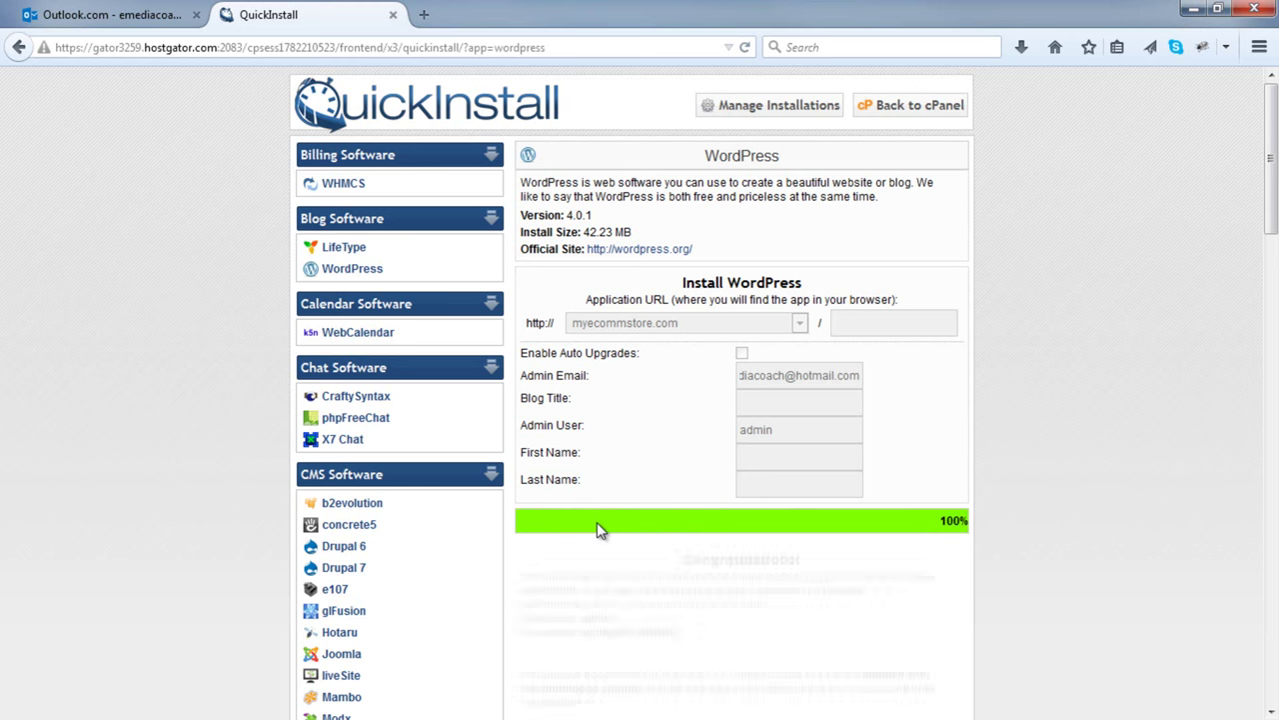
{"action": "scroll", "coordinate": [596, 530], "scroll_direction": "down", "scroll_amount": 4}
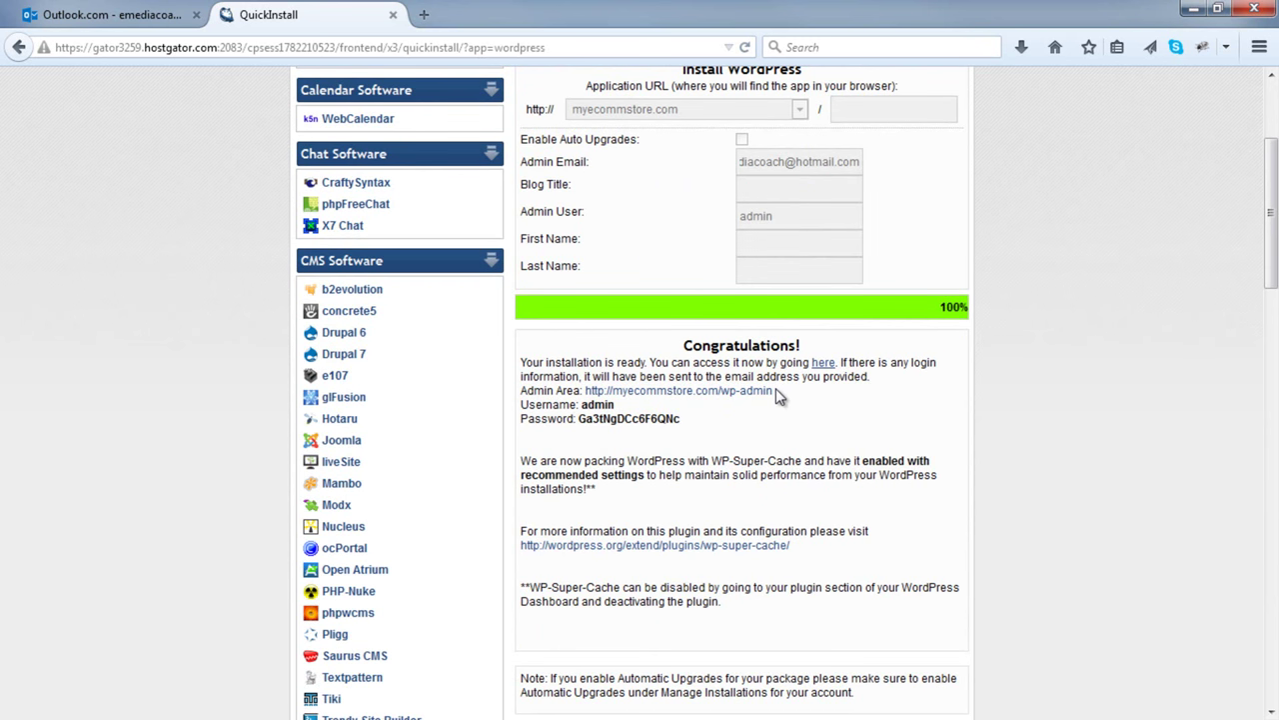
- Copy the myecommstore.com/wp-admin address and paste it into a new browser tab
{"action": "left_click_drag", "start_coordinate": [776, 388], "coordinate": [590, 400]}
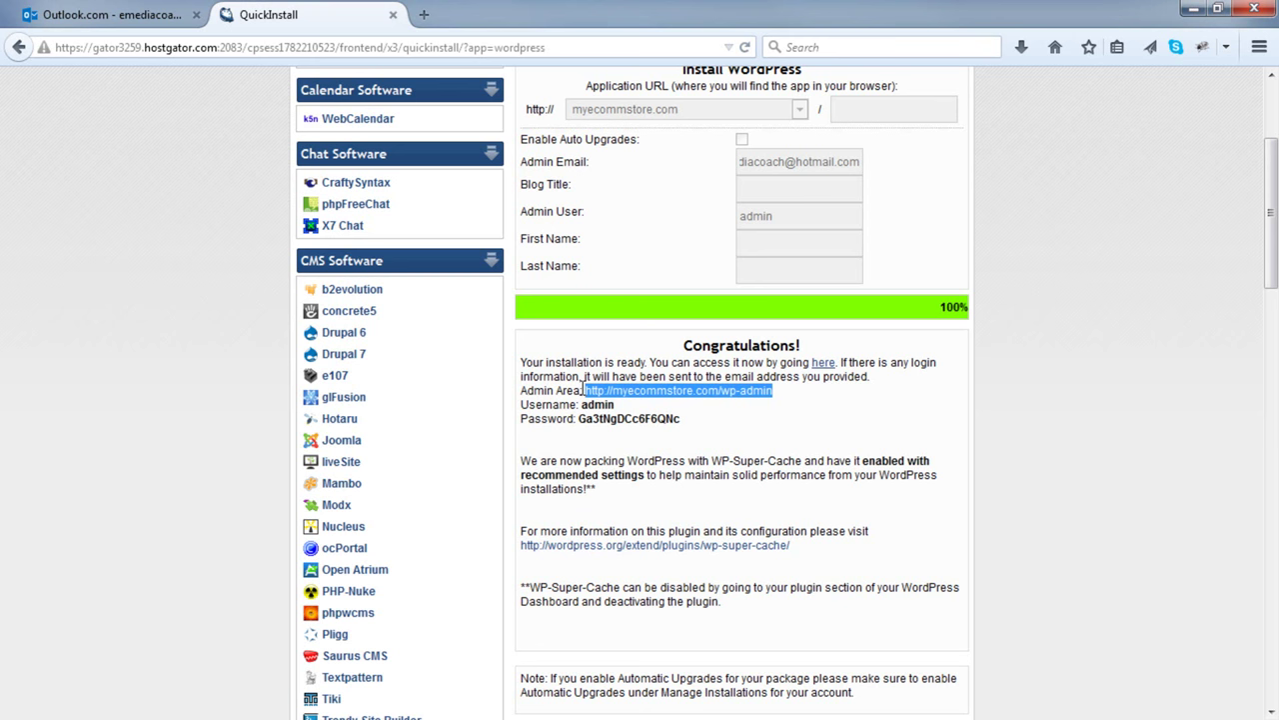
{"action": "key", "text": "ctrl+t"}
{"action": "key", "text": "ctrl+v"}
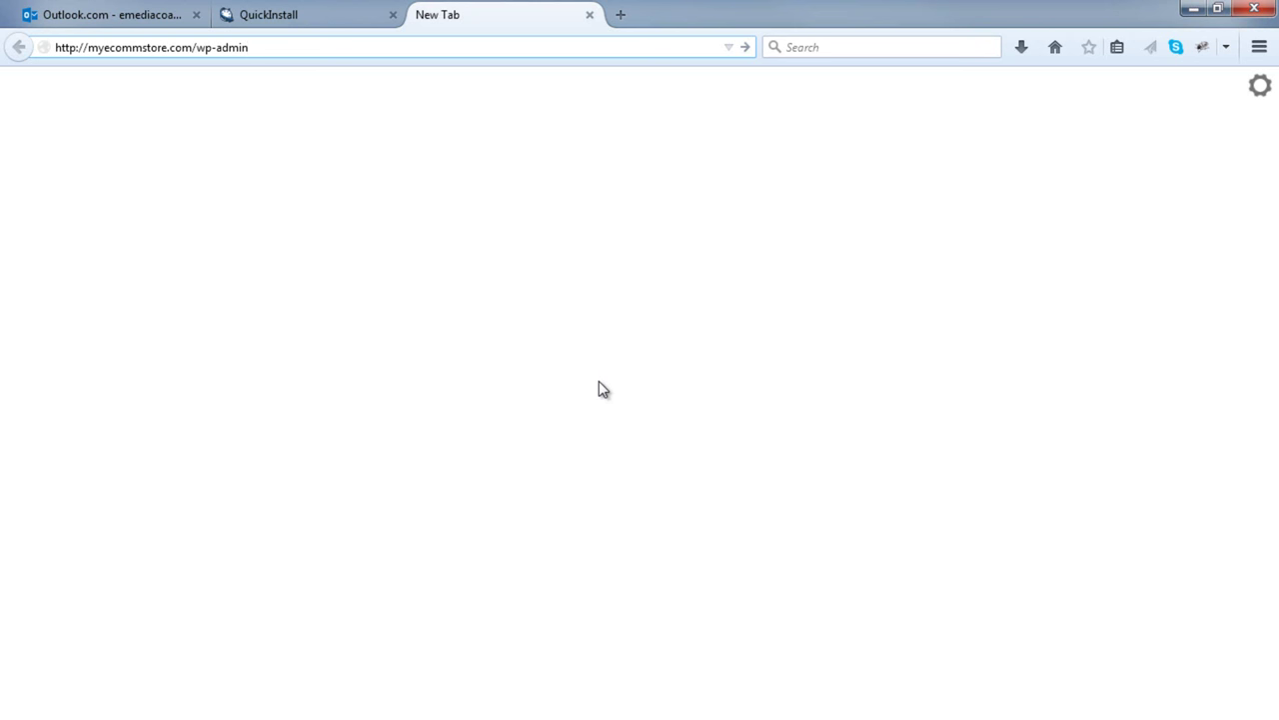
- Load the wp-admin login page and paste in the admin username from the install details
{"action": "key", "text": "Return"}
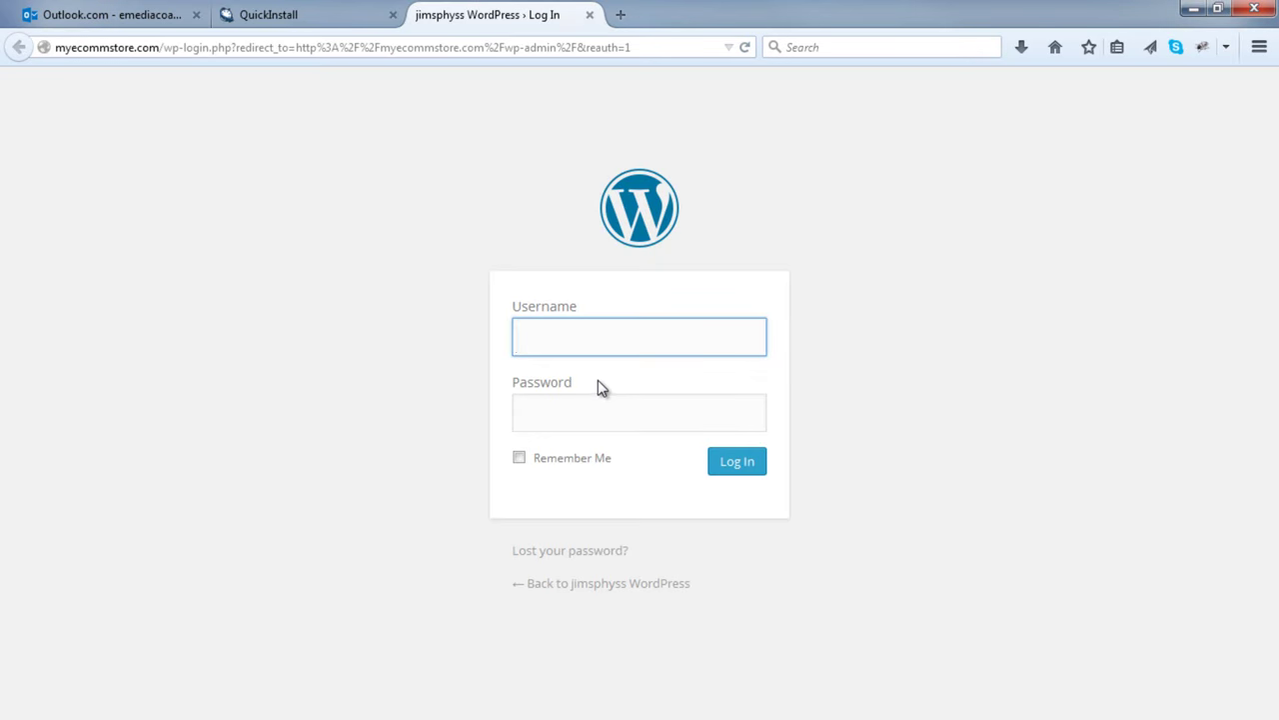
{"action": "left_click", "coordinate": [308, 16]}
{"action": "double_click", "coordinate": [599, 405]}
{"action": "right_click", "coordinate": [603, 406]}
{"action": "left_click", "coordinate": [631, 420]}
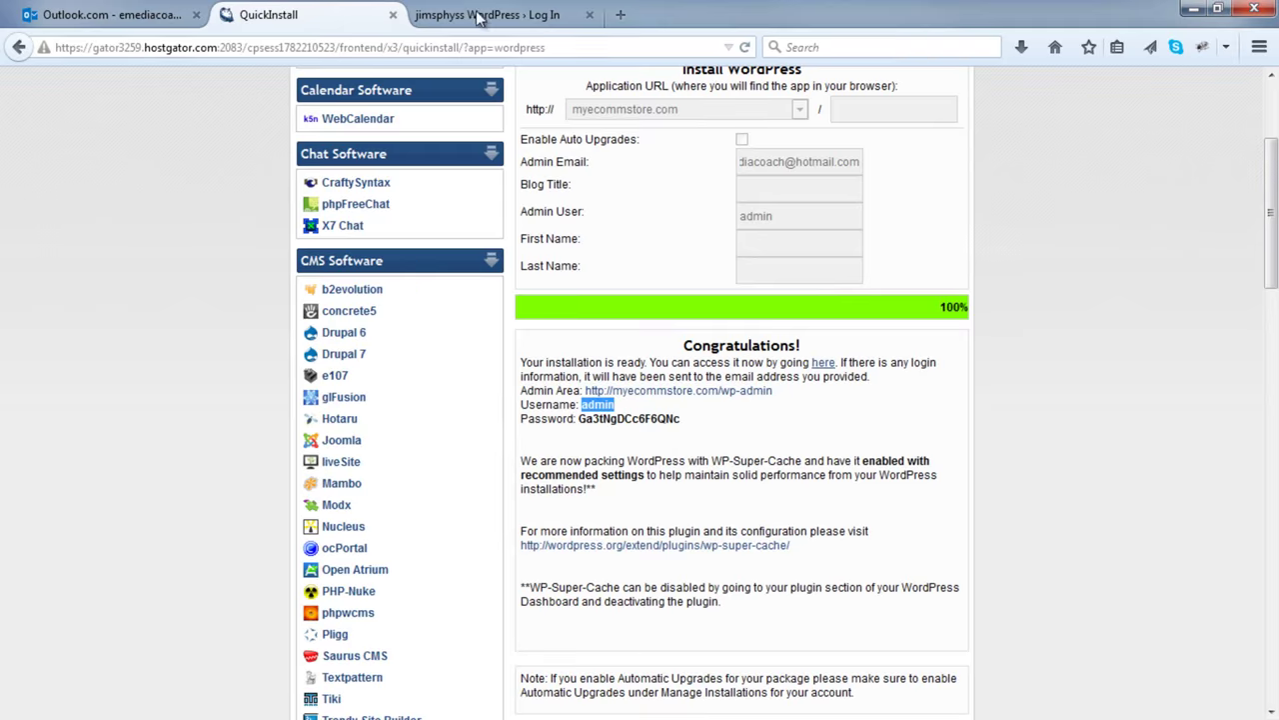
{"action": "left_click", "coordinate": [482, 18]}
{"action": "right_click", "coordinate": [568, 348]}
{"action": "left_click", "coordinate": [614, 431]}
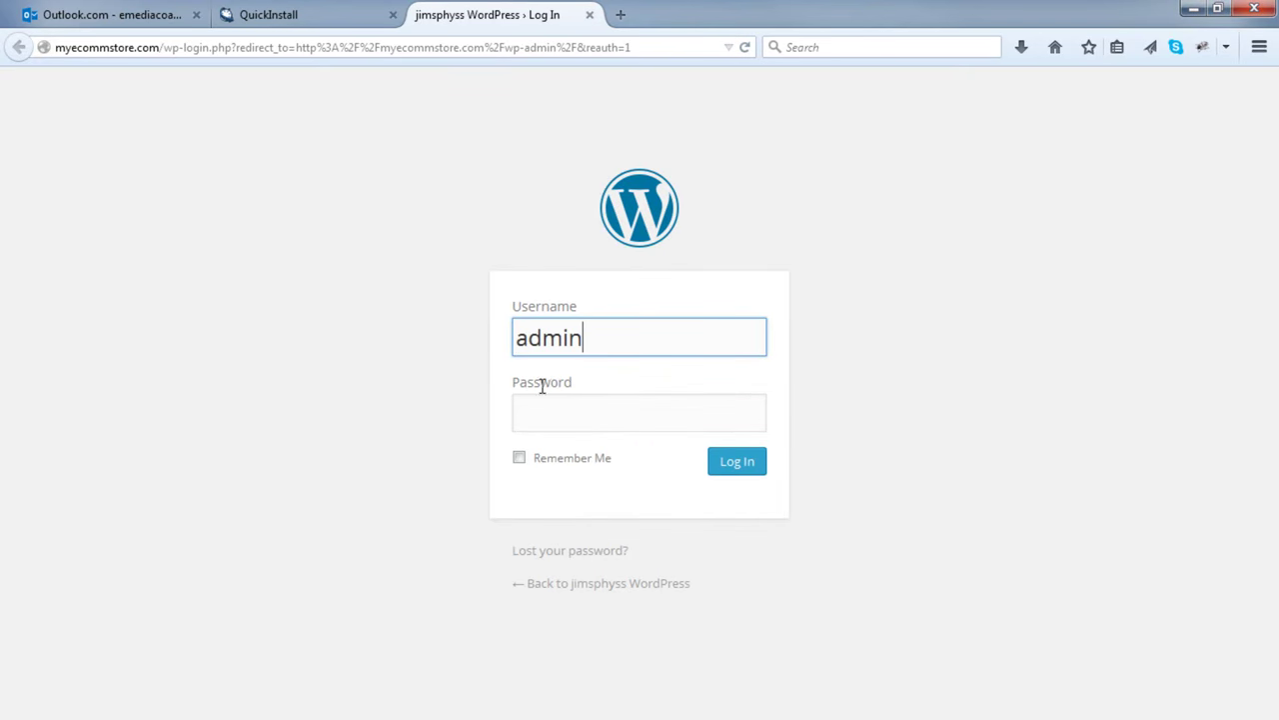
- Paste the generated password into the login form, log in, and dismiss the remember-password prompt
{"action": "left_click", "coordinate": [308, 16]}
{"action": "double_click", "coordinate": [604, 419]}
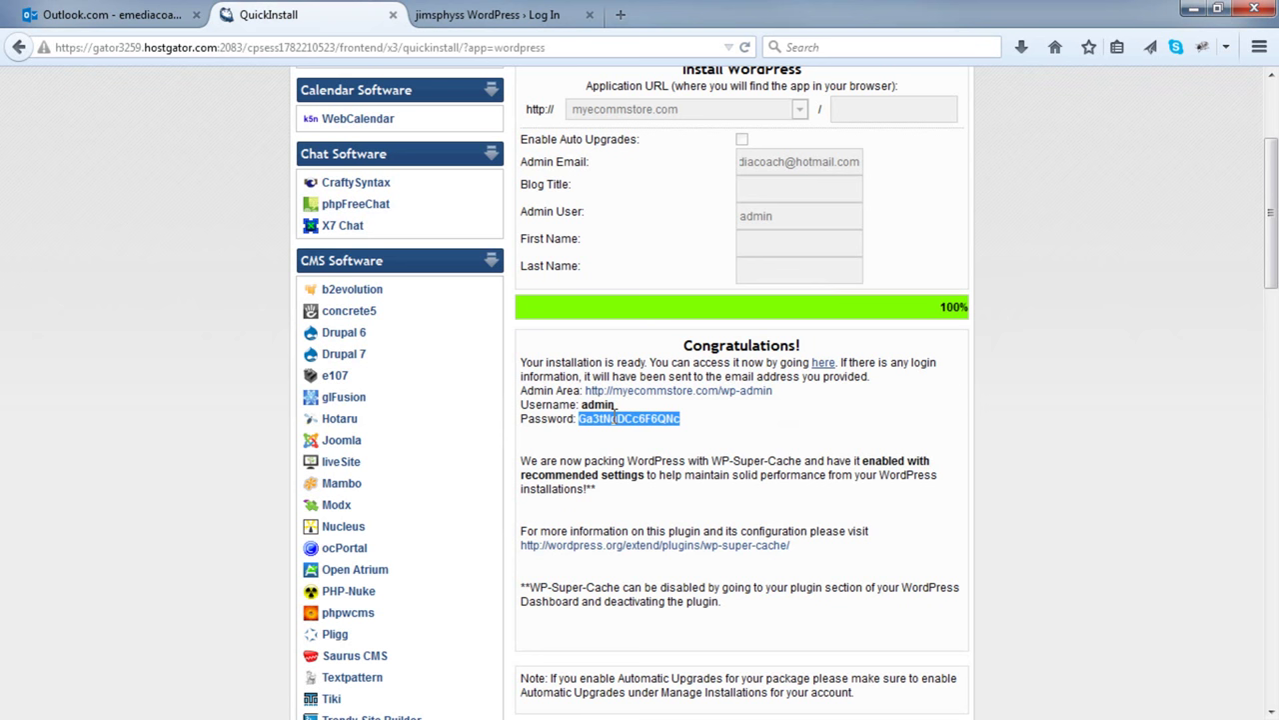
{"action": "right_click", "coordinate": [614, 420]}
{"action": "left_click", "coordinate": [628, 431]}
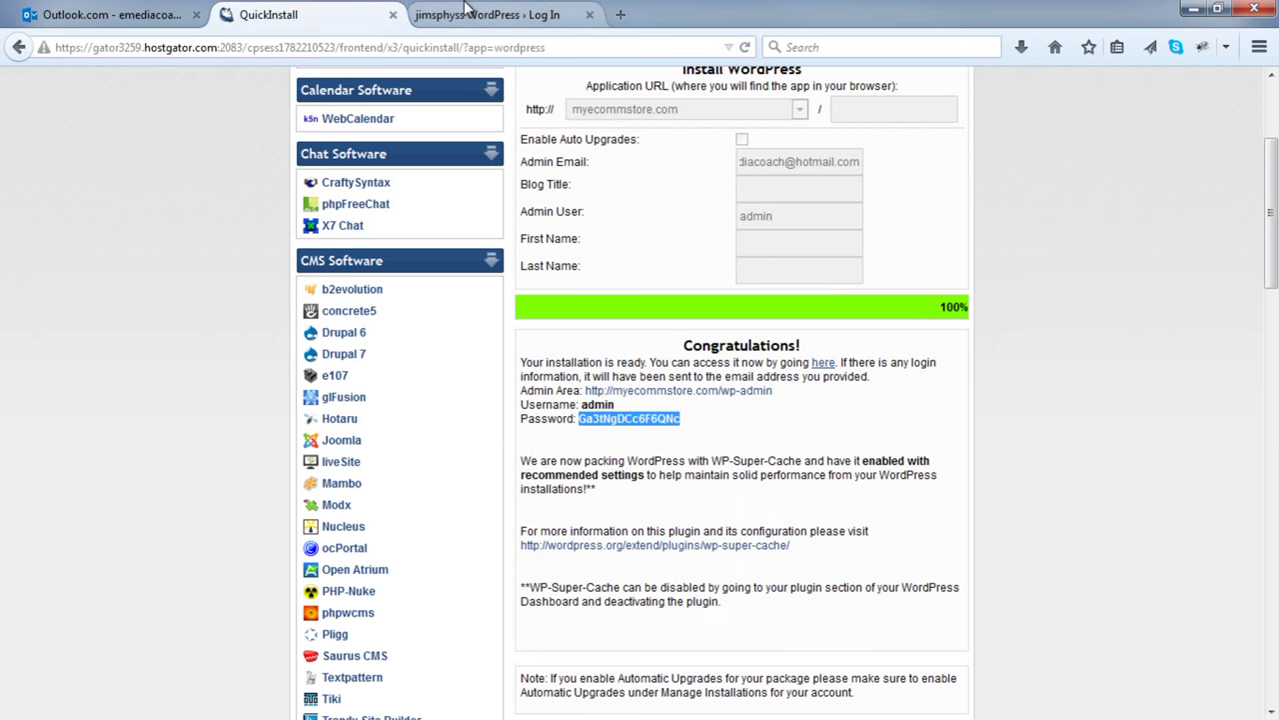
{"action": "left_click", "coordinate": [464, 12]}
{"action": "right_click", "coordinate": [583, 424]}
{"action": "left_click", "coordinate": [640, 511]}
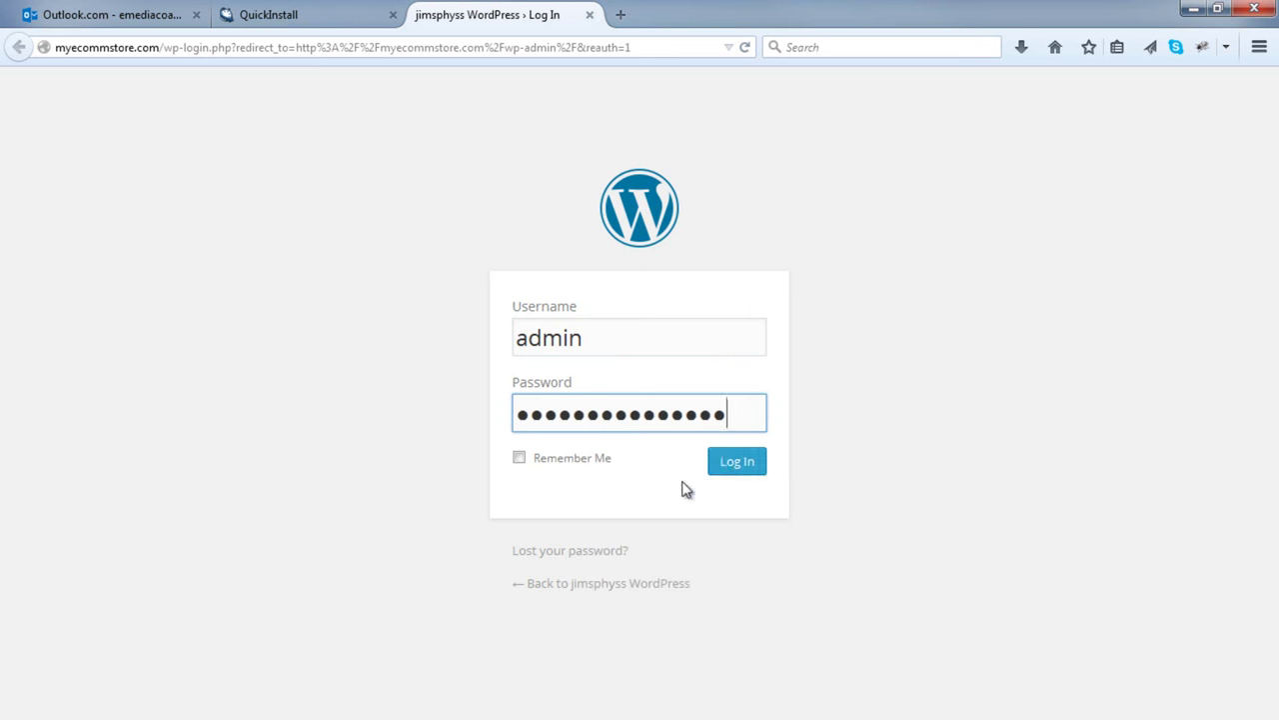
{"action": "left_click", "coordinate": [725, 469]}
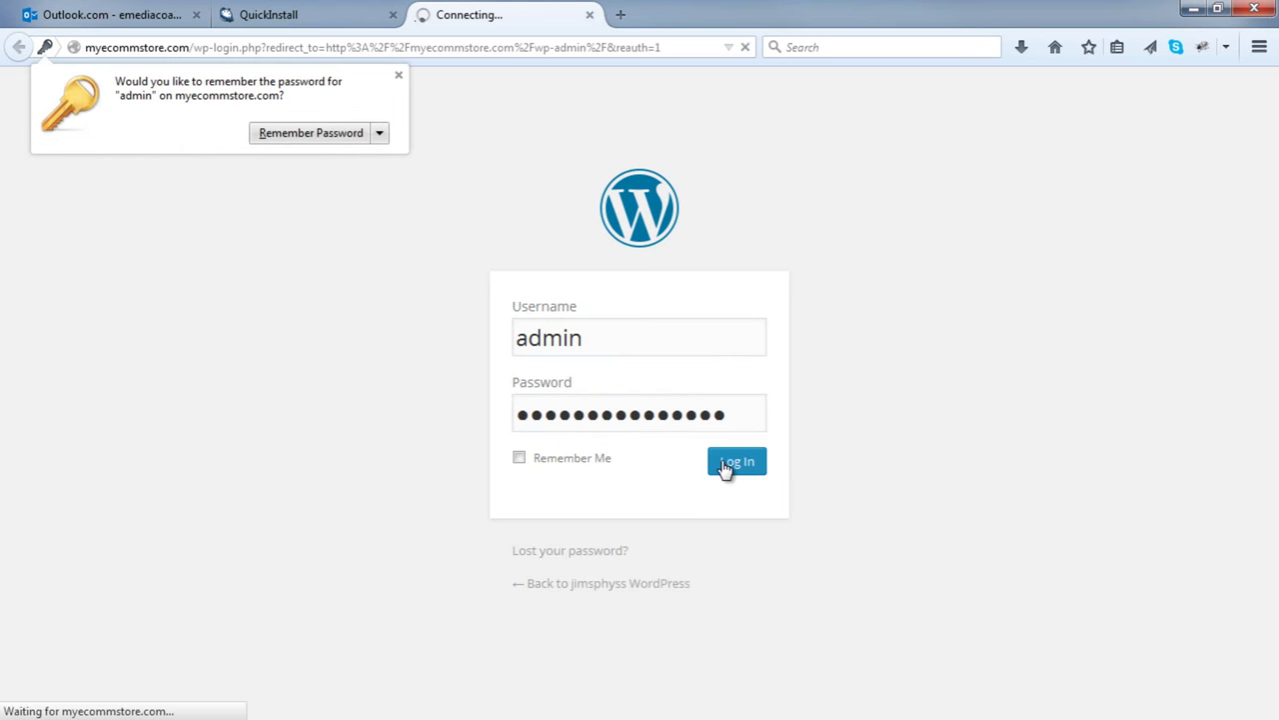
{"action": "left_click", "coordinate": [398, 75]}
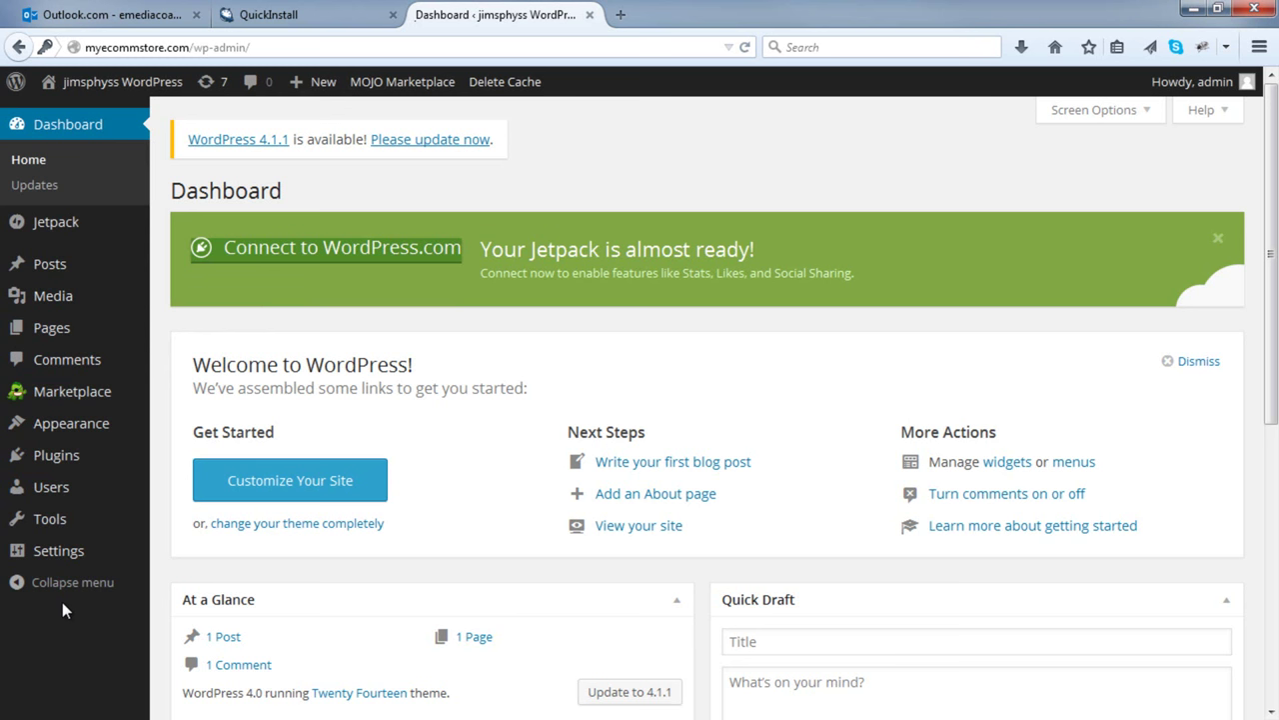
- Open the admin user's profile from All Users and enter a new password twice
{"action": "mouse_move", "coordinate": [60, 491]}
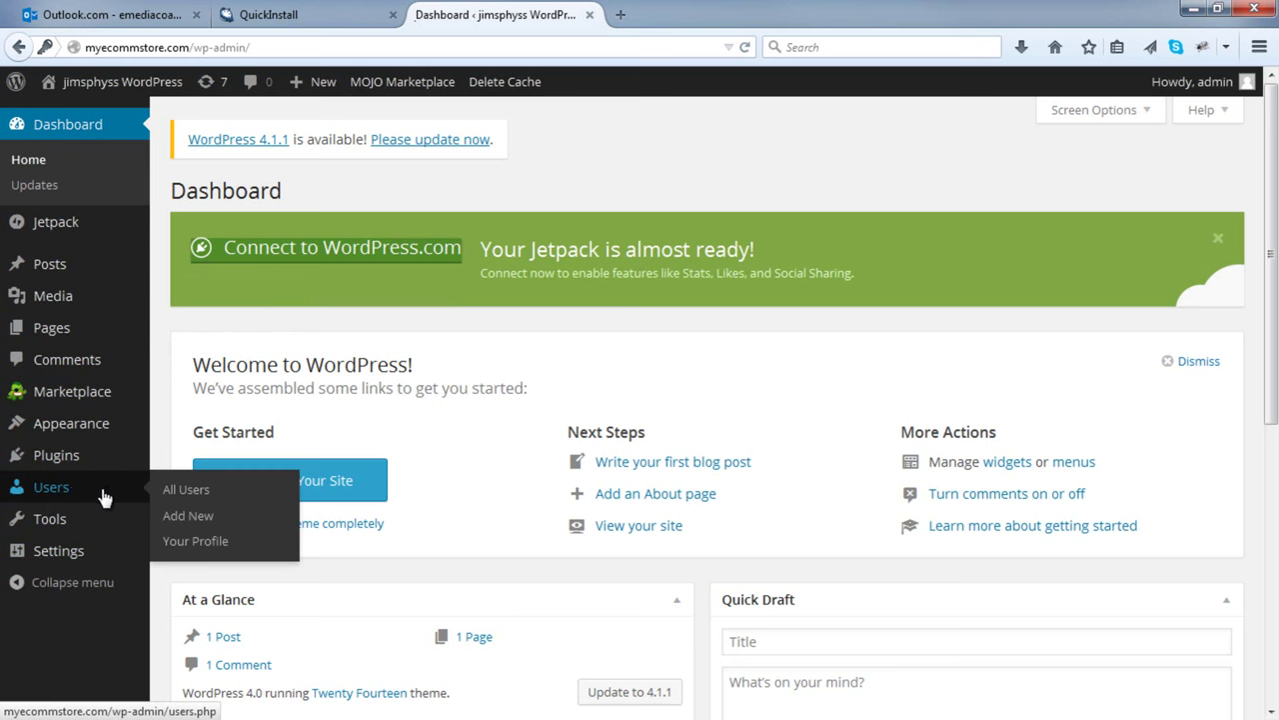
{"action": "left_click", "coordinate": [192, 491]}
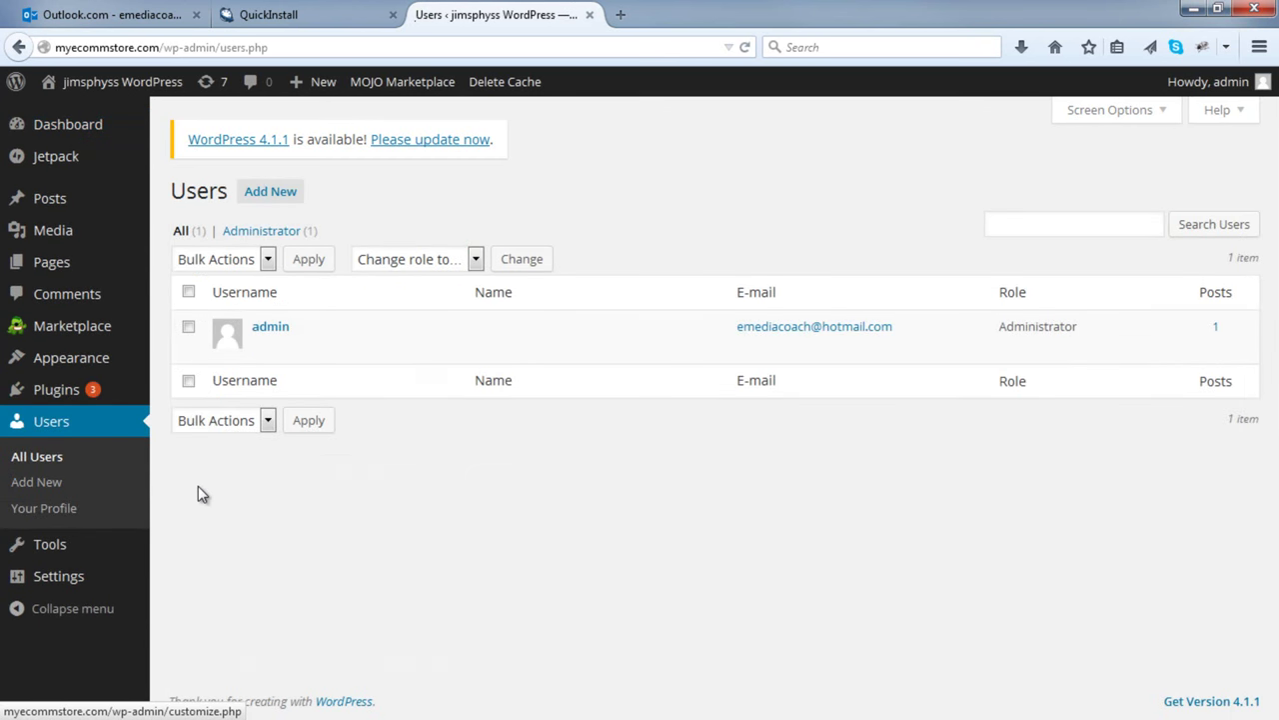
{"action": "left_click", "coordinate": [270, 327]}
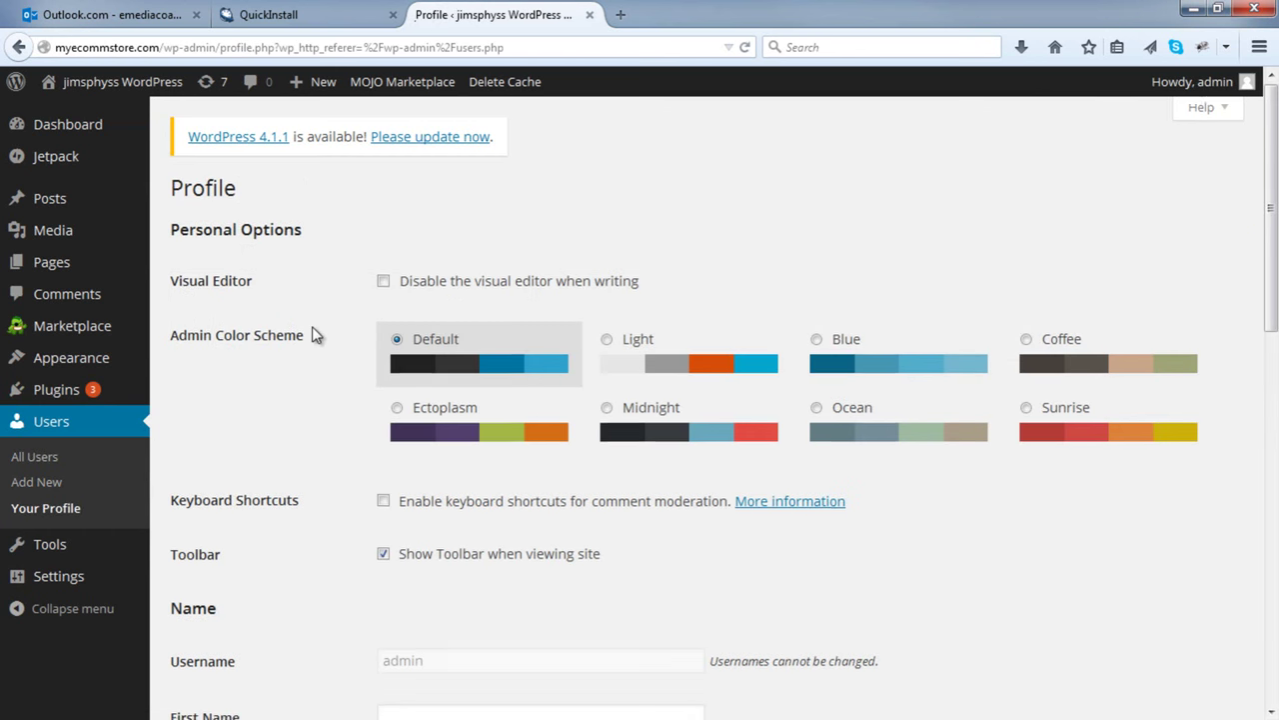
{"action": "scroll", "coordinate": [314, 330], "scroll_direction": "down", "scroll_amount": 5}
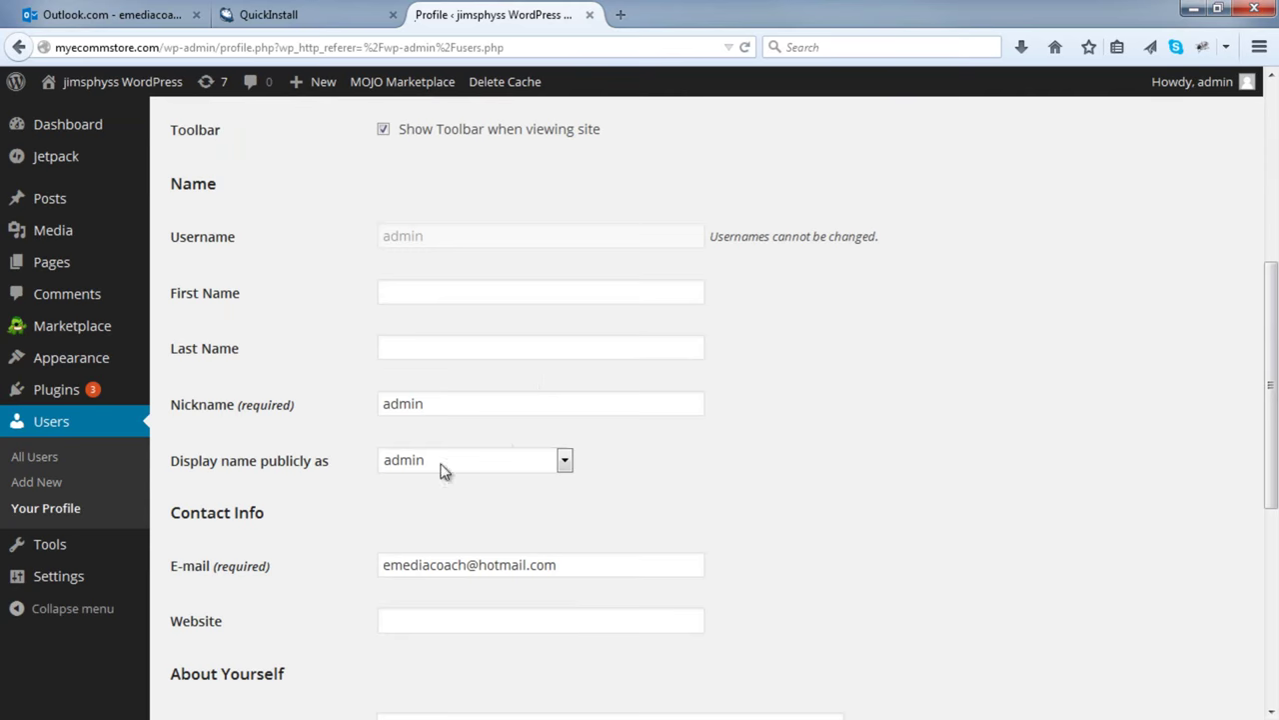
{"action": "scroll", "coordinate": [375, 457], "scroll_direction": "down", "scroll_amount": 5}
{"action": "left_click", "coordinate": [420, 428]}
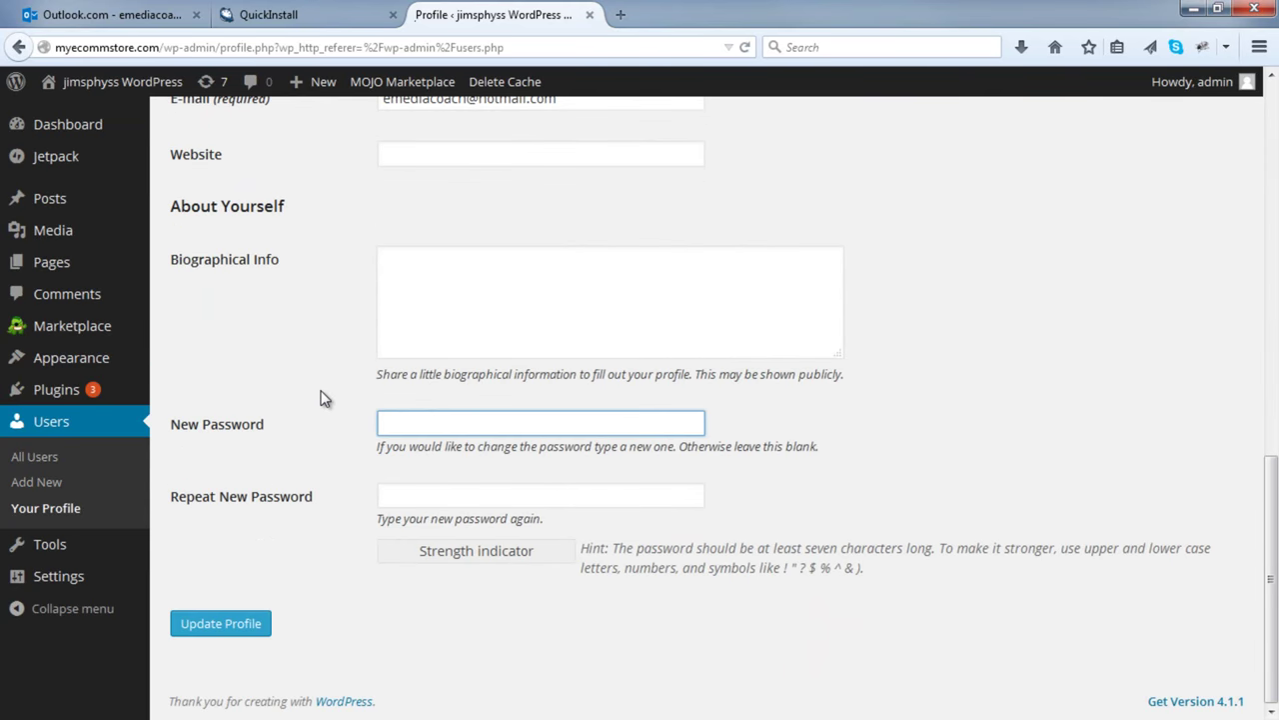
{"action": "type", "text": "••••••••"}
{"action": "key", "text": "Tab"}
{"action": "type", "text": "••••••••"}
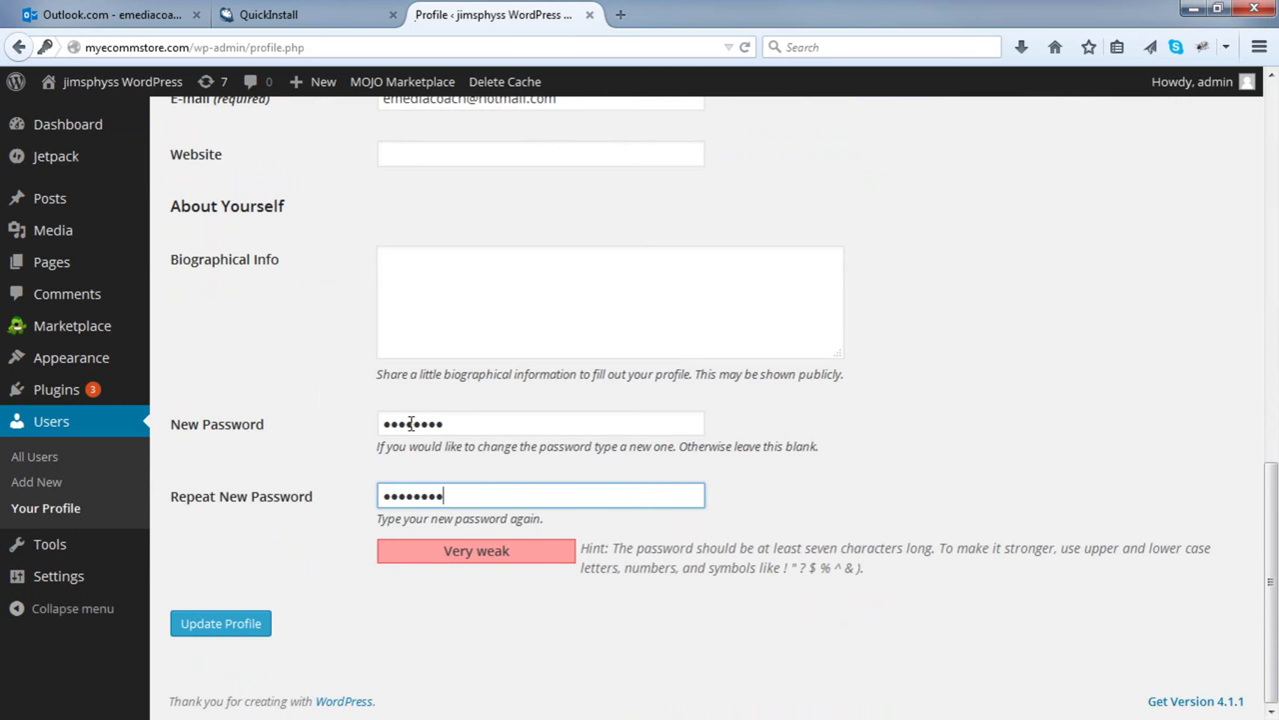
- Save the profile with the new password, then log out of the admin account
{"action": "left_click", "coordinate": [213, 625]}
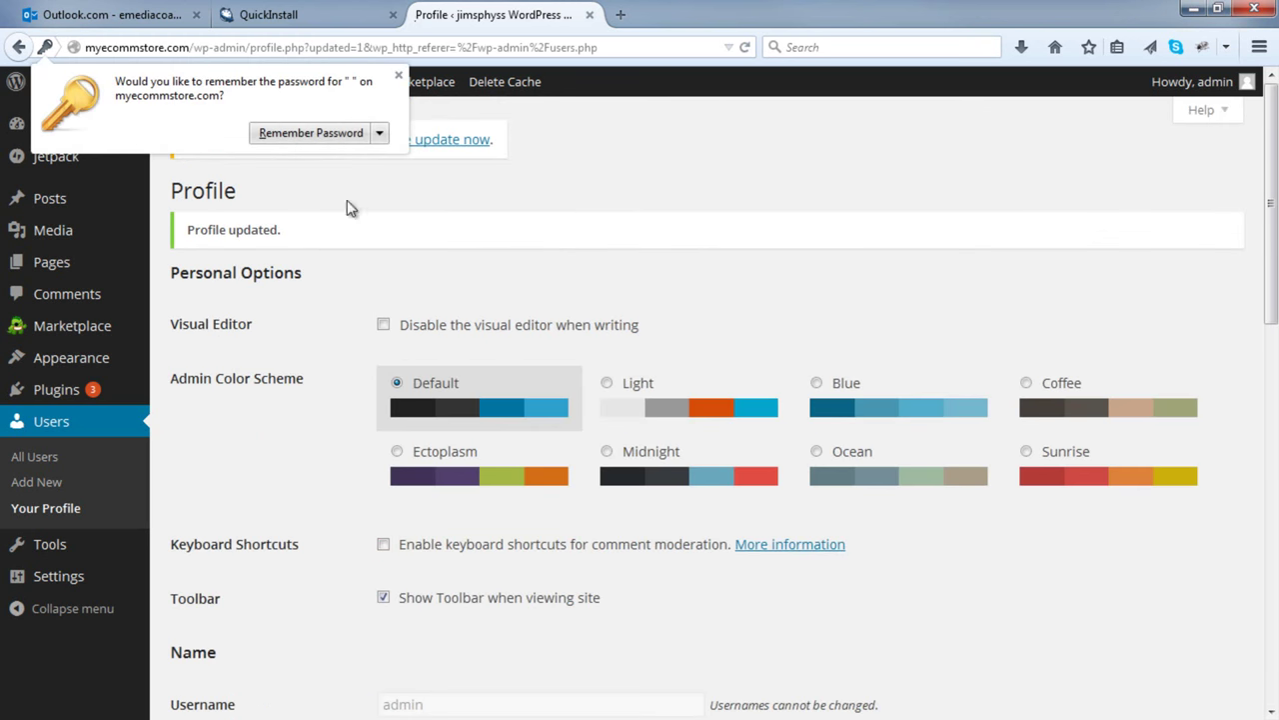
{"action": "left_click", "coordinate": [398, 75]}
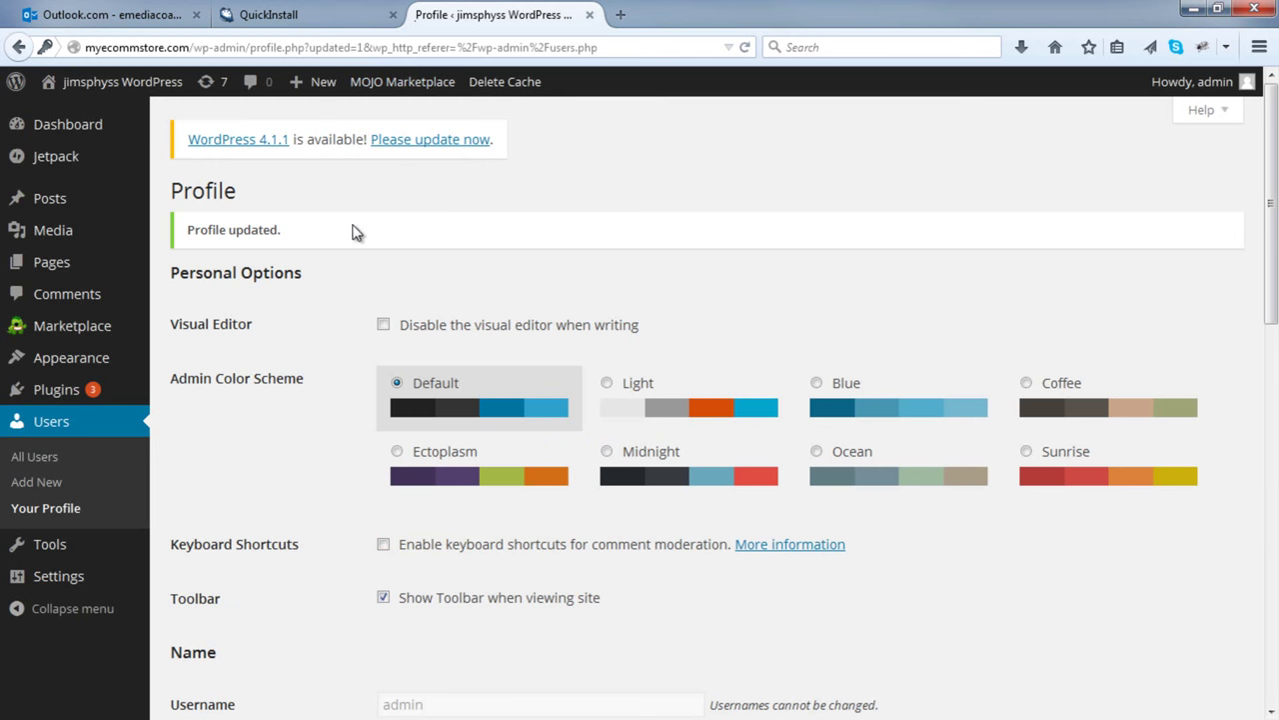
{"action": "mouse_move", "coordinate": [1189, 81]}
{"action": "left_click", "coordinate": [1110, 190]}
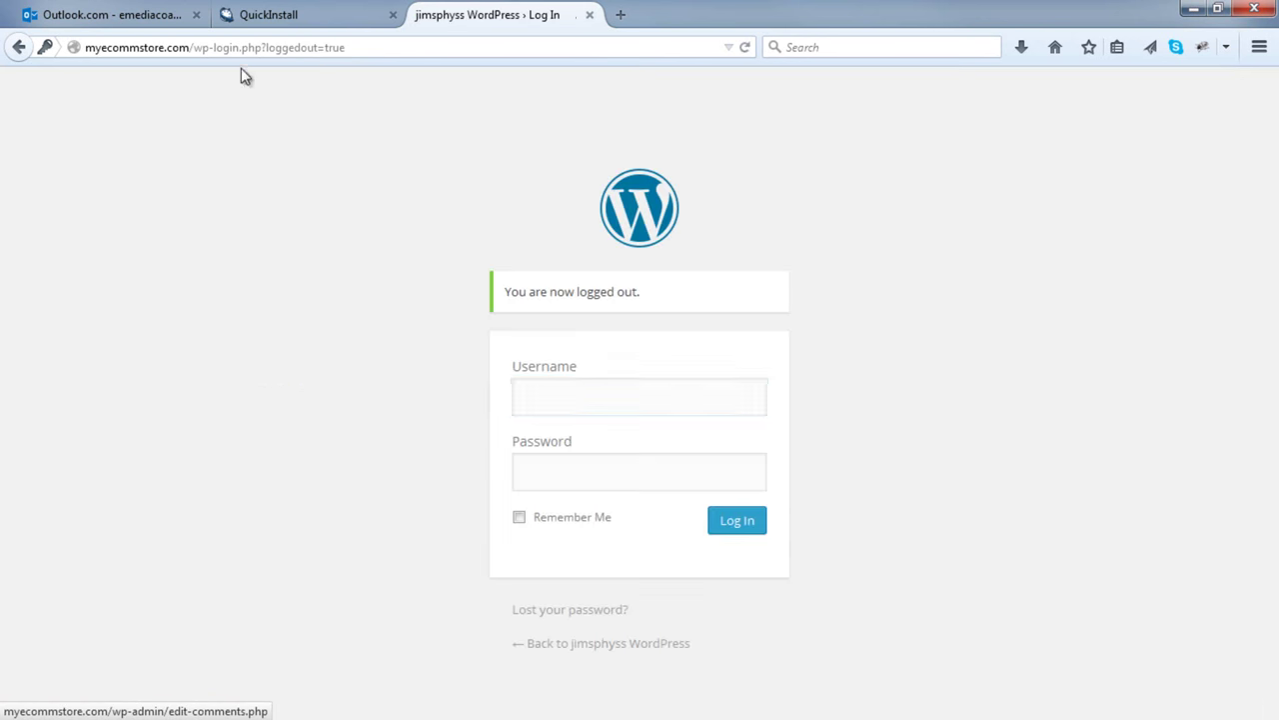
- Change the browser address to myecommstore.com/wp-admin to reach the WordPress login page
{"action": "left_click_drag", "start_coordinate": [202, 47], "coordinate": [543, 47]}
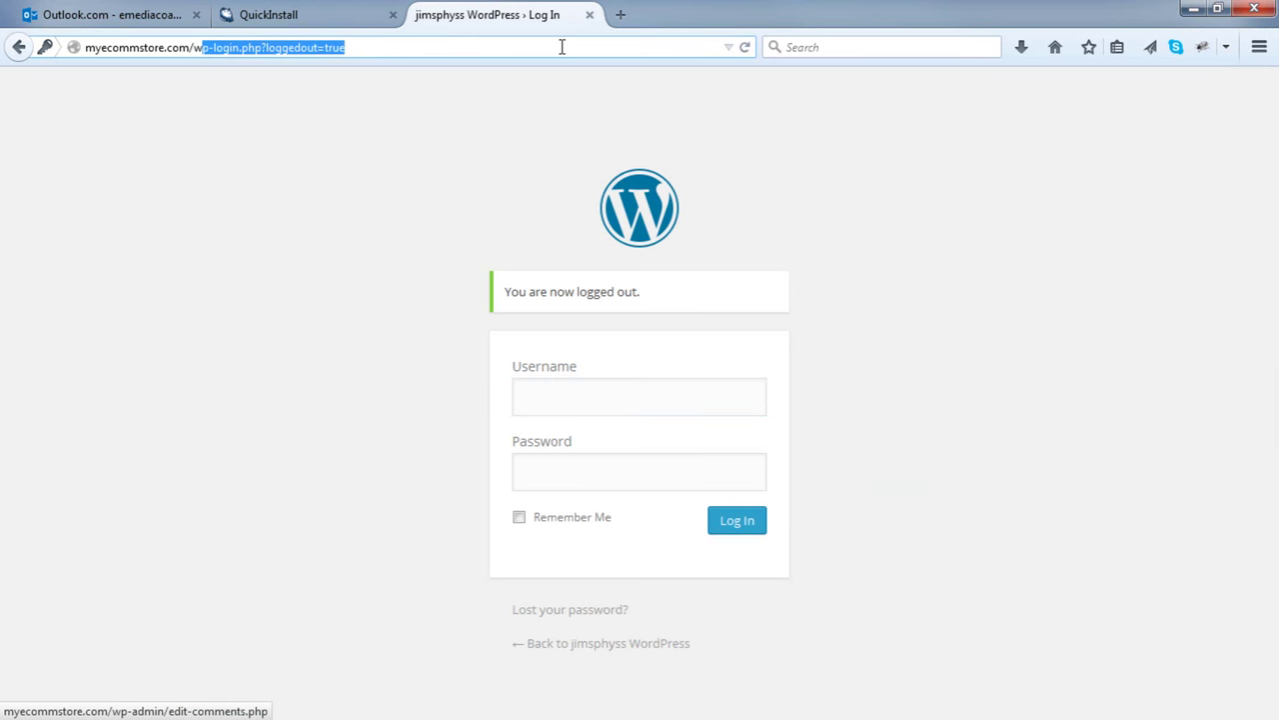
{"action": "key", "text": "BackSpace"}
{"action": "key", "text": "BackSpace"}
{"action": "type", "text": "wp-admin"}
{"action": "key", "text": "Return"}
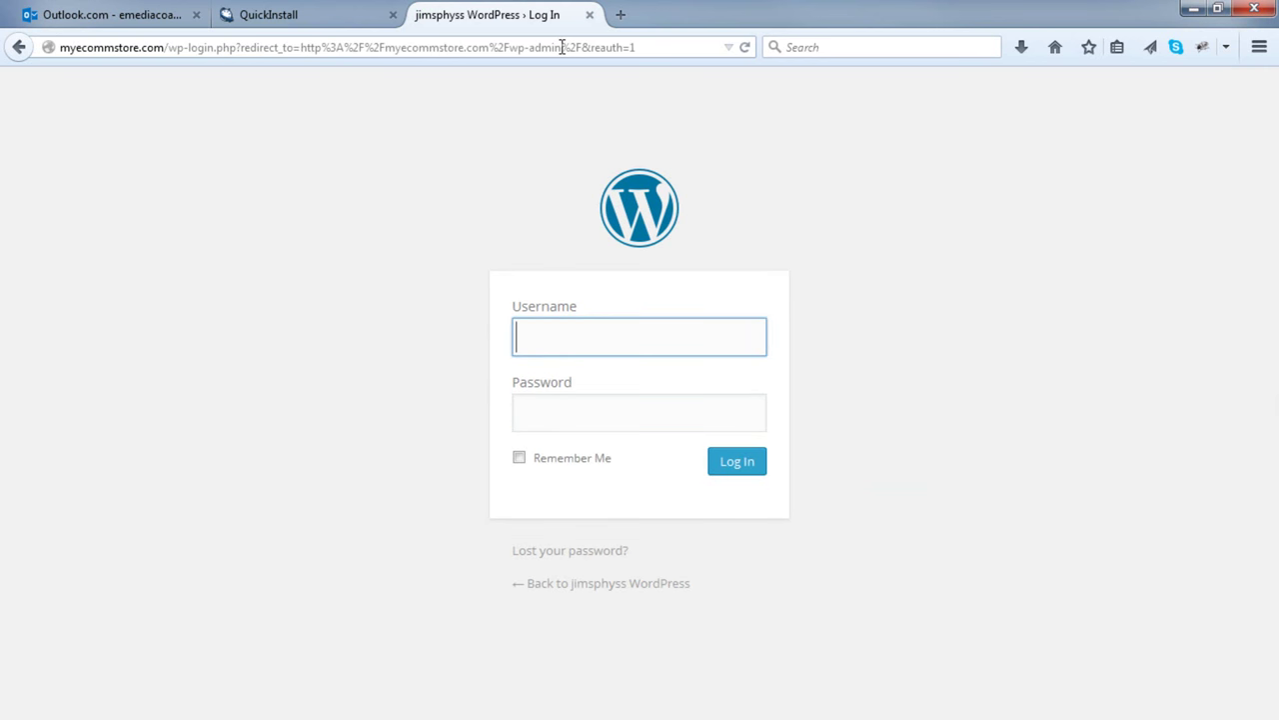
{"action": "left_click_drag", "start_coordinate": [166, 47], "coordinate": [782, 38]}
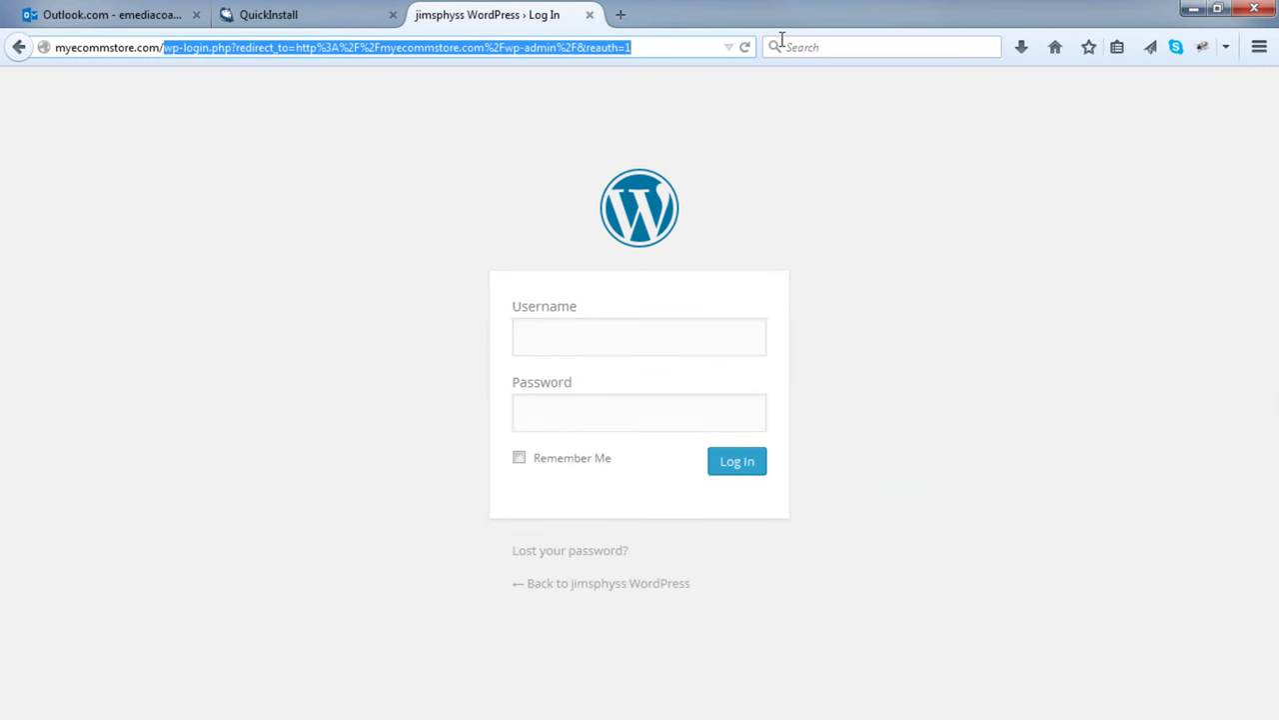
{"action": "type", "text": "wp-admin"}
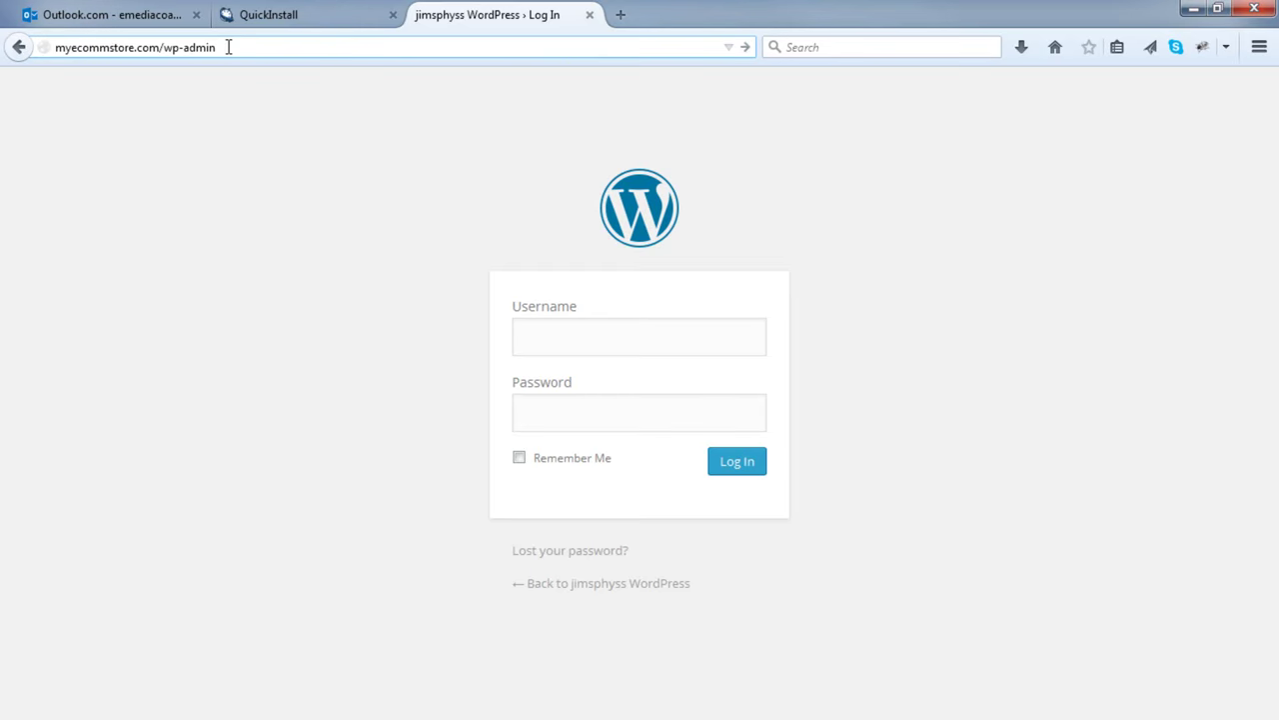
- Log in with the admin username from the QuickInstall details and the new password
{"action": "left_click", "coordinate": [580, 346]}
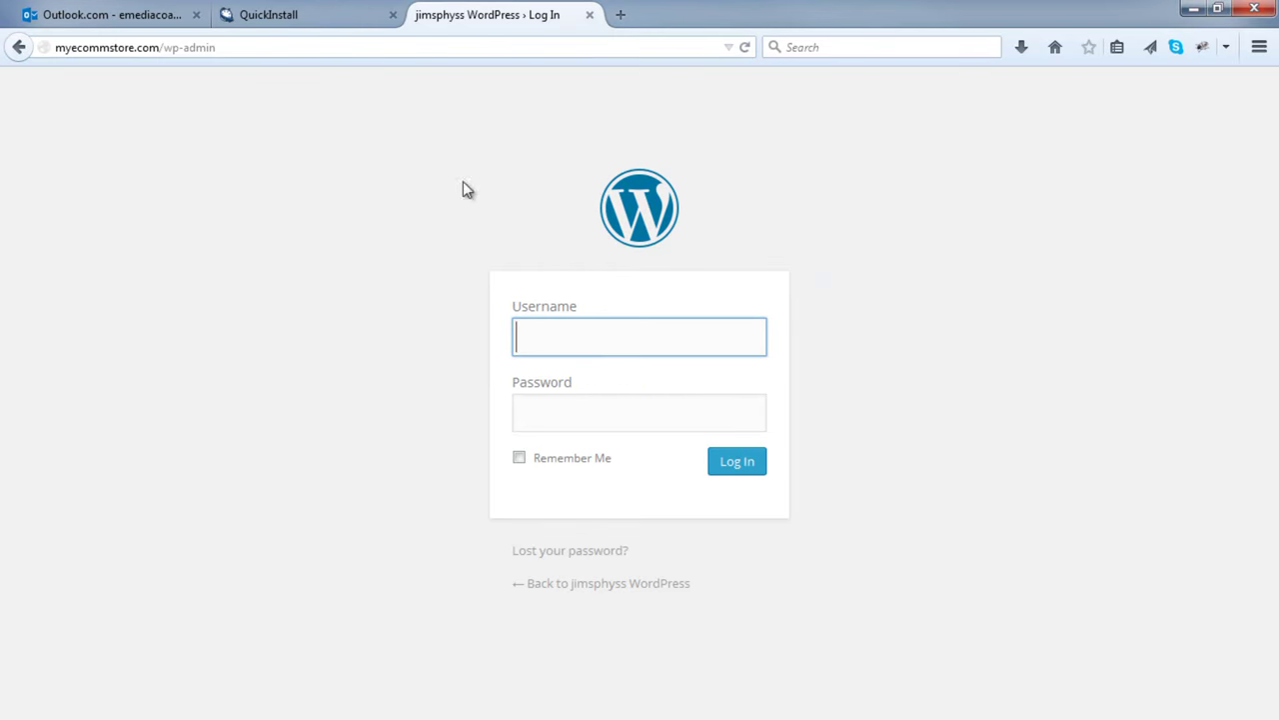
{"action": "left_click", "coordinate": [290, 13]}
{"action": "double_click", "coordinate": [592, 404]}
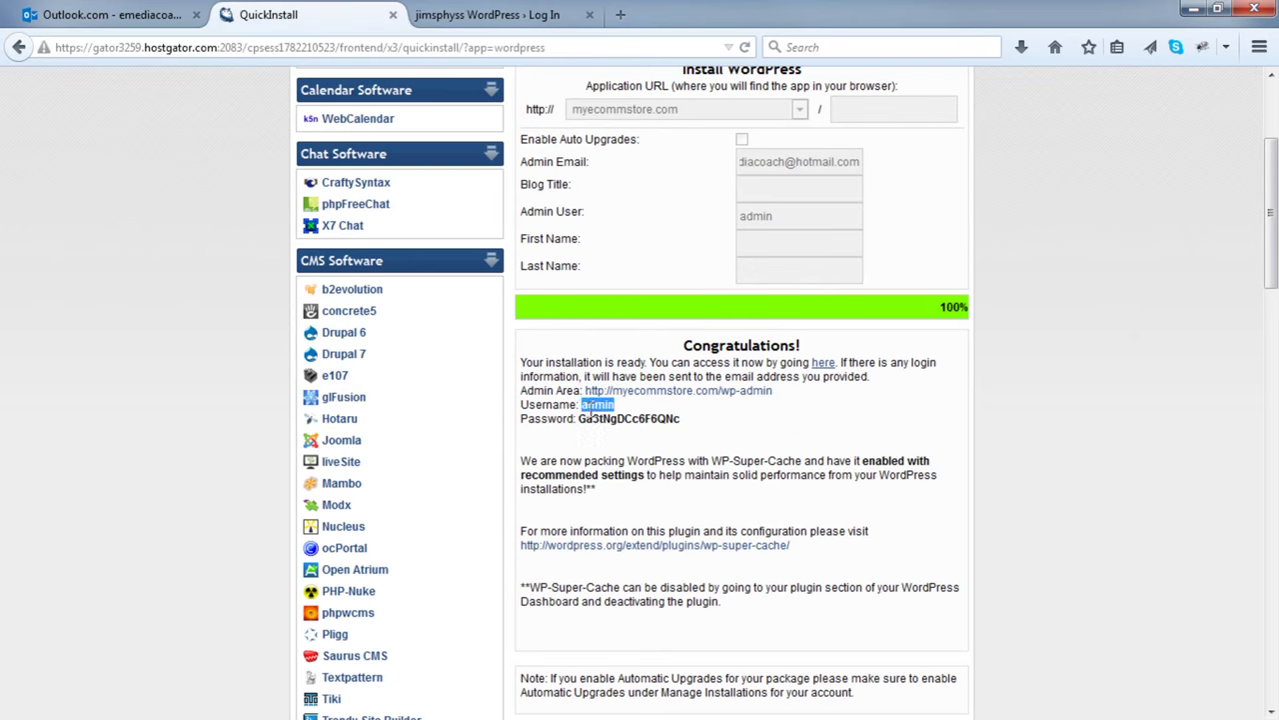
{"action": "left_click", "coordinate": [473, 14]}
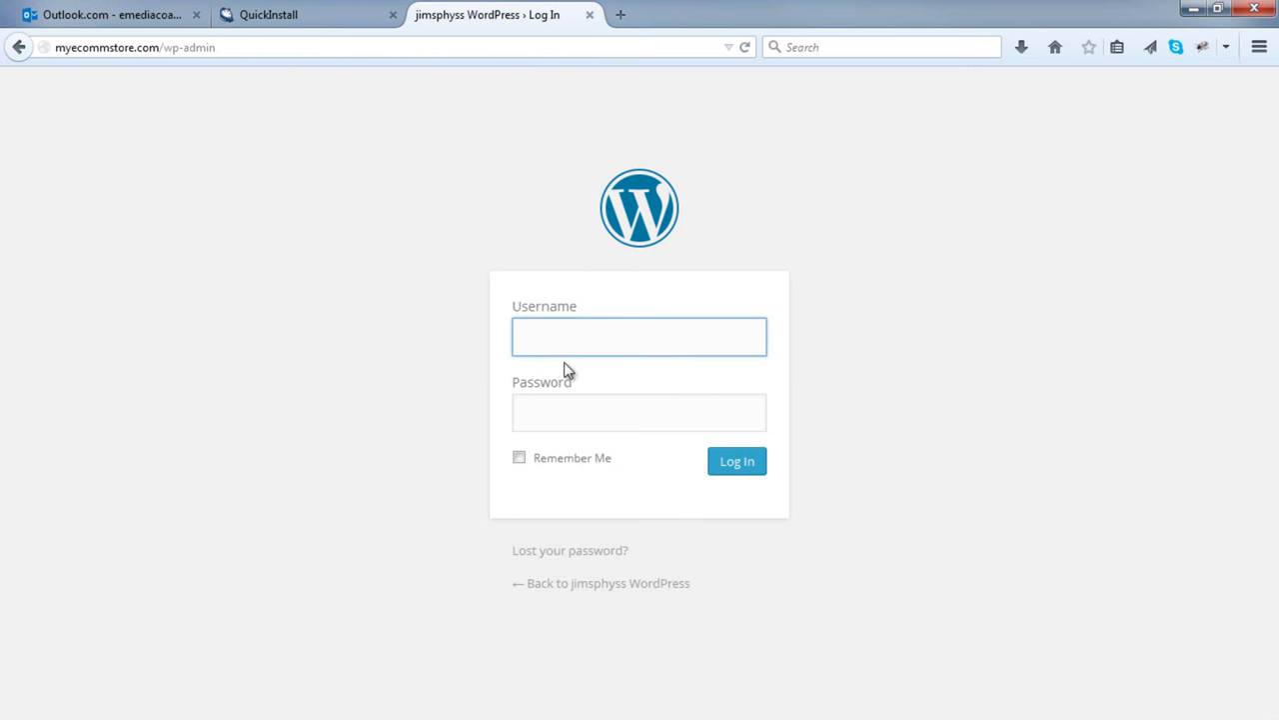
{"action": "left_click", "coordinate": [568, 405]}
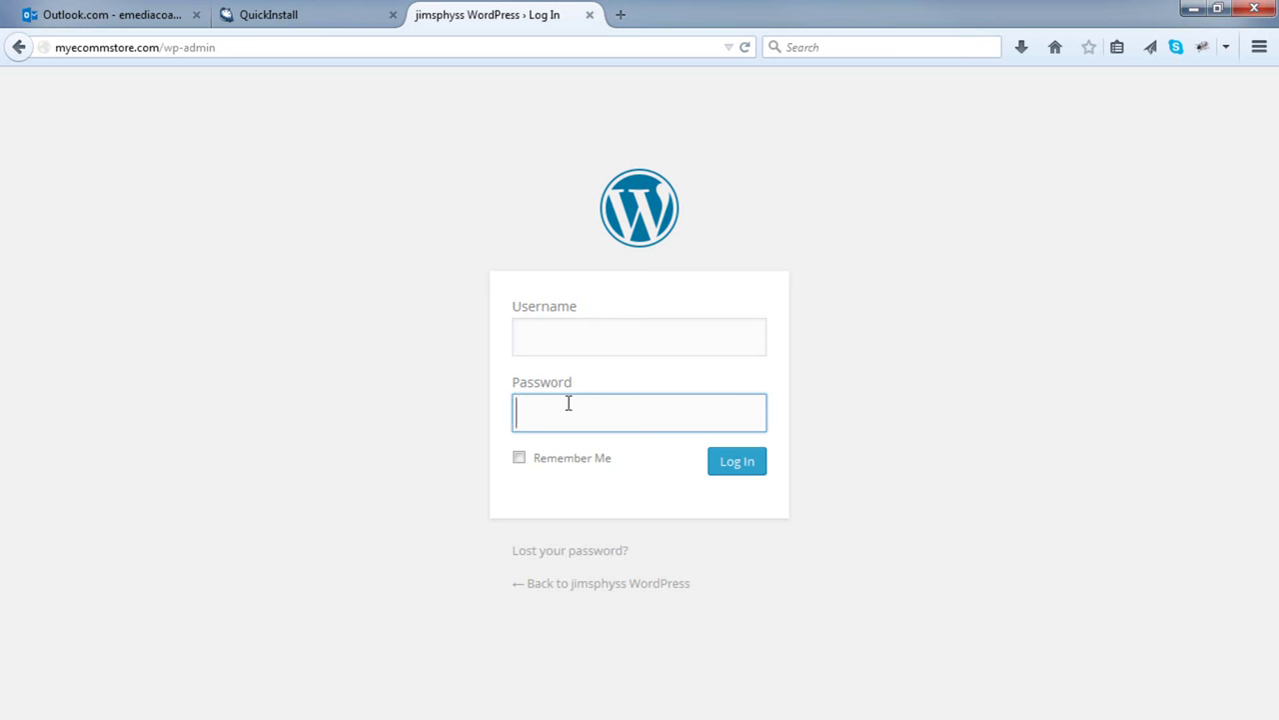
{"action": "left_click", "coordinate": [566, 347]}
{"action": "type", "text": "admin"}
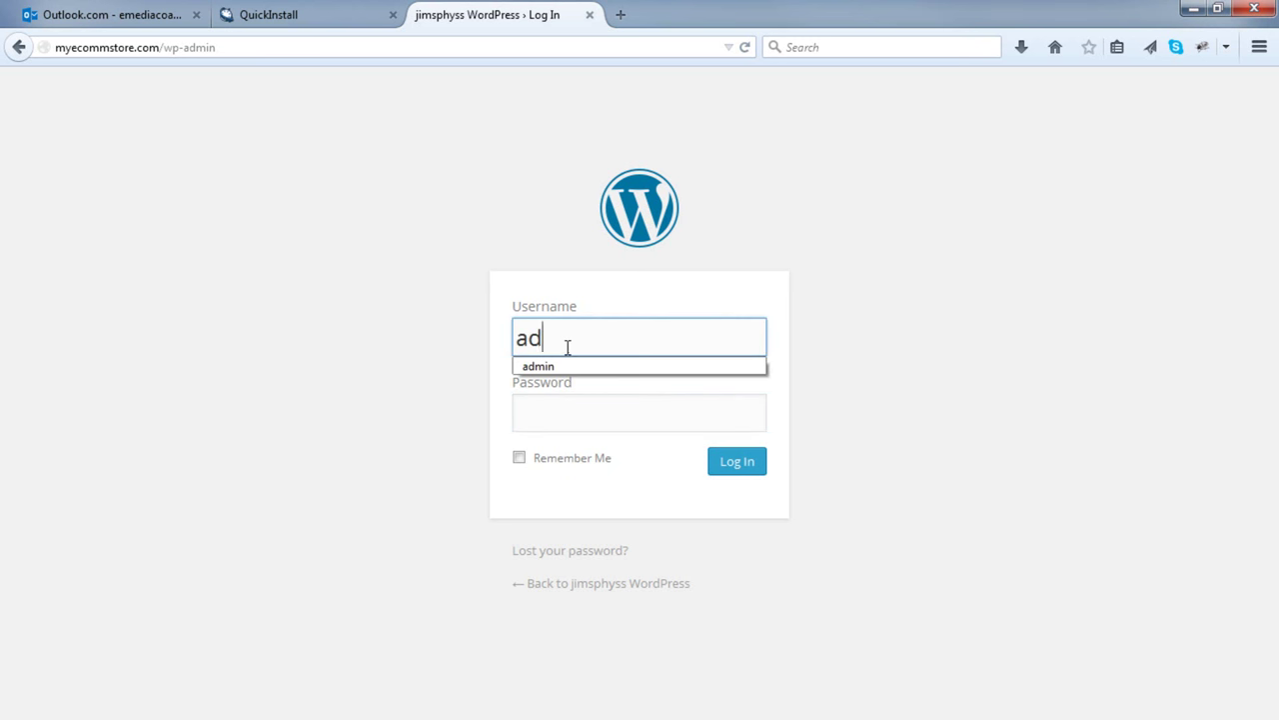
{"action": "key", "text": "Tab"}
{"action": "type", "text": "••••••••"}
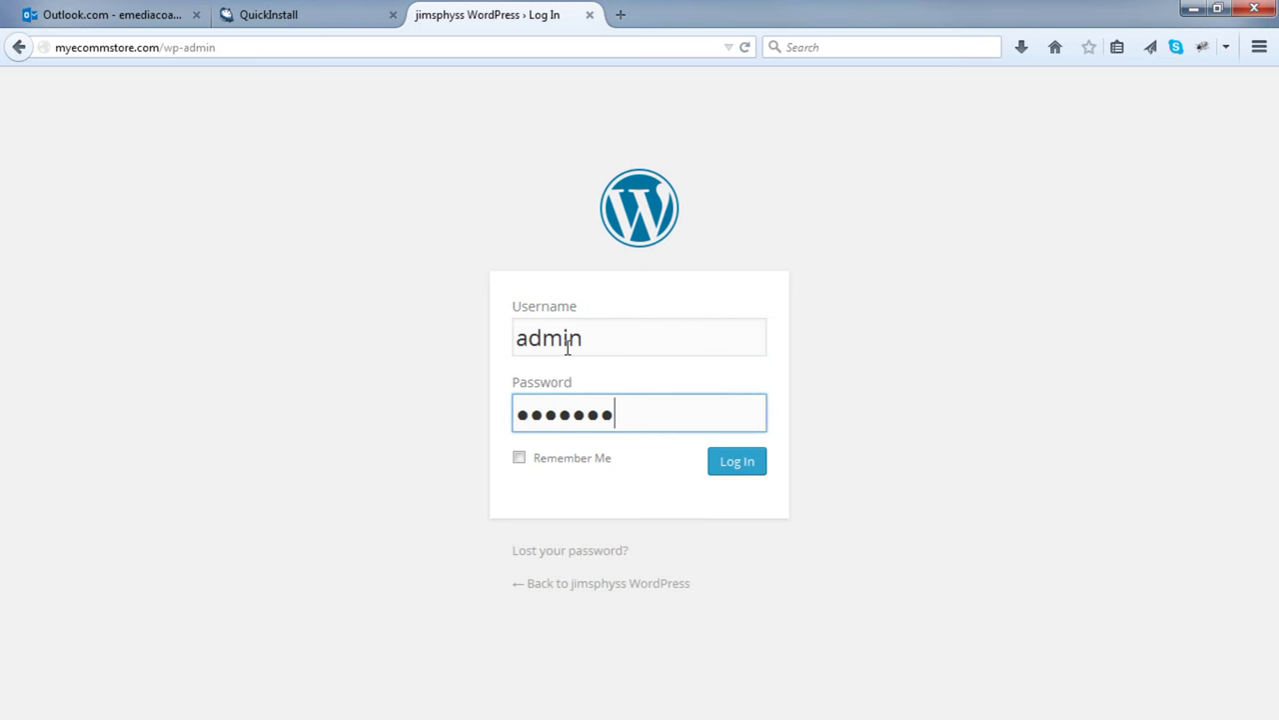
{"action": "key", "text": "Return"}
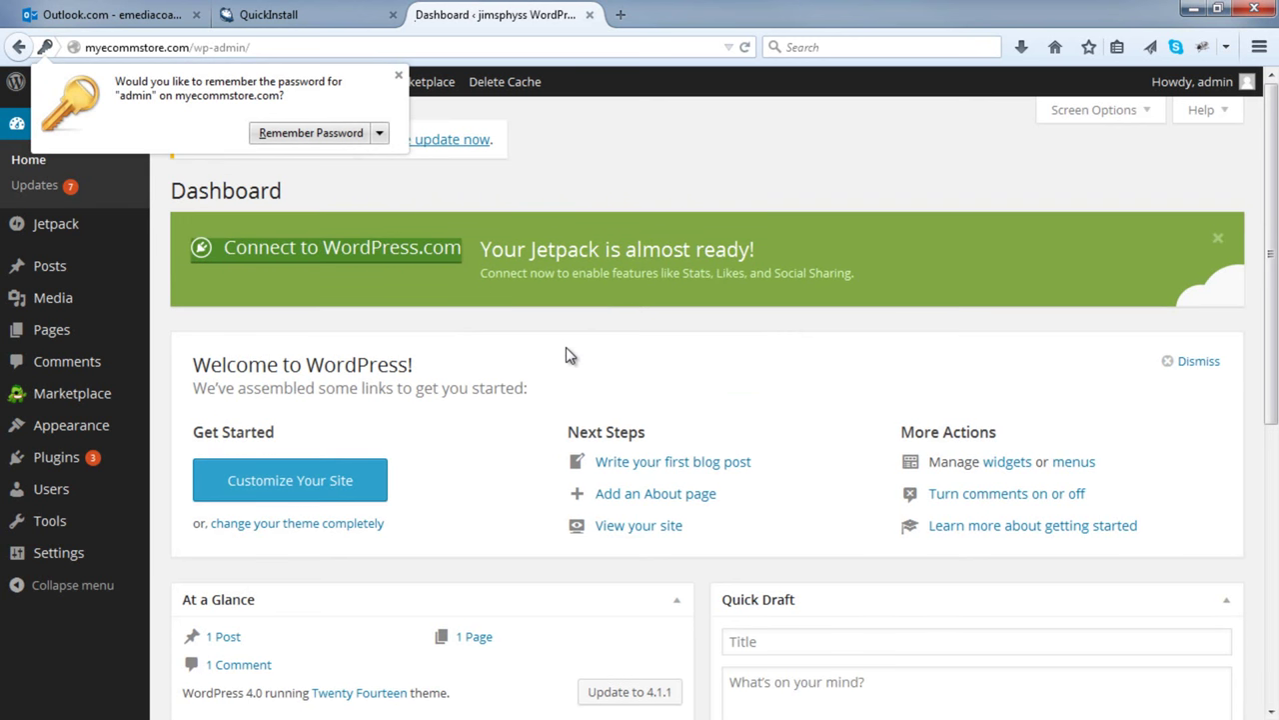
{"action": "left_click", "coordinate": [399, 76]}
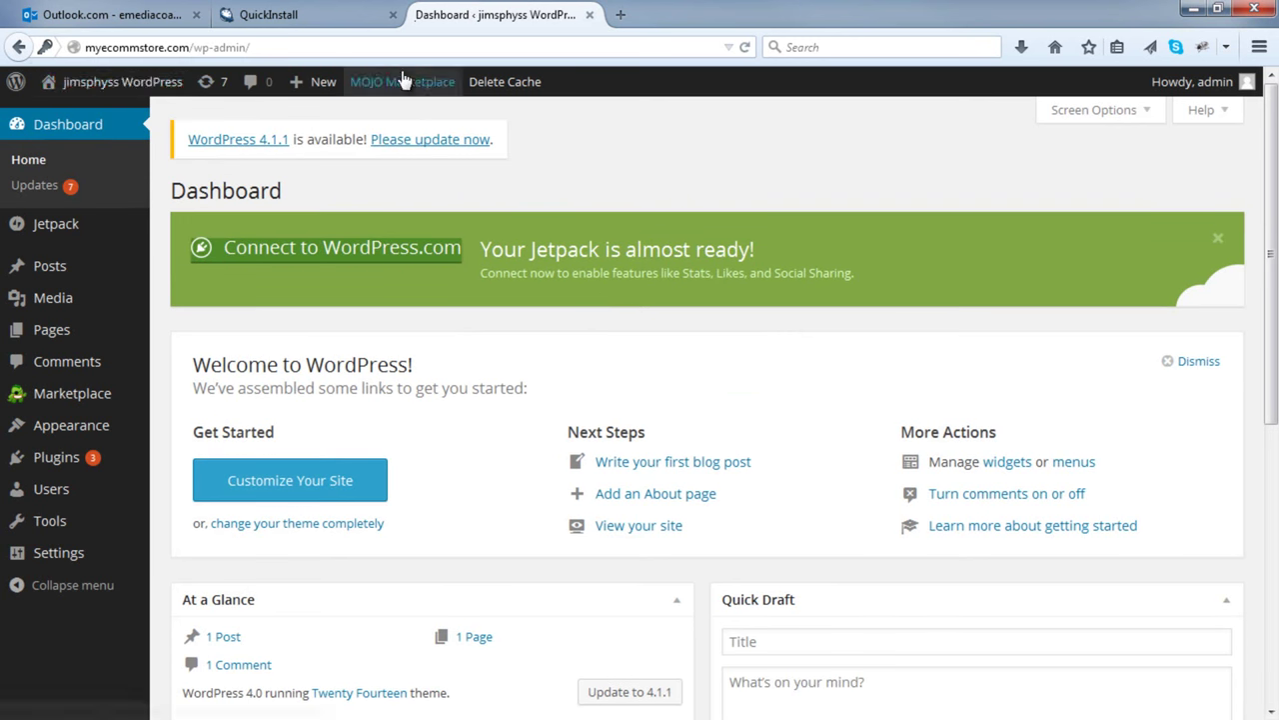
- Open Visit Site in a new tab to view the live store
{"action": "mouse_move", "coordinate": [115, 88]}
{"action": "right_click", "coordinate": [110, 112]}
{"action": "left_click", "coordinate": [145, 124]}
{"action": "left_click", "coordinate": [690, 14]}
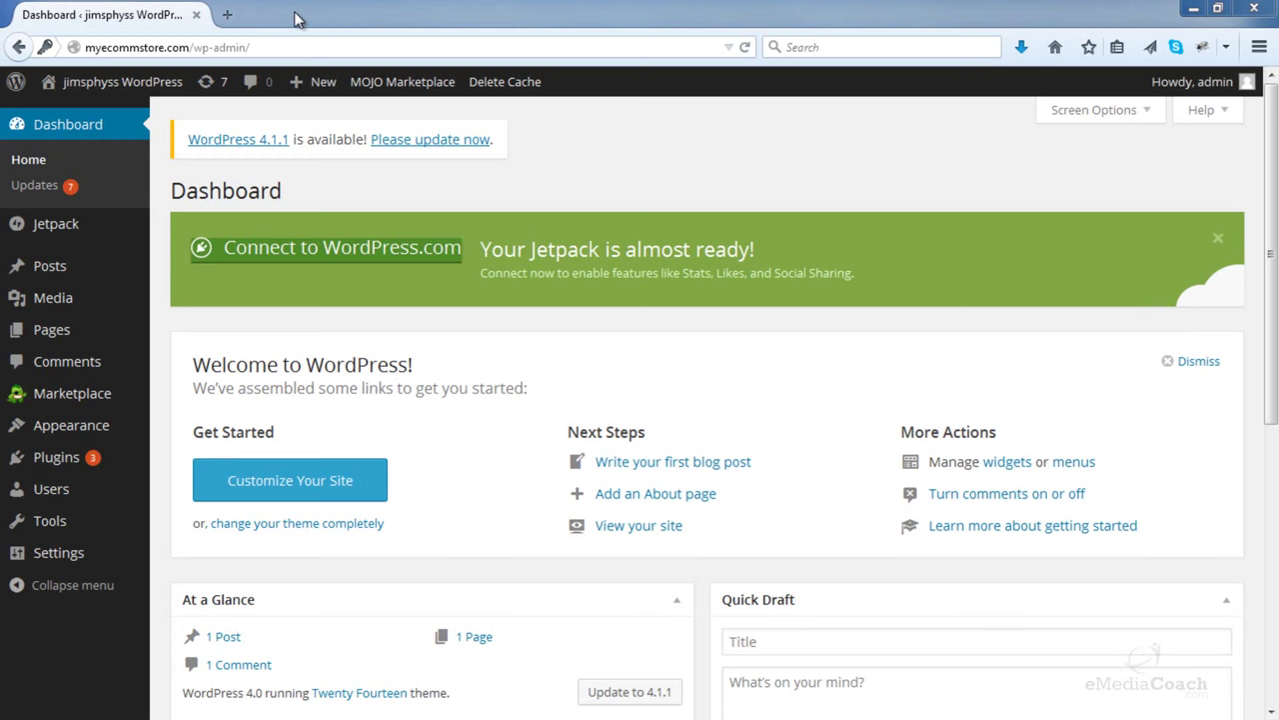
- Go to woothemes.com in a new tab and open its Login page
{"action": "left_click", "coordinate": [228, 16]}
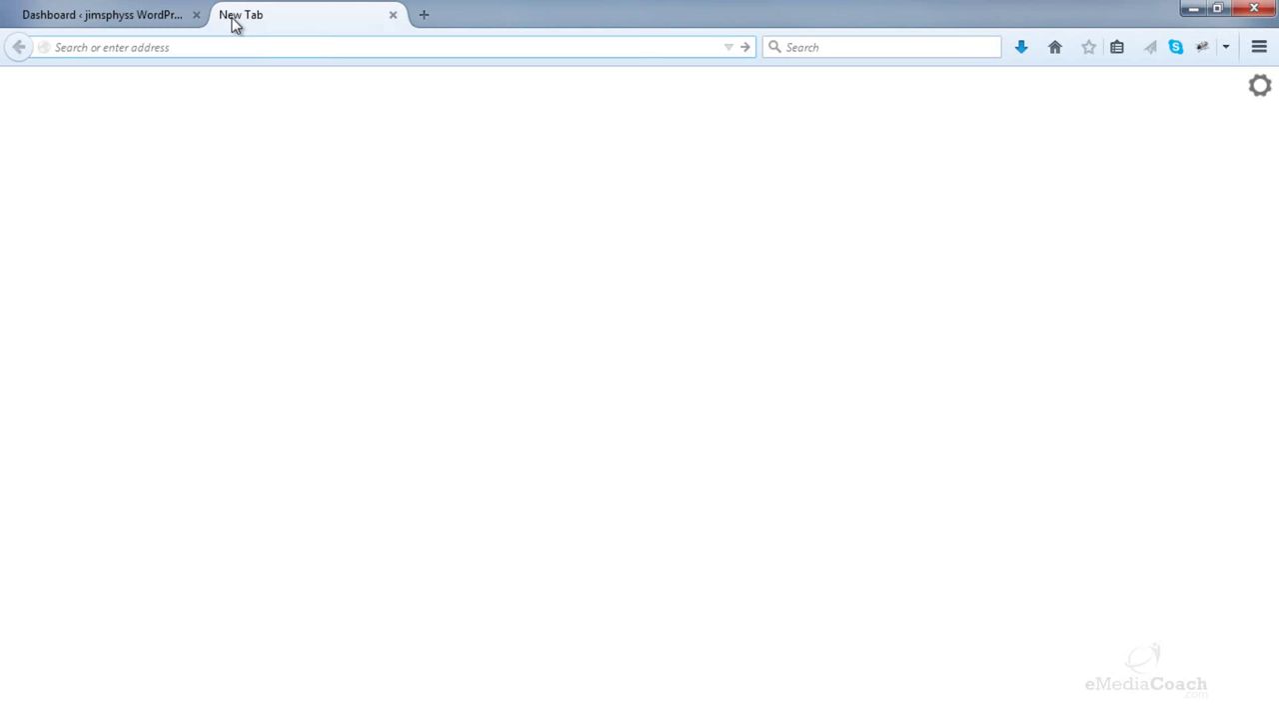
{"action": "type", "text": "woothemes"}
{"action": "key", "text": "ctrl+Return"}
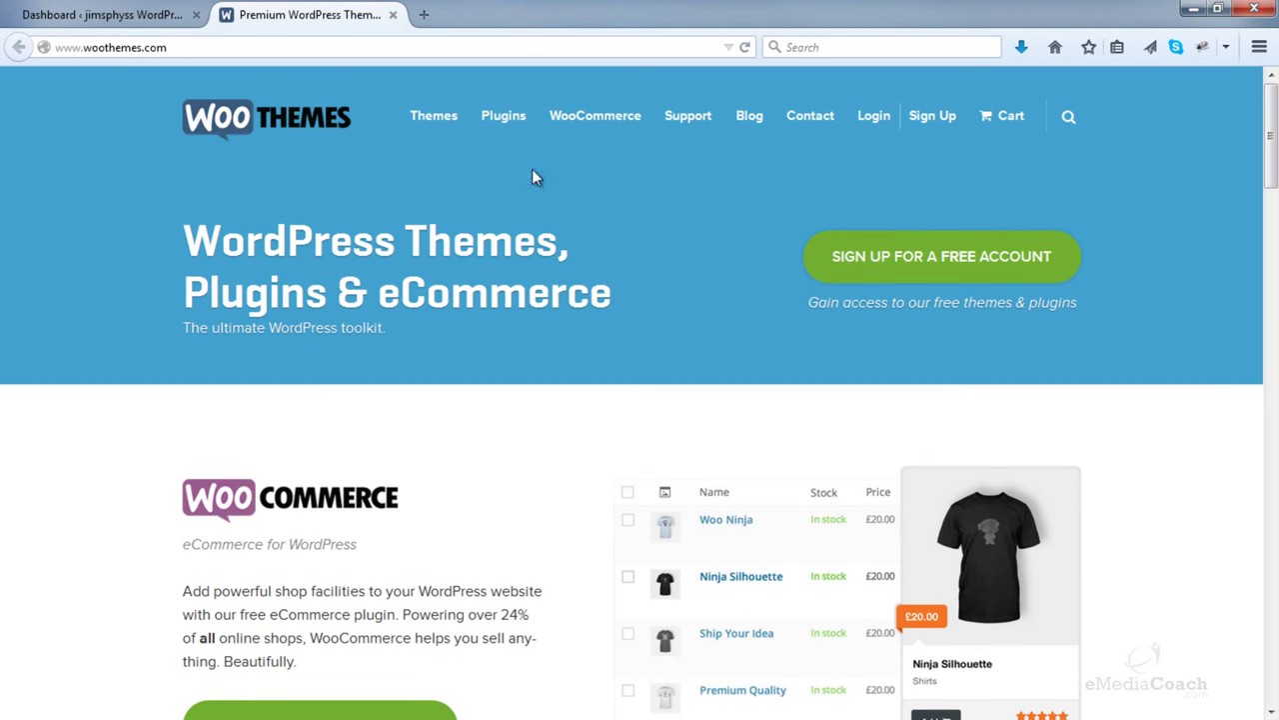
{"action": "left_click", "coordinate": [871, 119]}
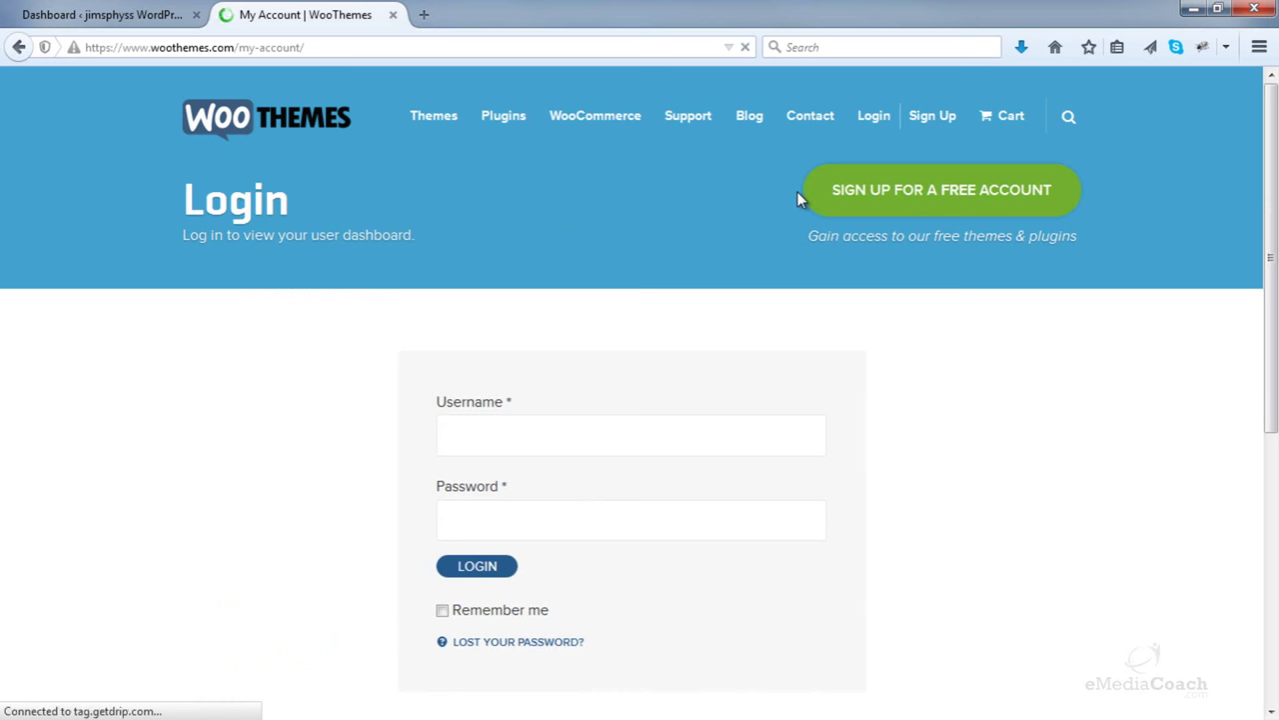
- Log in with the WooThemes account username and password
{"action": "left_click", "coordinate": [463, 439]}
{"action": "type", "text": "emediacoach"}
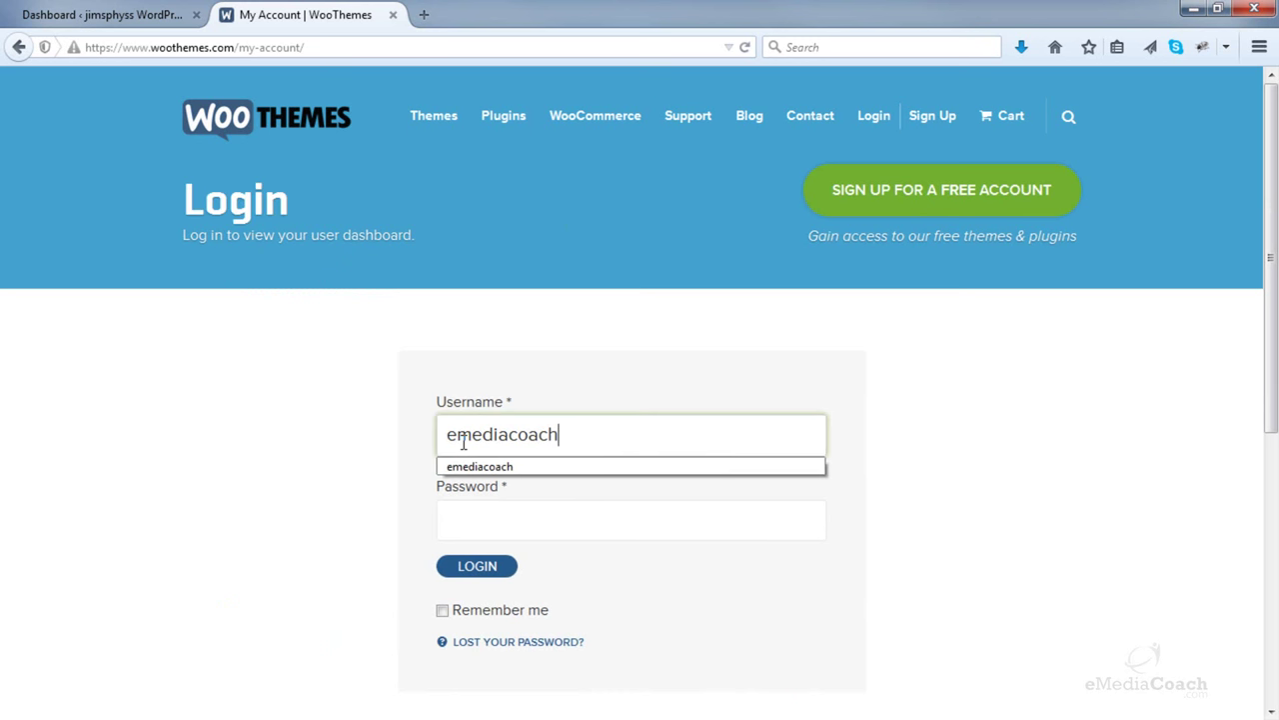
{"action": "key", "text": "Tab"}
{"action": "type", "text": "********"}
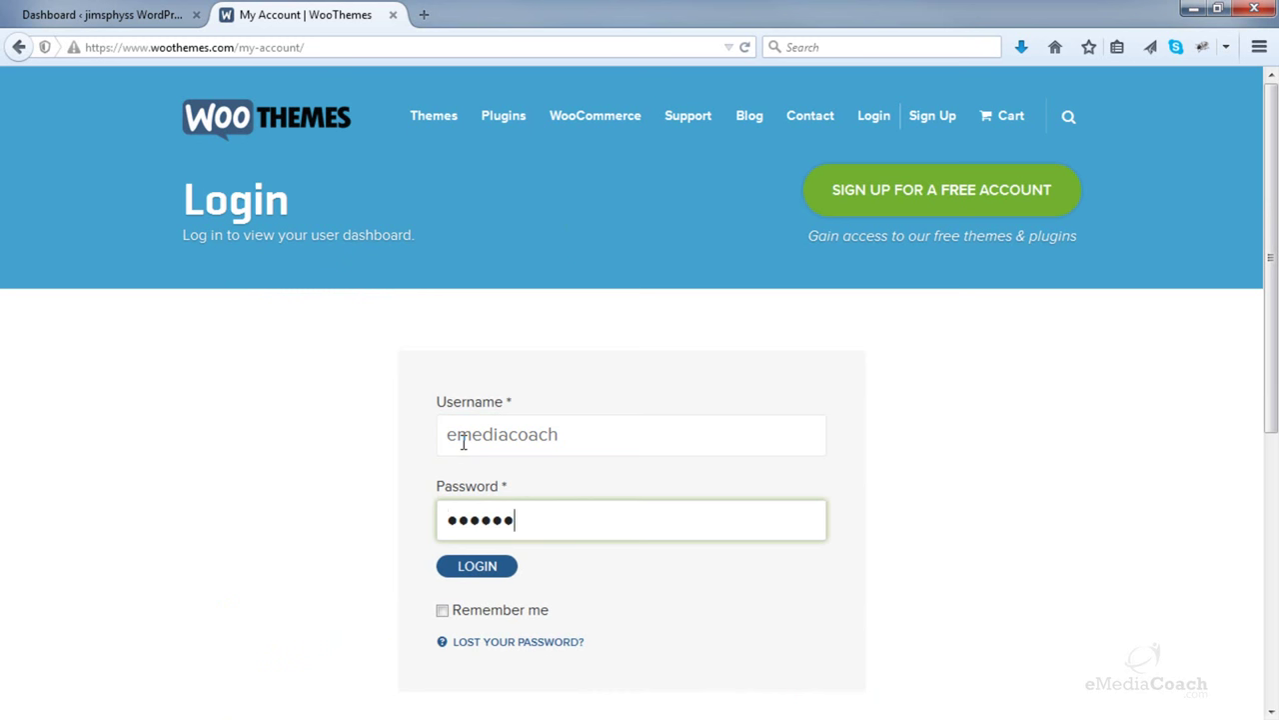
{"action": "key", "text": "Return"}
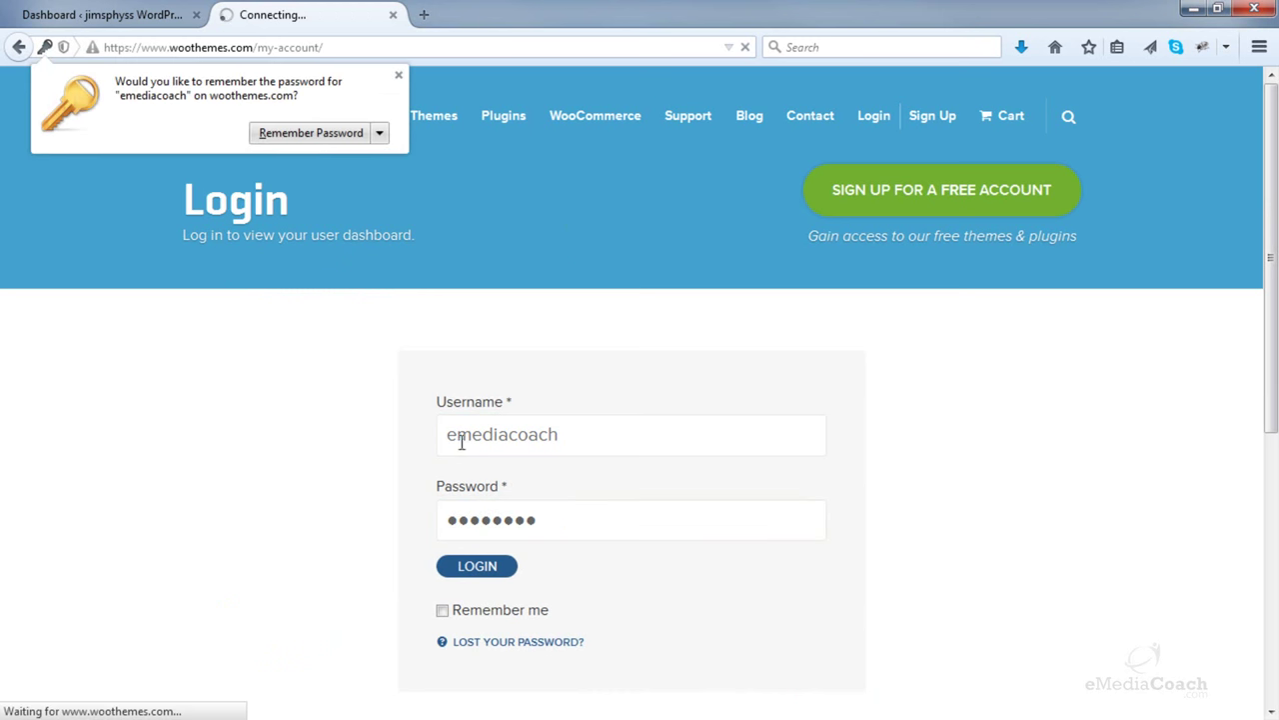
{"action": "left_click", "coordinate": [398, 74]}
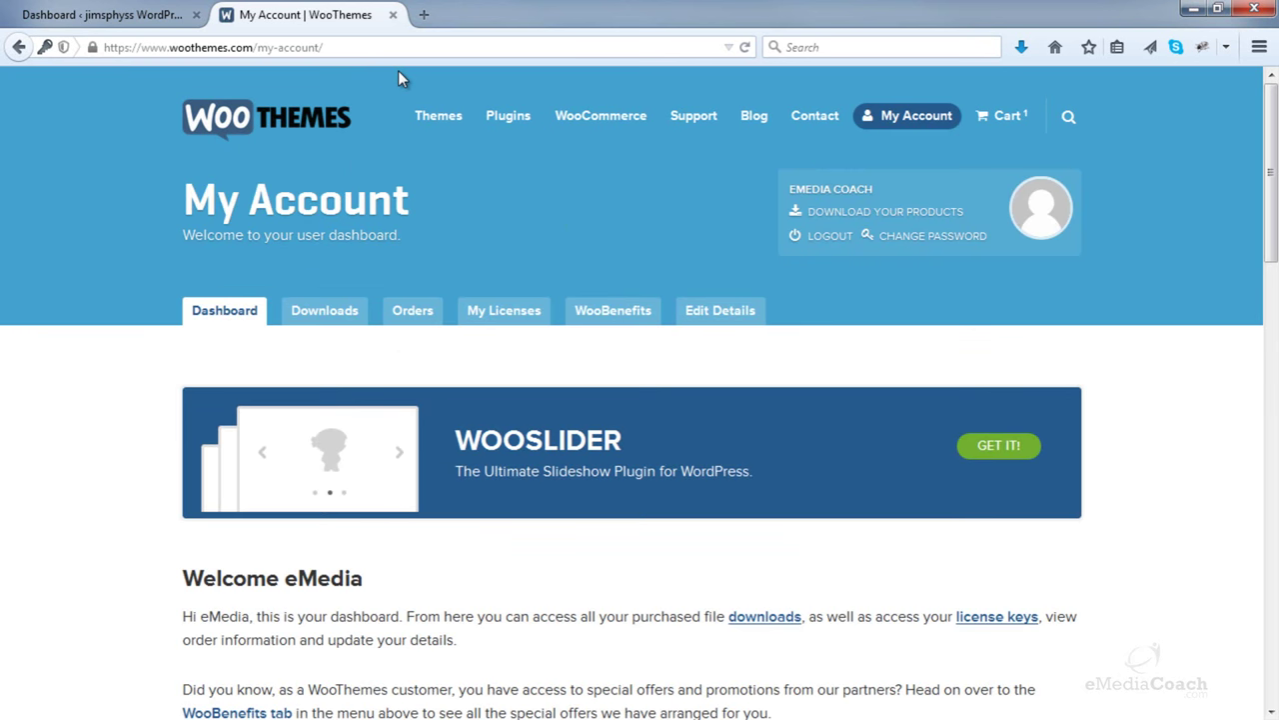
- Go to Themes > All Themes and filter the list to FREE themes
{"action": "mouse_move", "coordinate": [438, 117]}
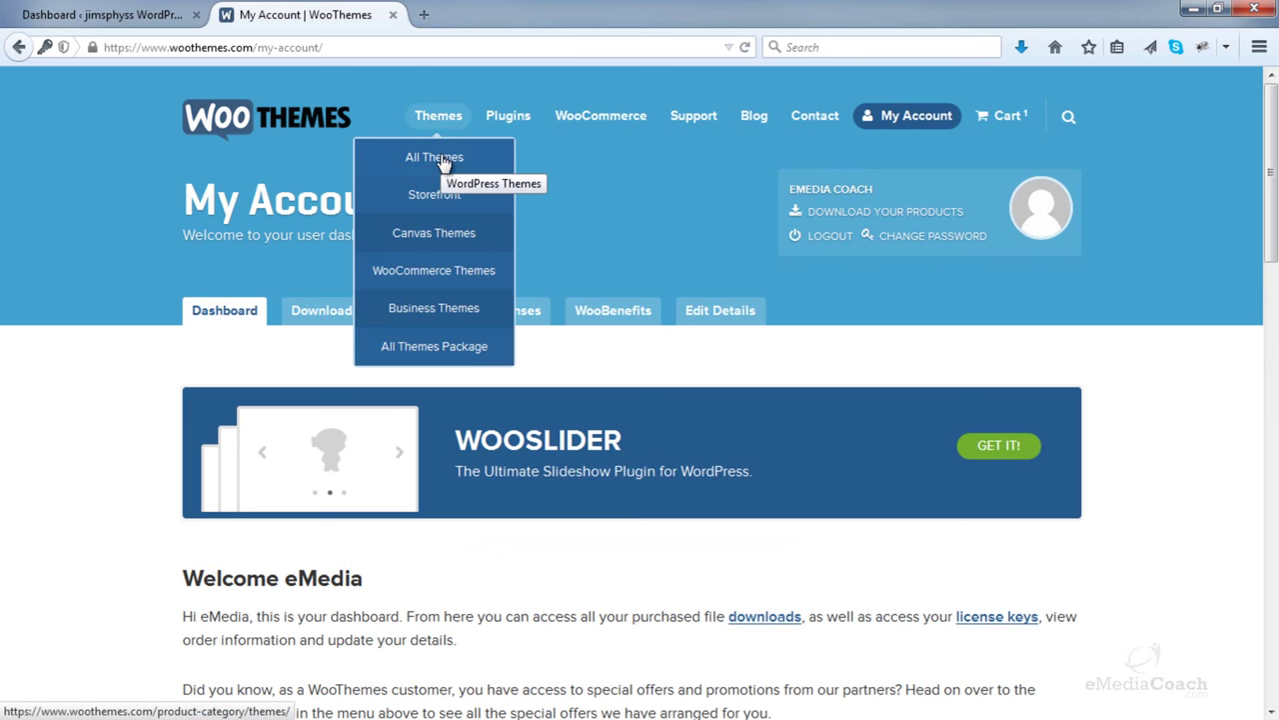
{"action": "left_click", "coordinate": [443, 163]}
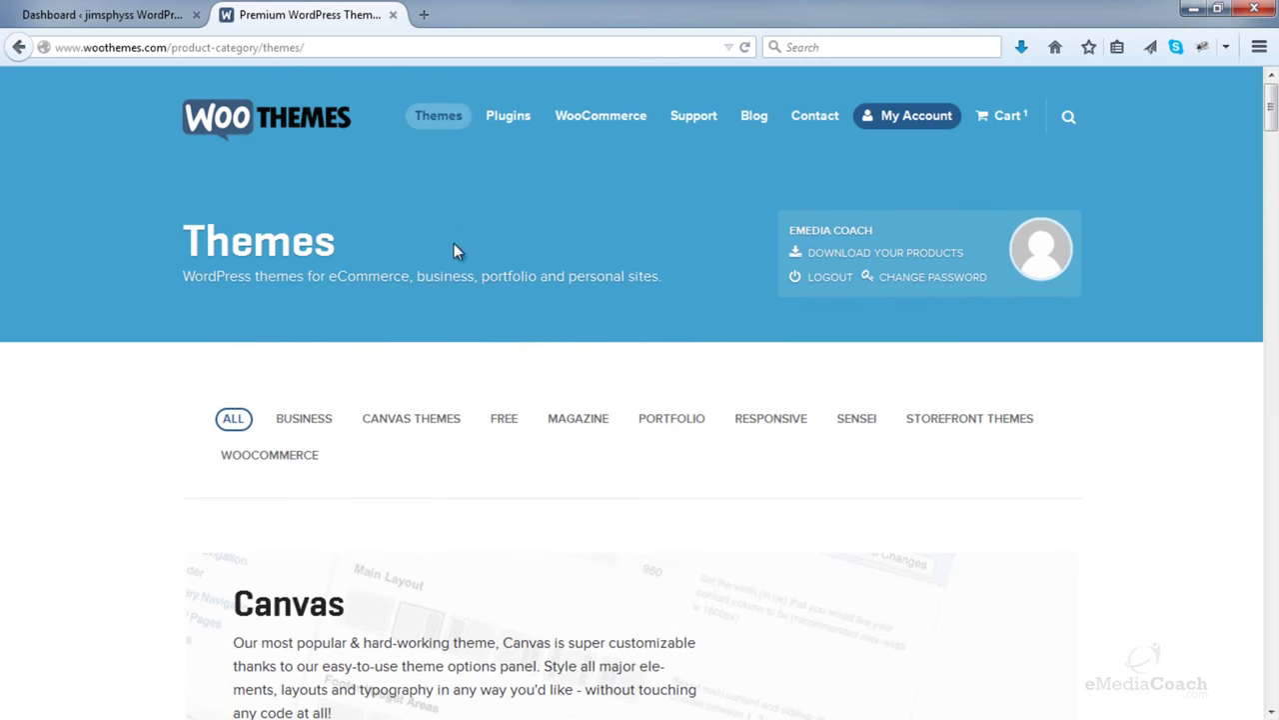
{"action": "left_click", "coordinate": [506, 428]}
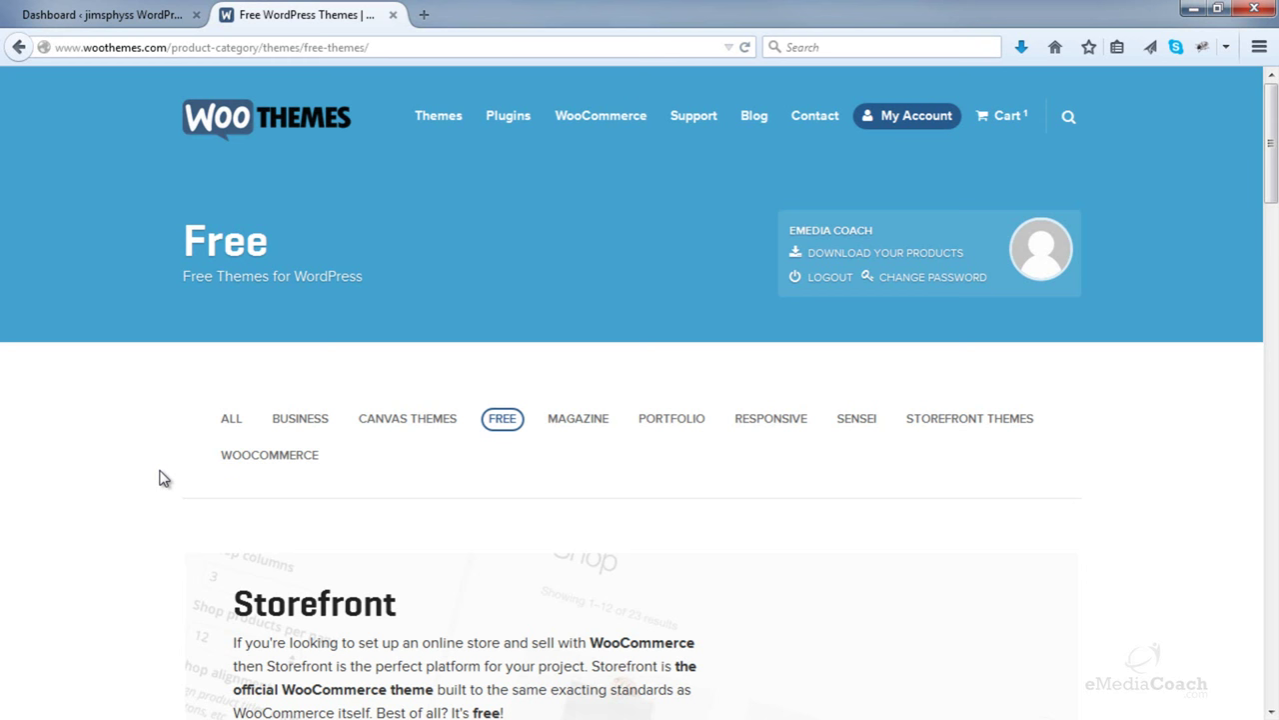
{"action": "scroll", "coordinate": [165, 478], "scroll_direction": "down", "scroll_amount": 10}
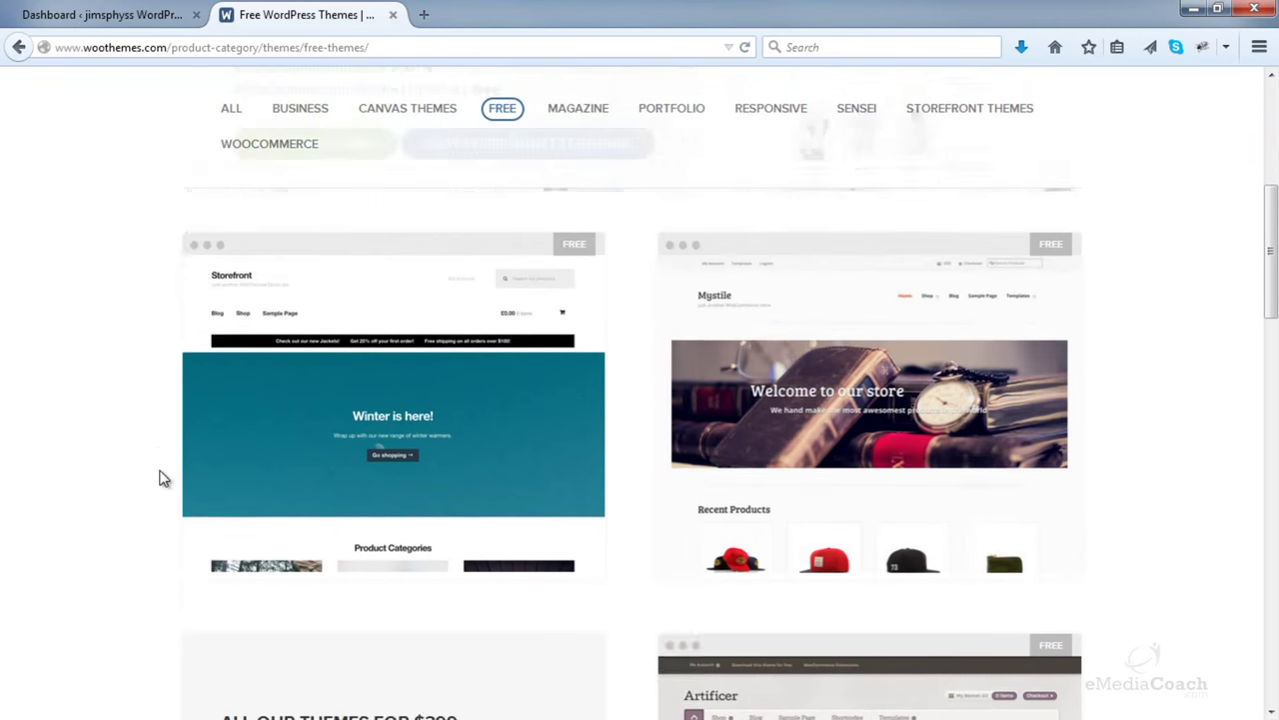
{"action": "scroll", "coordinate": [155, 481], "scroll_direction": "up", "scroll_amount": 2}
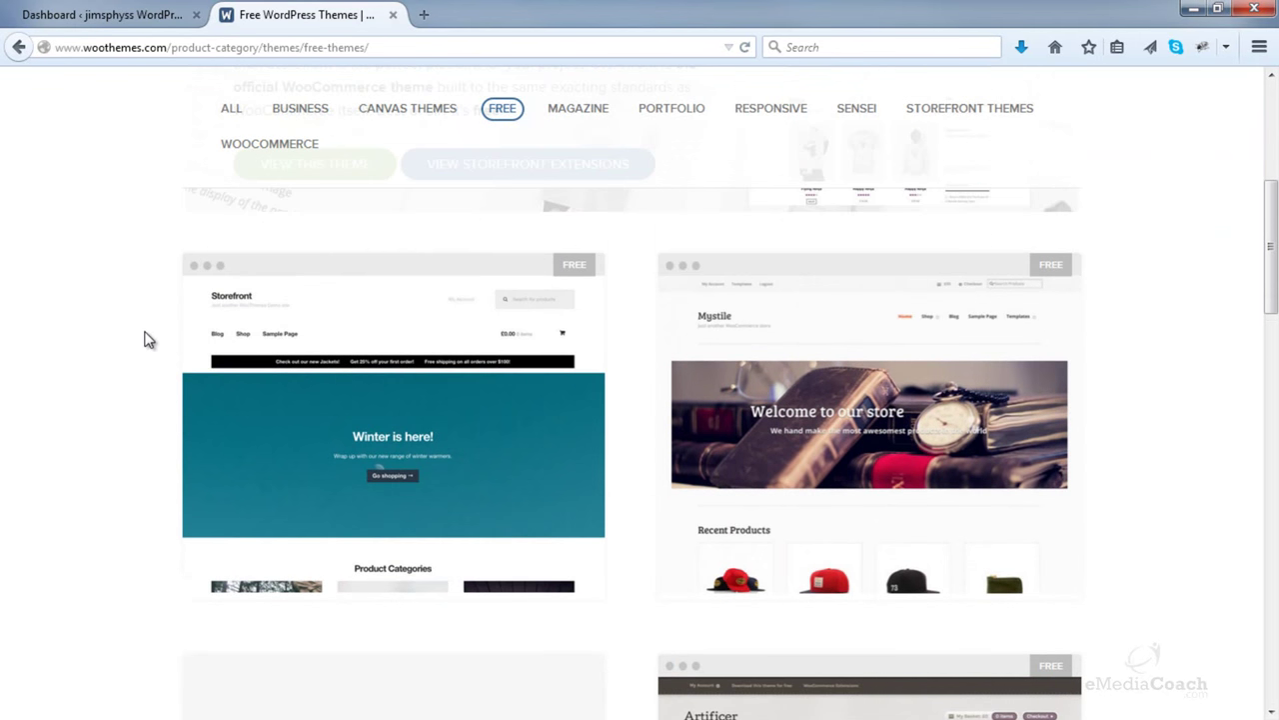
{"action": "left_click", "coordinate": [383, 422]}
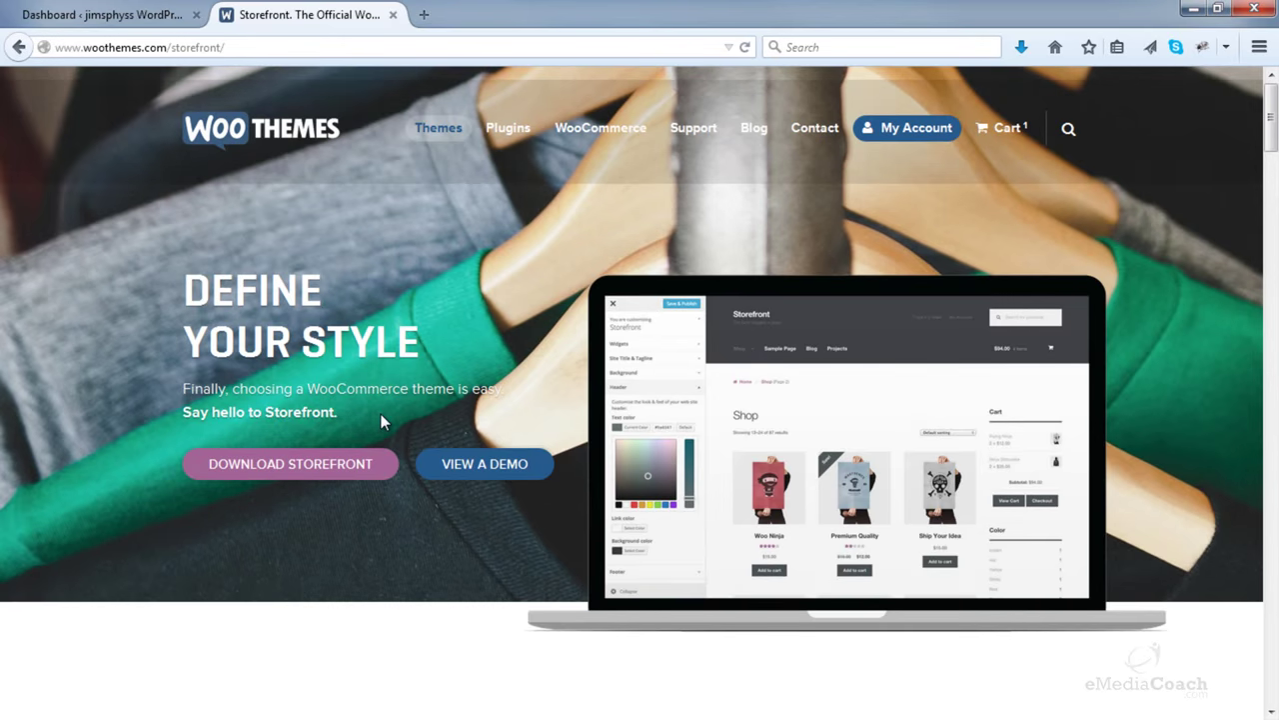
{"action": "scroll", "coordinate": [380, 413], "scroll_direction": "down", "scroll_amount": 2}
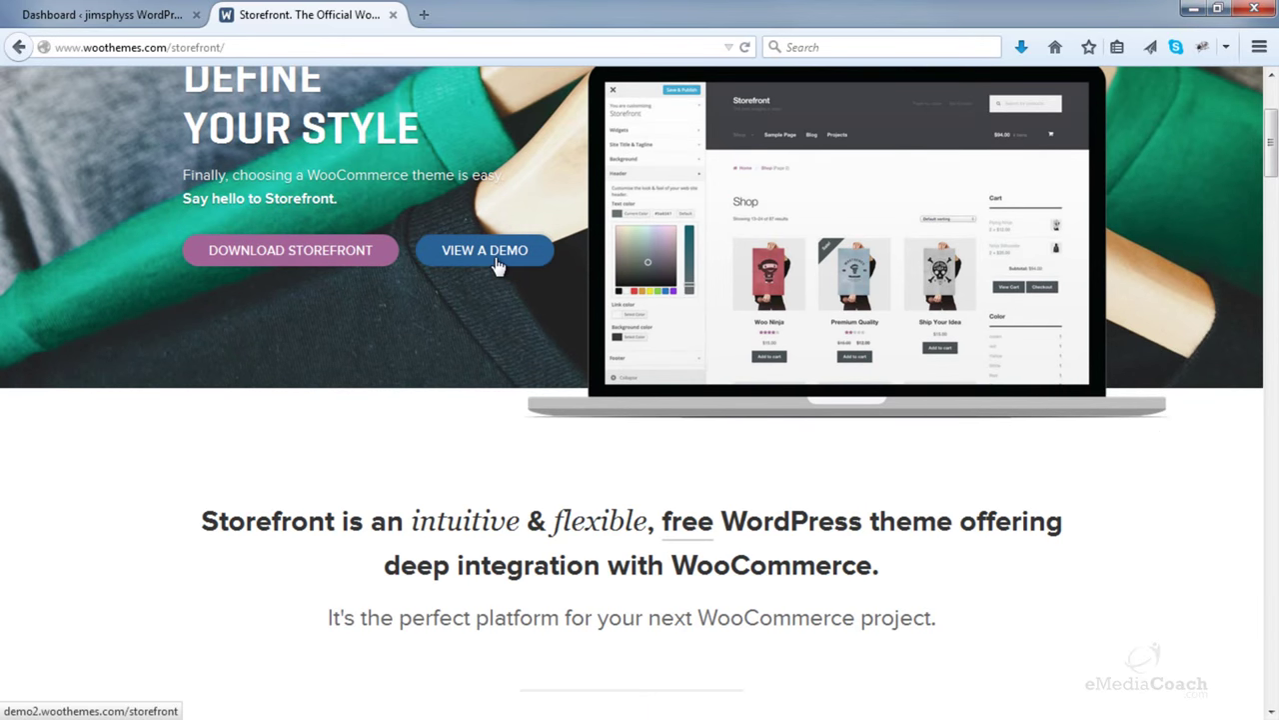
{"action": "scroll", "coordinate": [449, 337], "scroll_direction": "down", "scroll_amount": 10}
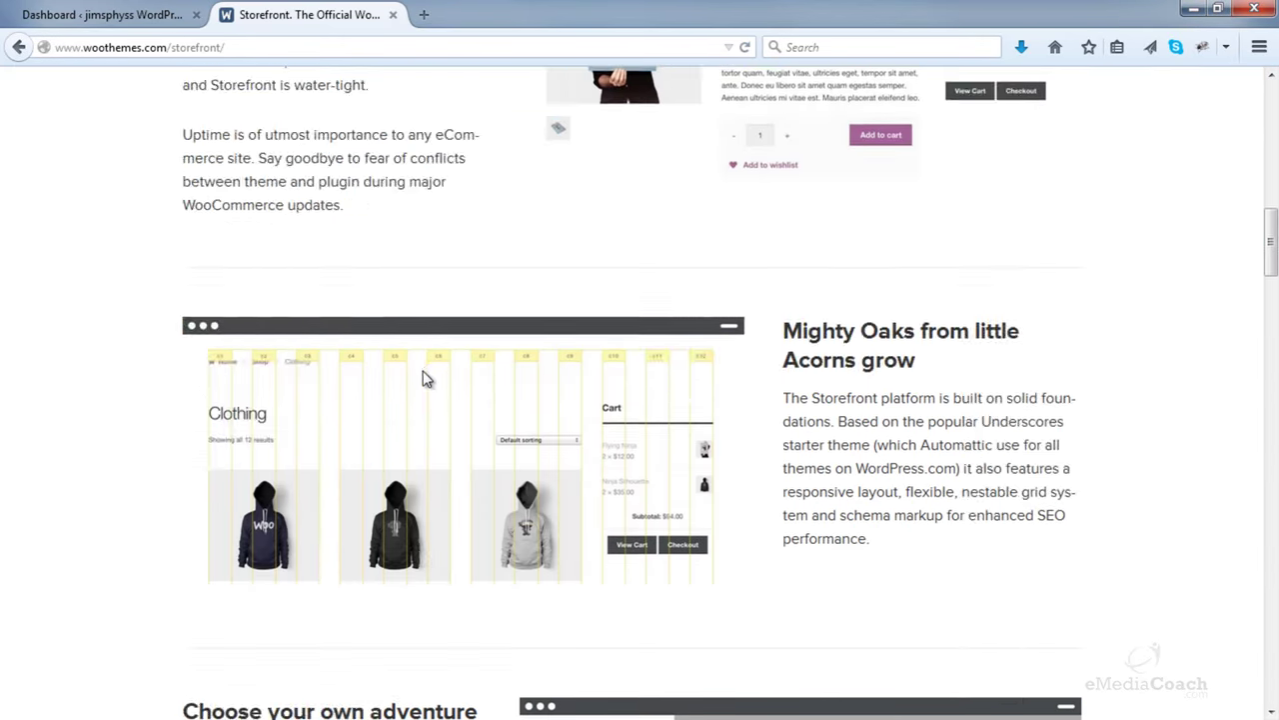
{"action": "scroll", "coordinate": [423, 376], "scroll_direction": "down", "scroll_amount": 10}
{"action": "scroll", "coordinate": [423, 378], "scroll_direction": "down", "scroll_amount": 5}
{"action": "scroll", "coordinate": [423, 378], "scroll_direction": "up", "scroll_amount": 9}
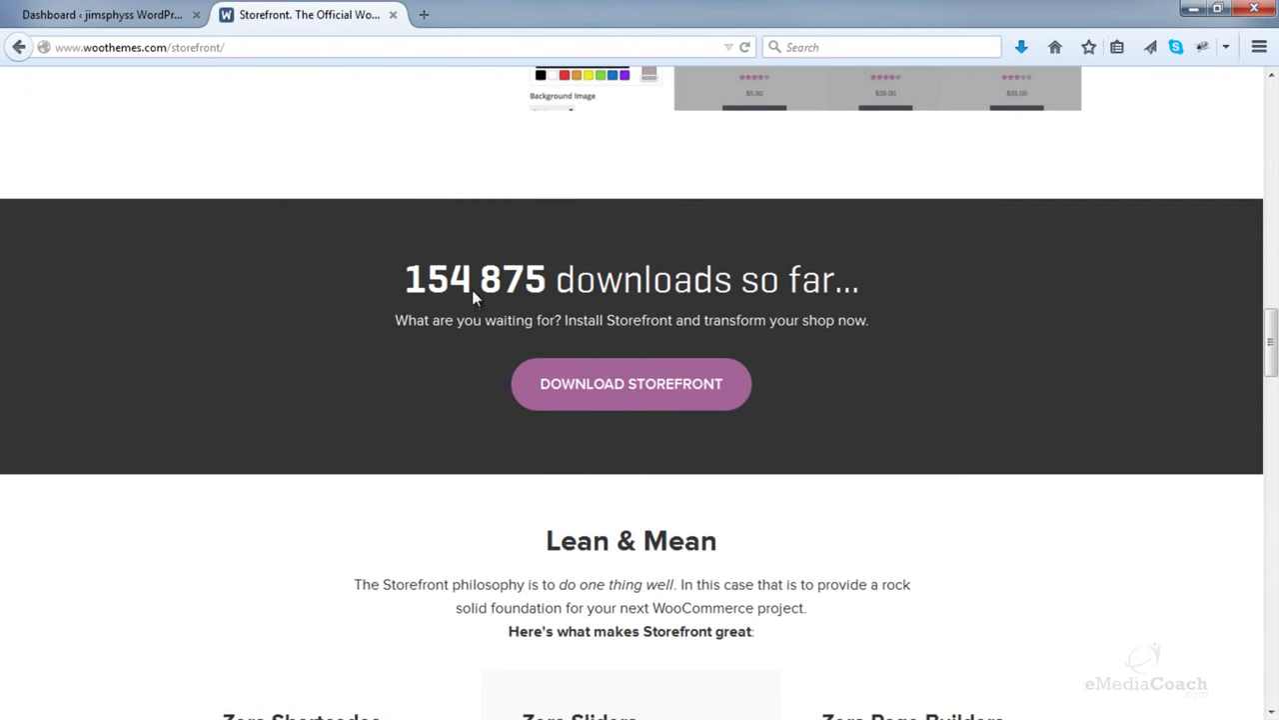
{"action": "scroll", "coordinate": [474, 292], "scroll_direction": "down", "scroll_amount": 12}
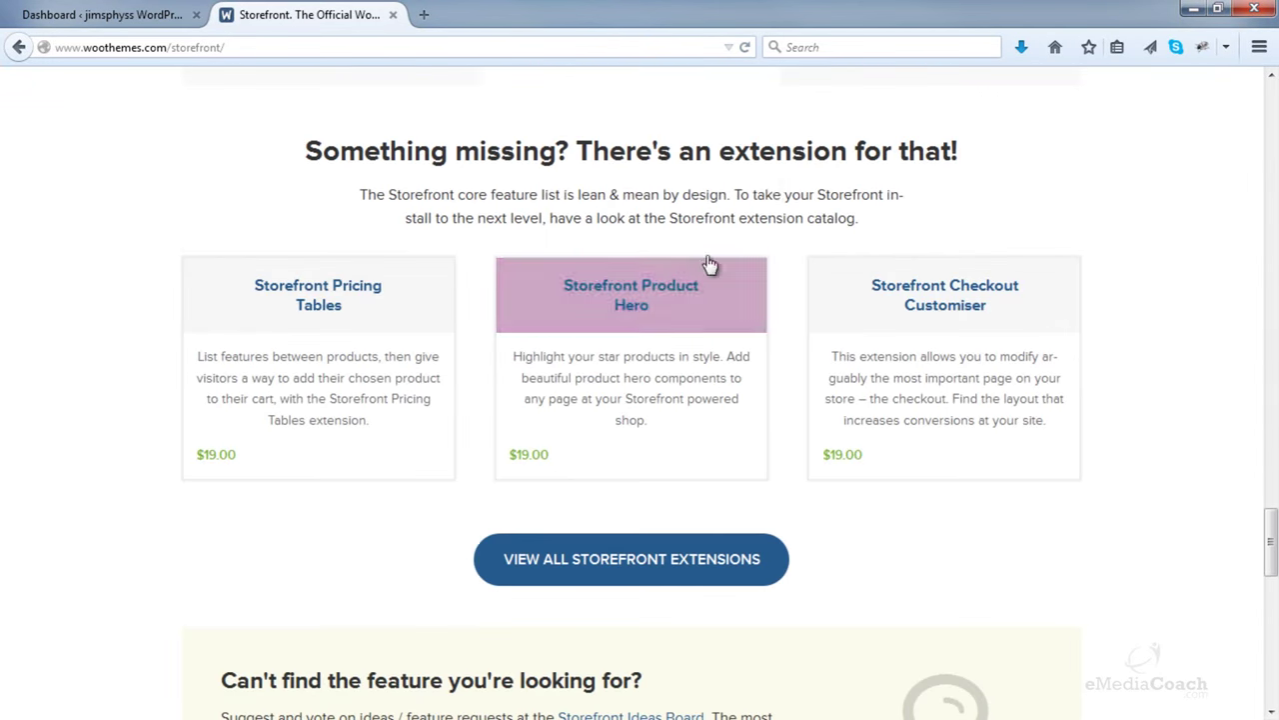
{"action": "scroll", "coordinate": [700, 290], "scroll_direction": "up", "scroll_amount": 15}
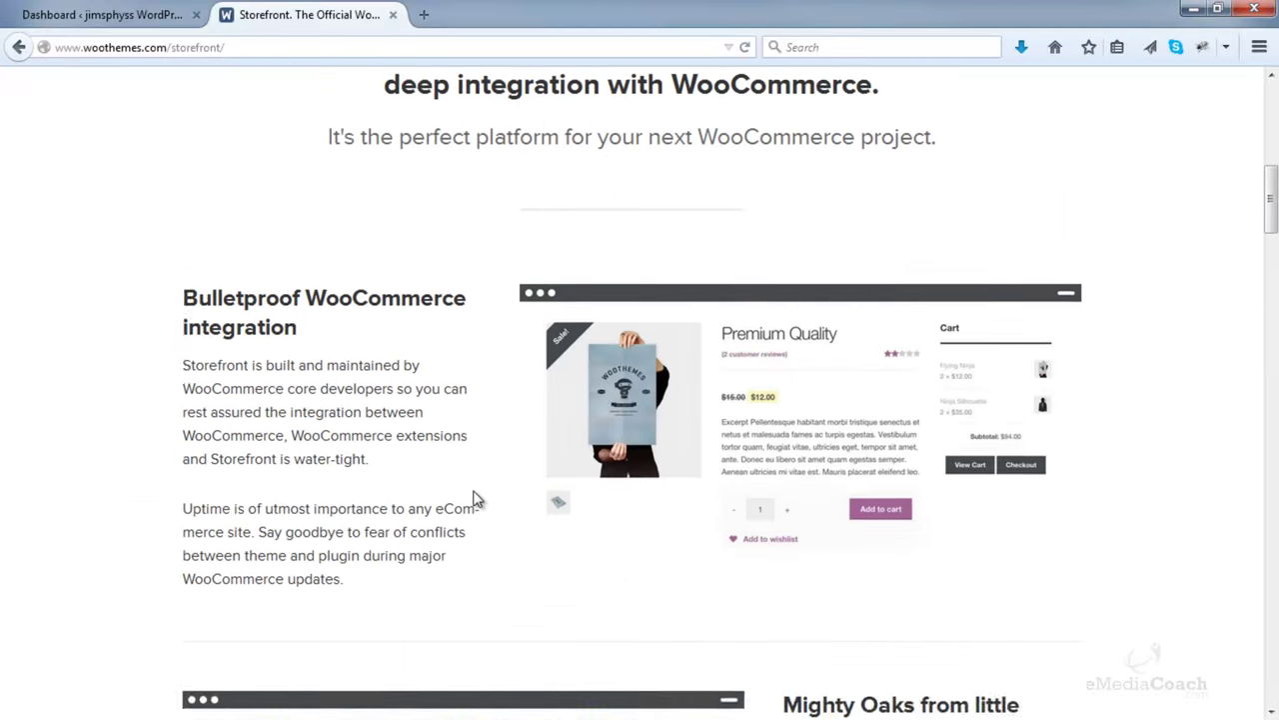
{"action": "scroll", "coordinate": [476, 499], "scroll_direction": "up", "scroll_amount": 8}
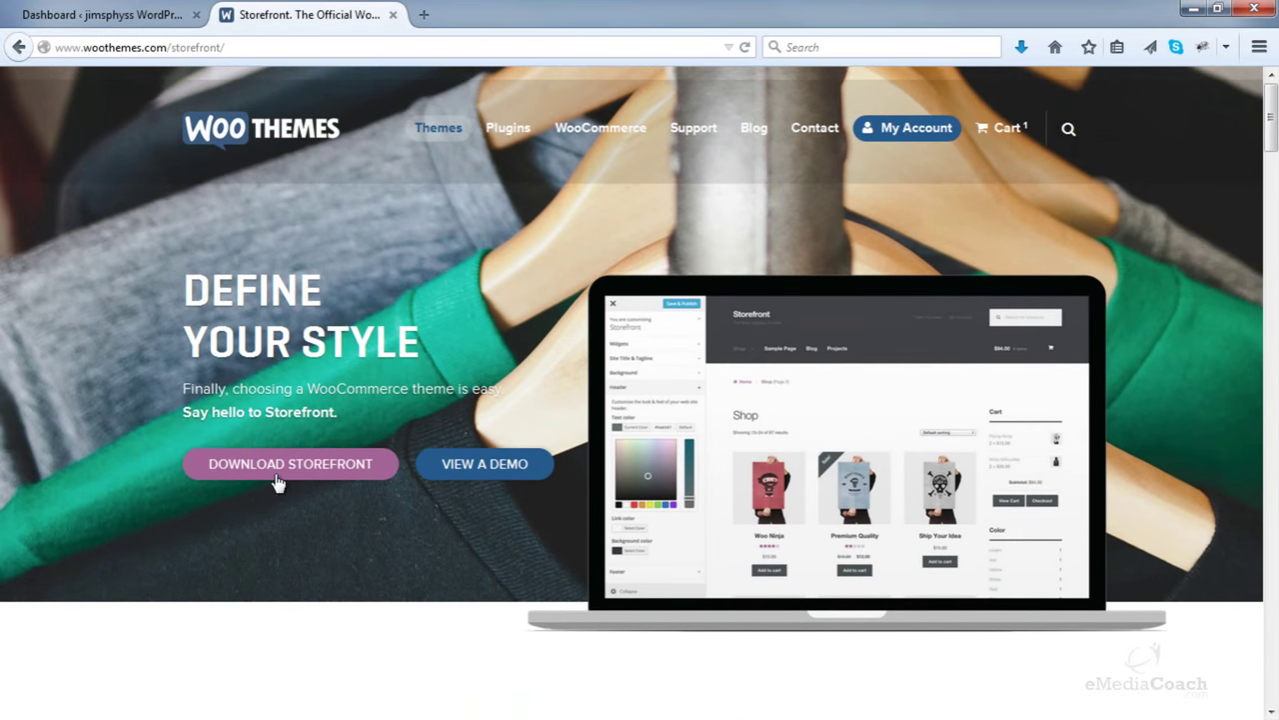
- Download storefront.1.4.2.zip and save it to the Desktop
{"action": "left_click", "coordinate": [278, 483]}
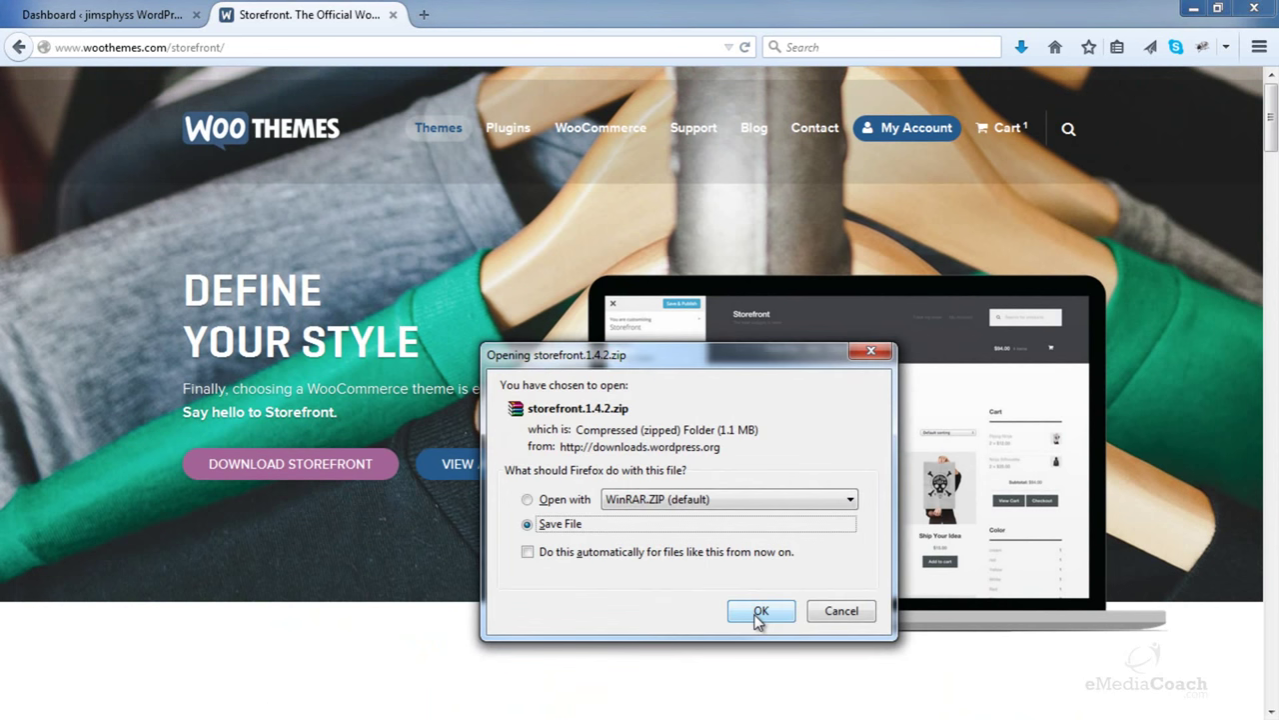
{"action": "left_click", "coordinate": [759, 612]}
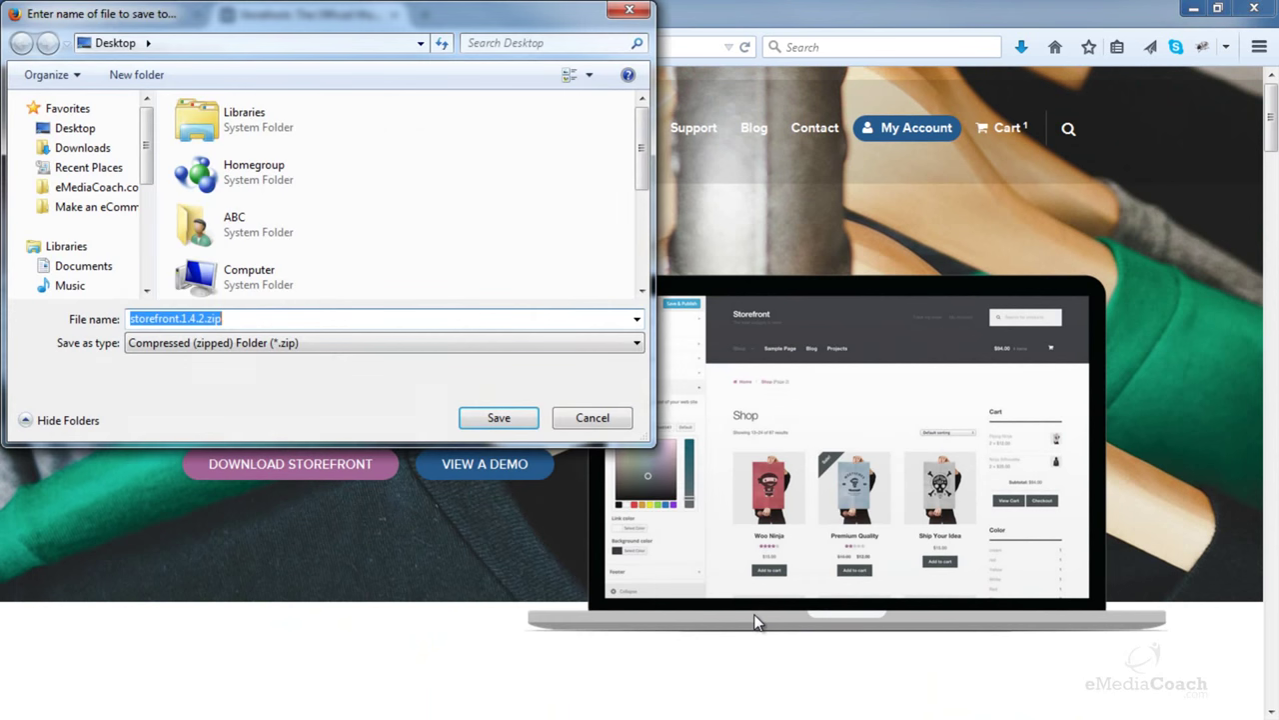
{"action": "left_click", "coordinate": [74, 131]}
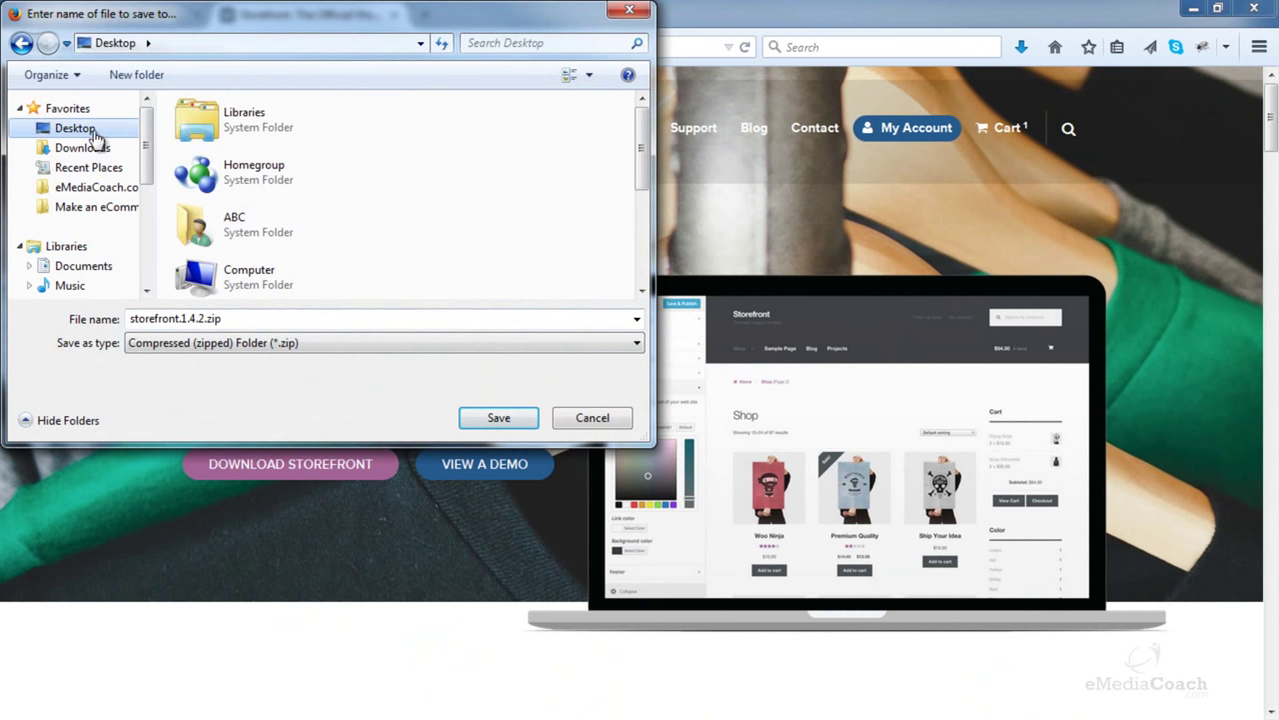
{"action": "left_click", "coordinate": [482, 414]}
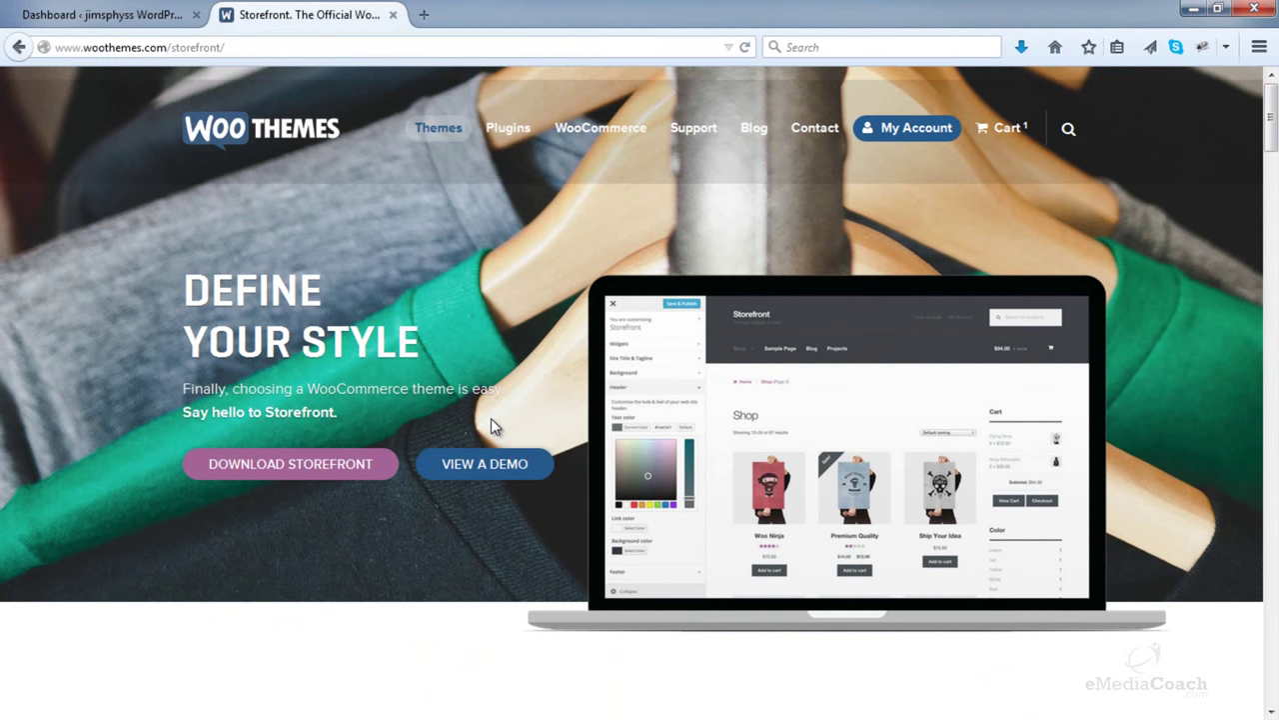
- Close the Storefront site tab and open Appearance > Themes in WordPress
{"action": "left_click", "coordinate": [128, 15]}
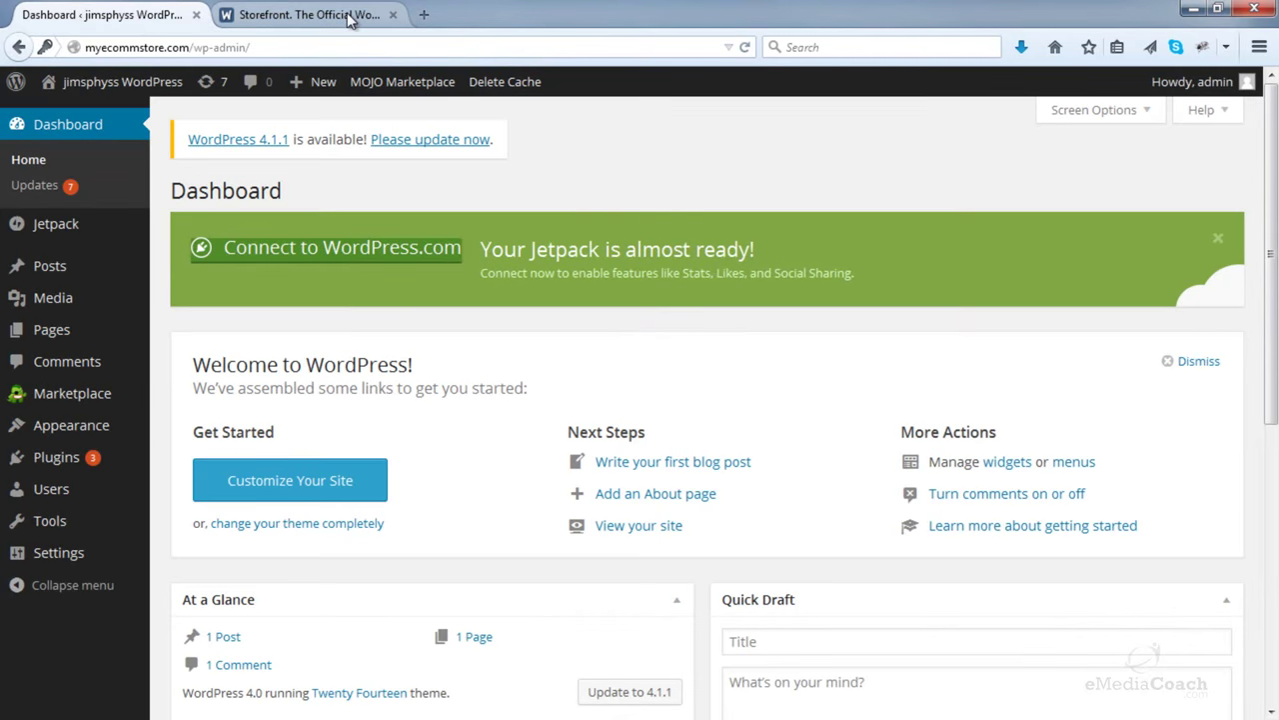
{"action": "left_click", "coordinate": [383, 18]}
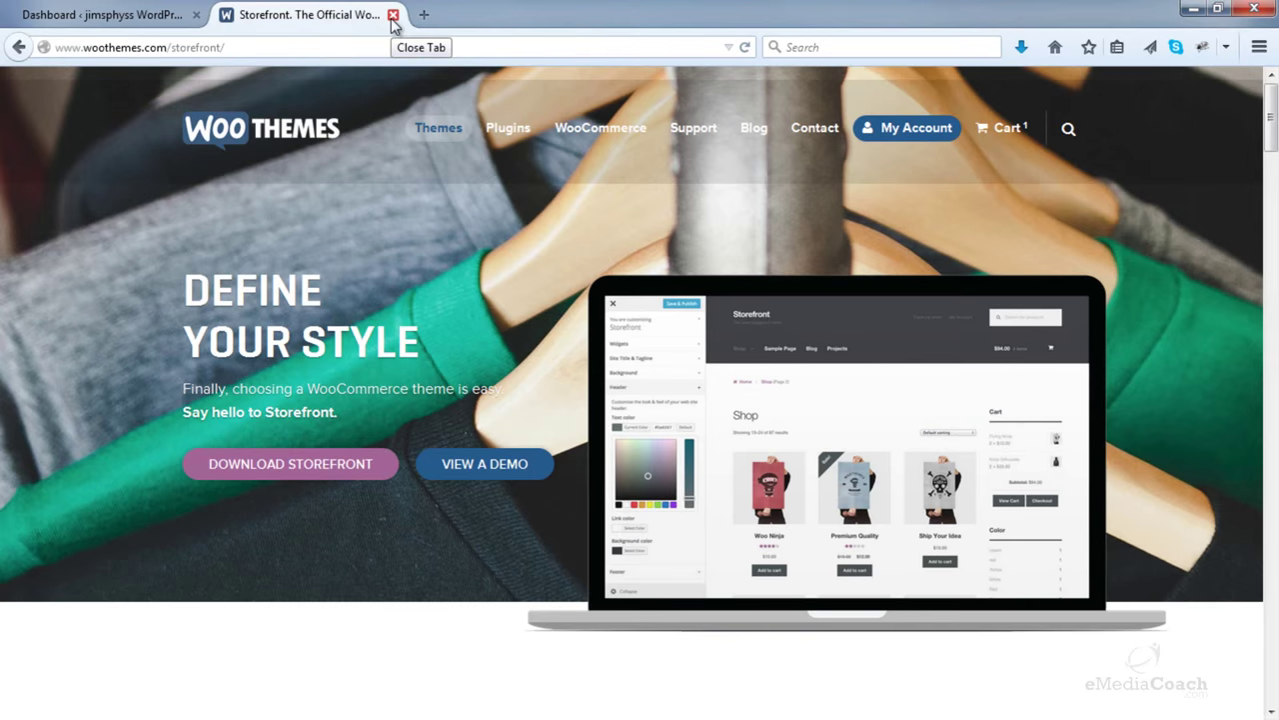
{"action": "left_click", "coordinate": [392, 15]}
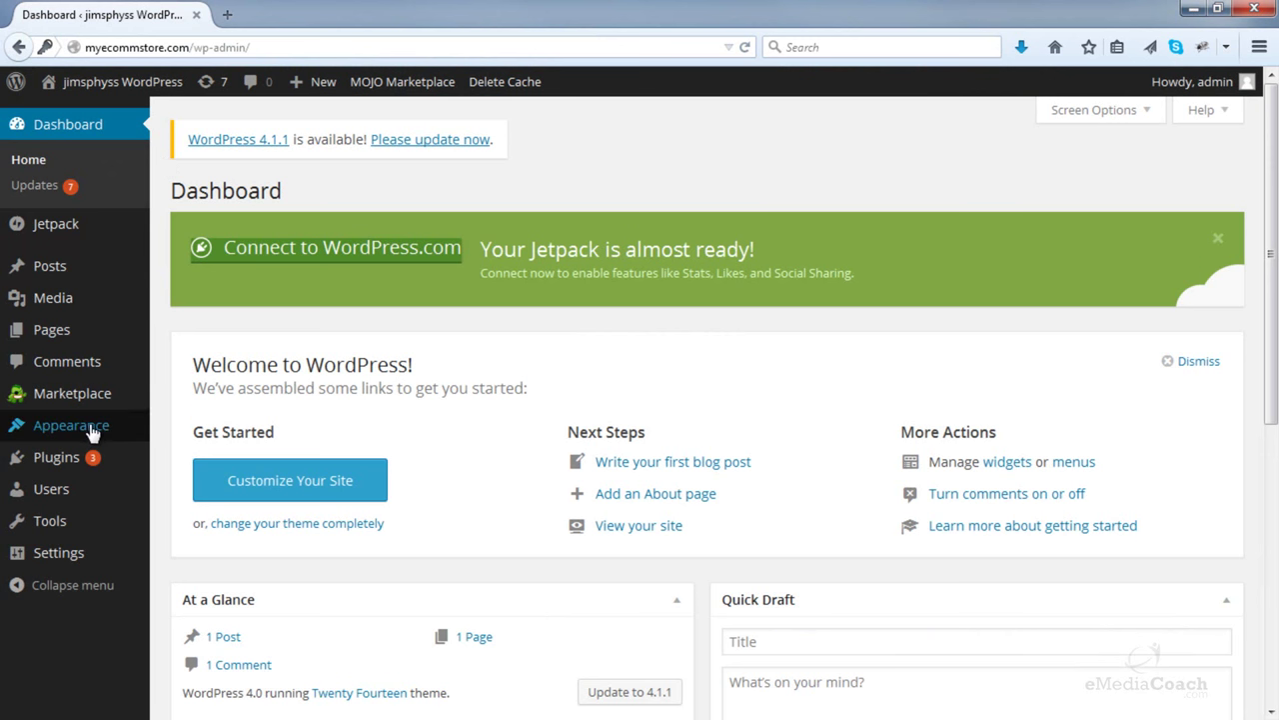
{"action": "mouse_move", "coordinate": [88, 432]}
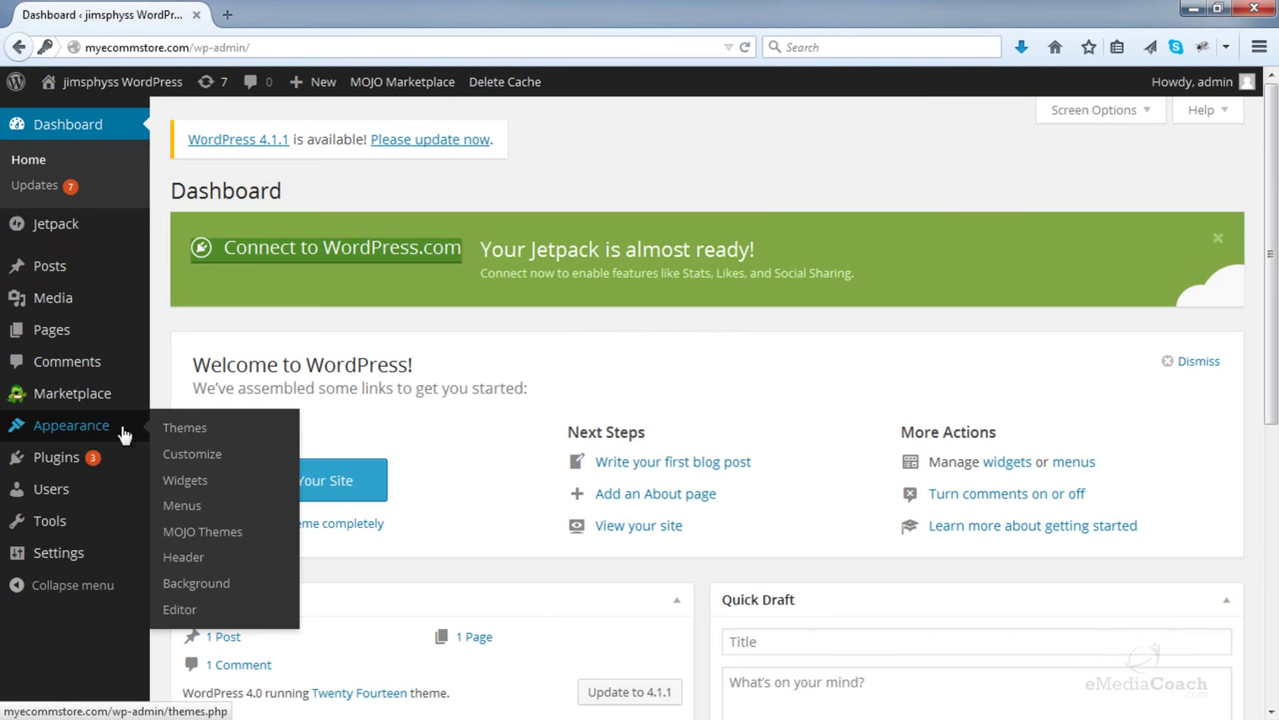
{"action": "left_click", "coordinate": [204, 431]}
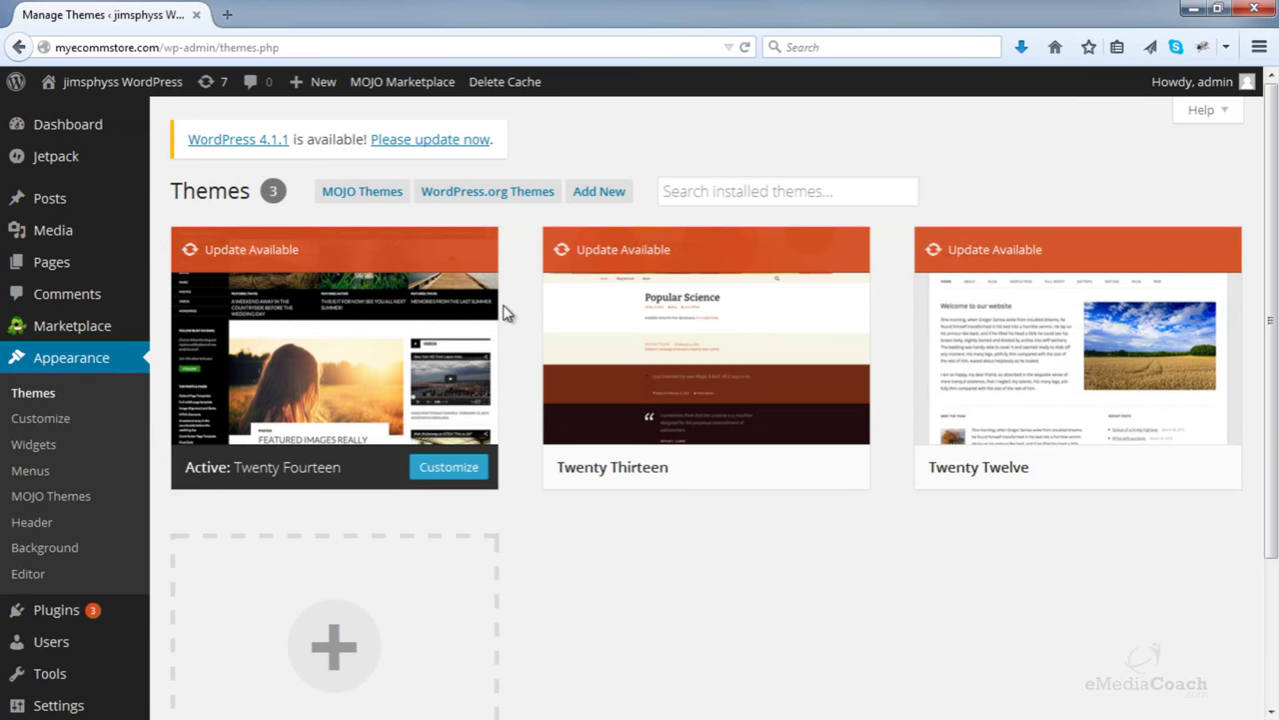
- Under Add New theme upload, choose storefront.1.4.2.zip from the Desktop
{"action": "left_click", "coordinate": [592, 201]}
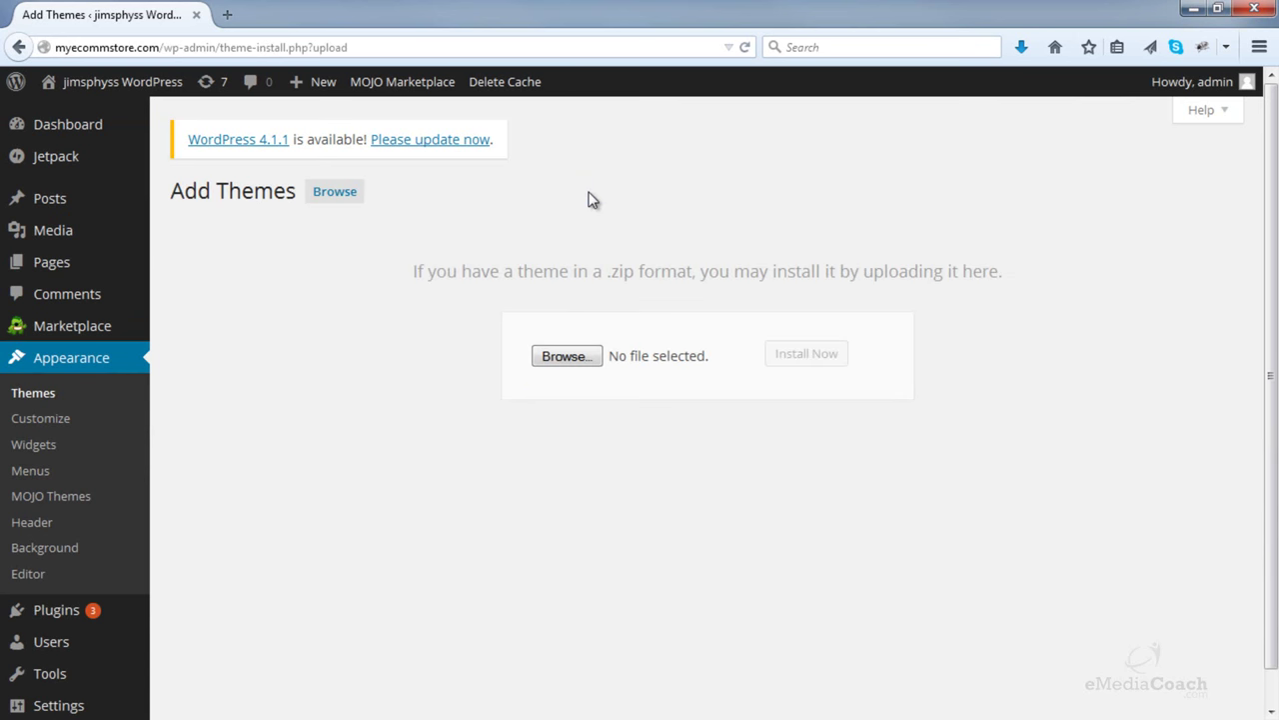
{"action": "left_click", "coordinate": [565, 360]}
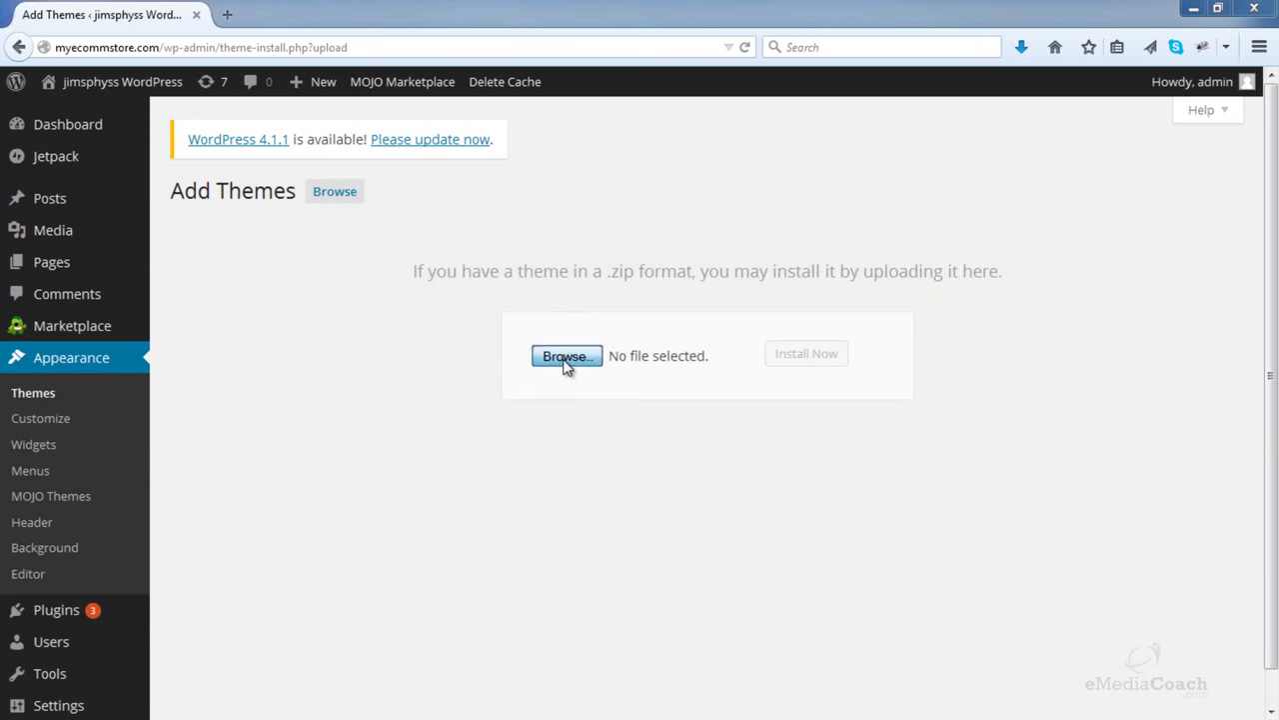
{"action": "left_click_drag", "start_coordinate": [494, 13], "coordinate": [606, 49]}
{"action": "left_click_drag", "start_coordinate": [751, 172], "coordinate": [750, 250]}
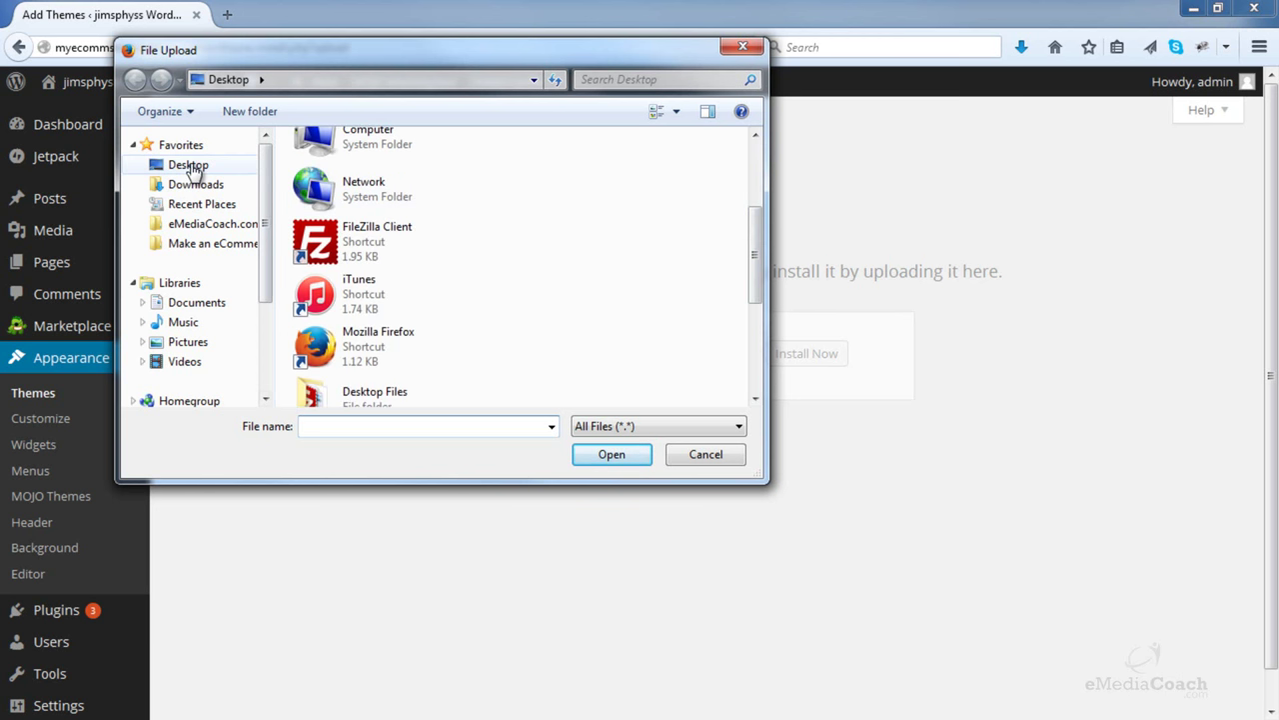
{"action": "left_click", "coordinate": [192, 165]}
{"action": "left_click_drag", "start_coordinate": [757, 200], "coordinate": [755, 375]}
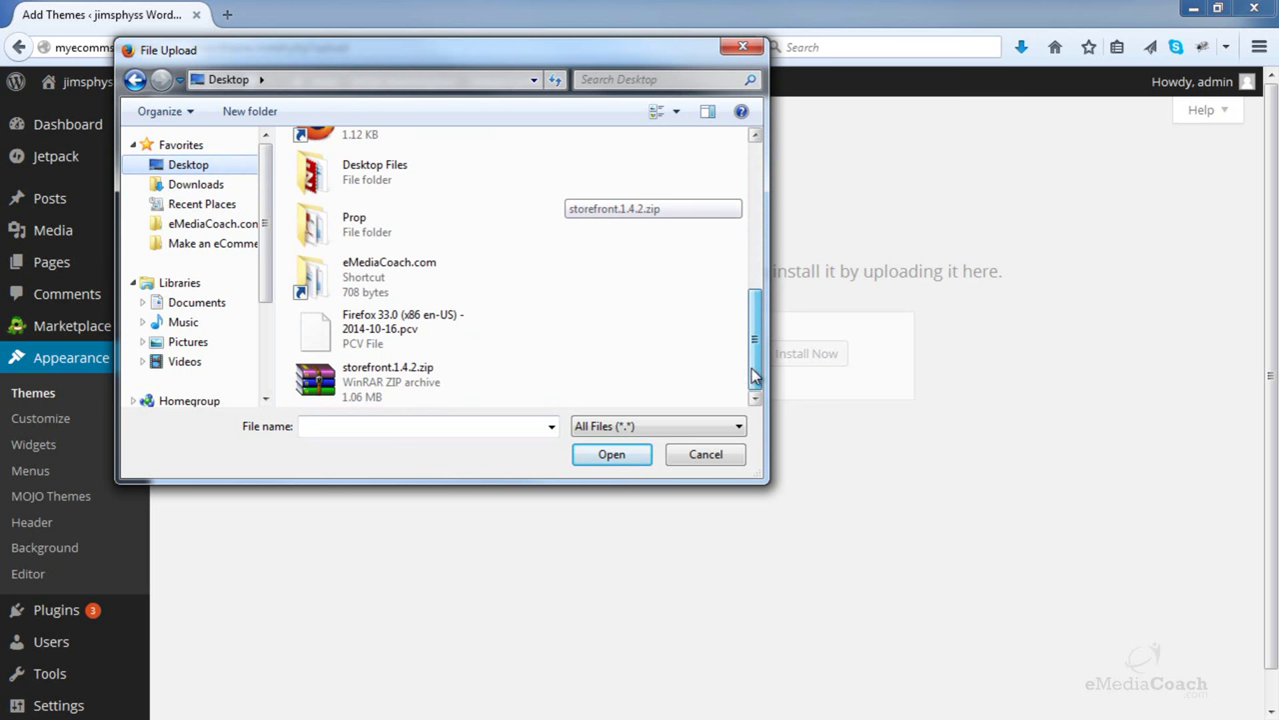
{"action": "left_click", "coordinate": [400, 390]}
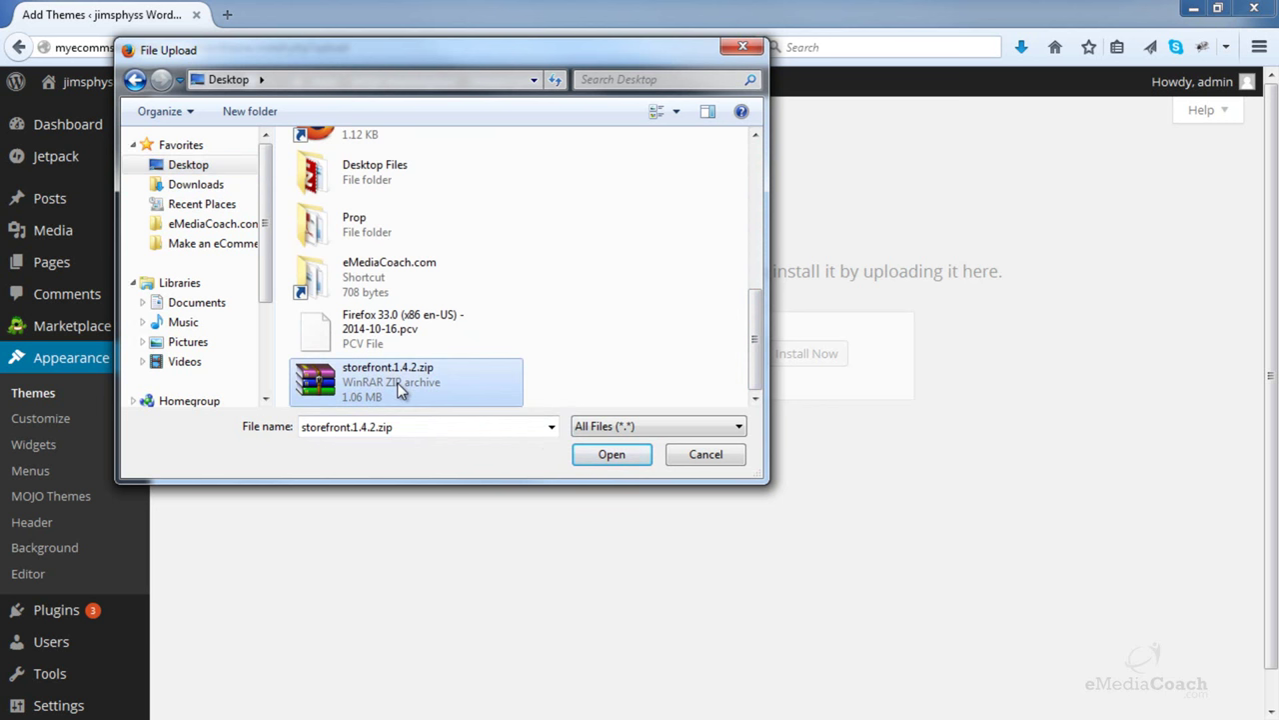
{"action": "left_click", "coordinate": [604, 455]}
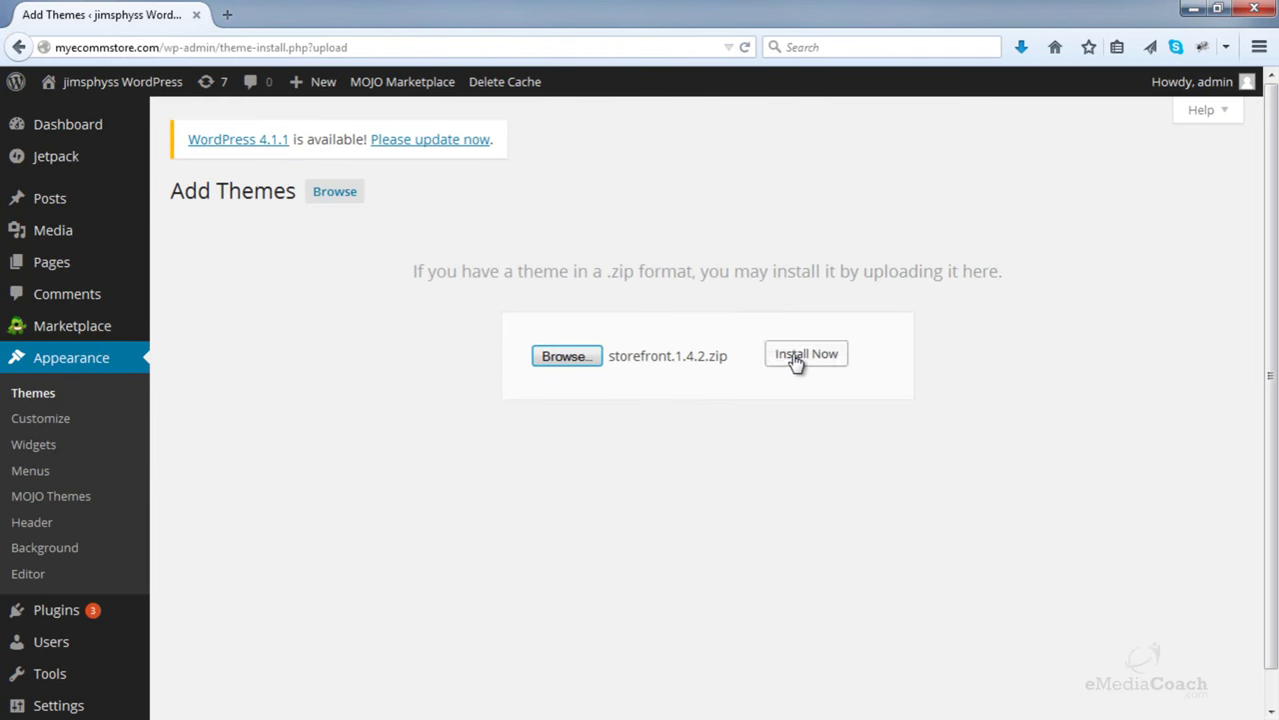
- Install the uploaded Storefront theme and activate it
{"action": "left_click", "coordinate": [797, 358]}
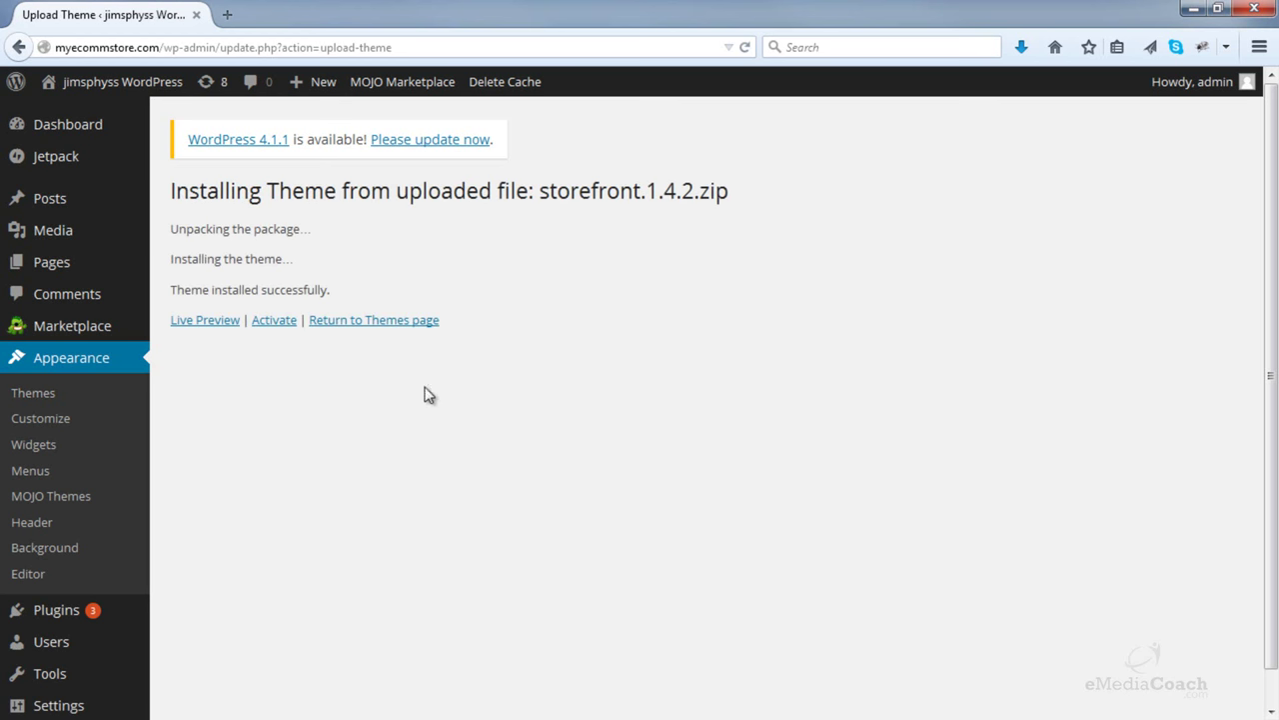
{"action": "left_click", "coordinate": [268, 327]}
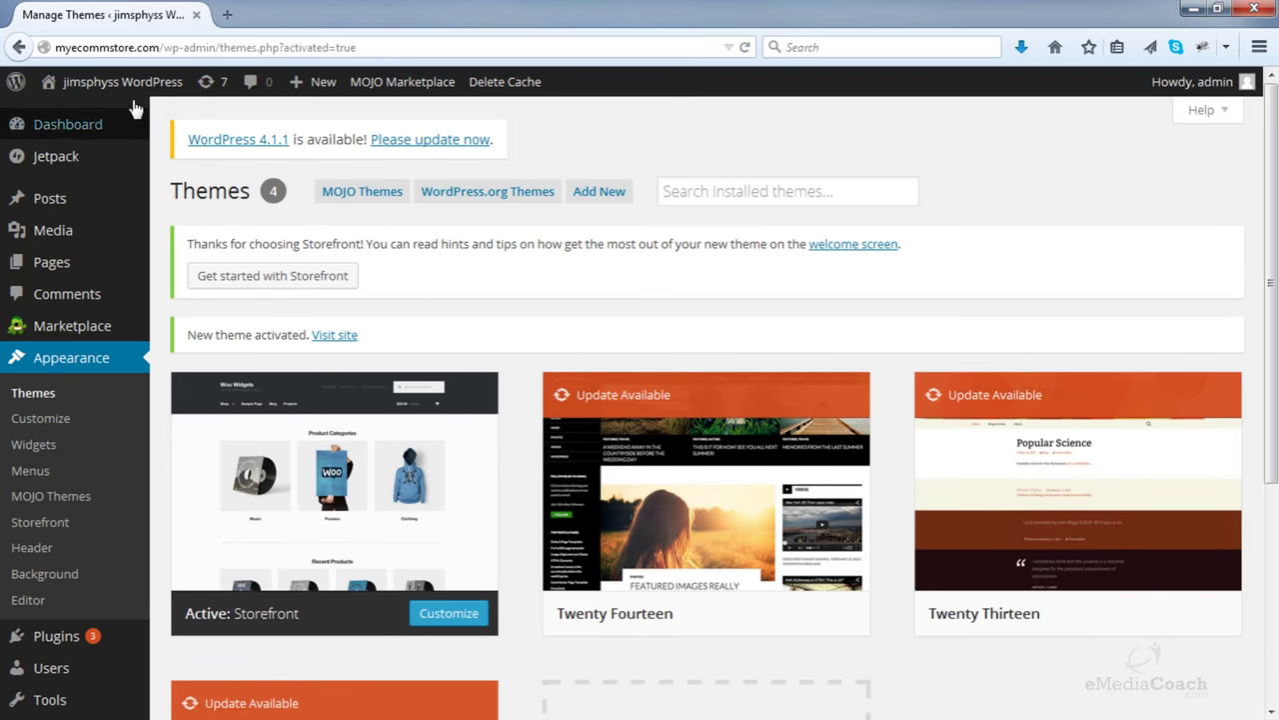
- View the live site with Storefront in a new tab, close it, and refresh Themes
{"action": "mouse_move", "coordinate": [49, 104]}
{"action": "right_click", "coordinate": [115, 118]}
{"action": "left_click", "coordinate": [177, 125]}
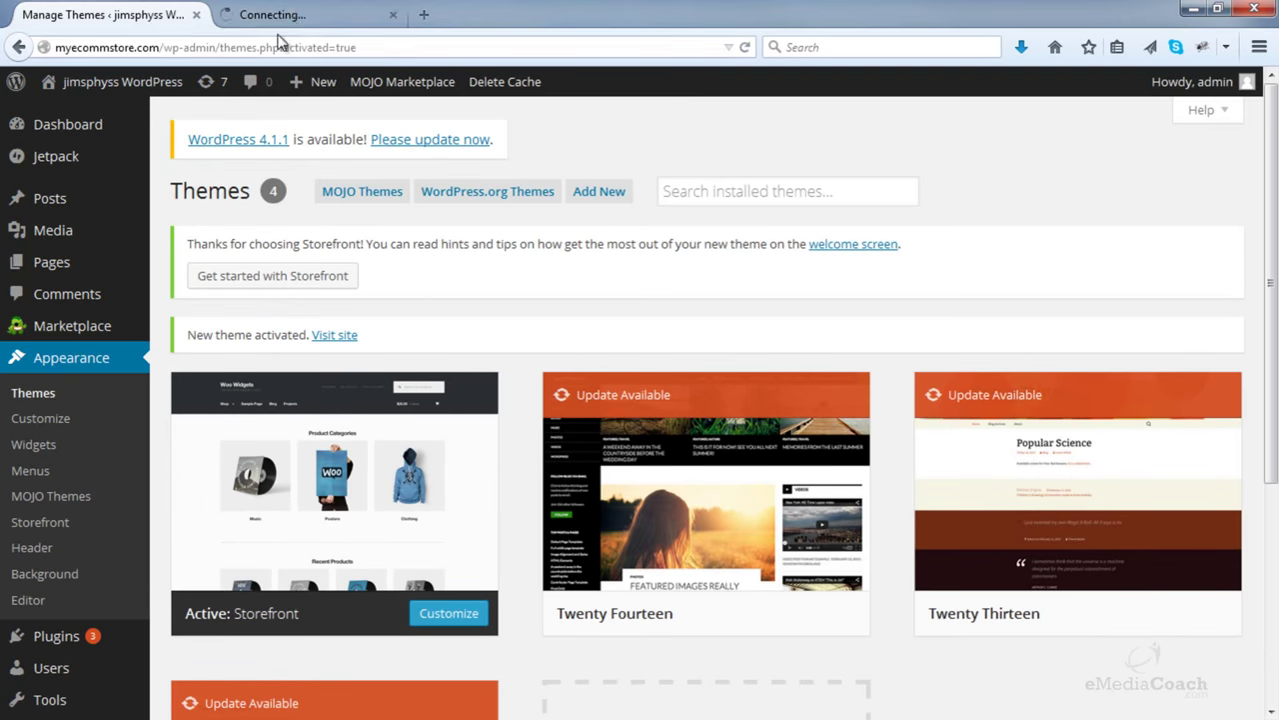
{"action": "left_click", "coordinate": [295, 20]}
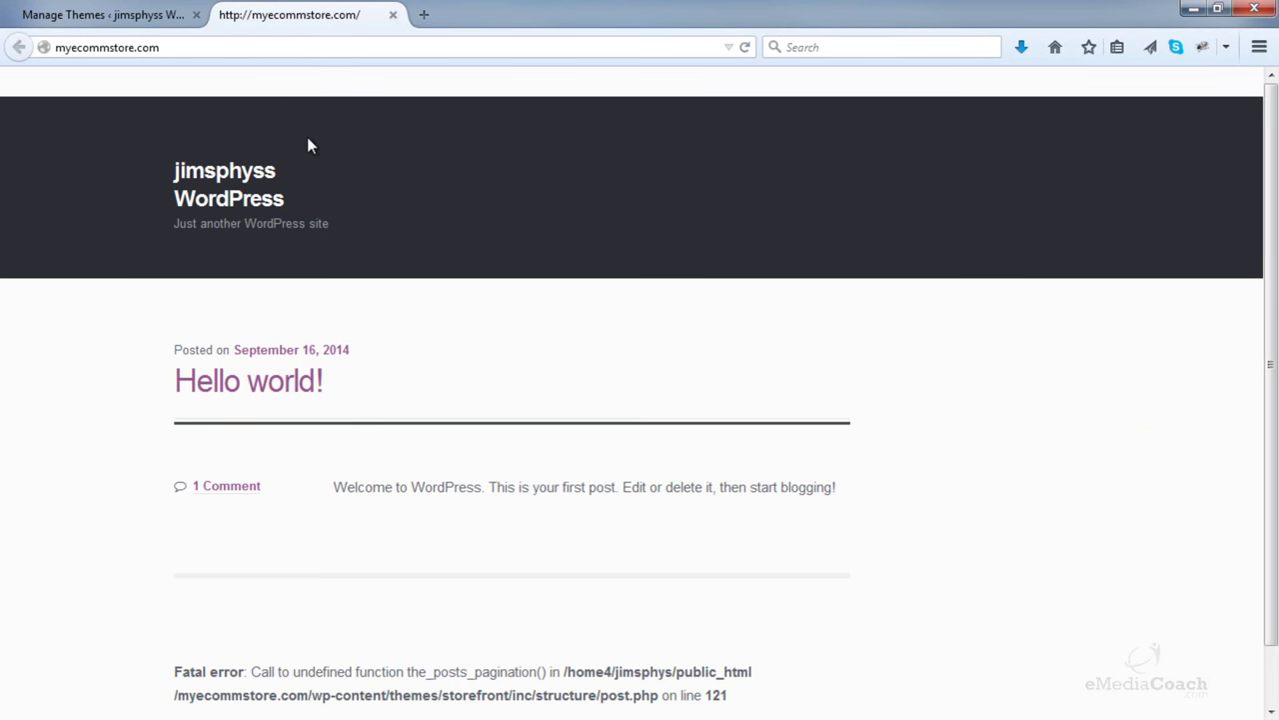
{"action": "left_click", "coordinate": [393, 15]}
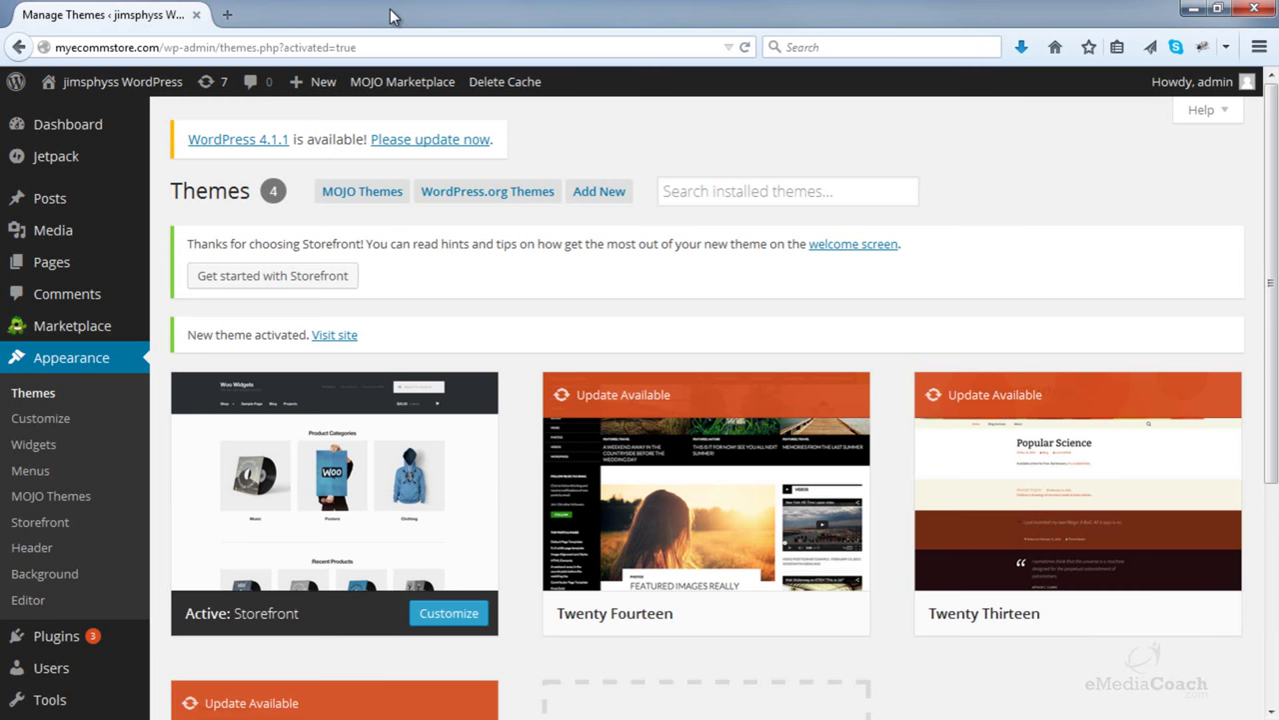
{"action": "key", "text": "F5"}
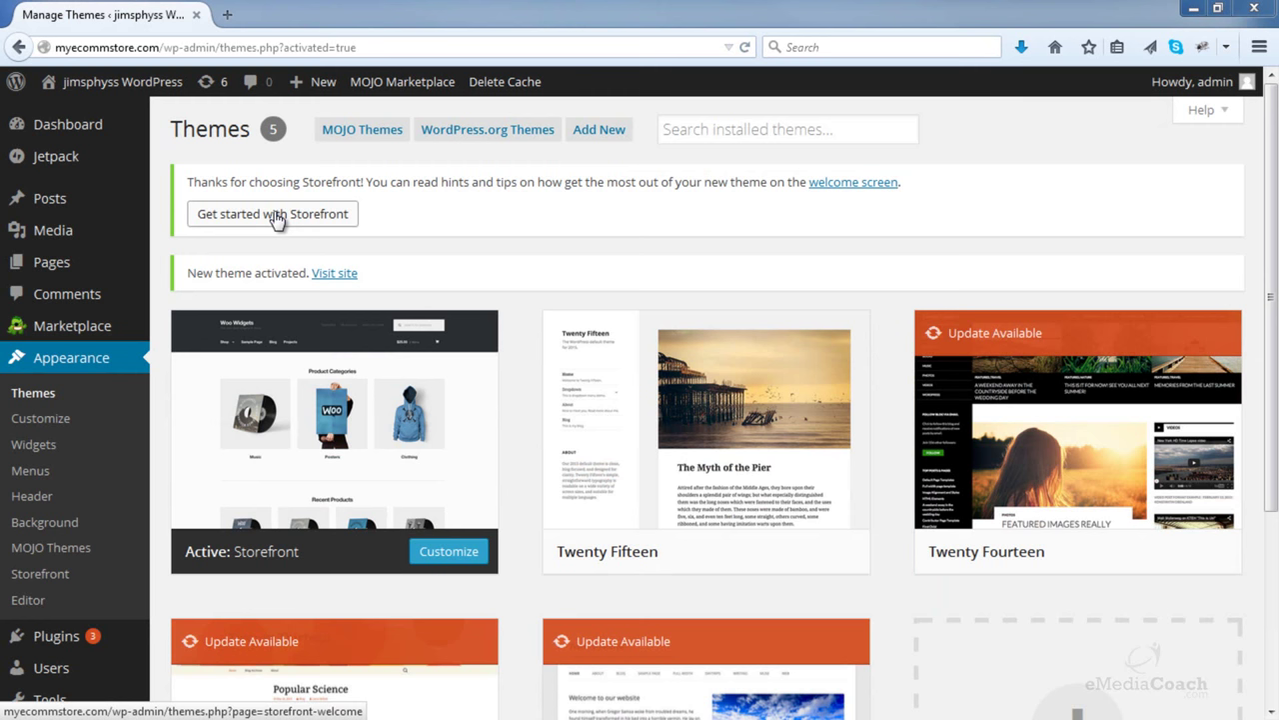
{"action": "left_click", "coordinate": [276, 217]}
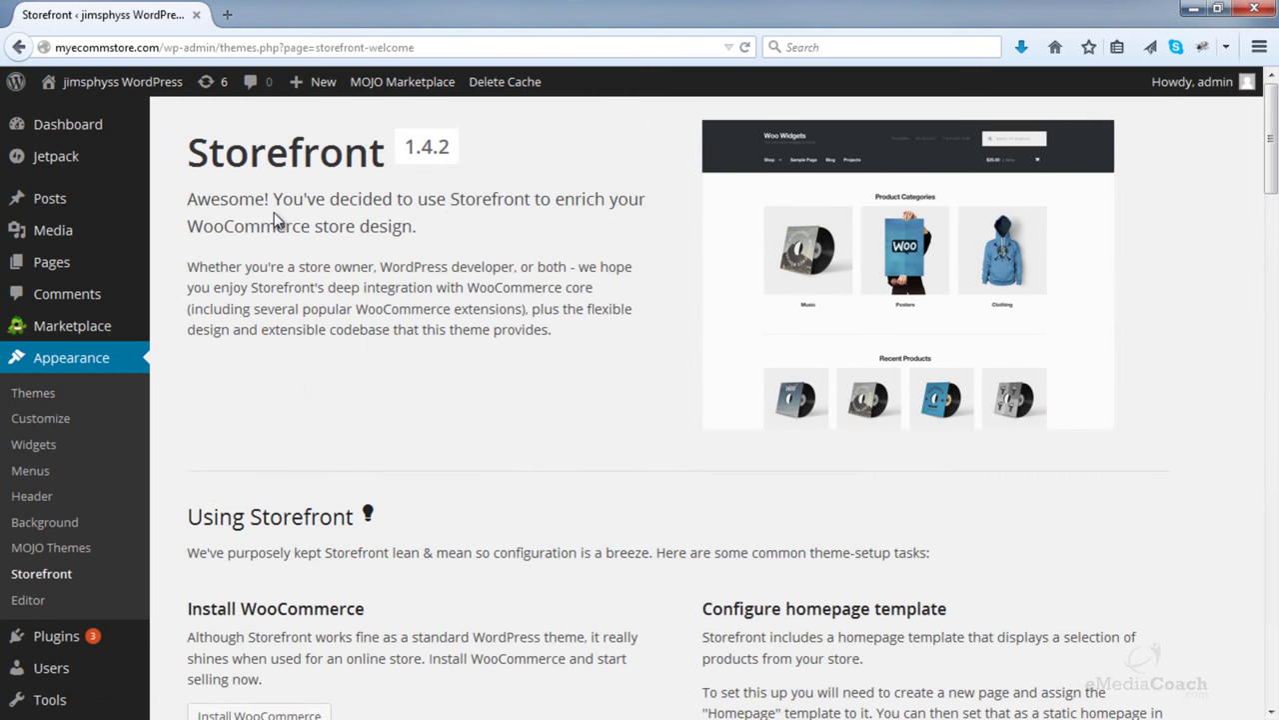
{"action": "scroll", "coordinate": [468, 308], "scroll_direction": "down", "scroll_amount": 1}
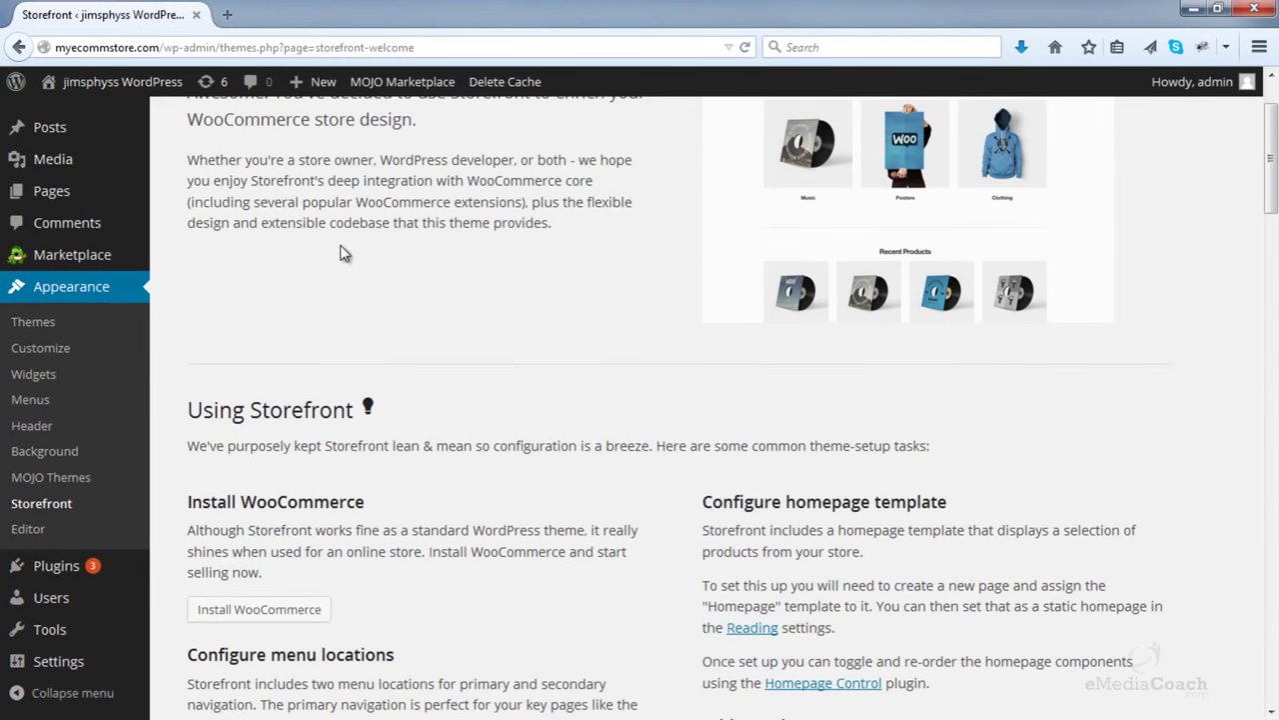
{"action": "scroll", "coordinate": [449, 300], "scroll_direction": "down", "scroll_amount": 3}
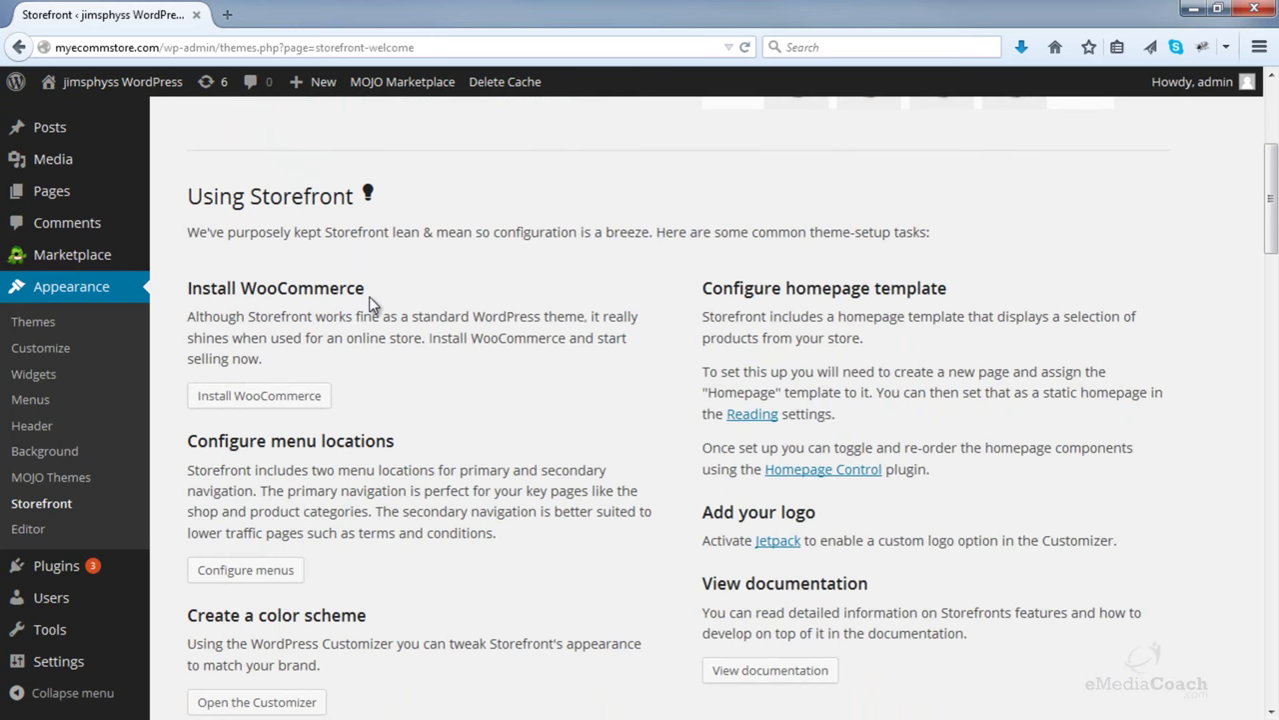
{"action": "scroll", "coordinate": [368, 296], "scroll_direction": "down", "scroll_amount": 4}
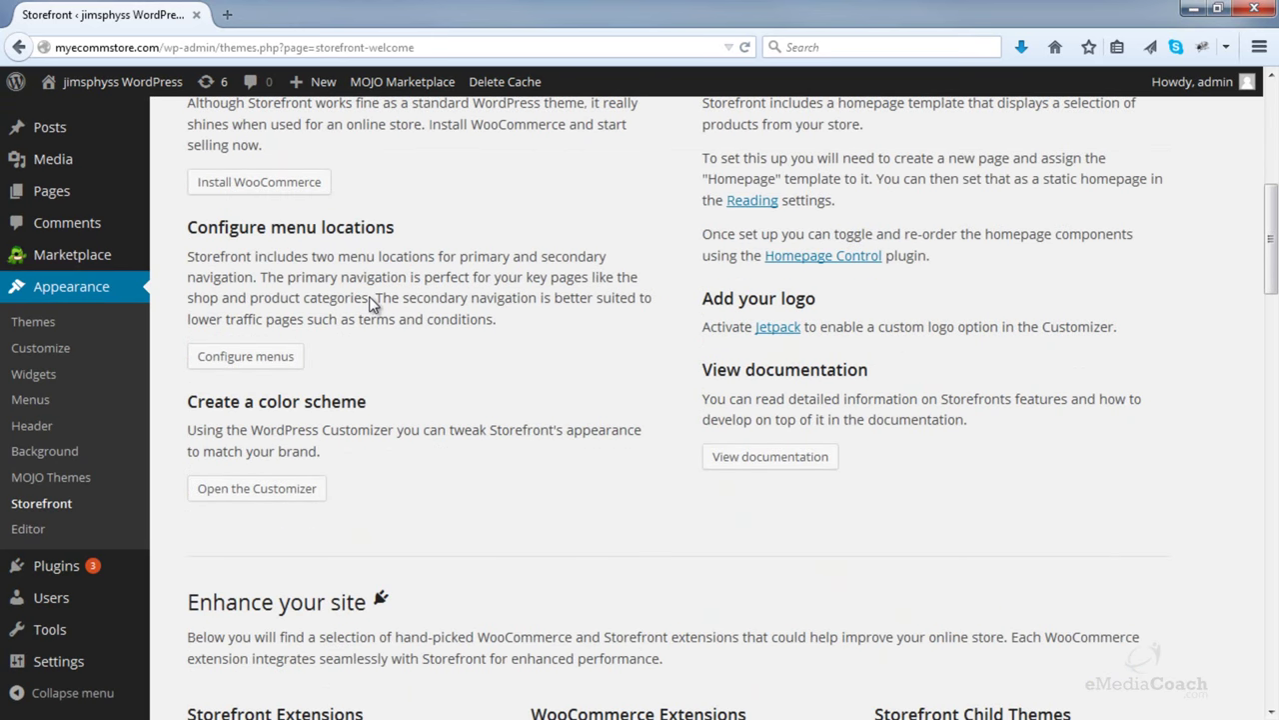
{"action": "scroll", "coordinate": [290, 262], "scroll_direction": "down", "scroll_amount": 2}
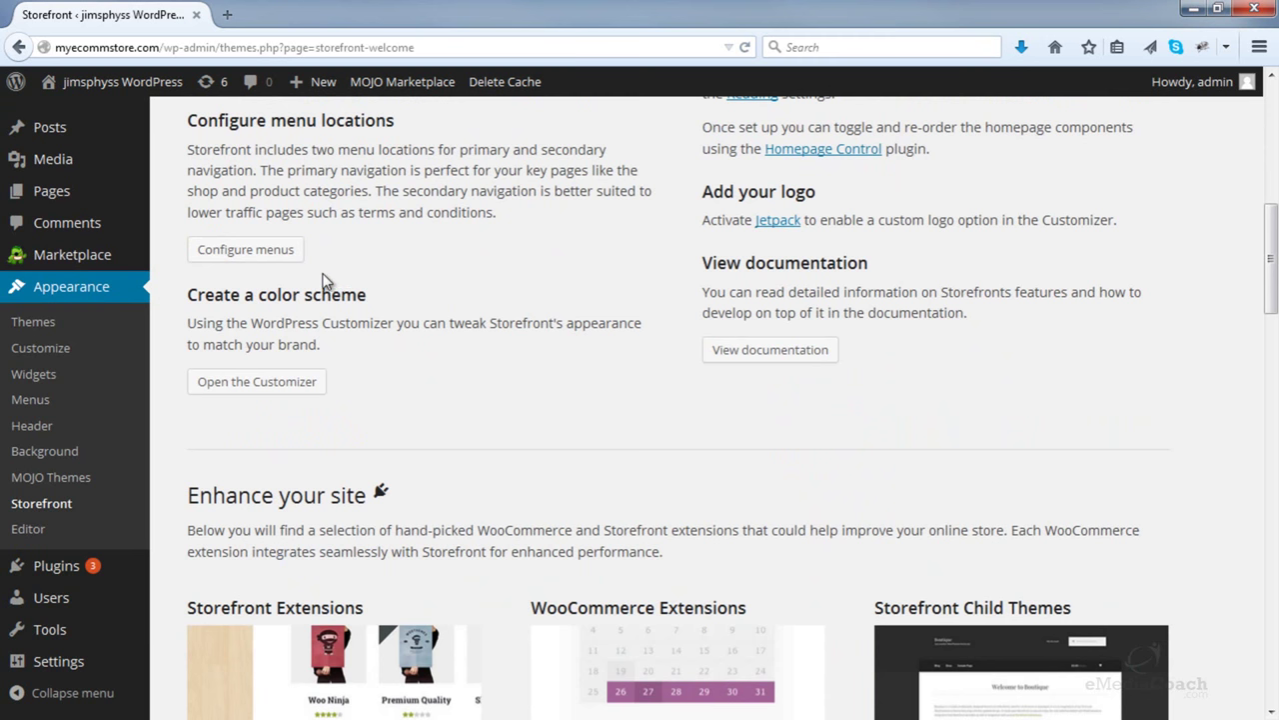
{"action": "scroll", "coordinate": [743, 306], "scroll_direction": "up", "scroll_amount": 1}
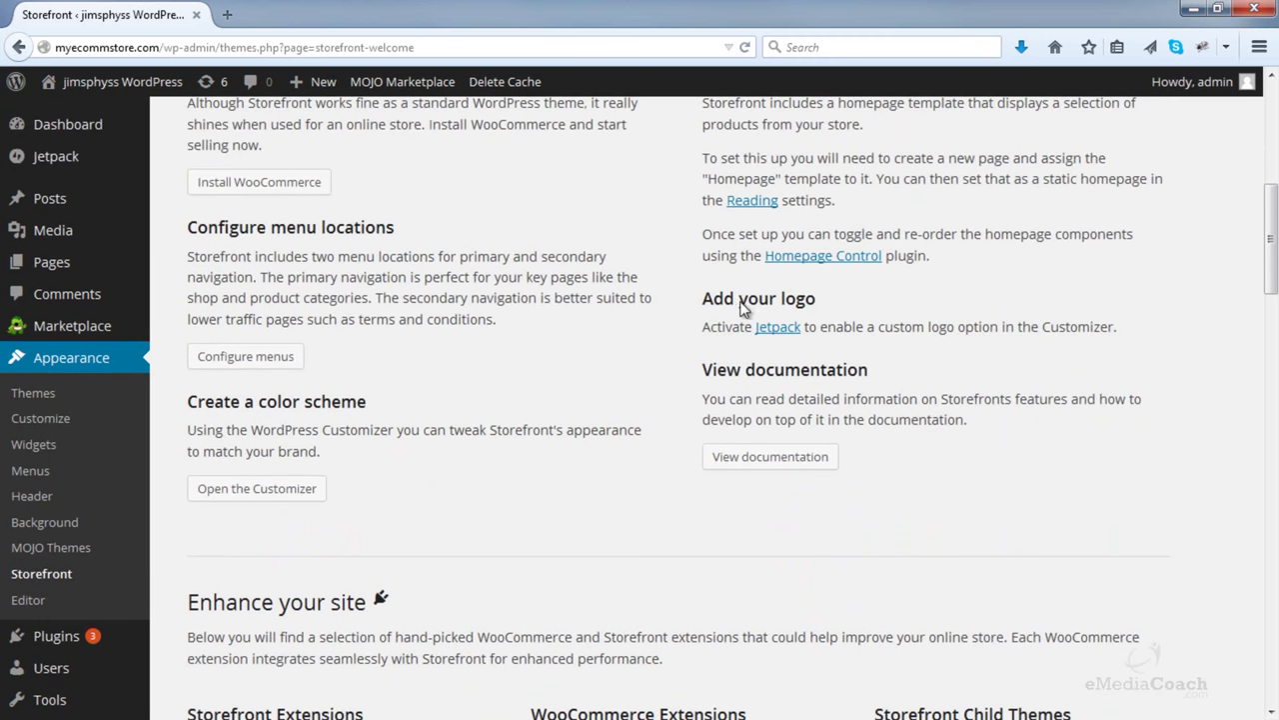
{"action": "scroll", "coordinate": [750, 332], "scroll_direction": "down", "scroll_amount": 11}
{"action": "scroll", "coordinate": [612, 307], "scroll_direction": "down", "scroll_amount": 20}
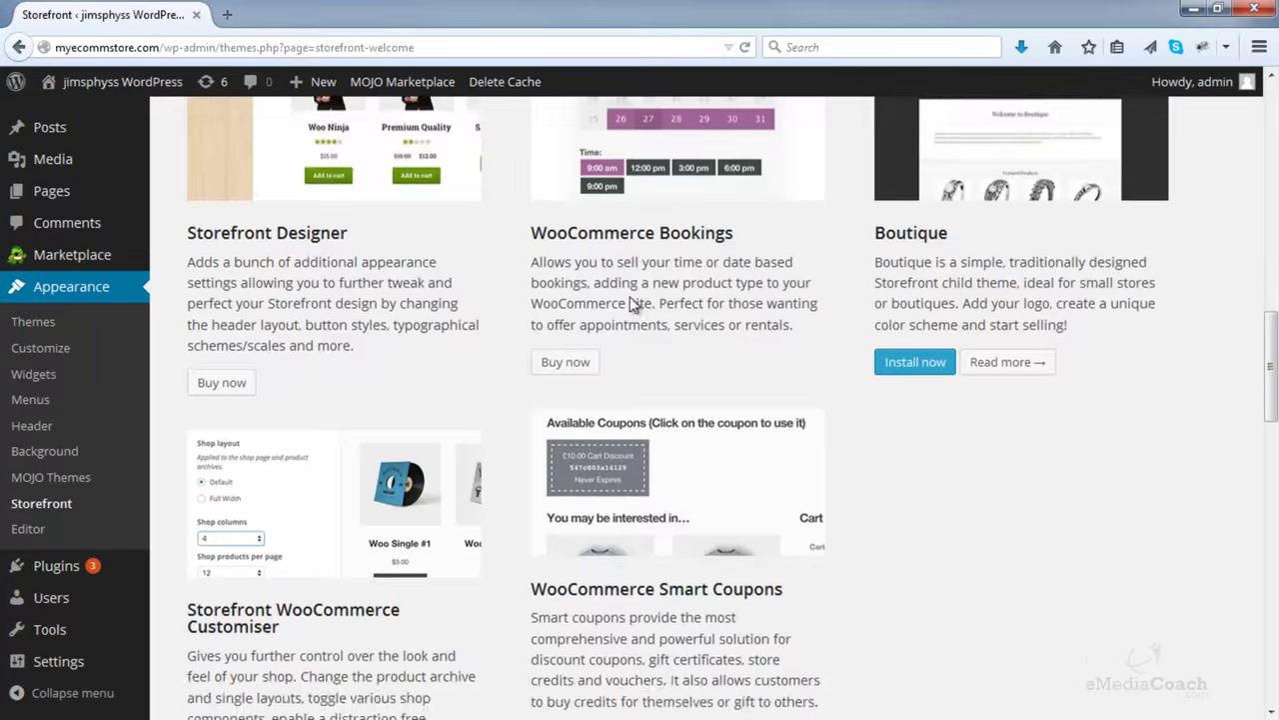
{"action": "scroll", "coordinate": [509, 294], "scroll_direction": "down", "scroll_amount": 3}
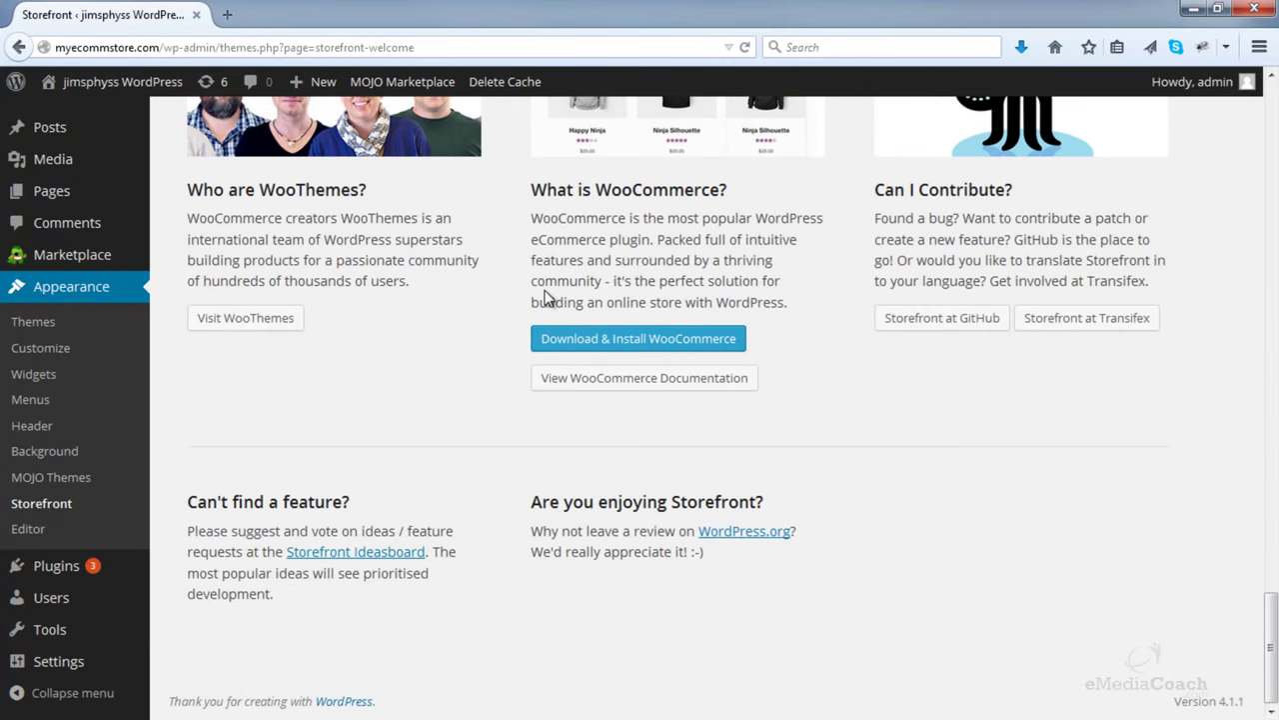
{"action": "scroll", "coordinate": [506, 279], "scroll_direction": "up", "scroll_amount": 20}
{"action": "scroll", "coordinate": [481, 325], "scroll_direction": "up", "scroll_amount": 5}
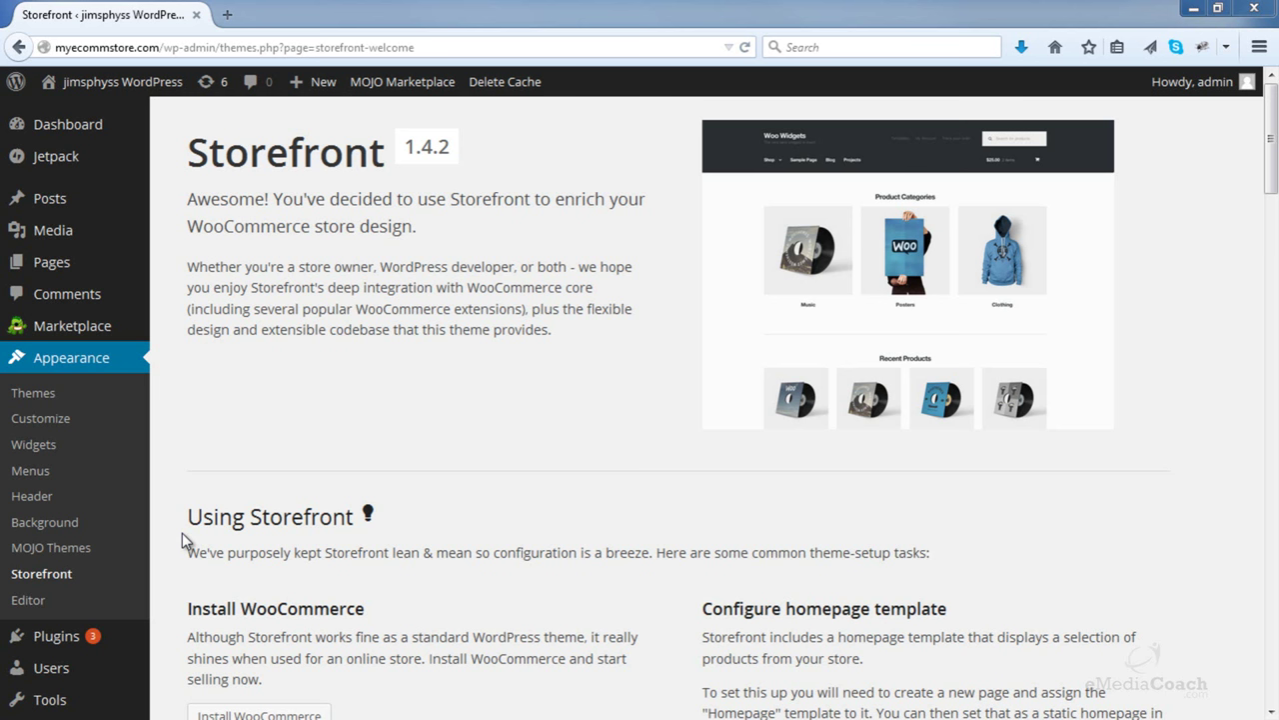
{"action": "mouse_move", "coordinate": [79, 635]}
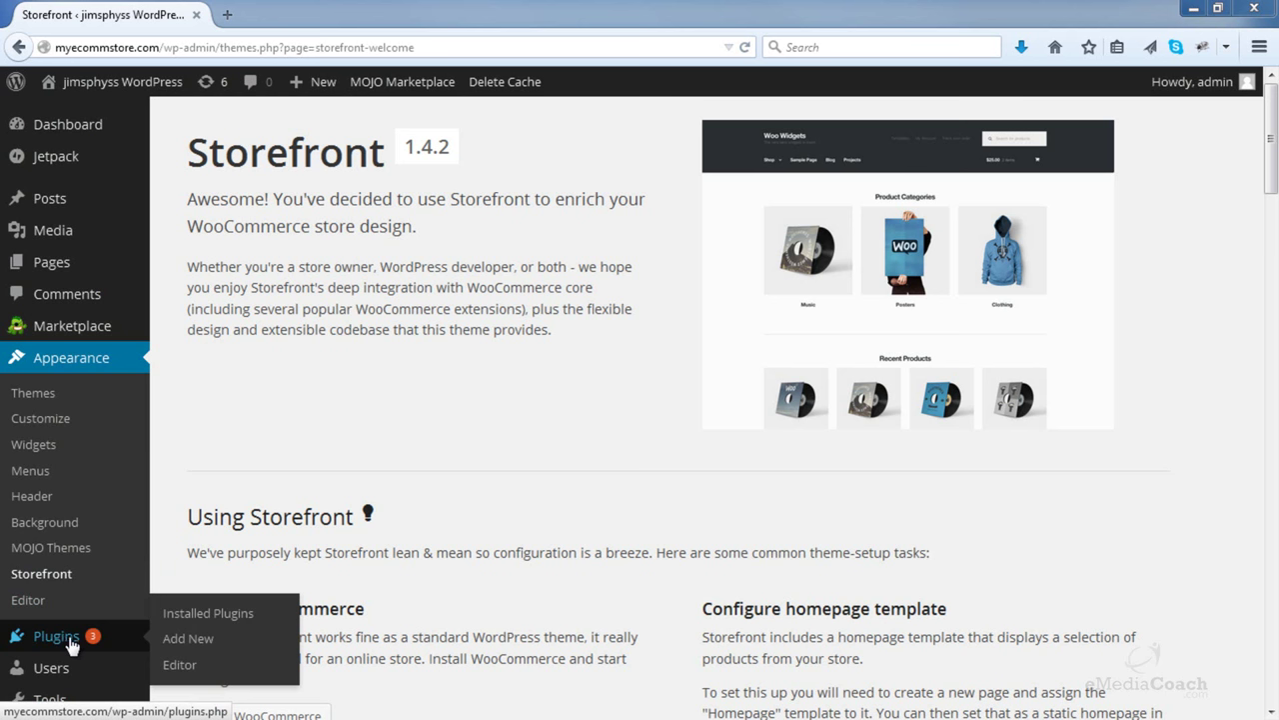
- Search the plugin directory for 'woocommerce' under Plugins > Add New
{"action": "left_click", "coordinate": [212, 648]}
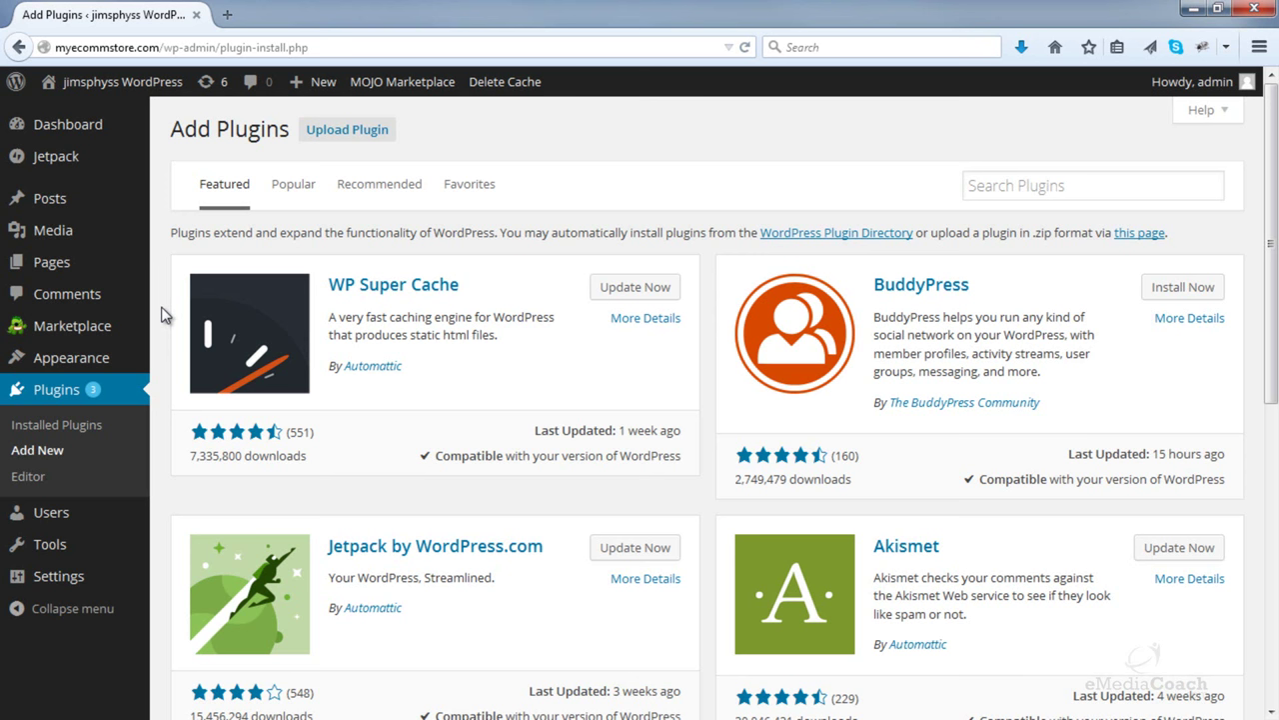
{"action": "left_click", "coordinate": [997, 190]}
{"action": "type", "text": "woocomm"}
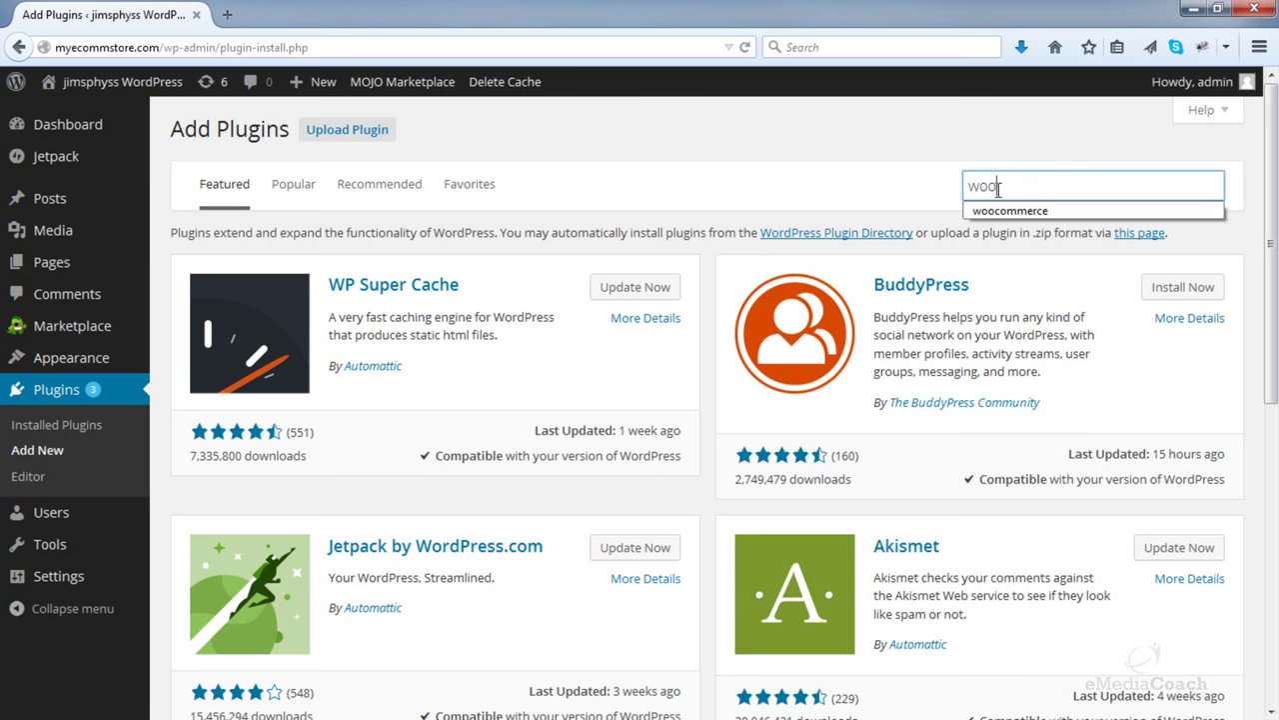
{"action": "type", "text": "erce"}
{"action": "key", "text": "Return"}
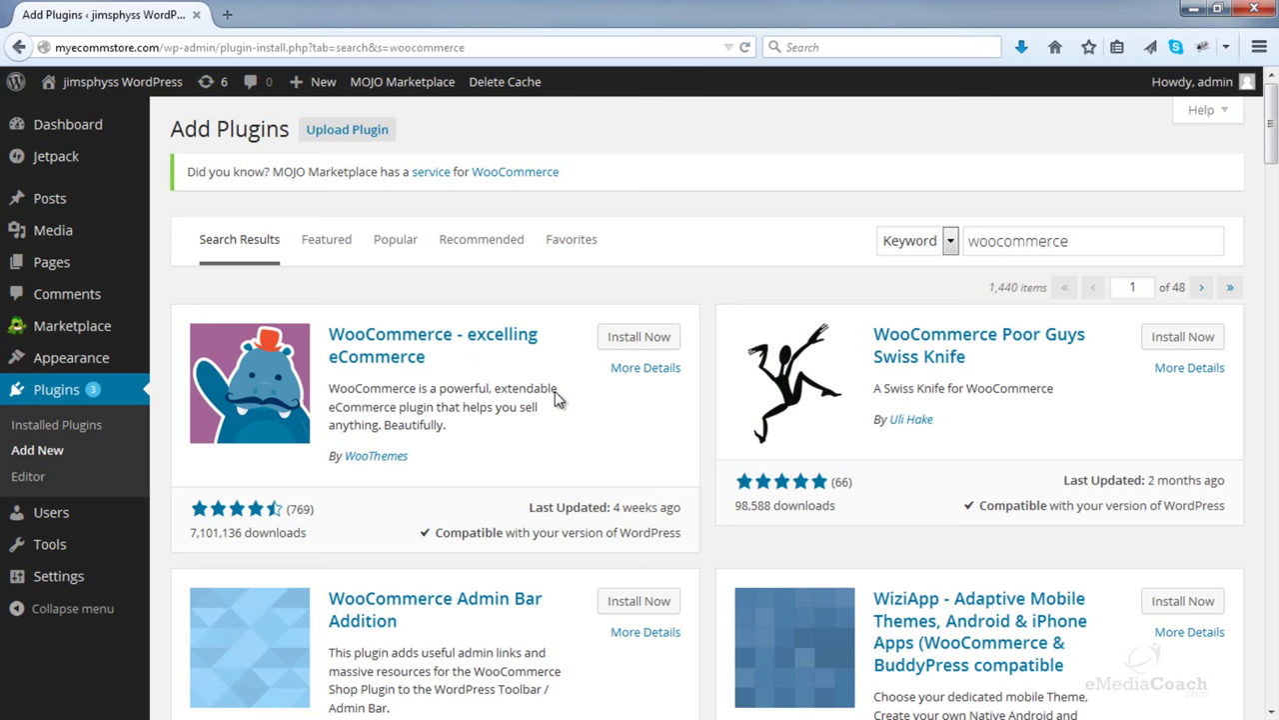
- Install WooCommerce - excelling eCommerce and activate the plugin
{"action": "left_click", "coordinate": [626, 344]}
{"action": "left_click", "coordinate": [629, 345]}
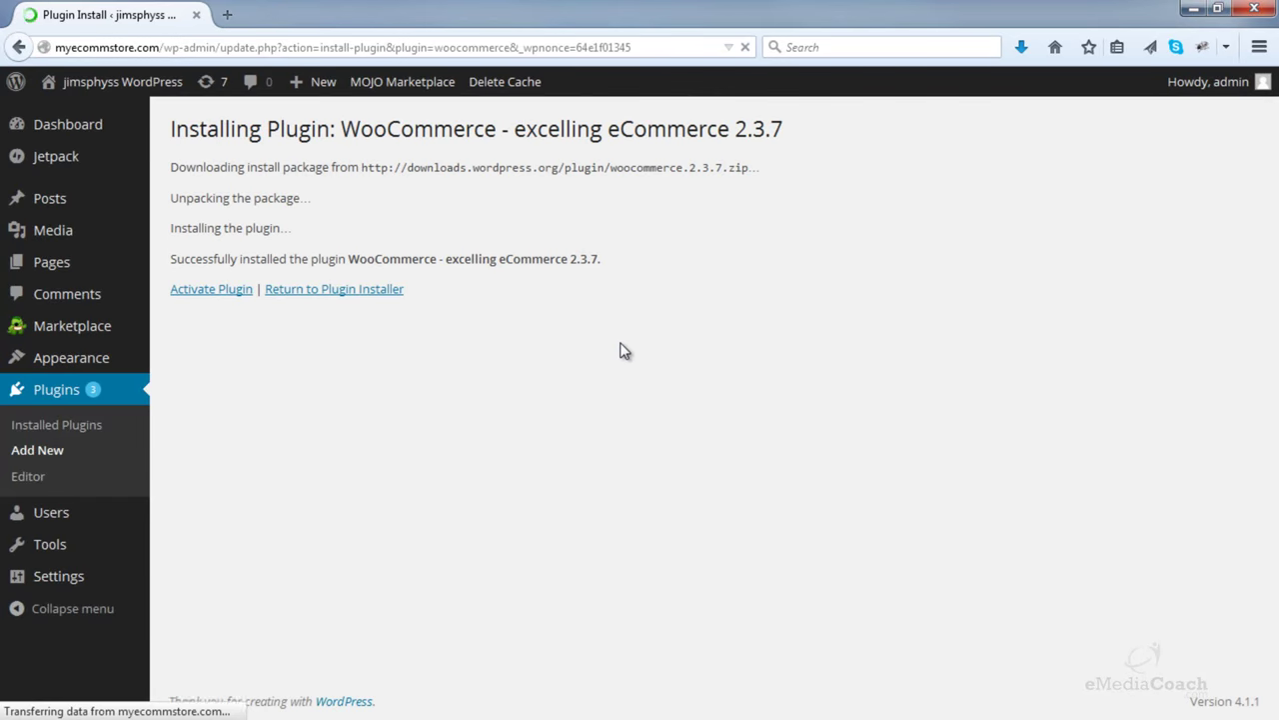
{"action": "left_click", "coordinate": [204, 299]}
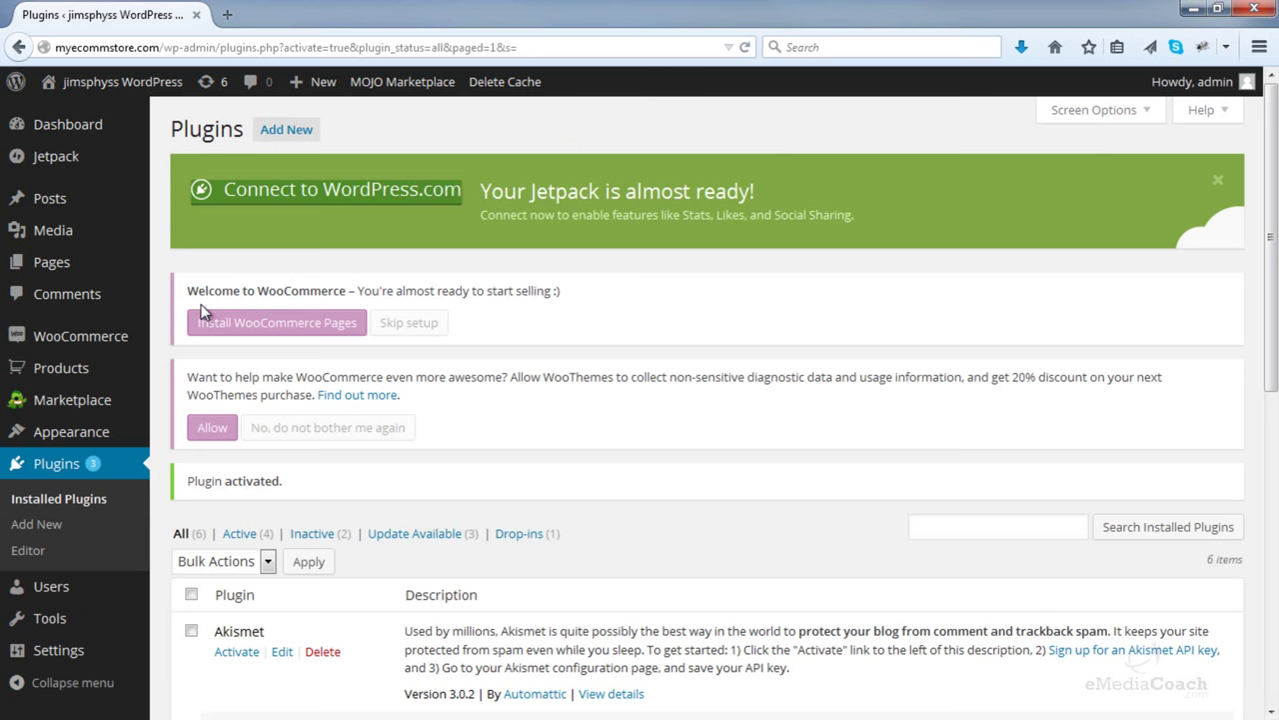
- Open All Pages, listing only Sample Page, in a second tab, then return to the Plugins tab
{"action": "mouse_move", "coordinate": [47, 367]}
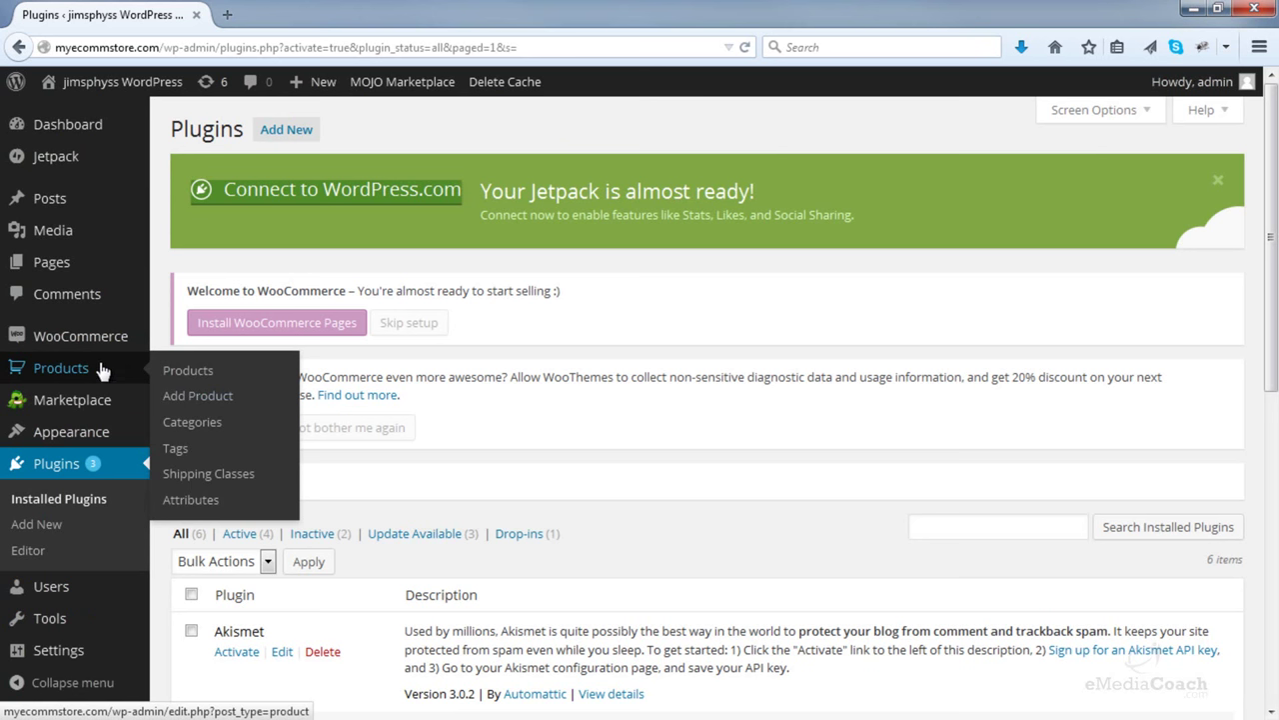
{"action": "mouse_move", "coordinate": [108, 355]}
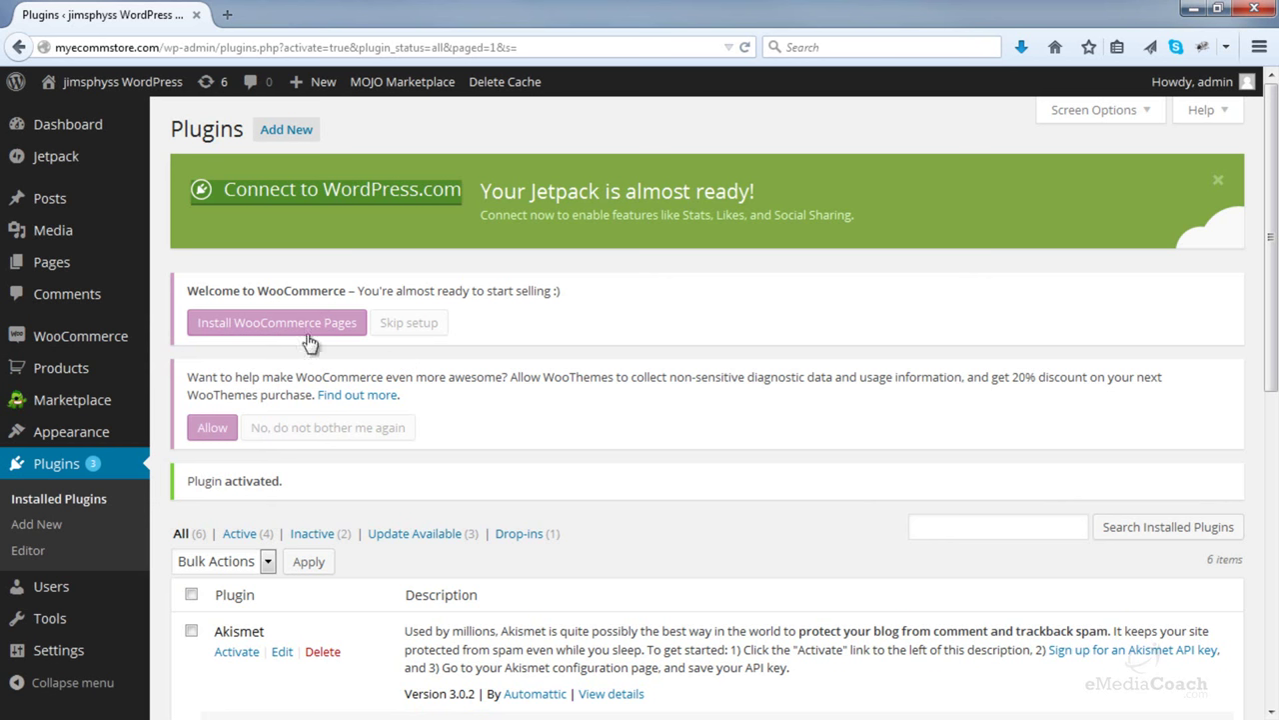
{"action": "mouse_move", "coordinate": [100, 272]}
{"action": "right_click", "coordinate": [168, 272]}
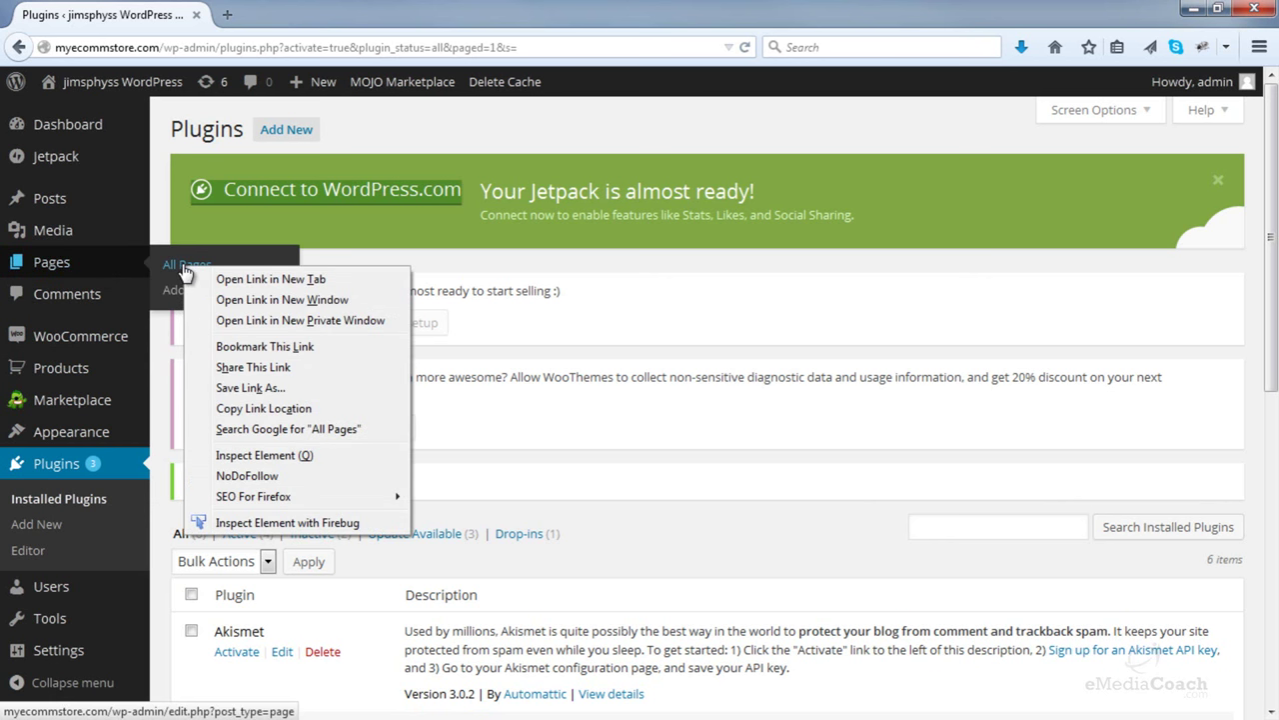
{"action": "left_click", "coordinate": [228, 279]}
{"action": "left_click", "coordinate": [350, 5]}
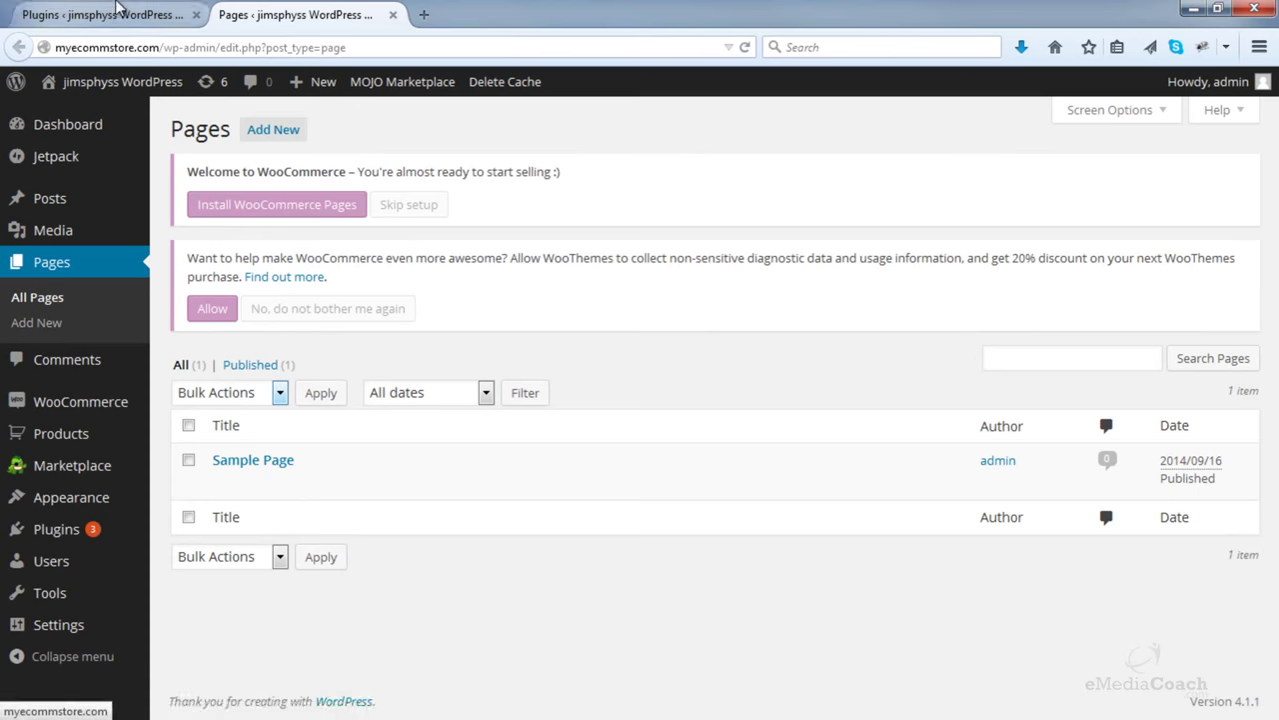
{"action": "left_click", "coordinate": [117, 8]}
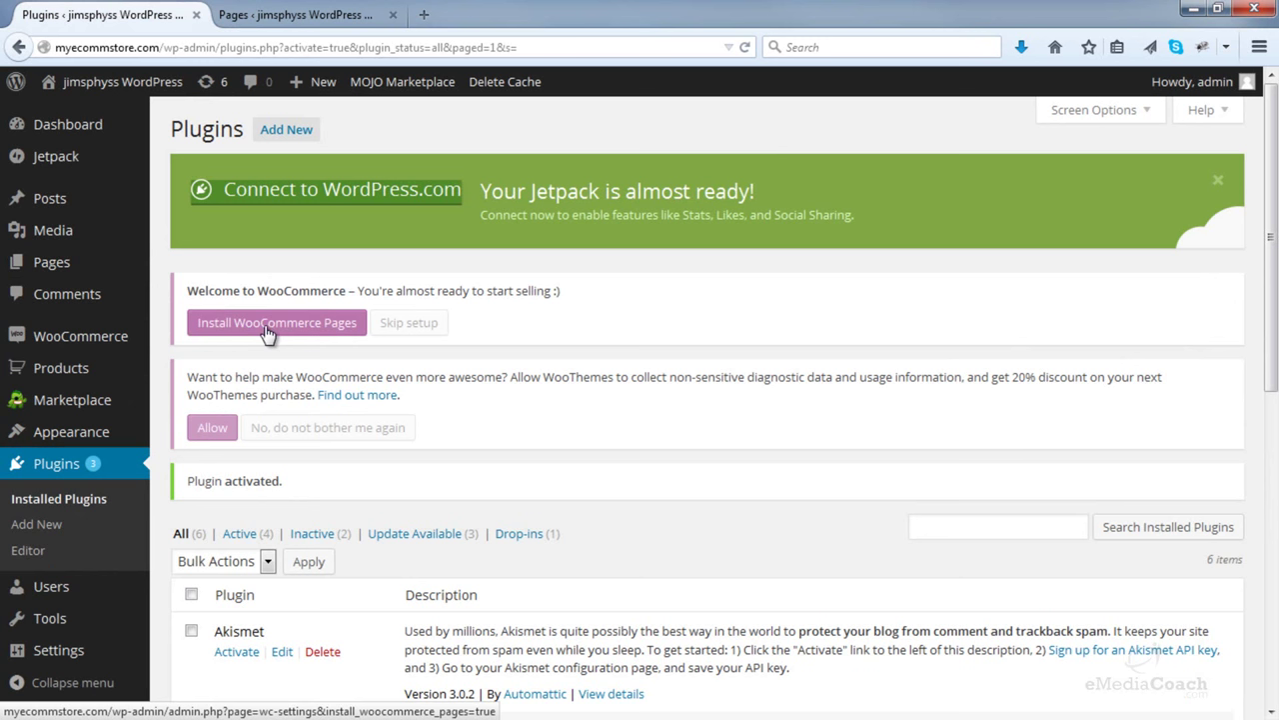
- Install the WooCommerce store pages and confirm Cart, Checkout, My Account and Shop in the refreshed Pages list
{"action": "left_click", "coordinate": [268, 333]}
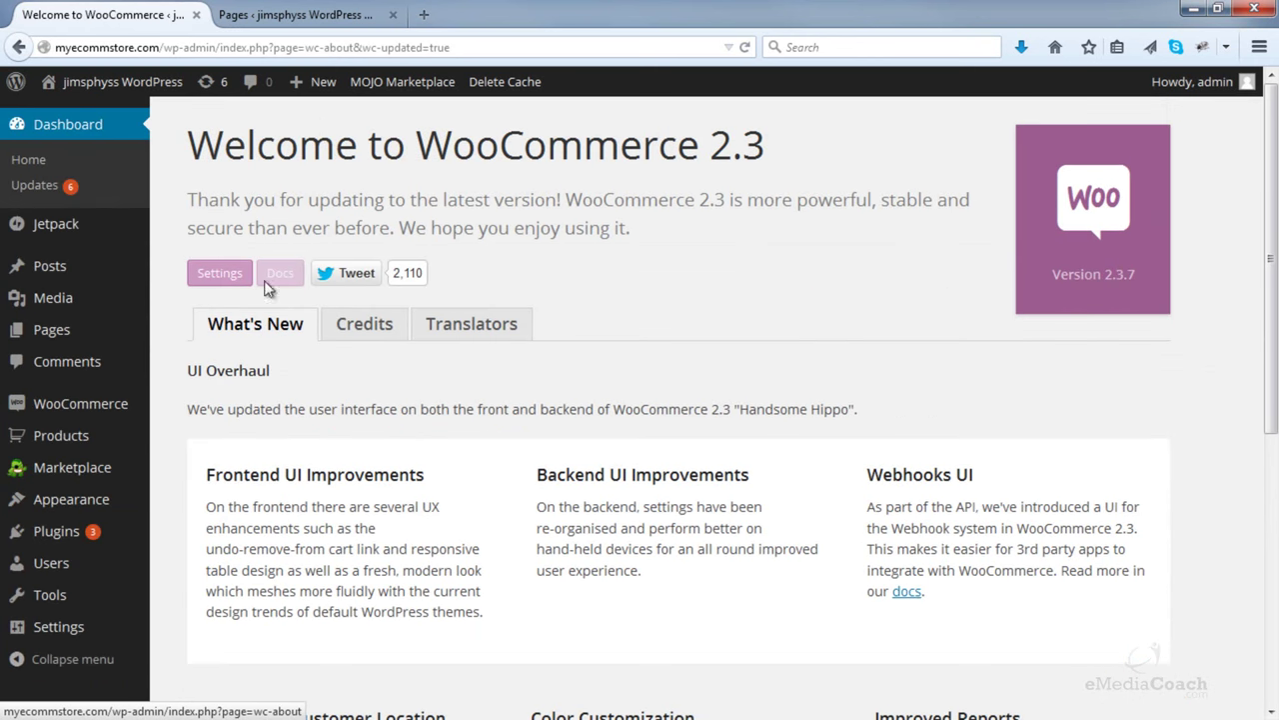
{"action": "left_click", "coordinate": [290, 15]}
{"action": "left_click", "coordinate": [46, 294]}
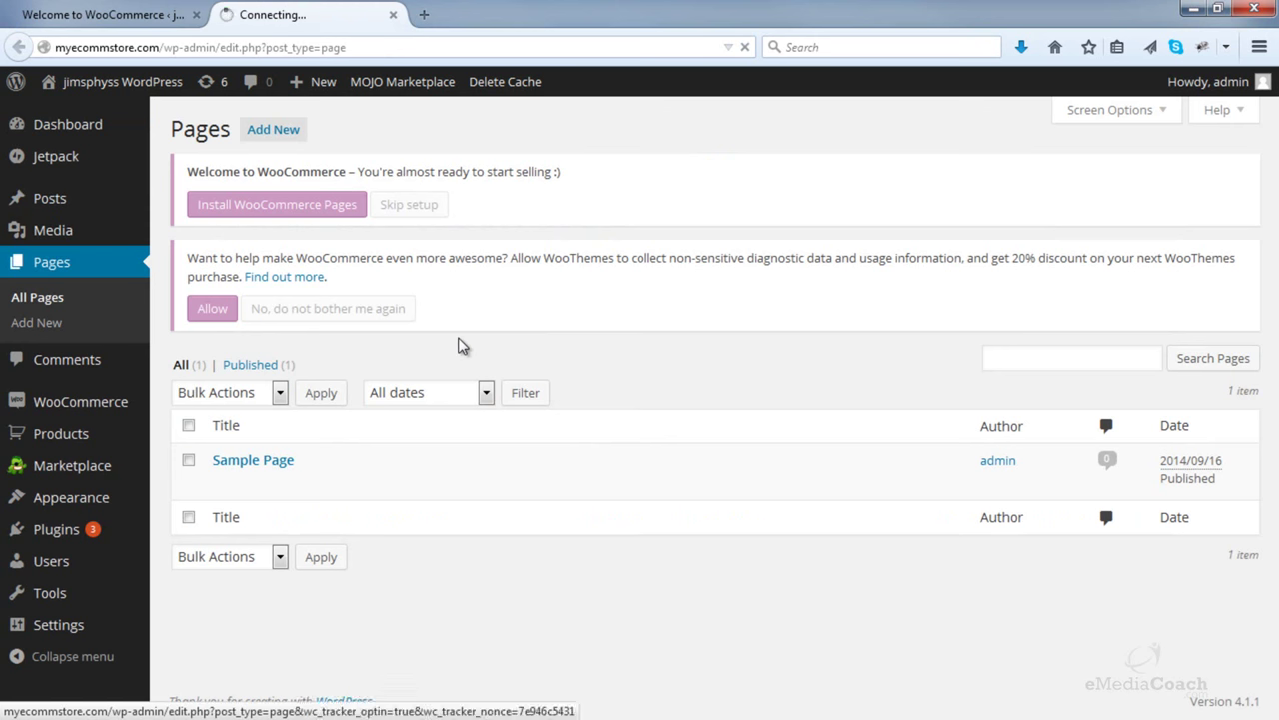
{"action": "scroll", "coordinate": [462, 344], "scroll_direction": "down", "scroll_amount": 2}
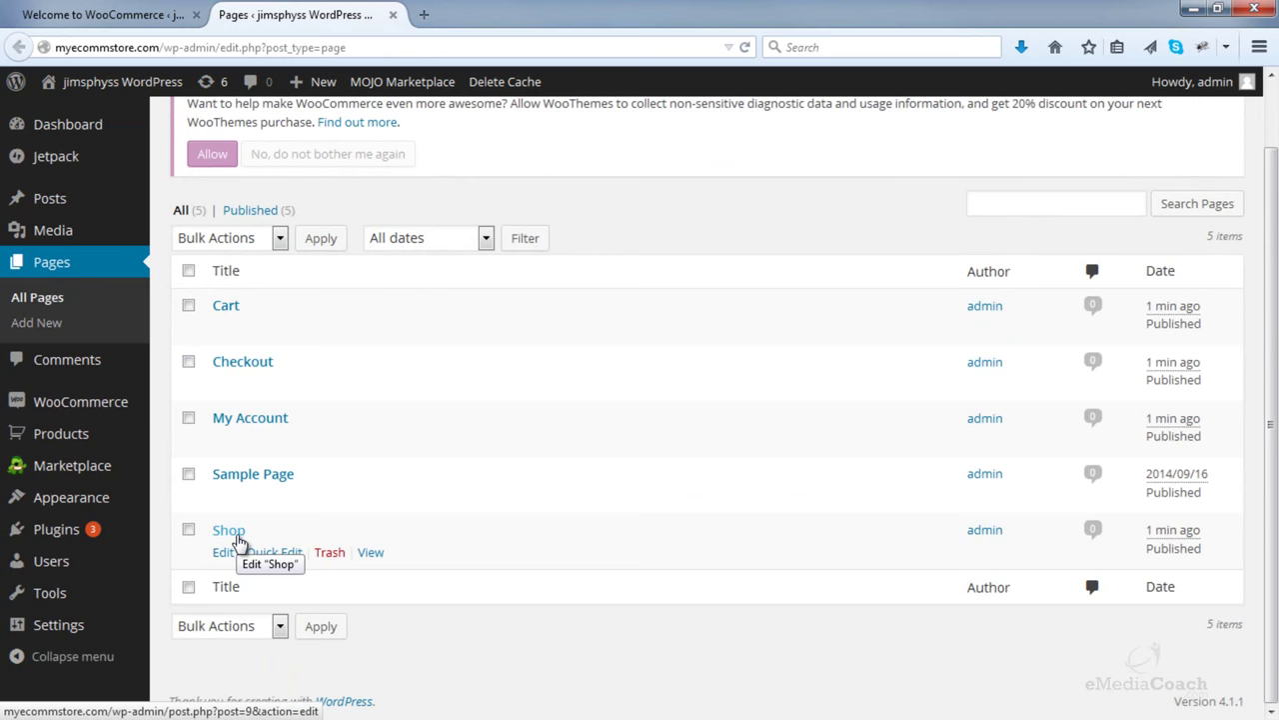
{"action": "scroll", "coordinate": [238, 540], "scroll_direction": "up", "scroll_amount": 2}
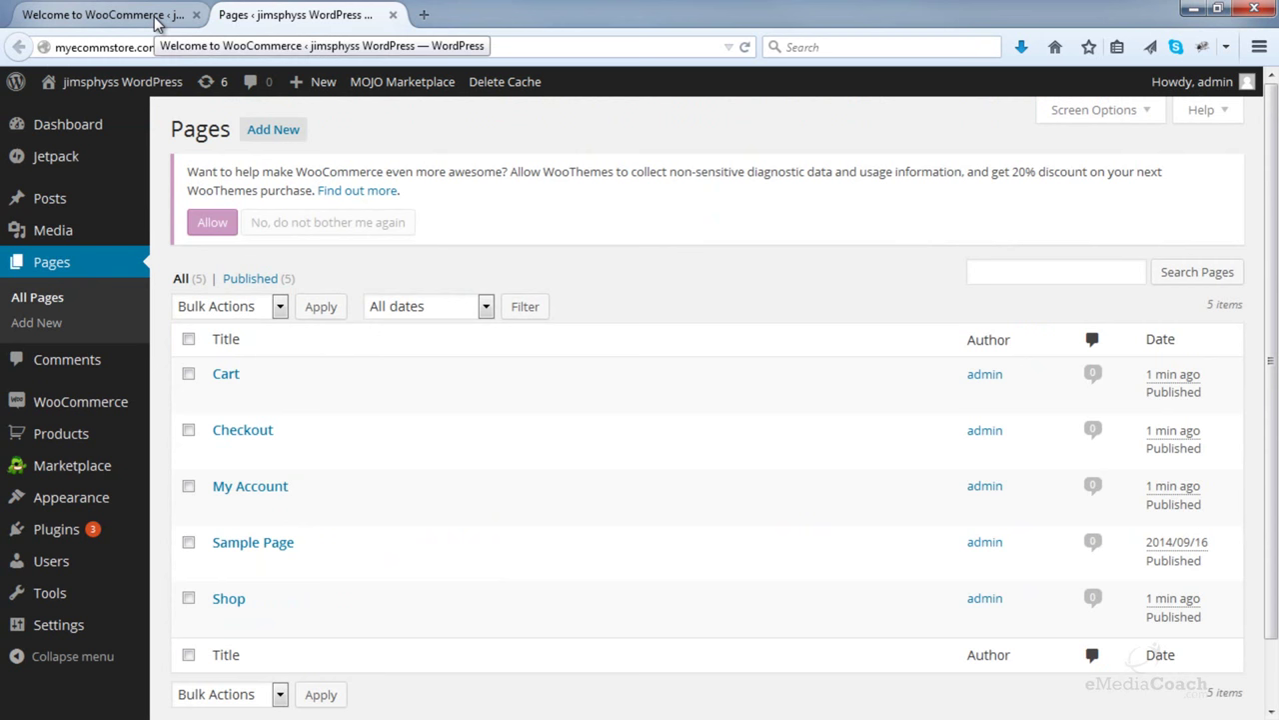
{"action": "left_click", "coordinate": [156, 22]}
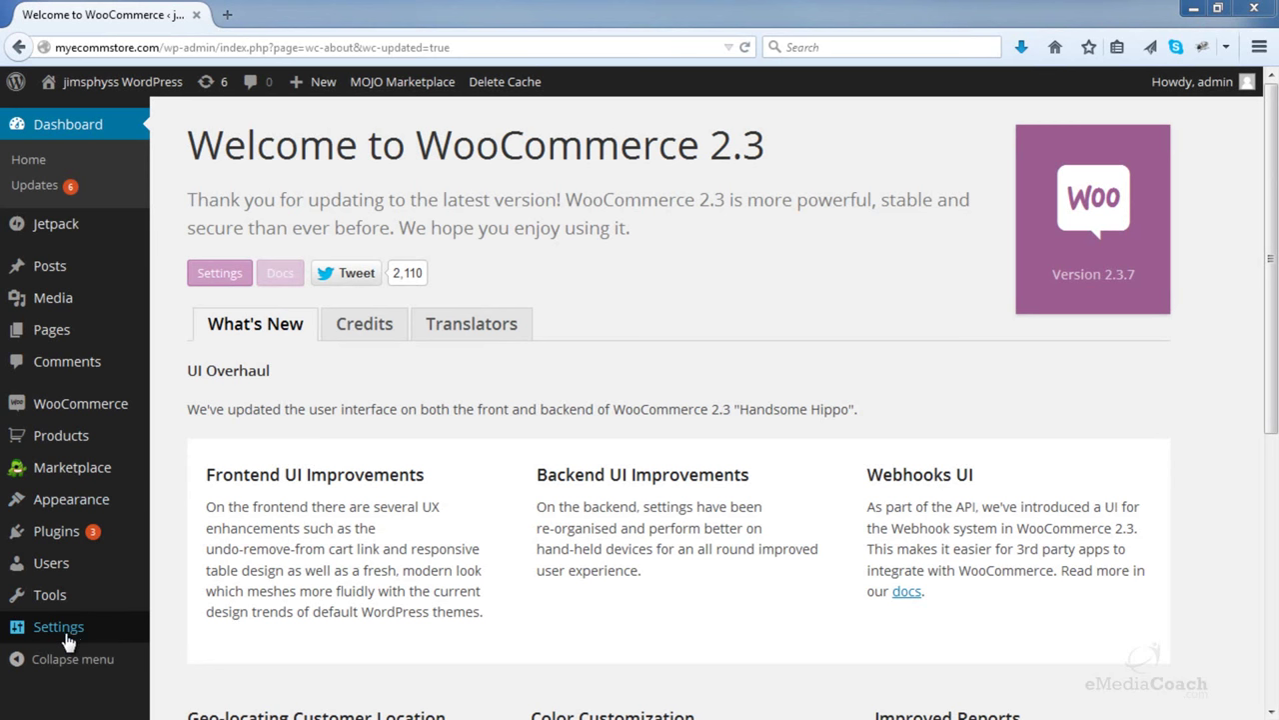
- Go to Settings > General and permanently dismiss the WooCommerce data-tracking notice
{"action": "mouse_move", "coordinate": [66, 634]}
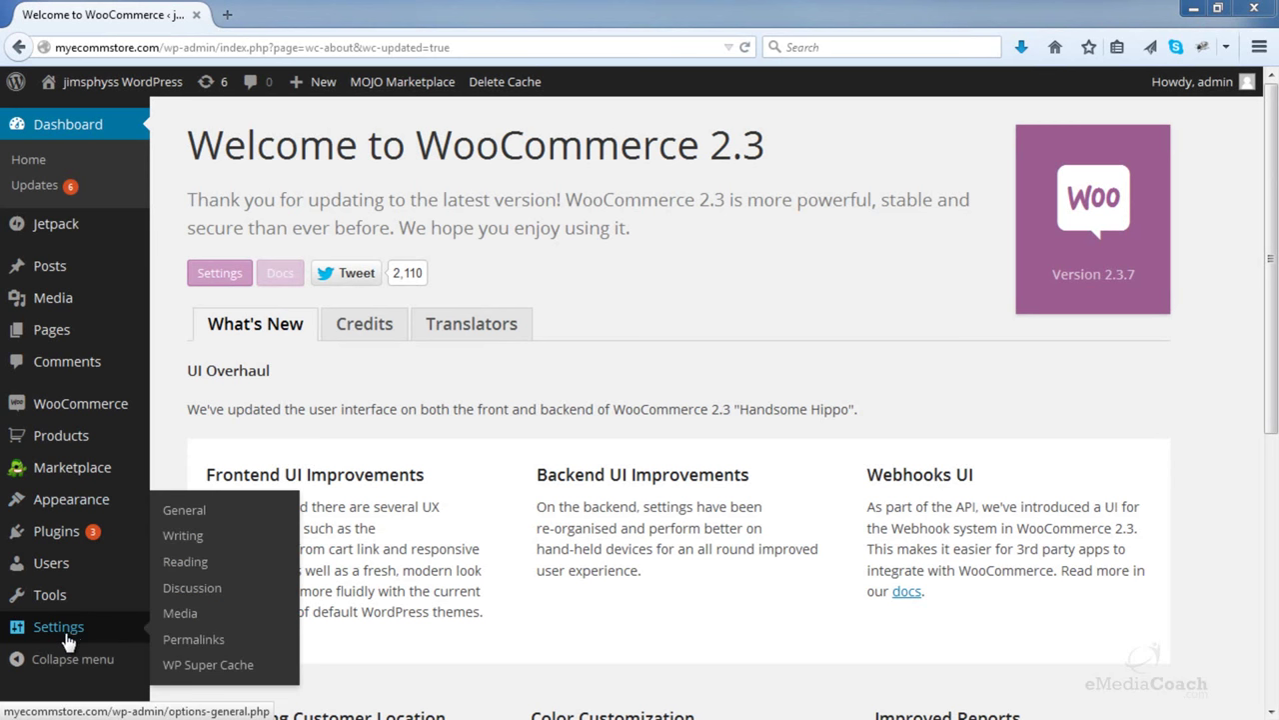
{"action": "left_click", "coordinate": [191, 513]}
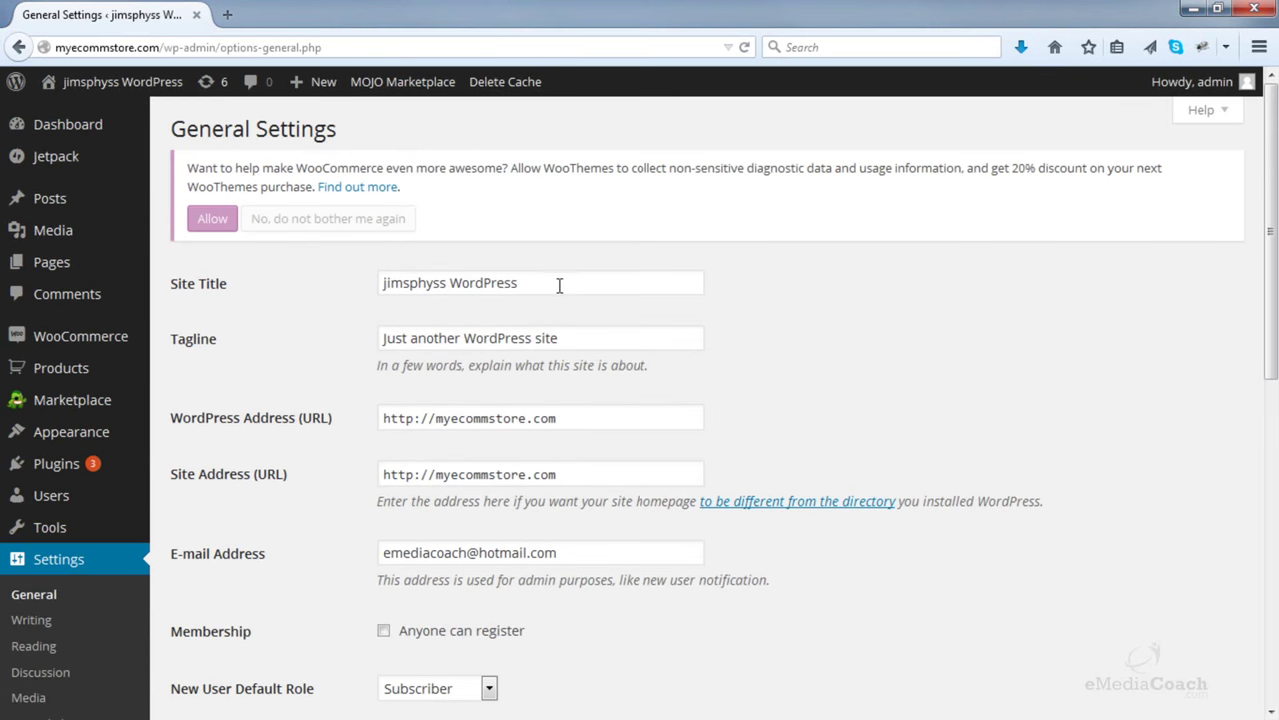
{"action": "left_click", "coordinate": [343, 220]}
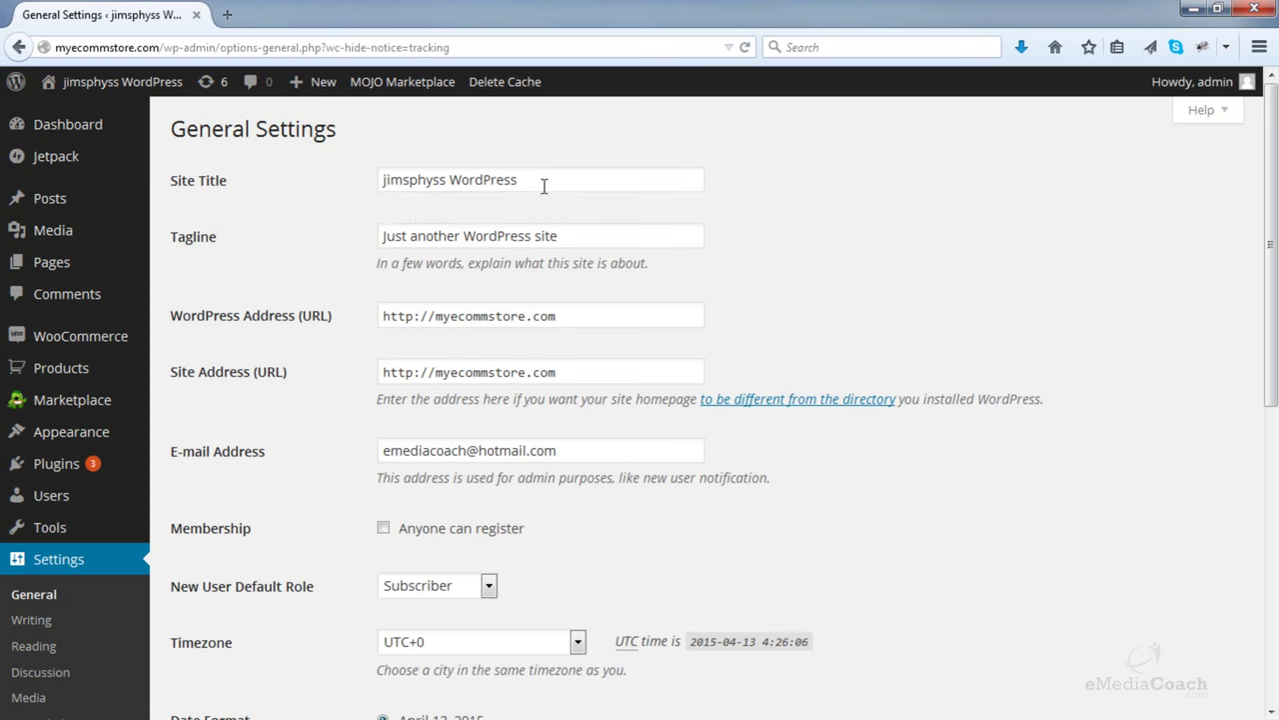
- Change the Site Title to 'eComm Store', clear the Tagline, and save
{"action": "left_click_drag", "start_coordinate": [545, 187], "coordinate": [297, 188]}
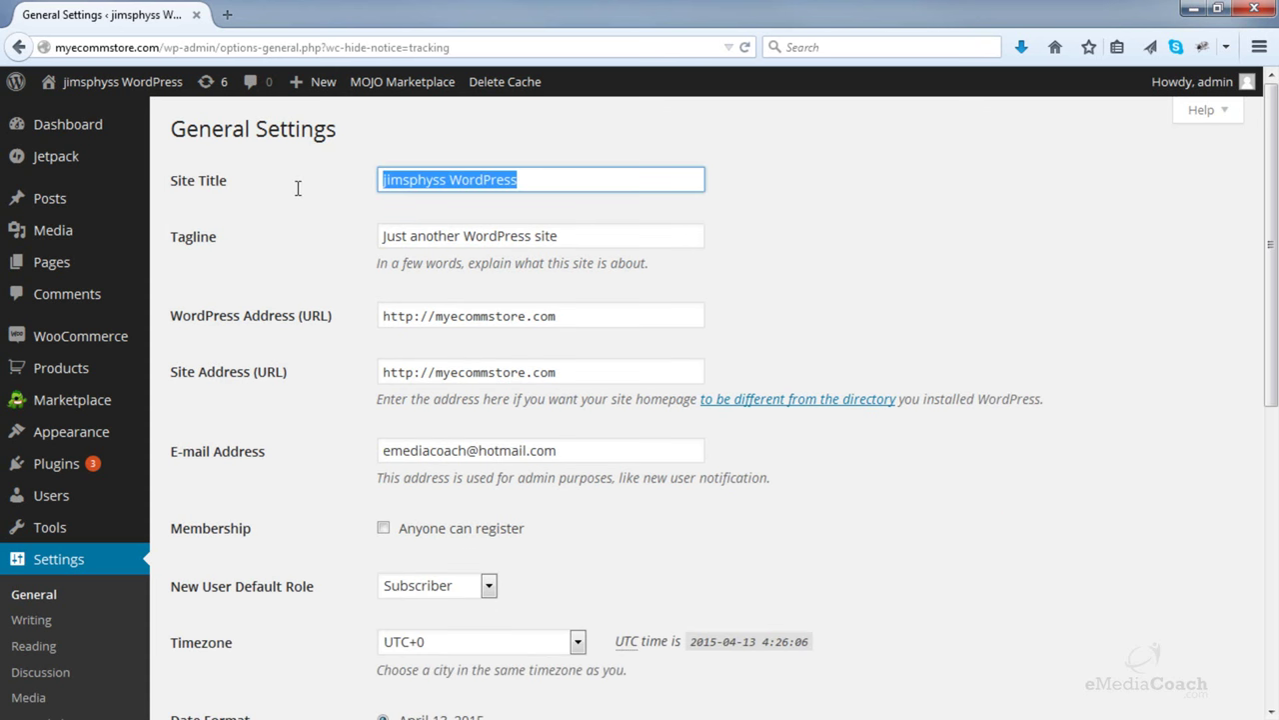
{"action": "key", "text": "BackSpace"}
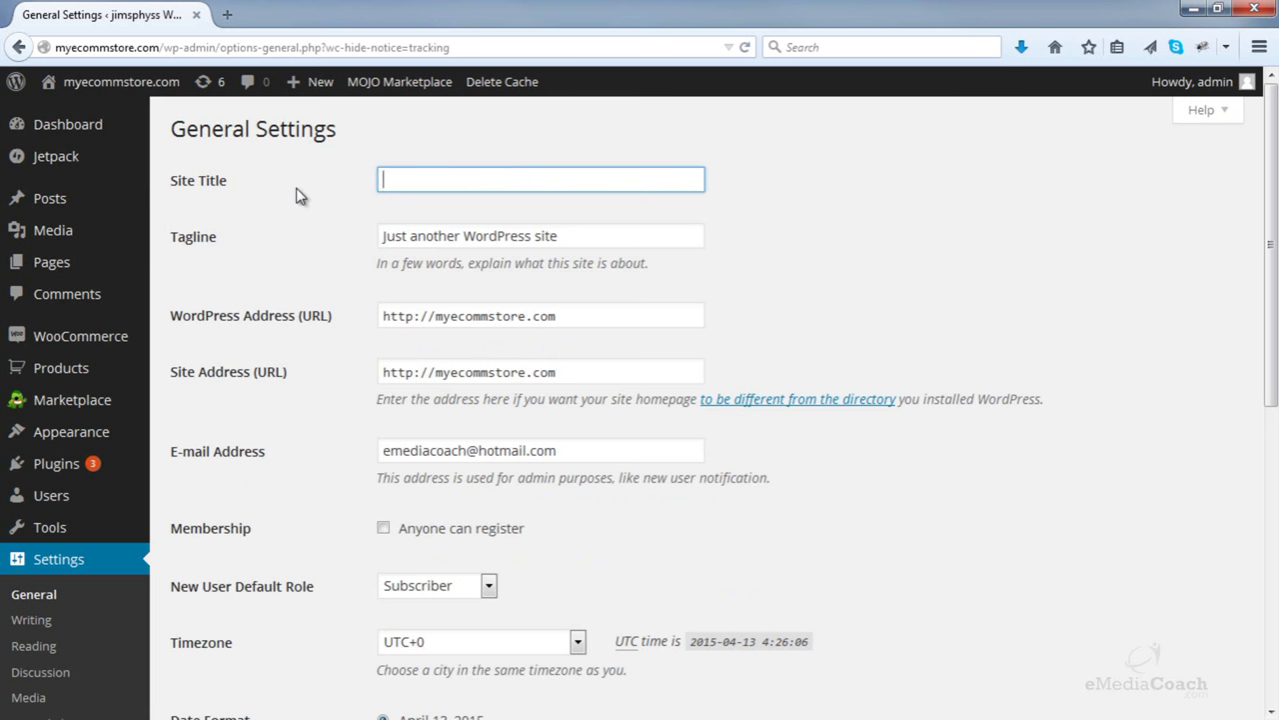
{"action": "type", "text": "eComm St"}
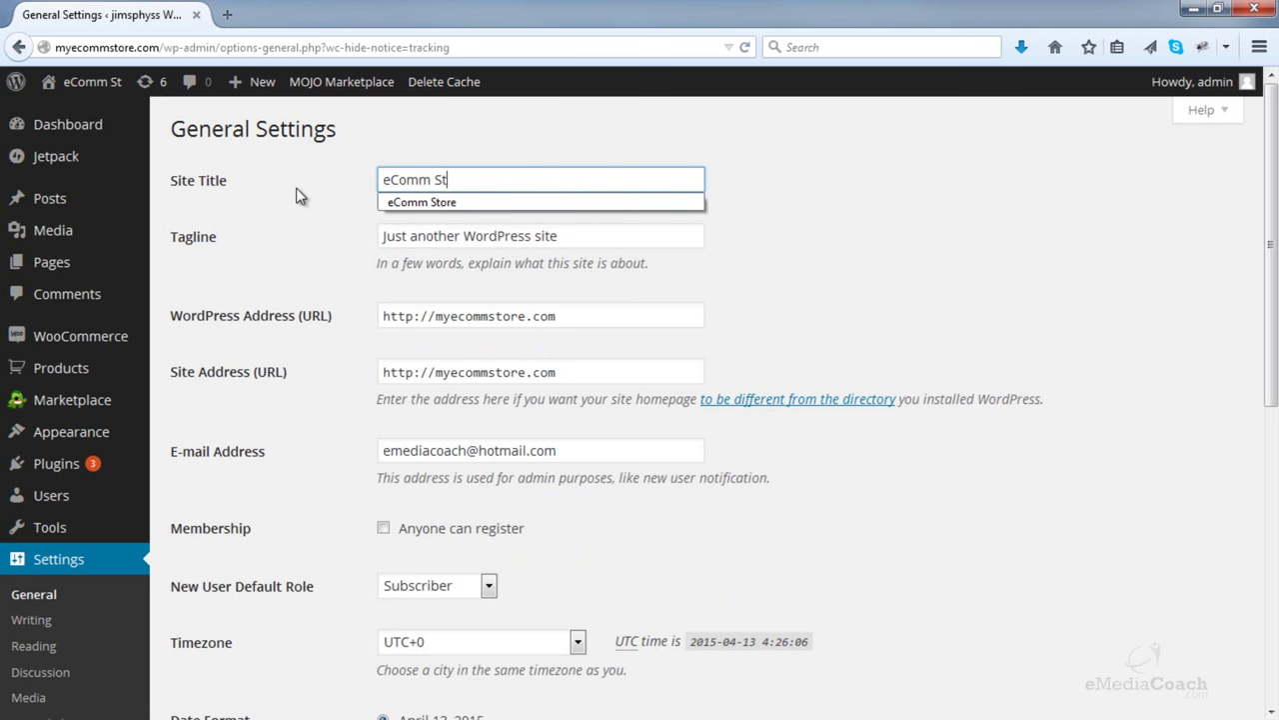
{"action": "type", "text": "ore"}
{"action": "key", "text": "Tab"}
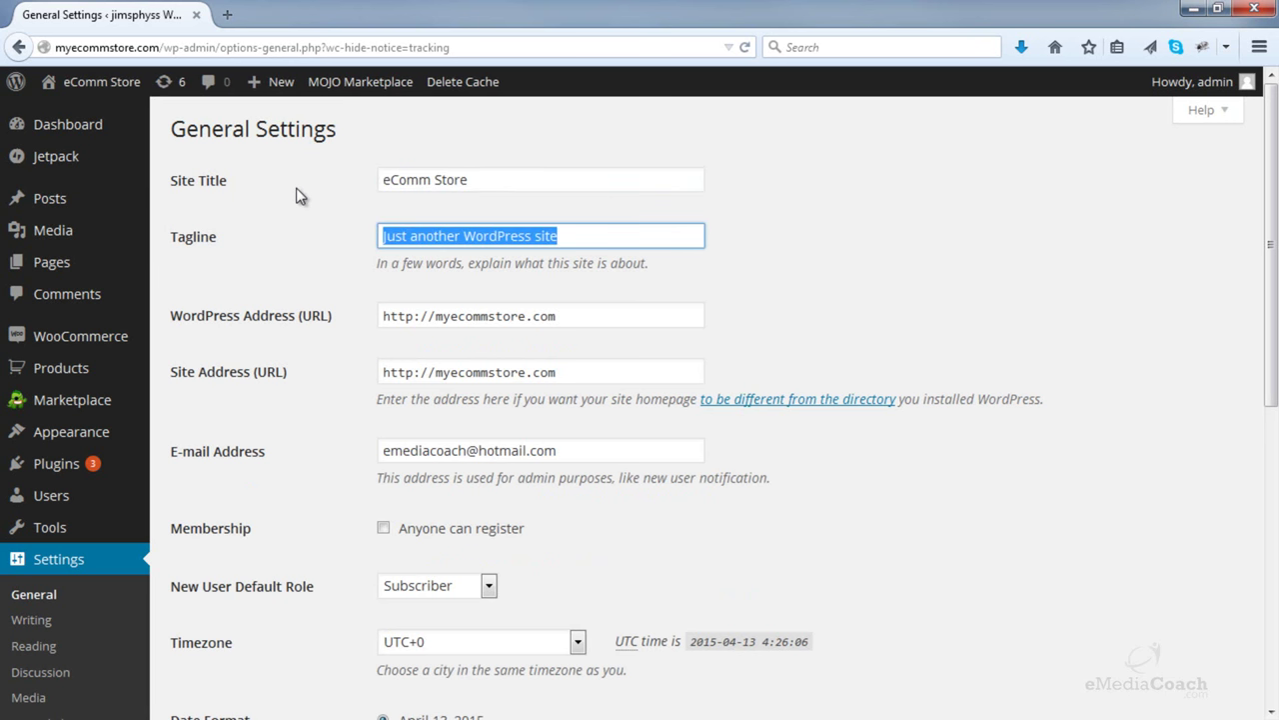
{"action": "key", "text": "BackSpace"}
{"action": "scroll", "coordinate": [300, 294], "scroll_direction": "down", "scroll_amount": 5}
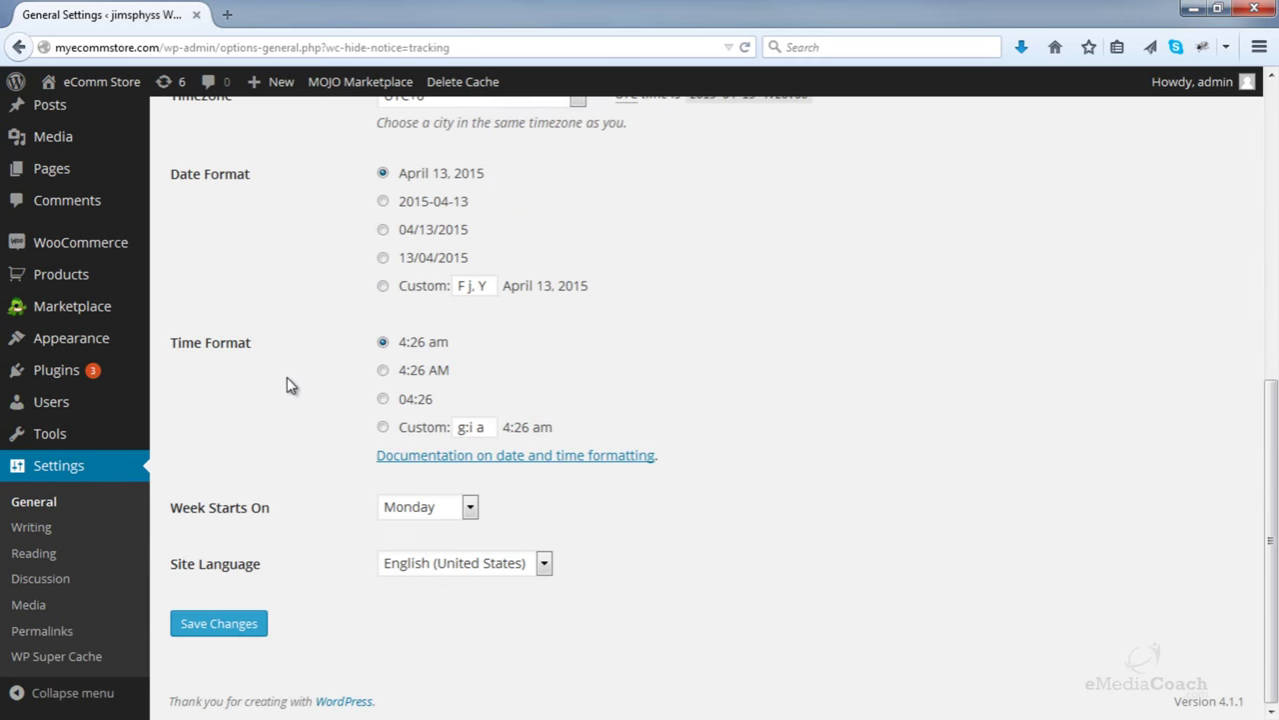
{"action": "left_click", "coordinate": [214, 634]}
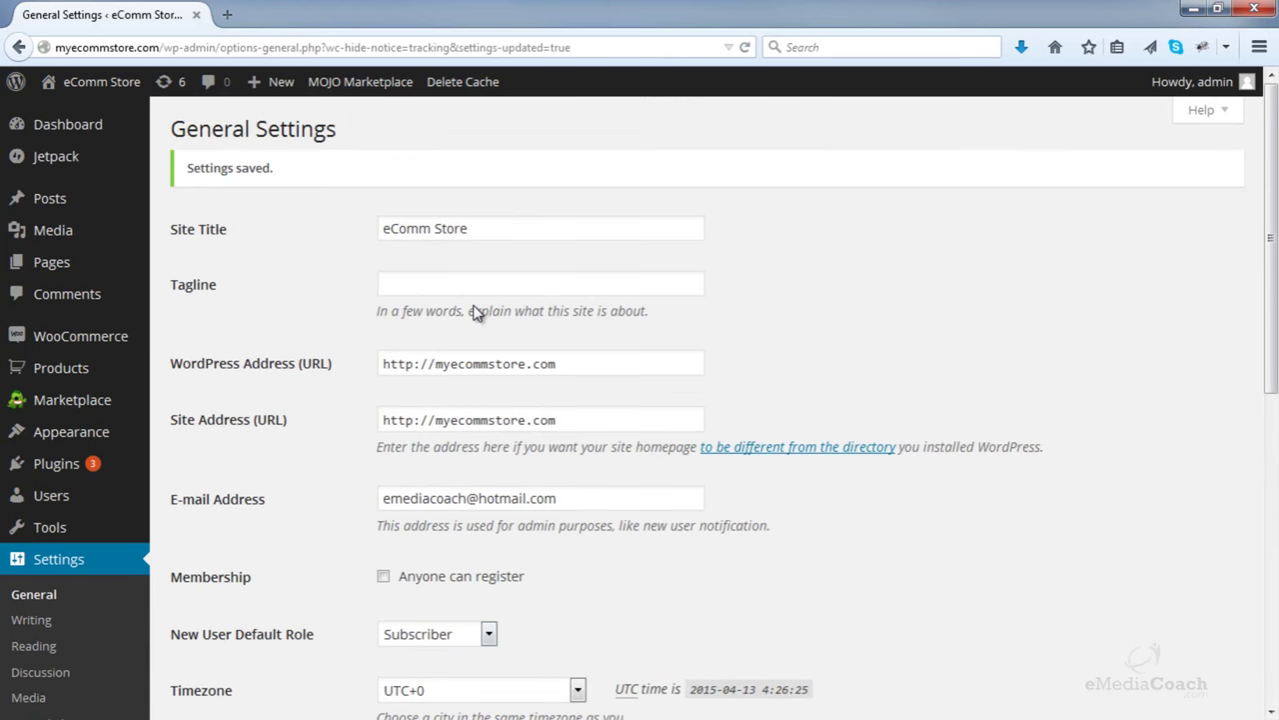
{"action": "mouse_move", "coordinate": [100, 81]}
{"action": "right_click", "coordinate": [100, 110]}
{"action": "left_click", "coordinate": [150, 122]}
{"action": "left_click", "coordinate": [275, 12]}
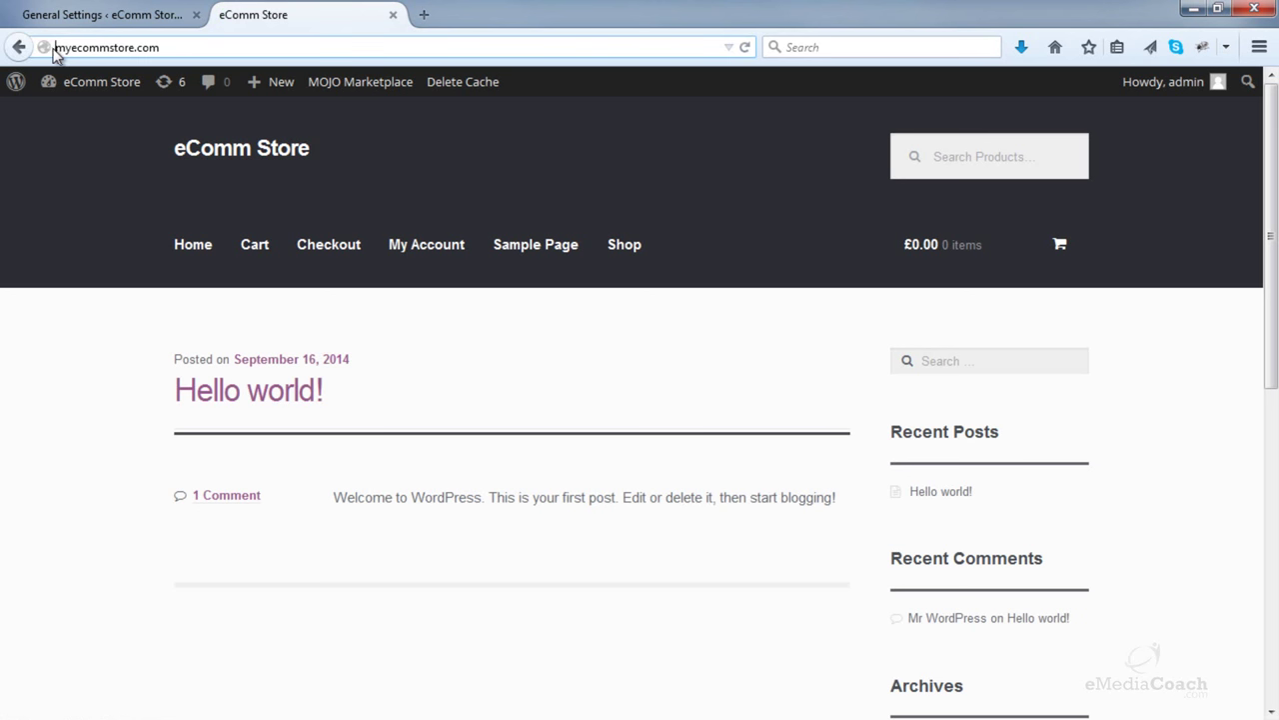
{"action": "type", "text": "www."}
{"action": "key", "text": "Return"}
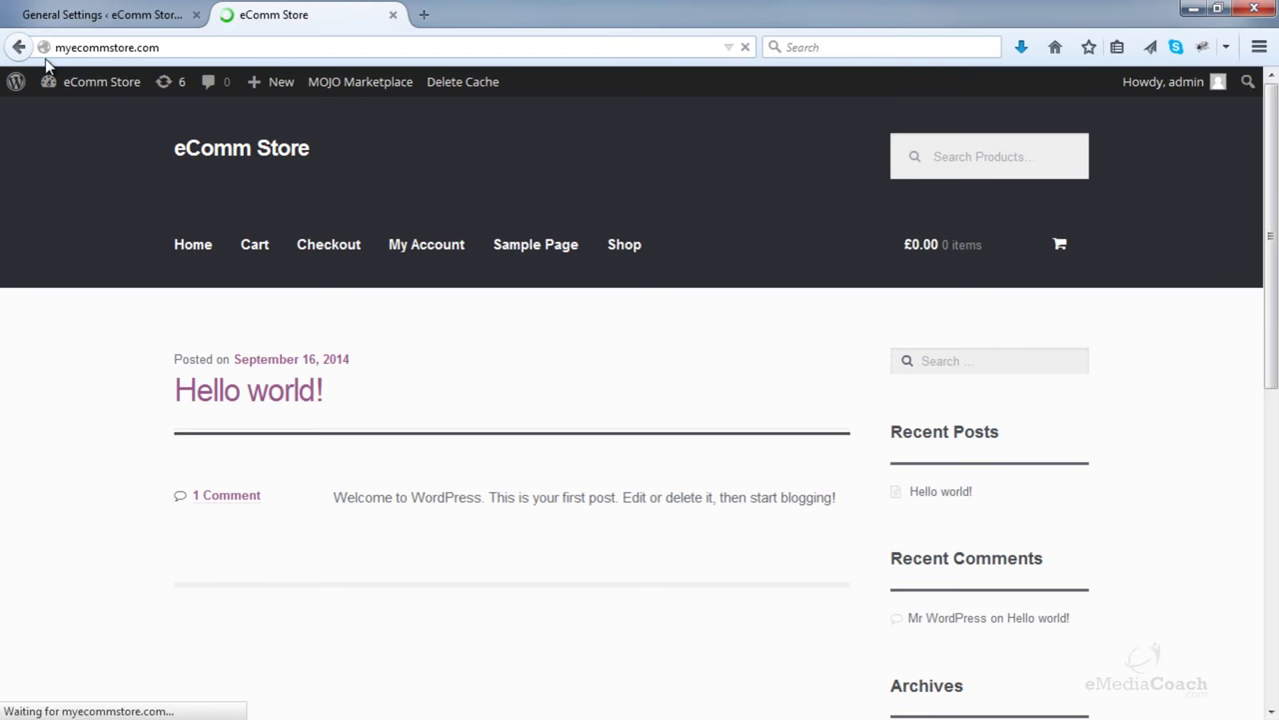
{"action": "left_click", "coordinate": [108, 14]}
{"action": "left_click", "coordinate": [436, 365]}
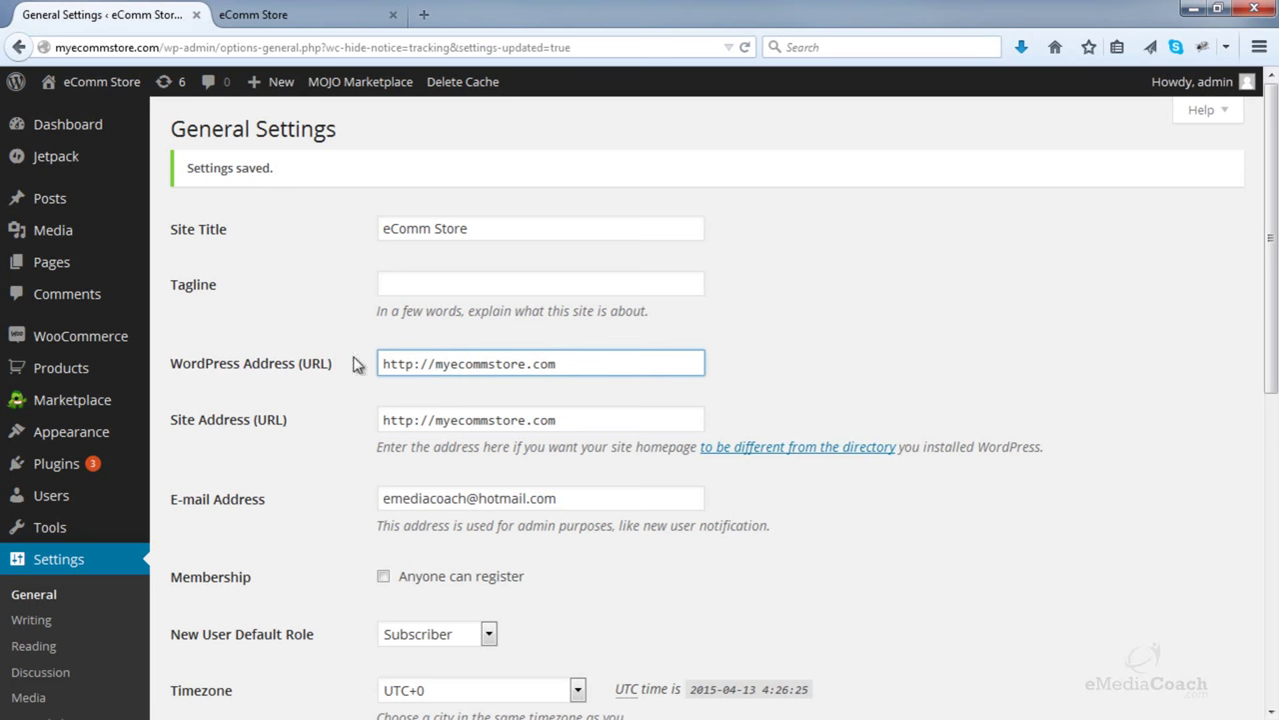
{"action": "type", "text": "www"}
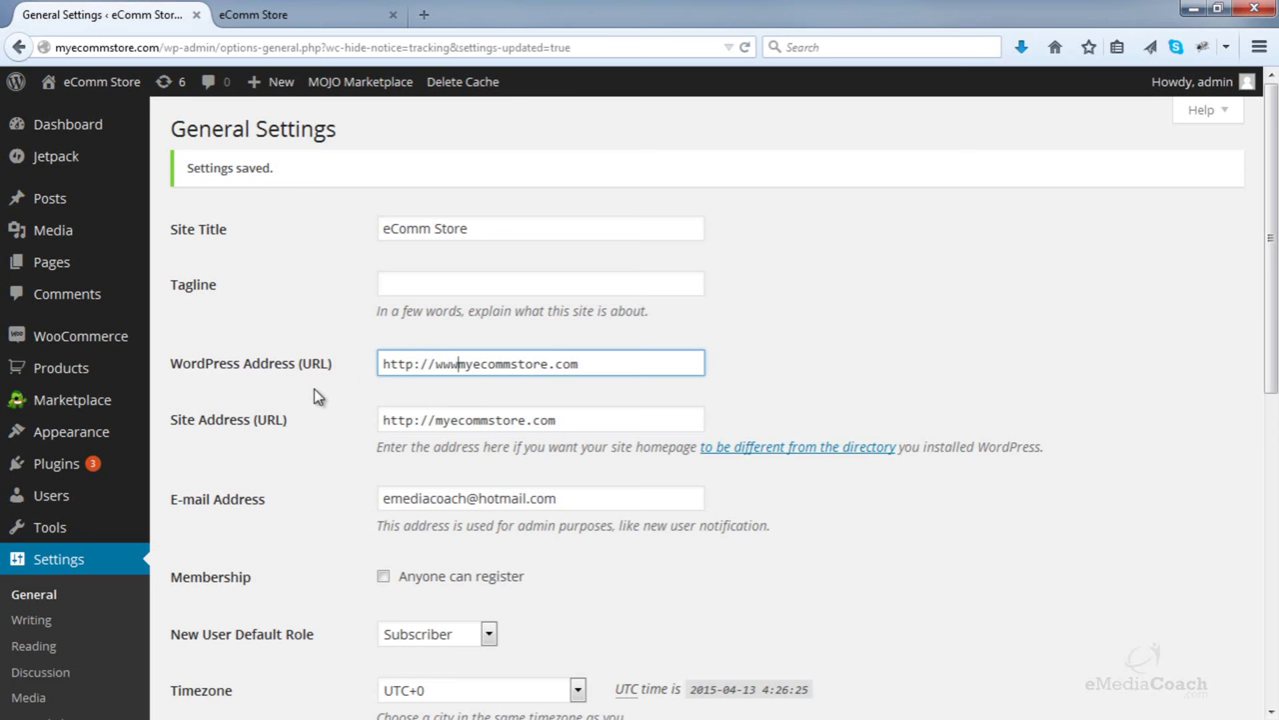
{"action": "type", "text": "."}
{"action": "left_click", "coordinate": [433, 421]}
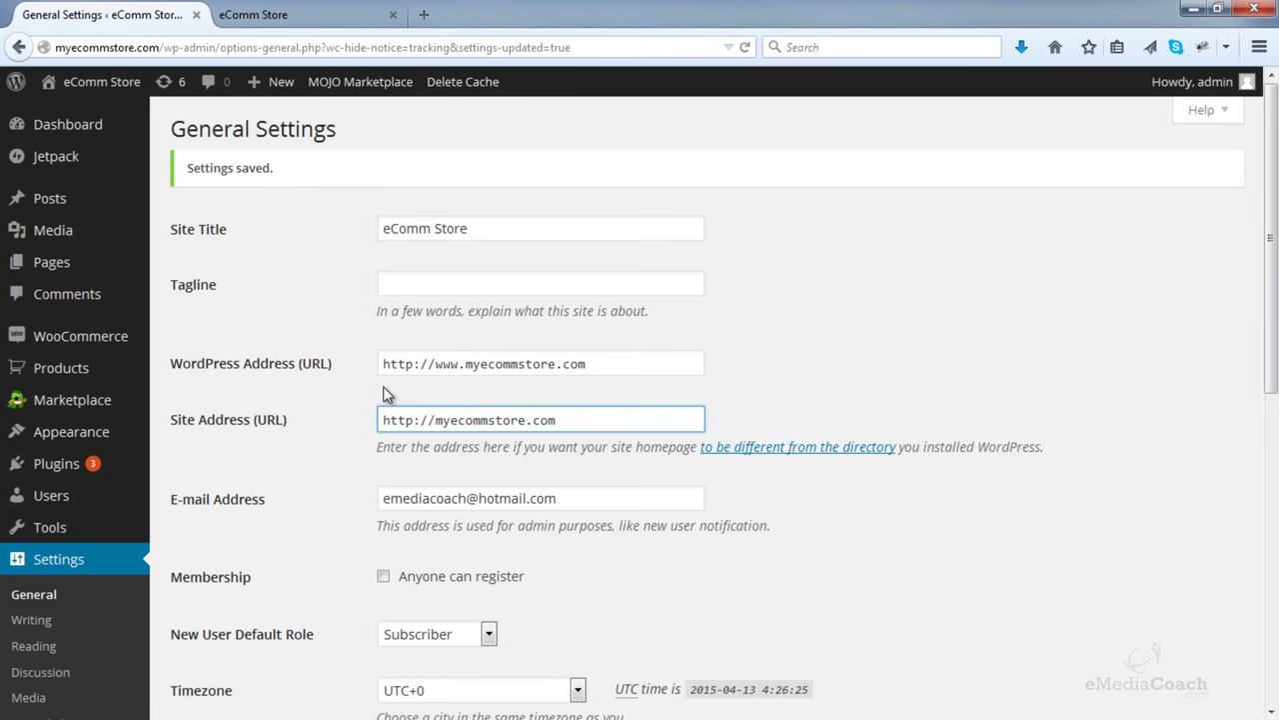
{"action": "type", "text": "www."}
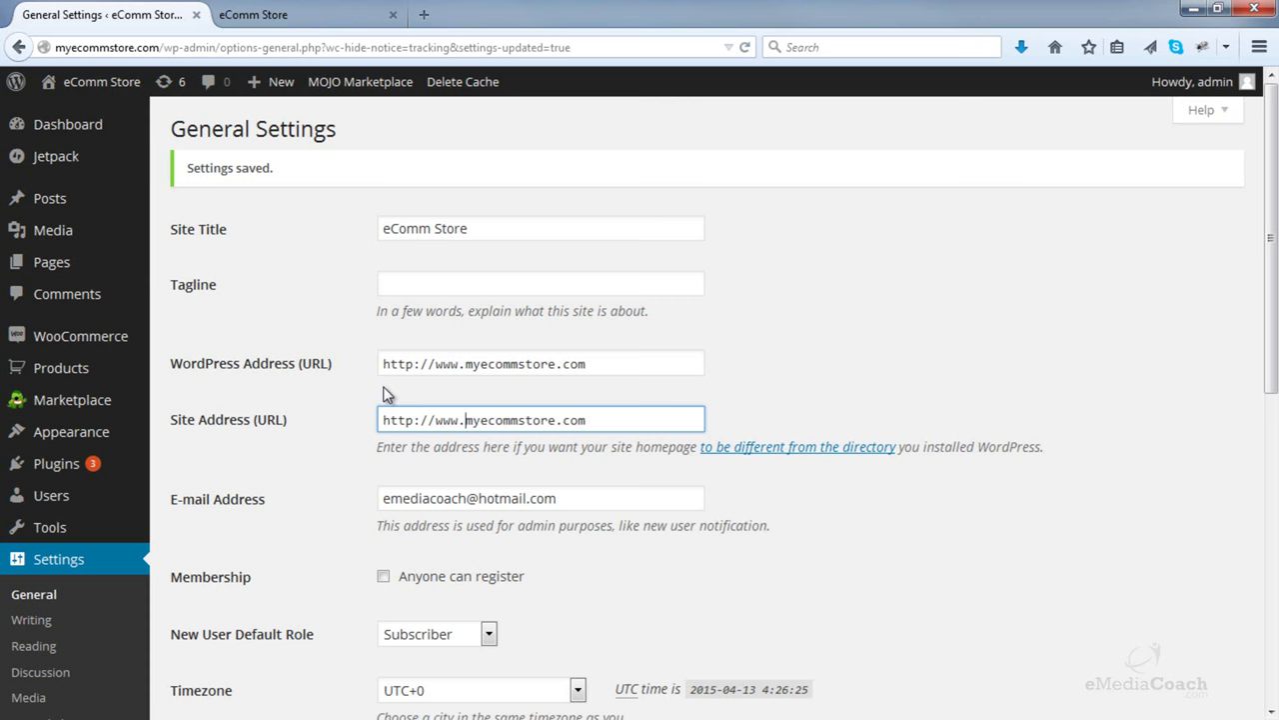
{"action": "scroll", "coordinate": [387, 394], "scroll_direction": "down", "scroll_amount": 1}
{"action": "scroll", "coordinate": [360, 420], "scroll_direction": "down", "scroll_amount": 5}
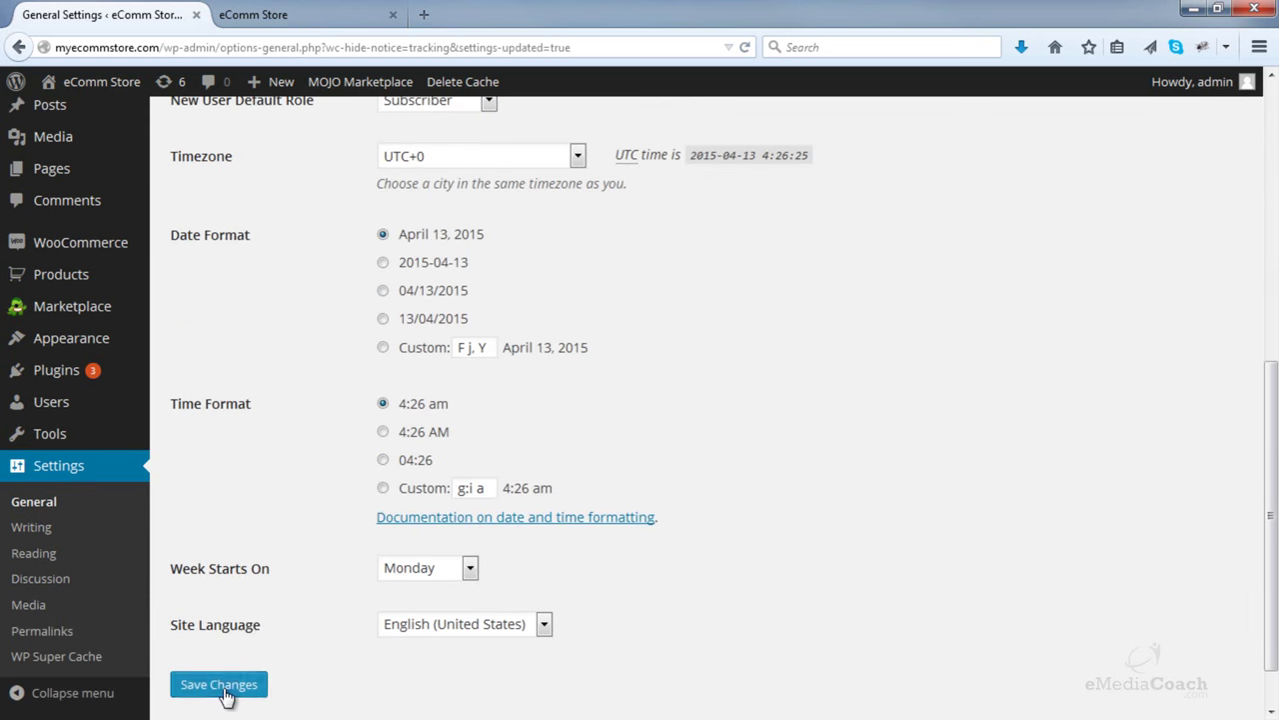
{"action": "left_click", "coordinate": [214, 686]}
{"action": "scroll", "coordinate": [331, 550], "scroll_direction": "up", "scroll_amount": 6}
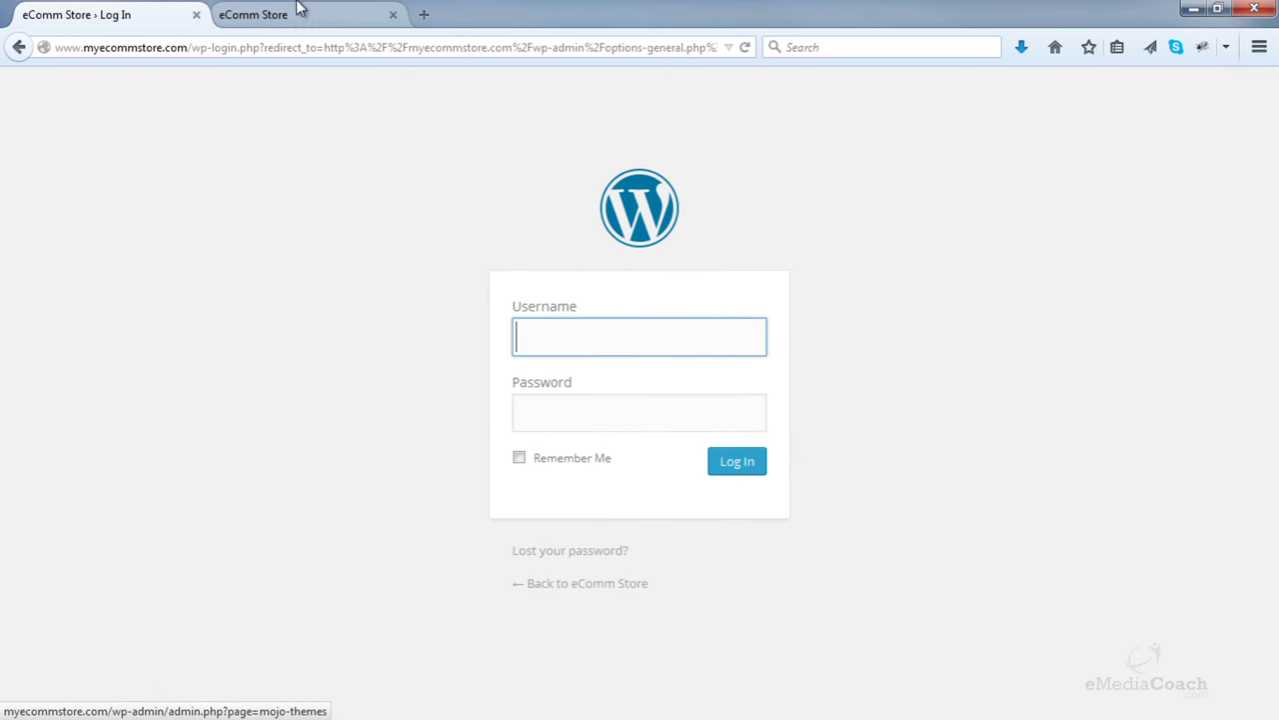
- Sign back in with the admin username and password, letting the browser remember the password
{"action": "type", "text": "admin"}
{"action": "key", "text": "Tab"}
{"action": "type", "text": "********"}
{"action": "key", "text": "Return"}
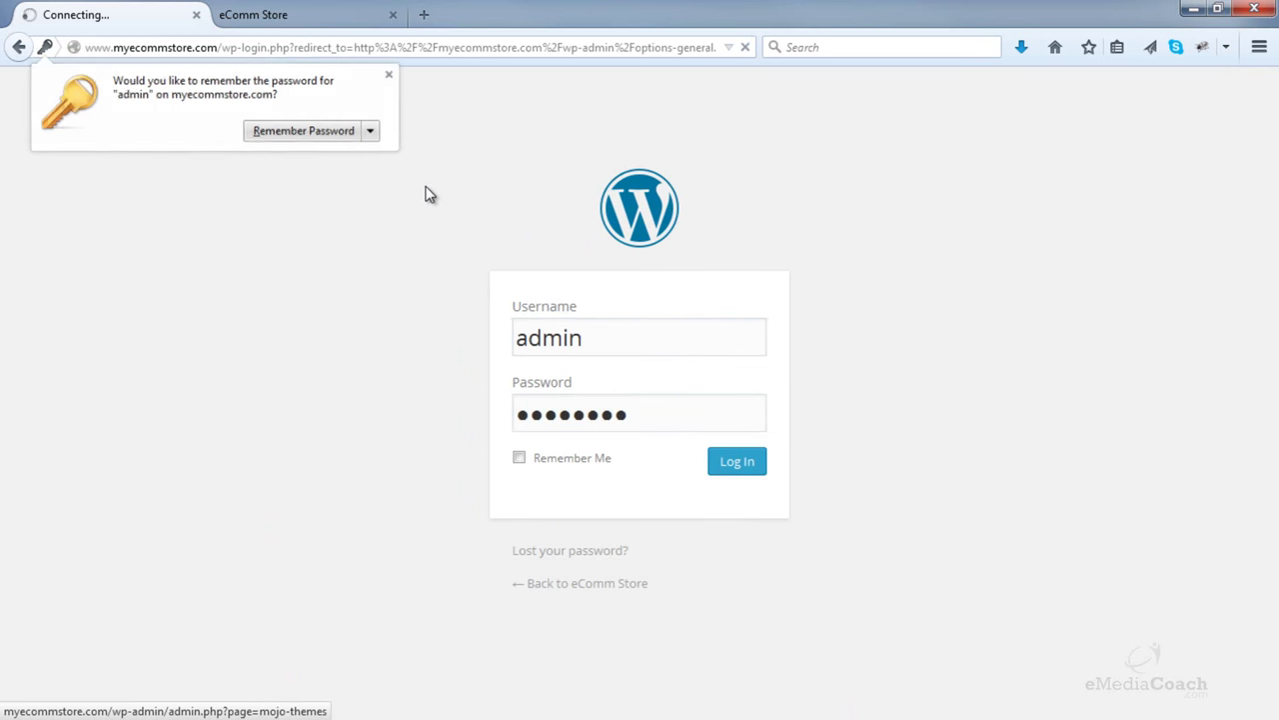
{"action": "left_click", "coordinate": [356, 131]}
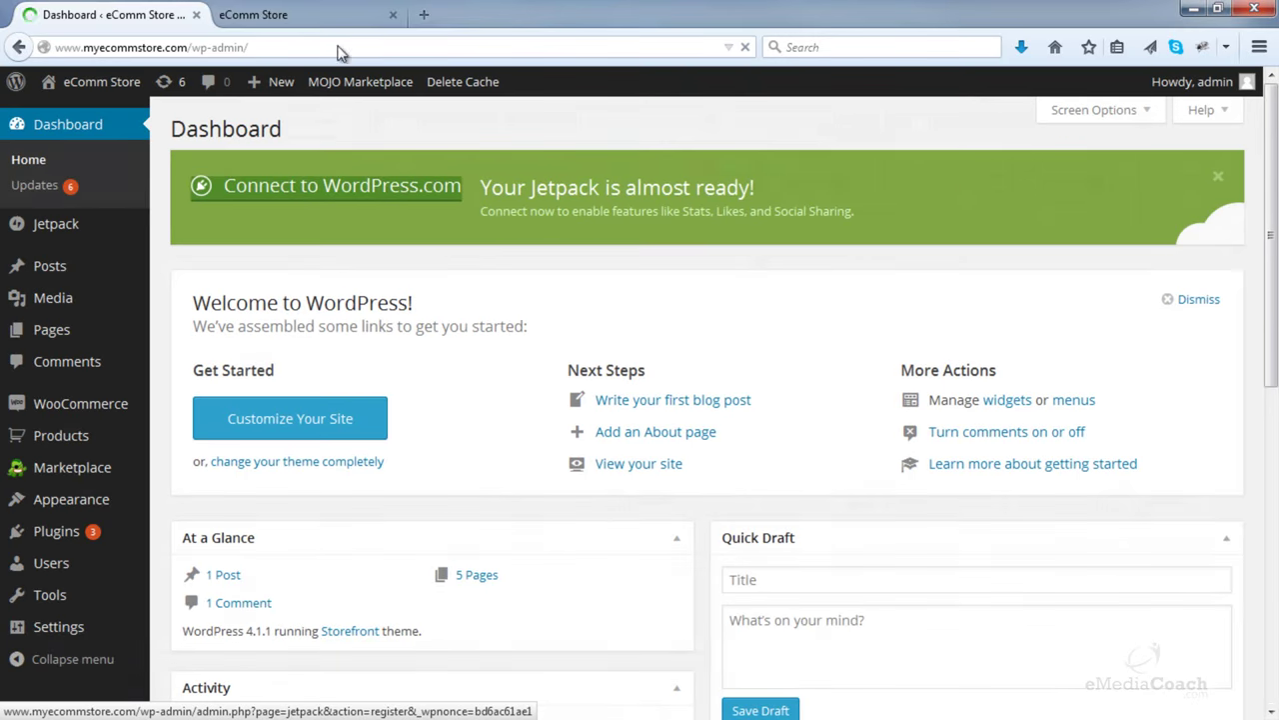
- Load the store front at the www address, then close that tab
{"action": "left_click", "coordinate": [300, 14]}
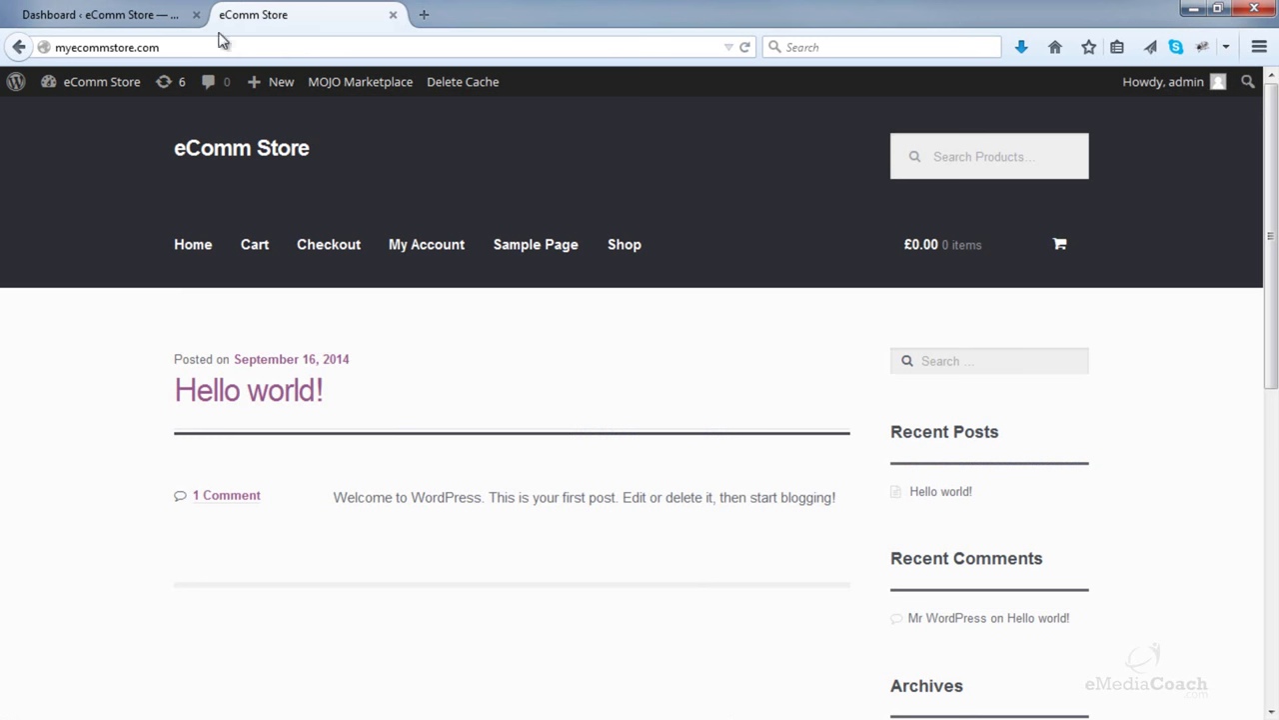
{"action": "left_click", "coordinate": [71, 45]}
{"action": "left_click", "coordinate": [56, 47]}
{"action": "type", "text": "www."}
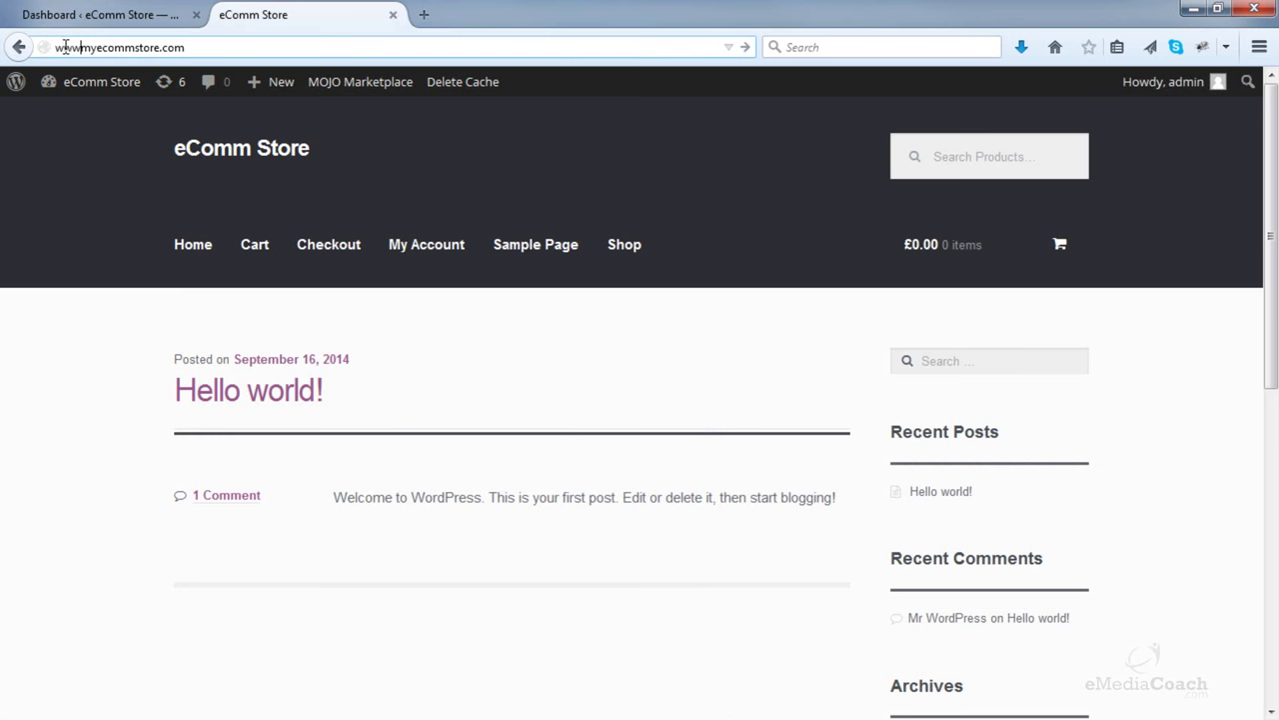
{"action": "key", "text": "Return"}
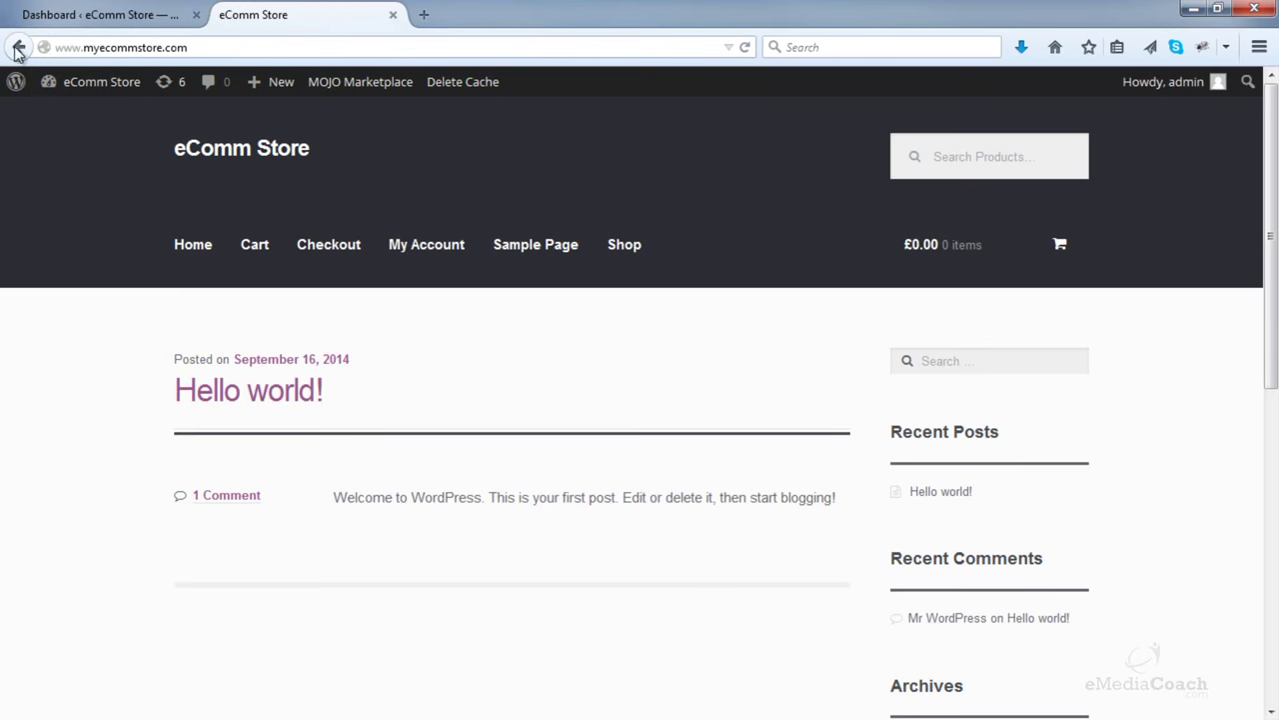
{"action": "left_click", "coordinate": [393, 14]}
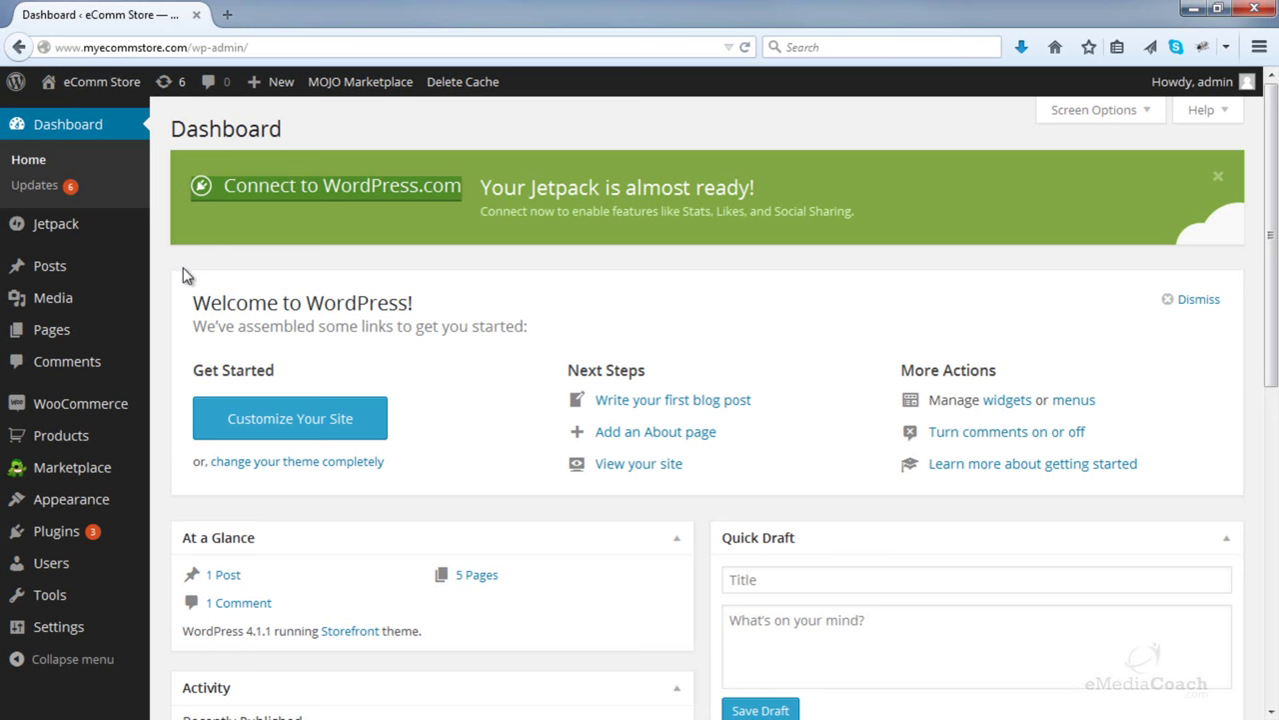
{"action": "mouse_move", "coordinate": [110, 272]}
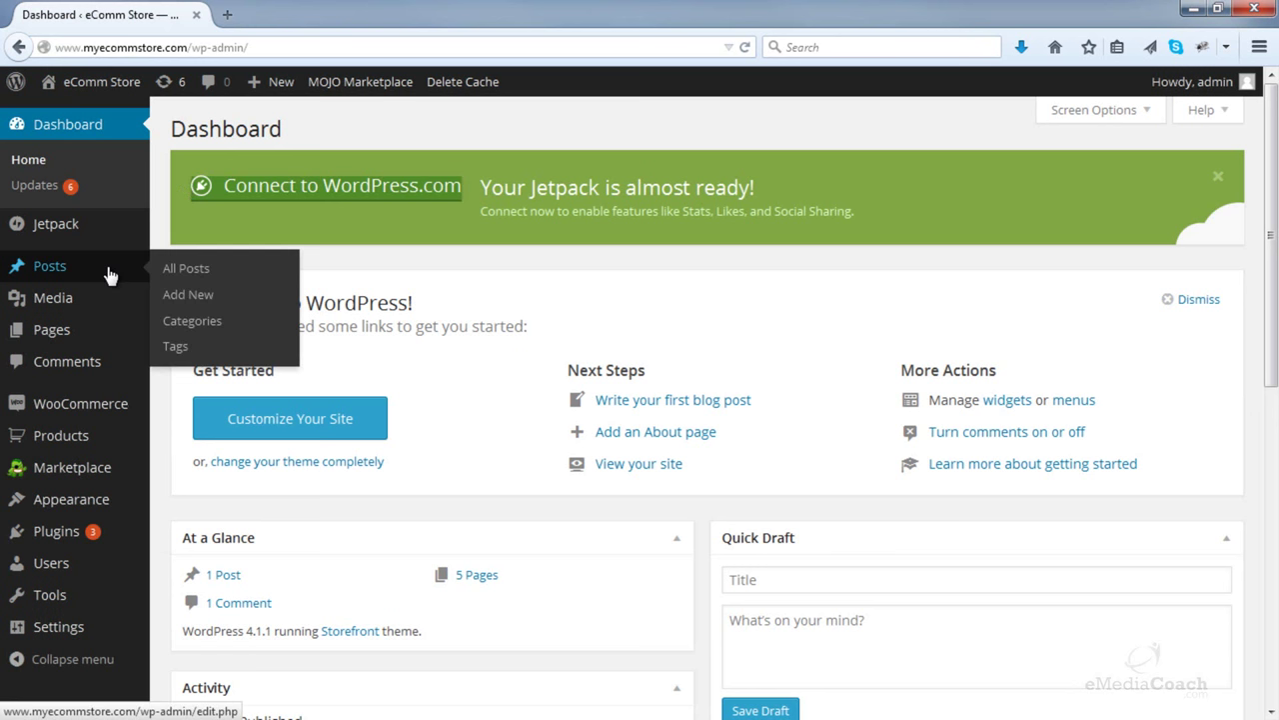
- Trash the Hello world! post, permanently delete it from the Trash, and go to Pages
{"action": "left_click", "coordinate": [181, 272]}
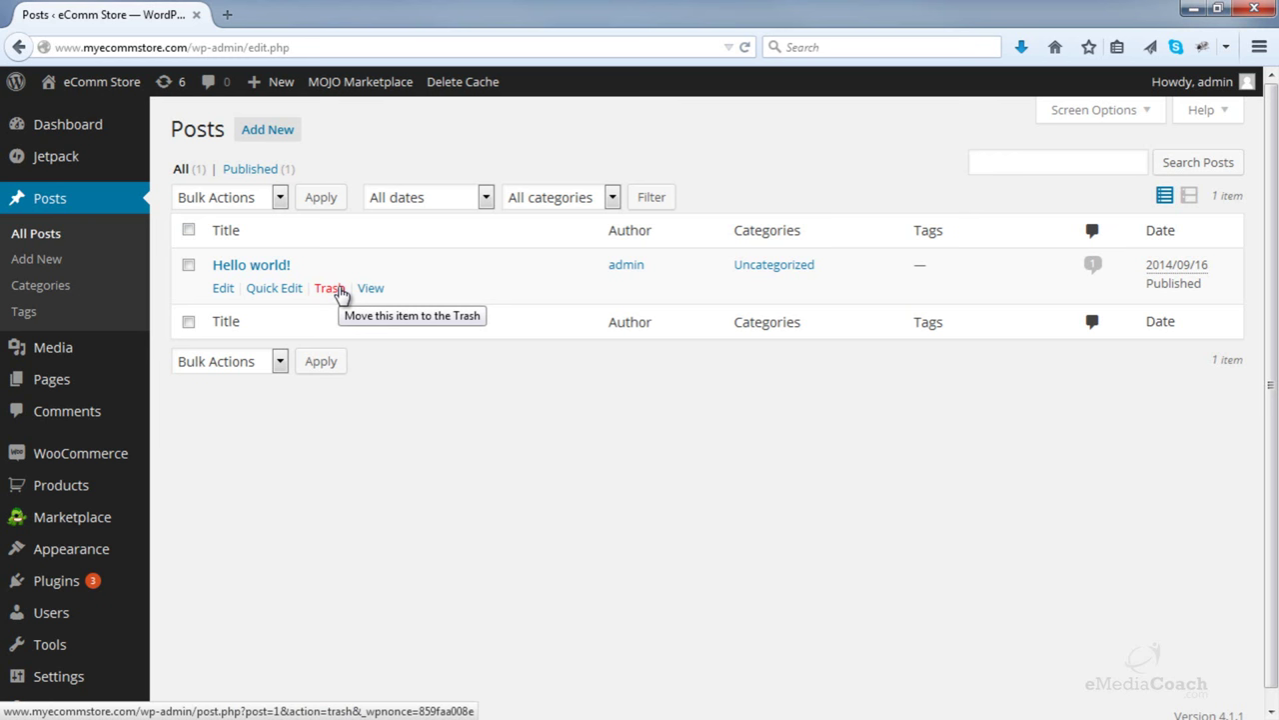
{"action": "left_click", "coordinate": [340, 291]}
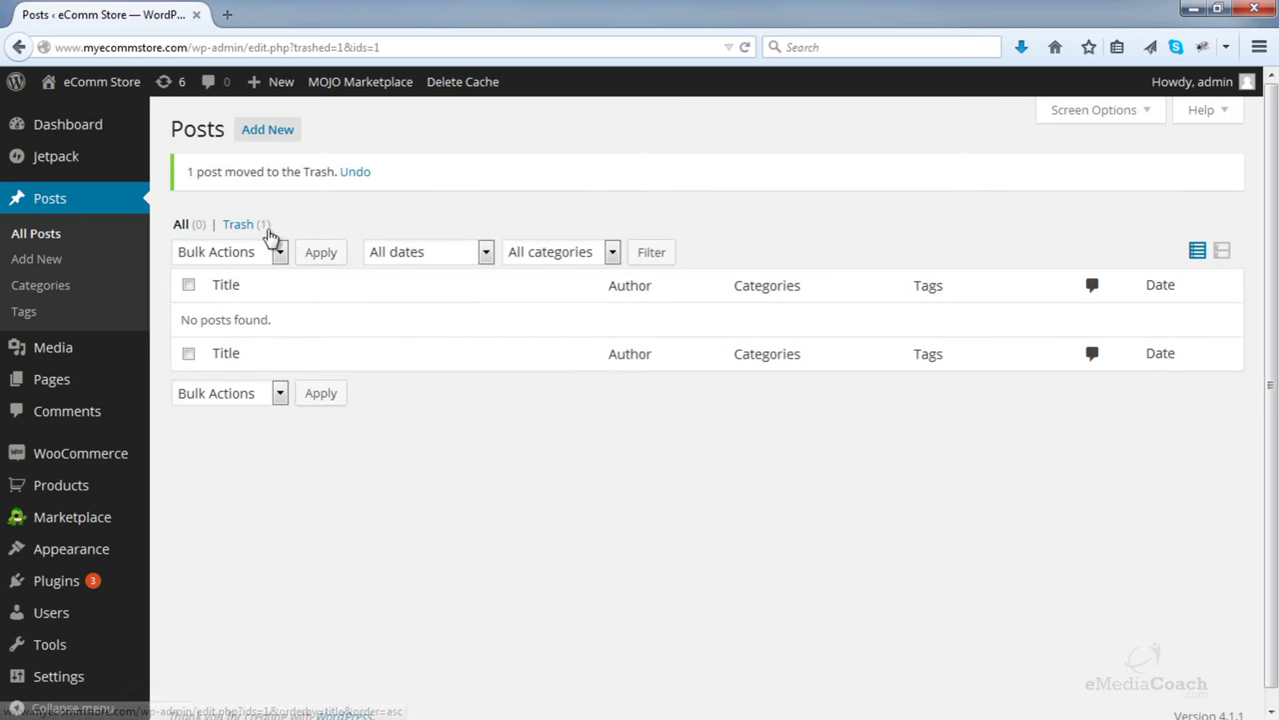
{"action": "left_click", "coordinate": [248, 226]}
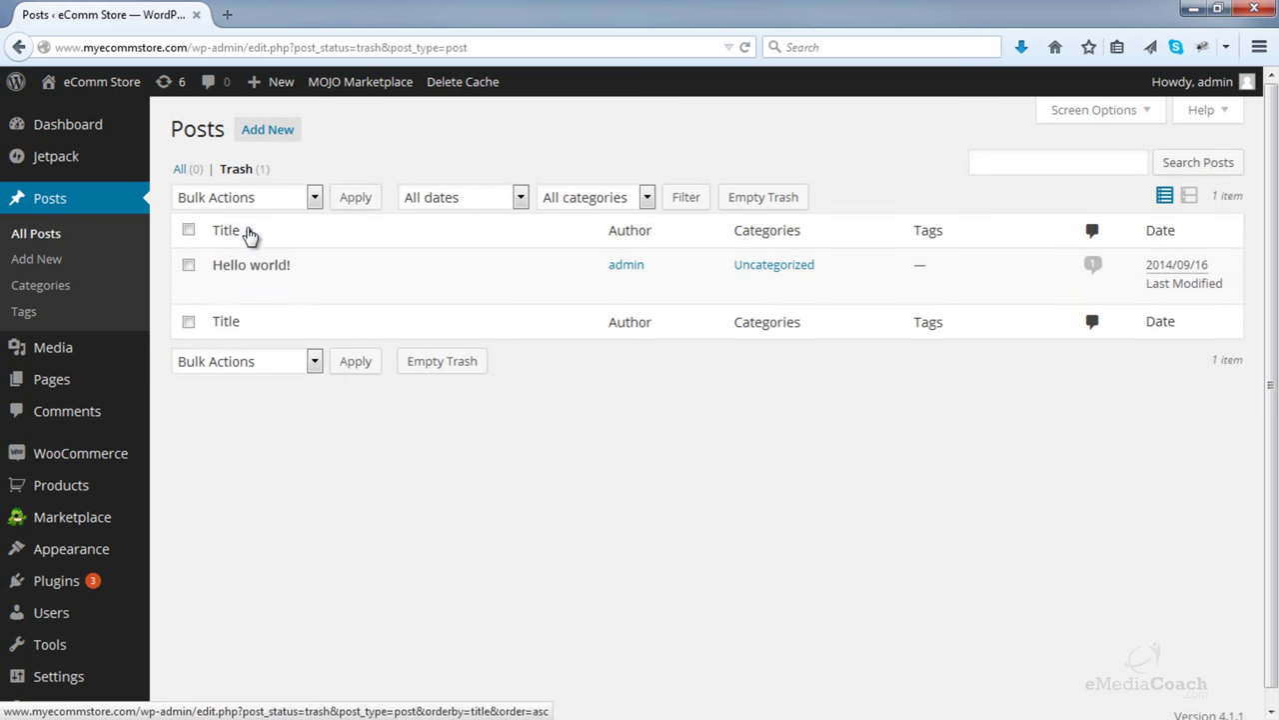
{"action": "left_click", "coordinate": [309, 293]}
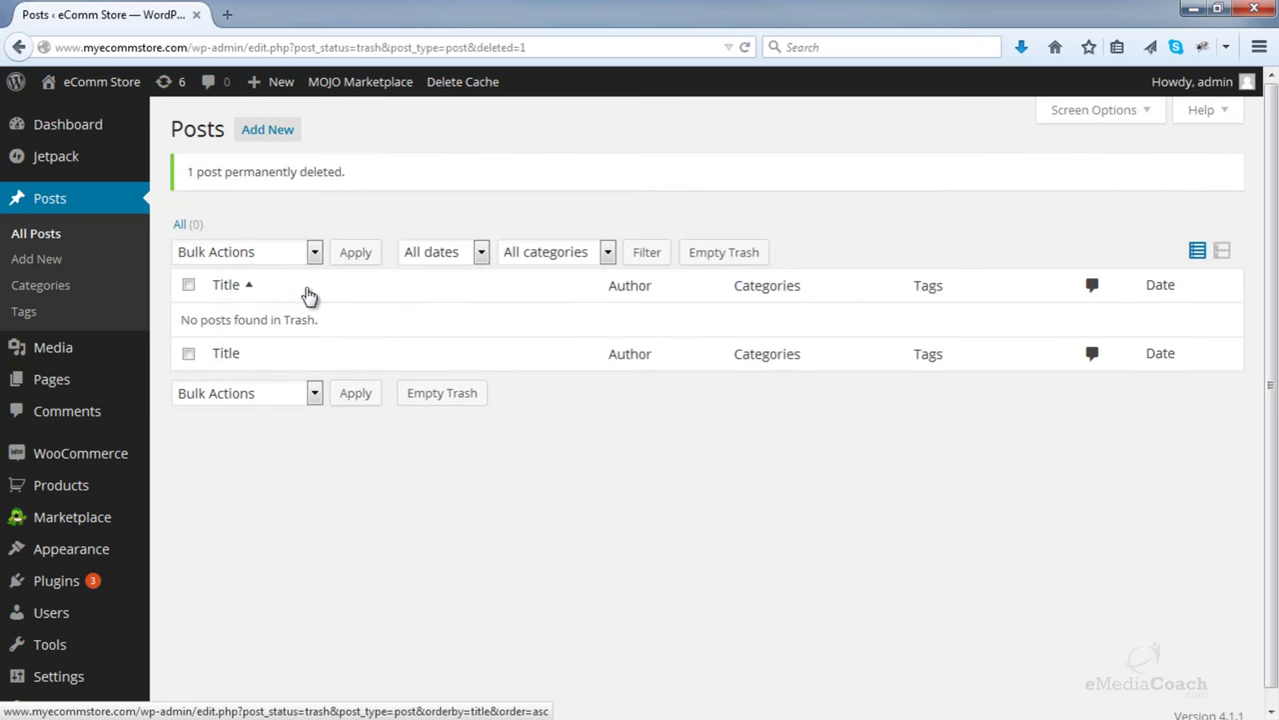
{"action": "left_click", "coordinate": [88, 387]}
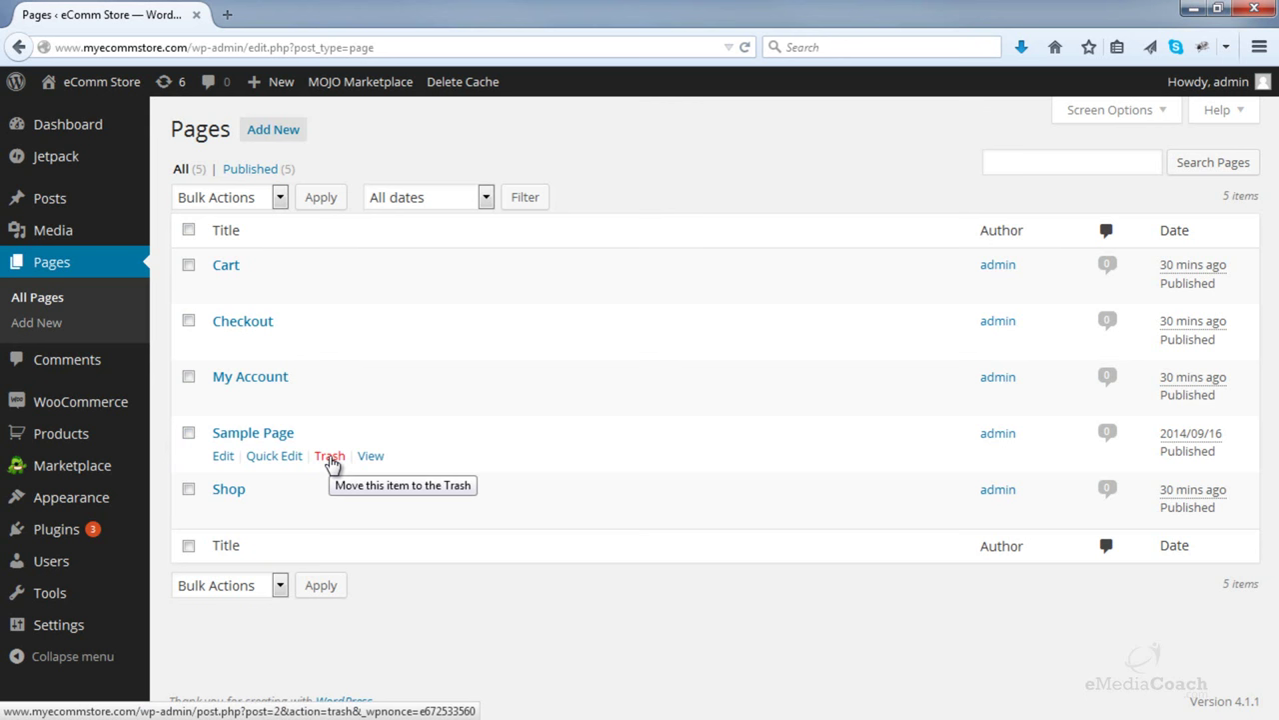
- Trash the Sample Page and permanently delete it from the Trash
{"action": "left_click", "coordinate": [330, 458]}
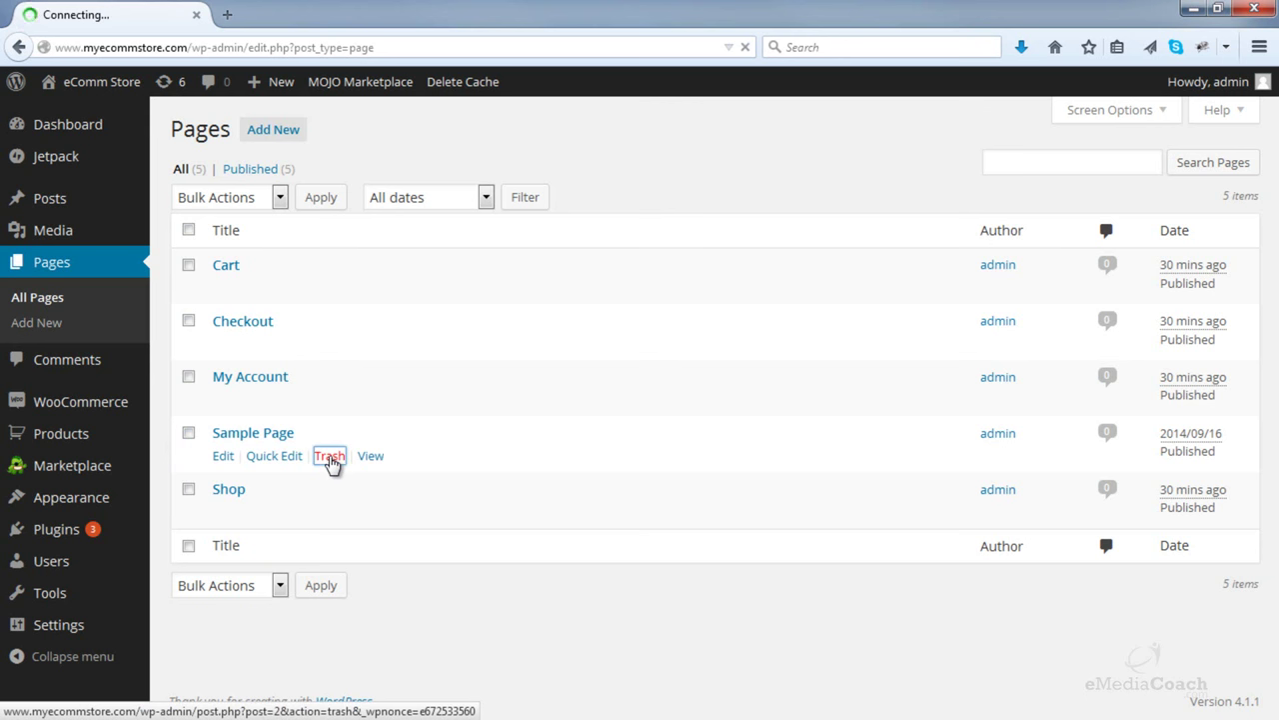
{"action": "left_click", "coordinate": [335, 238]}
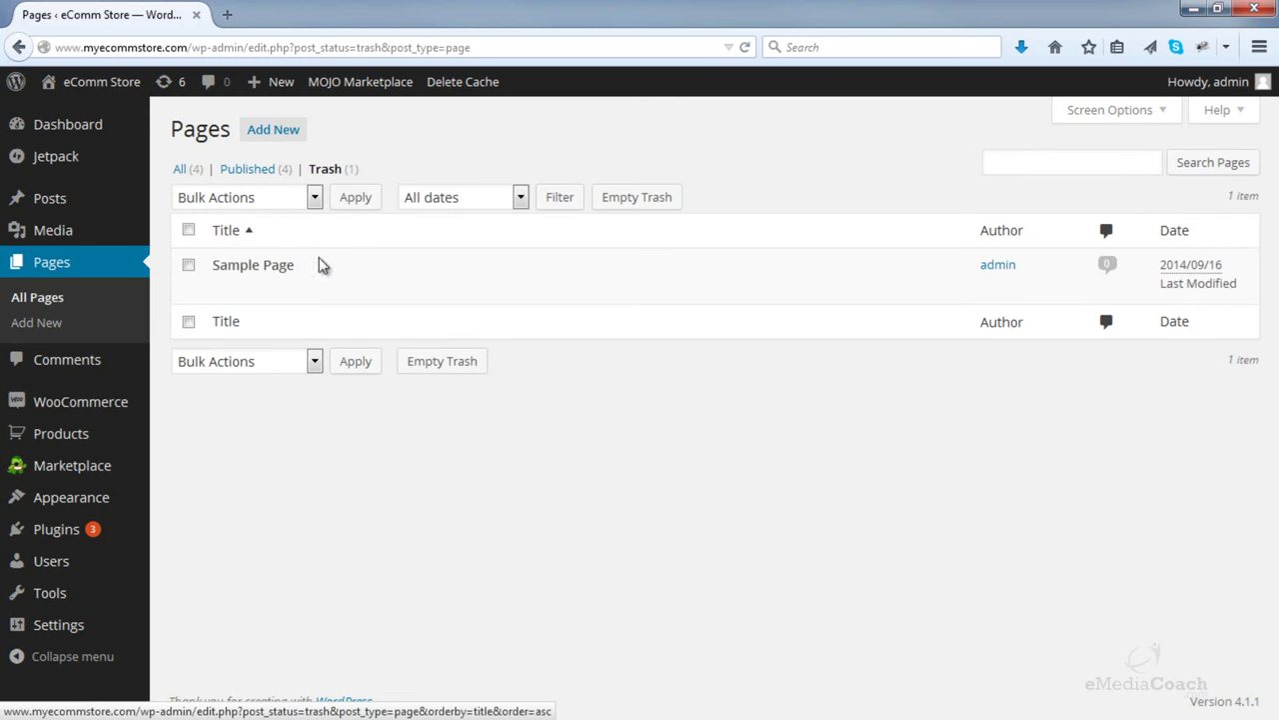
{"action": "left_click", "coordinate": [316, 290]}
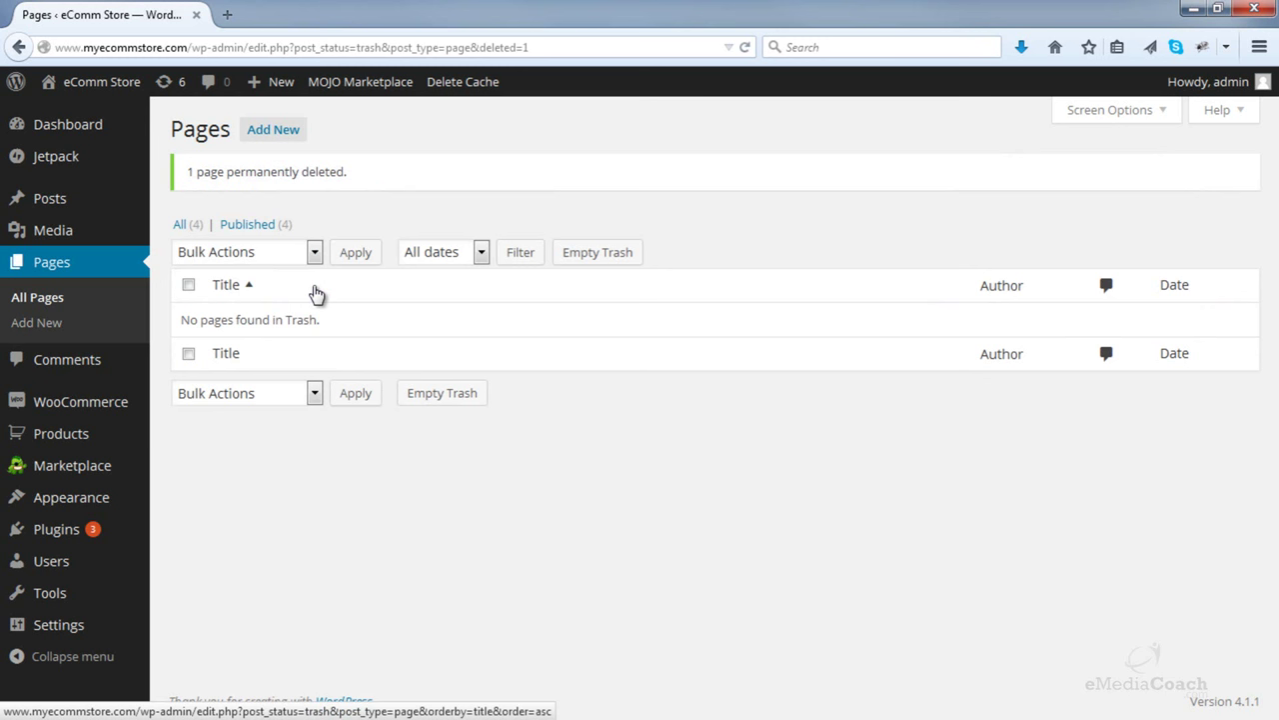
{"action": "mouse_move", "coordinate": [84, 529]}
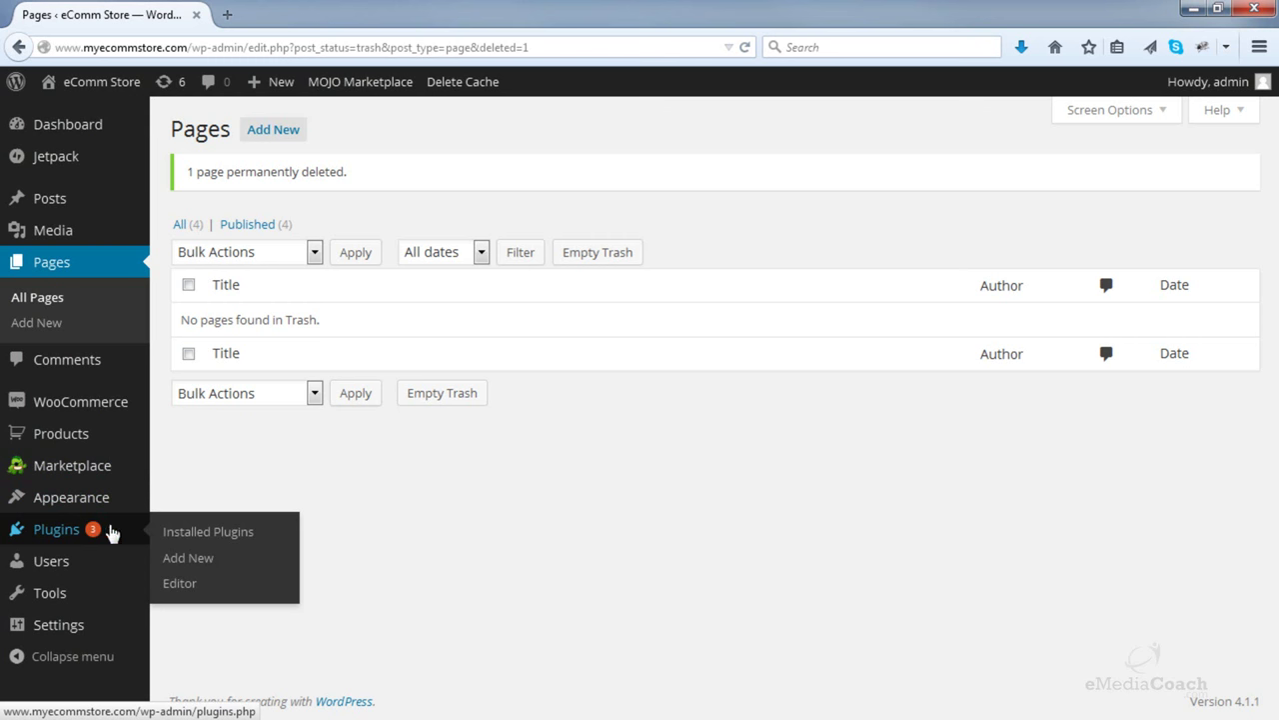
- Bulk-deactivate the Jetpack, MOJO Marketplace and WP Super Cache plugins
{"action": "left_click", "coordinate": [206, 543]}
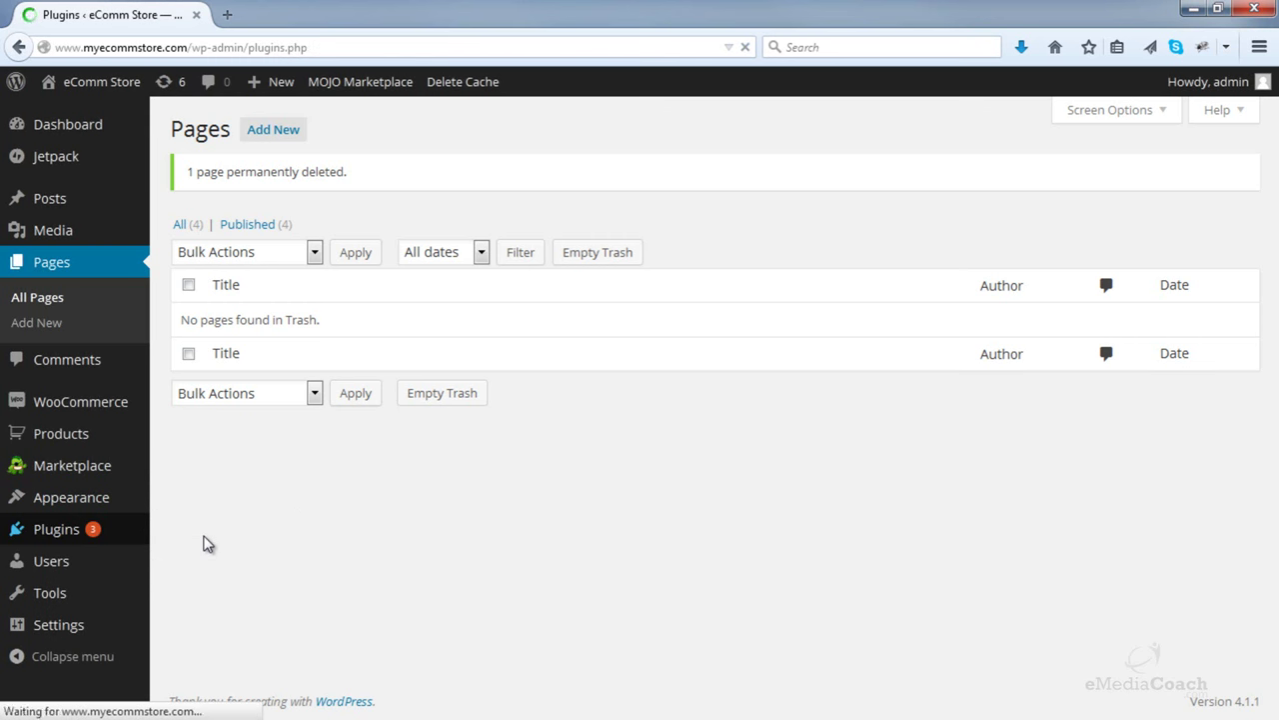
{"action": "scroll", "coordinate": [190, 499], "scroll_direction": "down", "scroll_amount": 1}
{"action": "scroll", "coordinate": [184, 487], "scroll_direction": "down", "scroll_amount": 5}
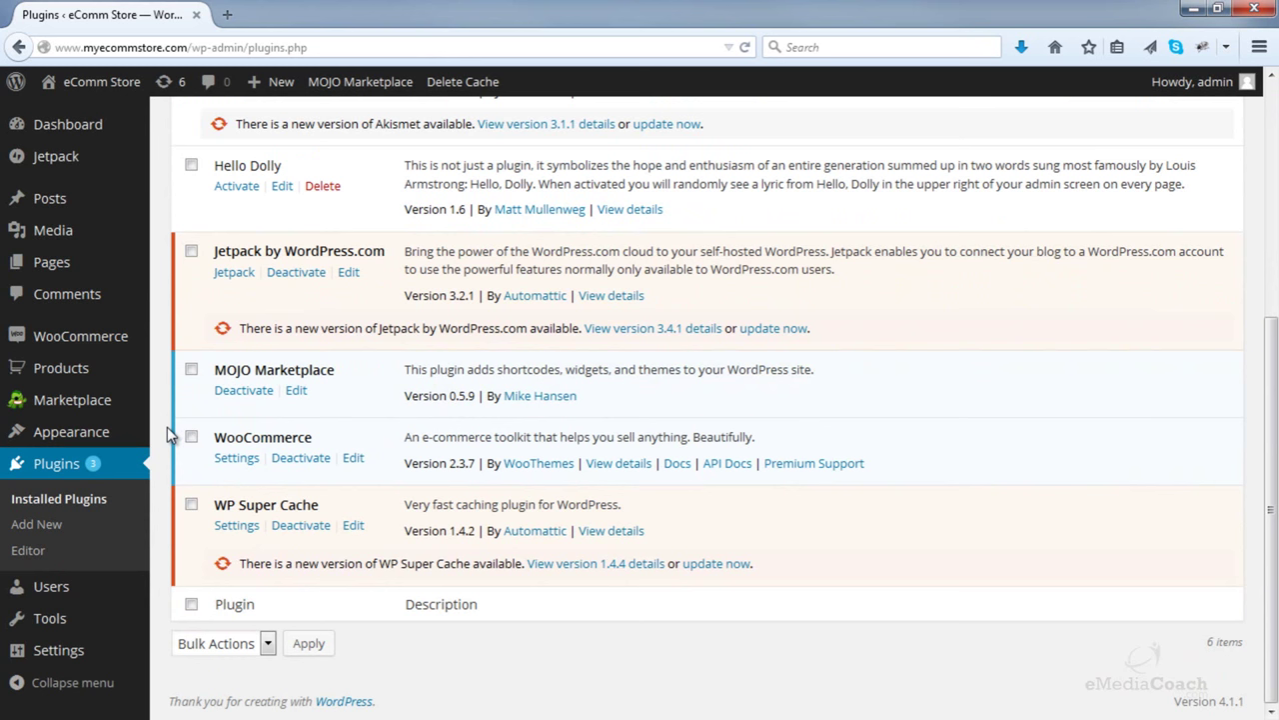
{"action": "left_click", "coordinate": [192, 251]}
{"action": "left_click", "coordinate": [190, 370]}
{"action": "left_click", "coordinate": [192, 507]}
{"action": "left_click", "coordinate": [222, 647]}
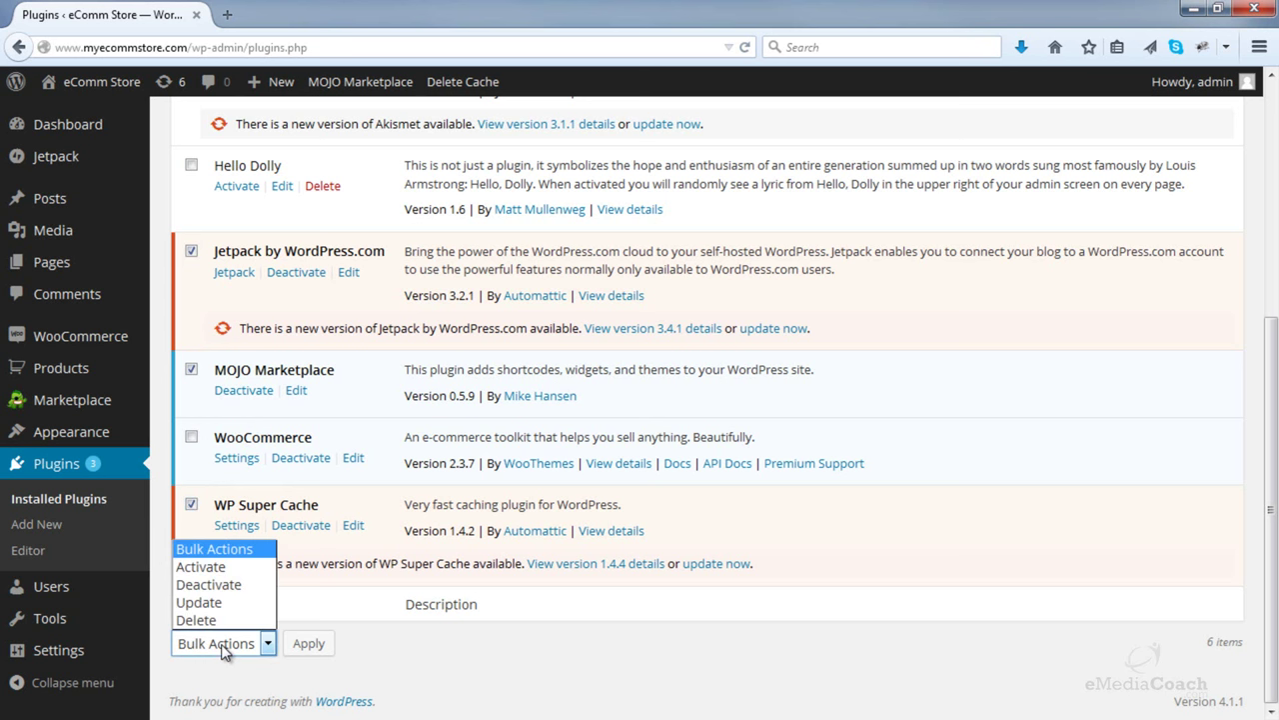
{"action": "left_click", "coordinate": [232, 585]}
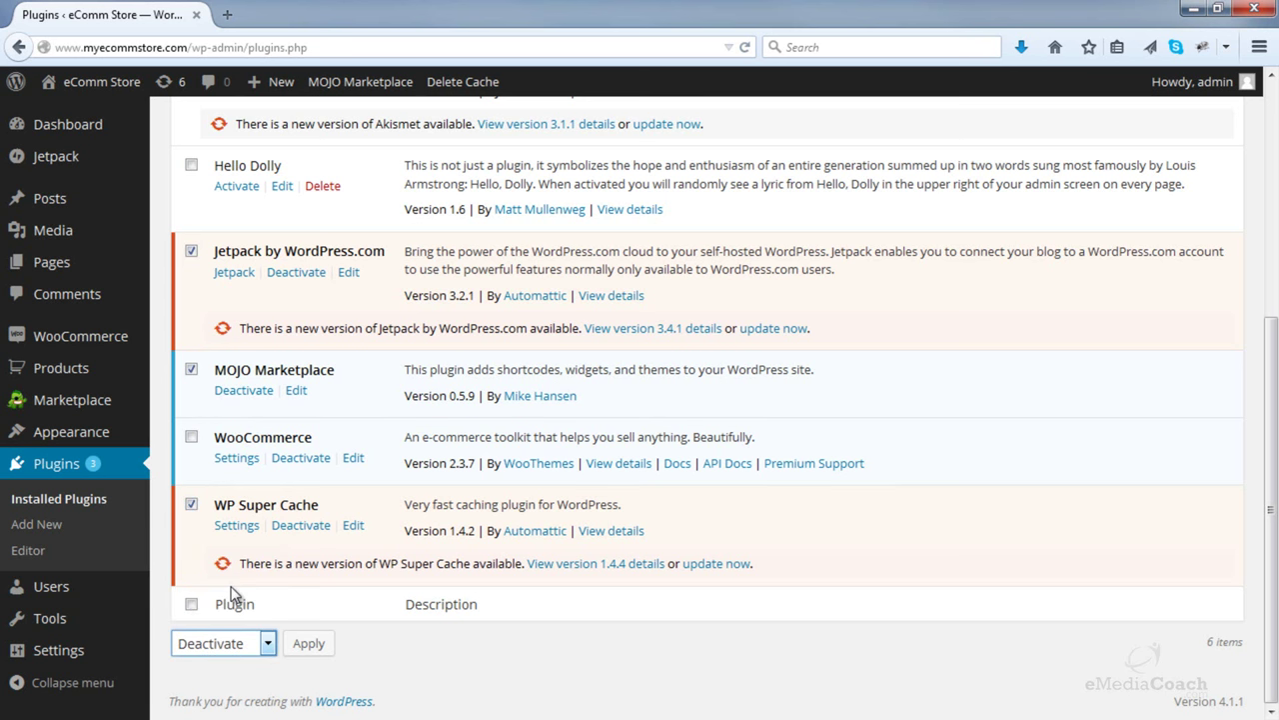
{"action": "left_click", "coordinate": [306, 645]}
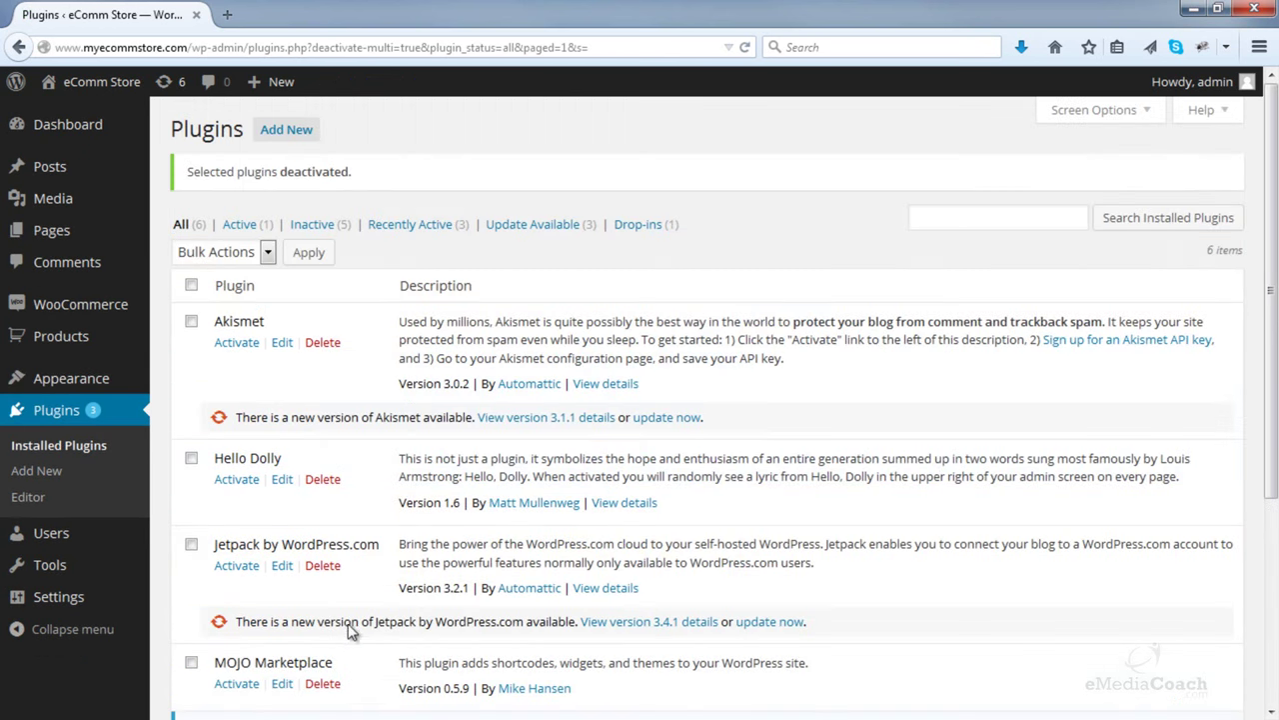
- Bulk-delete Jetpack, MOJO Marketplace and WP Super Cache and confirm removing their files
{"action": "scroll", "coordinate": [349, 630], "scroll_direction": "down", "scroll_amount": 5}
{"action": "left_click", "coordinate": [190, 250]}
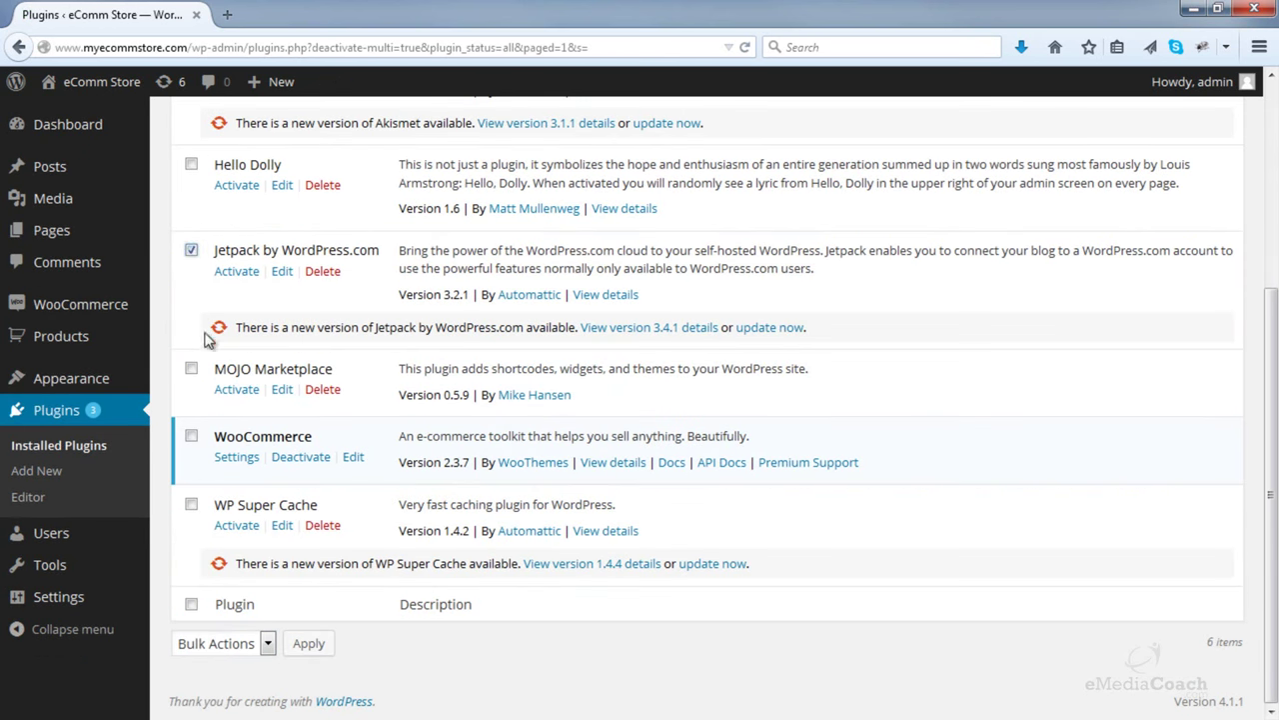
{"action": "left_click", "coordinate": [191, 368]}
{"action": "left_click", "coordinate": [191, 504]}
{"action": "left_click", "coordinate": [208, 642]}
{"action": "left_click", "coordinate": [215, 622]}
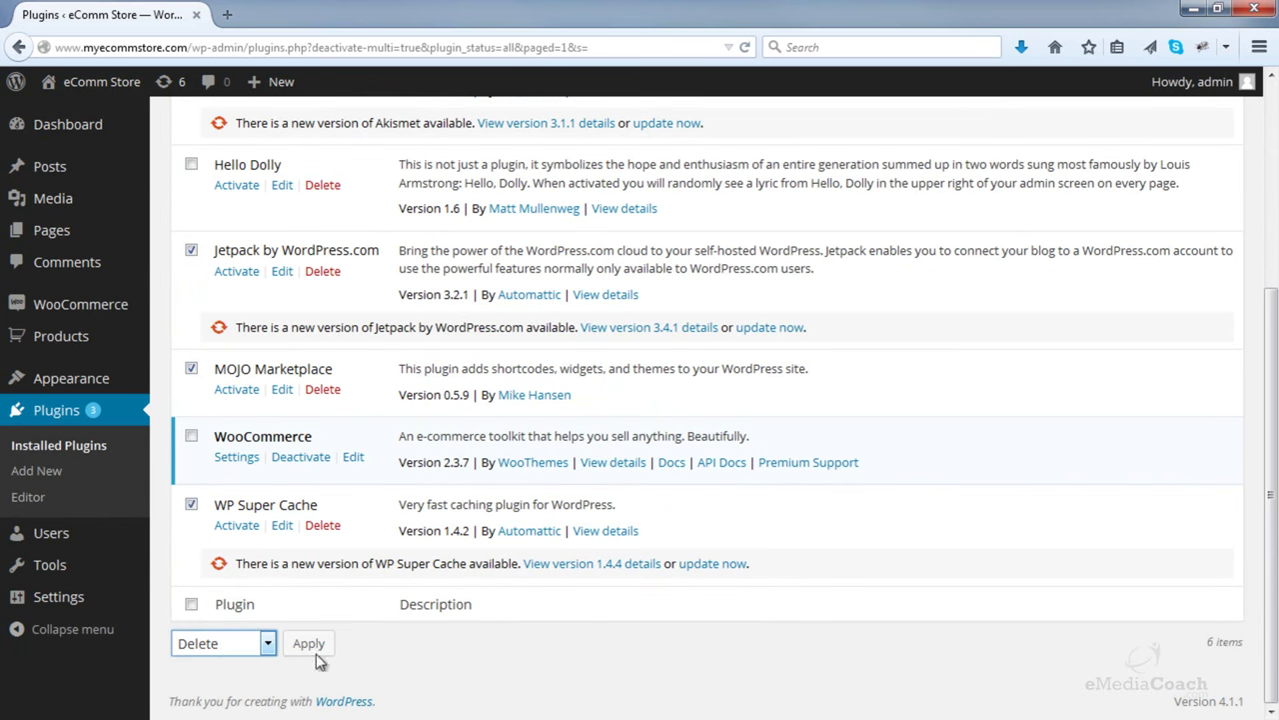
{"action": "left_click", "coordinate": [314, 647]}
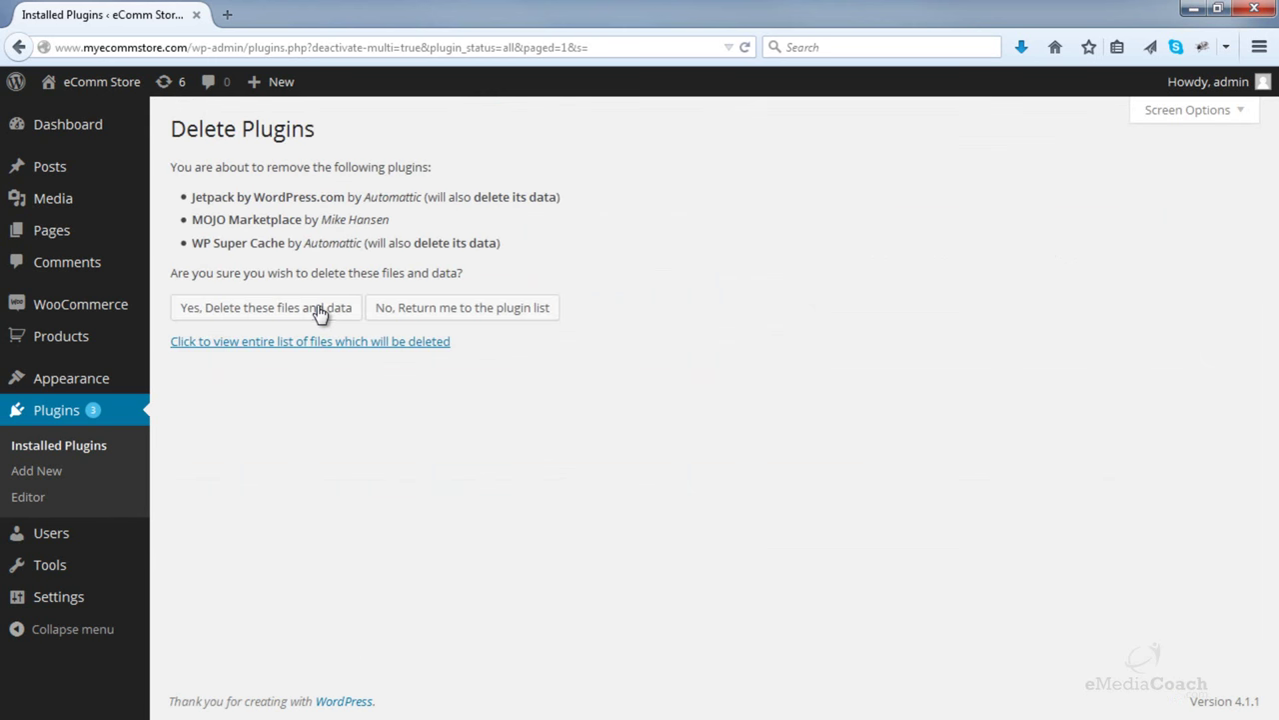
{"action": "left_click", "coordinate": [320, 313]}
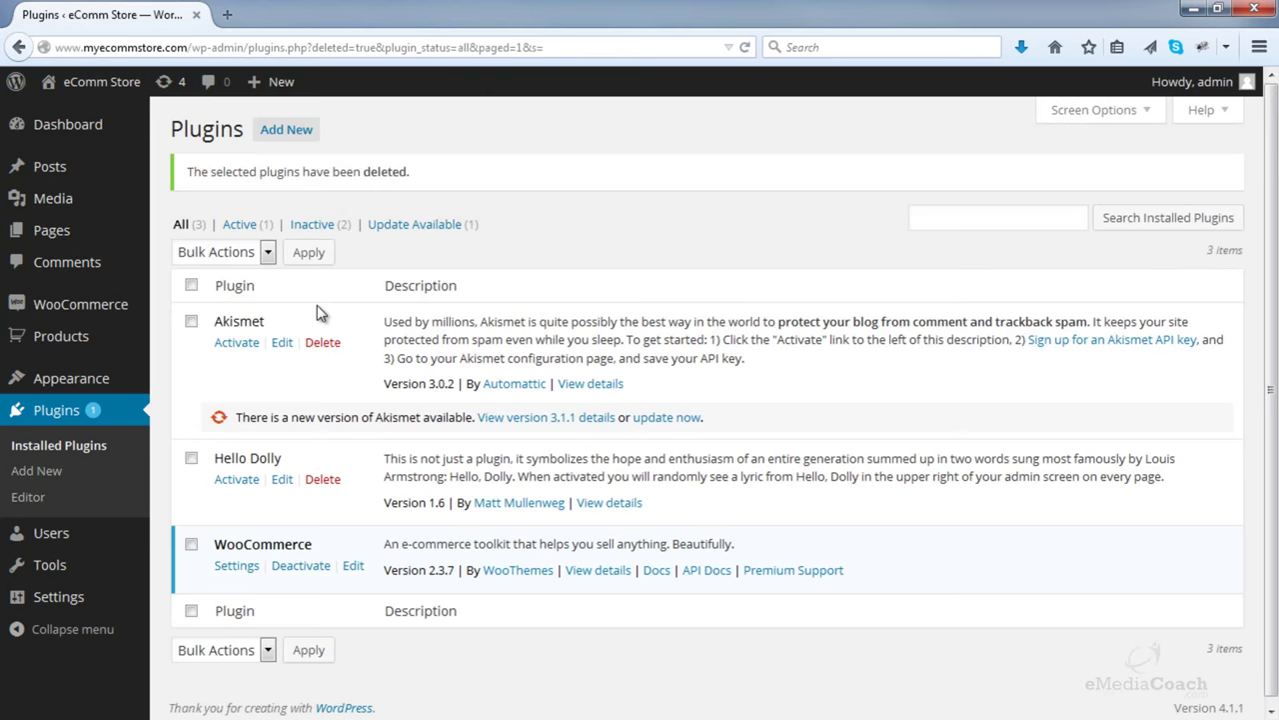
{"action": "mouse_move", "coordinate": [107, 305]}
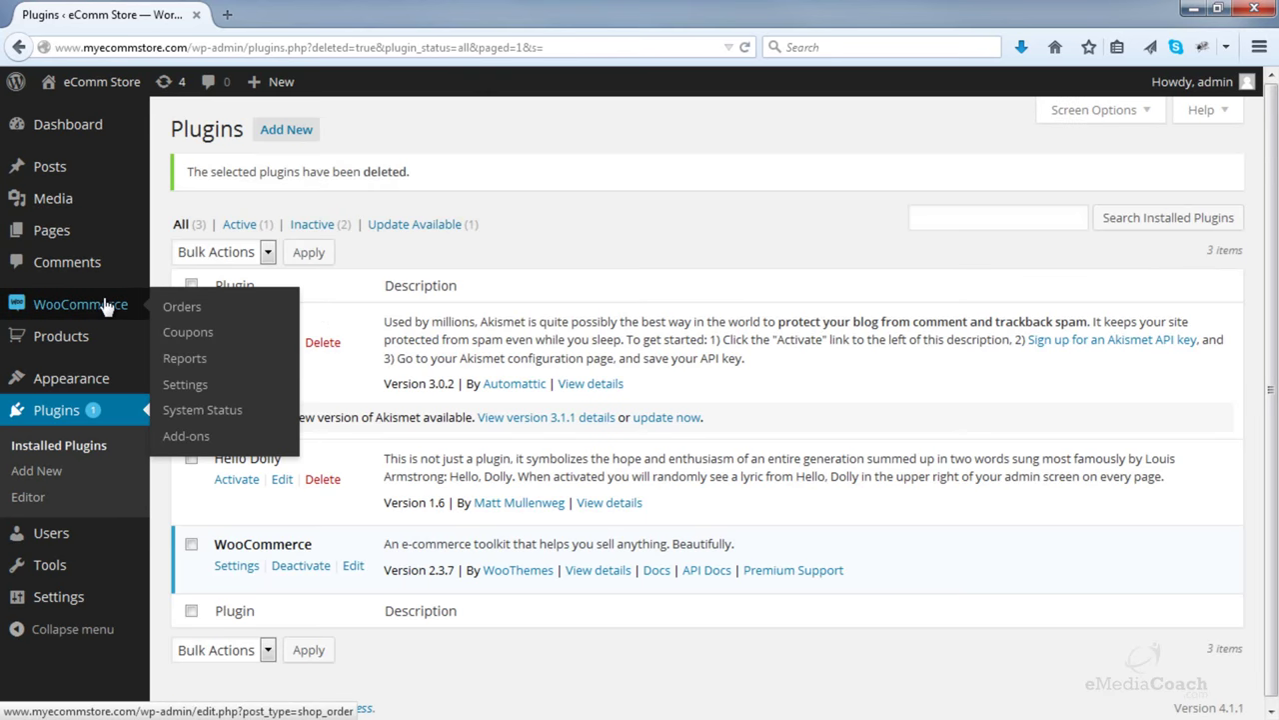
- Set the WooCommerce base location to United States (US) — New York, selling to all countries
{"action": "left_click", "coordinate": [190, 388]}
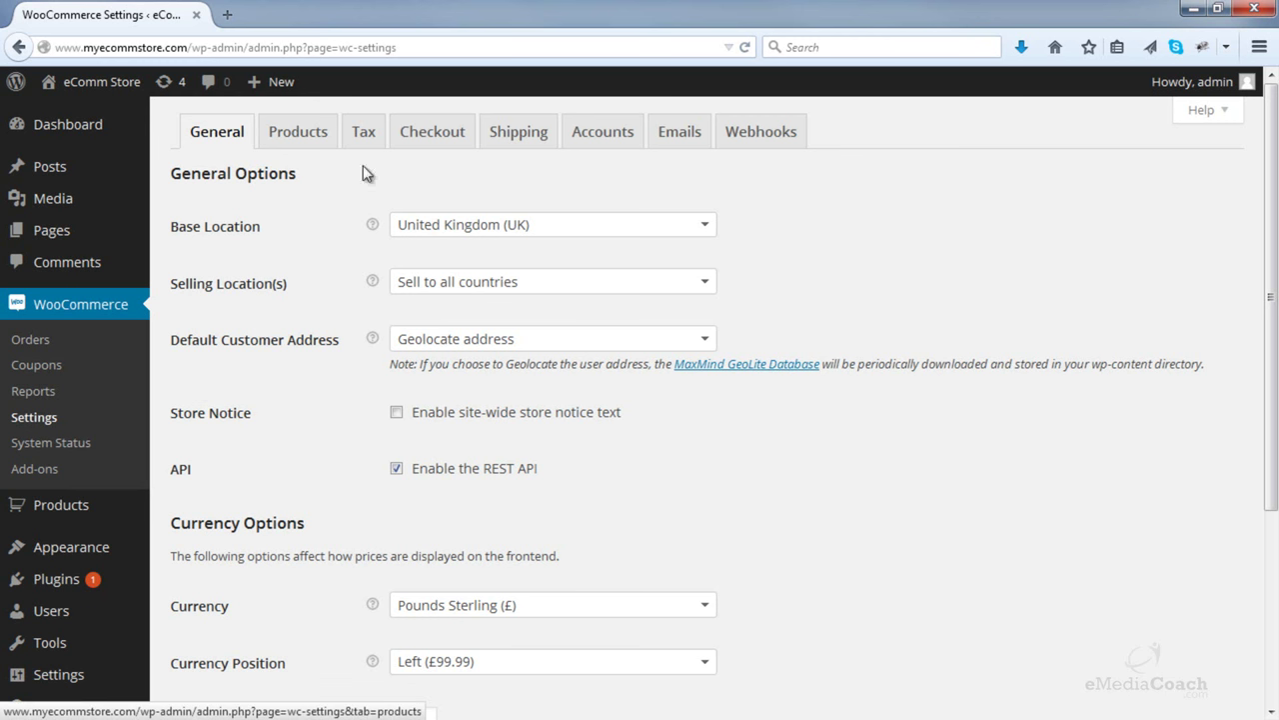
{"action": "left_click", "coordinate": [708, 237]}
{"action": "scroll", "coordinate": [654, 342], "scroll_direction": "down", "scroll_amount": 2}
{"action": "scroll", "coordinate": [654, 342], "scroll_direction": "down", "scroll_amount": 5}
{"action": "scroll", "coordinate": [654, 342], "scroll_direction": "down", "scroll_amount": 5}
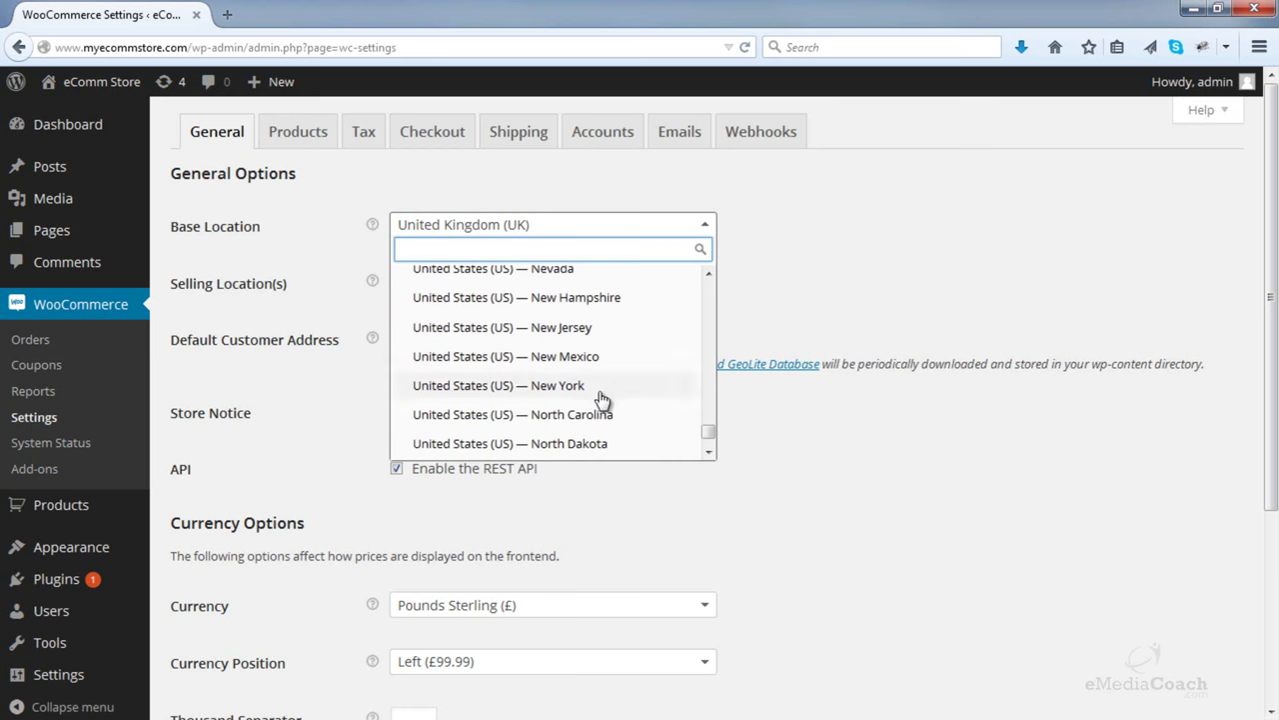
{"action": "left_click", "coordinate": [600, 388]}
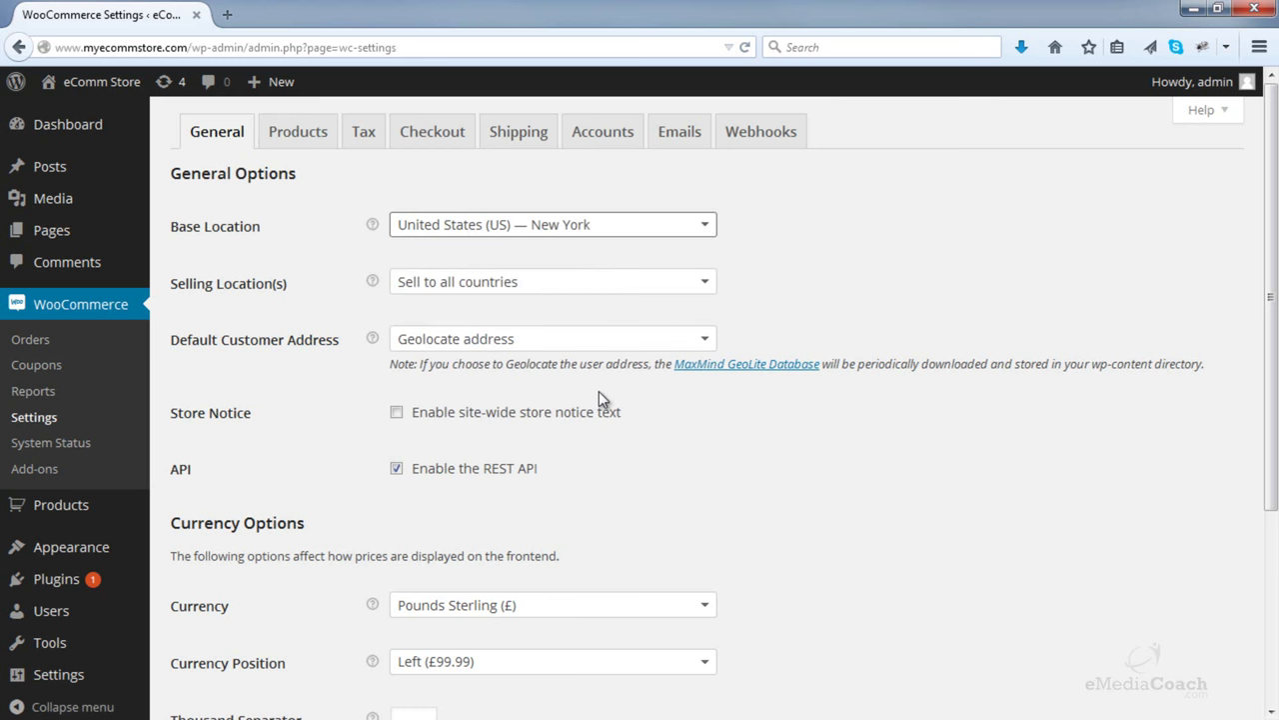
{"action": "left_click", "coordinate": [706, 291]}
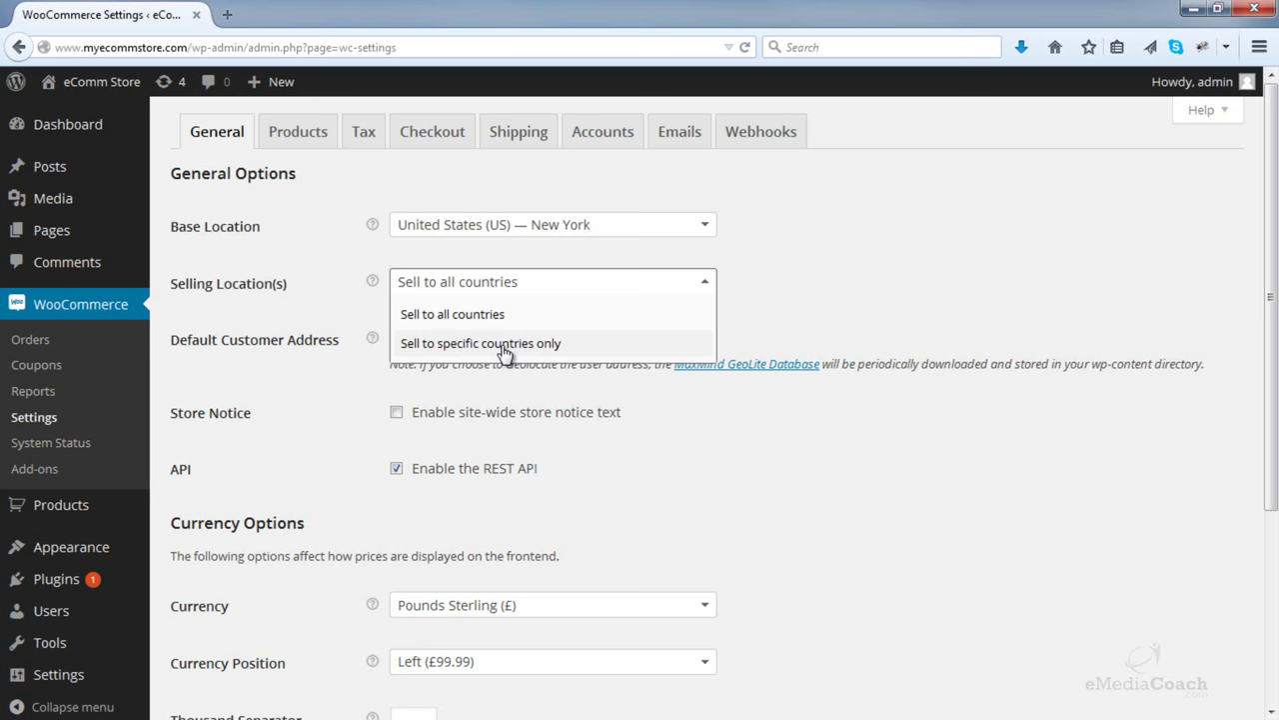
{"action": "left_click", "coordinate": [481, 316]}
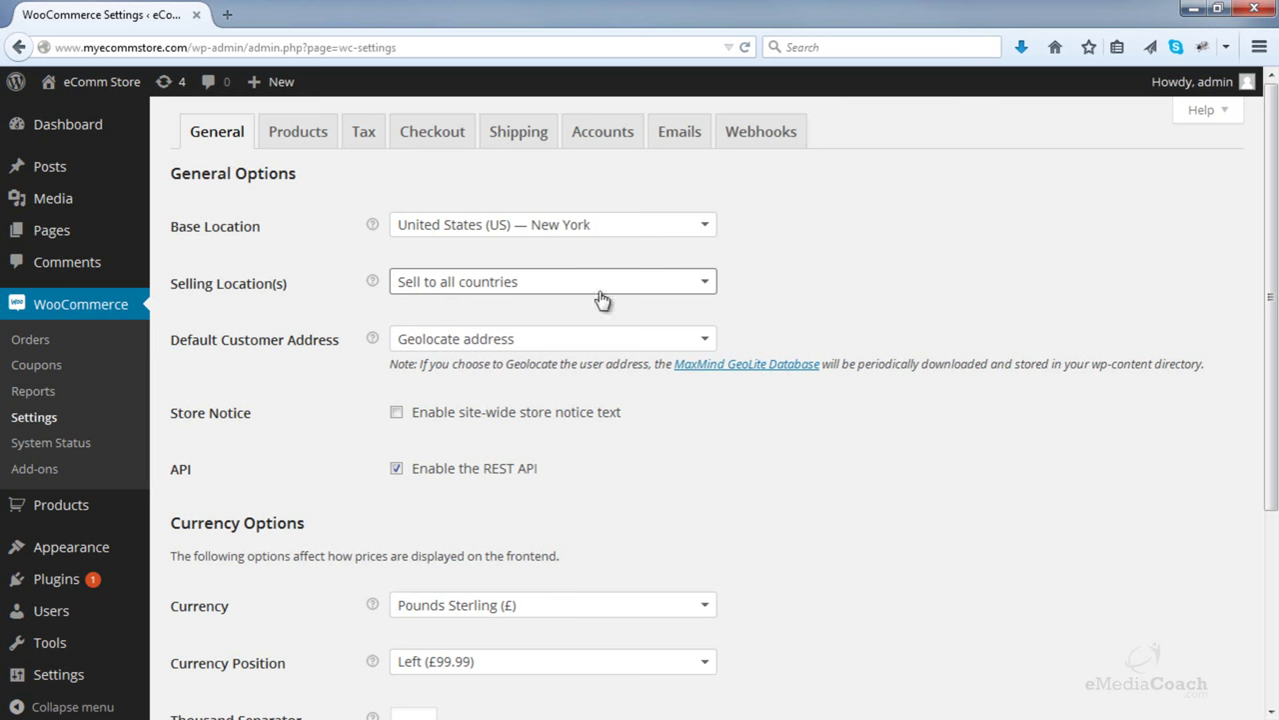
- Set the store currency to US Dollars ($) and save the general settings
{"action": "scroll", "coordinate": [761, 300], "scroll_direction": "down", "scroll_amount": 3}
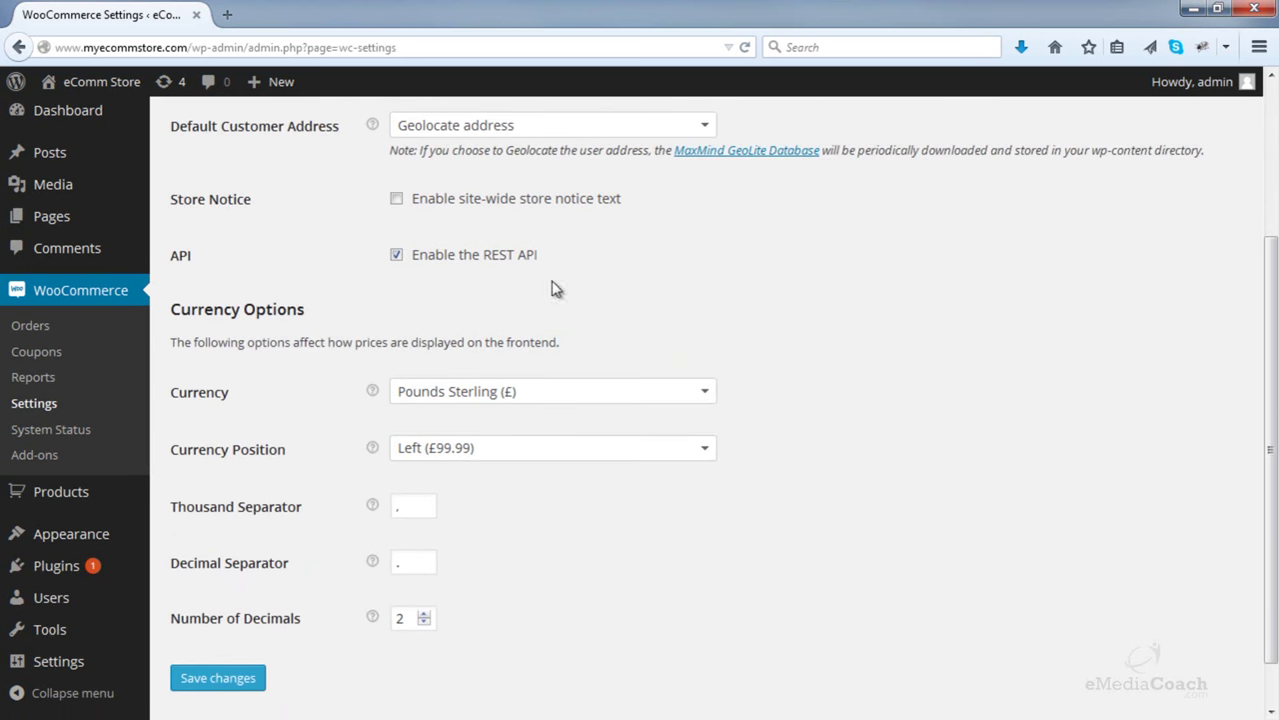
{"action": "scroll", "coordinate": [714, 300], "scroll_direction": "down", "scroll_amount": 1}
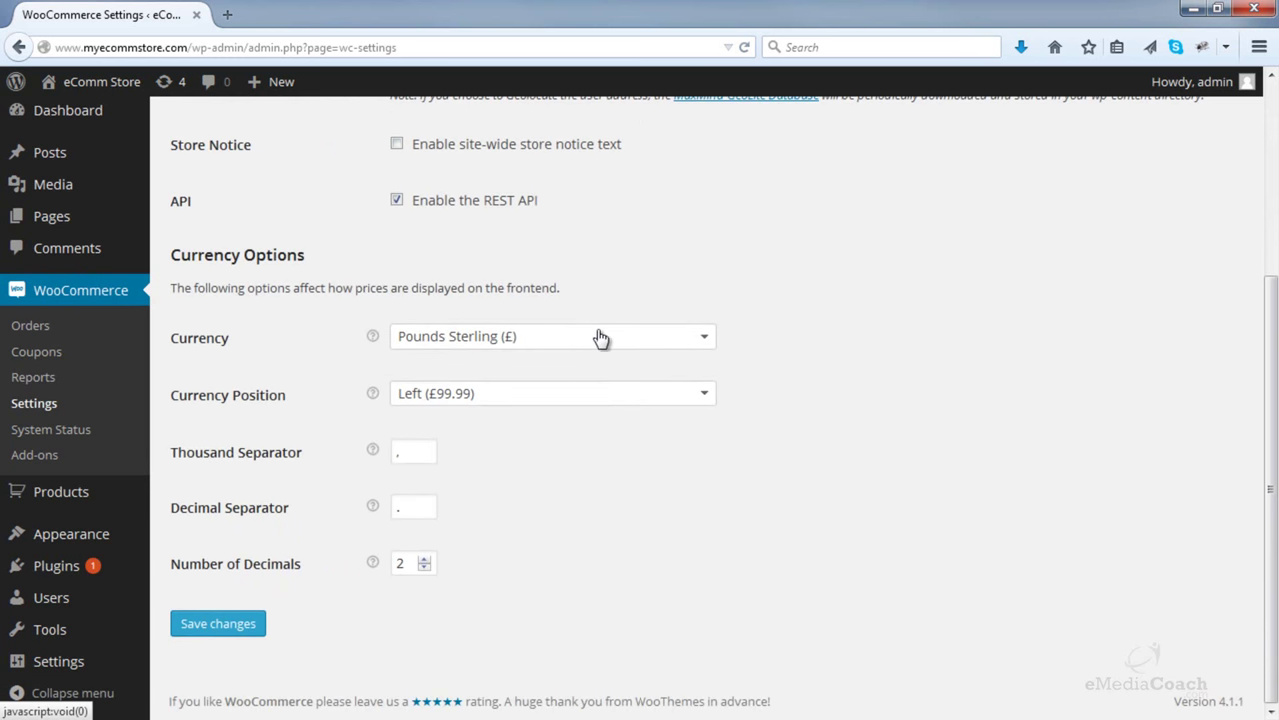
{"action": "left_click", "coordinate": [703, 340]}
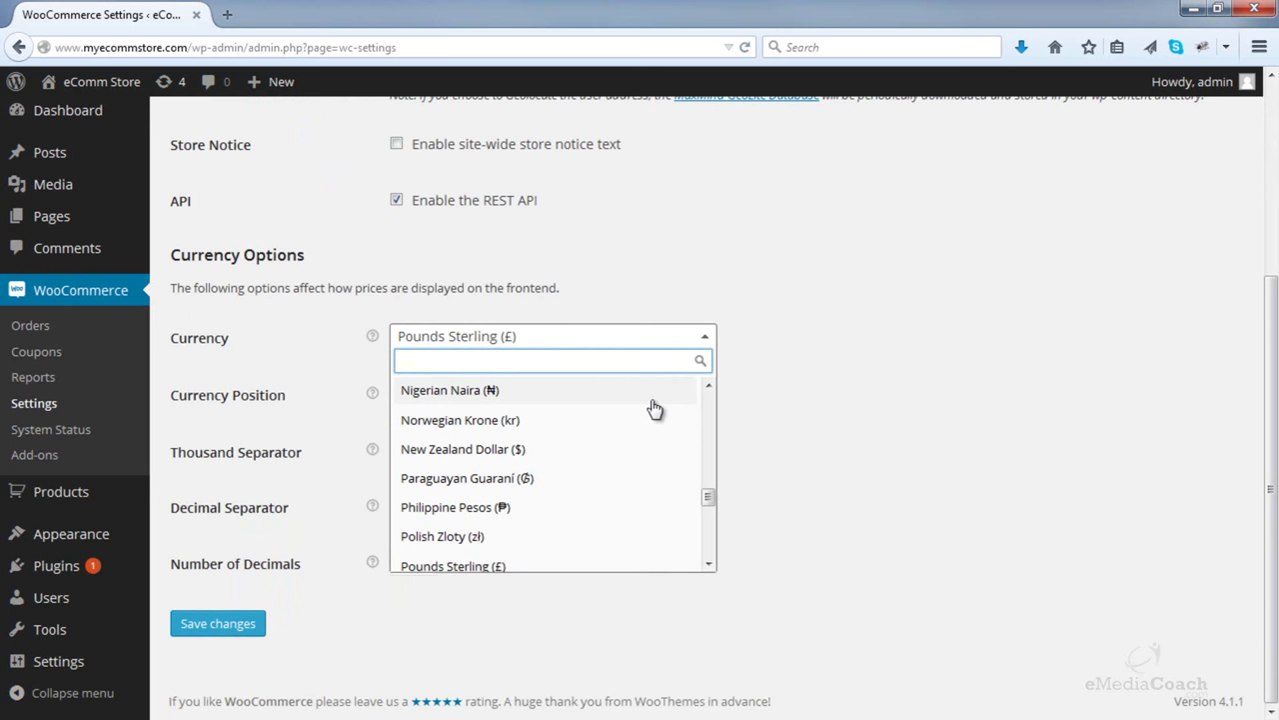
{"action": "type", "text": "us"}
{"action": "left_click", "coordinate": [440, 456]}
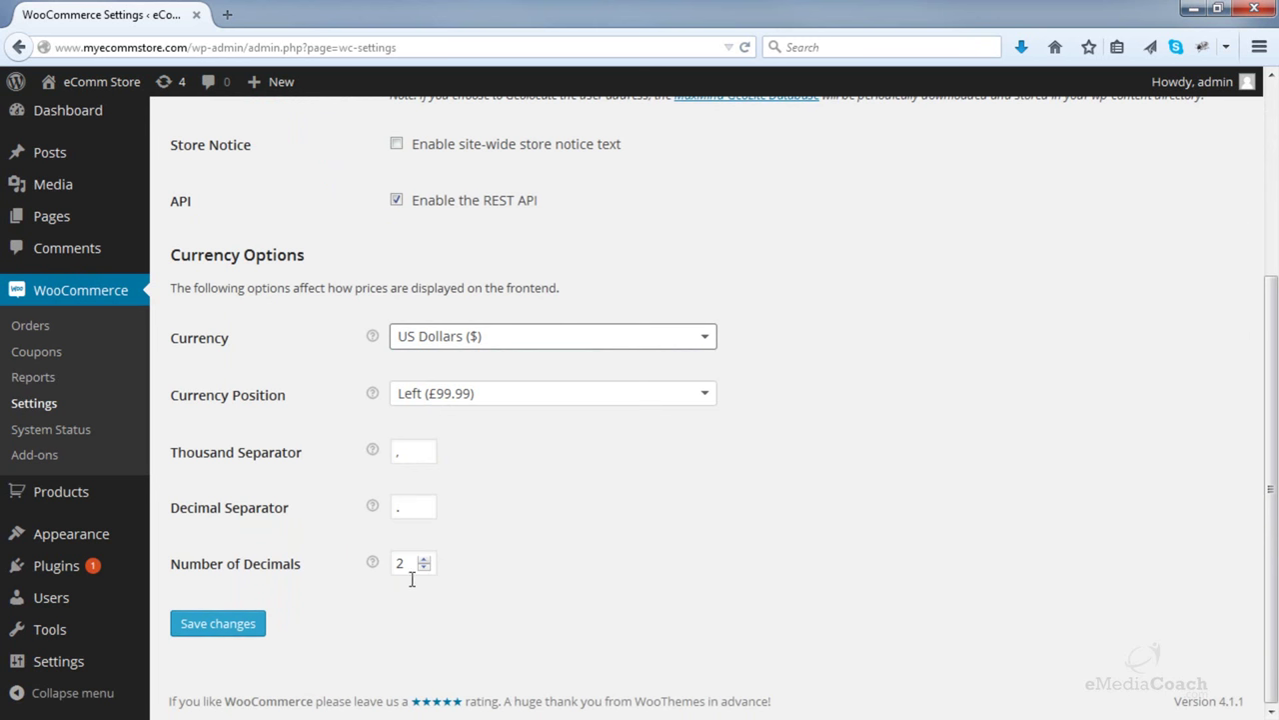
{"action": "left_click", "coordinate": [218, 624]}
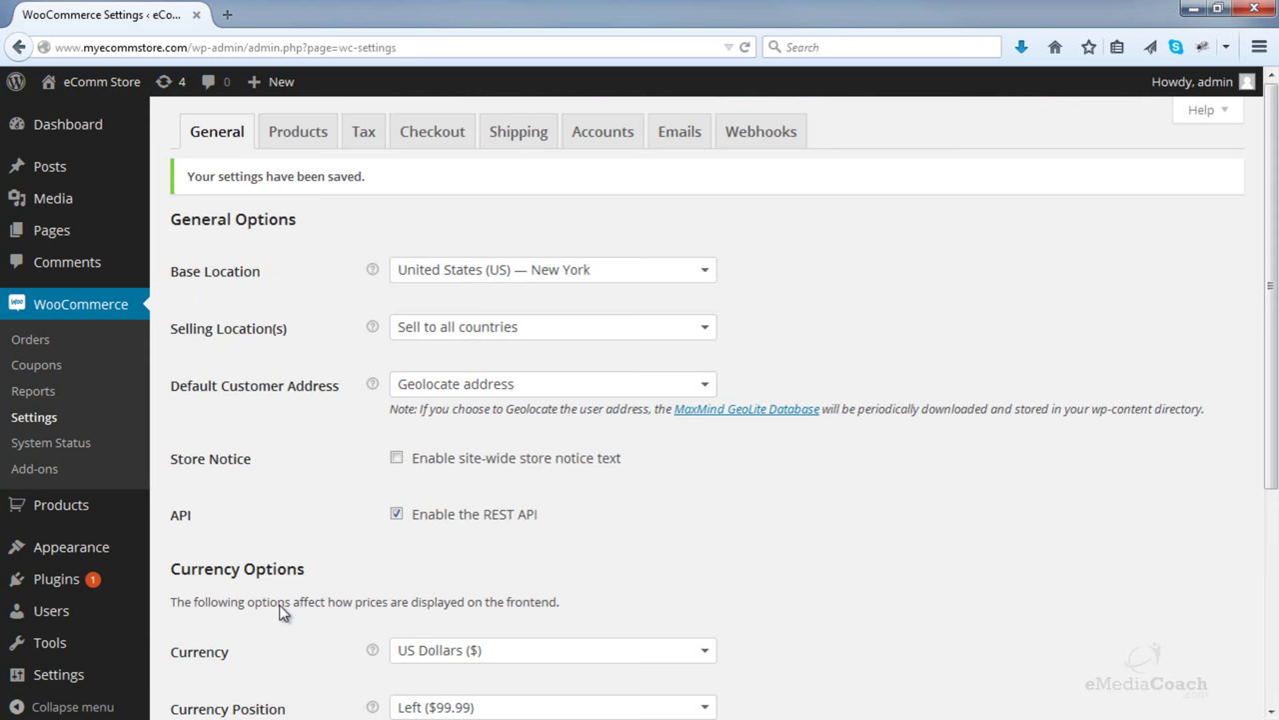
{"action": "left_click", "coordinate": [688, 143]}
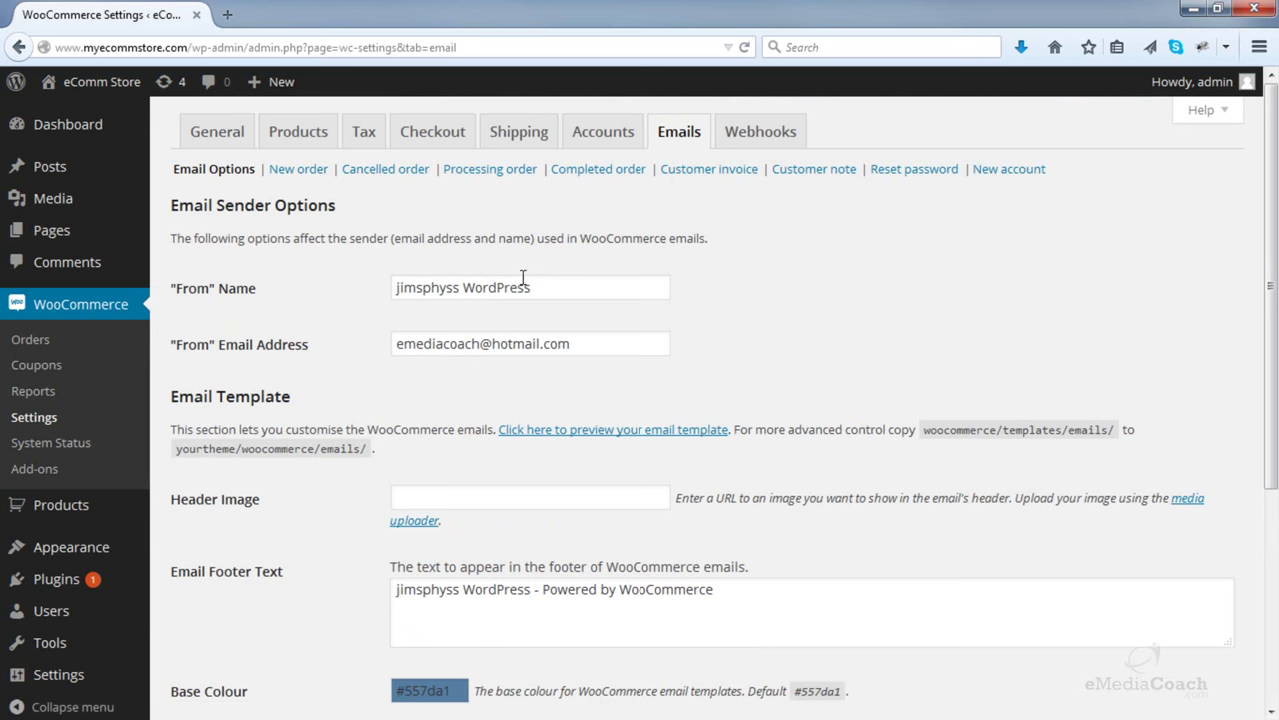
- Change the email From Name to eComm Store
{"action": "left_click_drag", "start_coordinate": [545, 288], "coordinate": [295, 272]}
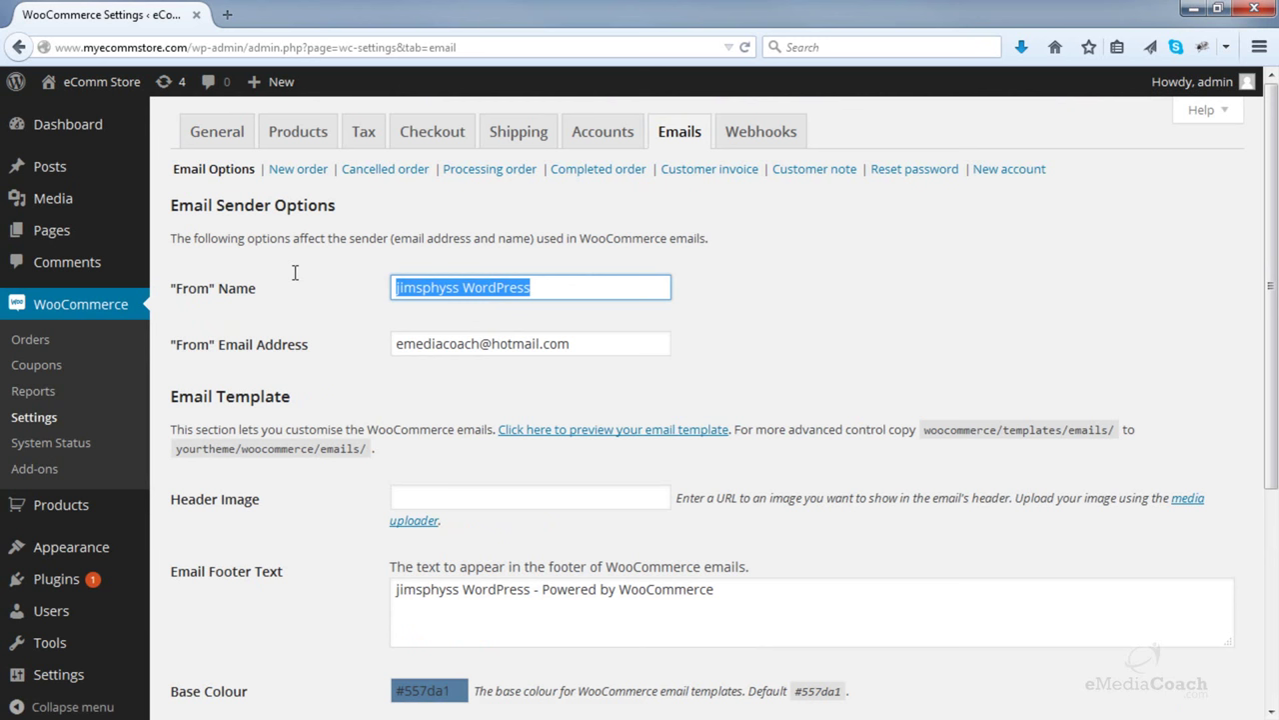
{"action": "type", "text": "eComm Store"}
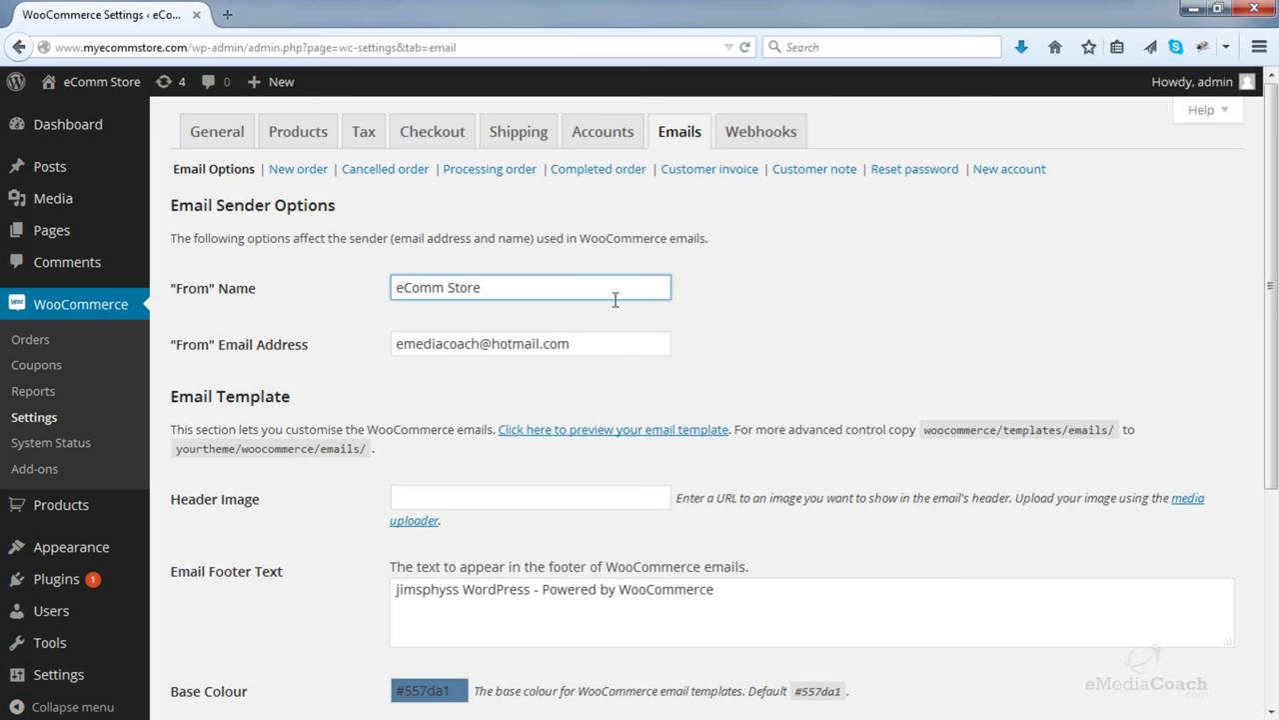
{"action": "left_click", "coordinate": [345, 318]}
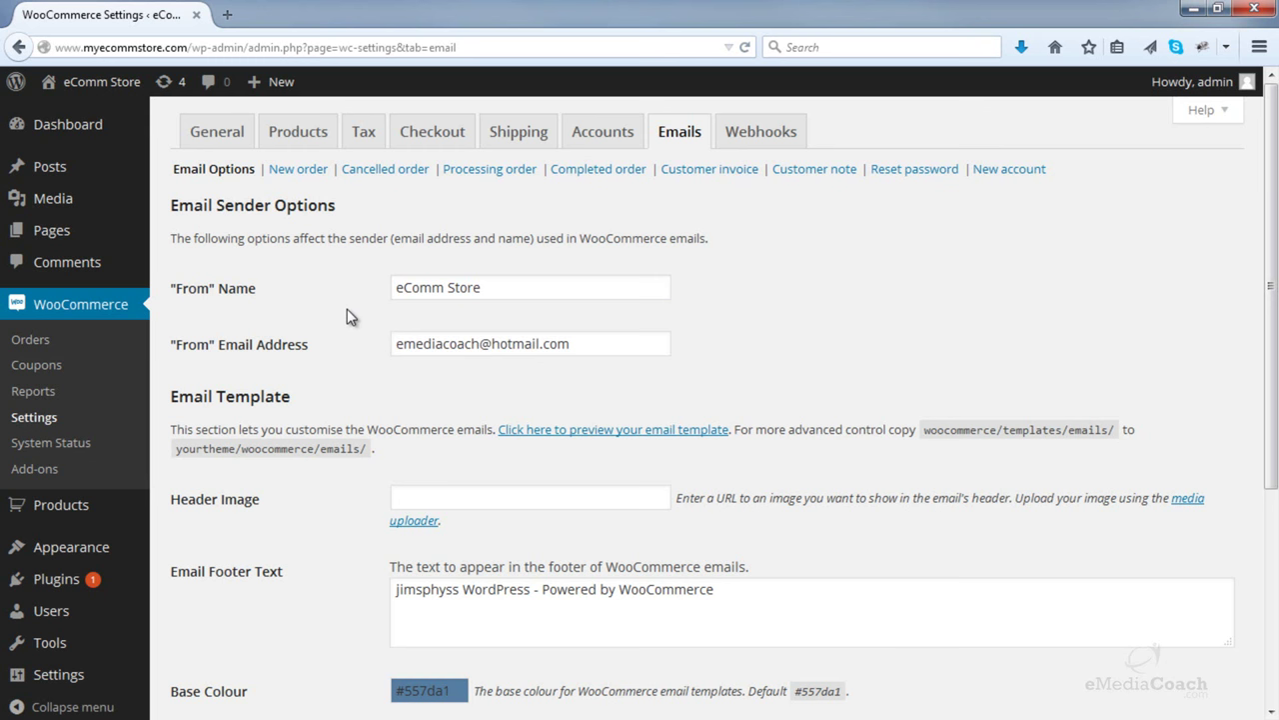
- Make the Email Footer Text just 'eComm Store', dropping the Powered by WooCommerce wording, and save
{"action": "scroll", "coordinate": [340, 330], "scroll_direction": "down", "scroll_amount": 3}
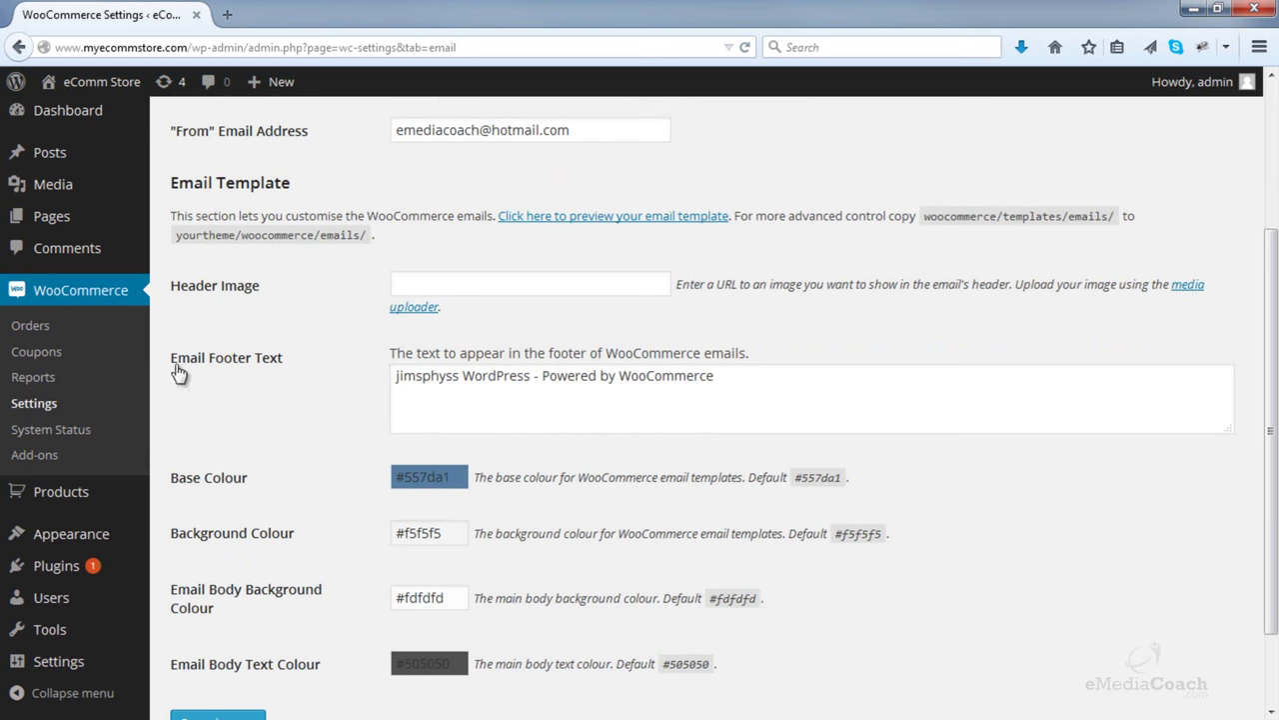
{"action": "left_click_drag", "start_coordinate": [533, 380], "coordinate": [281, 378]}
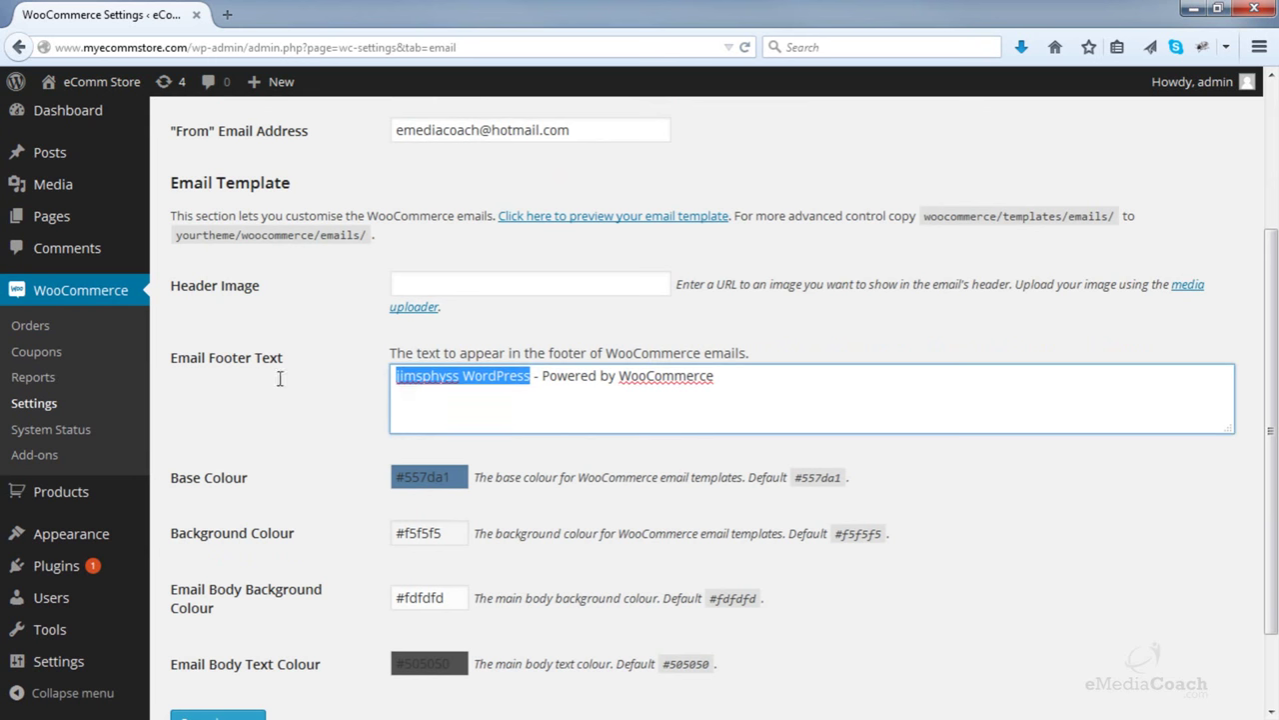
{"action": "scroll", "coordinate": [328, 354], "scroll_direction": "up", "scroll_amount": 3}
{"action": "type", "text": "eComm Store"}
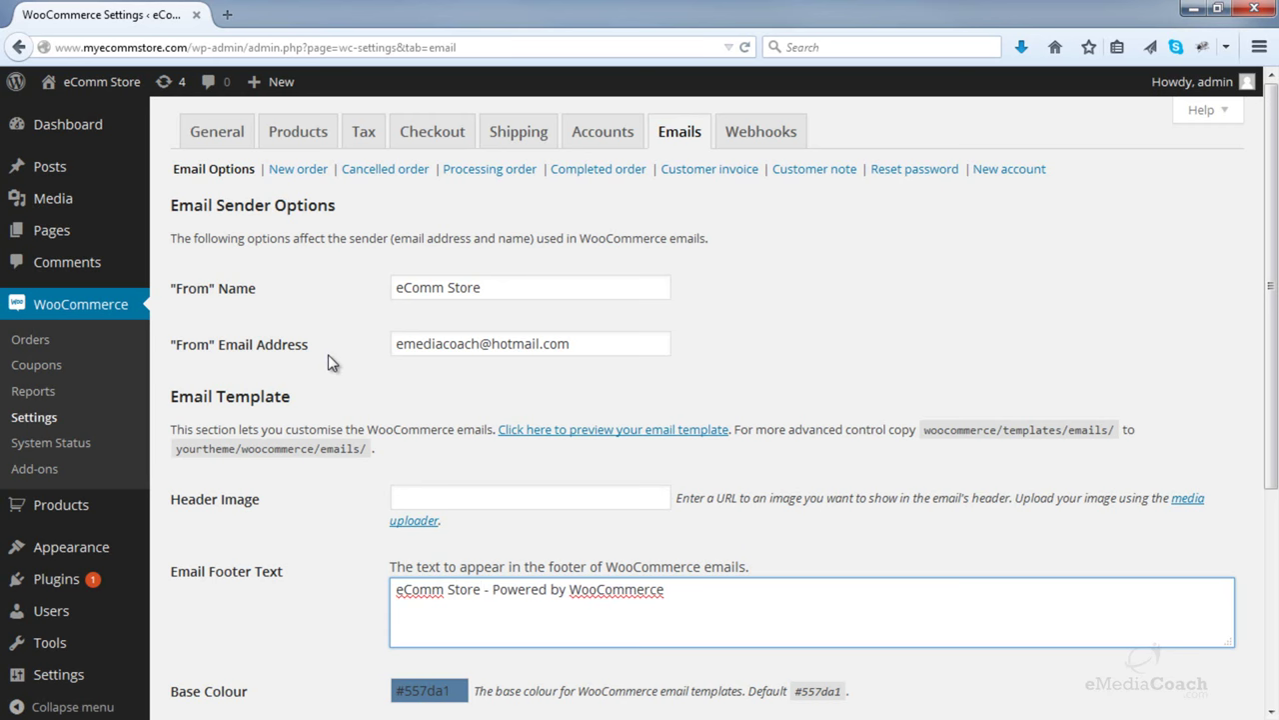
{"action": "scroll", "coordinate": [724, 386], "scroll_direction": "down", "scroll_amount": 3}
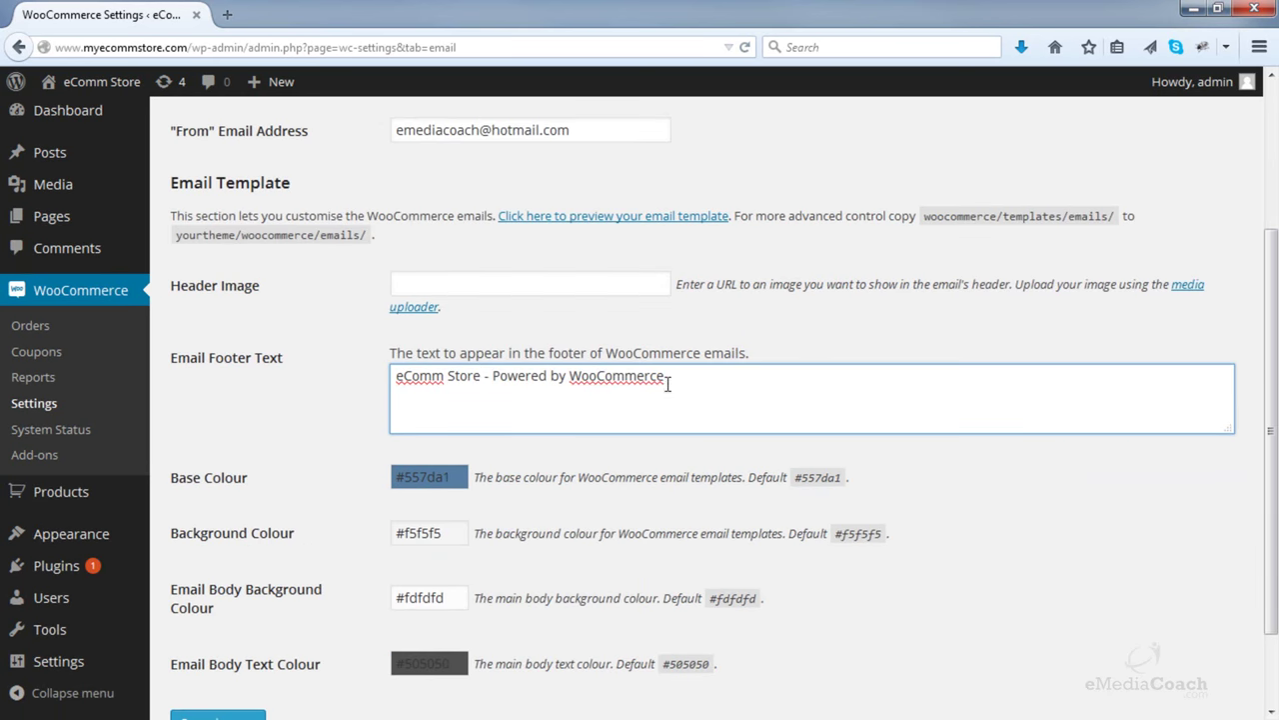
{"action": "left_click_drag", "start_coordinate": [494, 377], "coordinate": [808, 366]}
{"action": "key", "text": "BackSpace"}
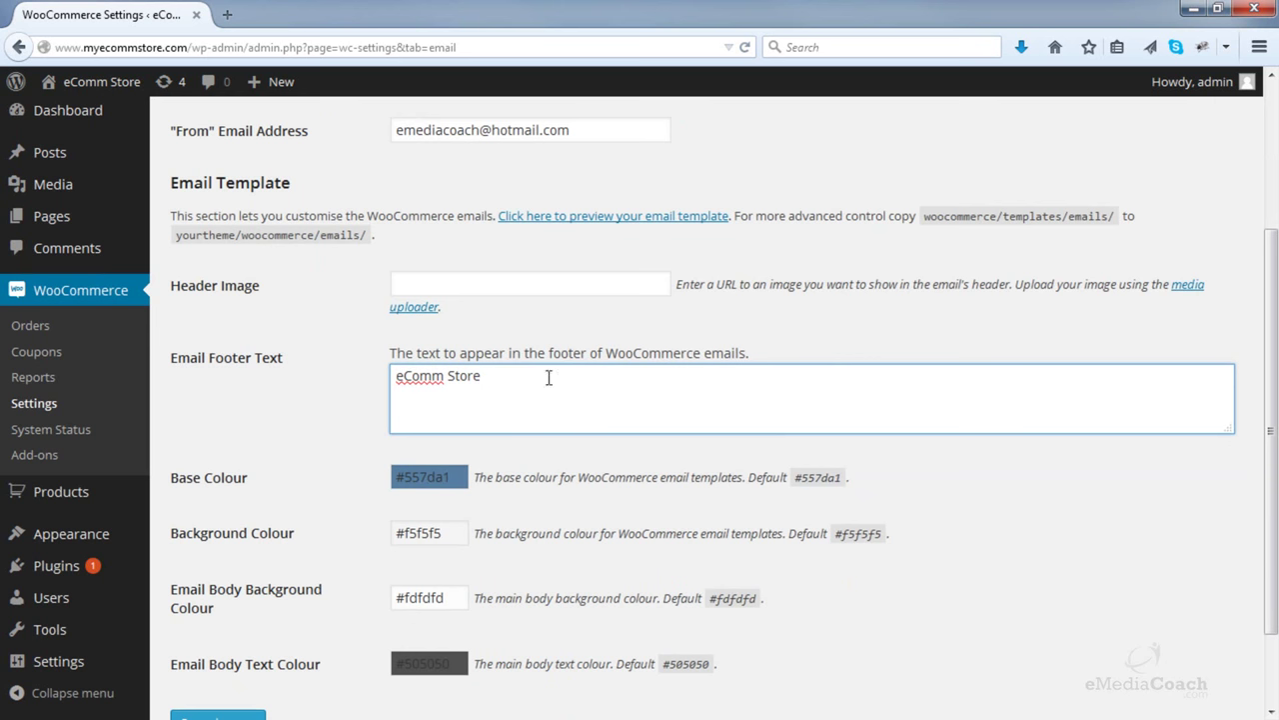
{"action": "scroll", "coordinate": [307, 427], "scroll_direction": "down", "scroll_amount": 2}
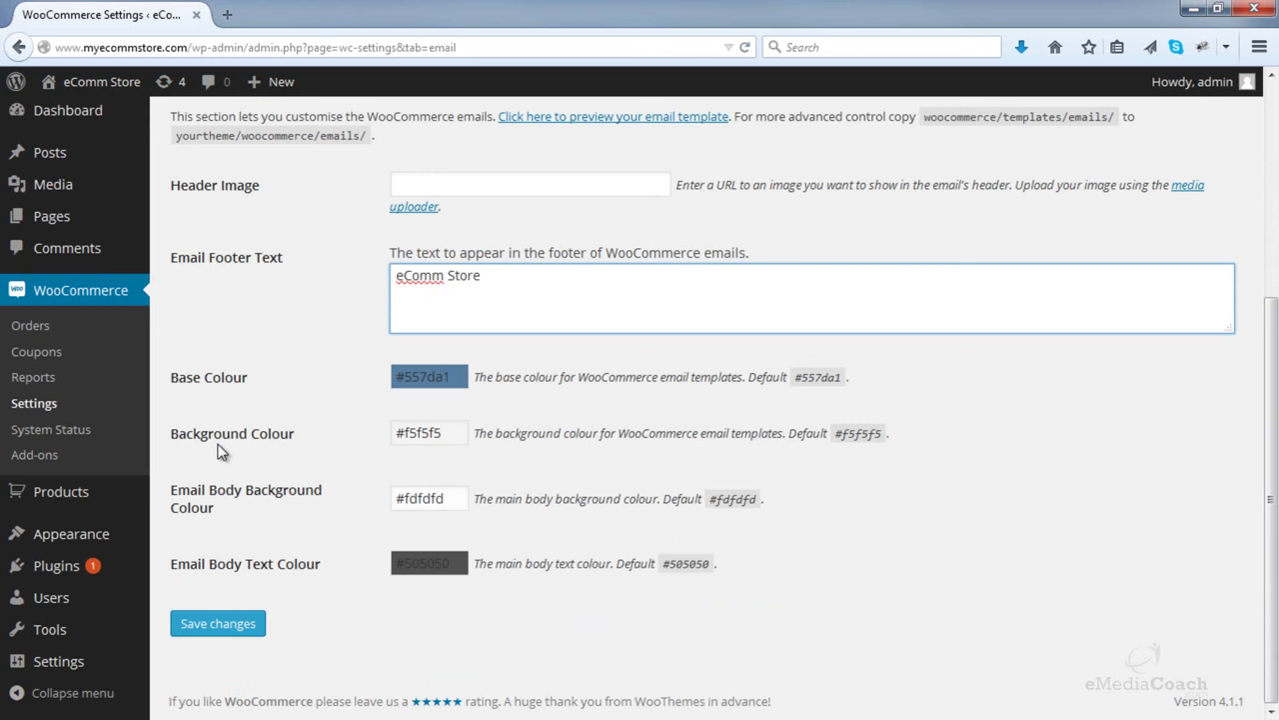
{"action": "scroll", "coordinate": [222, 452], "scroll_direction": "up", "scroll_amount": 3}
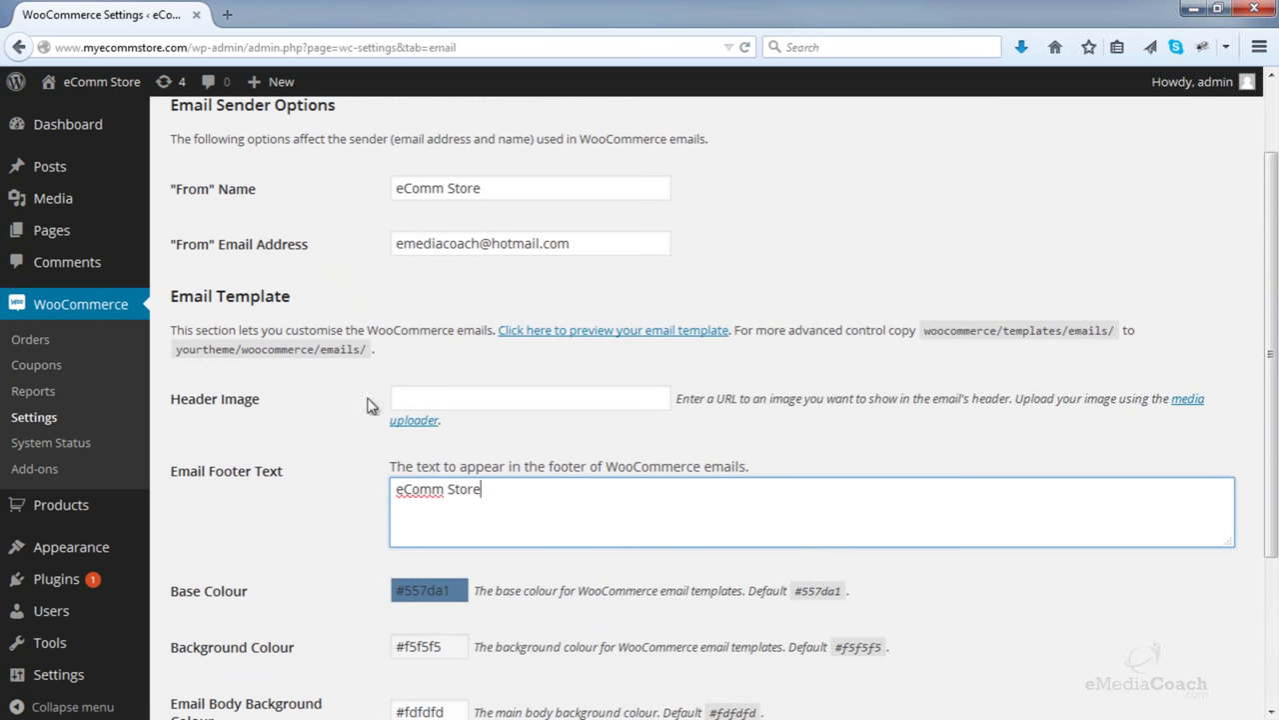
{"action": "scroll", "coordinate": [372, 402], "scroll_direction": "down", "scroll_amount": 3}
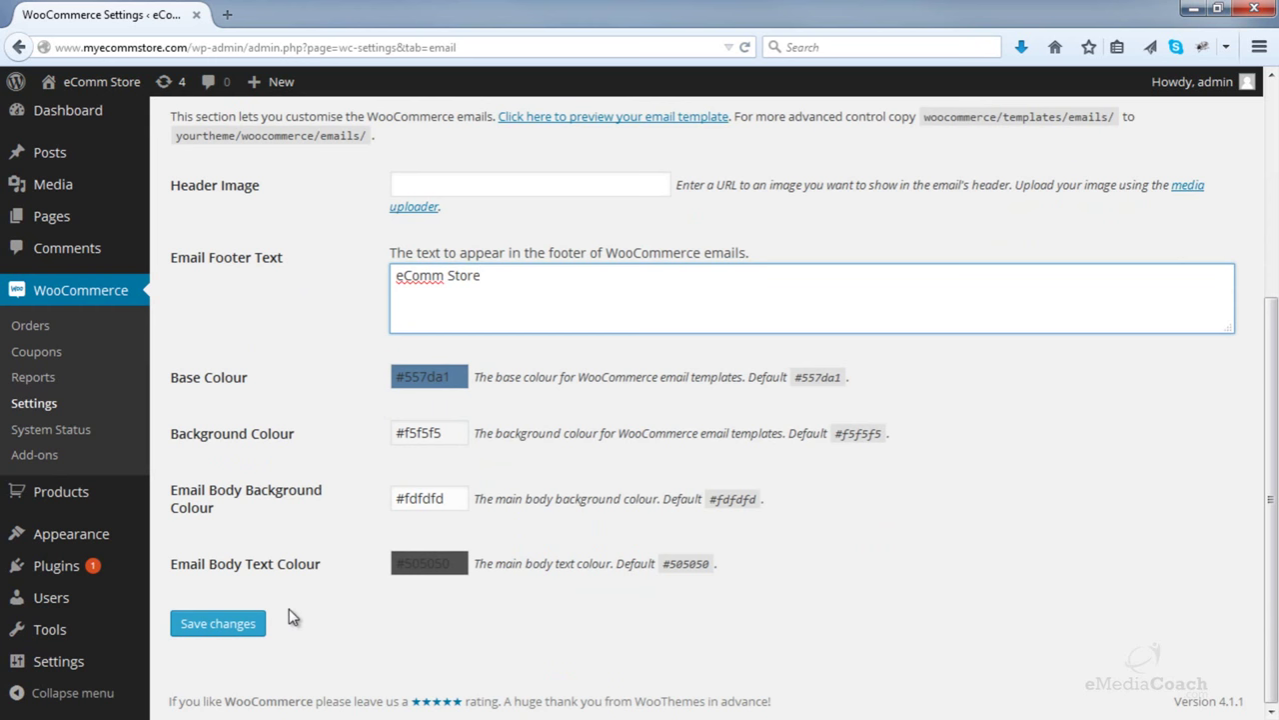
{"action": "left_click", "coordinate": [218, 624]}
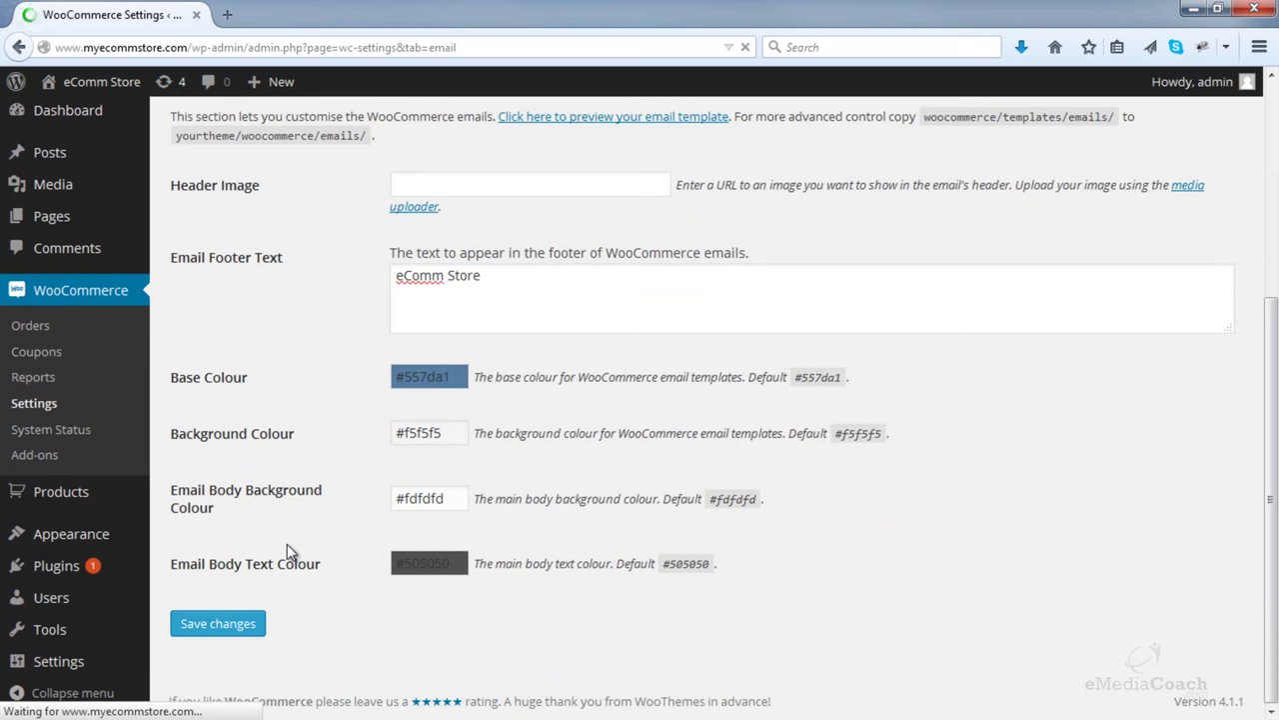
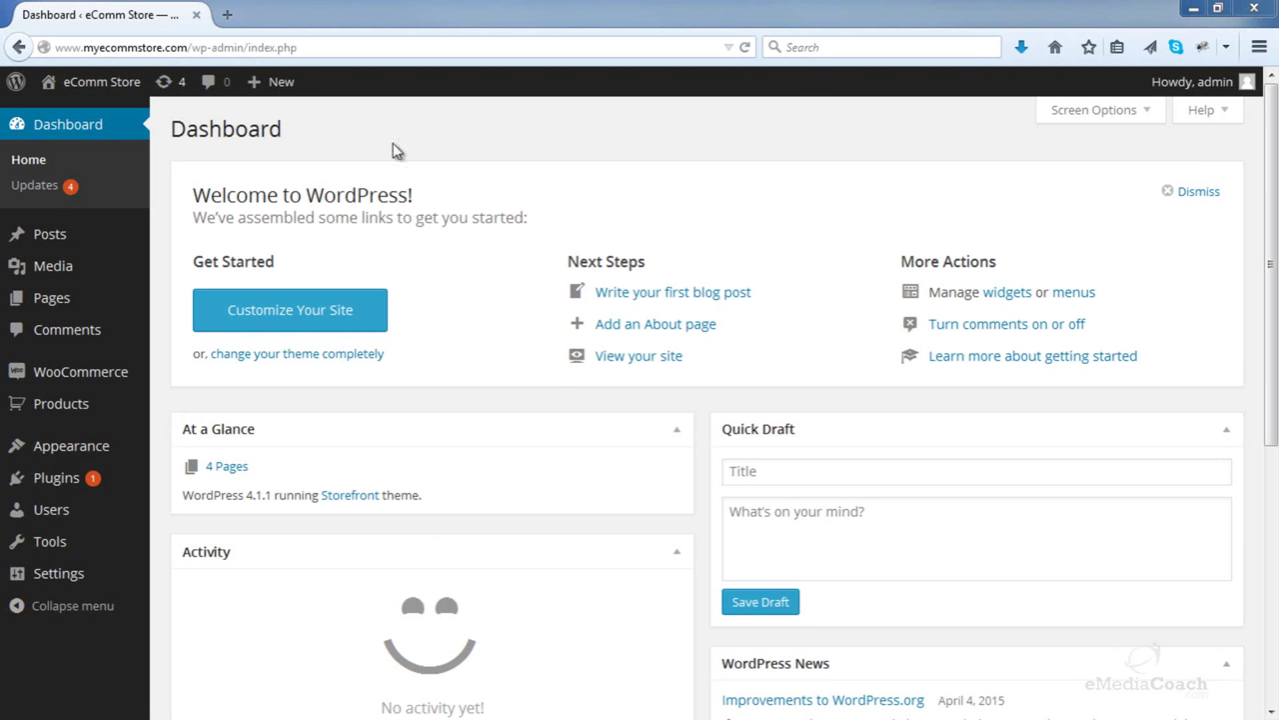
- Open the storefront in a new tab, confirm the Shop page has no products, then return to the Dashboard
{"action": "mouse_move", "coordinate": [100, 82]}
{"action": "right_click", "coordinate": [106, 115]}
{"action": "left_click", "coordinate": [170, 124]}
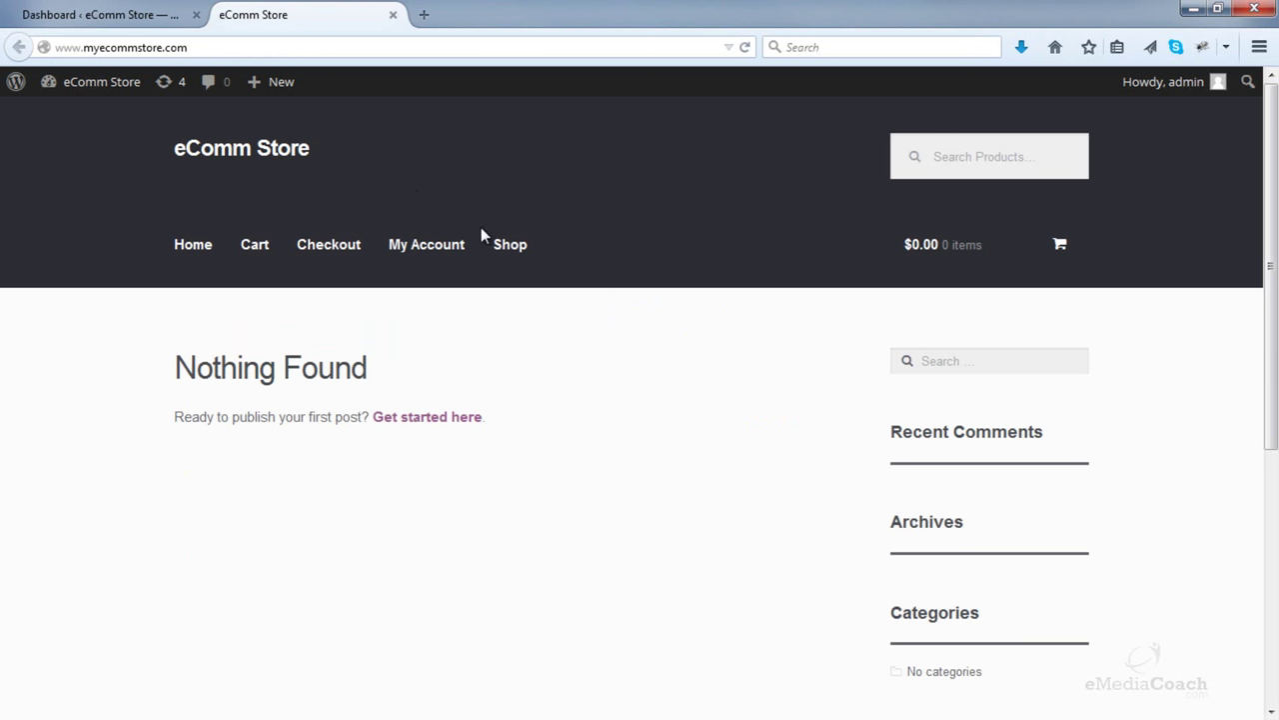
{"action": "left_click", "coordinate": [510, 248]}
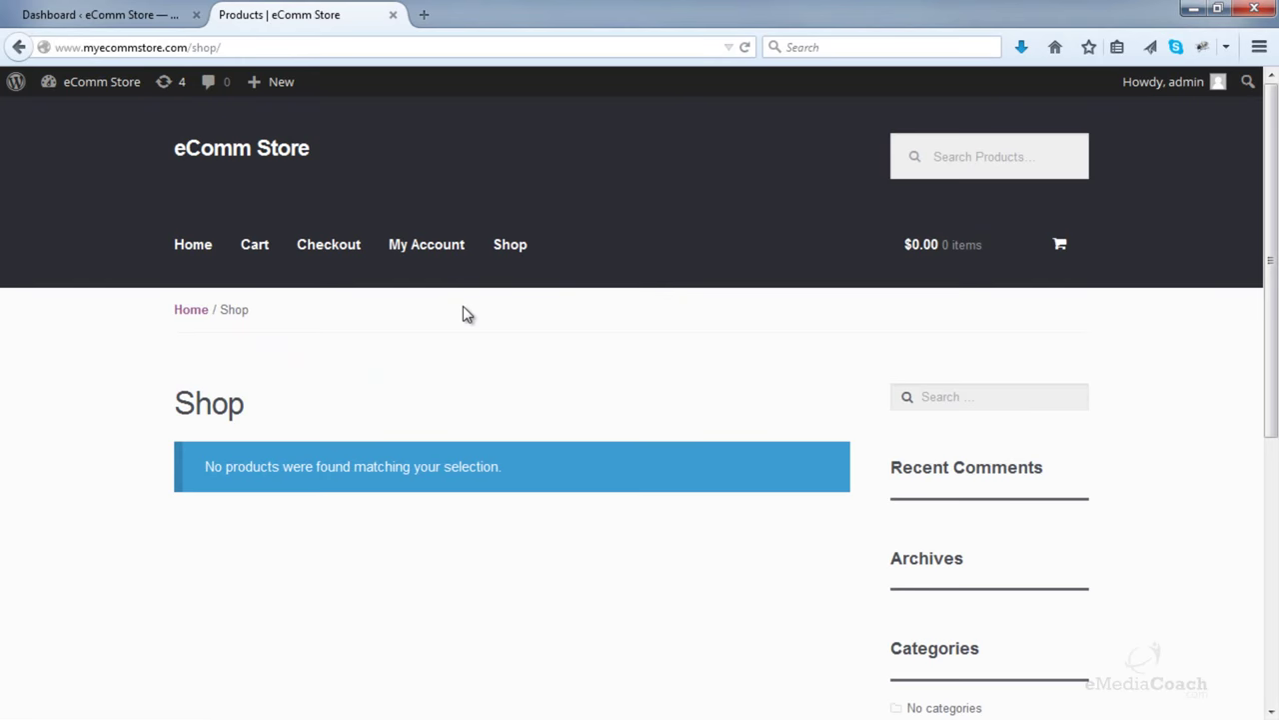
{"action": "scroll", "coordinate": [469, 314], "scroll_direction": "down", "scroll_amount": 5}
{"action": "scroll", "coordinate": [1066, 200], "scroll_direction": "up", "scroll_amount": 1}
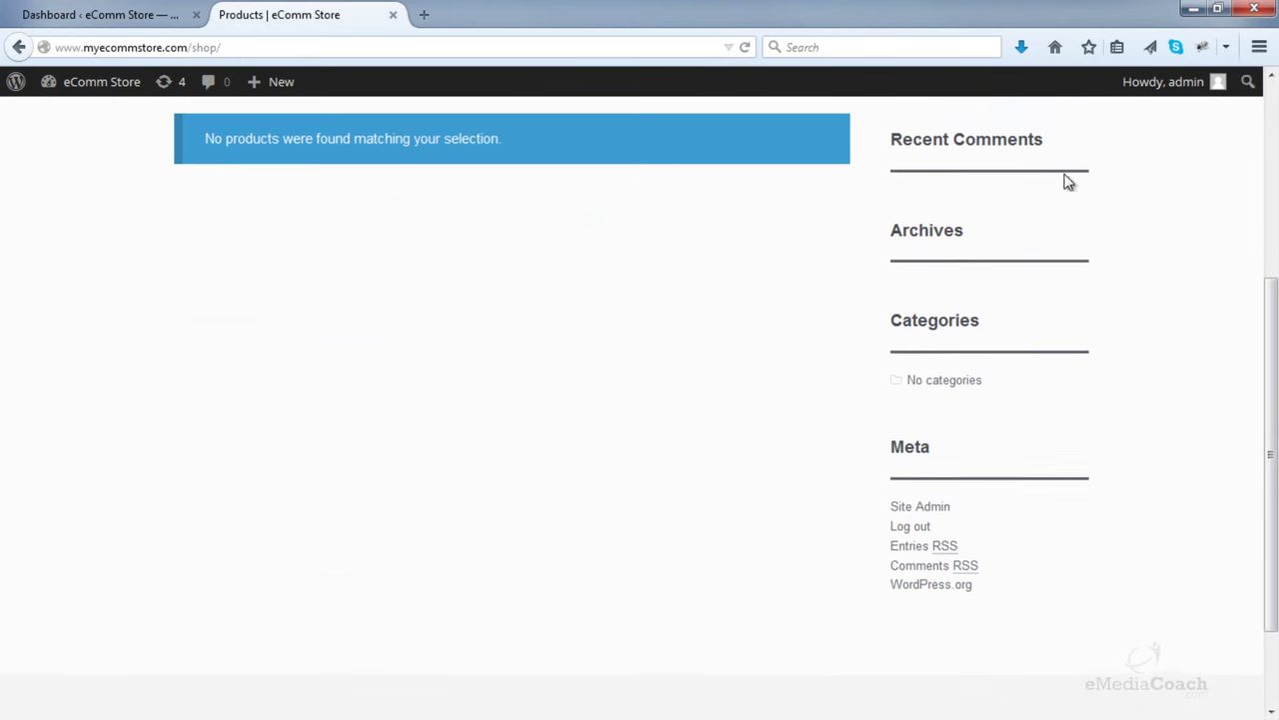
{"action": "scroll", "coordinate": [877, 517], "scroll_direction": "up", "scroll_amount": 4}
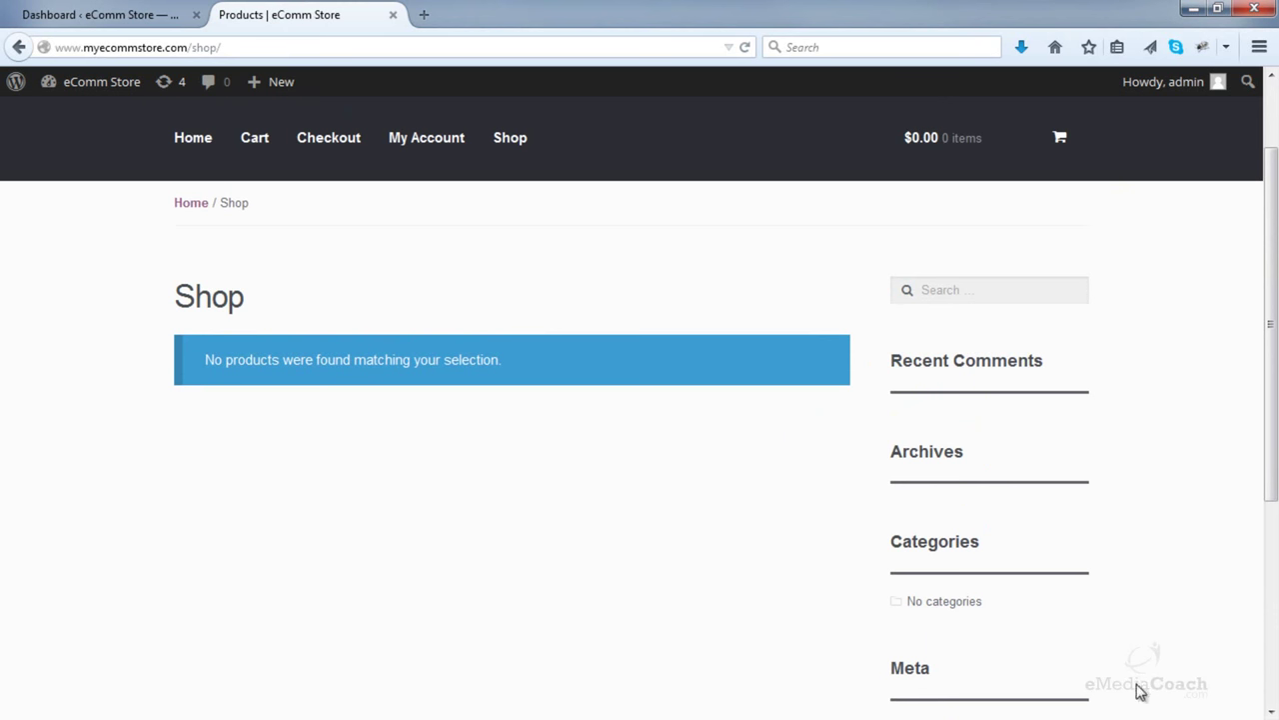
{"action": "left_click", "coordinate": [139, 16]}
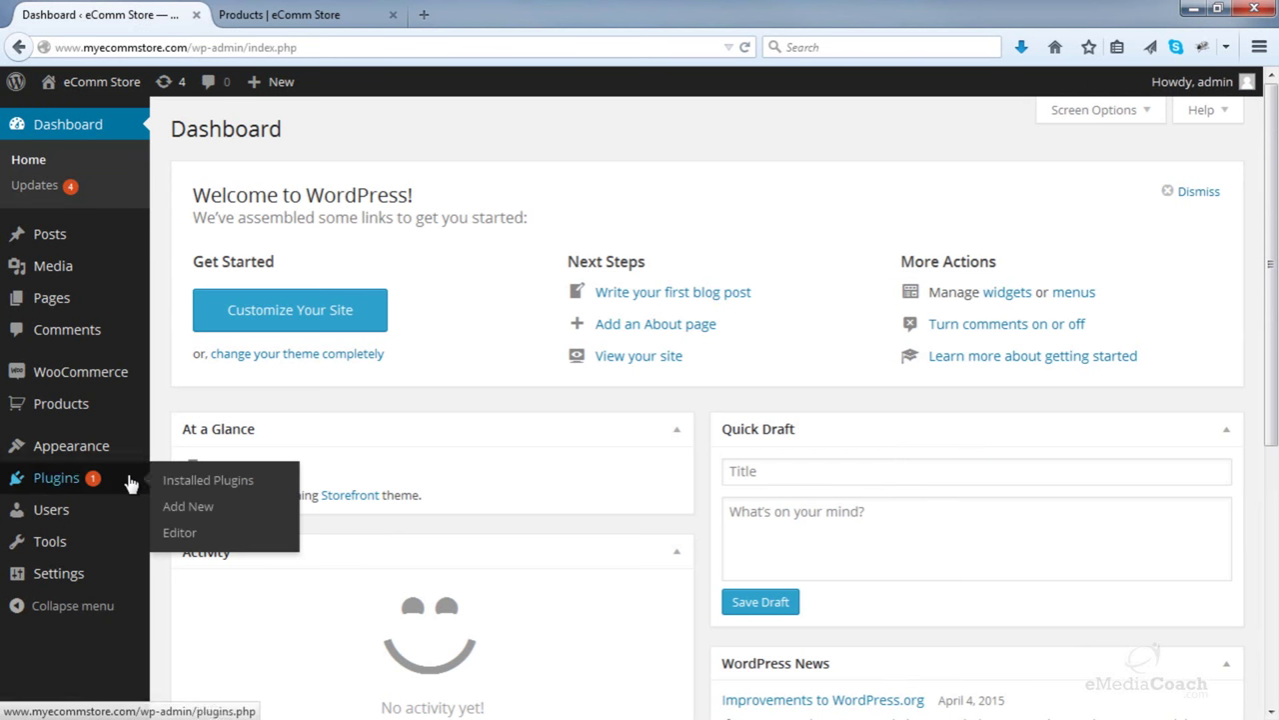
- Open Appearance > Widgets and check the Shop page's current sidebar
{"action": "mouse_move", "coordinate": [133, 468]}
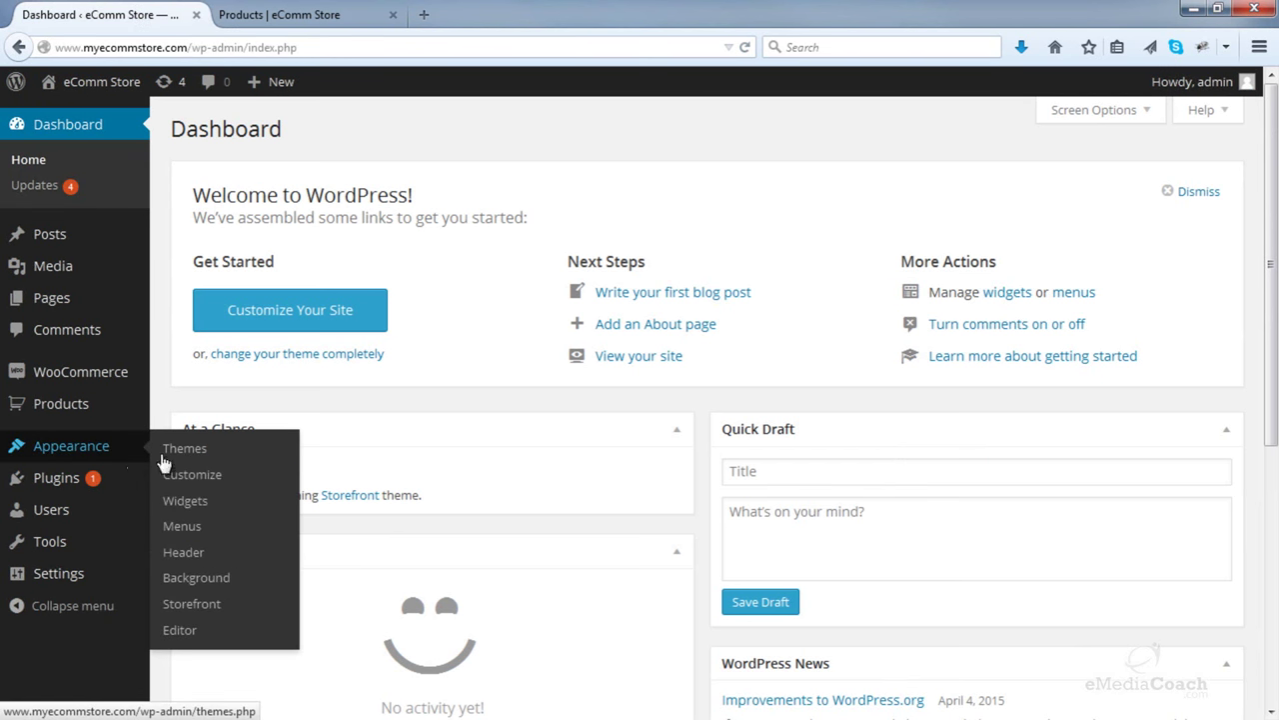
{"action": "left_click", "coordinate": [193, 513]}
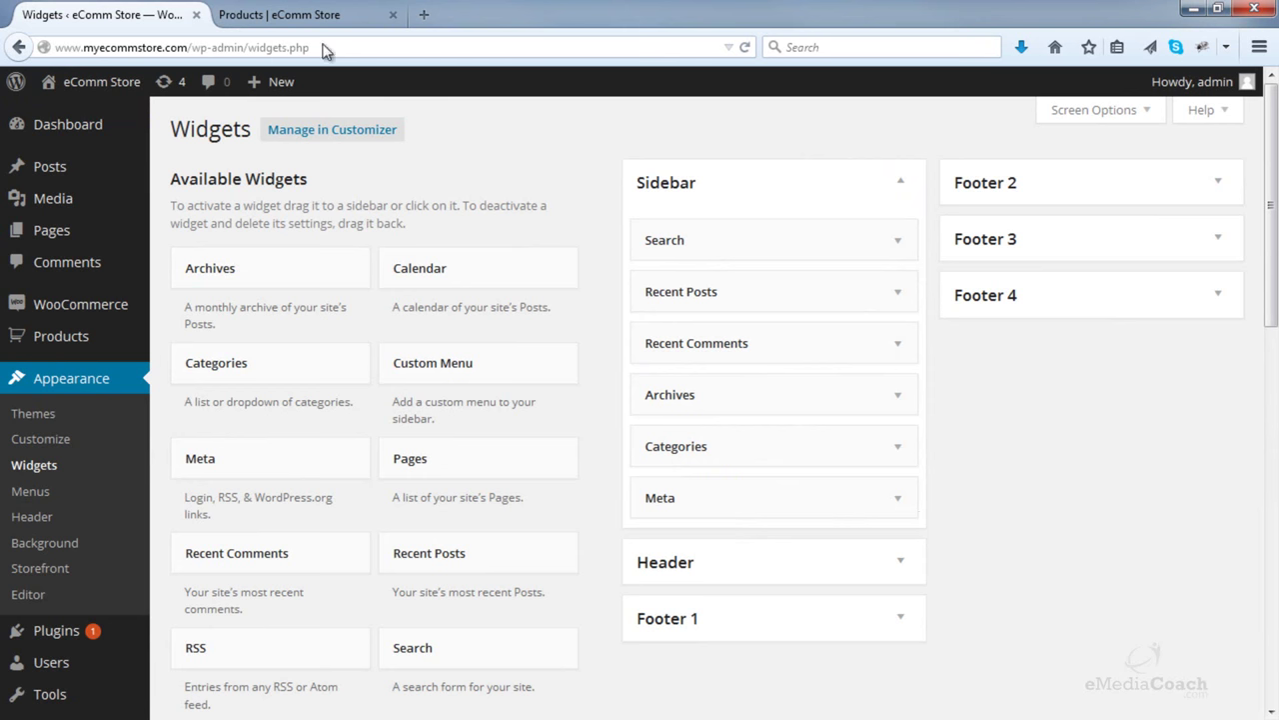
{"action": "left_click", "coordinate": [288, 8]}
{"action": "scroll", "coordinate": [866, 249], "scroll_direction": "down", "scroll_amount": 3}
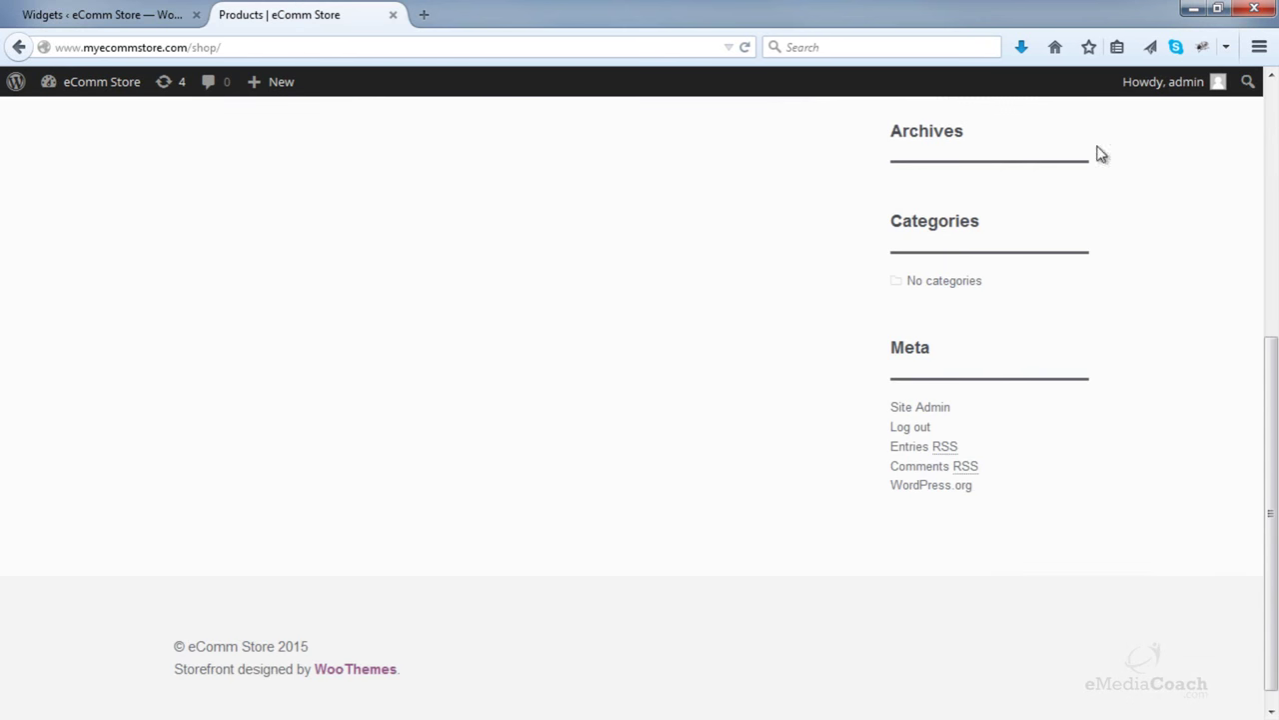
{"action": "scroll", "coordinate": [1100, 151], "scroll_direction": "up", "scroll_amount": 2}
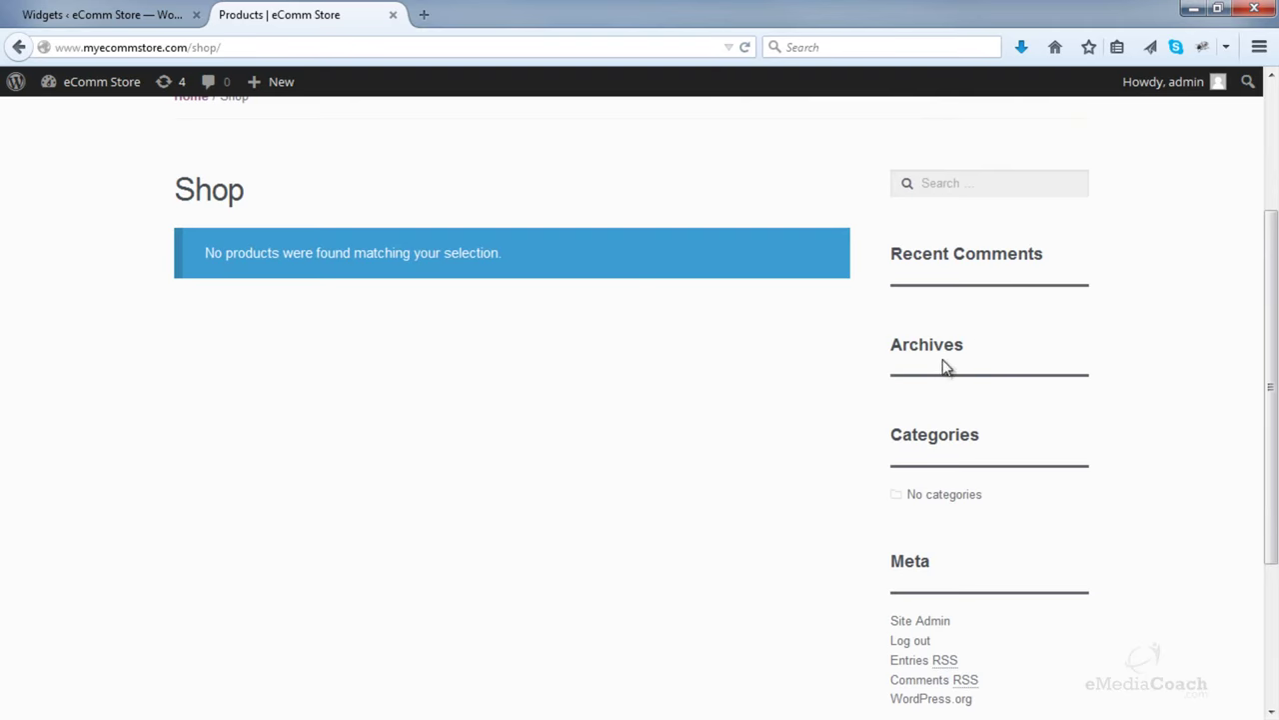
{"action": "left_click", "coordinate": [190, 16]}
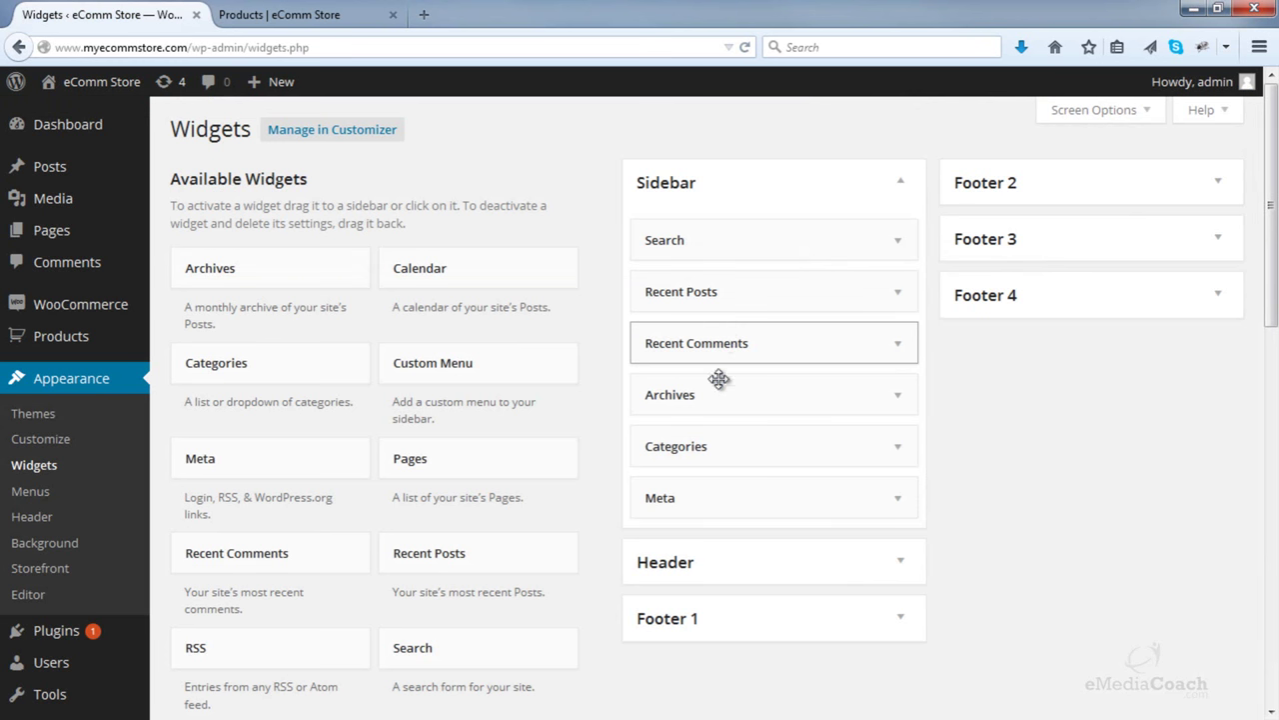
- Delete the Search, Recent Posts and Recent Comments widgets from the Sidebar
{"action": "left_click", "coordinate": [900, 245]}
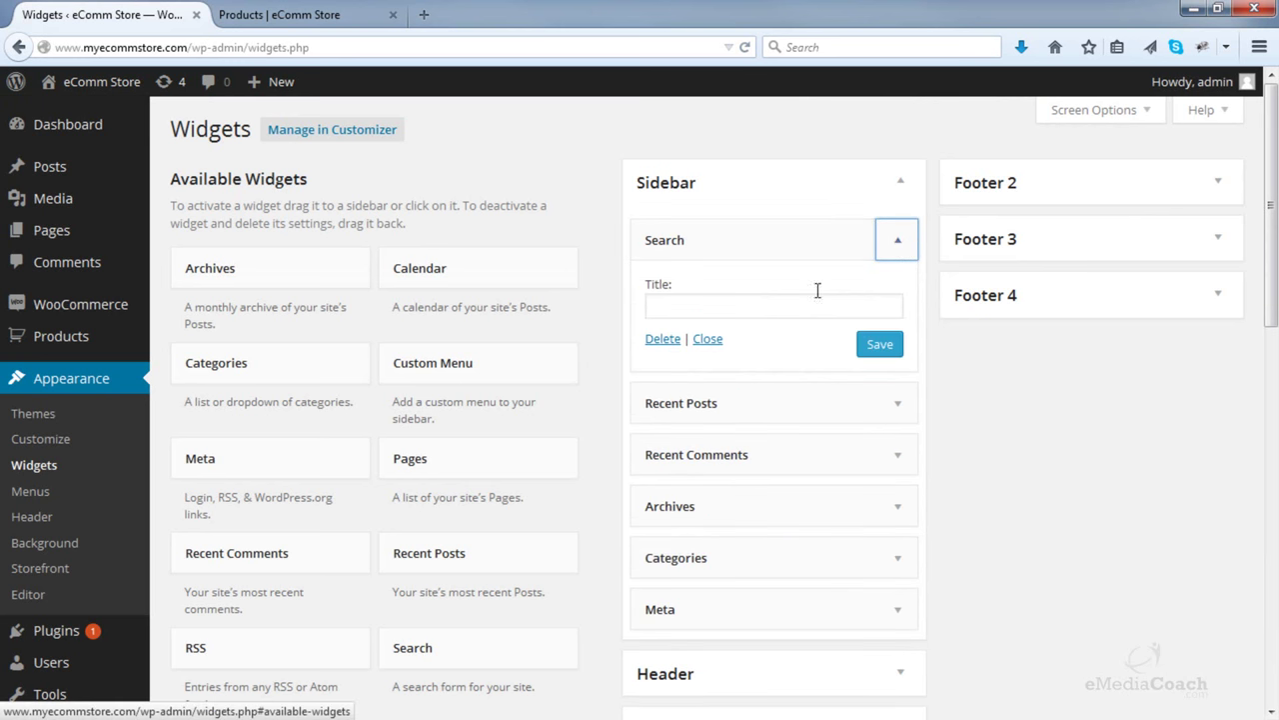
{"action": "left_click", "coordinate": [662, 340]}
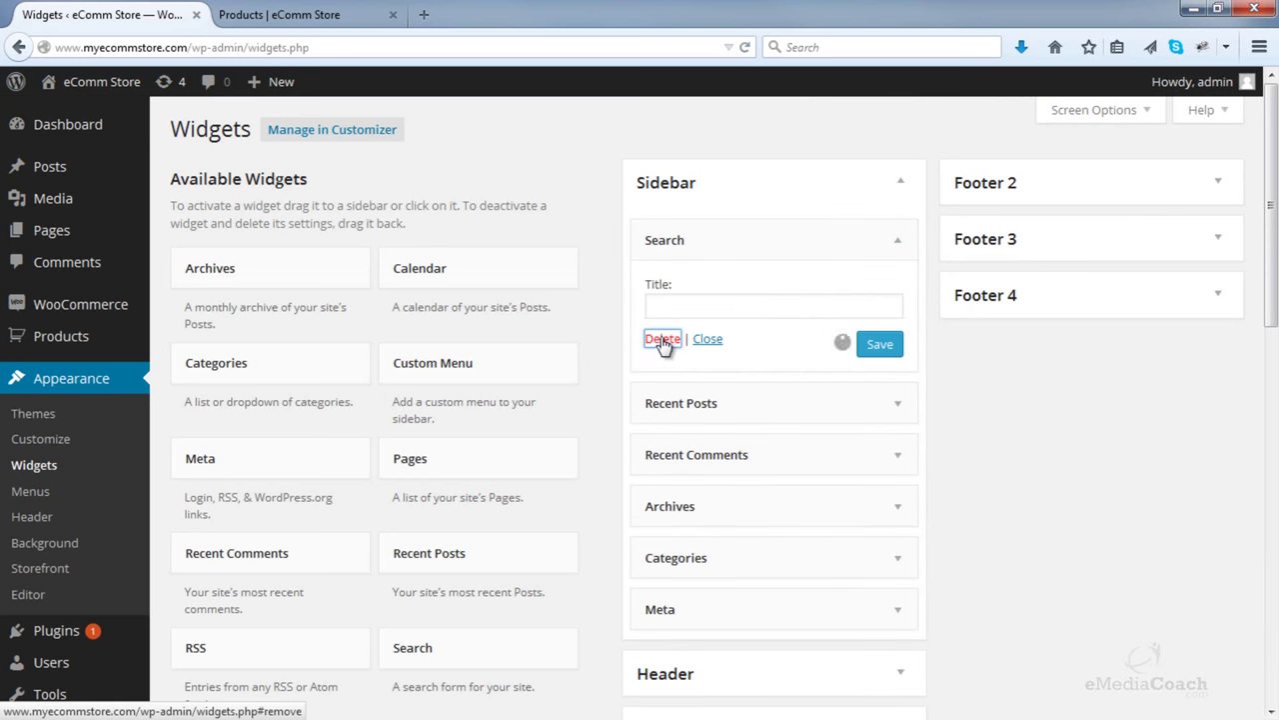
{"action": "left_click", "coordinate": [897, 242]}
{"action": "left_click", "coordinate": [663, 412]}
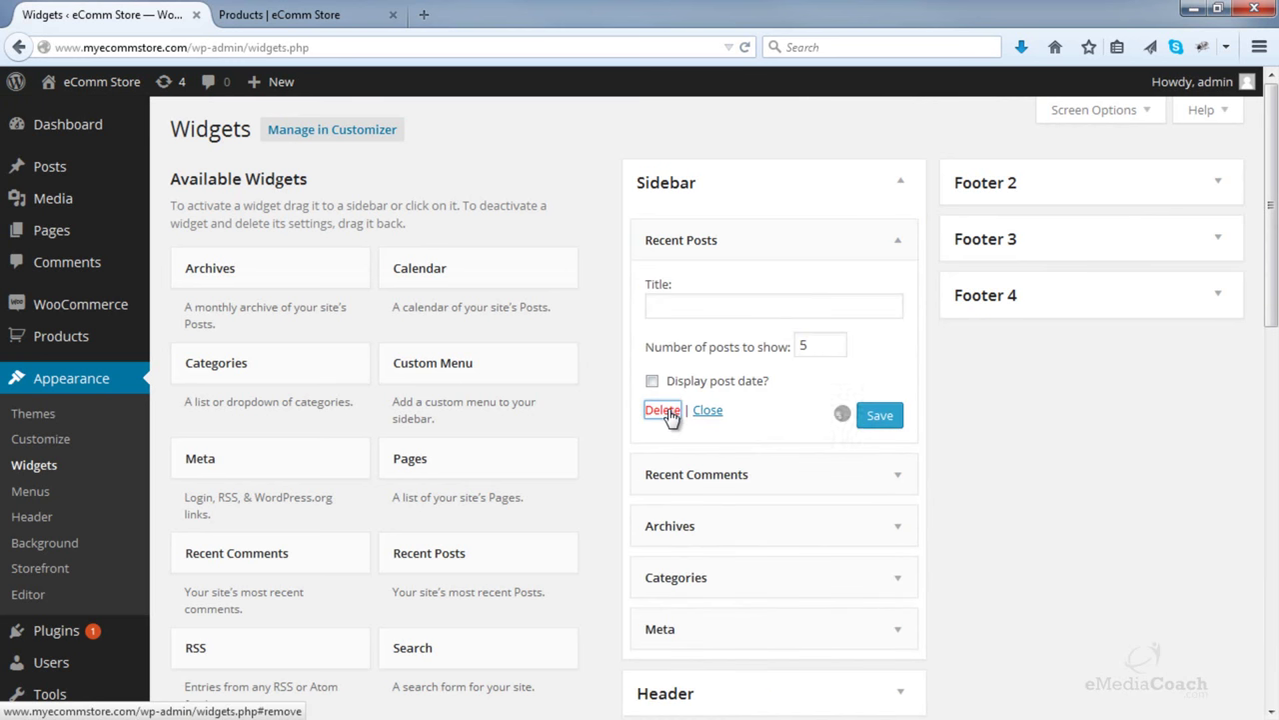
{"action": "left_click", "coordinate": [897, 243]}
{"action": "left_click", "coordinate": [664, 380]}
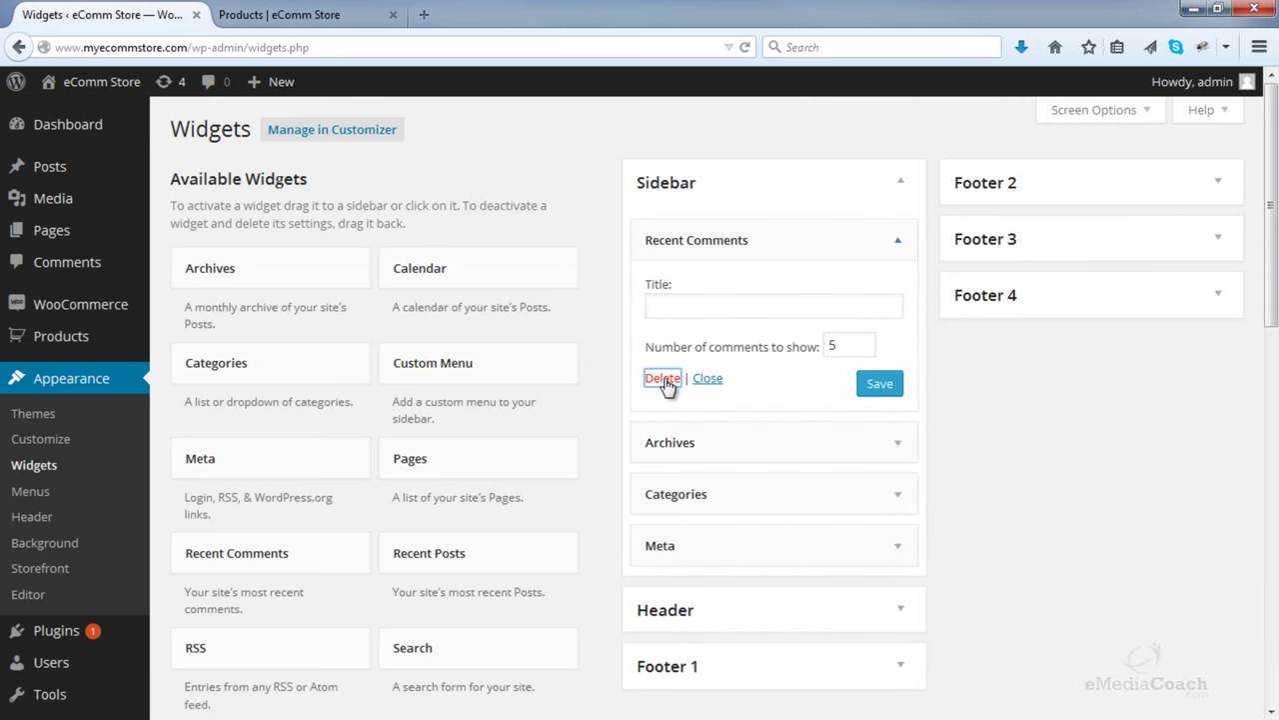
- Delete the Archives, Categories and Meta widgets, then reload the Shop page
{"action": "left_click", "coordinate": [899, 242]}
{"action": "left_click", "coordinate": [663, 391]}
{"action": "left_click", "coordinate": [899, 242]}
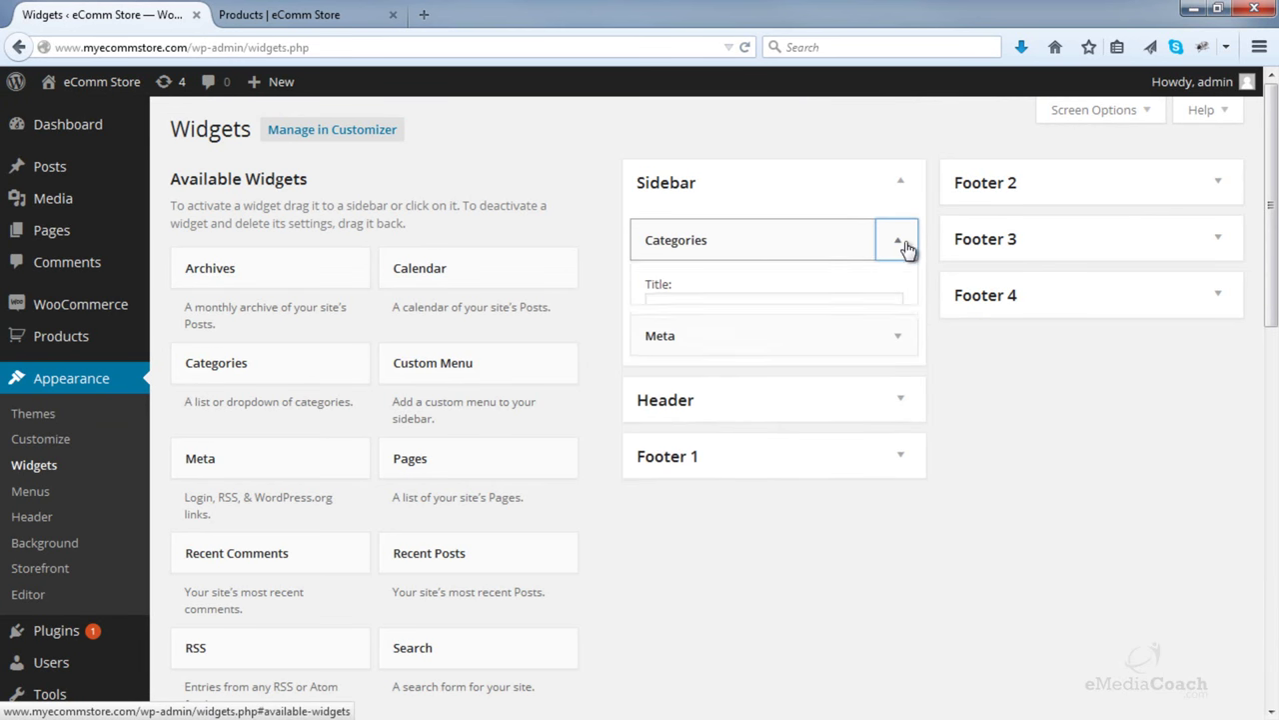
{"action": "left_click", "coordinate": [662, 413]}
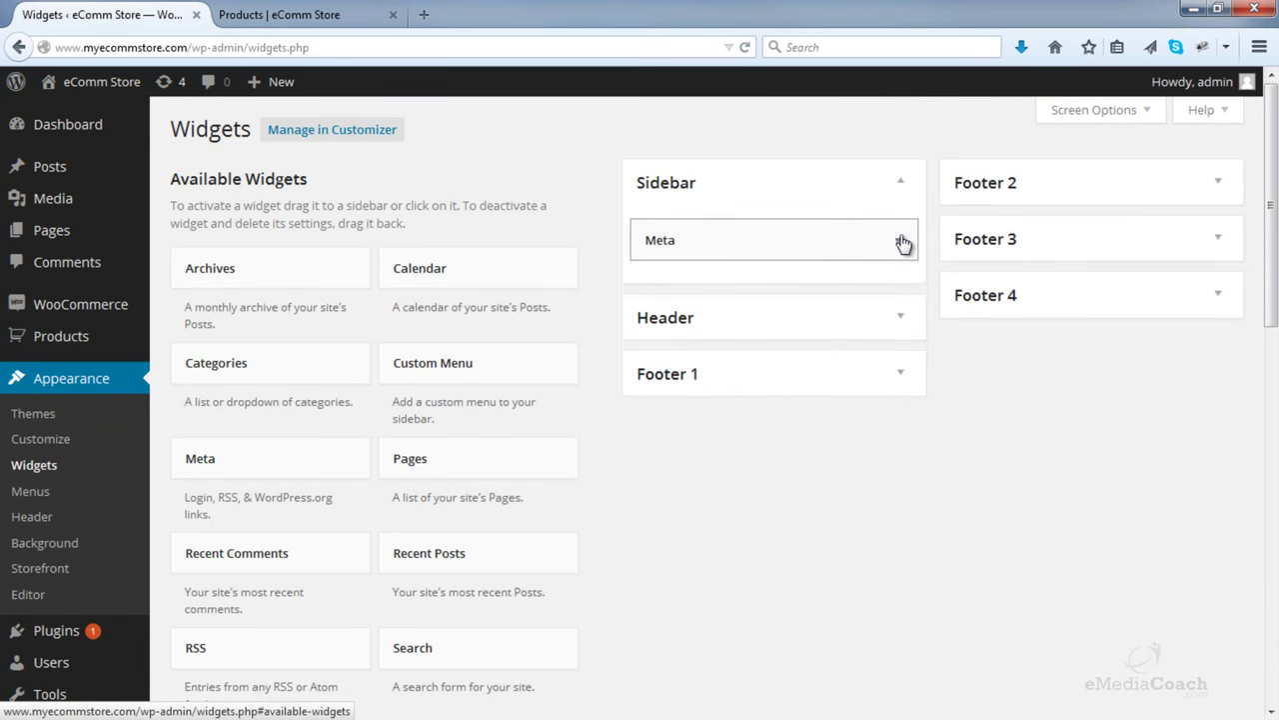
{"action": "left_click", "coordinate": [903, 243]}
{"action": "left_click", "coordinate": [662, 340]}
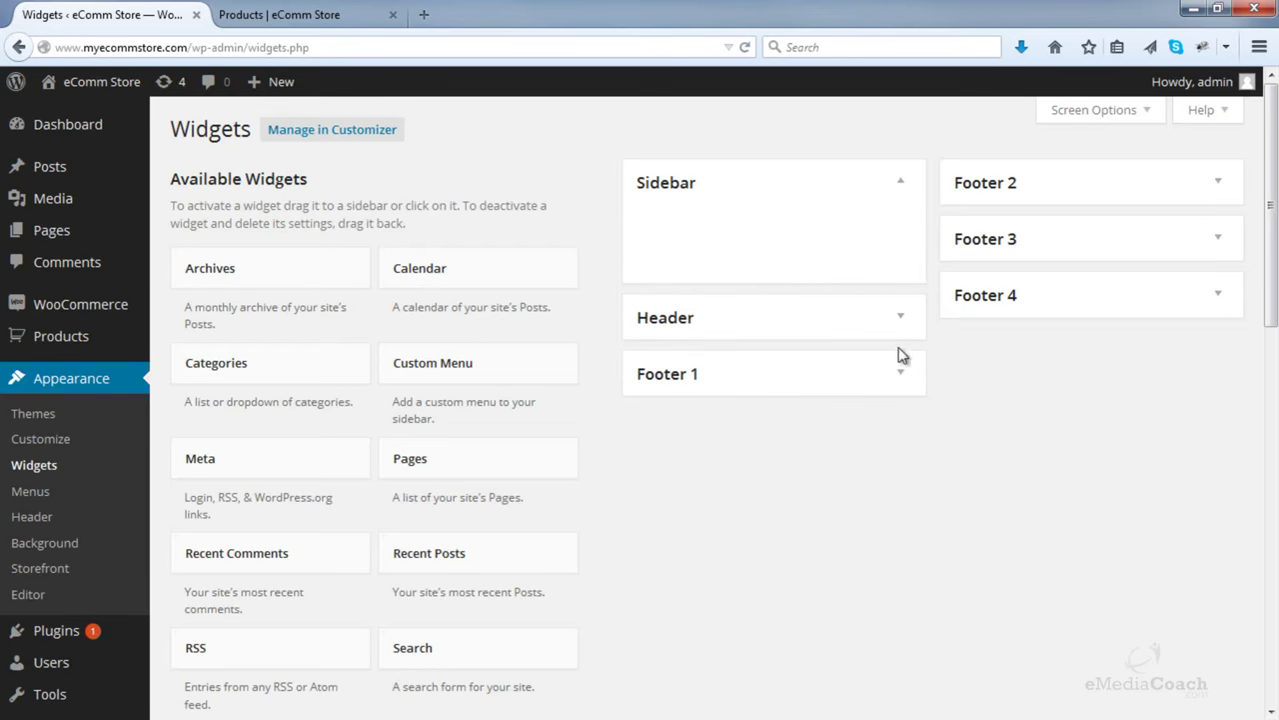
{"action": "left_click", "coordinate": [404, 15]}
{"action": "left_click", "coordinate": [745, 47]}
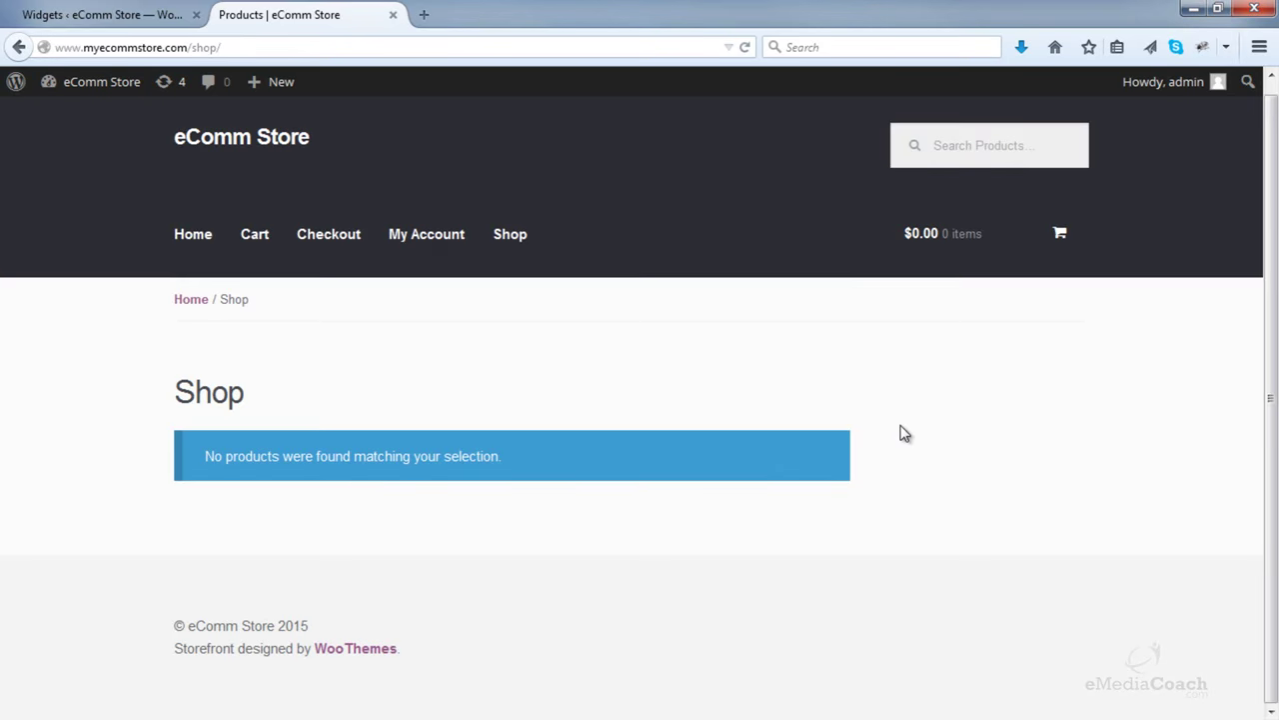
- Drop the WooCommerce Cart widget into the Sidebar, title it 'Your Cart', save, and reload the Shop page
{"action": "left_click", "coordinate": [100, 14]}
{"action": "scroll", "coordinate": [344, 238], "scroll_direction": "down", "scroll_amount": 5}
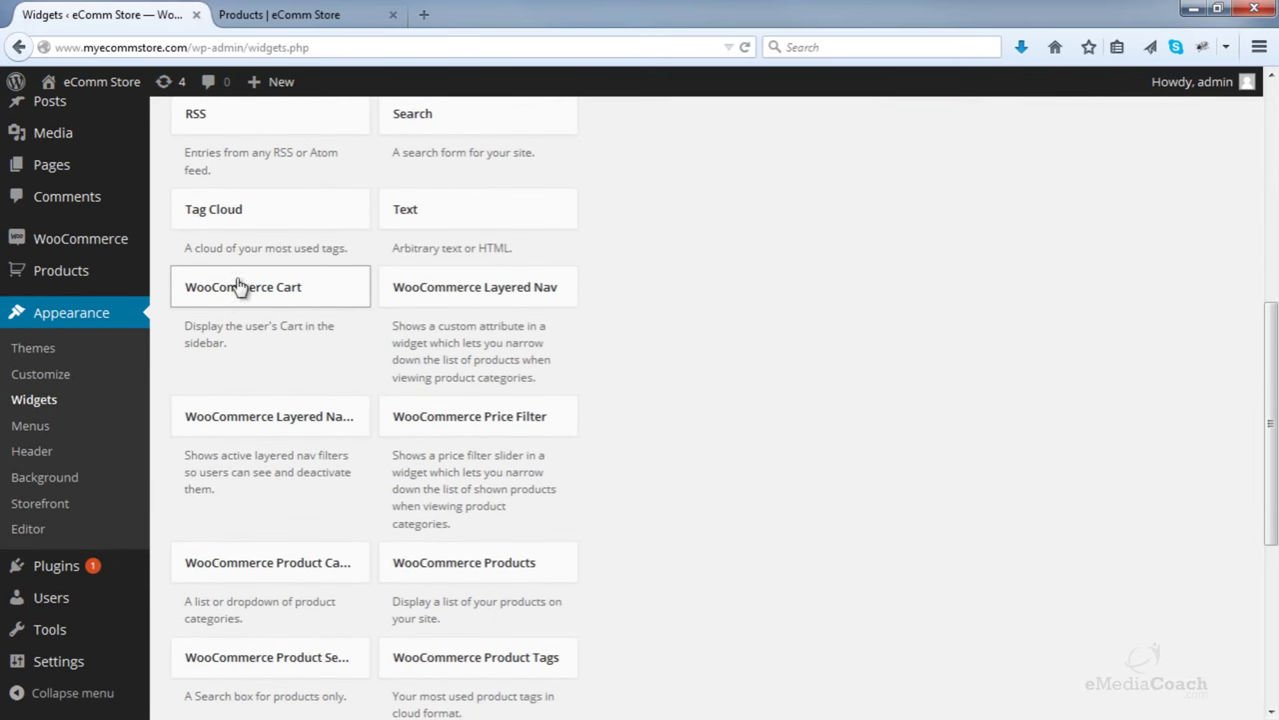
{"action": "left_click_drag", "start_coordinate": [272, 300], "coordinate": [736, 185]}
{"action": "left_click", "coordinate": [650, 252]}
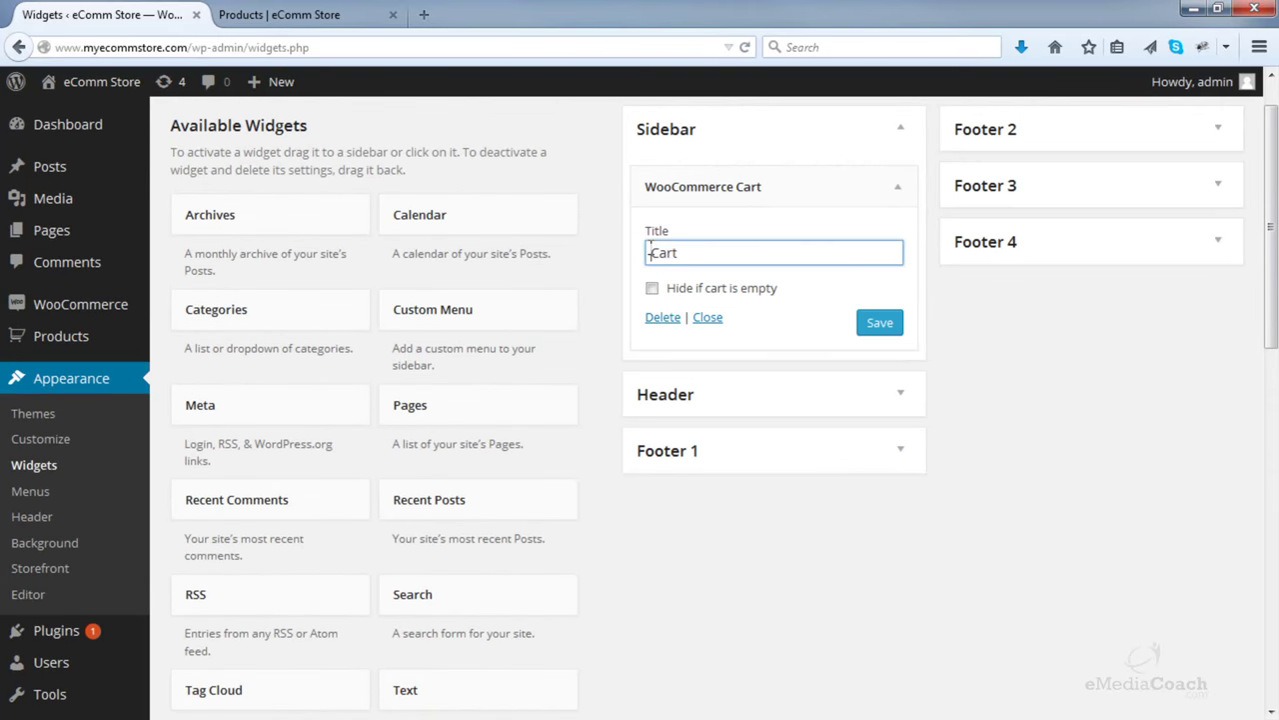
{"action": "type", "text": "Your"}
{"action": "left_click", "coordinate": [877, 322]}
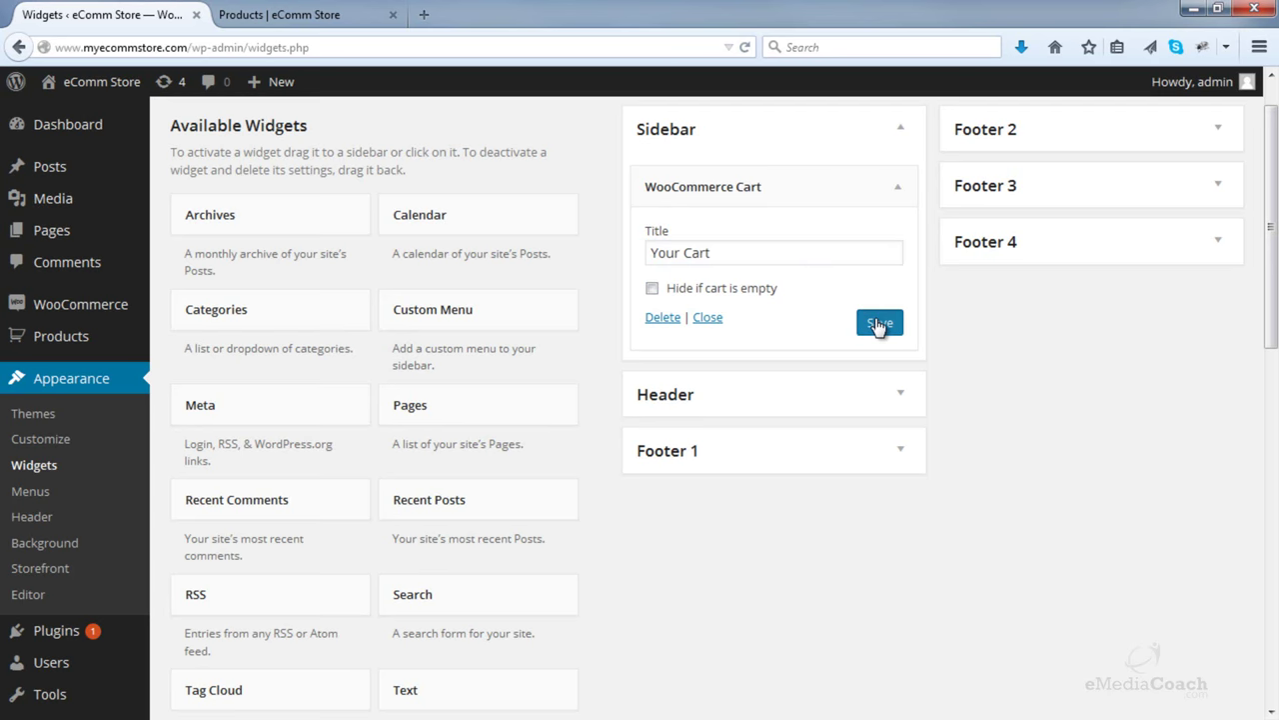
{"action": "left_click", "coordinate": [343, 15]}
{"action": "left_click", "coordinate": [748, 47]}
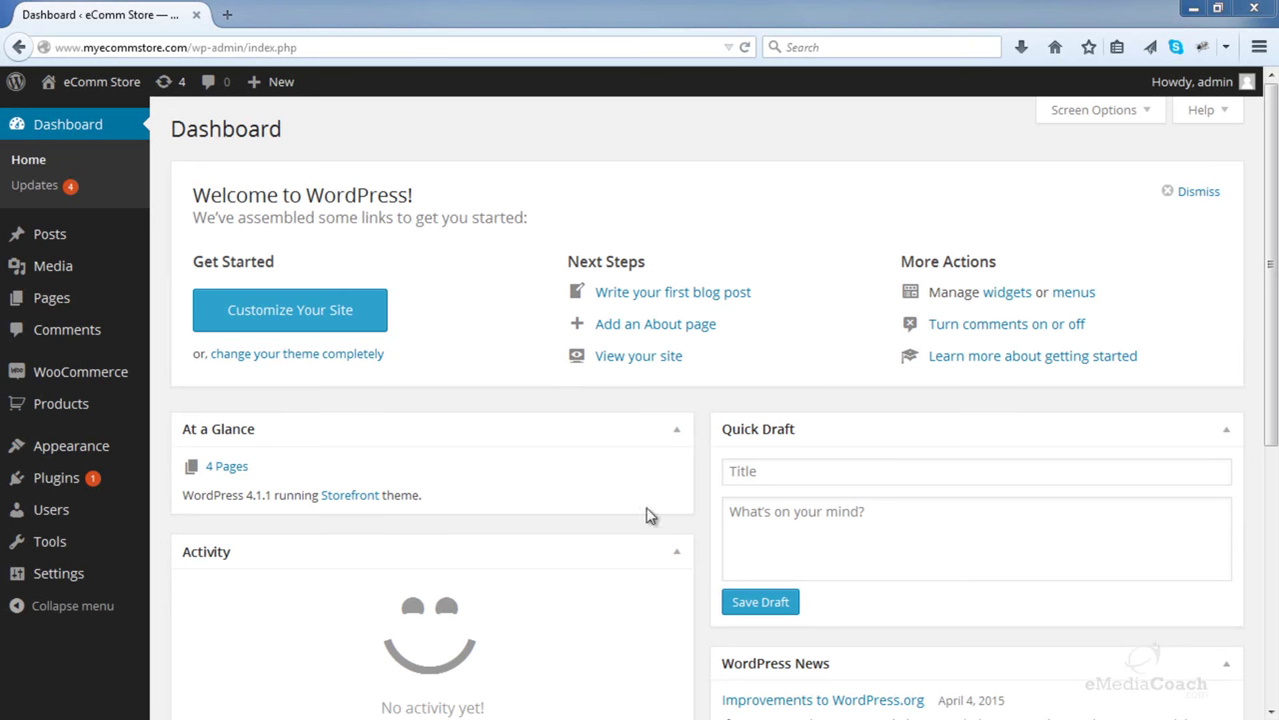
- Start a new product, dismiss the Distraction-Free Writing tip, and keep the type as Simple product
{"action": "mouse_move", "coordinate": [103, 416]}
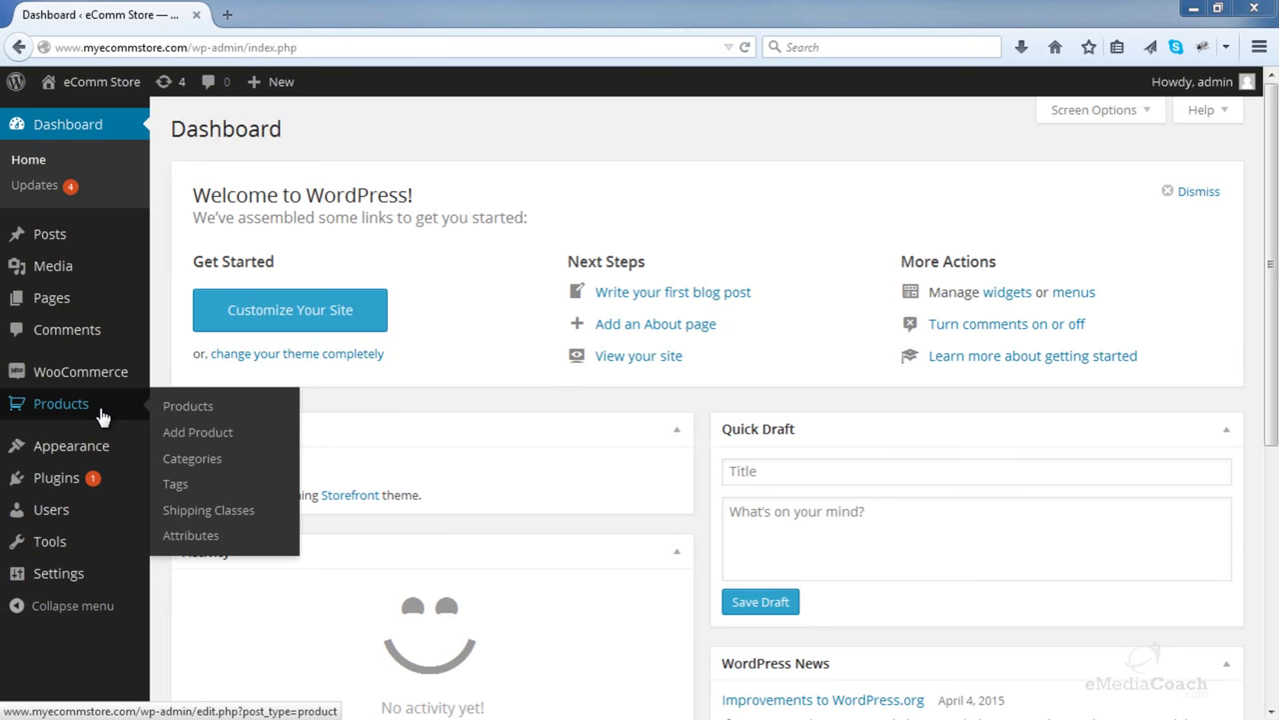
{"action": "left_click", "coordinate": [197, 434]}
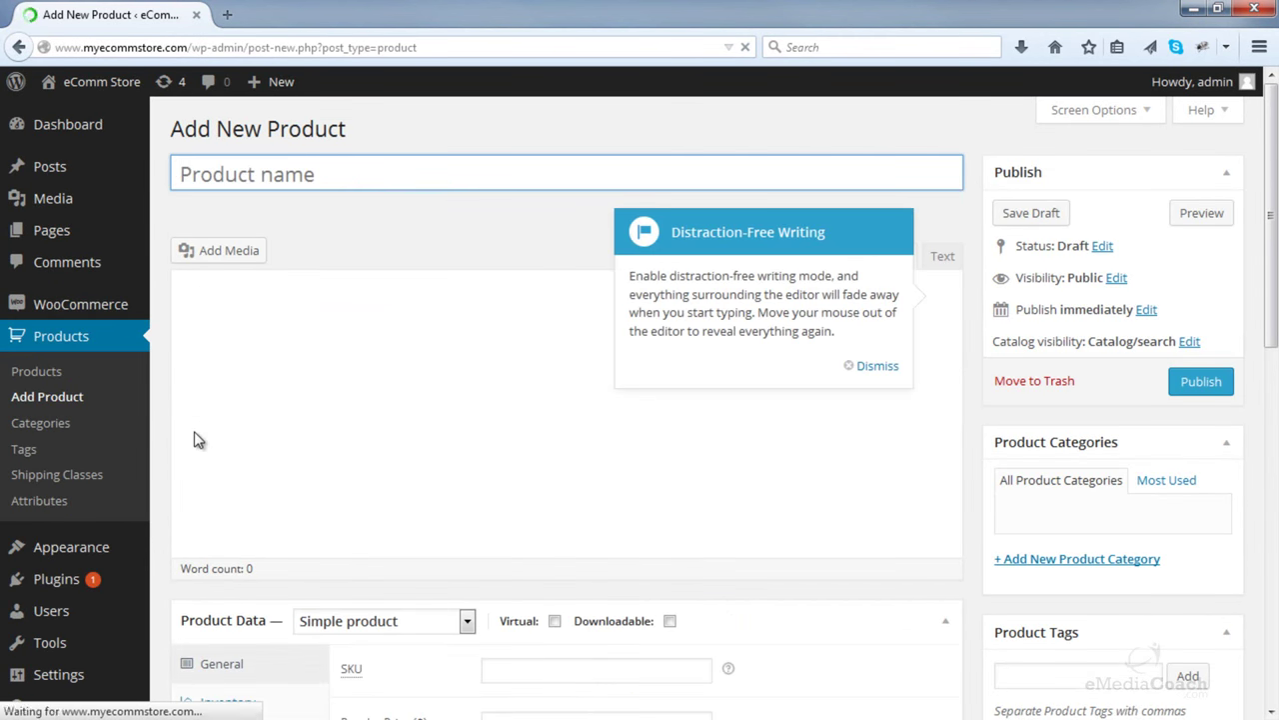
{"action": "left_click", "coordinate": [874, 367]}
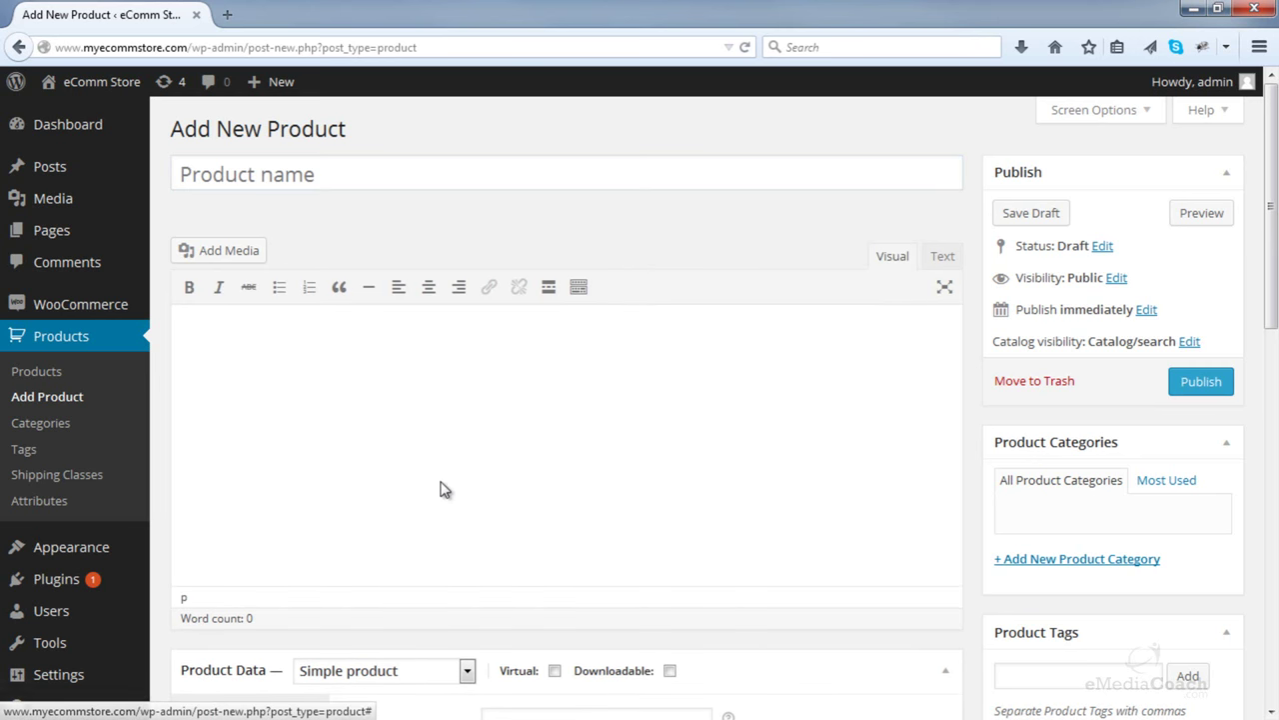
{"action": "scroll", "coordinate": [442, 489], "scroll_direction": "down", "scroll_amount": 3}
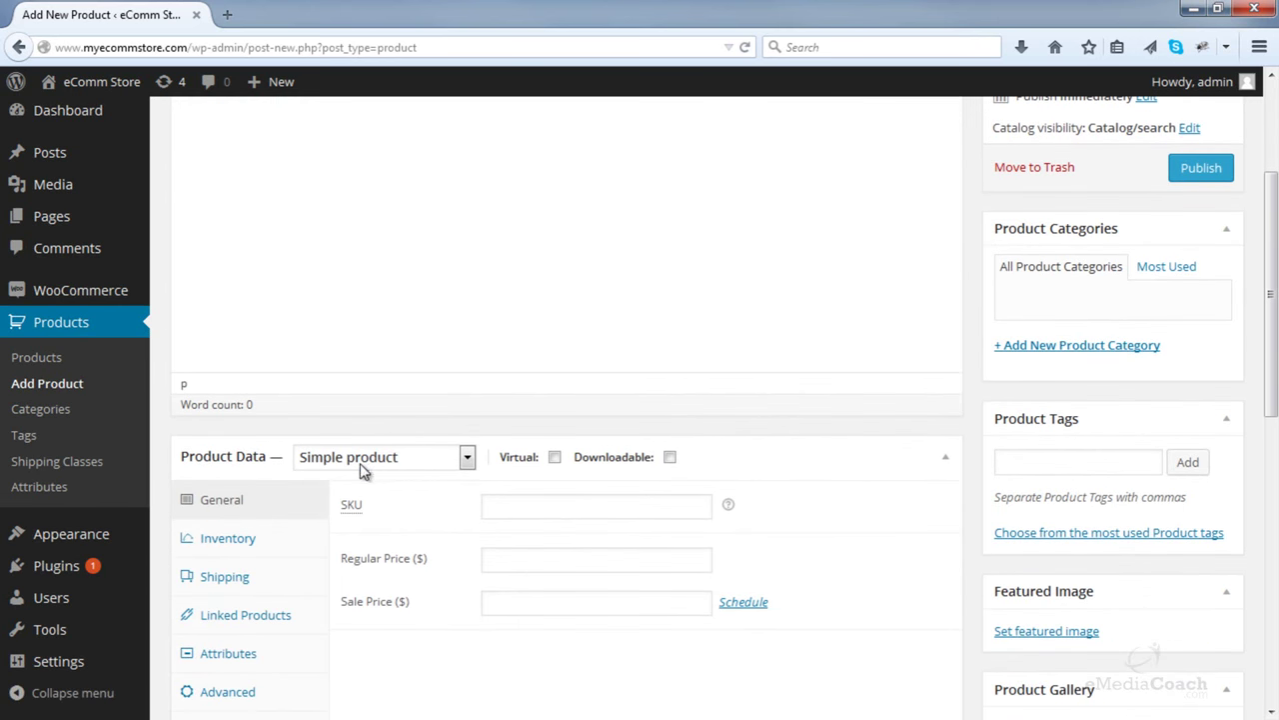
{"action": "left_click", "coordinate": [362, 463]}
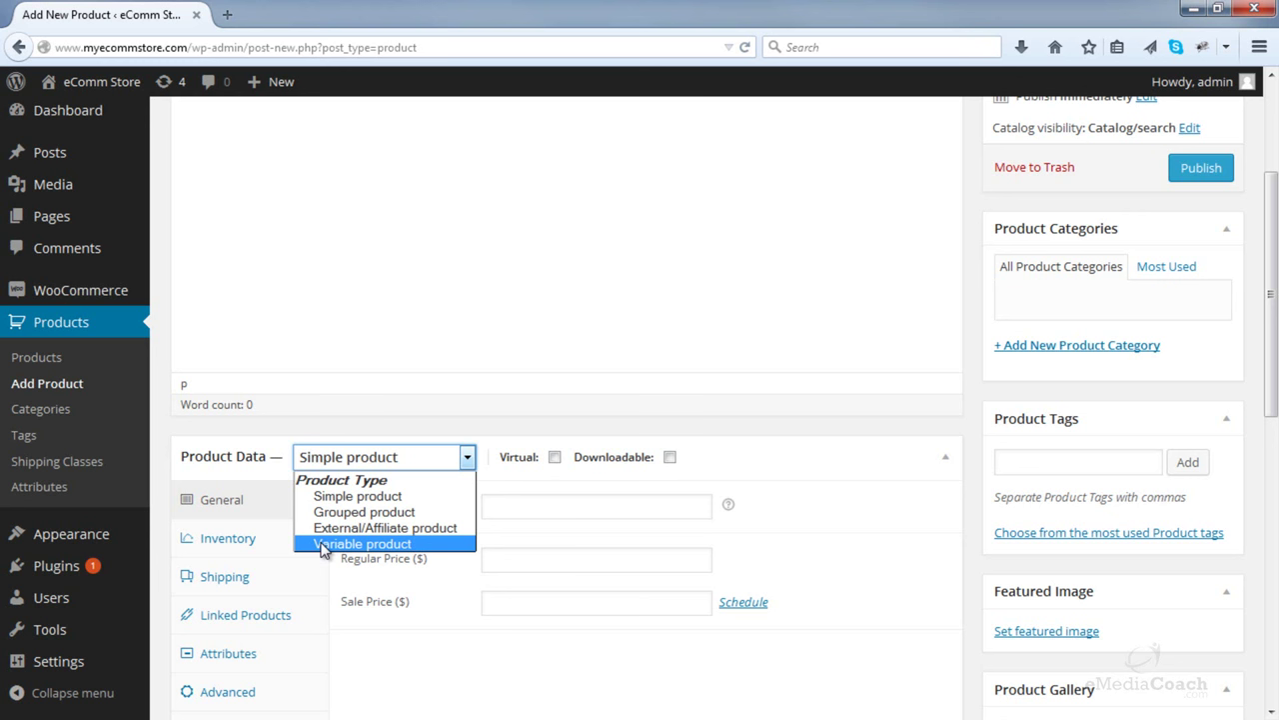
{"action": "left_click", "coordinate": [359, 496]}
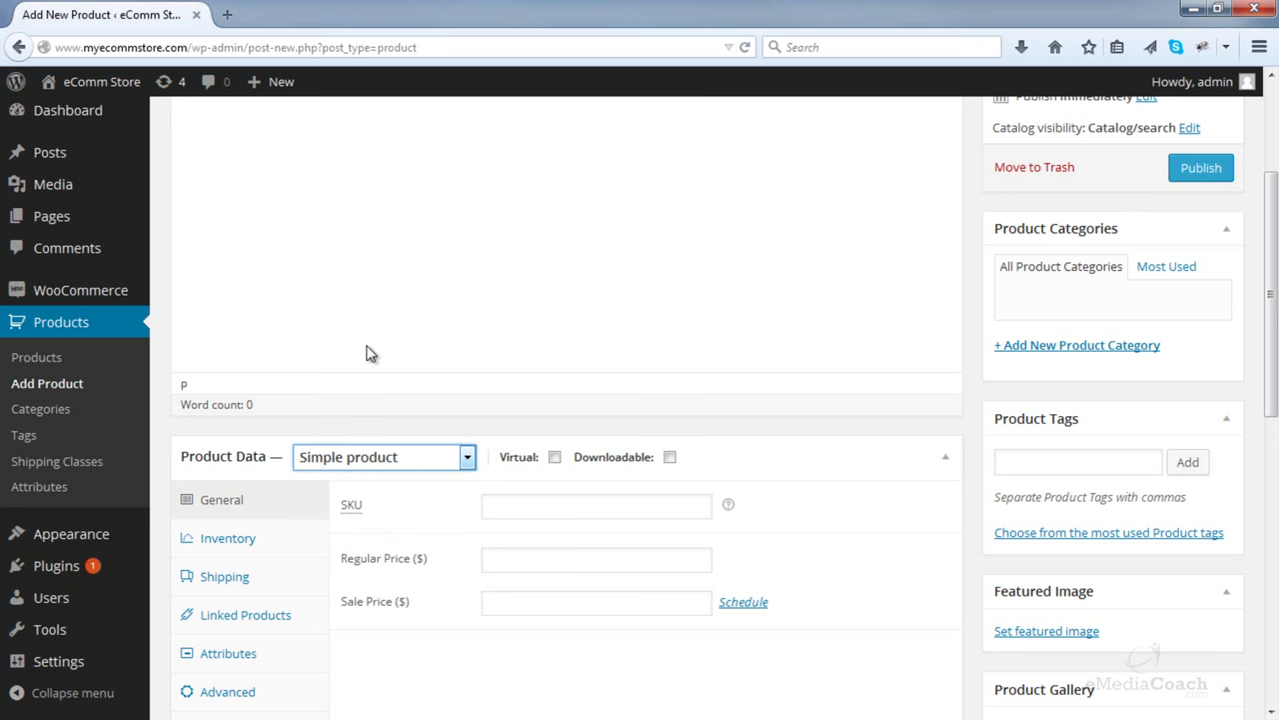
{"action": "scroll", "coordinate": [366, 352], "scroll_direction": "up", "scroll_amount": 4}
- Enter 'Outdoor Table Set' as the product title
{"action": "left_click", "coordinate": [350, 180]}
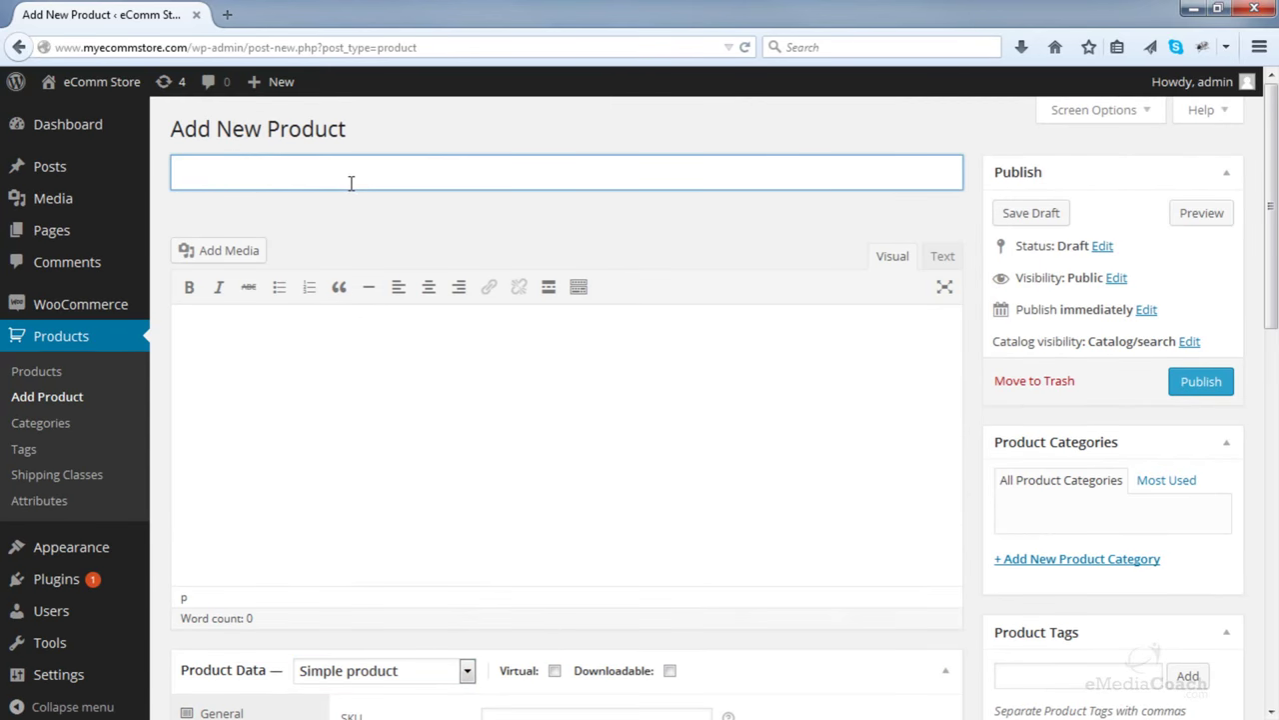
{"action": "type", "text": "Outdoor T"}
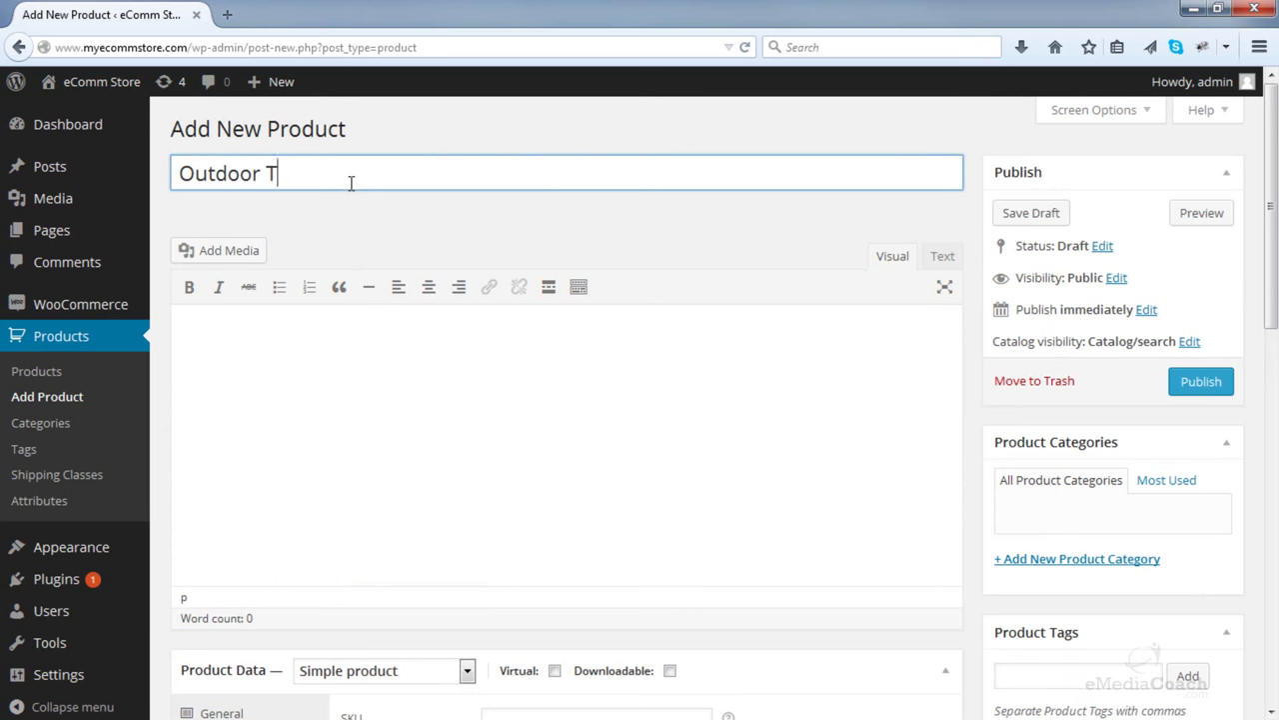
{"action": "type", "text": "able Set"}
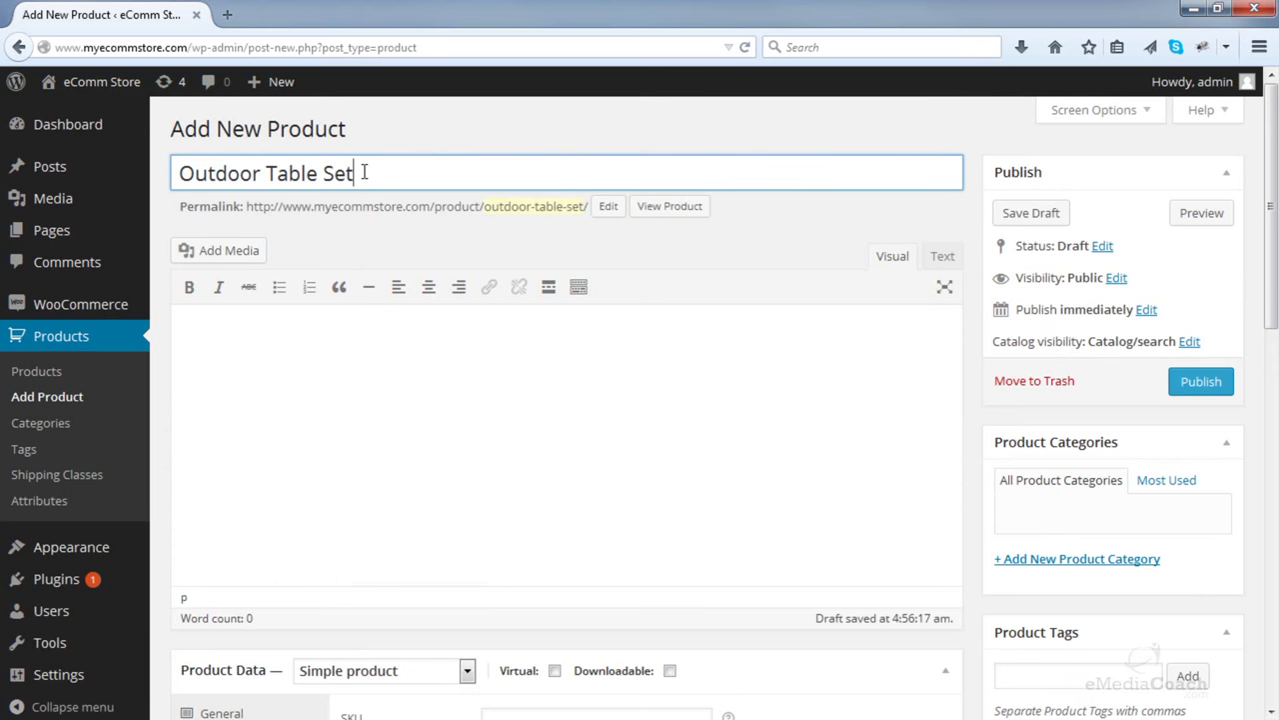
{"action": "left_click", "coordinate": [276, 348]}
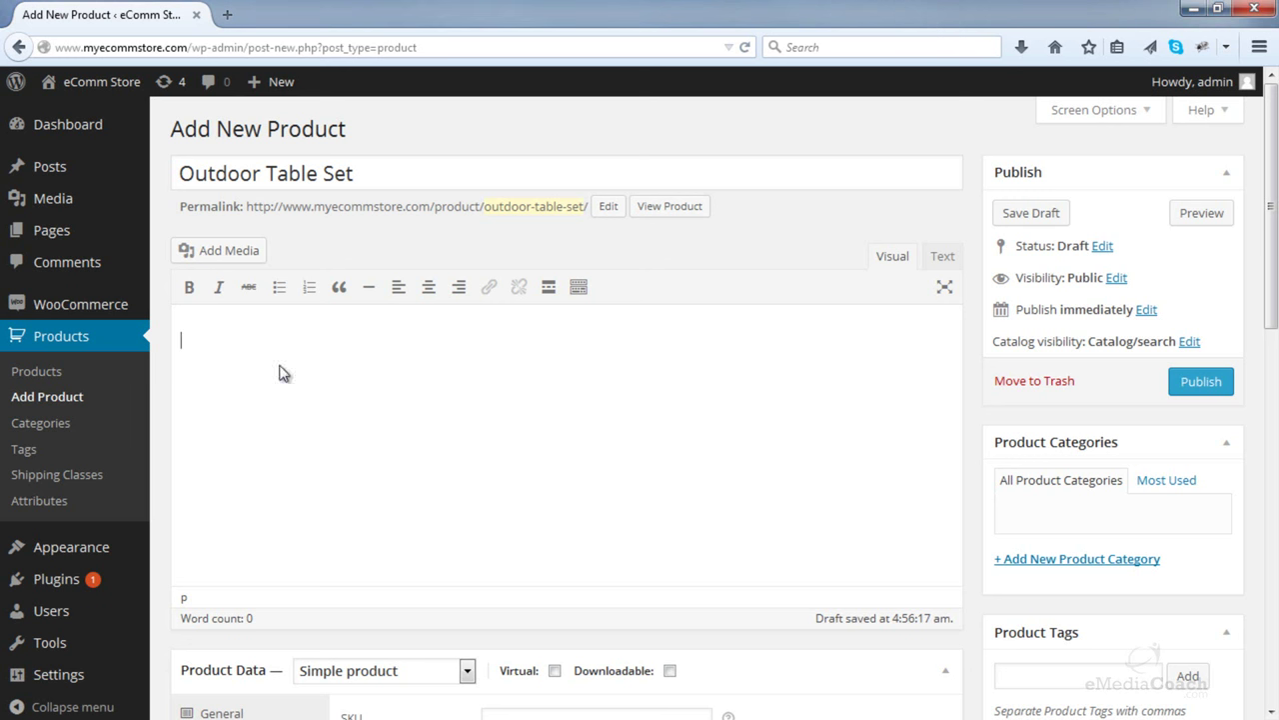
- Paste the long description and put Featured list item one on its own line
{"action": "type", "text": "This is the long description area for your product. This is the long description area for your product. This is the long description area for your product. Three awesome features: Featured list item one This is the second feature This is the third awesome feature"}
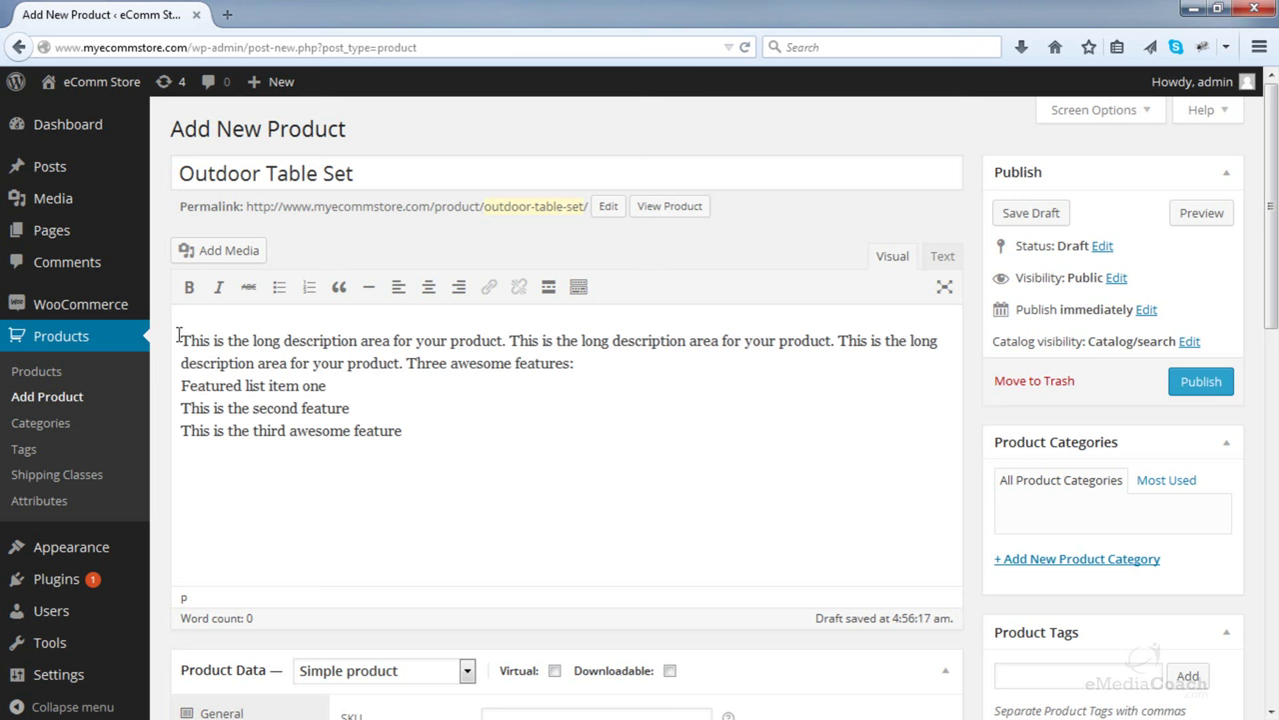
{"action": "left_click", "coordinate": [182, 385]}
{"action": "key", "text": "BackSpace"}
{"action": "key", "text": "Return"}
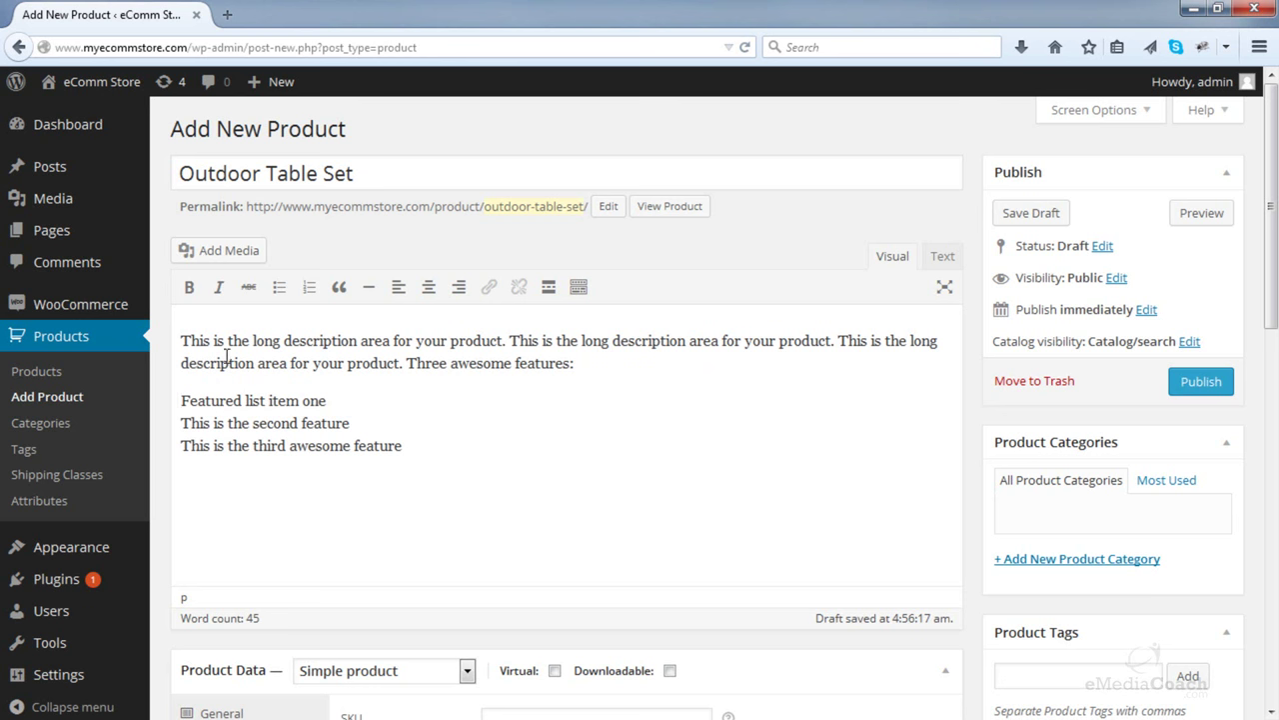
{"action": "left_click", "coordinate": [578, 289]}
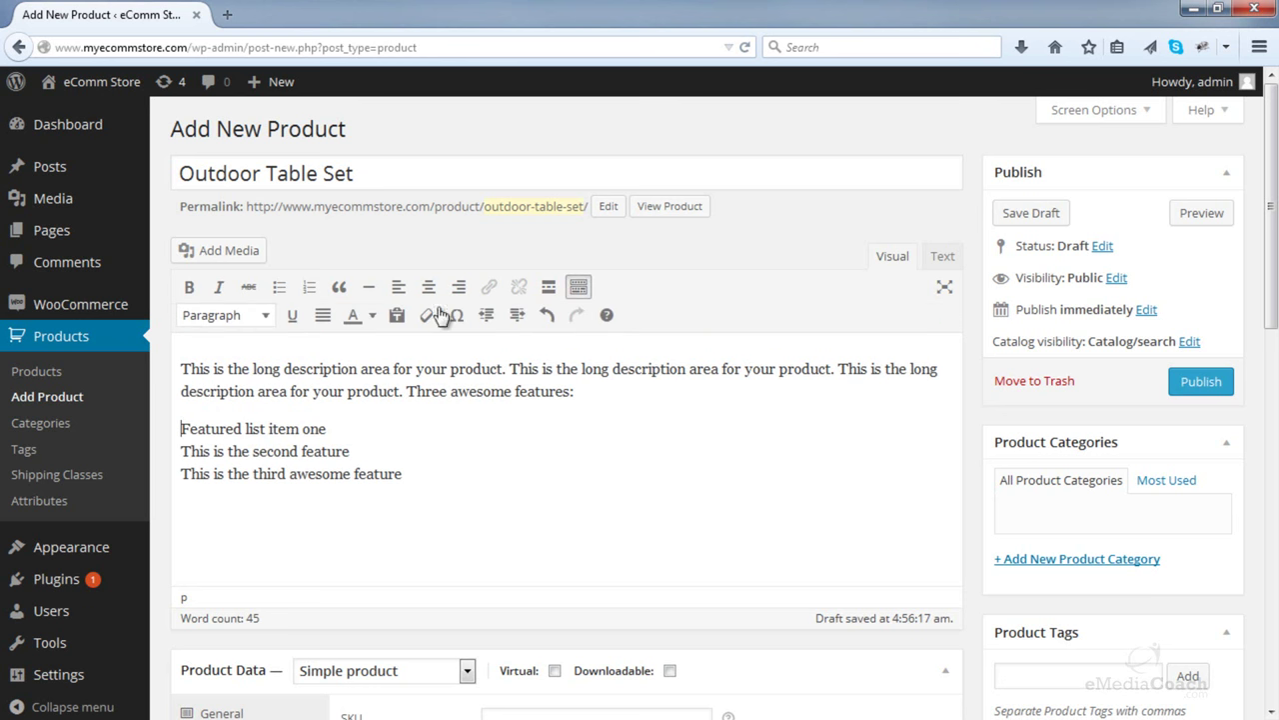
{"action": "left_click", "coordinate": [266, 318]}
{"action": "left_click", "coordinate": [266, 318]}
{"action": "left_click", "coordinate": [182, 427]}
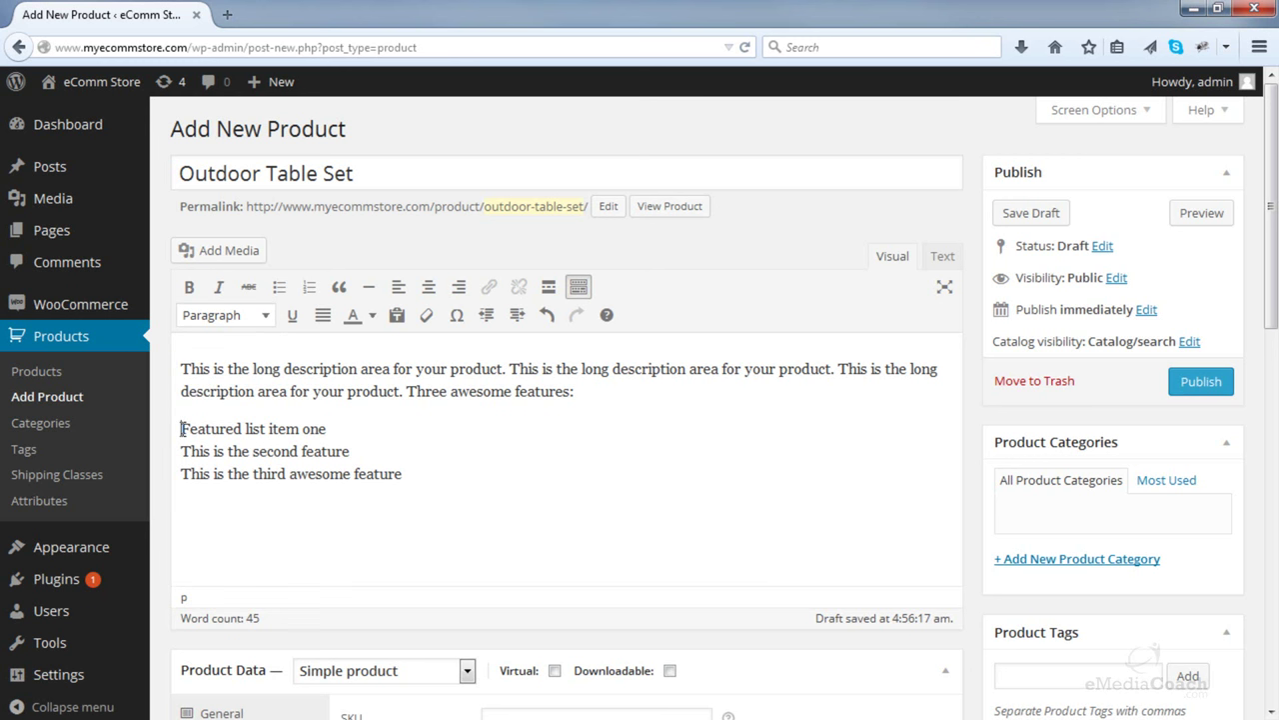
- Turn the three features into a bulleted list and end the list after them
{"action": "left_click", "coordinate": [279, 287]}
{"action": "left_click", "coordinate": [216, 451]}
{"action": "key", "text": "BackSpace"}
{"action": "key", "text": "Return"}
{"action": "left_click", "coordinate": [216, 472]}
{"action": "key", "text": "BackSpace"}
{"action": "key", "text": "Return"}
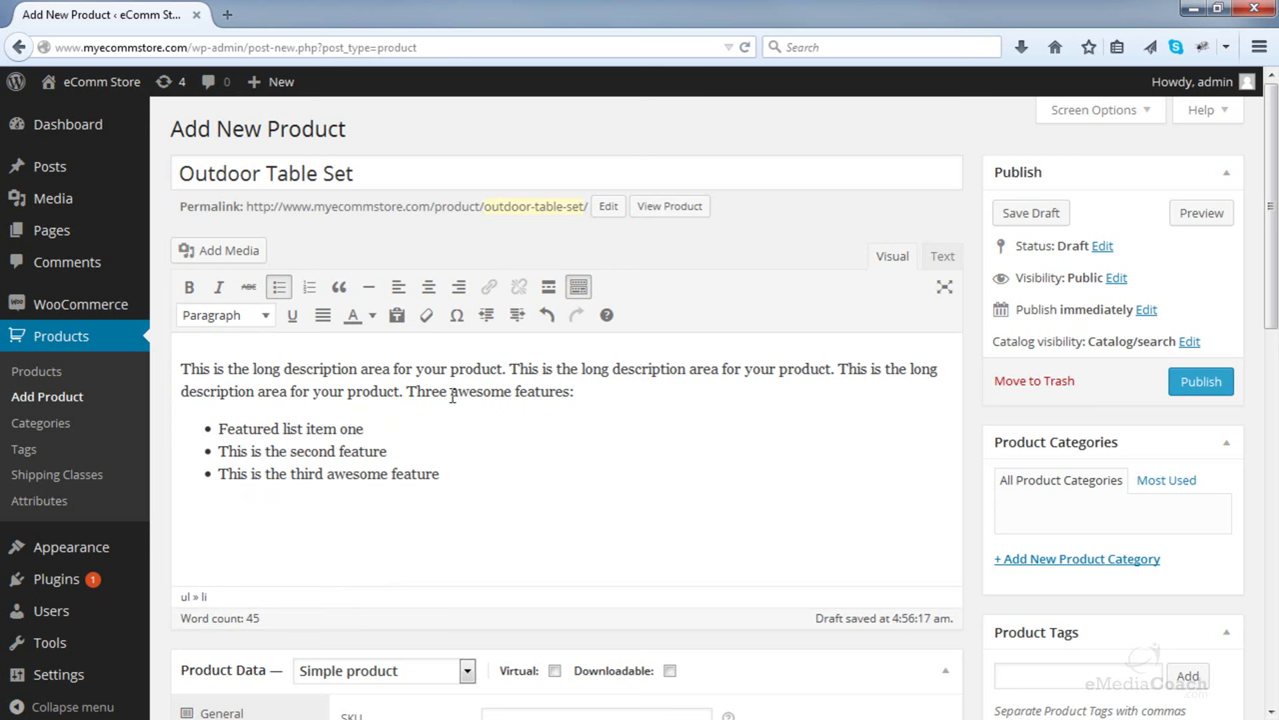
{"action": "left_click_drag", "start_coordinate": [400, 391], "coordinate": [136, 344]}
{"action": "key", "text": "ctrl+c"}
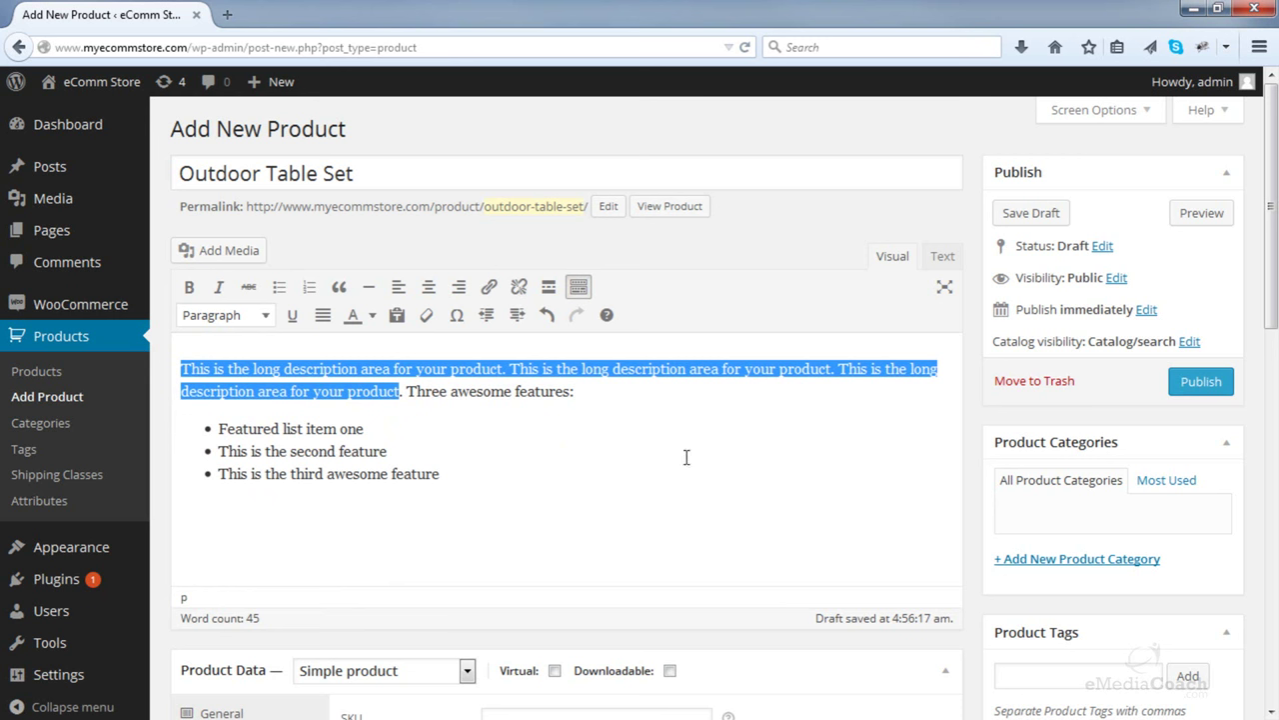
{"action": "left_click", "coordinate": [660, 498]}
{"action": "key", "text": "Return"}
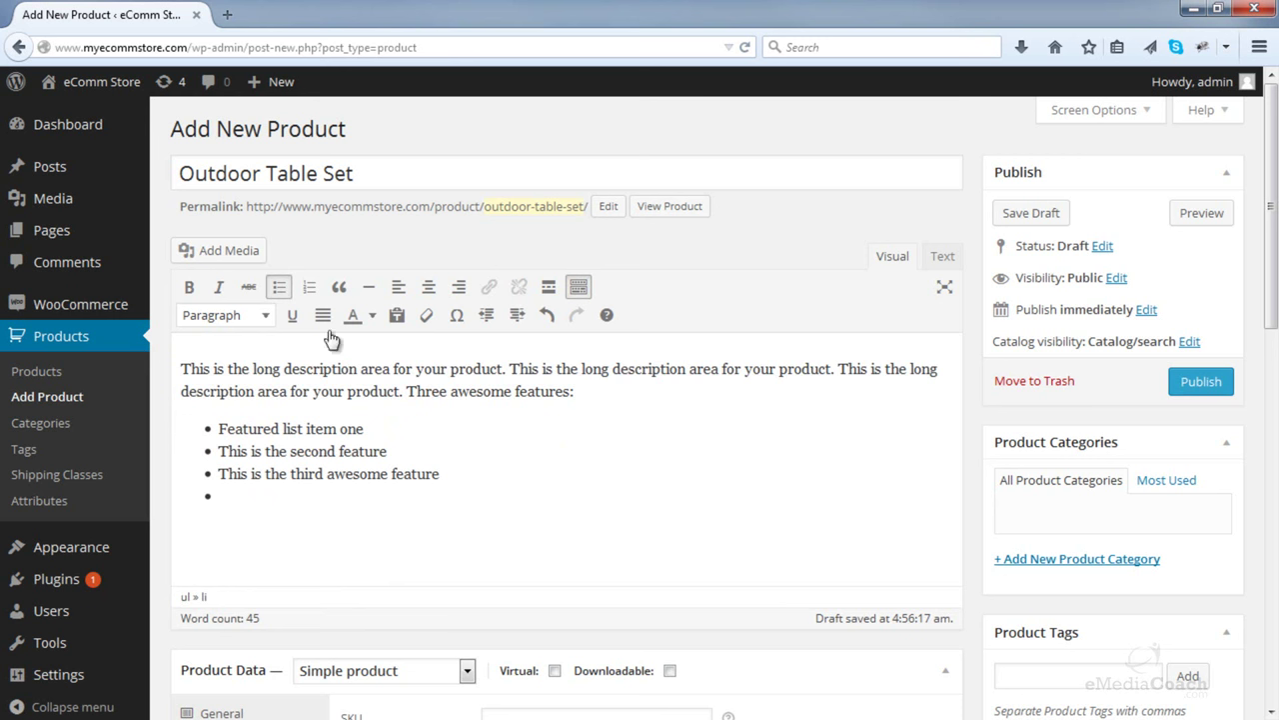
{"action": "left_click", "coordinate": [280, 288]}
- Add a Heading 3 'Sub Heading' with a pasted paragraph below it
{"action": "type", "text": "Sub Heading"}
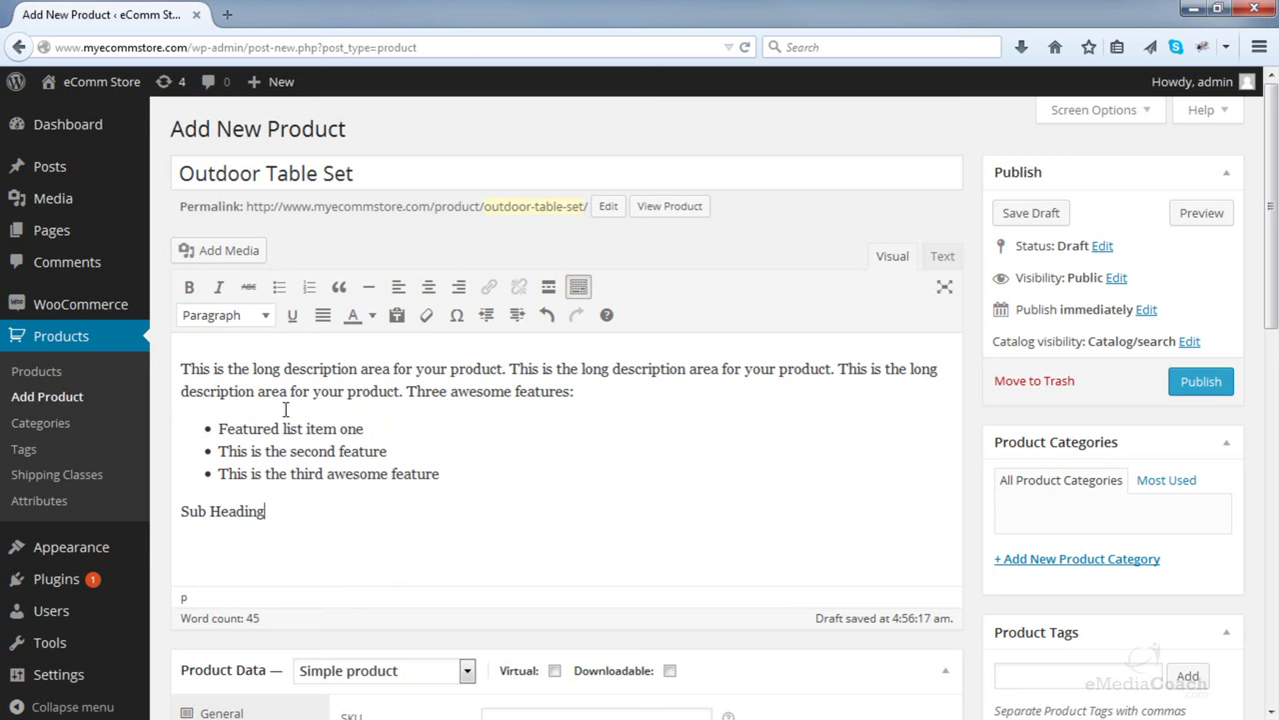
{"action": "left_click_drag", "start_coordinate": [276, 510], "coordinate": [170, 512]}
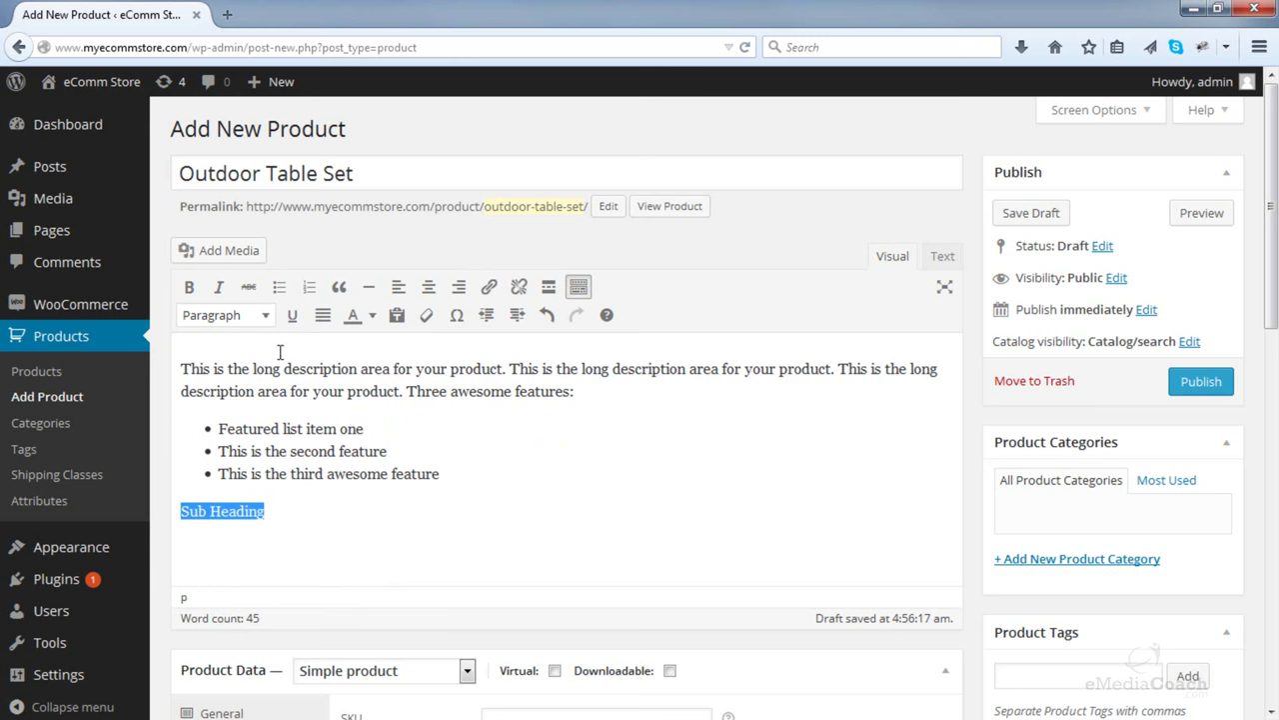
{"action": "left_click", "coordinate": [262, 316]}
{"action": "left_click", "coordinate": [252, 503]}
{"action": "left_click", "coordinate": [338, 543]}
{"action": "key", "text": "Return"}
{"action": "key", "text": "ctrl+v"}
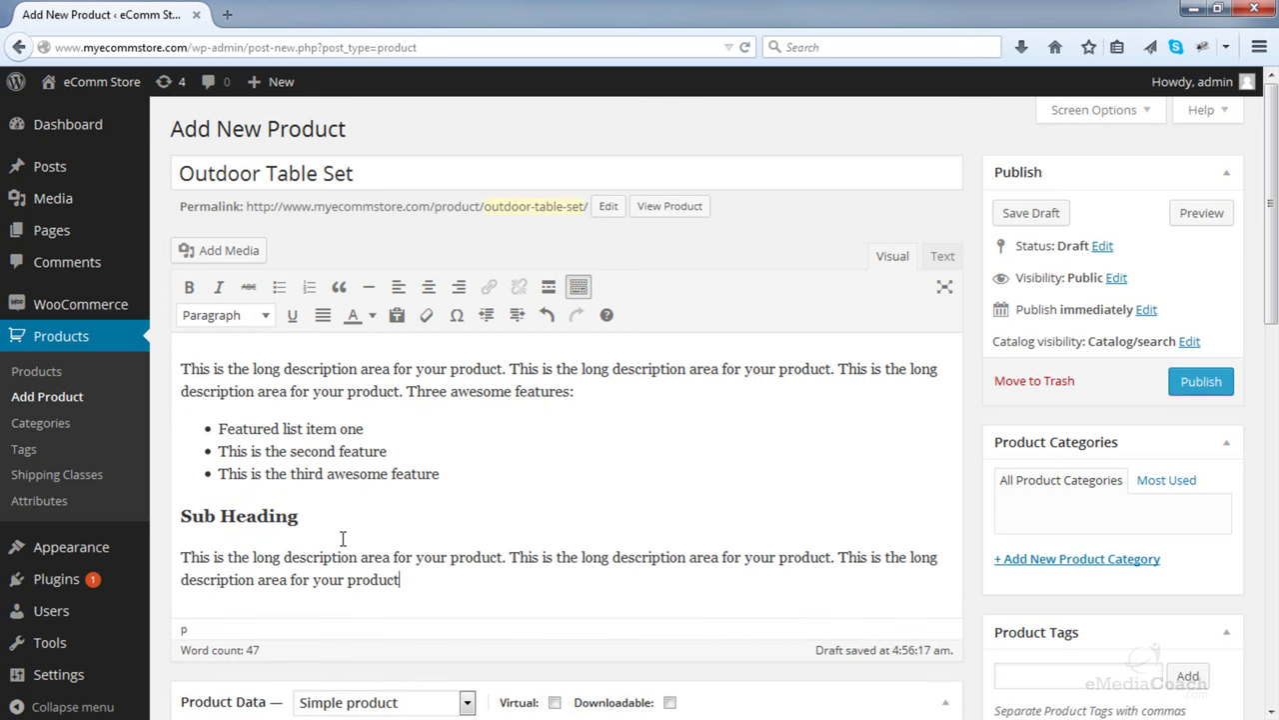
- Paste 'Just a short description.' repeated four times into the Product Short Description
{"action": "type", "text": "."}
{"action": "scroll", "coordinate": [442, 503], "scroll_direction": "down", "scroll_amount": 5}
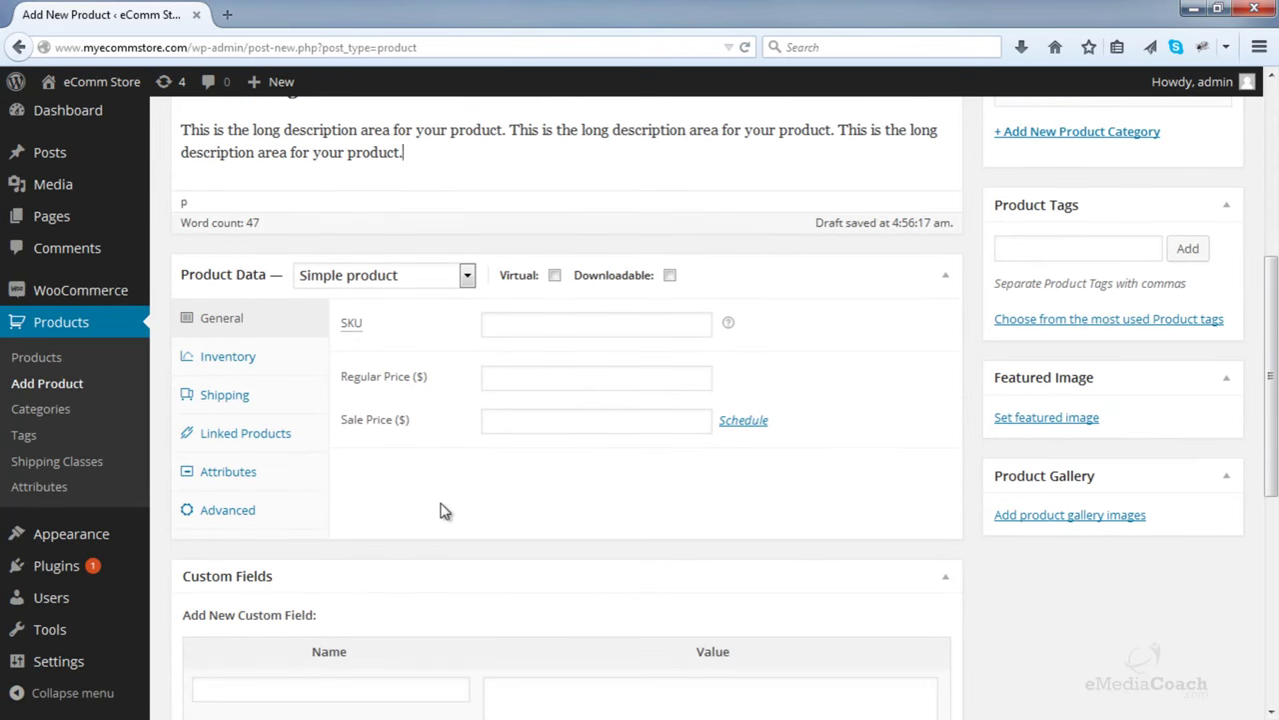
{"action": "scroll", "coordinate": [442, 510], "scroll_direction": "down", "scroll_amount": 4}
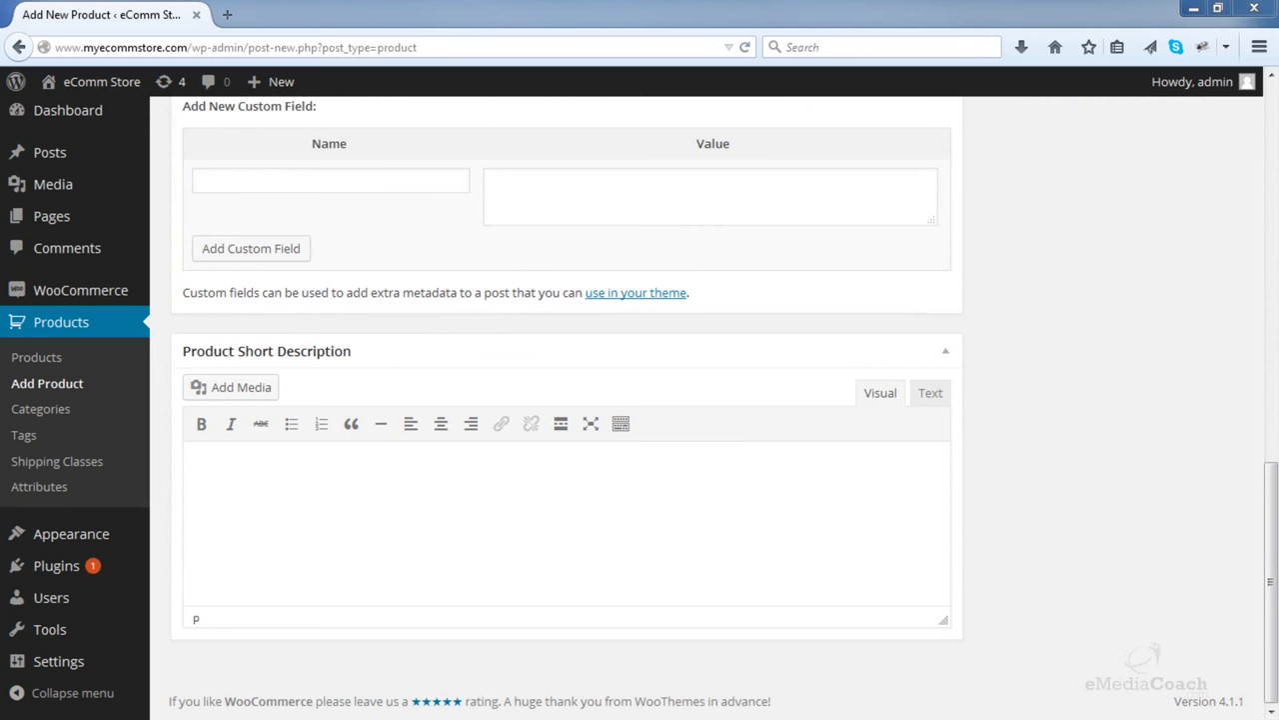
{"action": "type", "text": "Just a short description. Just a short description. Just a short description. Just a short description."}
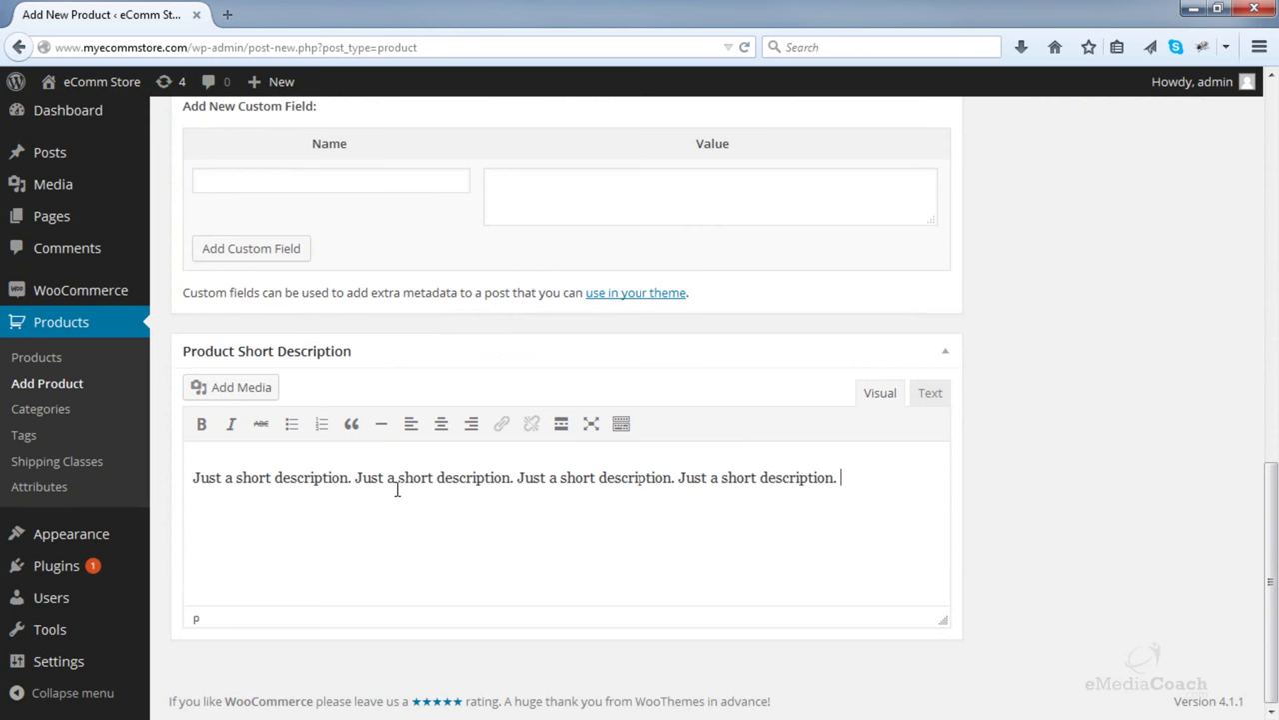
{"action": "scroll", "coordinate": [461, 490], "scroll_direction": "up", "scroll_amount": 3}
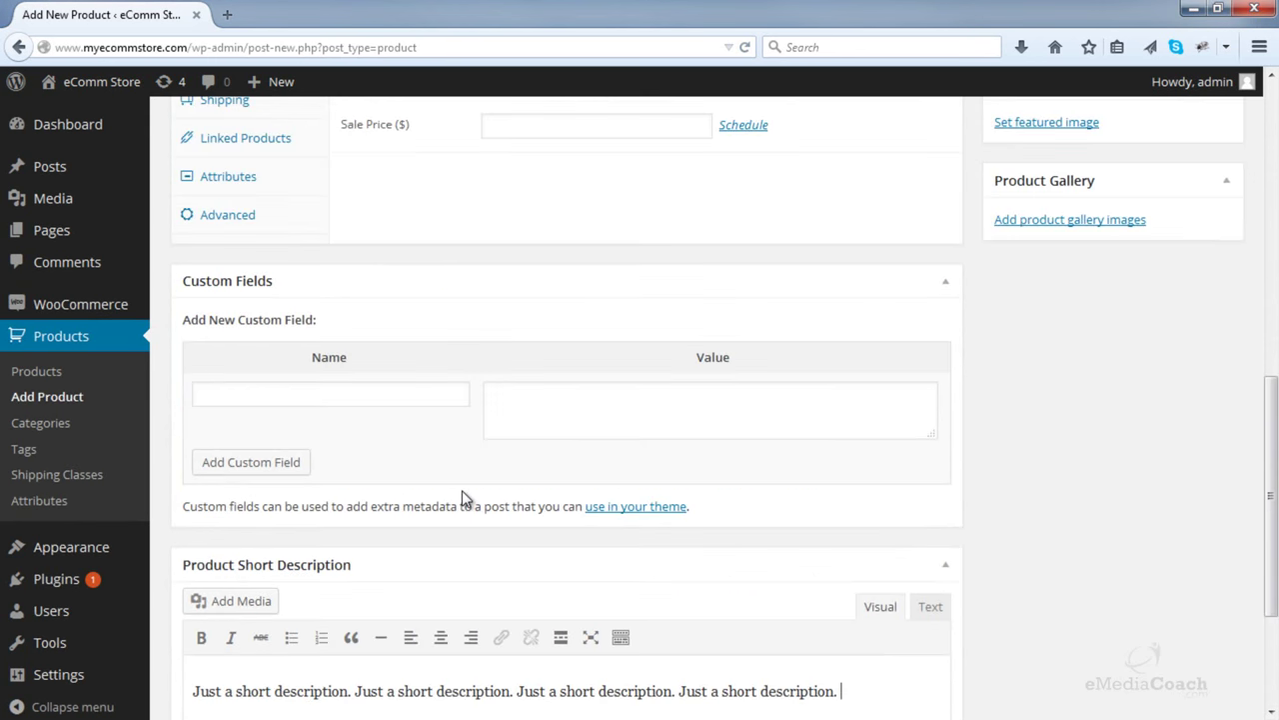
{"action": "scroll", "coordinate": [462, 489], "scroll_direction": "up", "scroll_amount": 8}
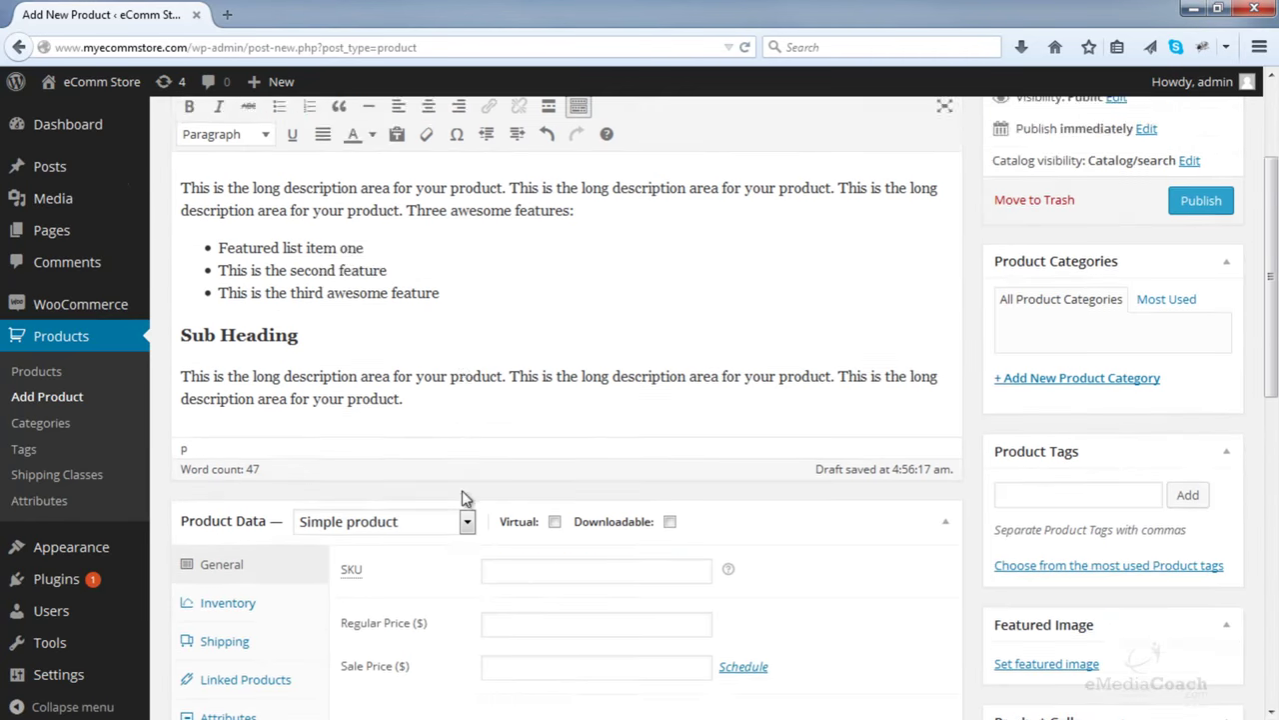
{"action": "scroll", "coordinate": [462, 491], "scroll_direction": "up", "scroll_amount": 1}
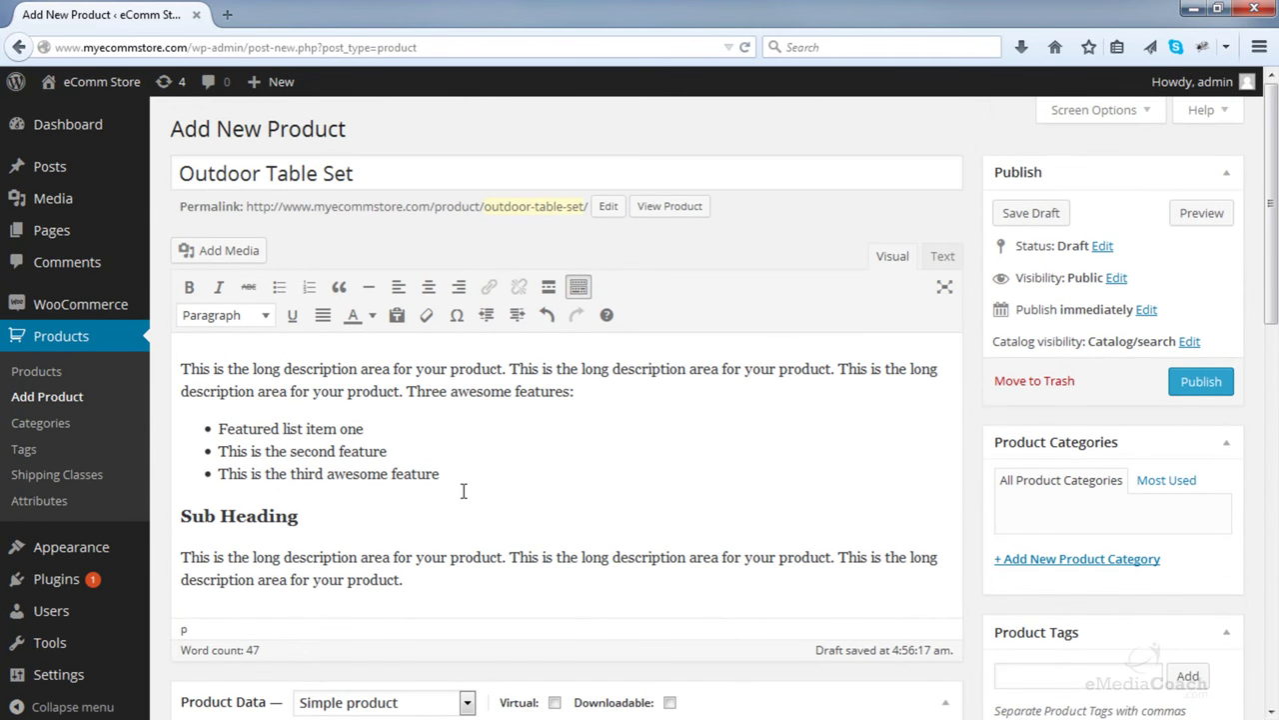
- Create a 'Tables' product category, ticked for Outdoor Table Set
{"action": "left_click", "coordinate": [1123, 574]}
{"action": "type", "text": "Table"}
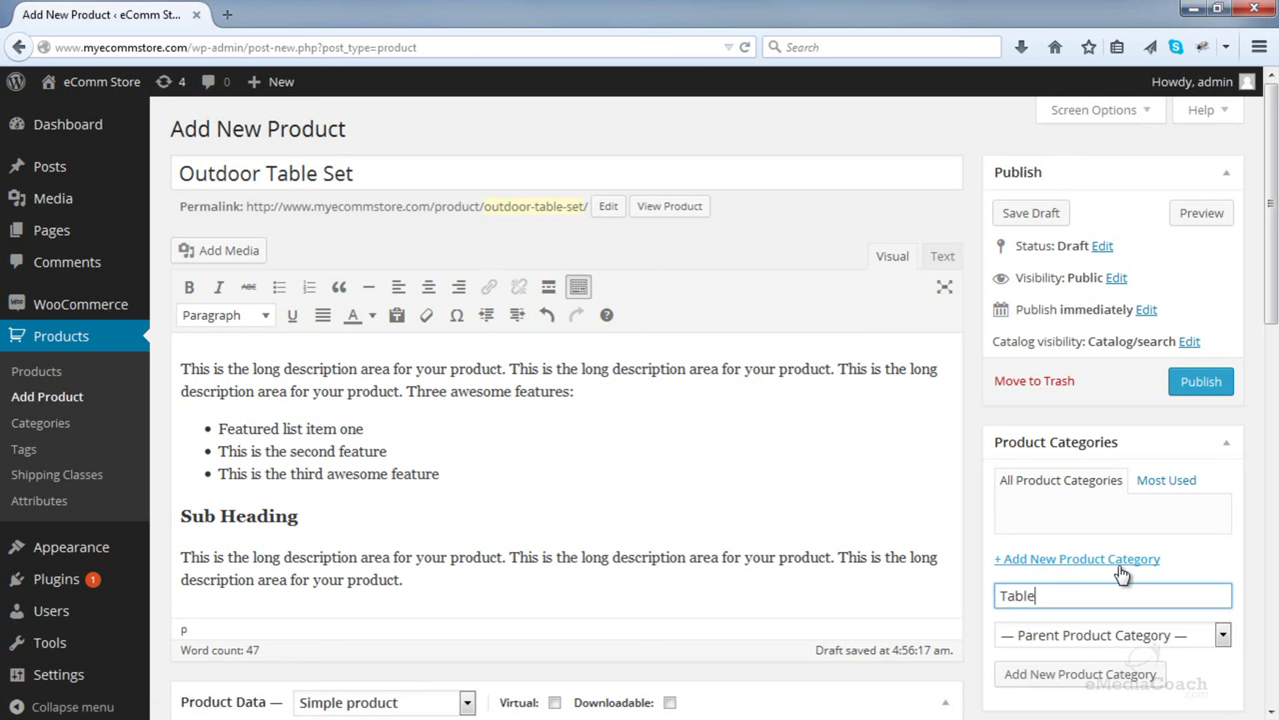
{"action": "type", "text": "s"}
{"action": "left_click", "coordinate": [1059, 676]}
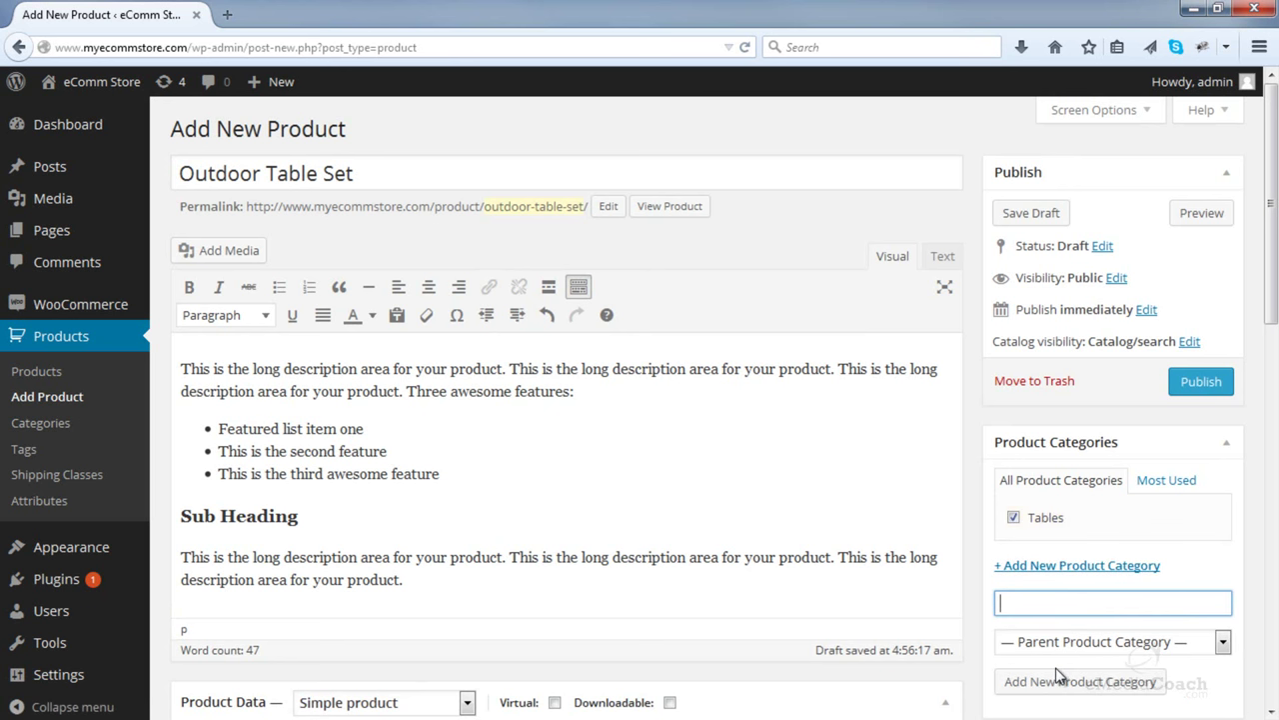
{"action": "scroll", "coordinate": [1059, 676], "scroll_direction": "down", "scroll_amount": 2}
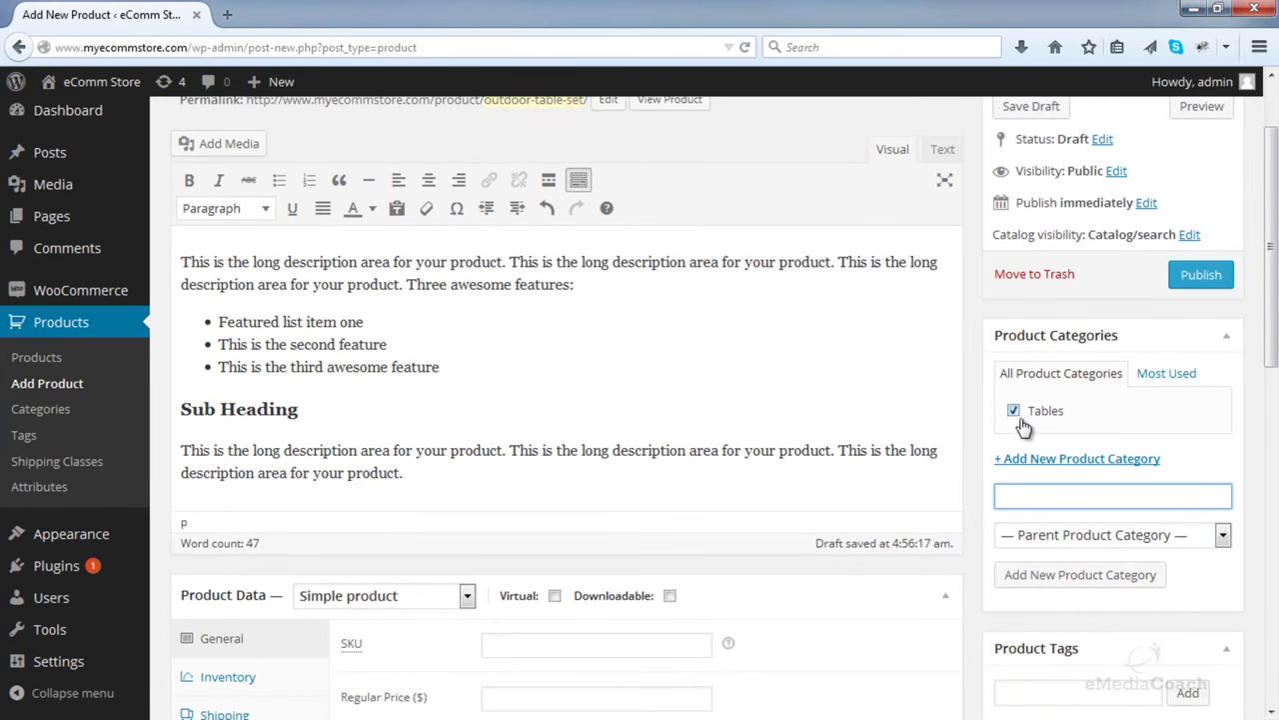
{"action": "scroll", "coordinate": [612, 485], "scroll_direction": "down", "scroll_amount": 2}
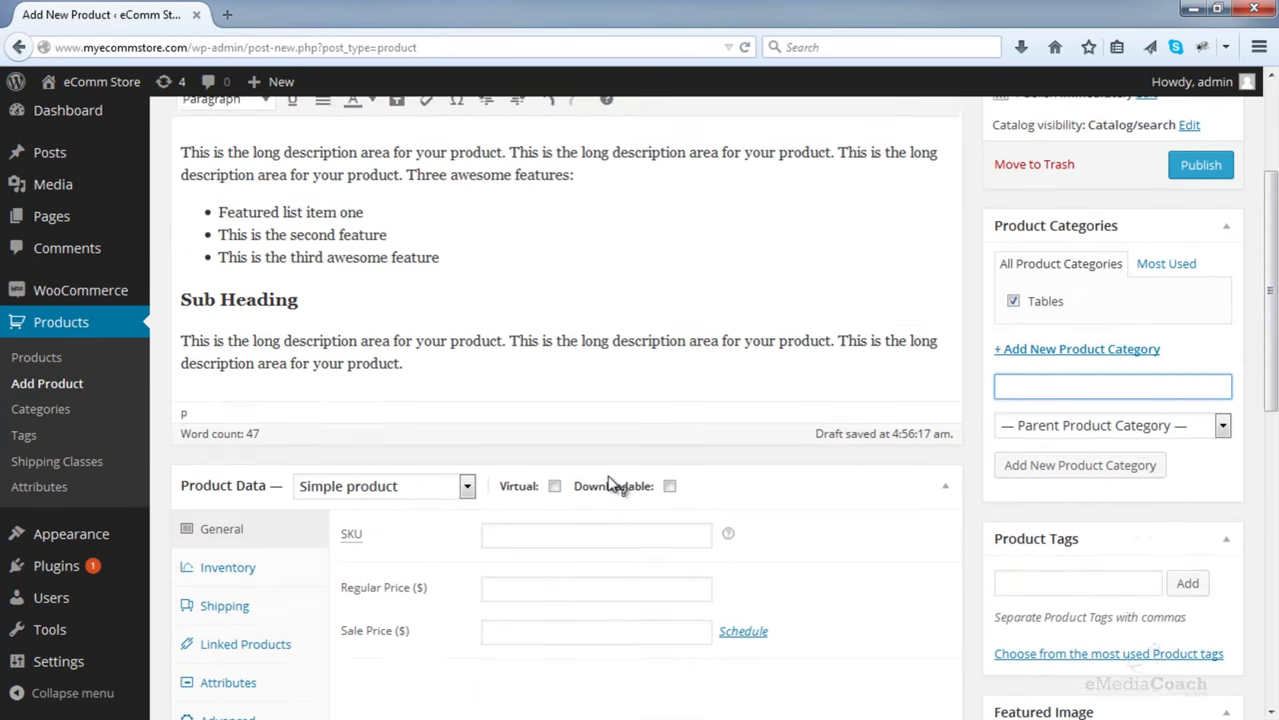
- Set the regular price to 785 and enable stock management with quantity 8
{"action": "scroll", "coordinate": [612, 485], "scroll_direction": "down", "scroll_amount": 6}
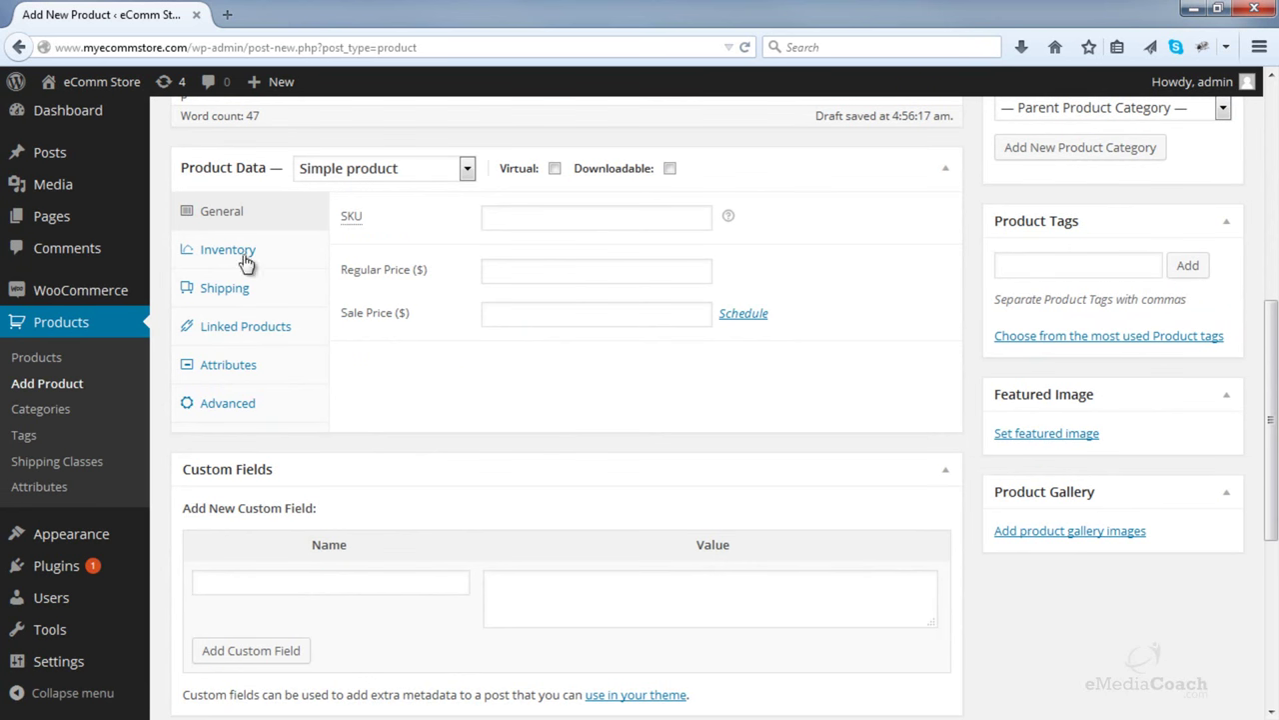
{"action": "left_click", "coordinate": [536, 210]}
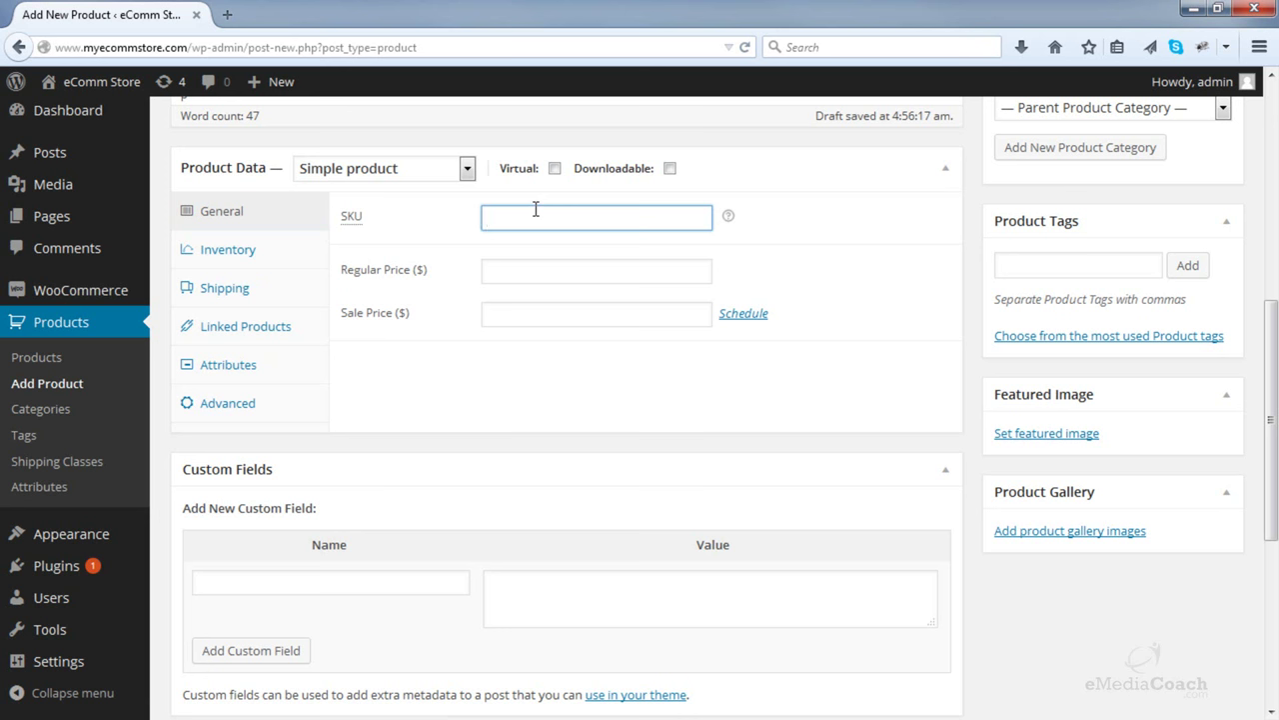
{"action": "left_click", "coordinate": [540, 273]}
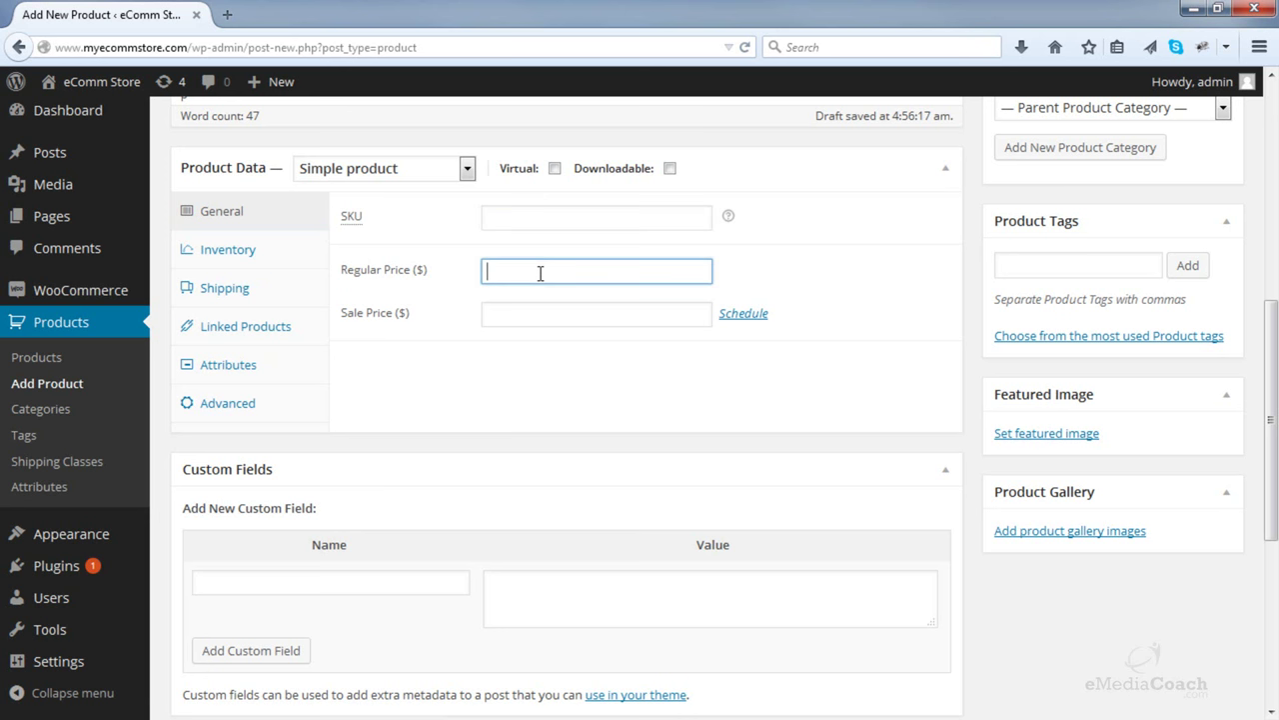
{"action": "type", "text": "785"}
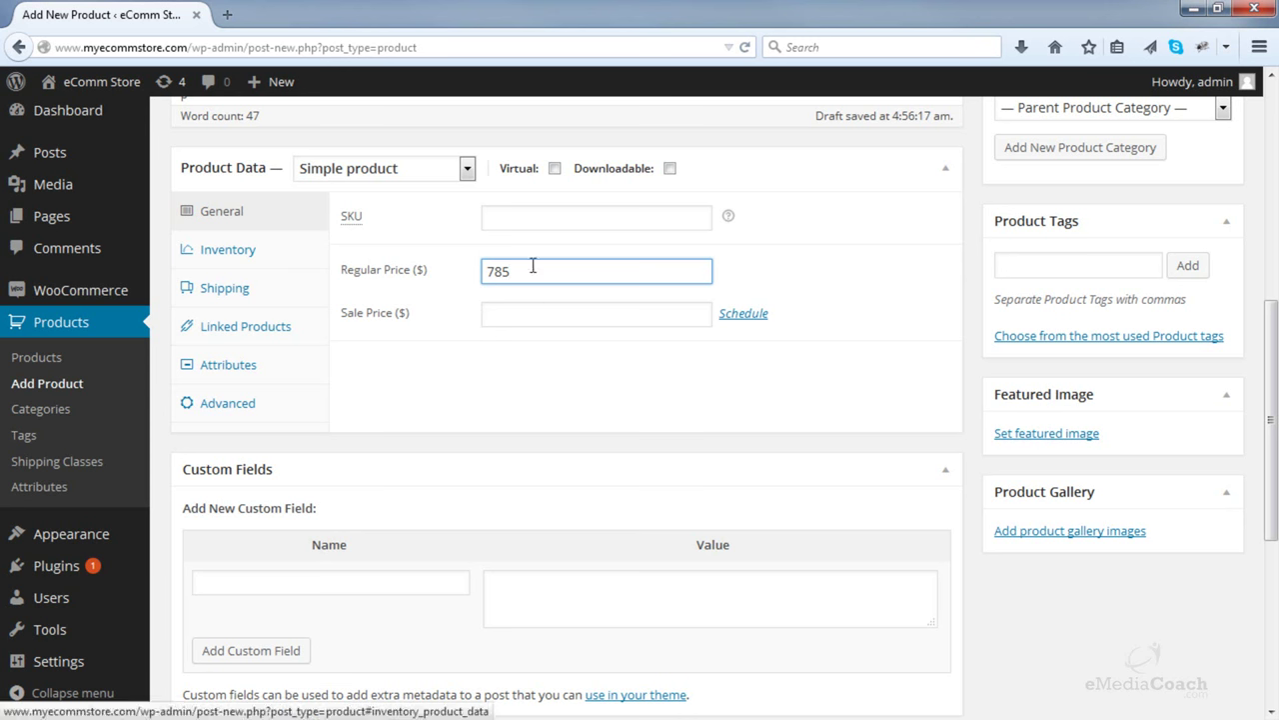
{"action": "left_click", "coordinate": [249, 258]}
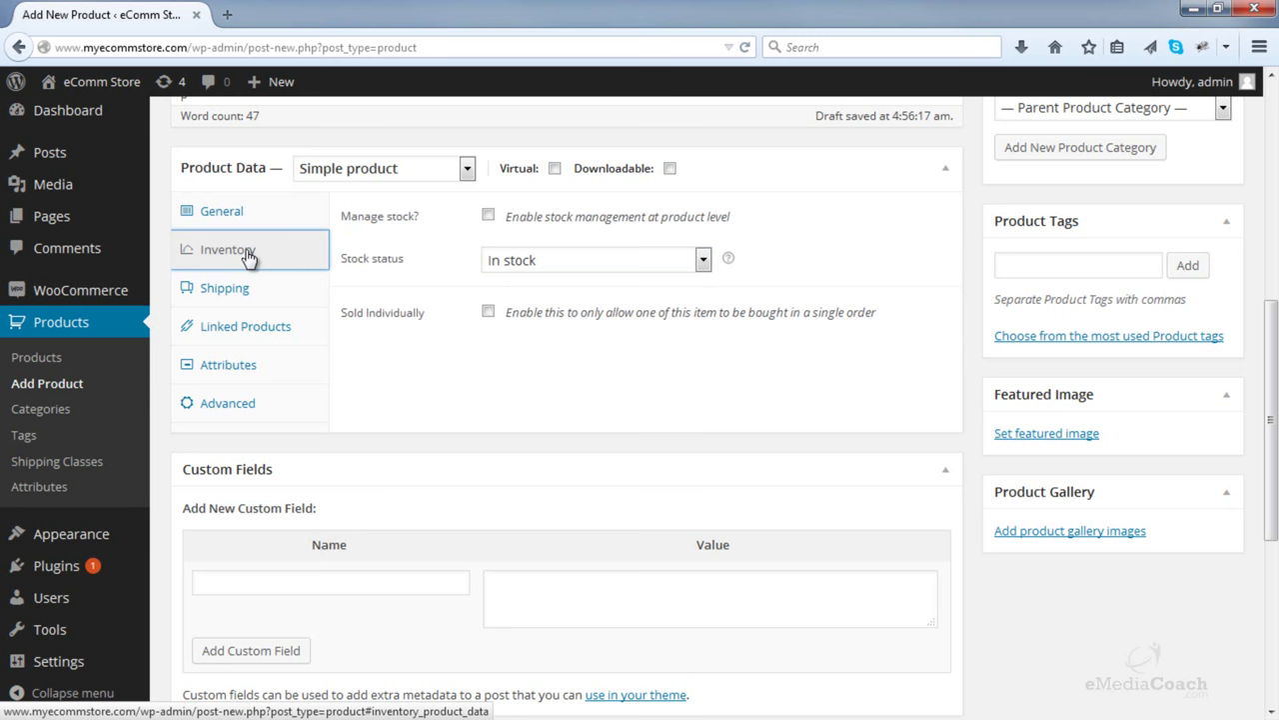
{"action": "left_click", "coordinate": [489, 216]}
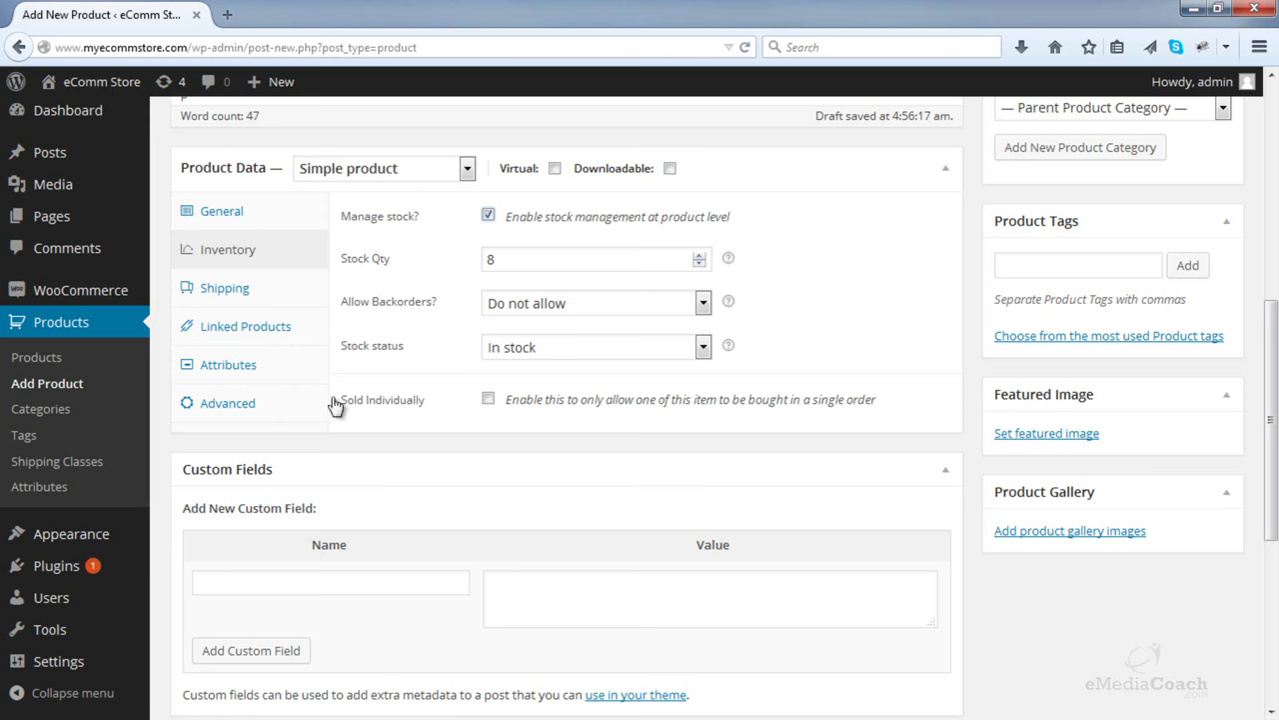
- Upload Outdoor Table 1.JPG from Images > Tables > Outdoor Table Set as the featured image
{"action": "left_click", "coordinate": [1030, 433]}
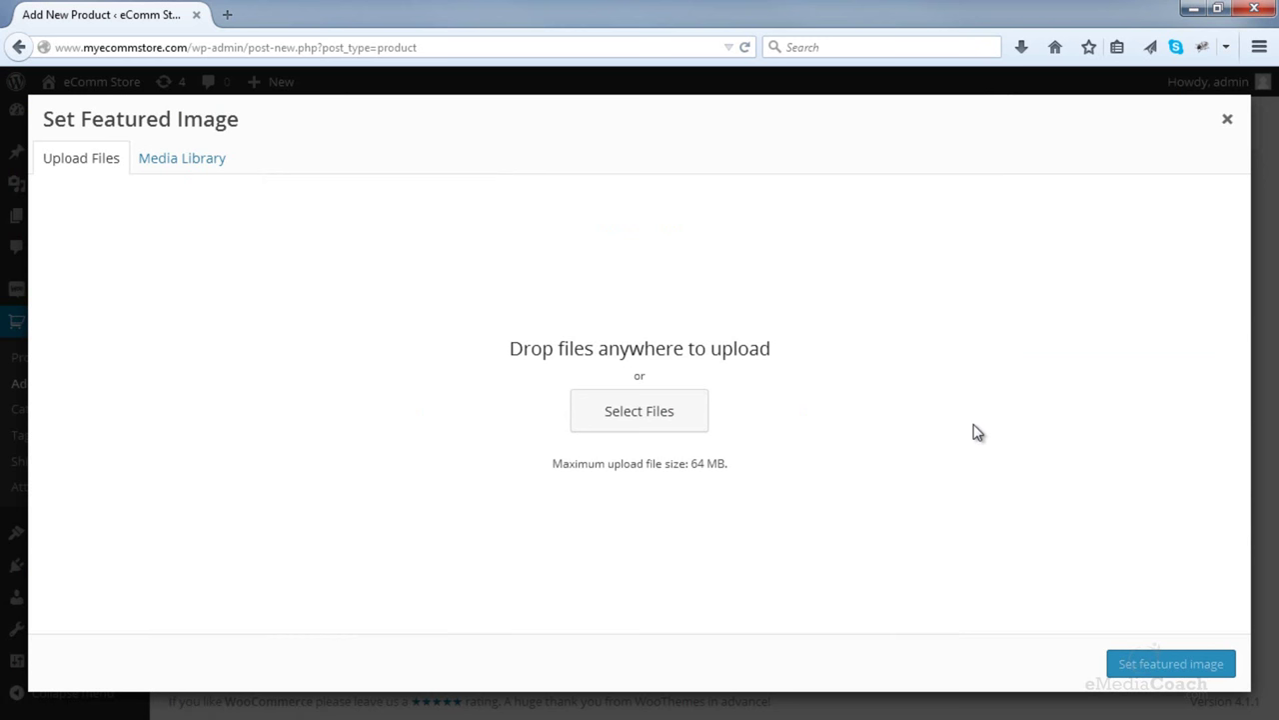
{"action": "left_click", "coordinate": [625, 424]}
{"action": "left_click", "coordinate": [614, 424]}
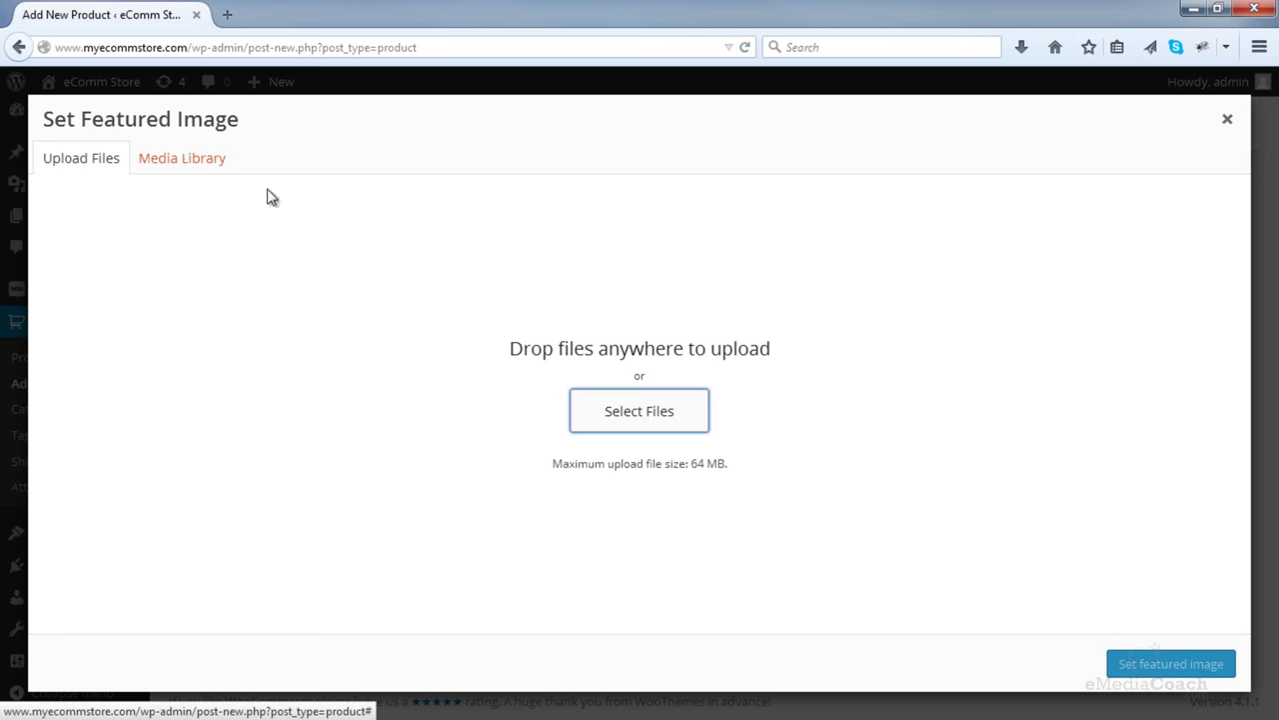
{"action": "left_click", "coordinate": [604, 410]}
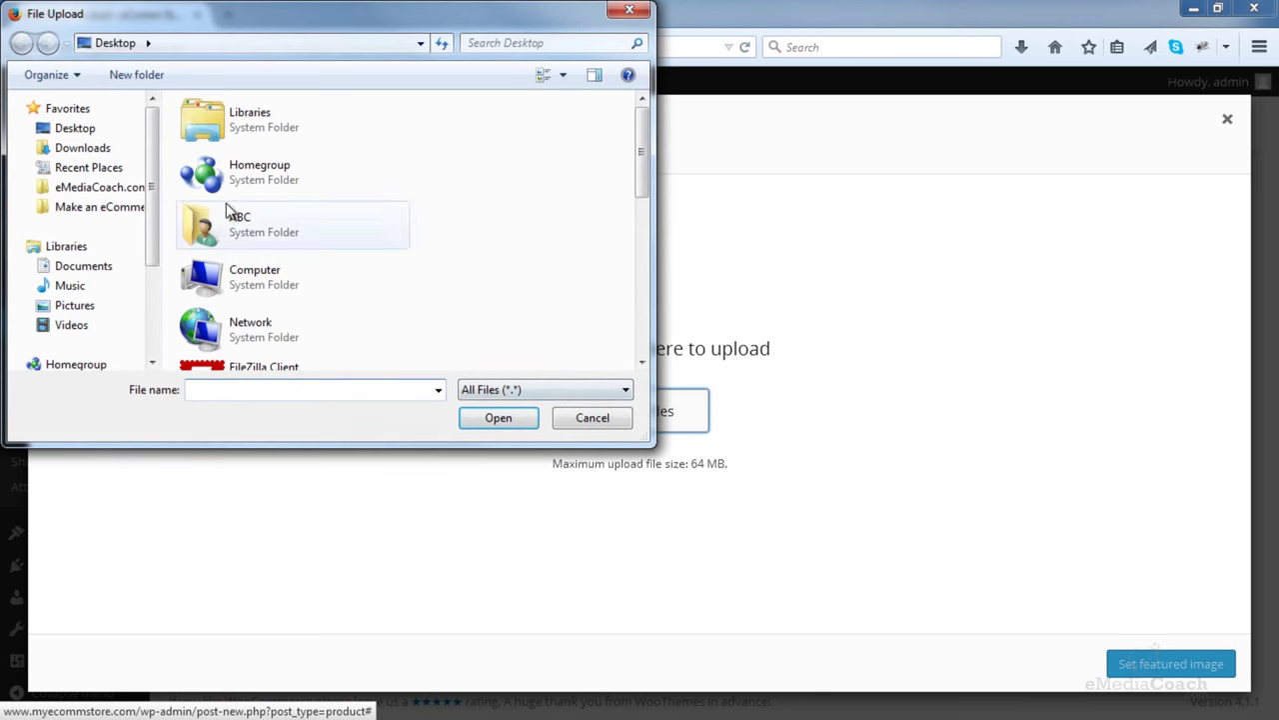
{"action": "left_click", "coordinate": [90, 207]}
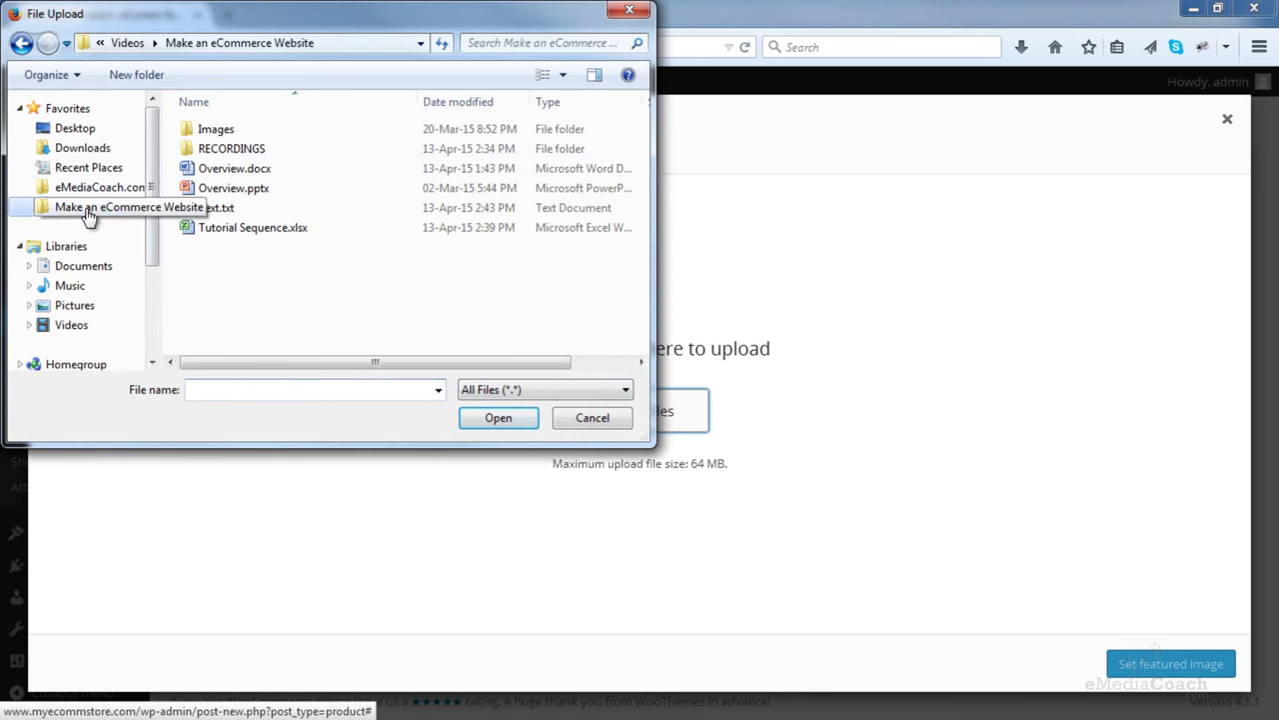
{"action": "double_click", "coordinate": [224, 129]}
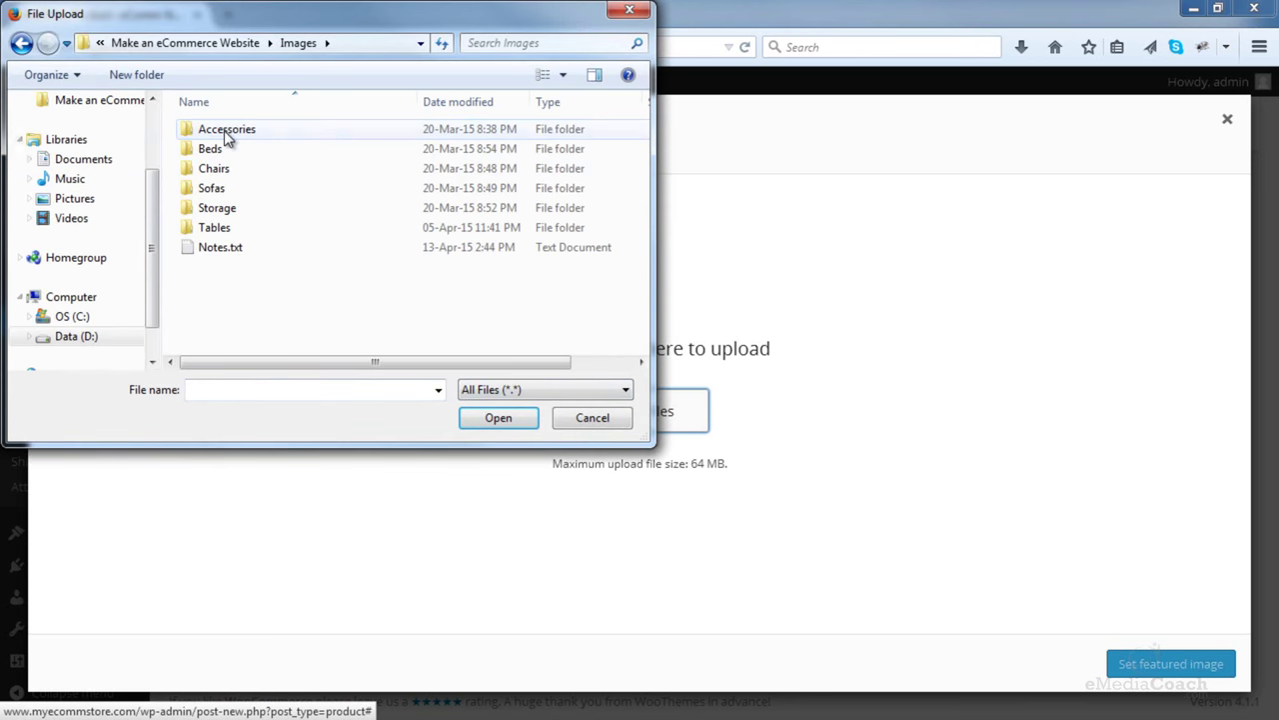
{"action": "double_click", "coordinate": [214, 227]}
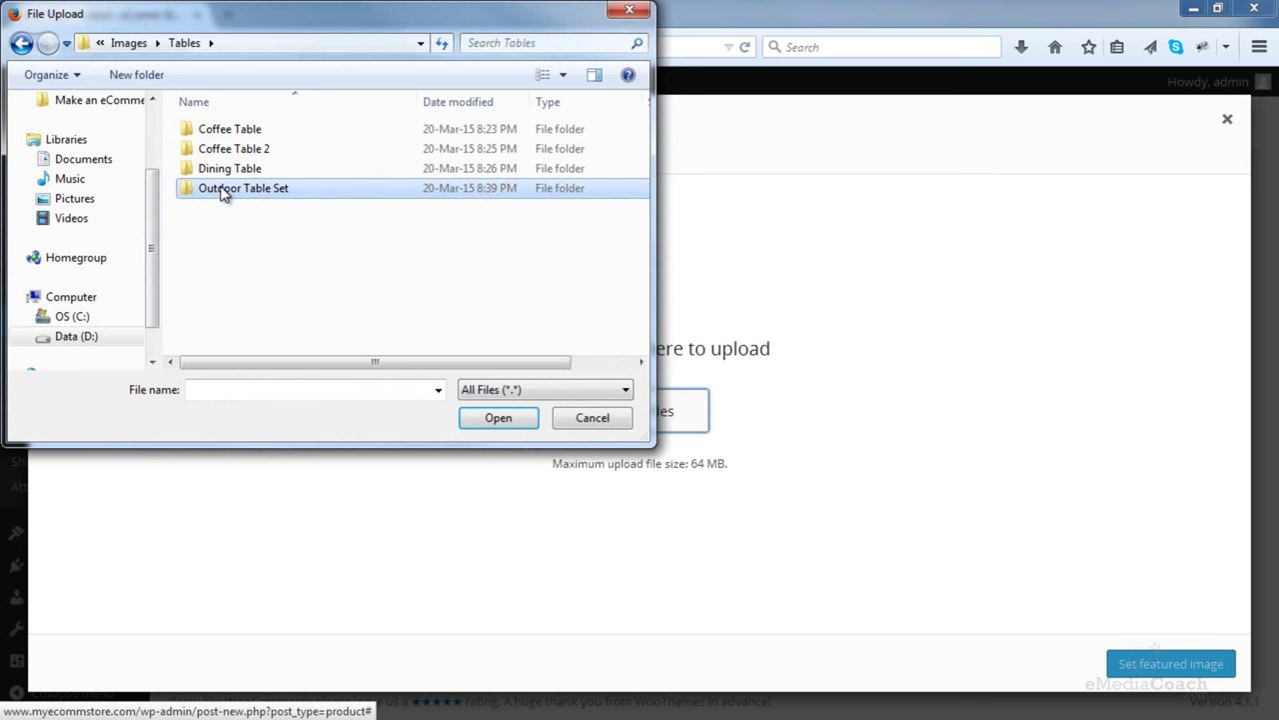
{"action": "double_click", "coordinate": [224, 190]}
{"action": "double_click", "coordinate": [224, 170]}
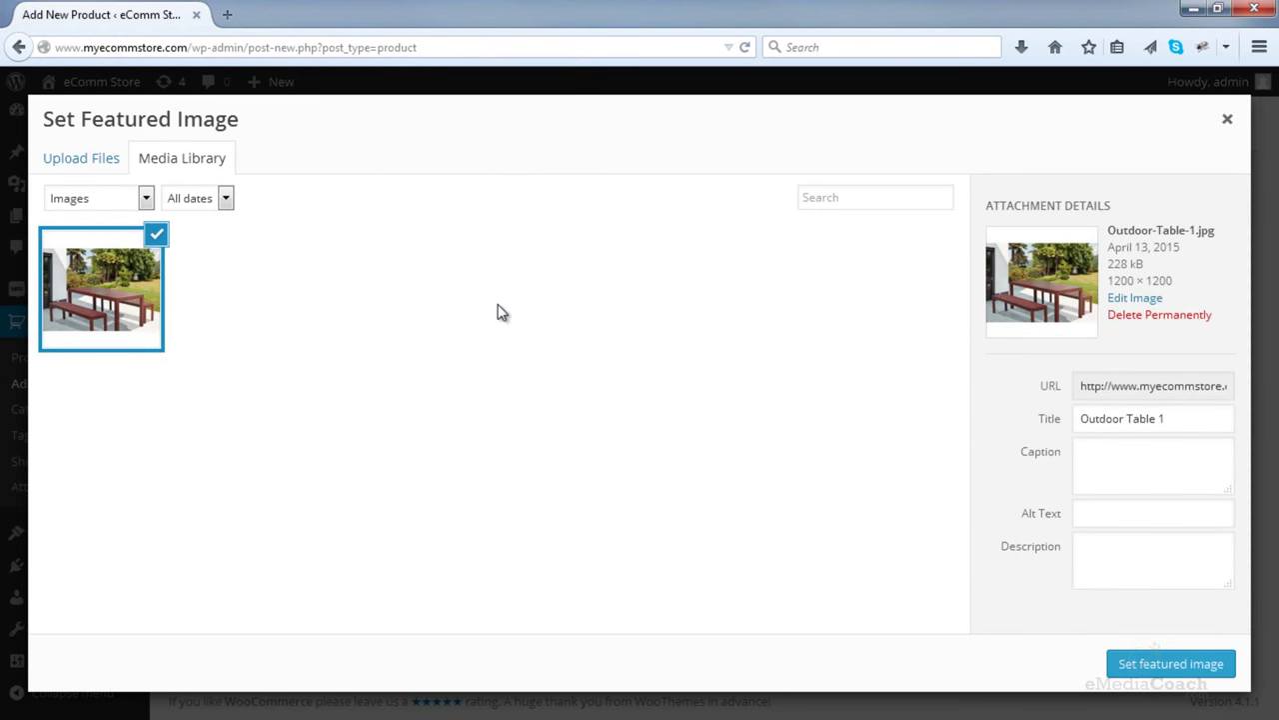
{"action": "left_click", "coordinate": [1164, 676]}
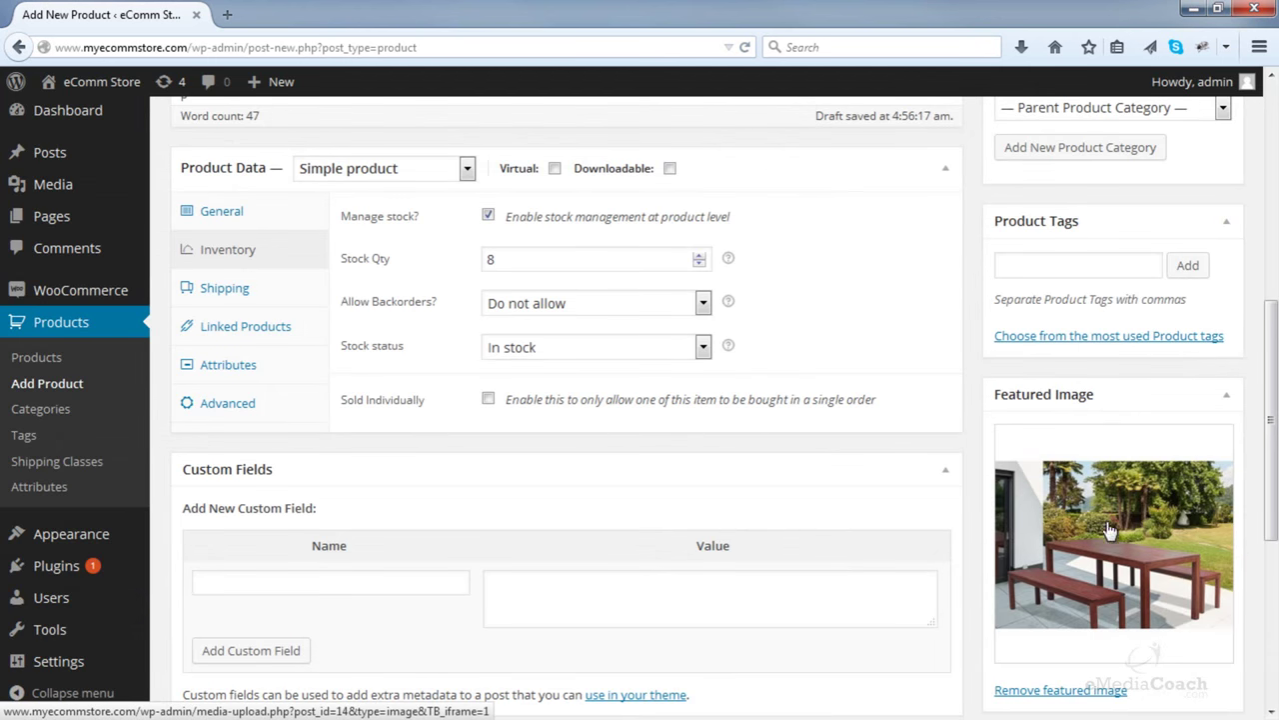
{"action": "scroll", "coordinate": [1111, 500], "scroll_direction": "down", "scroll_amount": 2}
{"action": "scroll", "coordinate": [1112, 490], "scroll_direction": "down", "scroll_amount": 1}
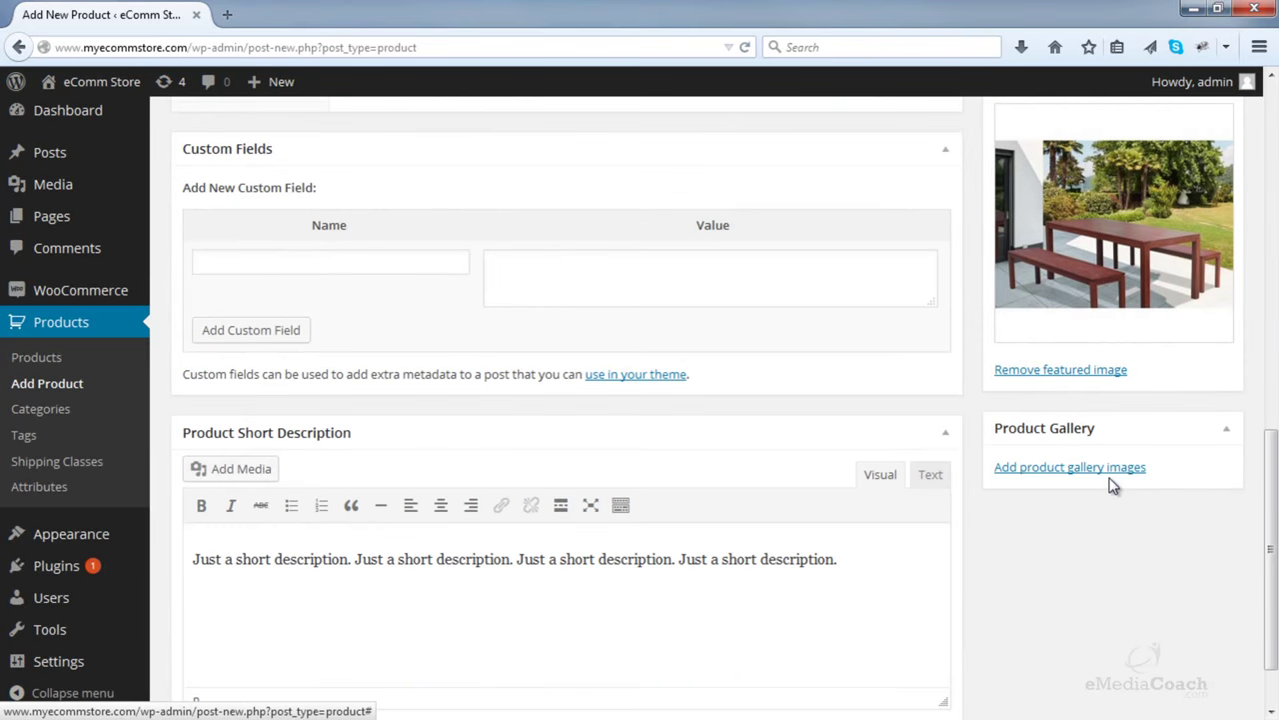
- Upload Outdoor Table 2.JPG, 3.JPG and 4.JPG and add all three to the Product Gallery
{"action": "left_click", "coordinate": [1027, 470]}
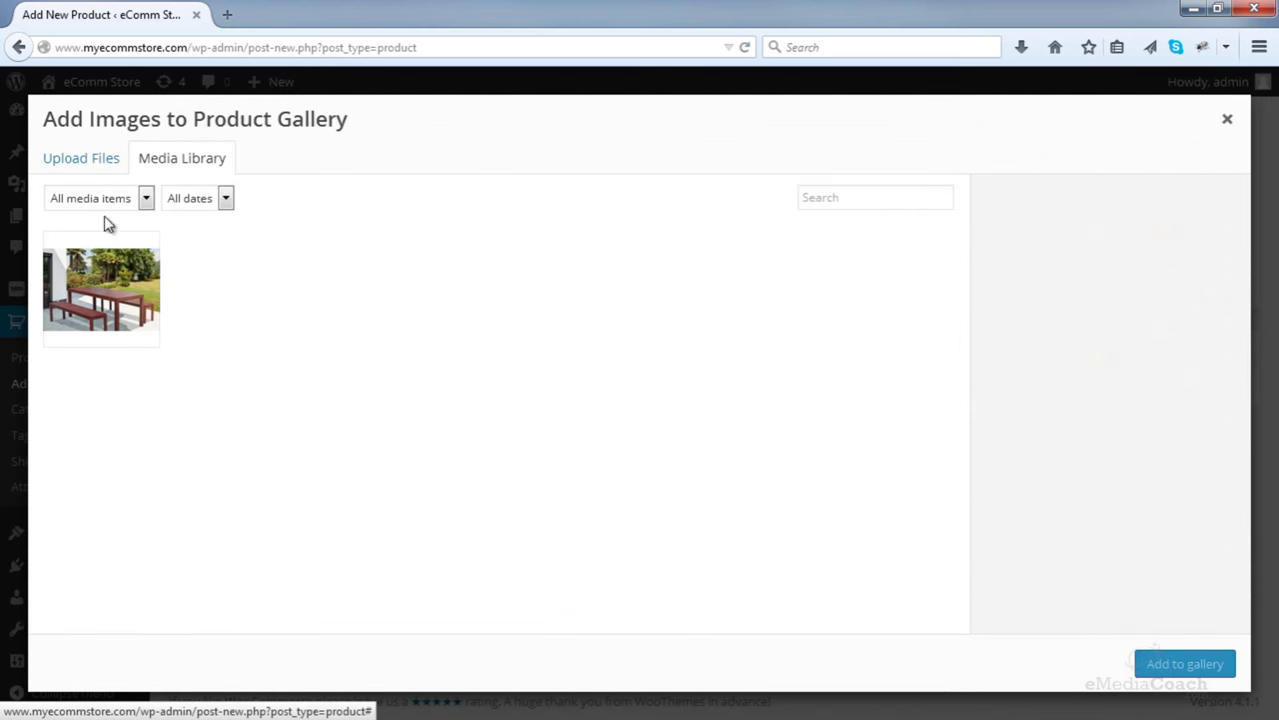
{"action": "left_click", "coordinate": [66, 164]}
{"action": "left_click", "coordinate": [586, 406]}
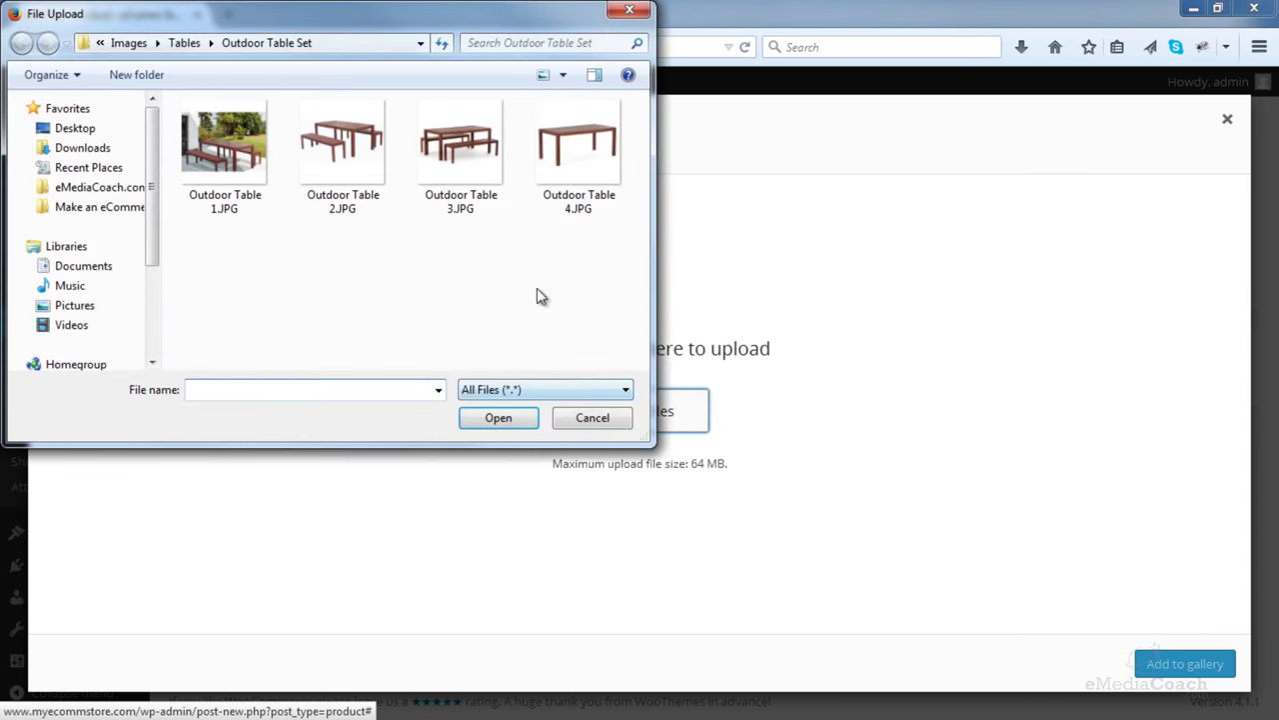
{"action": "left_click_drag", "start_coordinate": [355, 172], "coordinate": [381, 213]}
{"action": "left_click_drag", "start_coordinate": [289, 237], "coordinate": [594, 163]}
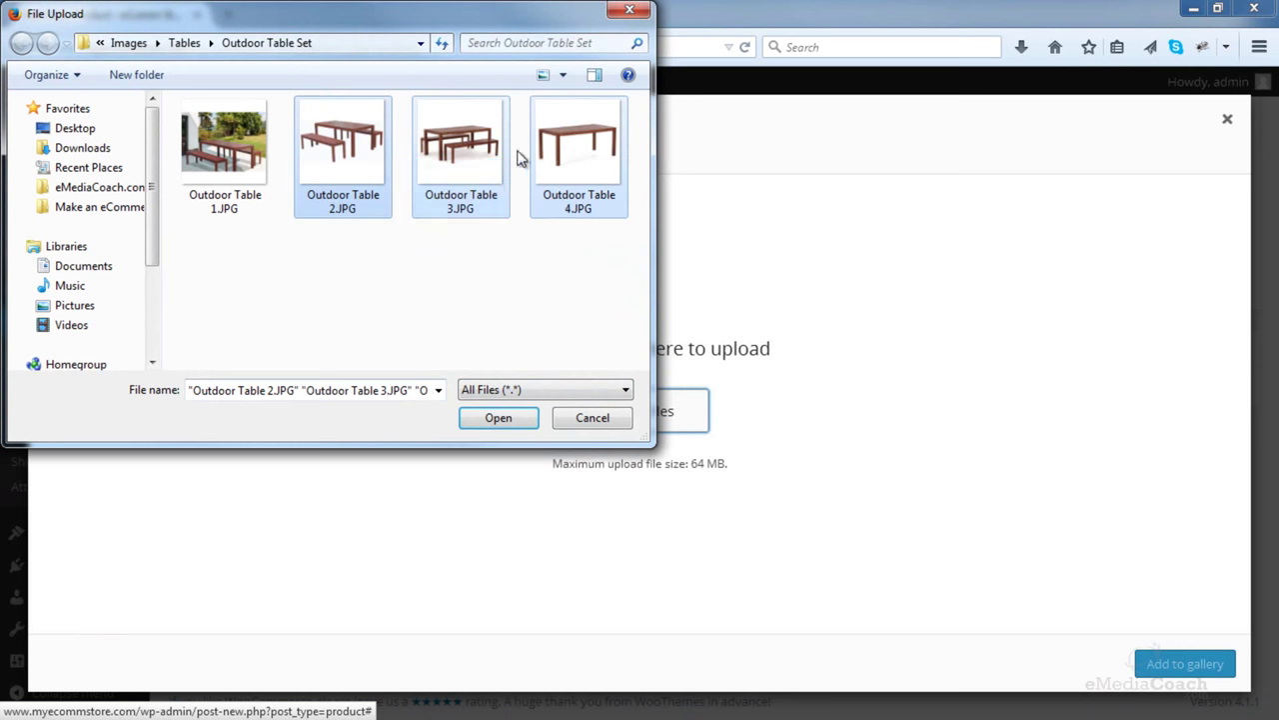
{"action": "left_click", "coordinate": [518, 451]}
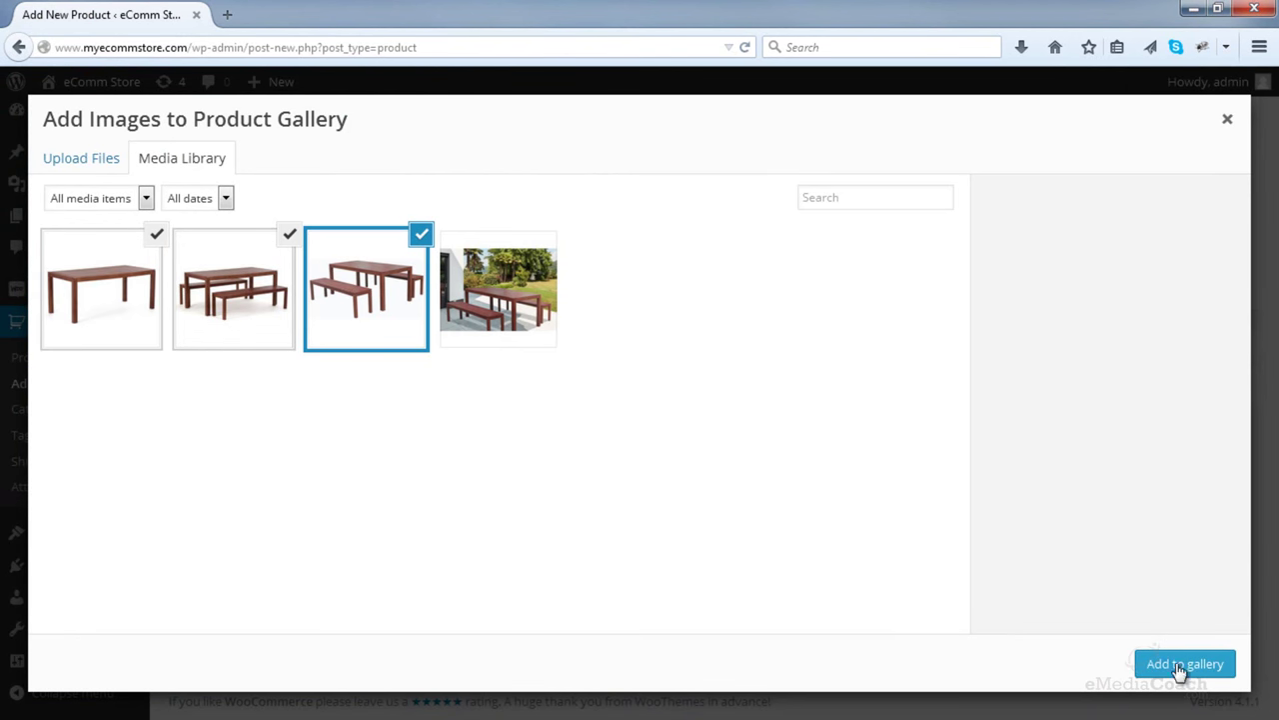
{"action": "left_click", "coordinate": [1182, 665]}
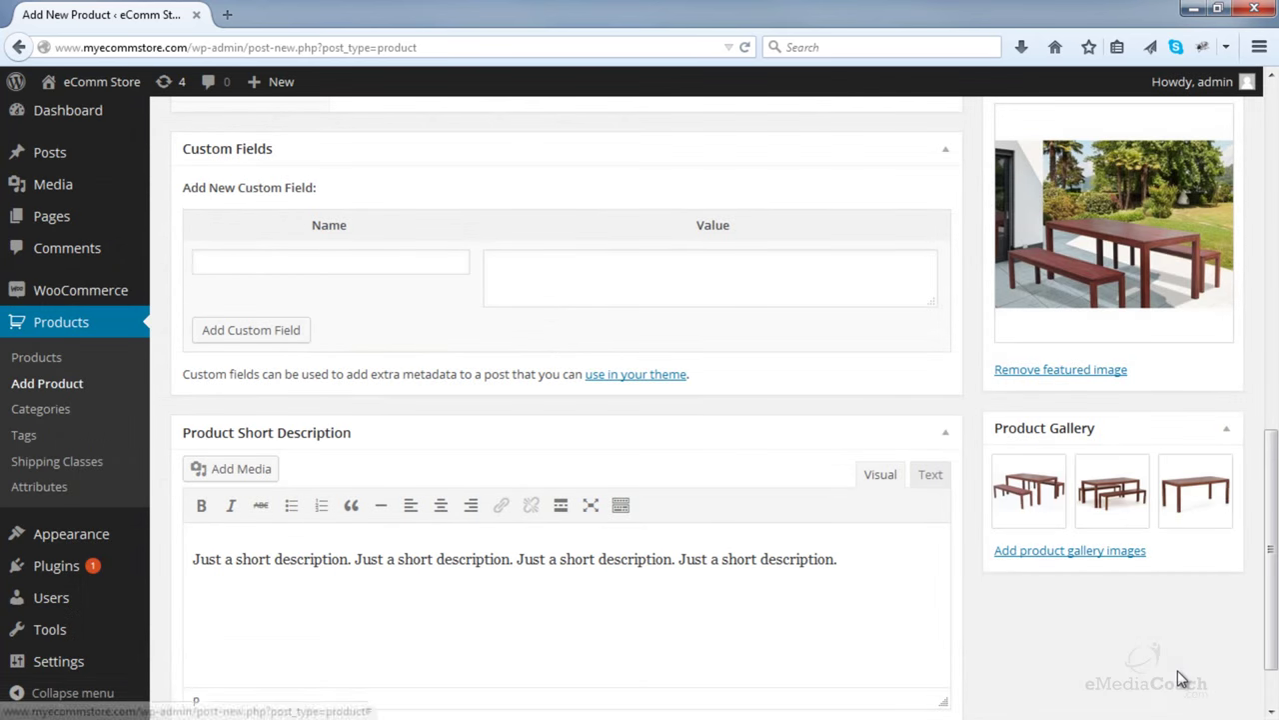
{"action": "scroll", "coordinate": [1159, 657], "scroll_direction": "up", "scroll_amount": 10}
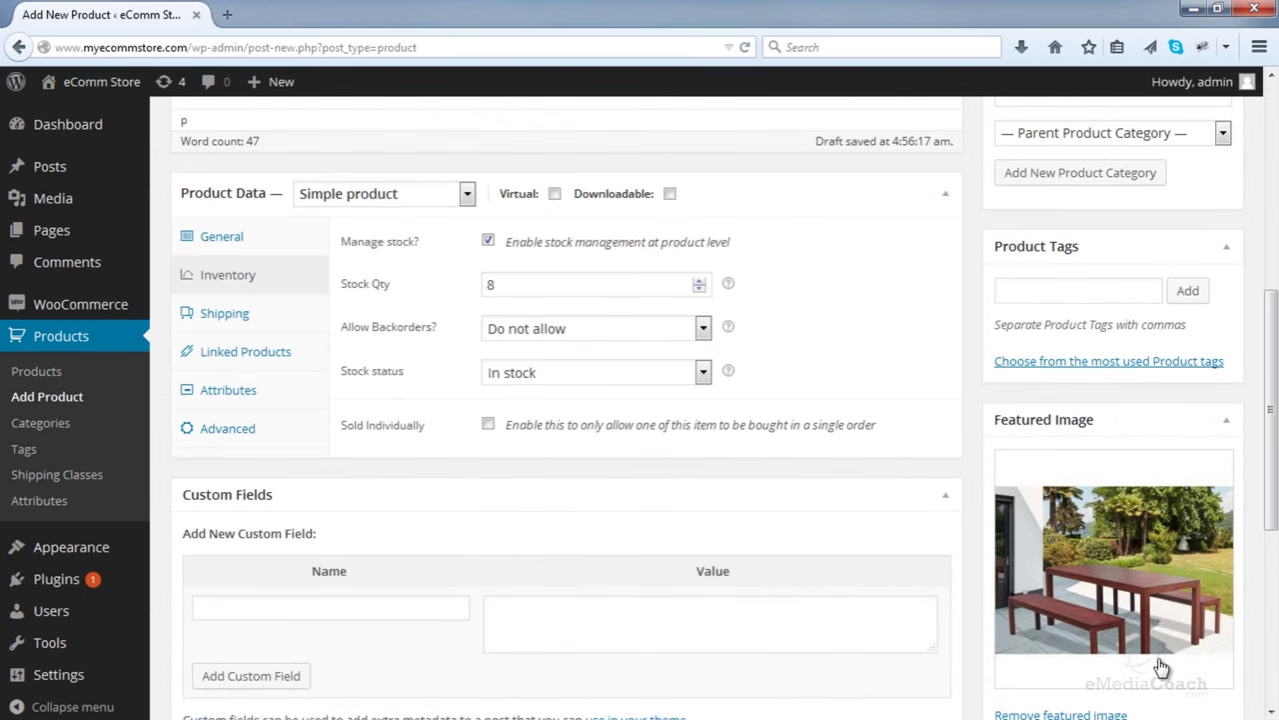
{"action": "scroll", "coordinate": [1160, 665], "scroll_direction": "up", "scroll_amount": 4}
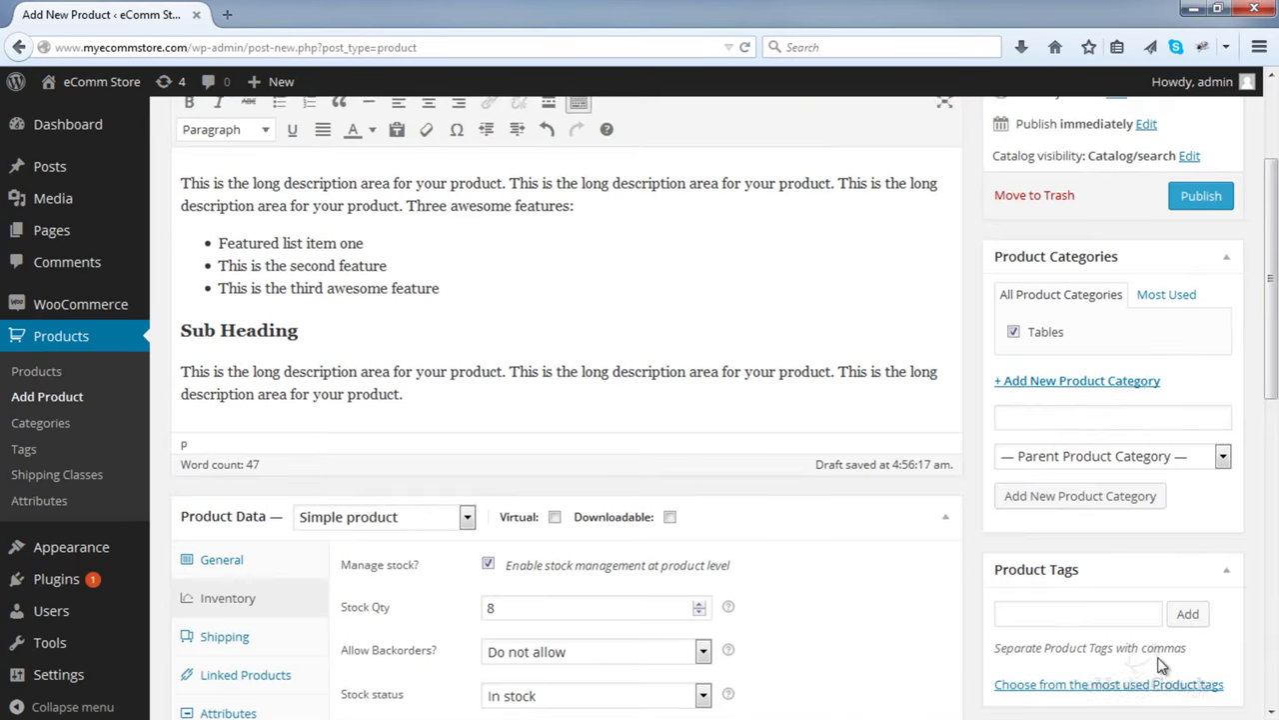
- Publish Outdoor Table Set and view its live page, with $785.00 and 8 in stock, in a new tab
{"action": "left_click", "coordinate": [1202, 383]}
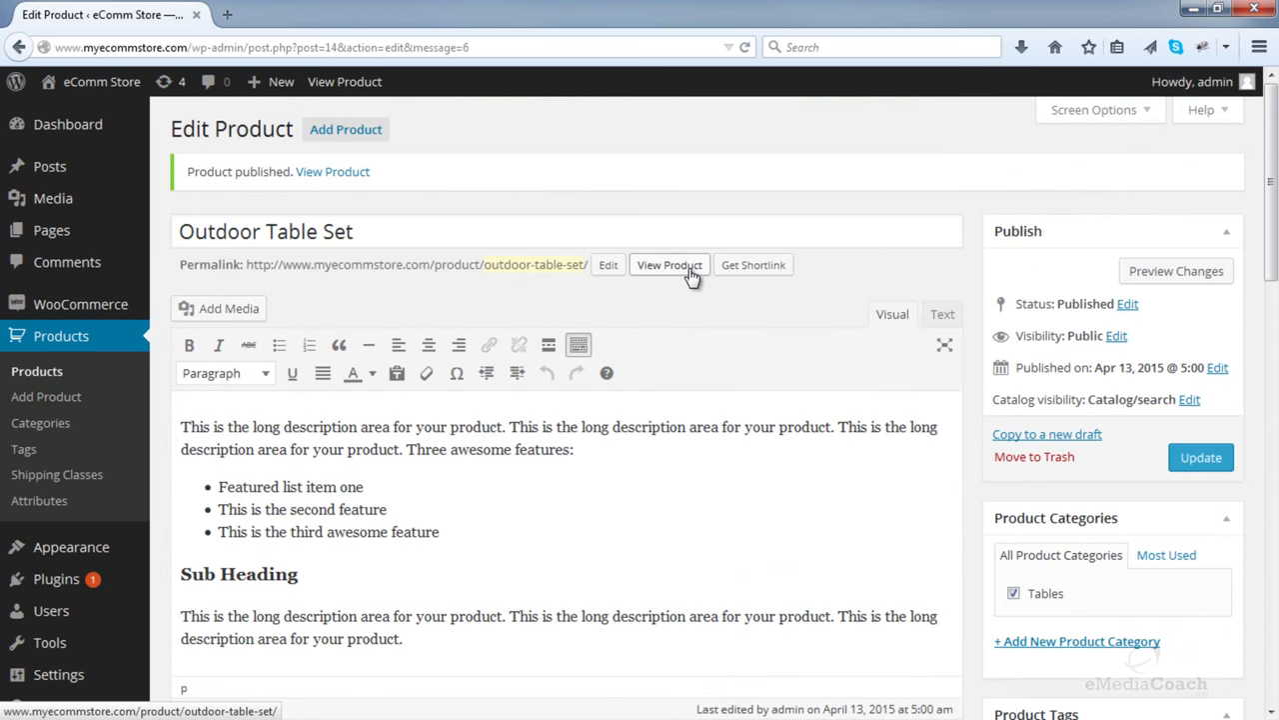
{"action": "right_click", "coordinate": [690, 274]}
{"action": "left_click", "coordinate": [714, 284]}
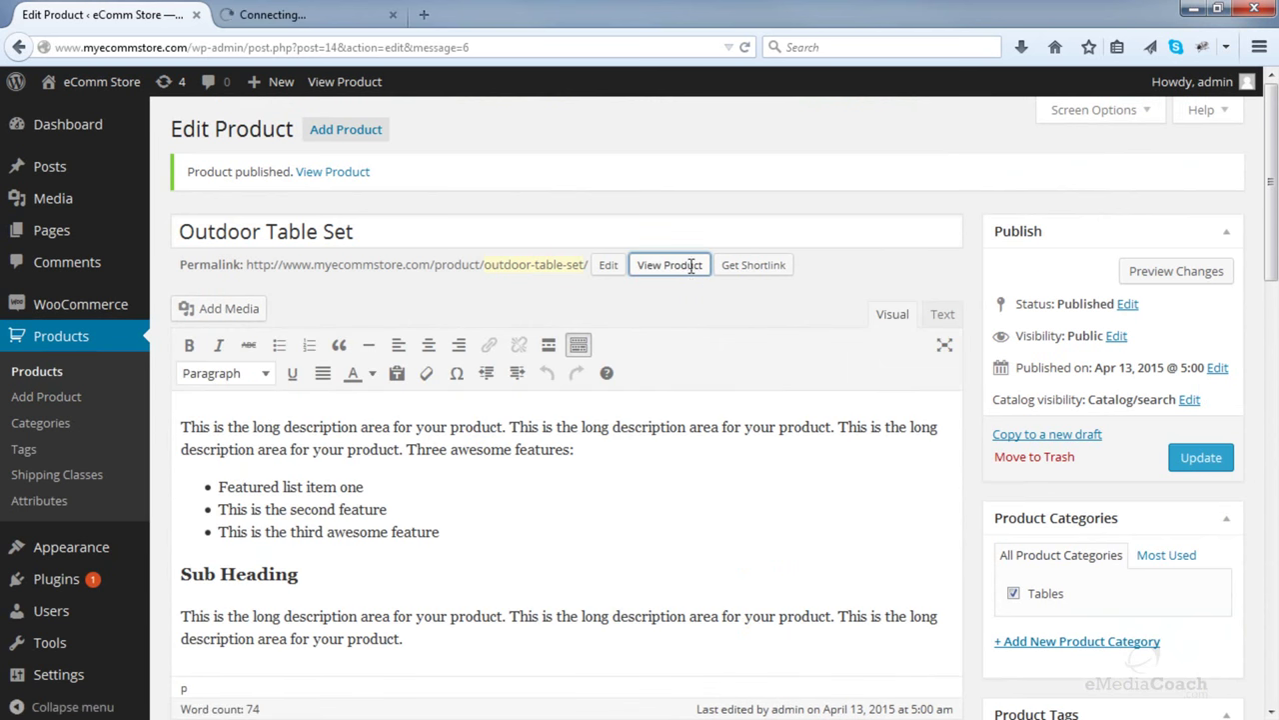
{"action": "left_click", "coordinate": [297, 14]}
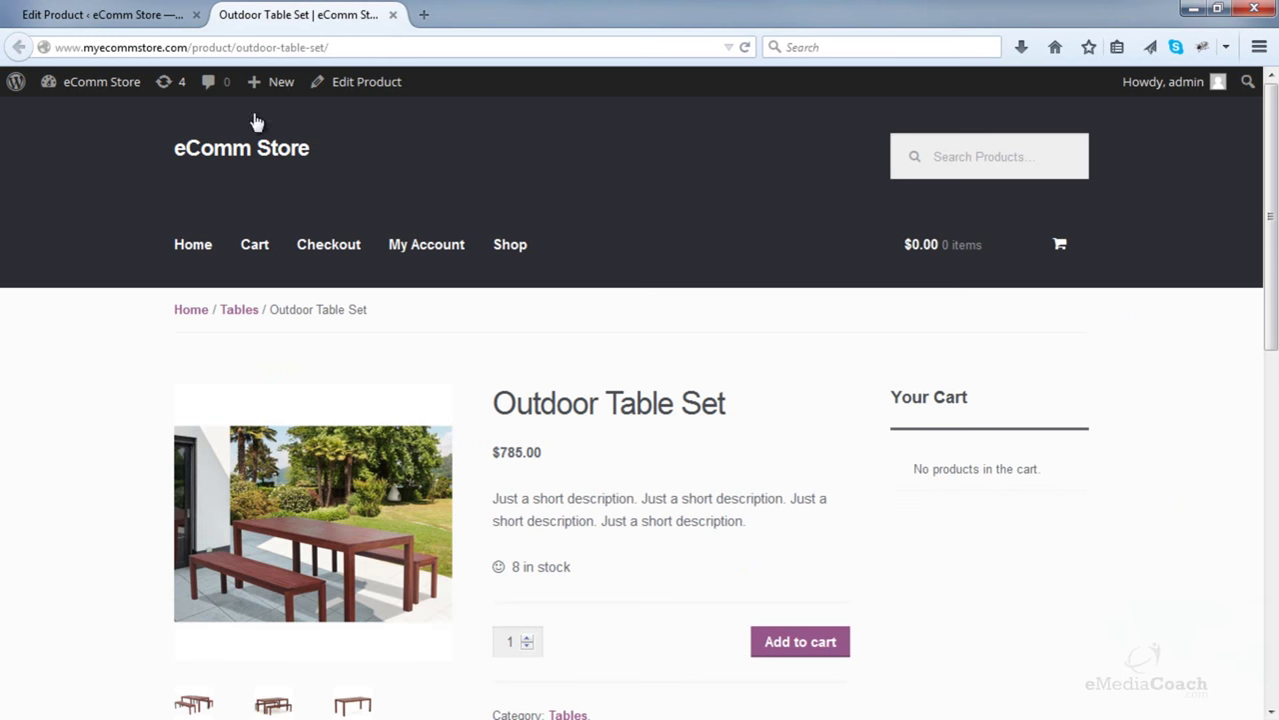
- Browse the Outdoor Table Set storefront photos in the enlarged gallery view, including Outdoor Table 3
{"action": "scroll", "coordinate": [150, 293], "scroll_direction": "down", "scroll_amount": 2}
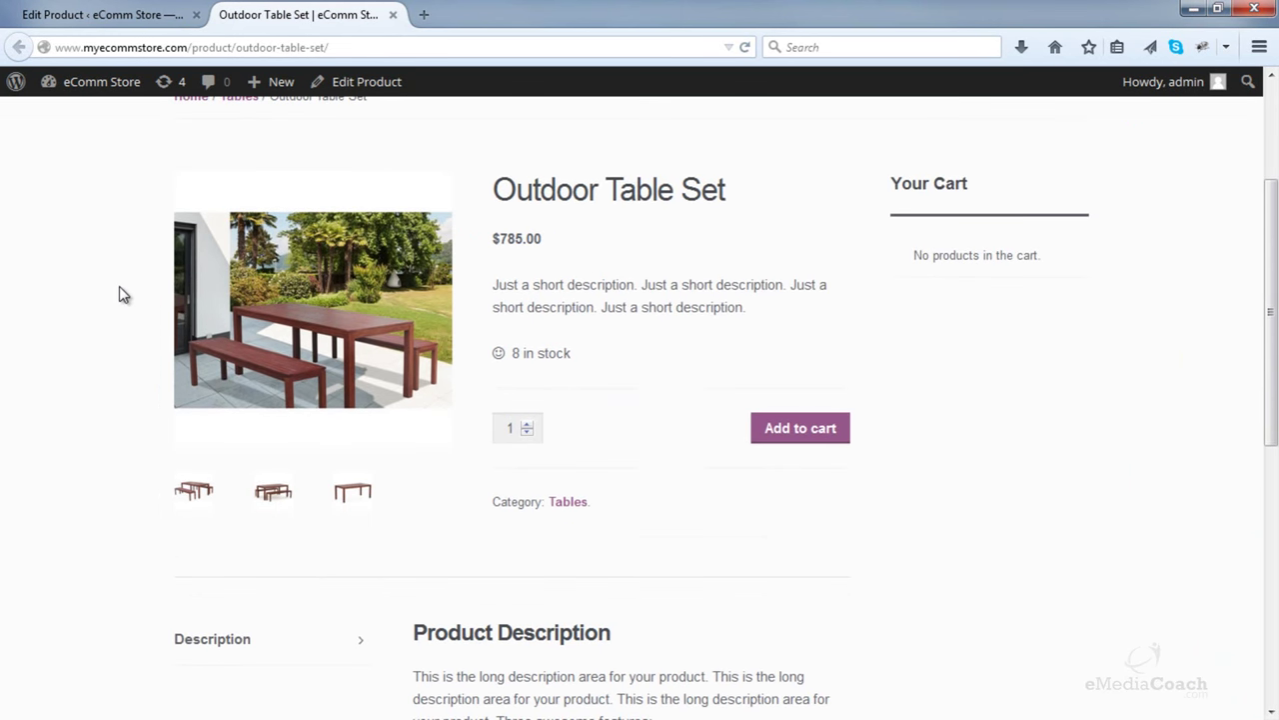
{"action": "scroll", "coordinate": [108, 287], "scroll_direction": "up", "scroll_amount": 2}
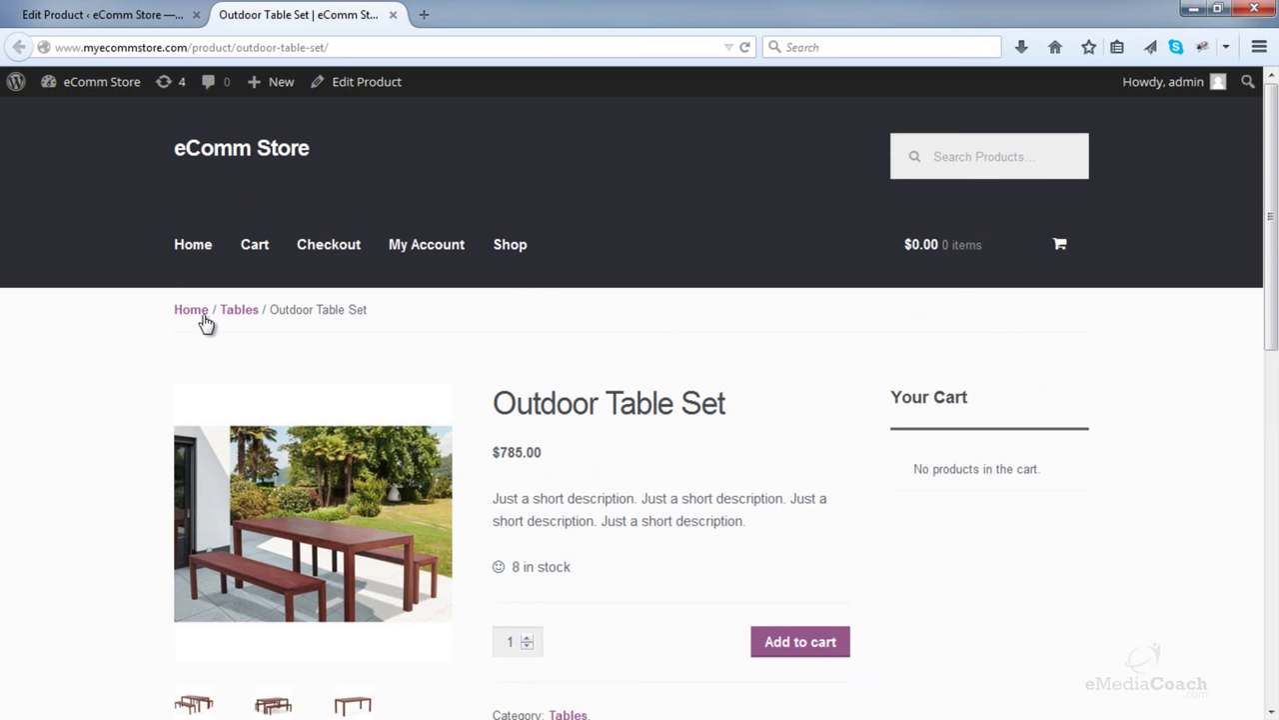
{"action": "scroll", "coordinate": [590, 340], "scroll_direction": "down", "scroll_amount": 1}
{"action": "scroll", "coordinate": [603, 340], "scroll_direction": "down", "scroll_amount": 2}
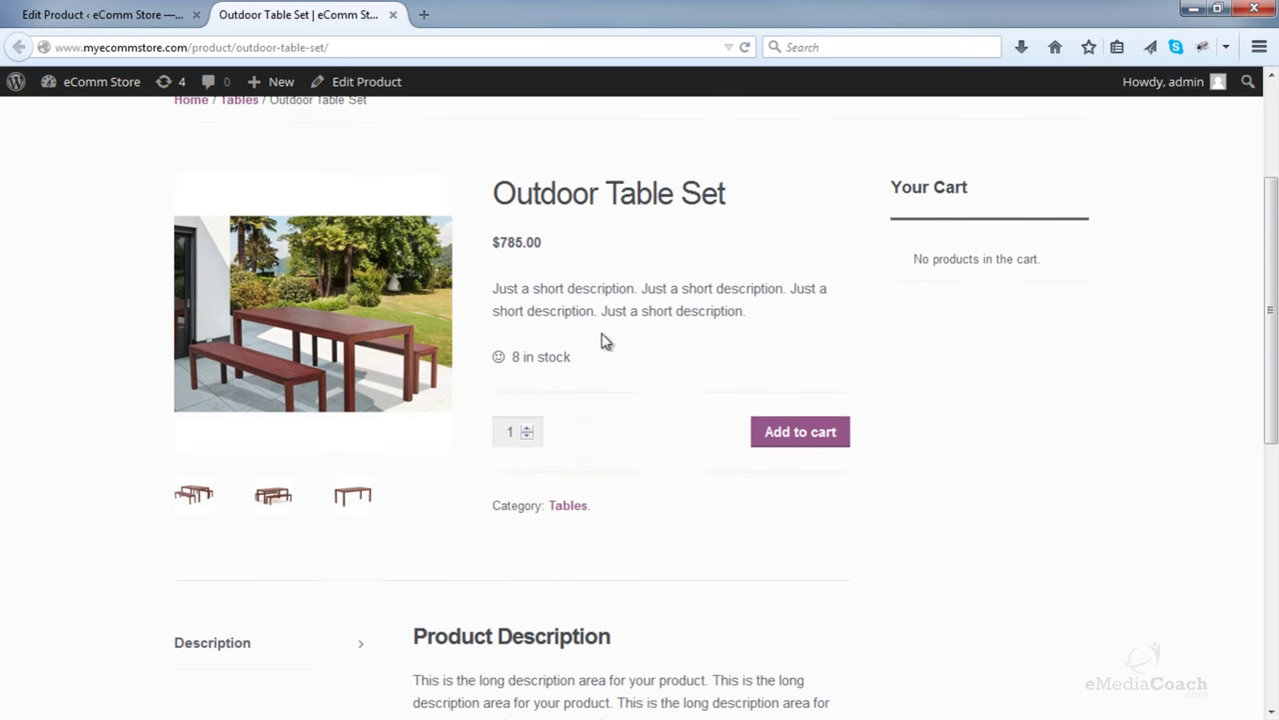
{"action": "left_click", "coordinate": [321, 305]}
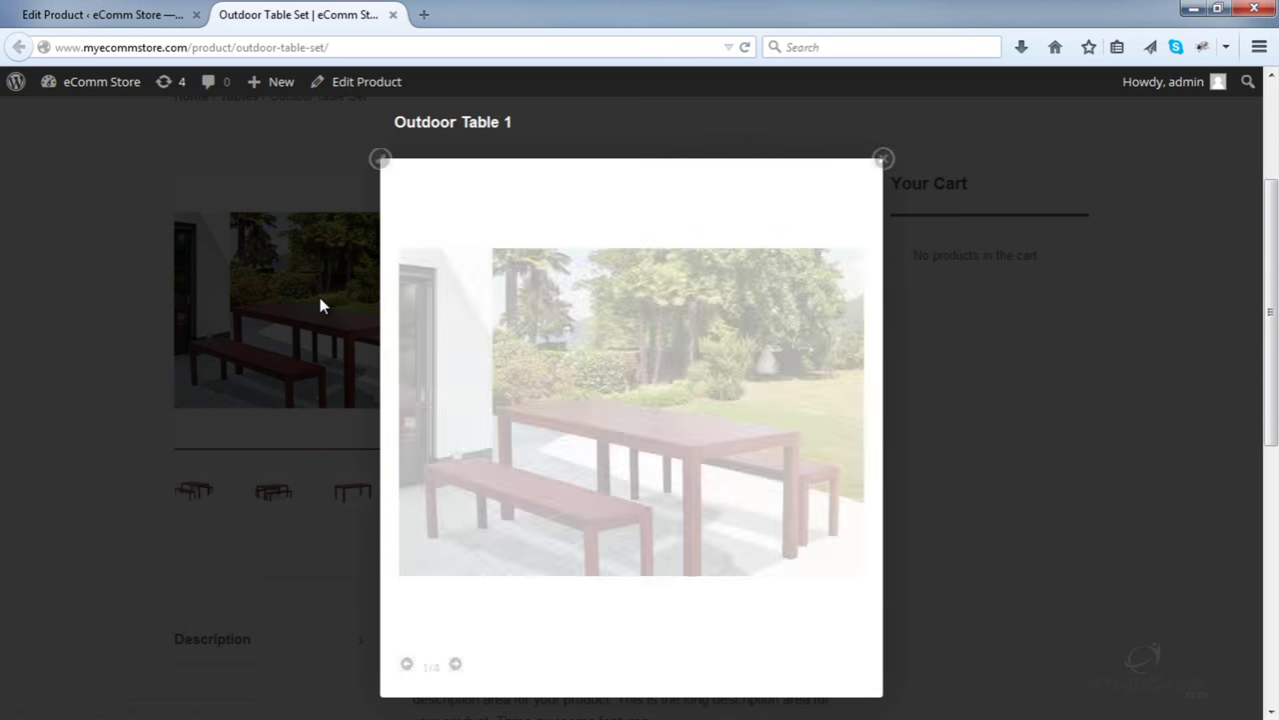
{"action": "mouse_move", "coordinate": [449, 386]}
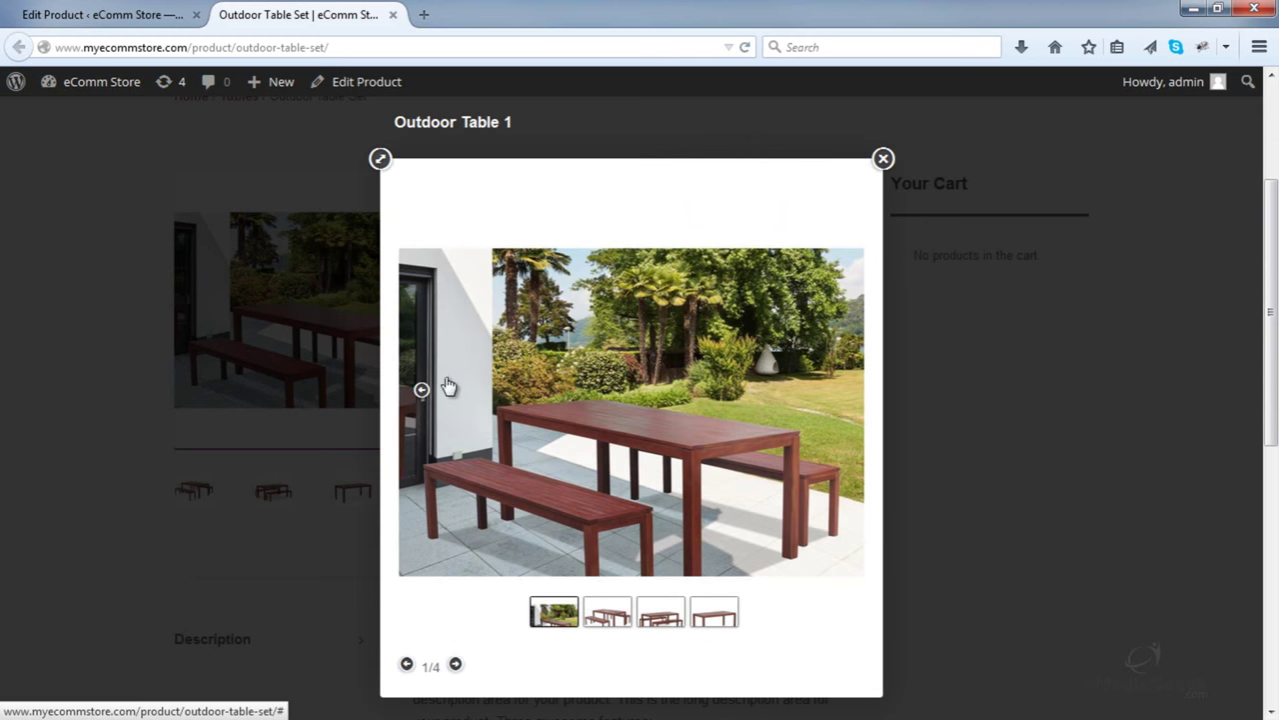
{"action": "left_click", "coordinate": [839, 392]}
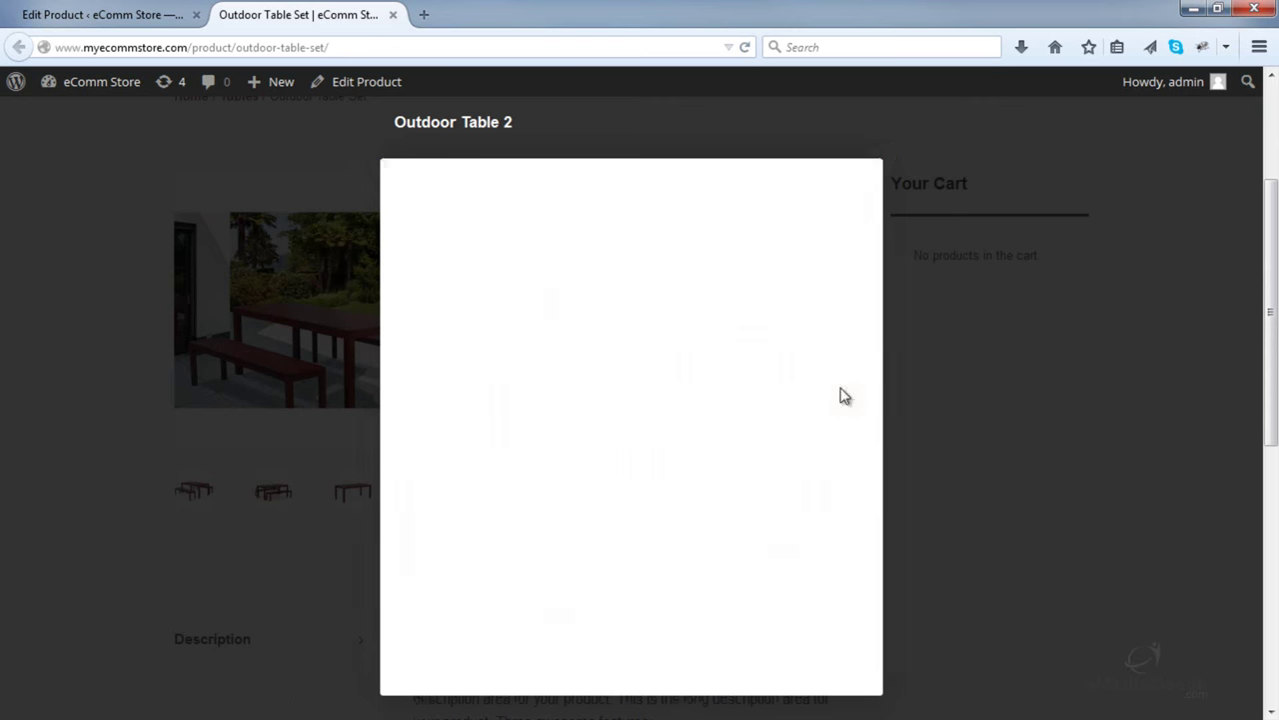
{"action": "left_click", "coordinate": [842, 393]}
{"action": "left_click", "coordinate": [843, 393]}
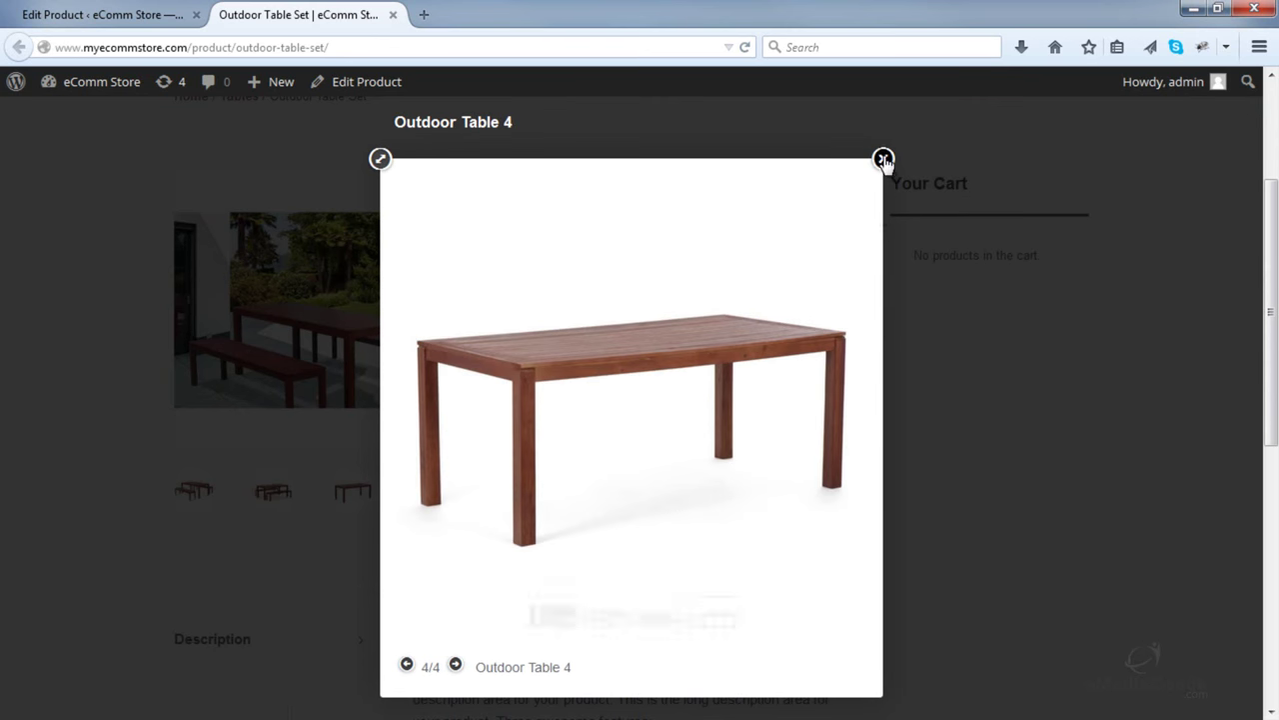
{"action": "left_click", "coordinate": [883, 158]}
{"action": "left_click", "coordinate": [273, 494]}
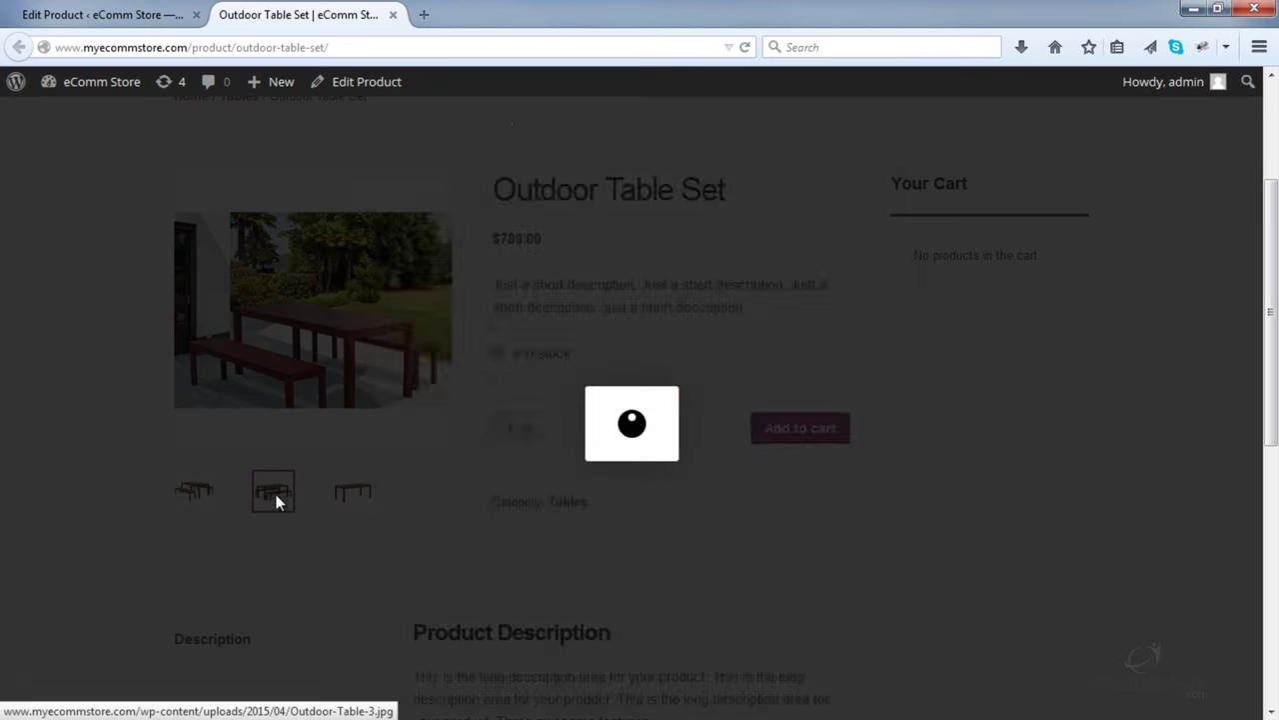
{"action": "left_click", "coordinate": [883, 159]}
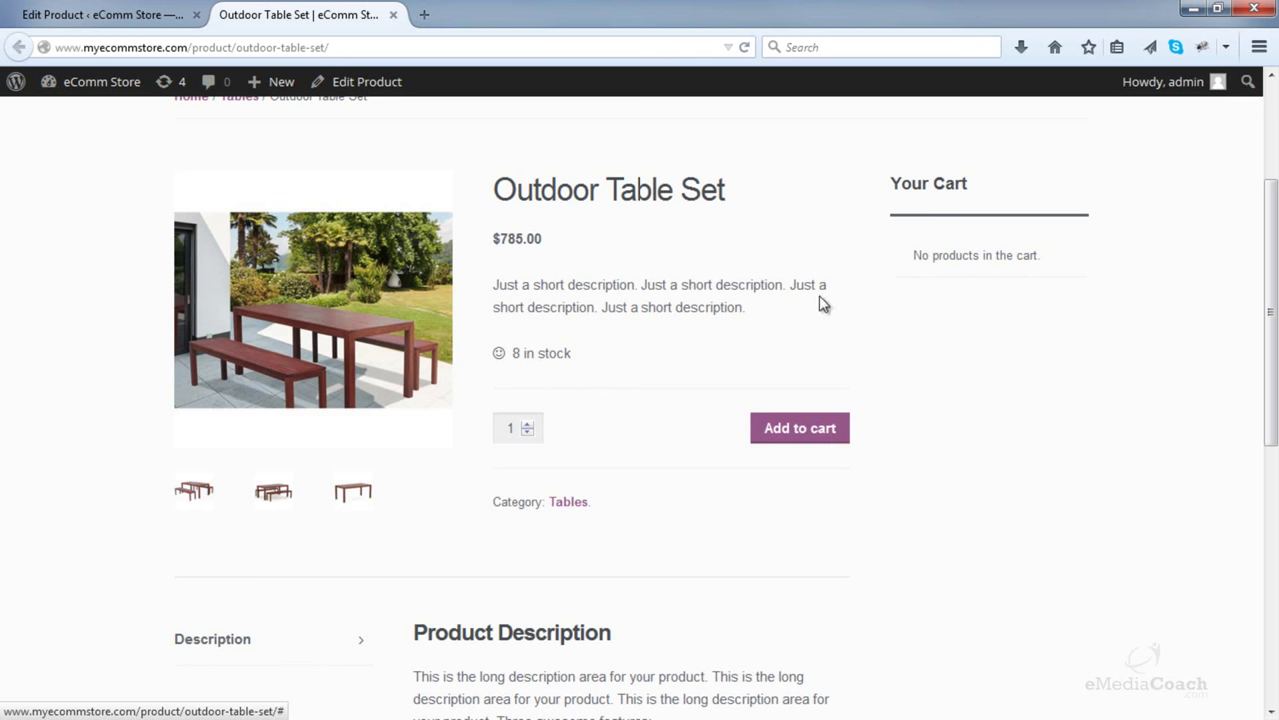
- Add Outdoor Table Set to the cart at $785.00, reload the page, and return to the editor
{"action": "scroll", "coordinate": [543, 311], "scroll_direction": "down", "scroll_amount": 4}
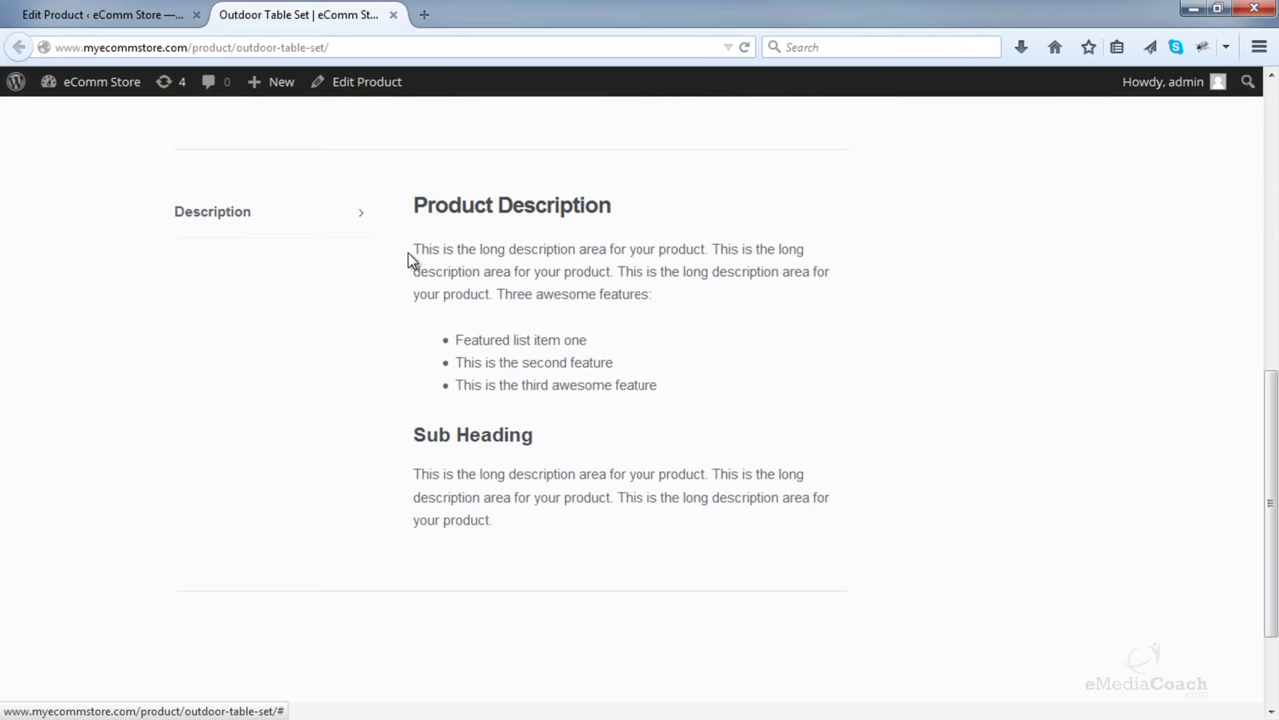
{"action": "scroll", "coordinate": [409, 260], "scroll_direction": "up", "scroll_amount": 4}
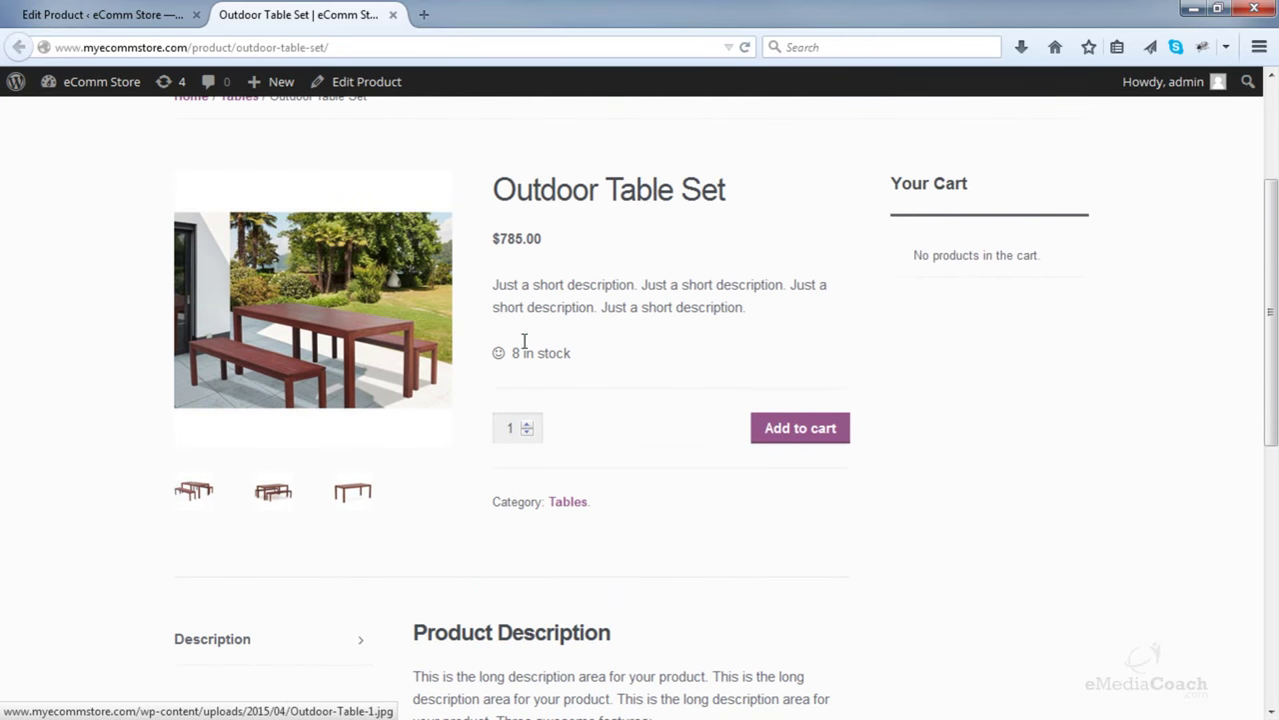
{"action": "left_click", "coordinate": [791, 434]}
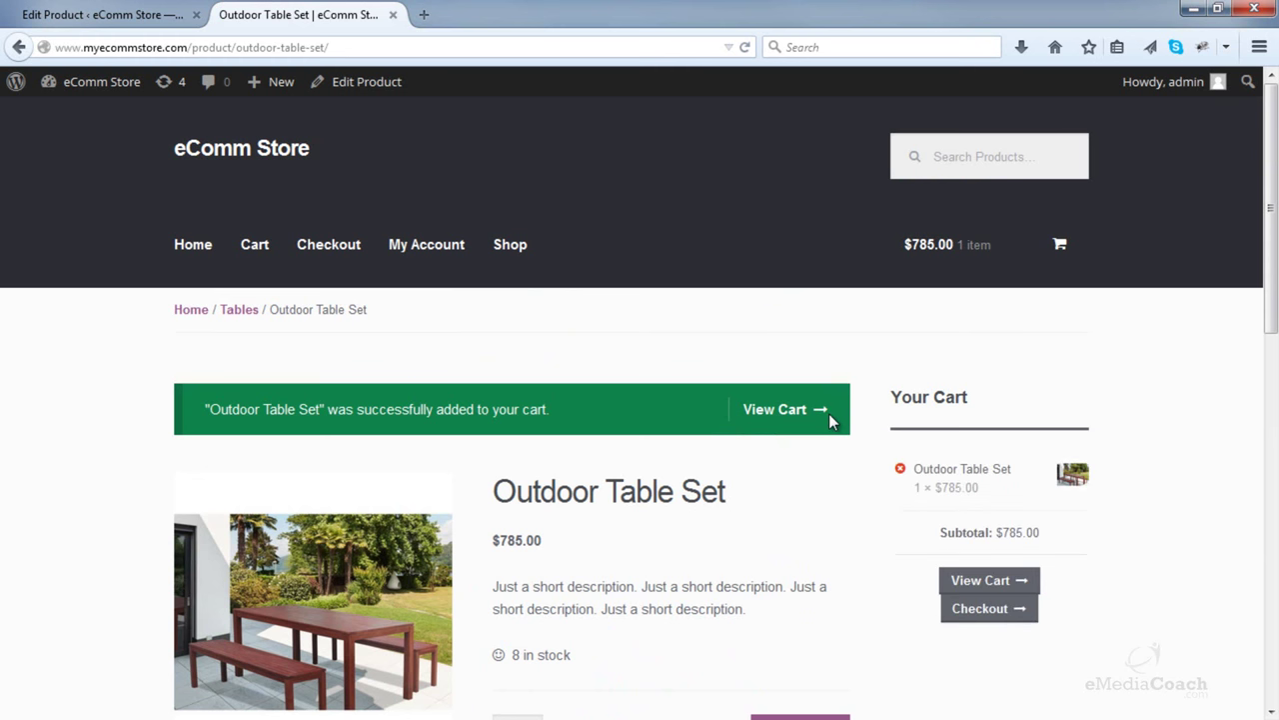
{"action": "scroll", "coordinate": [891, 527], "scroll_direction": "down", "scroll_amount": 4}
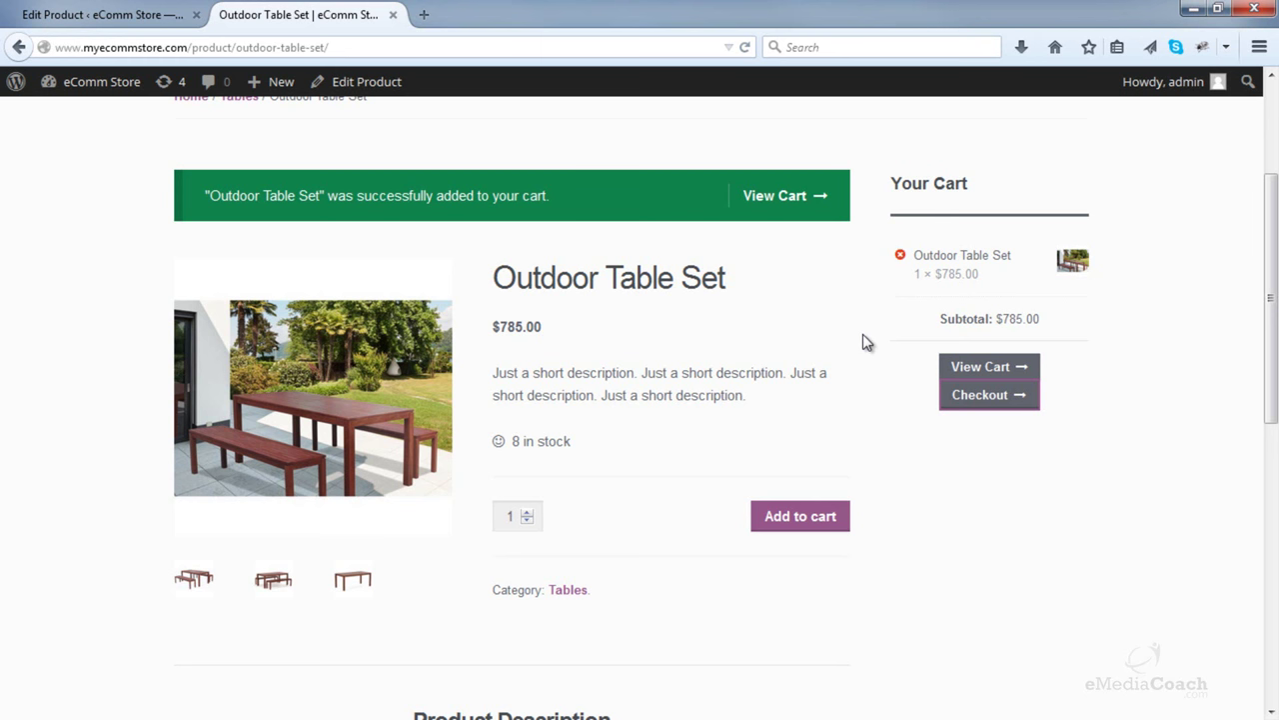
{"action": "scroll", "coordinate": [865, 341], "scroll_direction": "up", "scroll_amount": 2}
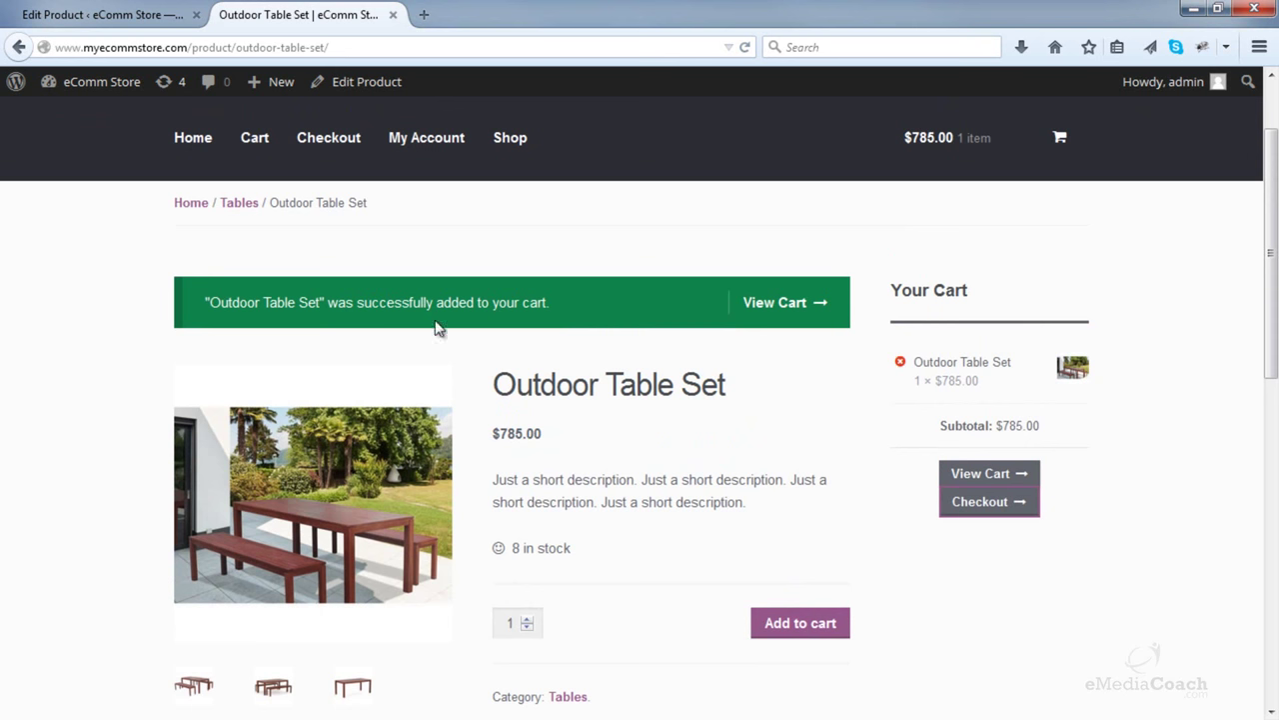
{"action": "left_click", "coordinate": [350, 50]}
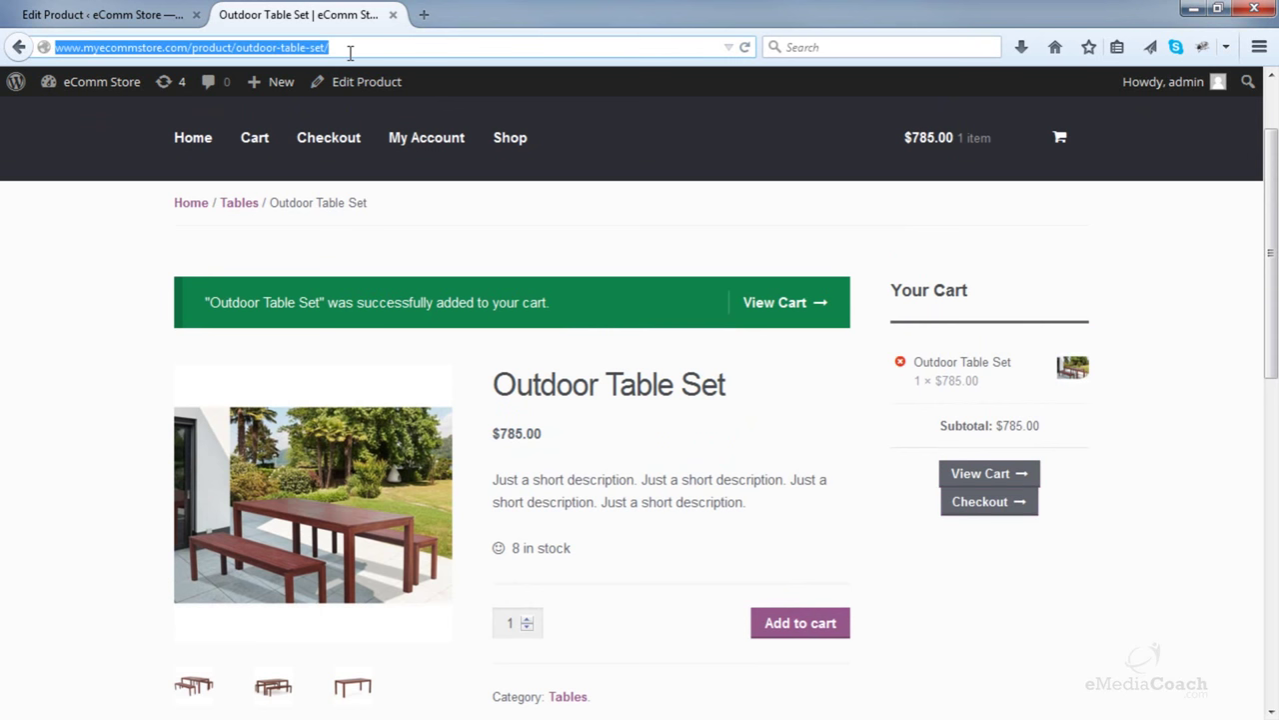
{"action": "key", "text": "Return"}
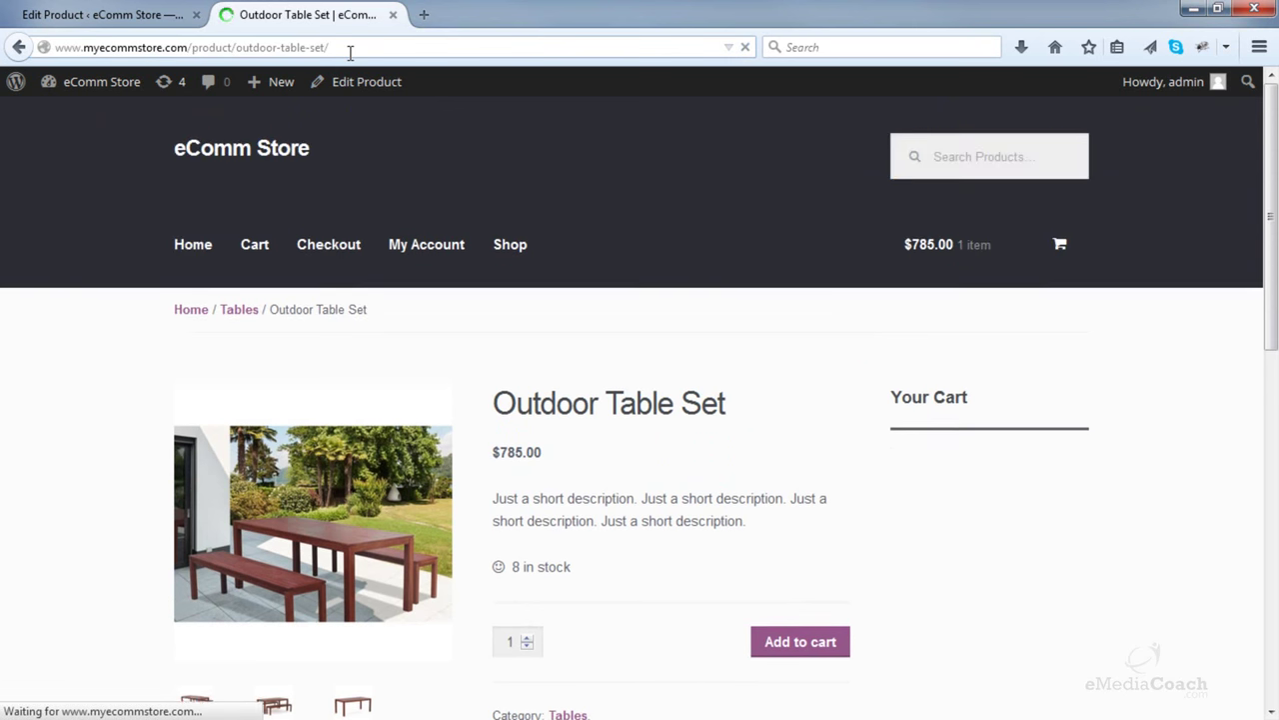
{"action": "left_click", "coordinate": [157, 9]}
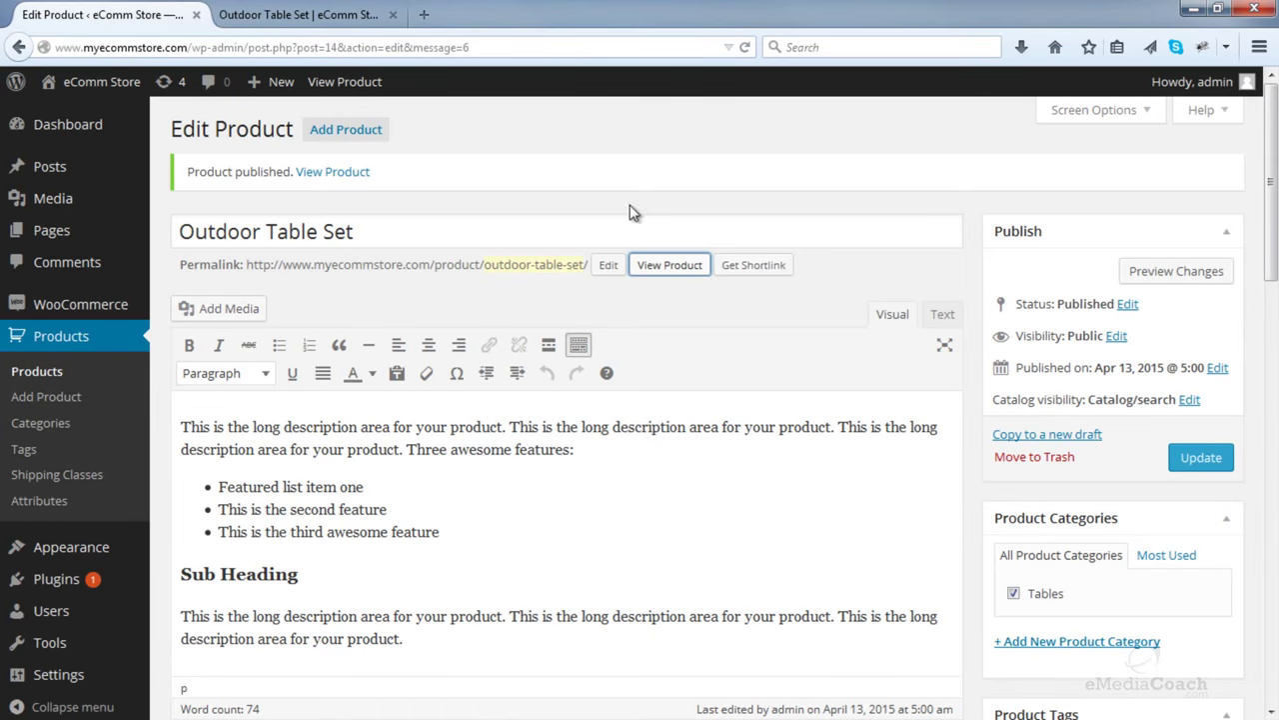
- Give Outdoor Table Set a $650 sale price and update the product
{"action": "scroll", "coordinate": [631, 211], "scroll_direction": "down", "scroll_amount": 4}
{"action": "left_click", "coordinate": [519, 480]}
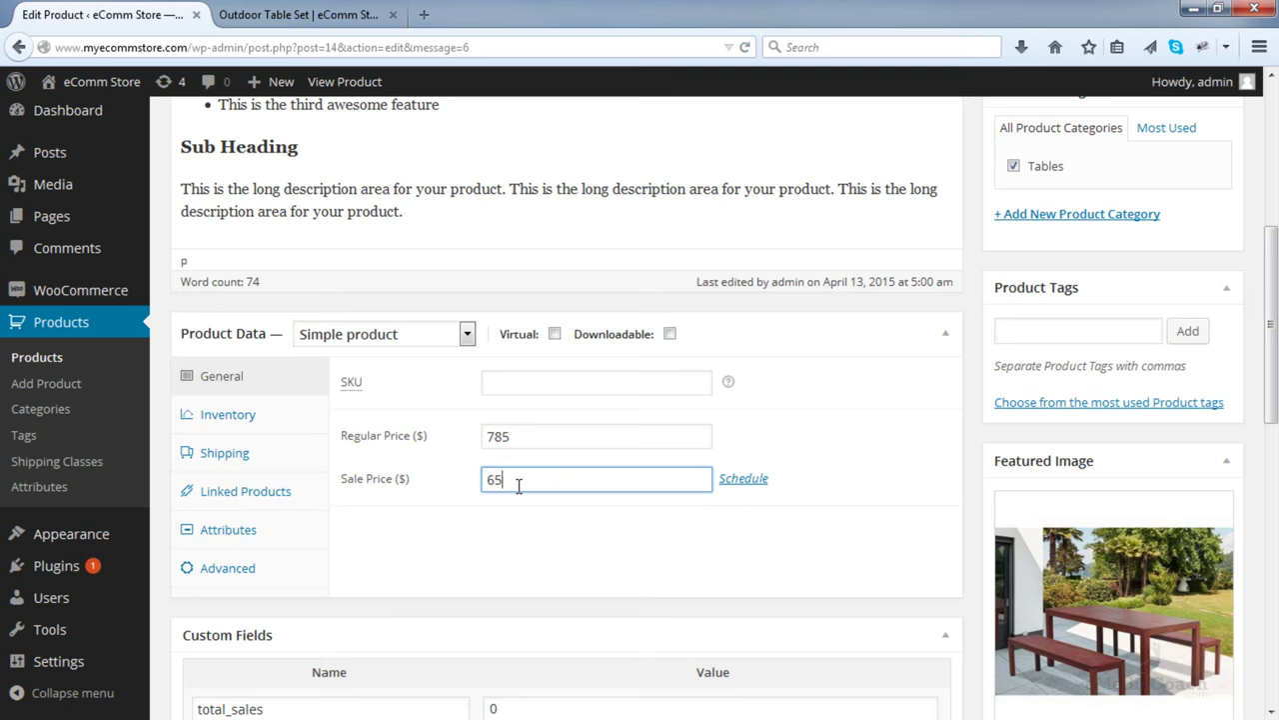
{"action": "scroll", "coordinate": [610, 482], "scroll_direction": "down", "scroll_amount": 2}
{"action": "scroll", "coordinate": [610, 482], "scroll_direction": "up", "scroll_amount": 5}
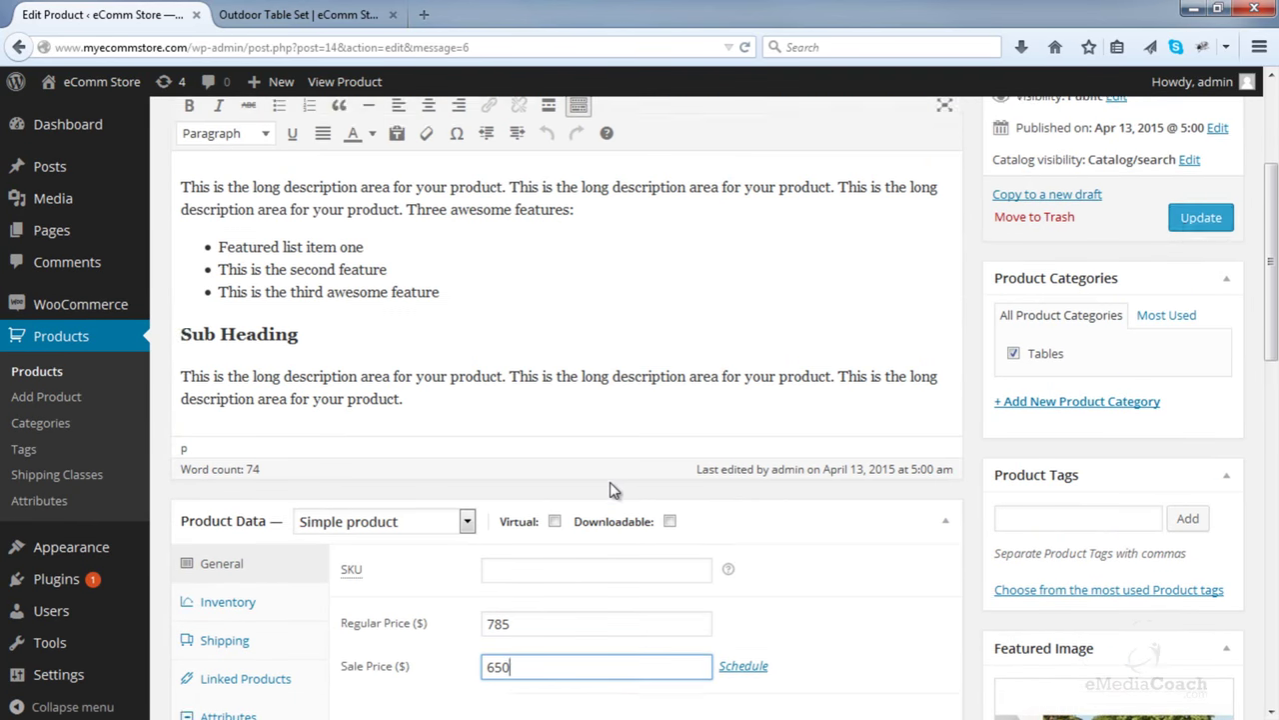
{"action": "left_click", "coordinate": [1191, 250]}
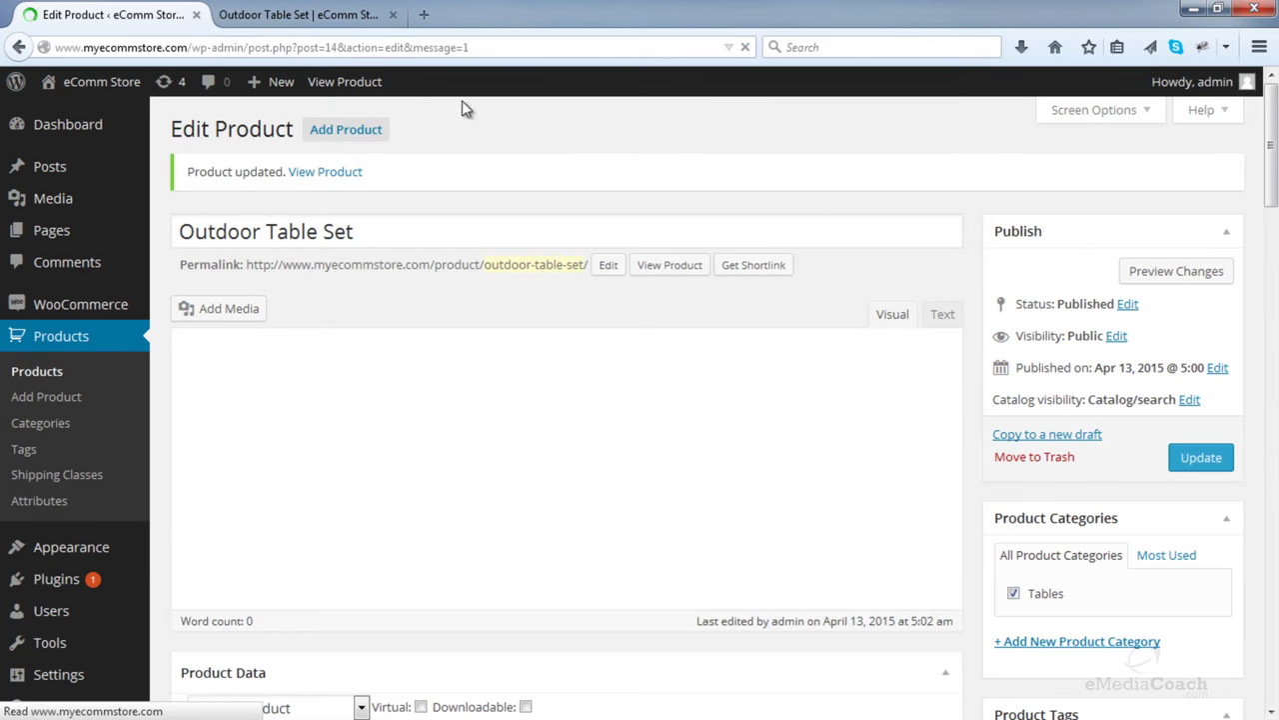
- Reload the storefront page to confirm the SALE! badge with $785.00 struck through
{"action": "left_click", "coordinate": [321, 18]}
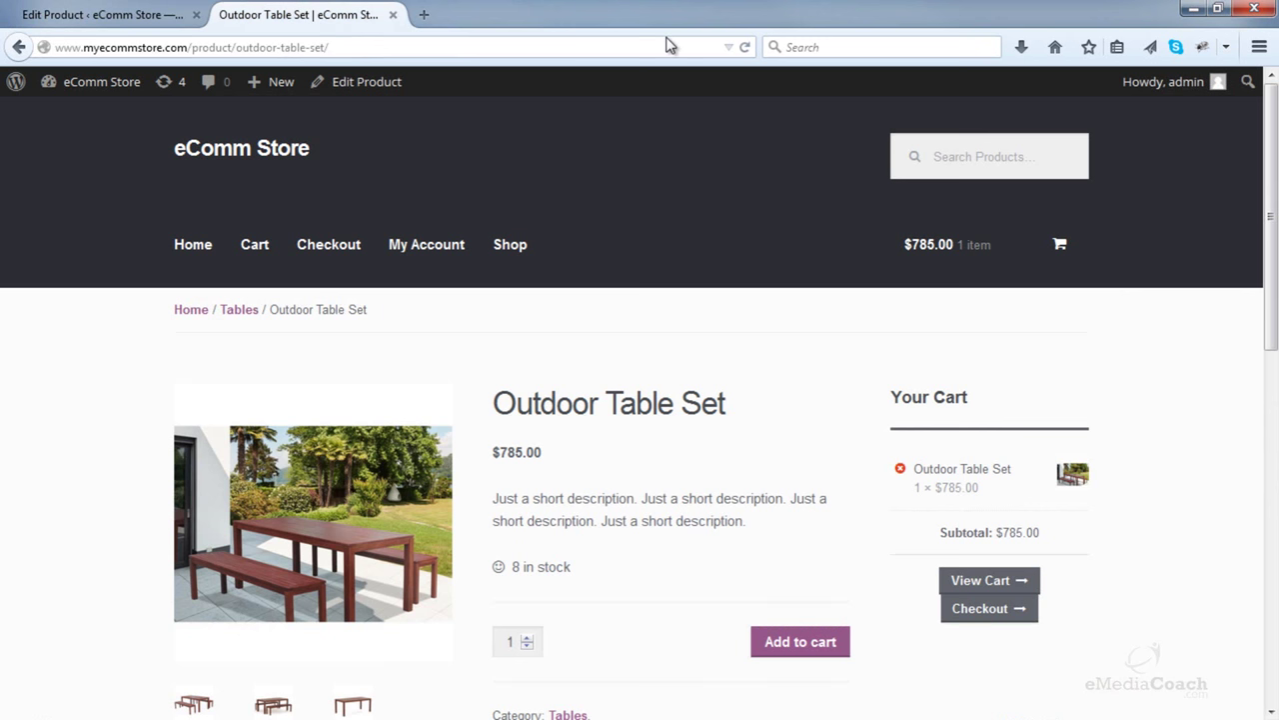
{"action": "left_click", "coordinate": [744, 48]}
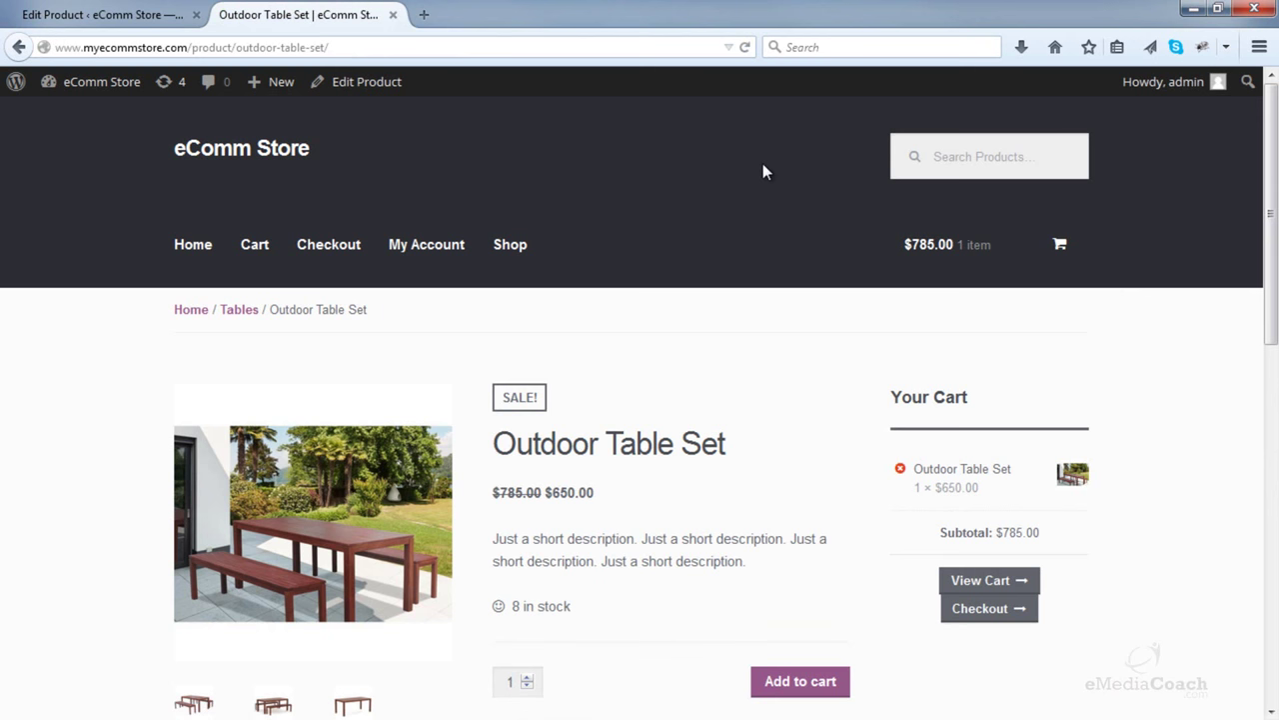
{"action": "scroll", "coordinate": [764, 172], "scroll_direction": "down", "scroll_amount": 4}
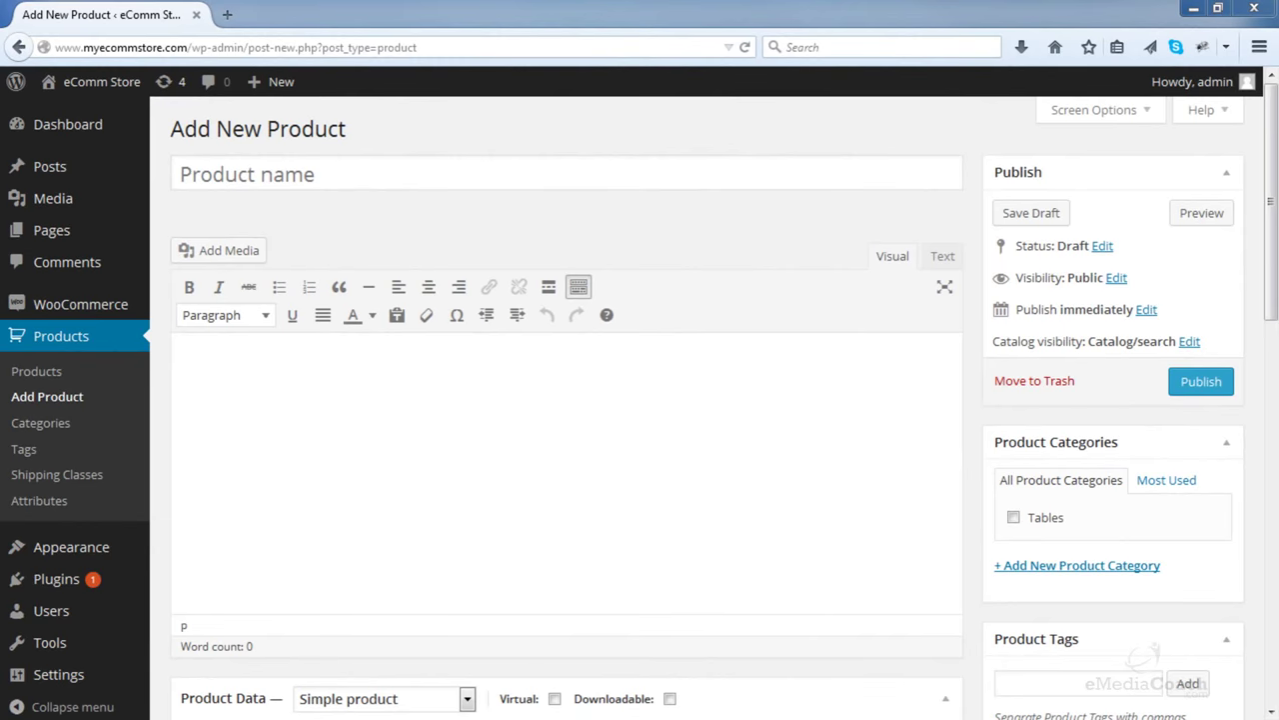
- Move the cushion images folder aside and title the new product 'Scatter Cushions'
{"action": "left_click_drag", "start_coordinate": [1278, 15], "coordinate": [667, 60]}
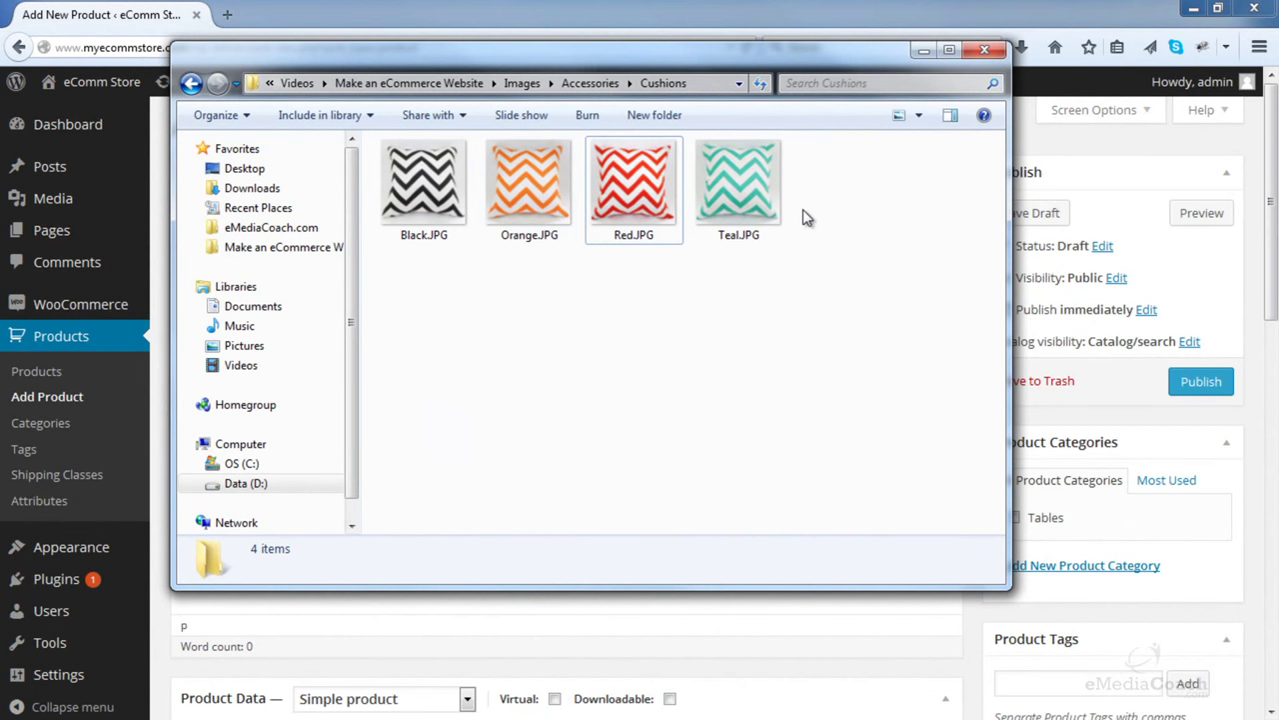
{"action": "left_click_drag", "start_coordinate": [823, 57], "coordinate": [1274, 63]}
{"action": "left_click", "coordinate": [502, 131]}
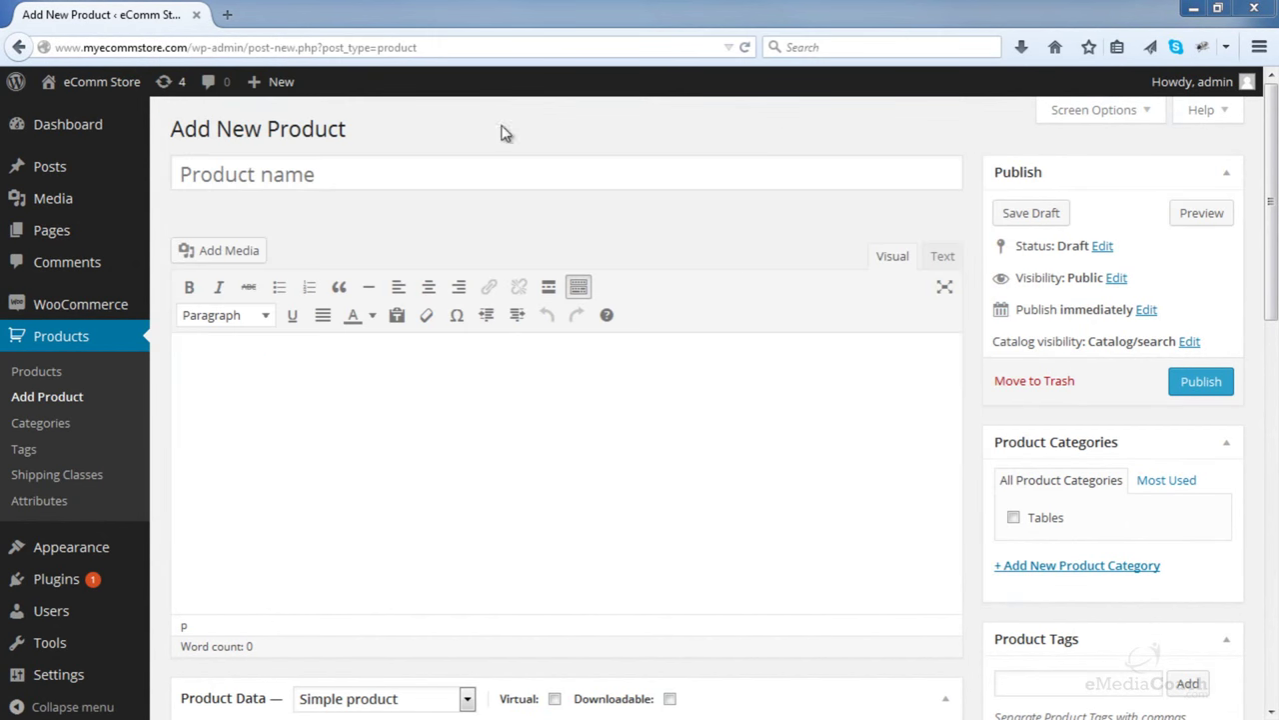
{"action": "left_click", "coordinate": [292, 174]}
{"action": "type", "text": "Sca"}
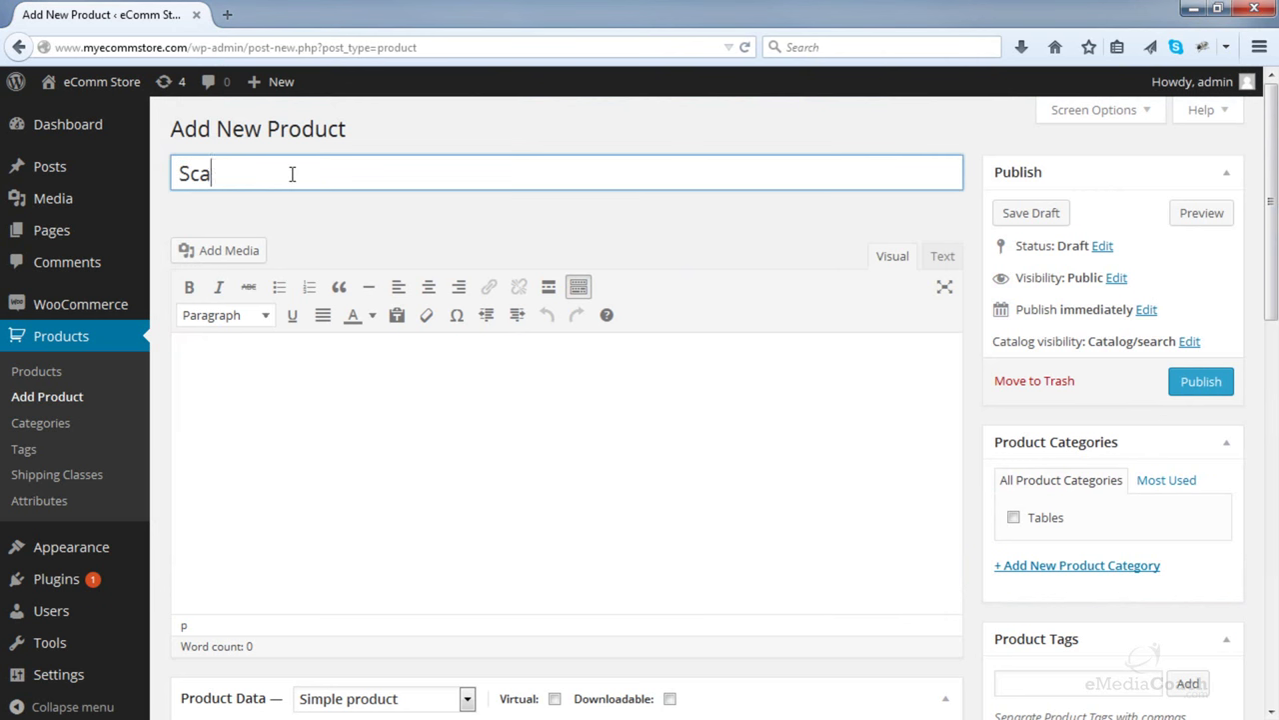
{"action": "type", "text": "tter Cishions"}
{"action": "key", "text": "Left"}
{"action": "key", "text": "Left"}
{"action": "key", "text": "Left"}
{"action": "key", "text": "Left"}
{"action": "key", "text": "Left"}
{"action": "key", "text": "Left"}
{"action": "key", "text": "BackSpace"}
{"action": "type", "text": "u"}
- Create a new Accessories product category and assign it to the product
{"action": "left_click", "coordinate": [1047, 567]}
{"action": "type", "text": "Accessories"}
{"action": "left_click", "coordinate": [1049, 680]}
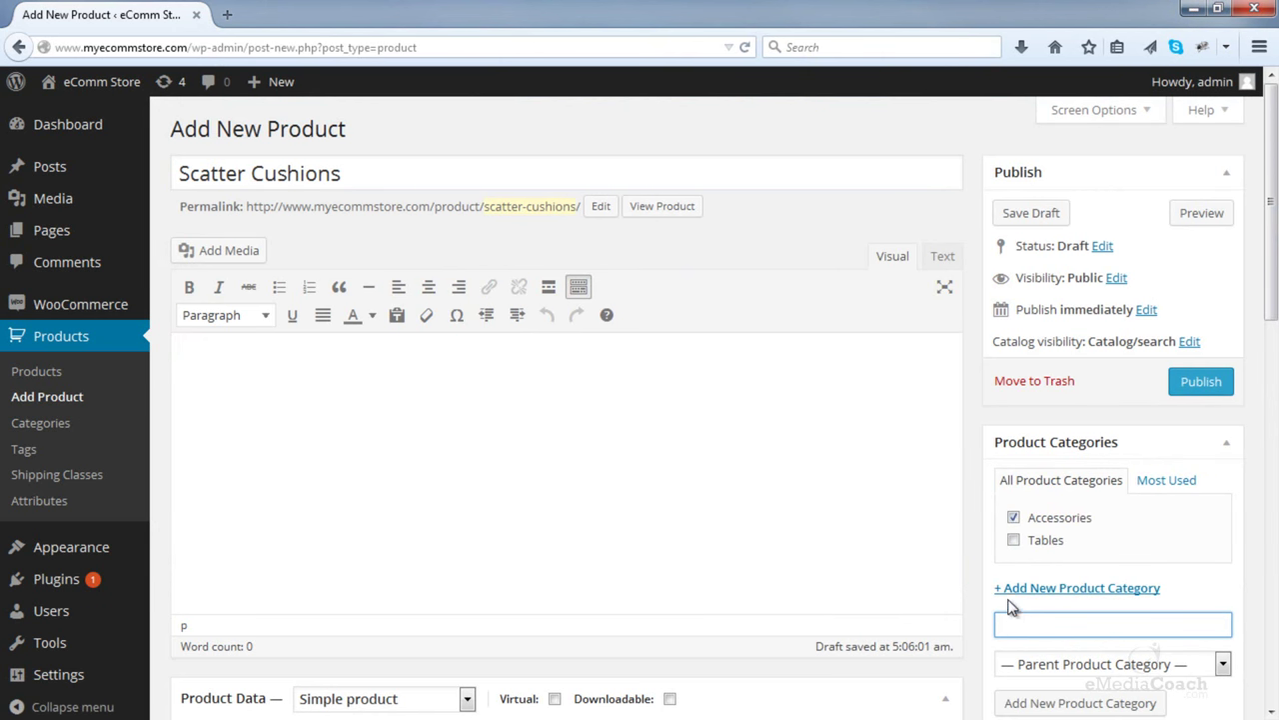
- Paste the long product description into the editor
{"action": "left_click", "coordinate": [468, 457]}
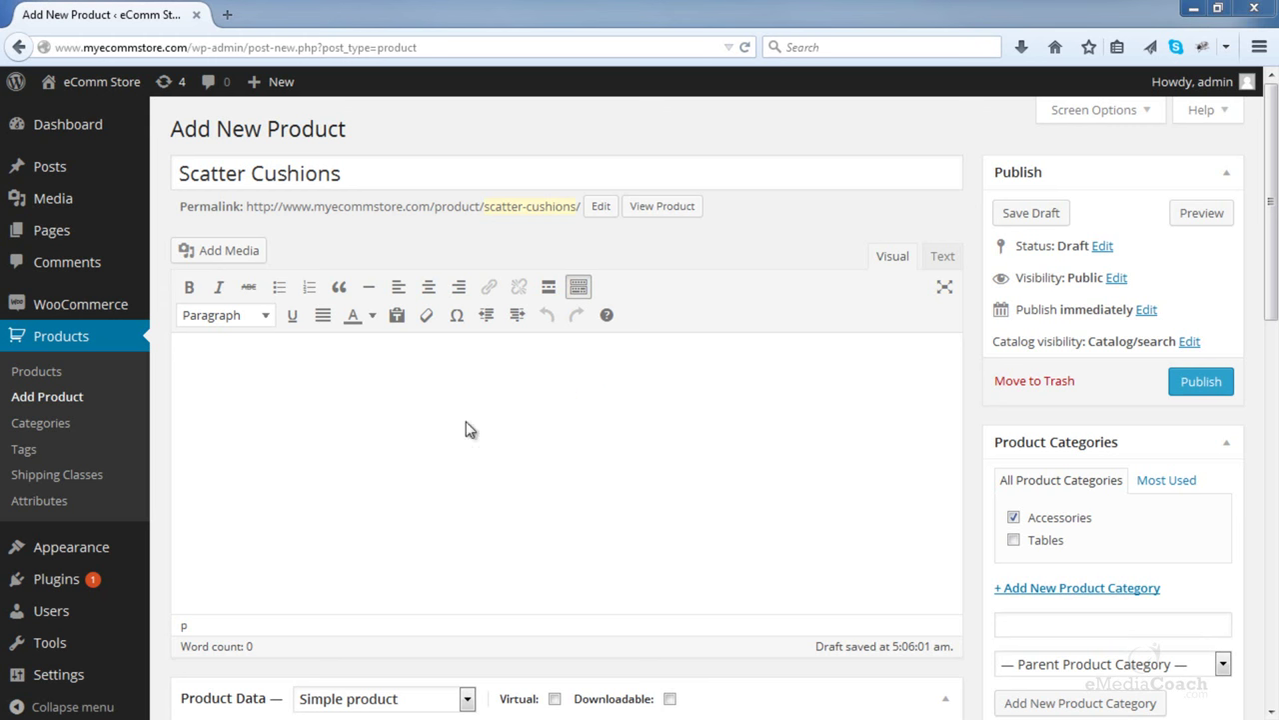
{"action": "left_click", "coordinate": [466, 478]}
{"action": "type", "text": "This is the long description area for your product. This is the long description area for your product. This is the long description area for your product. Three awesome features: Featured list item one This is the second feature This is the third awesome feature Sub Heading This is the long description area for your product. This is the long description area for your product."}
{"action": "scroll", "coordinate": [1016, 420], "scroll_direction": "down", "scroll_amount": 2}
{"action": "scroll", "coordinate": [1016, 420], "scroll_direction": "down", "scroll_amount": 5}
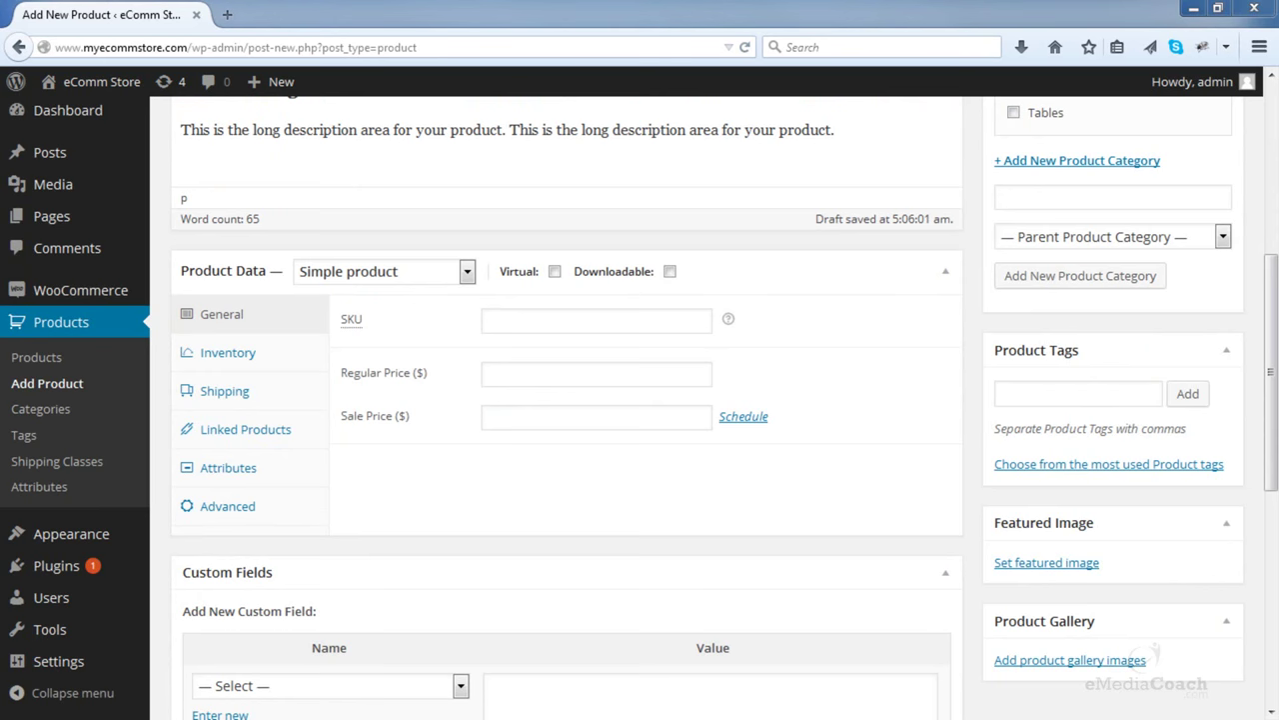
- Paste the short description for Scatter Cushions
{"action": "scroll", "coordinate": [623, 368], "scroll_direction": "down", "scroll_amount": 8}
{"action": "left_click", "coordinate": [329, 539]}
{"action": "type", "text": "Just a short description. Just a short description. Just a short description. Just a short description."}
{"action": "scroll", "coordinate": [330, 540], "scroll_direction": "up", "scroll_amount": 10}
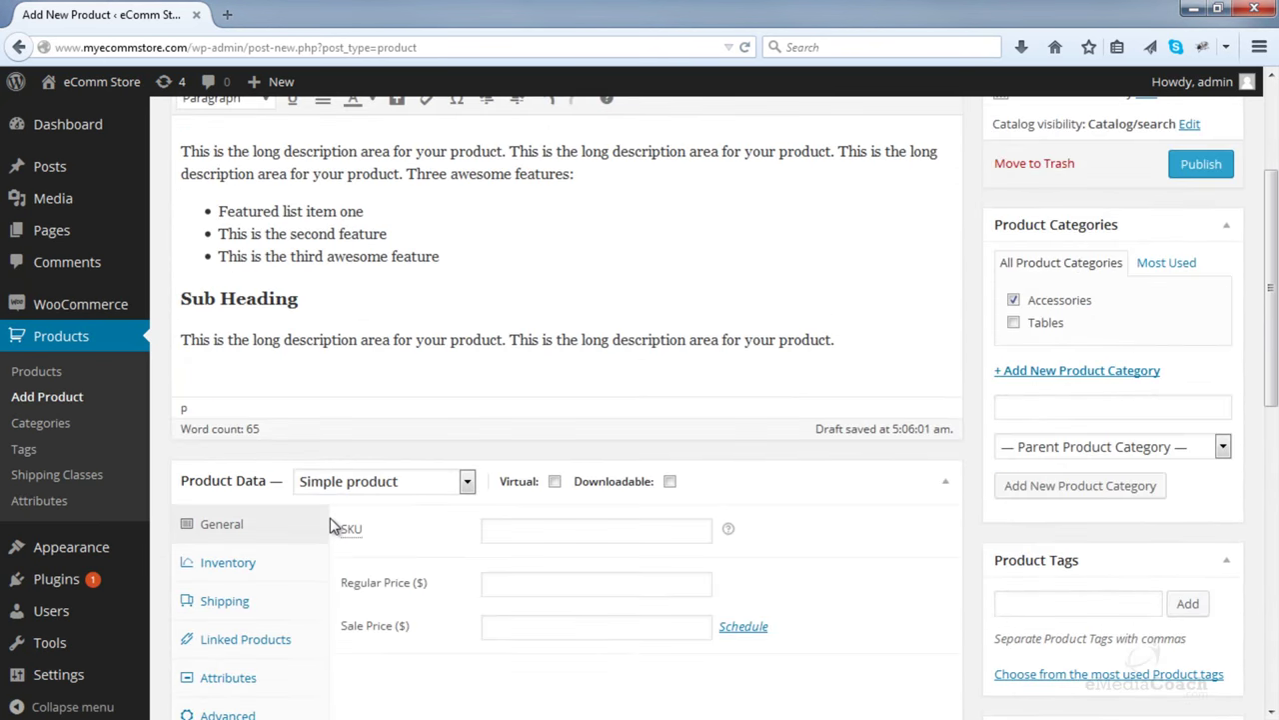
{"action": "scroll", "coordinate": [330, 528], "scroll_direction": "down", "scroll_amount": 2}
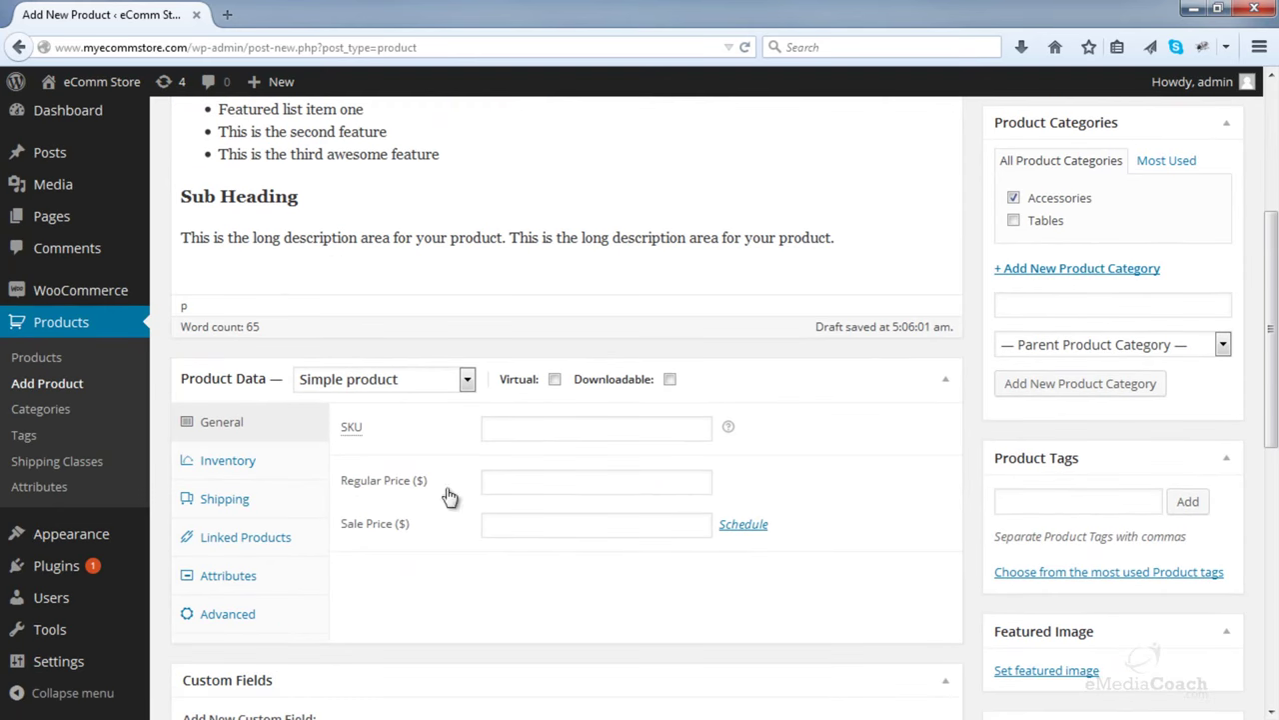
- Make Scatter Cushions a Variable product with stock management on and a stock quantity of 5
{"action": "left_click", "coordinate": [387, 477]}
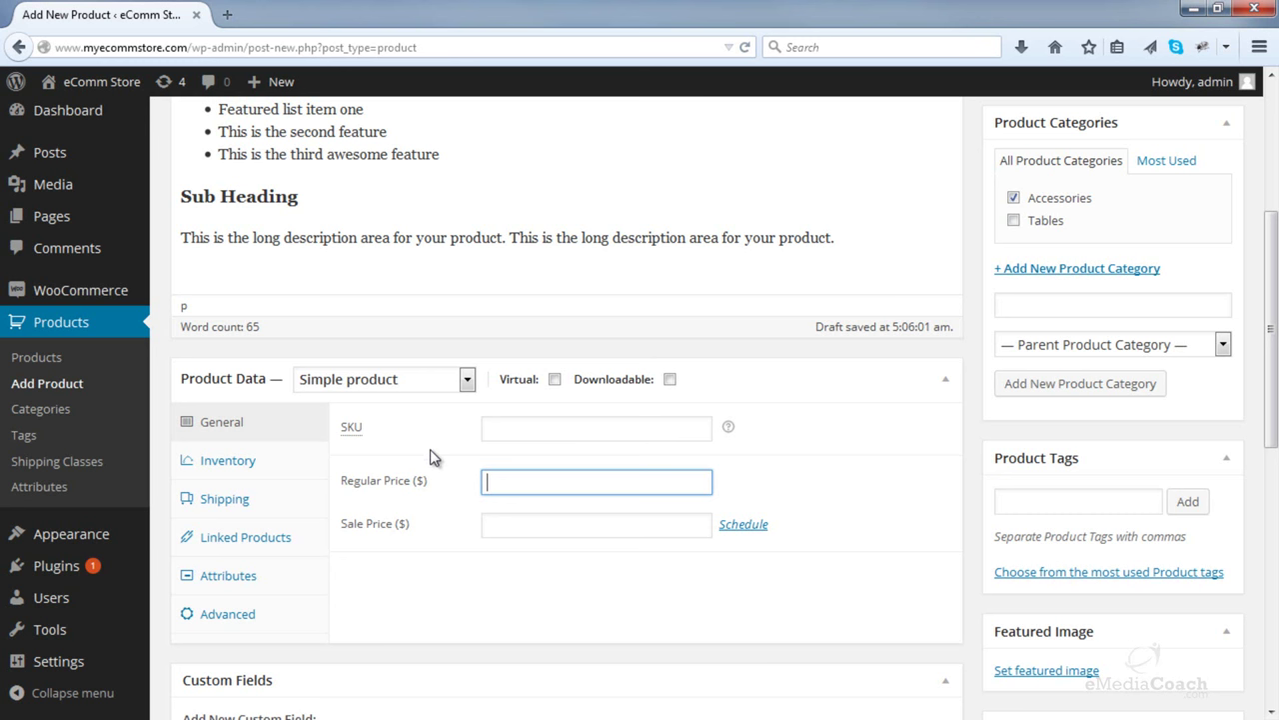
{"action": "left_click", "coordinate": [425, 386]}
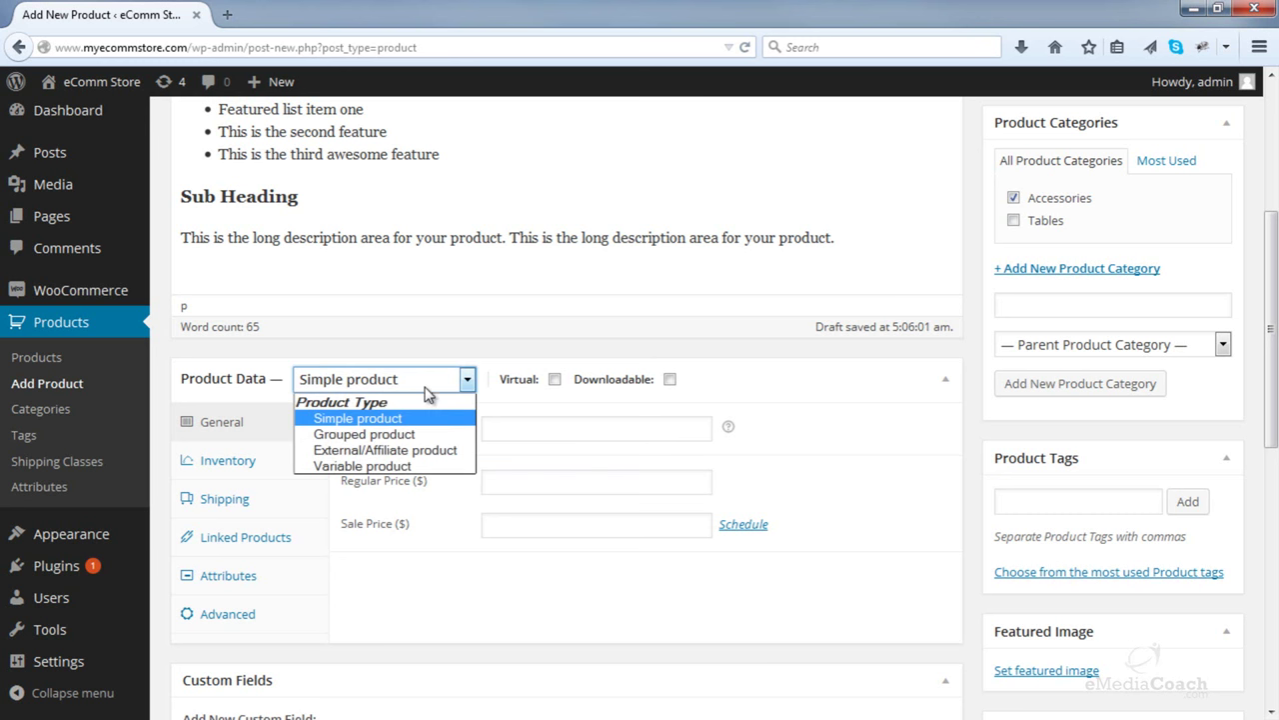
{"action": "left_click", "coordinate": [381, 467]}
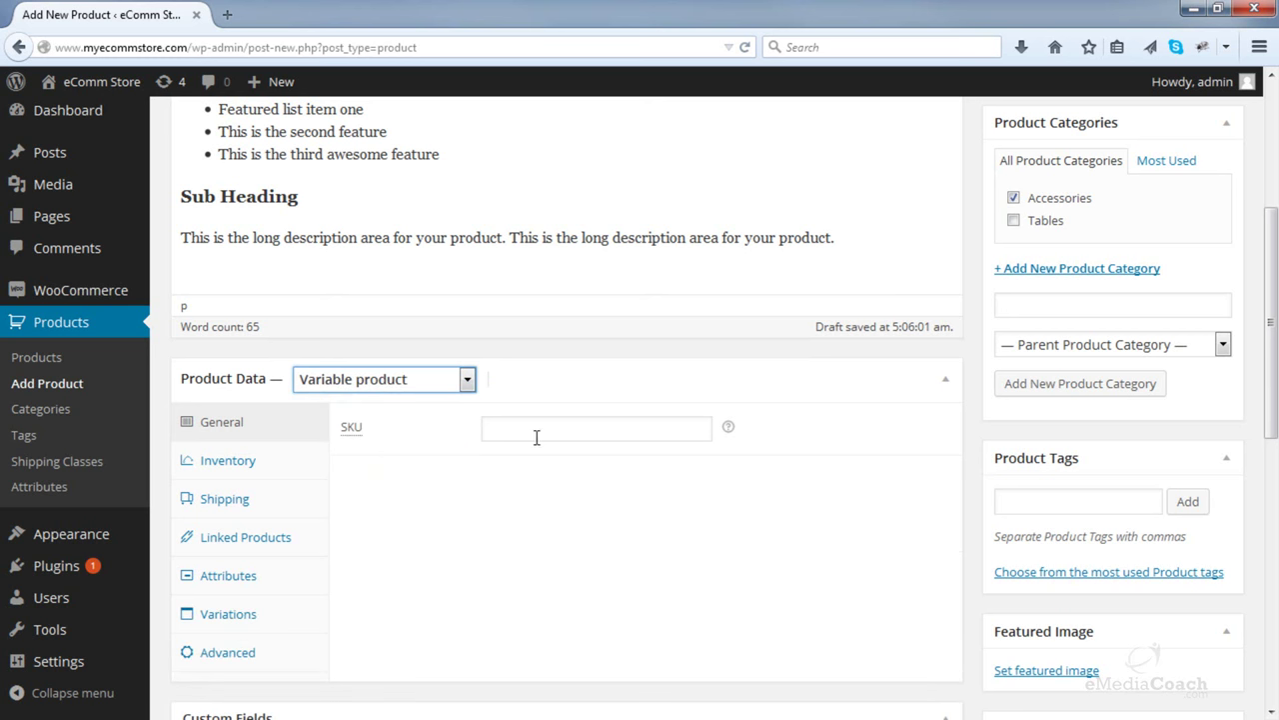
{"action": "left_click", "coordinate": [256, 465]}
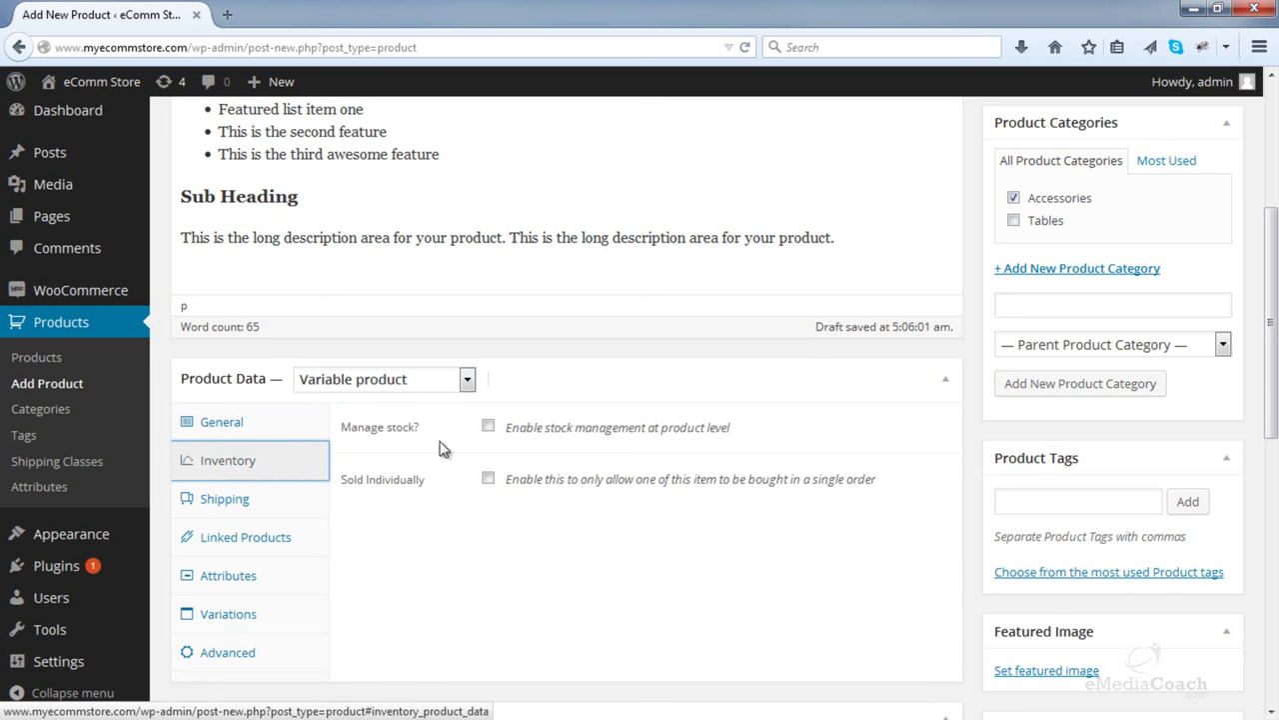
{"action": "left_click", "coordinate": [489, 428]}
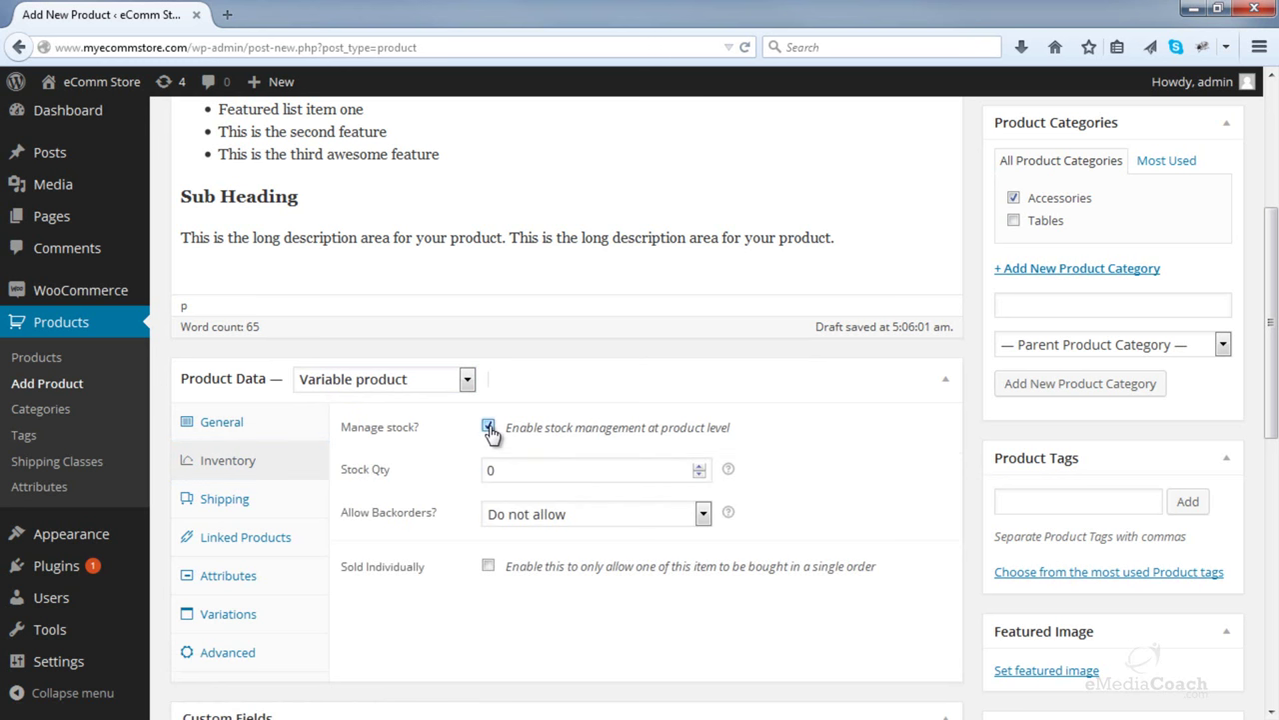
{"action": "left_click", "coordinate": [698, 465]}
{"action": "left_click", "coordinate": [247, 582]}
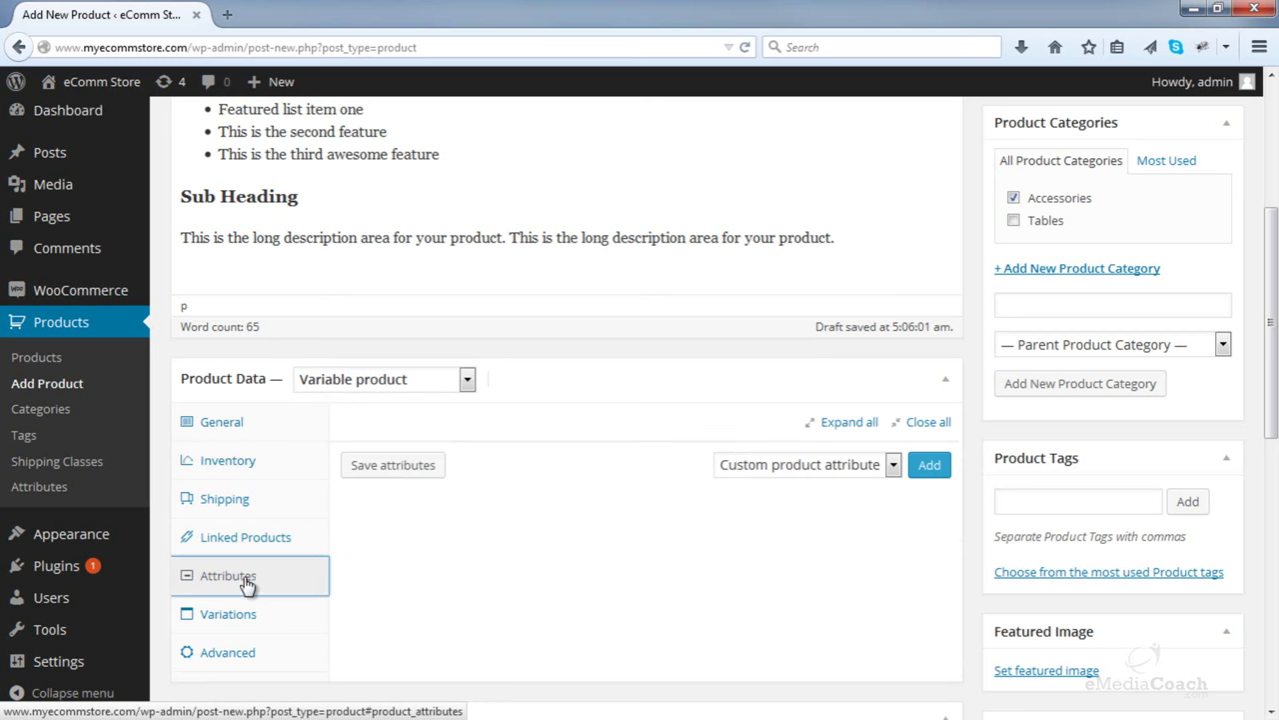
- Add a custom Color attribute with values Black | Orange | Red | Teal, used for variations, and save
{"action": "left_click", "coordinate": [937, 474]}
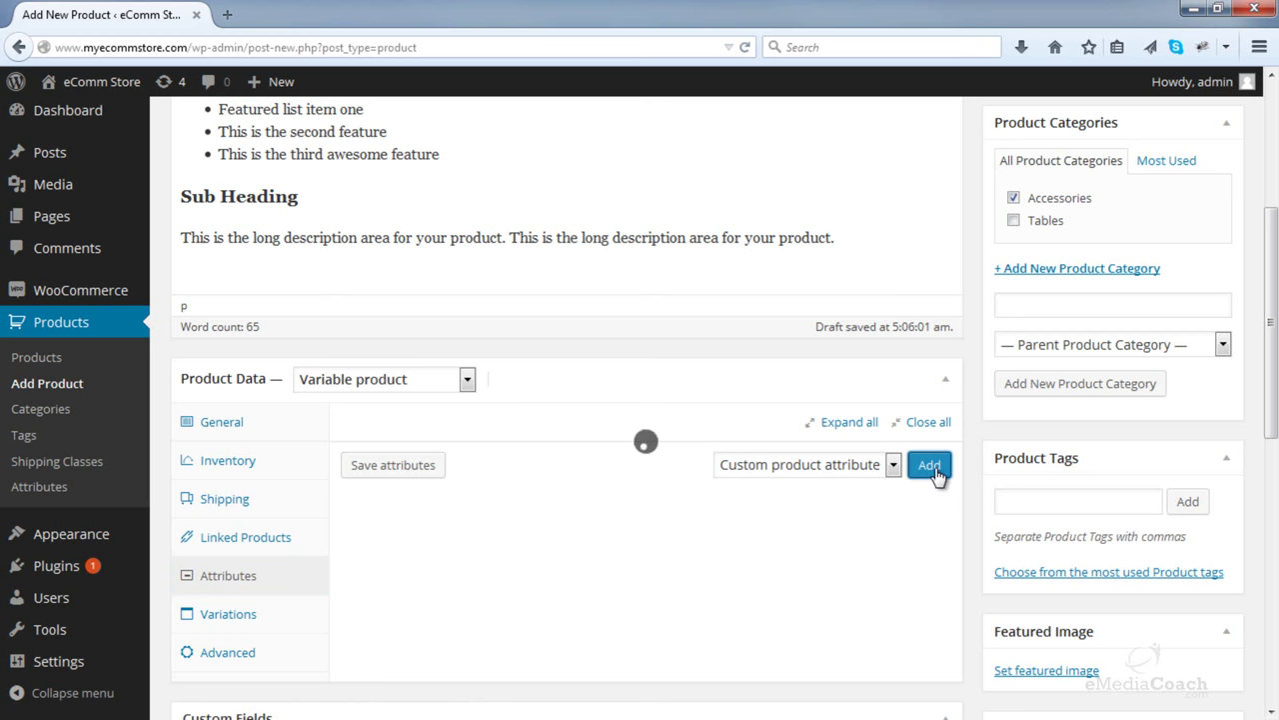
{"action": "left_click", "coordinate": [441, 535]}
{"action": "type", "text": "Color"}
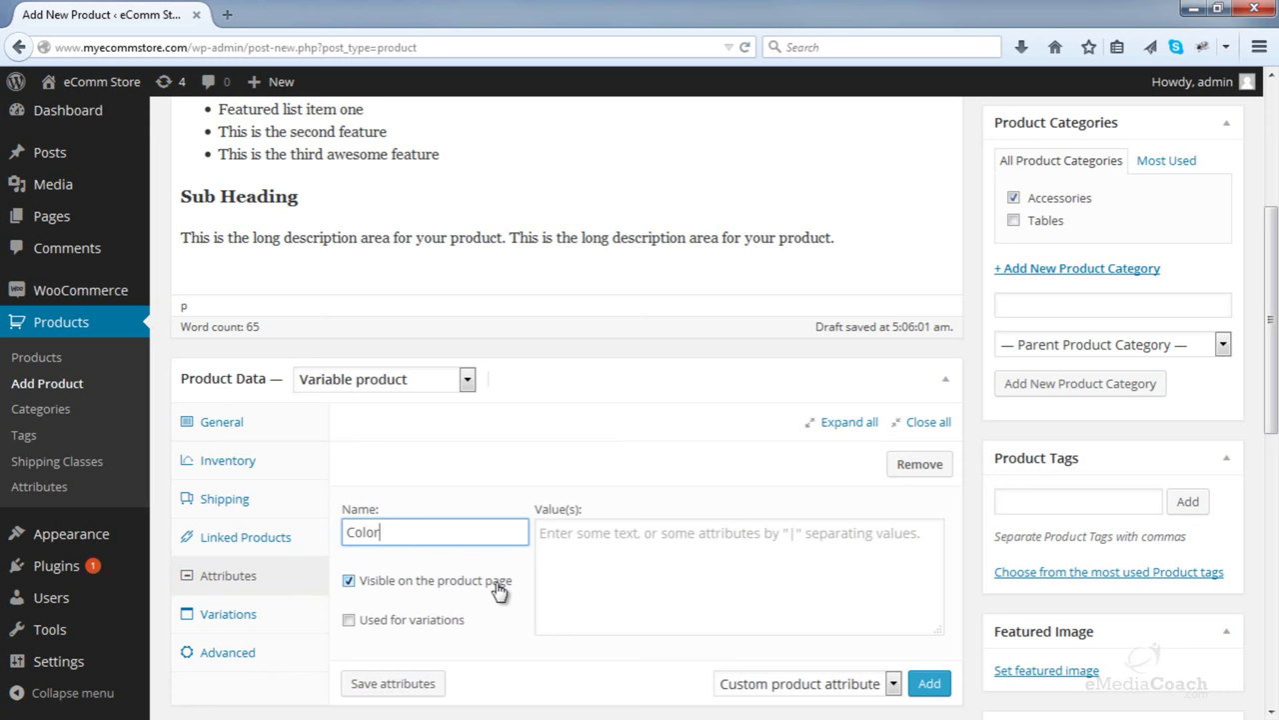
{"action": "left_click", "coordinate": [349, 620]}
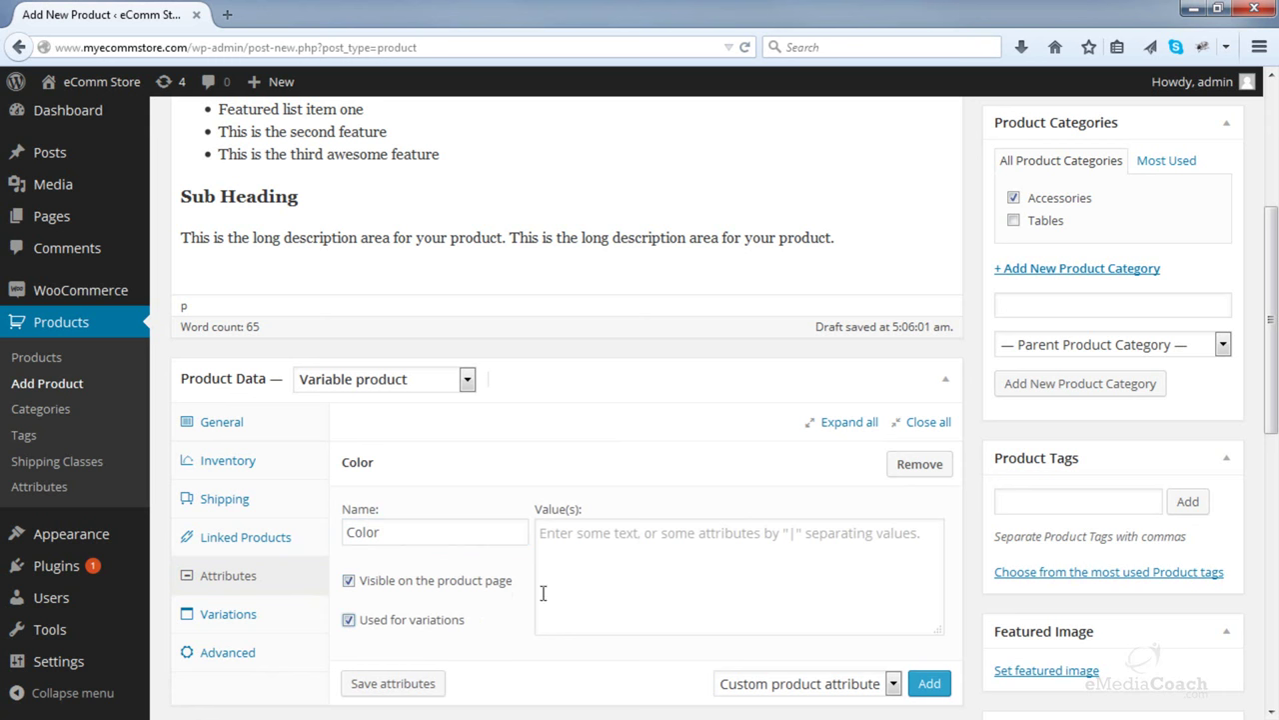
{"action": "scroll", "coordinate": [594, 551], "scroll_direction": "down", "scroll_amount": 2}
{"action": "left_click", "coordinate": [594, 486]}
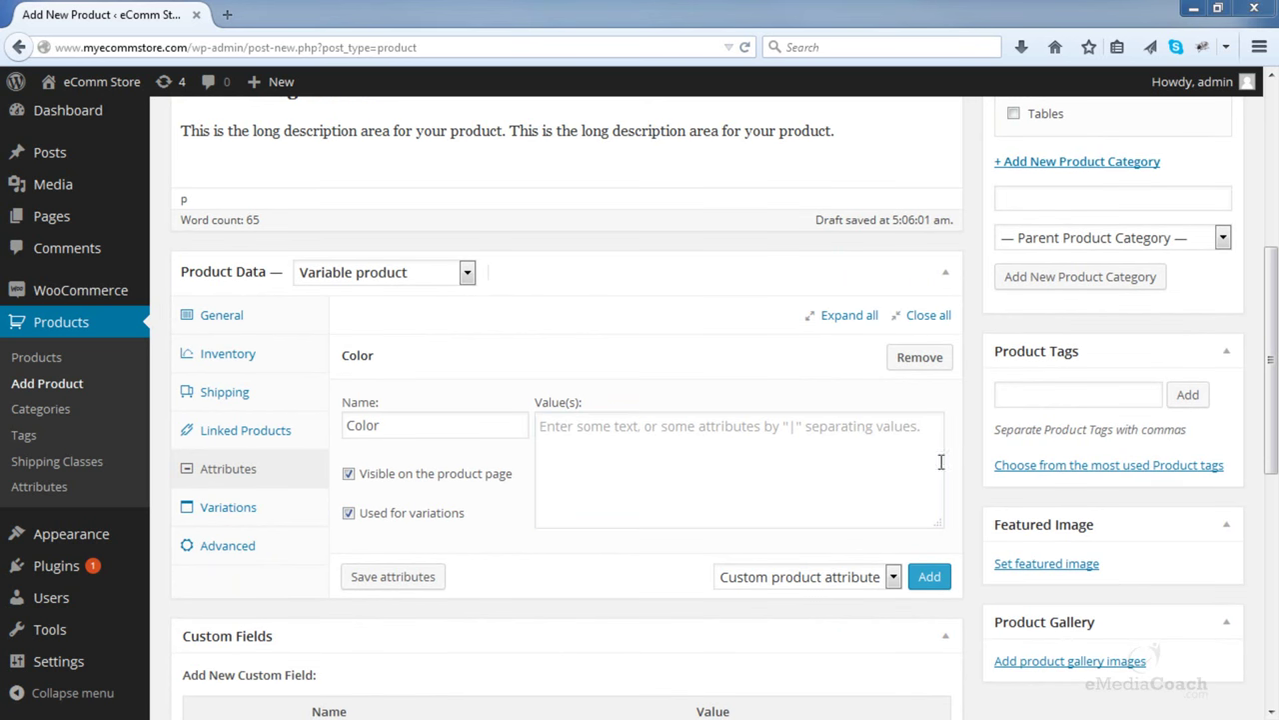
{"action": "left_click", "coordinate": [666, 437]}
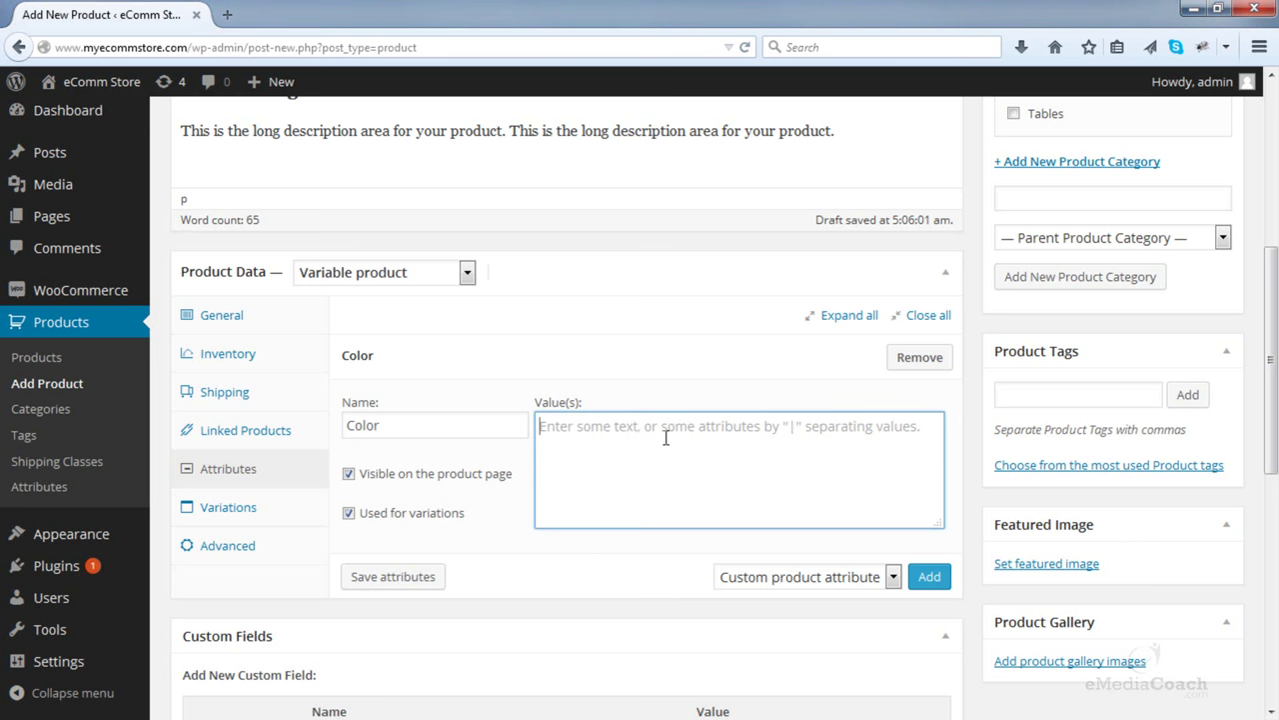
{"action": "type", "text": "Black"}
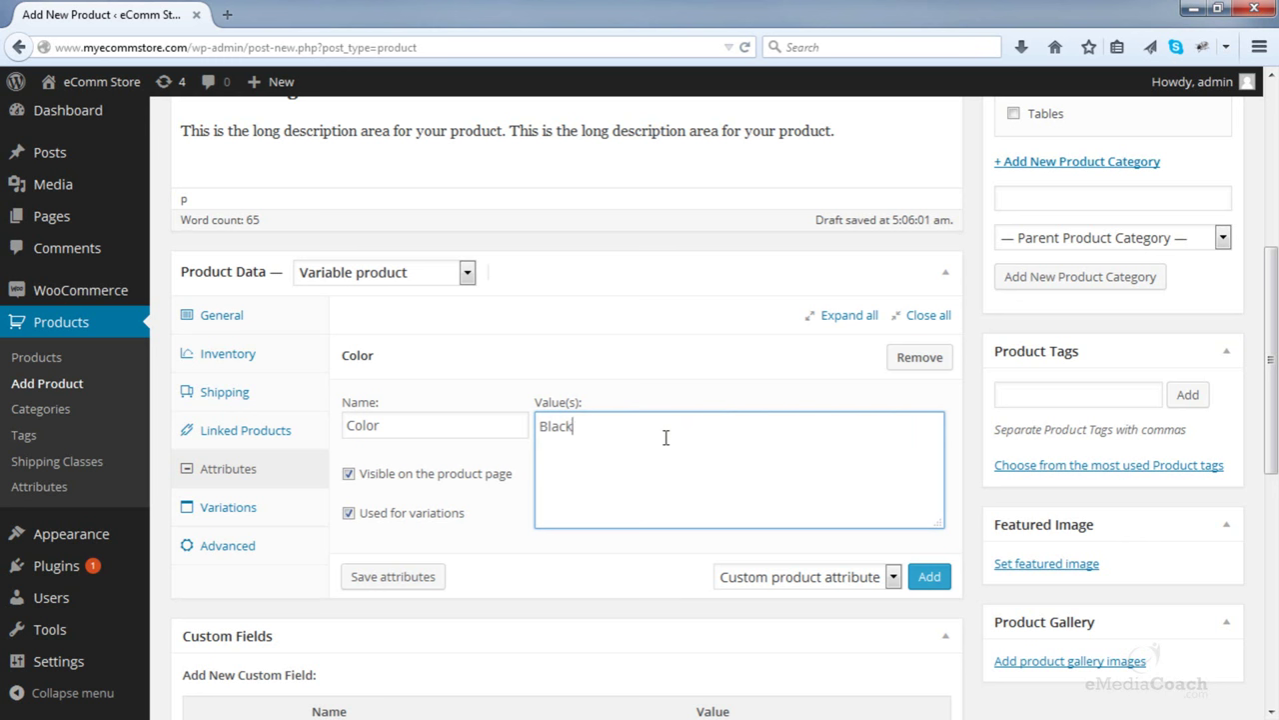
{"action": "type", "text": " | Orange | Red | Teal"}
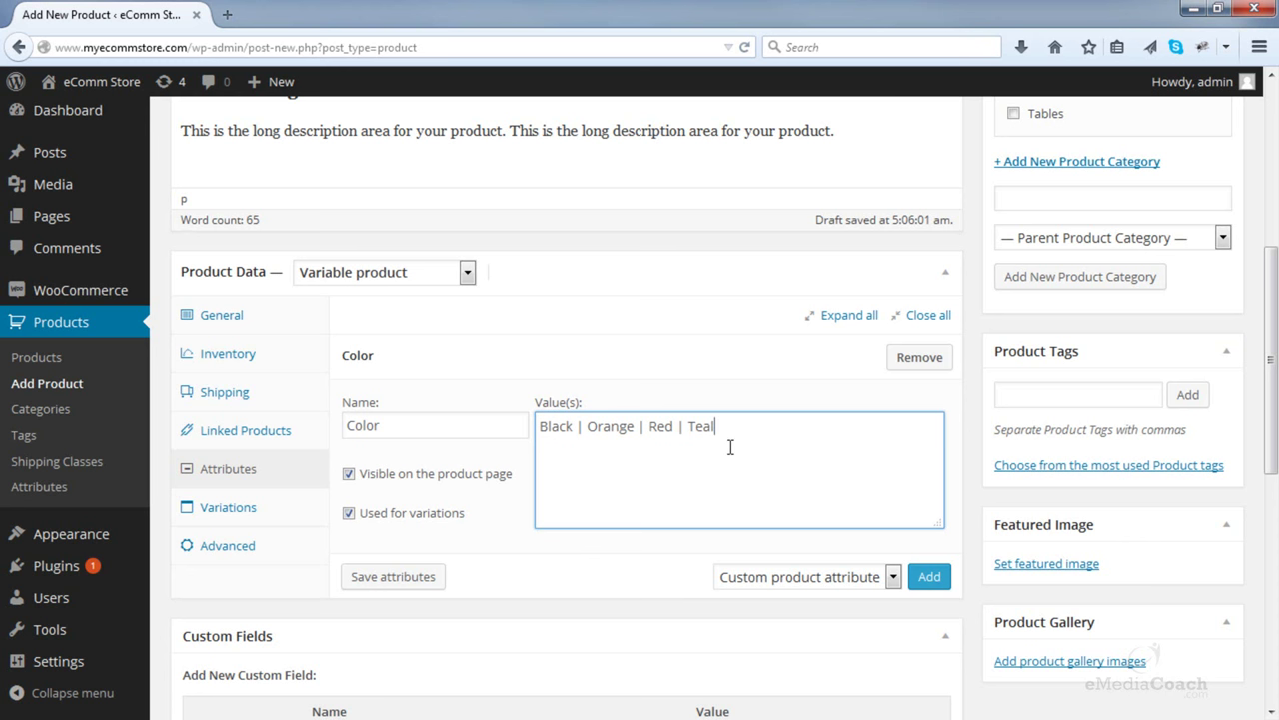
{"action": "left_click", "coordinate": [393, 577]}
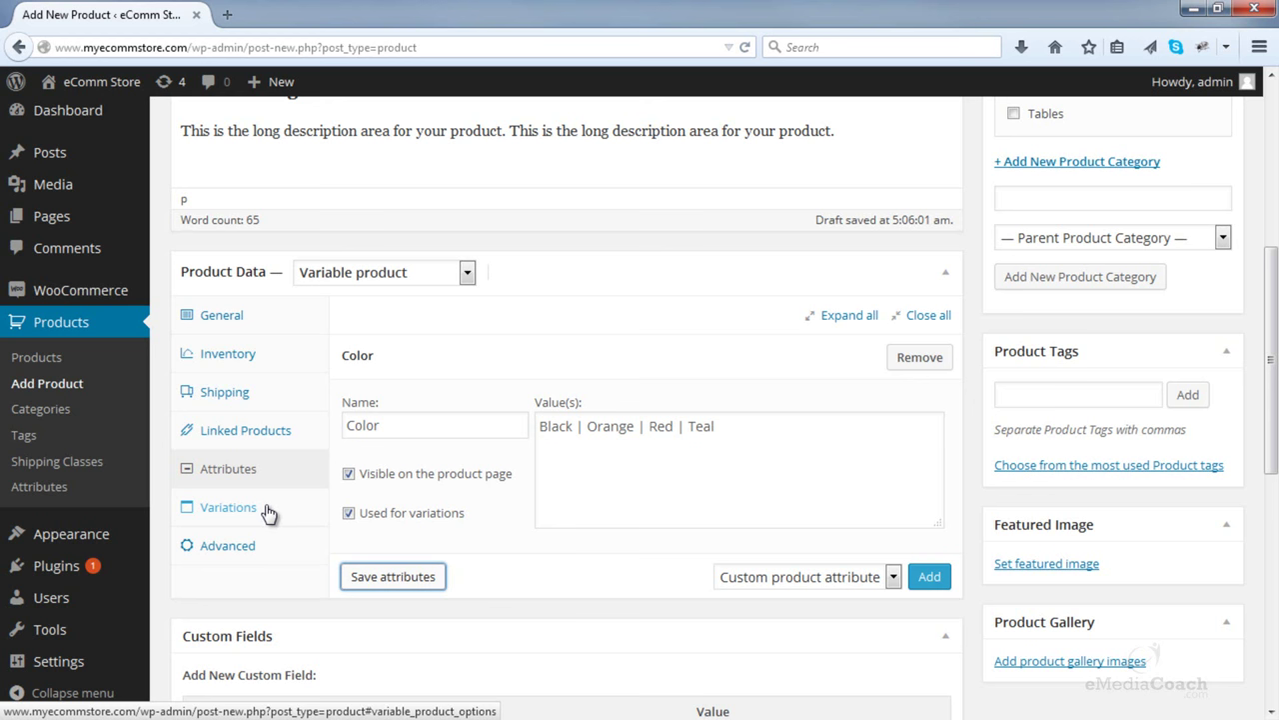
- Link all variations to generate four Color variations, including #21 Black and #22 Orange
{"action": "left_click", "coordinate": [268, 512]}
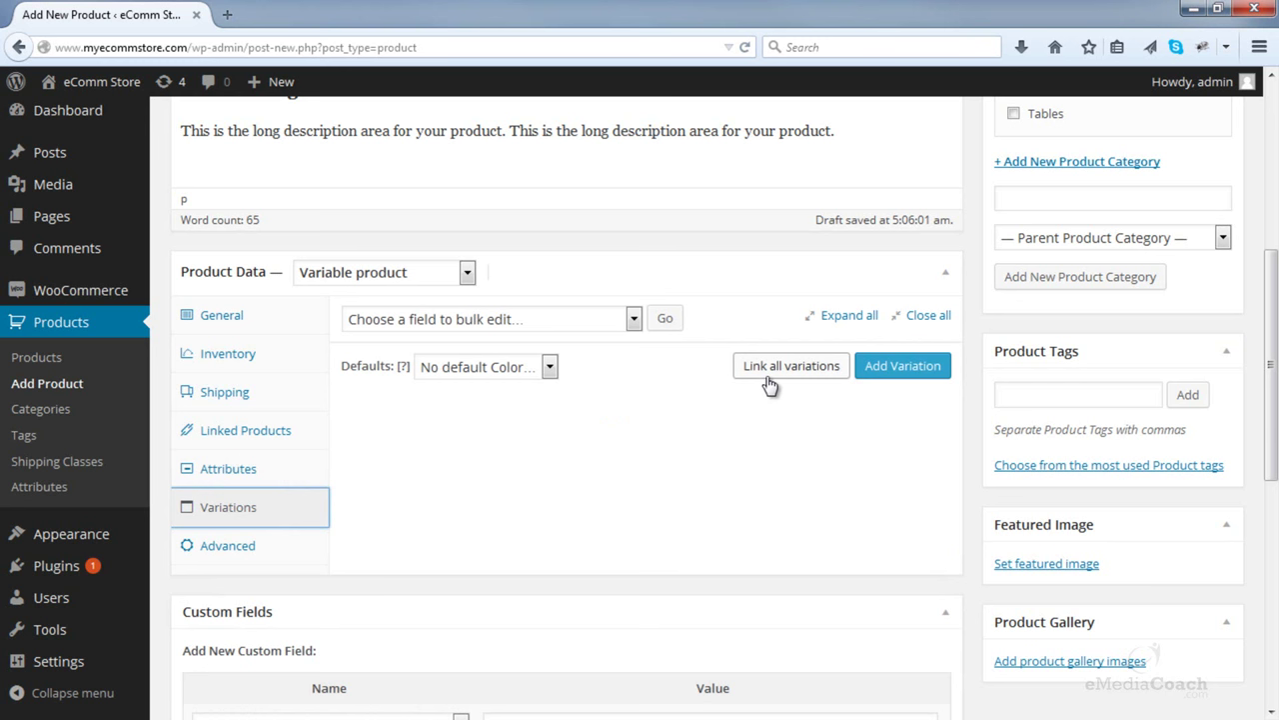
{"action": "left_click", "coordinate": [768, 384]}
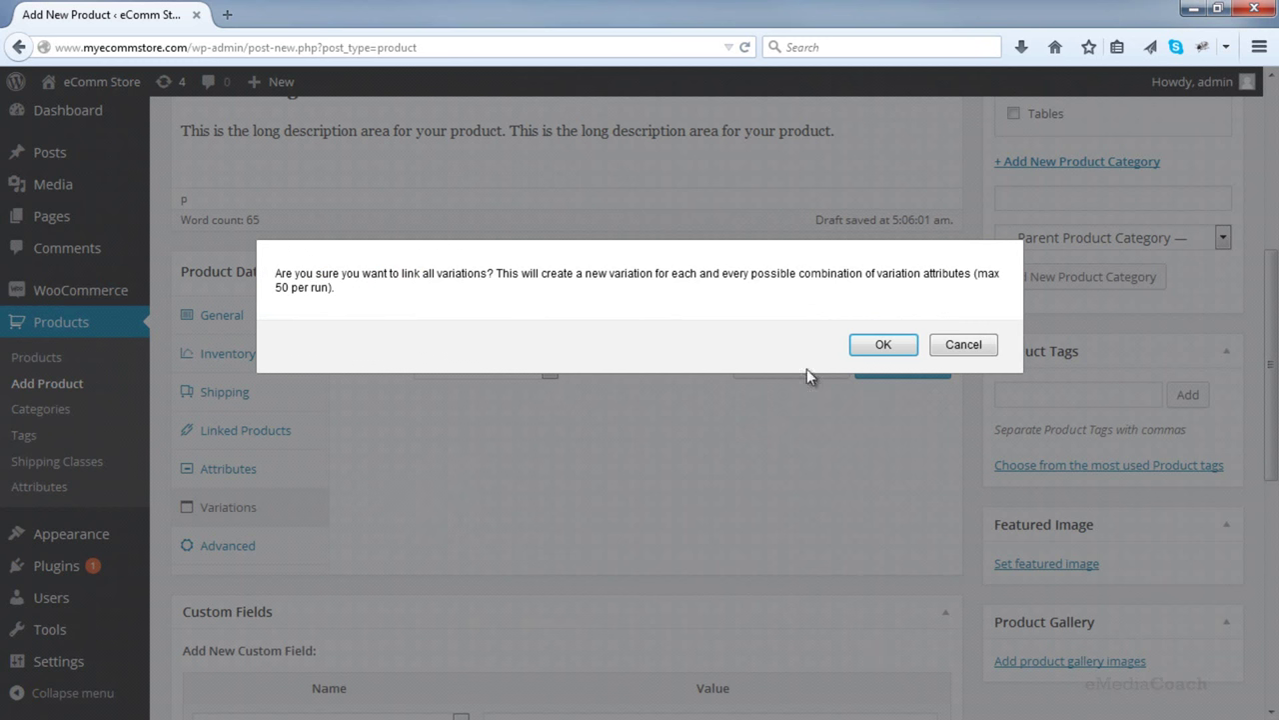
{"action": "left_click", "coordinate": [863, 352]}
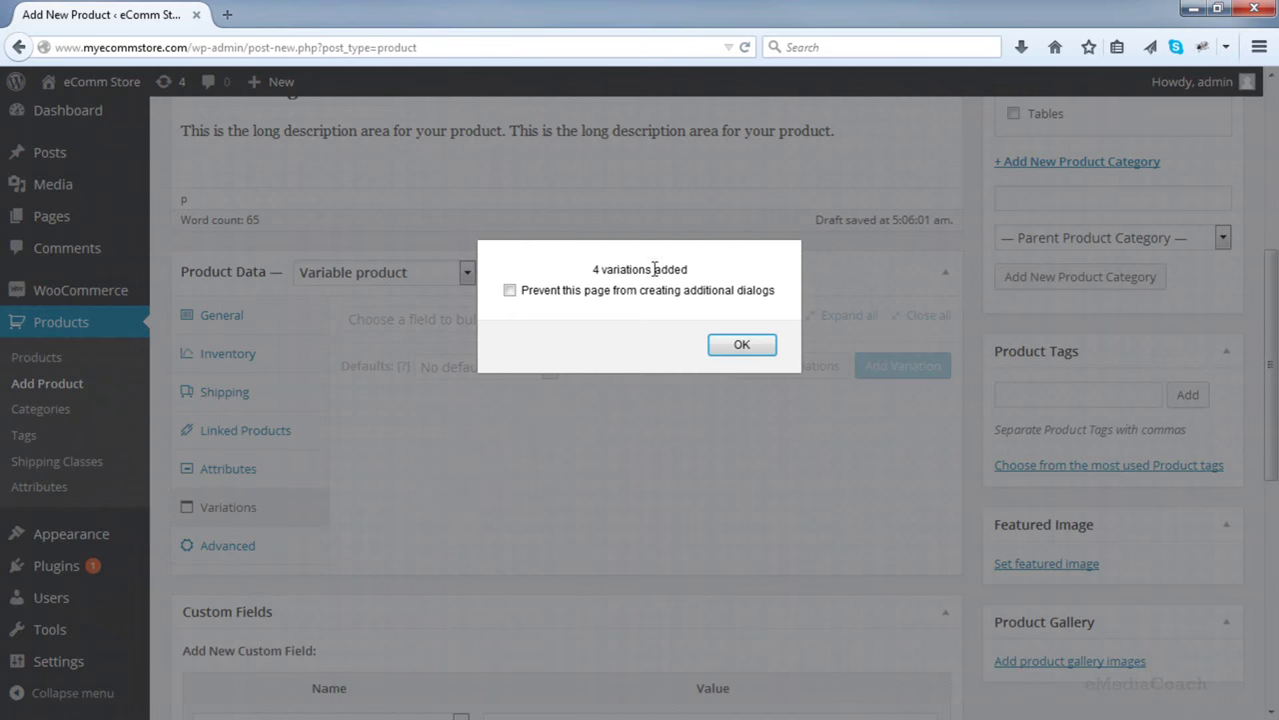
{"action": "left_click", "coordinate": [741, 346]}
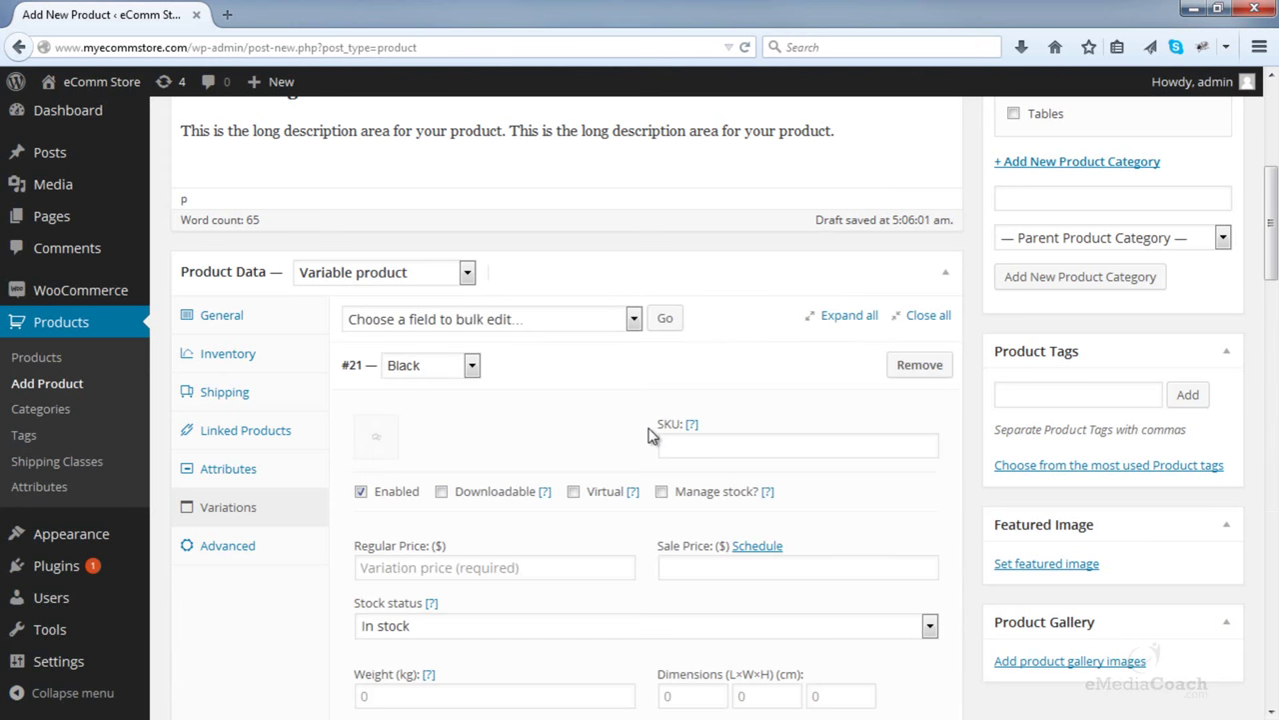
{"action": "scroll", "coordinate": [625, 432], "scroll_direction": "down", "scroll_amount": 5}
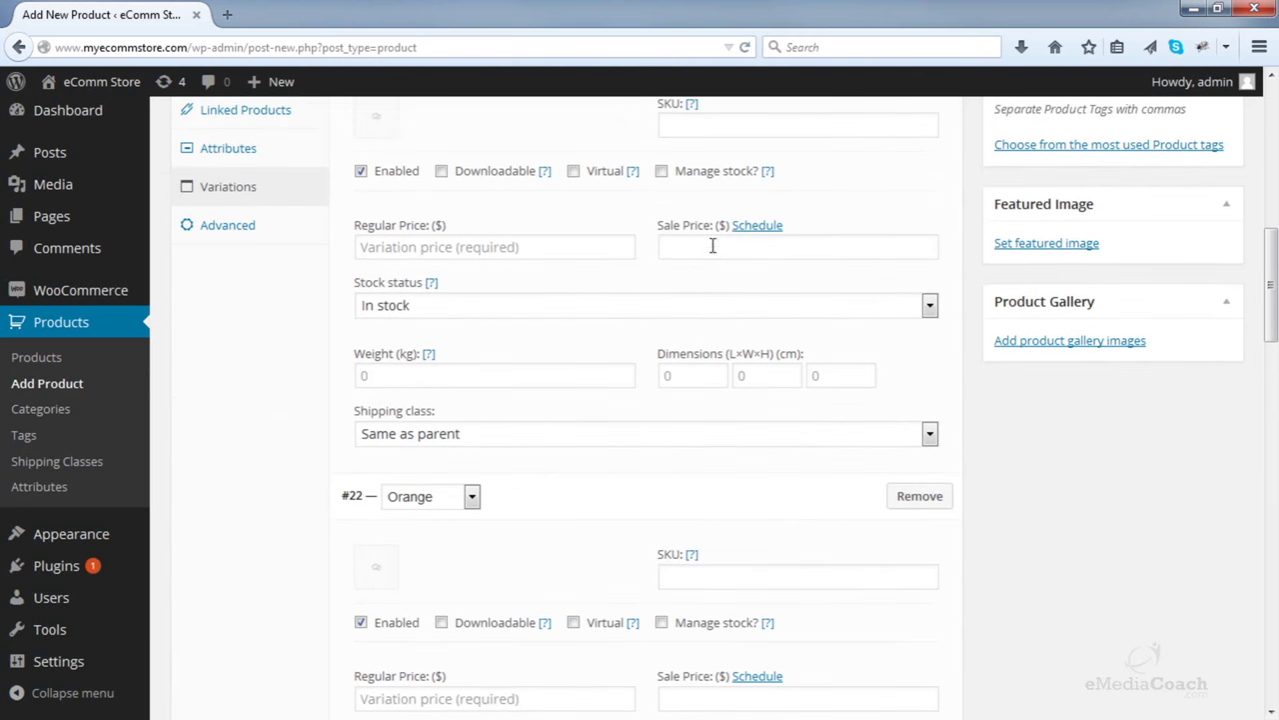
{"action": "scroll", "coordinate": [650, 520], "scroll_direction": "up", "scroll_amount": 2}
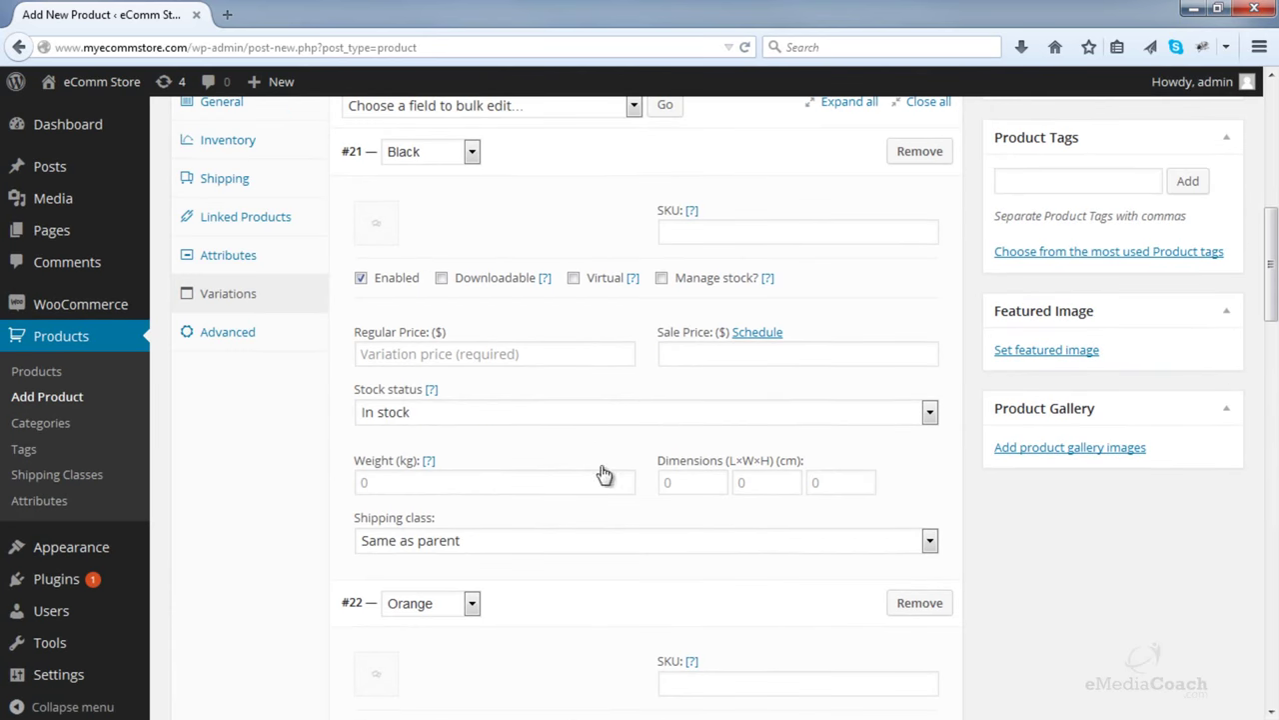
{"action": "left_click", "coordinate": [463, 356]}
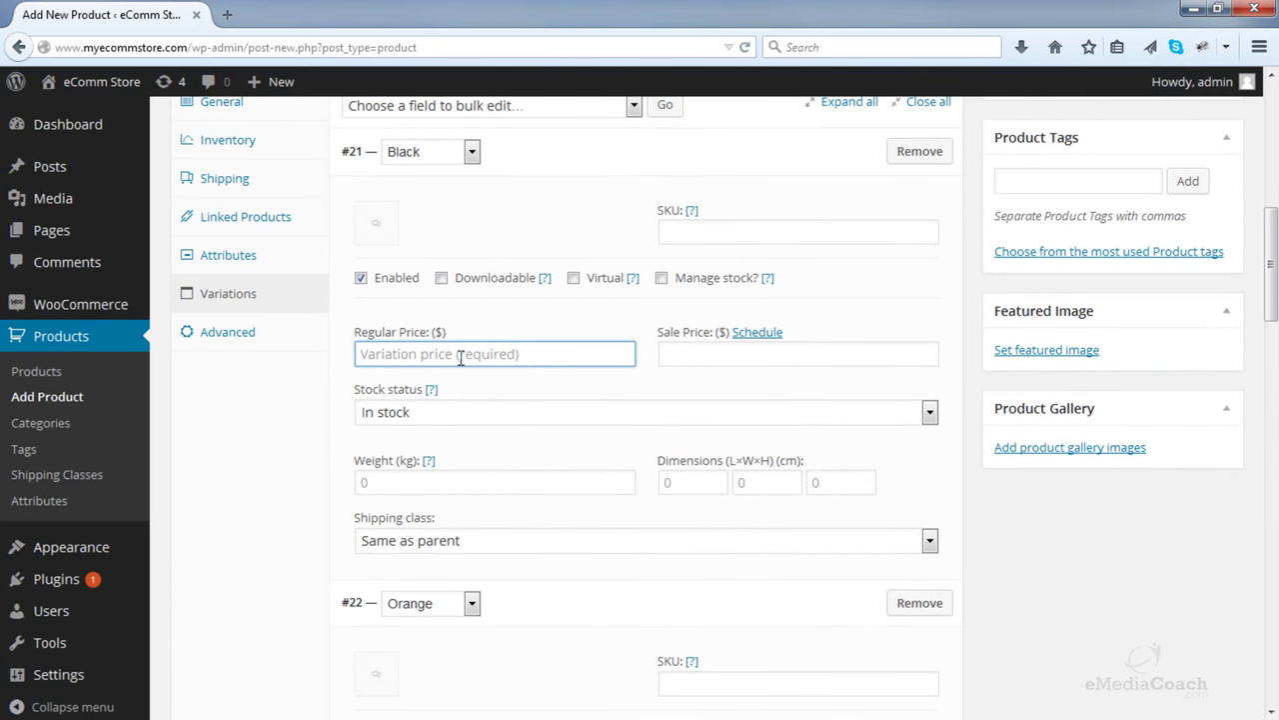
- Set the Black variation's regular price to 55
{"action": "scroll", "coordinate": [458, 364], "scroll_direction": "down", "scroll_amount": 3}
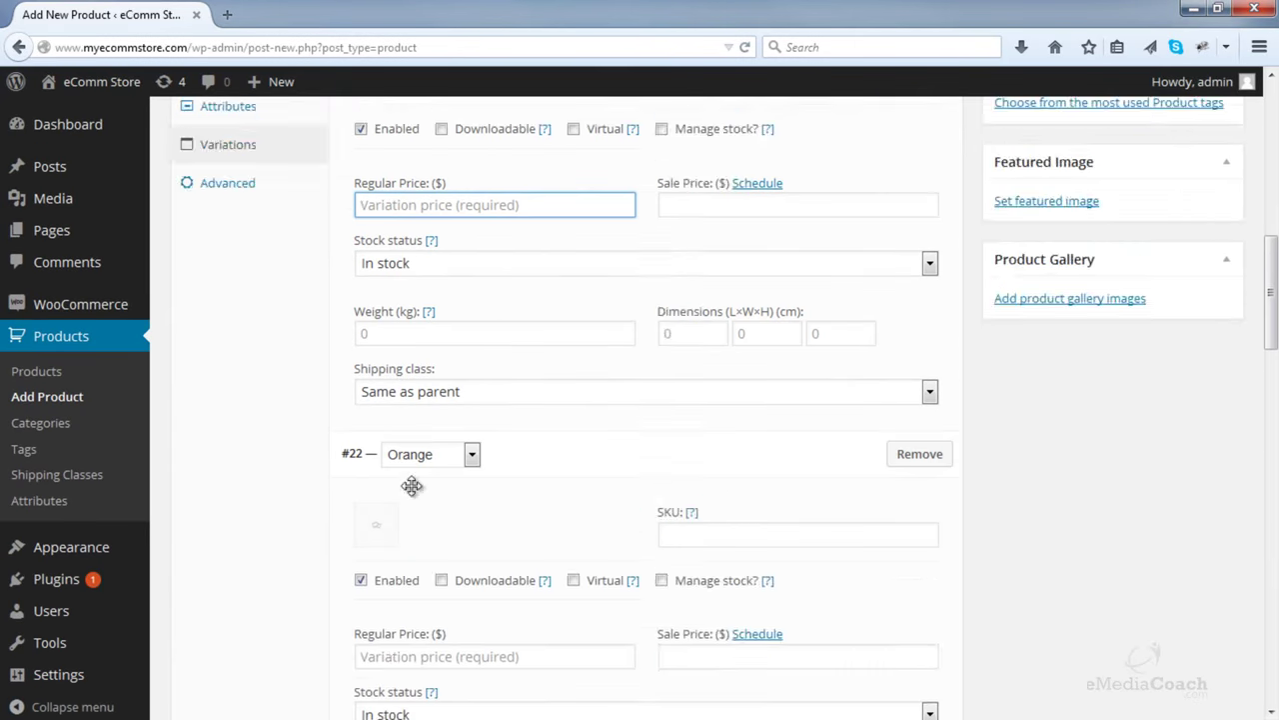
{"action": "scroll", "coordinate": [412, 486], "scroll_direction": "up", "scroll_amount": 3}
{"action": "type", "text": "55"}
{"action": "scroll", "coordinate": [462, 390], "scroll_direction": "down", "scroll_amount": 4}
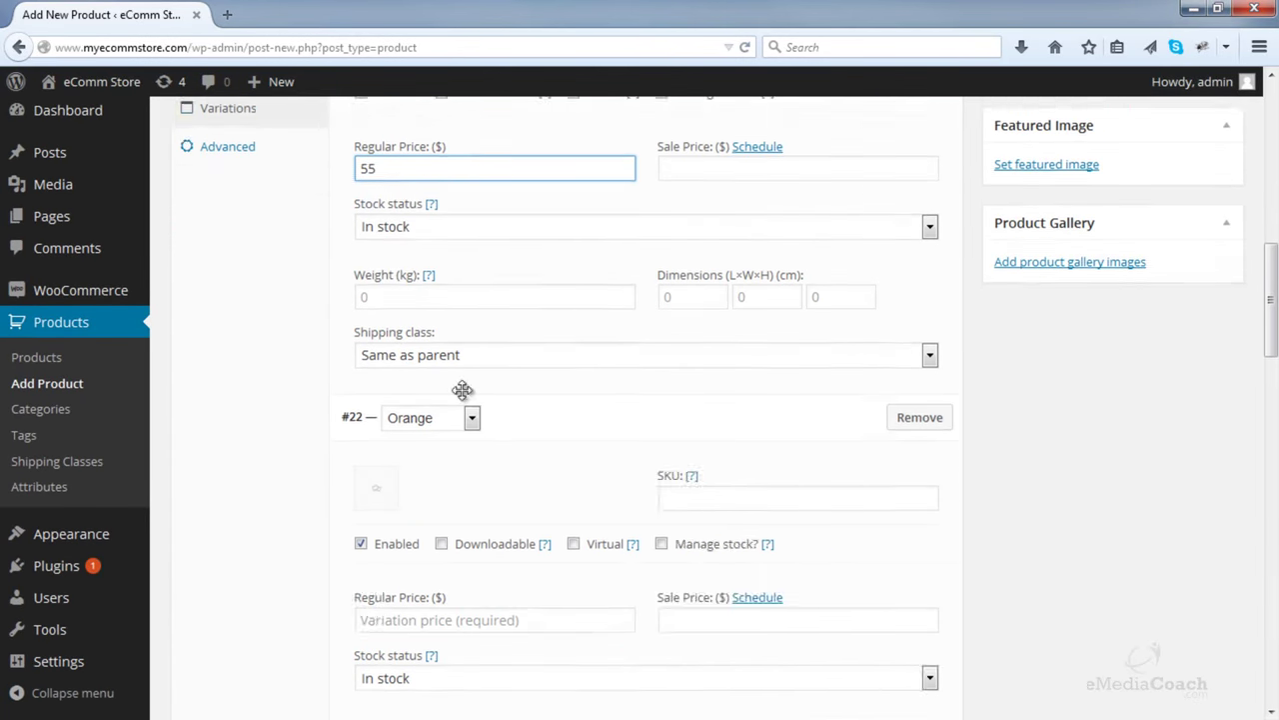
{"action": "scroll", "coordinate": [443, 450], "scroll_direction": "up", "scroll_amount": 4}
{"action": "scroll", "coordinate": [450, 420], "scroll_direction": "down", "scroll_amount": 1}
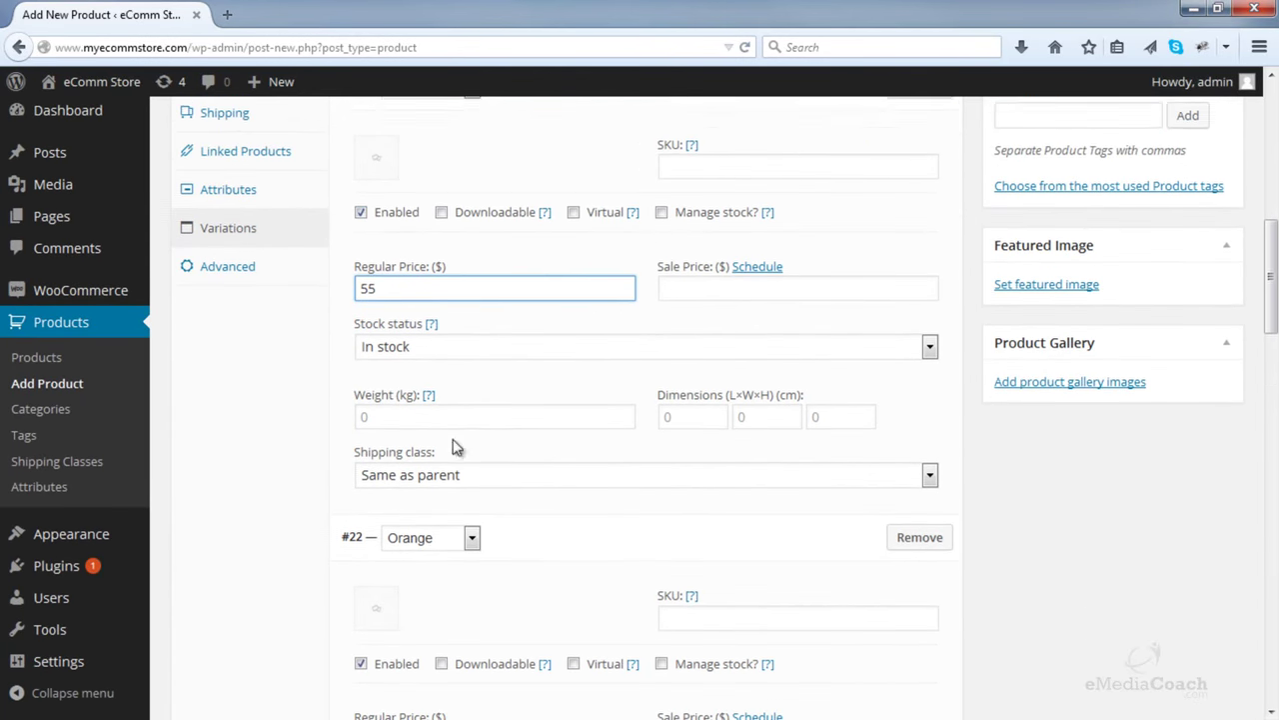
{"action": "scroll", "coordinate": [452, 447], "scroll_direction": "down", "scroll_amount": 1}
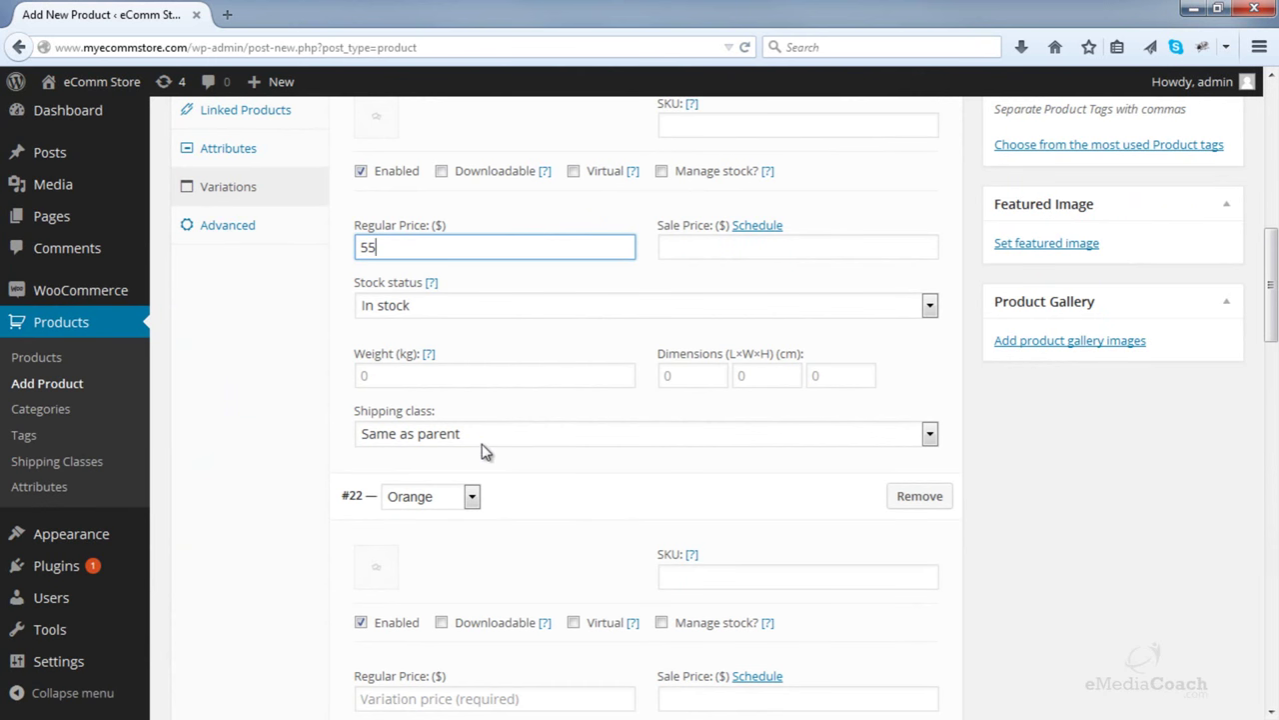
{"action": "scroll", "coordinate": [546, 440], "scroll_direction": "up", "scroll_amount": 4}
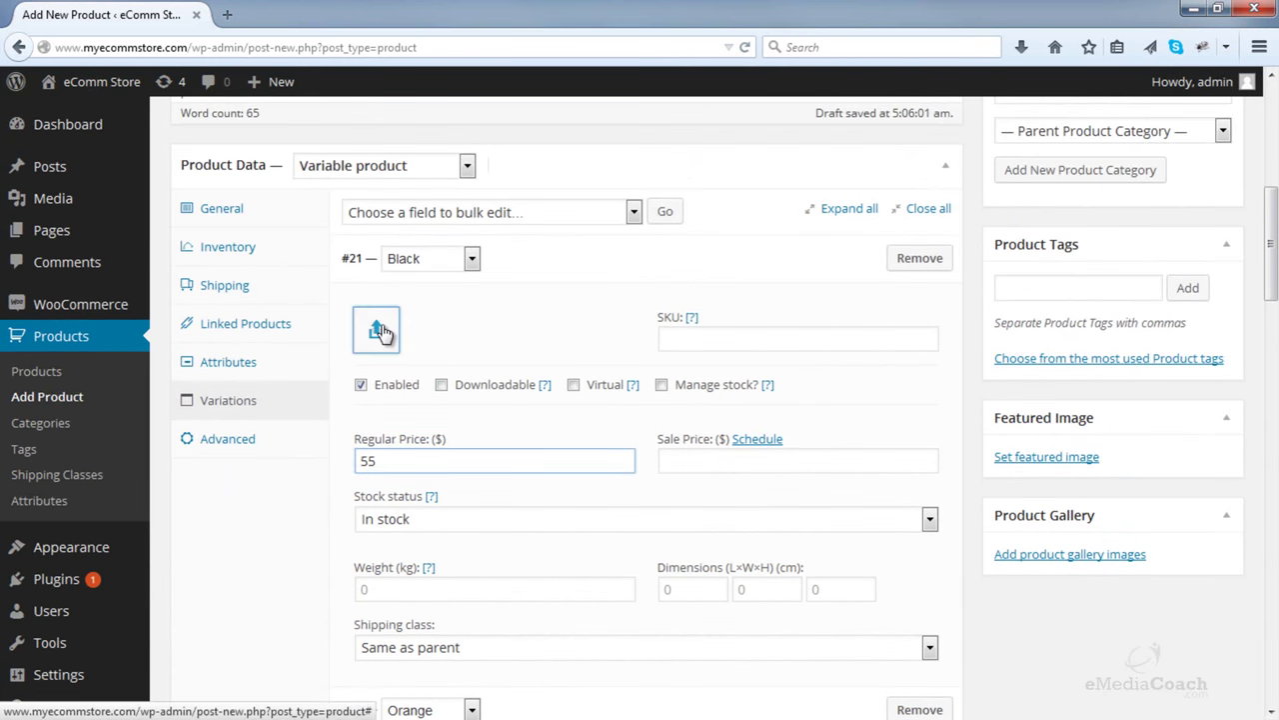
- Upload Black.JPG from the Images > Accessories > Cushions folder as the Black variation image
{"action": "left_click", "coordinate": [378, 331]}
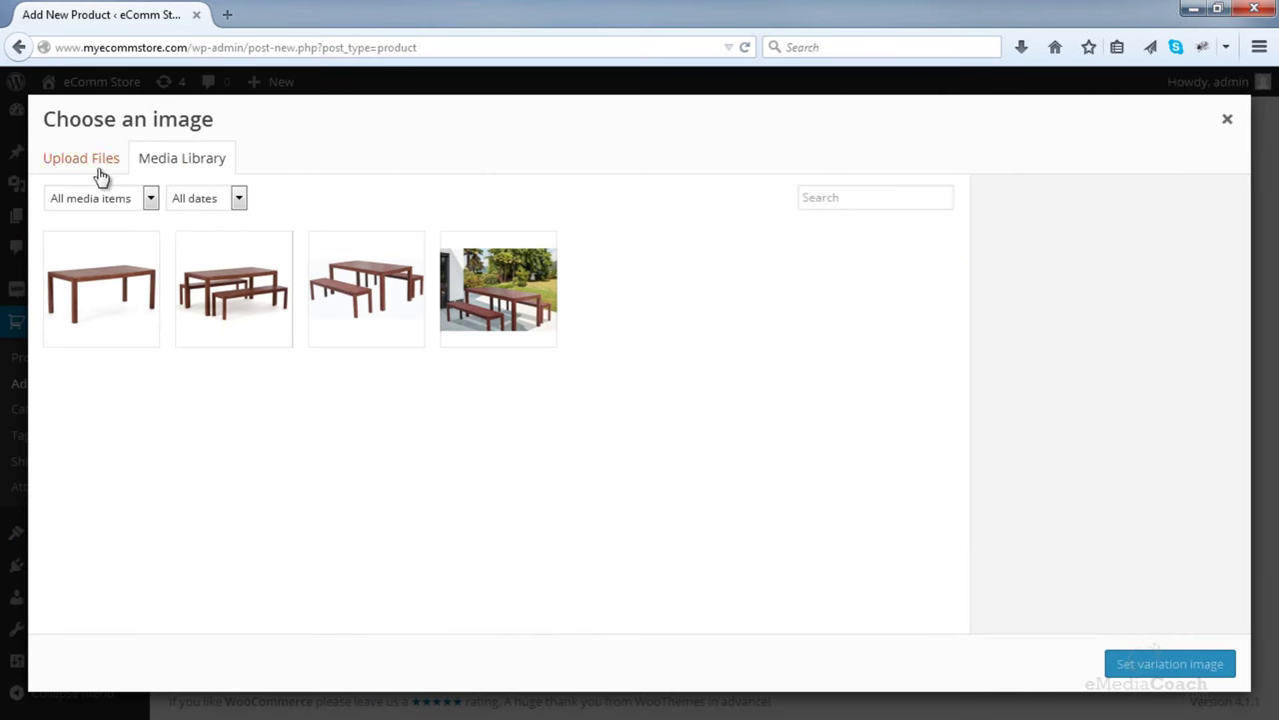
{"action": "left_click", "coordinate": [99, 169]}
{"action": "left_click", "coordinate": [634, 423]}
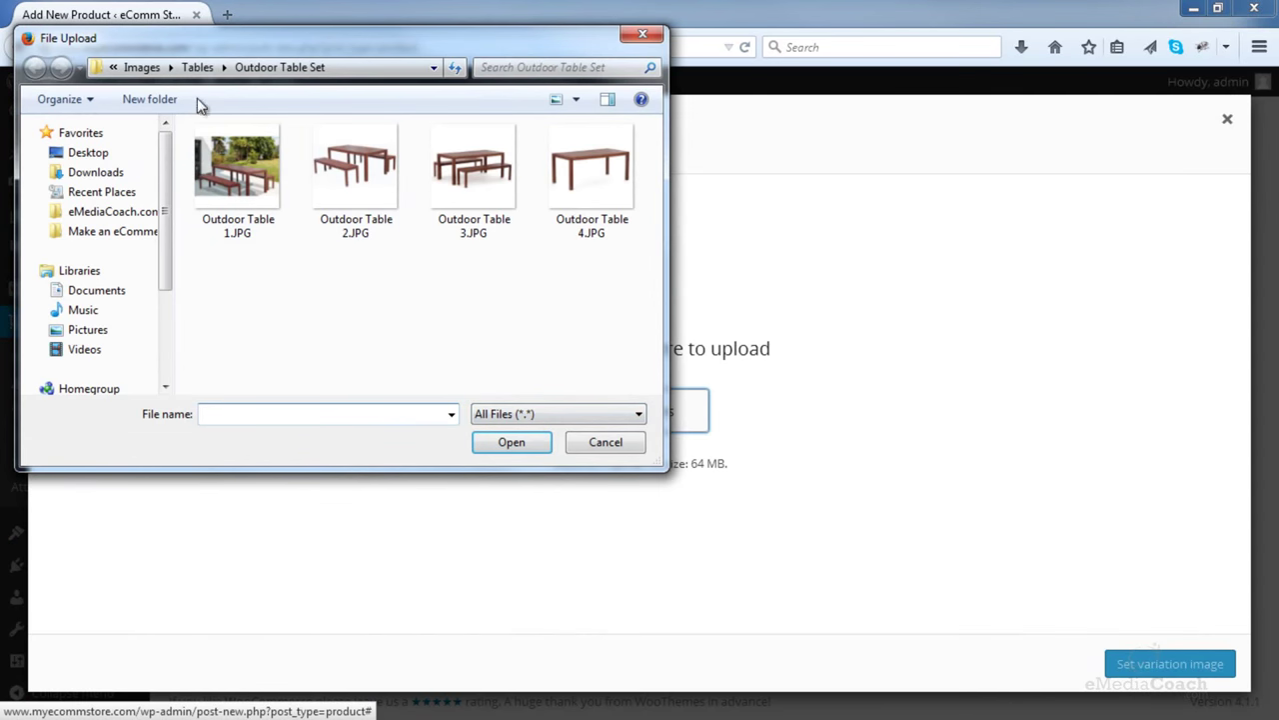
{"action": "left_click", "coordinate": [197, 67]}
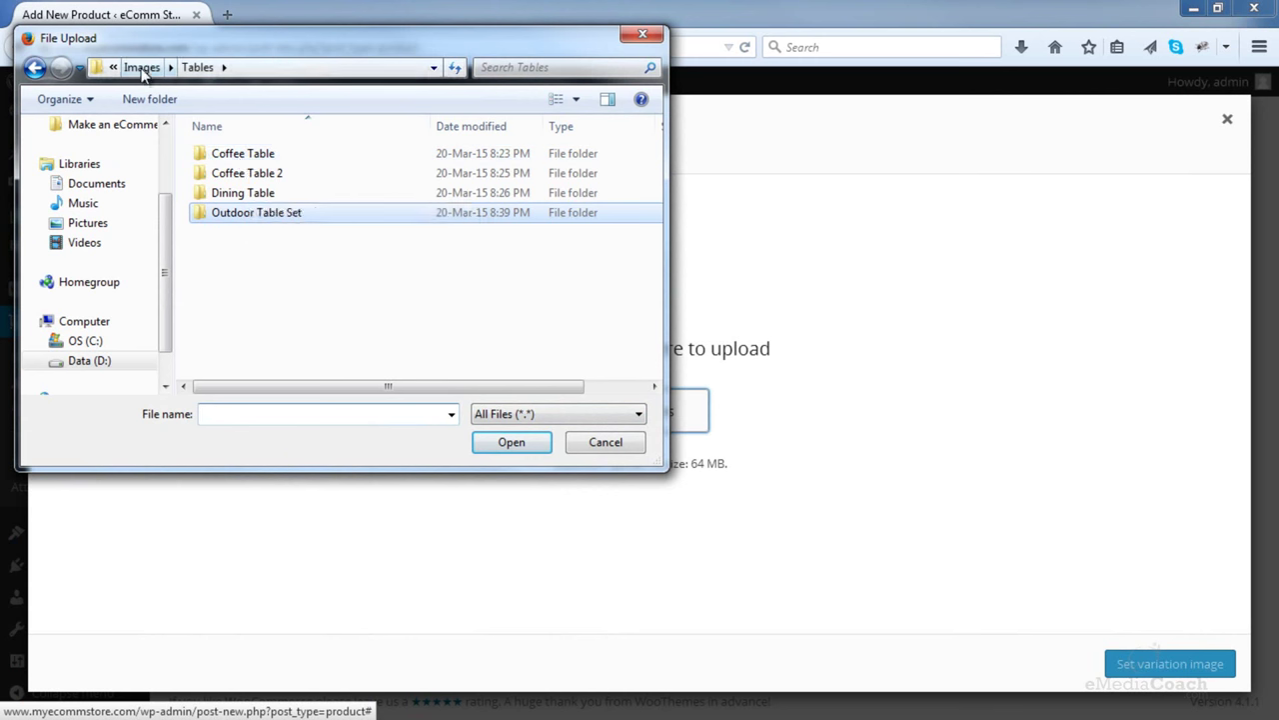
{"action": "left_click", "coordinate": [142, 67]}
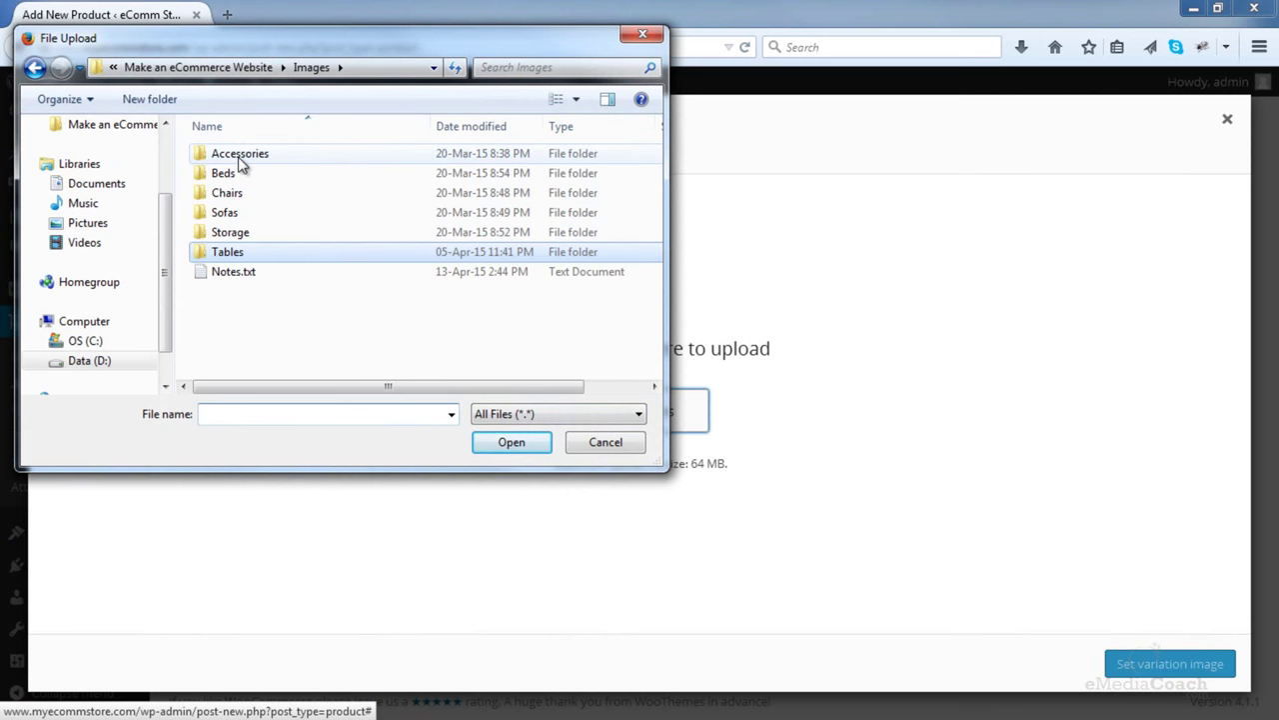
{"action": "double_click", "coordinate": [239, 160]}
{"action": "double_click", "coordinate": [239, 160]}
{"action": "double_click", "coordinate": [239, 162]}
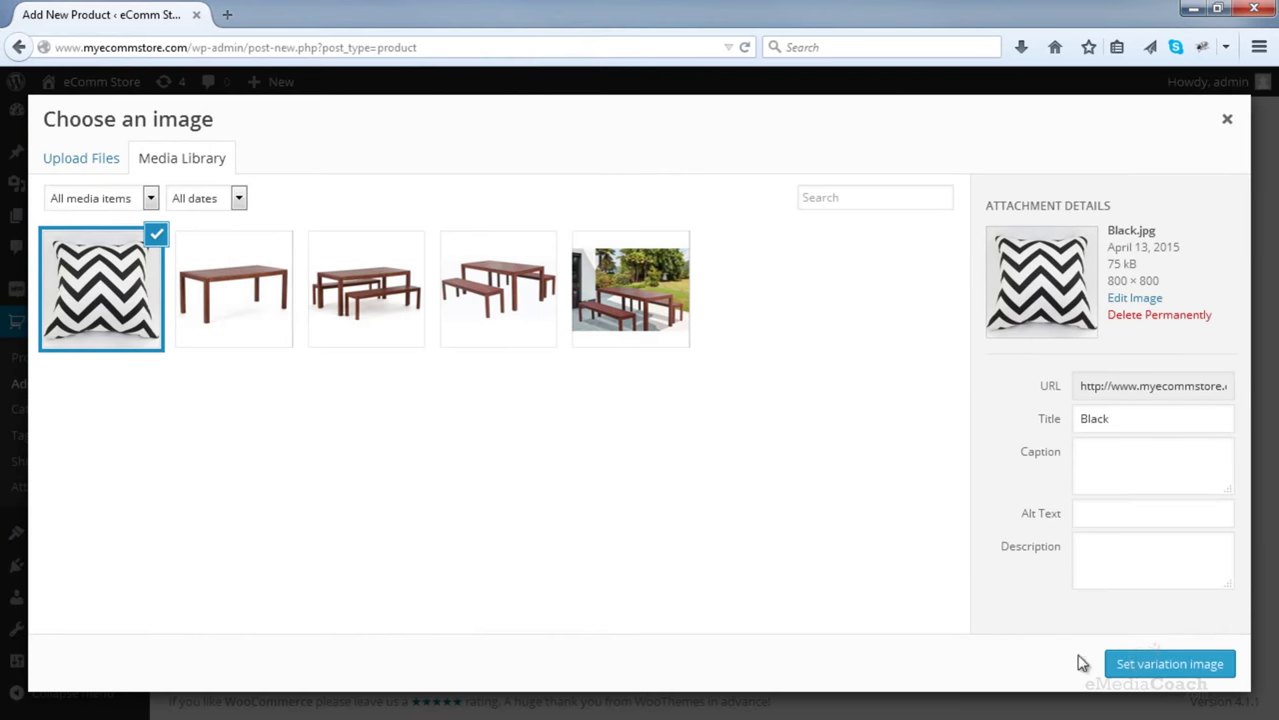
{"action": "left_click", "coordinate": [1166, 672]}
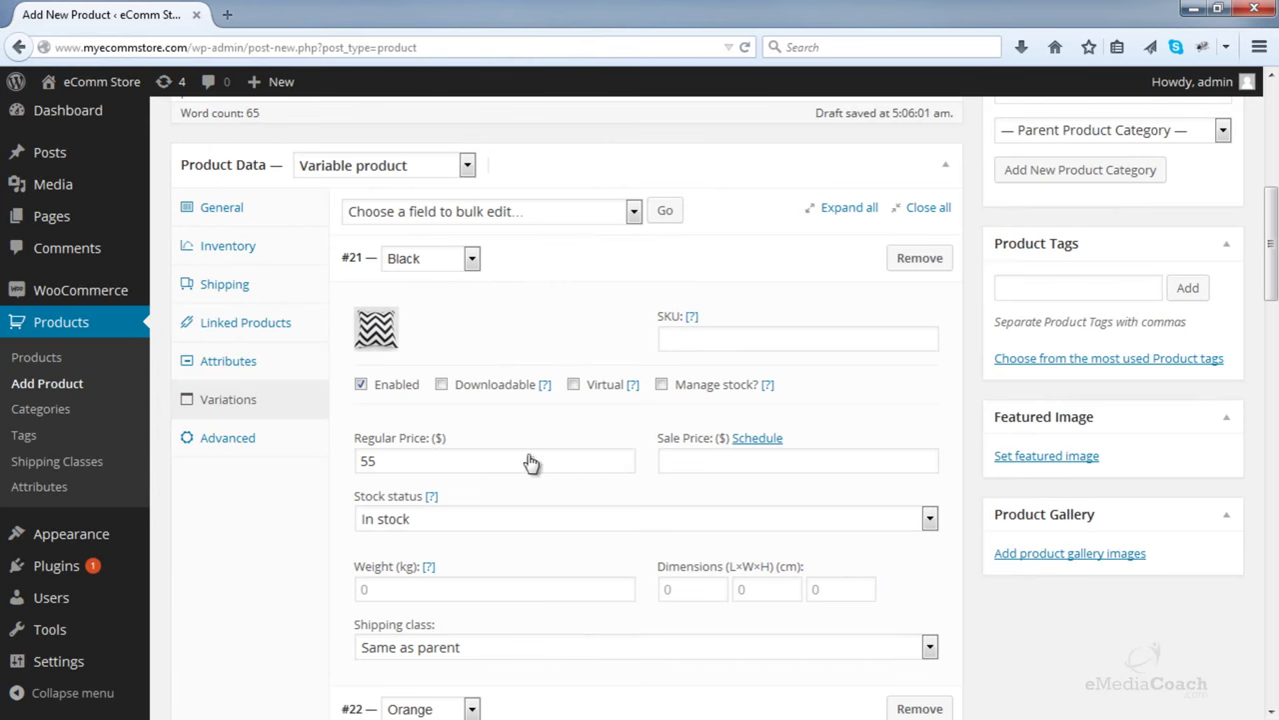
- Upload Orange.JPG and set it as the Orange variation image
{"action": "scroll", "coordinate": [446, 412], "scroll_direction": "down", "scroll_amount": 2}
{"action": "scroll", "coordinate": [444, 410], "scroll_direction": "down", "scroll_amount": 3}
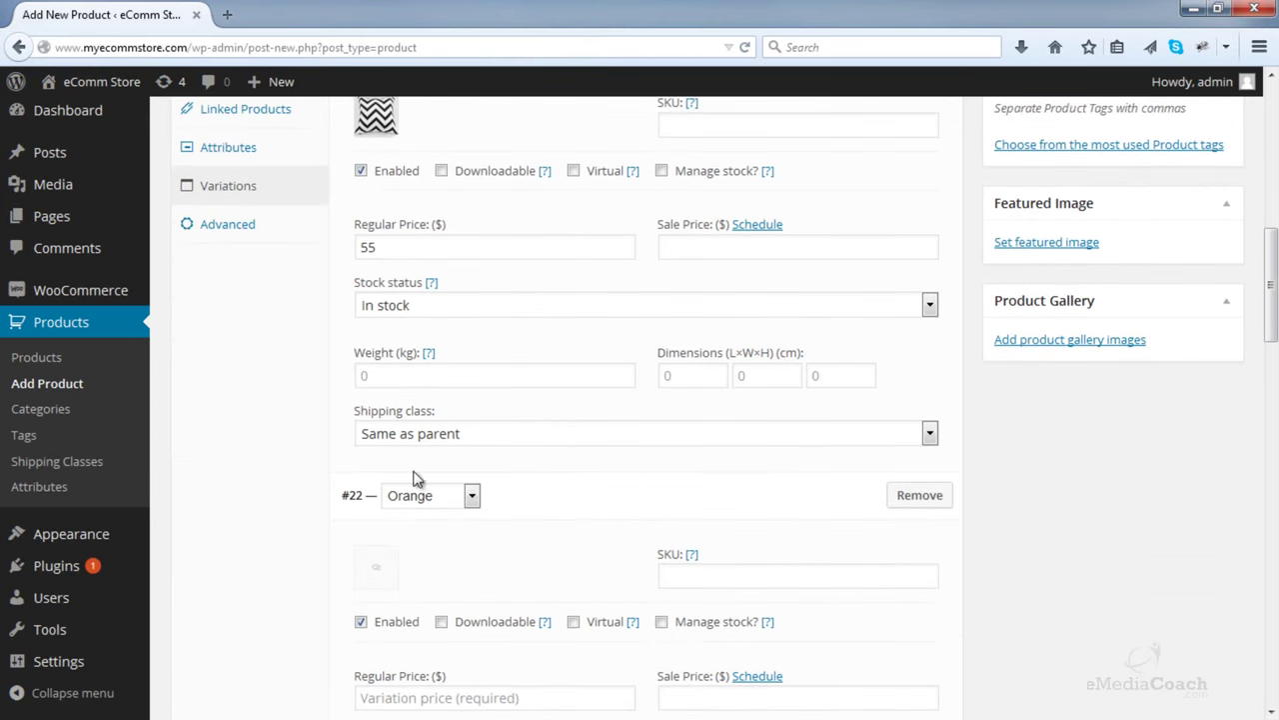
{"action": "left_click", "coordinate": [378, 569]}
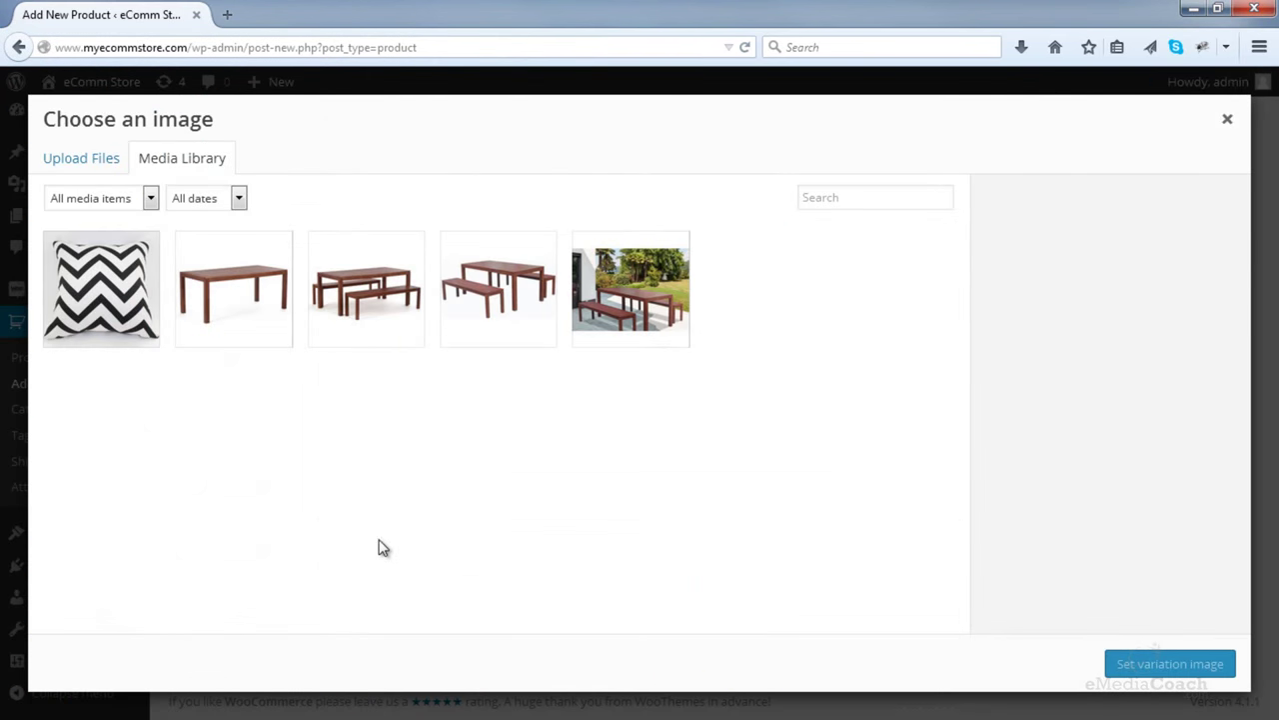
{"action": "left_click", "coordinate": [86, 158]}
{"action": "left_click", "coordinate": [590, 410]}
{"action": "left_click", "coordinate": [369, 178]}
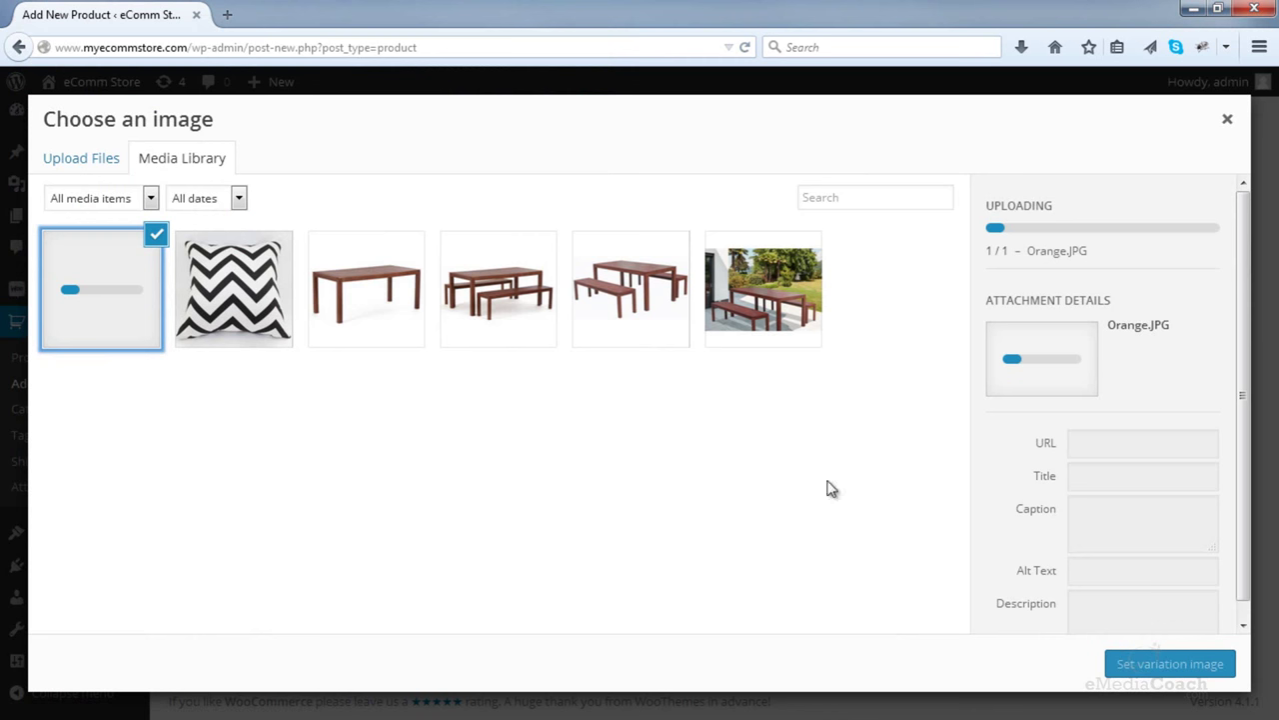
{"action": "left_click", "coordinate": [1175, 666]}
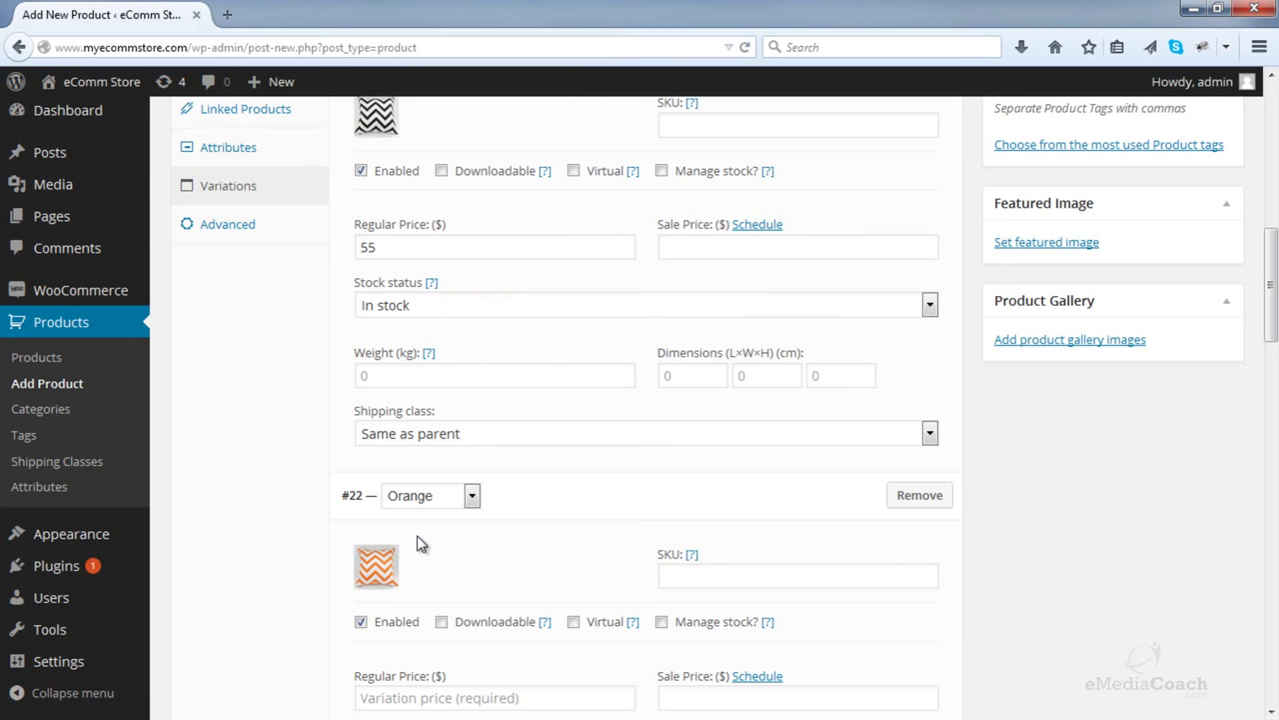
{"action": "scroll", "coordinate": [422, 539], "scroll_direction": "down", "scroll_amount": 2}
- Set the Orange variation's regular price to 55
{"action": "left_click", "coordinate": [441, 485]}
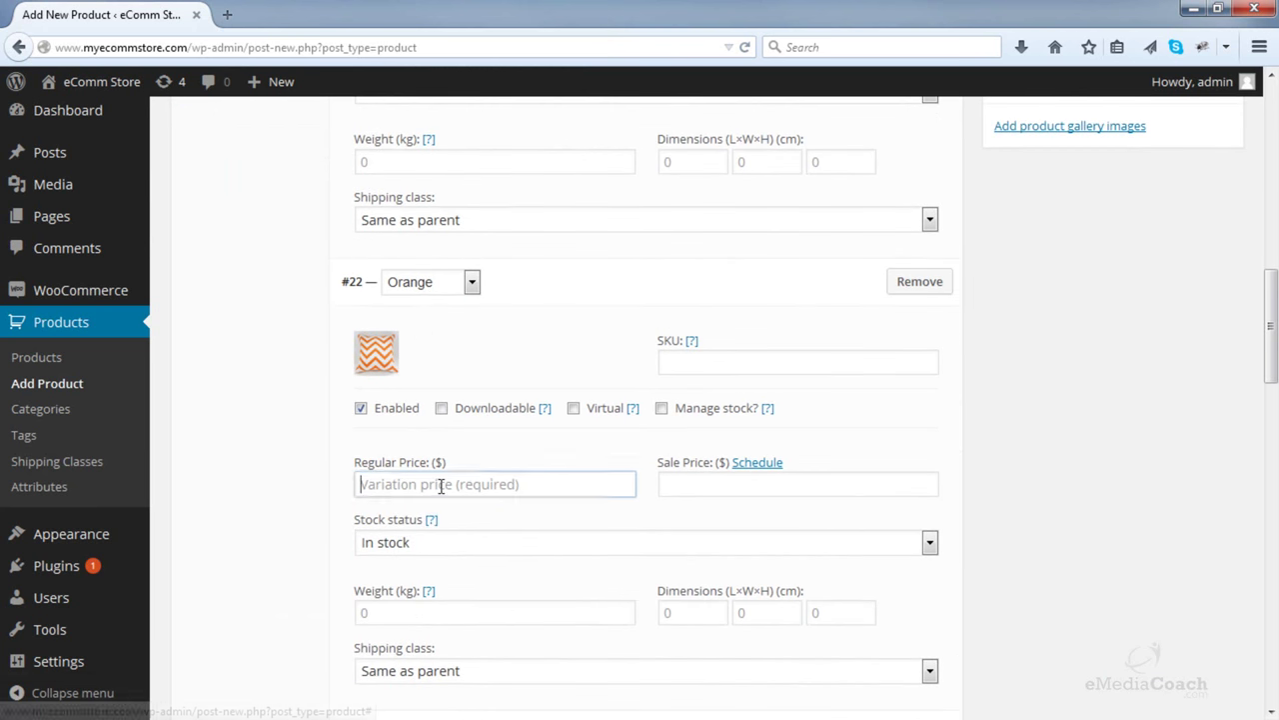
{"action": "type", "text": "55"}
{"action": "scroll", "coordinate": [443, 493], "scroll_direction": "down", "scroll_amount": 2}
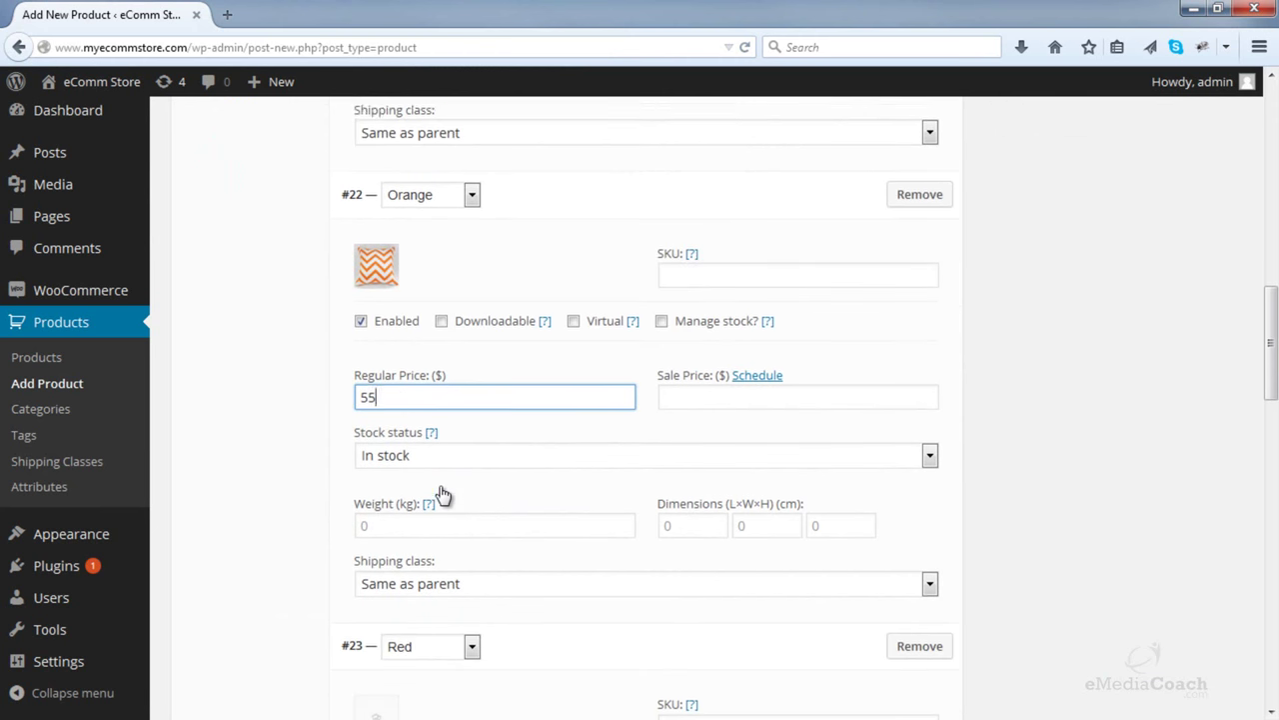
{"action": "scroll", "coordinate": [443, 494], "scroll_direction": "down", "scroll_amount": 2}
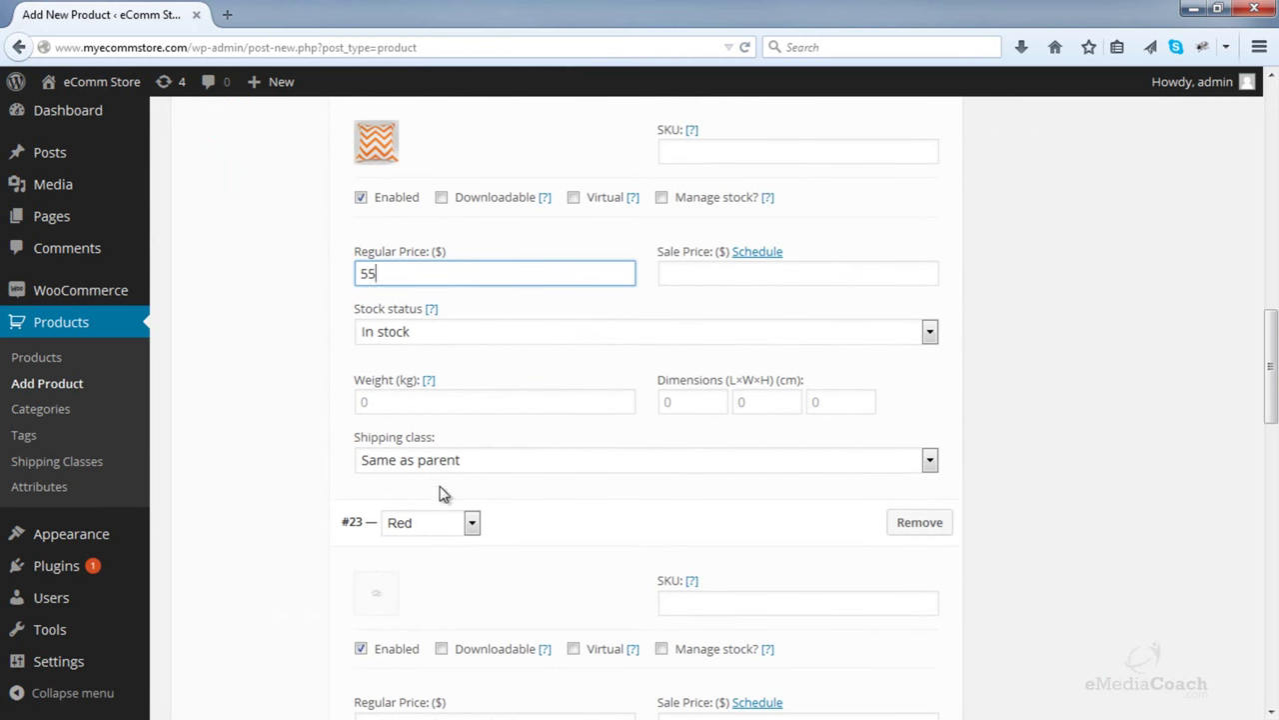
- Upload Red.JPG as the Red variation image and enter 5 as its regular price
{"action": "left_click", "coordinate": [380, 590]}
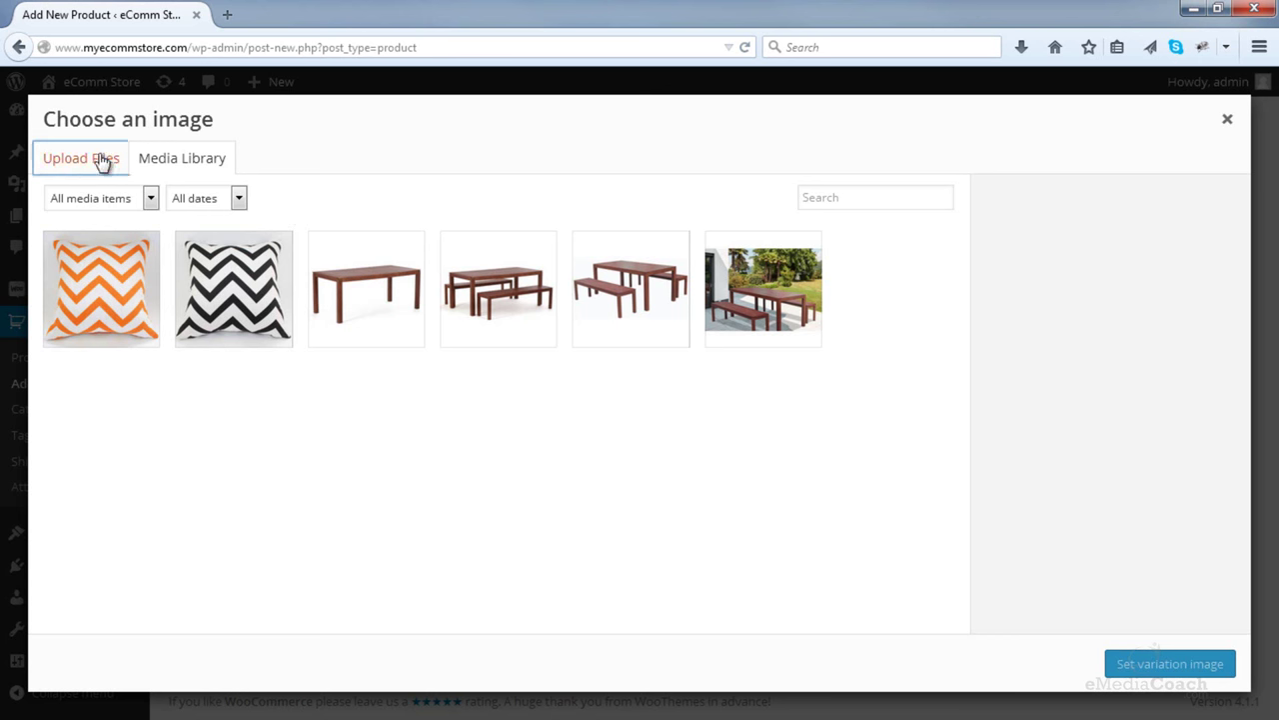
{"action": "left_click", "coordinate": [80, 158]}
{"action": "left_click", "coordinate": [632, 424]}
{"action": "double_click", "coordinate": [486, 200]}
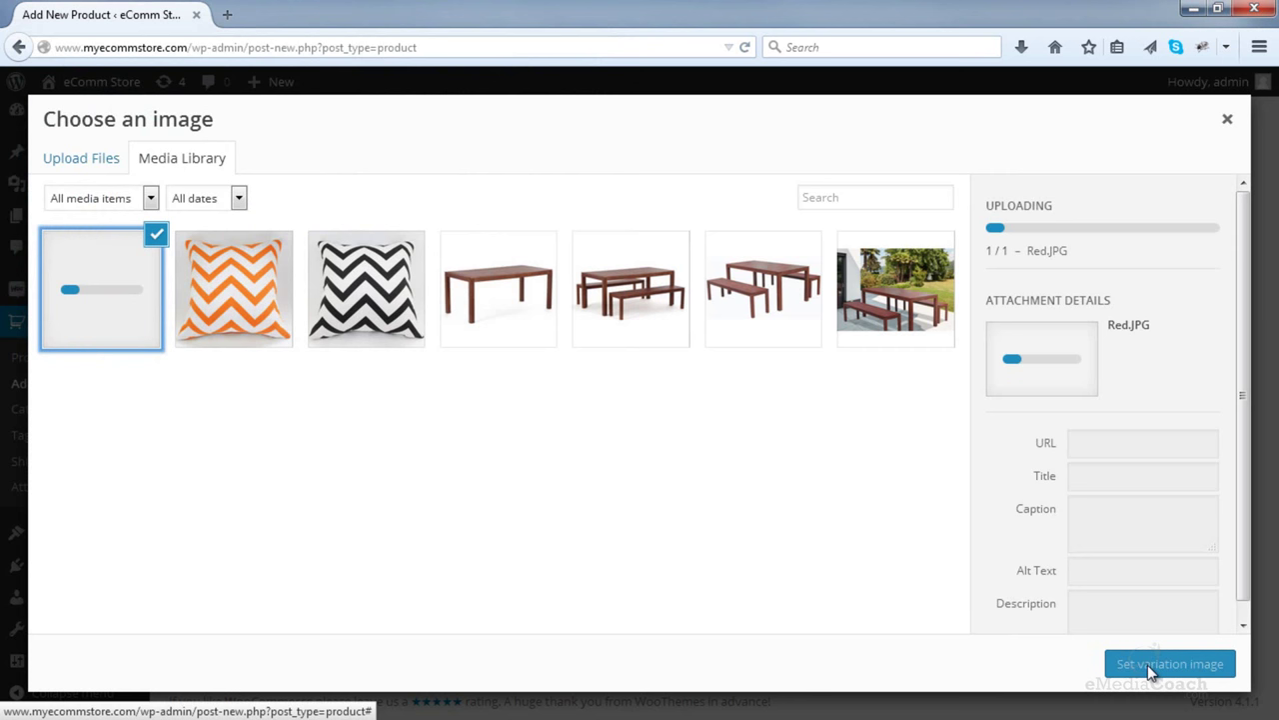
{"action": "left_click", "coordinate": [1170, 664]}
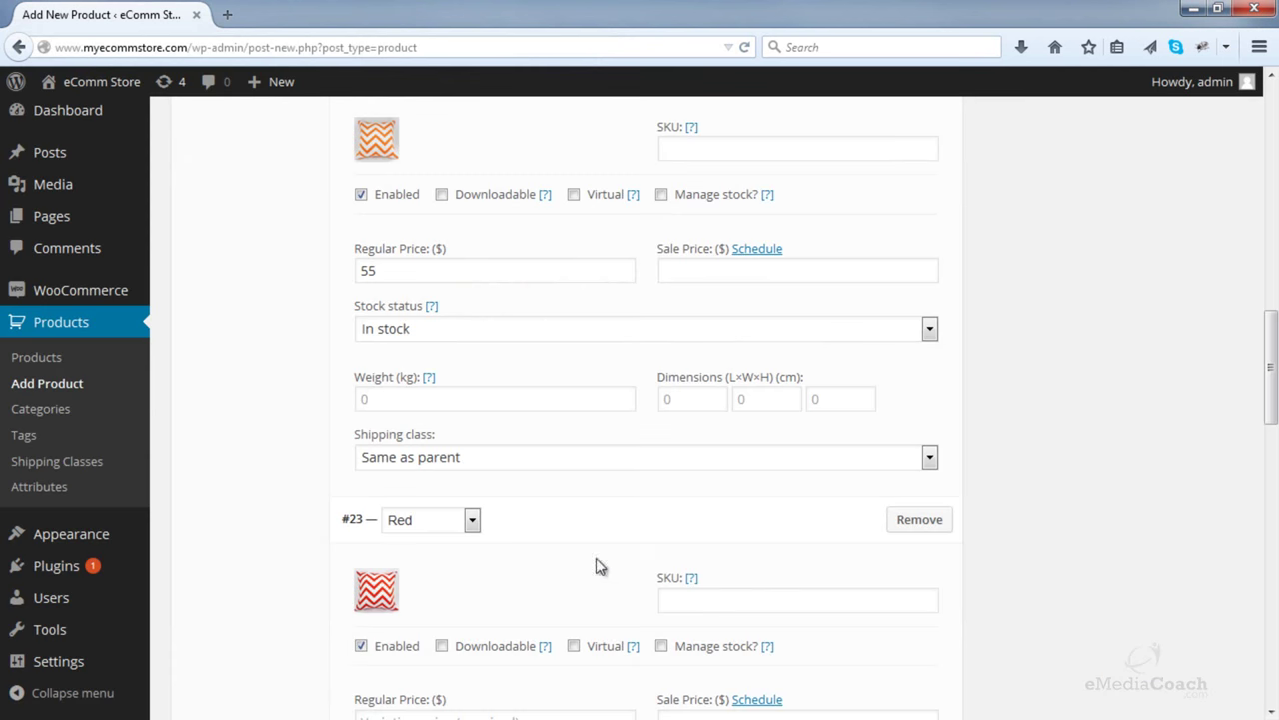
{"action": "scroll", "coordinate": [589, 566], "scroll_direction": "down", "scroll_amount": 5}
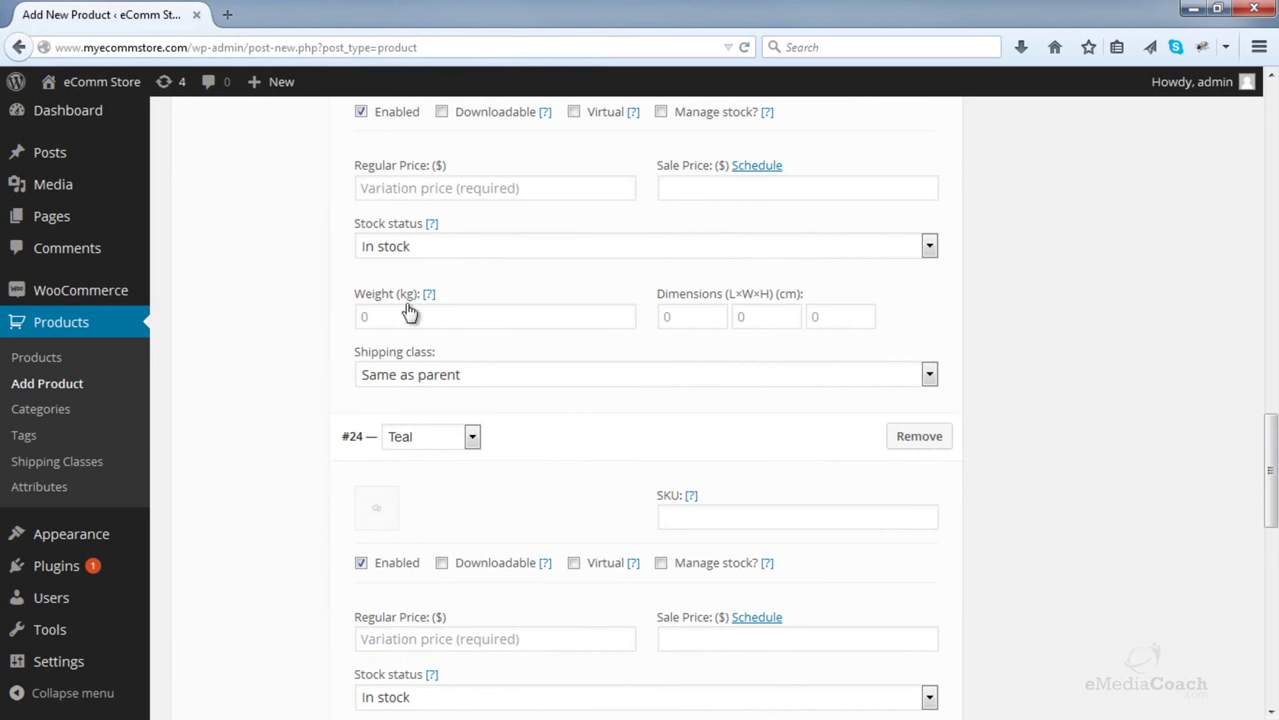
{"action": "scroll", "coordinate": [400, 417], "scroll_direction": "up", "scroll_amount": 2}
{"action": "left_click", "coordinate": [416, 398]}
{"action": "type", "text": "55"}
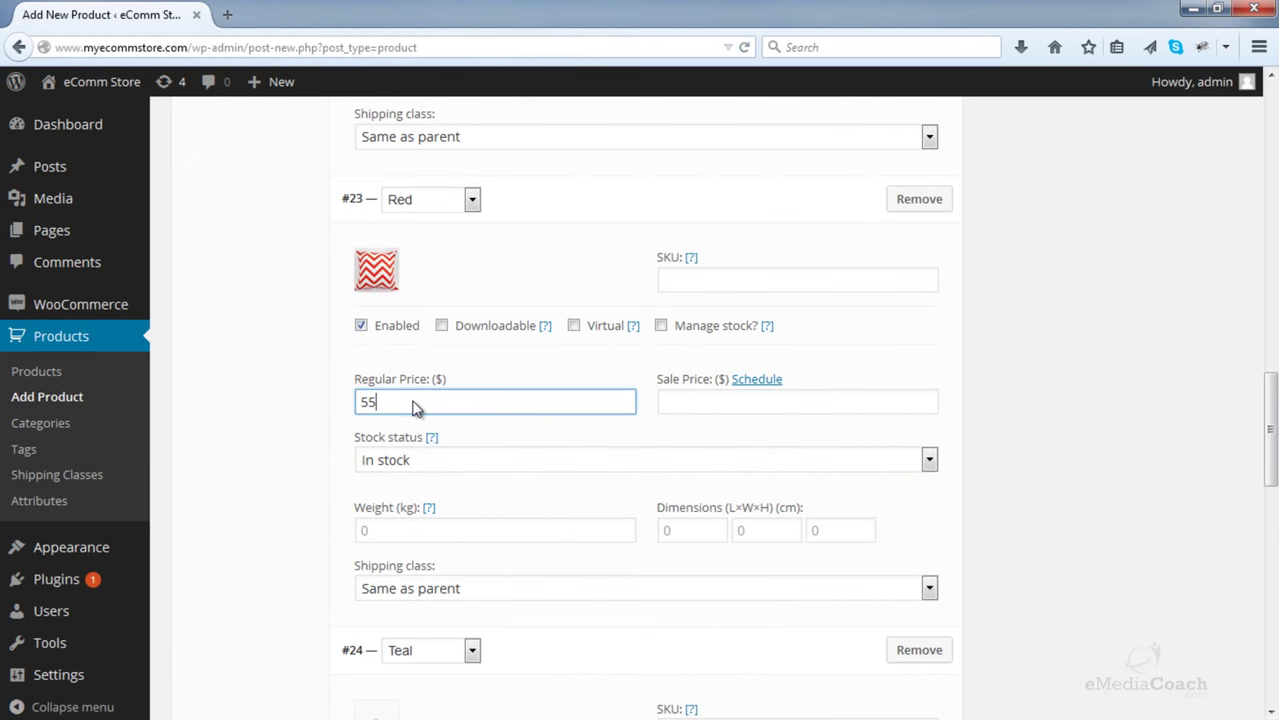
{"action": "scroll", "coordinate": [414, 408], "scroll_direction": "down", "scroll_amount": 3}
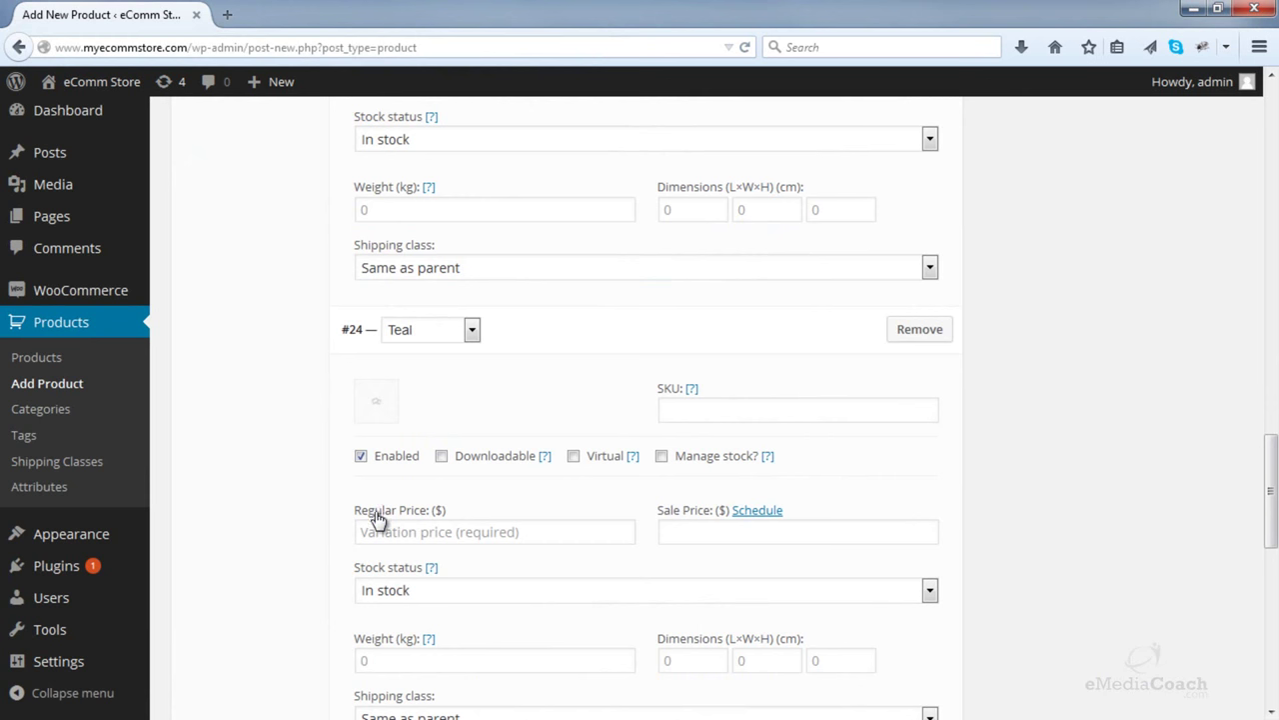
- Upload the Teal image as the Teal variation image and set its regular price to 55
{"action": "left_click", "coordinate": [379, 416]}
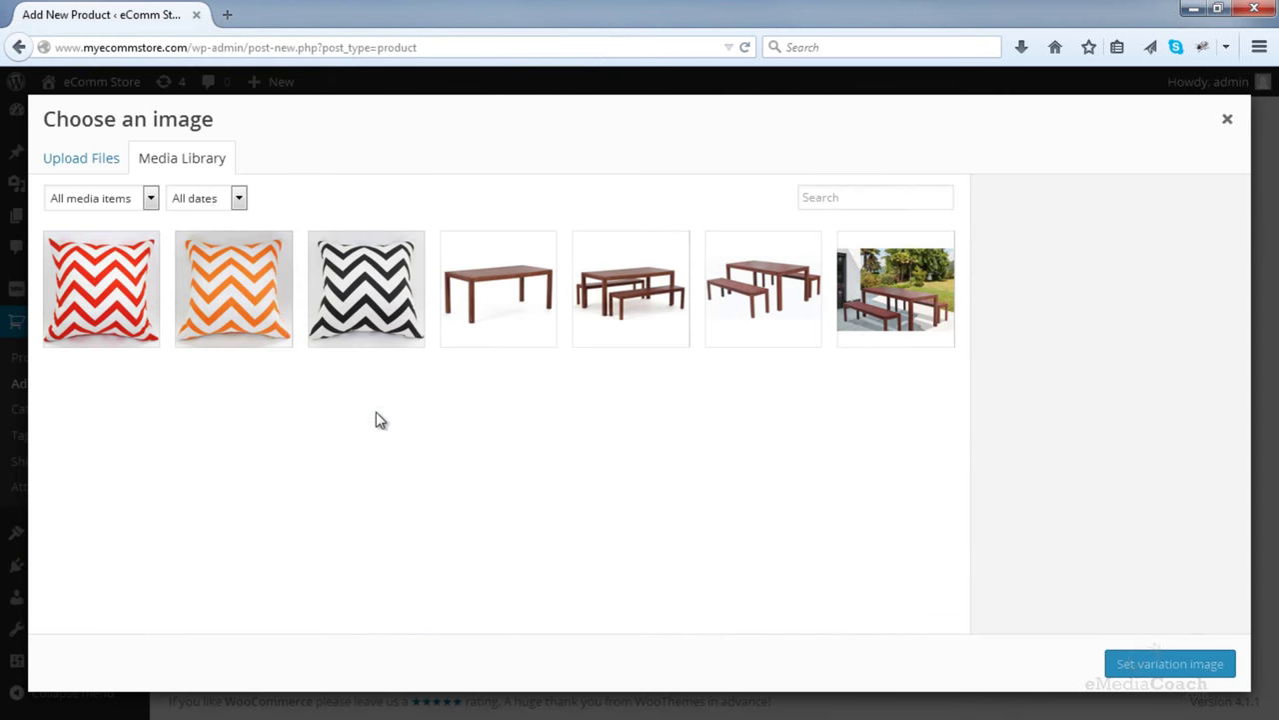
{"action": "left_click", "coordinate": [88, 167]}
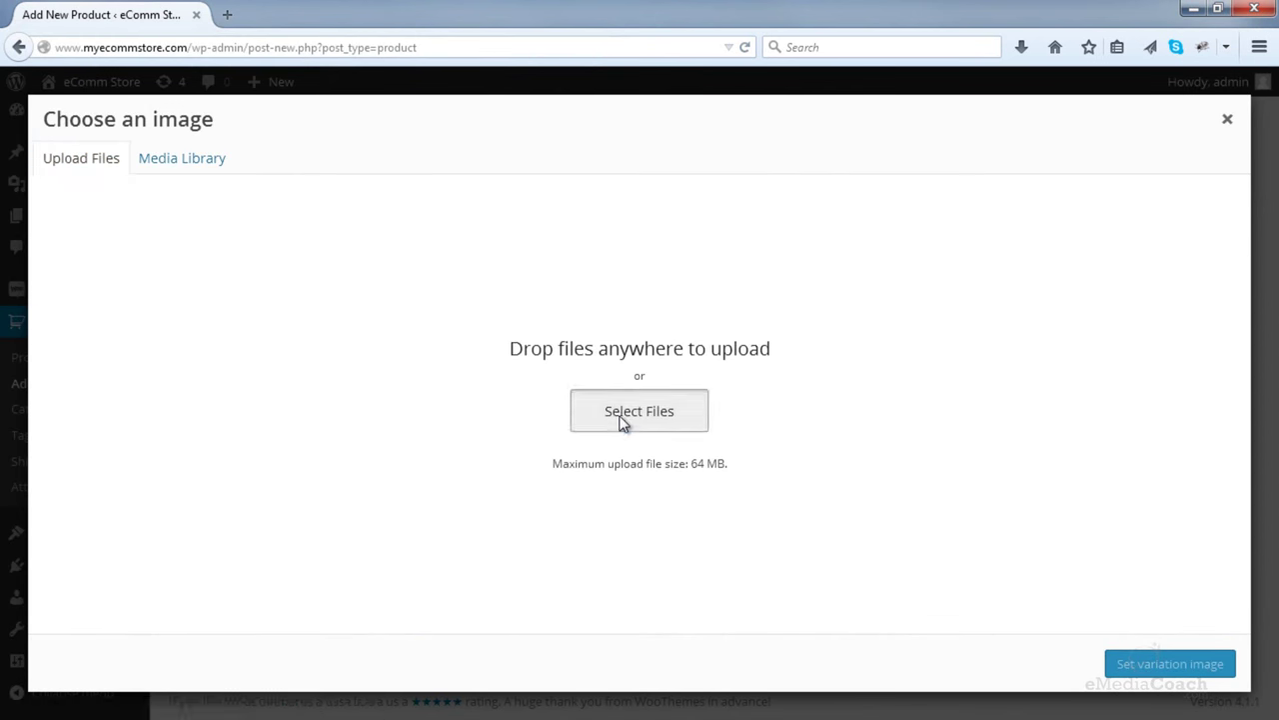
{"action": "left_click", "coordinate": [622, 423]}
{"action": "left_click", "coordinate": [588, 175]}
{"action": "double_click", "coordinate": [588, 175]}
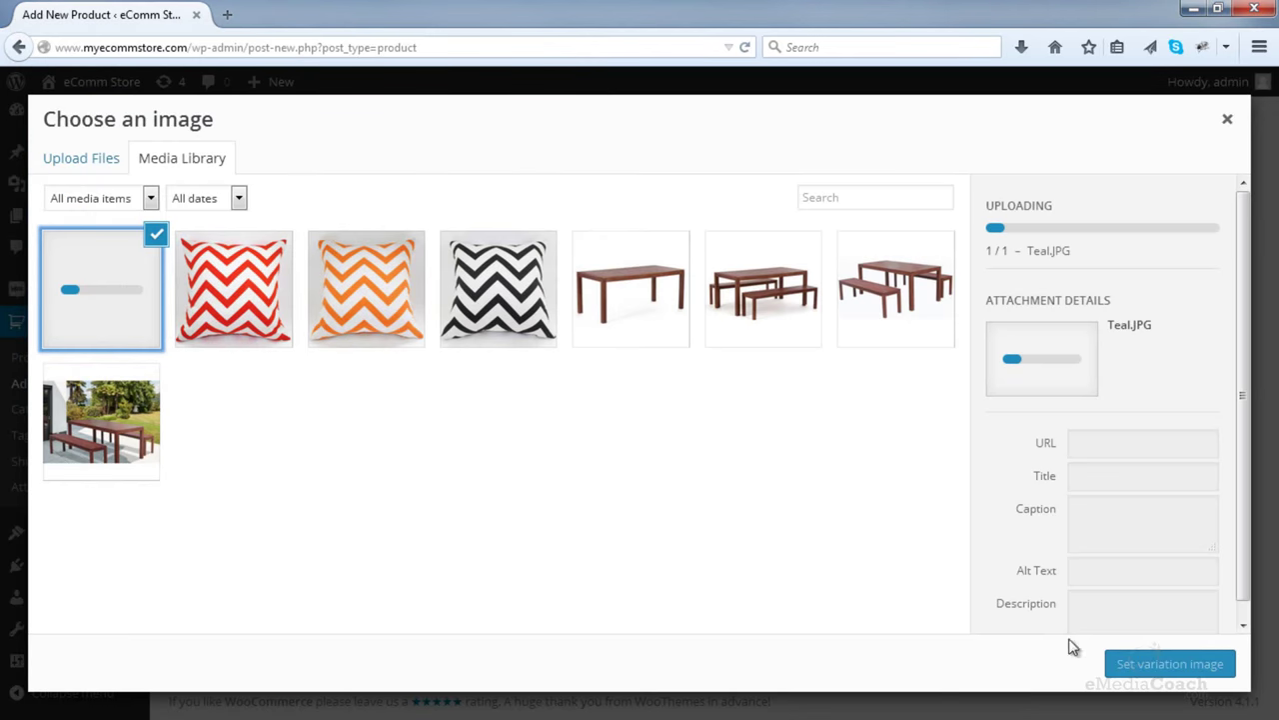
{"action": "left_click", "coordinate": [1169, 663]}
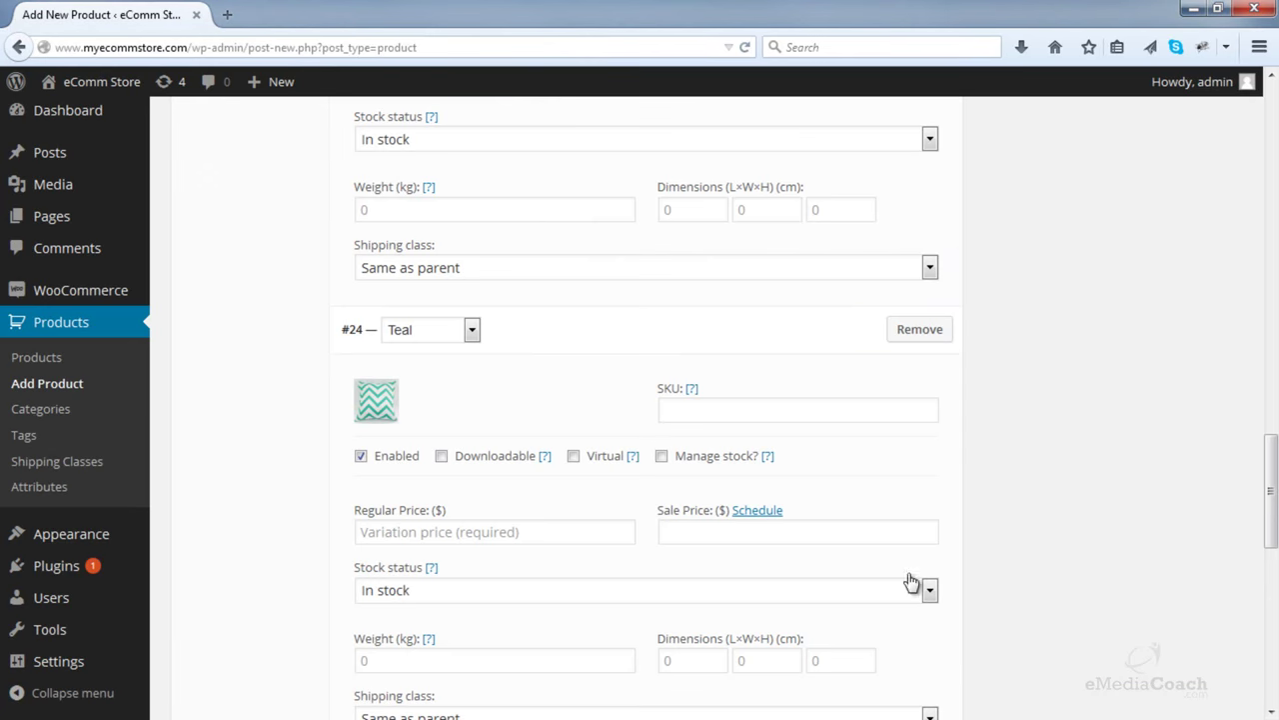
{"action": "left_click", "coordinate": [440, 533]}
{"action": "type", "text": "55"}
{"action": "scroll", "coordinate": [455, 525], "scroll_direction": "down", "scroll_amount": 5}
{"action": "scroll", "coordinate": [457, 522], "scroll_direction": "up", "scroll_amount": 2}
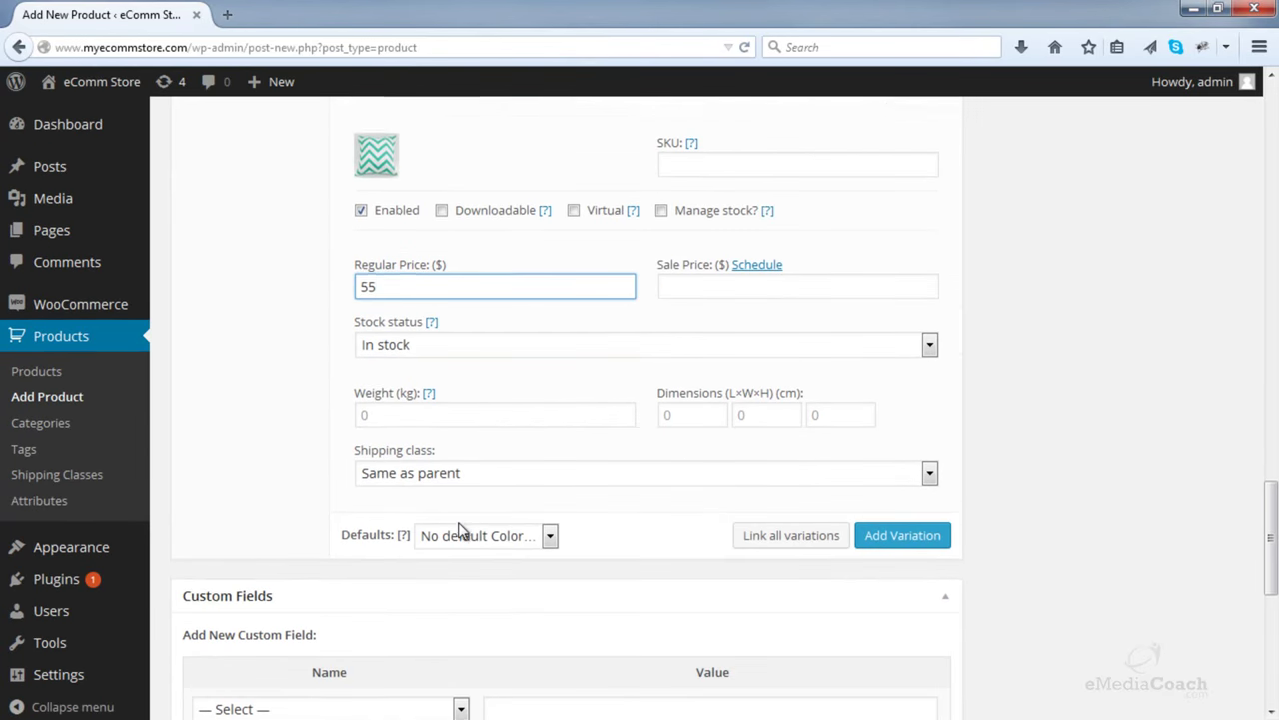
- Enter a 45 sale price on variation #23 Red and variation #24 Teal
{"action": "scroll", "coordinate": [460, 530], "scroll_direction": "up", "scroll_amount": 12}
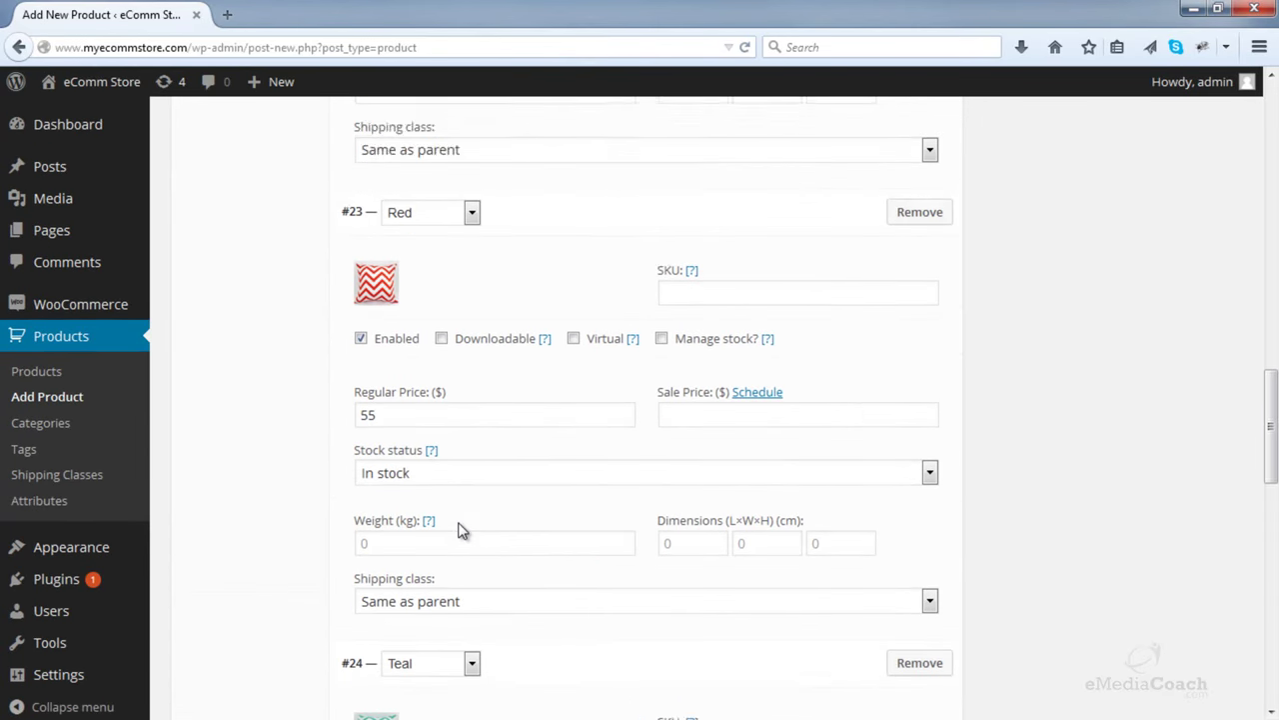
{"action": "scroll", "coordinate": [461, 528], "scroll_direction": "up", "scroll_amount": 3}
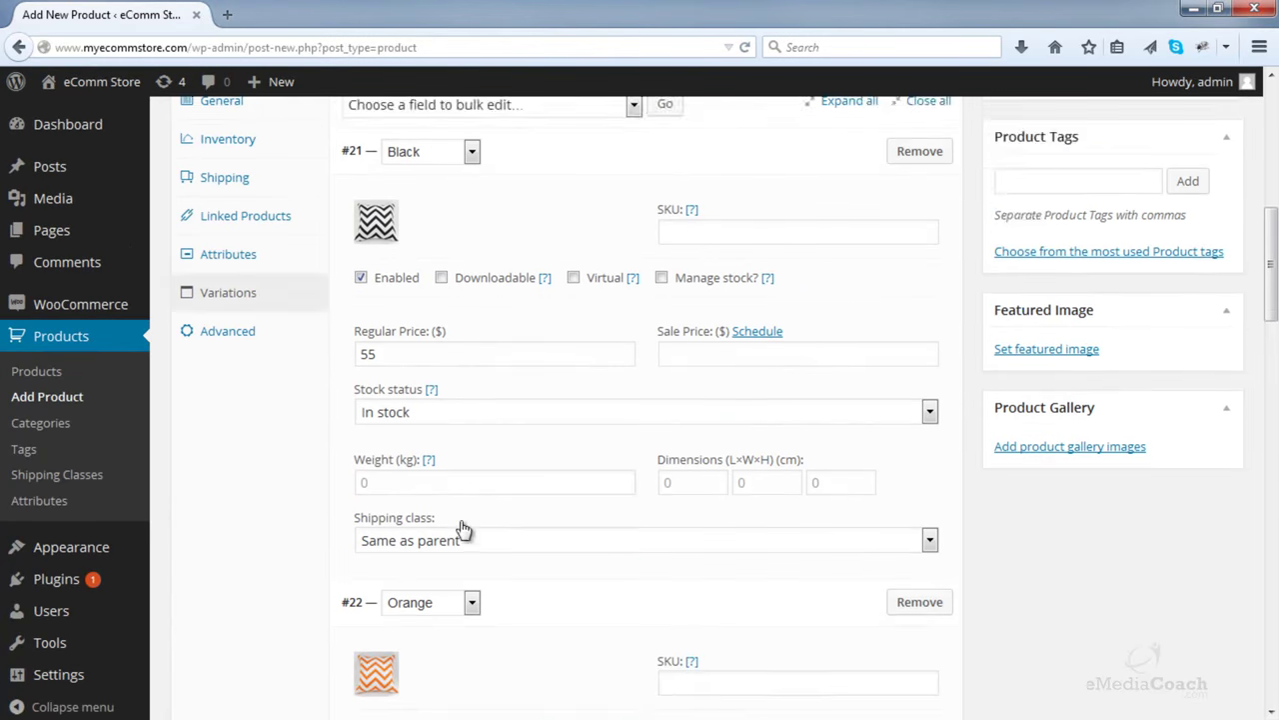
{"action": "scroll", "coordinate": [390, 360], "scroll_direction": "down", "scroll_amount": 1}
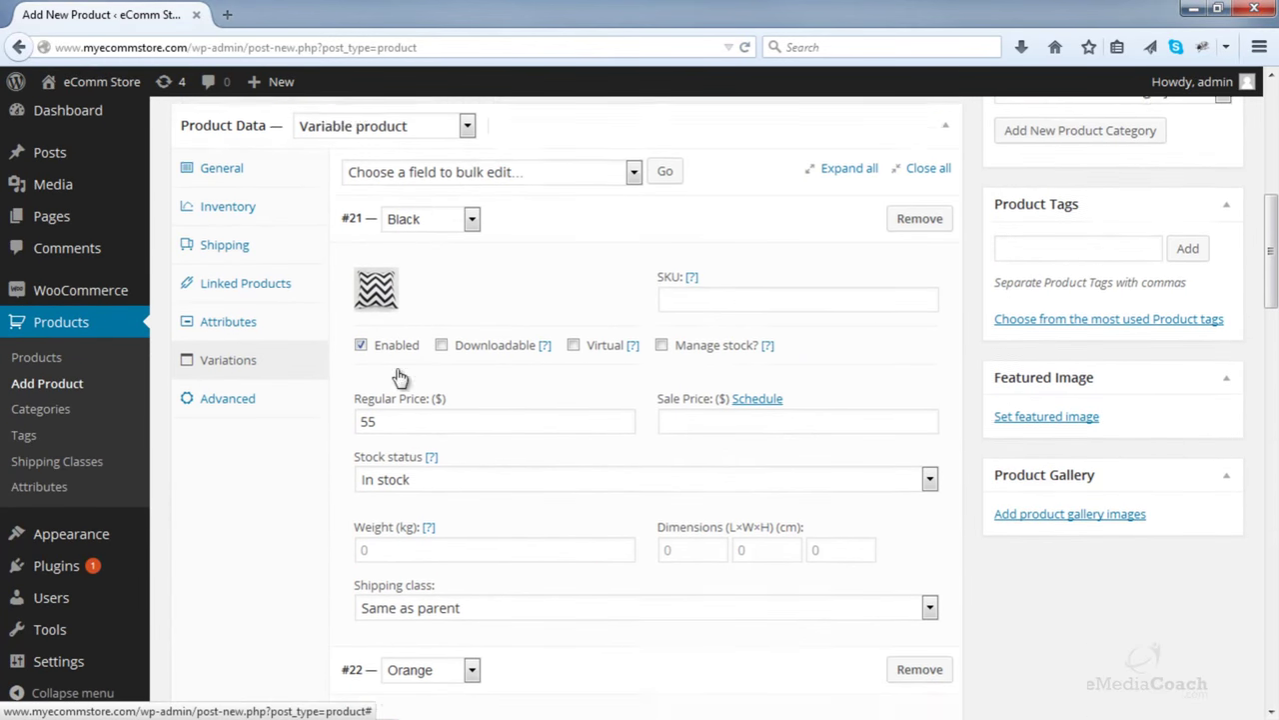
{"action": "scroll", "coordinate": [428, 590], "scroll_direction": "down", "scroll_amount": 2}
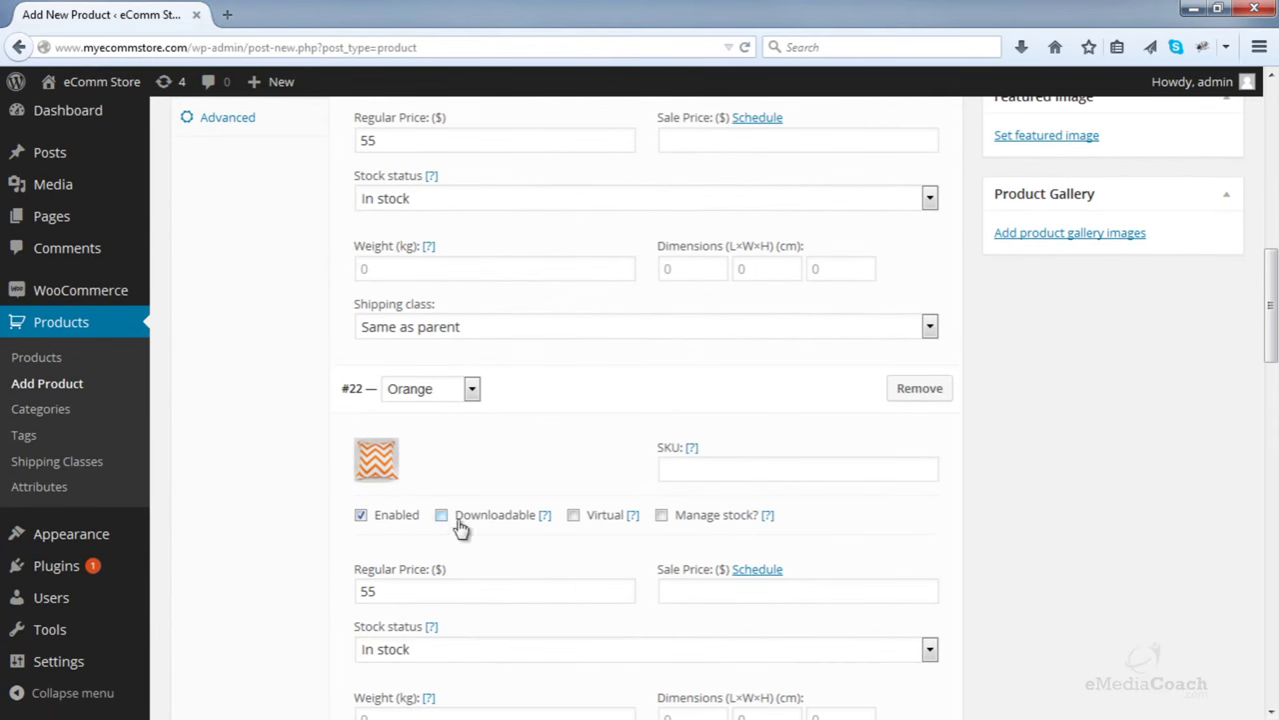
{"action": "scroll", "coordinate": [460, 570], "scroll_direction": "down", "scroll_amount": 3}
{"action": "scroll", "coordinate": [475, 547], "scroll_direction": "down", "scroll_amount": 2}
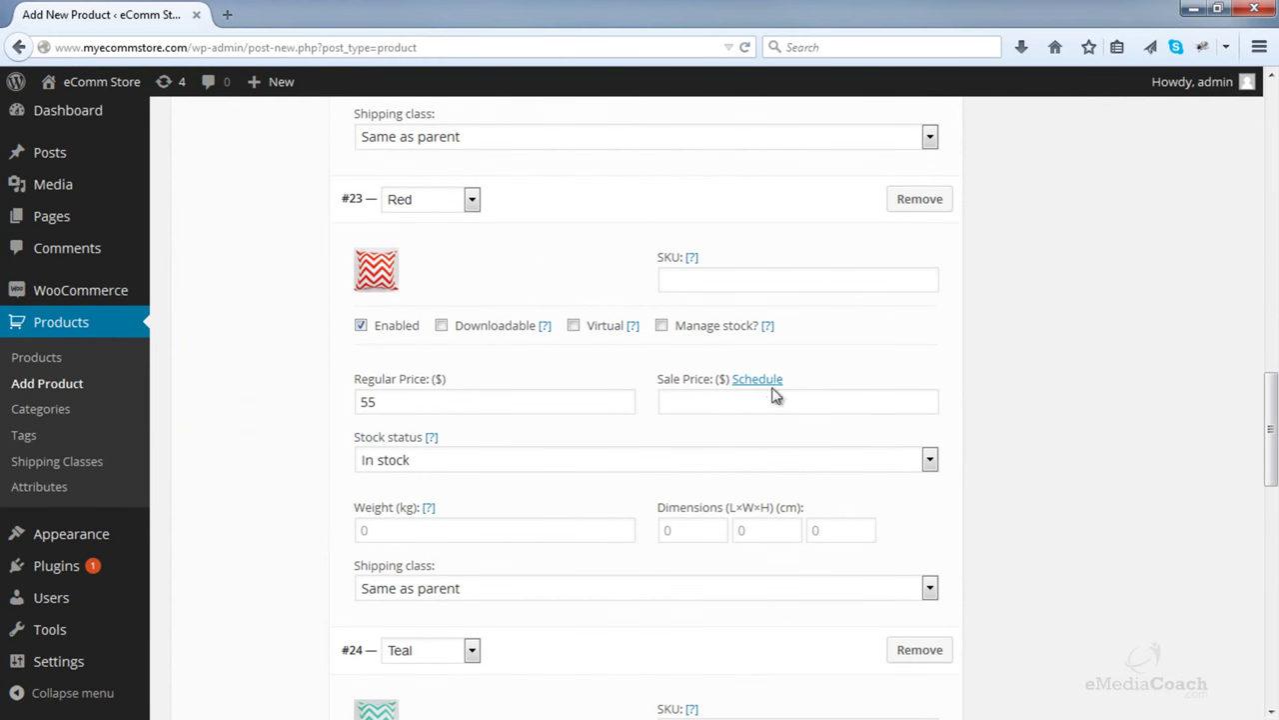
{"action": "left_click", "coordinate": [749, 403]}
{"action": "type", "text": "45"}
{"action": "scroll", "coordinate": [749, 411], "scroll_direction": "down", "scroll_amount": 4}
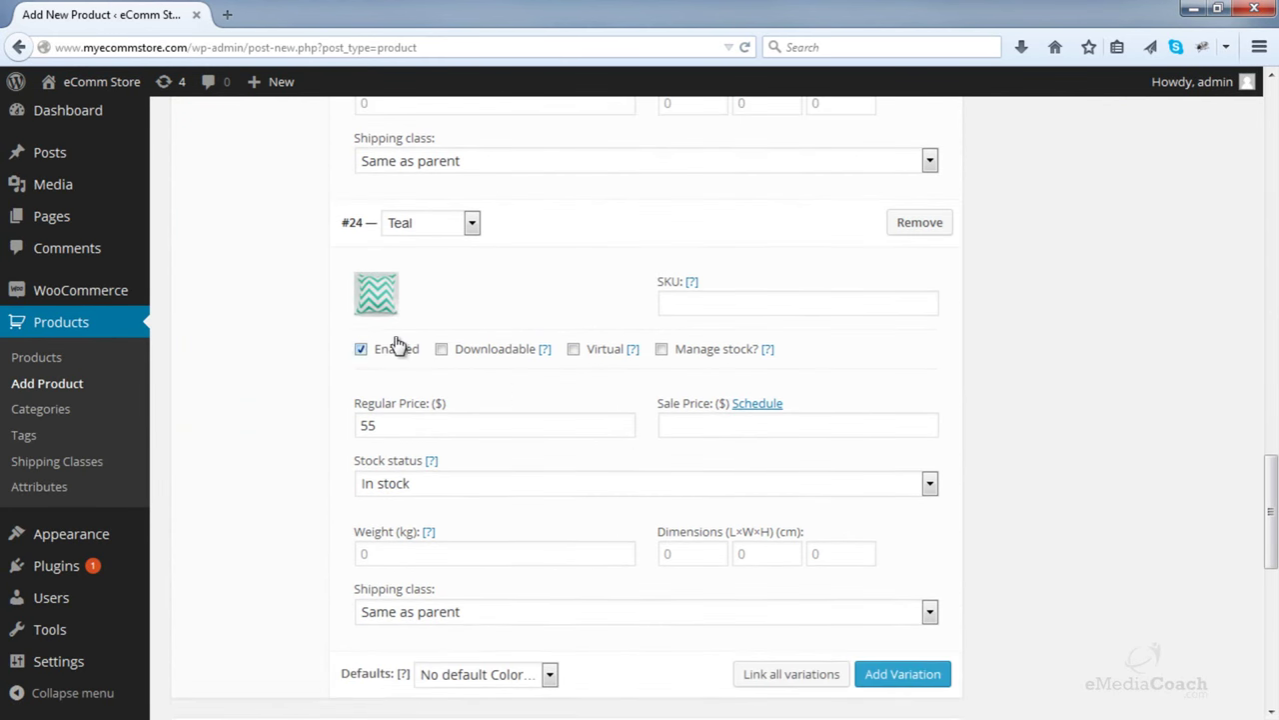
{"action": "left_click", "coordinate": [687, 428]}
{"action": "type", "text": "45"}
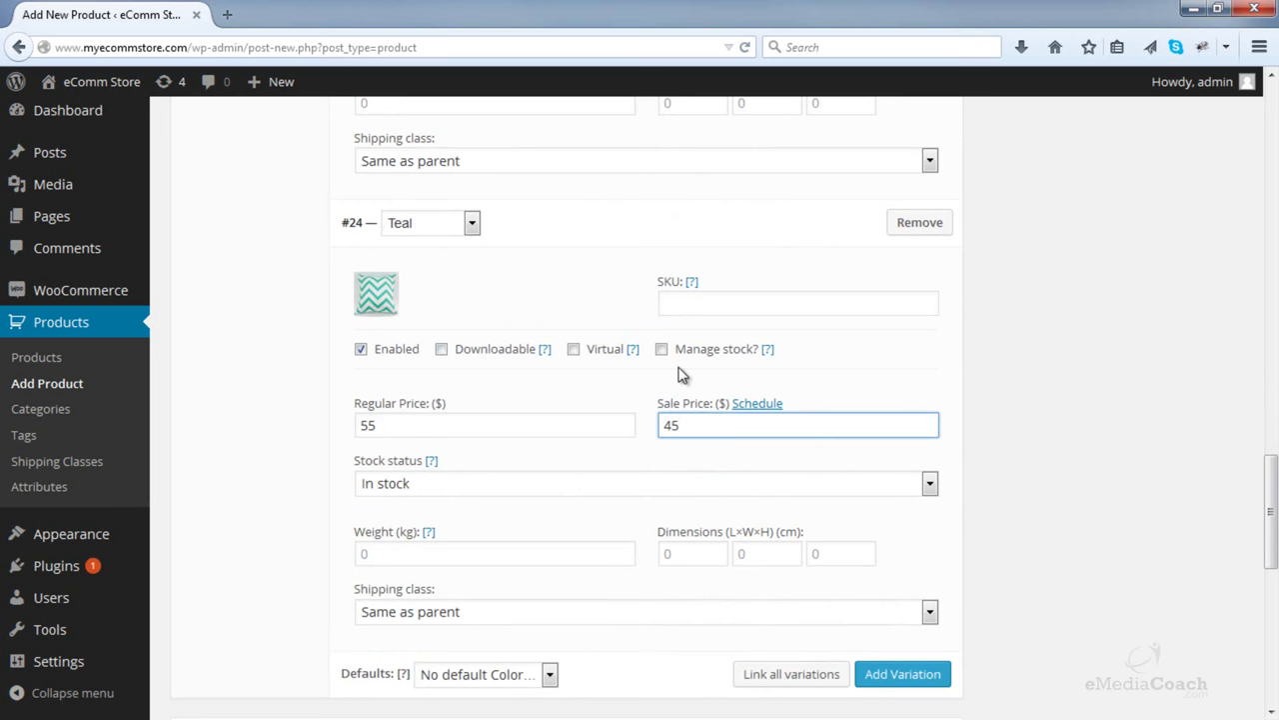
{"action": "scroll", "coordinate": [667, 361], "scroll_direction": "up", "scroll_amount": 10}
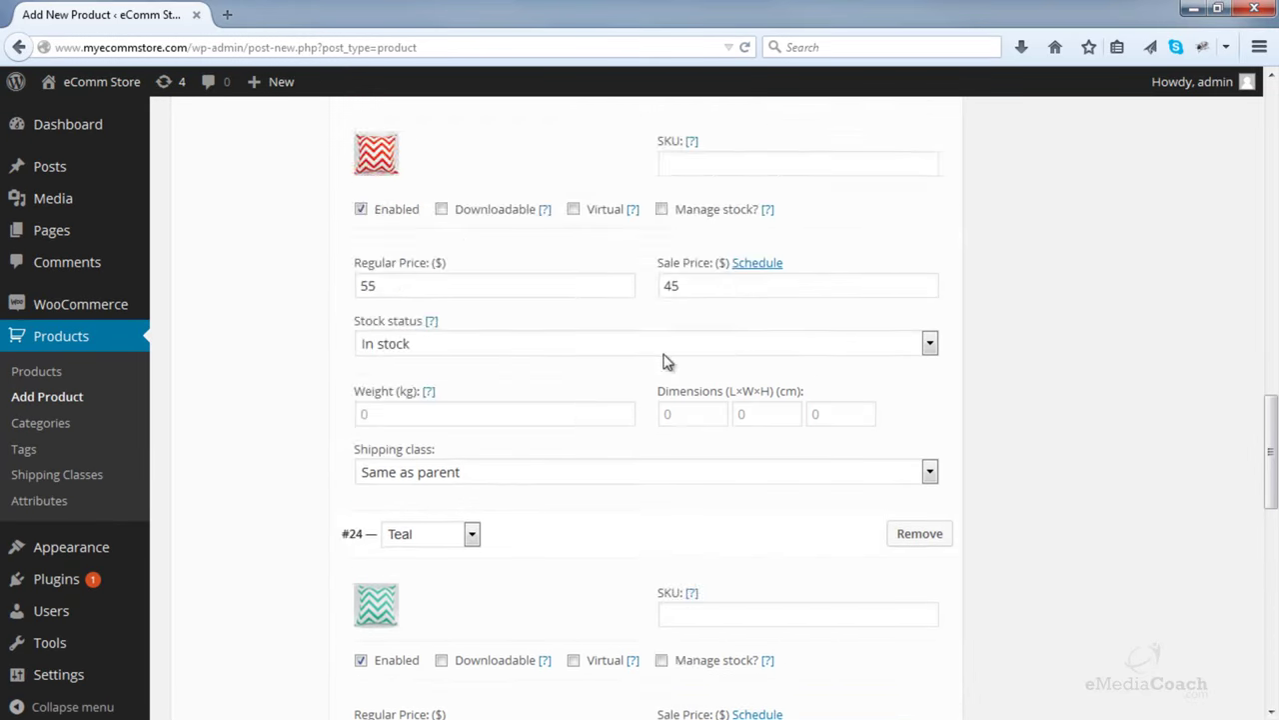
{"action": "scroll", "coordinate": [667, 361], "scroll_direction": "up", "scroll_amount": 3}
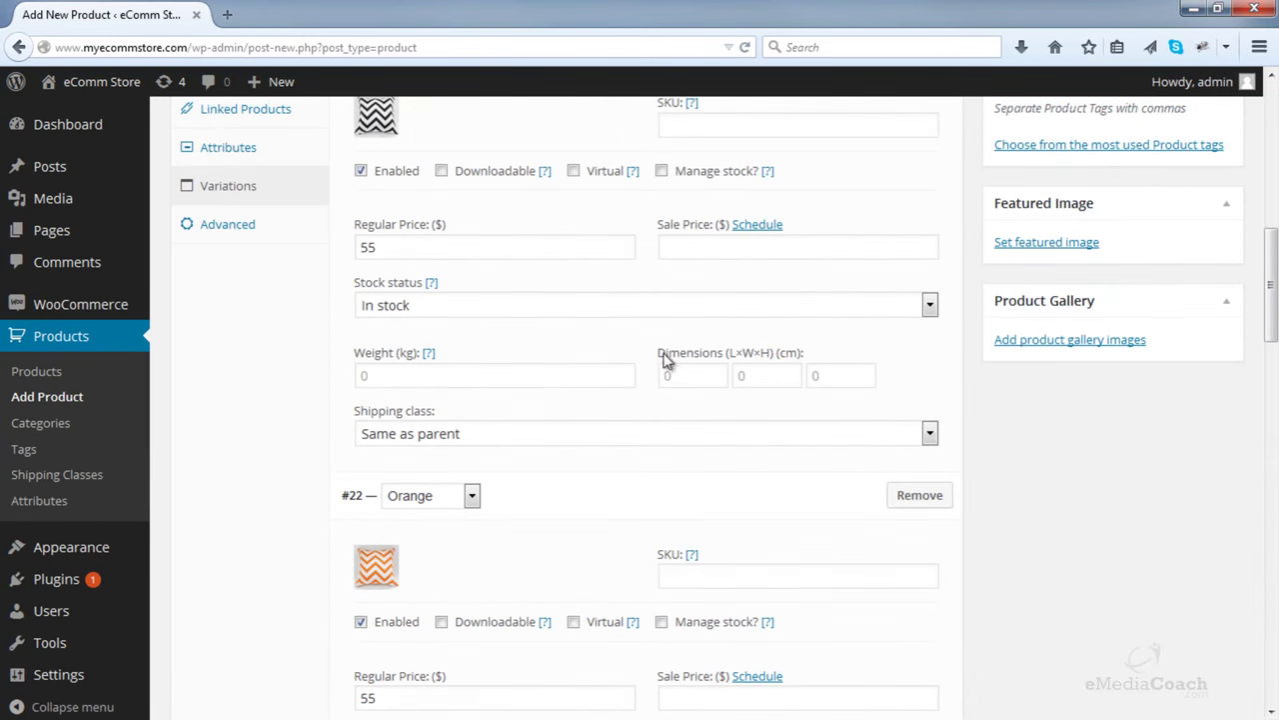
- Enable Manage stock on the Black and Orange variations, with Black's quantity raised to 4
{"action": "left_click", "coordinate": [662, 385]}
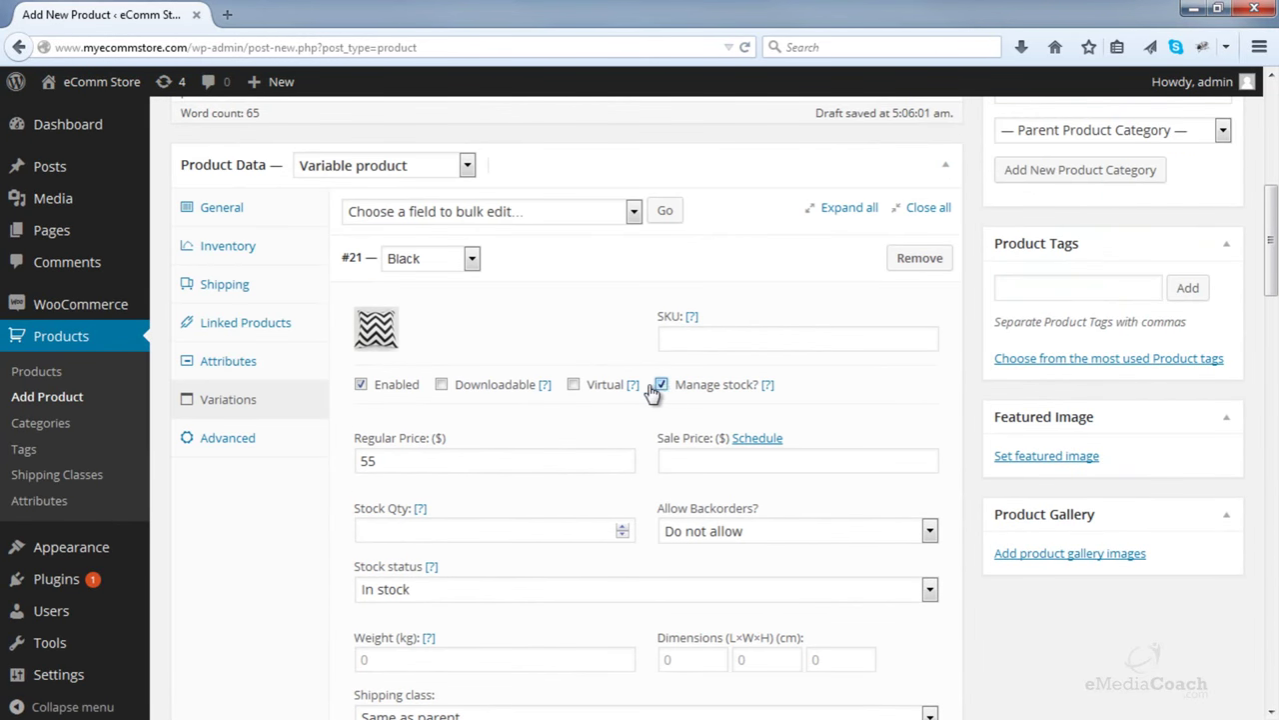
{"action": "scroll", "coordinate": [667, 392], "scroll_direction": "down", "scroll_amount": 2}
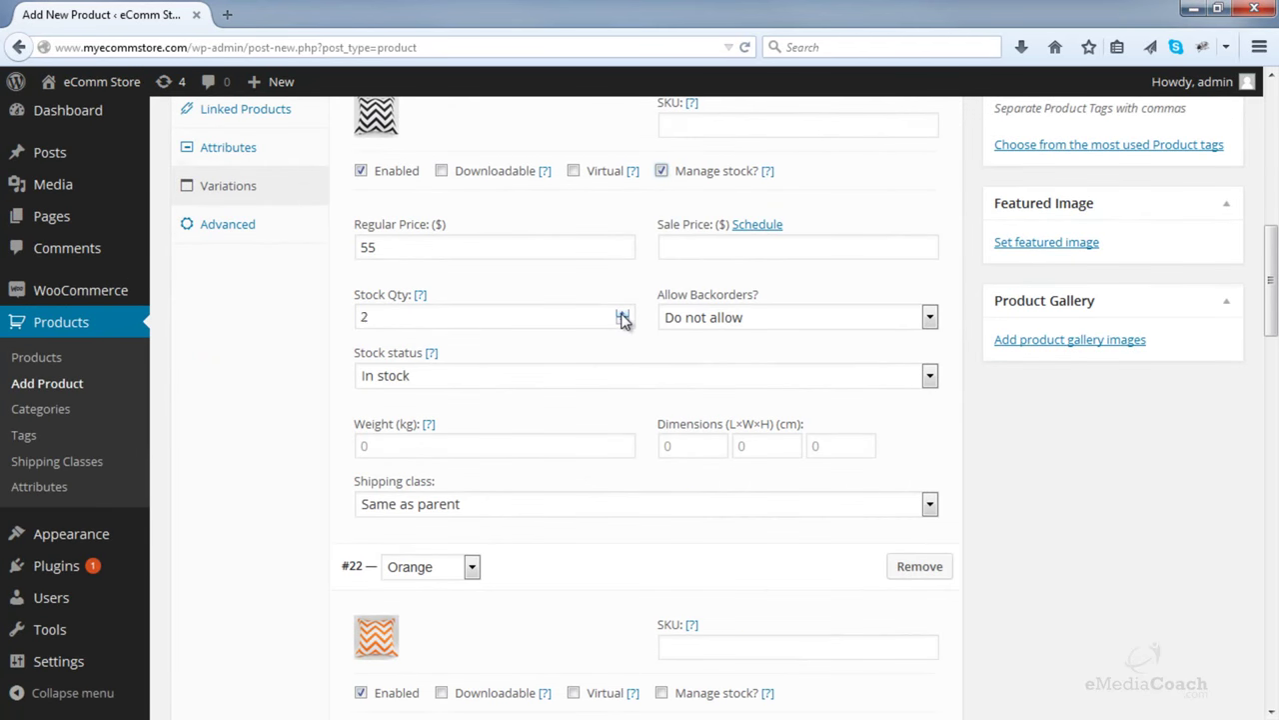
{"action": "left_click", "coordinate": [621, 313]}
{"action": "scroll", "coordinate": [651, 368], "scroll_direction": "down", "scroll_amount": 3}
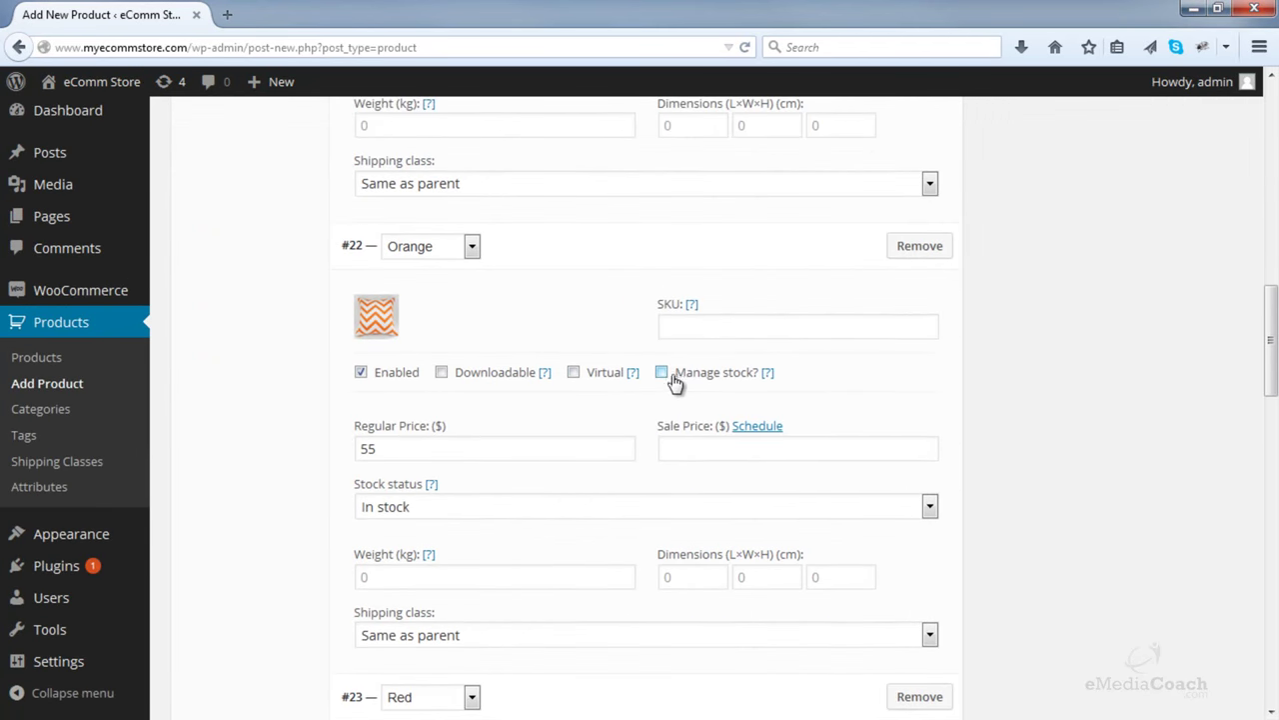
{"action": "left_click", "coordinate": [662, 373]}
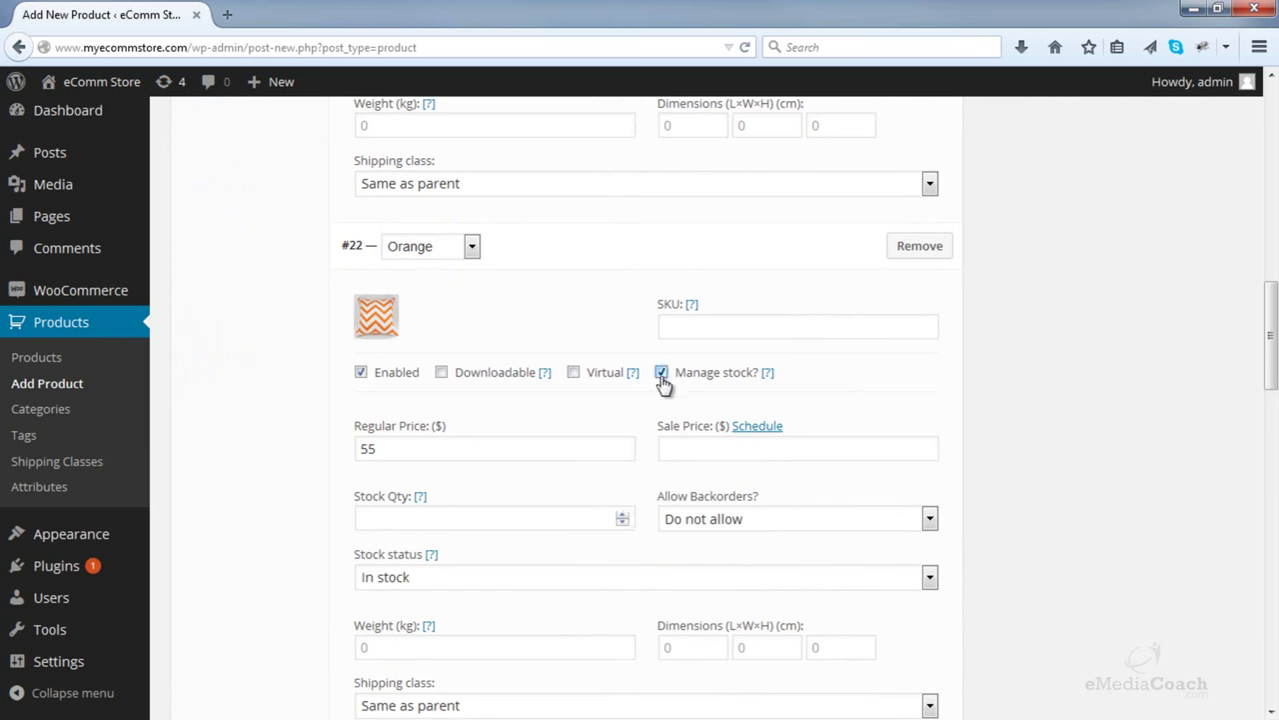
{"action": "left_click", "coordinate": [622, 514]}
{"action": "scroll", "coordinate": [640, 504], "scroll_direction": "down", "scroll_amount": 8}
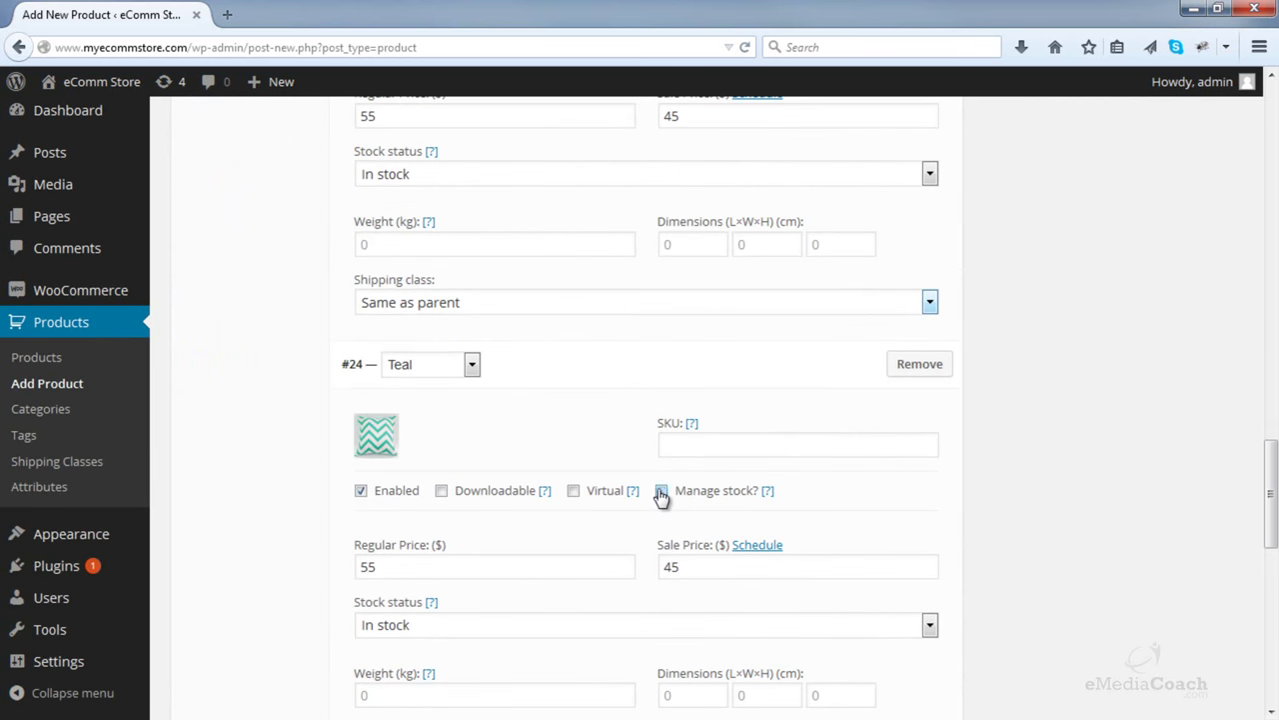
- Enable Manage stock on the Teal and Red variations and raise Teal's quantity
{"action": "left_click", "coordinate": [662, 490]}
{"action": "scroll", "coordinate": [650, 489], "scroll_direction": "down", "scroll_amount": 2}
{"action": "left_click", "coordinate": [622, 419]}
{"action": "left_click", "coordinate": [622, 419]}
{"action": "left_click", "coordinate": [622, 419]}
{"action": "scroll", "coordinate": [630, 440], "scroll_direction": "down", "scroll_amount": 4}
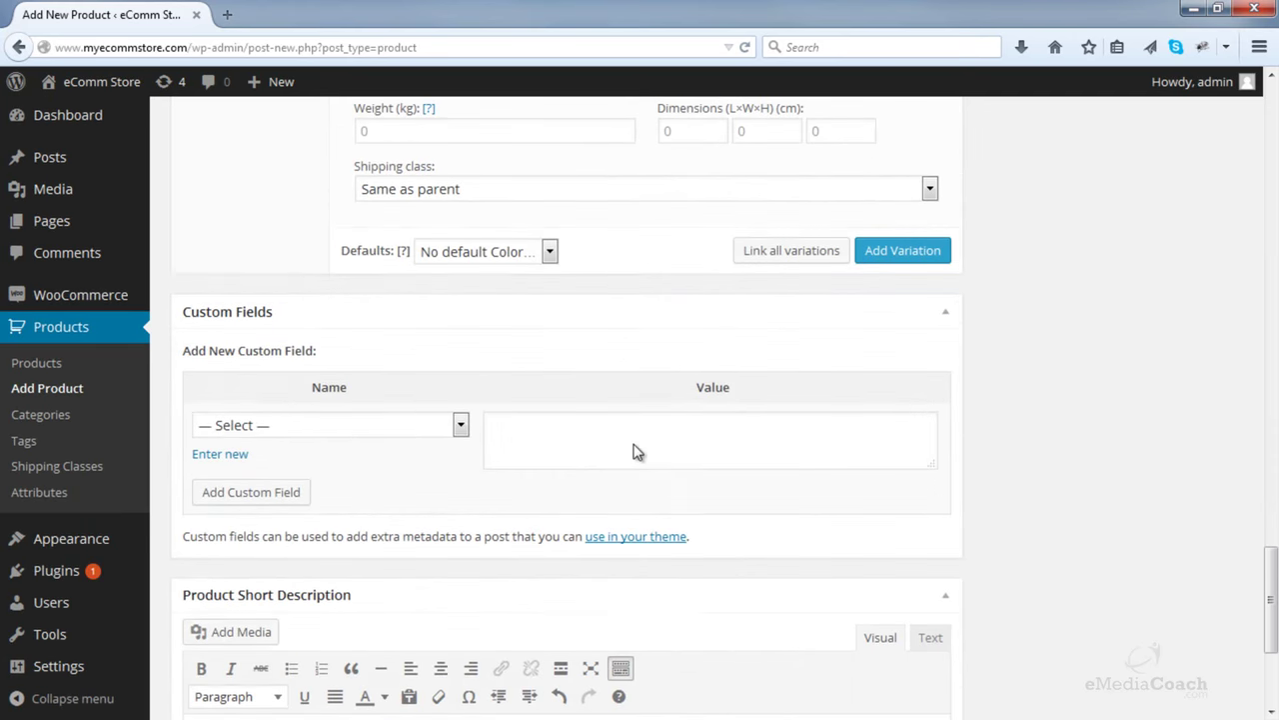
{"action": "scroll", "coordinate": [633, 451], "scroll_direction": "up", "scroll_amount": 8}
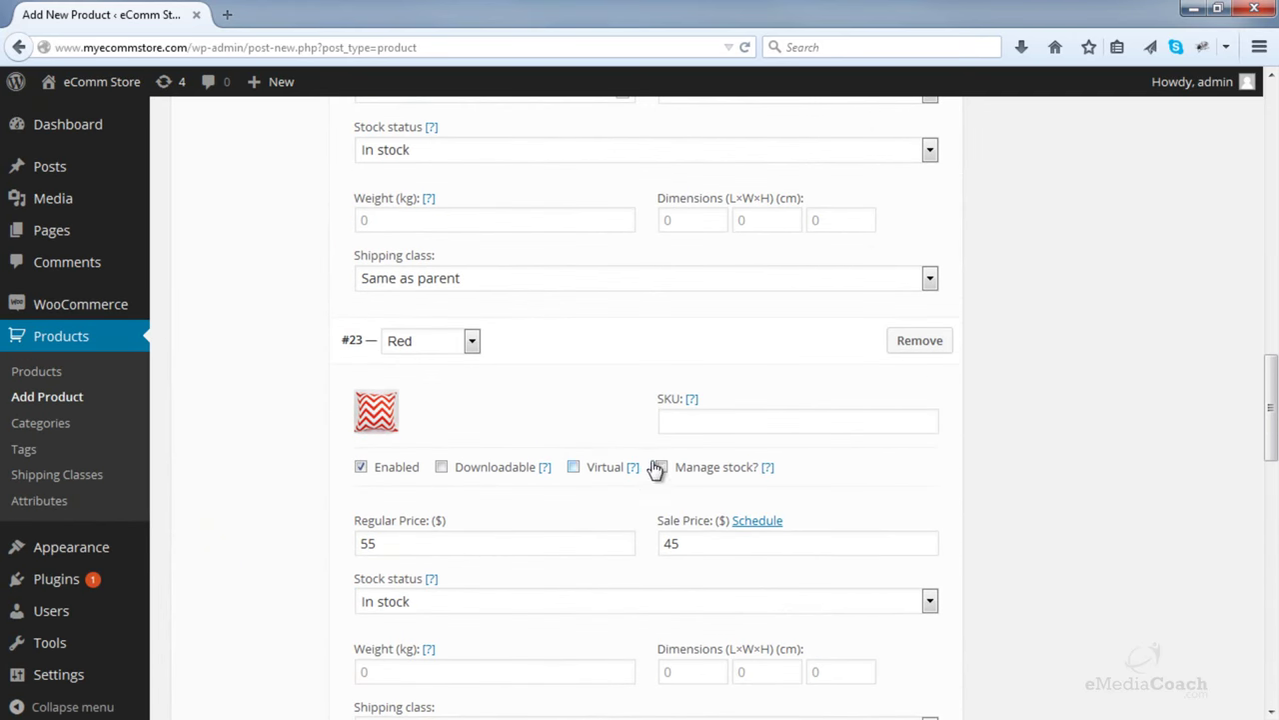
{"action": "left_click", "coordinate": [658, 468]}
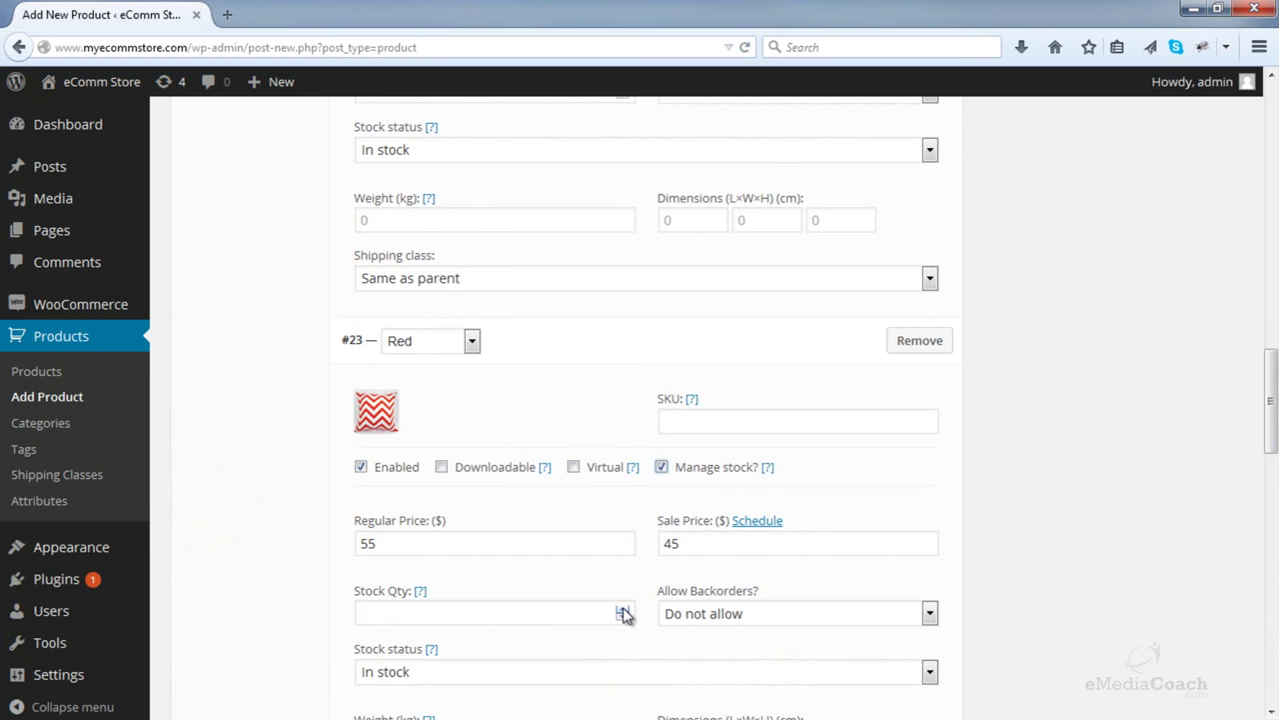
{"action": "scroll", "coordinate": [632, 580], "scroll_direction": "up", "scroll_amount": 10}
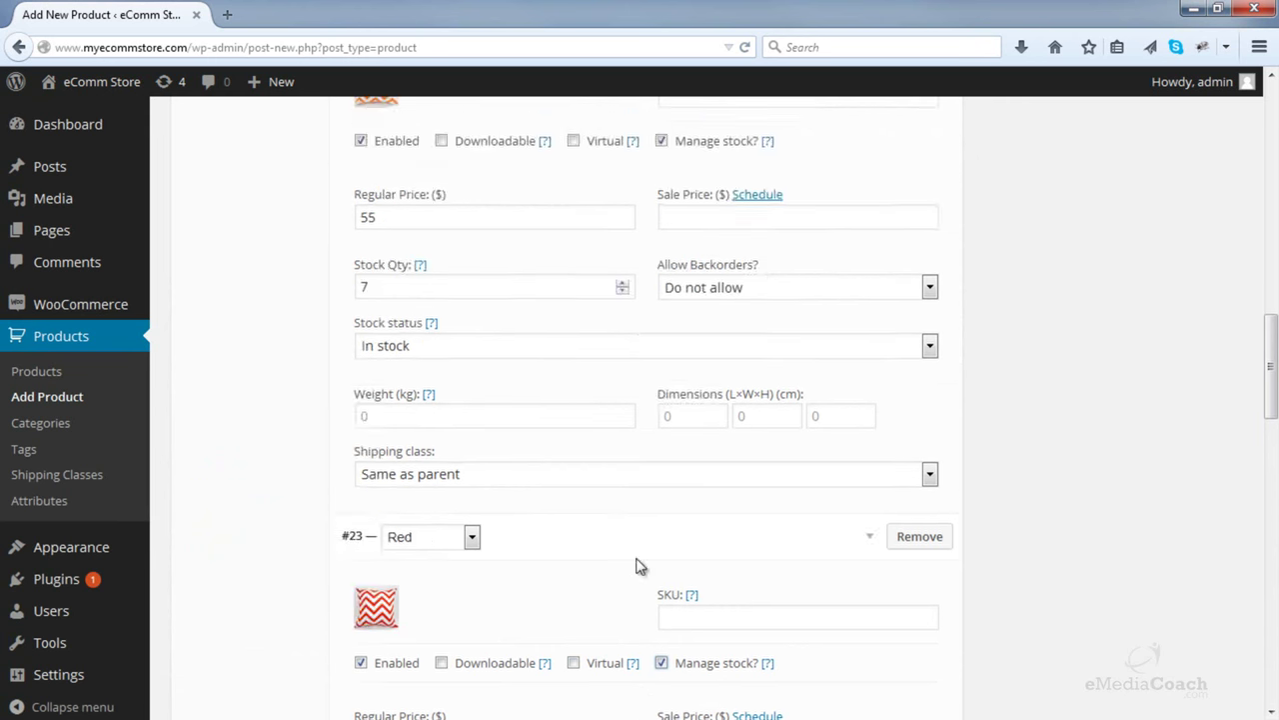
{"action": "scroll", "coordinate": [658, 541], "scroll_direction": "down", "scroll_amount": 4}
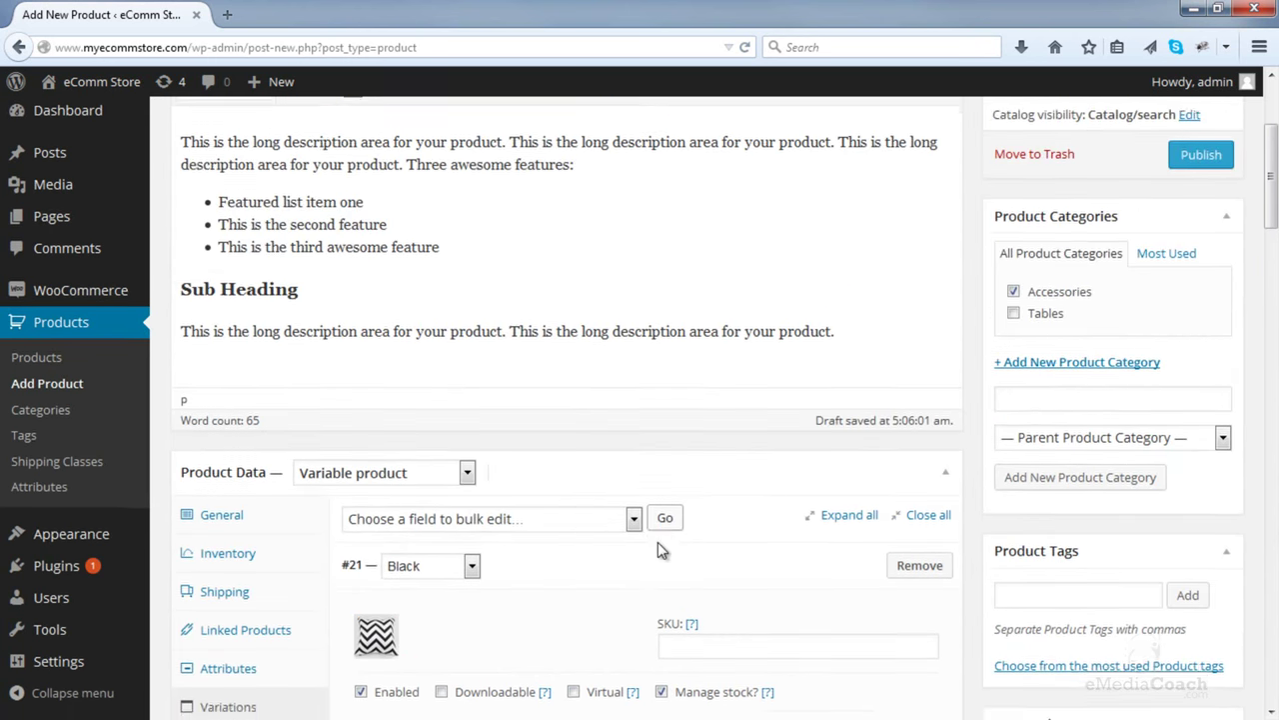
{"action": "scroll", "coordinate": [657, 542], "scroll_direction": "up", "scroll_amount": 2}
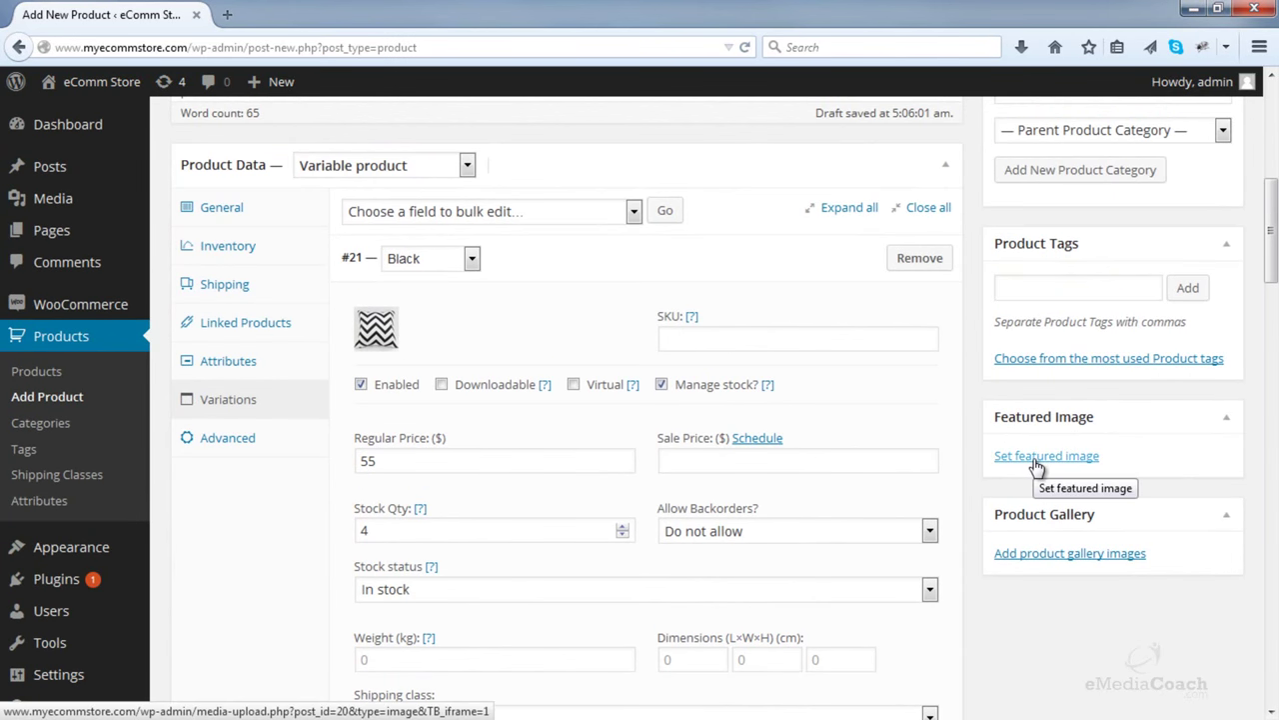
- Set the teal cushion image as the product's featured image
{"action": "left_click", "coordinate": [1037, 457]}
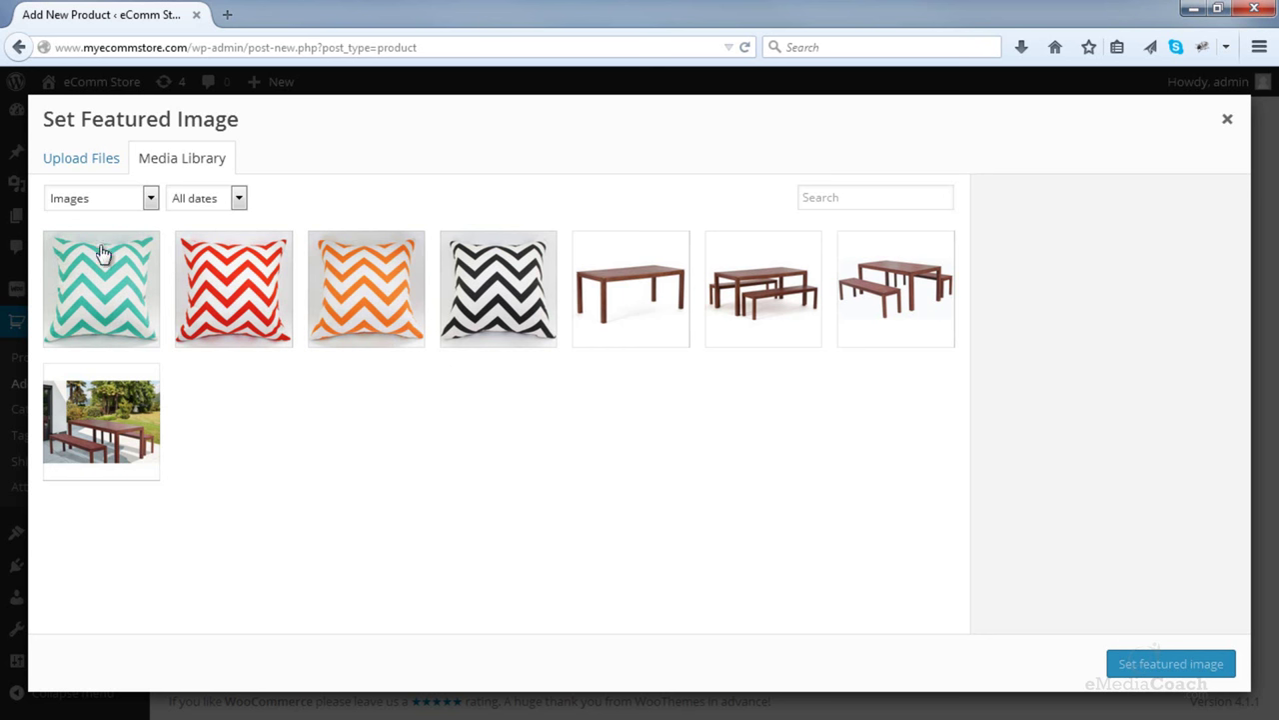
{"action": "left_click", "coordinate": [148, 276]}
{"action": "left_click", "coordinate": [1131, 664]}
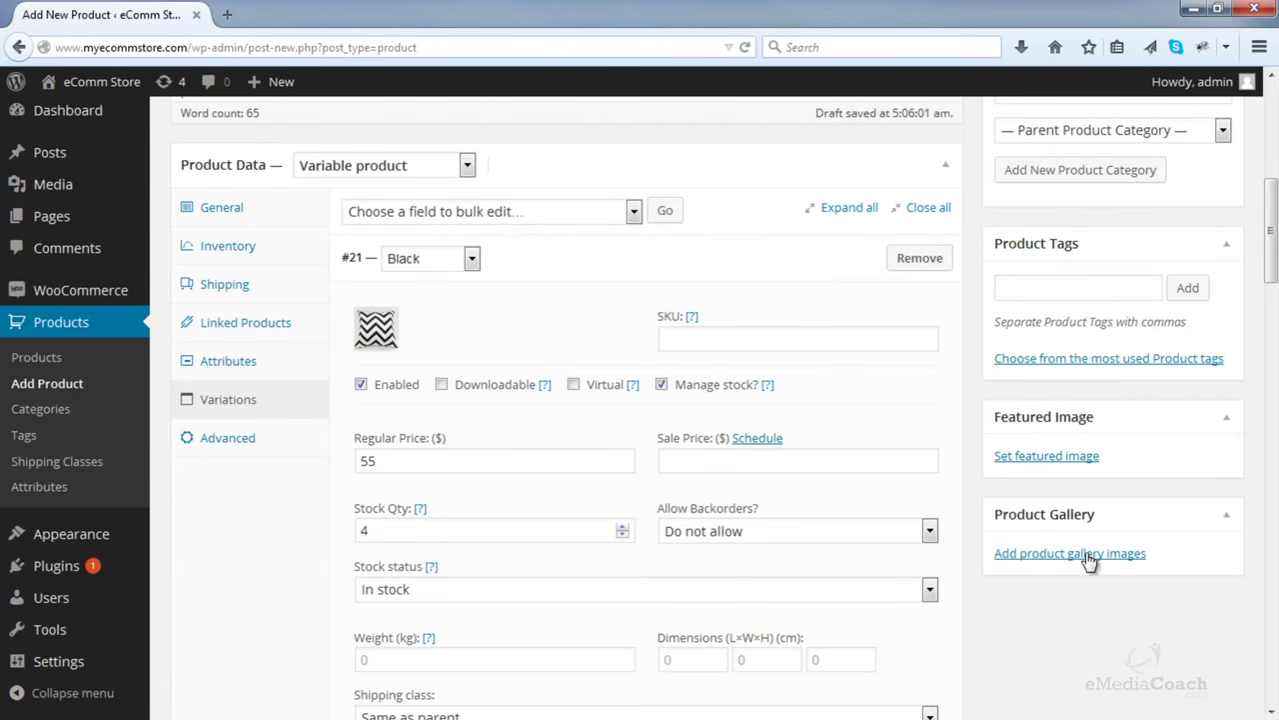
- Add the red, orange and black chevron cushion images to the Product Gallery
{"action": "scroll", "coordinate": [1100, 543], "scroll_direction": "down", "scroll_amount": 5}
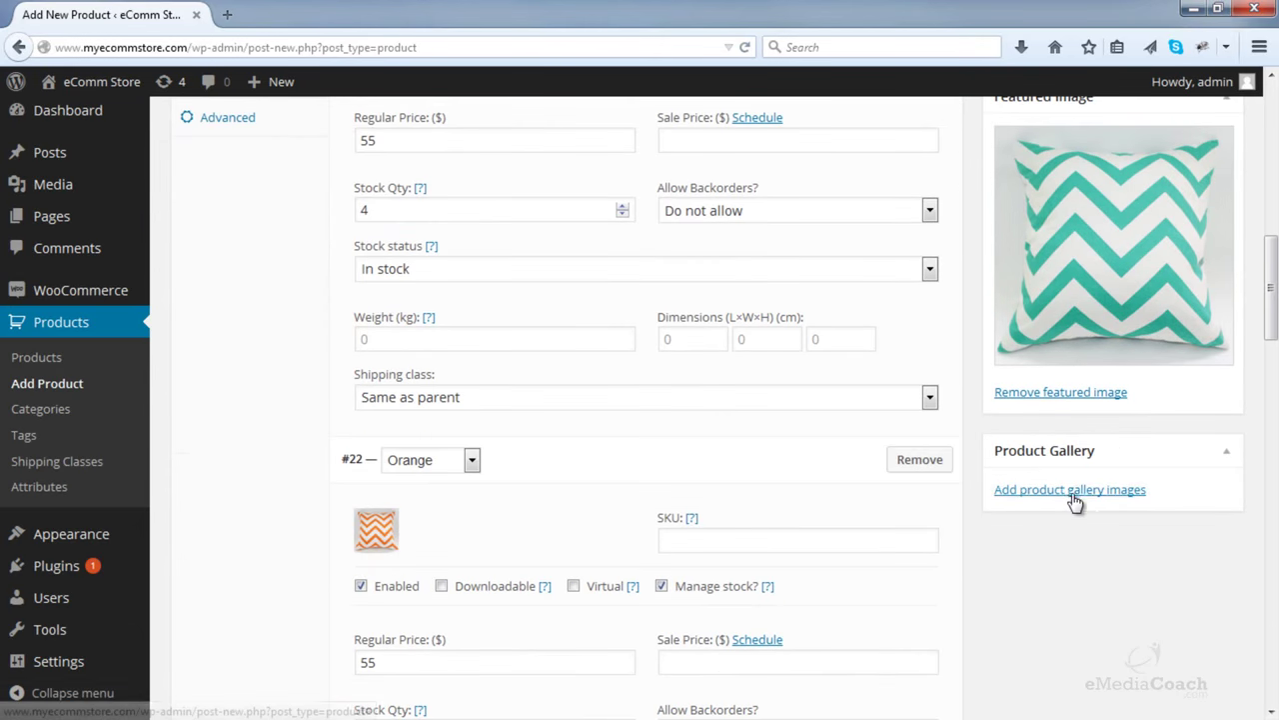
{"action": "left_click", "coordinate": [1070, 490]}
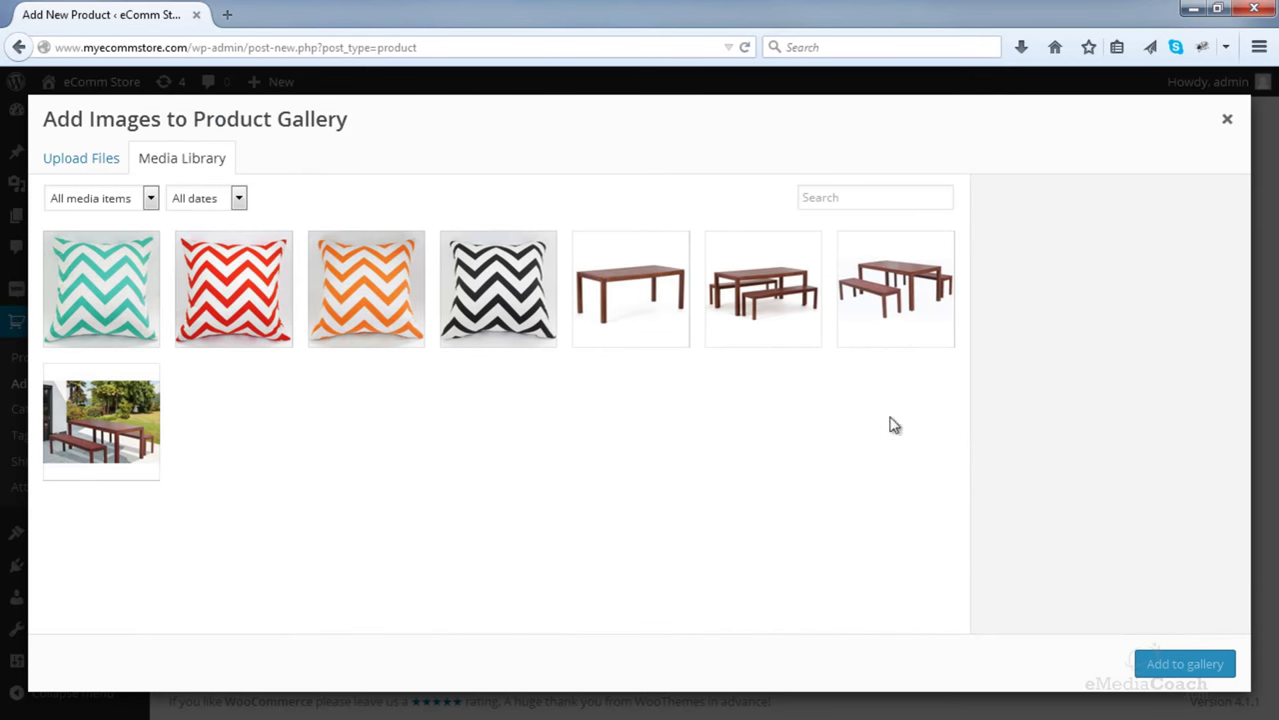
{"action": "left_click", "coordinate": [281, 311]}
{"action": "left_click", "coordinate": [358, 300]}
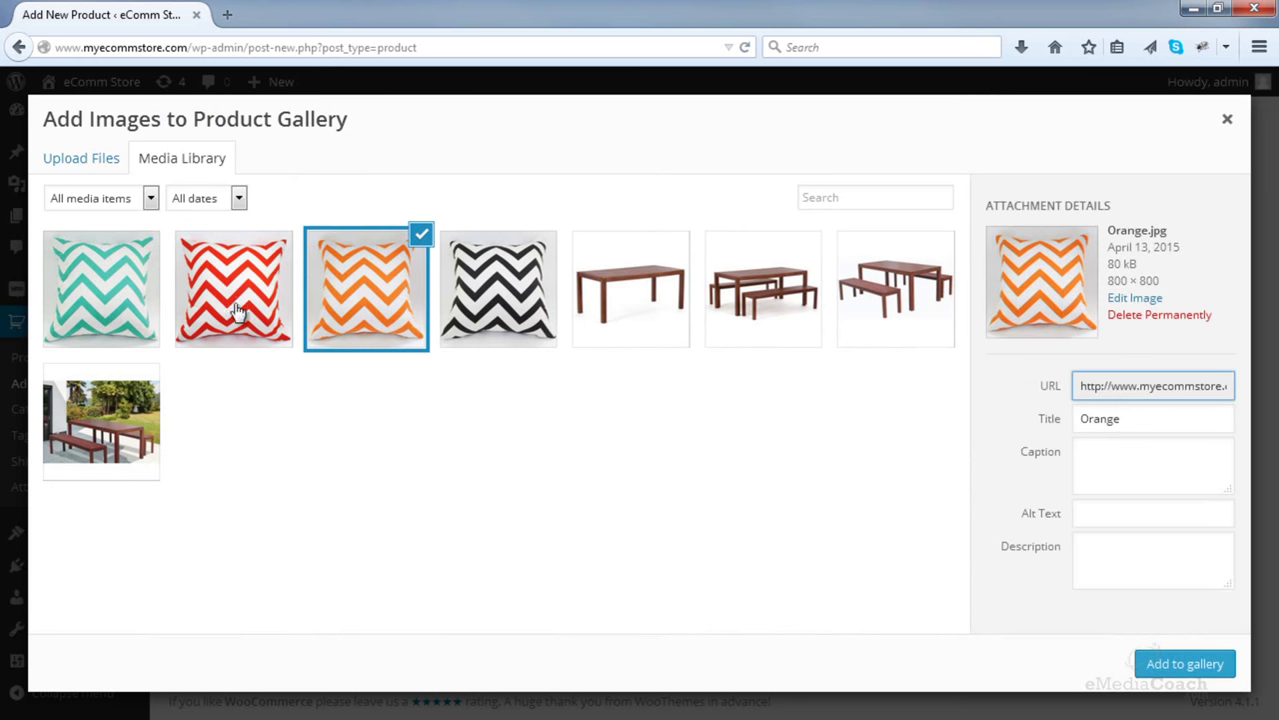
{"action": "left_click", "coordinate": [195, 315]}
{"action": "left_click", "coordinate": [345, 300]}
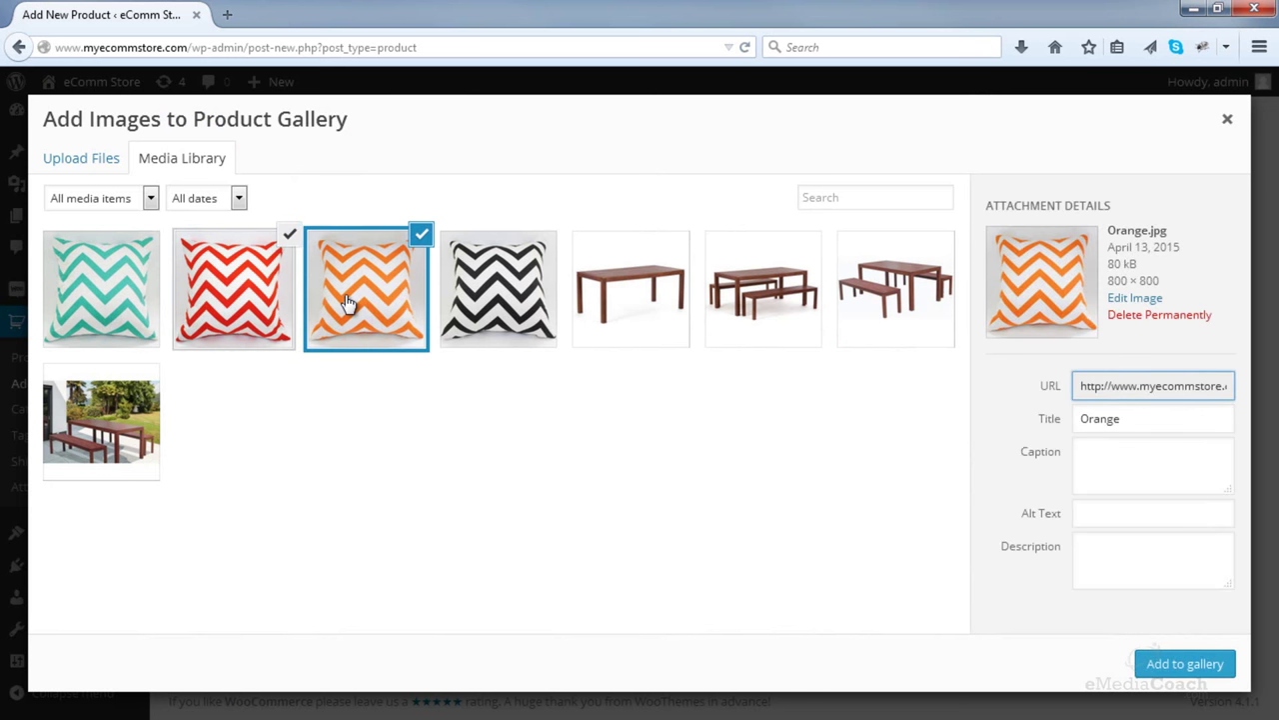
{"action": "left_click", "coordinate": [468, 295]}
{"action": "left_click", "coordinate": [1171, 676]}
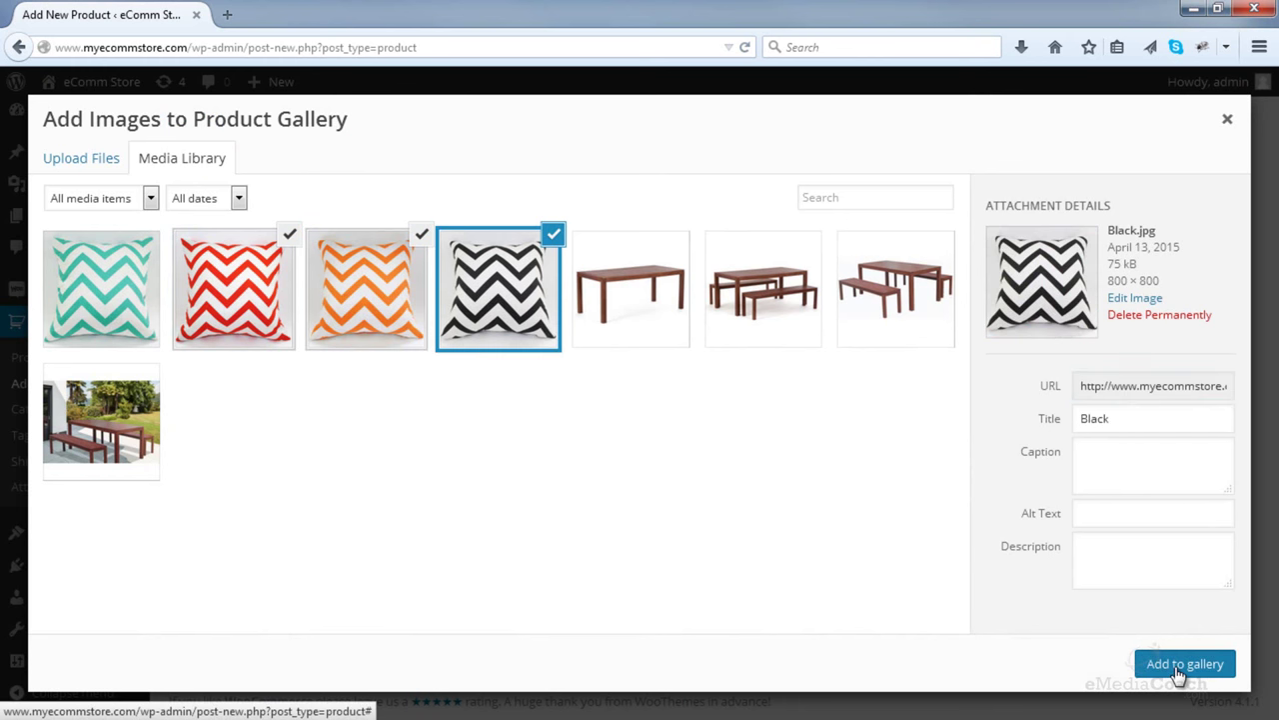
{"action": "scroll", "coordinate": [1112, 578], "scroll_direction": "down", "scroll_amount": 2}
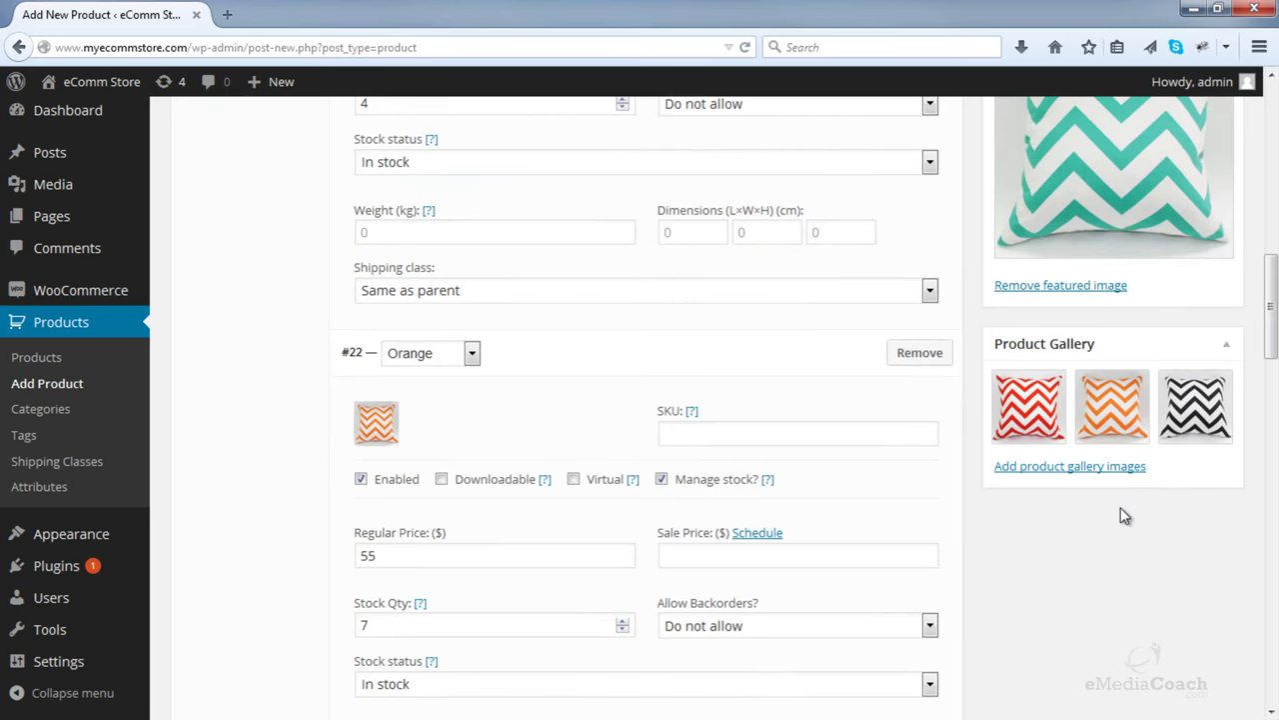
{"action": "scroll", "coordinate": [1121, 507], "scroll_direction": "up", "scroll_amount": 20}
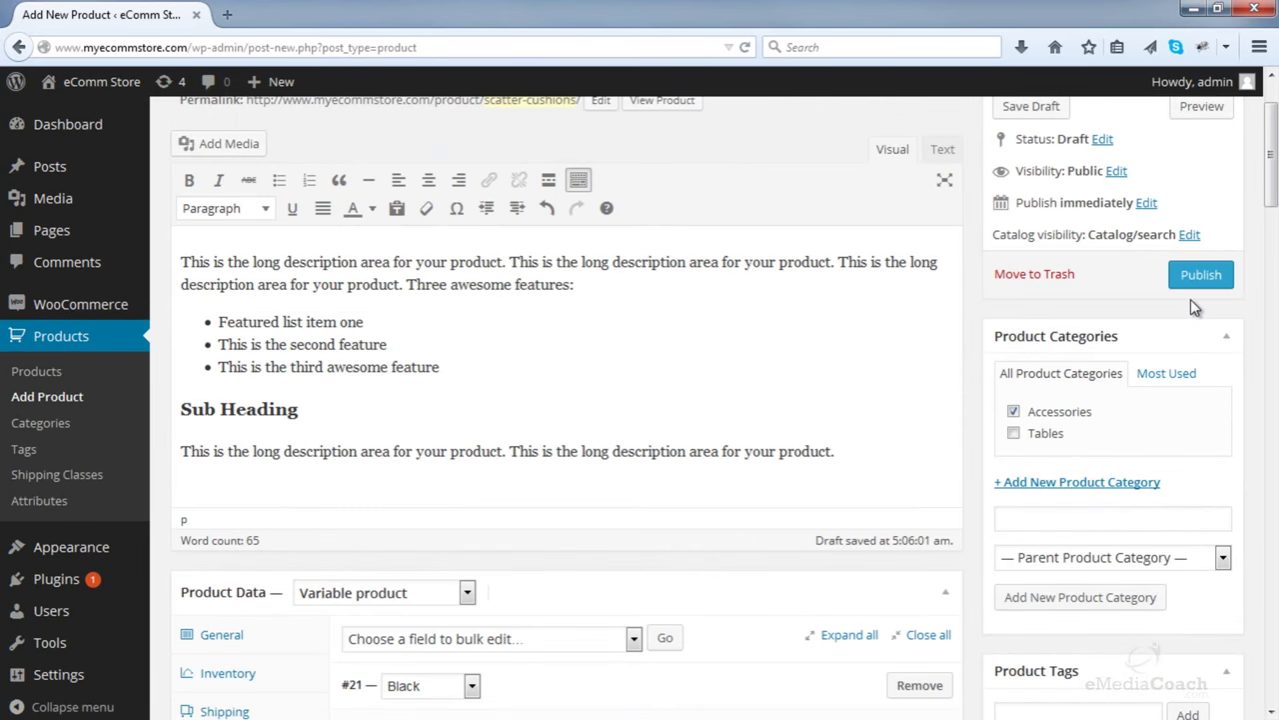
- Publish Scatter Cushions and open its storefront page in a new tab
{"action": "left_click", "coordinate": [1200, 275]}
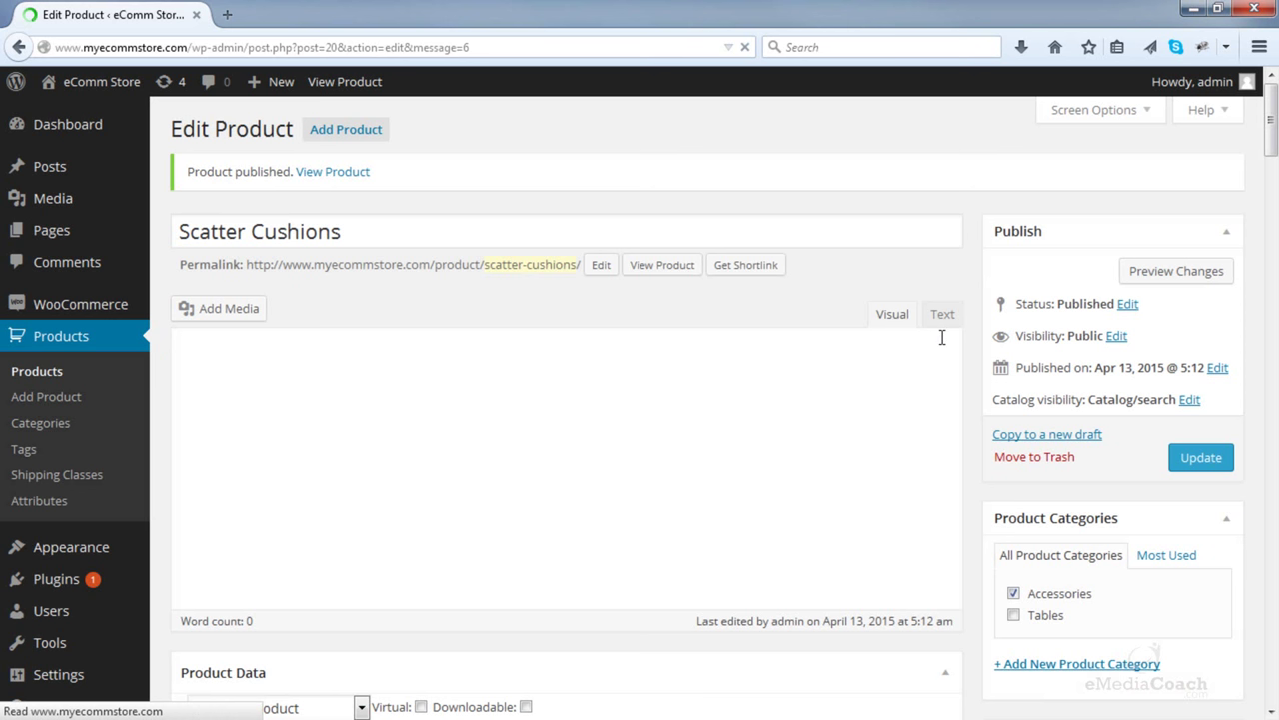
{"action": "right_click", "coordinate": [671, 268]}
{"action": "left_click", "coordinate": [695, 277]}
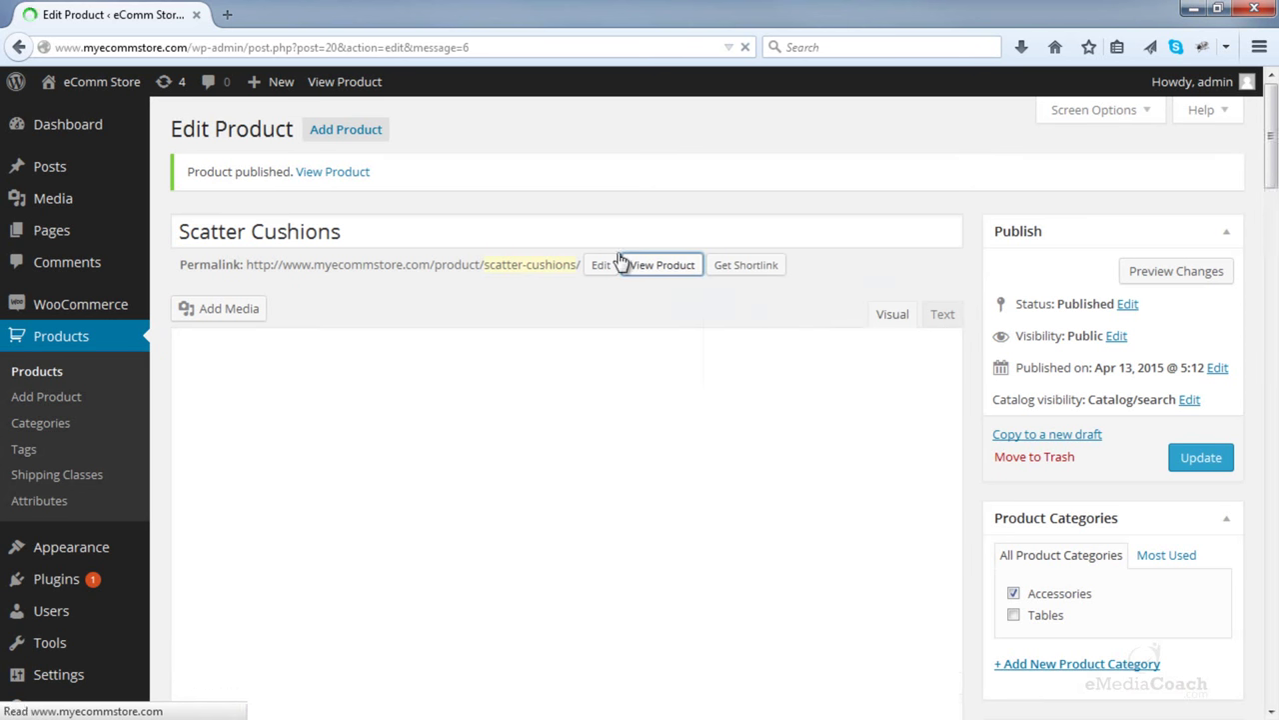
{"action": "left_click", "coordinate": [276, 12]}
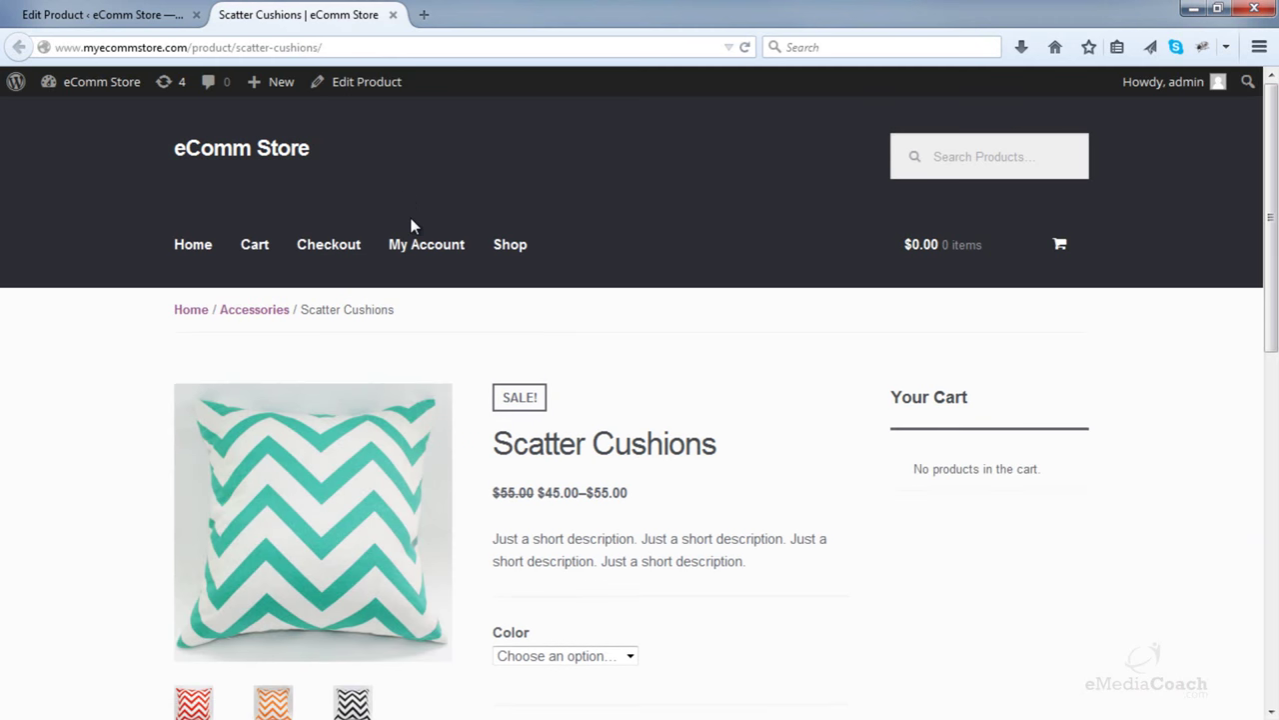
- Choose Black in the Color dropdown to see $55.00 and 4 in stock
{"action": "scroll", "coordinate": [412, 222], "scroll_direction": "down", "scroll_amount": 2}
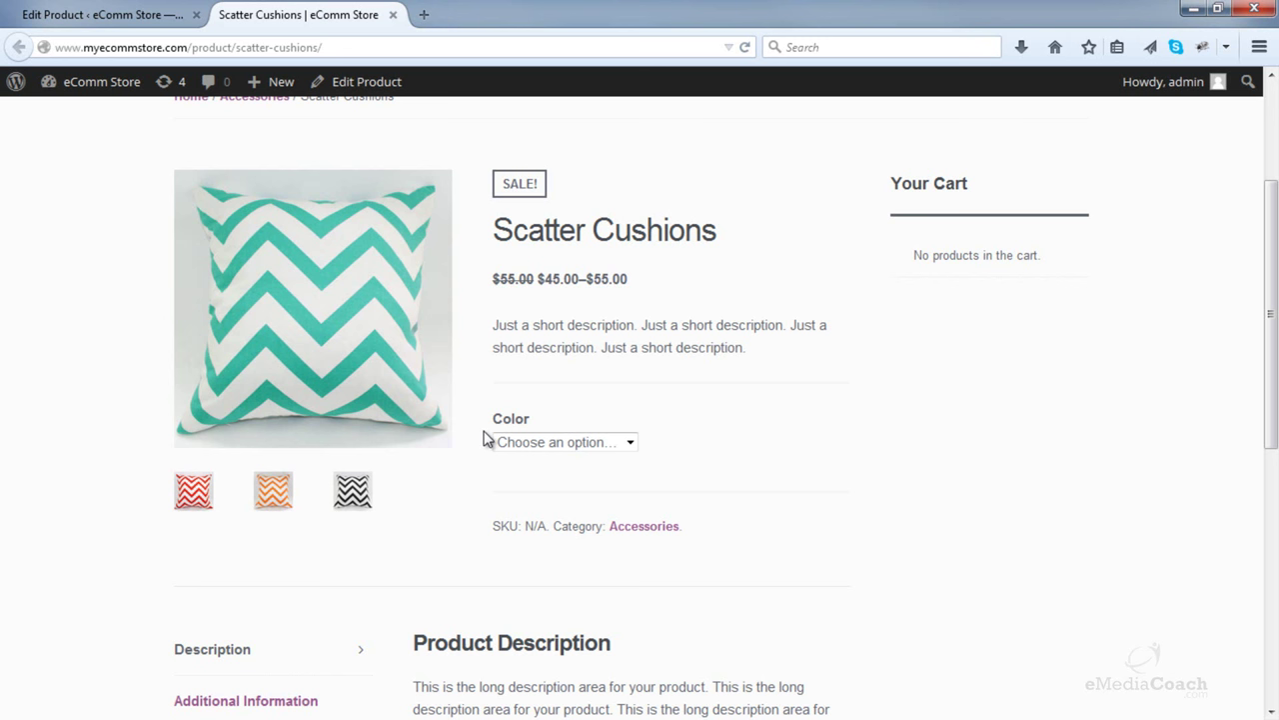
{"action": "left_click", "coordinate": [527, 443]}
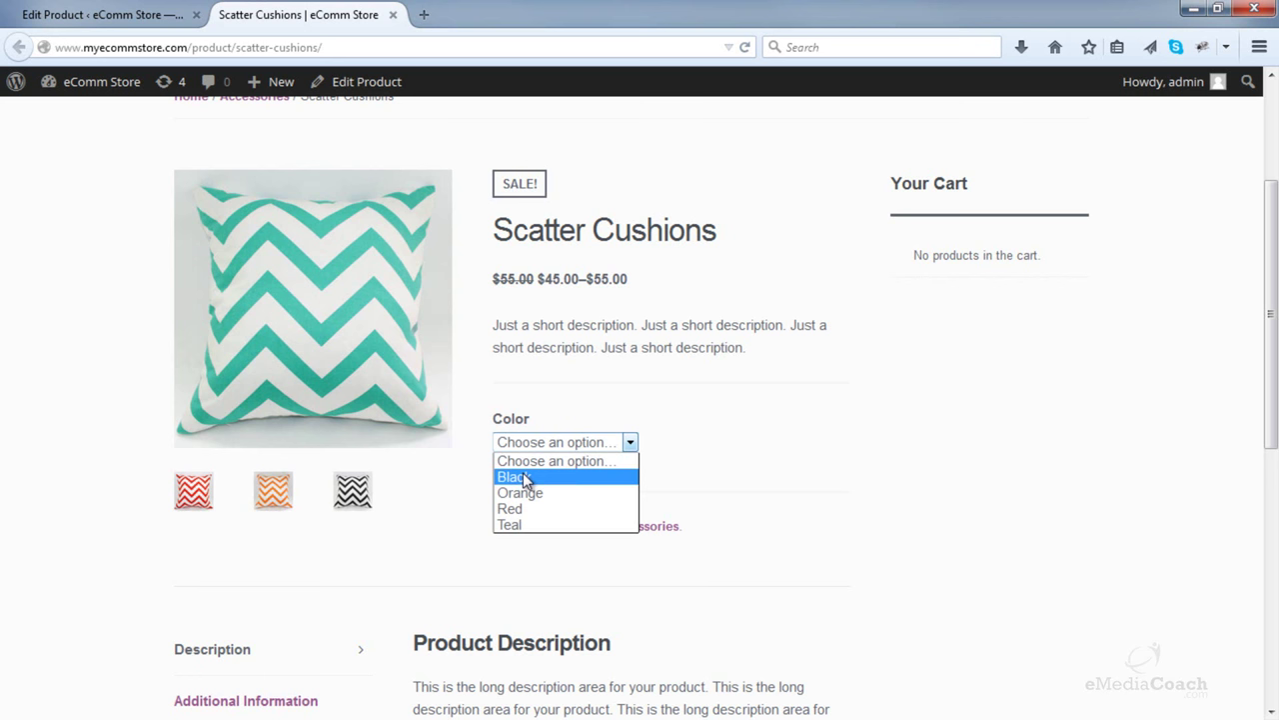
{"action": "left_click", "coordinate": [522, 474]}
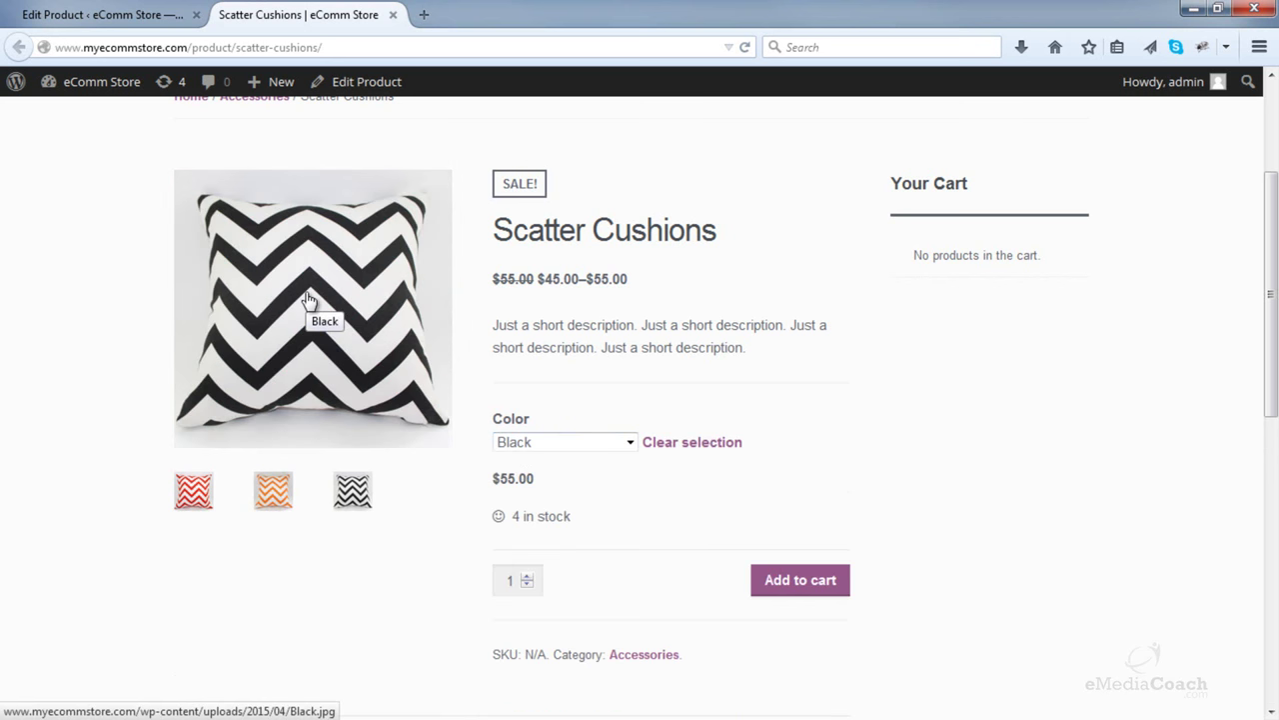
{"action": "left_click", "coordinate": [100, 14]}
{"action": "scroll", "coordinate": [250, 318], "scroll_direction": "down", "scroll_amount": 10}
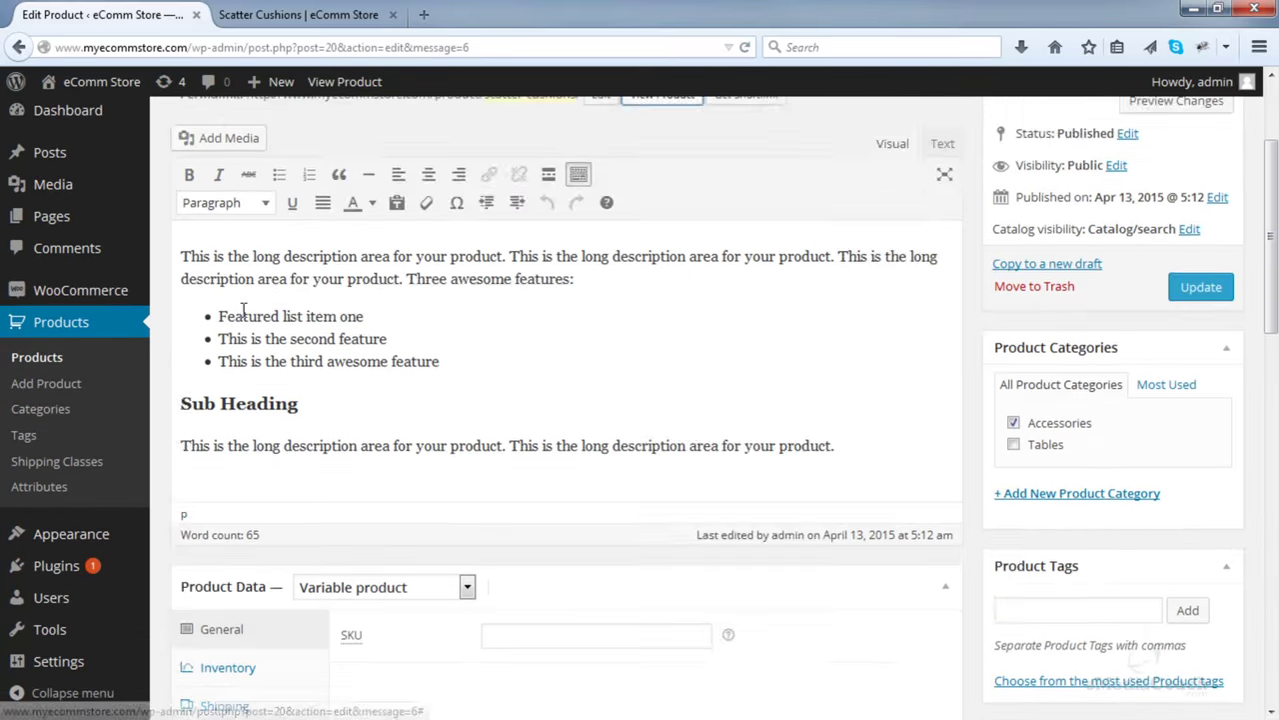
{"action": "left_click", "coordinate": [285, 240]}
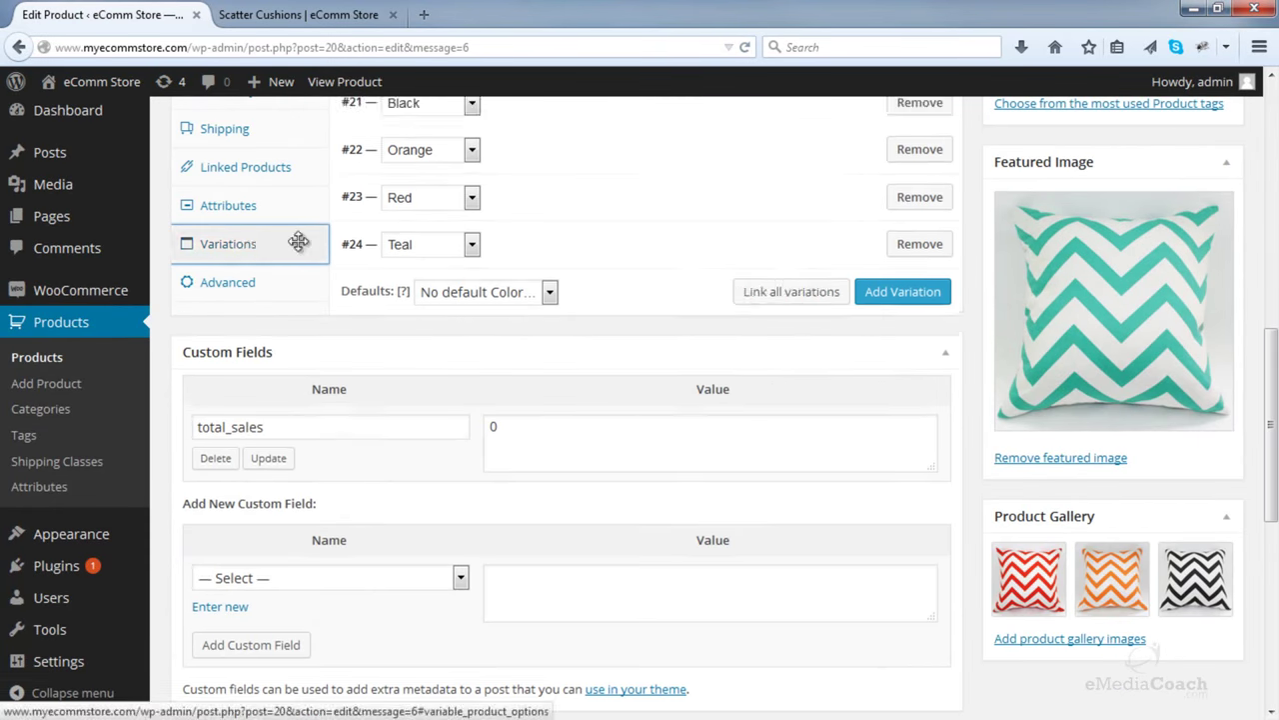
{"action": "scroll", "coordinate": [360, 253], "scroll_direction": "up", "scroll_amount": 3}
{"action": "scroll", "coordinate": [359, 253], "scroll_direction": "up", "scroll_amount": 1}
{"action": "left_click", "coordinate": [873, 318]}
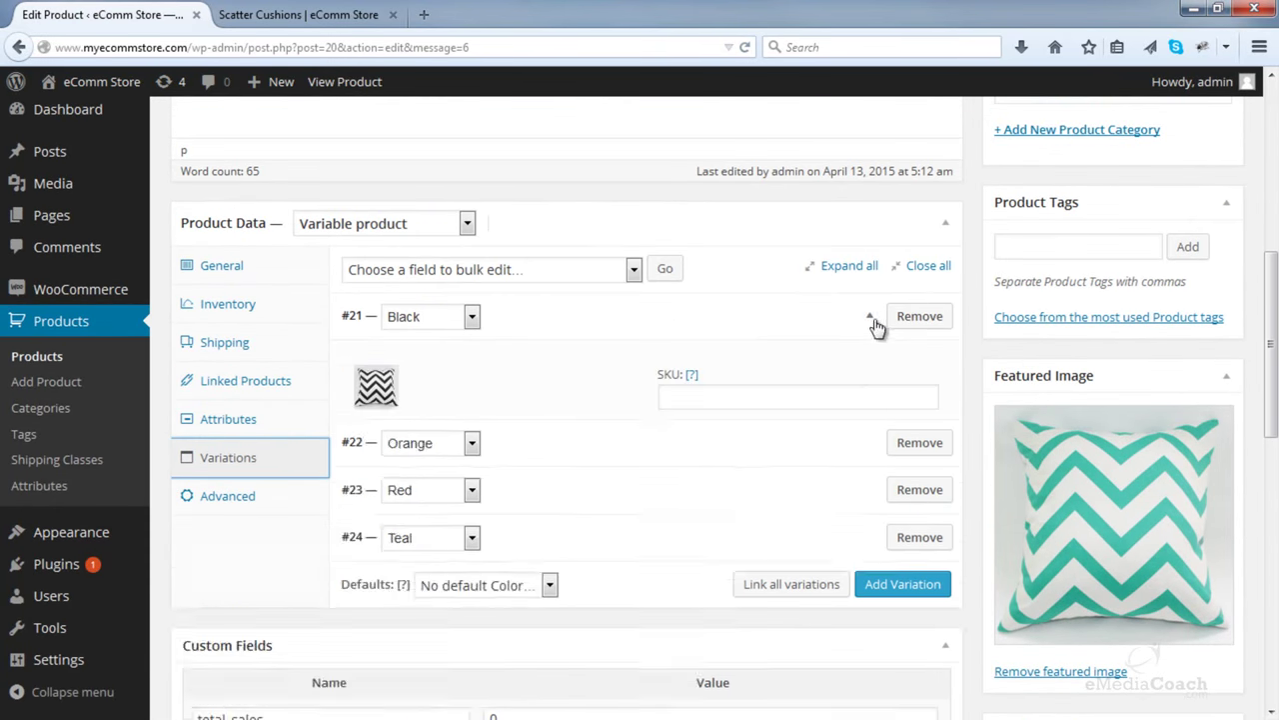
{"action": "scroll", "coordinate": [389, 394], "scroll_direction": "down", "scroll_amount": 8}
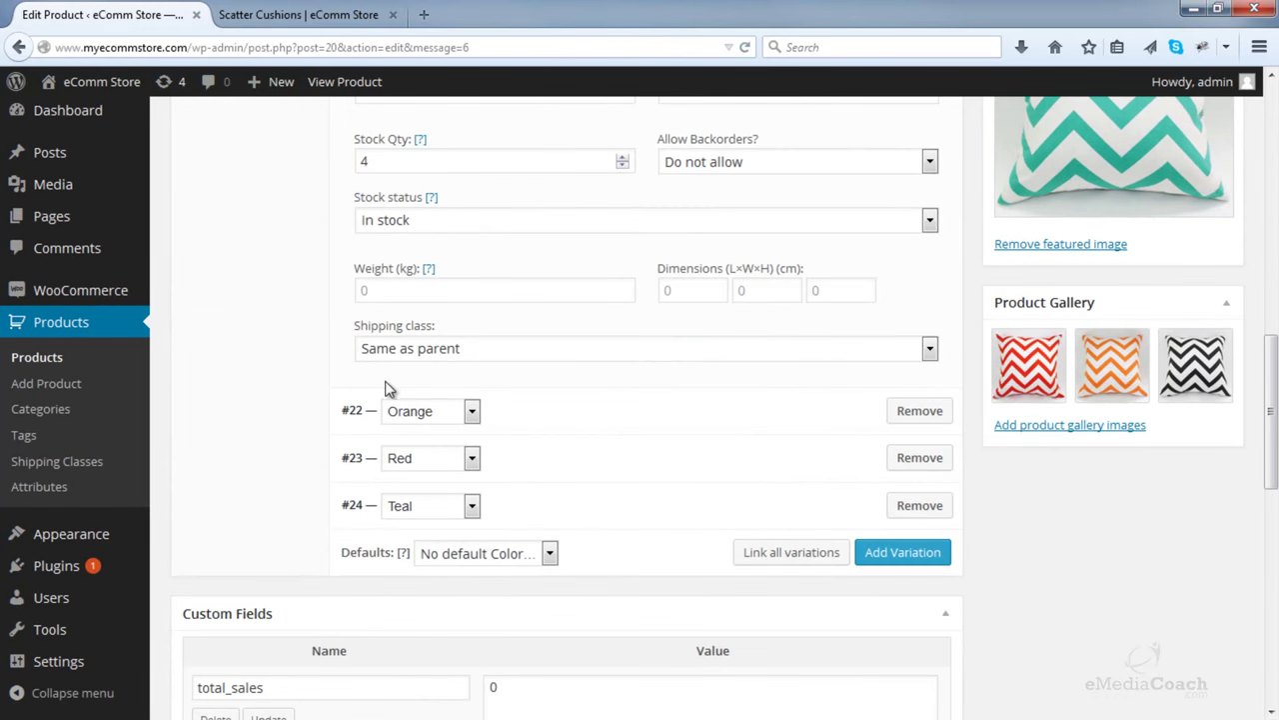
{"action": "left_click", "coordinate": [866, 506]}
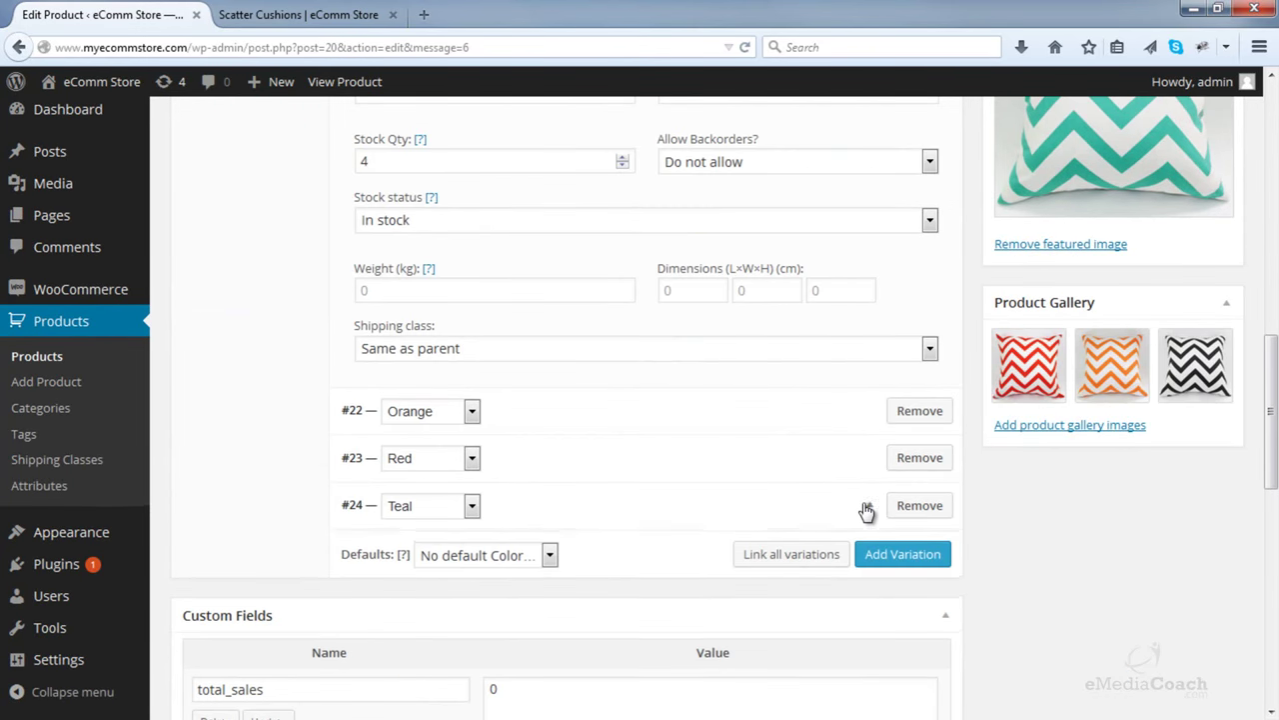
{"action": "scroll", "coordinate": [414, 337], "scroll_direction": "down", "scroll_amount": 4}
{"action": "left_click", "coordinate": [310, 12]}
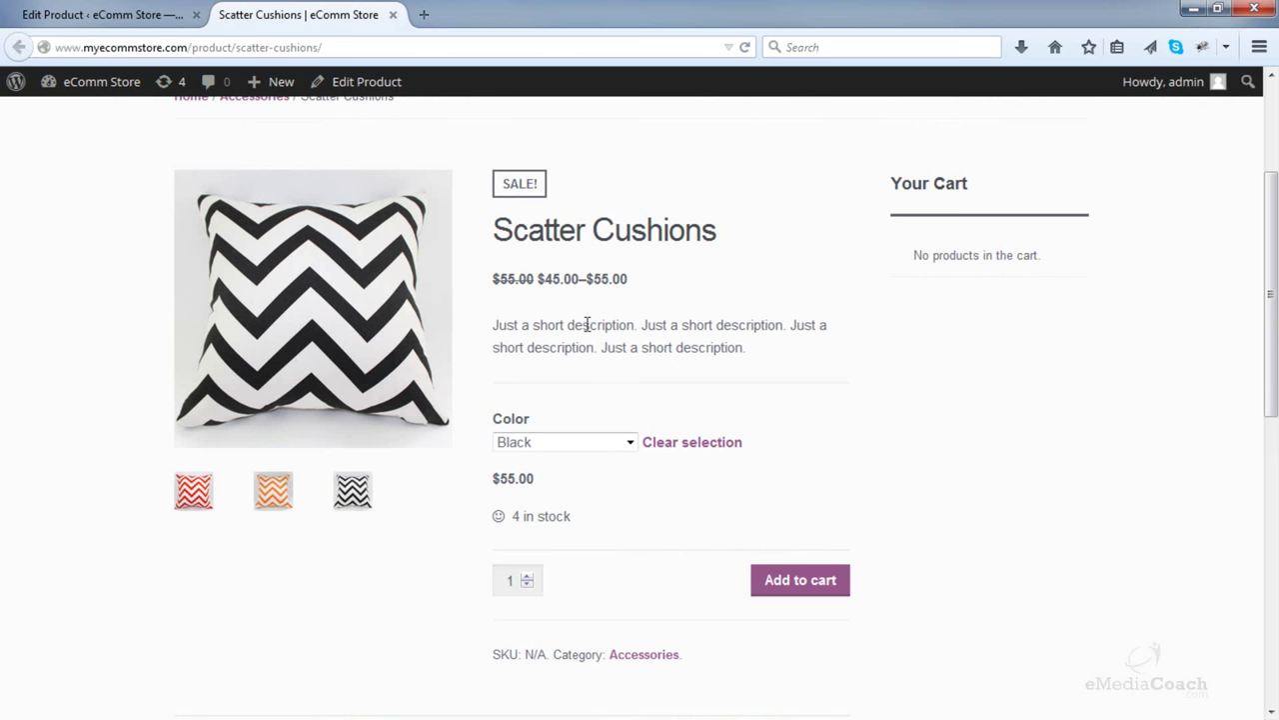
- Preview the Teal, Orange and Red colour options on the storefront
{"action": "left_click", "coordinate": [580, 442]}
{"action": "left_click", "coordinate": [533, 520]}
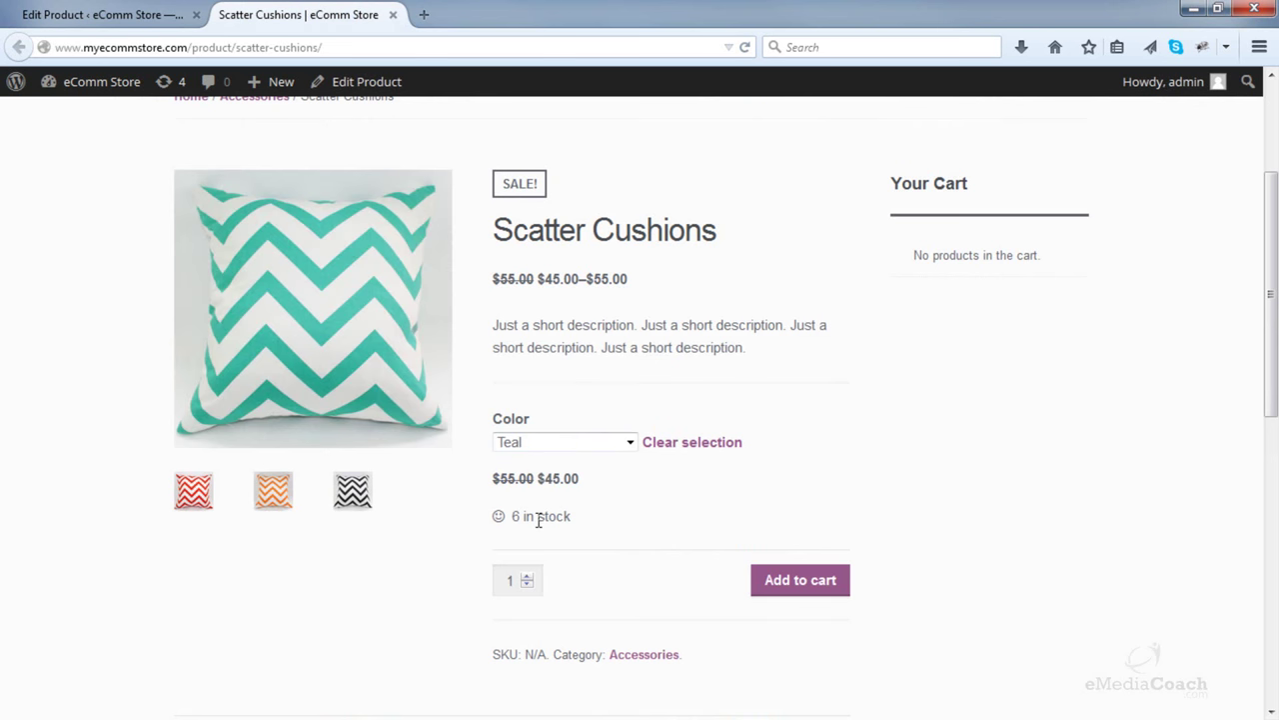
{"action": "left_click", "coordinate": [554, 442]}
{"action": "left_click", "coordinate": [556, 491]}
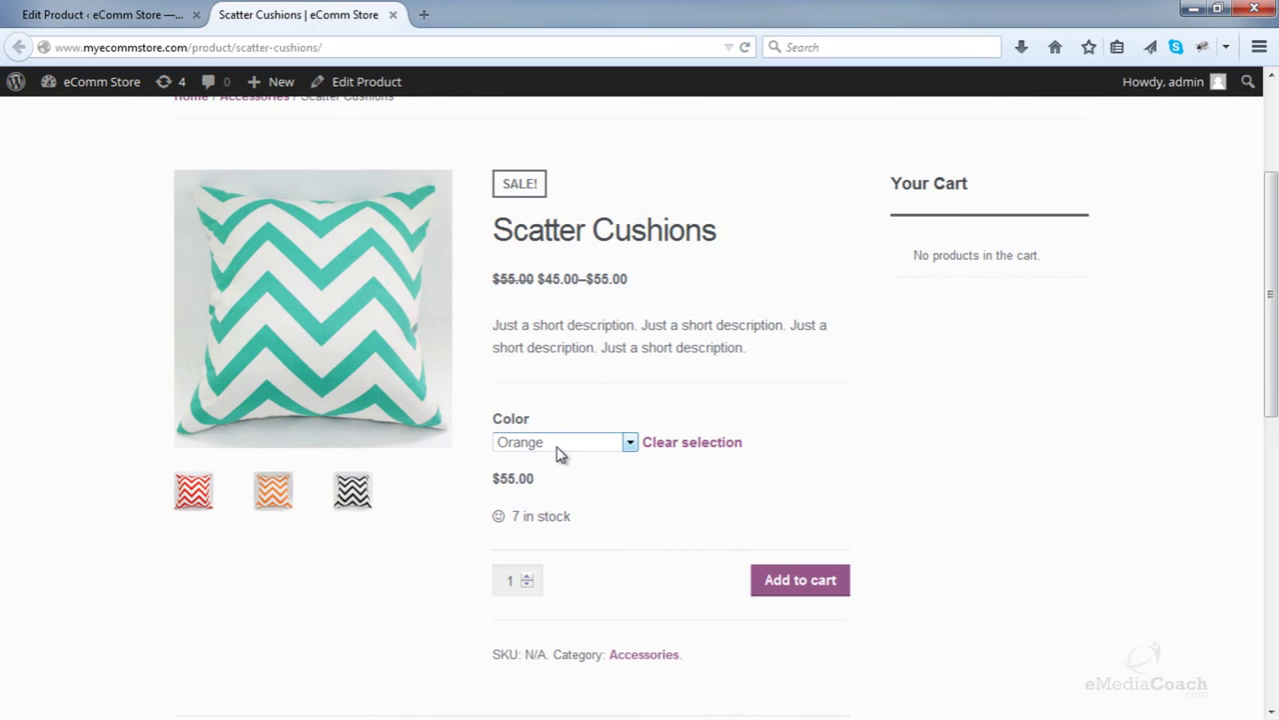
{"action": "left_click", "coordinate": [557, 448]}
{"action": "left_click", "coordinate": [537, 510]}
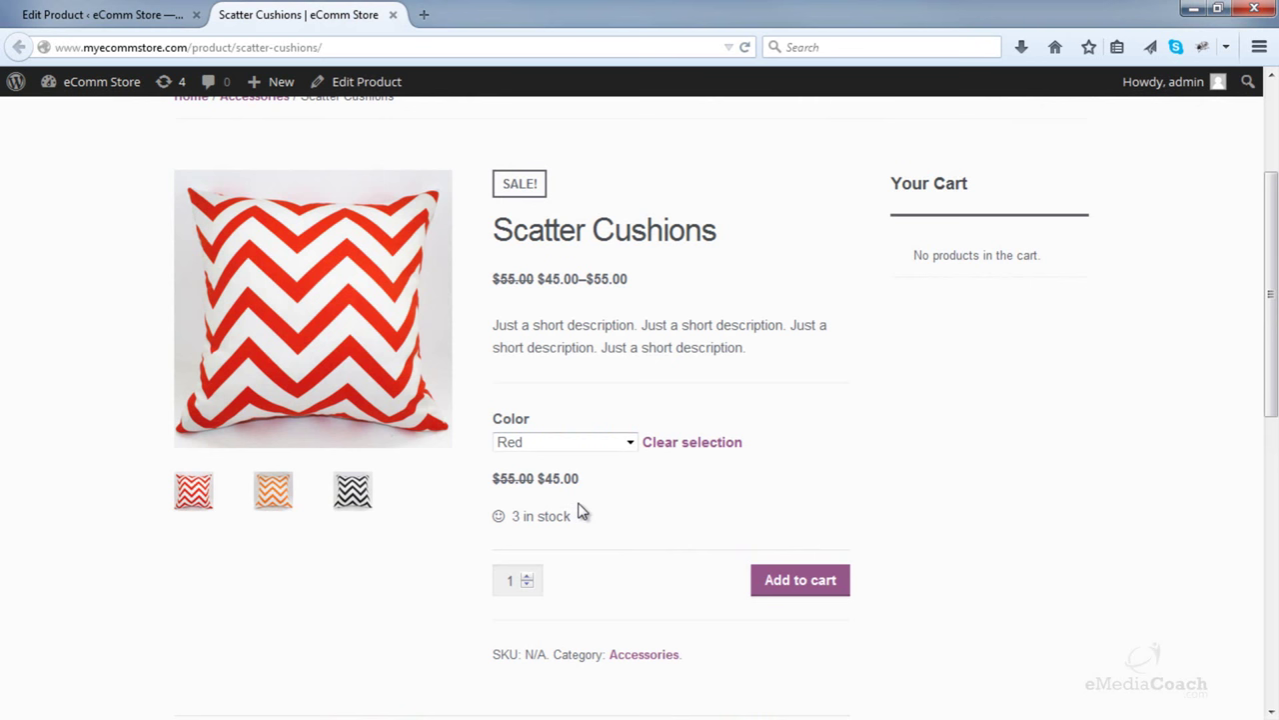
{"action": "scroll", "coordinate": [583, 512], "scroll_direction": "down", "scroll_amount": 6}
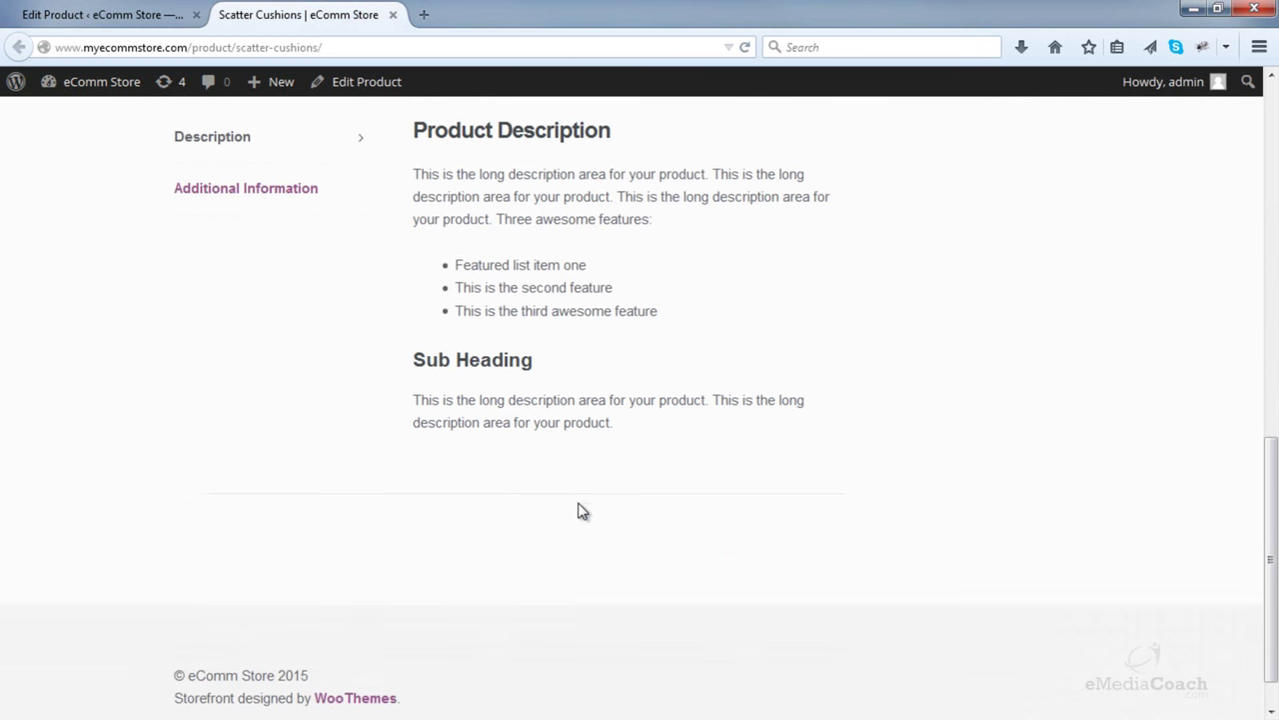
{"action": "scroll", "coordinate": [583, 512], "scroll_direction": "up", "scroll_amount": 3}
- Show the Additional Information section, then preview the Black and Red options
{"action": "left_click", "coordinate": [271, 521]}
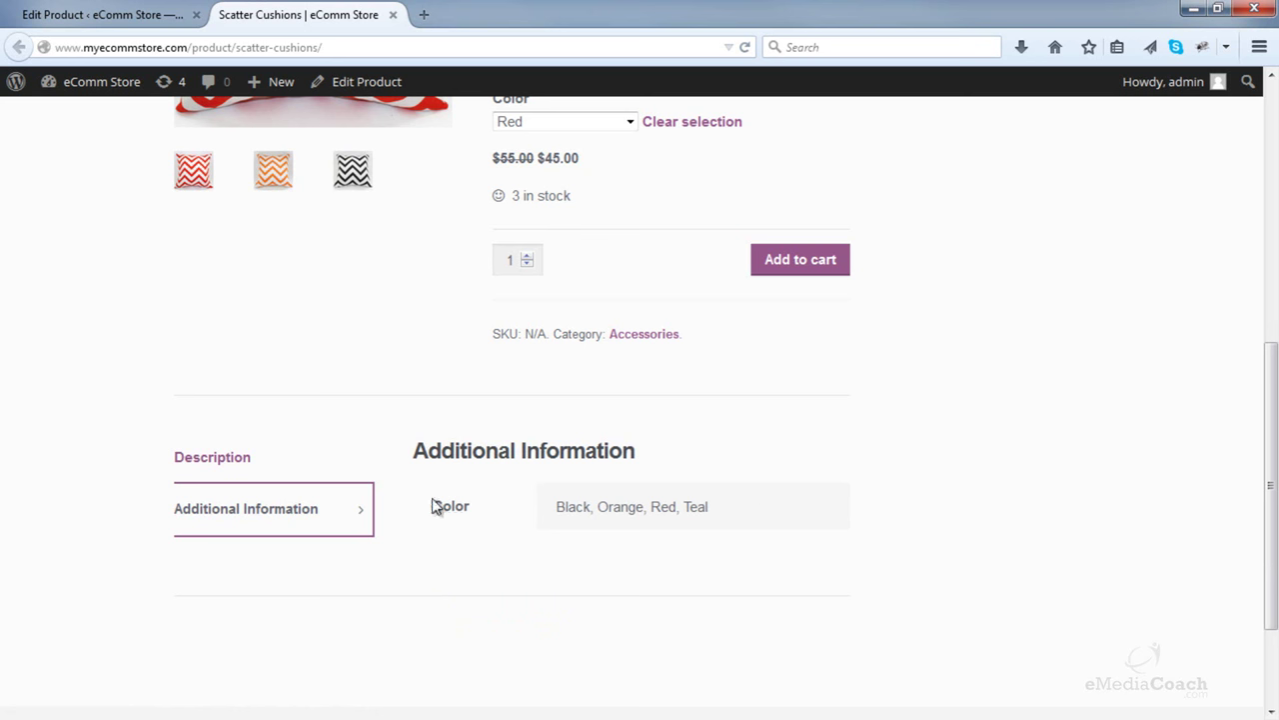
{"action": "scroll", "coordinate": [502, 517], "scroll_direction": "up", "scroll_amount": 5}
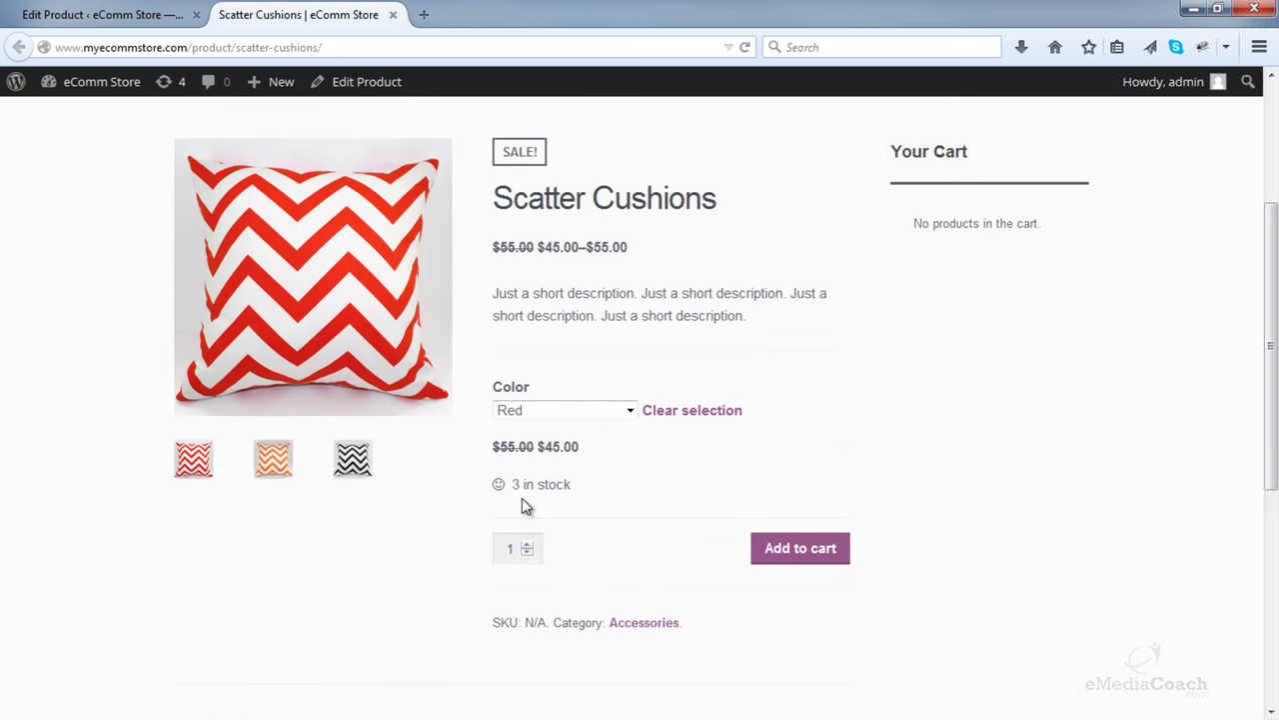
{"action": "left_click", "coordinate": [586, 444]}
{"action": "left_click", "coordinate": [556, 482]}
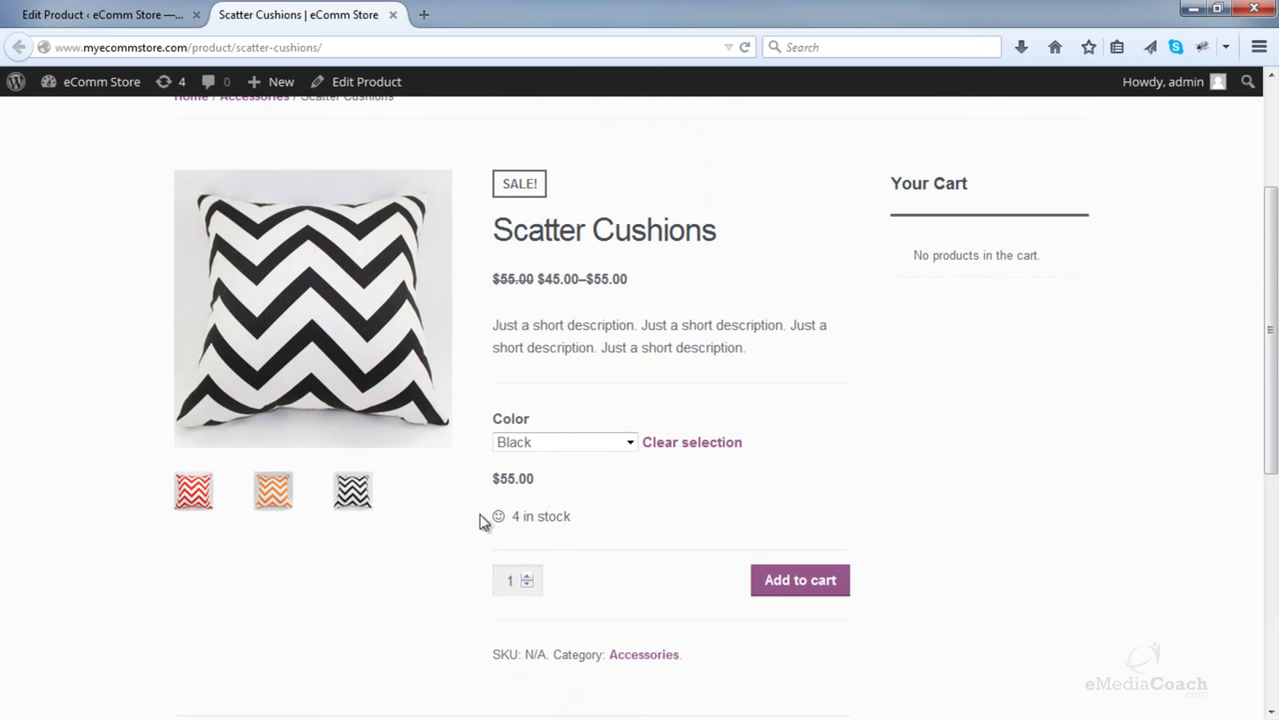
{"action": "left_click", "coordinate": [551, 445]}
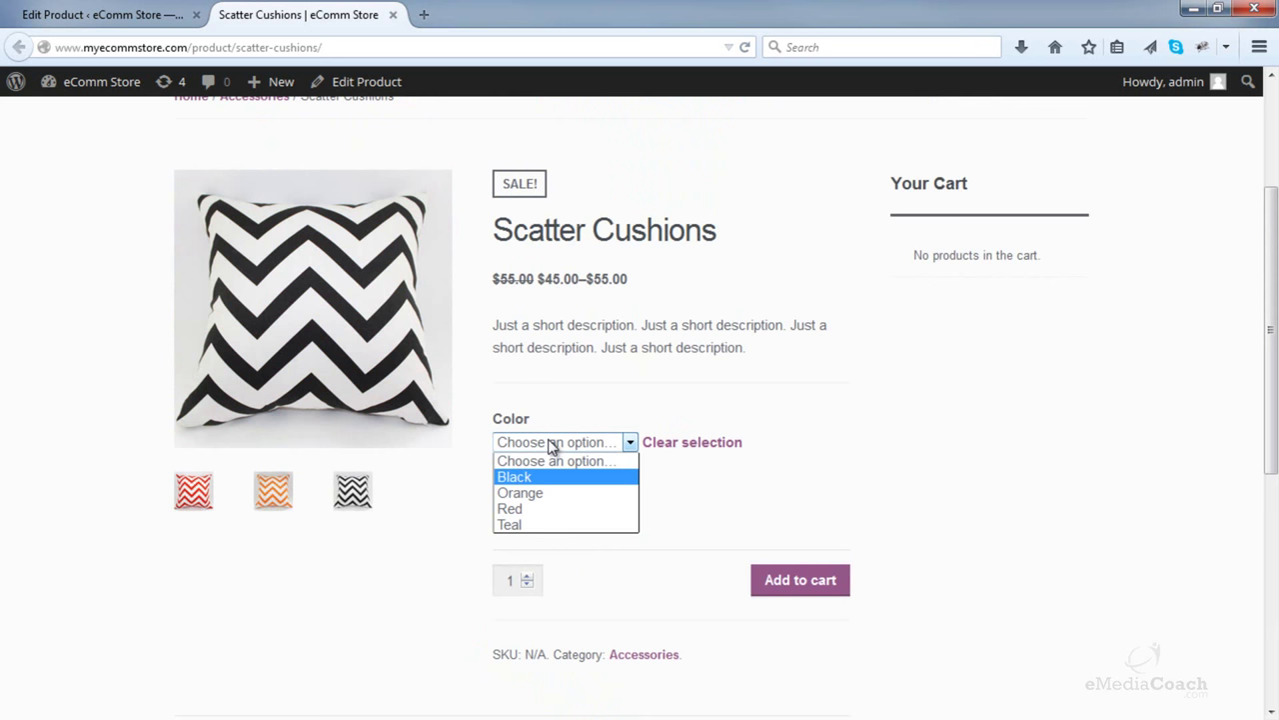
{"action": "left_click", "coordinate": [538, 509]}
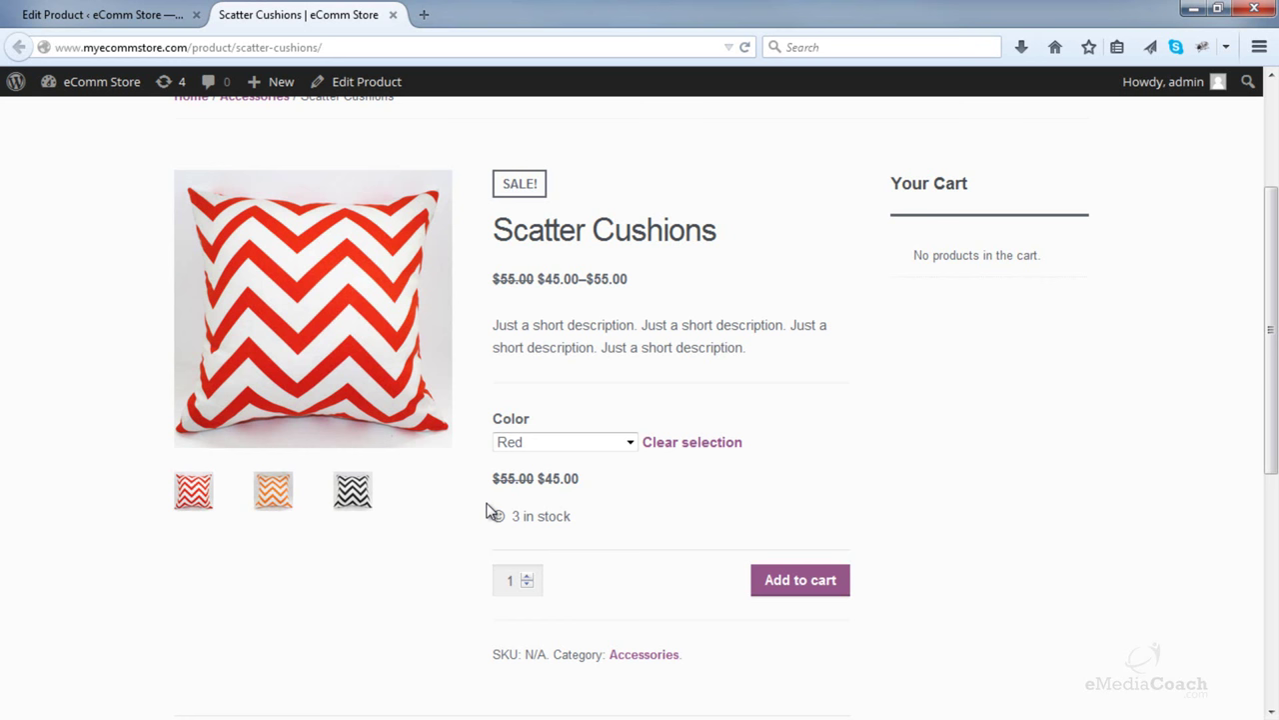
- Choose Teal and highlight its $45.00 sale price
{"action": "left_click", "coordinate": [530, 447]}
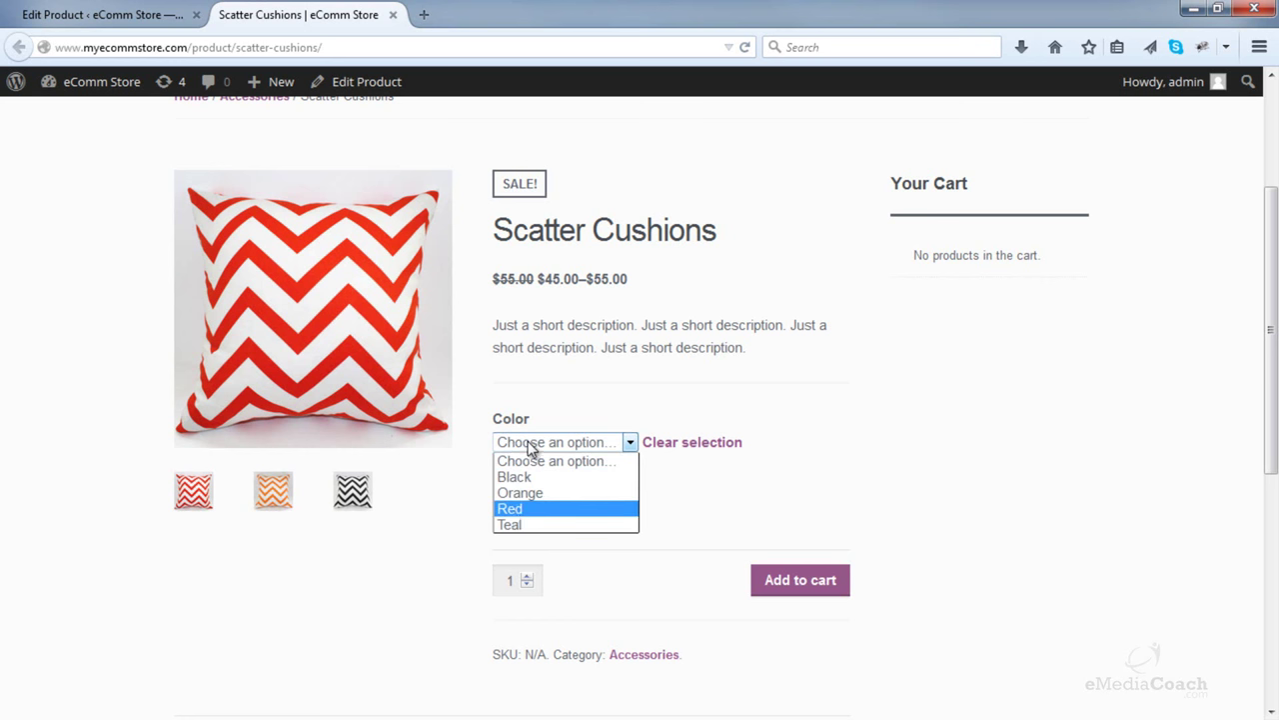
{"action": "left_click", "coordinate": [512, 524]}
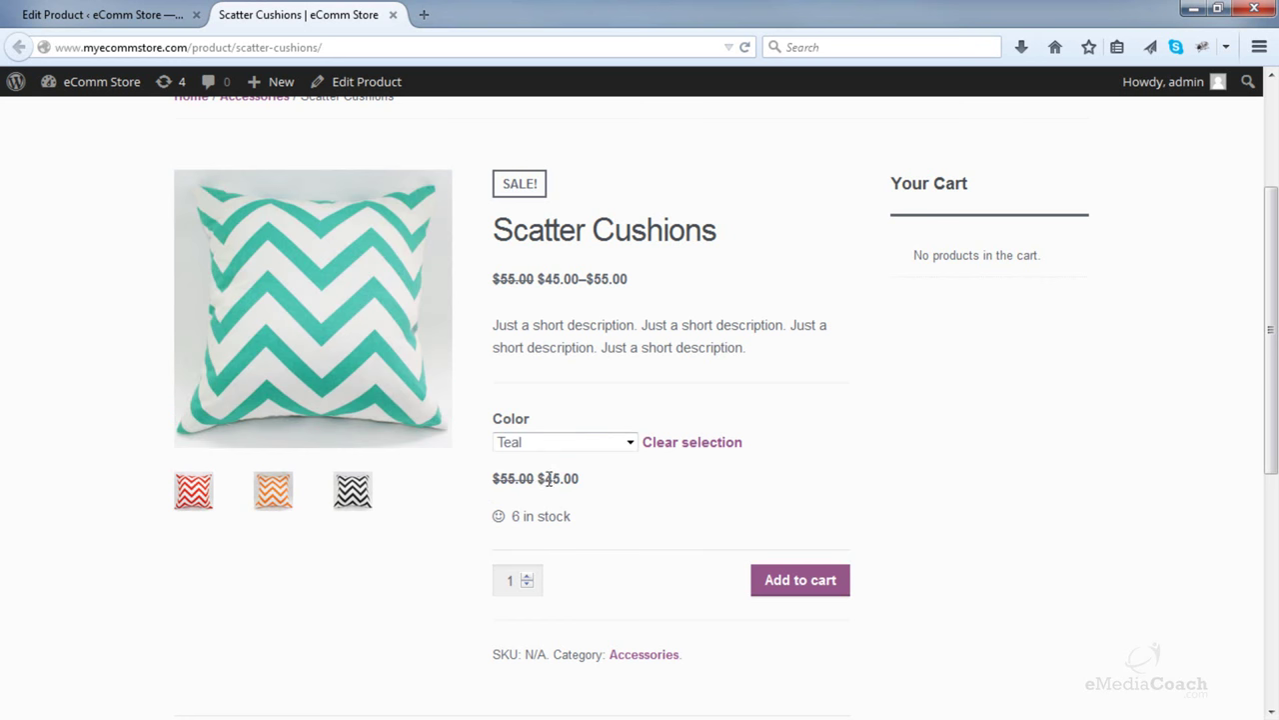
{"action": "left_click_drag", "start_coordinate": [540, 484], "coordinate": [582, 480]}
{"action": "left_click", "coordinate": [586, 490]}
- Cycle through Black, Orange, Red and Teal, then bring up the Cube Storage folder
{"action": "left_click", "coordinate": [560, 445]}
{"action": "left_click", "coordinate": [546, 481]}
{"action": "left_click", "coordinate": [553, 447]}
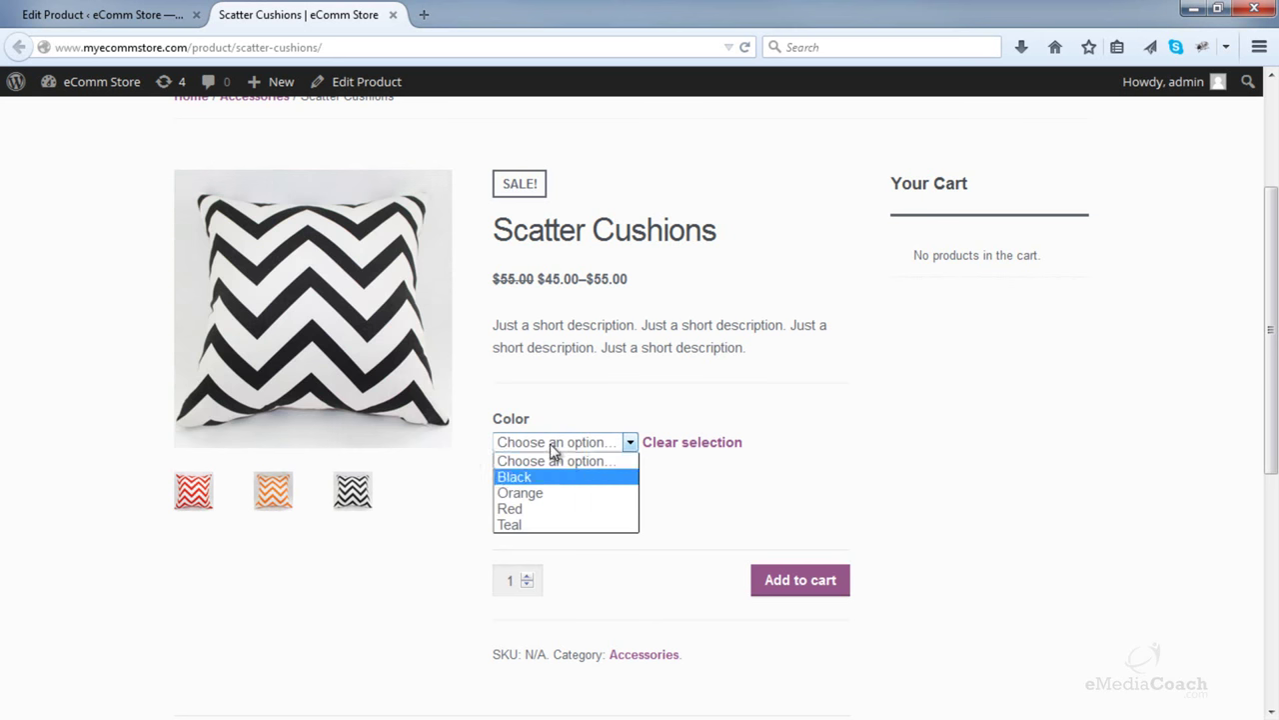
{"action": "left_click", "coordinate": [529, 492]}
{"action": "left_click", "coordinate": [540, 447]}
{"action": "left_click", "coordinate": [540, 508]}
{"action": "left_click", "coordinate": [546, 441]}
{"action": "left_click", "coordinate": [530, 524]}
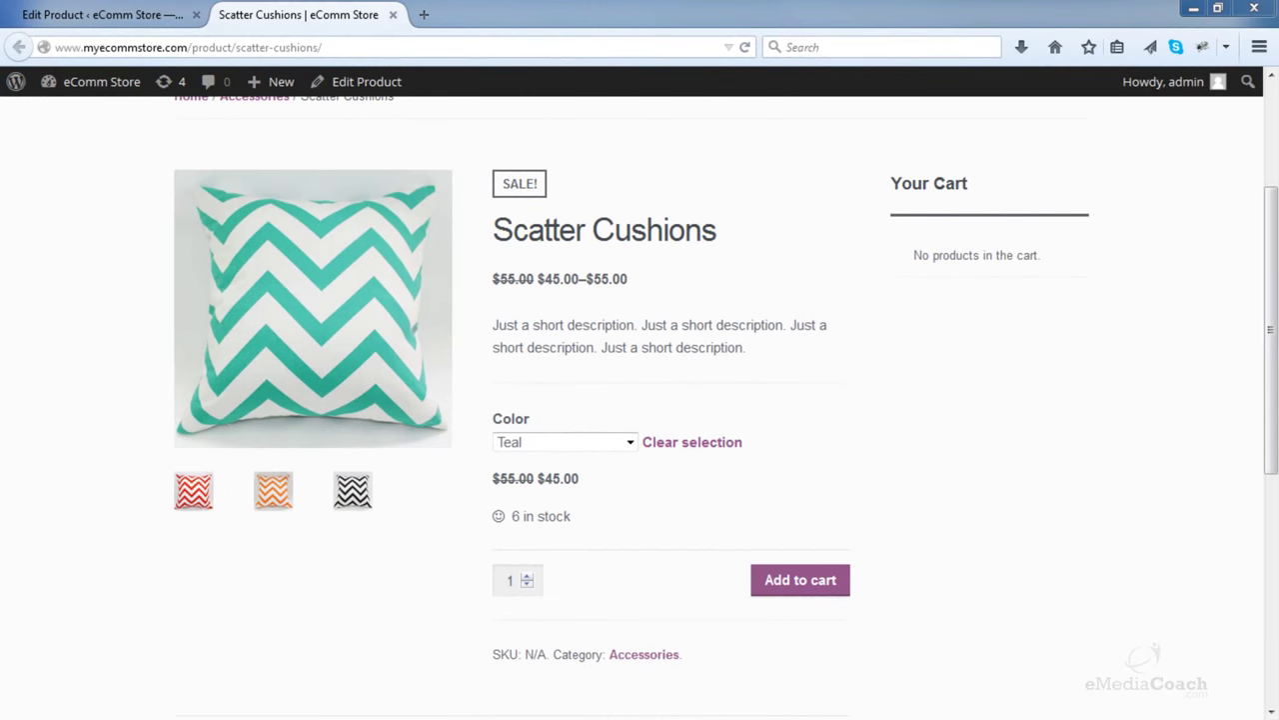
{"action": "left_click_drag", "start_coordinate": [1270, 40], "coordinate": [680, 135]}
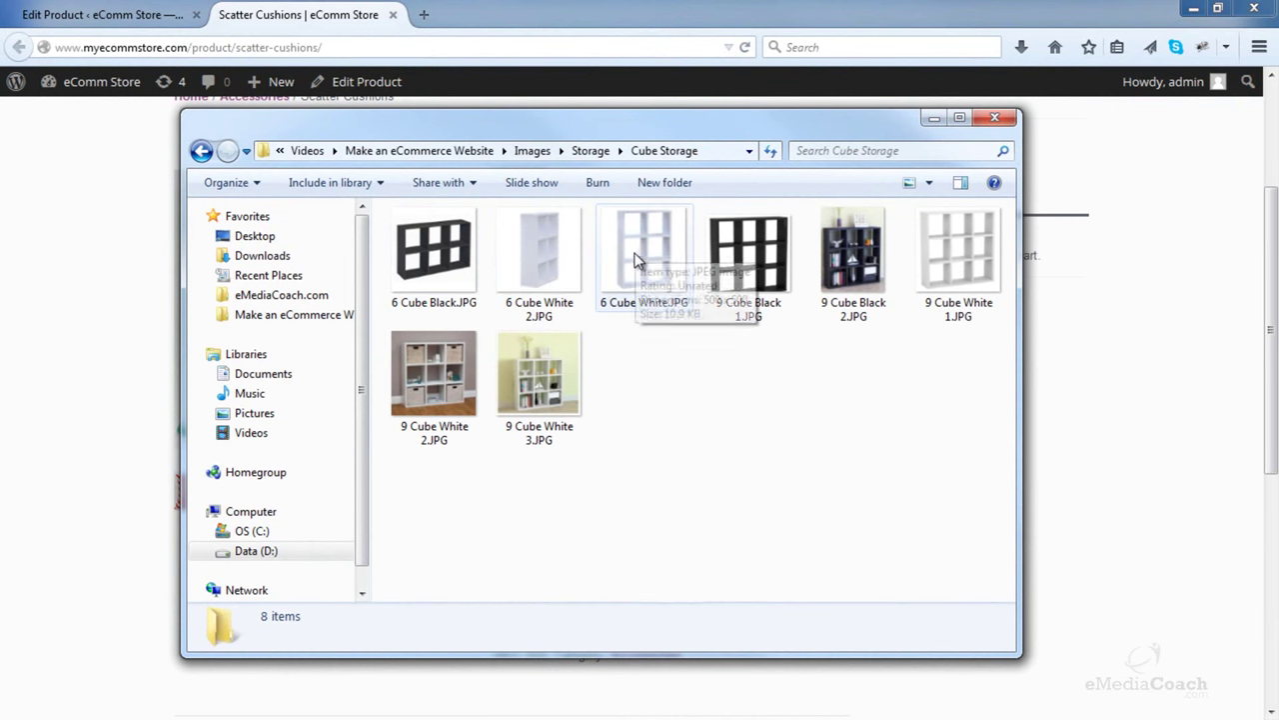
- Inspect the 9 Cube White 1.JPG photo in the Cube Storage folder
{"action": "mouse_move", "coordinate": [918, 228]}
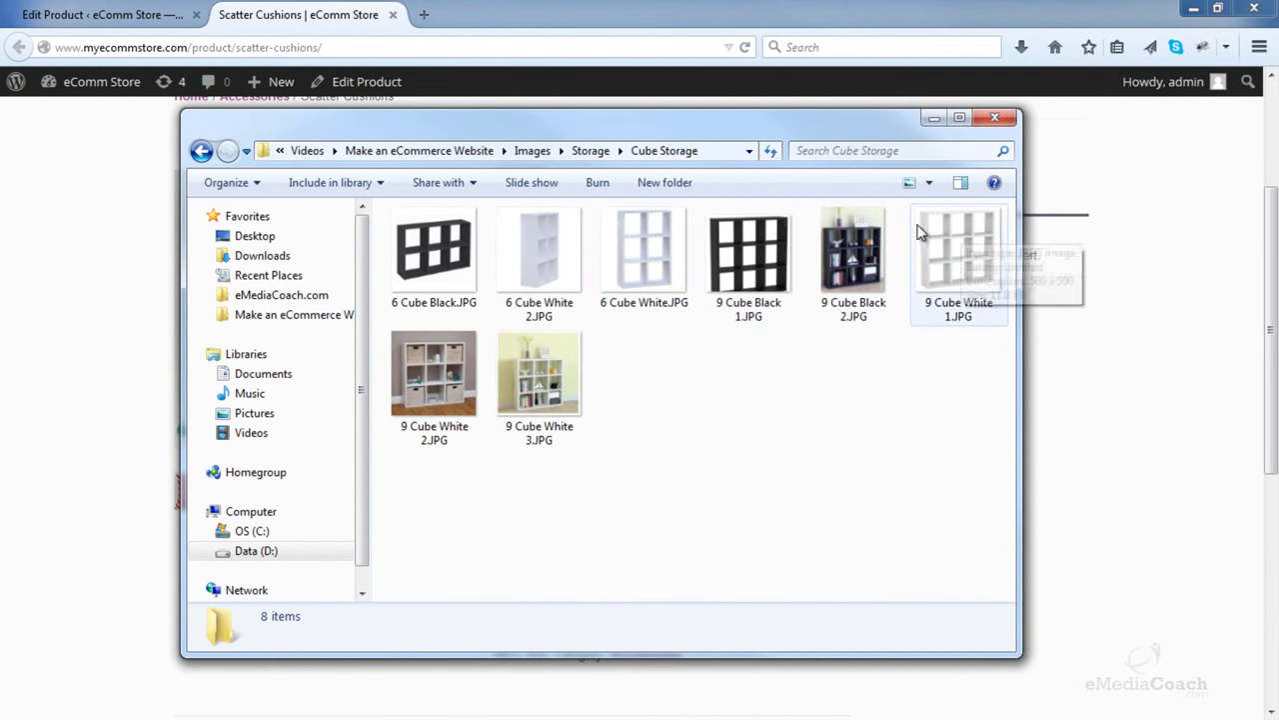
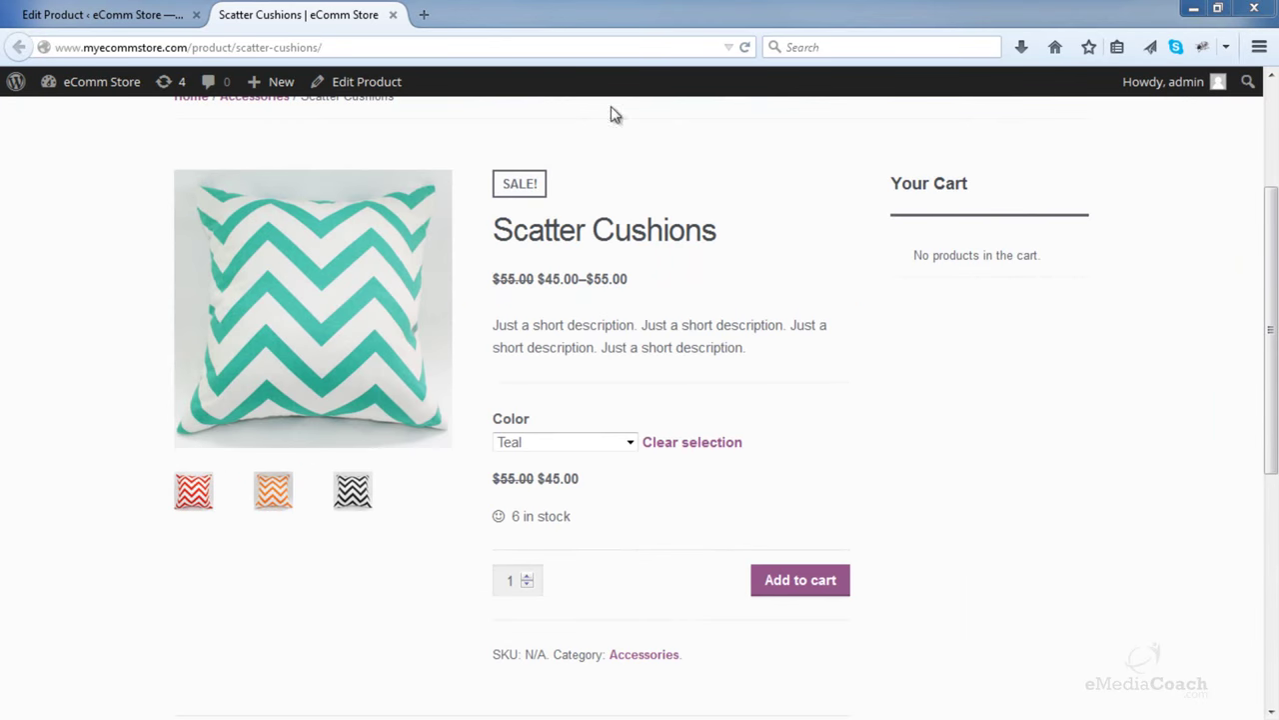
- Close the storefront tab and start a new product titled 'Storage Cubes'
{"action": "left_click", "coordinate": [393, 16]}
{"action": "left_click", "coordinate": [88, 395]}
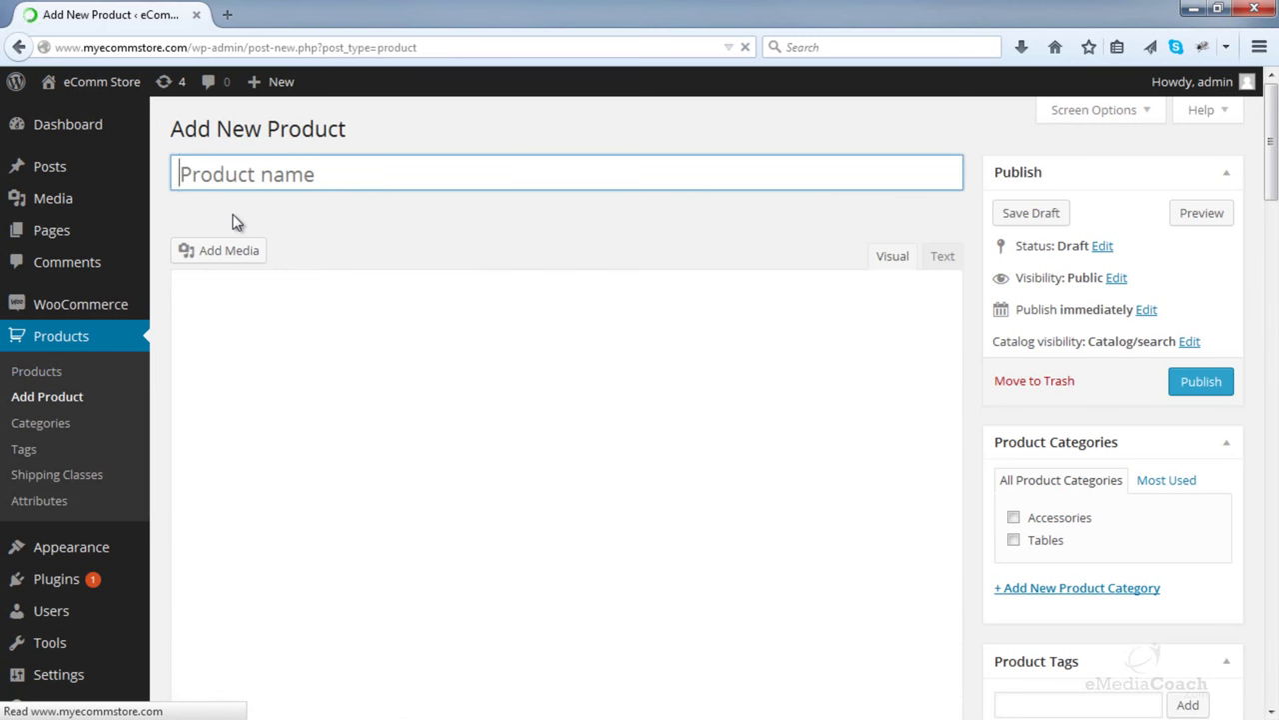
{"action": "type", "text": "Storage Cubes"}
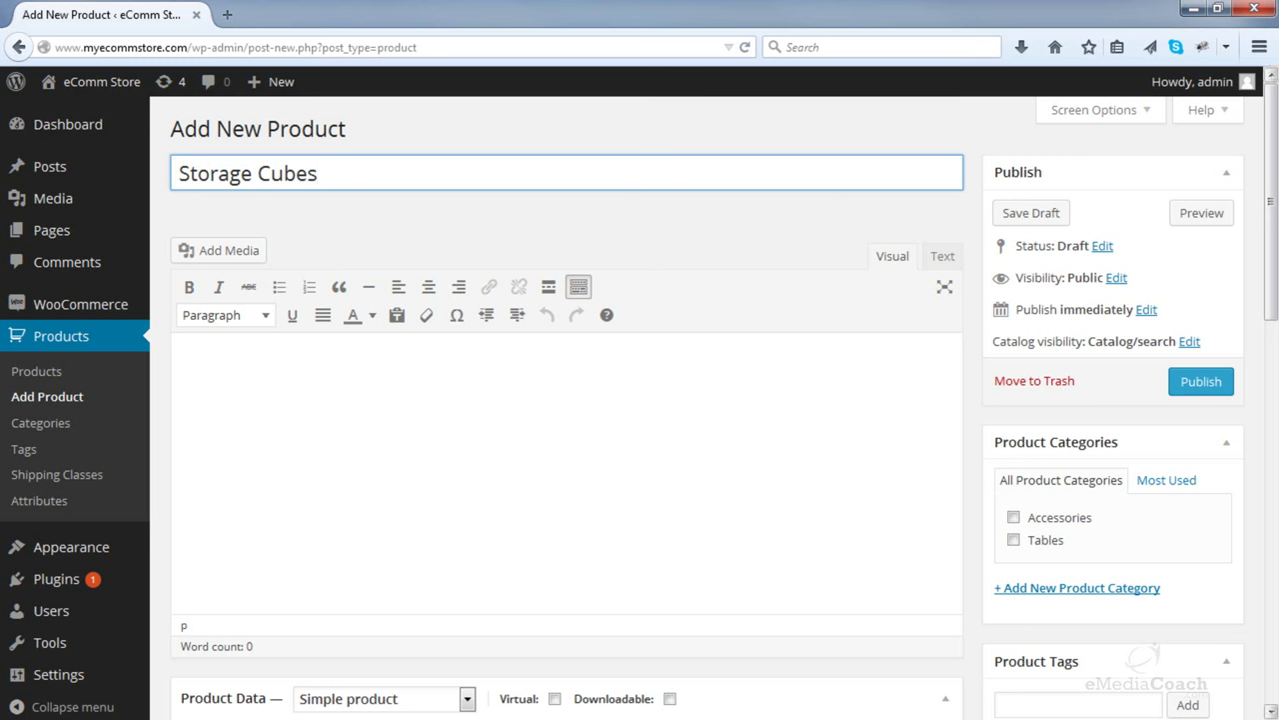
{"action": "key", "text": "Tab"}
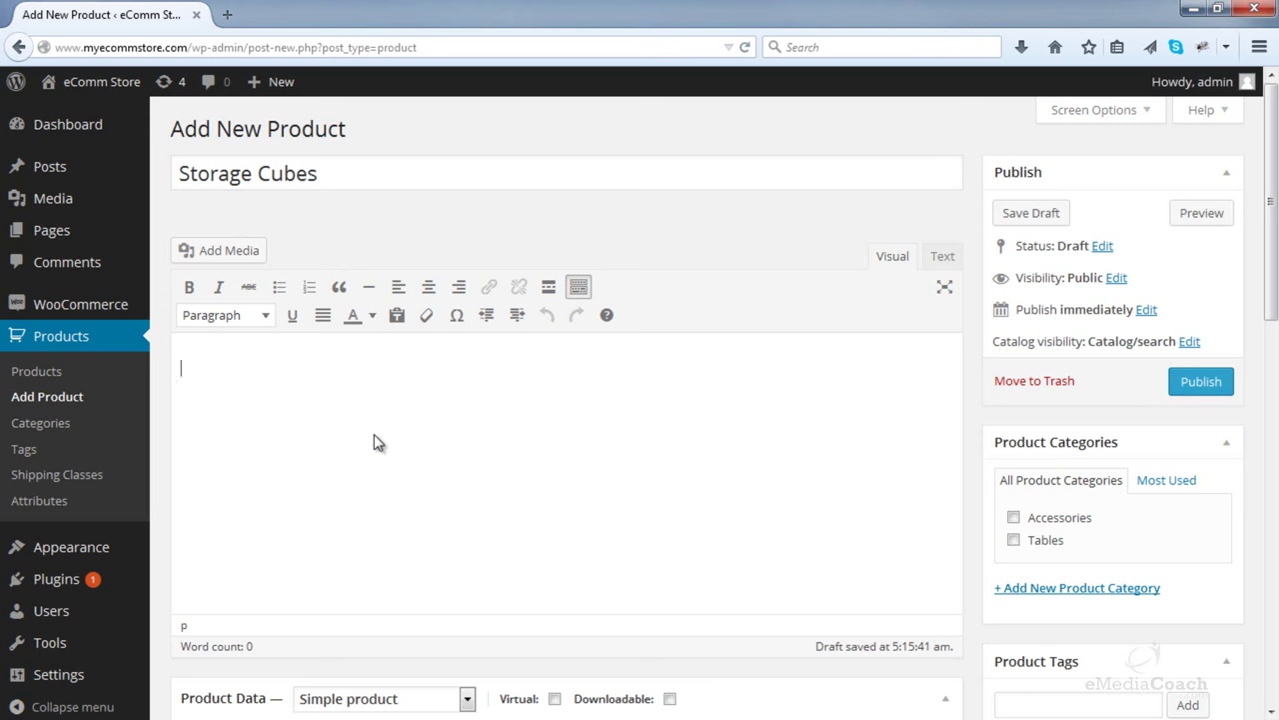
- Paste in the long product description and the short description
{"action": "type", "text": "This is the long description area for your product. This is the long description area for your product. This is the long description area for your product."}
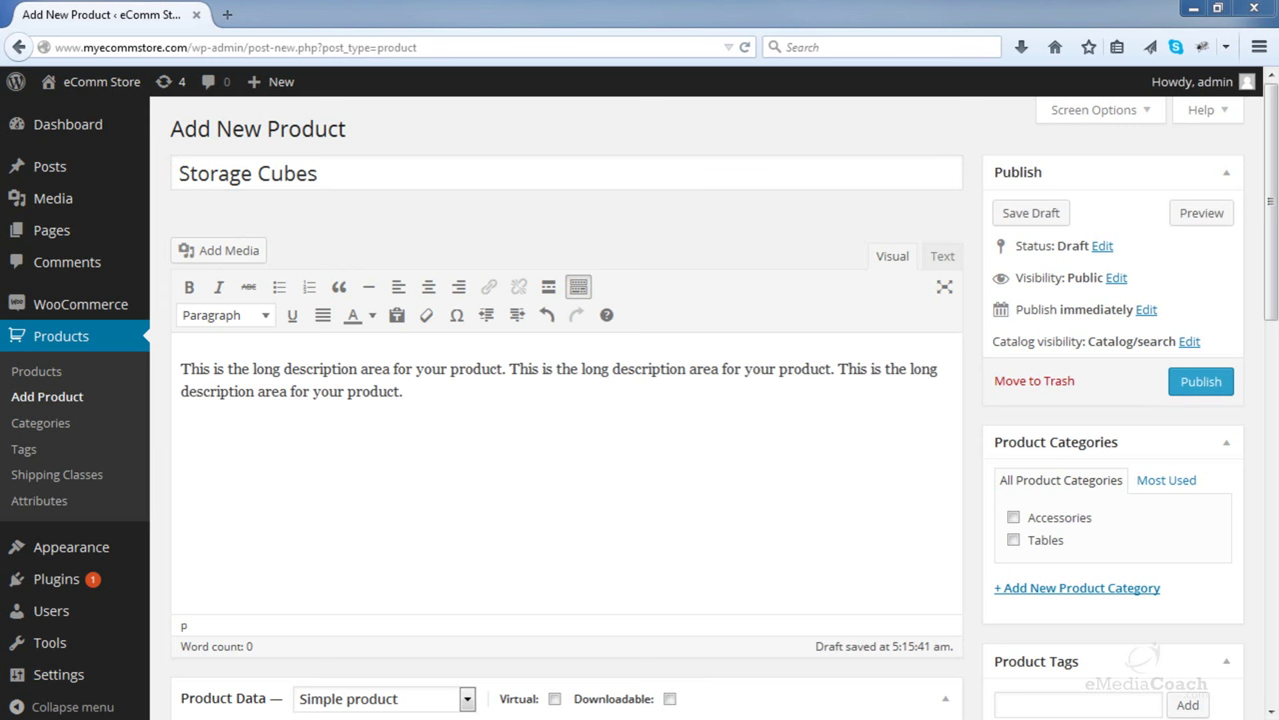
{"action": "scroll", "coordinate": [820, 350], "scroll_direction": "down", "scroll_amount": 5}
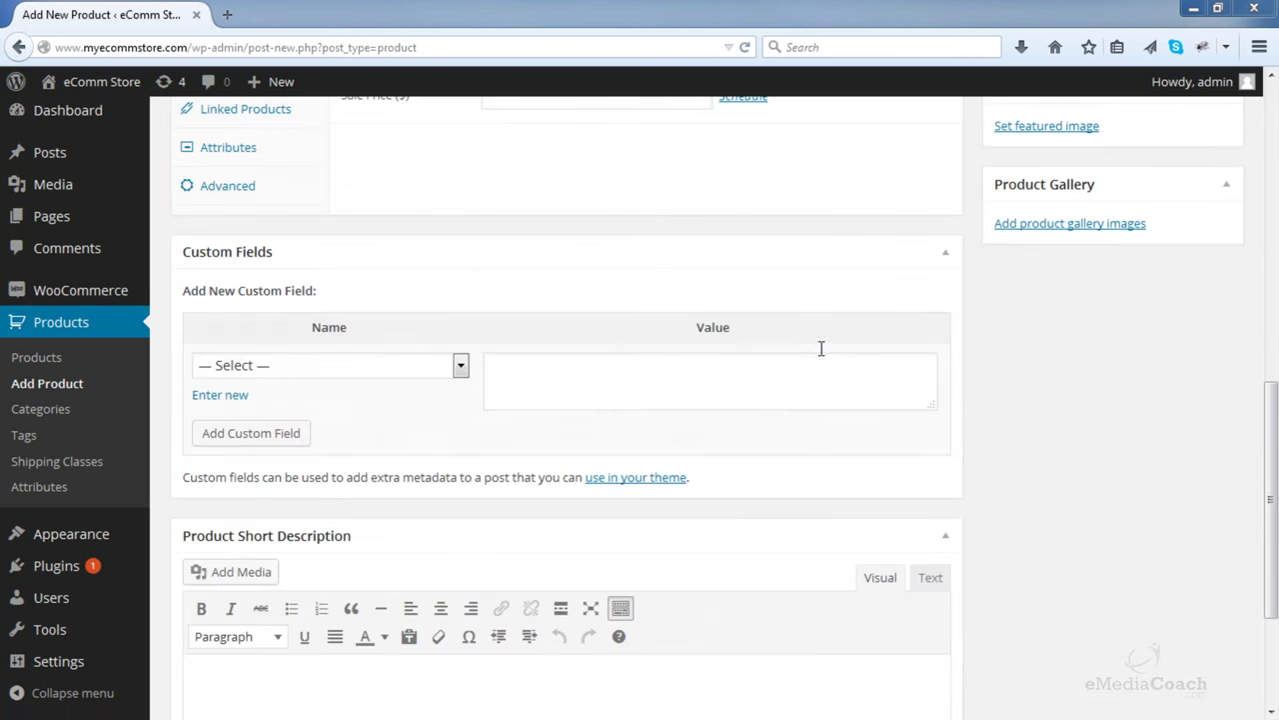
{"action": "scroll", "coordinate": [451, 471], "scroll_direction": "down", "scroll_amount": 2}
{"action": "left_click", "coordinate": [451, 471]}
{"action": "type", "text": "Just a short description. Just a short description. Just a short description. Just a short description."}
{"action": "scroll", "coordinate": [443, 486], "scroll_direction": "up", "scroll_amount": 7}
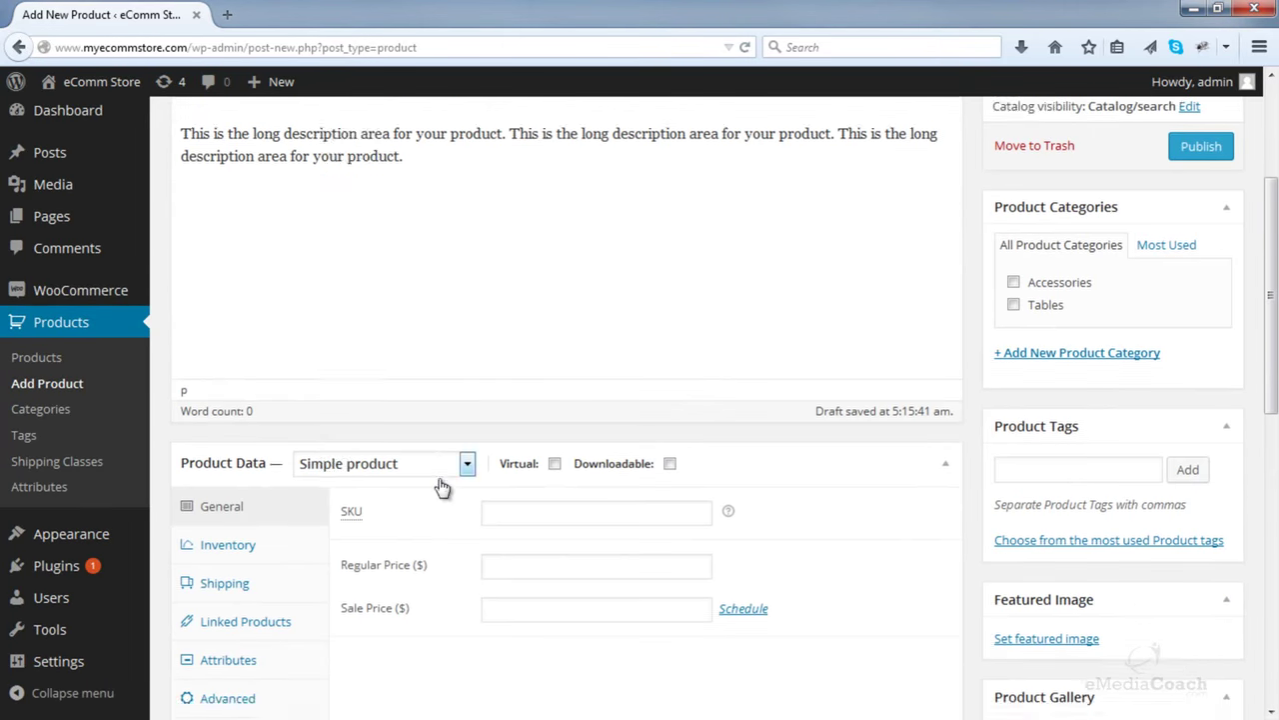
{"action": "scroll", "coordinate": [443, 487], "scroll_direction": "down", "scroll_amount": 2}
{"action": "scroll", "coordinate": [443, 486], "scroll_direction": "up", "scroll_amount": 3}
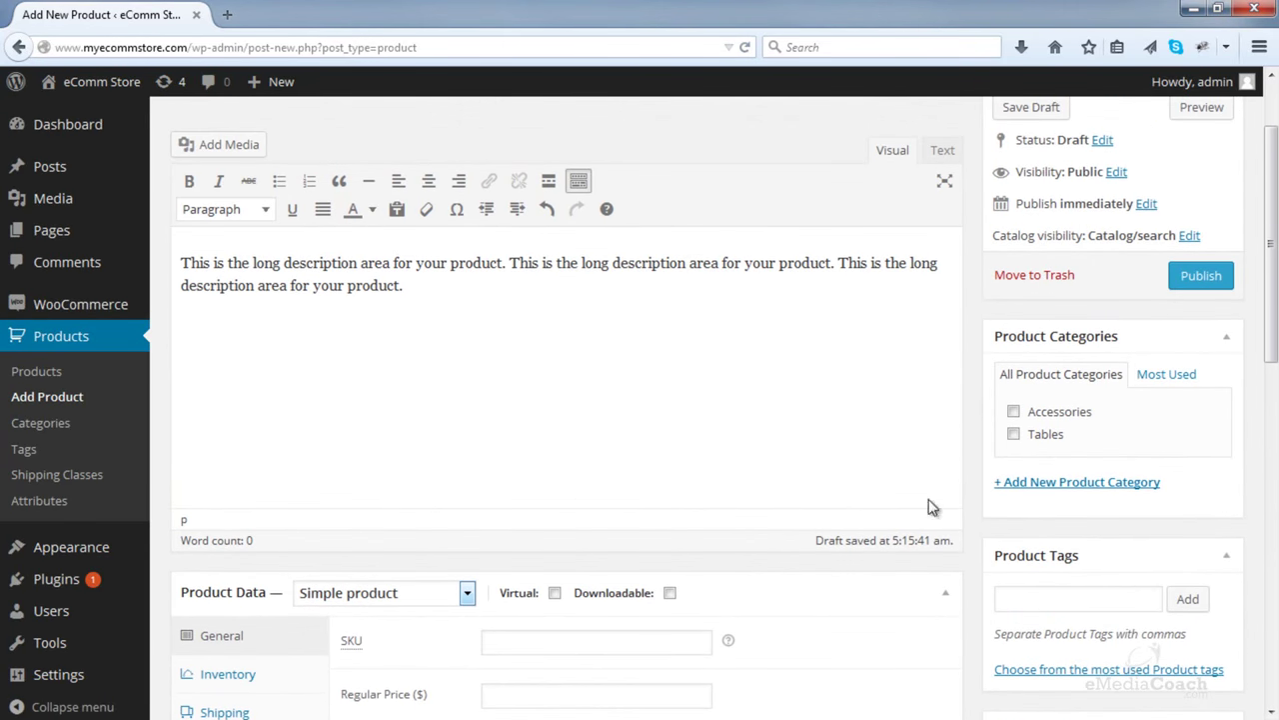
- Add a new 'Storage' product category and assign it to the product
{"action": "left_click", "coordinate": [1056, 489]}
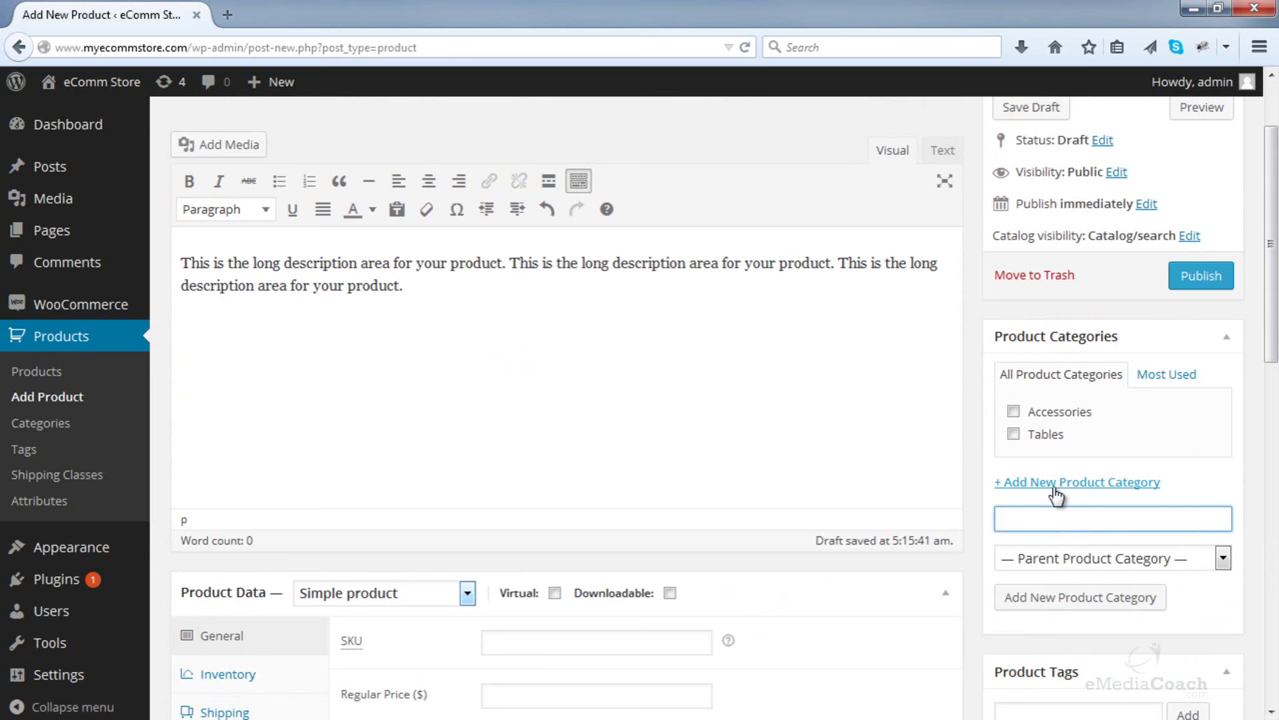
{"action": "type", "text": "Storage"}
{"action": "left_click", "coordinate": [1095, 597]}
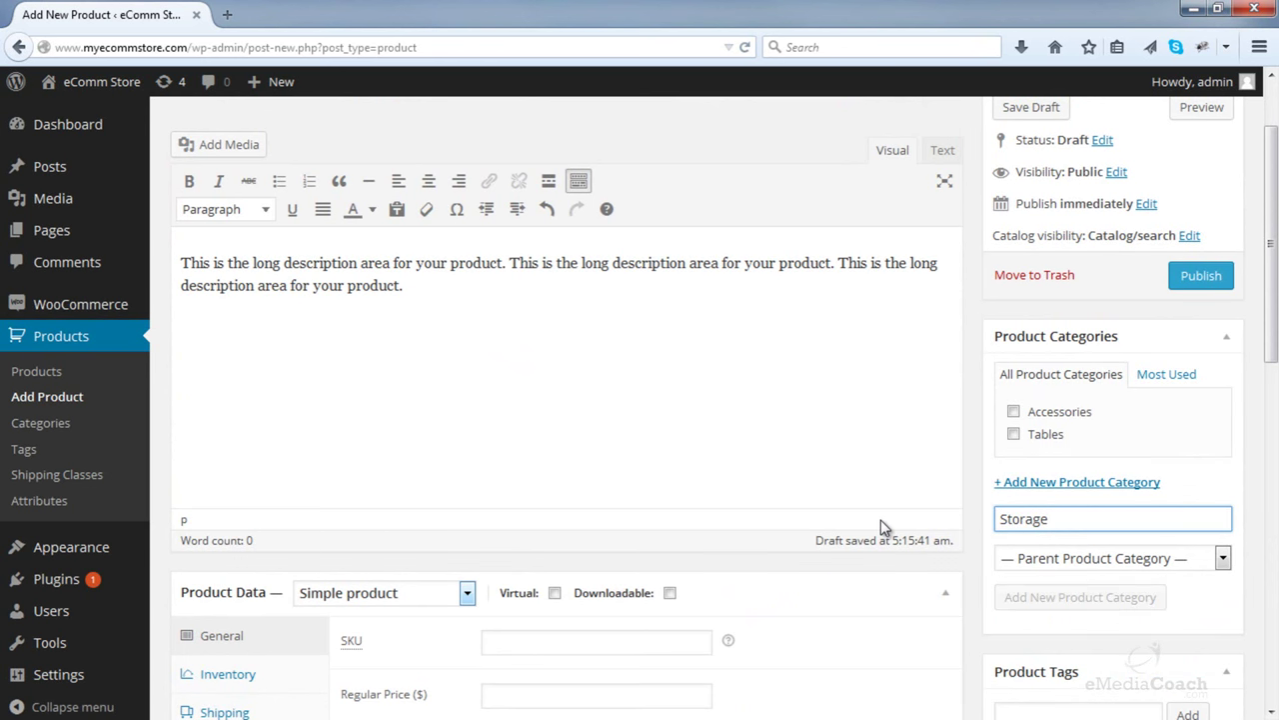
{"action": "scroll", "coordinate": [391, 516], "scroll_direction": "down", "scroll_amount": 5}
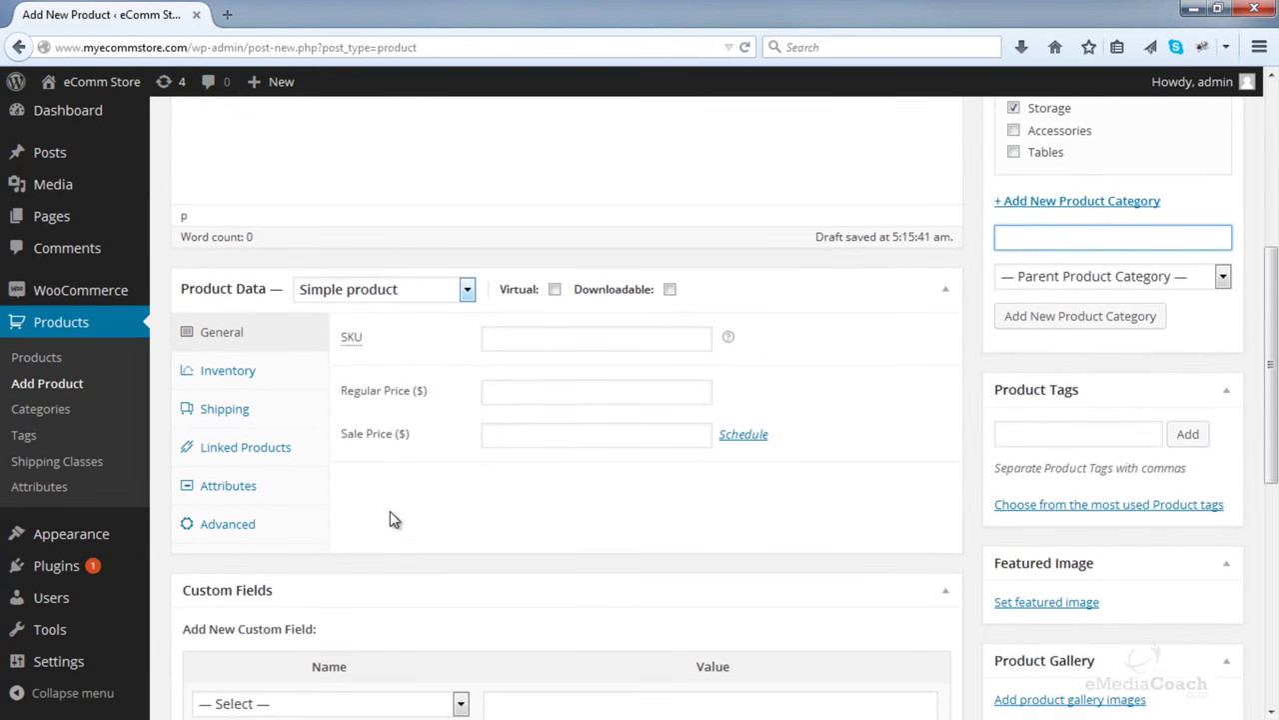
- Make Storage Cubes a Variable product with stock management enabled
{"action": "left_click", "coordinate": [348, 274]}
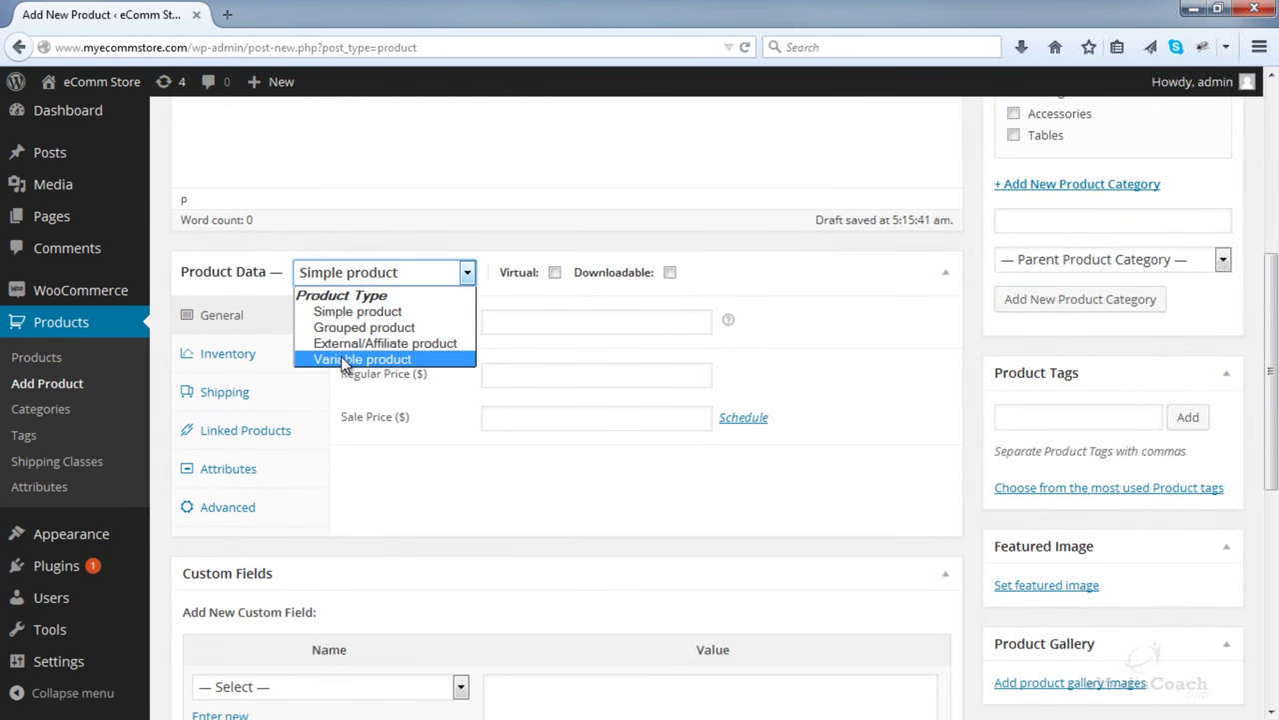
{"action": "left_click", "coordinate": [350, 359]}
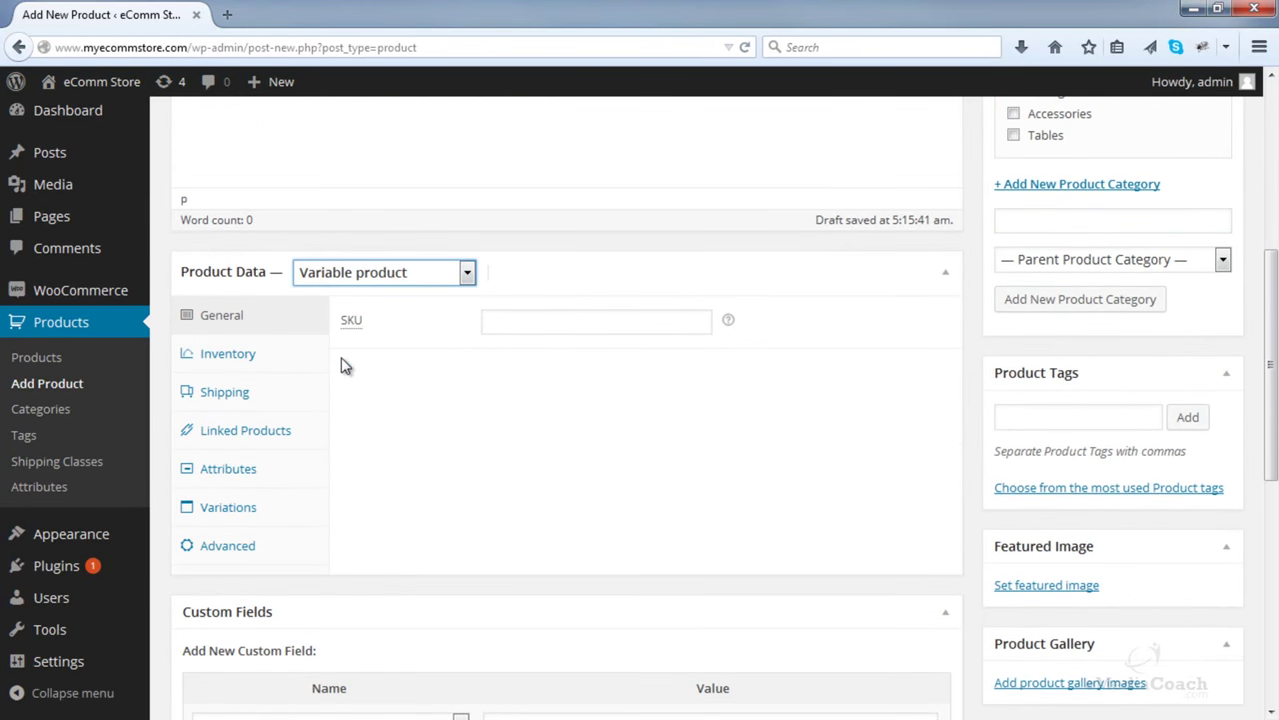
{"action": "left_click", "coordinate": [243, 370]}
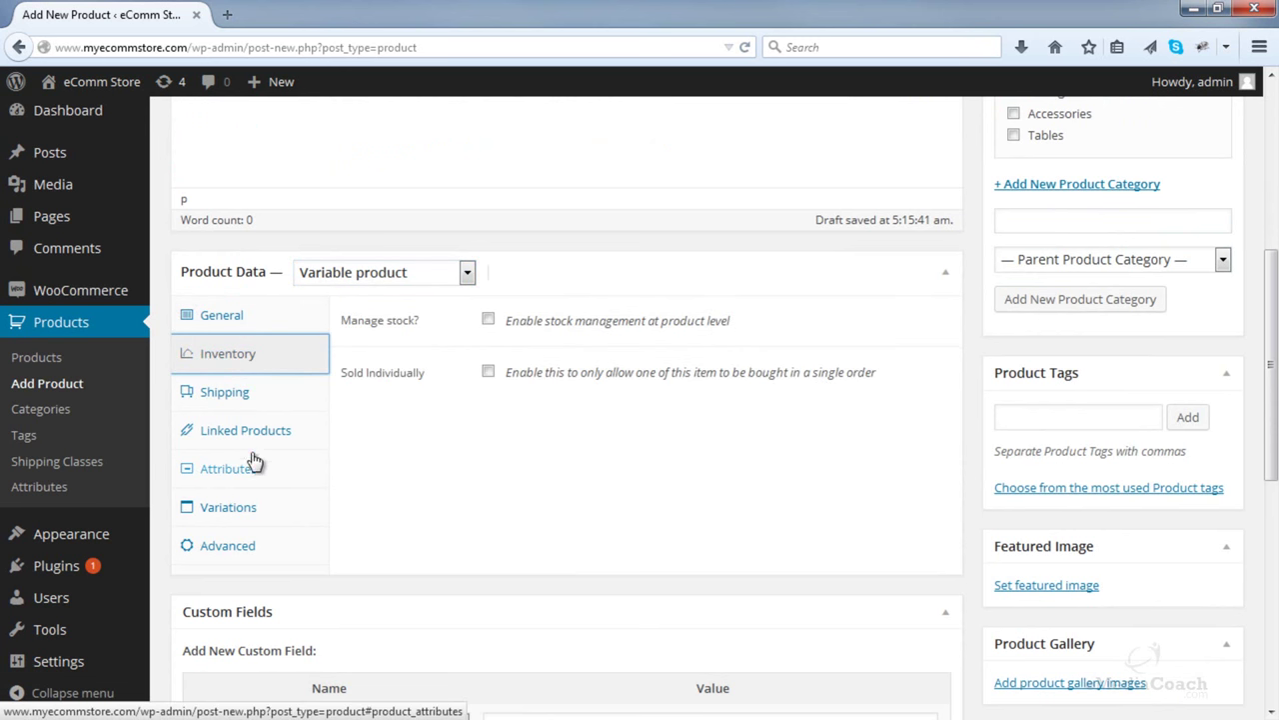
{"action": "left_click", "coordinate": [488, 319]}
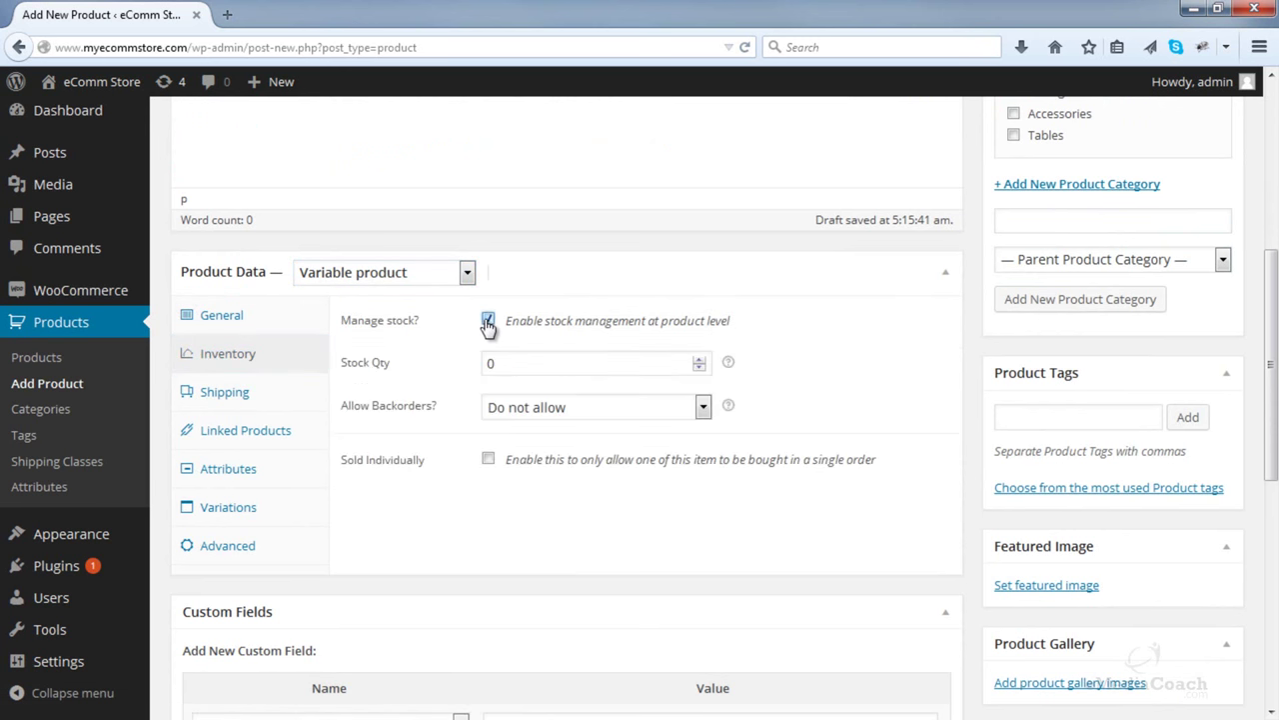
- Add a Color attribute with values White | Black, used for variations
{"action": "left_click", "coordinate": [243, 474]}
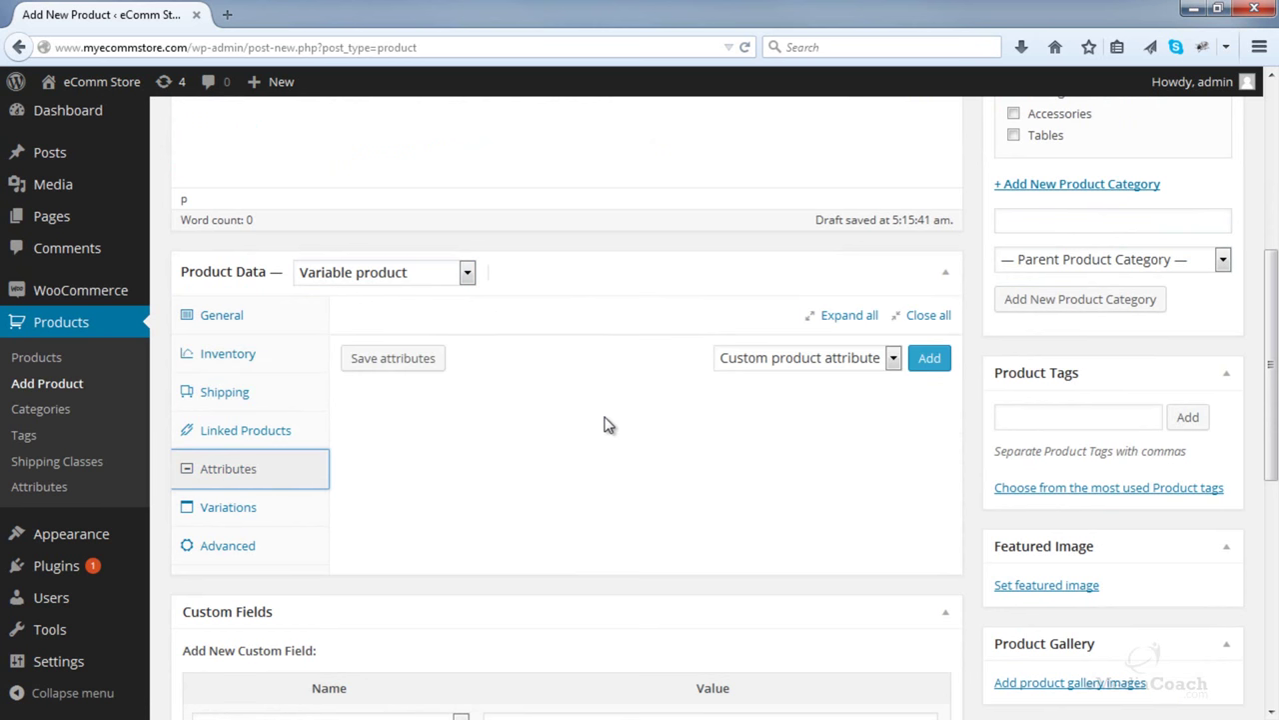
{"action": "left_click", "coordinate": [937, 368]}
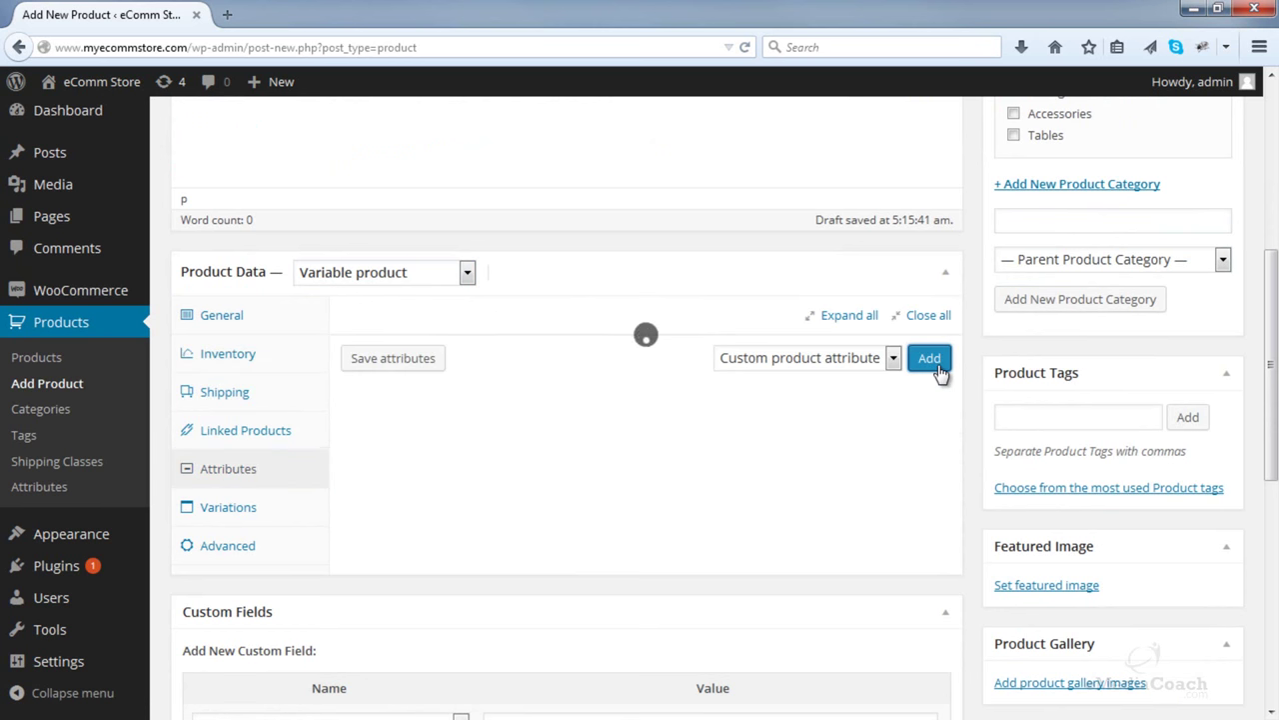
{"action": "left_click", "coordinate": [418, 428]}
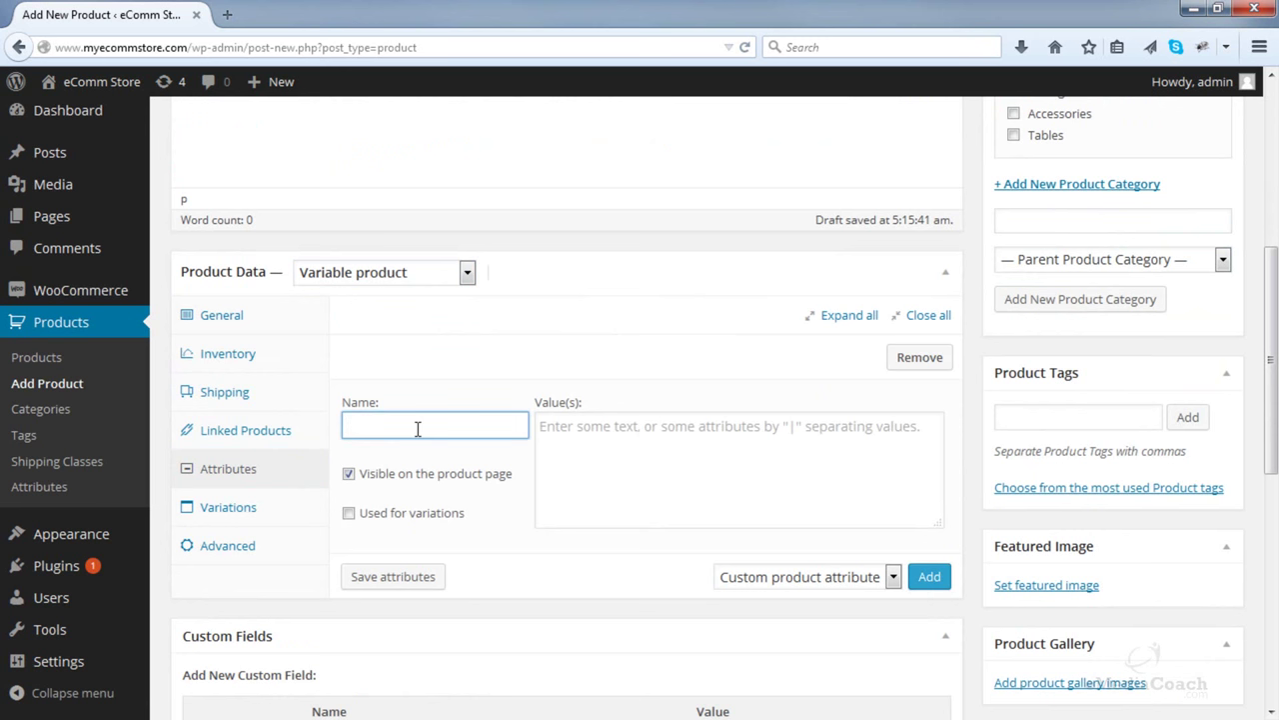
{"action": "type", "text": "Color"}
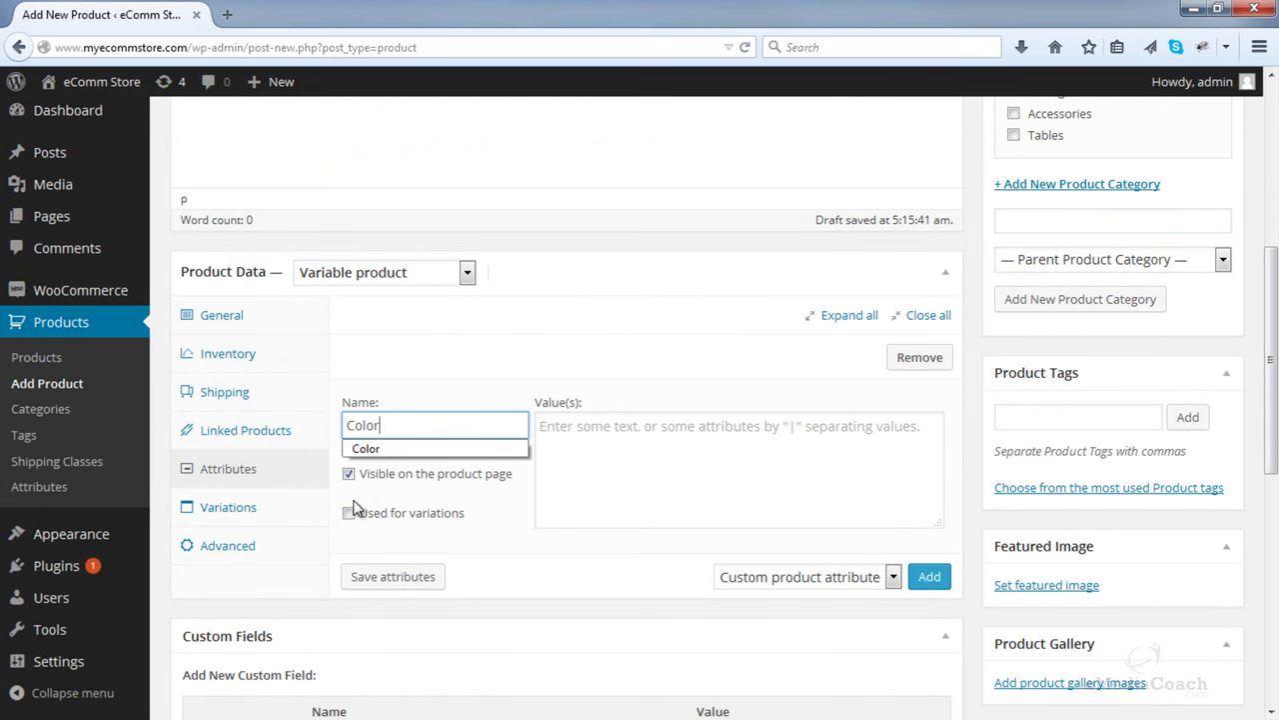
{"action": "left_click", "coordinate": [348, 513]}
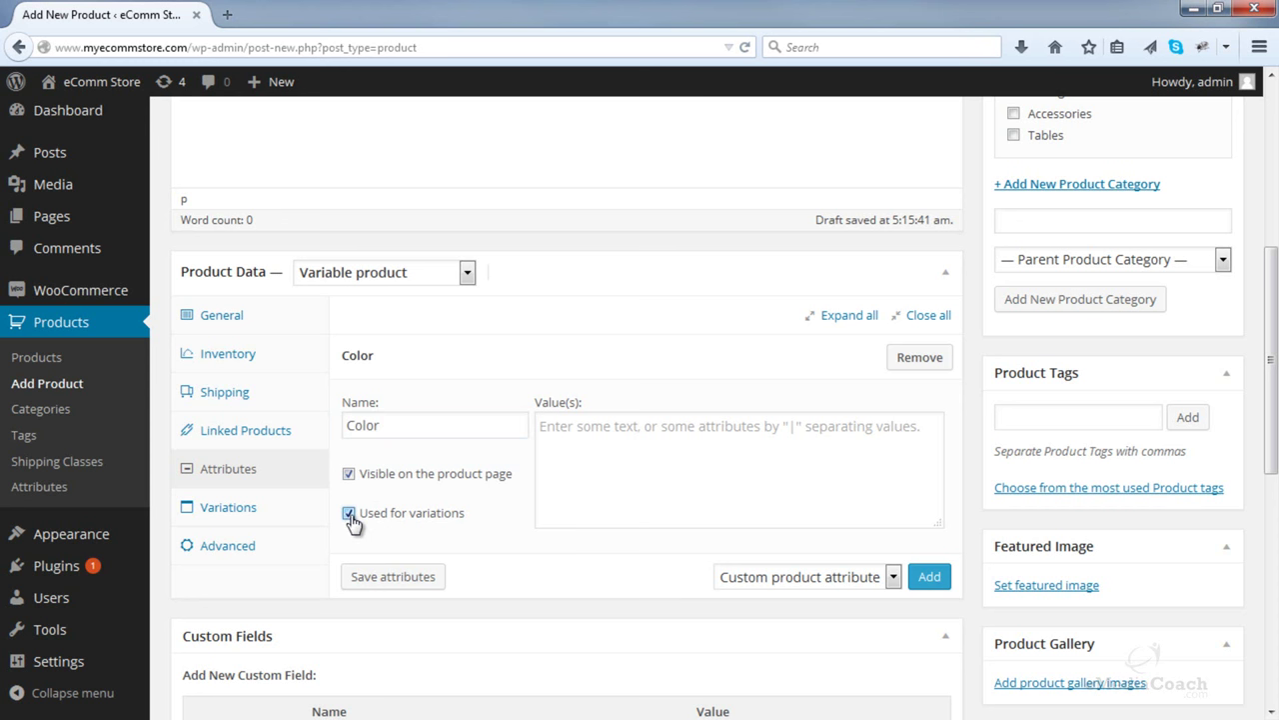
{"action": "left_click", "coordinate": [629, 444]}
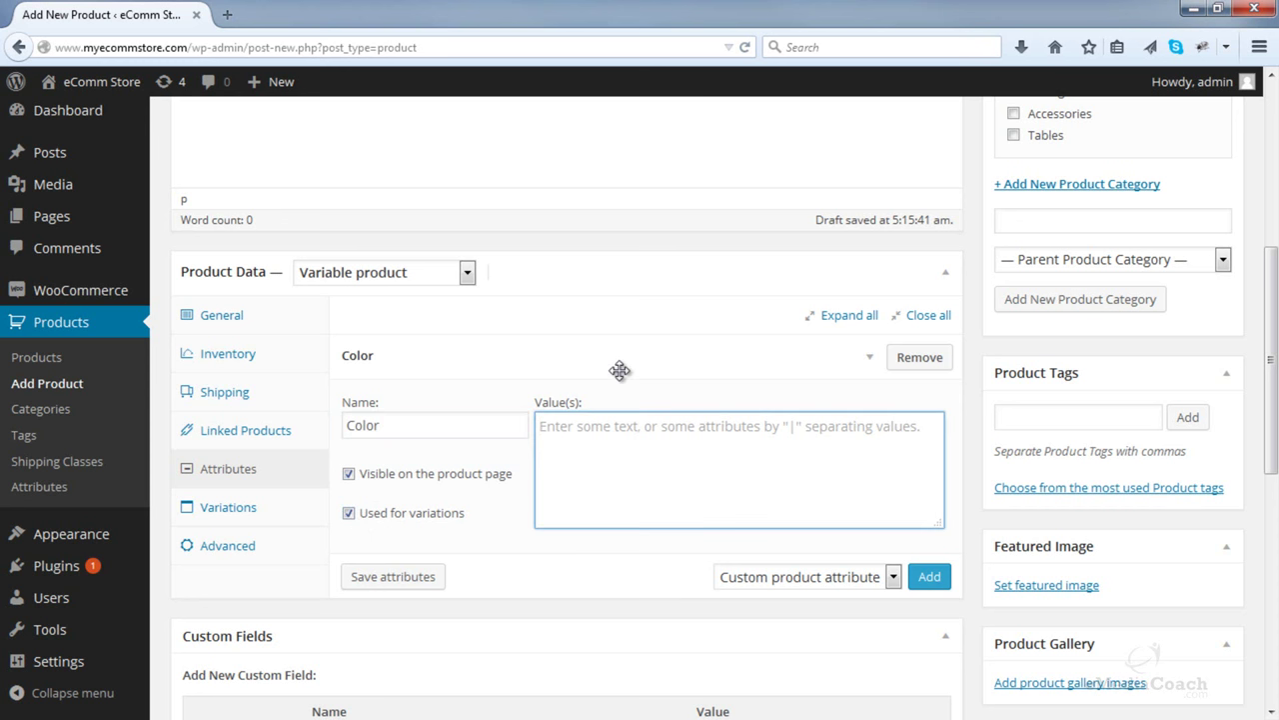
{"action": "type", "text": "White | Black"}
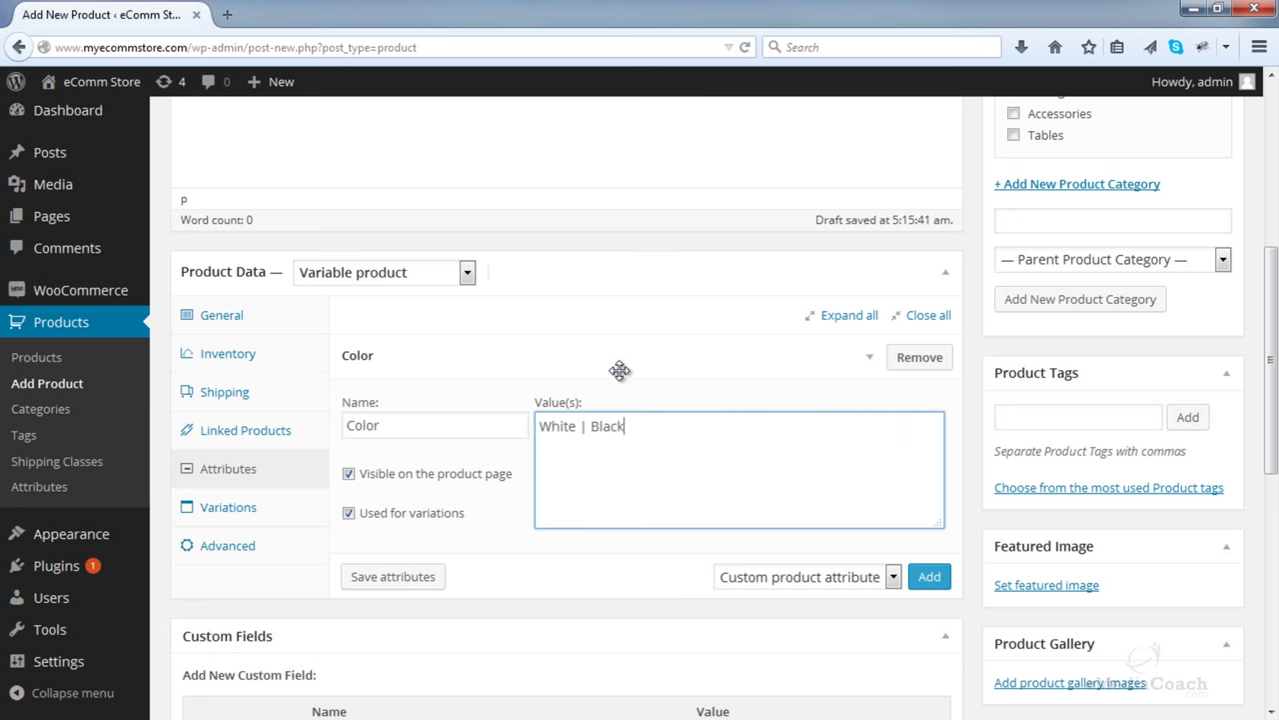
{"action": "left_click", "coordinate": [417, 577]}
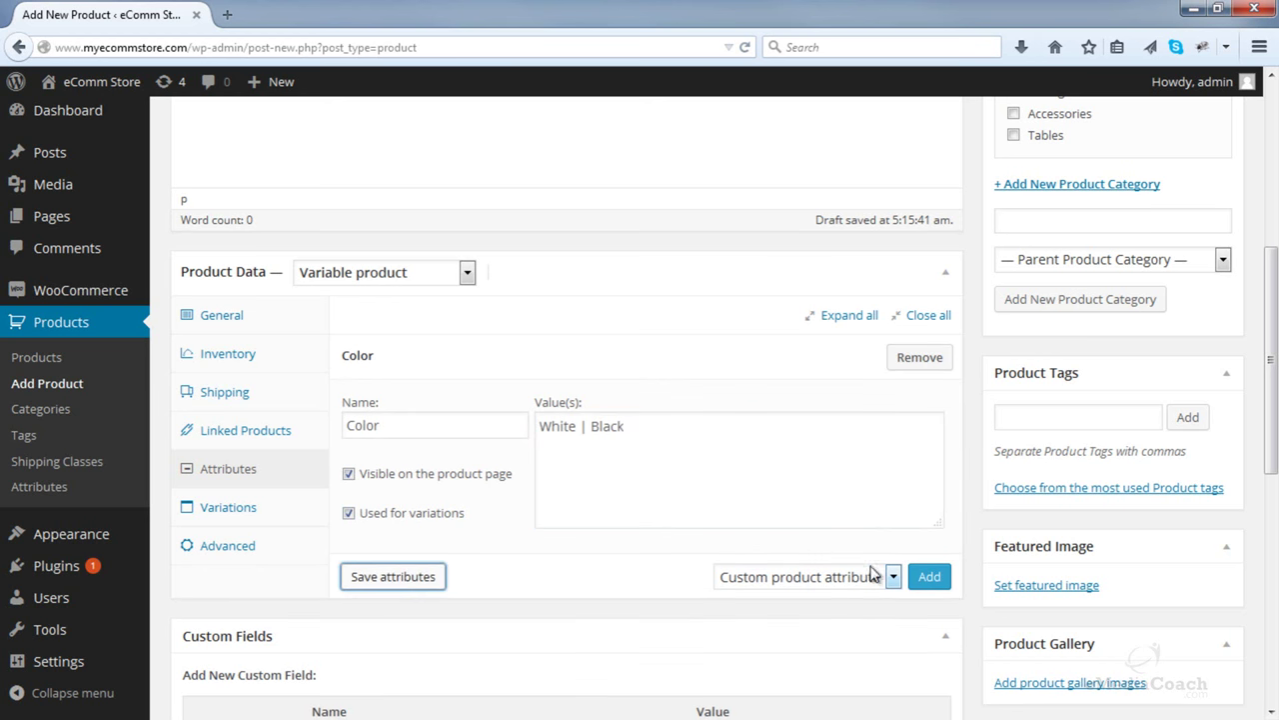
- Add a Size attribute with values 6 Cube | 9 Cube and remove the extra empty row
{"action": "left_click", "coordinate": [930, 577]}
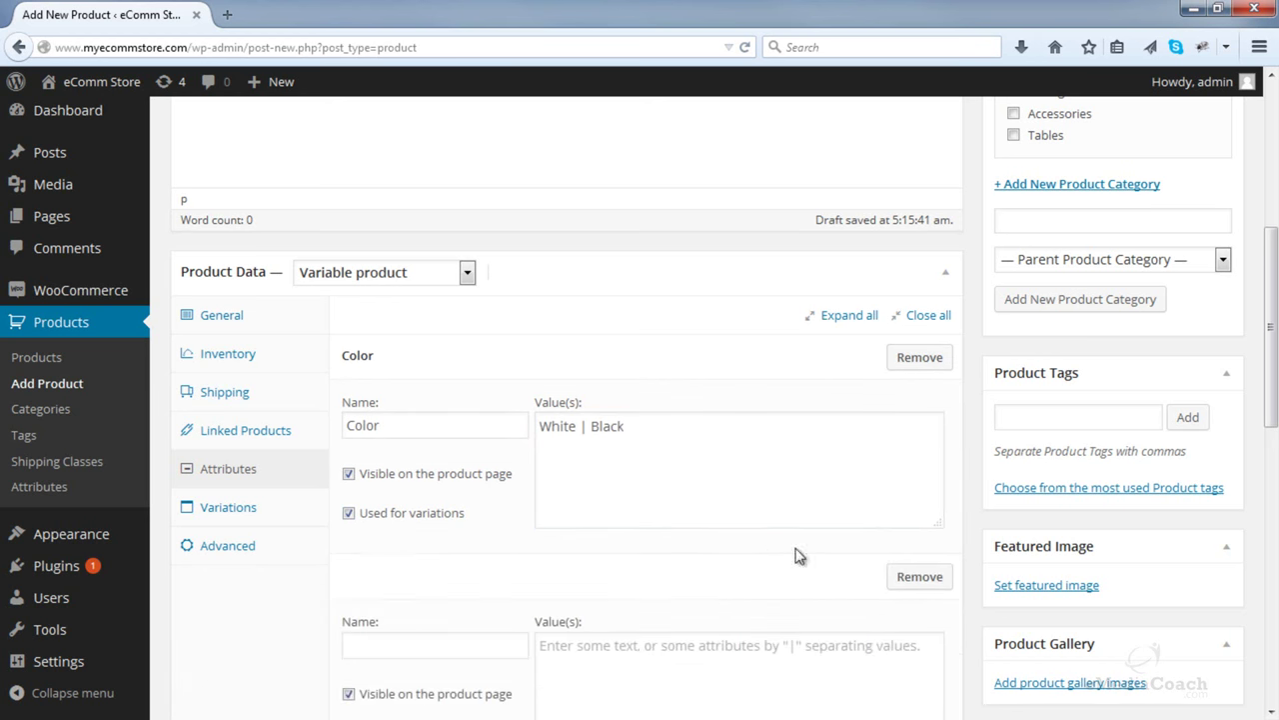
{"action": "scroll", "coordinate": [640, 539], "scroll_direction": "down", "scroll_amount": 2}
{"action": "left_click", "coordinate": [412, 538]}
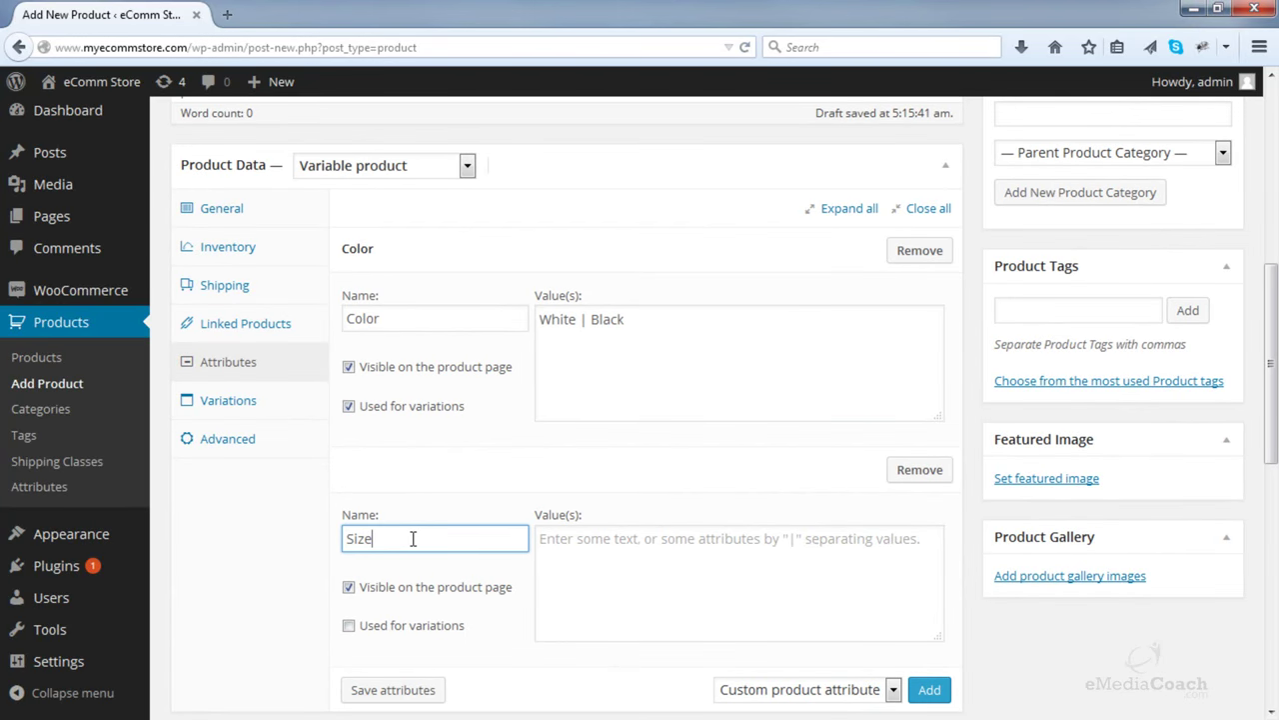
{"action": "left_click", "coordinate": [547, 544]}
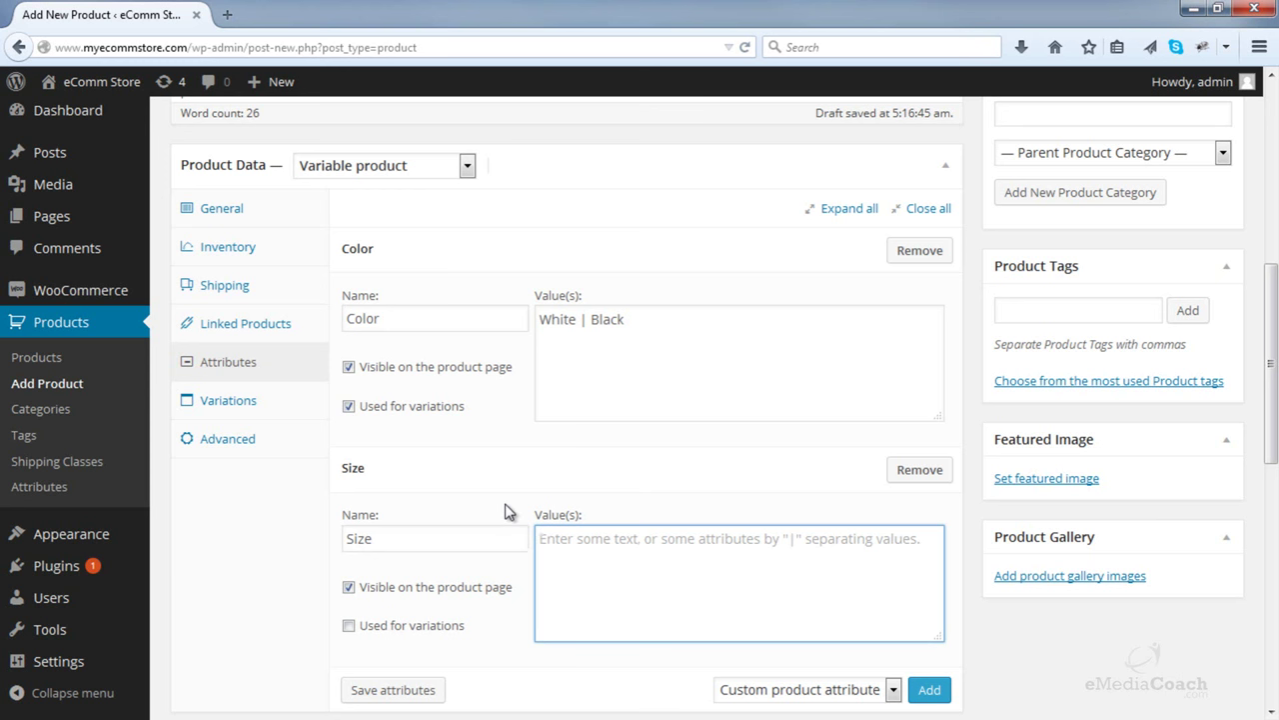
{"action": "type", "text": "6 Cube | 9 Cube"}
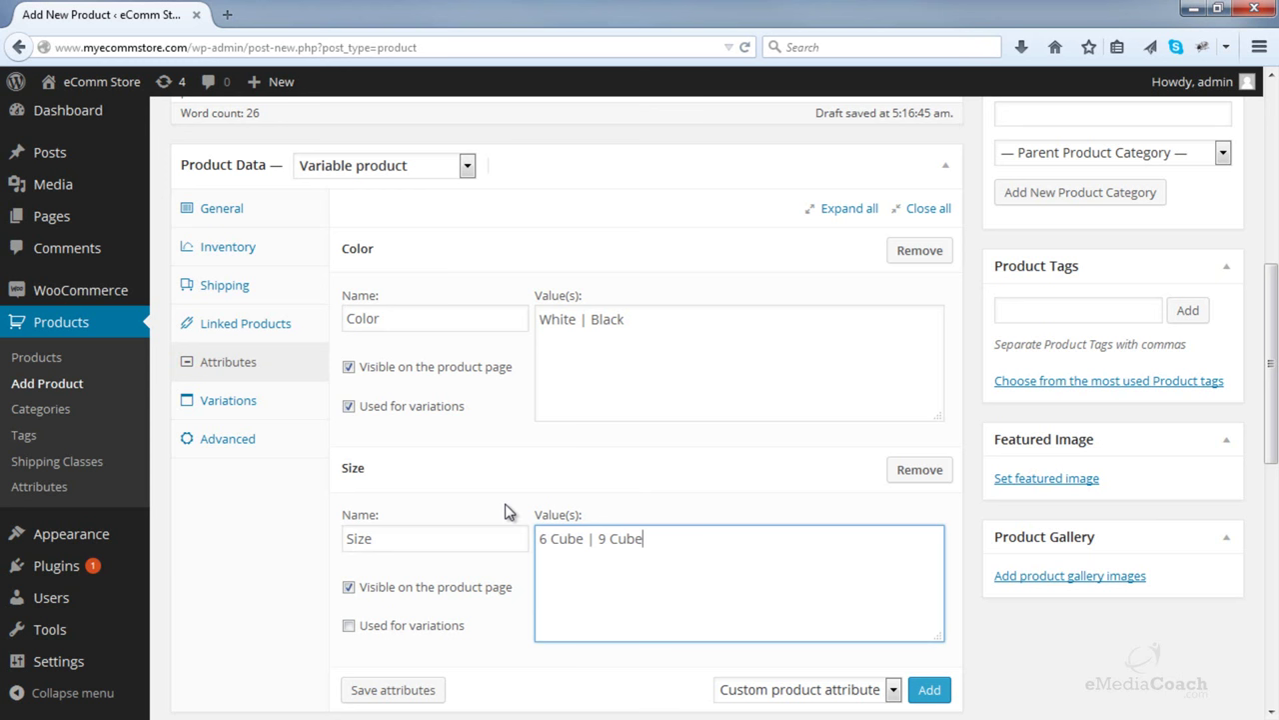
{"action": "left_click", "coordinate": [929, 690]}
{"action": "scroll", "coordinate": [918, 652], "scroll_direction": "down", "scroll_amount": 5}
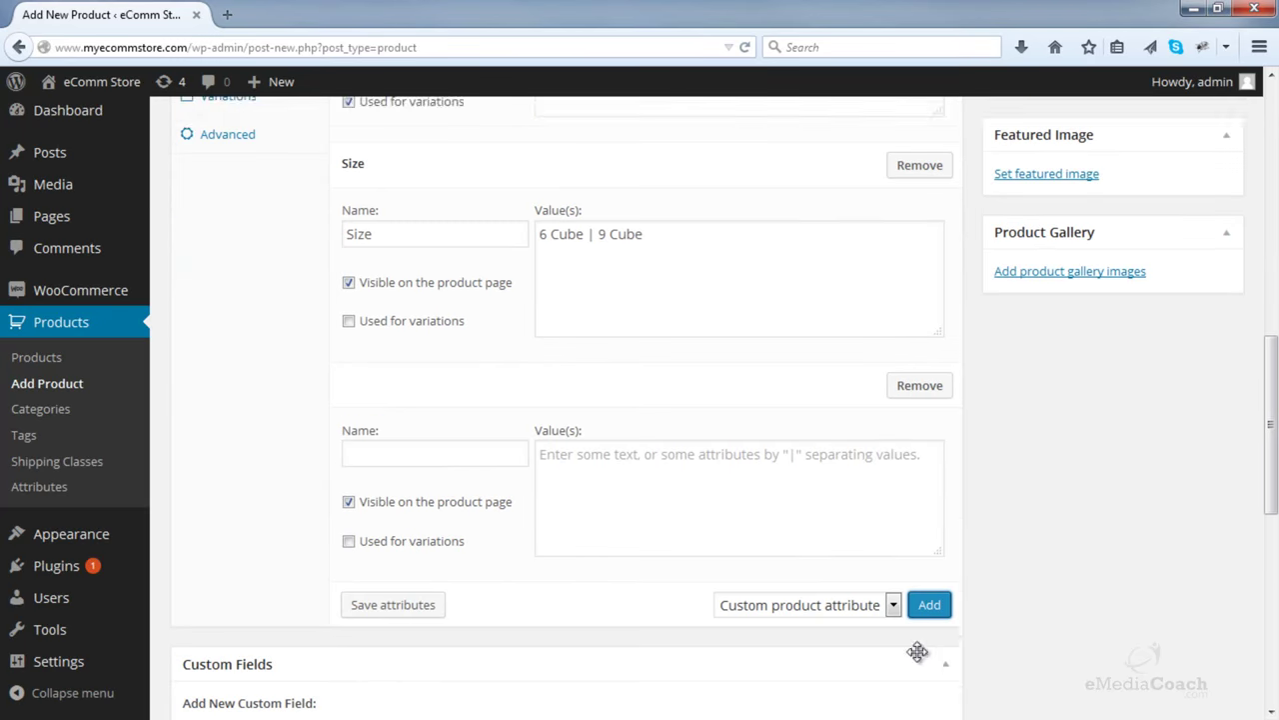
{"action": "left_click", "coordinate": [919, 369]}
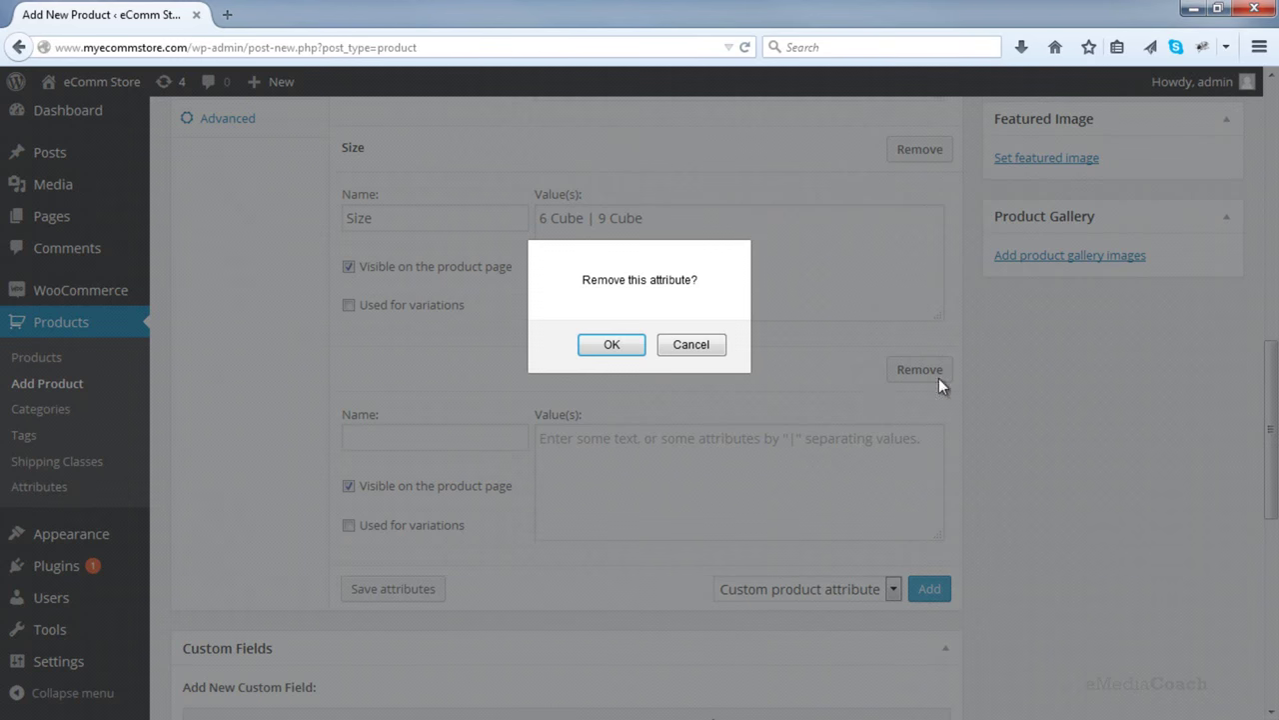
{"action": "left_click", "coordinate": [612, 345]}
- Mark Size as used for variations and save both attributes
{"action": "scroll", "coordinate": [722, 378], "scroll_direction": "up", "scroll_amount": 3}
{"action": "left_click", "coordinate": [408, 588]}
{"action": "left_click", "coordinate": [348, 518]}
{"action": "left_click", "coordinate": [388, 594]}
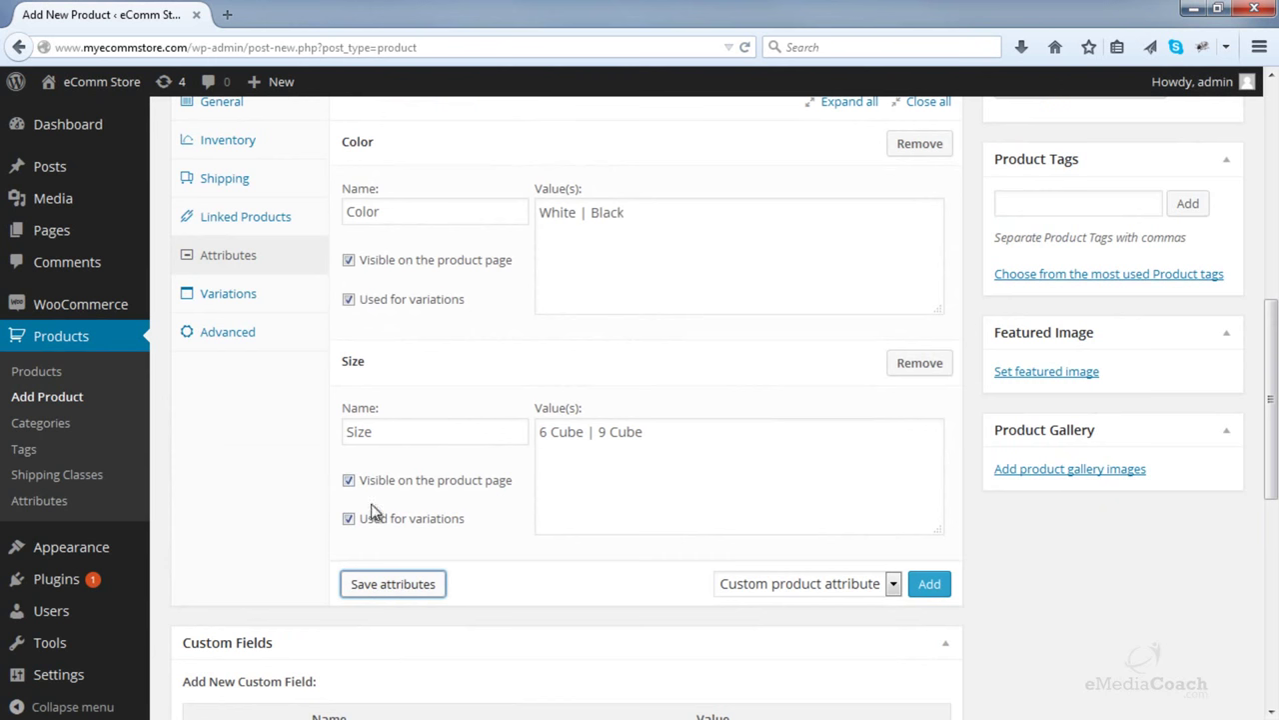
{"action": "left_click", "coordinate": [245, 290]}
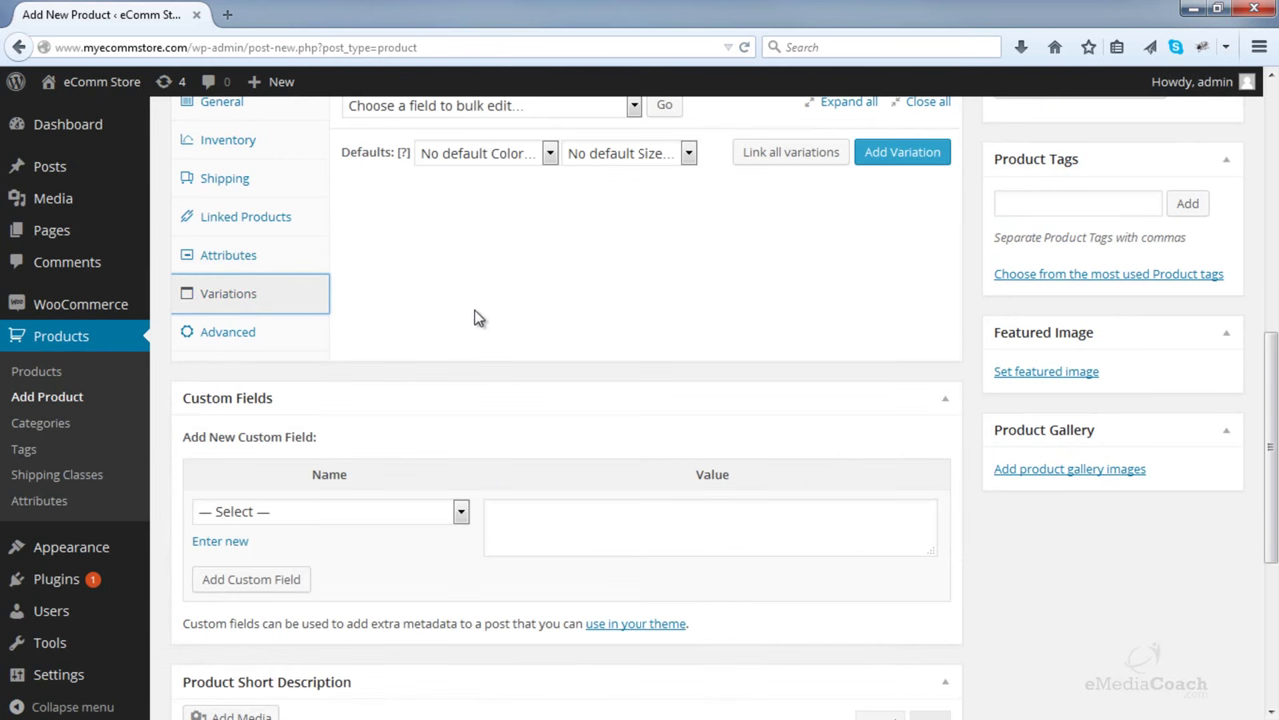
- Link all variations to generate the four White/Black × 6 Cube/9 Cube variations
{"action": "scroll", "coordinate": [475, 318], "scroll_direction": "up", "scroll_amount": 2}
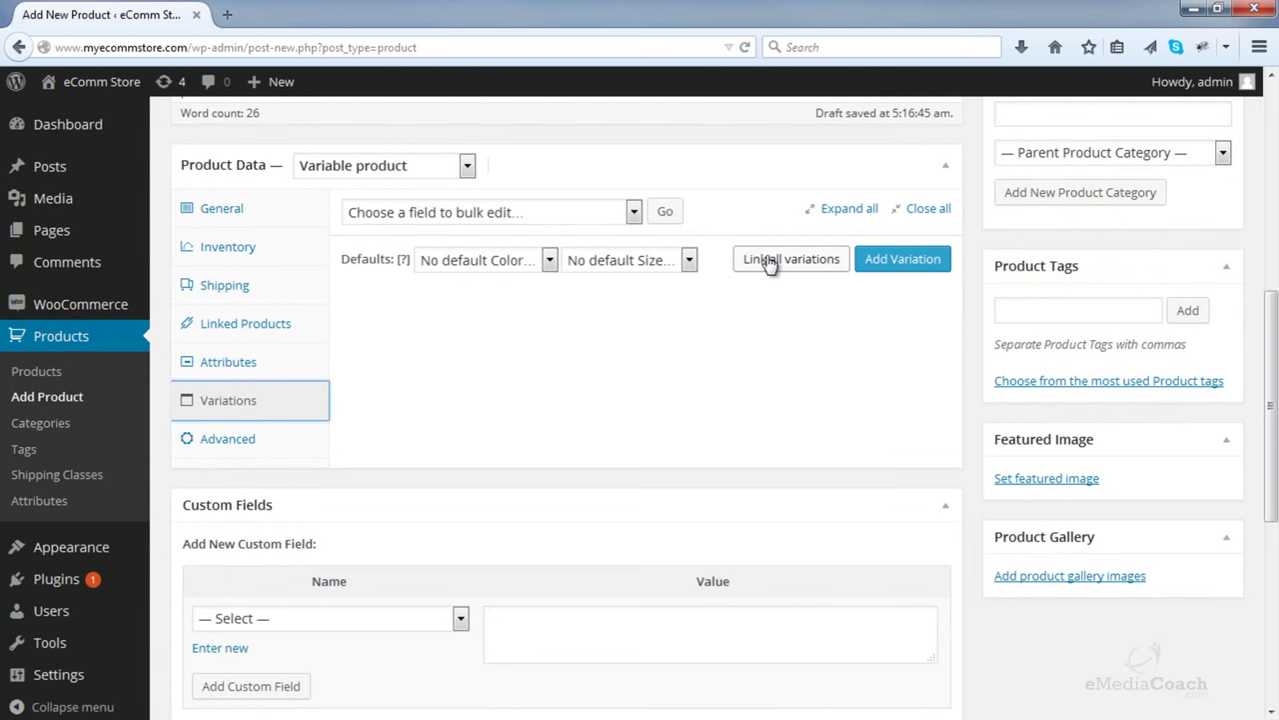
{"action": "left_click", "coordinate": [769, 261]}
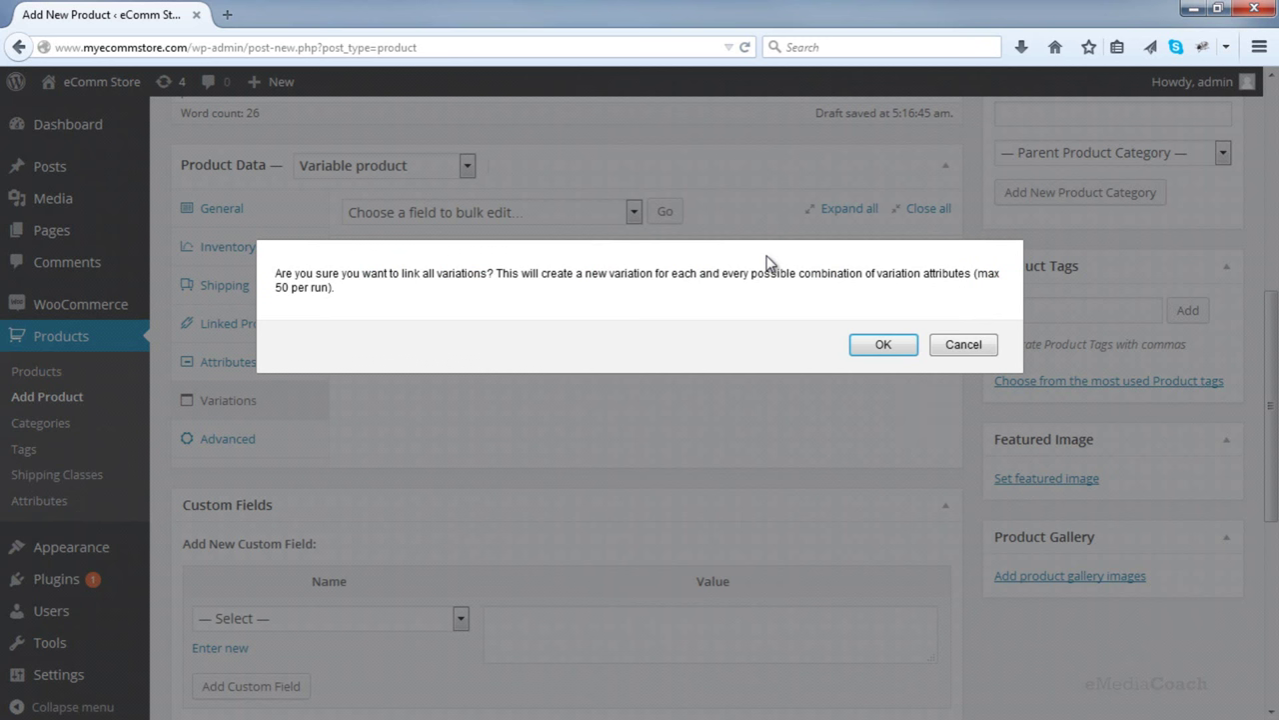
{"action": "left_click", "coordinate": [883, 344]}
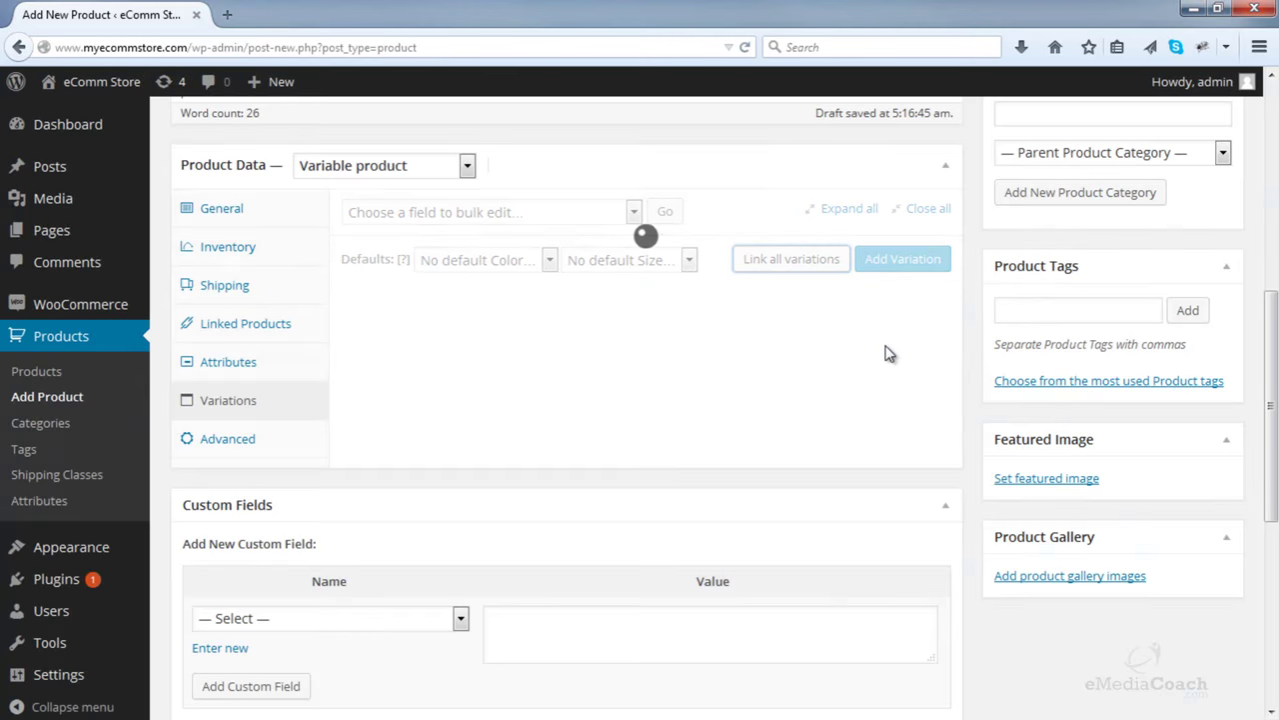
{"action": "left_click", "coordinate": [746, 343]}
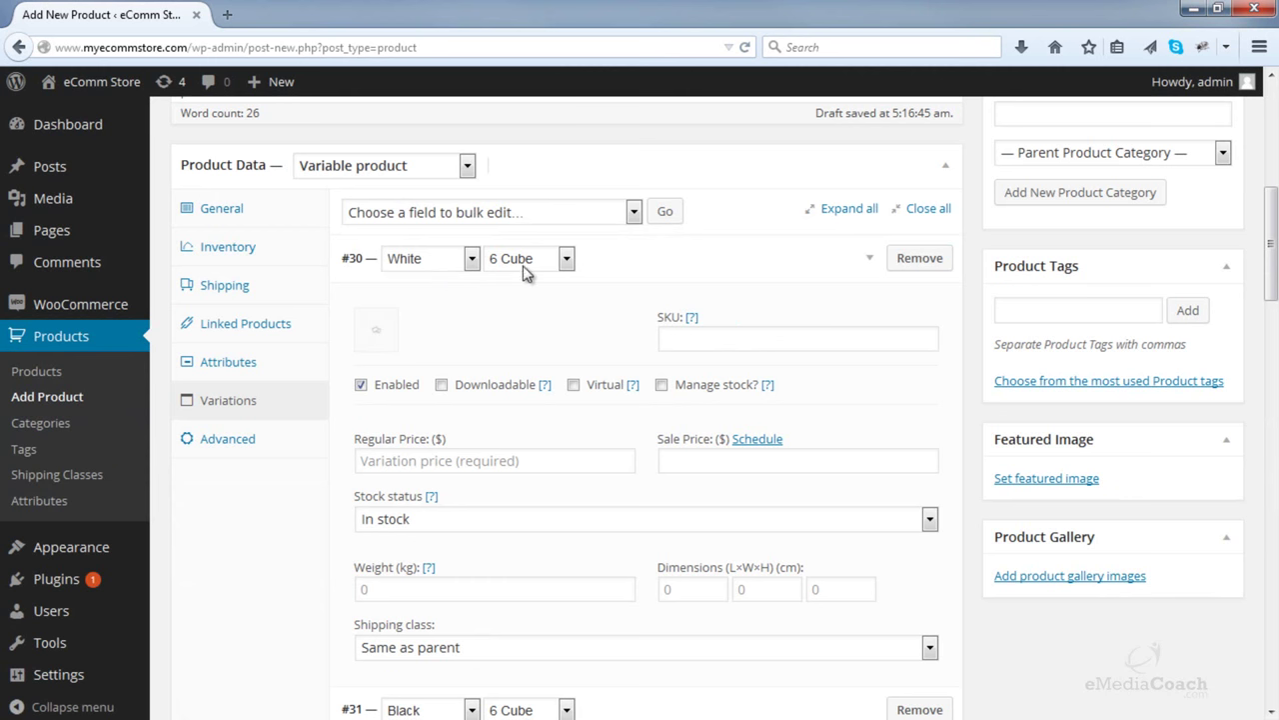
{"action": "scroll", "coordinate": [530, 277], "scroll_direction": "down", "scroll_amount": 3}
{"action": "scroll", "coordinate": [505, 489], "scroll_direction": "down", "scroll_amount": 7}
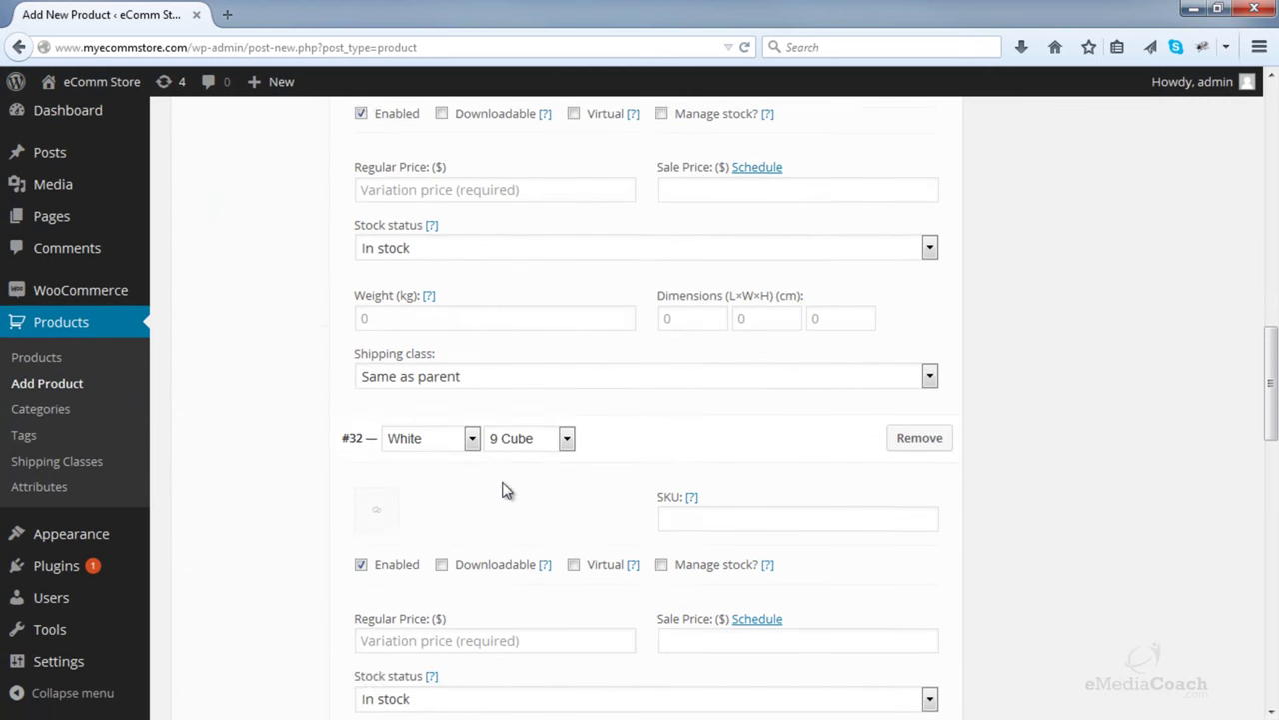
{"action": "scroll", "coordinate": [499, 425], "scroll_direction": "down", "scroll_amount": 6}
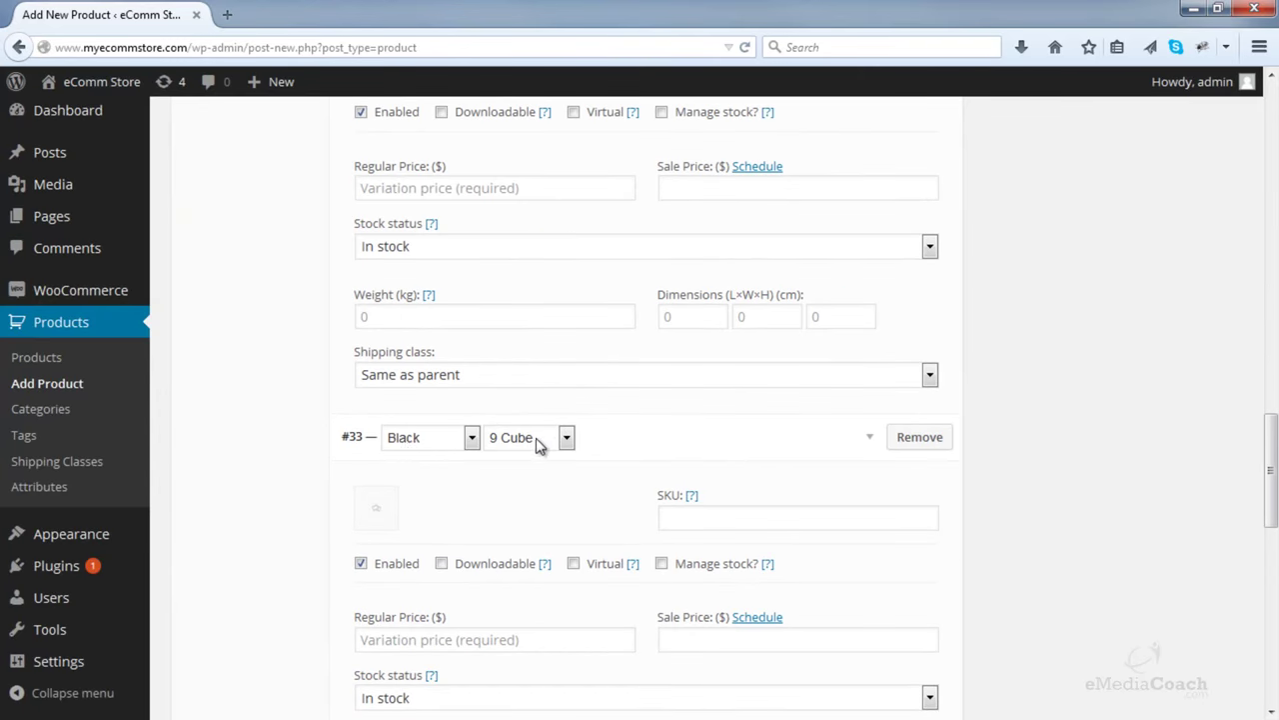
{"action": "scroll", "coordinate": [537, 437], "scroll_direction": "up", "scroll_amount": 12}
{"action": "scroll", "coordinate": [540, 420], "scroll_direction": "up", "scroll_amount": 4}
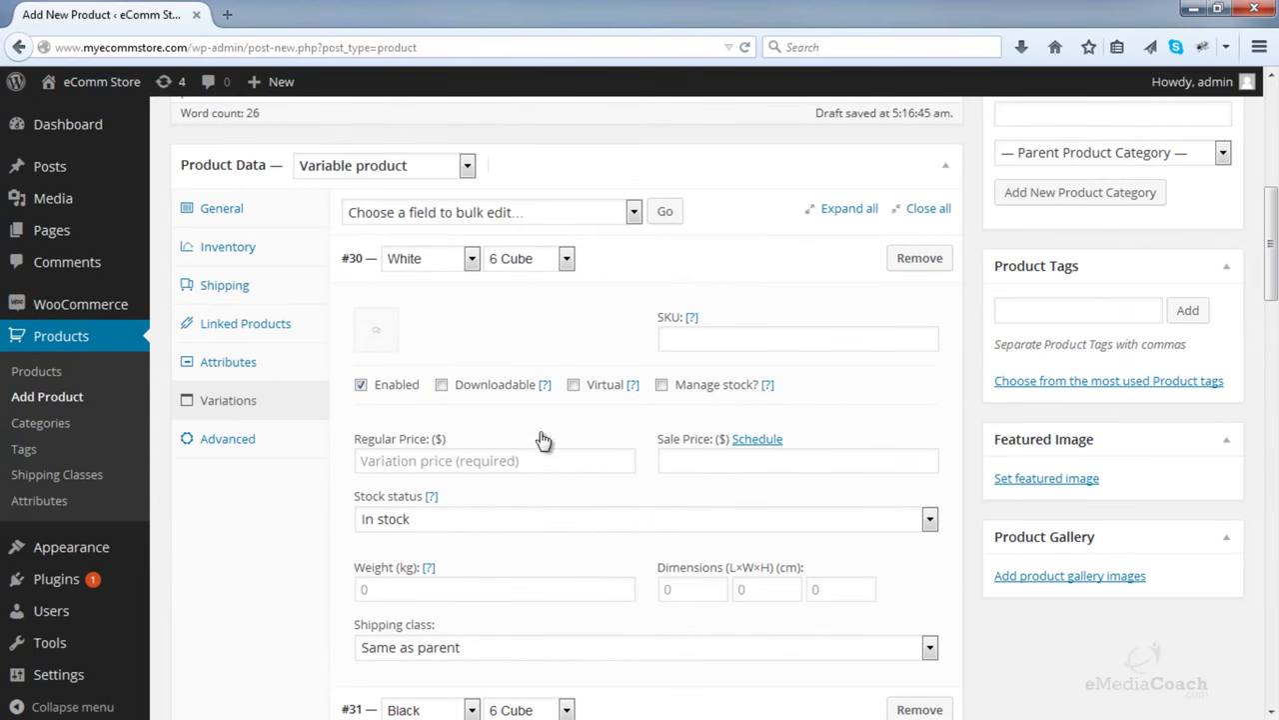
- Give the White 6 Cube variation the '6 Cube White.JPG' image and managed stock of 2
{"action": "left_click", "coordinate": [377, 336]}
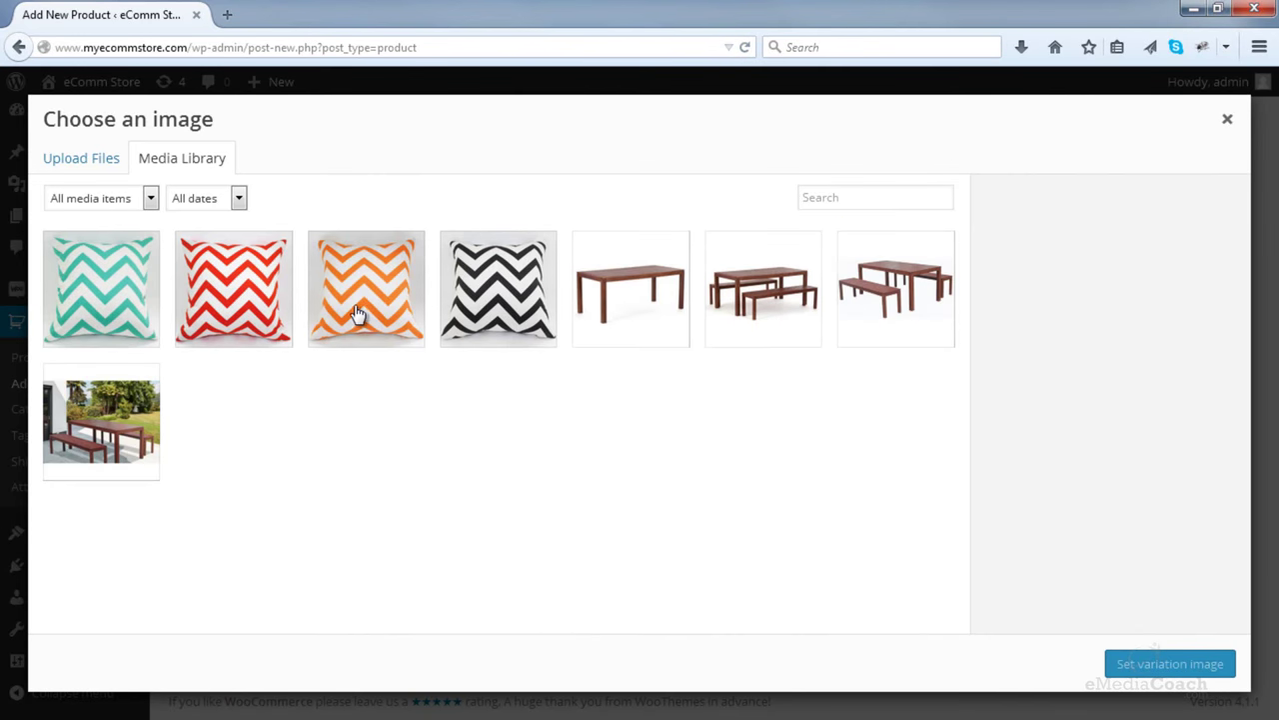
{"action": "left_click", "coordinate": [104, 163]}
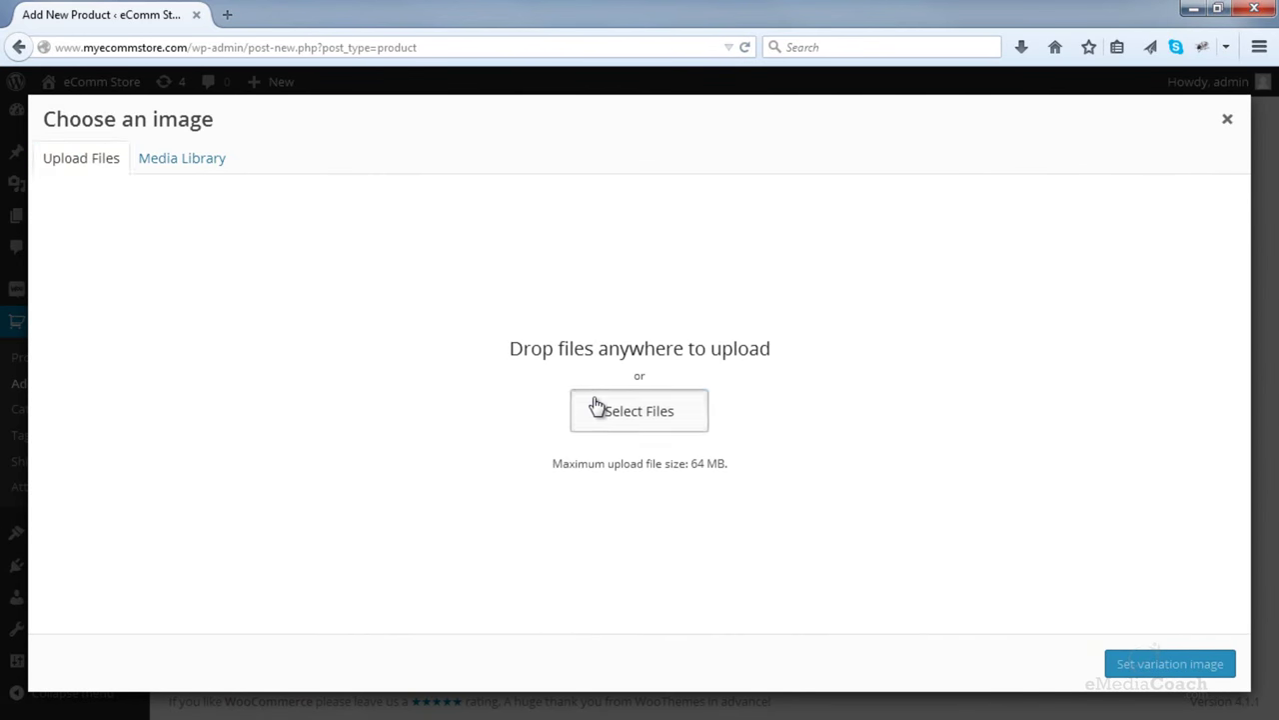
{"action": "left_click", "coordinate": [595, 405]}
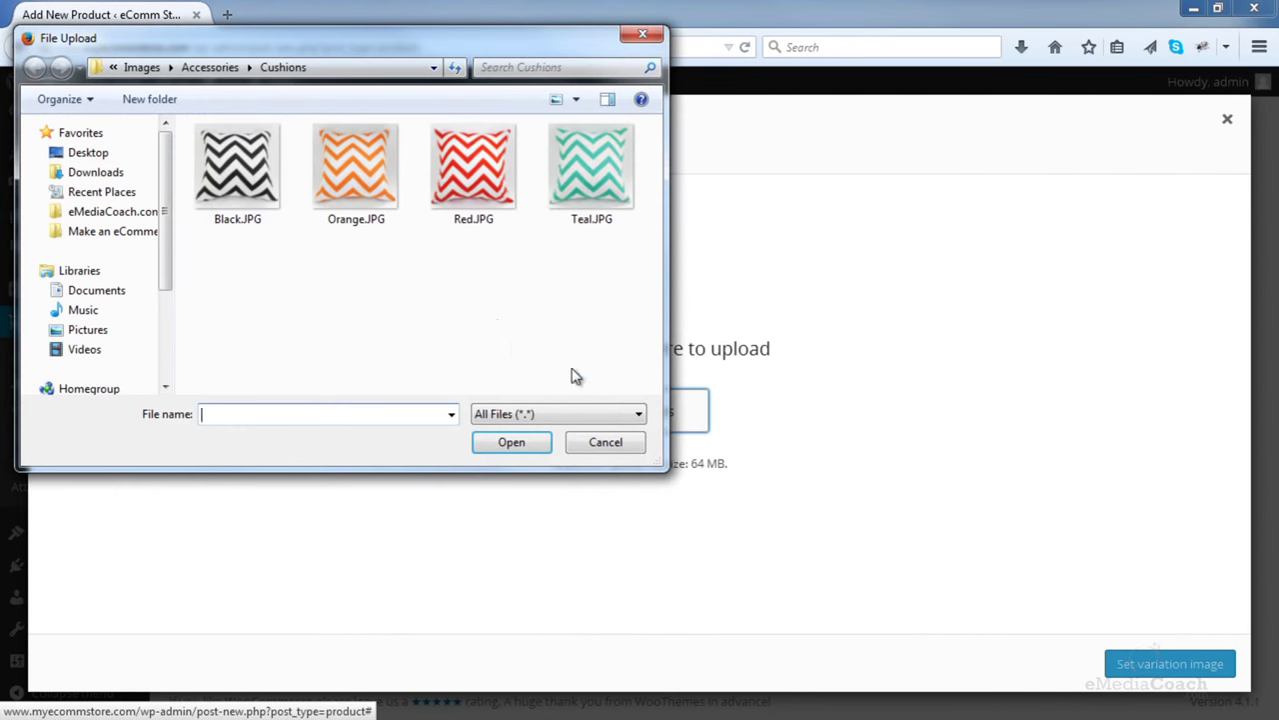
{"action": "left_click", "coordinate": [211, 68]}
{"action": "left_click", "coordinate": [141, 67]}
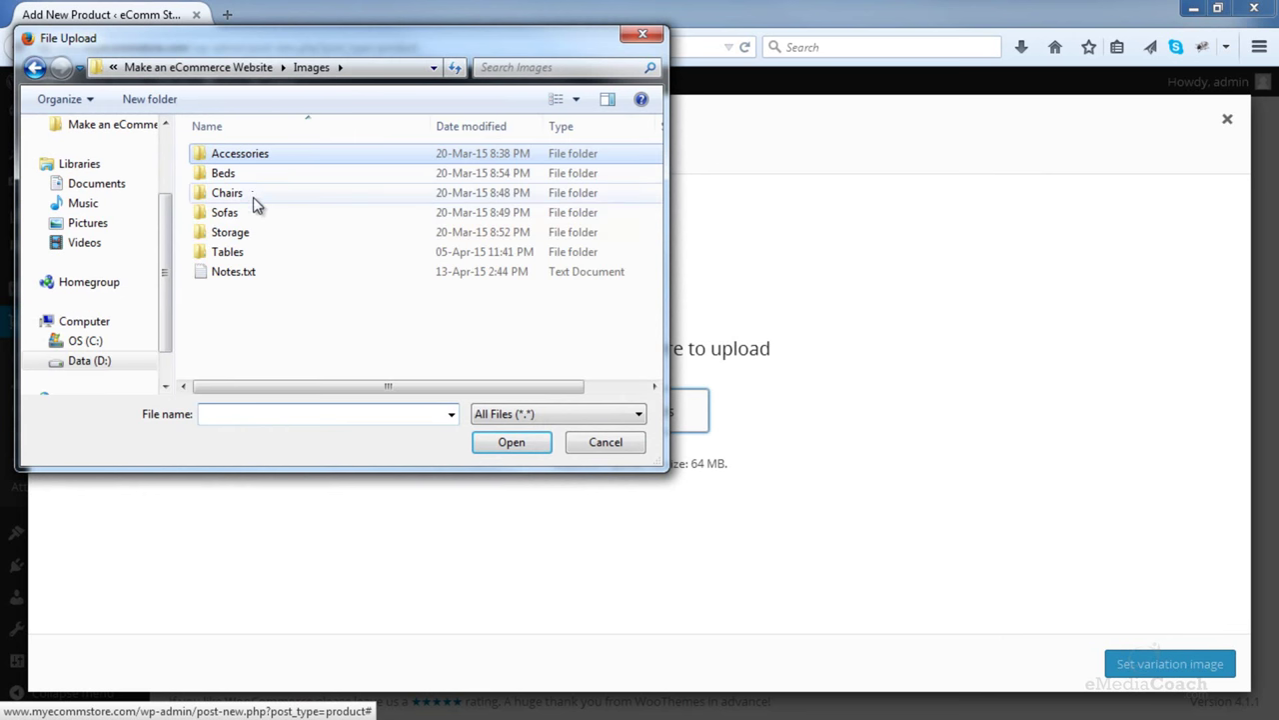
{"action": "double_click", "coordinate": [236, 232]}
{"action": "left_click", "coordinate": [249, 158]}
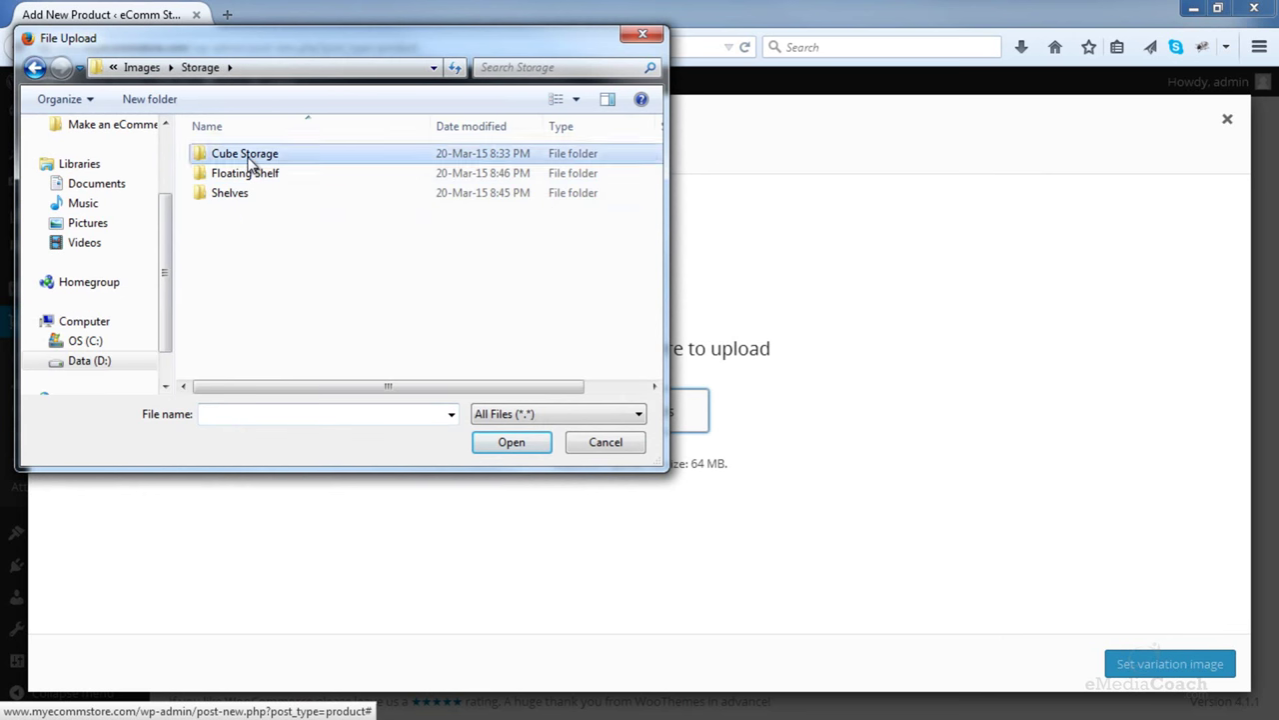
{"action": "double_click", "coordinate": [248, 160]}
{"action": "left_click", "coordinate": [479, 176]}
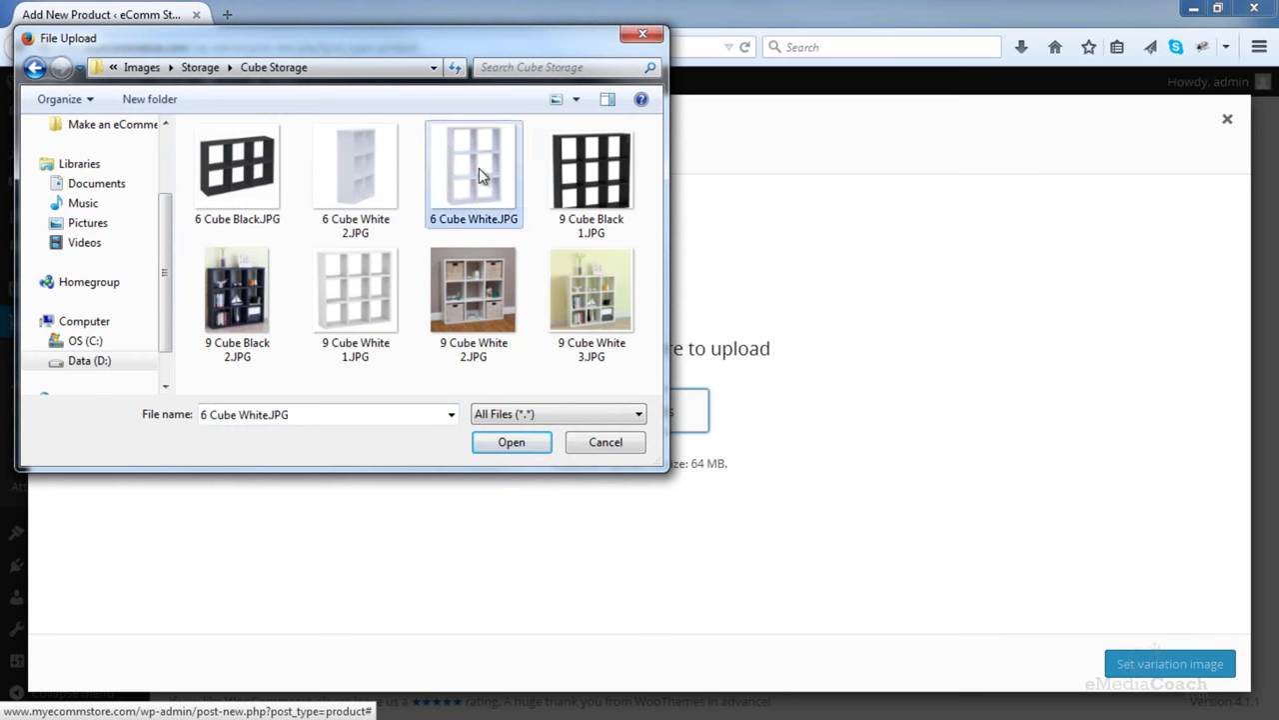
{"action": "double_click", "coordinate": [480, 176]}
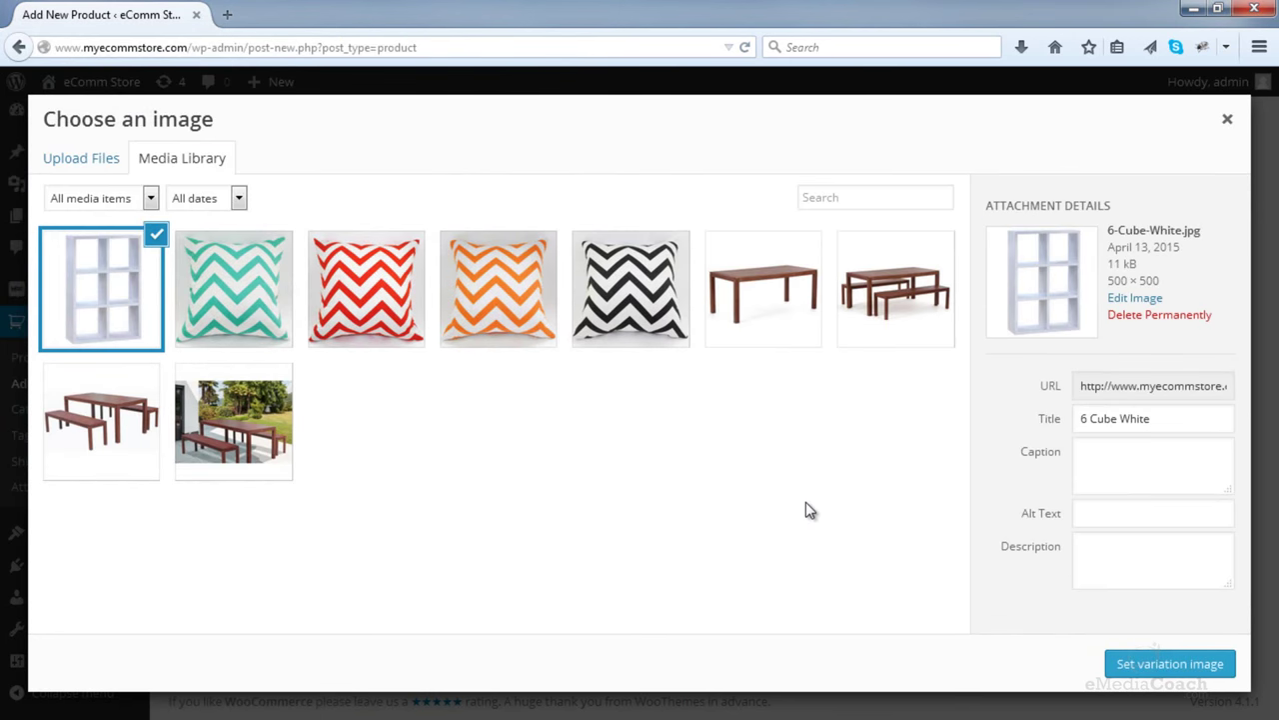
{"action": "left_click", "coordinate": [1134, 661]}
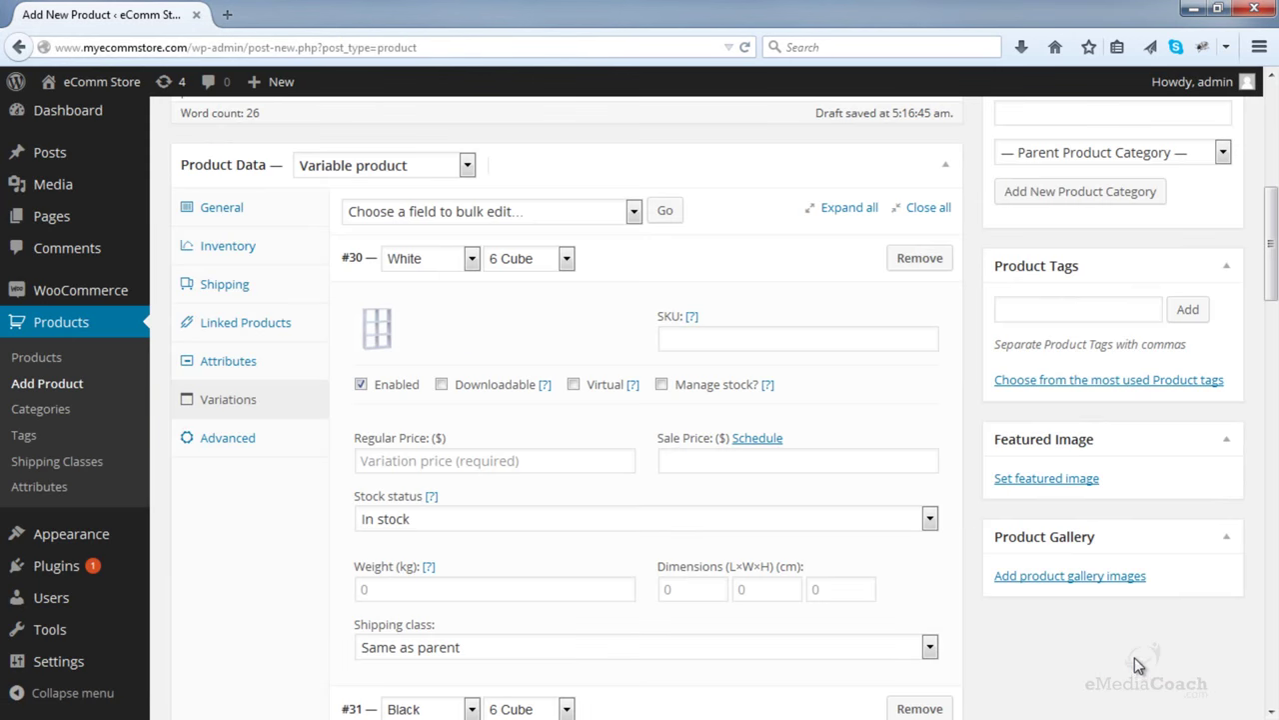
{"action": "left_click", "coordinate": [662, 385]}
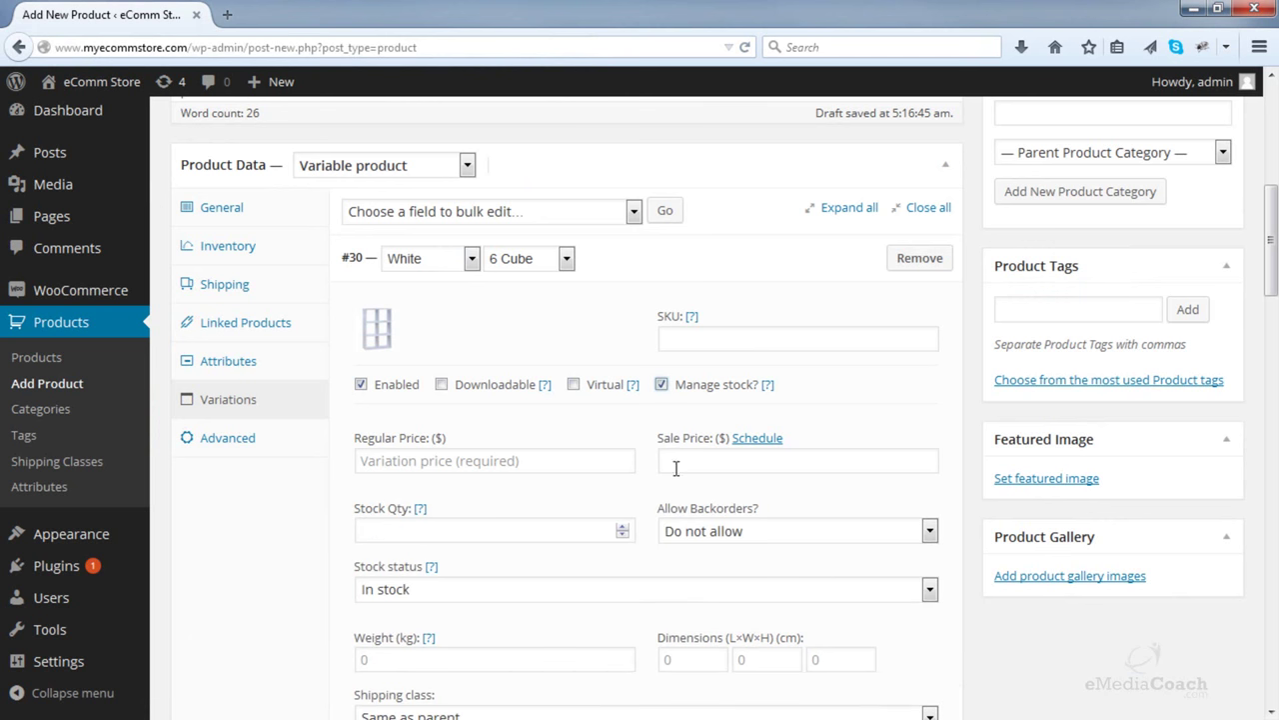
{"action": "left_click", "coordinate": [623, 527]}
{"action": "left_click", "coordinate": [622, 527]}
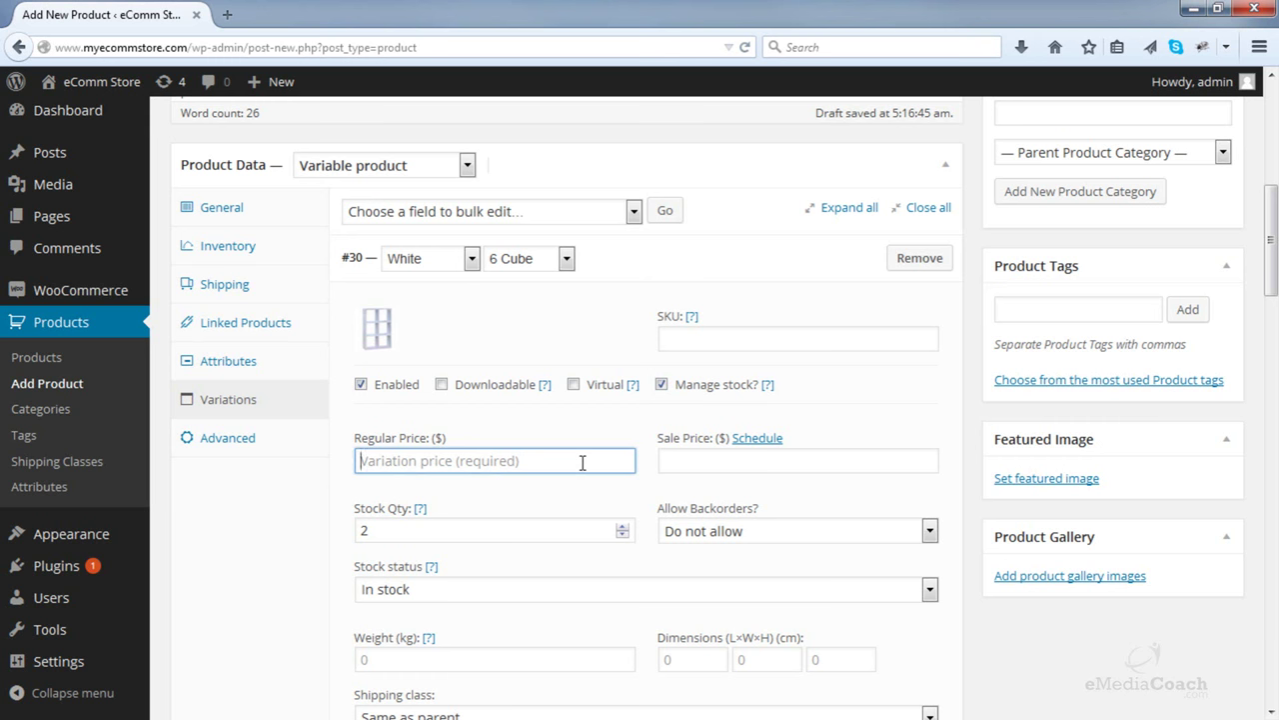
- Give the Black 6 Cube variation the 6 Cube Black image and enter its regular price
{"action": "type", "text": "95"}
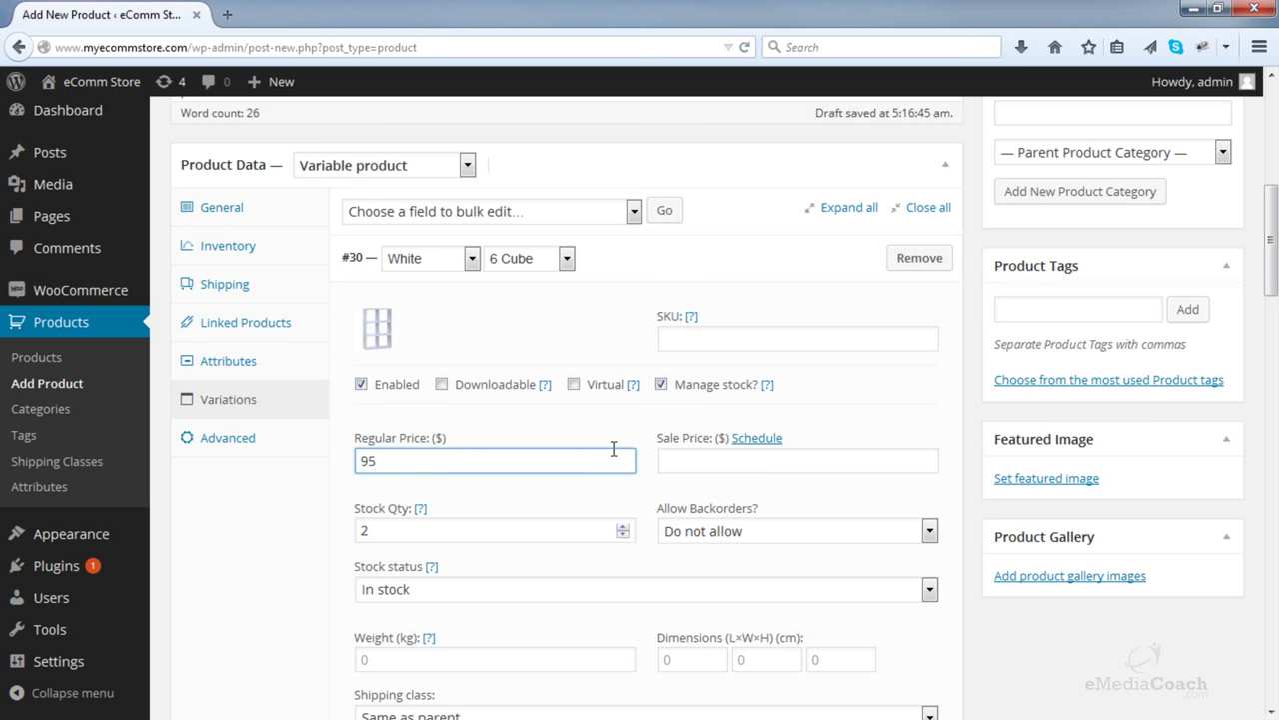
{"action": "scroll", "coordinate": [612, 448], "scroll_direction": "down", "scroll_amount": 3}
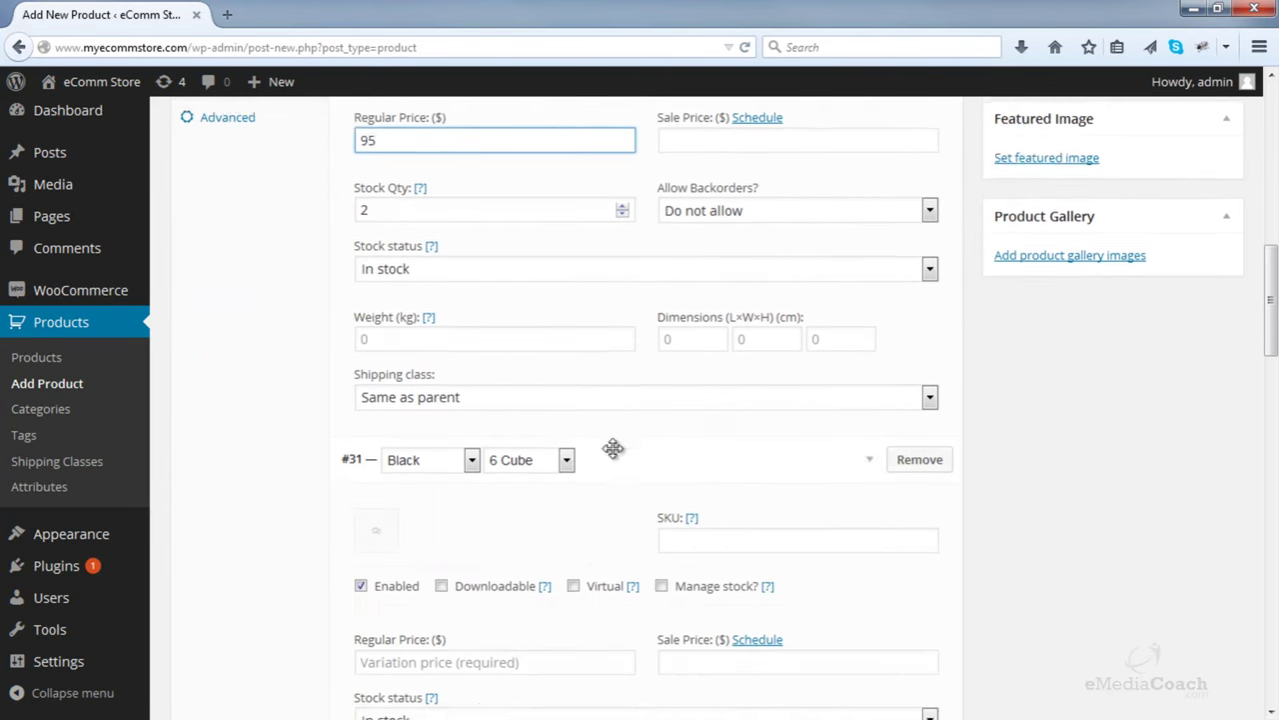
{"action": "scroll", "coordinate": [613, 448], "scroll_direction": "down", "scroll_amount": 1}
{"action": "left_click", "coordinate": [381, 424]}
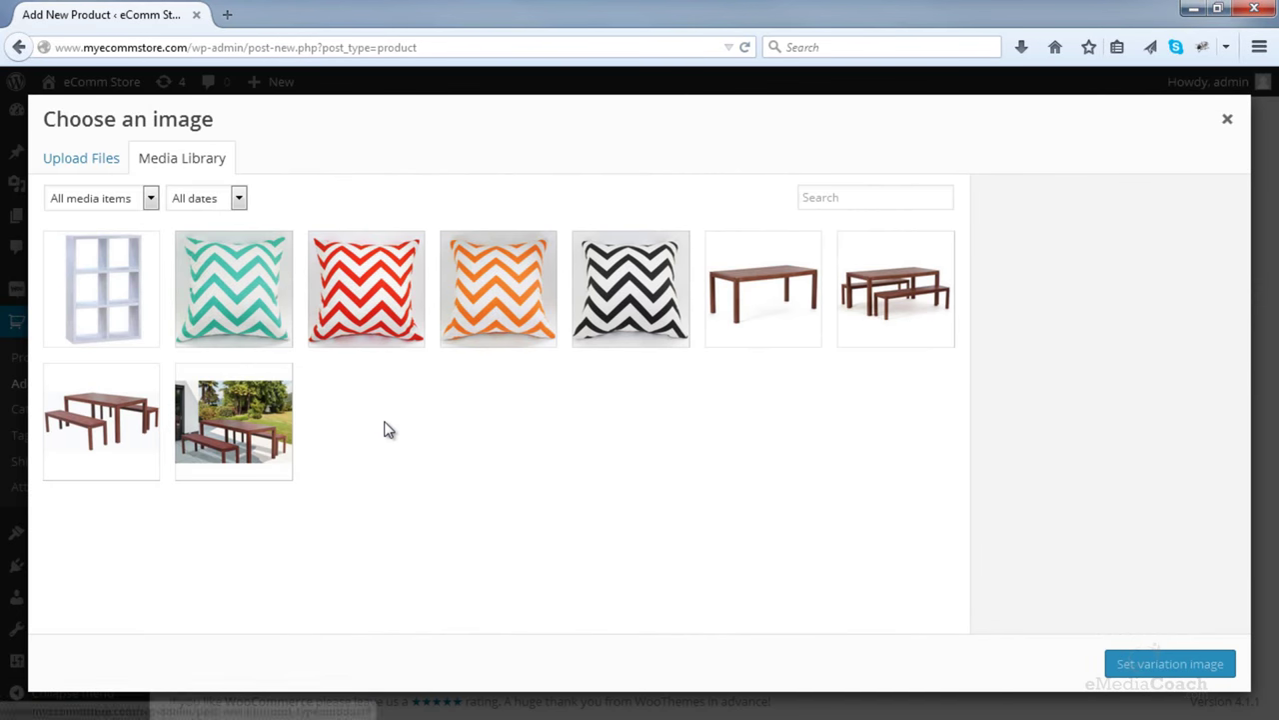
{"action": "left_click", "coordinate": [94, 170]}
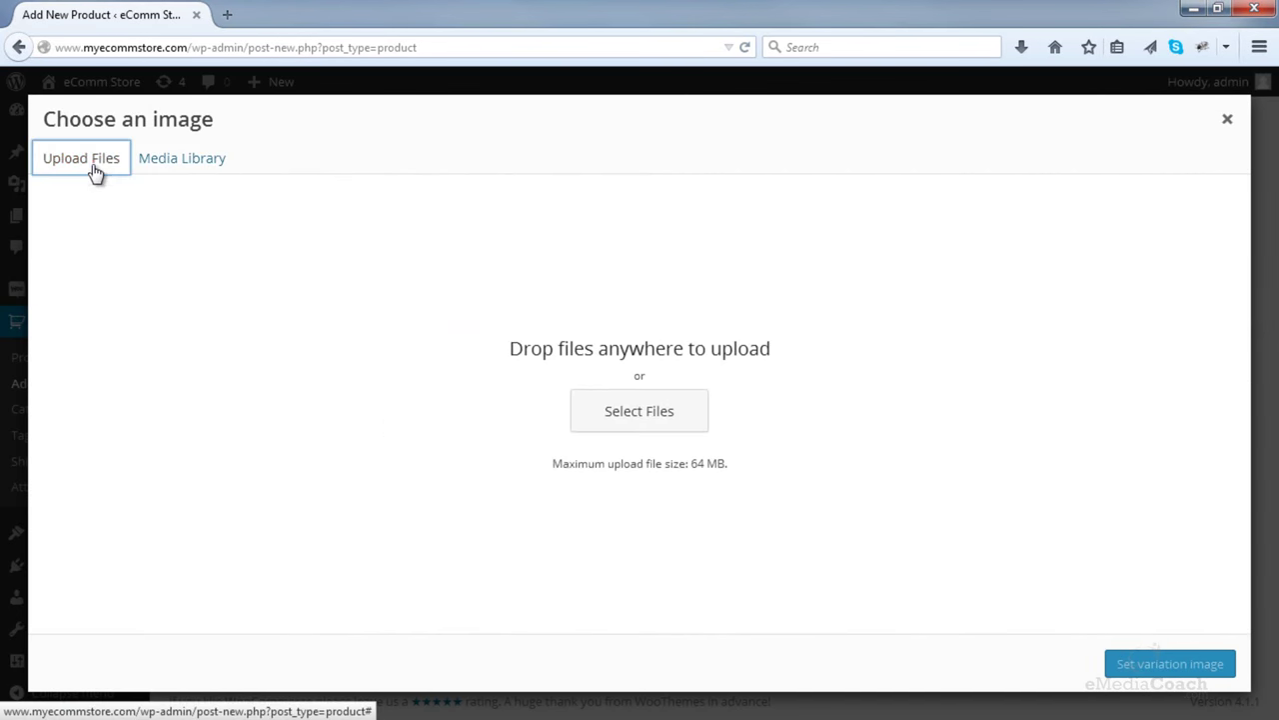
{"action": "left_click", "coordinate": [600, 407]}
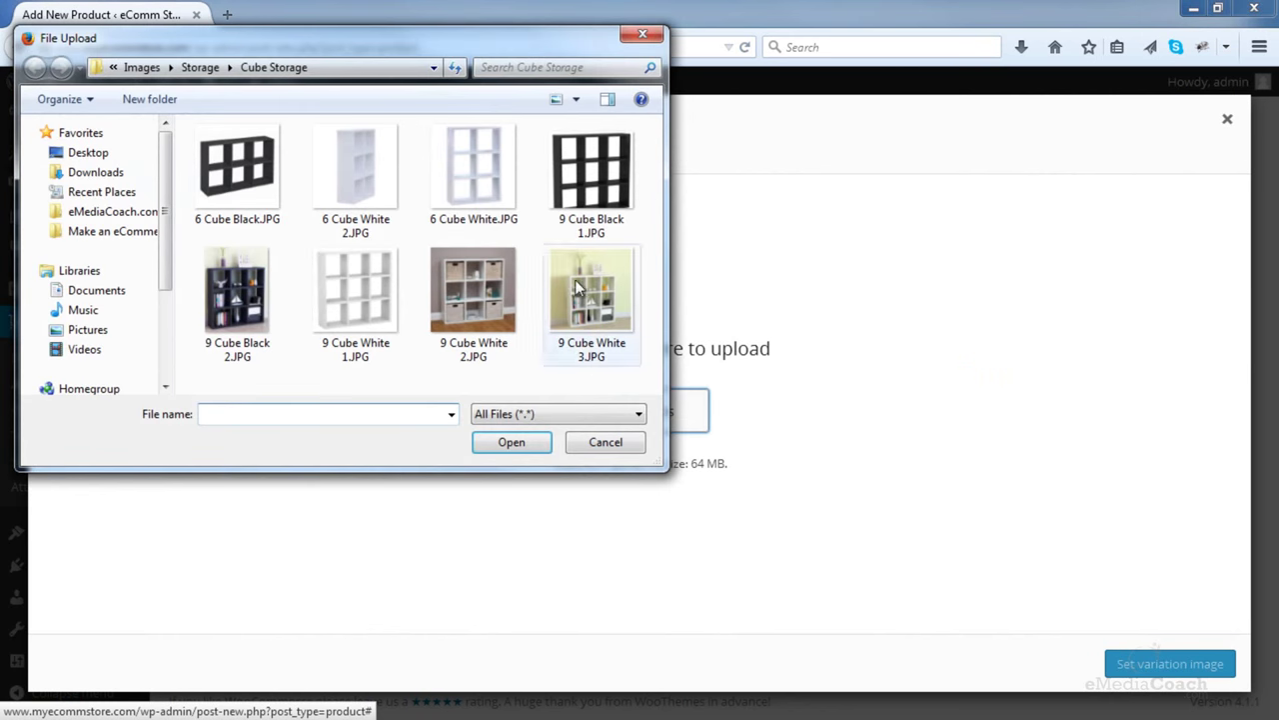
{"action": "double_click", "coordinate": [225, 192]}
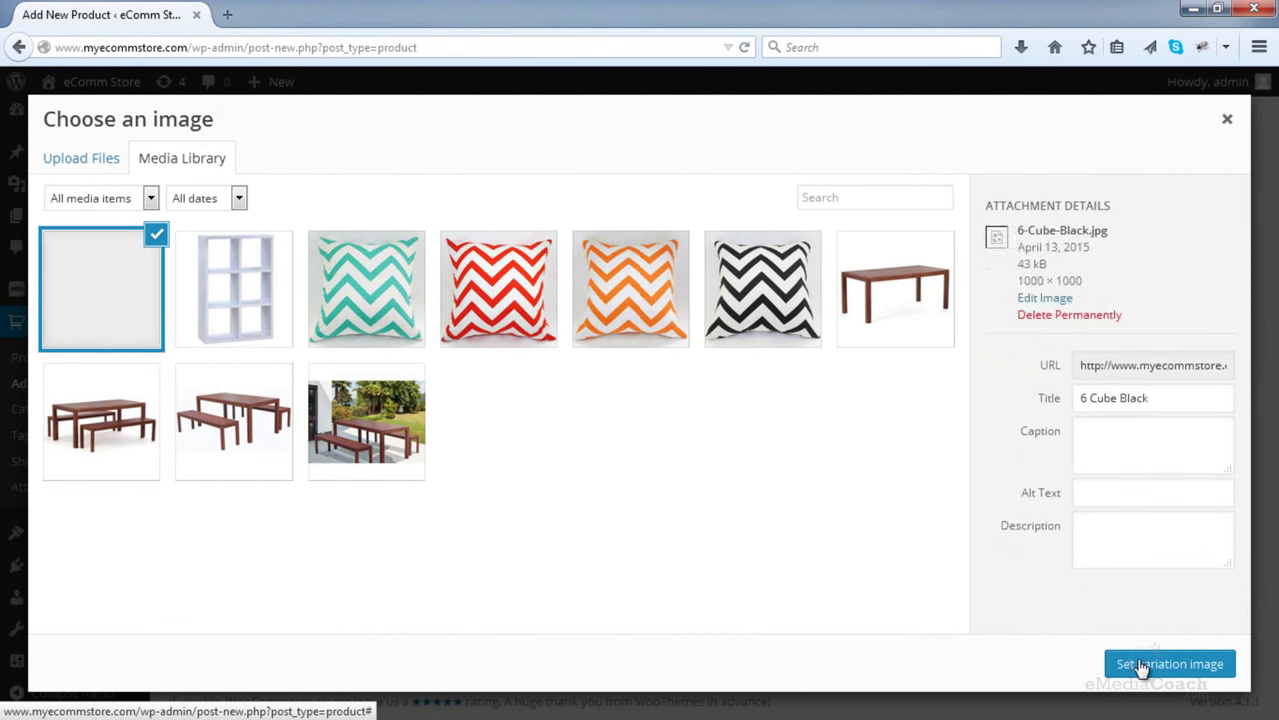
{"action": "left_click", "coordinate": [1141, 665]}
{"action": "left_click", "coordinate": [556, 556]}
{"action": "type", "text": "95"}
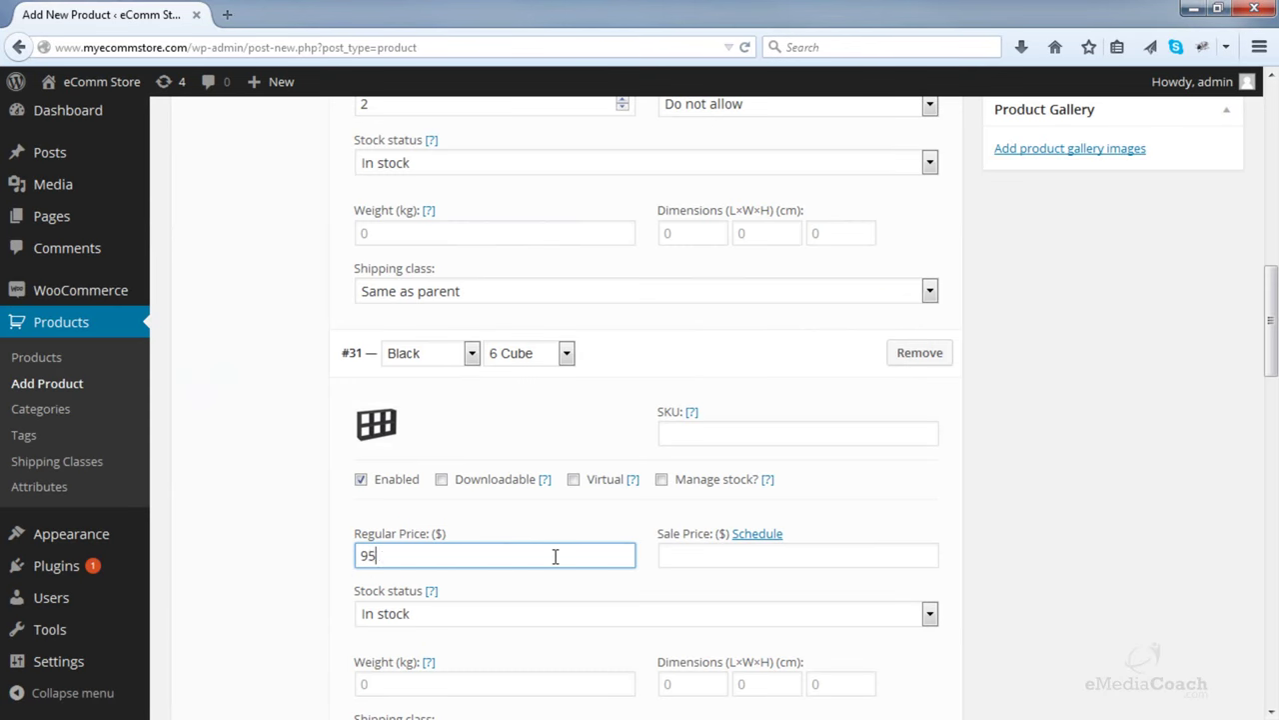
{"action": "scroll", "coordinate": [556, 556], "scroll_direction": "down", "scroll_amount": 5}
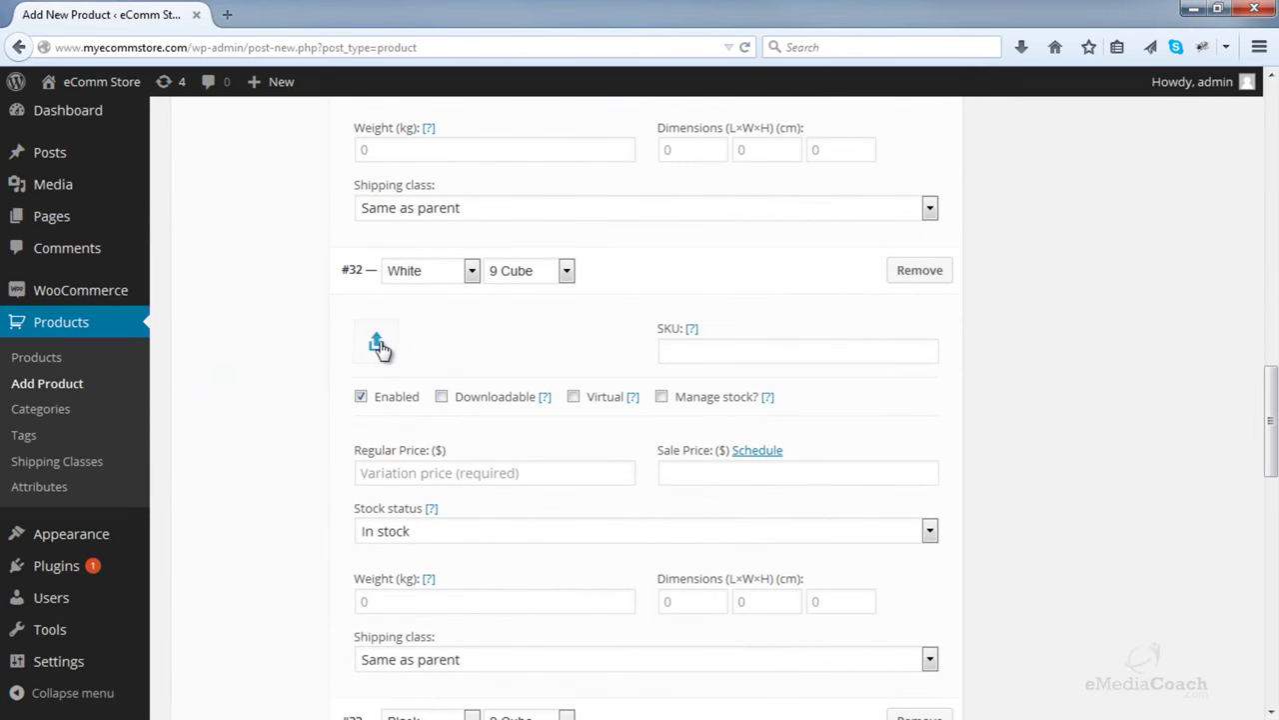
- Give the White 9 Cube variation the '9 Cube White 1' image, price 145 and stock 3
{"action": "left_click", "coordinate": [378, 346]}
{"action": "left_click", "coordinate": [100, 178]}
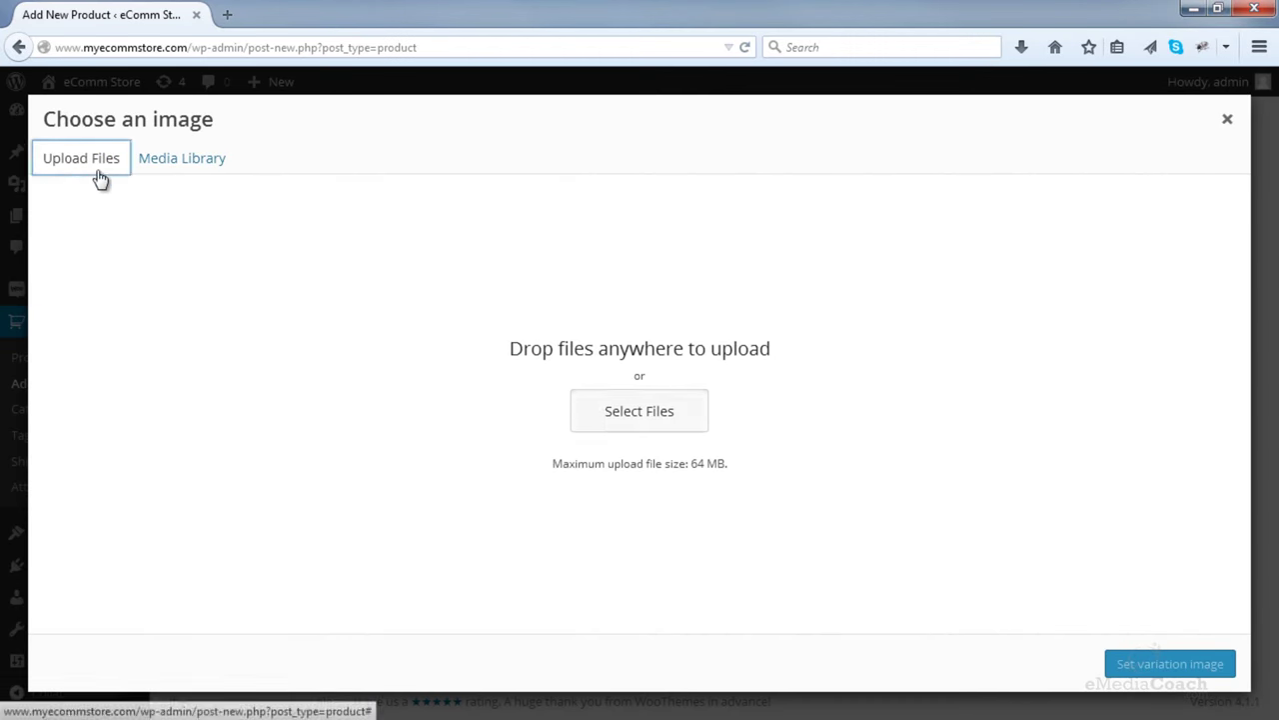
{"action": "left_click", "coordinate": [593, 416]}
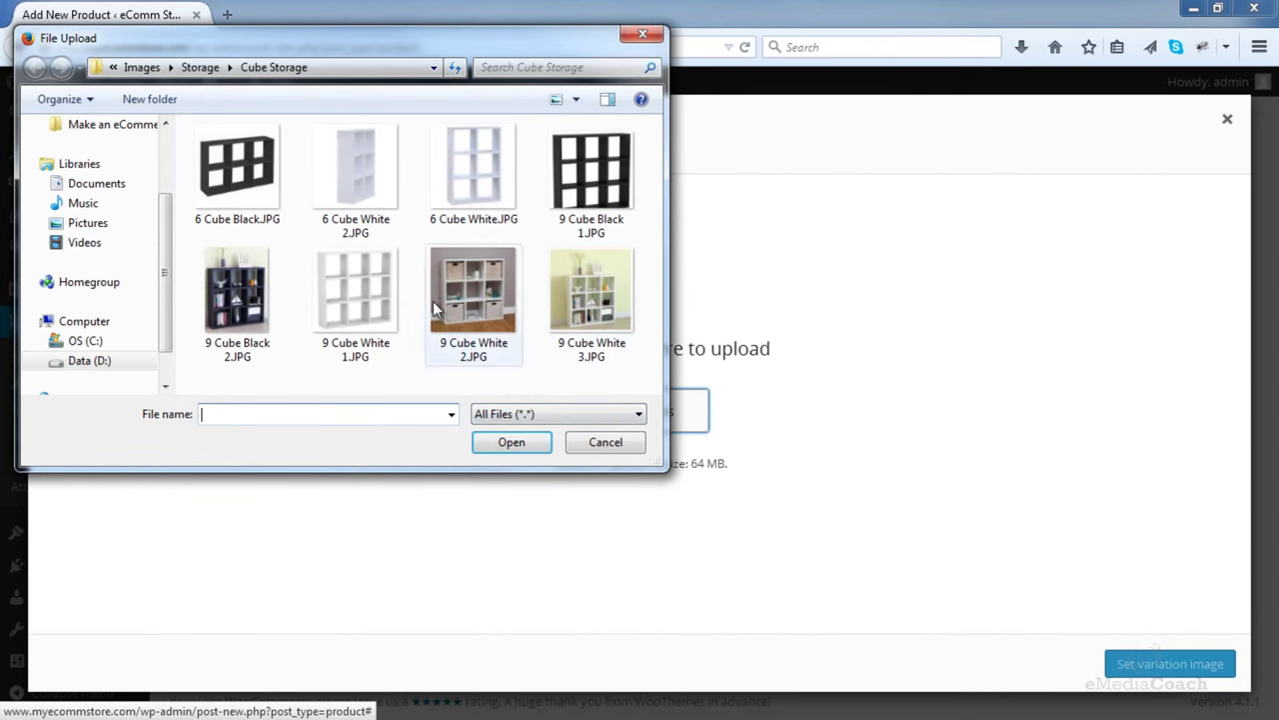
{"action": "double_click", "coordinate": [355, 289]}
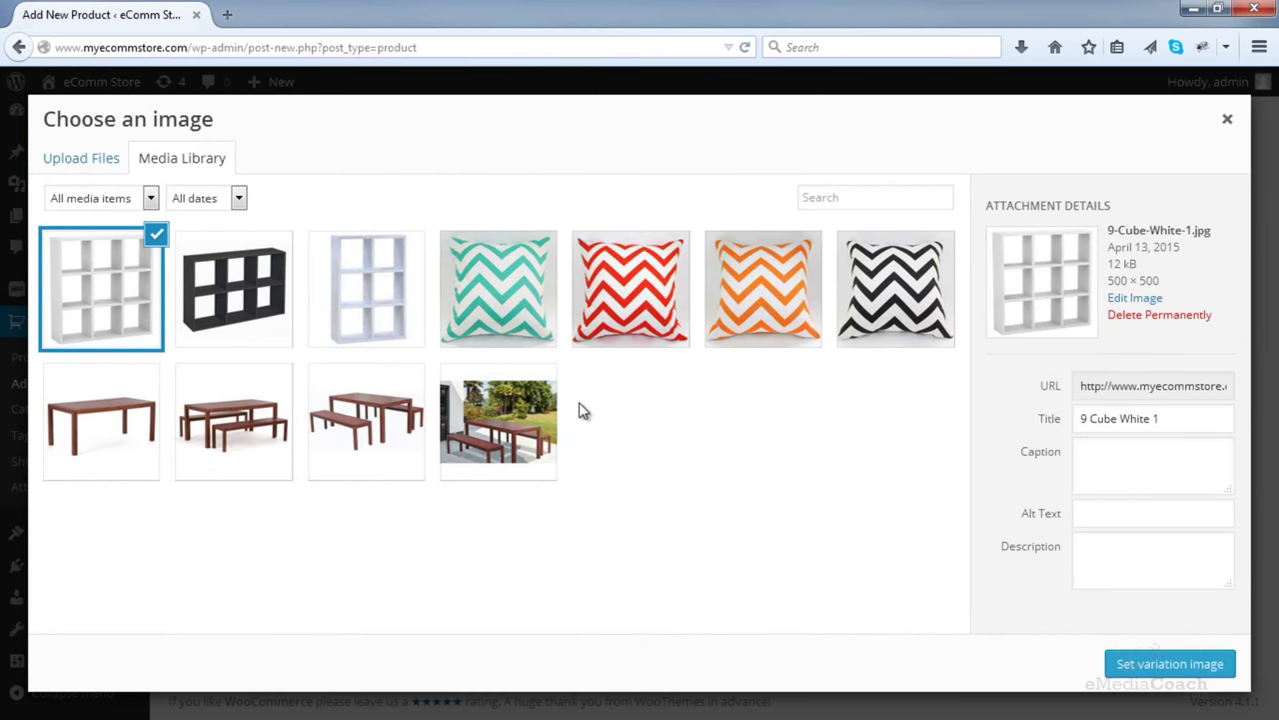
{"action": "left_click", "coordinate": [1148, 660]}
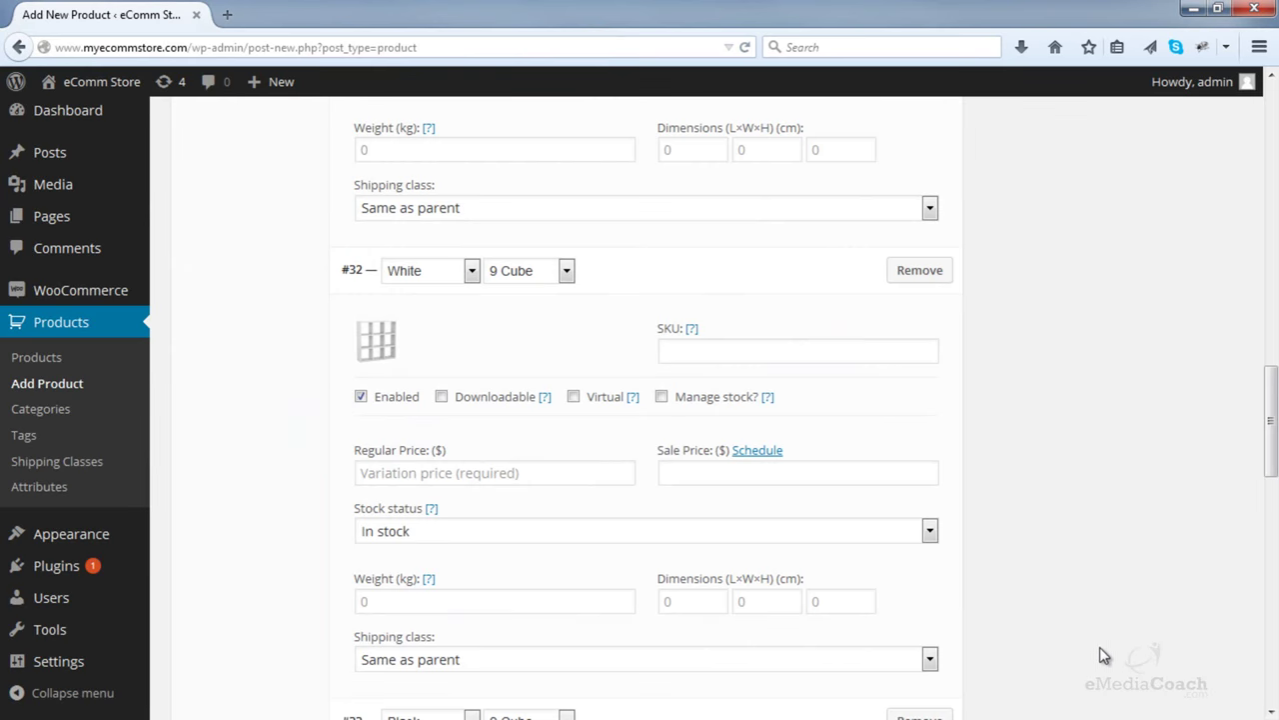
{"action": "left_click", "coordinate": [663, 398]}
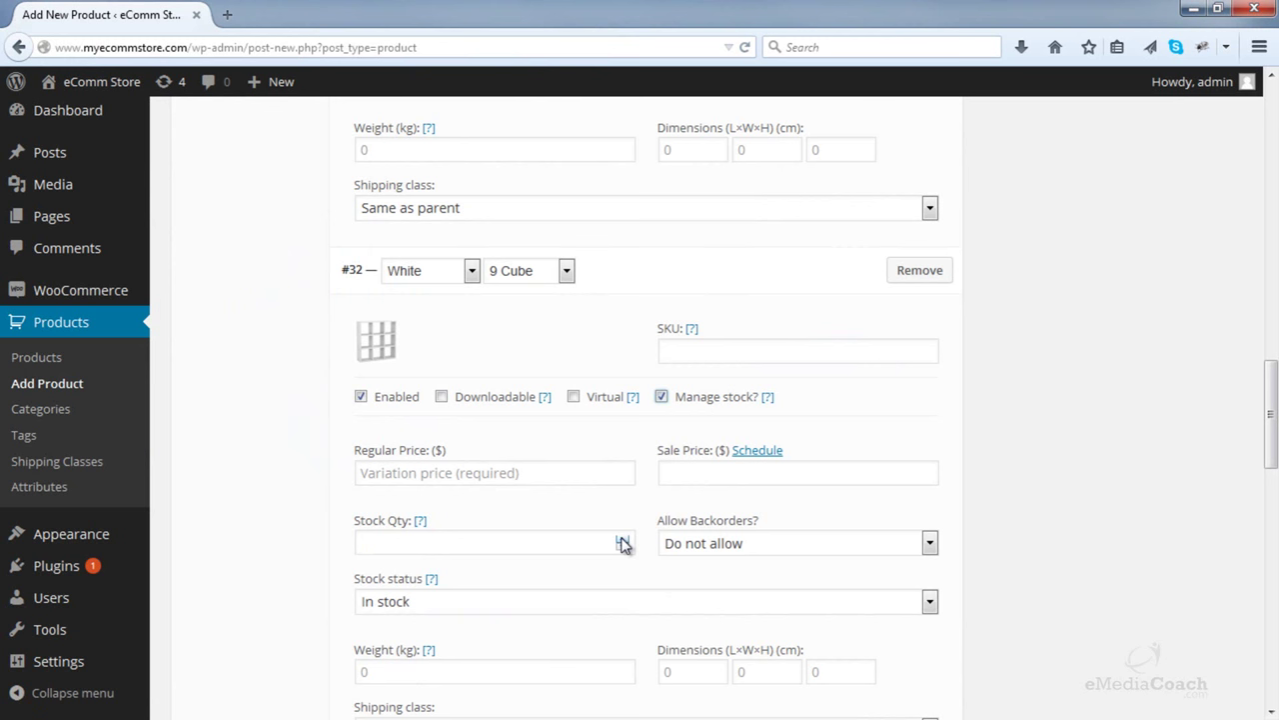
{"action": "left_click", "coordinate": [591, 473]}
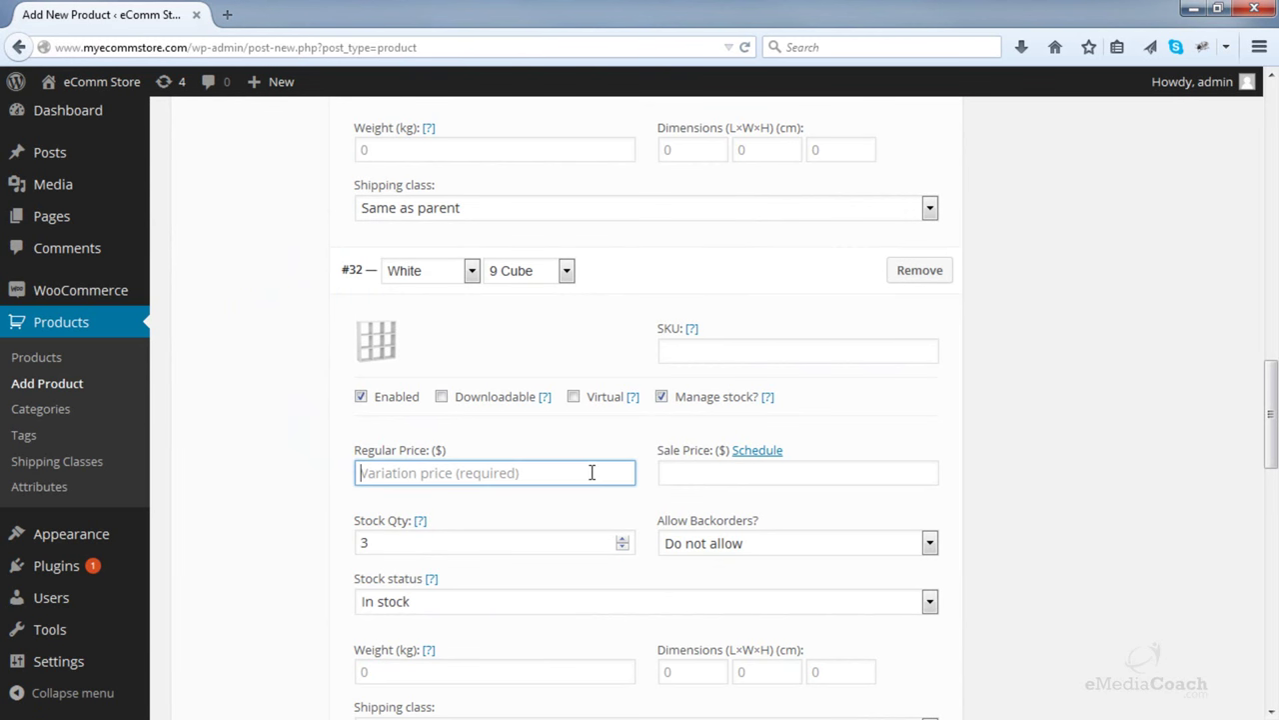
{"action": "type", "text": "145"}
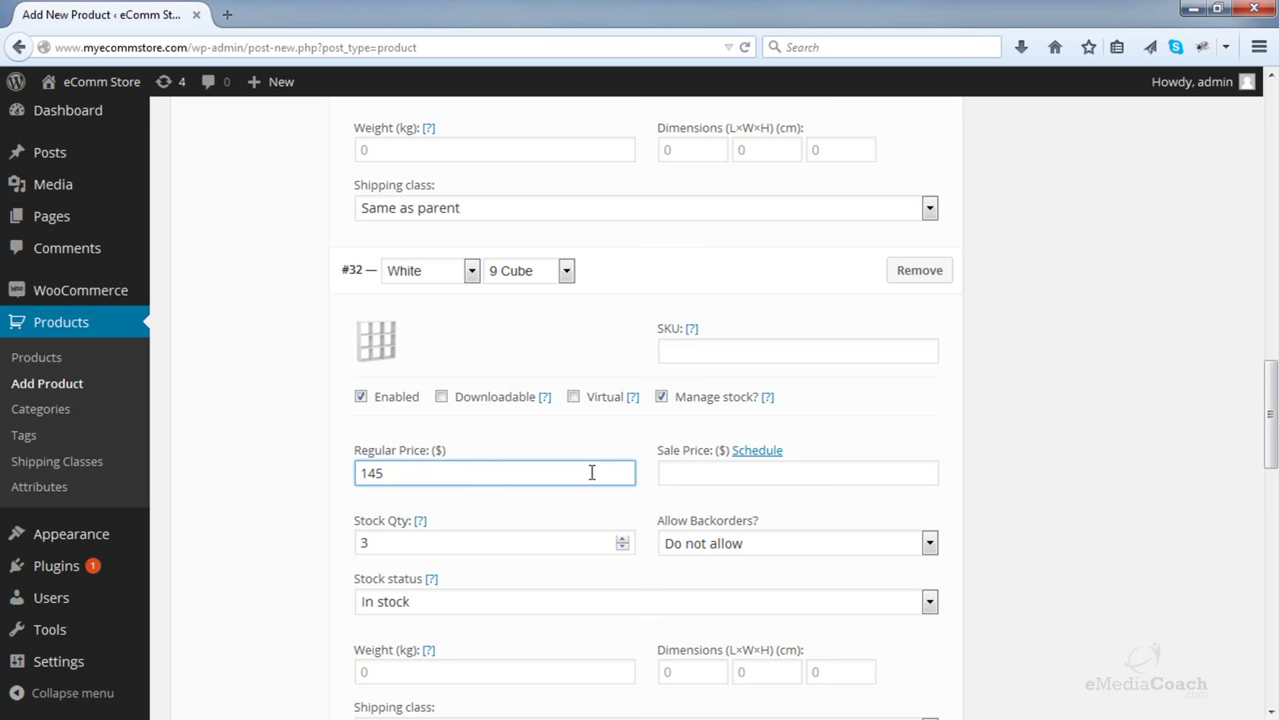
- Enable stock management on the upper variation, then begin choosing the Black 9 Cube image
{"action": "scroll", "coordinate": [591, 473], "scroll_direction": "up", "scroll_amount": 4}
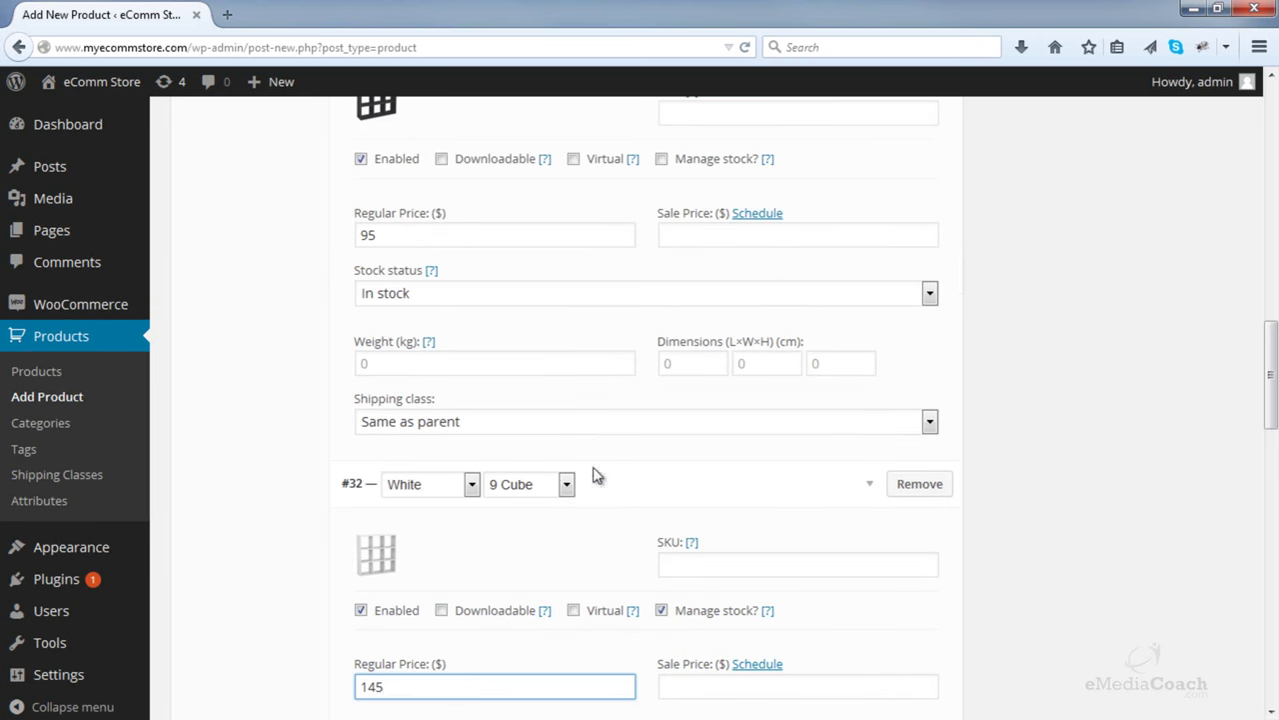
{"action": "left_click", "coordinate": [696, 163]}
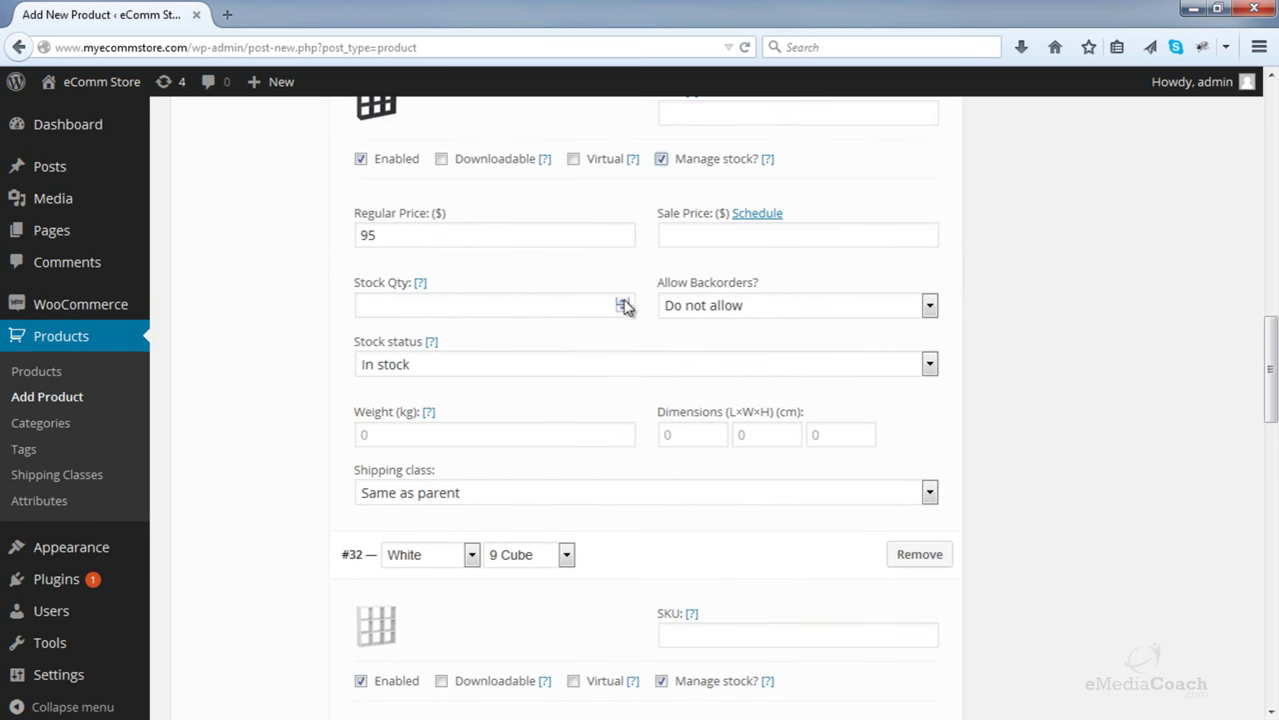
{"action": "scroll", "coordinate": [640, 340], "scroll_direction": "down", "scroll_amount": 8}
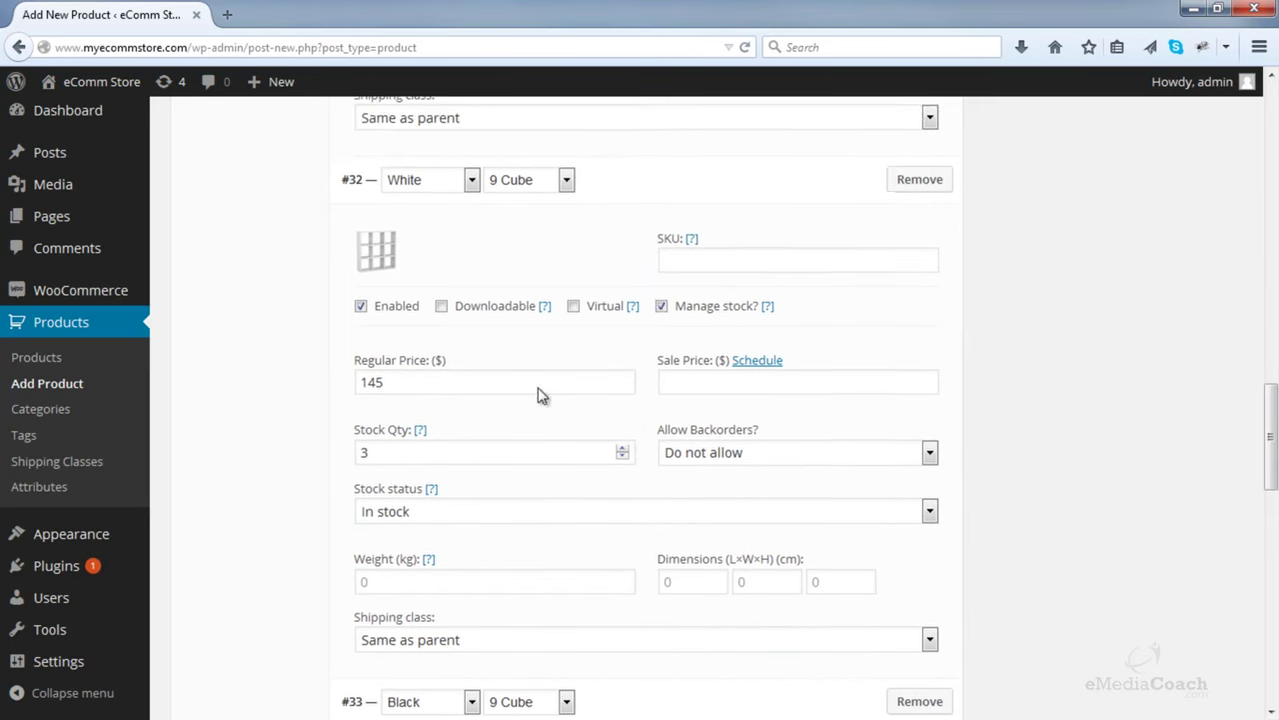
{"action": "scroll", "coordinate": [640, 390], "scroll_direction": "down", "scroll_amount": 3}
{"action": "left_click", "coordinate": [376, 505]}
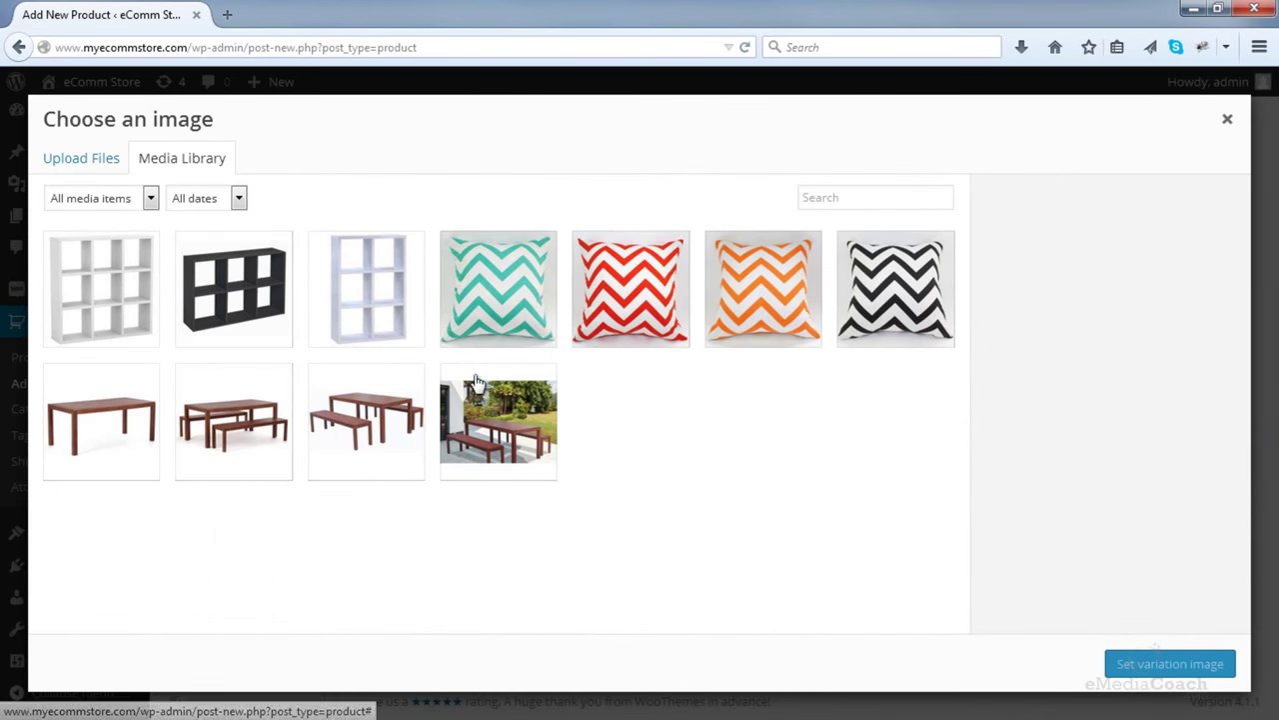
- Upload '9 Cube Black 1.JPG' and set it as the Black 9 Cube variation image
{"action": "left_click", "coordinate": [111, 172]}
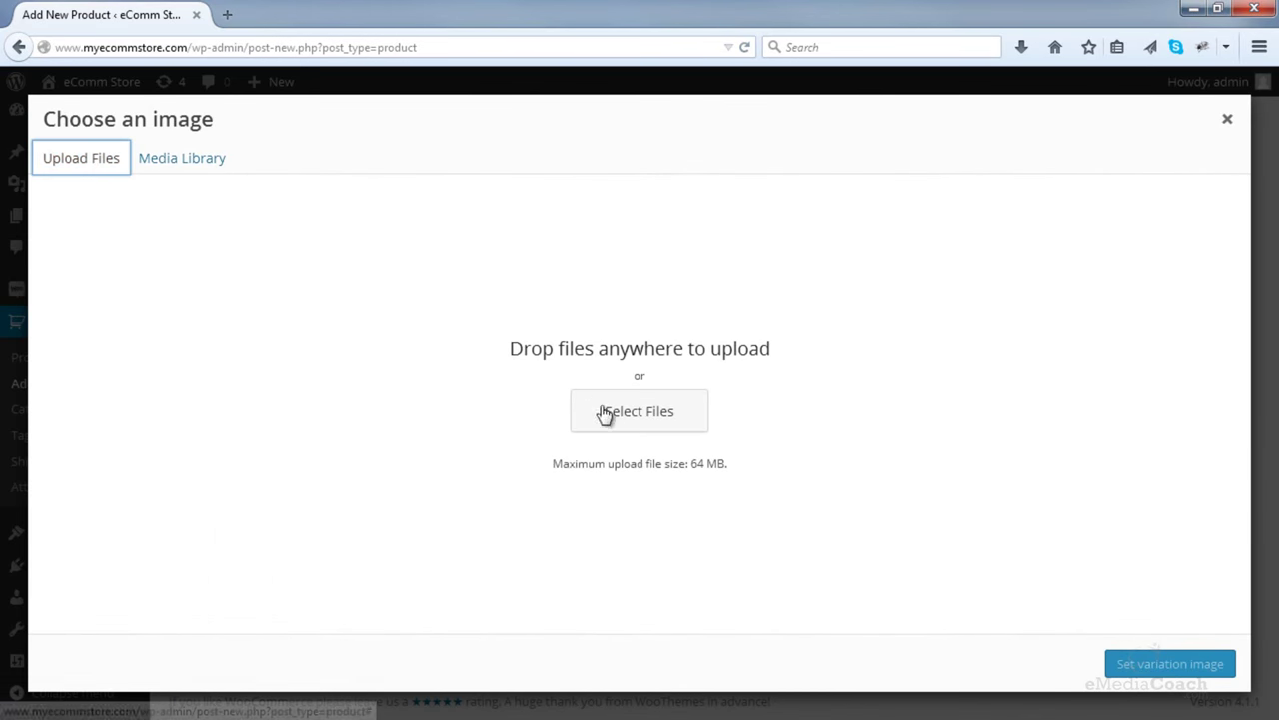
{"action": "left_click", "coordinate": [600, 410]}
{"action": "double_click", "coordinate": [596, 178]}
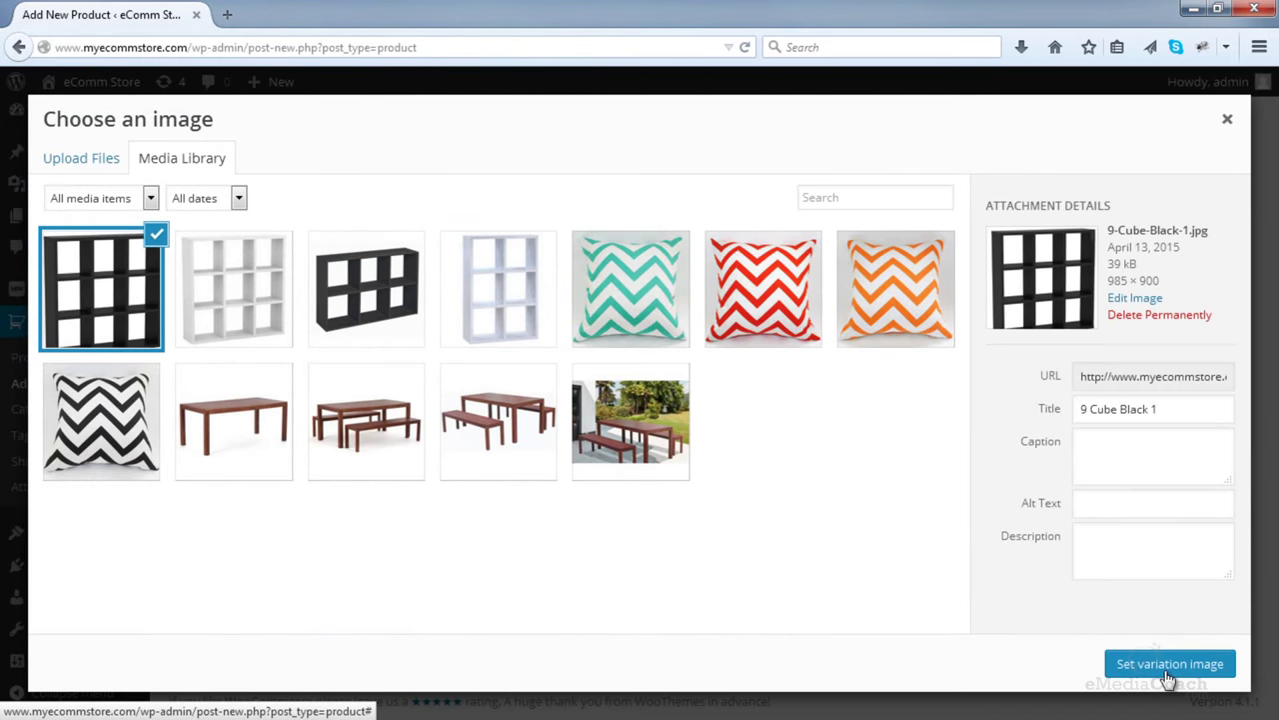
{"action": "left_click", "coordinate": [1168, 679]}
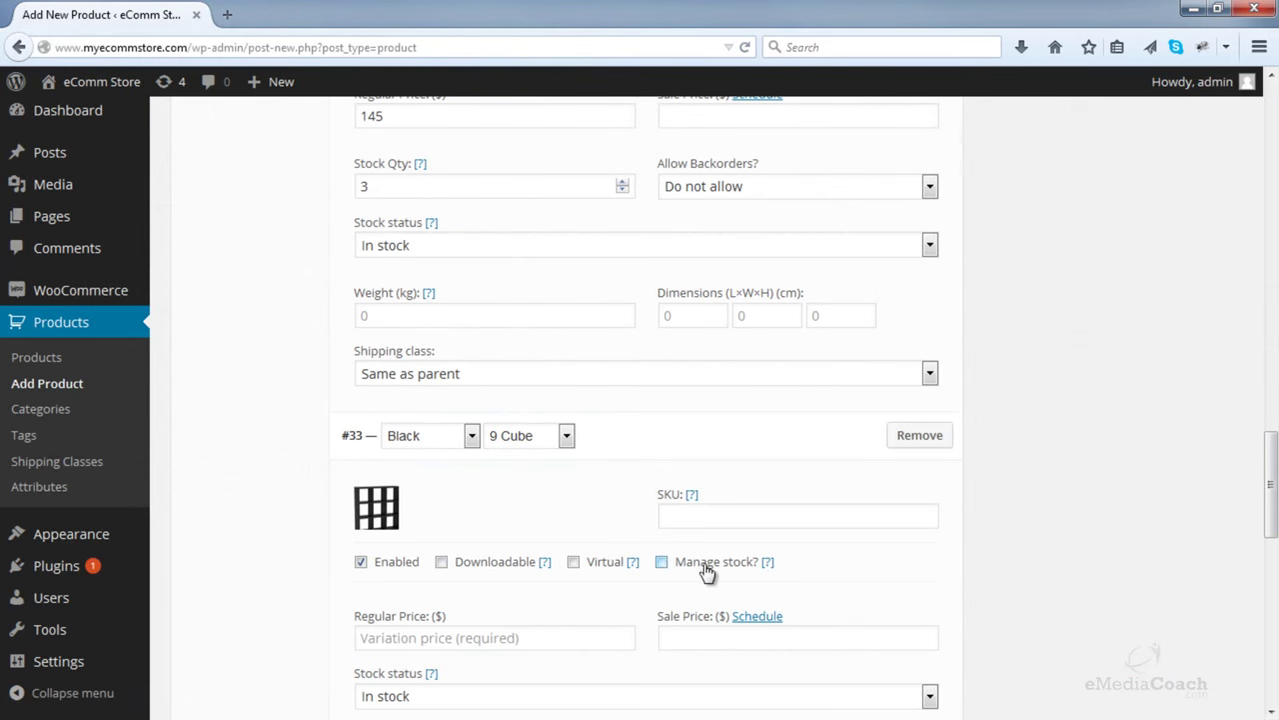
- Enable managed stock on Black 9 Cube with regular price 145 and quantity 5
{"action": "left_click", "coordinate": [662, 562]}
{"action": "left_click", "coordinate": [535, 631]}
{"action": "type", "text": "145"}
{"action": "scroll", "coordinate": [567, 591], "scroll_direction": "down", "scroll_amount": 2}
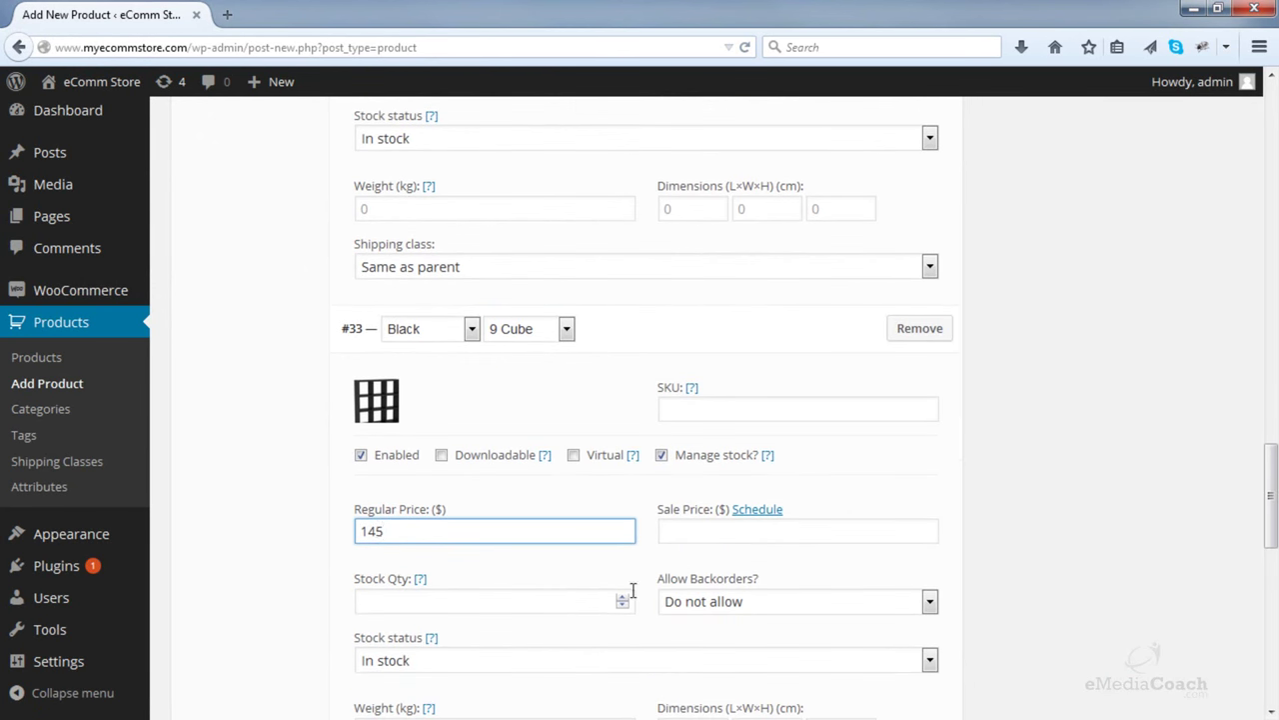
{"action": "scroll", "coordinate": [622, 597], "scroll_direction": "down", "scroll_amount": 4}
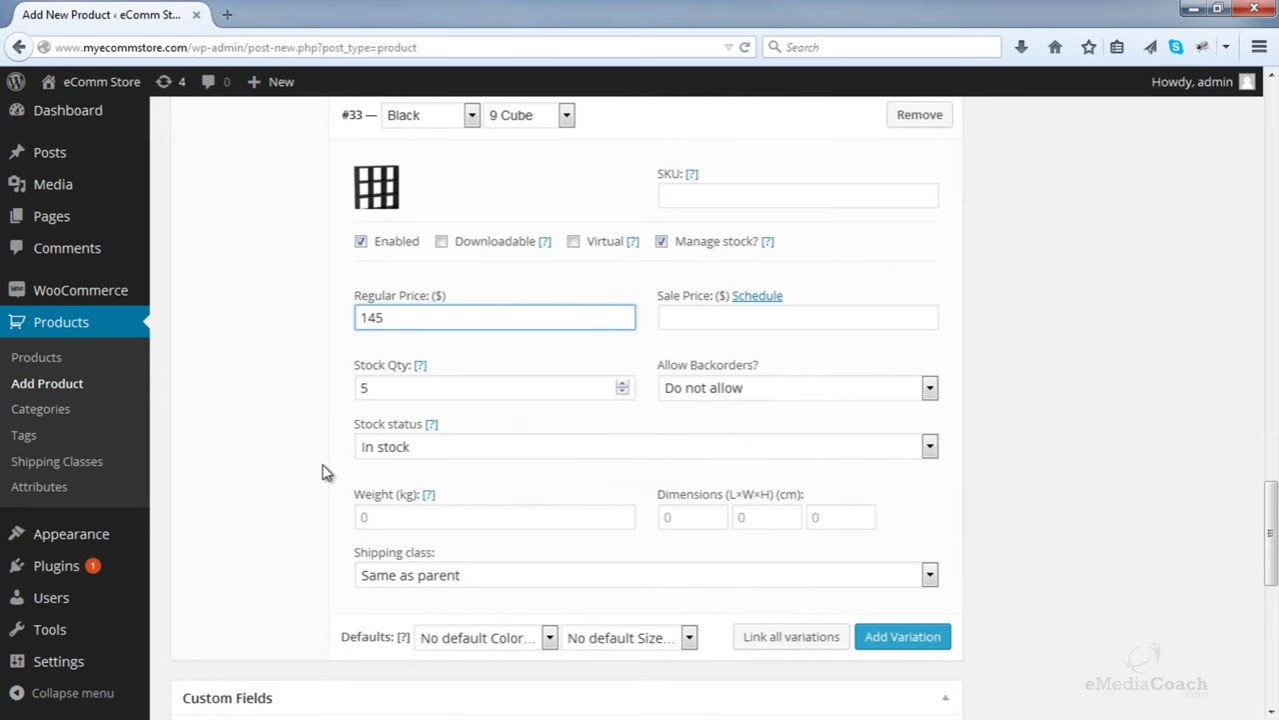
{"action": "scroll", "coordinate": [323, 472], "scroll_direction": "up", "scroll_amount": 10}
{"action": "scroll", "coordinate": [323, 472], "scroll_direction": "up", "scroll_amount": 10}
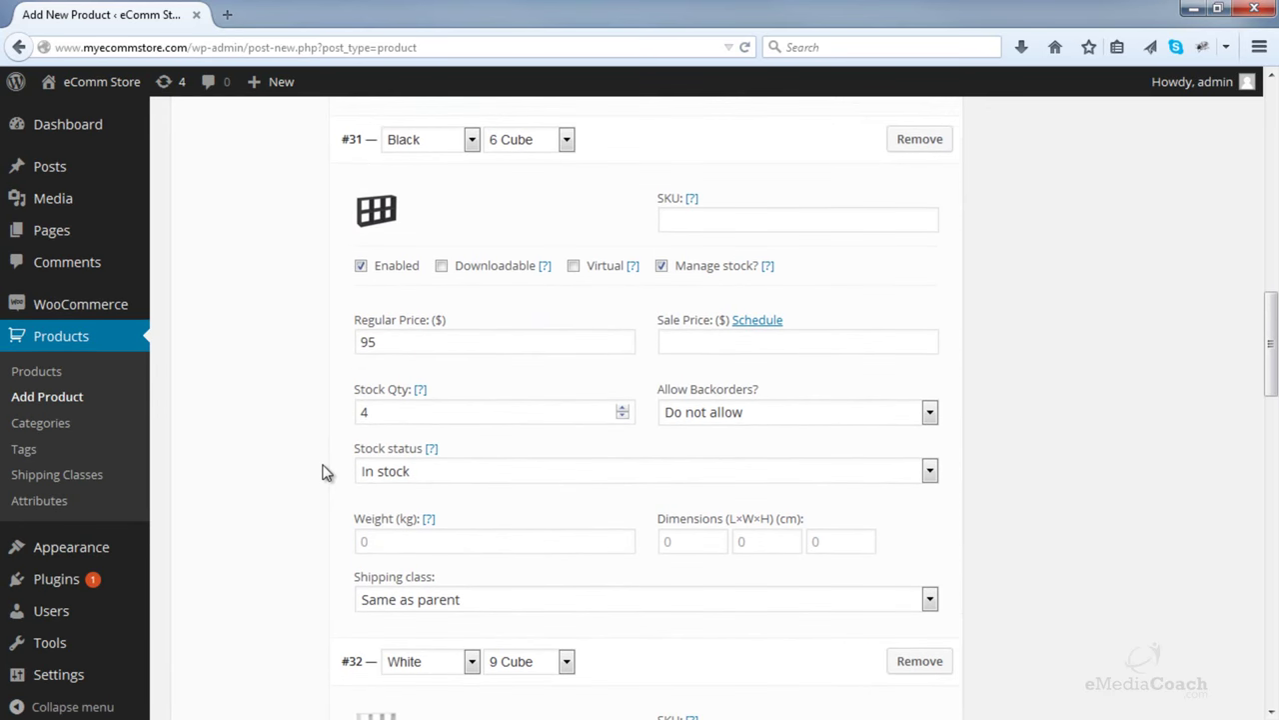
{"action": "scroll", "coordinate": [323, 471], "scroll_direction": "down", "scroll_amount": 1}
{"action": "scroll", "coordinate": [323, 472], "scroll_direction": "up", "scroll_amount": 8}
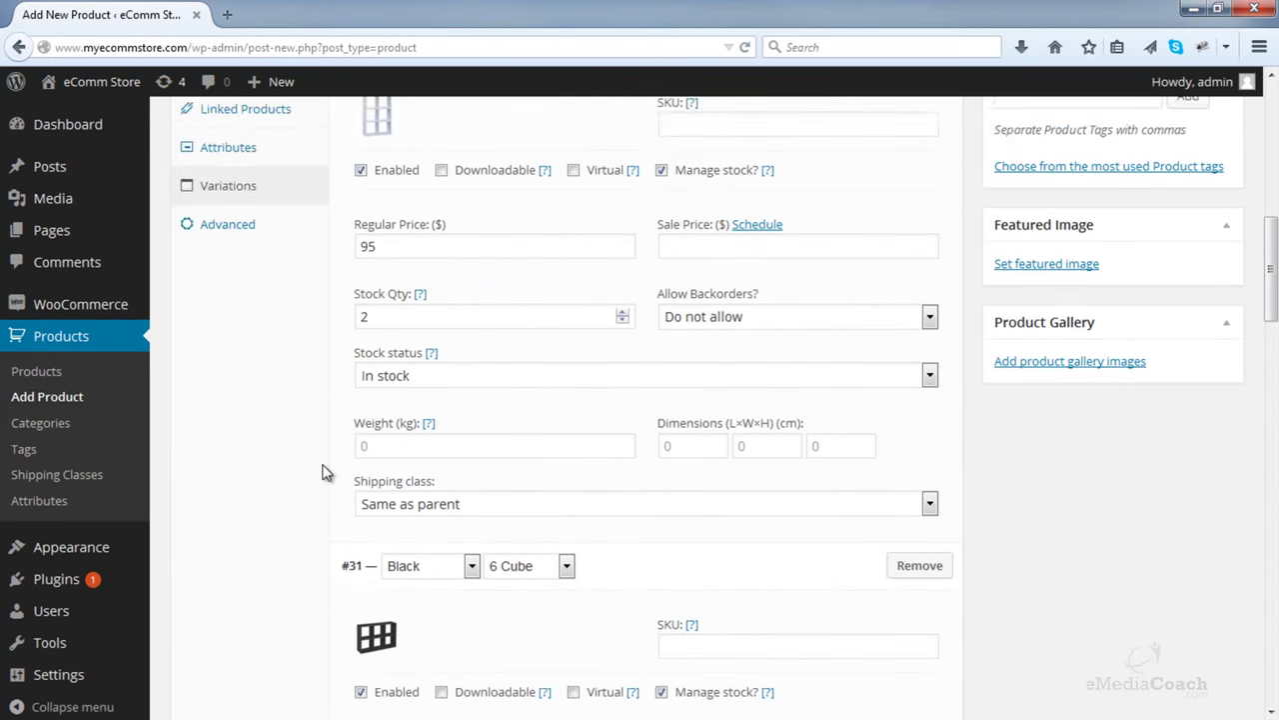
{"action": "scroll", "coordinate": [323, 472], "scroll_direction": "up", "scroll_amount": 6}
{"action": "scroll", "coordinate": [322, 472], "scroll_direction": "down", "scroll_amount": 4}
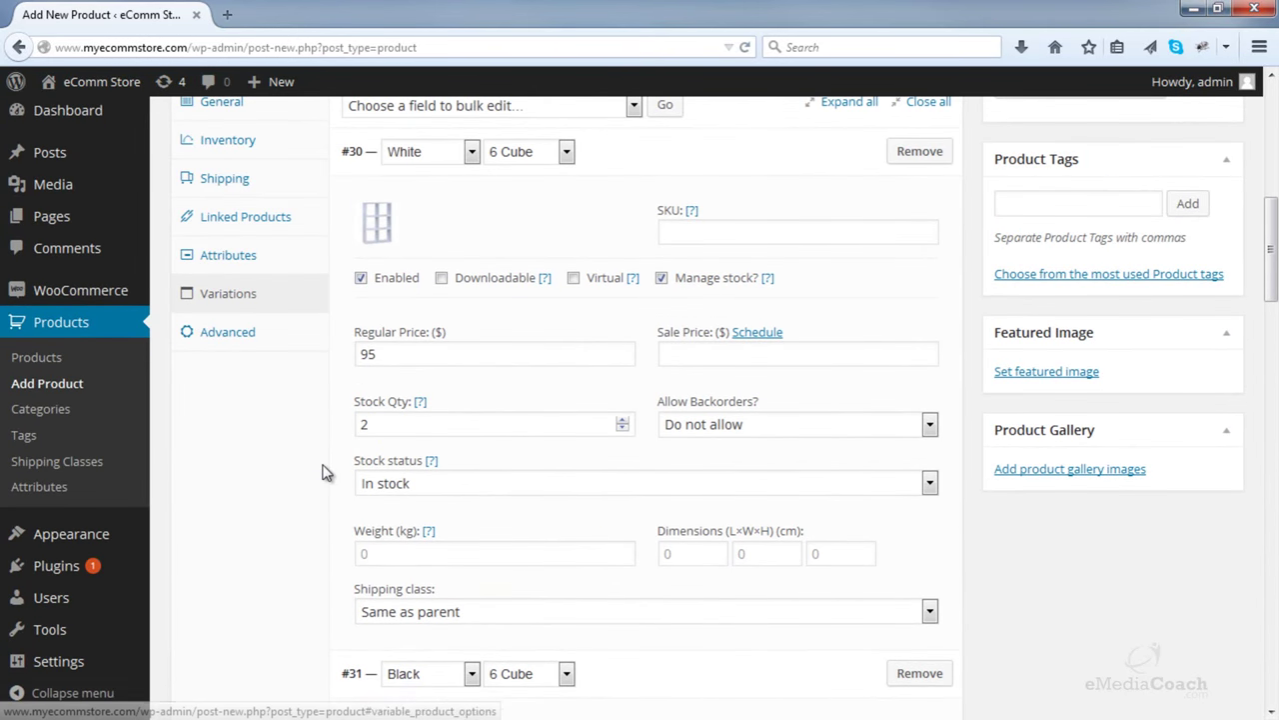
- Set the white 9-cube shelf image as the product's featured image
{"action": "left_click", "coordinate": [1038, 373]}
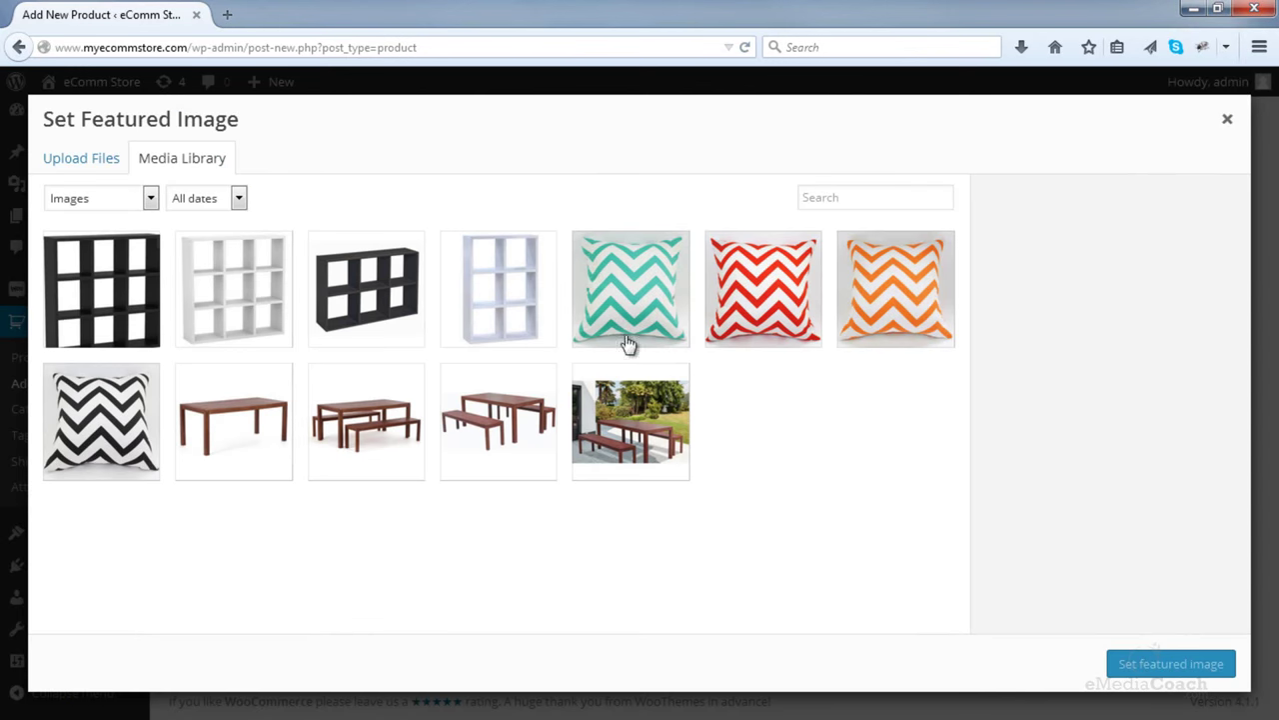
{"action": "left_click", "coordinate": [191, 293]}
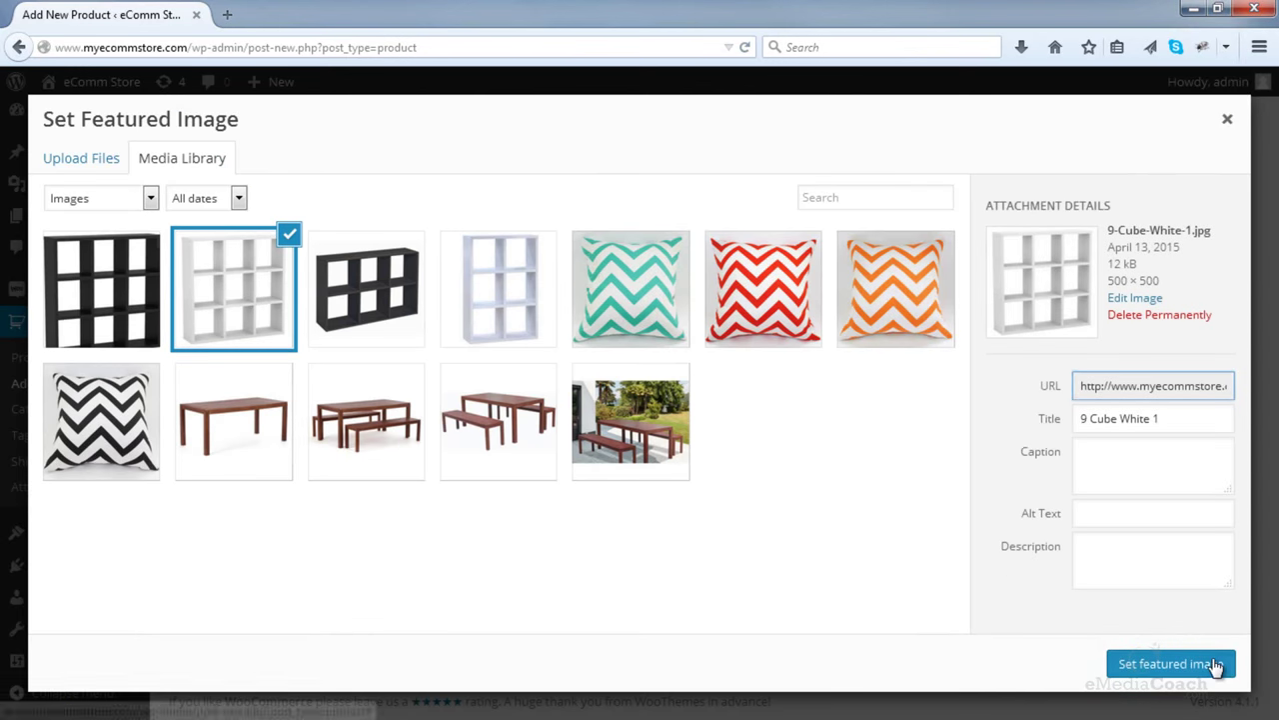
{"action": "left_click", "coordinate": [1213, 666]}
{"action": "scroll", "coordinate": [1110, 477], "scroll_direction": "down", "scroll_amount": 5}
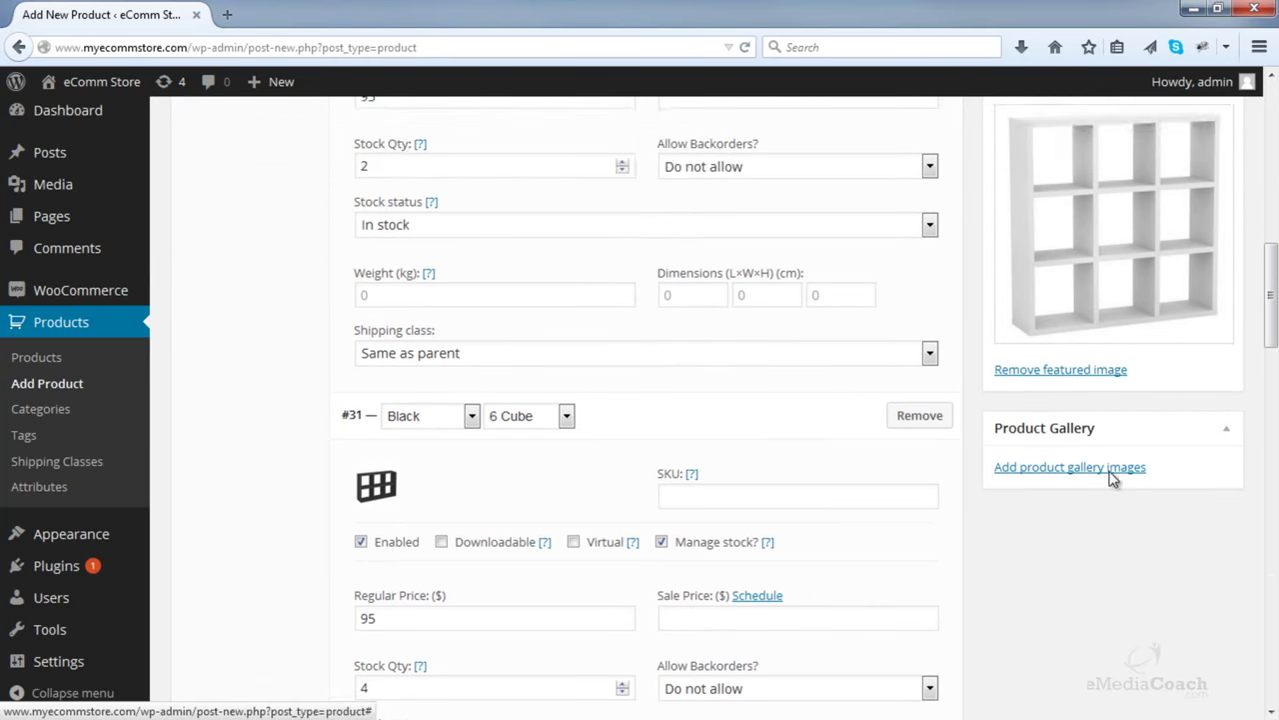
- Upload the 9 Cube Black 2, 9 Cube White 2 and 9 Cube White 3 photos for the gallery
{"action": "left_click", "coordinate": [1066, 405]}
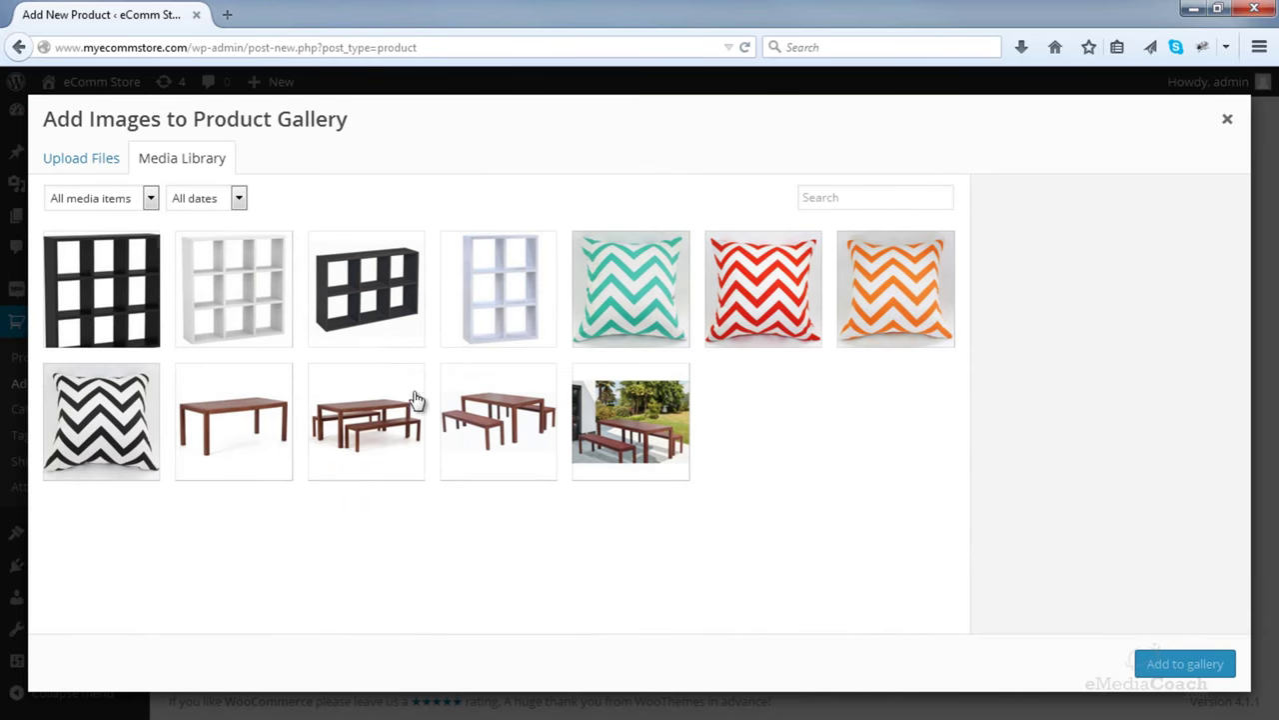
{"action": "left_click", "coordinate": [128, 322]}
{"action": "left_click", "coordinate": [235, 300]}
{"action": "left_click", "coordinate": [357, 304]}
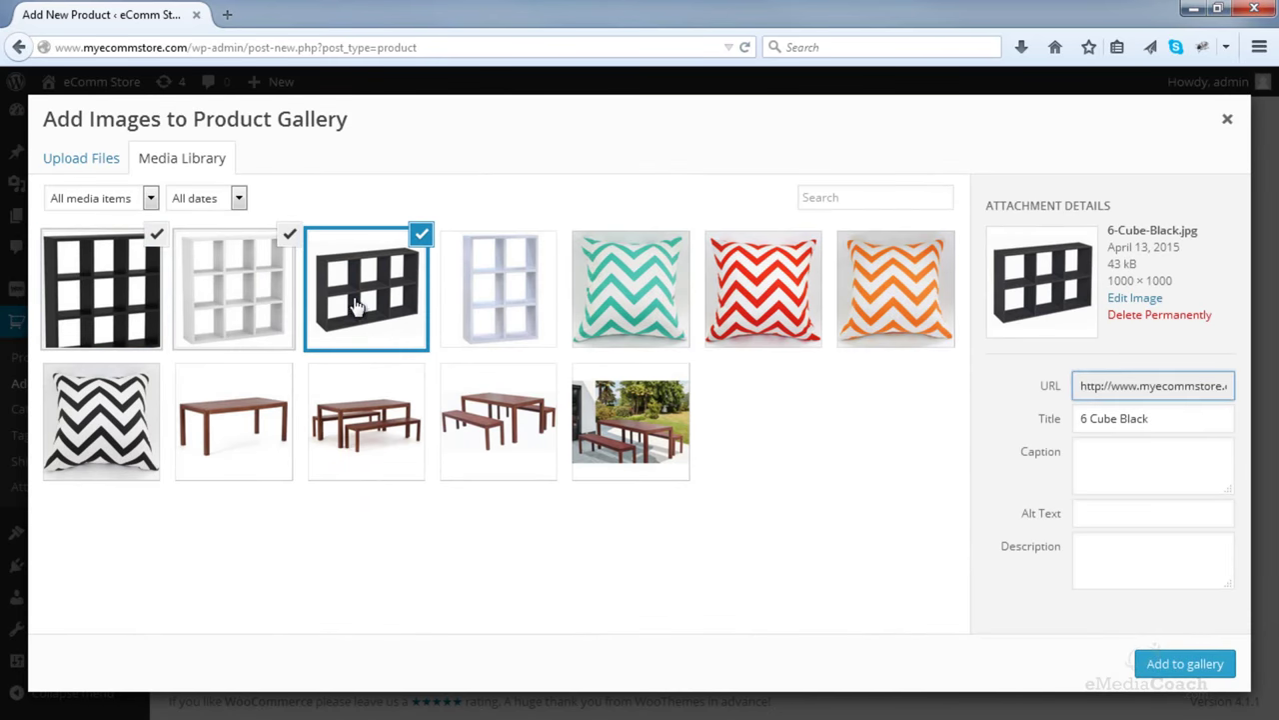
{"action": "left_click", "coordinate": [84, 160]}
{"action": "left_click", "coordinate": [634, 420]}
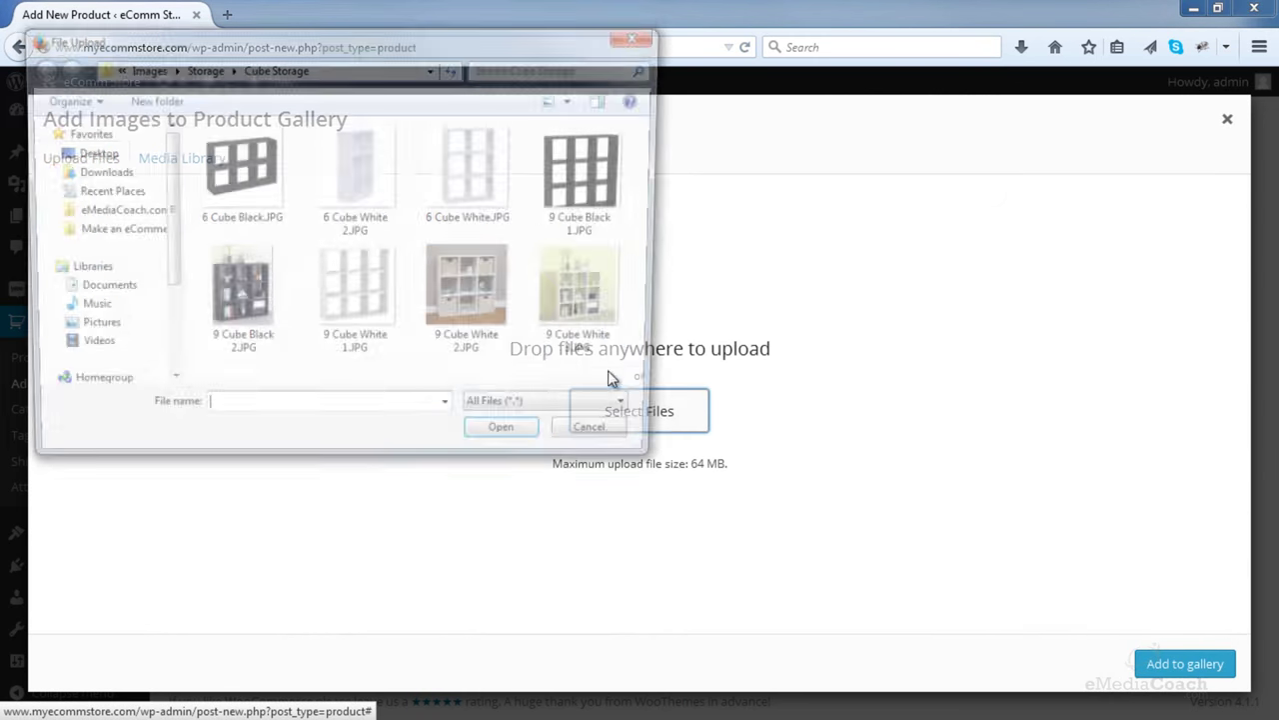
{"action": "left_click", "coordinate": [265, 310]}
{"action": "left_click", "coordinate": [450, 307], "text": "ctrl"}
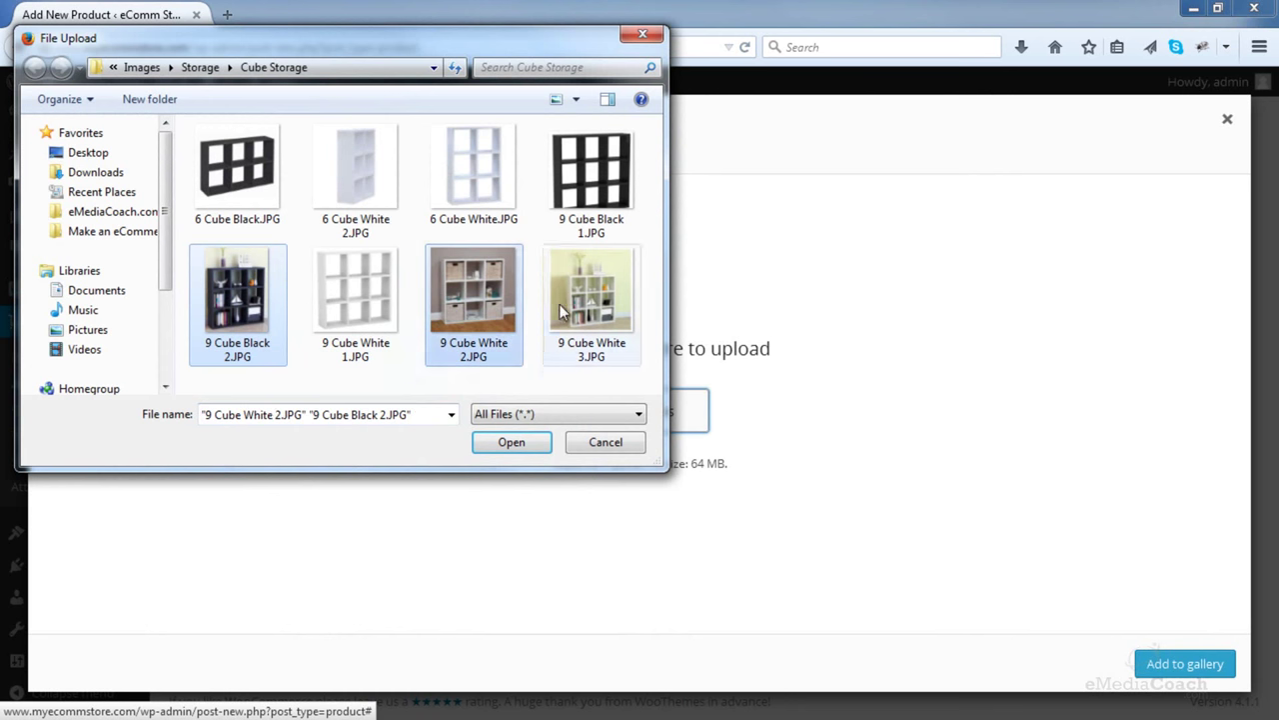
{"action": "left_click", "coordinate": [559, 311], "text": "ctrl"}
{"action": "left_click", "coordinate": [499, 441]}
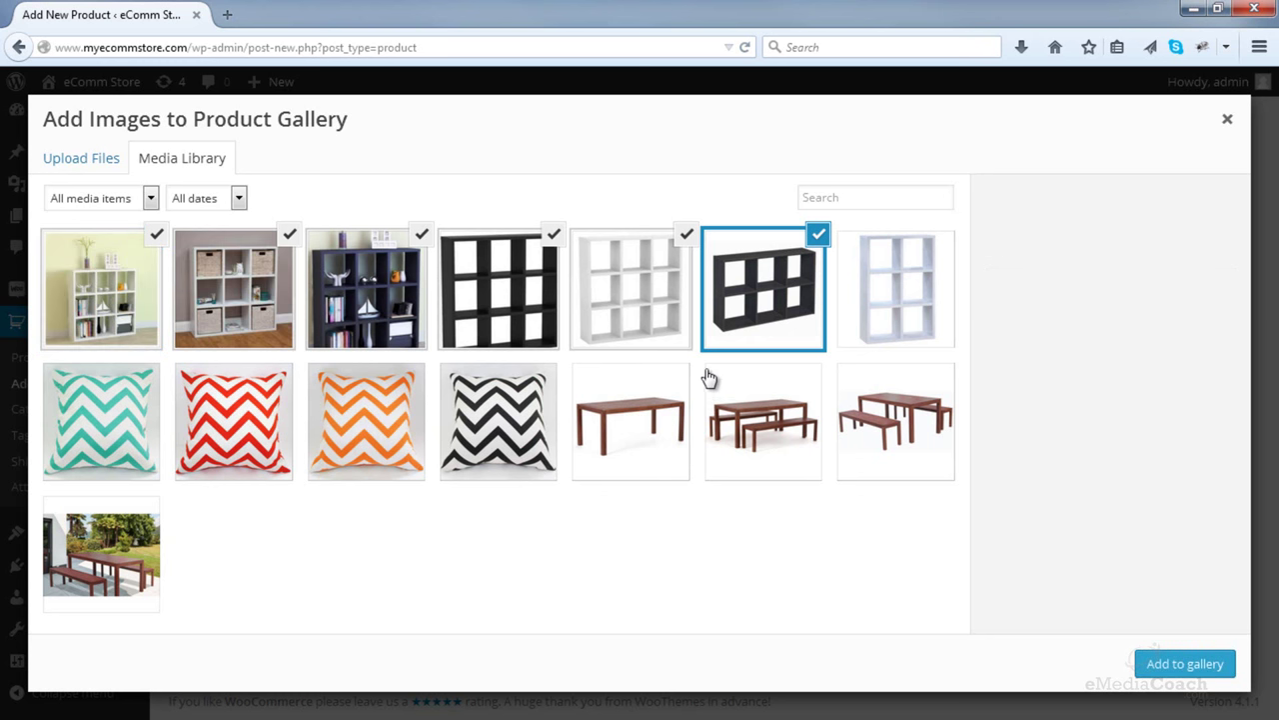
- Trim the selection to four shelf images and add them to the product gallery
{"action": "left_click", "coordinate": [549, 240]}
{"action": "left_click", "coordinate": [680, 244]}
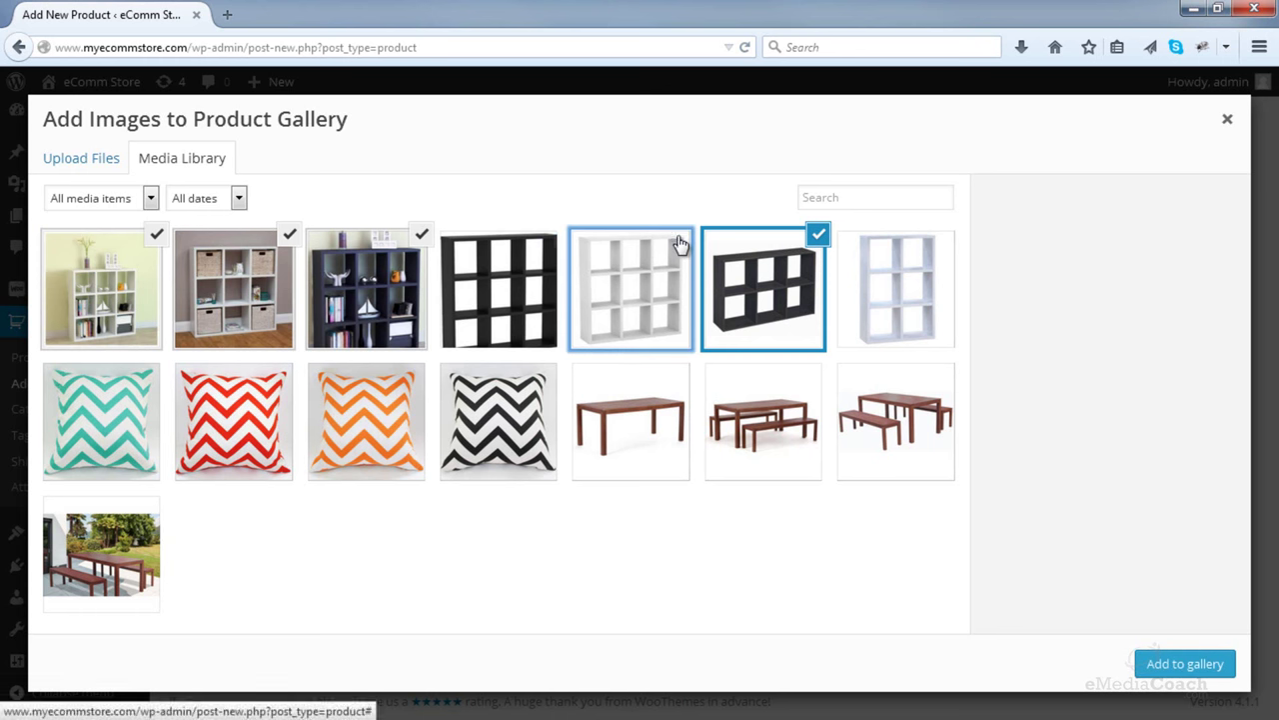
{"action": "left_click", "coordinate": [1166, 672]}
{"action": "scroll", "coordinate": [1110, 523], "scroll_direction": "down", "scroll_amount": 5}
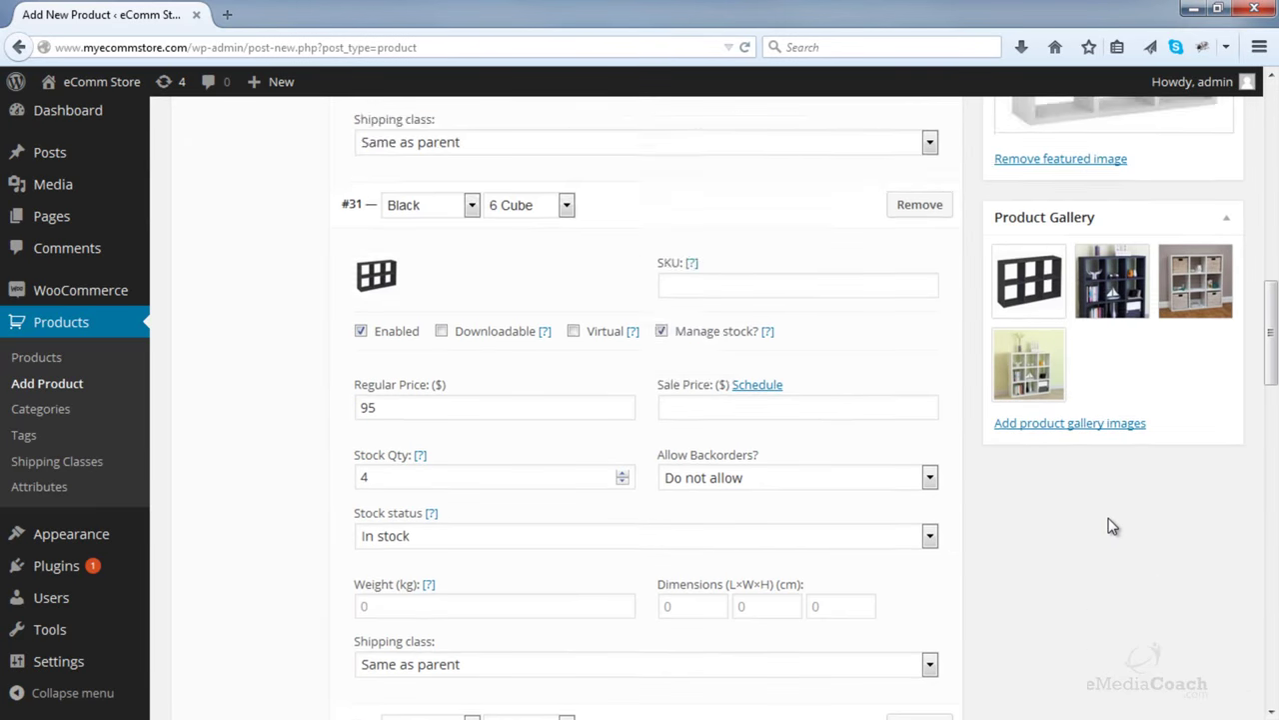
- Publish Storage Cubes and open its product page in a new browser tab
{"action": "scroll", "coordinate": [1109, 524], "scroll_direction": "up", "scroll_amount": 12}
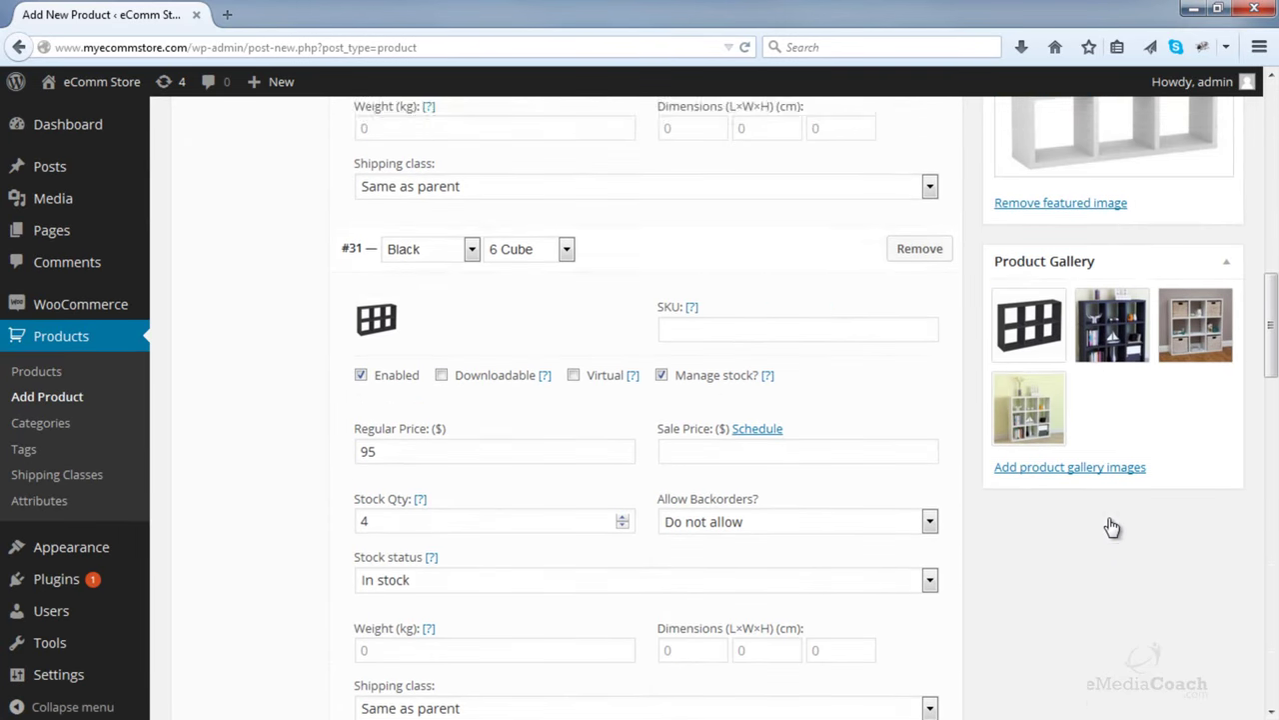
{"action": "scroll", "coordinate": [1110, 524], "scroll_direction": "up", "scroll_amount": 3}
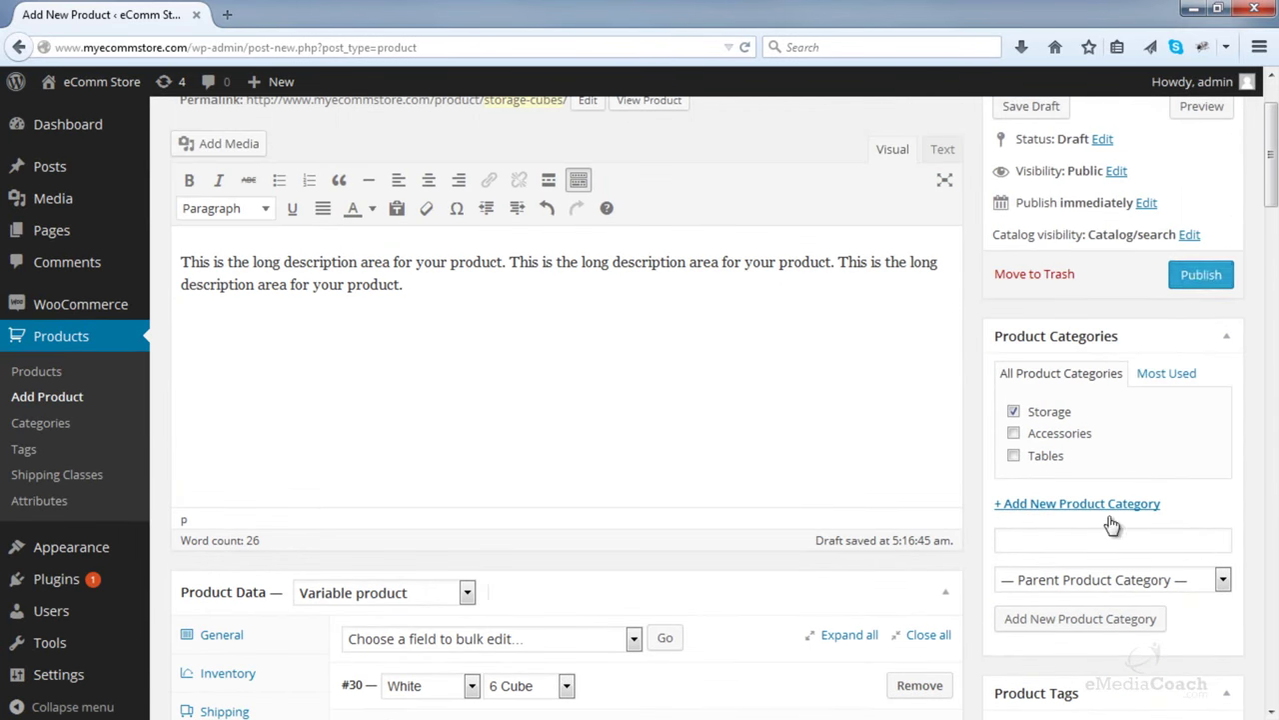
{"action": "left_click", "coordinate": [1200, 275]}
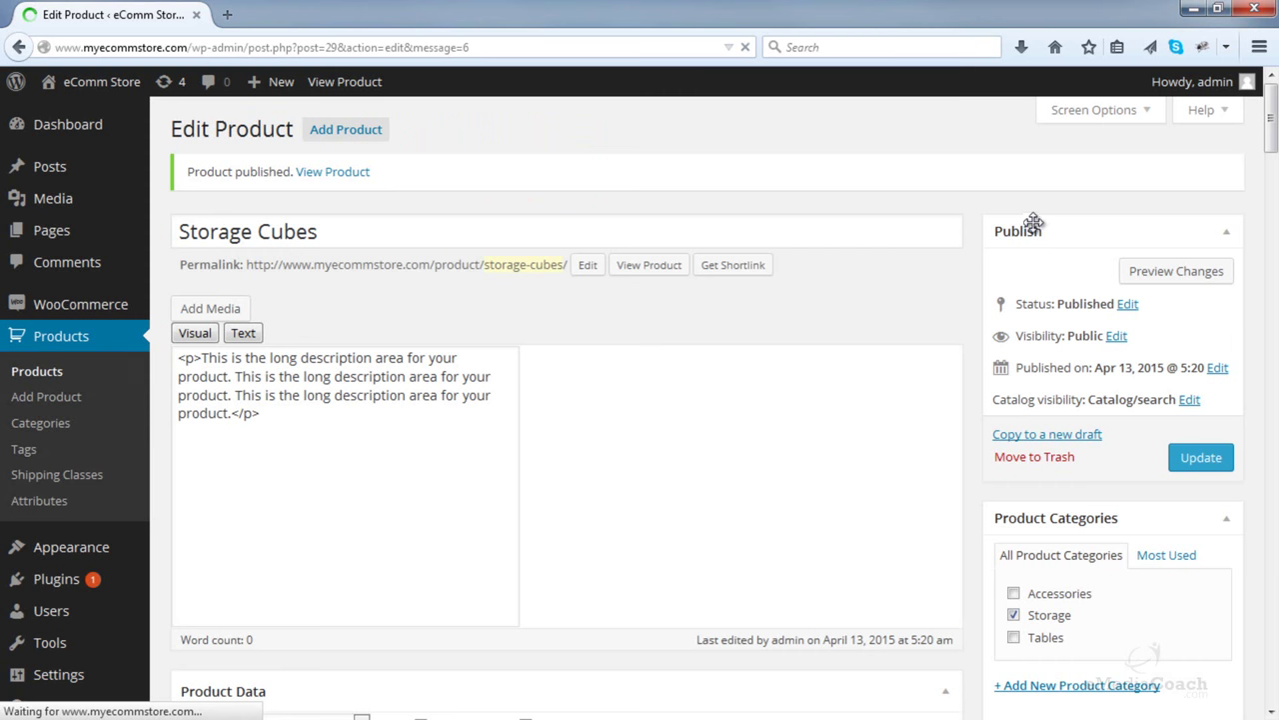
{"action": "right_click", "coordinate": [677, 270]}
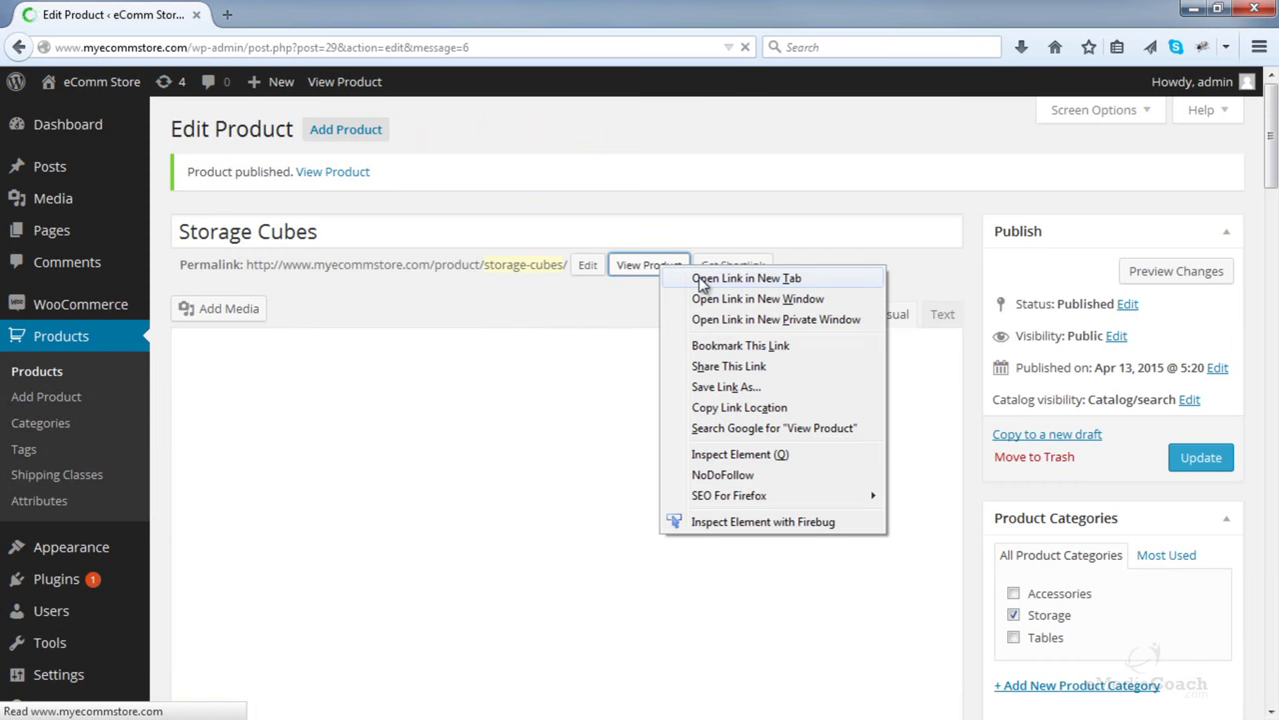
{"action": "left_click", "coordinate": [685, 279]}
- On the Storage Cubes storefront page, try the White and then the Black colour options
{"action": "left_click", "coordinate": [295, 14]}
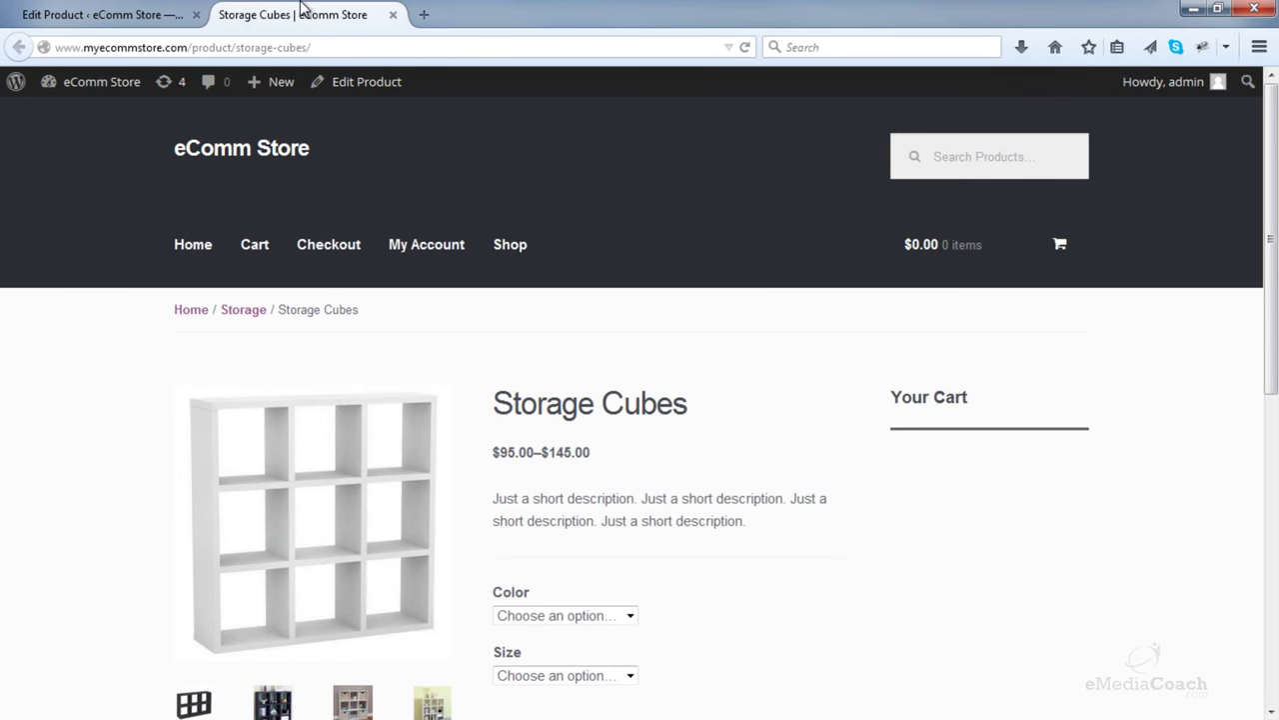
{"action": "scroll", "coordinate": [204, 214], "scroll_direction": "down", "scroll_amount": 2}
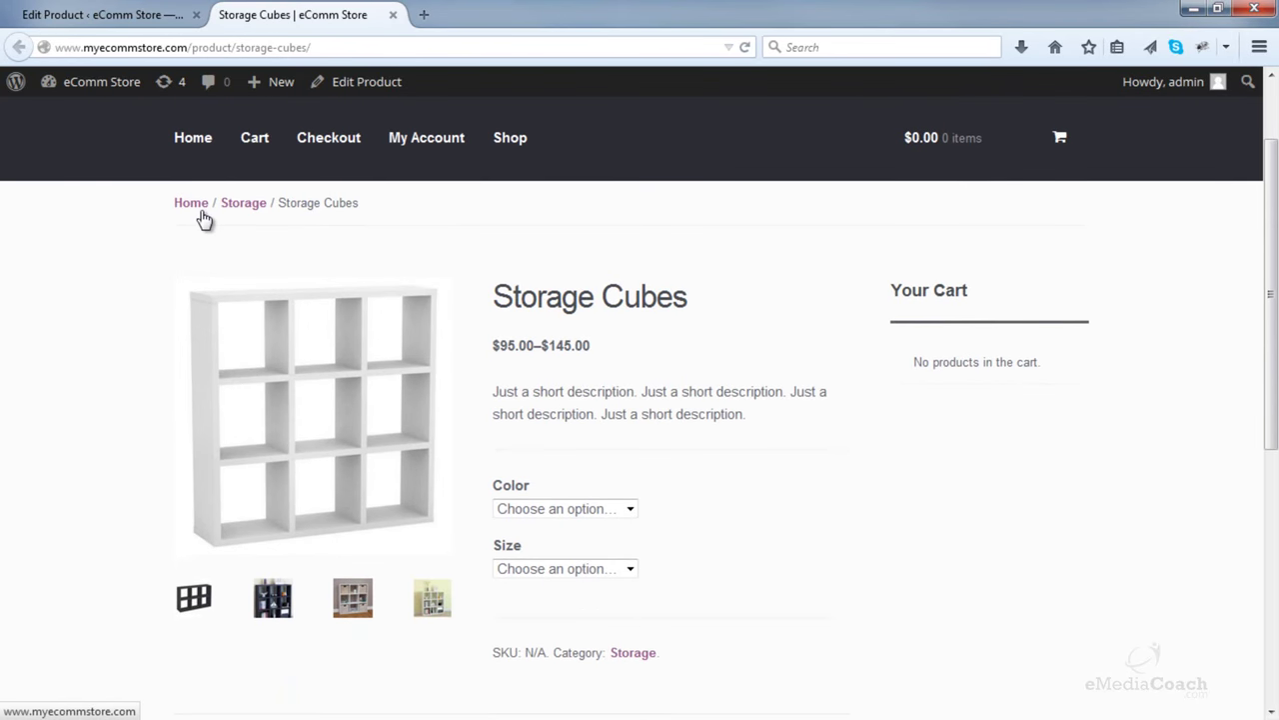
{"action": "scroll", "coordinate": [203, 219], "scroll_direction": "down", "scroll_amount": 2}
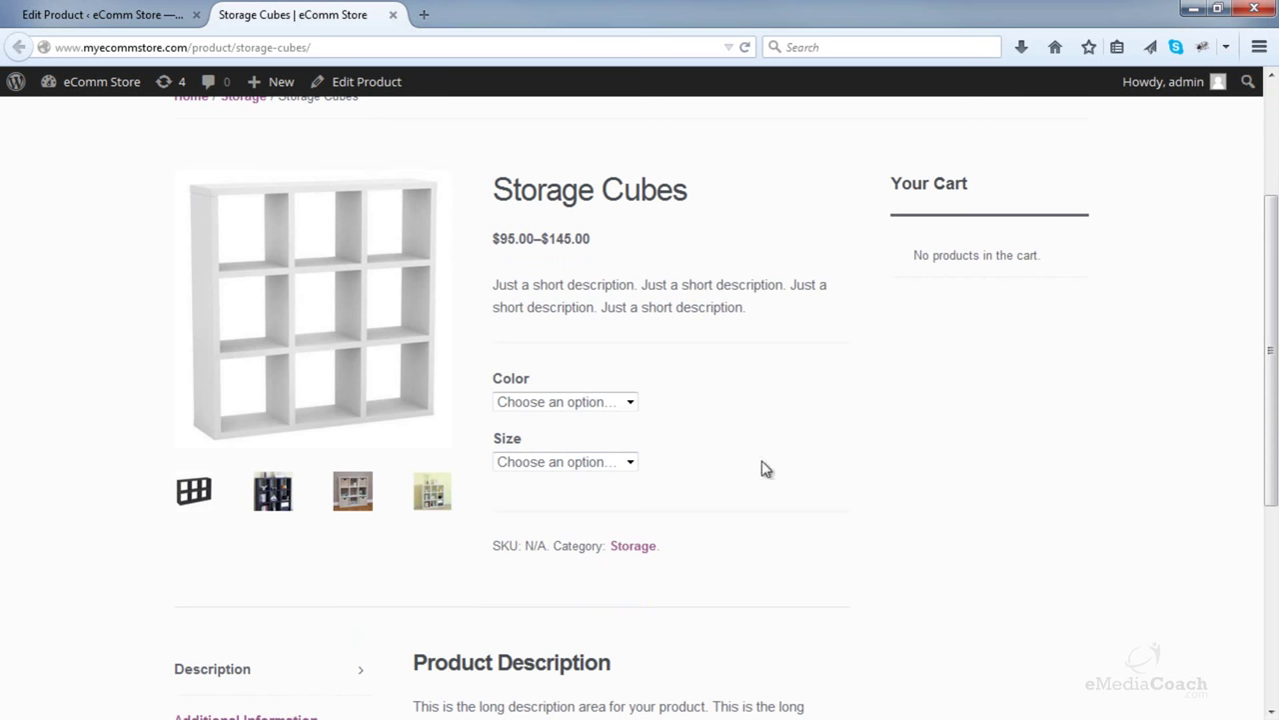
{"action": "left_click", "coordinate": [624, 402]}
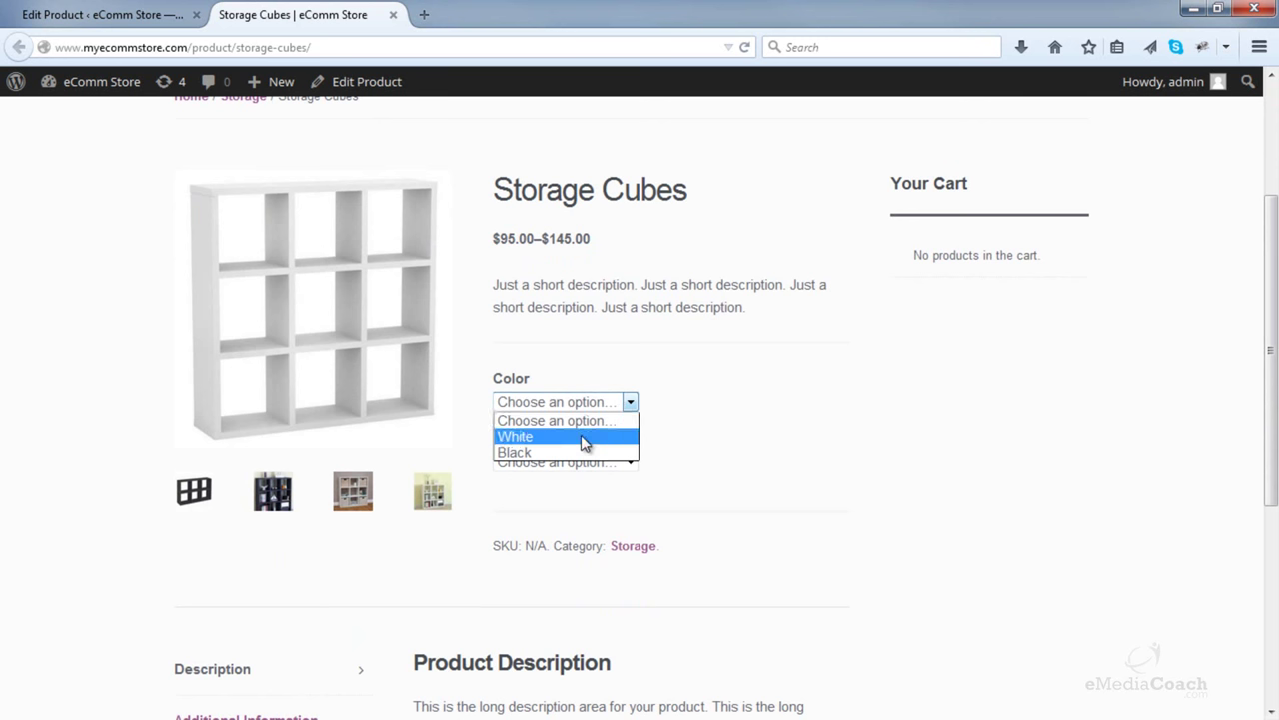
{"action": "left_click", "coordinate": [584, 437]}
{"action": "left_click", "coordinate": [583, 404]}
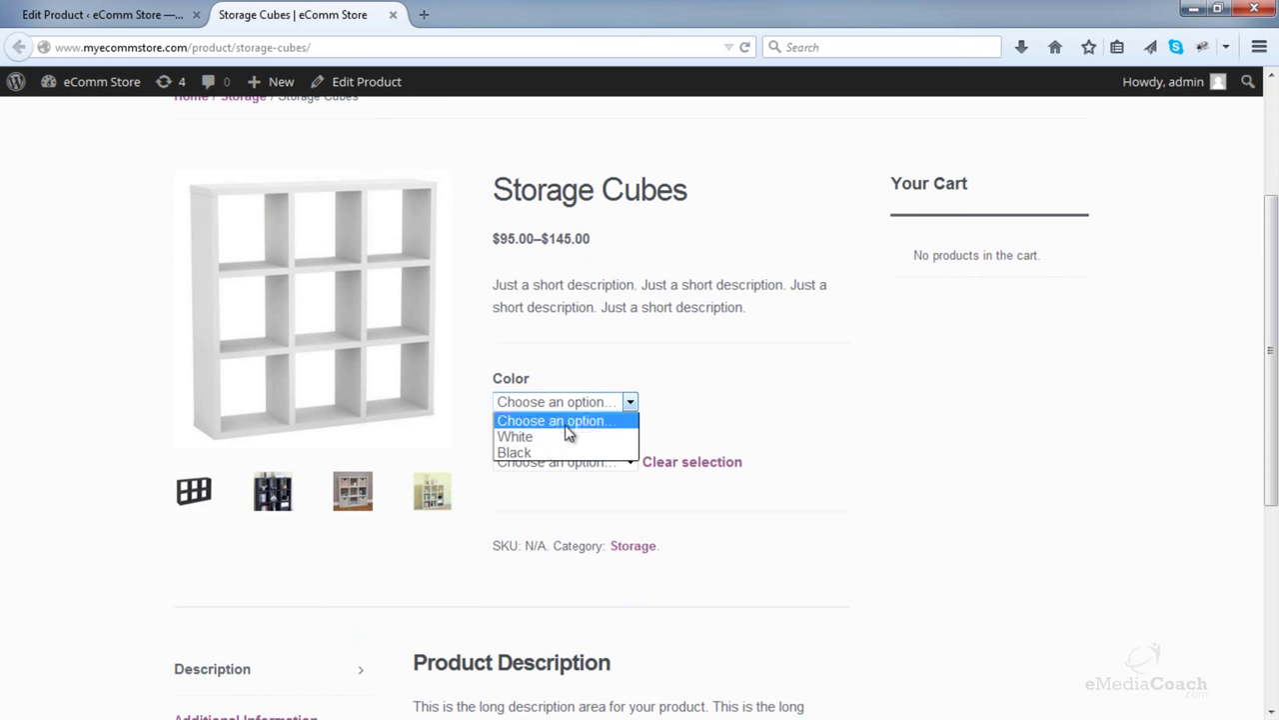
{"action": "left_click", "coordinate": [549, 446]}
- Try the 6 Cube and 9 Cube sizes, finishing on White, 6 Cube
{"action": "left_click", "coordinate": [606, 466]}
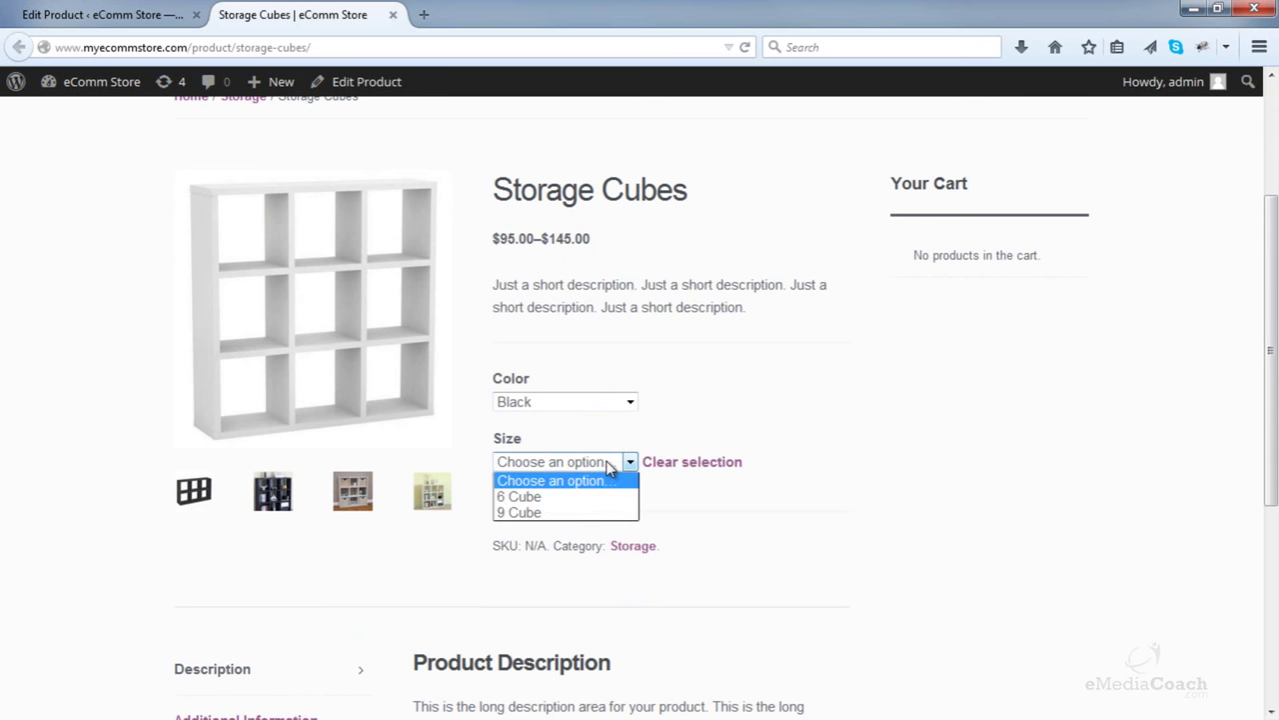
{"action": "left_click", "coordinate": [569, 497]}
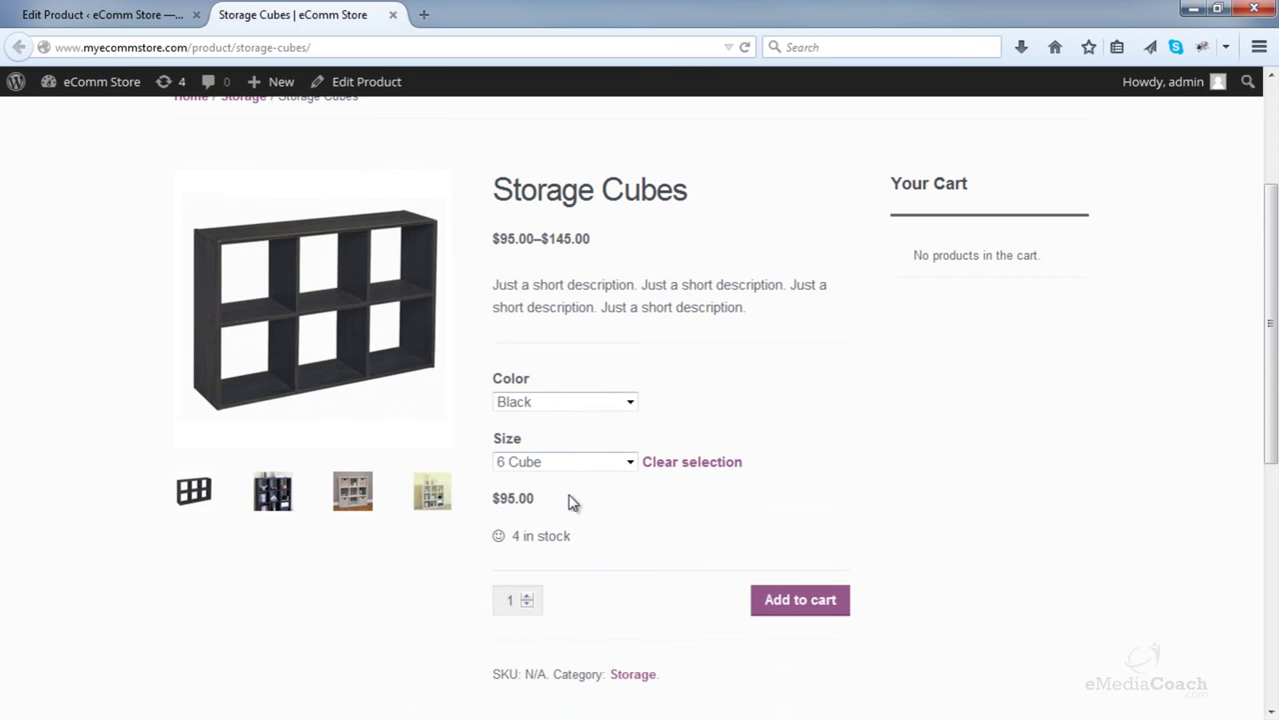
{"action": "left_click", "coordinate": [586, 466]}
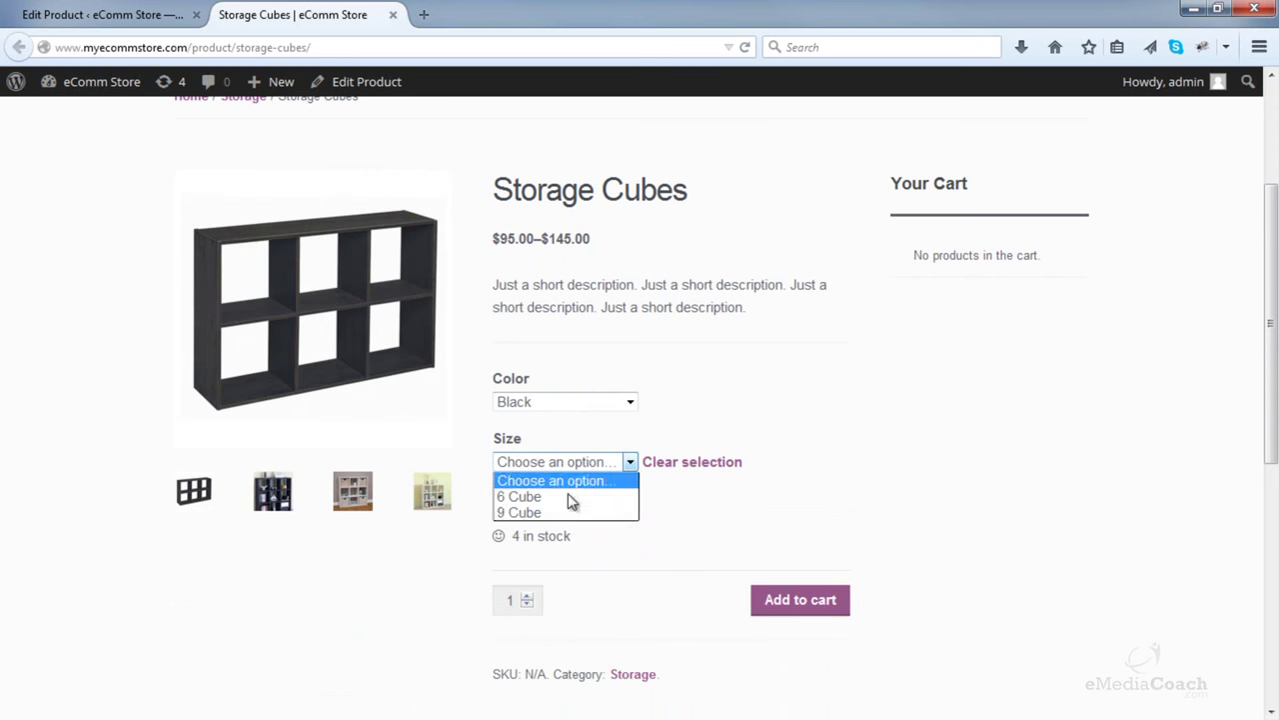
{"action": "left_click", "coordinate": [569, 511]}
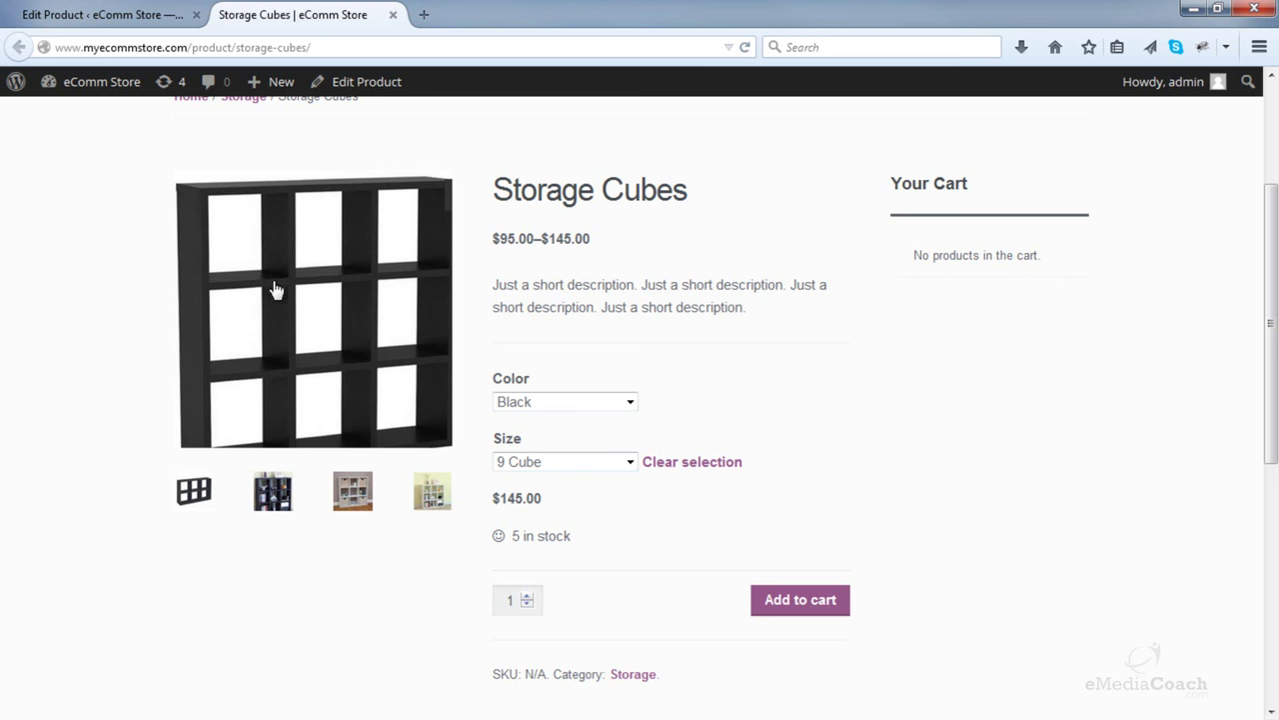
{"action": "left_click", "coordinate": [543, 402]}
{"action": "left_click", "coordinate": [531, 437]}
{"action": "left_click", "coordinate": [580, 462]}
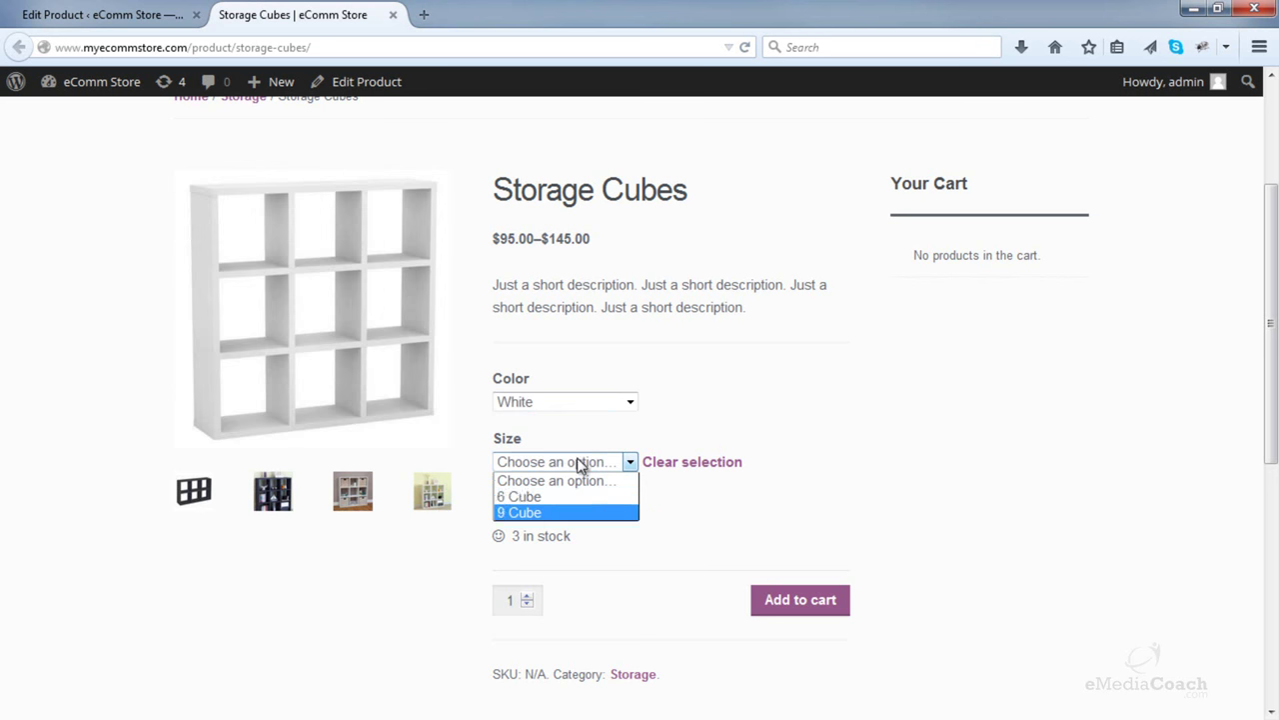
{"action": "left_click", "coordinate": [559, 495]}
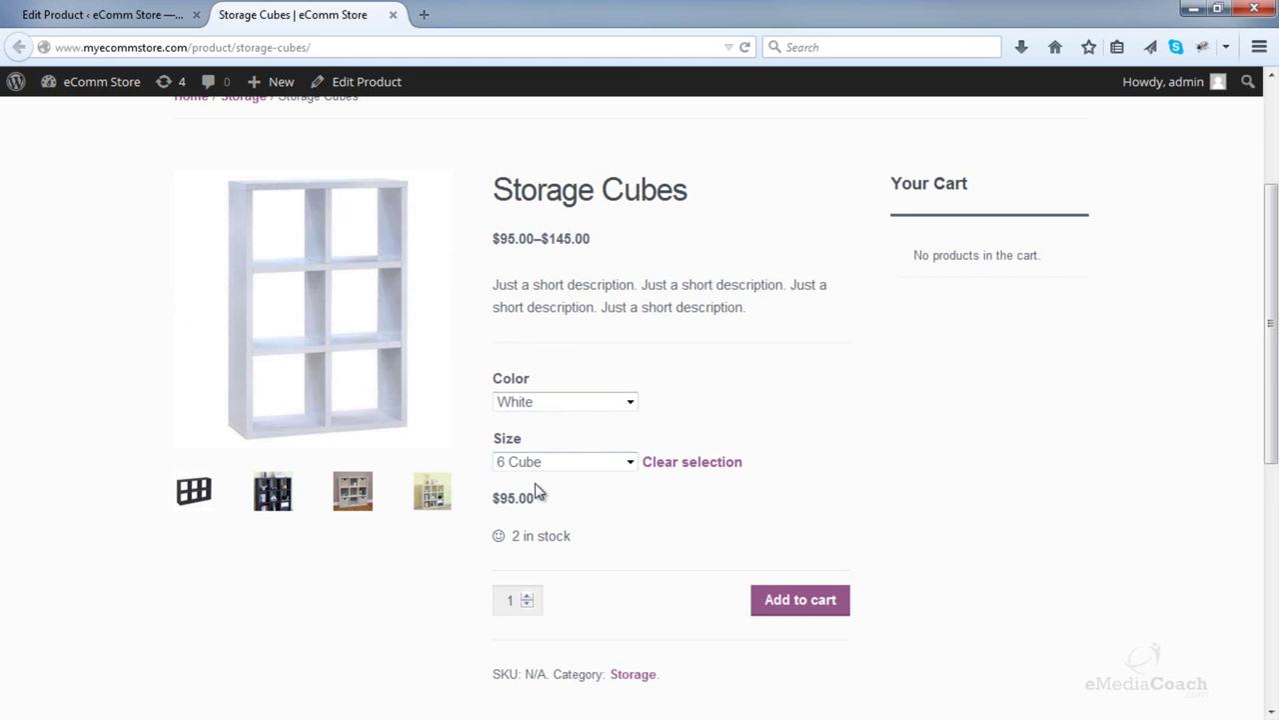
- Page through the product's enlarged gallery images to the last one, then close the gallery
{"action": "left_click", "coordinate": [286, 357]}
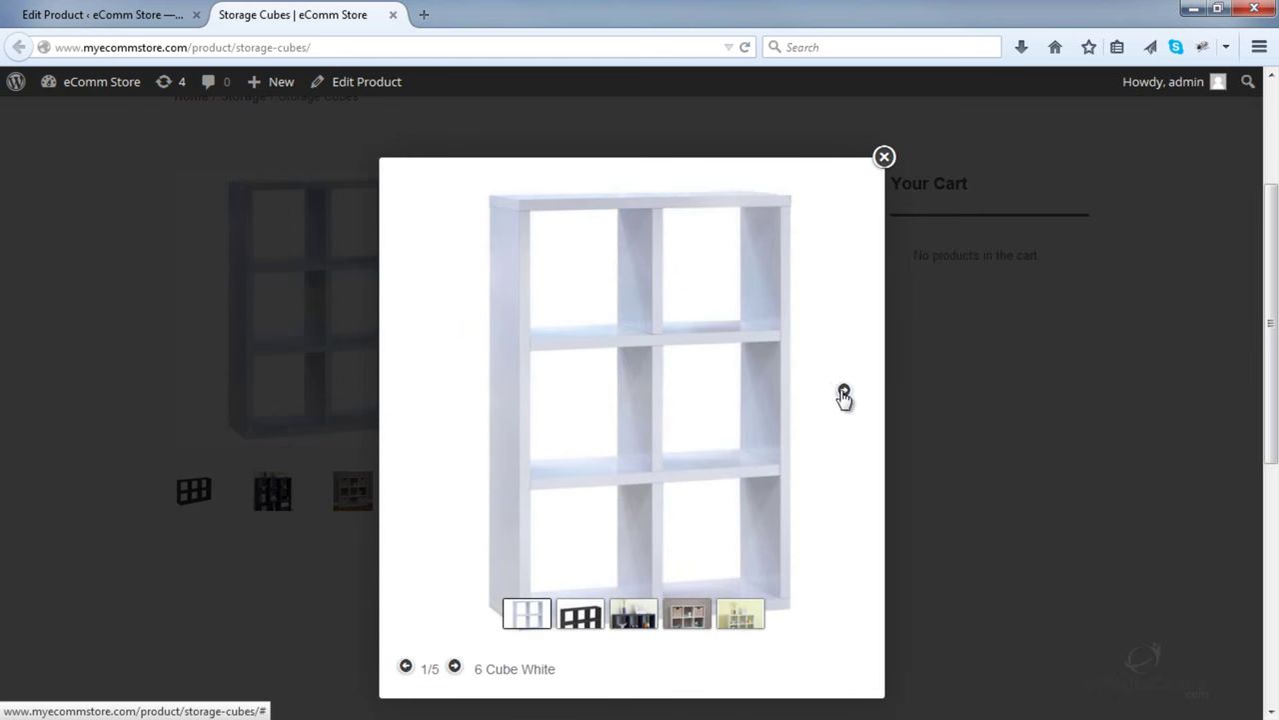
{"action": "left_click", "coordinate": [844, 393]}
{"action": "left_click", "coordinate": [843, 391]}
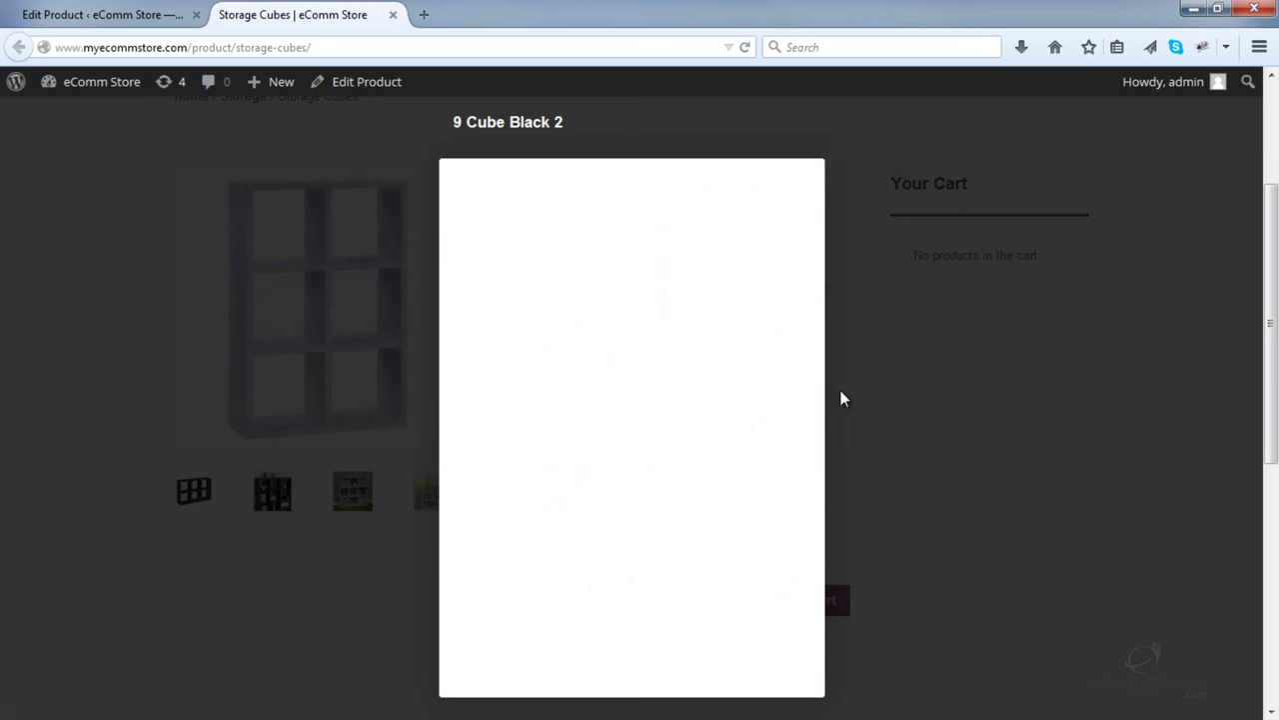
{"action": "left_click", "coordinate": [788, 396]}
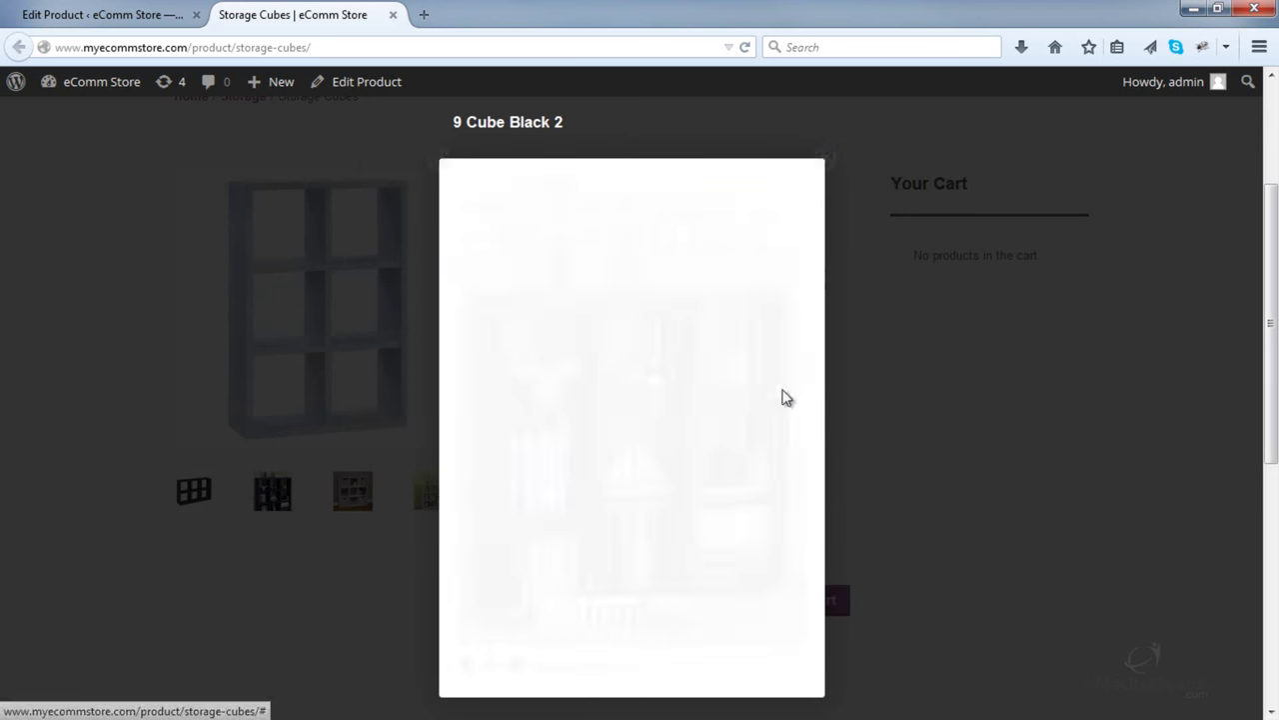
{"action": "left_click", "coordinate": [845, 393]}
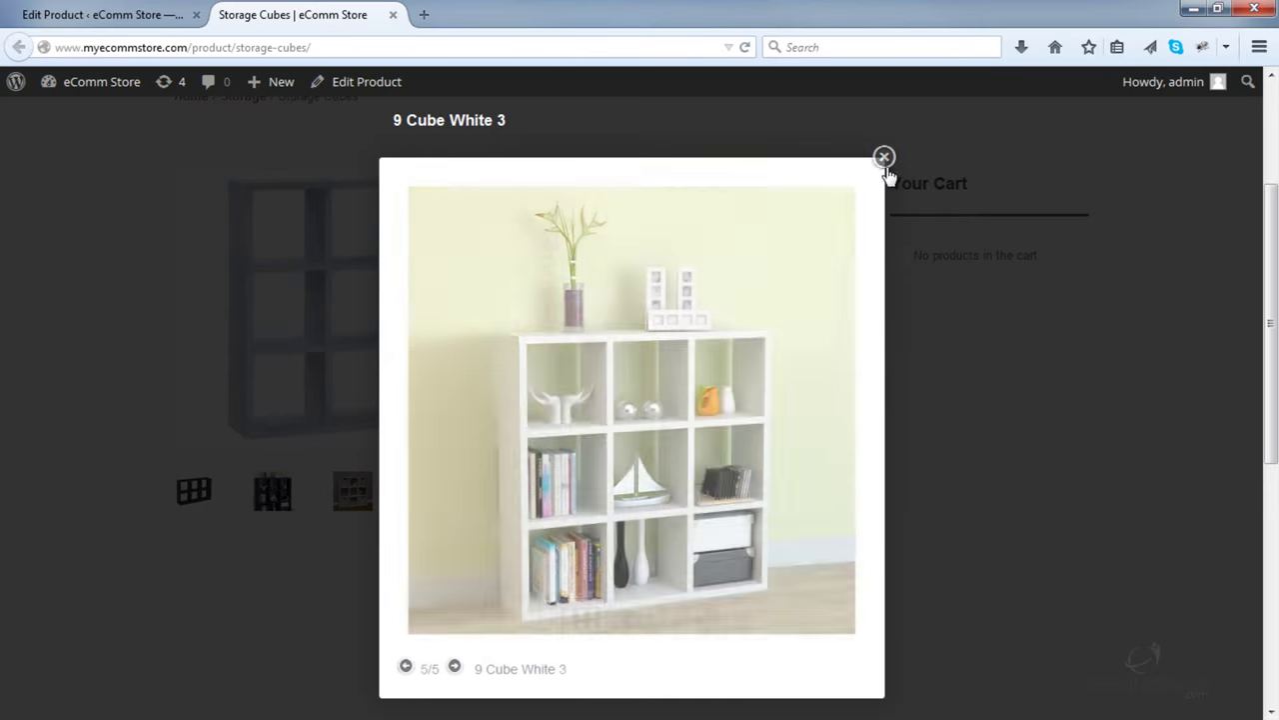
{"action": "left_click", "coordinate": [884, 158]}
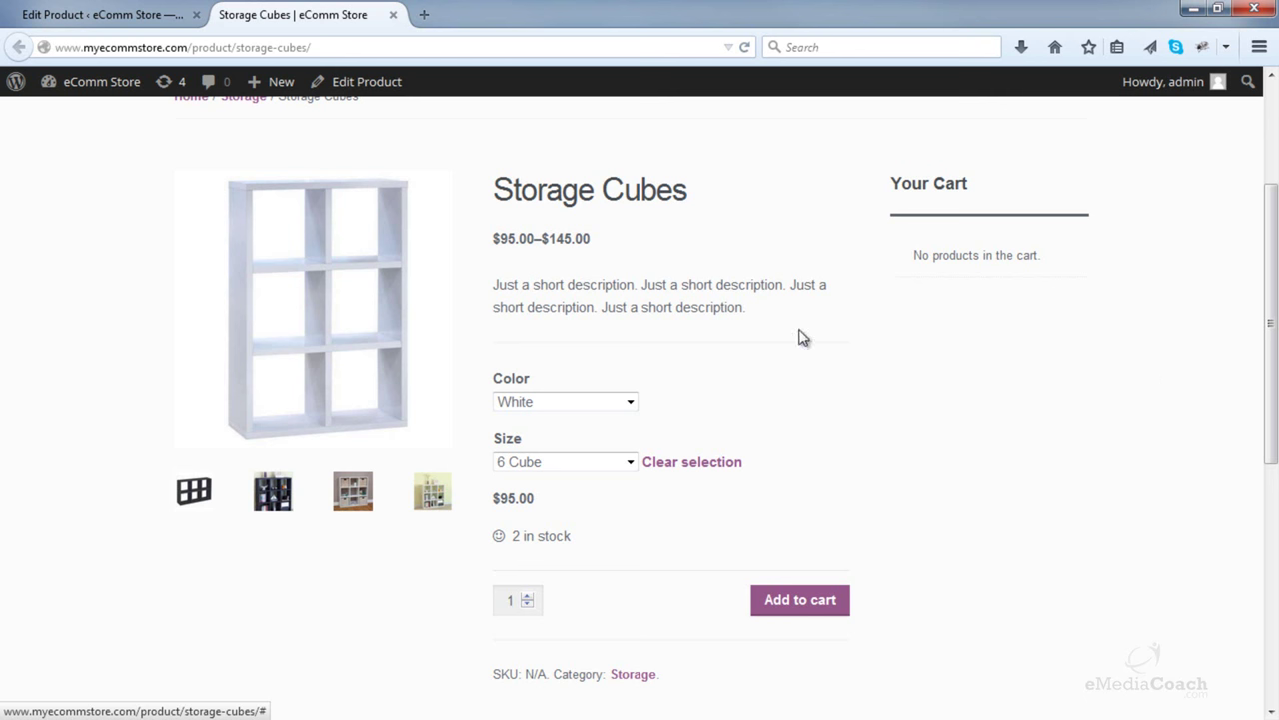
- Reload the Storage Cubes page, then go back to the Edit Product tab
{"action": "scroll", "coordinate": [446, 136], "scroll_direction": "up", "scroll_amount": 3}
{"action": "left_click", "coordinate": [429, 48]}
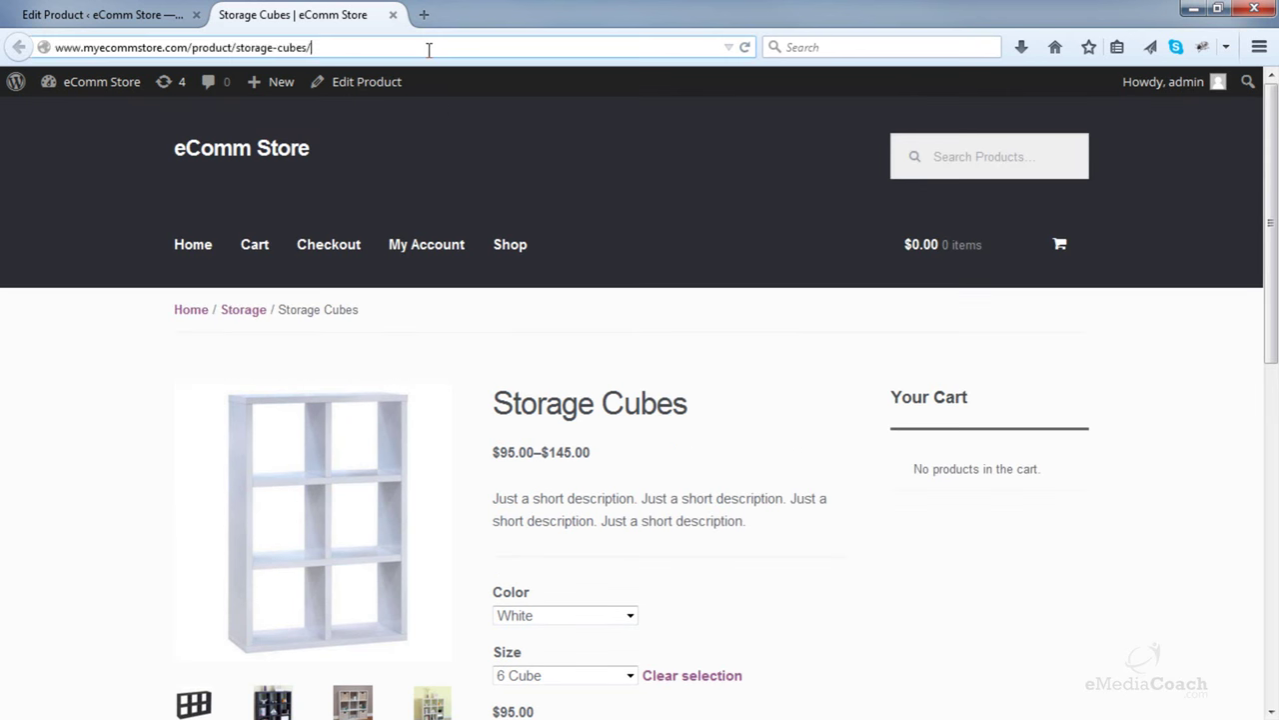
{"action": "key", "text": "Return"}
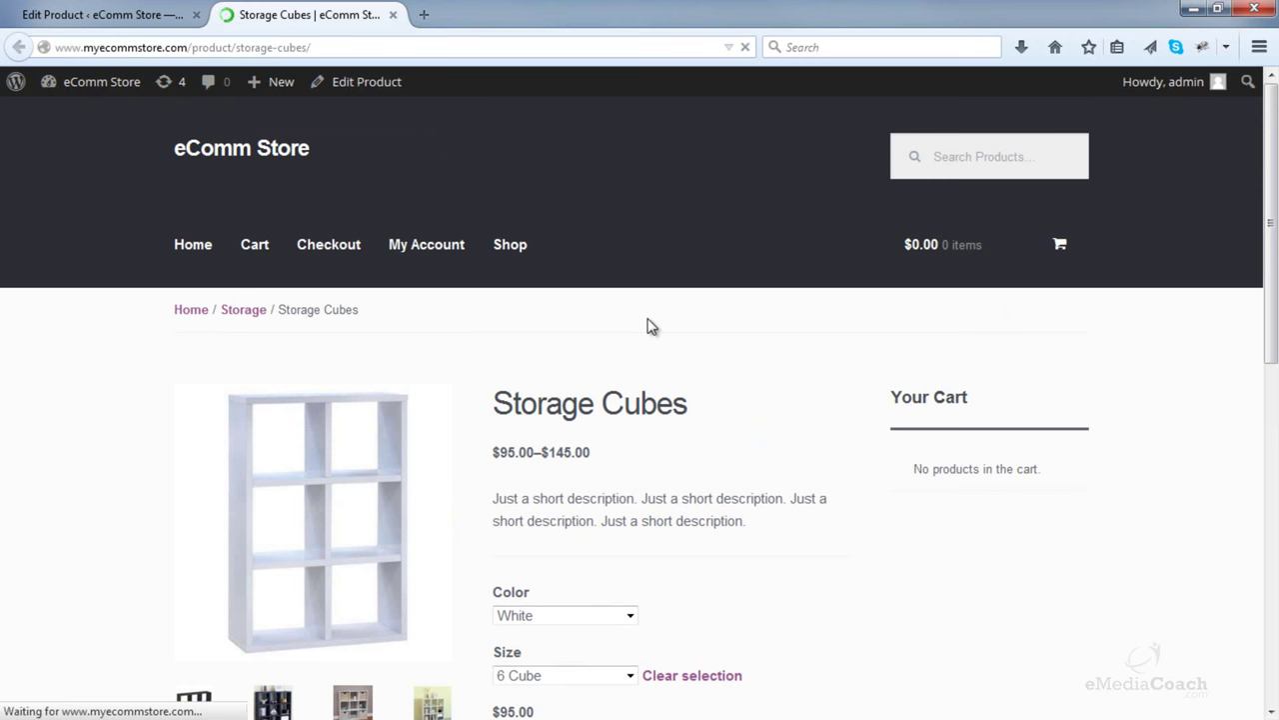
{"action": "scroll", "coordinate": [651, 326], "scroll_direction": "down", "scroll_amount": 2}
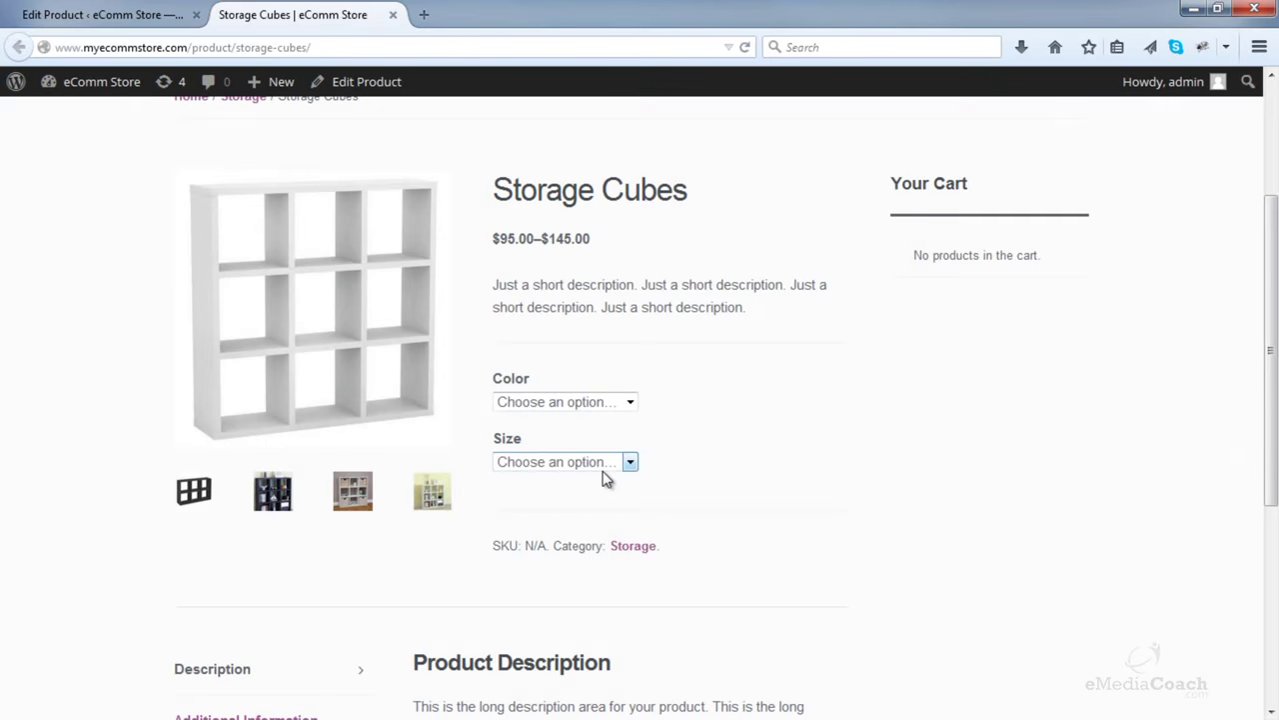
{"action": "key", "text": "ctrl+Tab"}
{"action": "scroll", "coordinate": [730, 288], "scroll_direction": "down", "scroll_amount": 7}
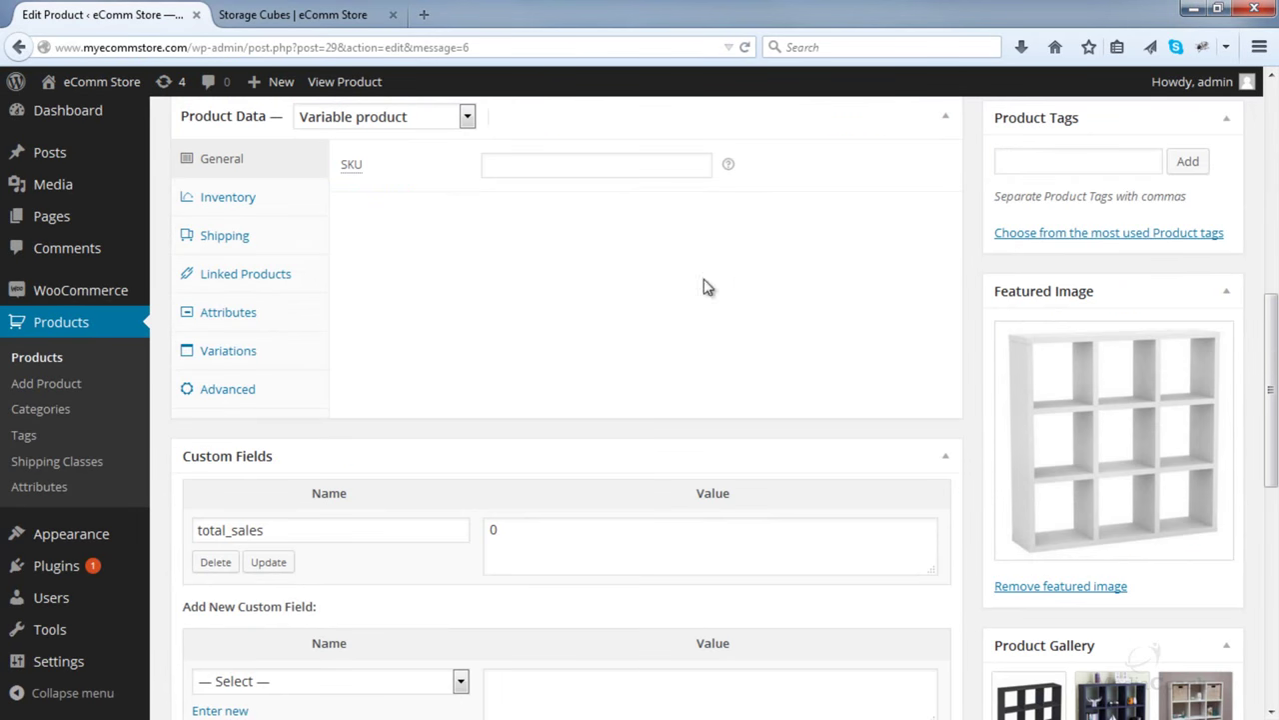
- Set the Storage Cubes default variation to White and 6 Cube, and update the product
{"action": "left_click", "coordinate": [257, 355]}
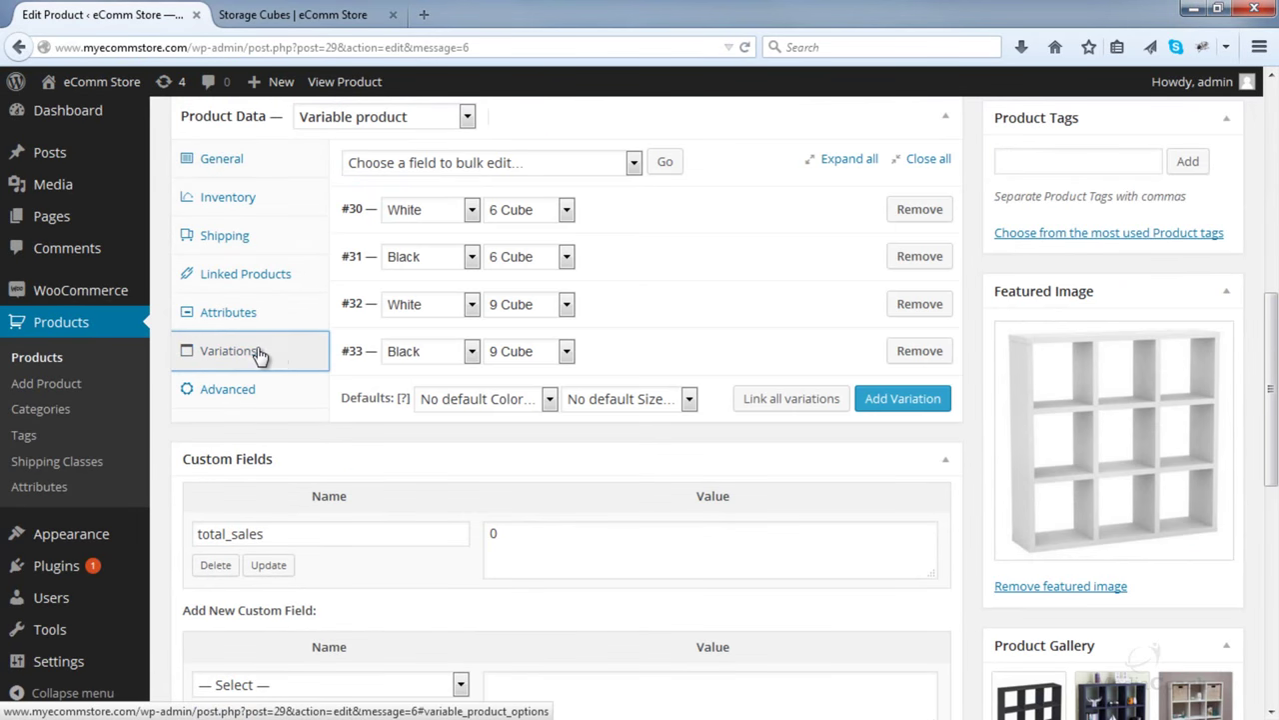
{"action": "left_click", "coordinate": [521, 401]}
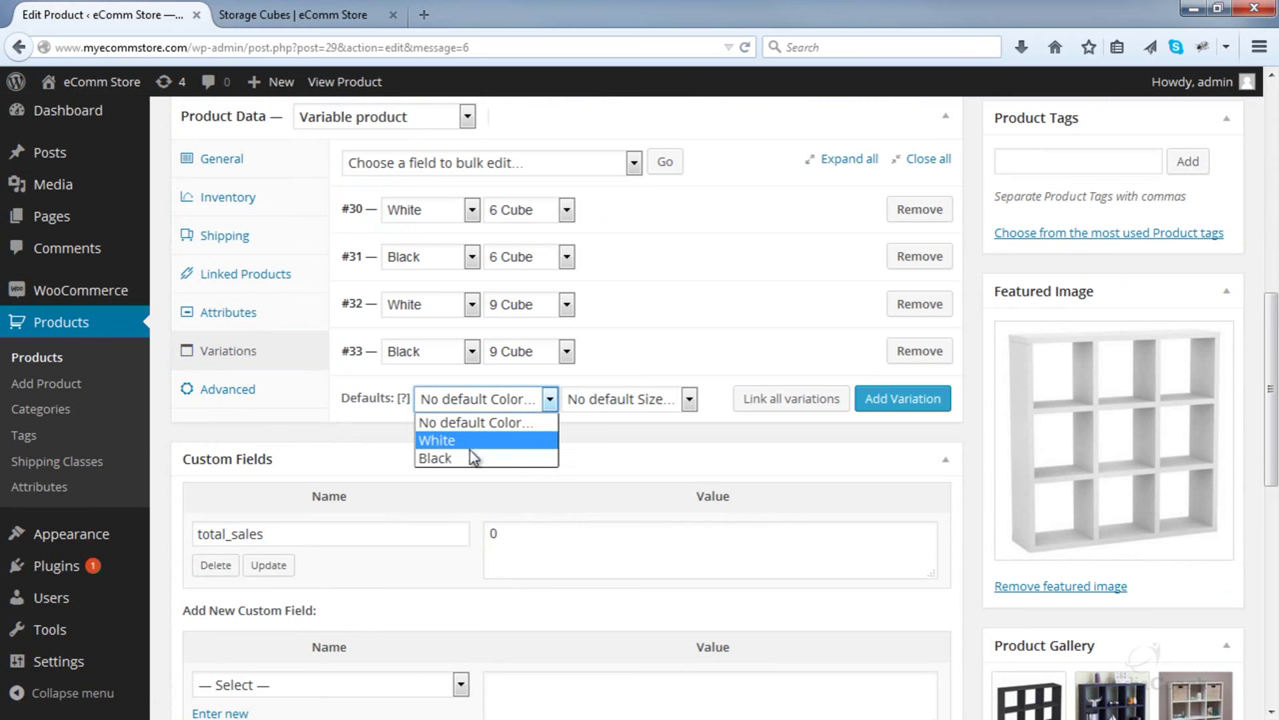
{"action": "left_click", "coordinate": [468, 440]}
{"action": "left_click", "coordinate": [650, 399]}
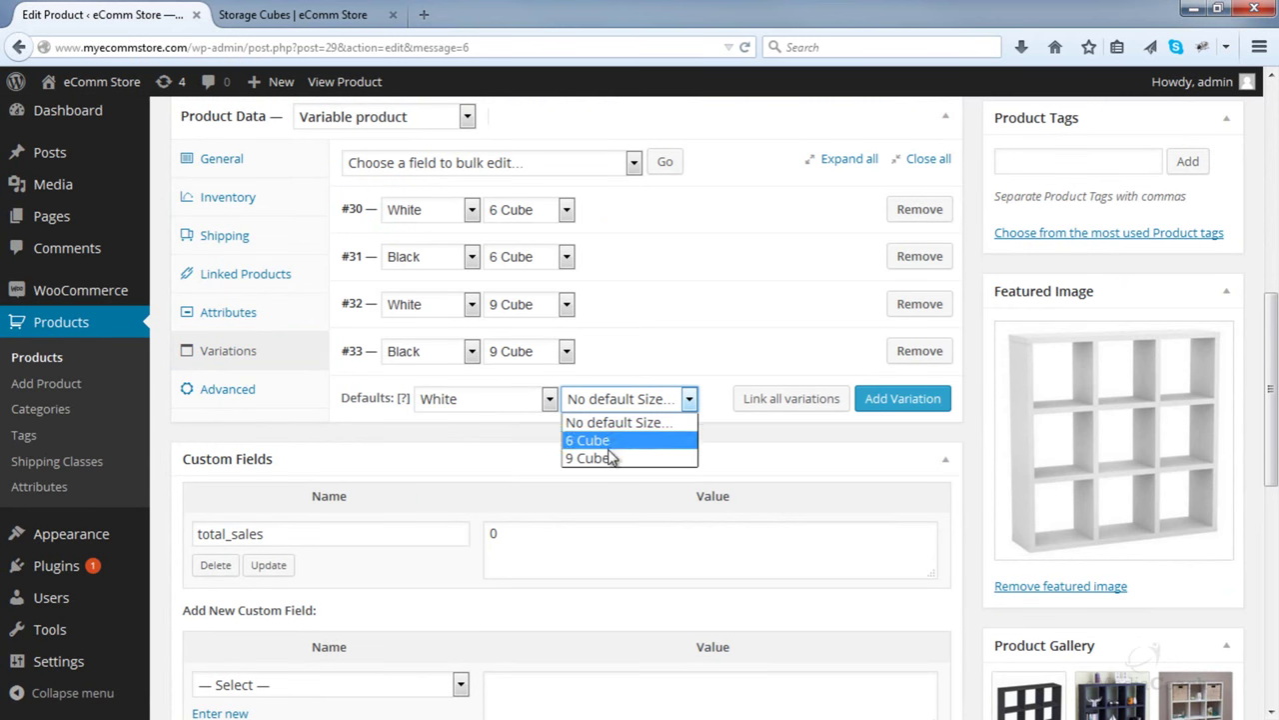
{"action": "left_click", "coordinate": [600, 441]}
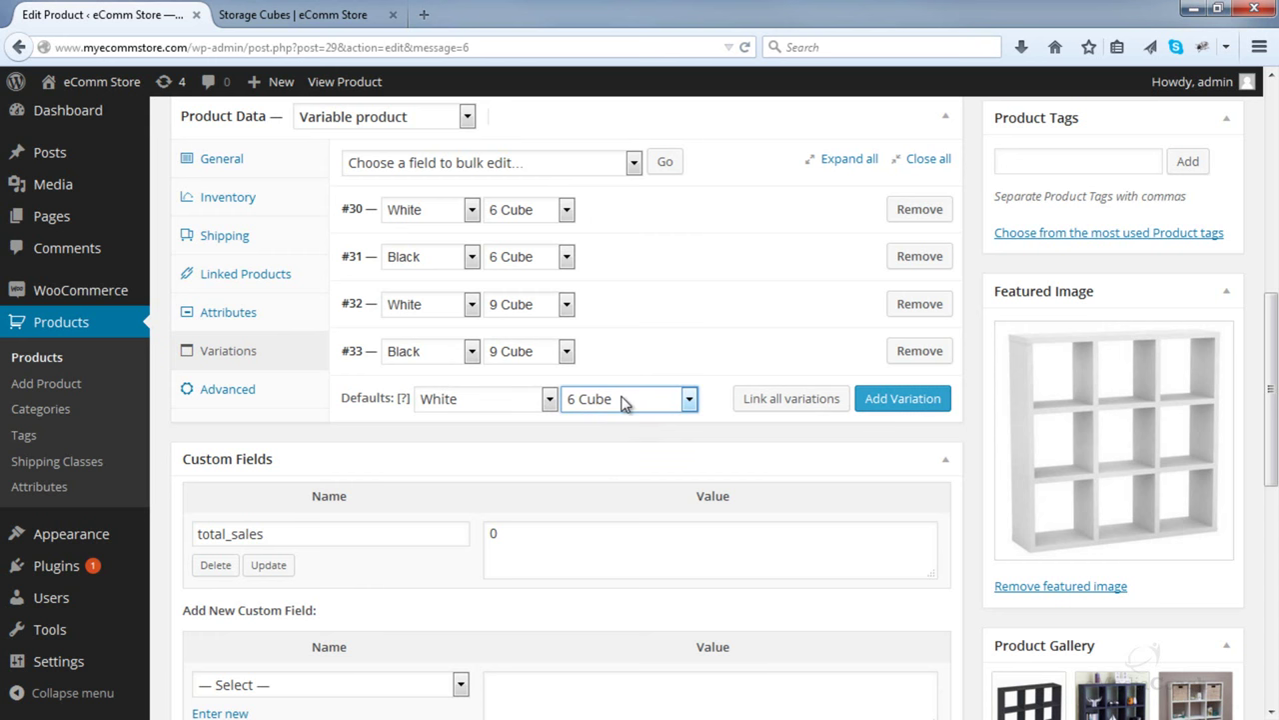
{"action": "scroll", "coordinate": [829, 397], "scroll_direction": "up", "scroll_amount": 5}
{"action": "left_click", "coordinate": [1200, 297]}
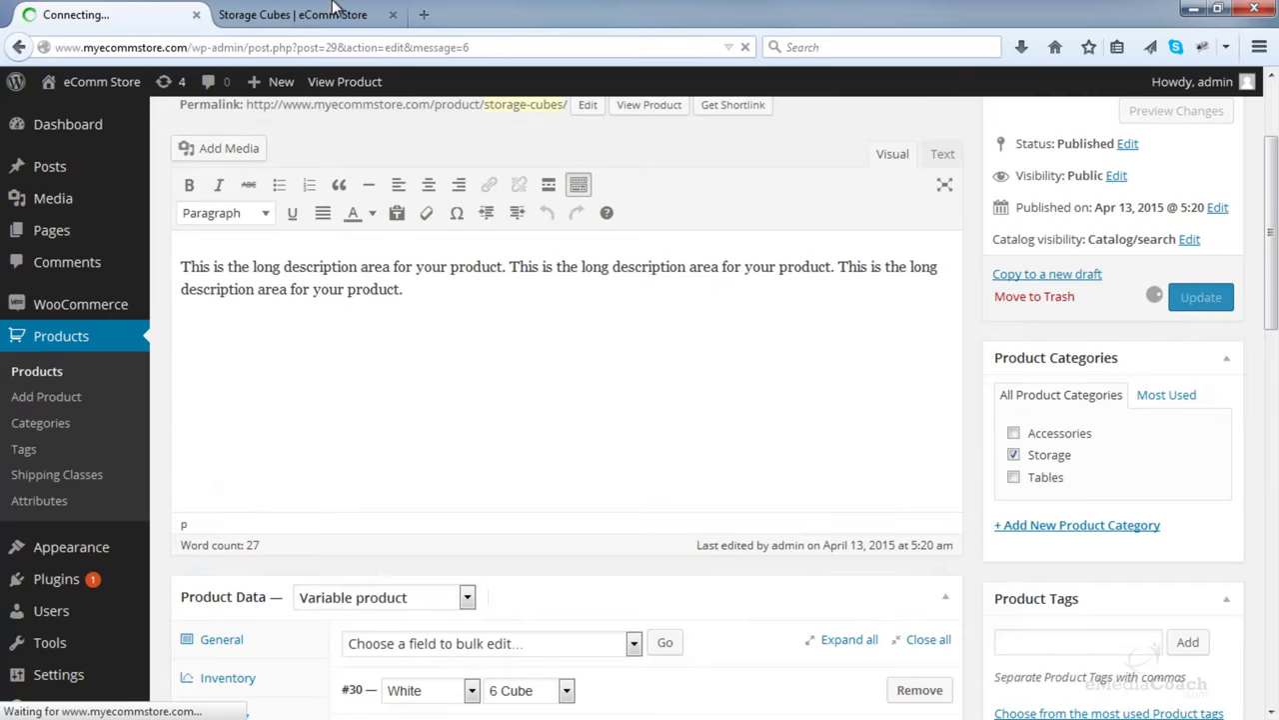
- Reload the storefront product page to confirm the new defaults
{"action": "left_click", "coordinate": [332, 8]}
{"action": "left_click", "coordinate": [497, 46]}
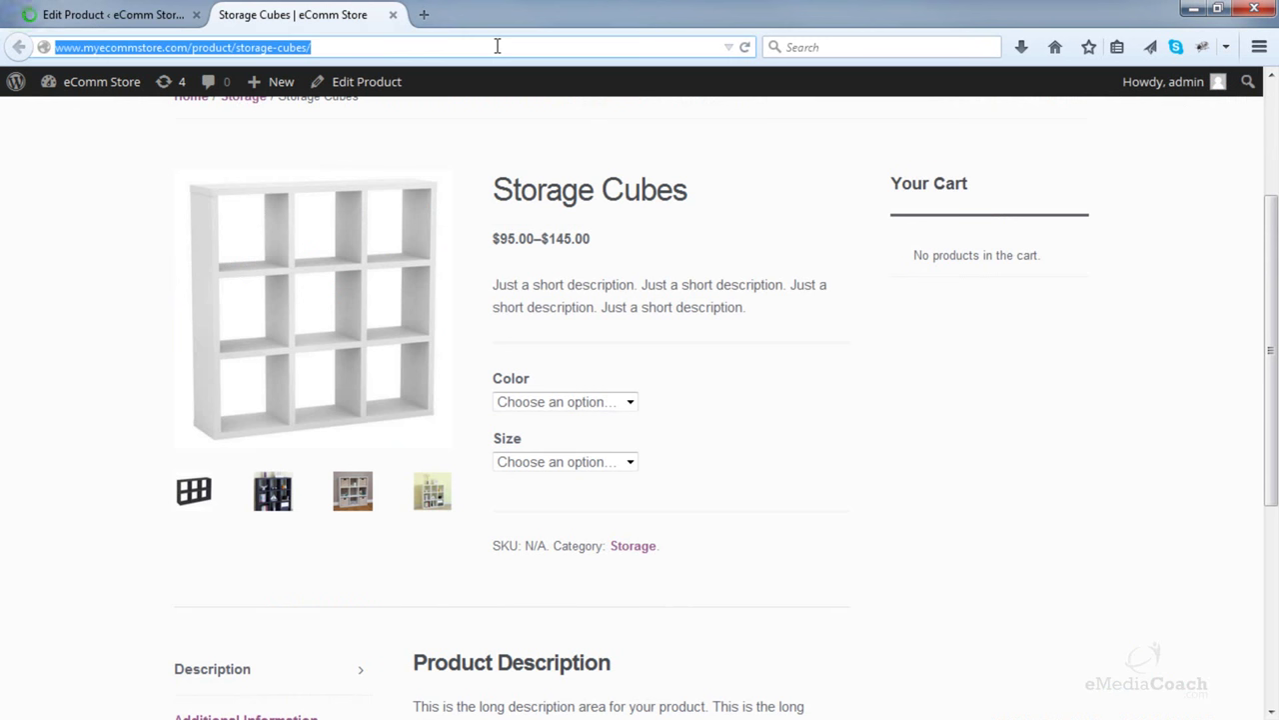
{"action": "key", "text": "Return"}
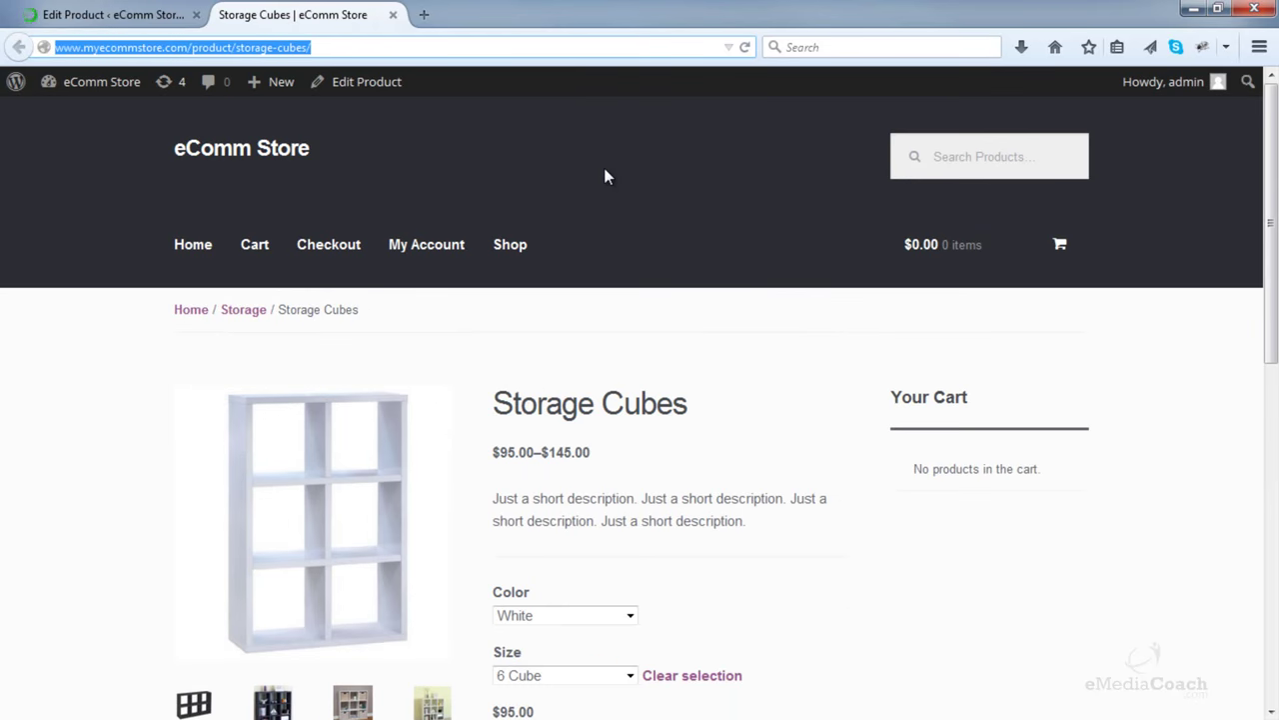
{"action": "scroll", "coordinate": [604, 177], "scroll_direction": "down", "scroll_amount": 3}
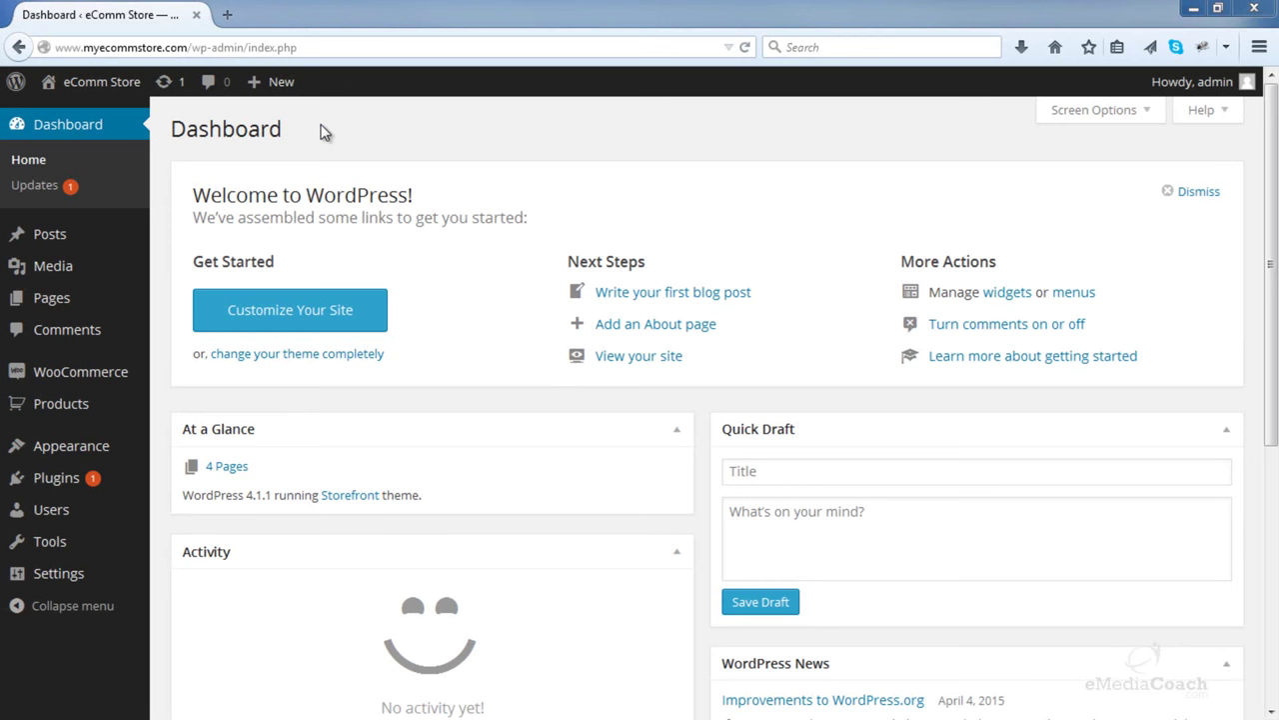
- Load the PayPal site in a new browser tab, then return to the WordPress Dashboard
{"action": "left_click", "coordinate": [227, 14]}
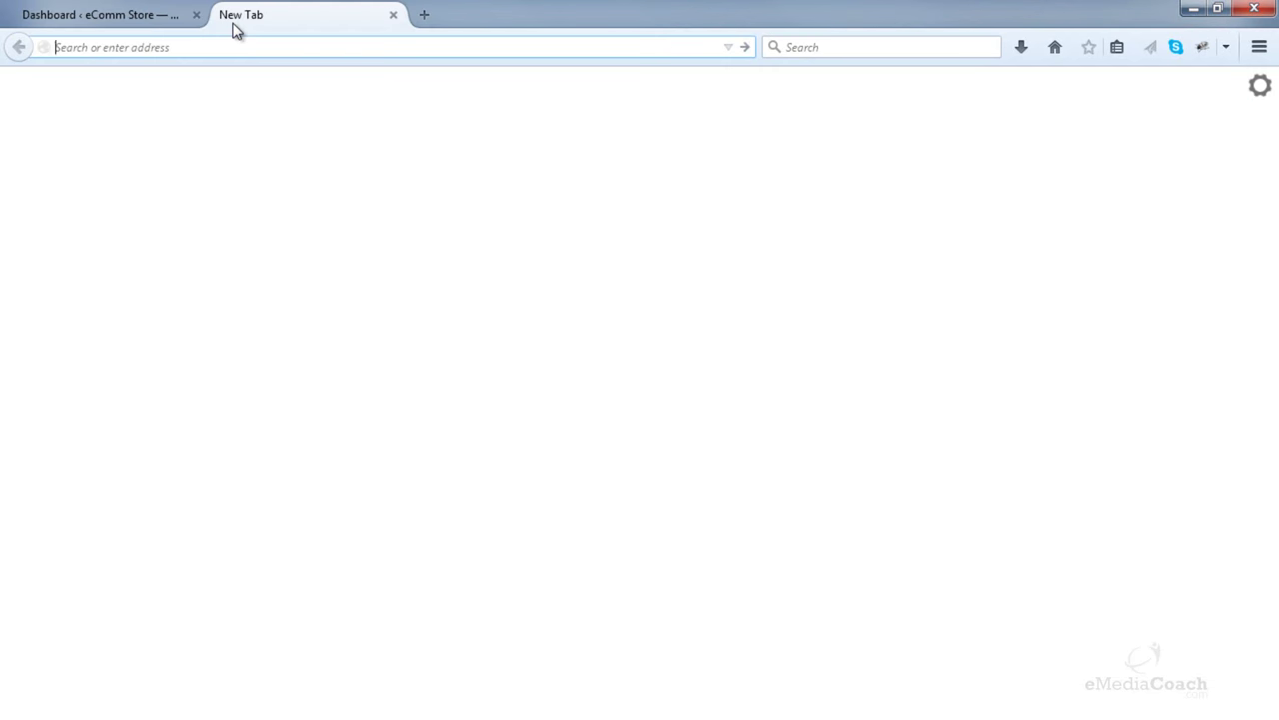
{"action": "type", "text": "paypal"}
{"action": "key", "text": "ctrl+Return"}
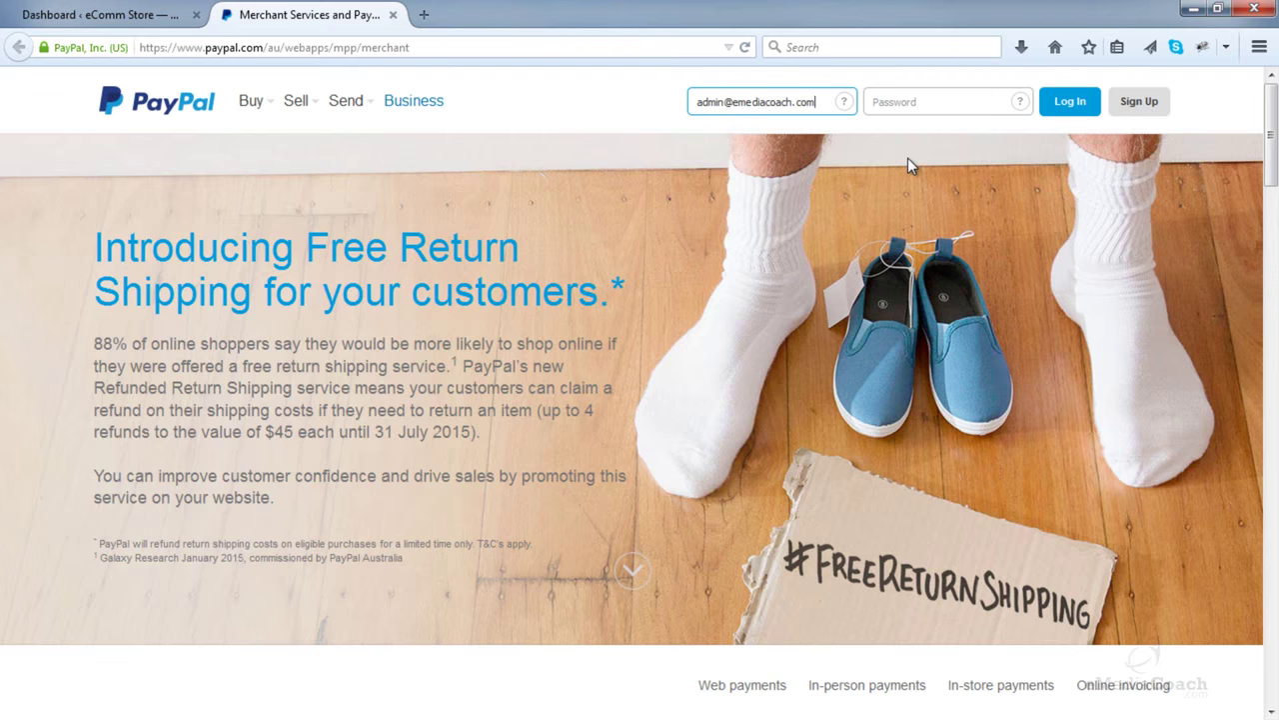
{"action": "left_click", "coordinate": [122, 22]}
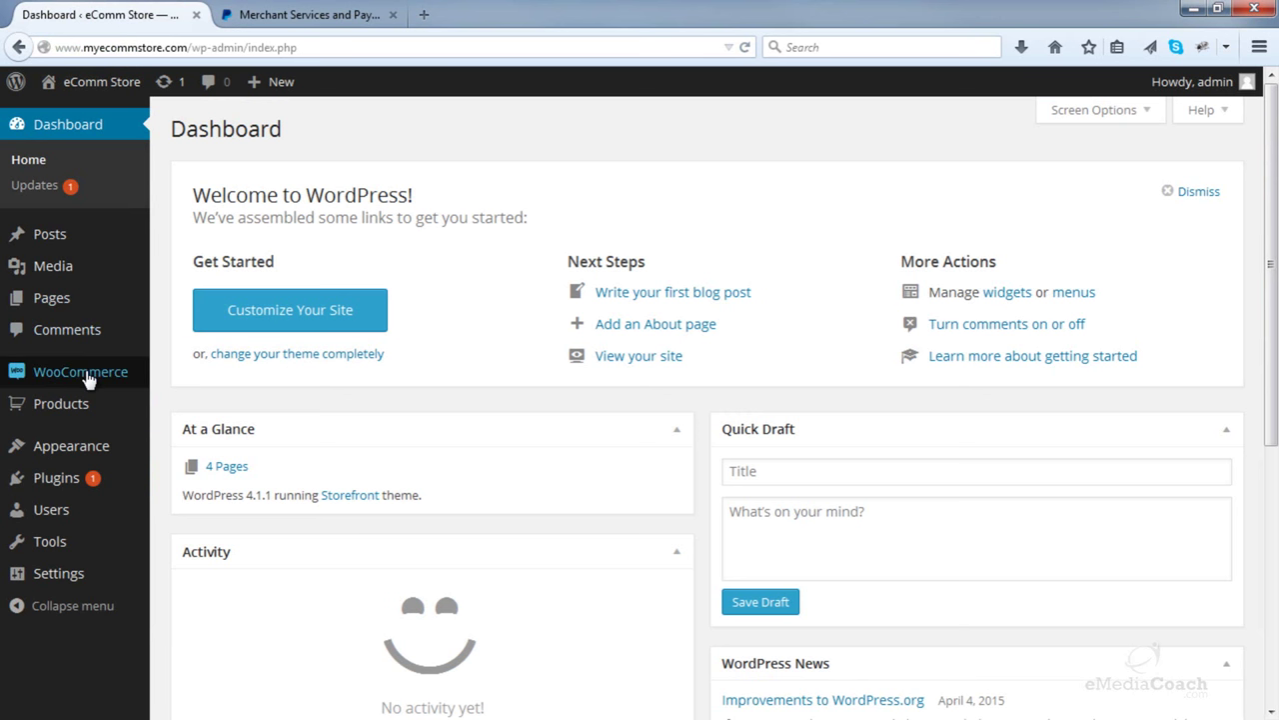
- Open WooCommerce Settings on the Checkout tab and scroll through its pages, endpoints and payment gateways
{"action": "mouse_move", "coordinate": [88, 382]}
{"action": "left_click", "coordinate": [195, 456]}
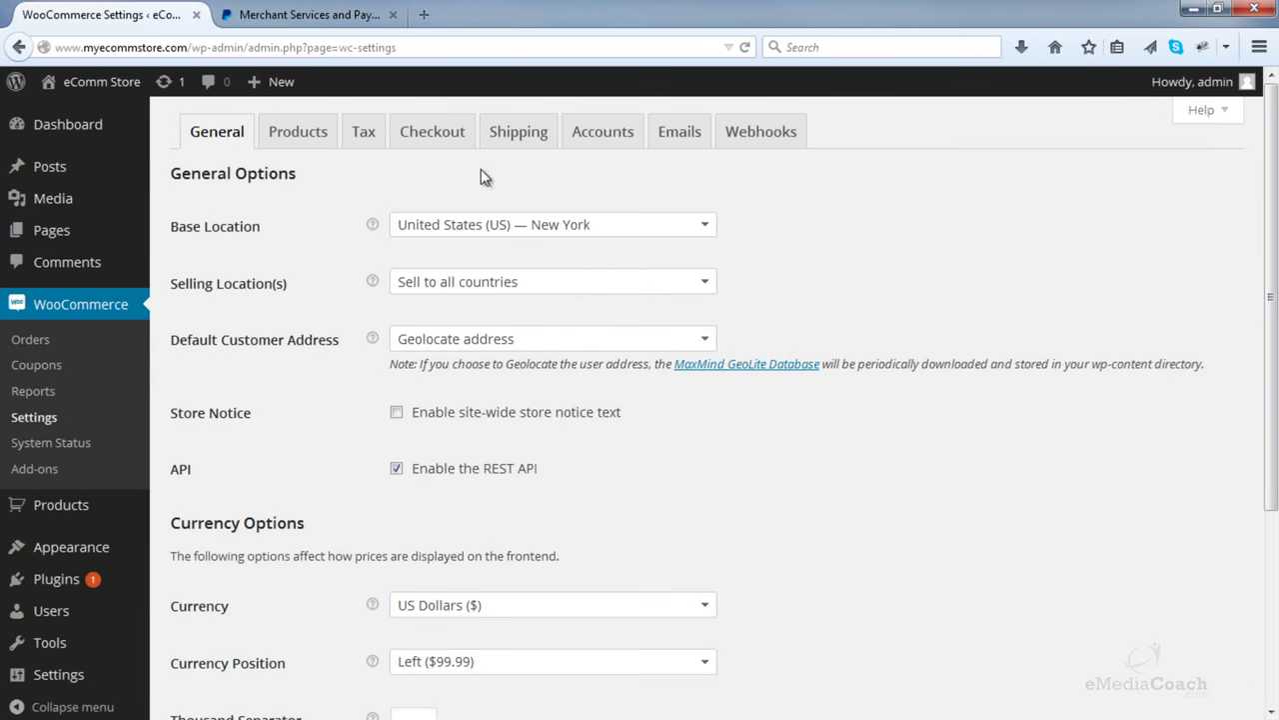
{"action": "left_click", "coordinate": [457, 147]}
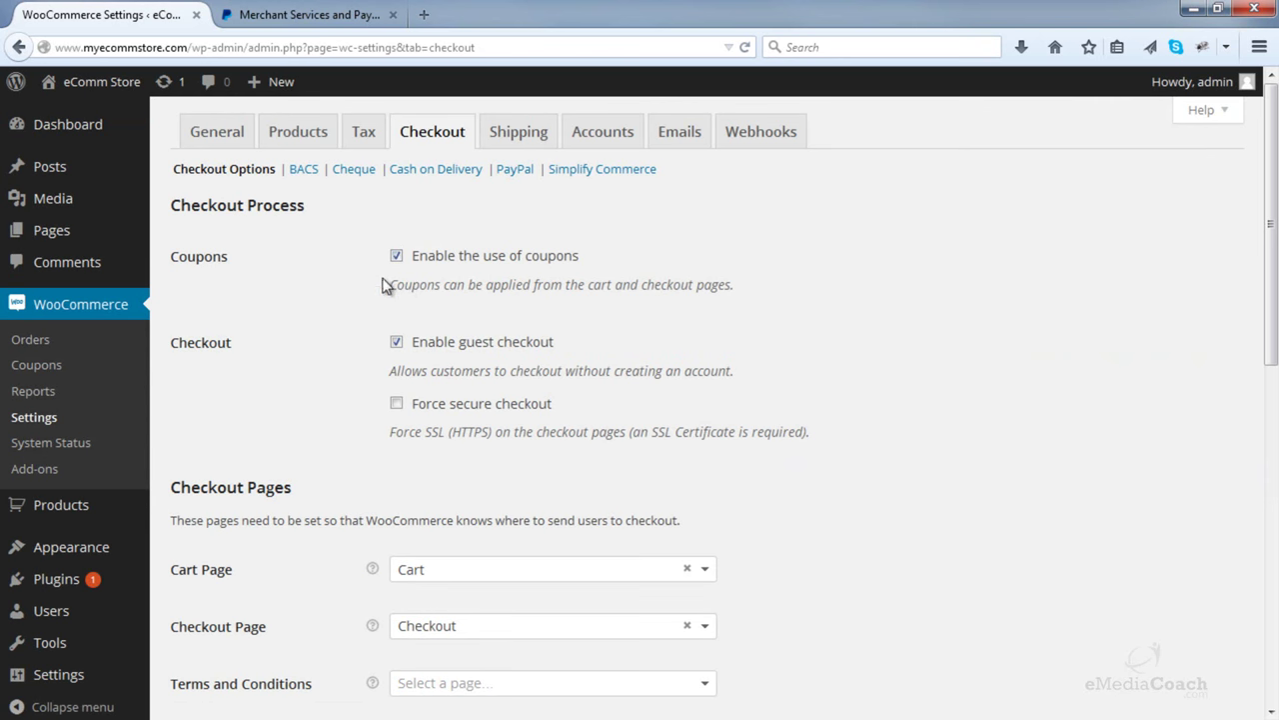
{"action": "scroll", "coordinate": [371, 282], "scroll_direction": "down", "scroll_amount": 2}
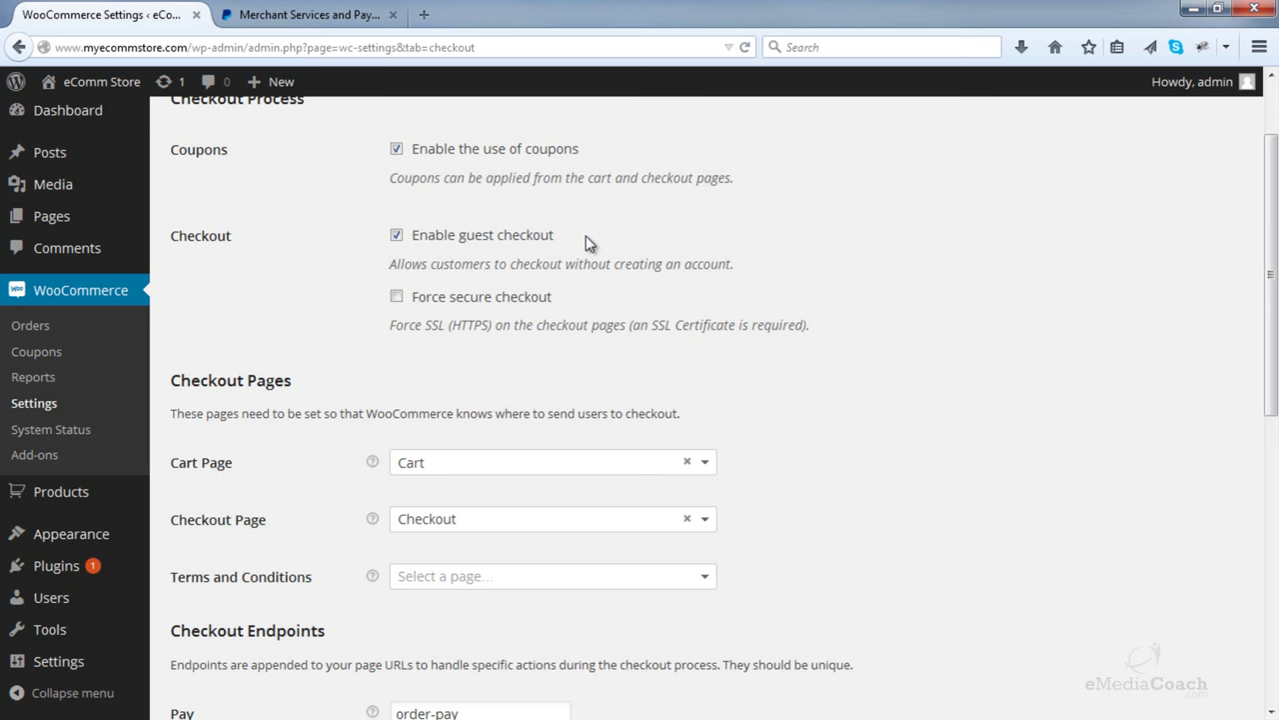
{"action": "scroll", "coordinate": [588, 242], "scroll_direction": "down", "scroll_amount": 5}
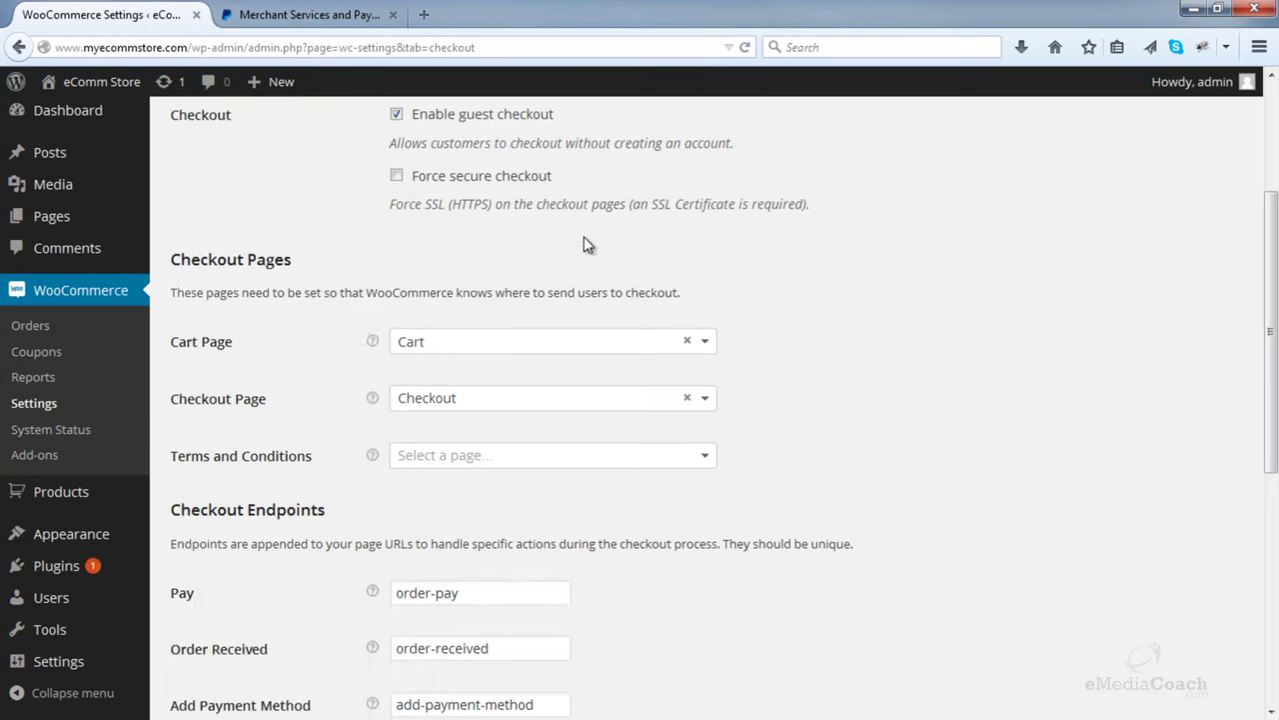
{"action": "scroll", "coordinate": [584, 237], "scroll_direction": "down", "scroll_amount": 1}
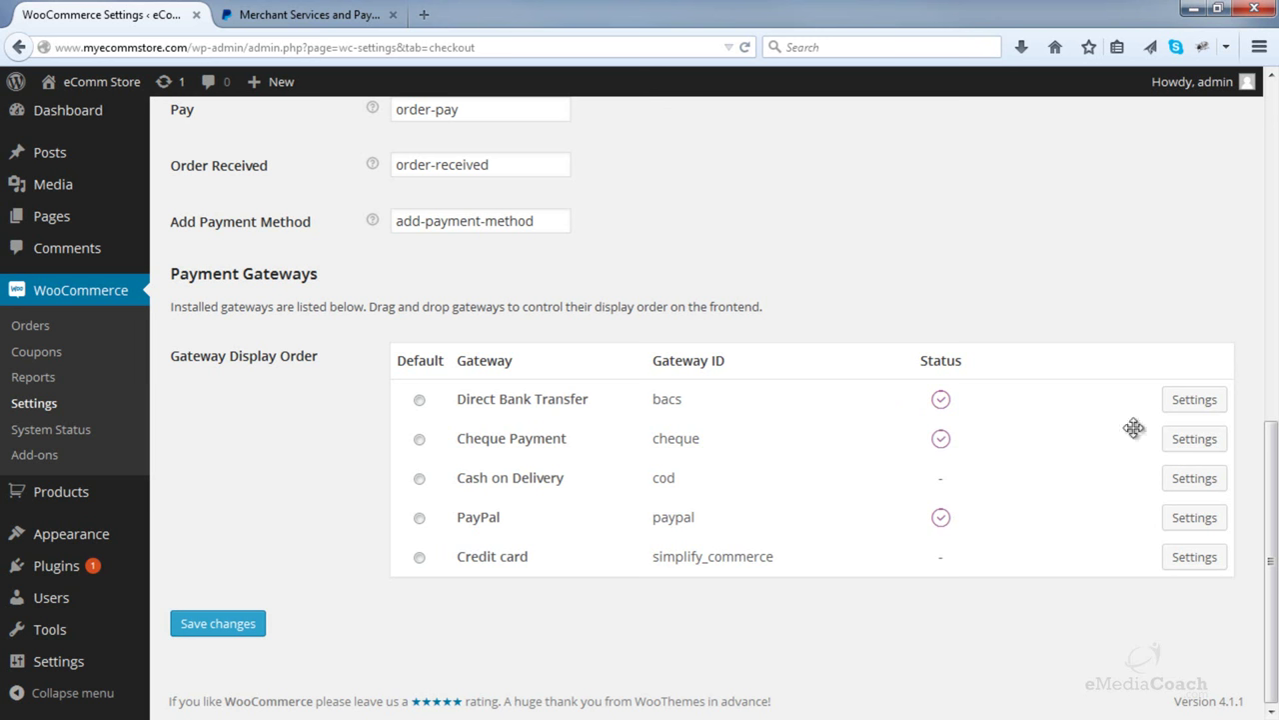
{"action": "scroll", "coordinate": [953, 434], "scroll_direction": "up", "scroll_amount": 8}
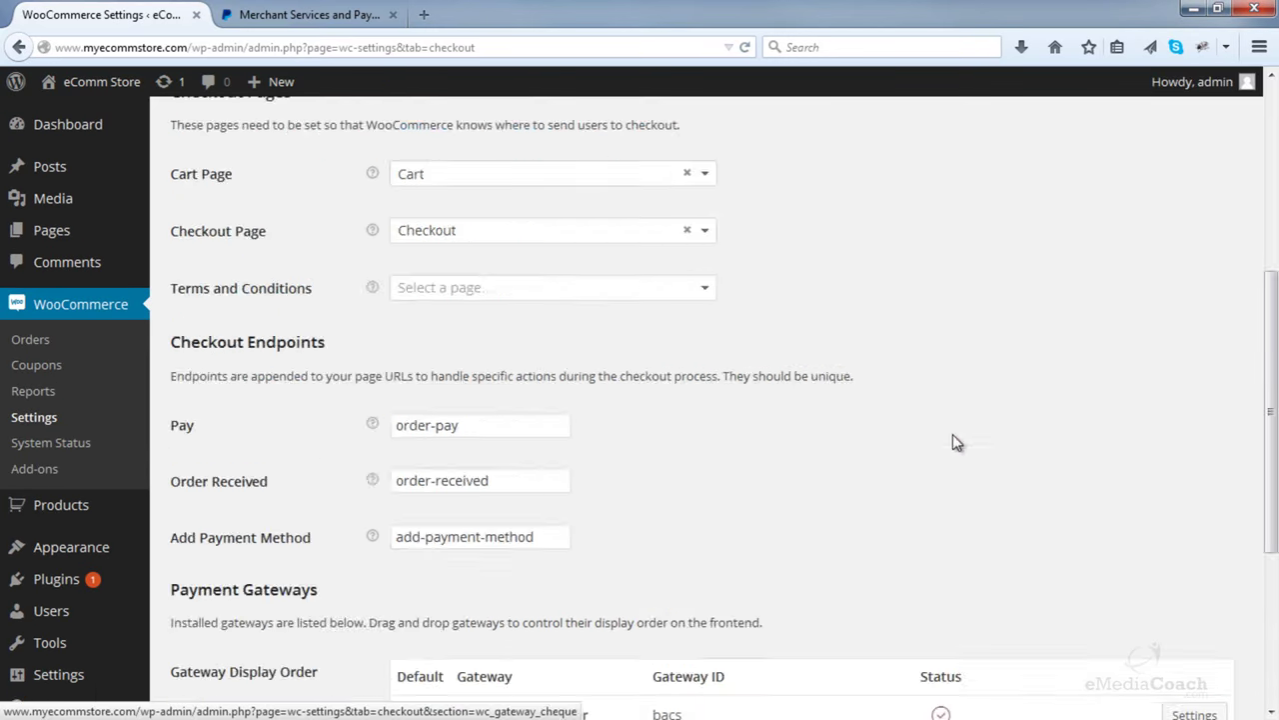
- Disable the Direct Bank Transfer (BACS) gateway and save its settings
{"action": "left_click", "coordinate": [300, 170]}
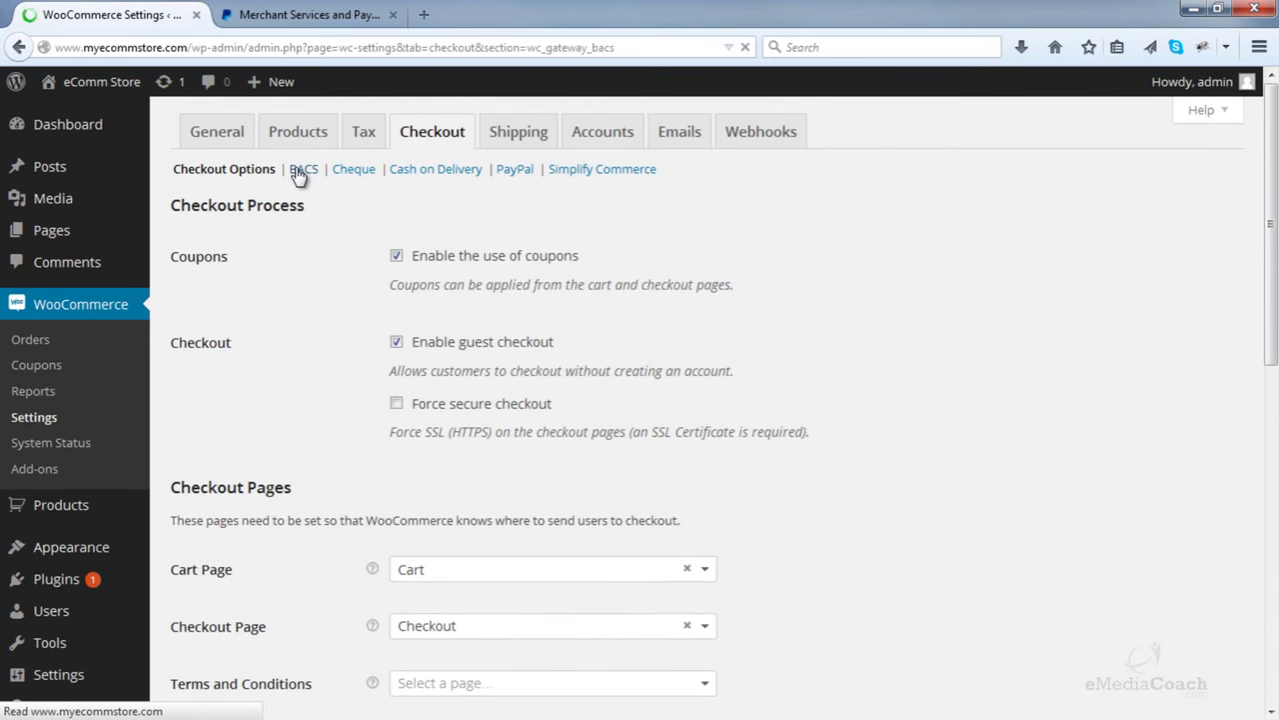
{"action": "left_click", "coordinate": [397, 287]}
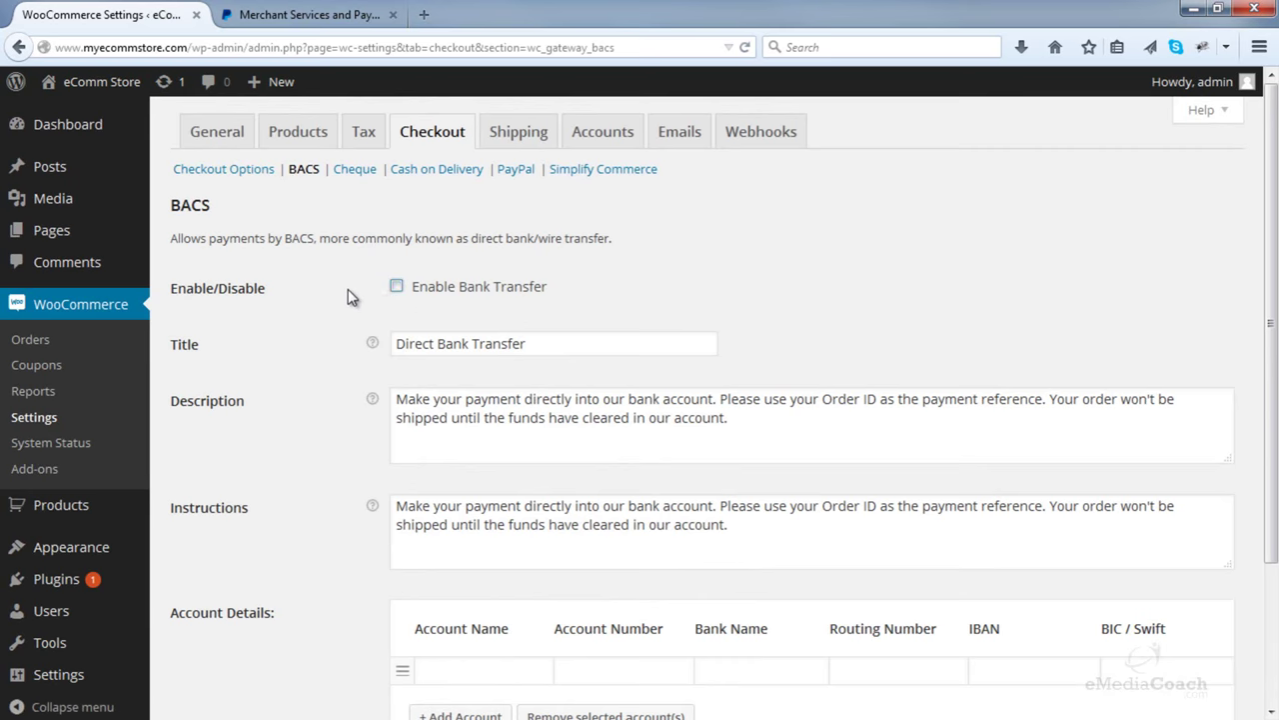
{"action": "scroll", "coordinate": [348, 292], "scroll_direction": "down", "scroll_amount": 3}
{"action": "left_click", "coordinate": [240, 627]}
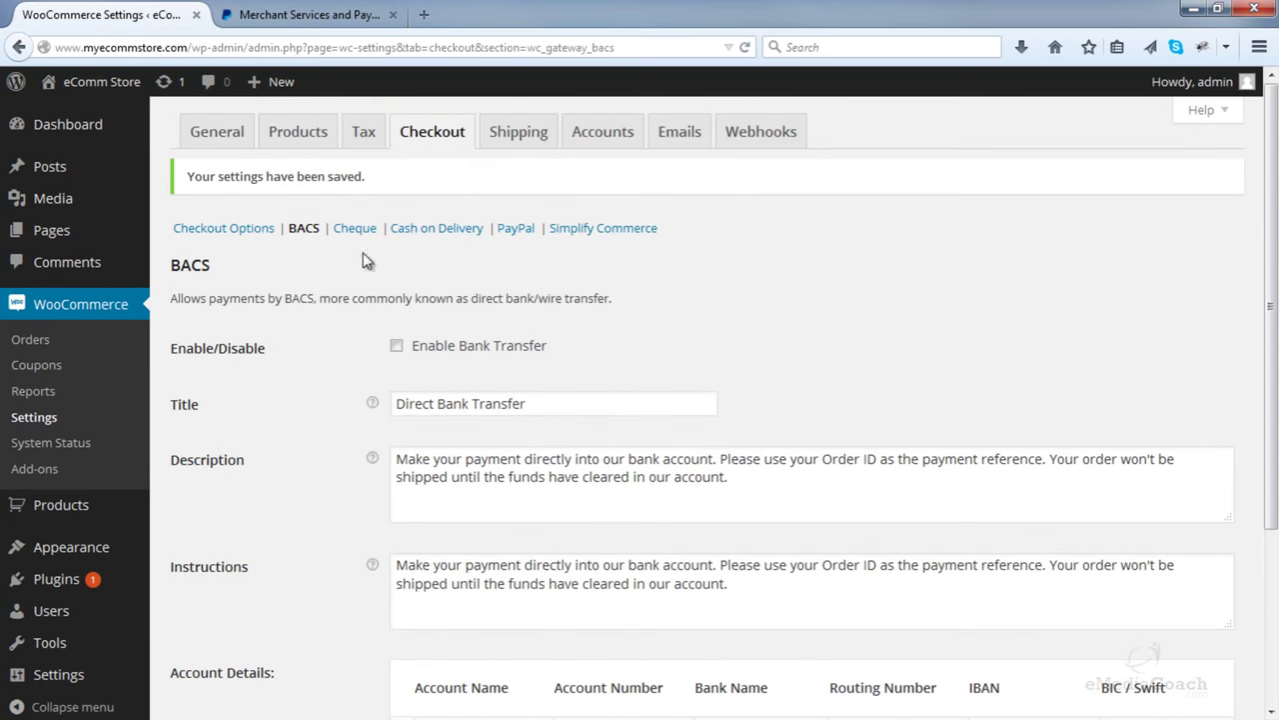
- Disable Cheque Payment, save, and return to the Payment Gateways list in Checkout Options
{"action": "left_click", "coordinate": [365, 236]}
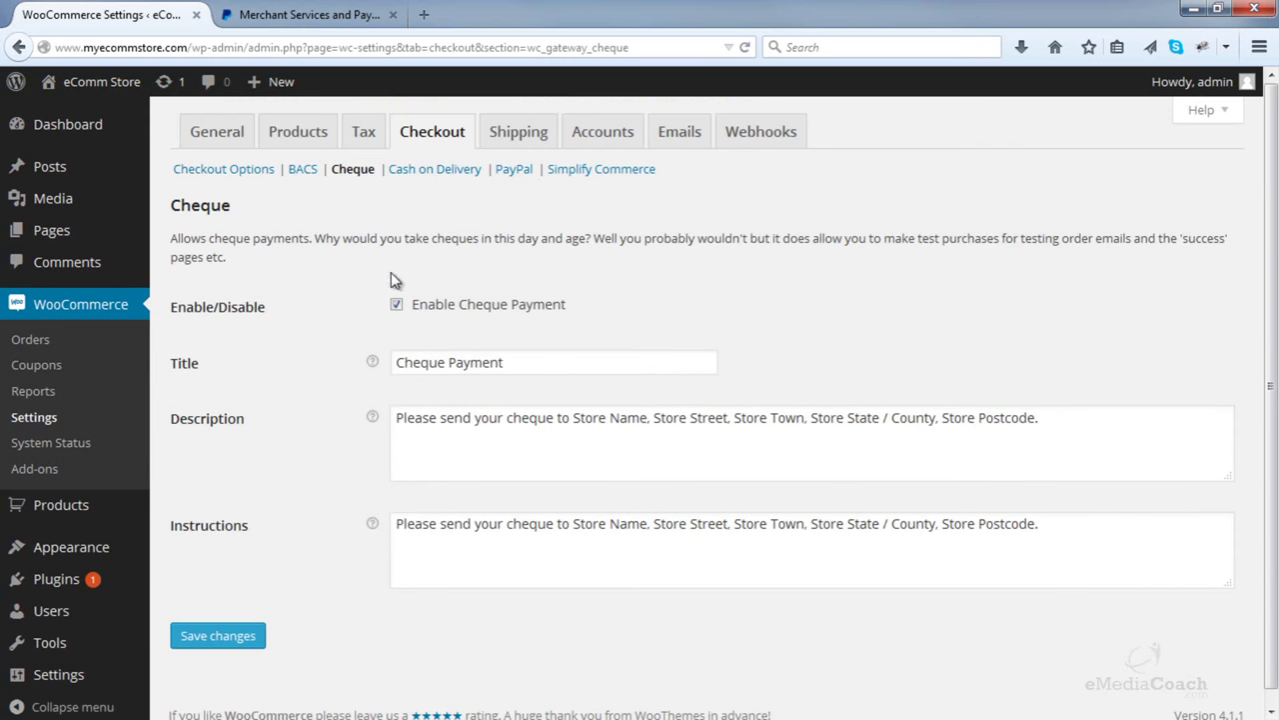
{"action": "left_click", "coordinate": [397, 304]}
{"action": "left_click", "coordinate": [244, 634]}
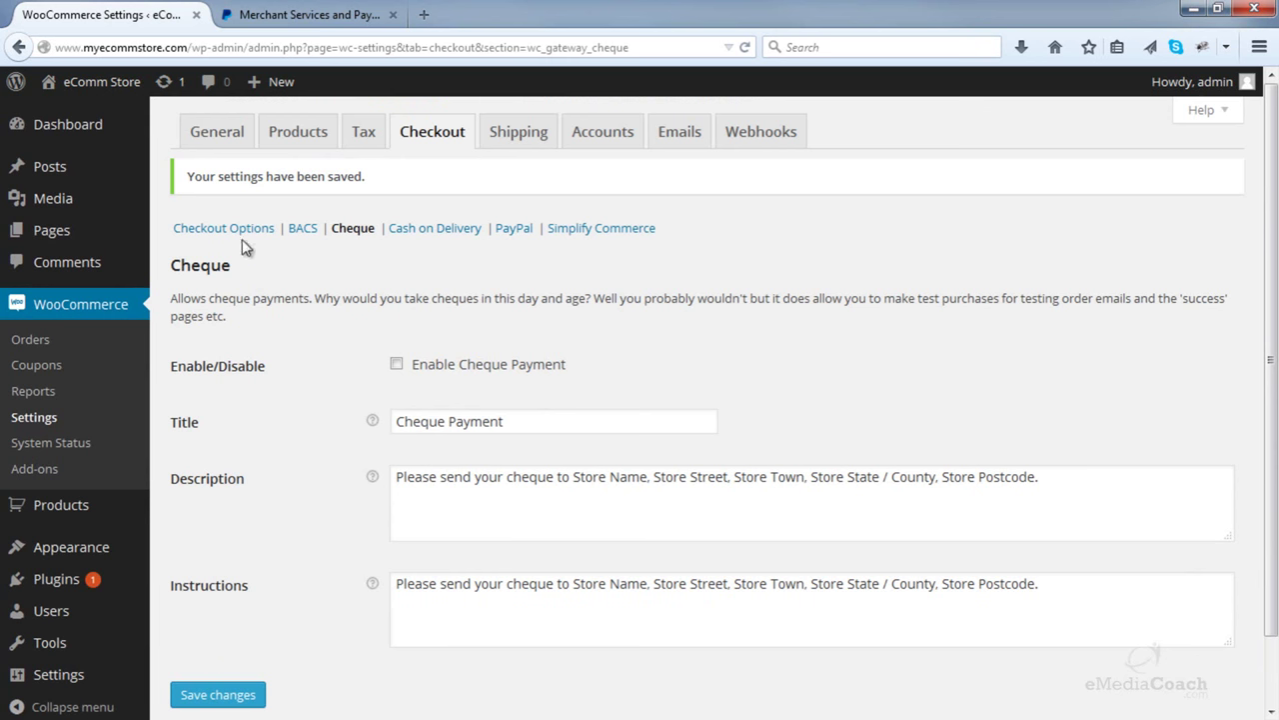
{"action": "left_click", "coordinate": [240, 232]}
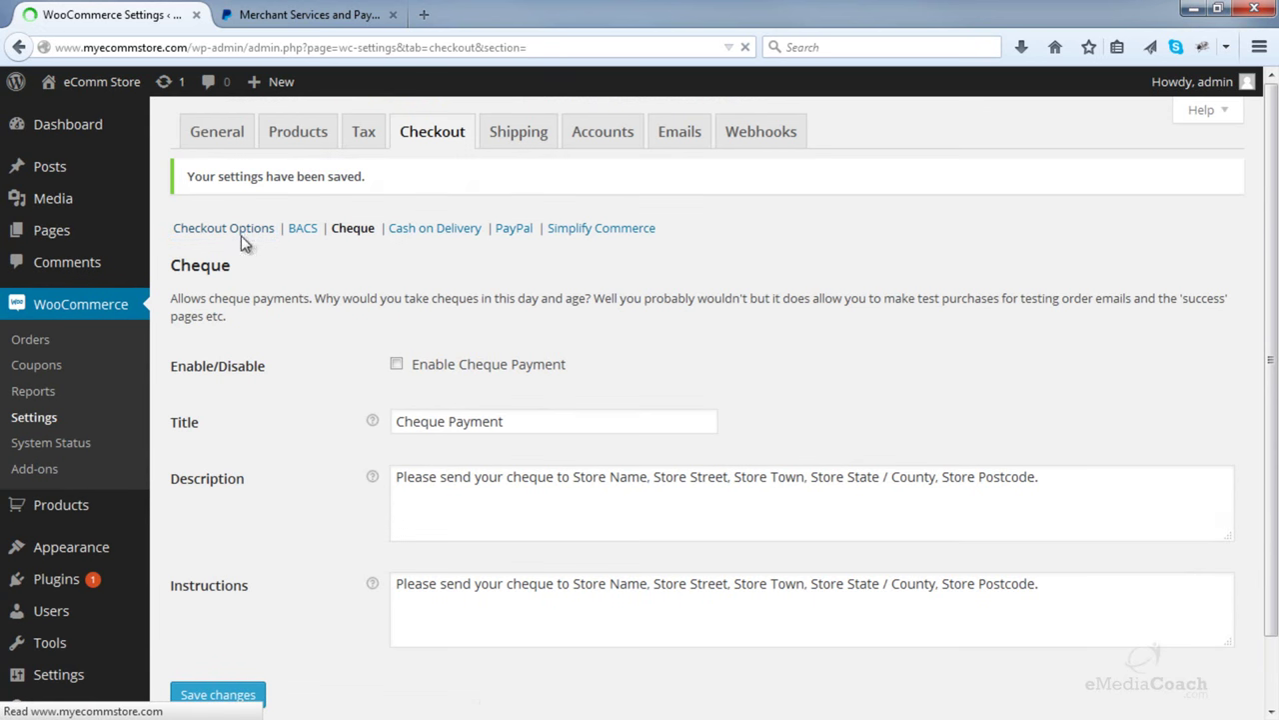
{"action": "scroll", "coordinate": [894, 380], "scroll_direction": "down", "scroll_amount": 10}
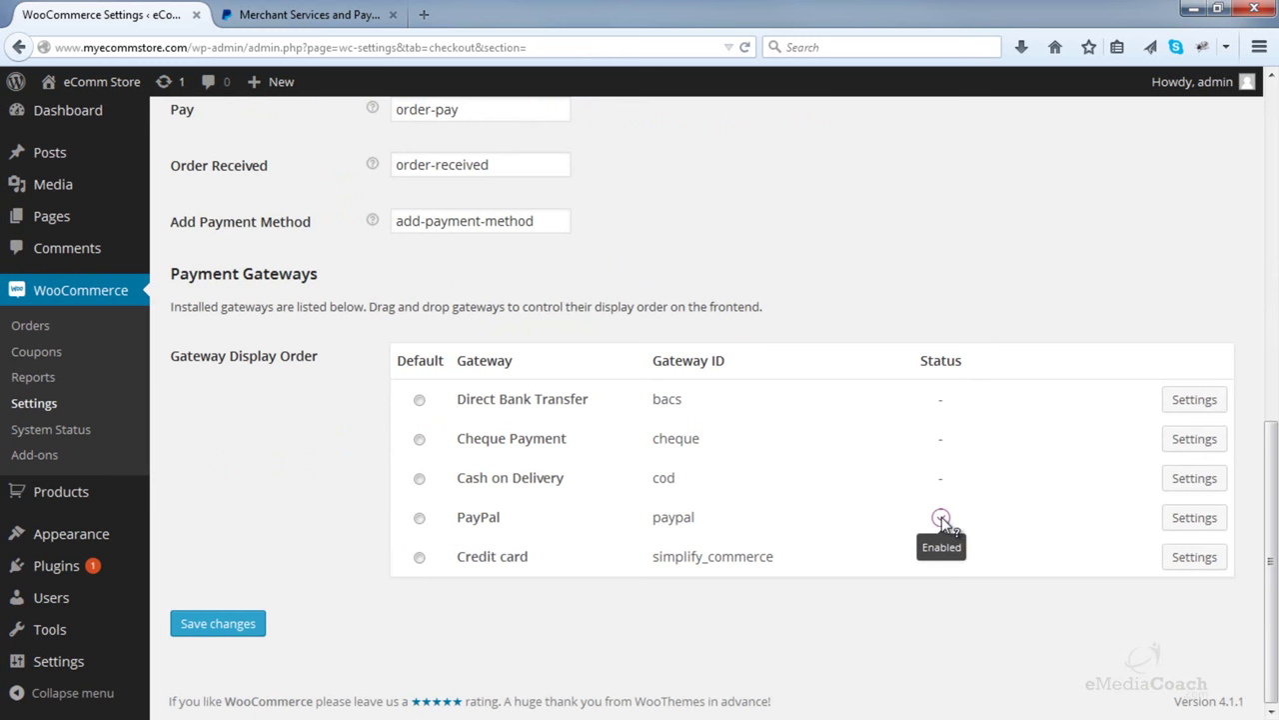
- Open the PayPal gateway settings and copy the merchant account email from the PayPal tab
{"action": "left_click", "coordinate": [1196, 523]}
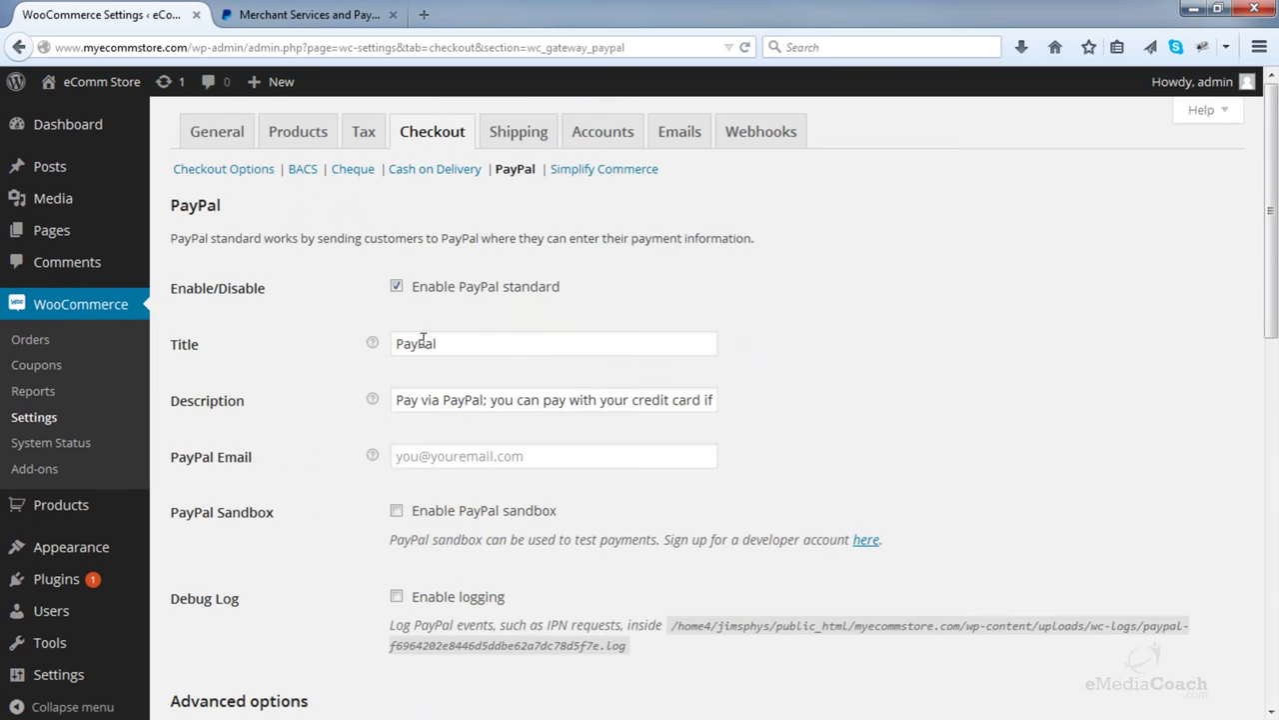
{"action": "left_click", "coordinate": [417, 458]}
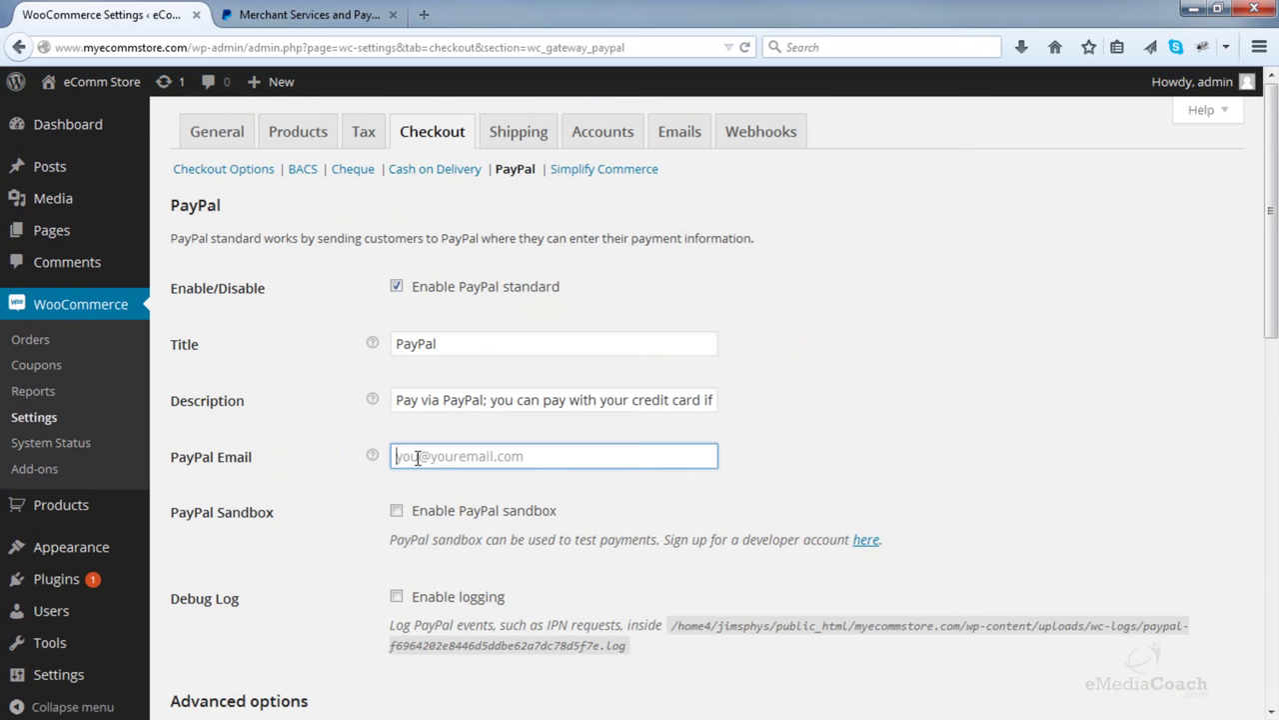
{"action": "left_click", "coordinate": [306, 14]}
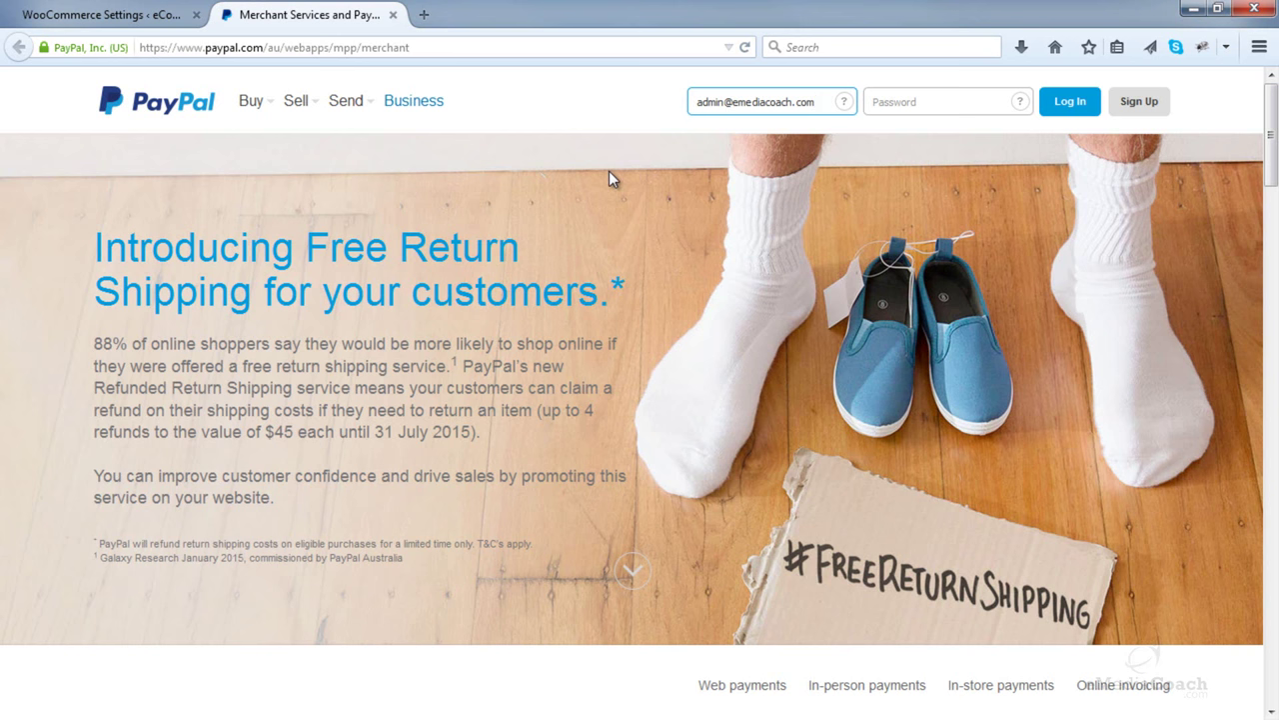
{"action": "left_click_drag", "start_coordinate": [833, 102], "coordinate": [717, 98]}
{"action": "right_click", "coordinate": [716, 100]}
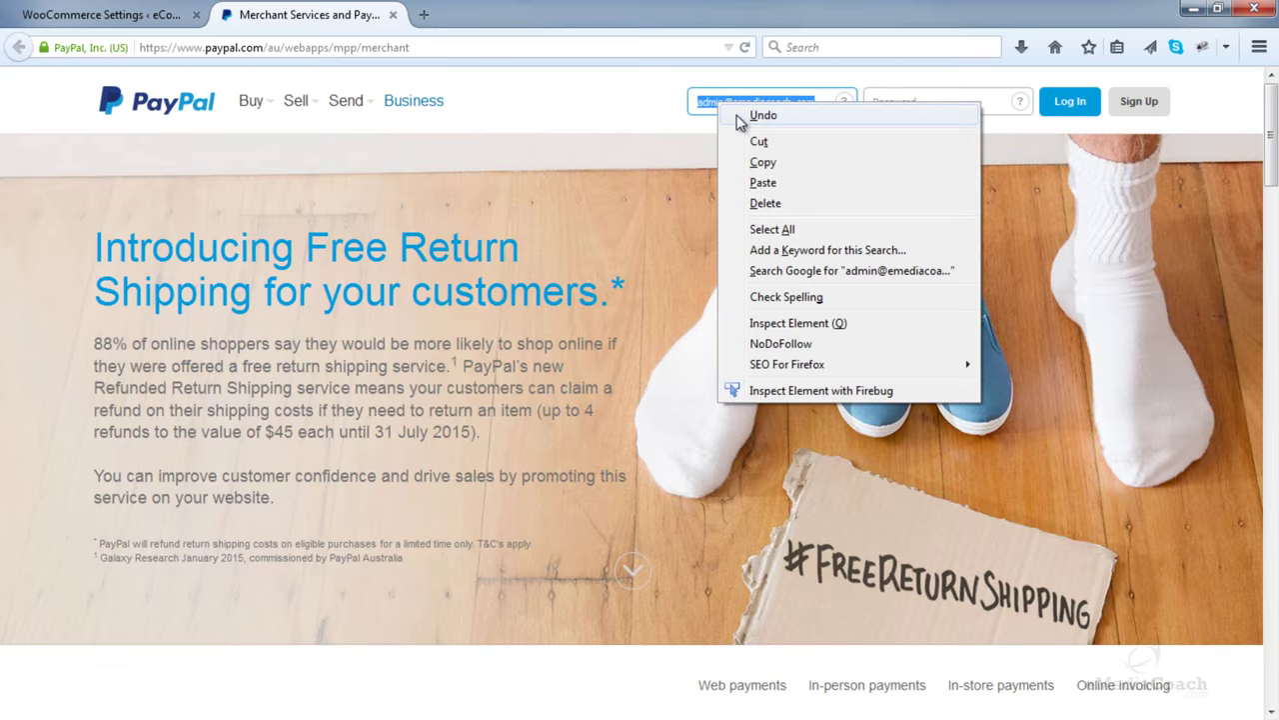
{"action": "left_click", "coordinate": [740, 164]}
- Paste the account email into the PayPal Email field and save the PayPal settings
{"action": "left_click", "coordinate": [155, 20]}
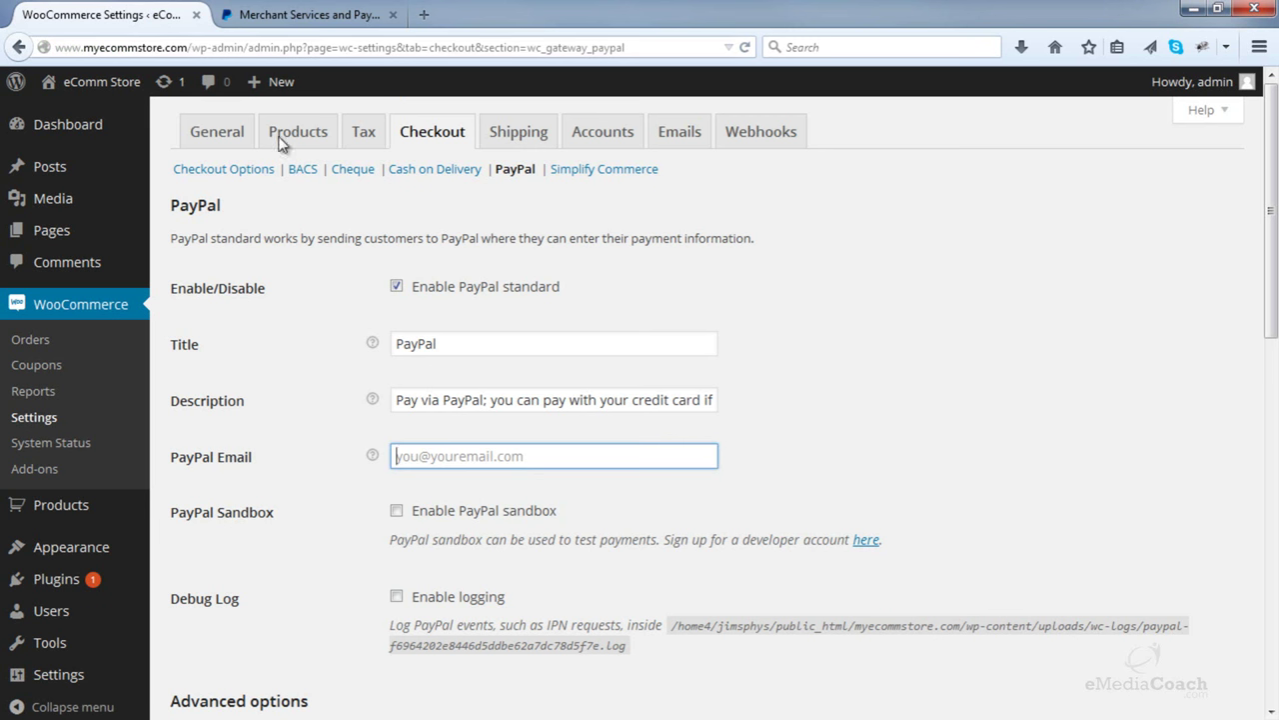
{"action": "right_click", "coordinate": [436, 453]}
{"action": "left_click", "coordinate": [482, 534]}
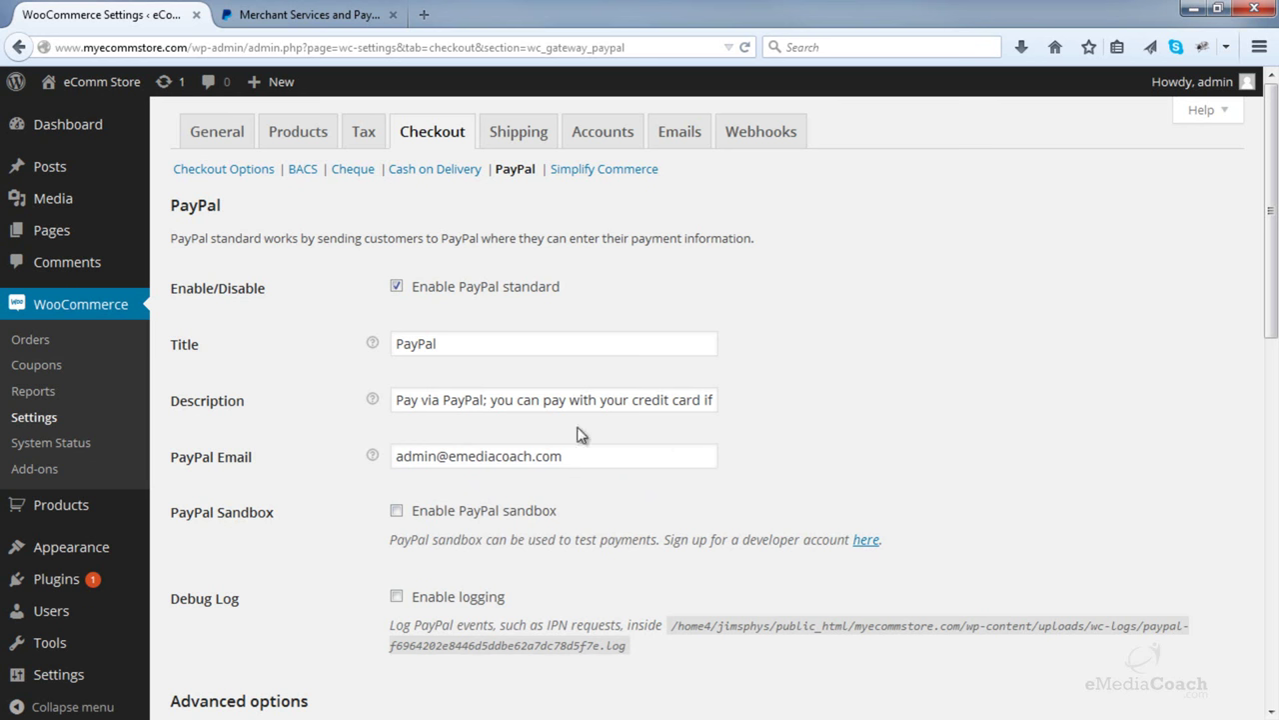
{"action": "scroll", "coordinate": [626, 420], "scroll_direction": "down", "scroll_amount": 4}
{"action": "scroll", "coordinate": [634, 422], "scroll_direction": "down", "scroll_amount": 5}
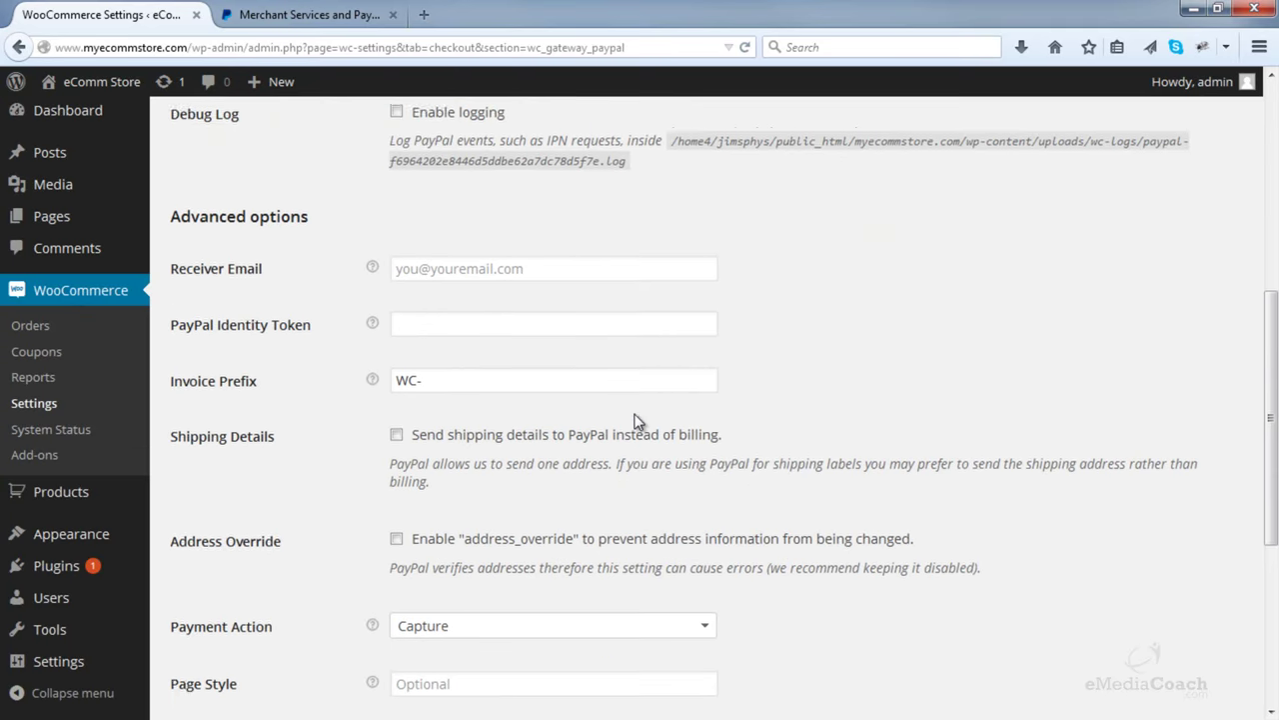
{"action": "scroll", "coordinate": [634, 422], "scroll_direction": "down", "scroll_amount": 2}
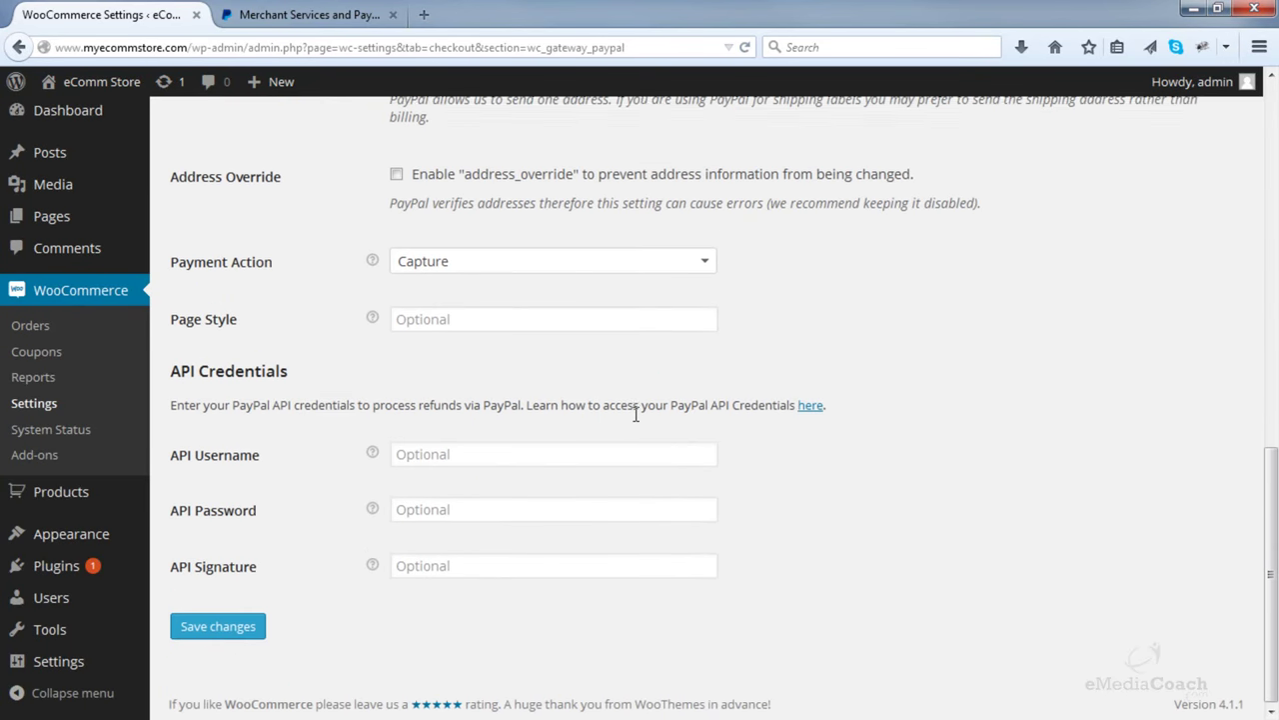
{"action": "left_click", "coordinate": [222, 626]}
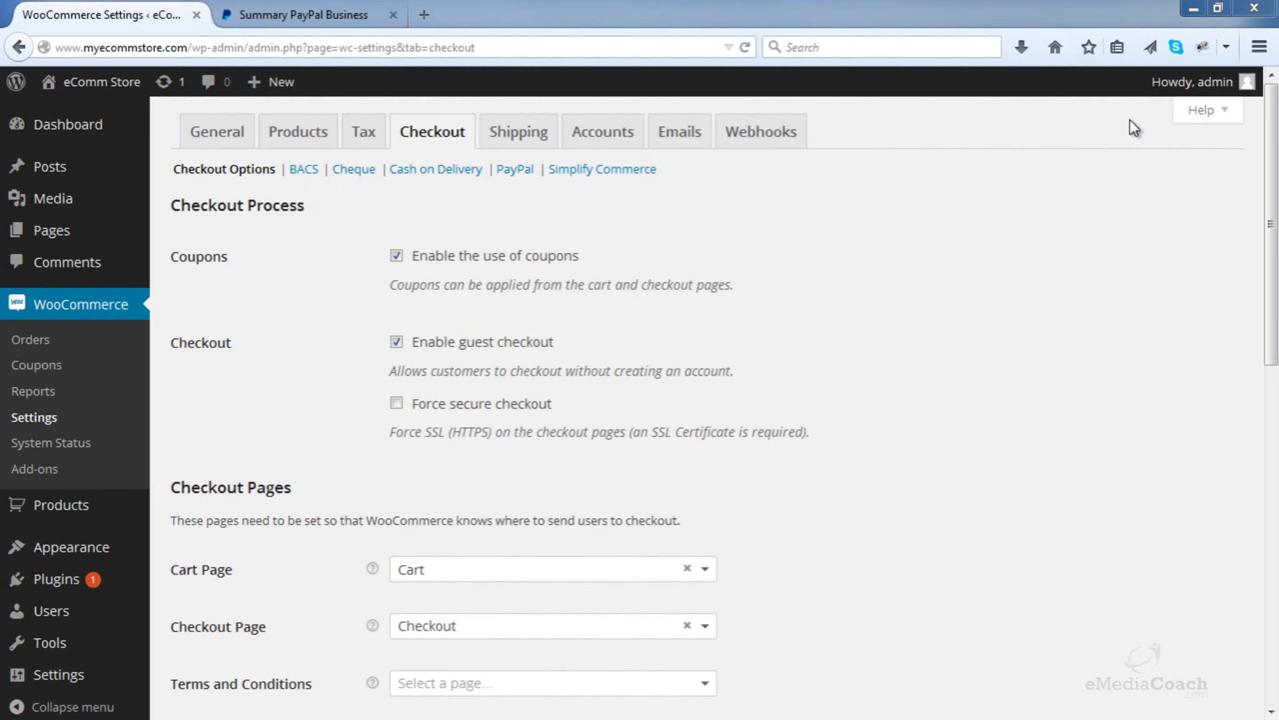
- Log out through the Howdy, admin menu, then head back to the storefront
{"action": "mouse_move", "coordinate": [1194, 88]}
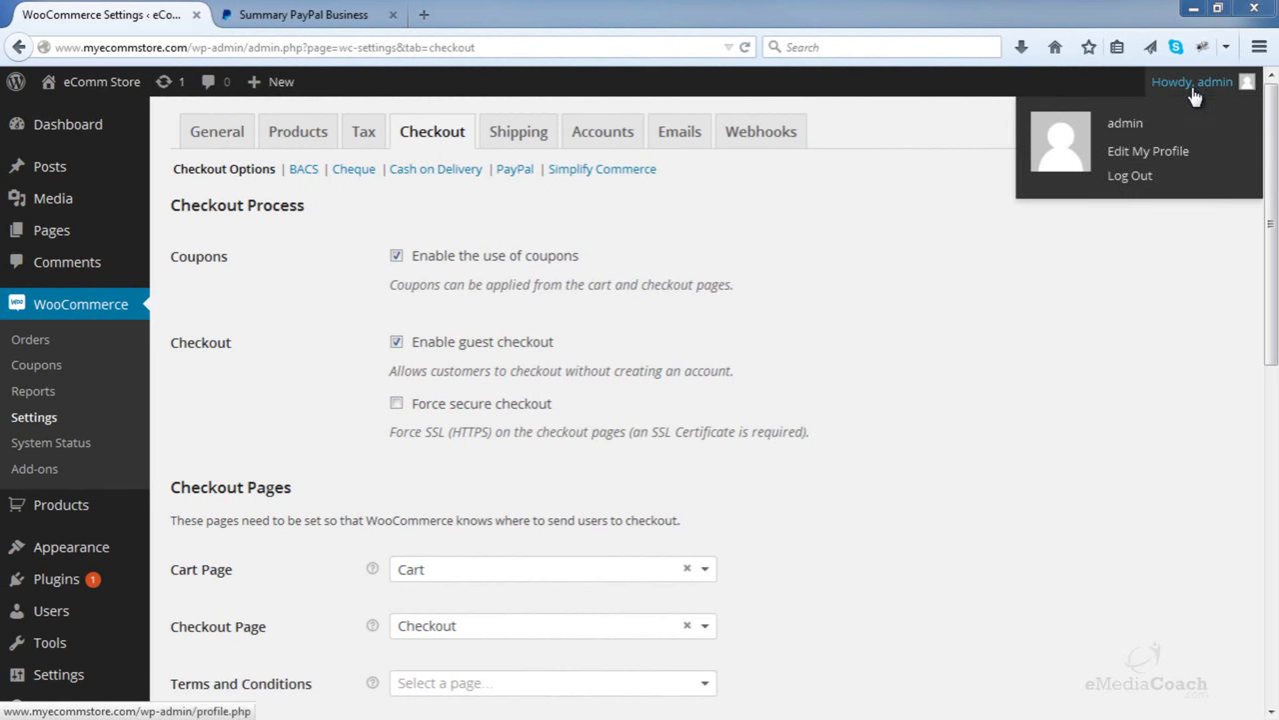
{"action": "left_click", "coordinate": [1130, 177]}
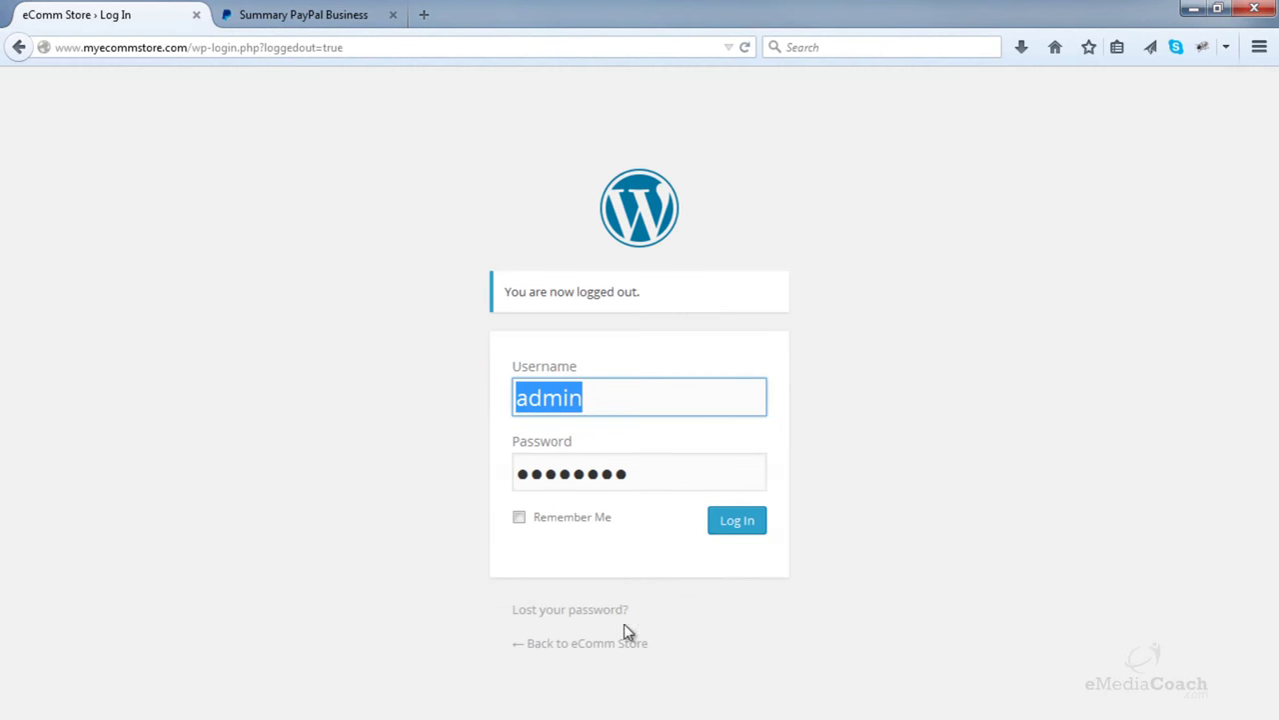
{"action": "left_click", "coordinate": [587, 649]}
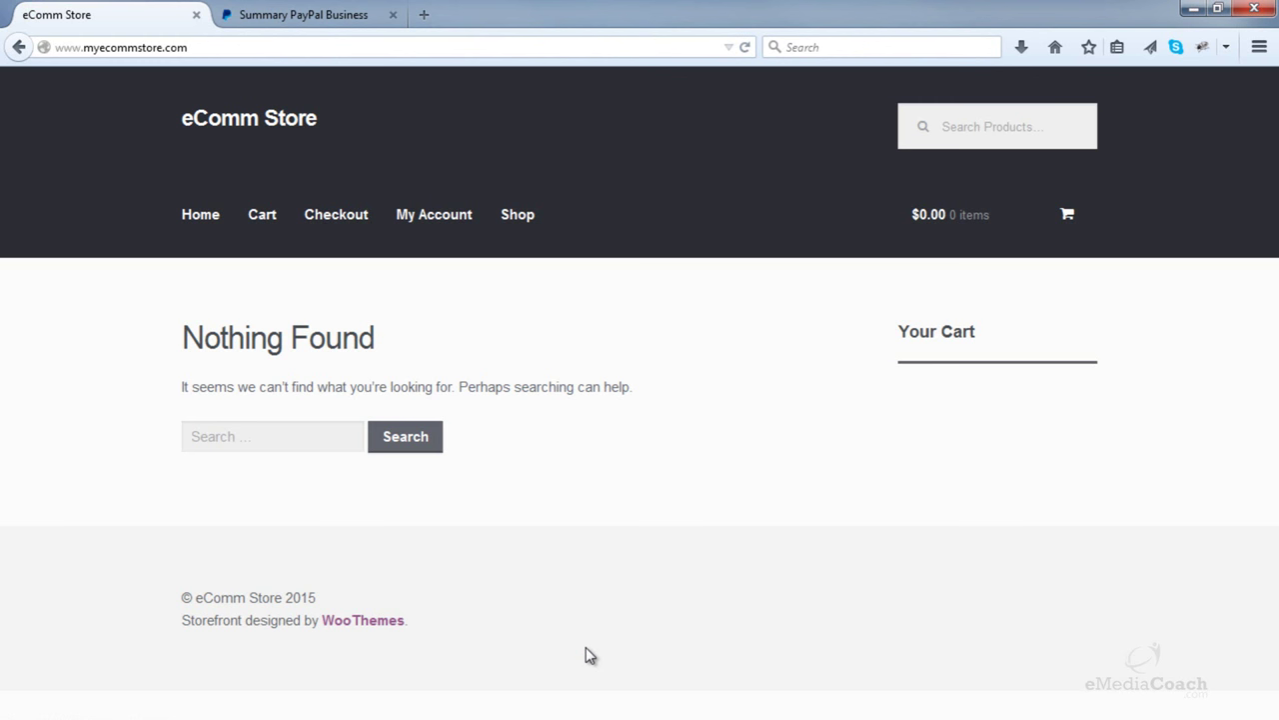
- From the Shop page, add Teal Scatter Cushions to the cart
{"action": "left_click", "coordinate": [519, 218]}
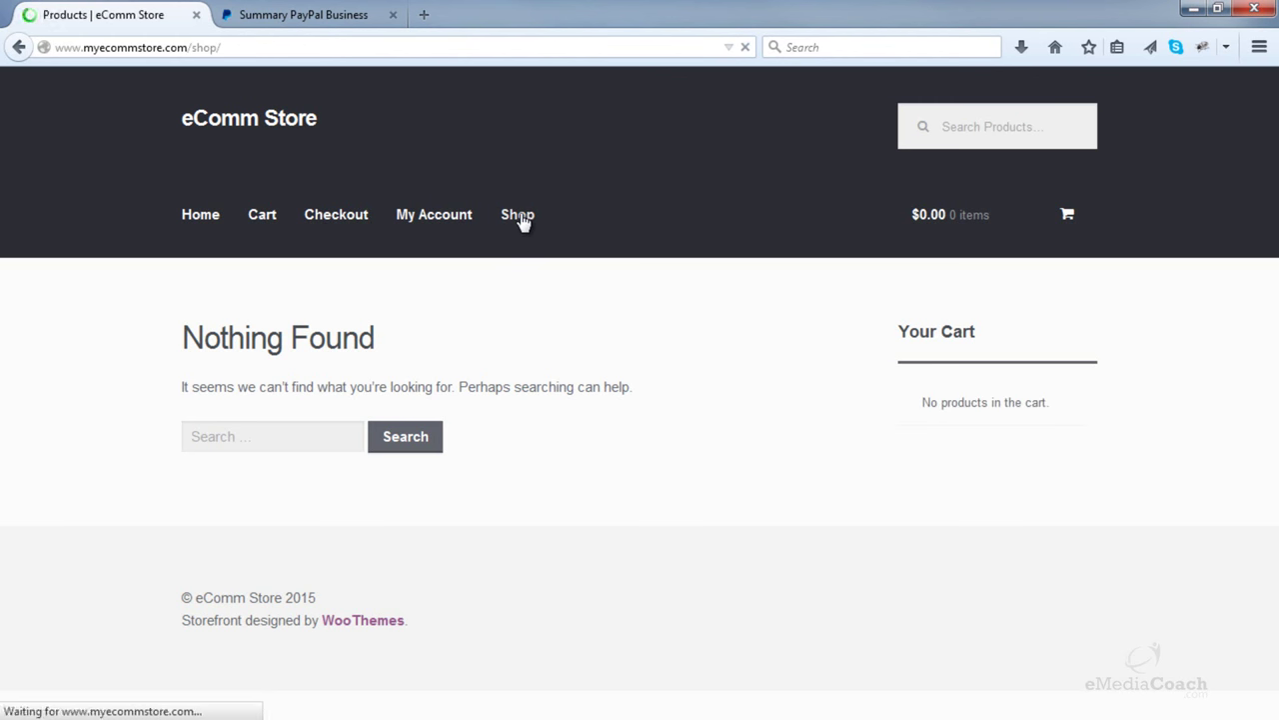
{"action": "scroll", "coordinate": [546, 259], "scroll_direction": "down", "scroll_amount": 3}
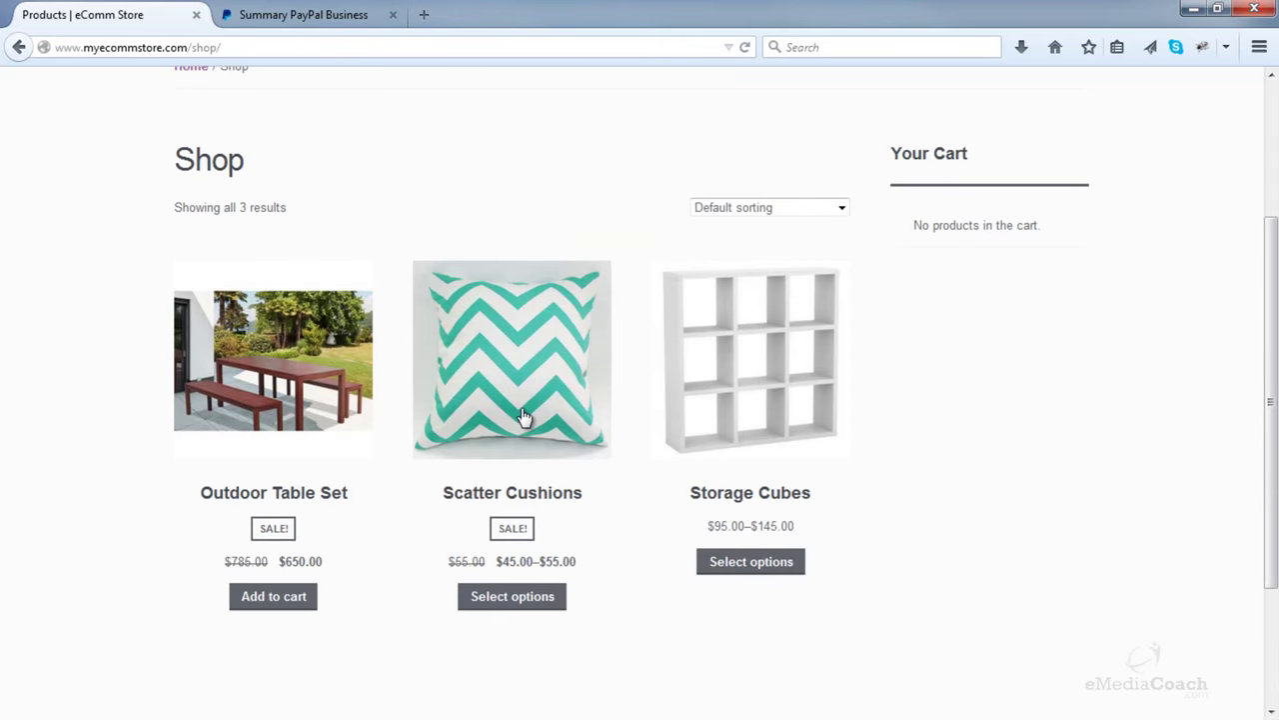
{"action": "left_click", "coordinate": [524, 415]}
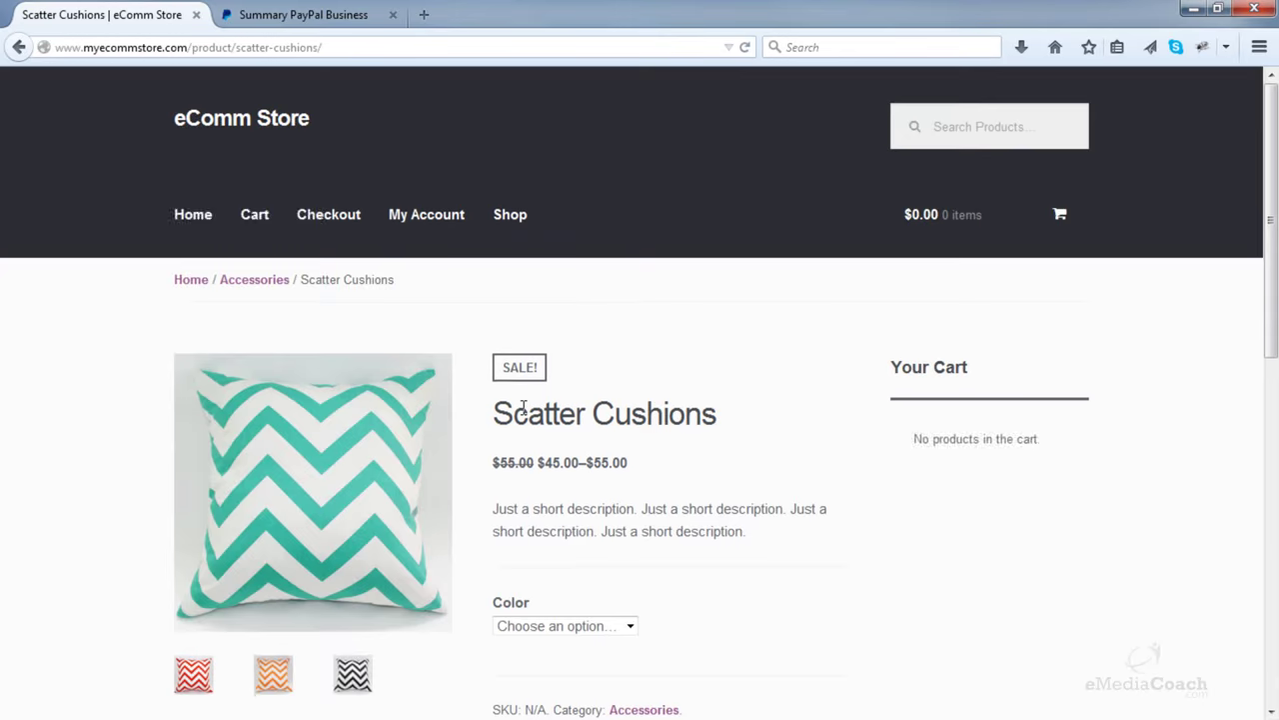
{"action": "scroll", "coordinate": [523, 414], "scroll_direction": "down", "scroll_amount": 3}
{"action": "left_click", "coordinate": [528, 415]}
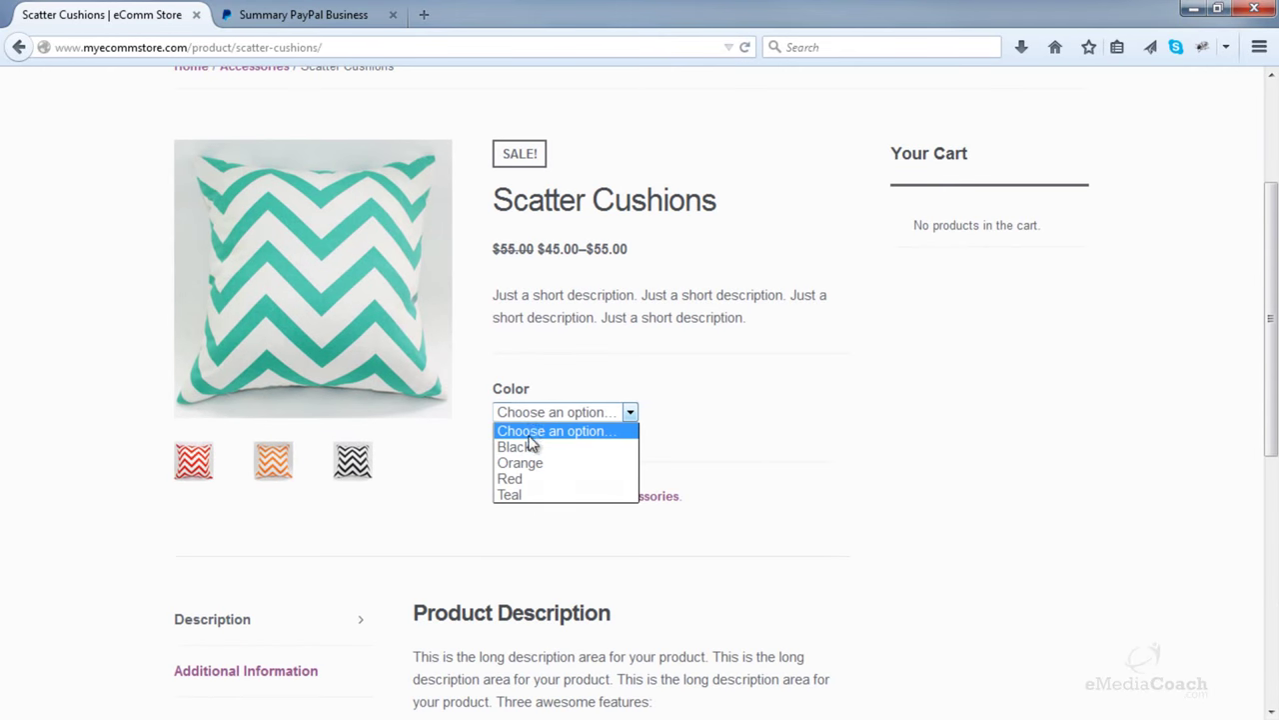
{"action": "left_click", "coordinate": [510, 493]}
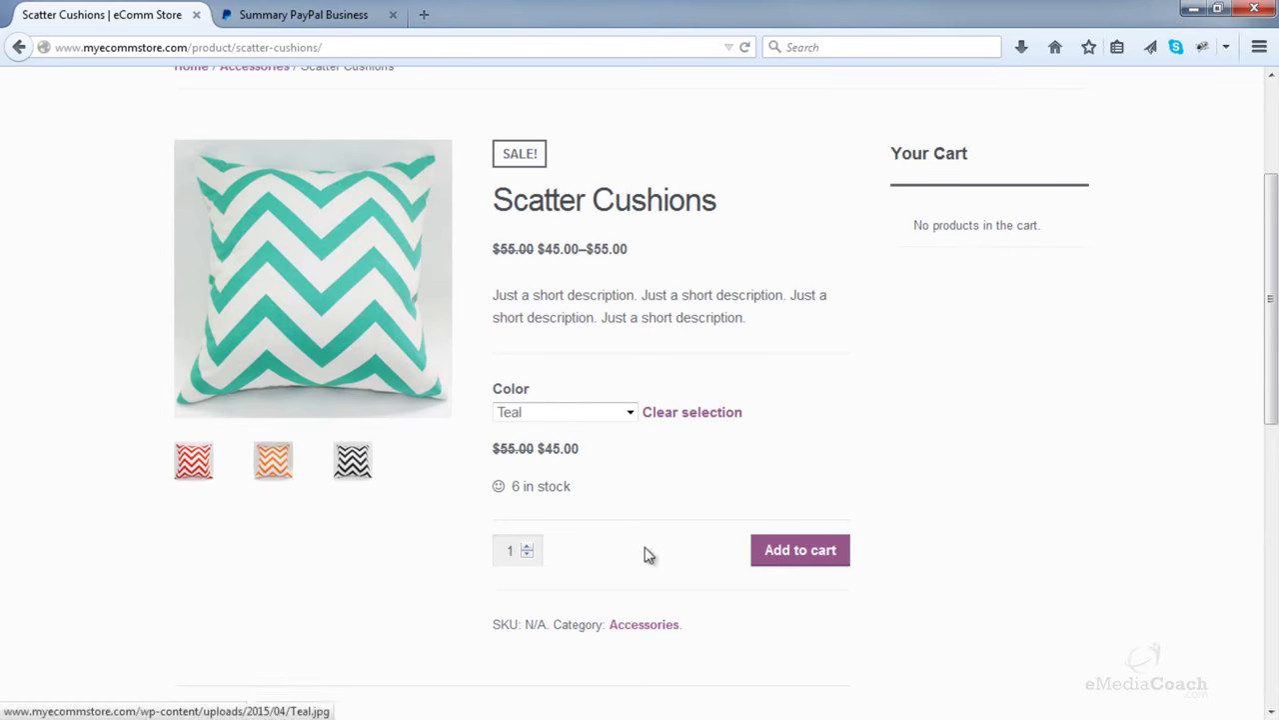
{"action": "left_click", "coordinate": [809, 560]}
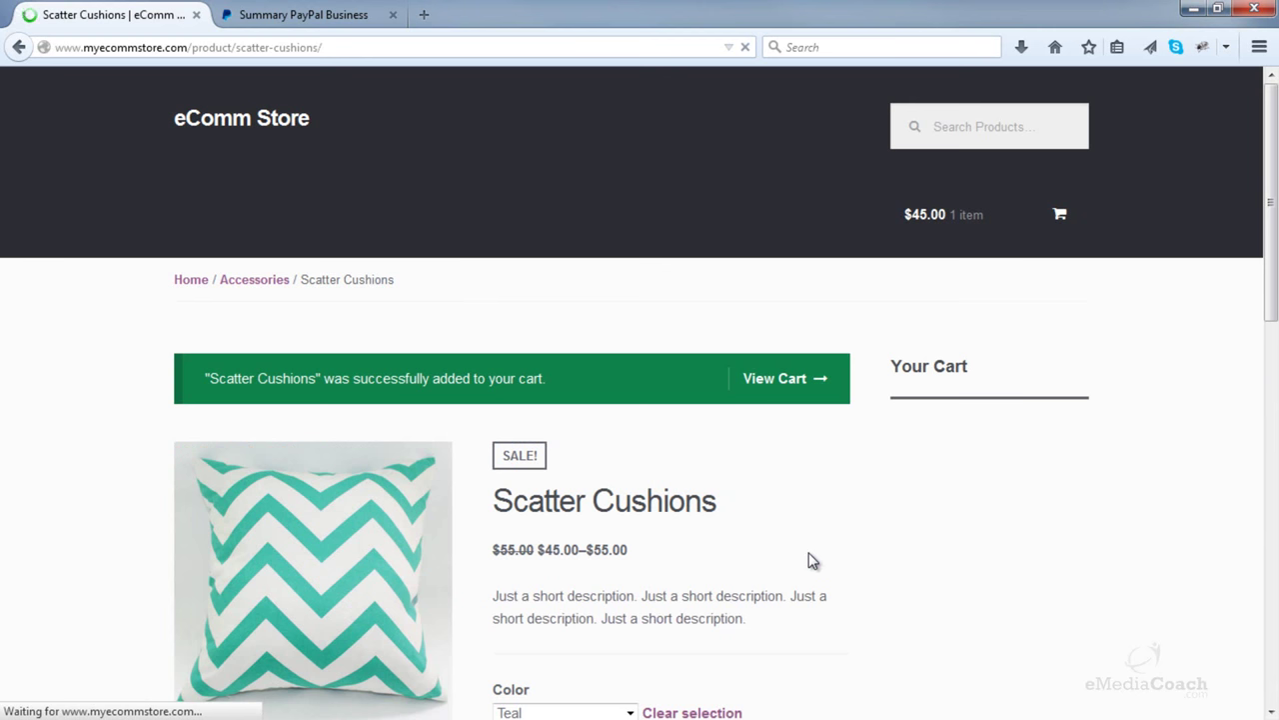
- Add Black Storage Cubes to the cart
{"action": "left_click", "coordinate": [535, 238]}
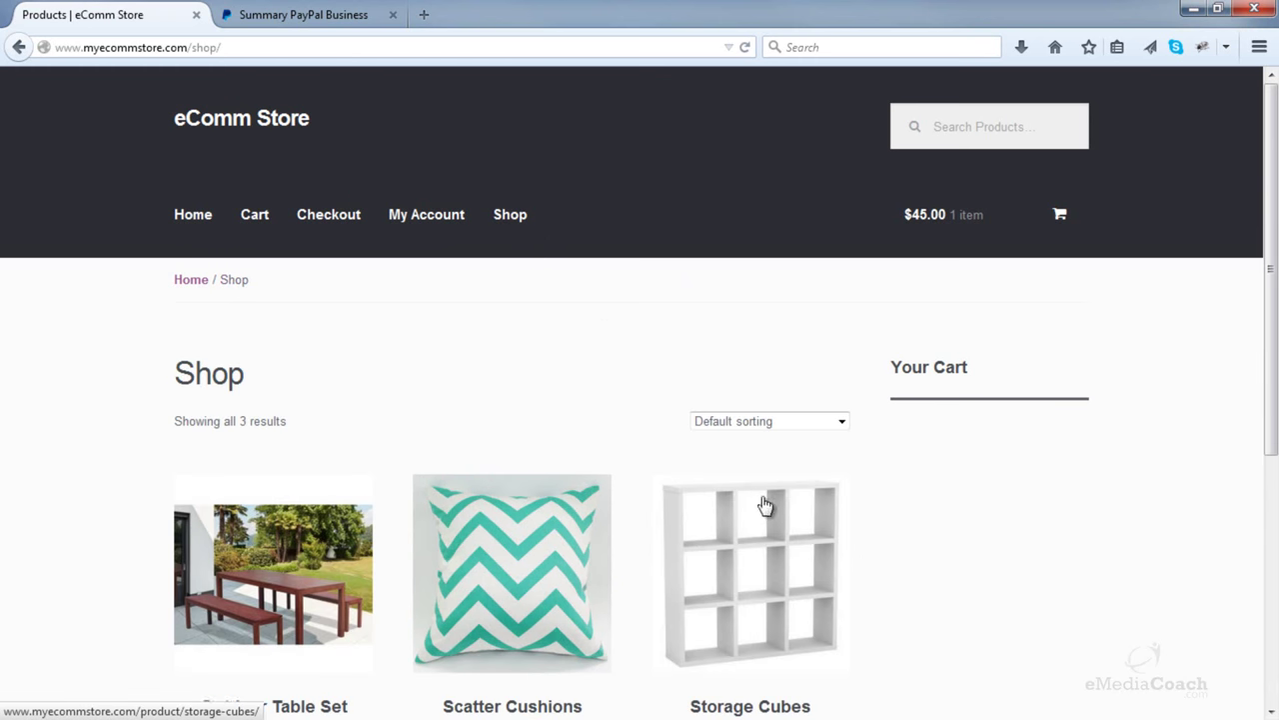
{"action": "scroll", "coordinate": [766, 515], "scroll_direction": "down", "scroll_amount": 2}
{"action": "left_click", "coordinate": [755, 672]}
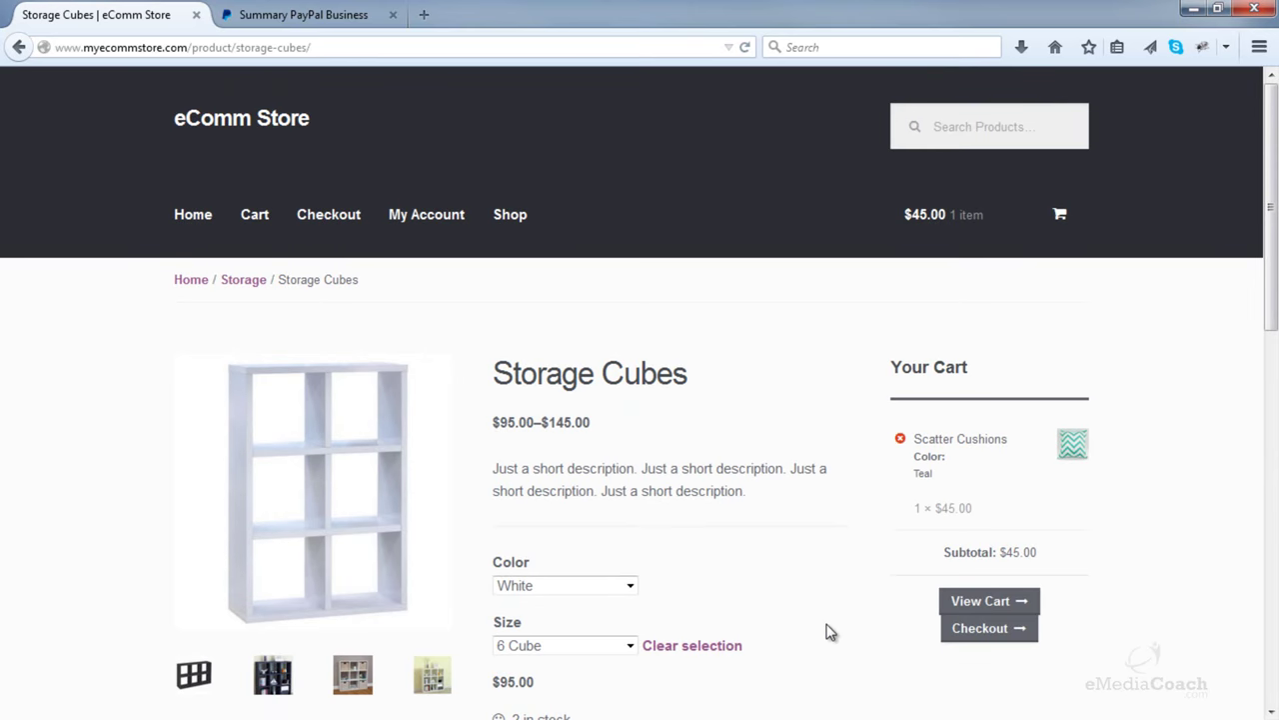
{"action": "scroll", "coordinate": [837, 631], "scroll_direction": "down", "scroll_amount": 4}
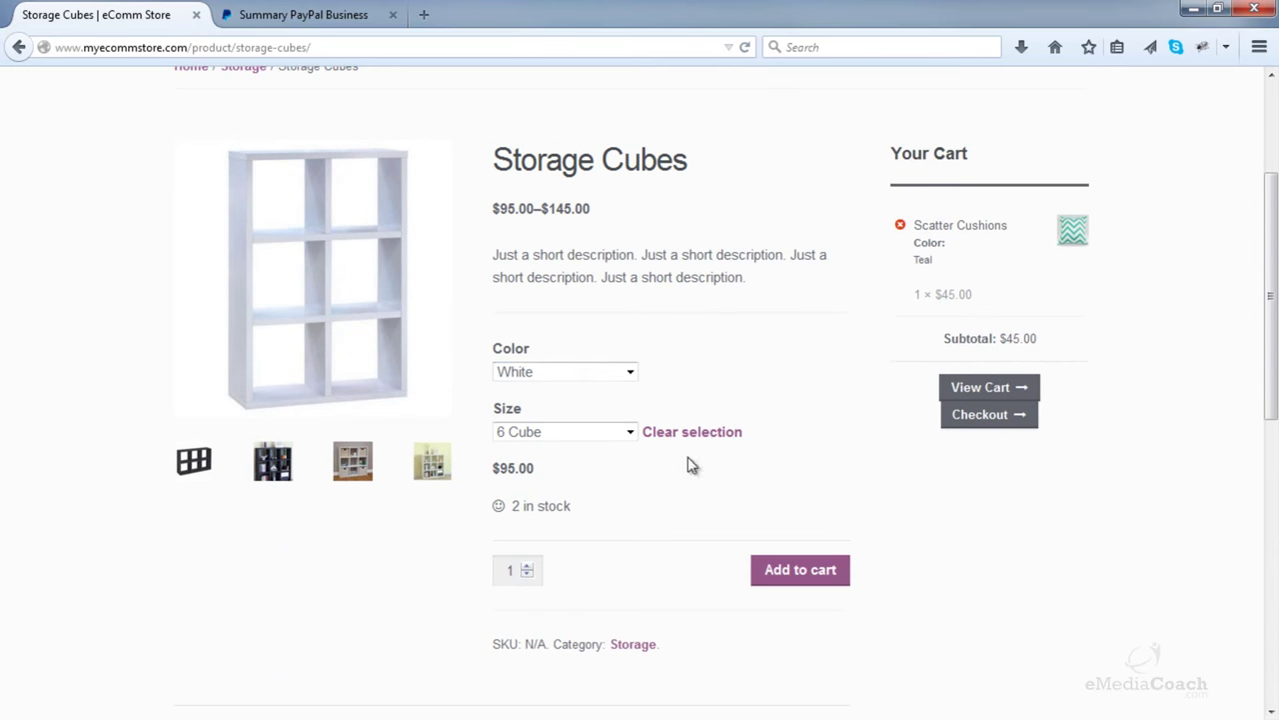
{"action": "left_click", "coordinate": [608, 381]}
{"action": "left_click", "coordinate": [571, 422]}
{"action": "left_click", "coordinate": [566, 378]}
{"action": "left_click", "coordinate": [556, 390]}
{"action": "left_click", "coordinate": [571, 372]}
{"action": "left_click", "coordinate": [543, 422]}
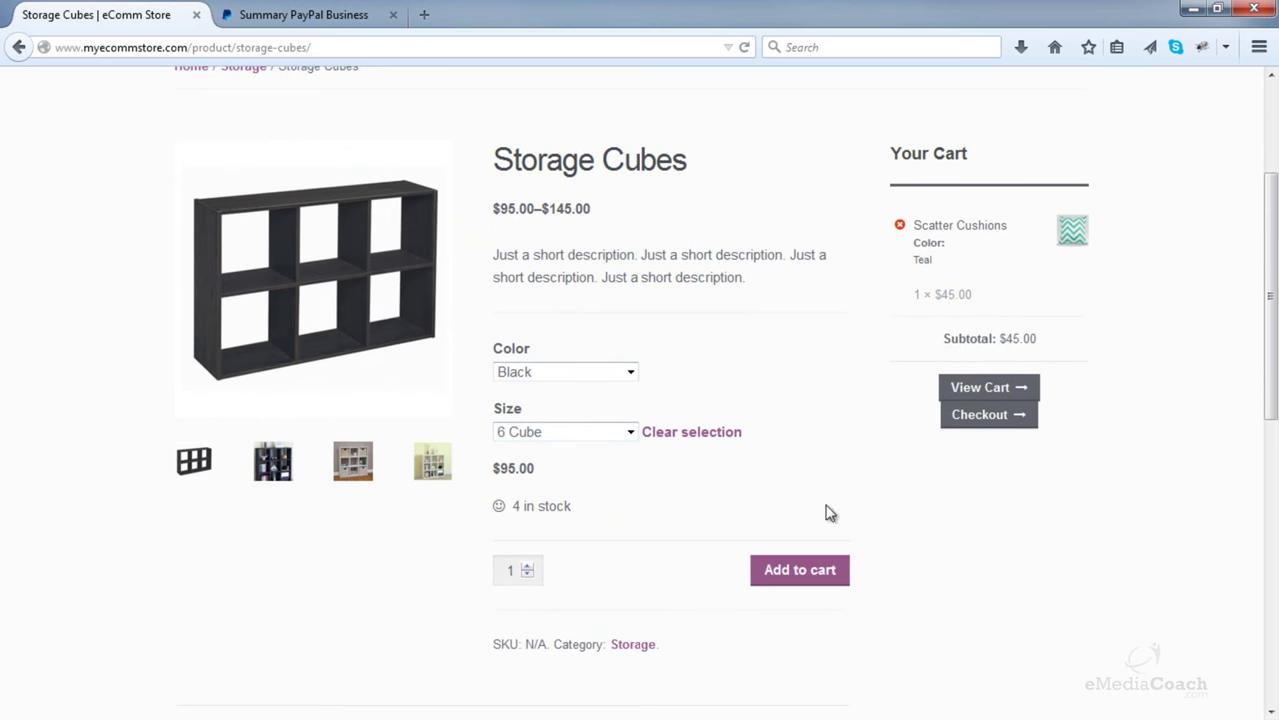
{"action": "left_click", "coordinate": [817, 572]}
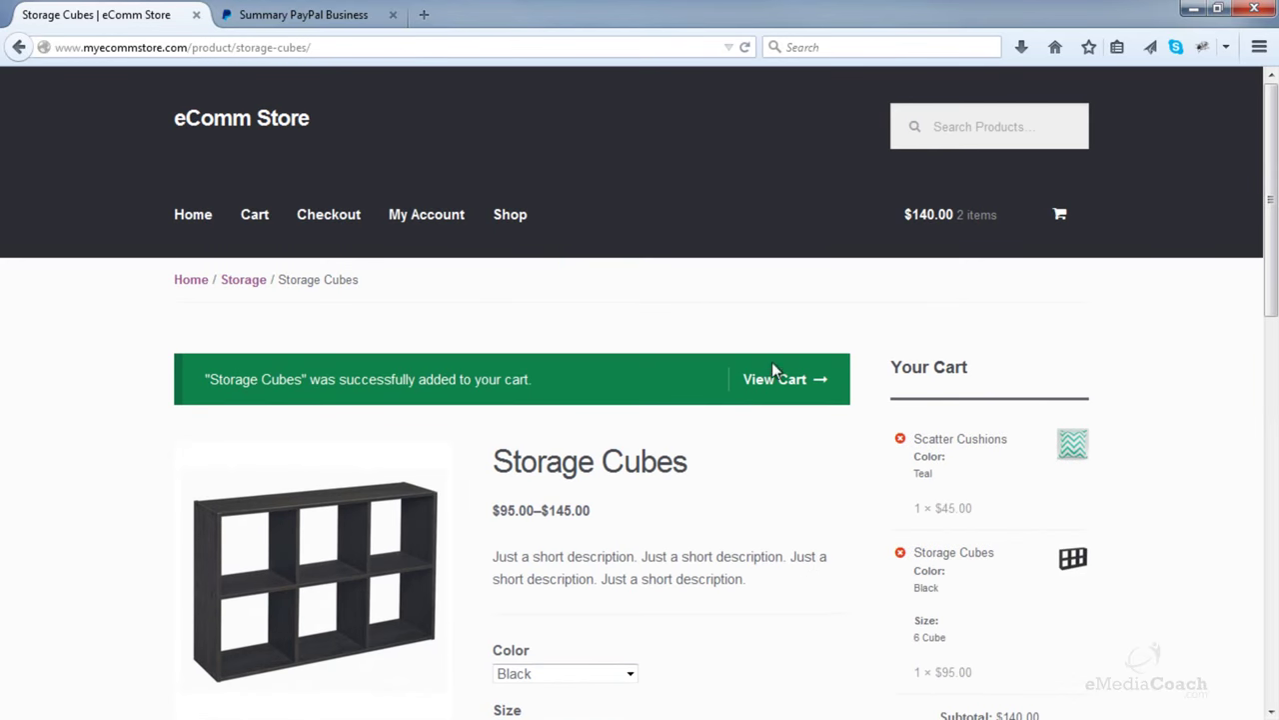
- View the $140.00 cart and proceed to checkout
{"action": "left_click", "coordinate": [771, 388]}
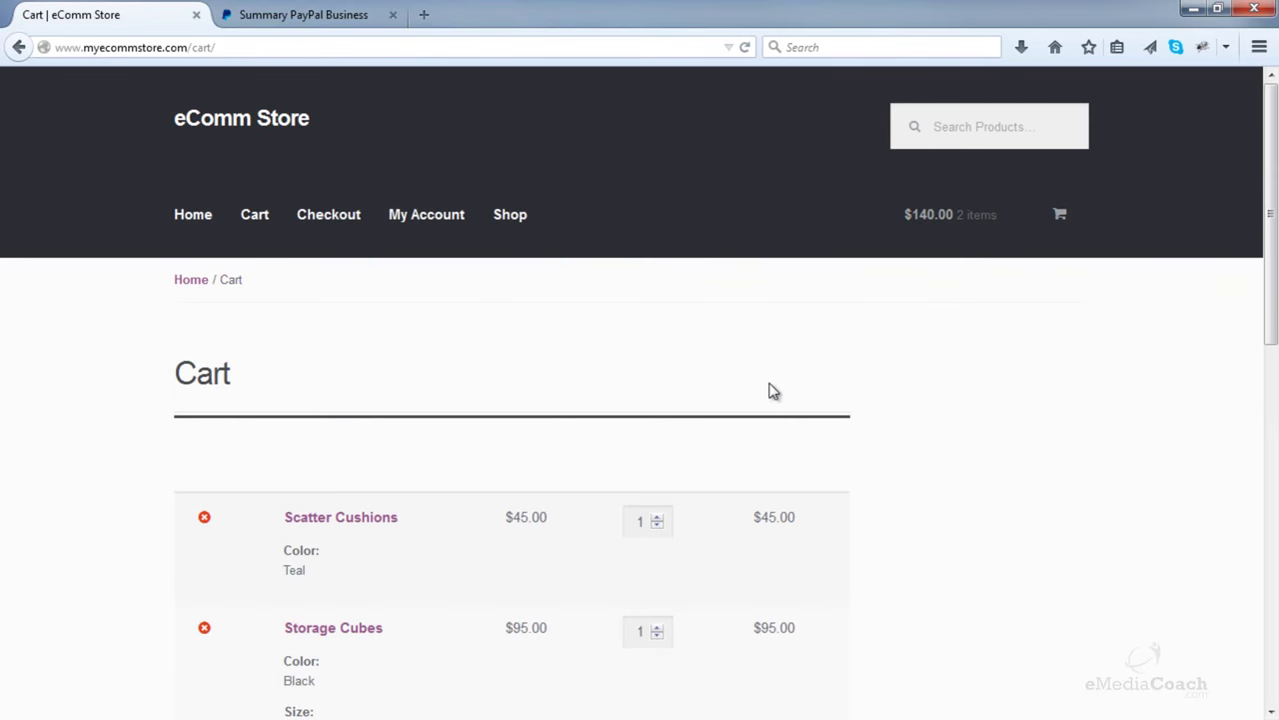
{"action": "scroll", "coordinate": [772, 390], "scroll_direction": "down", "scroll_amount": 5}
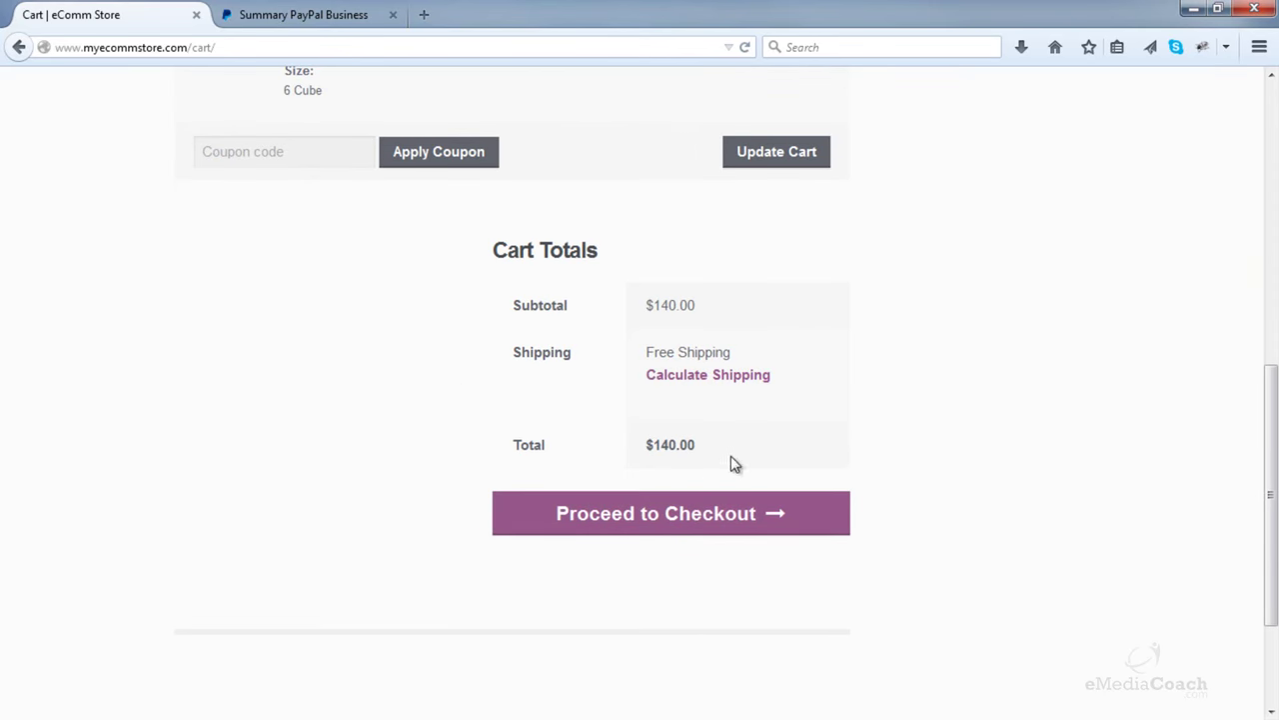
{"action": "left_click", "coordinate": [738, 535]}
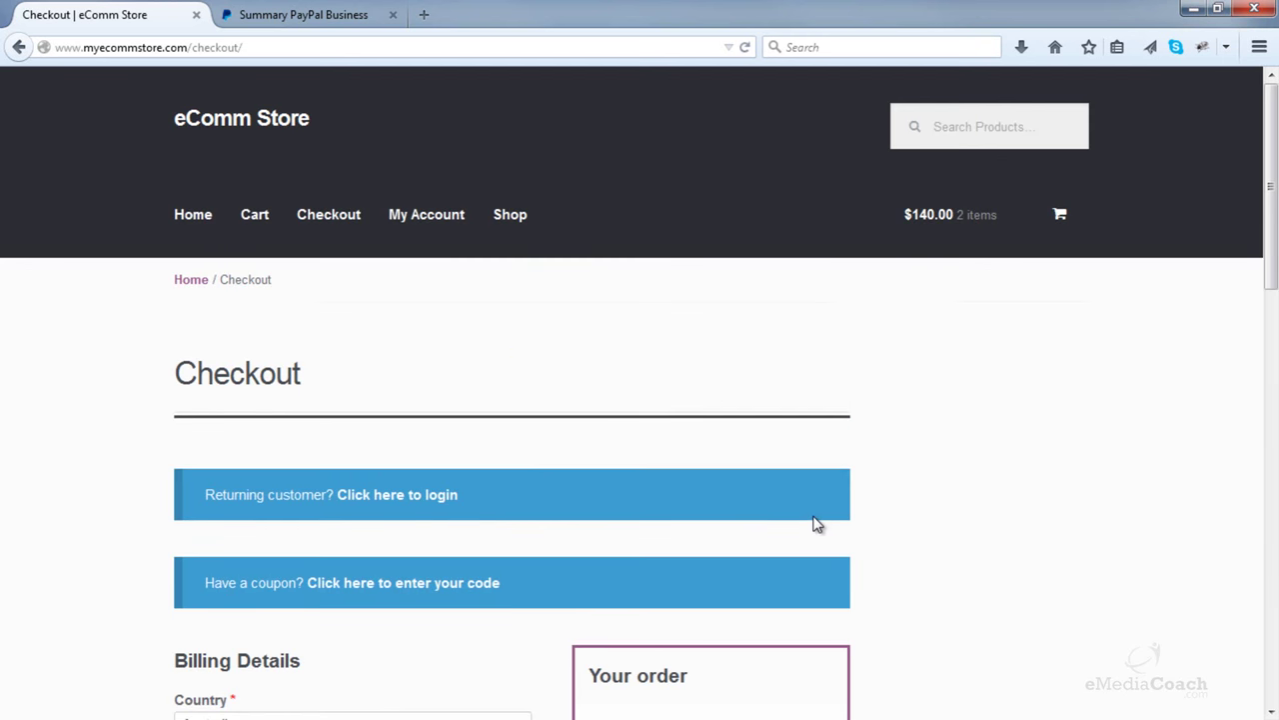
- Set the billing country to United States (US) and enter the customer's name, street address and suburb
{"action": "scroll", "coordinate": [816, 524], "scroll_direction": "down", "scroll_amount": 5}
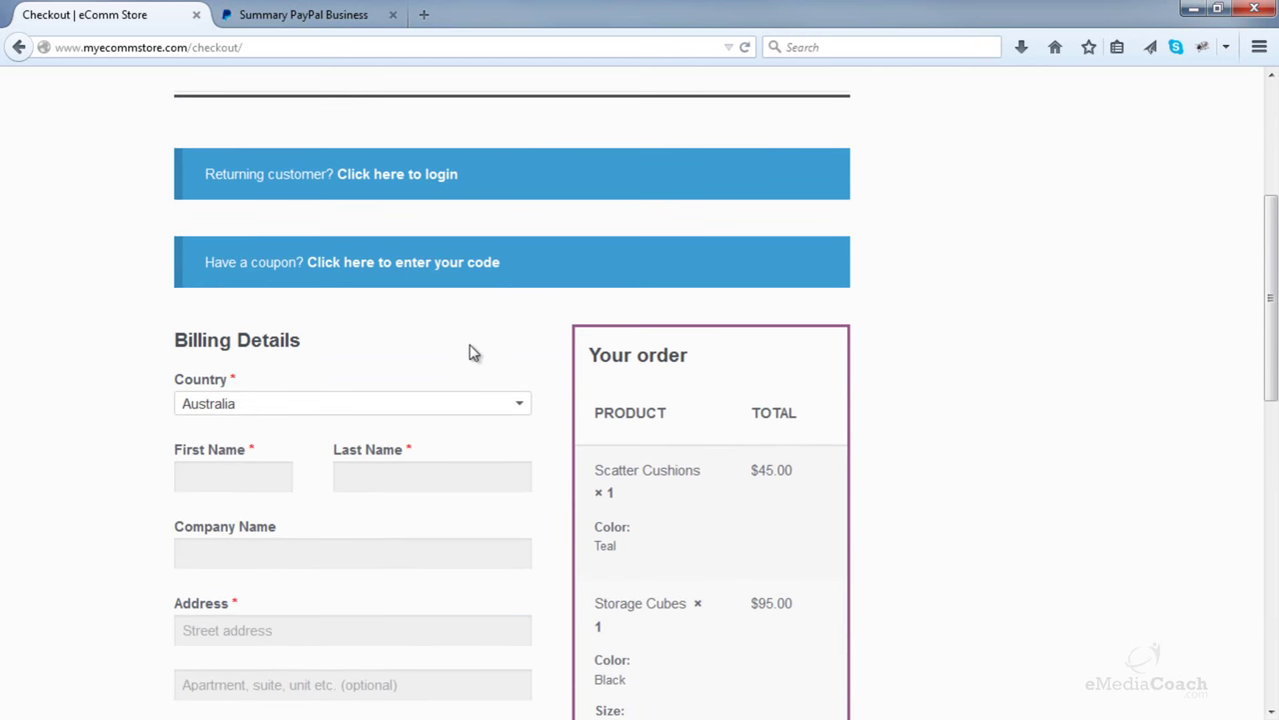
{"action": "scroll", "coordinate": [449, 354], "scroll_direction": "down", "scroll_amount": 2}
{"action": "left_click", "coordinate": [434, 300]}
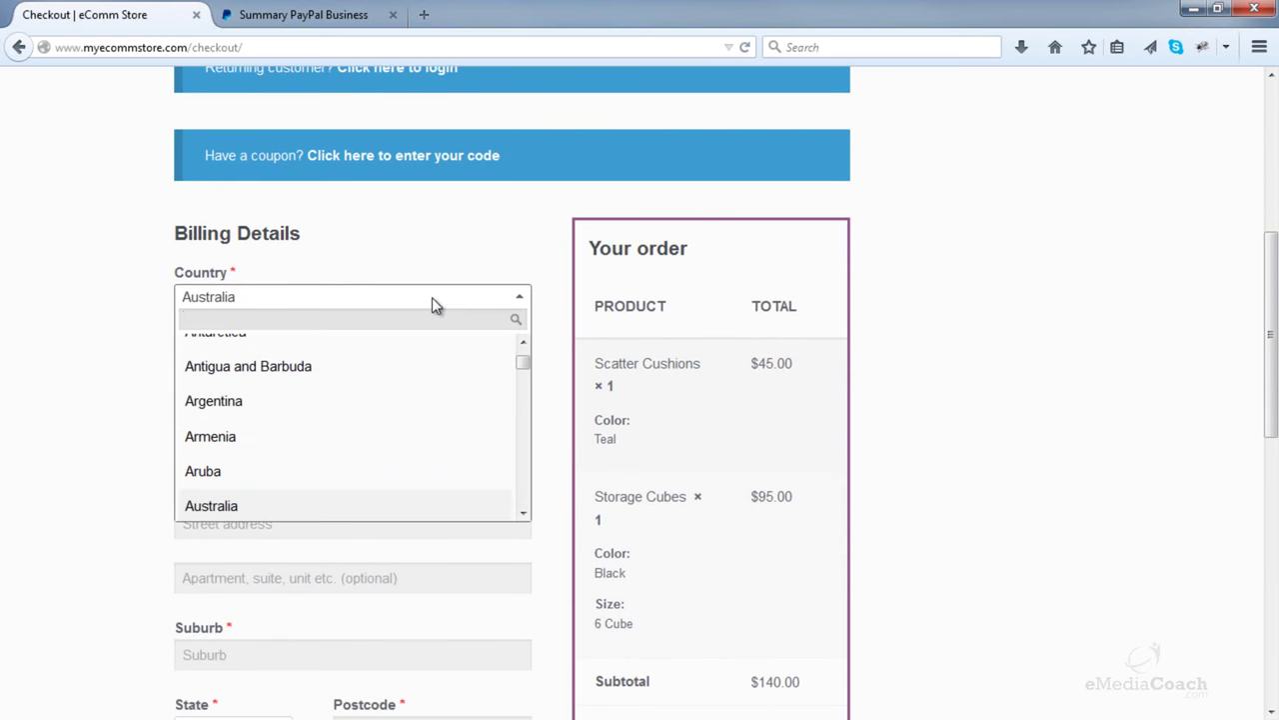
{"action": "type", "text": "uni"}
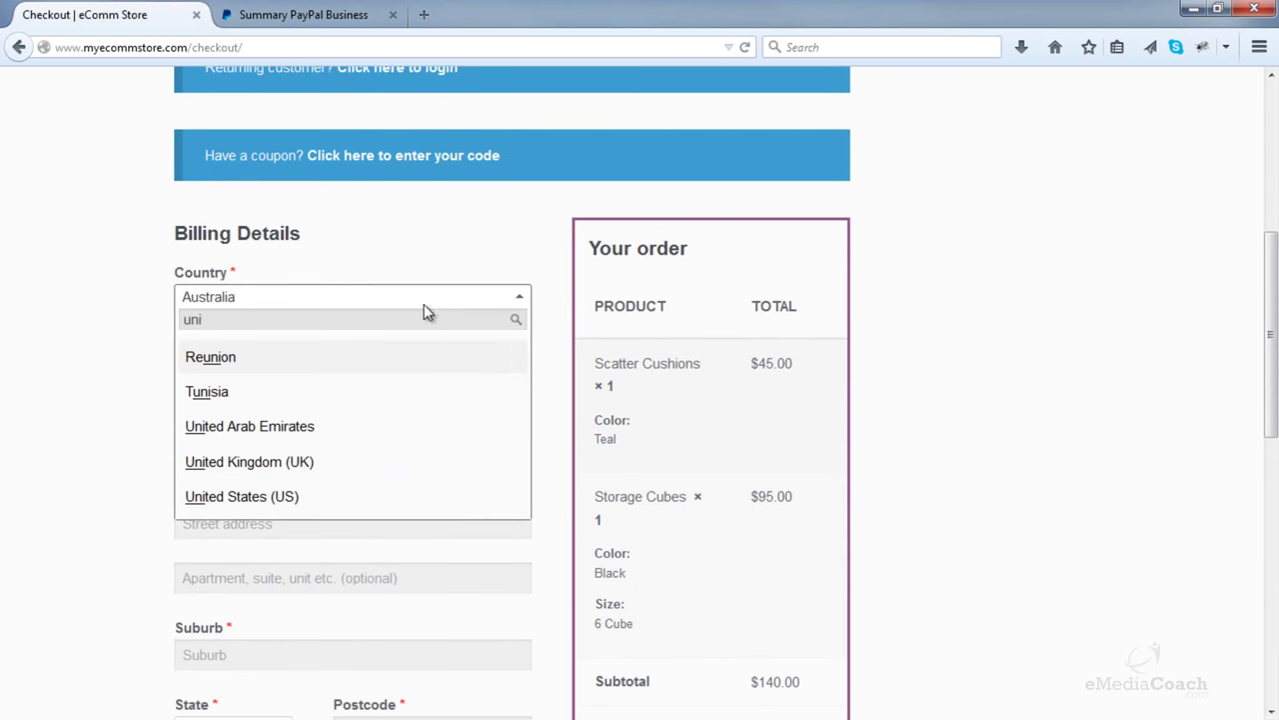
{"action": "left_click", "coordinate": [344, 496]}
{"action": "left_click", "coordinate": [252, 372]}
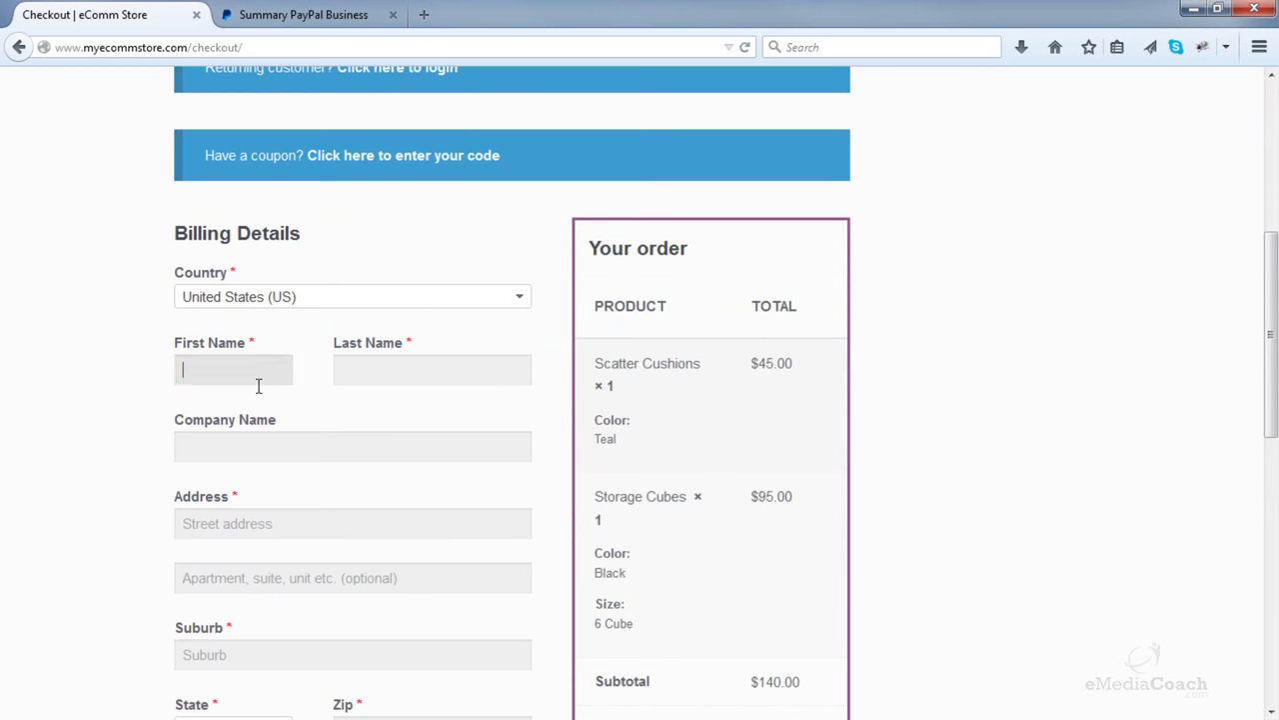
{"action": "type", "text": "Pet"}
{"action": "key", "text": "Tab"}
{"action": "type", "text": "A"}
{"action": "key", "text": "Tab"}
{"action": "key", "text": "Tab"}
{"action": "type", "text": "125 Sample Rd"}
{"action": "key", "text": "Tab"}
{"action": "key", "text": "Tab"}
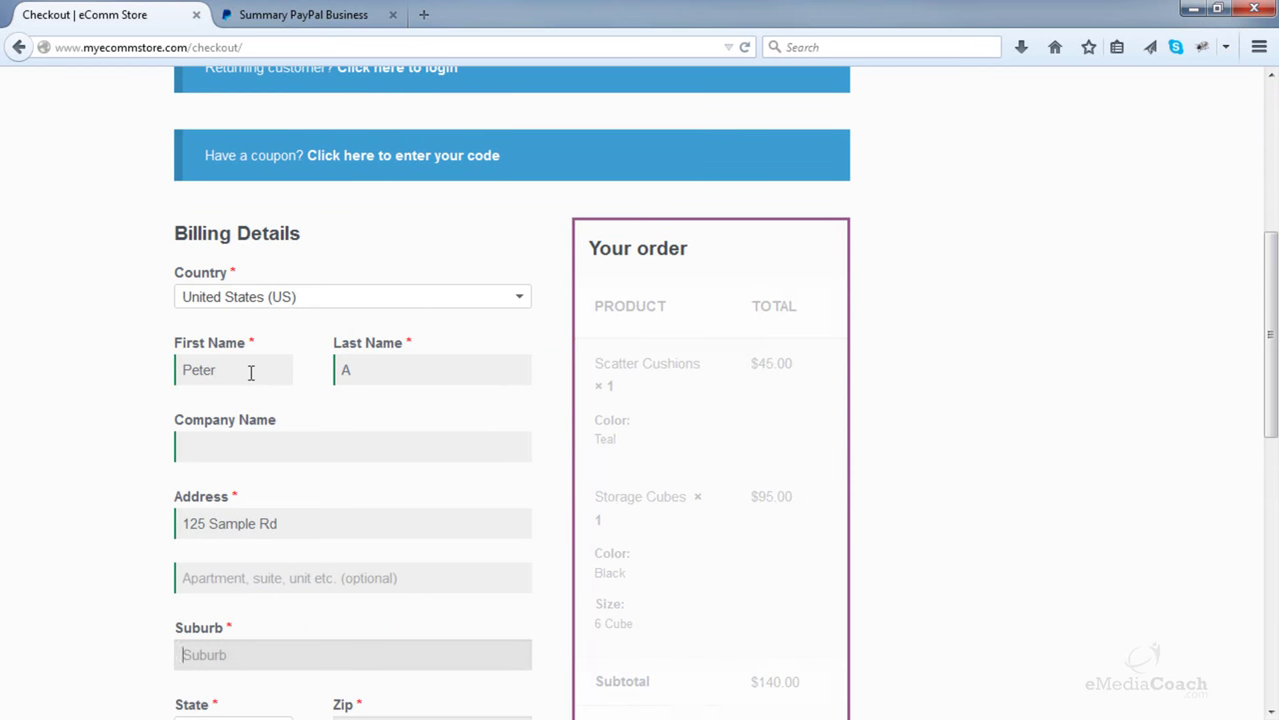
{"action": "type", "text": "West Hollywood"}
{"action": "key", "text": "Tab"}
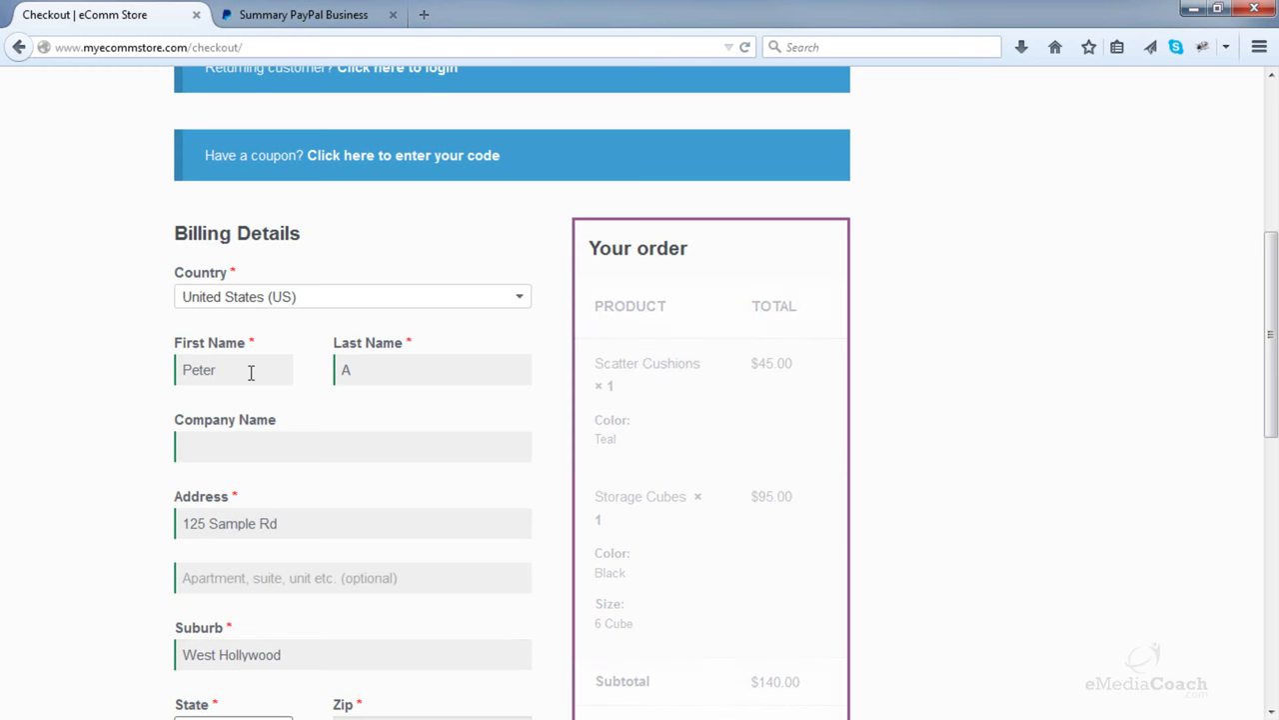
- Choose California as the state and fill in the zip code, customer's e-mail and phone number
{"action": "scroll", "coordinate": [250, 372], "scroll_direction": "down", "scroll_amount": 3}
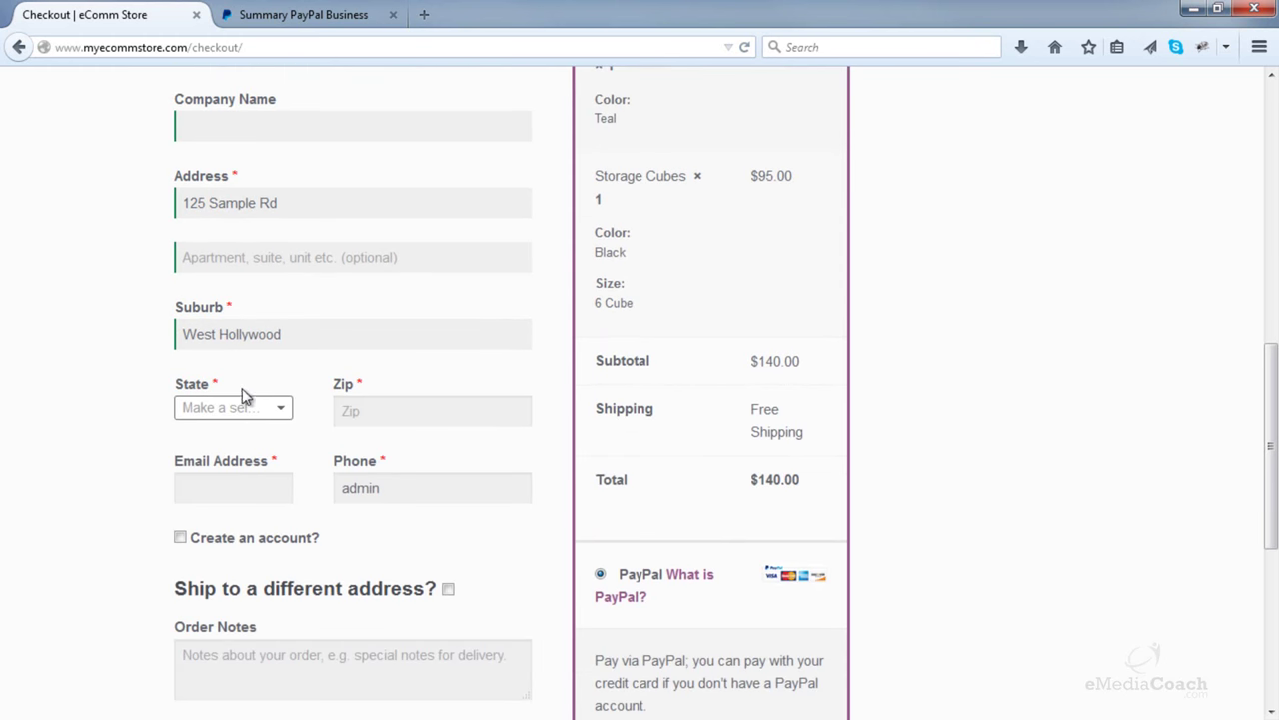
{"action": "left_click", "coordinate": [243, 406]}
{"action": "left_click", "coordinate": [213, 608]}
{"action": "left_click", "coordinate": [386, 408]}
{"action": "type", "text": "90"}
{"action": "left_click", "coordinate": [249, 490]}
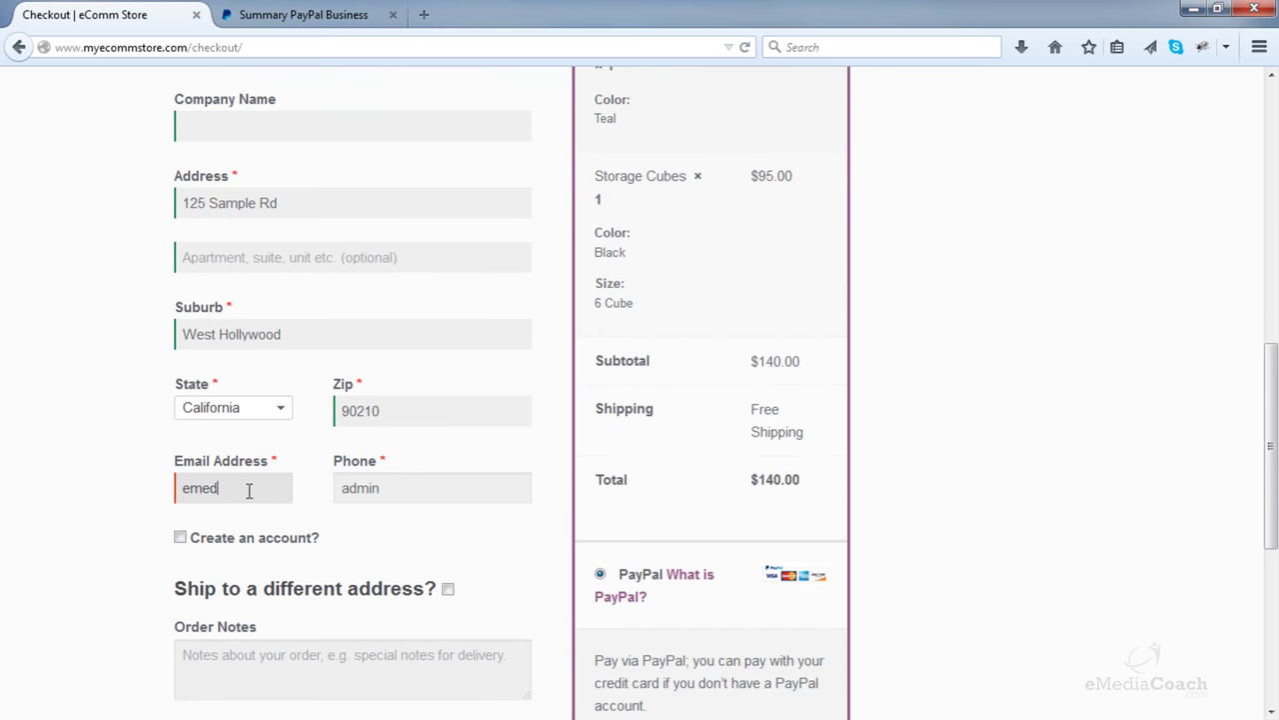
{"action": "key", "text": "Tab"}
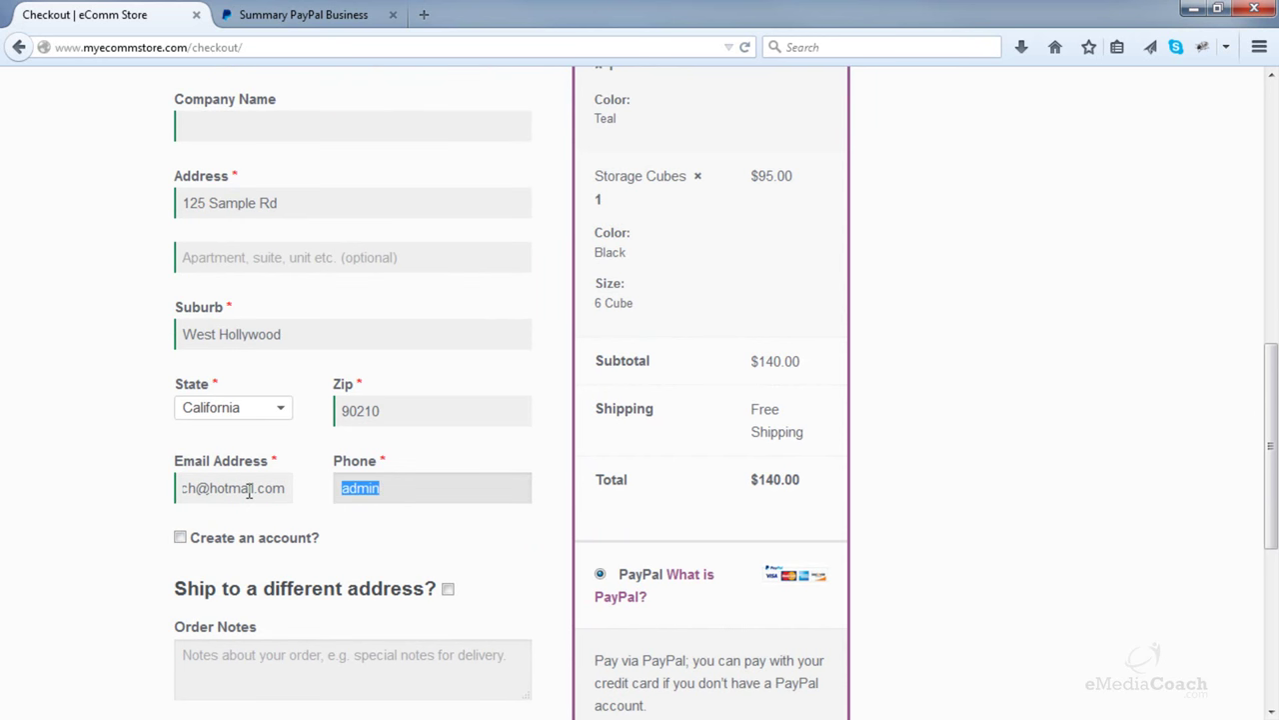
{"action": "type", "text": "212 555 5555"}
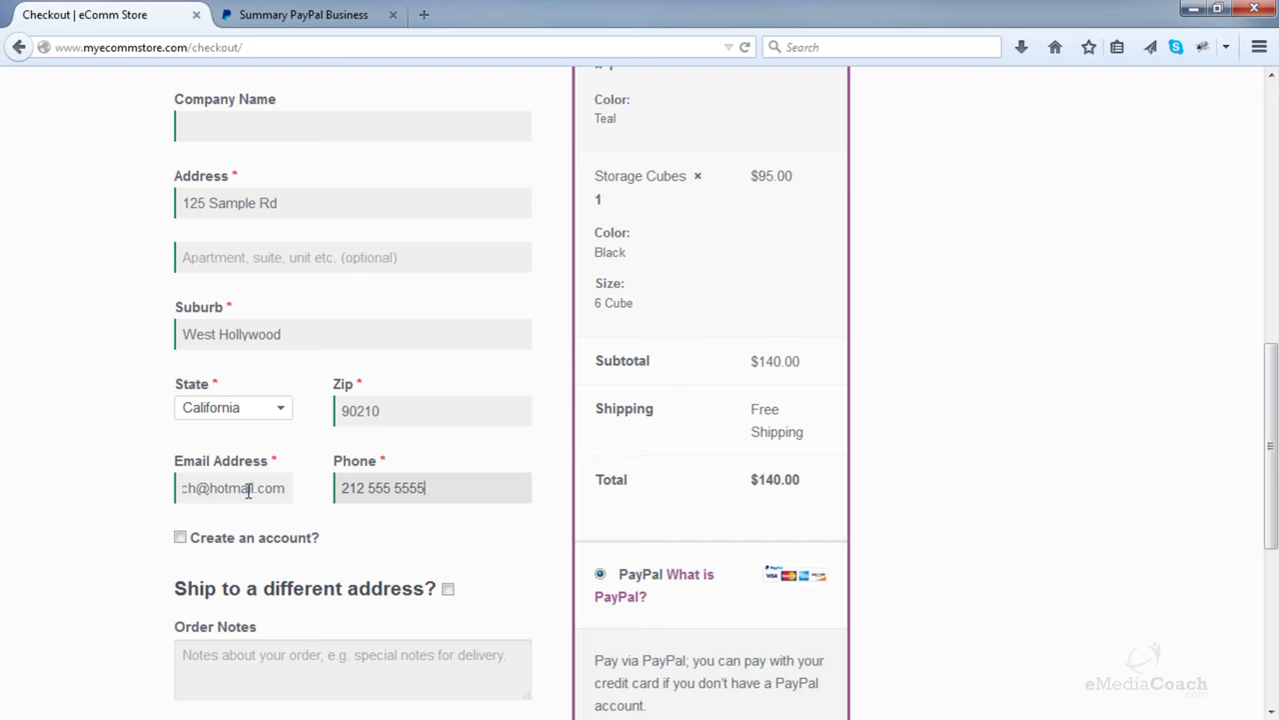
{"action": "scroll", "coordinate": [230, 480], "scroll_direction": "down", "scroll_amount": 2}
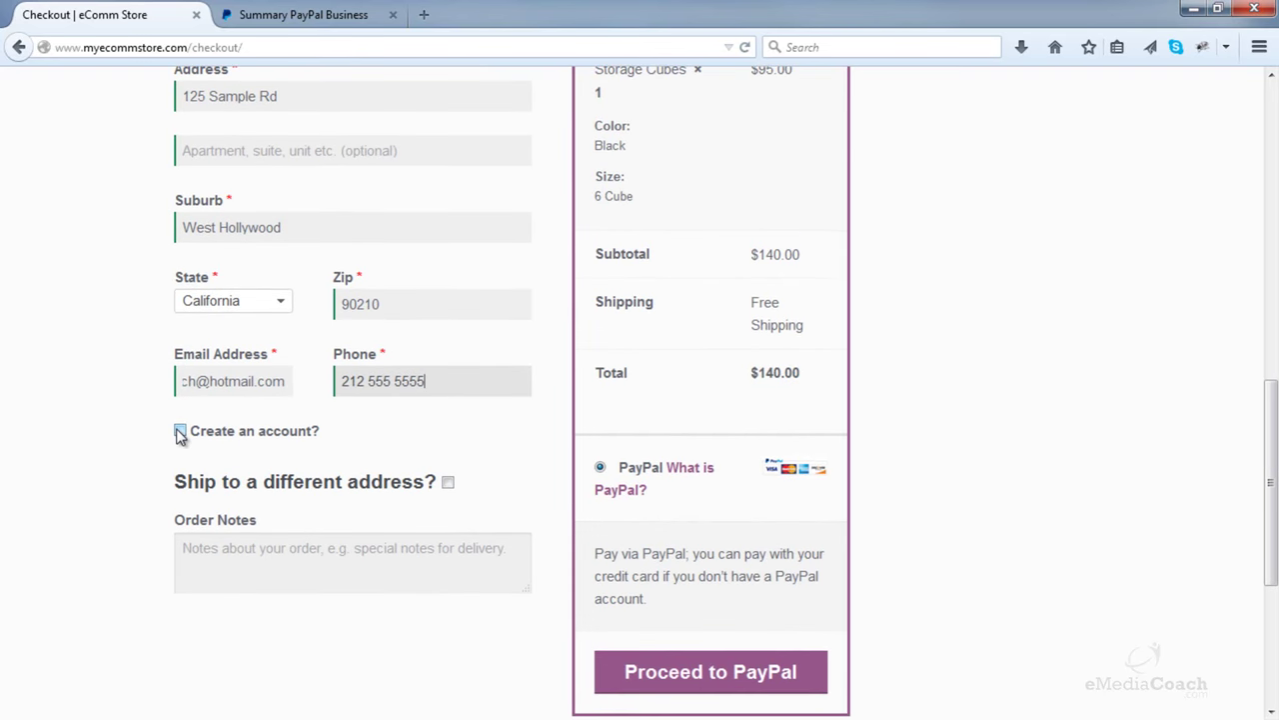
- Toggle Create an account and Ship to a different address on, then back off
{"action": "left_click", "coordinate": [180, 432]}
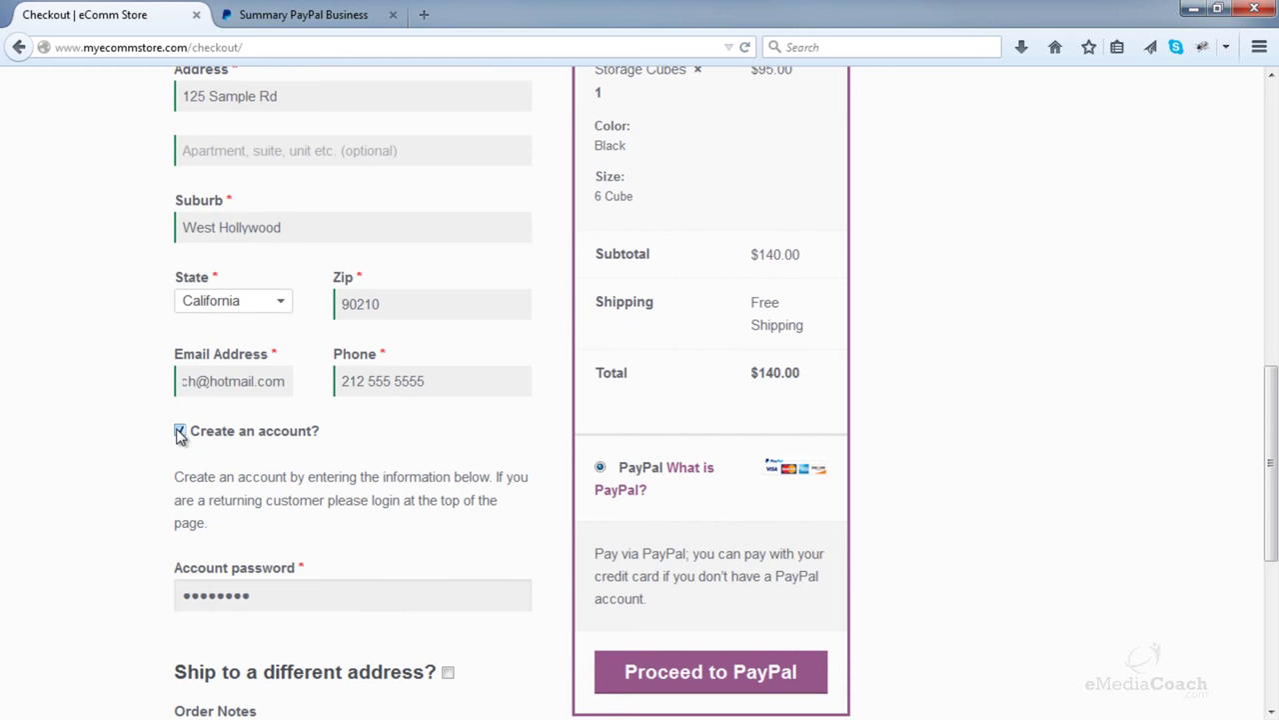
{"action": "left_click", "coordinate": [180, 432]}
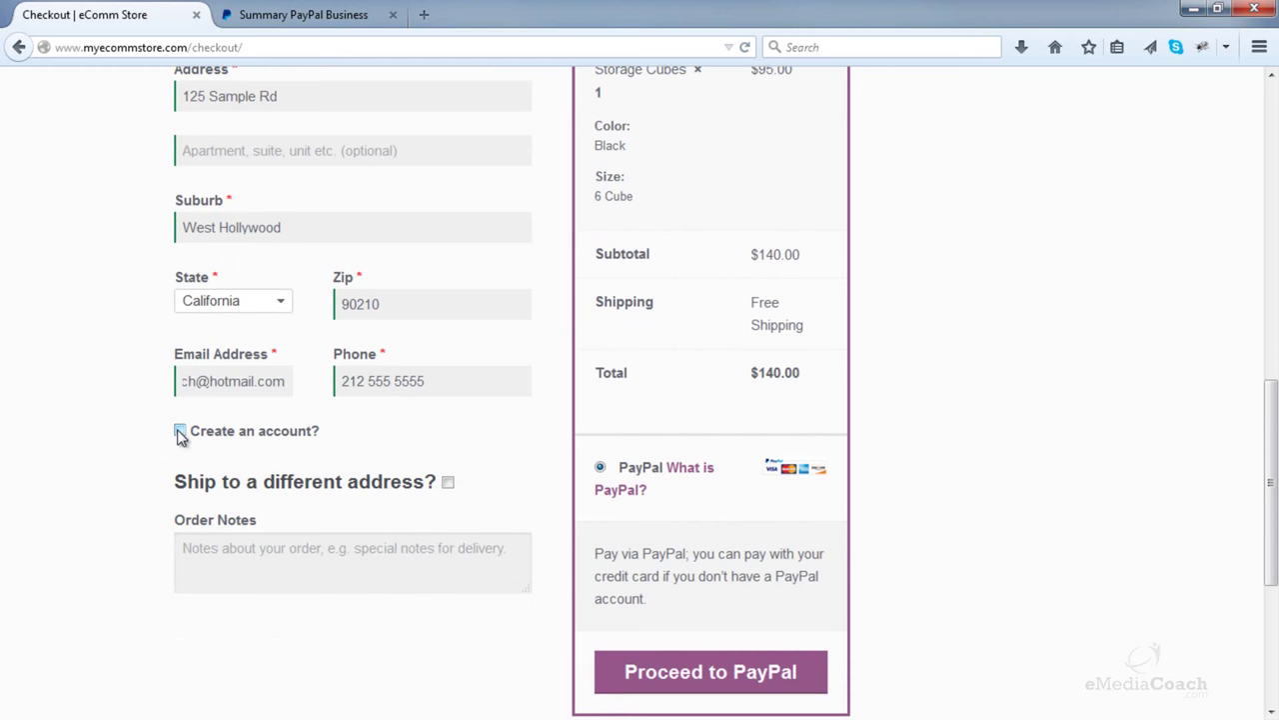
{"action": "scroll", "coordinate": [180, 435], "scroll_direction": "down", "scroll_amount": 2}
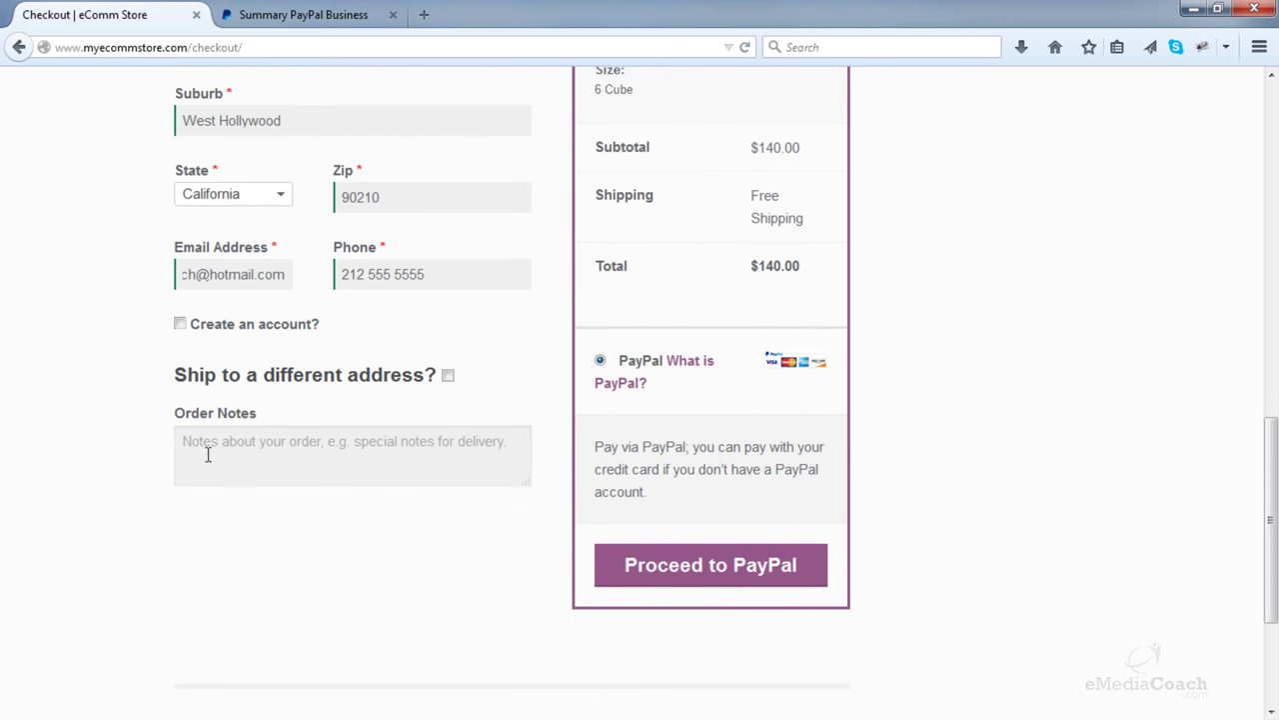
{"action": "left_click", "coordinate": [448, 376]}
{"action": "scroll", "coordinate": [448, 388], "scroll_direction": "down", "scroll_amount": 7}
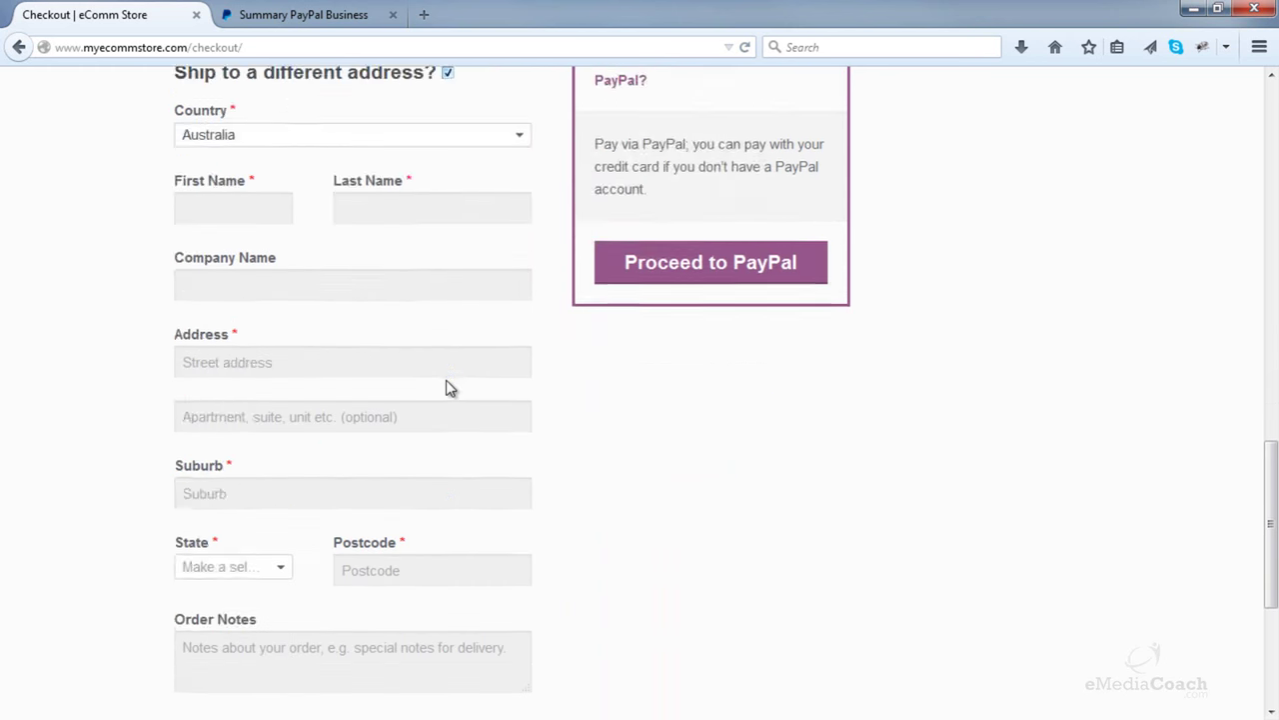
{"action": "scroll", "coordinate": [448, 388], "scroll_direction": "up", "scroll_amount": 13}
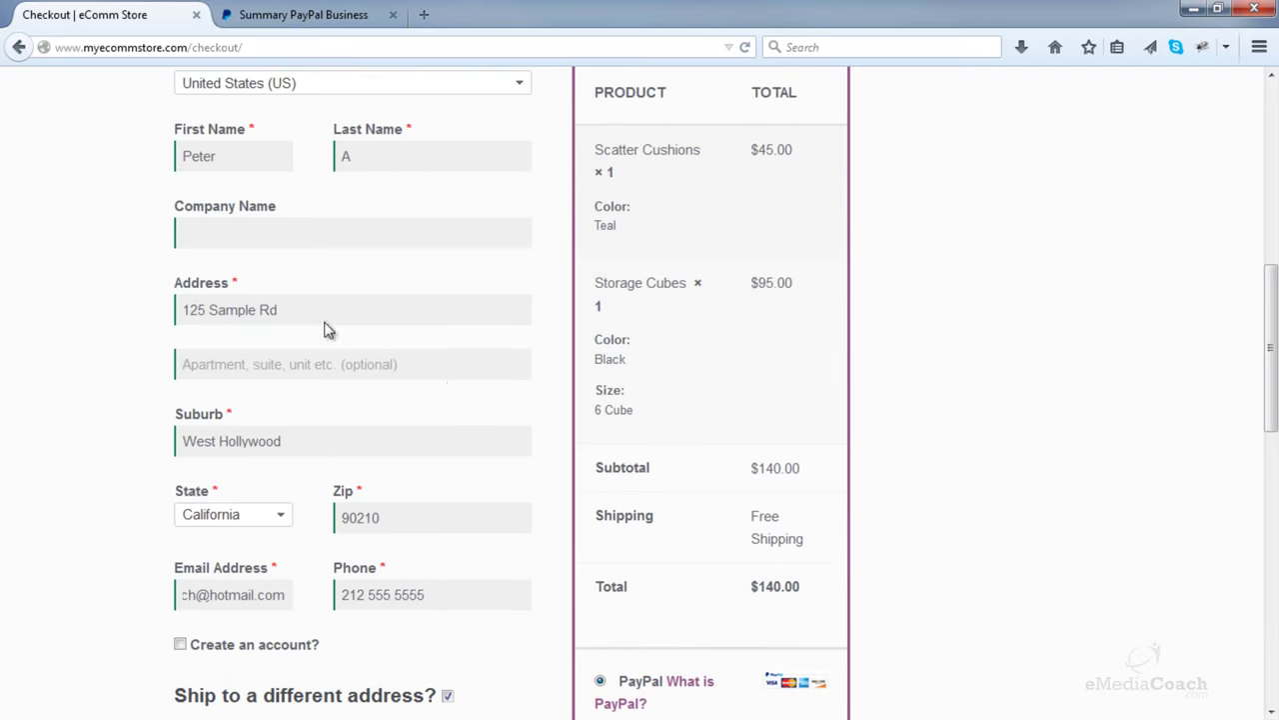
{"action": "scroll", "coordinate": [423, 393], "scroll_direction": "down", "scroll_amount": 2}
{"action": "left_click", "coordinate": [447, 482]}
- Submit the $140.00 order with Proceed to PayPal
{"action": "scroll", "coordinate": [448, 488], "scroll_direction": "up", "scroll_amount": 1}
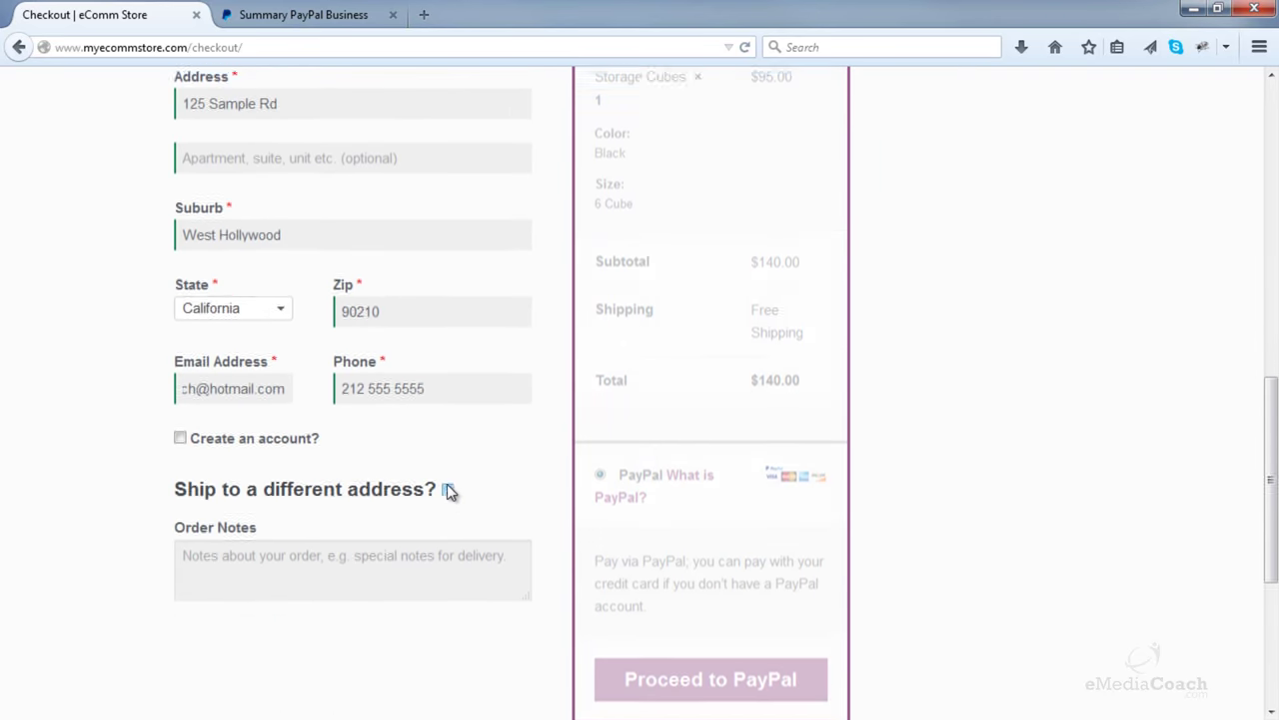
{"action": "scroll", "coordinate": [448, 487], "scroll_direction": "up", "scroll_amount": 2}
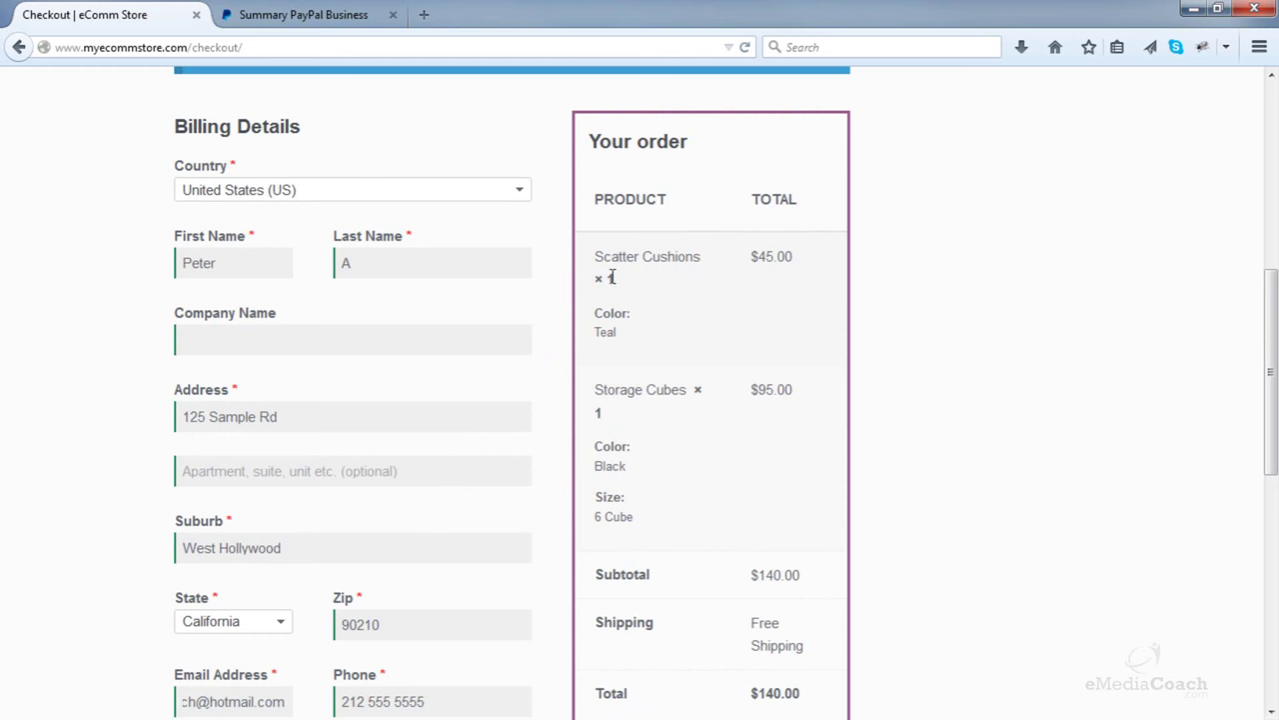
{"action": "scroll", "coordinate": [713, 236], "scroll_direction": "down", "scroll_amount": 1}
{"action": "scroll", "coordinate": [750, 400], "scroll_direction": "down", "scroll_amount": 2}
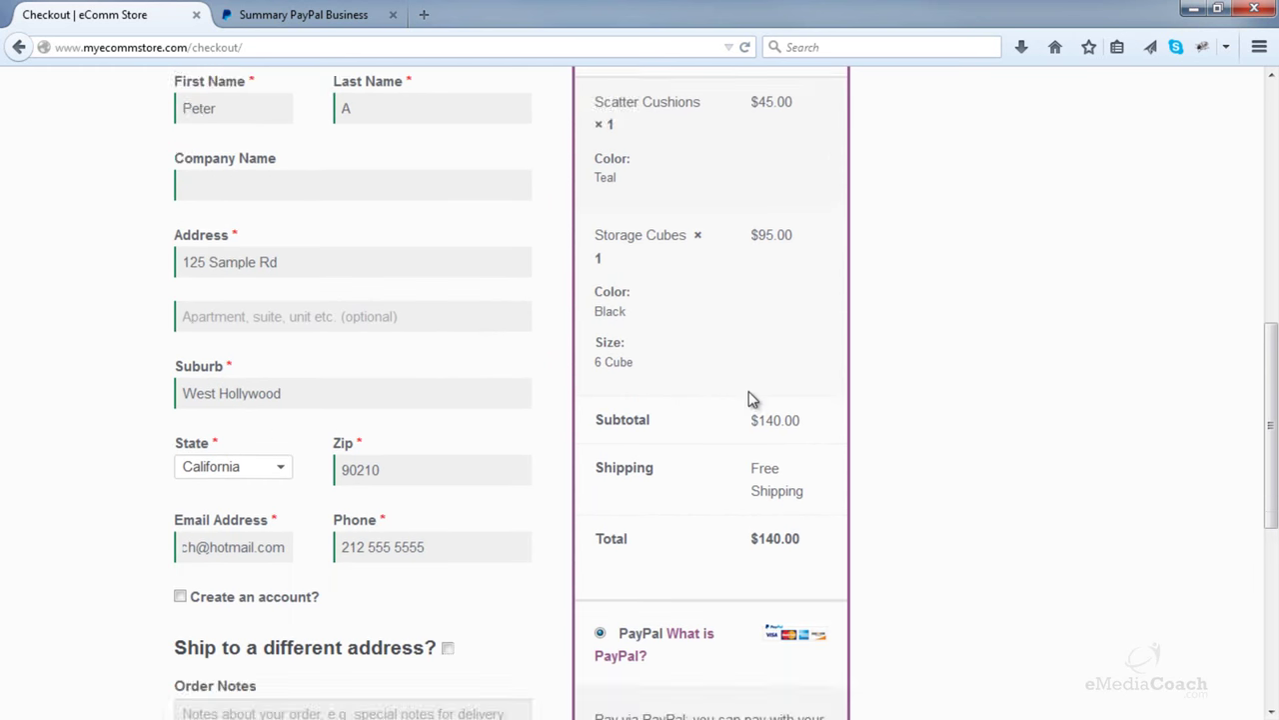
{"action": "scroll", "coordinate": [600, 470], "scroll_direction": "down", "scroll_amount": 1}
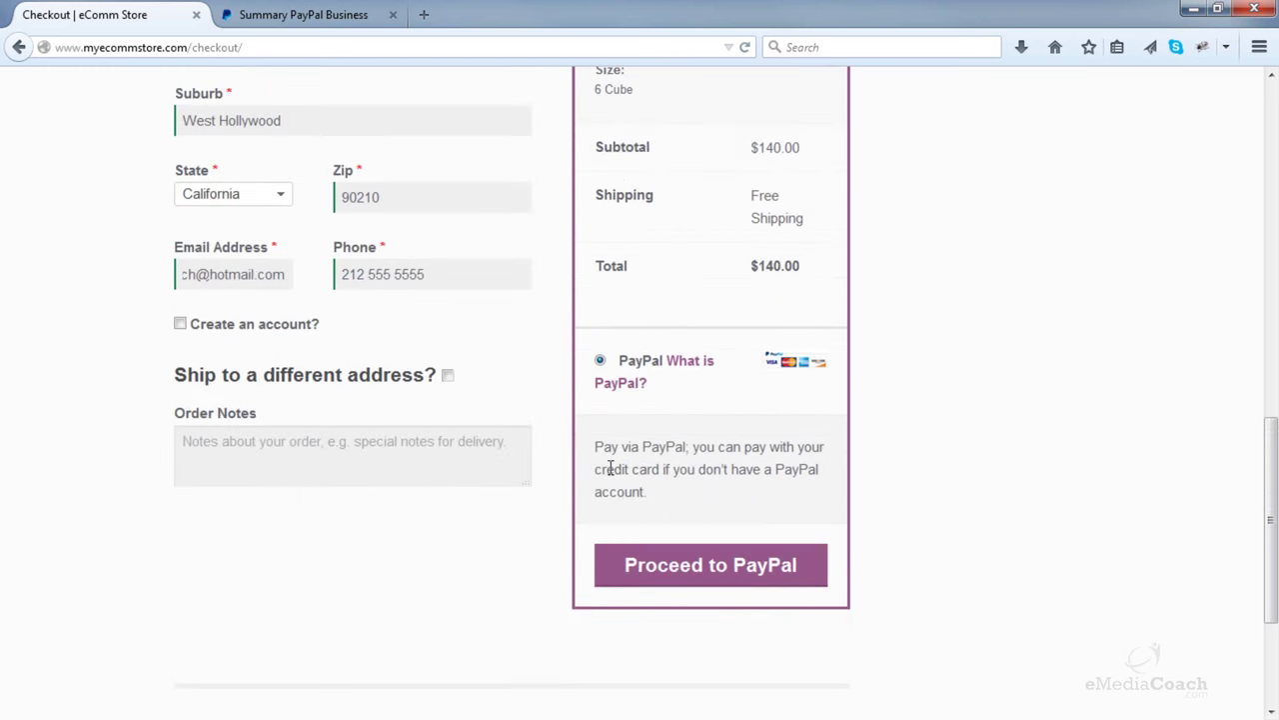
{"action": "left_click", "coordinate": [723, 567]}
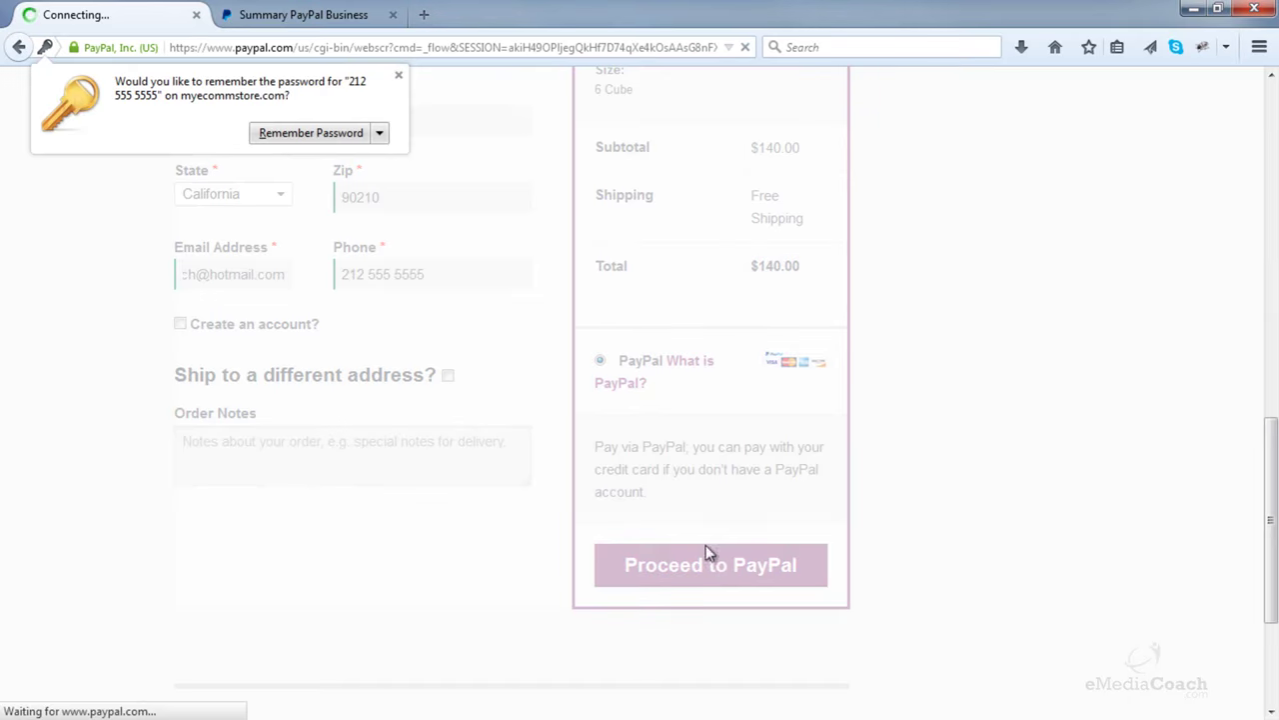
- Dismiss the remember-password offer, look at the card payment option, then return to PayPal account login
{"action": "left_click", "coordinate": [399, 78]}
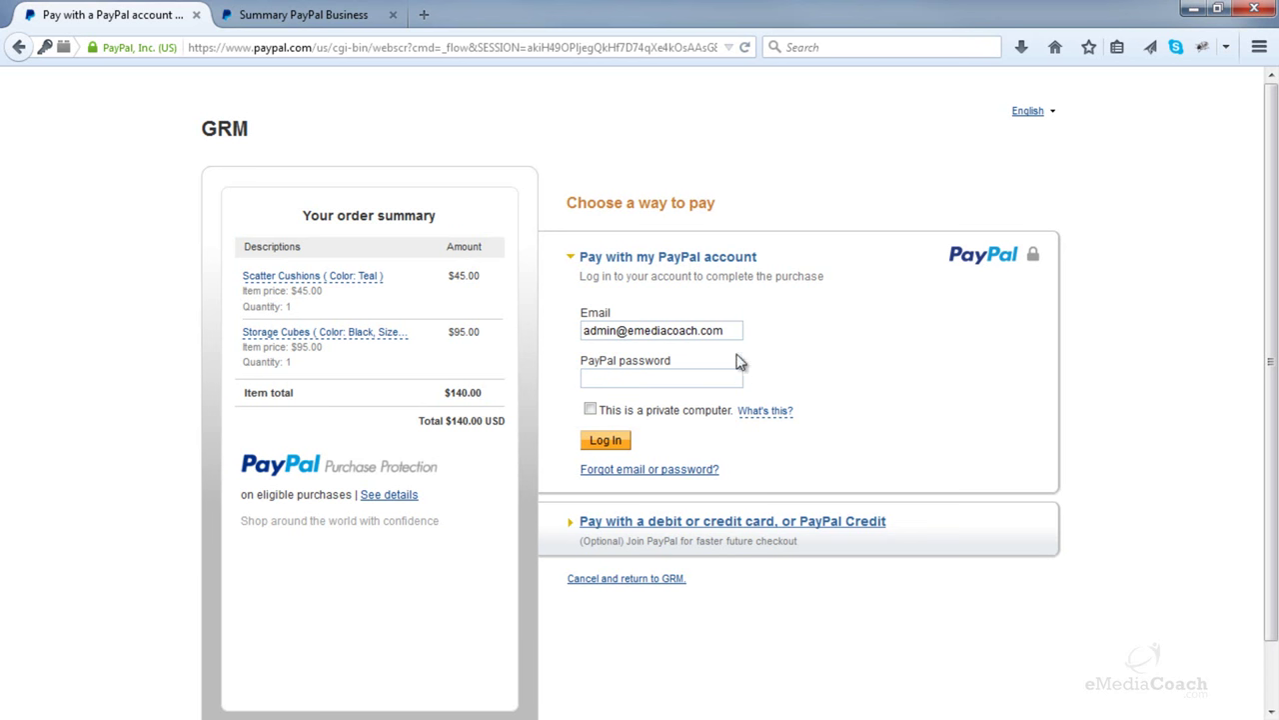
{"action": "left_click_drag", "start_coordinate": [735, 331], "coordinate": [543, 336]}
{"action": "key", "text": "BackSpace"}
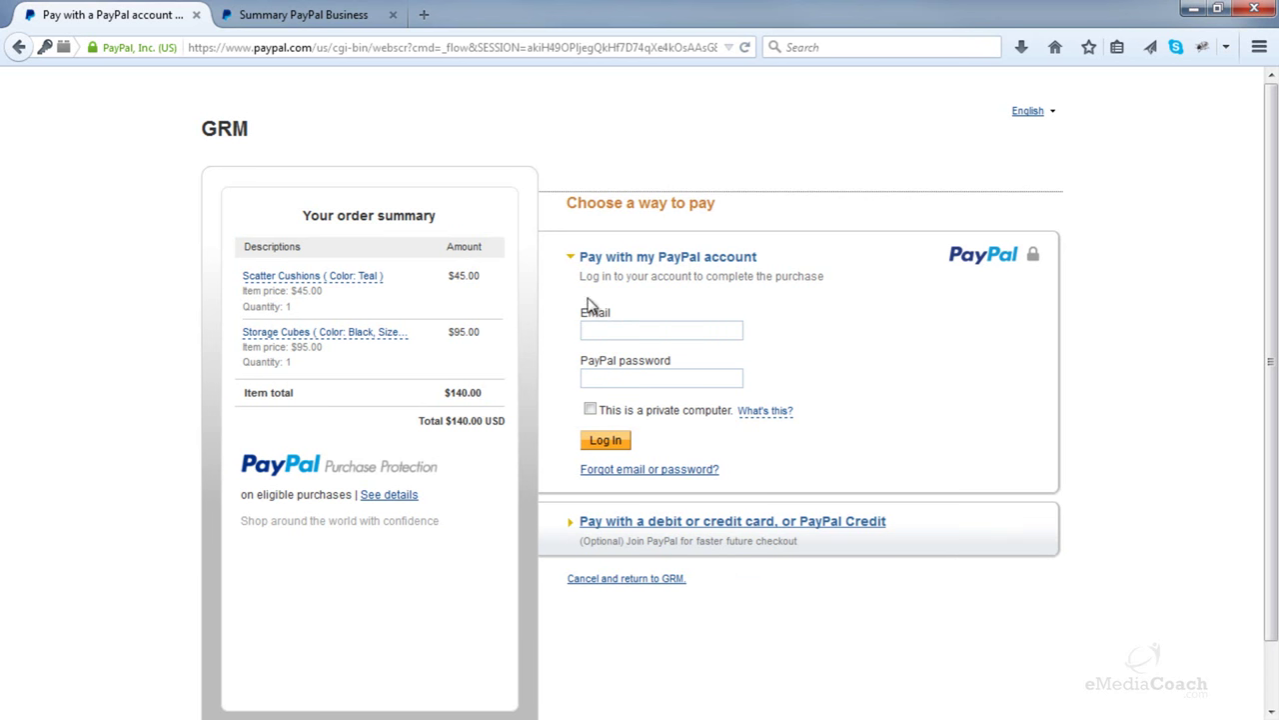
{"action": "left_click", "coordinate": [636, 523]}
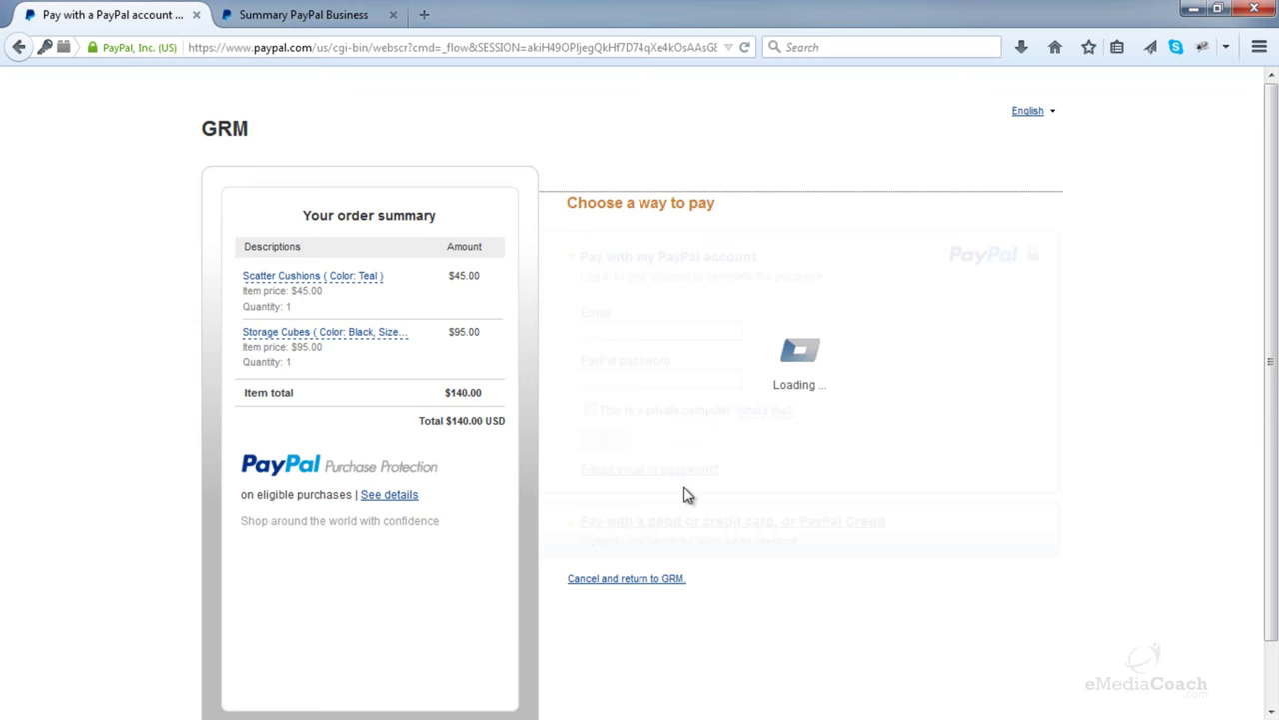
{"action": "scroll", "coordinate": [686, 489], "scroll_direction": "down", "scroll_amount": 5}
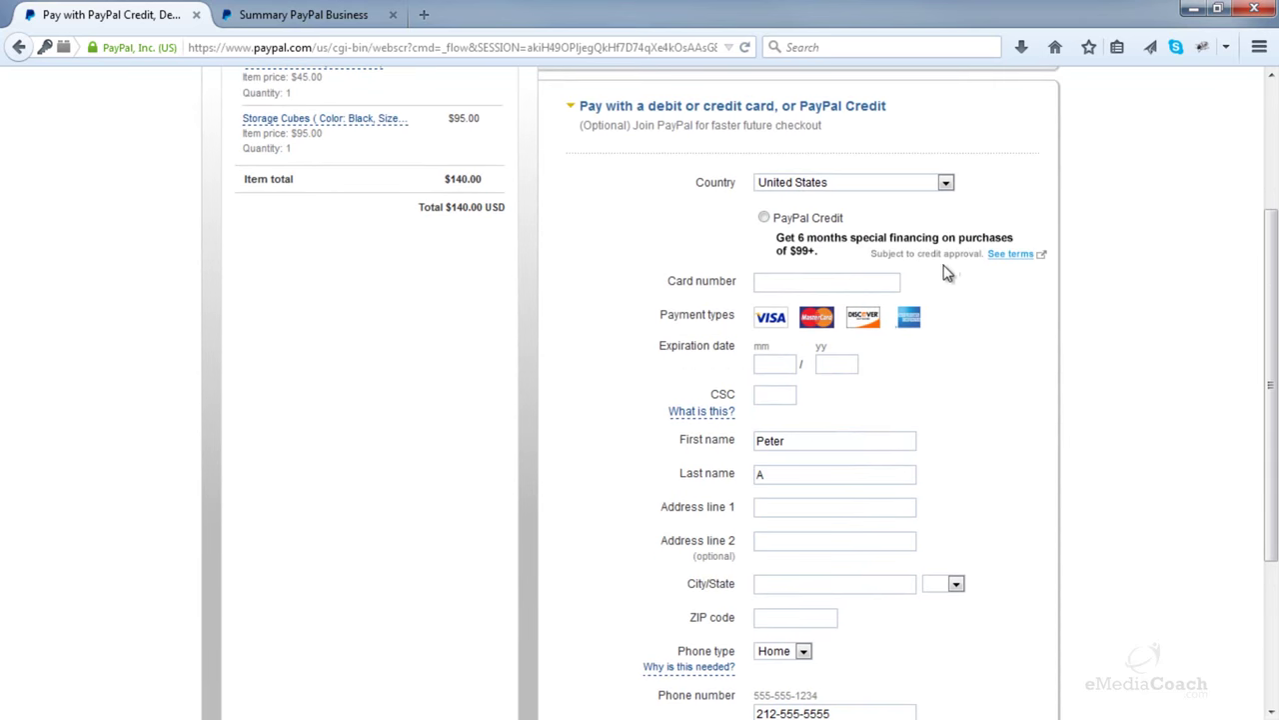
{"action": "scroll", "coordinate": [966, 440], "scroll_direction": "up", "scroll_amount": 5}
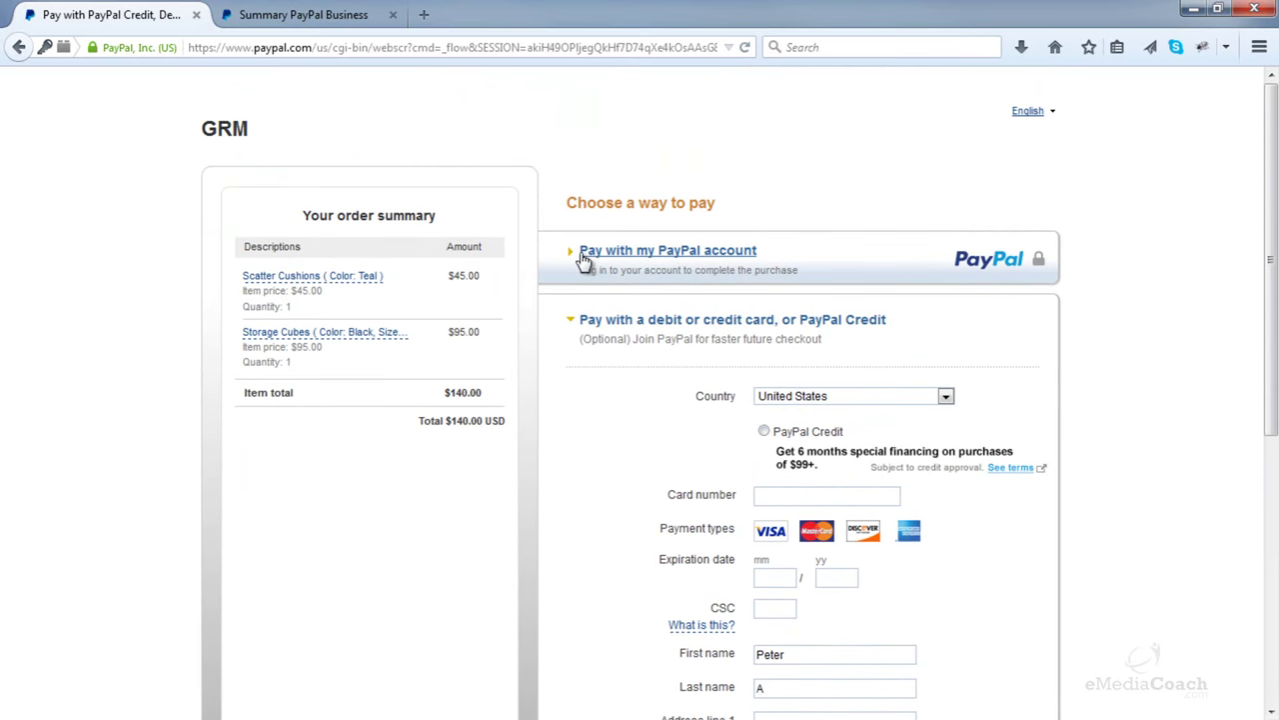
{"action": "scroll", "coordinate": [580, 474], "scroll_direction": "down", "scroll_amount": 4}
{"action": "scroll", "coordinate": [765, 500], "scroll_direction": "up", "scroll_amount": 4}
{"action": "left_click", "coordinate": [609, 254]}
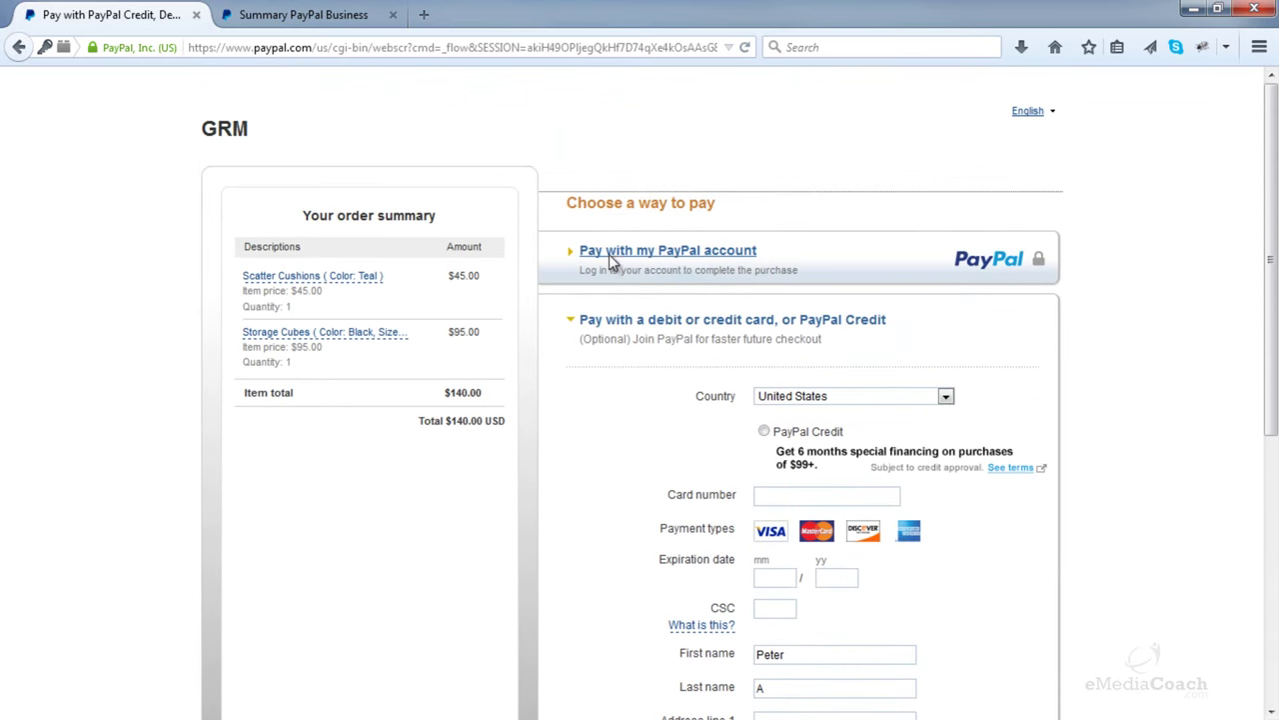
- Log in with the buyer's e-mail address and PayPal password, and pay the $140.00 order
{"action": "triple_click", "coordinate": [738, 330]}
{"action": "key", "text": "BackSpace"}
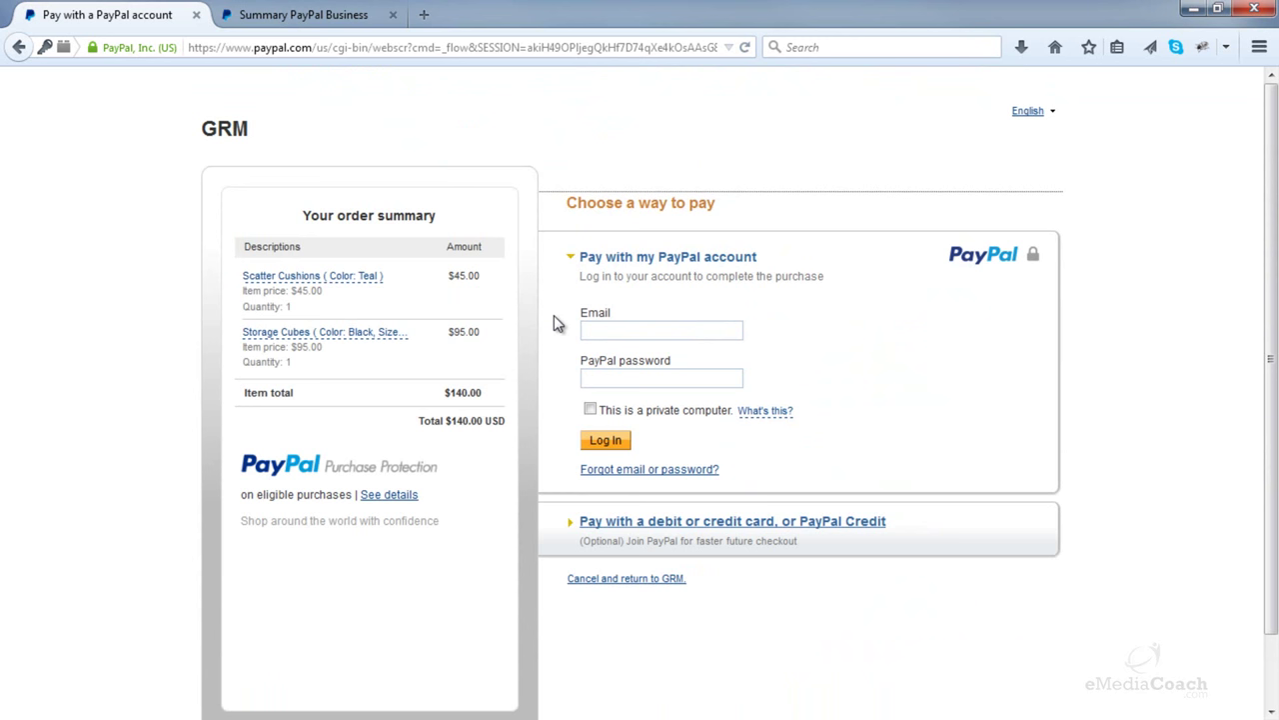
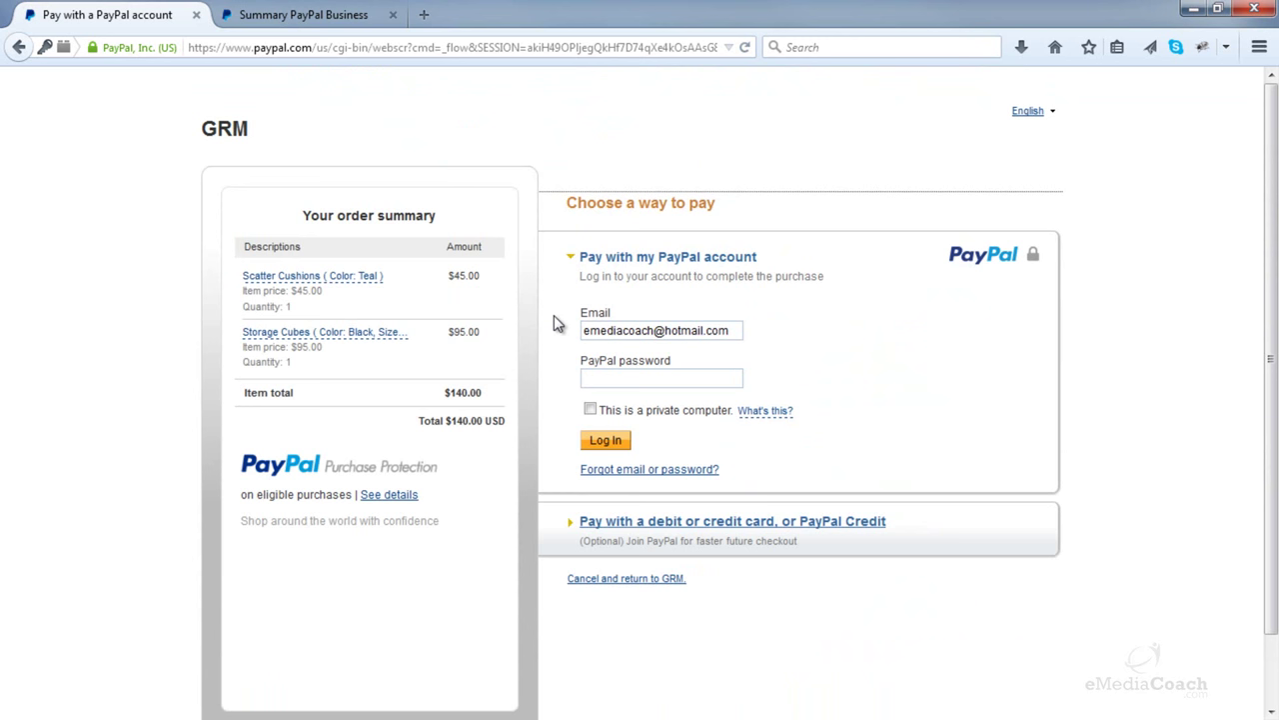
{"action": "left_click", "coordinate": [585, 375]}
{"action": "type", "text": "password"}
{"action": "left_click", "coordinate": [605, 442]}
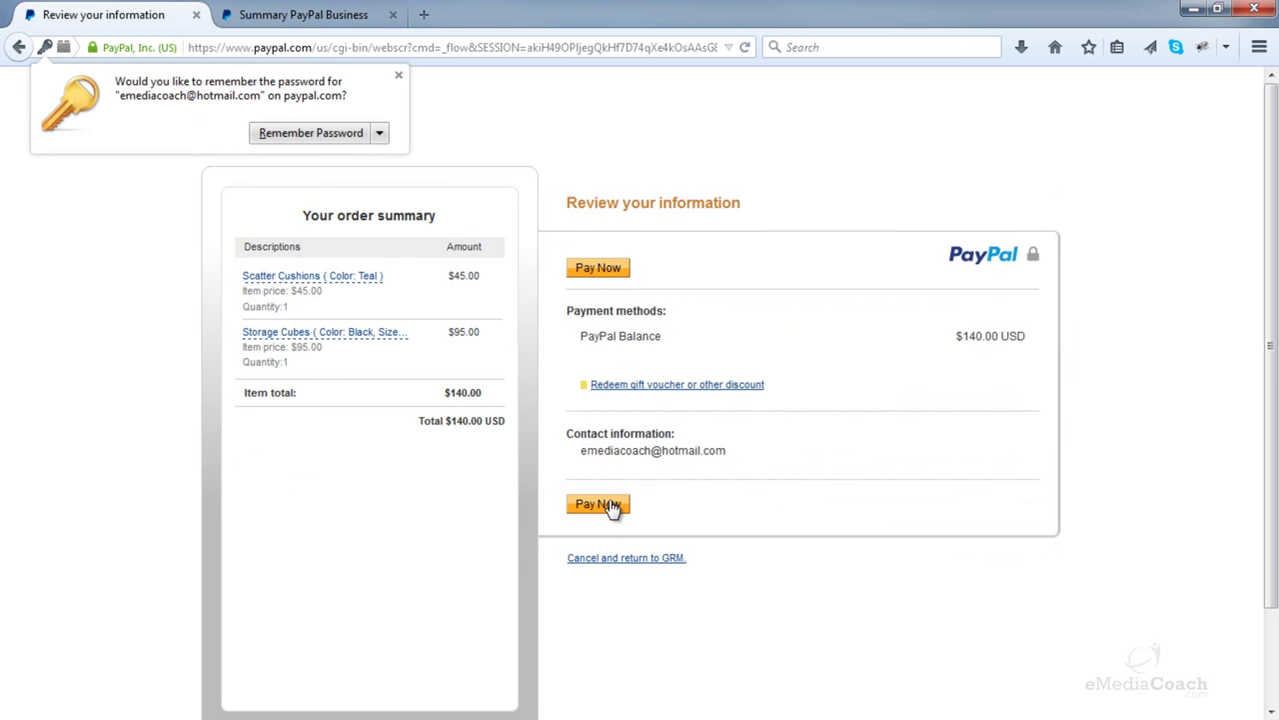
{"action": "left_click", "coordinate": [600, 505]}
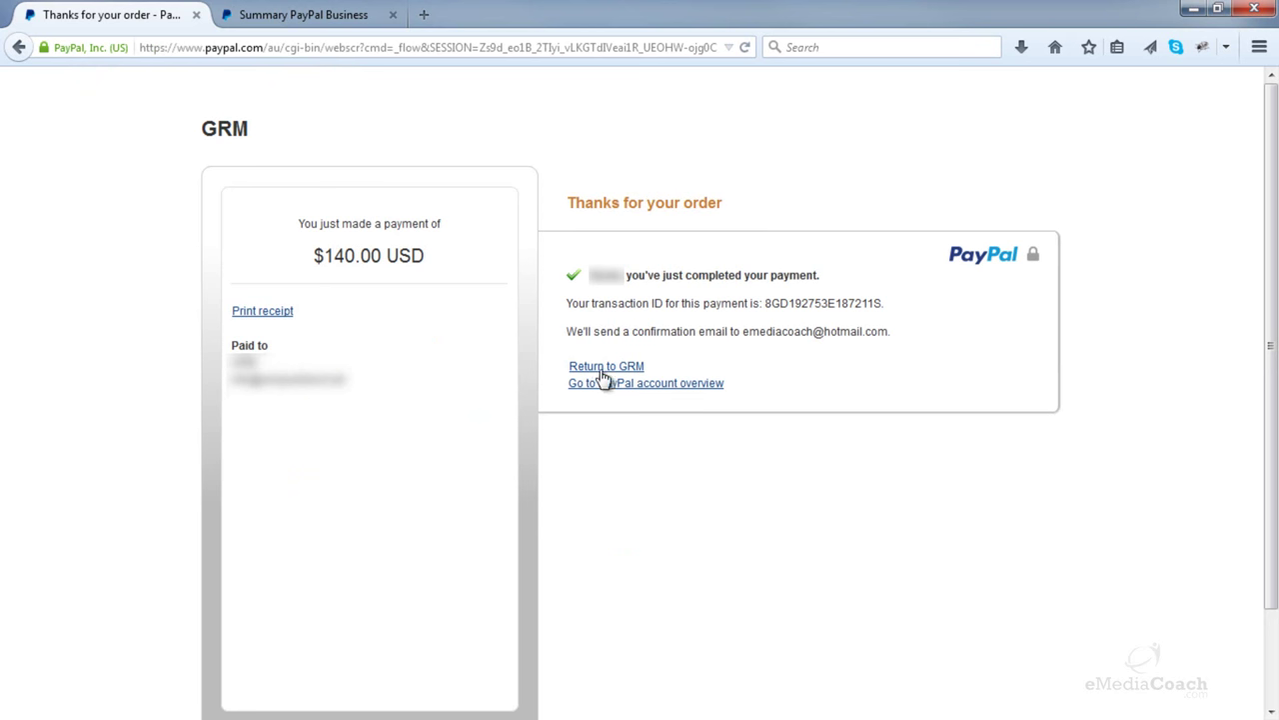
- Return to the GRM store and review the Order Received details for the $140.00 PayPal order
{"action": "left_click", "coordinate": [604, 368]}
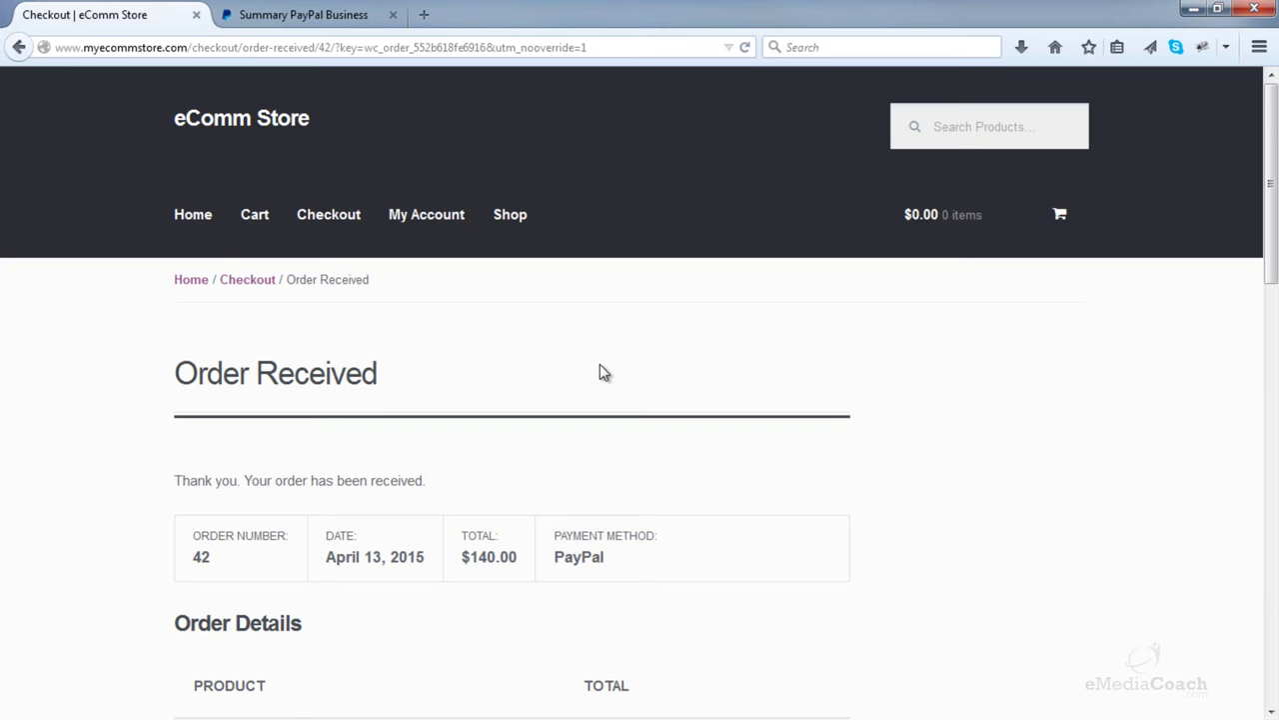
{"action": "scroll", "coordinate": [603, 372], "scroll_direction": "down", "scroll_amount": 3}
{"action": "scroll", "coordinate": [602, 371], "scroll_direction": "up", "scroll_amount": 1}
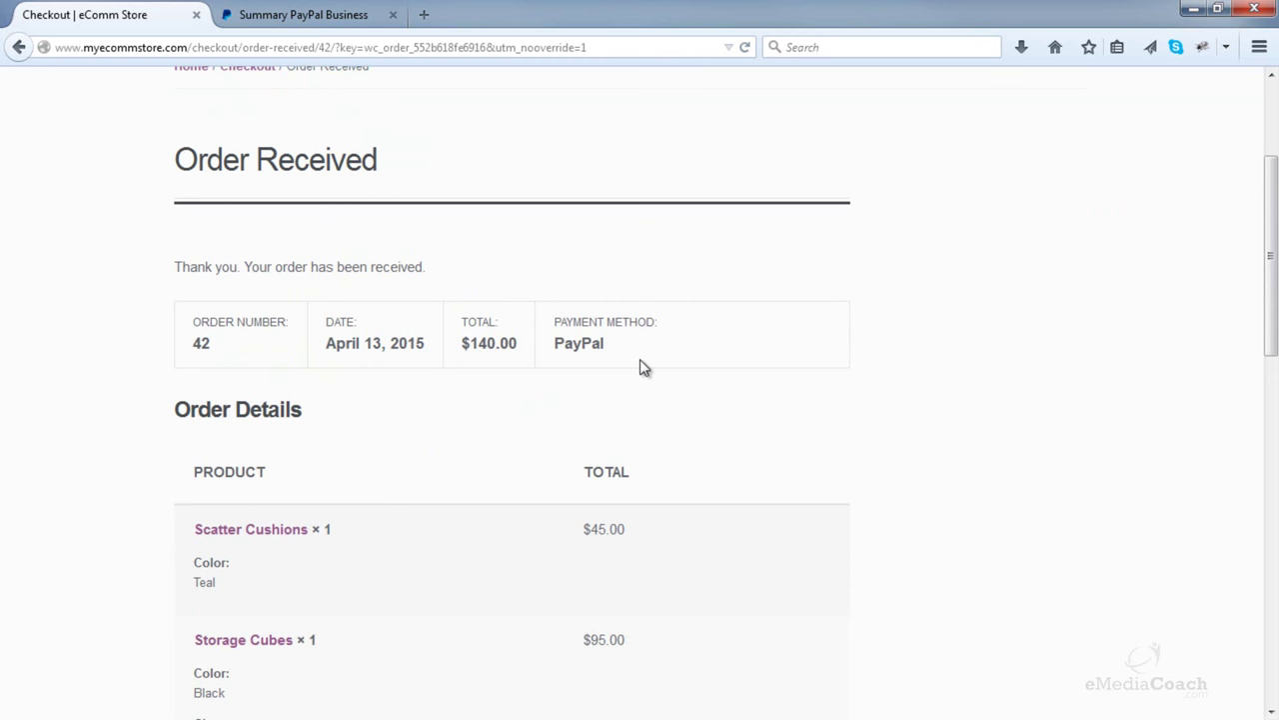
{"action": "left_click_drag", "start_coordinate": [1270, 257], "coordinate": [1271, 167]}
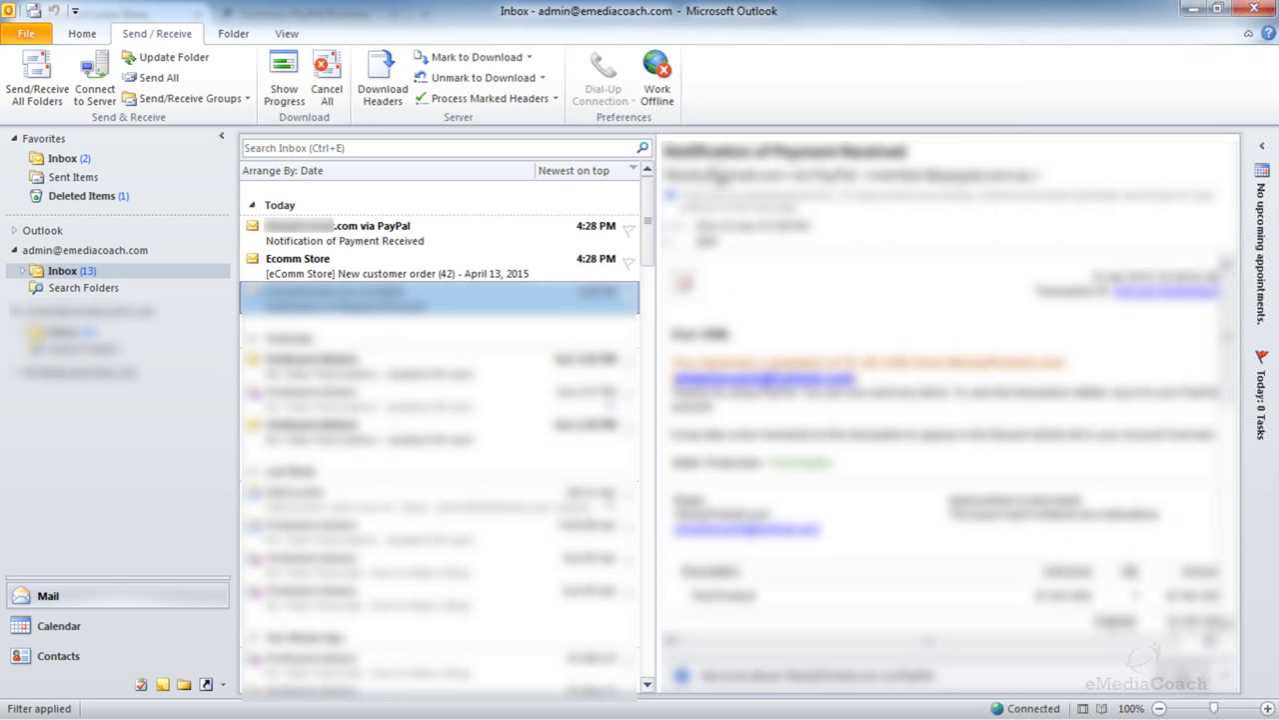
- Read through the new customer order #42 e-mail, then minimize Outlook to return to Firefox
{"action": "left_click", "coordinate": [464, 267]}
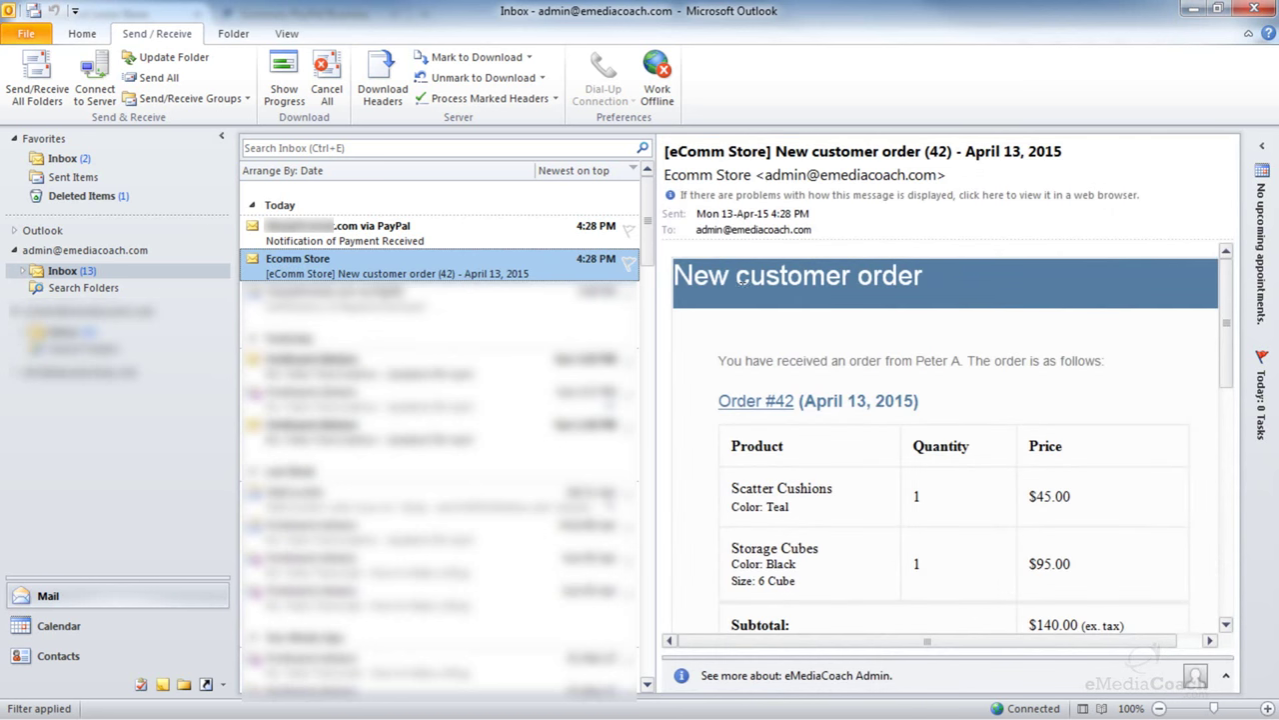
{"action": "left_click", "coordinate": [1154, 380]}
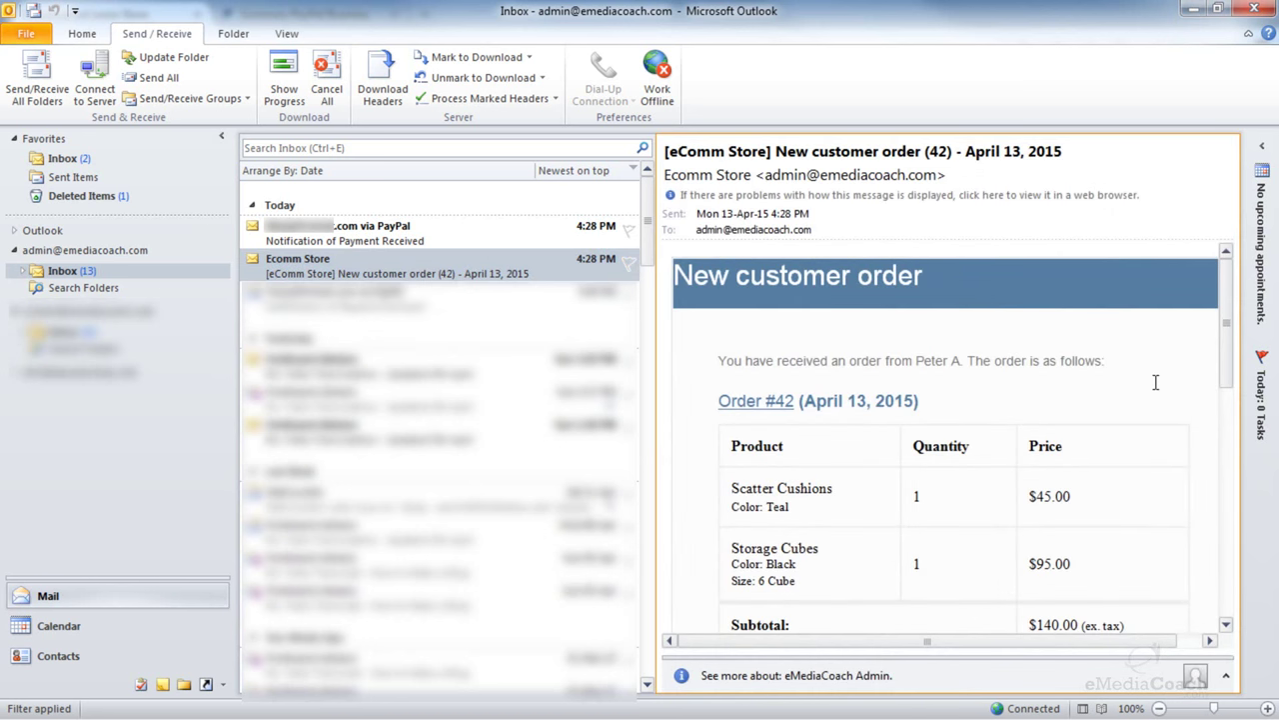
{"action": "scroll", "coordinate": [1156, 382], "scroll_direction": "down", "scroll_amount": 3}
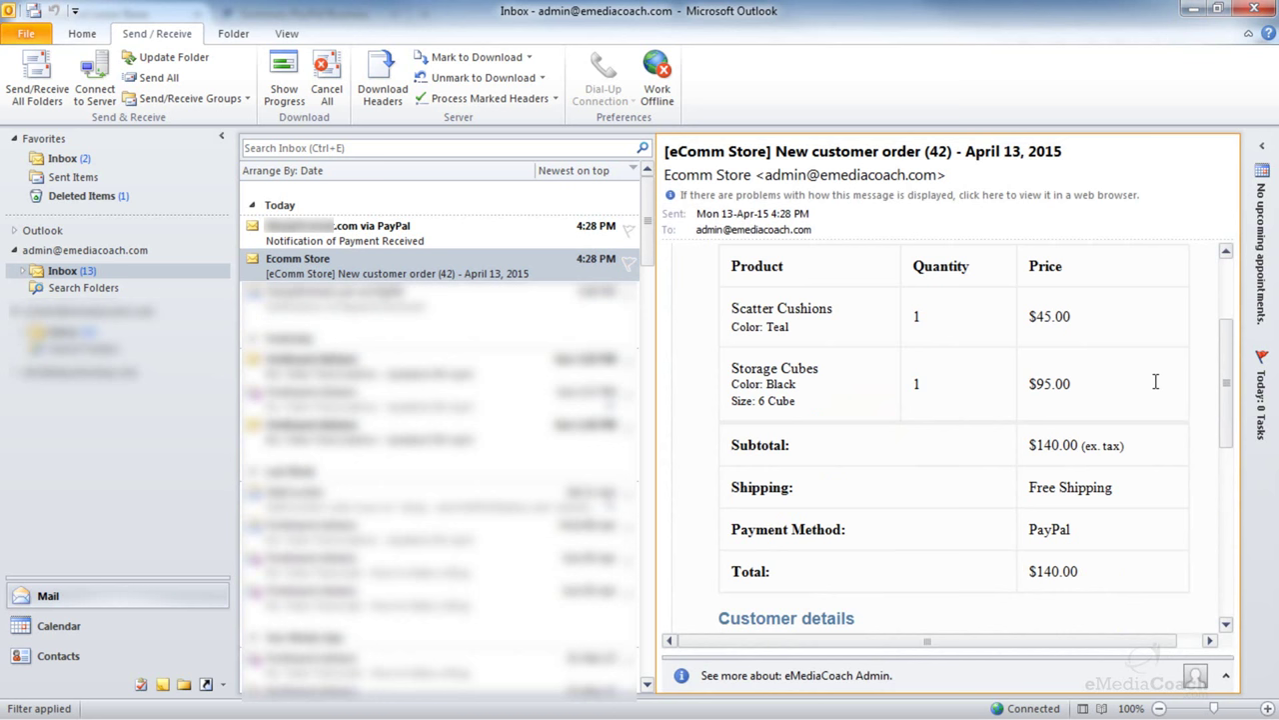
{"action": "scroll", "coordinate": [1156, 382], "scroll_direction": "down", "scroll_amount": 4}
{"action": "scroll", "coordinate": [1156, 380], "scroll_direction": "up", "scroll_amount": 4}
{"action": "scroll", "coordinate": [1155, 381], "scroll_direction": "up", "scroll_amount": 2}
{"action": "scroll", "coordinate": [1031, 311], "scroll_direction": "down", "scroll_amount": 7}
{"action": "scroll", "coordinate": [968, 441], "scroll_direction": "up", "scroll_amount": 7}
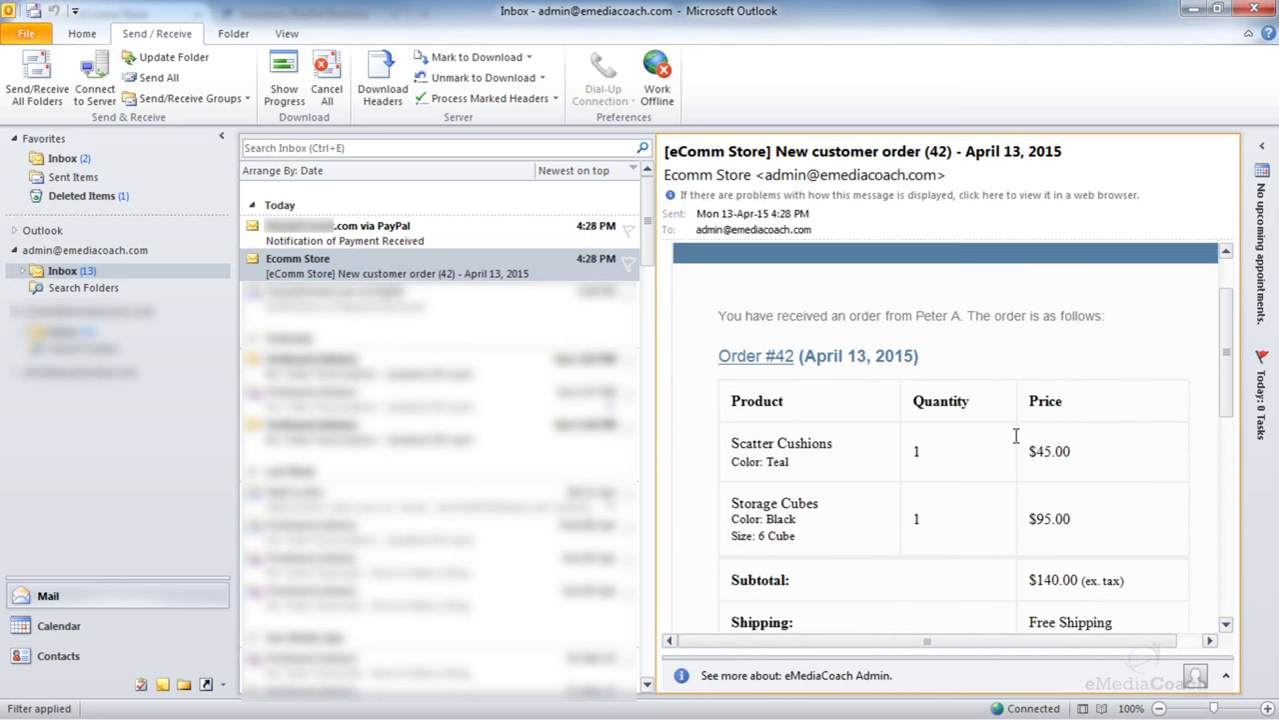
{"action": "scroll", "coordinate": [1016, 436], "scroll_direction": "up", "scroll_amount": 1}
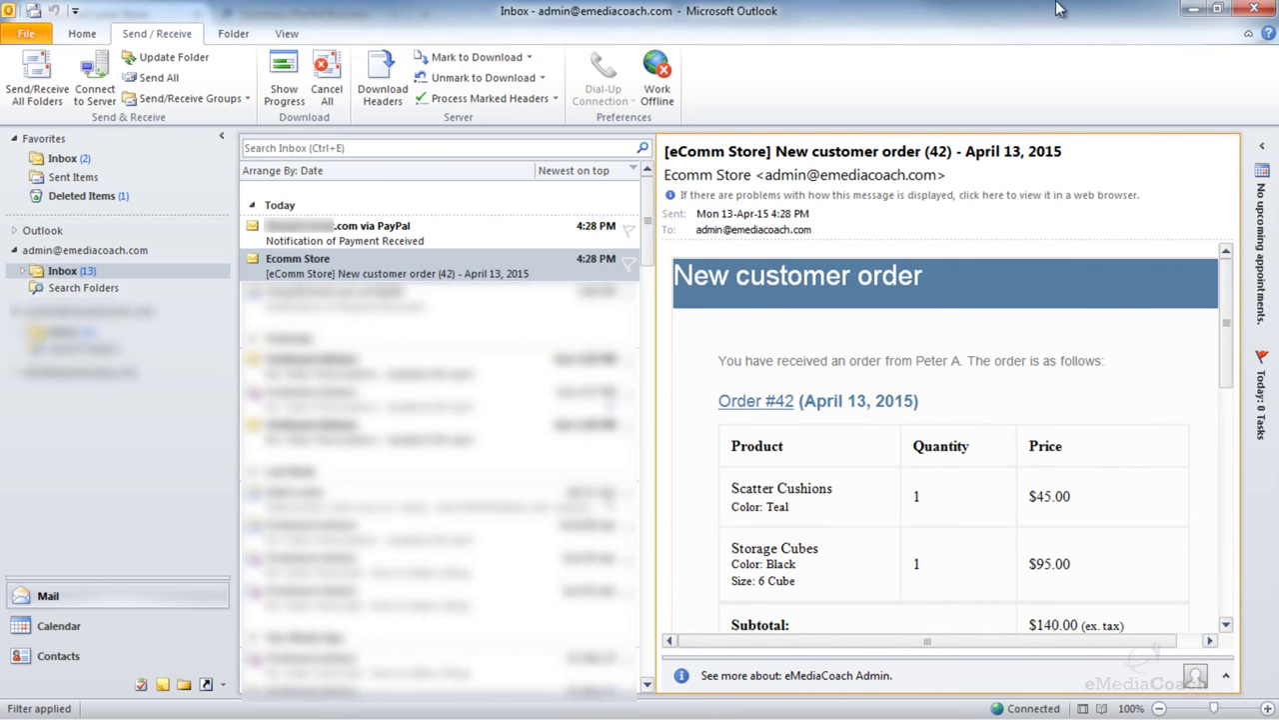
{"action": "left_click", "coordinate": [1199, 9]}
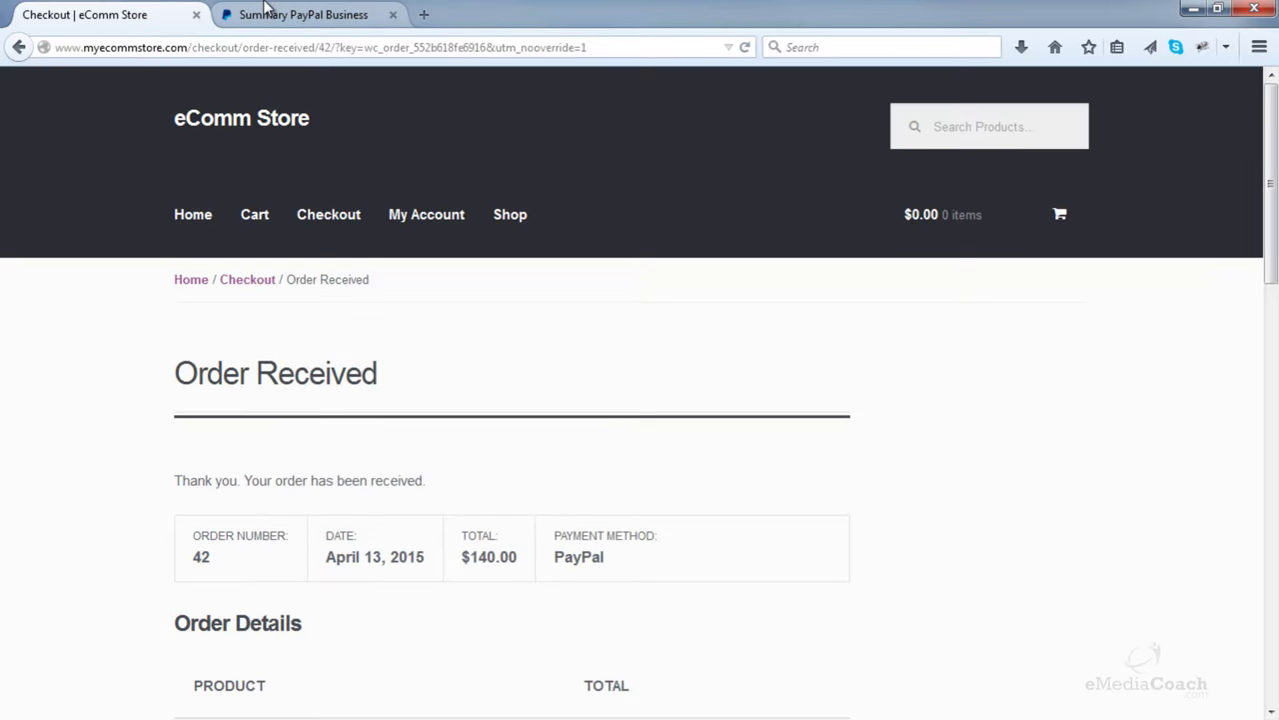
- Sign in to the store's PayPal account with its password and dismiss the remember-password prompt
{"action": "left_click", "coordinate": [265, 14]}
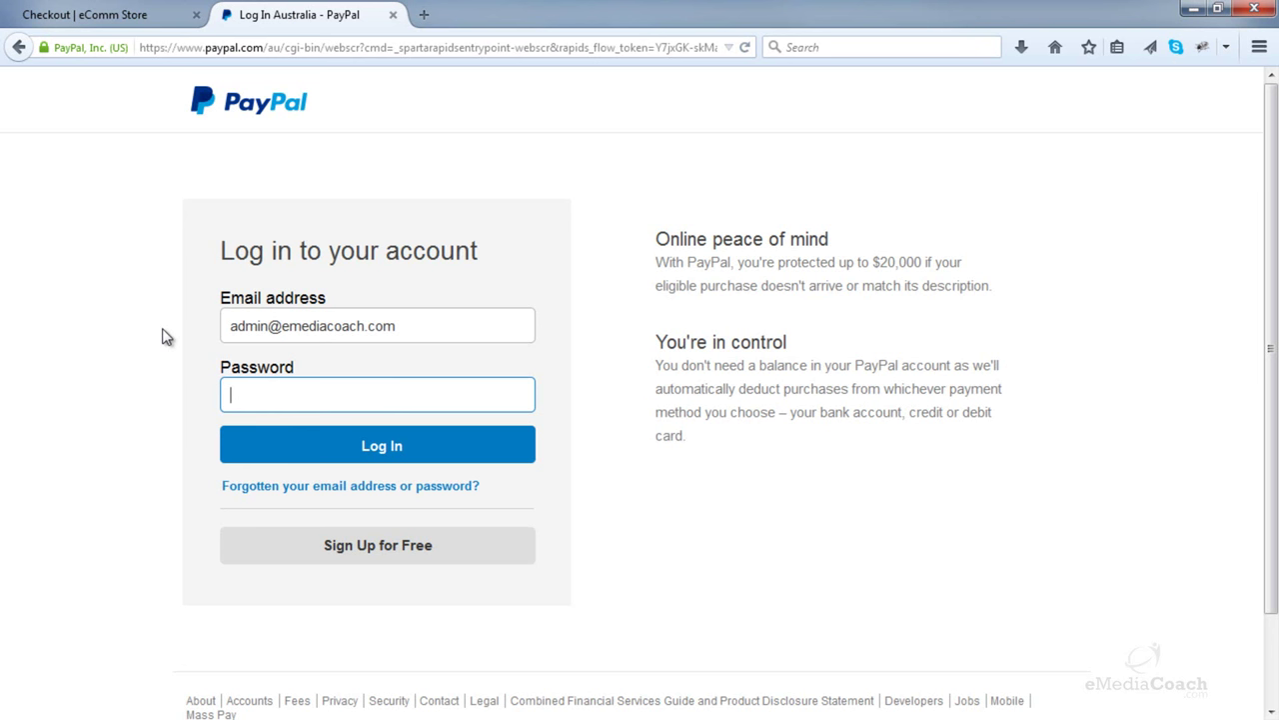
{"action": "type", "text": "********"}
{"action": "key", "text": "Return"}
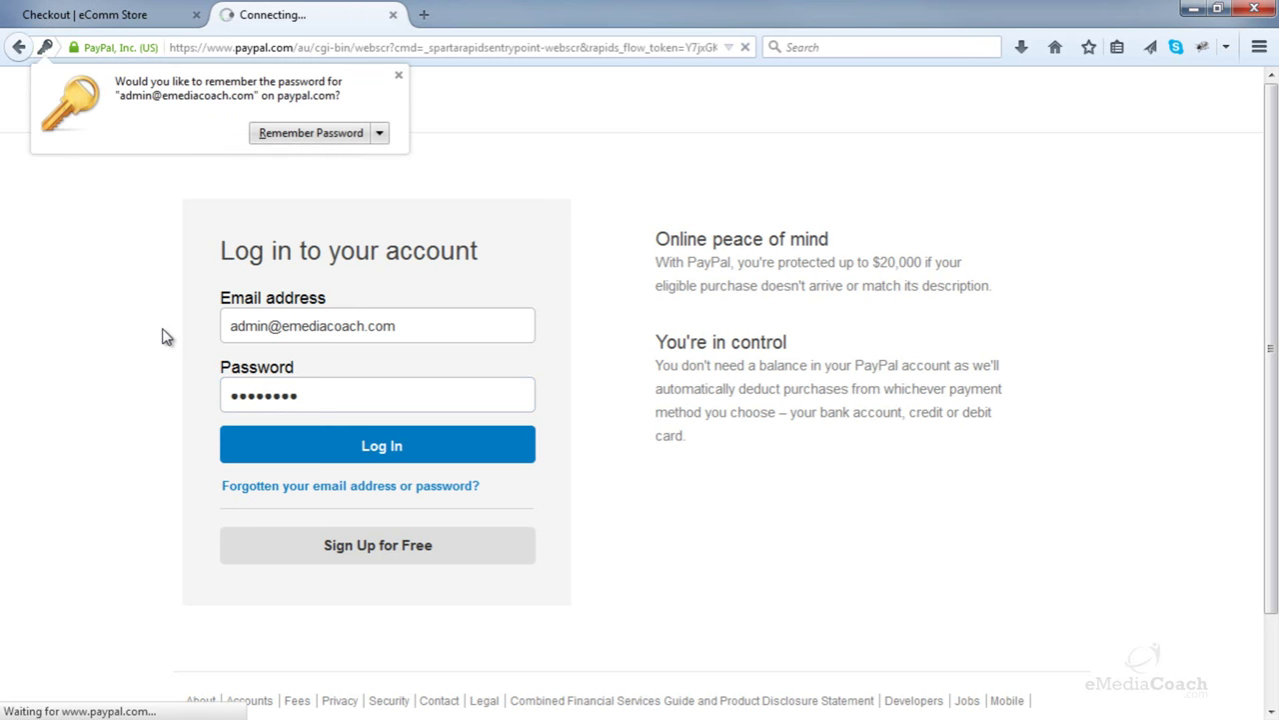
{"action": "left_click", "coordinate": [395, 70]}
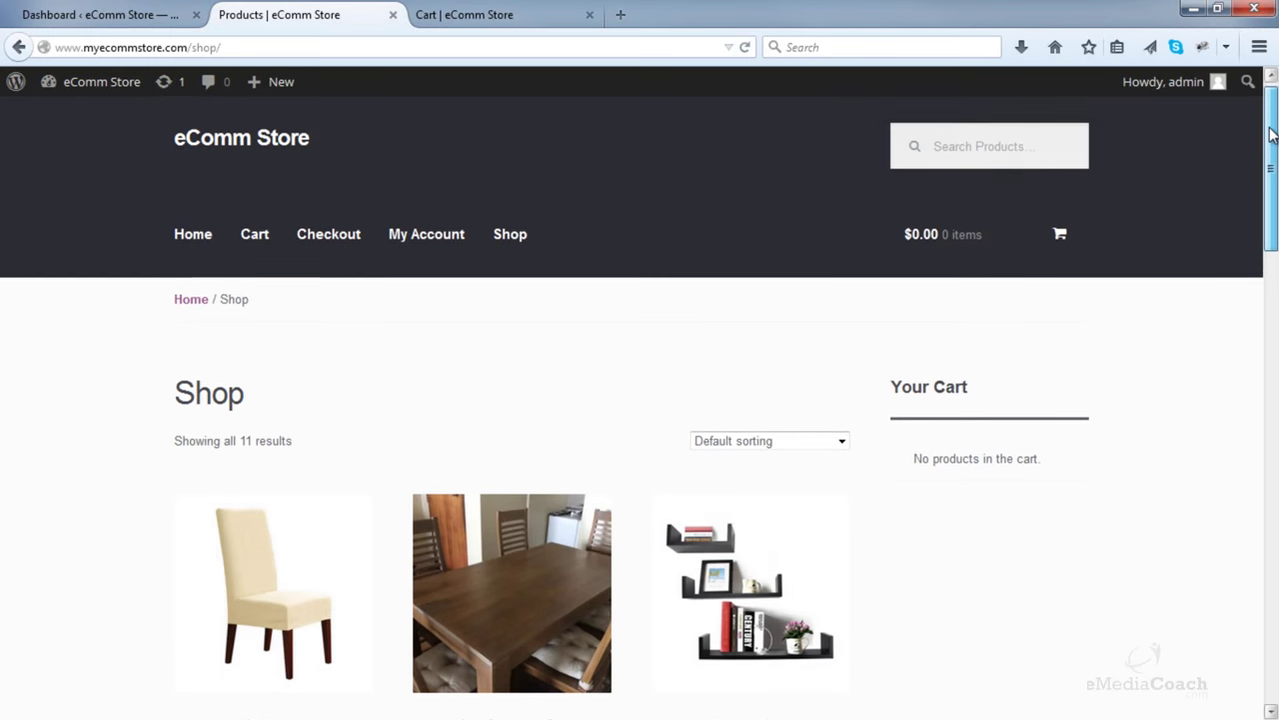
- Review the storefront Shop and Cart pages, then open the admin's All Pages list
{"action": "left_click_drag", "start_coordinate": [1273, 138], "coordinate": [1269, 100]}
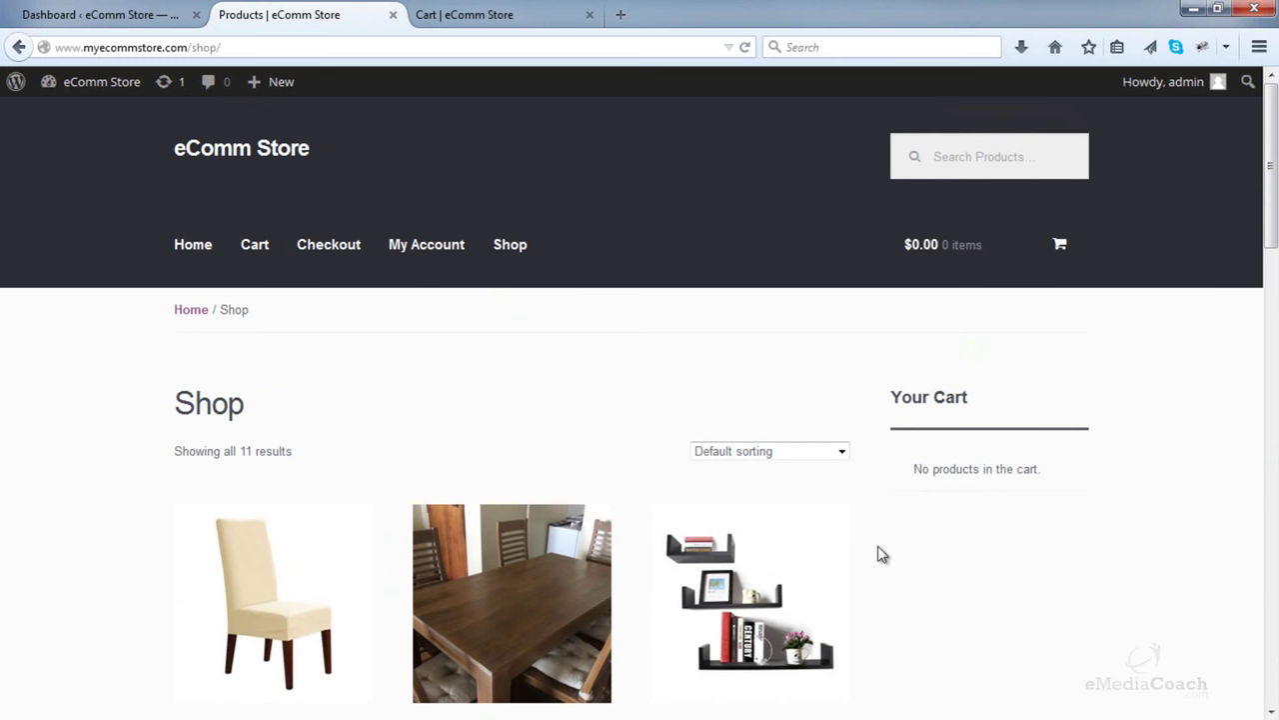
{"action": "scroll", "coordinate": [891, 410], "scroll_direction": "down", "scroll_amount": 2}
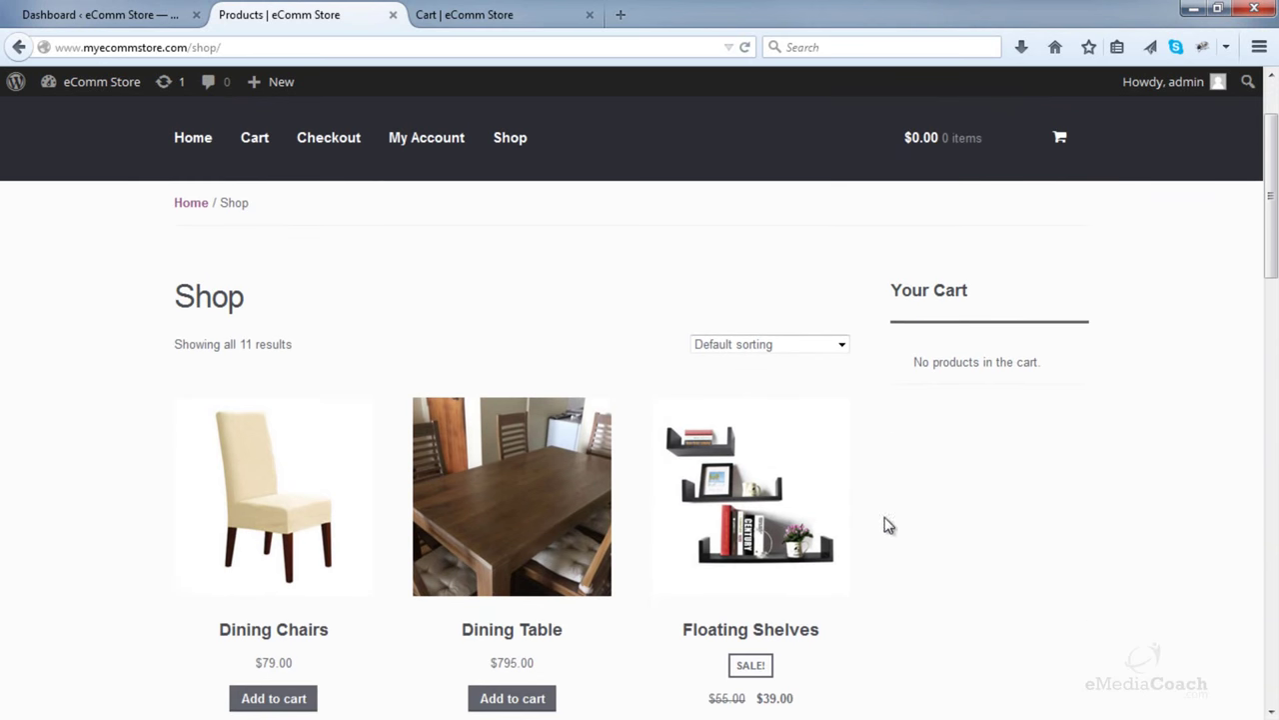
{"action": "left_click", "coordinate": [546, 12]}
{"action": "scroll", "coordinate": [895, 372], "scroll_direction": "down", "scroll_amount": 2}
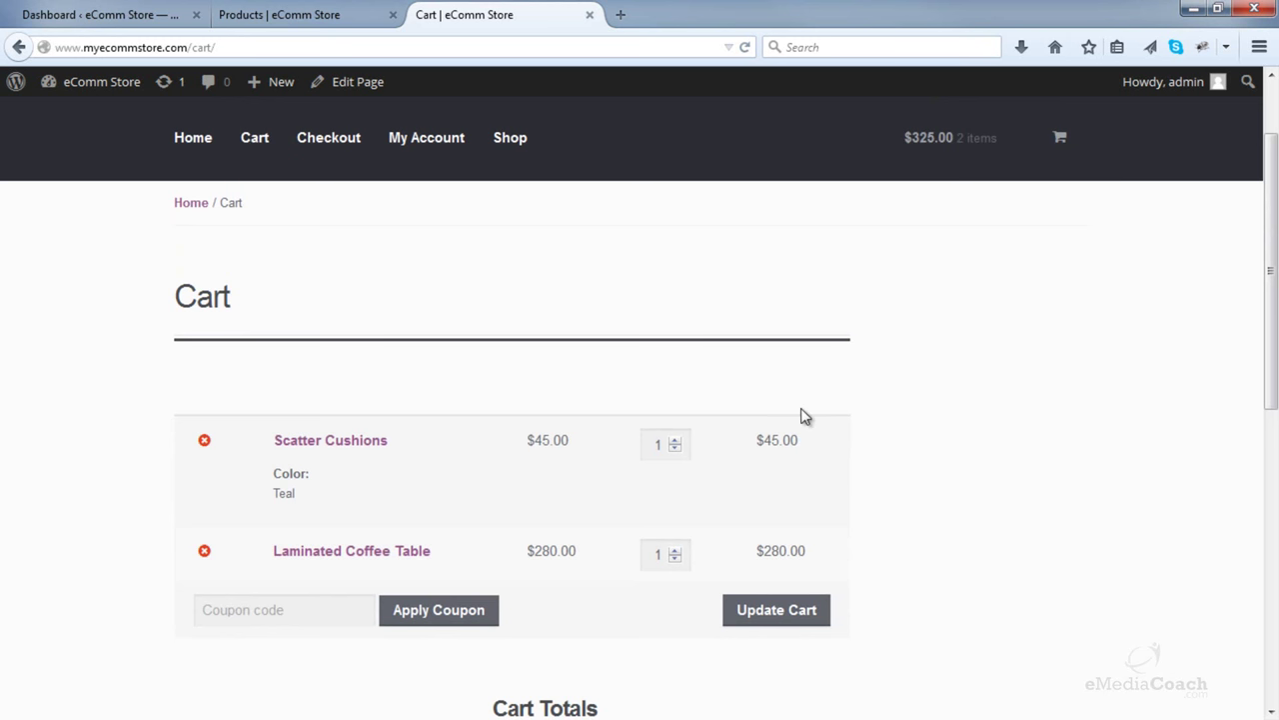
{"action": "scroll", "coordinate": [797, 413], "scroll_direction": "down", "scroll_amount": 4}
{"action": "scroll", "coordinate": [790, 414], "scroll_direction": "up", "scroll_amount": 4}
{"action": "scroll", "coordinate": [1077, 368], "scroll_direction": "up", "scroll_amount": 2}
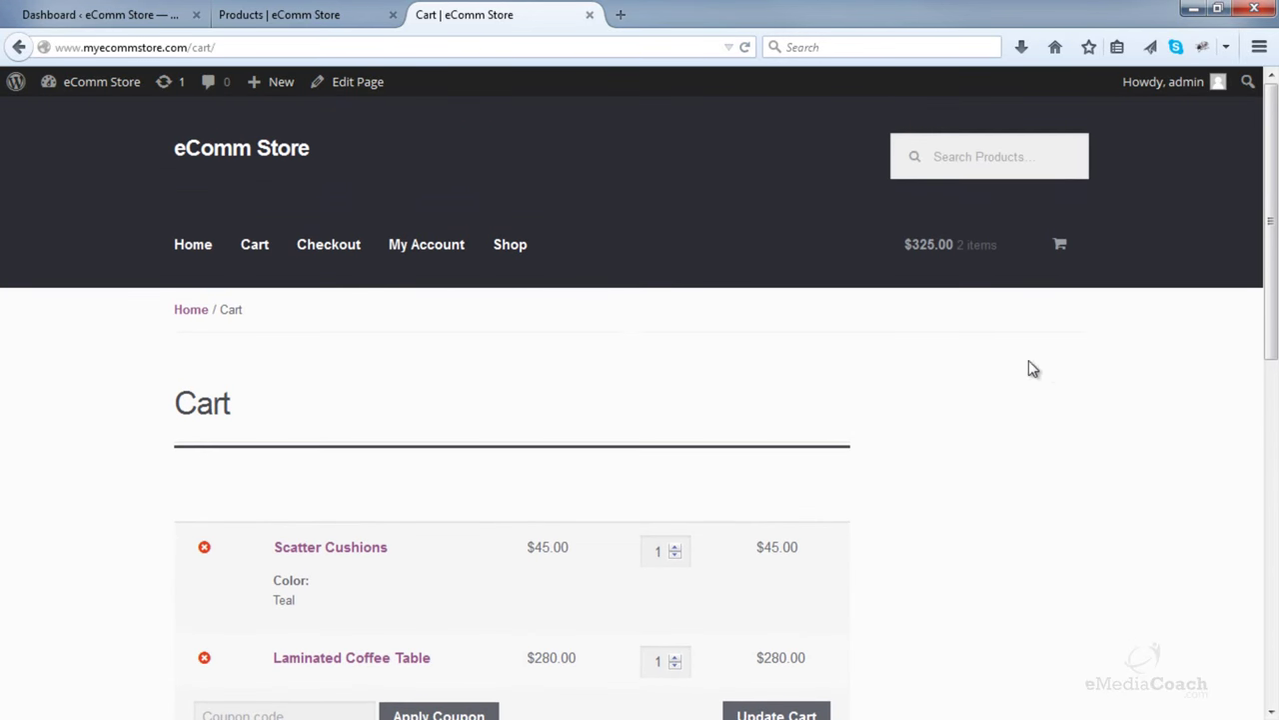
{"action": "left_click", "coordinate": [94, 14]}
{"action": "left_click", "coordinate": [185, 299]}
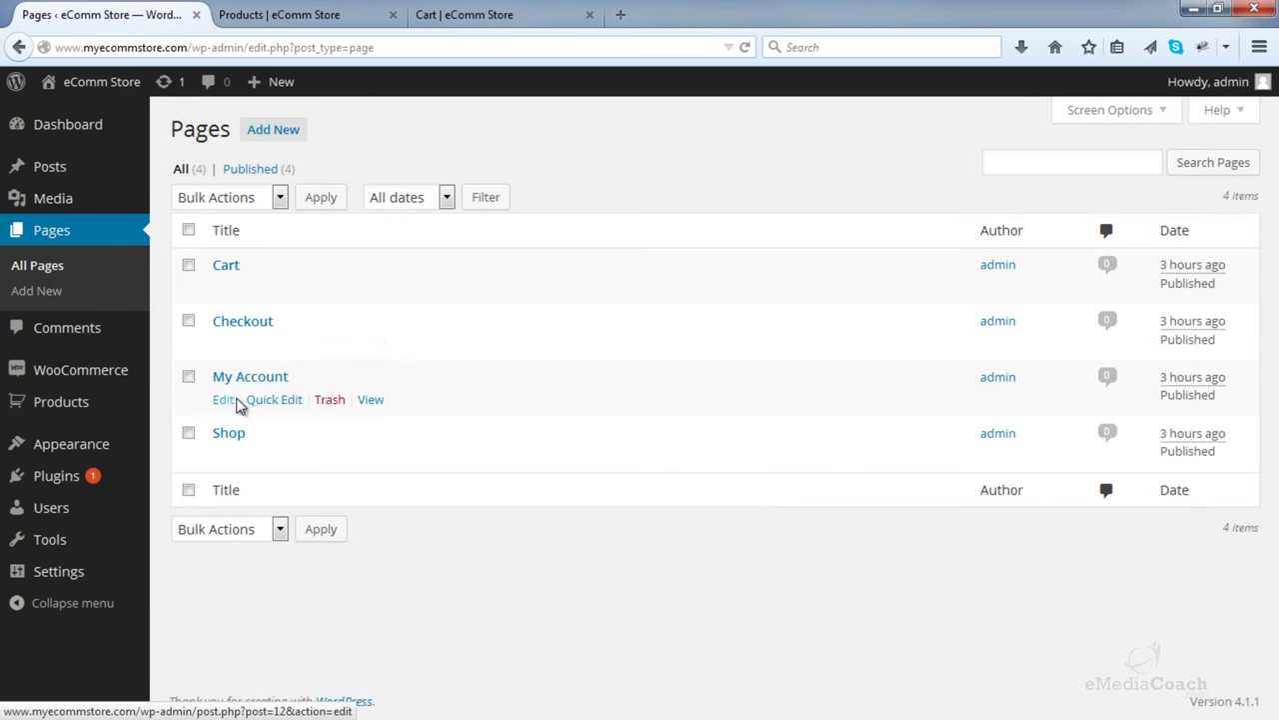
- Set the Cart page's Page Attributes template to Full width and update the page
{"action": "left_click", "coordinate": [464, 7]}
{"action": "left_click", "coordinate": [184, 15]}
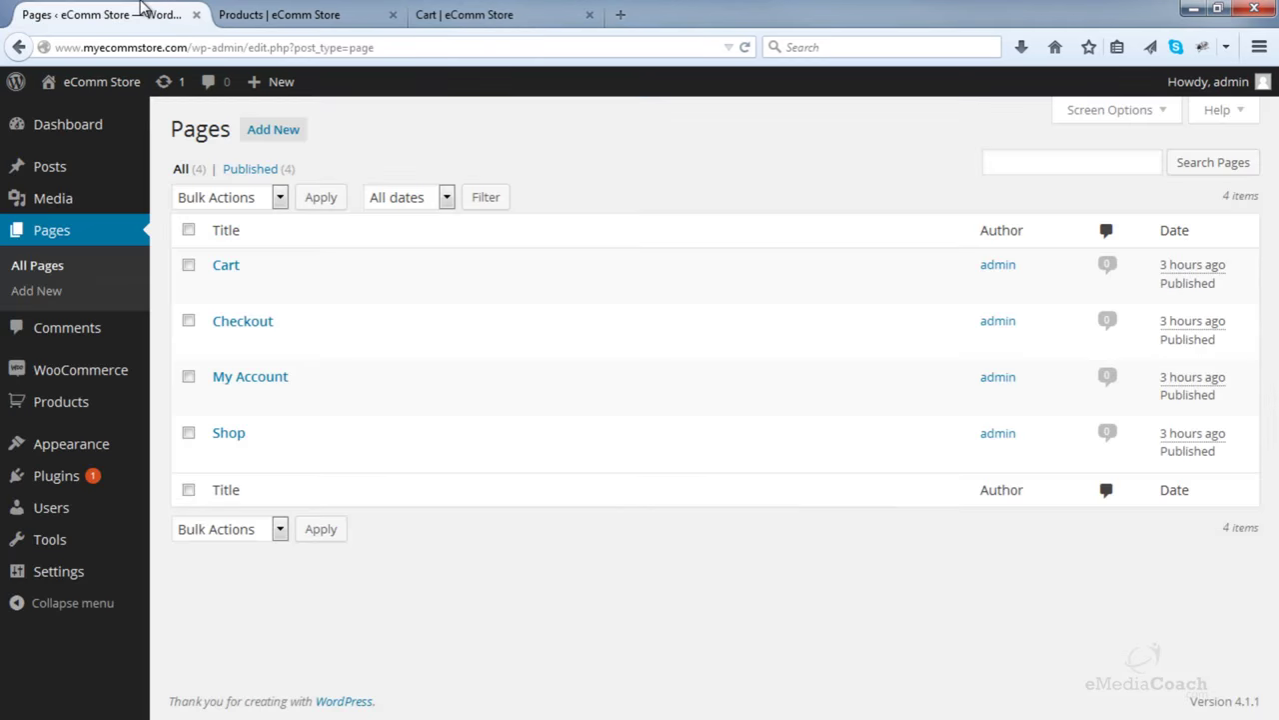
{"action": "left_click", "coordinate": [223, 266]}
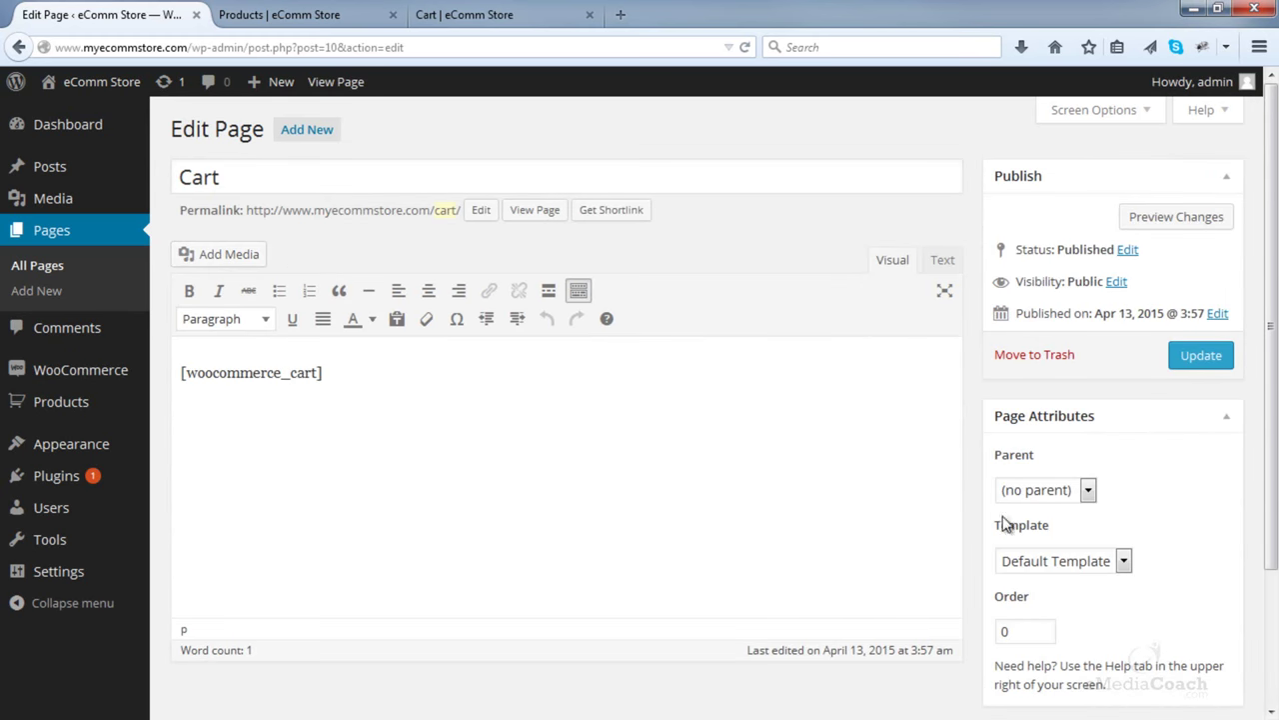
{"action": "left_click", "coordinate": [1125, 563]}
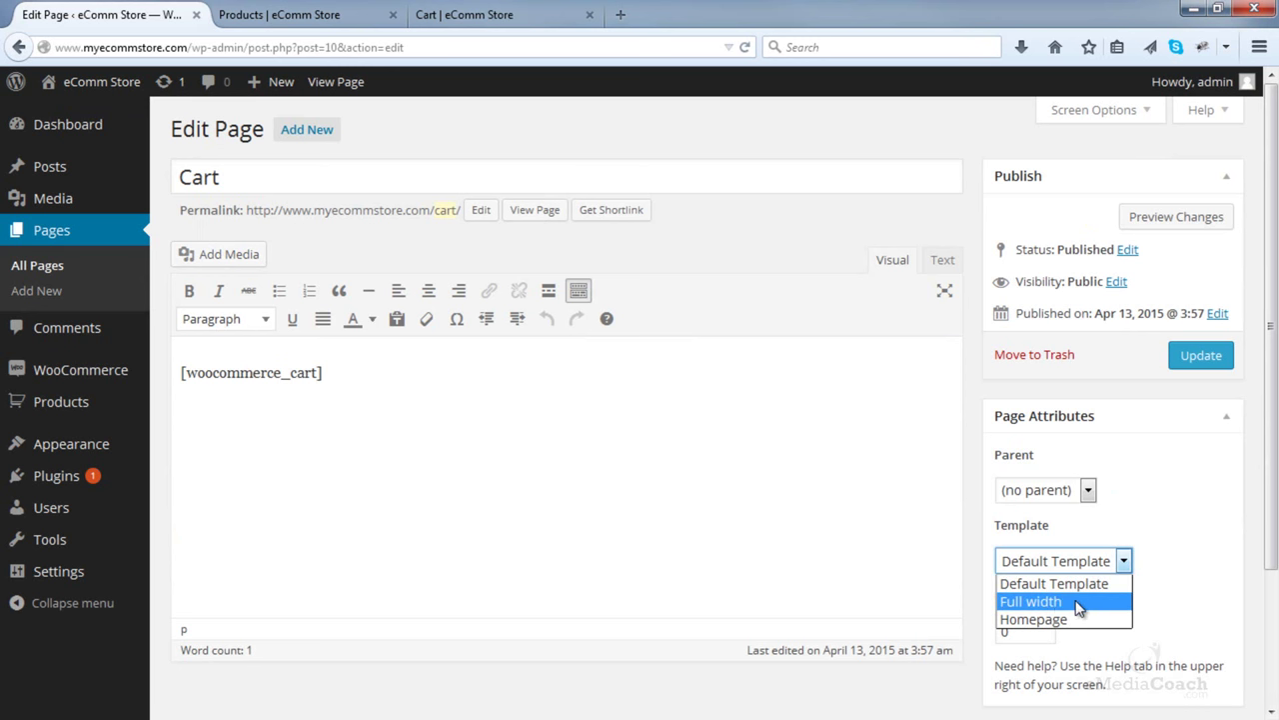
{"action": "left_click", "coordinate": [1079, 604]}
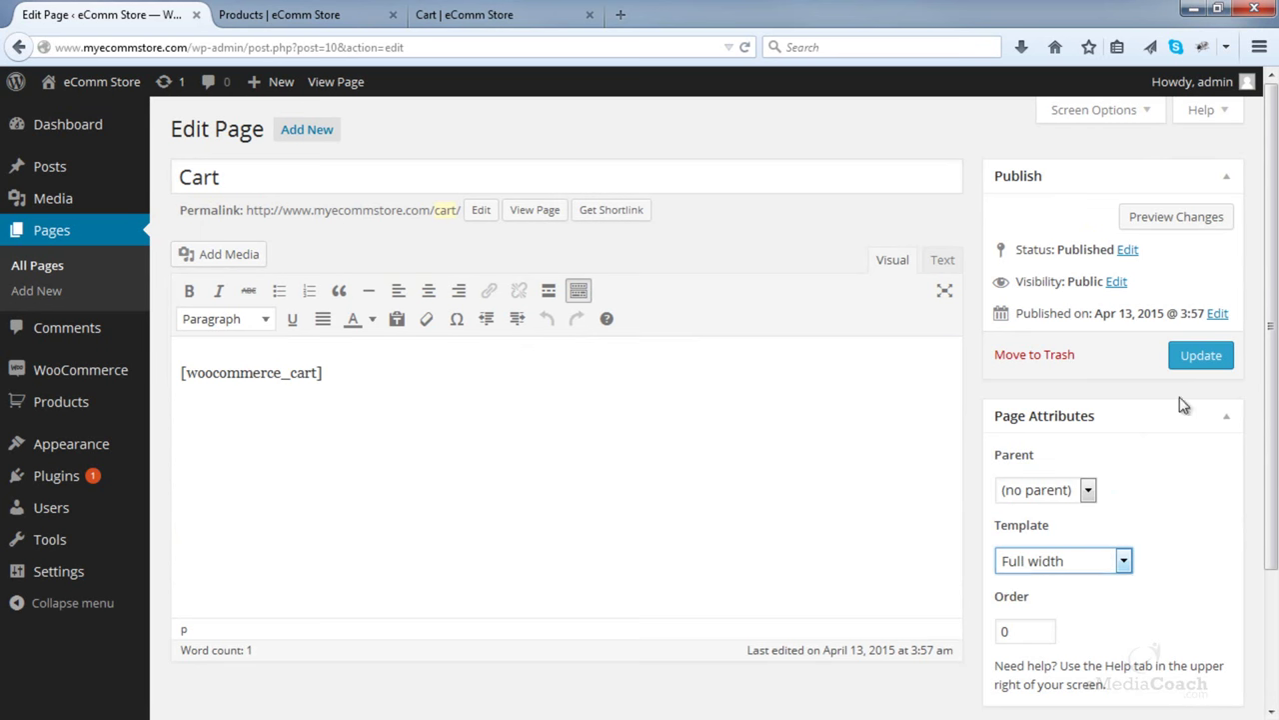
{"action": "left_click", "coordinate": [1199, 362]}
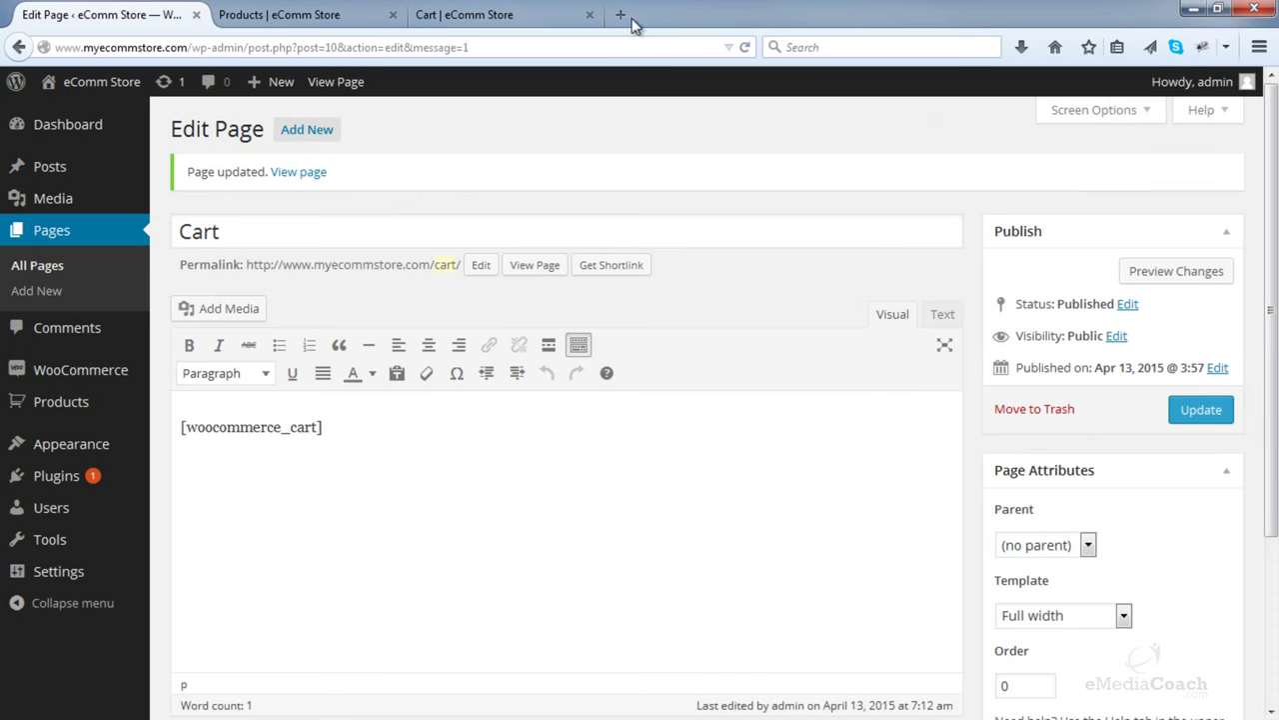
{"action": "left_click", "coordinate": [529, 22]}
- Reload the storefront Cart and confirm it now spans the full width
{"action": "left_click", "coordinate": [745, 47]}
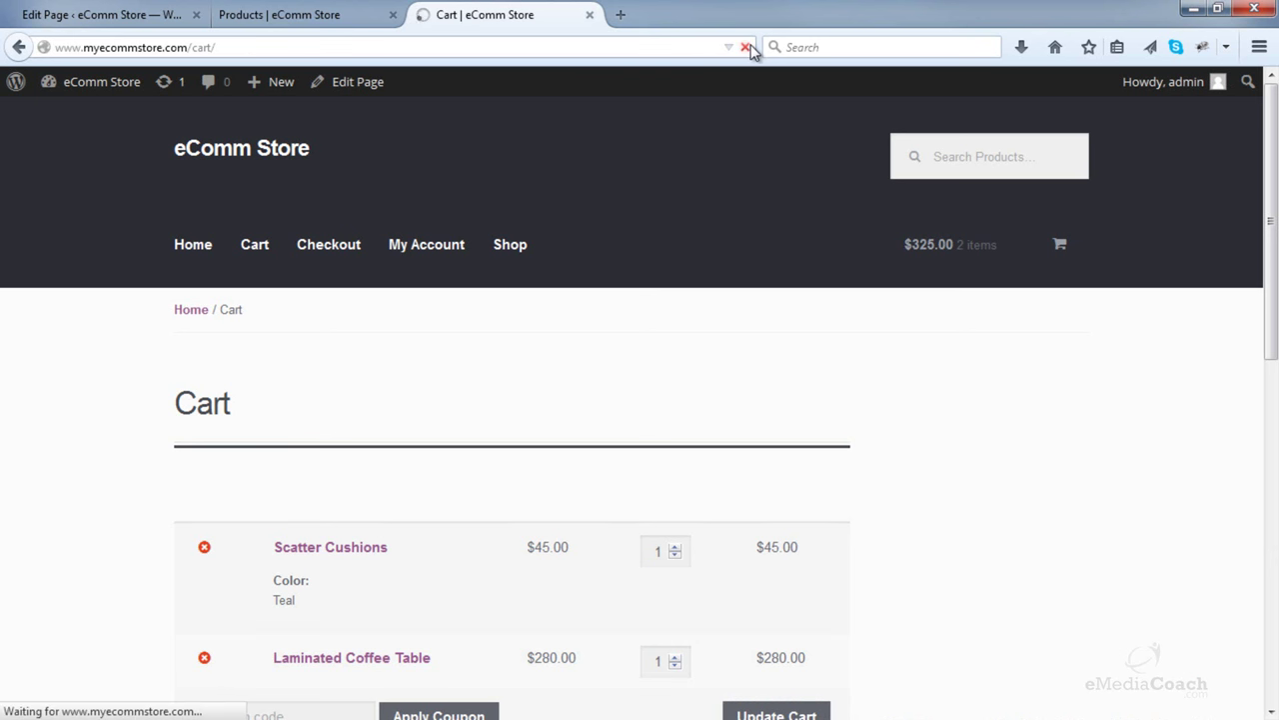
{"action": "scroll", "coordinate": [829, 236], "scroll_direction": "down", "scroll_amount": 4}
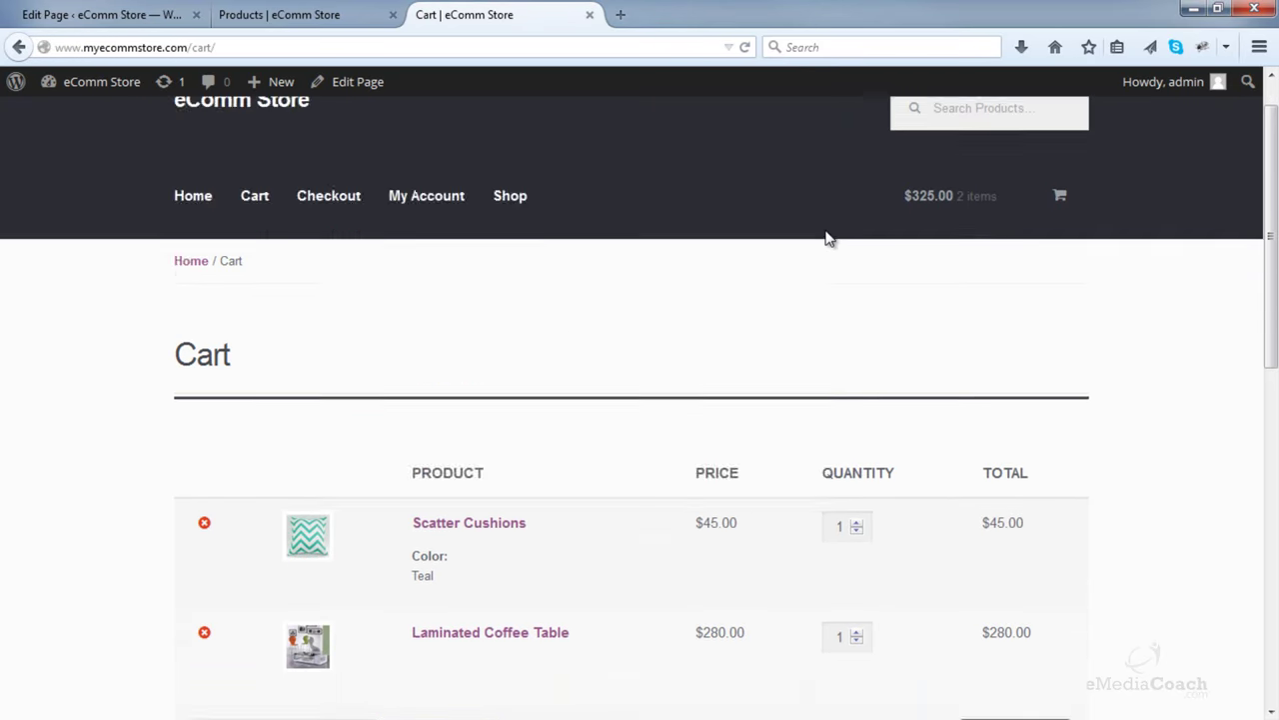
{"action": "scroll", "coordinate": [930, 236], "scroll_direction": "down", "scroll_amount": 4}
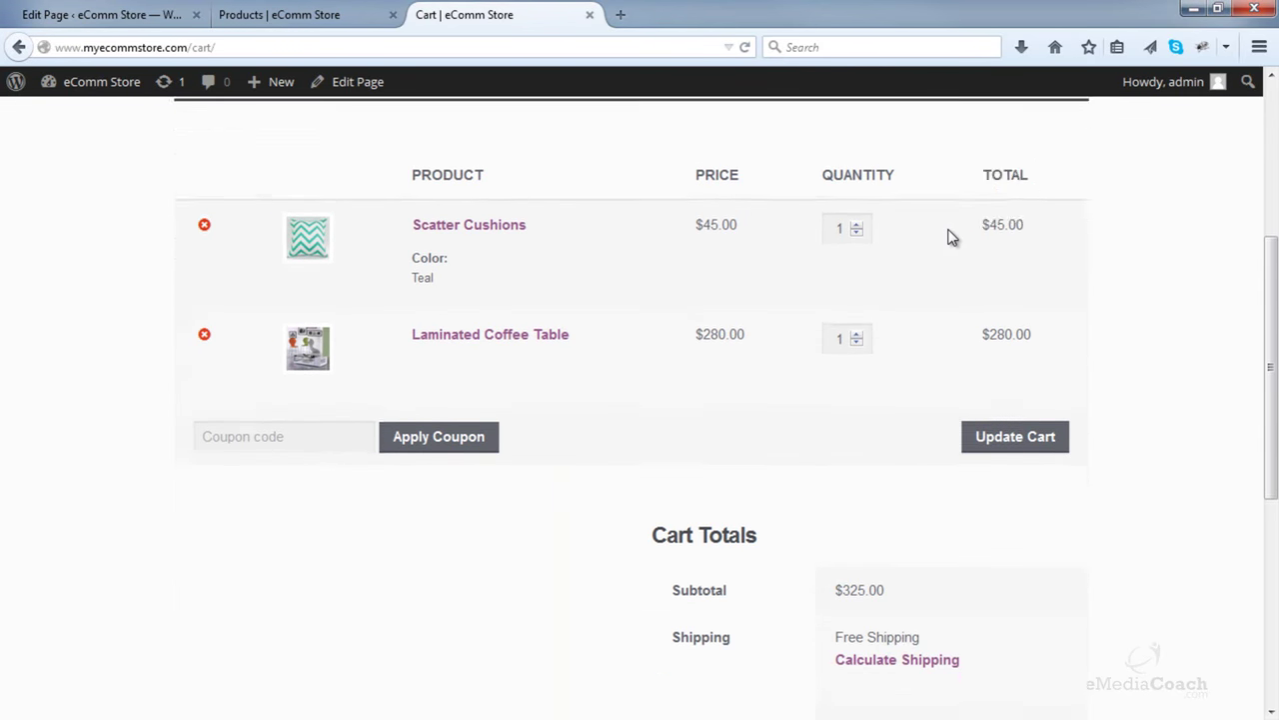
{"action": "scroll", "coordinate": [950, 237], "scroll_direction": "up", "scroll_amount": 8}
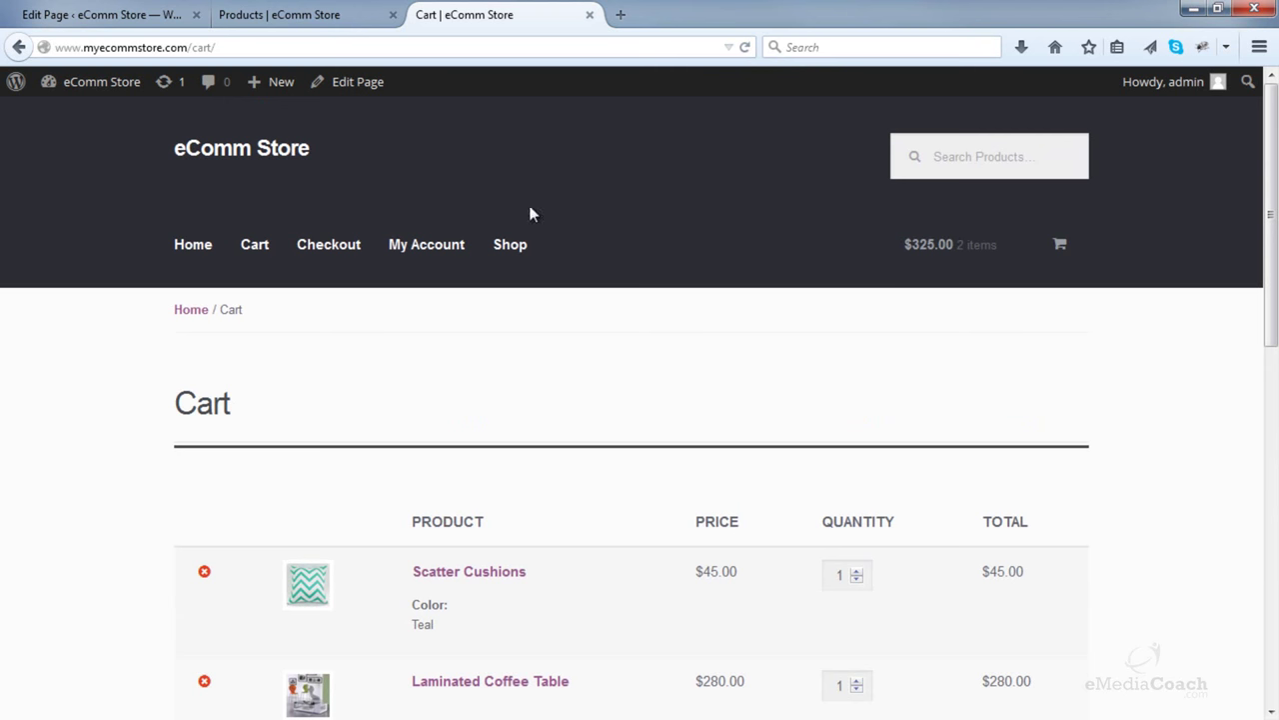
- Compare with the still-narrower Checkout page, then go back to the Cart Edit Page
{"action": "left_click", "coordinate": [314, 260]}
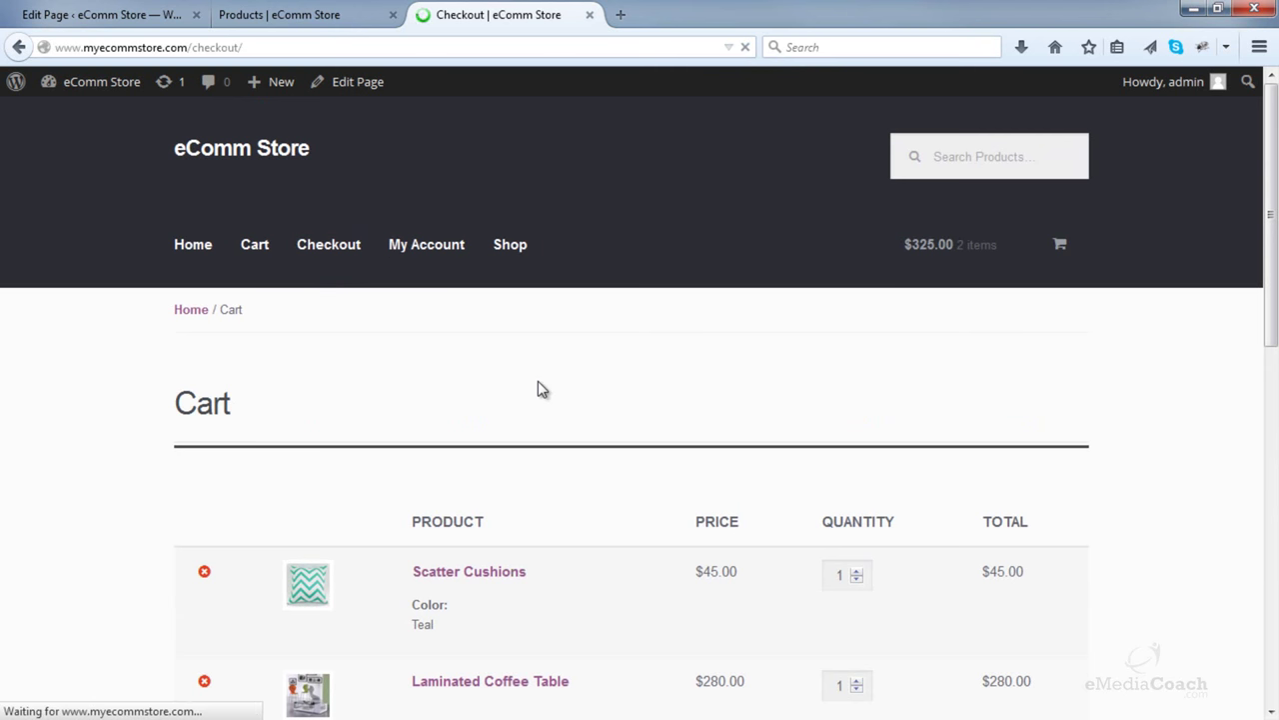
{"action": "scroll", "coordinate": [540, 380], "scroll_direction": "down", "scroll_amount": 2}
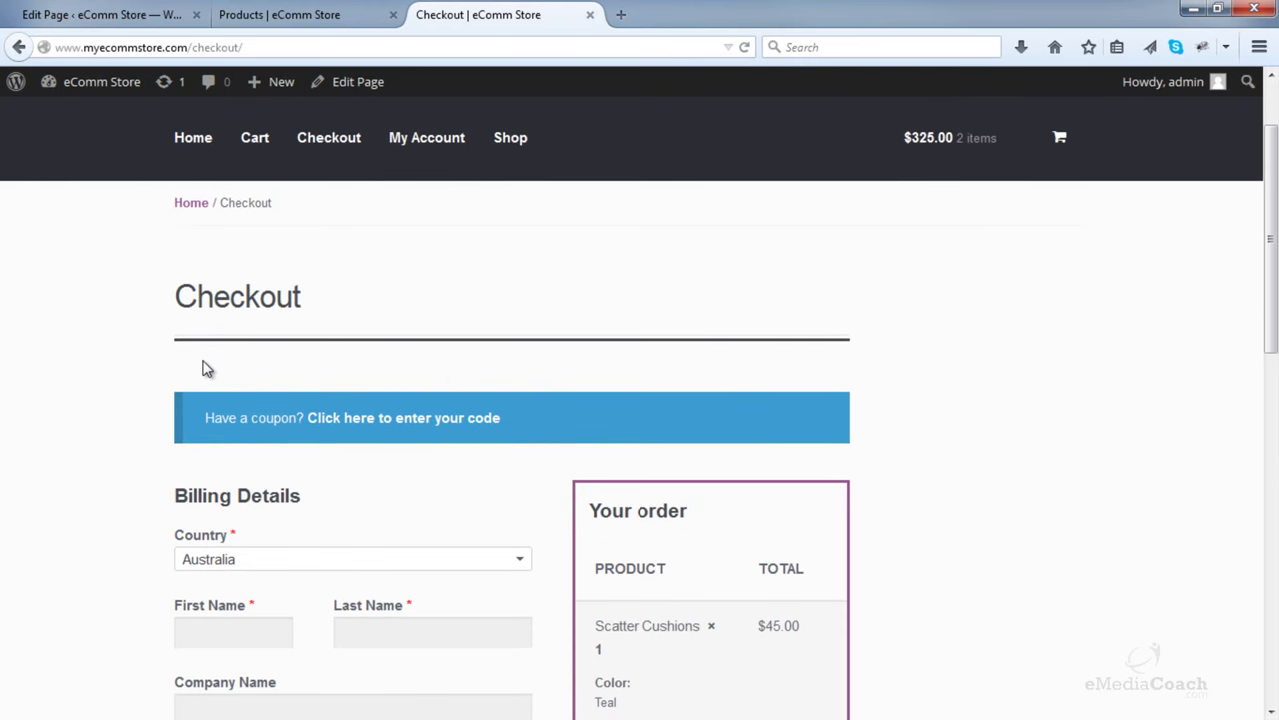
{"action": "scroll", "coordinate": [200, 362], "scroll_direction": "down", "scroll_amount": 6}
{"action": "scroll", "coordinate": [196, 368], "scroll_direction": "up", "scroll_amount": 4}
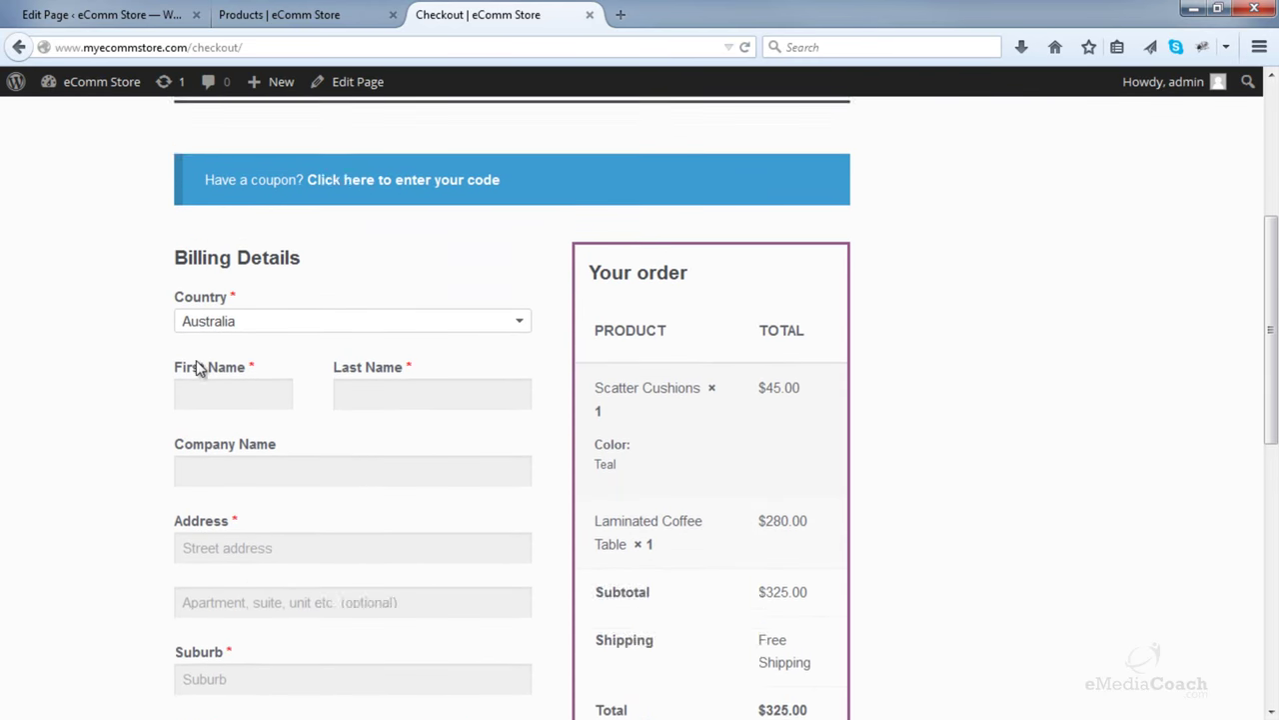
{"action": "scroll", "coordinate": [964, 310], "scroll_direction": "up", "scroll_amount": 4}
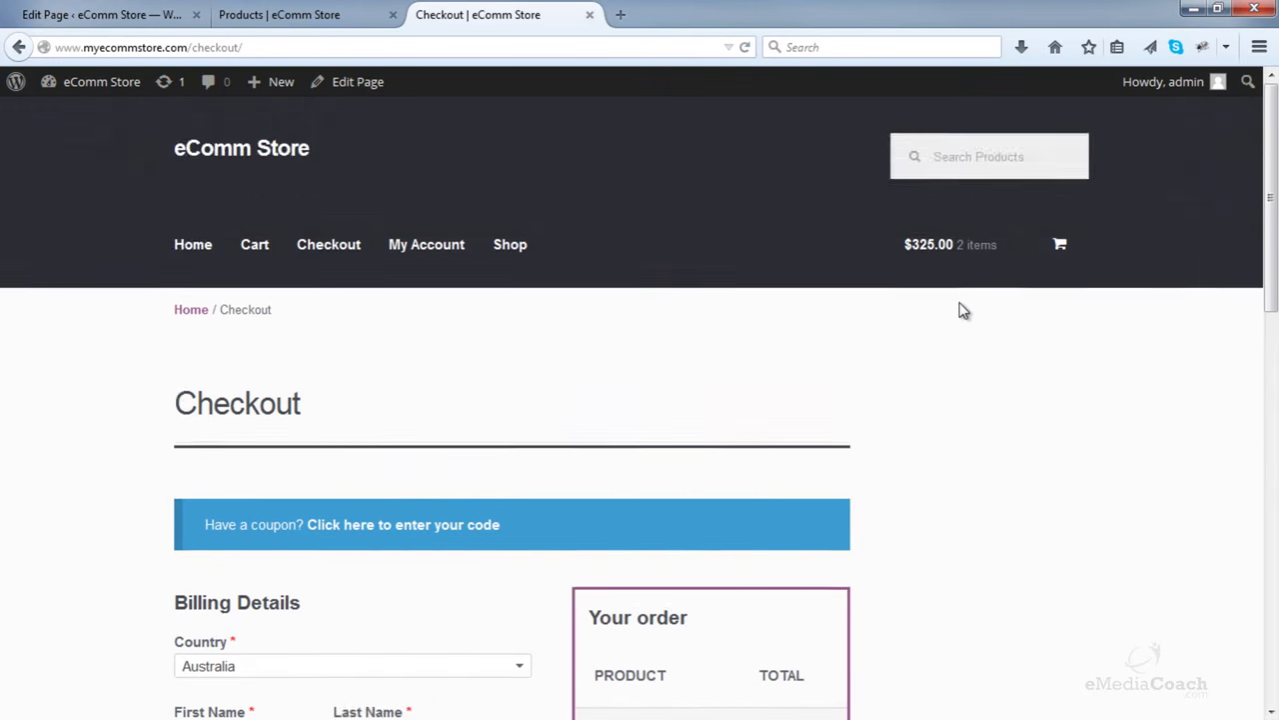
{"action": "scroll", "coordinate": [937, 346], "scroll_direction": "down", "scroll_amount": 6}
{"action": "scroll", "coordinate": [1090, 567], "scroll_direction": "up", "scroll_amount": 1}
{"action": "scroll", "coordinate": [1085, 559], "scroll_direction": "up", "scroll_amount": 5}
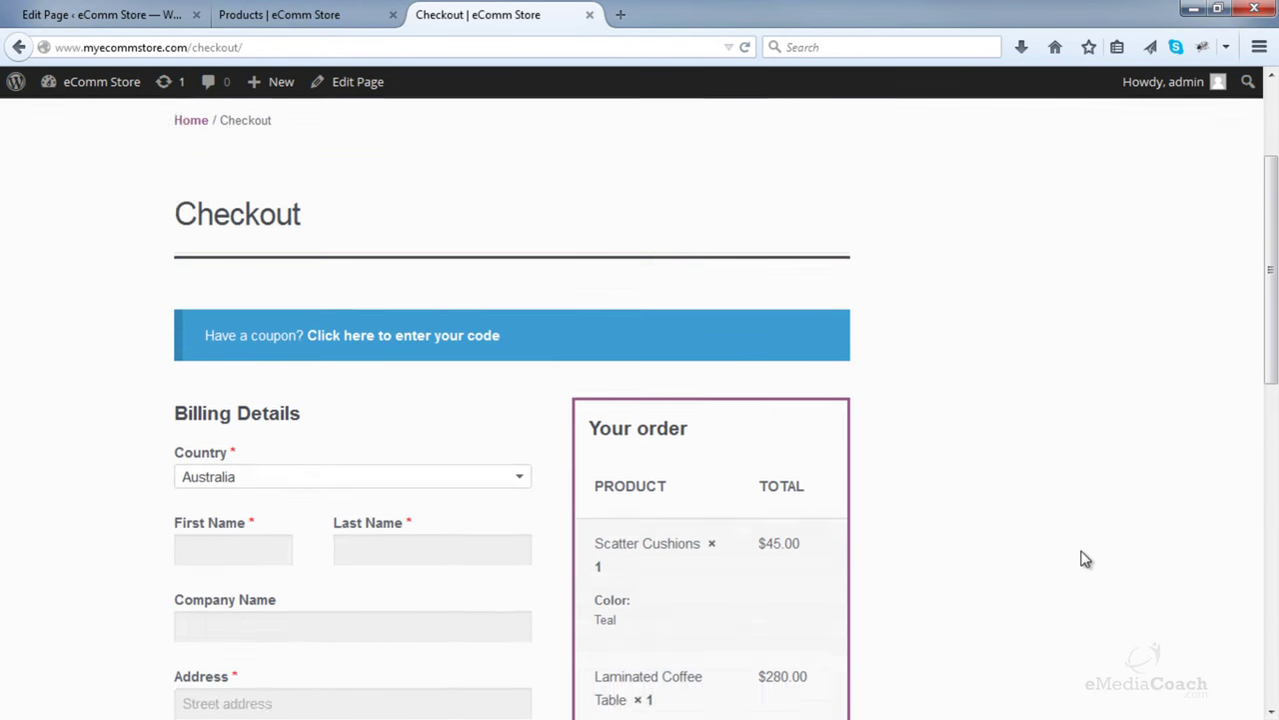
{"action": "left_click", "coordinate": [124, 14]}
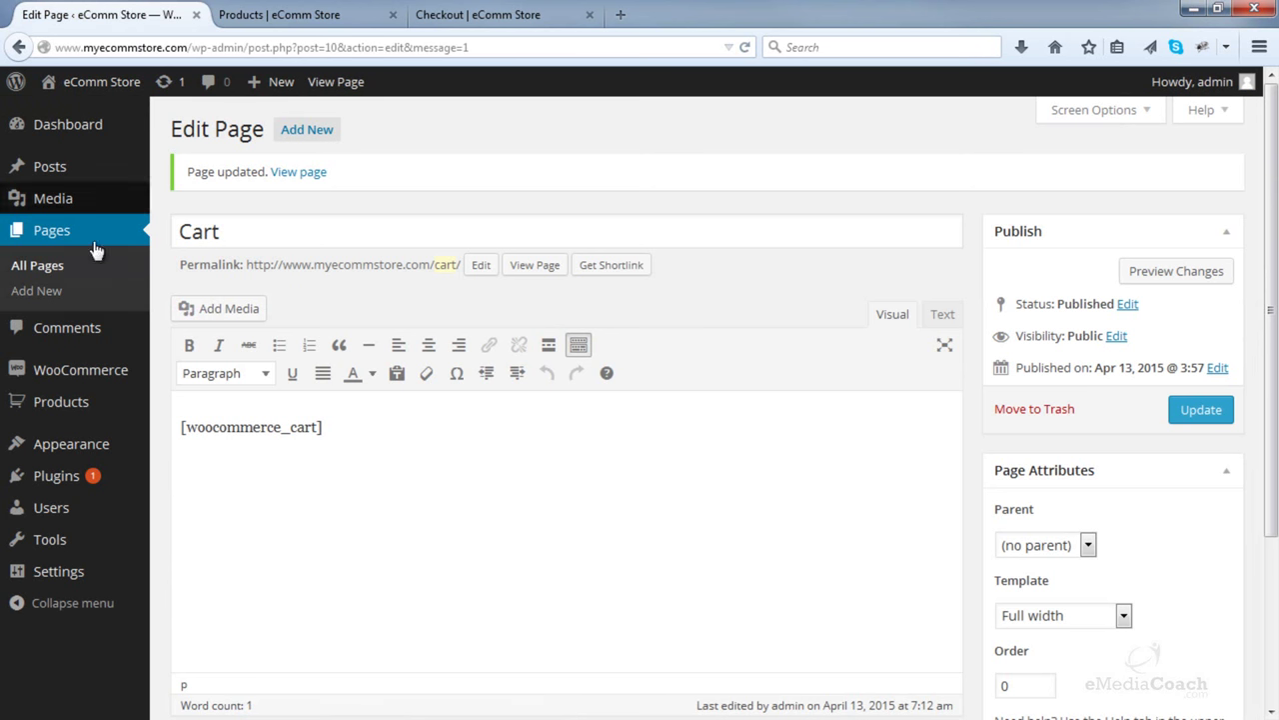
- Give the Checkout page the Full width template and update it
{"action": "left_click", "coordinate": [70, 272]}
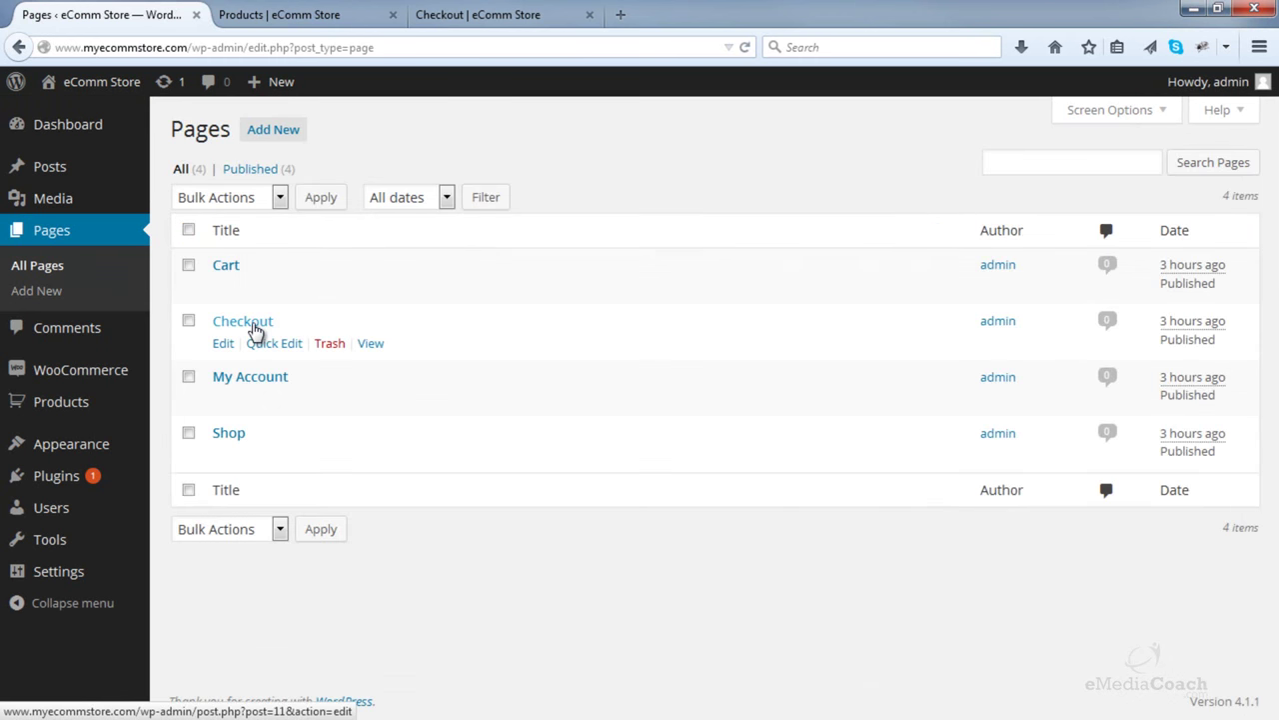
{"action": "left_click", "coordinate": [255, 329]}
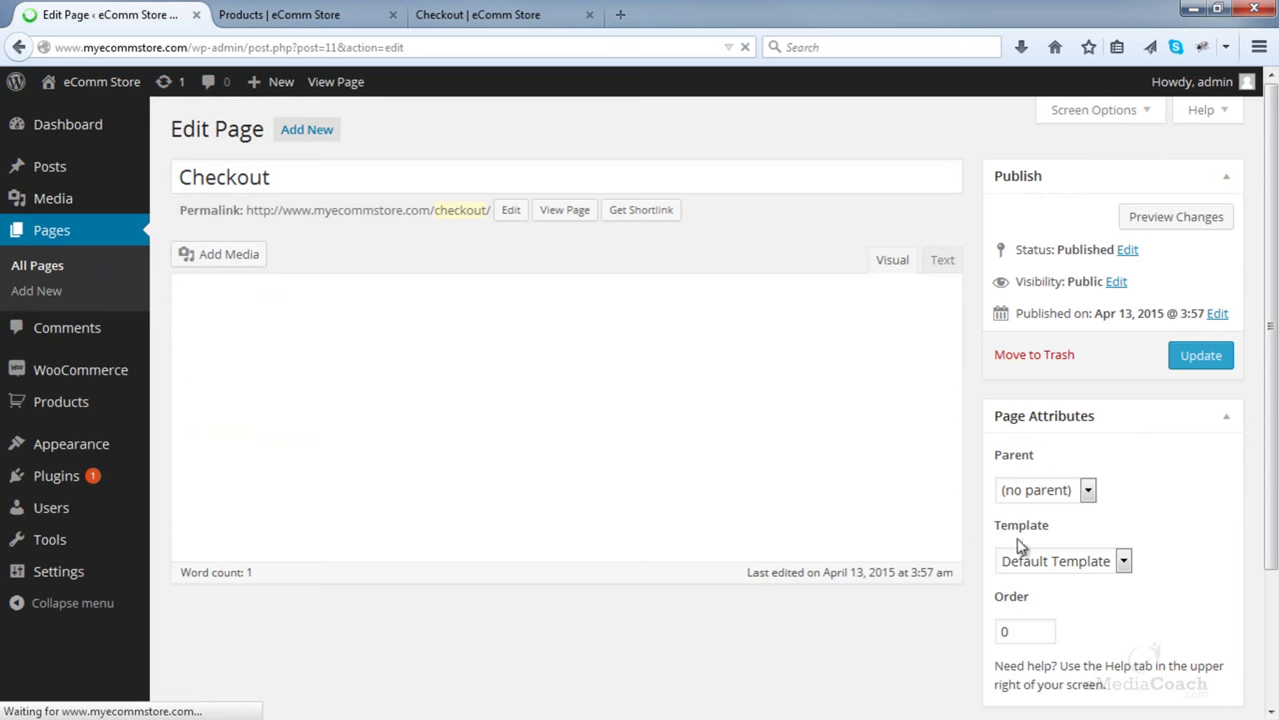
{"action": "left_click", "coordinate": [1064, 561]}
{"action": "left_click", "coordinate": [1048, 605]}
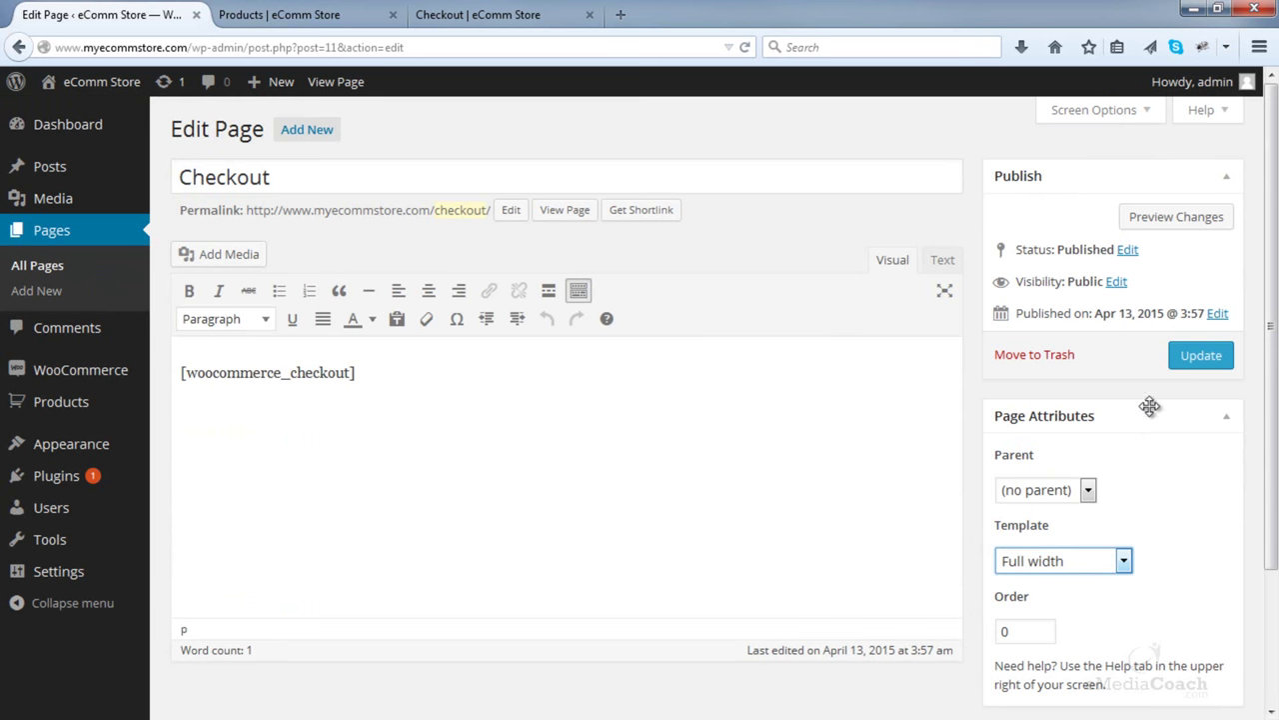
{"action": "left_click", "coordinate": [1200, 357]}
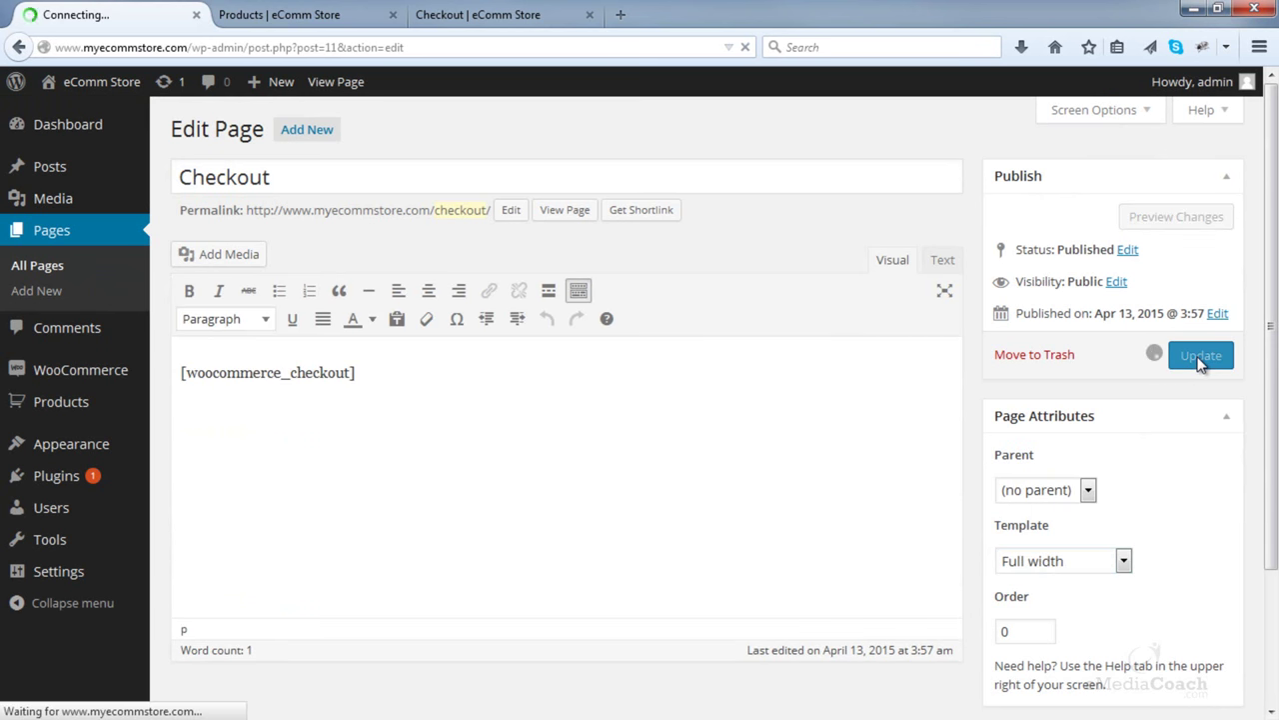
- Reload the storefront Checkout to confirm its full-width layout, then close that tab
{"action": "left_click", "coordinate": [527, 12]}
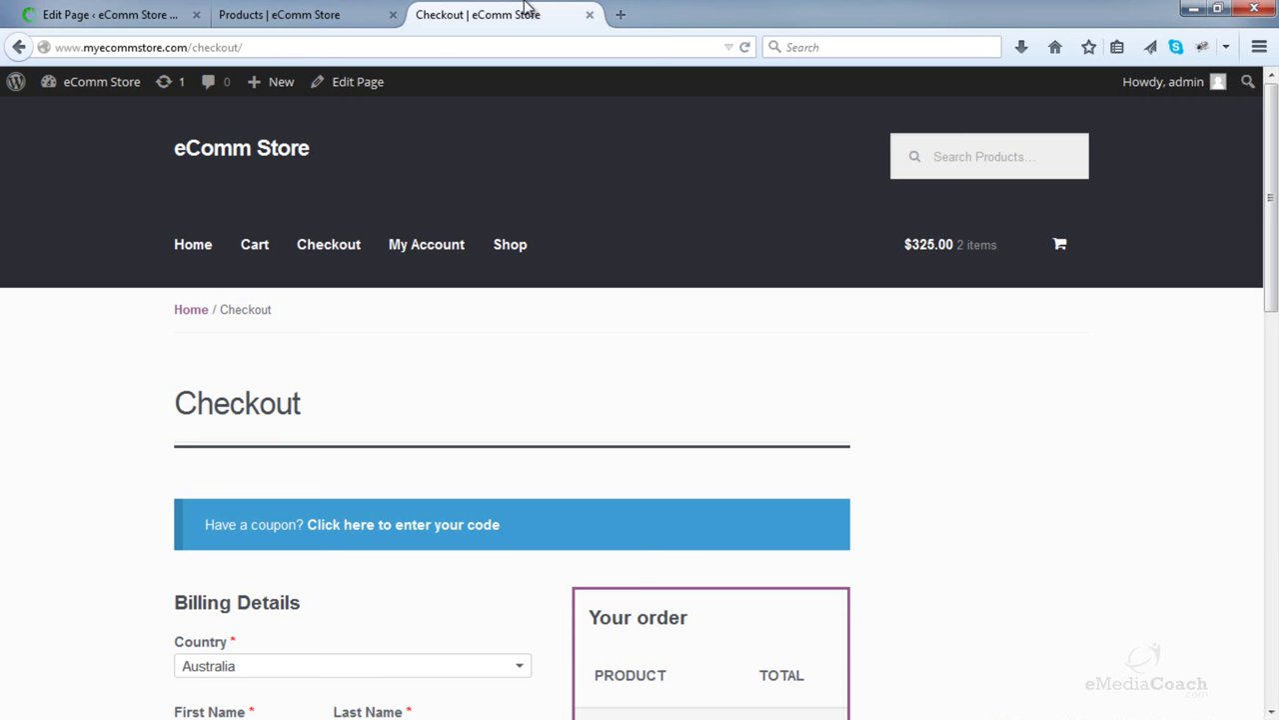
{"action": "left_click", "coordinate": [745, 48]}
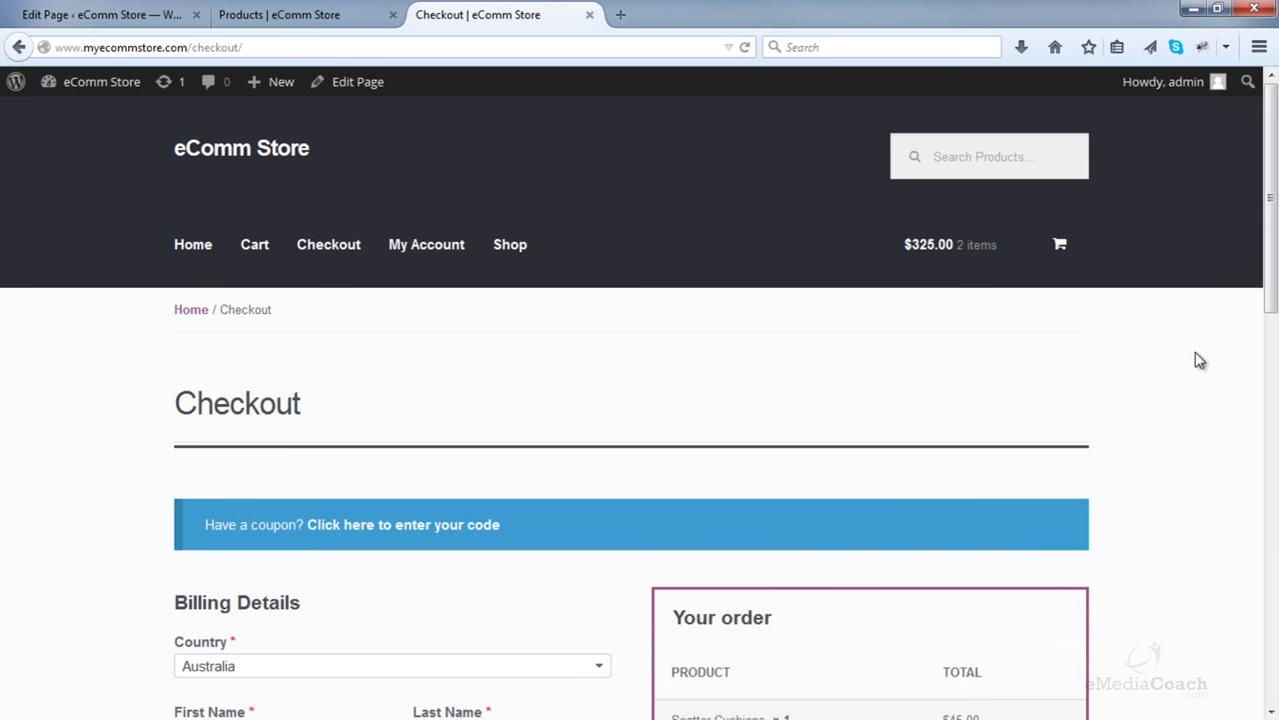
{"action": "scroll", "coordinate": [1199, 359], "scroll_direction": "down", "scroll_amount": 5}
{"action": "scroll", "coordinate": [1200, 356], "scroll_direction": "down", "scroll_amount": 5}
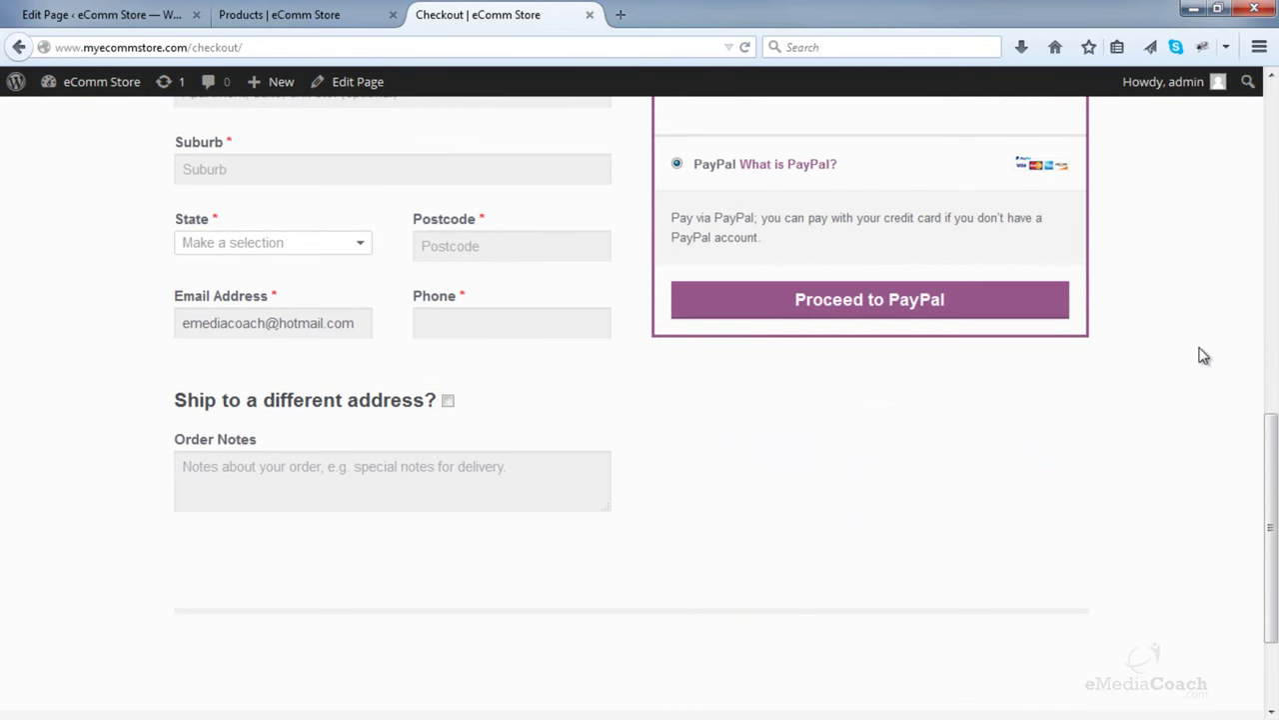
{"action": "scroll", "coordinate": [1204, 348], "scroll_direction": "up", "scroll_amount": 10}
{"action": "left_click", "coordinate": [590, 15]}
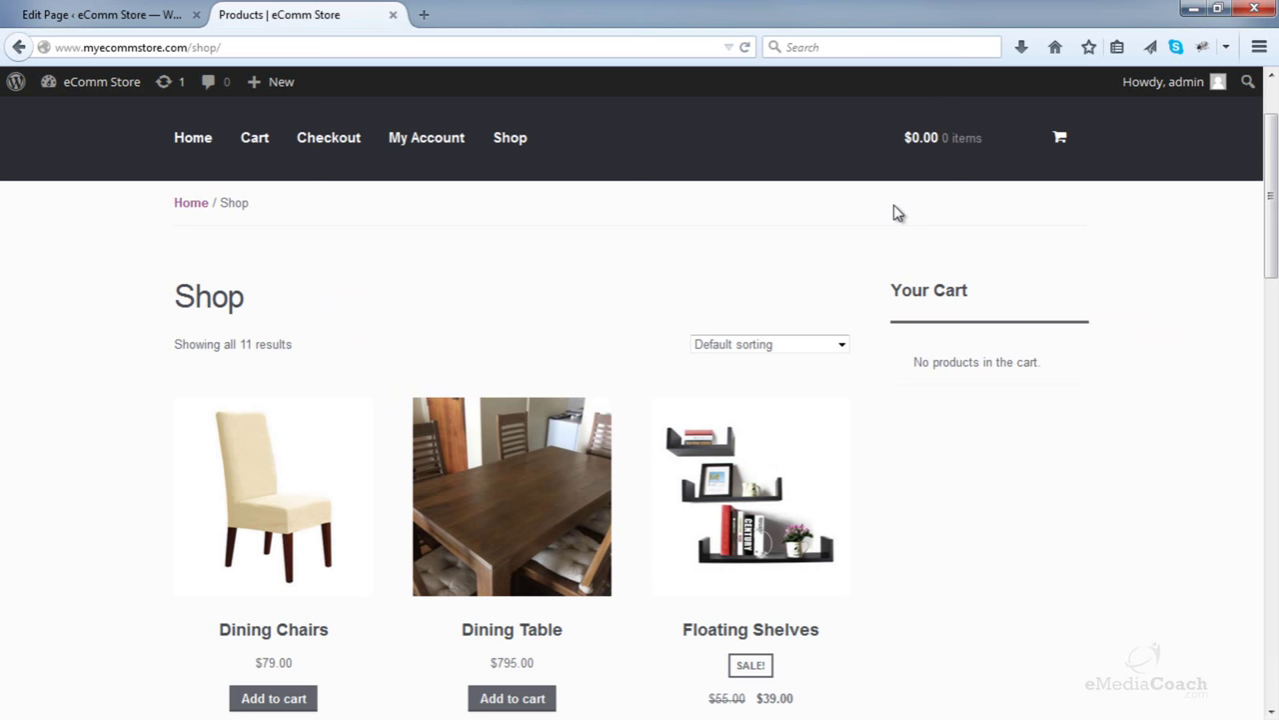
- Open Appearance > Widgets and inspect the WooCommerce Cart widget's settings
{"action": "scroll", "coordinate": [1060, 423], "scroll_direction": "down", "scroll_amount": 3}
{"action": "scroll", "coordinate": [970, 420], "scroll_direction": "up", "scroll_amount": 5}
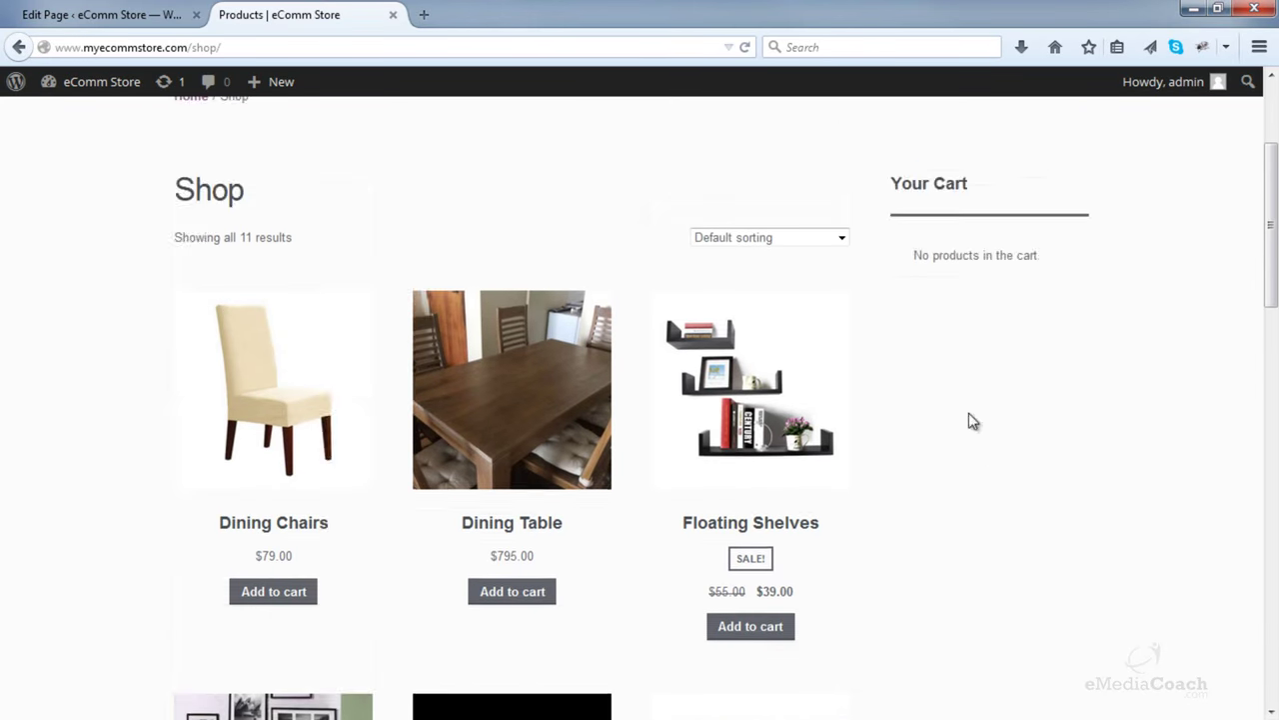
{"action": "left_click", "coordinate": [112, 10]}
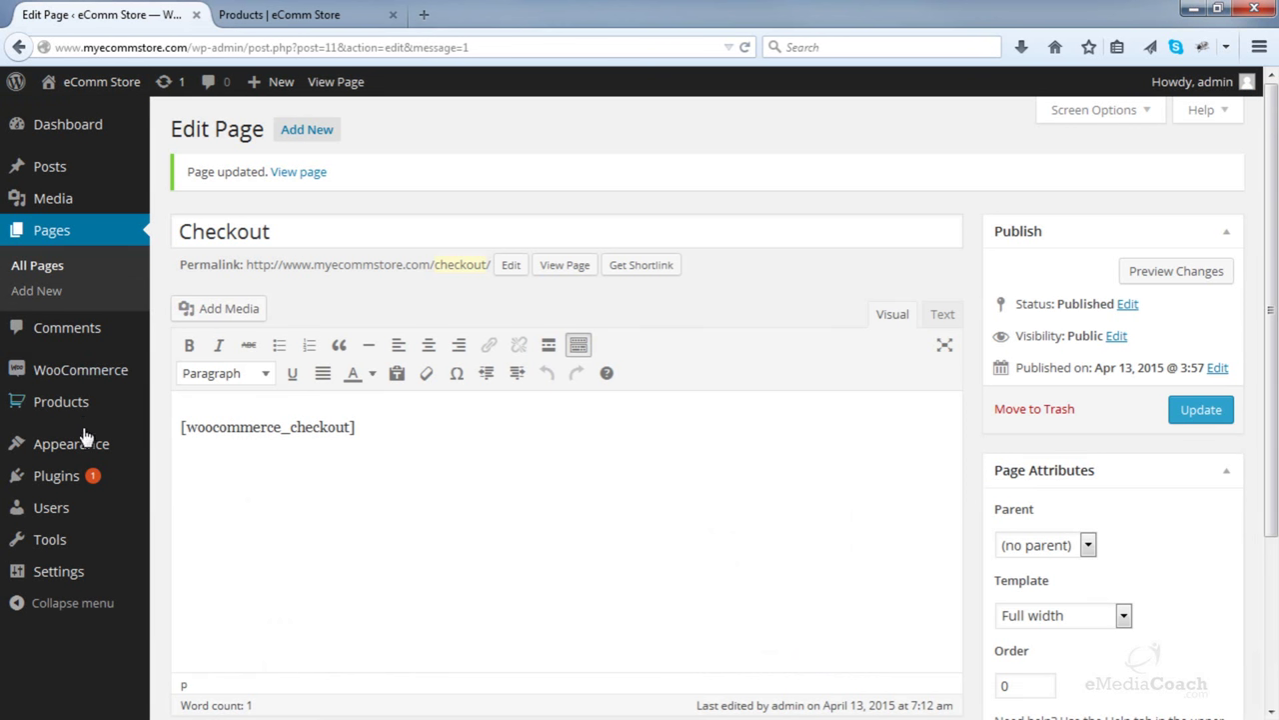
{"action": "mouse_move", "coordinate": [82, 446]}
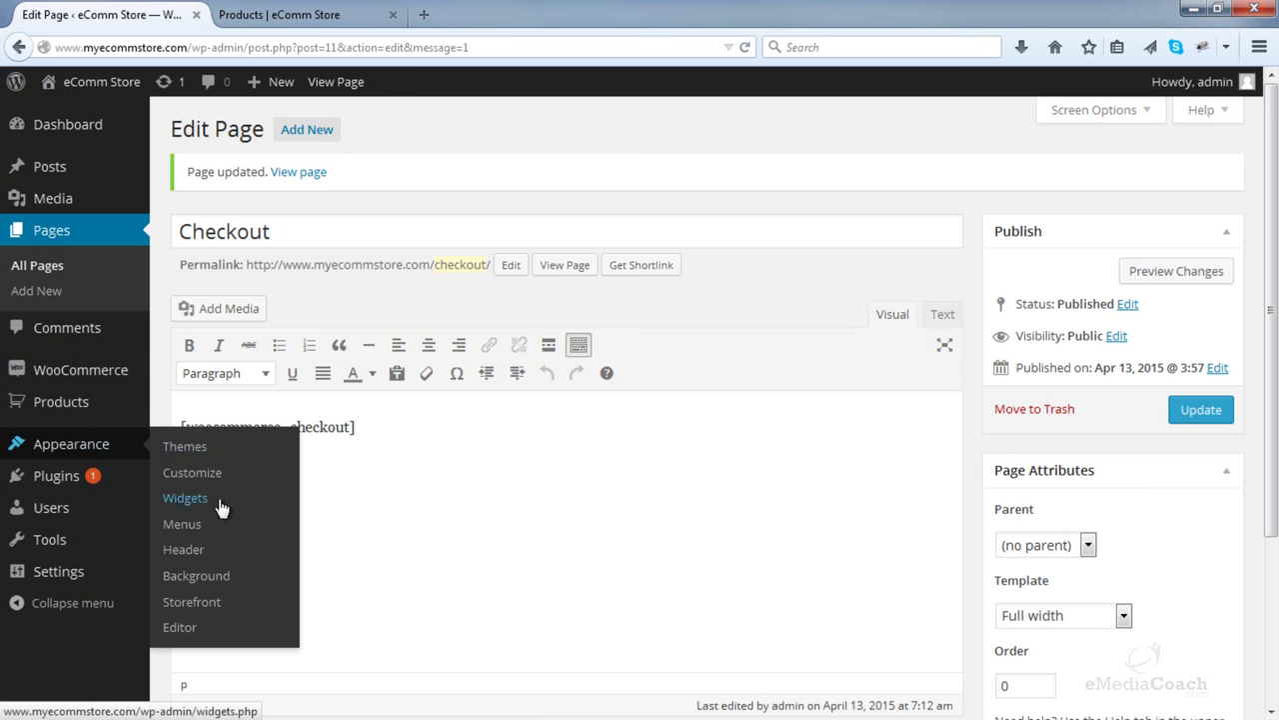
{"action": "left_click", "coordinate": [186, 498]}
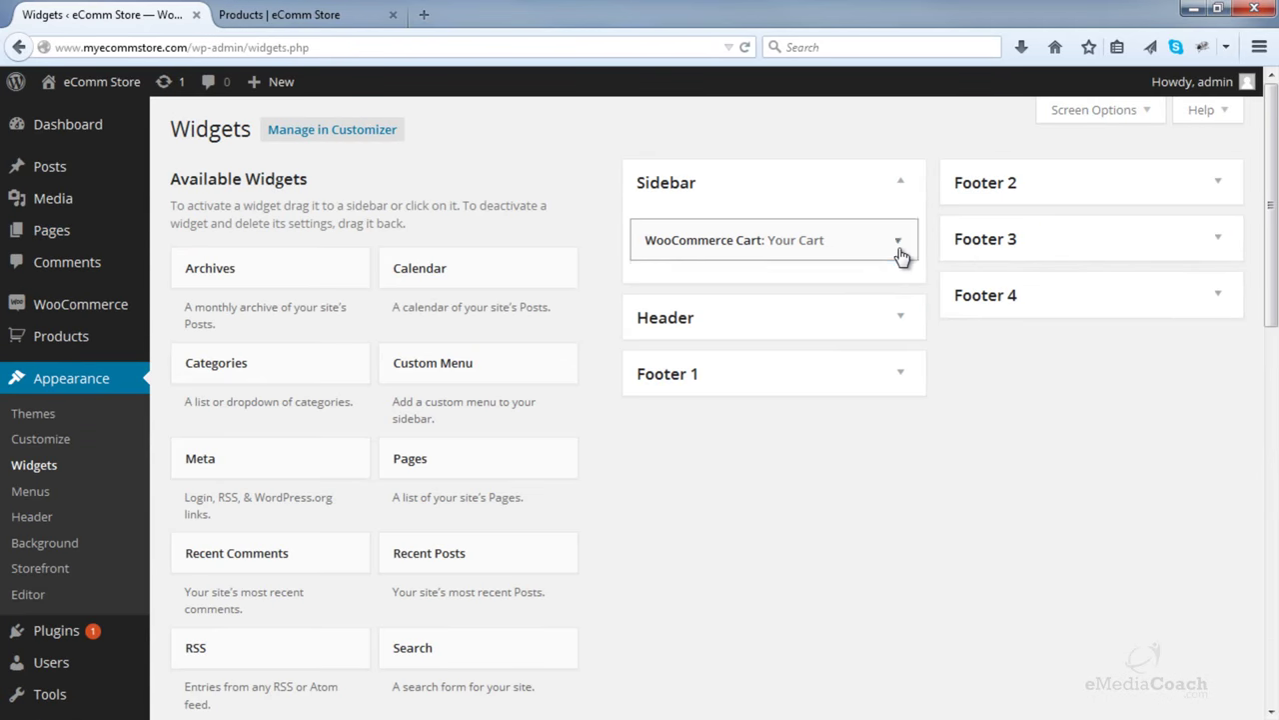
{"action": "left_click", "coordinate": [899, 252]}
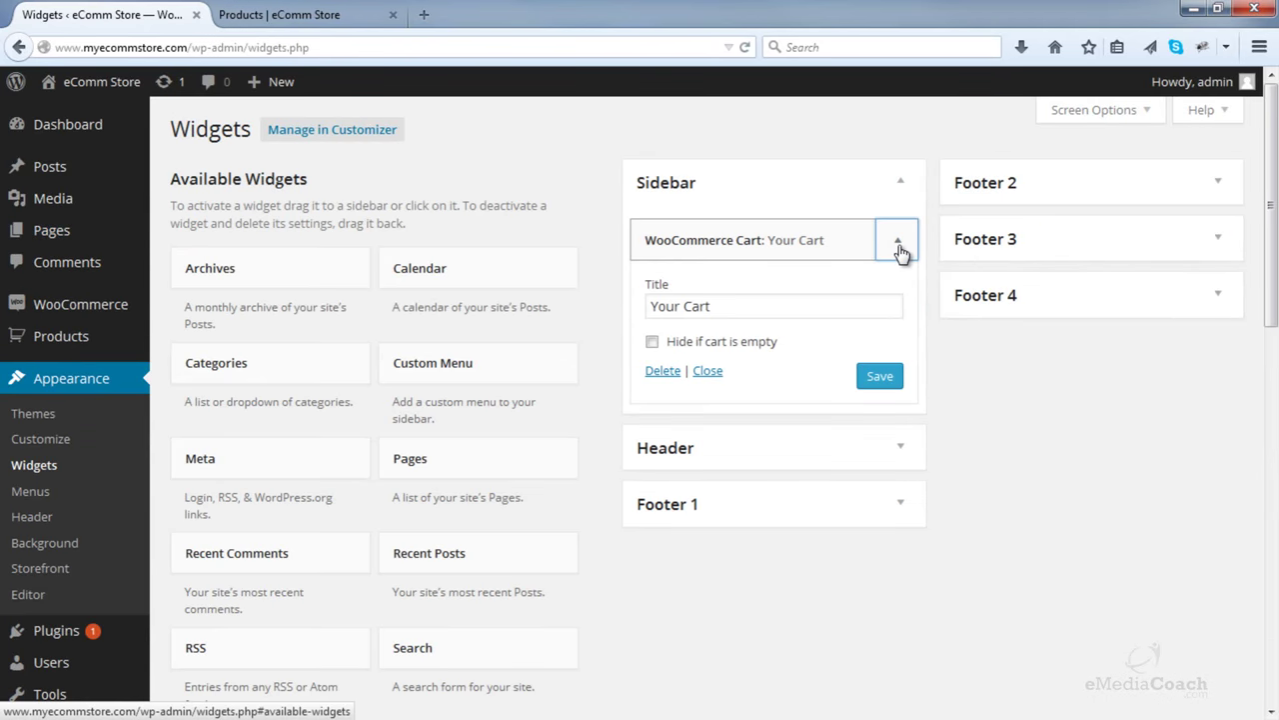
{"action": "left_click", "coordinate": [900, 252]}
- Add the Queen Bed to the cart so Your Cart lists three items totalling $875.00
{"action": "left_click", "coordinate": [333, 10]}
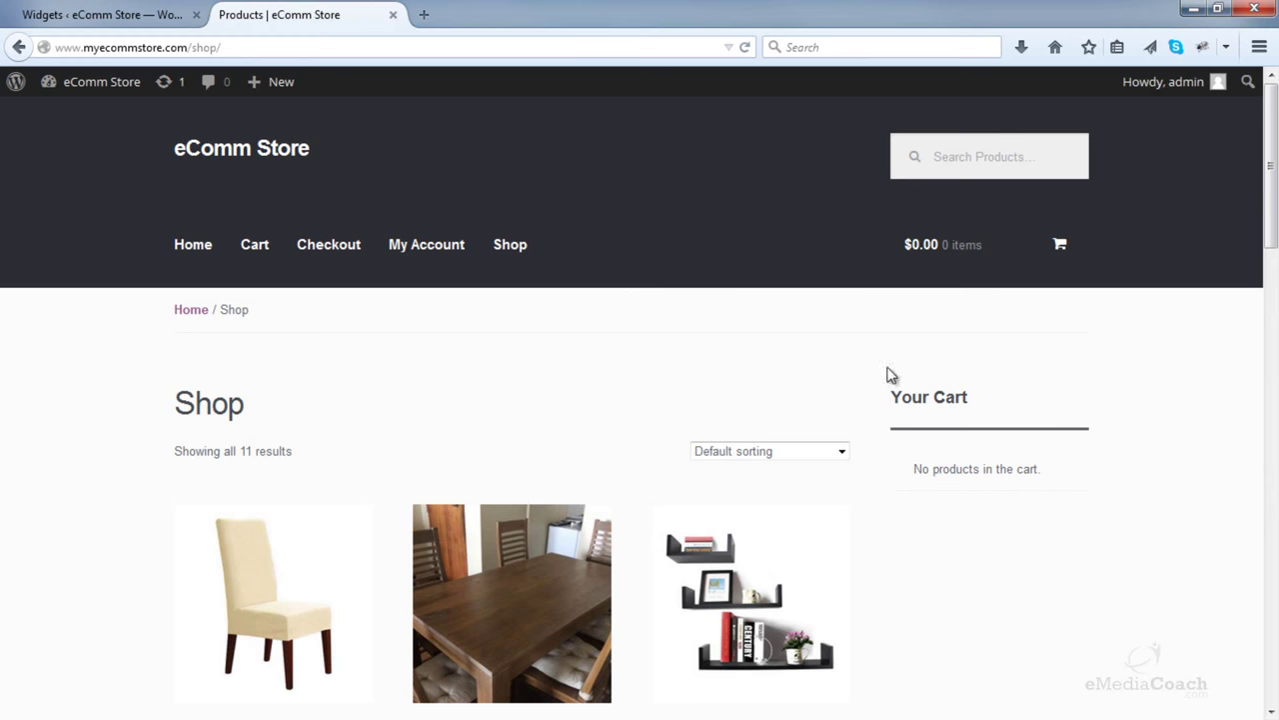
{"action": "scroll", "coordinate": [967, 450], "scroll_direction": "down", "scroll_amount": 8}
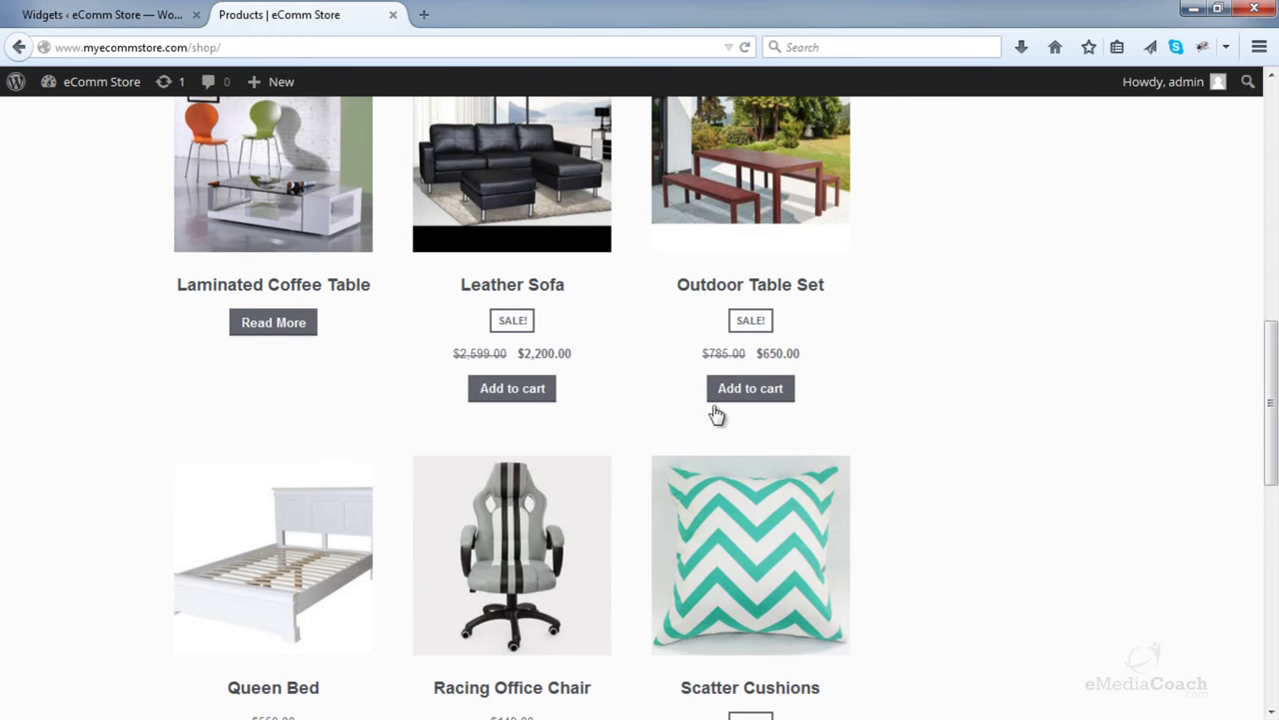
{"action": "scroll", "coordinate": [336, 417], "scroll_direction": "down", "scroll_amount": 3}
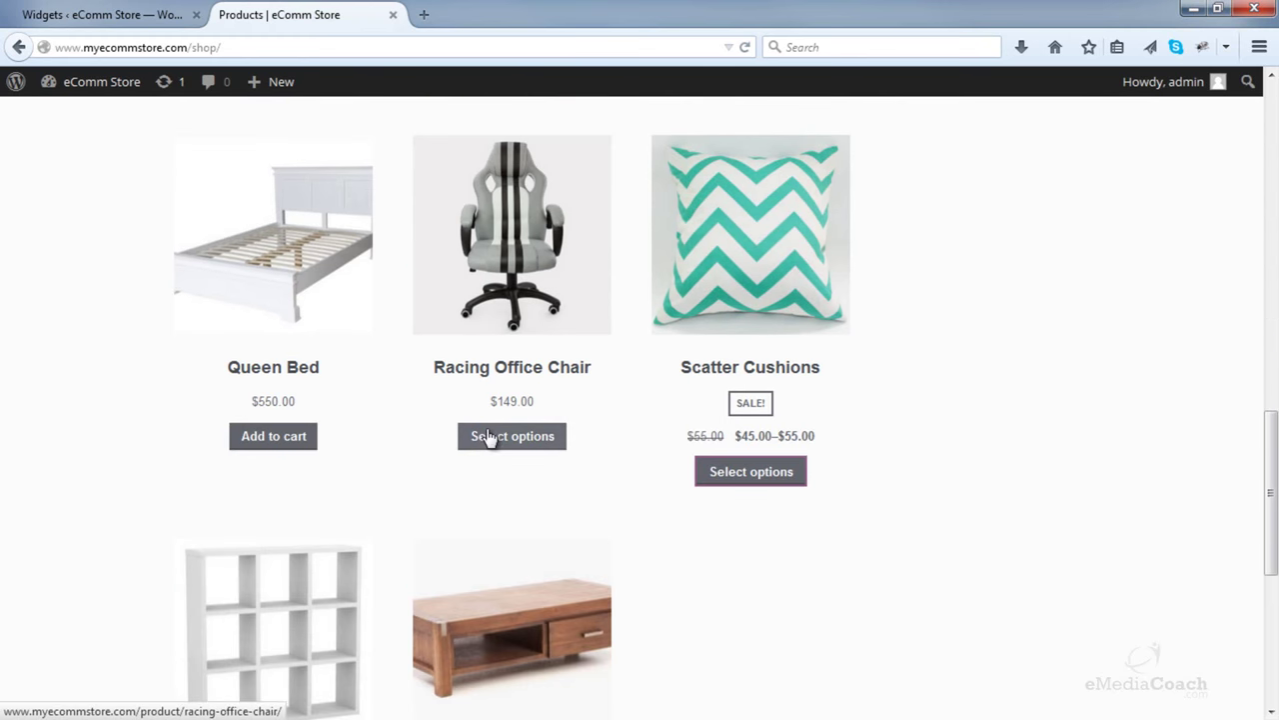
{"action": "left_click", "coordinate": [312, 437]}
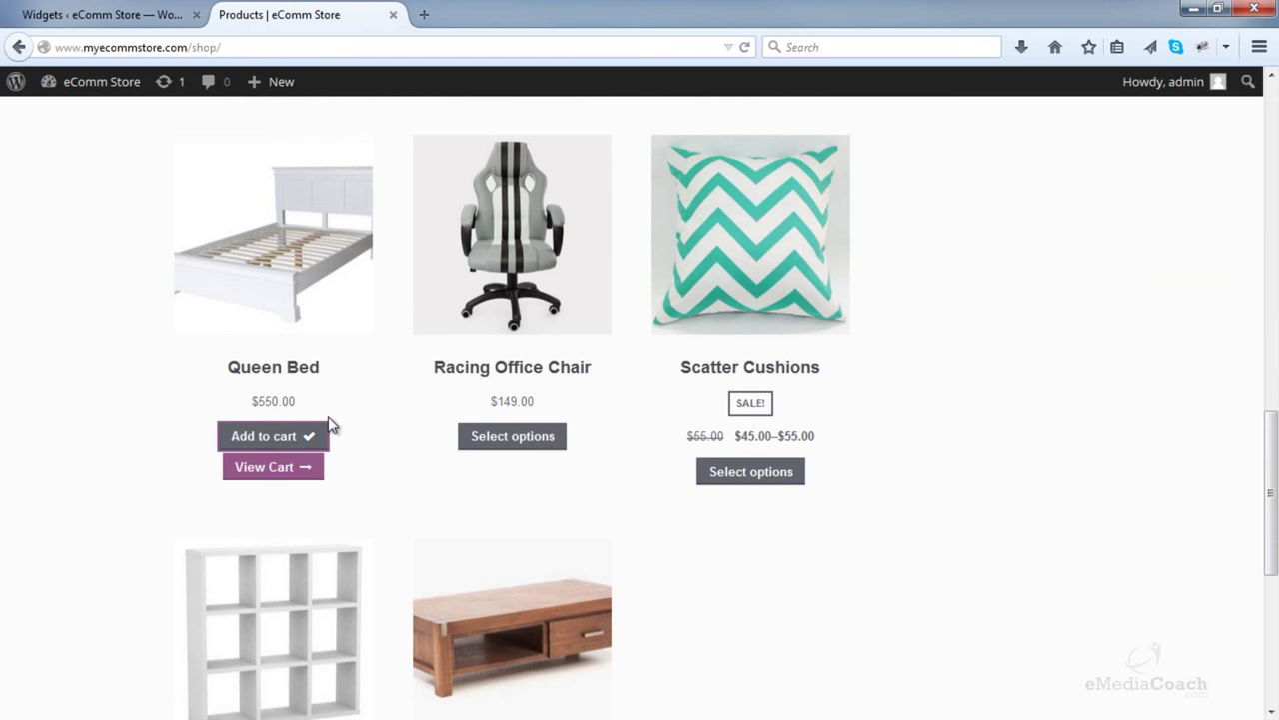
{"action": "scroll", "coordinate": [340, 420], "scroll_direction": "up", "scroll_amount": 11}
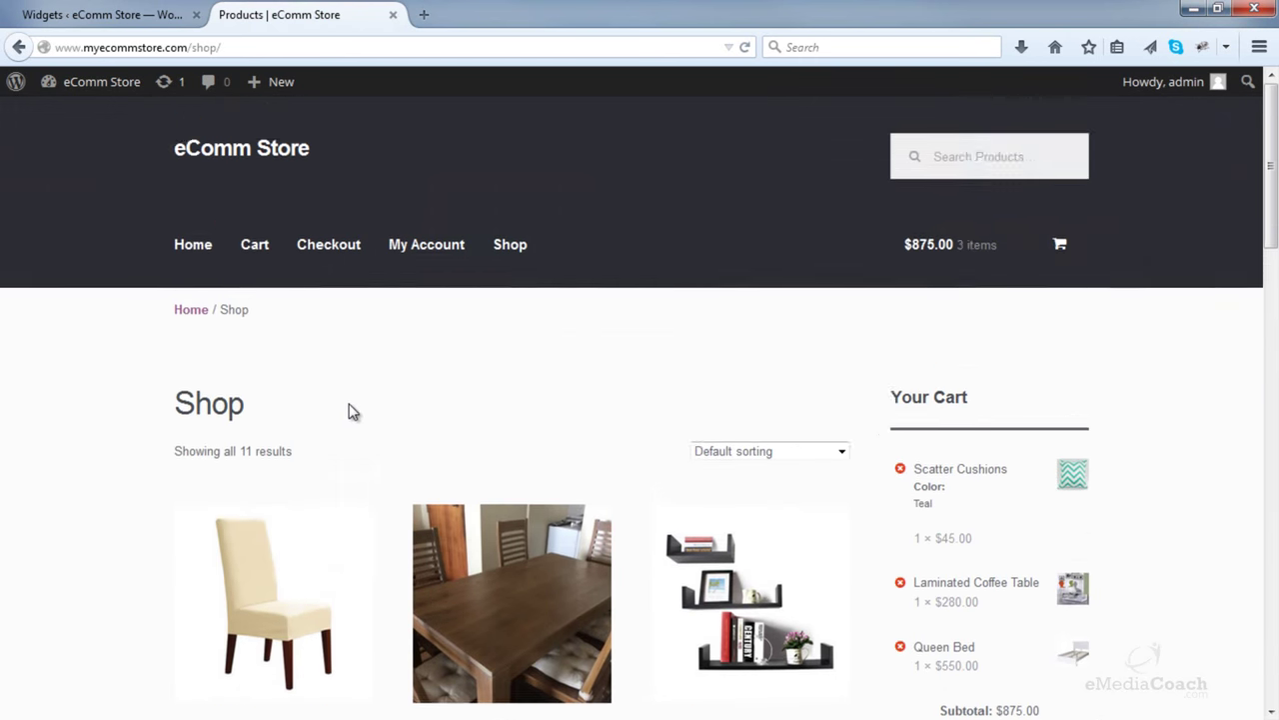
{"action": "scroll", "coordinate": [360, 405], "scroll_direction": "down", "scroll_amount": 2}
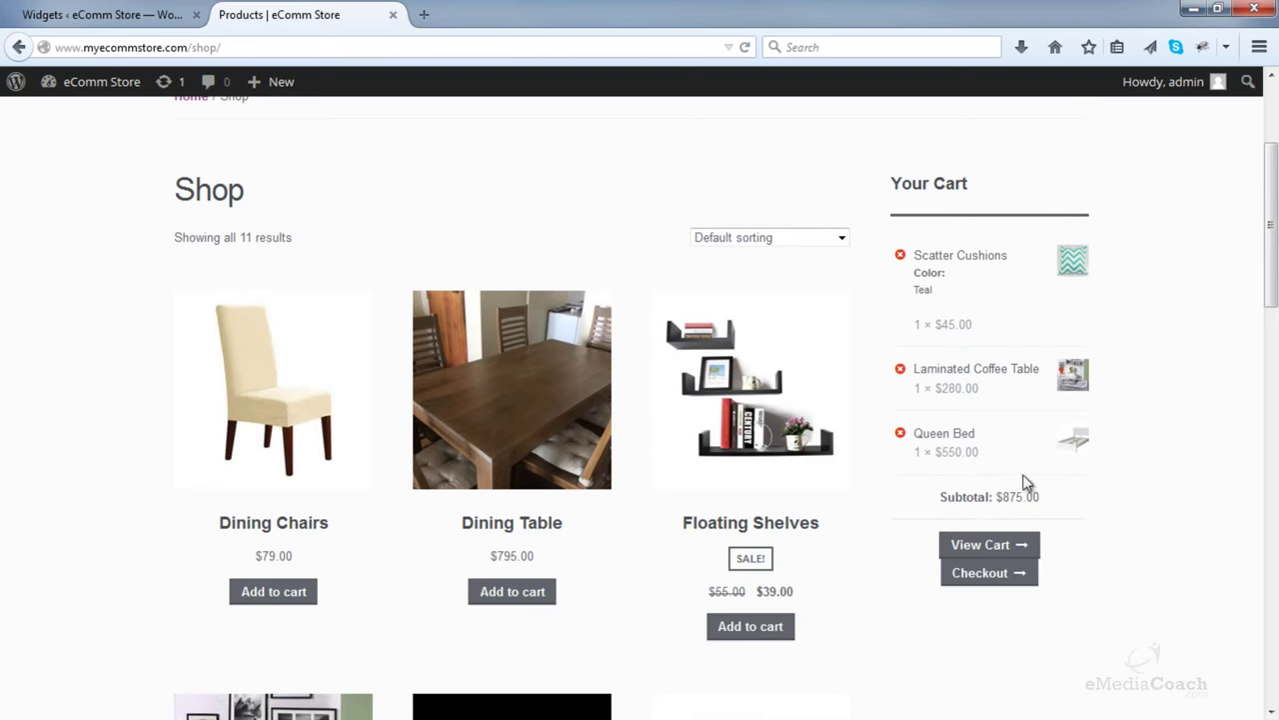
- Drag the WooCommerce Product Categories widget into the Sidebar below the Cart widget
{"action": "left_click", "coordinate": [110, 12]}
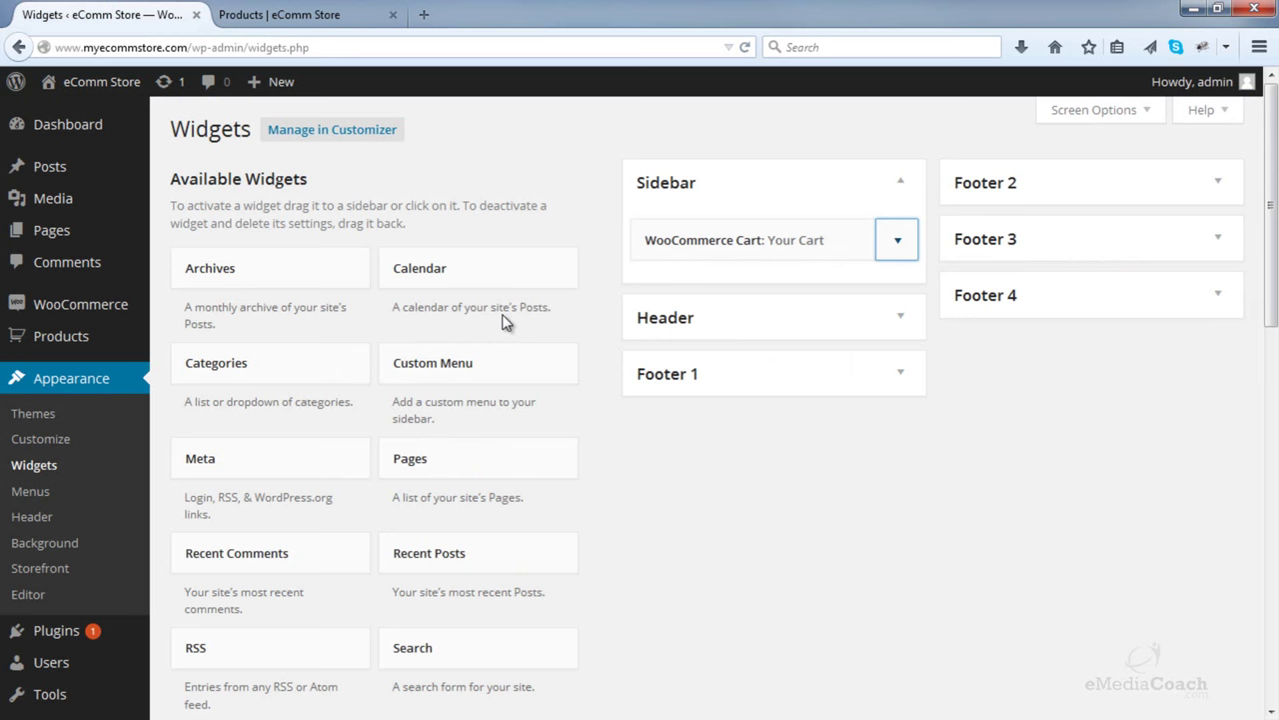
{"action": "scroll", "coordinate": [505, 320], "scroll_direction": "down", "scroll_amount": 4}
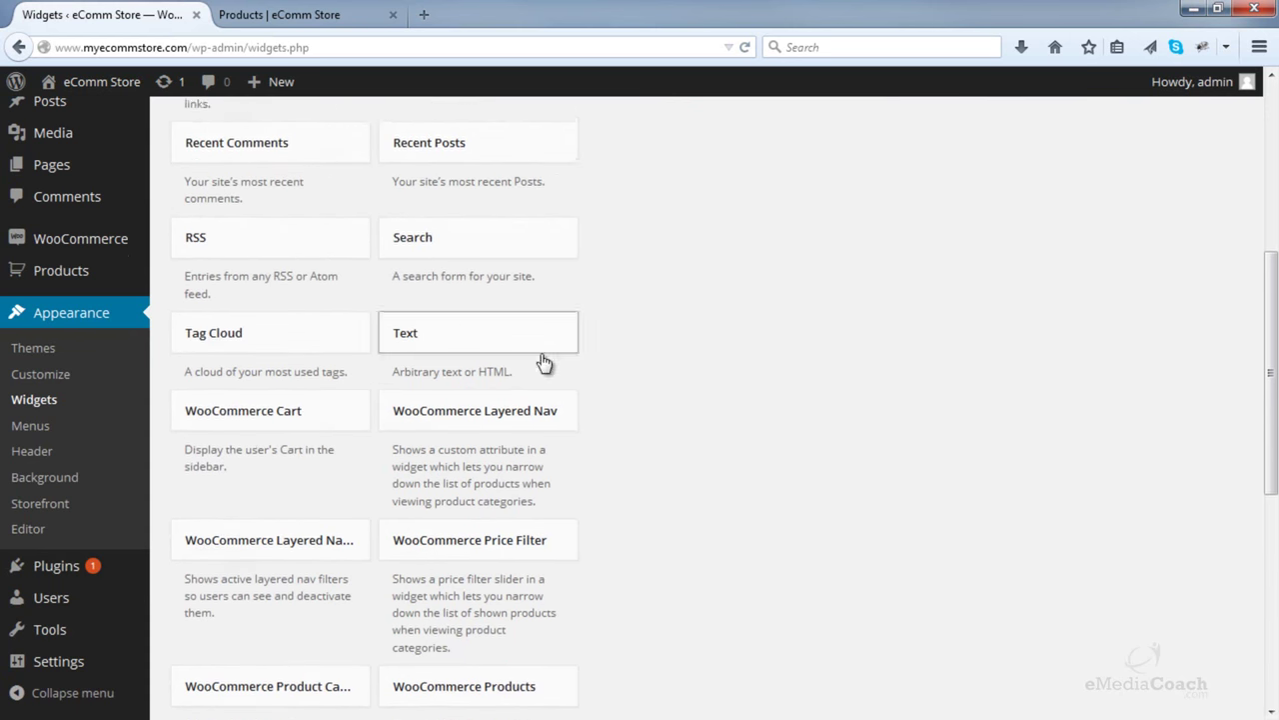
{"action": "scroll", "coordinate": [452, 425], "scroll_direction": "down", "scroll_amount": 2}
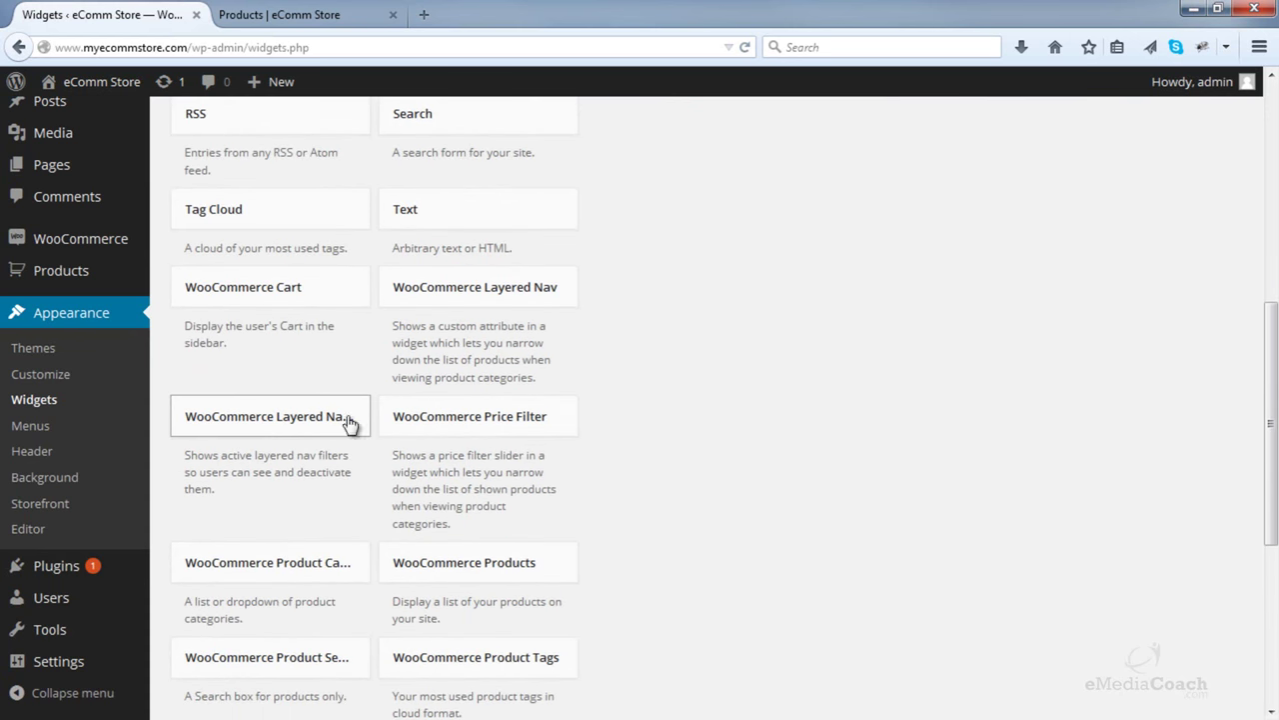
{"action": "scroll", "coordinate": [478, 430], "scroll_direction": "down", "scroll_amount": 1}
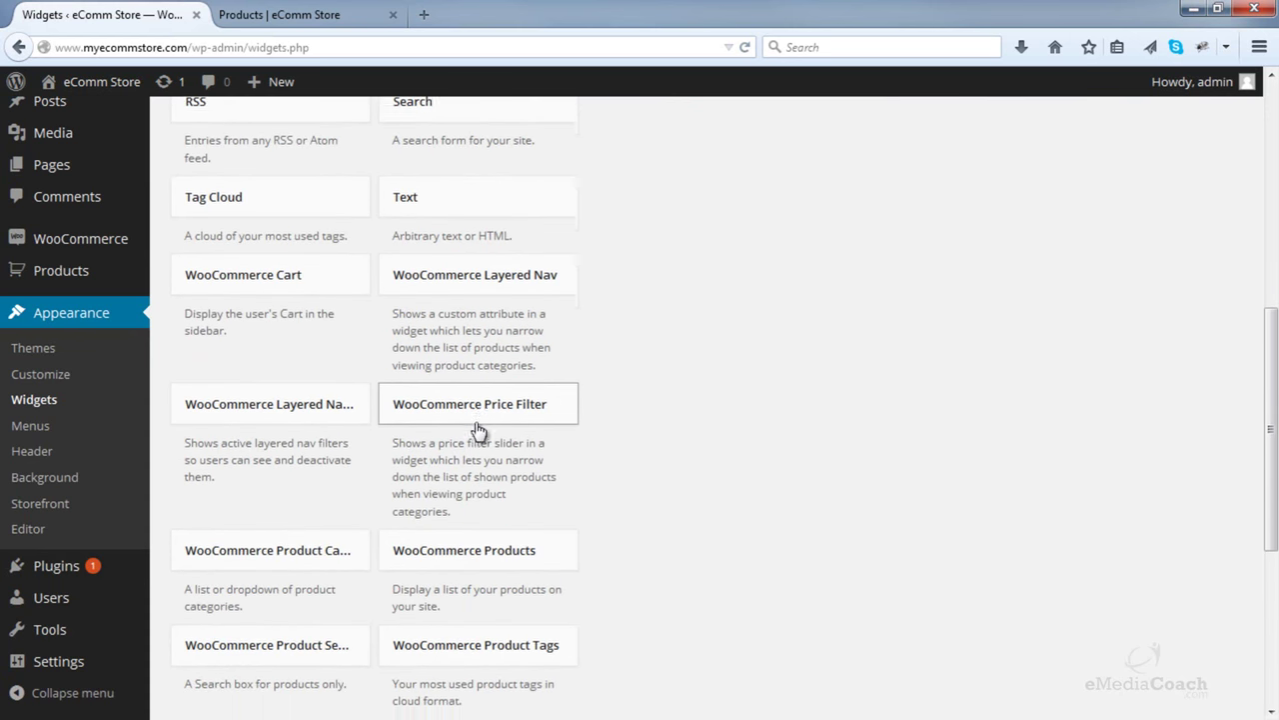
{"action": "left_click_drag", "start_coordinate": [292, 469], "coordinate": [856, 301]}
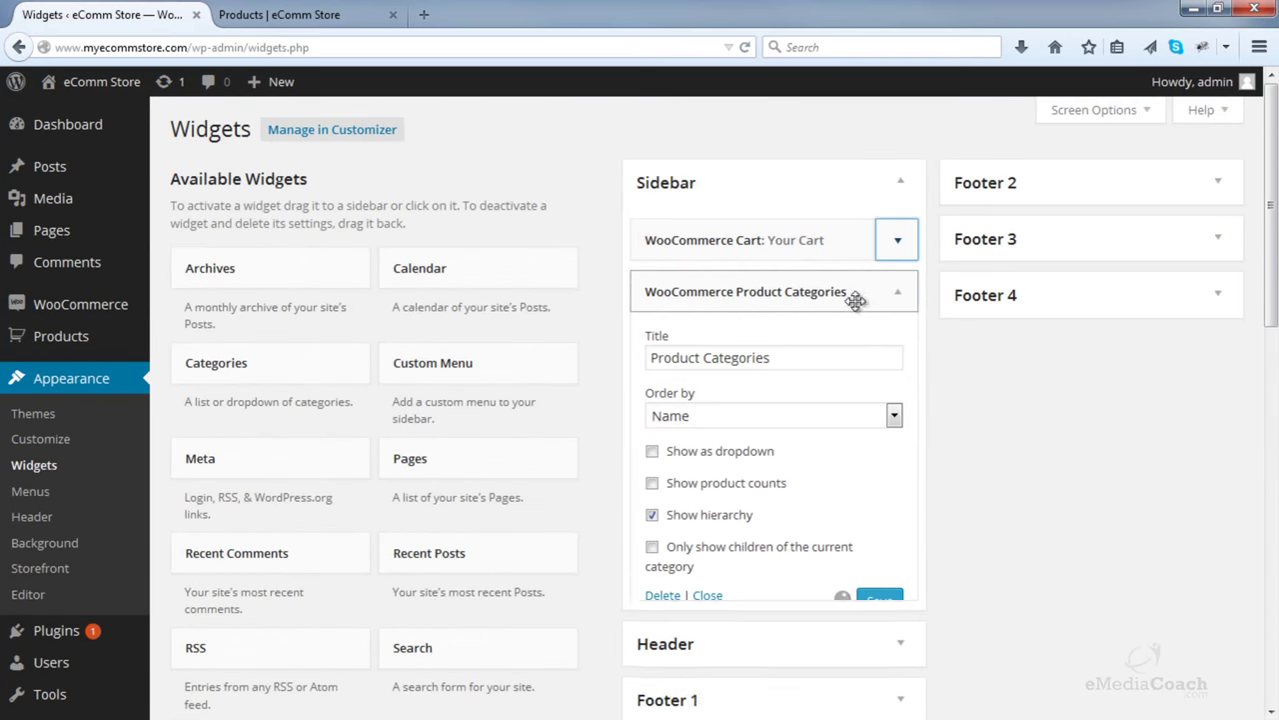
{"action": "left_click", "coordinate": [898, 303]}
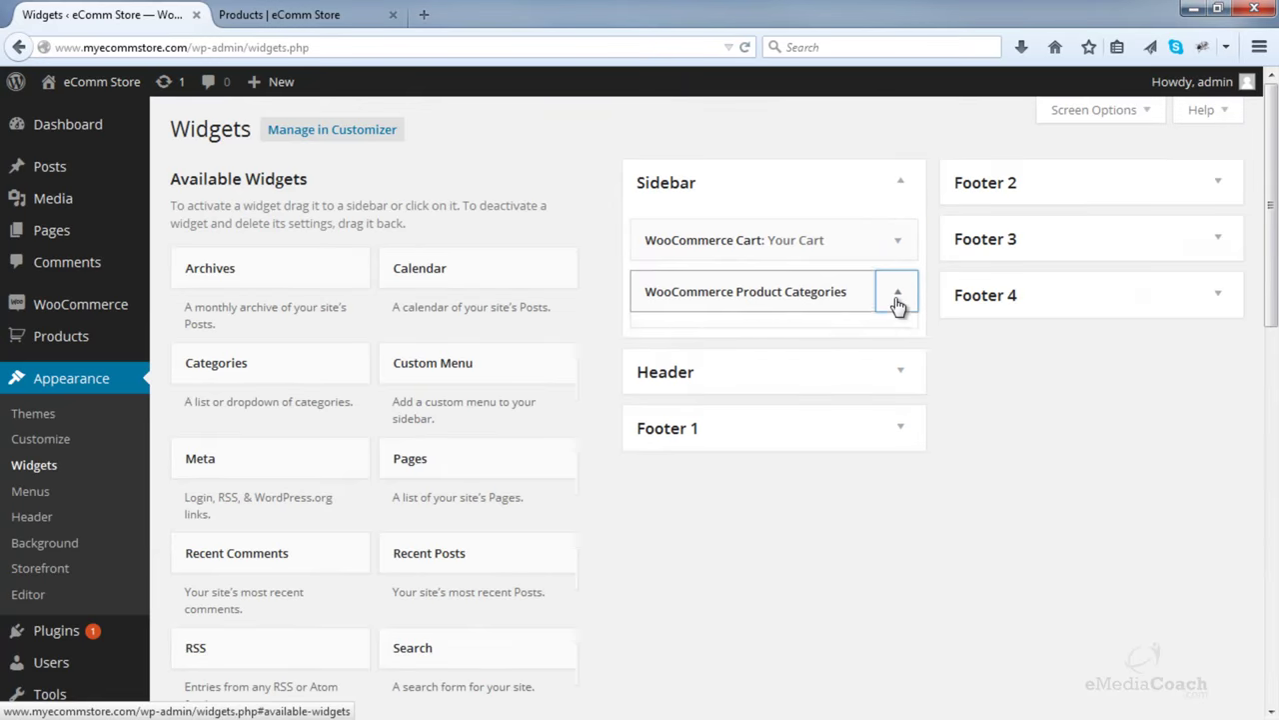
- Reload the Shop page to show the new Product Categories list in the sidebar
{"action": "scroll", "coordinate": [389, 465], "scroll_direction": "down", "scroll_amount": 8}
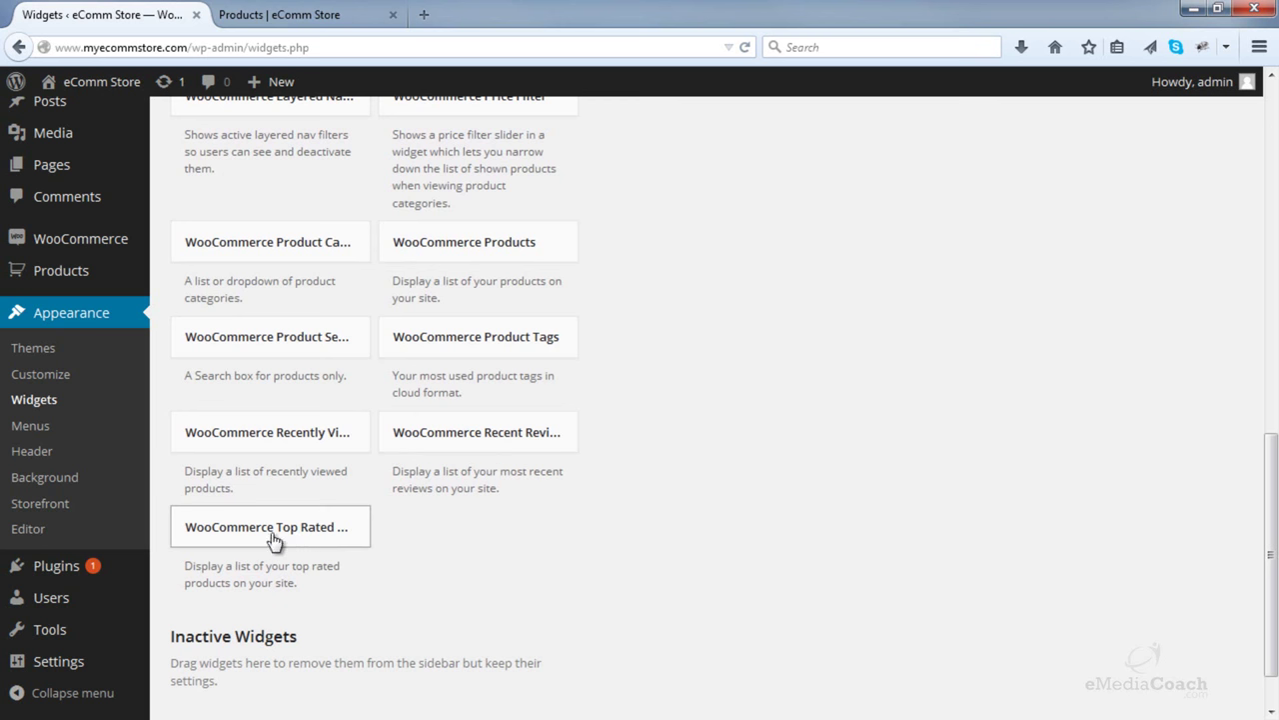
{"action": "scroll", "coordinate": [457, 419], "scroll_direction": "up", "scroll_amount": 3}
{"action": "scroll", "coordinate": [456, 420], "scroll_direction": "up", "scroll_amount": 9}
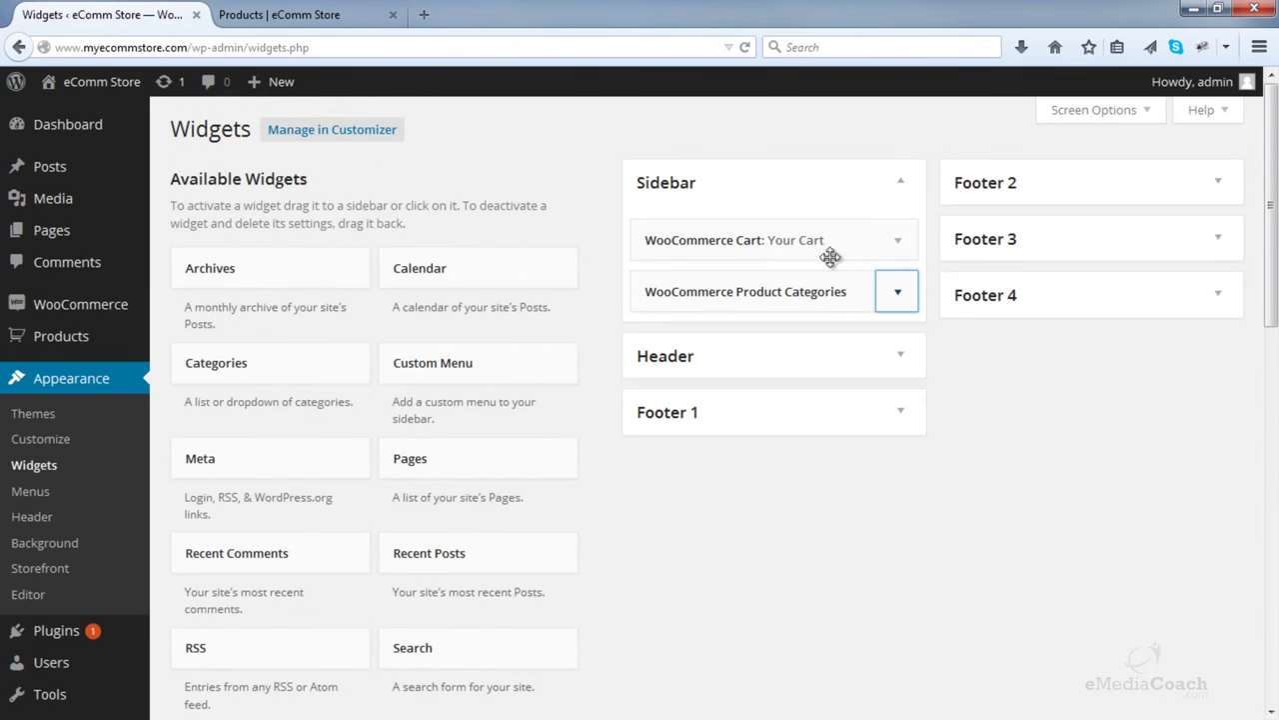
{"action": "left_click", "coordinate": [300, 14]}
{"action": "left_click", "coordinate": [745, 47]}
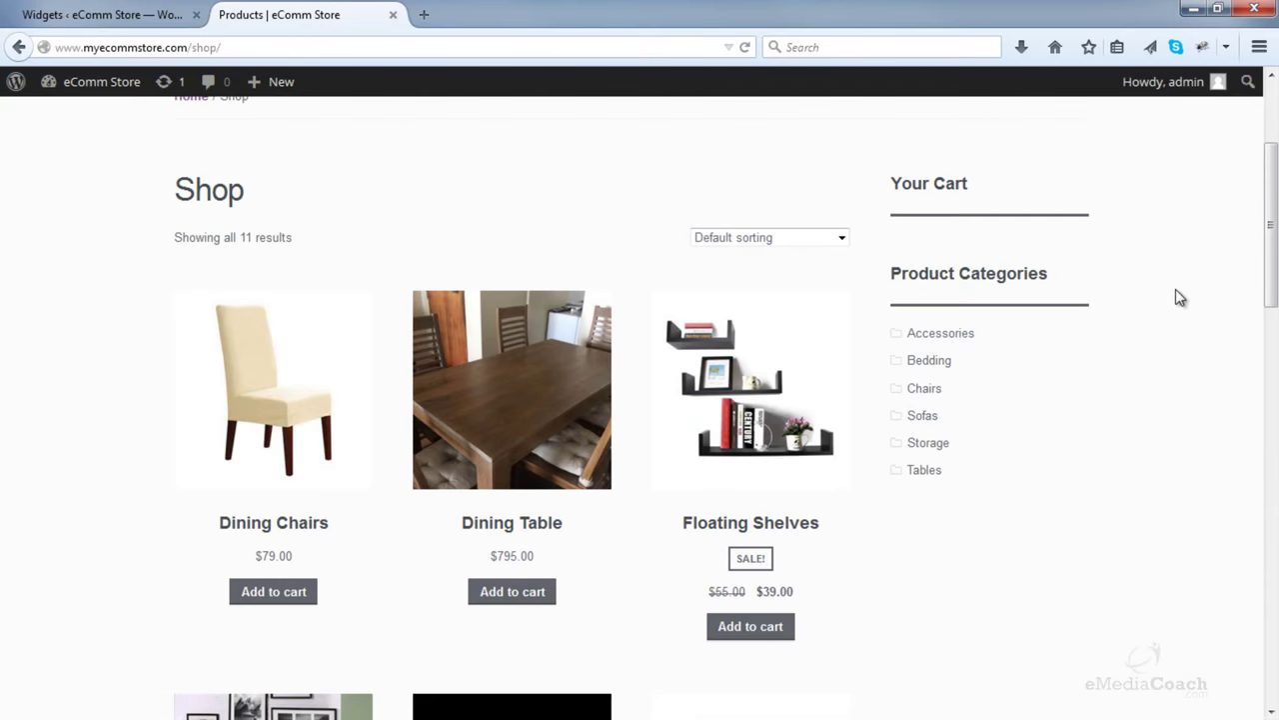
- Open the Bedding category from the Product Categories sidebar widget
{"action": "scroll", "coordinate": [1074, 307], "scroll_direction": "down", "scroll_amount": 2}
{"action": "scroll", "coordinate": [1074, 307], "scroll_direction": "down", "scroll_amount": 5}
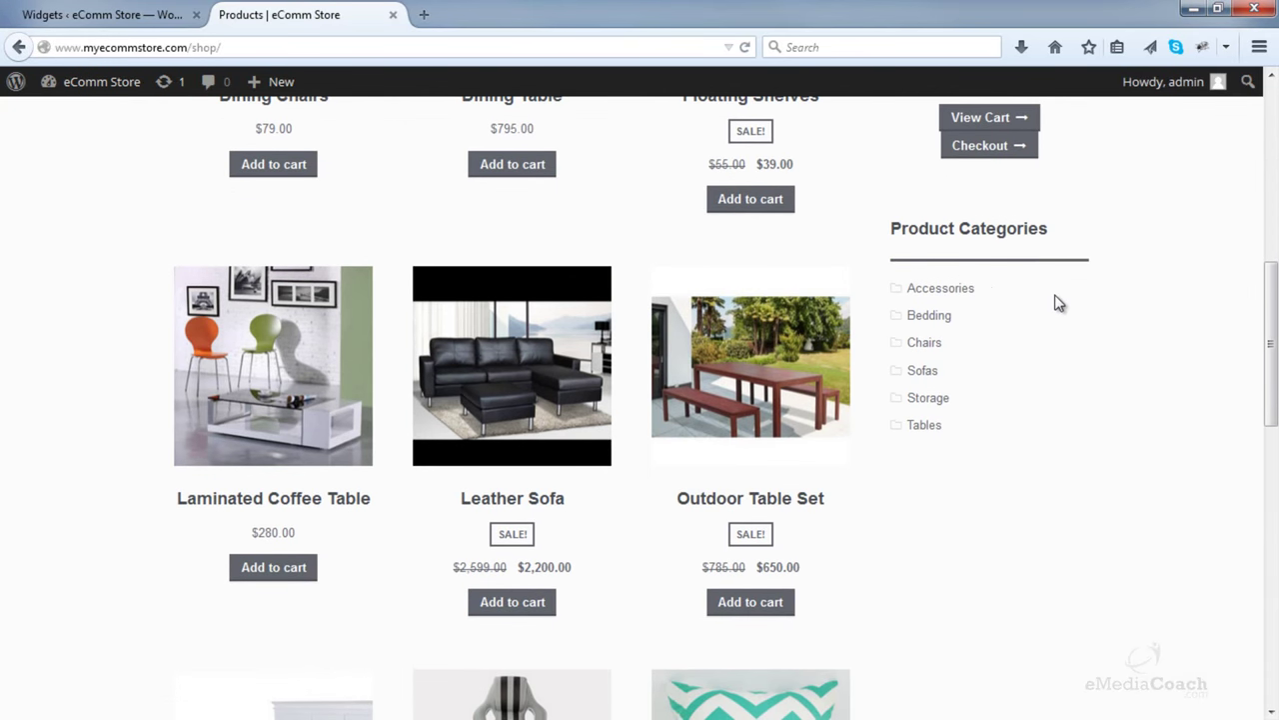
{"action": "left_click", "coordinate": [935, 318]}
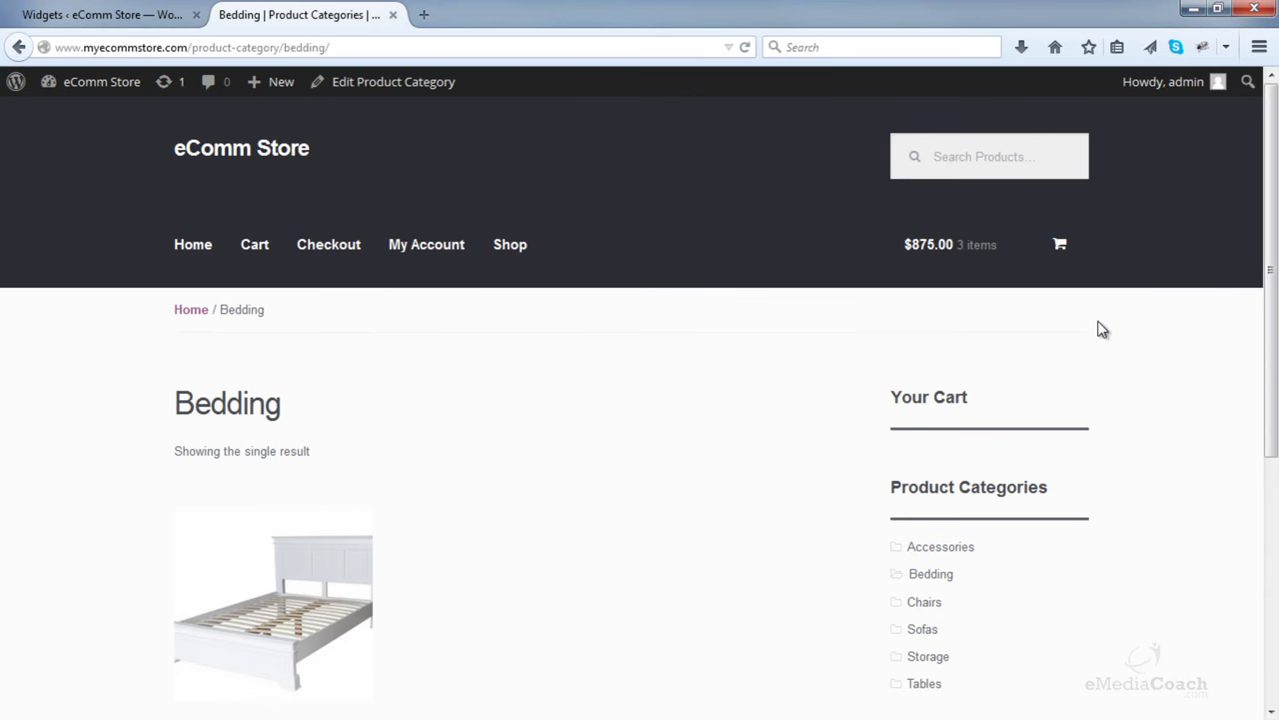
- Open the Tables category and browse its four products, including Dining Table and Wooden Coffee Table
{"action": "scroll", "coordinate": [1103, 330], "scroll_direction": "down", "scroll_amount": 5}
{"action": "scroll", "coordinate": [1103, 330], "scroll_direction": "down", "scroll_amount": 3}
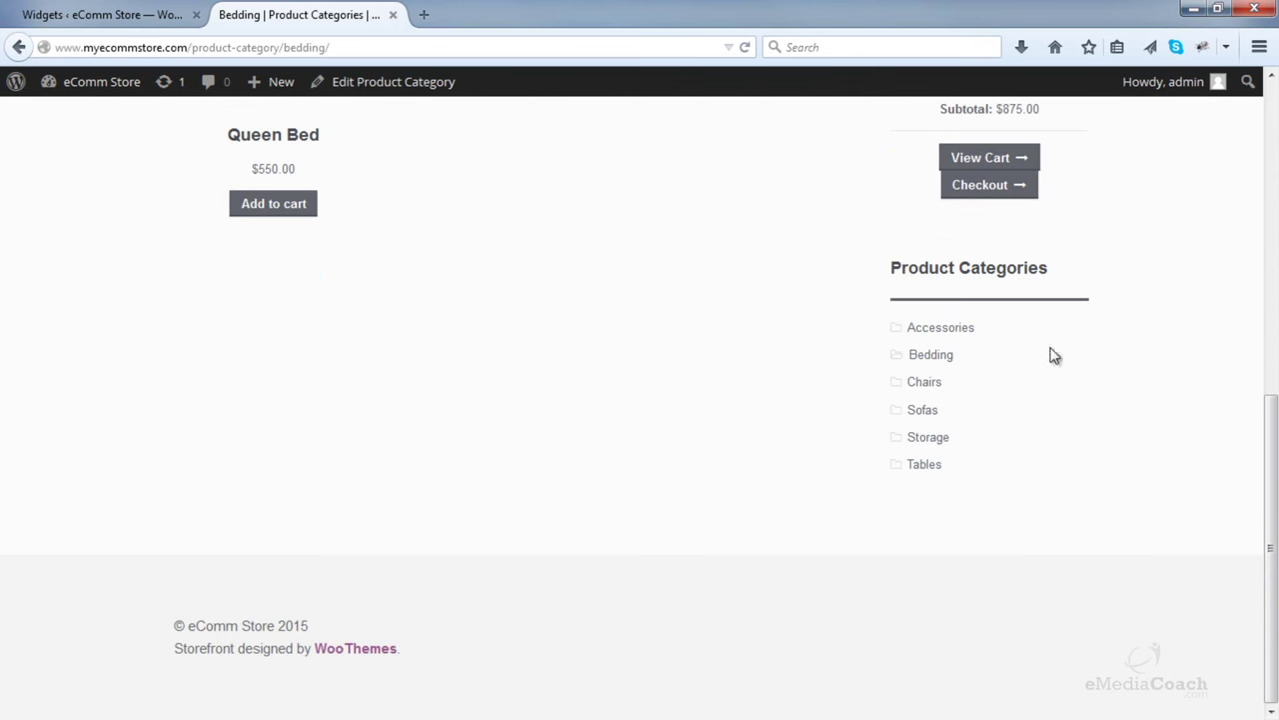
{"action": "left_click", "coordinate": [926, 466]}
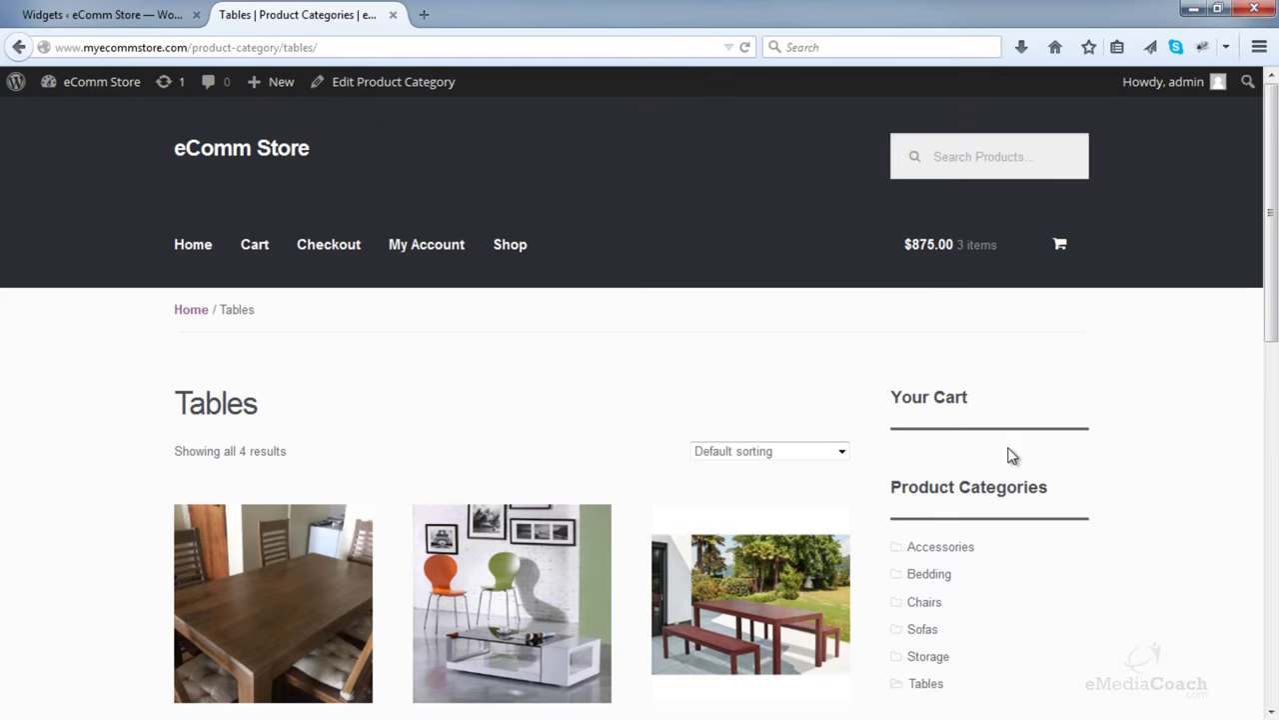
{"action": "scroll", "coordinate": [1011, 450], "scroll_direction": "down", "scroll_amount": 3}
{"action": "scroll", "coordinate": [1014, 445], "scroll_direction": "down", "scroll_amount": 3}
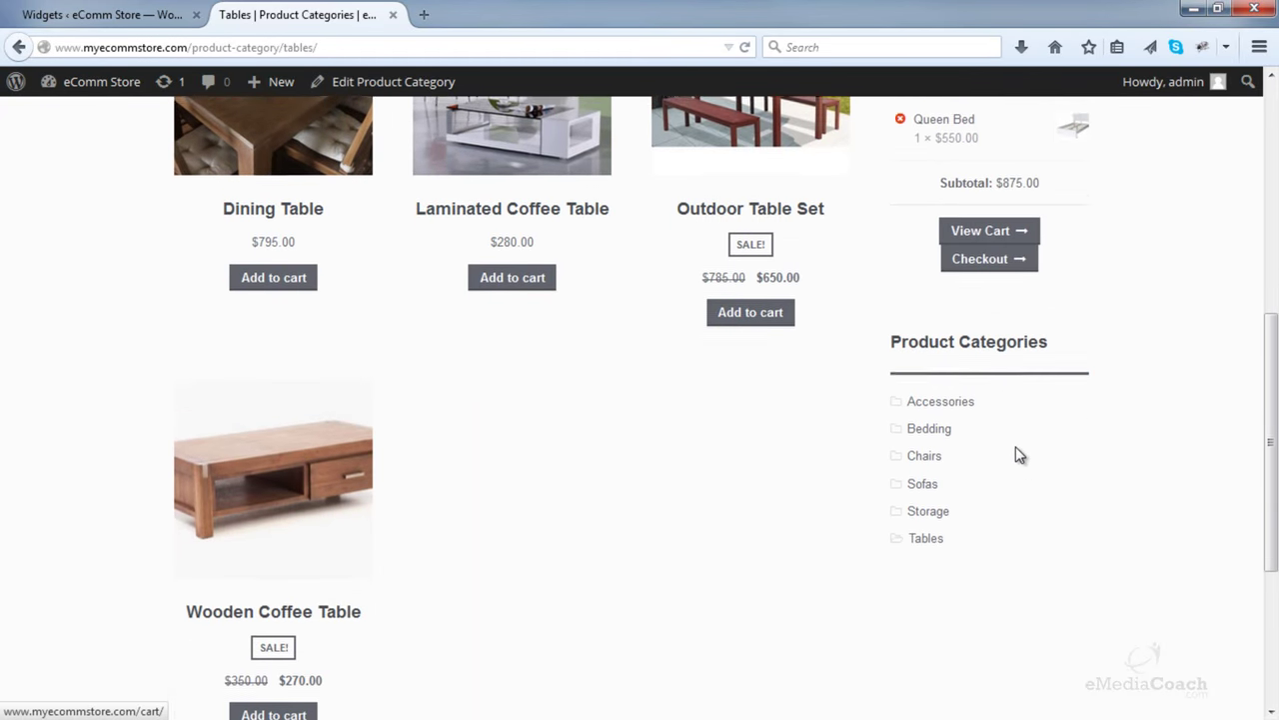
{"action": "scroll", "coordinate": [1016, 449], "scroll_direction": "up", "scroll_amount": 3}
{"action": "scroll", "coordinate": [1016, 450], "scroll_direction": "down", "scroll_amount": 3}
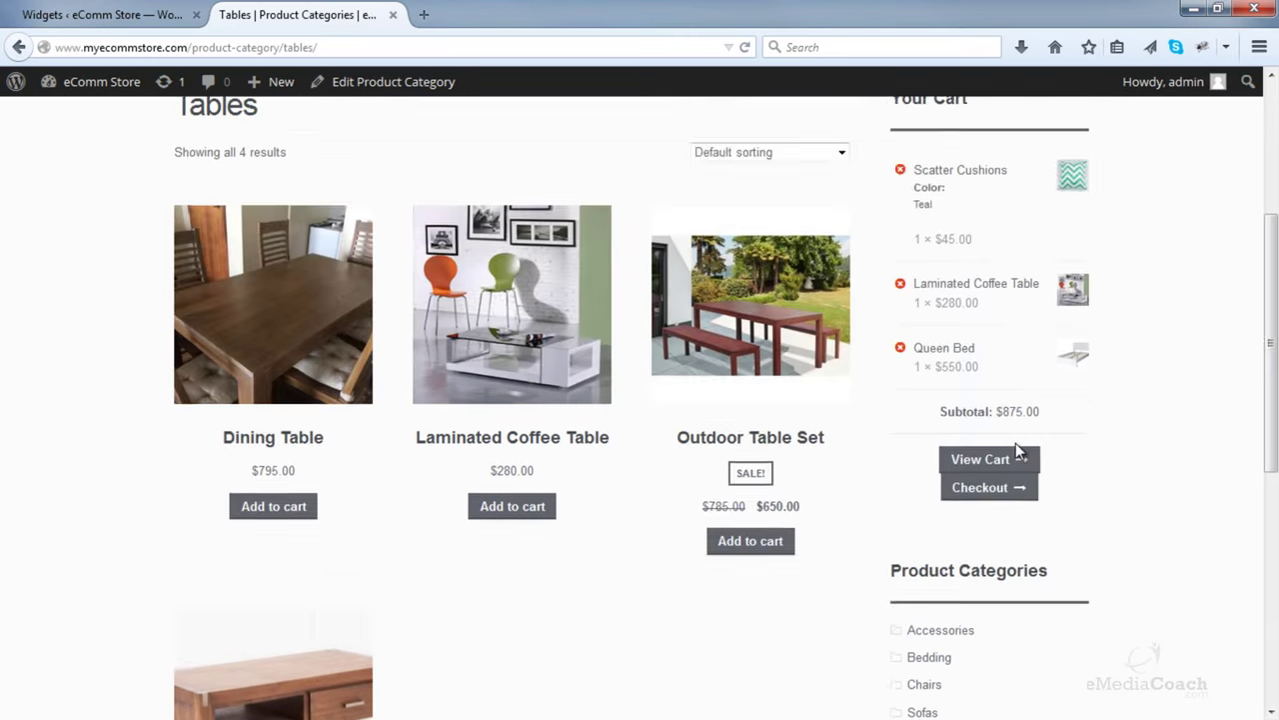
{"action": "scroll", "coordinate": [1018, 450], "scroll_direction": "down", "scroll_amount": 2}
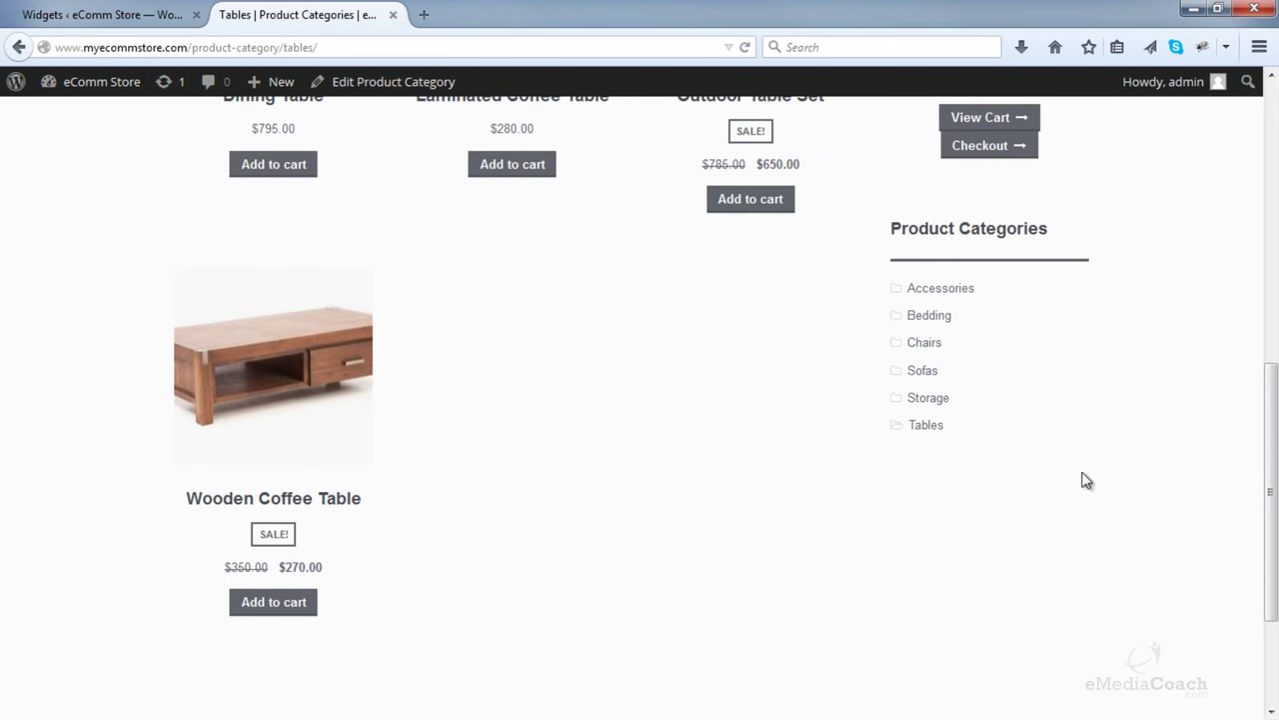
- Search Plugins > Add New for 'tinymce'
{"action": "left_click", "coordinate": [97, 14]}
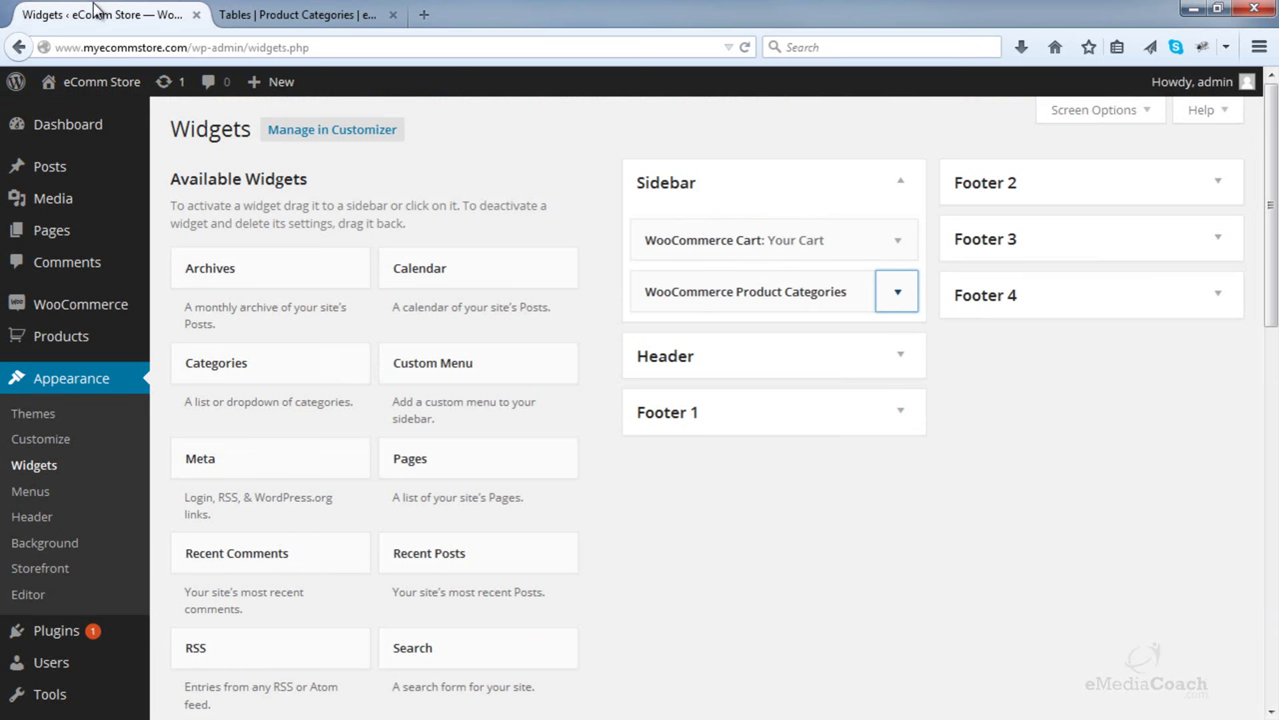
{"action": "mouse_move", "coordinate": [86, 632]}
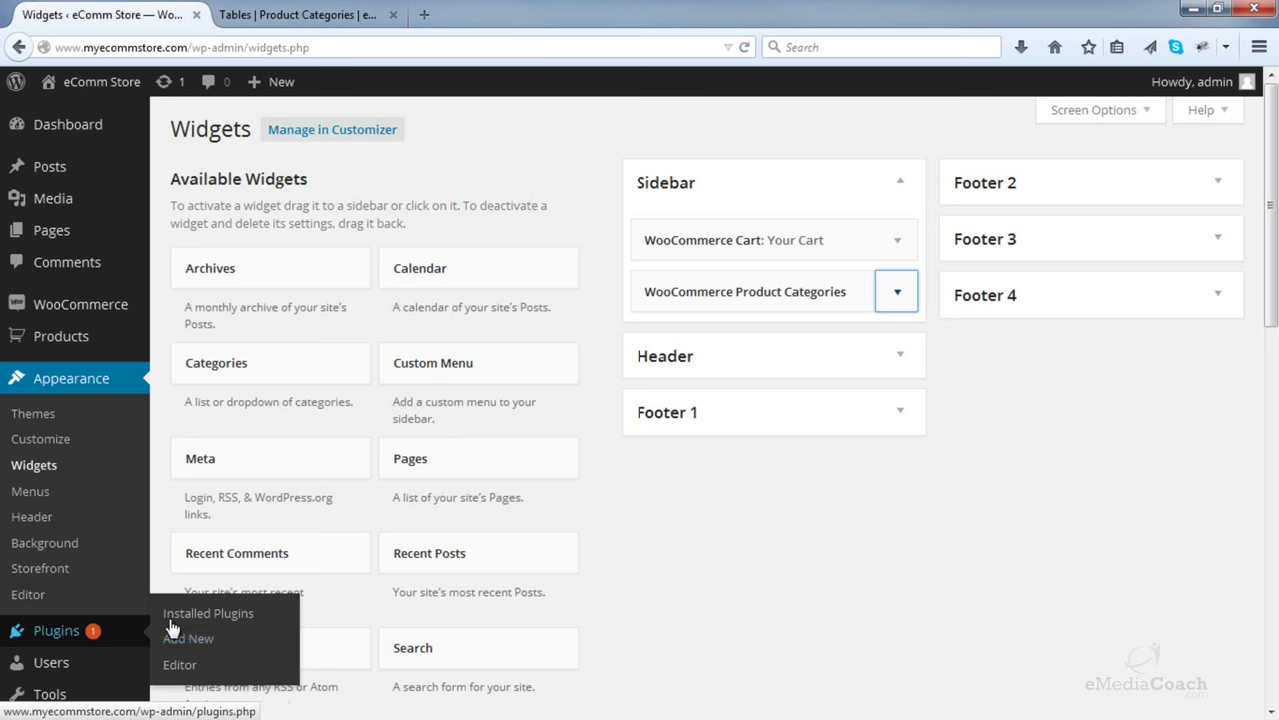
{"action": "left_click", "coordinate": [205, 641]}
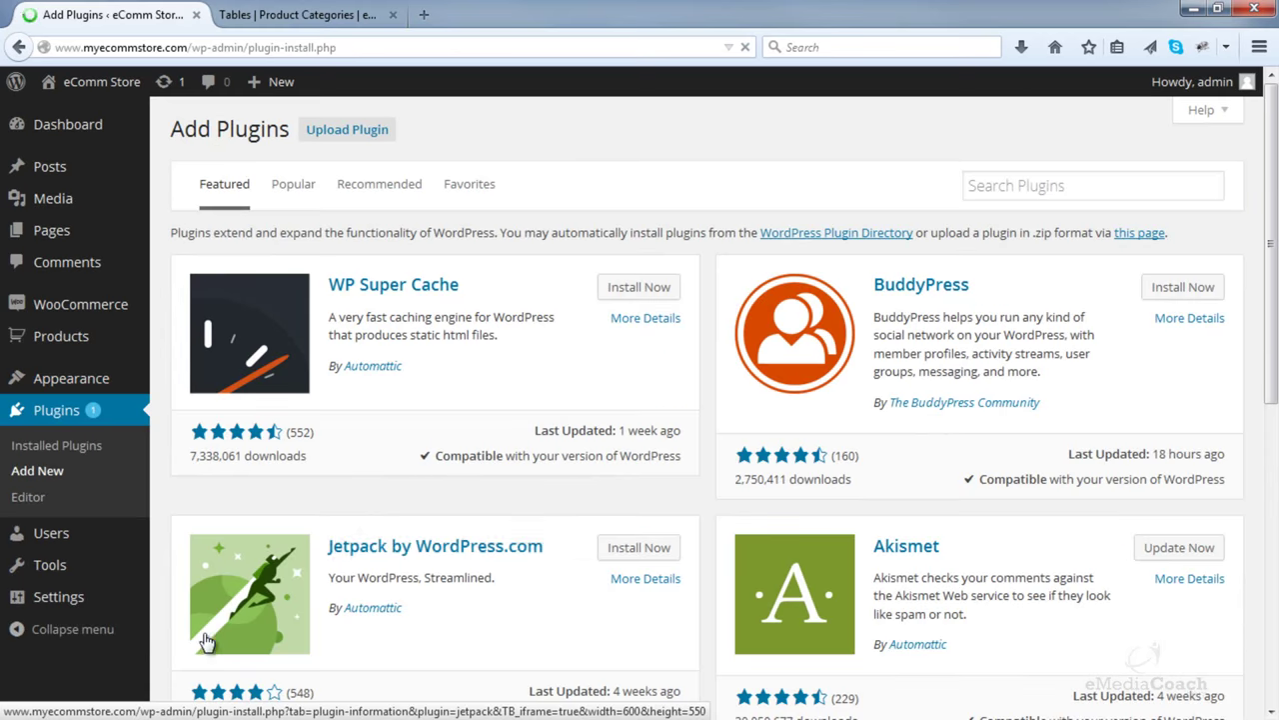
{"action": "left_click", "coordinate": [975, 186]}
{"action": "type", "text": "tiny mce"}
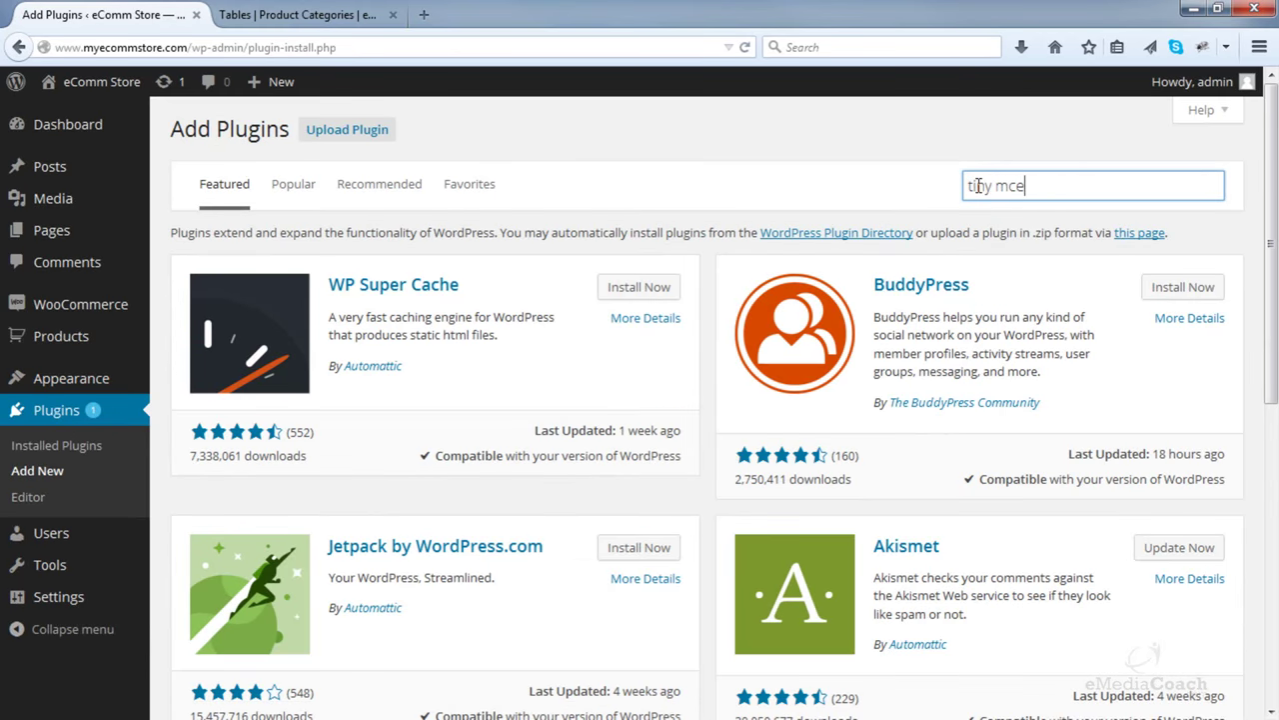
{"action": "key", "text": "Return"}
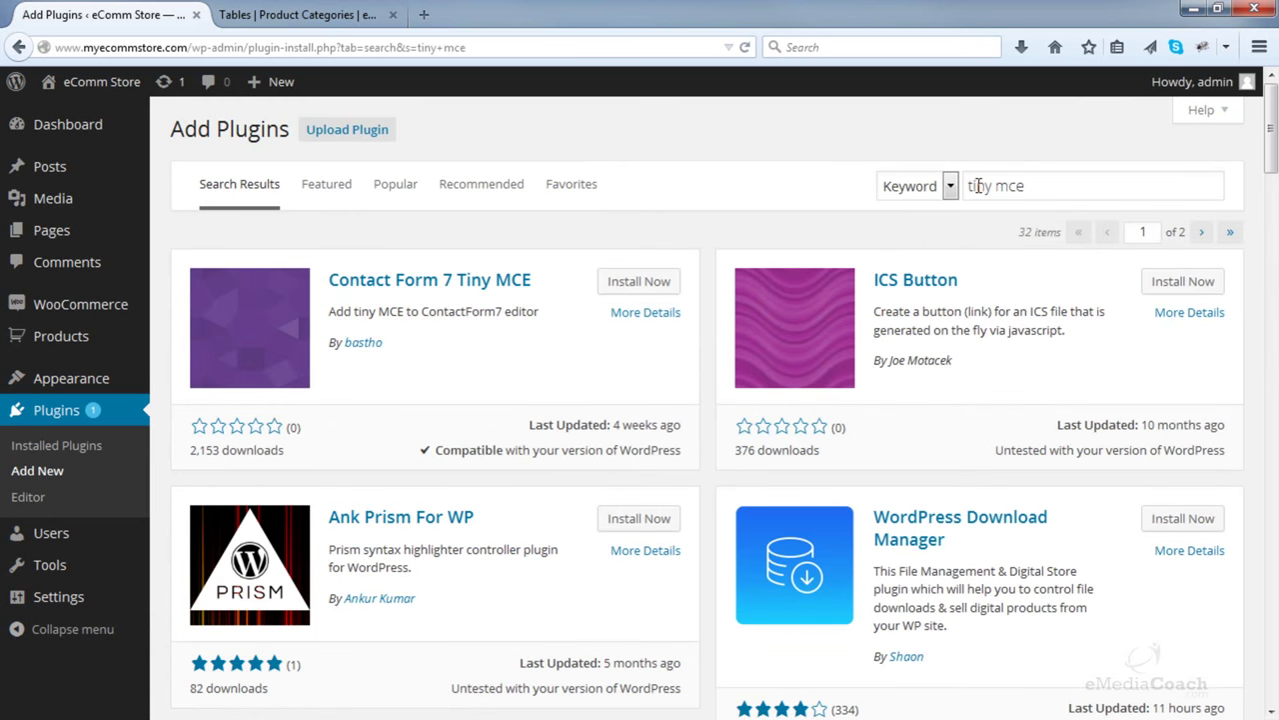
{"action": "left_click", "coordinate": [1000, 185]}
{"action": "key", "text": "BackSpace"}
{"action": "key", "text": "Return"}
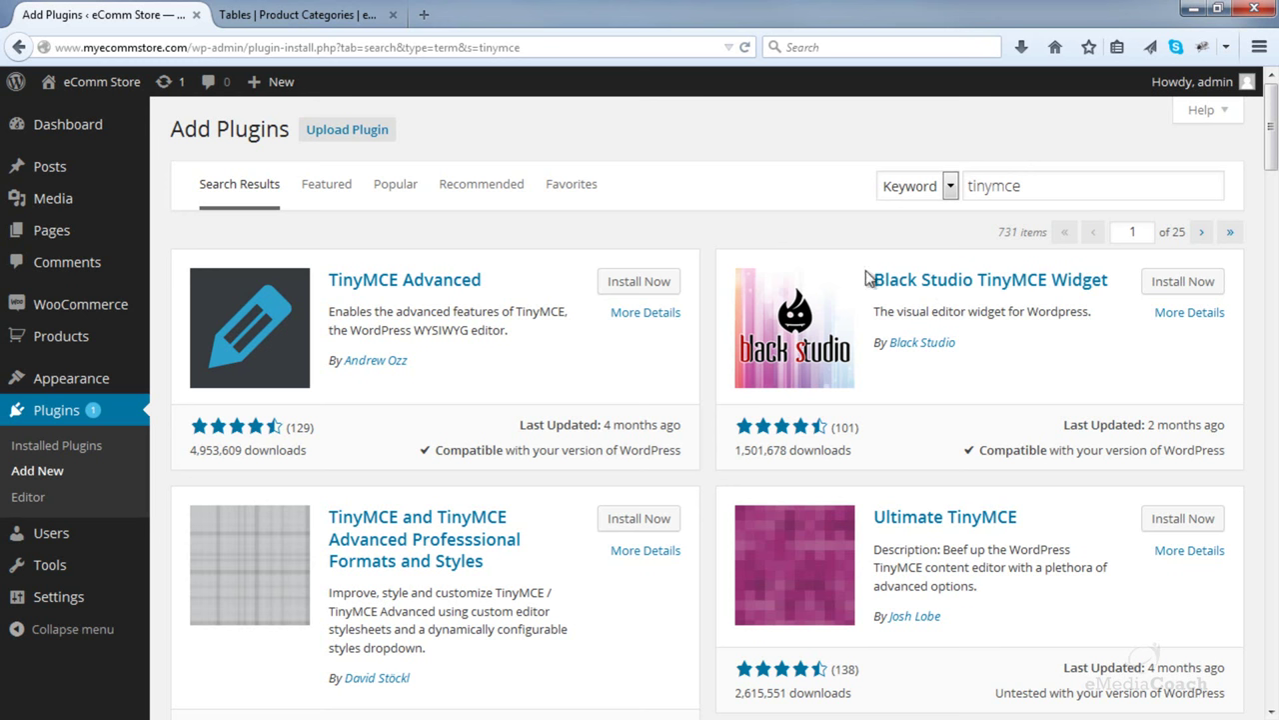
- Install and activate Black Studio TinyMCE Widget, then return to Appearance > Widgets
{"action": "left_click", "coordinate": [1170, 281]}
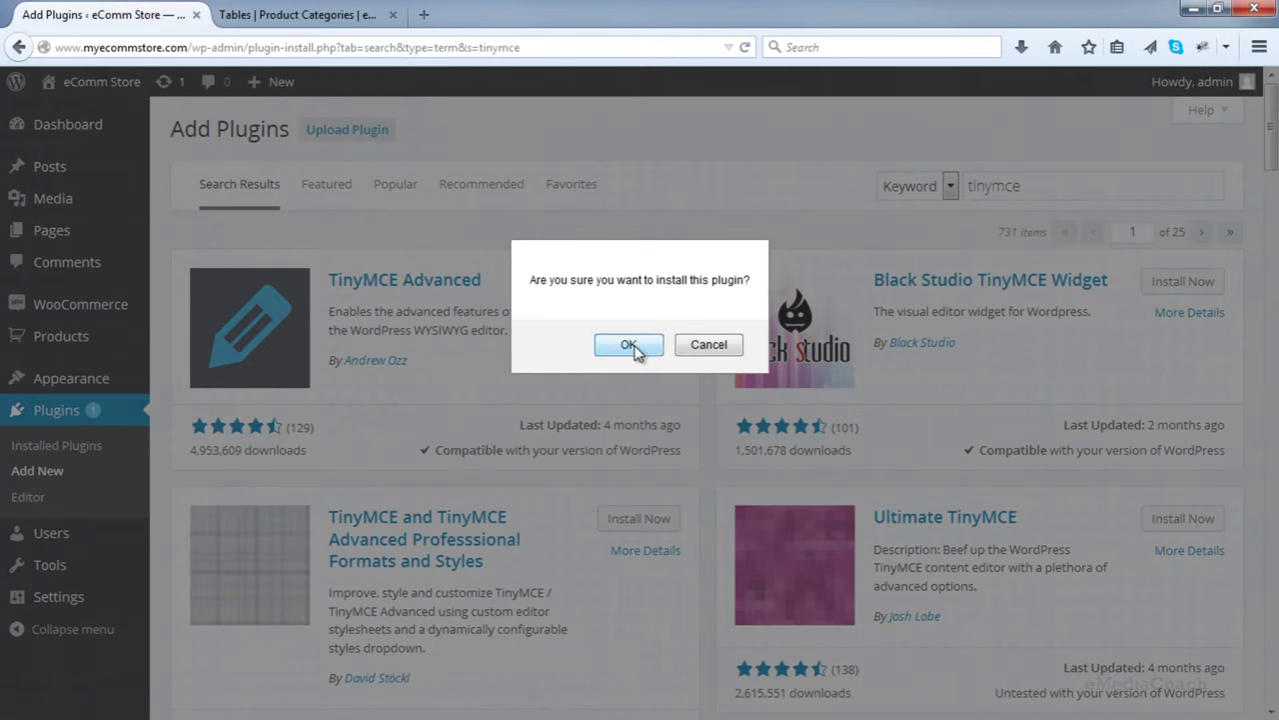
{"action": "left_click", "coordinate": [630, 345]}
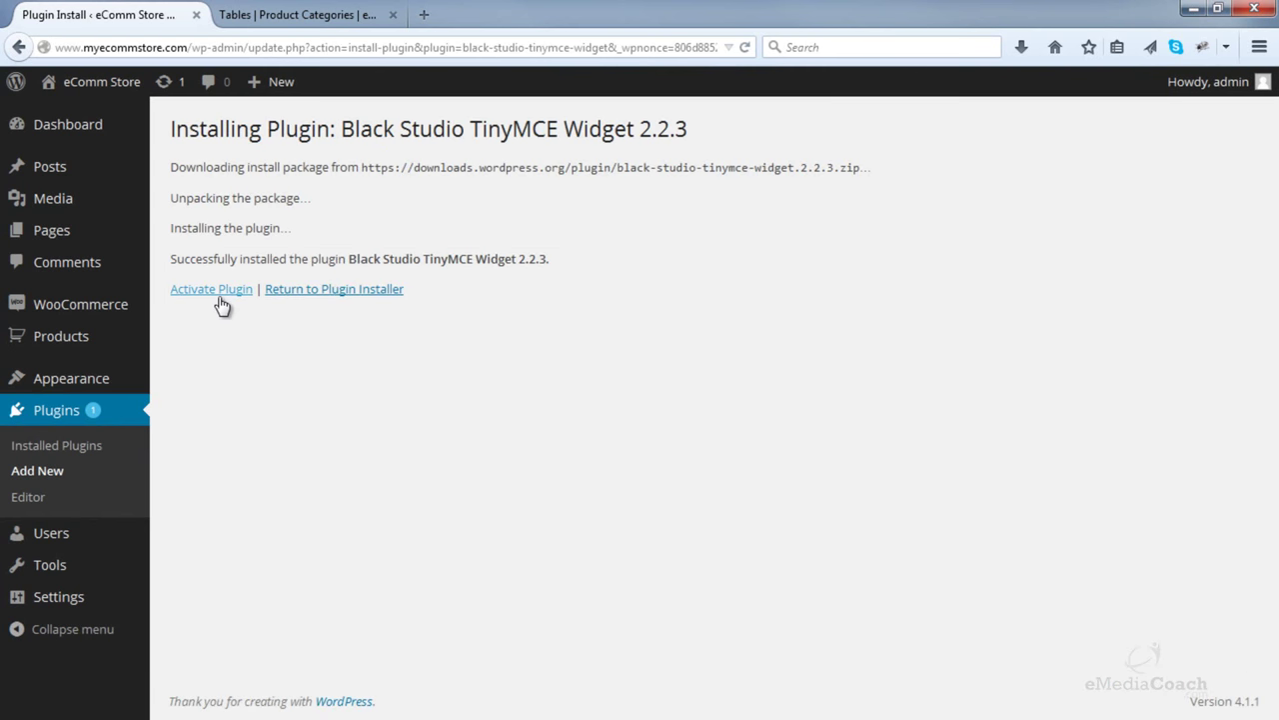
{"action": "left_click", "coordinate": [218, 296]}
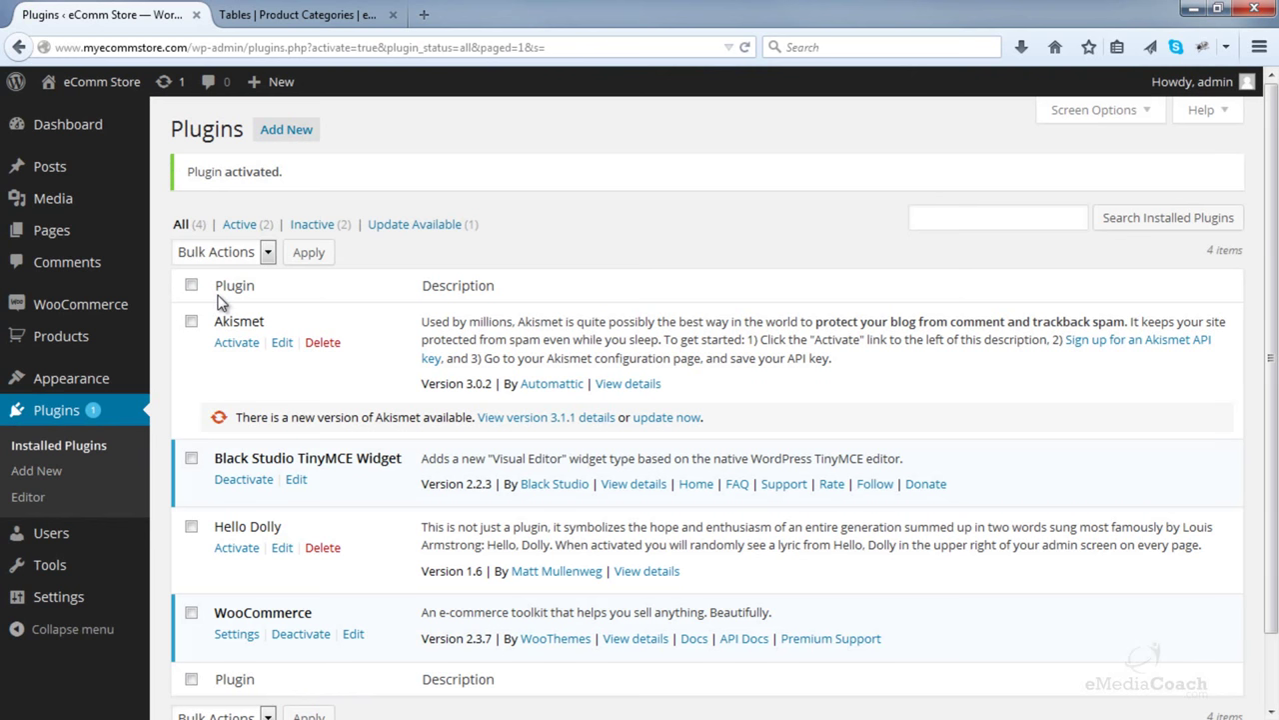
{"action": "mouse_move", "coordinate": [79, 382]}
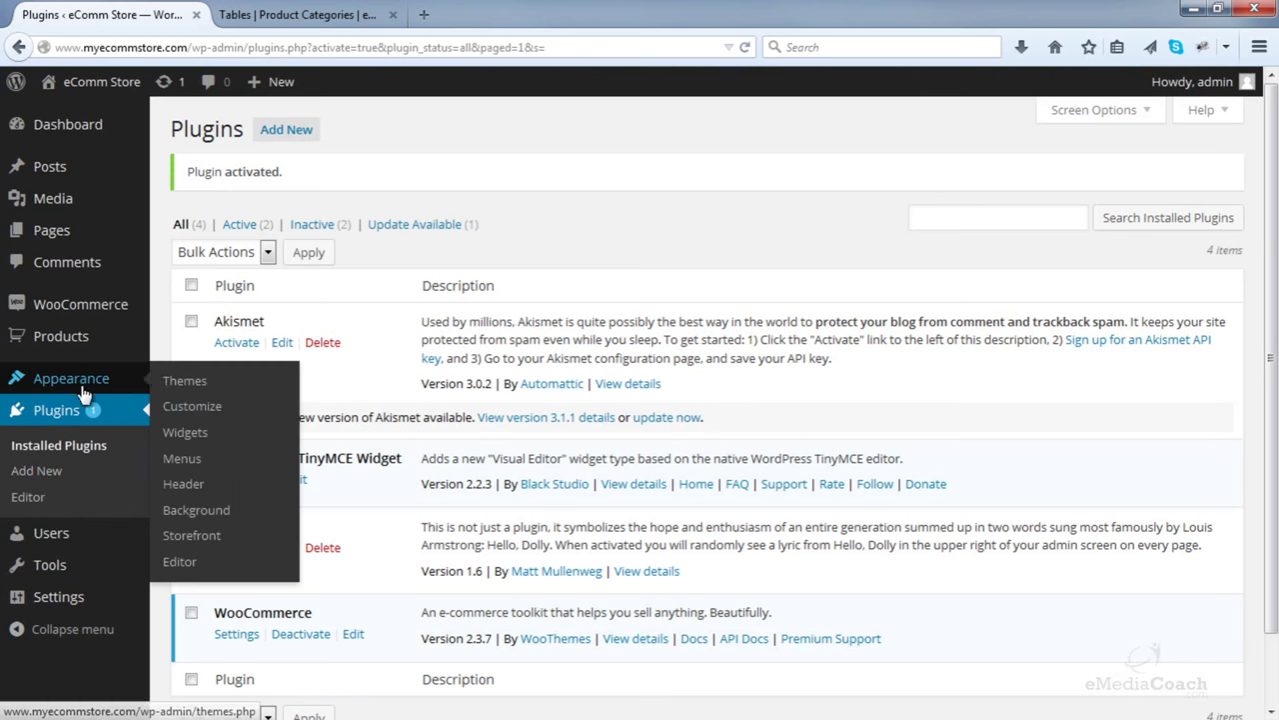
{"action": "left_click", "coordinate": [190, 432]}
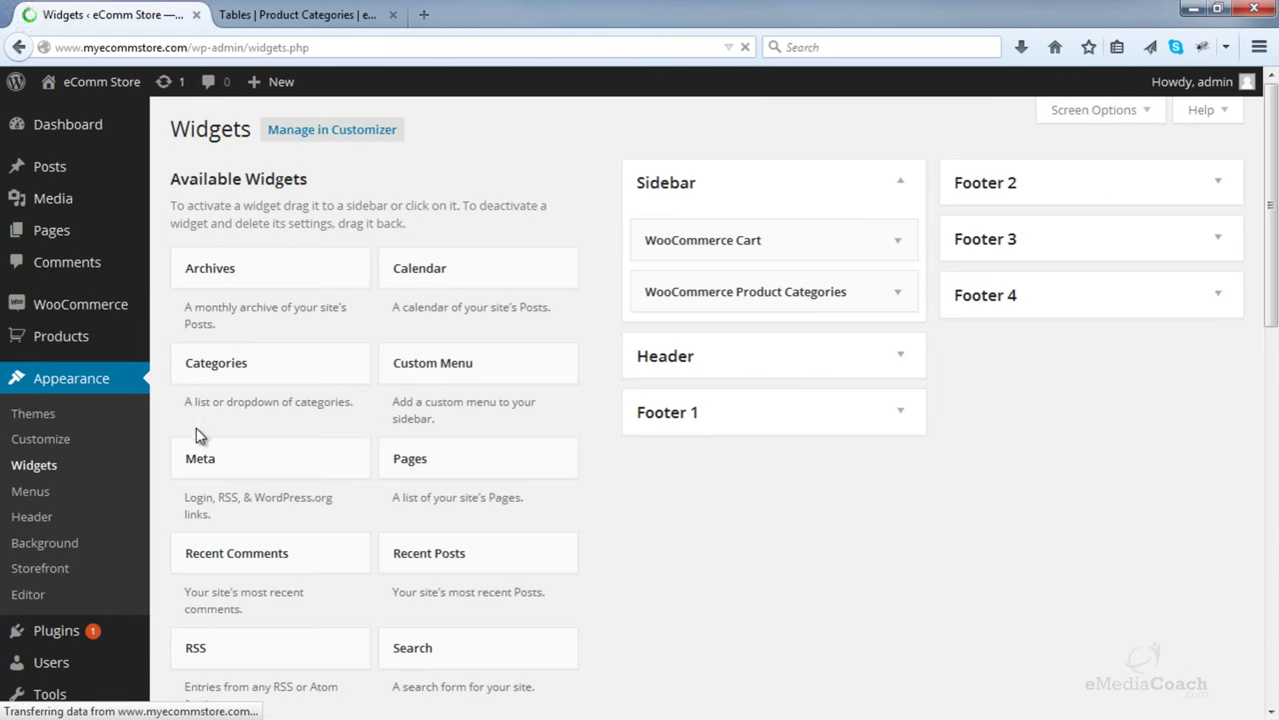
{"action": "scroll", "coordinate": [408, 357], "scroll_direction": "down", "scroll_amount": 10}
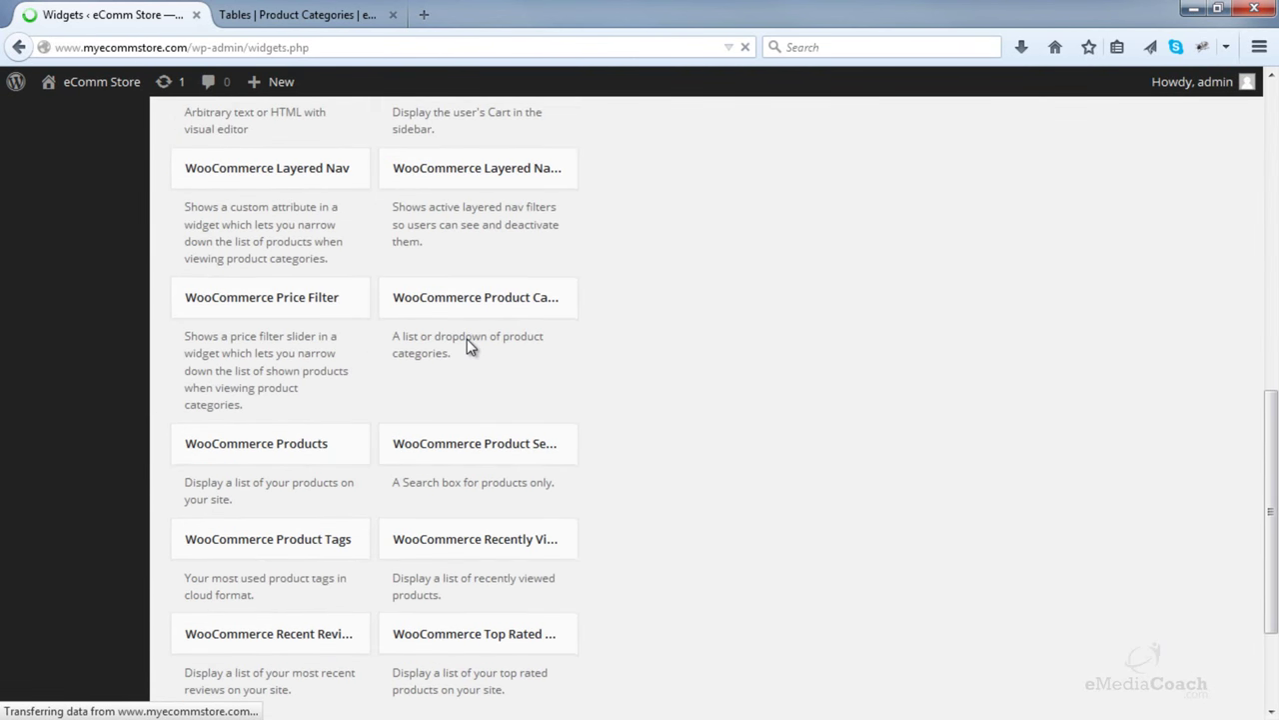
{"action": "scroll", "coordinate": [469, 345], "scroll_direction": "up", "scroll_amount": 3}
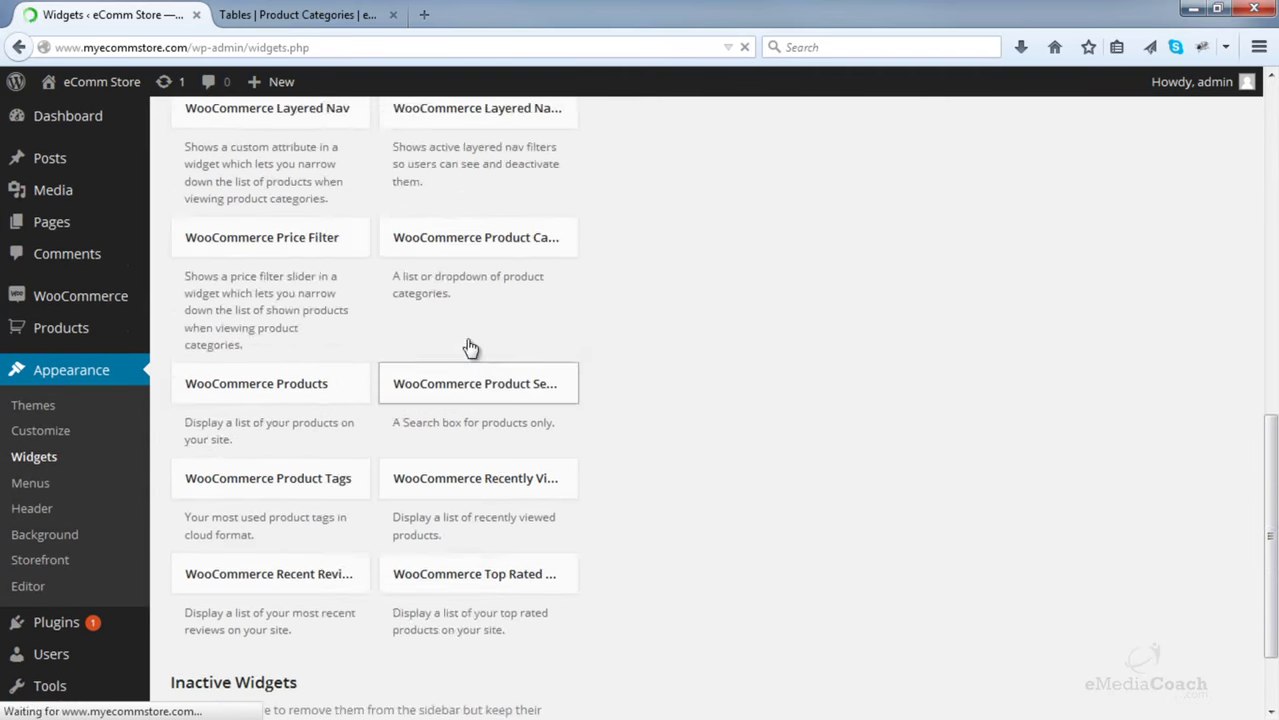
{"action": "scroll", "coordinate": [470, 346], "scroll_direction": "up", "scroll_amount": 1}
{"action": "left_click", "coordinate": [640, 377]}
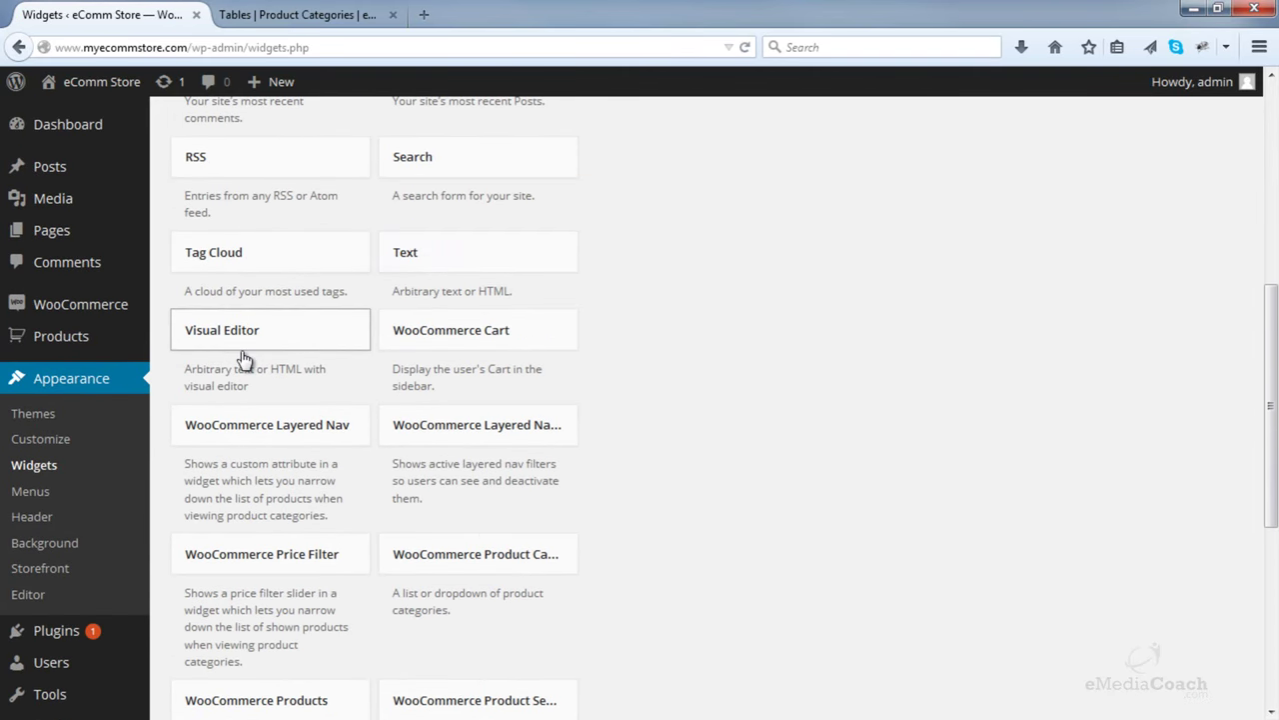
{"action": "left_click_drag", "start_coordinate": [222, 345], "coordinate": [720, 343]}
{"action": "scroll", "coordinate": [559, 310], "scroll_direction": "up", "scroll_amount": 5}
{"action": "scroll", "coordinate": [714, 337], "scroll_direction": "down", "scroll_amount": 4}
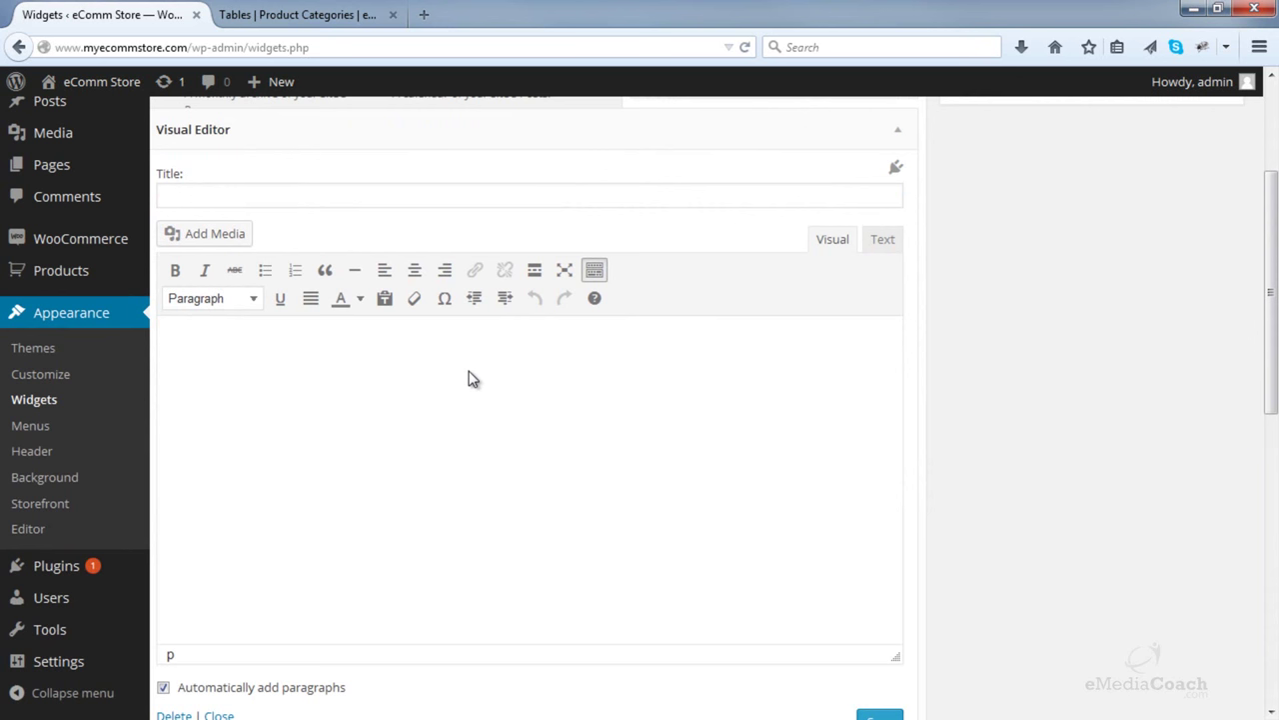
{"action": "left_click", "coordinate": [263, 403]}
{"action": "type", "text": "adgf af sdaf asf s"}
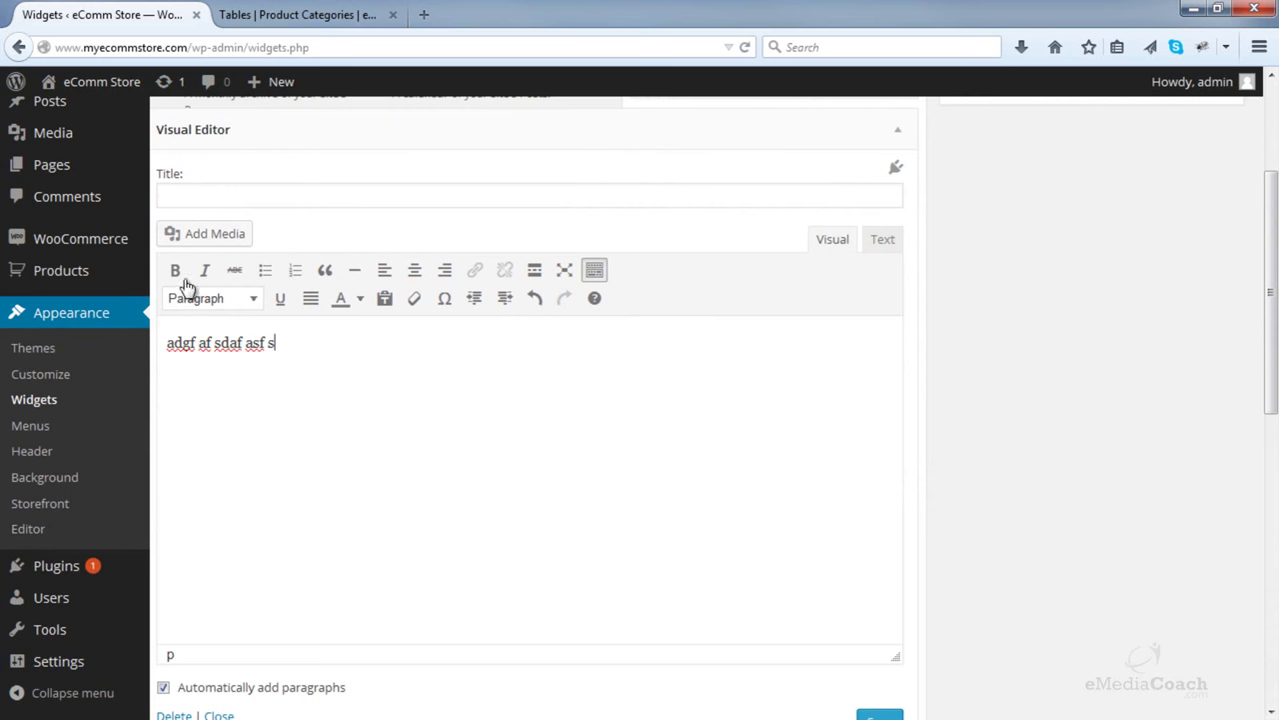
{"action": "double_click", "coordinate": [228, 343]}
{"action": "left_click", "coordinate": [175, 270]}
{"action": "left_click", "coordinate": [283, 343]}
{"action": "left_click", "coordinate": [221, 235]}
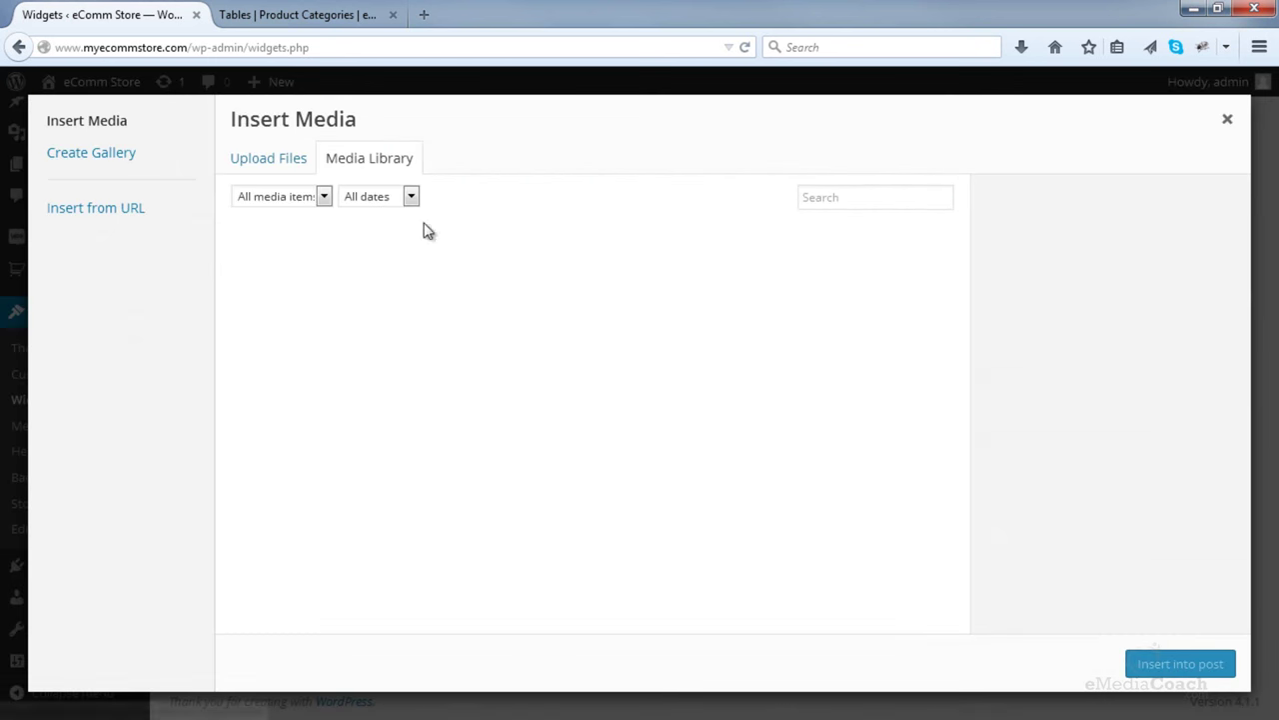
{"action": "left_click", "coordinate": [1229, 121]}
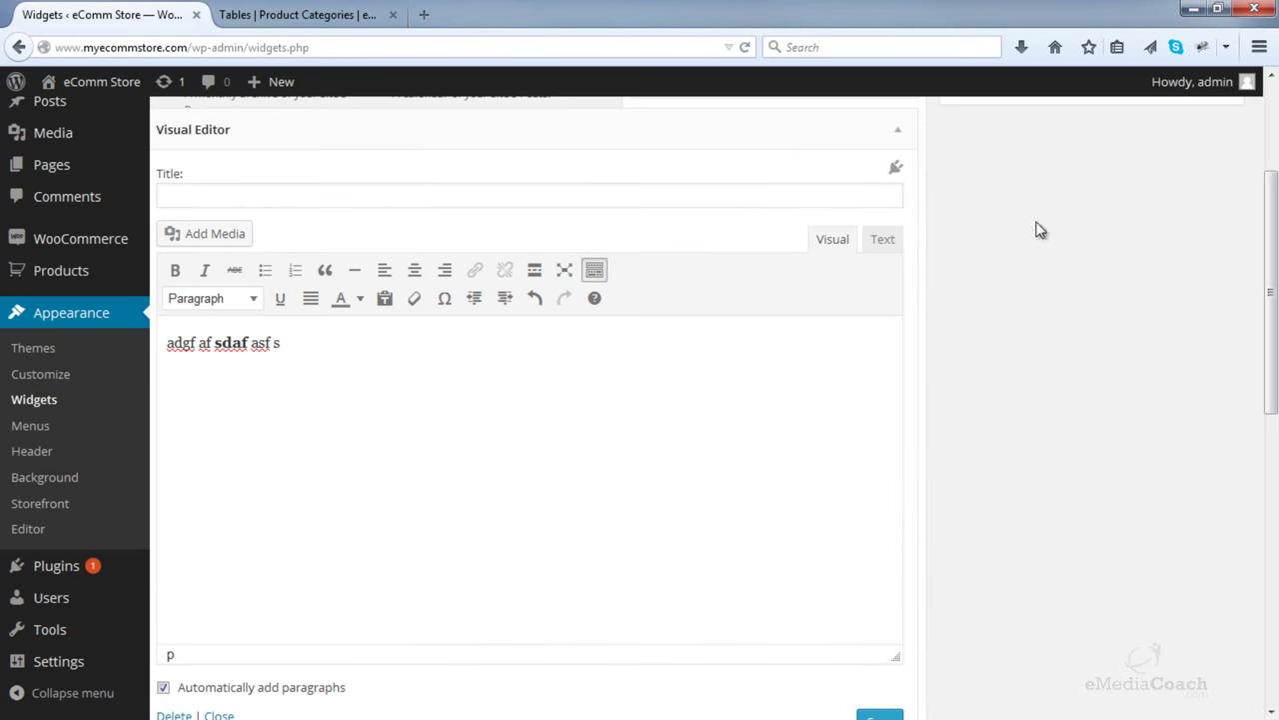
{"action": "left_click", "coordinate": [882, 249]}
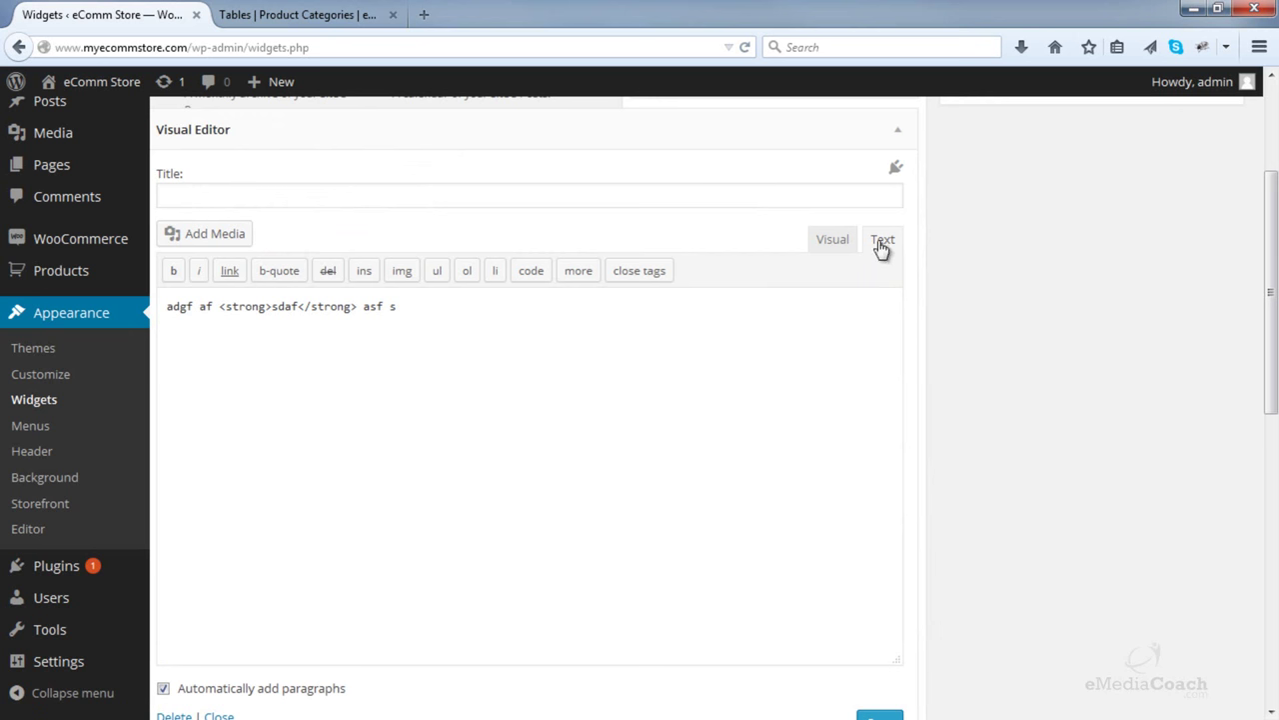
{"action": "left_click", "coordinate": [832, 242]}
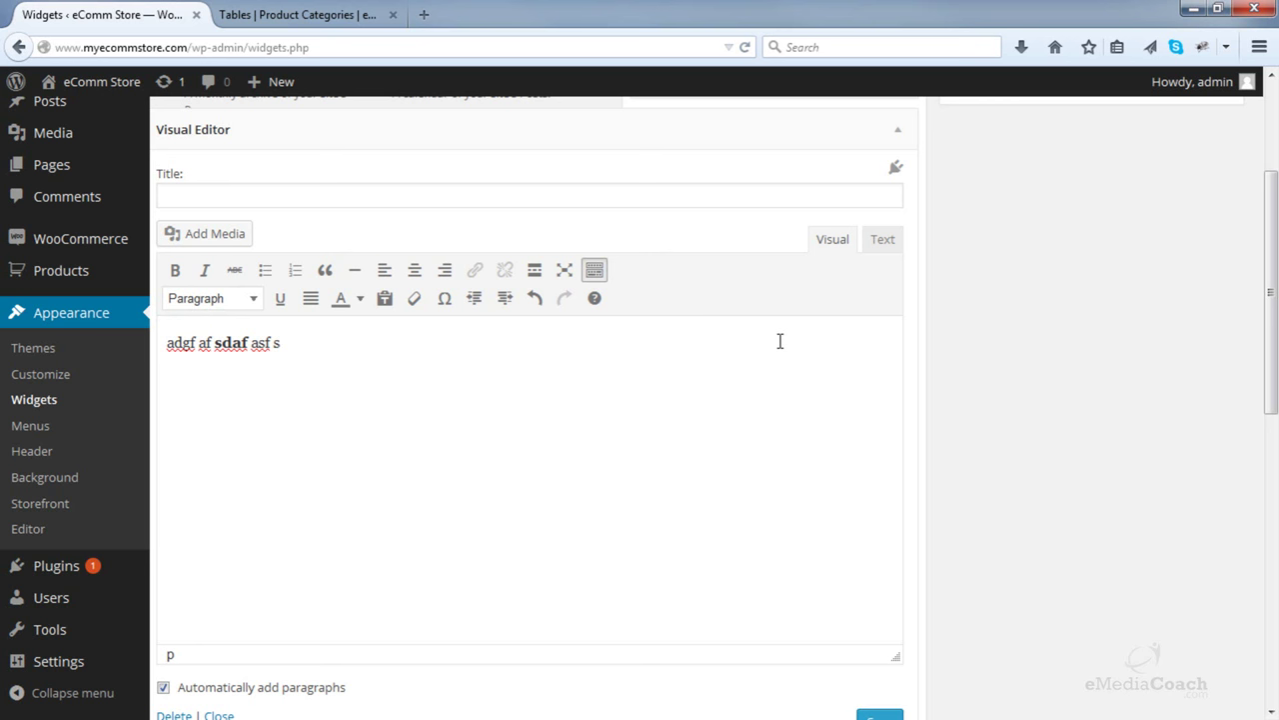
{"action": "left_click", "coordinate": [878, 250]}
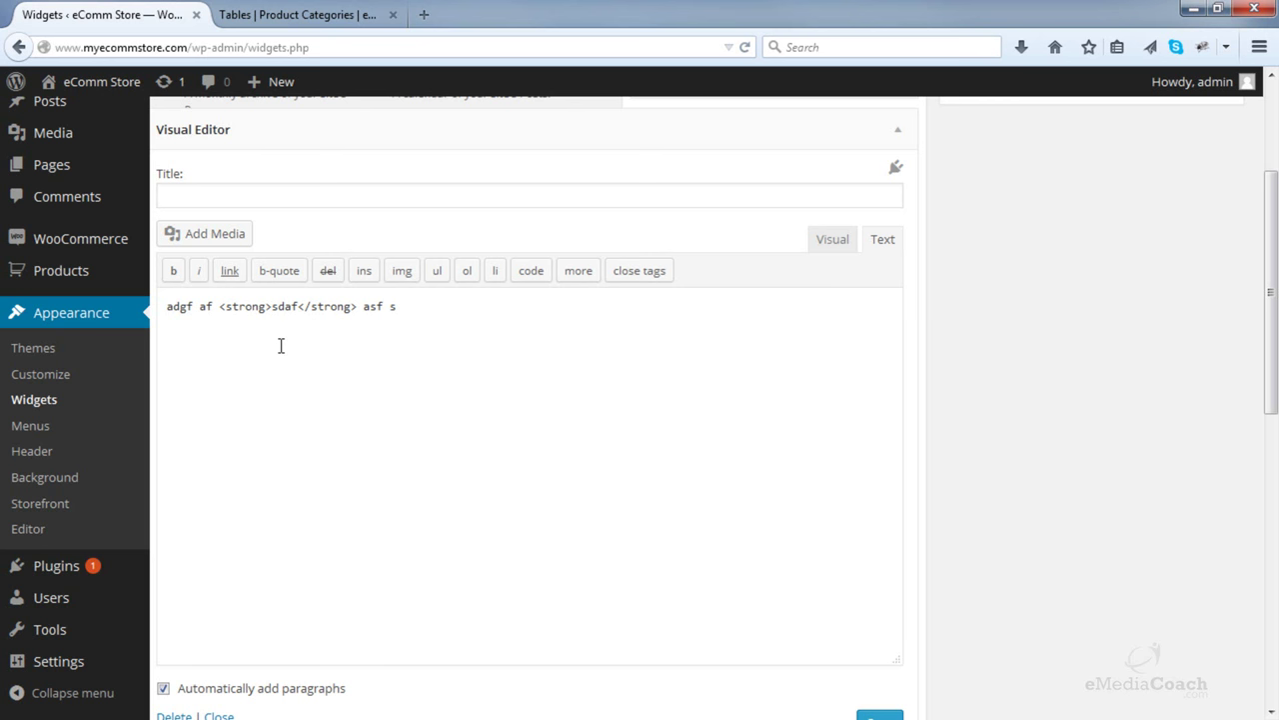
{"action": "left_click", "coordinate": [832, 239]}
{"action": "left_click", "coordinate": [898, 130]}
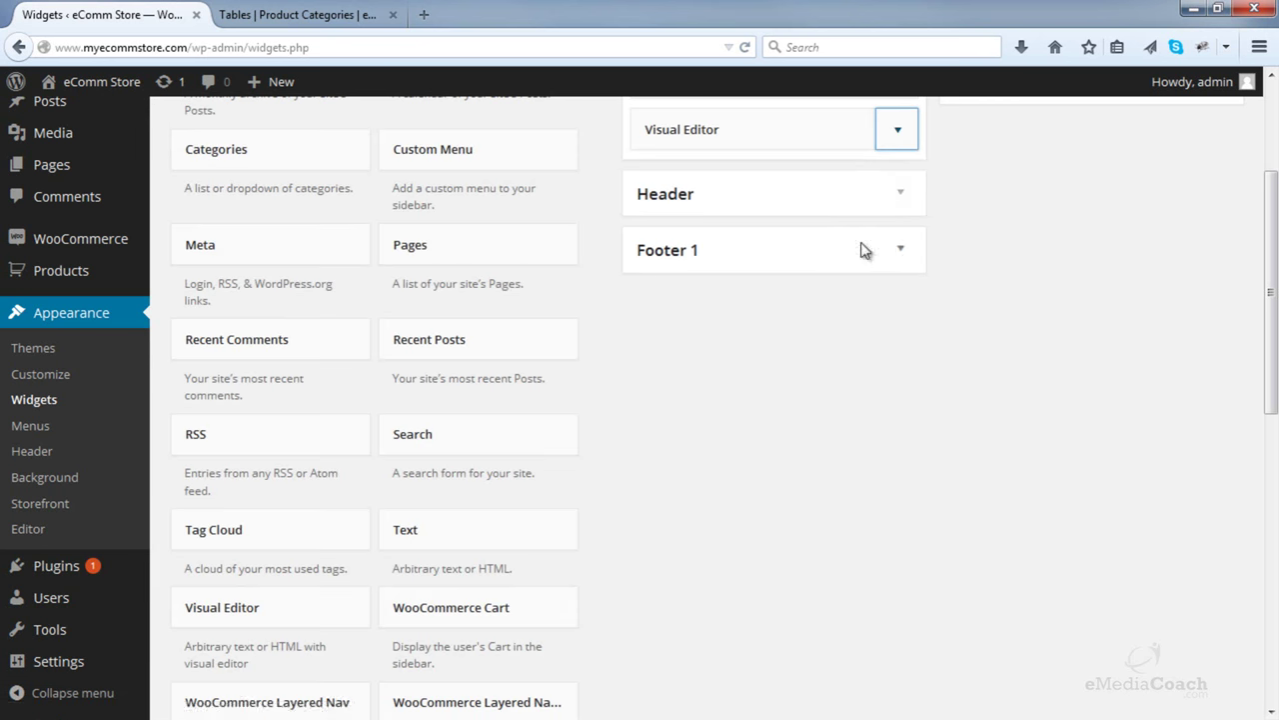
{"action": "scroll", "coordinate": [889, 251], "scroll_direction": "up", "scroll_amount": 2}
{"action": "left_click", "coordinate": [900, 237]}
{"action": "scroll", "coordinate": [470, 520], "scroll_direction": "down", "scroll_amount": 5}
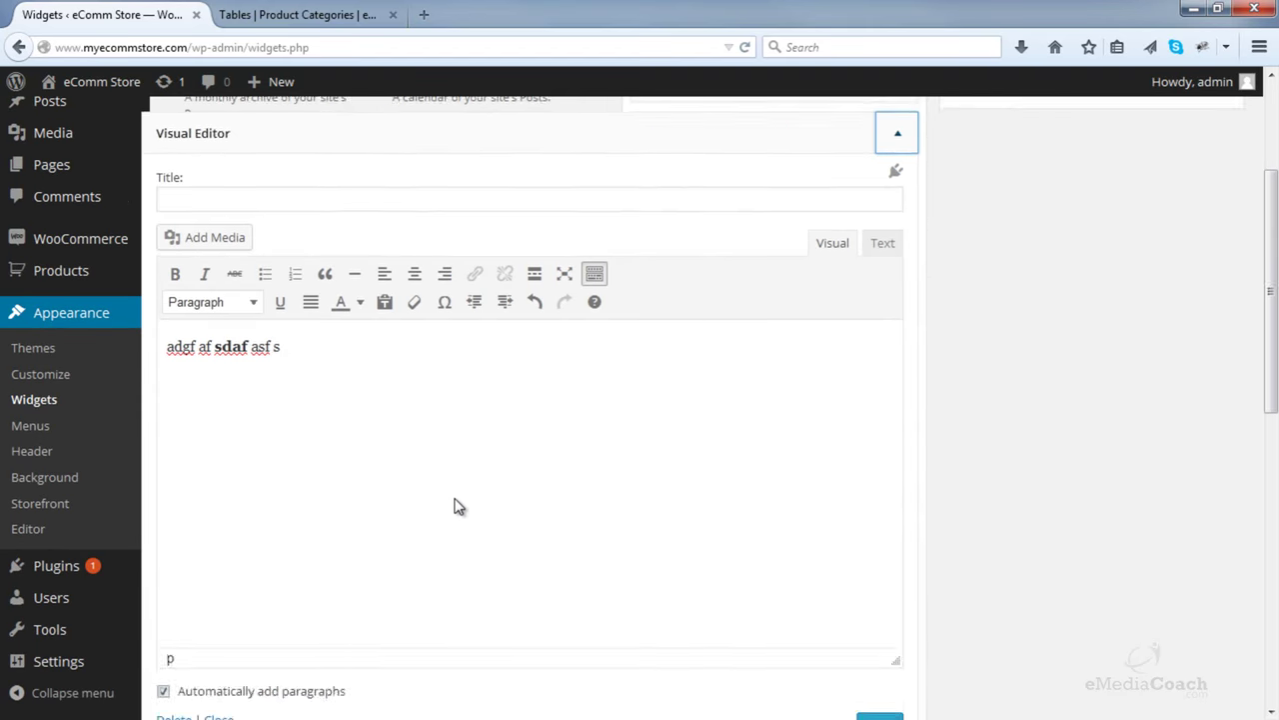
{"action": "left_click", "coordinate": [173, 503]}
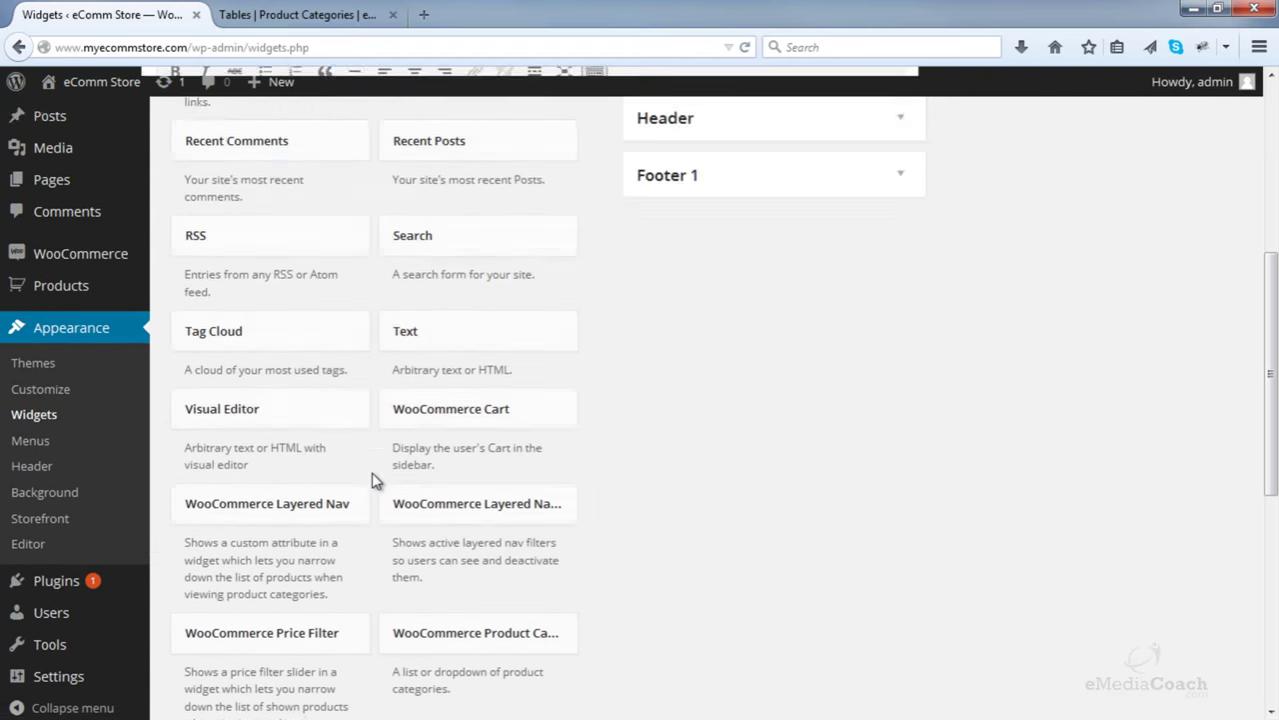
{"action": "scroll", "coordinate": [373, 477], "scroll_direction": "up", "scroll_amount": 5}
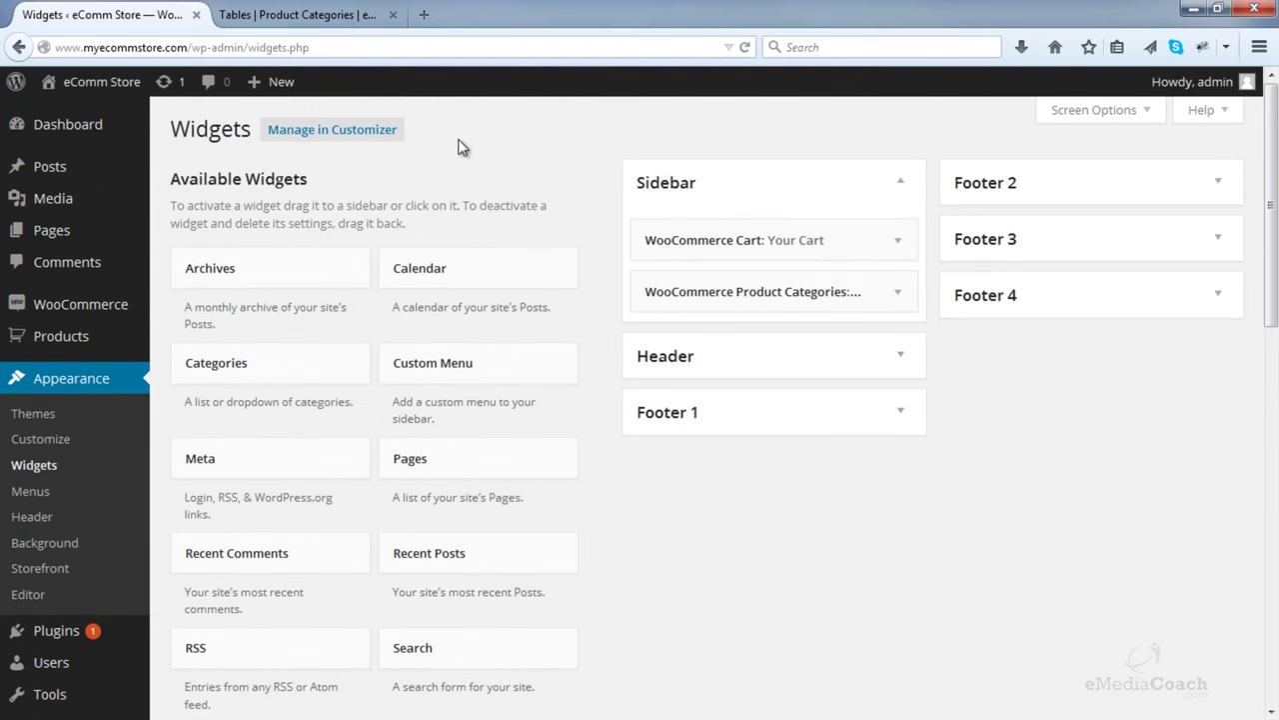
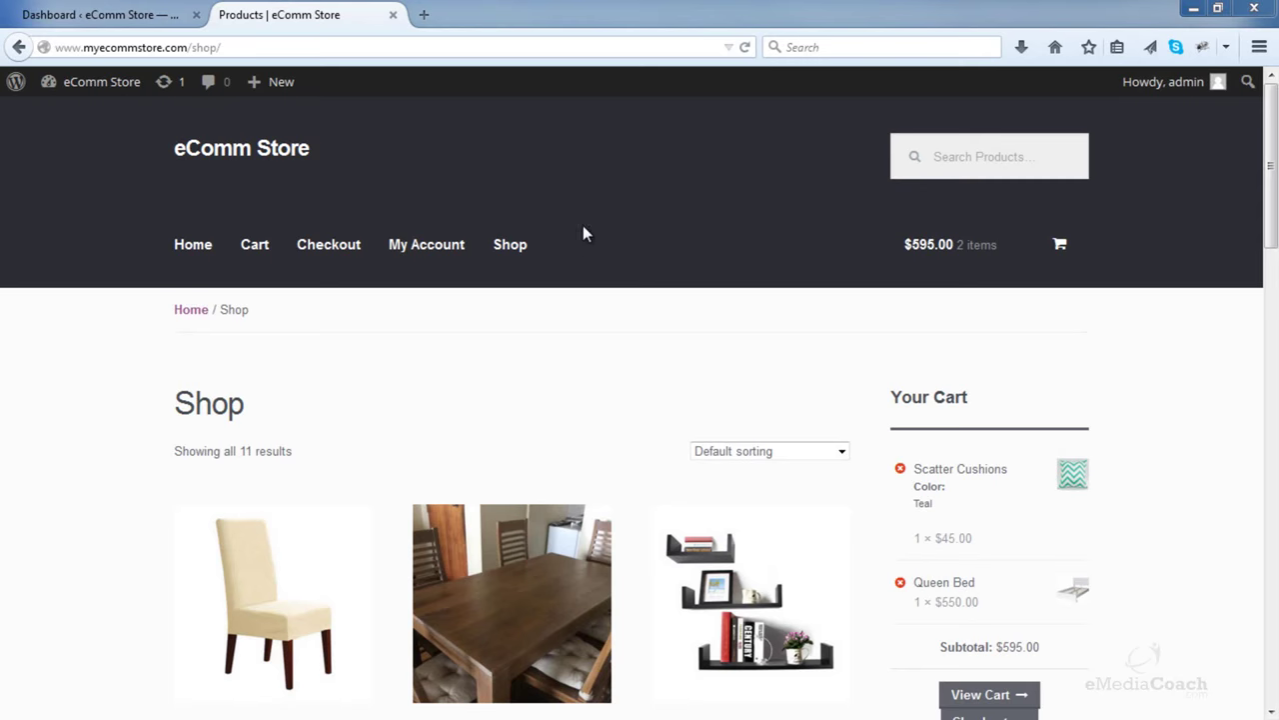
- Go from the storefront to Appearance > Menus in the WordPress dashboard
{"action": "left_click", "coordinate": [138, 20]}
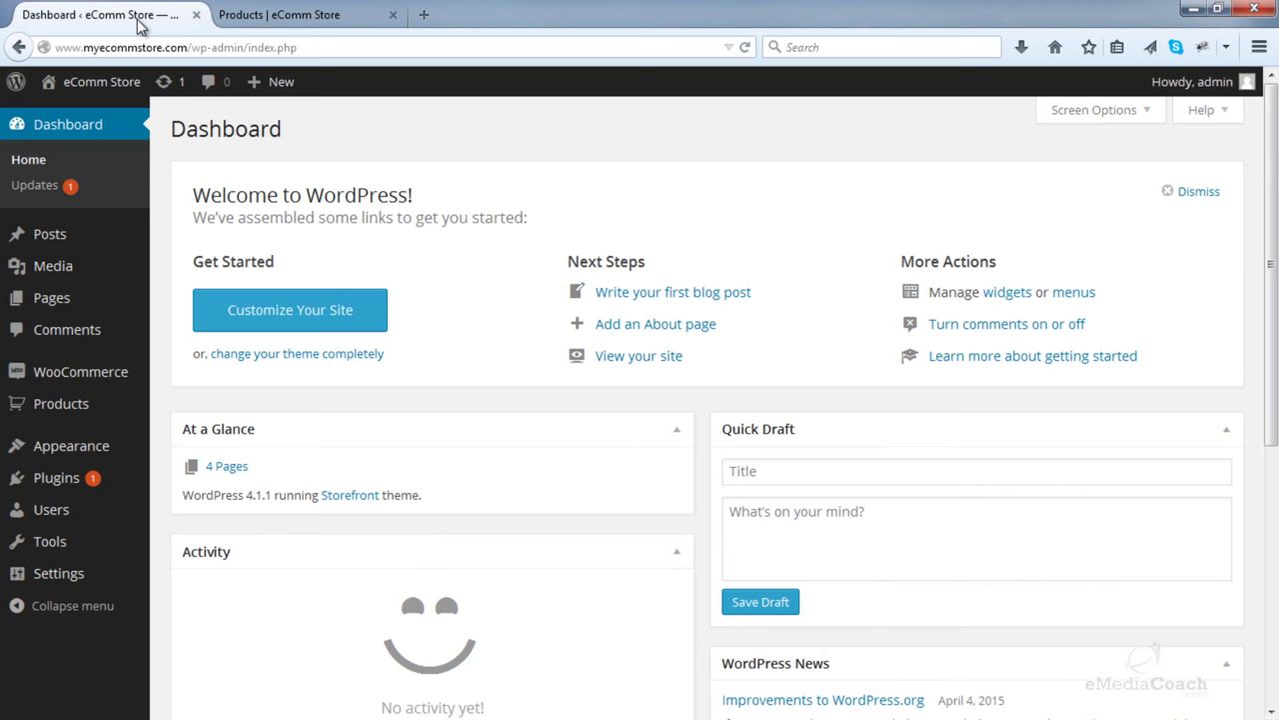
{"action": "mouse_move", "coordinate": [113, 452]}
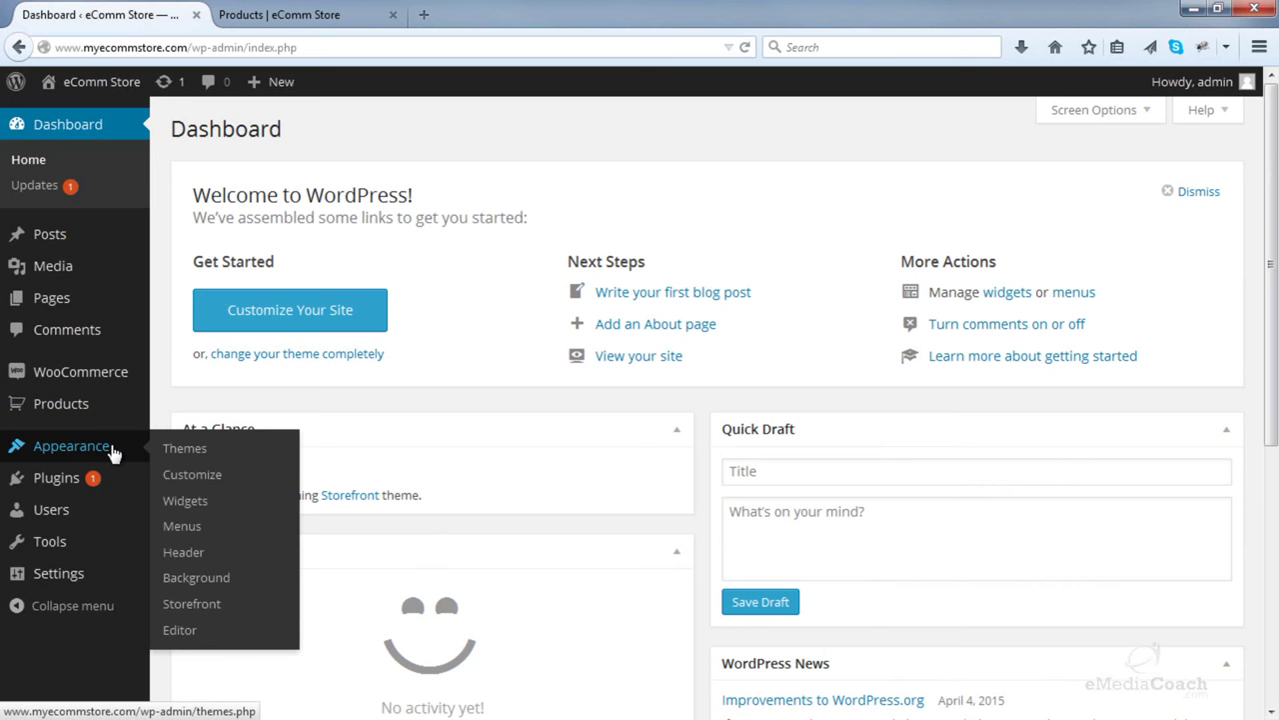
{"action": "left_click", "coordinate": [183, 526]}
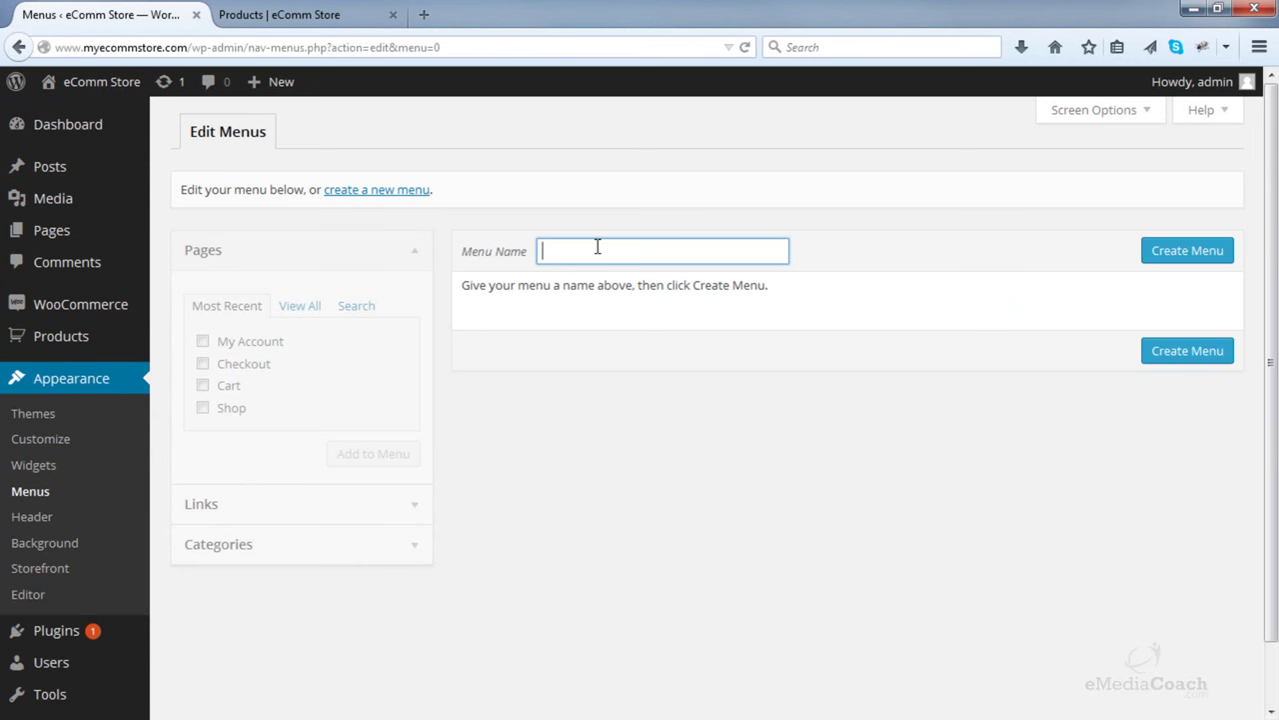
- Create a menu named Top Navigation and add the My Account, Checkout, Cart and Shop pages
{"action": "type", "text": "Top Na"}
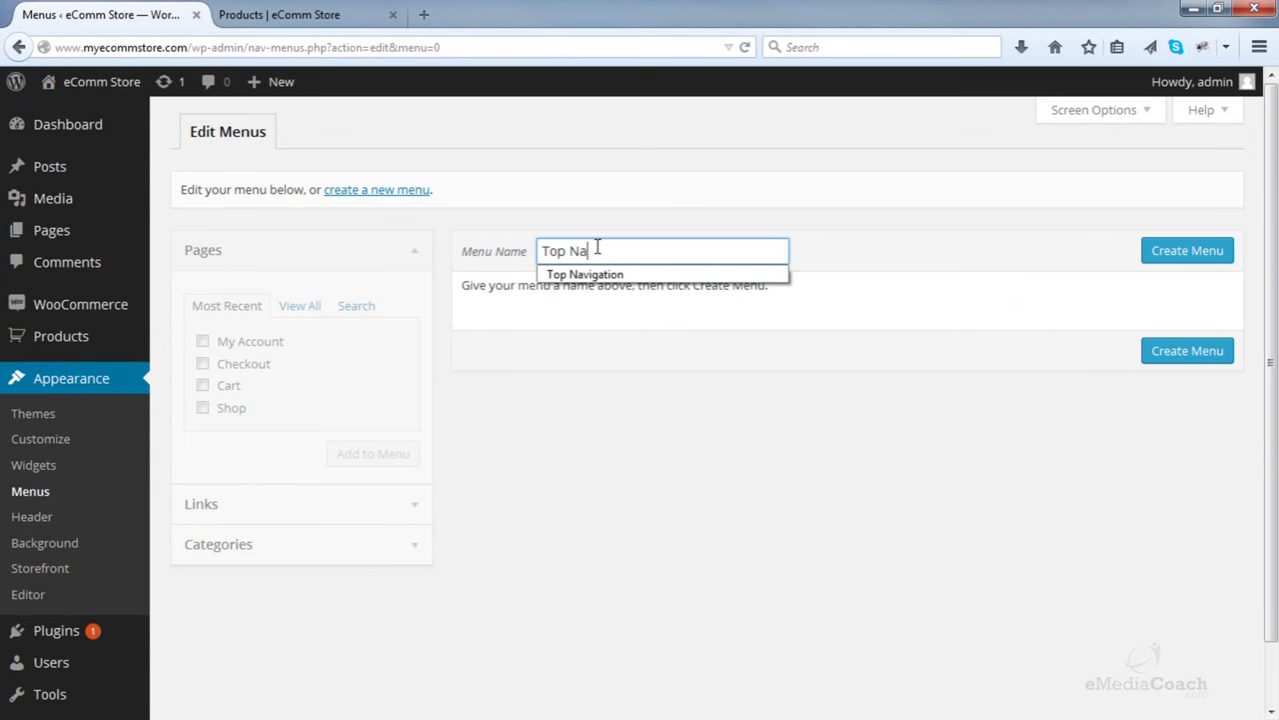
{"action": "type", "text": "vigation"}
{"action": "left_click", "coordinate": [1147, 264]}
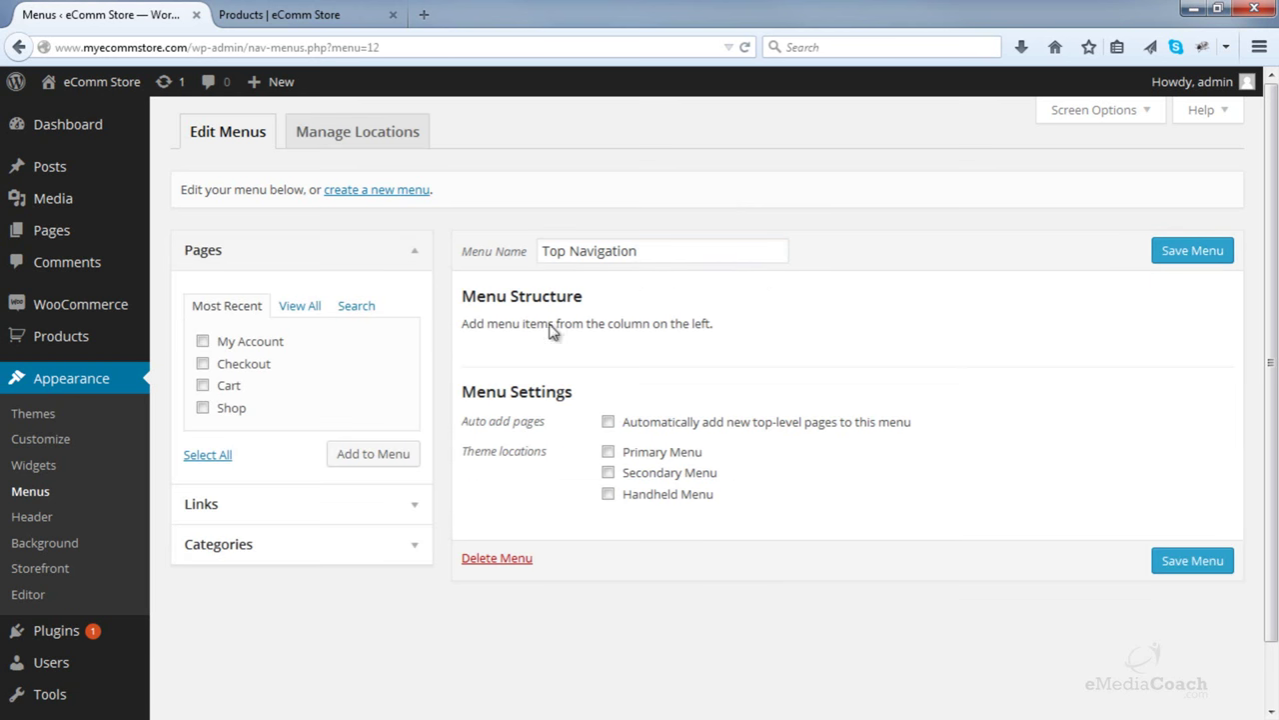
{"action": "left_click", "coordinate": [203, 341]}
{"action": "left_click", "coordinate": [203, 363]}
{"action": "left_click", "coordinate": [202, 384]}
{"action": "left_click", "coordinate": [203, 408]}
{"action": "left_click", "coordinate": [367, 462]}
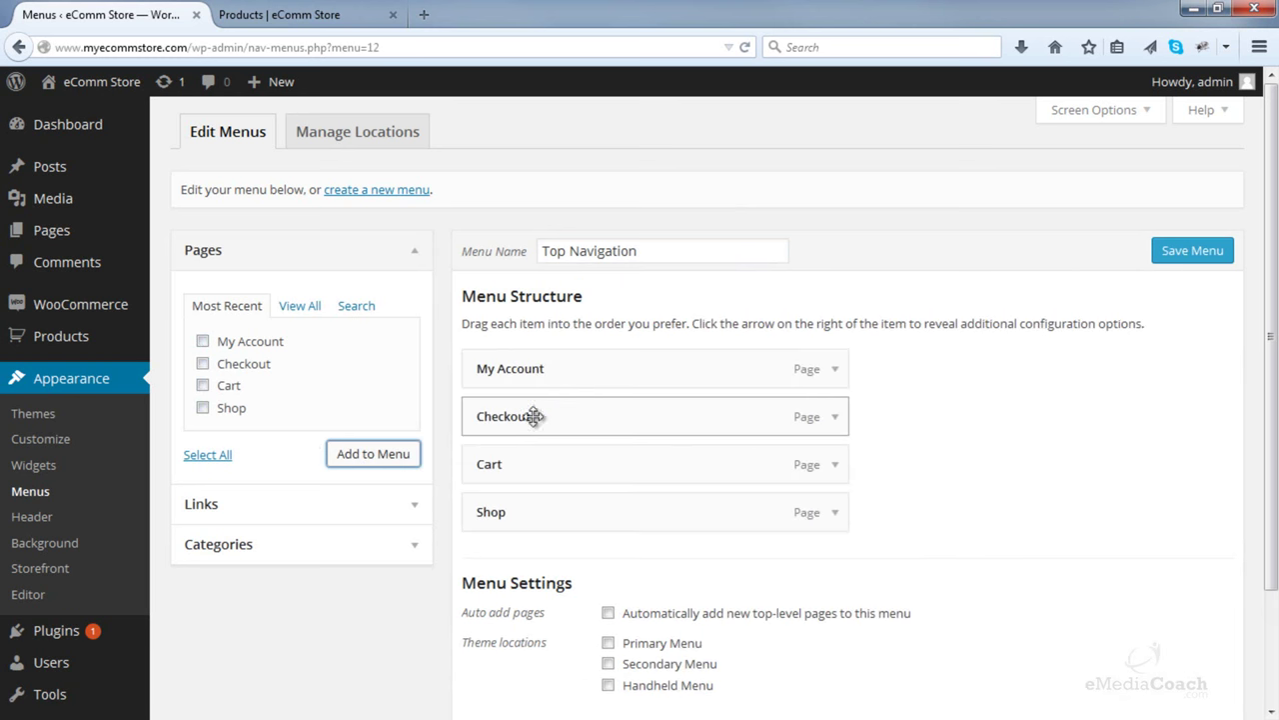
- Assign Top Navigation to the Primary Menu location and save it
{"action": "scroll", "coordinate": [865, 492], "scroll_direction": "down", "scroll_amount": 2}
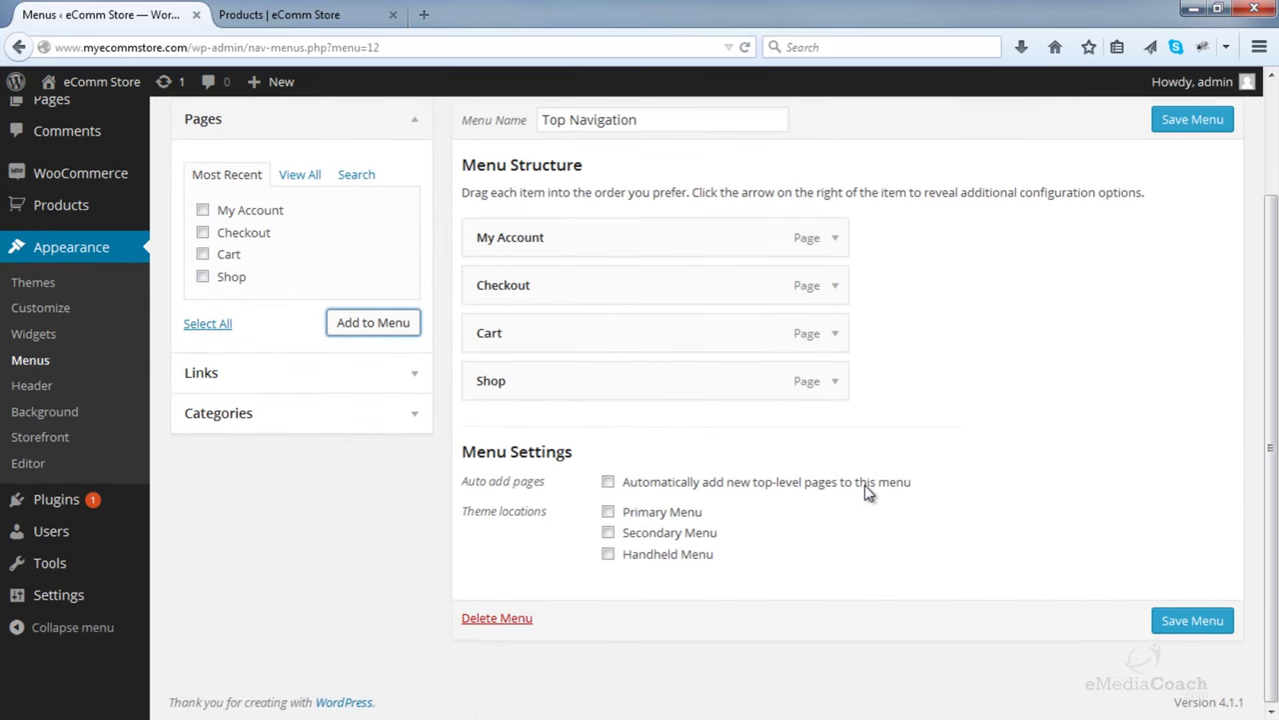
{"action": "left_click", "coordinate": [609, 514]}
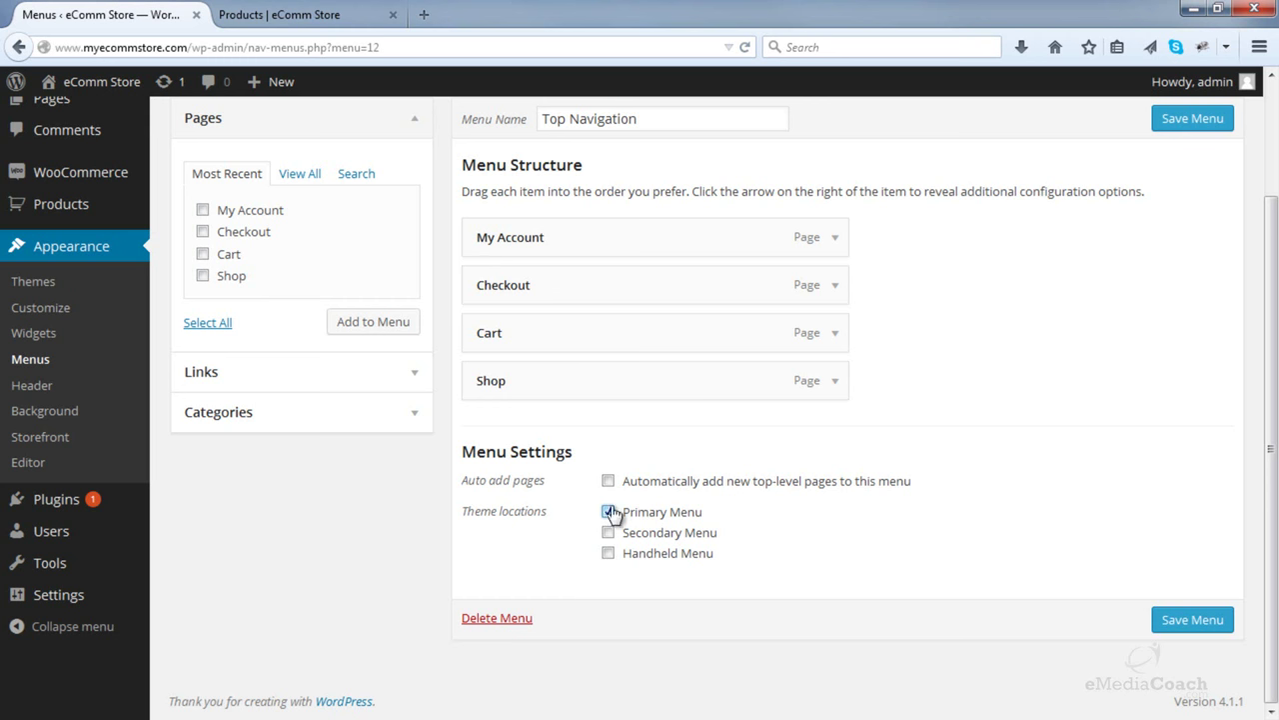
{"action": "left_click", "coordinate": [1176, 621]}
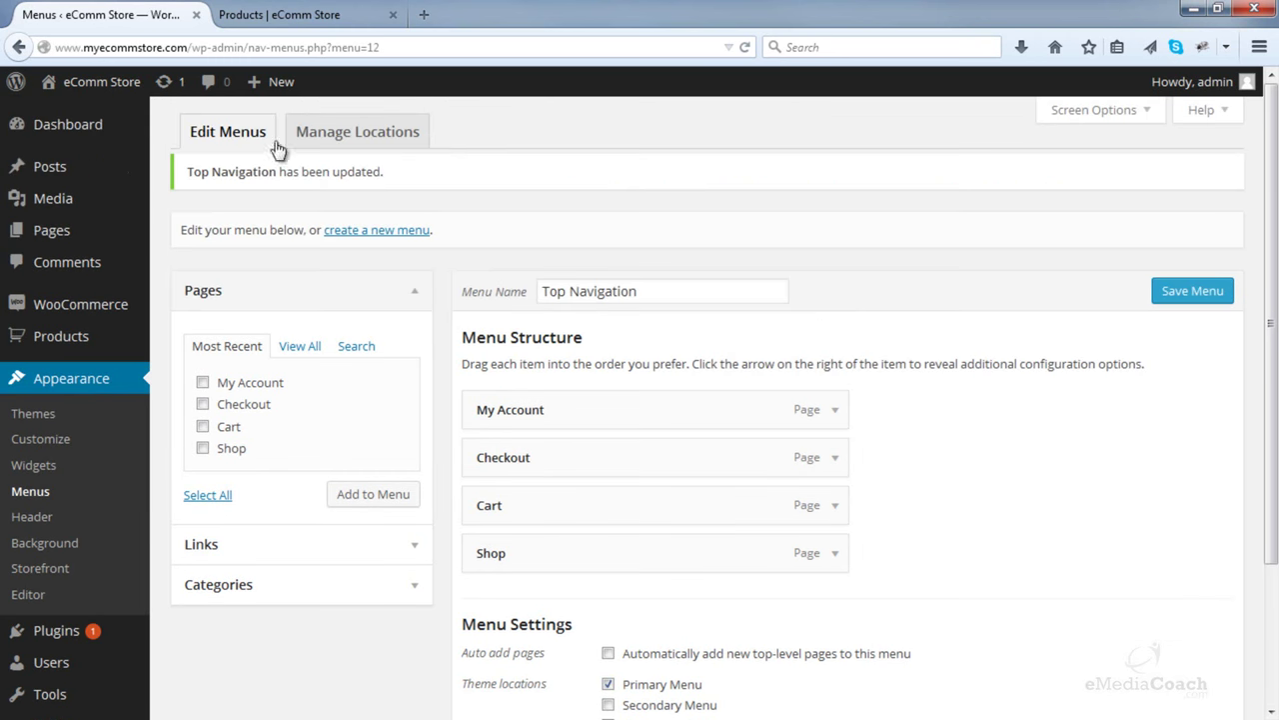
{"action": "left_click", "coordinate": [236, 14]}
- Reload the shop to view the new navigation, then expand the custom Links box in the menu editor
{"action": "left_click", "coordinate": [746, 47]}
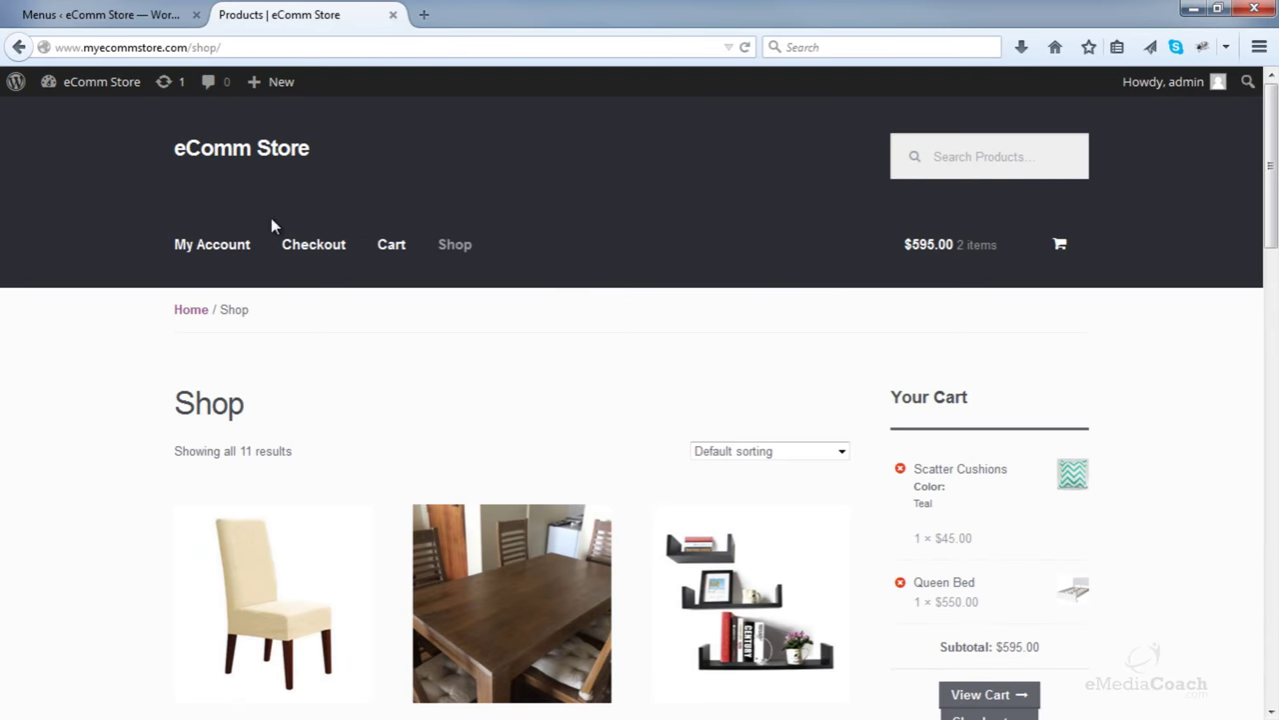
{"action": "left_click", "coordinate": [117, 9]}
{"action": "scroll", "coordinate": [560, 300], "scroll_direction": "down", "scroll_amount": 2}
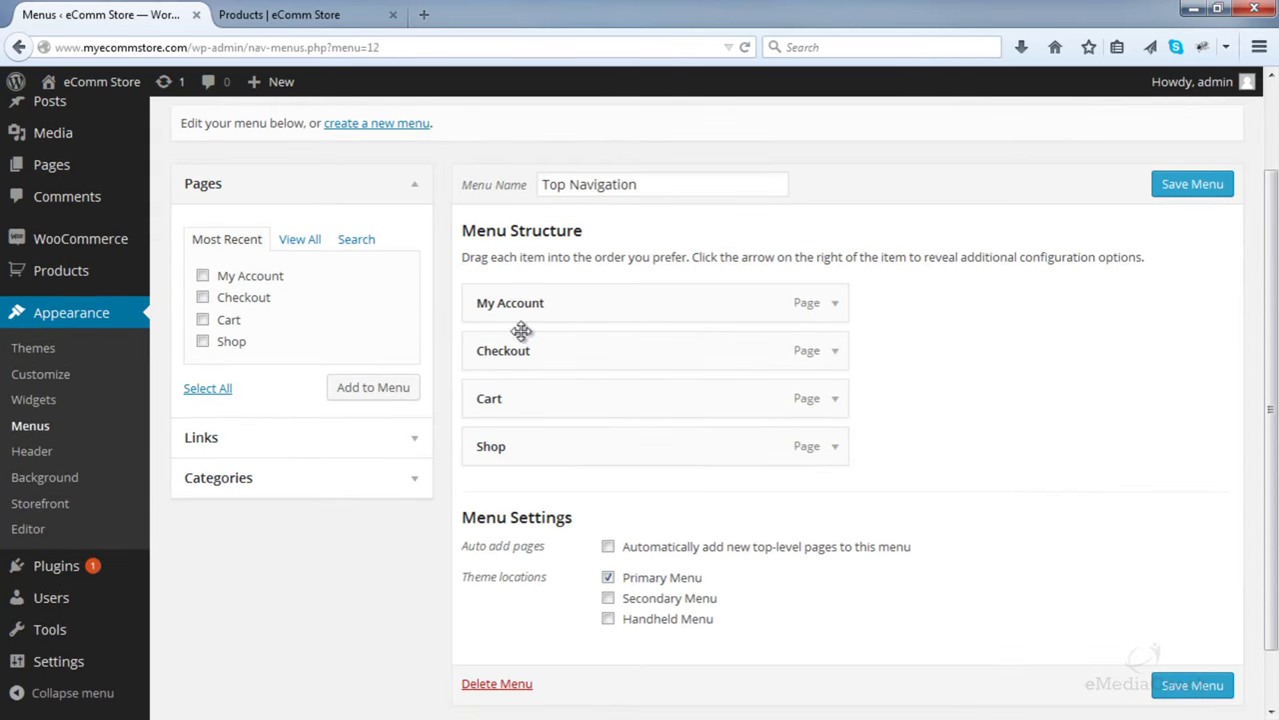
{"action": "left_click", "coordinate": [290, 14]}
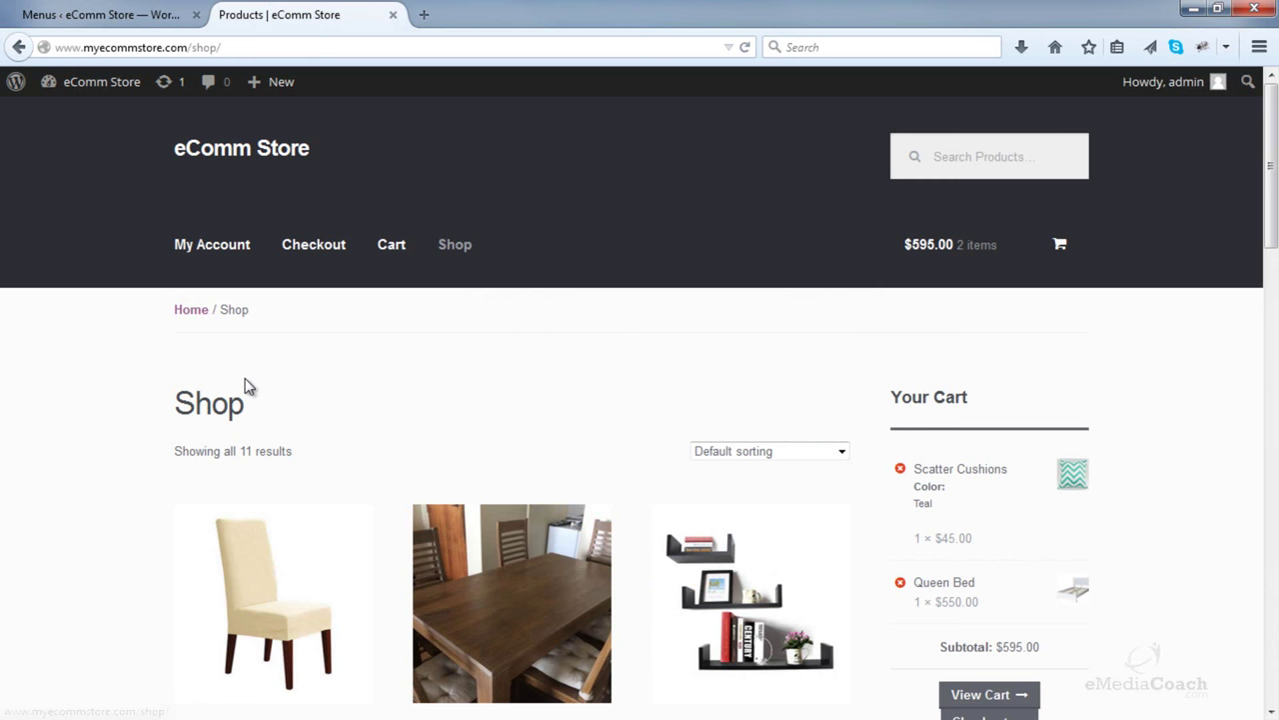
{"action": "left_click", "coordinate": [97, 7]}
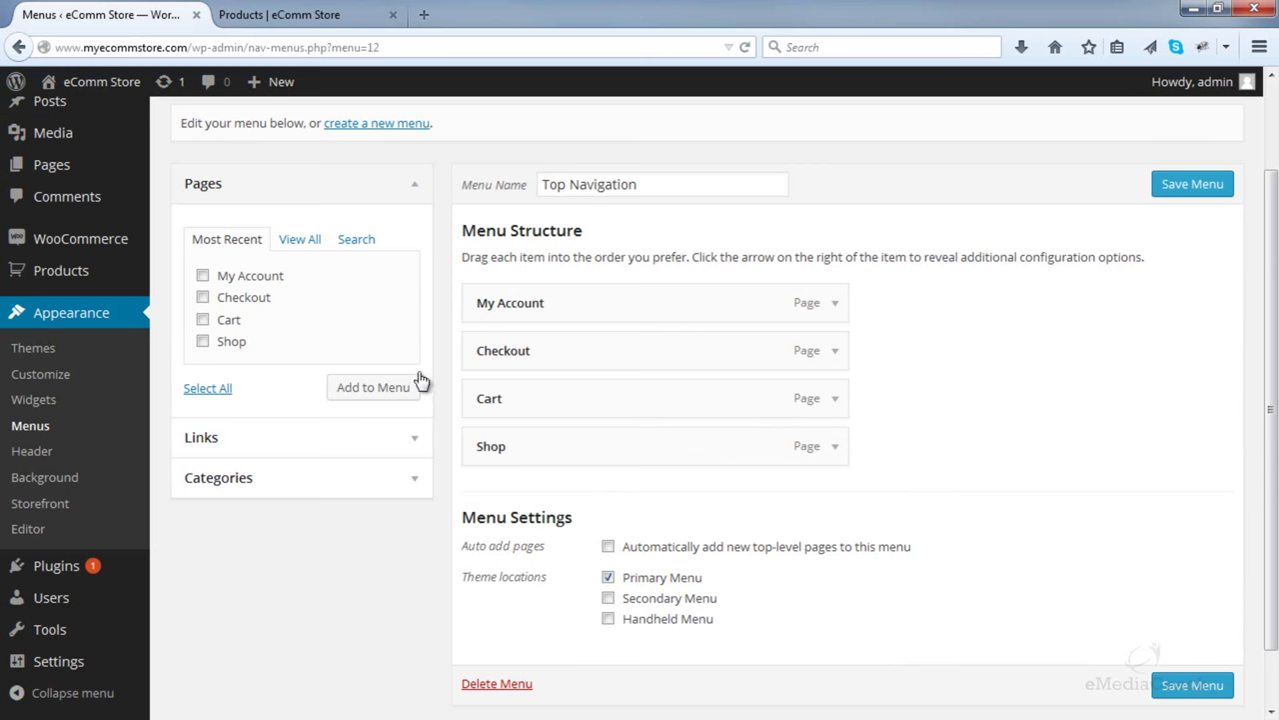
{"action": "left_click", "coordinate": [415, 449]}
{"action": "left_click", "coordinate": [365, 292]}
{"action": "left_click_drag", "start_coordinate": [192, 47], "coordinate": [5, 47]}
{"action": "key", "text": "ctrl+c"}
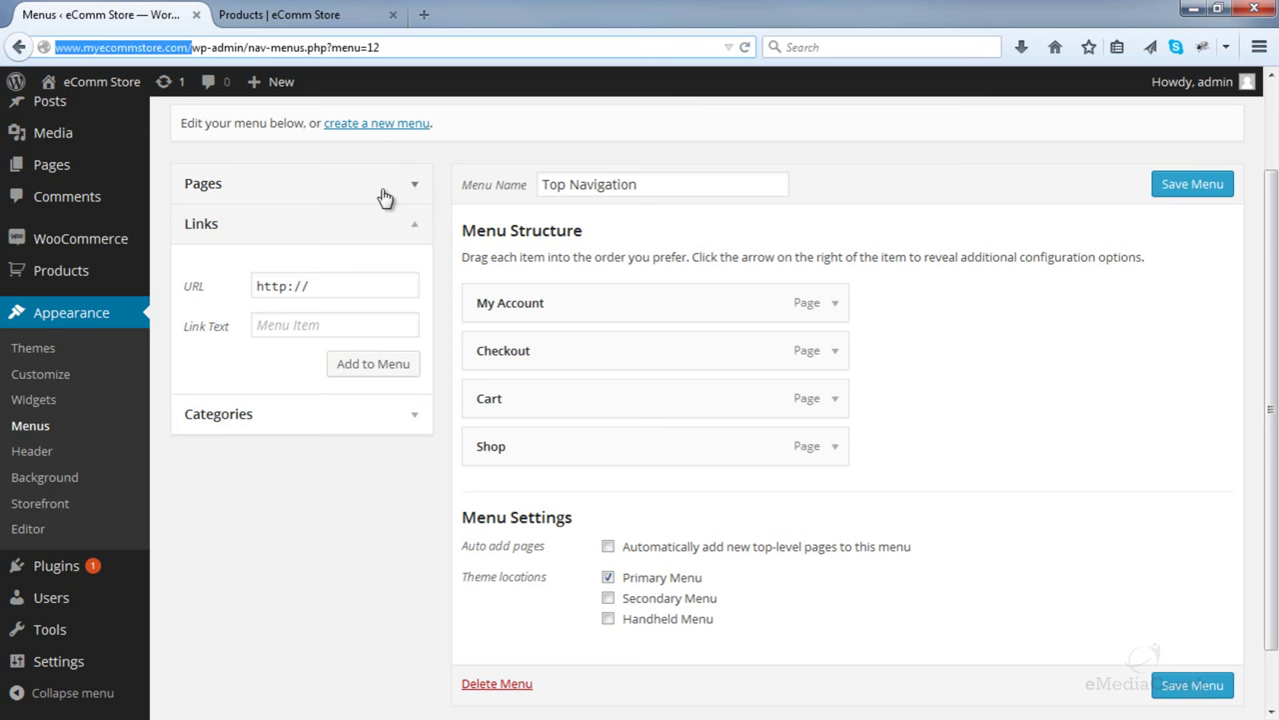
{"action": "left_click_drag", "start_coordinate": [343, 280], "coordinate": [214, 280]}
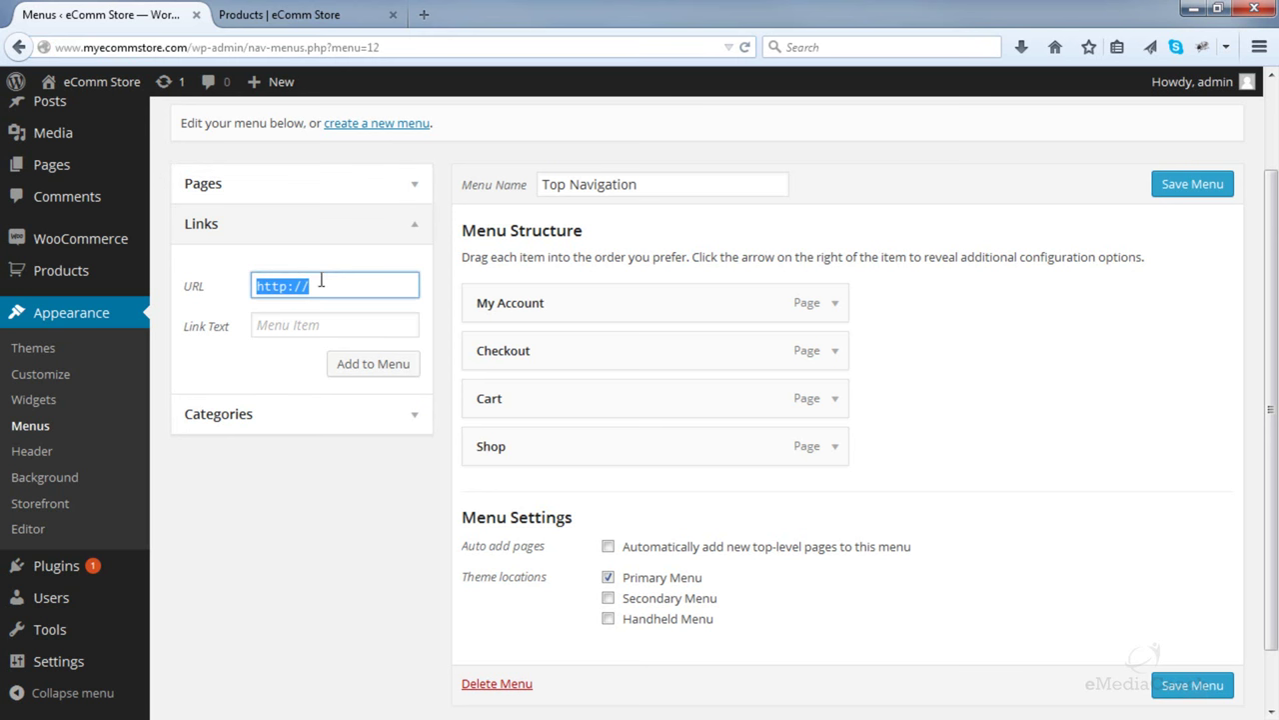
{"action": "key", "text": "ctrl+v"}
{"action": "left_click", "coordinate": [342, 326]}
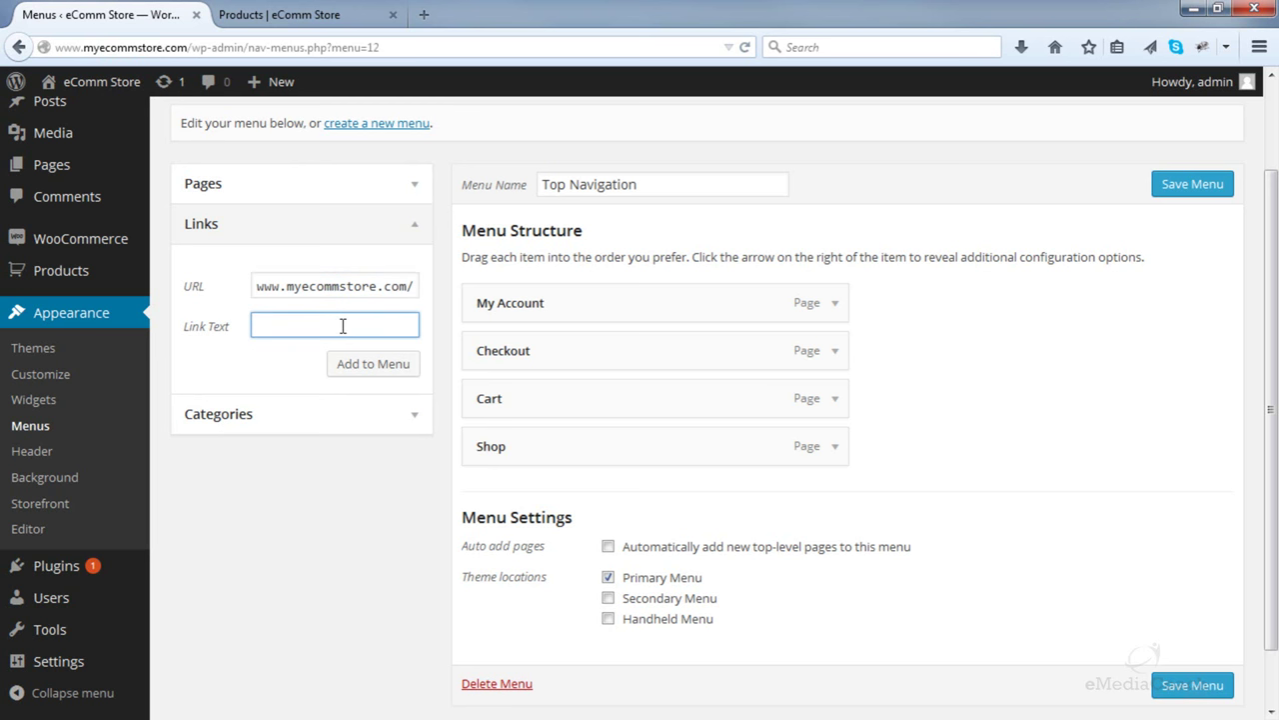
{"action": "left_click", "coordinate": [367, 366]}
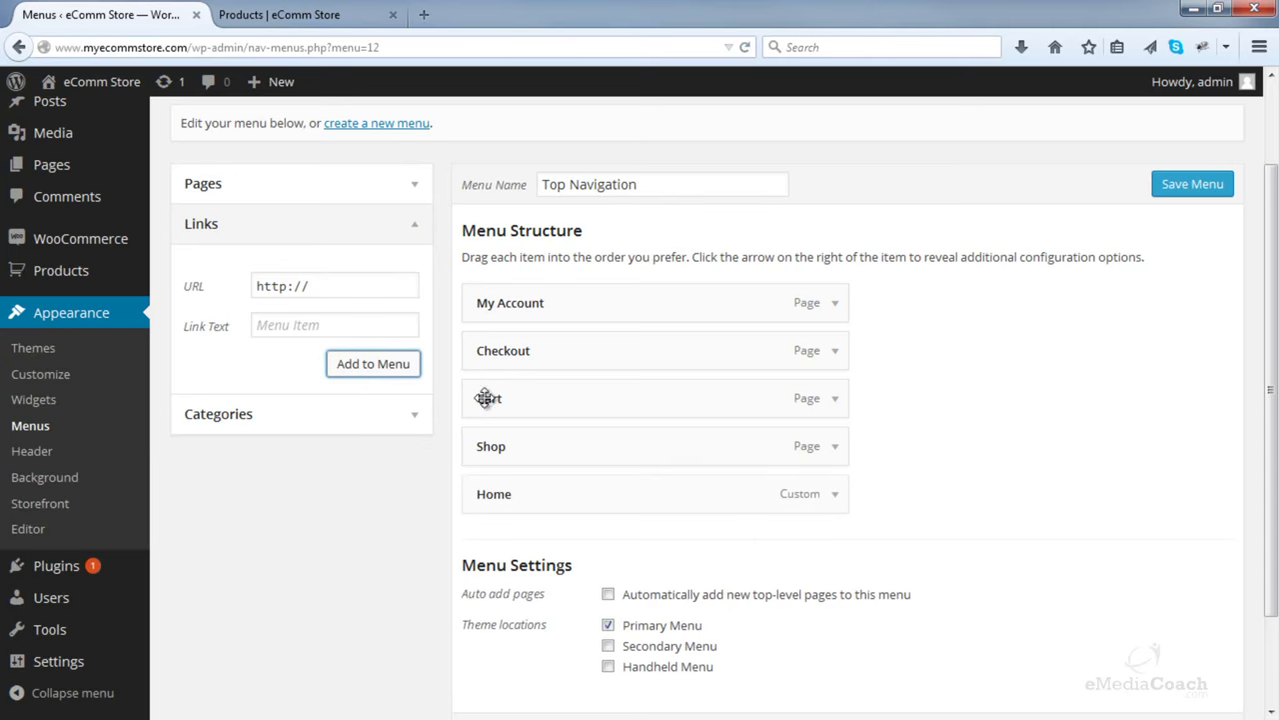
{"action": "left_click", "coordinate": [1189, 188]}
{"action": "left_click", "coordinate": [322, 14]}
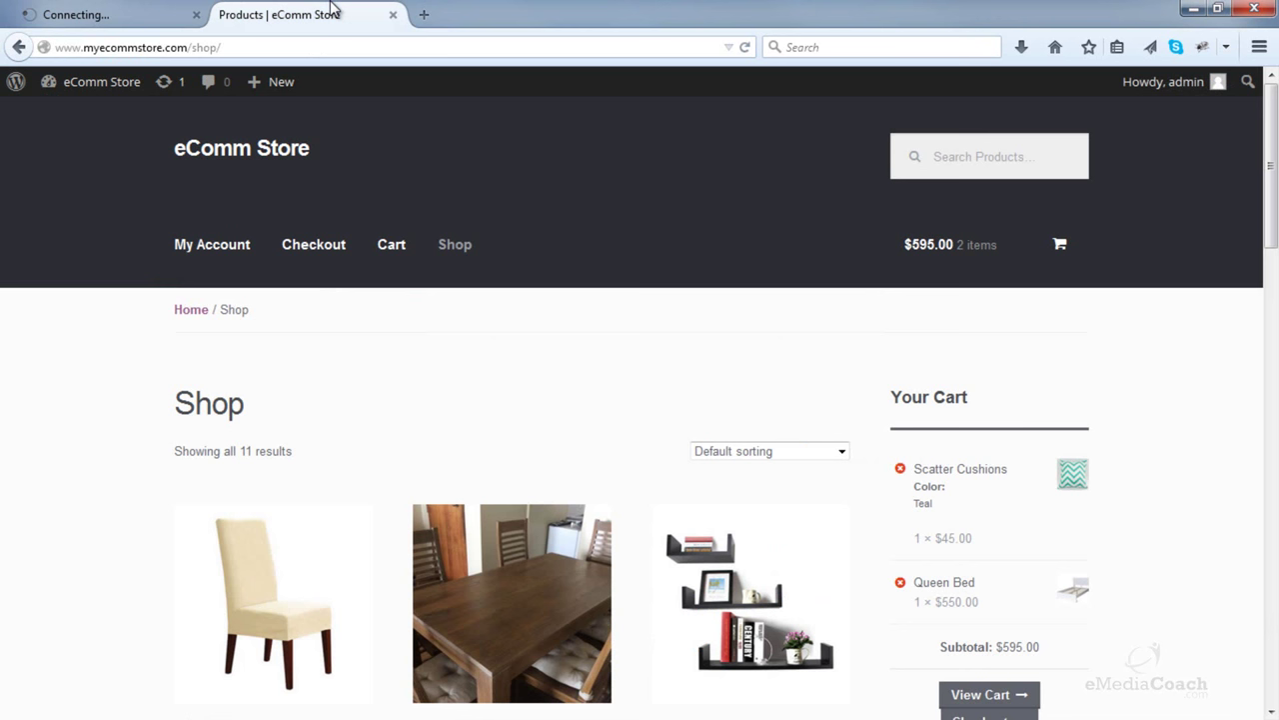
{"action": "left_click", "coordinate": [748, 48]}
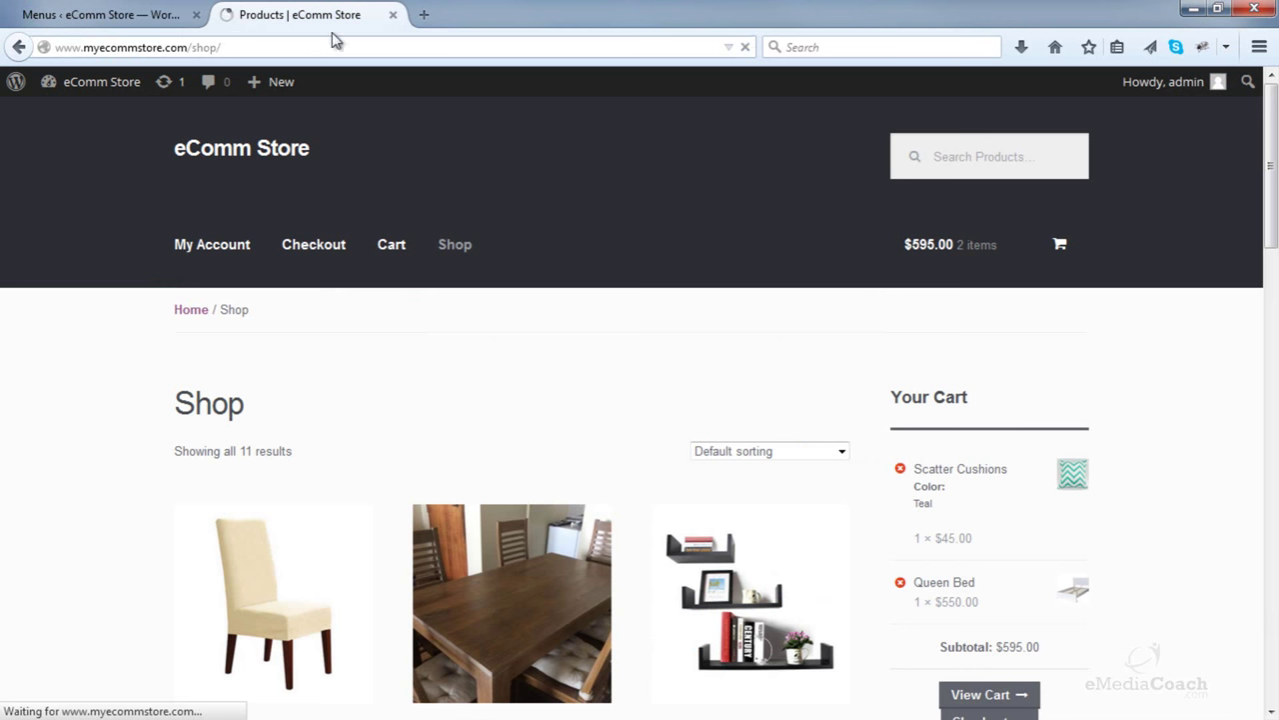
- Move Home to the top of Top Navigation, save, and confirm the order on the shop page
{"action": "left_click", "coordinate": [109, 18]}
{"action": "left_click_drag", "start_coordinate": [588, 600], "coordinate": [586, 420]}
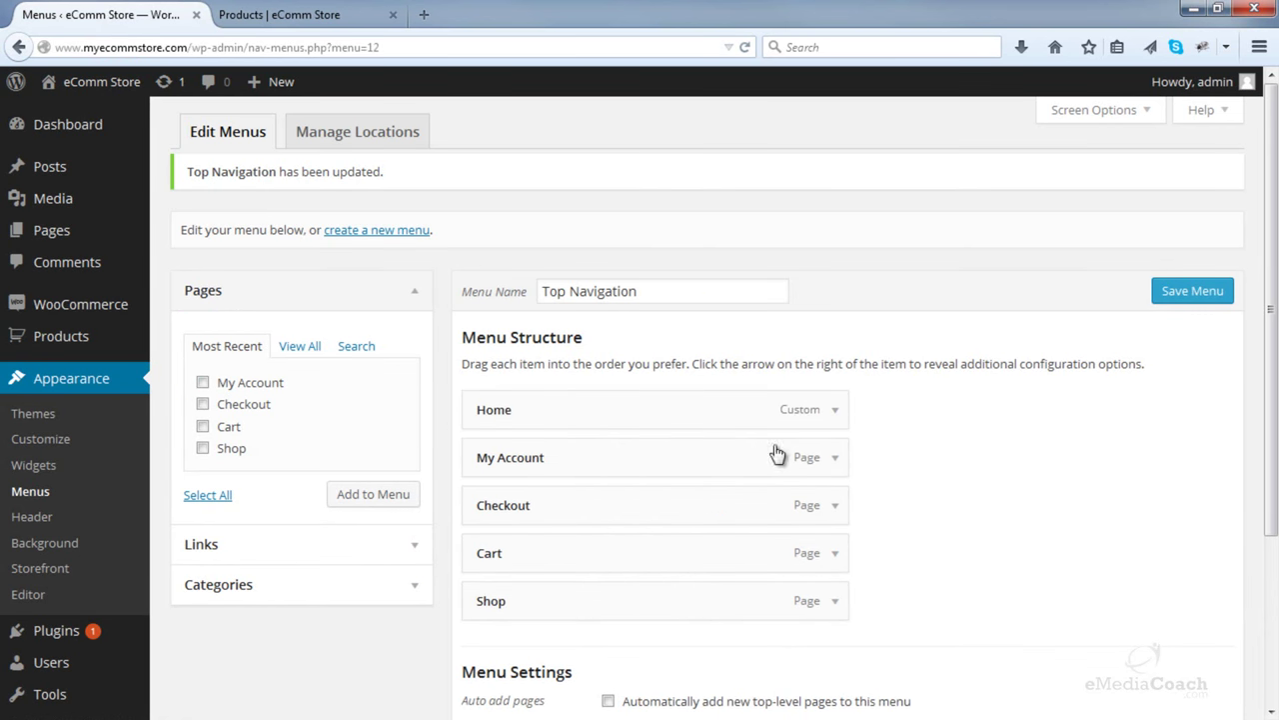
{"action": "left_click", "coordinate": [1176, 306]}
{"action": "left_click", "coordinate": [290, 14]}
{"action": "left_click", "coordinate": [744, 47]}
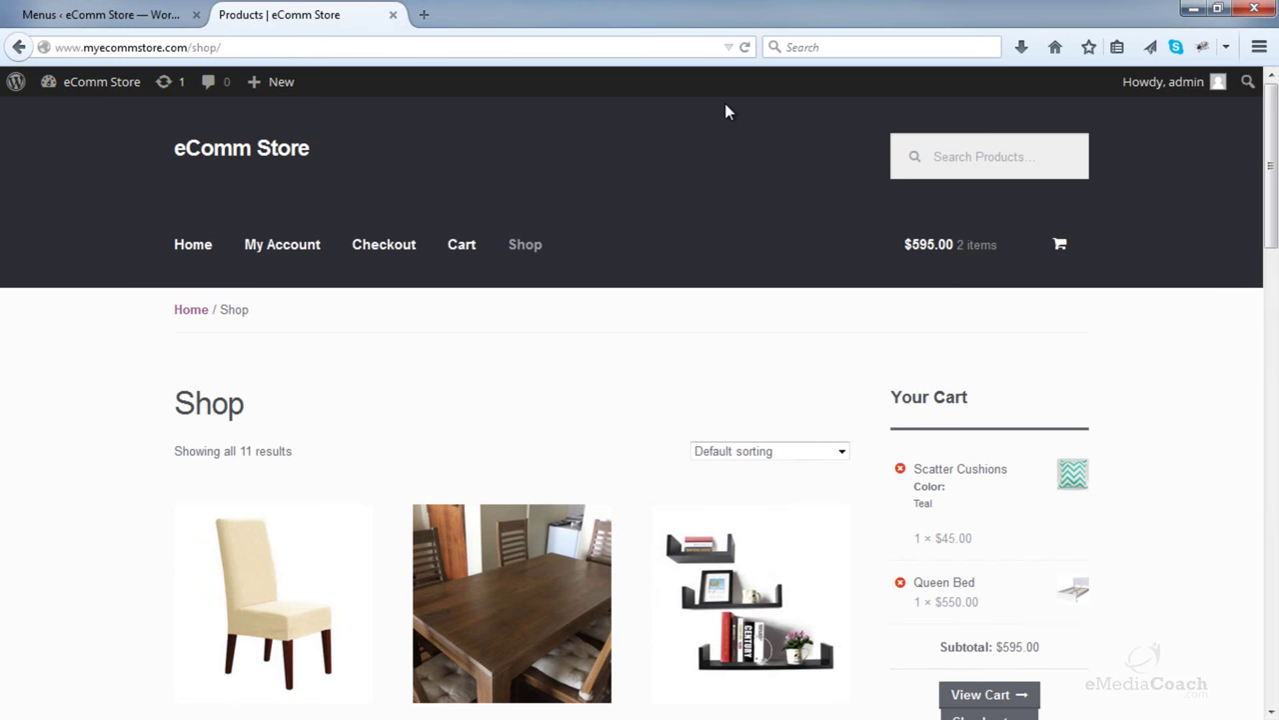
- Nest My Account and Checkout under Home, with Cart and Shop under Checkout, then preview the dropdowns
{"action": "left_click", "coordinate": [105, 14]}
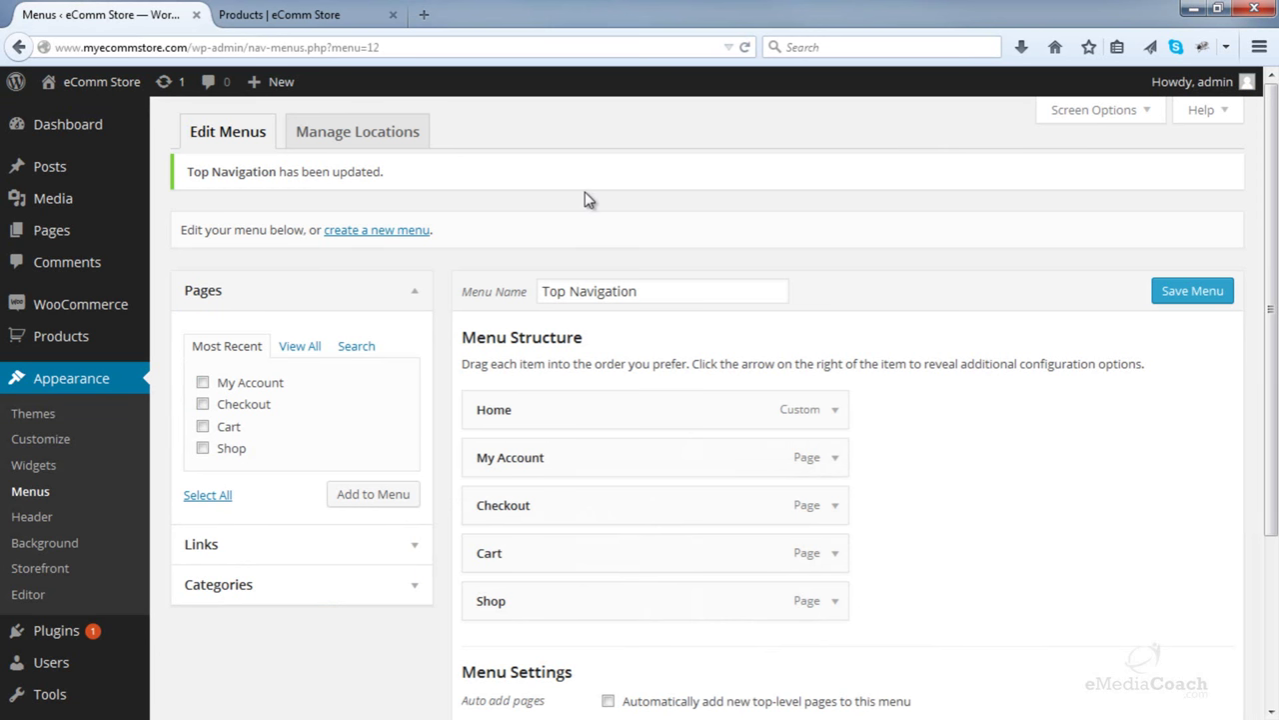
{"action": "left_click_drag", "start_coordinate": [531, 457], "coordinate": [585, 459]}
{"action": "left_click_drag", "start_coordinate": [542, 508], "coordinate": [569, 507]}
{"action": "left_click_drag", "start_coordinate": [539, 559], "coordinate": [608, 554]}
{"action": "left_click_drag", "start_coordinate": [570, 603], "coordinate": [609, 596]}
{"action": "mouse_move", "coordinate": [582, 460]}
{"action": "left_mouse_down"}
{"action": "mouse_move", "coordinate": [558, 459]}
{"action": "mouse_move", "coordinate": [565, 470]}
{"action": "left_mouse_up"}
{"action": "left_click_drag", "start_coordinate": [563, 467], "coordinate": [596, 462]}
{"action": "left_click", "coordinate": [1187, 291]}
{"action": "left_click", "coordinate": [300, 14]}
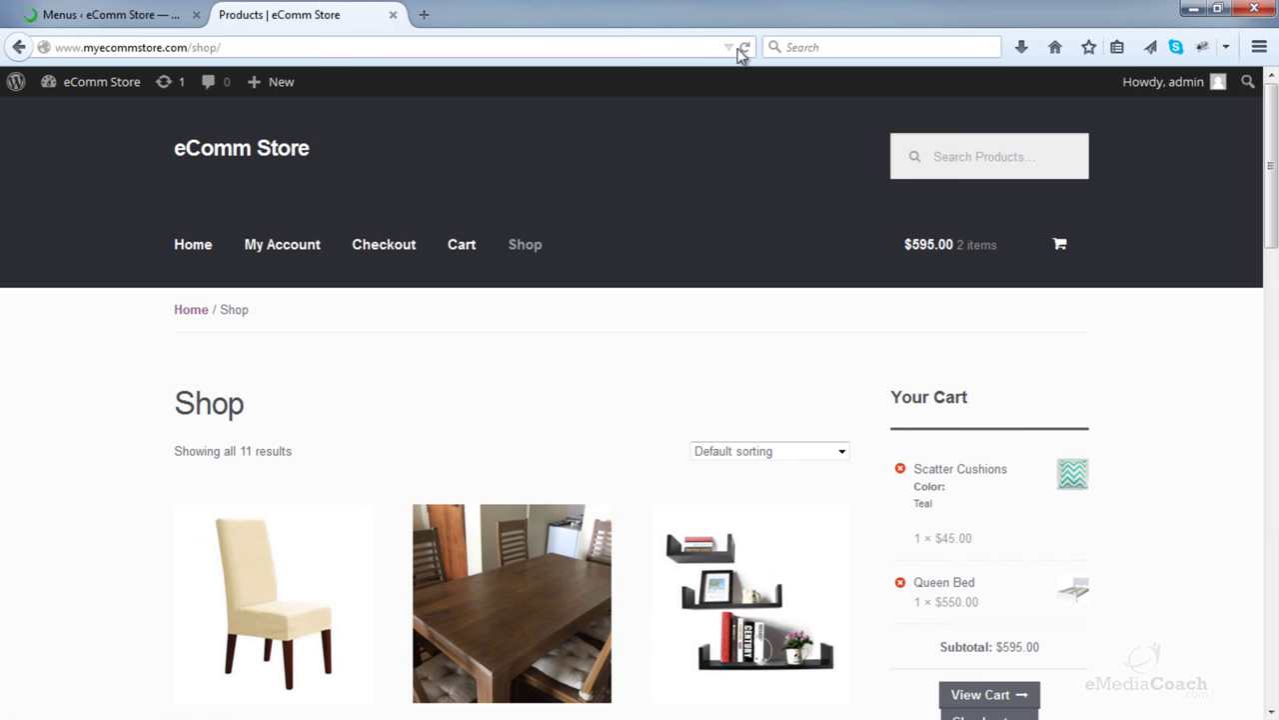
{"action": "left_click", "coordinate": [745, 47]}
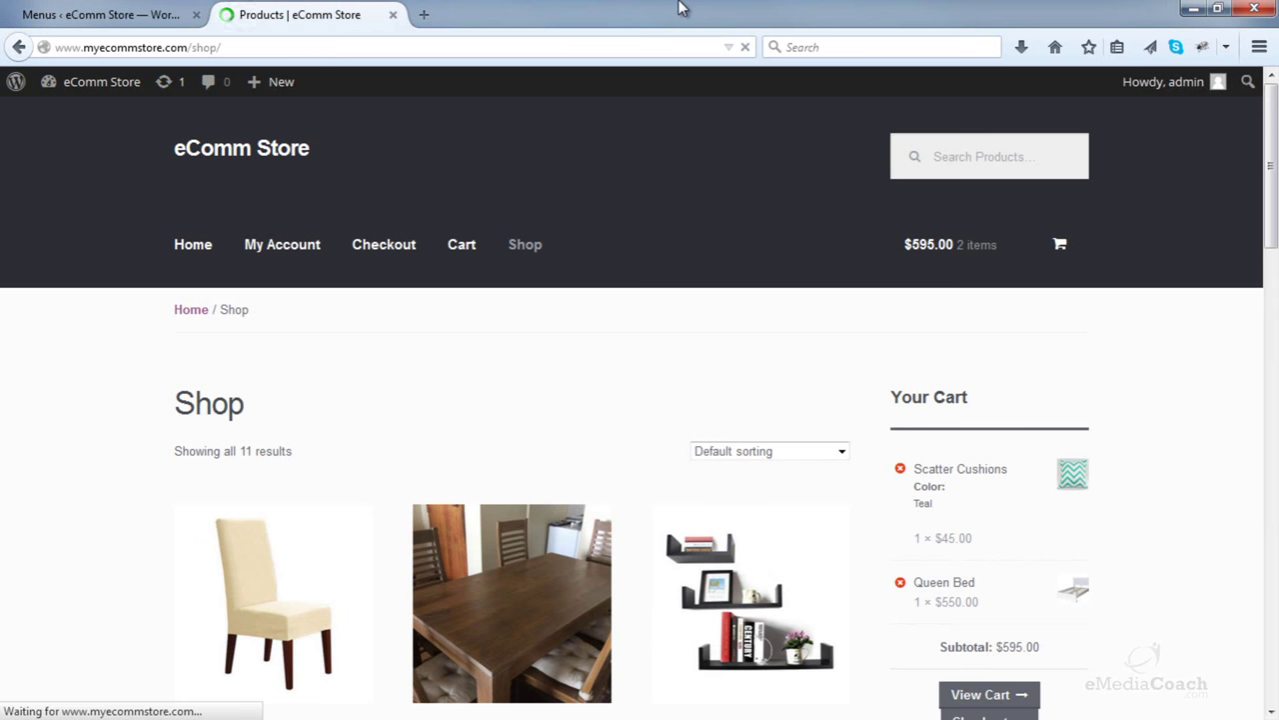
{"action": "mouse_move", "coordinate": [221, 245]}
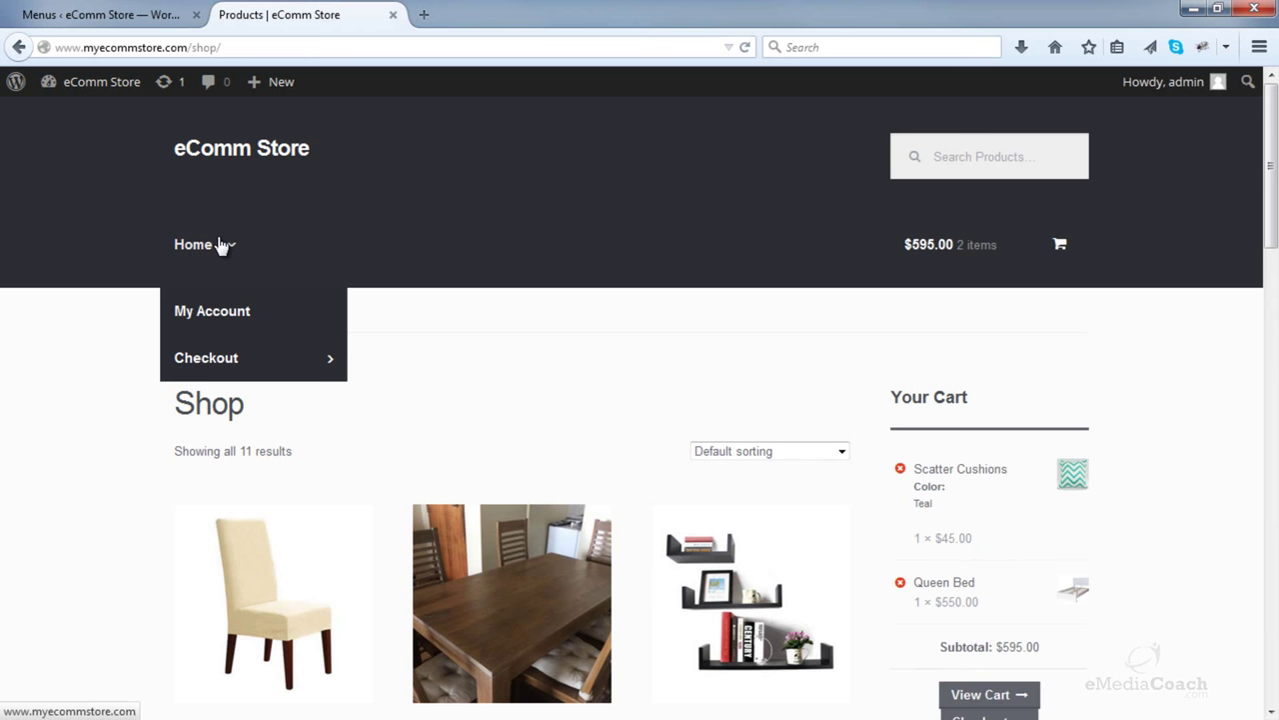
- Flatten the menu back to top-level Home, Checkout, My Account, Cart, Shop and save
{"action": "mouse_move", "coordinate": [303, 360]}
{"action": "left_click", "coordinate": [100, 14]}
{"action": "scroll", "coordinate": [547, 418], "scroll_direction": "down", "scroll_amount": 2}
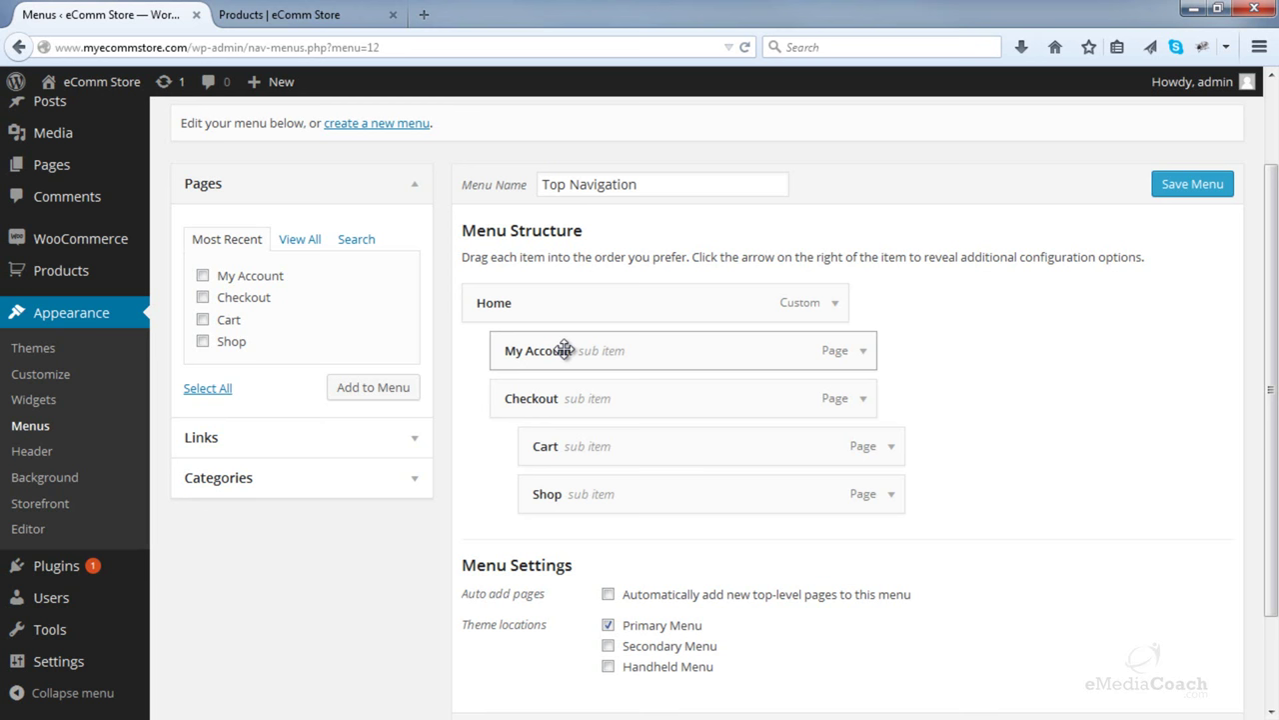
{"action": "left_click_drag", "start_coordinate": [563, 351], "coordinate": [560, 400]}
{"action": "left_click_drag", "start_coordinate": [566, 485], "coordinate": [519, 481]}
{"action": "left_click_drag", "start_coordinate": [540, 447], "coordinate": [494, 442]}
{"action": "left_click_drag", "start_coordinate": [598, 410], "coordinate": [528, 403]}
{"action": "mouse_move", "coordinate": [589, 354]}
{"action": "left_mouse_down"}
{"action": "mouse_move", "coordinate": [542, 354]}
{"action": "mouse_move", "coordinate": [609, 350]}
{"action": "left_mouse_up"}
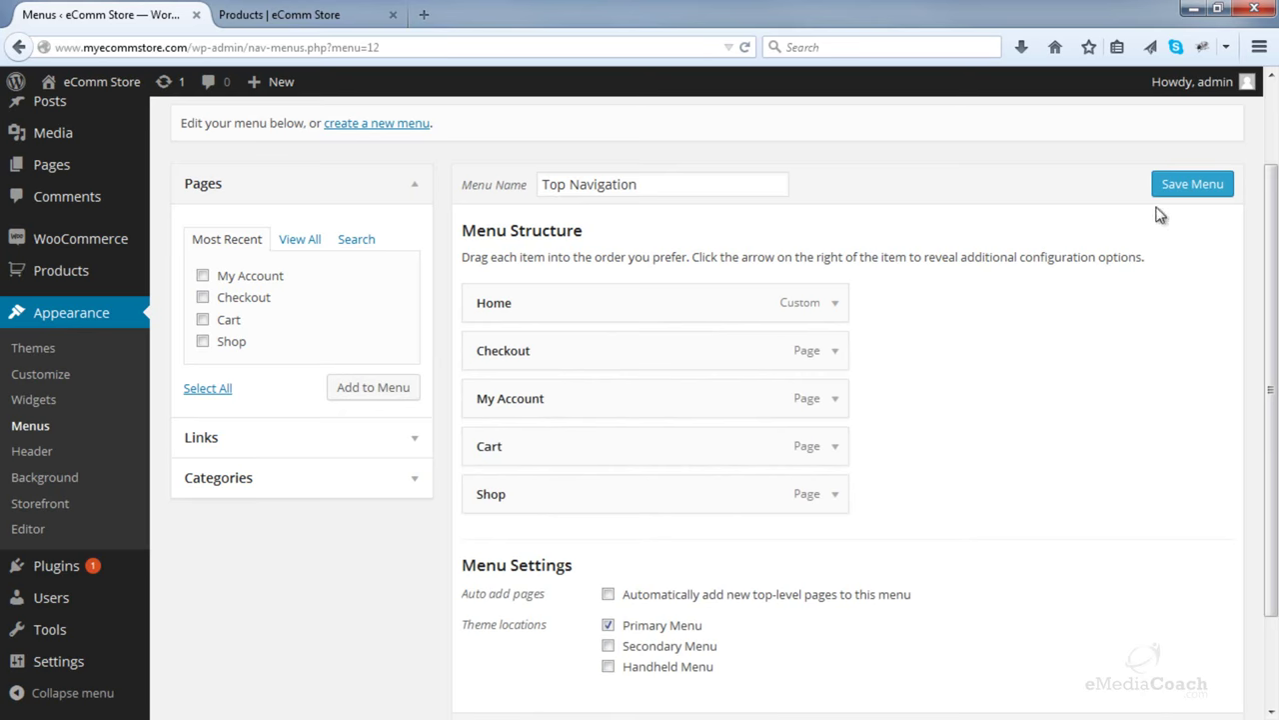
{"action": "left_click", "coordinate": [1185, 184]}
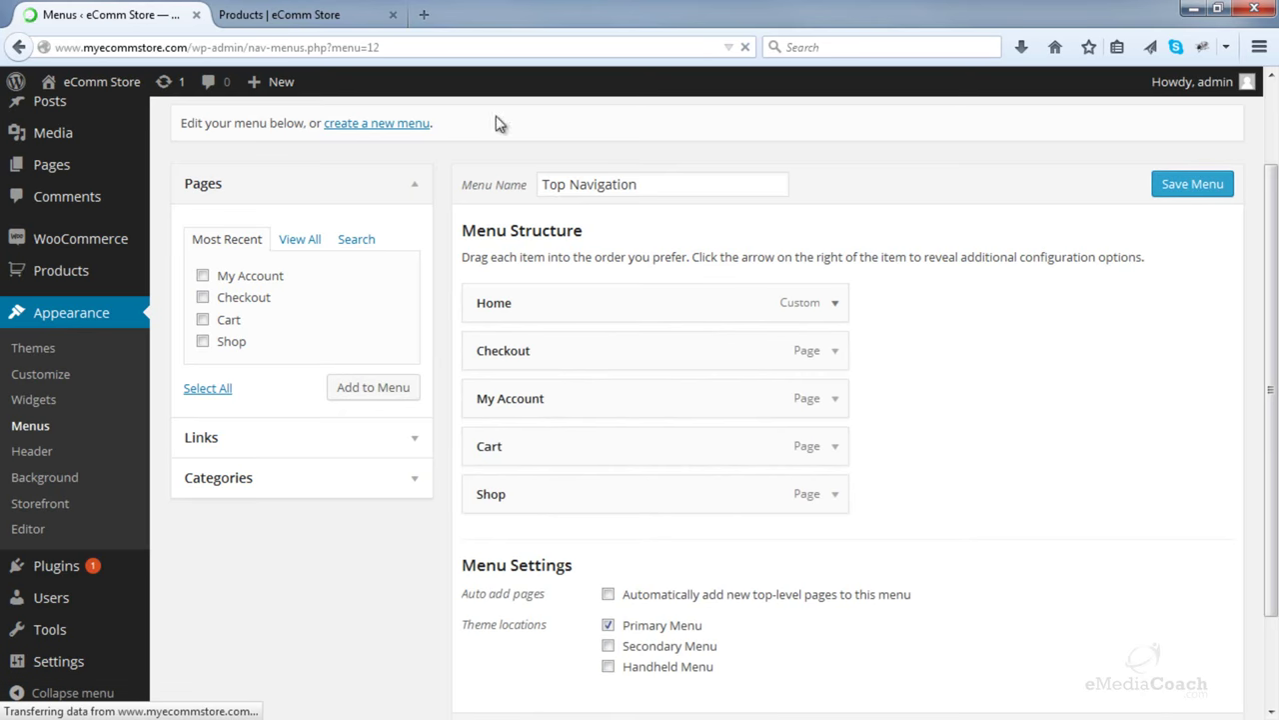
{"action": "left_click", "coordinate": [280, 14]}
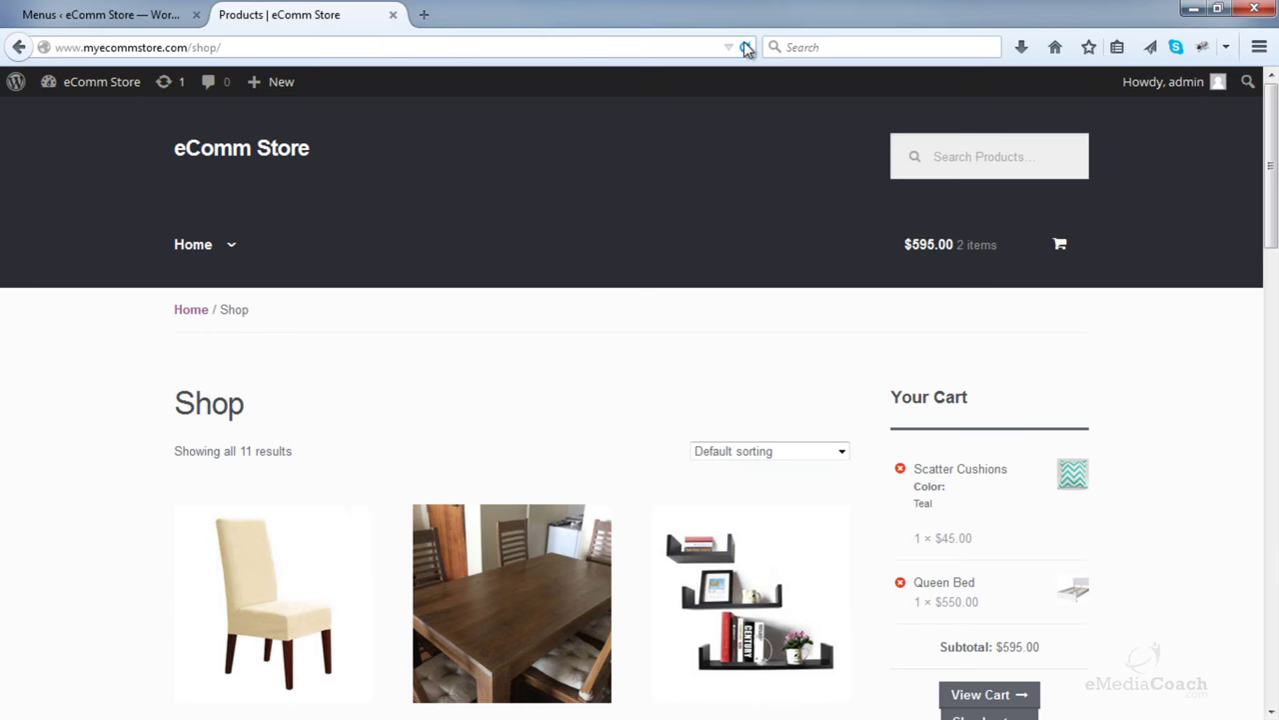
- Reload and scroll the Shop page to check the flat navigation, then return to the Menus tab
{"action": "left_click", "coordinate": [745, 47]}
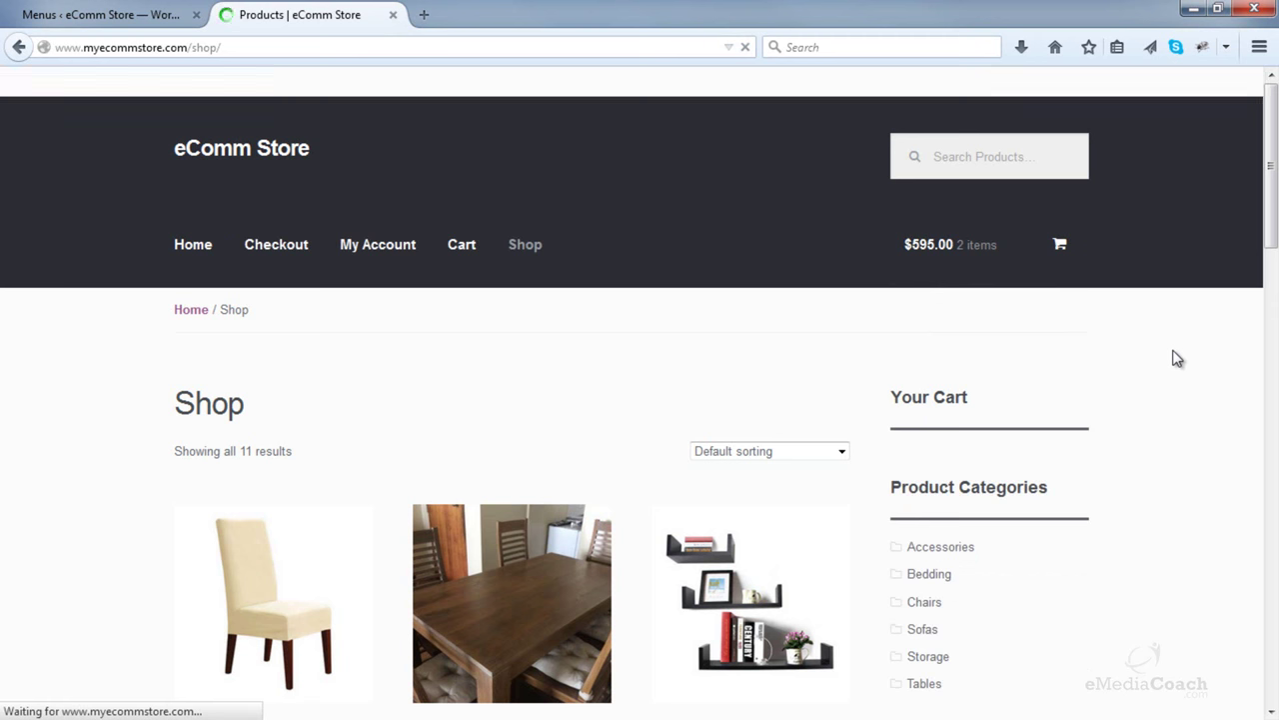
{"action": "scroll", "coordinate": [1178, 358], "scroll_direction": "down", "scroll_amount": 5}
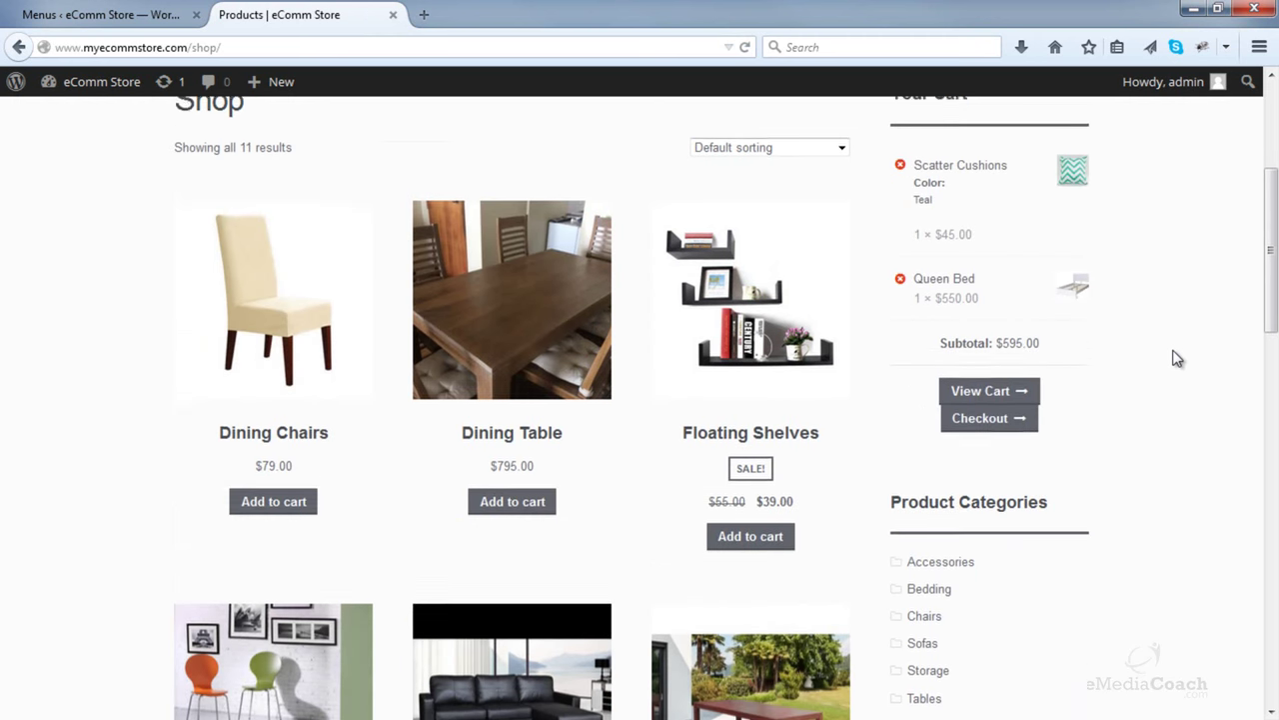
{"action": "scroll", "coordinate": [1169, 358], "scroll_direction": "down", "scroll_amount": 4}
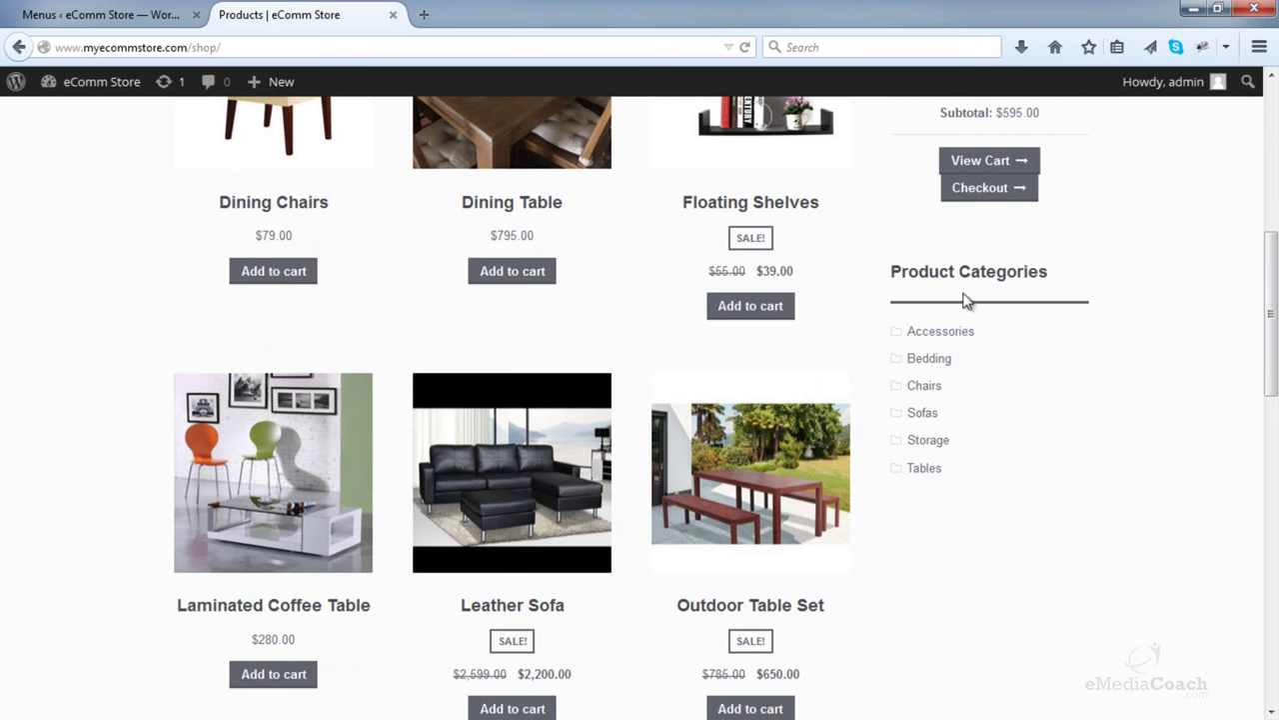
{"action": "scroll", "coordinate": [966, 302], "scroll_direction": "up", "scroll_amount": 4}
{"action": "scroll", "coordinate": [967, 530], "scroll_direction": "up", "scroll_amount": 6}
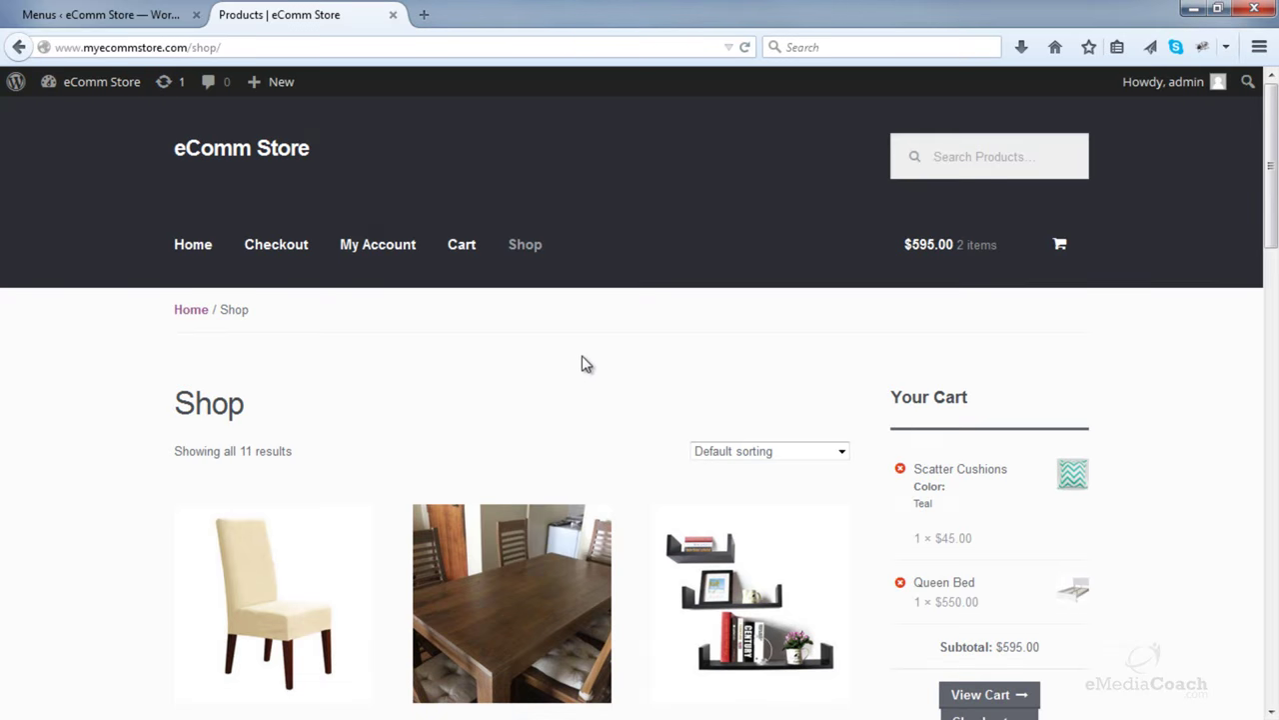
{"action": "left_click", "coordinate": [125, 12]}
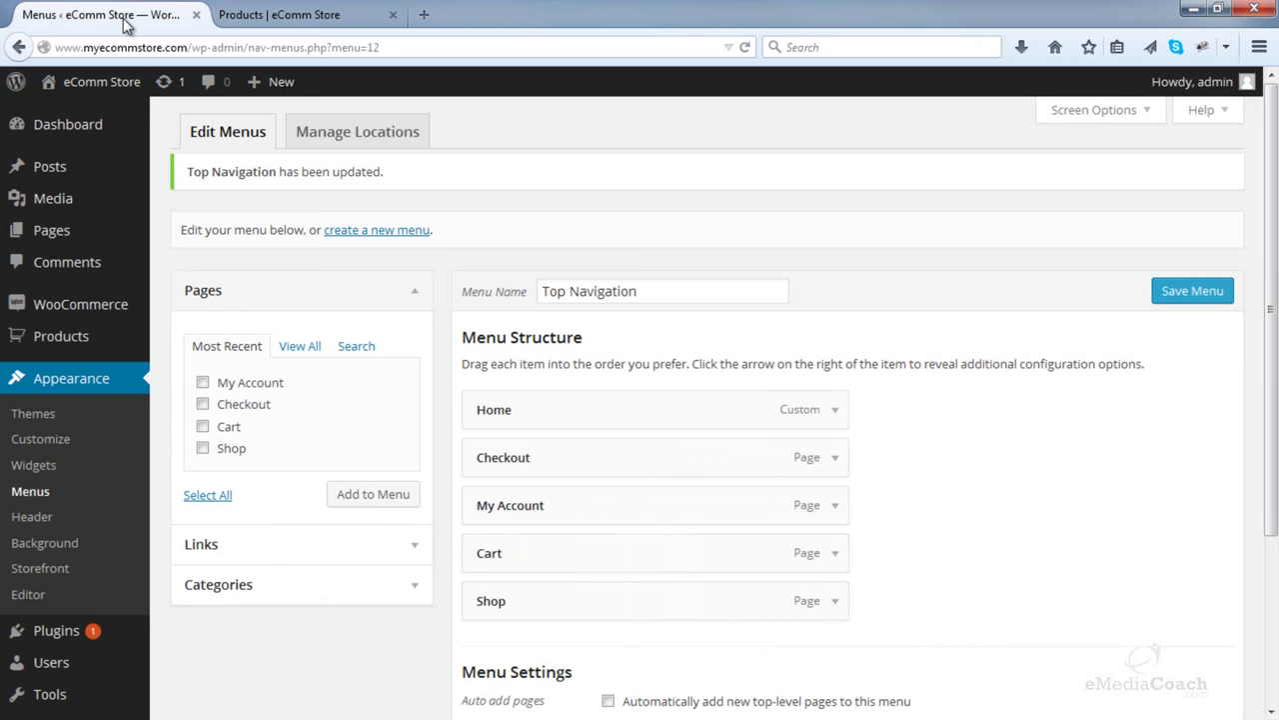
- Open the Accessories category's storefront View page from Products > Categories in a new tab
{"action": "mouse_move", "coordinate": [86, 336]}
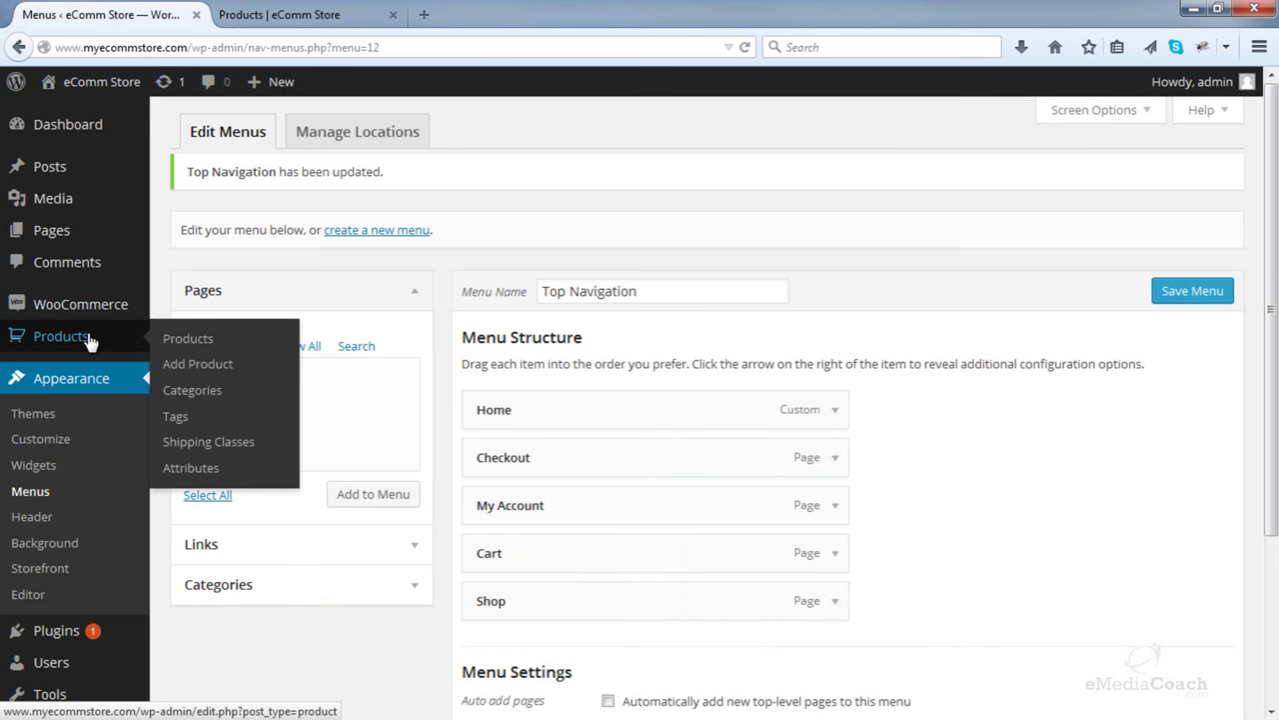
{"action": "right_click", "coordinate": [198, 398]}
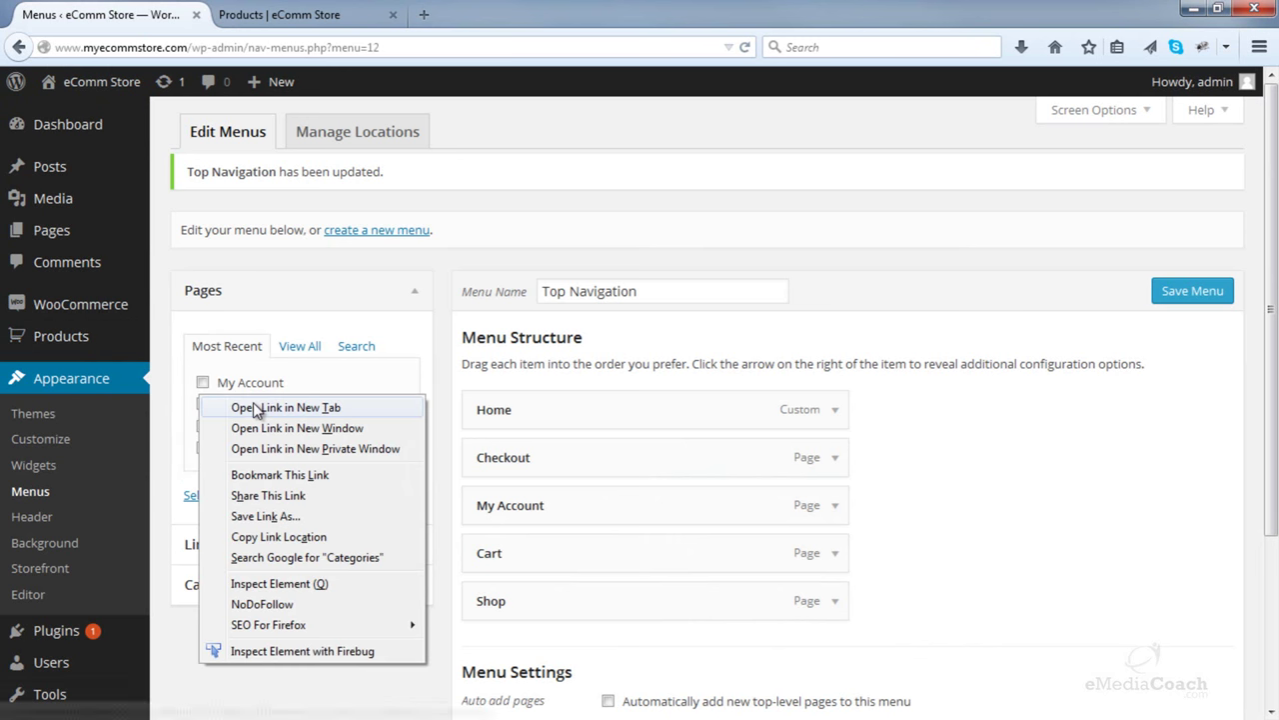
{"action": "key", "text": "Escape"}
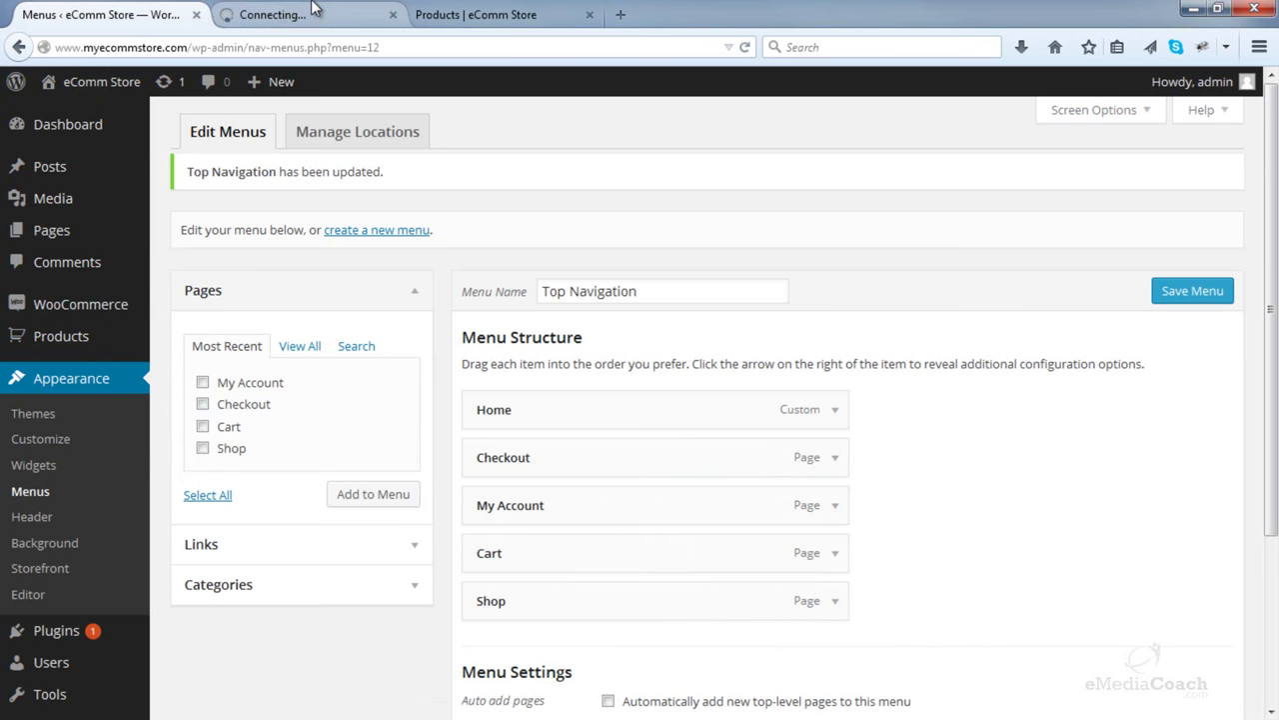
{"action": "left_click", "coordinate": [313, 8]}
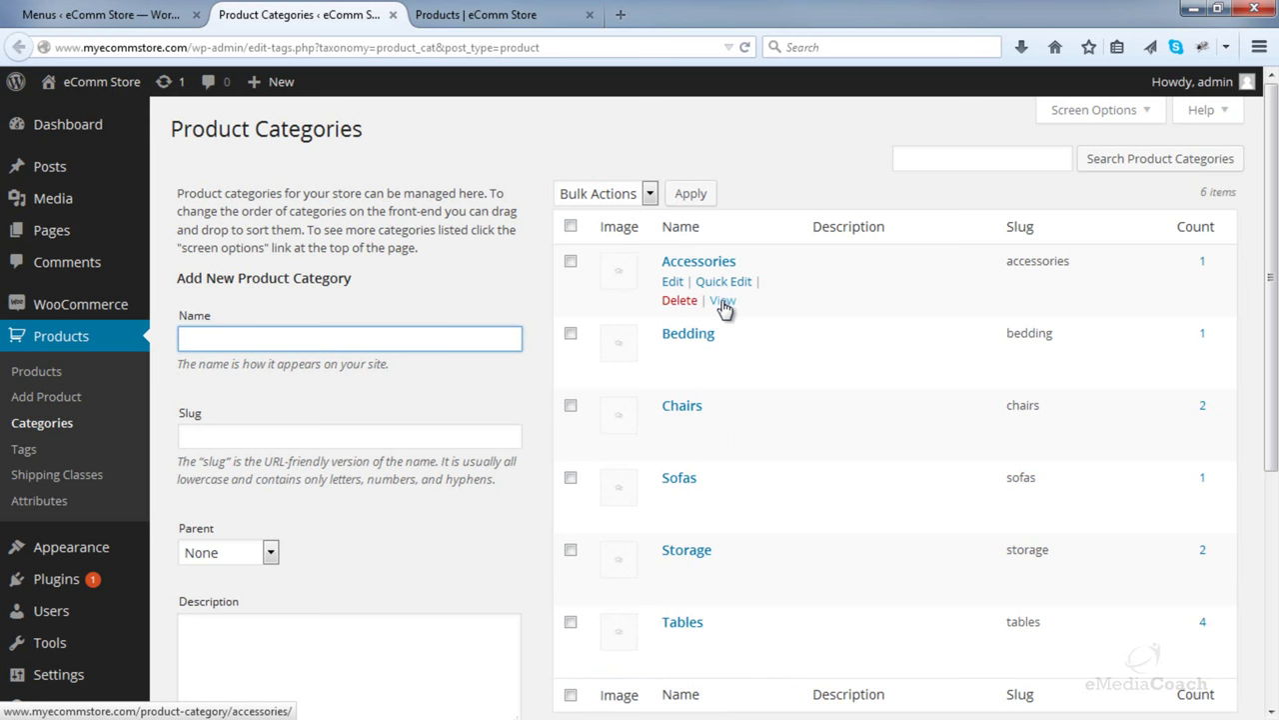
{"action": "right_click", "coordinate": [724, 306]}
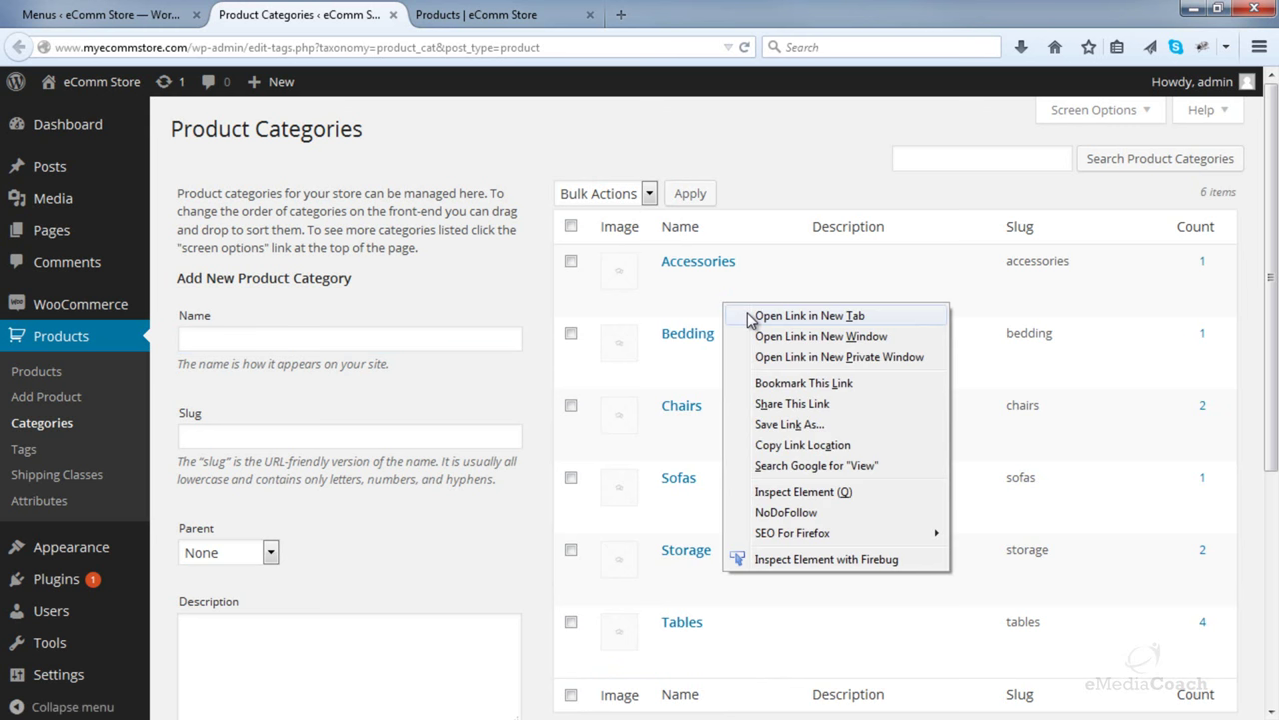
{"action": "left_click", "coordinate": [775, 312]}
- Copy the Accessories page address (/product-category/accessories/) and return to the menu editor
{"action": "left_click", "coordinate": [471, 14]}
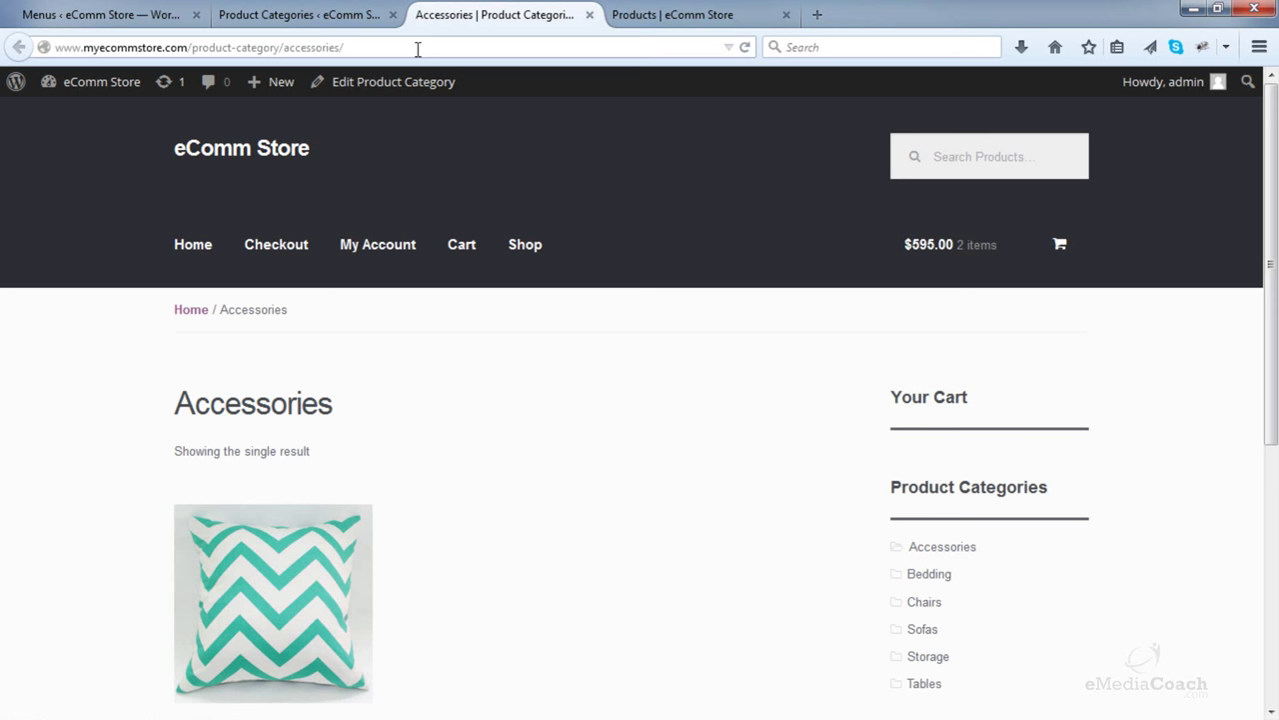
{"action": "left_click", "coordinate": [390, 48]}
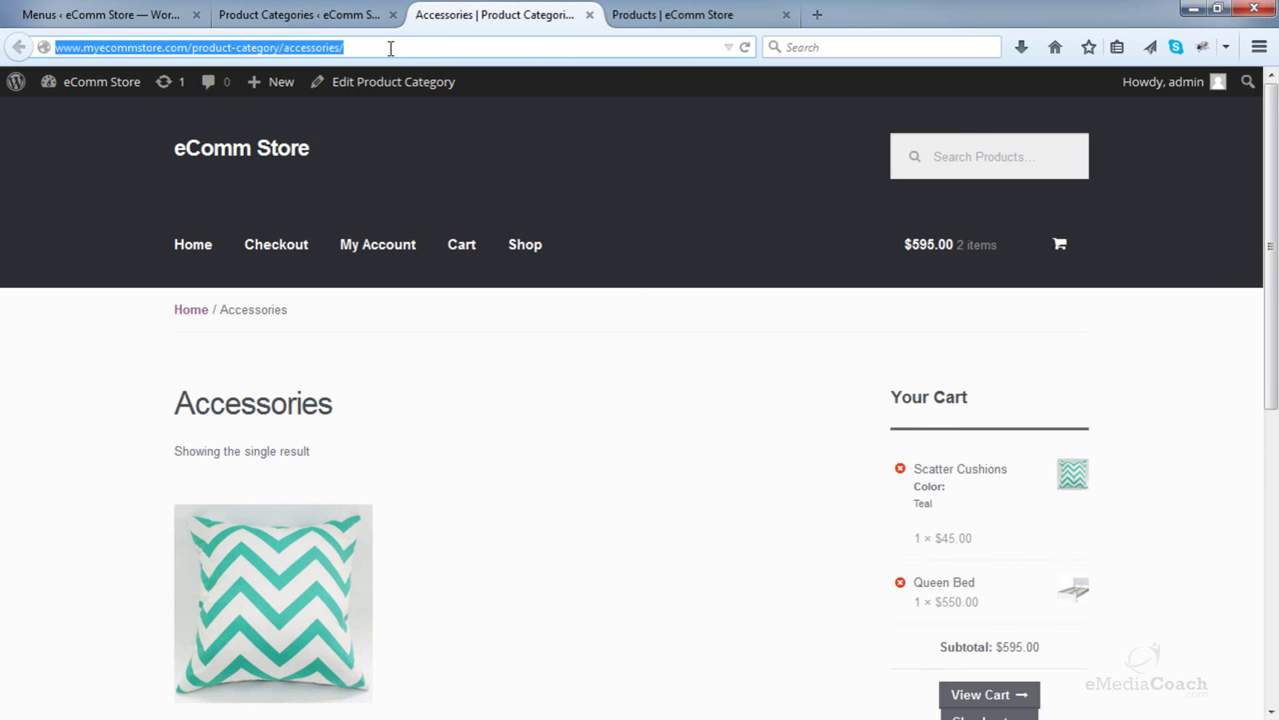
{"action": "right_click", "coordinate": [311, 47]}
{"action": "left_click", "coordinate": [350, 106]}
{"action": "left_click", "coordinate": [500, 338]}
{"action": "left_click", "coordinate": [142, 14]}
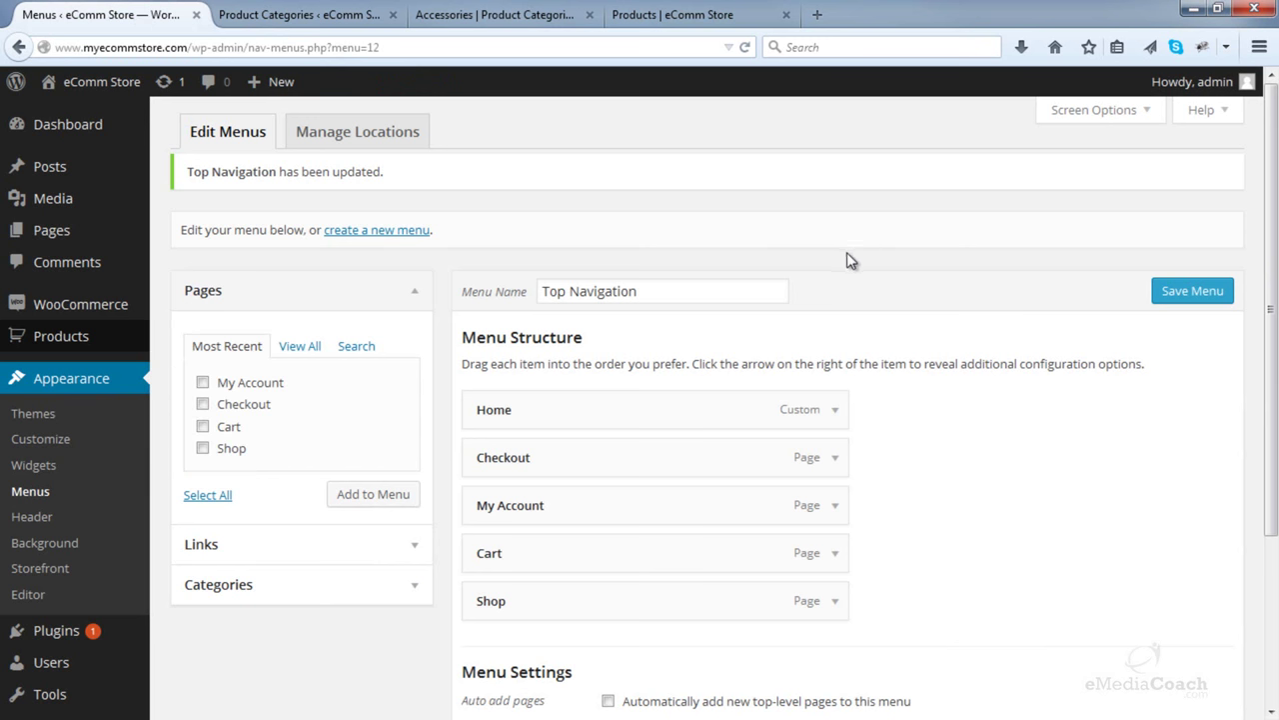
- Add an Accessories custom link to the menu using the pasted Accessories page URL
{"action": "left_click", "coordinate": [412, 548]}
{"action": "left_click", "coordinate": [351, 391]}
{"action": "triple_click", "coordinate": [317, 392]}
{"action": "right_click", "coordinate": [298, 395]}
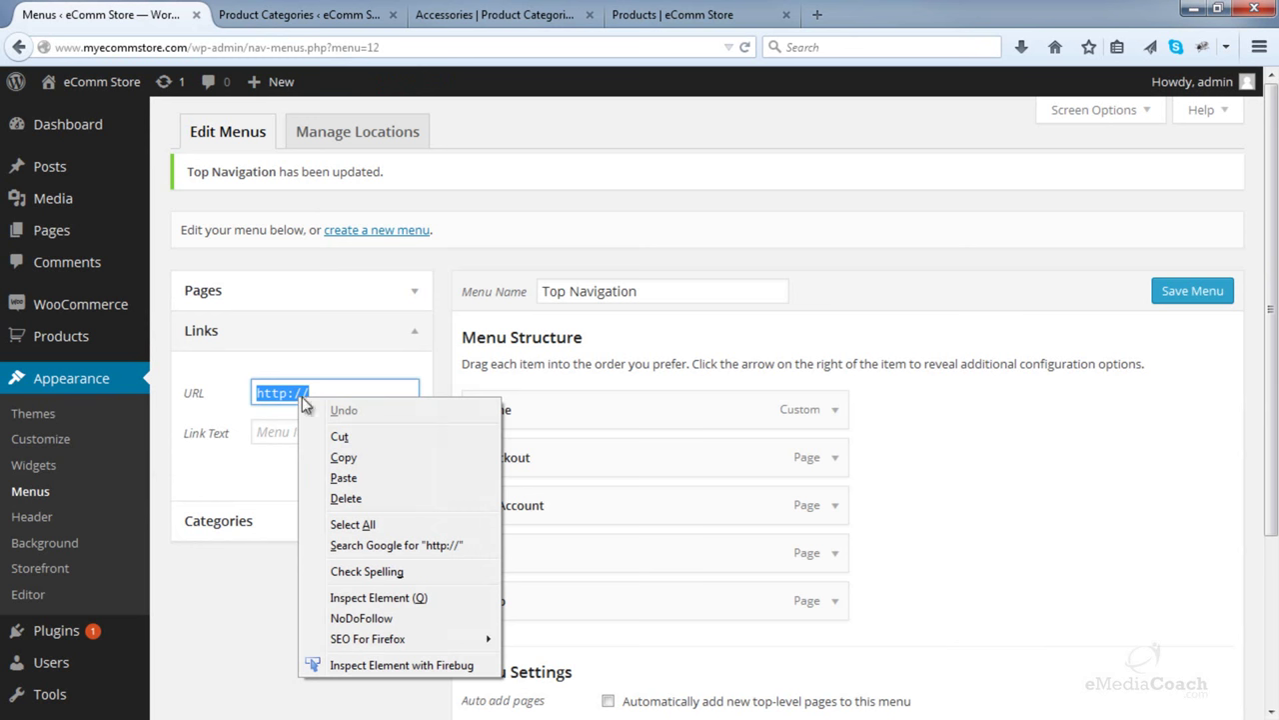
{"action": "left_click", "coordinate": [360, 478]}
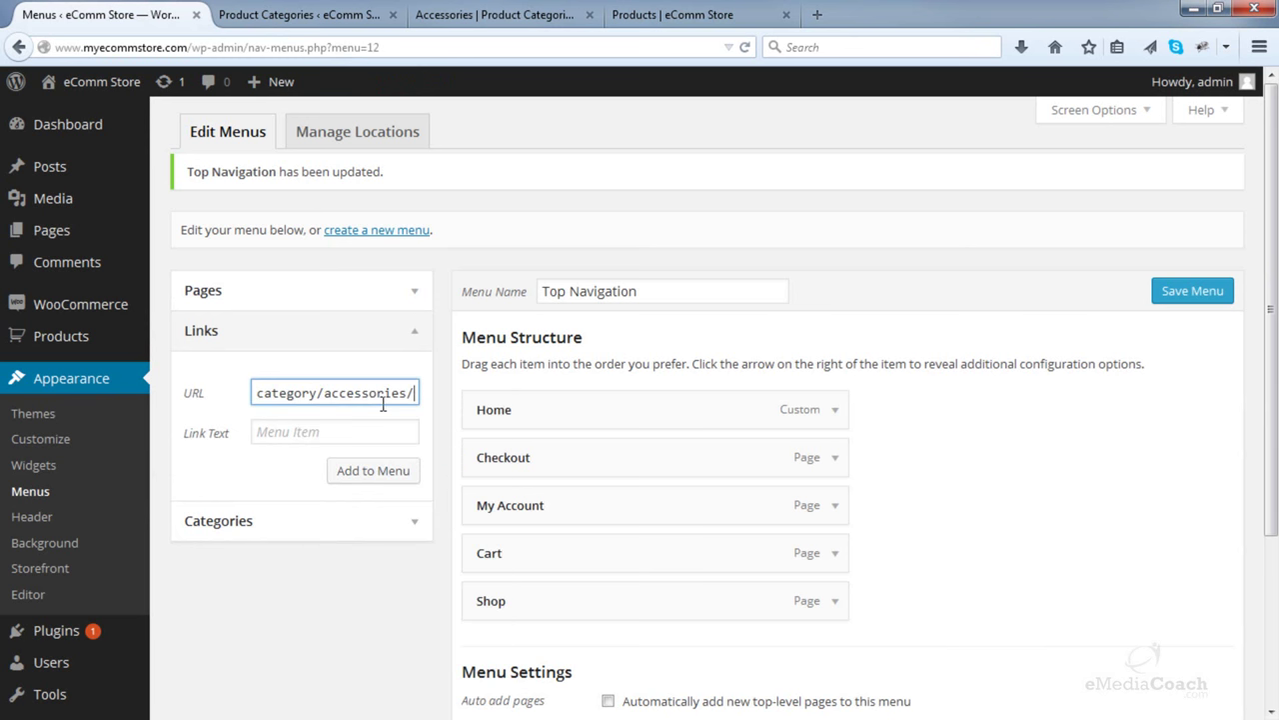
{"action": "left_click", "coordinate": [318, 432]}
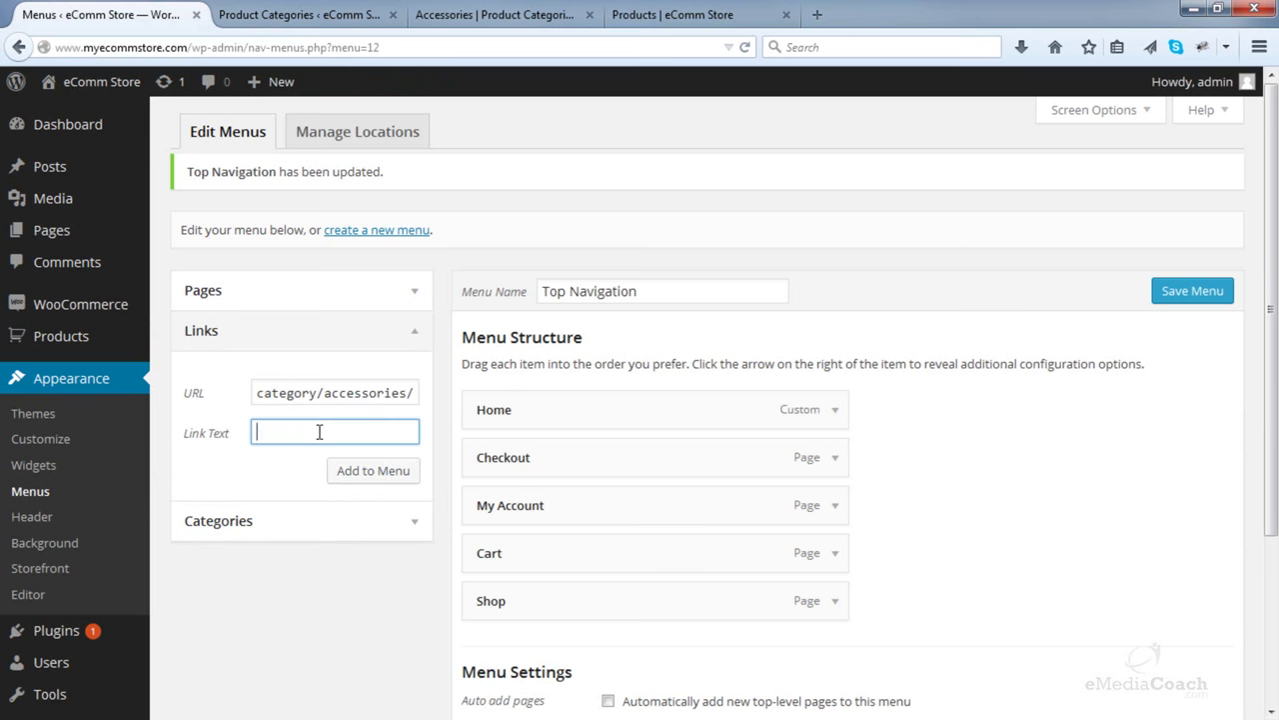
{"action": "type", "text": "Accessories"}
{"action": "left_click", "coordinate": [344, 476]}
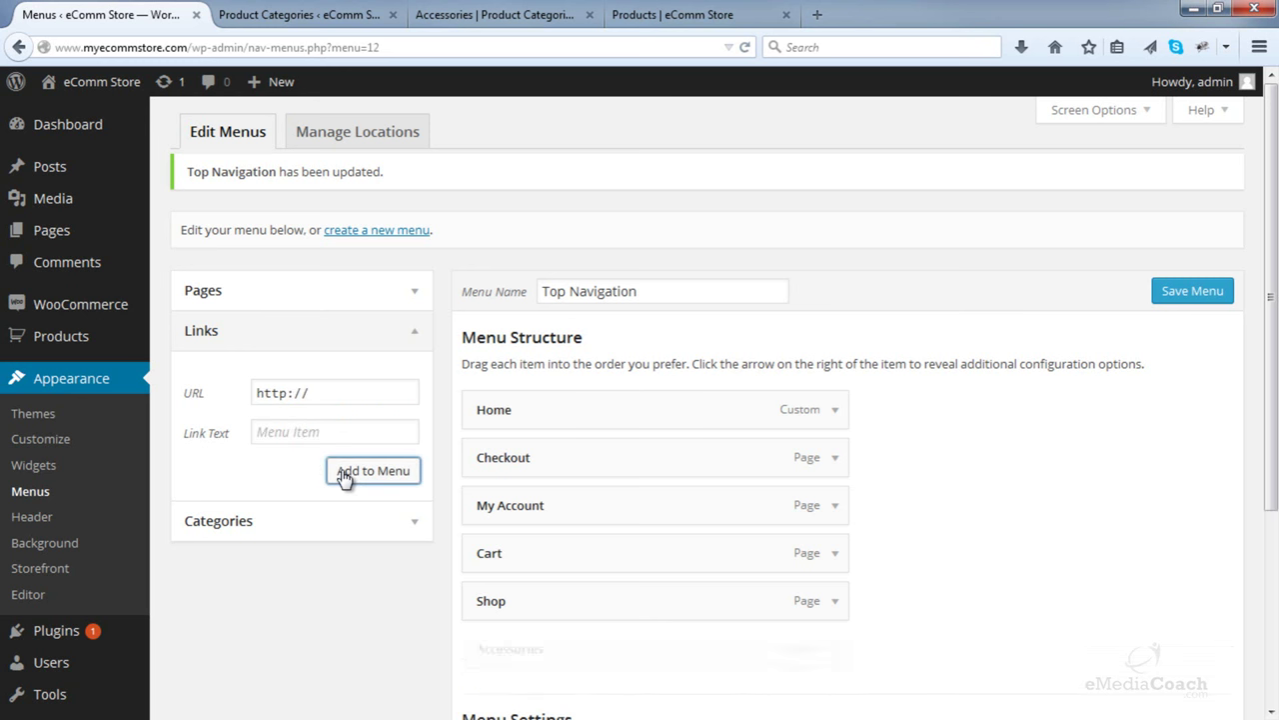
- Open the Bedding category storefront page in a new tab and copy its address
{"action": "left_click", "coordinate": [271, 12]}
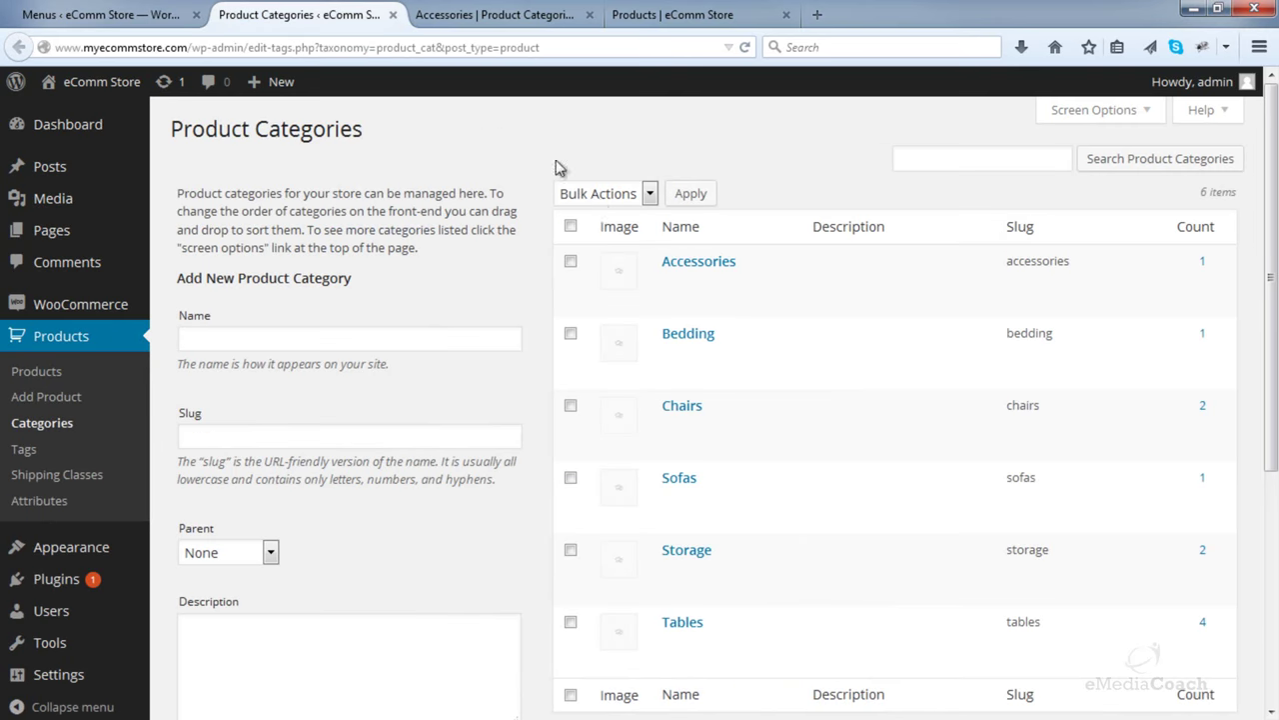
{"action": "right_click", "coordinate": [728, 378]}
{"action": "left_click", "coordinate": [768, 387]}
{"action": "left_click", "coordinate": [500, 8]}
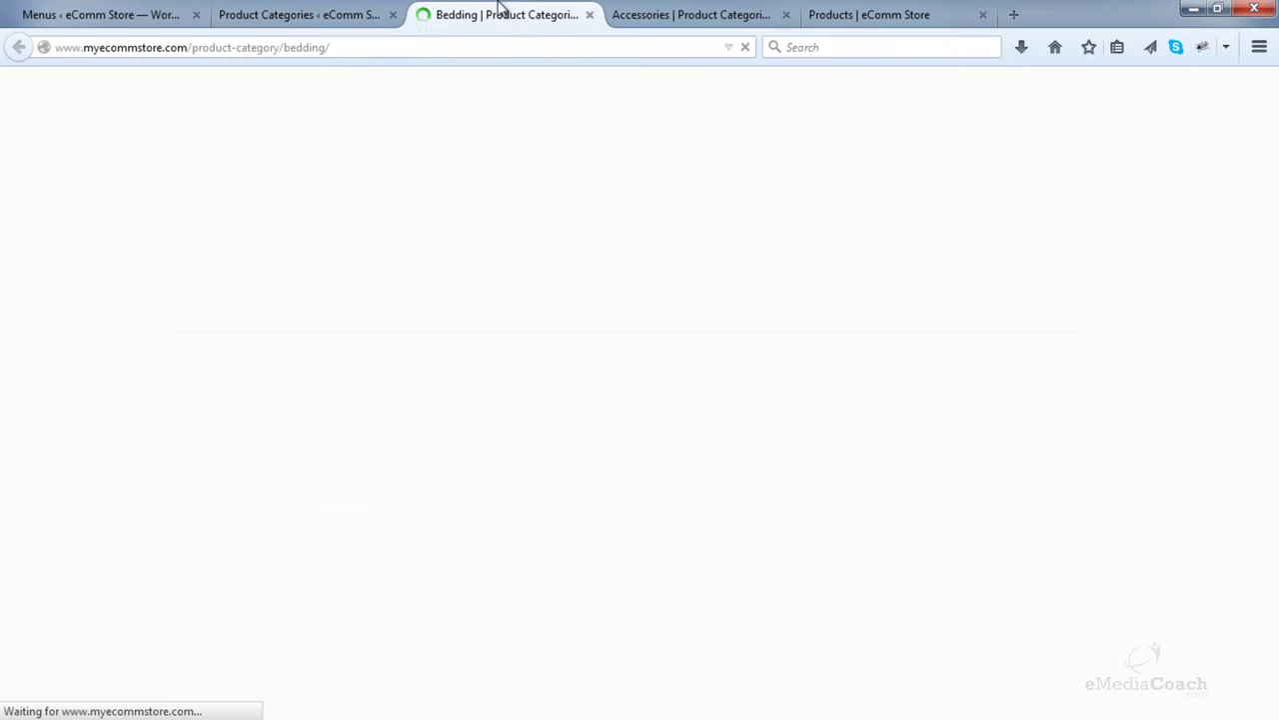
{"action": "left_click", "coordinate": [288, 48]}
{"action": "right_click", "coordinate": [288, 50]}
{"action": "left_click", "coordinate": [330, 108]}
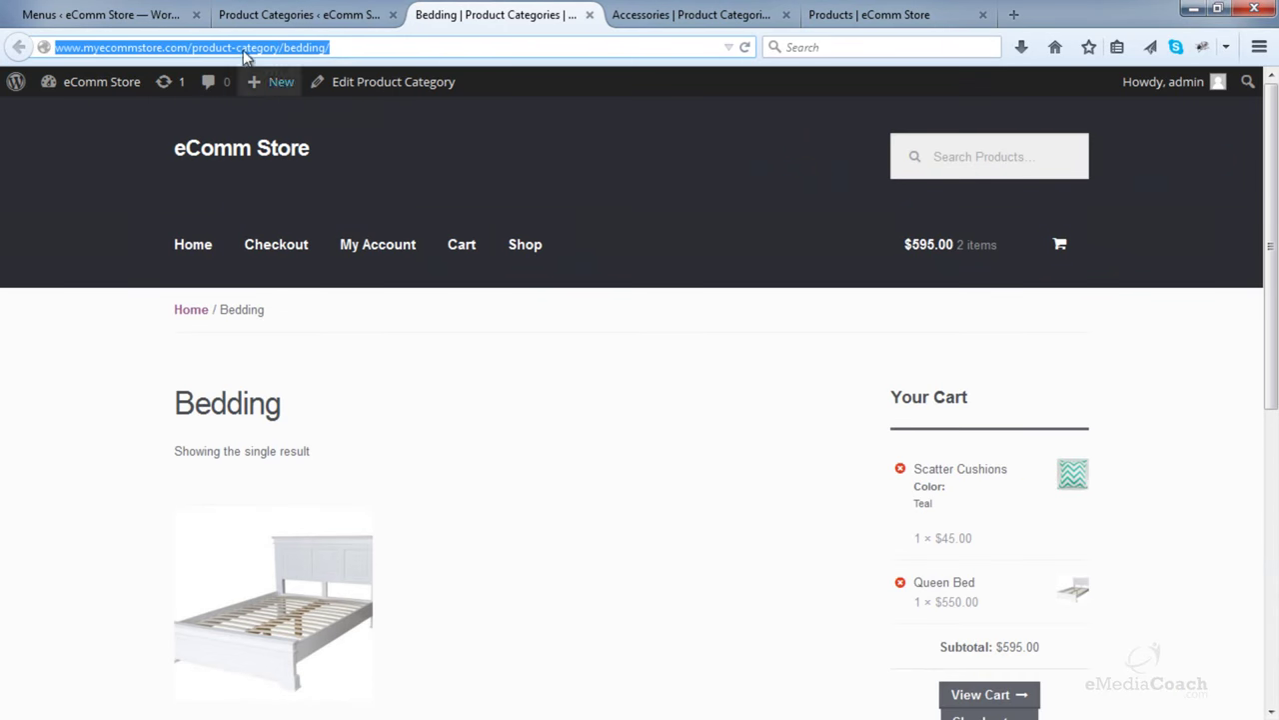
- Add a Bedding custom link to the menu with the copied Bedding page address
{"action": "left_click", "coordinate": [125, 12]}
{"action": "right_click", "coordinate": [356, 397]}
{"action": "key", "text": "a"}
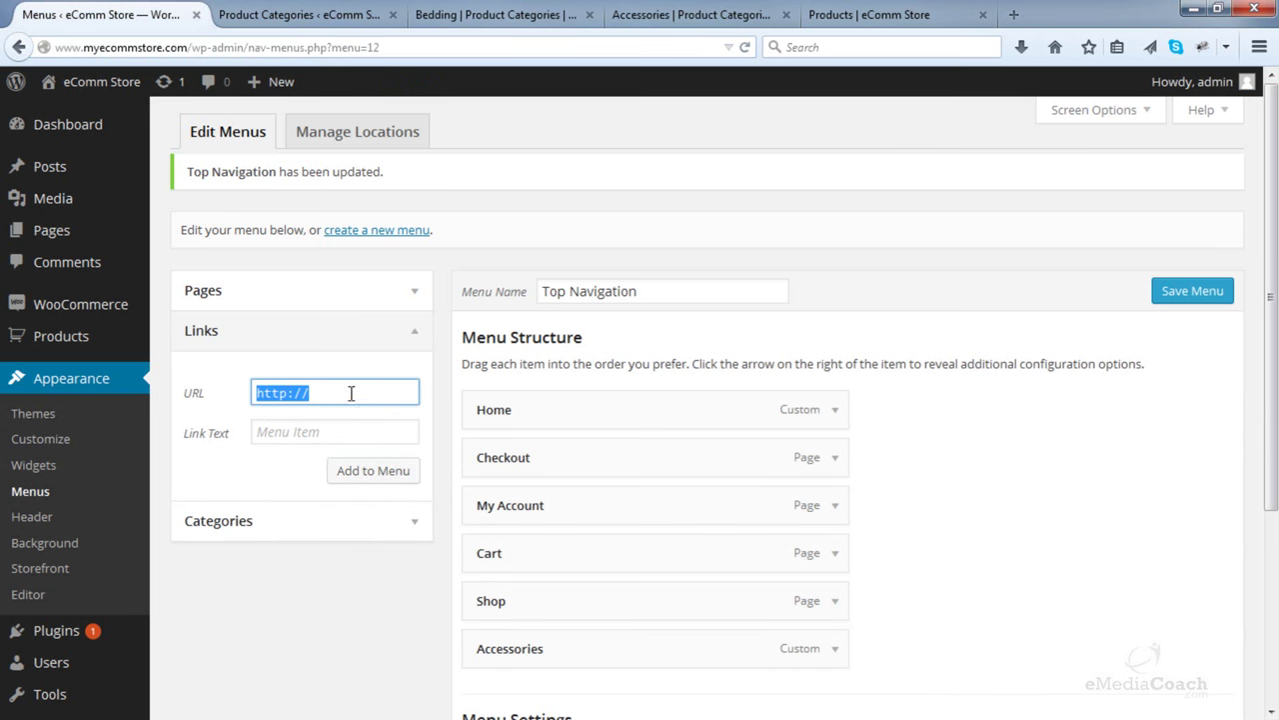
{"action": "key", "text": "ctrl+v"}
{"action": "left_click", "coordinate": [342, 433]}
{"action": "type", "text": "Bedding"}
{"action": "left_click", "coordinate": [362, 470]}
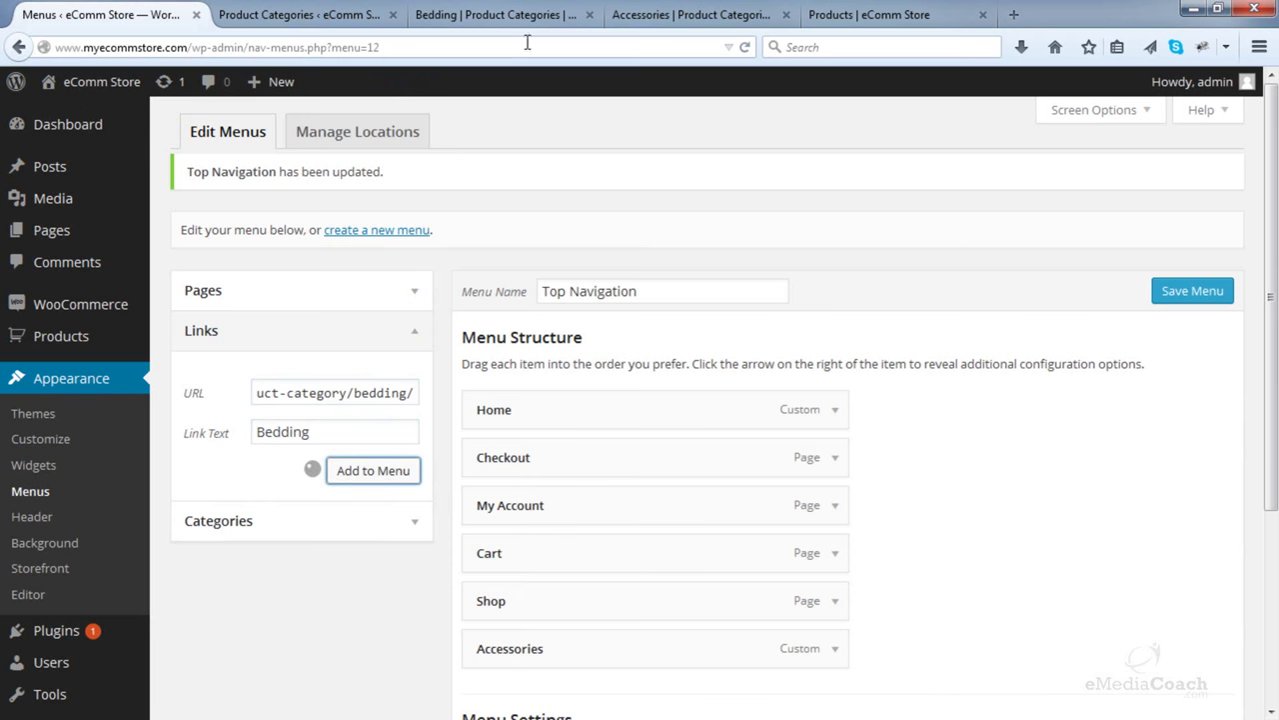
- Close the used storefront tabs and open Chairs, Sofas, Storage and Tables category pages in new tabs
{"action": "left_click", "coordinate": [588, 14]}
{"action": "left_click", "coordinate": [589, 14]}
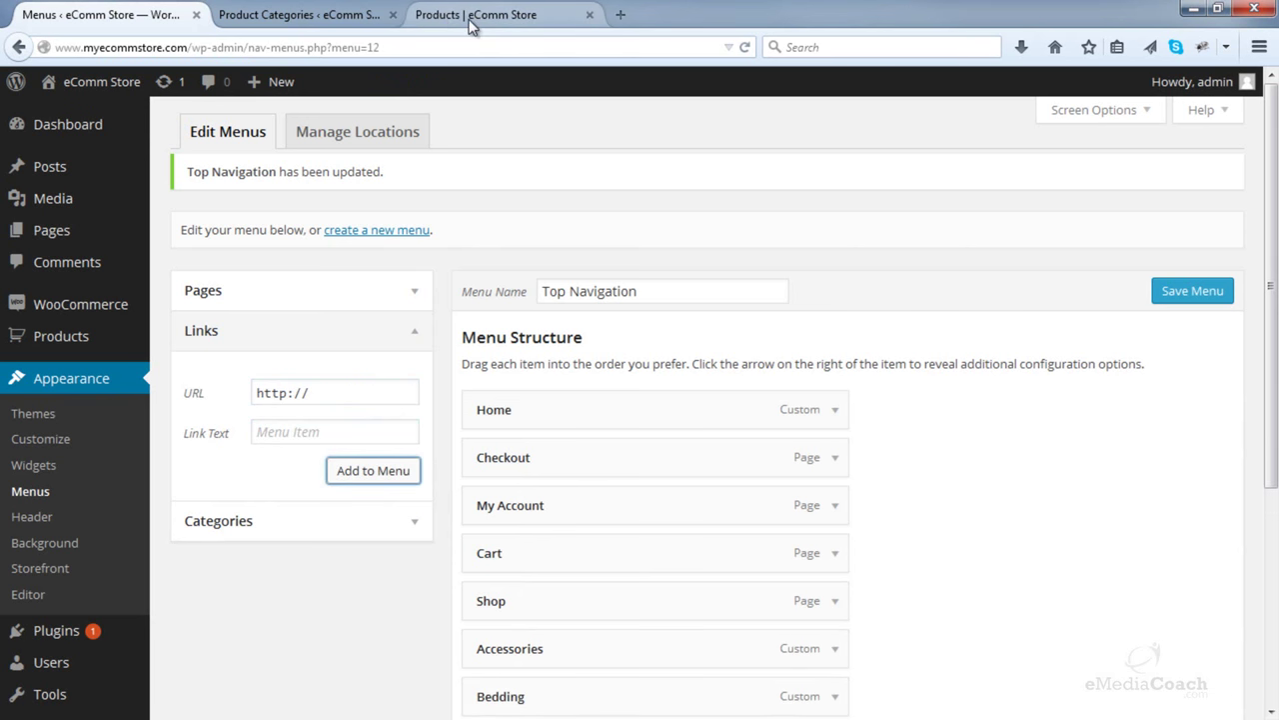
{"action": "left_click", "coordinate": [582, 14]}
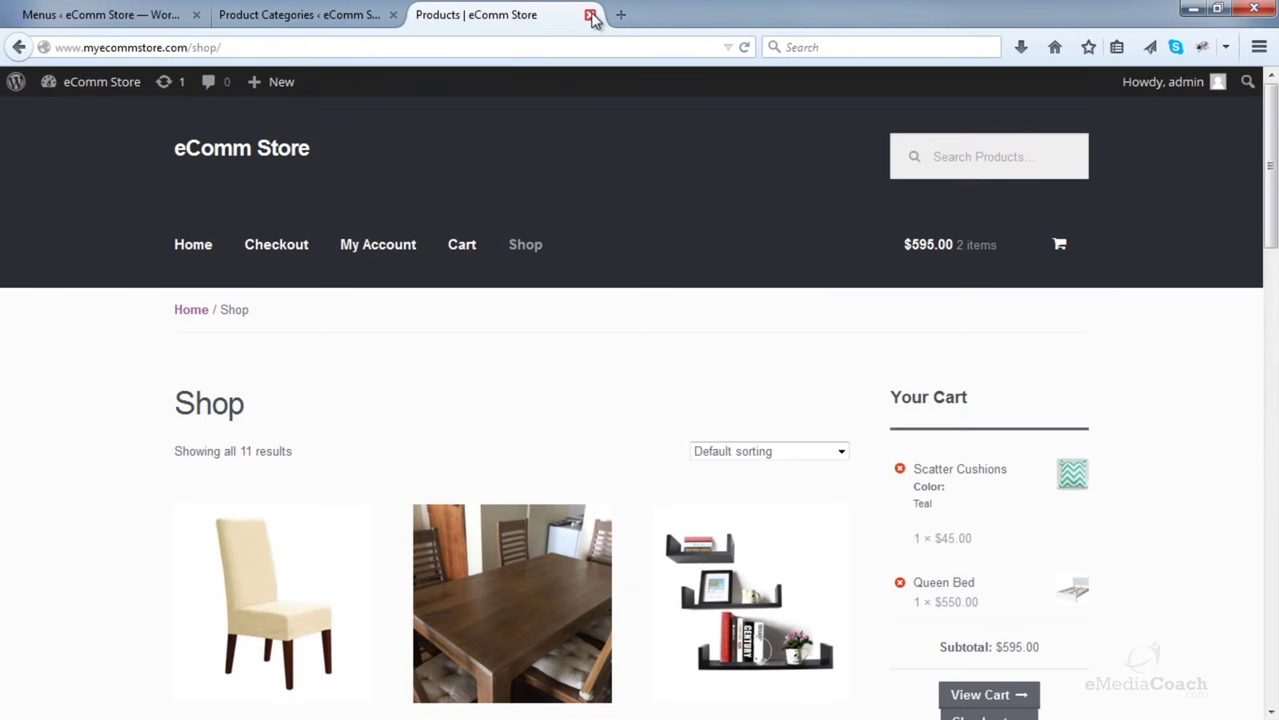
{"action": "left_click", "coordinate": [589, 14]}
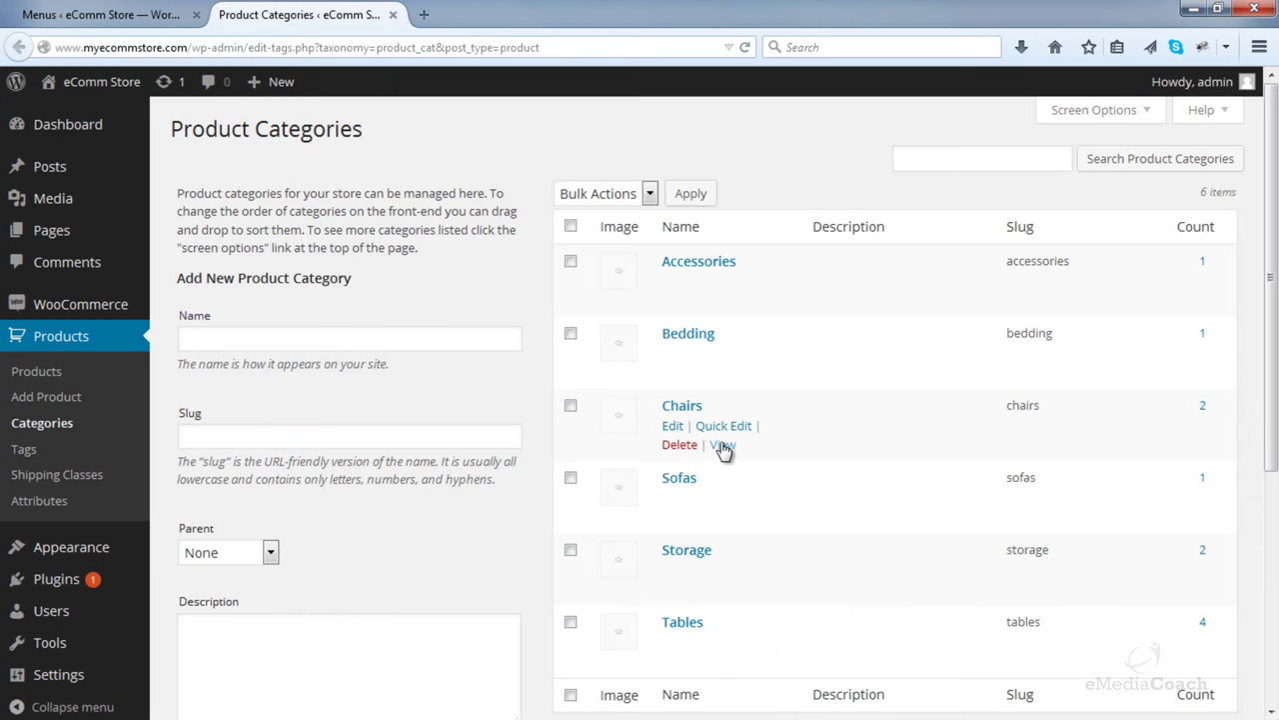
{"action": "right_click", "coordinate": [720, 446]}
{"action": "left_click", "coordinate": [809, 457]}
{"action": "right_click", "coordinate": [730, 517]}
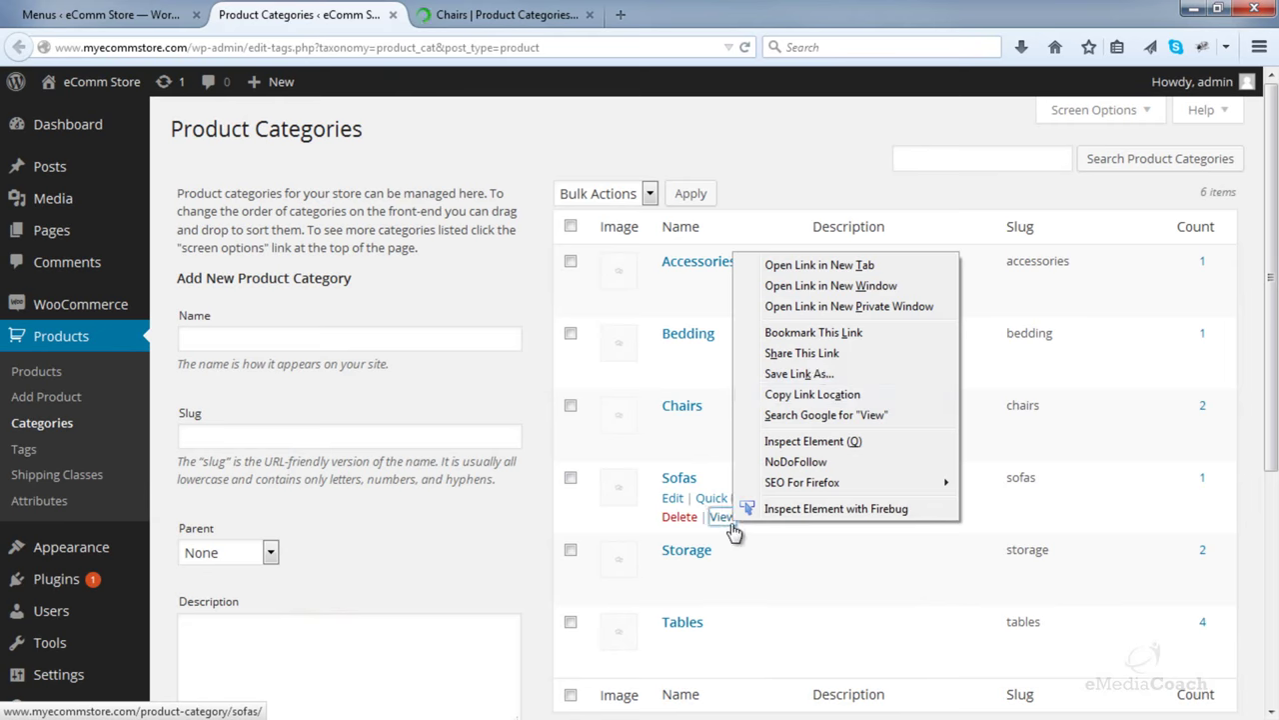
{"action": "left_click", "coordinate": [831, 265]}
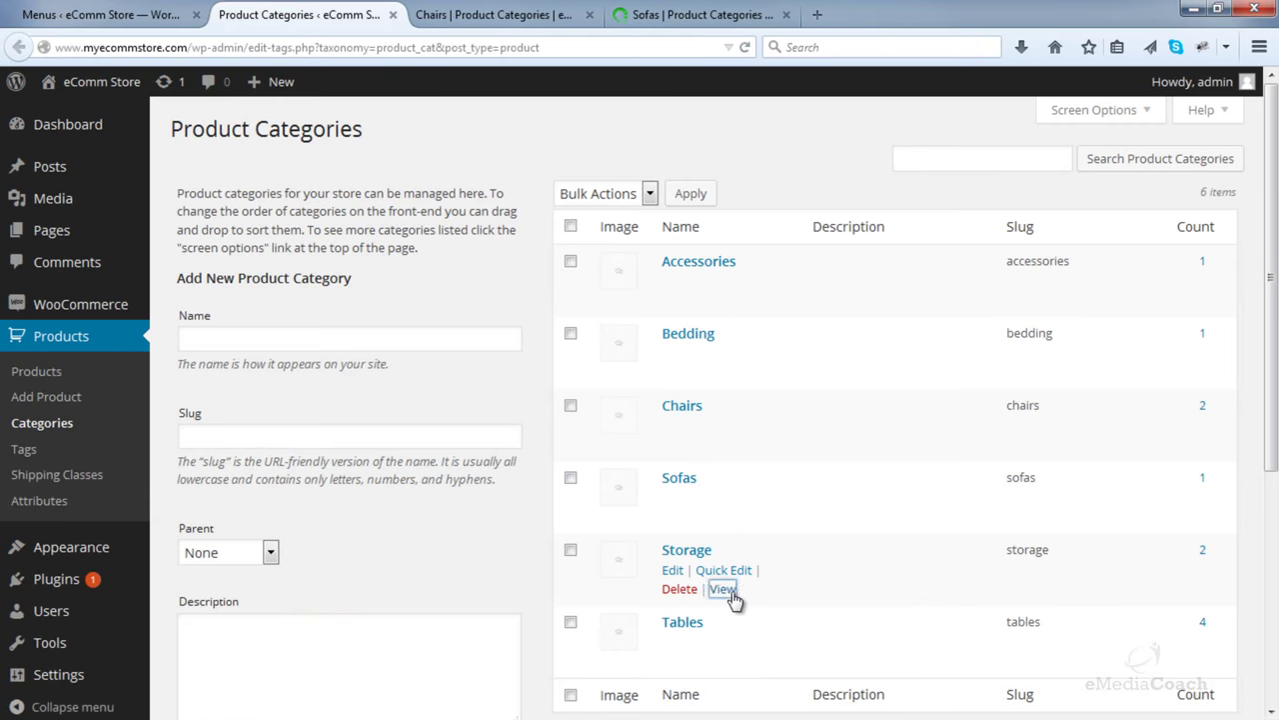
{"action": "right_click", "coordinate": [735, 601]}
{"action": "left_click", "coordinate": [800, 331]}
{"action": "right_click", "coordinate": [720, 662]}
{"action": "left_click", "coordinate": [814, 328]}
- Add a Chairs custom link using the copied Chairs category page address
{"action": "left_click", "coordinate": [460, 14]}
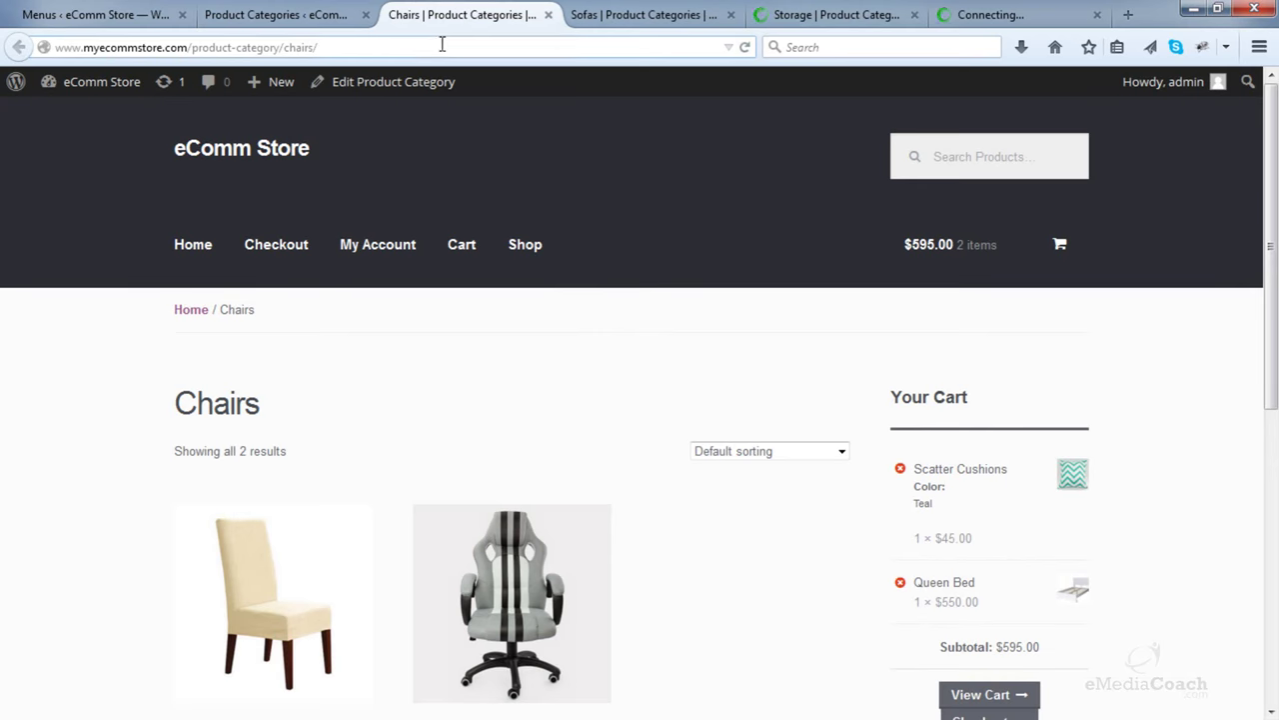
{"action": "left_click", "coordinate": [433, 47]}
{"action": "right_click", "coordinate": [433, 47]}
{"action": "left_click", "coordinate": [478, 109]}
{"action": "left_click", "coordinate": [110, 14]}
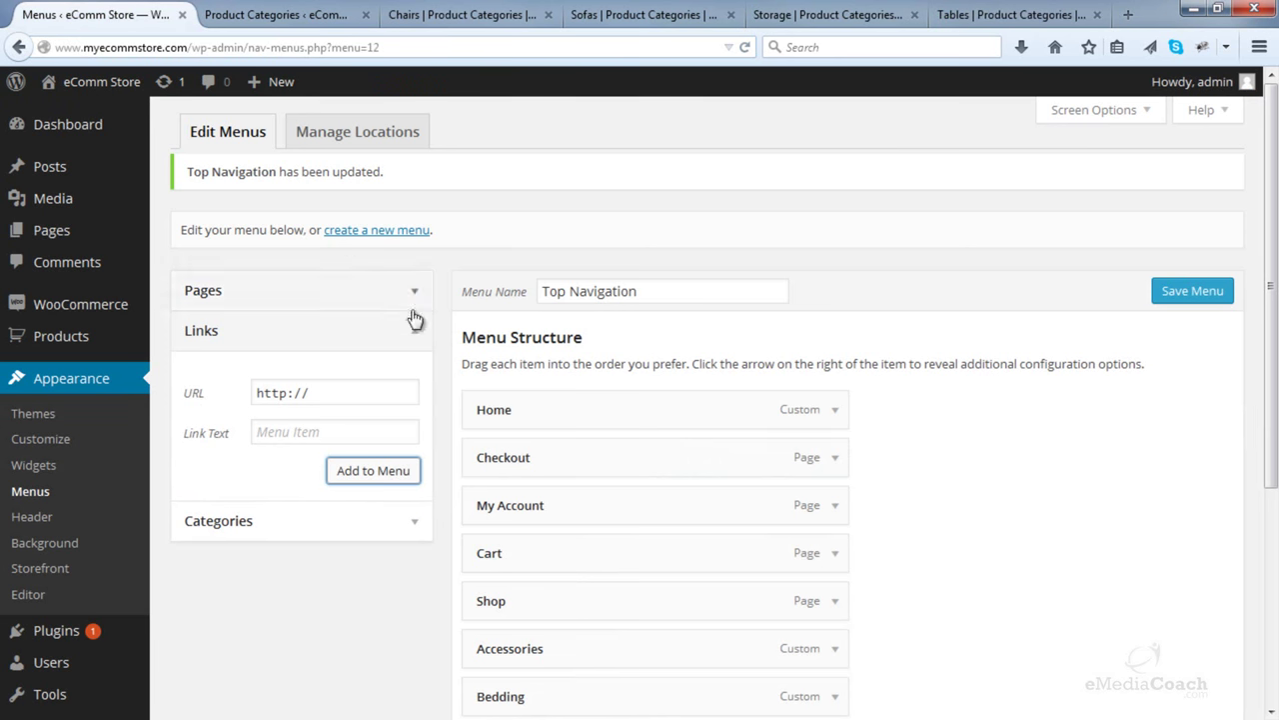
{"action": "left_click", "coordinate": [343, 391]}
{"action": "key", "text": "ctrl+v"}
{"action": "left_click", "coordinate": [340, 442]}
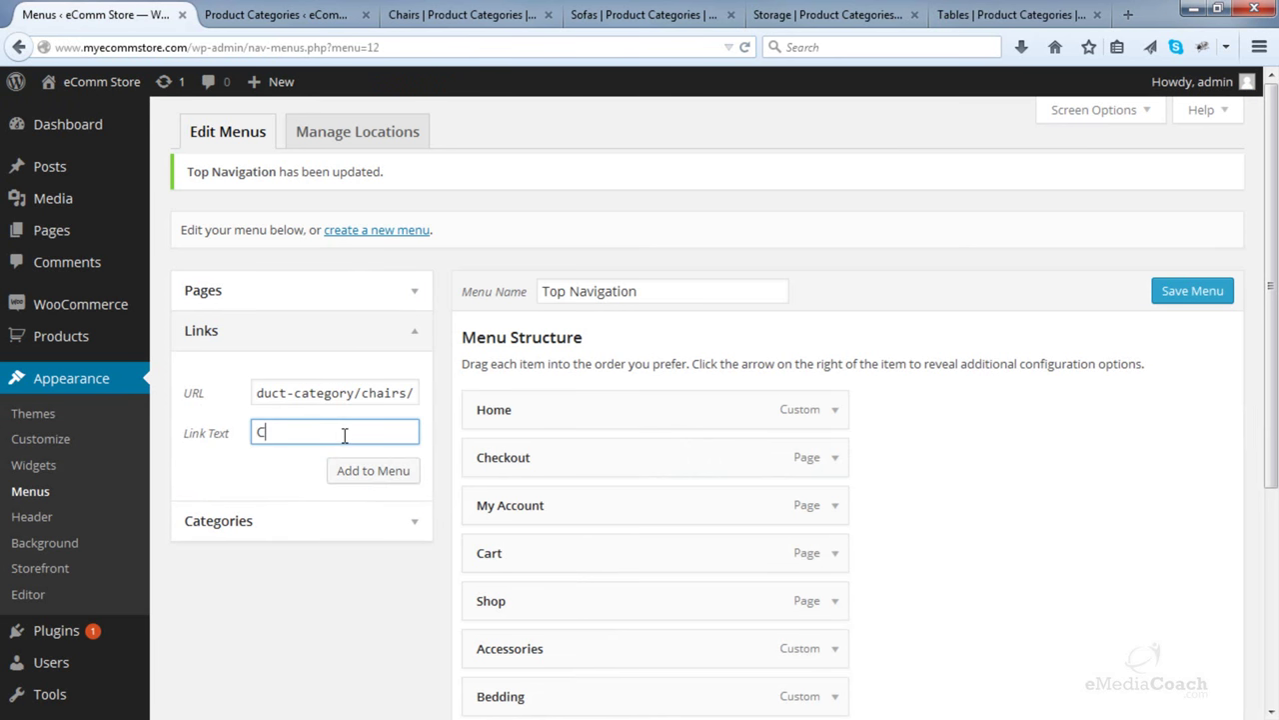
{"action": "type", "text": "Chairs"}
{"action": "left_click", "coordinate": [370, 471]}
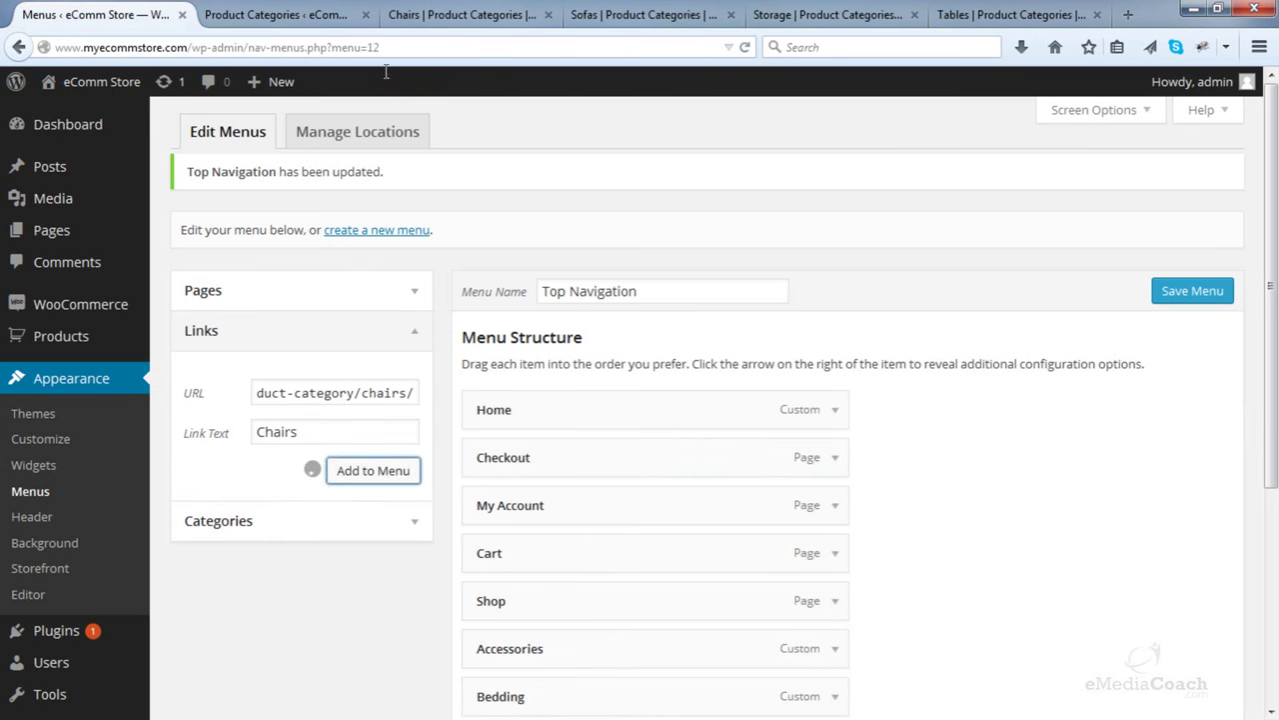
- Add a Sofas custom link using the copied Sofas category page address
{"action": "left_click", "coordinate": [548, 15]}
{"action": "left_click", "coordinate": [480, 15]}
{"action": "left_click", "coordinate": [485, 47]}
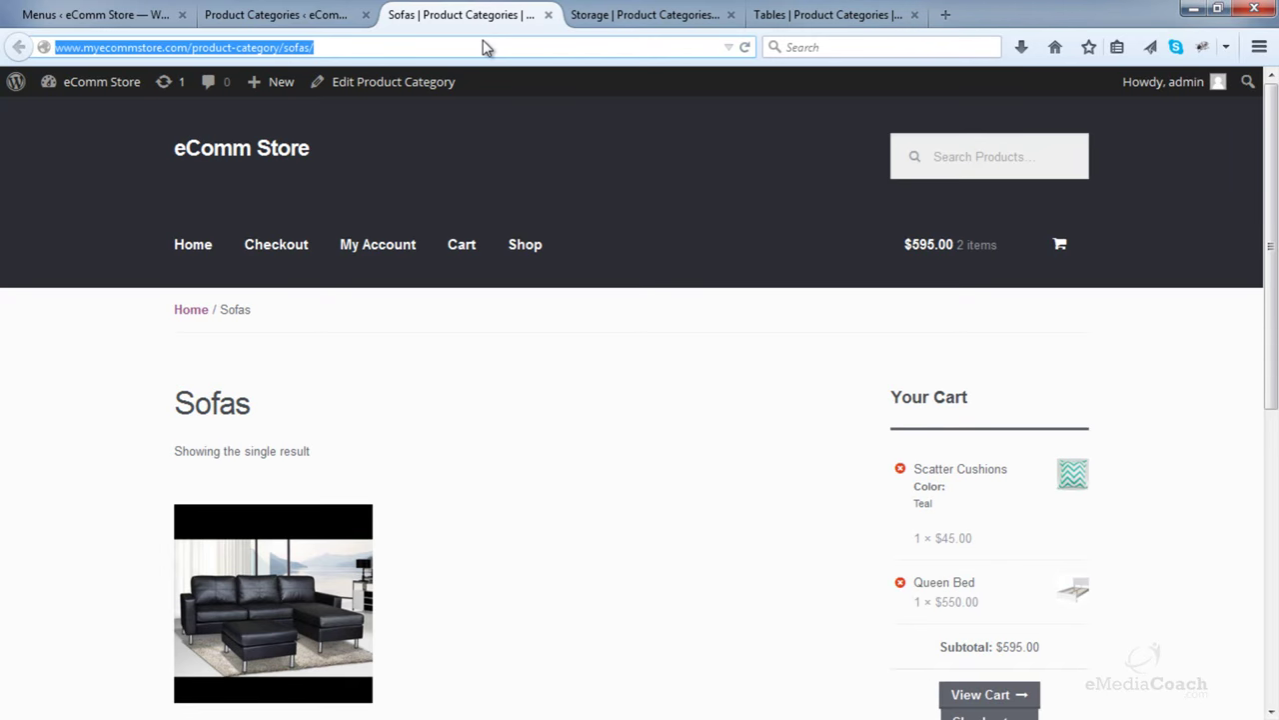
{"action": "key", "text": "ctrl+c"}
{"action": "left_click", "coordinate": [95, 14]}
{"action": "left_click", "coordinate": [335, 393]}
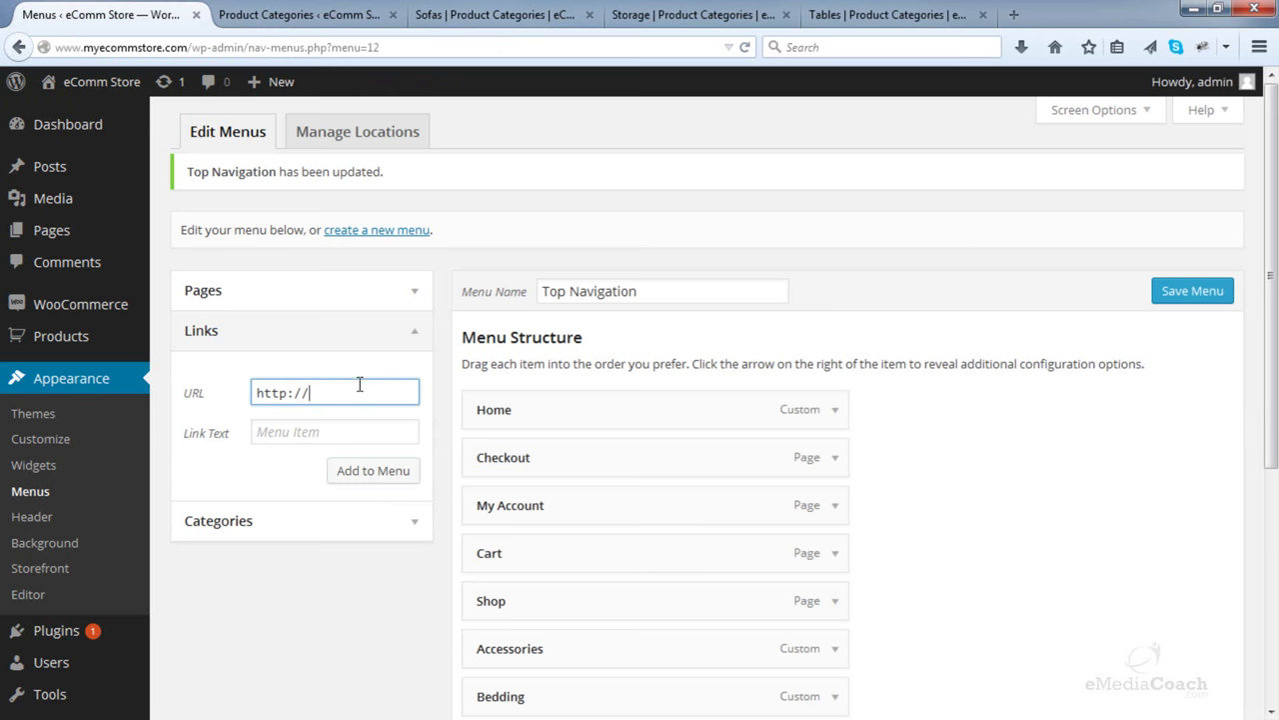
{"action": "key", "text": "ctrl+v"}
{"action": "left_click", "coordinate": [339, 433]}
{"action": "type", "text": "Sofas"}
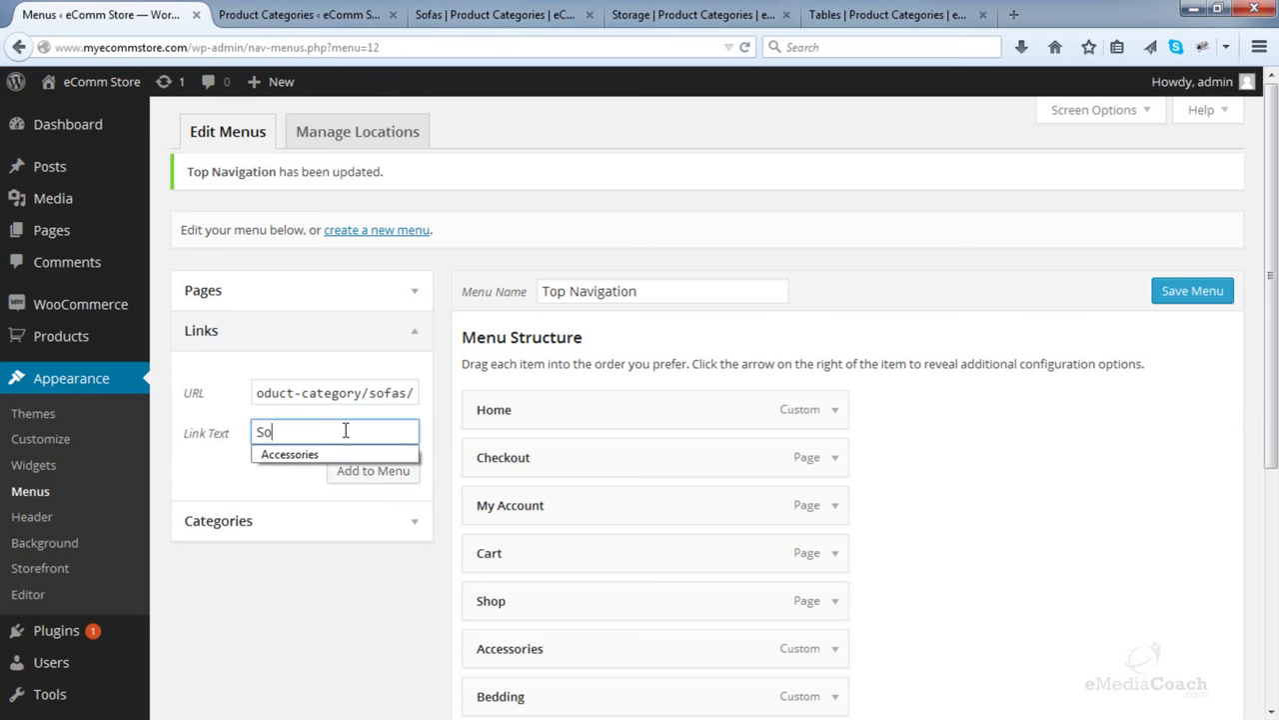
{"action": "left_click", "coordinate": [359, 480]}
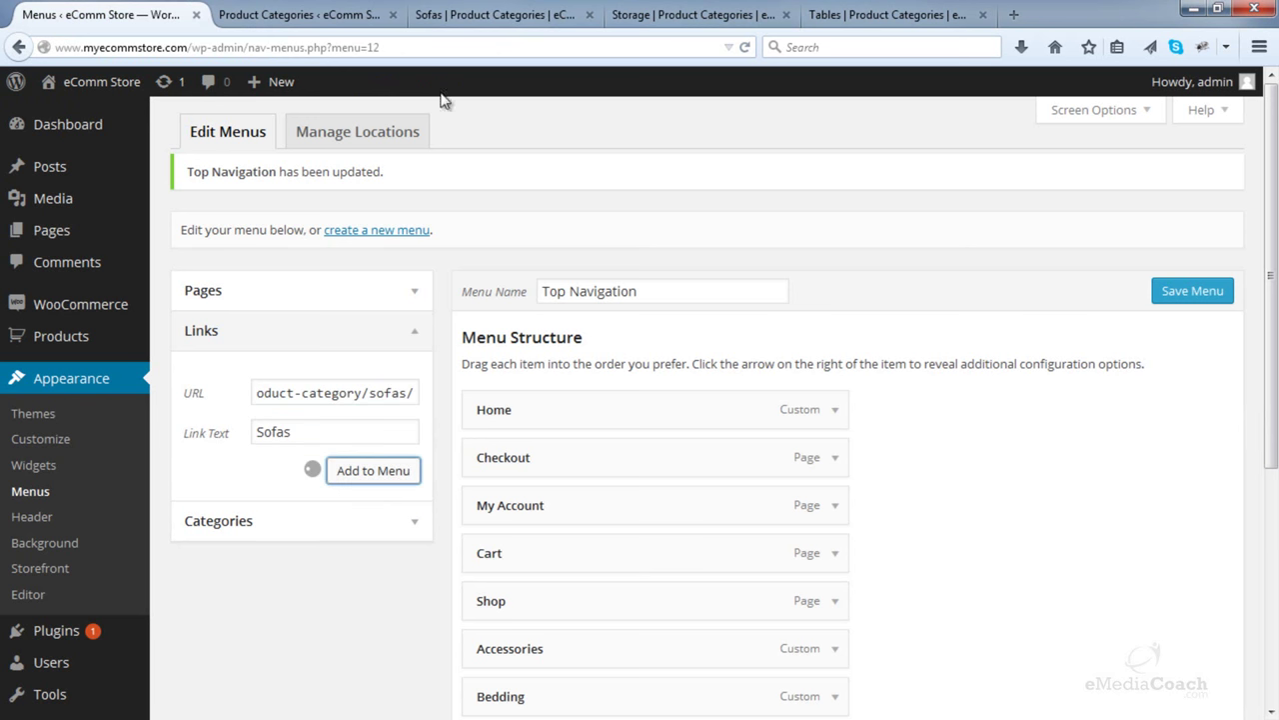
- Add a Storage custom link using the Storage category page address
{"action": "left_click", "coordinate": [589, 14]}
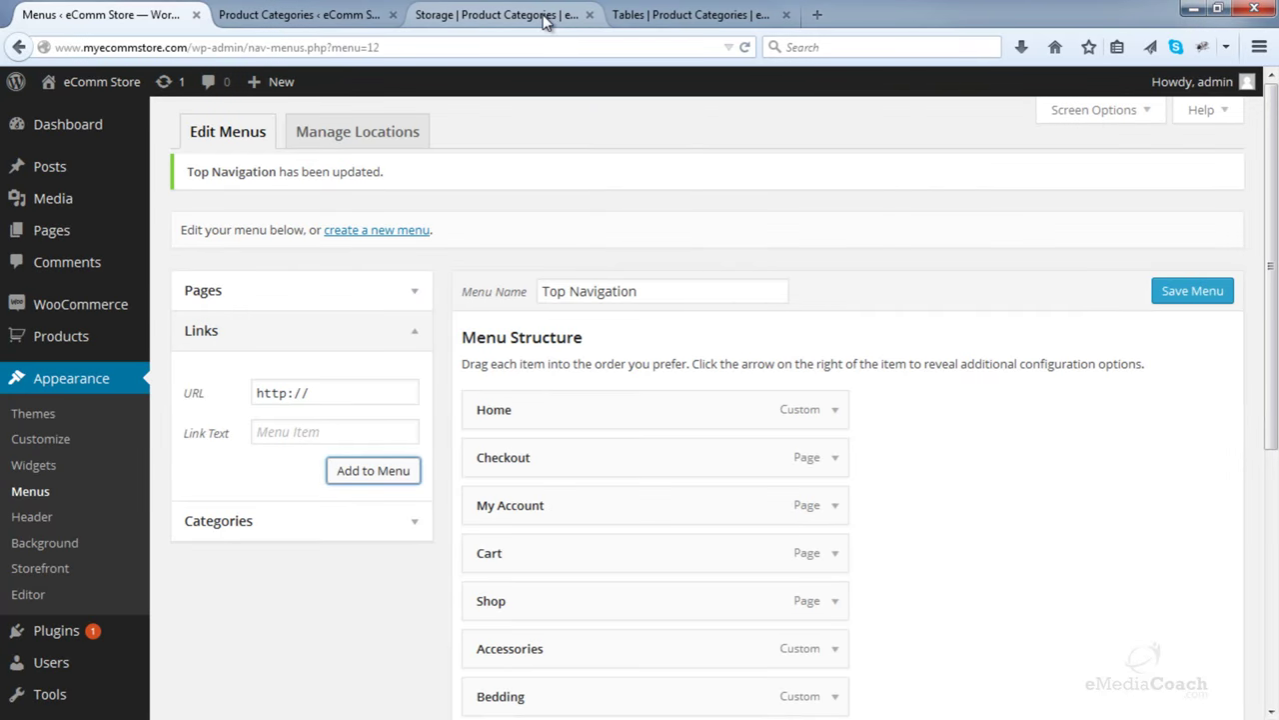
{"action": "left_click", "coordinate": [545, 15]}
{"action": "left_click", "coordinate": [499, 46]}
{"action": "left_click", "coordinate": [172, 16]}
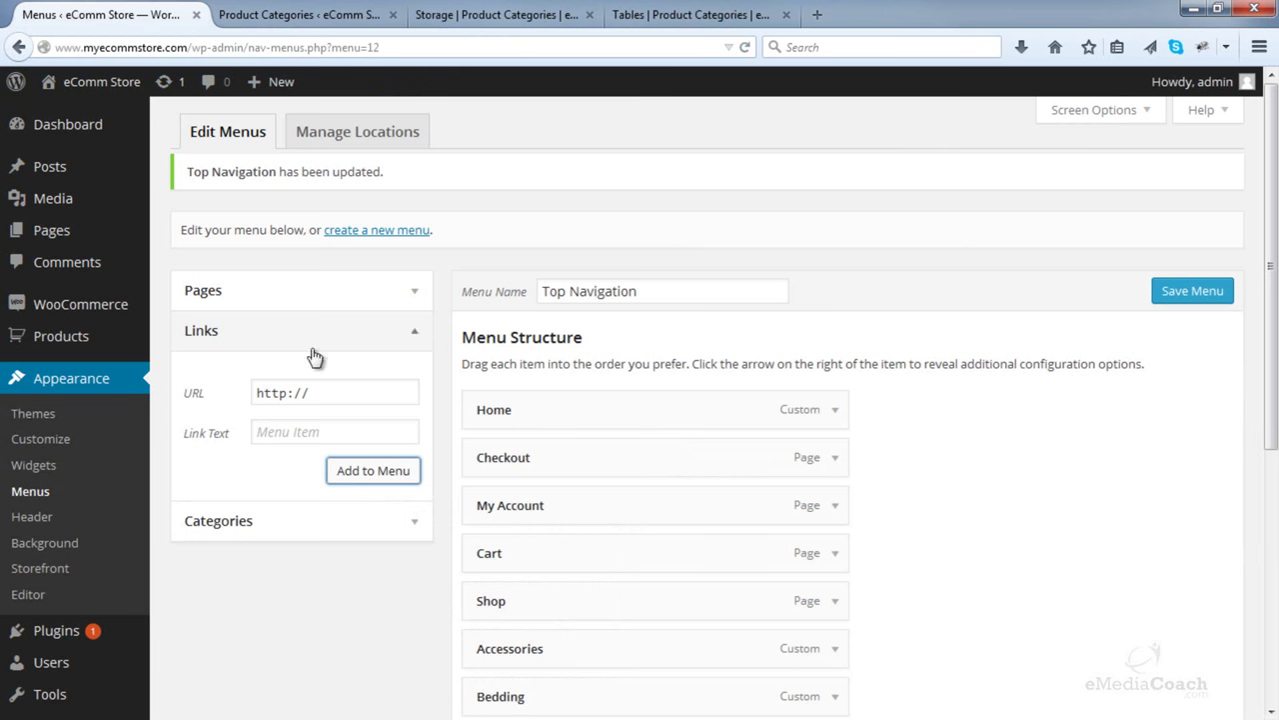
{"action": "triple_click", "coordinate": [315, 395]}
{"action": "key", "text": "ctrl+v"}
{"action": "left_click", "coordinate": [317, 435]}
{"action": "type", "text": "Storage"}
{"action": "left_click", "coordinate": [357, 472]}
- Add a Tables custom link using the Tables category page address
{"action": "left_click", "coordinate": [590, 15]}
{"action": "left_click", "coordinate": [520, 16]}
{"action": "left_click", "coordinate": [456, 44]}
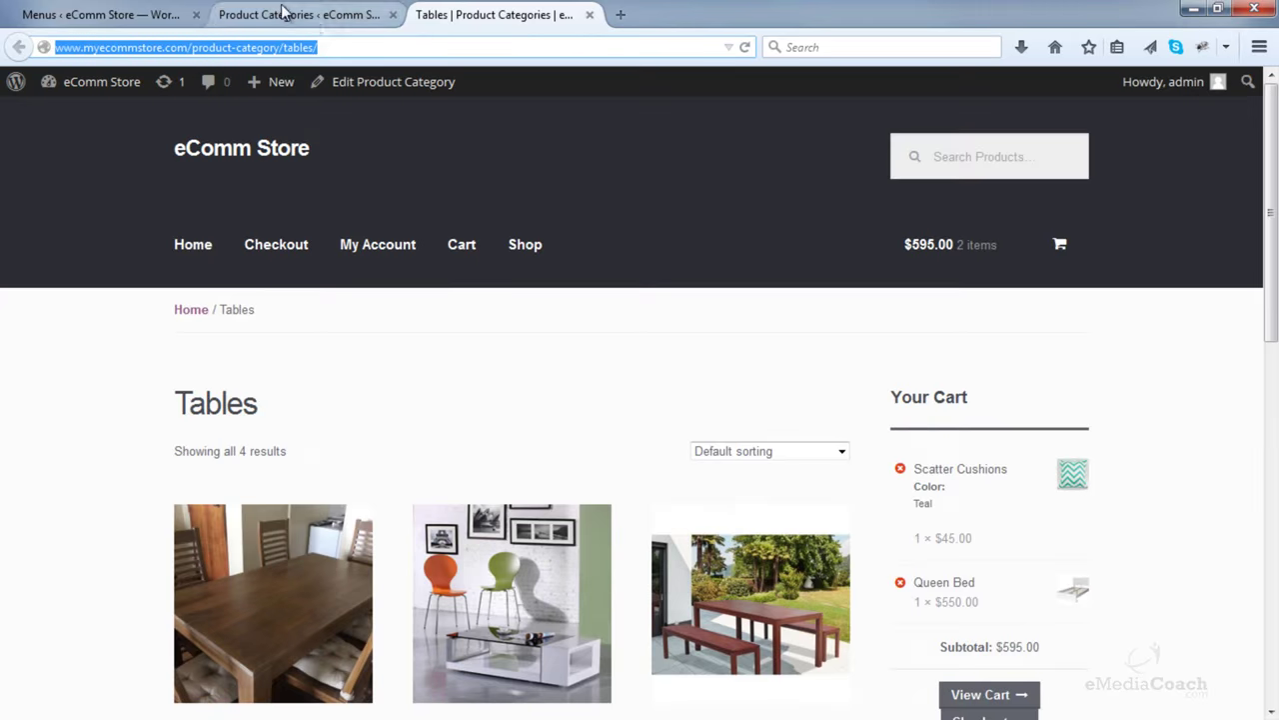
{"action": "left_click", "coordinate": [100, 14]}
{"action": "left_click", "coordinate": [358, 392]}
{"action": "key", "text": "ctrl+v"}
{"action": "left_click", "coordinate": [349, 433]}
{"action": "left_click", "coordinate": [370, 467]}
- Save the Top Navigation menu with the new category links
{"action": "scroll", "coordinate": [939, 455], "scroll_direction": "down", "scroll_amount": 2}
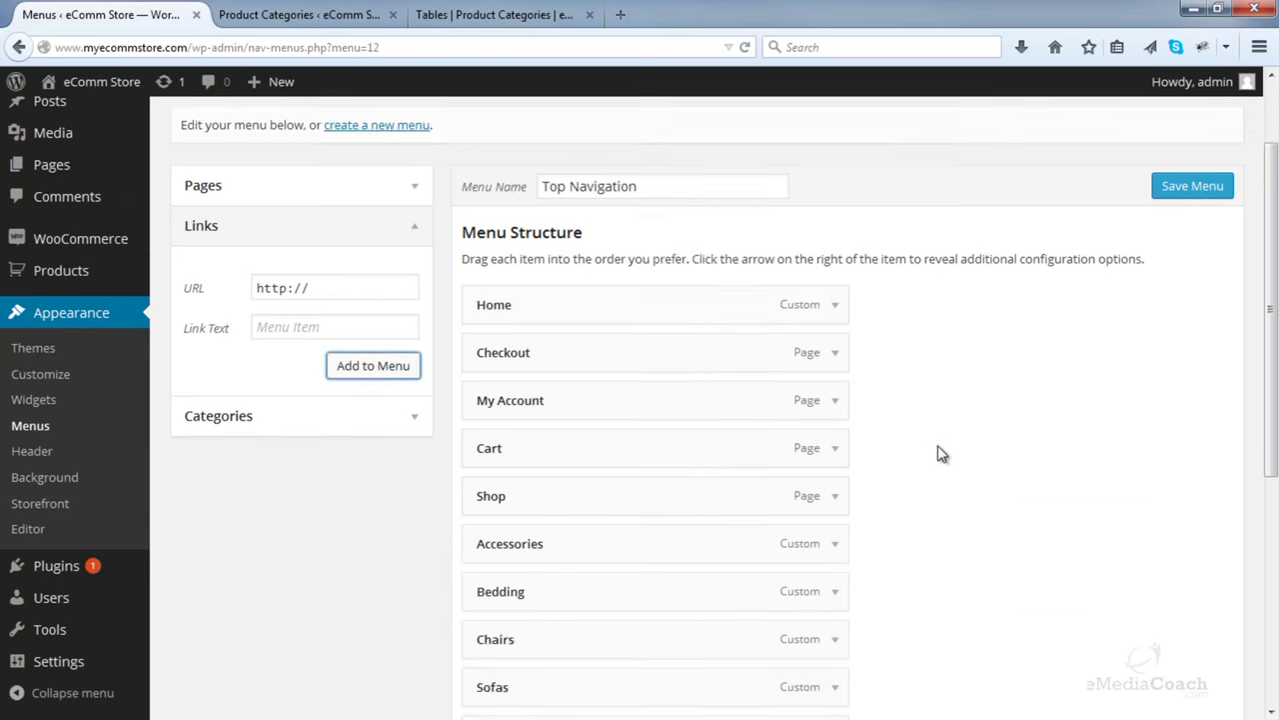
{"action": "scroll", "coordinate": [940, 454], "scroll_direction": "down", "scroll_amount": 5}
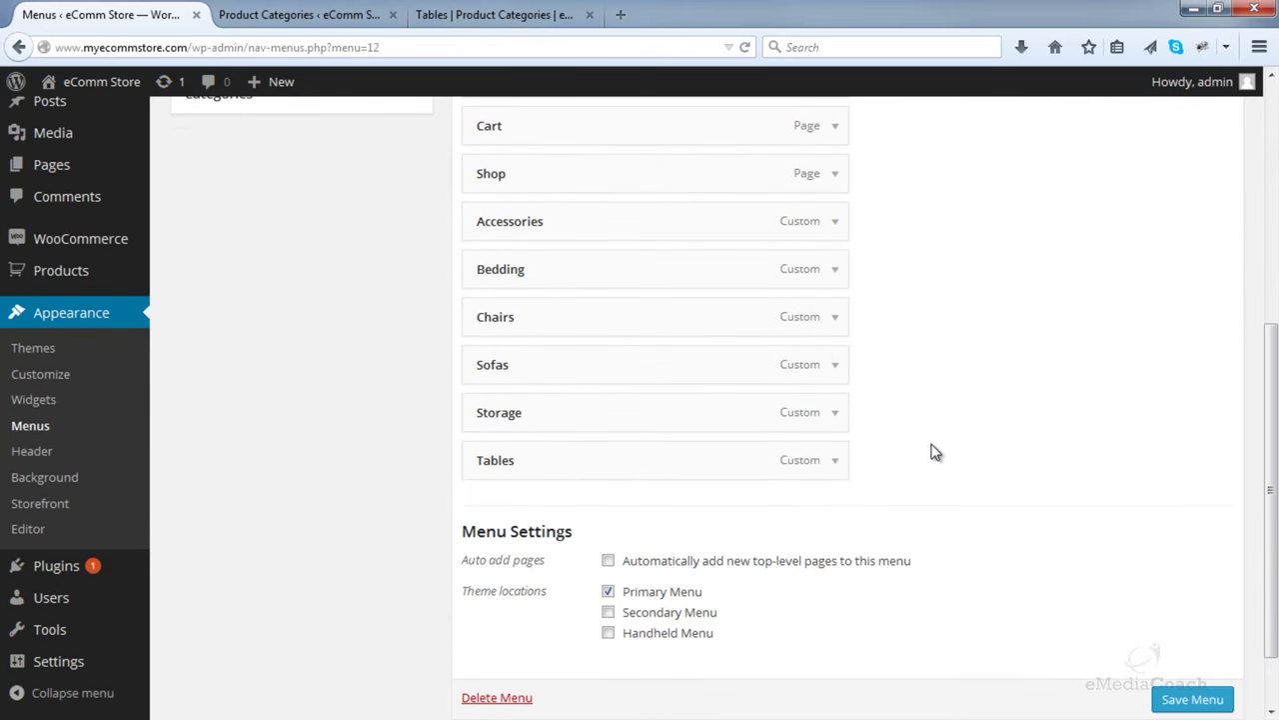
{"action": "scroll", "coordinate": [933, 450], "scroll_direction": "up", "scroll_amount": 2}
{"action": "scroll", "coordinate": [885, 451], "scroll_direction": "up", "scroll_amount": 4}
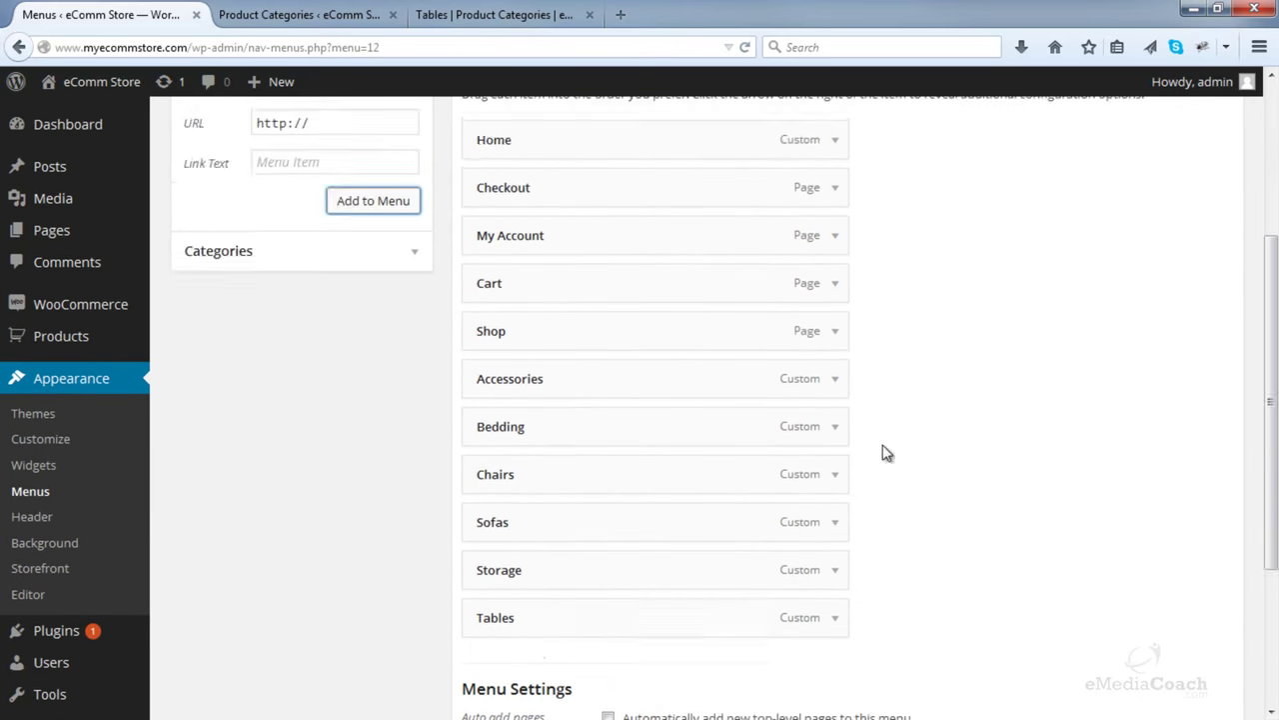
{"action": "left_click", "coordinate": [1193, 190]}
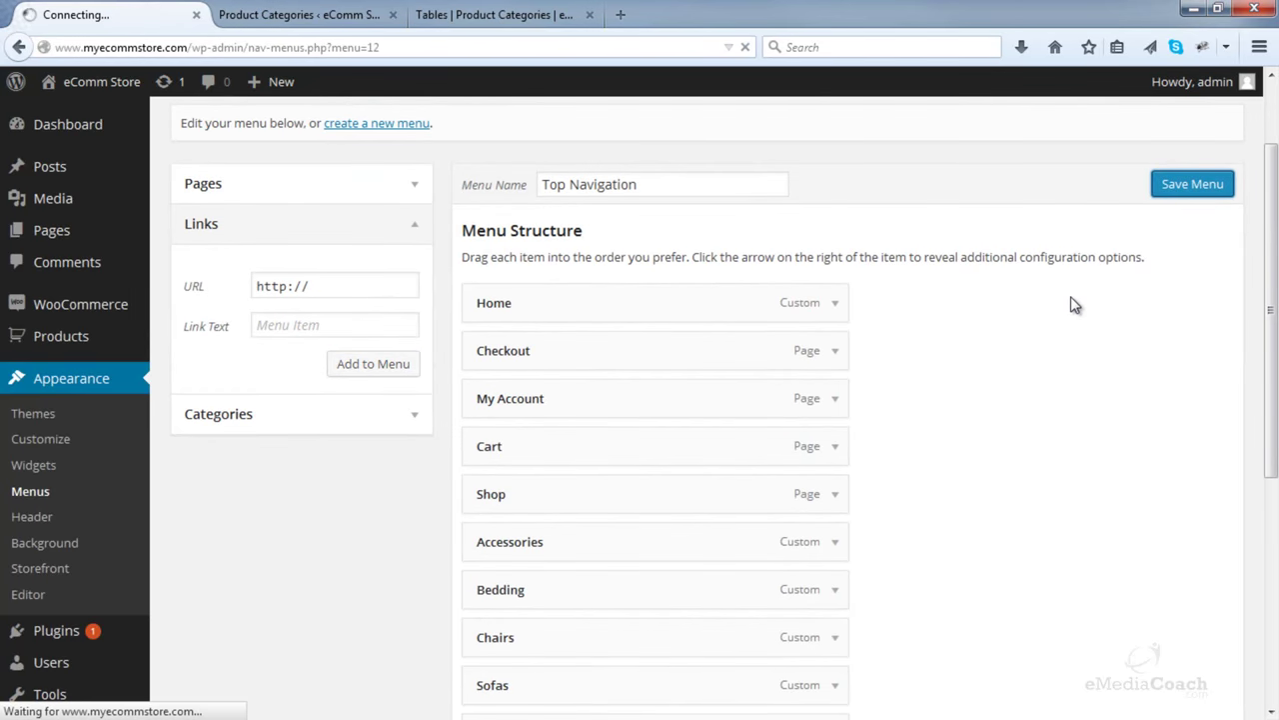
- View the storefront Shop page to confirm the category links in the navigation
{"action": "left_click", "coordinate": [337, 15]}
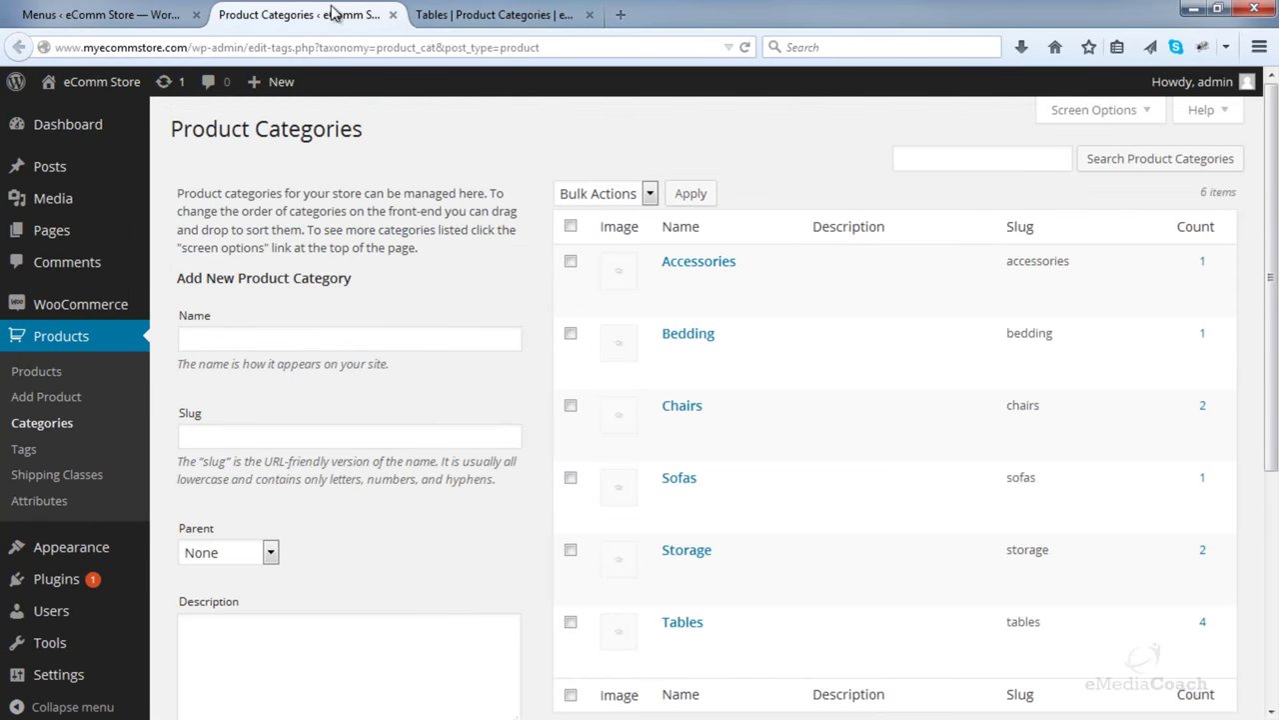
{"action": "left_click", "coordinate": [480, 18]}
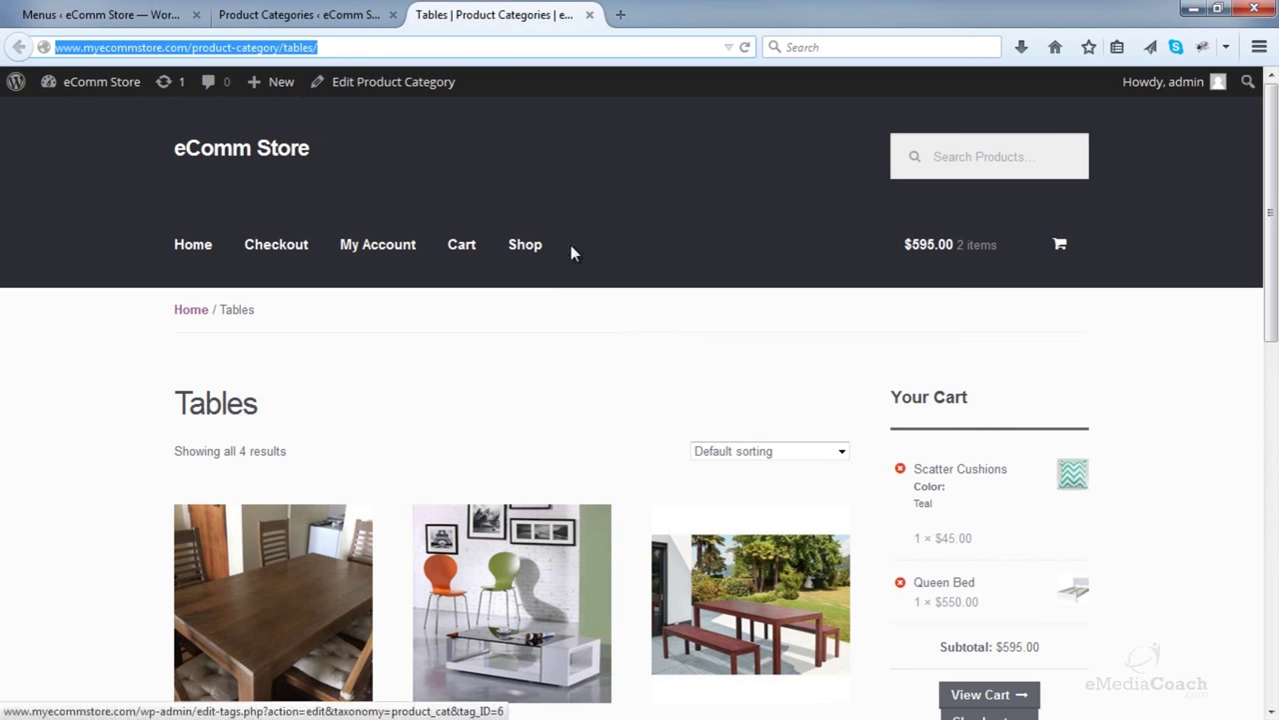
{"action": "left_click", "coordinate": [520, 247]}
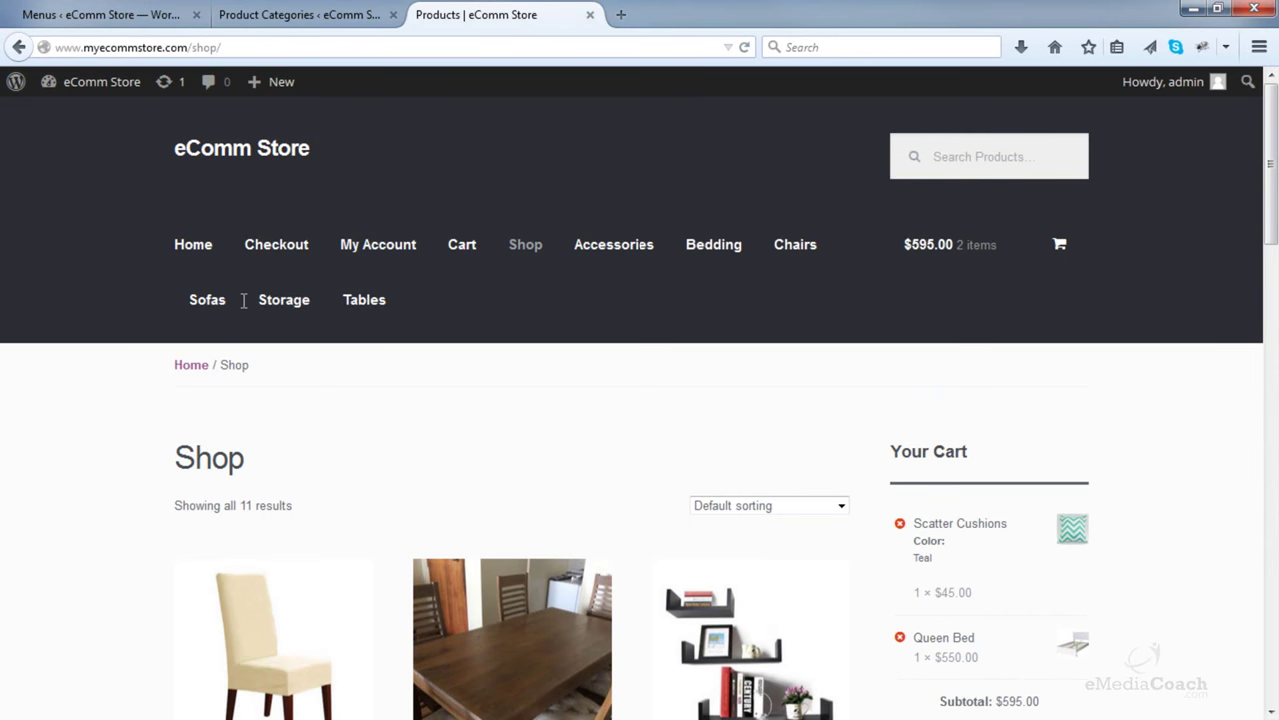
{"action": "left_click", "coordinate": [128, 15]}
{"action": "scroll", "coordinate": [789, 257], "scroll_direction": "down", "scroll_amount": 5}
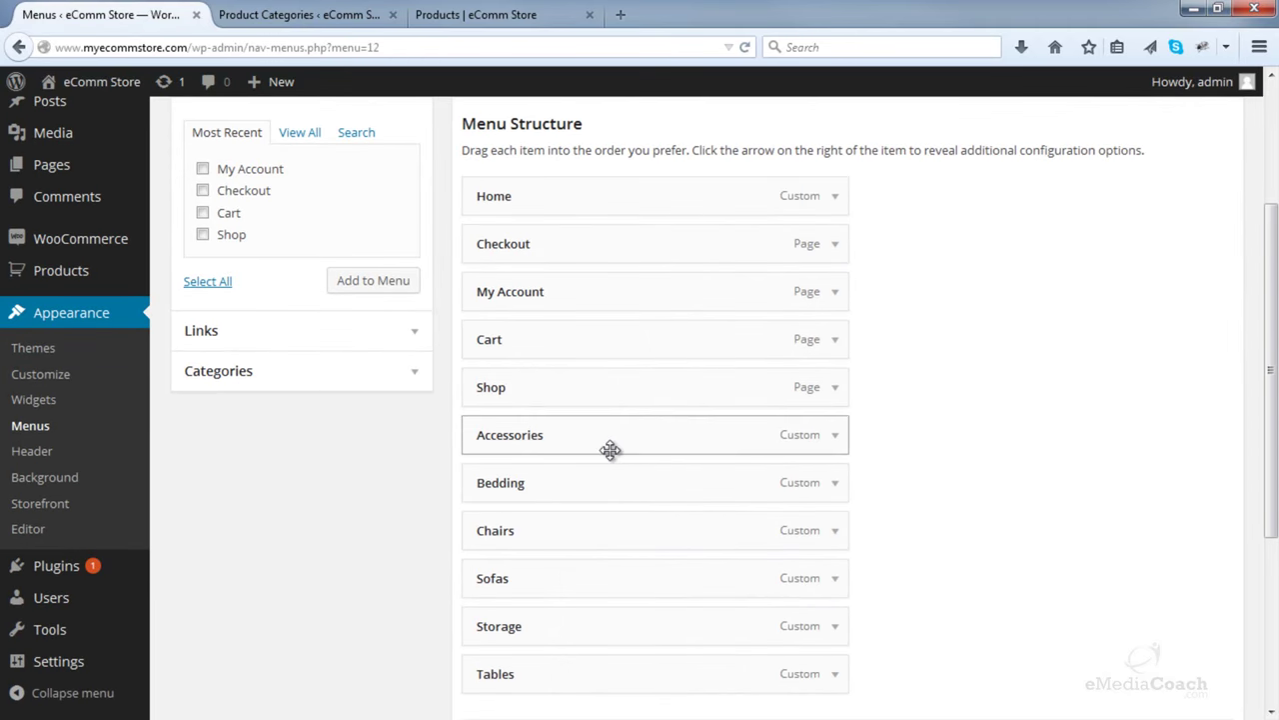
{"action": "left_click", "coordinate": [407, 334]}
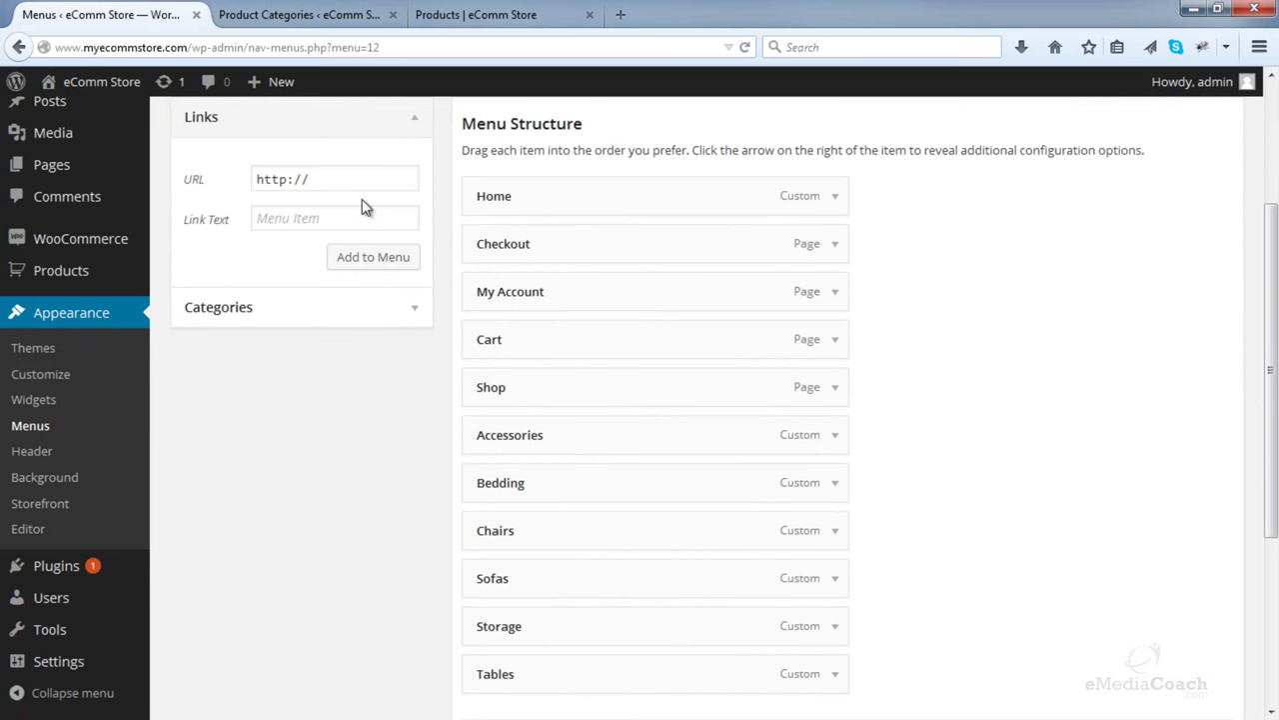
{"action": "left_click_drag", "start_coordinate": [363, 185], "coordinate": [159, 183]}
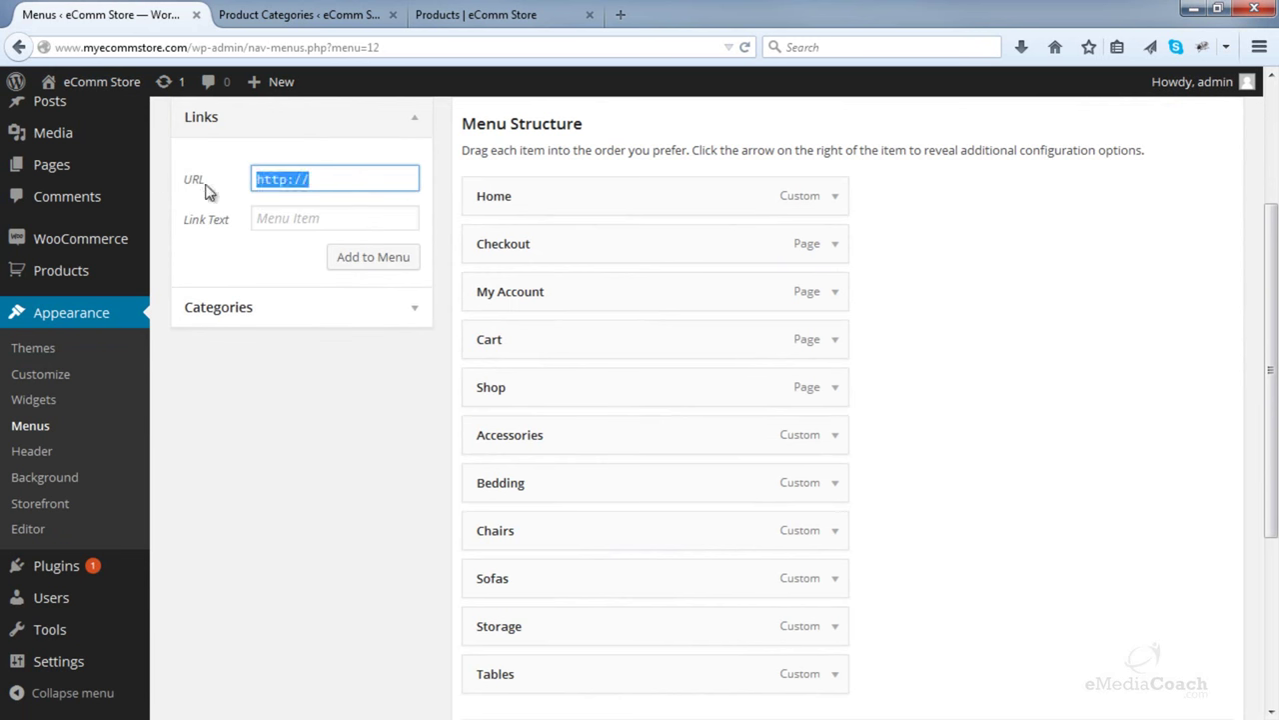
{"action": "key", "text": "BackSpace"}
{"action": "left_click", "coordinate": [323, 219]}
{"action": "scroll", "coordinate": [318, 214], "scroll_direction": "up", "scroll_amount": 1}
{"action": "left_click", "coordinate": [312, 209]}
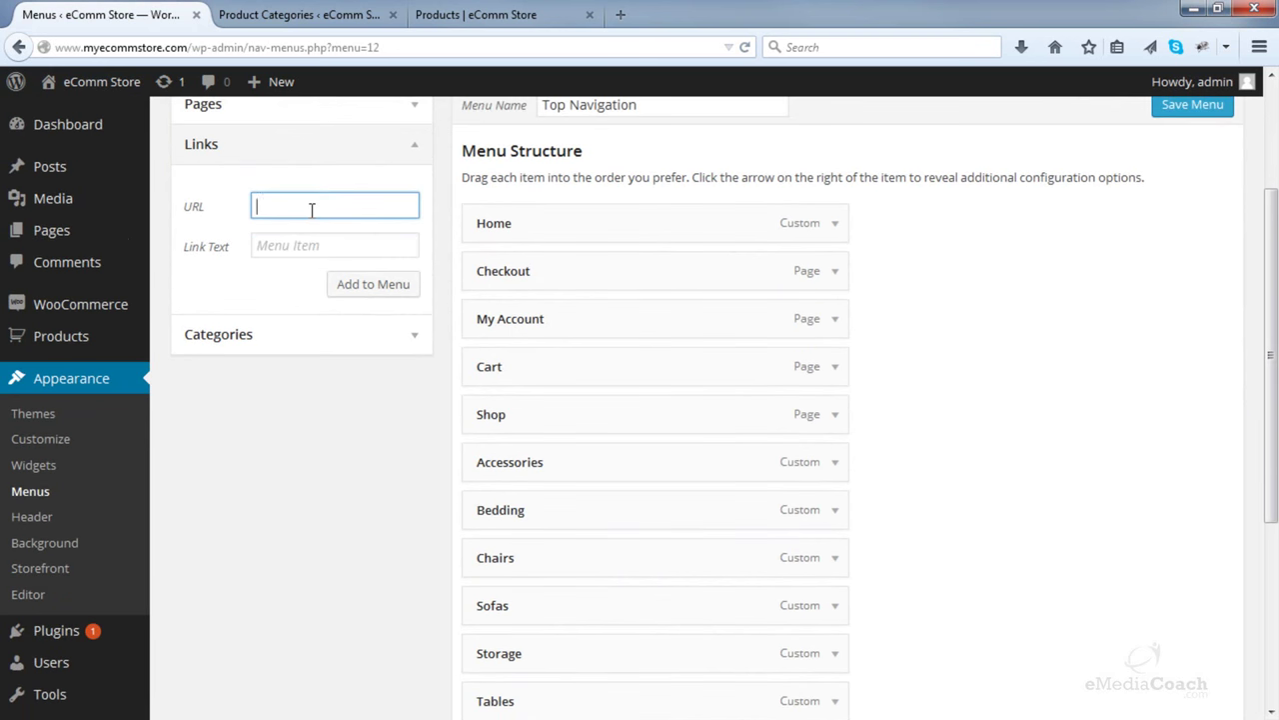
{"action": "type", "text": "www.myecommstore.com/"}
{"action": "left_click", "coordinate": [314, 240]}
{"action": "type", "text": "Pr"}
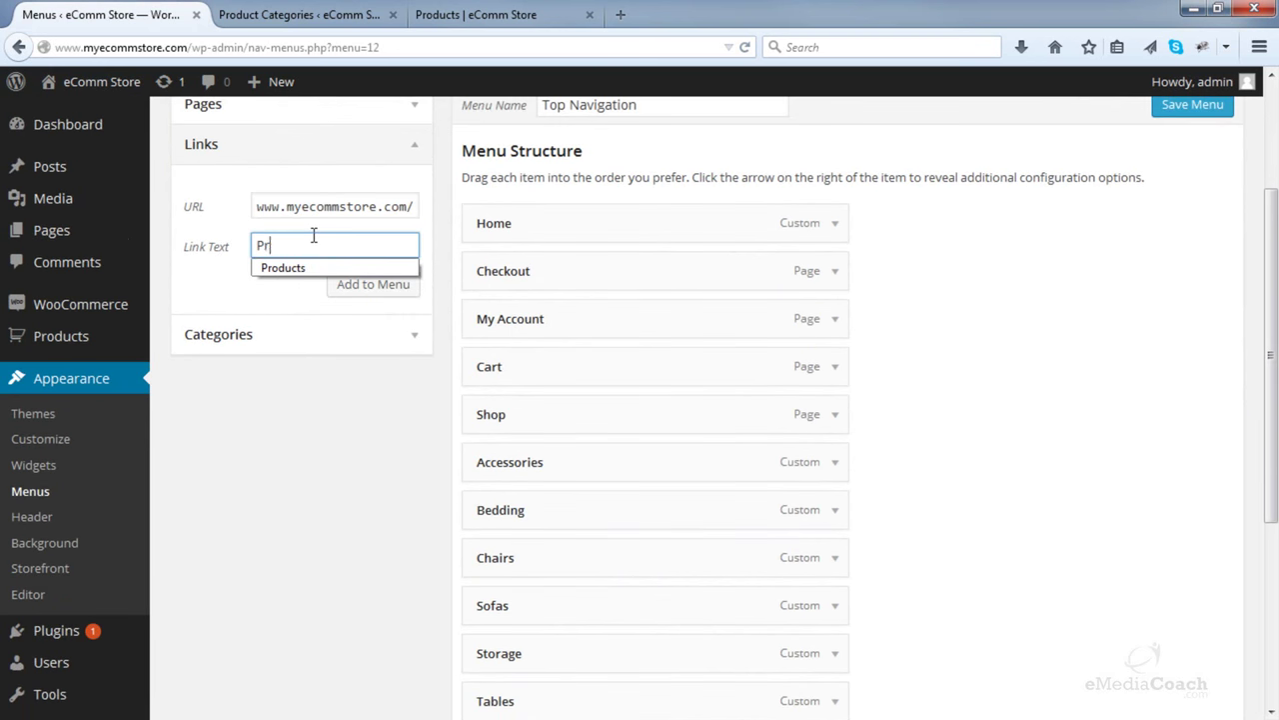
{"action": "type", "text": "oducts"}
{"action": "left_click", "coordinate": [360, 285]}
- Move Products to just after Shop and clear its link address
{"action": "scroll", "coordinate": [879, 311], "scroll_direction": "down", "scroll_amount": 3}
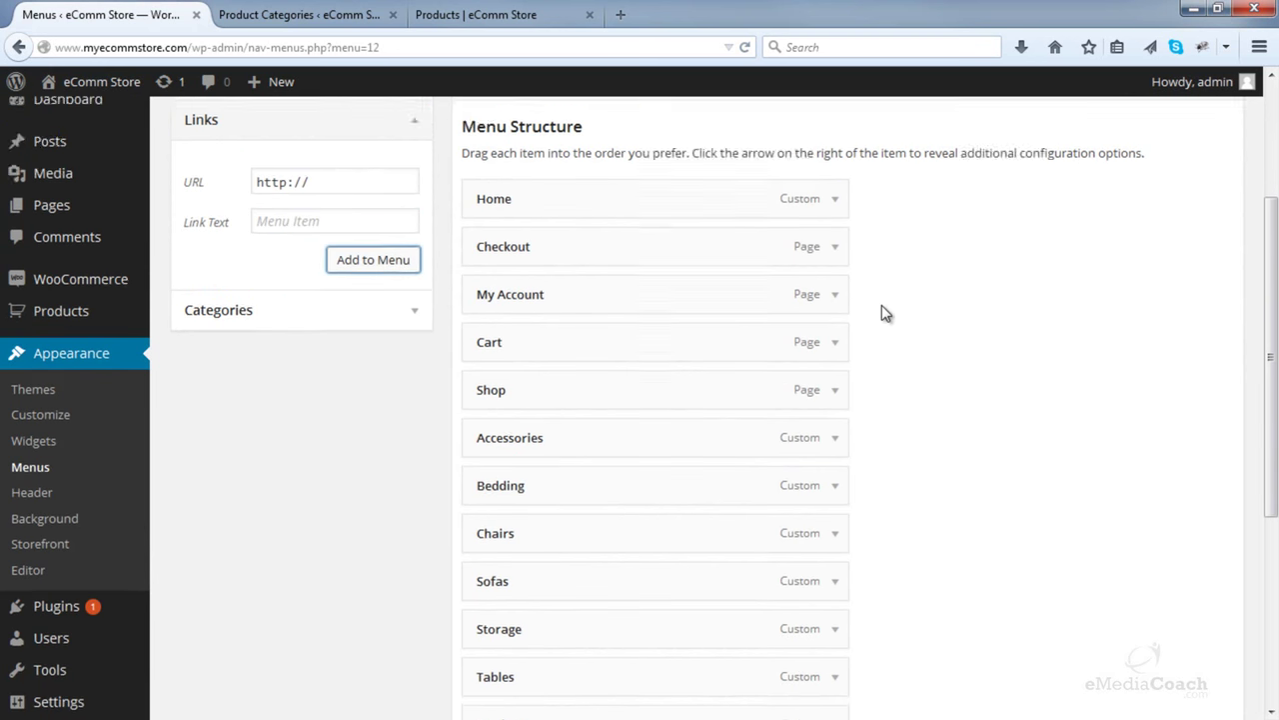
{"action": "left_click_drag", "start_coordinate": [621, 541], "coordinate": [626, 259]}
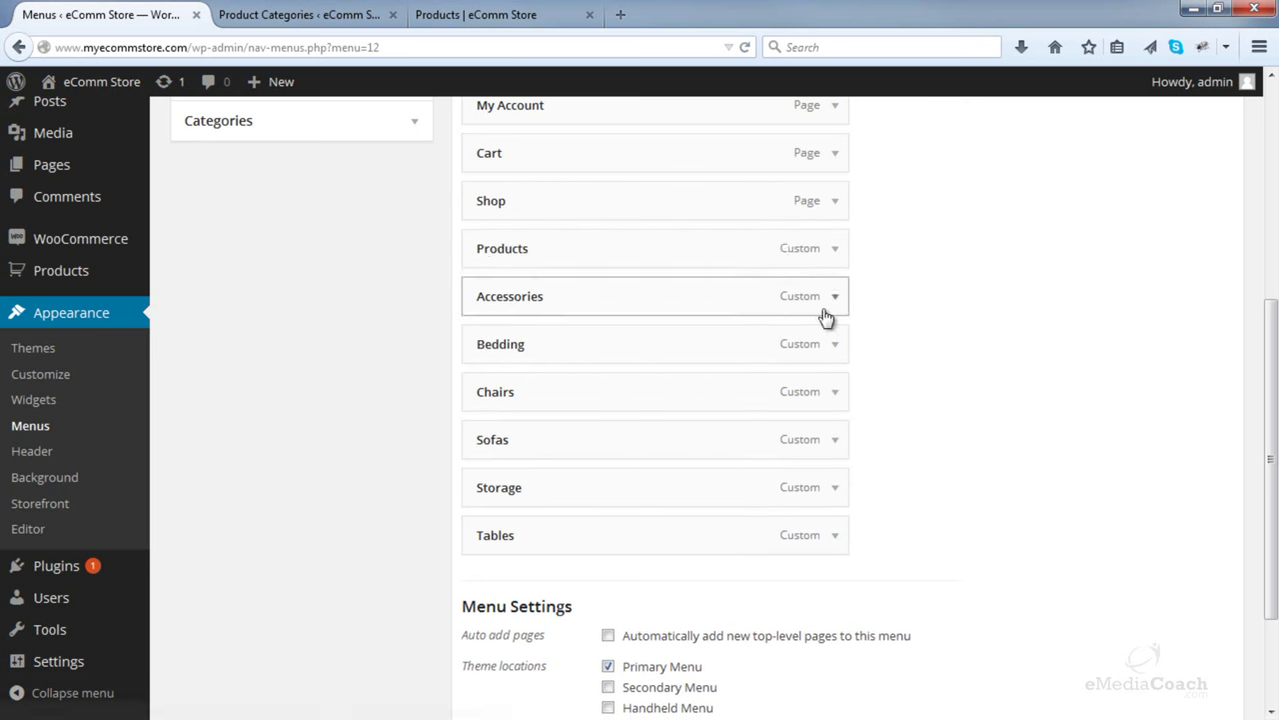
{"action": "scroll", "coordinate": [830, 317], "scroll_direction": "up", "scroll_amount": 3}
{"action": "left_click", "coordinate": [836, 468]}
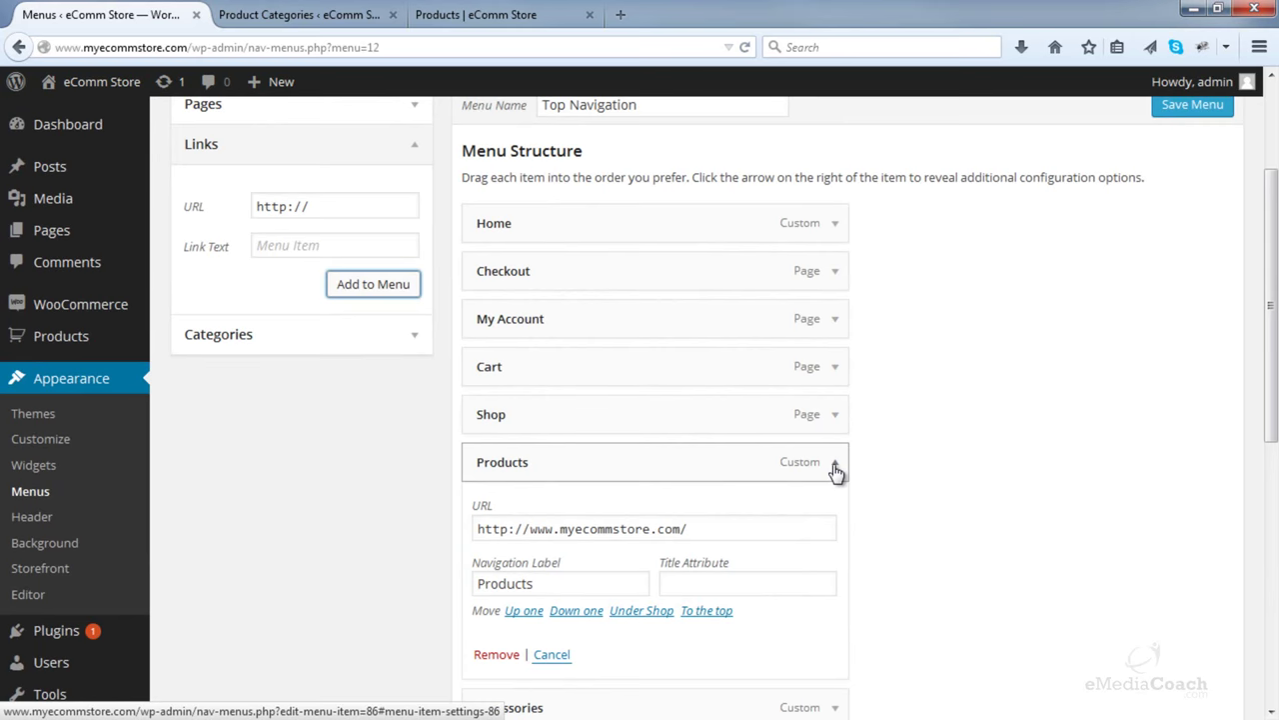
{"action": "scroll", "coordinate": [836, 470], "scroll_direction": "down", "scroll_amount": 3}
{"action": "left_click_drag", "start_coordinate": [731, 315], "coordinate": [415, 316]}
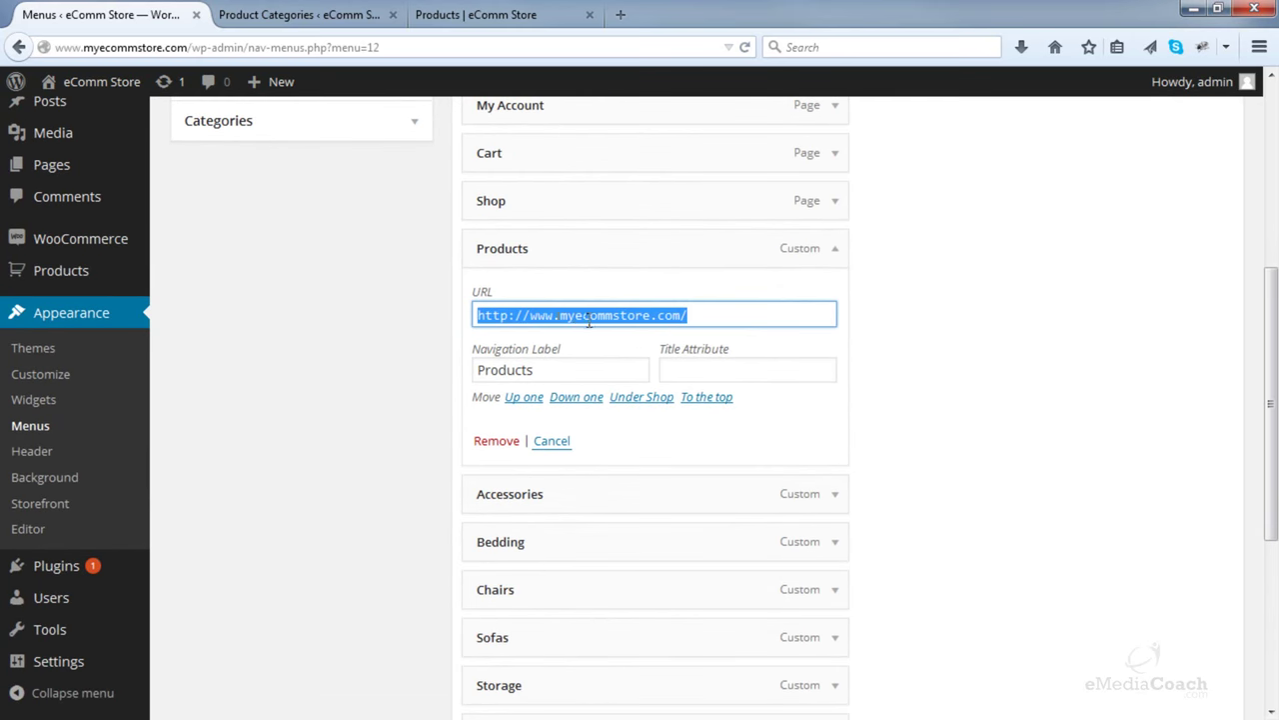
{"action": "key", "text": "BackSpace"}
{"action": "left_click", "coordinate": [926, 411]}
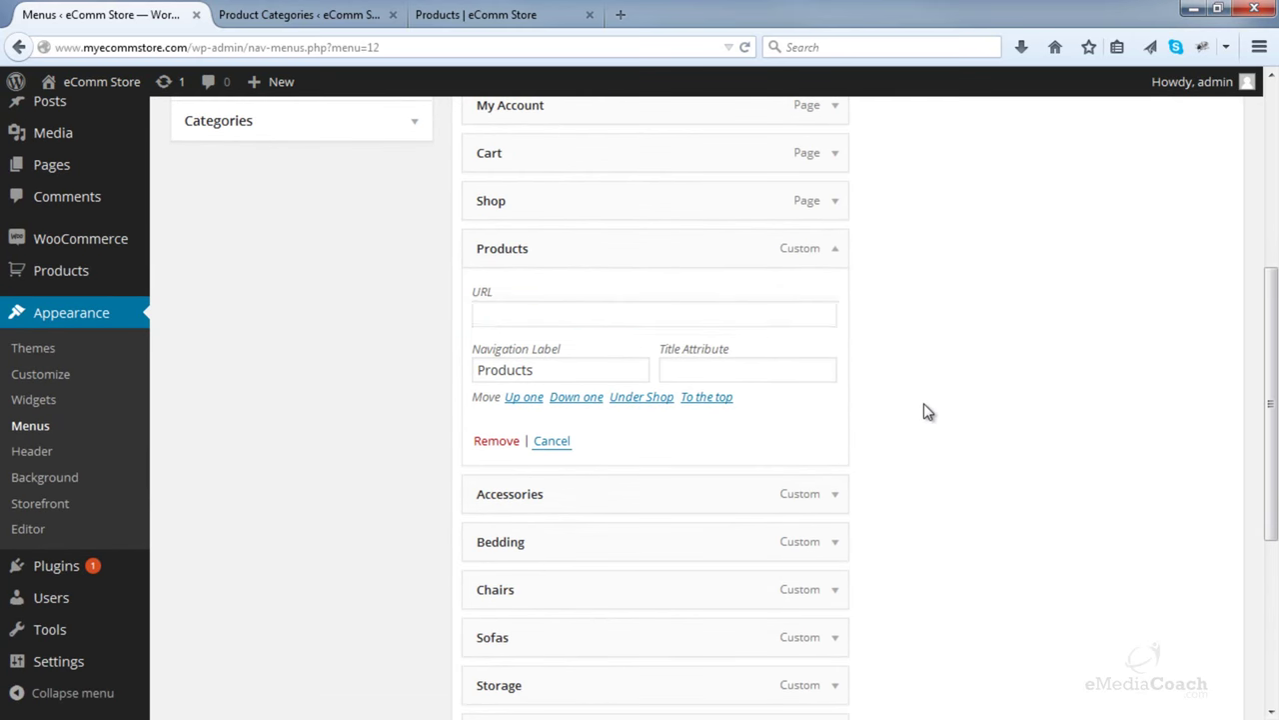
- Save the menu and reload the storefront Shop page to see Products
{"action": "scroll", "coordinate": [930, 405], "scroll_direction": "up", "scroll_amount": 3}
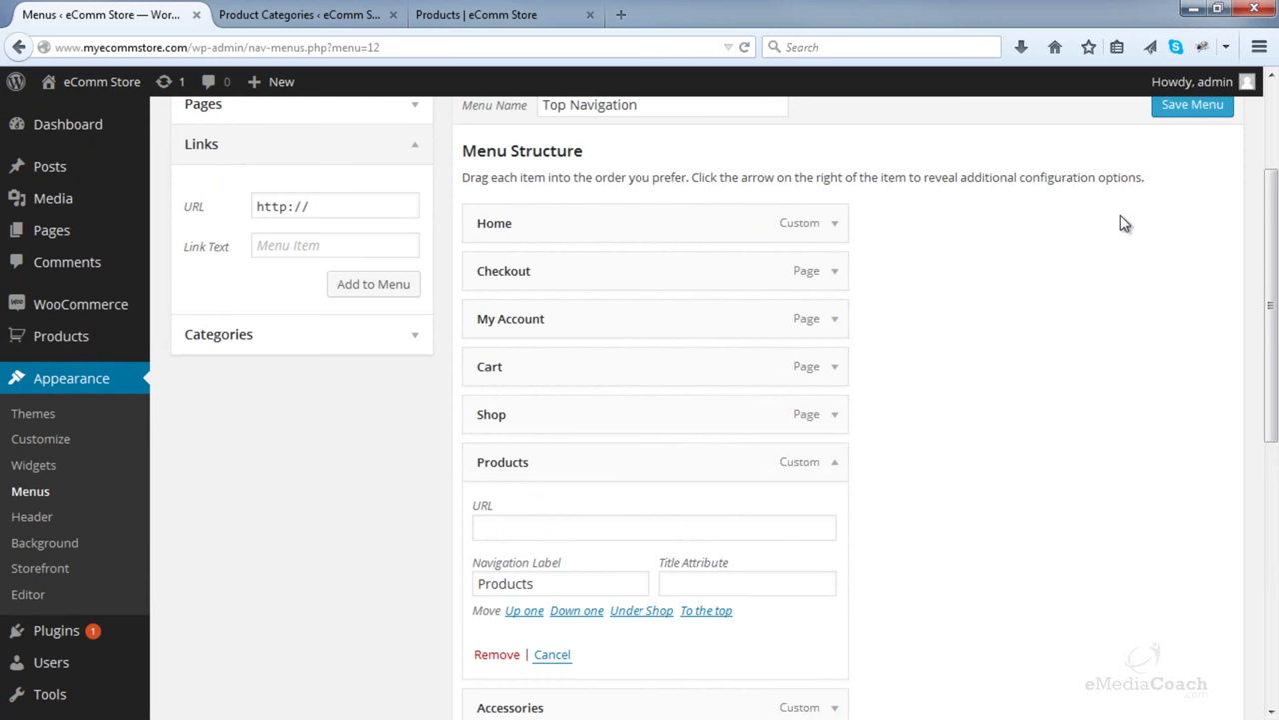
{"action": "left_click", "coordinate": [1175, 110]}
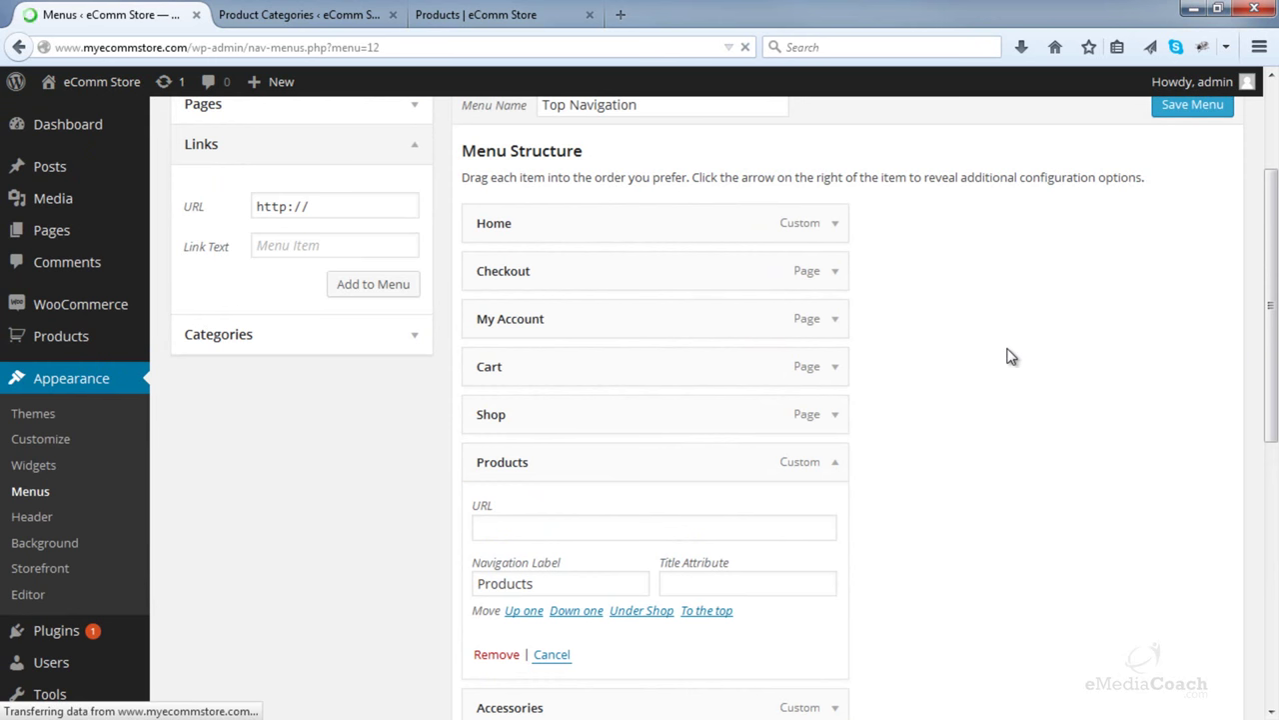
{"action": "scroll", "coordinate": [691, 577], "scroll_direction": "down", "scroll_amount": 2}
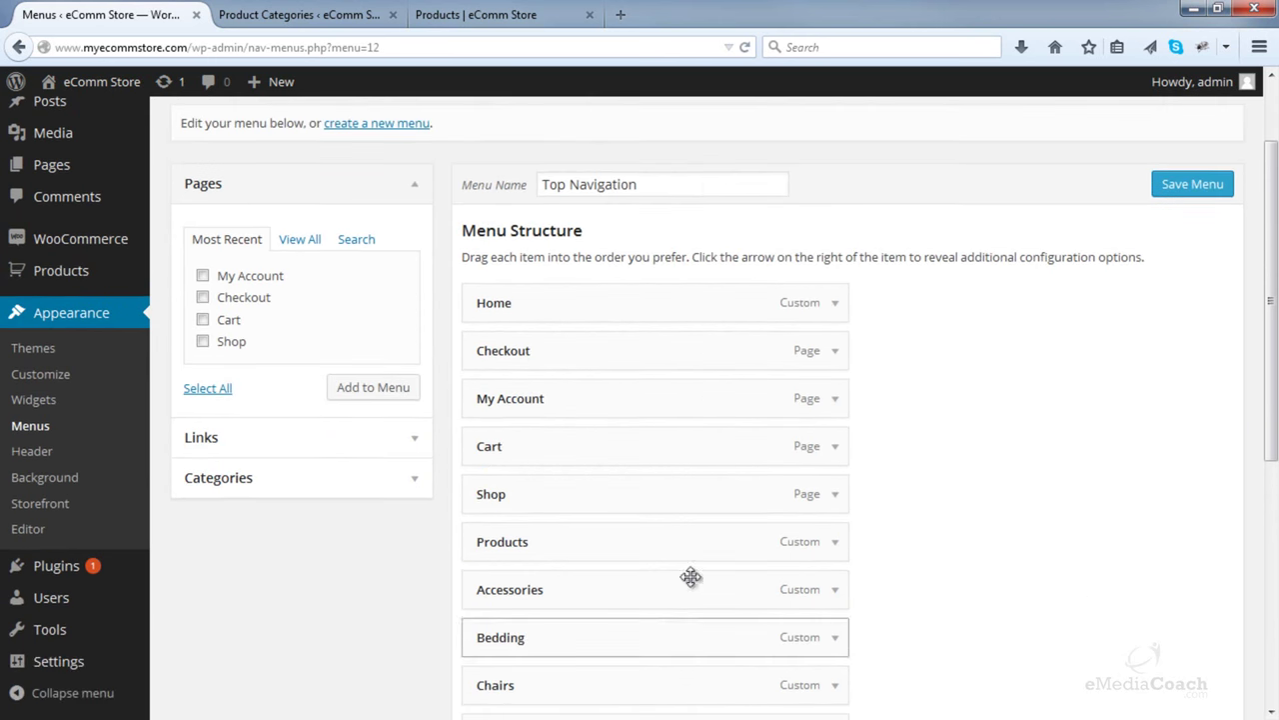
{"action": "left_click", "coordinate": [550, 14]}
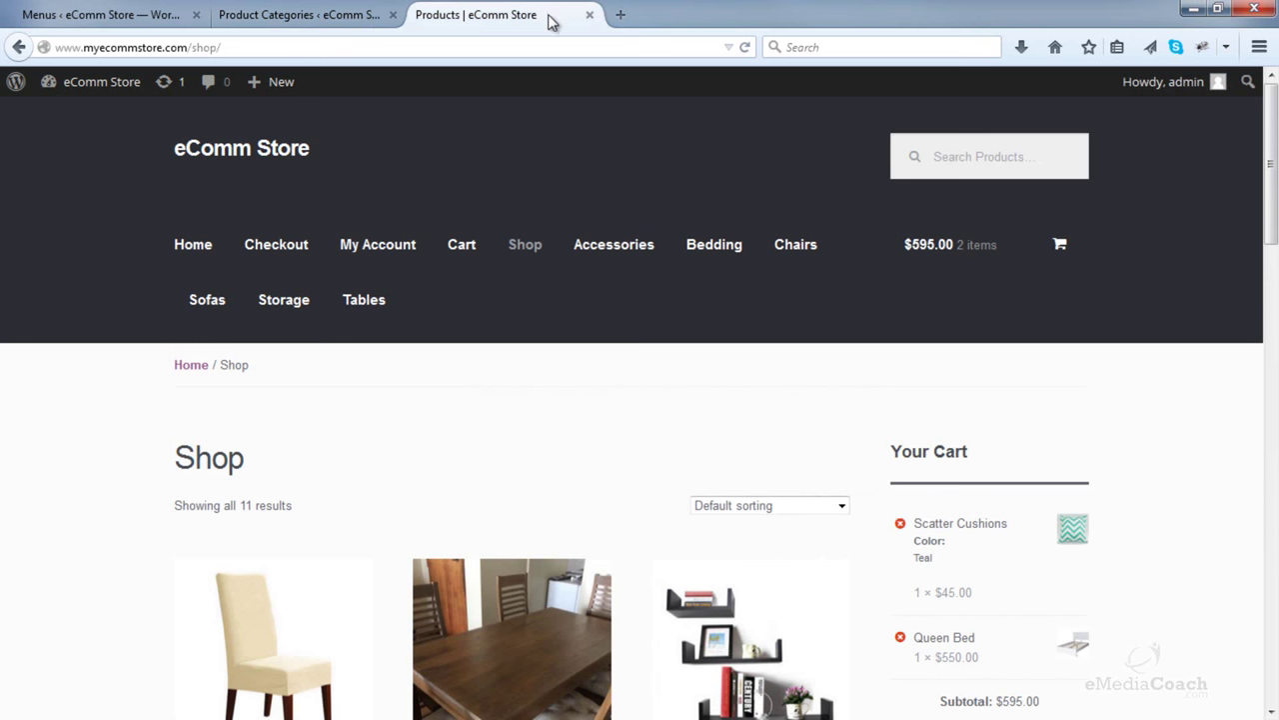
{"action": "key", "text": "F5"}
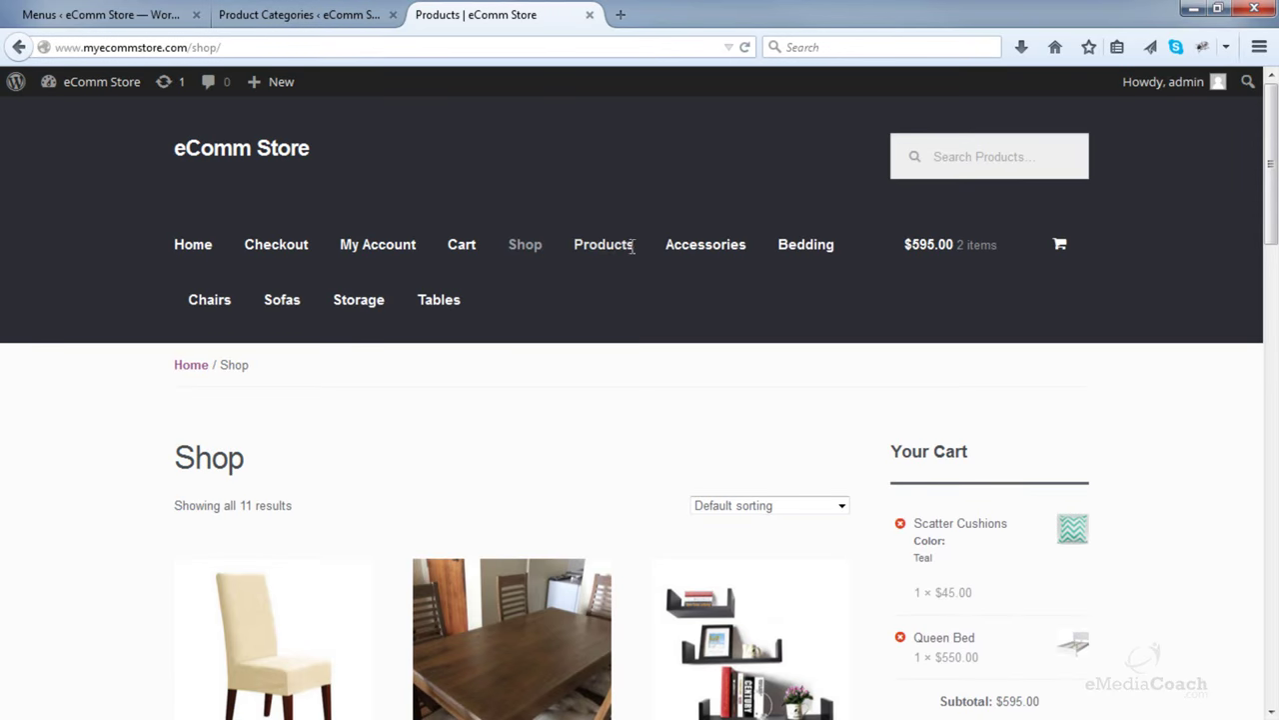
{"action": "left_click", "coordinate": [155, 12]}
- Nest Accessories through Tables as sub-items under Products
{"action": "scroll", "coordinate": [891, 331], "scroll_direction": "down", "scroll_amount": 2}
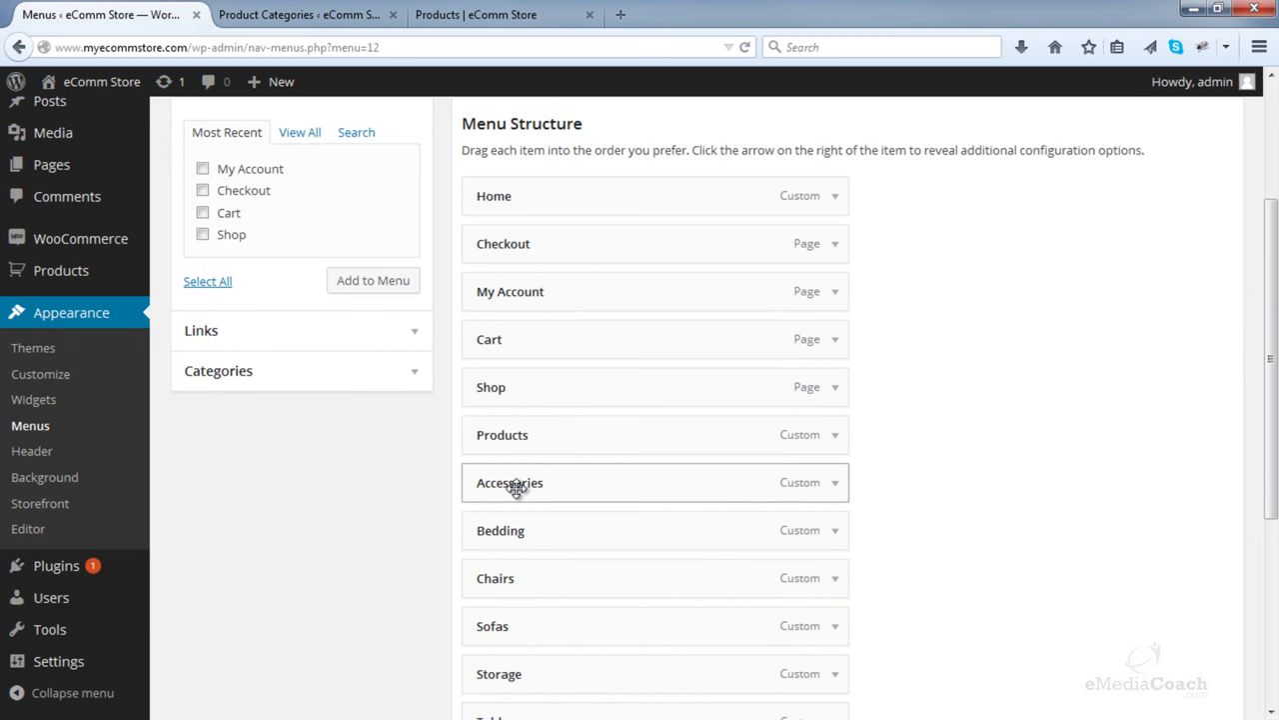
{"action": "left_click_drag", "start_coordinate": [507, 486], "coordinate": [562, 525]}
{"action": "scroll", "coordinate": [593, 509], "scroll_direction": "down", "scroll_amount": 1}
{"action": "scroll", "coordinate": [593, 509], "scroll_direction": "down", "scroll_amount": 1}
{"action": "left_click_drag", "start_coordinate": [528, 477], "coordinate": [580, 517]}
{"action": "left_click_drag", "start_coordinate": [540, 571], "coordinate": [571, 562]}
{"action": "left_click_drag", "start_coordinate": [530, 618], "coordinate": [568, 602]}
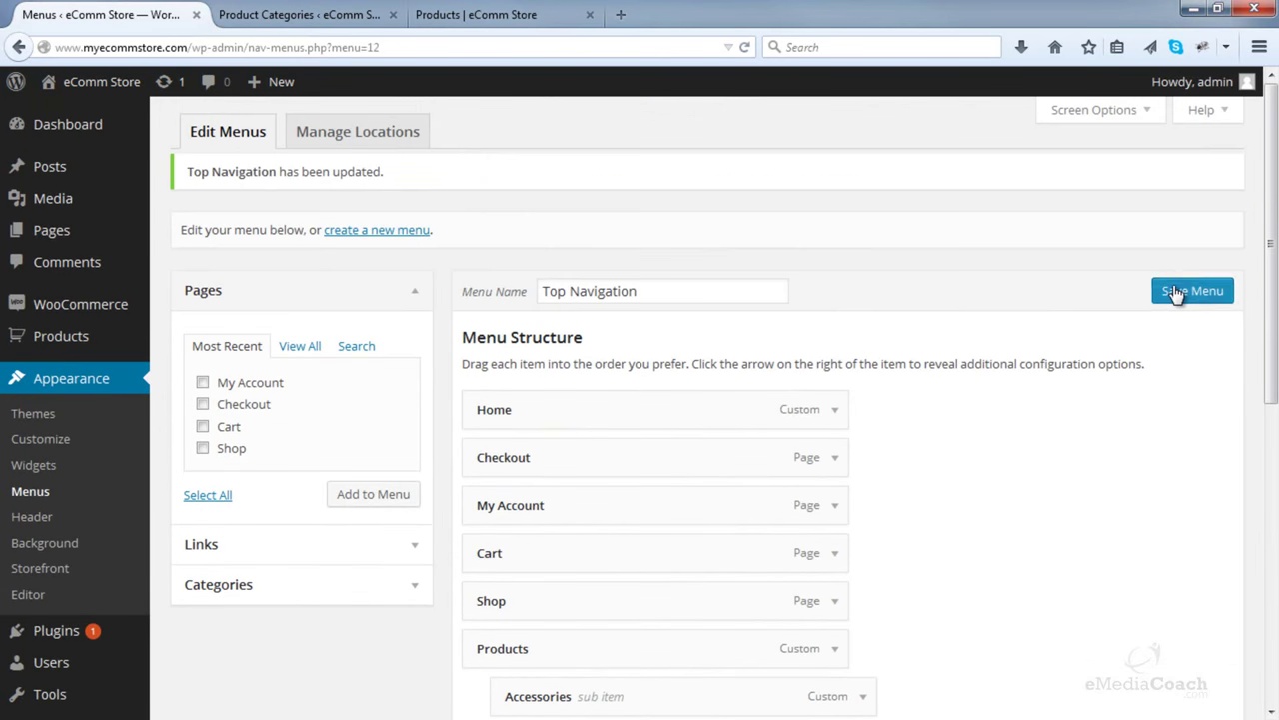
- Save the nested menu and reload the Shop page to check the Products dropdown
{"action": "left_click", "coordinate": [1175, 290]}
{"action": "left_click", "coordinate": [480, 14]}
{"action": "left_click", "coordinate": [745, 47]}
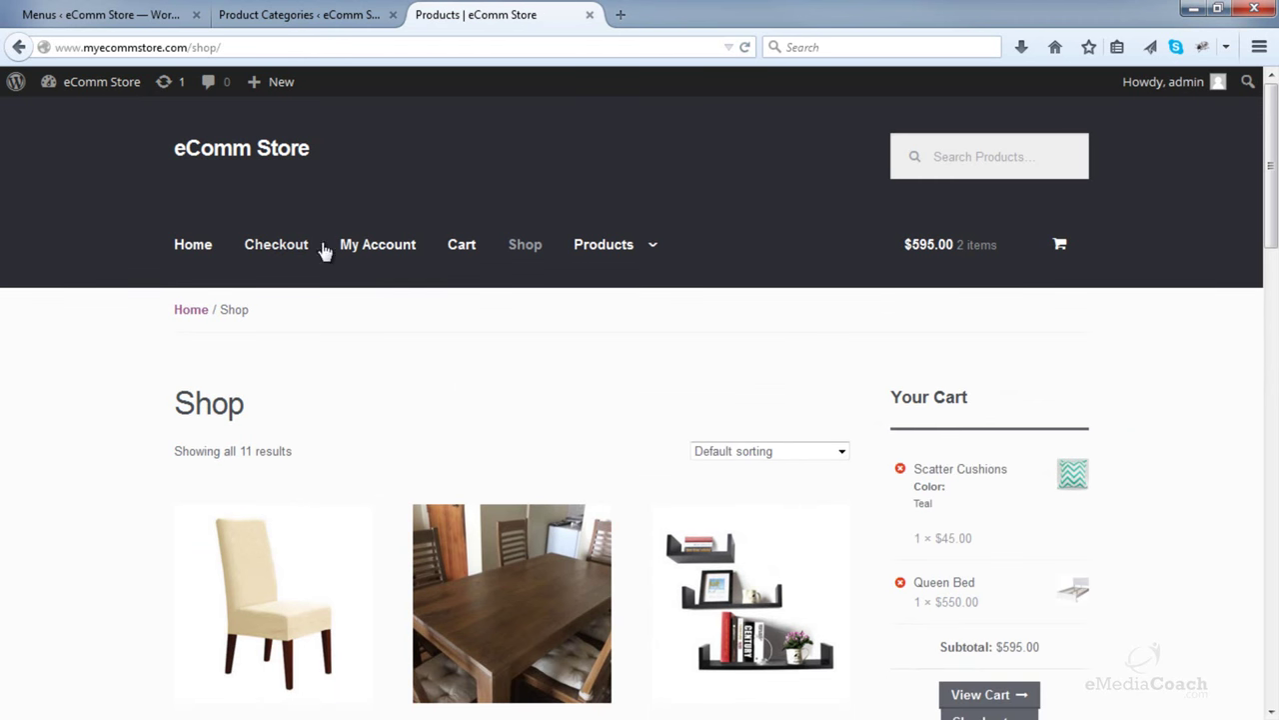
{"action": "mouse_move", "coordinate": [601, 241]}
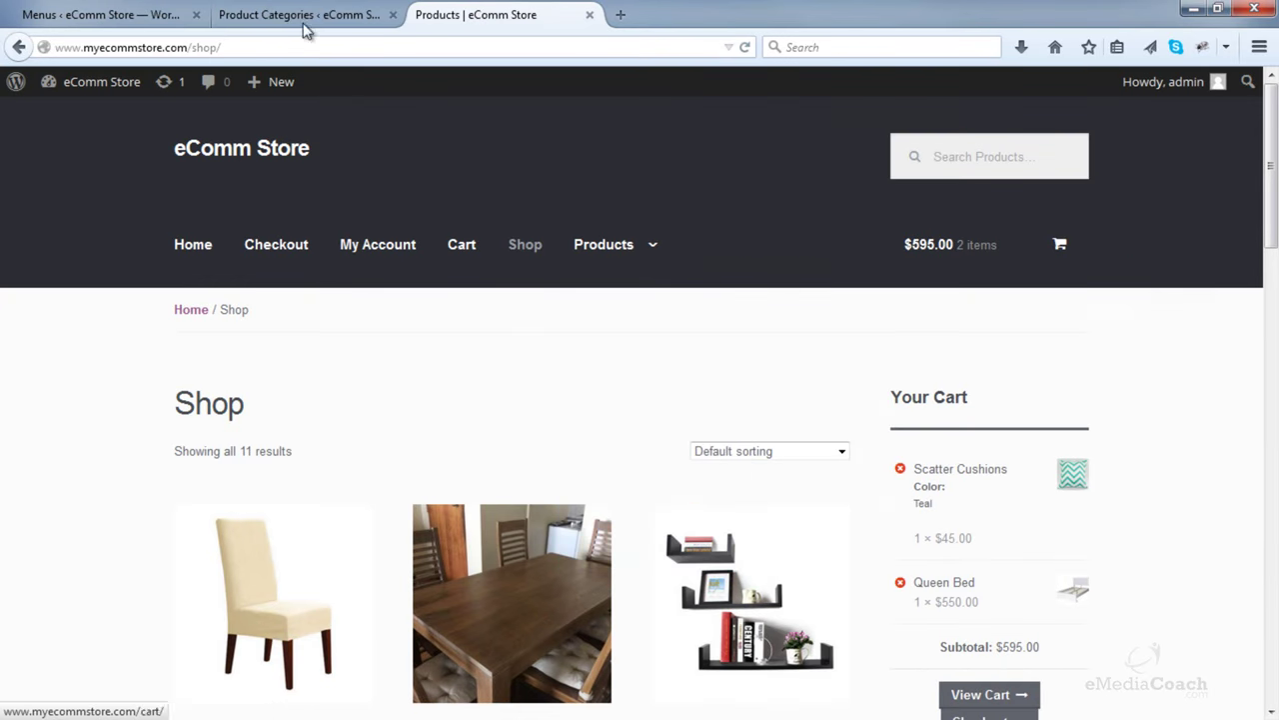
- Move Accessories and Storage below Tables and Sofas above Chairs under Products
{"action": "left_click", "coordinate": [100, 14]}
{"action": "scroll", "coordinate": [580, 251], "scroll_direction": "down", "scroll_amount": 5}
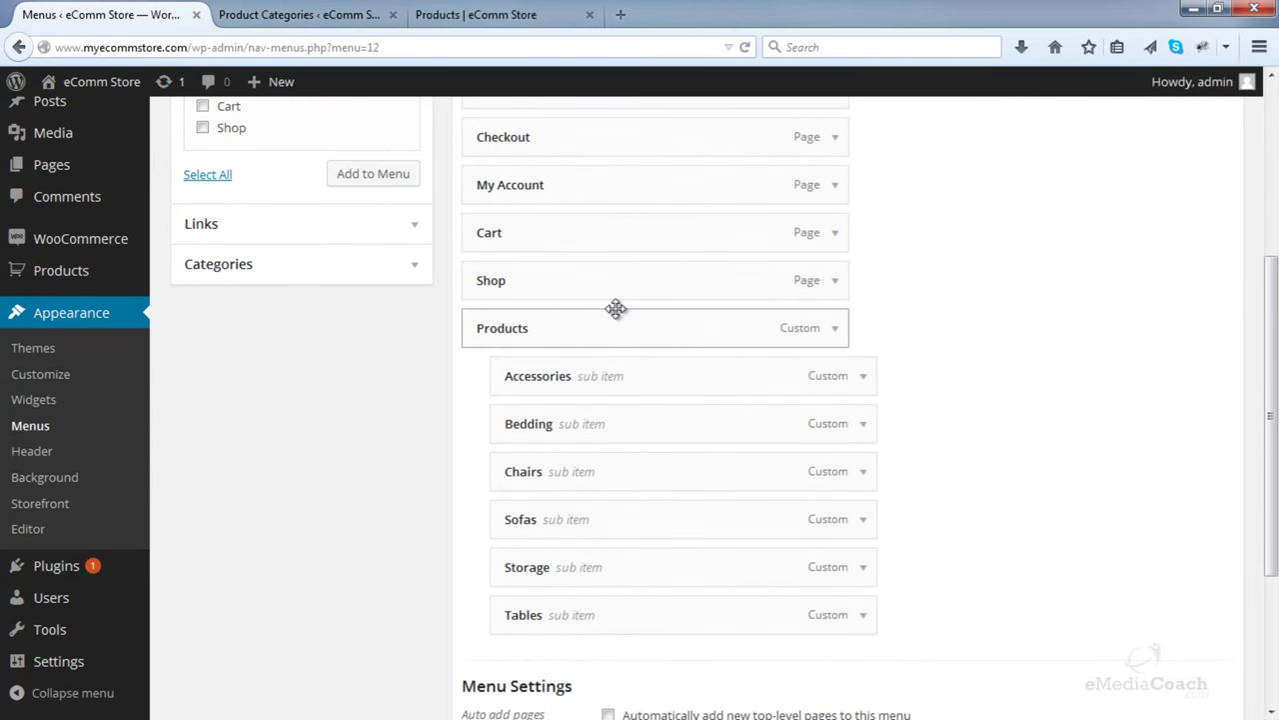
{"action": "left_click_drag", "start_coordinate": [600, 360], "coordinate": [596, 610]}
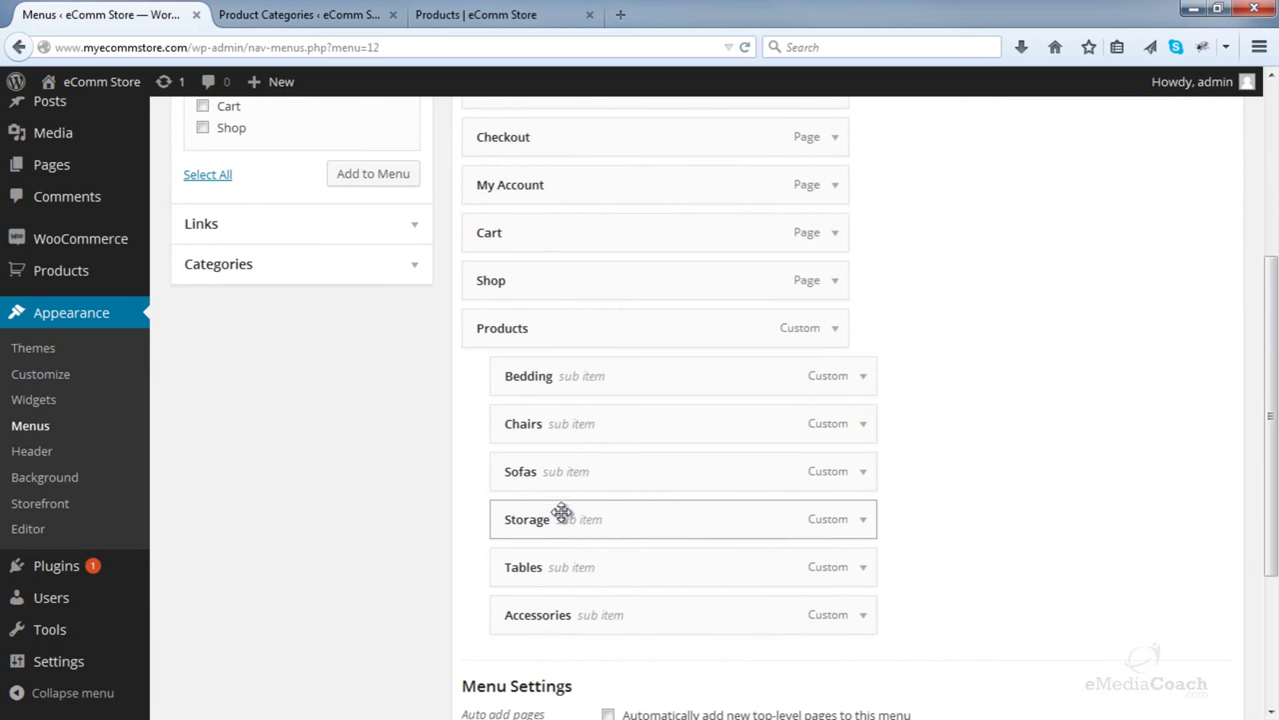
{"action": "left_click_drag", "start_coordinate": [563, 517], "coordinate": [566, 563]}
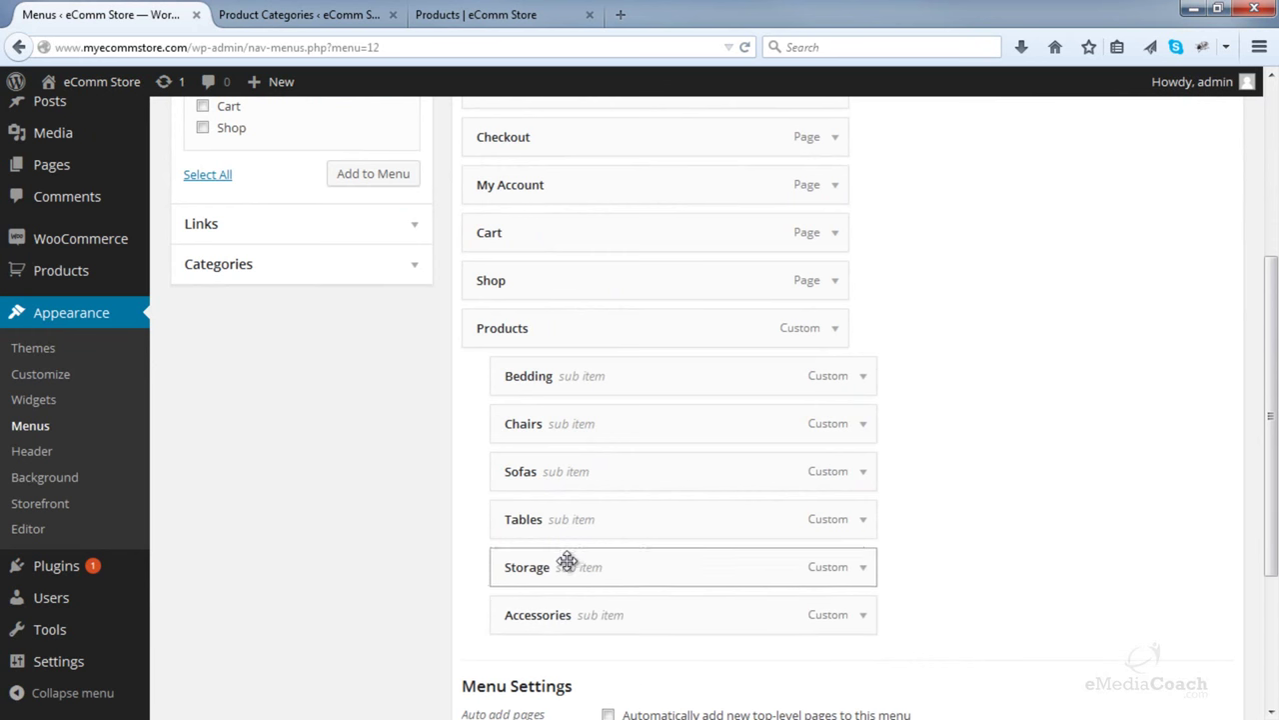
{"action": "left_click_drag", "start_coordinate": [585, 482], "coordinate": [590, 436]}
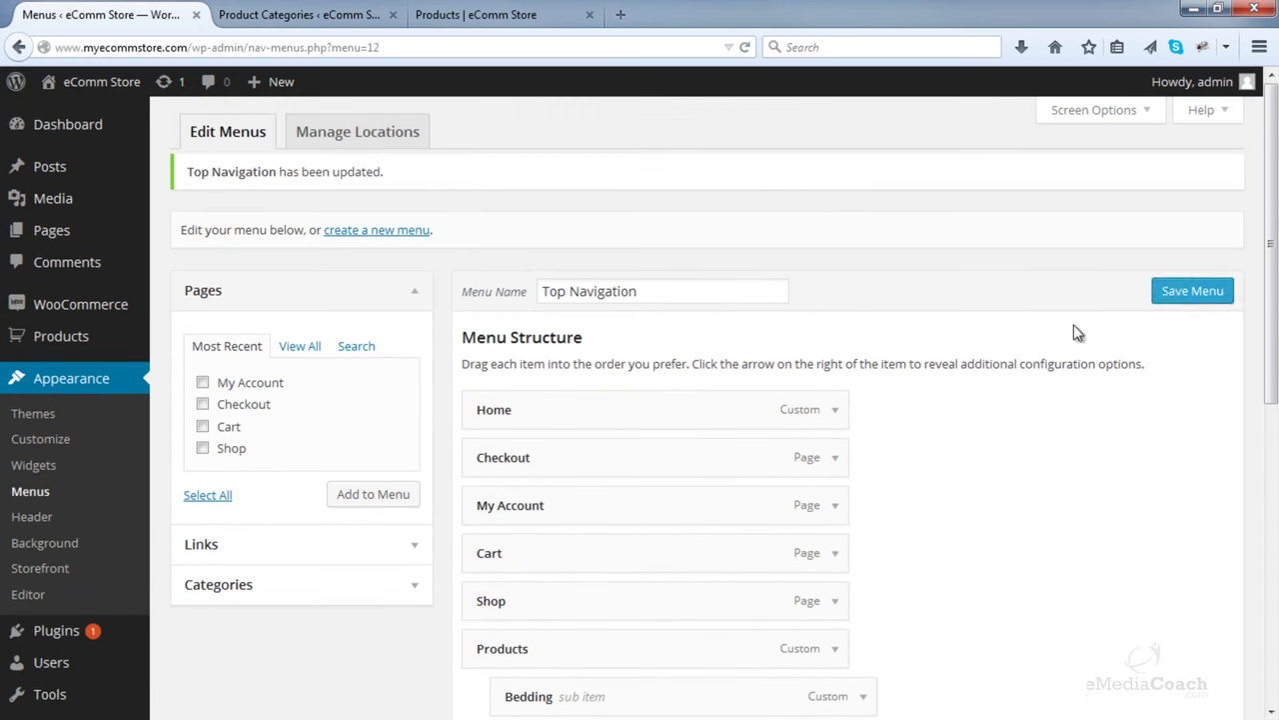
- Save the reordered menu and reload the storefront Shop page
{"action": "left_click", "coordinate": [1172, 293]}
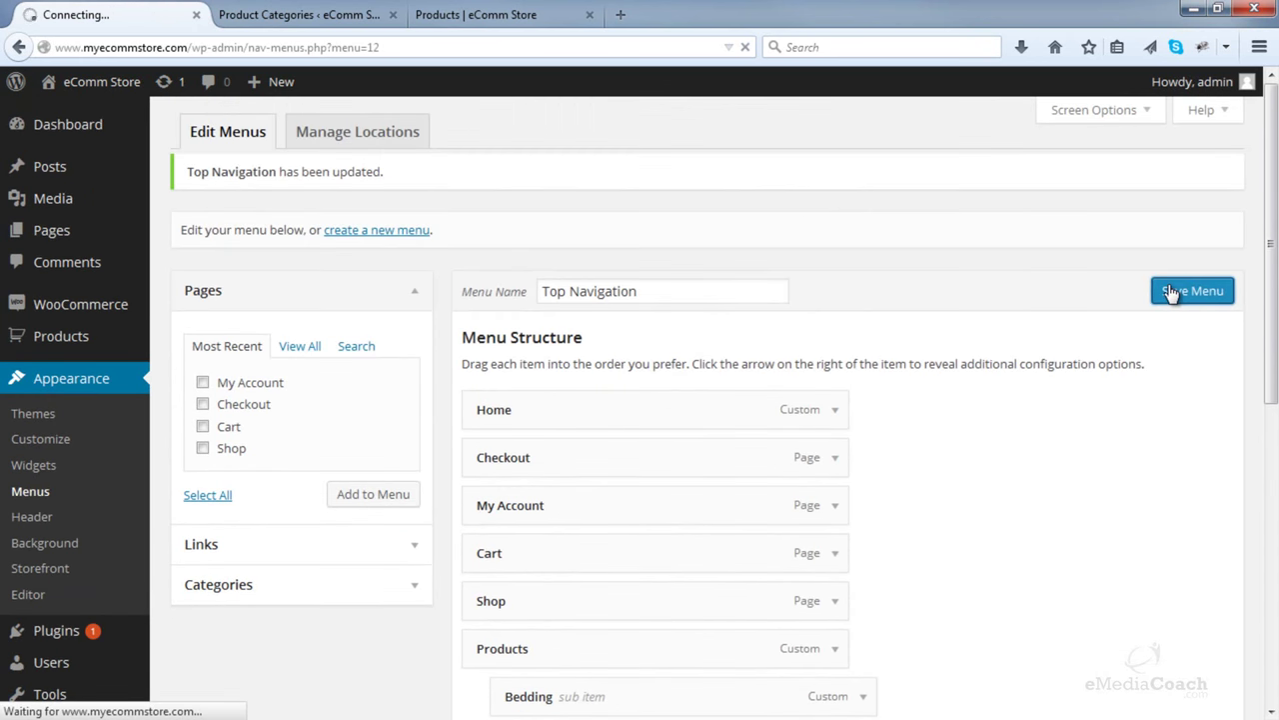
{"action": "left_click", "coordinate": [540, 15]}
{"action": "left_click", "coordinate": [744, 47]}
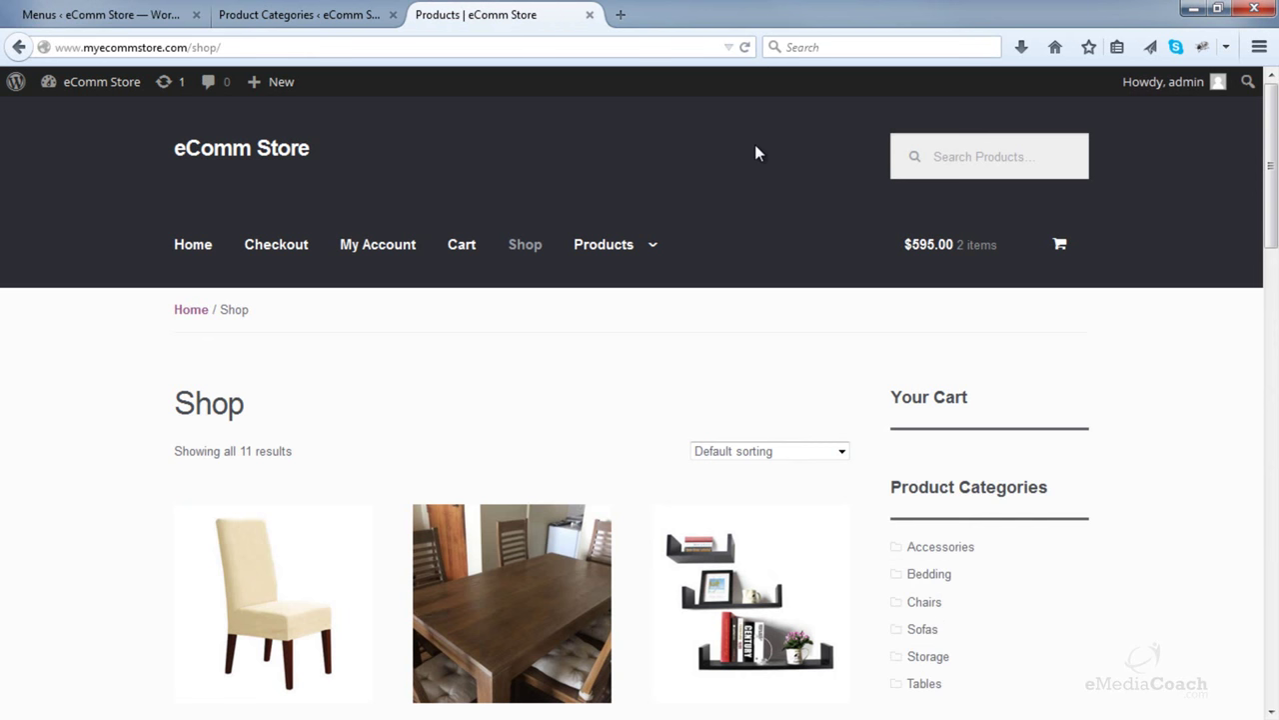
- Leave the storefront Tables category page and return to the WordPress admin Dashboard
{"action": "mouse_move", "coordinate": [628, 236]}
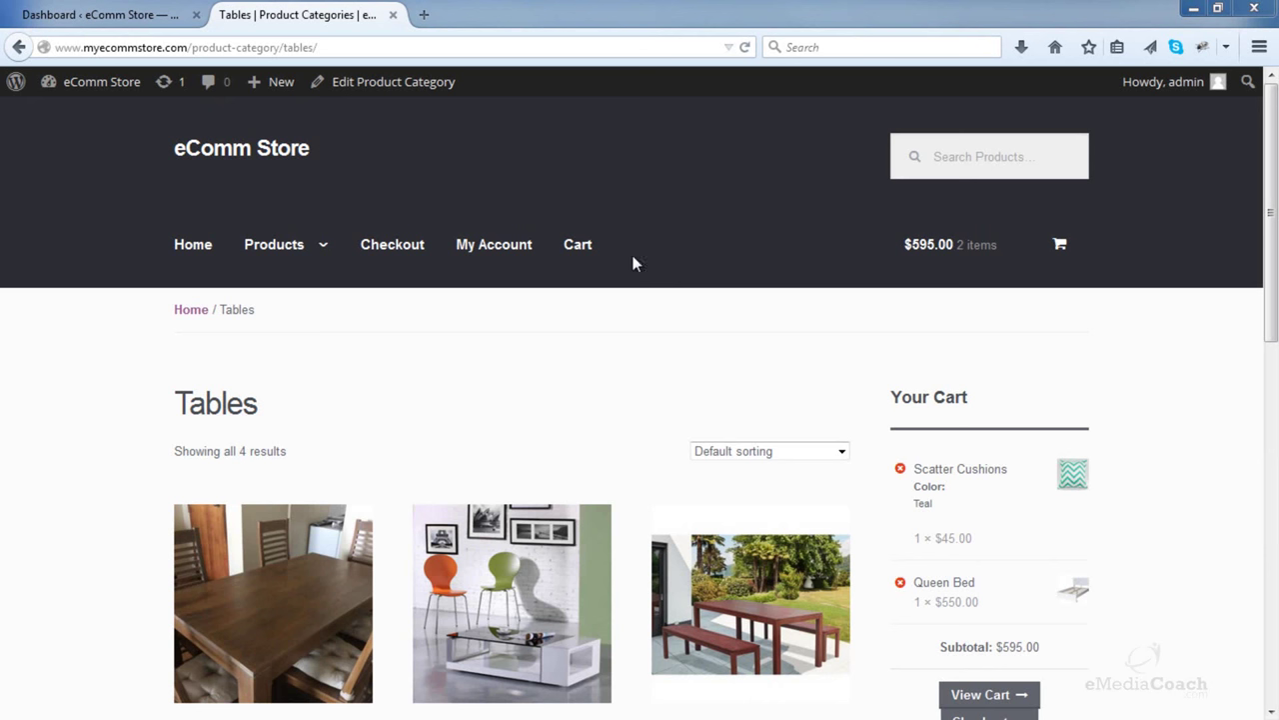
{"action": "left_click", "coordinate": [80, 12]}
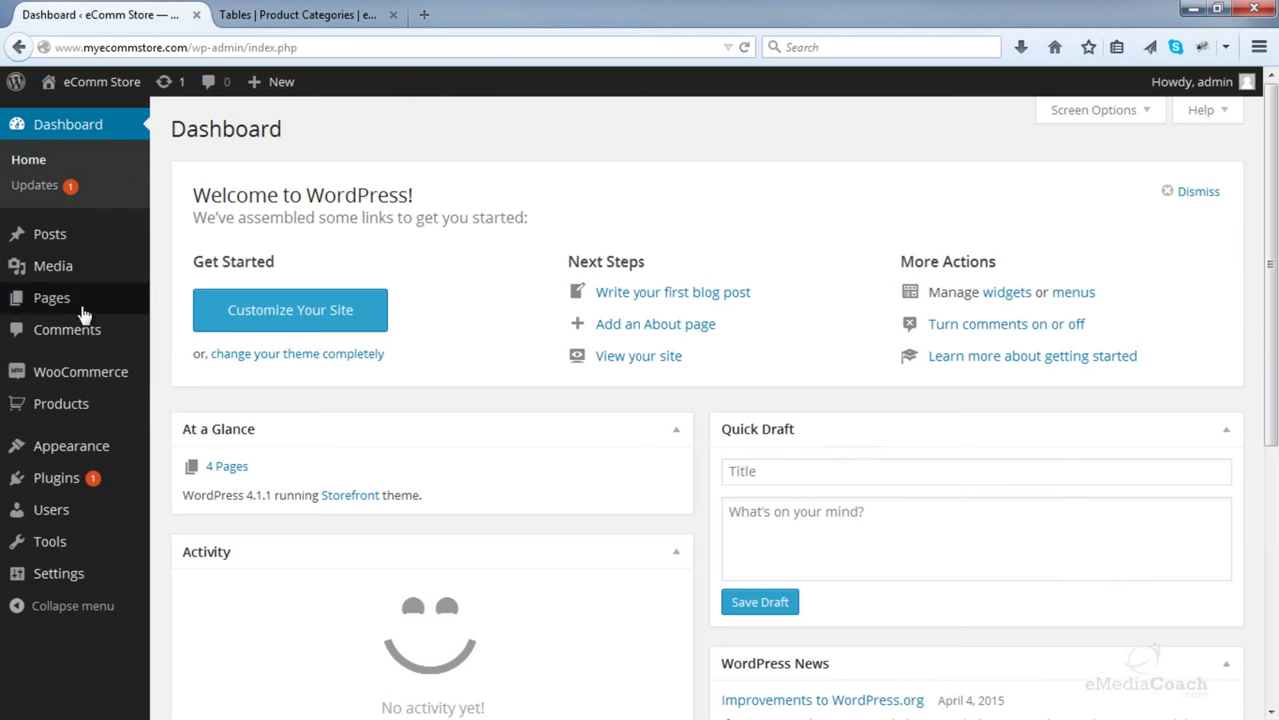
- Create a page titled 'Contact Us' with body 'Here you can enter and text that you want to display.'
{"action": "mouse_move", "coordinate": [124, 306]}
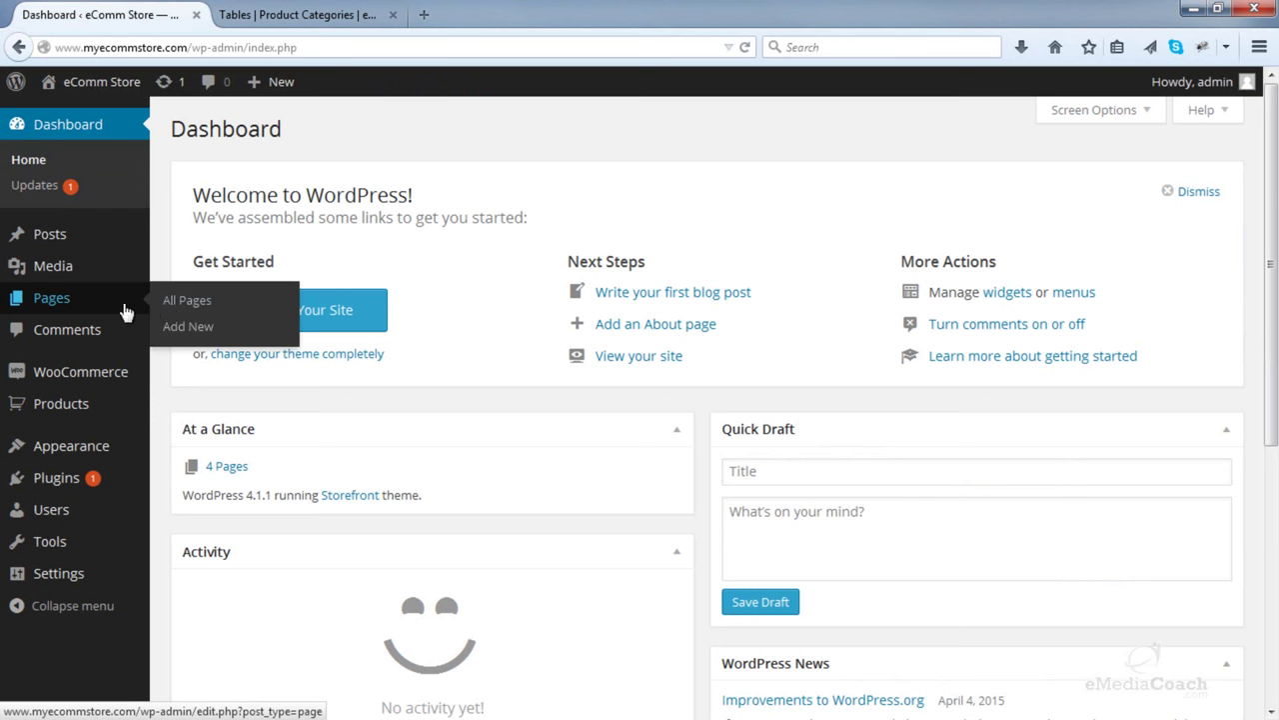
{"action": "left_click", "coordinate": [213, 333]}
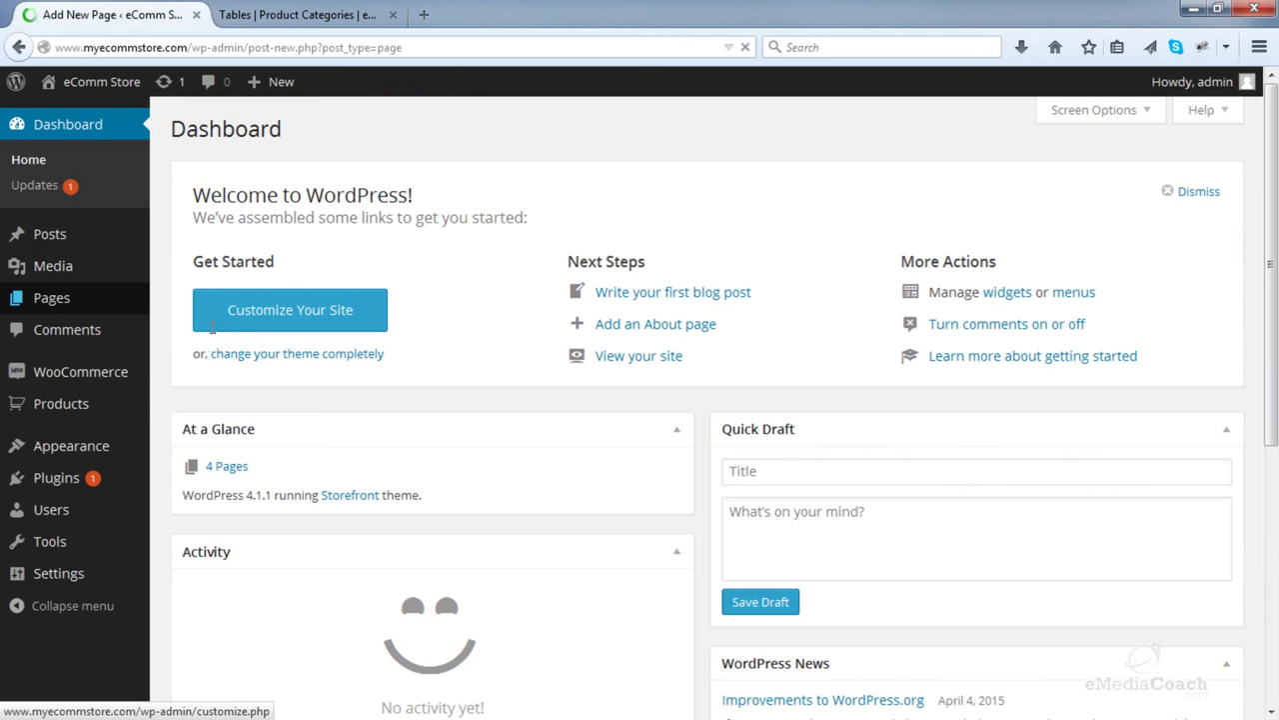
{"action": "type", "text": "Con"}
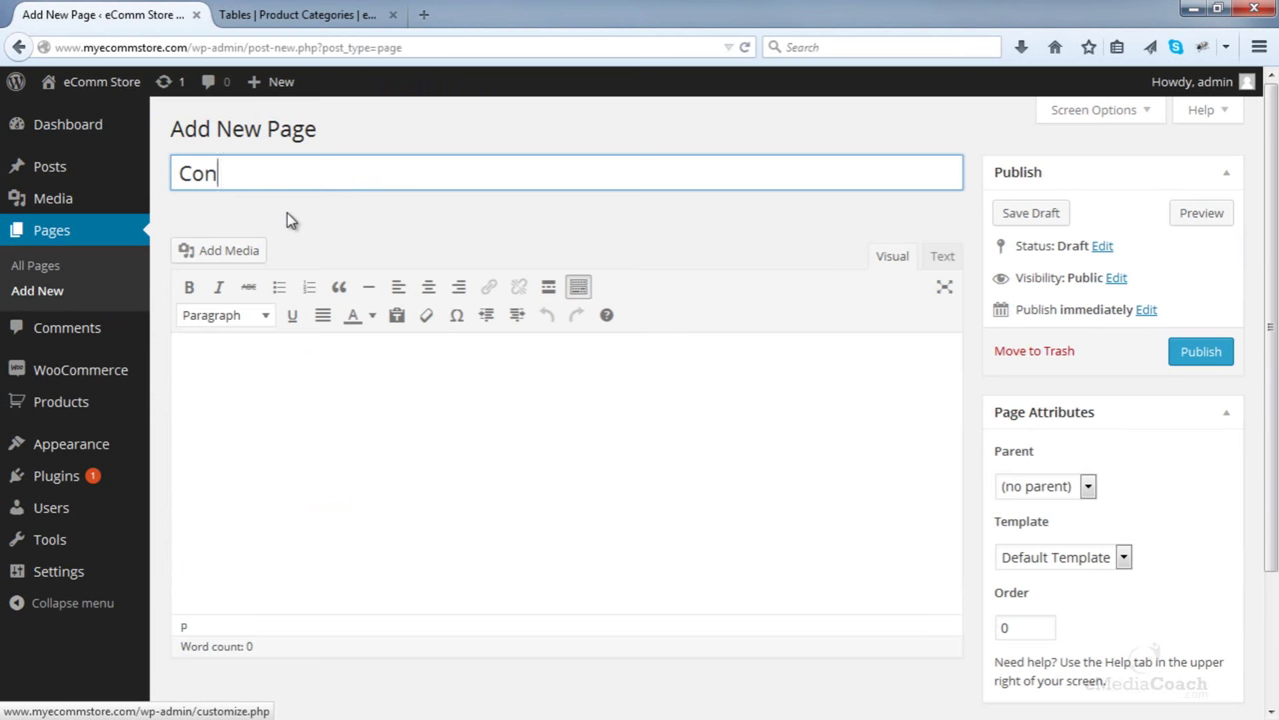
{"action": "type", "text": "tact Us"}
{"action": "left_click", "coordinate": [384, 385]}
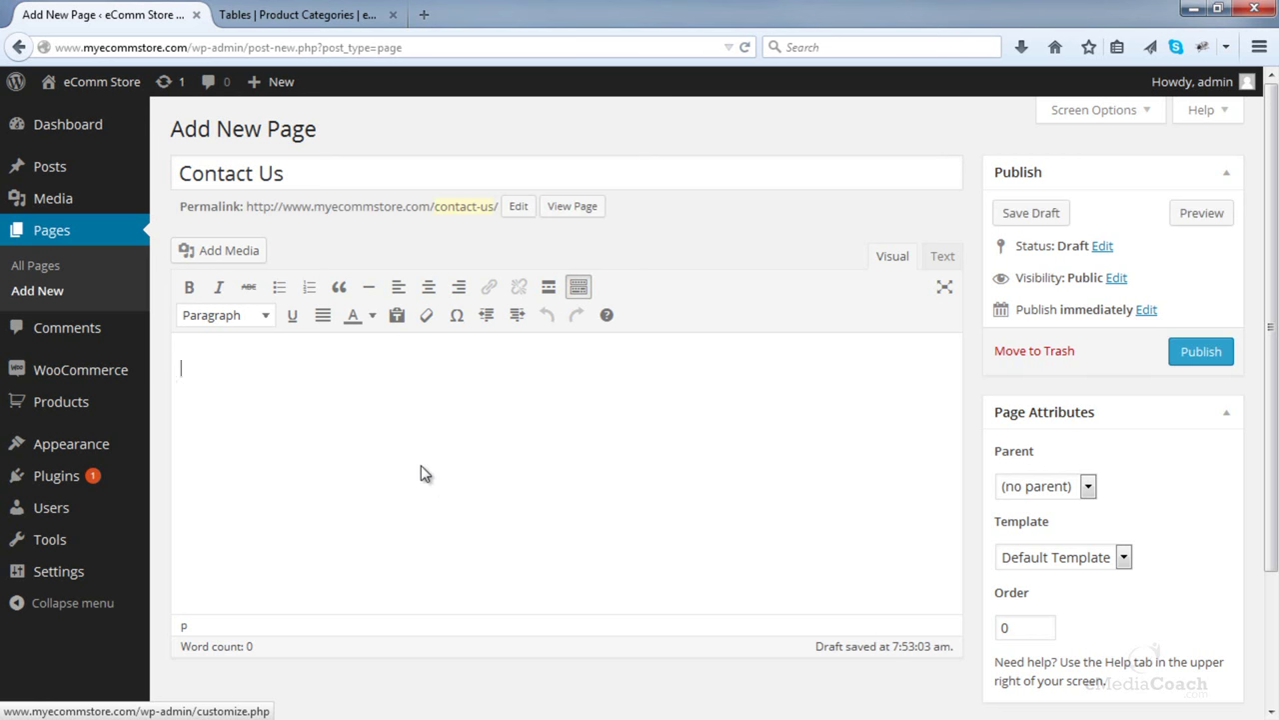
{"action": "type", "text": "Here you can enter and text that you want to display."}
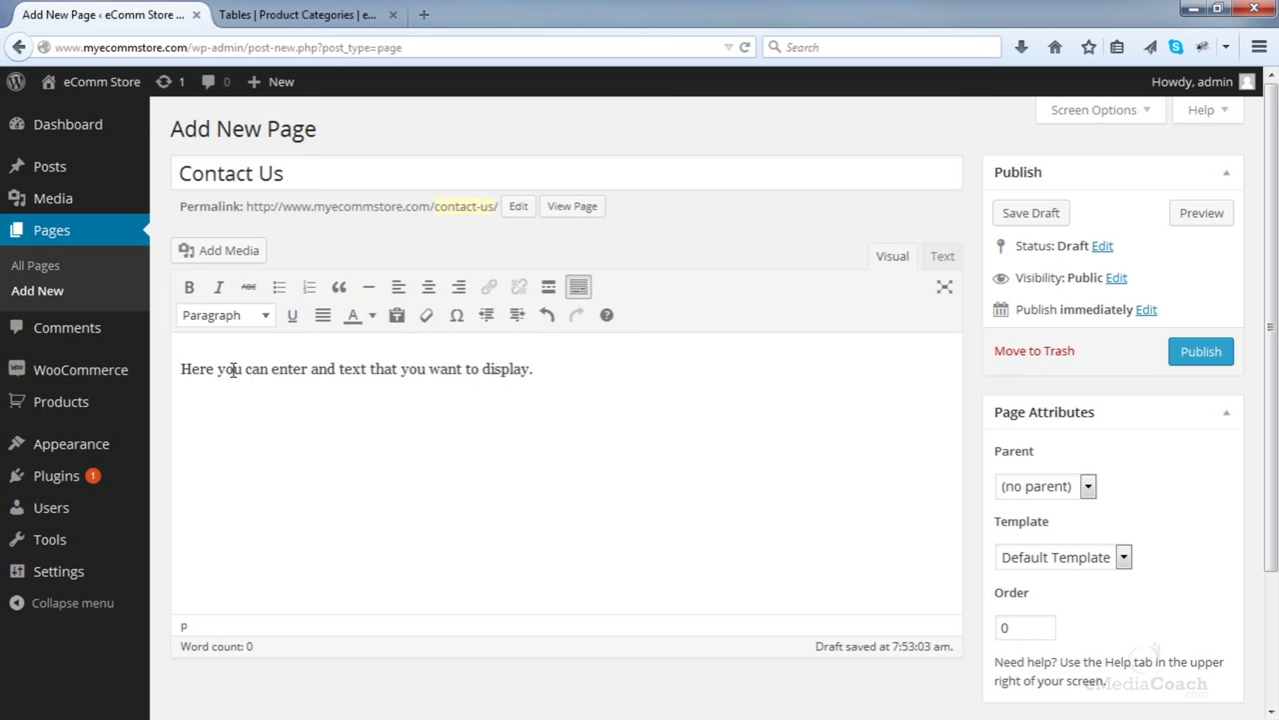
- Paste the store's street address and phone lines as plain text below the intro sentence
{"action": "left_click", "coordinate": [606, 380]}
{"action": "left_click", "coordinate": [937, 260]}
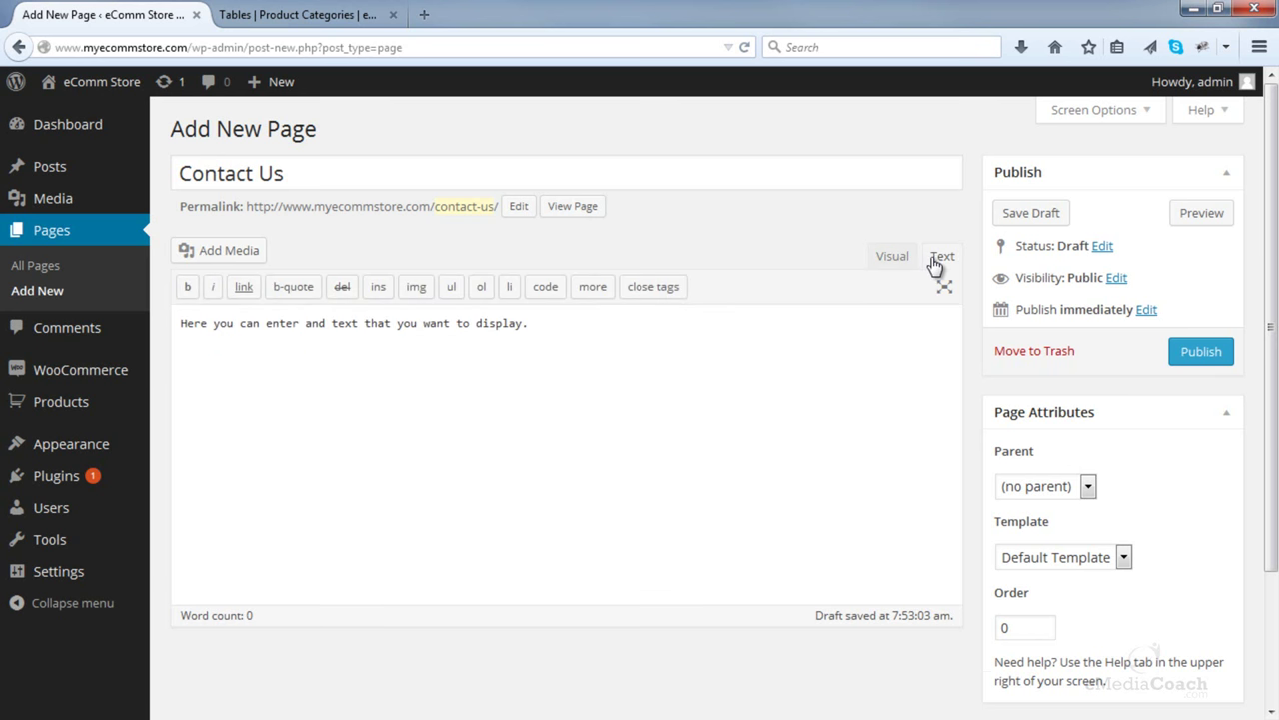
{"action": "left_click", "coordinate": [900, 260]}
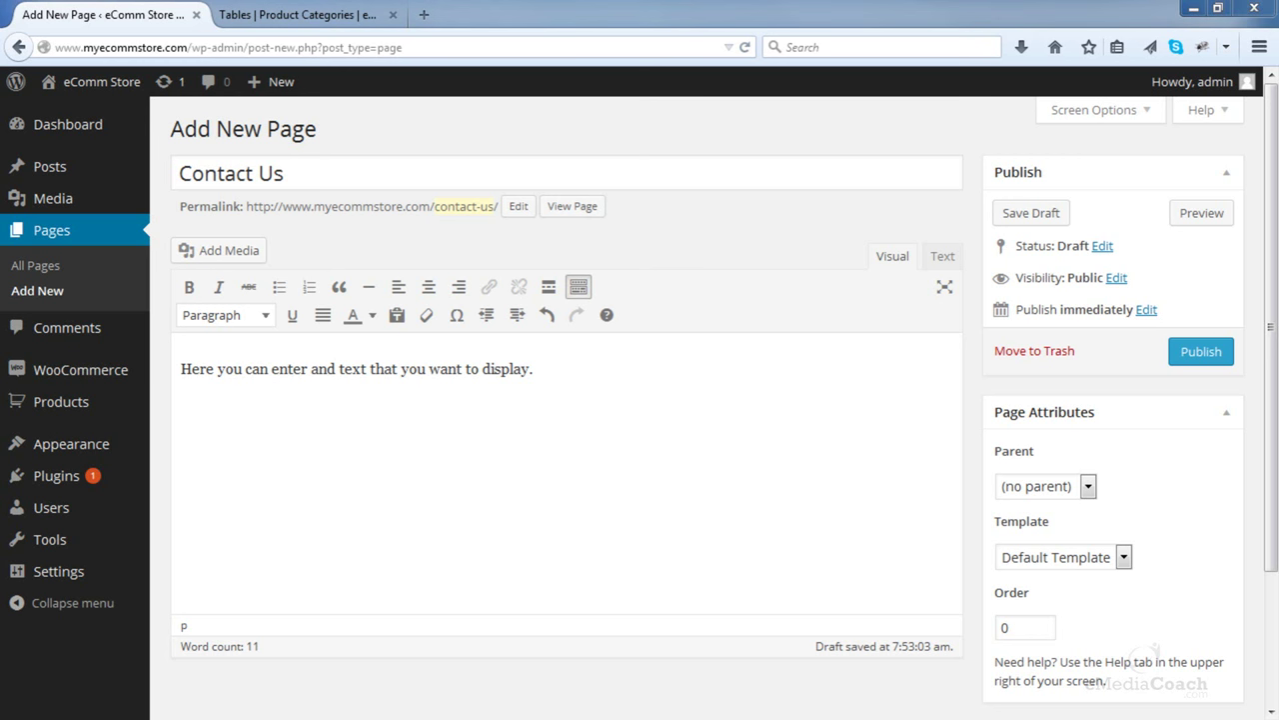
{"action": "left_click", "coordinate": [468, 422]}
{"action": "type", "text": "125 Example Street Beverly Hills 90210 Tel: (212) 555 5555"}
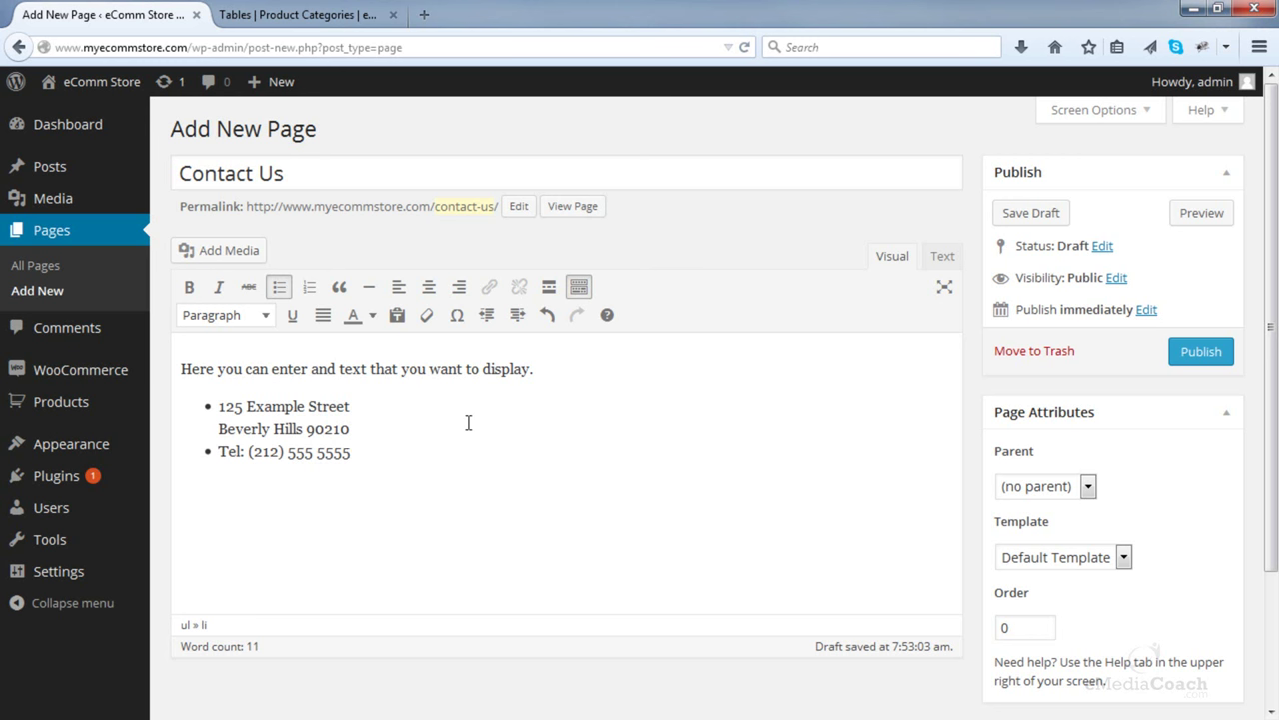
{"action": "key", "text": "ctrl+z"}
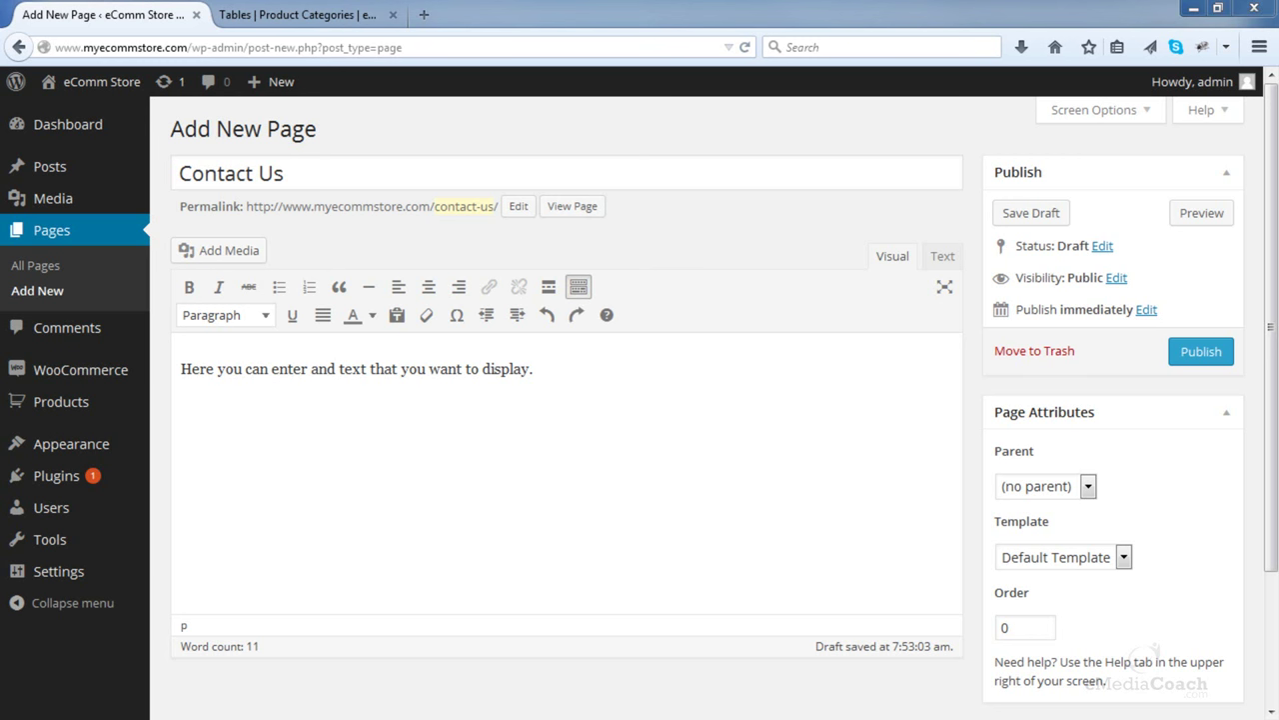
{"action": "left_click", "coordinate": [337, 465]}
{"action": "type", "text": "125 Example Street Beverly Hills 90210 Tel: (212) 555 5555"}
{"action": "left_click", "coordinate": [318, 429]}
{"action": "key", "text": "Return"}
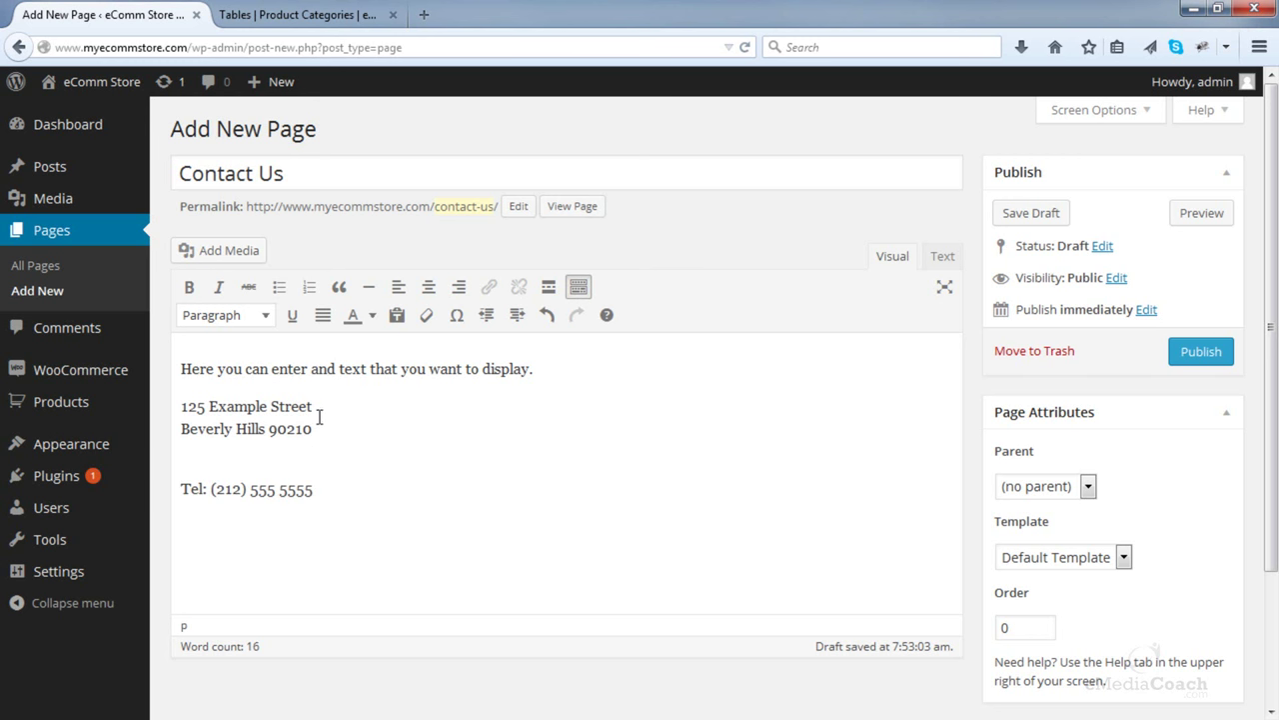
- Add a 'New York Store' line below the intro and format it as Heading 3
{"action": "left_click", "coordinate": [546, 372]}
{"action": "key", "text": "Return"}
{"action": "type", "text": "New YOrk Store"}
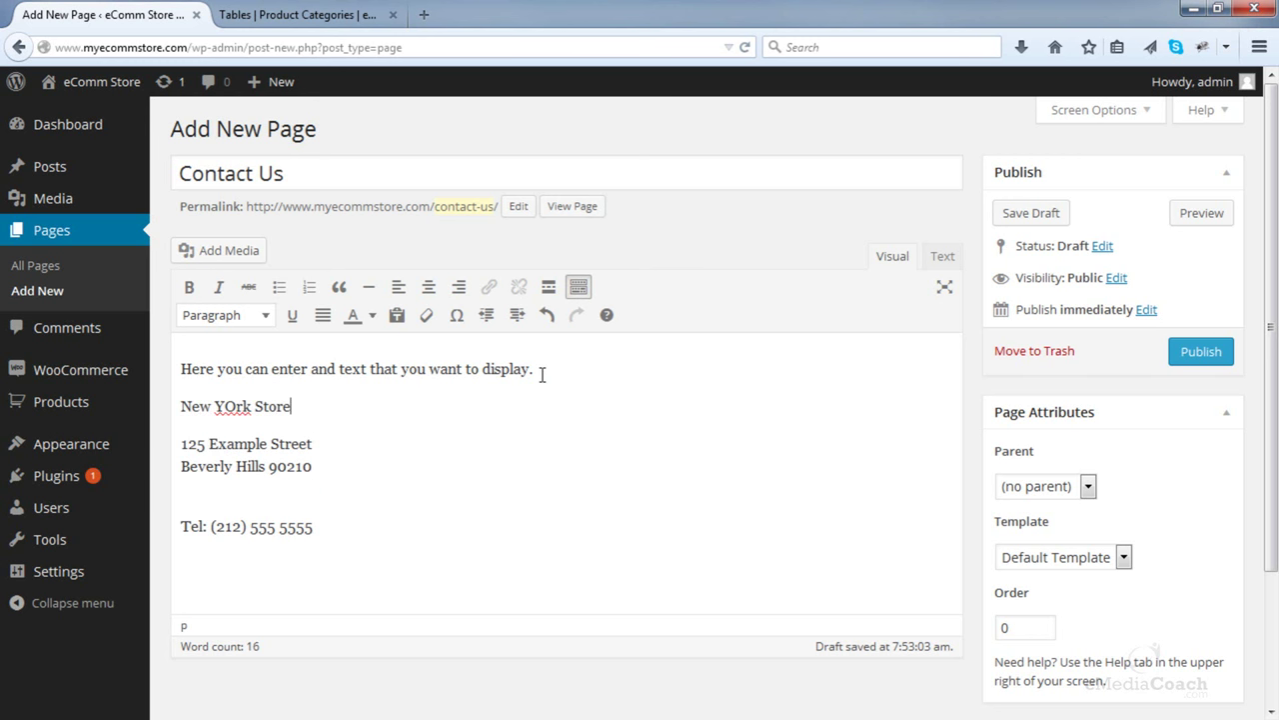
{"action": "right_click", "coordinate": [220, 403]}
{"action": "left_click", "coordinate": [266, 14]}
{"action": "left_click_drag", "start_coordinate": [297, 406], "coordinate": [181, 406]}
{"action": "left_click", "coordinate": [208, 317]}
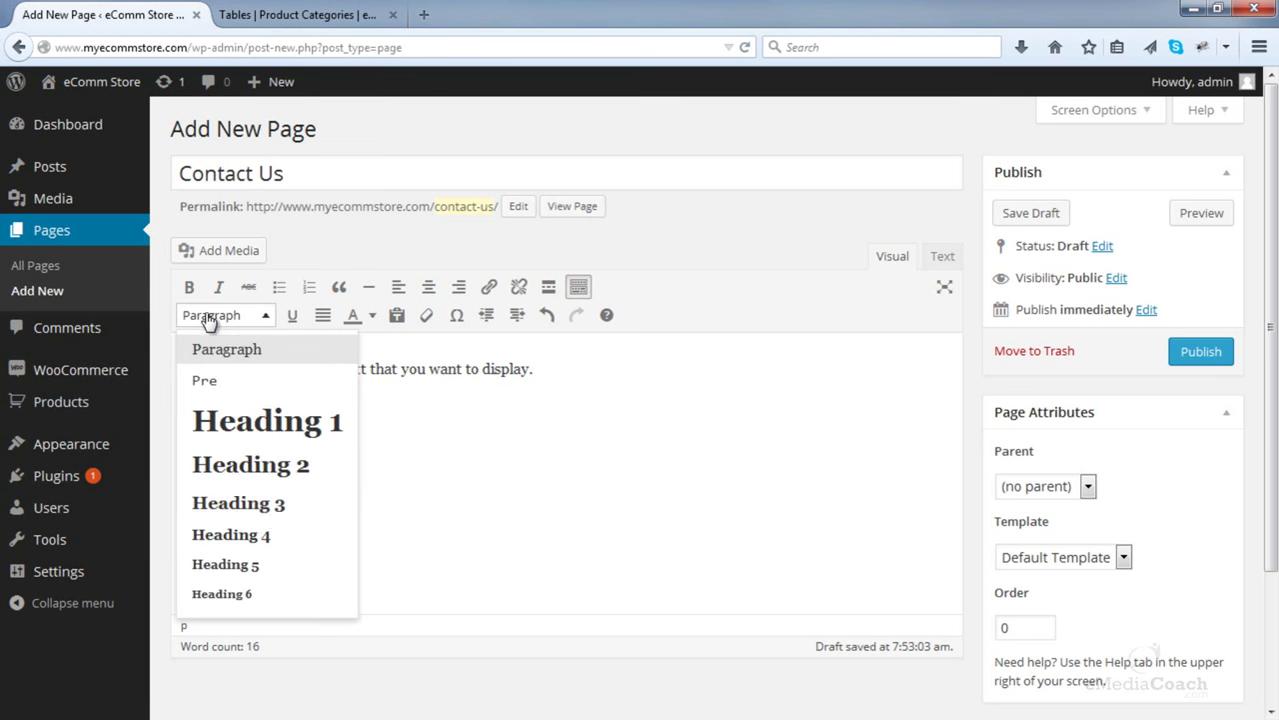
{"action": "left_click", "coordinate": [255, 503]}
- Tidy the spacing before the phone line and publish the Contact Us page
{"action": "left_click", "coordinate": [255, 511]}
{"action": "key", "text": "BackSpace"}
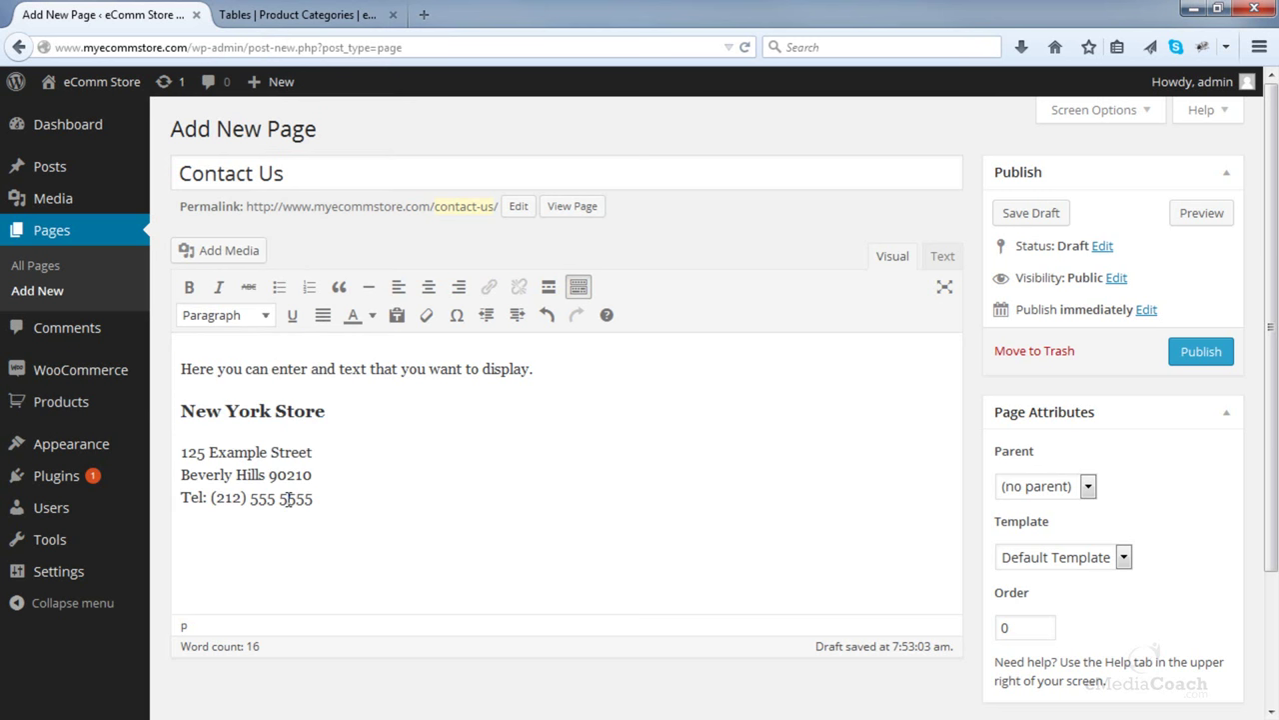
{"action": "key", "text": "Return"}
{"action": "key", "text": "BackSpace"}
{"action": "key", "text": "BackSpace"}
{"action": "key", "text": "Return"}
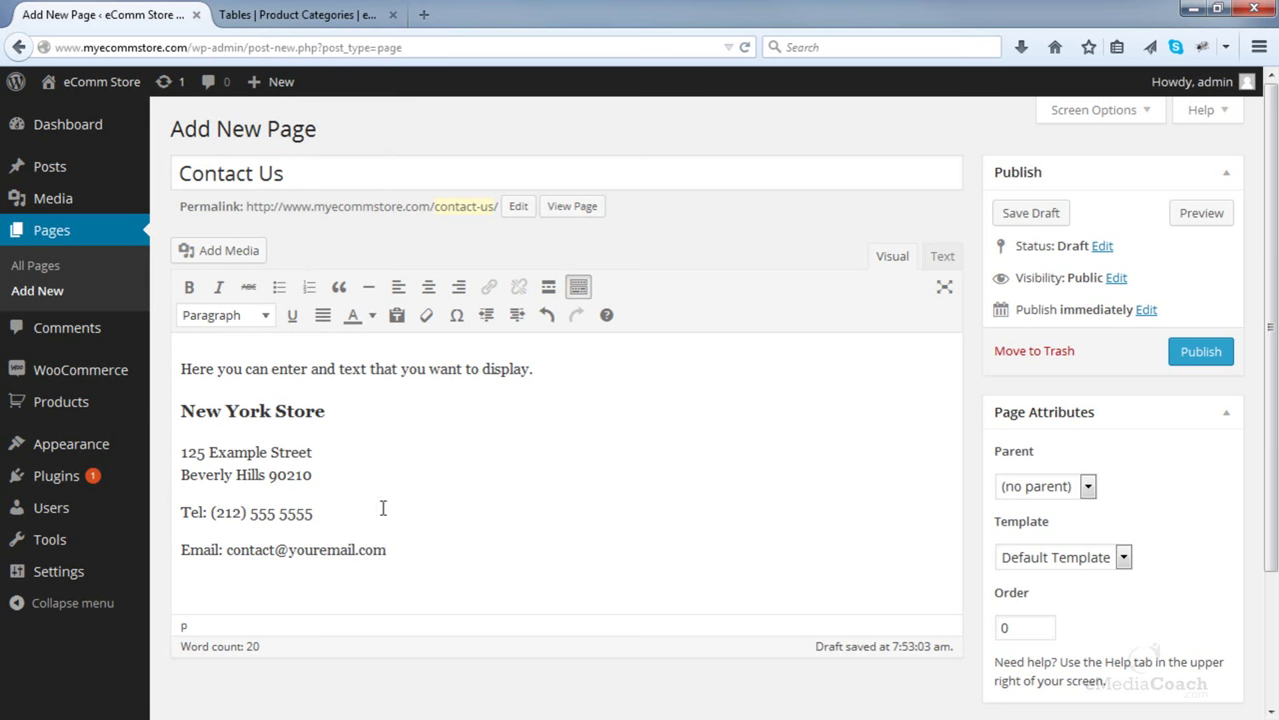
{"action": "left_click", "coordinate": [1195, 360]}
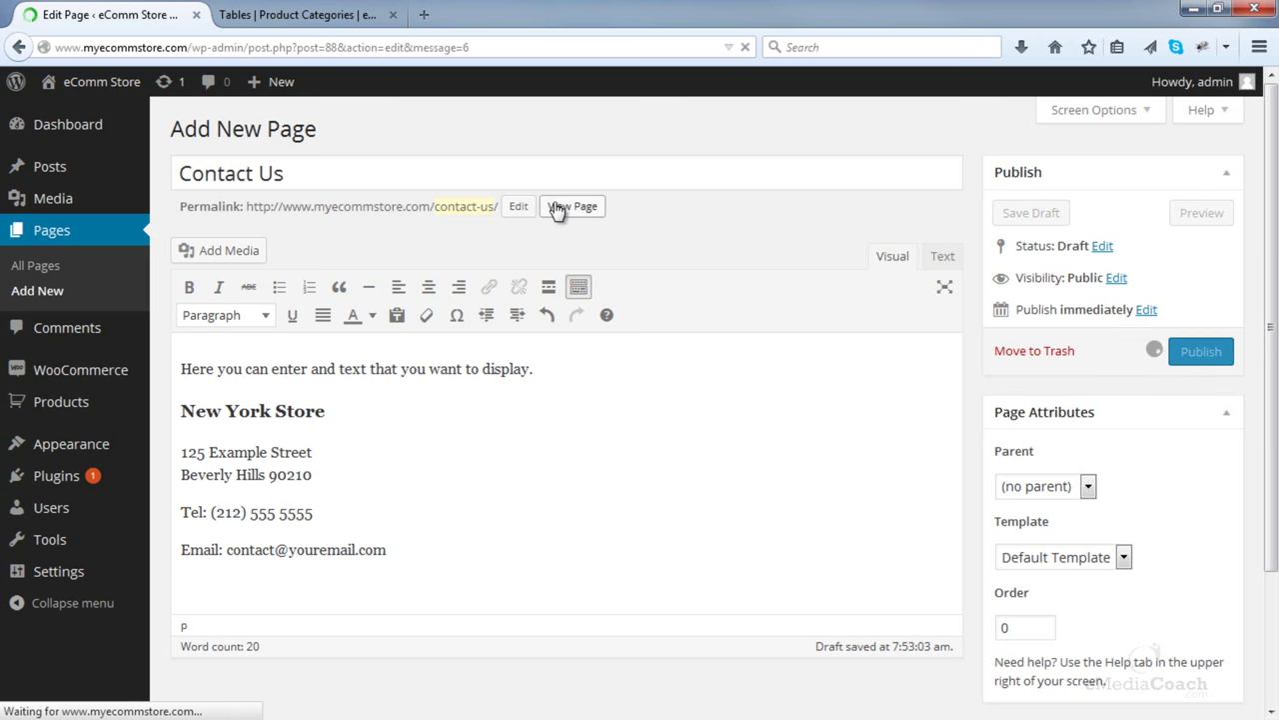
- Open the live Contact Us page in a new tab and review its layout
{"action": "right_click", "coordinate": [567, 265]}
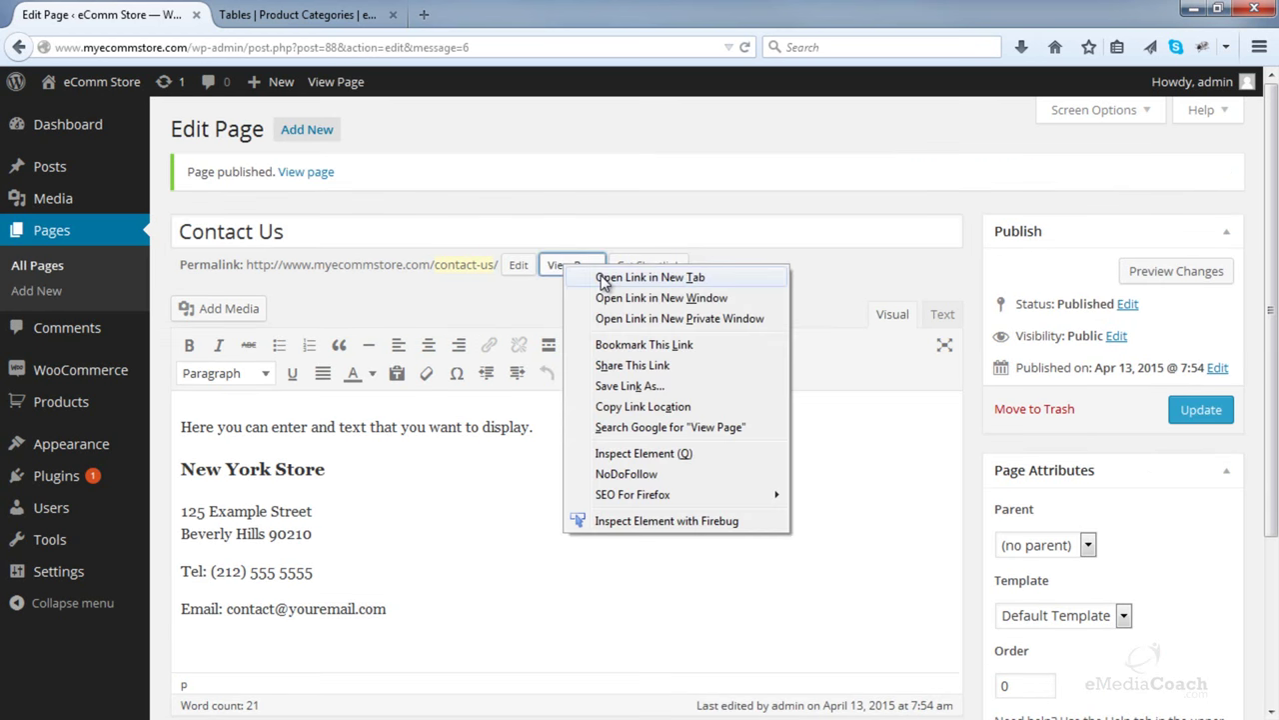
{"action": "left_click", "coordinate": [603, 279]}
{"action": "left_click", "coordinate": [274, 14]}
{"action": "scroll", "coordinate": [470, 170], "scroll_direction": "down", "scroll_amount": 3}
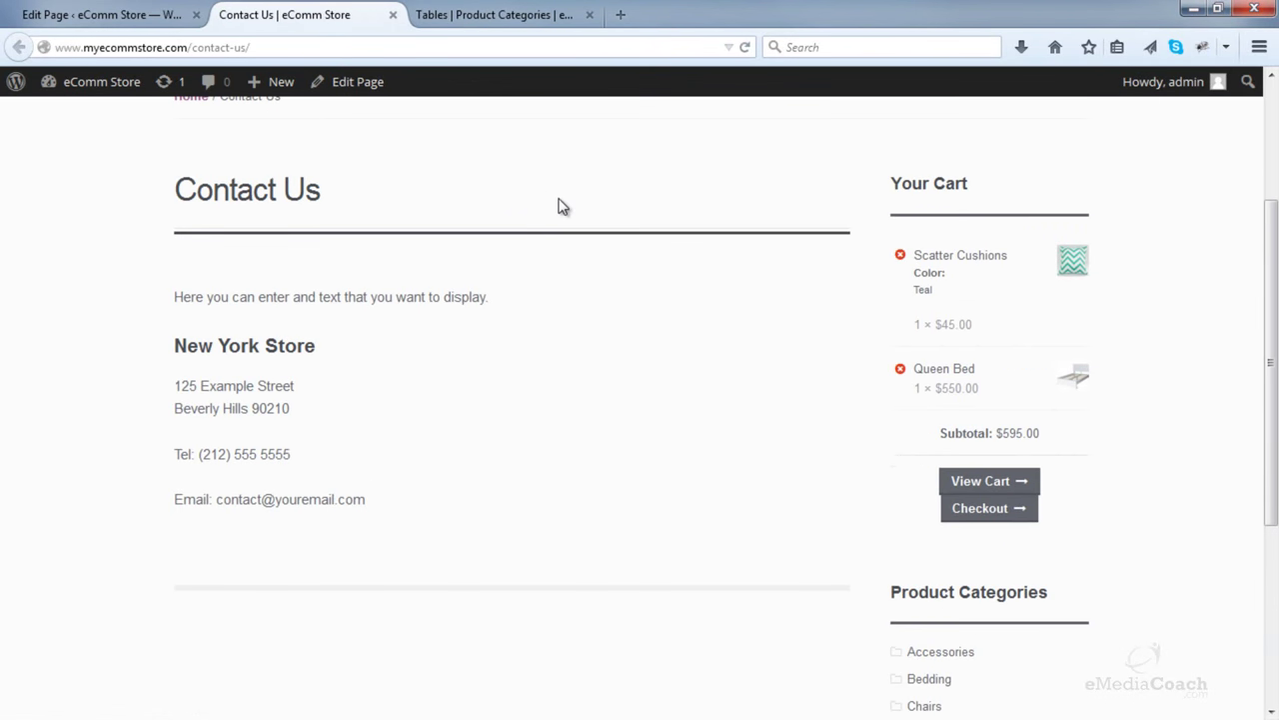
{"action": "scroll", "coordinate": [557, 206], "scroll_direction": "up", "scroll_amount": 1}
{"action": "scroll", "coordinate": [1000, 480], "scroll_direction": "down", "scroll_amount": 1}
{"action": "key", "text": "ctrl+Page_Up"}
- Set the page template to Full width, update, and reload the live page
{"action": "left_click", "coordinate": [1060, 615]}
{"action": "left_click", "coordinate": [1042, 650]}
{"action": "left_click", "coordinate": [1190, 418]}
{"action": "key", "text": "ctrl+Page_Down"}
{"action": "left_click", "coordinate": [746, 47]}
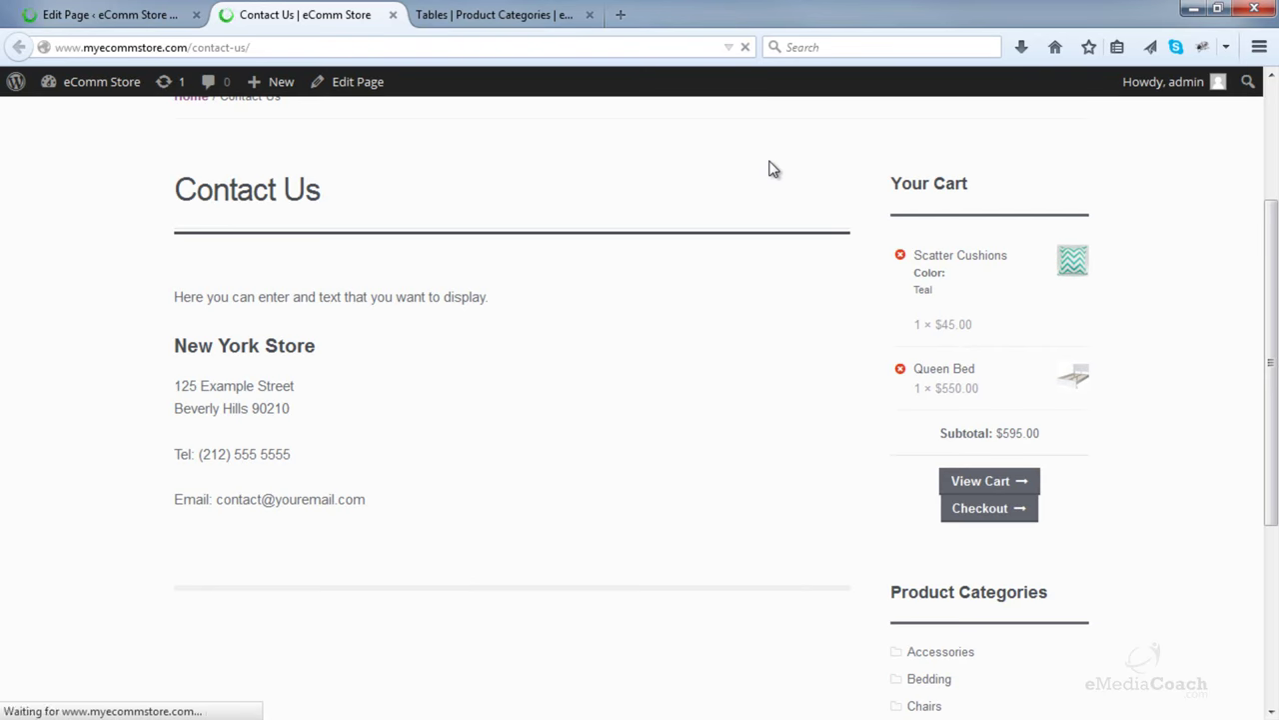
- Close the preview tab and place the caret below the email line in the editor
{"action": "left_click", "coordinate": [393, 16]}
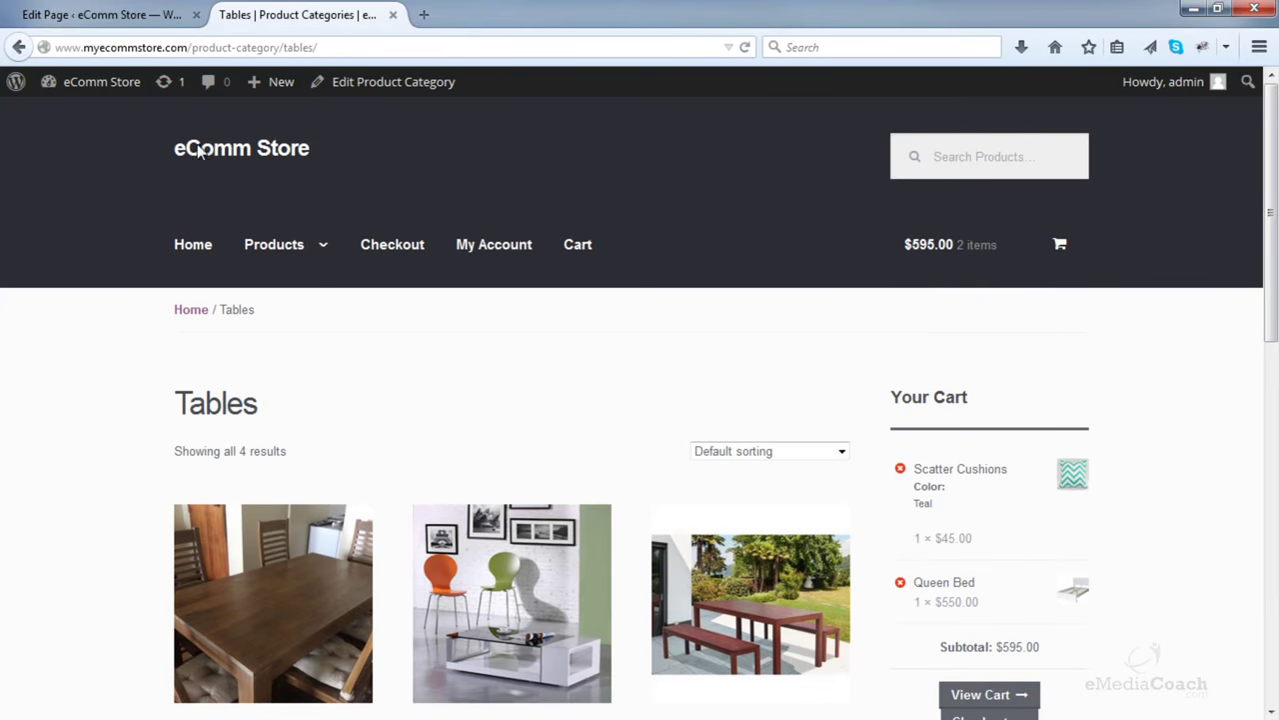
{"action": "key", "text": "ctrl+shift+Tab"}
{"action": "scroll", "coordinate": [345, 325], "scroll_direction": "down", "scroll_amount": 4}
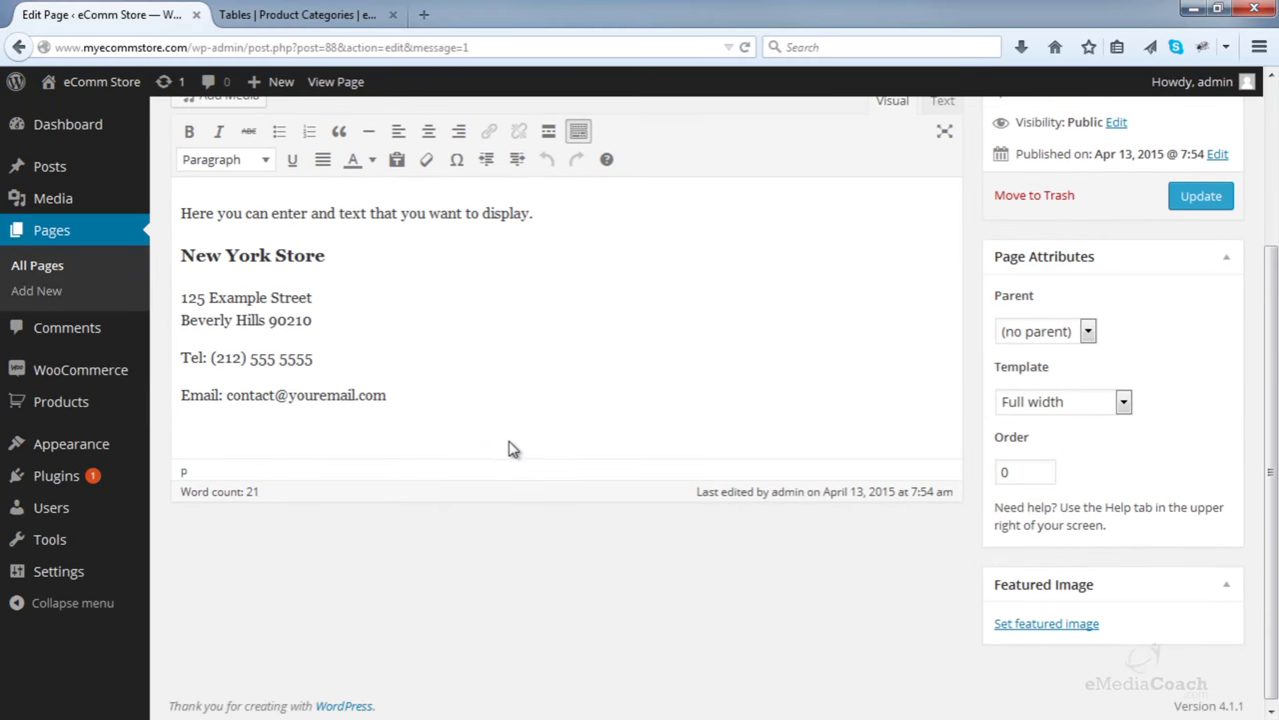
{"action": "left_click", "coordinate": [515, 435]}
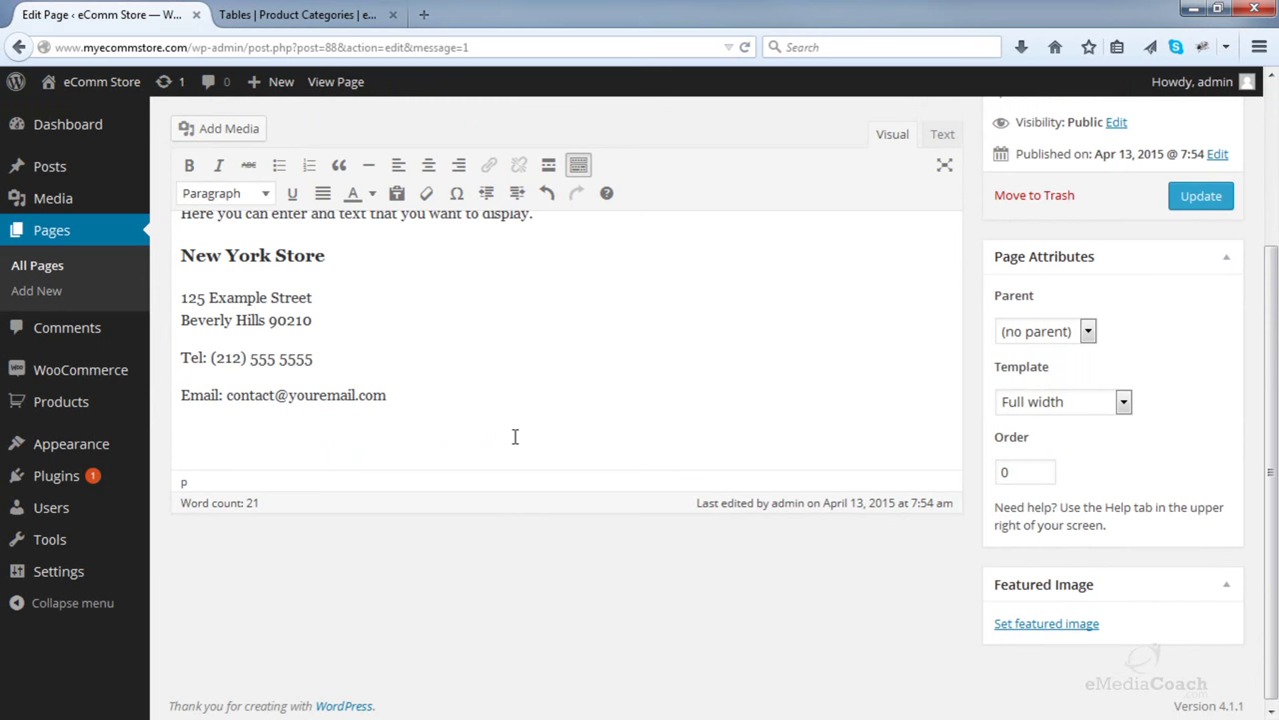
- Search google.com for 'google maps' in a new tab and open the Google Maps result
{"action": "left_click", "coordinate": [424, 14]}
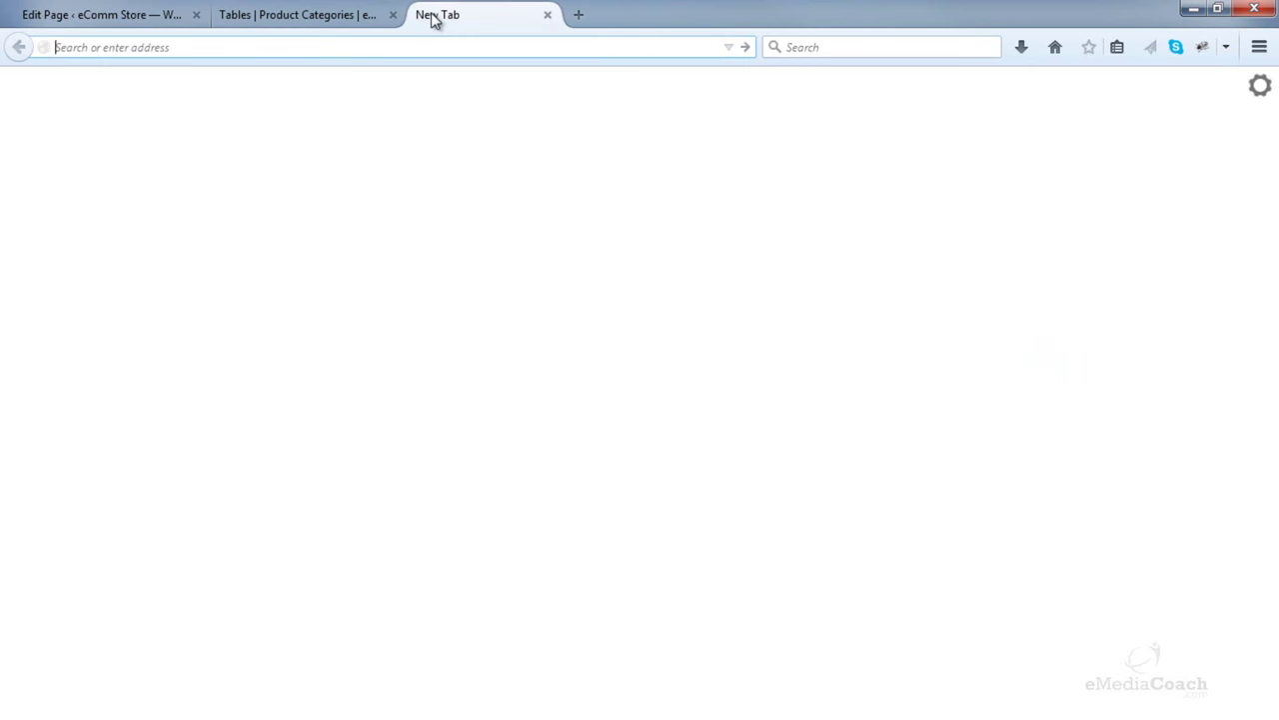
{"action": "type", "text": "google"}
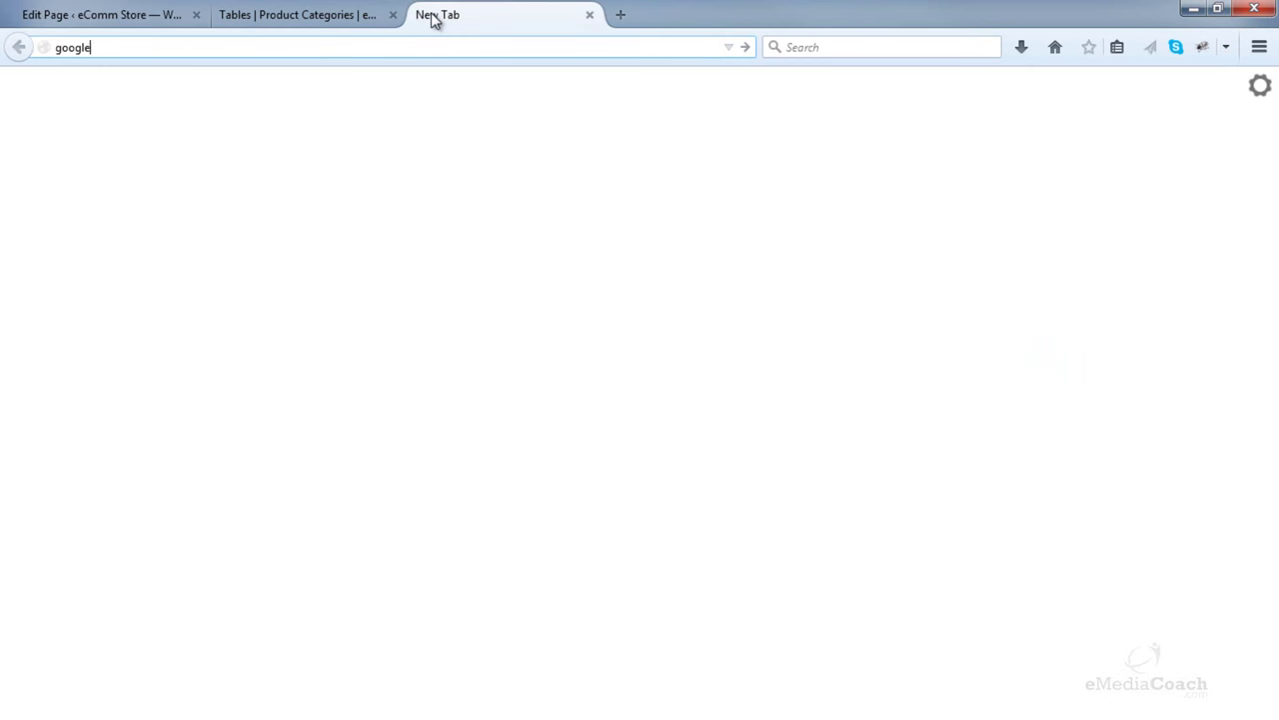
{"action": "type", "text": ".com"}
{"action": "key", "text": "Return"}
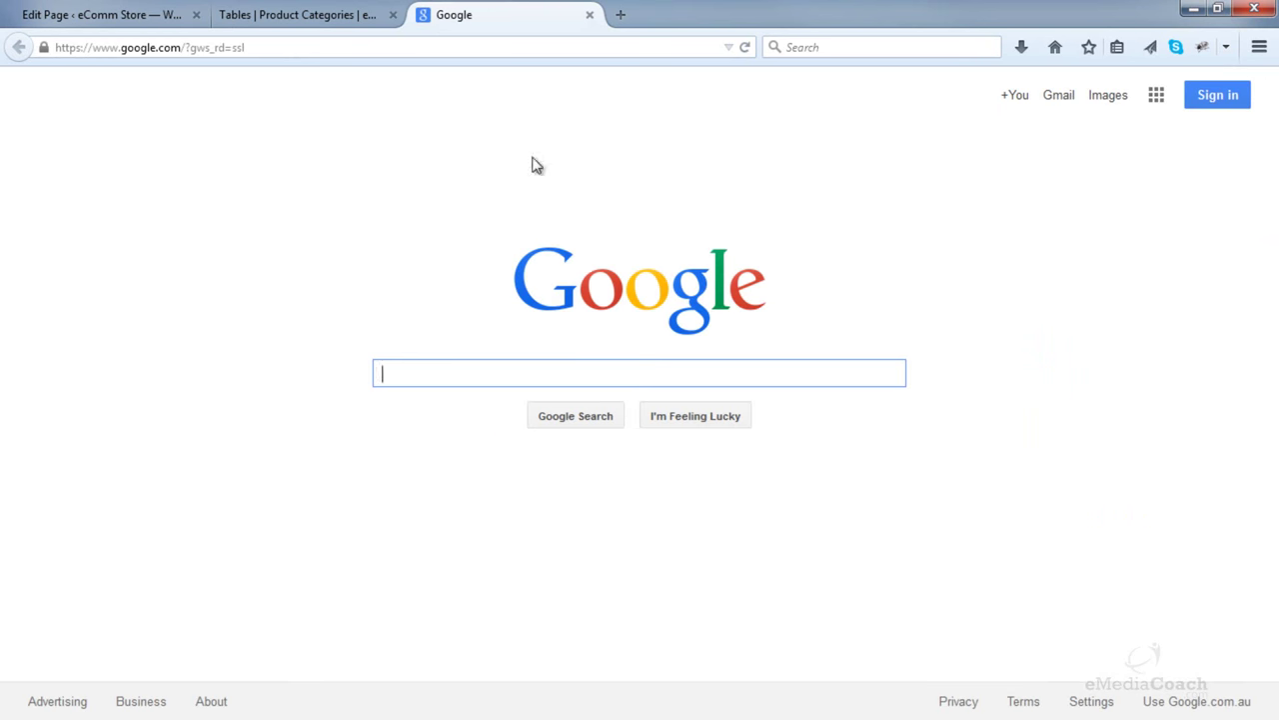
{"action": "type", "text": "google maps"}
{"action": "key", "text": "Return"}
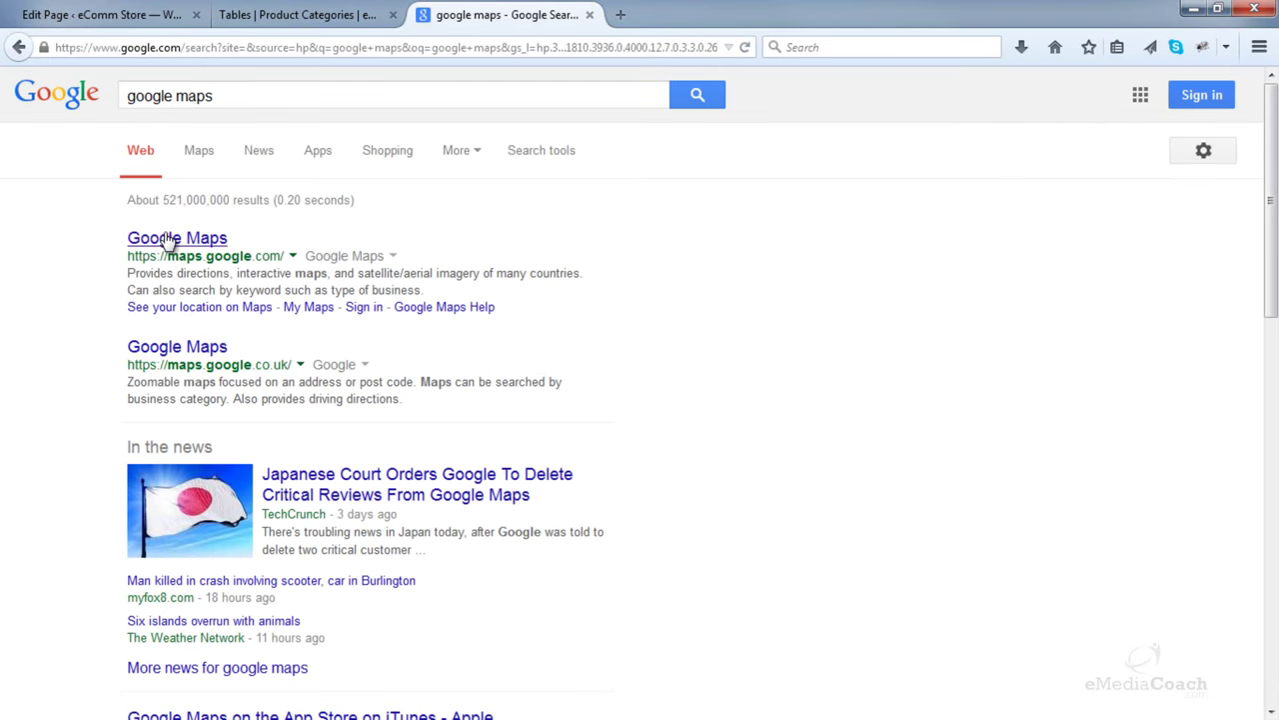
{"action": "left_click", "coordinate": [170, 240]}
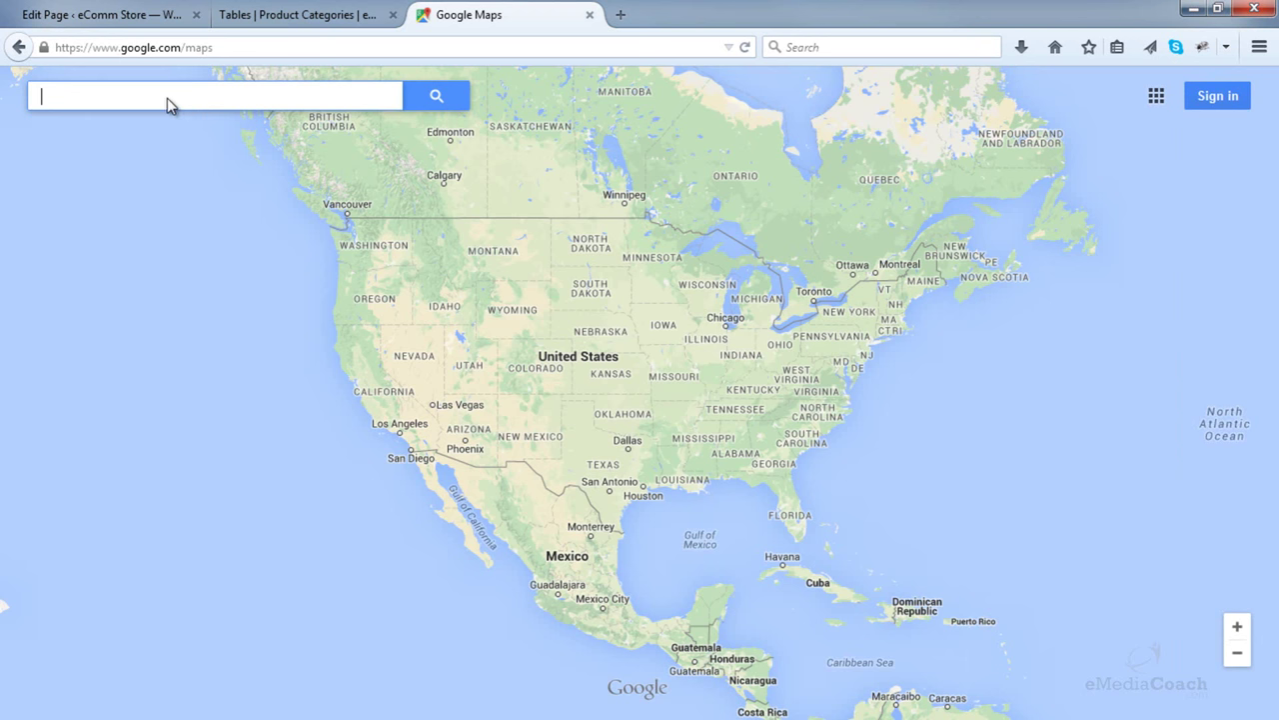
- Search Google Maps for '7th avenue new york', correcting the misspelled query
{"action": "left_click", "coordinate": [167, 98]}
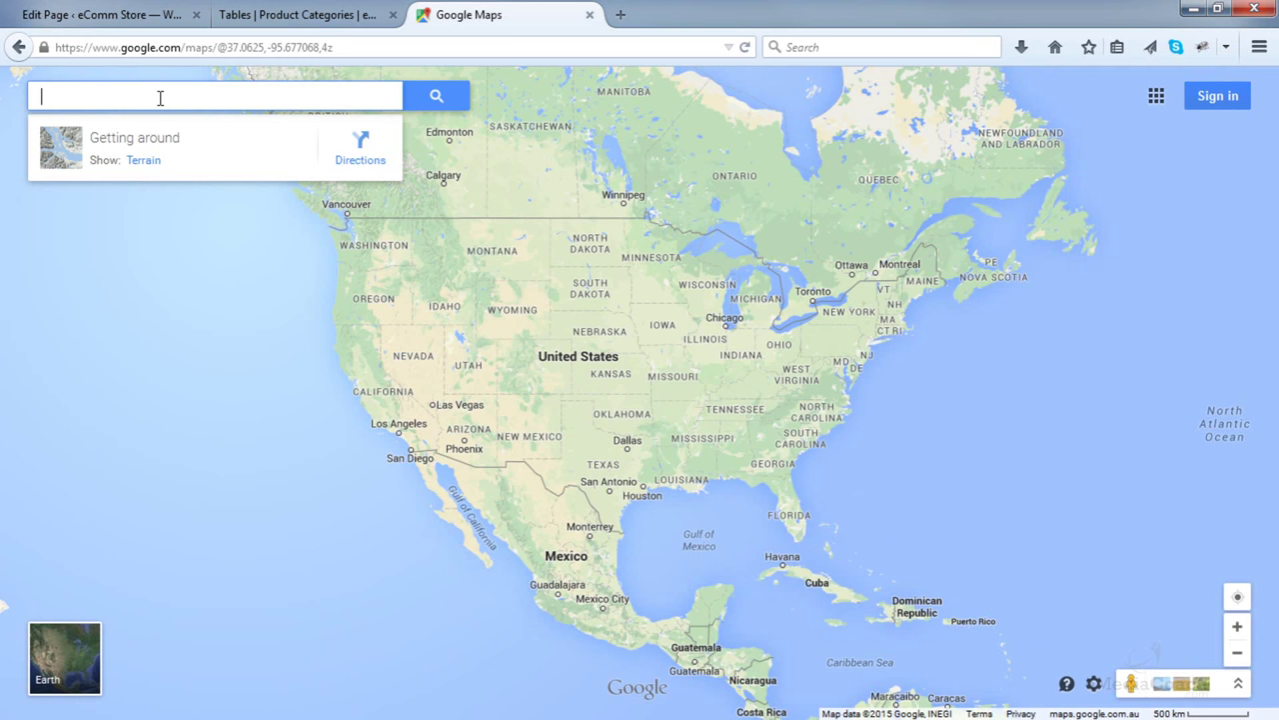
{"action": "type", "text": "7th "}
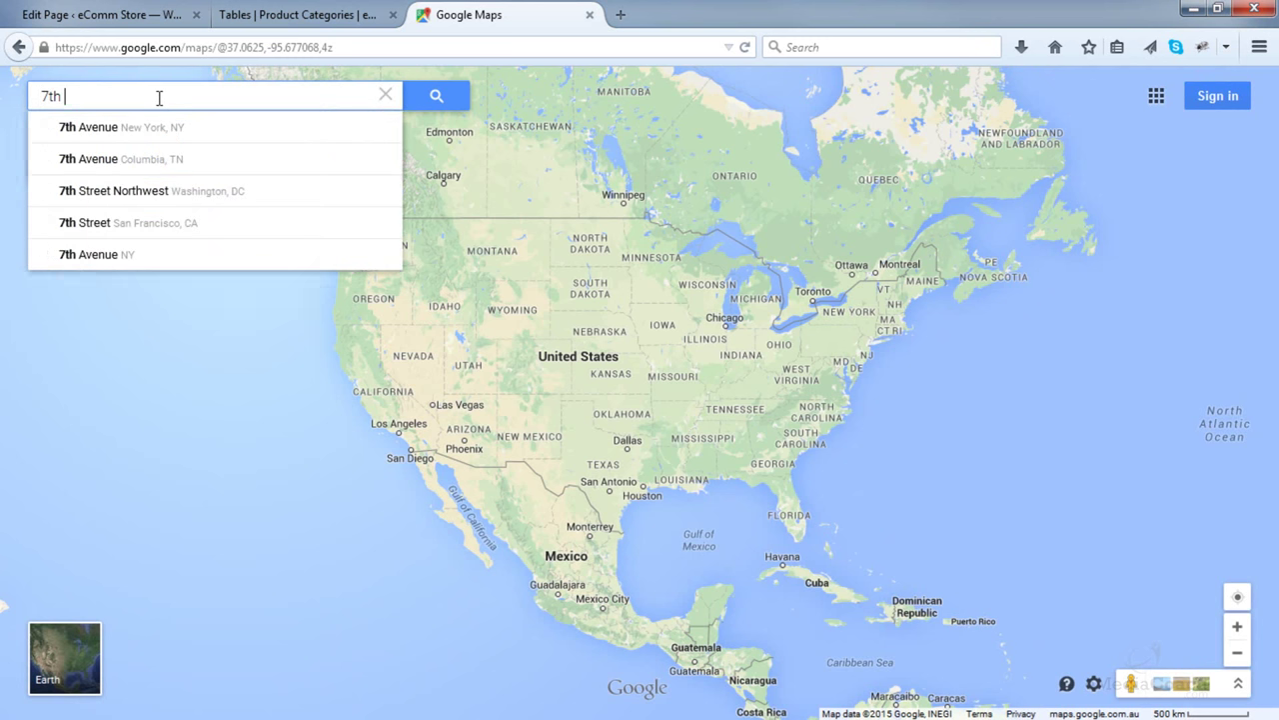
{"action": "type", "text": "venue new york"}
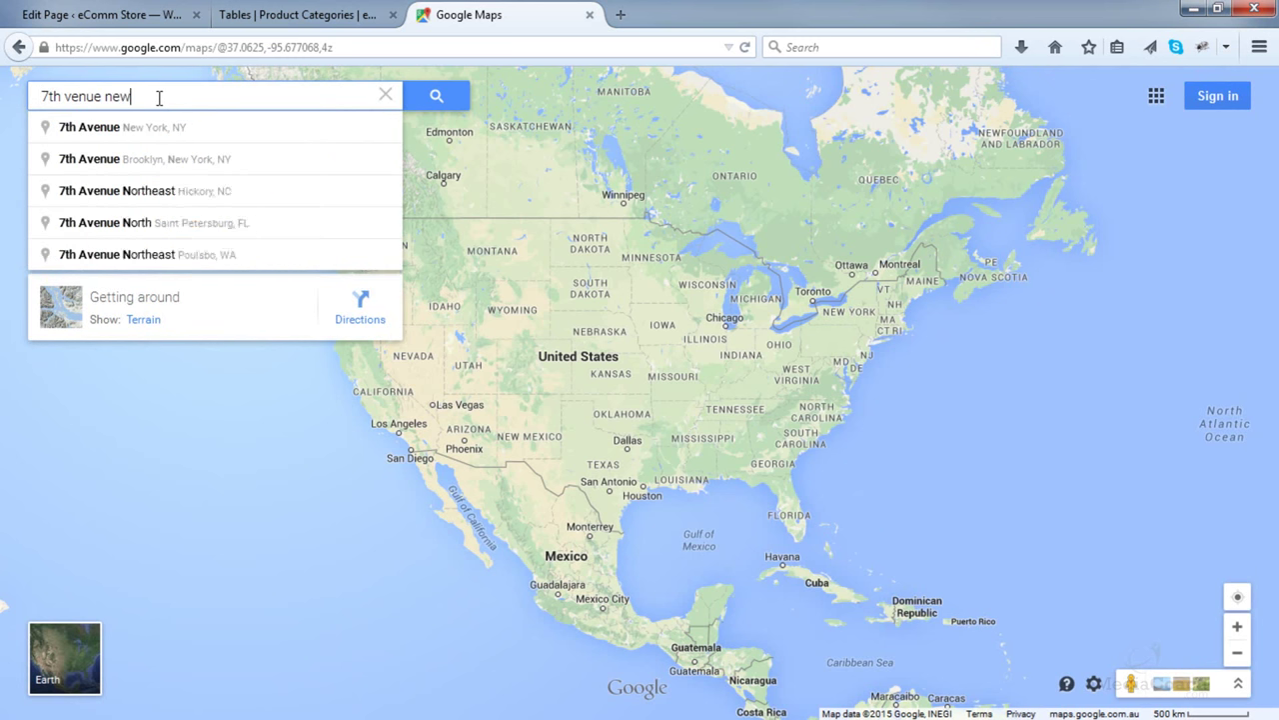
{"action": "key", "text": "Return"}
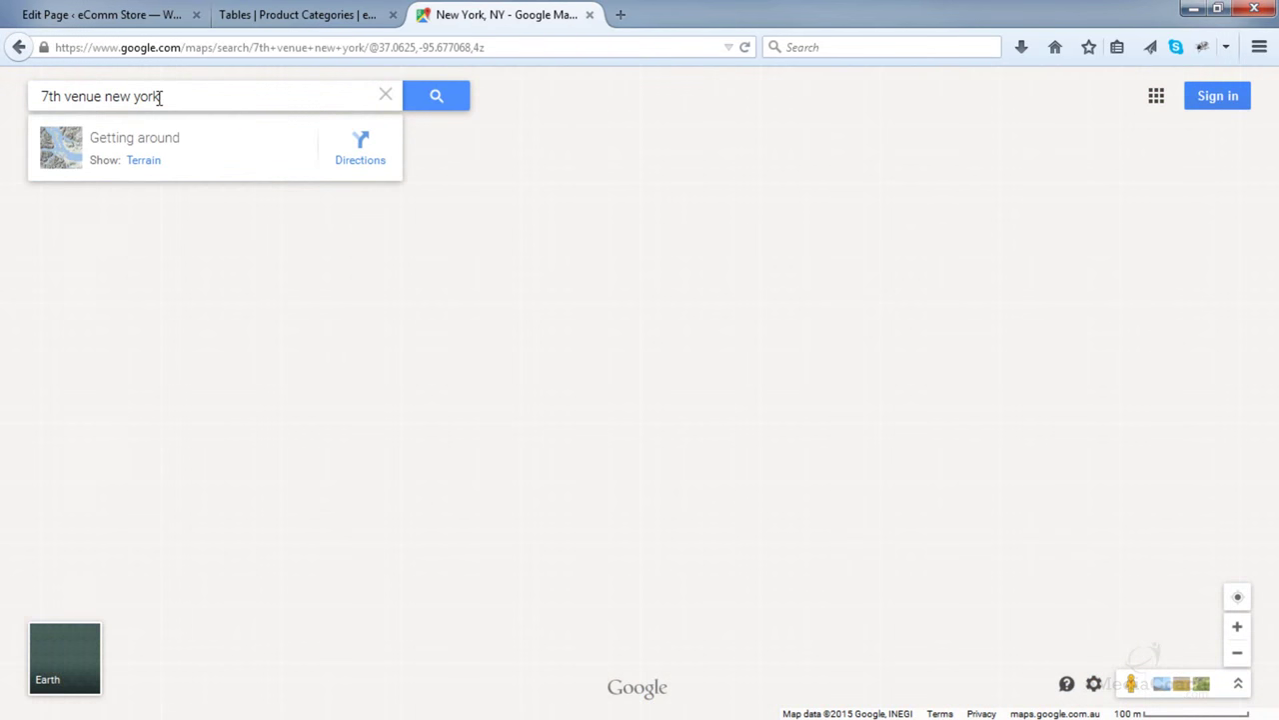
{"action": "left_click", "coordinate": [64, 97]}
{"action": "type", "text": "a"}
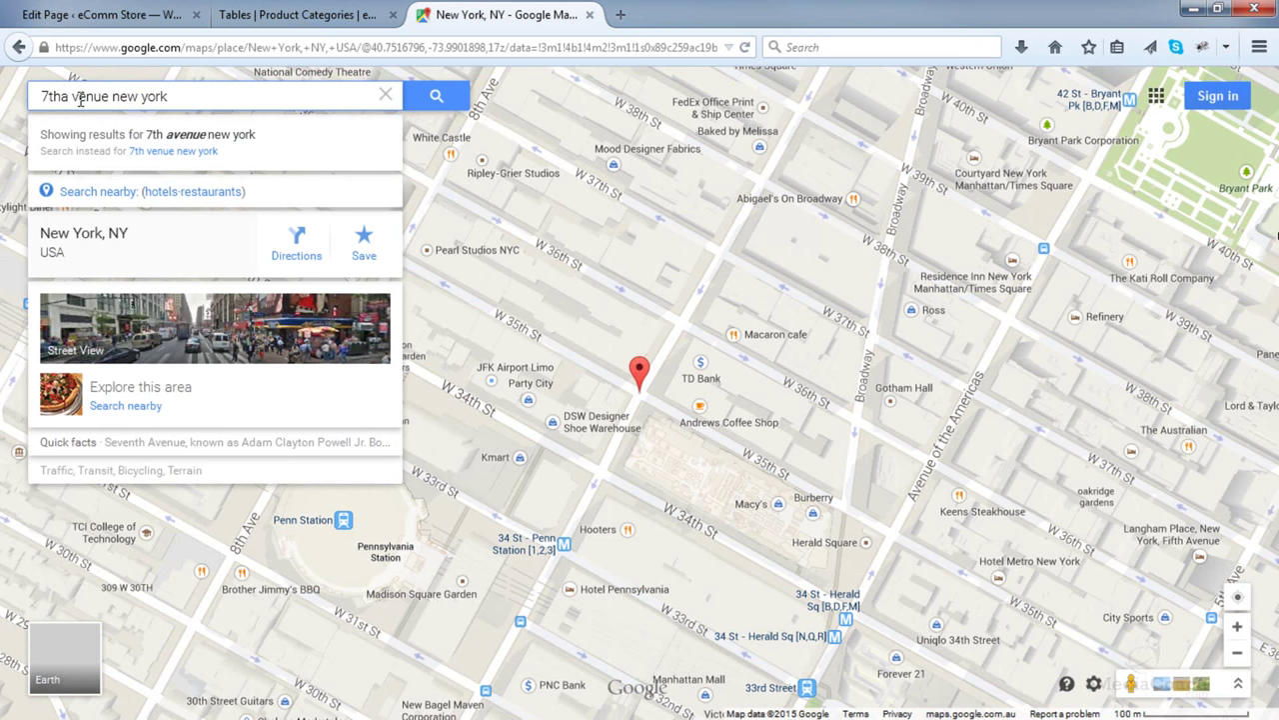
{"action": "key", "text": "BackSpace"}
{"action": "type", "text": "a"}
{"action": "key", "text": "Return"}
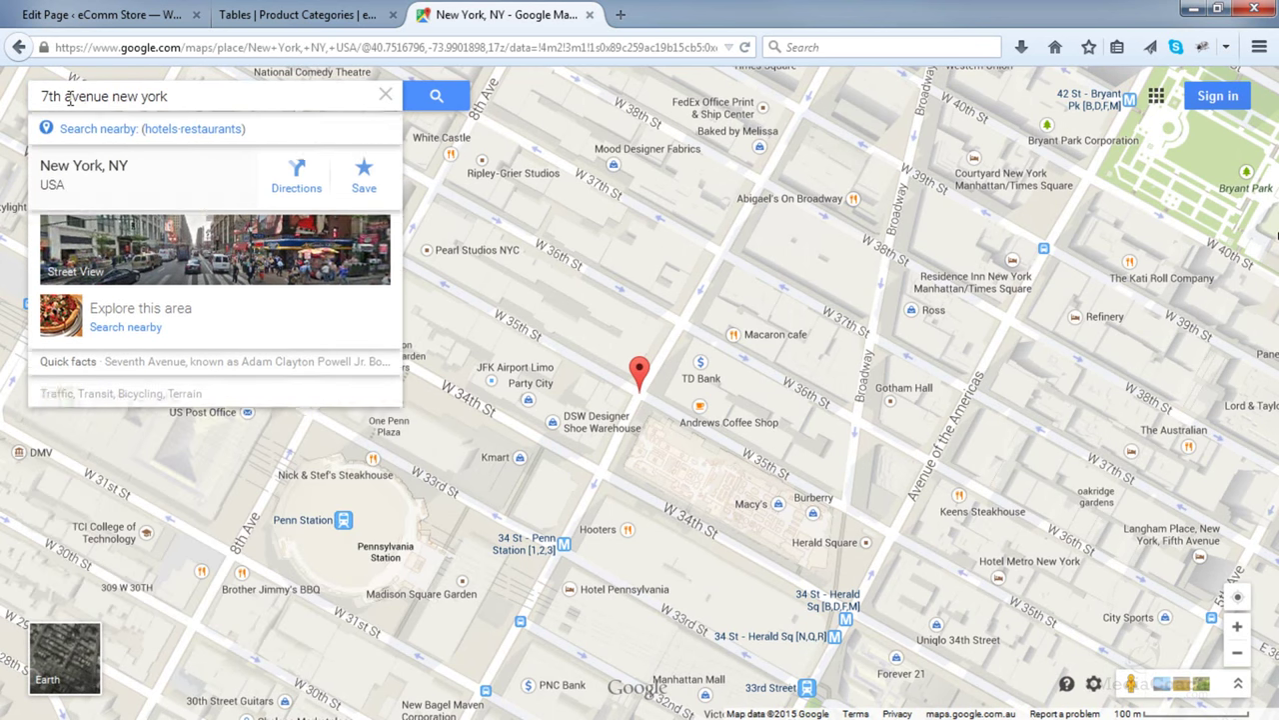
{"action": "scroll", "coordinate": [645, 272], "scroll_direction": "down", "scroll_amount": 3}
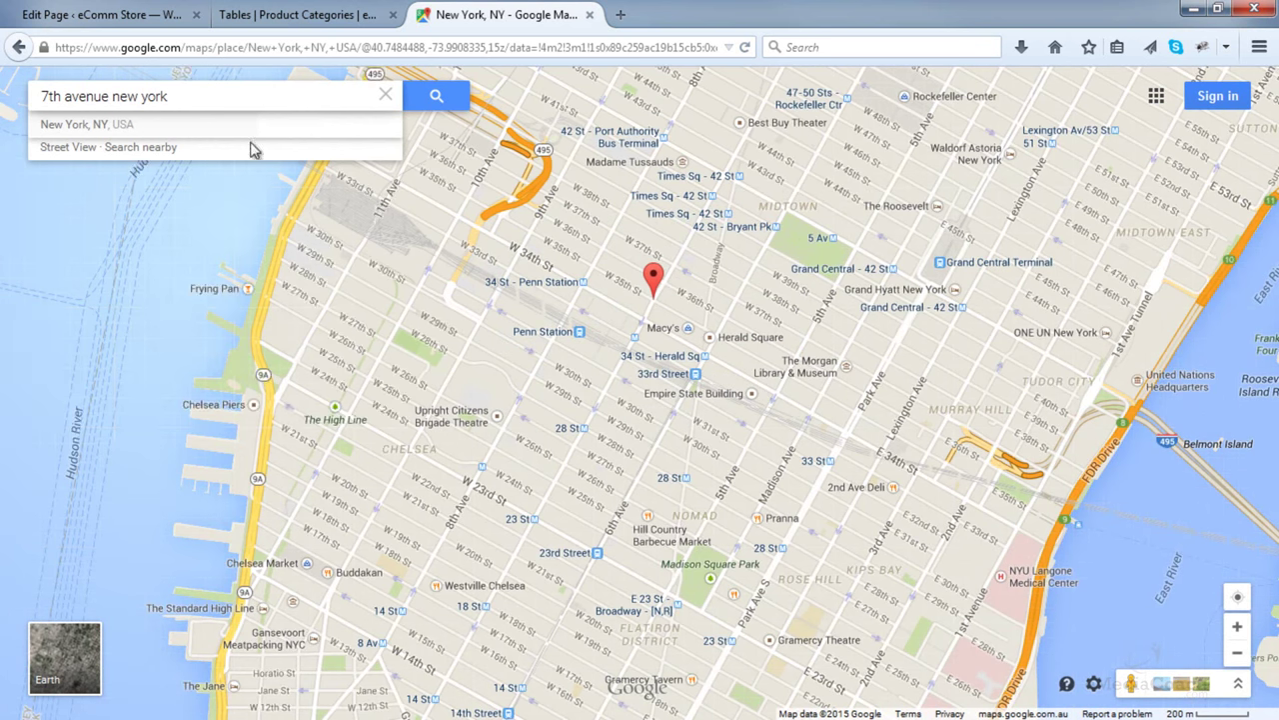
- Open the map's embed options and set a custom size of 800 × 400
{"action": "mouse_move", "coordinate": [252, 148]}
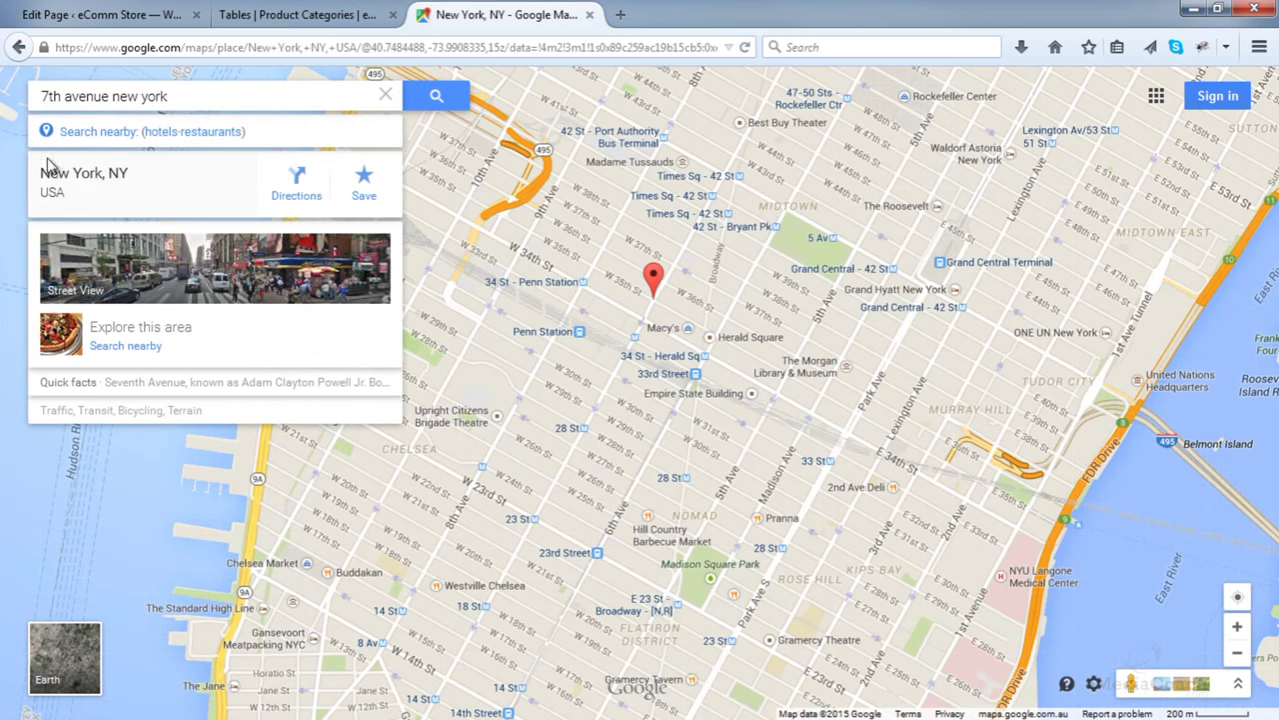
{"action": "left_click", "coordinate": [1095, 687]}
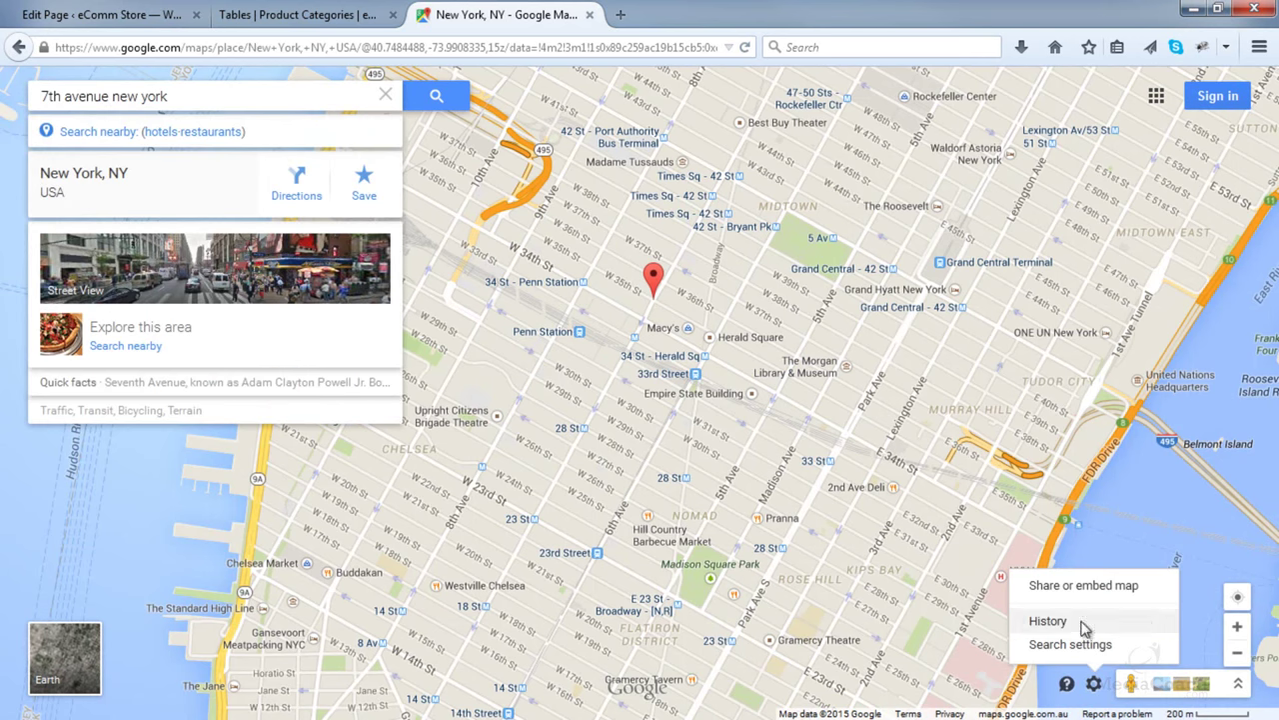
{"action": "left_click", "coordinate": [1069, 590]}
{"action": "left_click", "coordinate": [565, 336]}
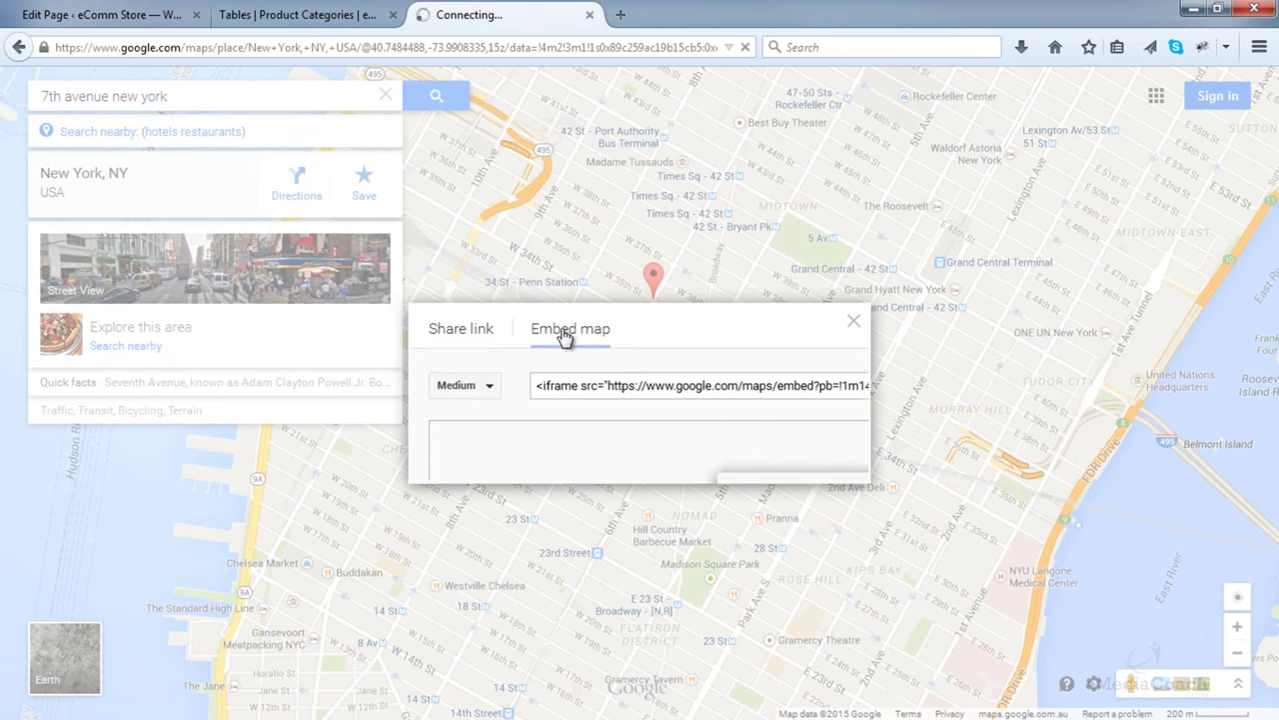
{"action": "left_click", "coordinate": [395, 186]}
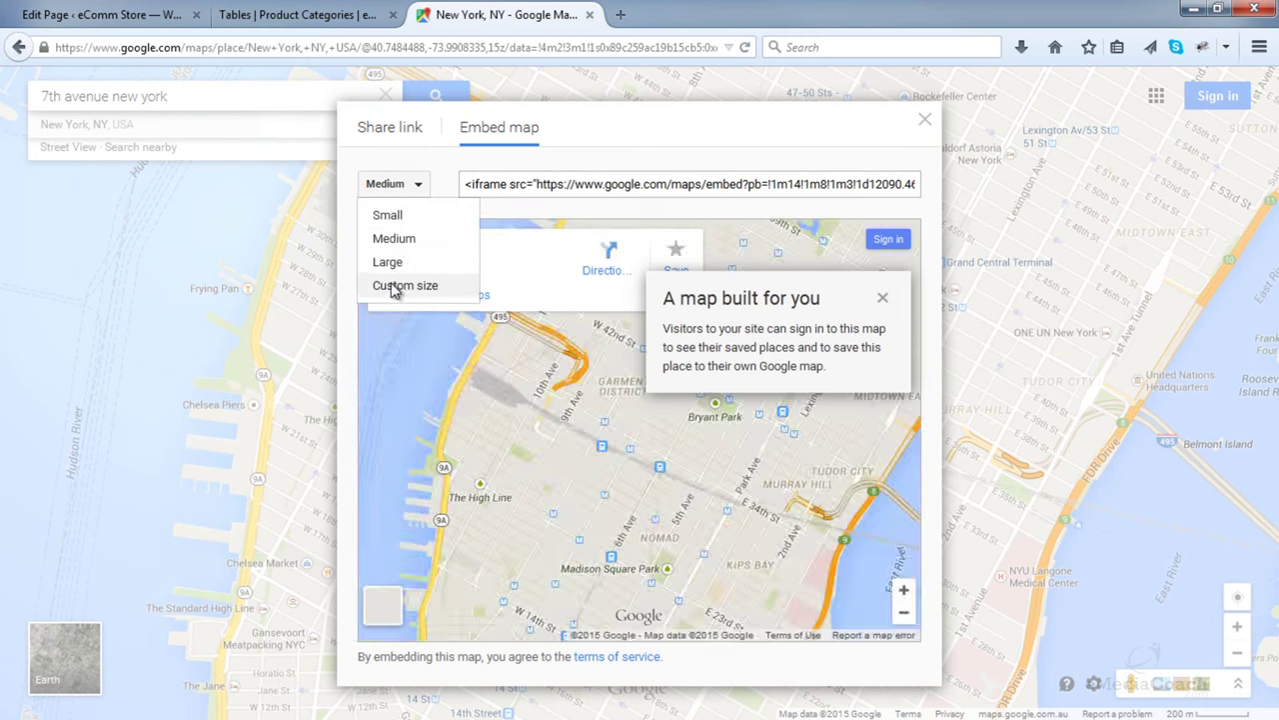
{"action": "left_click", "coordinate": [394, 287]}
{"action": "double_click", "coordinate": [517, 378]}
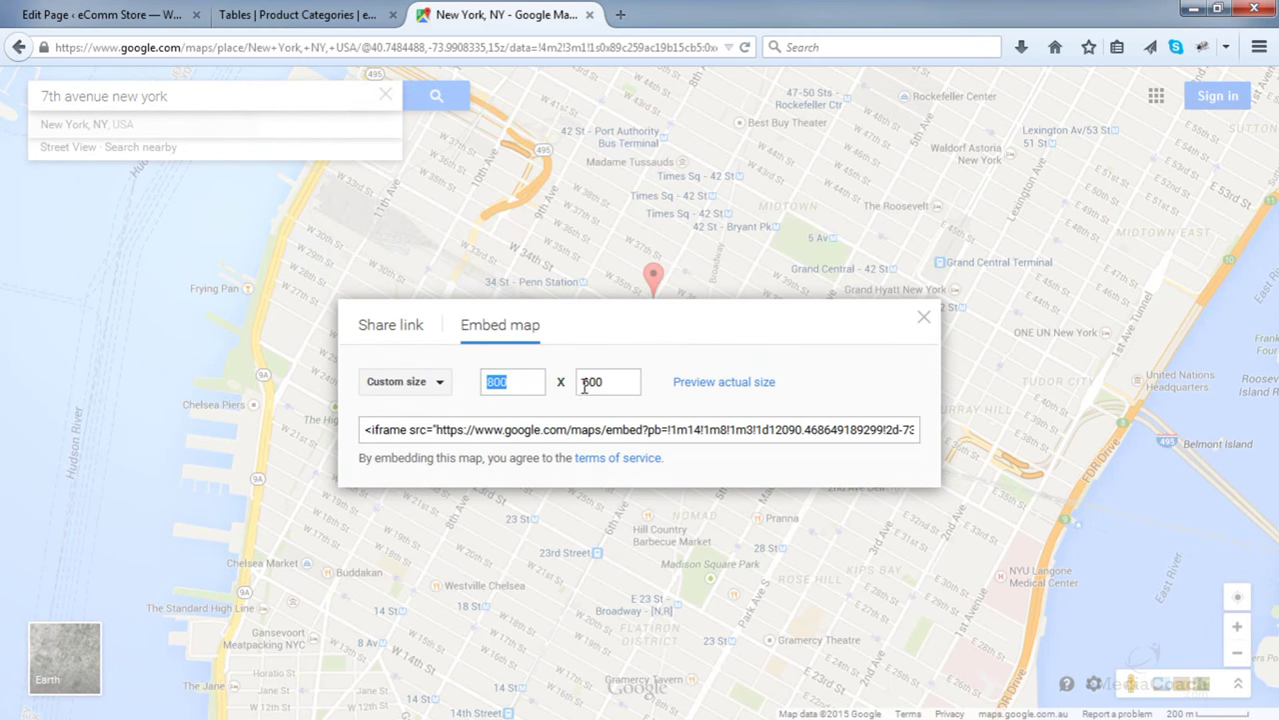
{"action": "double_click", "coordinate": [617, 381]}
{"action": "type", "text": "400"}
- Copy the iframe embed code and return to the WordPress page editor
{"action": "left_click", "coordinate": [603, 429]}
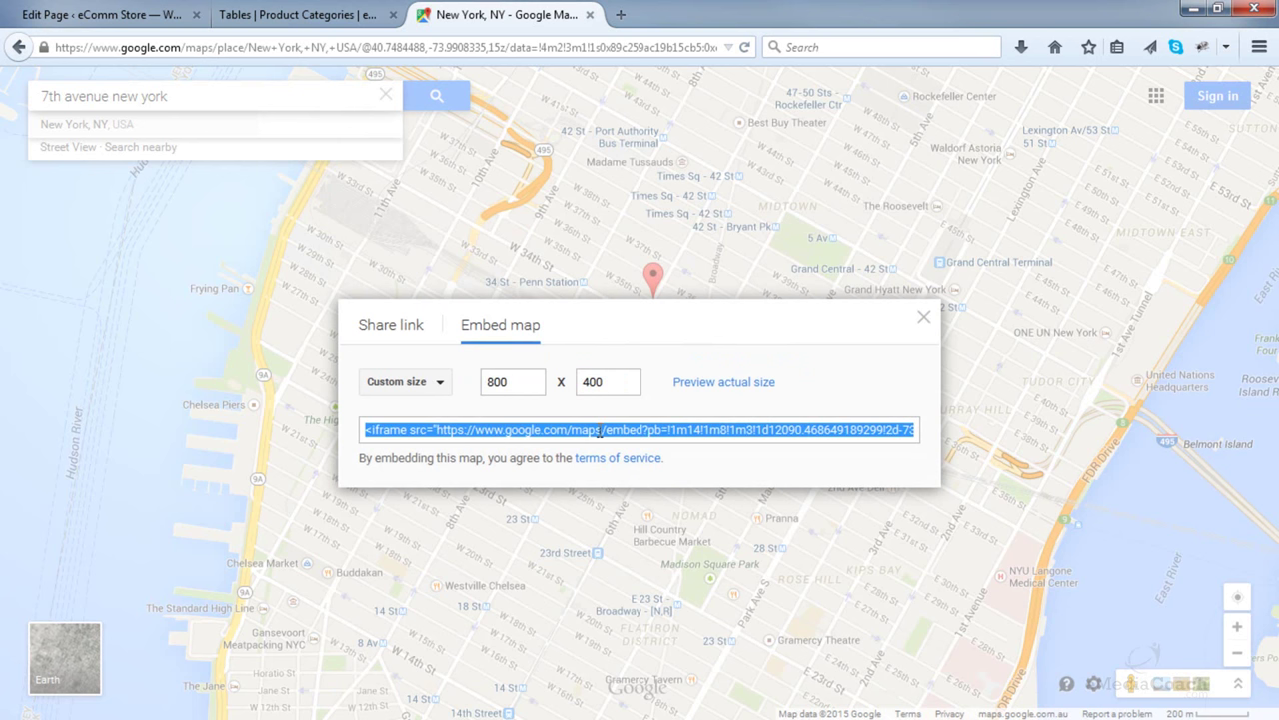
{"action": "right_click", "coordinate": [599, 431]}
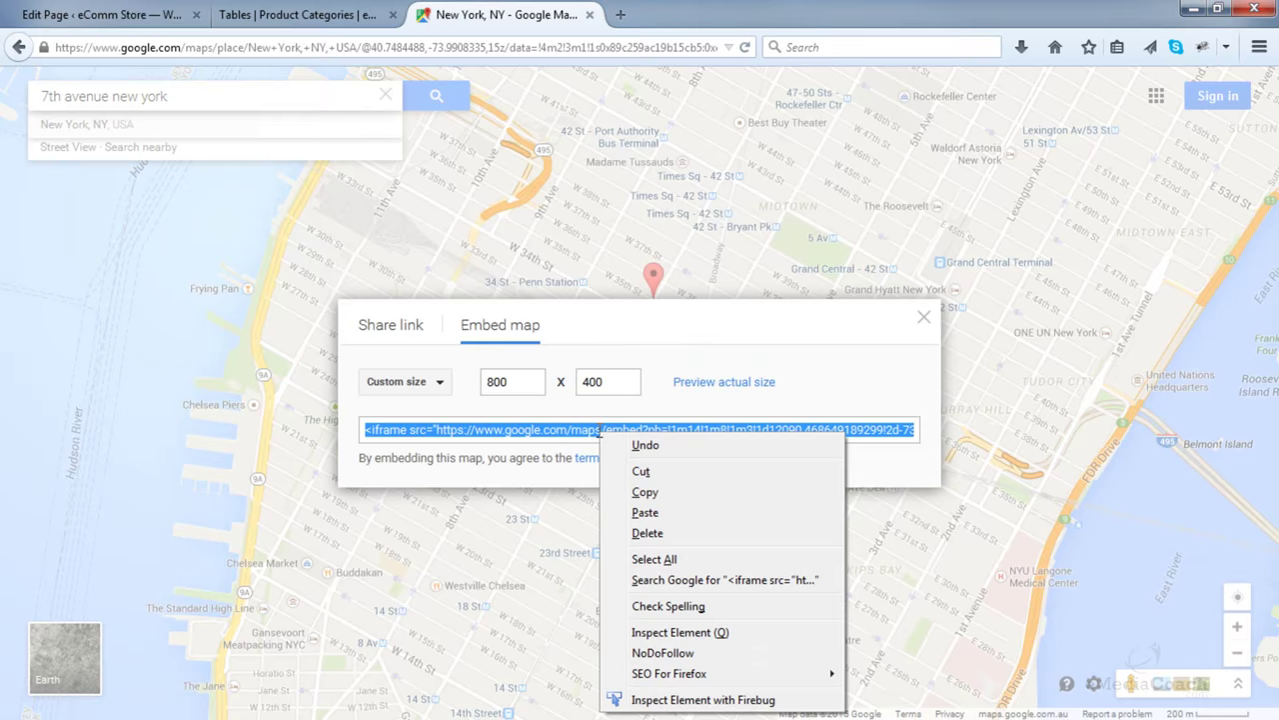
{"action": "left_click", "coordinate": [651, 497]}
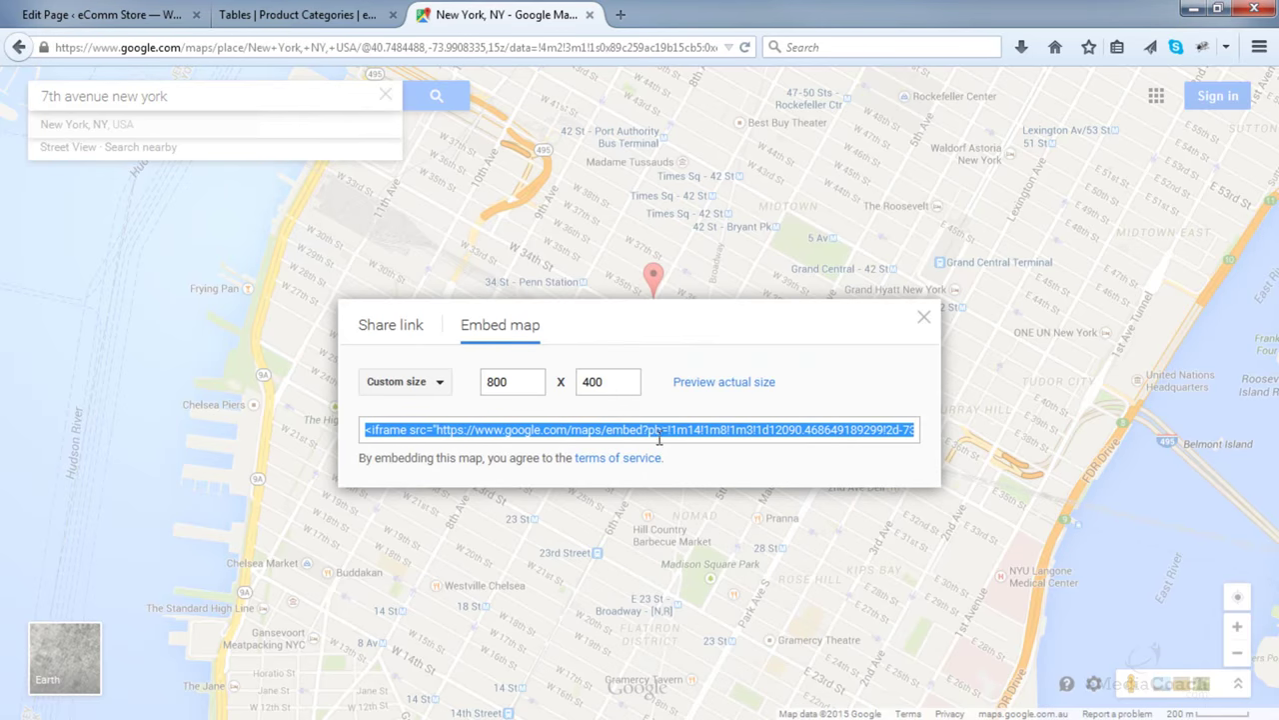
{"action": "left_click", "coordinate": [150, 16]}
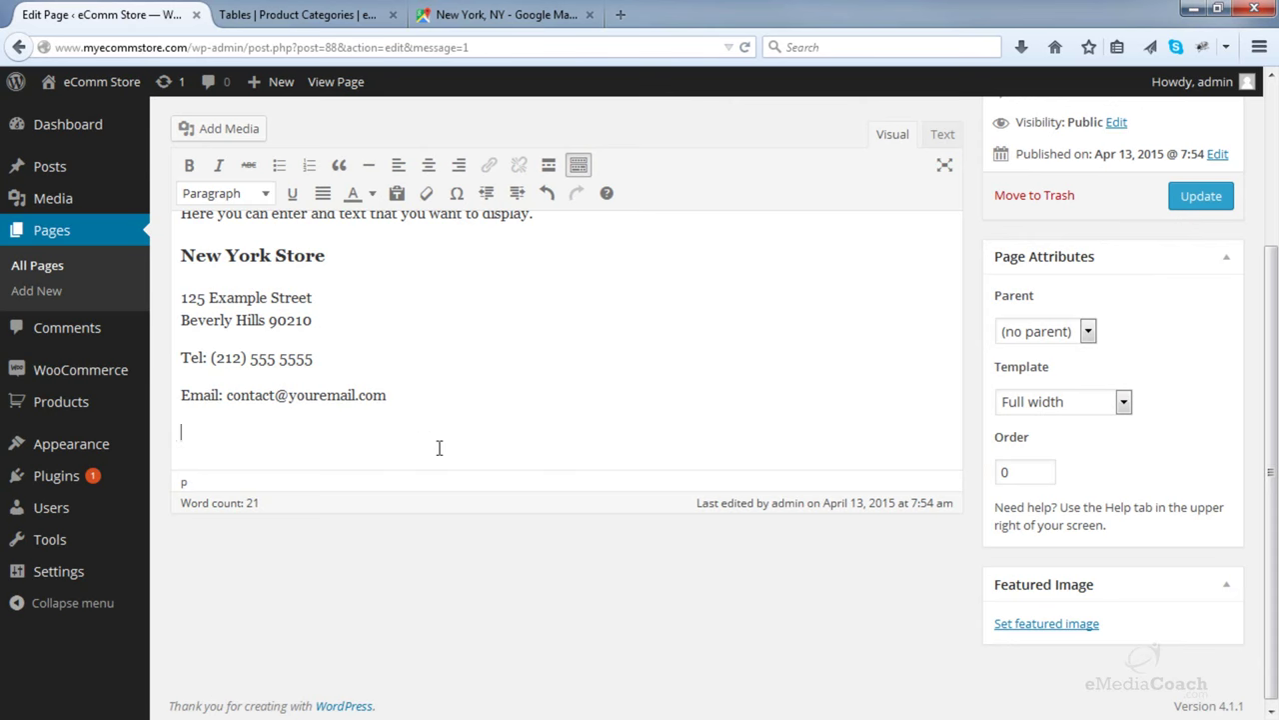
- Paste the map embed code at the end of the Contact Us page and update it
{"action": "scroll", "coordinate": [450, 439], "scroll_direction": "up", "scroll_amount": 2}
{"action": "key", "text": "ctrl+v"}
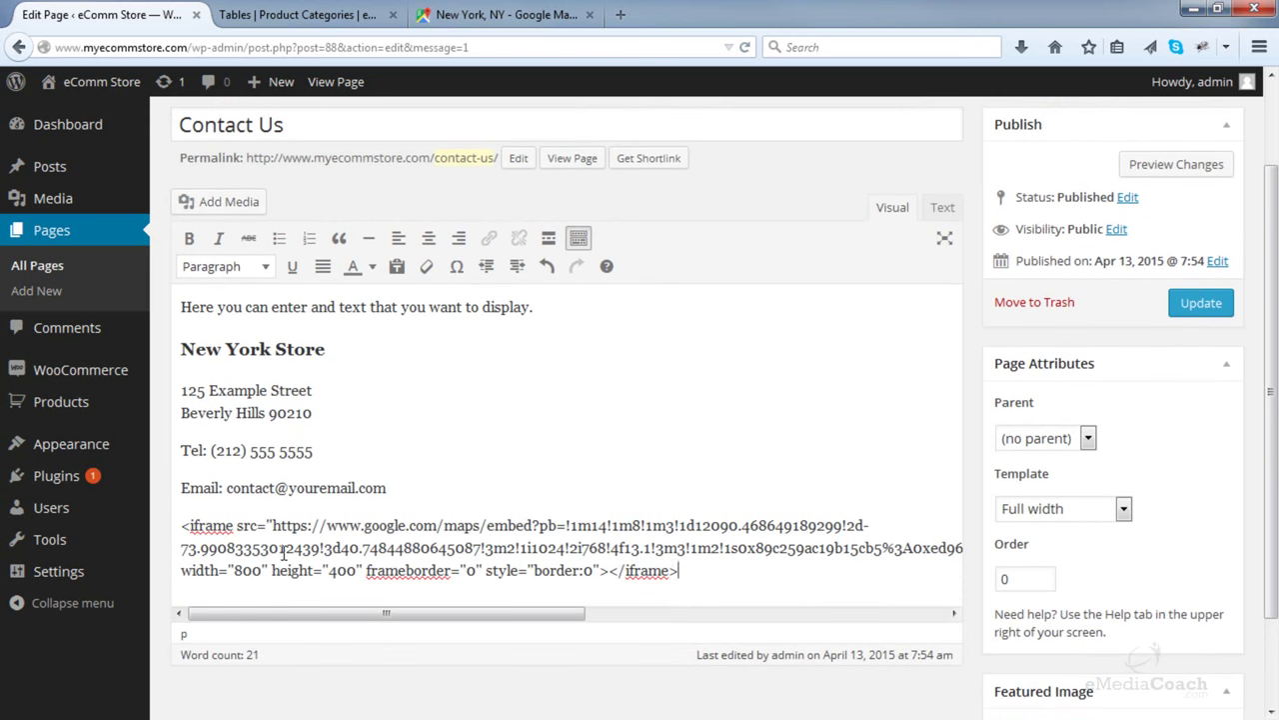
{"action": "left_click", "coordinate": [1202, 308]}
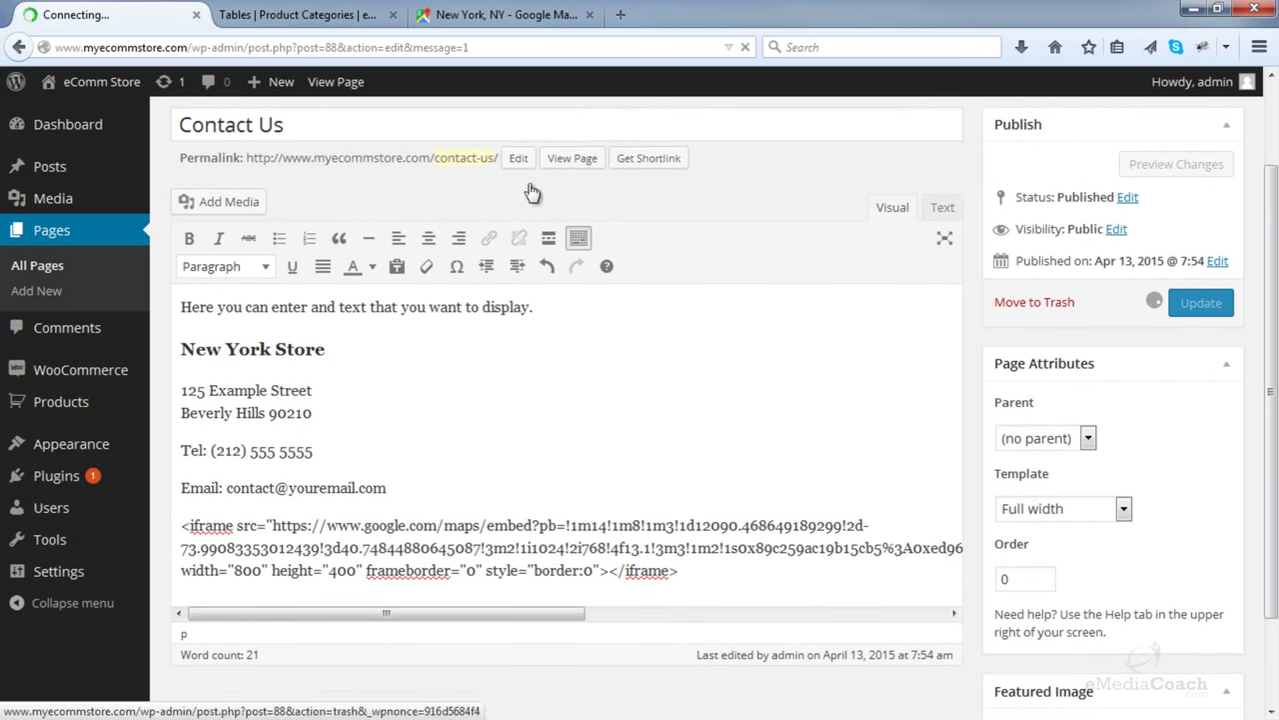
- Open the live Contact Us page in a new tab, check it, and close it
{"action": "right_click", "coordinate": [561, 165]}
{"action": "key", "text": "Escape"}
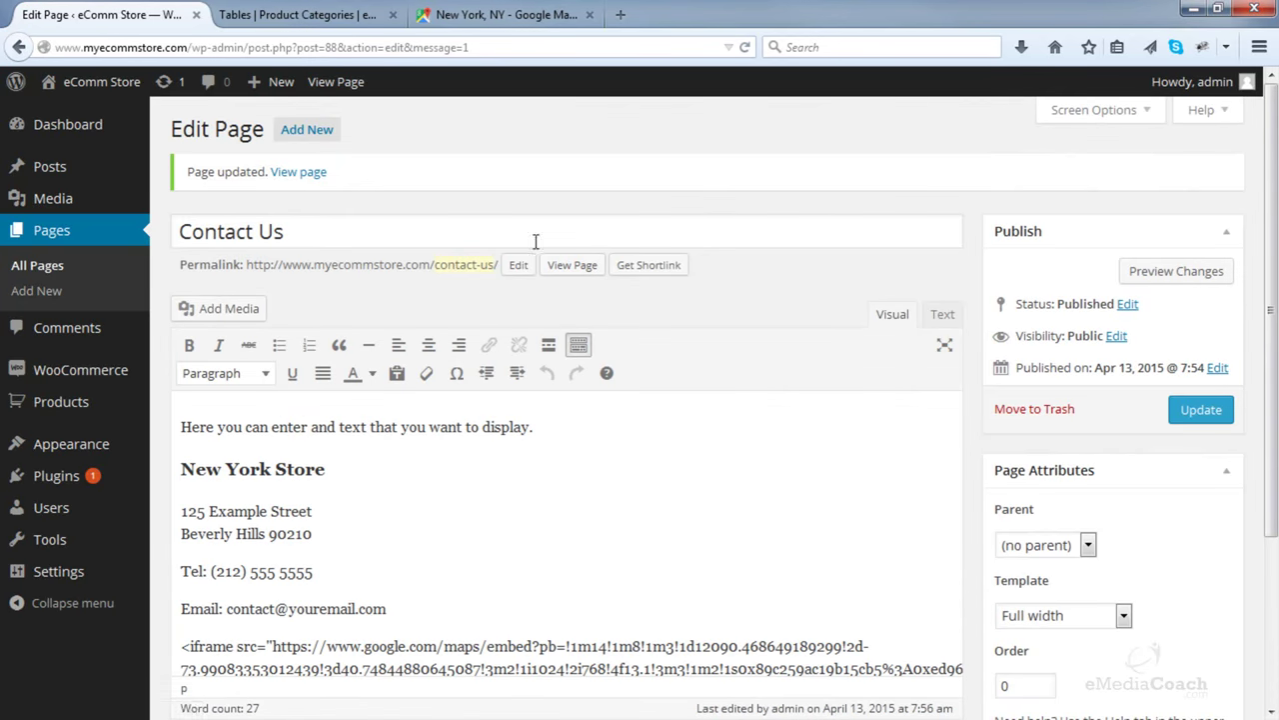
{"action": "right_click", "coordinate": [551, 273]}
{"action": "left_click", "coordinate": [600, 281]}
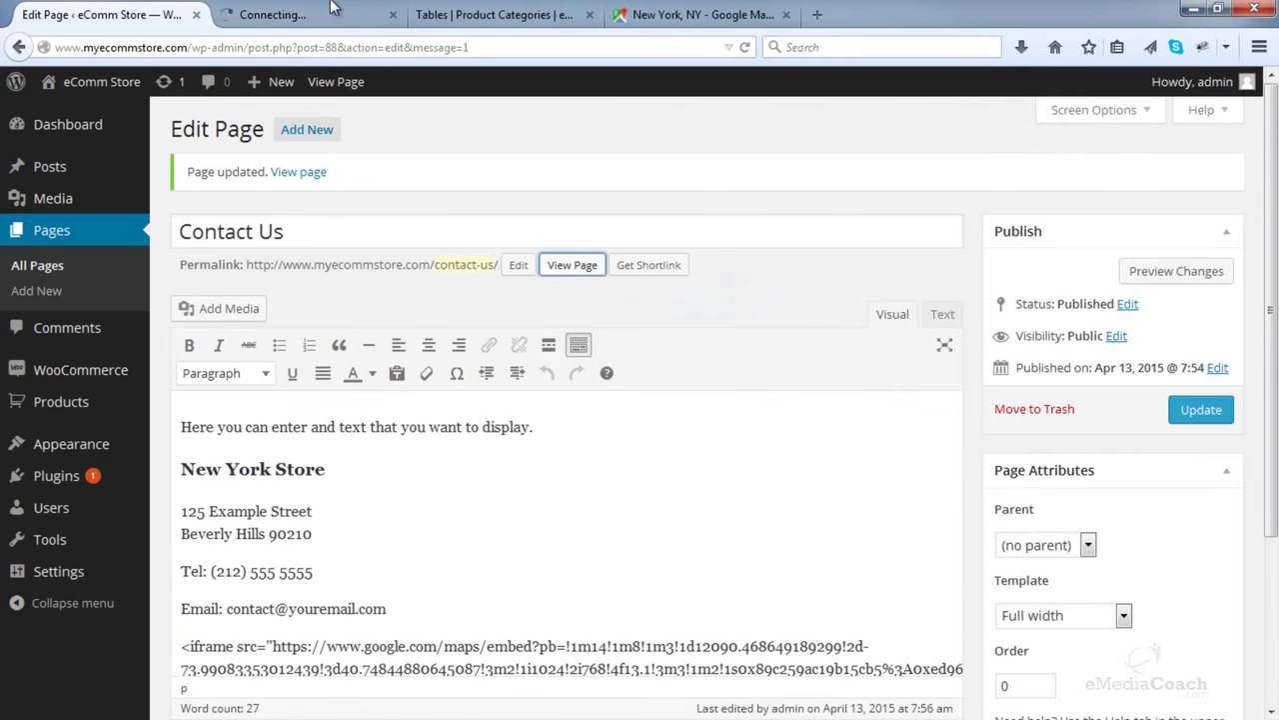
{"action": "left_click", "coordinate": [300, 14]}
{"action": "scroll", "coordinate": [423, 167], "scroll_direction": "down", "scroll_amount": 5}
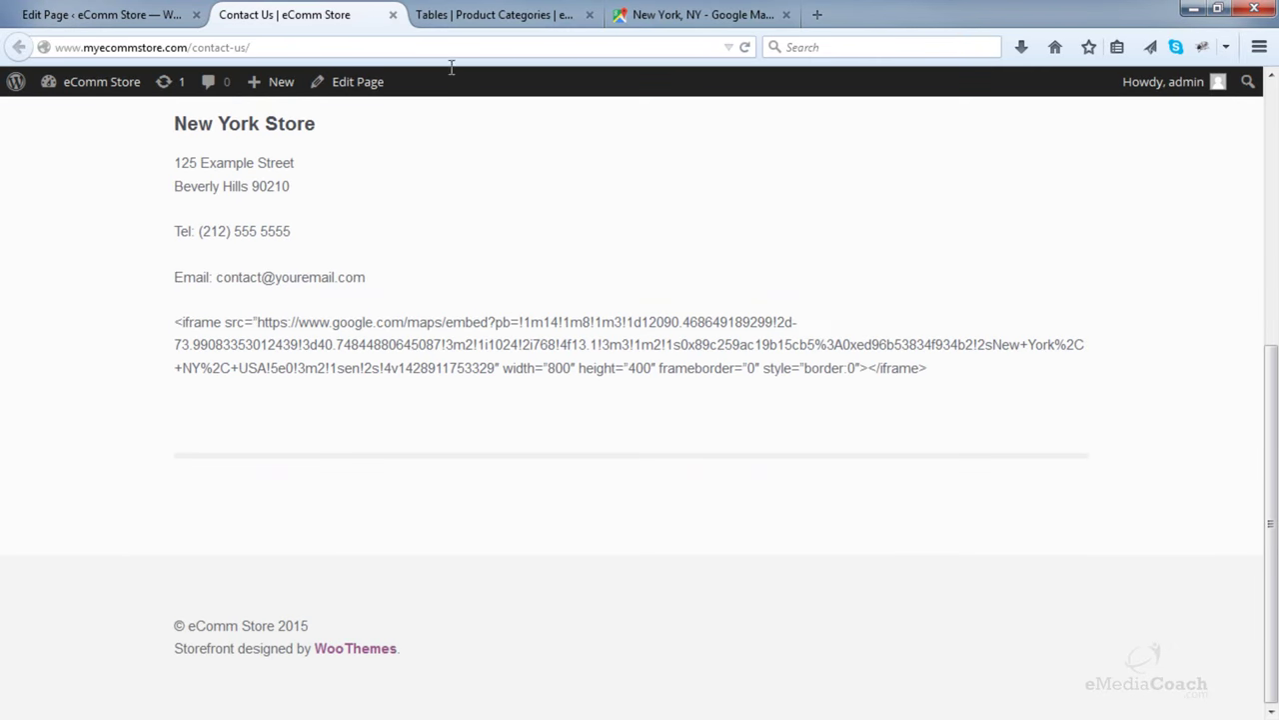
{"action": "left_click", "coordinate": [396, 16]}
{"action": "scroll", "coordinate": [434, 456], "scroll_direction": "down", "scroll_amount": 3}
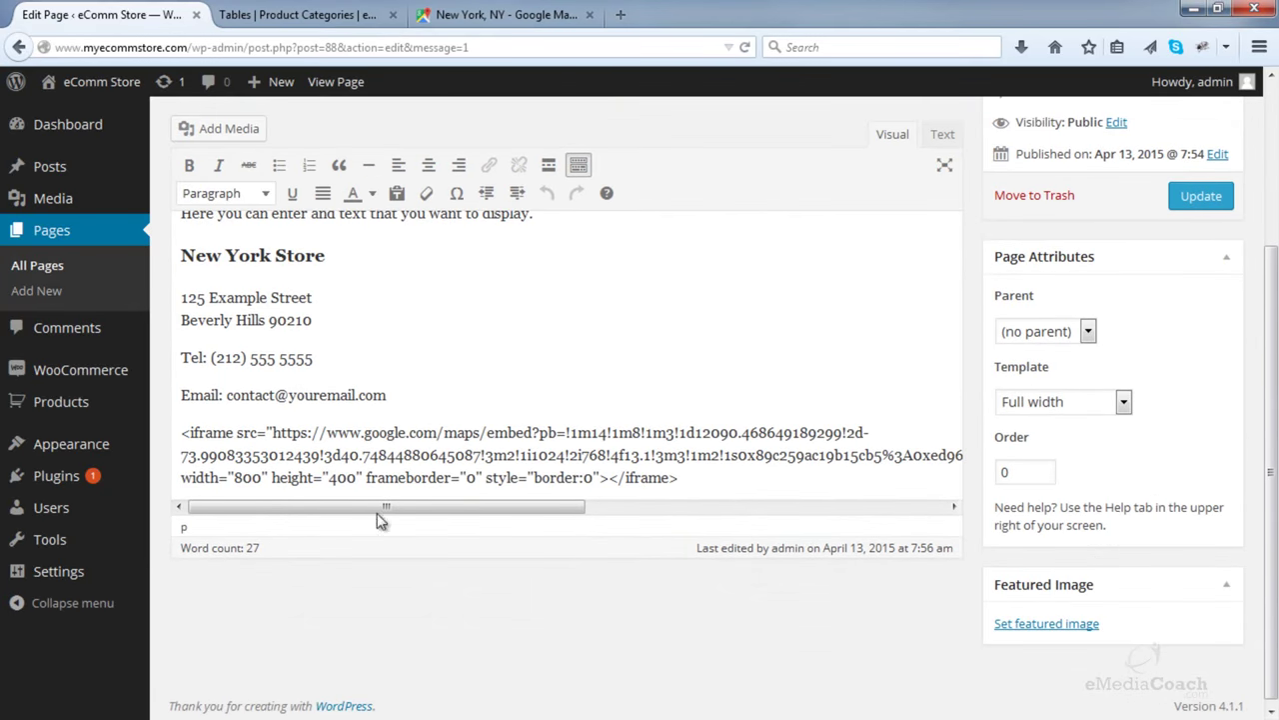
- Delete the code shown as text and paste the iframe over &nbsp; in the Text editor
{"action": "left_click_drag", "start_coordinate": [704, 478], "coordinate": [181, 431]}
{"action": "key", "text": "BackSpace"}
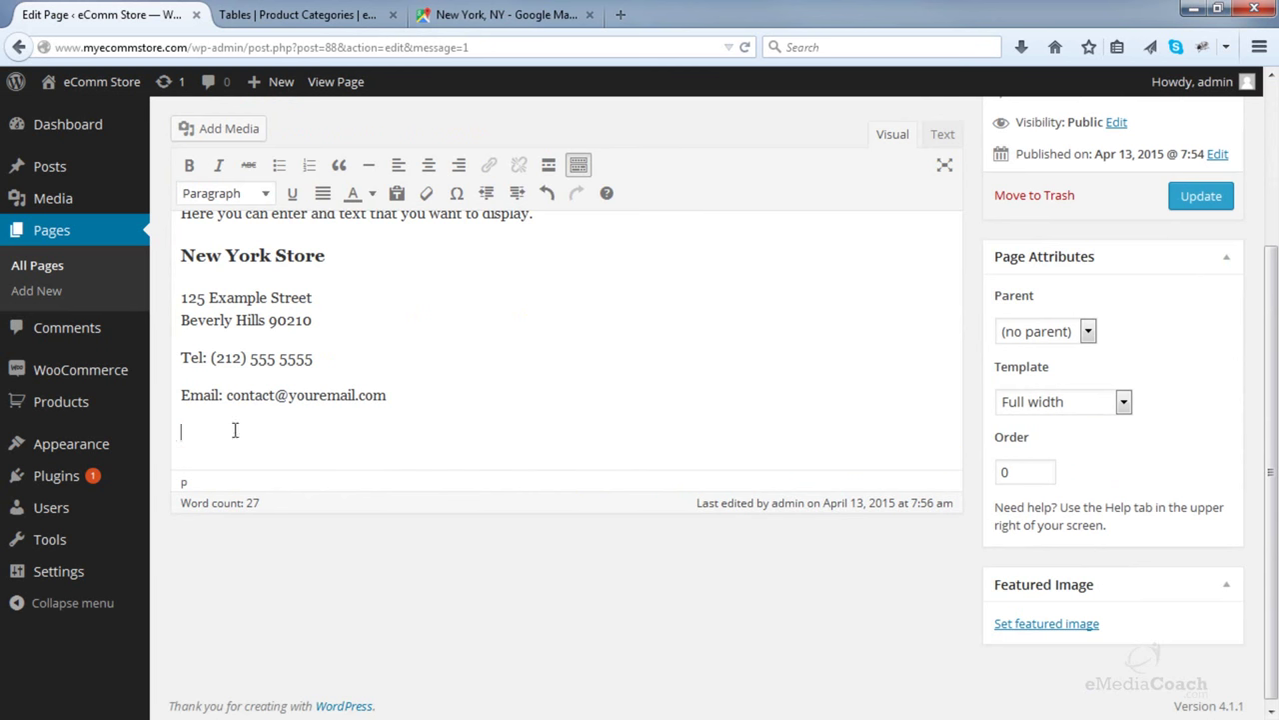
{"action": "left_click", "coordinate": [943, 137]}
{"action": "left_click", "coordinate": [450, 457]}
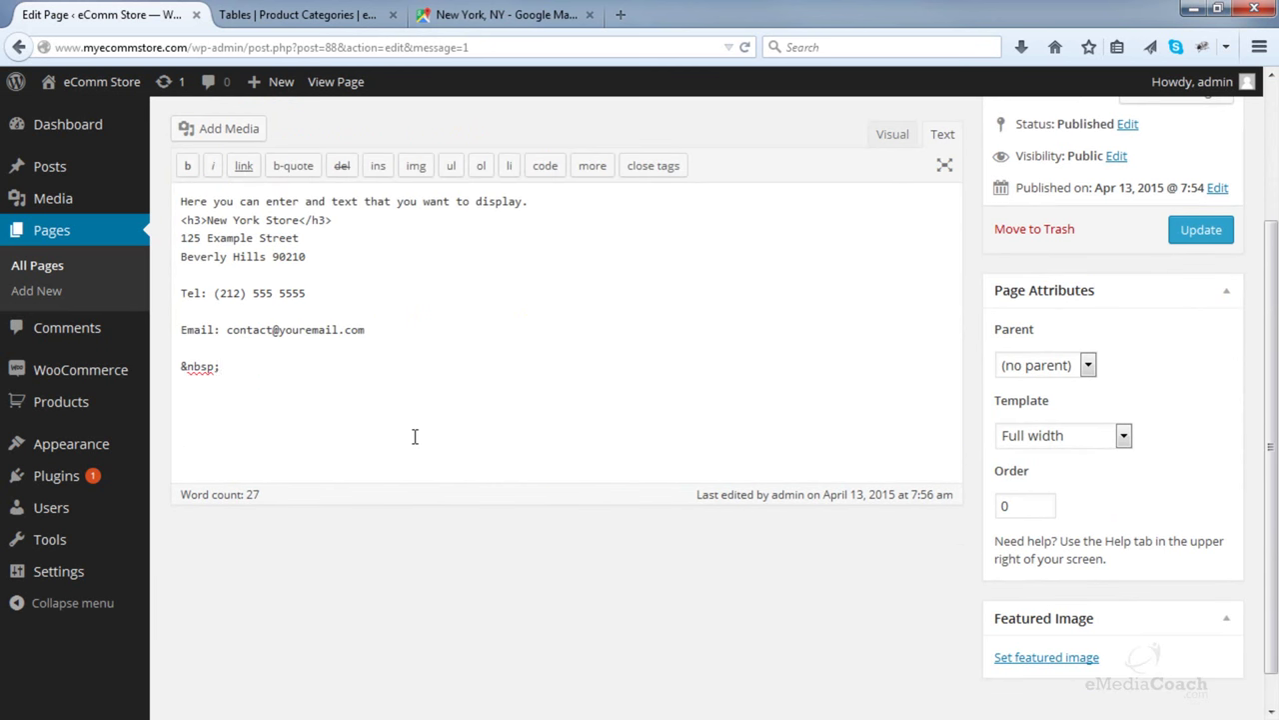
{"action": "left_click_drag", "start_coordinate": [391, 416], "coordinate": [171, 408]}
{"action": "key", "text": "ctrl+v"}
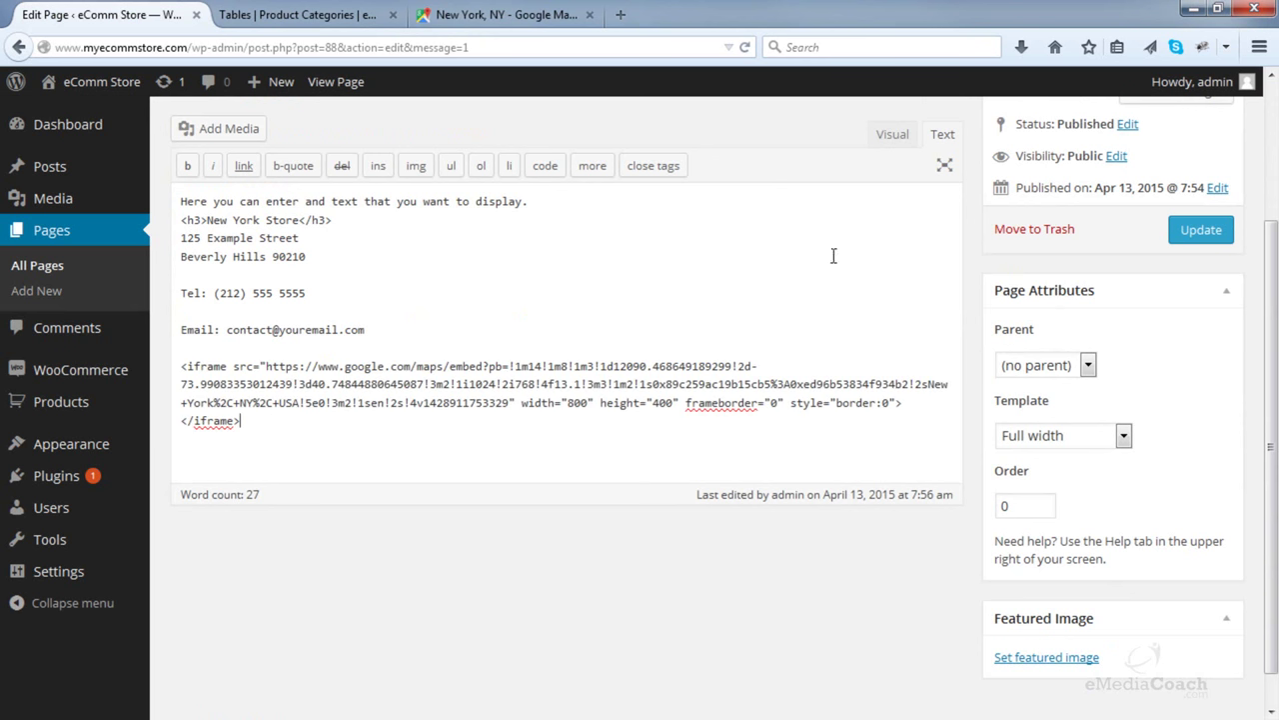
- Check the map in Visual view, update the page, and open the live page in a new tab
{"action": "left_click", "coordinate": [892, 140]}
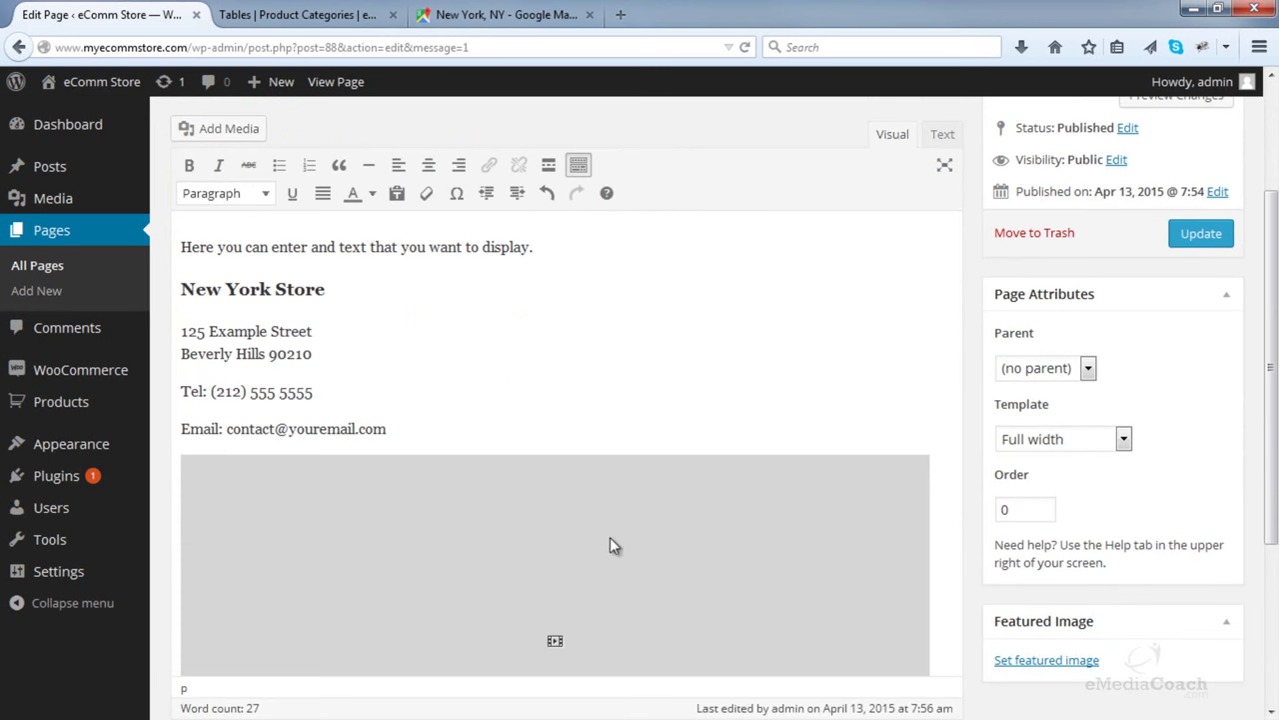
{"action": "left_click", "coordinate": [942, 133]}
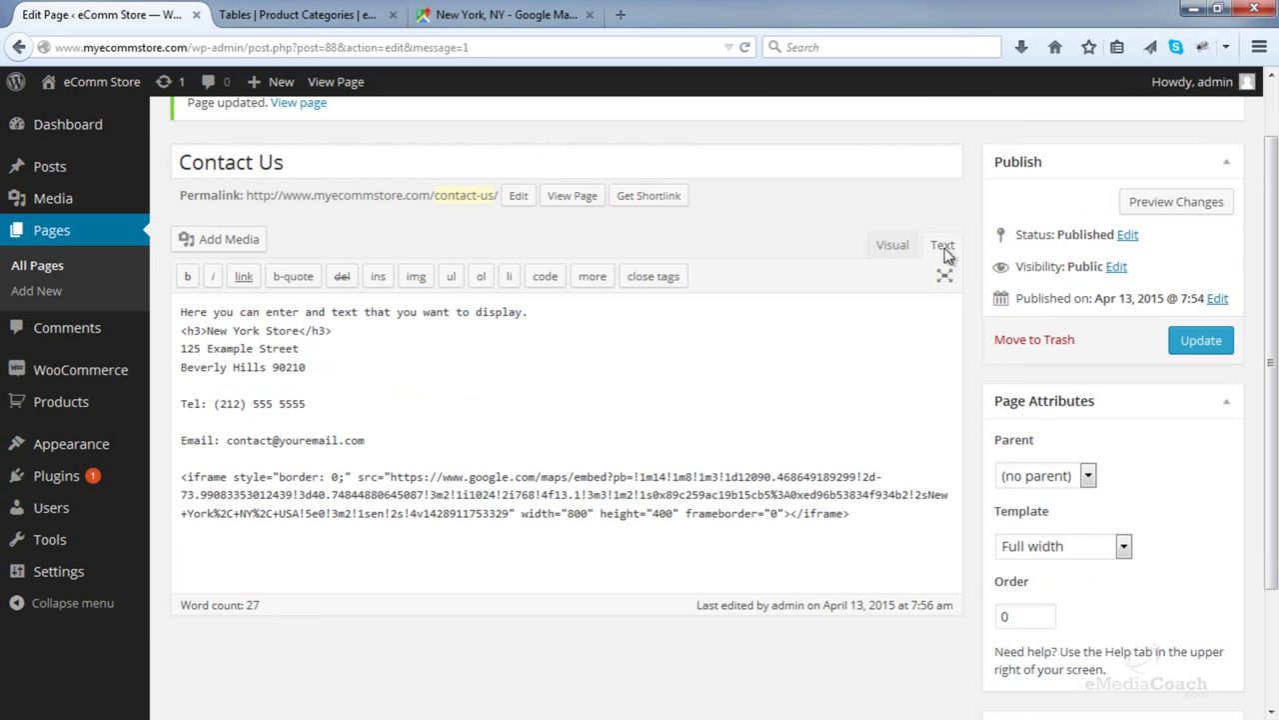
{"action": "left_click", "coordinate": [1190, 340]}
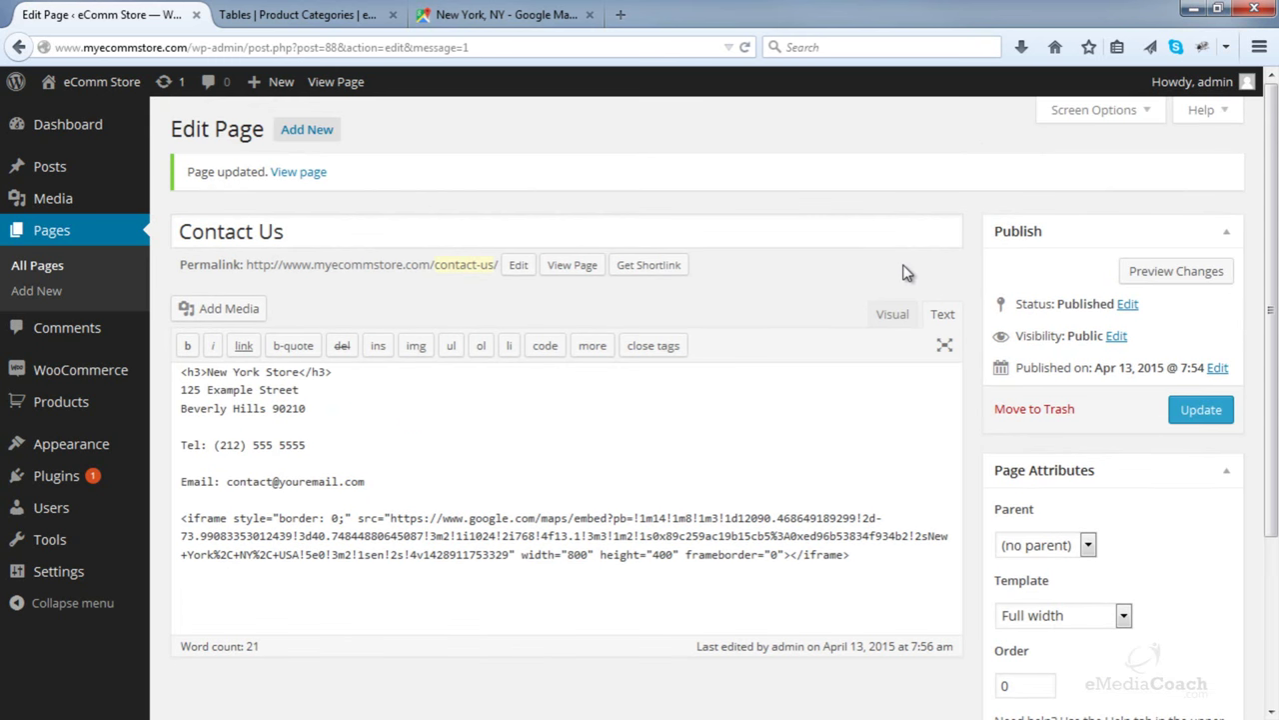
{"action": "right_click", "coordinate": [583, 272]}
{"action": "left_click", "coordinate": [605, 280]}
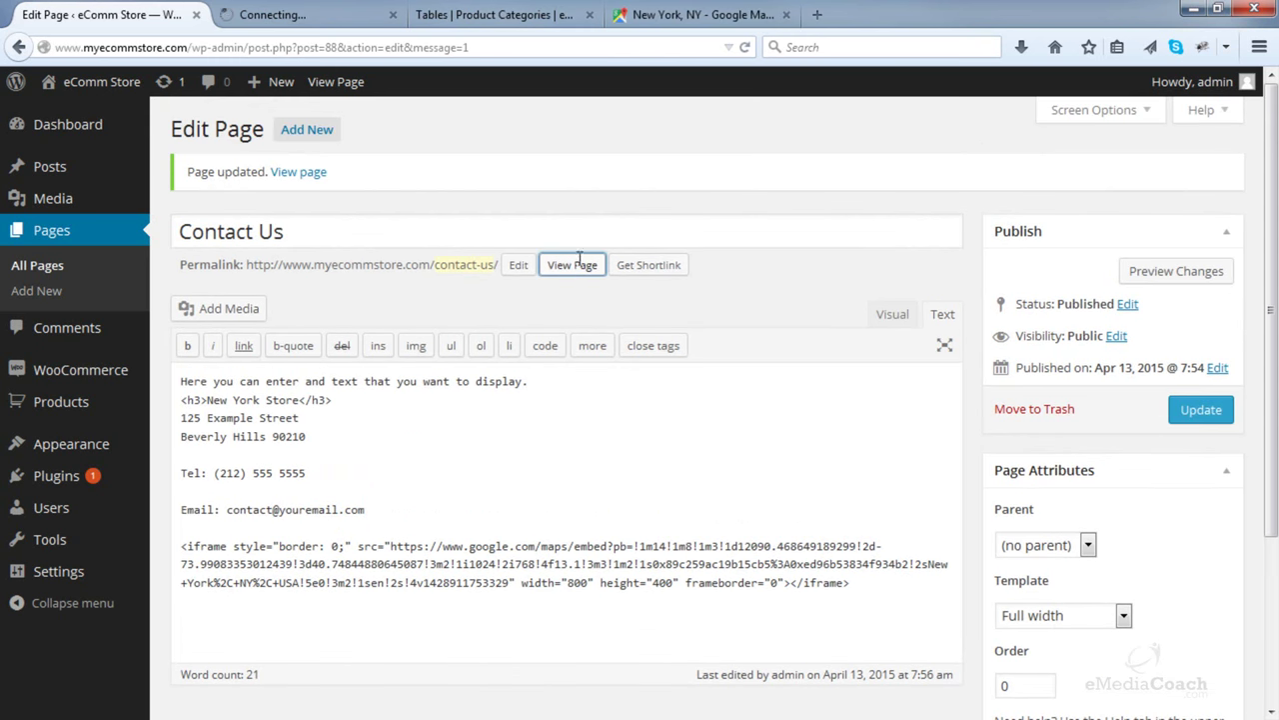
{"action": "left_click", "coordinate": [309, 10]}
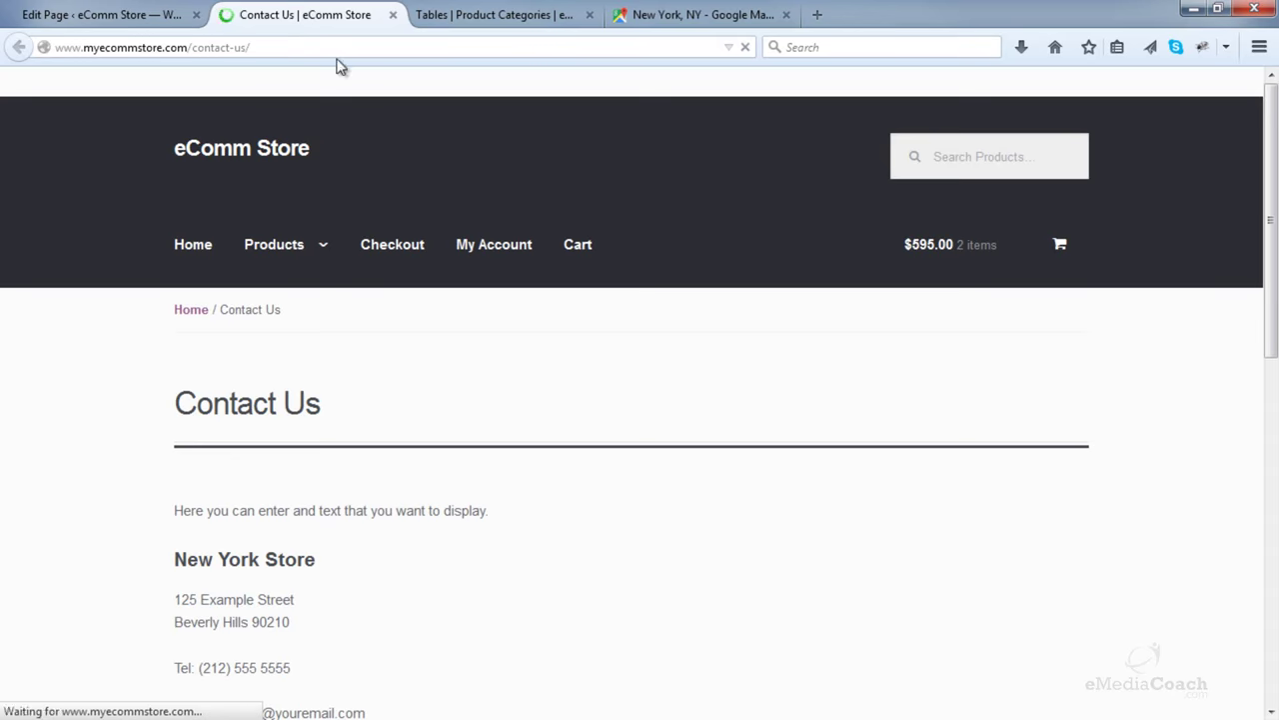
{"action": "scroll", "coordinate": [390, 215], "scroll_direction": "down", "scroll_amount": 4}
{"action": "scroll", "coordinate": [390, 217], "scroll_direction": "down", "scroll_amount": 3}
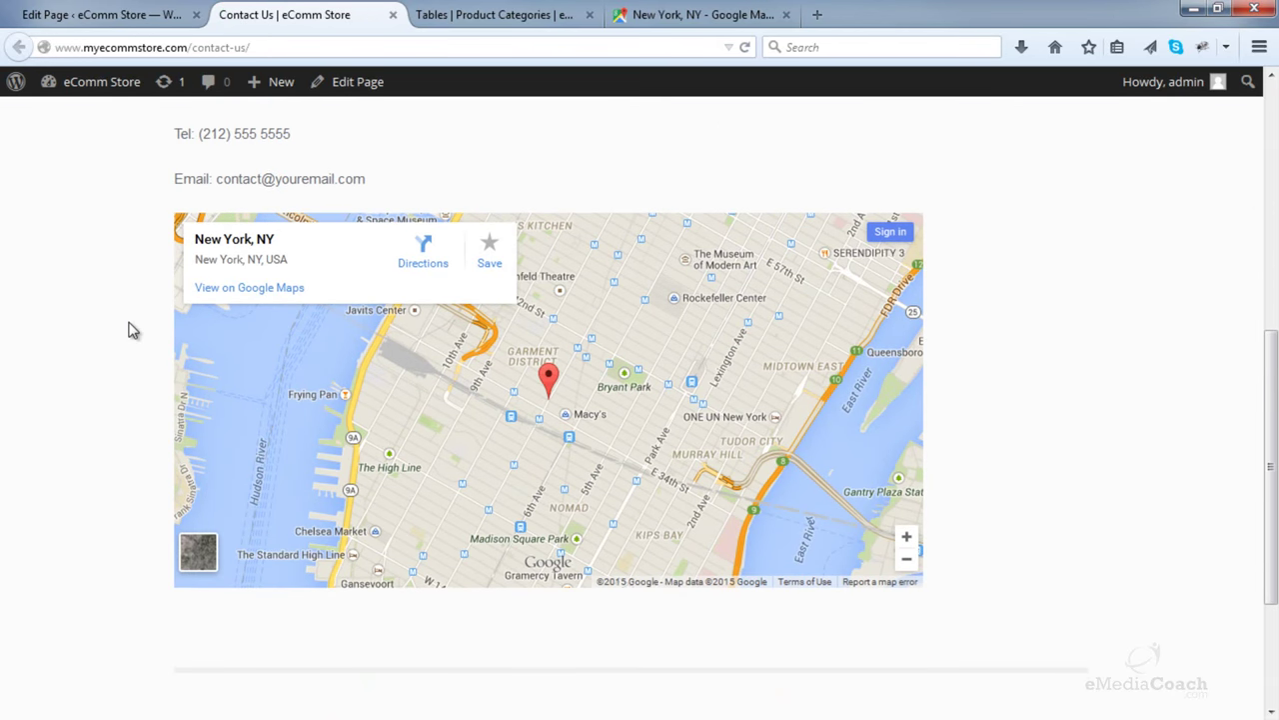
{"action": "scroll", "coordinate": [543, 403], "scroll_direction": "up", "scroll_amount": 3}
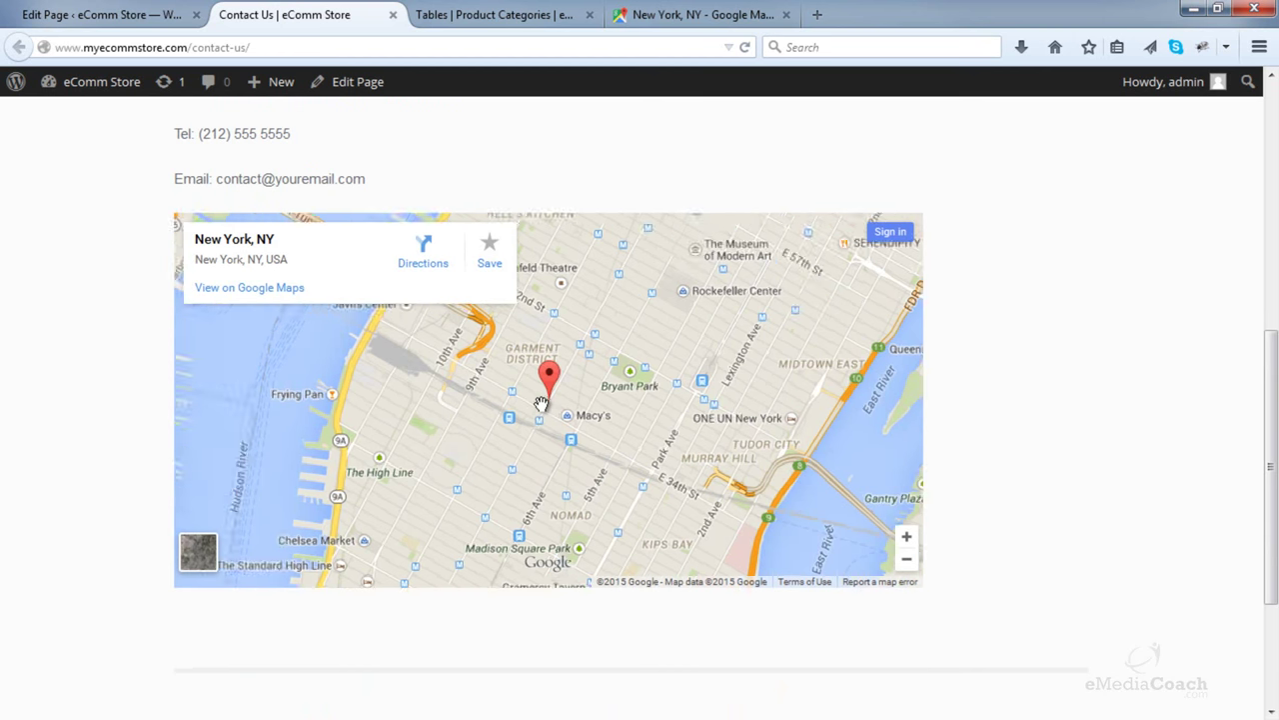
{"action": "scroll", "coordinate": [623, 380], "scroll_direction": "down", "scroll_amount": 3}
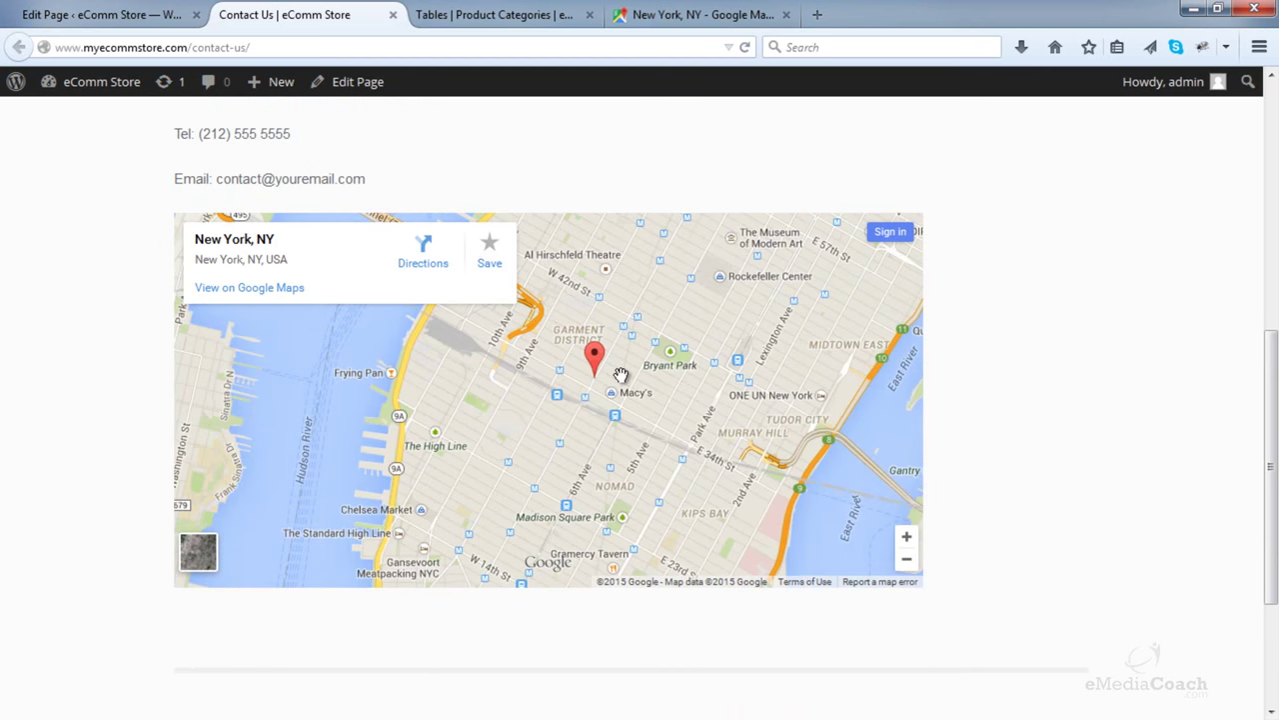
{"action": "scroll", "coordinate": [436, 328], "scroll_direction": "up", "scroll_amount": 1}
{"action": "scroll", "coordinate": [440, 331], "scroll_direction": "down", "scroll_amount": 1}
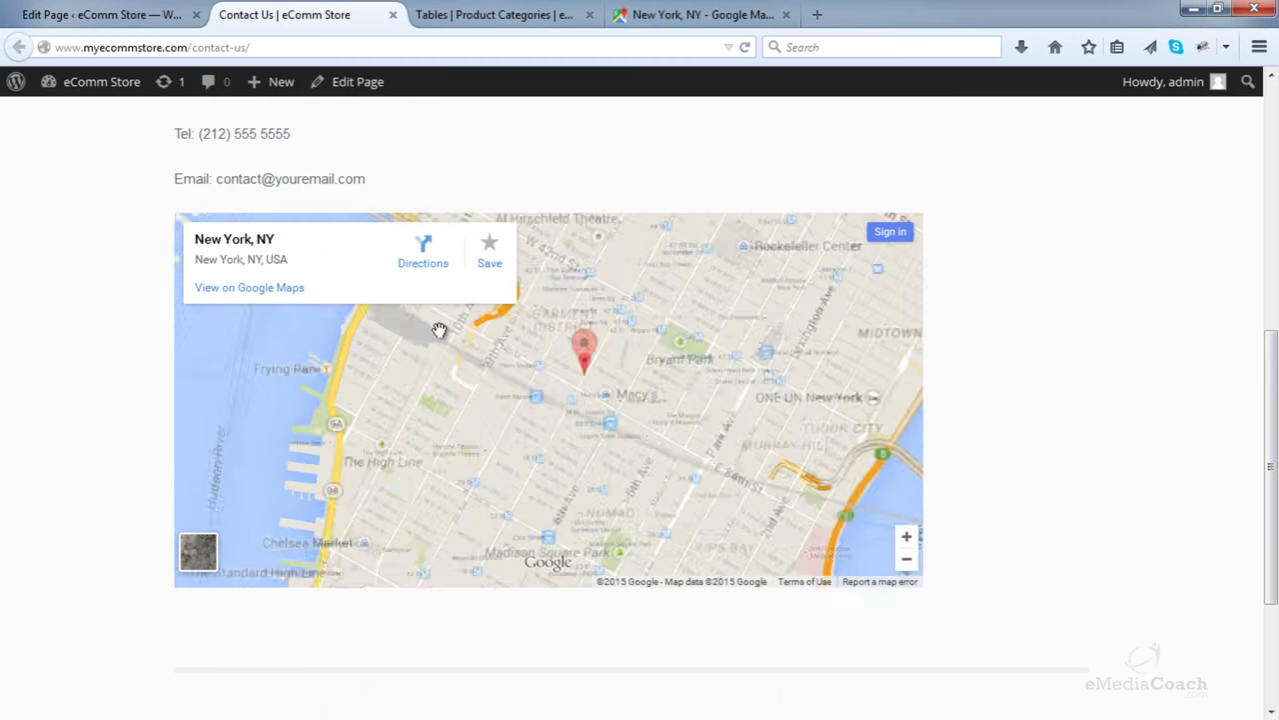
{"action": "scroll", "coordinate": [155, 302], "scroll_direction": "up", "scroll_amount": 1}
{"action": "scroll", "coordinate": [94, 300], "scroll_direction": "down", "scroll_amount": 2}
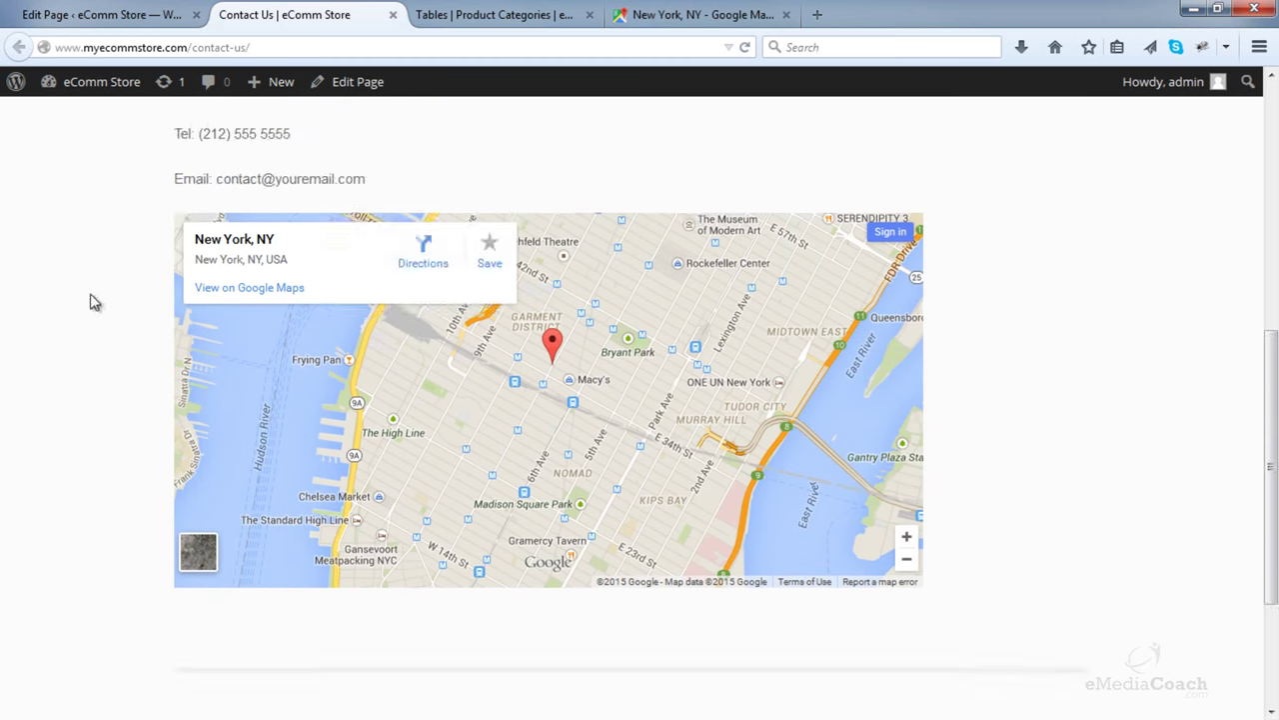
{"action": "scroll", "coordinate": [526, 286], "scroll_direction": "up", "scroll_amount": 1}
{"action": "scroll", "coordinate": [1057, 308], "scroll_direction": "up", "scroll_amount": 1}
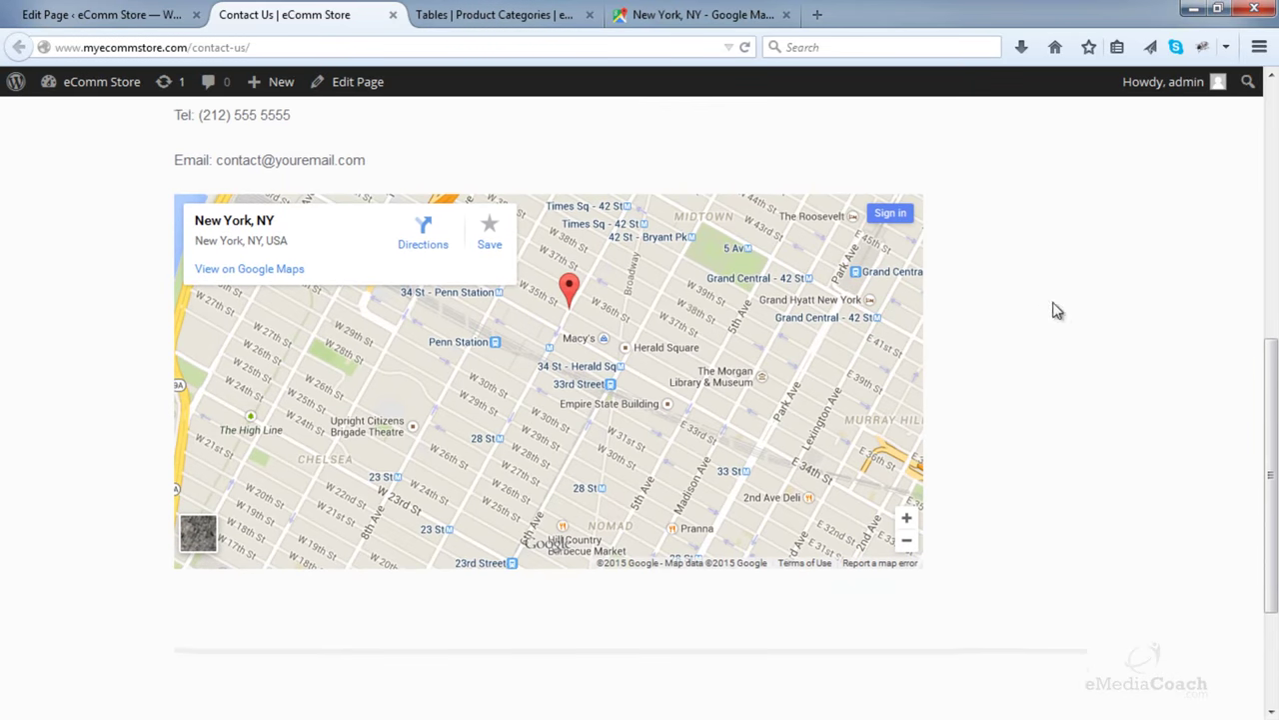
{"action": "scroll", "coordinate": [681, 317], "scroll_direction": "down", "scroll_amount": 1}
{"action": "scroll", "coordinate": [1013, 340], "scroll_direction": "up", "scroll_amount": 1}
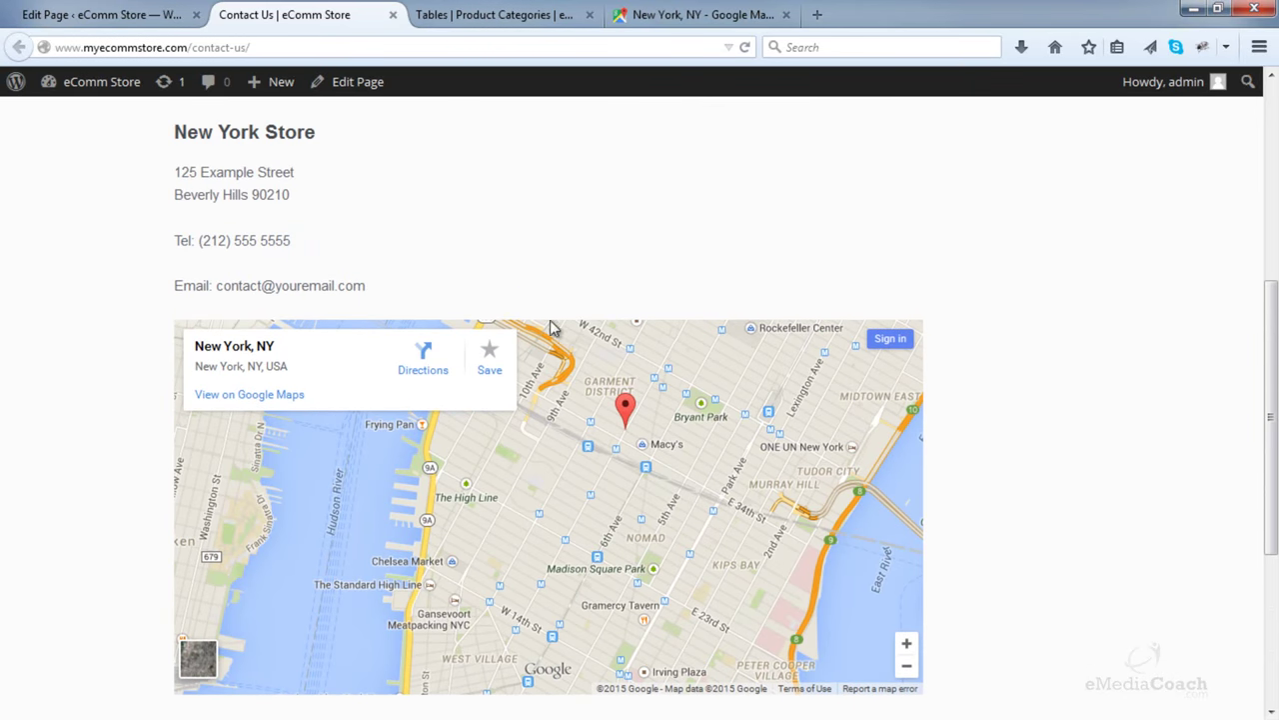
{"action": "scroll", "coordinate": [1159, 318], "scroll_direction": "up", "scroll_amount": 1}
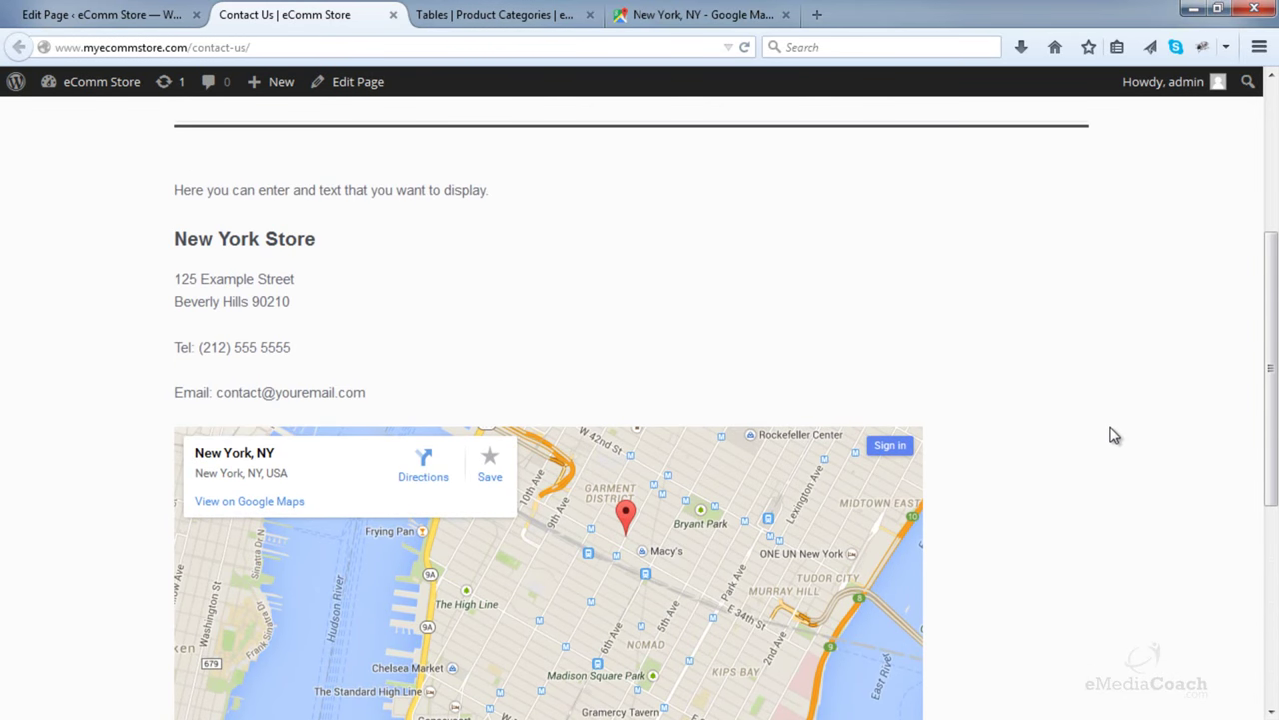
{"action": "scroll", "coordinate": [974, 671], "scroll_direction": "down", "scroll_amount": 2}
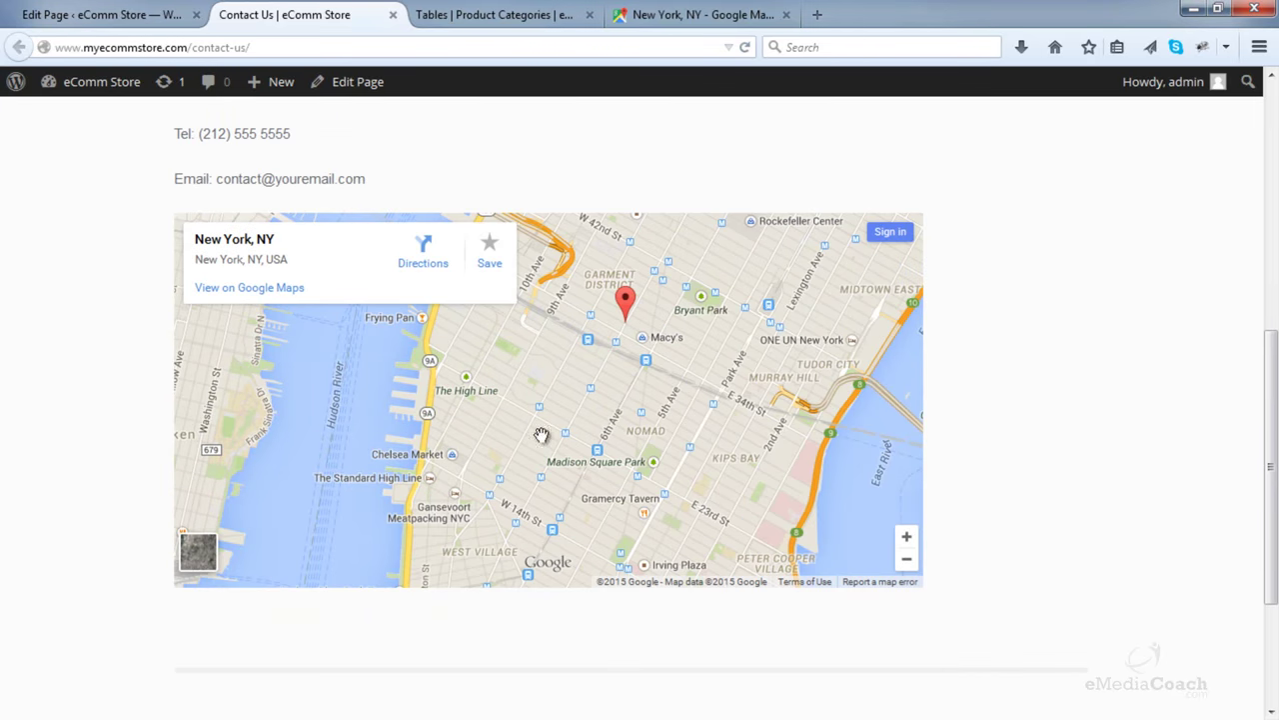
{"action": "left_click", "coordinate": [700, 14]}
- Resize the Google Maps embed to 1200 × 500 and copy the iframe code
{"action": "double_click", "coordinate": [500, 381]}
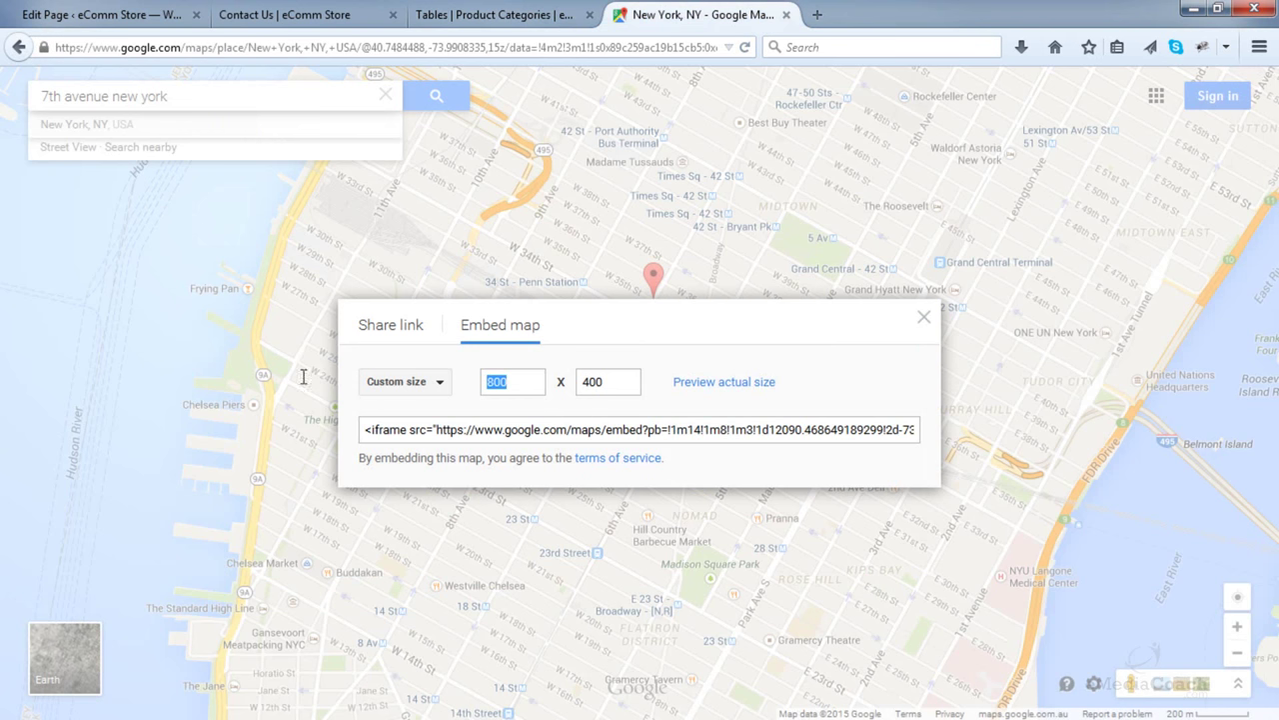
{"action": "type", "text": "1200"}
{"action": "double_click", "coordinate": [628, 381]}
{"action": "type", "text": "500"}
{"action": "left_click", "coordinate": [590, 431]}
{"action": "right_click", "coordinate": [588, 436]}
{"action": "left_click", "coordinate": [642, 503]}
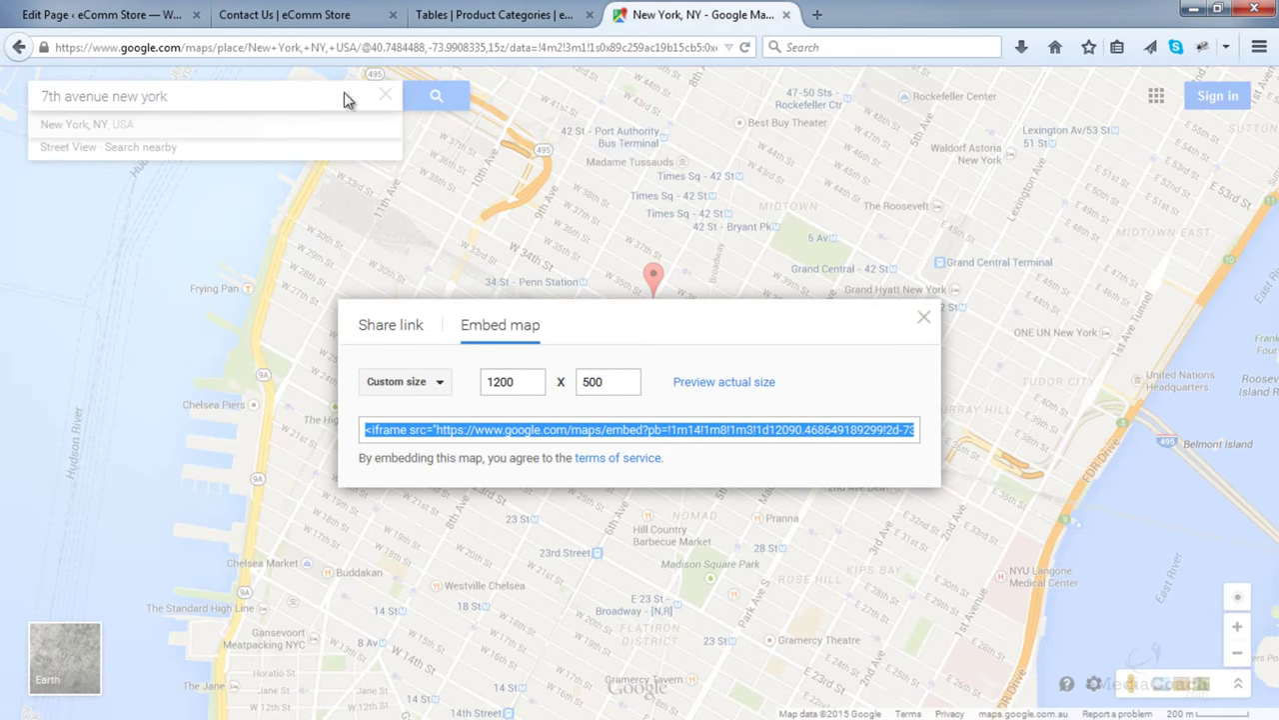
- Replace the old iframe with the 1200 × 500 code in the editor and update the page
{"action": "left_click", "coordinate": [160, 15]}
{"action": "left_click_drag", "start_coordinate": [868, 604], "coordinate": [136, 541]}
{"action": "key", "text": "Delete"}
{"action": "right_click", "coordinate": [229, 545]}
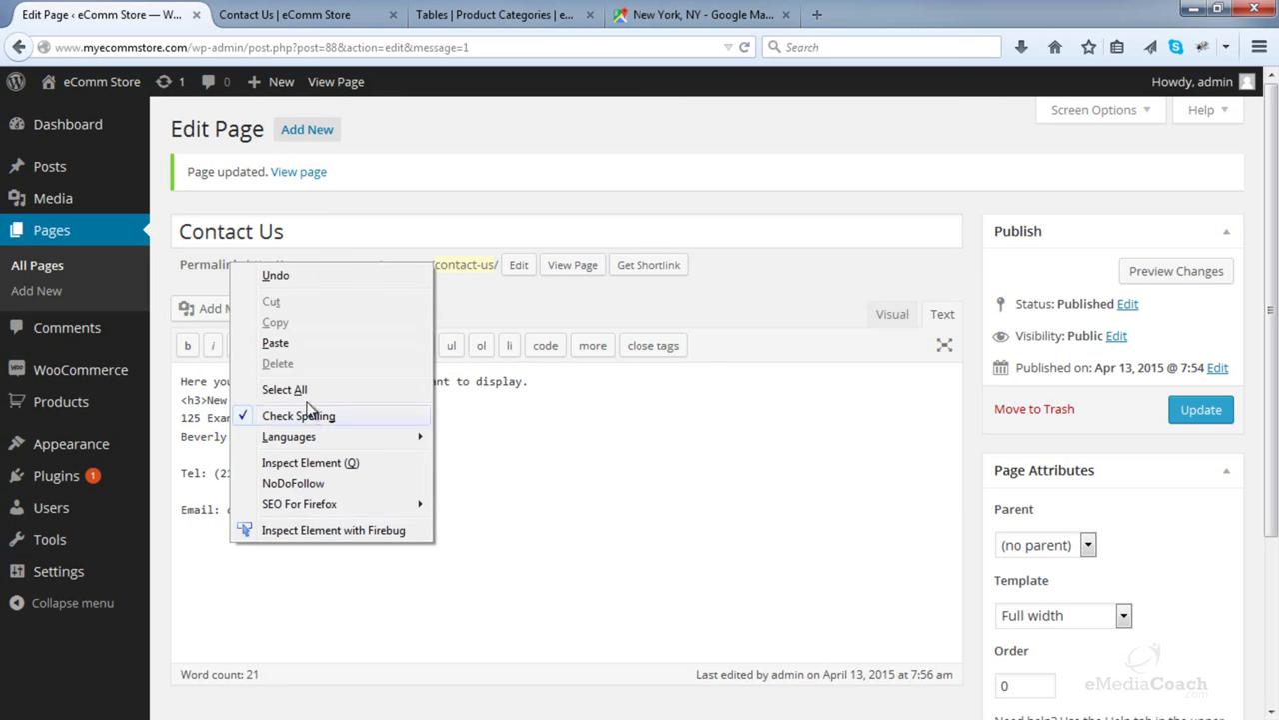
{"action": "left_click", "coordinate": [301, 346]}
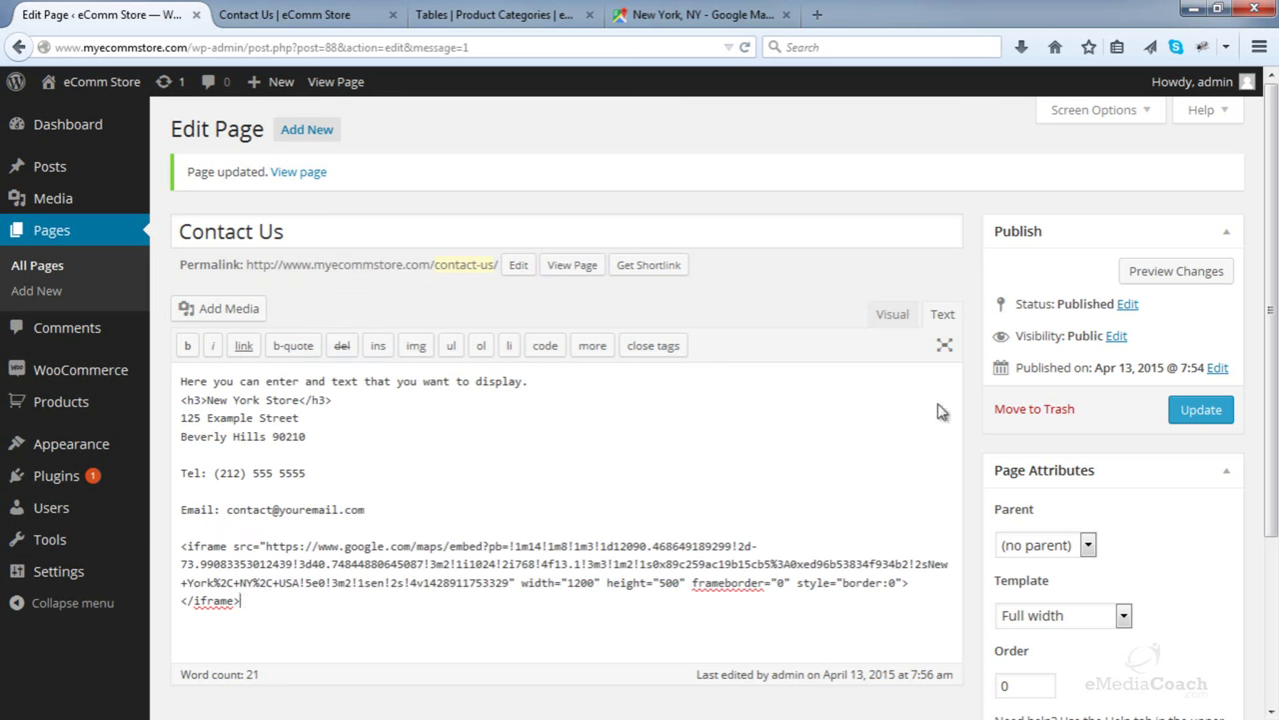
{"action": "left_click", "coordinate": [1200, 410]}
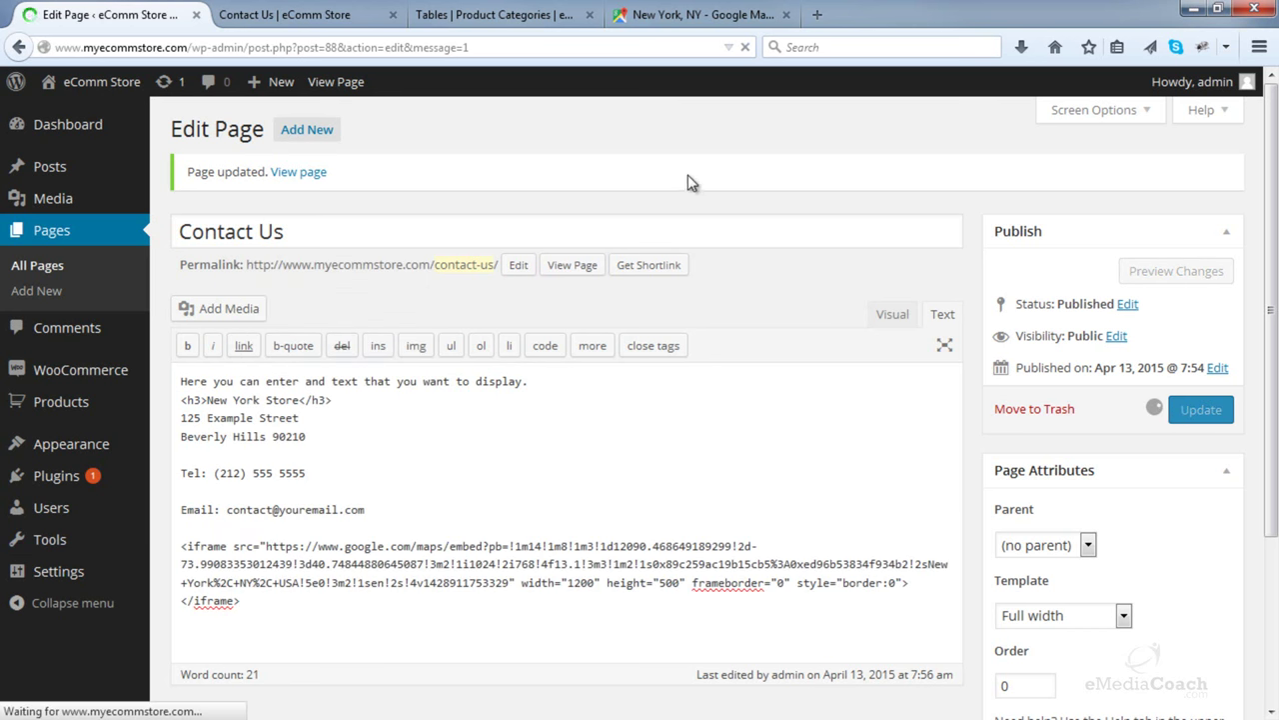
{"action": "key", "text": "ctrl+Tab"}
{"action": "key", "text": "ctrl+Tab"}
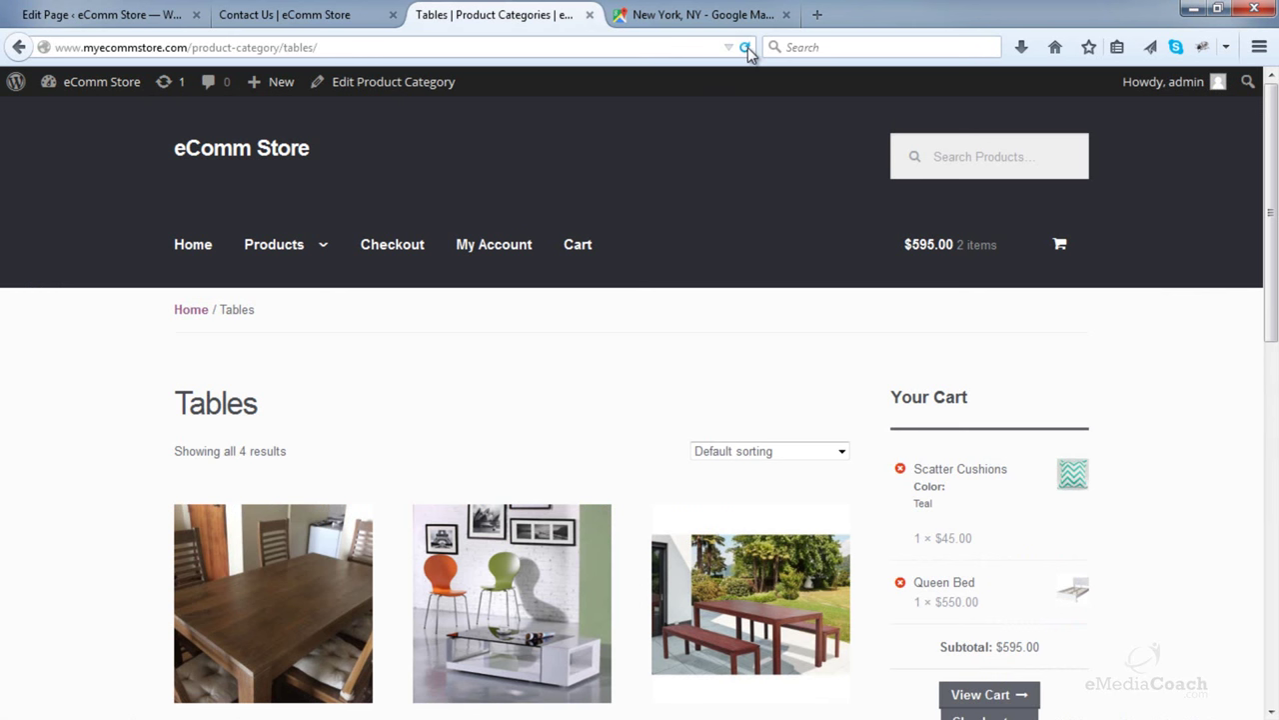
- Reload the live Contact Us page and scroll to check the enlarged New York map
{"action": "left_click", "coordinate": [745, 48]}
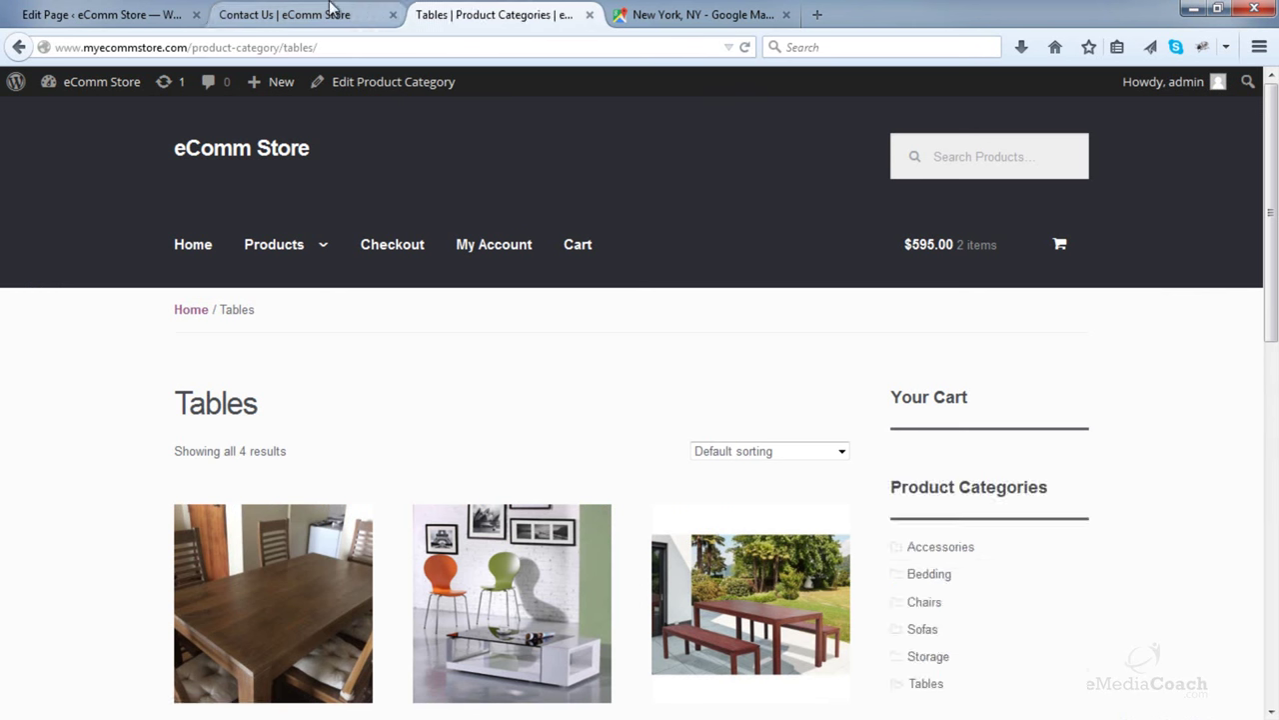
{"action": "left_click", "coordinate": [333, 10]}
{"action": "left_click", "coordinate": [745, 48]}
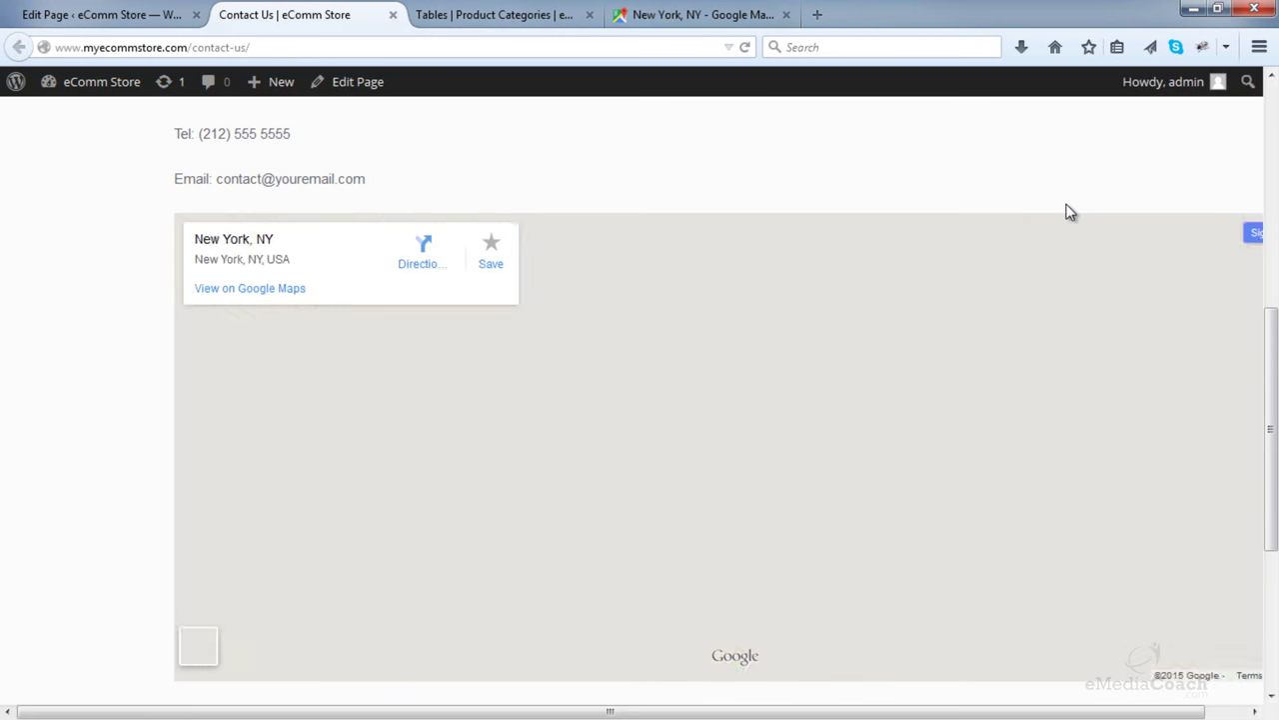
{"action": "left_click_drag", "start_coordinate": [699, 712], "coordinate": [1011, 699]}
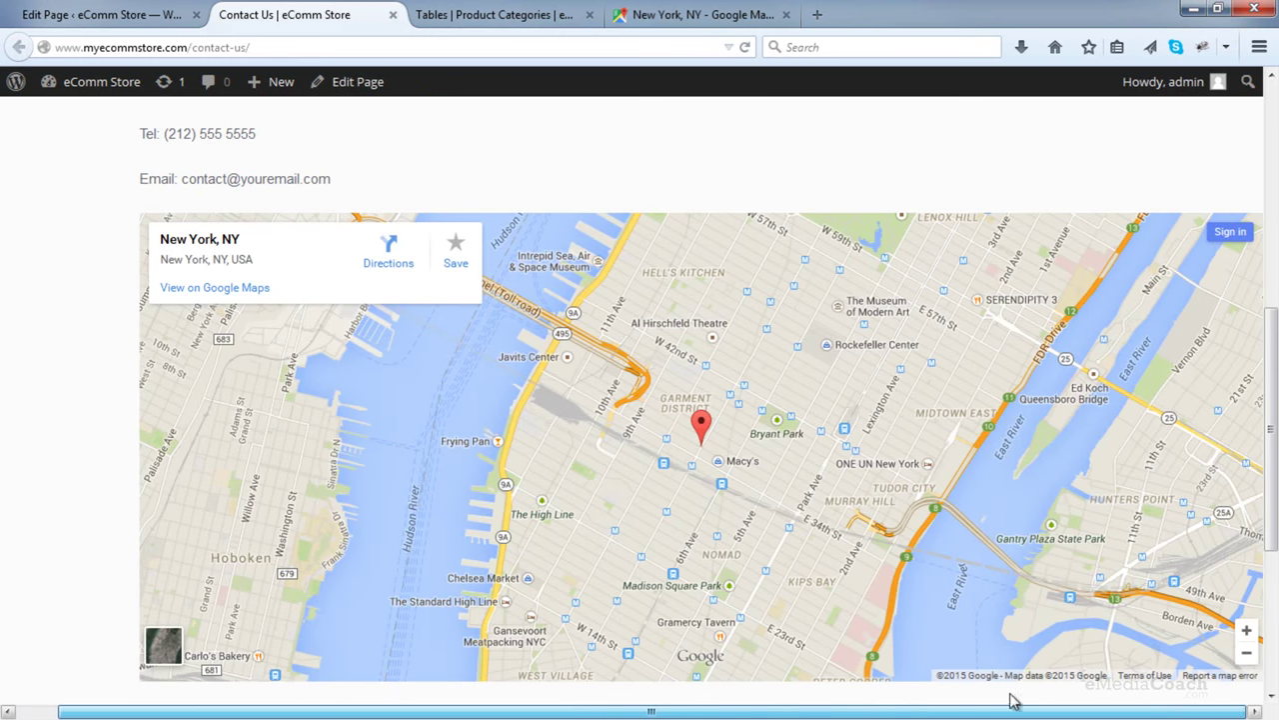
{"action": "scroll", "coordinate": [779, 688], "scroll_direction": "left", "scroll_amount": 1}
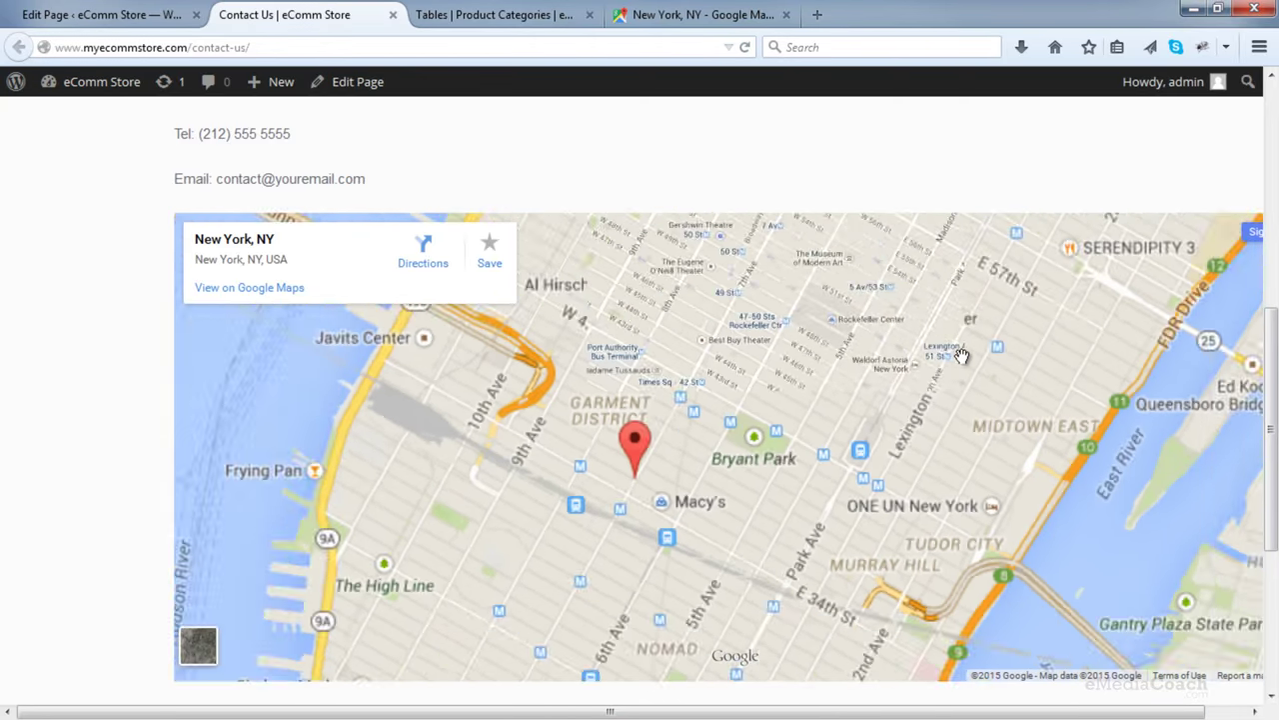
{"action": "scroll", "coordinate": [968, 178], "scroll_direction": "down", "scroll_amount": 2}
{"action": "scroll", "coordinate": [968, 178], "scroll_direction": "up", "scroll_amount": 1}
{"action": "scroll", "coordinate": [968, 178], "scroll_direction": "down", "scroll_amount": 1}
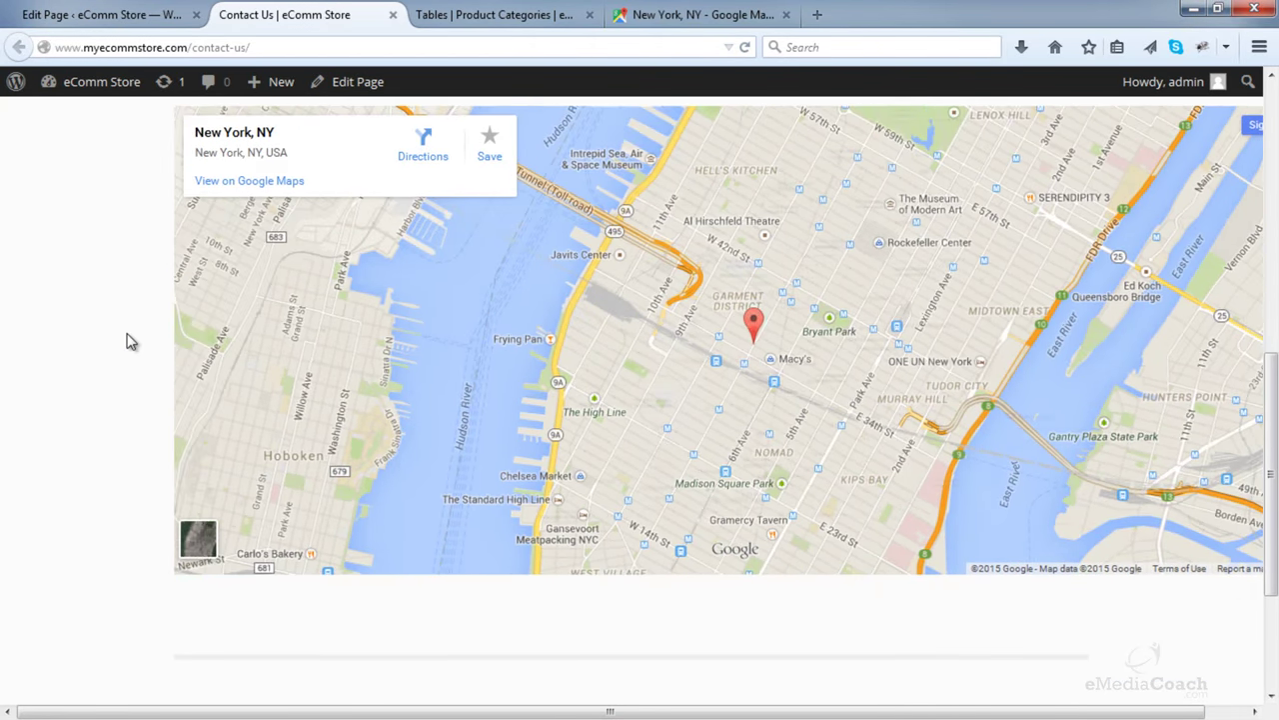
{"action": "scroll", "coordinate": [129, 340], "scroll_direction": "up", "scroll_amount": 6}
{"action": "scroll", "coordinate": [129, 340], "scroll_direction": "up", "scroll_amount": 3}
{"action": "scroll", "coordinate": [940, 294], "scroll_direction": "down", "scroll_amount": 2}
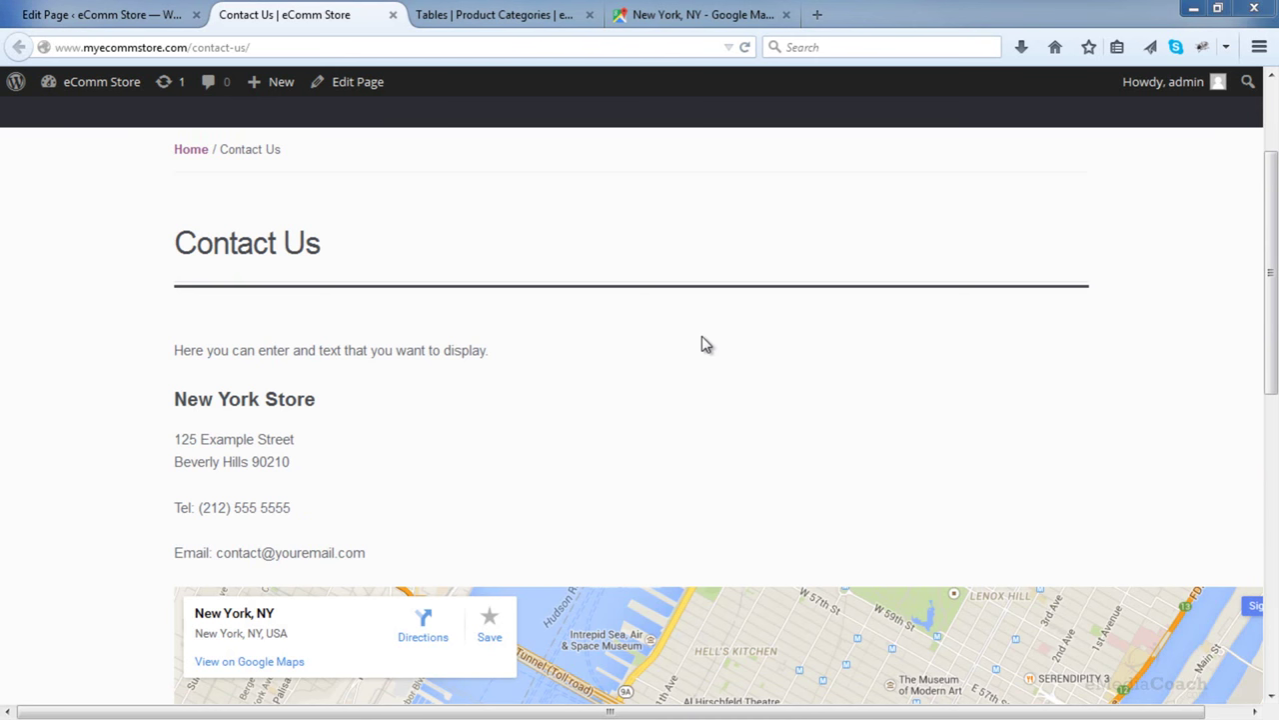
{"action": "scroll", "coordinate": [703, 345], "scroll_direction": "down", "scroll_amount": 6}
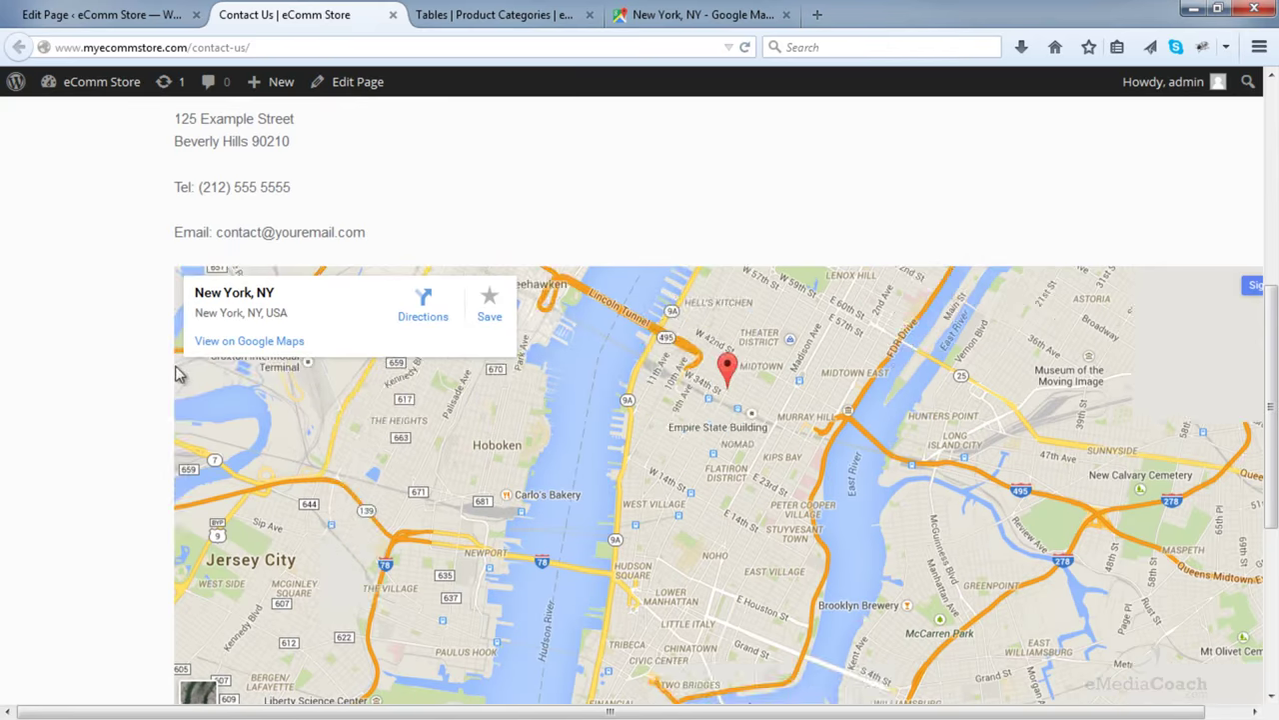
{"action": "scroll", "coordinate": [176, 373], "scroll_direction": "down", "scroll_amount": 2}
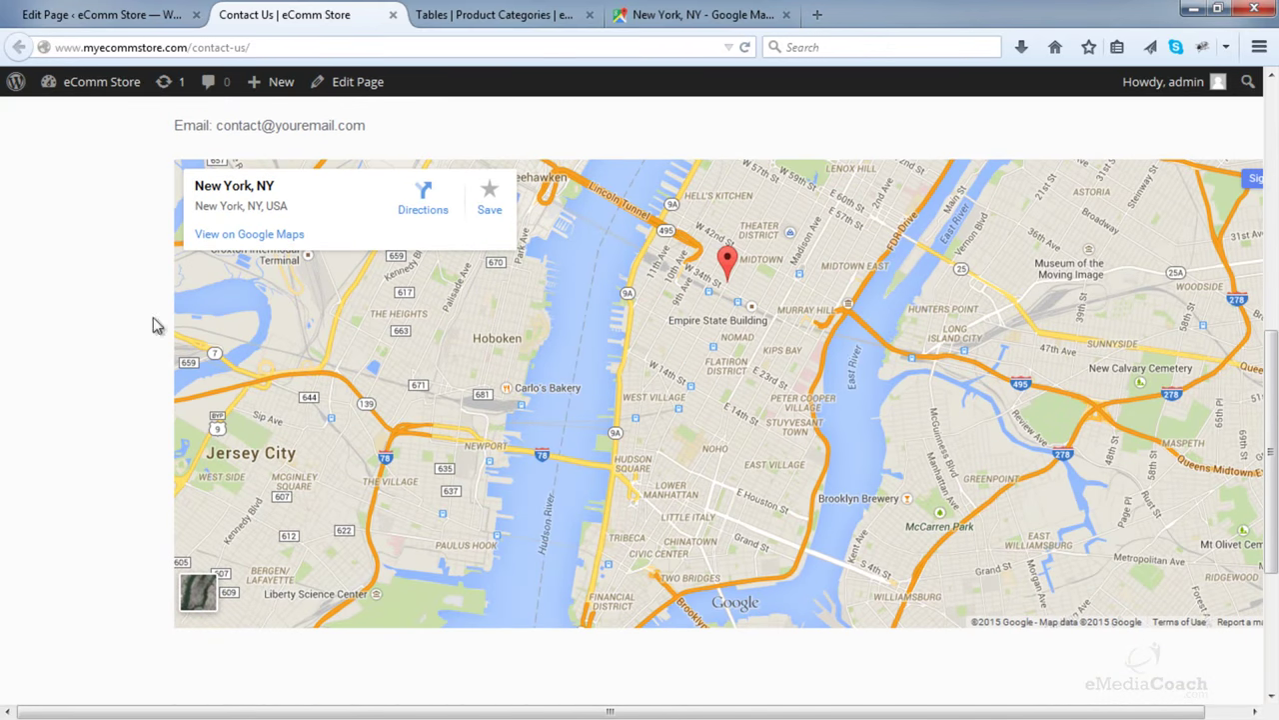
- Change the Google Maps embed width from 1200 to 980 and copy the iframe code
{"action": "left_click", "coordinate": [660, 12]}
{"action": "left_click_drag", "start_coordinate": [526, 382], "coordinate": [457, 385]}
{"action": "type", "text": "980"}
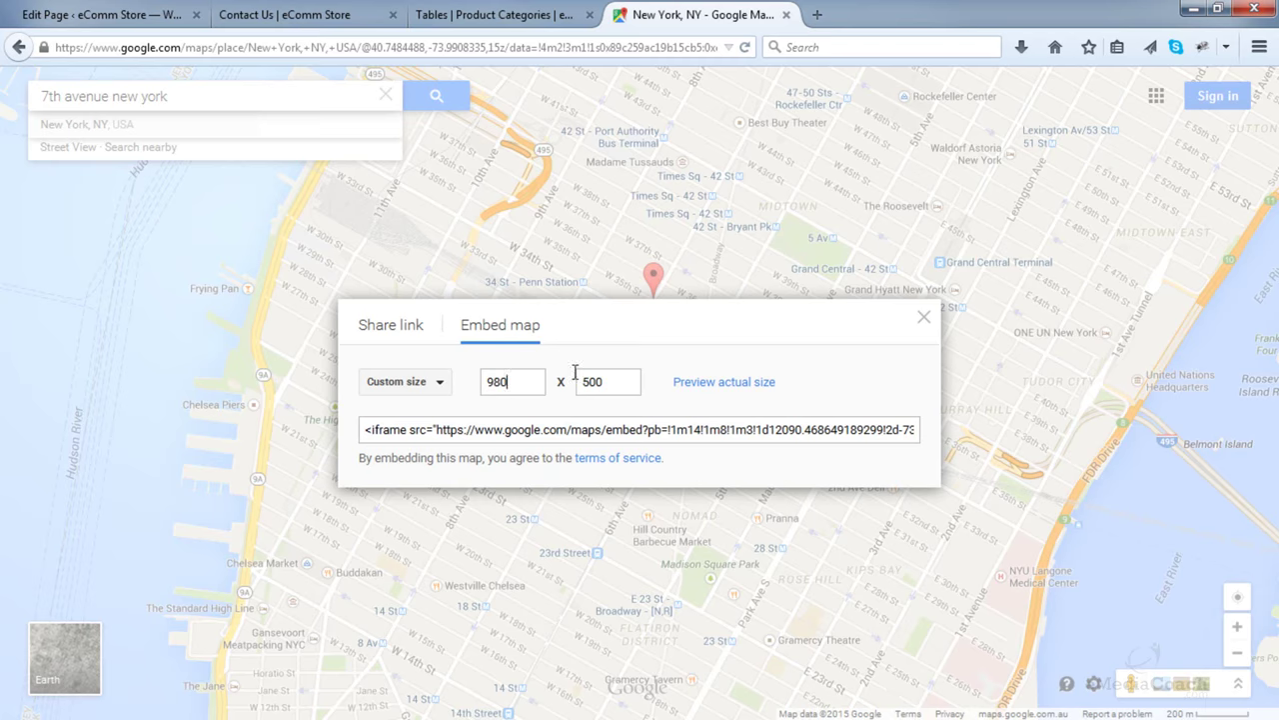
{"action": "left_click", "coordinate": [584, 428]}
{"action": "right_click", "coordinate": [559, 440]}
{"action": "left_click", "coordinate": [617, 504]}
- Replace the Contact Us page's old iframe with the 980-wide map code and update the page
{"action": "left_click", "coordinate": [285, 14]}
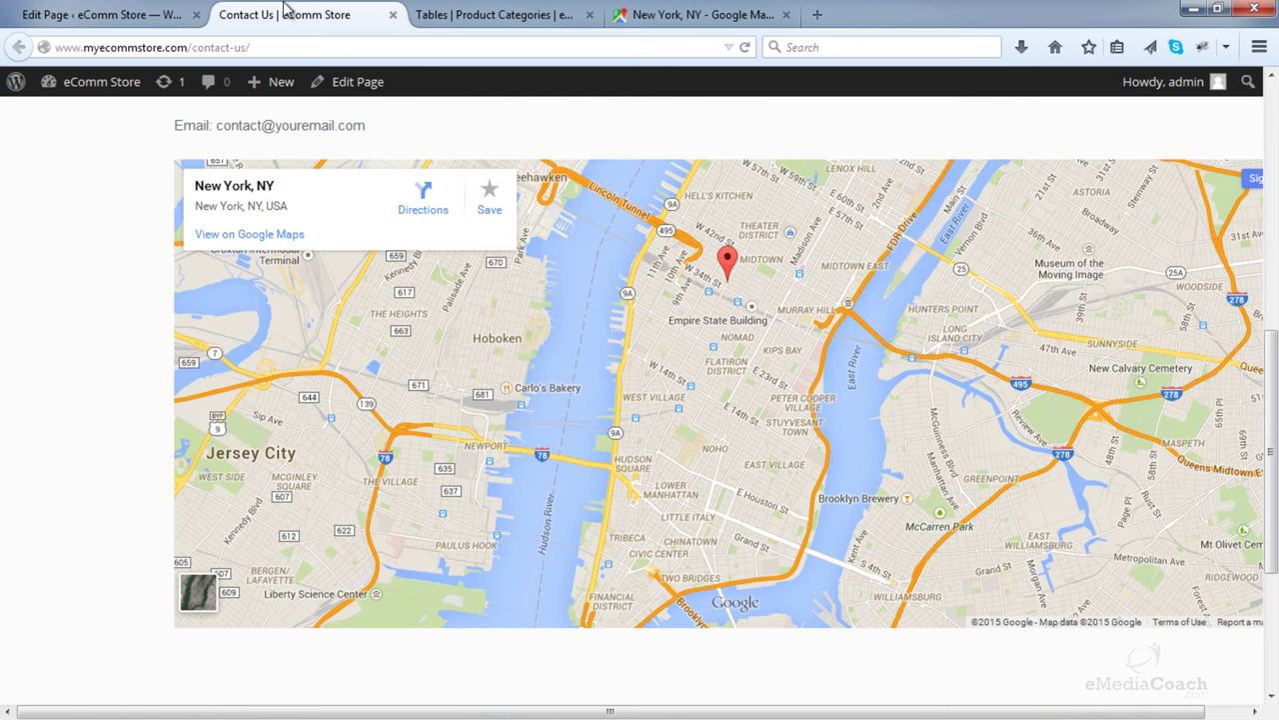
{"action": "left_click", "coordinate": [148, 11]}
{"action": "left_click_drag", "start_coordinate": [240, 600], "coordinate": [80, 528]}
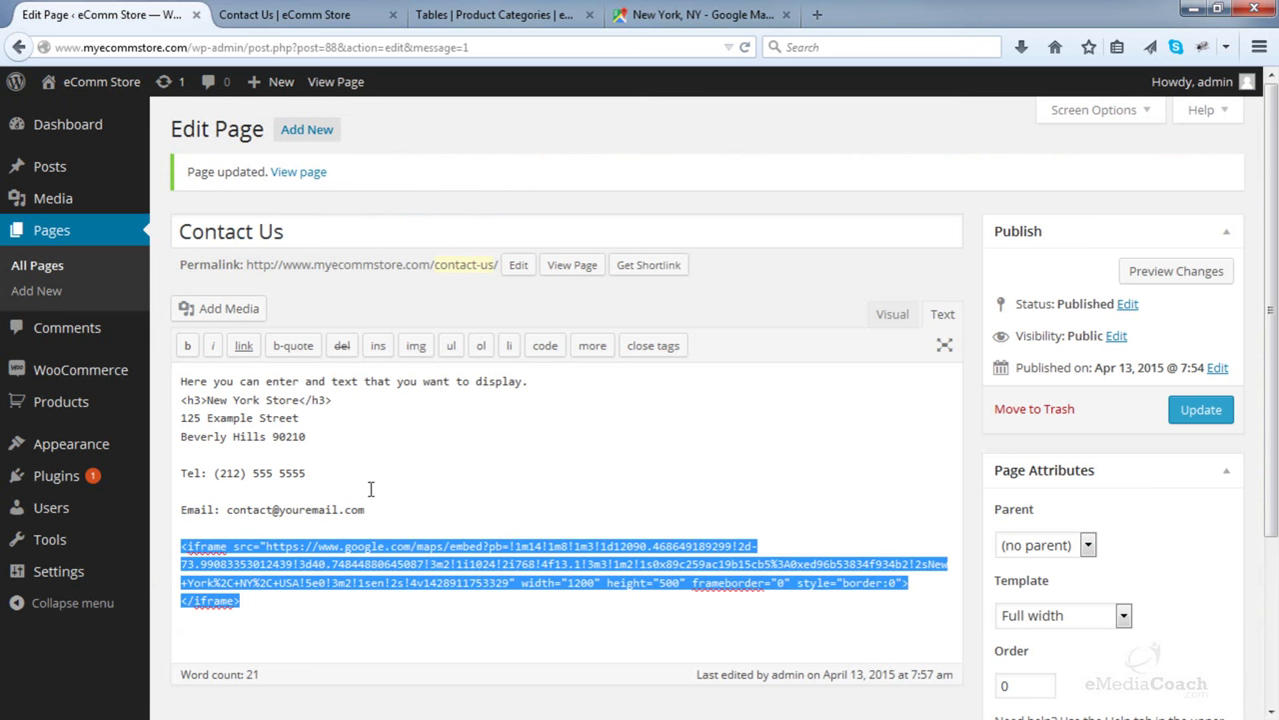
{"action": "key", "text": "ctrl+v"}
{"action": "key", "text": "Return"}
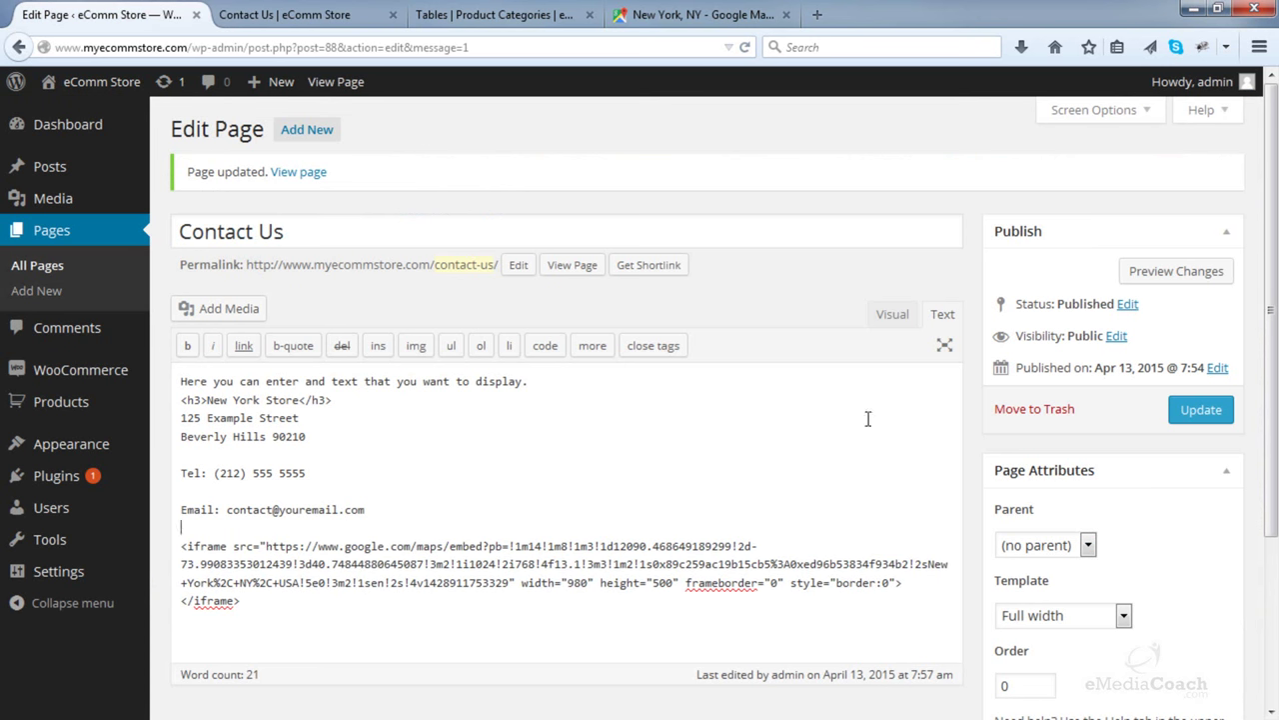
{"action": "left_click", "coordinate": [1186, 415]}
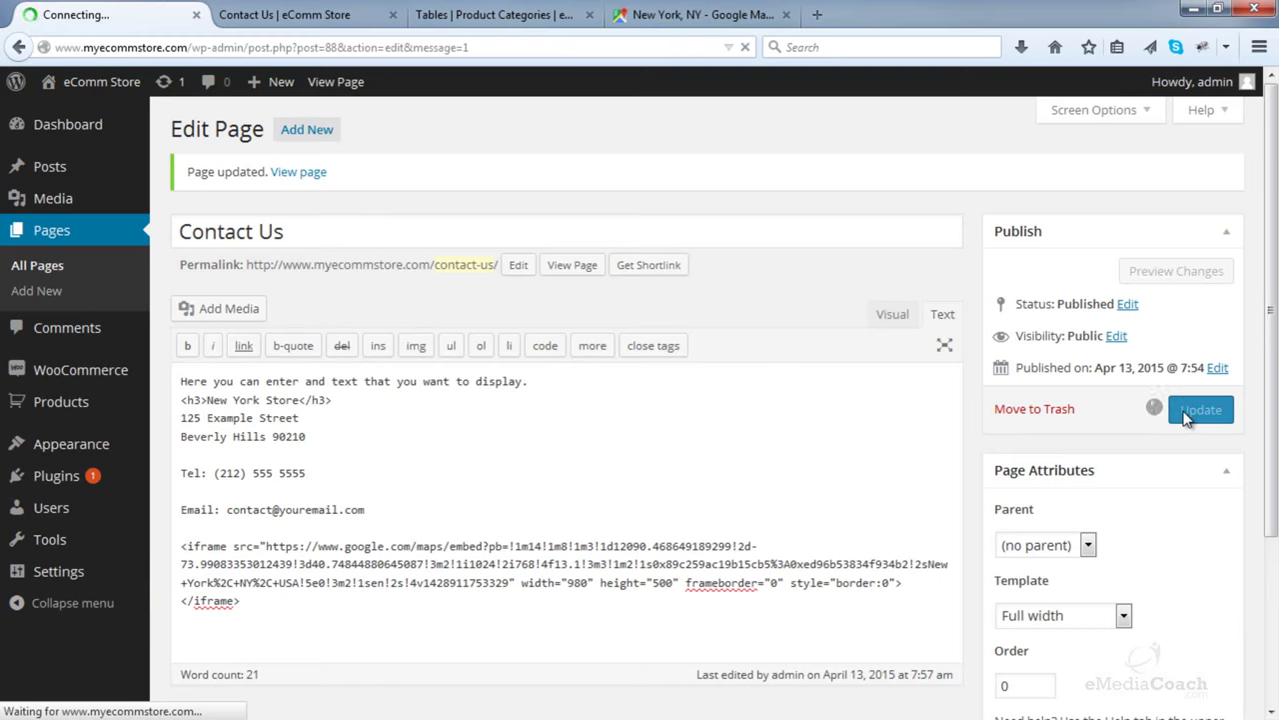
- Reload the live Contact Us page and scroll through it to check the resized map
{"action": "left_click", "coordinate": [370, 16]}
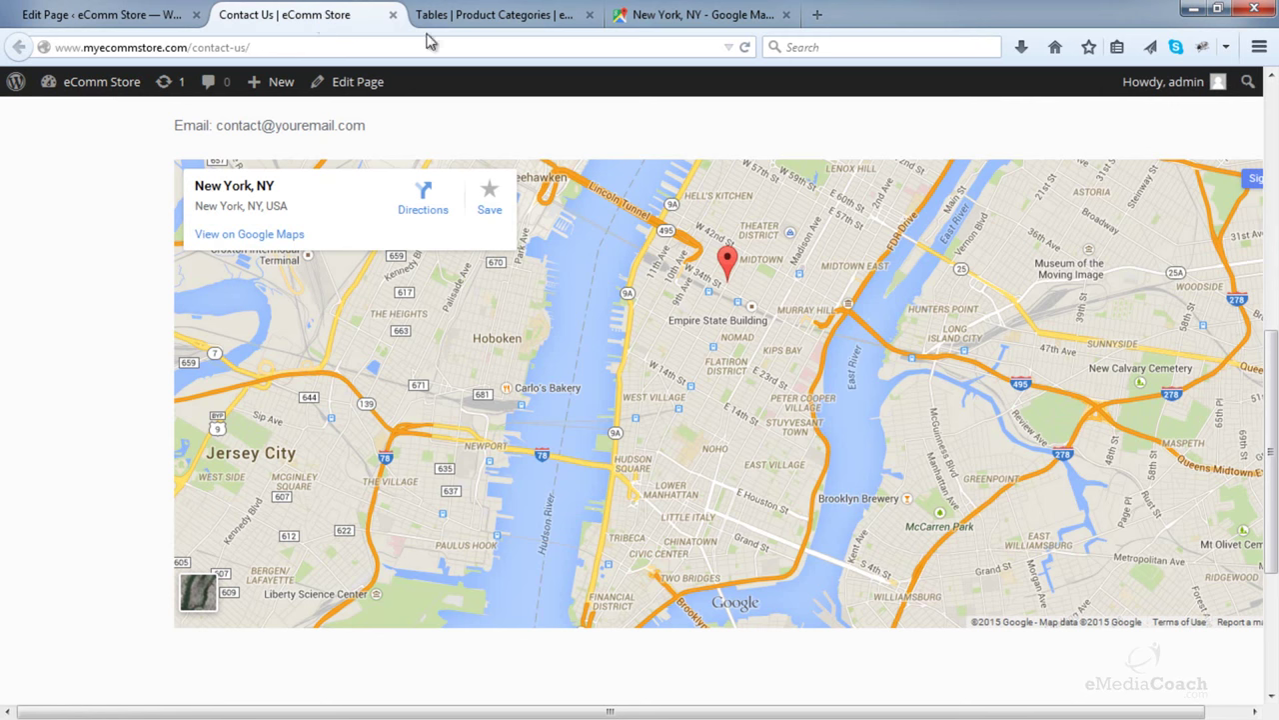
{"action": "left_click", "coordinate": [745, 48]}
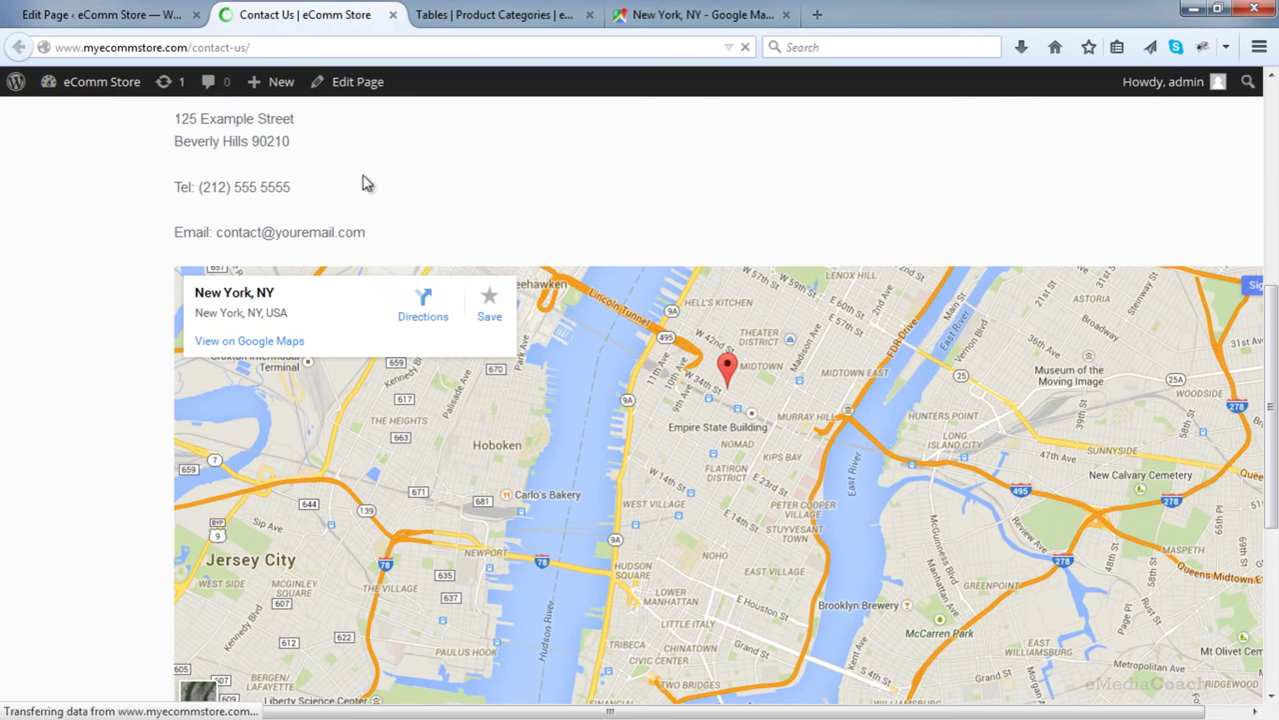
{"action": "scroll", "coordinate": [182, 174], "scroll_direction": "up", "scroll_amount": 5}
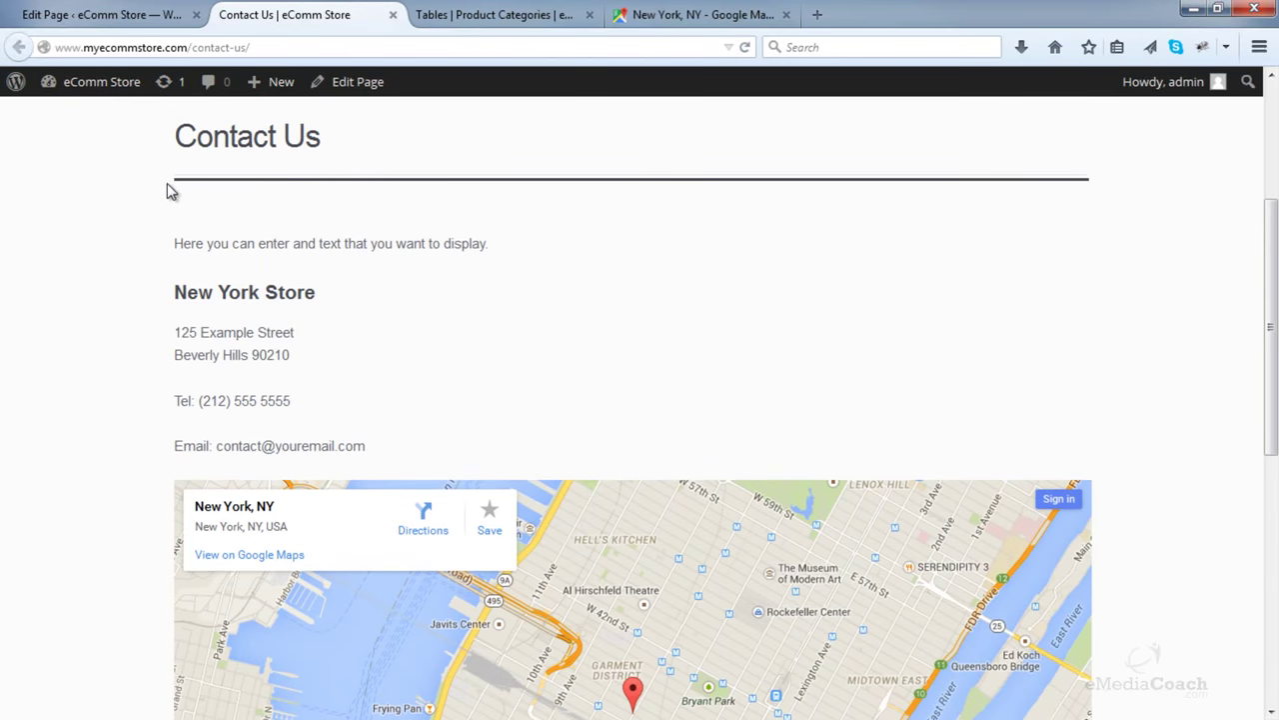
{"action": "scroll", "coordinate": [182, 190], "scroll_direction": "up", "scroll_amount": 2}
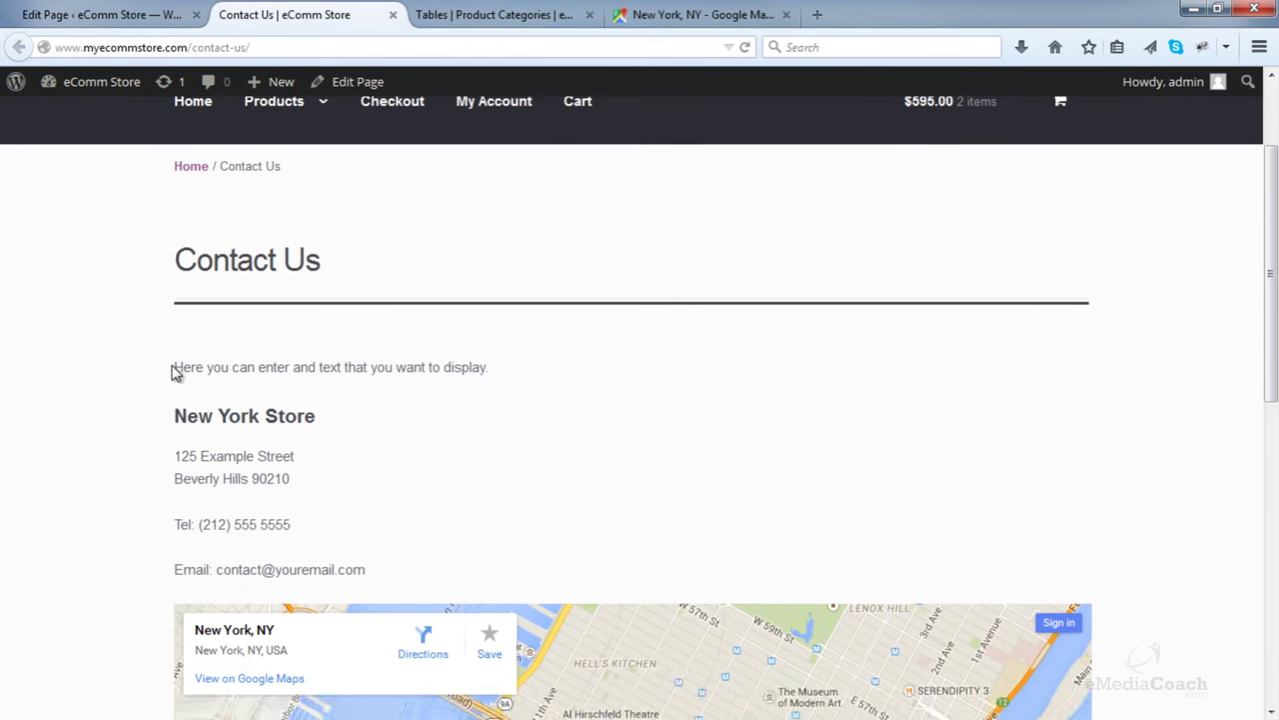
{"action": "scroll", "coordinate": [146, 114], "scroll_direction": "up", "scroll_amount": 2}
{"action": "scroll", "coordinate": [165, 170], "scroll_direction": "down", "scroll_amount": 3}
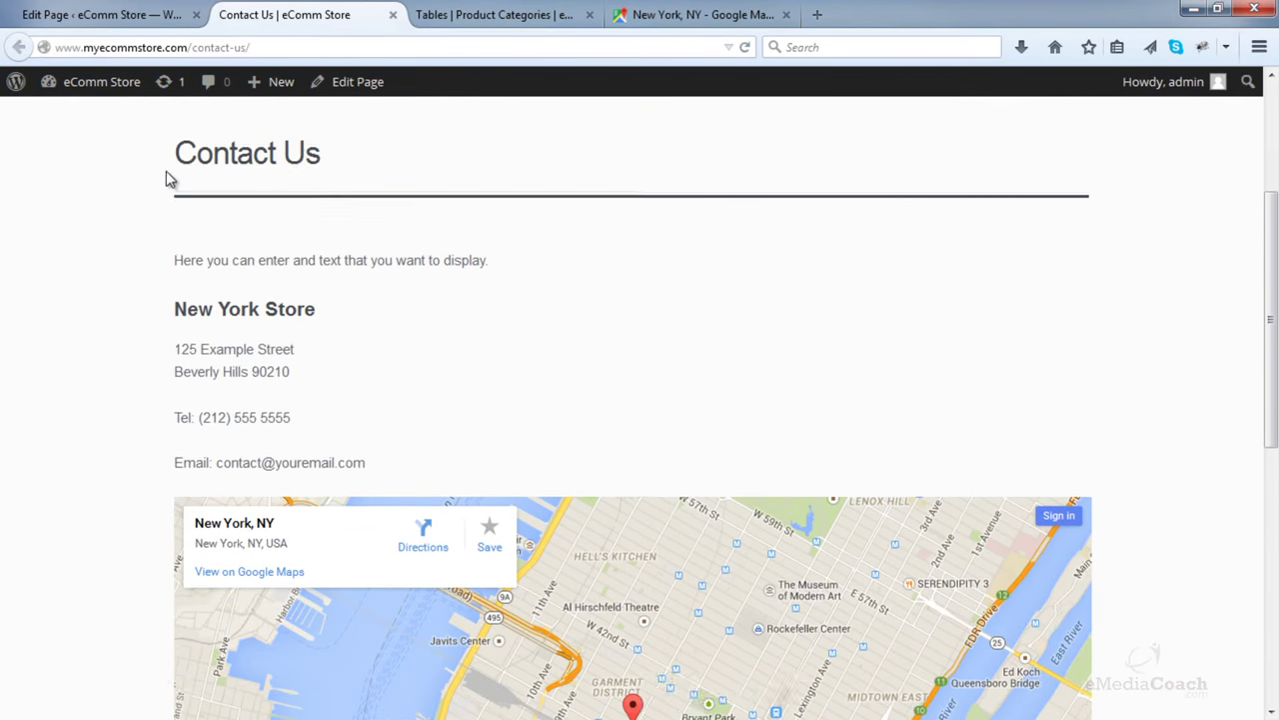
{"action": "scroll", "coordinate": [151, 262], "scroll_direction": "down", "scroll_amount": 3}
{"action": "scroll", "coordinate": [151, 263], "scroll_direction": "up", "scroll_amount": 5}
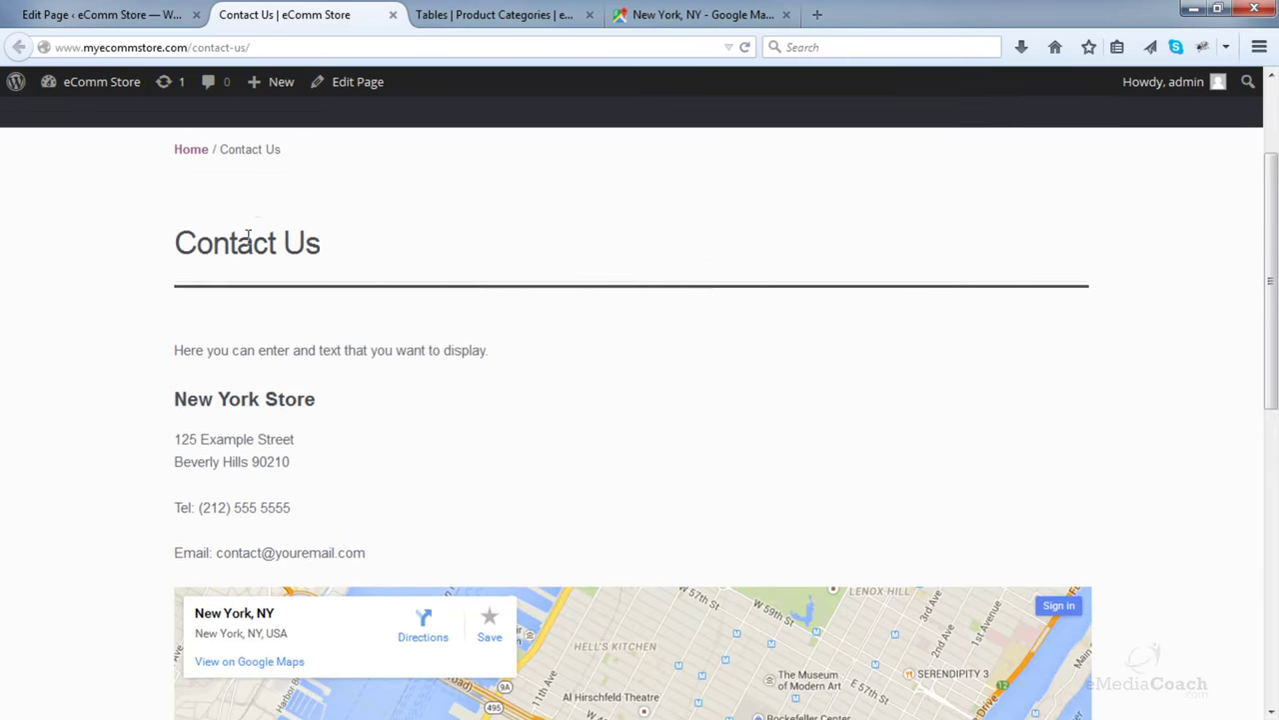
{"action": "scroll", "coordinate": [247, 235], "scroll_direction": "up", "scroll_amount": 2}
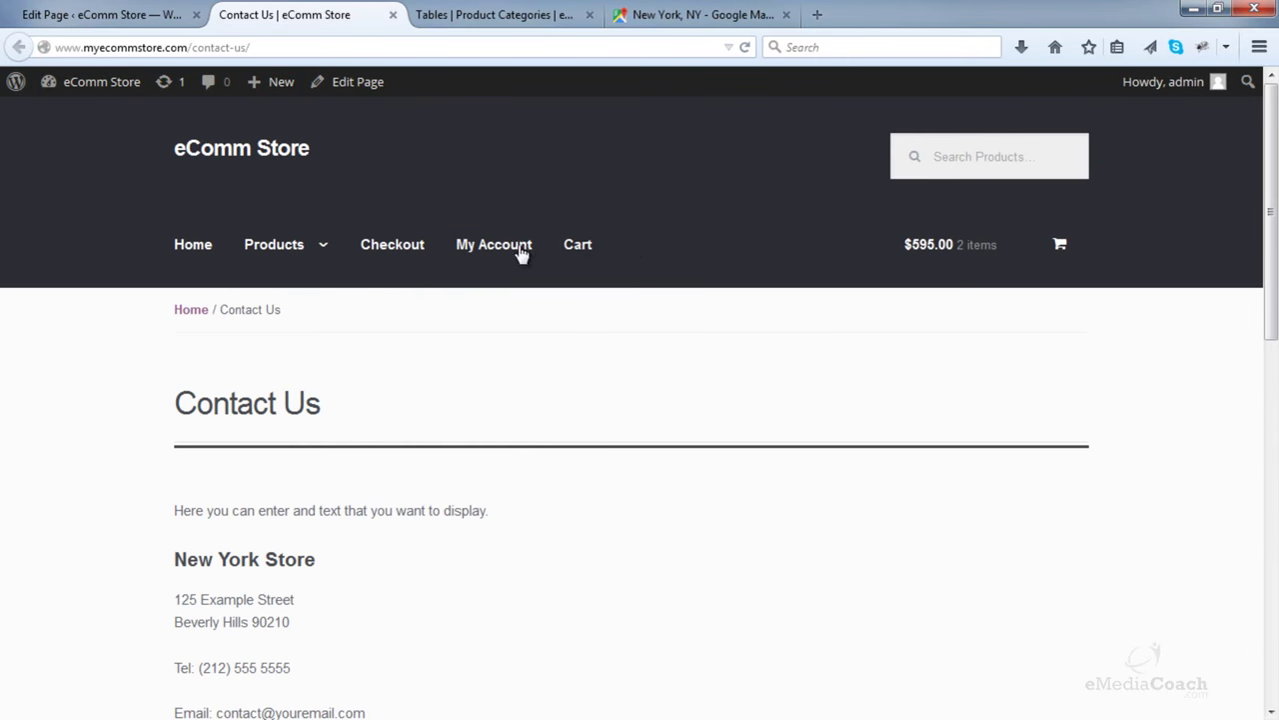
- Copy the live Contact Us page's web address from the address bar
{"action": "left_click", "coordinate": [160, 52]}
{"action": "right_click", "coordinate": [160, 52]}
{"action": "left_click", "coordinate": [176, 110]}
{"action": "left_click", "coordinate": [110, 8]}
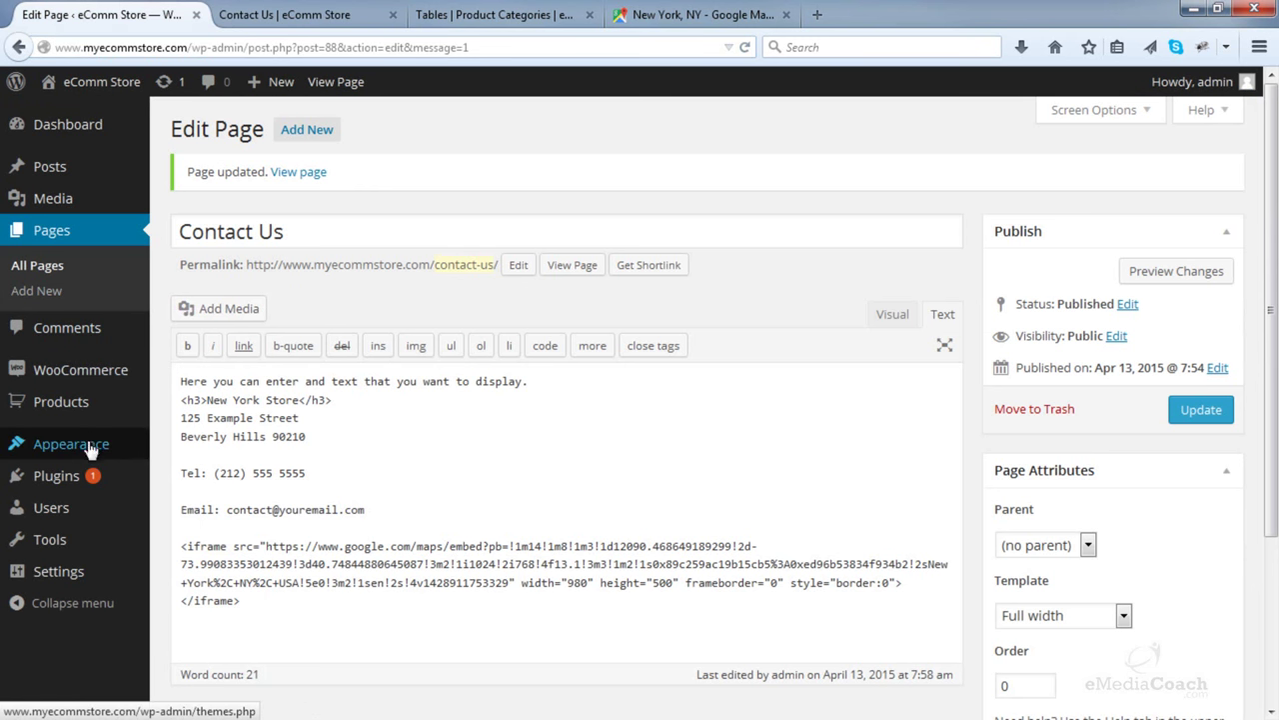
- In Menus, add a custom link to the copied contact-us address labelled Contact Us
{"action": "mouse_move", "coordinate": [89, 450]}
{"action": "left_click", "coordinate": [203, 530]}
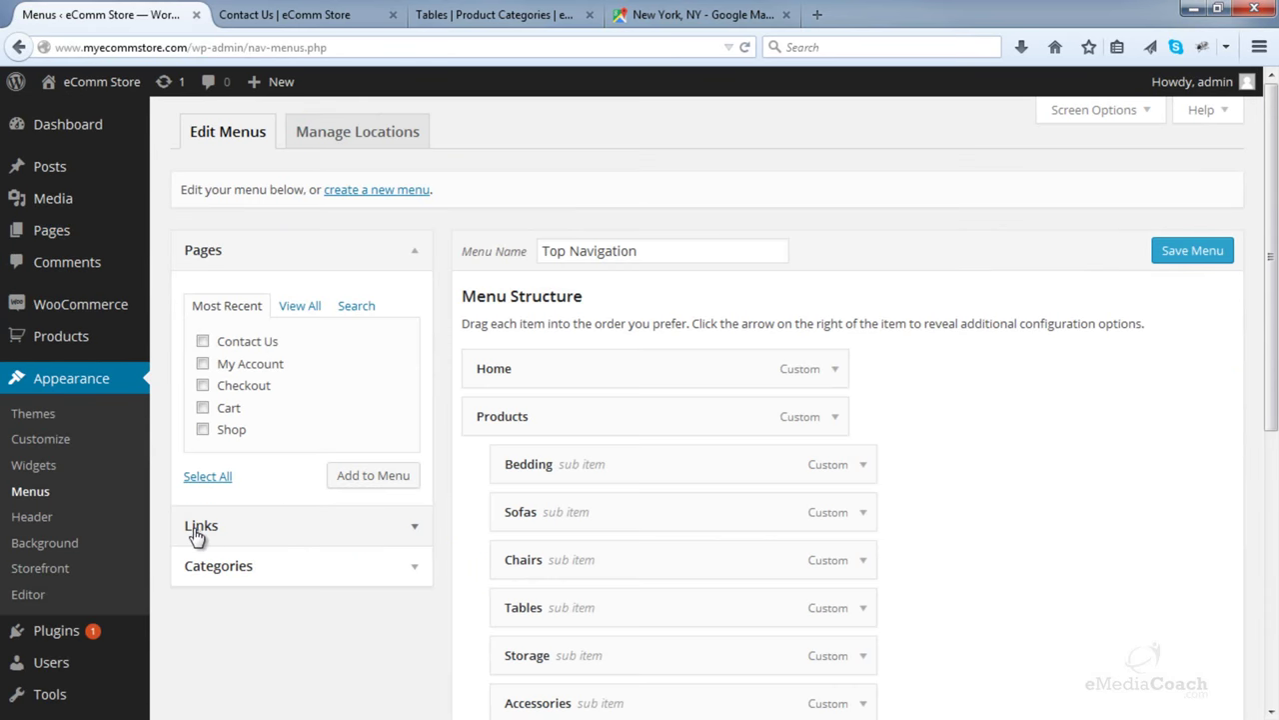
{"action": "left_click", "coordinate": [414, 531]}
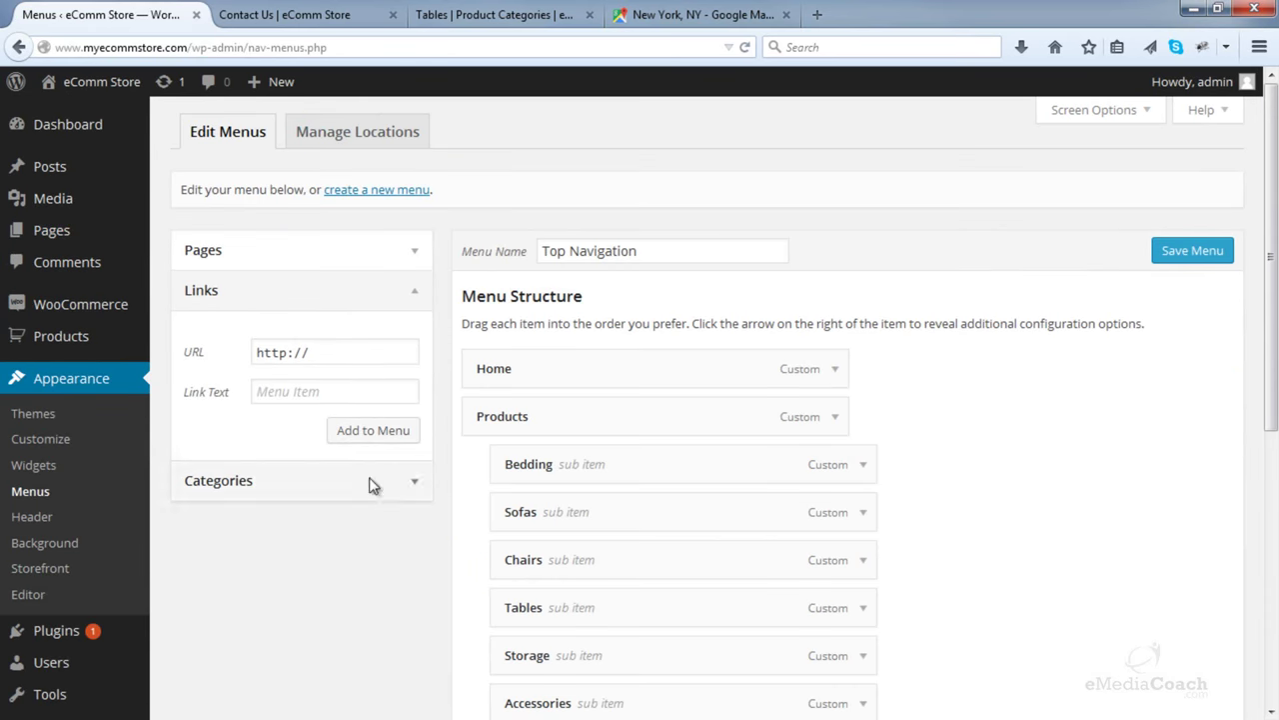
{"action": "left_click_drag", "start_coordinate": [342, 351], "coordinate": [228, 355]}
{"action": "right_click", "coordinate": [257, 346]}
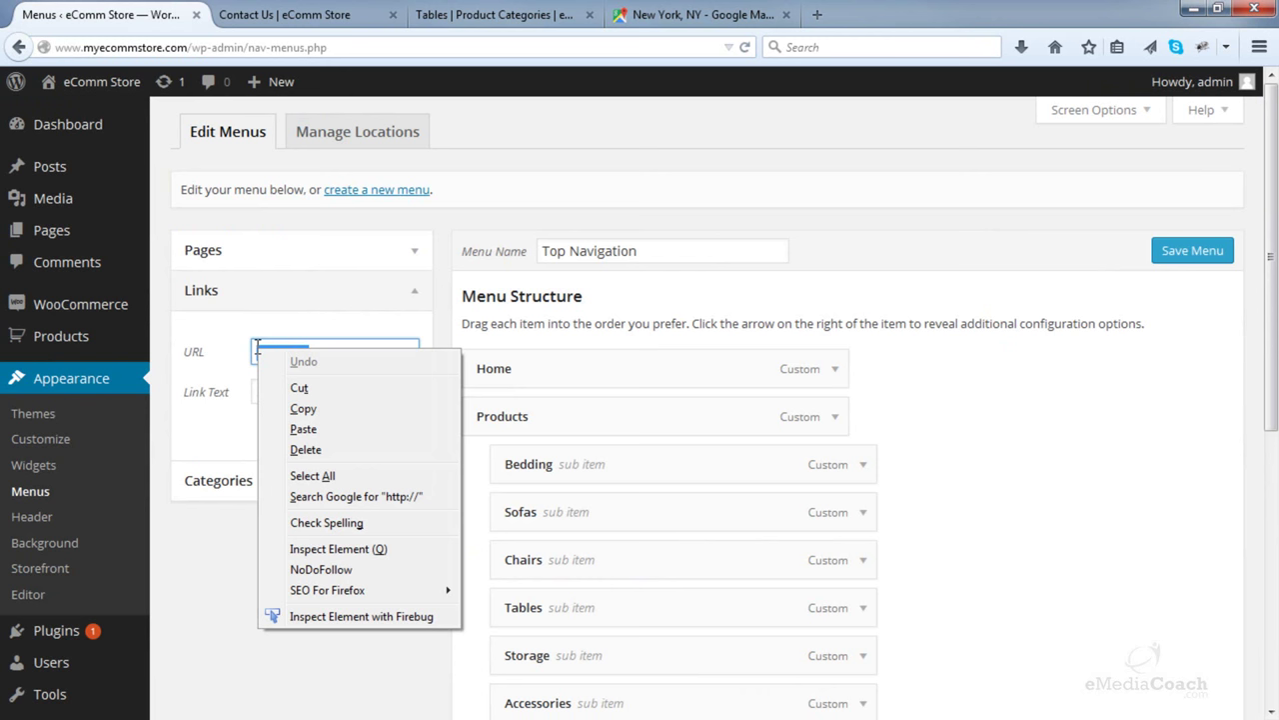
{"action": "left_click", "coordinate": [303, 429]}
{"action": "left_click", "coordinate": [306, 392]}
{"action": "type", "text": "C"}
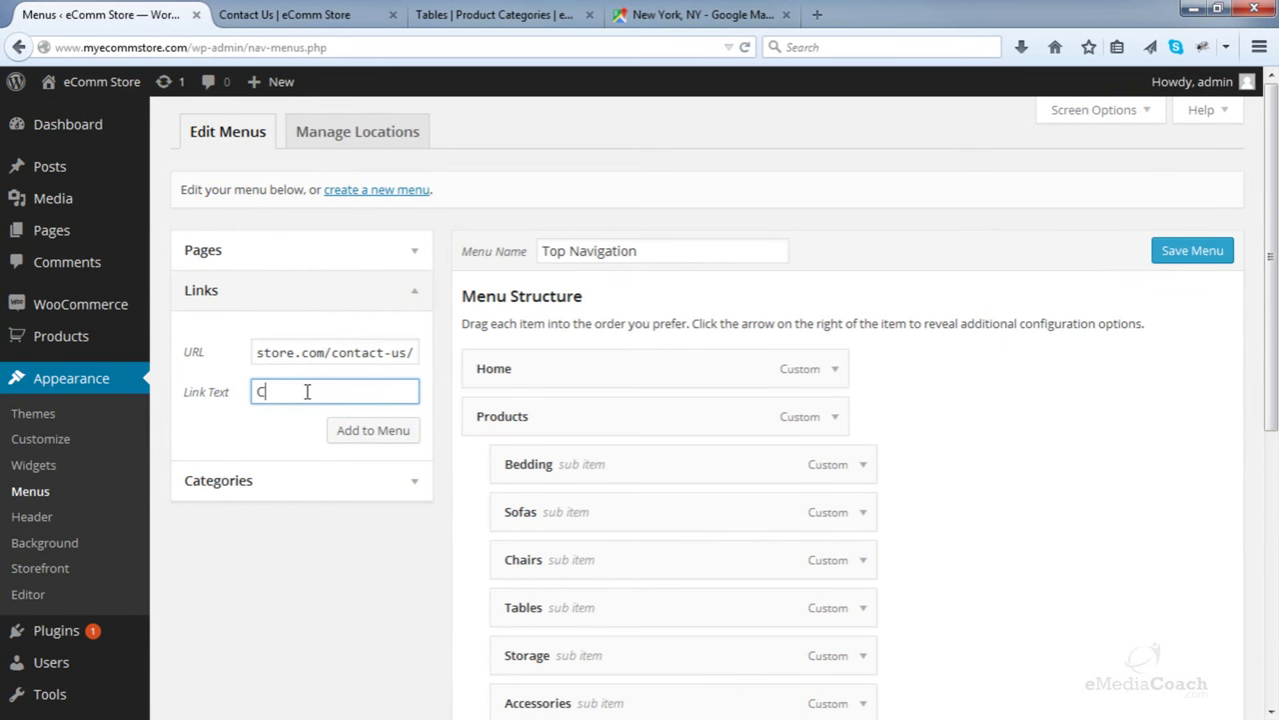
{"action": "type", "text": "ontact Us"}
{"action": "left_click", "coordinate": [365, 430]}
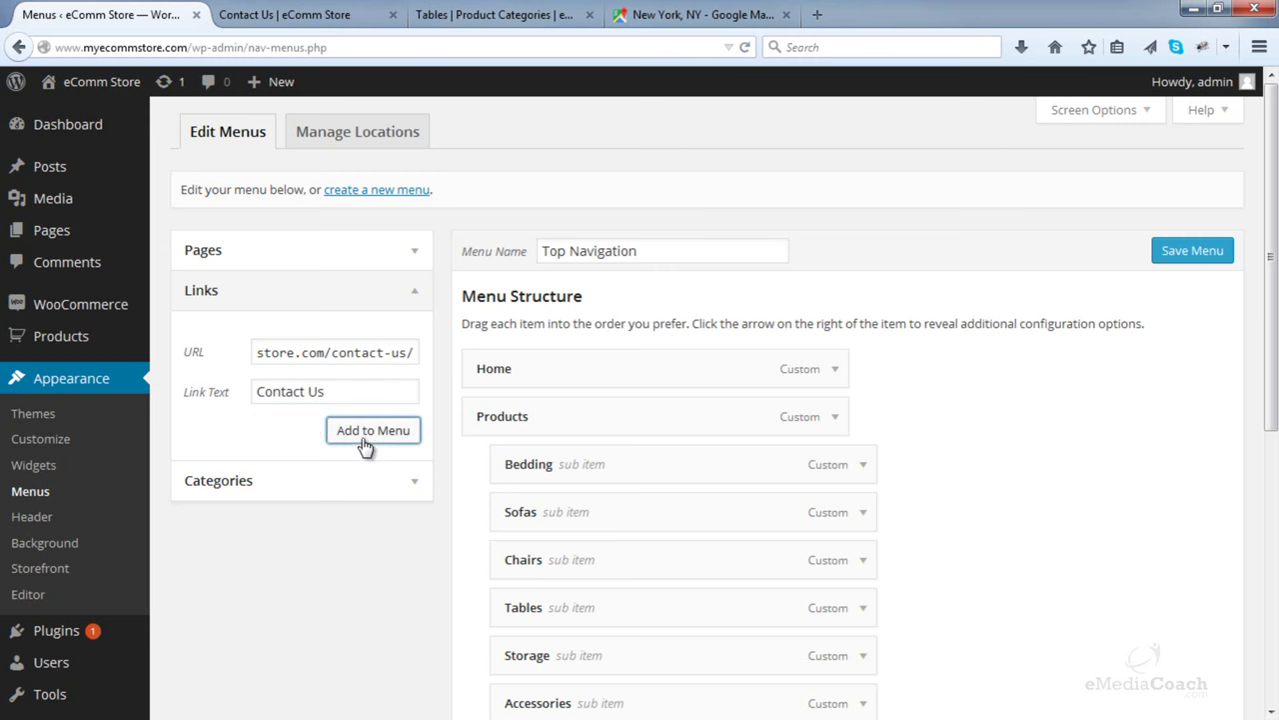
- Move the Contact Us item below Cart and save the Top Navigation menu
{"action": "scroll", "coordinate": [999, 433], "scroll_direction": "down", "scroll_amount": 5}
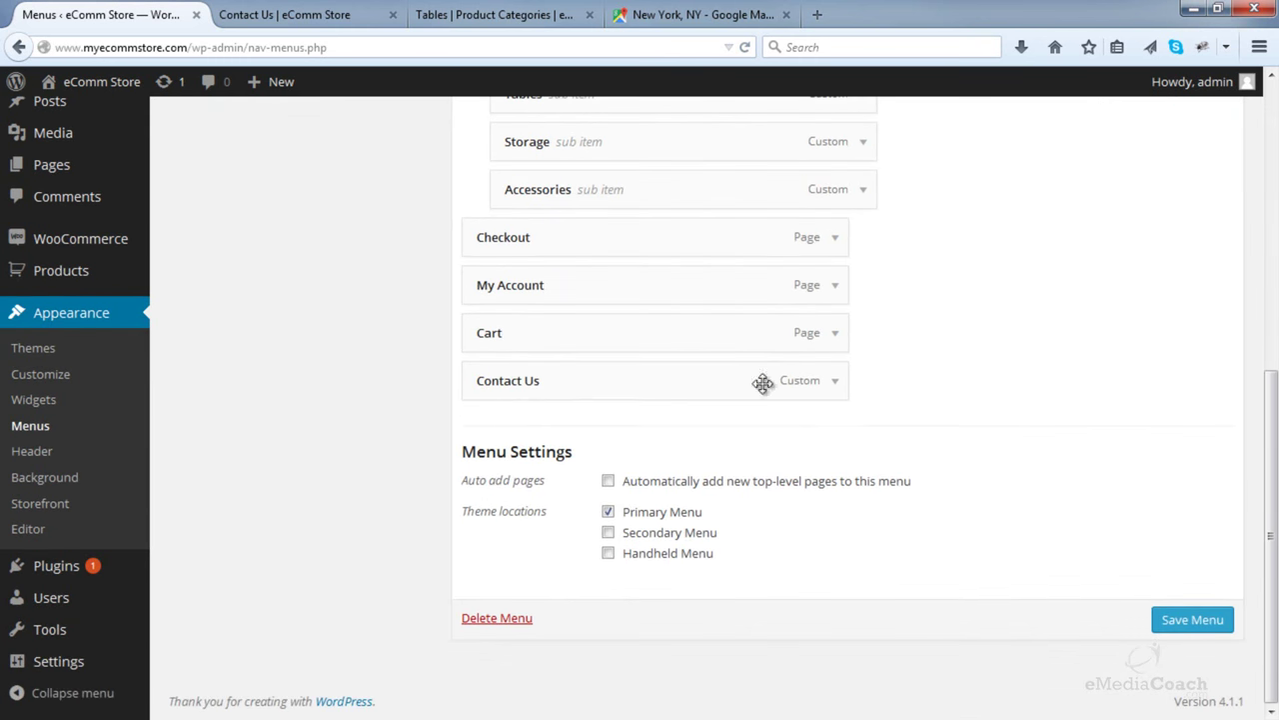
{"action": "left_click_drag", "start_coordinate": [591, 379], "coordinate": [593, 434]}
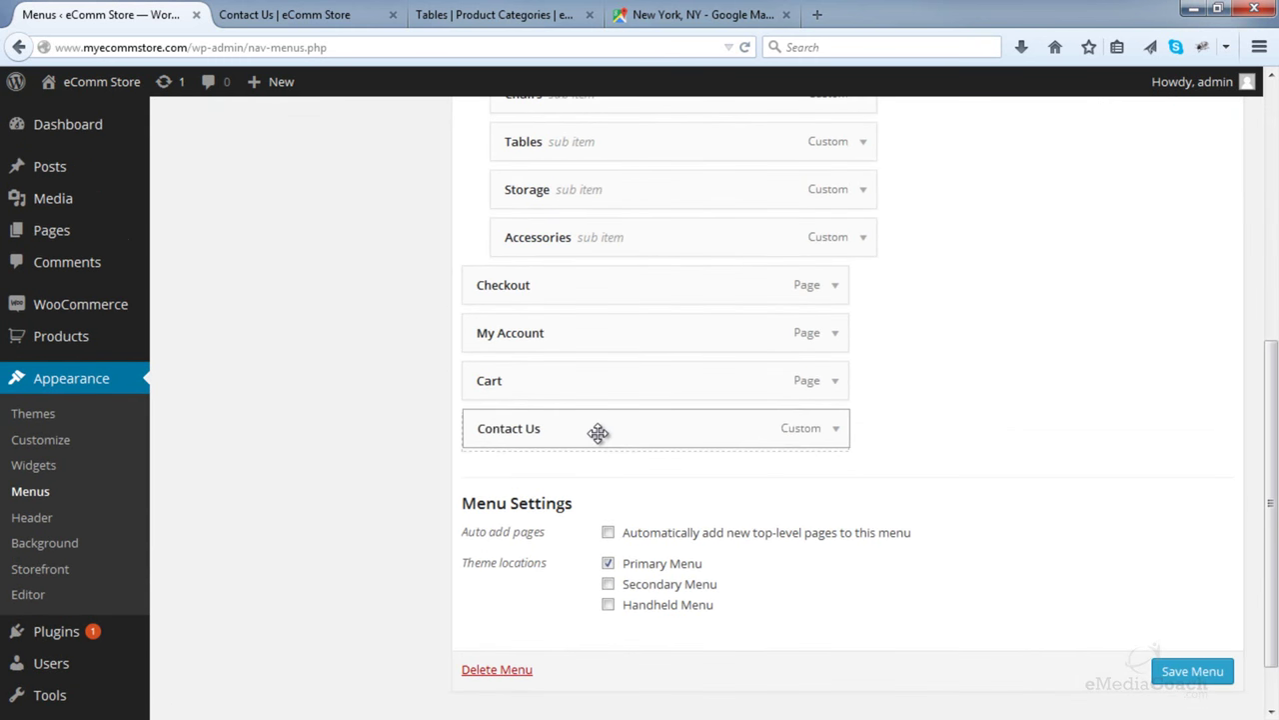
{"action": "left_click", "coordinate": [1180, 659]}
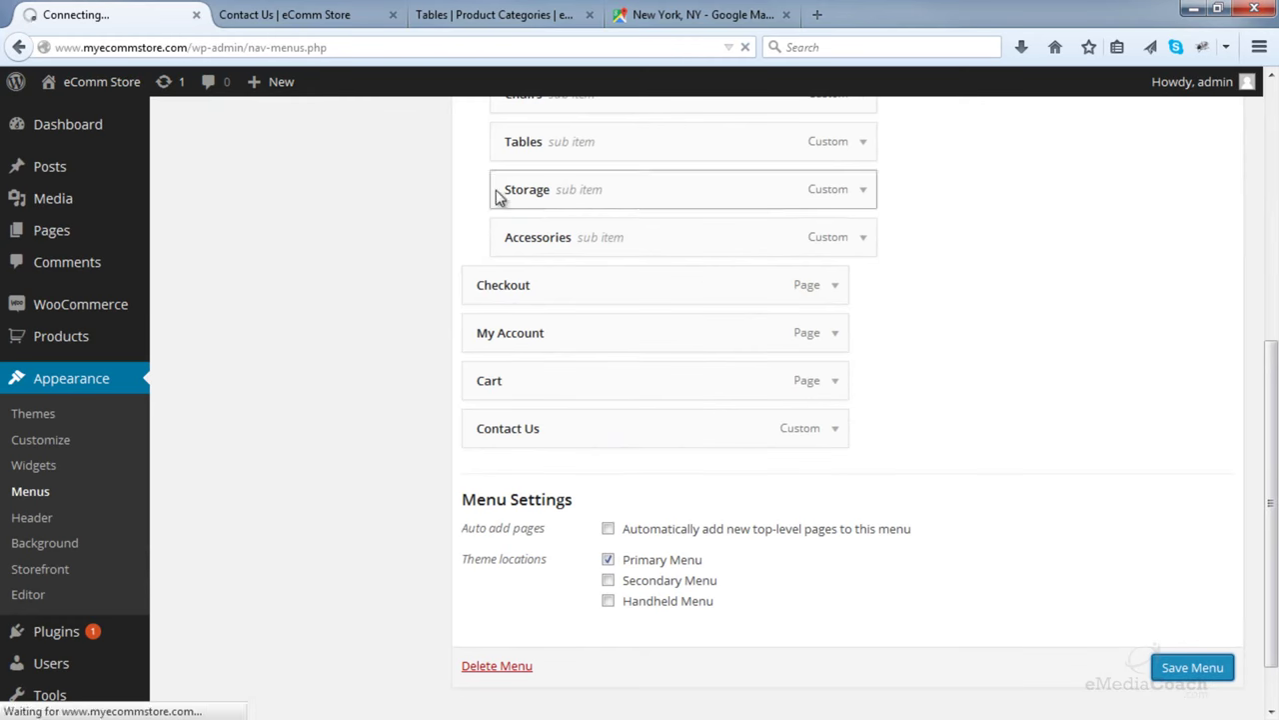
{"action": "left_click", "coordinate": [300, 15]}
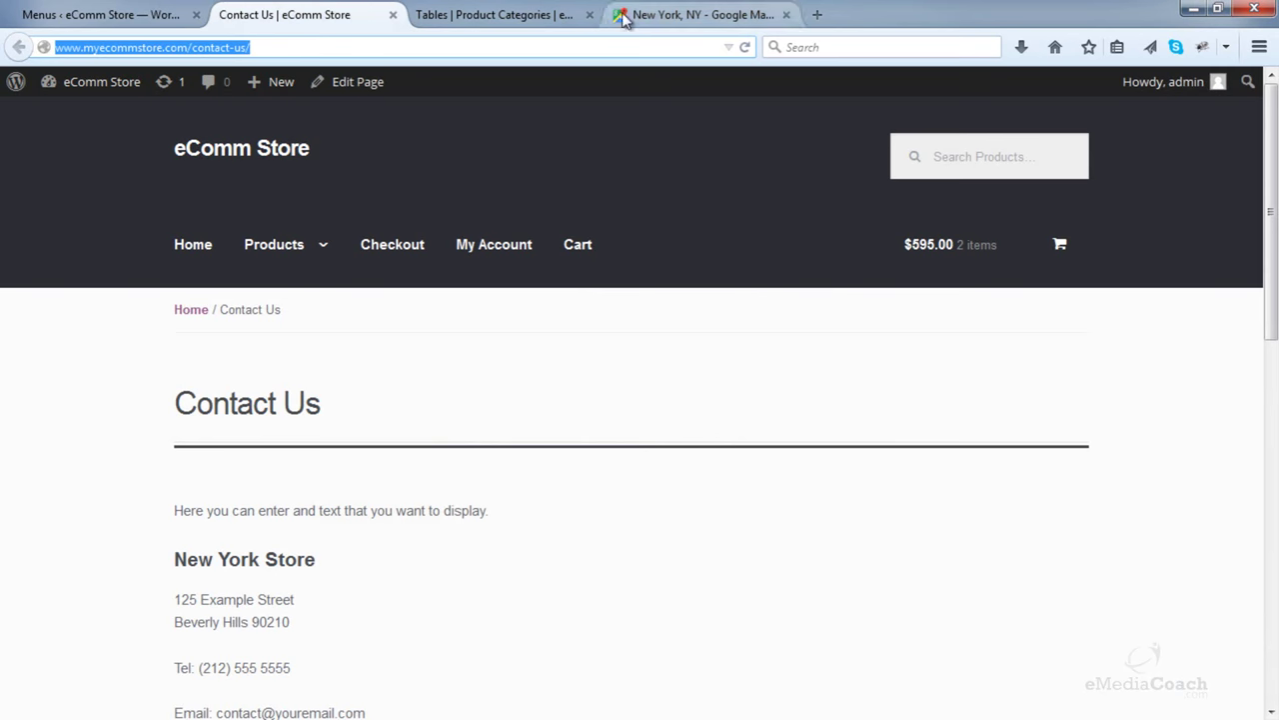
- Reload the storefront, follow the new Contact Us menu link, and scroll to check the map
{"action": "left_click", "coordinate": [744, 48]}
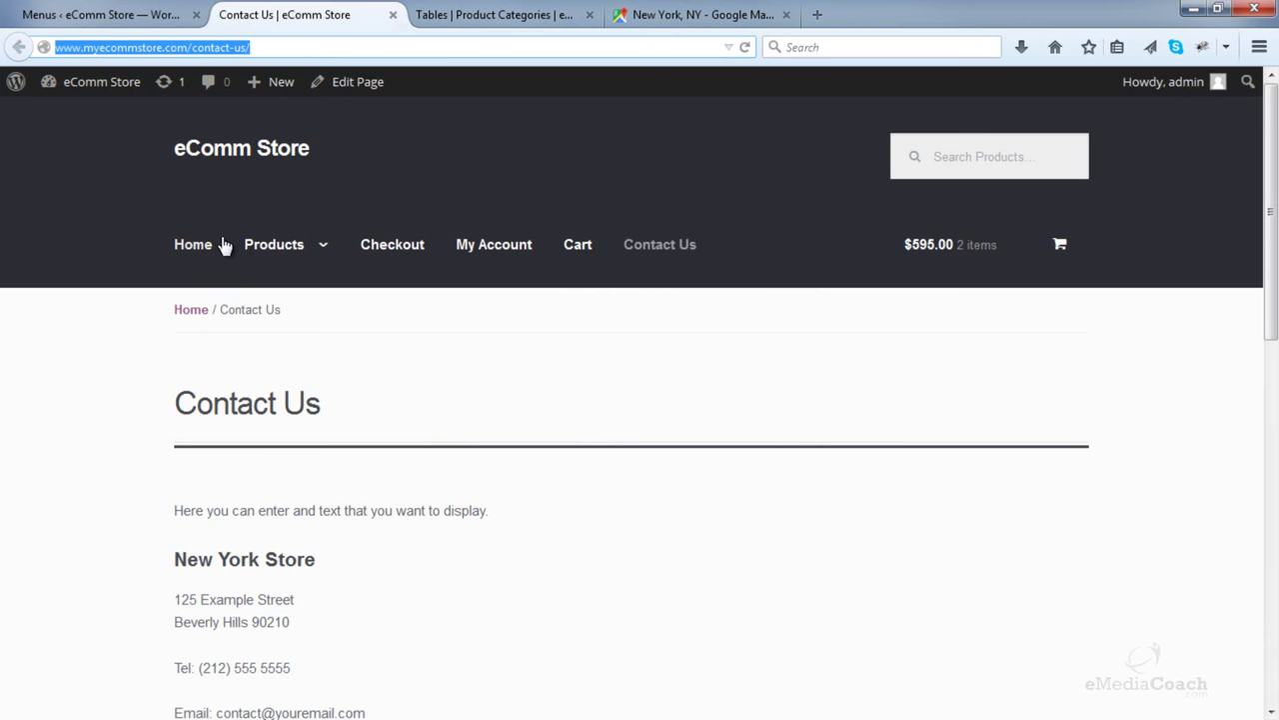
{"action": "left_click", "coordinate": [654, 248]}
{"action": "scroll", "coordinate": [775, 206], "scroll_direction": "down", "scroll_amount": 5}
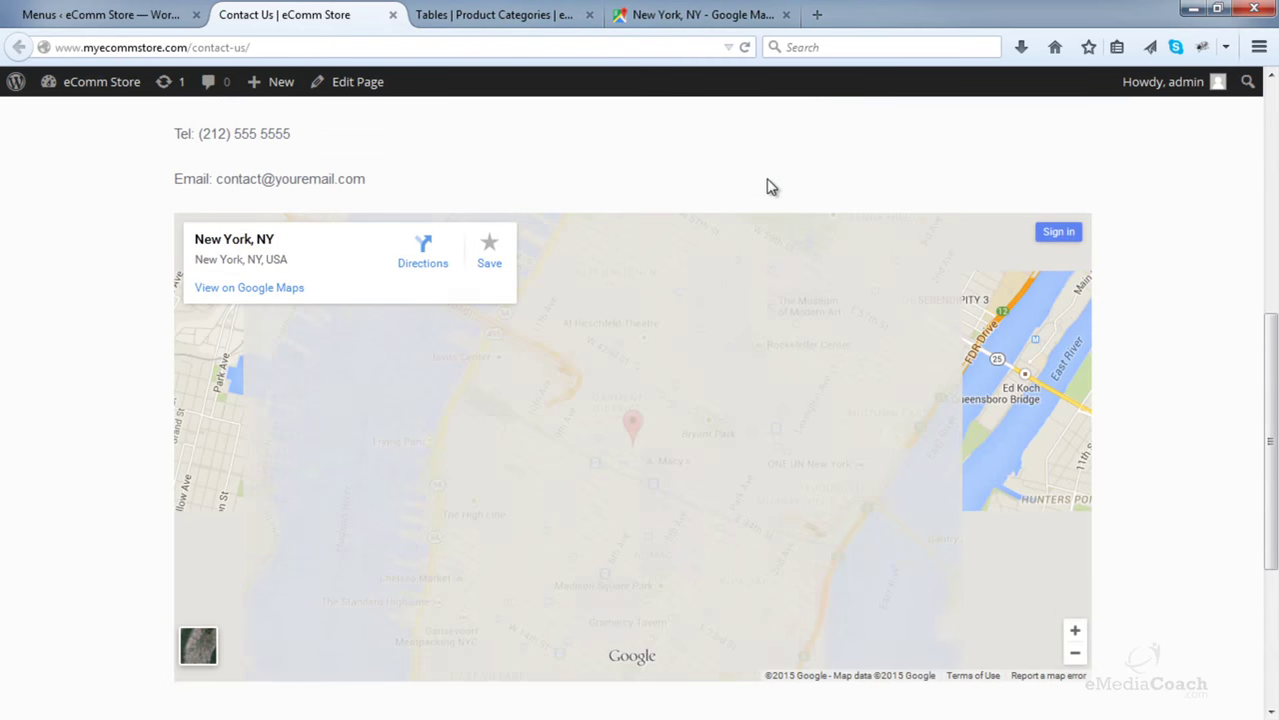
{"action": "scroll", "coordinate": [806, 181], "scroll_direction": "up", "scroll_amount": 1}
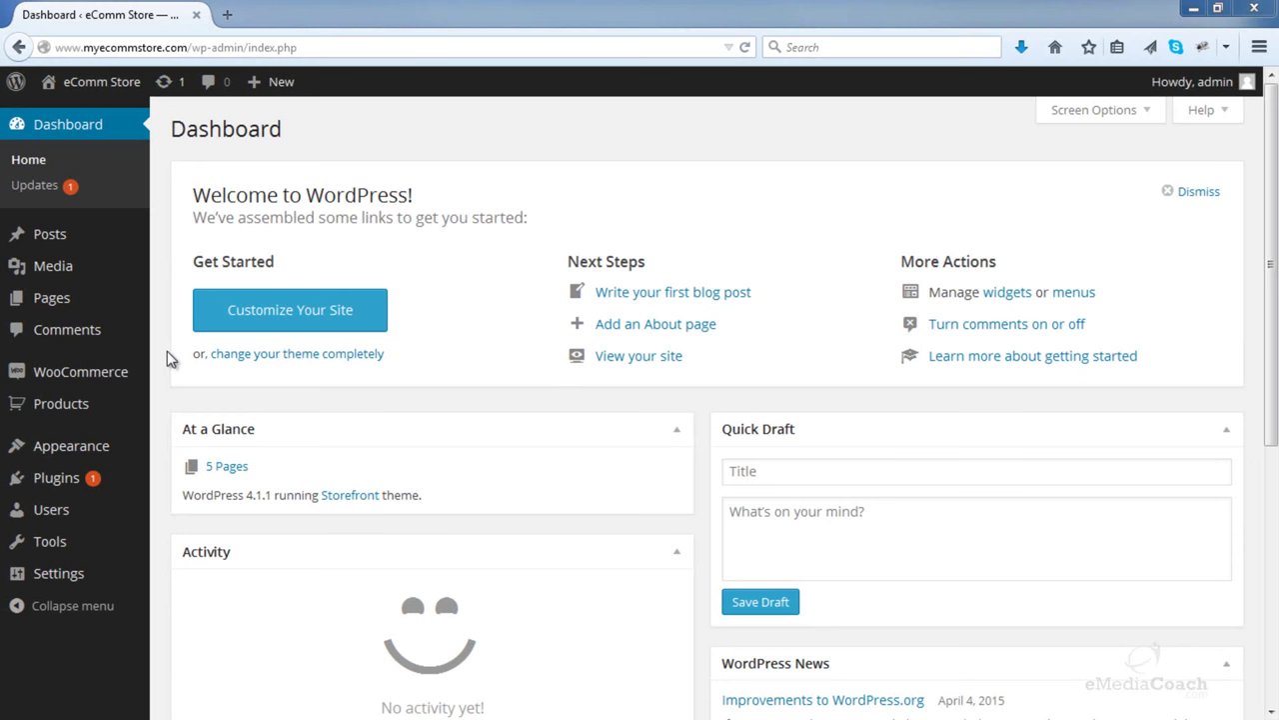
- Create a page titled 'Image Gallery' using the Full width template and publish it
{"action": "mouse_move", "coordinate": [112, 312]}
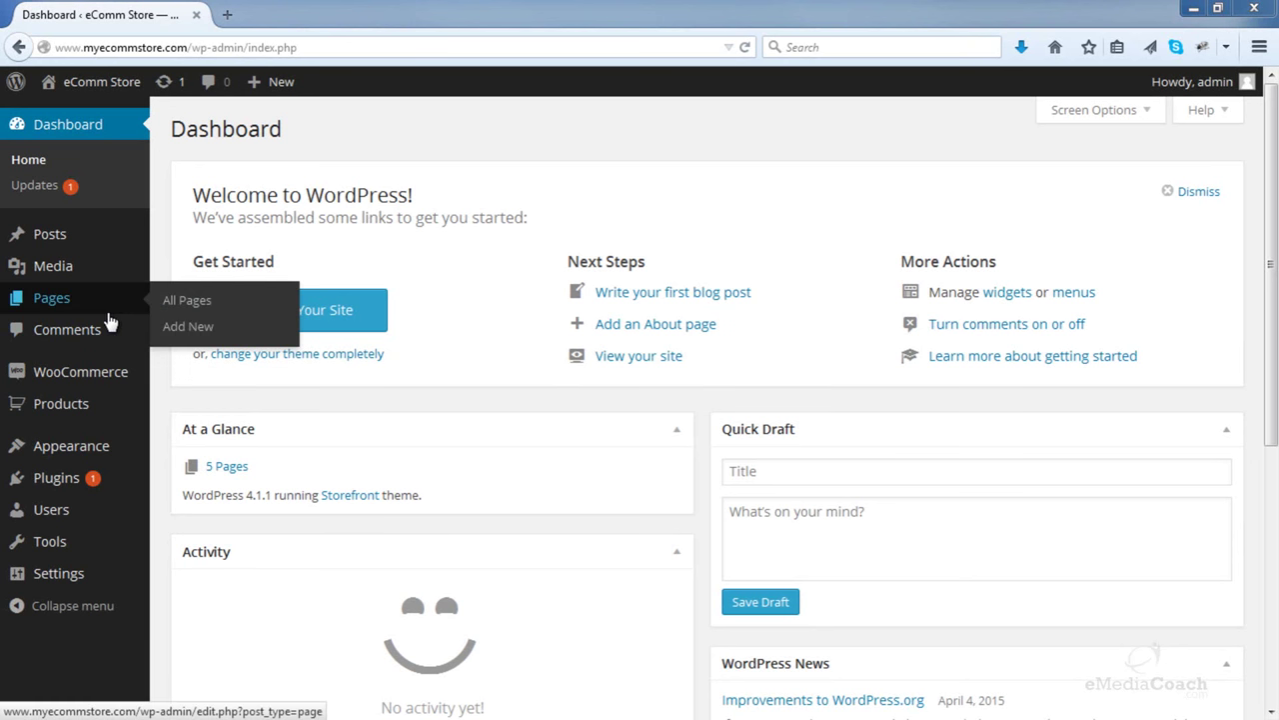
{"action": "left_click", "coordinate": [183, 334]}
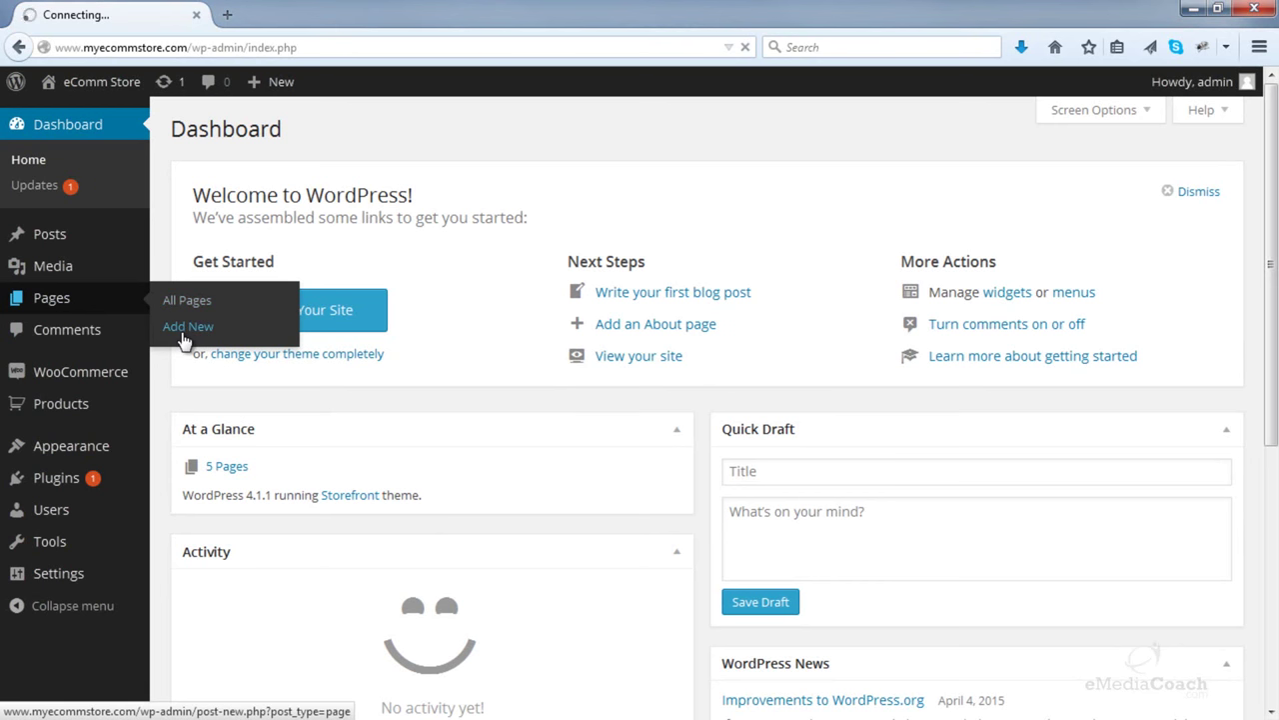
{"action": "type", "text": "Image Gallery"}
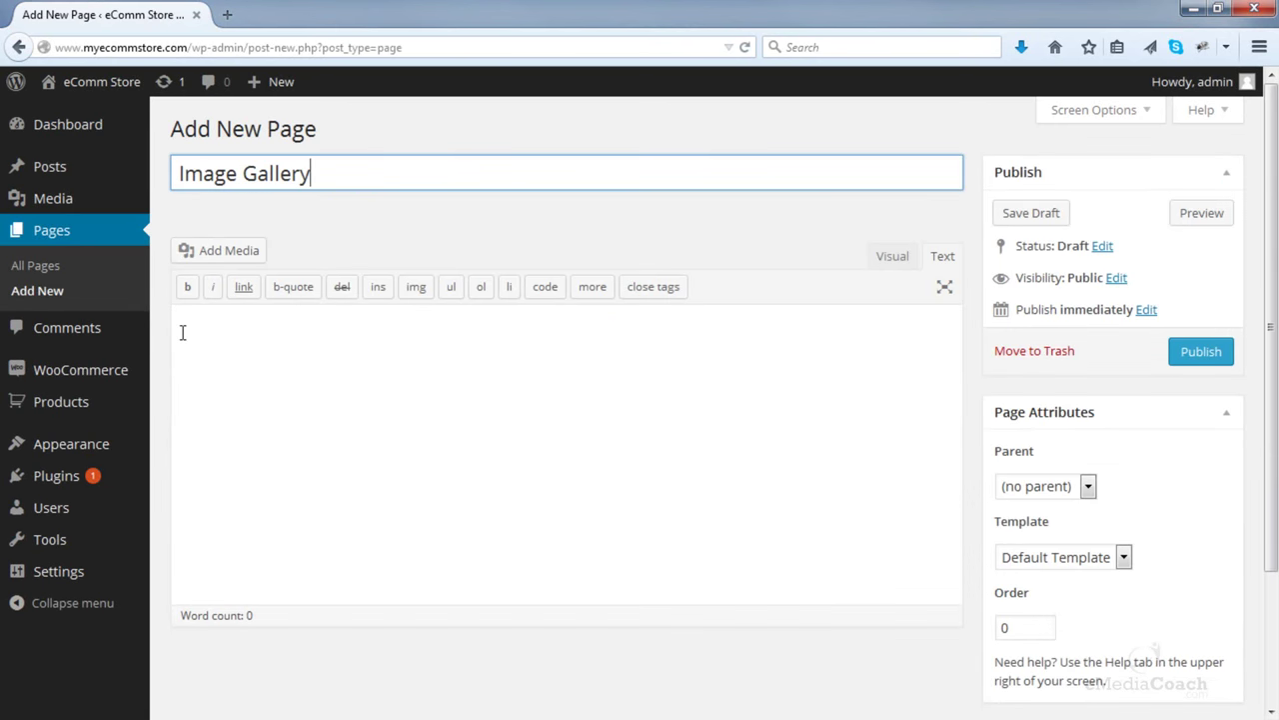
{"action": "left_click", "coordinate": [231, 357]}
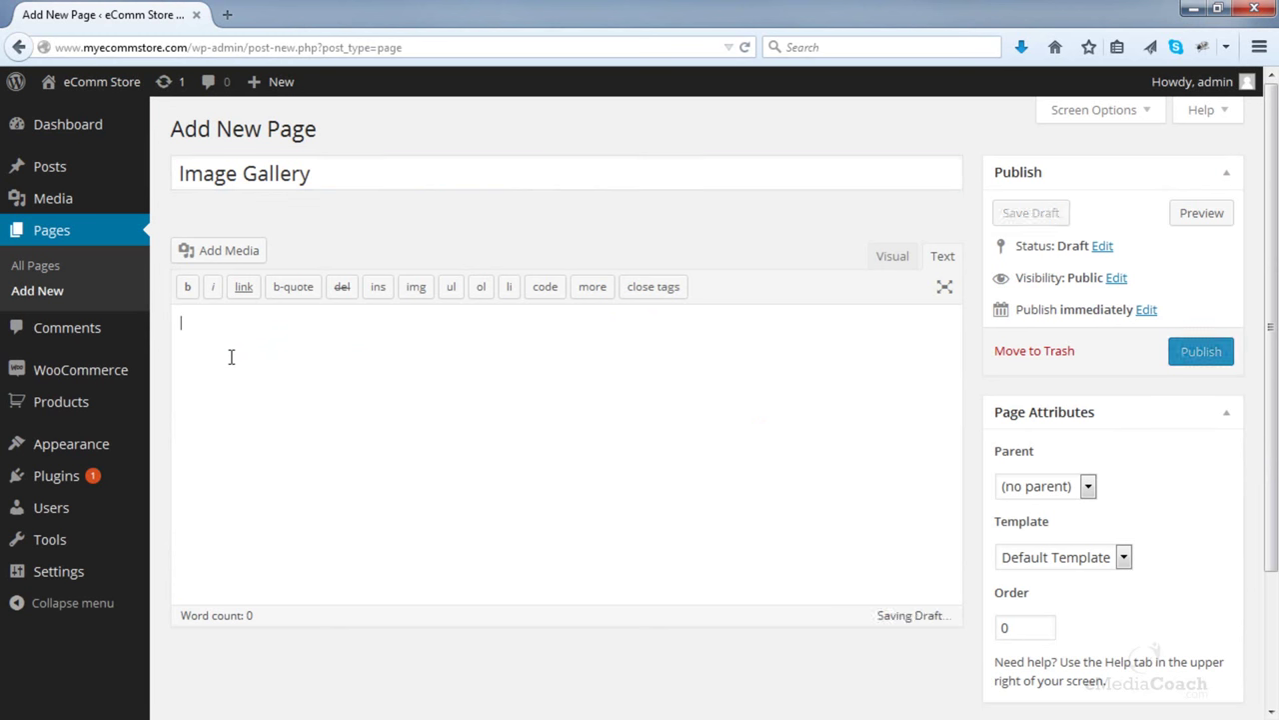
{"action": "left_click", "coordinate": [1039, 557]}
{"action": "left_click", "coordinate": [1043, 597]}
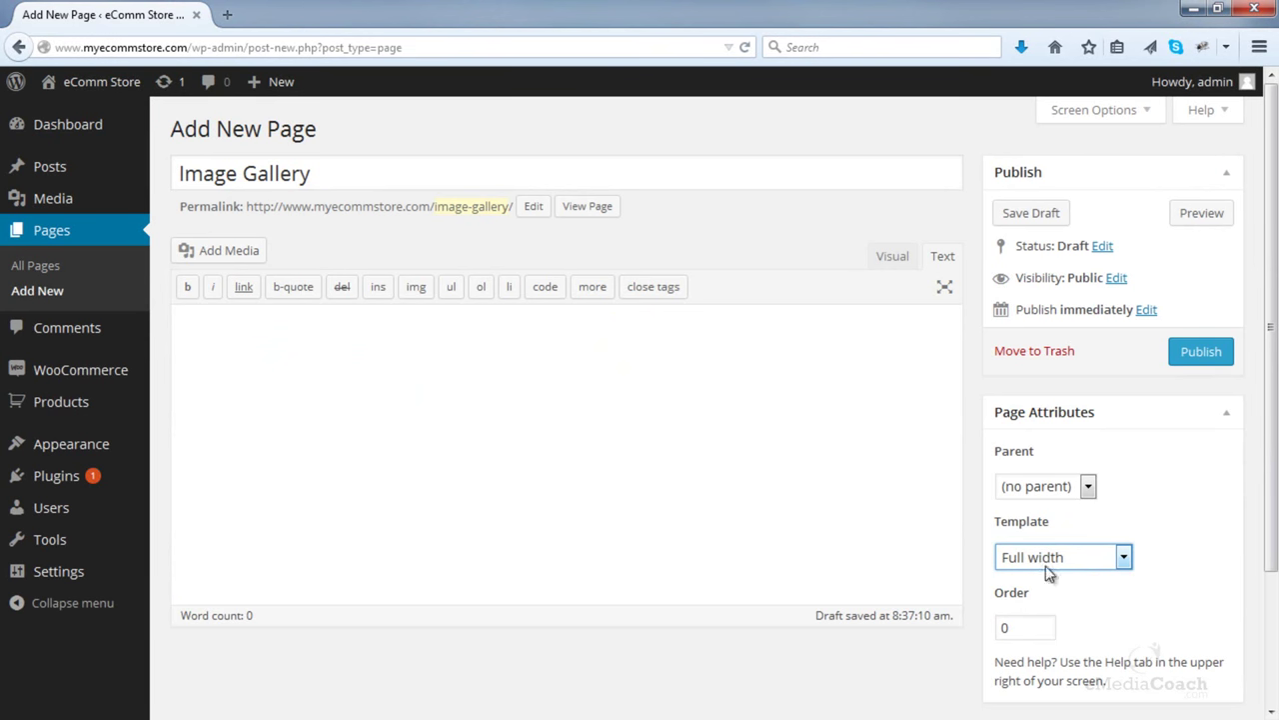
{"action": "left_click", "coordinate": [1218, 354]}
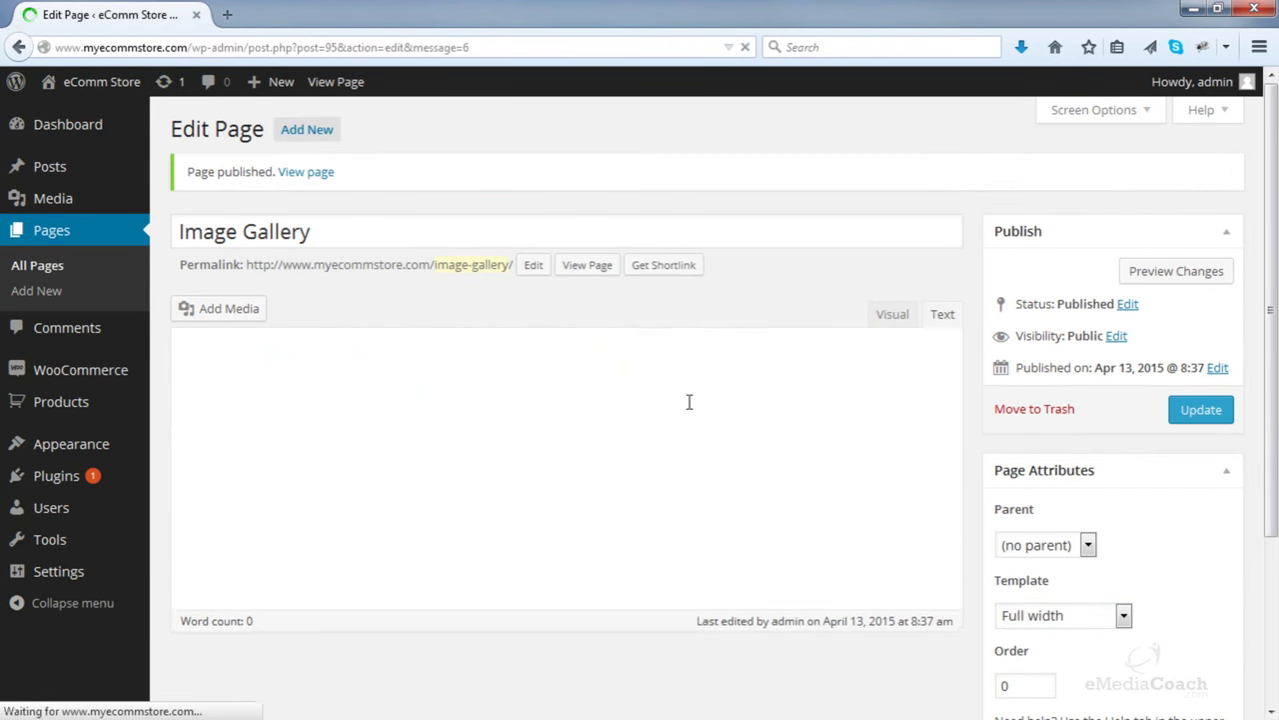
- Upload the ten photos from the Images > Gallery folder for a new page gallery
{"action": "left_click", "coordinate": [253, 316]}
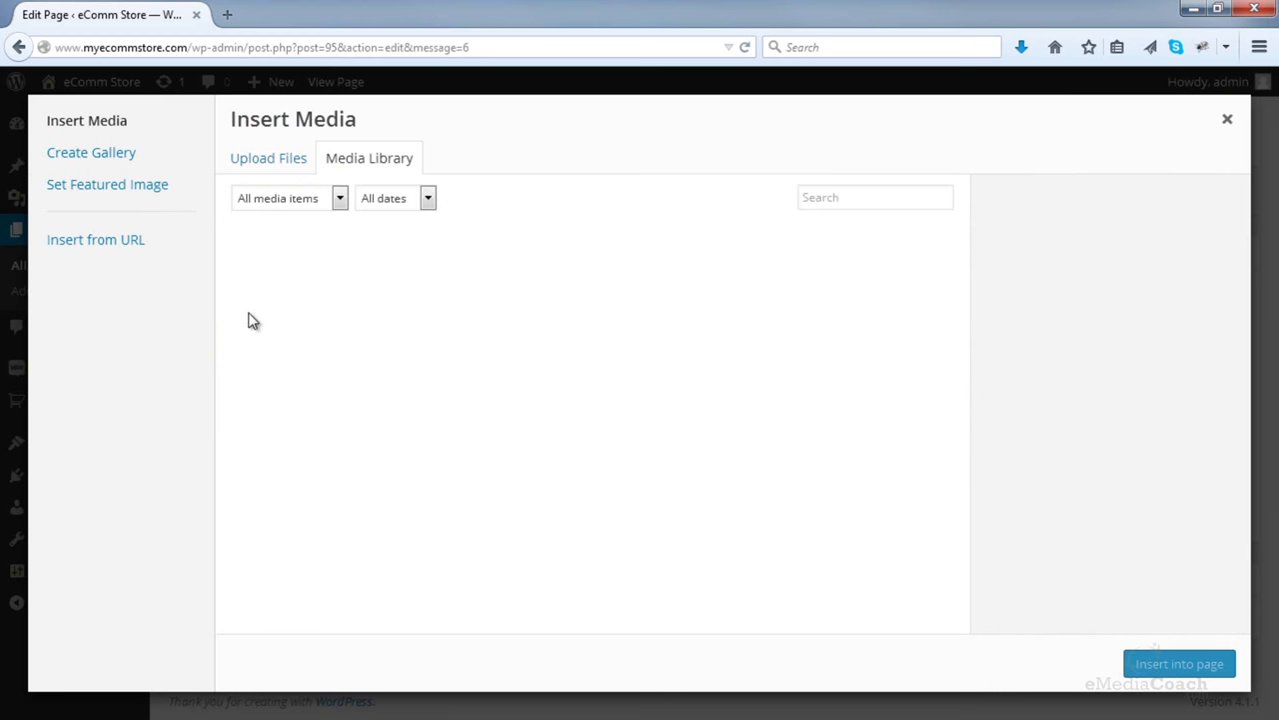
{"action": "left_click", "coordinate": [92, 156]}
{"action": "left_click", "coordinate": [287, 166]}
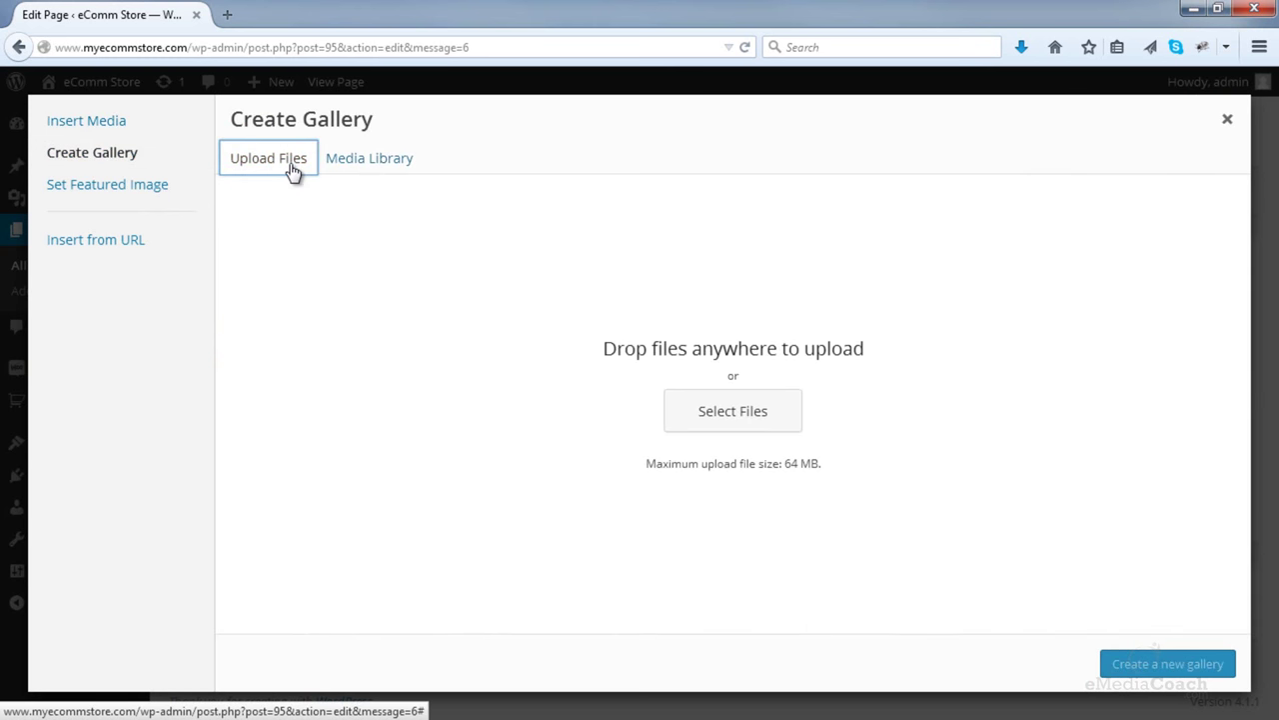
{"action": "left_click", "coordinate": [696, 423]}
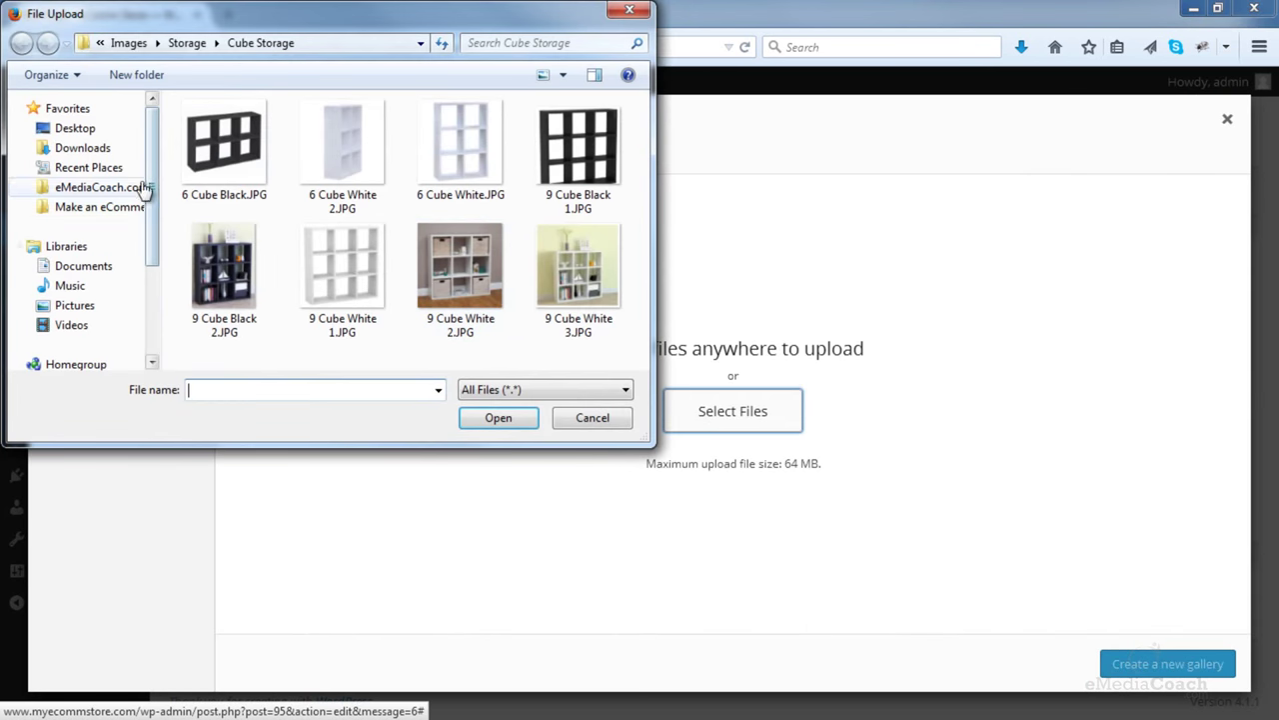
{"action": "left_click", "coordinate": [130, 207]}
{"action": "double_click", "coordinate": [236, 132]}
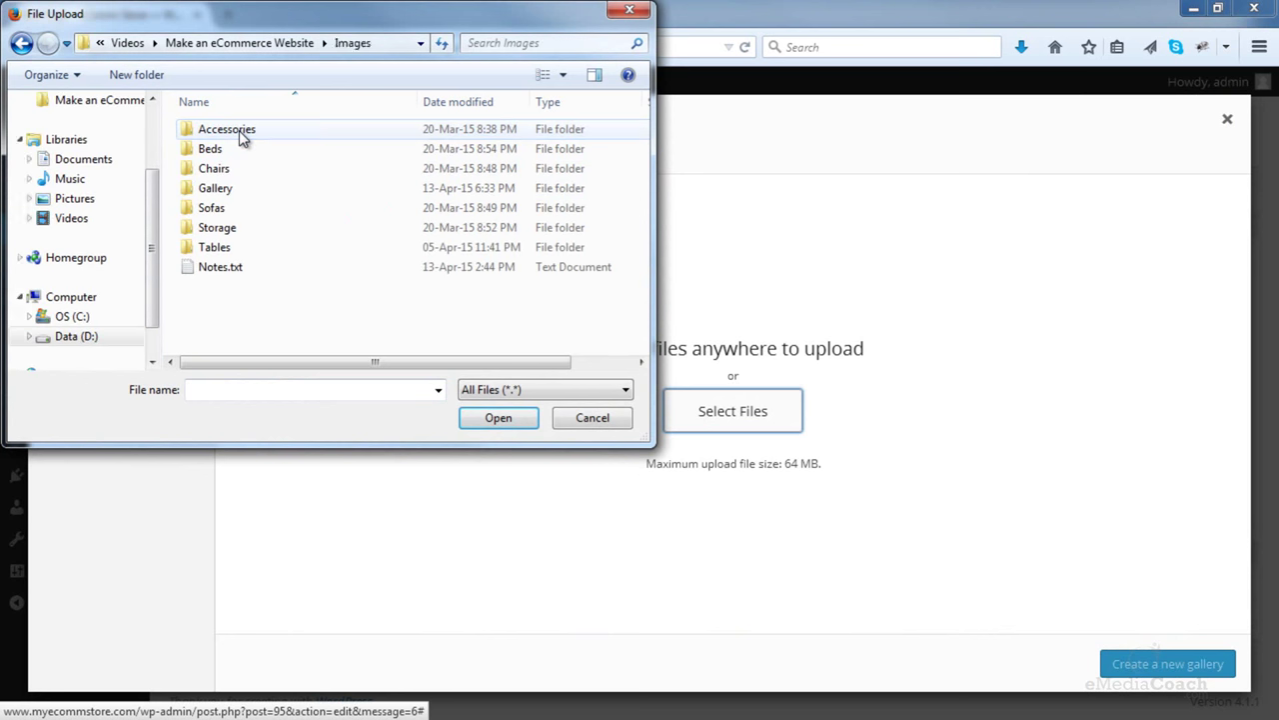
{"action": "double_click", "coordinate": [216, 190]}
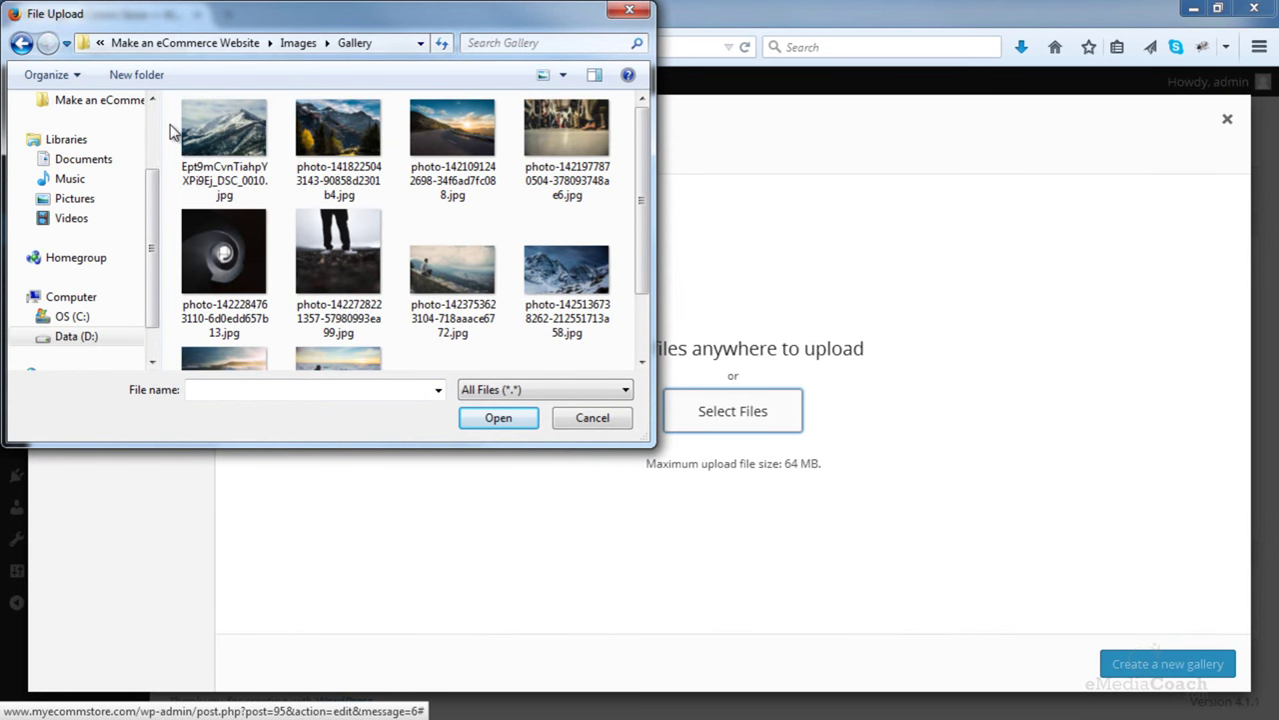
{"action": "left_click_drag", "start_coordinate": [170, 125], "coordinate": [598, 388]}
{"action": "scroll", "coordinate": [571, 331], "scroll_direction": "up", "scroll_amount": 1}
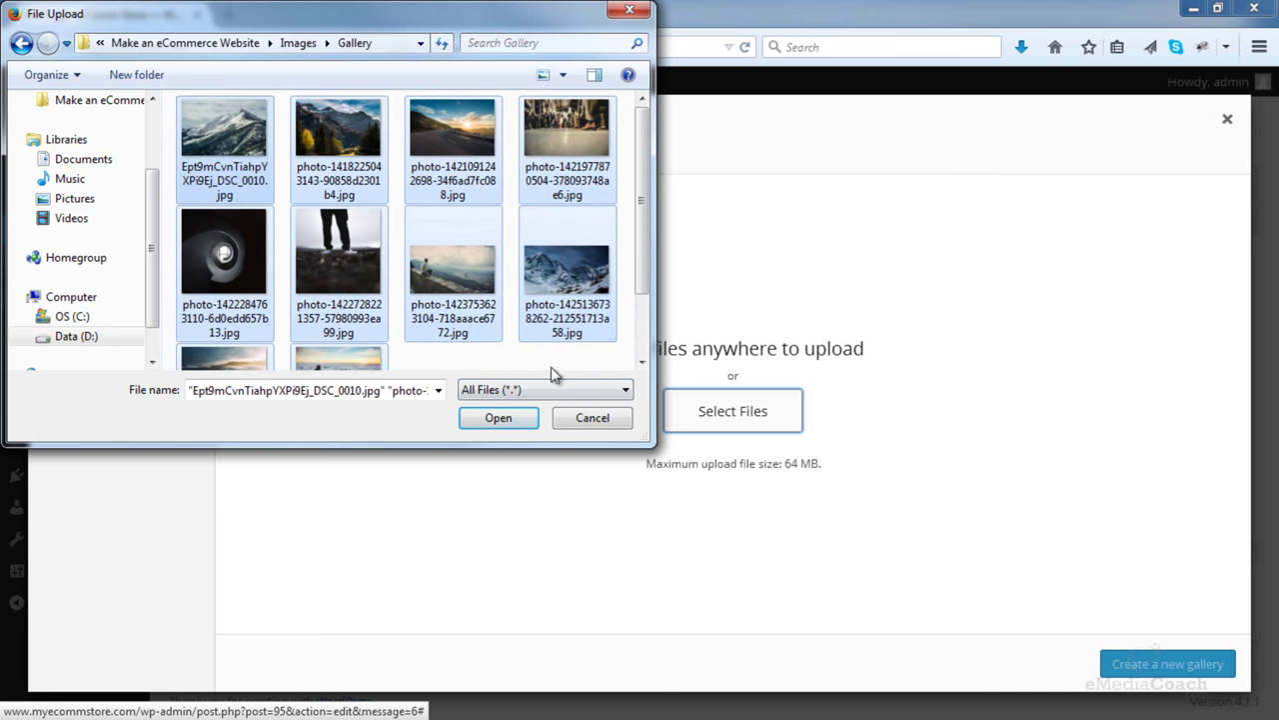
{"action": "left_click", "coordinate": [499, 420]}
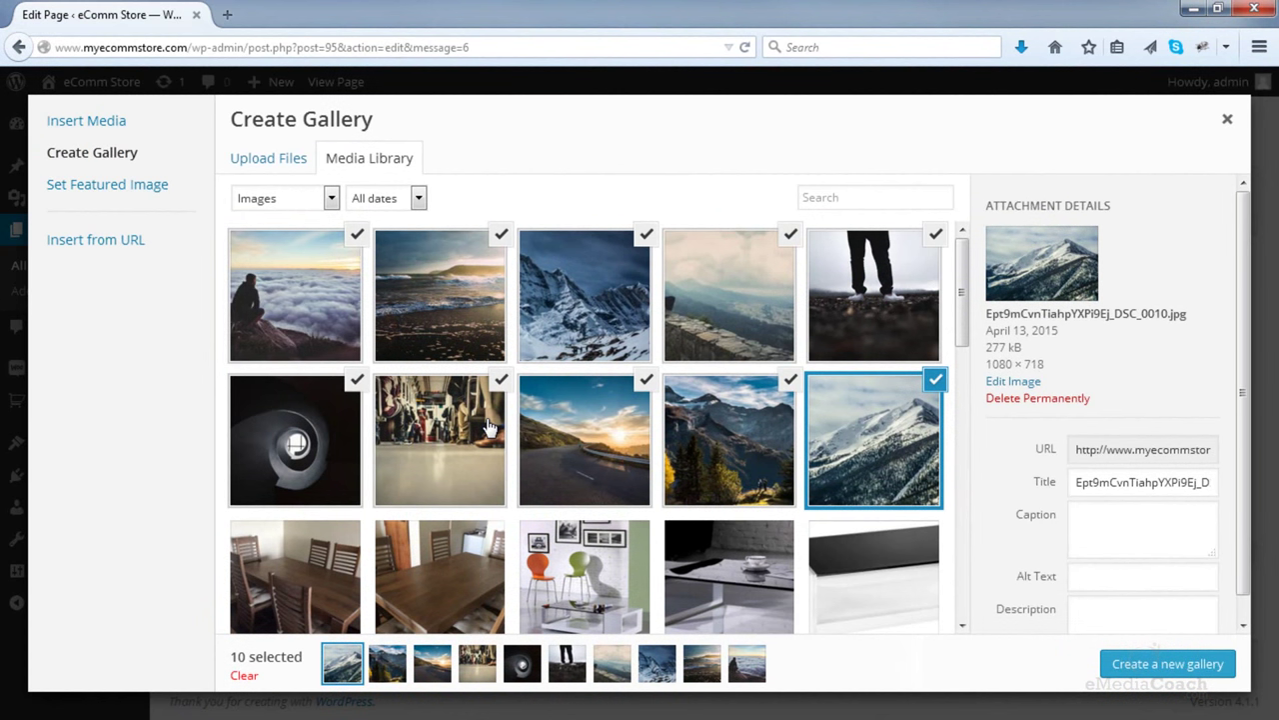
- Create the gallery with images linking to Media File and insert it into the page
{"action": "left_click", "coordinate": [1131, 671]}
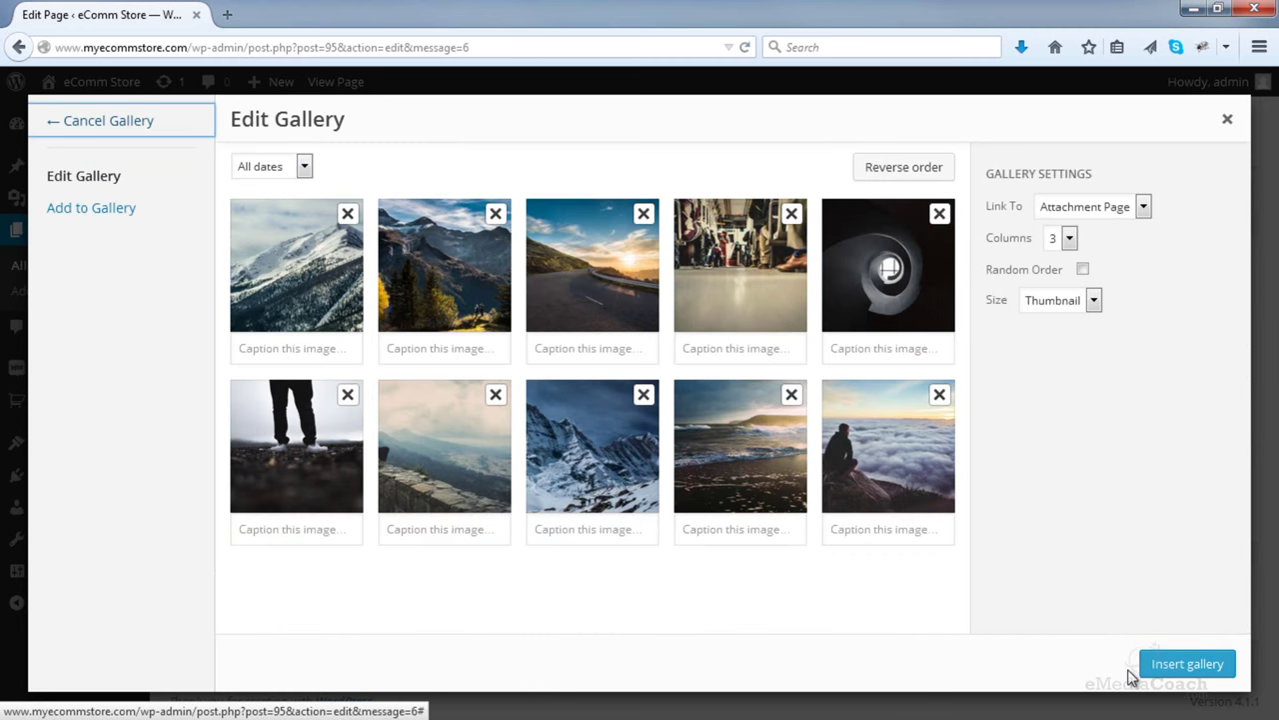
{"action": "left_click", "coordinate": [1090, 206]}
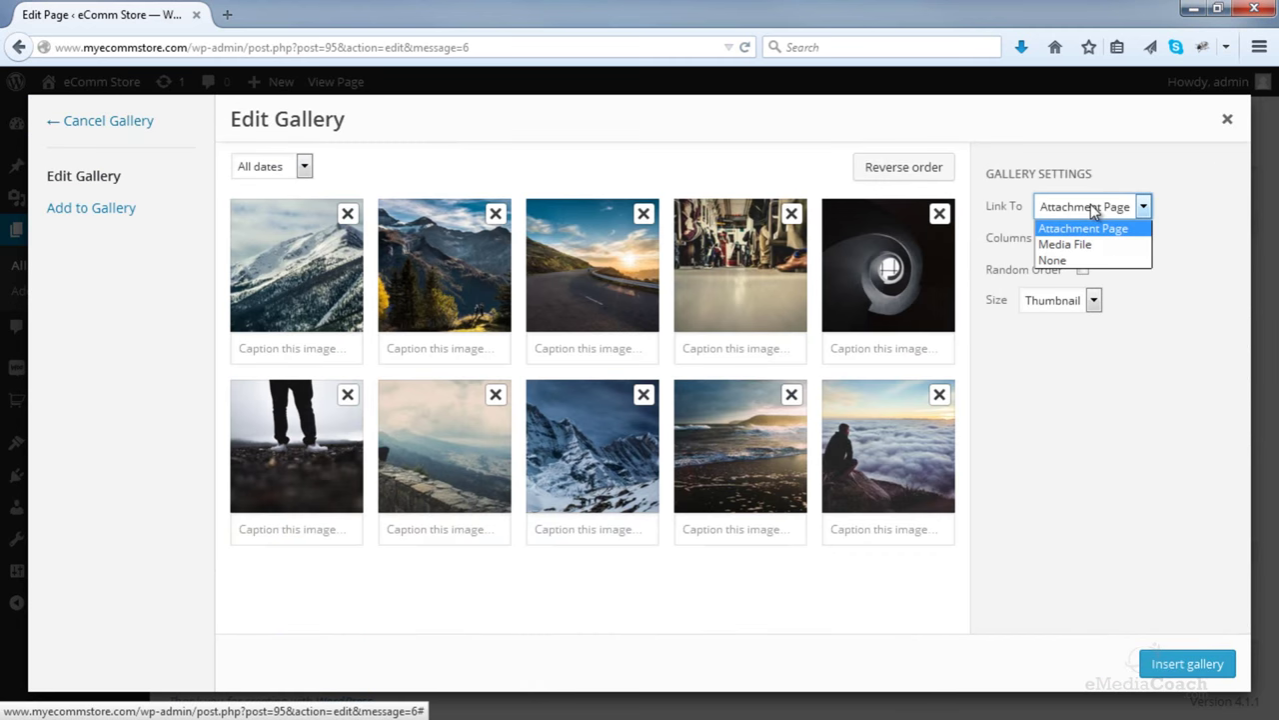
{"action": "left_click", "coordinate": [1080, 245]}
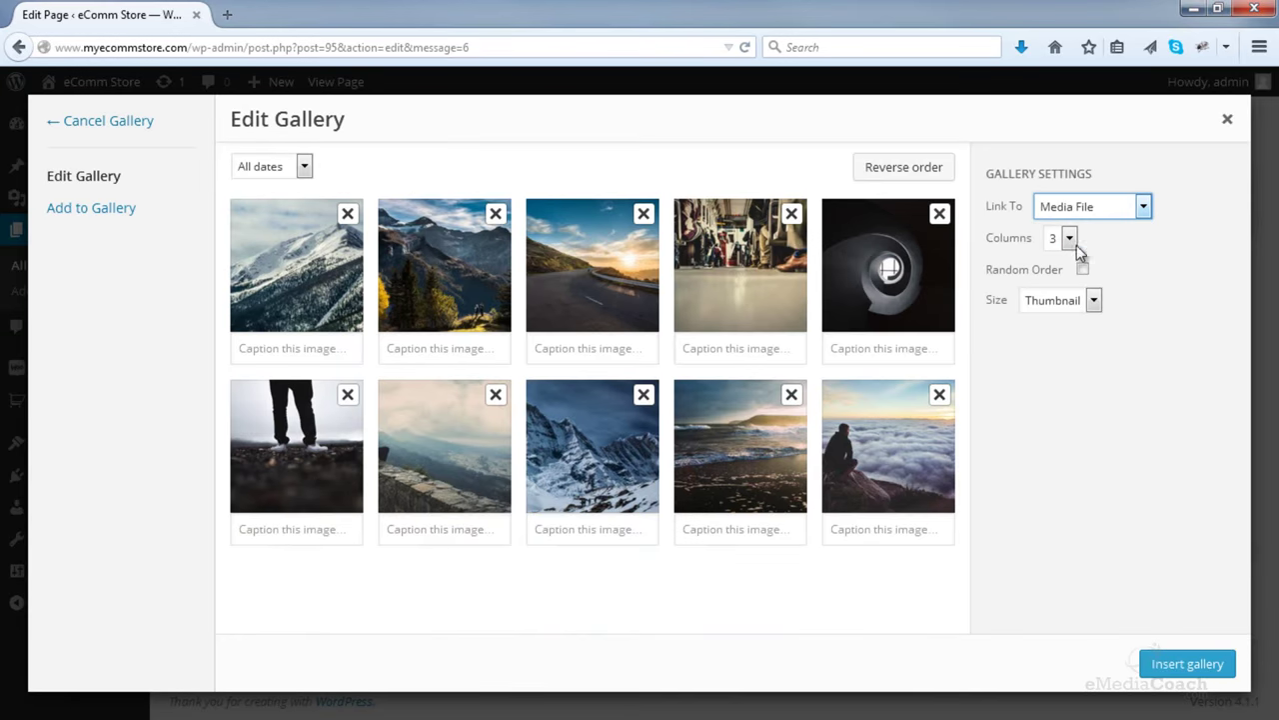
{"action": "left_click", "coordinate": [1190, 665]}
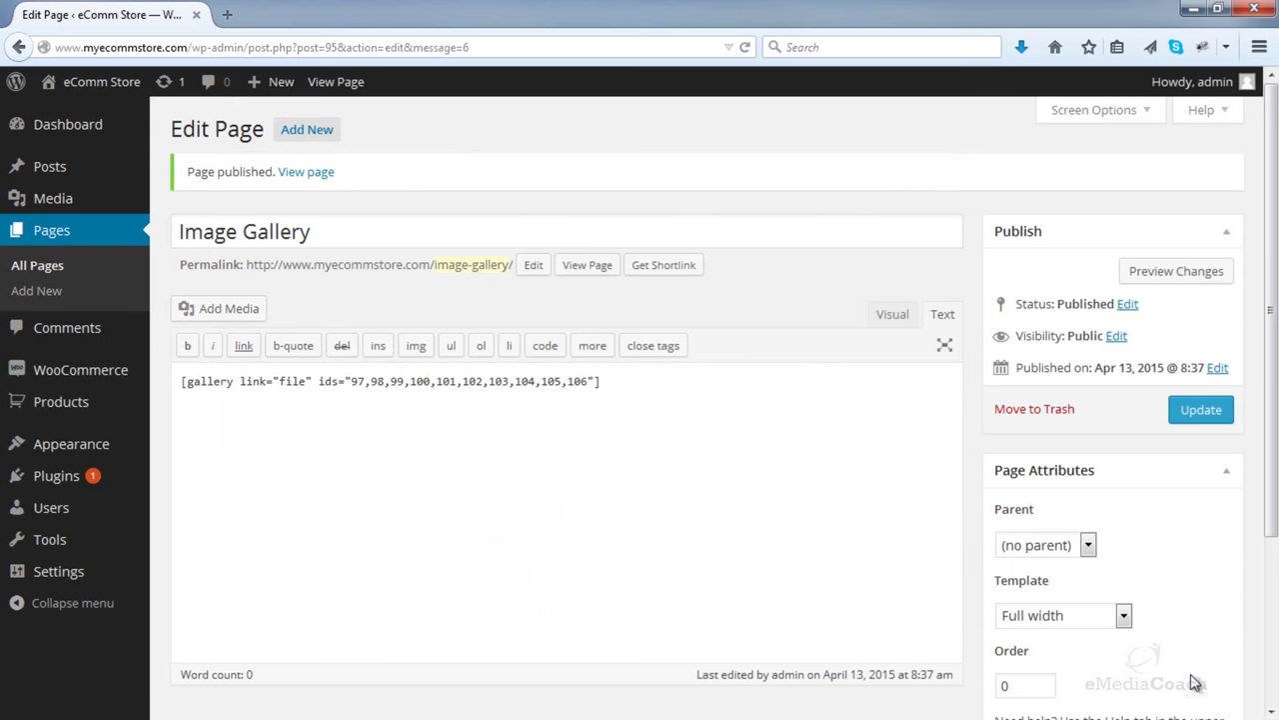
- Update the Image Gallery page and open its live view in a new tab
{"action": "left_click", "coordinate": [891, 316]}
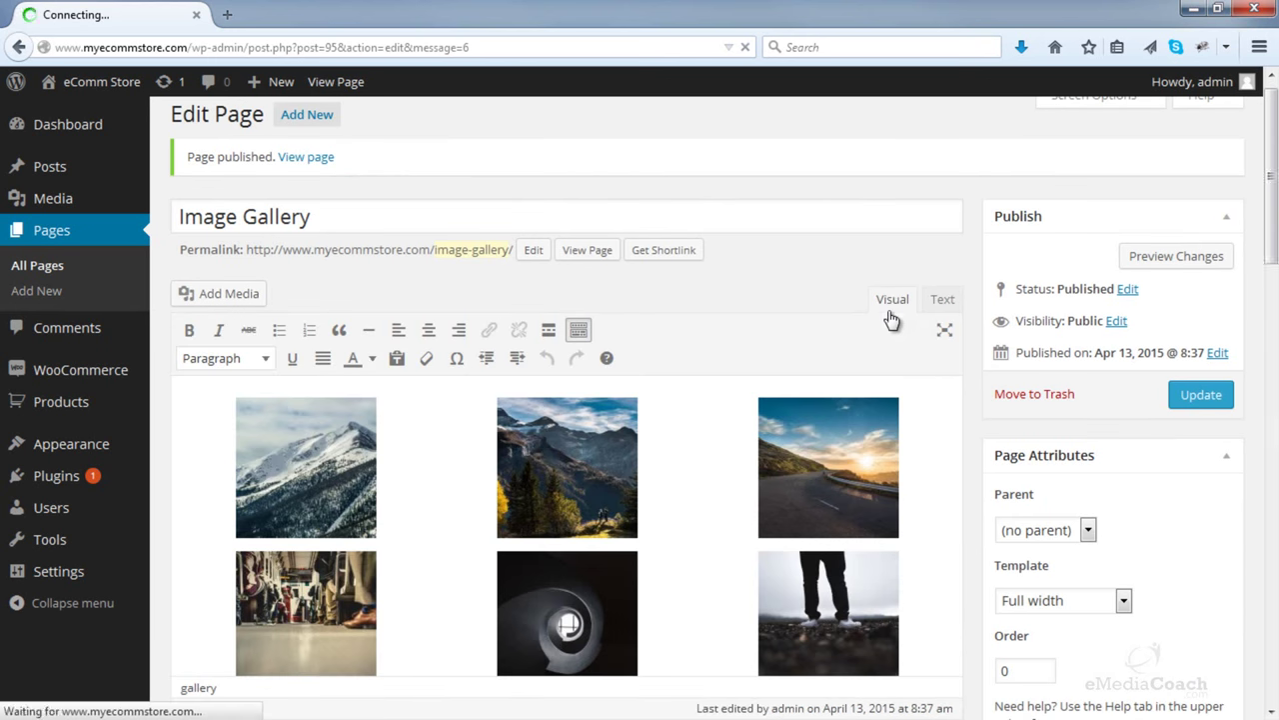
{"action": "left_click", "coordinate": [1190, 397]}
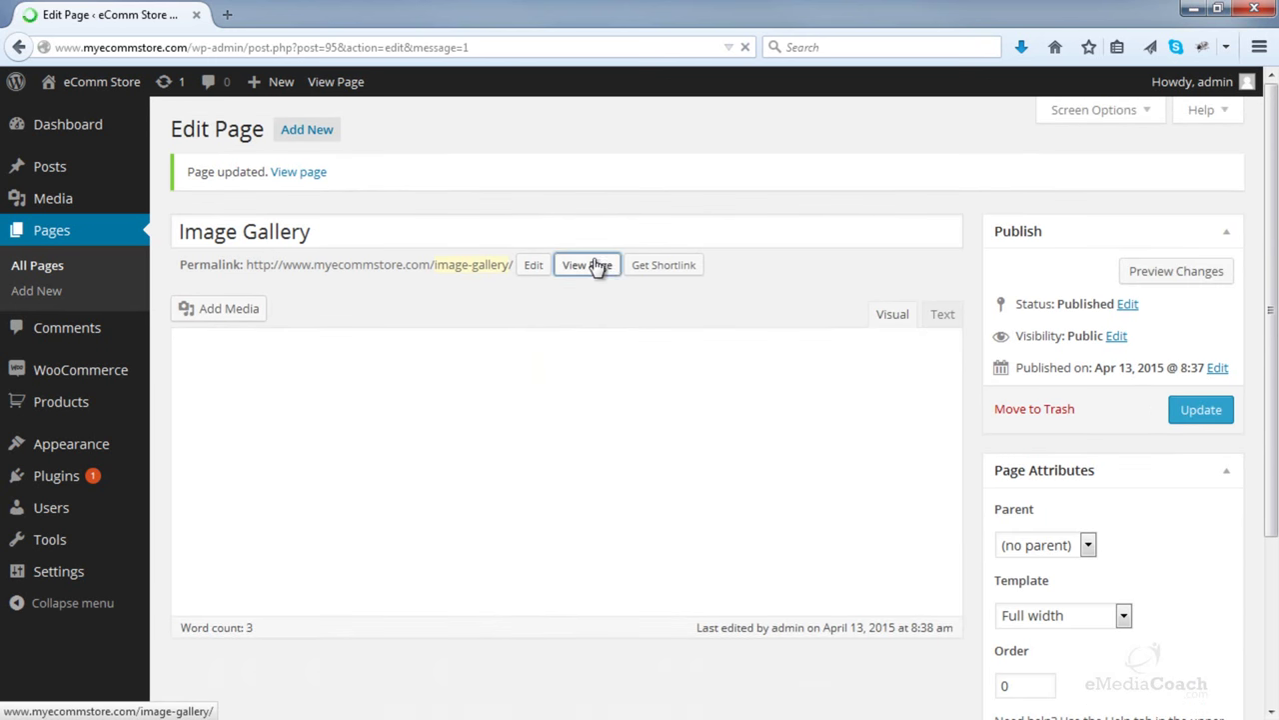
{"action": "right_click", "coordinate": [597, 265]}
{"action": "left_click", "coordinate": [680, 273]}
{"action": "left_click", "coordinate": [250, 13]}
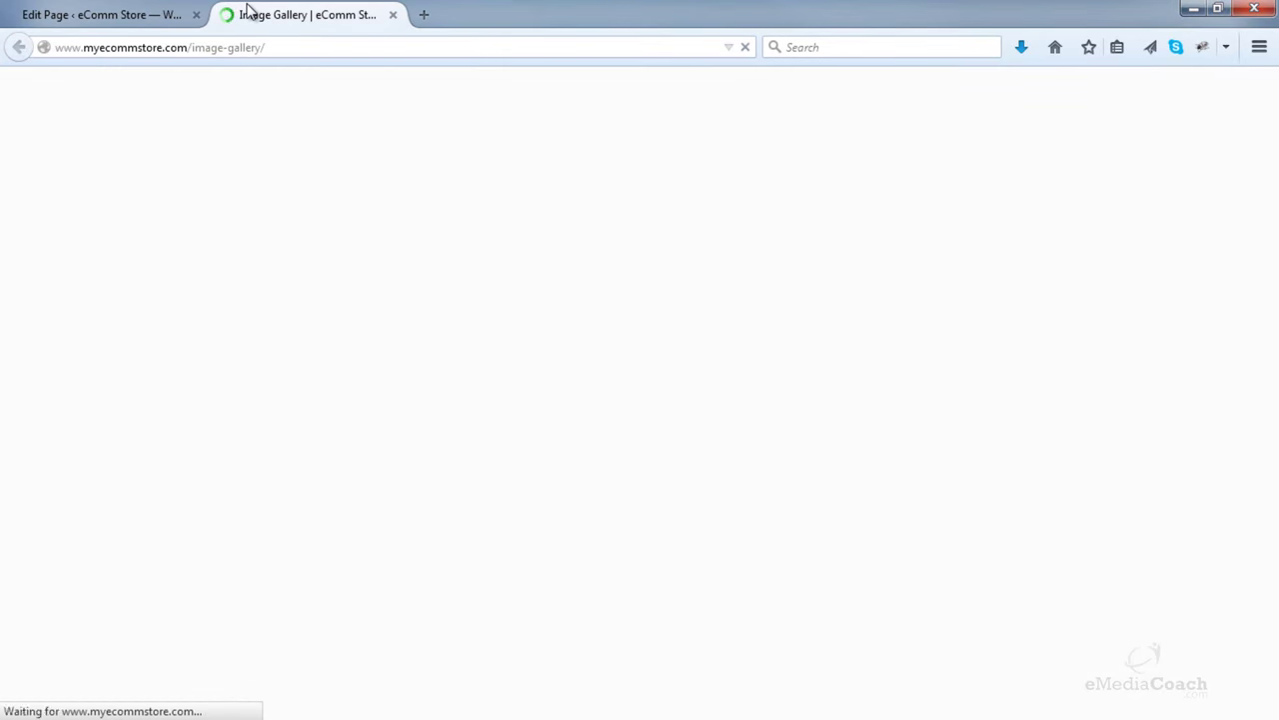
- Open the second gallery photo, zoom it in and out, then go back to the gallery
{"action": "scroll", "coordinate": [343, 354], "scroll_direction": "down", "scroll_amount": 3}
{"action": "left_click", "coordinate": [404, 363]}
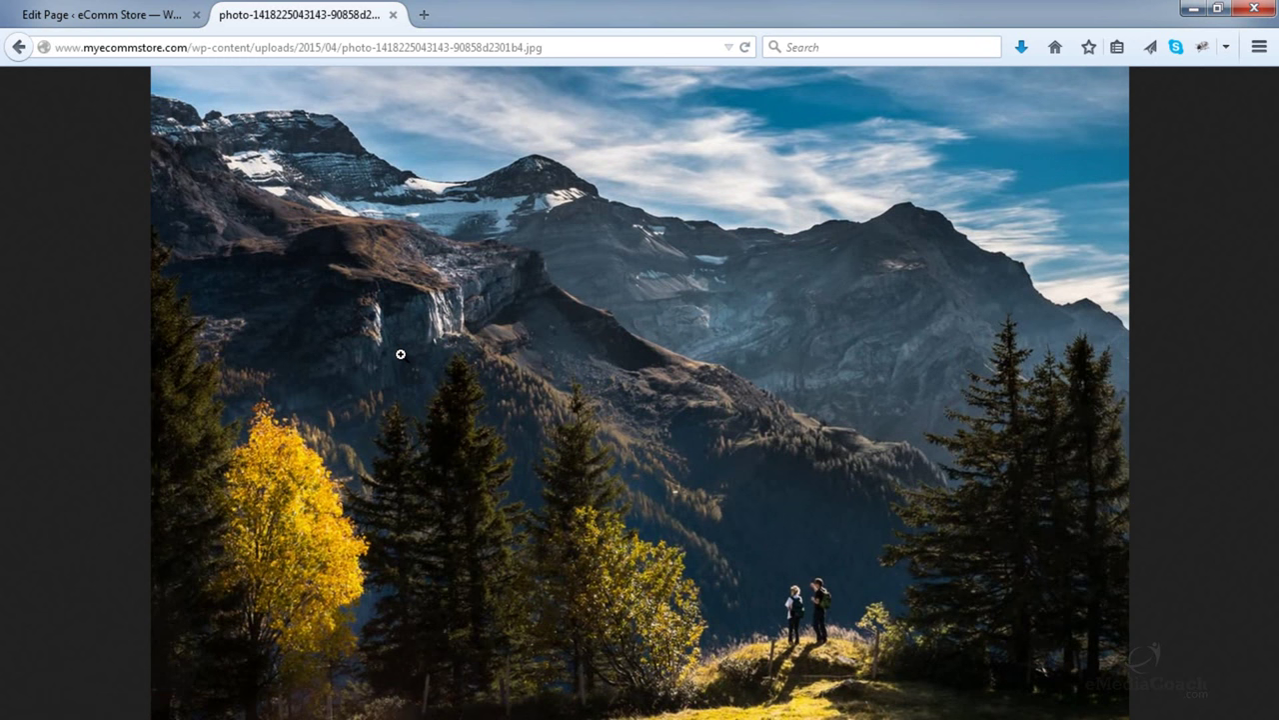
{"action": "left_click", "coordinate": [401, 354]}
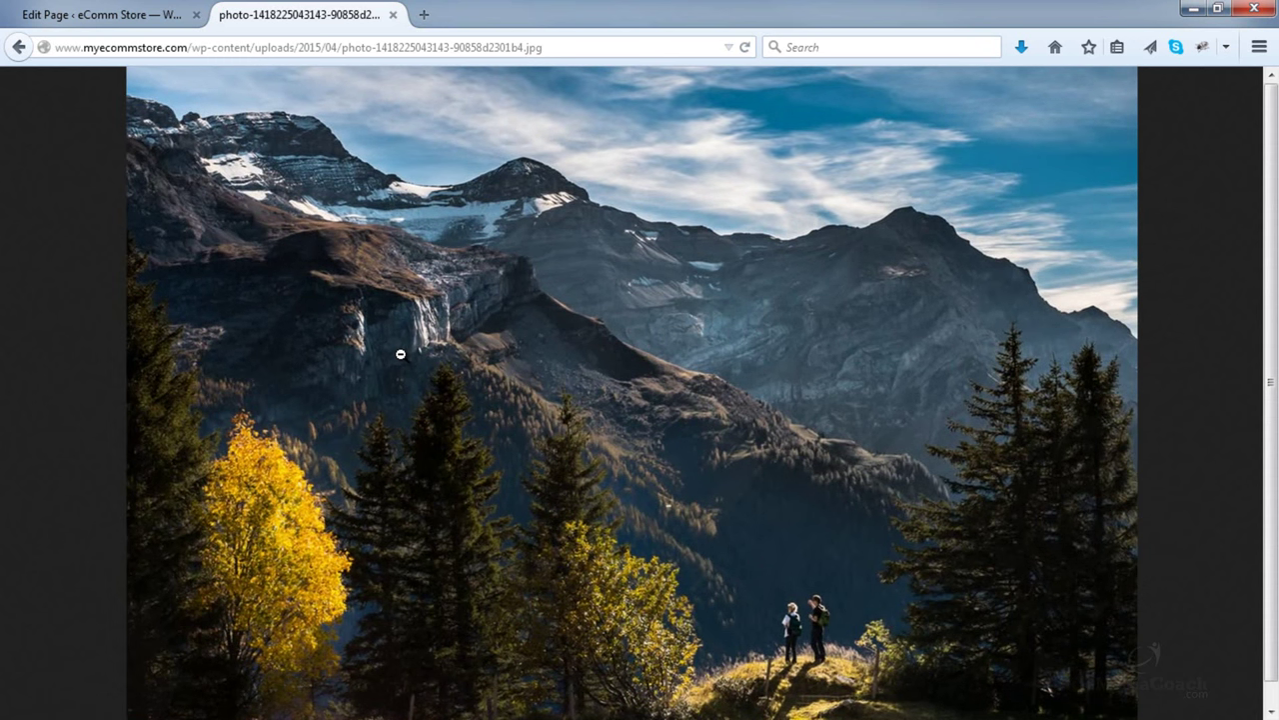
{"action": "left_click", "coordinate": [401, 354]}
{"action": "key", "text": "alt+Left"}
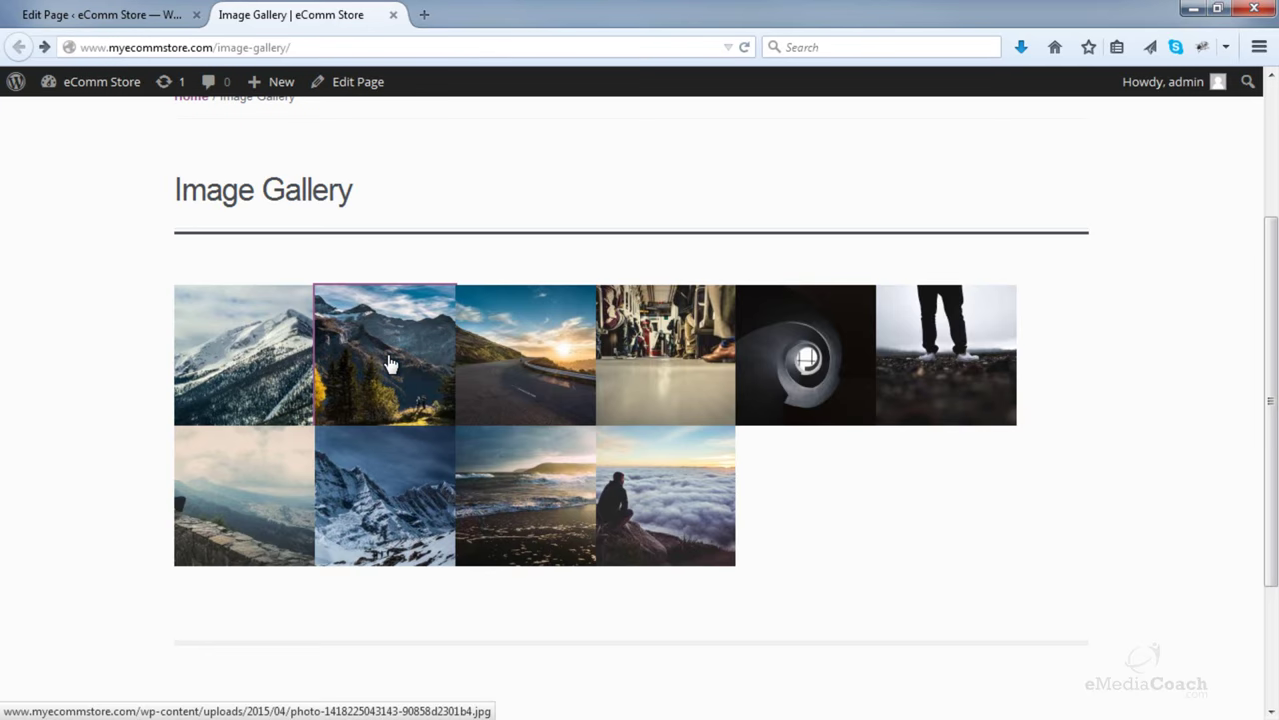
{"action": "left_click", "coordinate": [113, 18]}
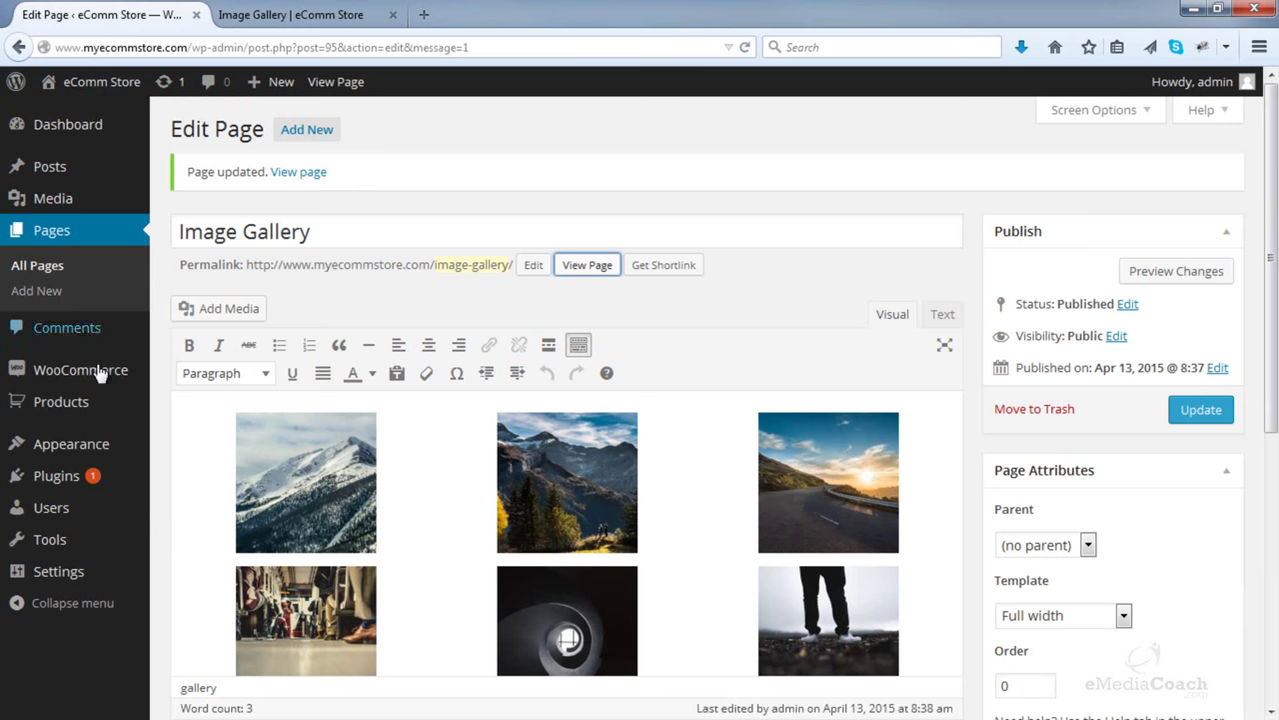
- Search plugins for 'simple lightbox', then install and activate Simple Lightbox
{"action": "mouse_move", "coordinate": [140, 480]}
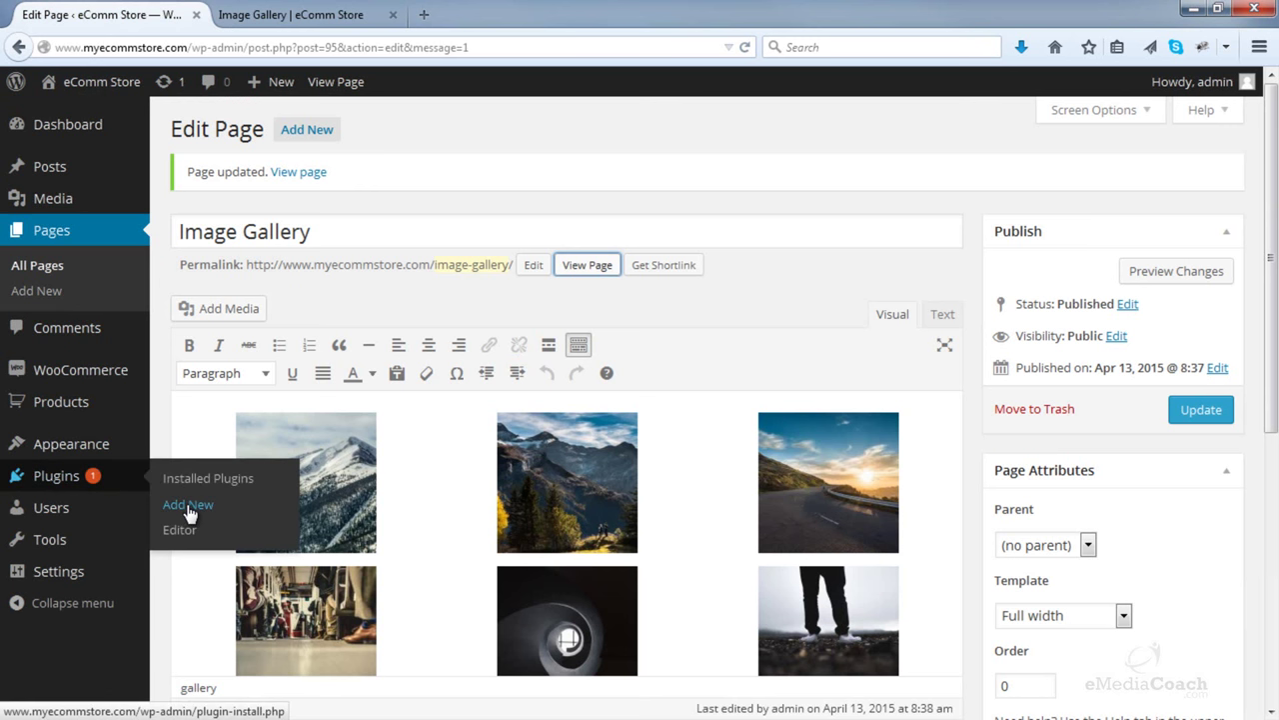
{"action": "left_click", "coordinate": [189, 506]}
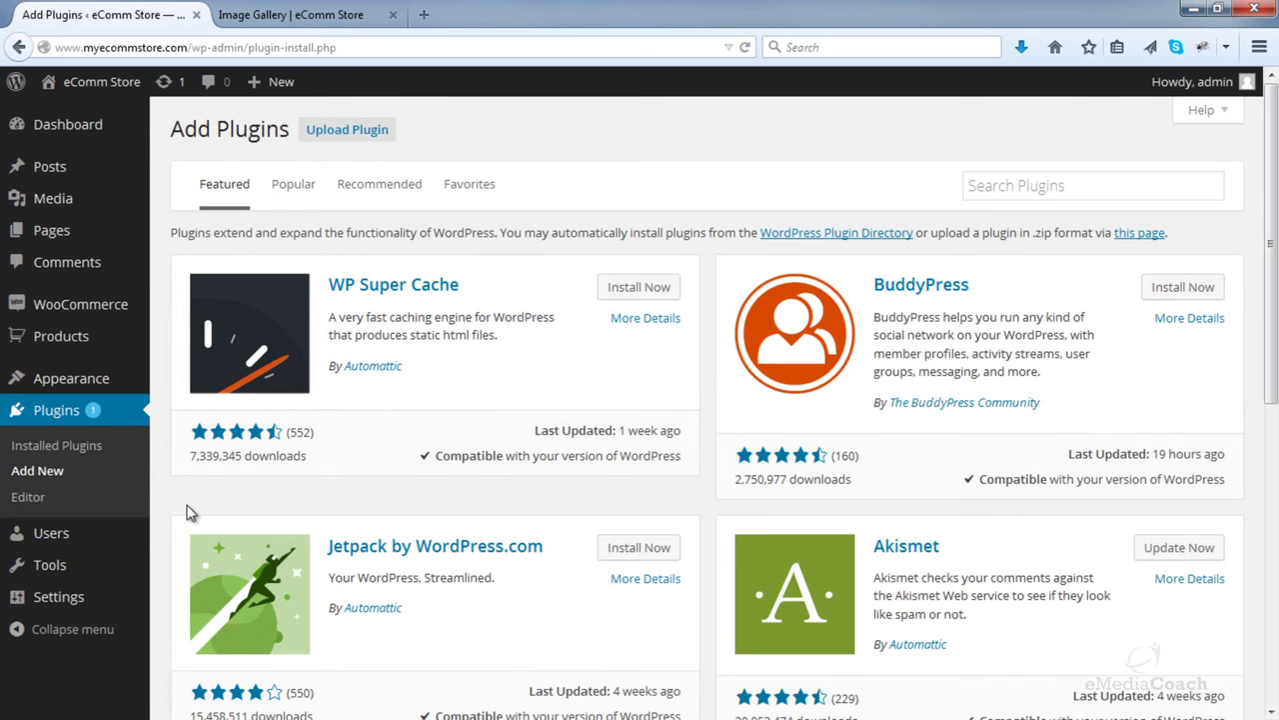
{"action": "left_click", "coordinate": [1013, 195]}
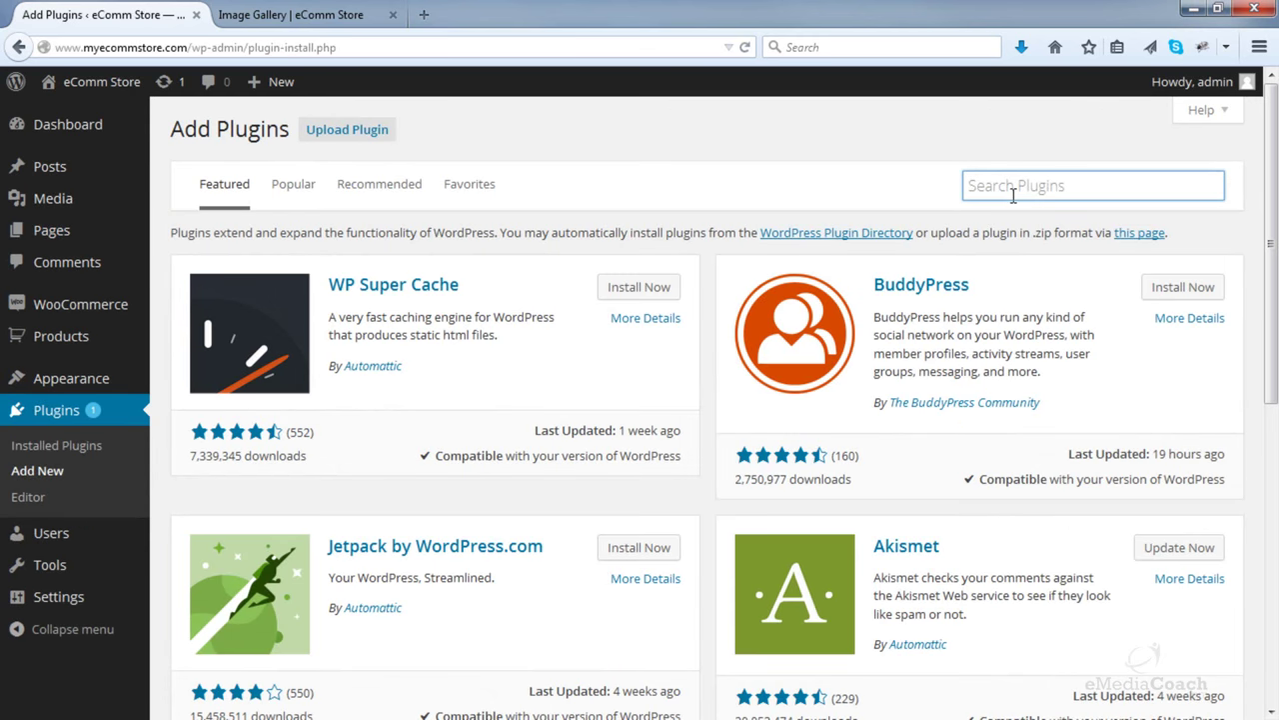
{"action": "type", "text": "sim"}
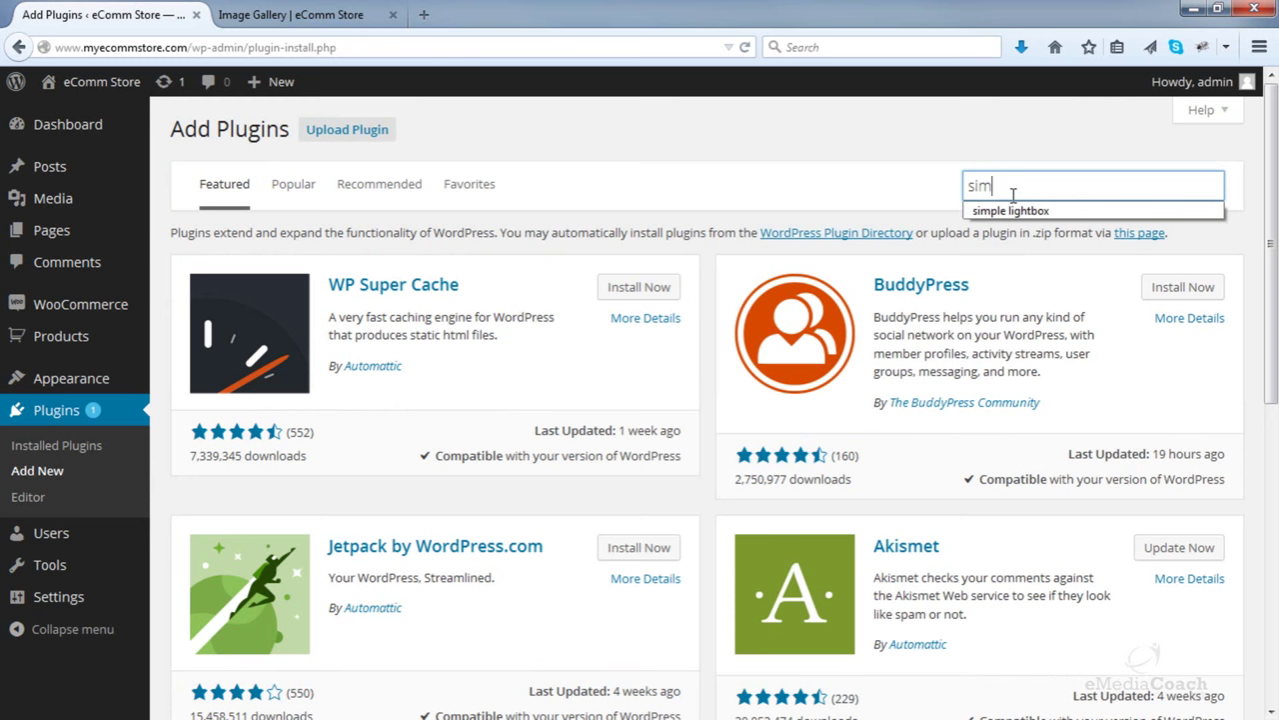
{"action": "type", "text": "ple lightbox"}
{"action": "key", "text": "Return"}
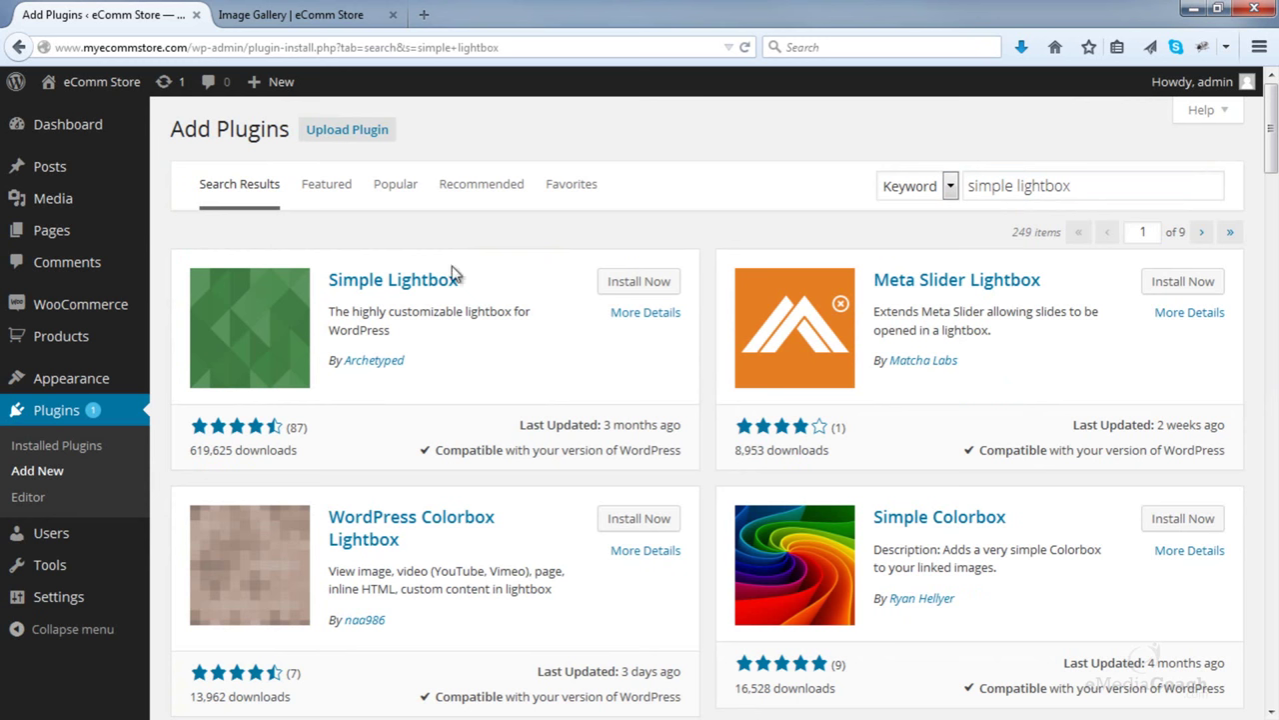
{"action": "left_click", "coordinate": [662, 281]}
{"action": "left_click", "coordinate": [628, 345]}
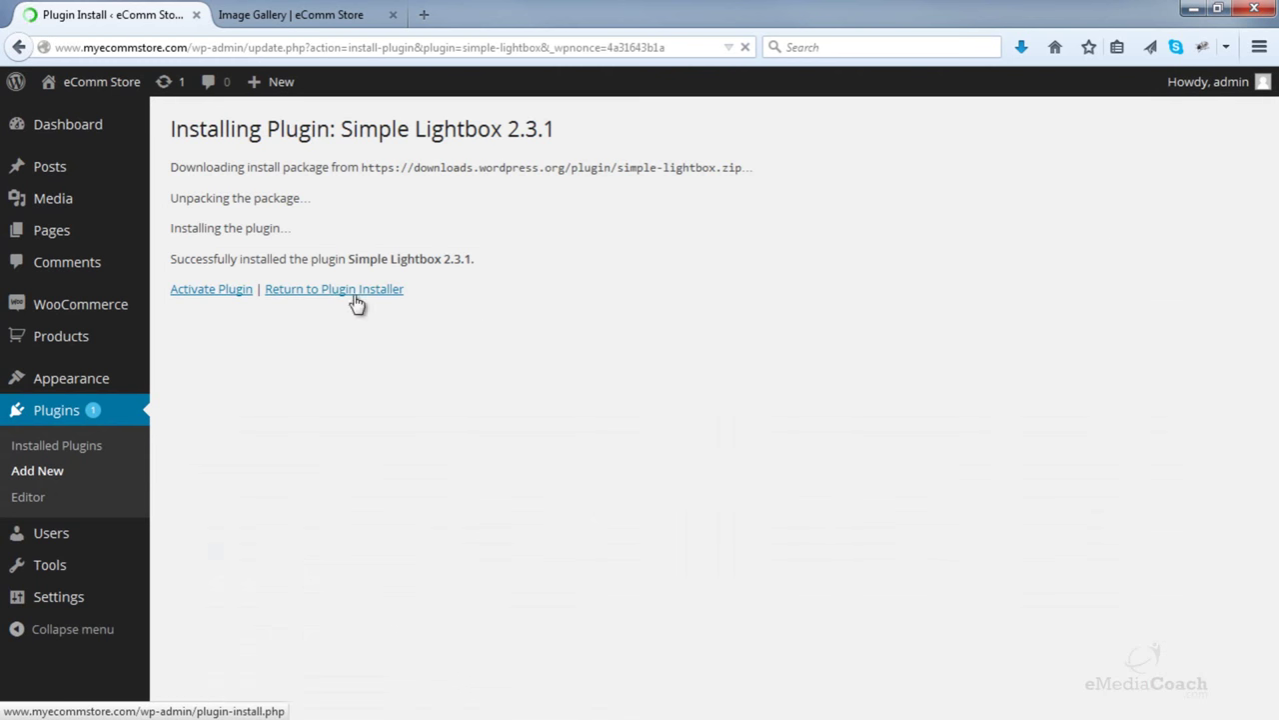
{"action": "left_click", "coordinate": [246, 299]}
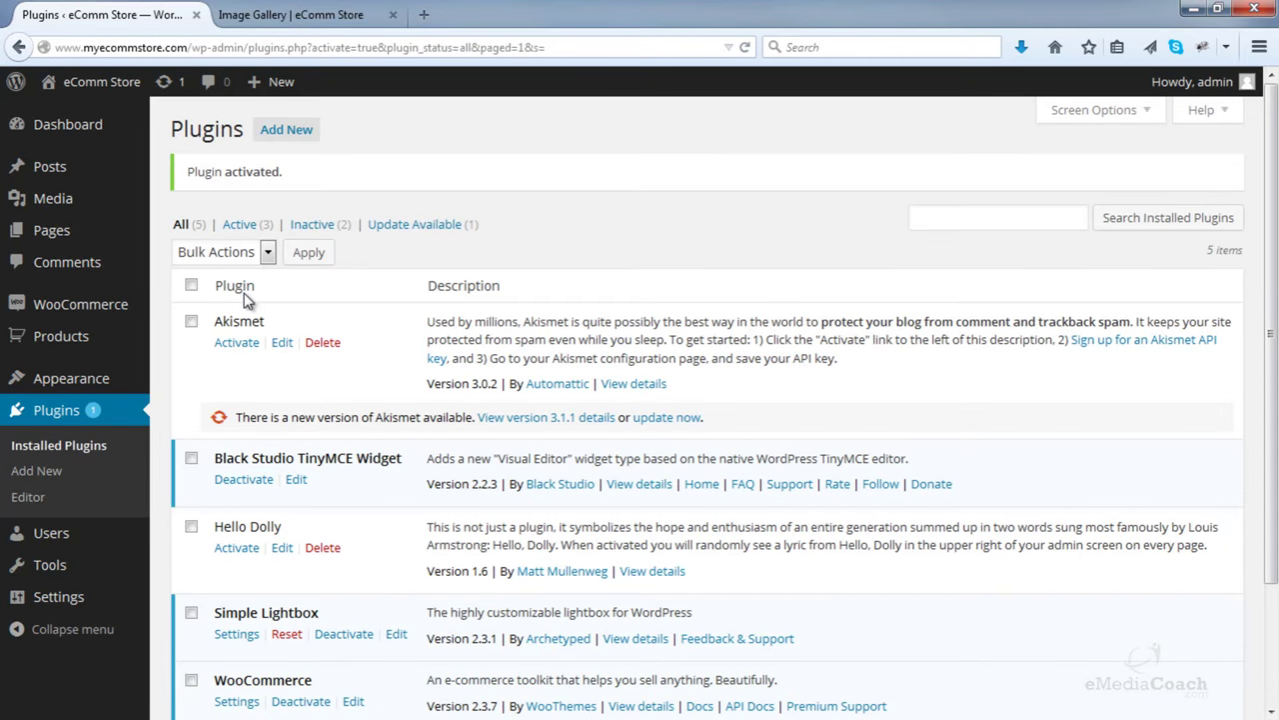
{"action": "left_click", "coordinate": [300, 14]}
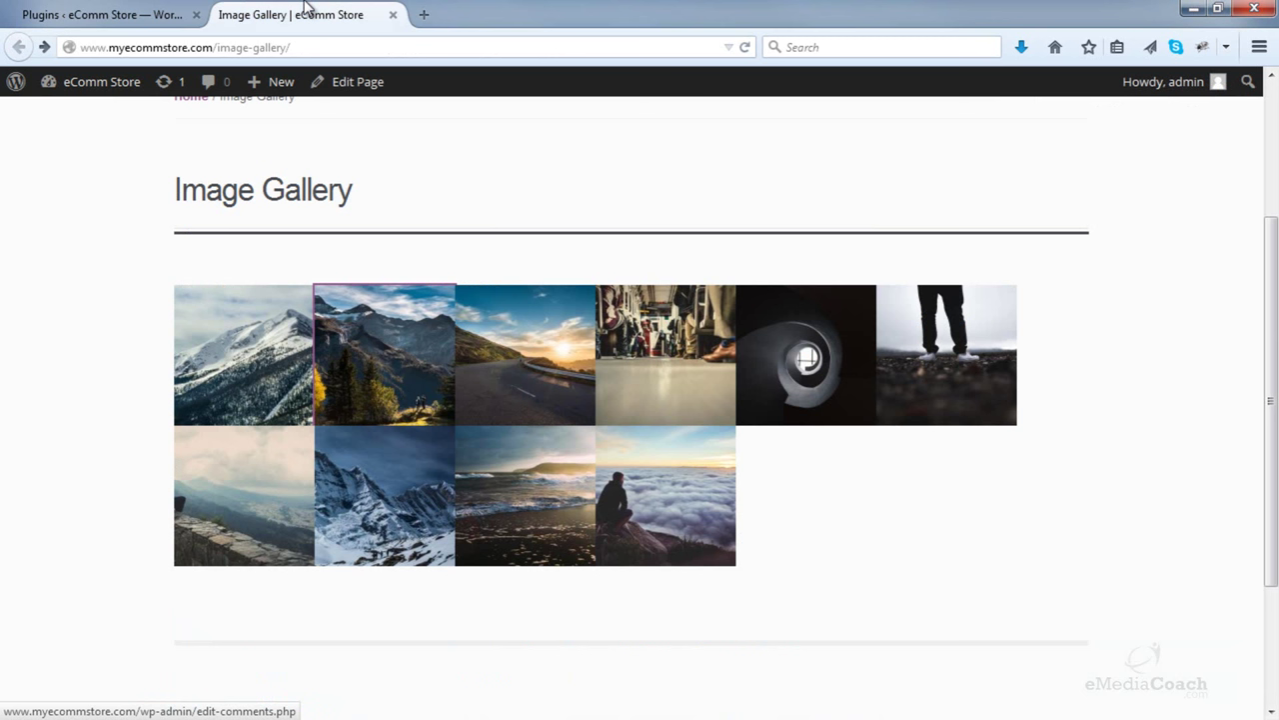
- Reload the gallery page, open the first photo, and step through several photos in the lightbox
{"action": "left_click", "coordinate": [745, 50]}
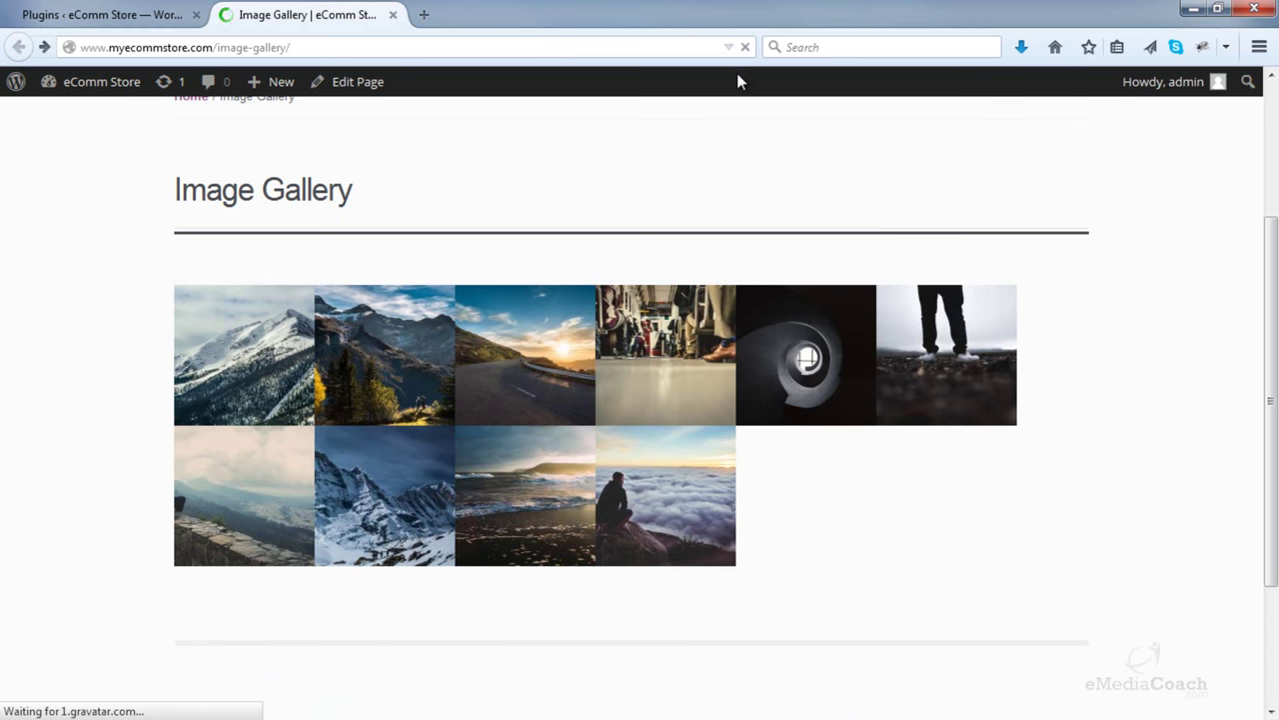
{"action": "left_click", "coordinate": [300, 322]}
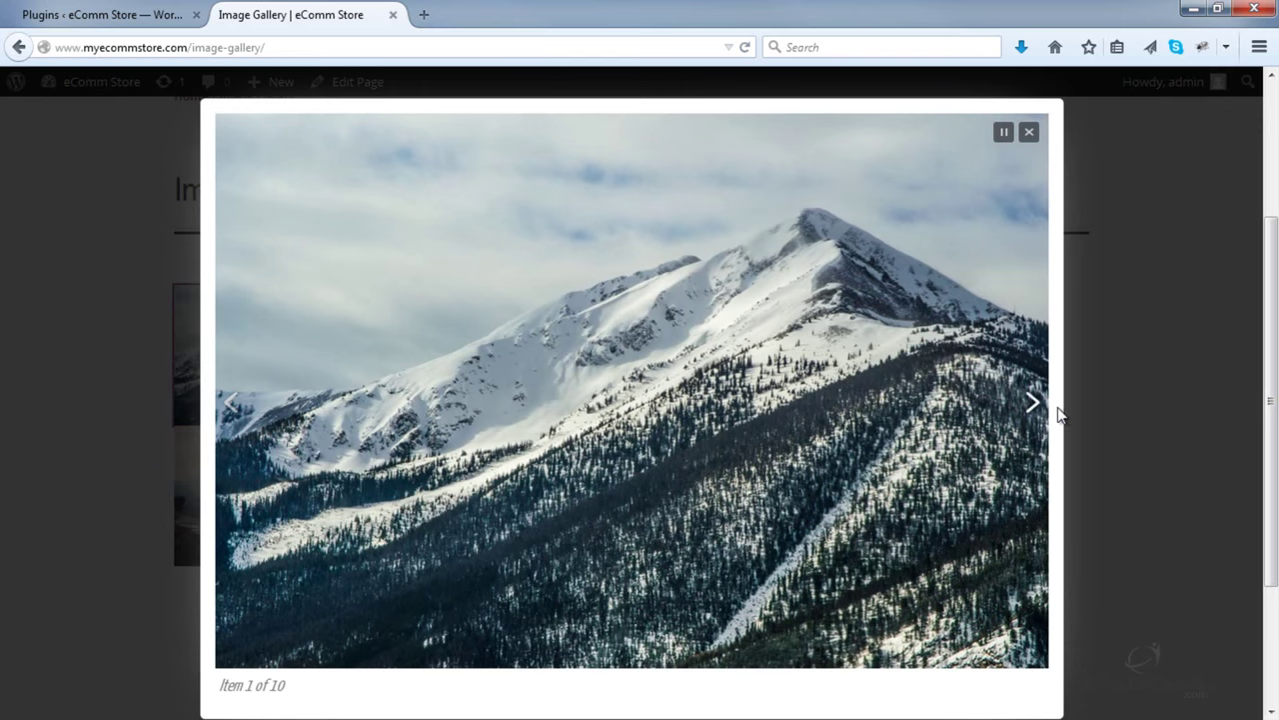
{"action": "left_click", "coordinate": [1037, 414]}
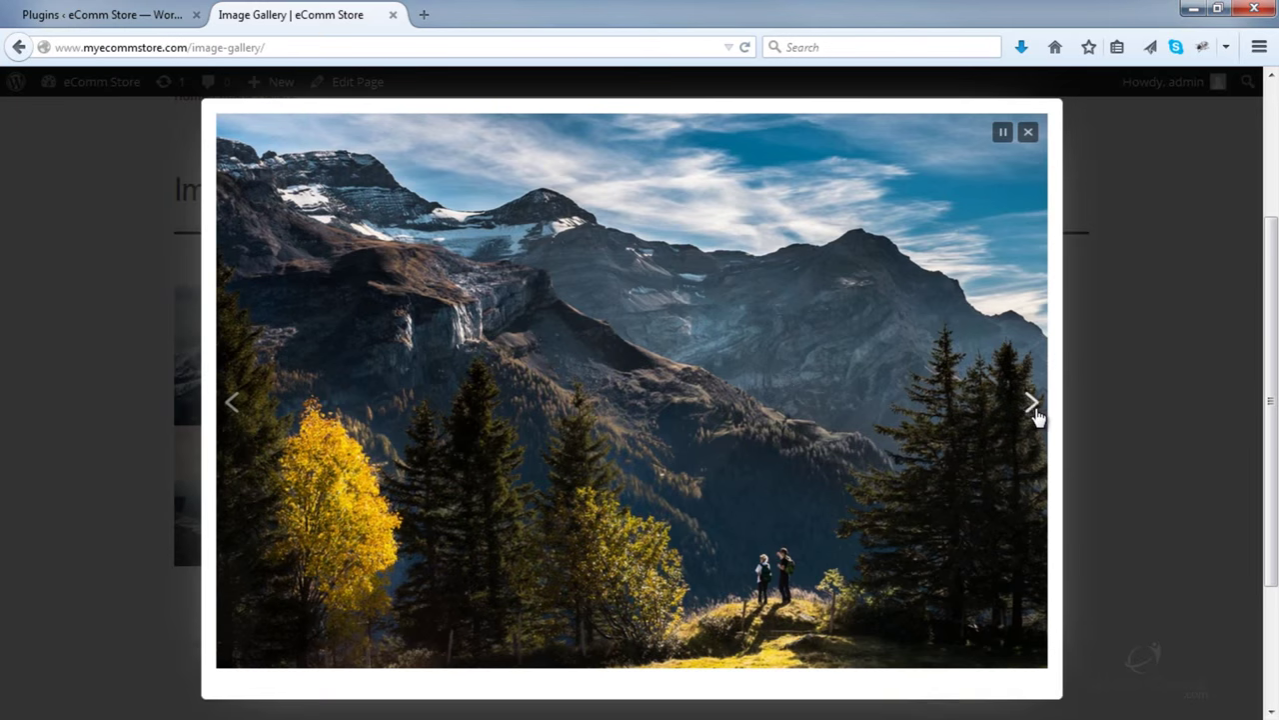
{"action": "left_click", "coordinate": [1037, 411]}
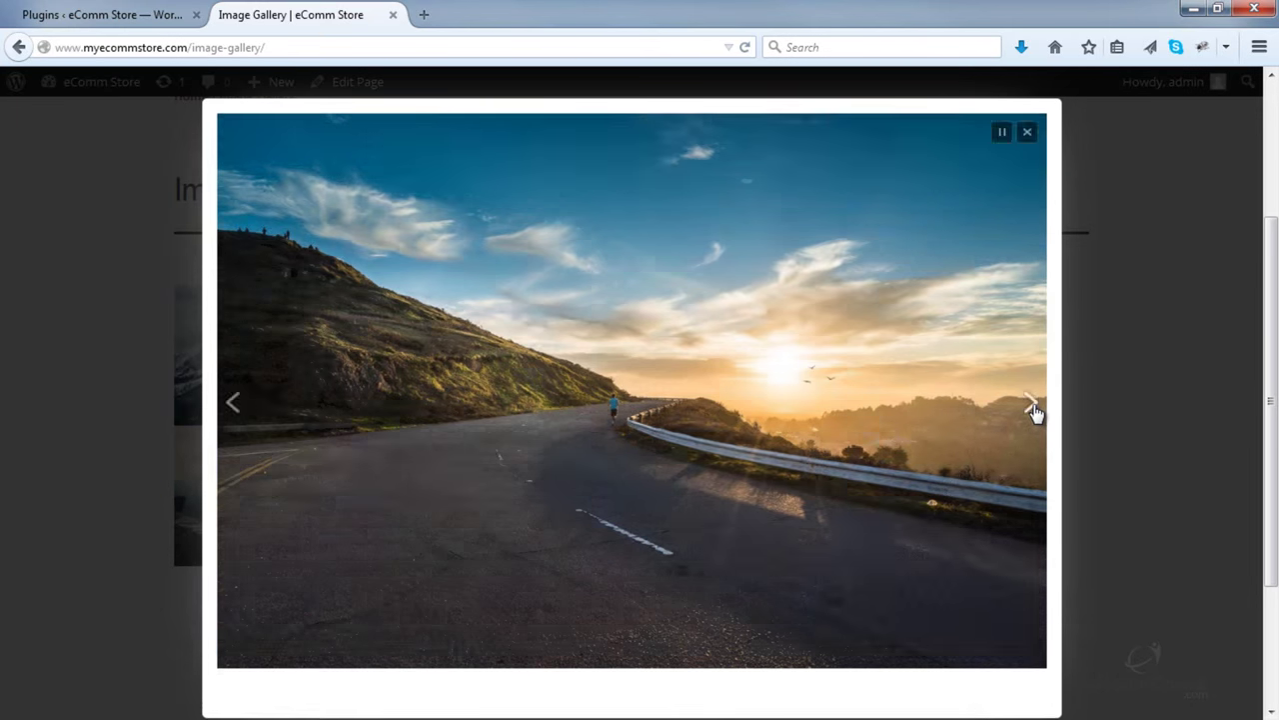
{"action": "left_click", "coordinate": [1036, 411]}
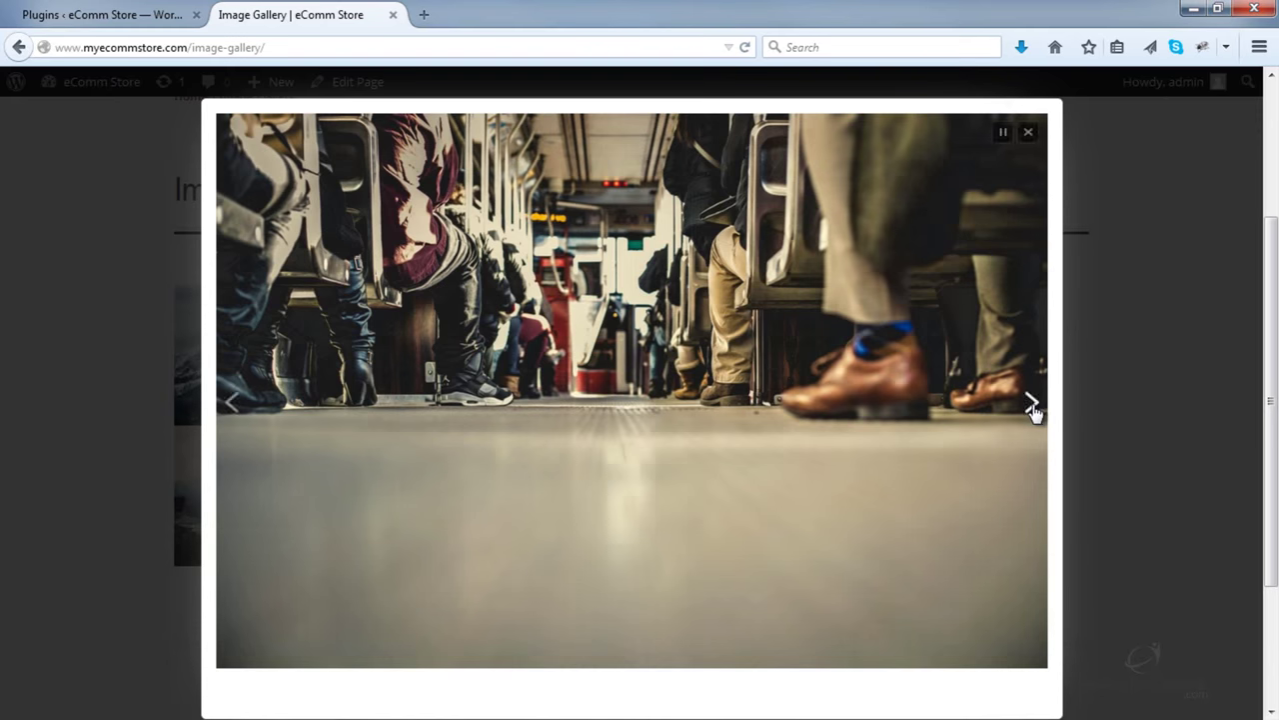
{"action": "left_click", "coordinate": [1037, 413]}
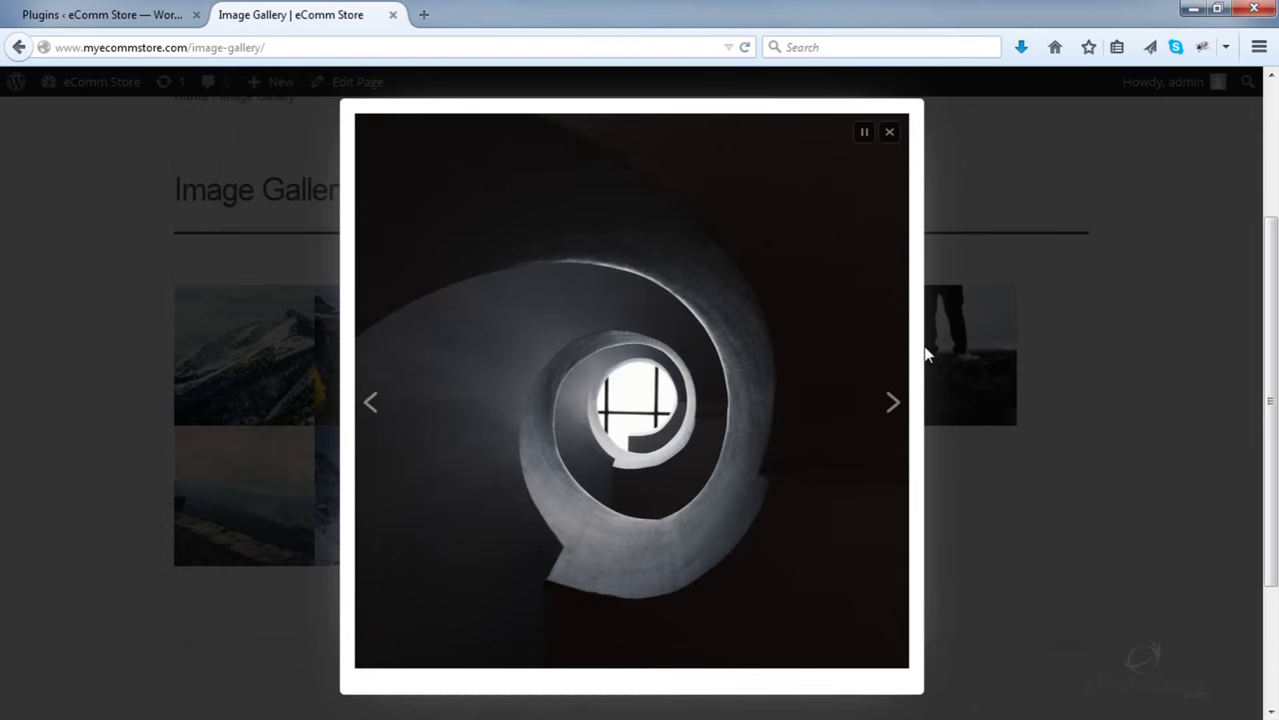
{"action": "left_click", "coordinate": [899, 415]}
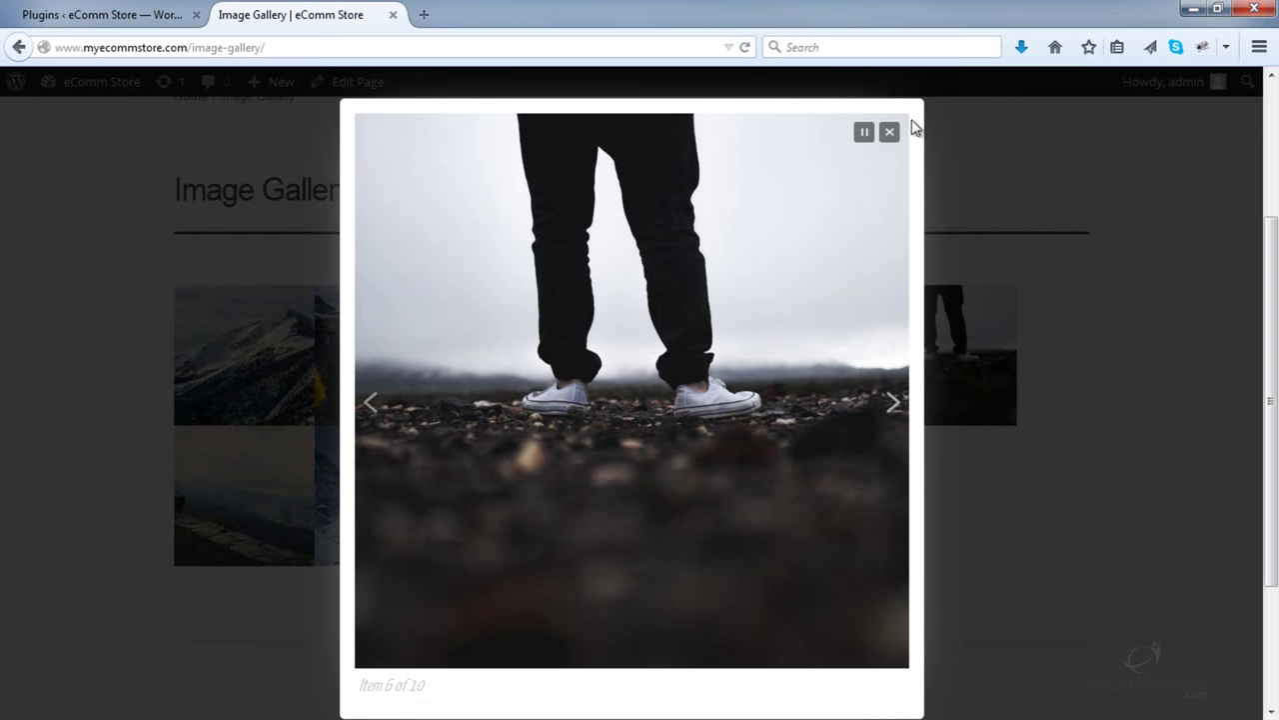
{"action": "left_click", "coordinate": [895, 133]}
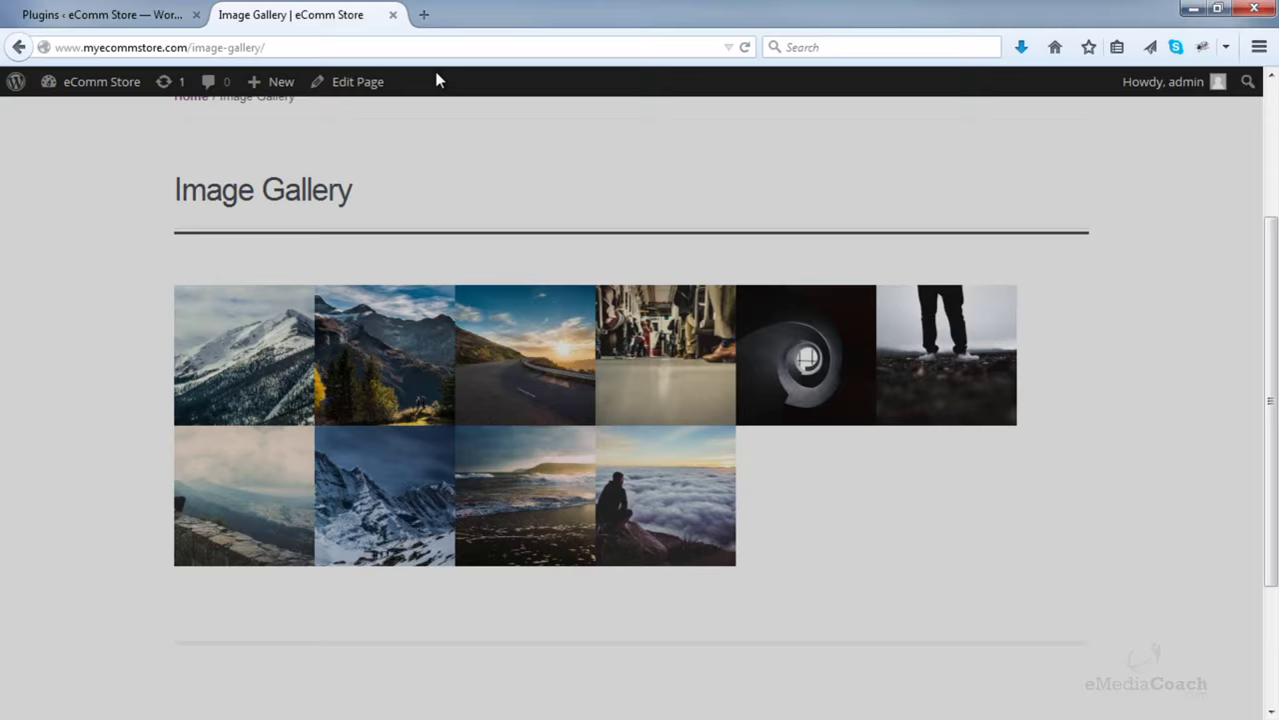
{"action": "left_click", "coordinate": [143, 12]}
- Return to the WordPress admin and show the list of site pages
{"action": "left_click", "coordinate": [263, 18]}
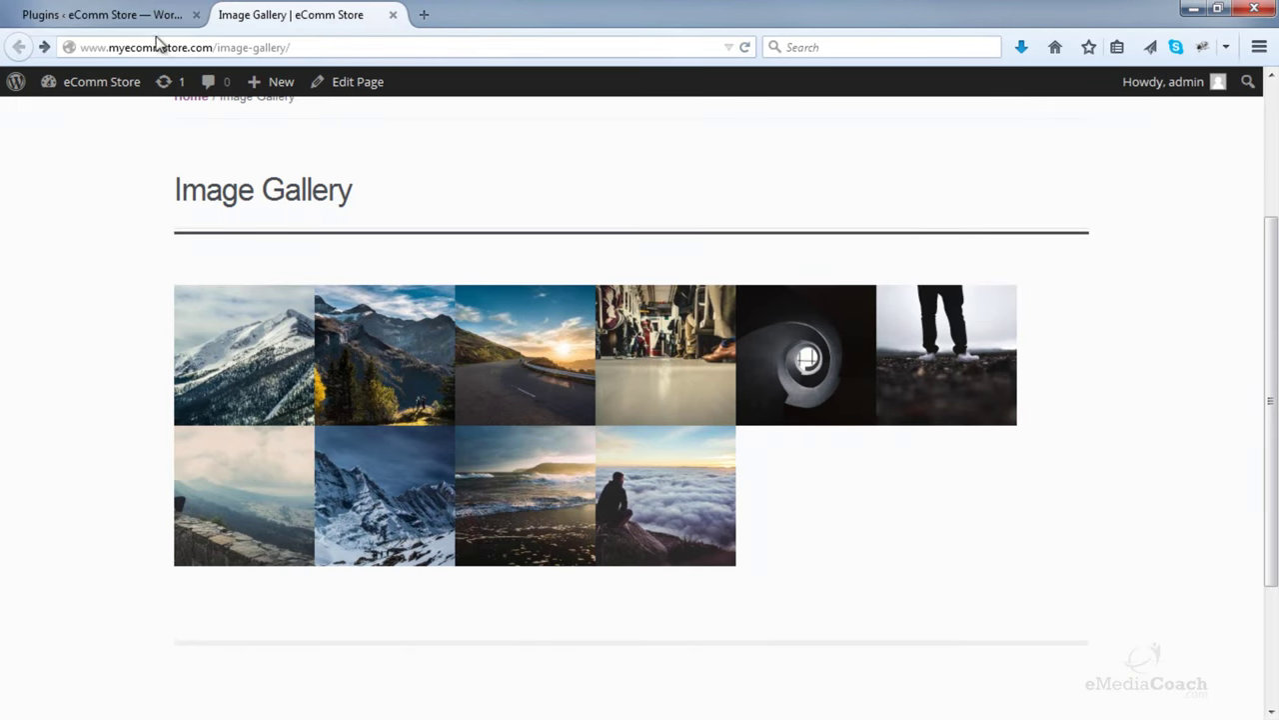
{"action": "left_click", "coordinate": [98, 14]}
{"action": "left_click", "coordinate": [91, 239]}
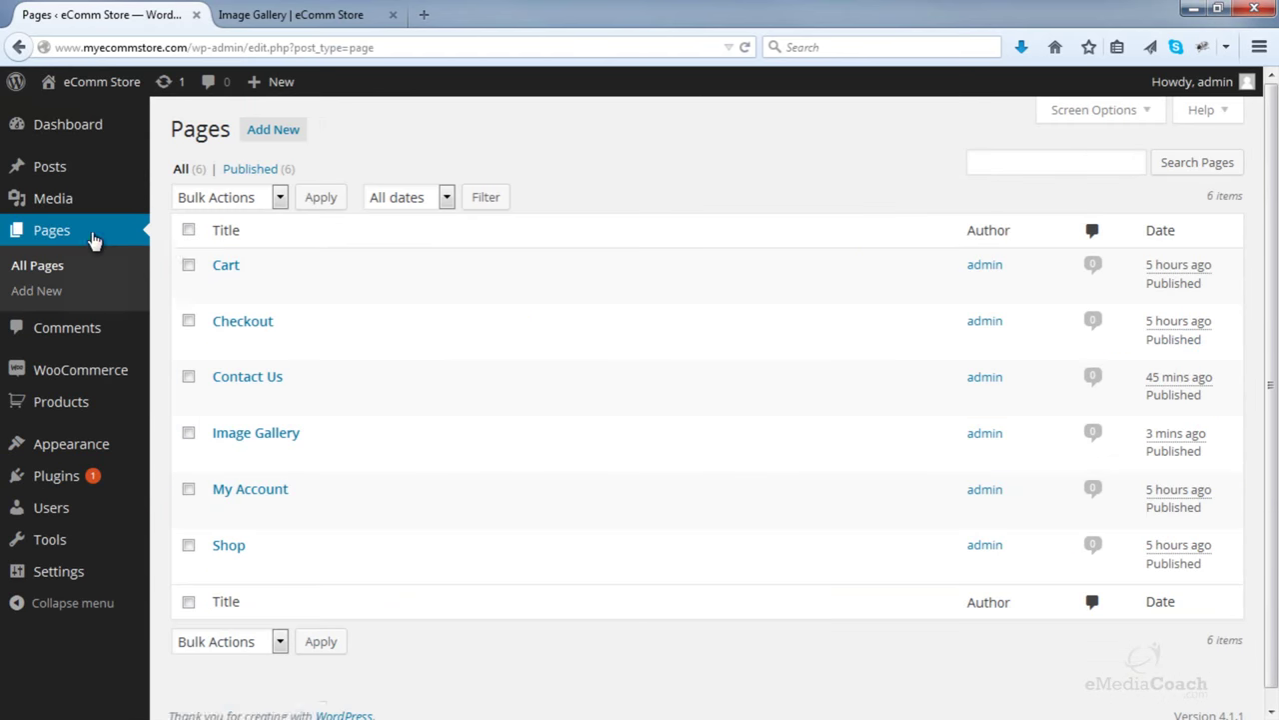
- Move the mountain-forest photo later and the snowy-peaks photo to row two, then update the page
{"action": "left_click", "coordinate": [262, 445]}
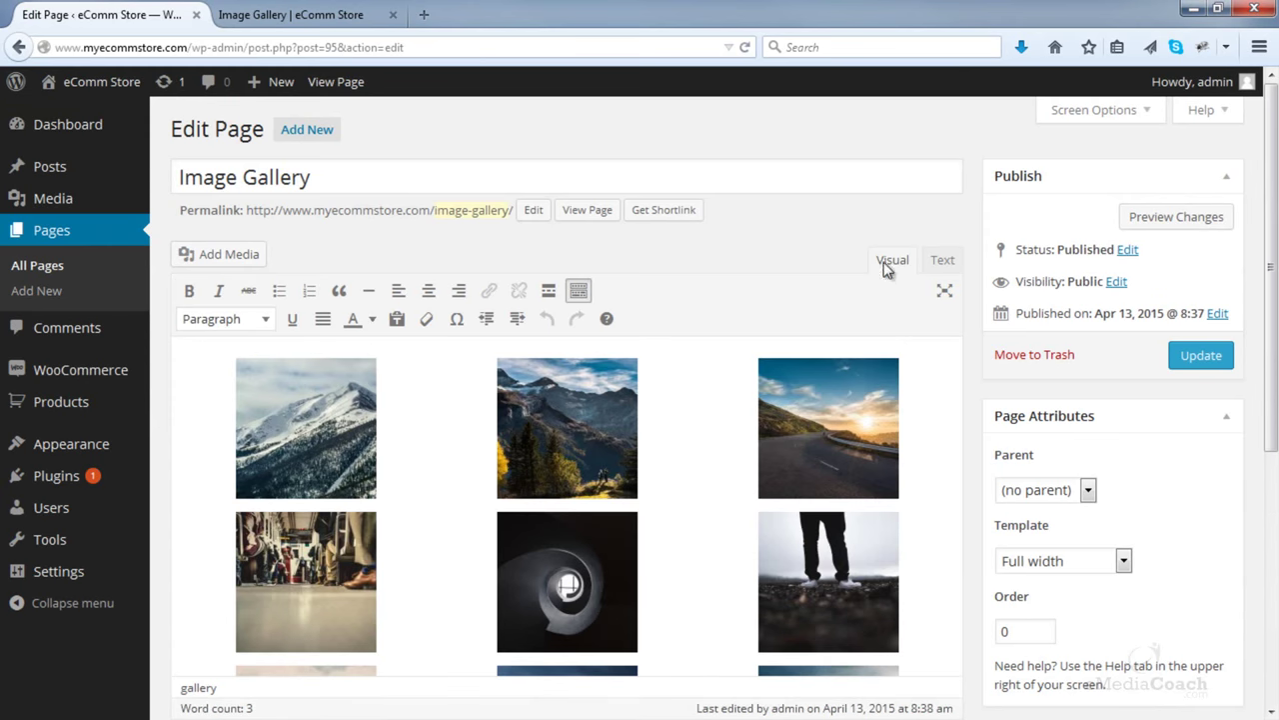
{"action": "left_click", "coordinate": [451, 413]}
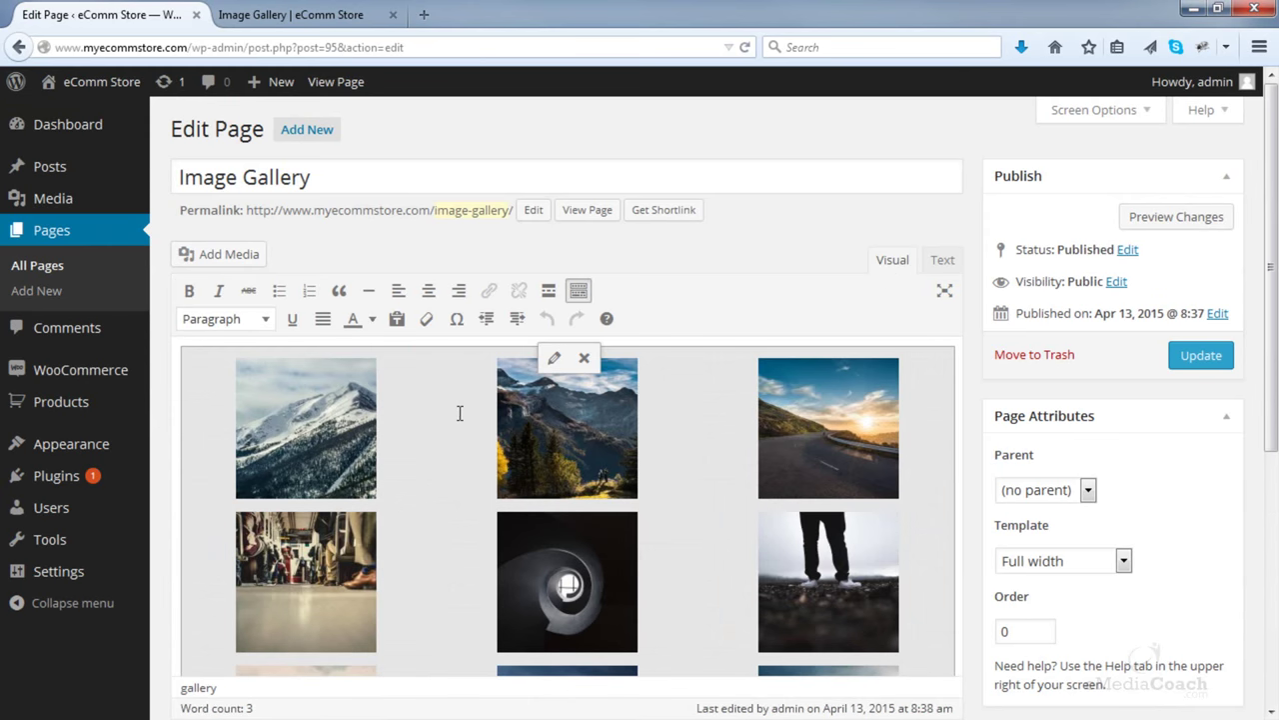
{"action": "left_click", "coordinate": [555, 359]}
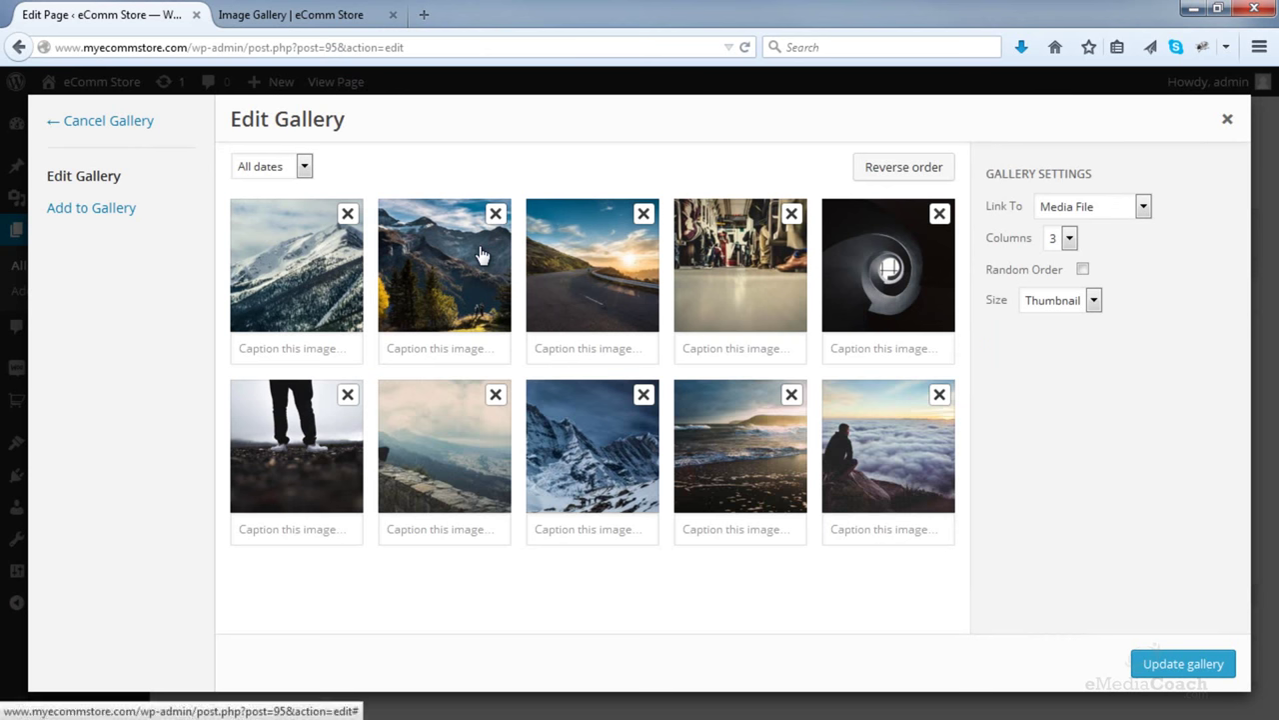
{"action": "left_click_drag", "start_coordinate": [481, 256], "coordinate": [808, 264]}
{"action": "left_click_drag", "start_coordinate": [620, 464], "coordinate": [350, 457]}
{"action": "left_click", "coordinate": [1152, 660]}
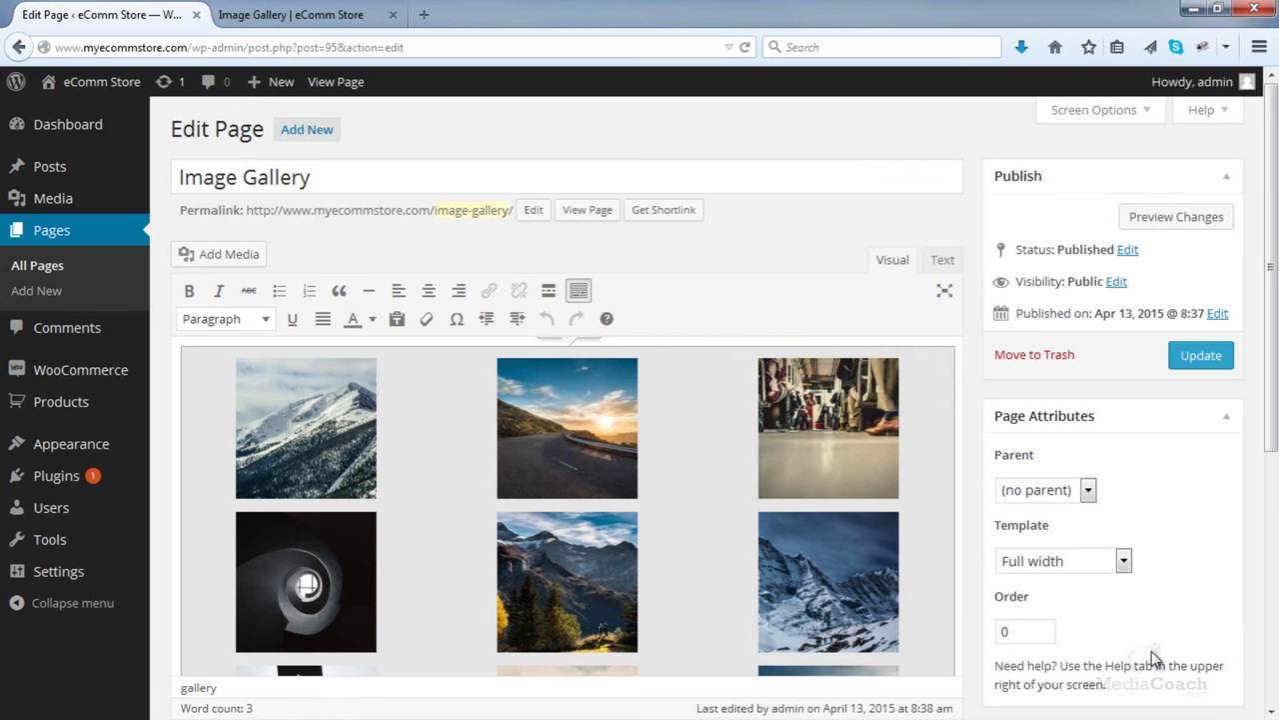
{"action": "left_click", "coordinate": [1201, 356]}
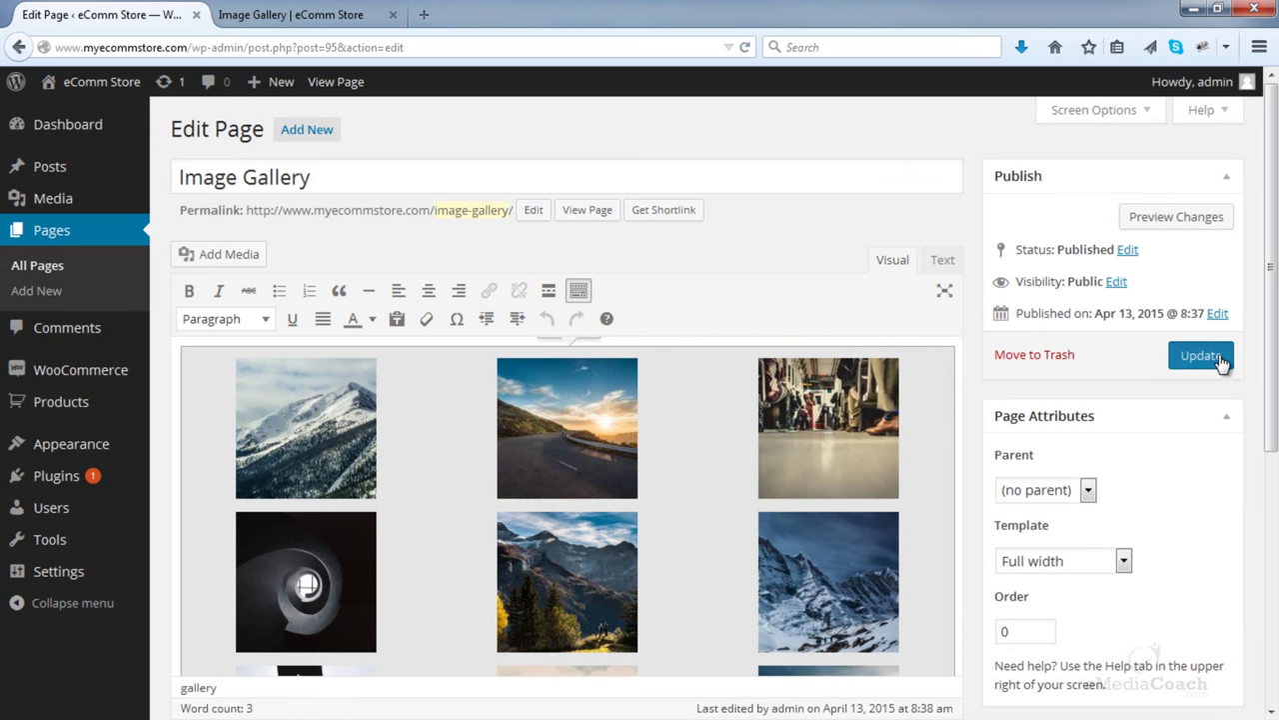
{"action": "right_click", "coordinate": [307, 130]}
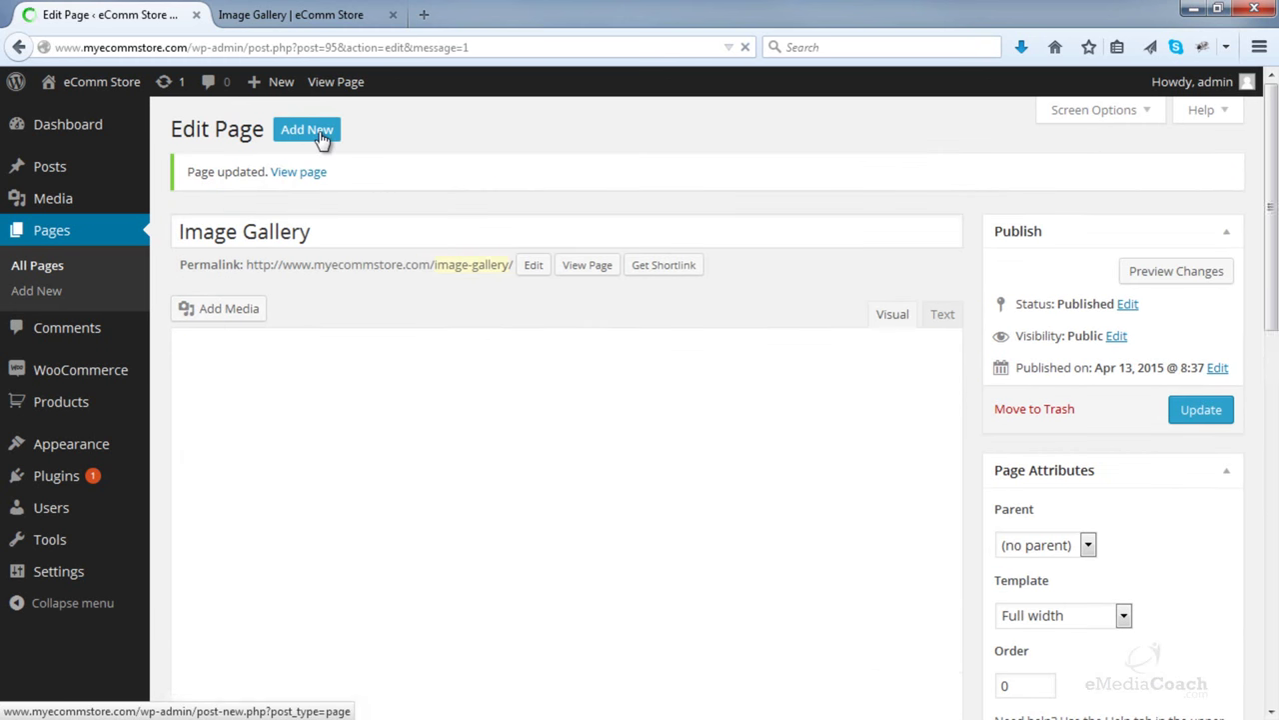
- Open a blank Add New Page editor in a new browser tab
{"action": "right_click", "coordinate": [322, 138]}
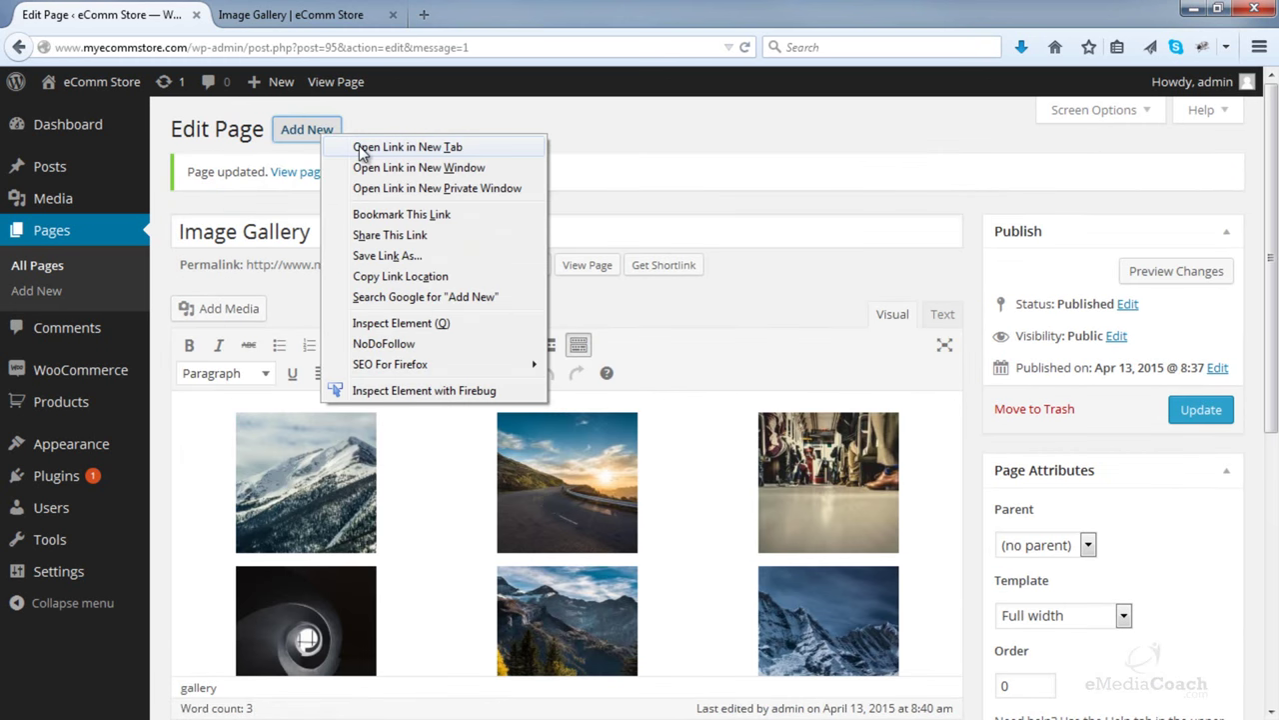
{"action": "left_click", "coordinate": [361, 150]}
{"action": "left_click", "coordinate": [327, 14]}
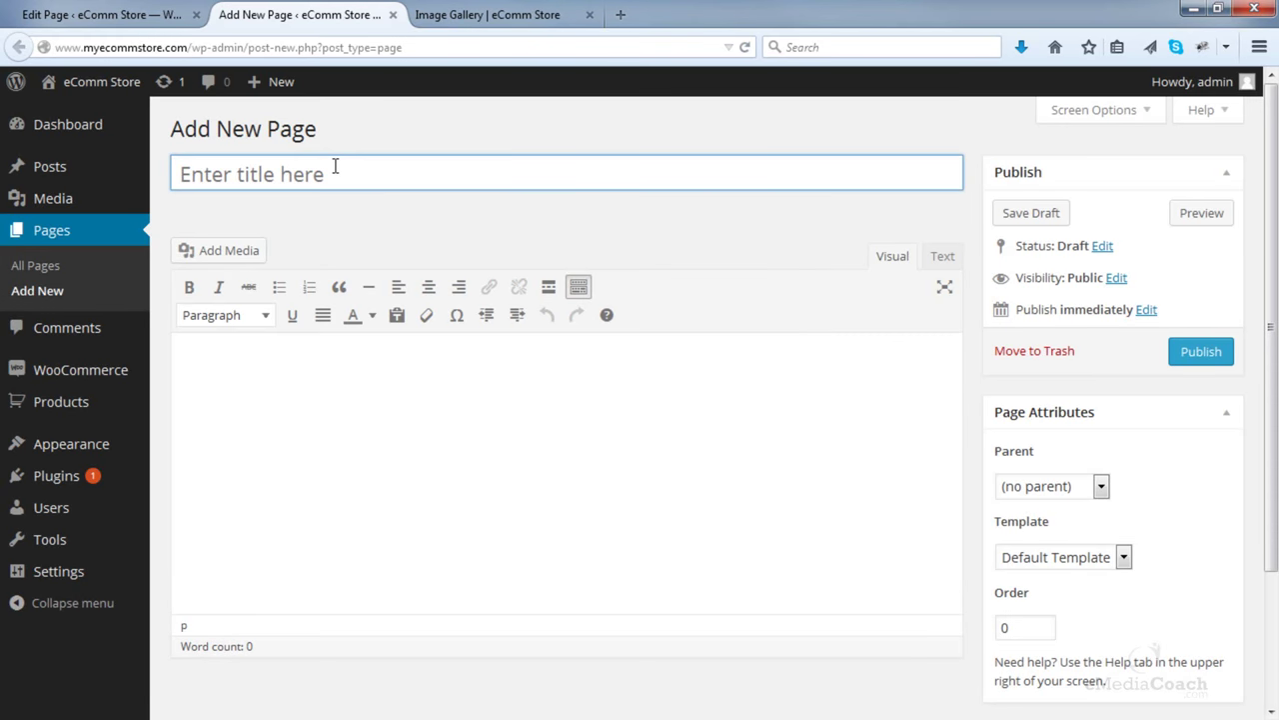
- Cancel the started gallery and close the unused new-page tab, returning to Image Gallery
{"action": "left_click", "coordinate": [228, 252]}
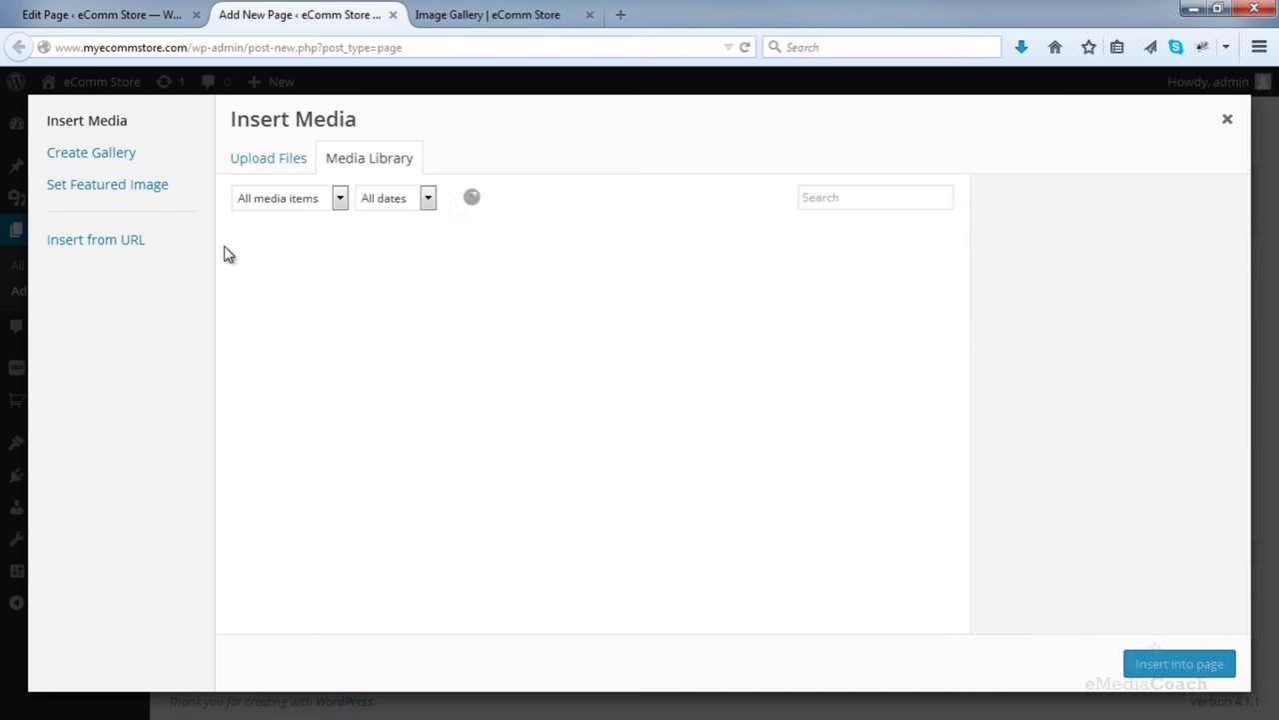
{"action": "left_click", "coordinate": [113, 160]}
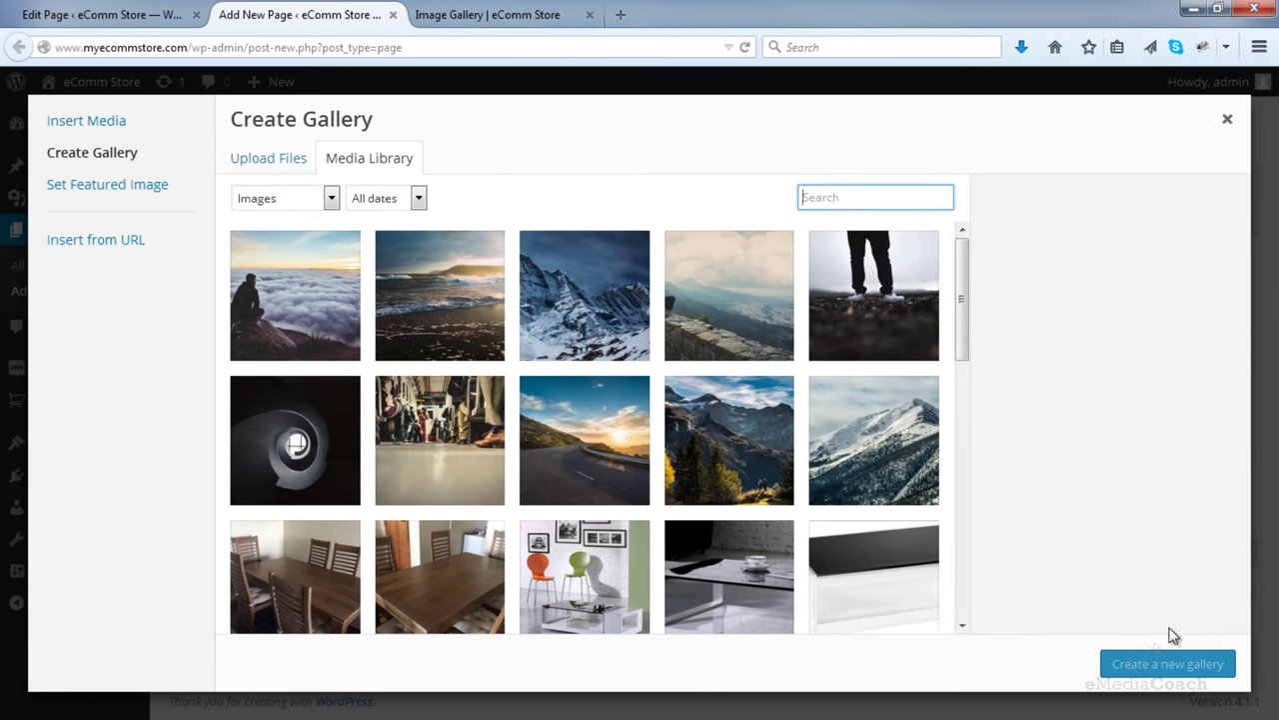
{"action": "left_click", "coordinate": [1228, 121]}
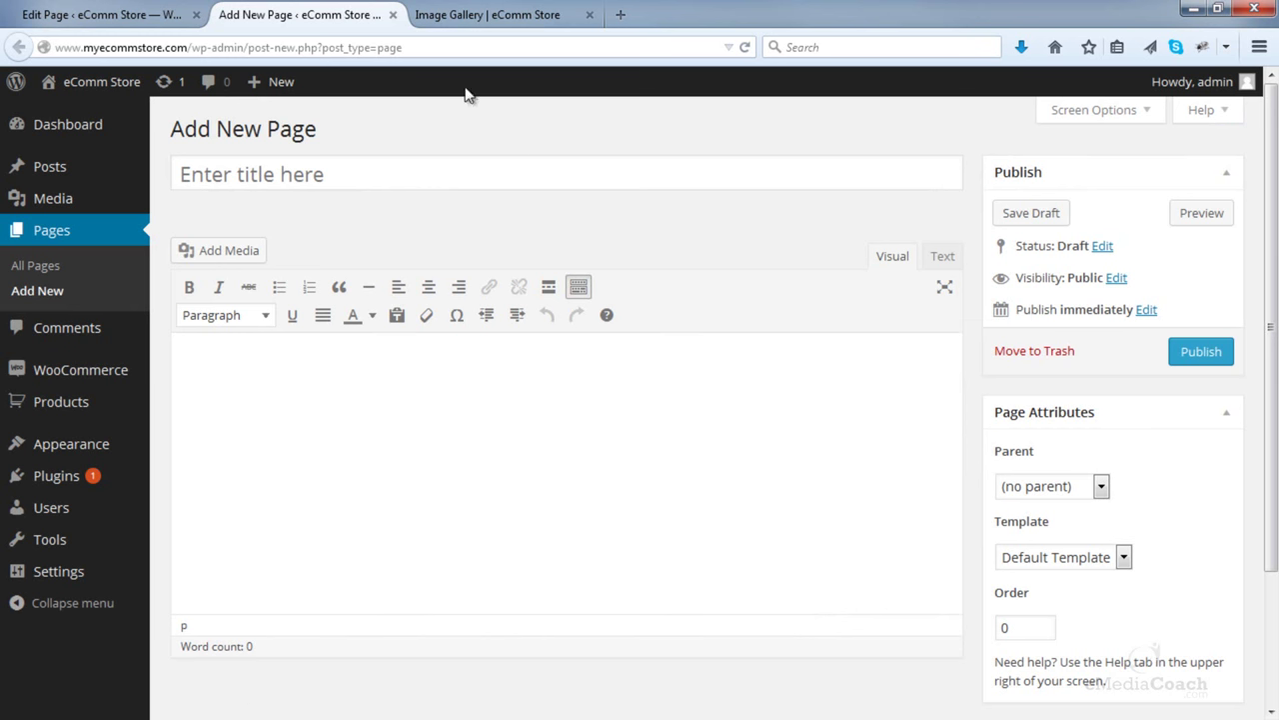
{"action": "left_click", "coordinate": [394, 15]}
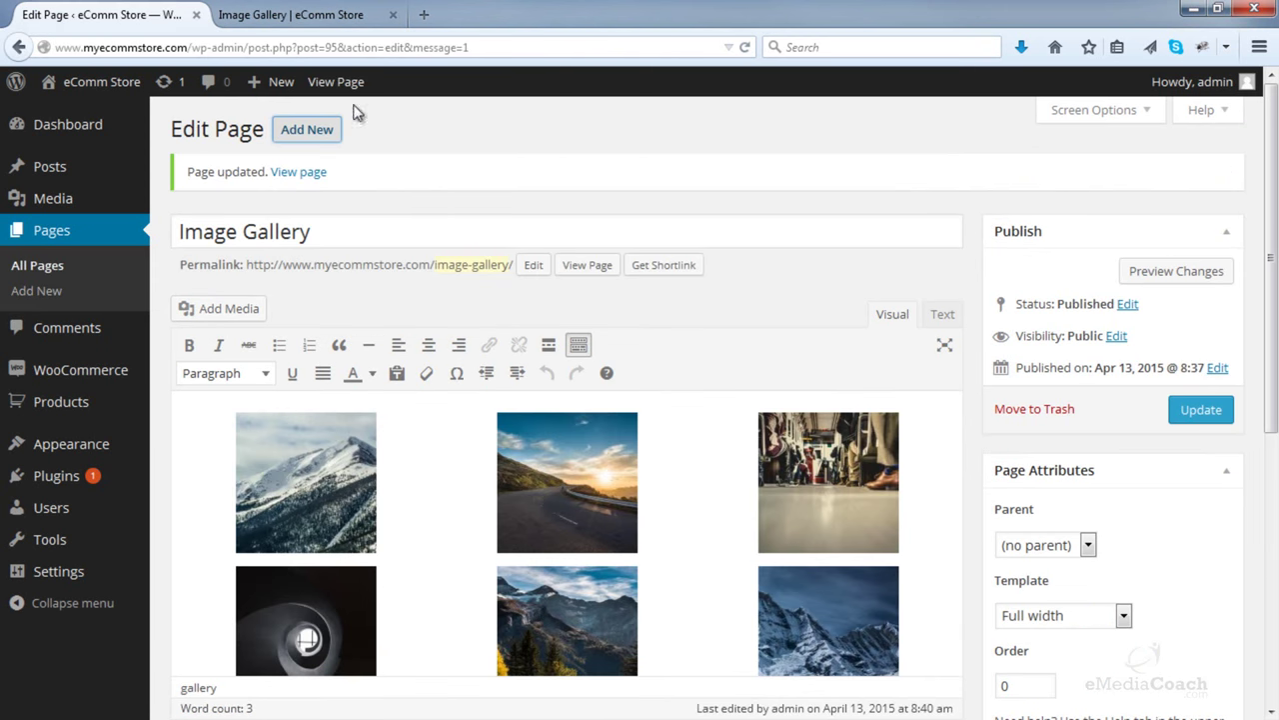
{"action": "left_click", "coordinate": [328, 12]}
- Open a gallery thumbnail in the lightbox and advance through the next two images
{"action": "left_click", "coordinate": [982, 390]}
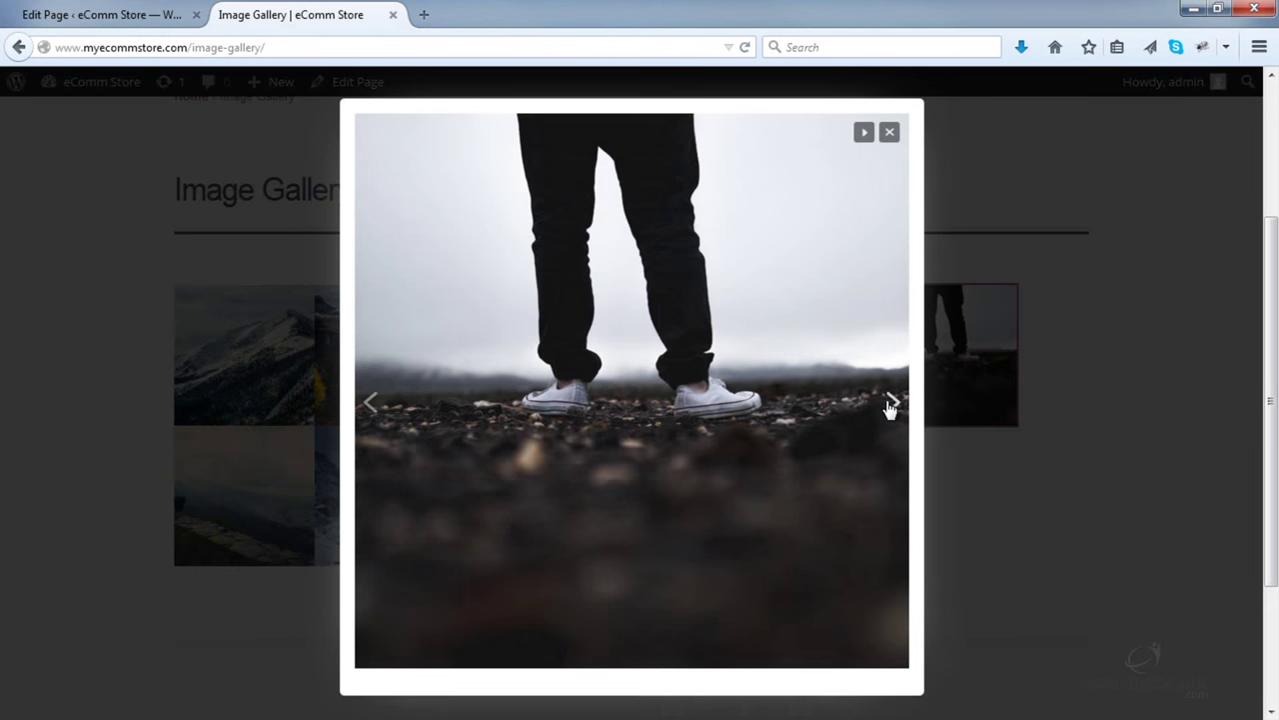
{"action": "left_click", "coordinate": [897, 411]}
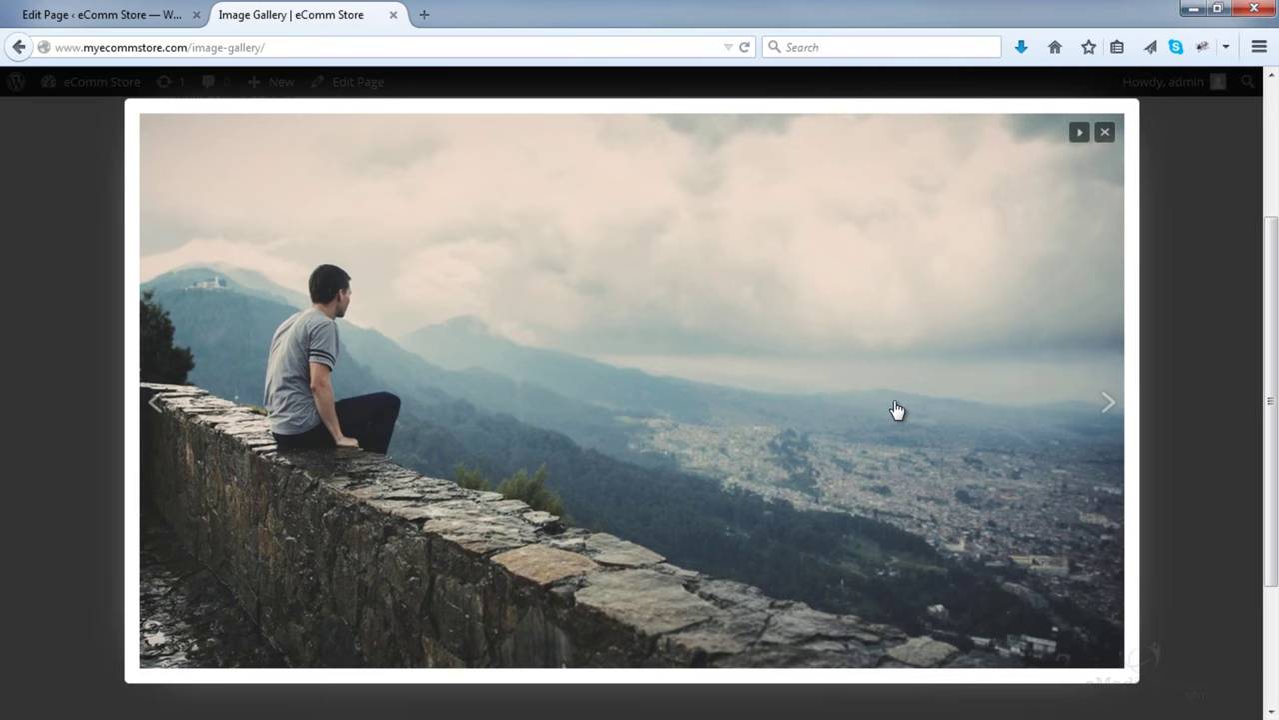
{"action": "left_click", "coordinate": [1107, 404]}
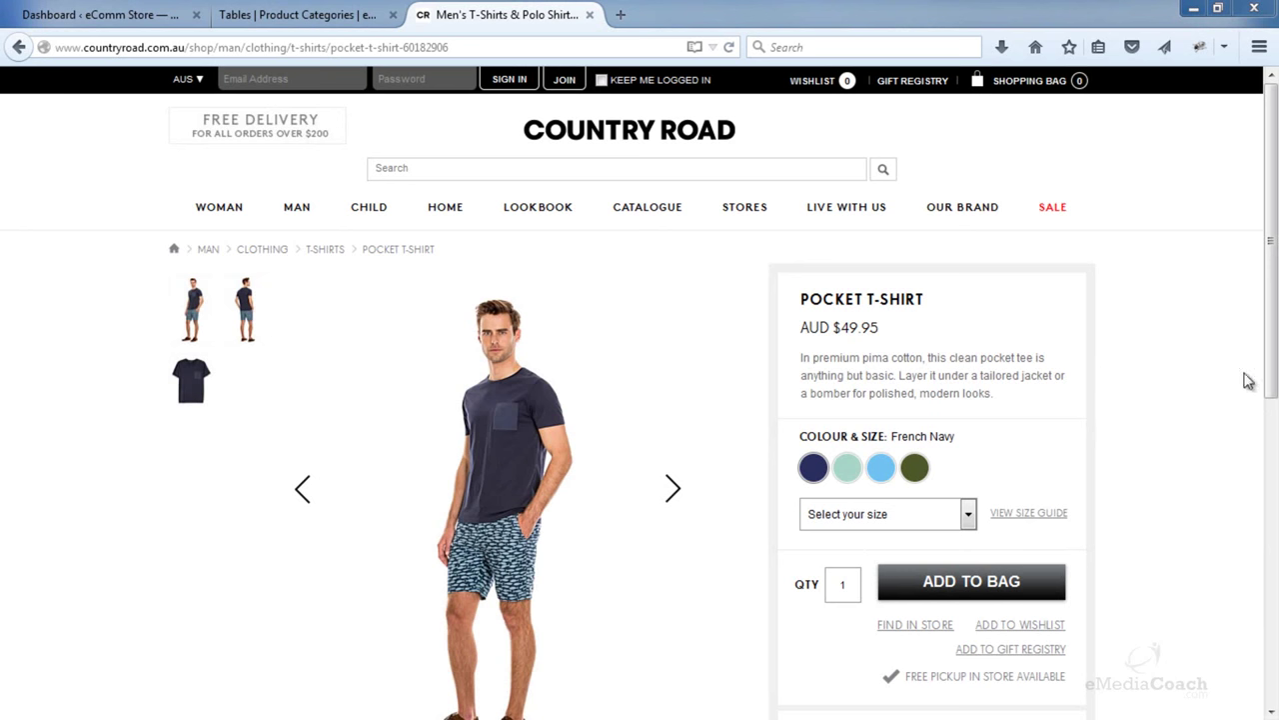
- Scroll to the Country Road product's Share section, then close the Country Road tab
{"action": "left_click_drag", "start_coordinate": [1271, 343], "coordinate": [1276, 649]}
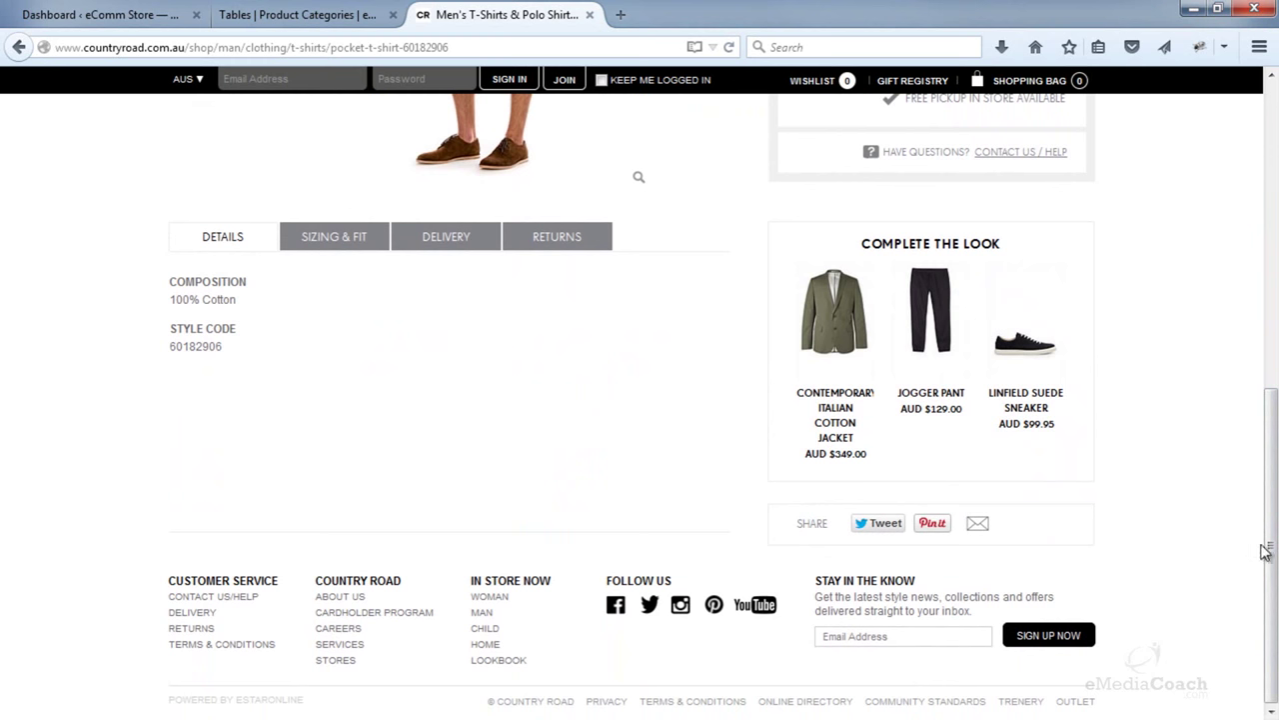
{"action": "mouse_move", "coordinate": [1265, 552]}
{"action": "left_mouse_down"}
{"action": "mouse_move", "coordinate": [1267, 238]}
{"action": "mouse_move", "coordinate": [1272, 539]}
{"action": "left_mouse_up"}
{"action": "left_click", "coordinate": [589, 14]}
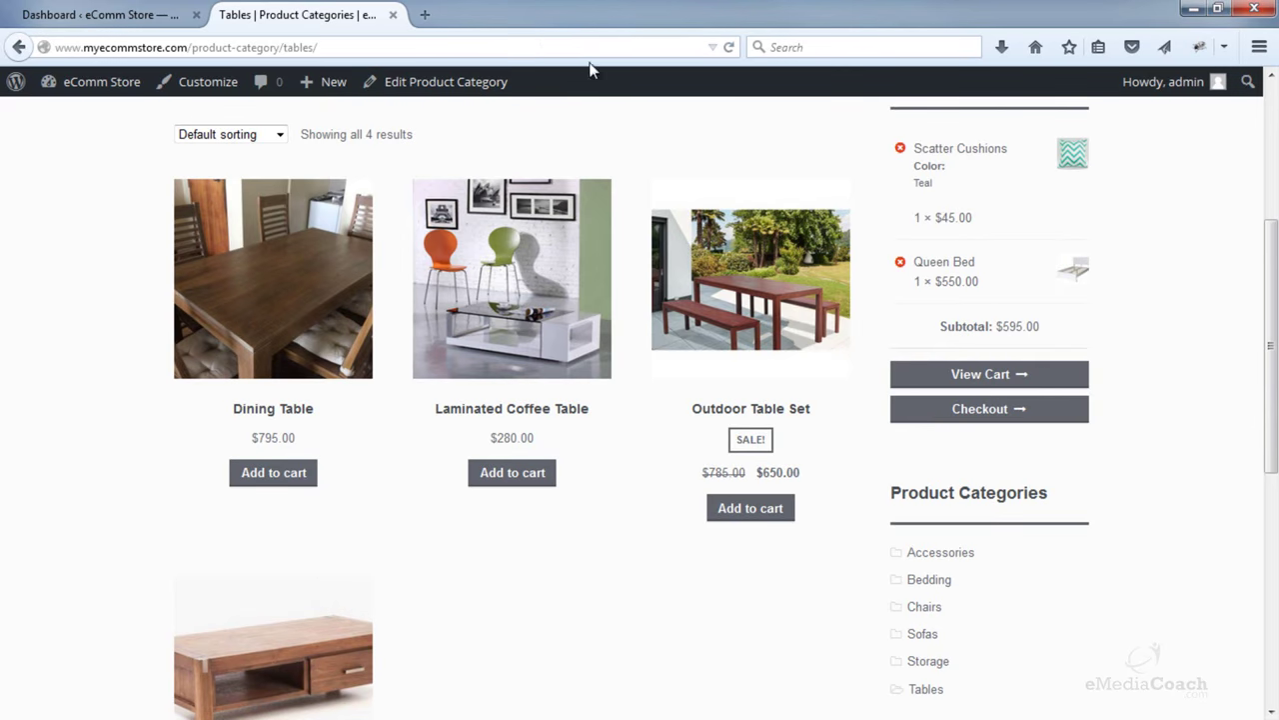
- Return to the dashboard and go to Plugins > Add New
{"action": "left_click", "coordinate": [110, 14]}
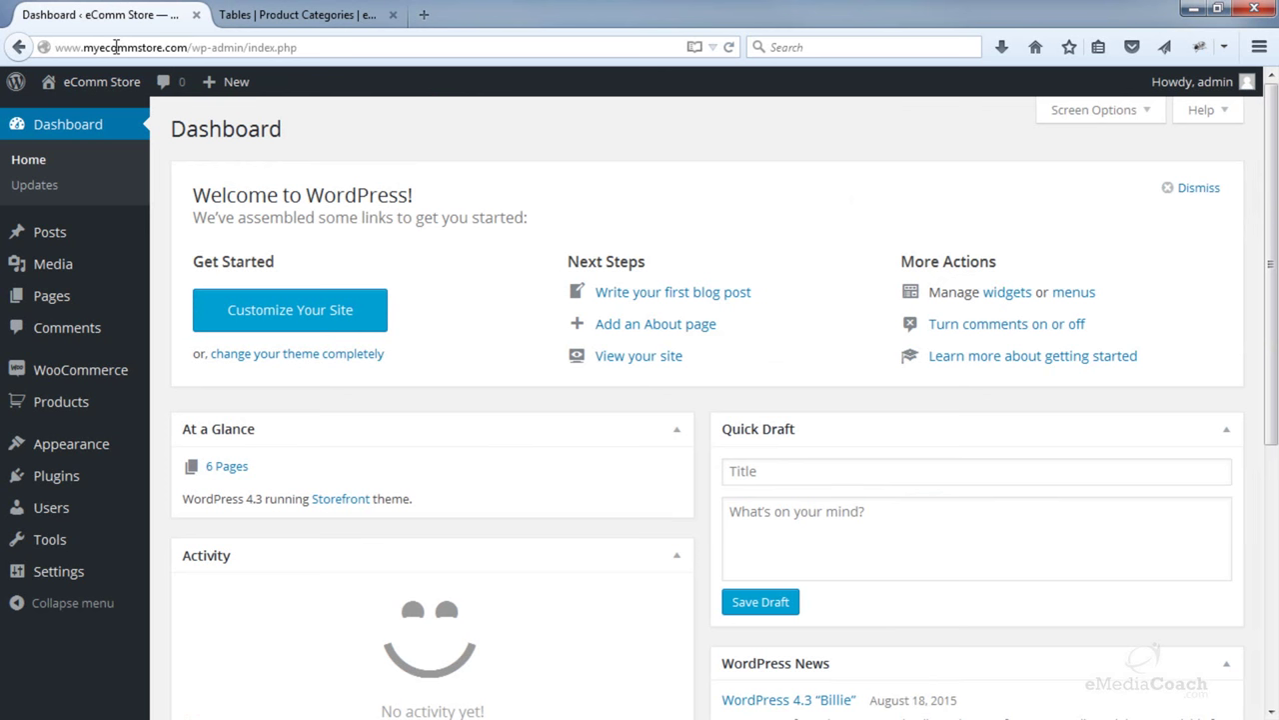
{"action": "mouse_move", "coordinate": [100, 457]}
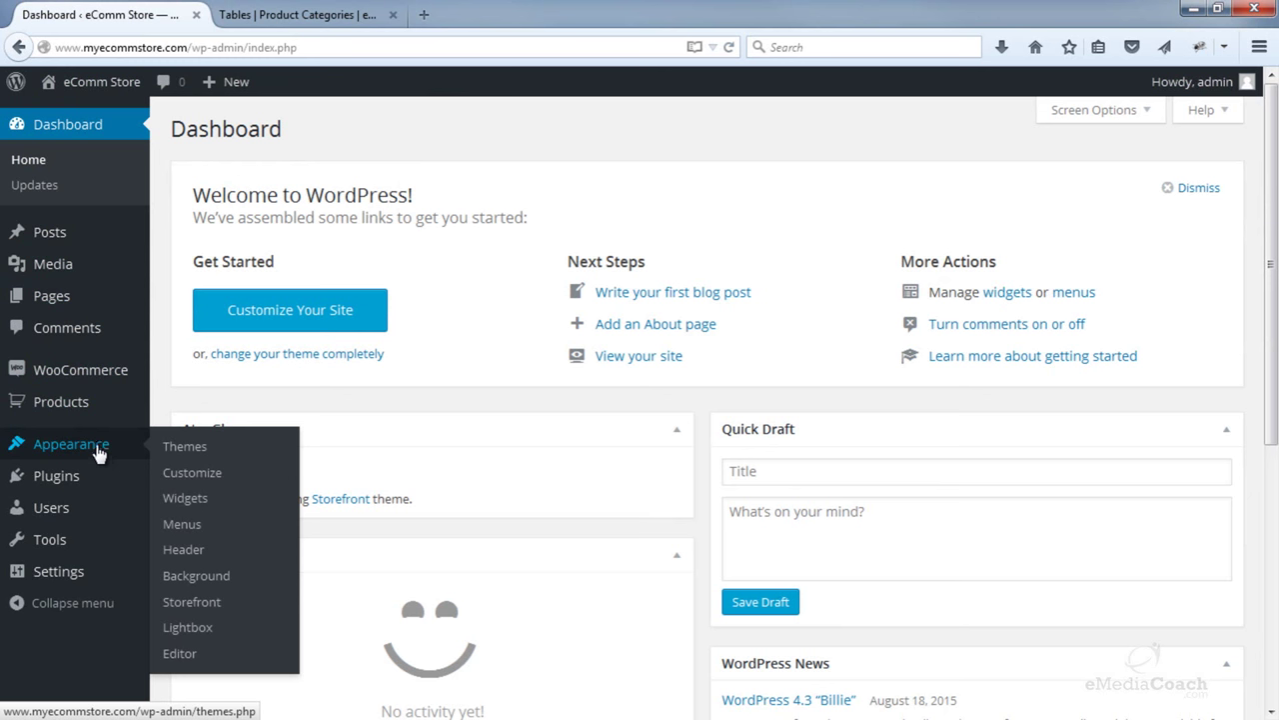
{"action": "mouse_move", "coordinate": [92, 486]}
{"action": "left_click", "coordinate": [201, 507]}
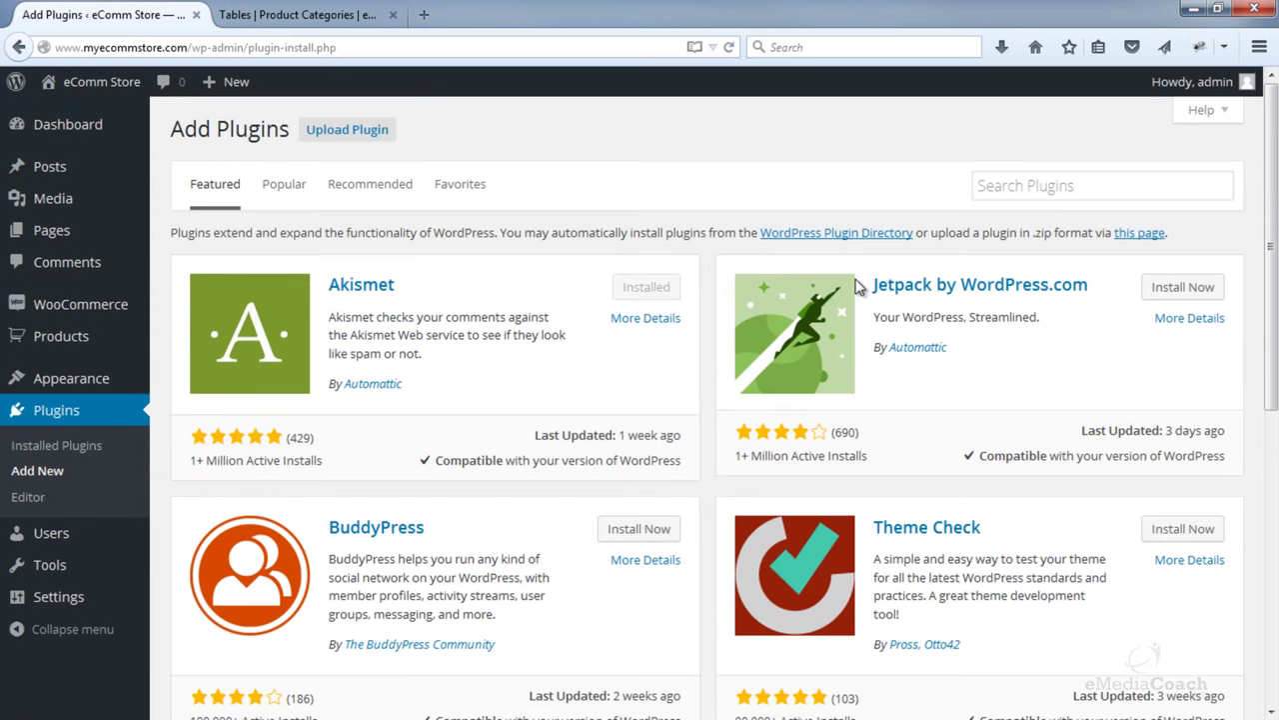
- Search 'woocommerce social media share', then install and activate Woocommerce Social Media Share Buttons
{"action": "left_click", "coordinate": [1061, 180]}
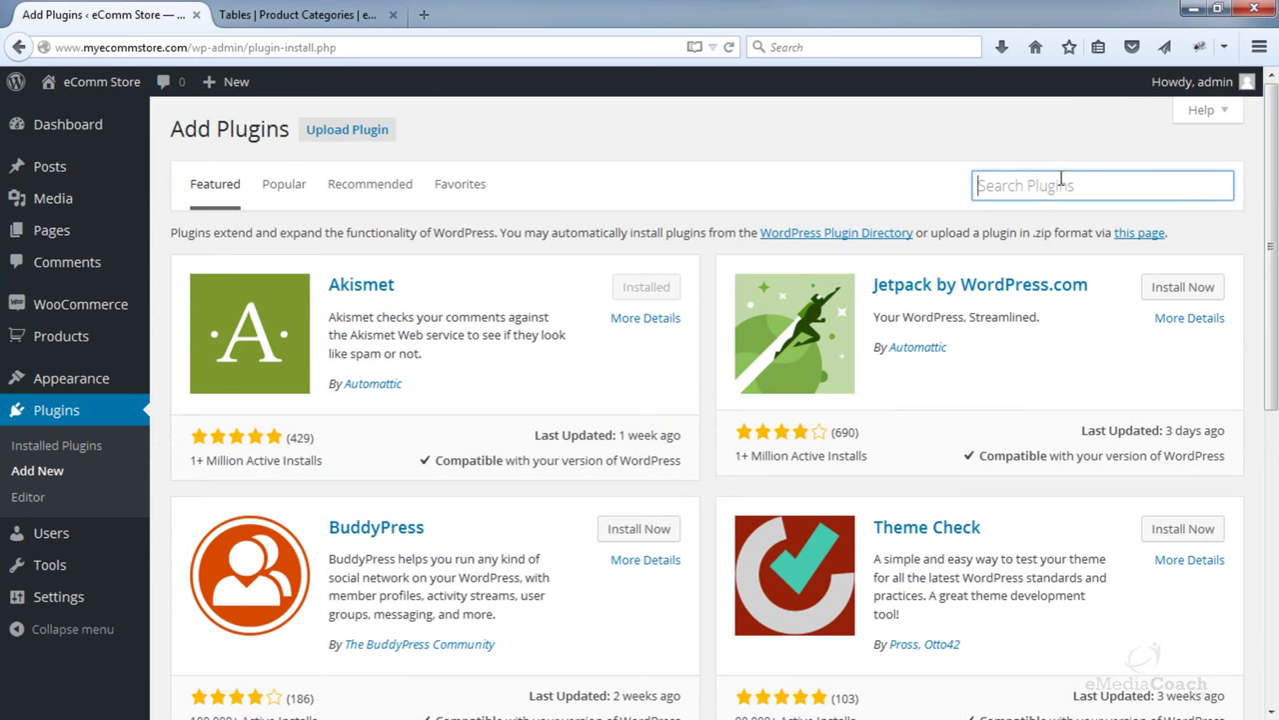
{"action": "type", "text": "woocom"}
{"action": "key", "text": "BackSpace"}
{"action": "key", "text": "BackSpace"}
{"action": "key", "text": "BackSpace"}
{"action": "key", "text": "BackSpace"}
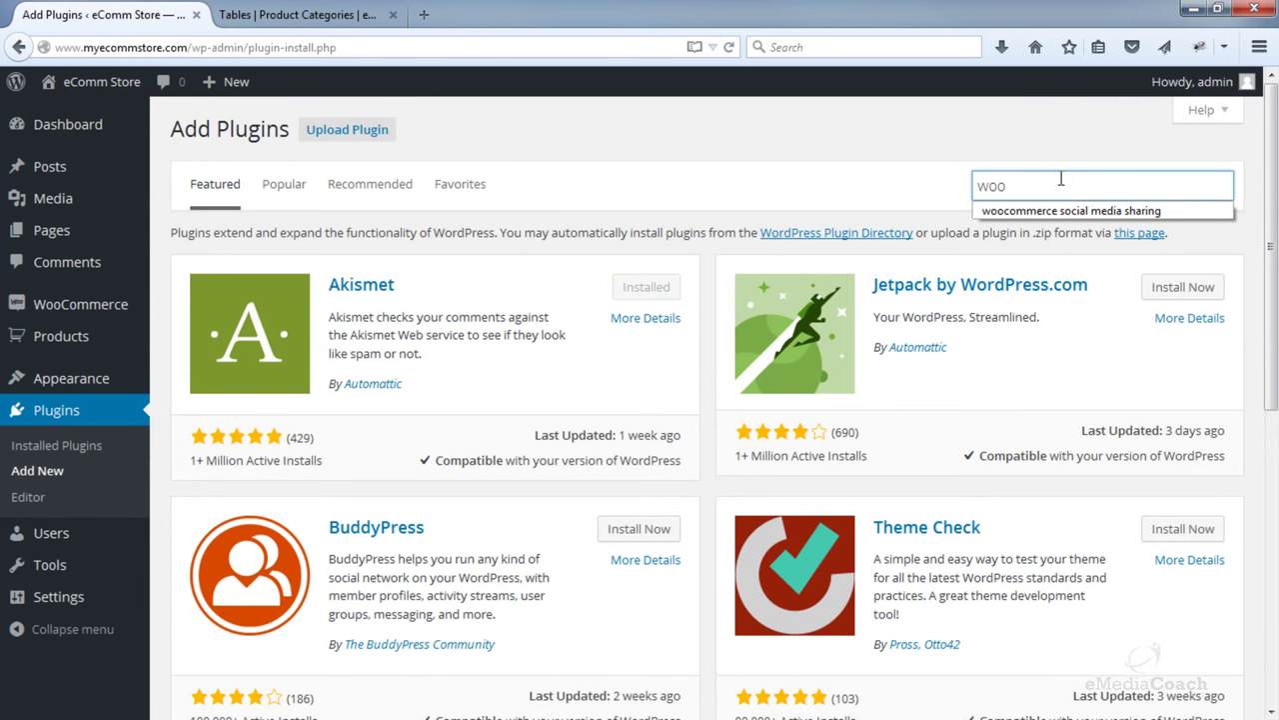
{"action": "left_click", "coordinate": [1058, 212]}
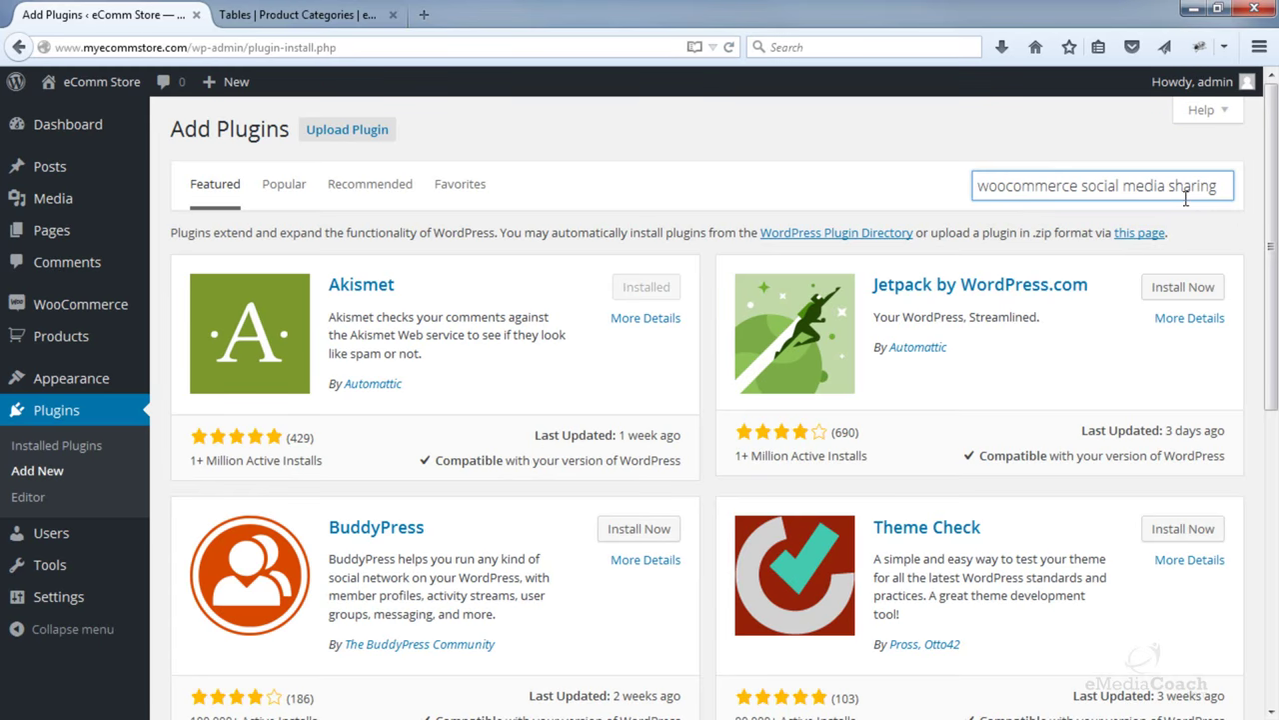
{"action": "key", "text": "BackSpace"}
{"action": "key", "text": "BackSpace"}
{"action": "key", "text": "BackSpace"}
{"action": "type", "text": "e"}
{"action": "key", "text": "Return"}
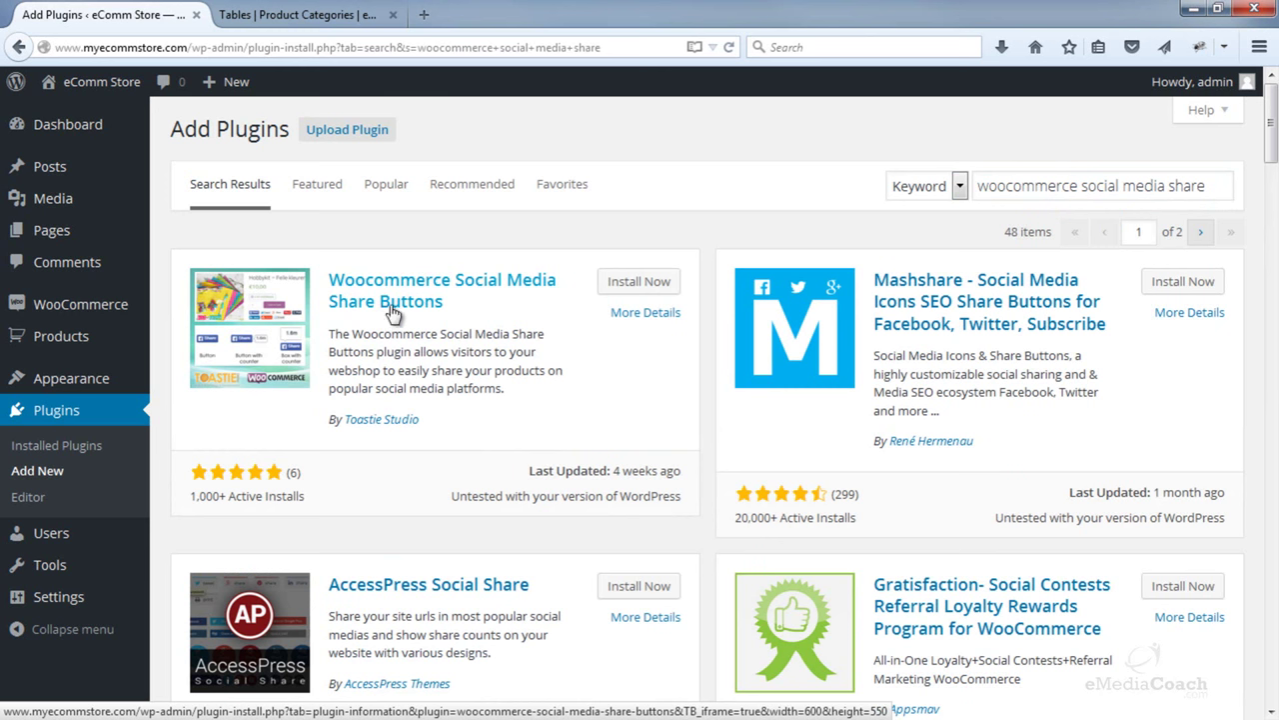
{"action": "left_click", "coordinate": [636, 283]}
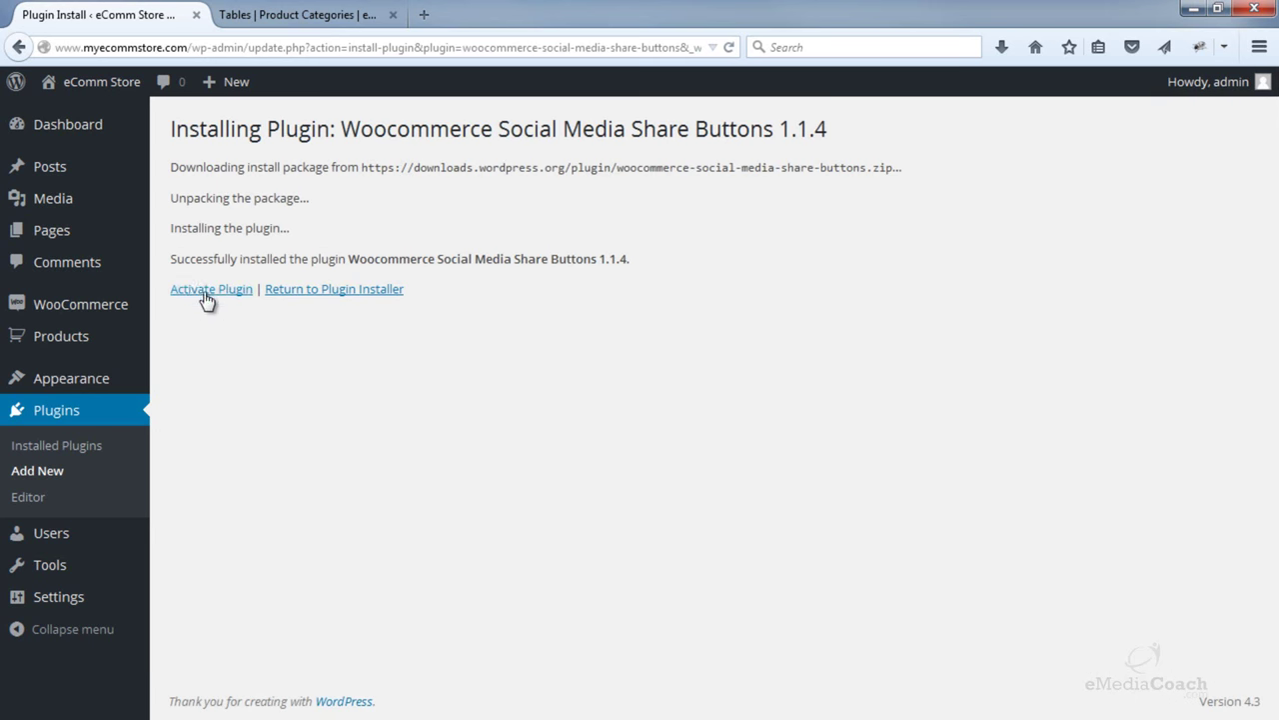
{"action": "left_click", "coordinate": [200, 290]}
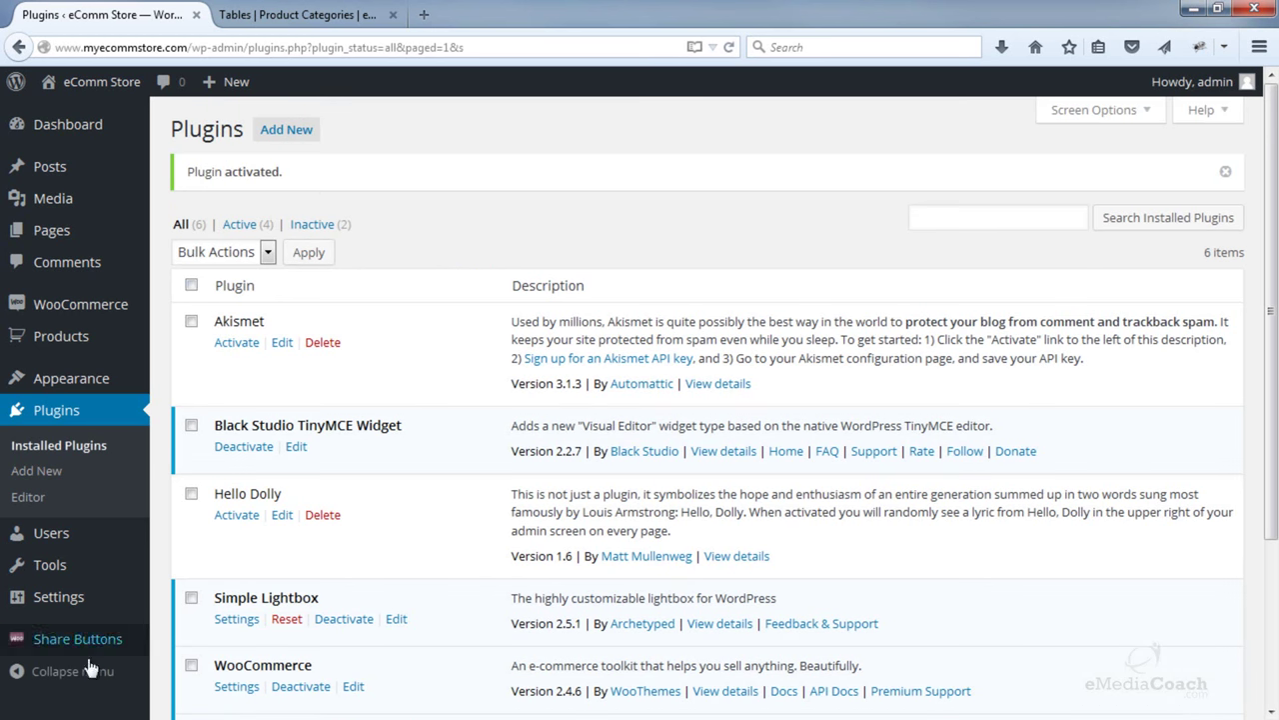
- Disable Tumblr, Linkedin, StumbleUpon and VKontakte share buttons, keeping Button format, and save the settings
{"action": "left_click", "coordinate": [88, 650]}
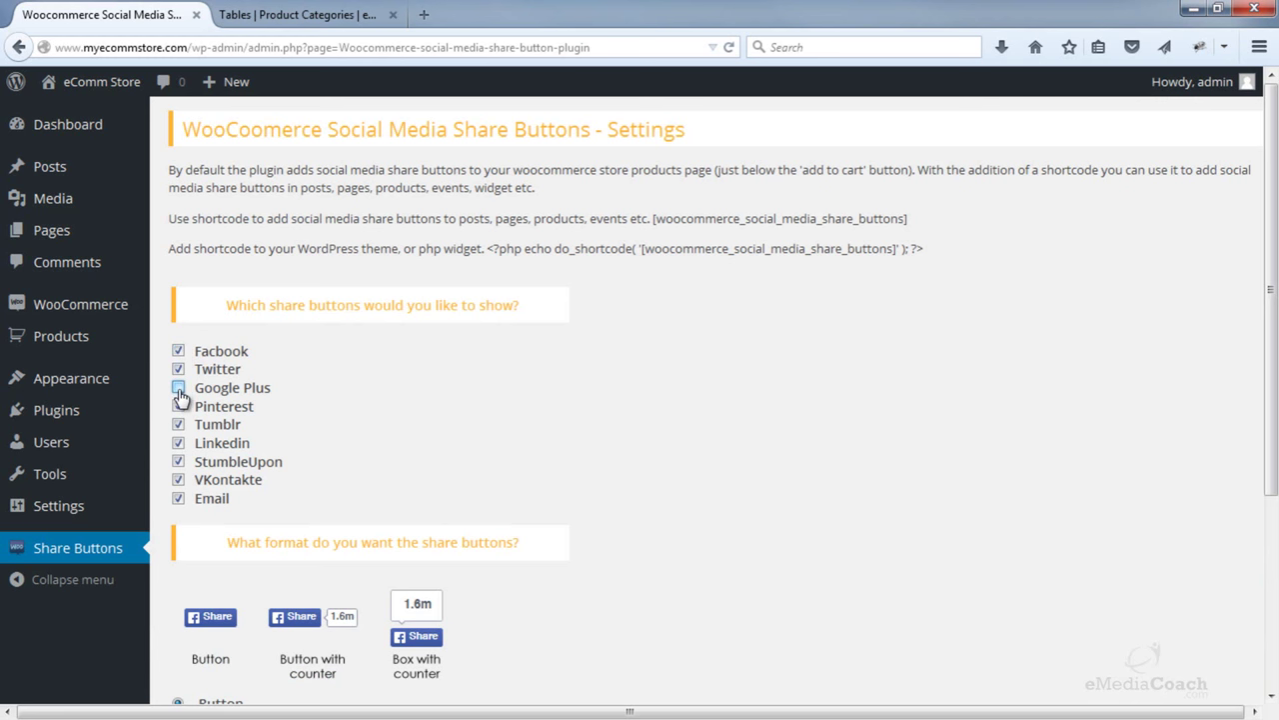
{"action": "left_click", "coordinate": [178, 425]}
{"action": "left_click", "coordinate": [178, 442]}
{"action": "left_click", "coordinate": [178, 463]}
{"action": "left_click", "coordinate": [178, 480]}
{"action": "scroll", "coordinate": [275, 333], "scroll_direction": "down", "scroll_amount": 4}
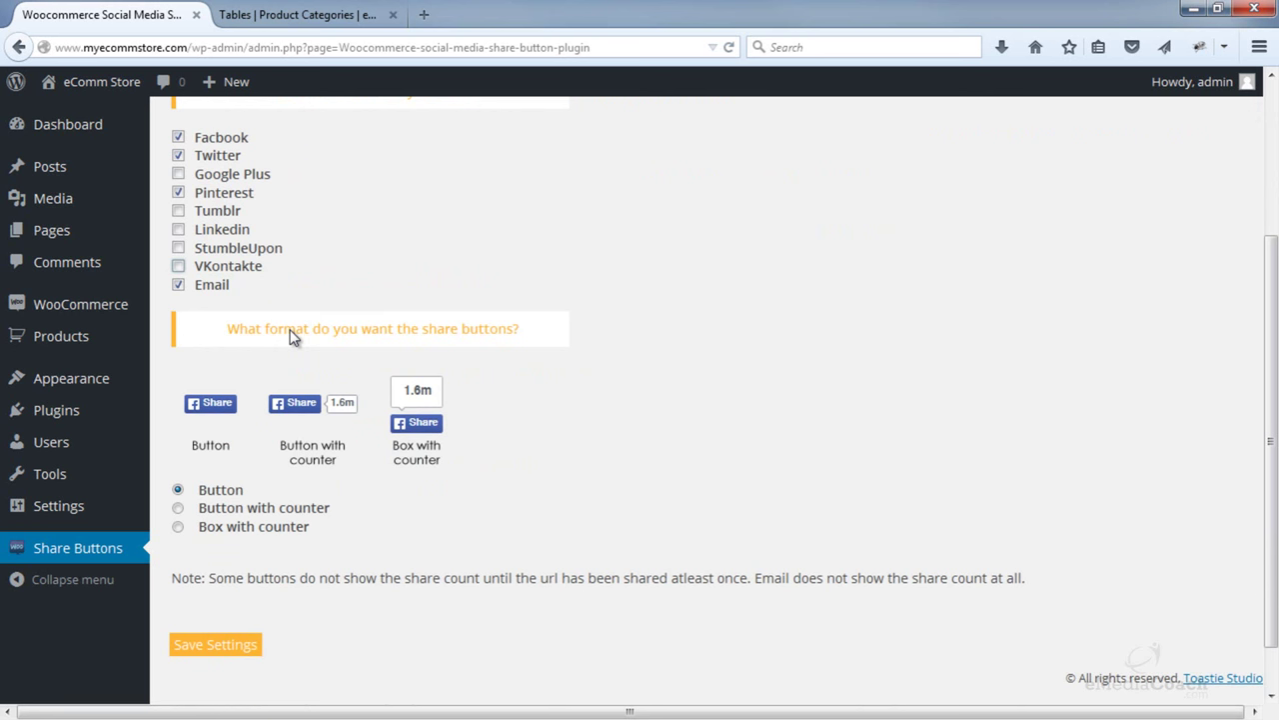
{"action": "scroll", "coordinate": [292, 337], "scroll_direction": "down", "scroll_amount": 1}
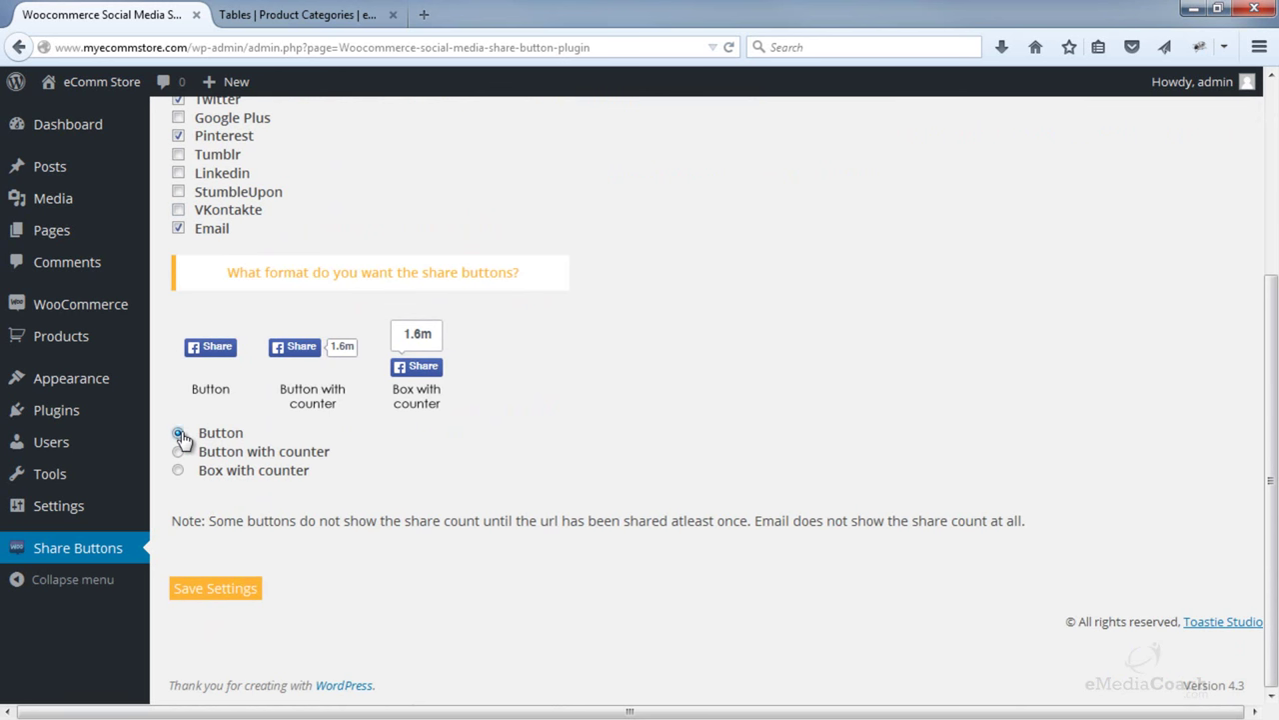
{"action": "left_click", "coordinate": [213, 590]}
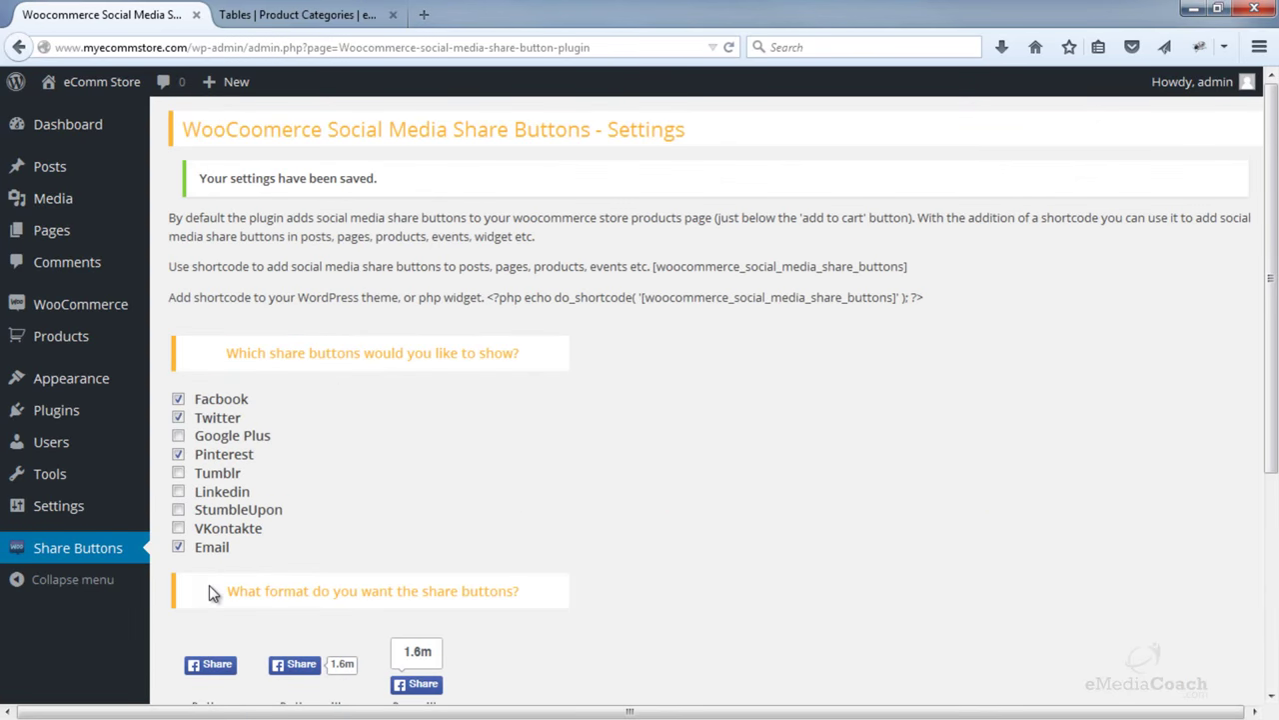
{"action": "left_click", "coordinate": [298, 12]}
{"action": "scroll", "coordinate": [263, 272], "scroll_direction": "up", "scroll_amount": 3}
- Open the Laminated Coffee Table product and scroll to its Share, Tweet, Pin it, Email buttons
{"action": "mouse_move", "coordinate": [263, 272]}
{"action": "scroll", "coordinate": [122, 288], "scroll_direction": "down", "scroll_amount": 5}
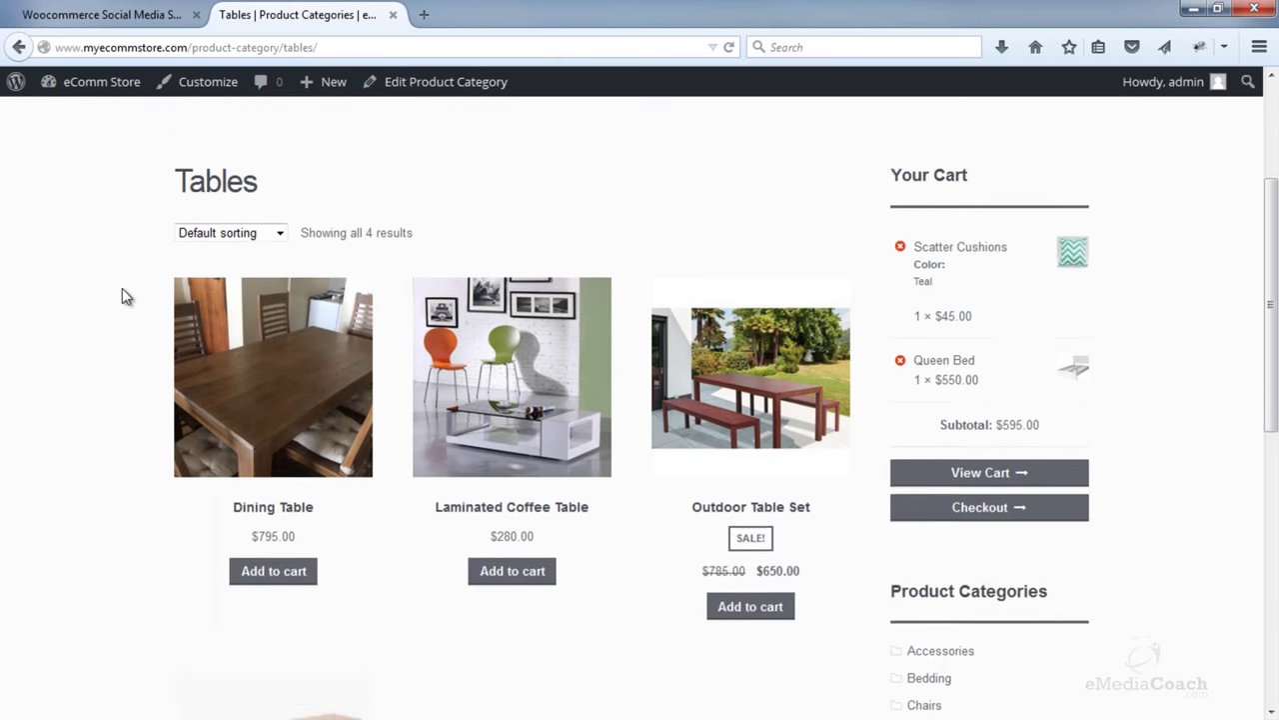
{"action": "scroll", "coordinate": [163, 319], "scroll_direction": "up", "scroll_amount": 2}
{"action": "left_click", "coordinate": [541, 419]}
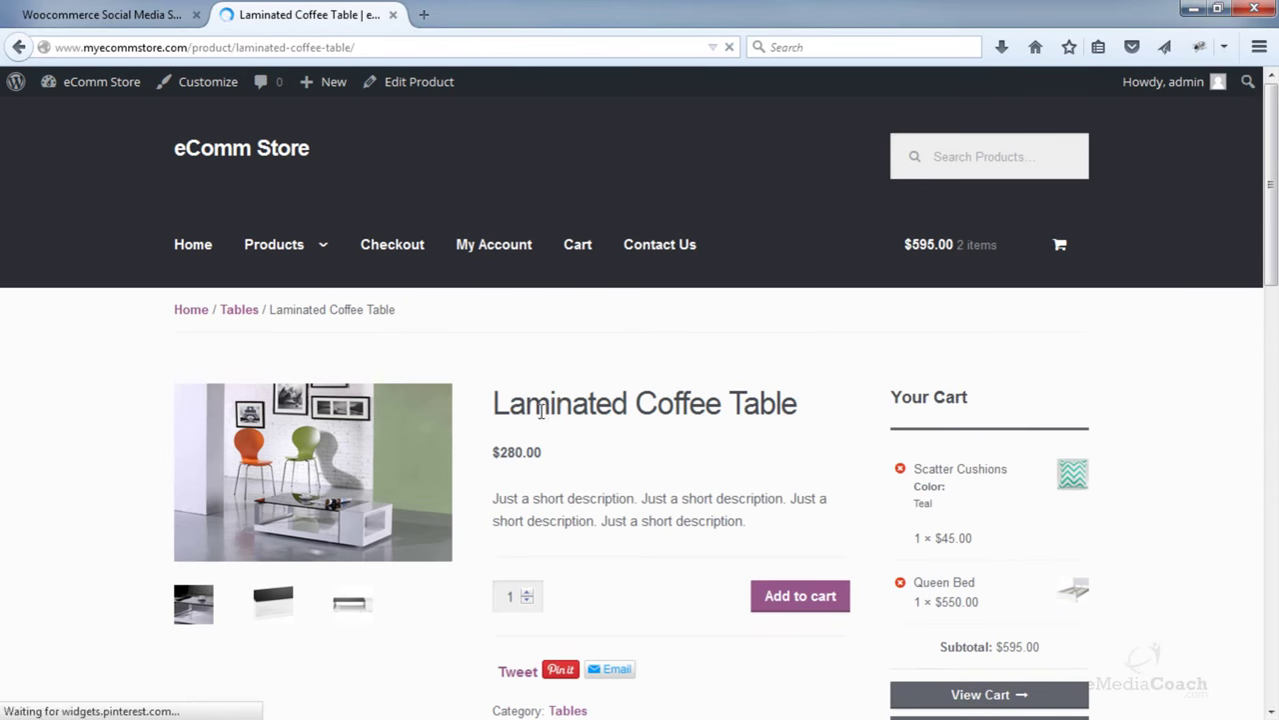
{"action": "scroll", "coordinate": [569, 379], "scroll_direction": "down", "scroll_amount": 2}
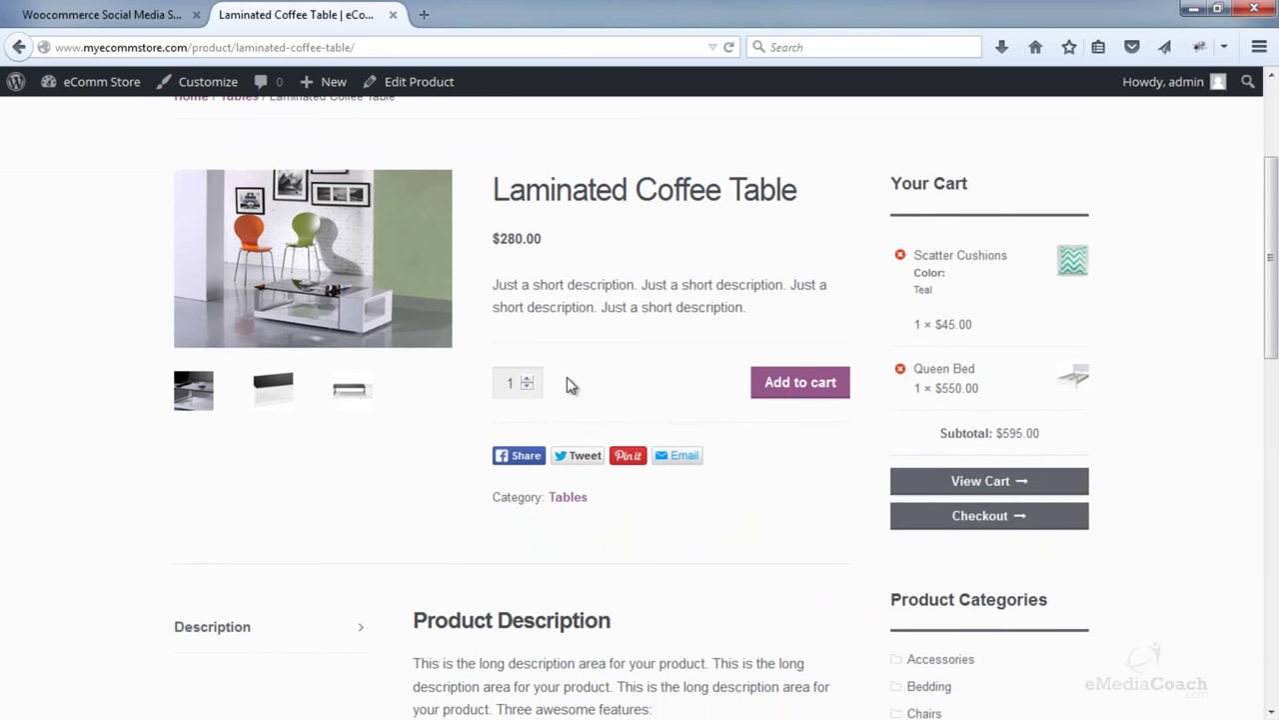
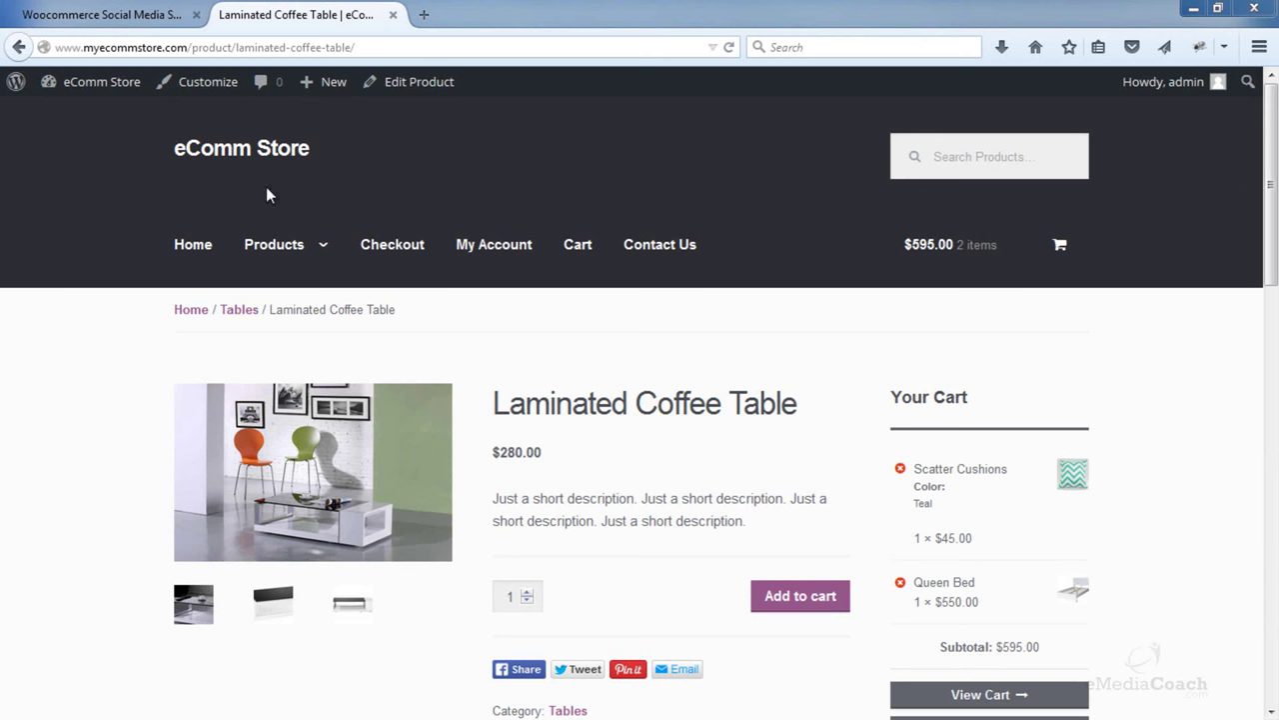
- Find the Storefront Site Logo plugin in the plugin directory, then install and activate it
{"action": "left_click", "coordinate": [102, 18]}
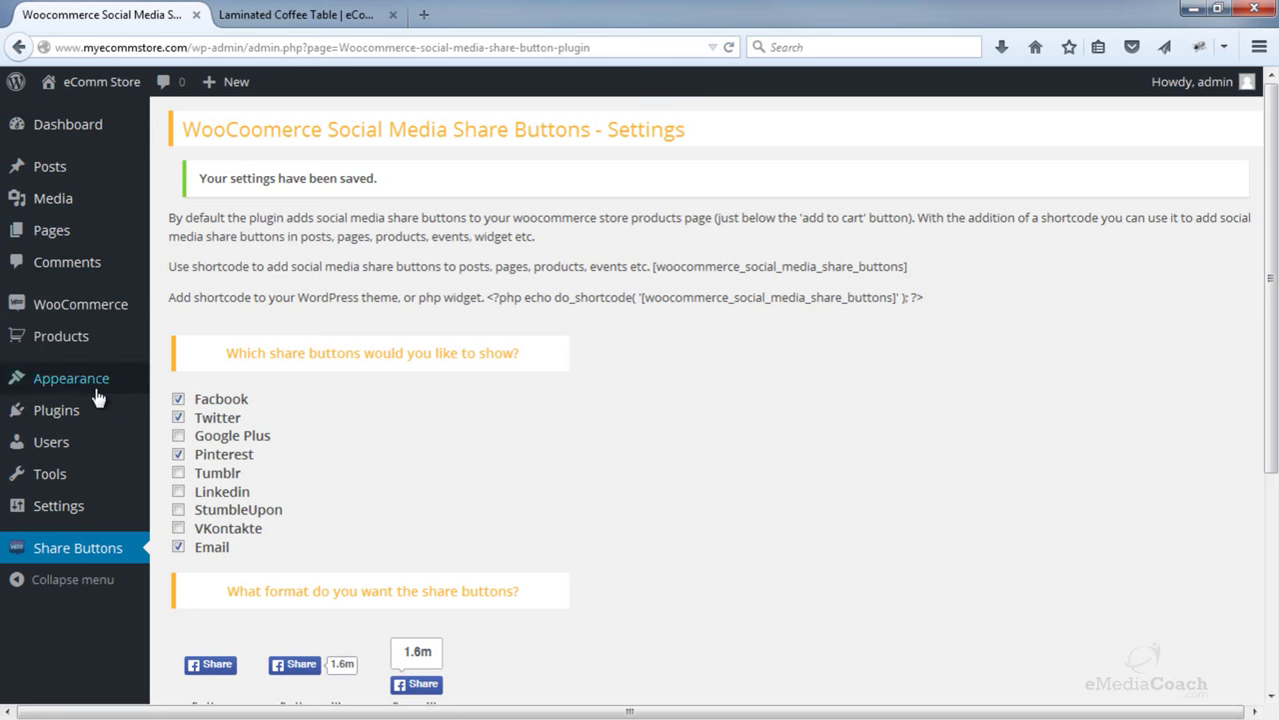
{"action": "mouse_move", "coordinate": [120, 415]}
{"action": "left_click", "coordinate": [186, 449]}
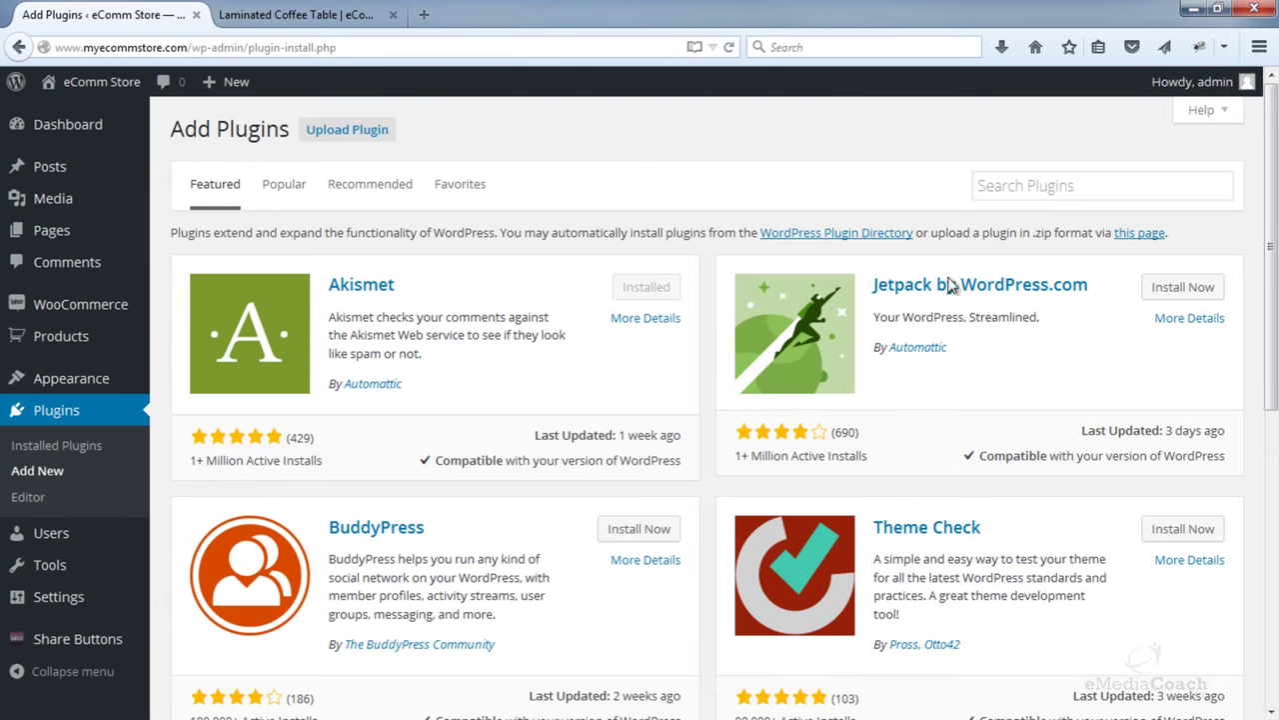
{"action": "left_click", "coordinate": [1099, 179]}
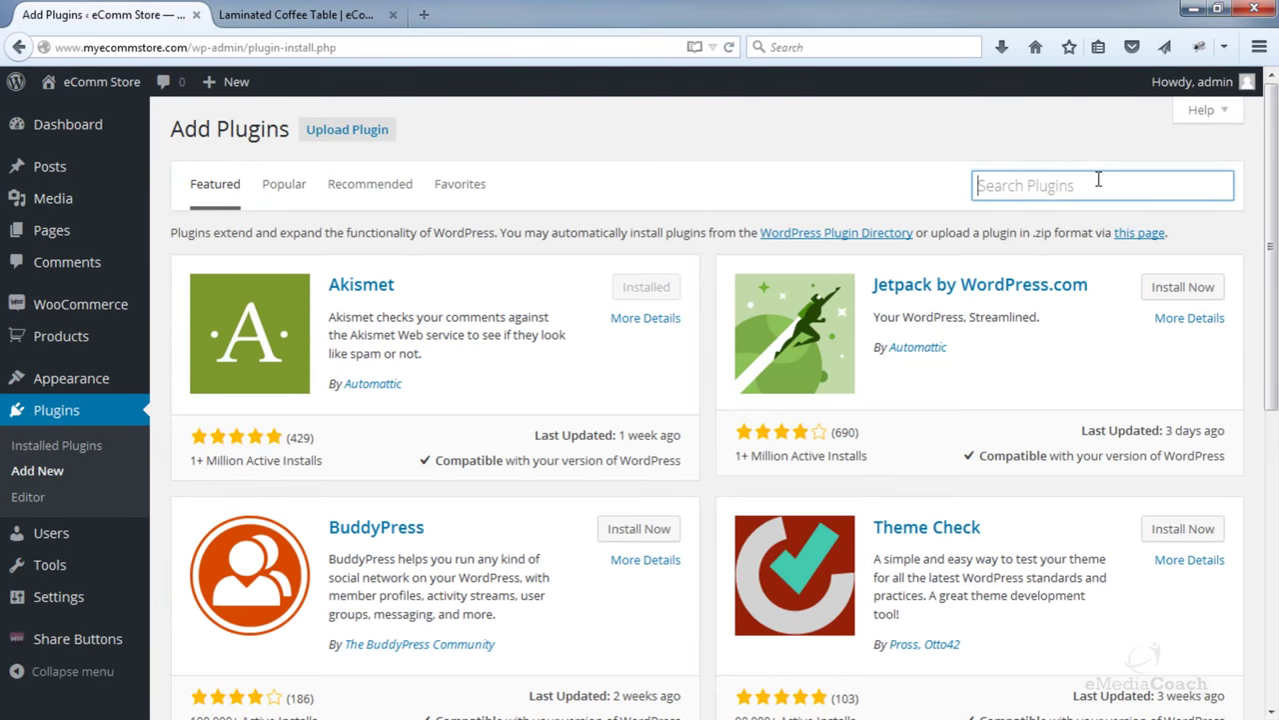
{"action": "type", "text": "sto"}
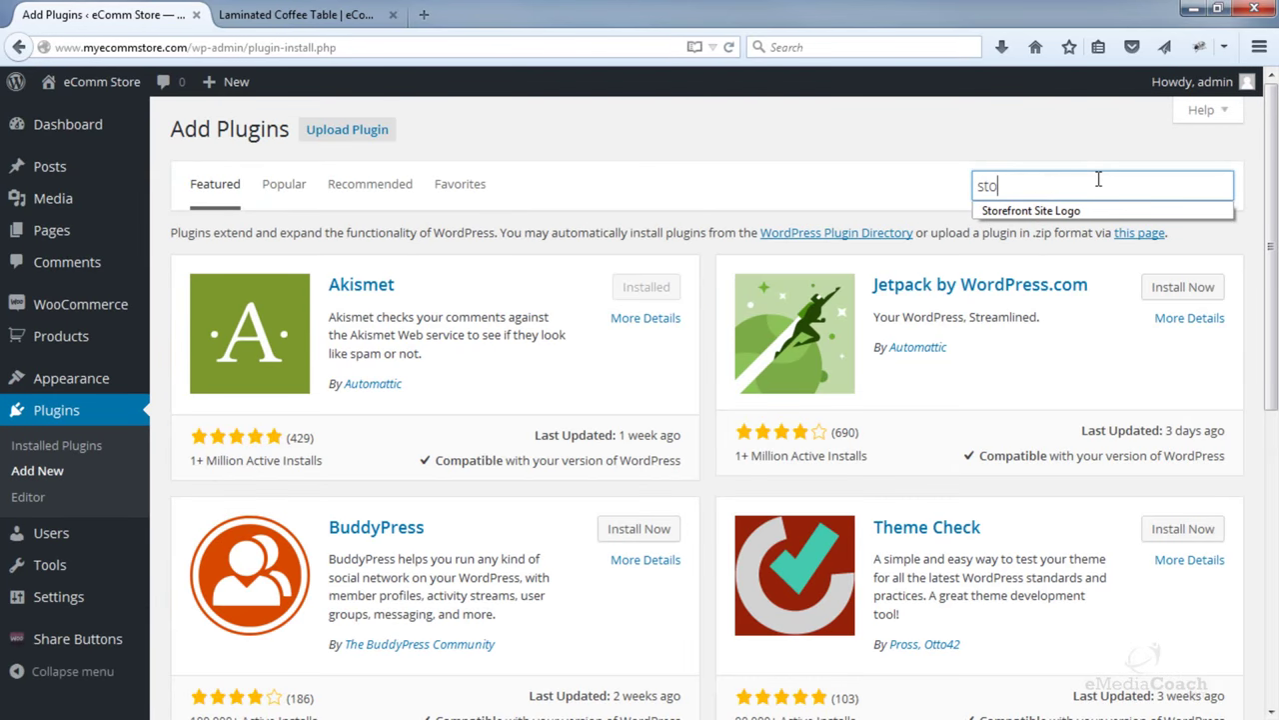
{"action": "type", "text": "refrom"}
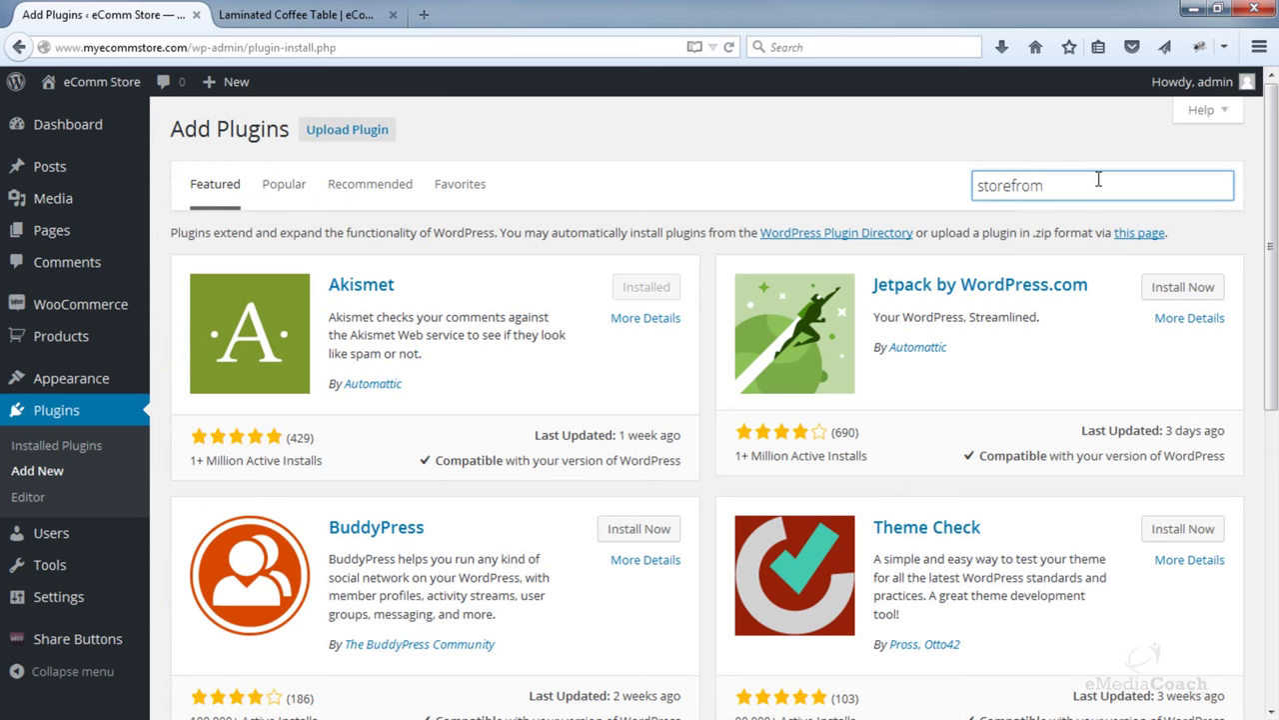
{"action": "key", "text": "BackSpace"}
{"action": "left_click", "coordinate": [1067, 216]}
{"action": "key", "text": "Return"}
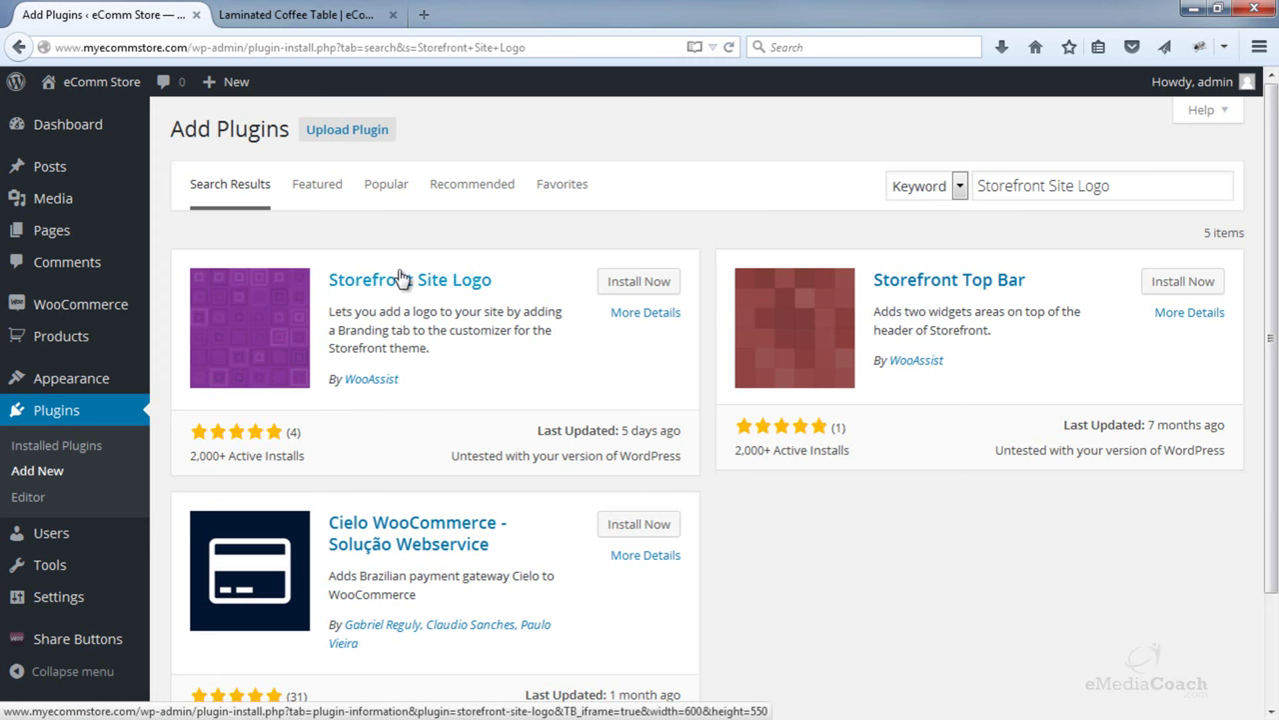
{"action": "left_click", "coordinate": [629, 286]}
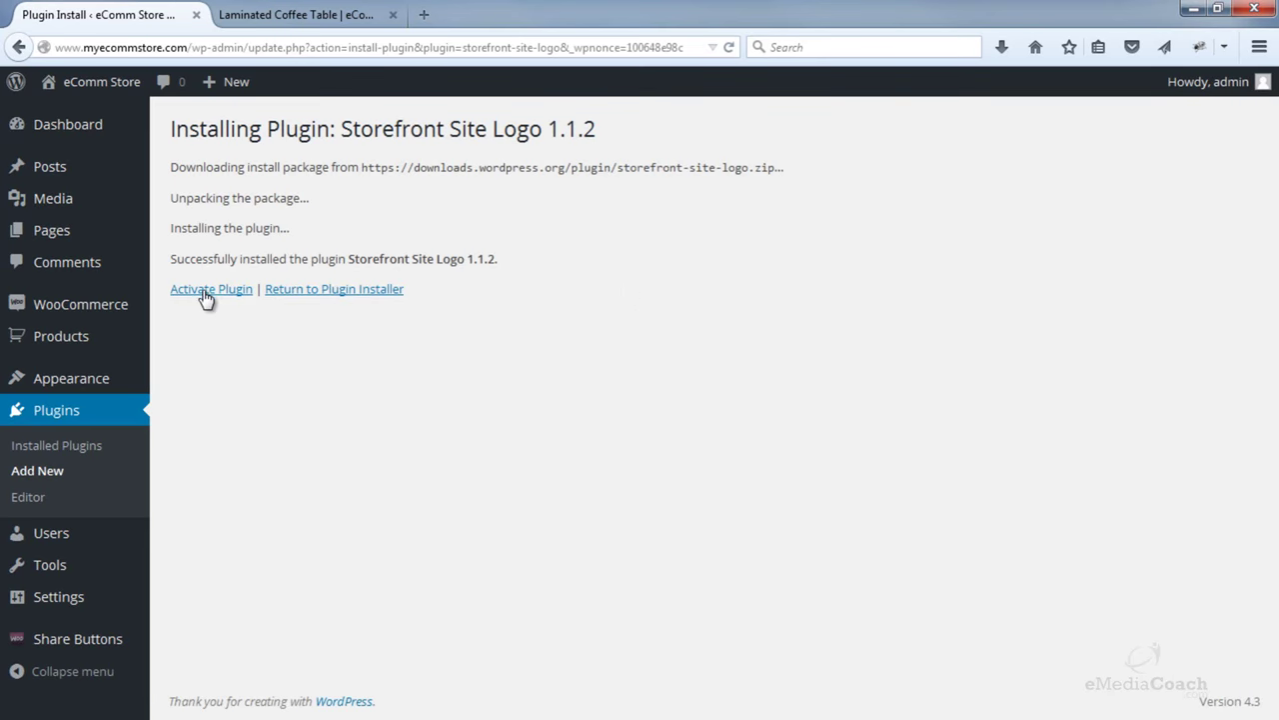
{"action": "left_click", "coordinate": [205, 295]}
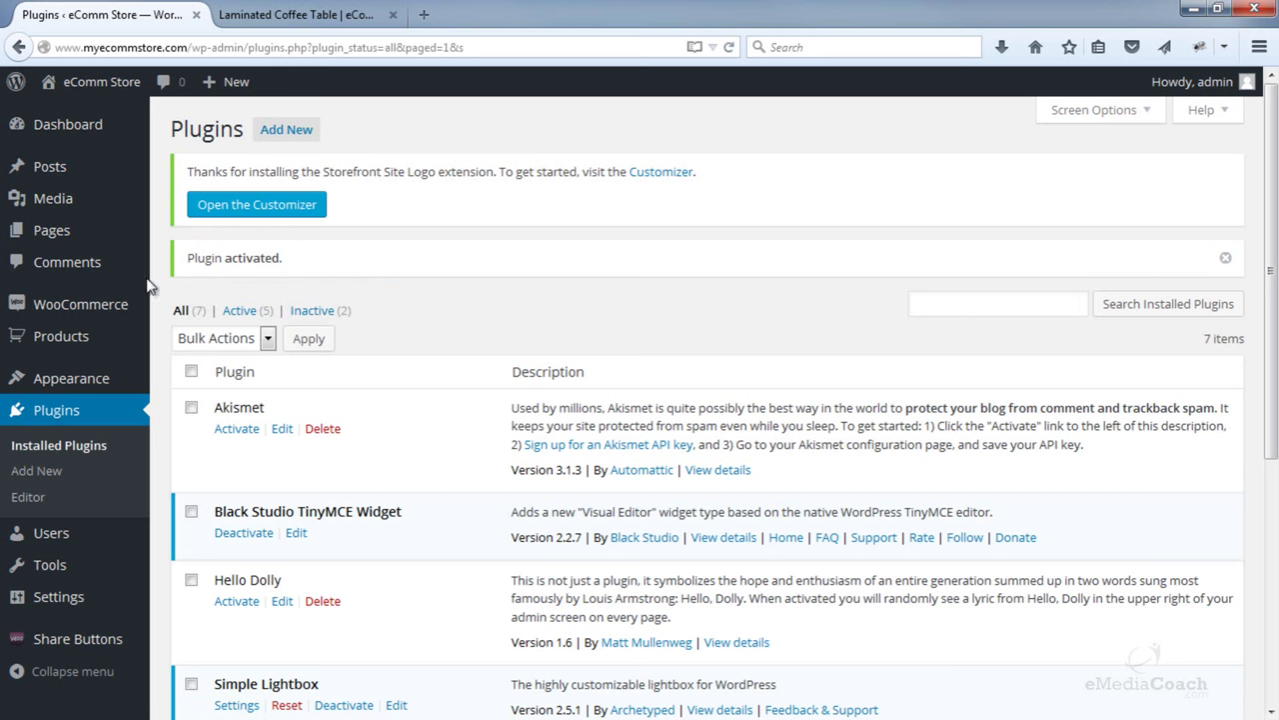
- In the Customizer, glance at the Header section, then go to the Branding section
{"action": "mouse_move", "coordinate": [96, 380]}
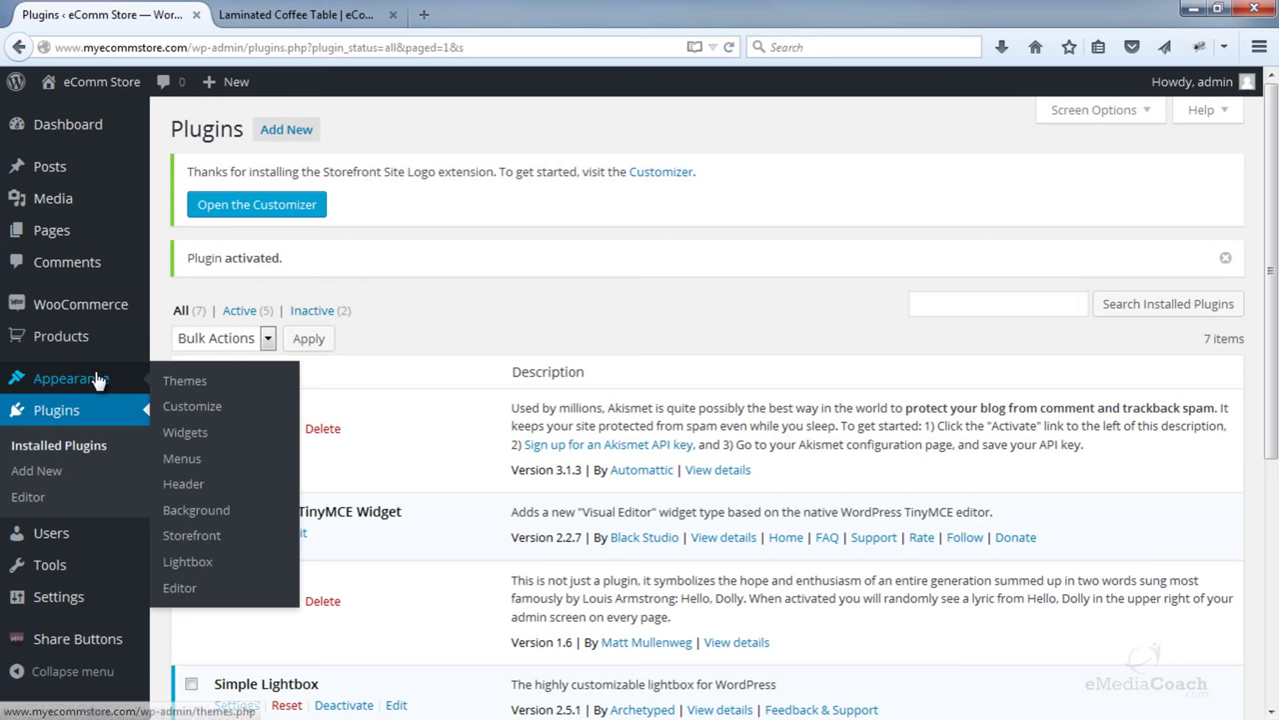
{"action": "left_click", "coordinate": [196, 414]}
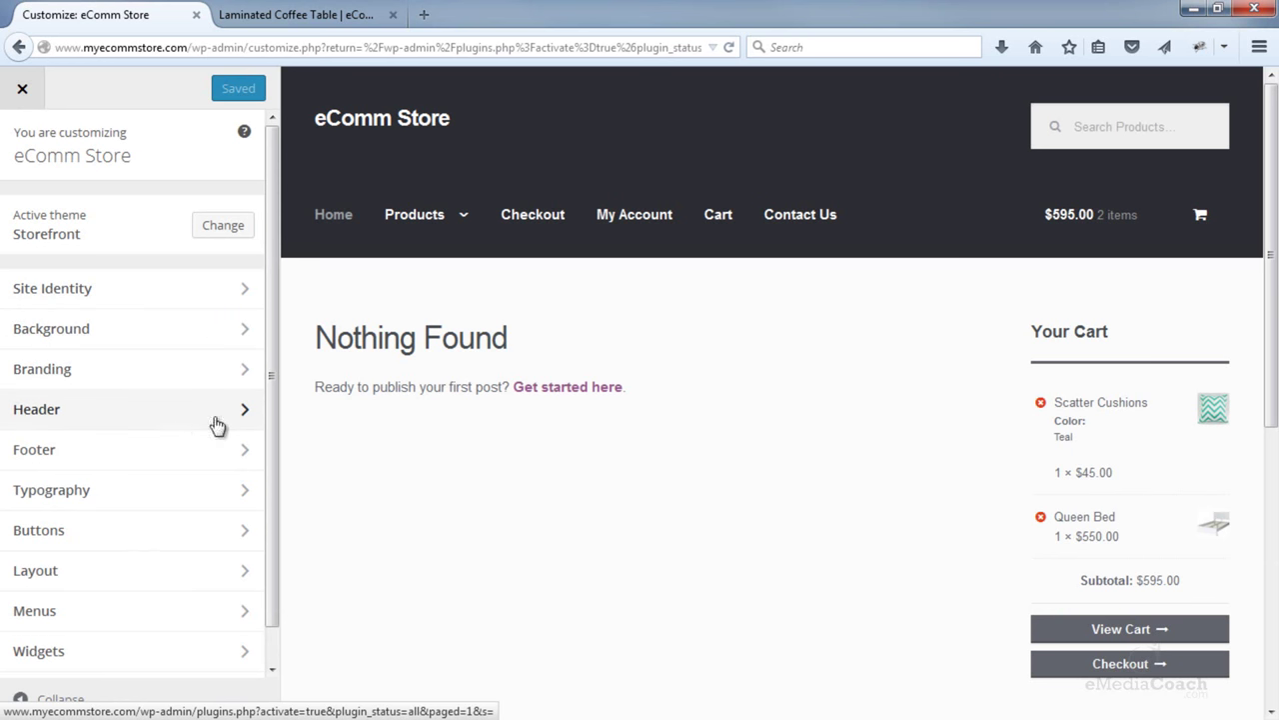
{"action": "left_click", "coordinate": [247, 420]}
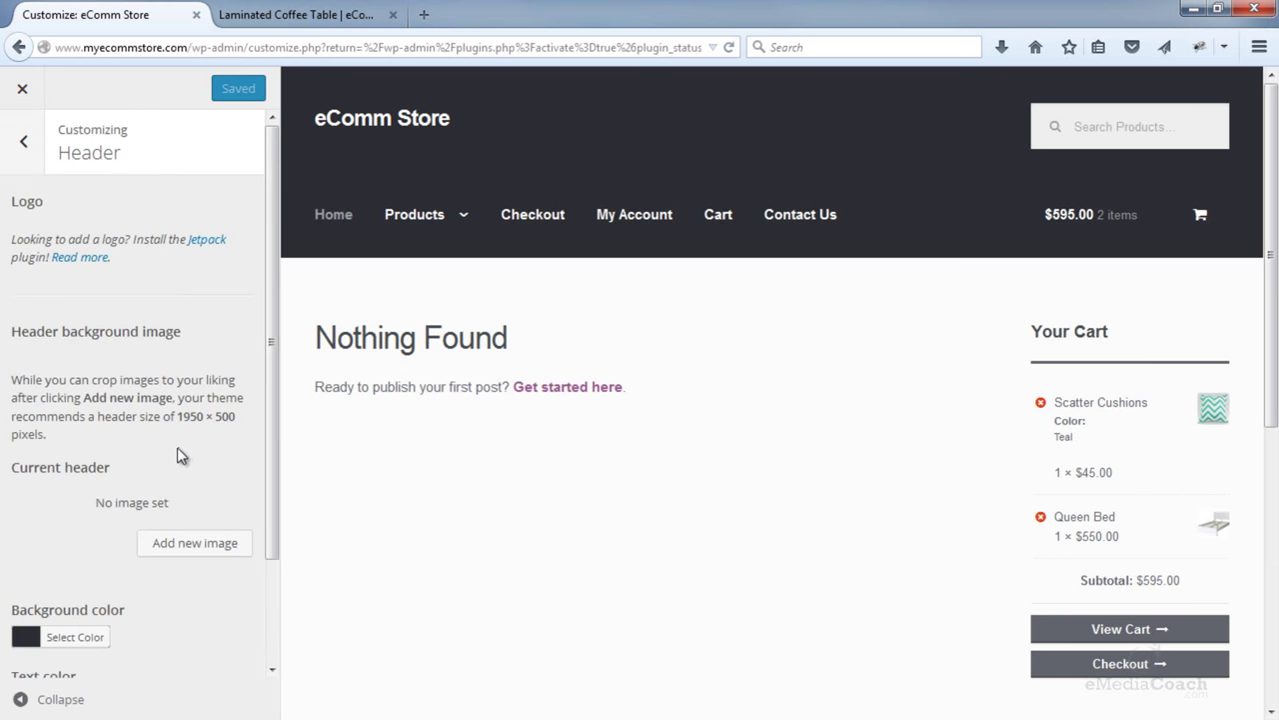
{"action": "scroll", "coordinate": [177, 447], "scroll_direction": "down", "scroll_amount": 2}
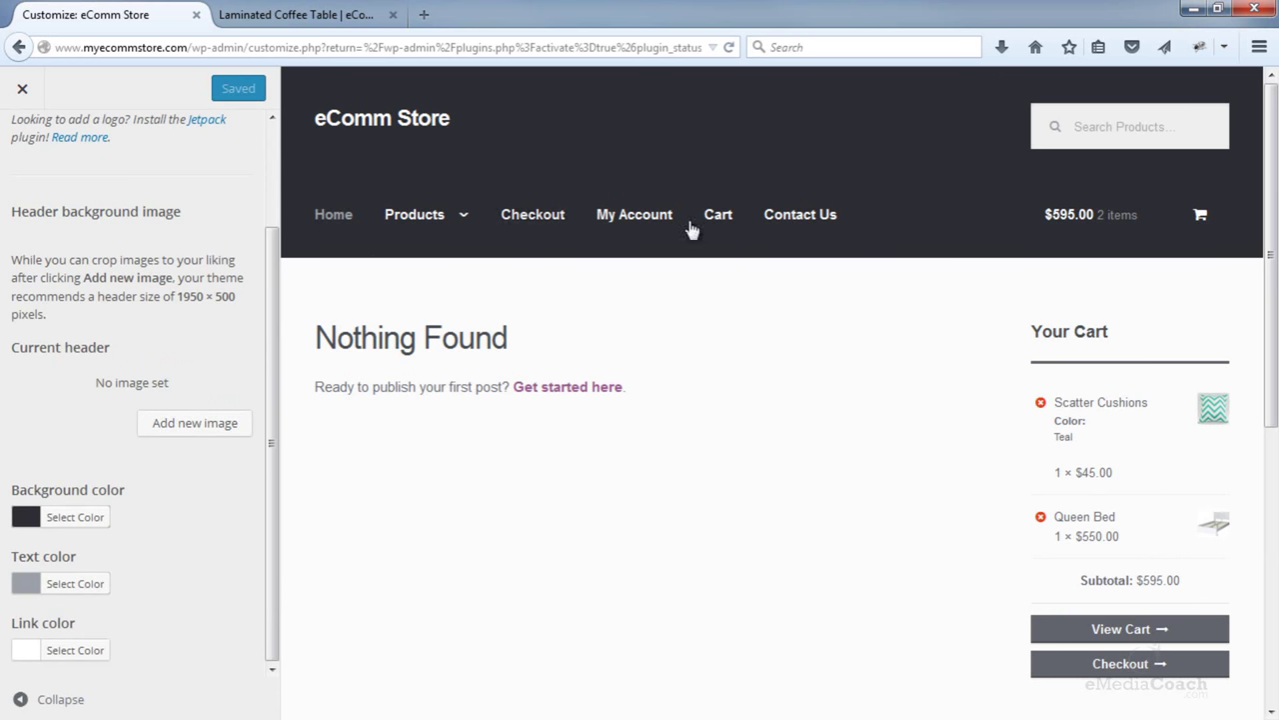
{"action": "scroll", "coordinate": [240, 300], "scroll_direction": "up", "scroll_amount": 2}
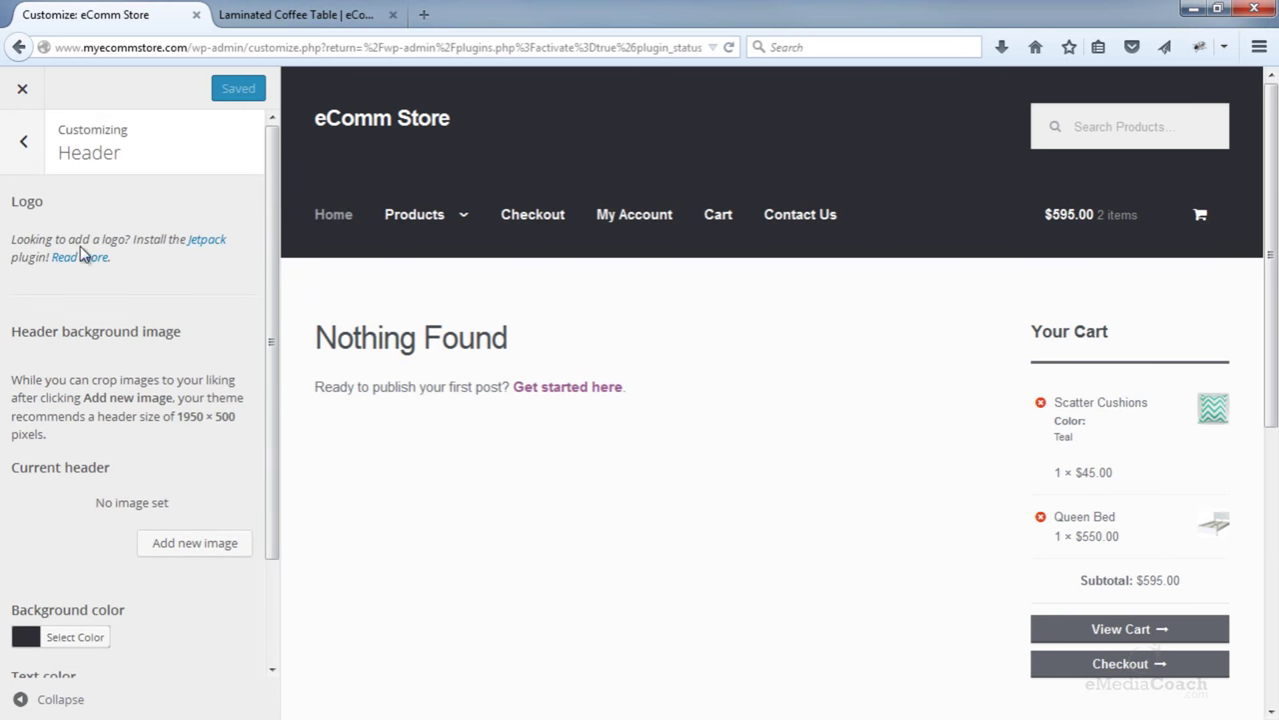
{"action": "left_click", "coordinate": [22, 142]}
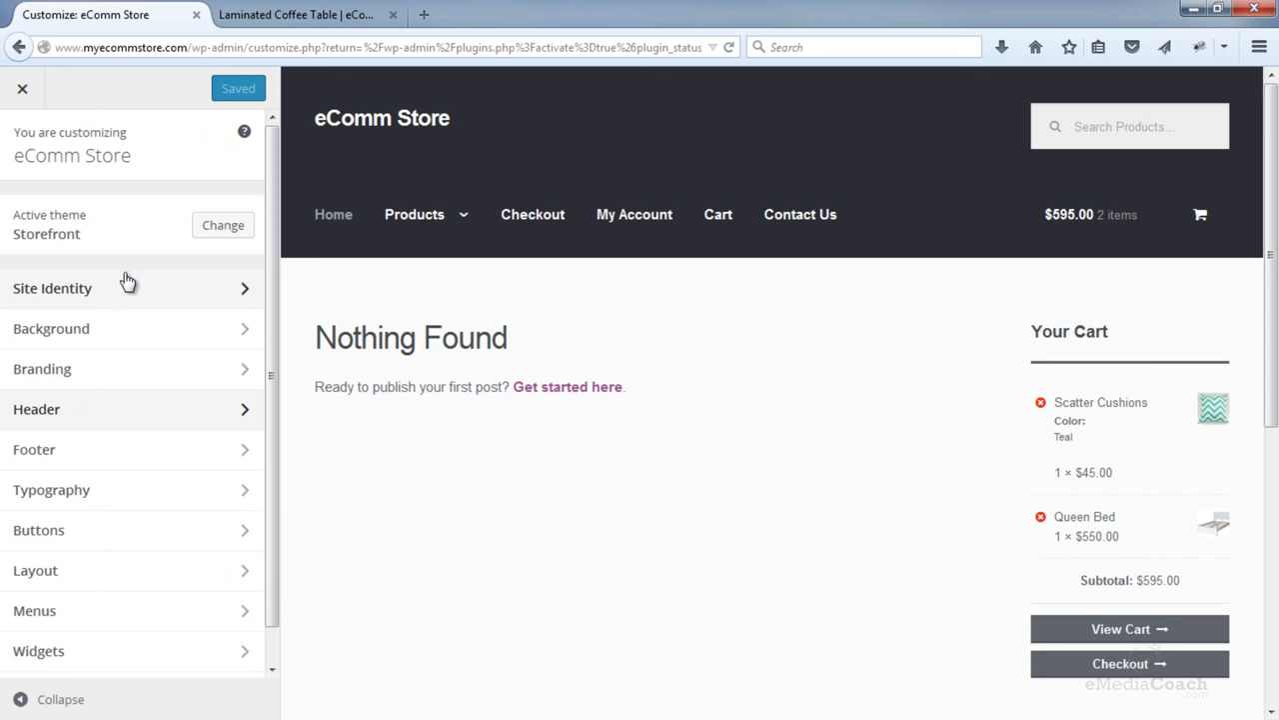
{"action": "left_click", "coordinate": [124, 371]}
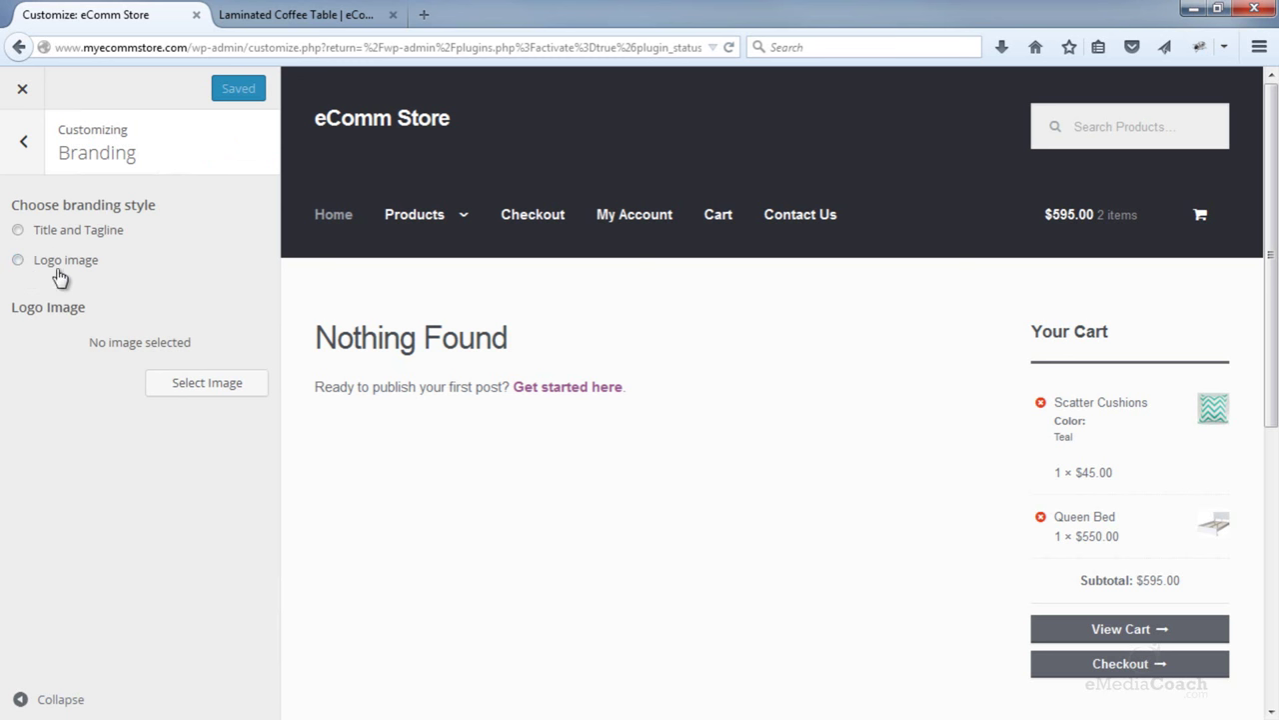
- Switch branding to Logo image and upload Logo.png from the Images folder as the logo
{"action": "left_click", "coordinate": [19, 262]}
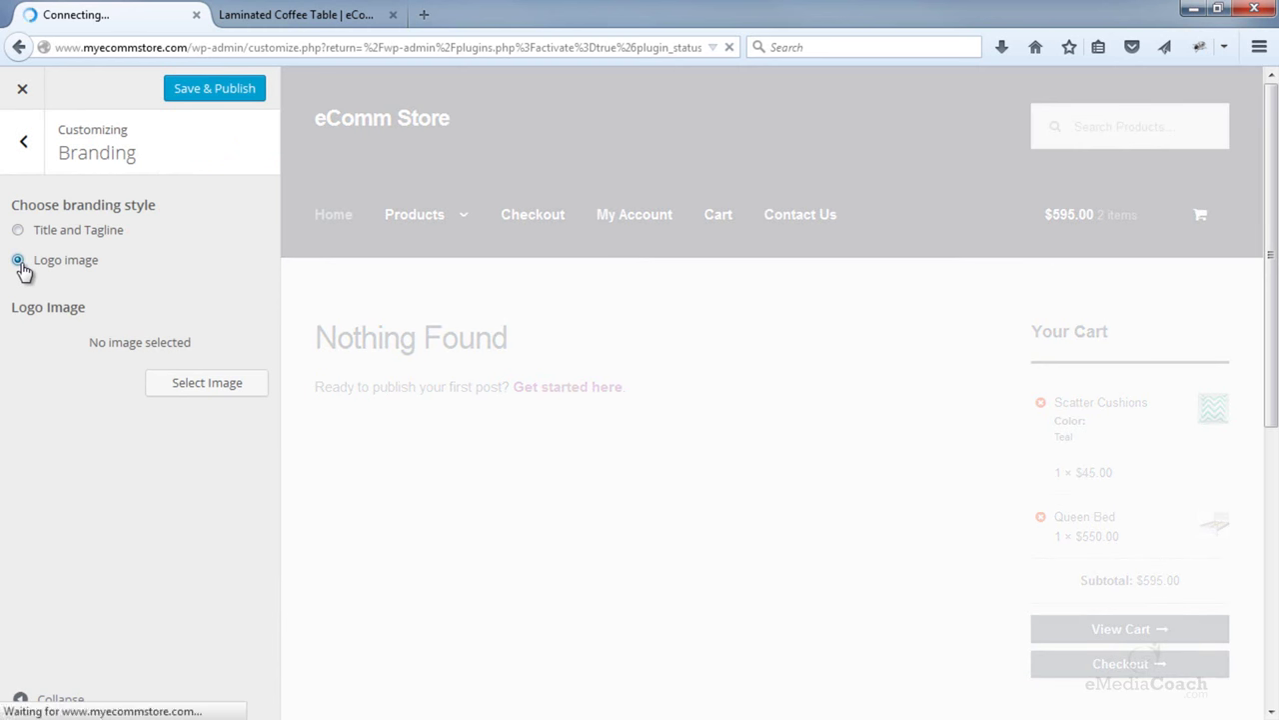
{"action": "left_click", "coordinate": [212, 390]}
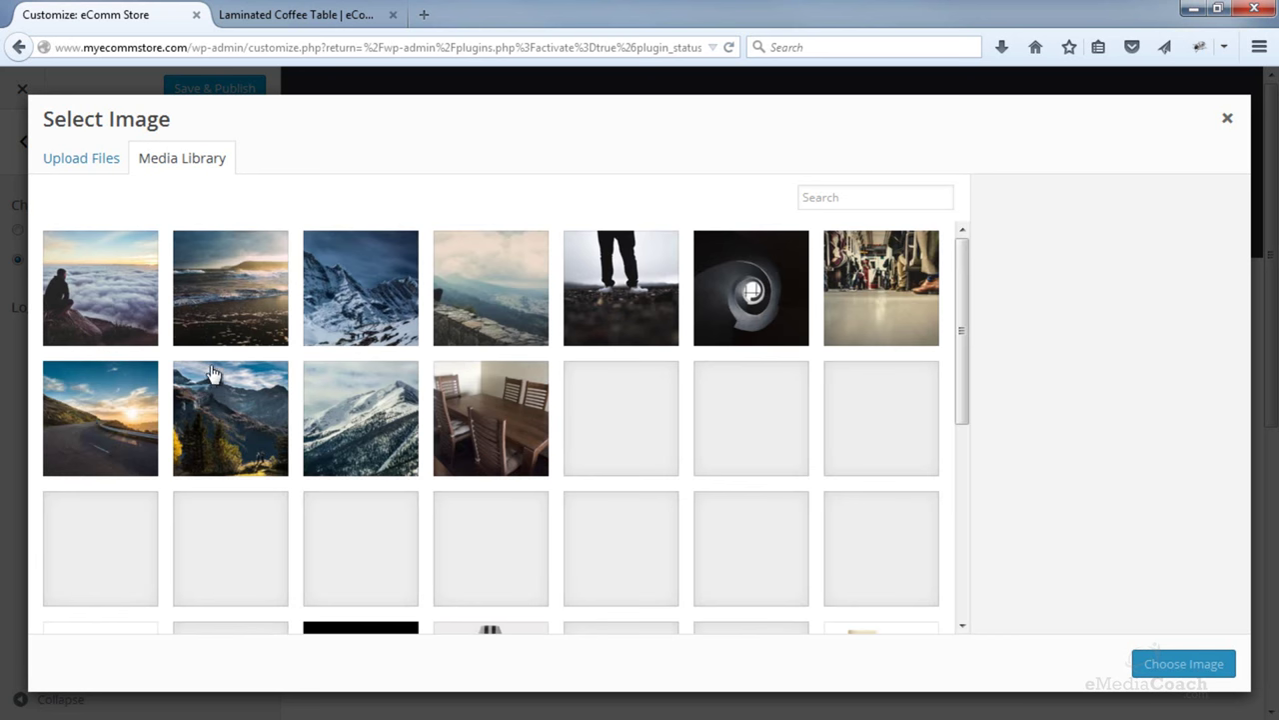
{"action": "left_click", "coordinate": [110, 162]}
{"action": "left_click", "coordinate": [614, 414]}
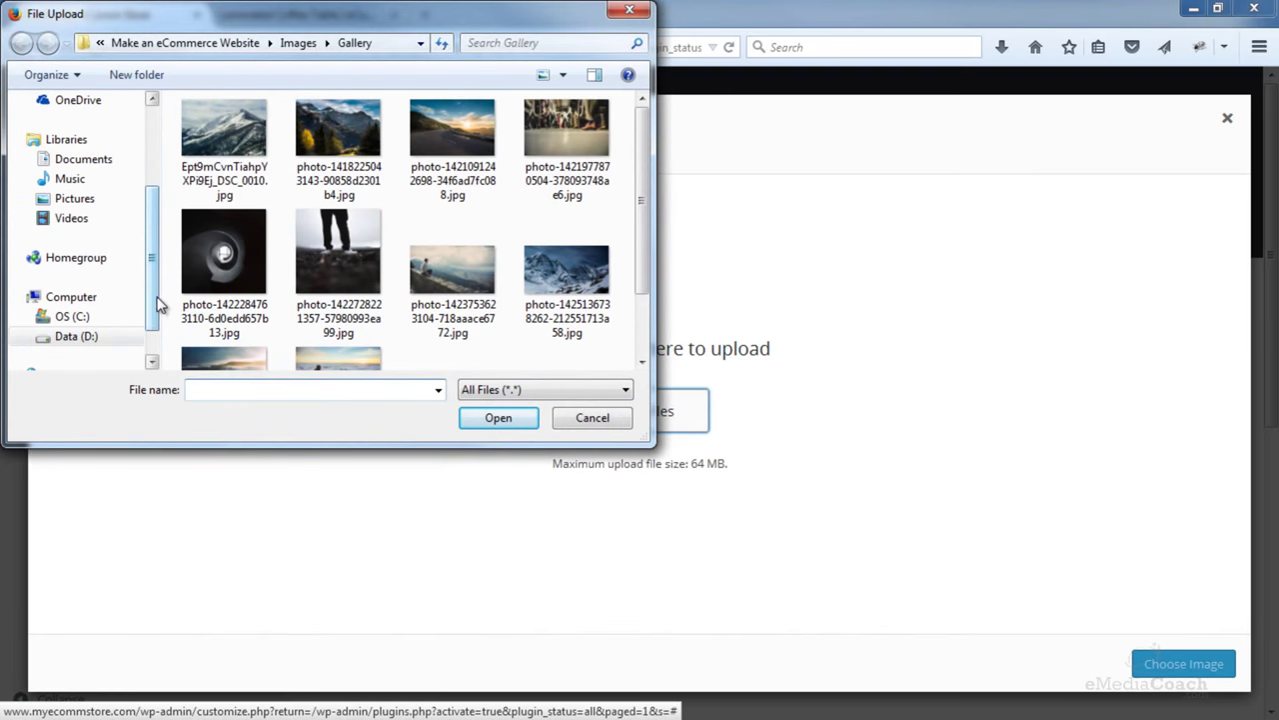
{"action": "scroll", "coordinate": [137, 230], "scroll_direction": "up", "scroll_amount": 3}
{"action": "left_click", "coordinate": [137, 227]}
{"action": "double_click", "coordinate": [221, 149]}
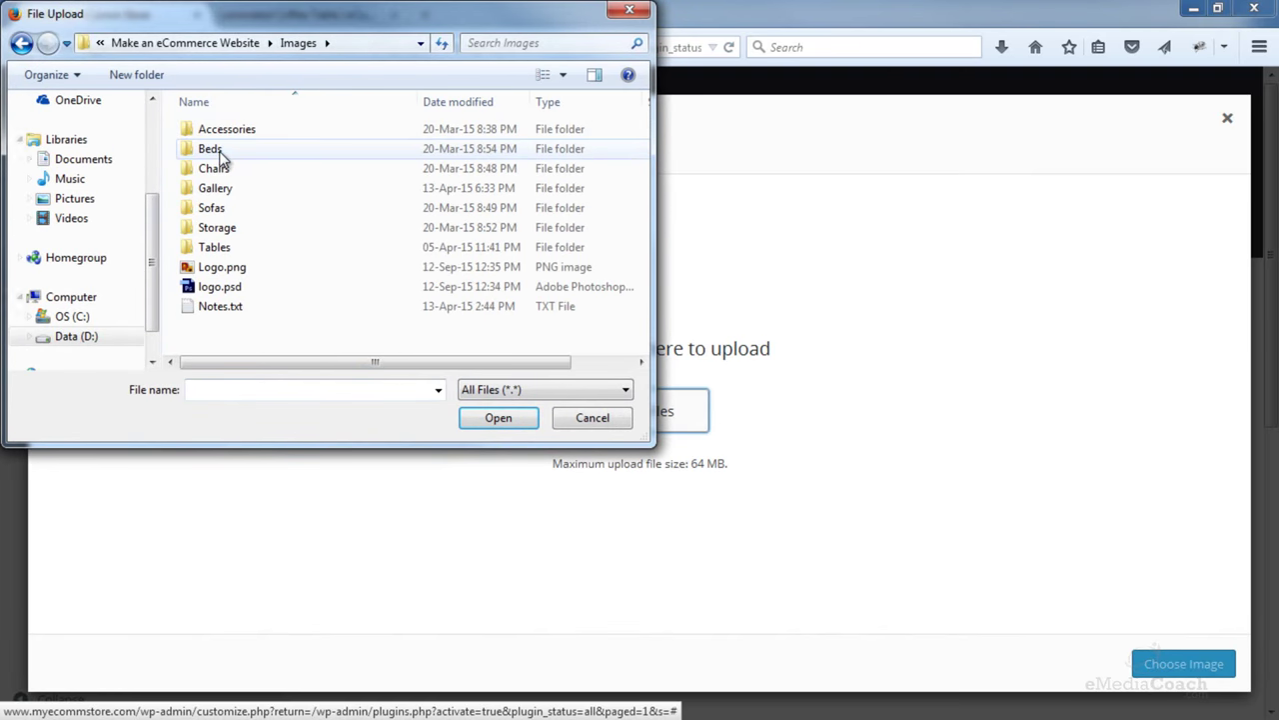
{"action": "double_click", "coordinate": [212, 267]}
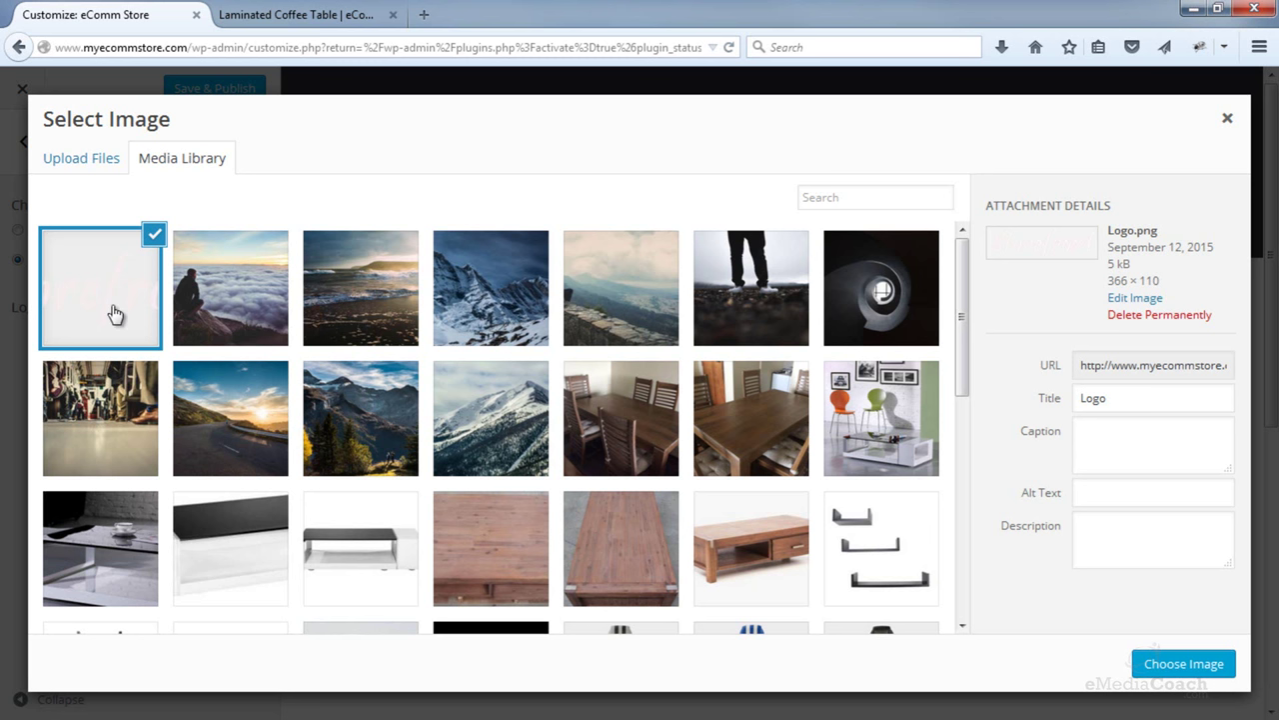
{"action": "left_click", "coordinate": [1168, 666]}
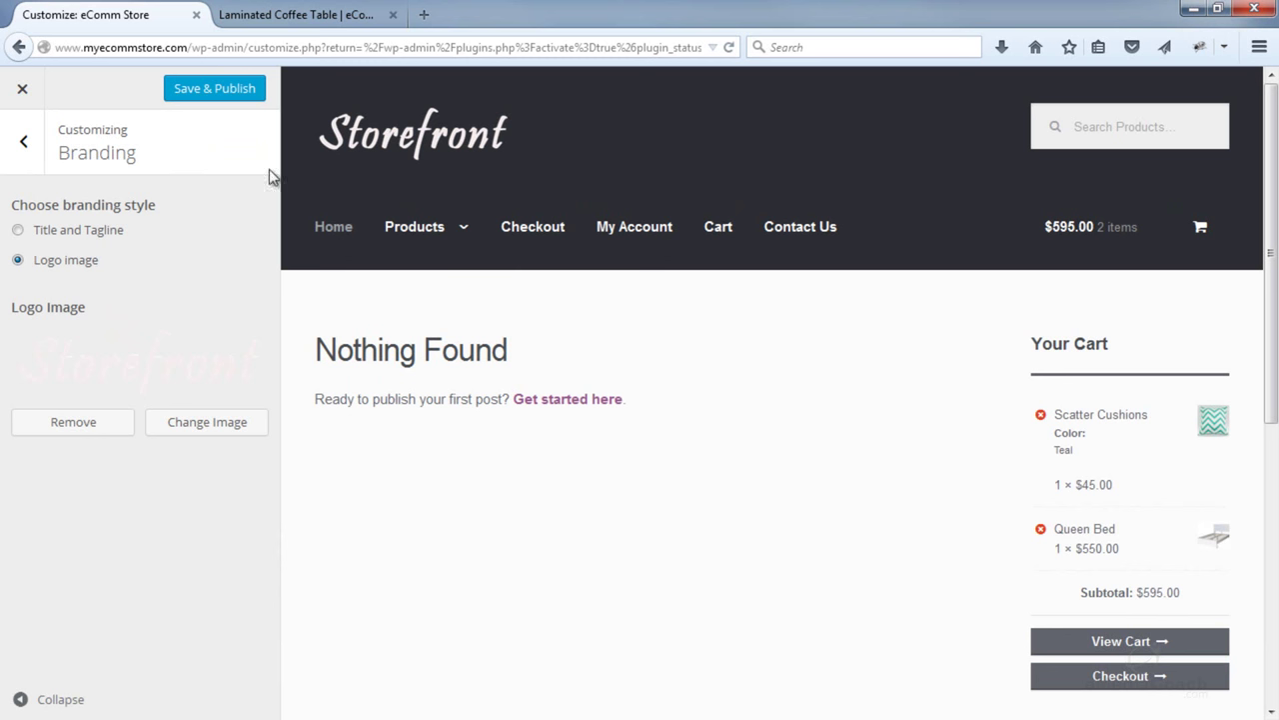
- Save & Publish the logo and reload the Laminated Coffee Table product page to verify it
{"action": "left_click", "coordinate": [228, 100]}
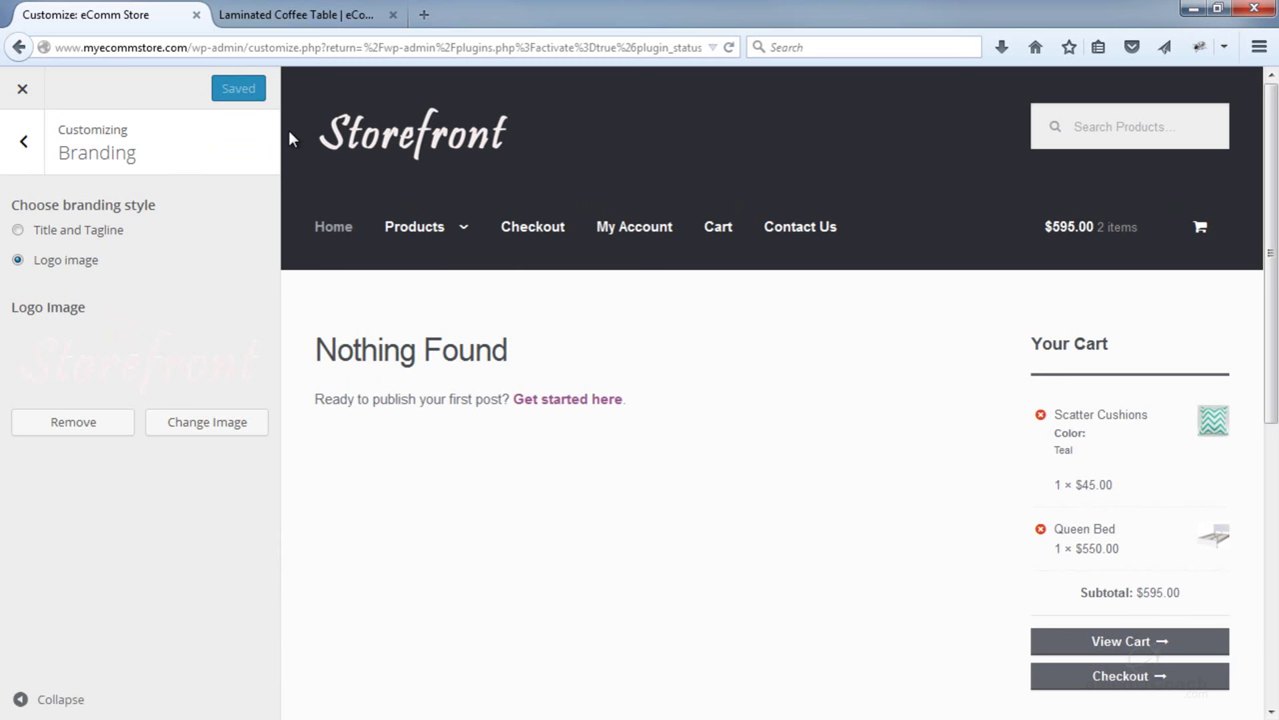
{"action": "left_click", "coordinate": [298, 16]}
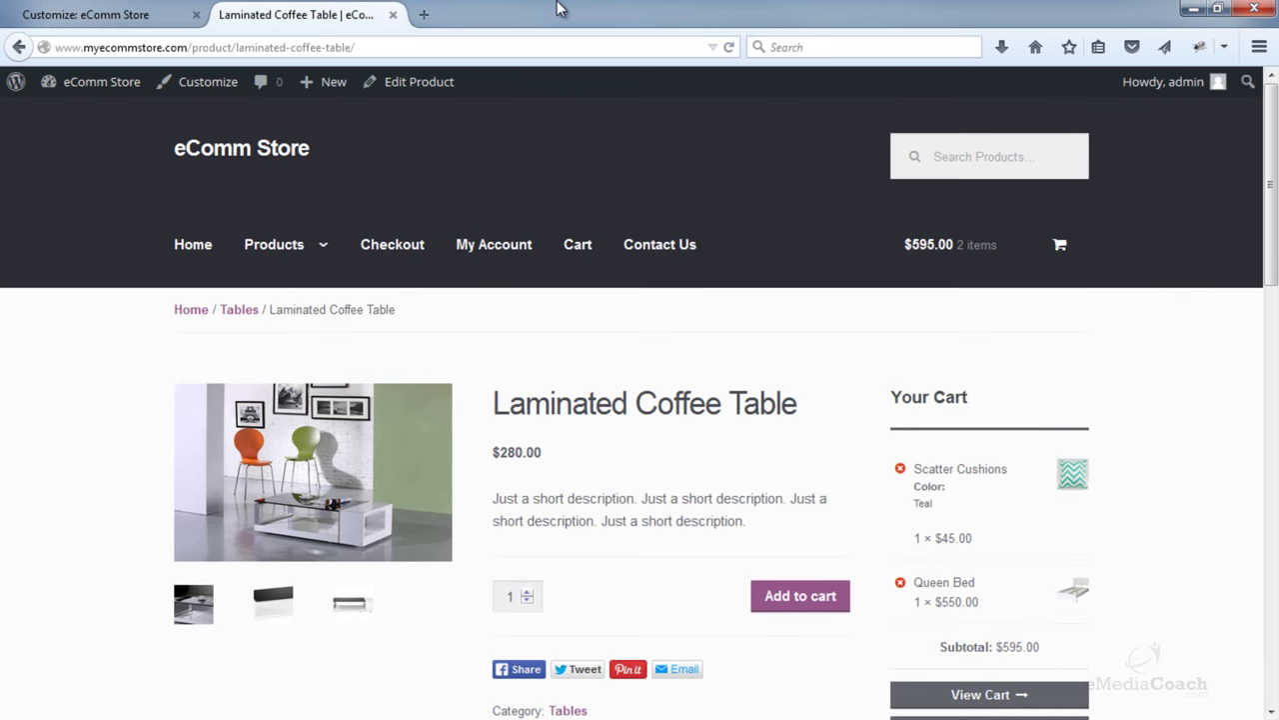
{"action": "left_click", "coordinate": [729, 47]}
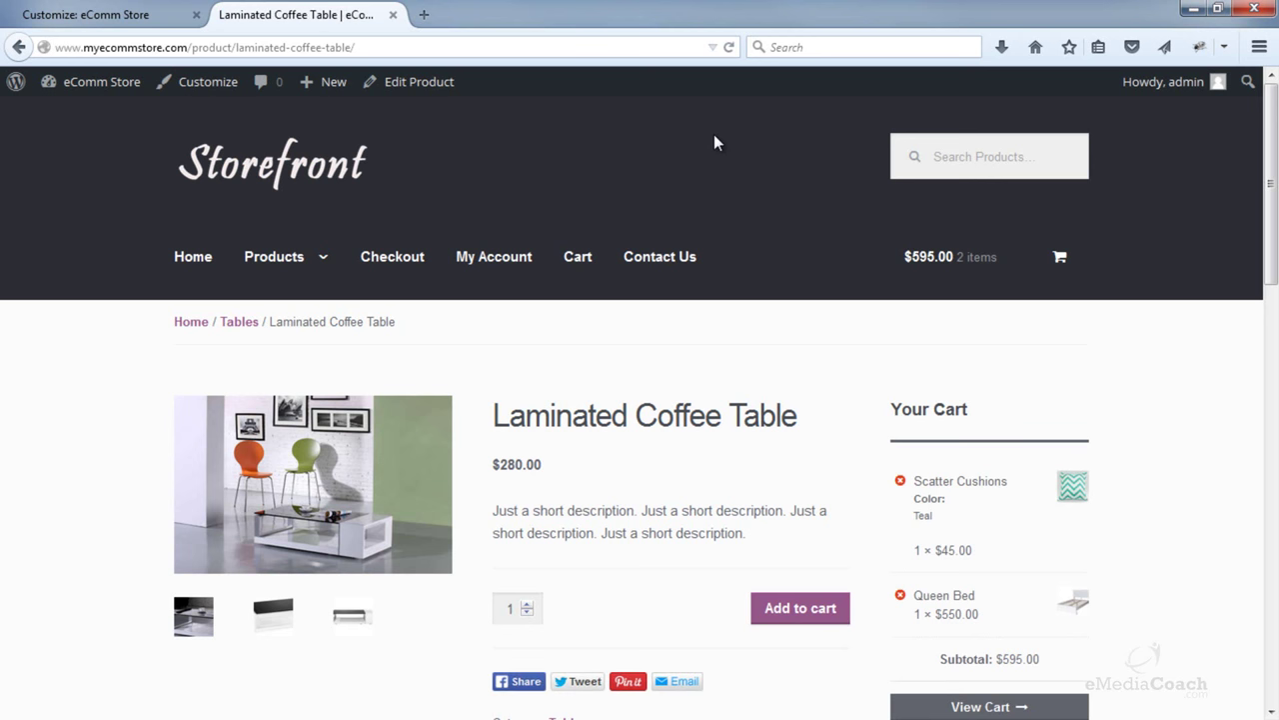
{"action": "left_click", "coordinate": [424, 15]}
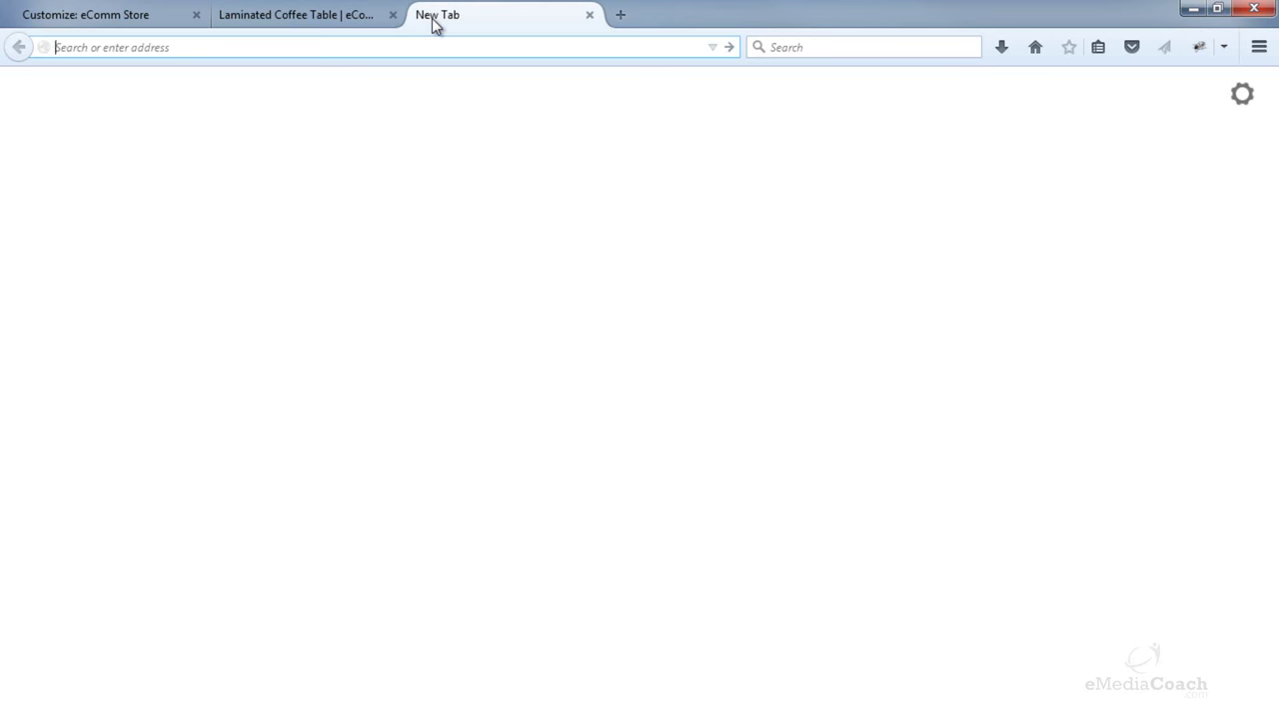
- Go to Fiverr and search for 'logo creation' services
{"action": "type", "text": "fiv"}
{"action": "key", "text": "Return"}
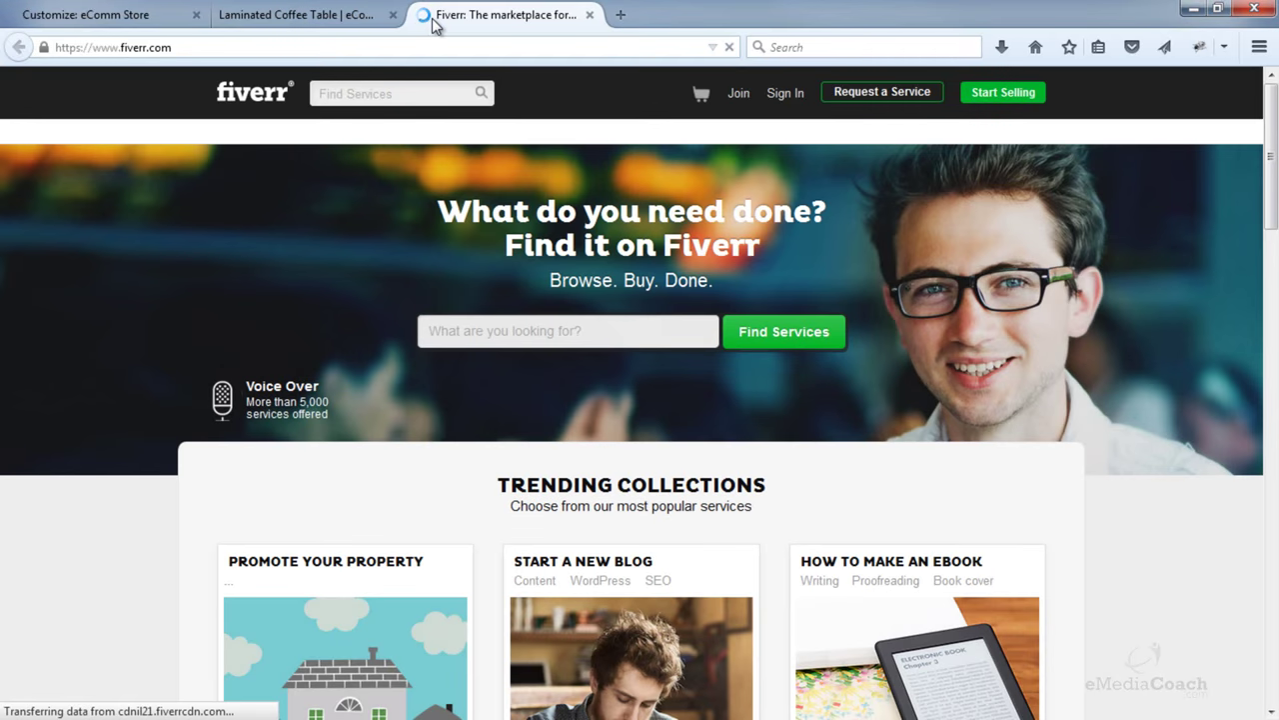
{"action": "left_click", "coordinate": [374, 96]}
{"action": "type", "text": "logo"}
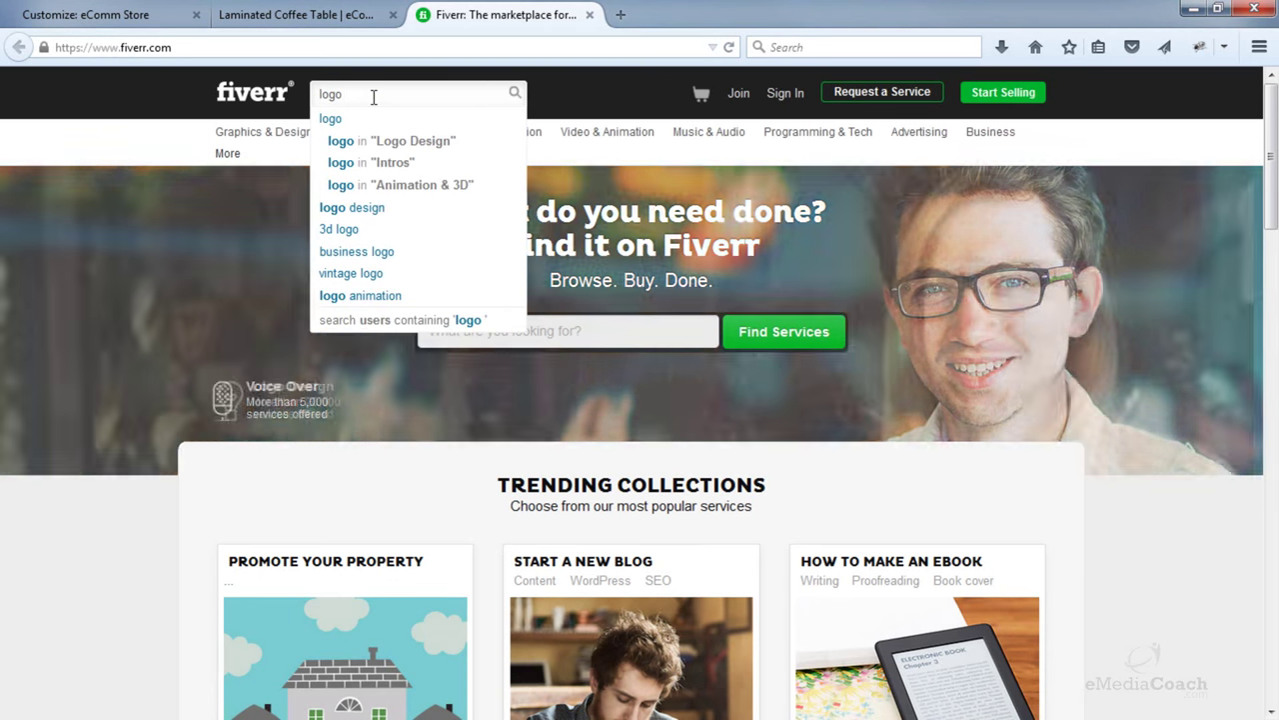
{"action": "type", "text": "creation"}
{"action": "key", "text": "Return"}
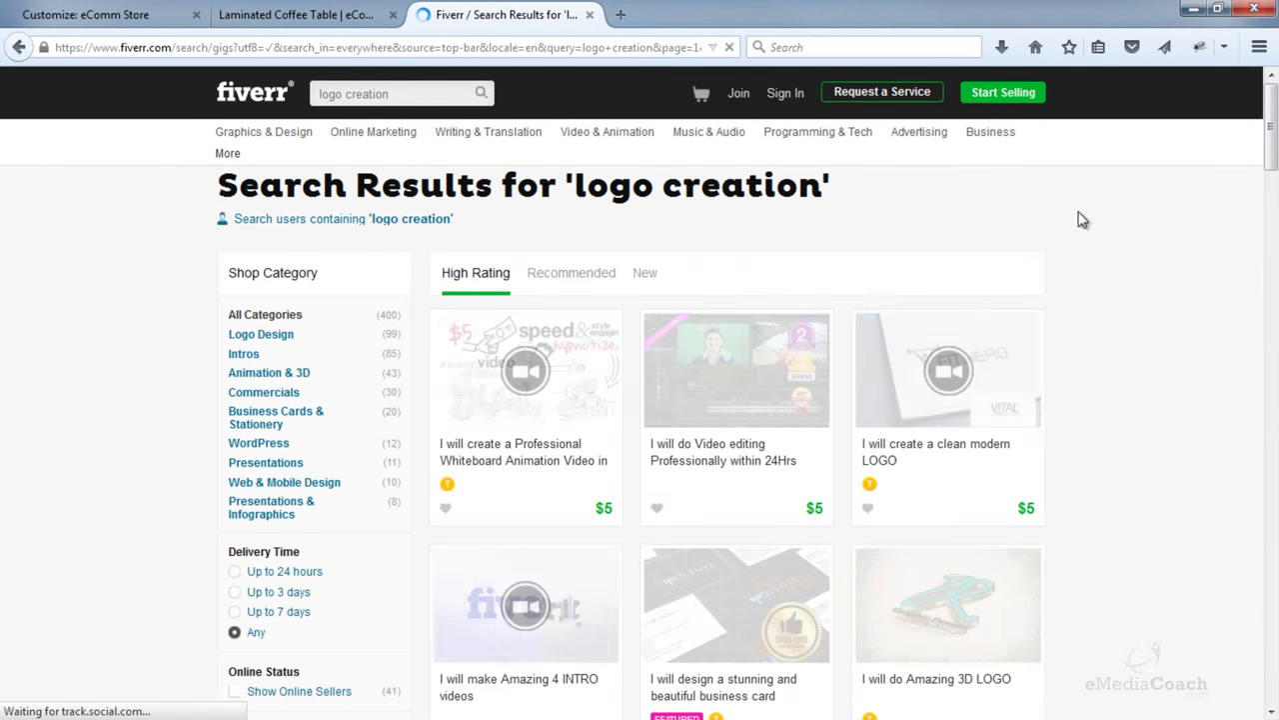
- Scroll the results and open the DECA GORILLA $5 AWESOME logo gig, dismissing the join popup
{"action": "mouse_move", "coordinate": [488, 131]}
{"action": "scroll", "coordinate": [1073, 277], "scroll_direction": "down", "scroll_amount": 3}
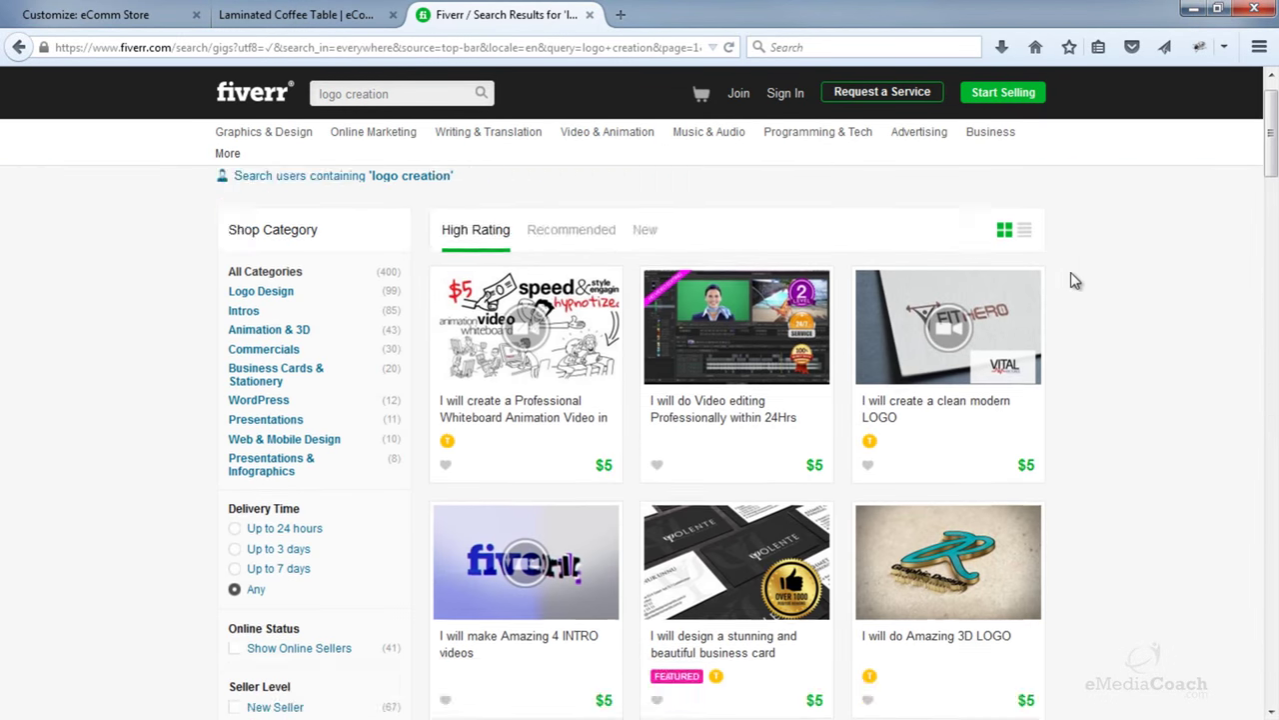
{"action": "scroll", "coordinate": [1048, 288], "scroll_direction": "down", "scroll_amount": 2}
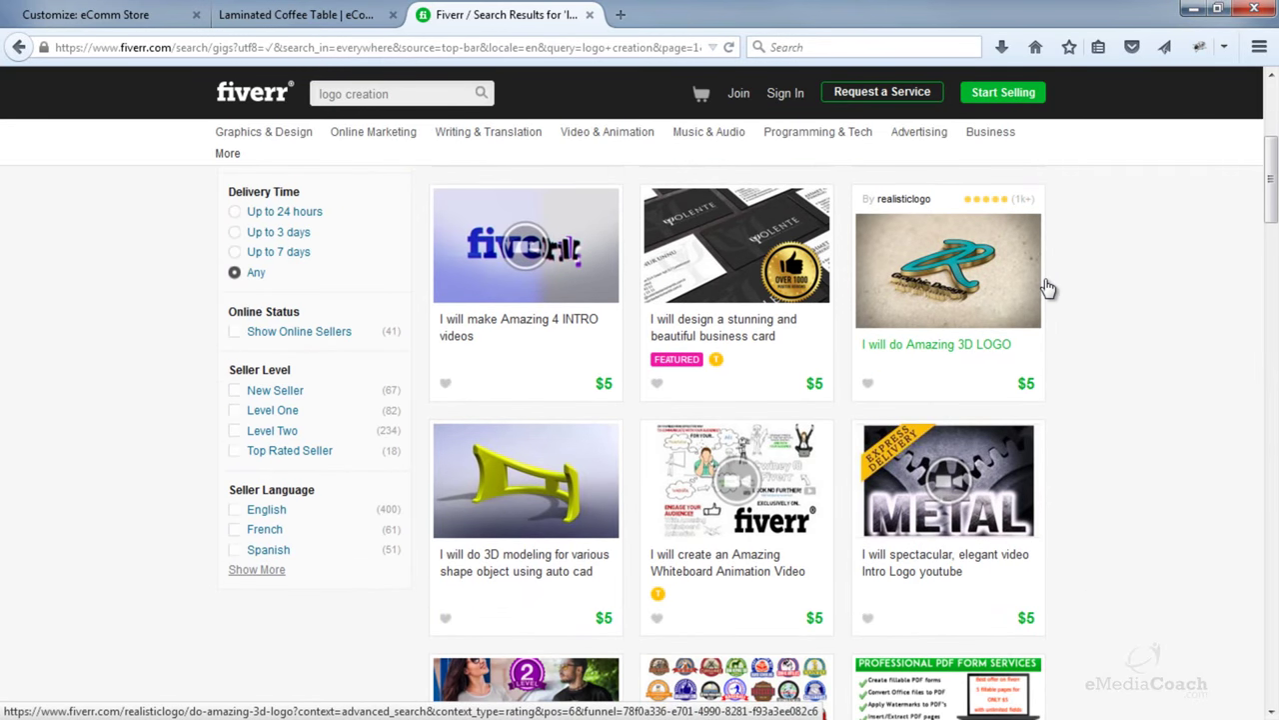
{"action": "scroll", "coordinate": [1047, 288], "scroll_direction": "down", "scroll_amount": 3}
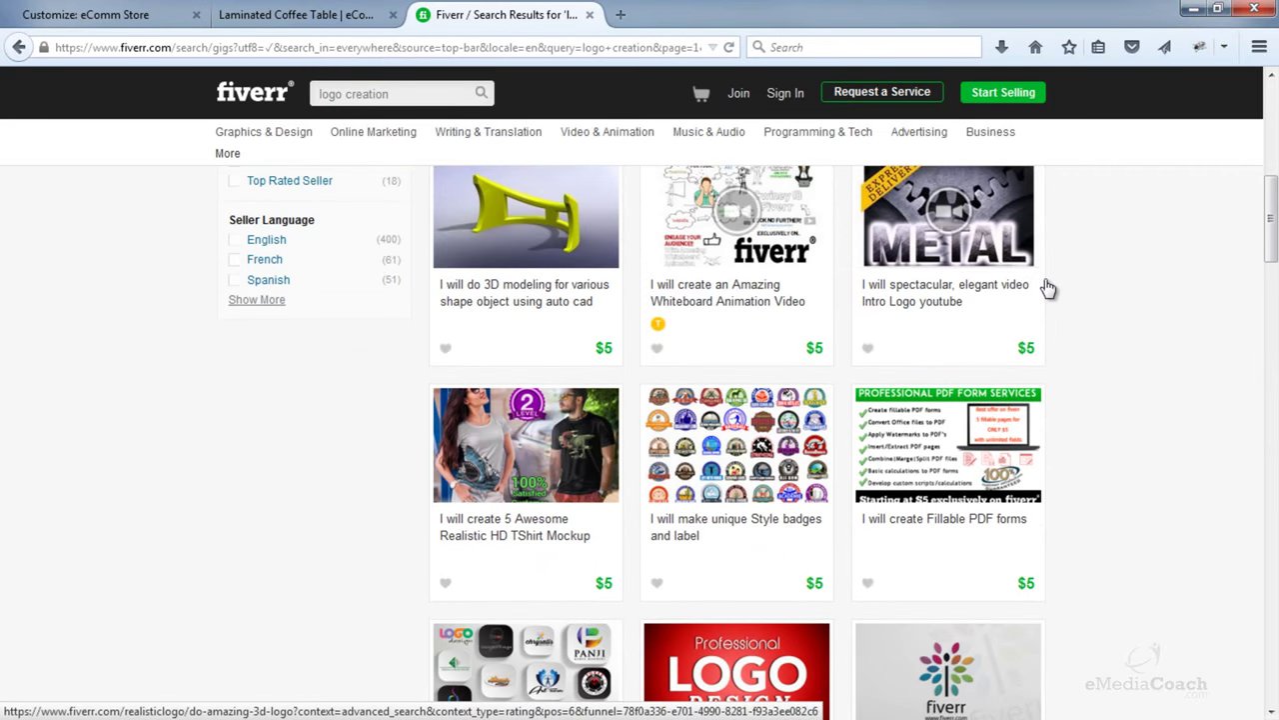
{"action": "scroll", "coordinate": [1047, 287], "scroll_direction": "down", "scroll_amount": 2}
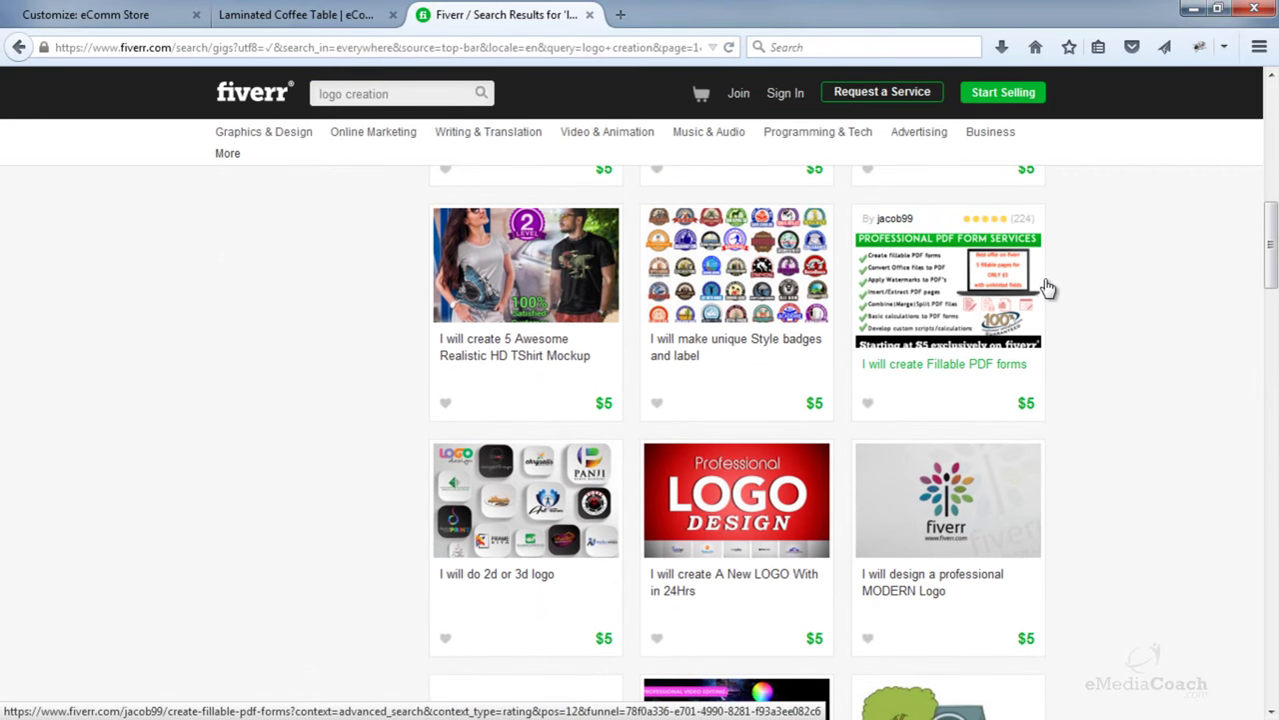
{"action": "scroll", "coordinate": [1048, 287], "scroll_direction": "down", "scroll_amount": 2}
{"action": "scroll", "coordinate": [640, 452], "scroll_direction": "down", "scroll_amount": 5}
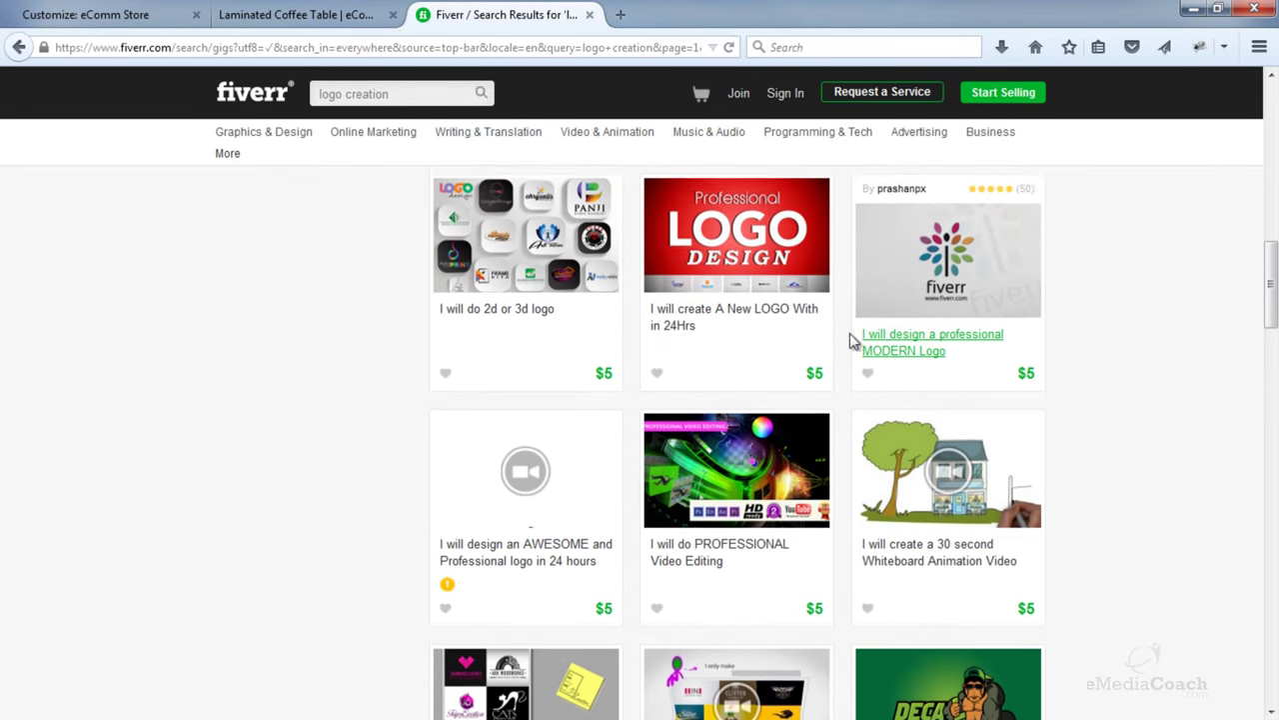
{"action": "scroll", "coordinate": [818, 370], "scroll_direction": "down", "scroll_amount": 3}
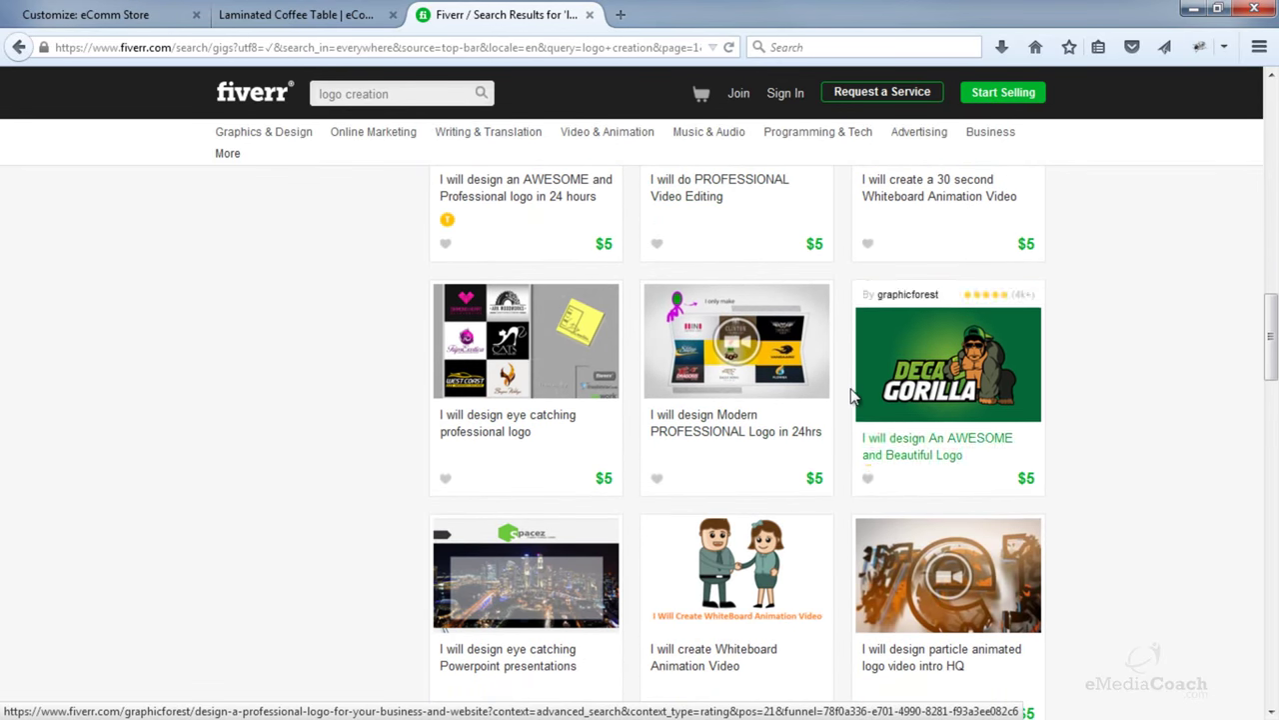
{"action": "scroll", "coordinate": [1035, 377], "scroll_direction": "up", "scroll_amount": 2}
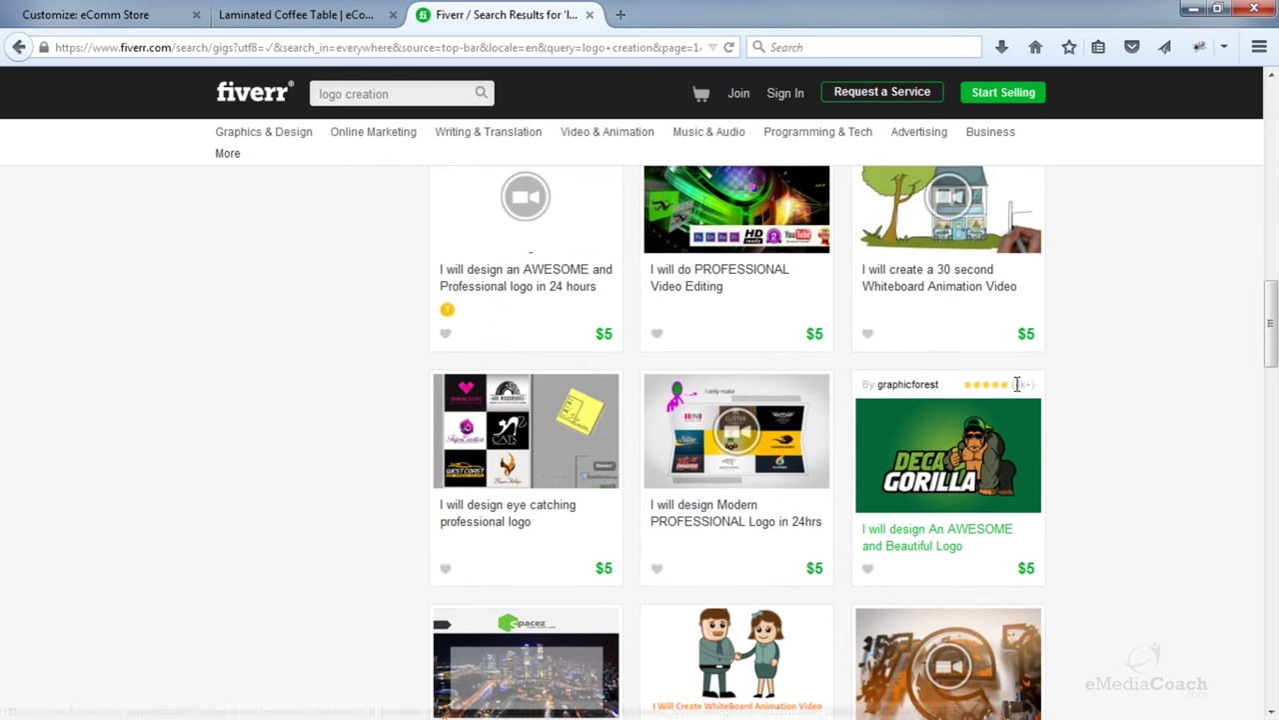
{"action": "left_click", "coordinate": [971, 469]}
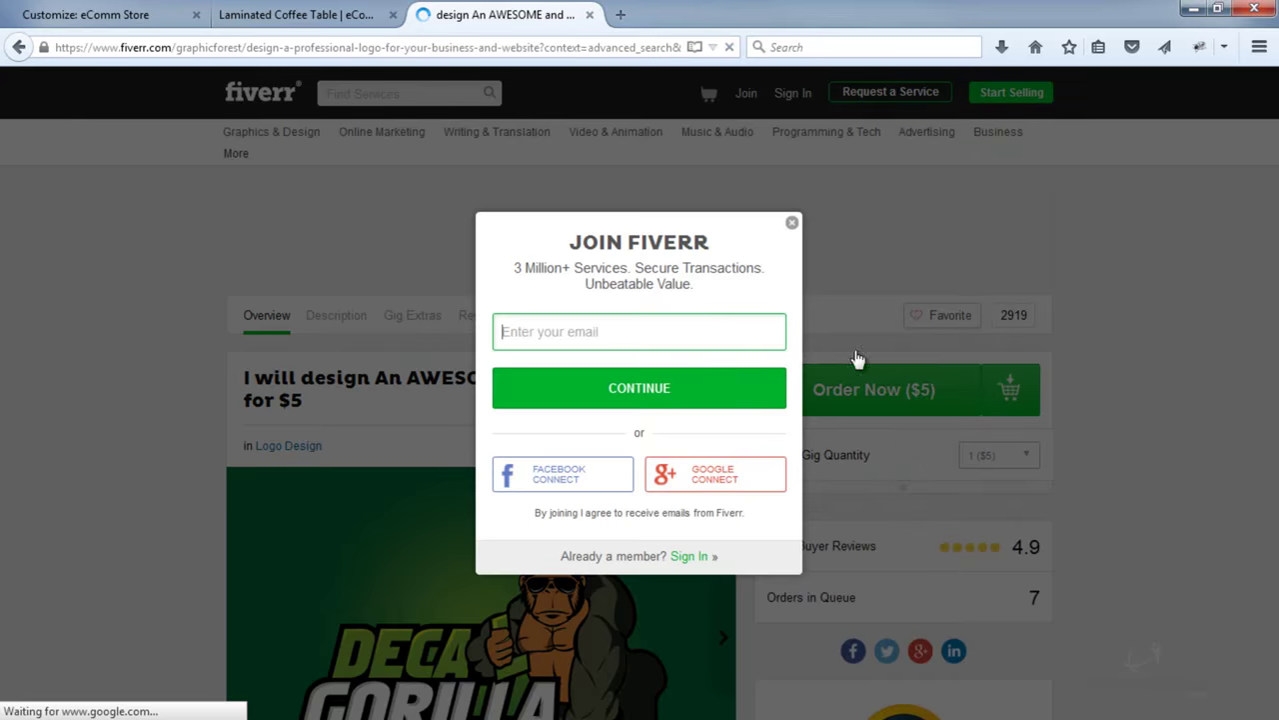
{"action": "left_click", "coordinate": [792, 222]}
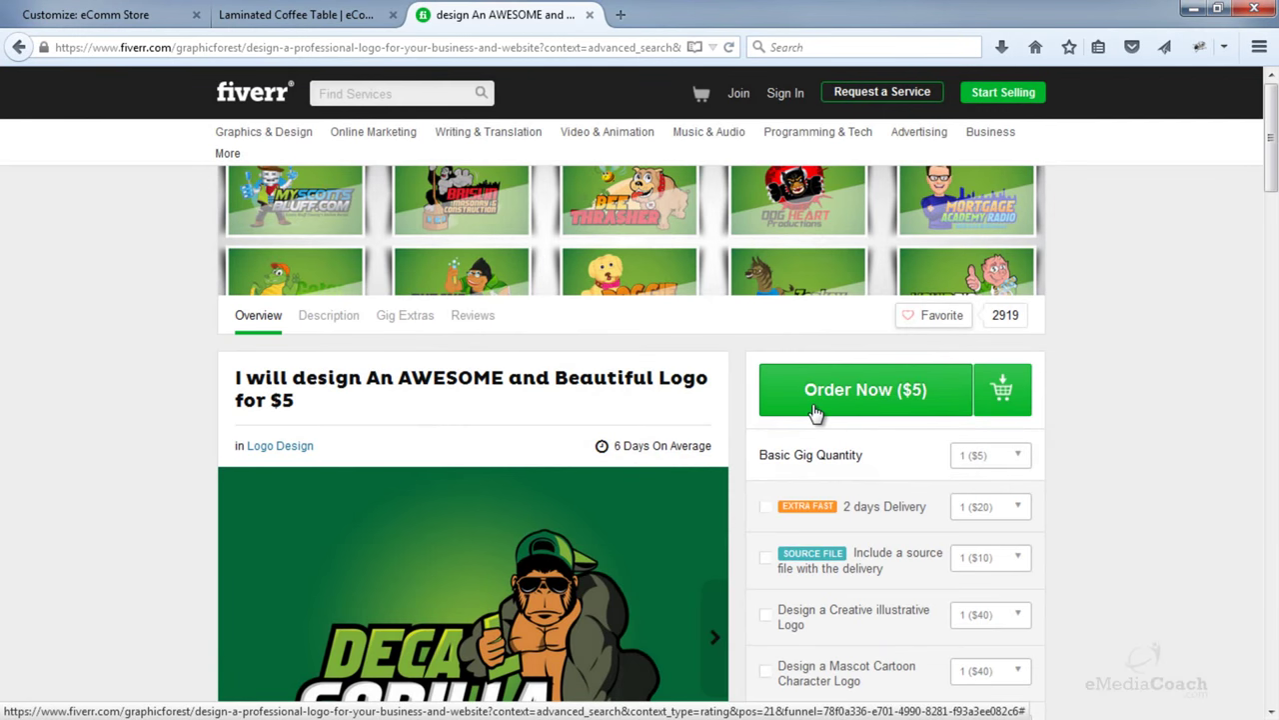
- Review the gig page, then close the Fiverr tab
{"action": "scroll", "coordinate": [813, 412], "scroll_direction": "down", "scroll_amount": 10}
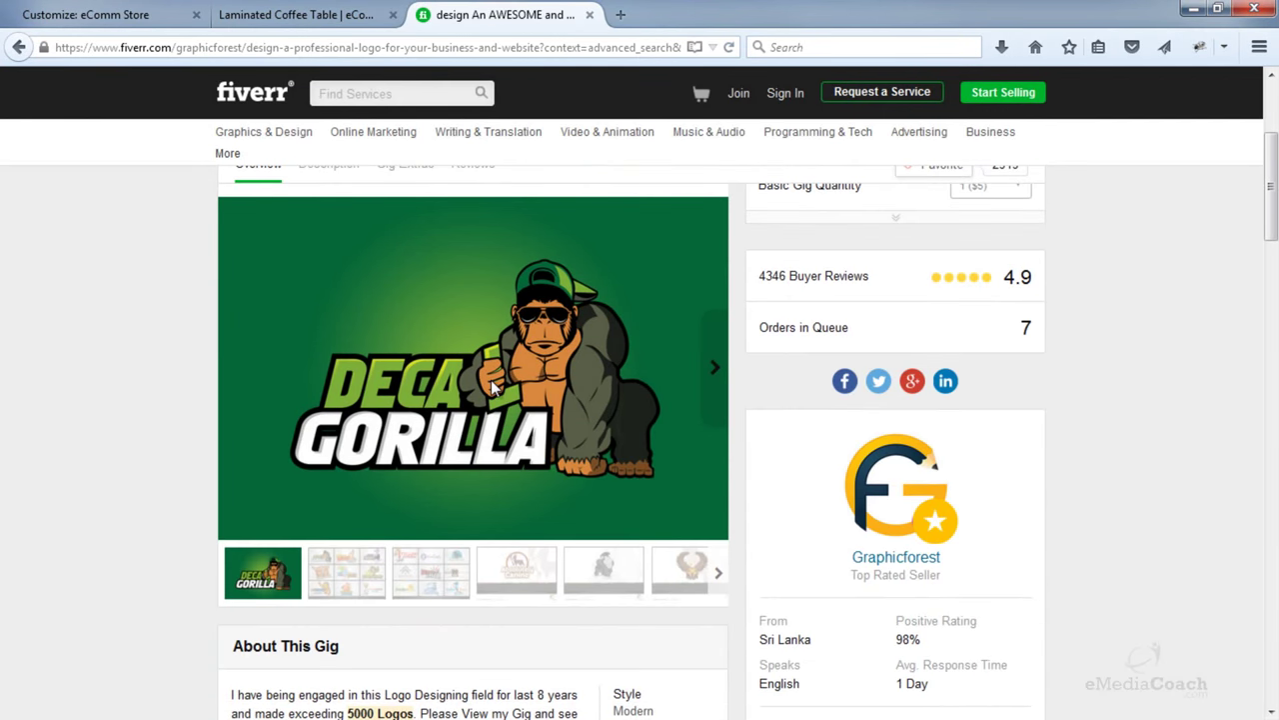
{"action": "scroll", "coordinate": [491, 380], "scroll_direction": "up", "scroll_amount": 3}
{"action": "mouse_move", "coordinate": [373, 131]}
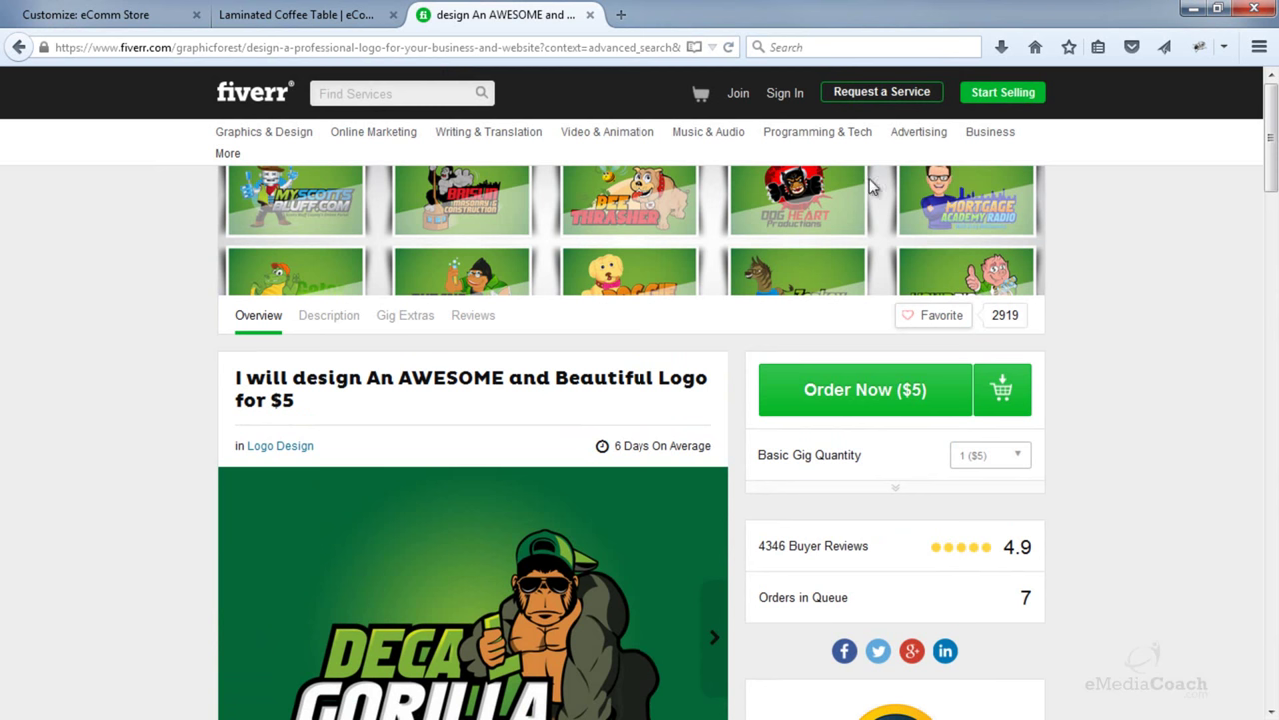
{"action": "left_click", "coordinate": [590, 14]}
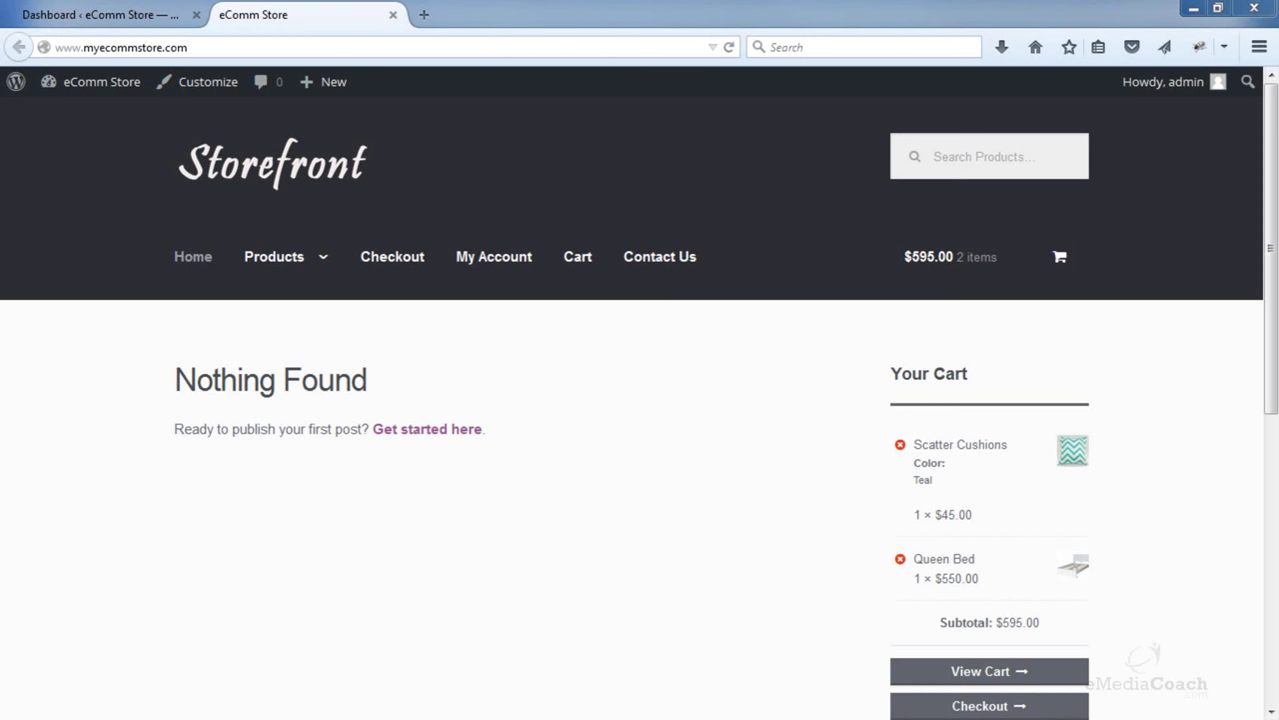
- Return to the WordPress dashboard and start a new page via Pages > Add New
{"action": "scroll", "coordinate": [1271, 333], "scroll_direction": "down", "scroll_amount": 1}
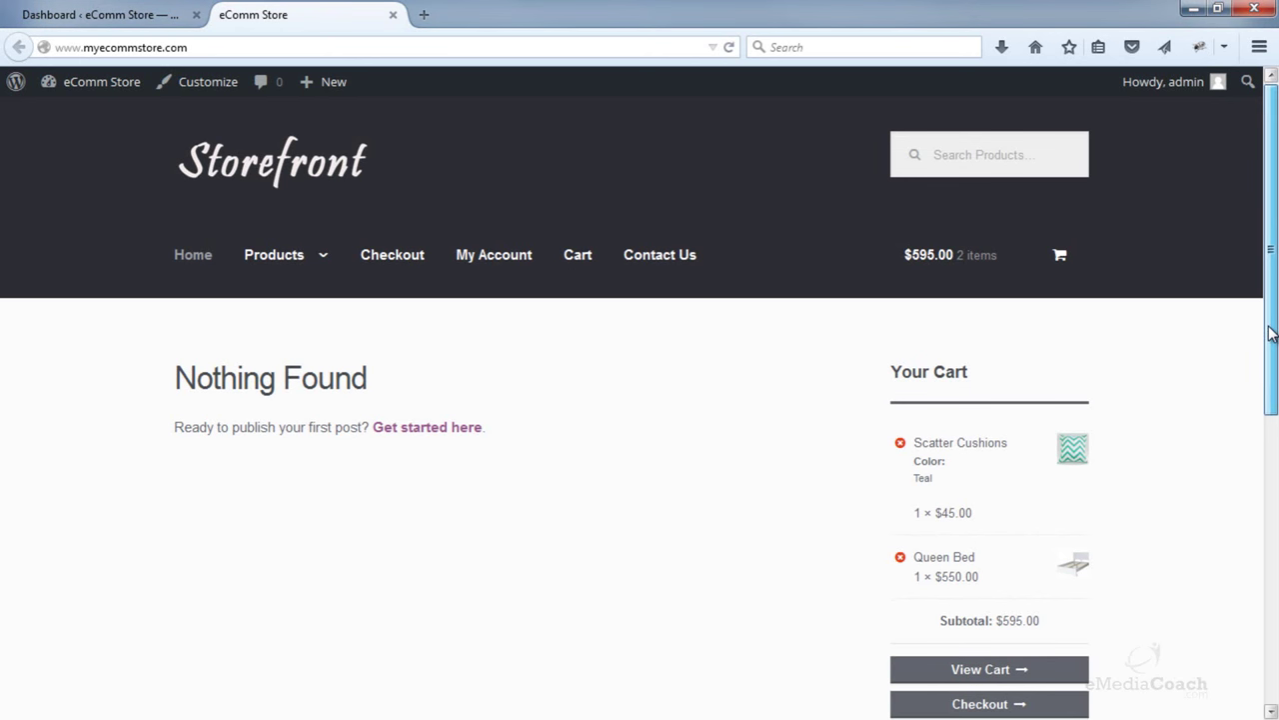
{"action": "left_click_drag", "start_coordinate": [1271, 333], "coordinate": [1244, 331]}
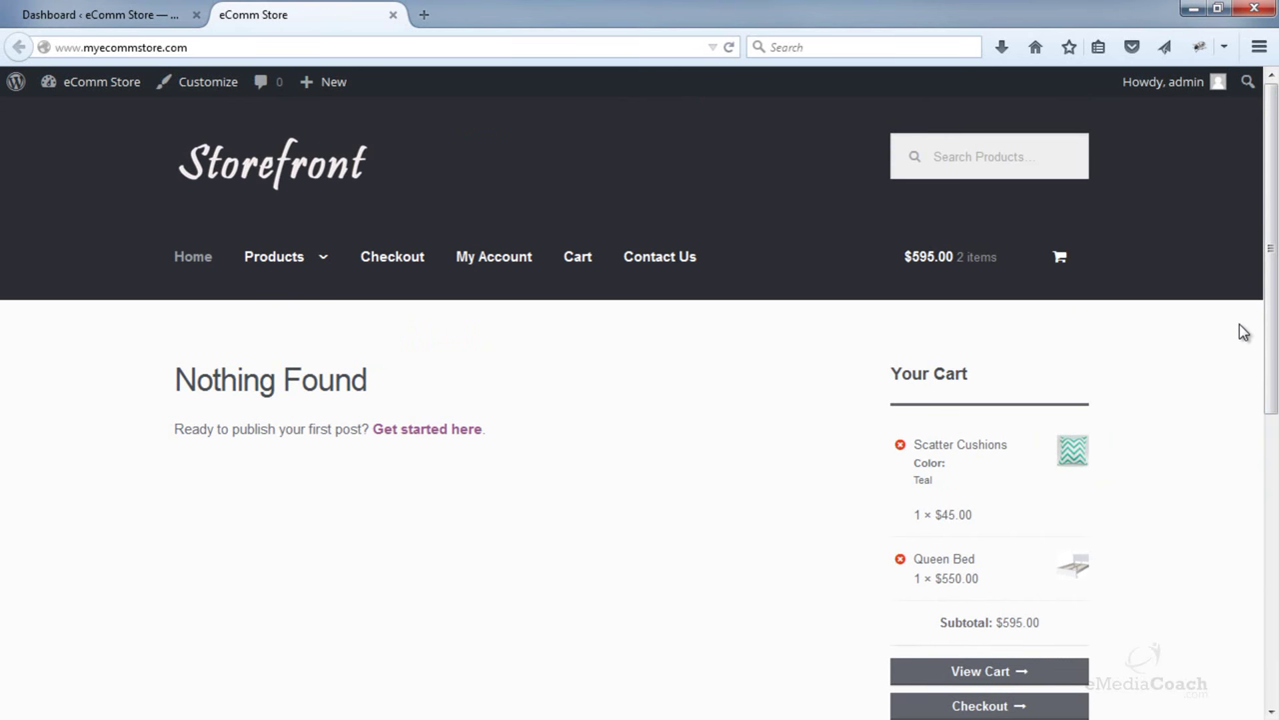
{"action": "left_click", "coordinate": [62, 10]}
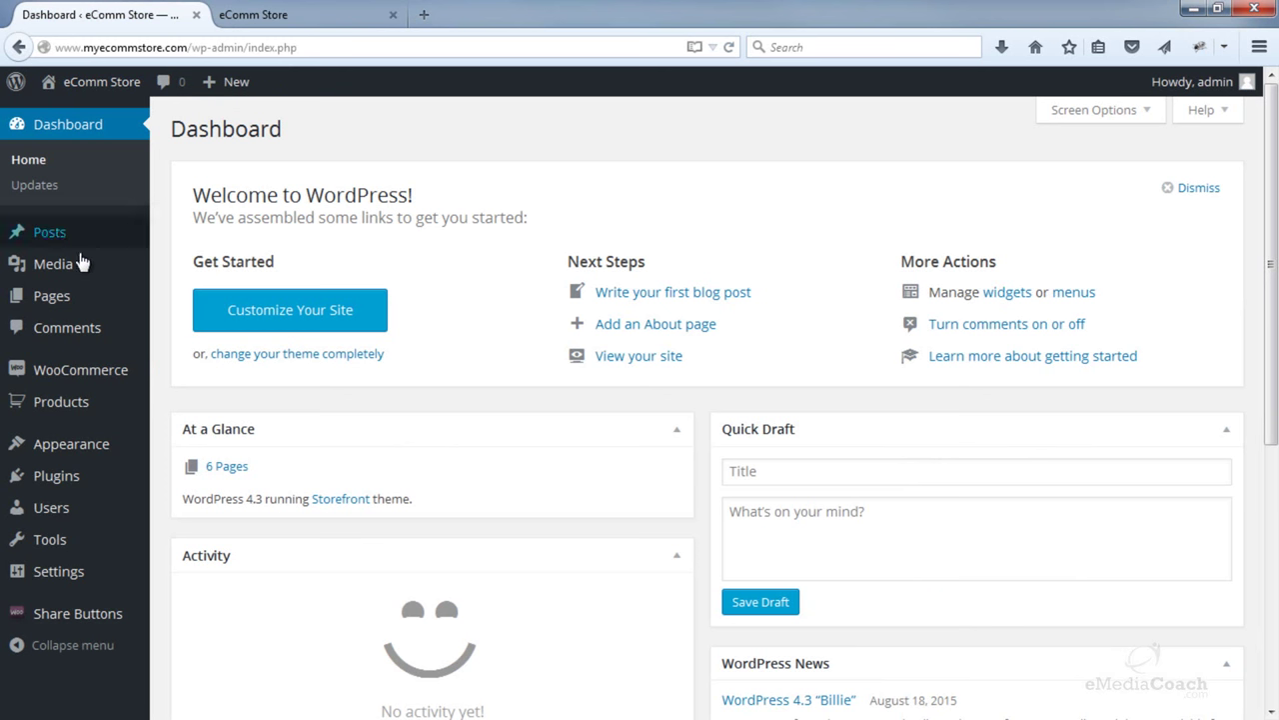
{"action": "mouse_move", "coordinate": [65, 303]}
{"action": "left_click", "coordinate": [175, 325]}
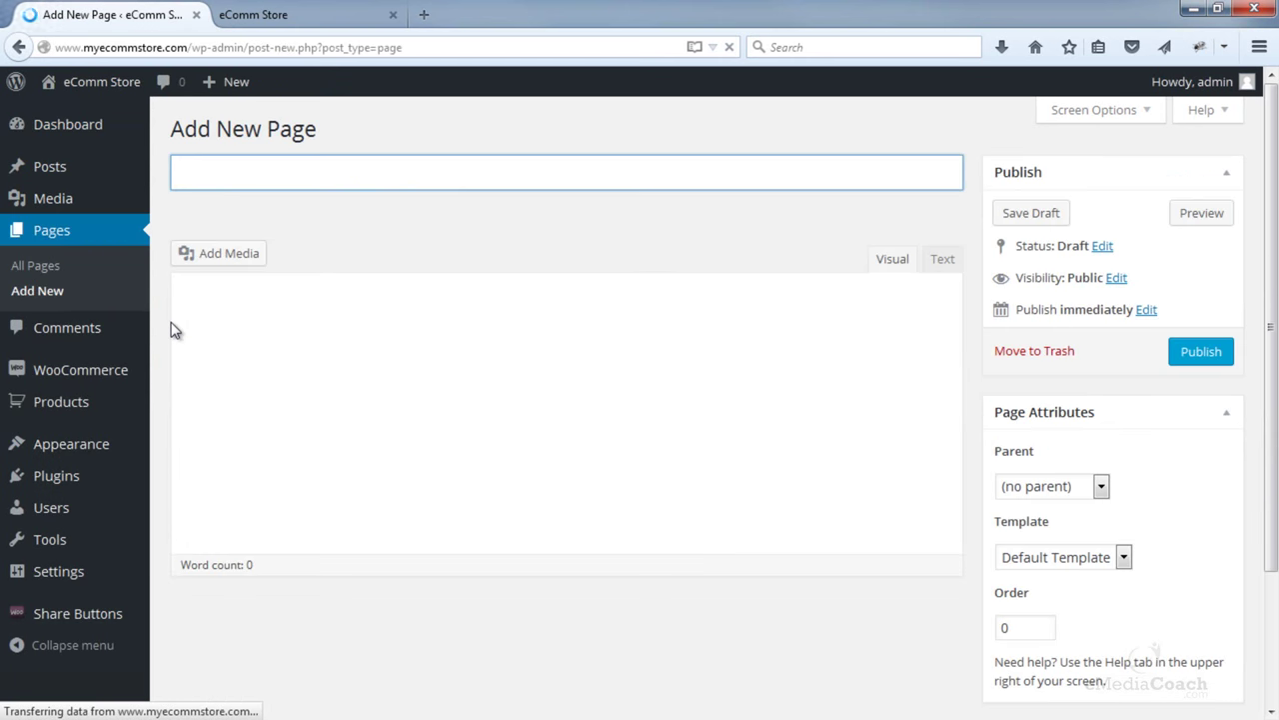
- Title the new page 'Home' and publish it
{"action": "type", "text": "Home"}
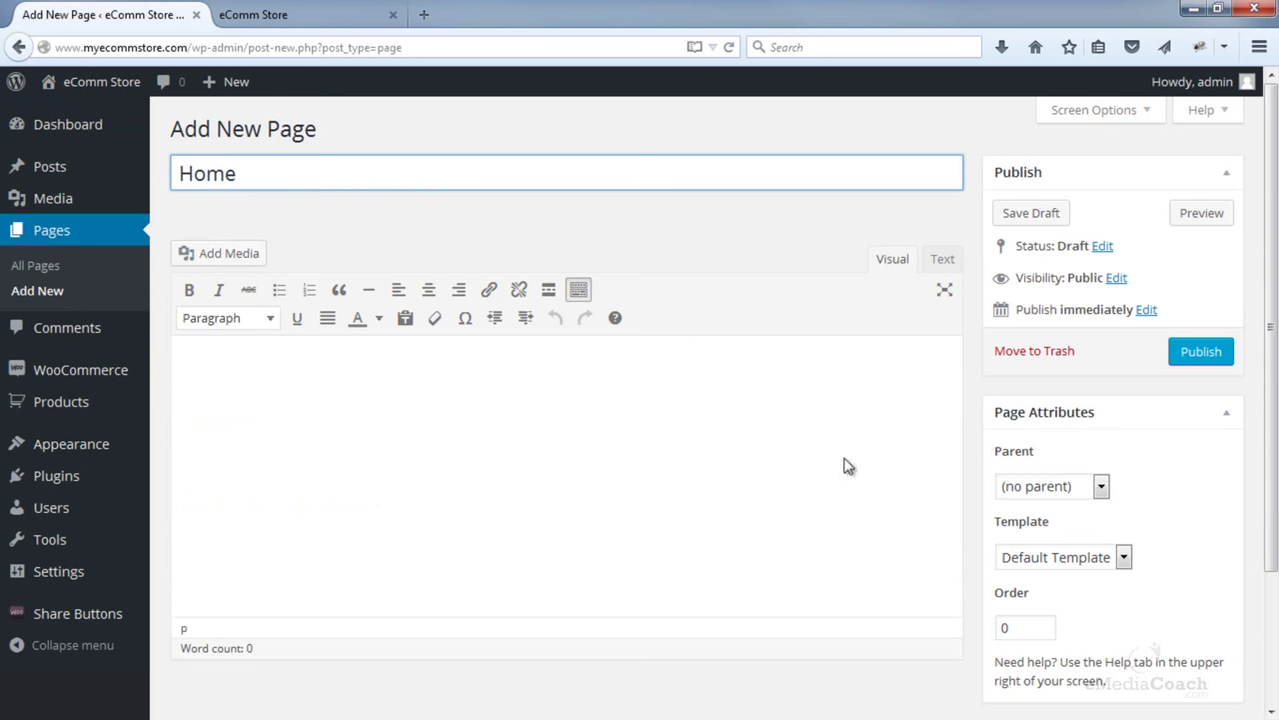
{"action": "left_click", "coordinate": [1198, 362]}
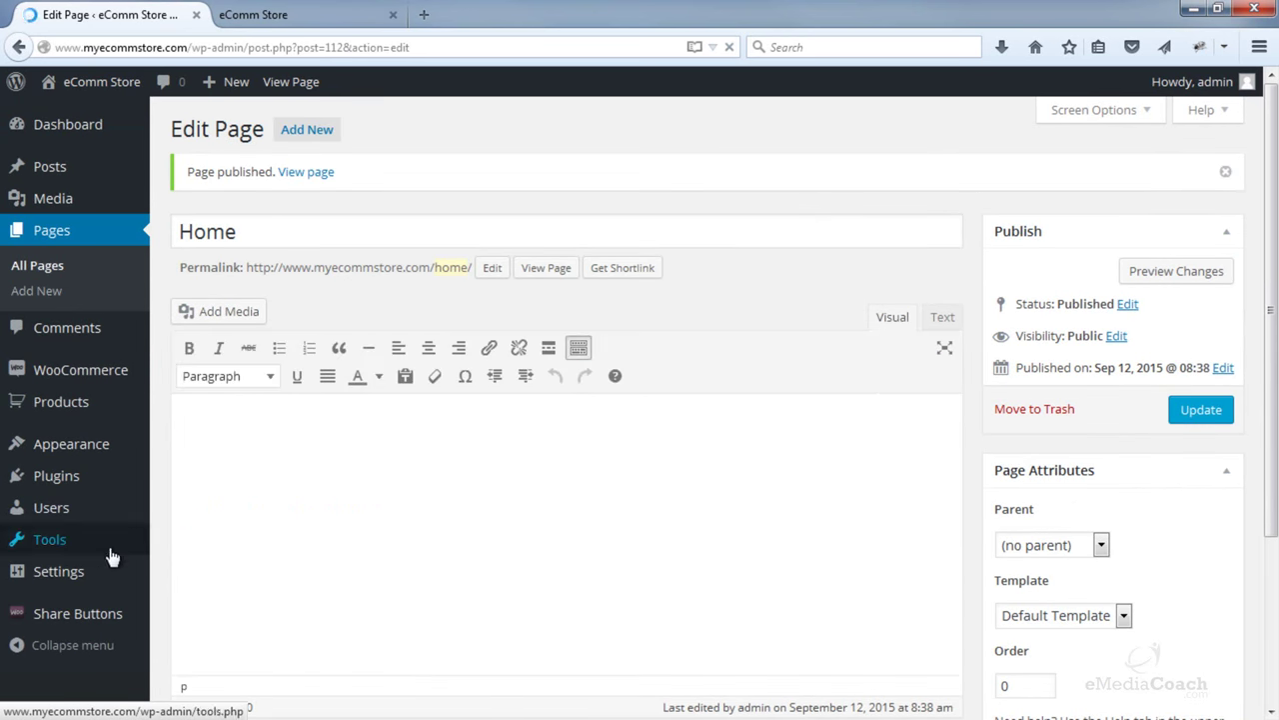
{"action": "mouse_move", "coordinate": [95, 583]}
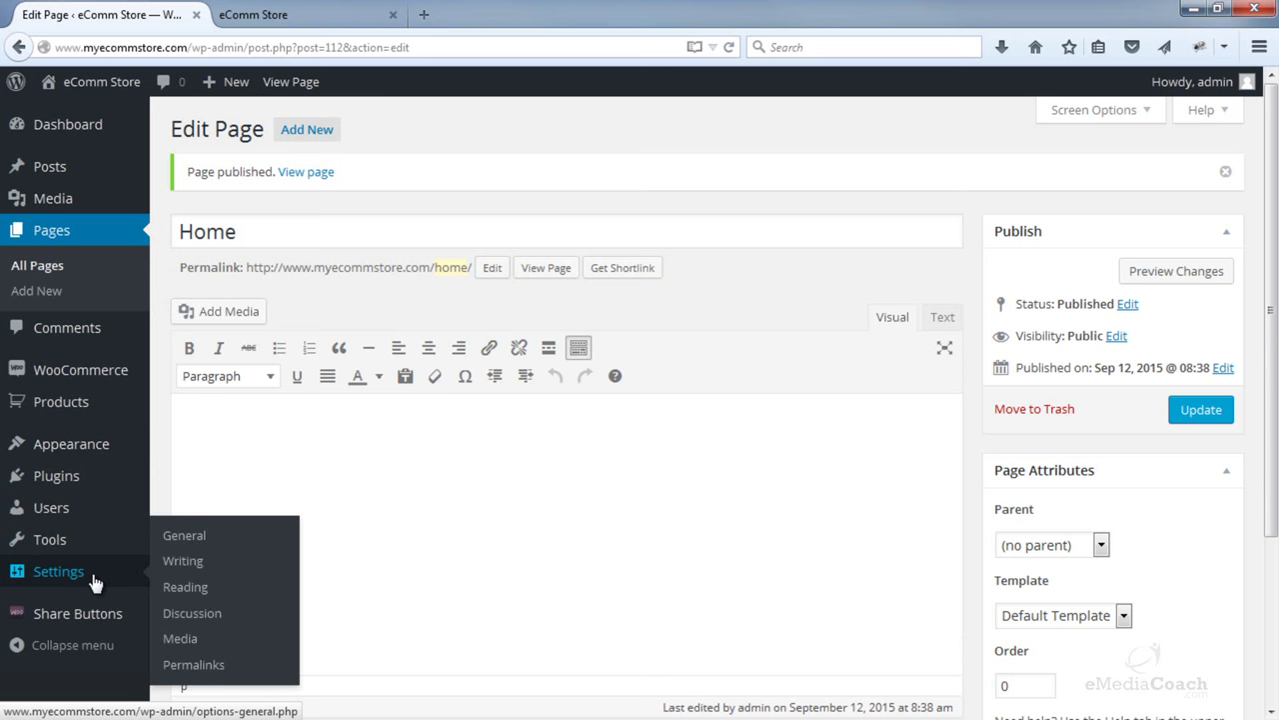
- In Reading Settings, set a static front page to Home and save the changes
{"action": "left_click", "coordinate": [190, 596]}
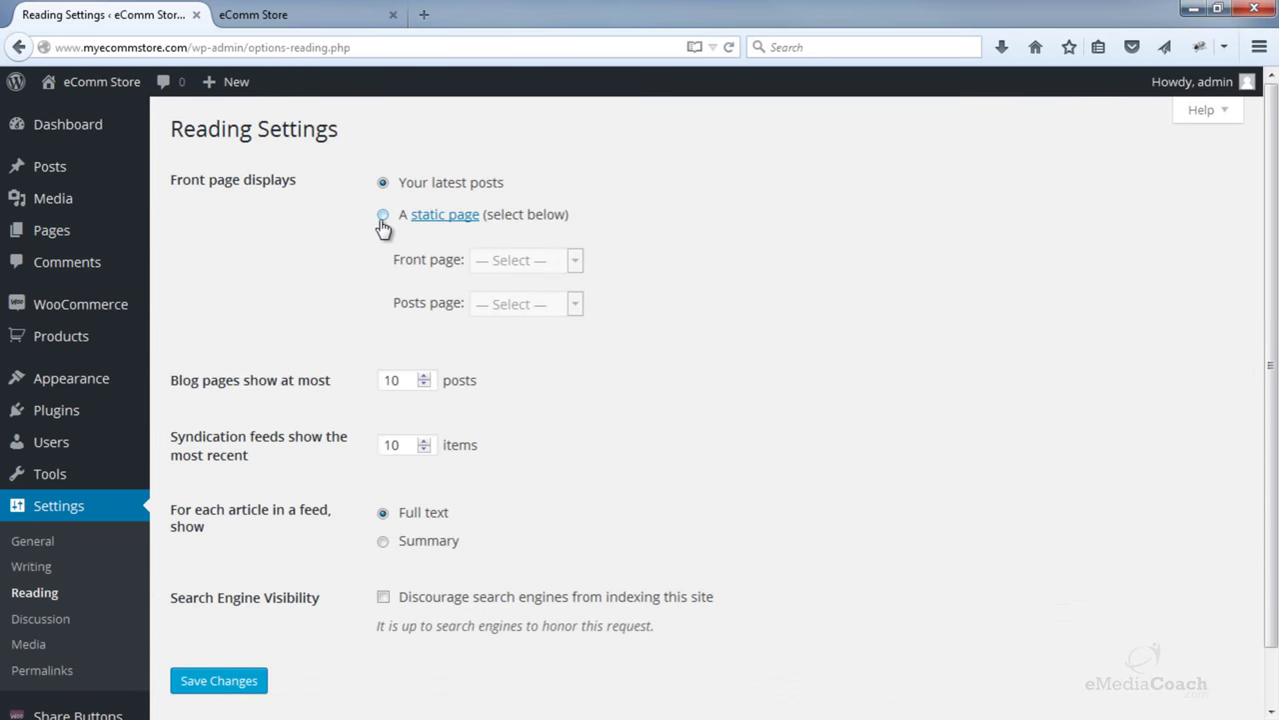
{"action": "left_click", "coordinate": [382, 216]}
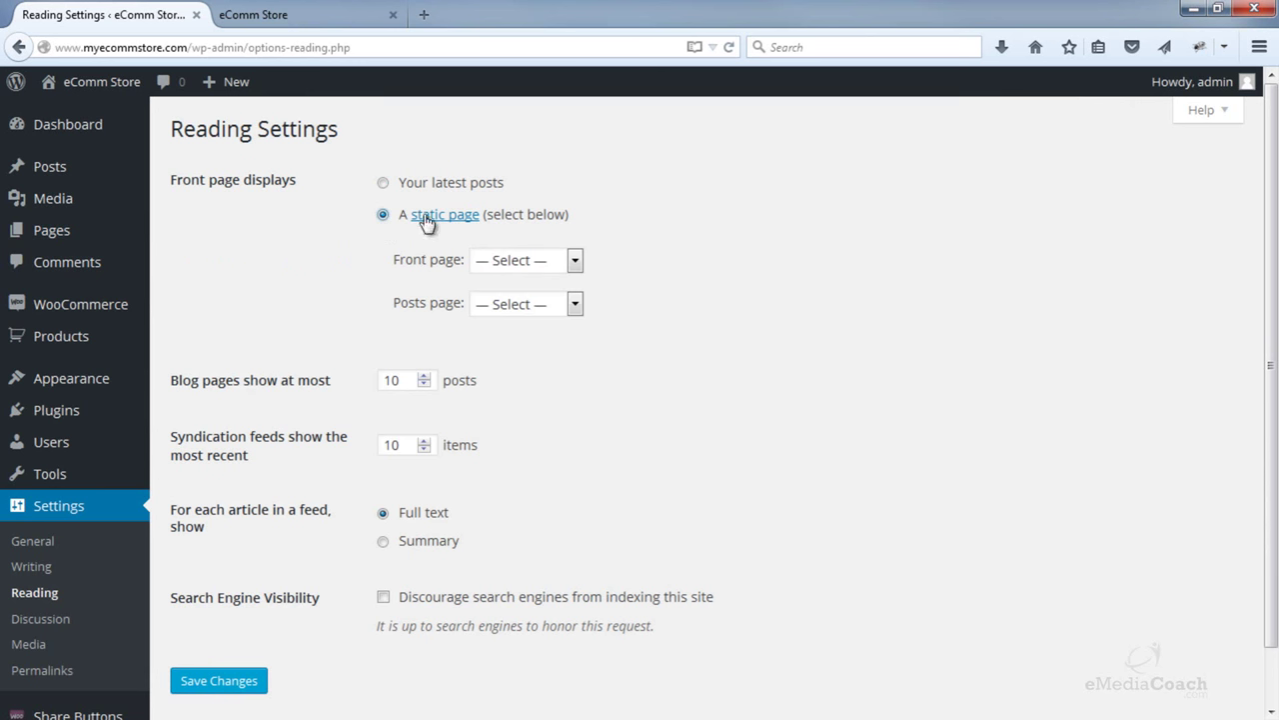
{"action": "left_click", "coordinate": [545, 261]}
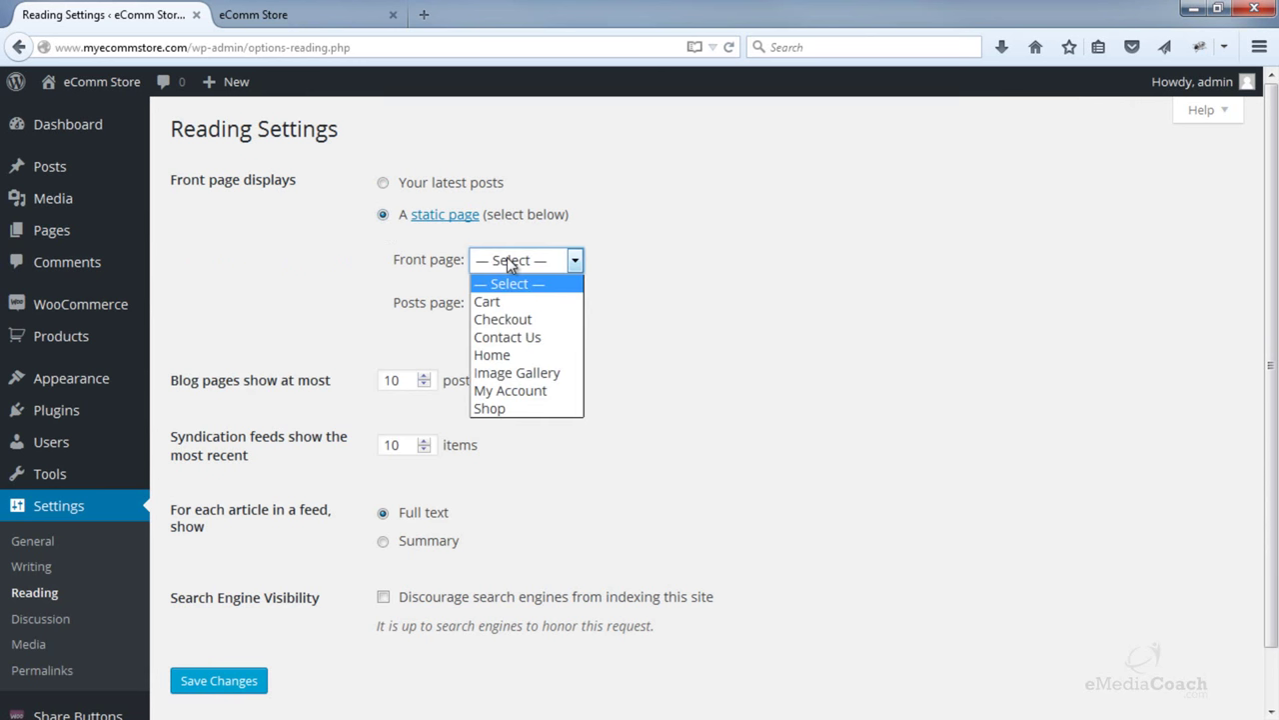
{"action": "left_click", "coordinate": [418, 264]}
{"action": "left_click", "coordinate": [527, 258]}
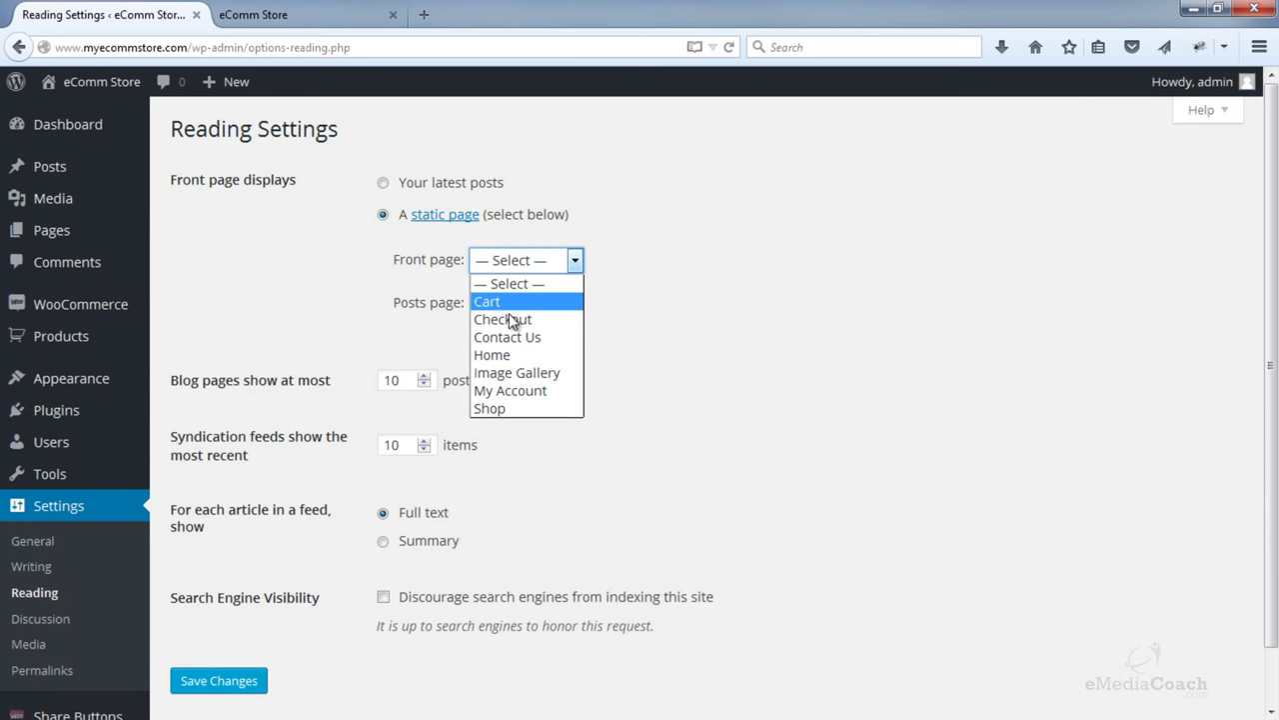
{"action": "left_click", "coordinate": [506, 357]}
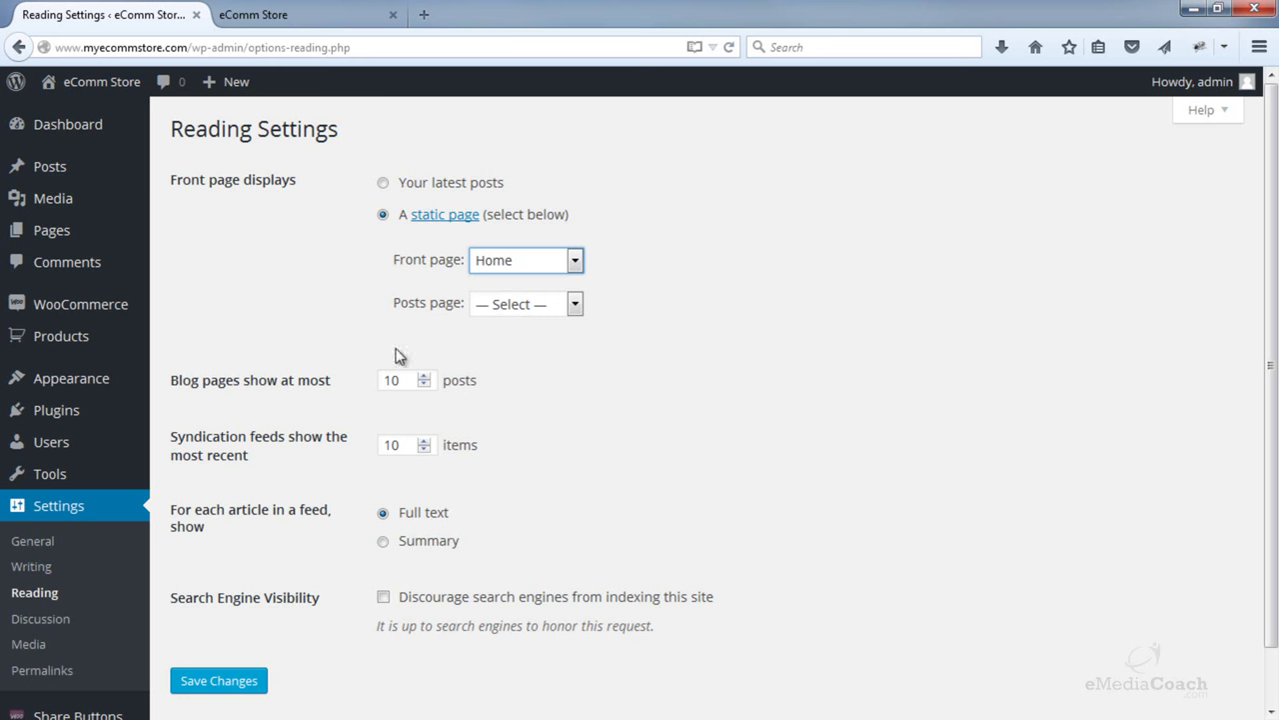
{"action": "left_click", "coordinate": [221, 680]}
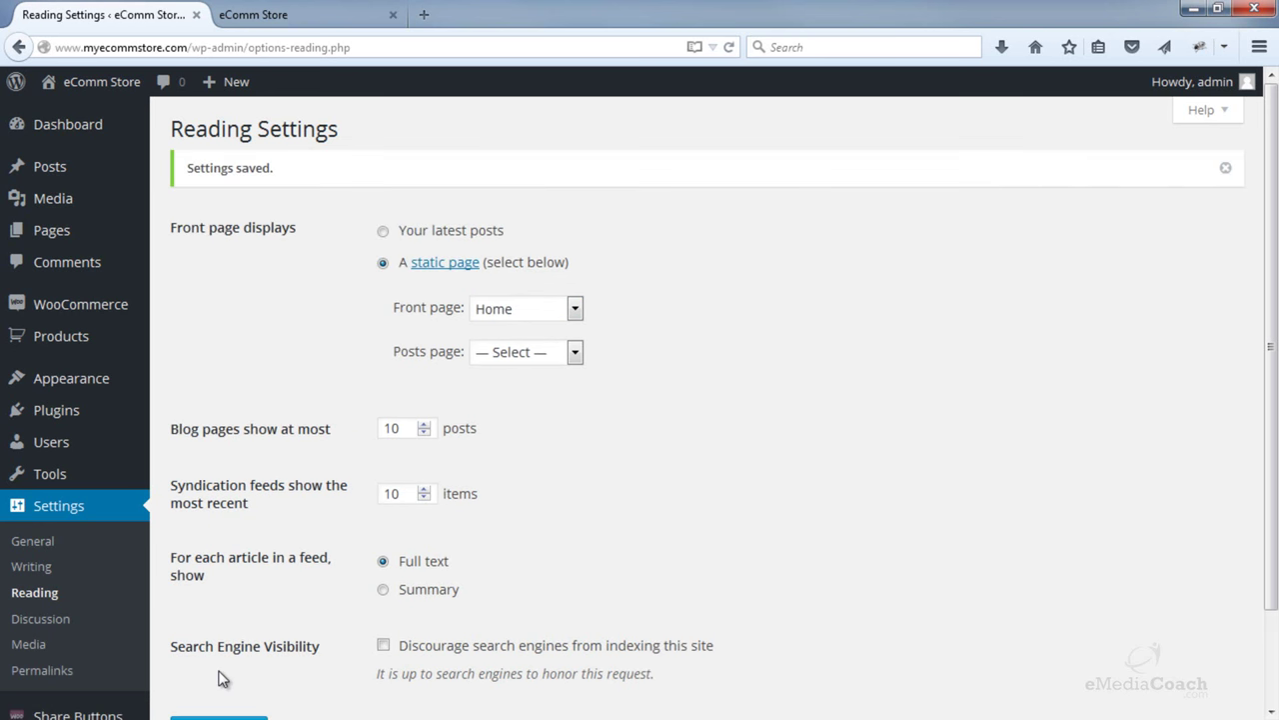
{"action": "left_click", "coordinate": [290, 15]}
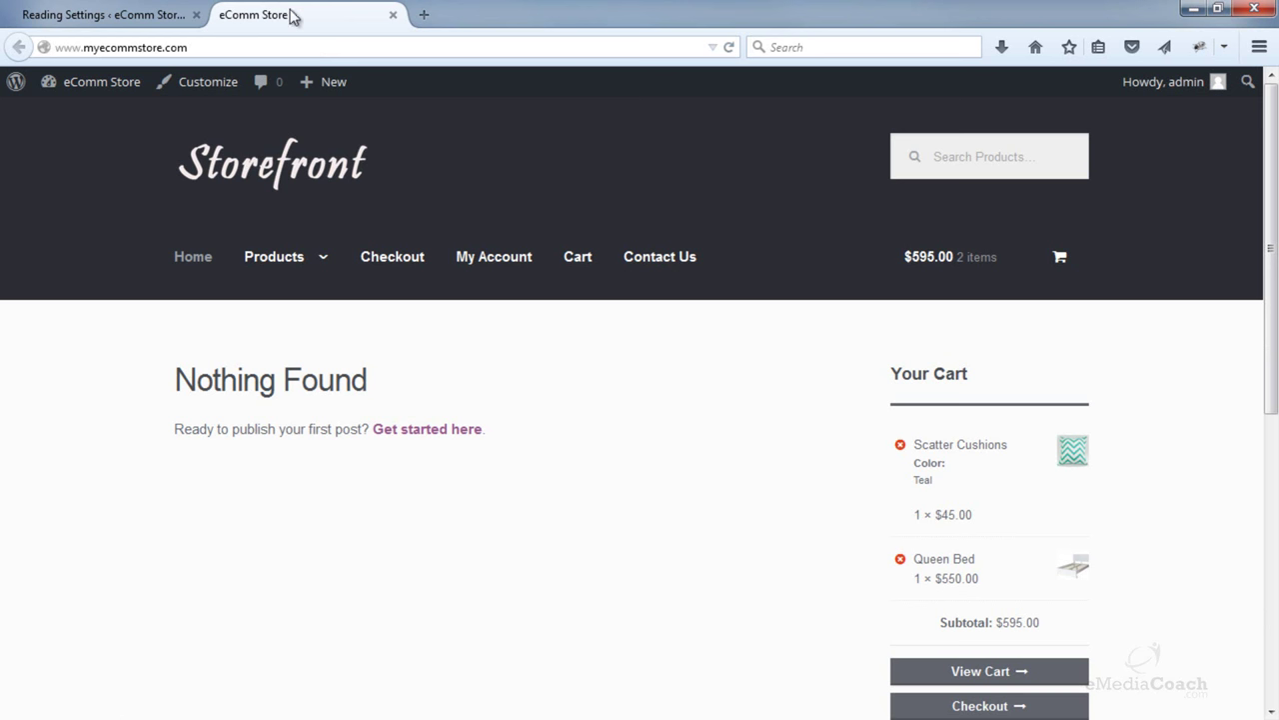
{"action": "left_click", "coordinate": [298, 170]}
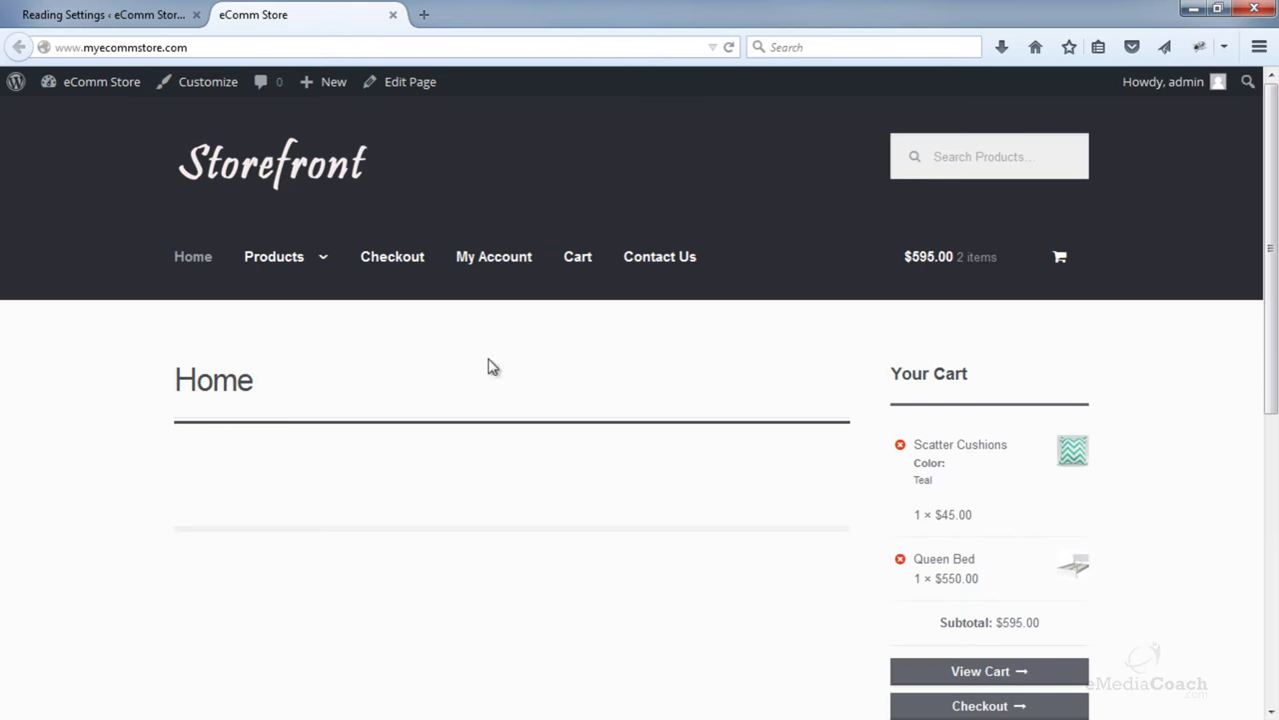
{"action": "left_click", "coordinate": [120, 22]}
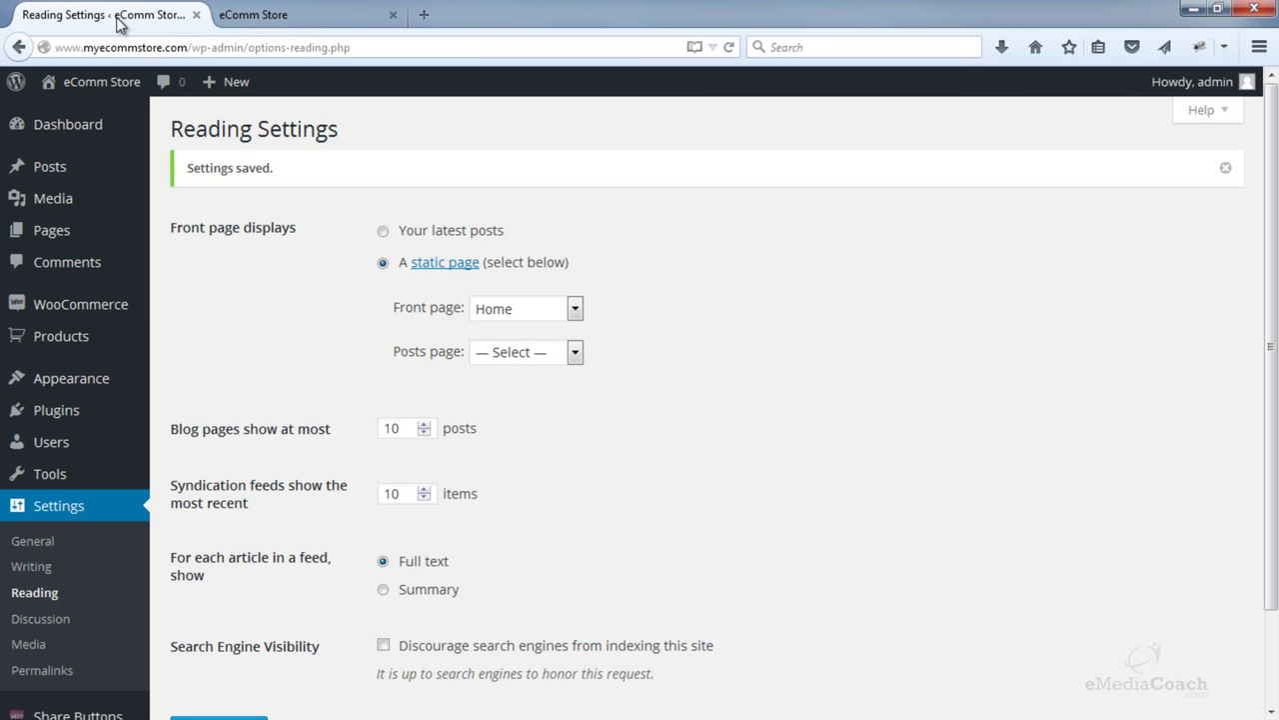
{"action": "left_click", "coordinate": [266, 17]}
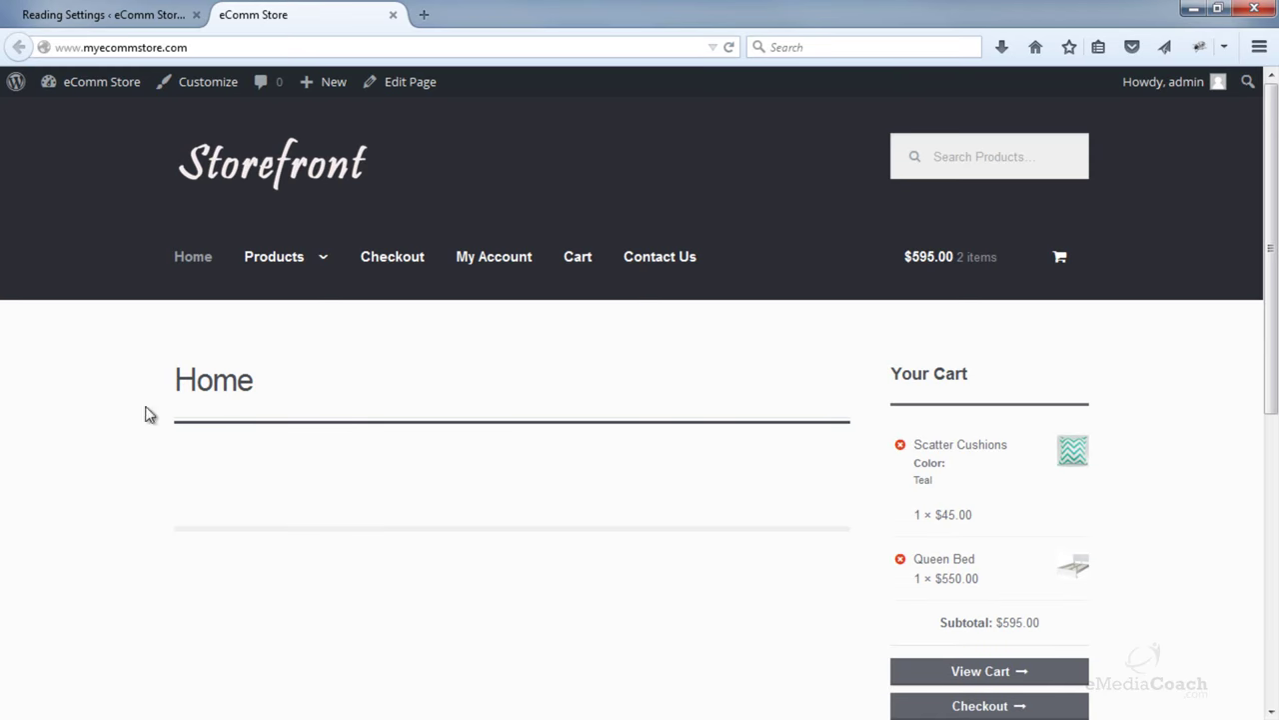
{"action": "left_click", "coordinate": [108, 20]}
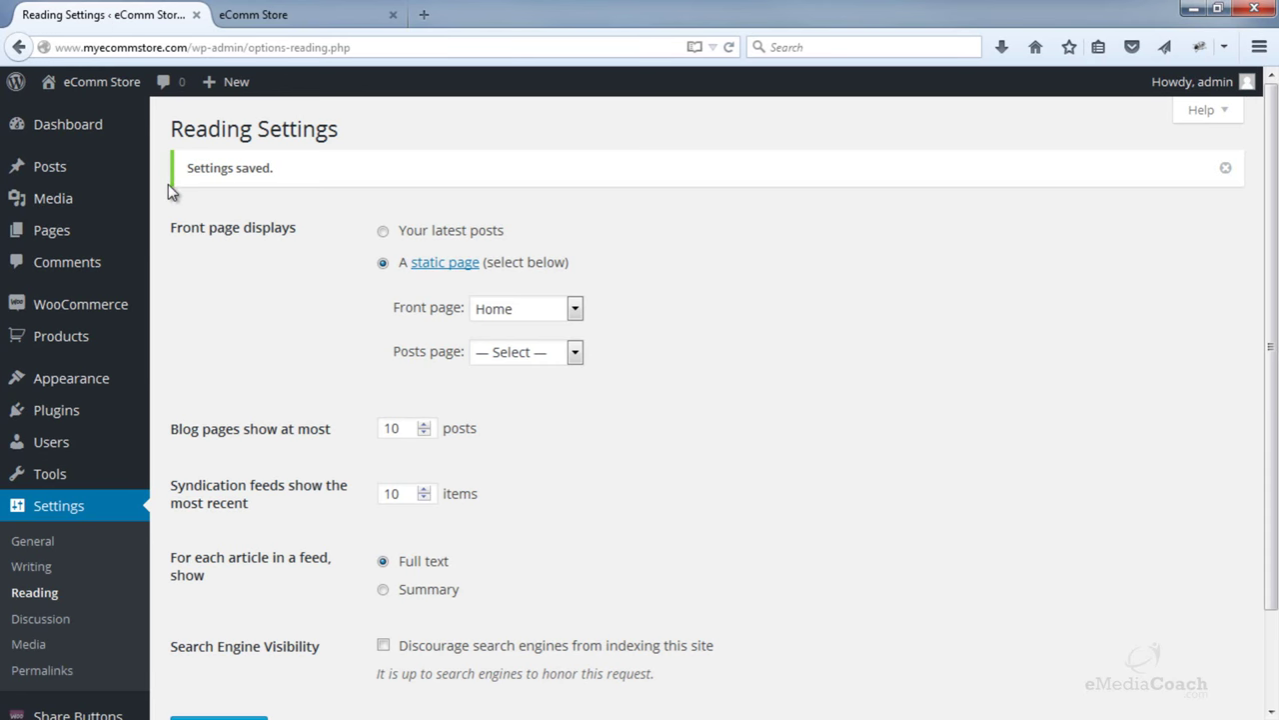
{"action": "scroll", "coordinate": [168, 188], "scroll_direction": "down", "scroll_amount": 1}
{"action": "mouse_move", "coordinate": [29, 323]}
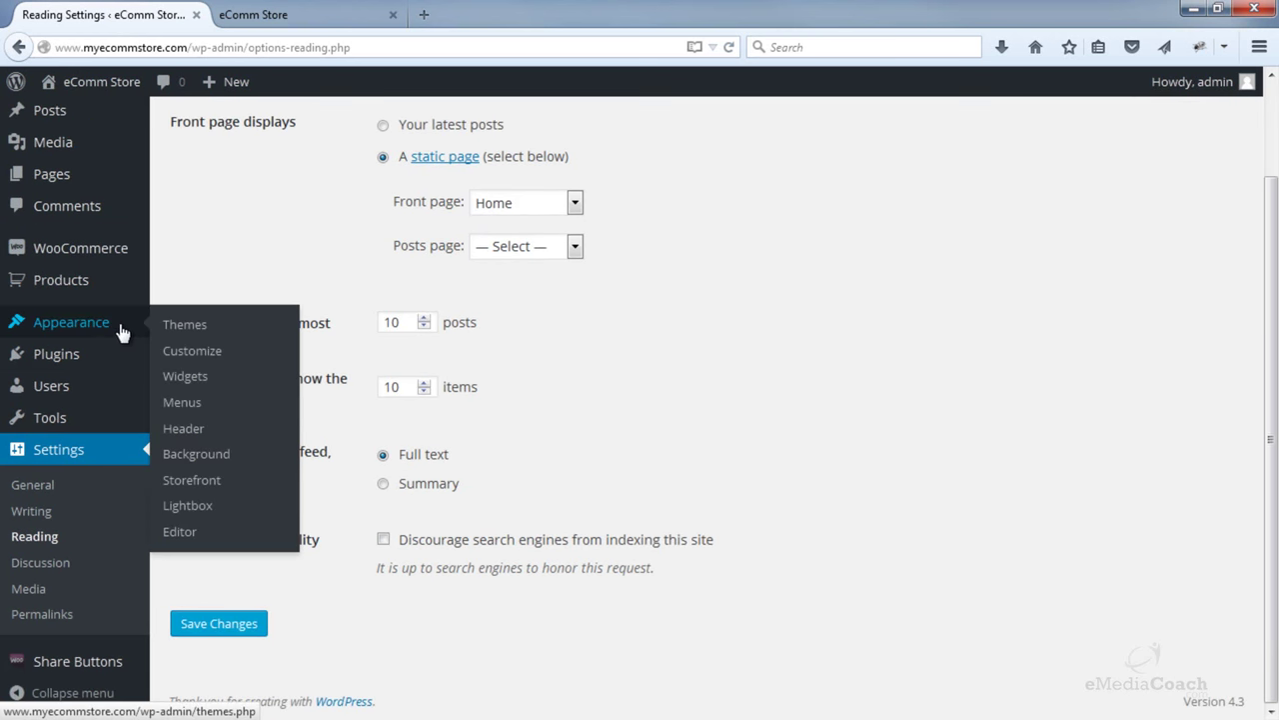
- Search for the Homepage Control plugin, then install and activate version 2.0.1
{"action": "mouse_move", "coordinate": [92, 362]}
{"action": "left_click", "coordinate": [199, 386]}
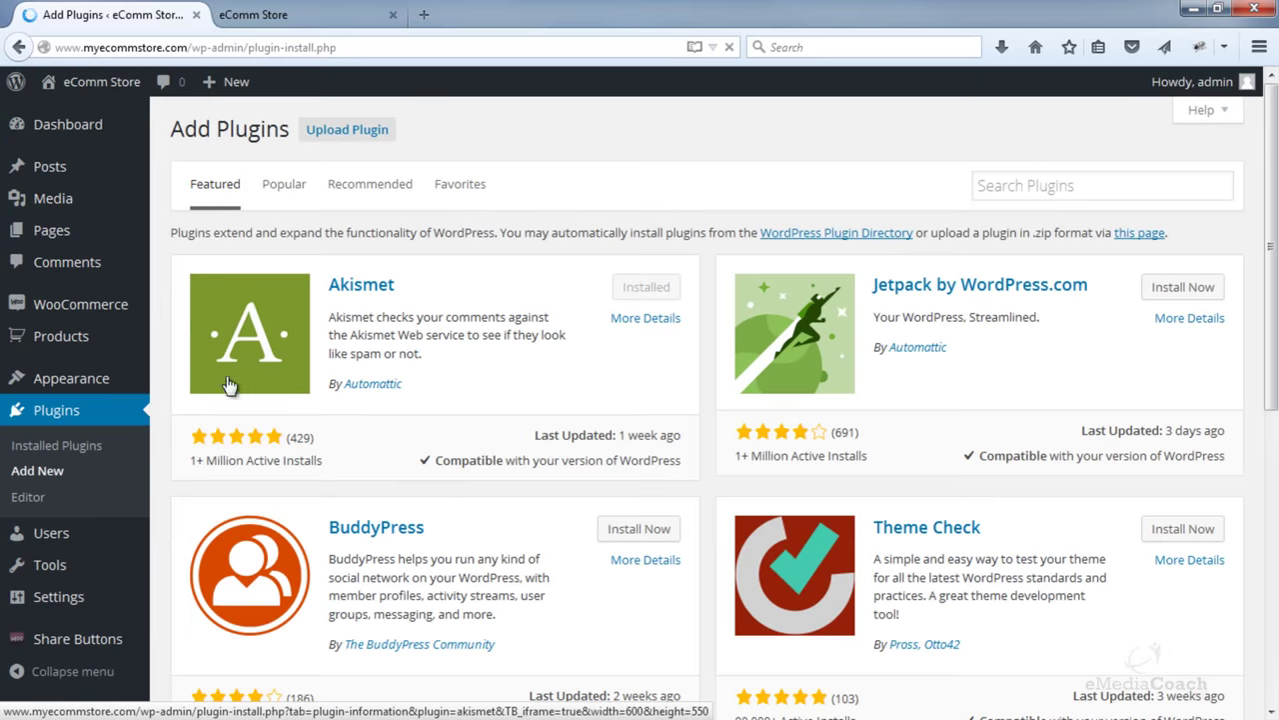
{"action": "left_click", "coordinate": [1011, 190]}
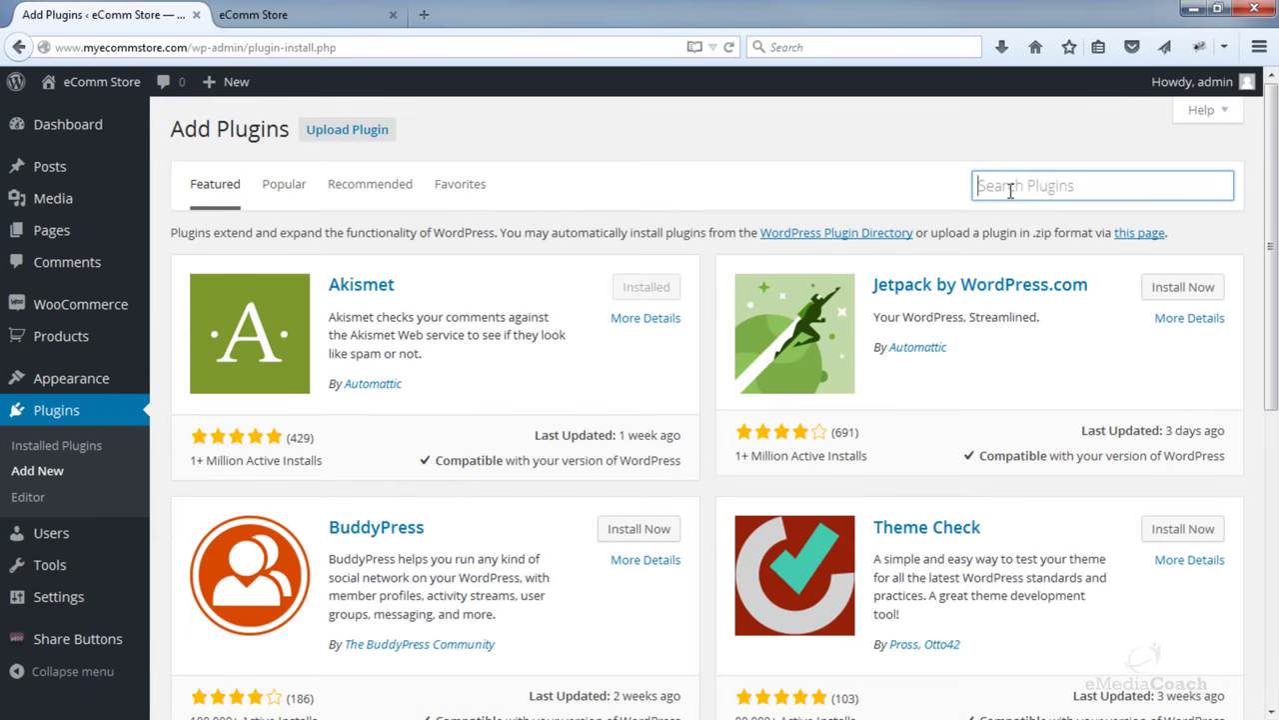
{"action": "type", "text": "Homepage Control"}
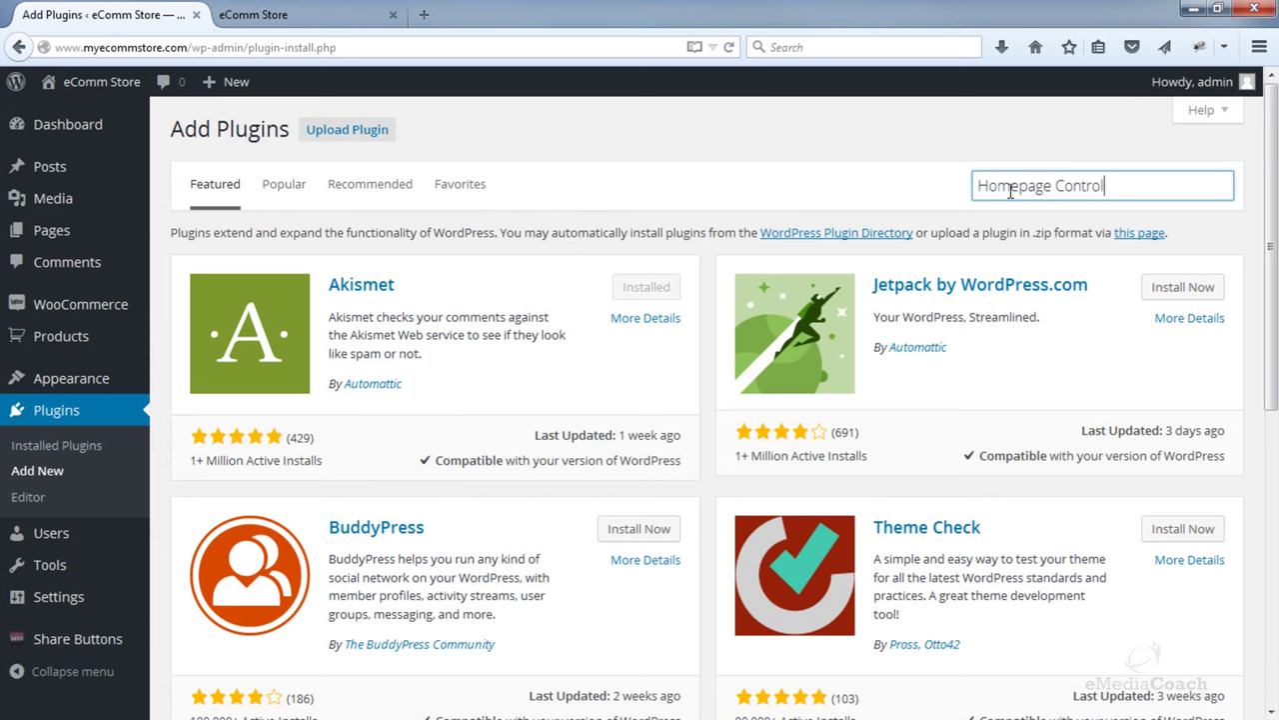
{"action": "key", "text": "Return"}
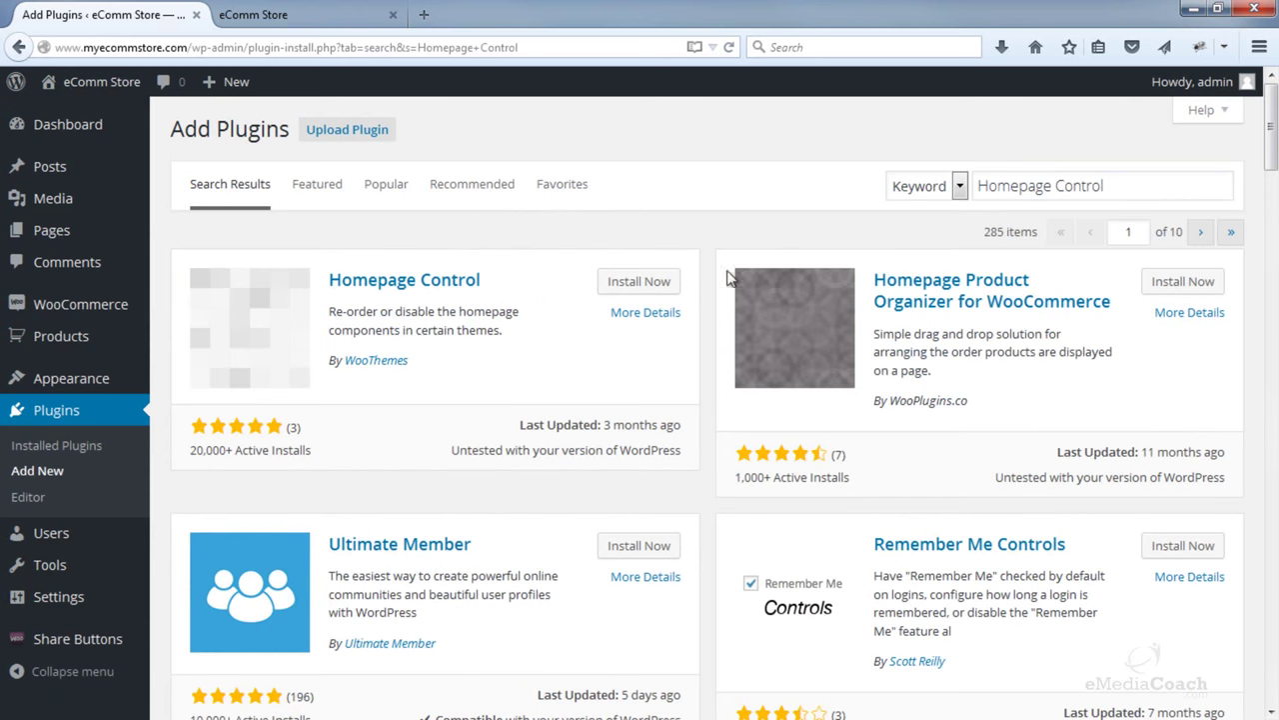
{"action": "left_click", "coordinate": [639, 287]}
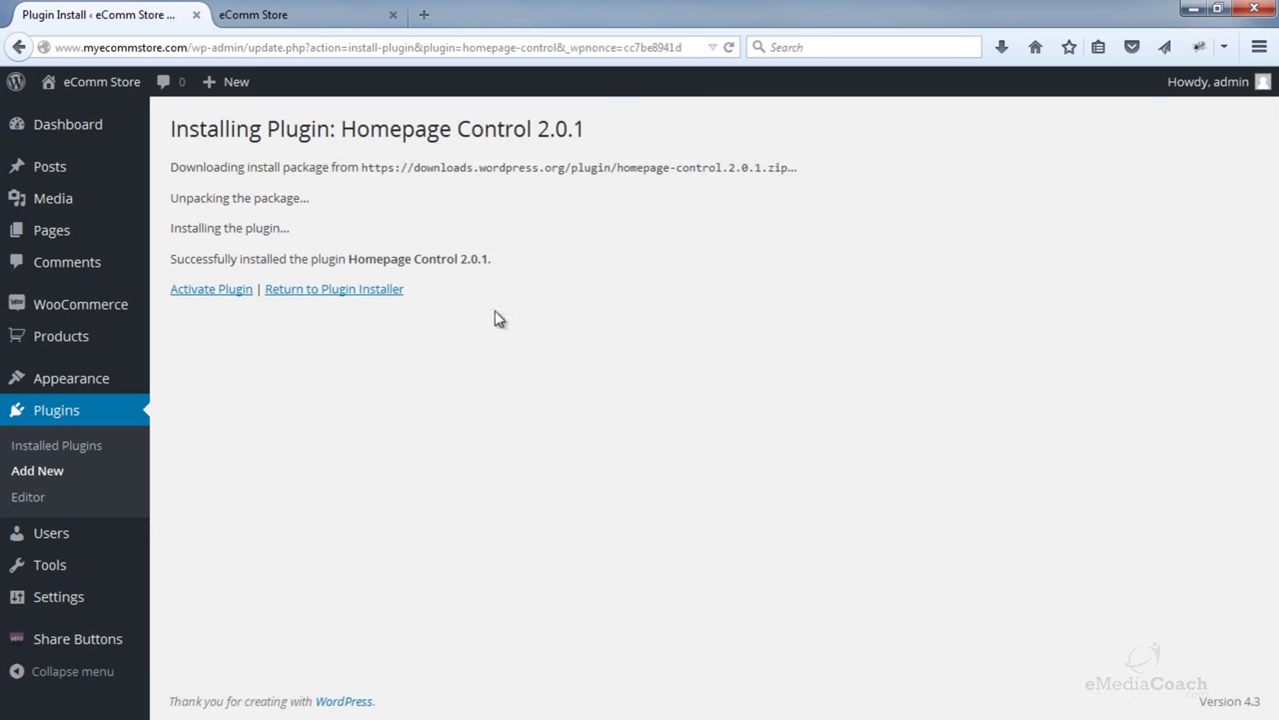
{"action": "left_click", "coordinate": [205, 297]}
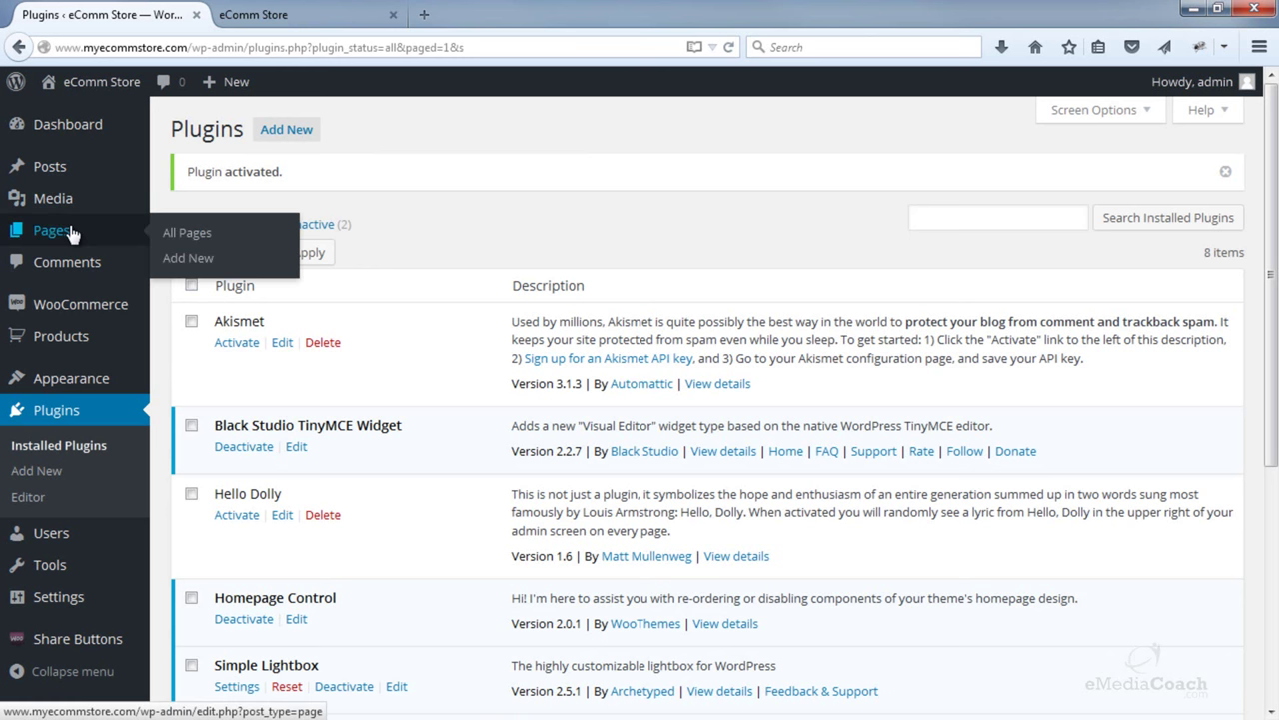
{"action": "left_click", "coordinate": [192, 234]}
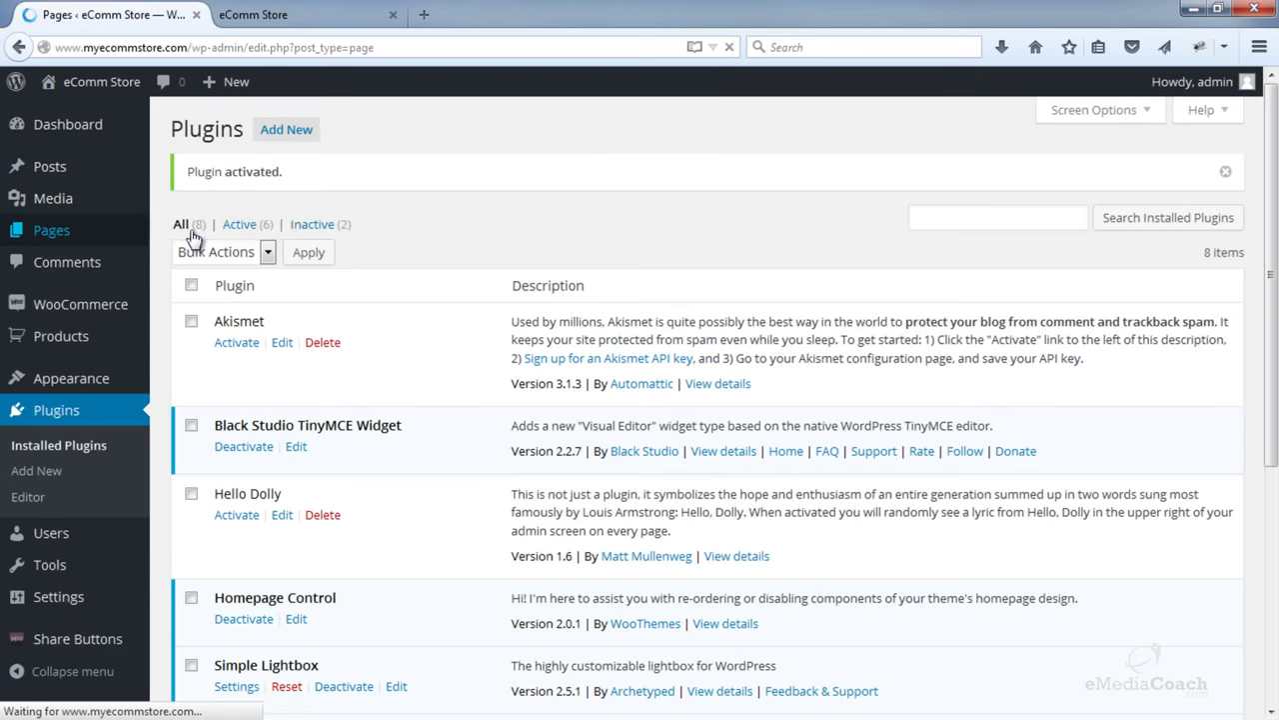
- Edit the Home page, assign it the Homepage template, and update it
{"action": "left_click", "coordinate": [238, 437]}
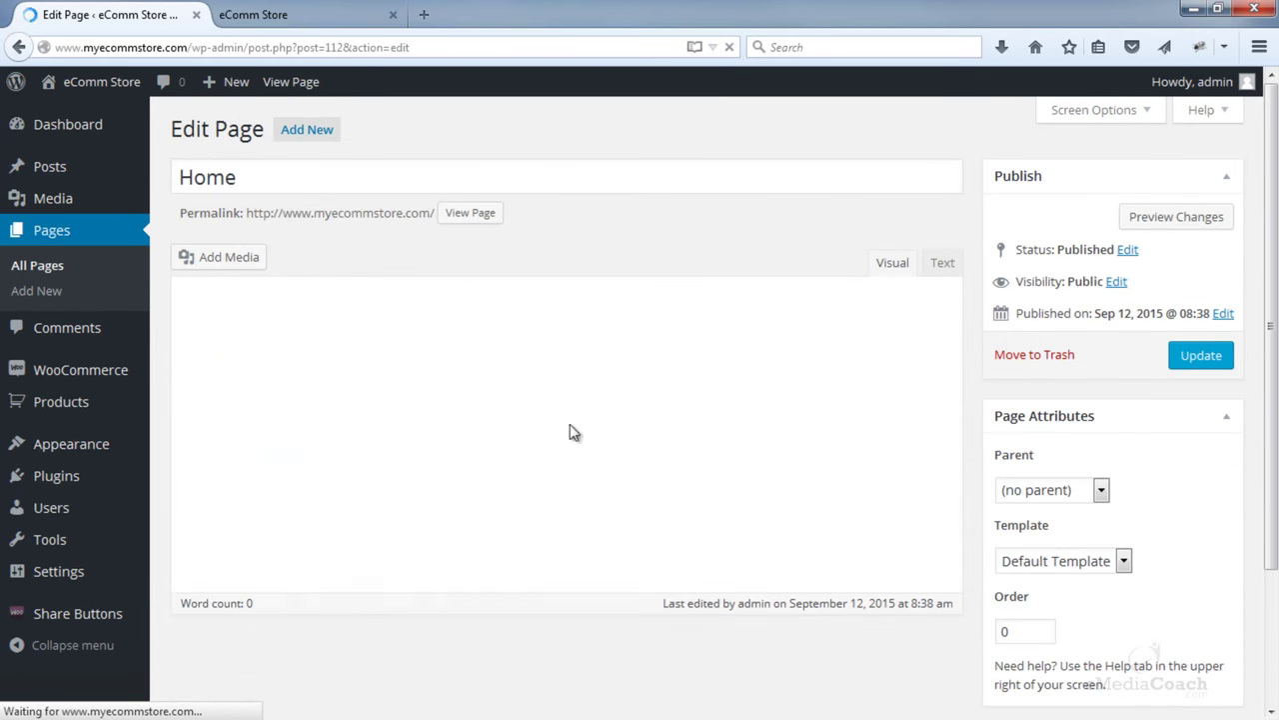
{"action": "left_click", "coordinate": [1082, 563]}
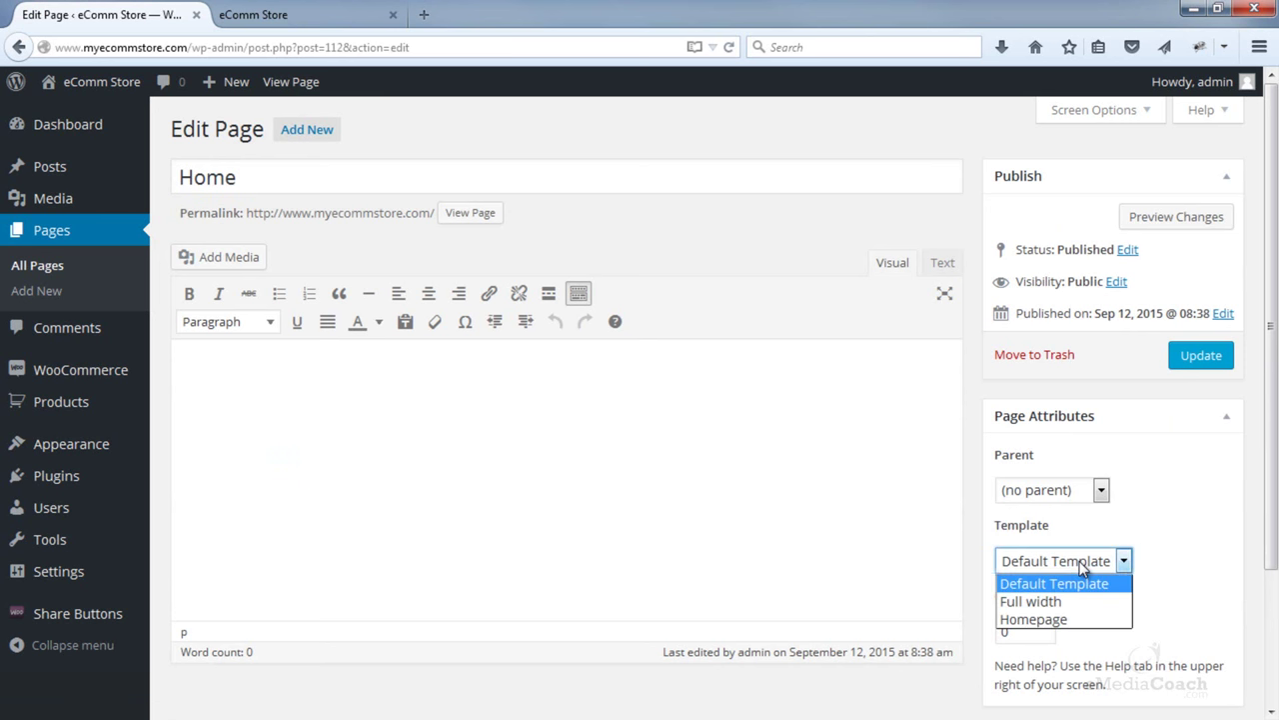
{"action": "left_click", "coordinate": [1037, 621]}
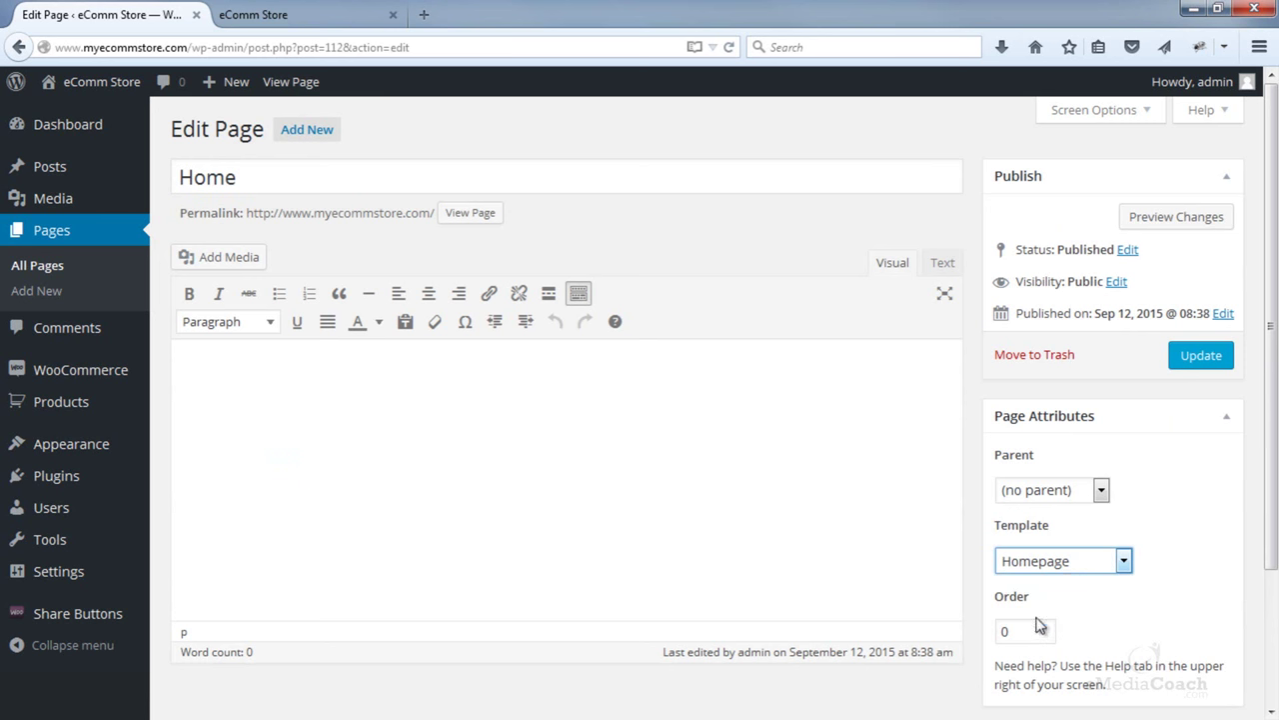
{"action": "left_click", "coordinate": [1202, 358]}
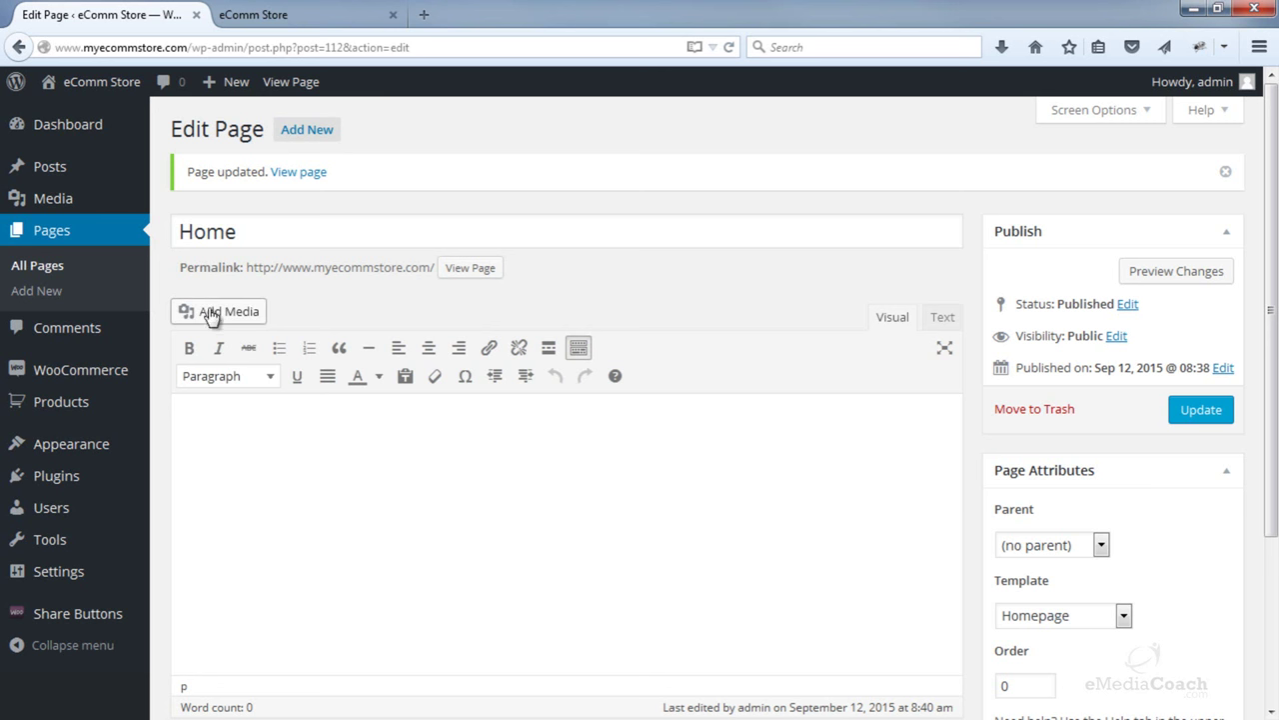
{"action": "mouse_move", "coordinate": [100, 459]}
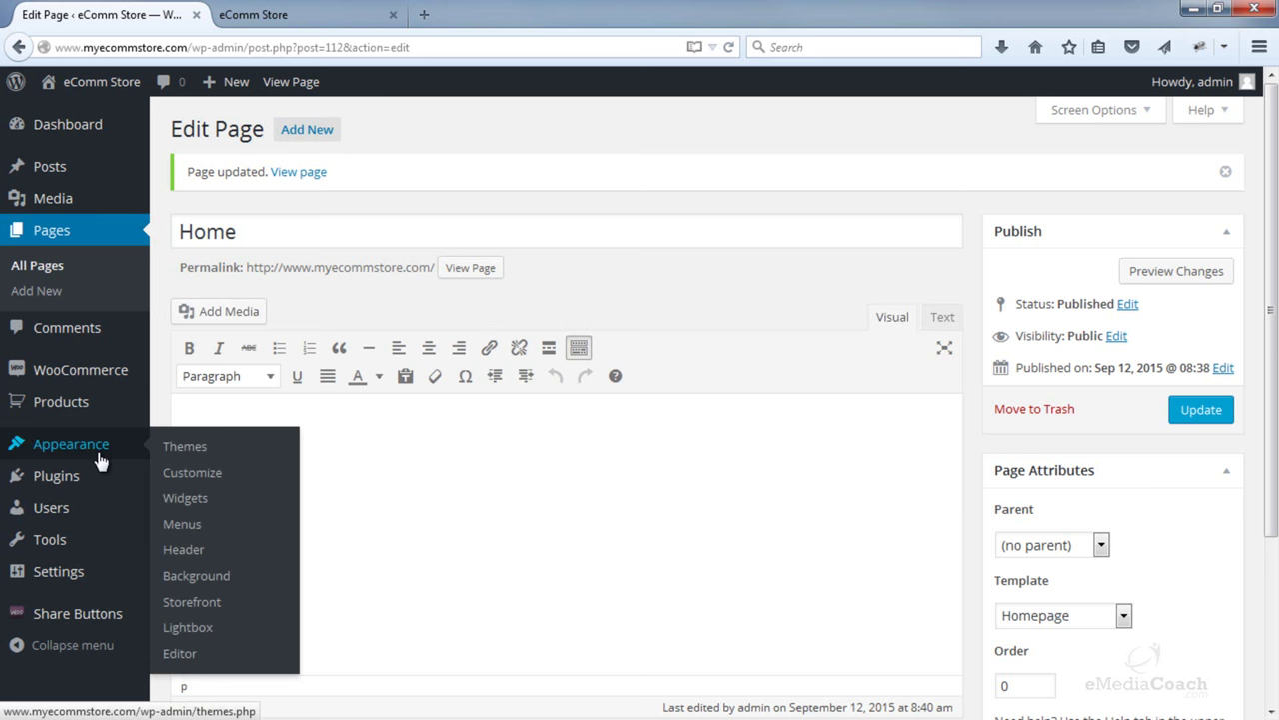
- Bring up the Customizer's Homepage Control section listing the six Storefront homepage components
{"action": "left_click", "coordinate": [205, 483]}
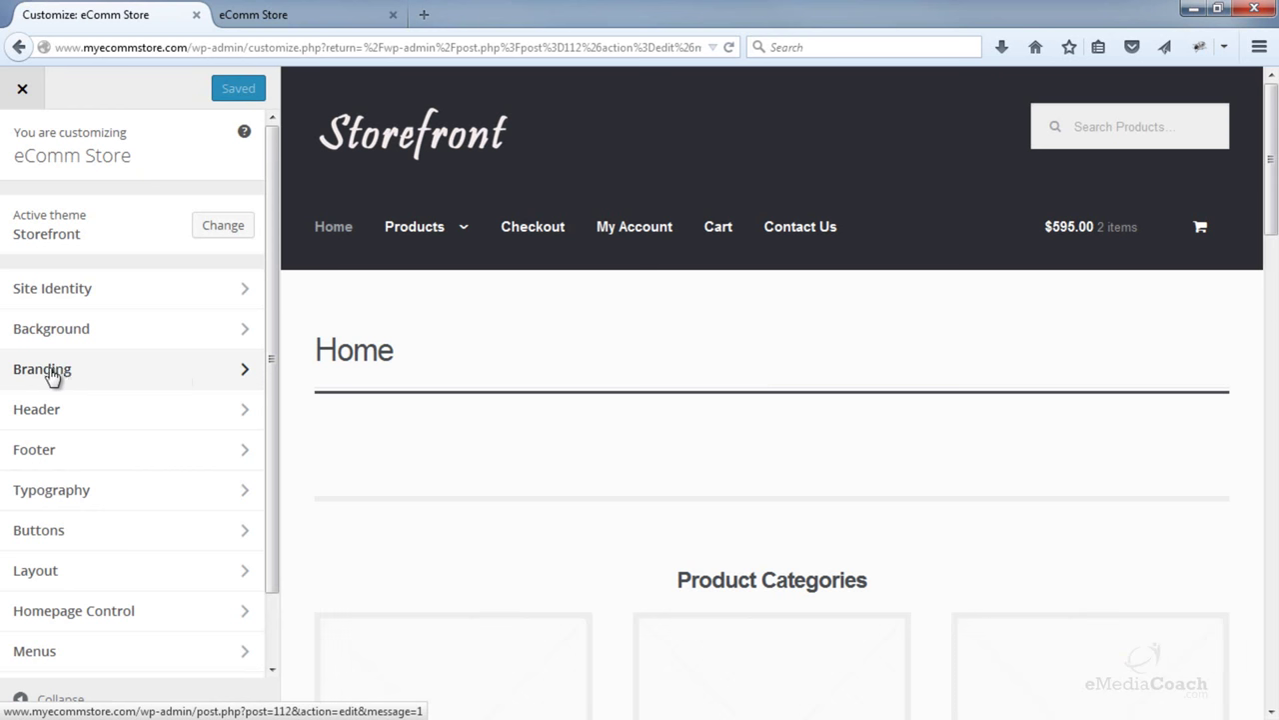
{"action": "left_click", "coordinate": [140, 610]}
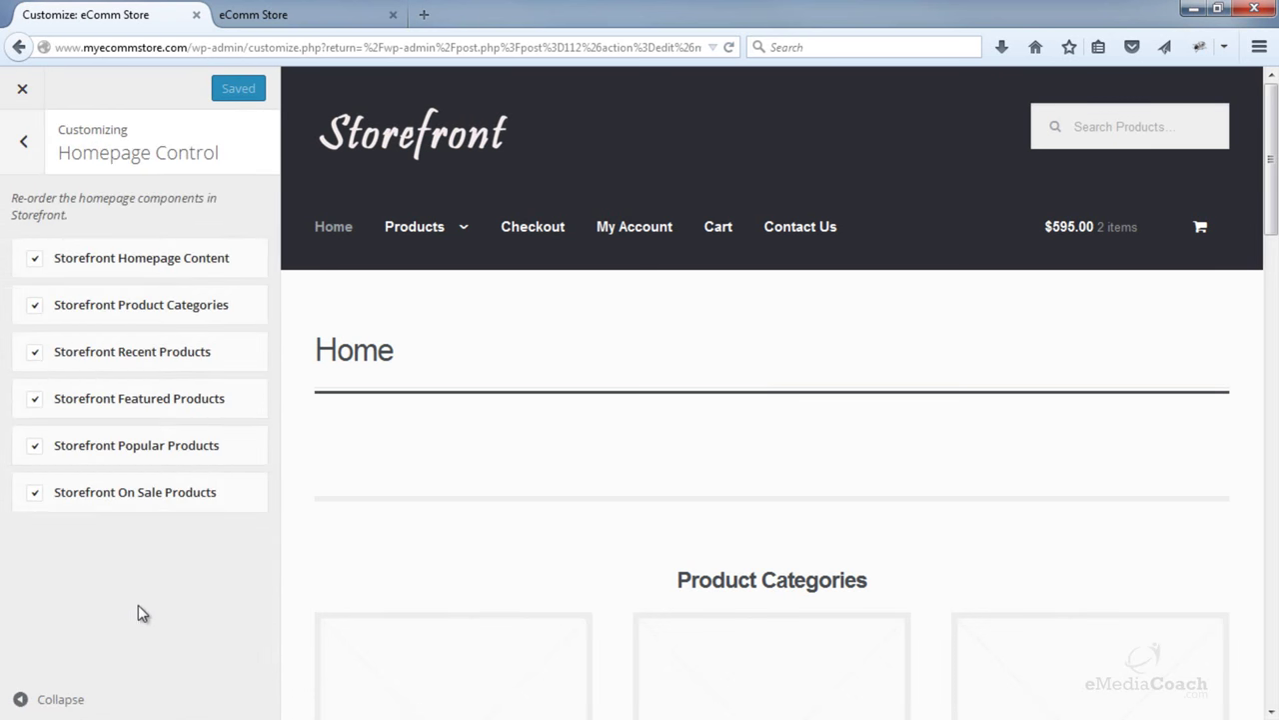
{"action": "scroll", "coordinate": [369, 472], "scroll_direction": "down", "scroll_amount": 3}
{"action": "scroll", "coordinate": [370, 472], "scroll_direction": "up", "scroll_amount": 2}
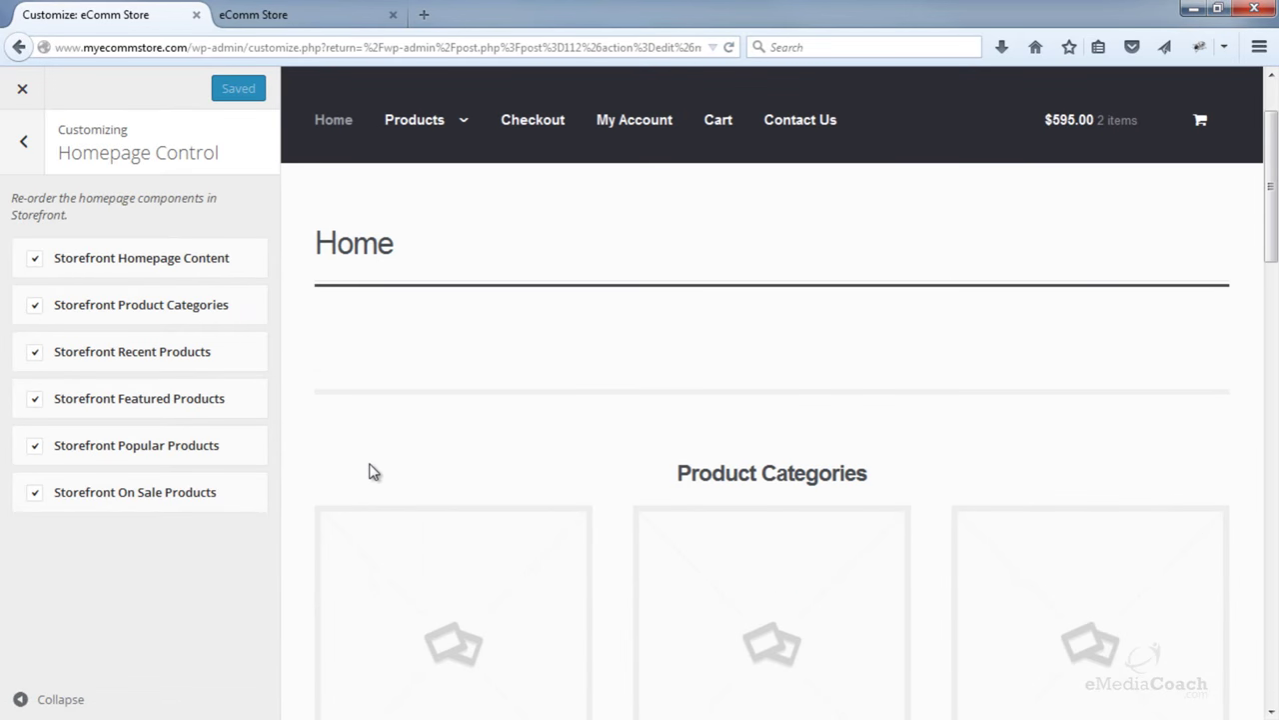
- Scroll the preview to review the Product Categories, Recent Products and On Sale sections
{"action": "scroll", "coordinate": [385, 423], "scroll_direction": "down", "scroll_amount": 6}
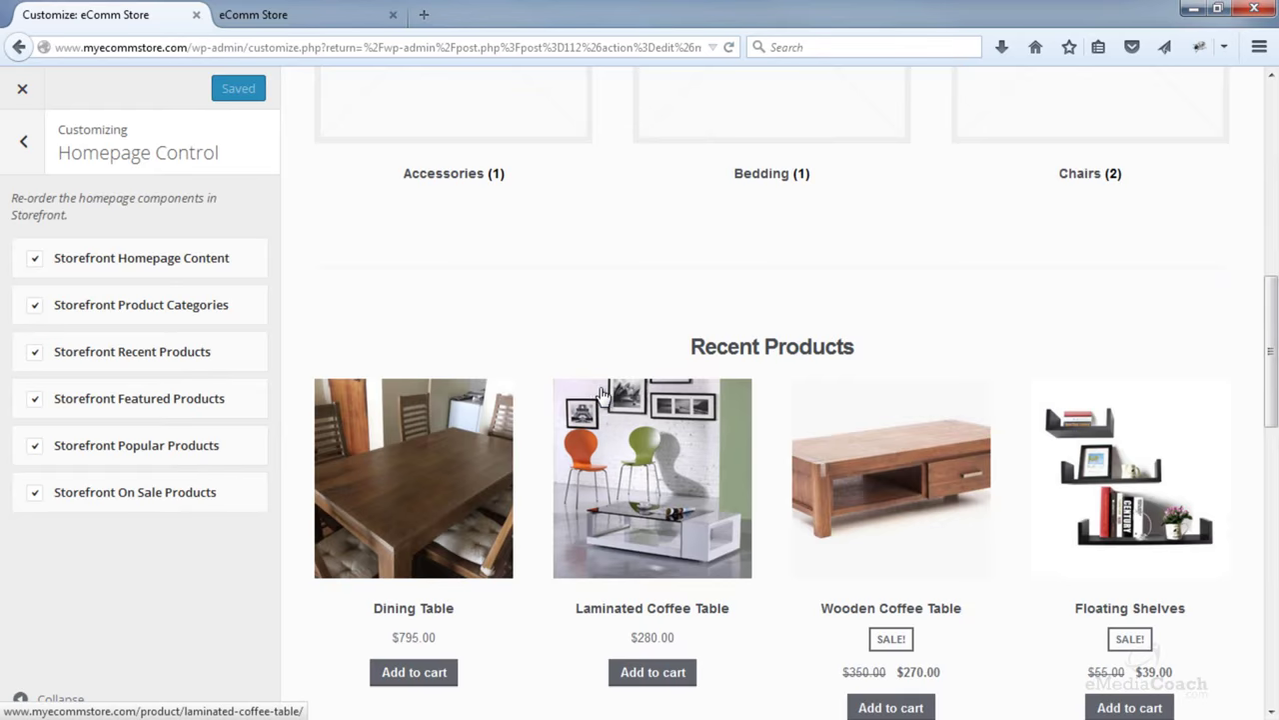
{"action": "scroll", "coordinate": [605, 395], "scroll_direction": "down", "scroll_amount": 4}
{"action": "scroll", "coordinate": [610, 394], "scroll_direction": "down", "scroll_amount": 6}
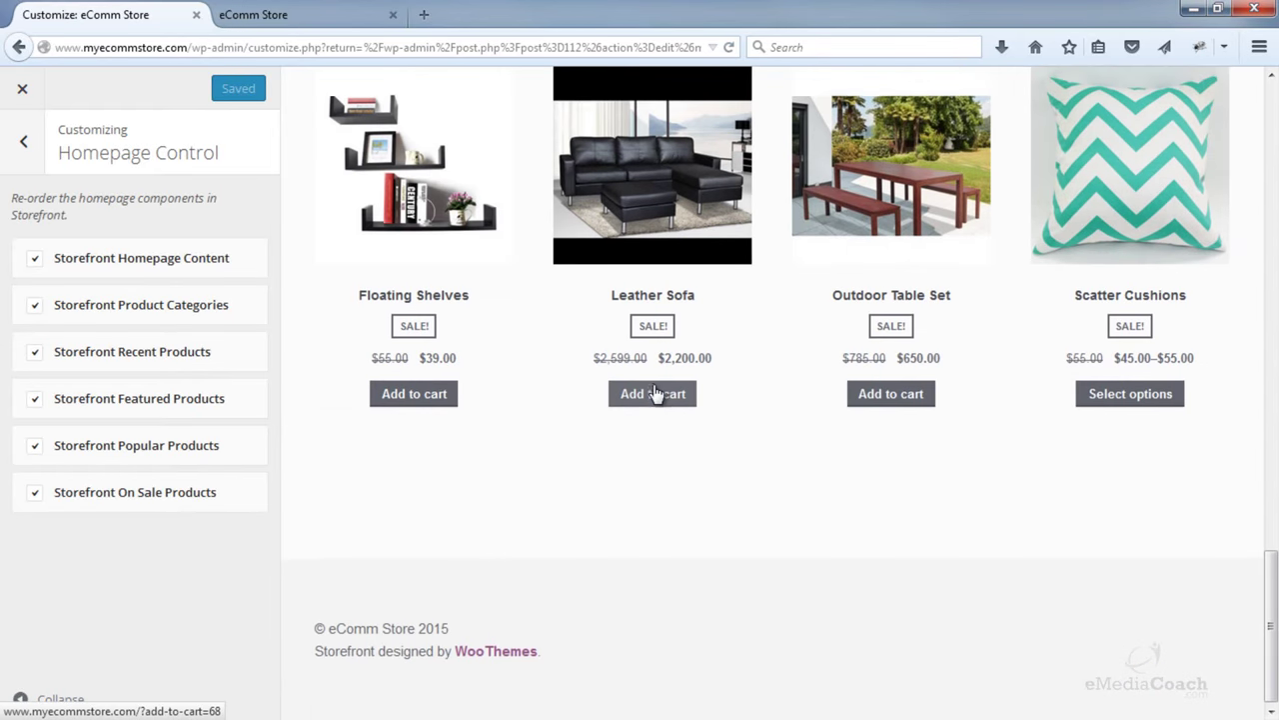
{"action": "scroll", "coordinate": [654, 397], "scroll_direction": "up", "scroll_amount": 2}
{"action": "scroll", "coordinate": [673, 420], "scroll_direction": "up", "scroll_amount": 15}
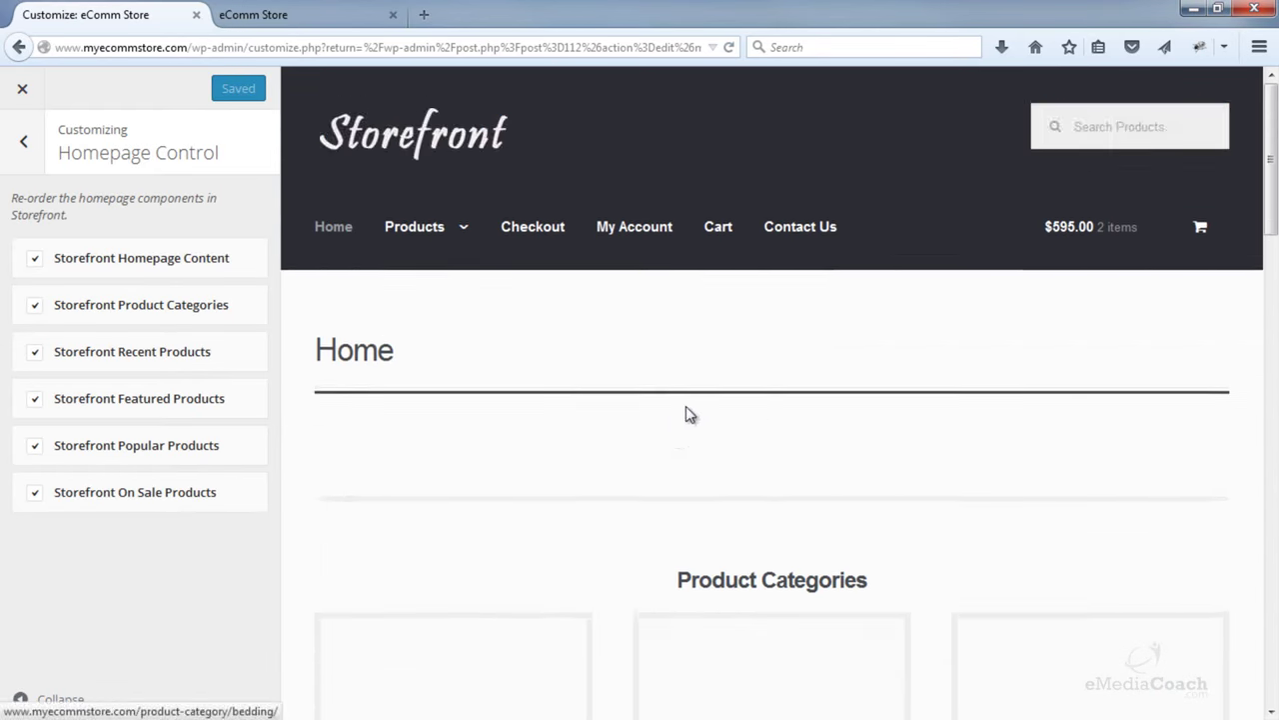
{"action": "scroll", "coordinate": [658, 397], "scroll_direction": "down", "scroll_amount": 2}
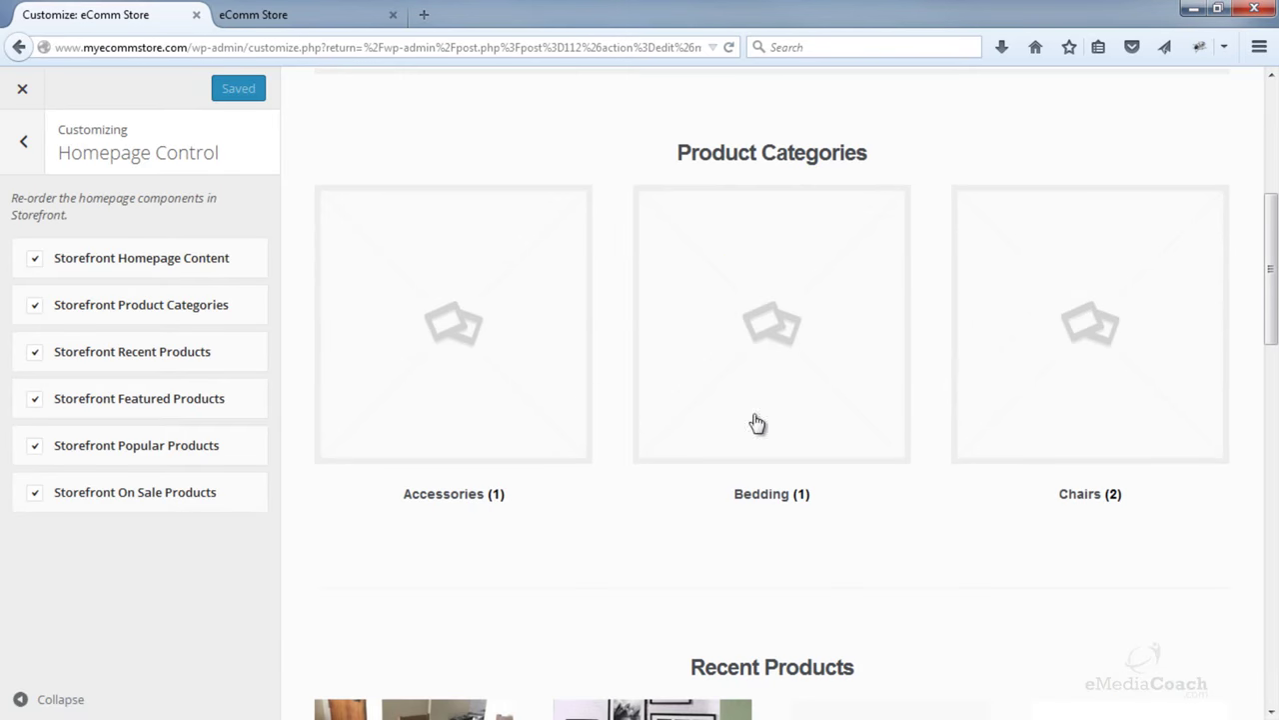
{"action": "scroll", "coordinate": [757, 426], "scroll_direction": "down", "scroll_amount": 2}
{"action": "scroll", "coordinate": [725, 234], "scroll_direction": "up", "scroll_amount": 3}
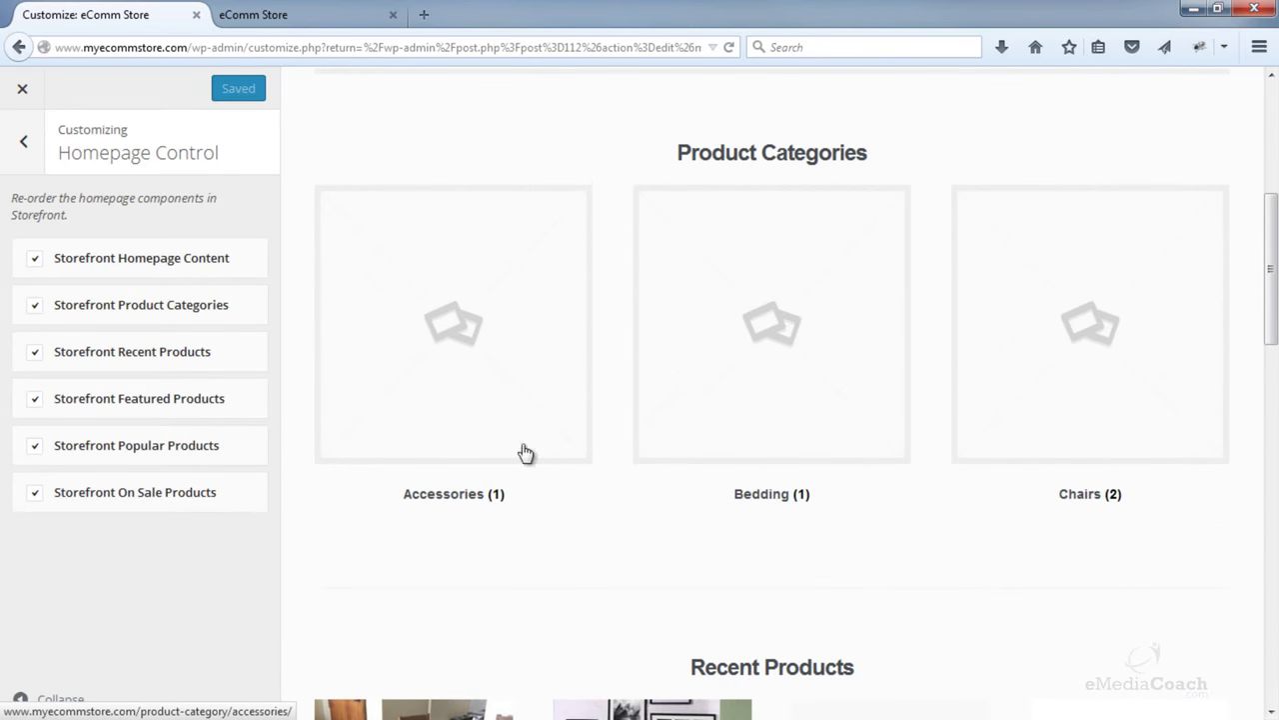
{"action": "scroll", "coordinate": [591, 468], "scroll_direction": "down", "scroll_amount": 4}
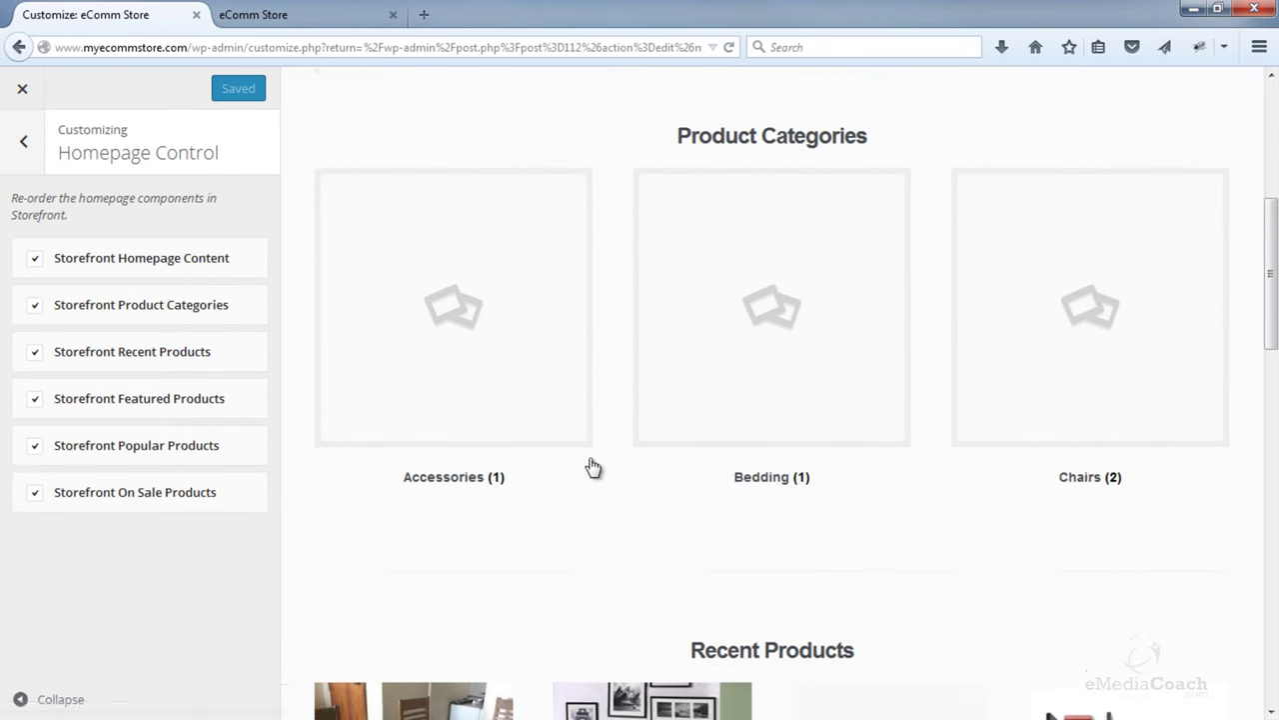
{"action": "scroll", "coordinate": [600, 379], "scroll_direction": "down", "scroll_amount": 3}
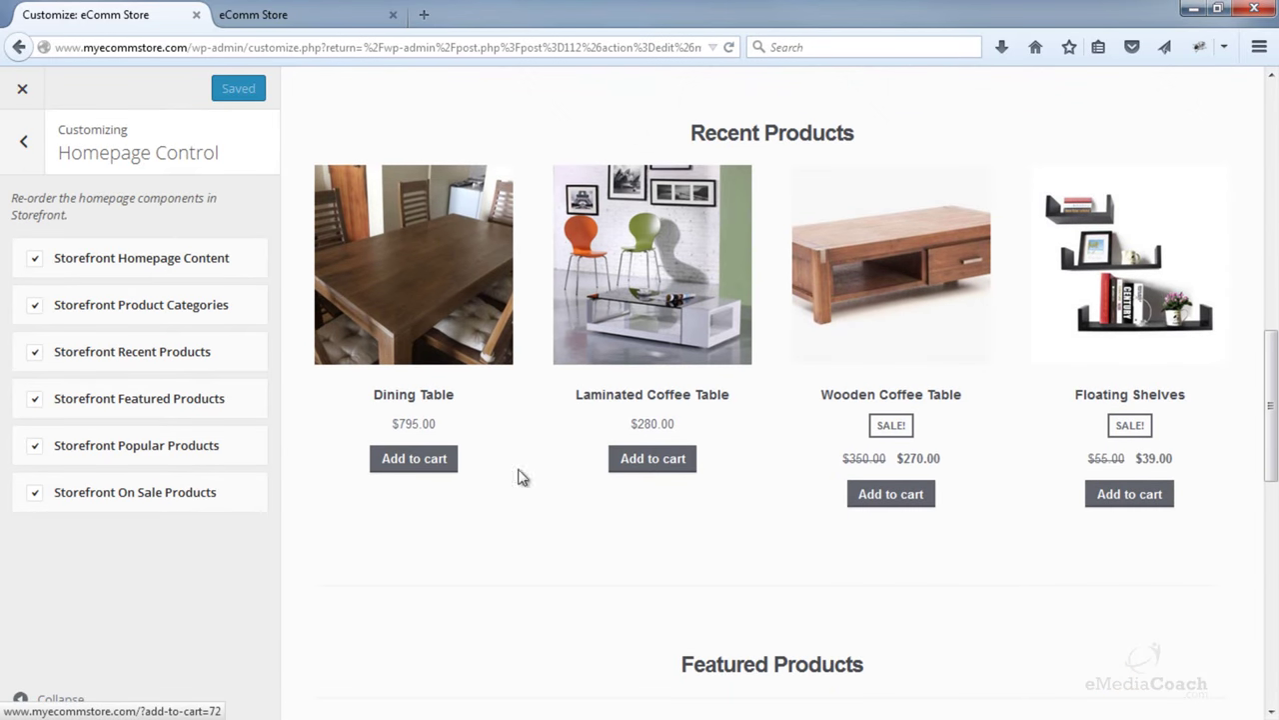
{"action": "scroll", "coordinate": [699, 495], "scroll_direction": "down", "scroll_amount": 1}
{"action": "scroll", "coordinate": [799, 460], "scroll_direction": "down", "scroll_amount": 3}
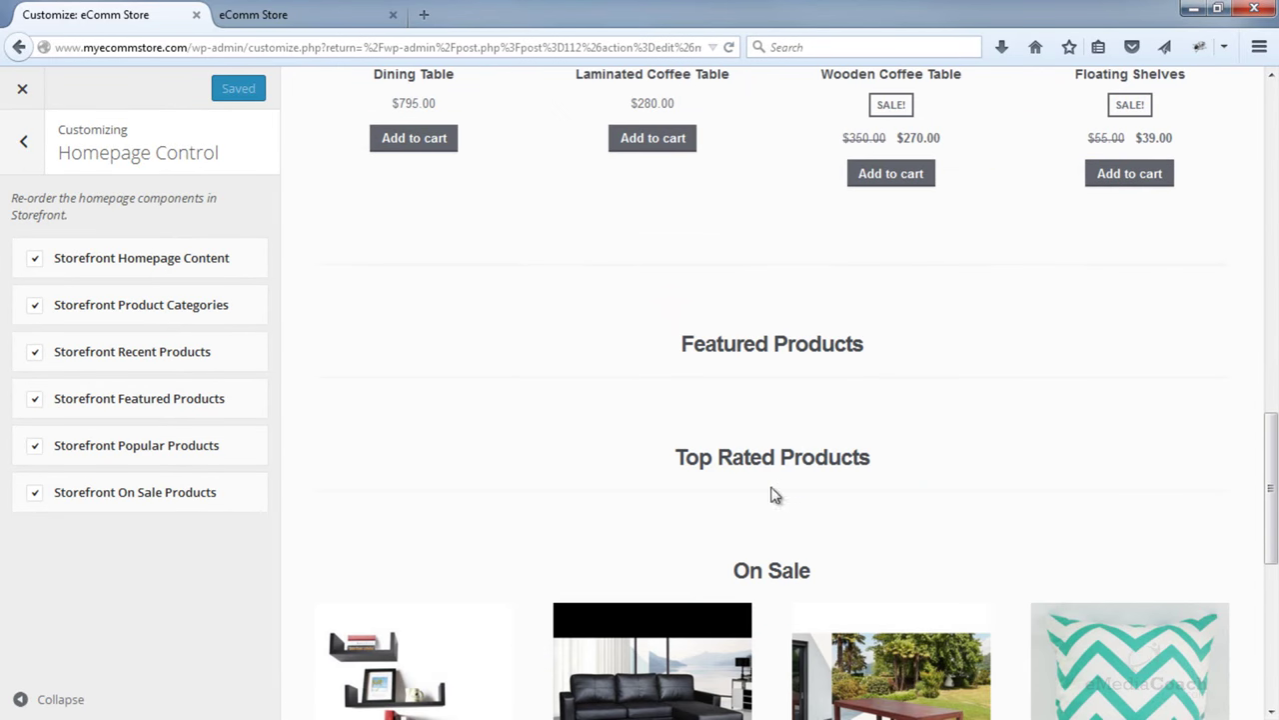
{"action": "scroll", "coordinate": [775, 495], "scroll_direction": "down", "scroll_amount": 3}
{"action": "scroll", "coordinate": [791, 391], "scroll_direction": "down", "scroll_amount": 2}
{"action": "scroll", "coordinate": [767, 408], "scroll_direction": "up", "scroll_amount": 5}
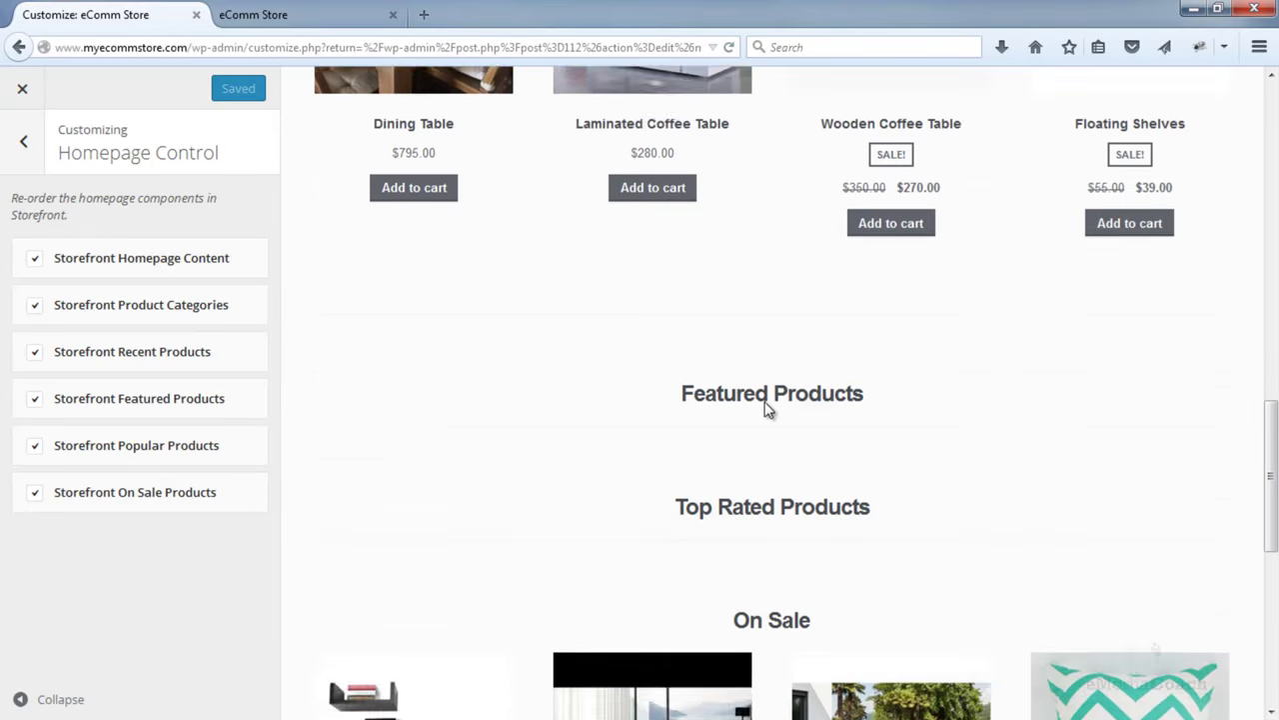
{"action": "scroll", "coordinate": [768, 408], "scroll_direction": "up", "scroll_amount": 10}
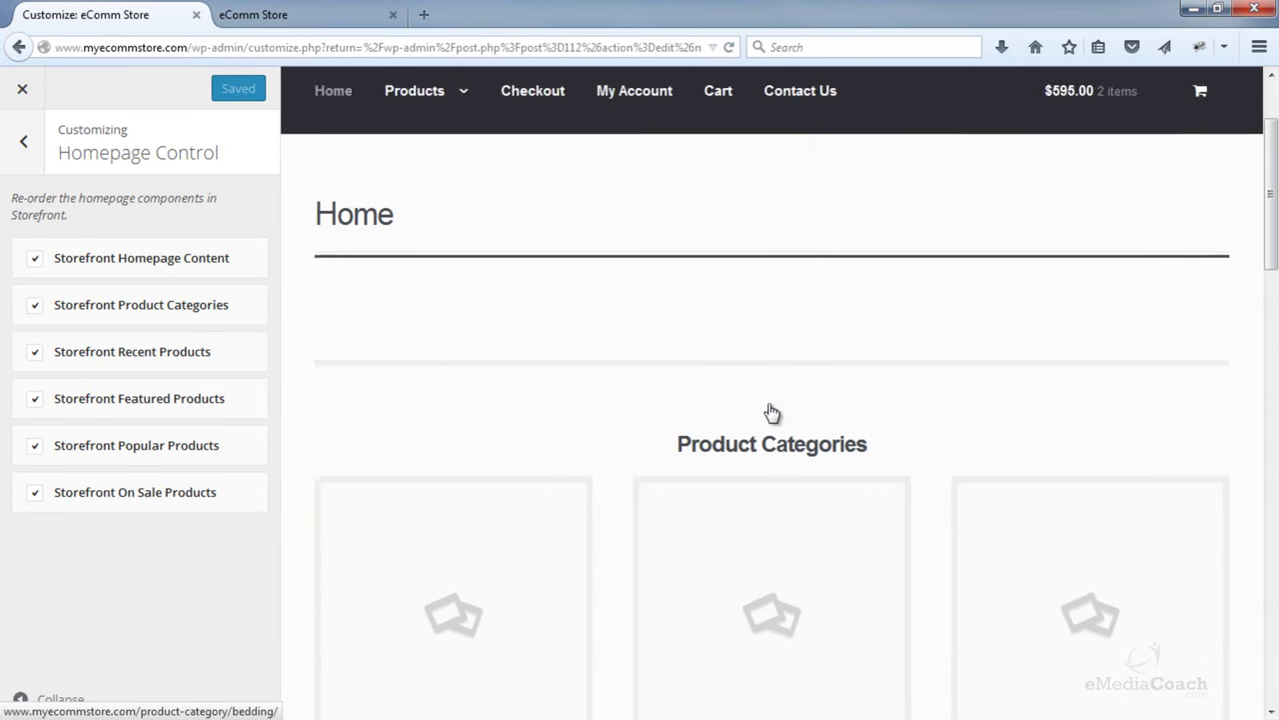
{"action": "scroll", "coordinate": [765, 411], "scroll_direction": "up", "scroll_amount": 2}
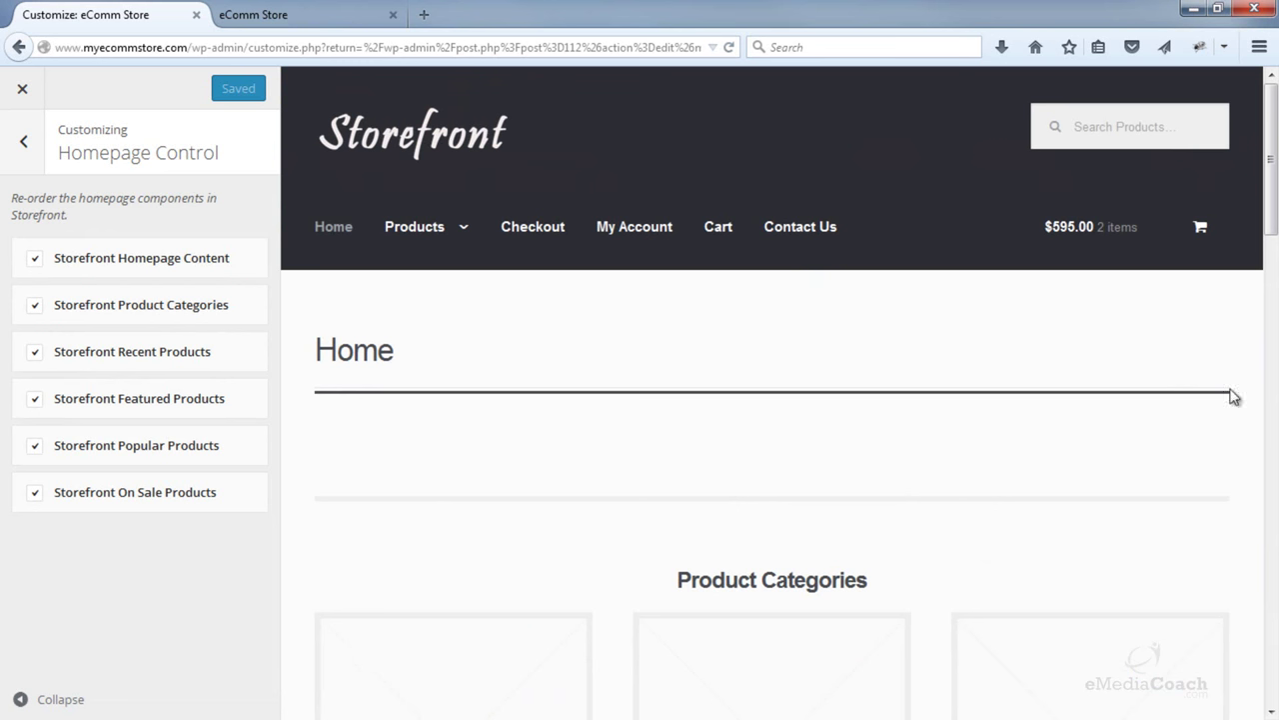
- Uncheck the Homepage Content and Popular Products sections in Homepage Control, leaving the others enabled
{"action": "left_click", "coordinate": [35, 260]}
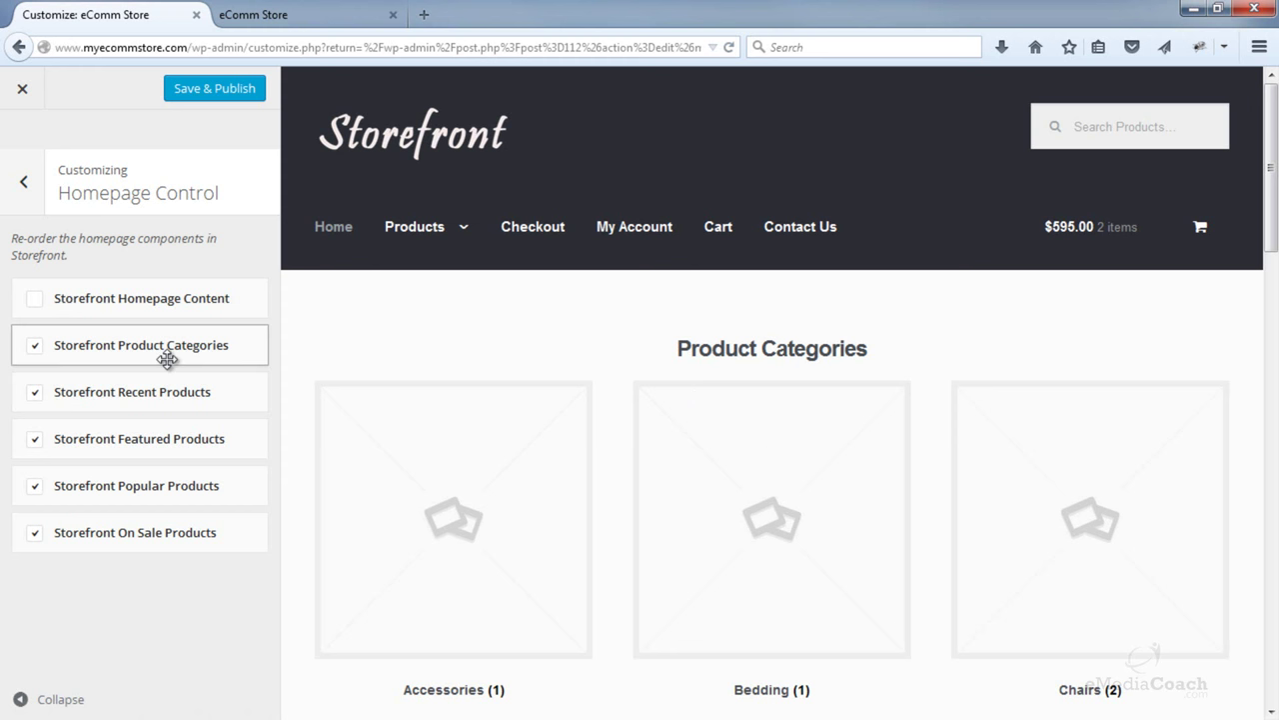
{"action": "scroll", "coordinate": [669, 417], "scroll_direction": "down", "scroll_amount": 5}
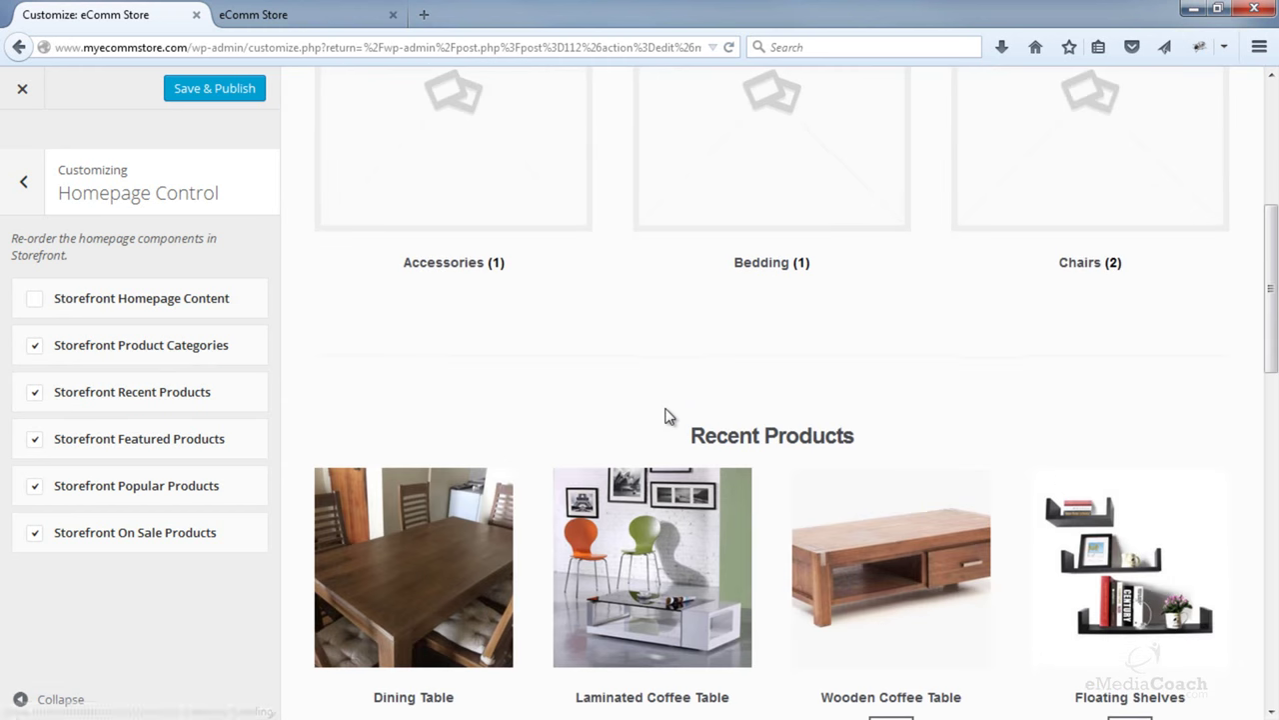
{"action": "scroll", "coordinate": [670, 416], "scroll_direction": "down", "scroll_amount": 2}
{"action": "scroll", "coordinate": [633, 408], "scroll_direction": "down", "scroll_amount": 3}
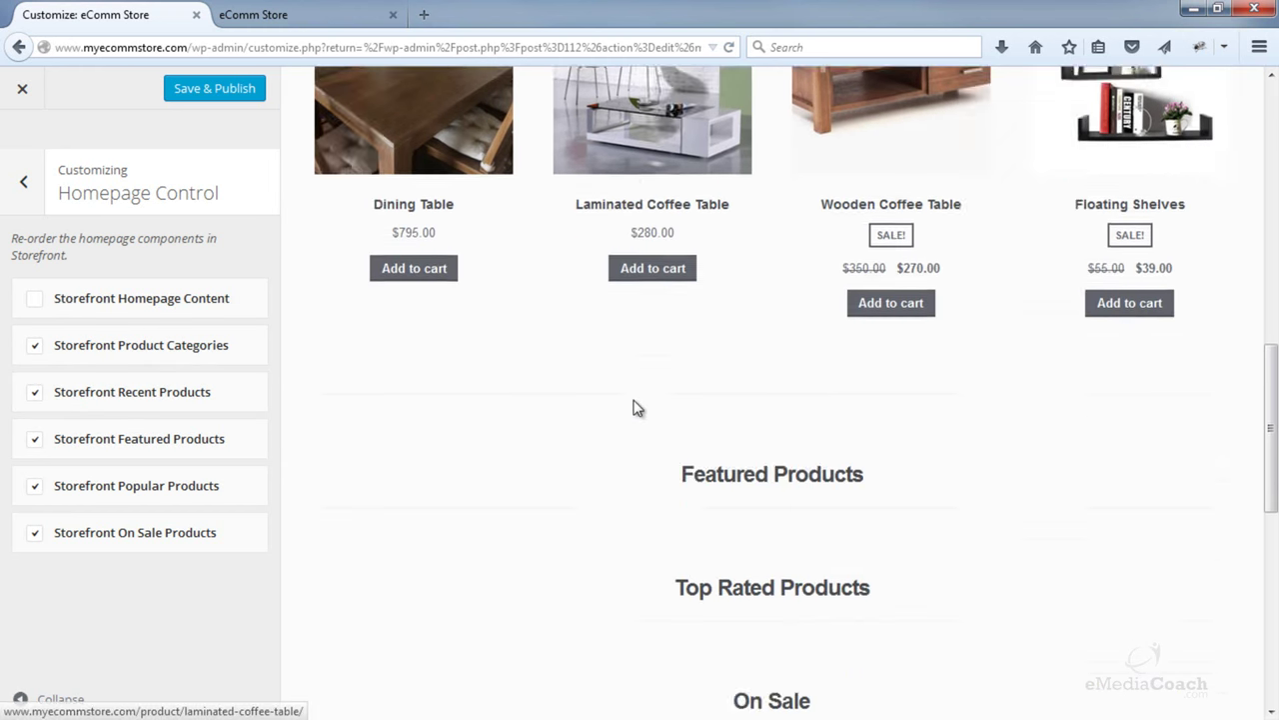
{"action": "scroll", "coordinate": [633, 408], "scroll_direction": "down", "scroll_amount": 3}
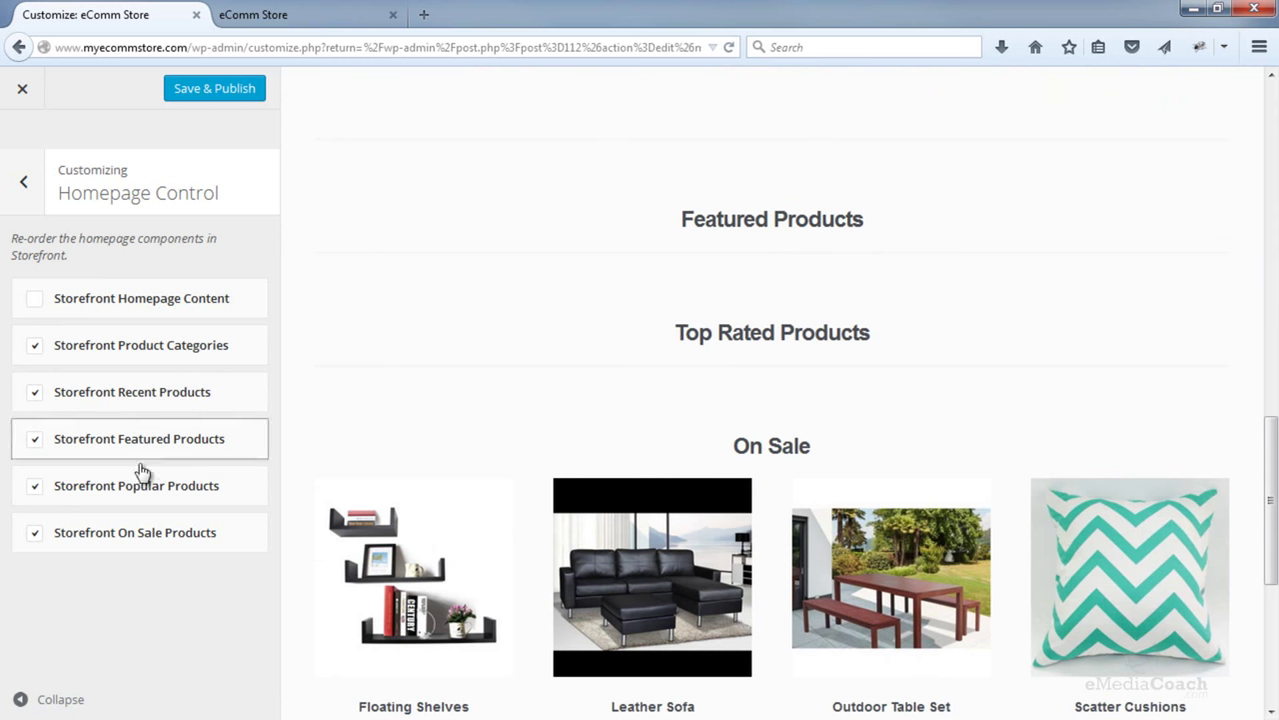
{"action": "left_click", "coordinate": [35, 488]}
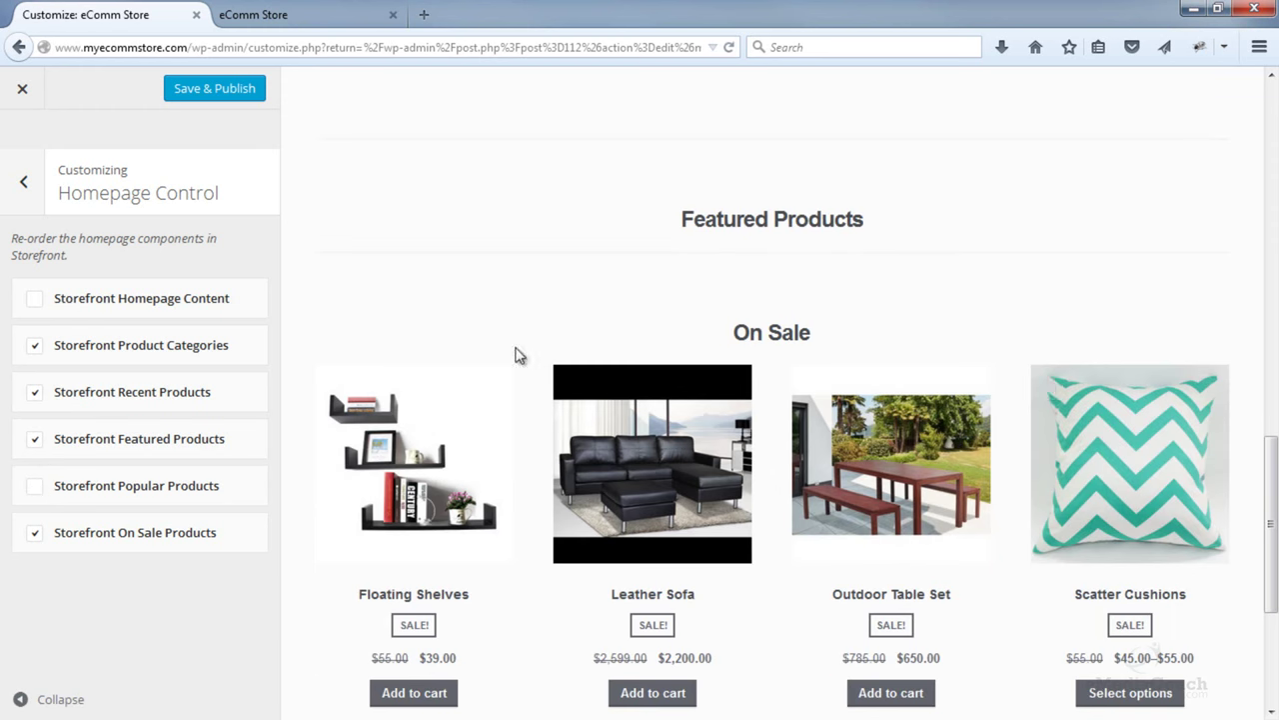
{"action": "scroll", "coordinate": [736, 434], "scroll_direction": "up", "scroll_amount": 10}
{"action": "scroll", "coordinate": [799, 436], "scroll_direction": "down", "scroll_amount": 5}
{"action": "scroll", "coordinate": [794, 435], "scroll_direction": "down", "scroll_amount": 8}
{"action": "scroll", "coordinate": [784, 433], "scroll_direction": "up", "scroll_amount": 10}
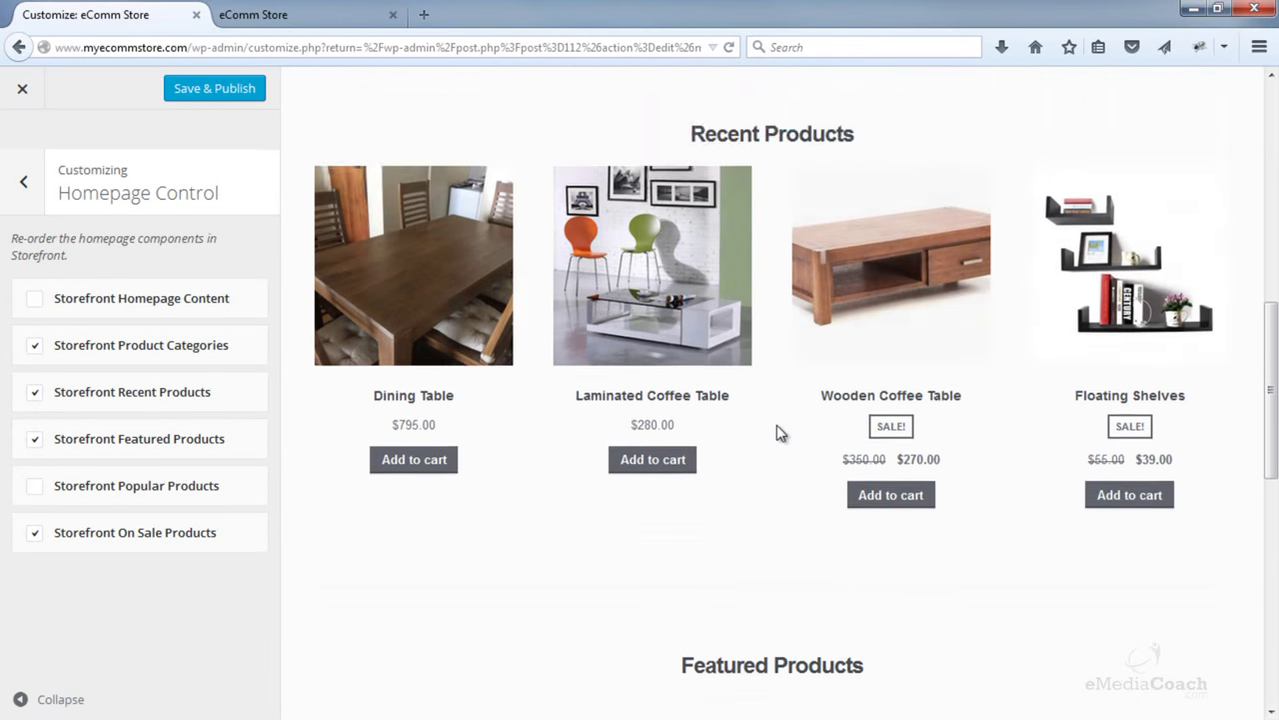
{"action": "scroll", "coordinate": [778, 431], "scroll_direction": "up", "scroll_amount": 2}
- Save & Publish the homepage layout and reload the live storefront to check it
{"action": "left_click", "coordinate": [227, 103]}
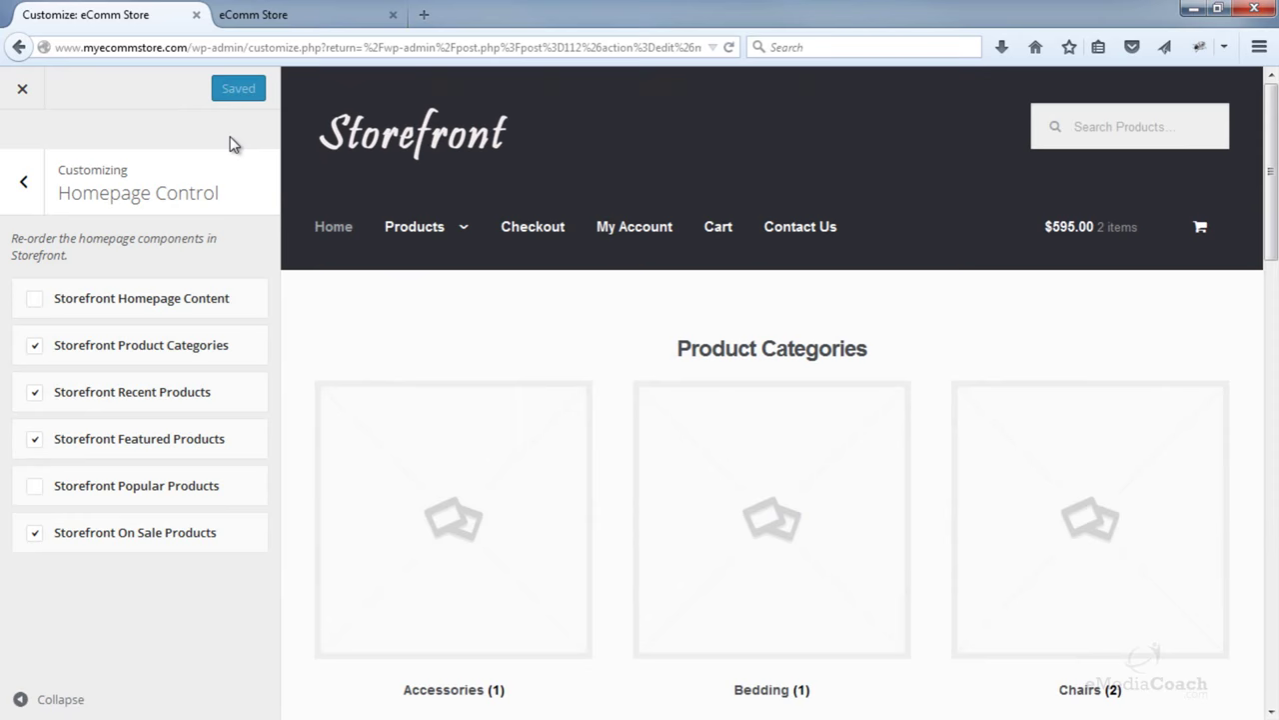
{"action": "left_click", "coordinate": [290, 9]}
{"action": "left_click", "coordinate": [728, 47]}
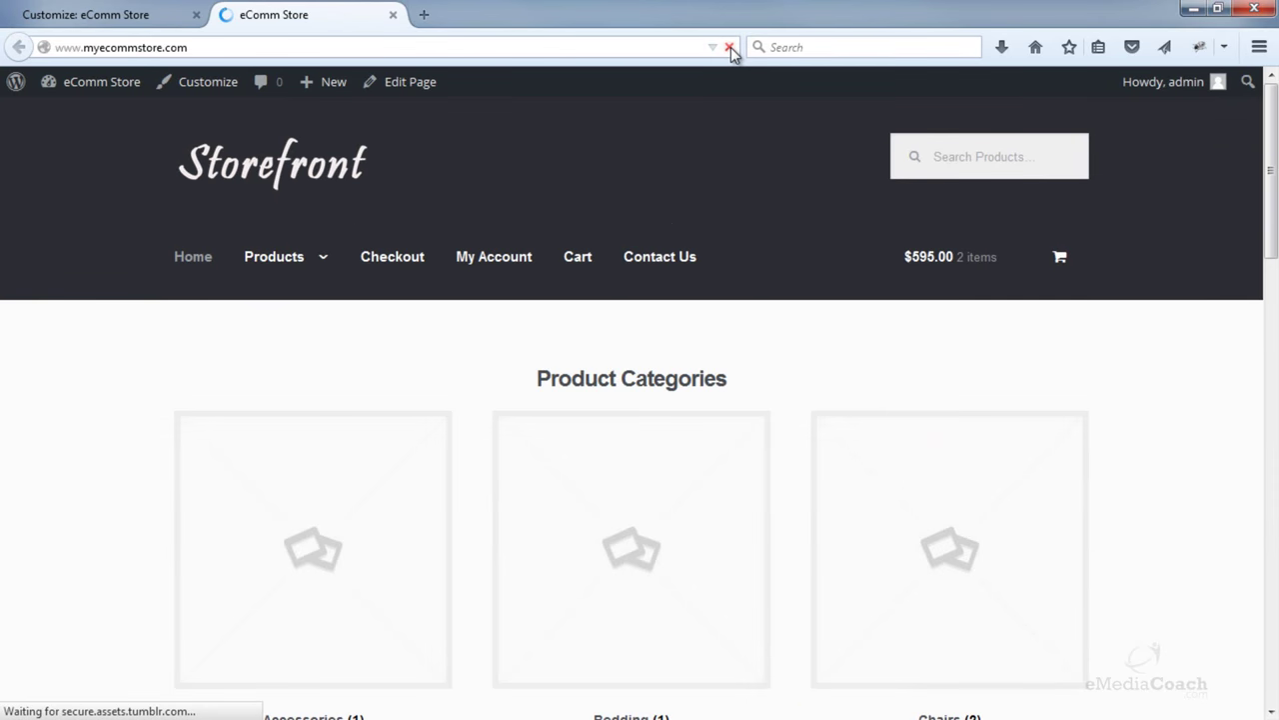
{"action": "scroll", "coordinate": [1219, 310], "scroll_direction": "down", "scroll_amount": 12}
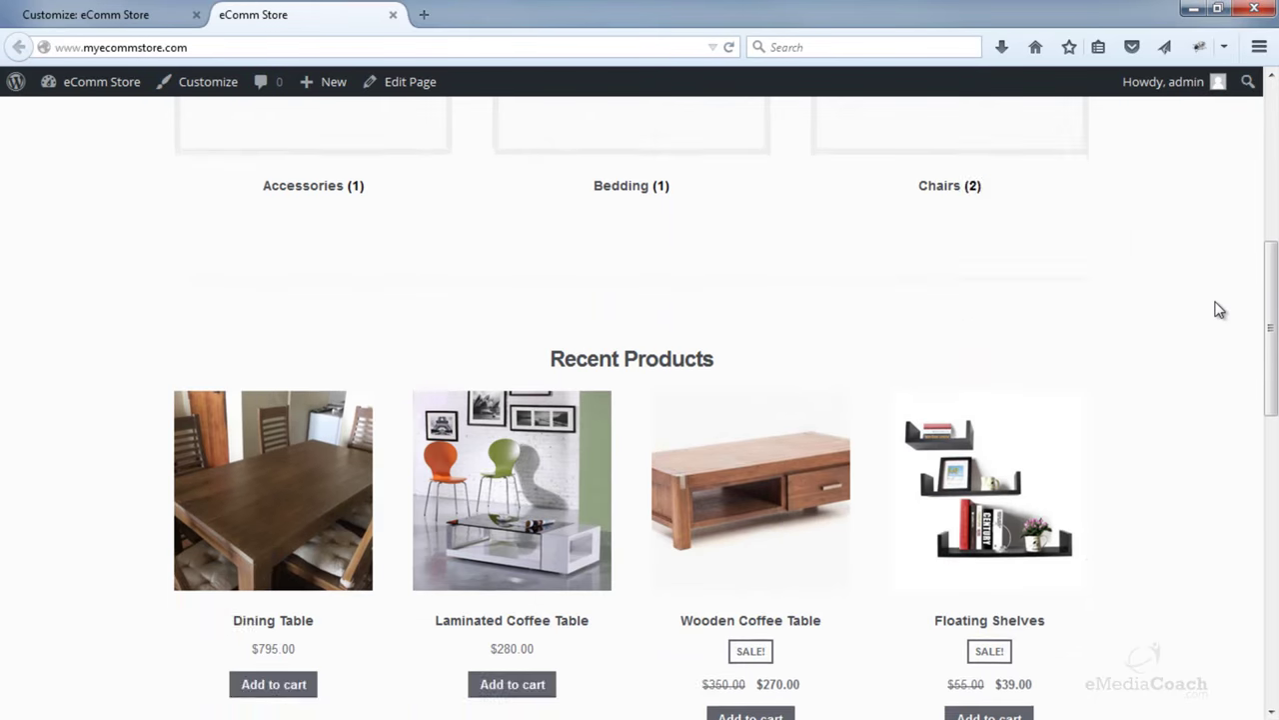
{"action": "scroll", "coordinate": [1210, 317], "scroll_direction": "up", "scroll_amount": 15}
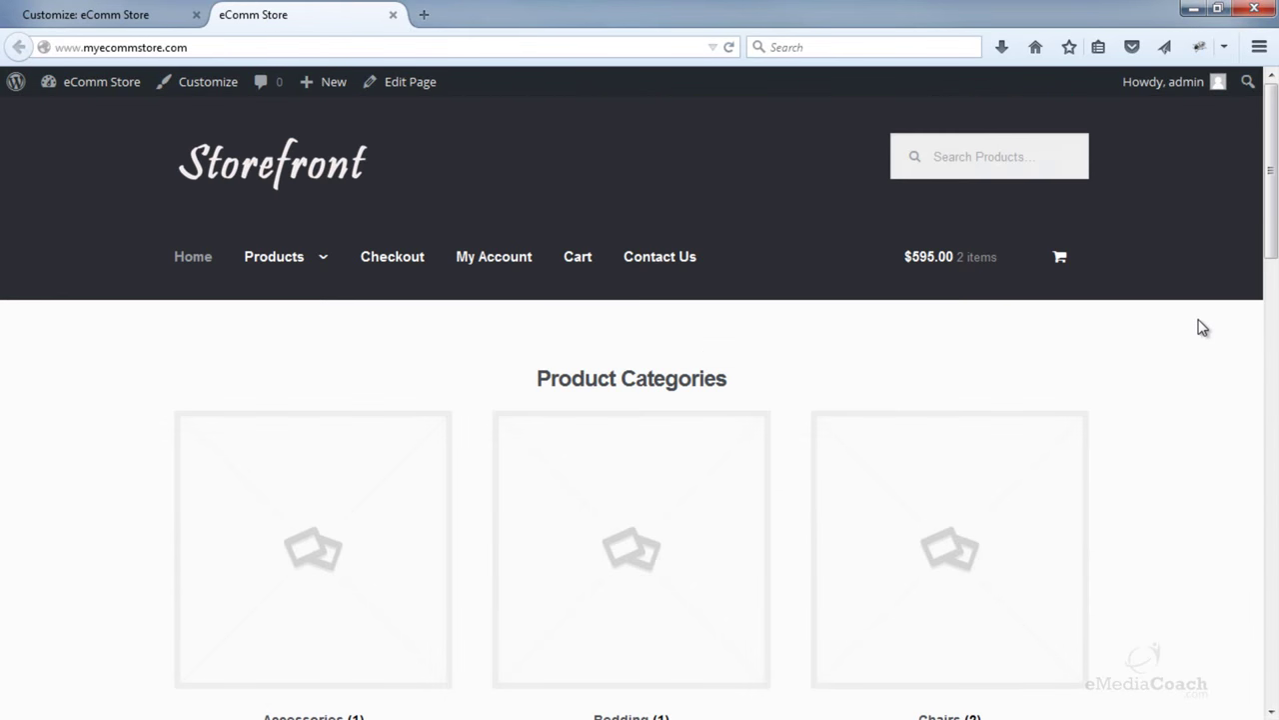
{"action": "scroll", "coordinate": [1189, 326], "scroll_direction": "down", "scroll_amount": 4}
{"action": "scroll", "coordinate": [310, 300], "scroll_direction": "up", "scroll_amount": 2}
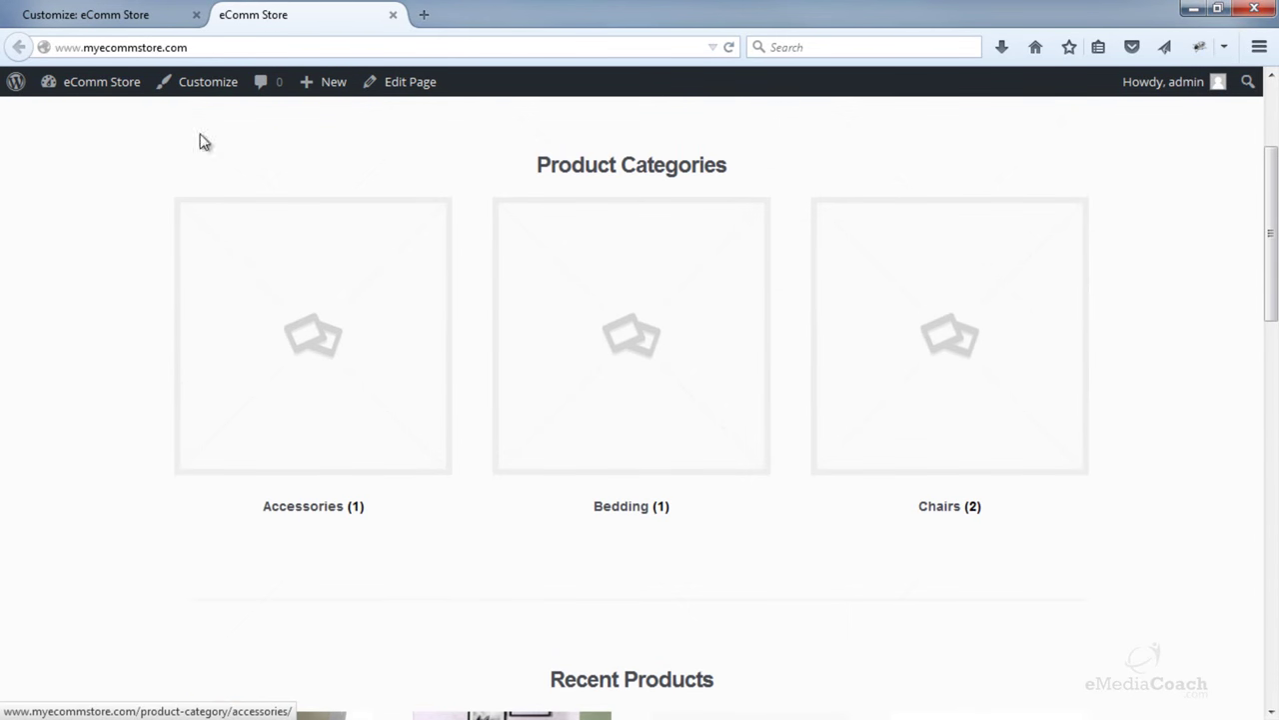
- Leave the Customizer and go to the Products > Categories admin page
{"action": "left_click", "coordinate": [127, 20]}
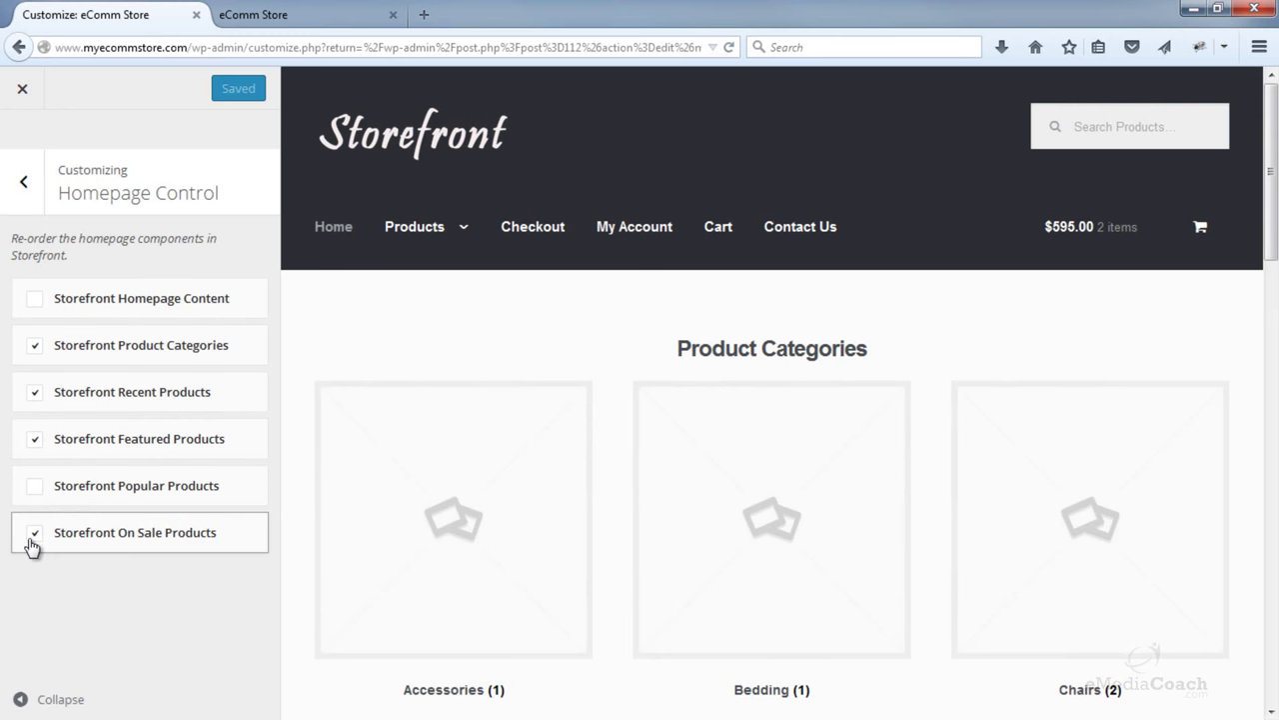
{"action": "left_click", "coordinate": [24, 90]}
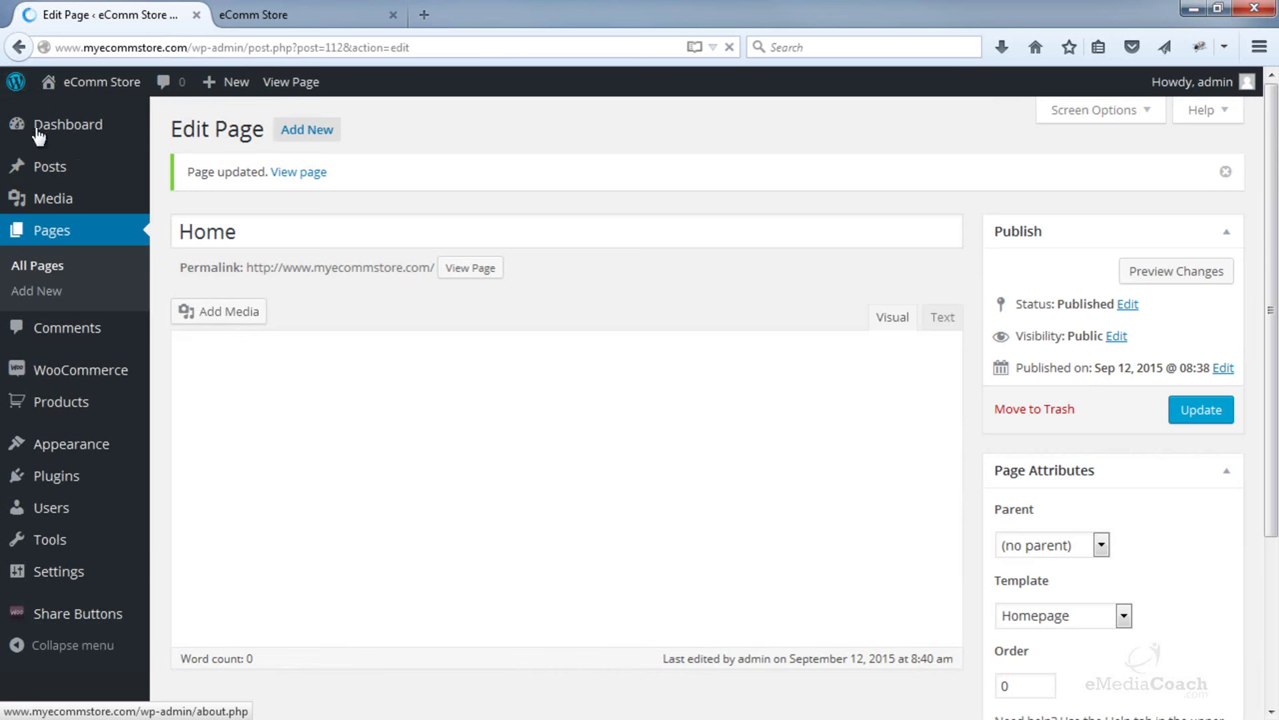
{"action": "mouse_move", "coordinate": [83, 417]}
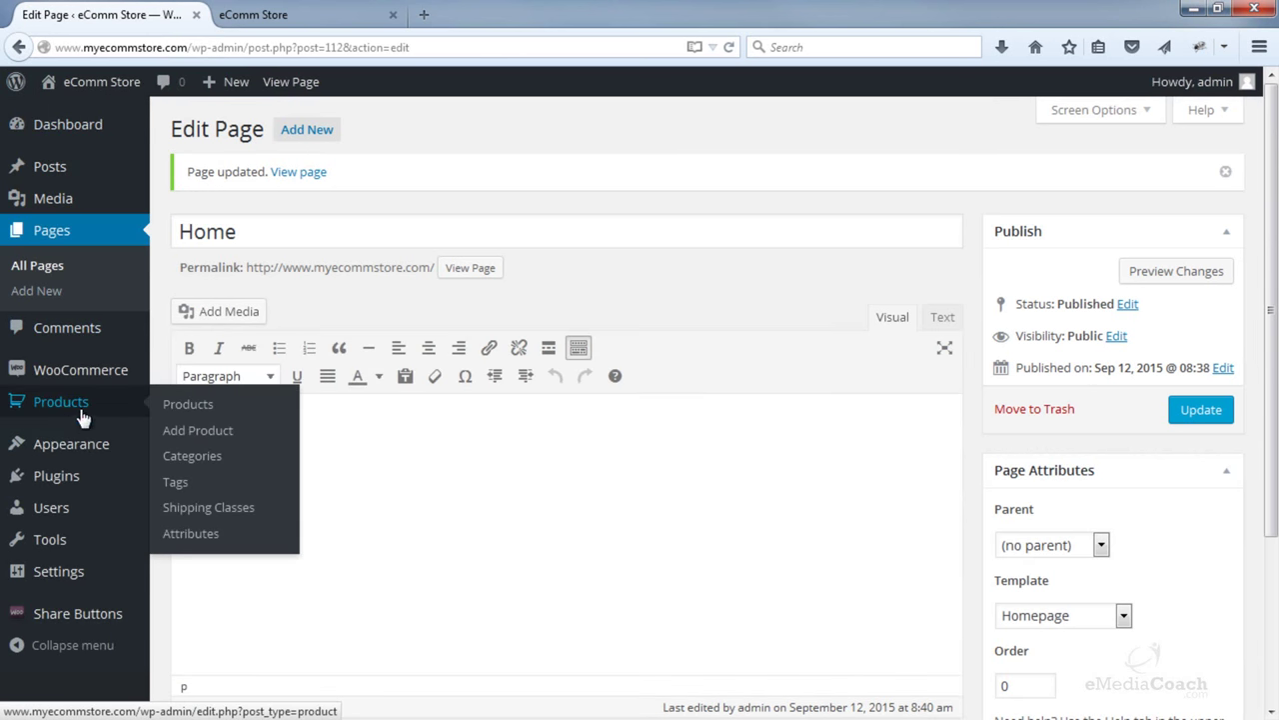
{"action": "left_click", "coordinate": [210, 462]}
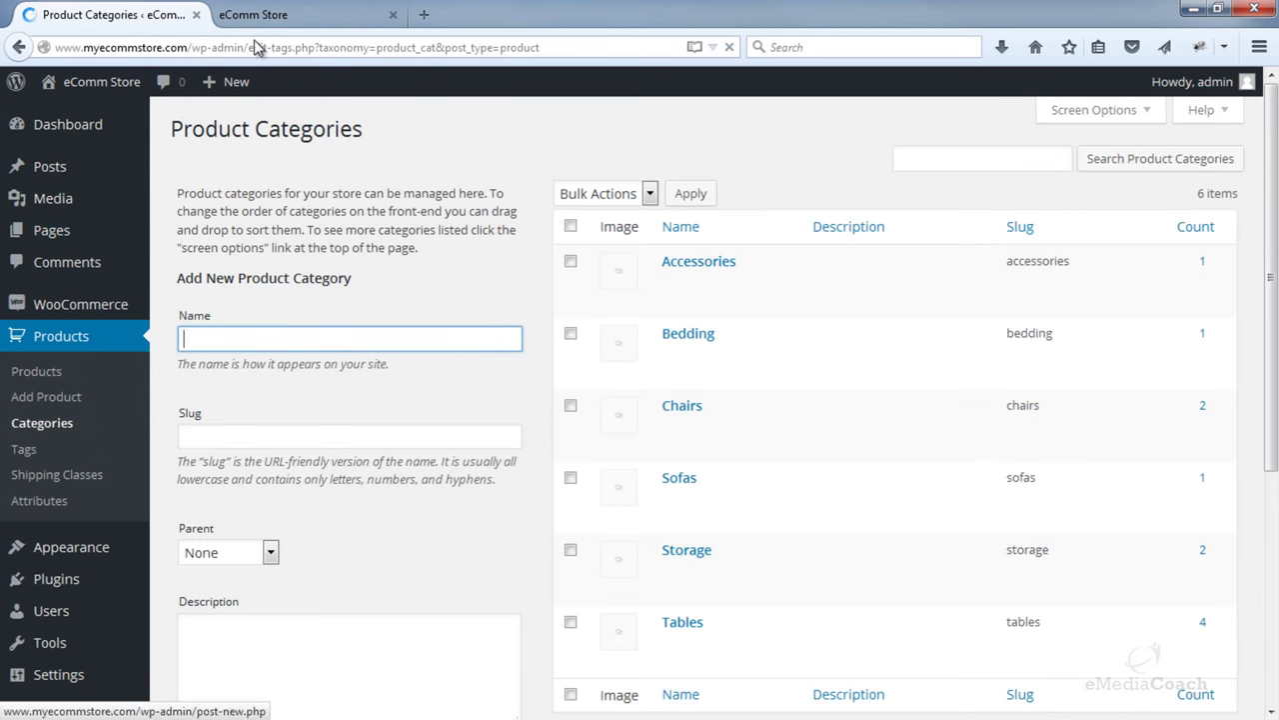
- Give the Accessories category the Media Library photo of a person on gravel as its thumbnail and update it
{"action": "left_click", "coordinate": [259, 24]}
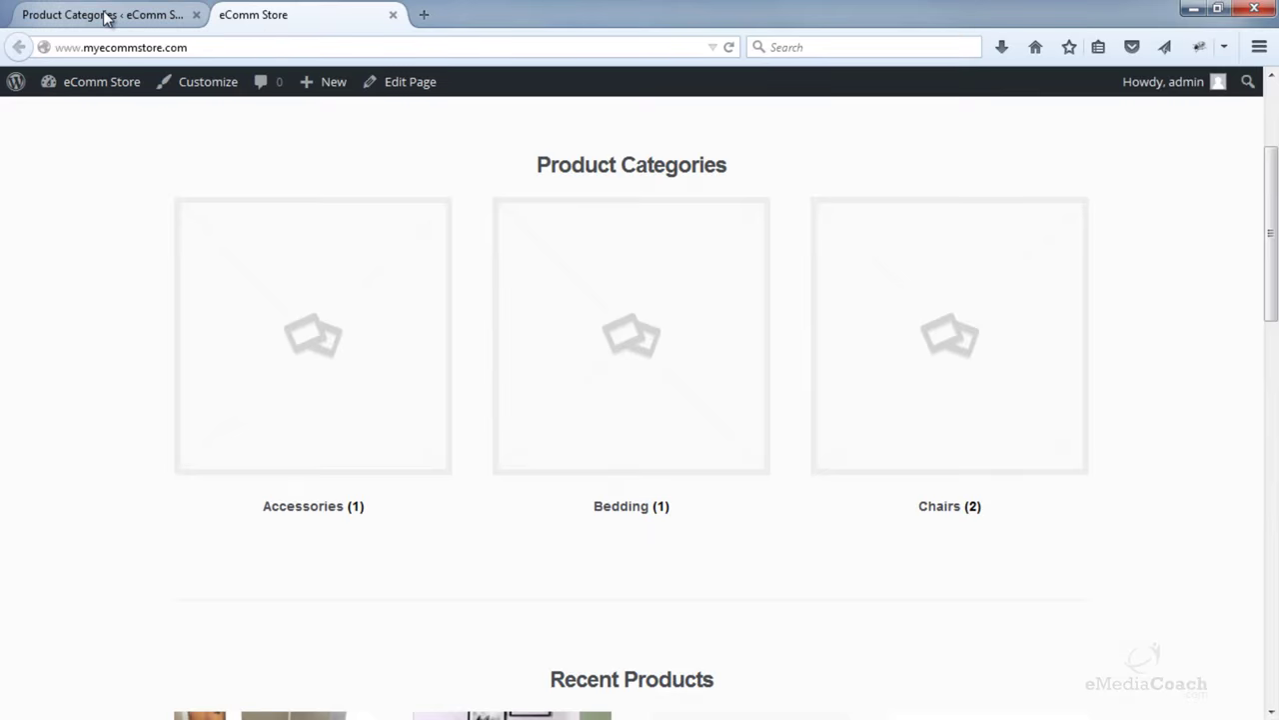
{"action": "left_click", "coordinate": [106, 15]}
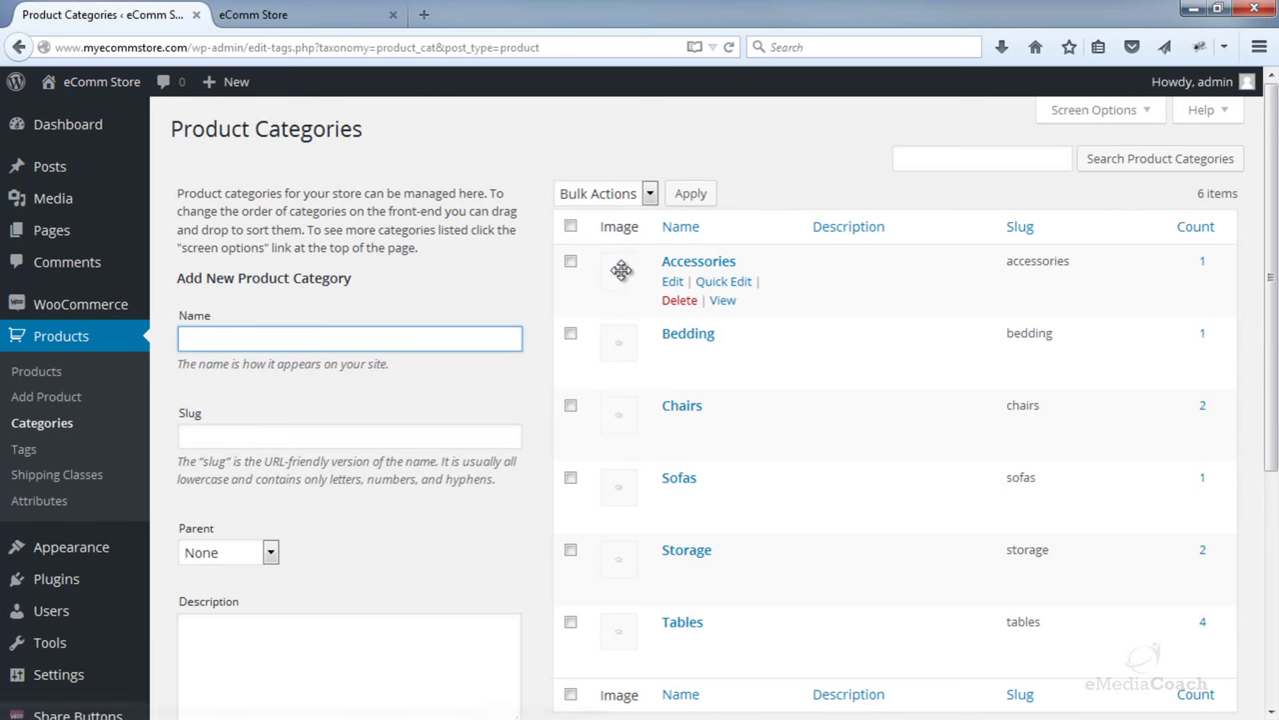
{"action": "left_click", "coordinate": [673, 288]}
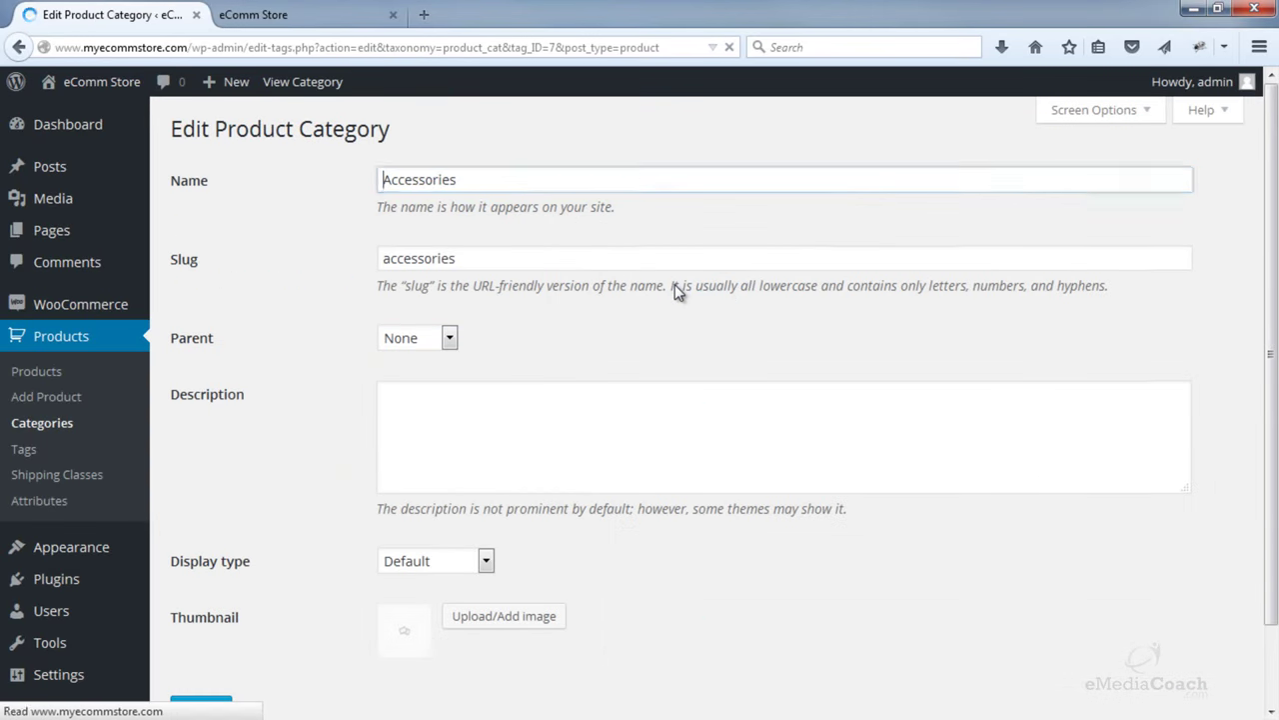
{"action": "scroll", "coordinate": [590, 363], "scroll_direction": "down", "scroll_amount": 2}
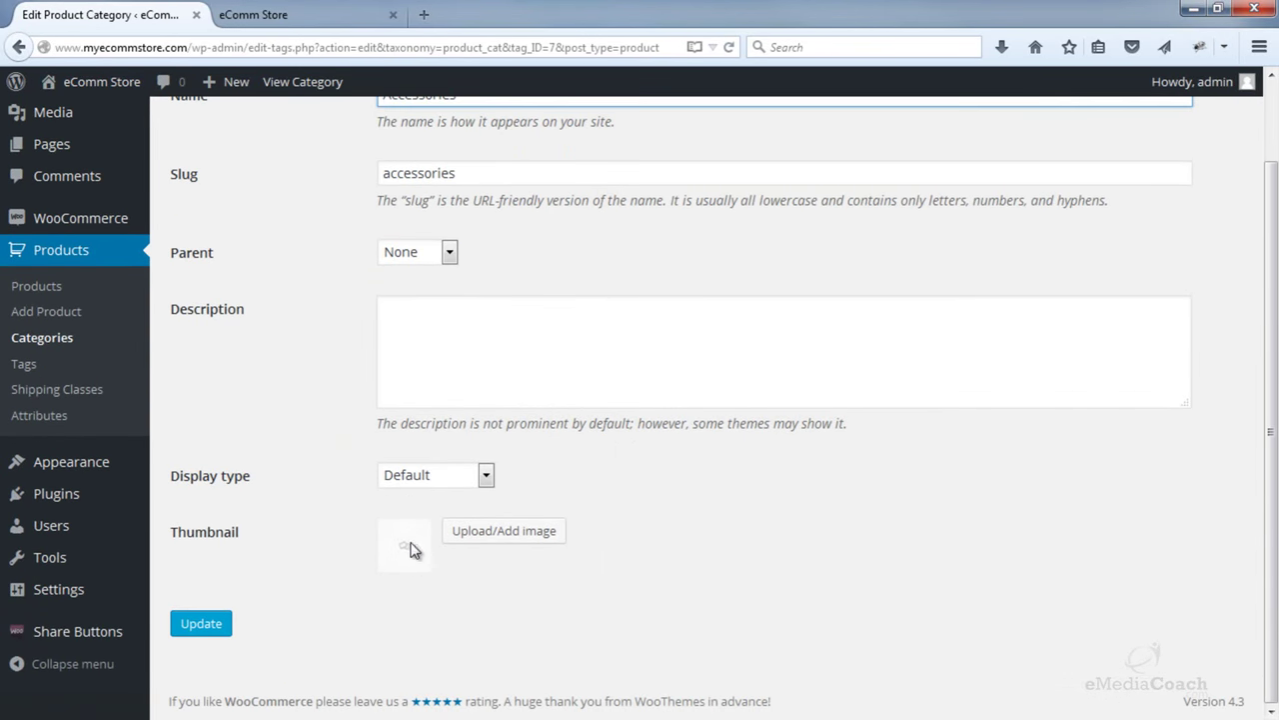
{"action": "left_click", "coordinate": [504, 531]}
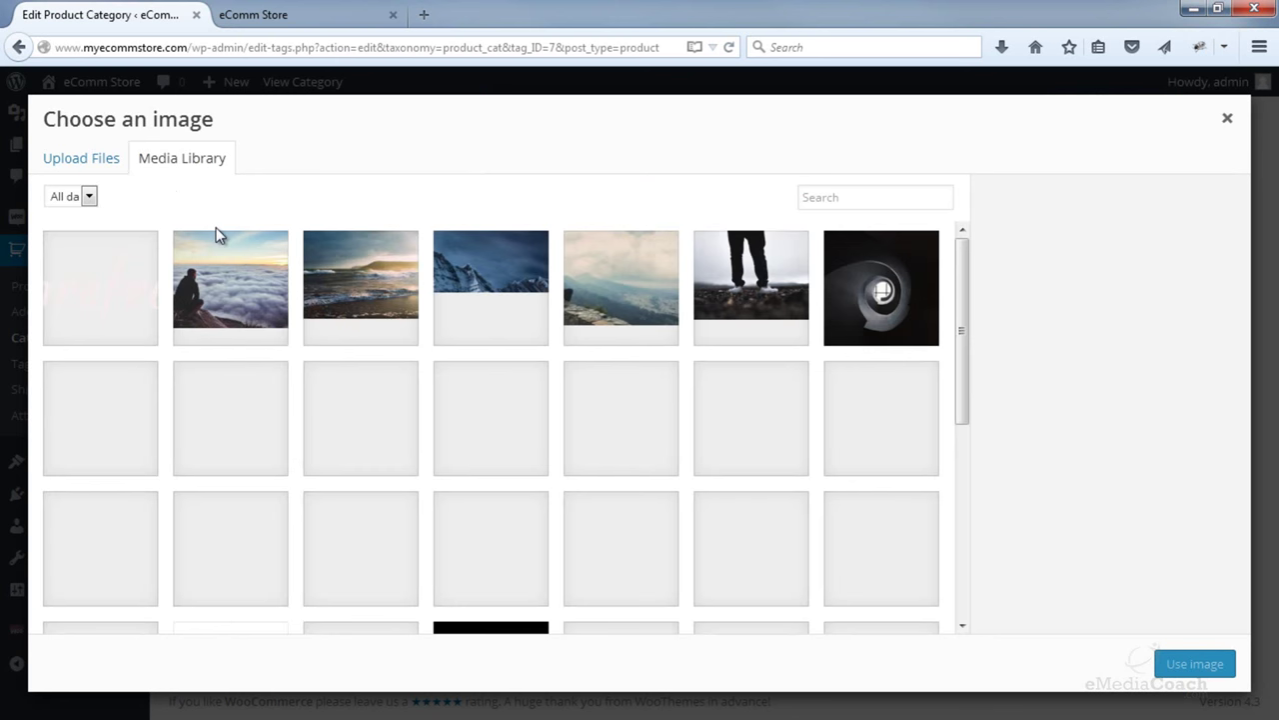
{"action": "left_click", "coordinate": [105, 160]}
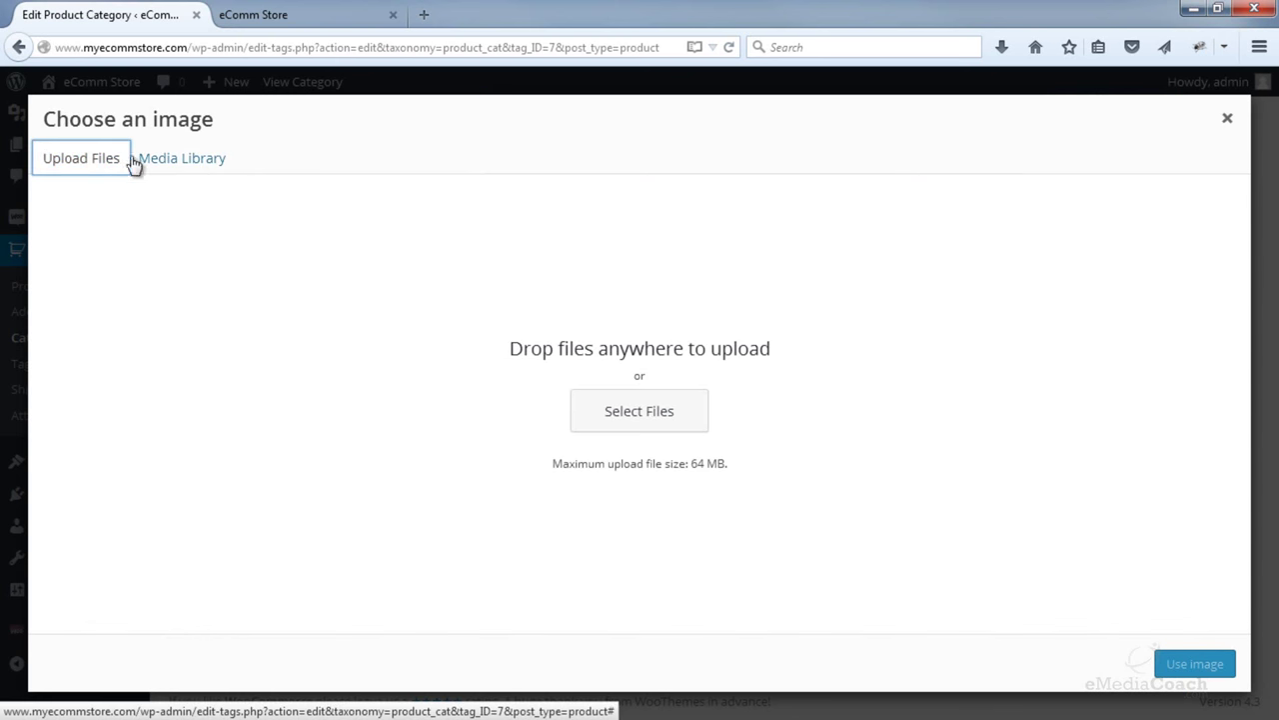
{"action": "left_click", "coordinate": [197, 161]}
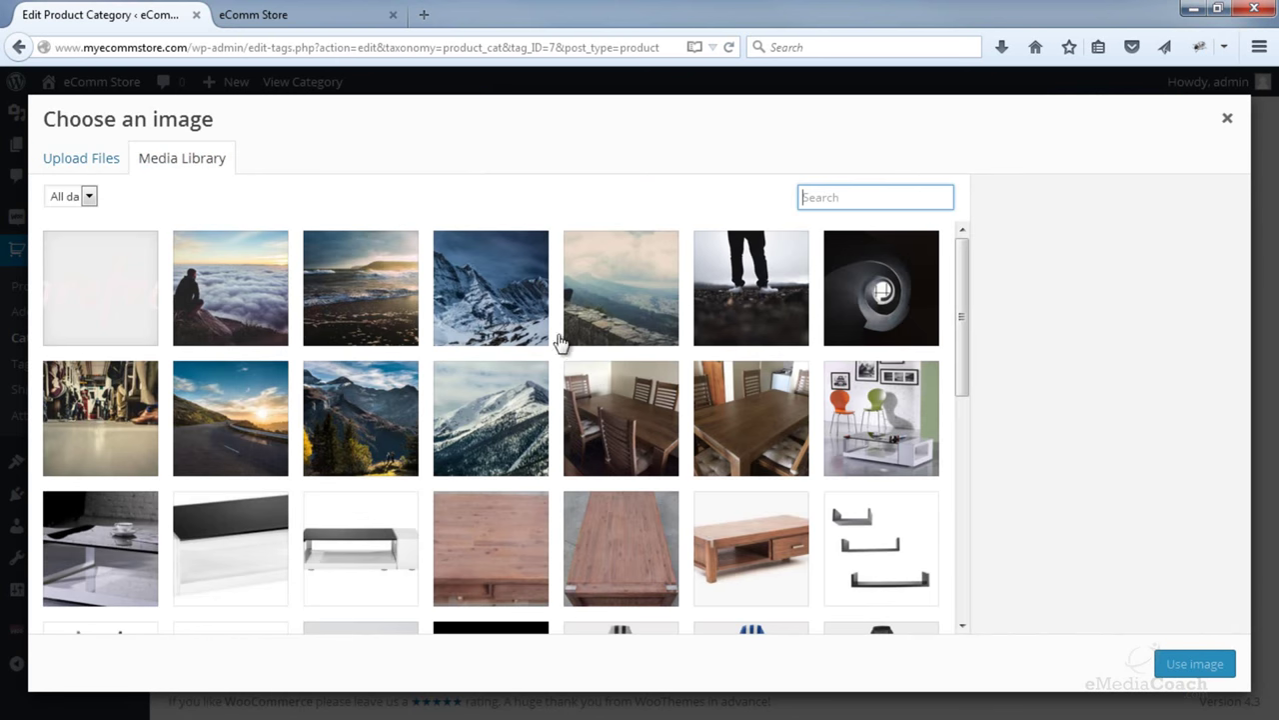
{"action": "left_click", "coordinate": [779, 298]}
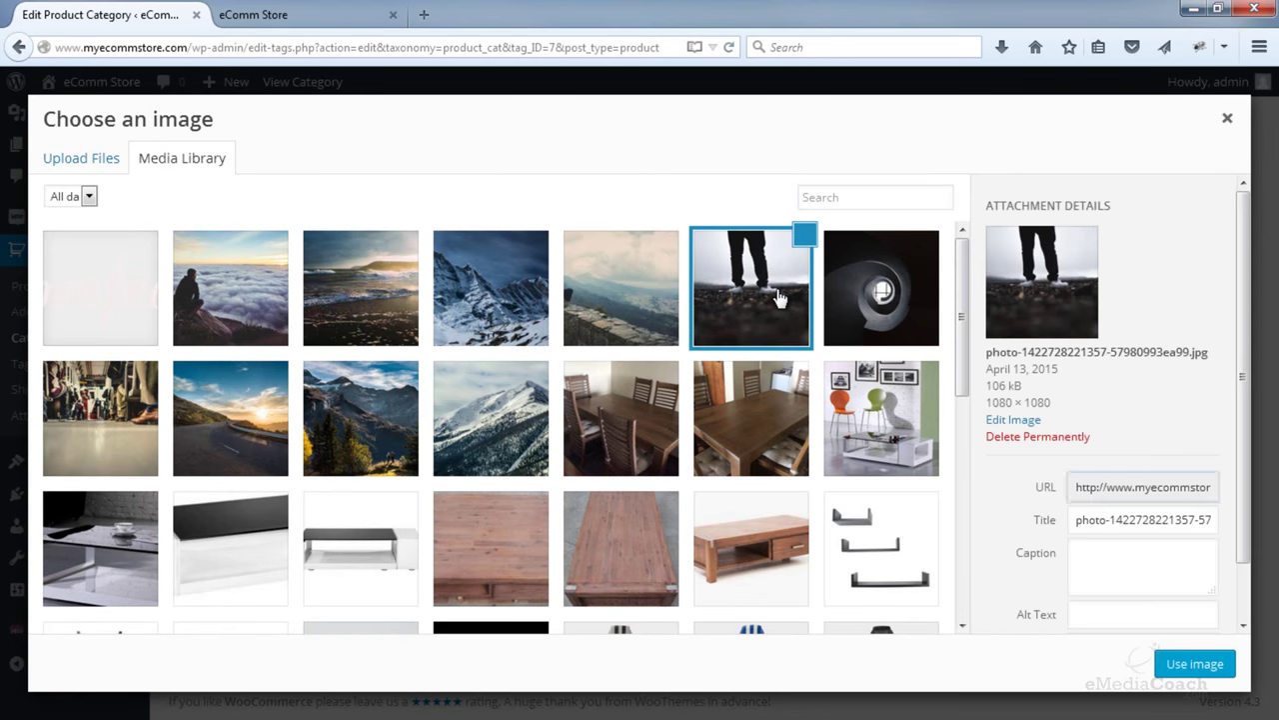
{"action": "left_click", "coordinate": [1196, 664]}
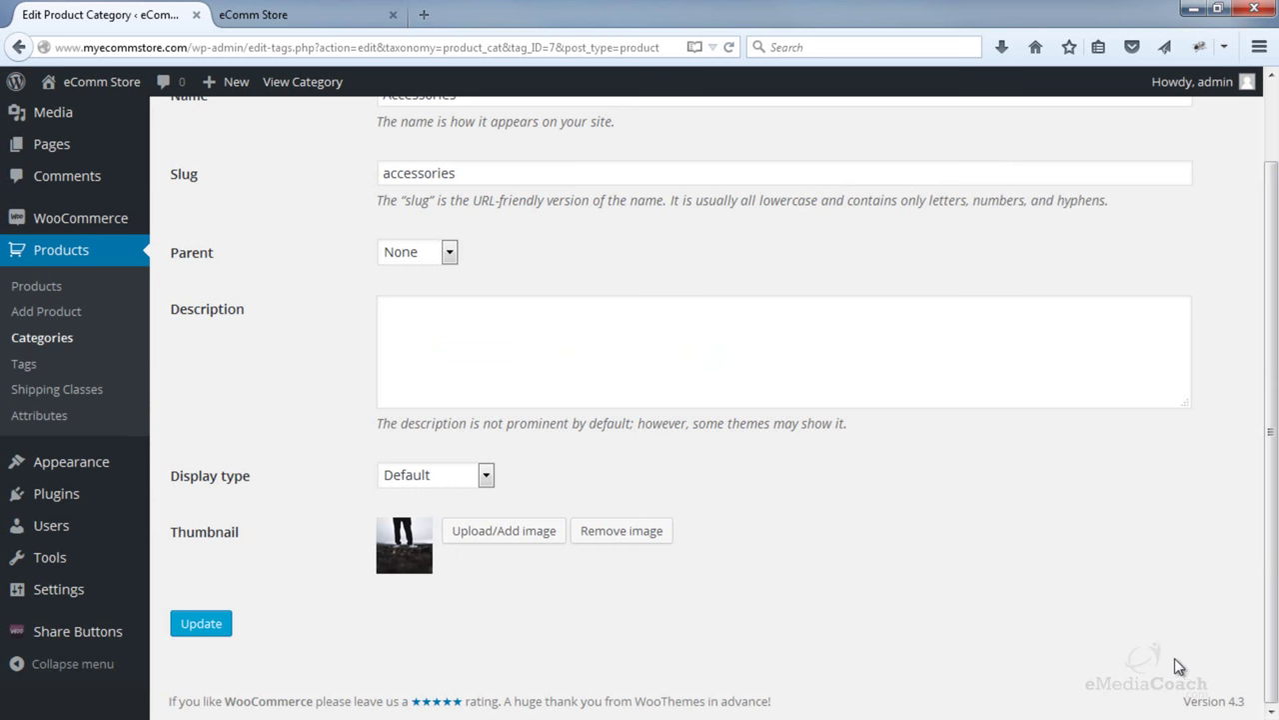
{"action": "left_click", "coordinate": [201, 623]}
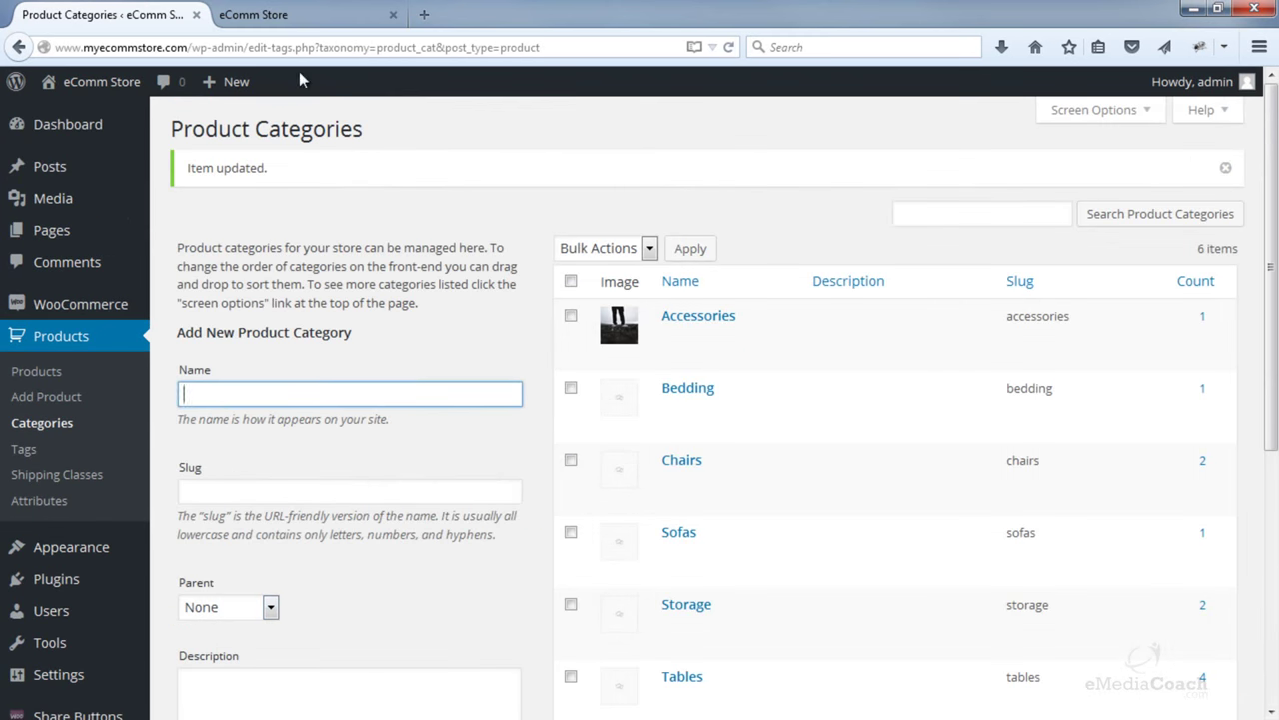
- Reload the live storefront to confirm the Accessories thumbnail, then return to the categories list
{"action": "left_click", "coordinate": [311, 12]}
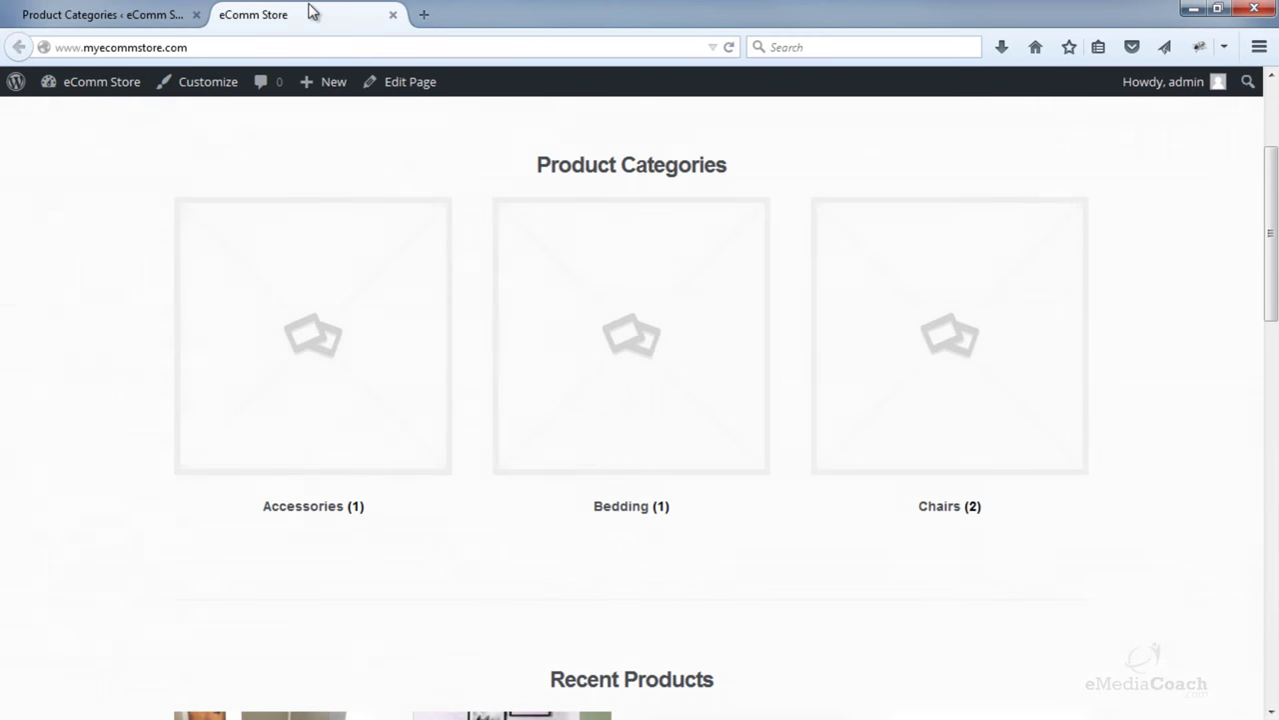
{"action": "left_click", "coordinate": [729, 47]}
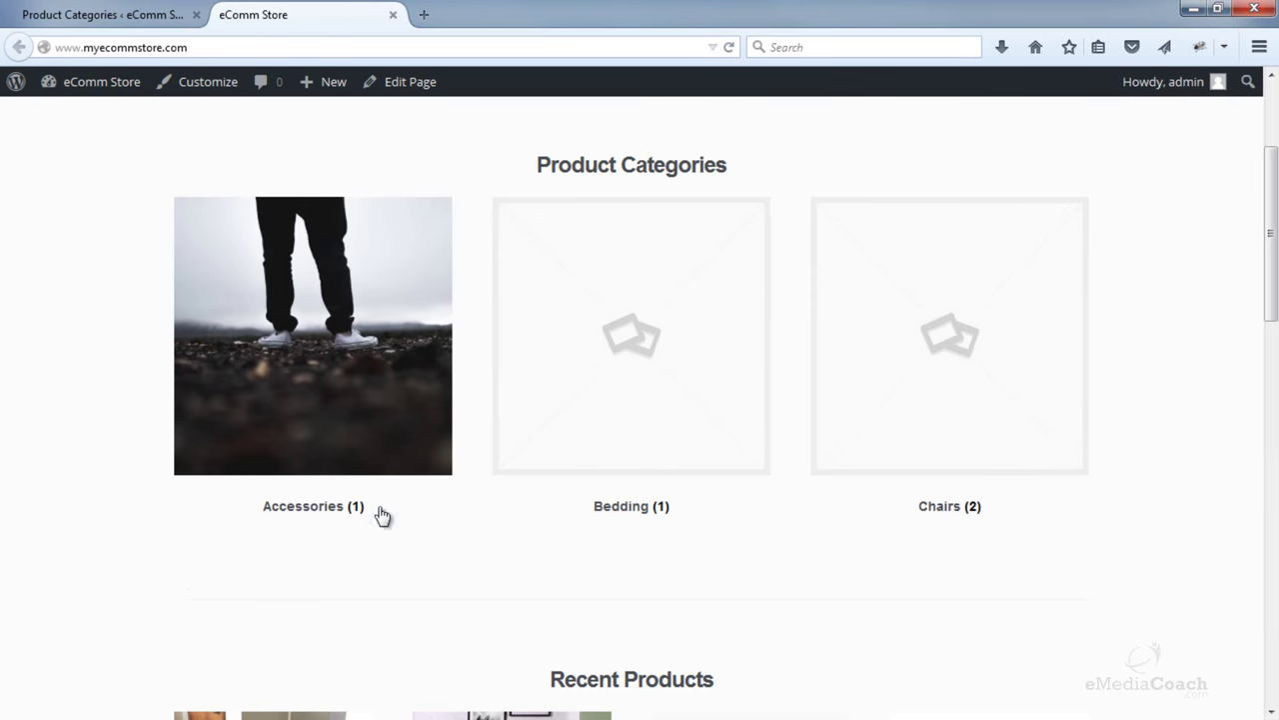
{"action": "scroll", "coordinate": [381, 515], "scroll_direction": "up", "scroll_amount": 2}
{"action": "scroll", "coordinate": [381, 515], "scroll_direction": "down", "scroll_amount": 1}
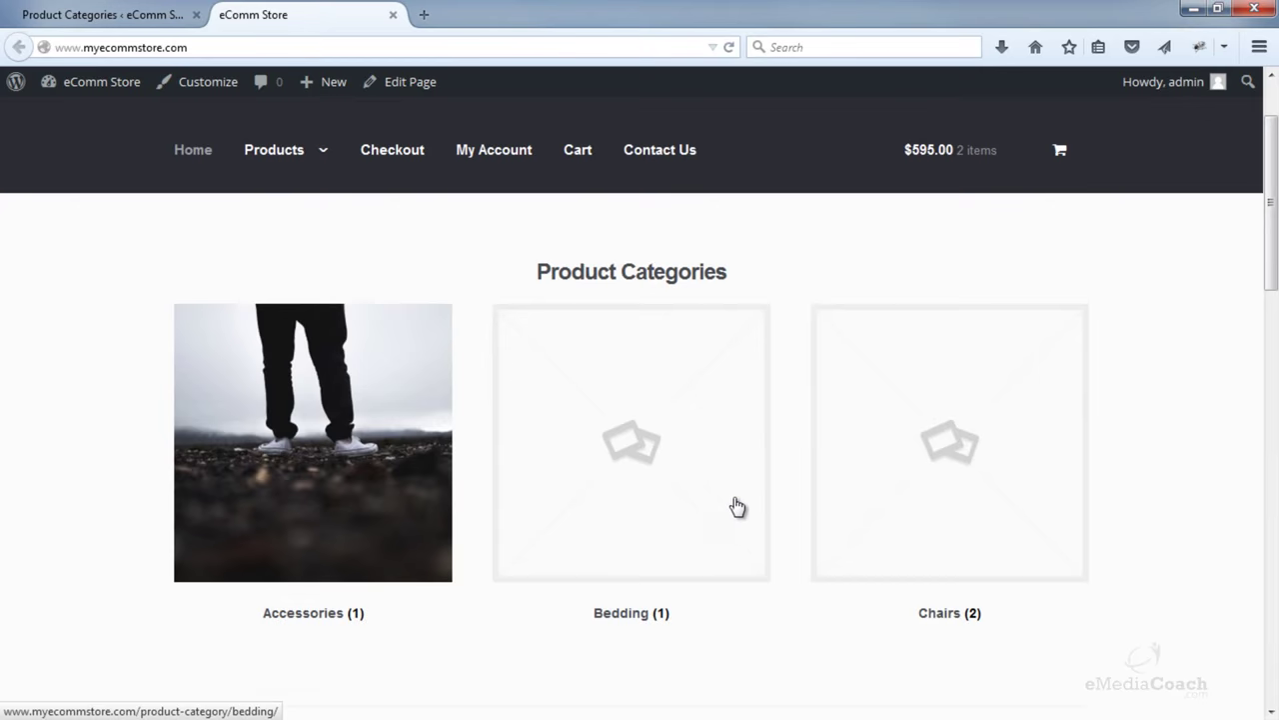
{"action": "scroll", "coordinate": [737, 507], "scroll_direction": "down", "scroll_amount": 5}
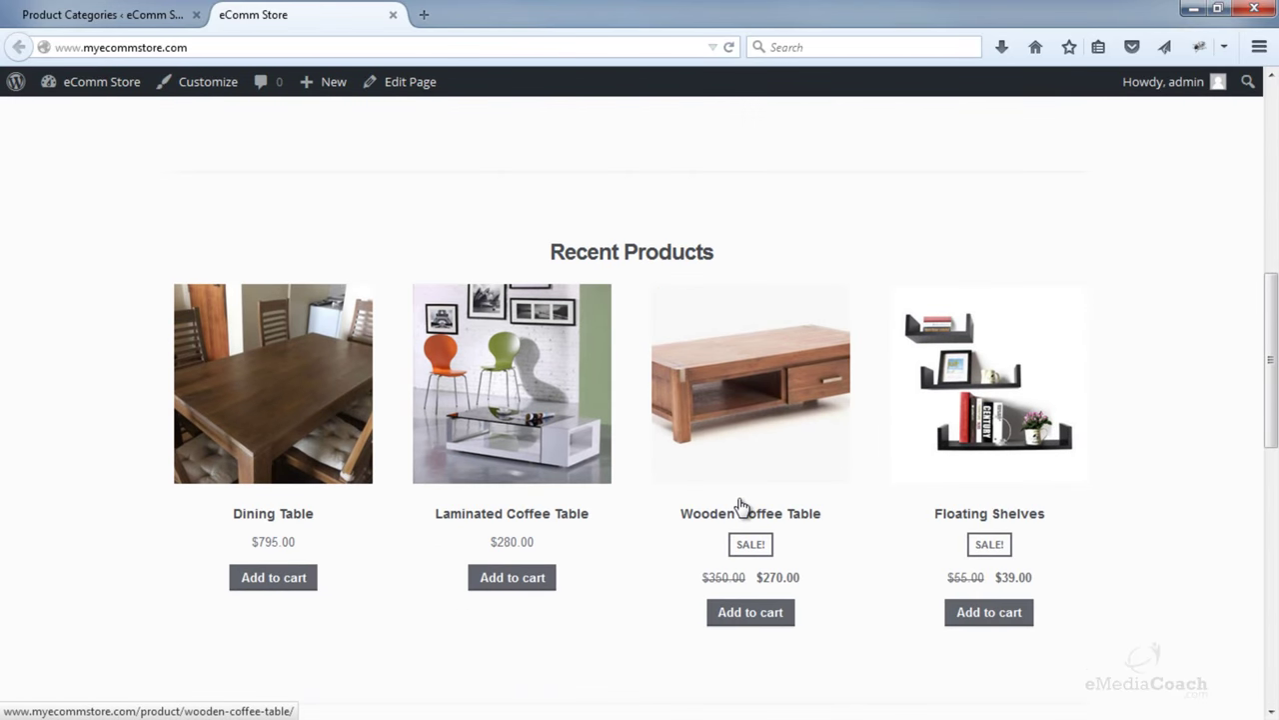
{"action": "scroll", "coordinate": [740, 505], "scroll_direction": "down", "scroll_amount": 5}
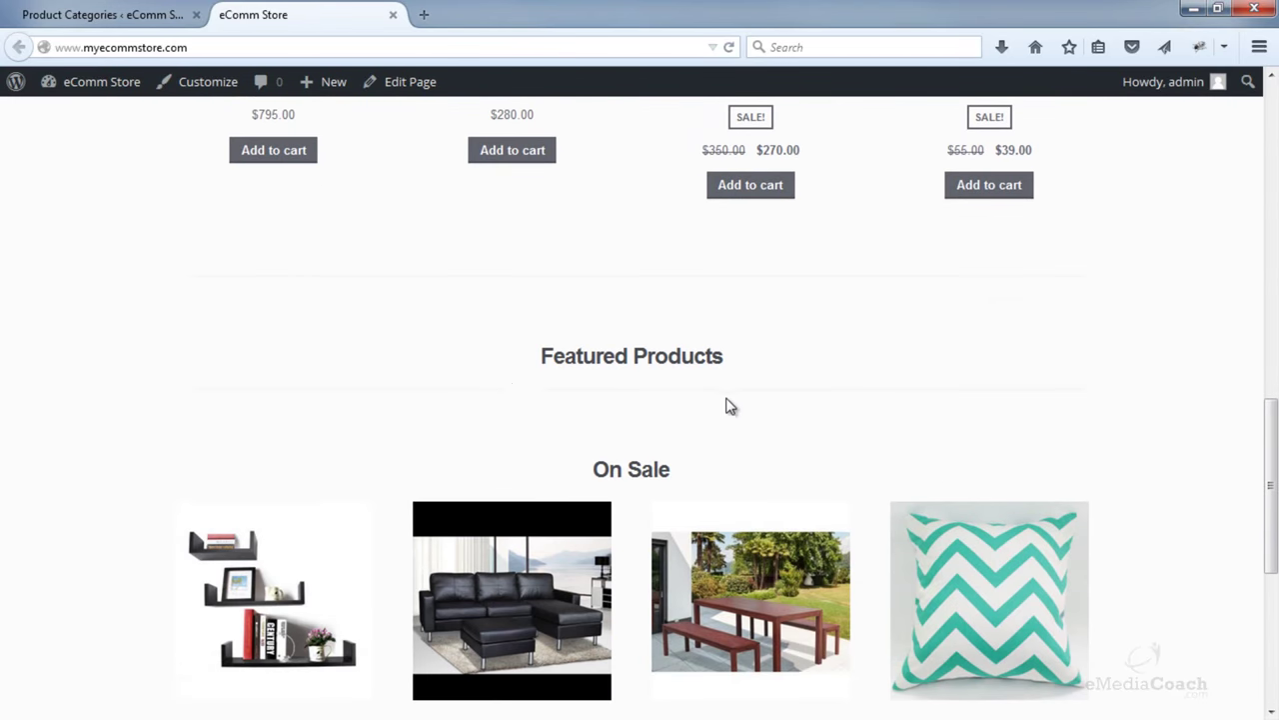
{"action": "scroll", "coordinate": [728, 405], "scroll_direction": "down", "scroll_amount": 1}
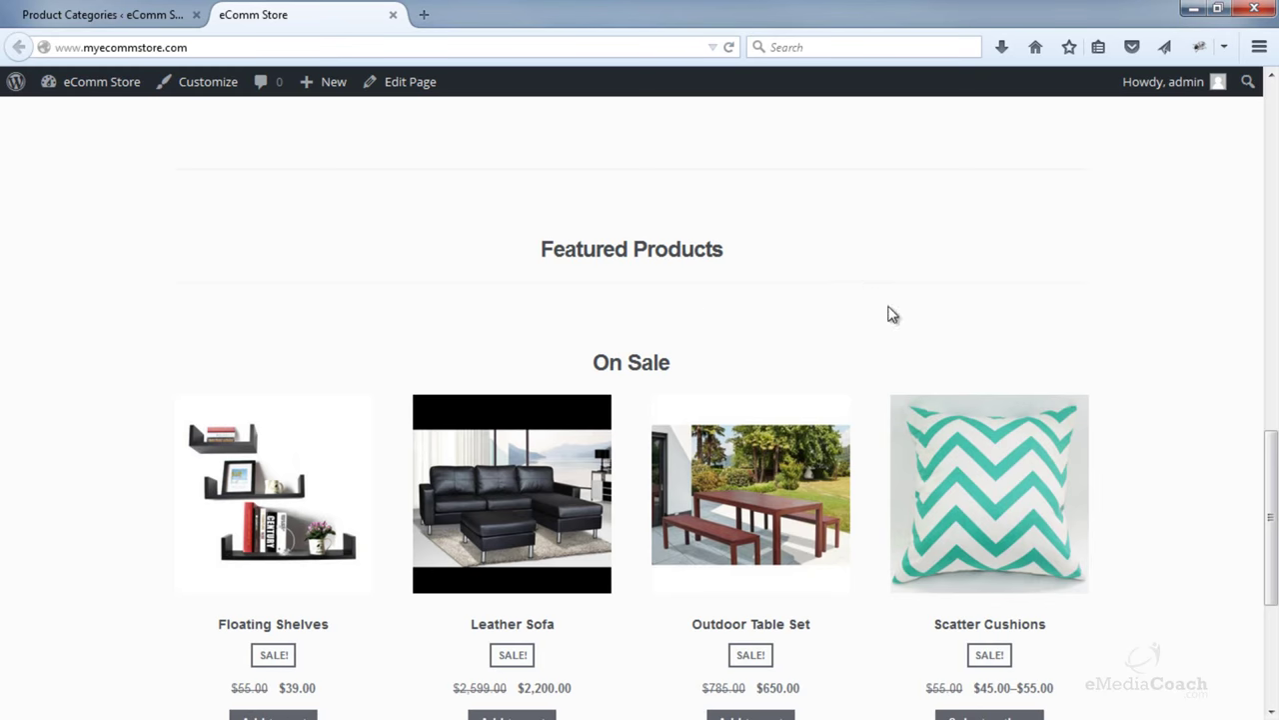
{"action": "left_click", "coordinate": [140, 18]}
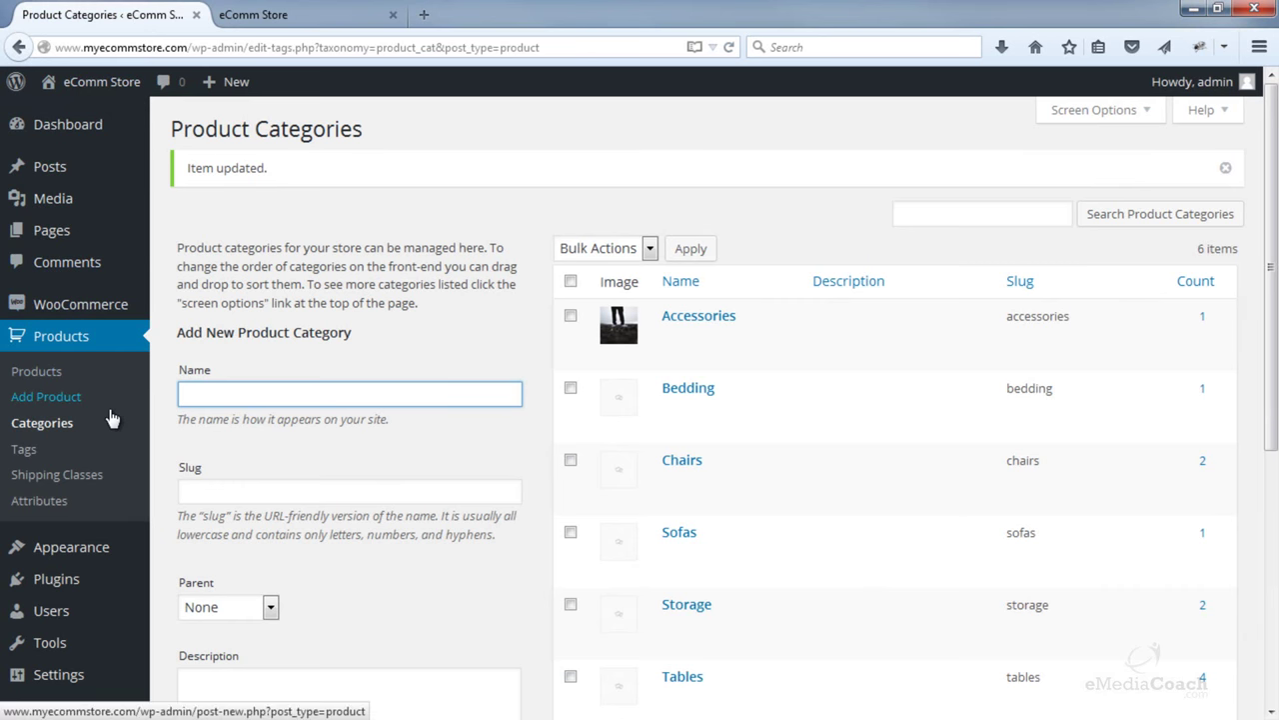
- Star Floating Shelves, Racing Office Chair, Storage Cubes and Laminated Coffee Table as featured in All Products
{"action": "left_click", "coordinate": [54, 375]}
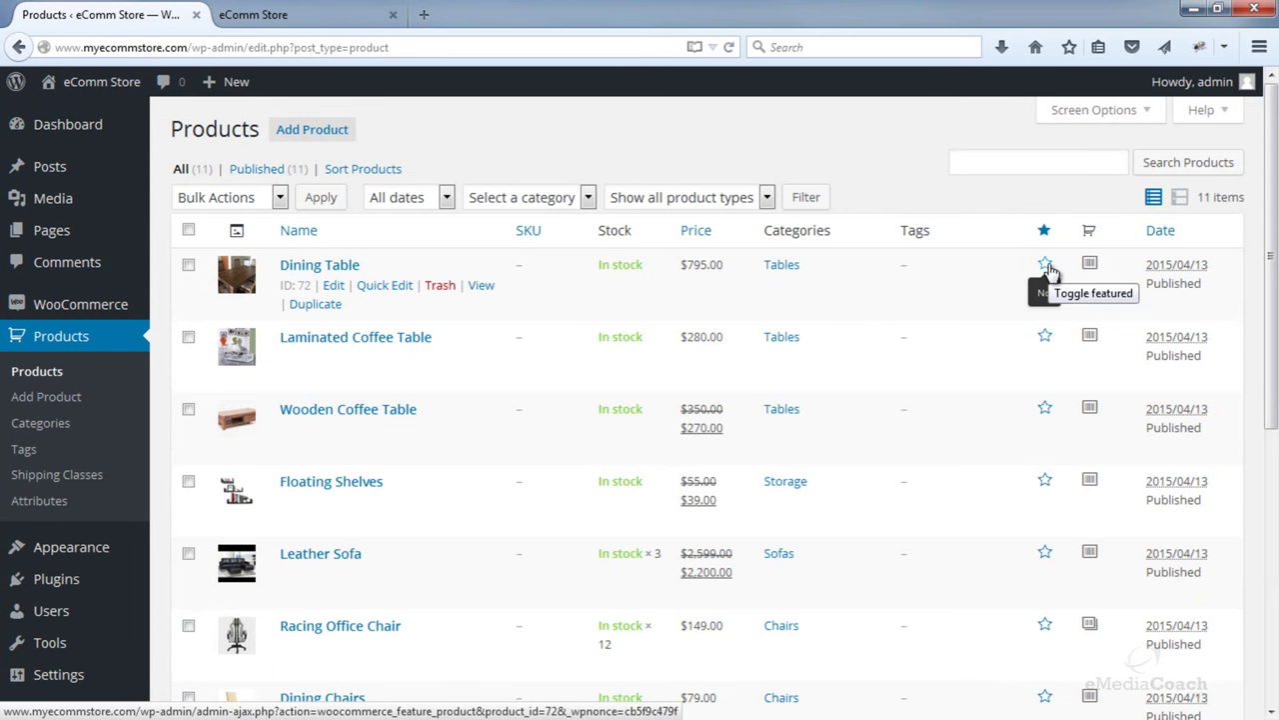
{"action": "scroll", "coordinate": [1045, 298], "scroll_direction": "down", "scroll_amount": 2}
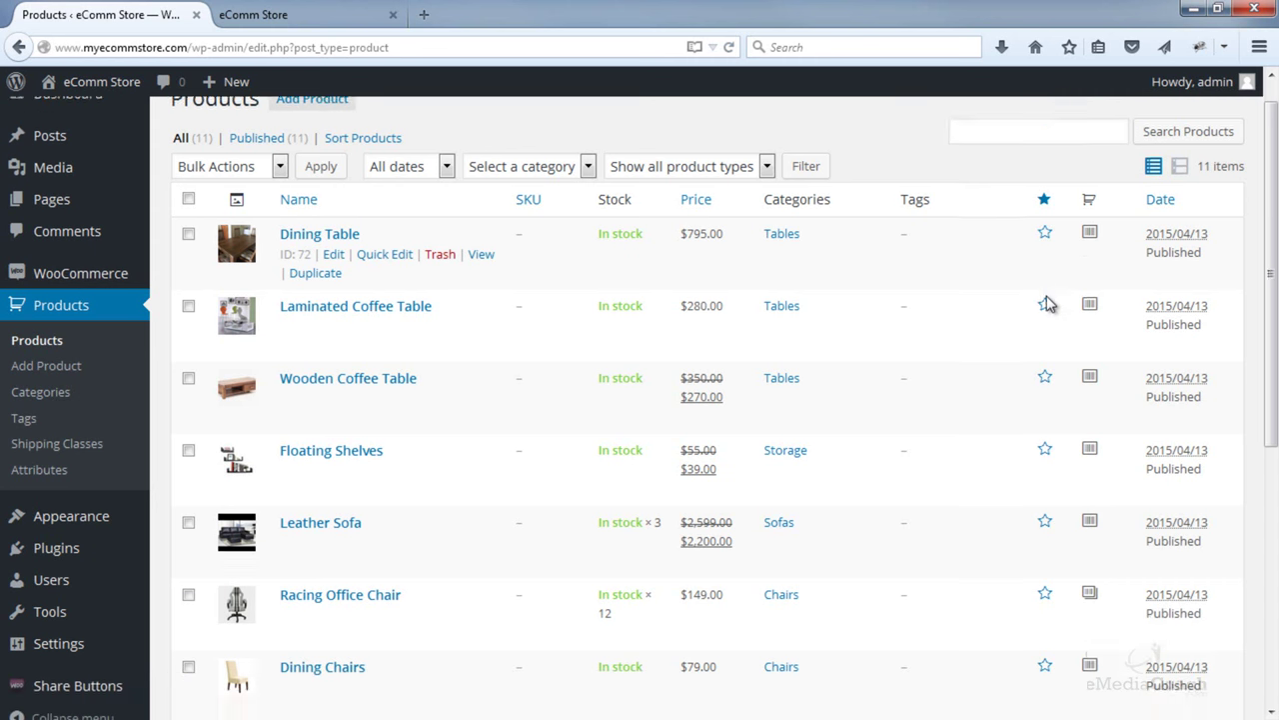
{"action": "left_click", "coordinate": [1045, 376]}
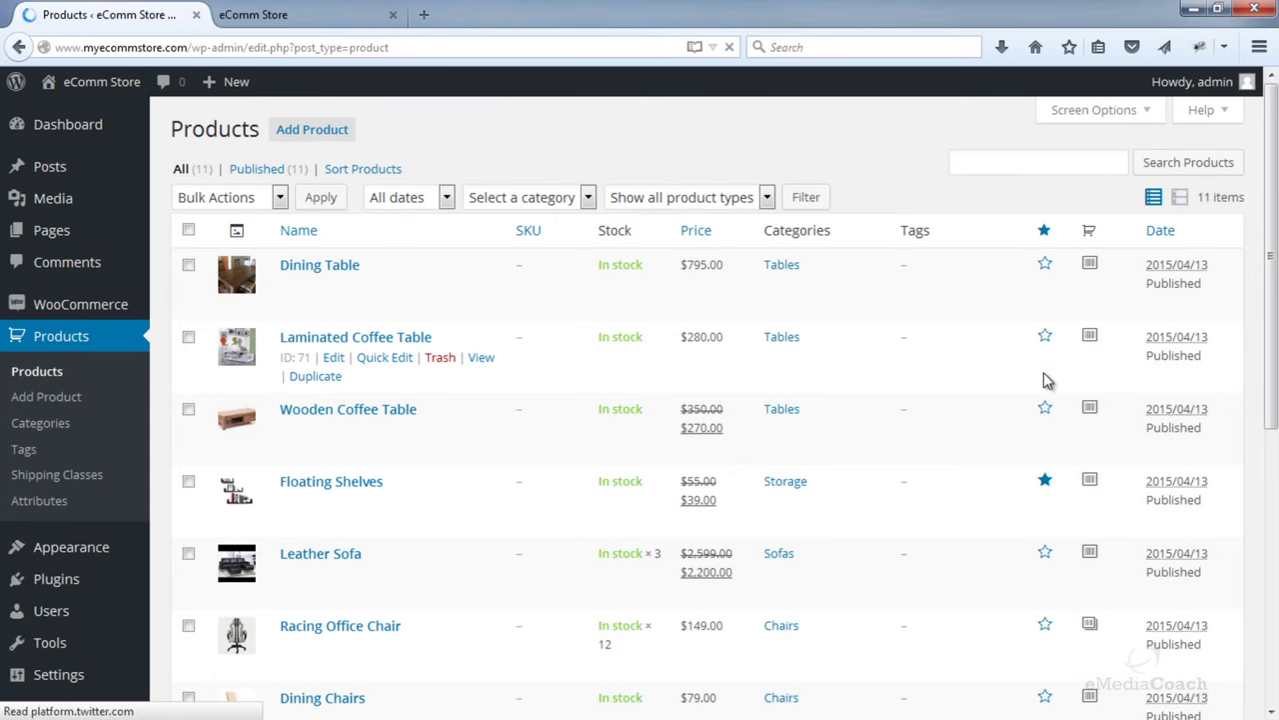
{"action": "scroll", "coordinate": [1044, 378], "scroll_direction": "down", "scroll_amount": 8}
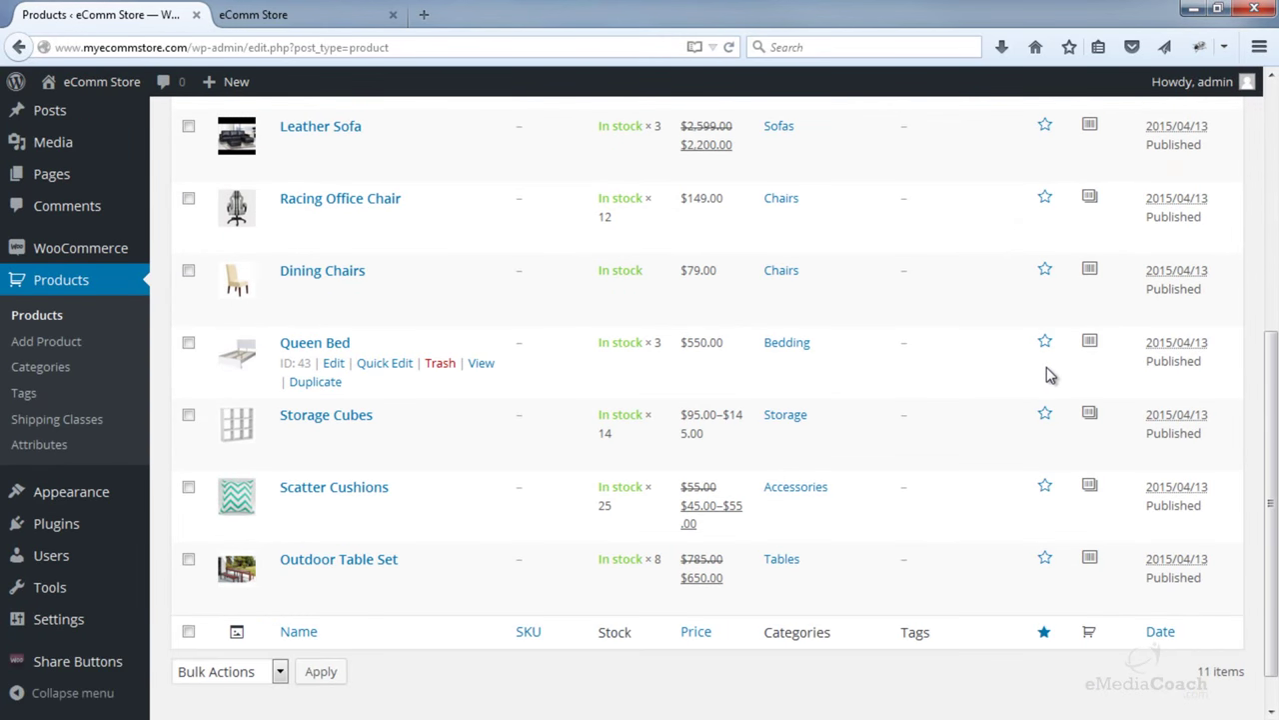
{"action": "left_click", "coordinate": [1044, 196]}
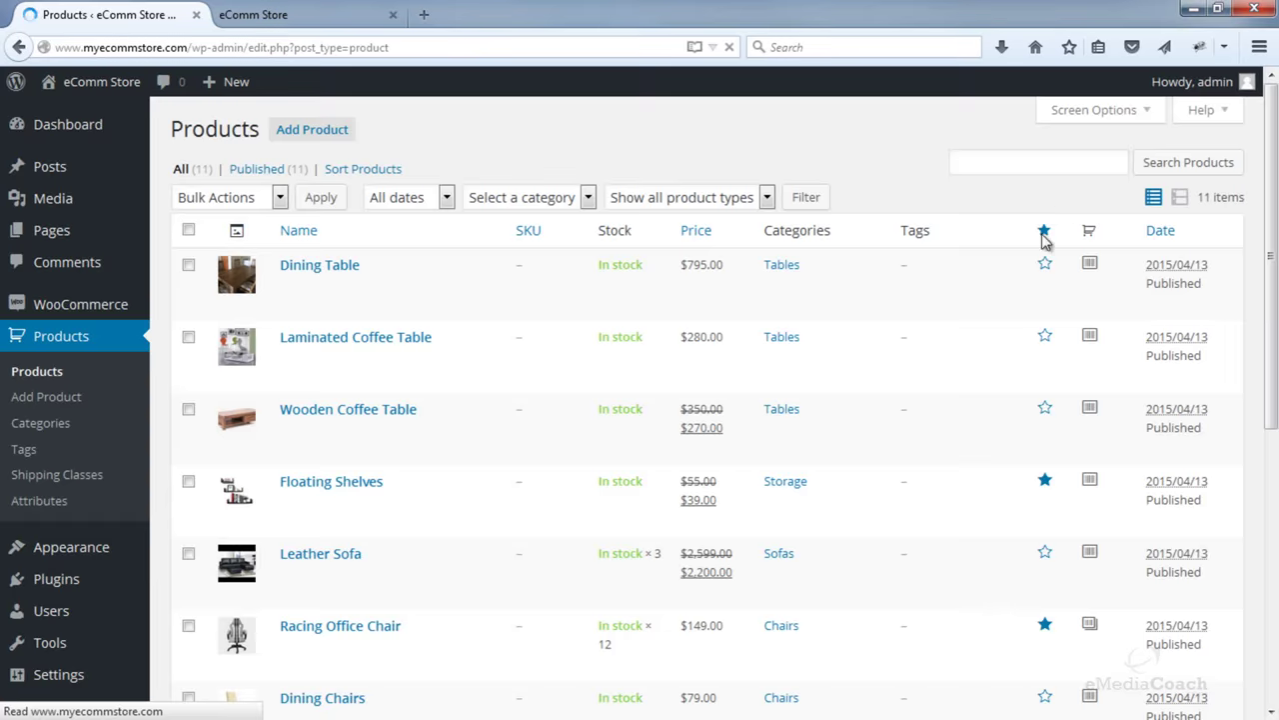
{"action": "scroll", "coordinate": [1033, 296], "scroll_direction": "down", "scroll_amount": 2}
{"action": "scroll", "coordinate": [1034, 296], "scroll_direction": "down", "scroll_amount": 3}
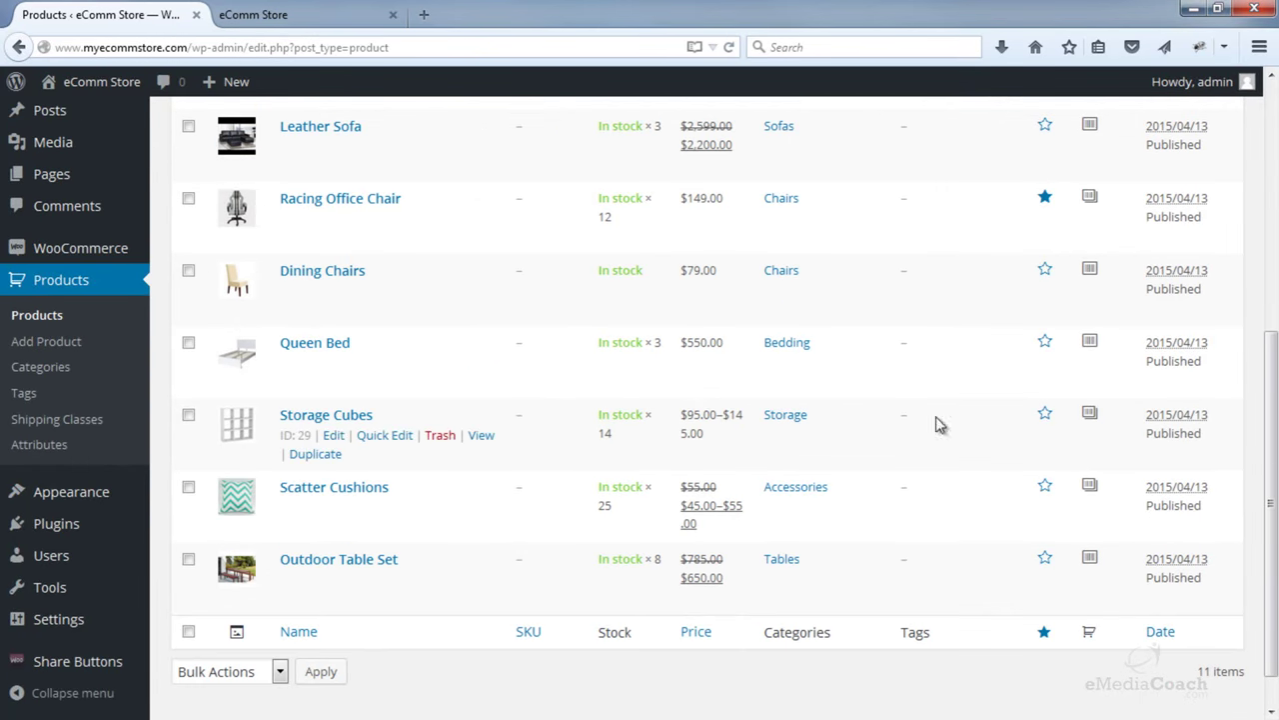
{"action": "left_click", "coordinate": [1045, 416]}
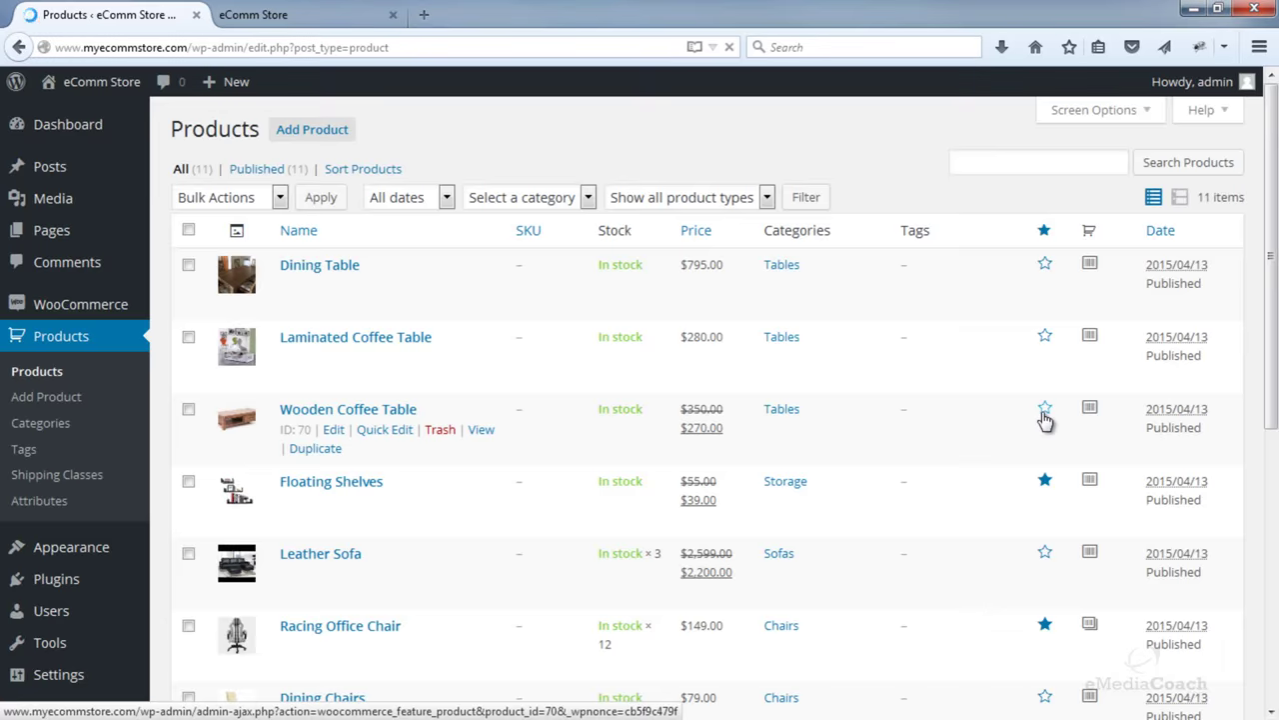
{"action": "scroll", "coordinate": [1043, 420], "scroll_direction": "down", "scroll_amount": 2}
{"action": "scroll", "coordinate": [1044, 418], "scroll_direction": "up", "scroll_amount": 2}
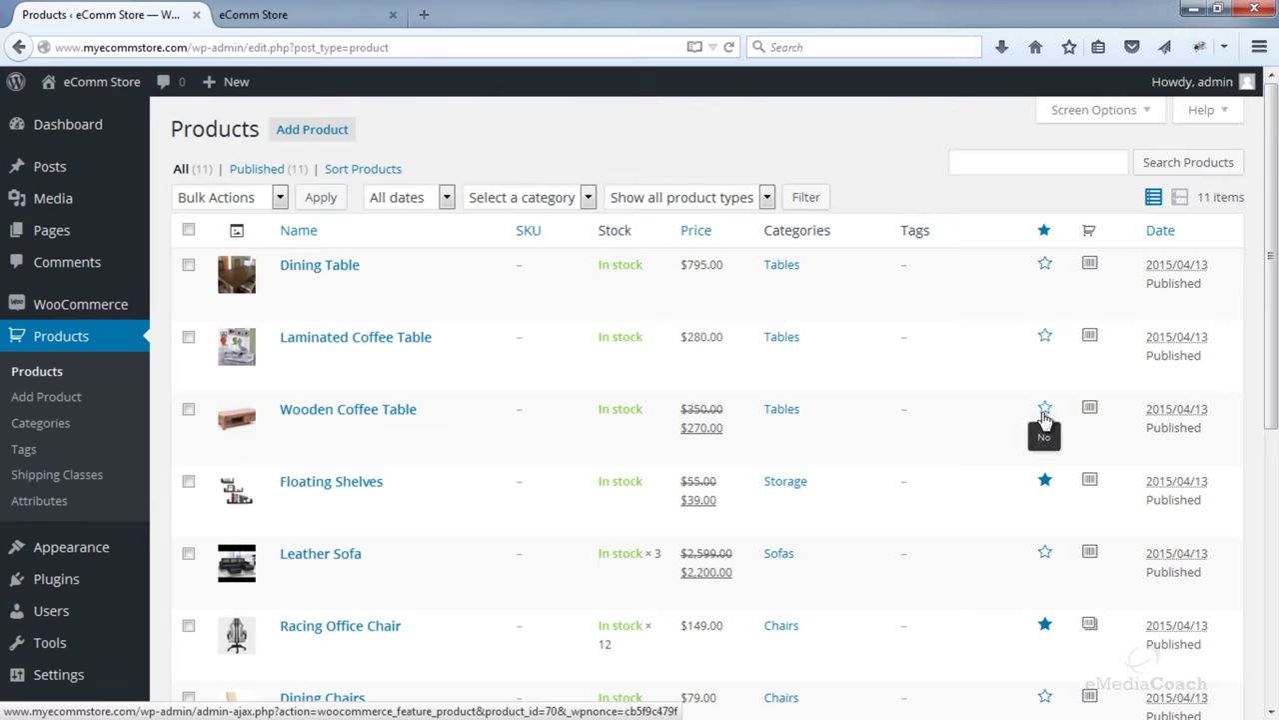
{"action": "scroll", "coordinate": [1044, 420], "scroll_direction": "down", "scroll_amount": 5}
{"action": "scroll", "coordinate": [1044, 421], "scroll_direction": "down", "scroll_amount": 2}
{"action": "scroll", "coordinate": [1045, 422], "scroll_direction": "up", "scroll_amount": 5}
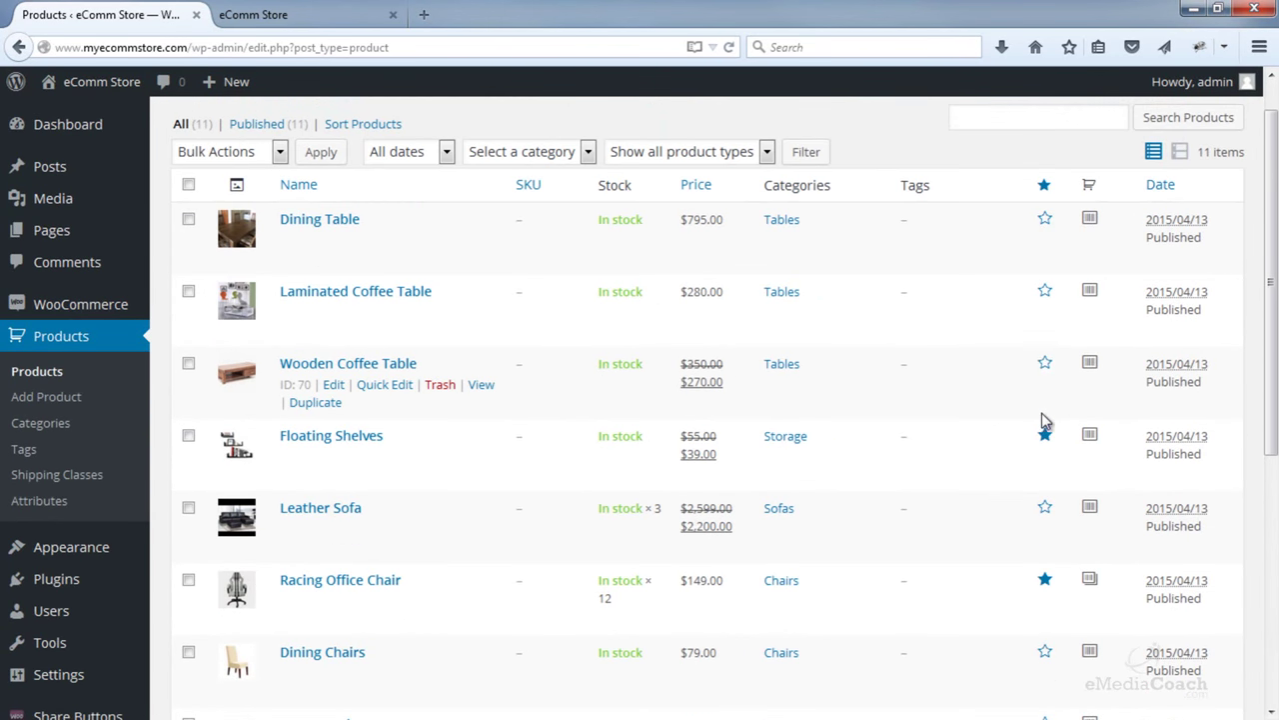
{"action": "left_click", "coordinate": [1044, 295]}
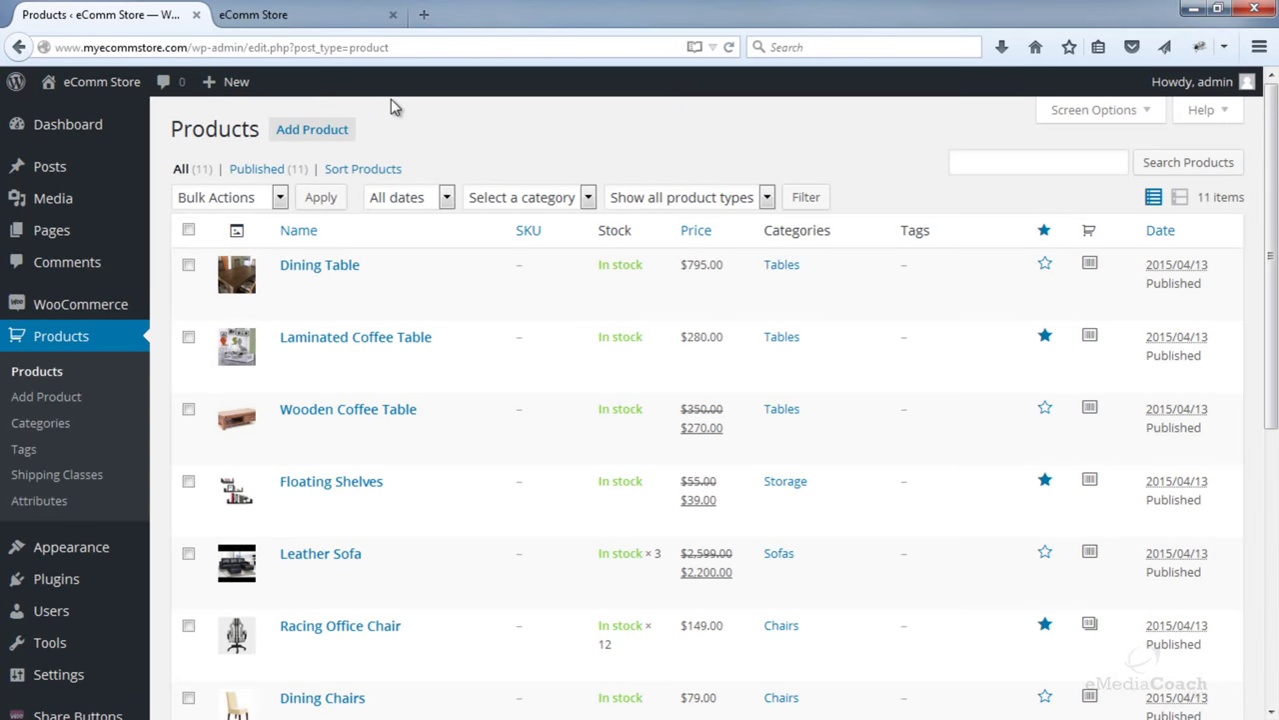
- Reload the eComm Store tab and scroll the homepage to check the Featured Products section
{"action": "left_click", "coordinate": [310, 16]}
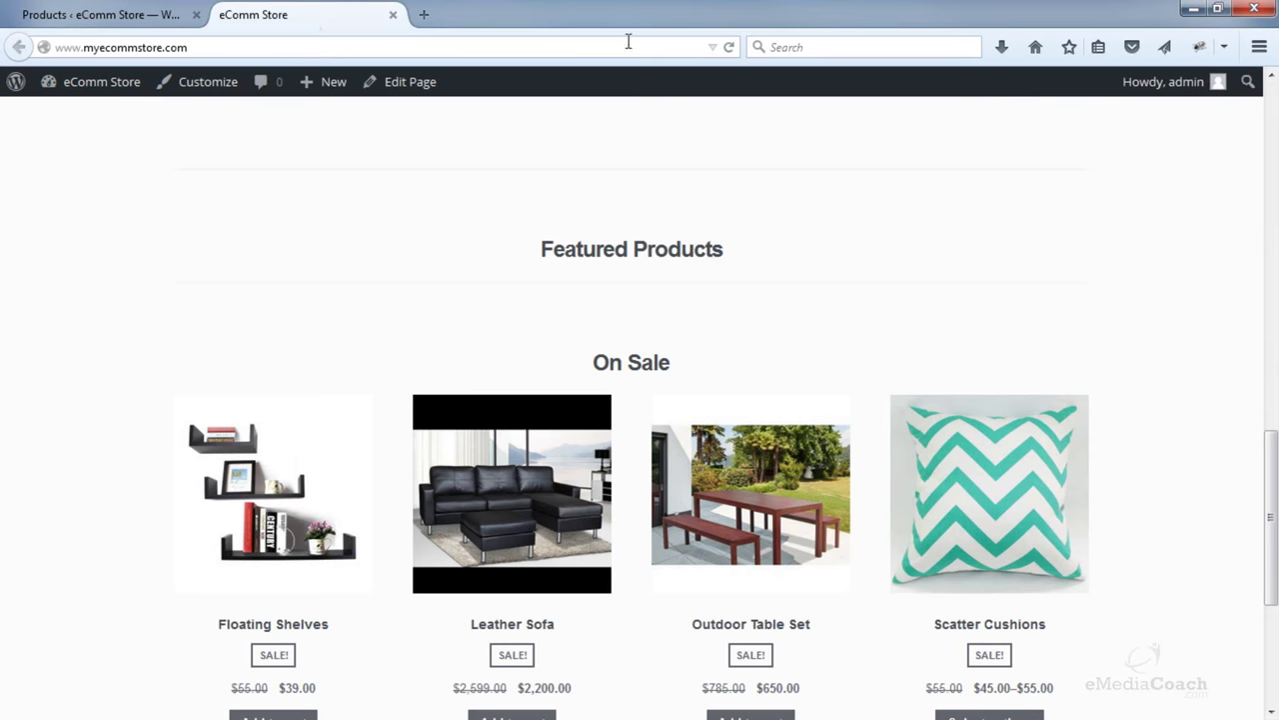
{"action": "left_click", "coordinate": [731, 50]}
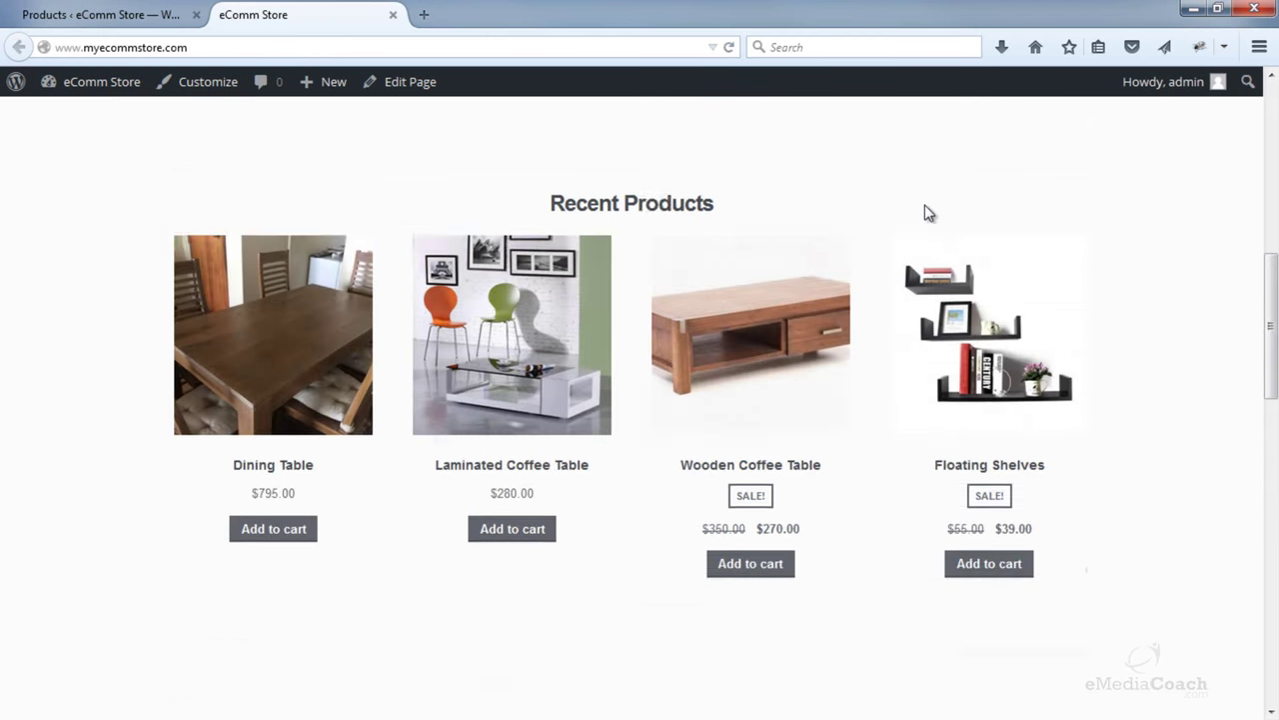
{"action": "scroll", "coordinate": [926, 210], "scroll_direction": "down", "scroll_amount": 10}
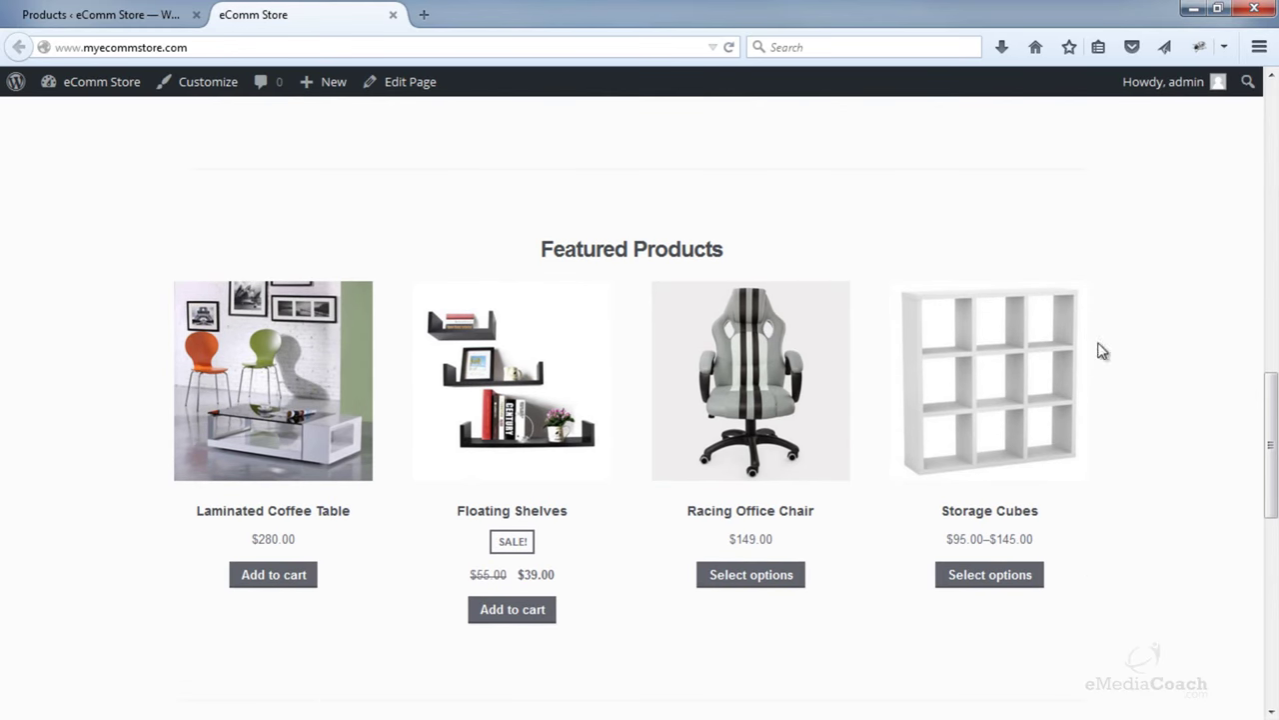
{"action": "scroll", "coordinate": [1115, 390], "scroll_direction": "down", "scroll_amount": 7}
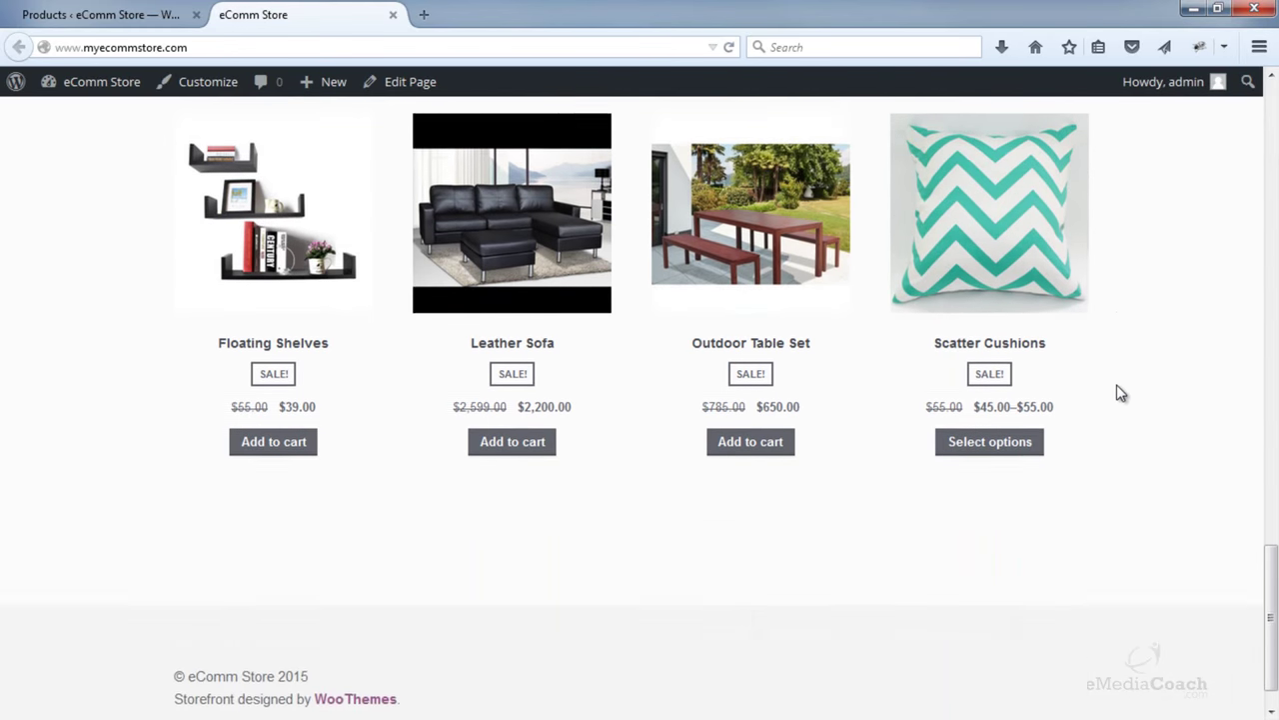
{"action": "scroll", "coordinate": [1120, 393], "scroll_direction": "up", "scroll_amount": 10}
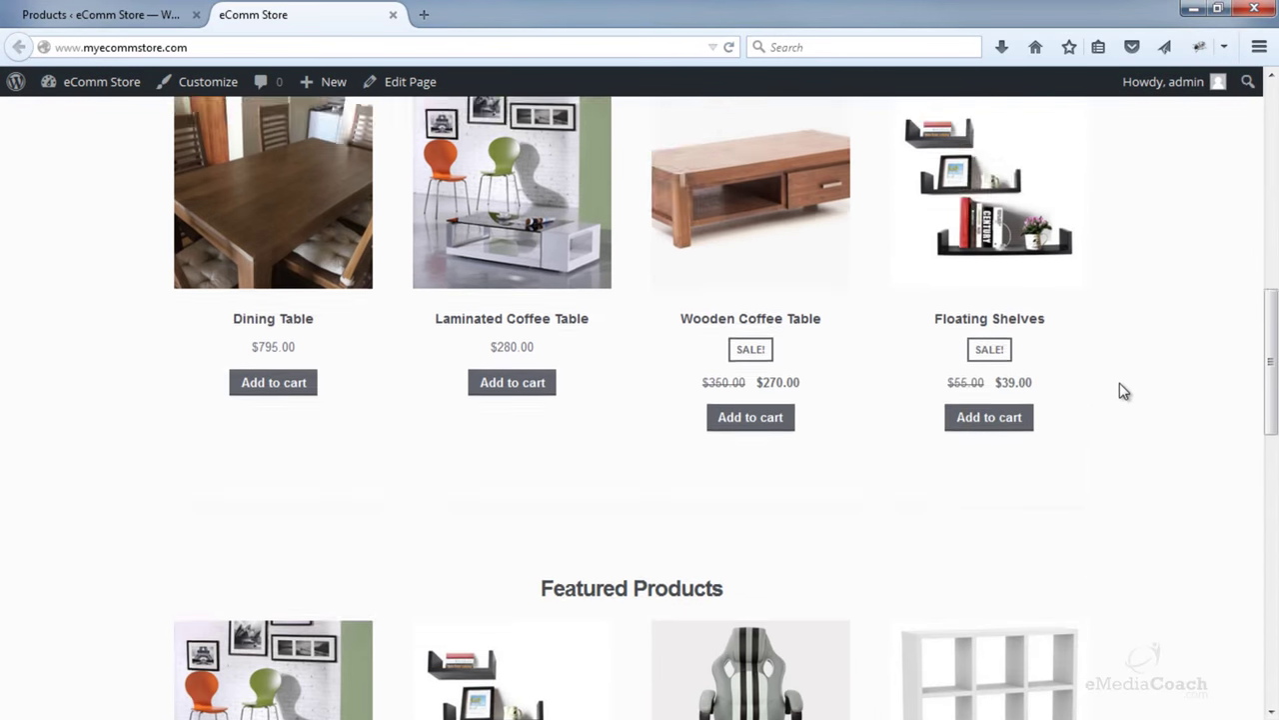
{"action": "scroll", "coordinate": [1124, 391], "scroll_direction": "up", "scroll_amount": 6}
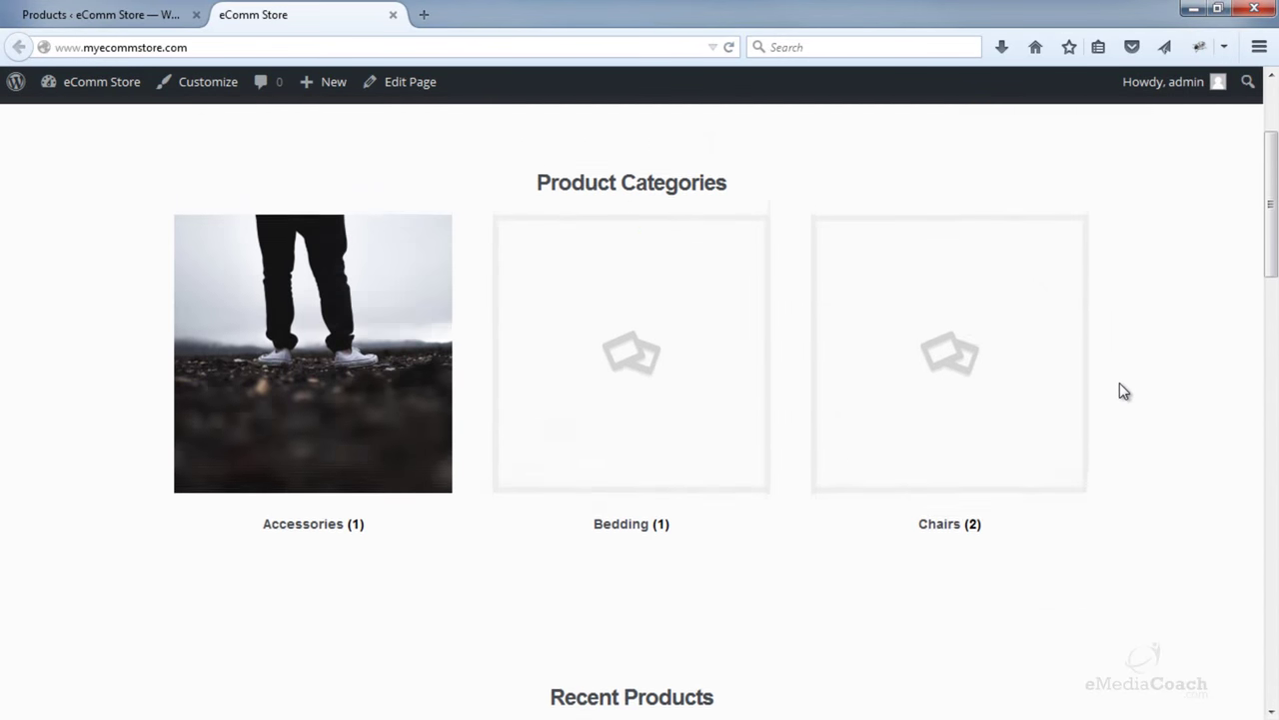
{"action": "scroll", "coordinate": [1124, 391], "scroll_direction": "up", "scroll_amount": 2}
{"action": "scroll", "coordinate": [1124, 391], "scroll_direction": "down", "scroll_amount": 3}
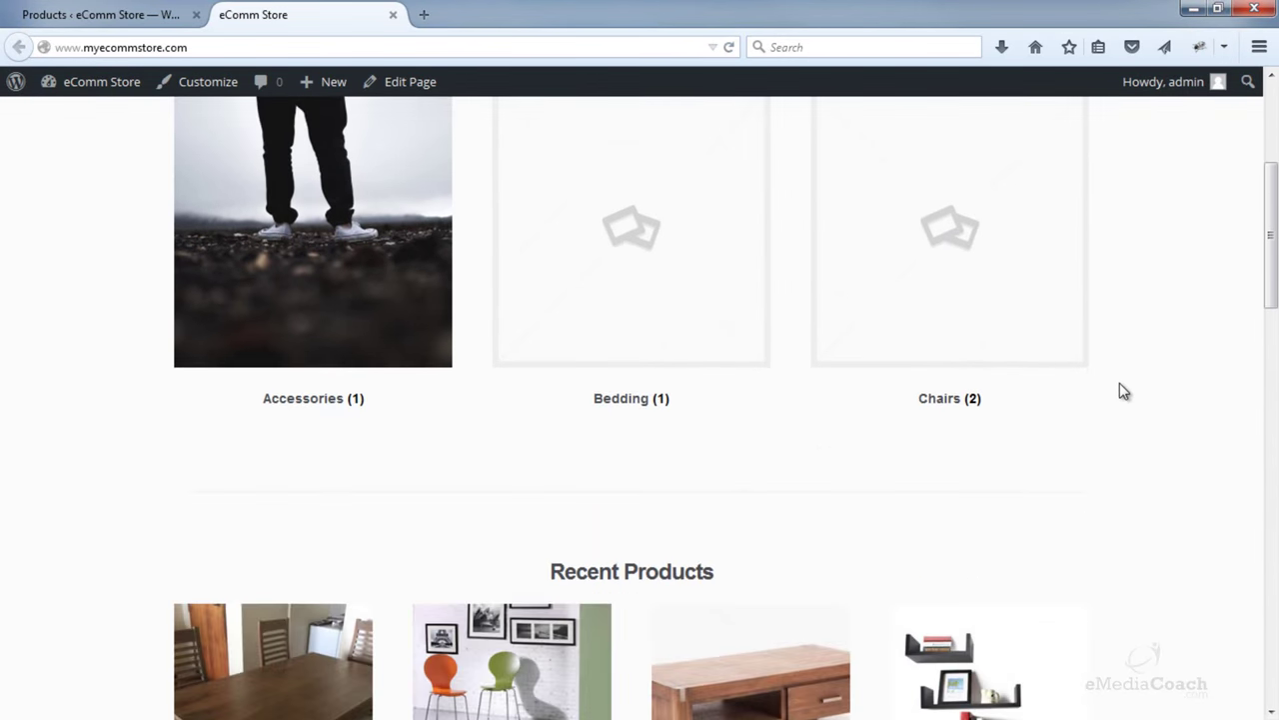
{"action": "scroll", "coordinate": [1126, 390], "scroll_direction": "up", "scroll_amount": 1}
{"action": "scroll", "coordinate": [1125, 390], "scroll_direction": "down", "scroll_amount": 6}
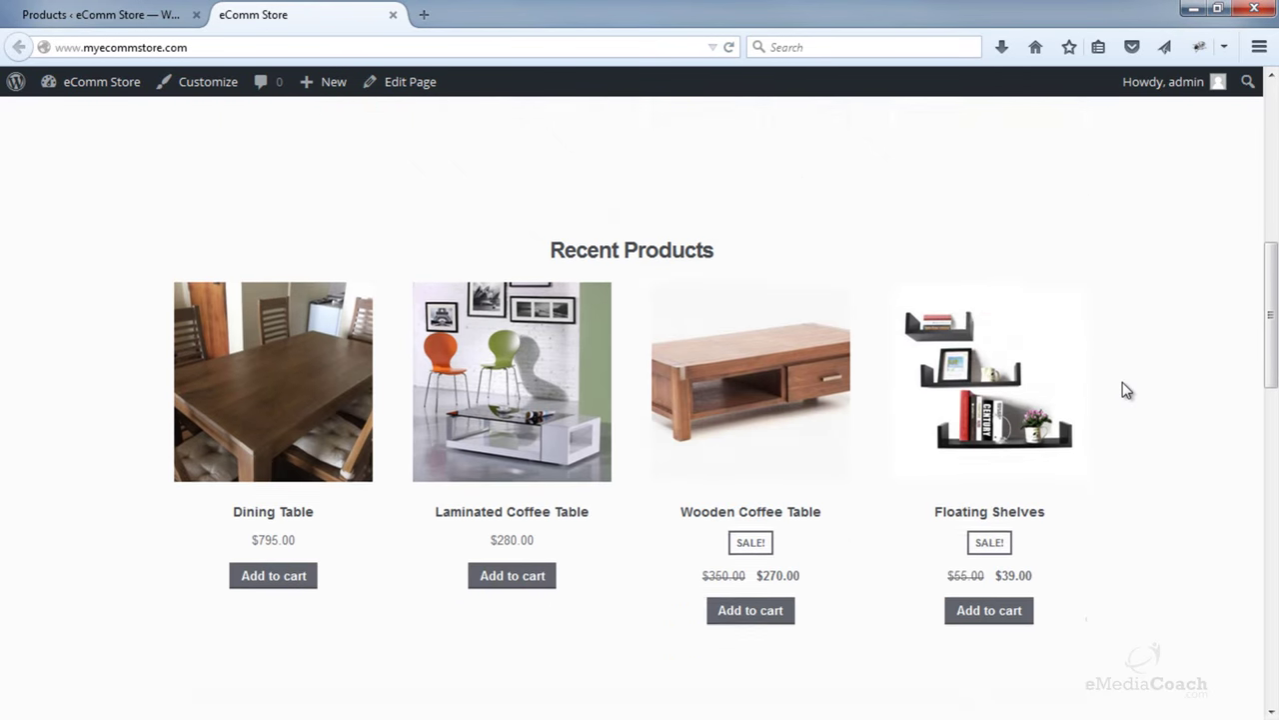
{"action": "scroll", "coordinate": [1126, 390], "scroll_direction": "down", "scroll_amount": 2}
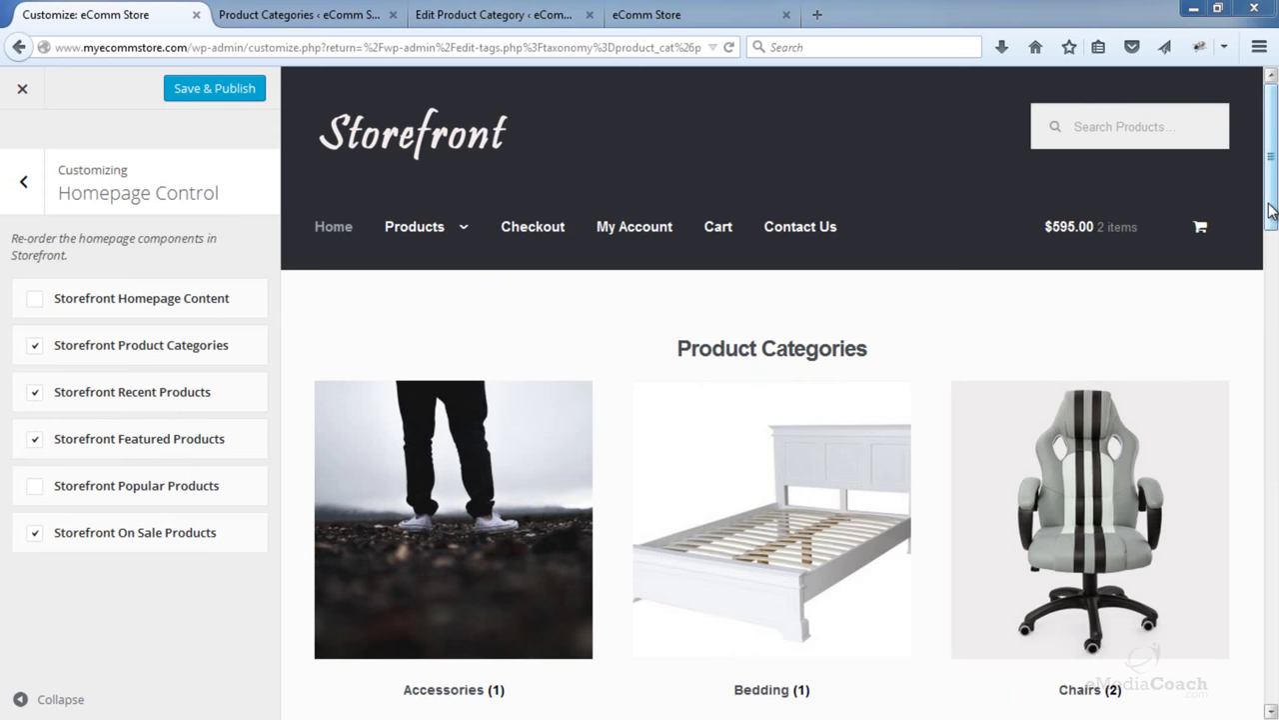
- Reorder homepage sections: On Sale Products to the top, Featured above Recent, Product Categories below Recent
{"action": "left_click_drag", "start_coordinate": [1270, 210], "coordinate": [1264, 345]}
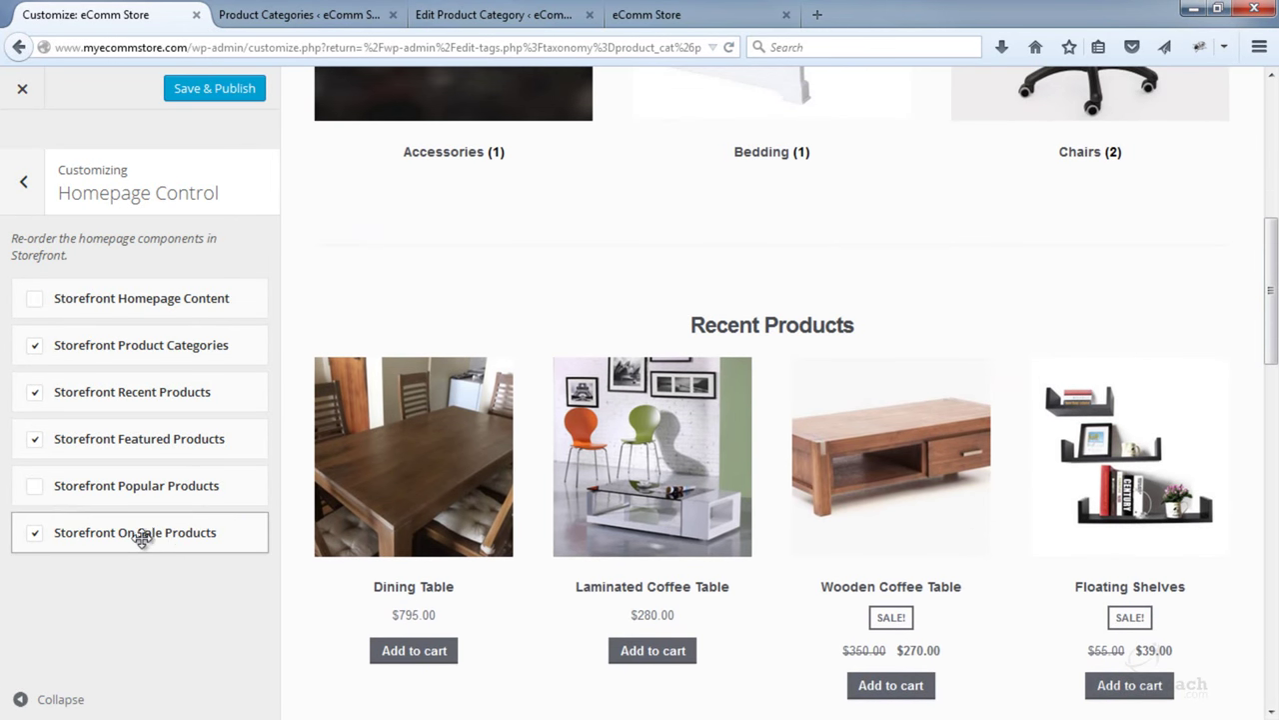
{"action": "left_click_drag", "start_coordinate": [145, 536], "coordinate": [157, 318]}
{"action": "left_click_drag", "start_coordinate": [171, 386], "coordinate": [174, 430]}
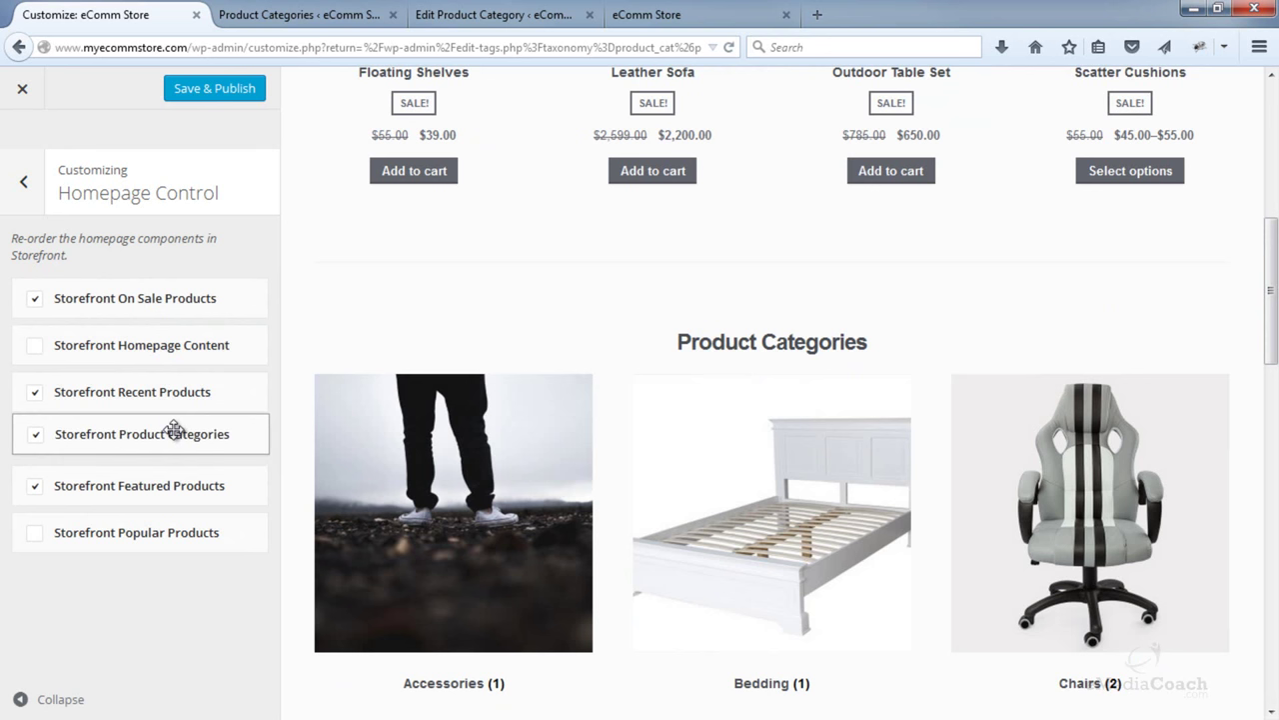
{"action": "left_click_drag", "start_coordinate": [166, 485], "coordinate": [166, 391]}
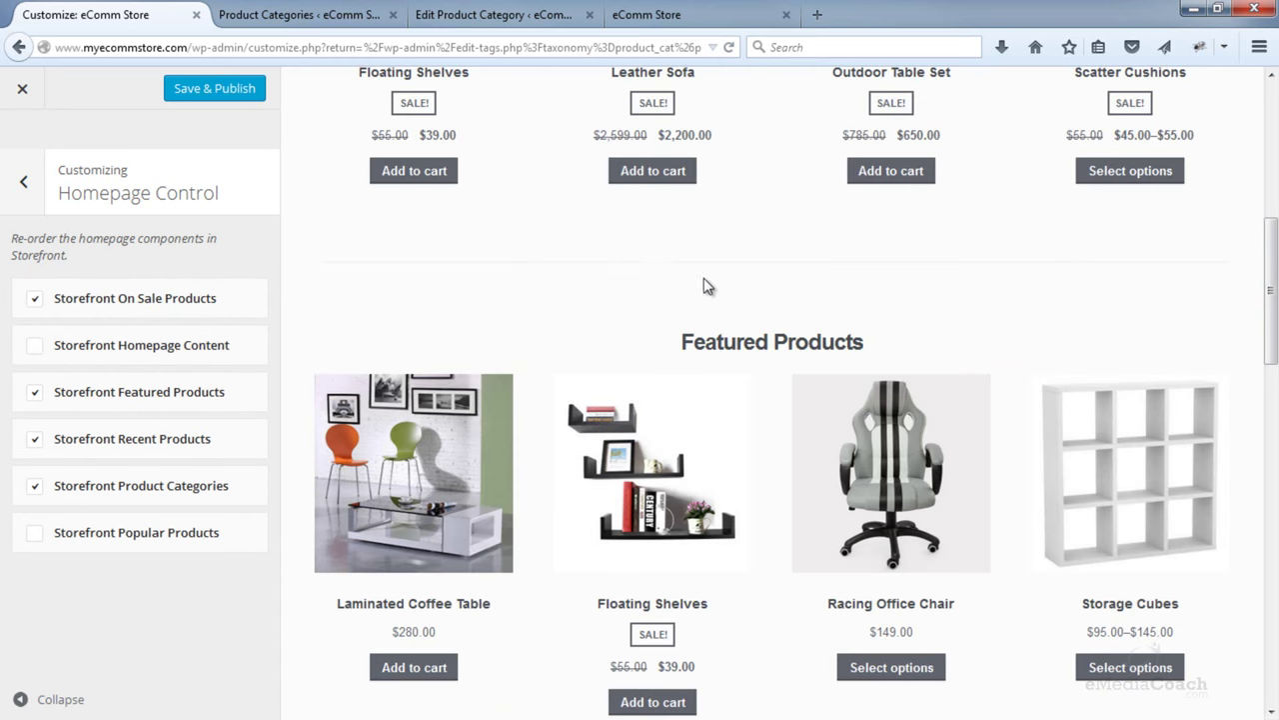
{"action": "scroll", "coordinate": [703, 287], "scroll_direction": "up", "scroll_amount": 5}
{"action": "scroll", "coordinate": [703, 288], "scroll_direction": "down", "scroll_amount": 15}
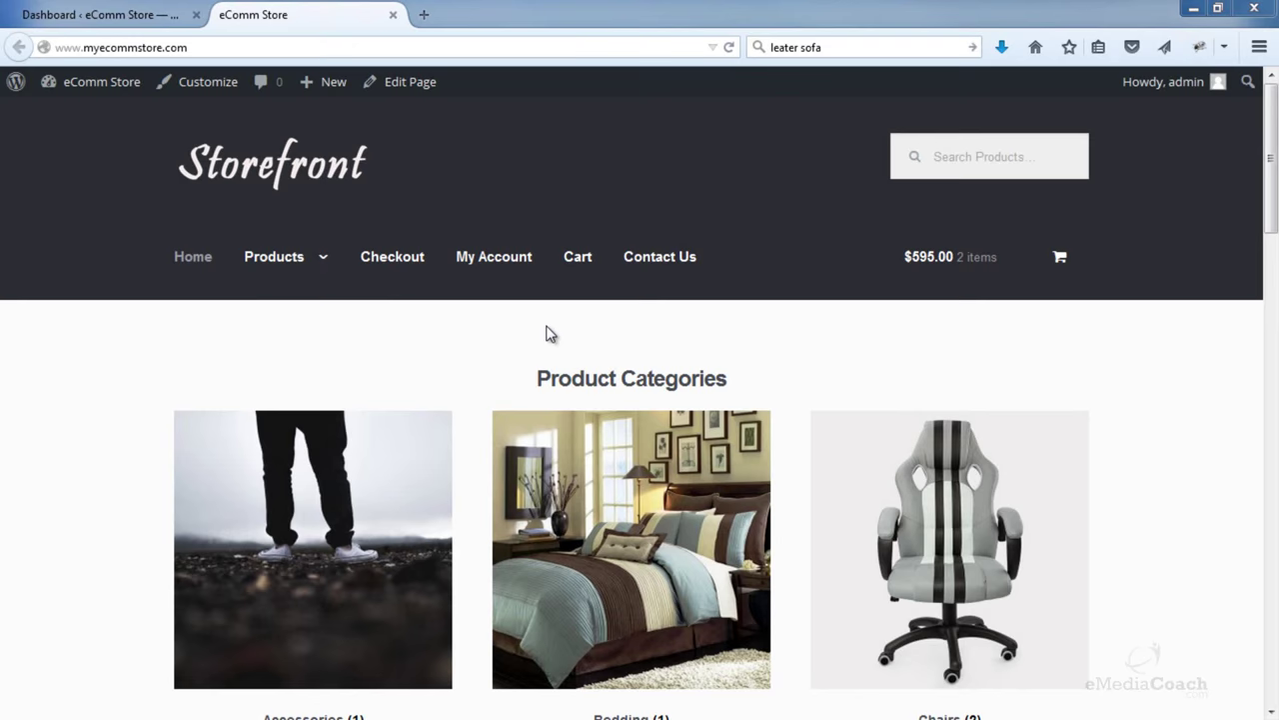
- Open Storefront's functions.php in Appearance > Editor with the cursor after the last comment
{"action": "left_click", "coordinate": [127, 17]}
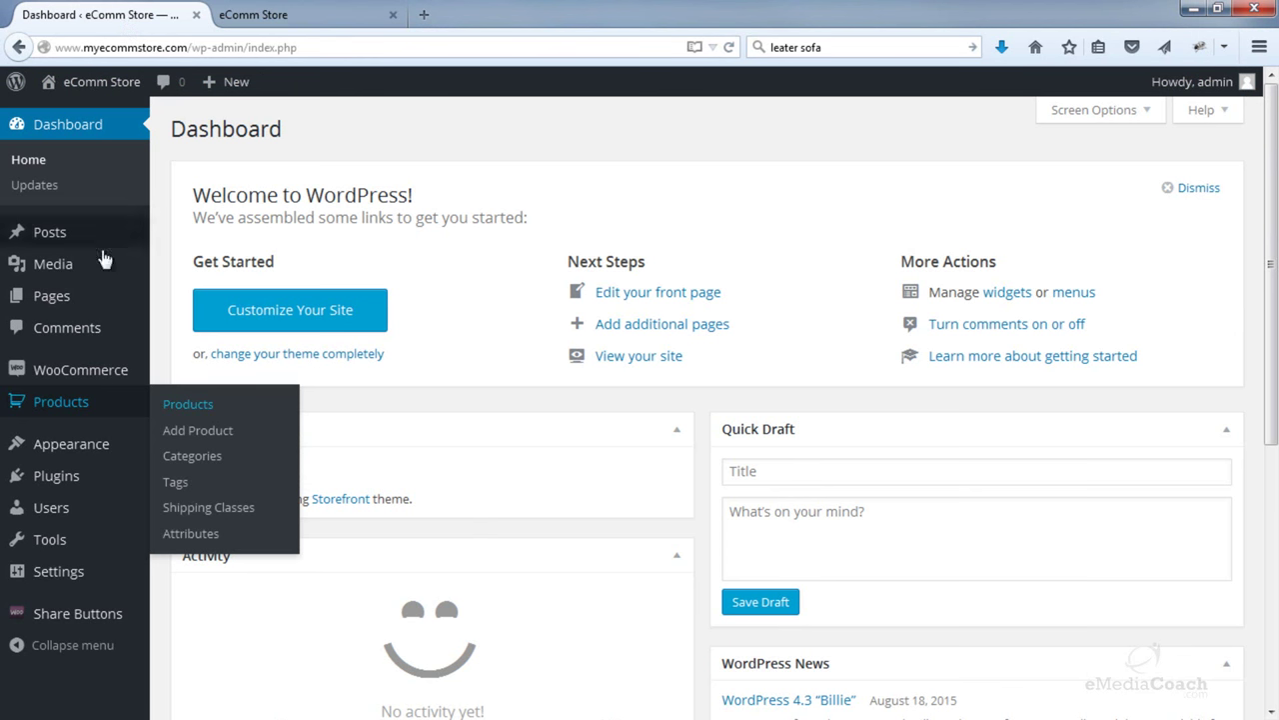
{"action": "mouse_move", "coordinate": [130, 452]}
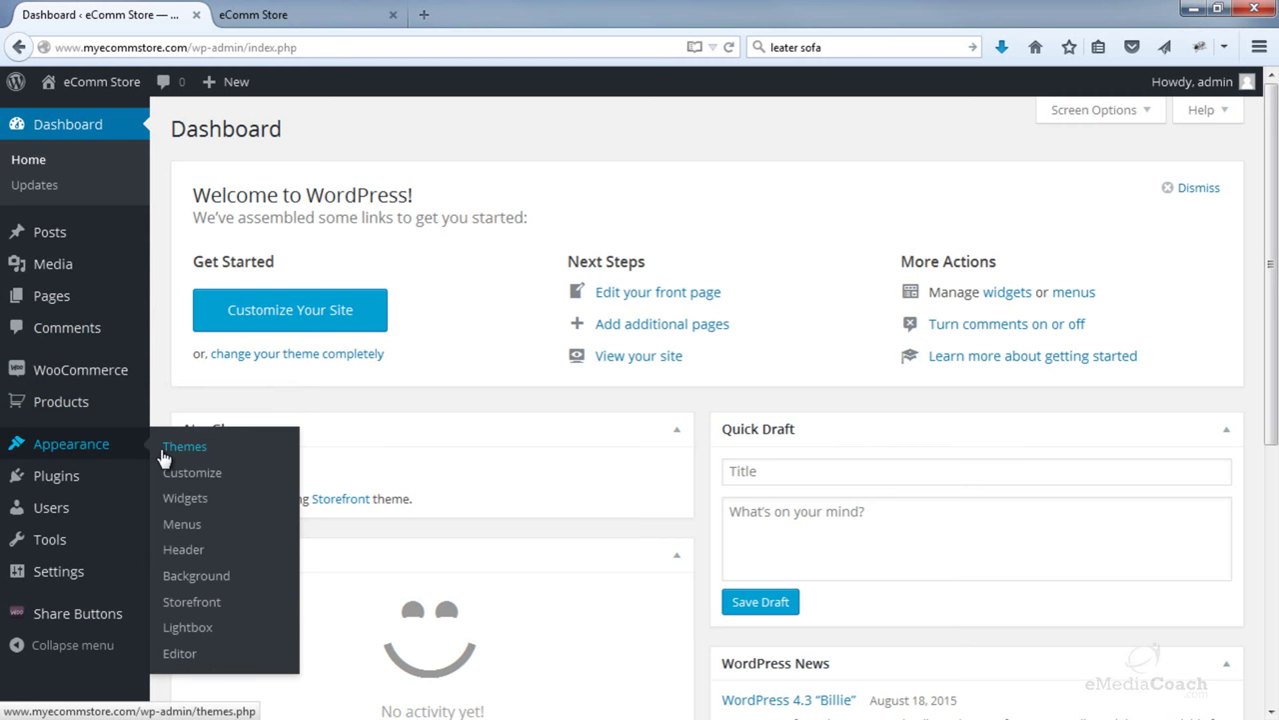
{"action": "left_click", "coordinate": [195, 656]}
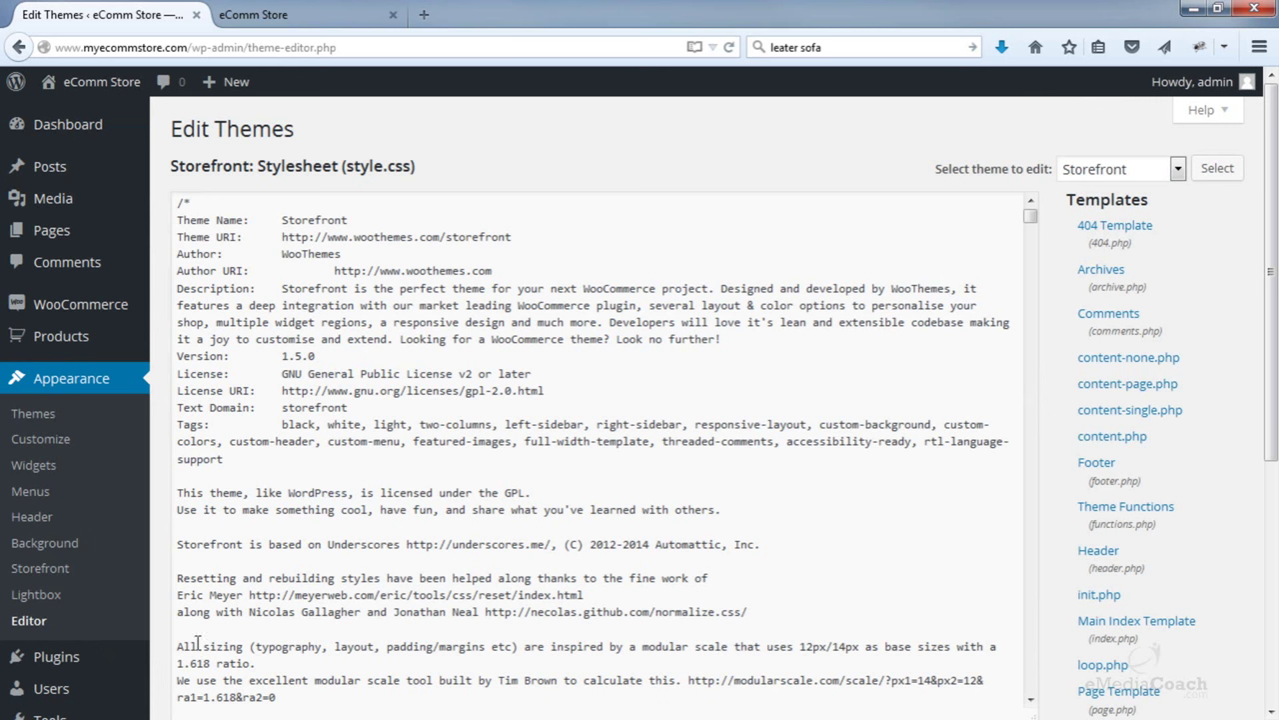
{"action": "left_click", "coordinate": [1129, 525]}
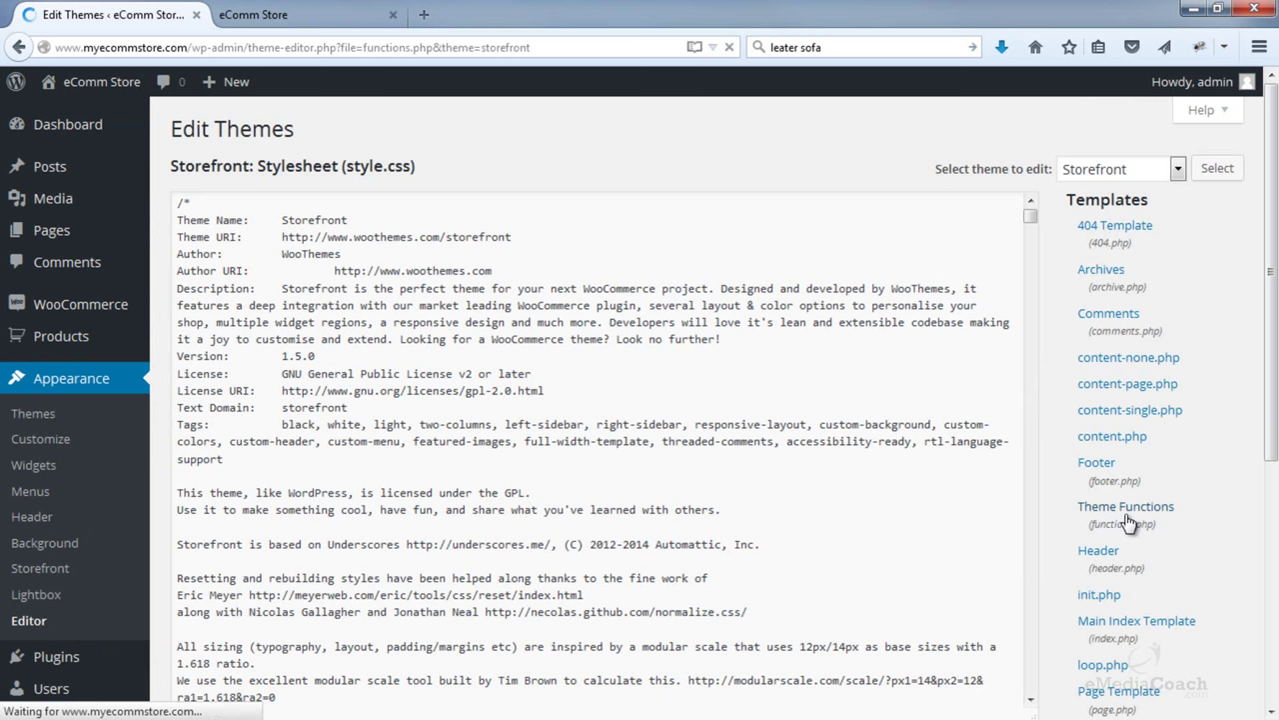
{"action": "left_click", "coordinate": [278, 516]}
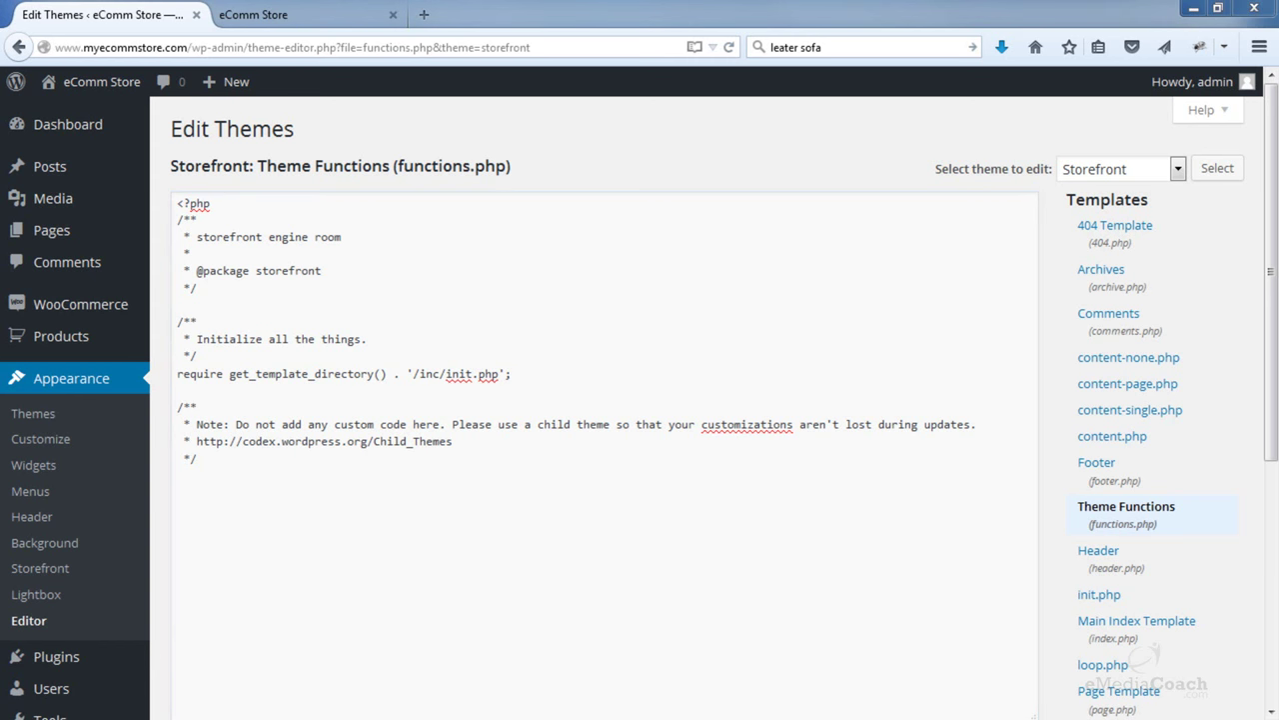
{"action": "left_click_drag", "start_coordinate": [1278, 20], "coordinate": [834, 44]}
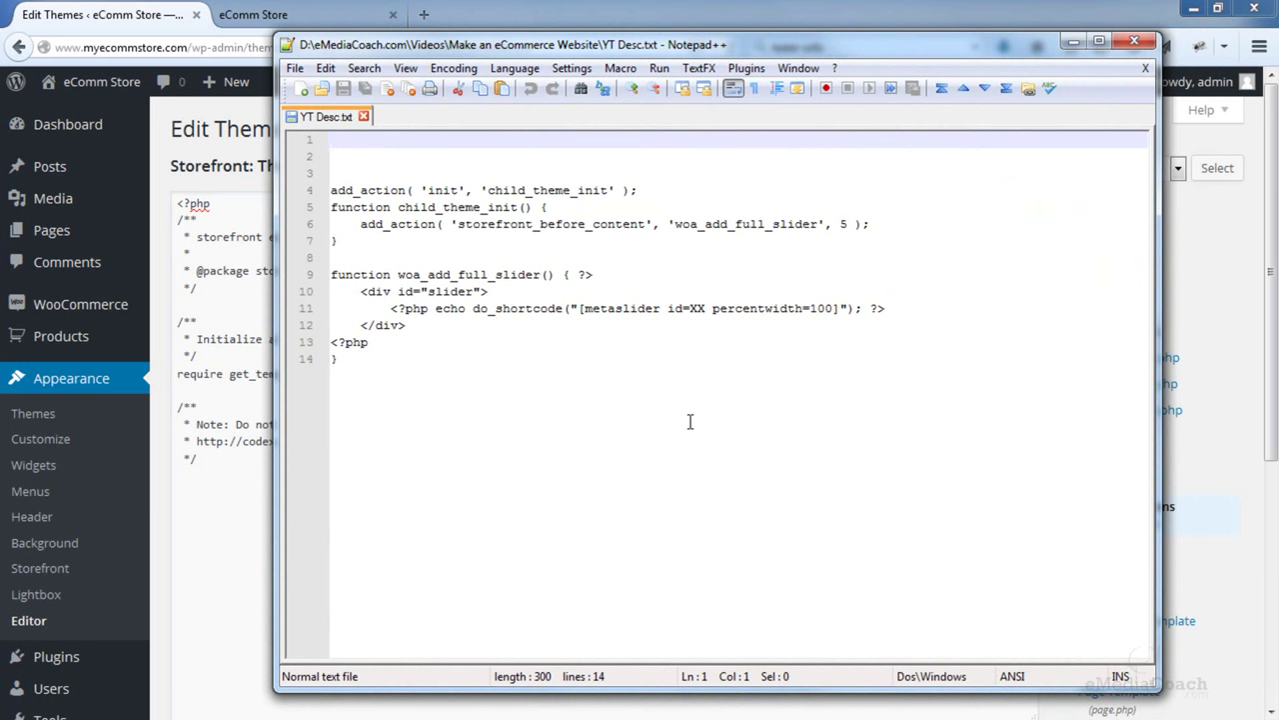
- Copy the full-width slider code on lines 4–14 of YT Desc.txt
{"action": "left_click_drag", "start_coordinate": [667, 427], "coordinate": [340, 197]}
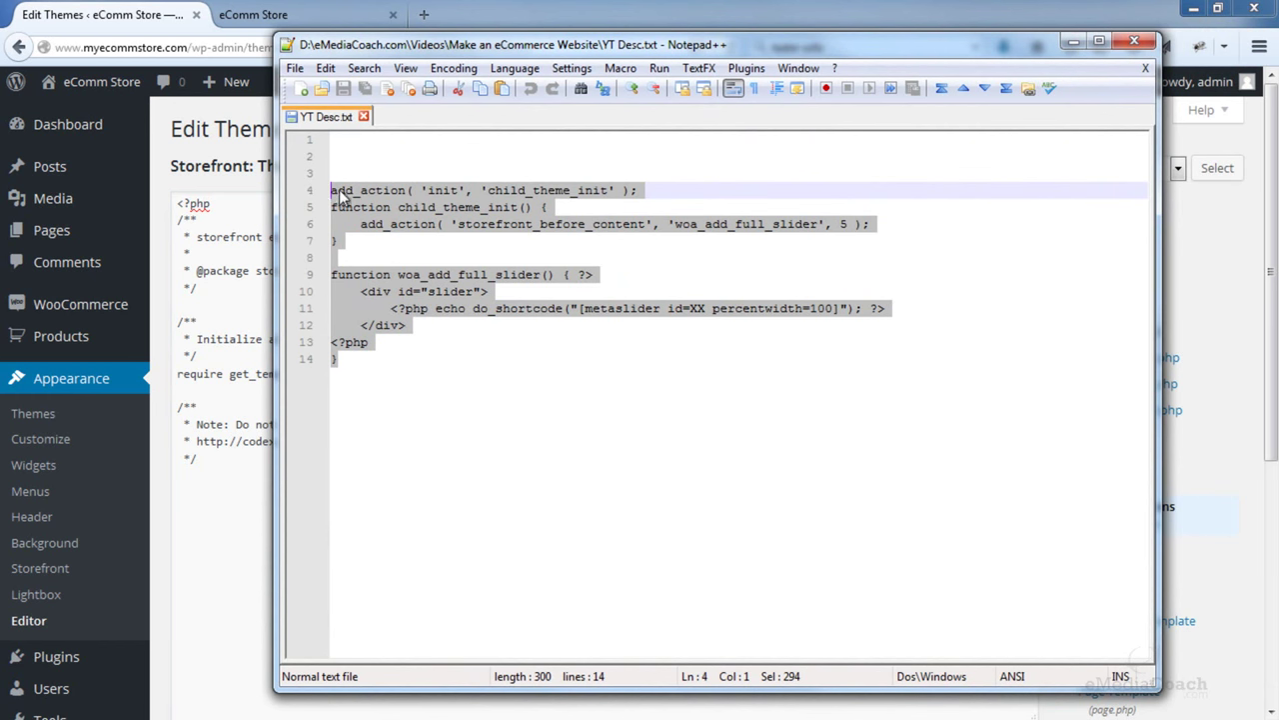
{"action": "right_click", "coordinate": [340, 197]}
{"action": "left_click", "coordinate": [366, 220]}
{"action": "left_click", "coordinate": [603, 8]}
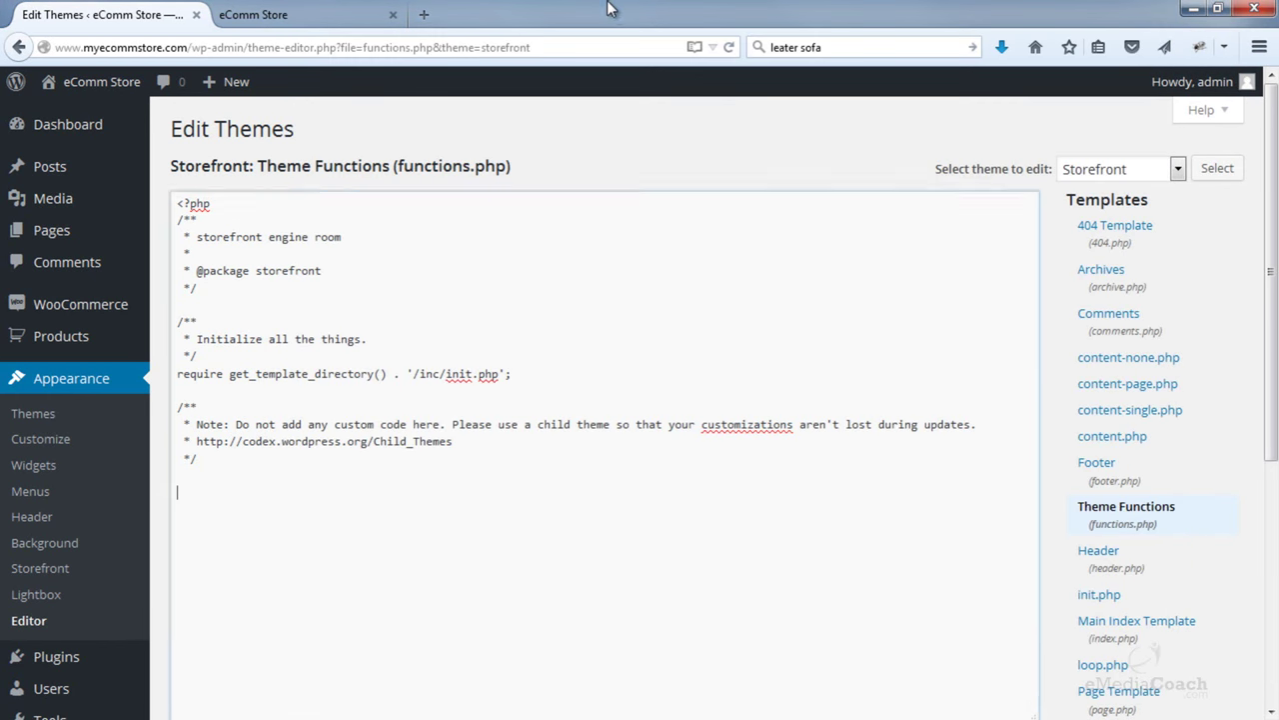
- Paste the woa_add_full_slider code into functions.php and save it with Update File
{"action": "right_click", "coordinate": [185, 496]}
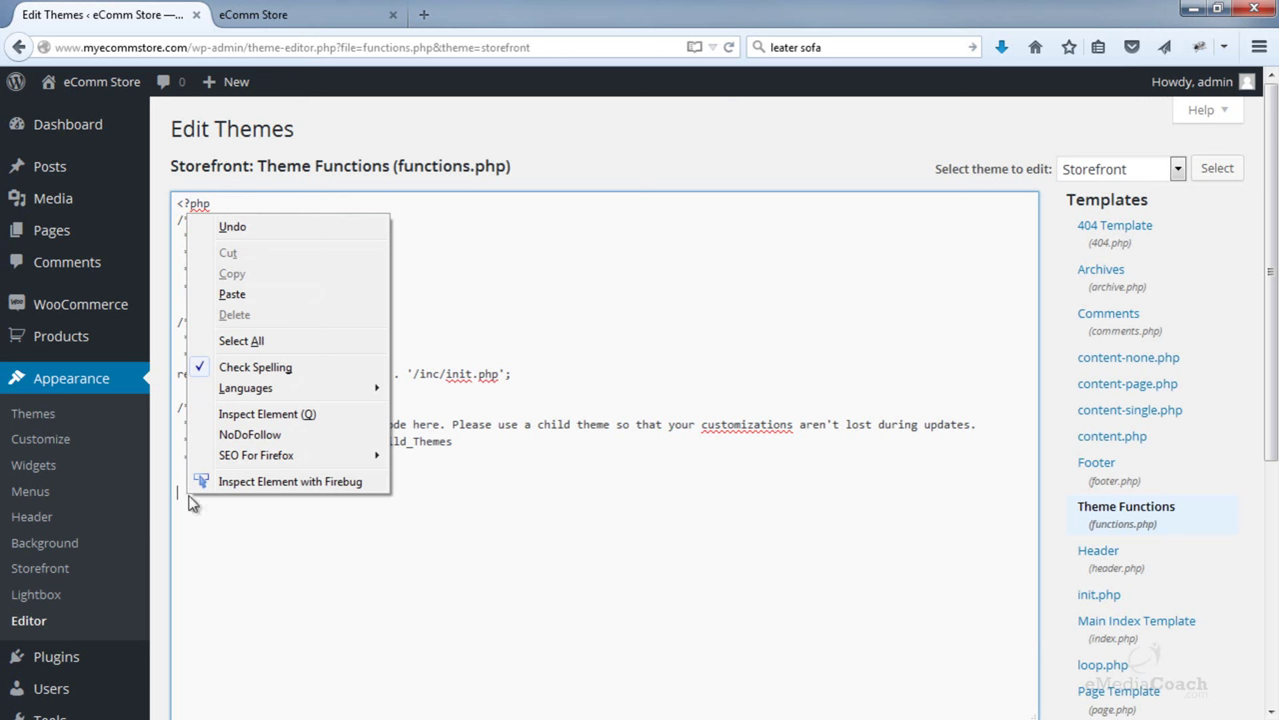
{"action": "left_click", "coordinate": [232, 294]}
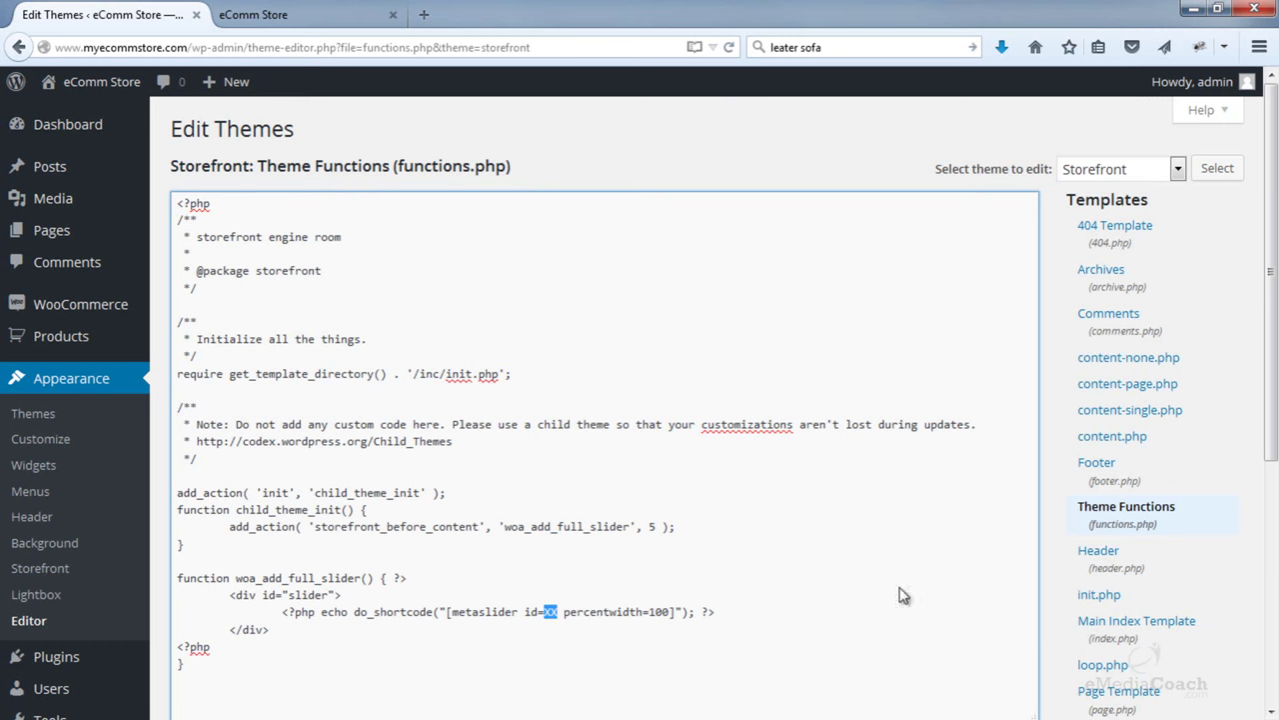
{"action": "scroll", "coordinate": [1058, 562], "scroll_direction": "down", "scroll_amount": 5}
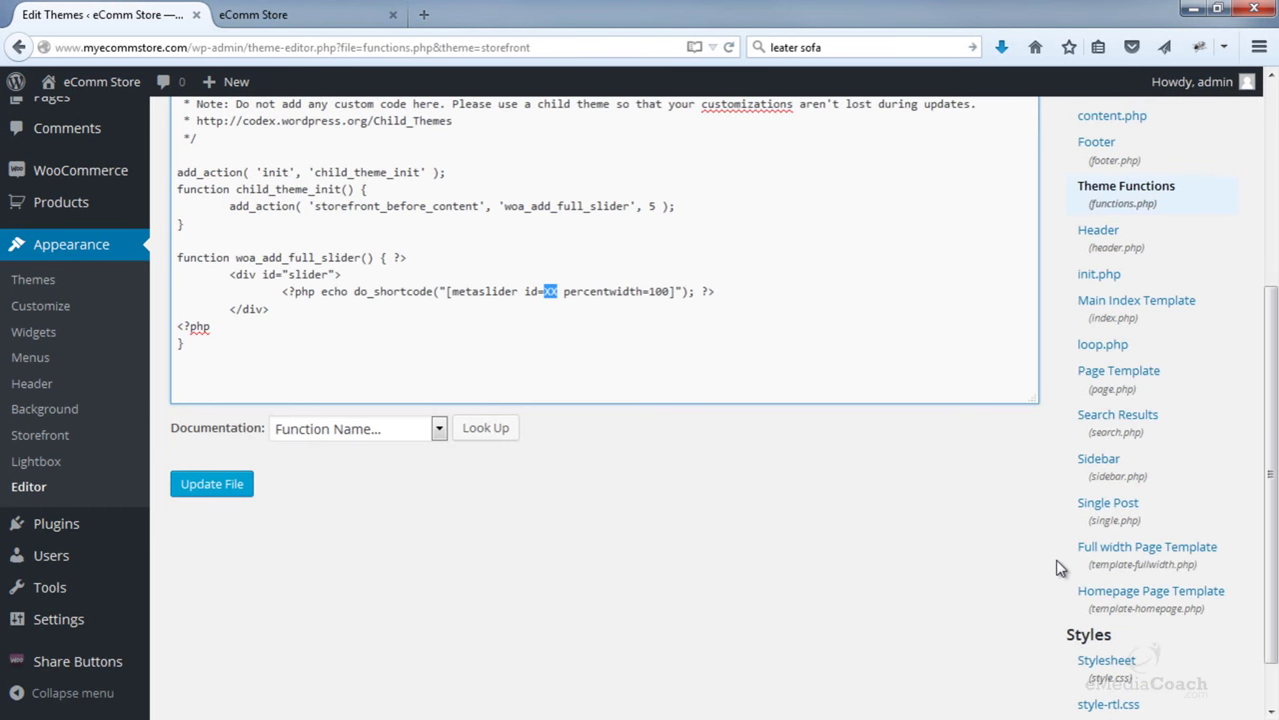
{"action": "left_click", "coordinate": [246, 486]}
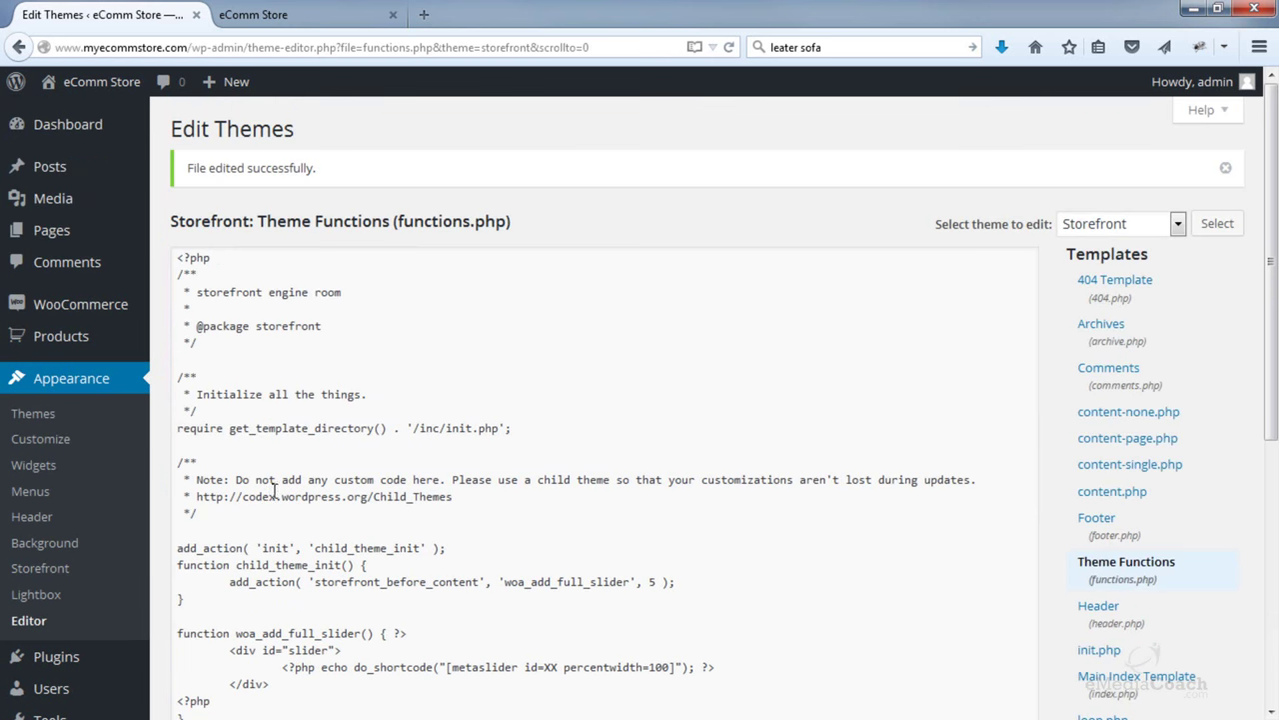
{"action": "scroll", "coordinate": [274, 491], "scroll_direction": "down", "scroll_amount": 3}
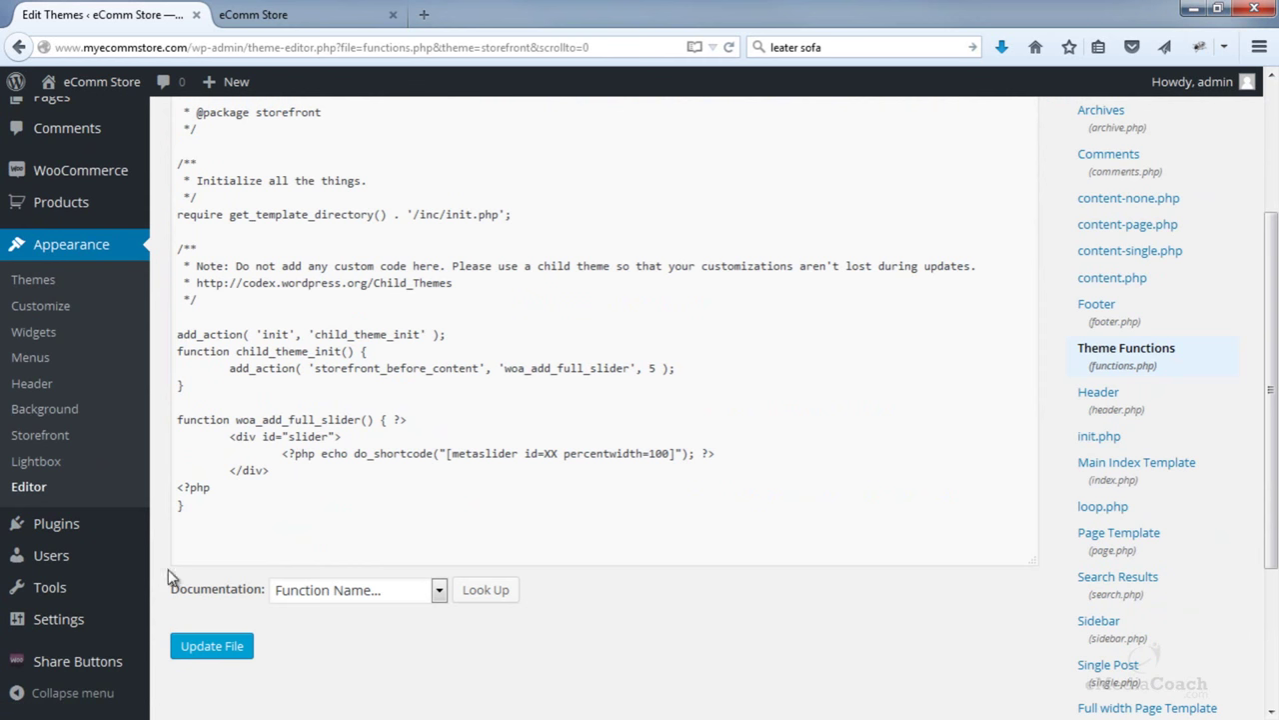
{"action": "mouse_move", "coordinate": [86, 530]}
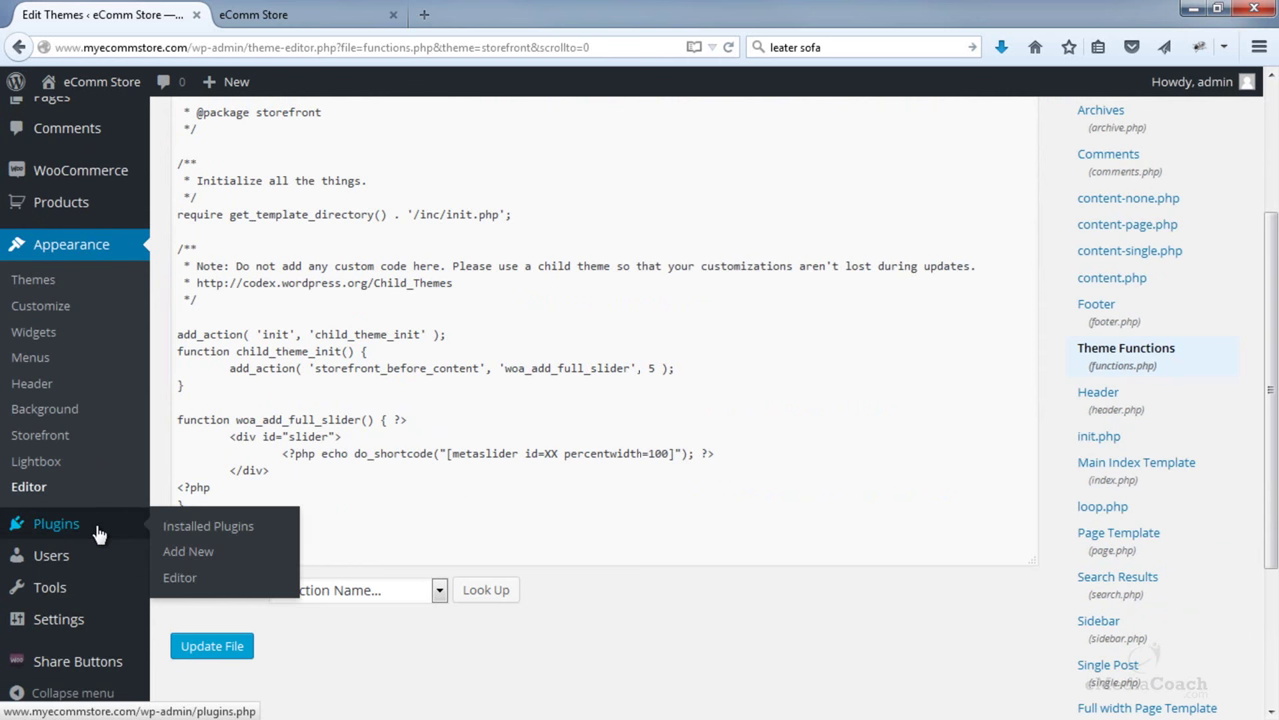
- Search new plugins for 'meta slid', then install and activate Meta Slider 3.3.4.1
{"action": "left_click", "coordinate": [99, 535]}
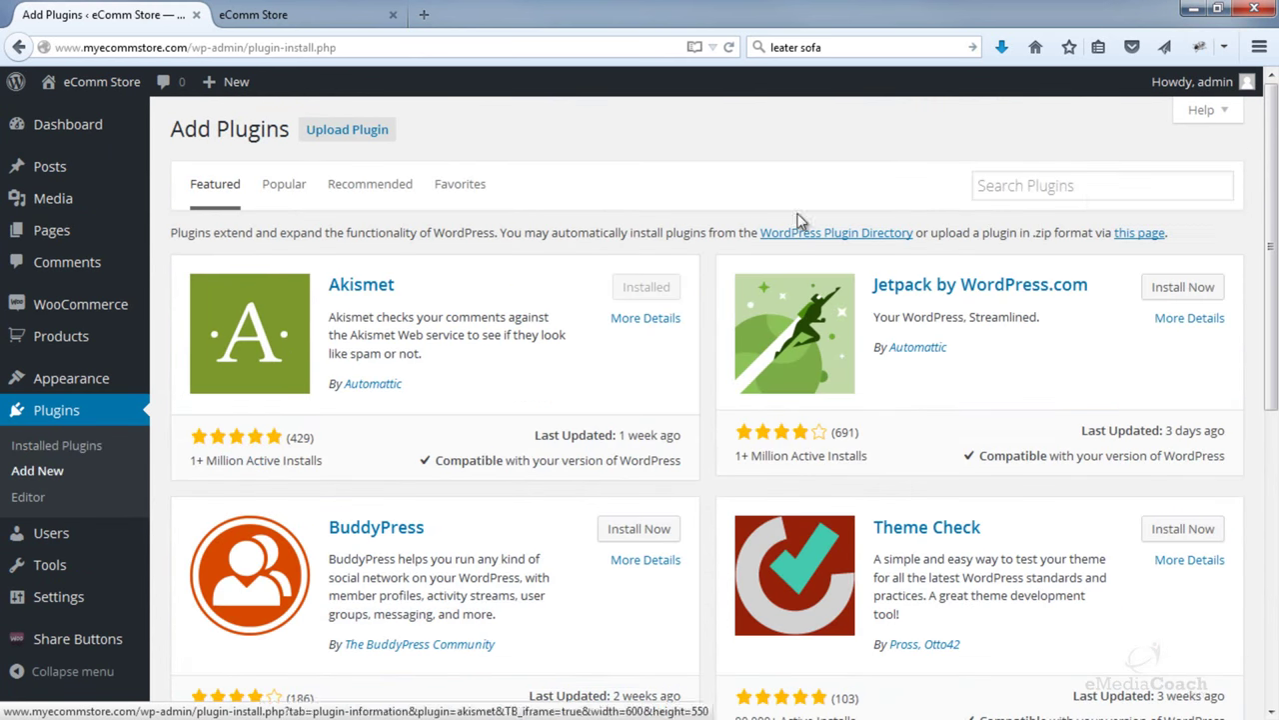
{"action": "left_click", "coordinate": [1084, 179]}
{"action": "type", "text": "meta sl"}
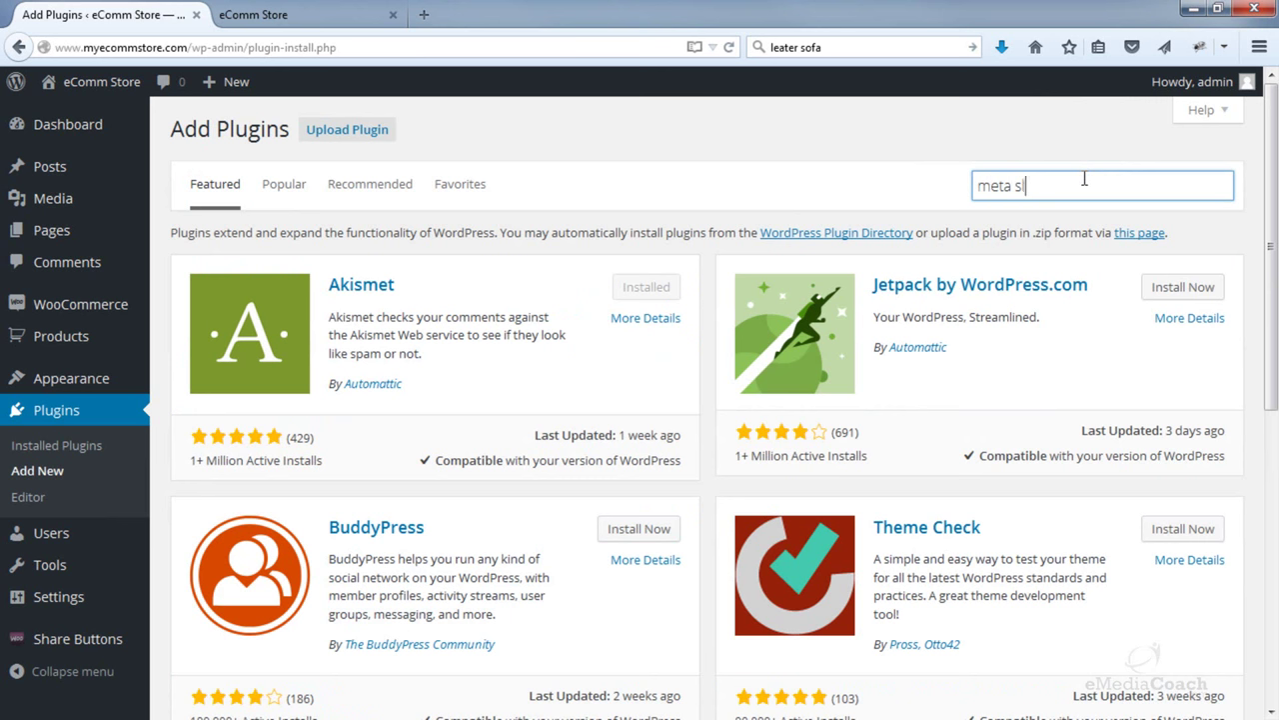
{"action": "type", "text": "ider"}
{"action": "key", "text": "Return"}
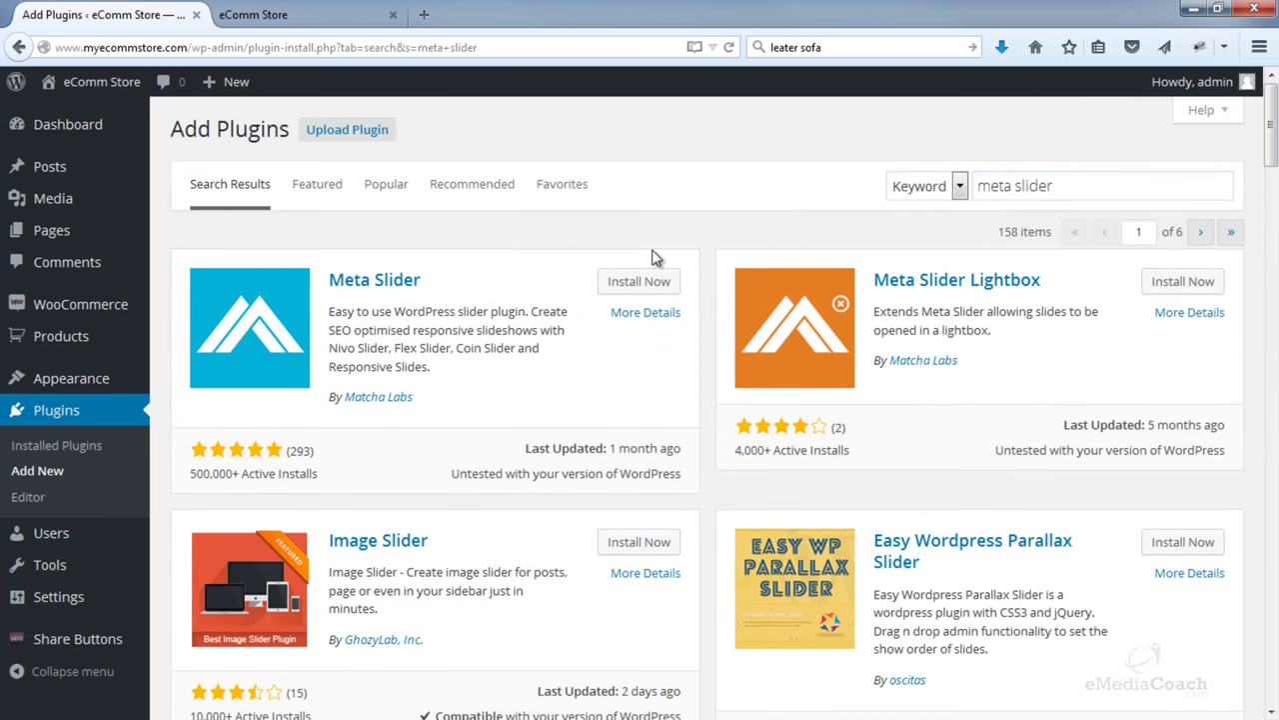
{"action": "left_click", "coordinate": [631, 286]}
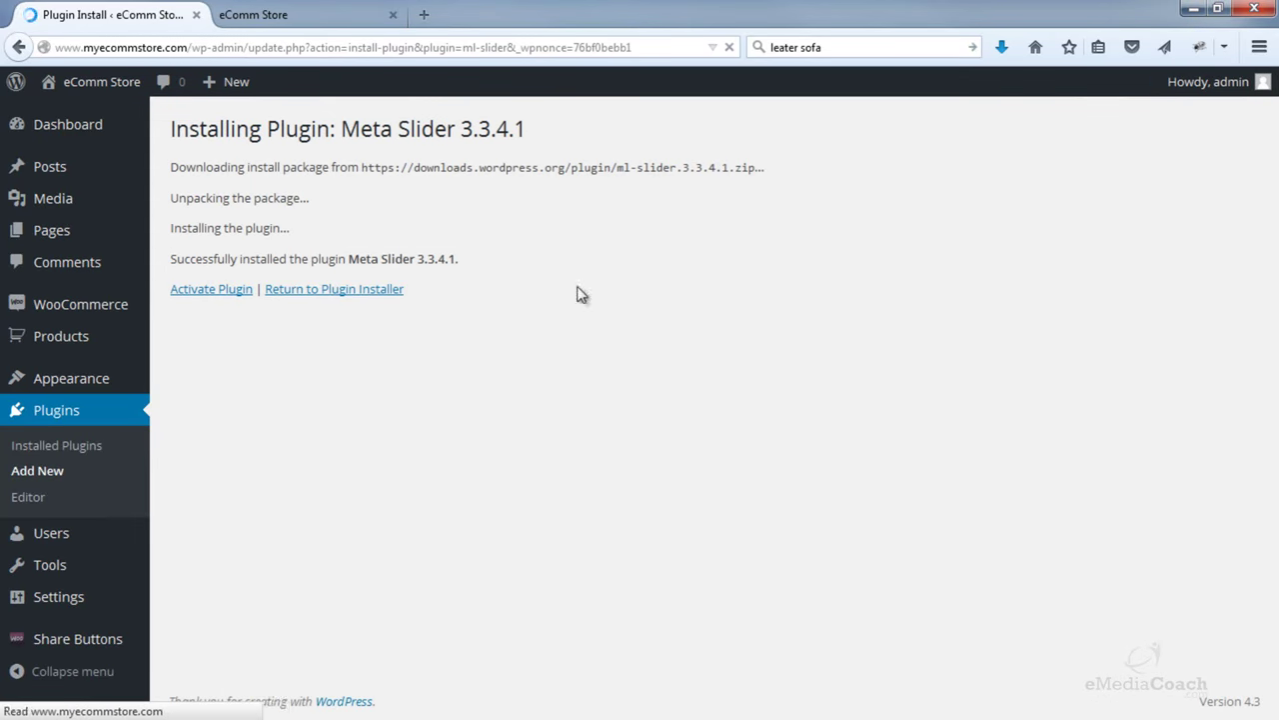
{"action": "left_click", "coordinate": [221, 302]}
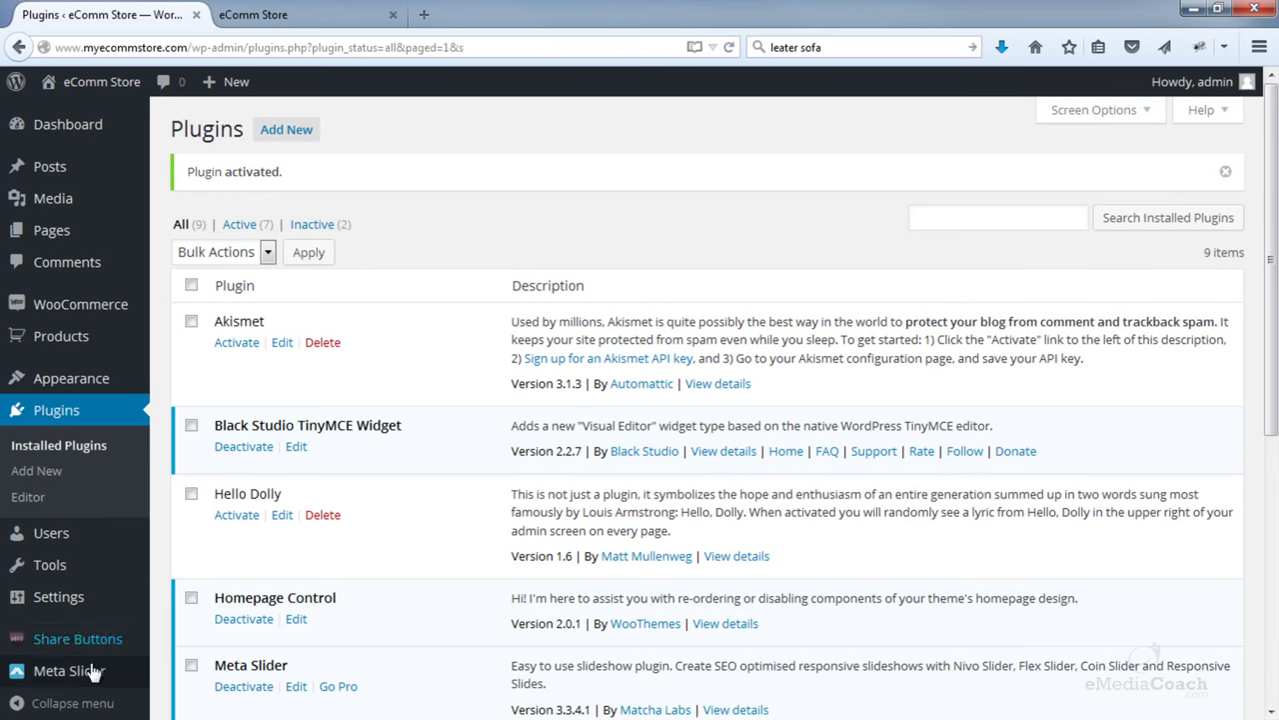
{"action": "mouse_move", "coordinate": [80, 674]}
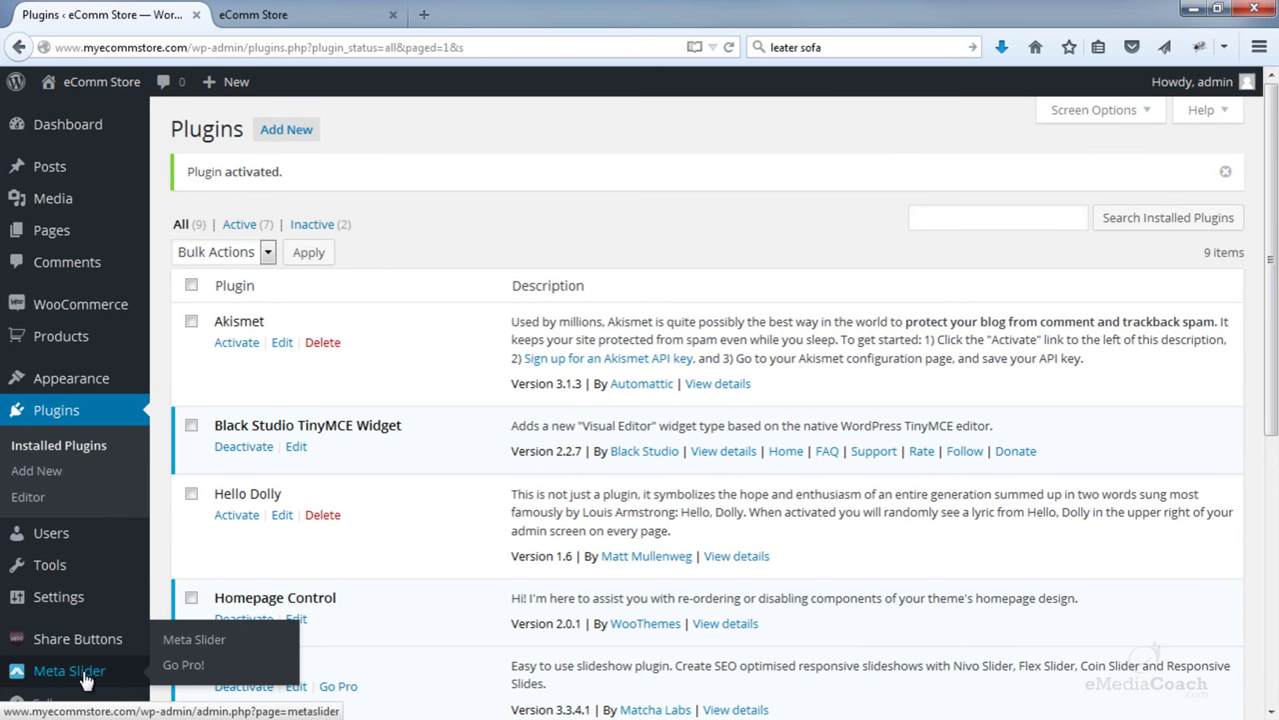
- In Meta Slider, add a new slideshow and rename its tab from New Slider to 'Homepage Slider'
{"action": "left_click", "coordinate": [202, 642]}
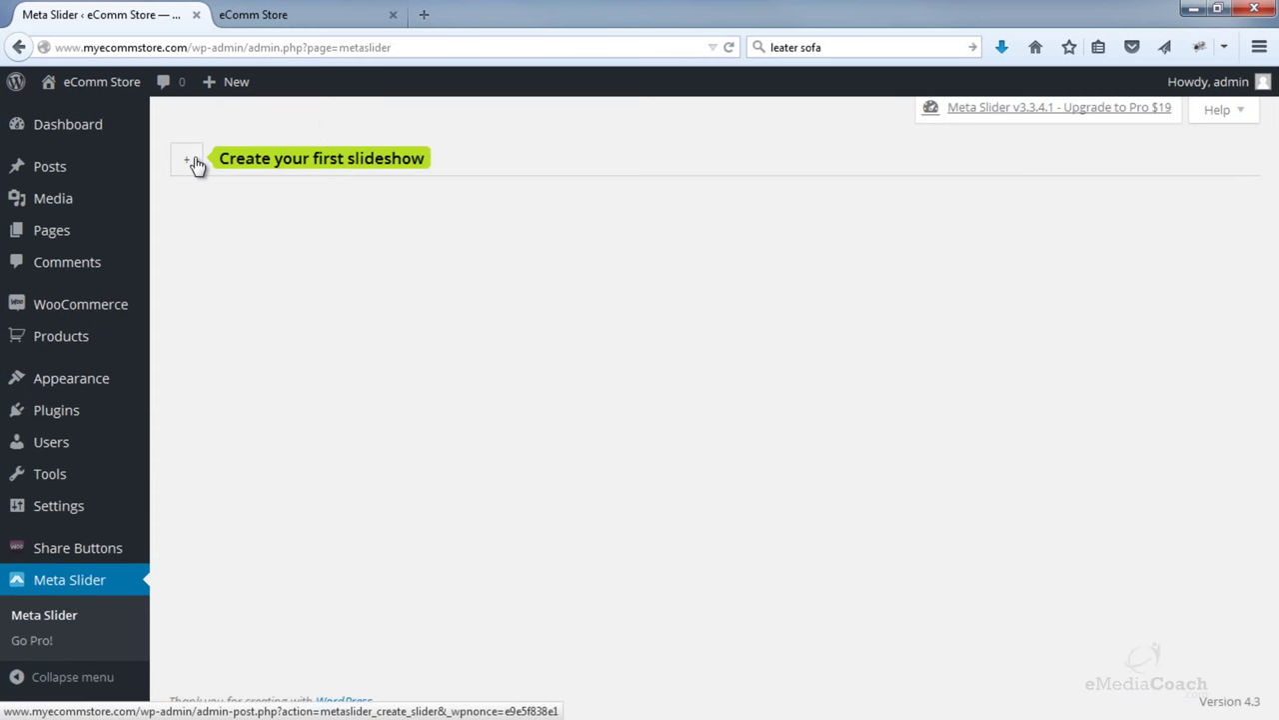
{"action": "left_click", "coordinate": [192, 162]}
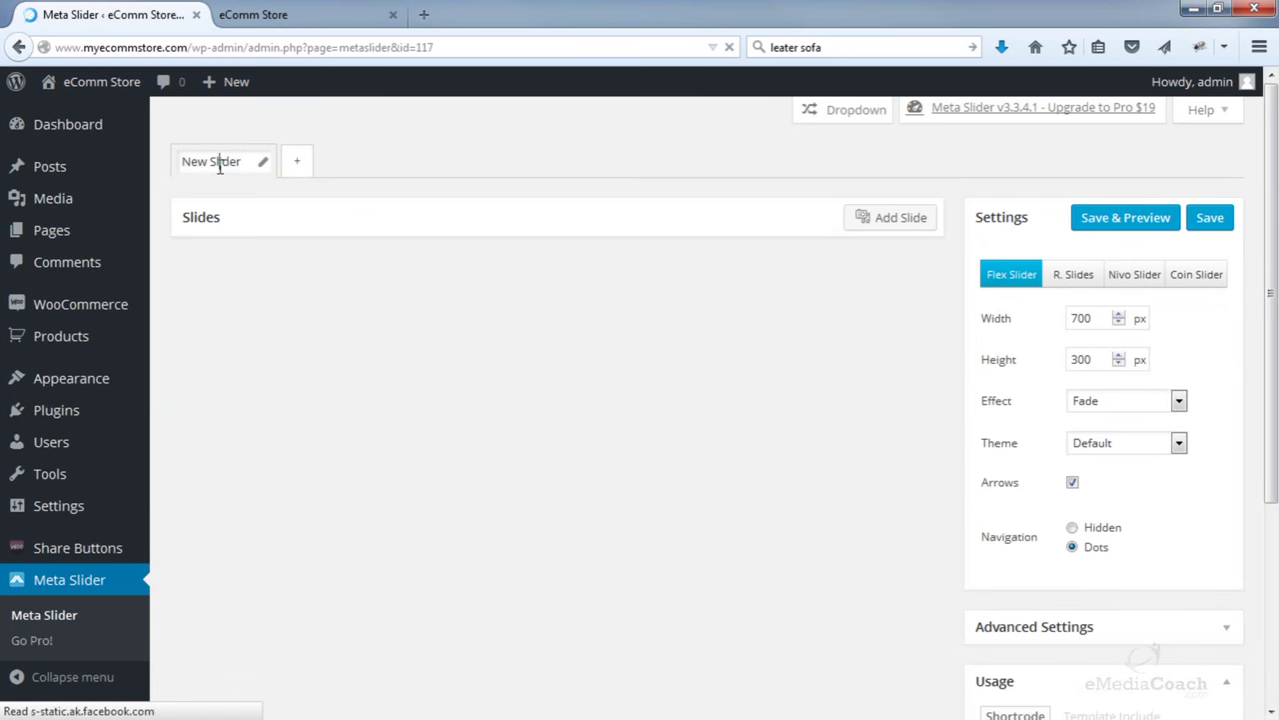
{"action": "double_click", "coordinate": [224, 163]}
{"action": "key", "text": "BackSpace"}
{"action": "key", "text": "BackSpace"}
{"action": "key", "text": "BackSpace"}
{"action": "key", "text": "BackSpace"}
{"action": "key", "text": "BackSpace"}
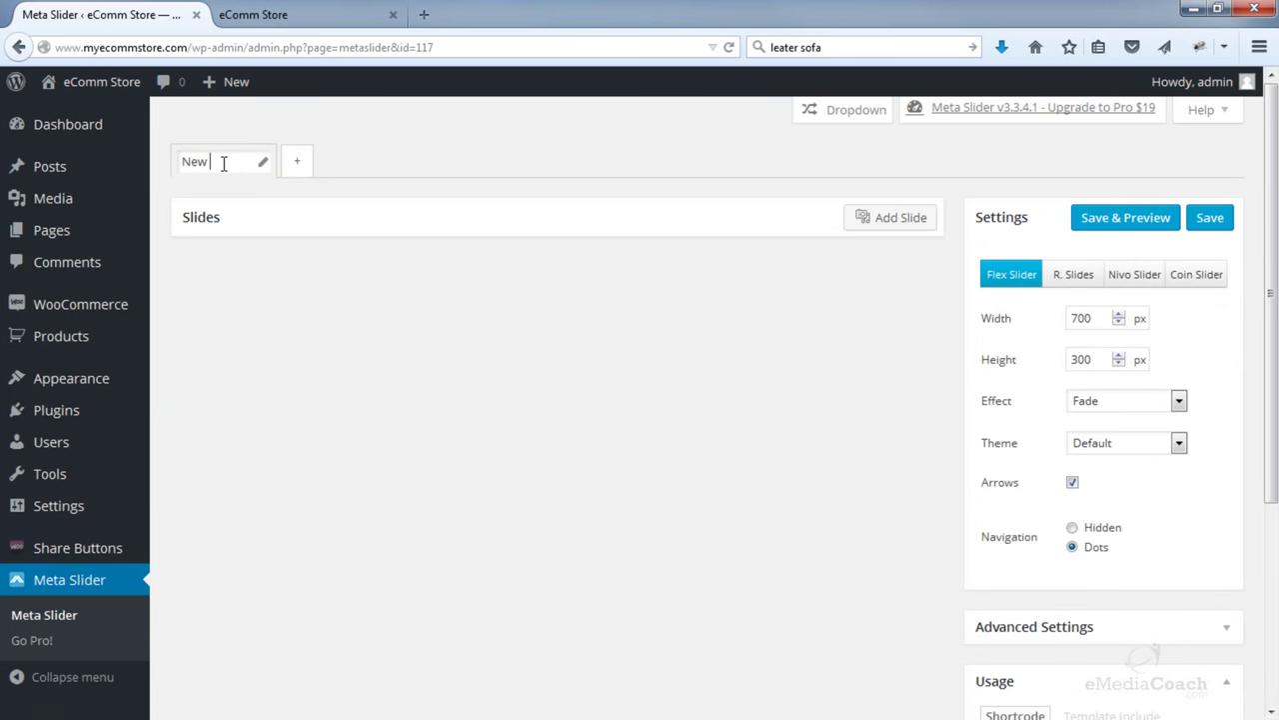
{"action": "type", "text": "Homepage Slider"}
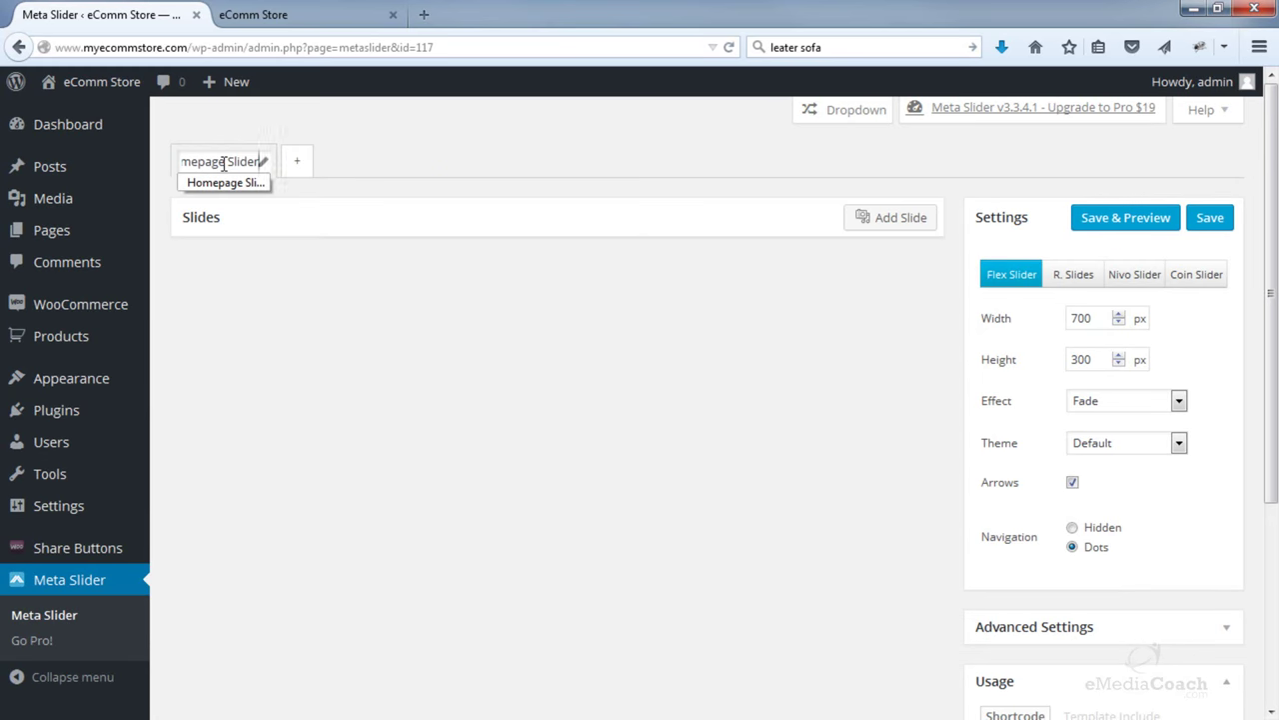
{"action": "left_click", "coordinate": [502, 342]}
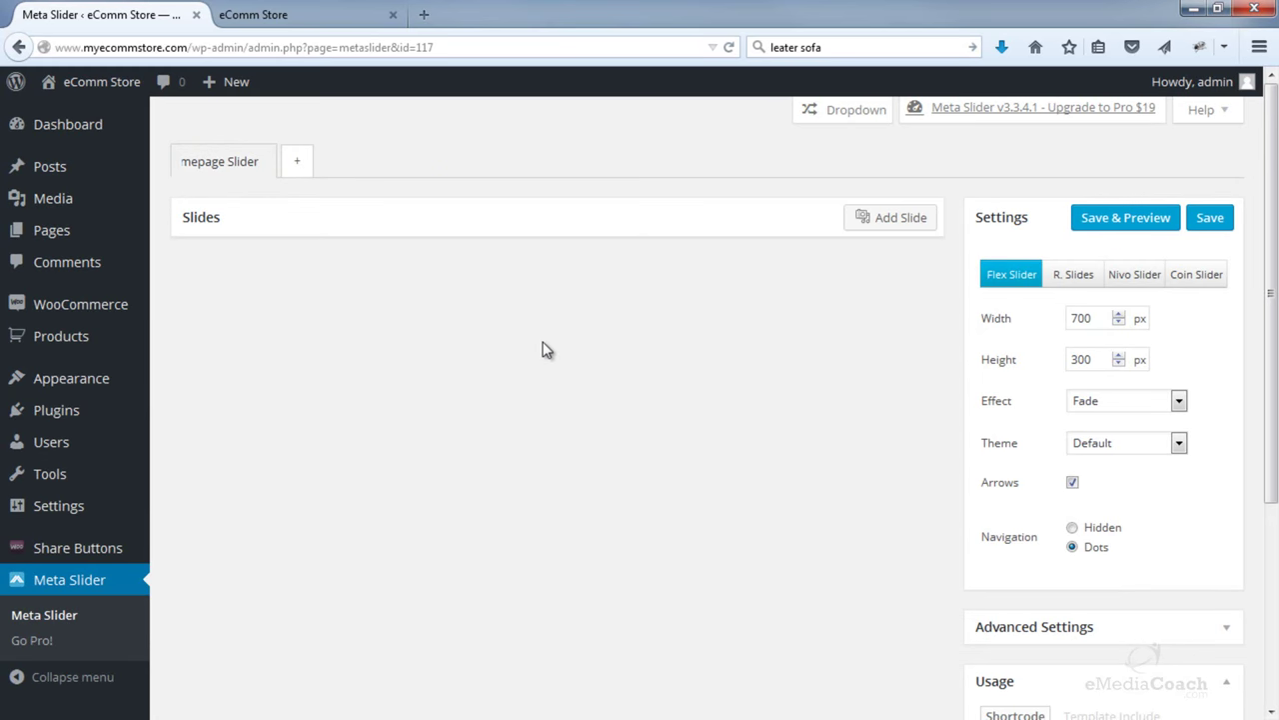
- Start adding slides from the Media Library and select the standing-legs and crowded-train photos
{"action": "left_click", "coordinate": [895, 219]}
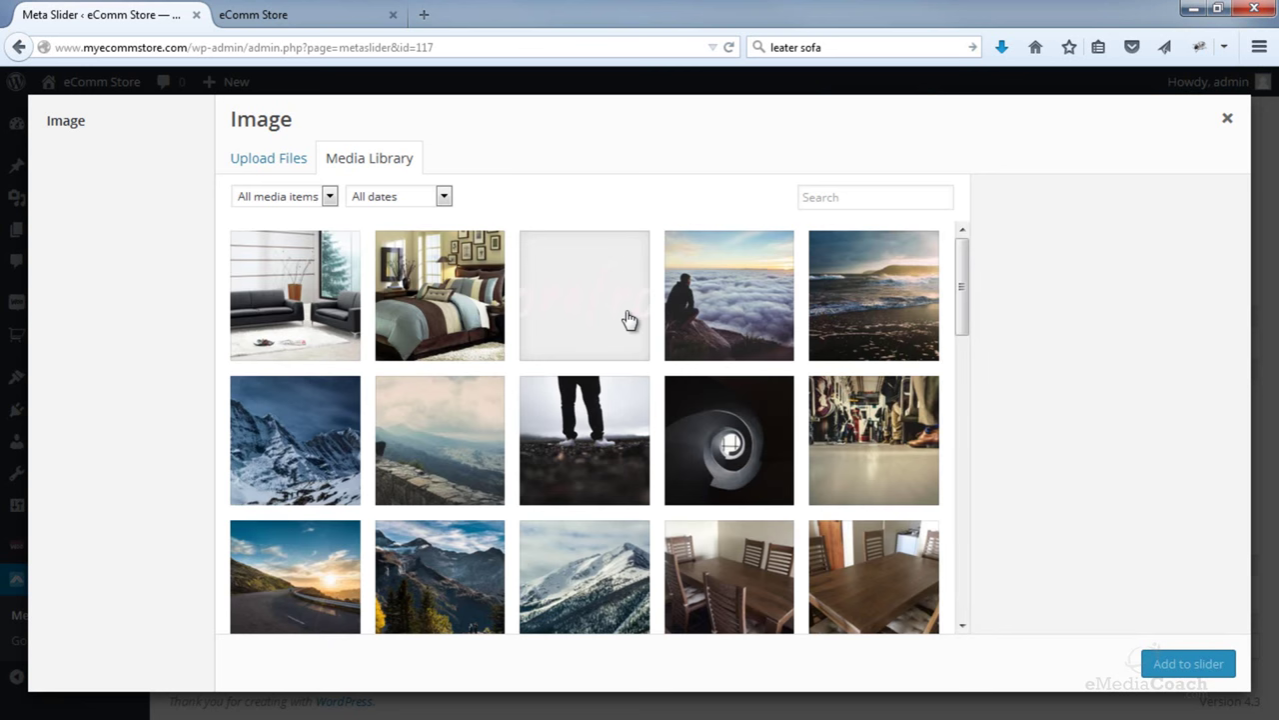
{"action": "left_click", "coordinate": [291, 168]}
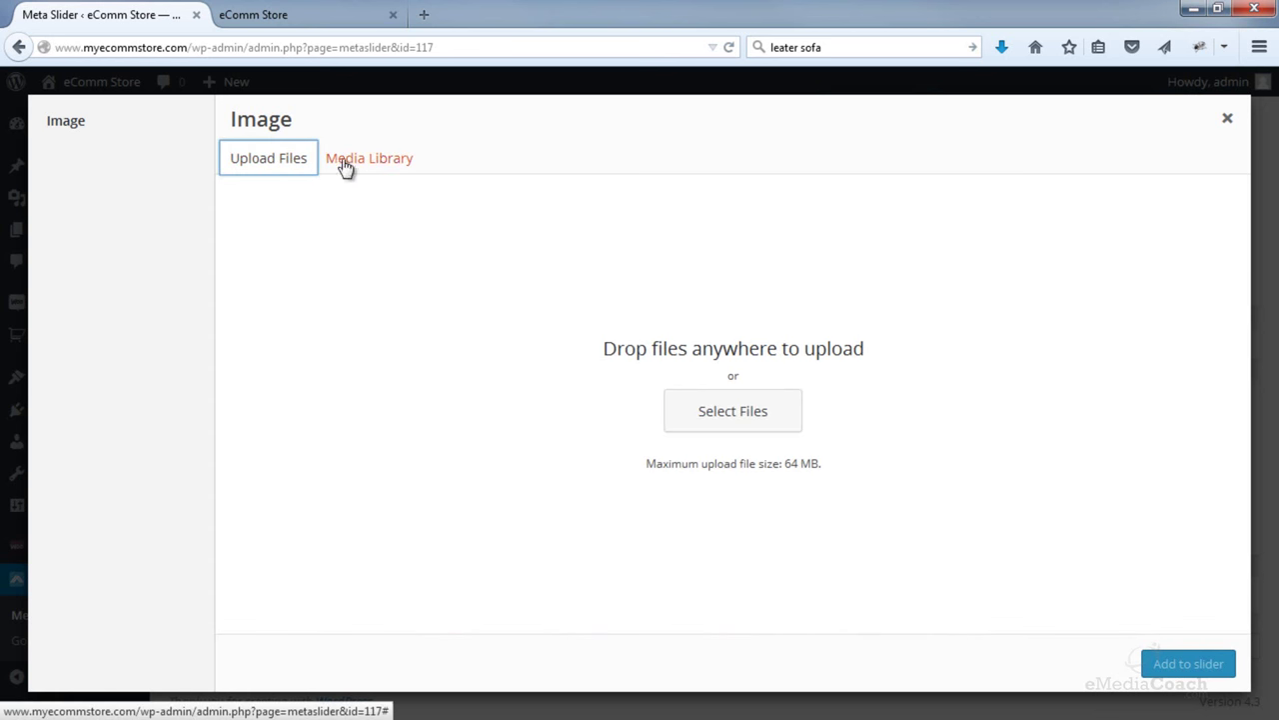
{"action": "left_click", "coordinate": [387, 163]}
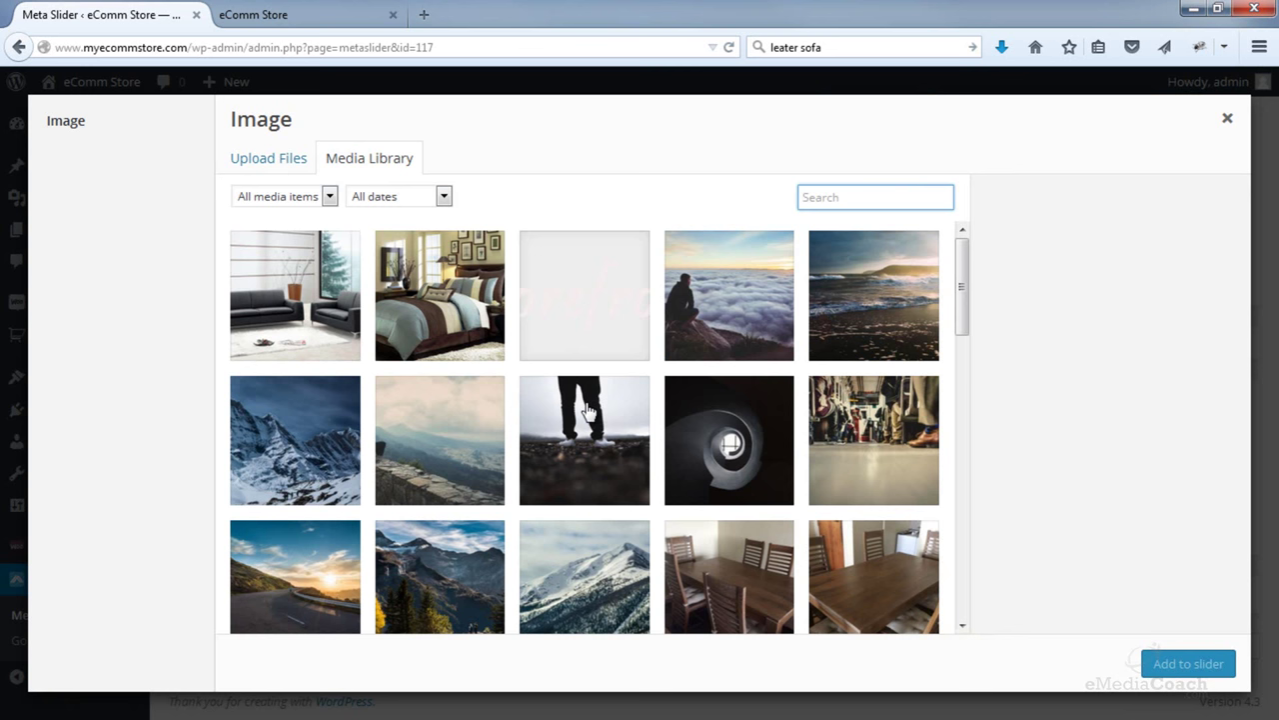
{"action": "scroll", "coordinate": [594, 410], "scroll_direction": "down", "scroll_amount": 1}
{"action": "left_click", "coordinate": [586, 381]}
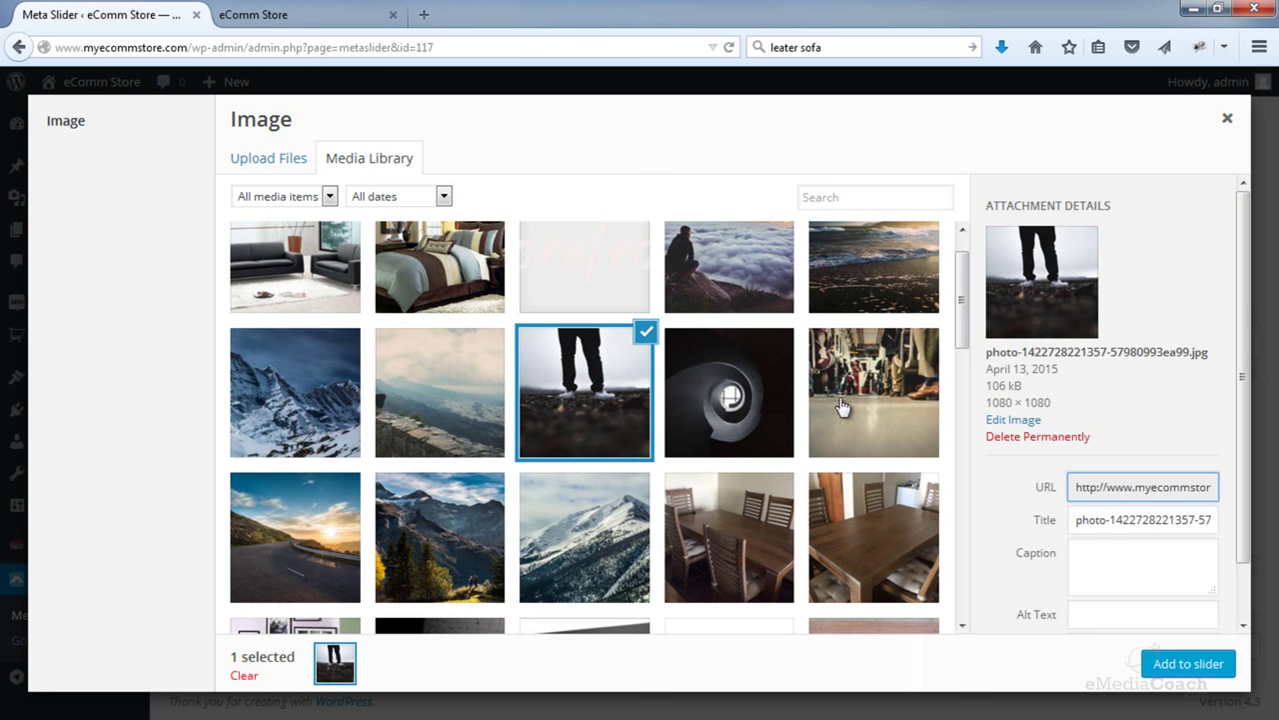
{"action": "left_click", "coordinate": [884, 376]}
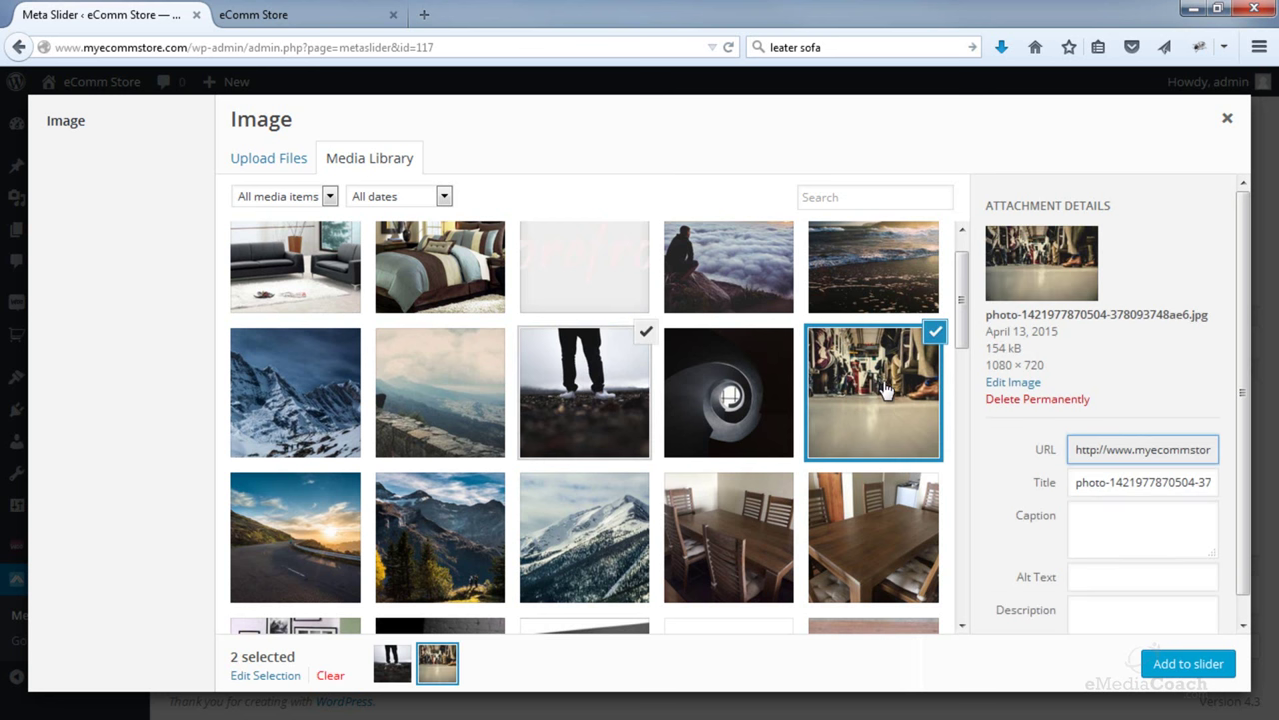
- Also select the coffee-table and bedroom photos, then add all four to the slider
{"action": "scroll", "coordinate": [886, 389], "scroll_direction": "down", "scroll_amount": 2}
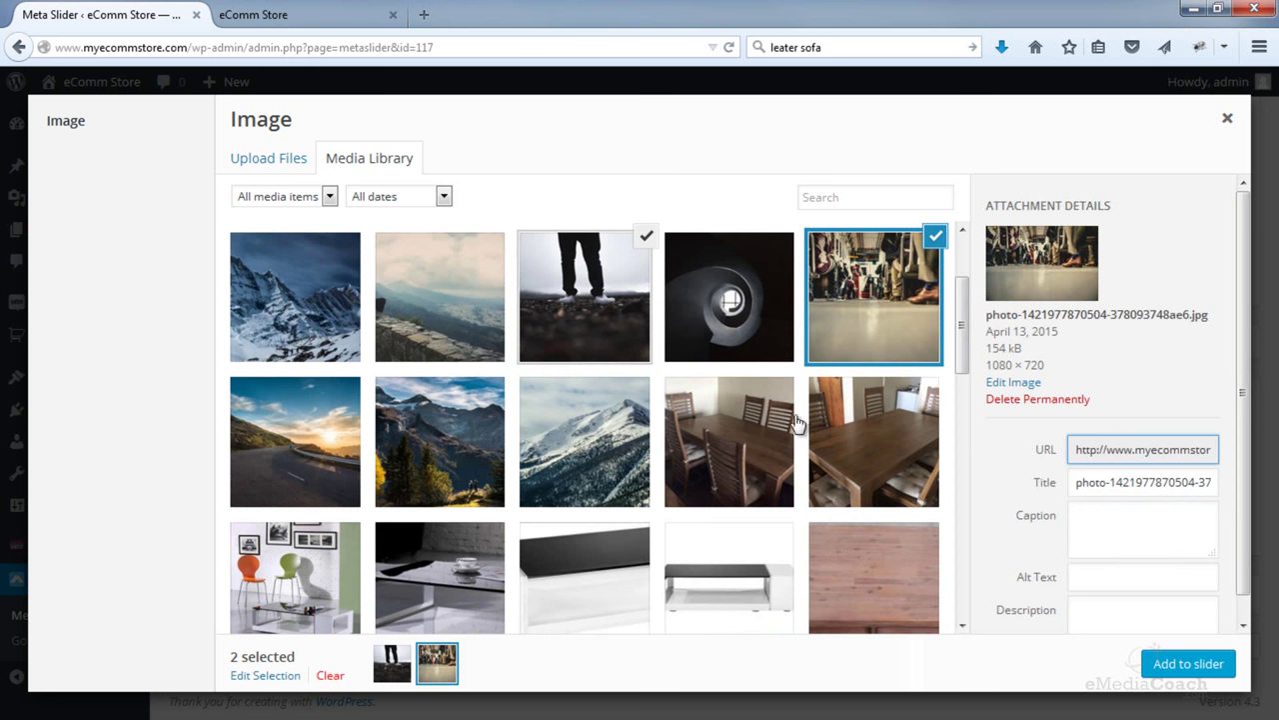
{"action": "scroll", "coordinate": [560, 485], "scroll_direction": "down", "scroll_amount": 1}
{"action": "left_click", "coordinate": [475, 520]}
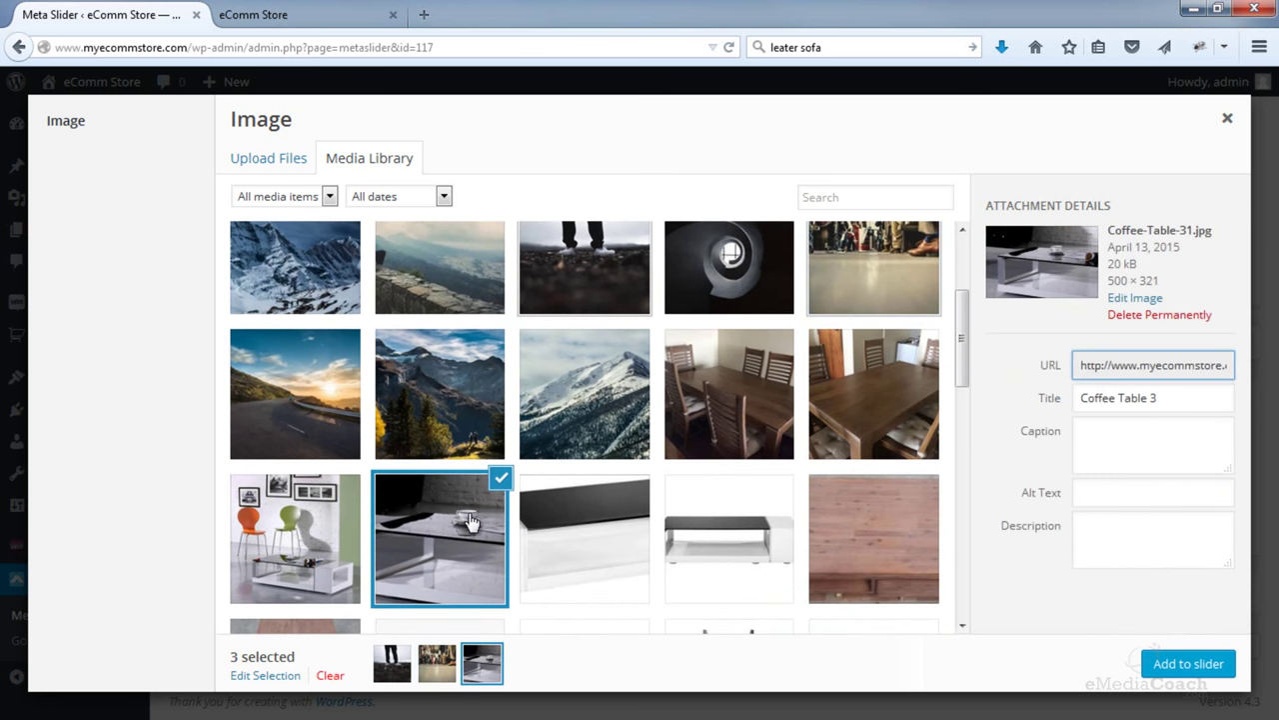
{"action": "scroll", "coordinate": [470, 521], "scroll_direction": "up", "scroll_amount": 4}
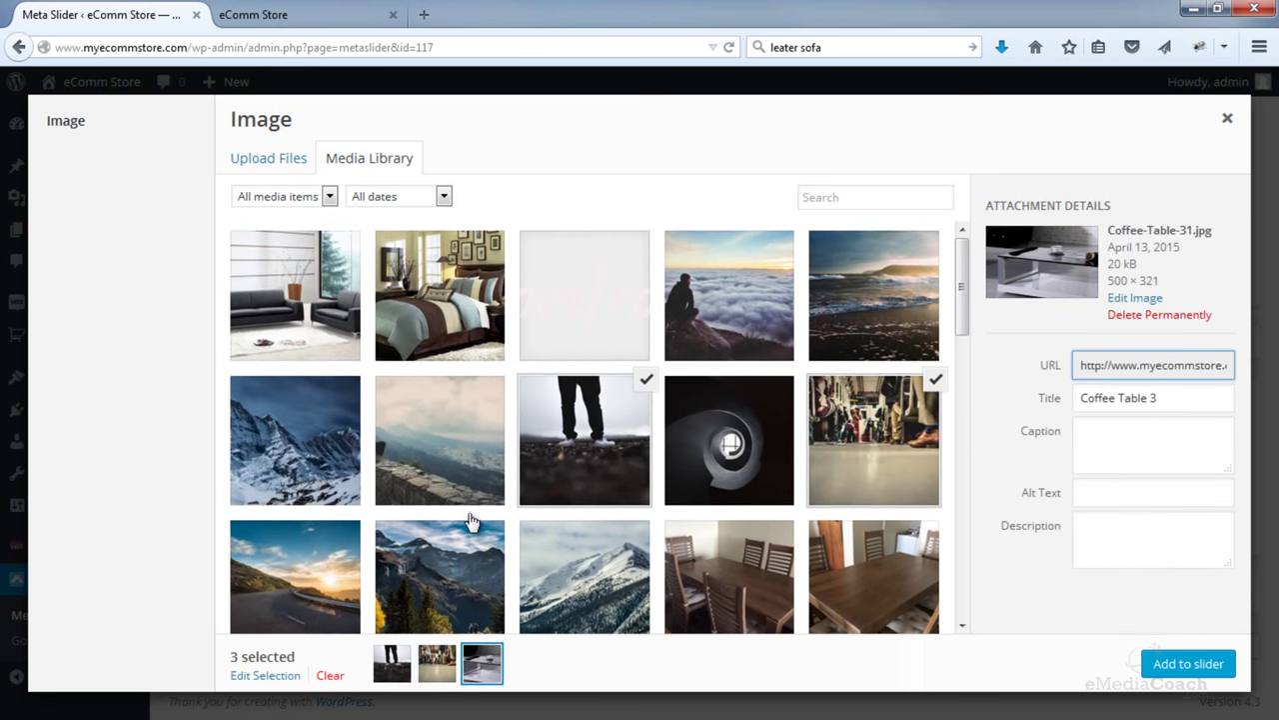
{"action": "left_click", "coordinate": [433, 331]}
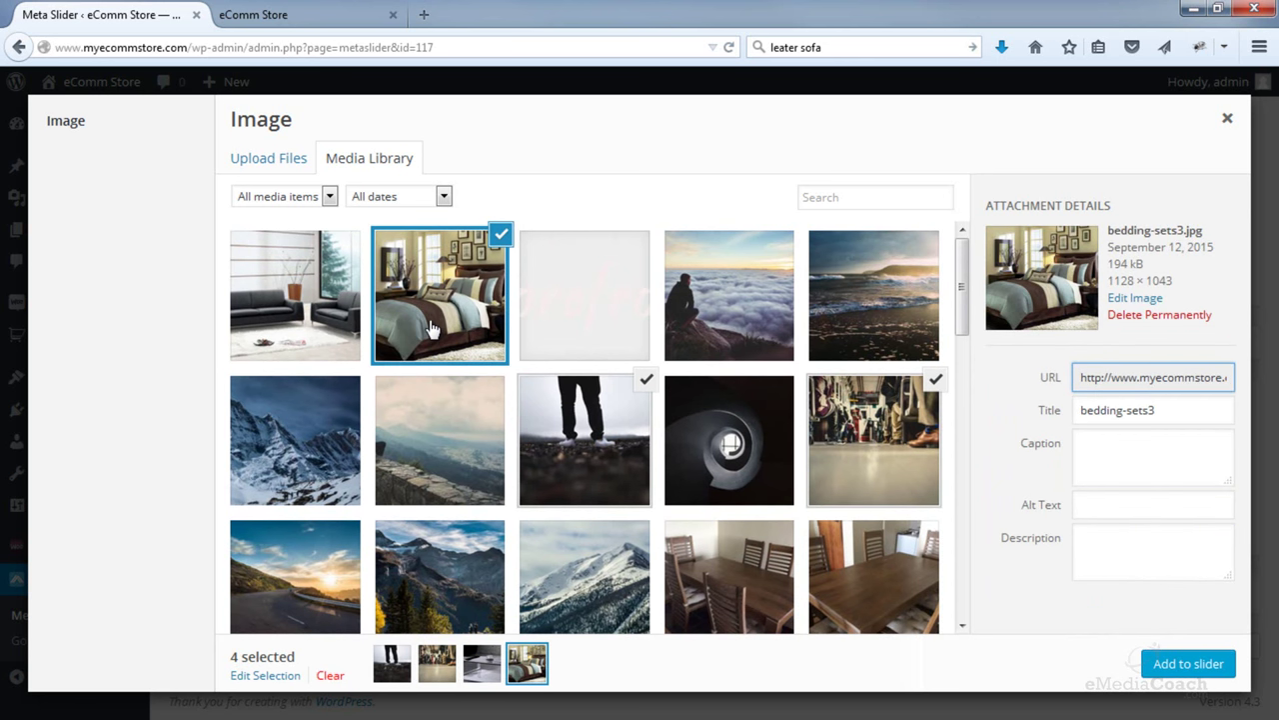
{"action": "left_click", "coordinate": [1187, 664]}
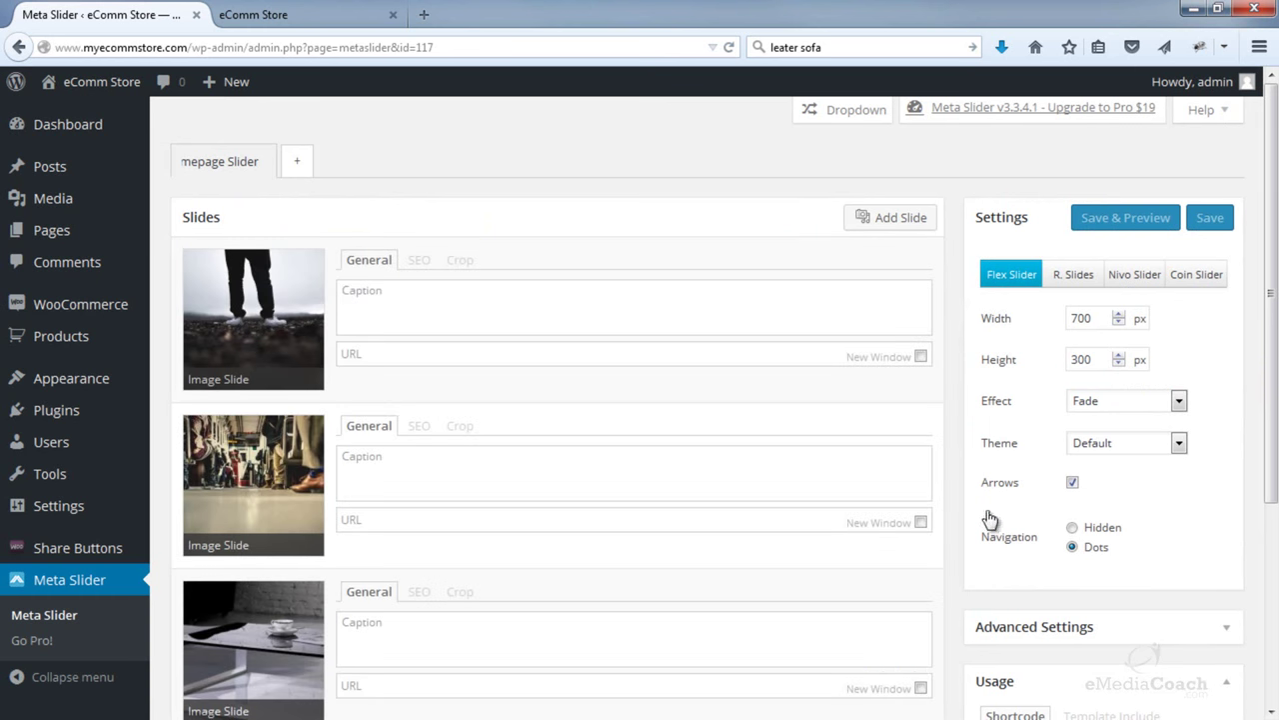
{"action": "scroll", "coordinate": [944, 497], "scroll_direction": "down", "scroll_amount": 2}
- Drag the train slide last, making the order legs, coffee table, bedroom, crowded train
{"action": "scroll", "coordinate": [600, 420], "scroll_direction": "down", "scroll_amount": 3}
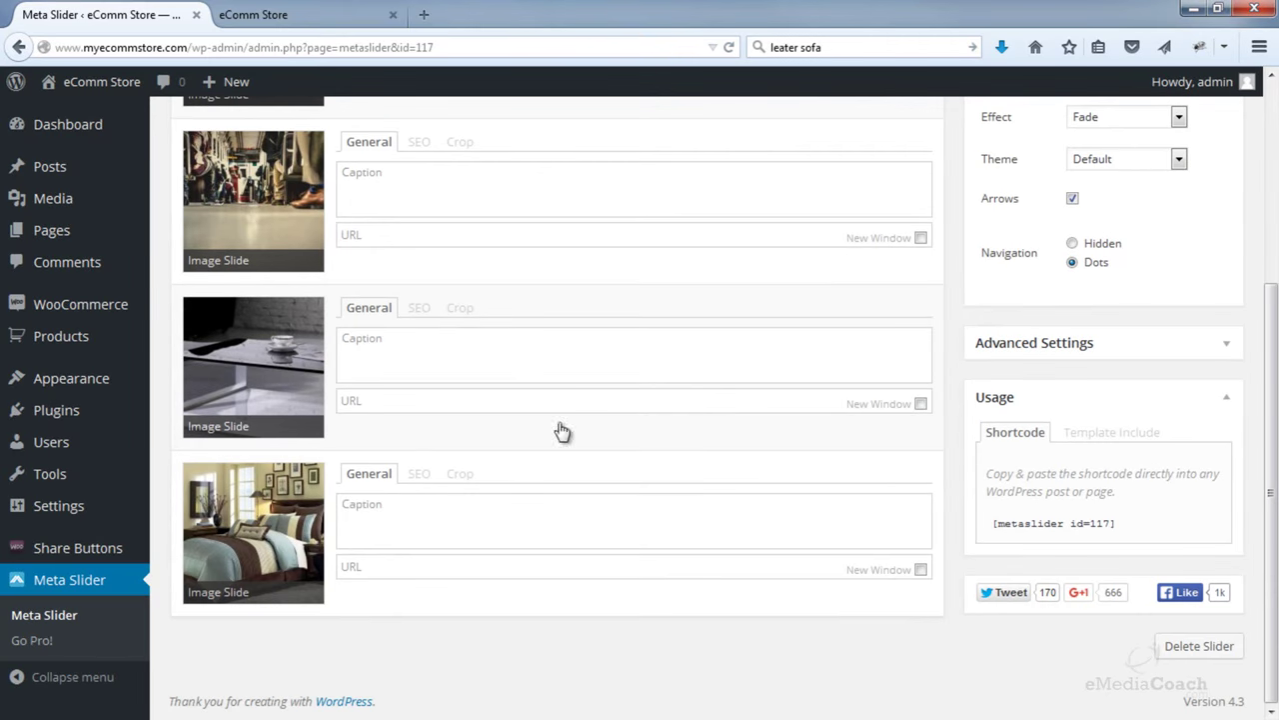
{"action": "scroll", "coordinate": [325, 527], "scroll_direction": "up", "scroll_amount": 5}
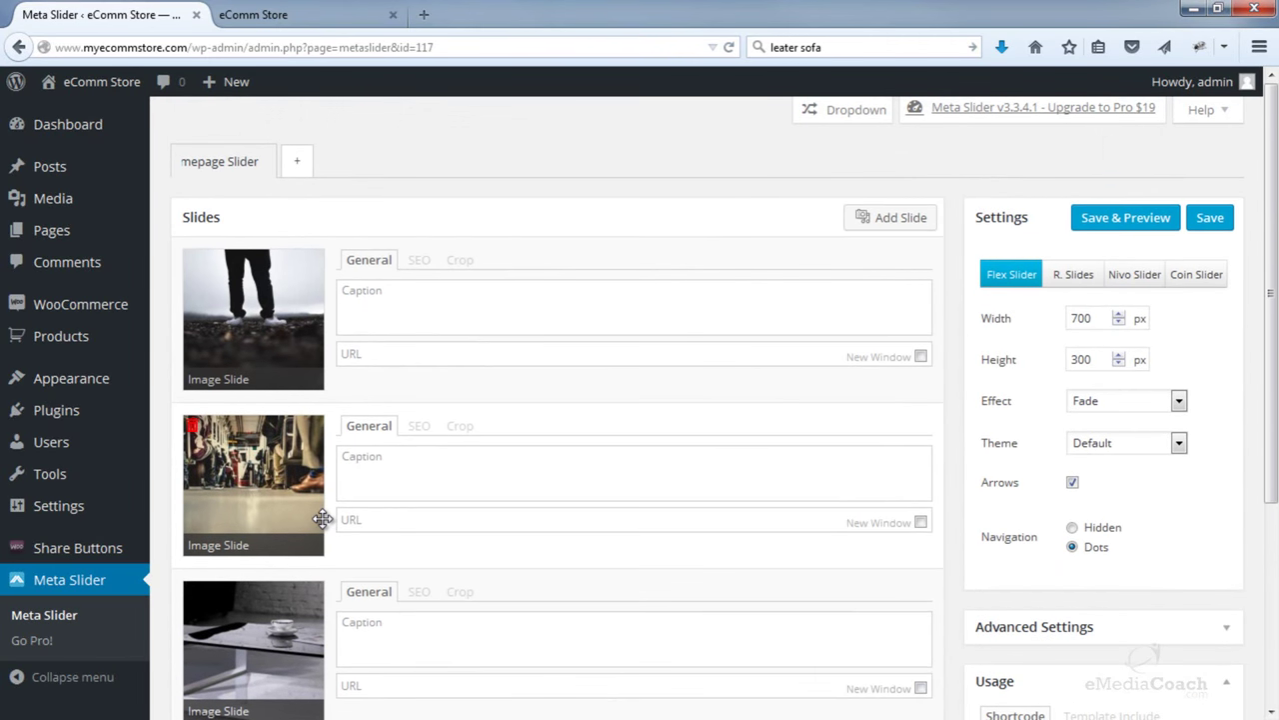
{"action": "scroll", "coordinate": [322, 518], "scroll_direction": "down", "scroll_amount": 2}
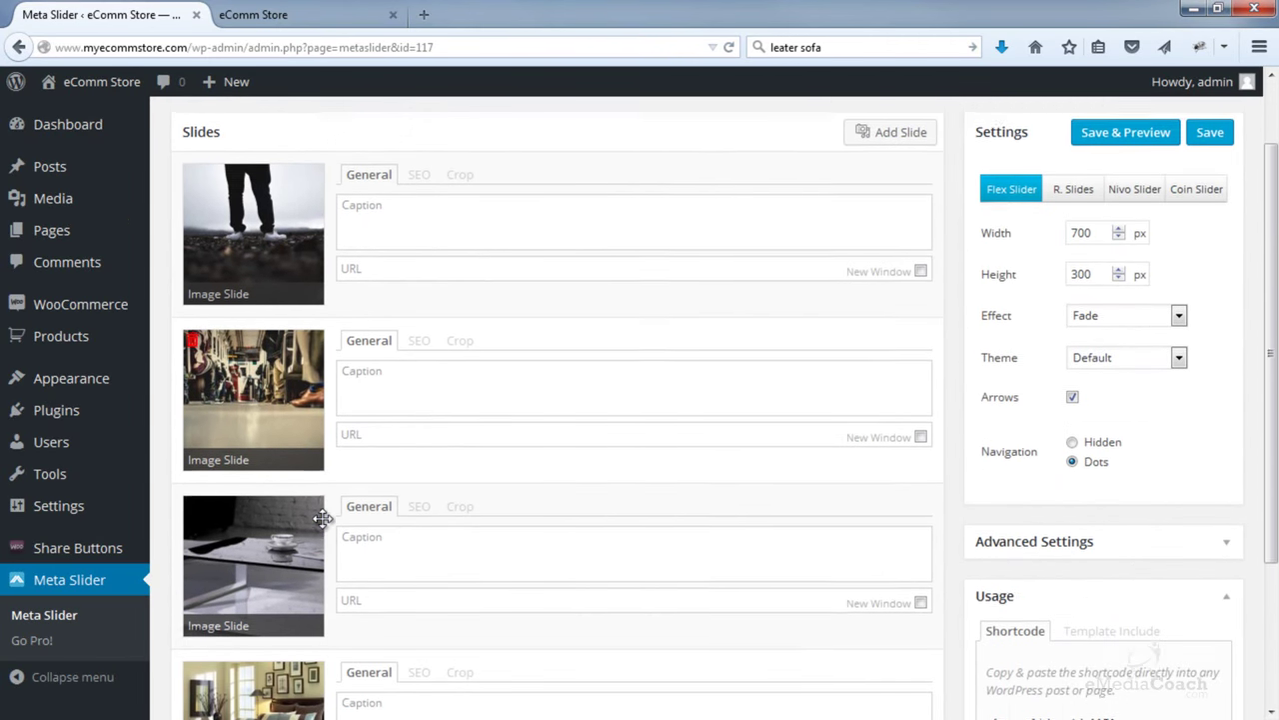
{"action": "left_click_drag", "start_coordinate": [296, 533], "coordinate": [301, 319]}
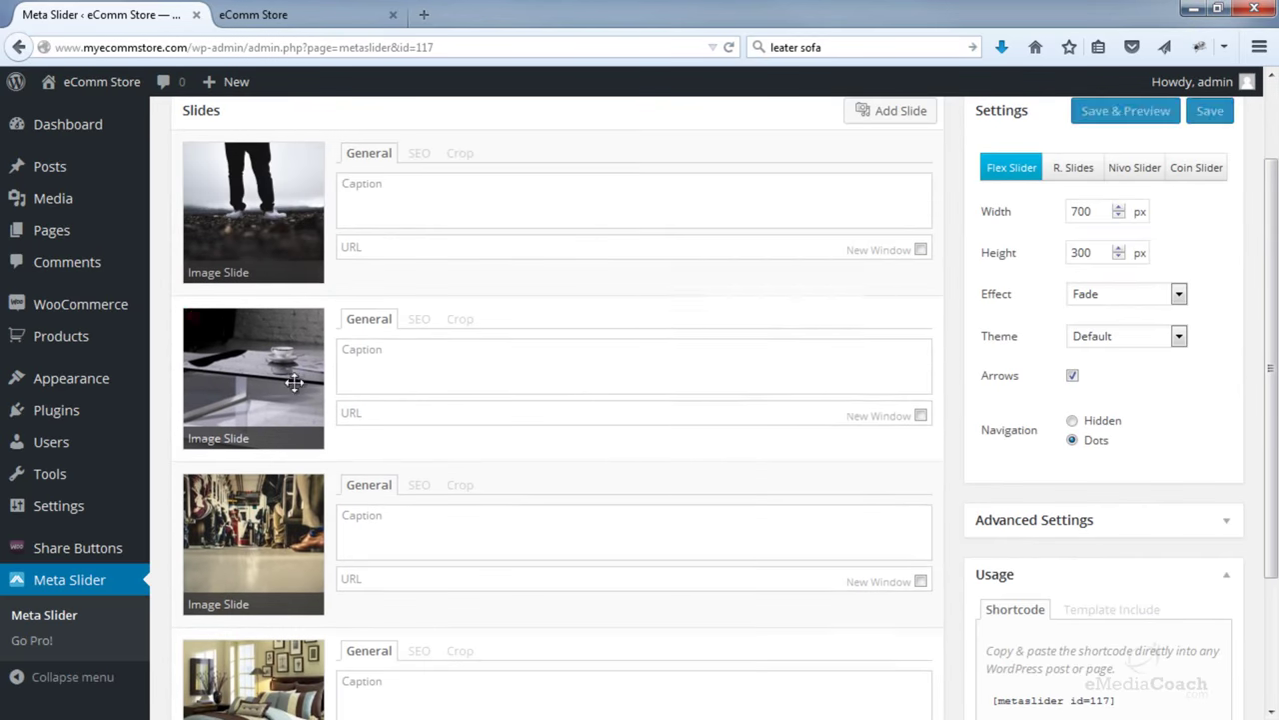
{"action": "scroll", "coordinate": [300, 427], "scroll_direction": "down", "scroll_amount": 2}
{"action": "left_click_drag", "start_coordinate": [302, 488], "coordinate": [290, 611]}
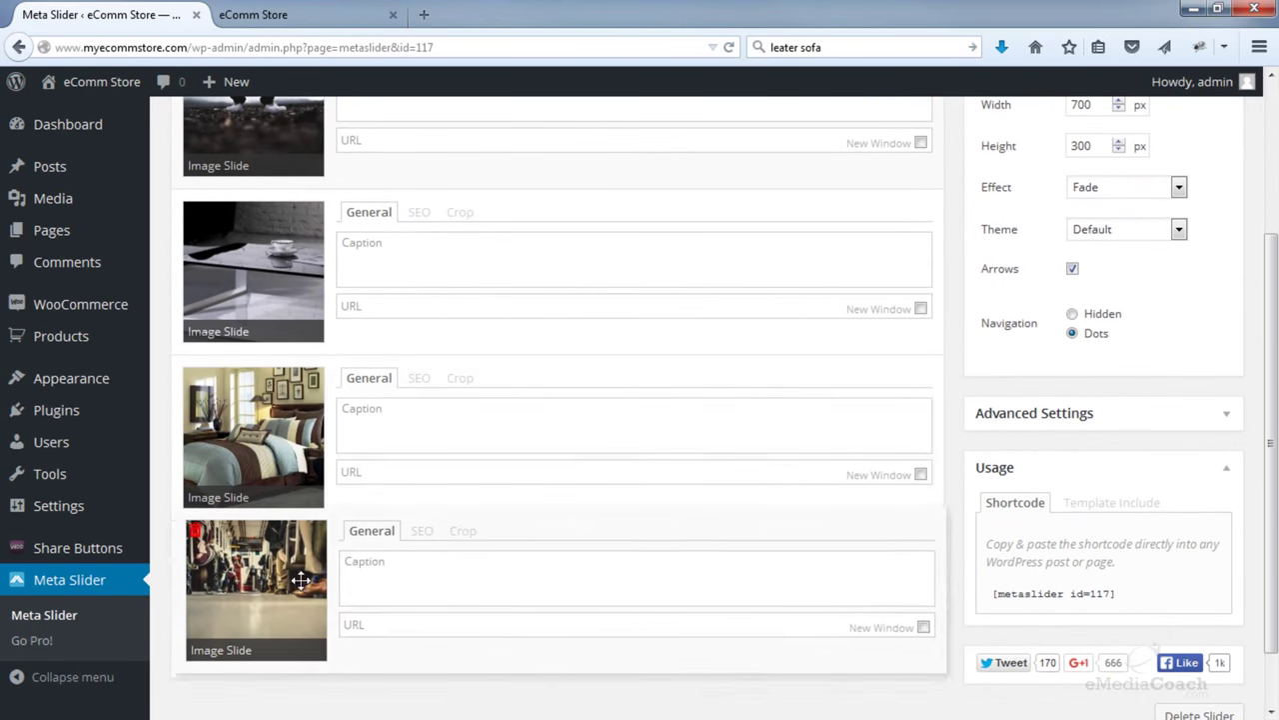
{"action": "scroll", "coordinate": [1167, 434], "scroll_direction": "up", "scroll_amount": 4}
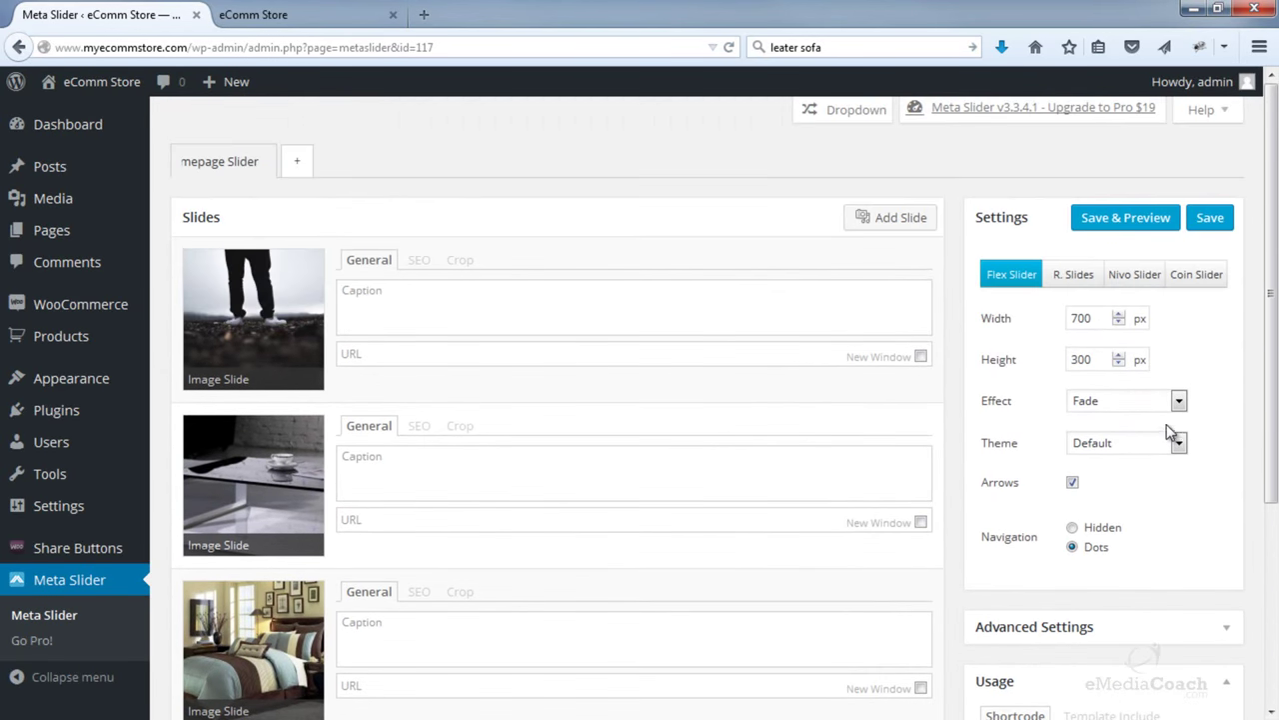
- Set the slideshow width to 1080 and height to 420 px
{"action": "left_click_drag", "start_coordinate": [1092, 317], "coordinate": [1055, 326]}
{"action": "type", "text": "108"}
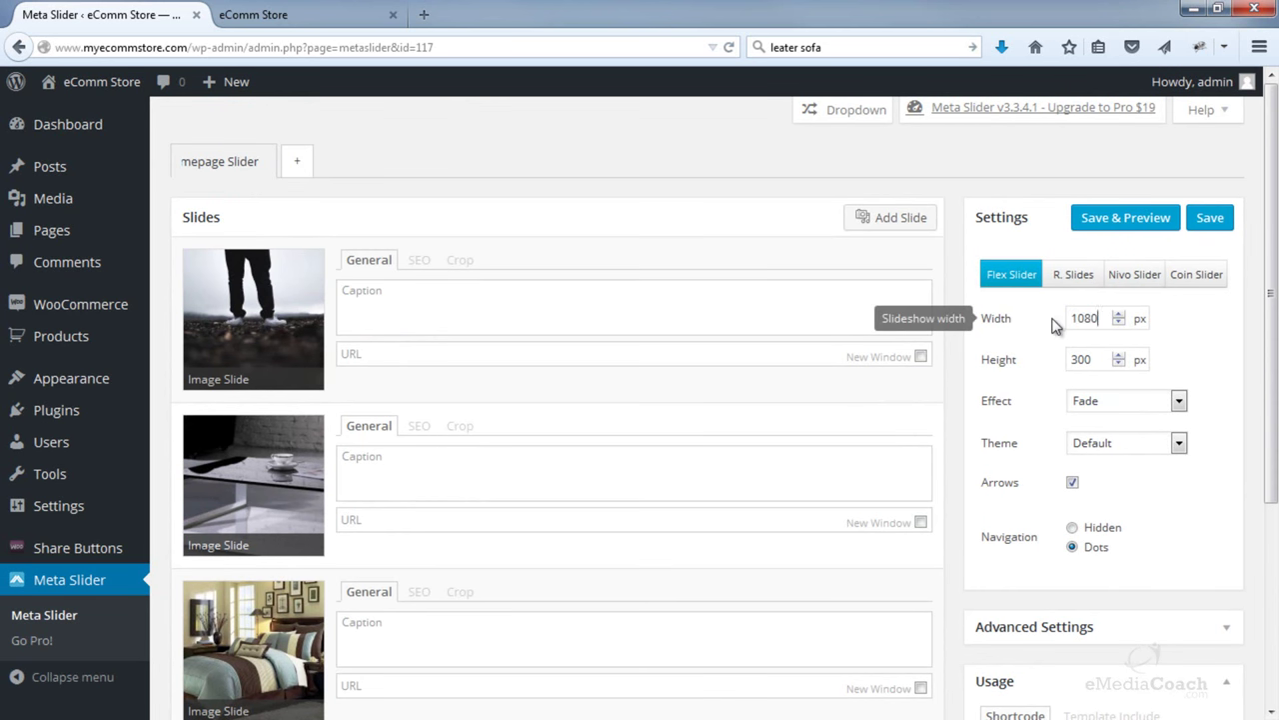
{"action": "left_click_drag", "start_coordinate": [1096, 355], "coordinate": [1048, 359]}
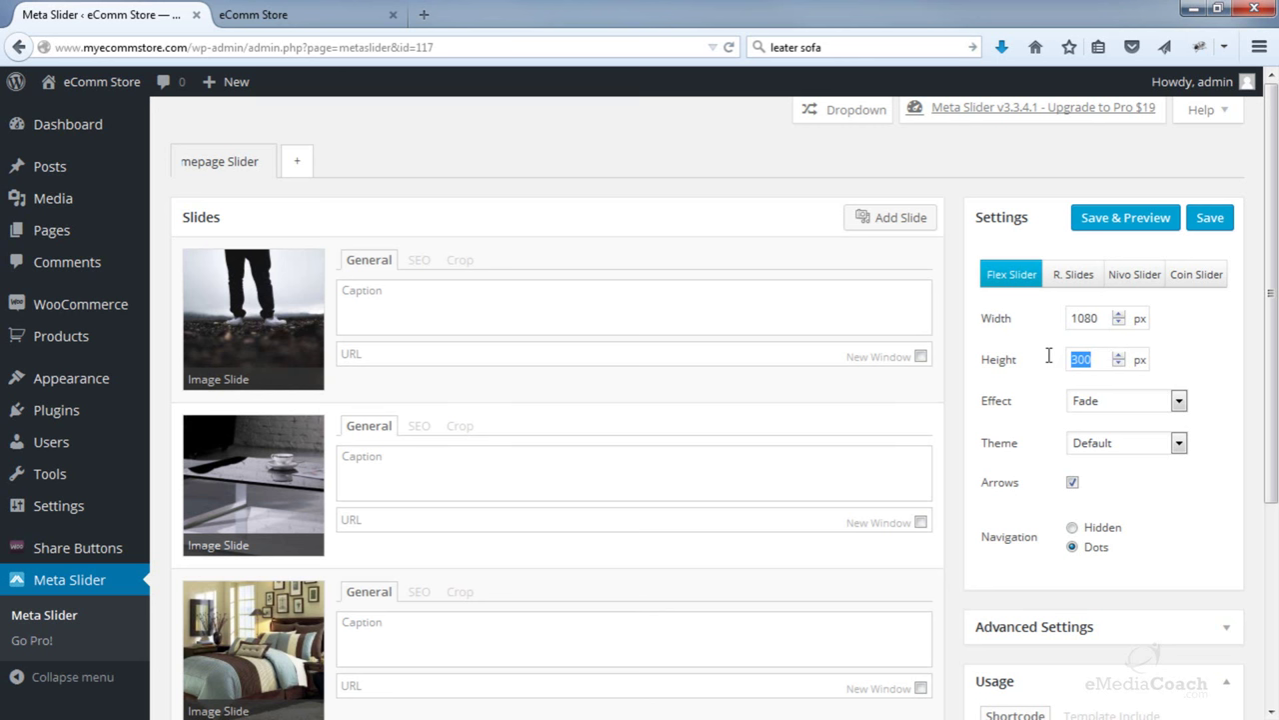
{"action": "type", "text": "420"}
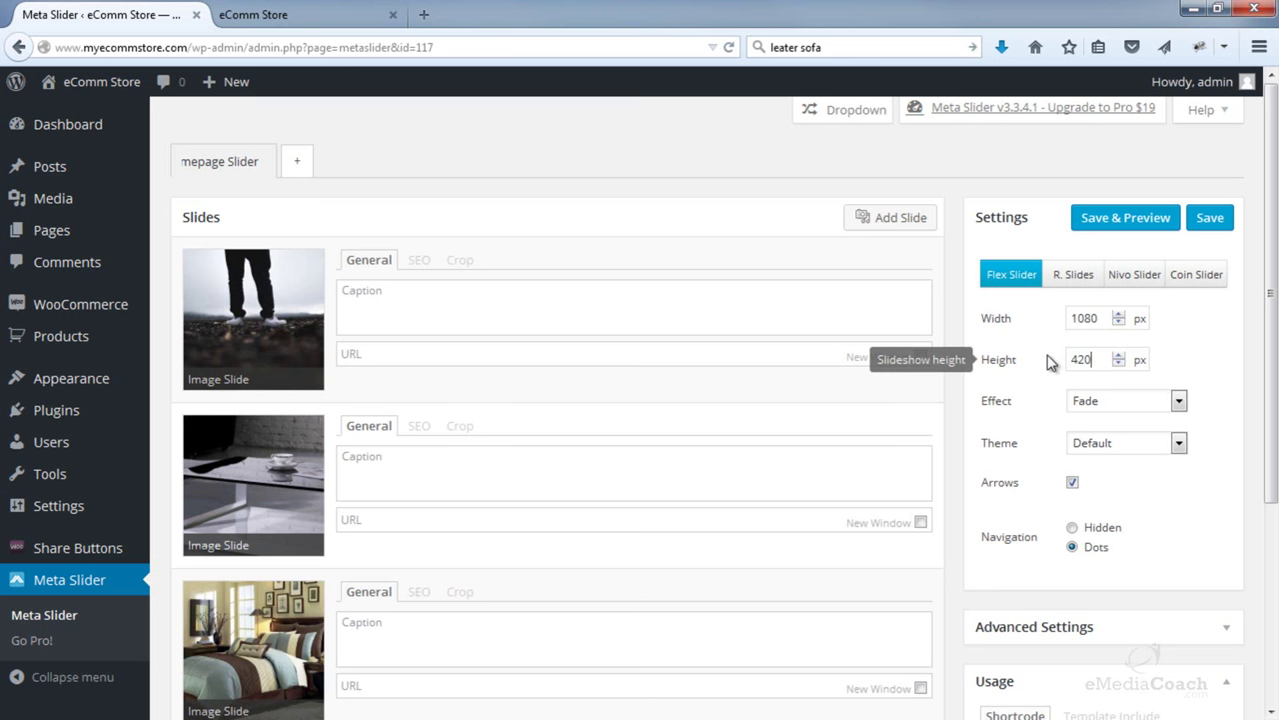
- In Advanced Settings, change the slide delay from 3000 to 7000 ms
{"action": "scroll", "coordinate": [1049, 410], "scroll_direction": "down", "scroll_amount": 3}
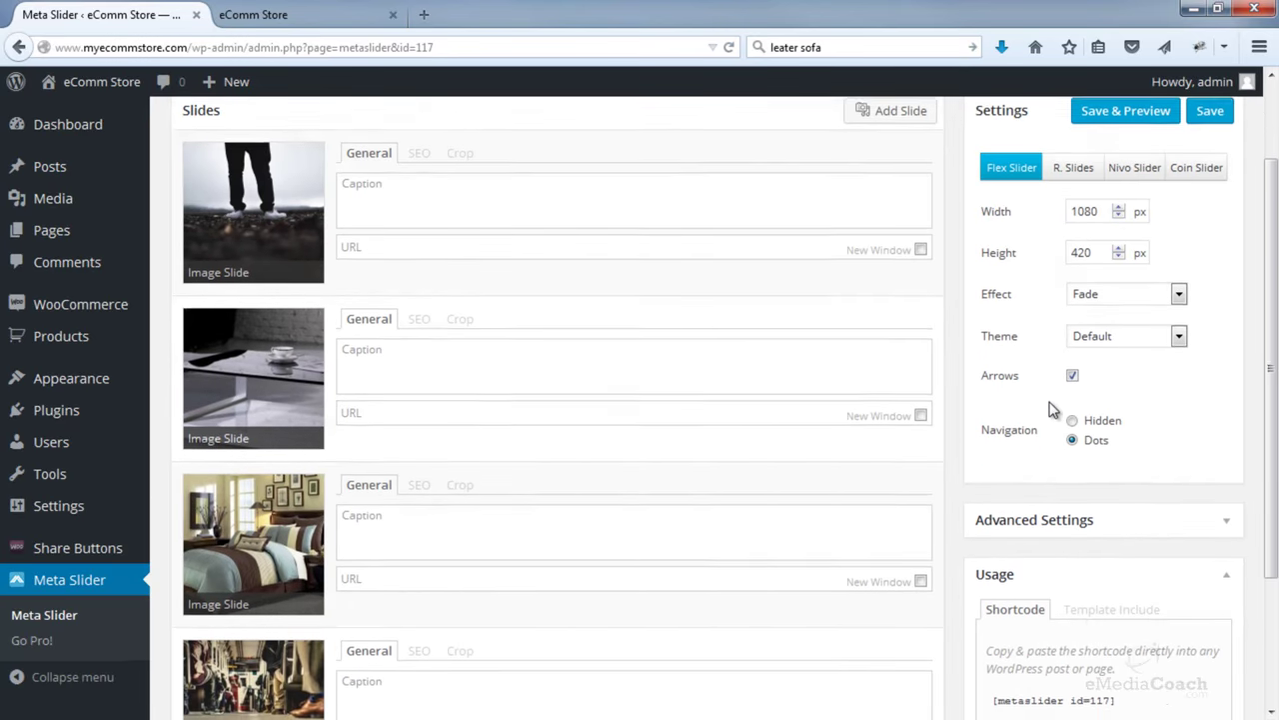
{"action": "scroll", "coordinate": [1051, 410], "scroll_direction": "down", "scroll_amount": 3}
{"action": "left_click", "coordinate": [1227, 346]}
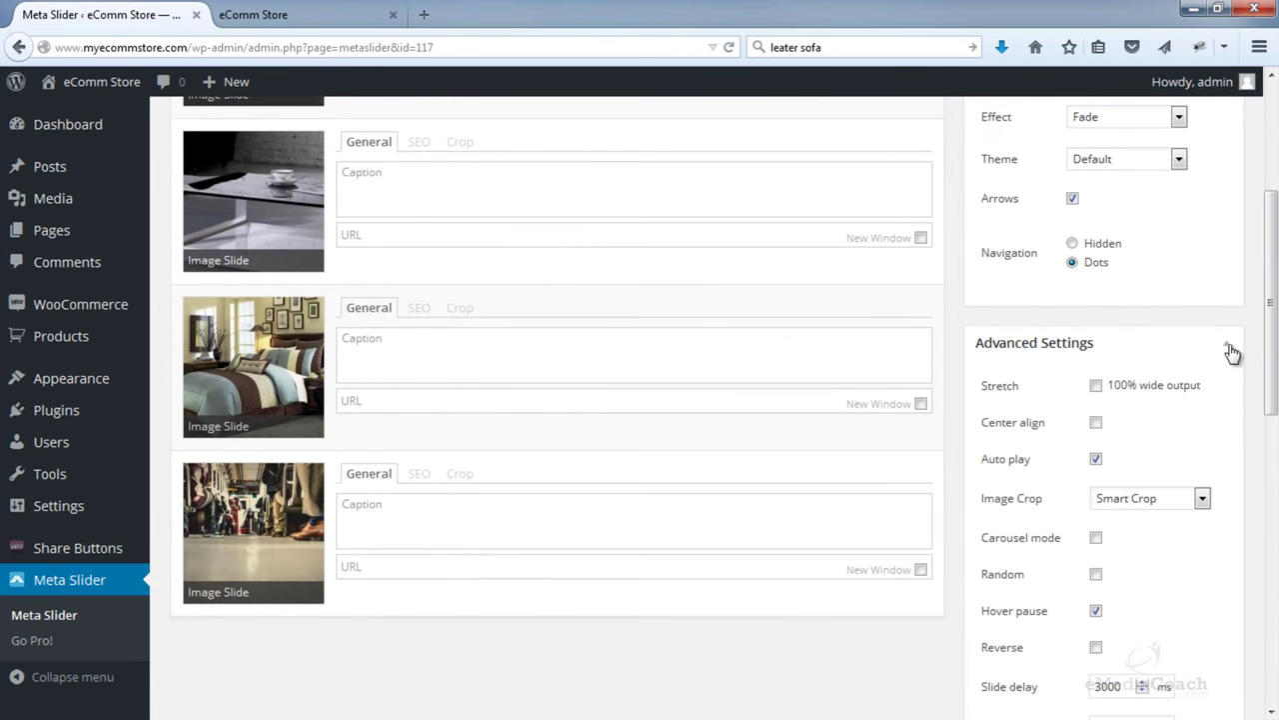
{"action": "scroll", "coordinate": [1157, 294], "scroll_direction": "down", "scroll_amount": 2}
{"action": "scroll", "coordinate": [1040, 559], "scroll_direction": "down", "scroll_amount": 4}
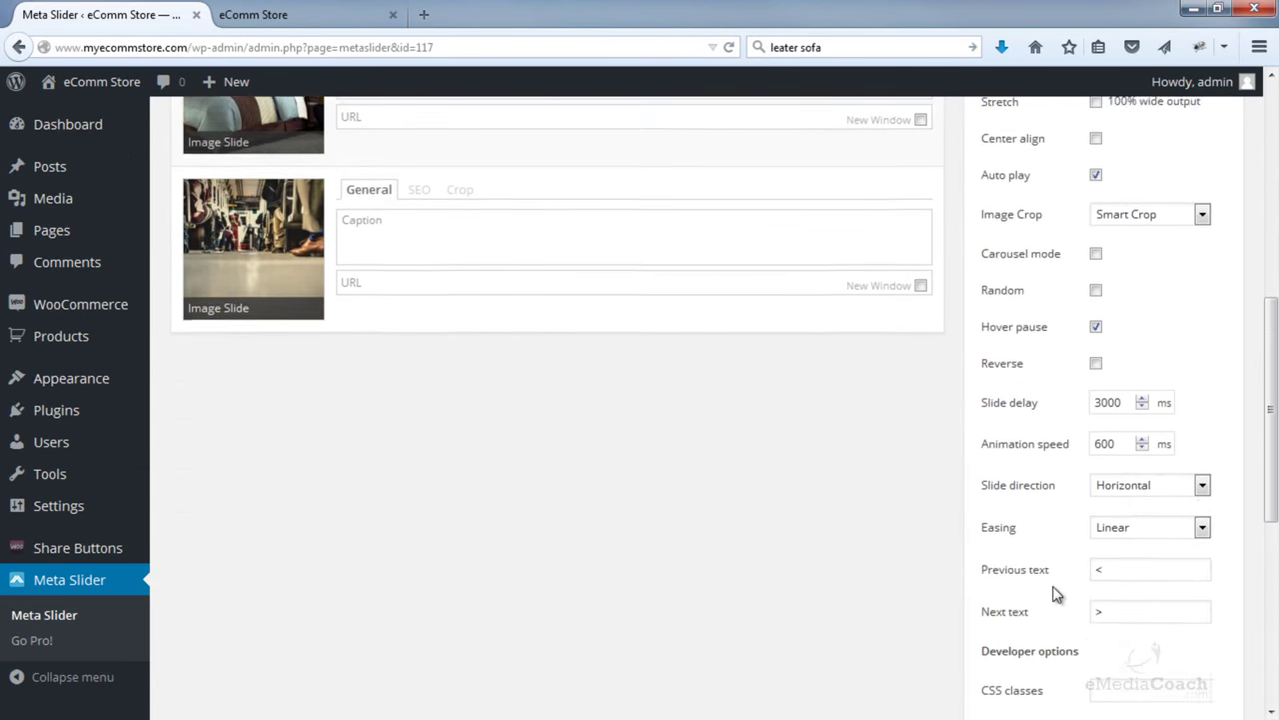
{"action": "mouse_move", "coordinate": [1046, 423]}
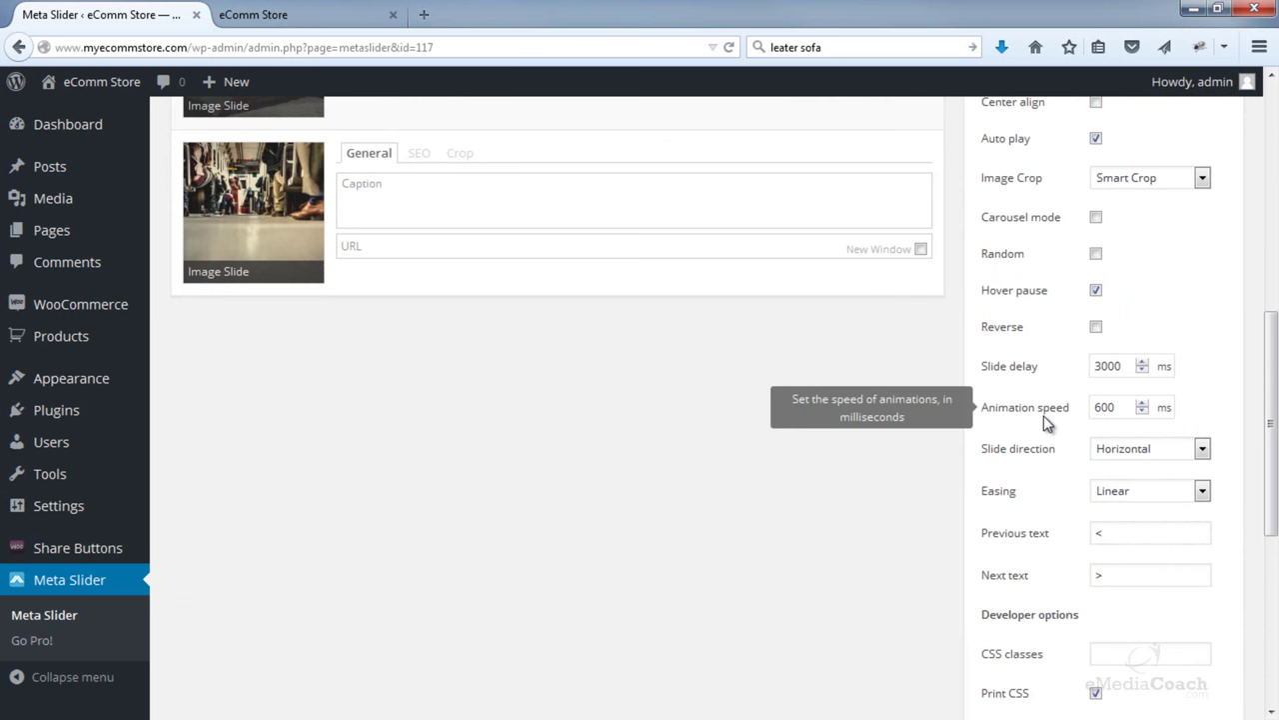
{"action": "scroll", "coordinate": [1045, 423], "scroll_direction": "up", "scroll_amount": 2}
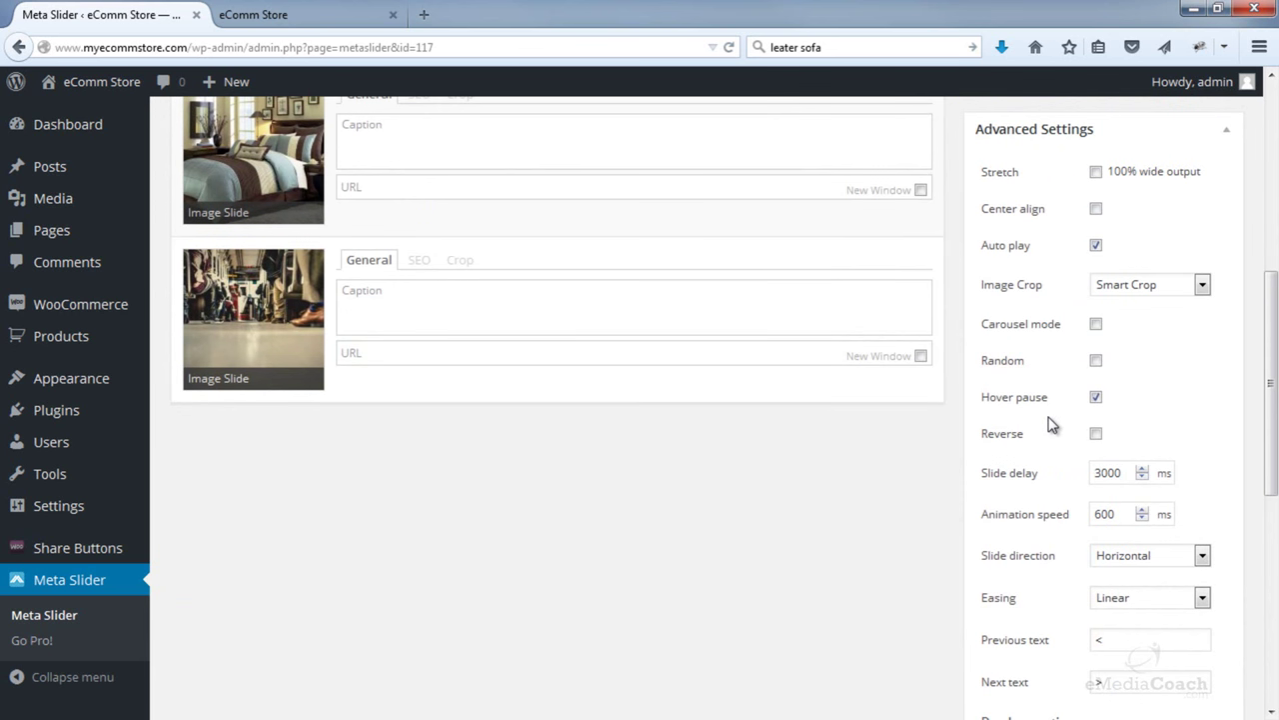
{"action": "scroll", "coordinate": [1048, 423], "scroll_direction": "down", "scroll_amount": 2}
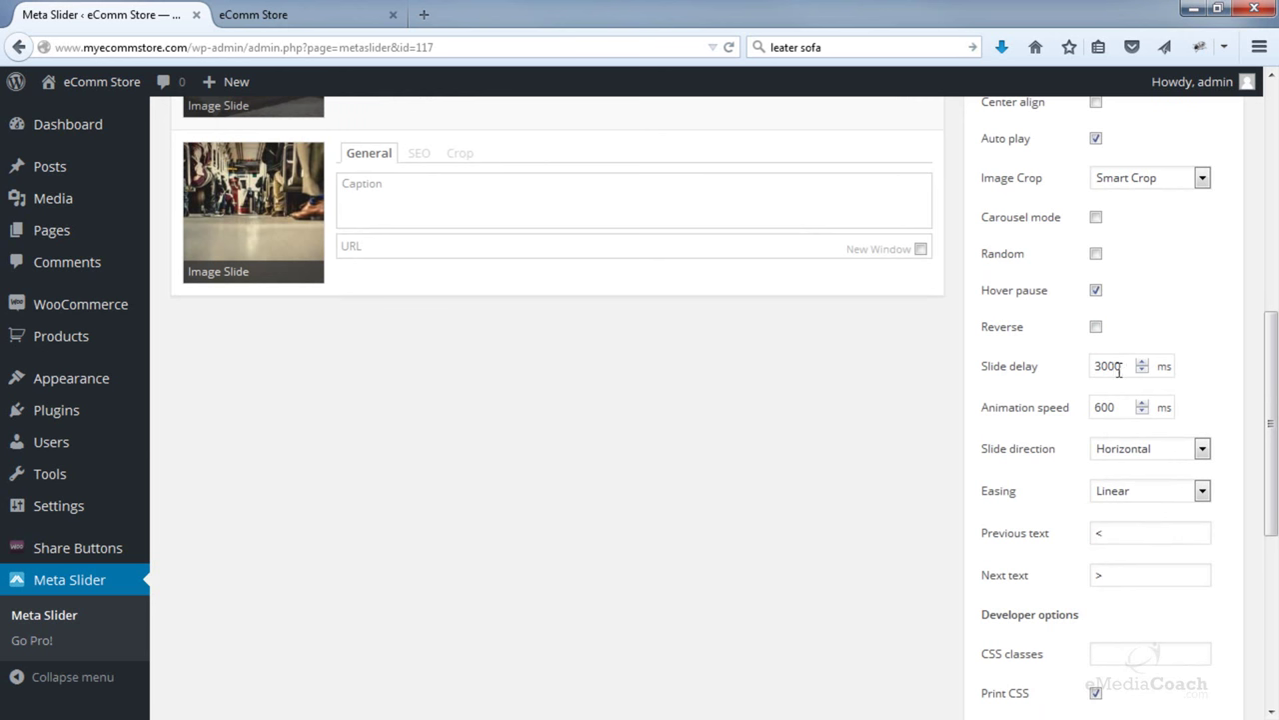
{"action": "left_click_drag", "start_coordinate": [1102, 369], "coordinate": [1096, 370]}
{"action": "type", "text": "7"}
- Save the slider settings and copy the shortcode [metaslider id=117] from Usage
{"action": "scroll", "coordinate": [1164, 362], "scroll_direction": "up", "scroll_amount": 6}
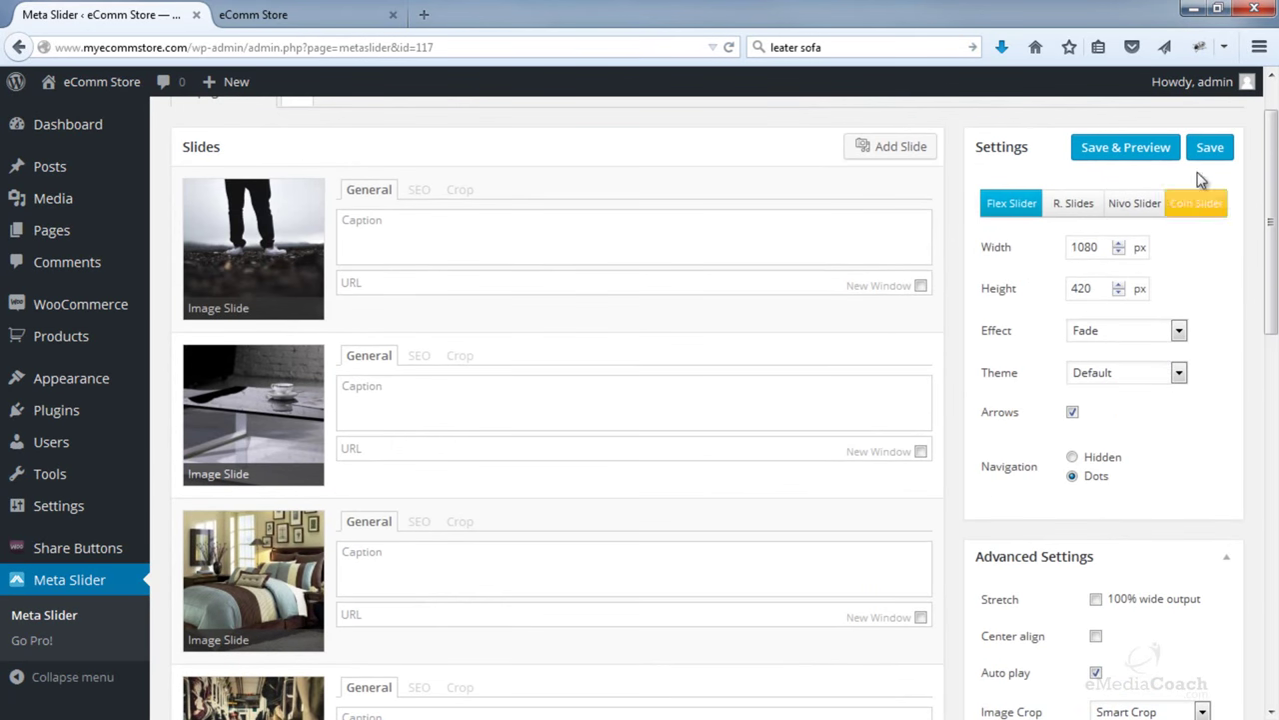
{"action": "left_click", "coordinate": [1210, 149]}
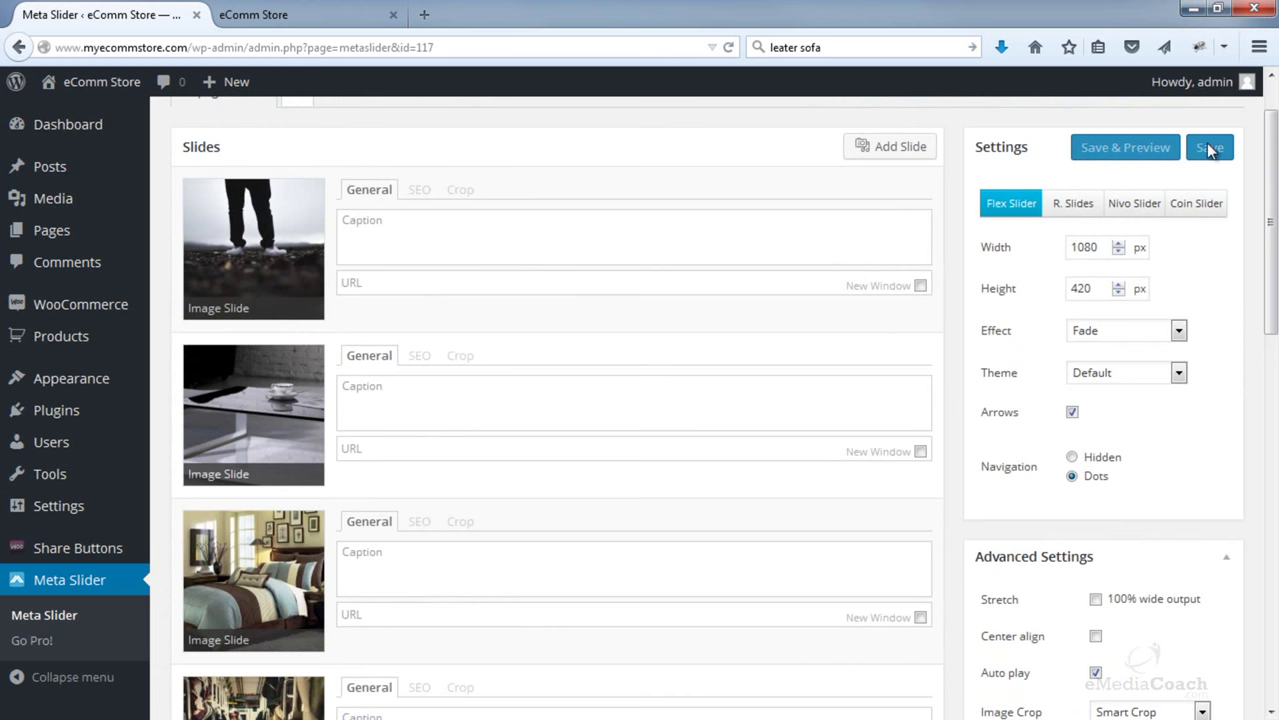
{"action": "scroll", "coordinate": [1211, 340], "scroll_direction": "down", "scroll_amount": 8}
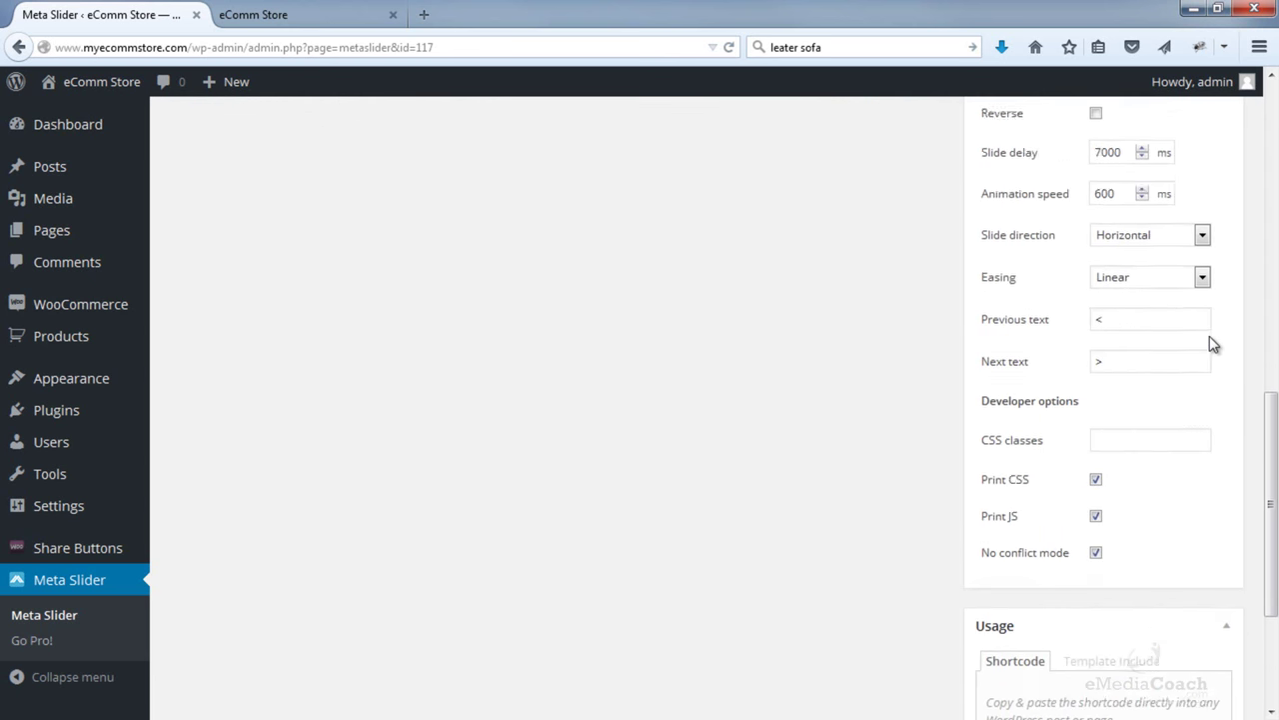
{"action": "scroll", "coordinate": [1211, 339], "scroll_direction": "down", "scroll_amount": 3}
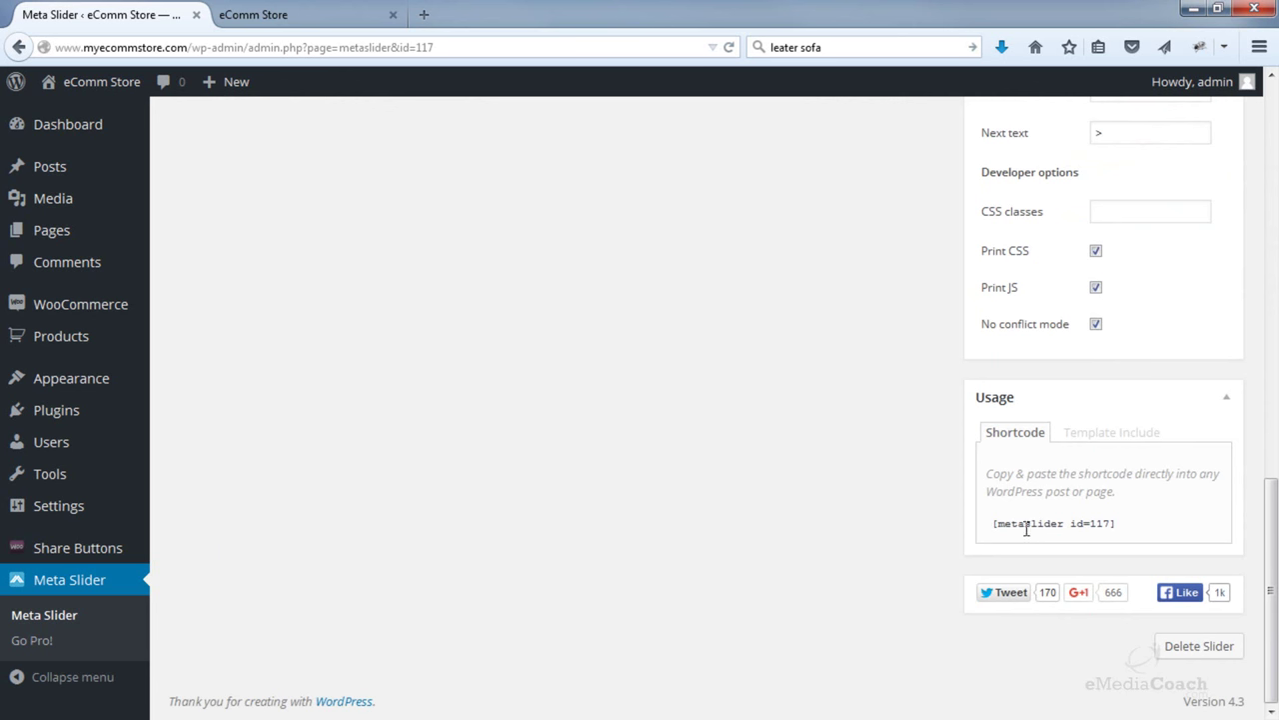
{"action": "left_click_drag", "start_coordinate": [990, 529], "coordinate": [1115, 521]}
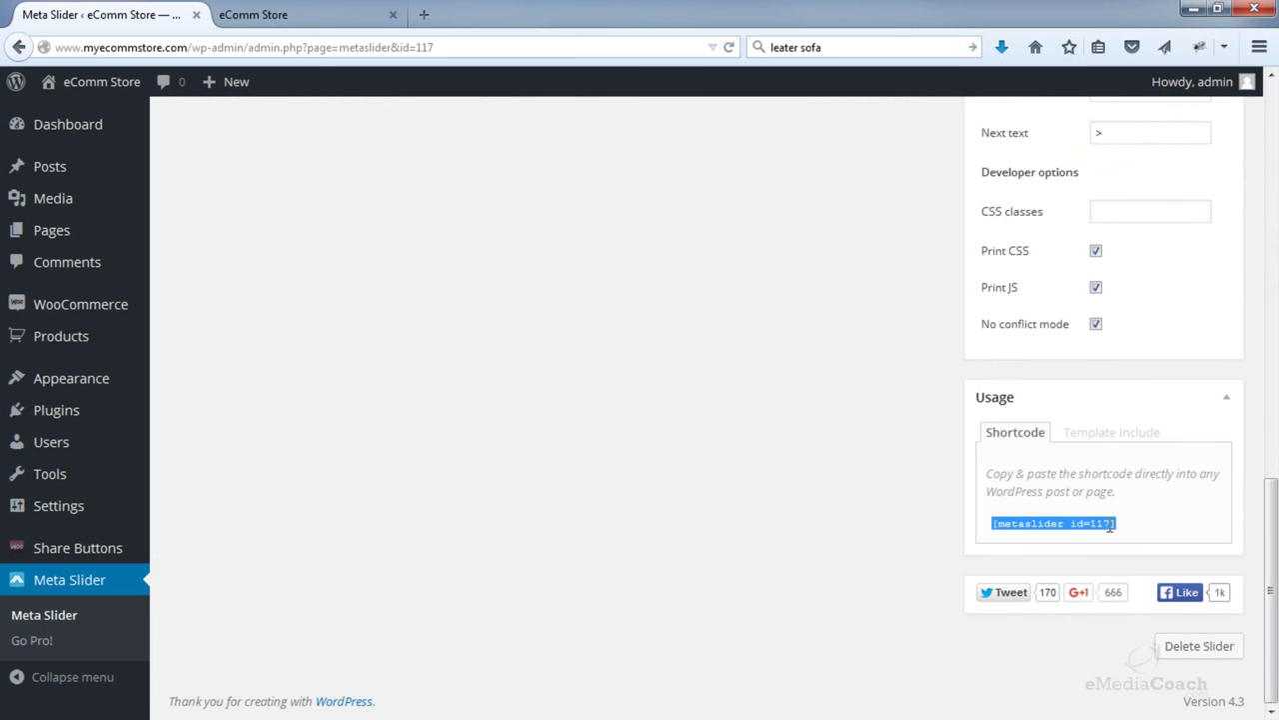
{"action": "left_click", "coordinate": [954, 467]}
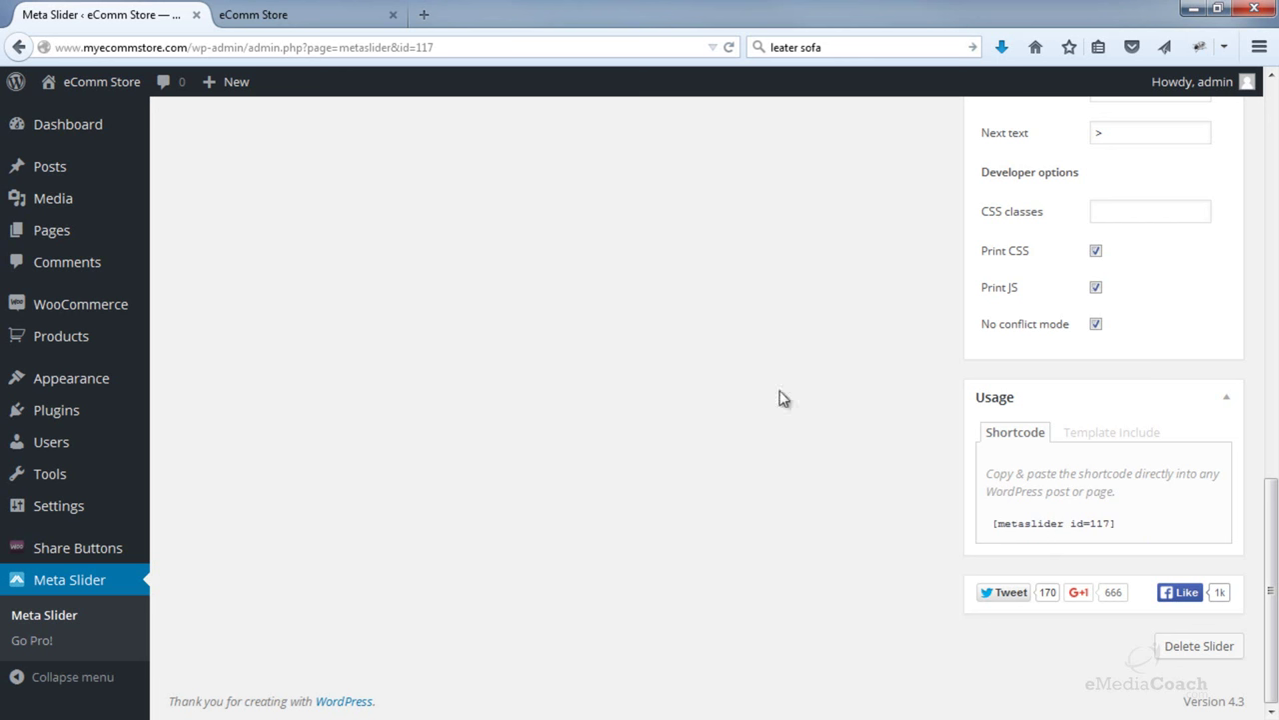
- Open the Storefront theme file editor under Appearance > Editor
{"action": "mouse_move", "coordinate": [15, 382]}
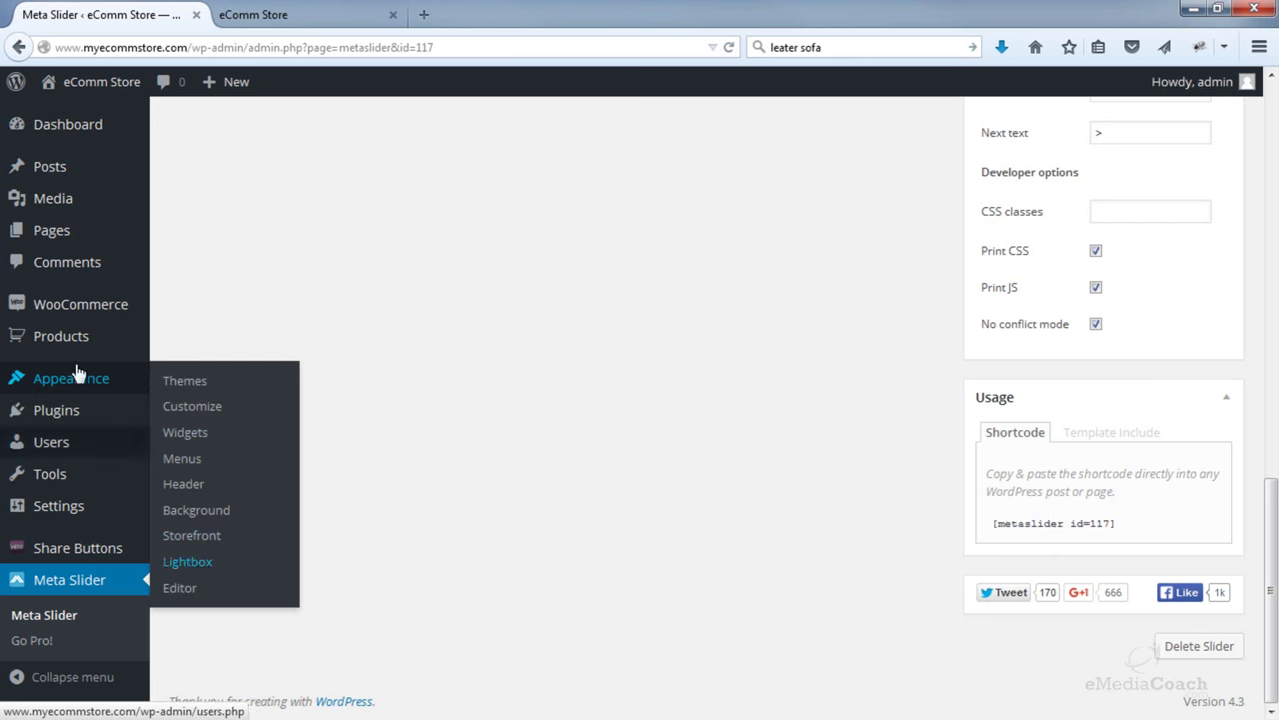
{"action": "left_click", "coordinate": [200, 590]}
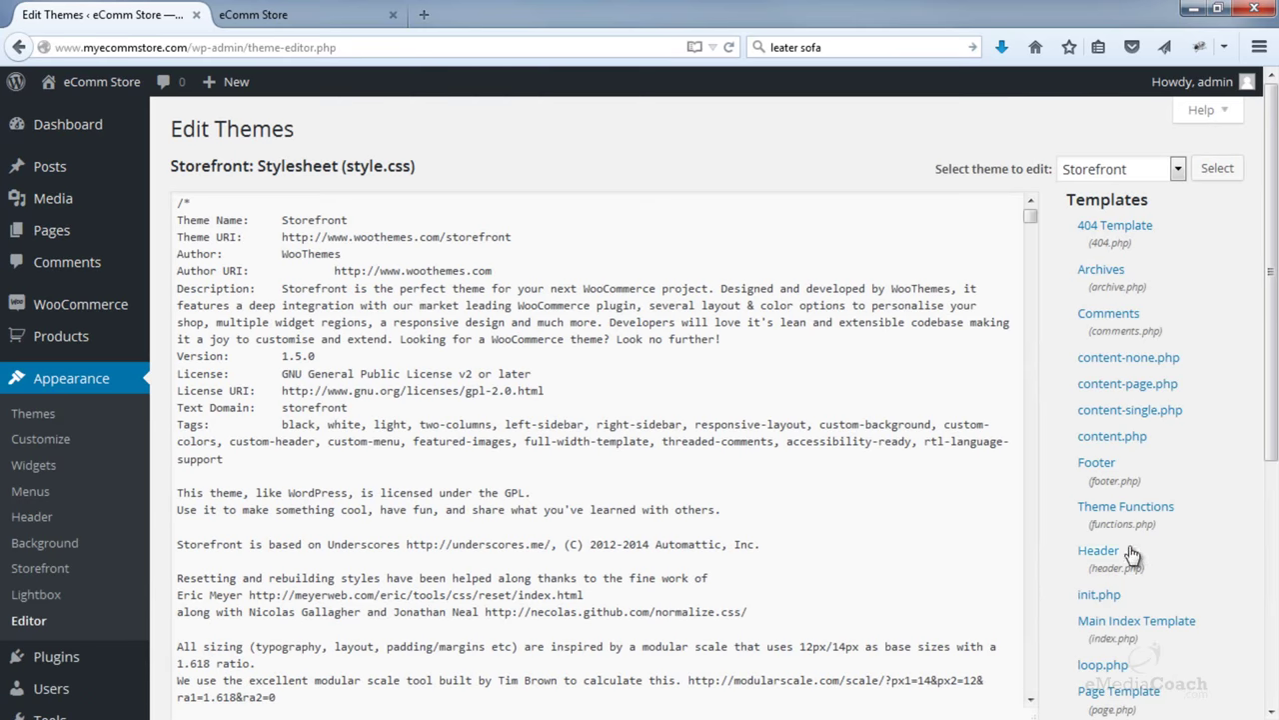
{"action": "scroll", "coordinate": [1132, 552], "scroll_direction": "down", "scroll_amount": 3}
- In Theme Functions, replace the XX slider id with 117 and update the file
{"action": "left_click", "coordinate": [1138, 303]}
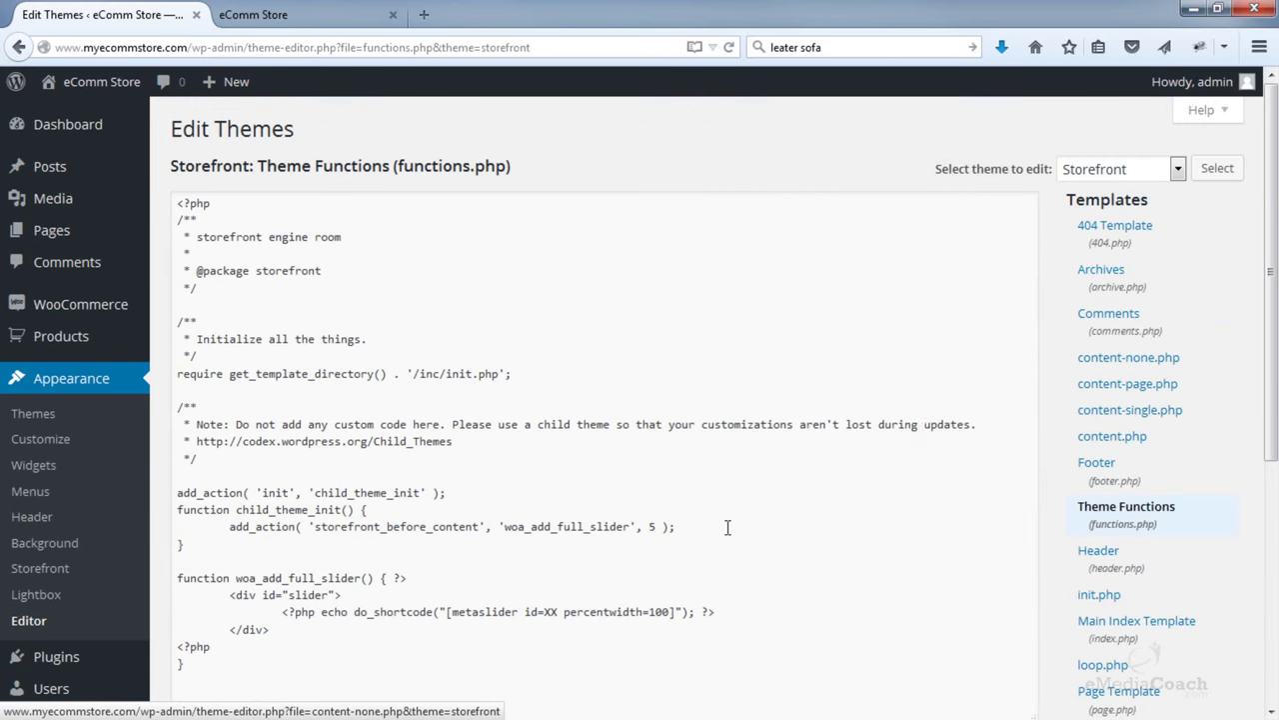
{"action": "scroll", "coordinate": [727, 527], "scroll_direction": "down", "scroll_amount": 3}
{"action": "left_click_drag", "start_coordinate": [558, 400], "coordinate": [548, 403]}
{"action": "key", "text": "BackSpace"}
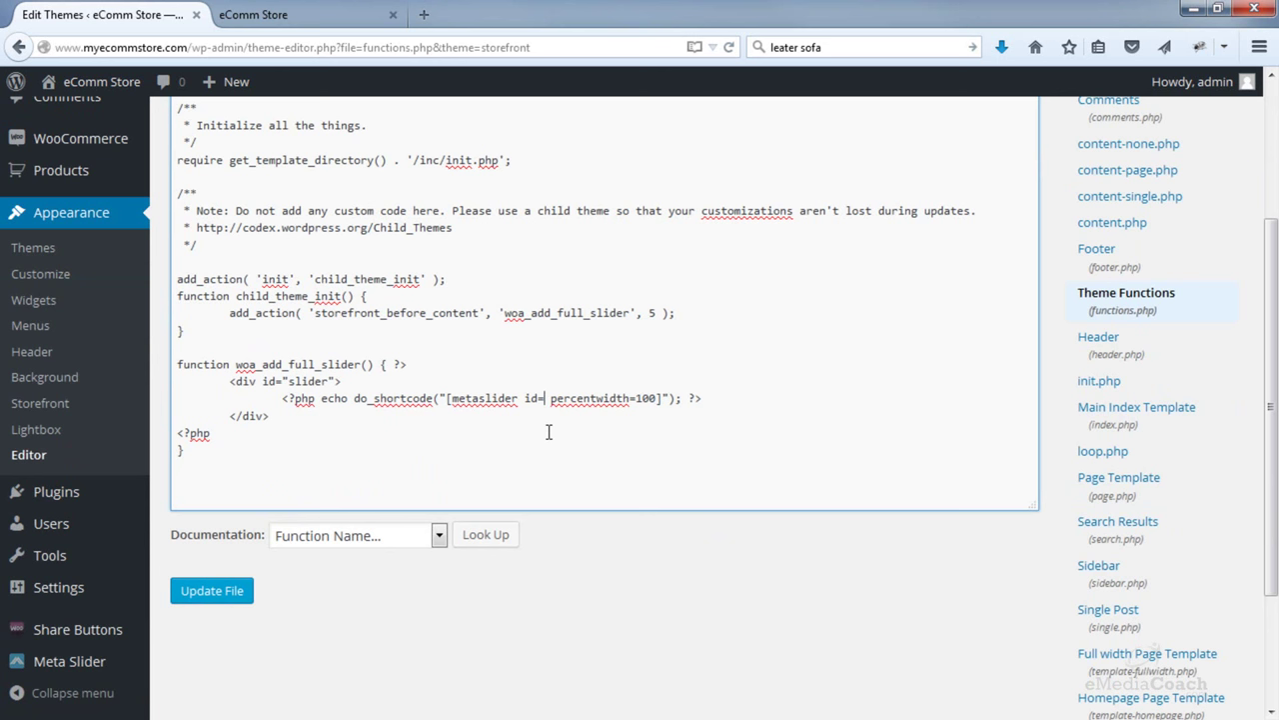
{"action": "type", "text": "117"}
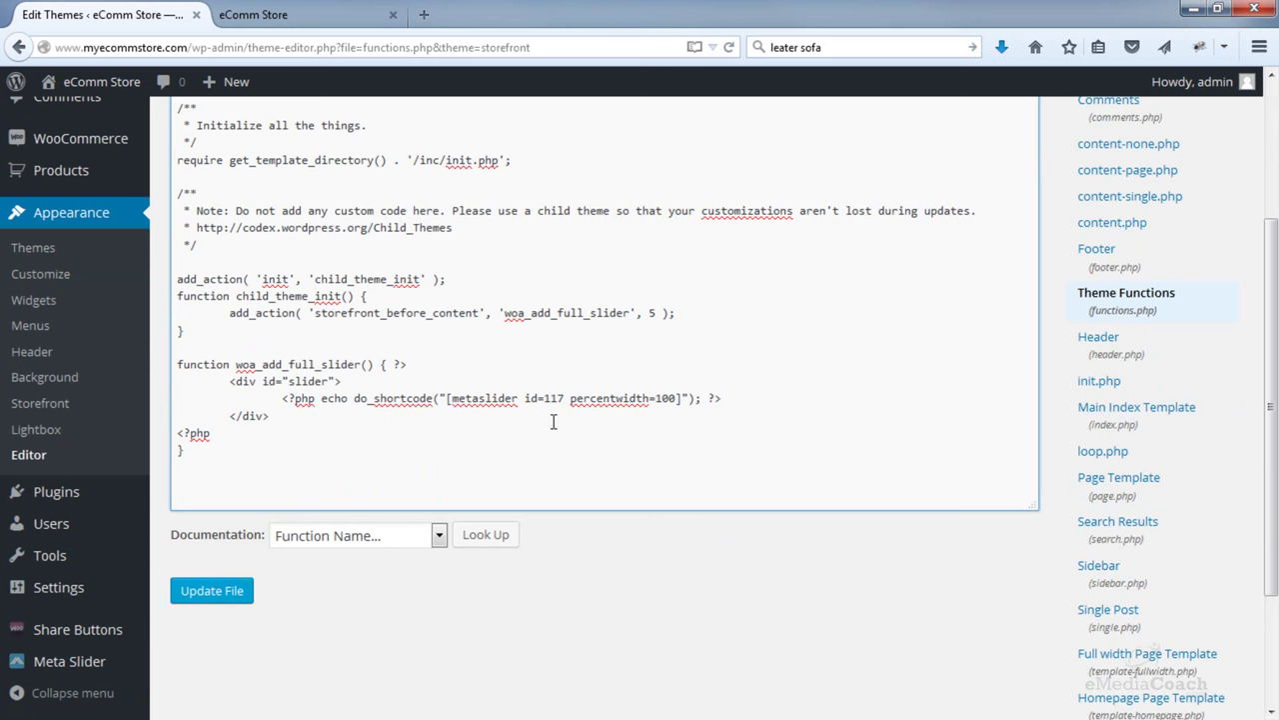
{"action": "left_click", "coordinate": [212, 591]}
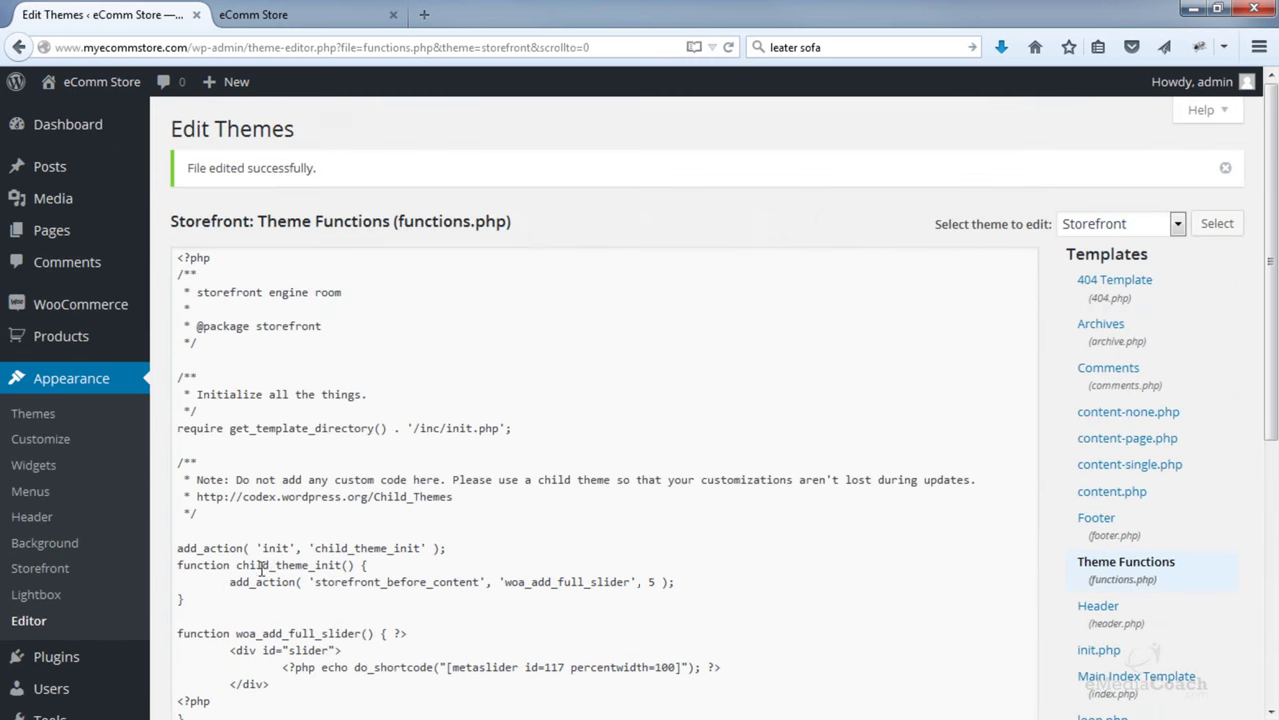
- Switch back to the live eComm Store page
{"action": "scroll", "coordinate": [278, 564], "scroll_direction": "down", "scroll_amount": 5}
{"action": "scroll", "coordinate": [278, 564], "scroll_direction": "down", "scroll_amount": 2}
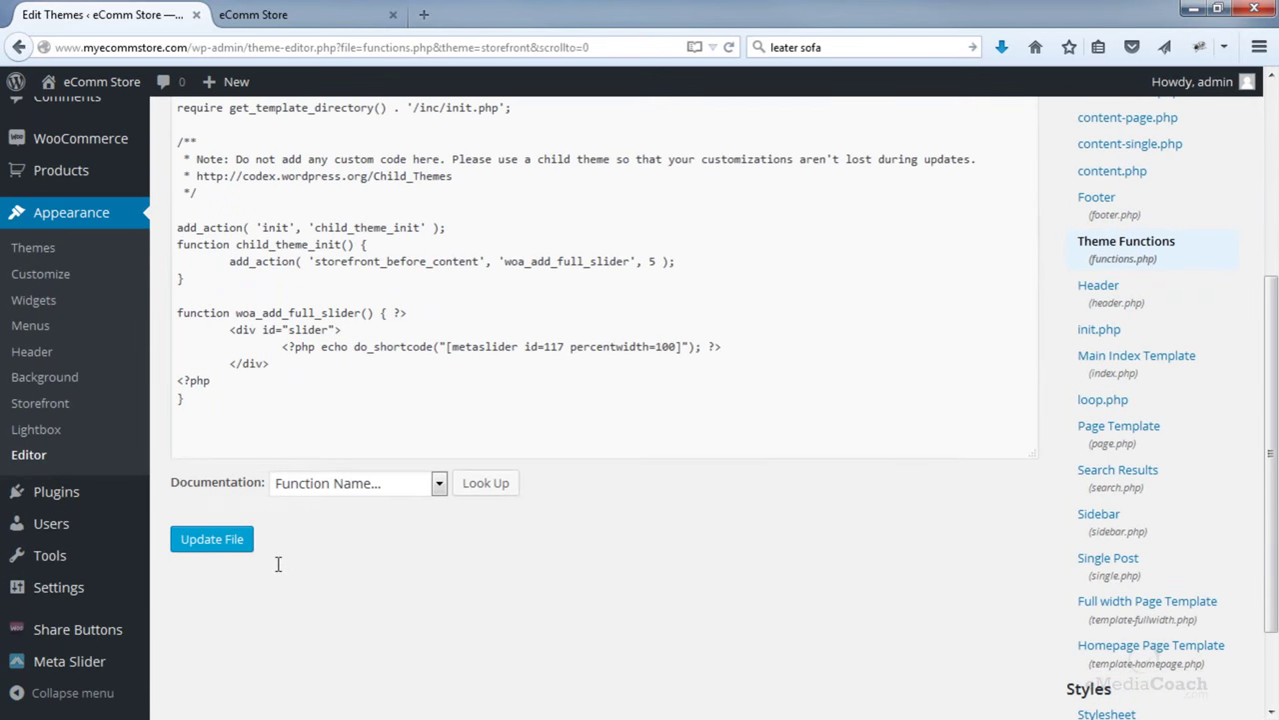
{"action": "scroll", "coordinate": [278, 565], "scroll_direction": "up", "scroll_amount": 7}
{"action": "left_click", "coordinate": [290, 16]}
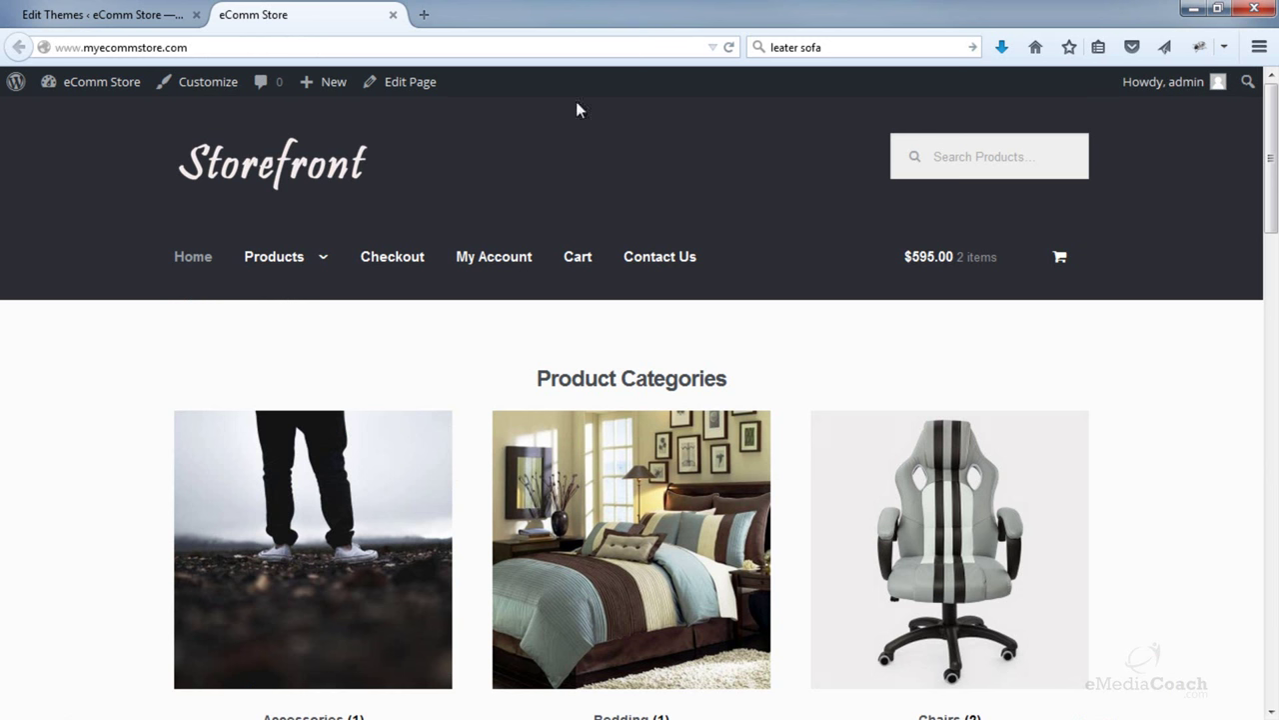
{"action": "left_click", "coordinate": [730, 48]}
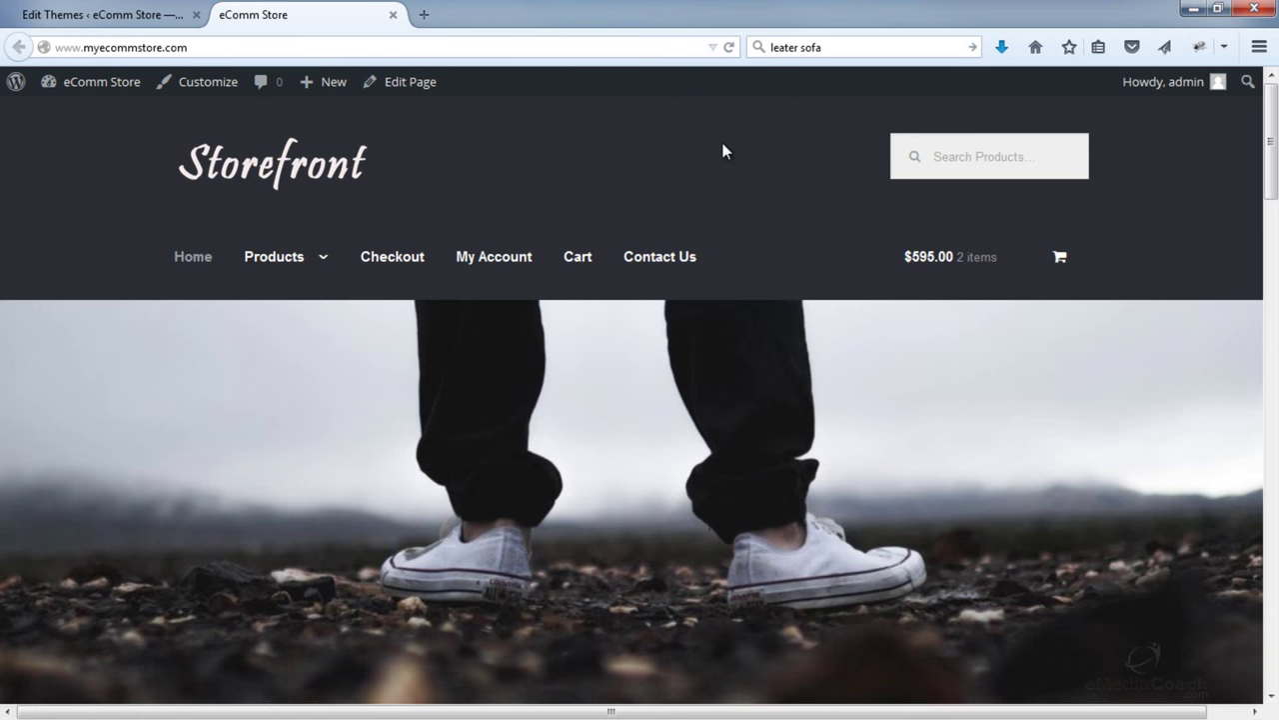
{"action": "scroll", "coordinate": [718, 145], "scroll_direction": "down", "scroll_amount": 5}
{"action": "scroll", "coordinate": [726, 151], "scroll_direction": "down", "scroll_amount": 3}
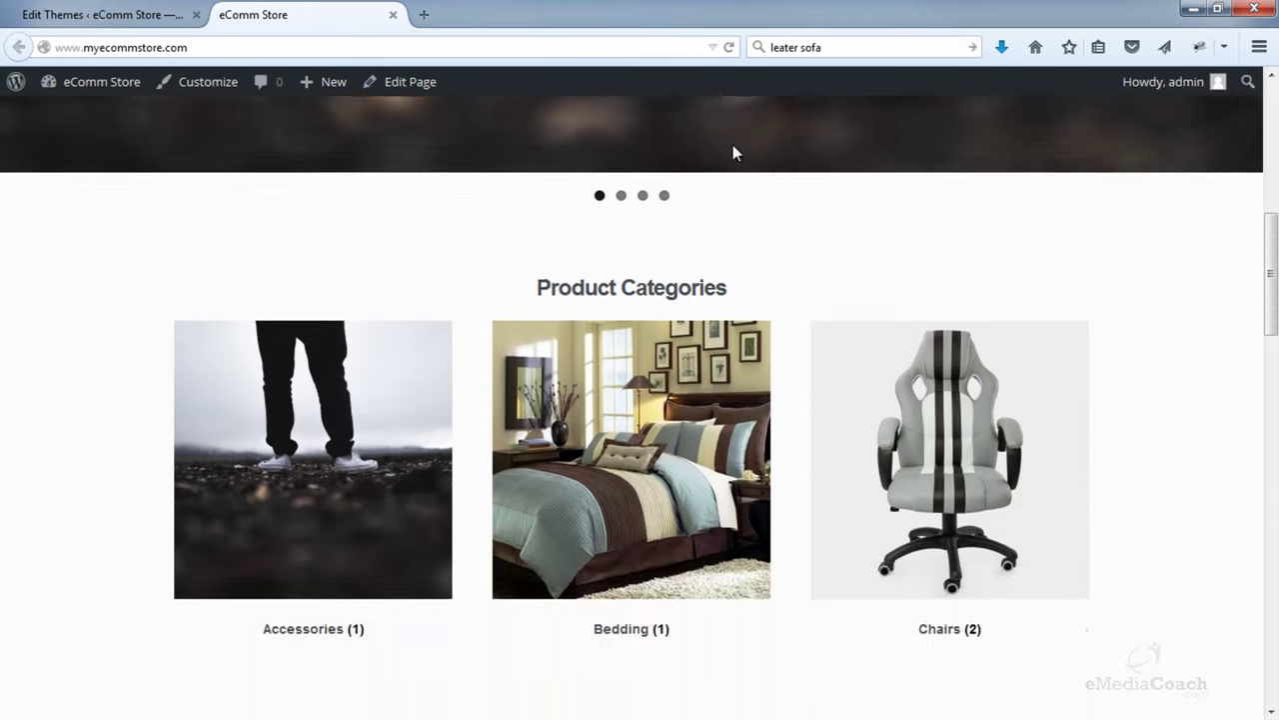
{"action": "scroll", "coordinate": [734, 151], "scroll_direction": "up", "scroll_amount": 6}
{"action": "scroll", "coordinate": [770, 180], "scroll_direction": "down", "scroll_amount": 2}
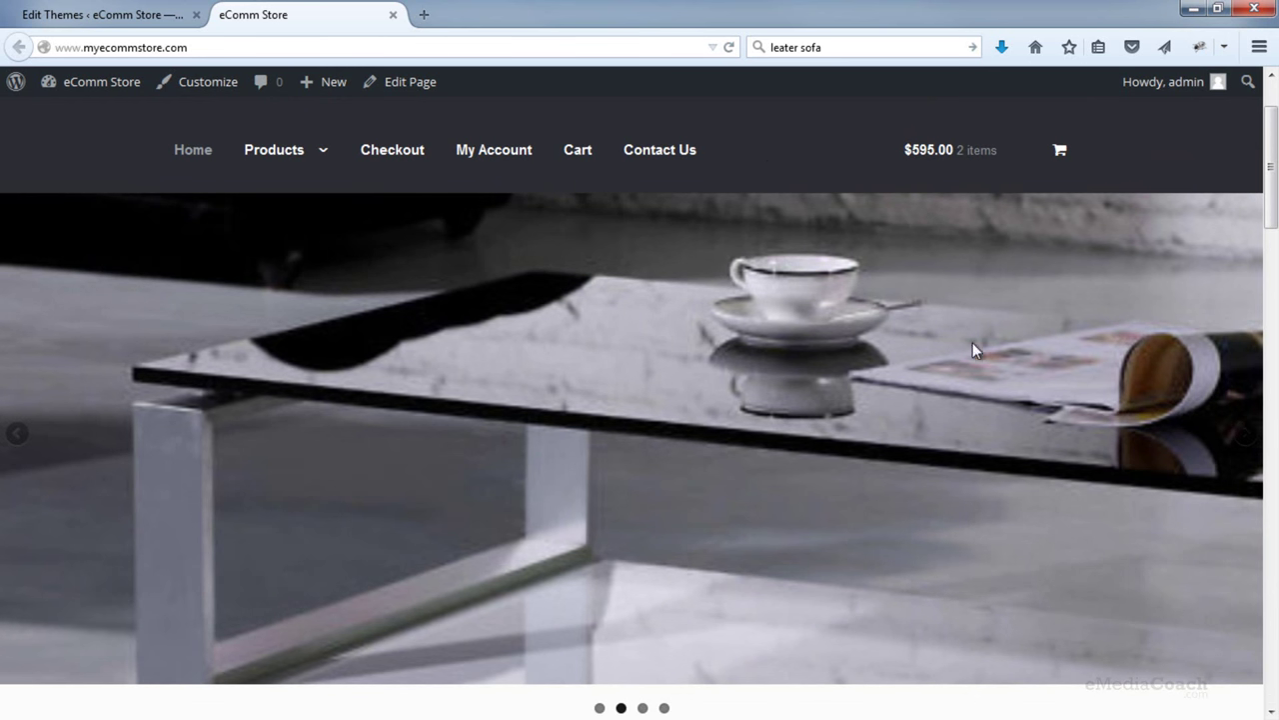
{"action": "left_click", "coordinate": [1248, 443]}
{"action": "left_click", "coordinate": [1248, 443]}
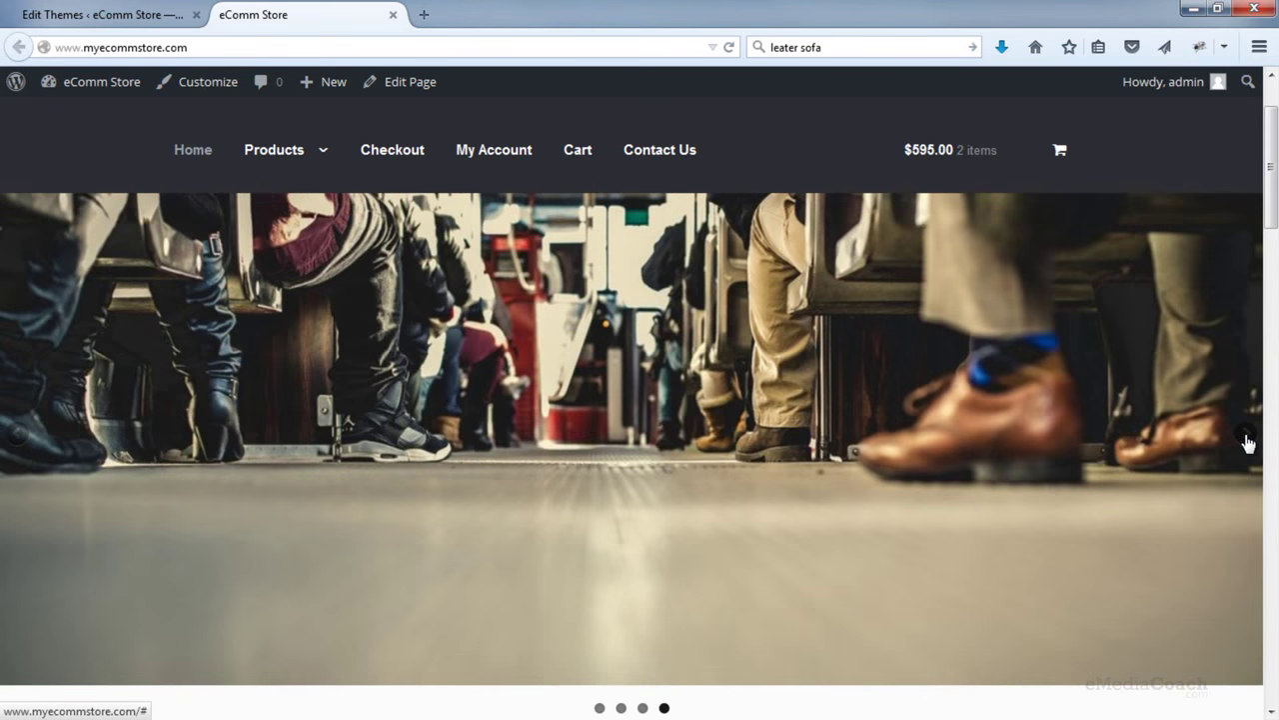
{"action": "left_click", "coordinate": [1247, 442]}
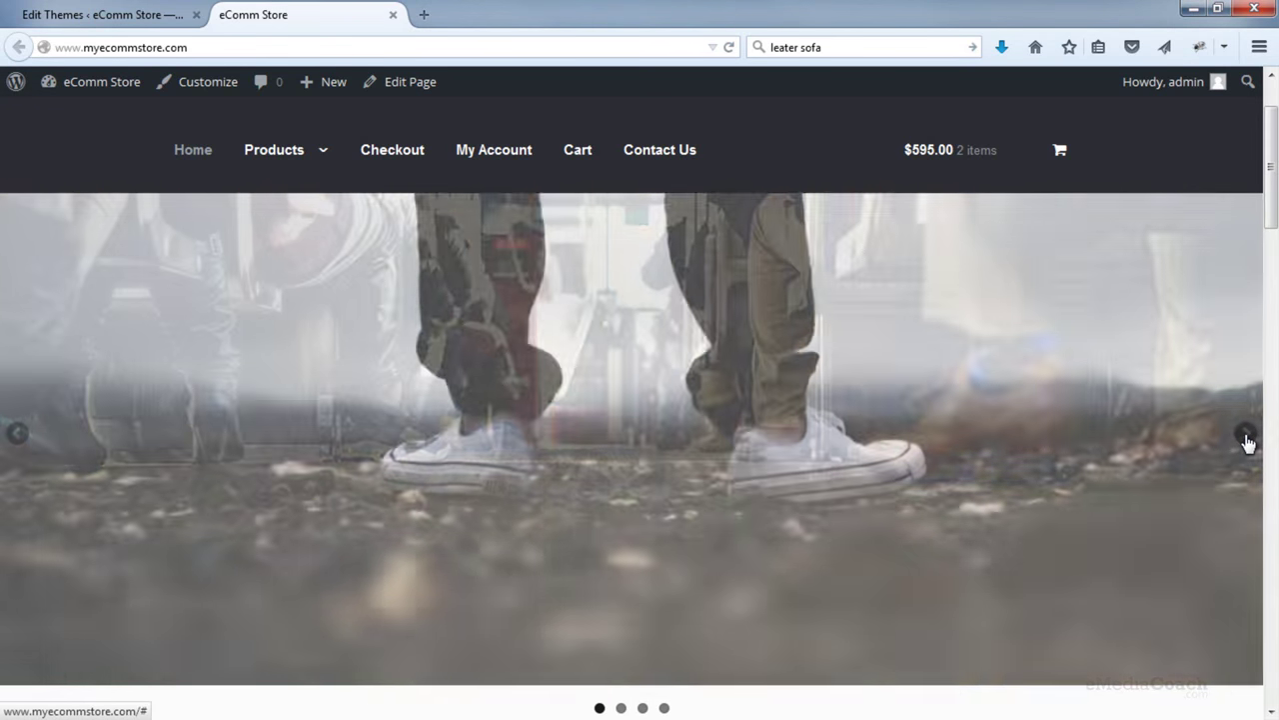
{"action": "left_click", "coordinate": [1248, 443]}
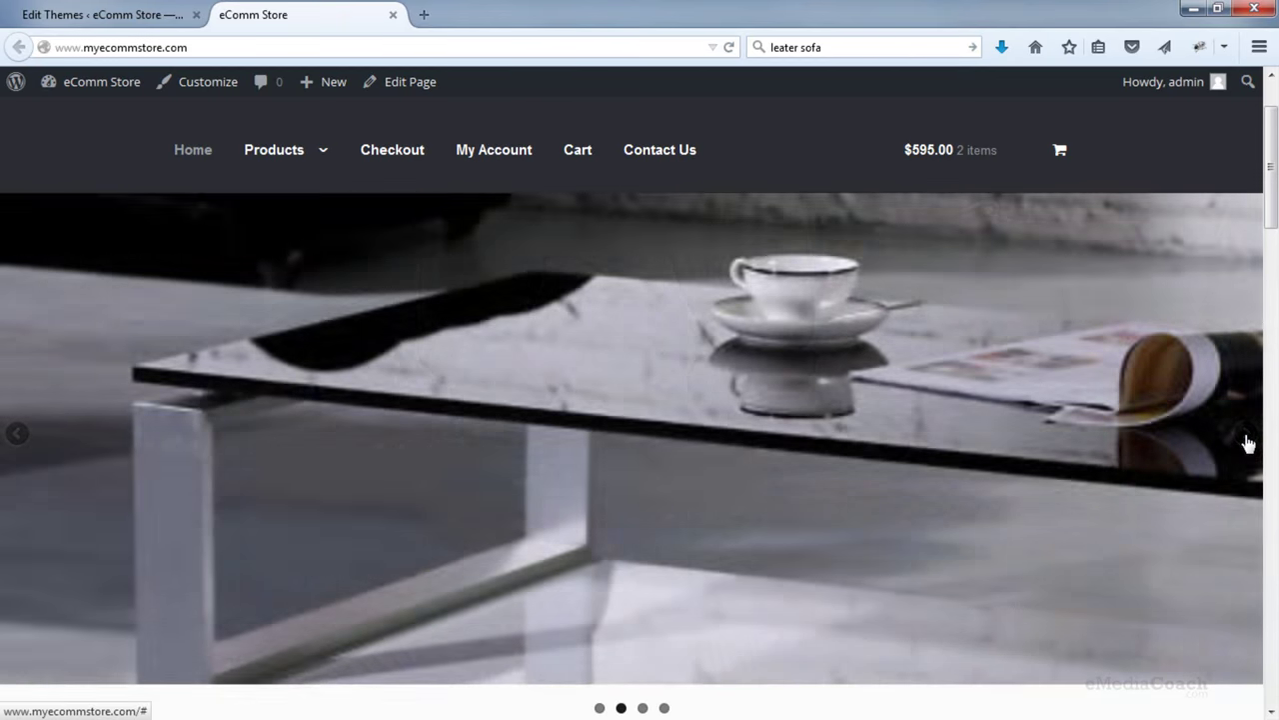
{"action": "left_click", "coordinate": [1247, 443]}
{"action": "left_click", "coordinate": [1247, 443]}
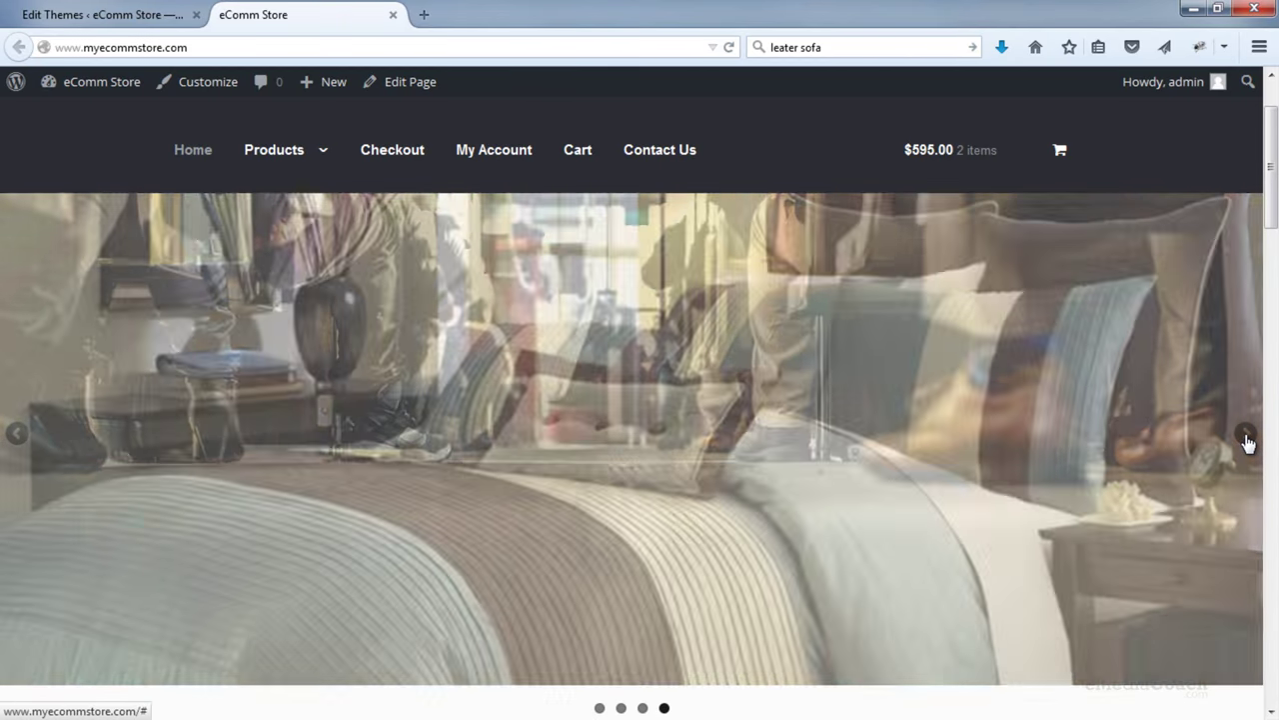
{"action": "scroll", "coordinate": [1149, 422], "scroll_direction": "down", "scroll_amount": 3}
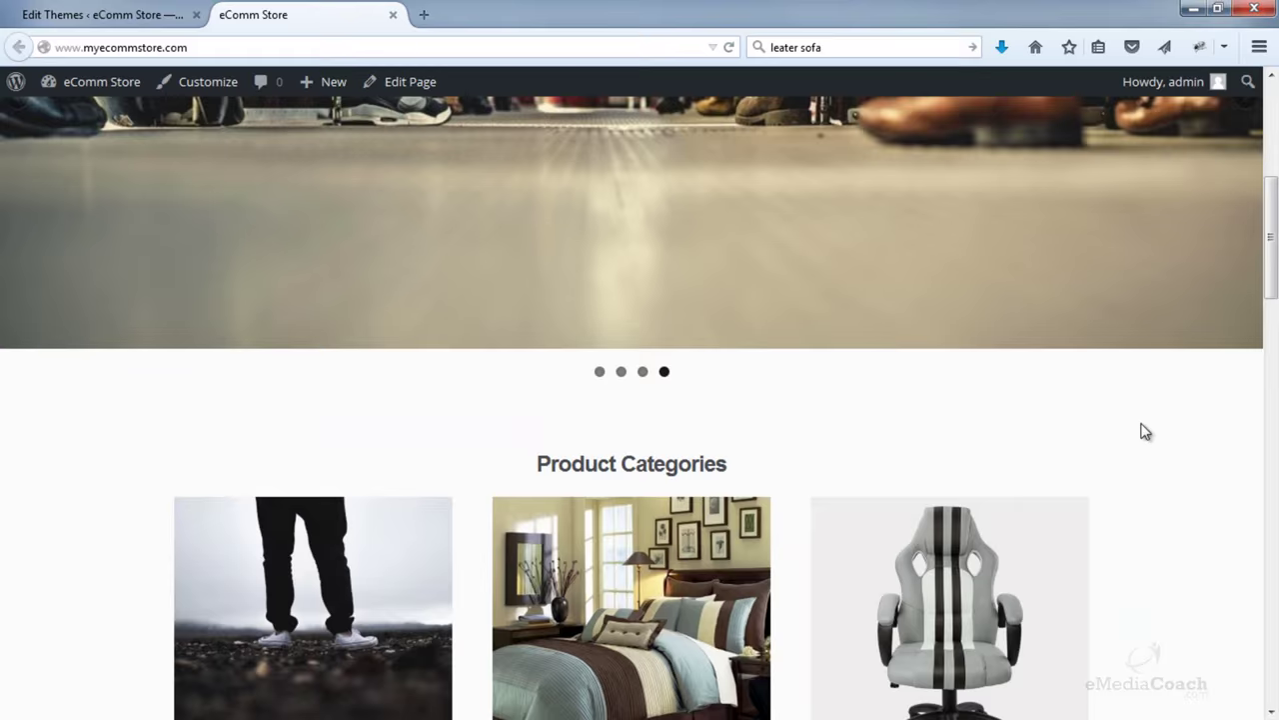
{"action": "scroll", "coordinate": [1145, 431], "scroll_direction": "down", "scroll_amount": 10}
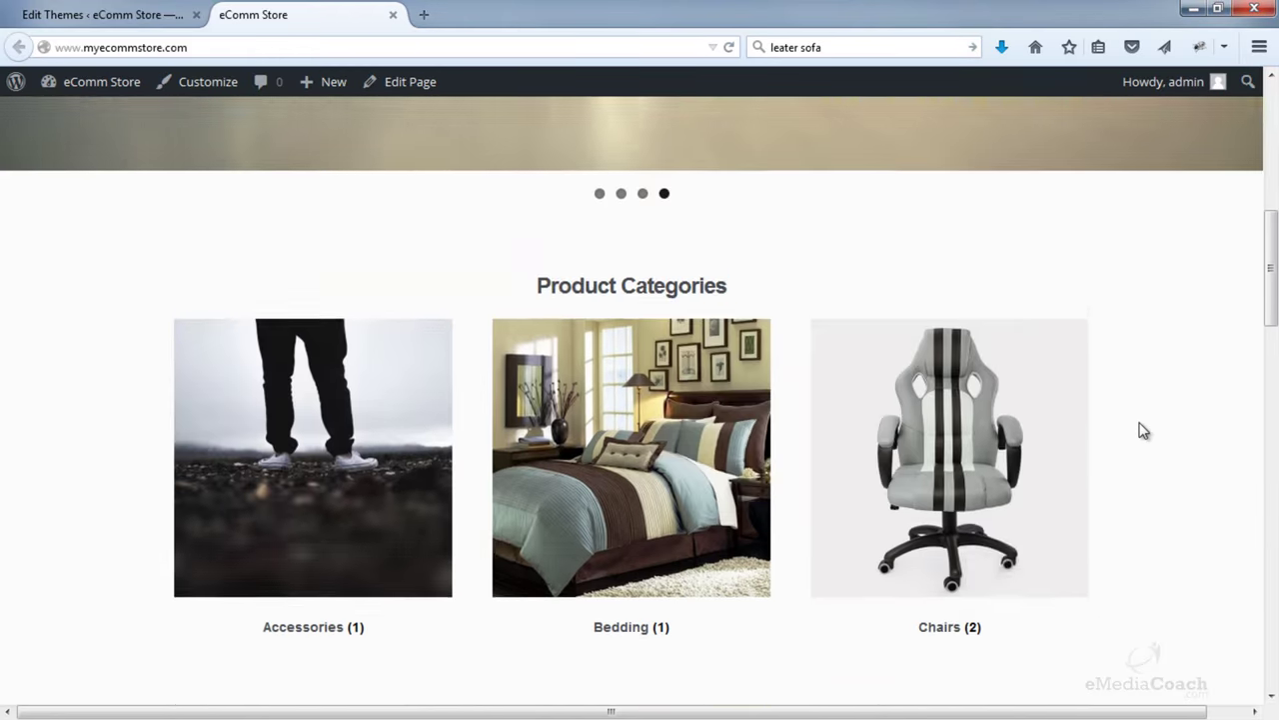
{"action": "scroll", "coordinate": [1142, 427], "scroll_direction": "down", "scroll_amount": 7}
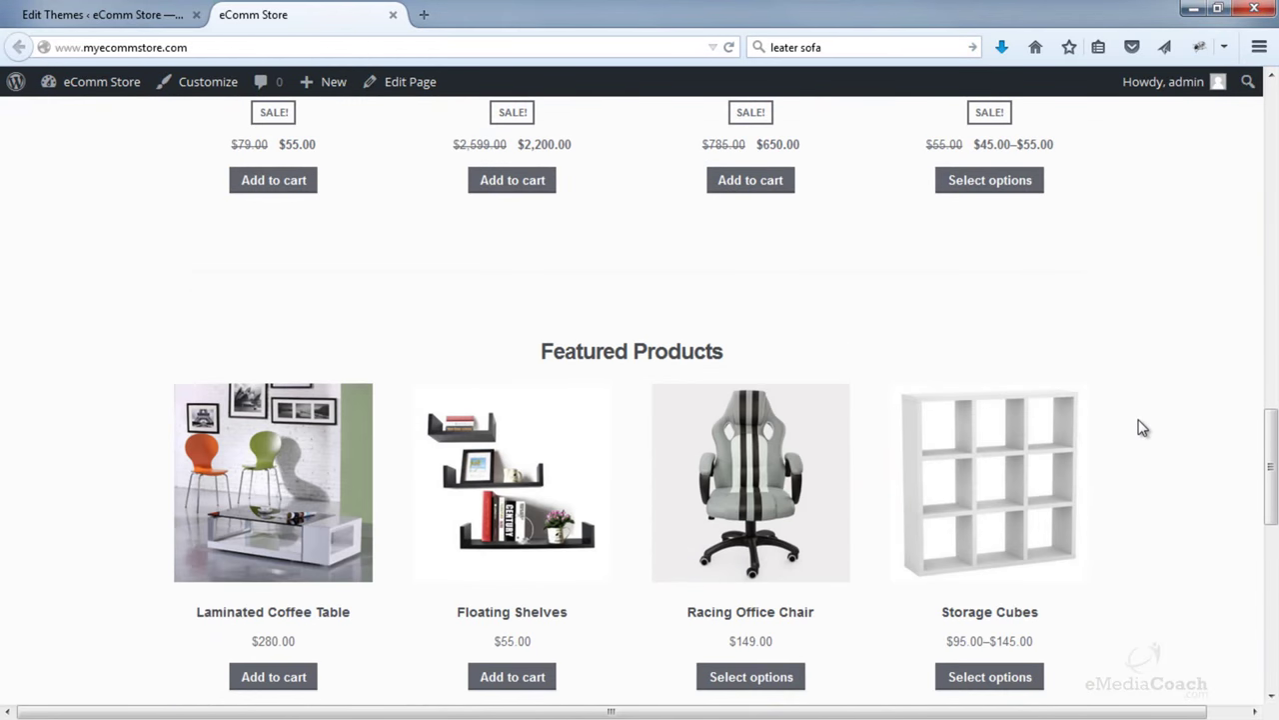
{"action": "scroll", "coordinate": [1142, 428], "scroll_direction": "up", "scroll_amount": 12}
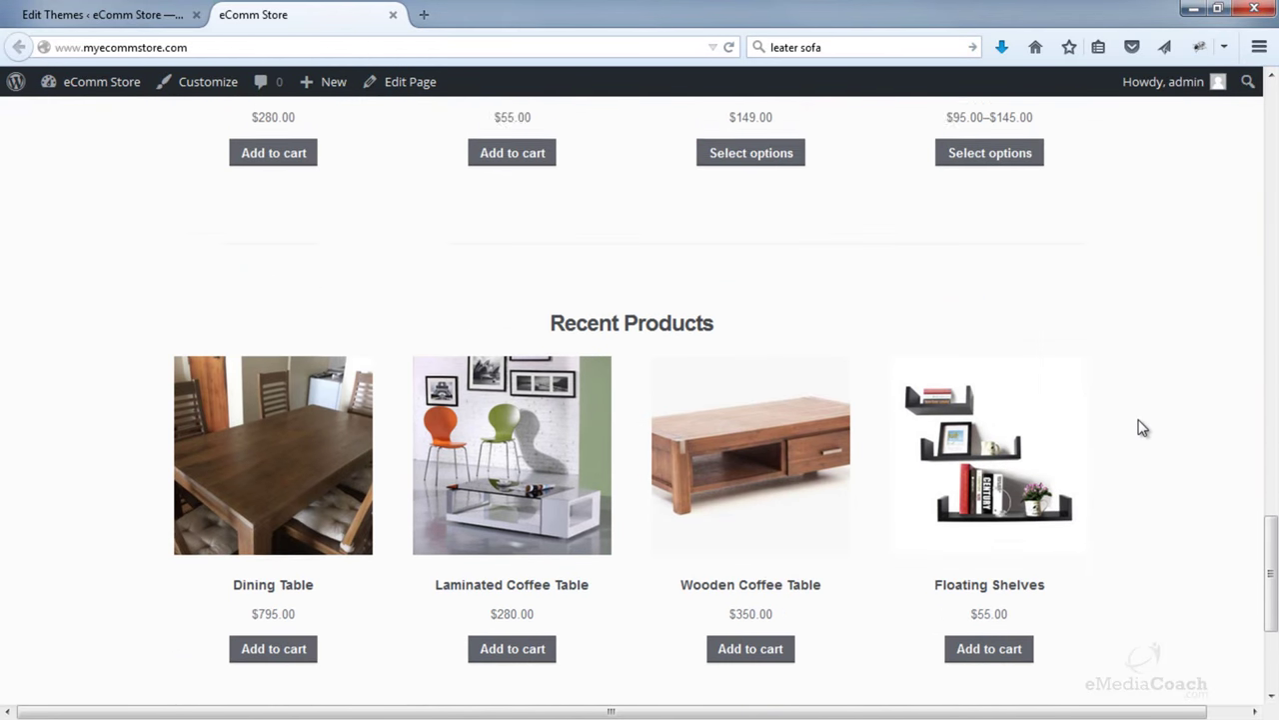
{"action": "scroll", "coordinate": [1142, 428], "scroll_direction": "up", "scroll_amount": 6}
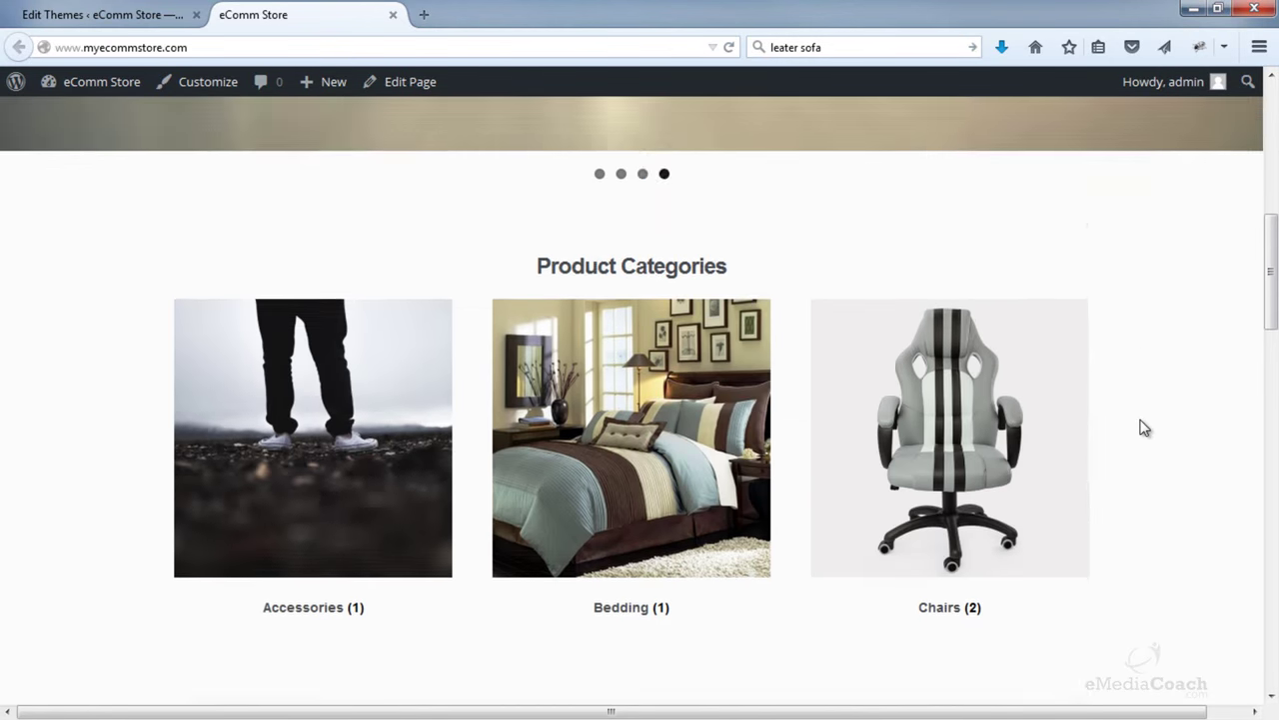
{"action": "scroll", "coordinate": [1143, 428], "scroll_direction": "up", "scroll_amount": 3}
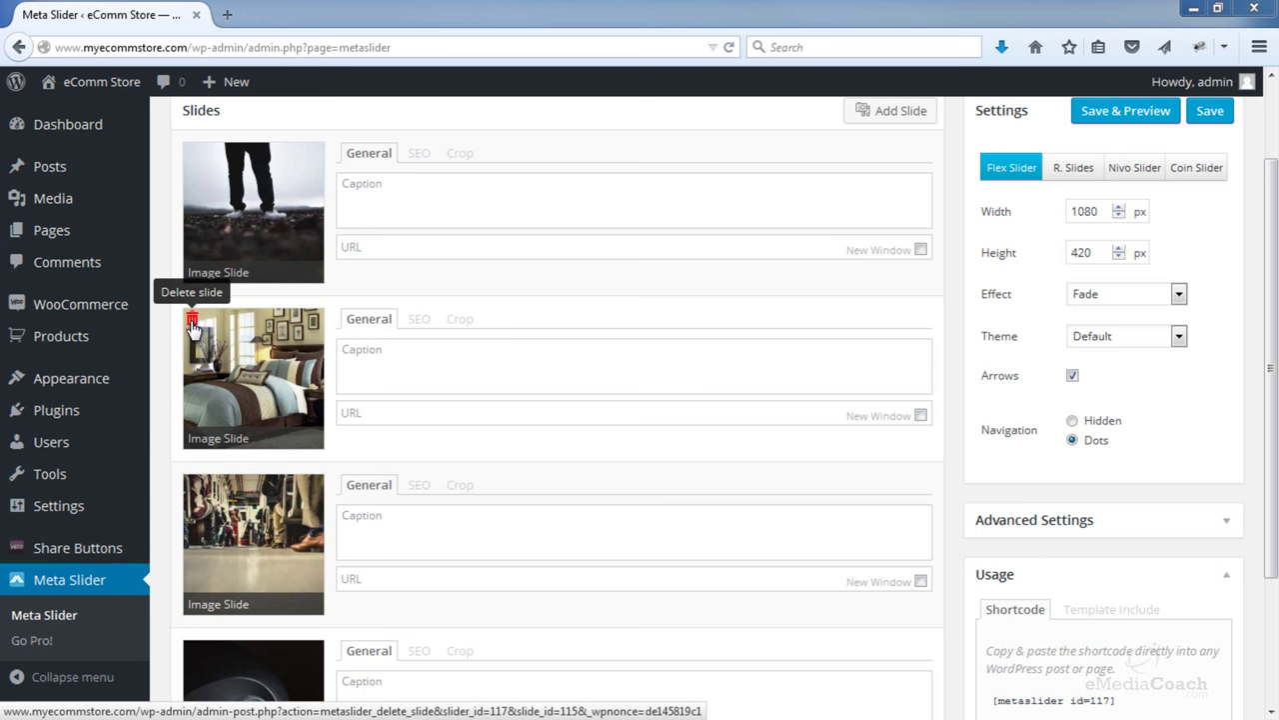
- Delete the bedroom slide from Homepage Slider, confirm, and reload the storefront homepage
{"action": "left_click", "coordinate": [192, 322]}
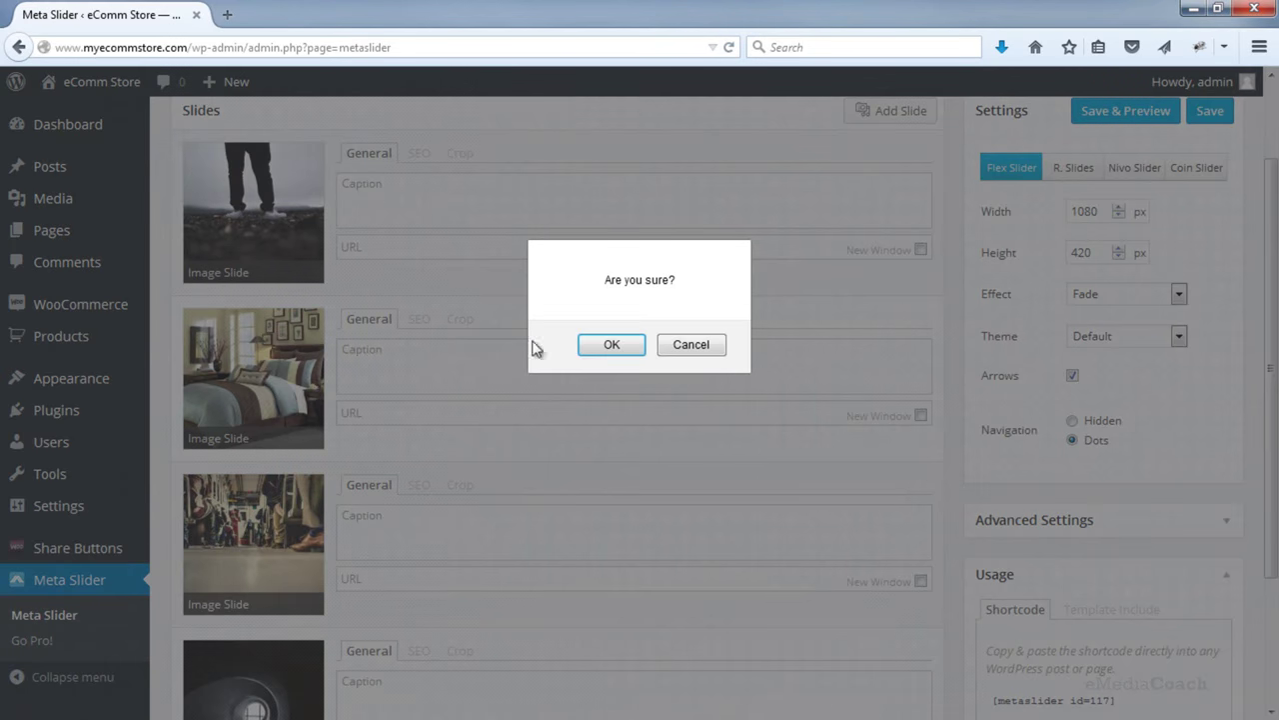
{"action": "left_click", "coordinate": [592, 346]}
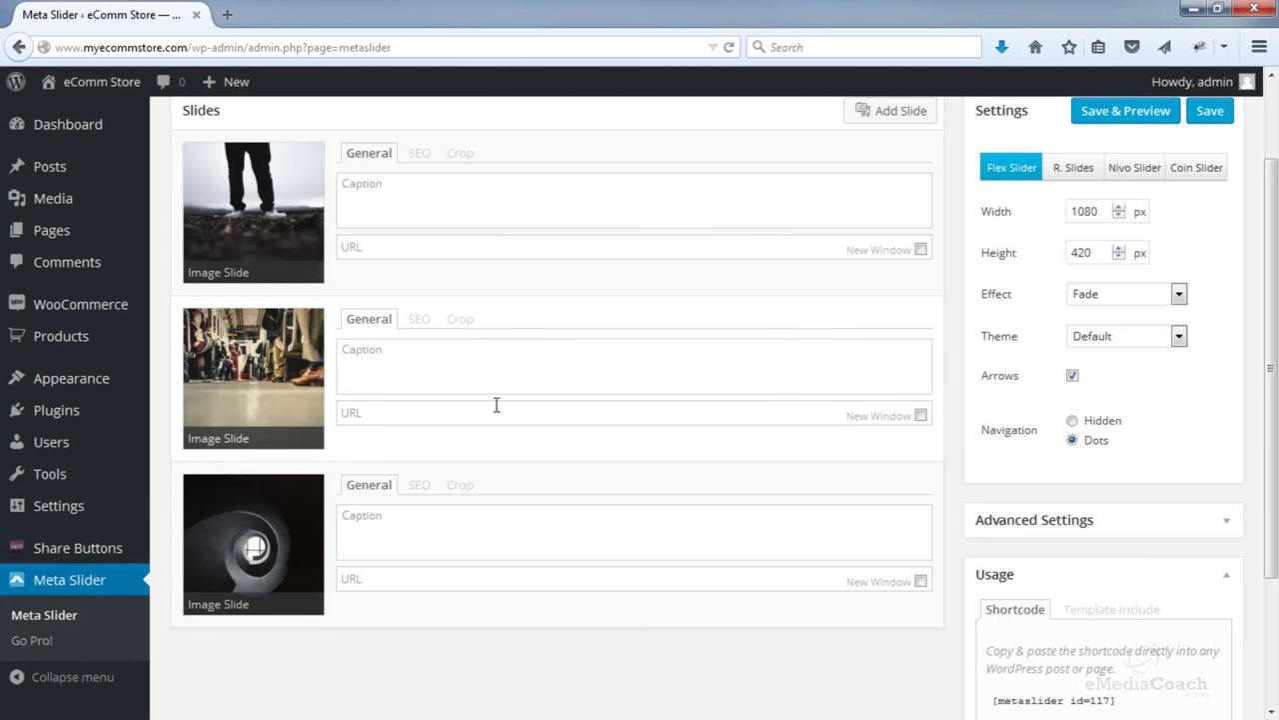
{"action": "scroll", "coordinate": [530, 429], "scroll_direction": "up", "scroll_amount": 2}
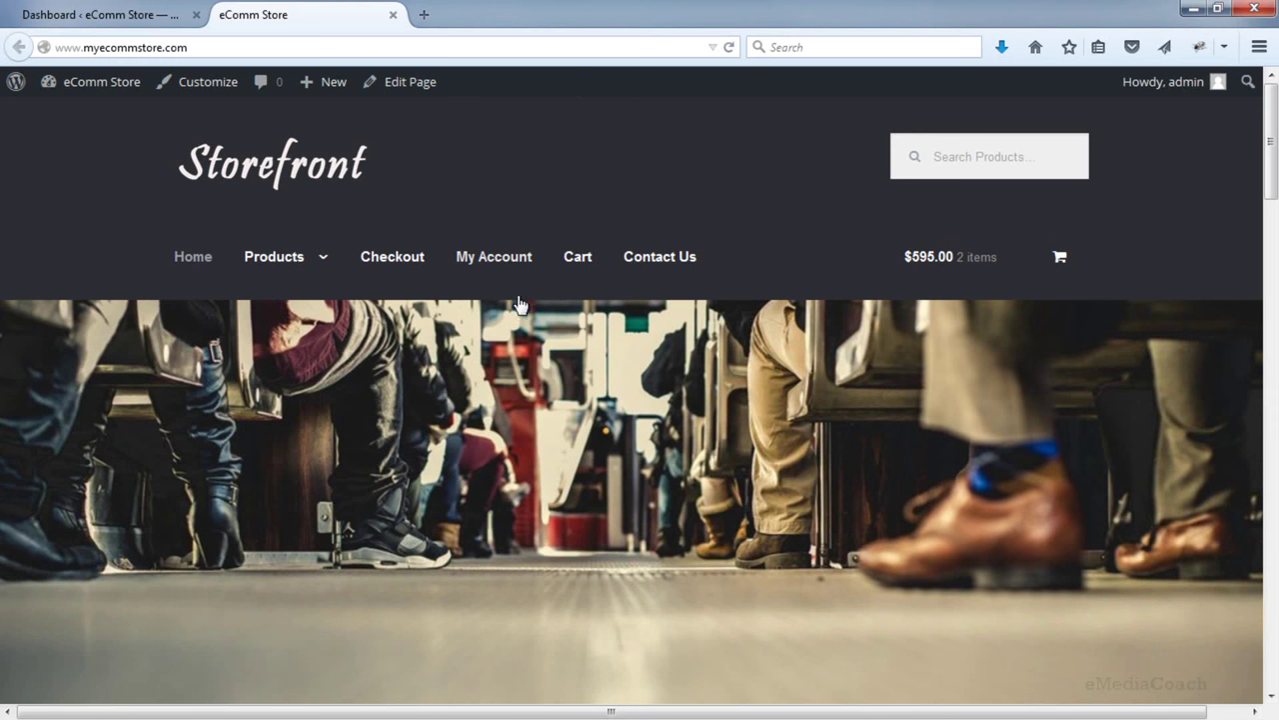
{"action": "left_click", "coordinate": [419, 270]}
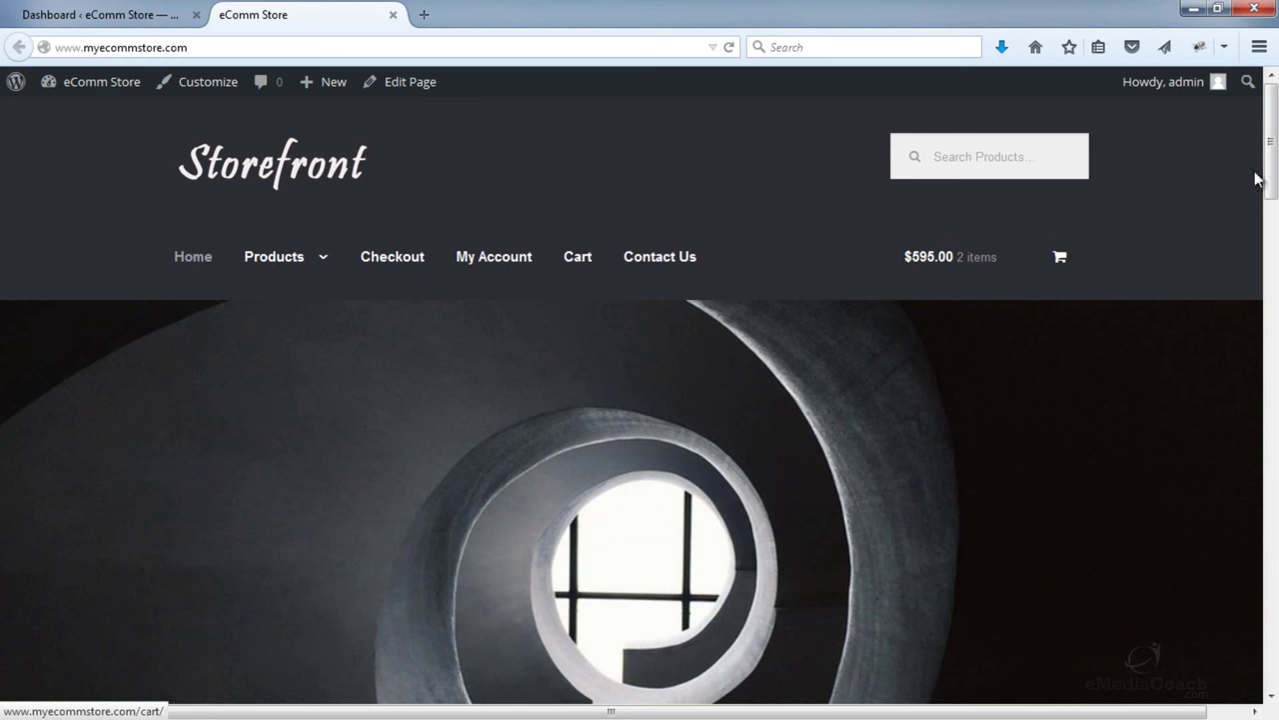
- Watch the storefront slider cycle, then go back to the admin Dashboard tab
{"action": "scroll", "coordinate": [1272, 162], "scroll_direction": "down", "scroll_amount": 1}
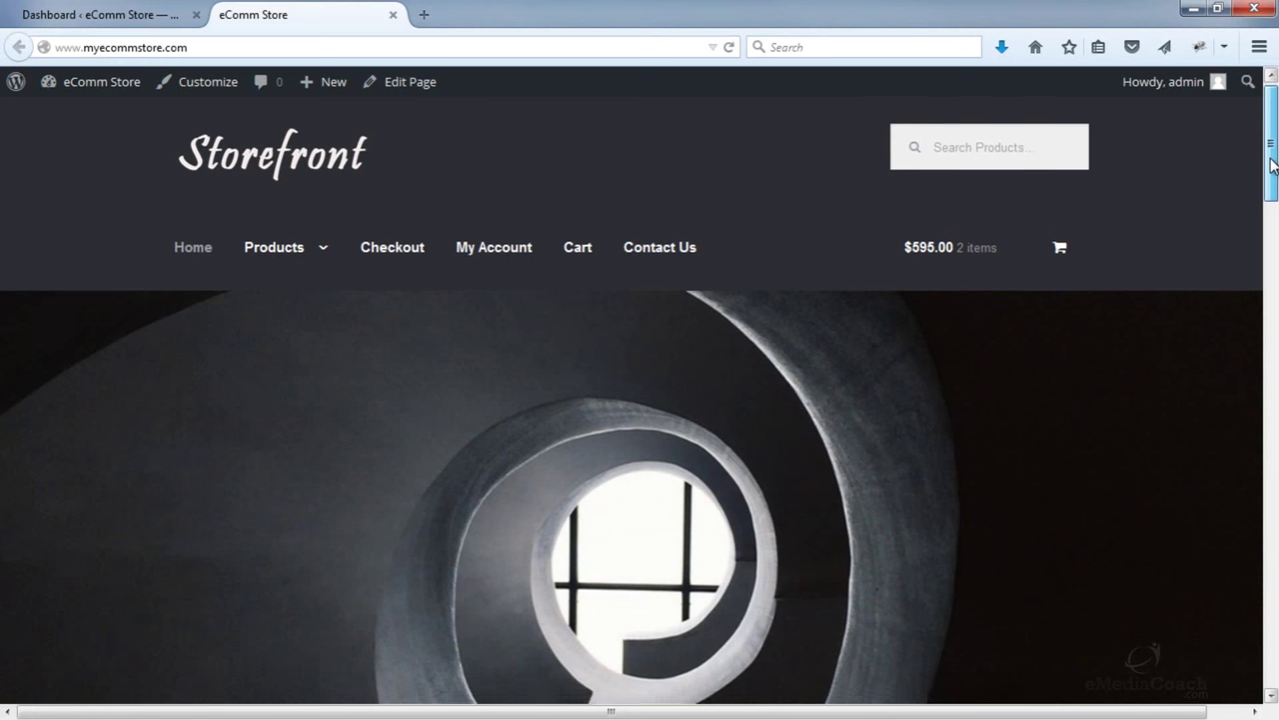
{"action": "scroll", "coordinate": [1273, 150], "scroll_direction": "up", "scroll_amount": 1}
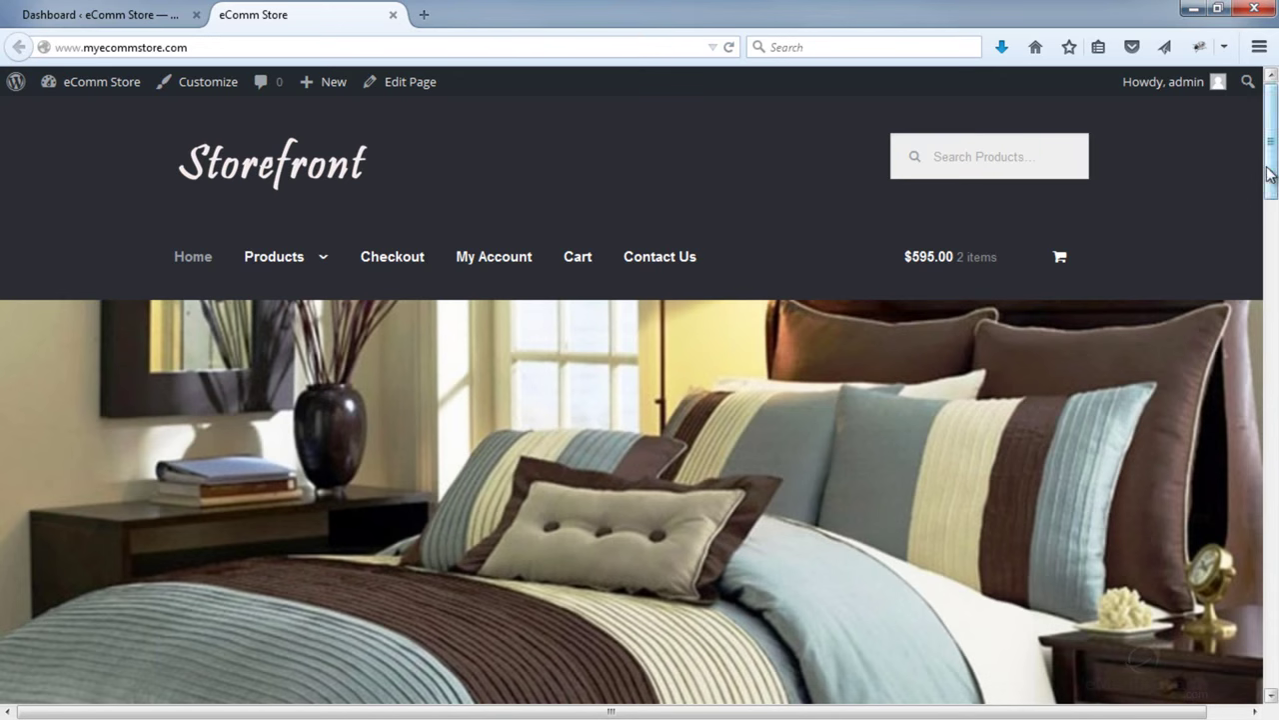
{"action": "mouse_move", "coordinate": [1270, 174]}
{"action": "left_mouse_down"}
{"action": "mouse_move", "coordinate": [1265, 531]}
{"action": "mouse_move", "coordinate": [1268, 165]}
{"action": "left_mouse_up"}
{"action": "left_click", "coordinate": [82, 10]}
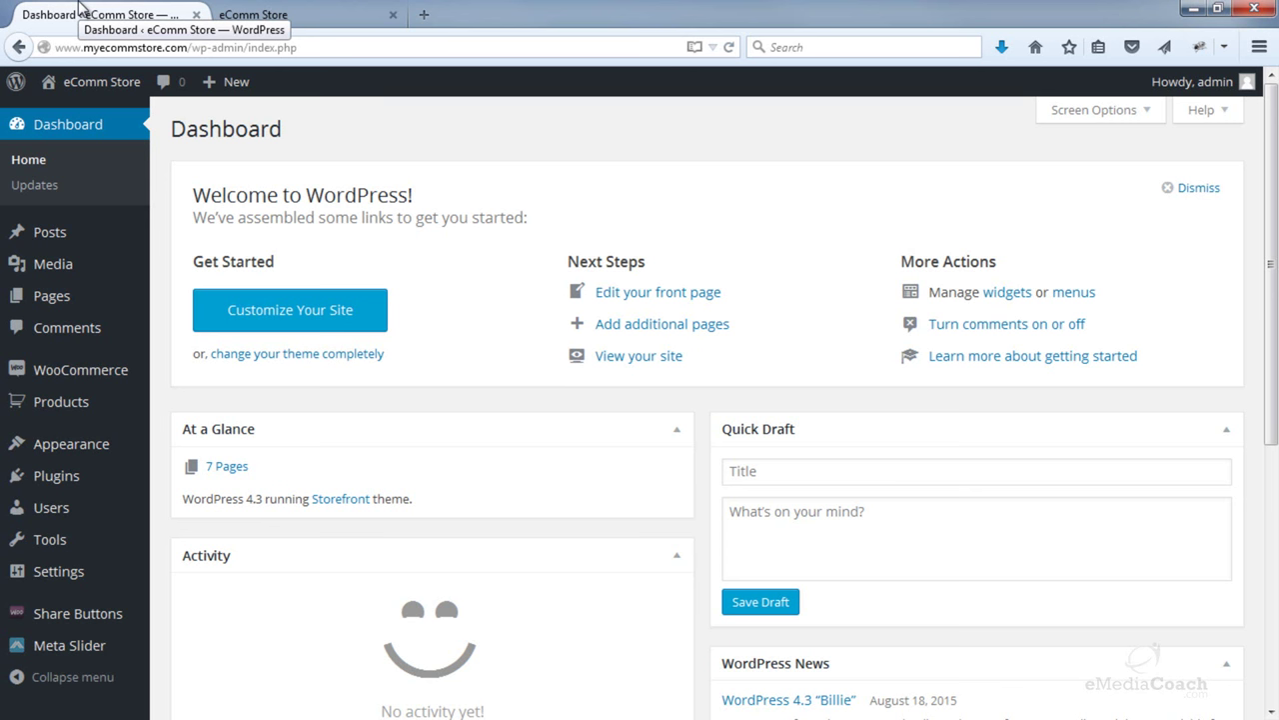
- Open Appearance > Customize > Header and scroll to the header colour options
{"action": "mouse_move", "coordinate": [91, 445]}
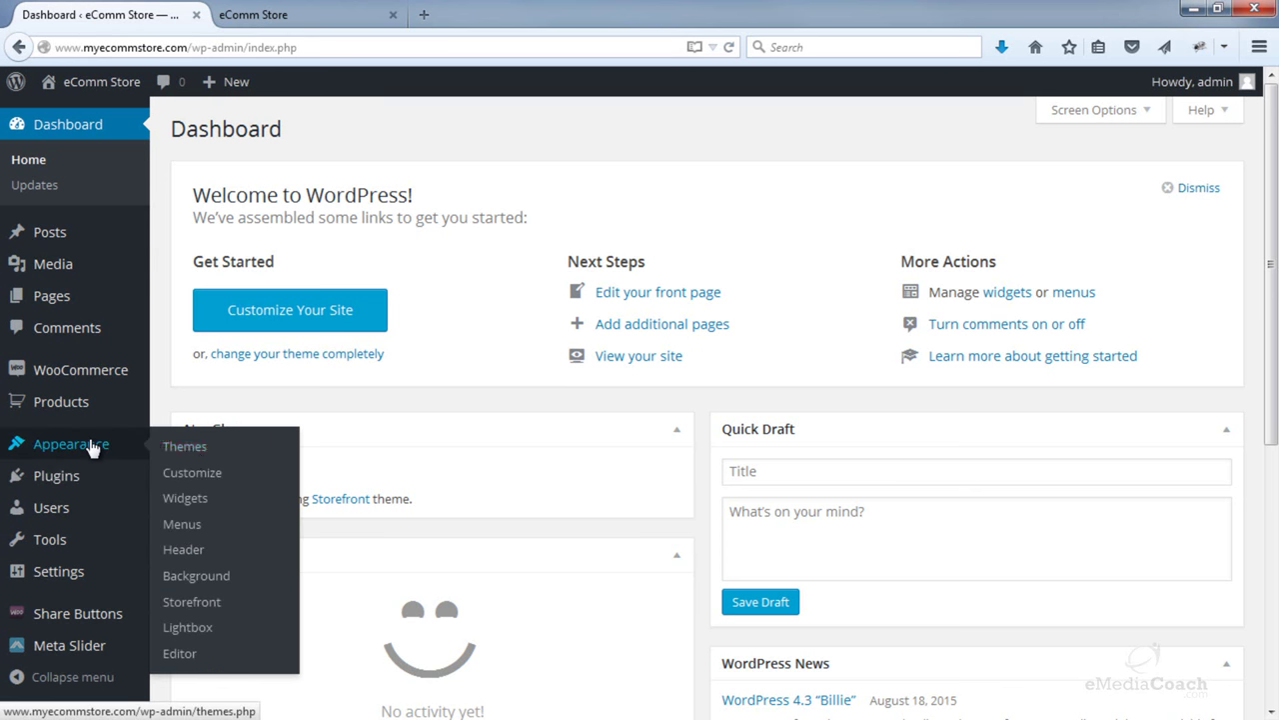
{"action": "left_click", "coordinate": [197, 478]}
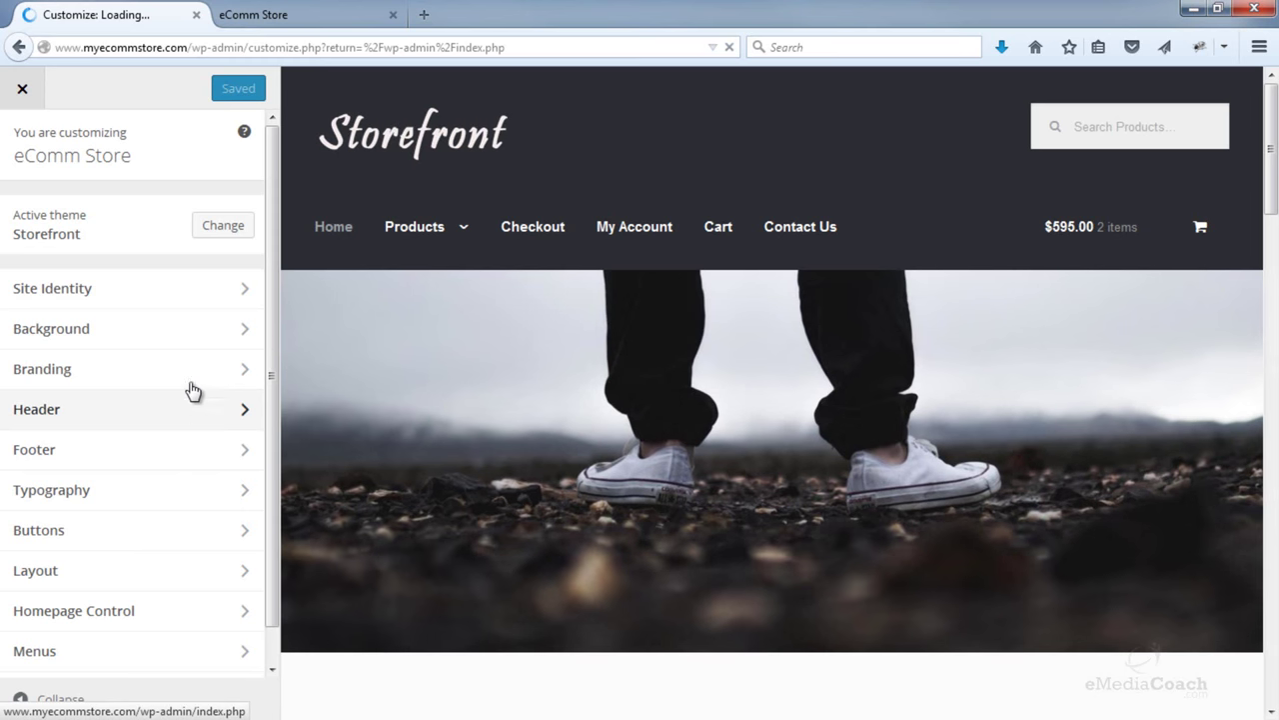
{"action": "left_click", "coordinate": [114, 418]}
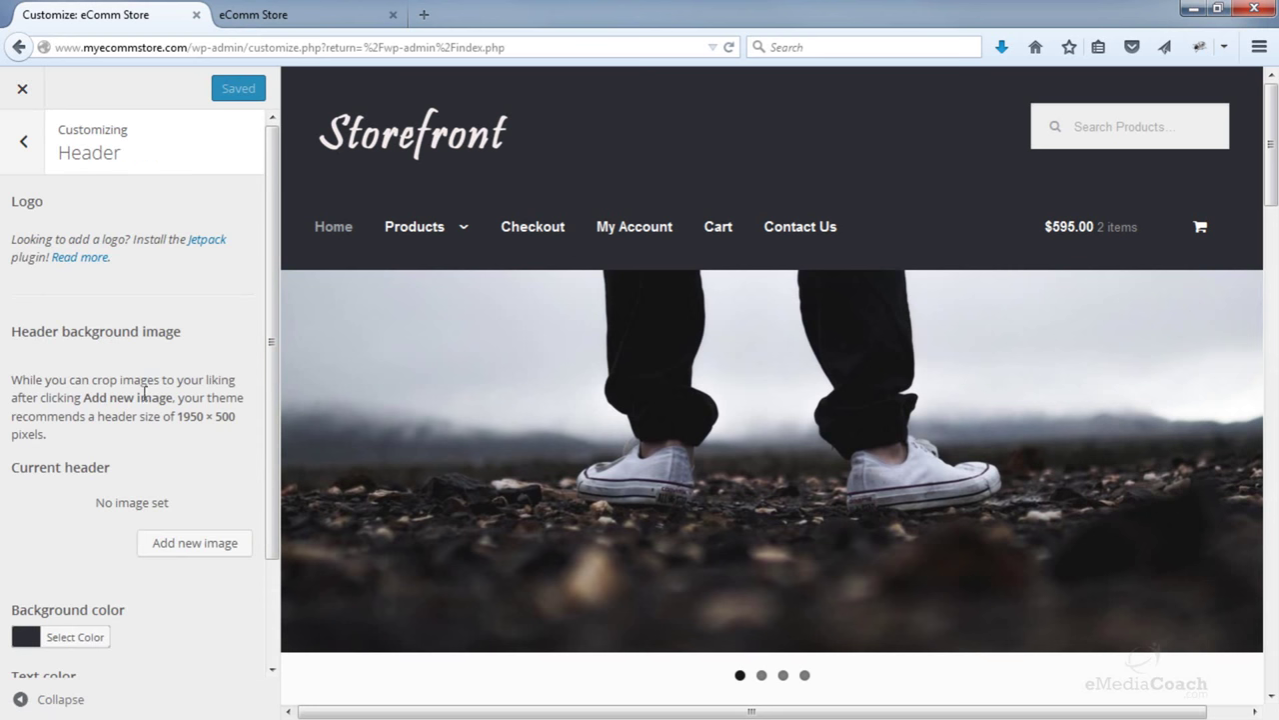
{"action": "scroll", "coordinate": [145, 392], "scroll_direction": "down", "scroll_amount": 2}
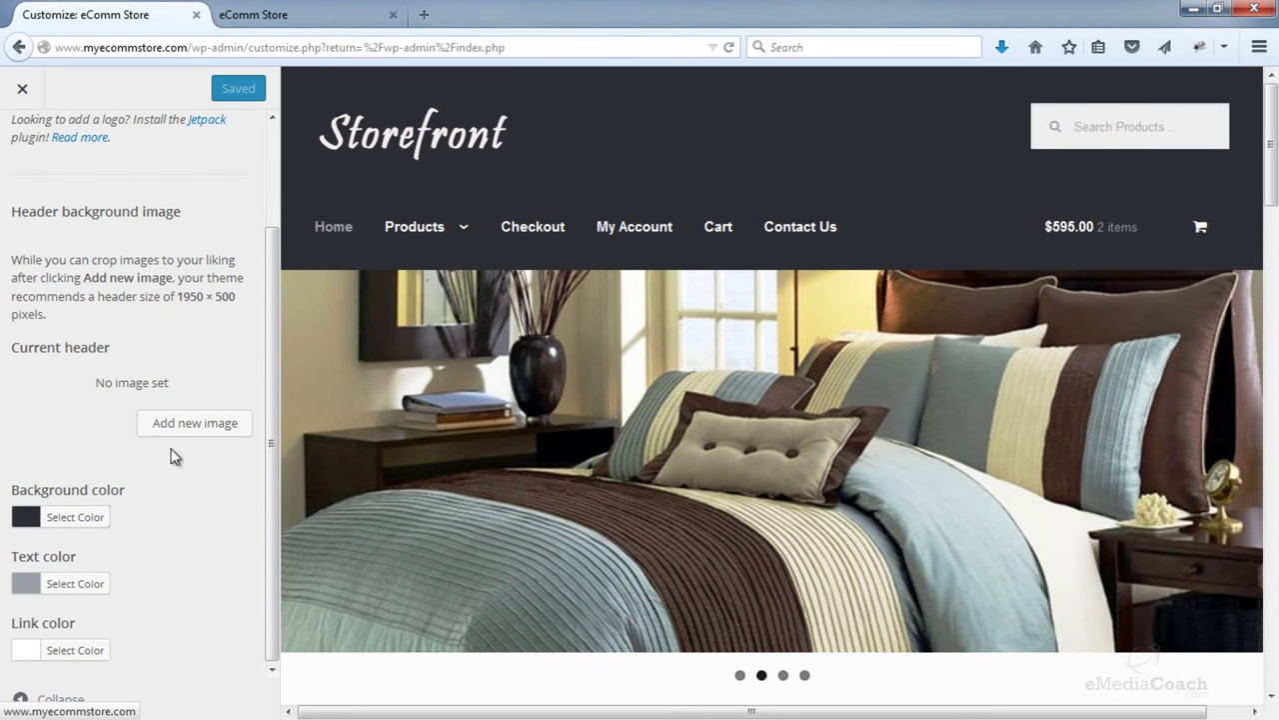
- Adjust the header background, then set header text to #46493b and links to #1e1e1e
{"action": "left_click", "coordinate": [82, 519]}
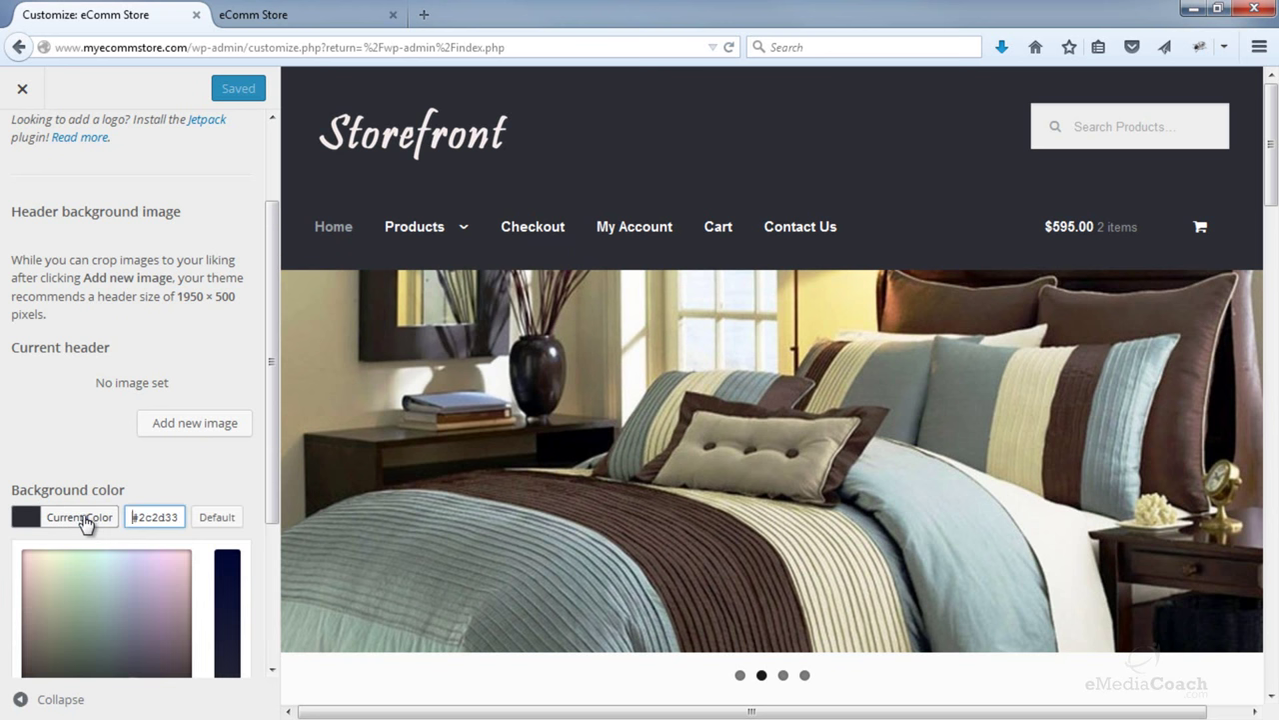
{"action": "scroll", "coordinate": [120, 509], "scroll_direction": "down", "scroll_amount": 2}
{"action": "left_click_drag", "start_coordinate": [134, 509], "coordinate": [33, 505]}
{"action": "scroll", "coordinate": [77, 515], "scroll_direction": "down", "scroll_amount": 1}
{"action": "scroll", "coordinate": [70, 530], "scroll_direction": "down", "scroll_amount": 2}
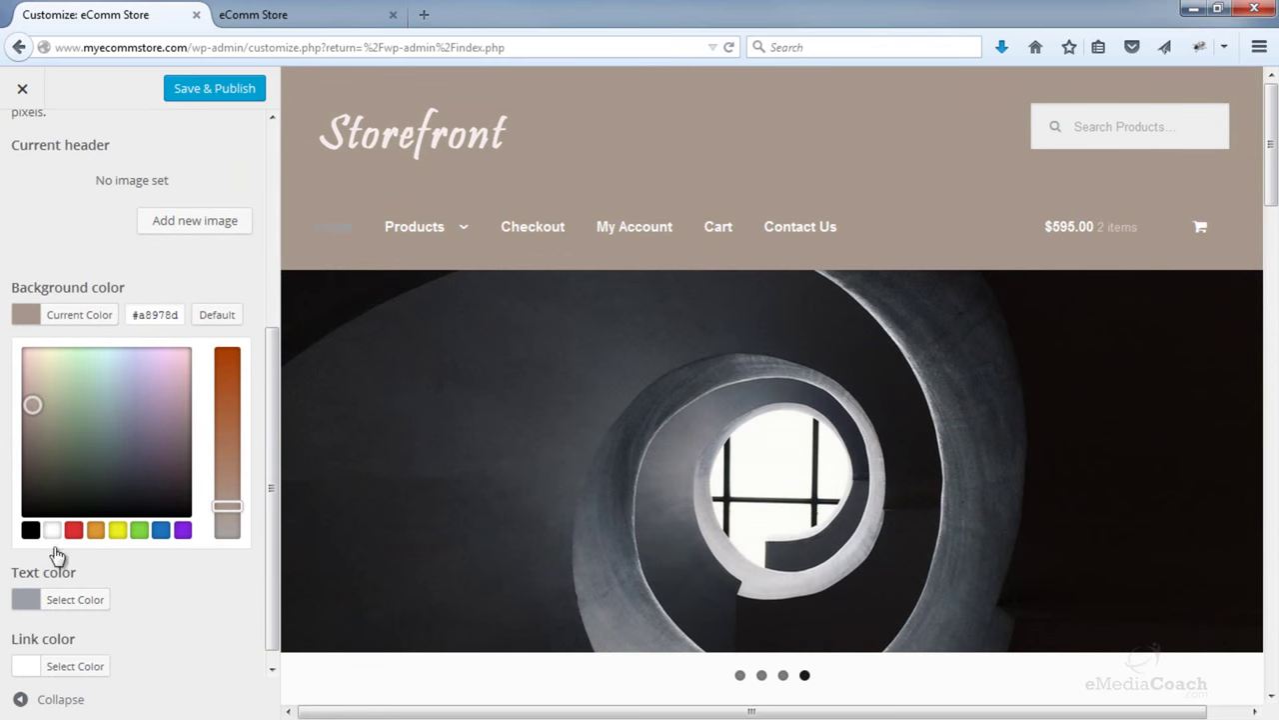
{"action": "left_click", "coordinate": [39, 597]}
{"action": "left_click_drag", "start_coordinate": [89, 552], "coordinate": [83, 613]}
{"action": "scroll", "coordinate": [62, 545], "scroll_direction": "down", "scroll_amount": 1}
{"action": "left_click", "coordinate": [100, 649]}
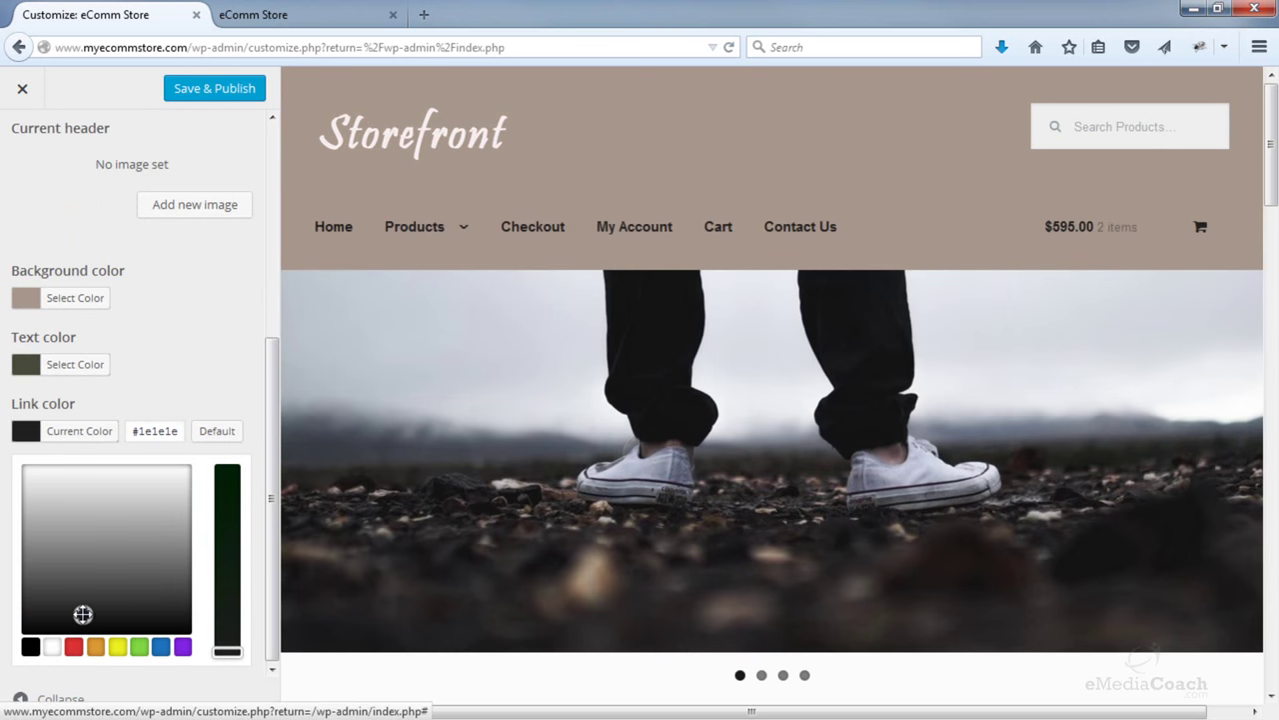
- Try grey and light-grey header backgrounds, then settle on white #ffffff
{"action": "left_click", "coordinate": [88, 300]}
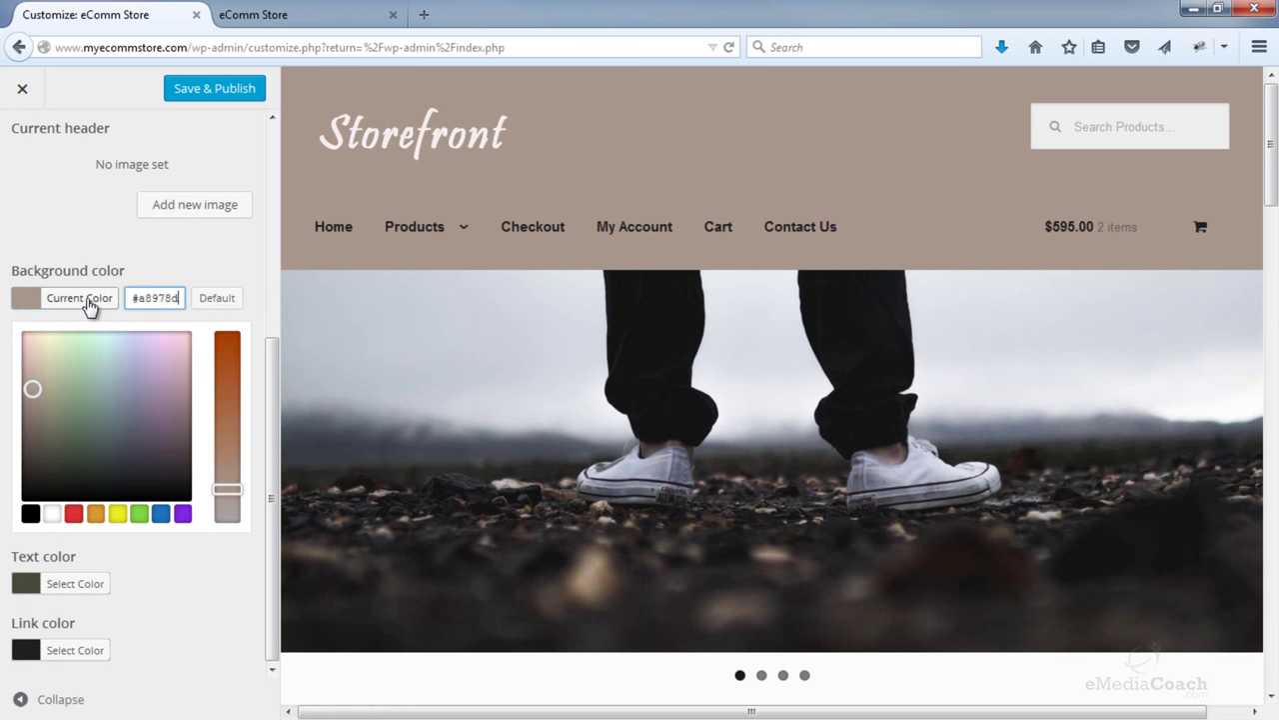
{"action": "left_click", "coordinate": [214, 298]}
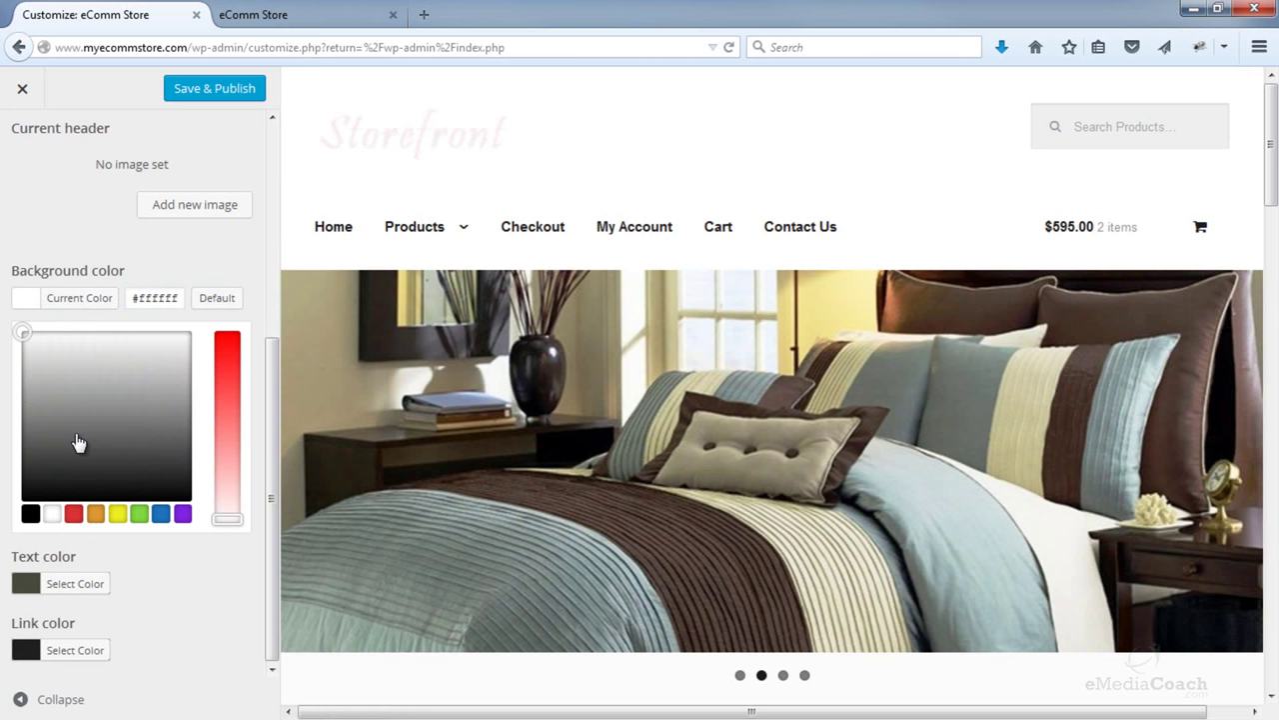
{"action": "left_click", "coordinate": [80, 401]}
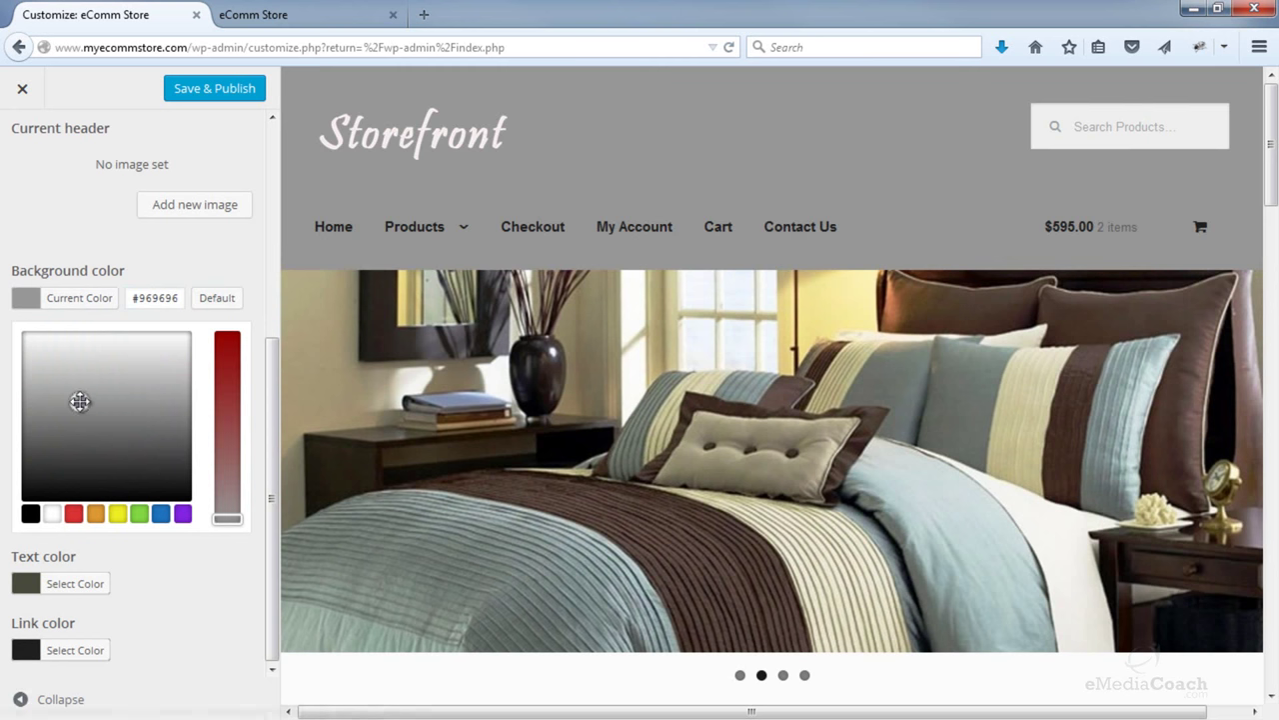
{"action": "left_click", "coordinate": [54, 513]}
{"action": "mouse_move", "coordinate": [73, 424]}
{"action": "left_mouse_down"}
{"action": "mouse_move", "coordinate": [40, 342]}
{"action": "mouse_move", "coordinate": [4, 338]}
{"action": "left_mouse_up"}
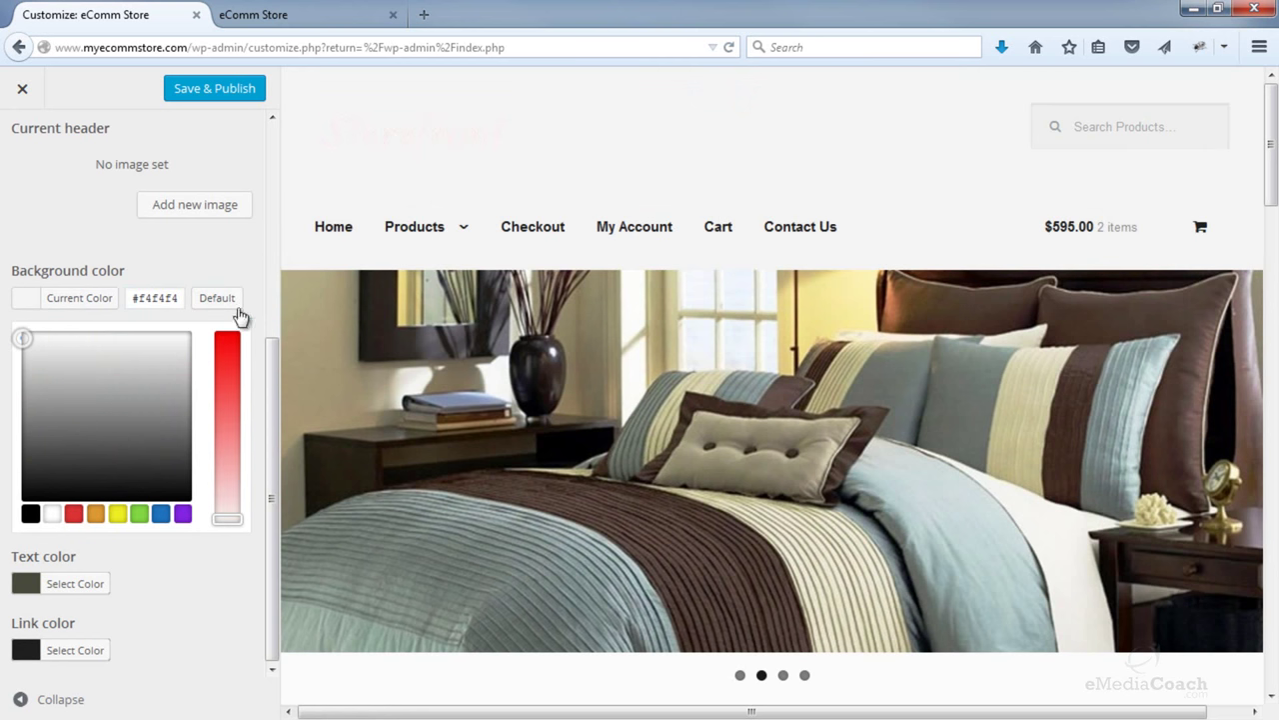
{"action": "left_click_drag", "start_coordinate": [23, 336], "coordinate": [22, 333]}
{"action": "left_click", "coordinate": [228, 258]}
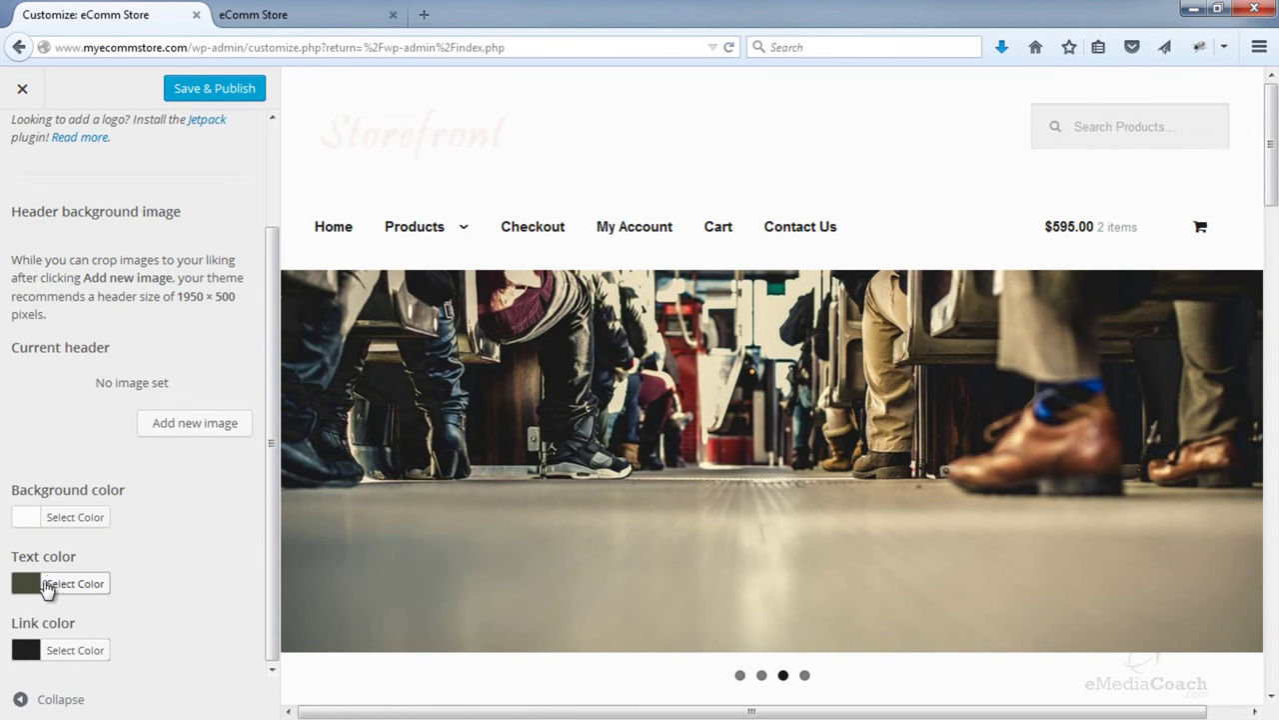
- Set the header text colour to grey #606060
{"action": "left_click", "coordinate": [35, 589]}
{"action": "scroll", "coordinate": [176, 520], "scroll_direction": "down", "scroll_amount": 3}
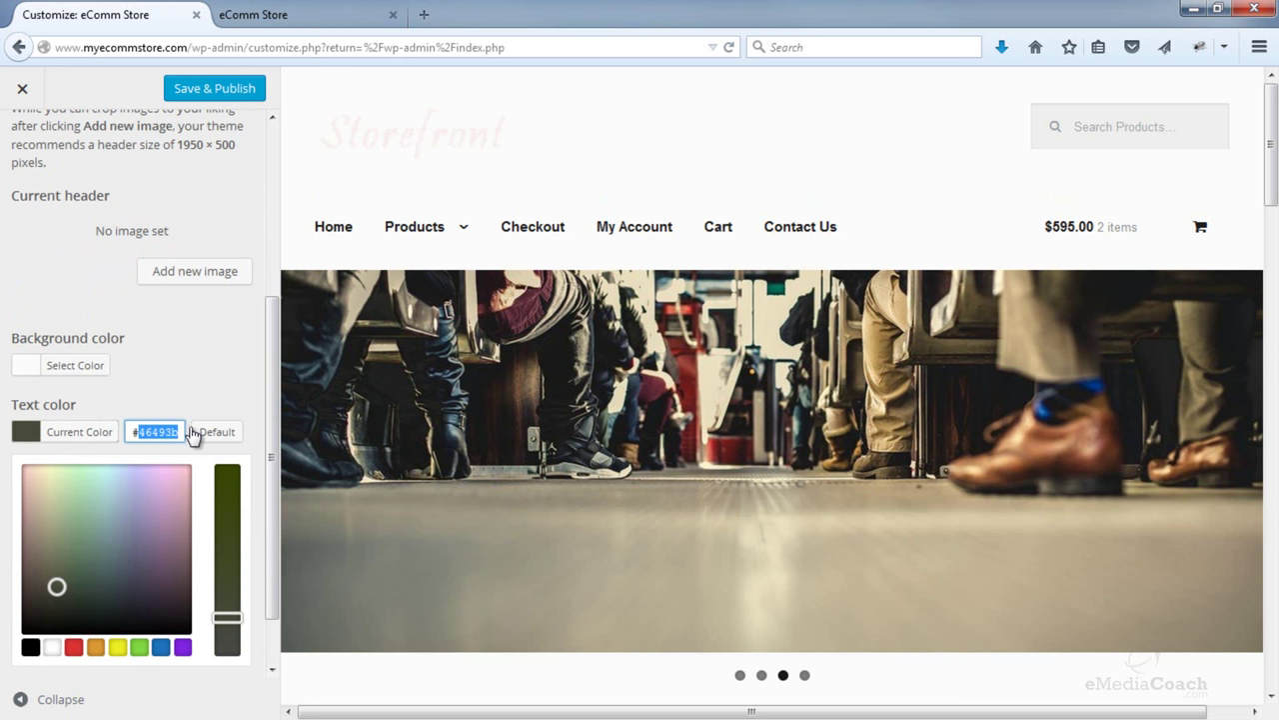
{"action": "type", "text": "#6"}
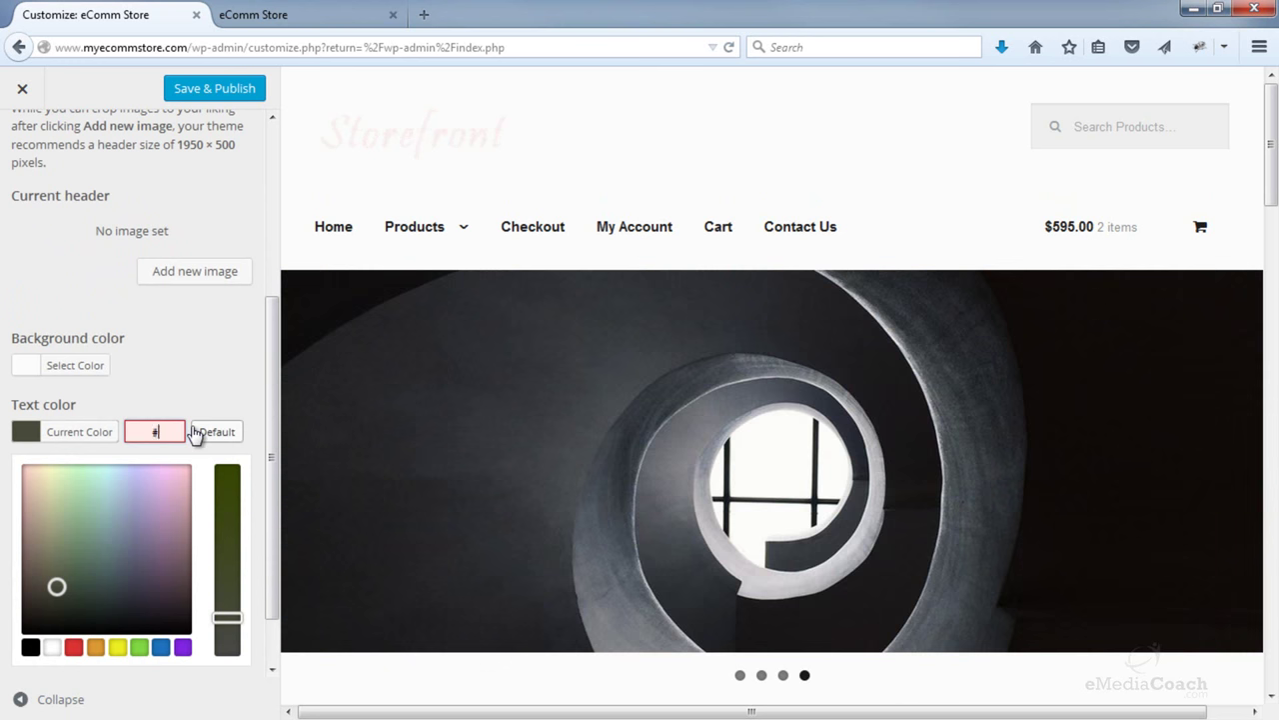
{"action": "left_click", "coordinate": [31, 647]}
{"action": "left_click", "coordinate": [58, 544]}
{"action": "left_click_drag", "start_coordinate": [58, 544], "coordinate": [4, 565]}
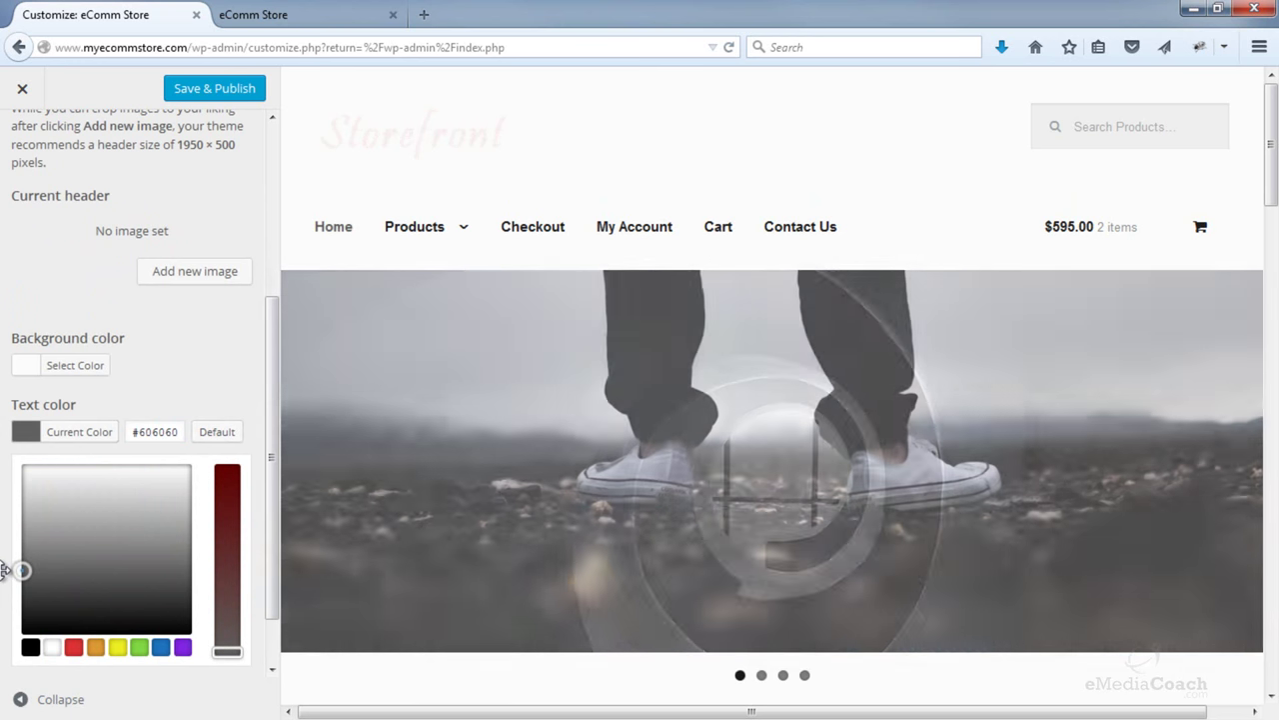
- Give links the matching grey #606060 and publish the Customizer changes
{"action": "scroll", "coordinate": [165, 460], "scroll_direction": "down", "scroll_amount": 1}
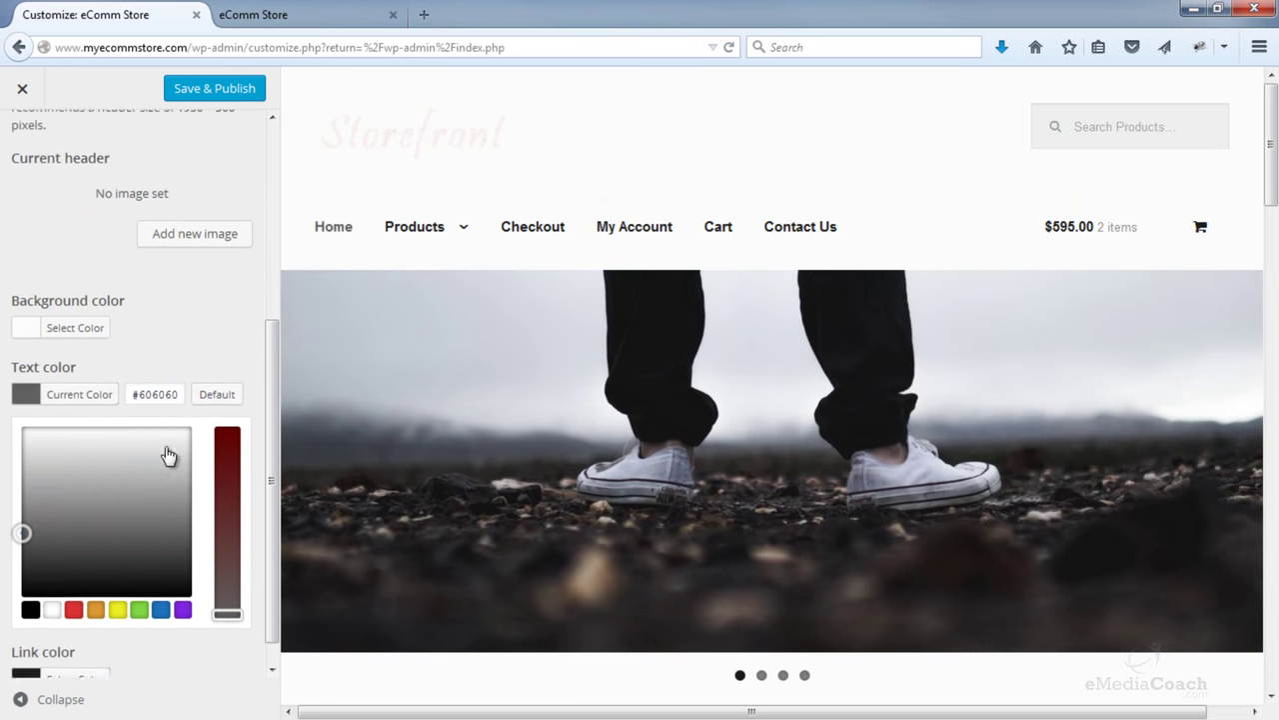
{"action": "left_click", "coordinate": [40, 645]}
{"action": "left_click_drag", "start_coordinate": [51, 531], "coordinate": [4, 569]}
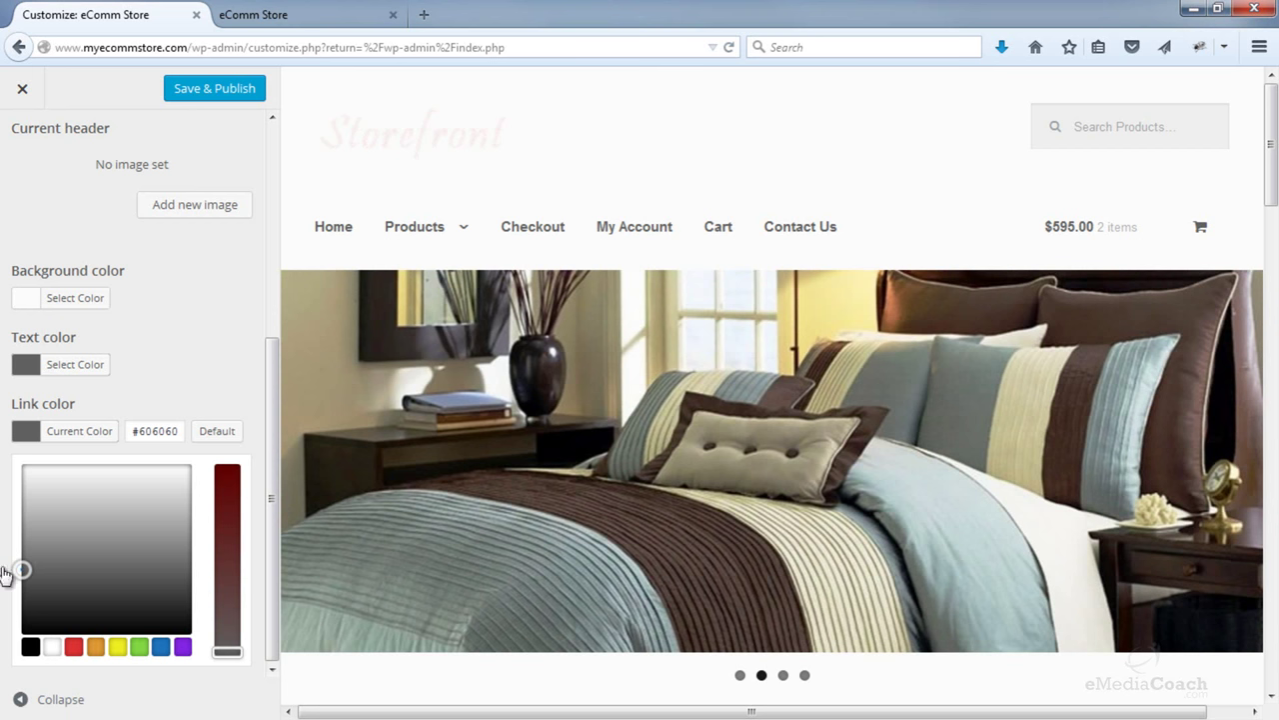
{"action": "left_click_drag", "start_coordinate": [271, 379], "coordinate": [283, 220]}
{"action": "scroll", "coordinate": [274, 229], "scroll_direction": "down", "scroll_amount": 3}
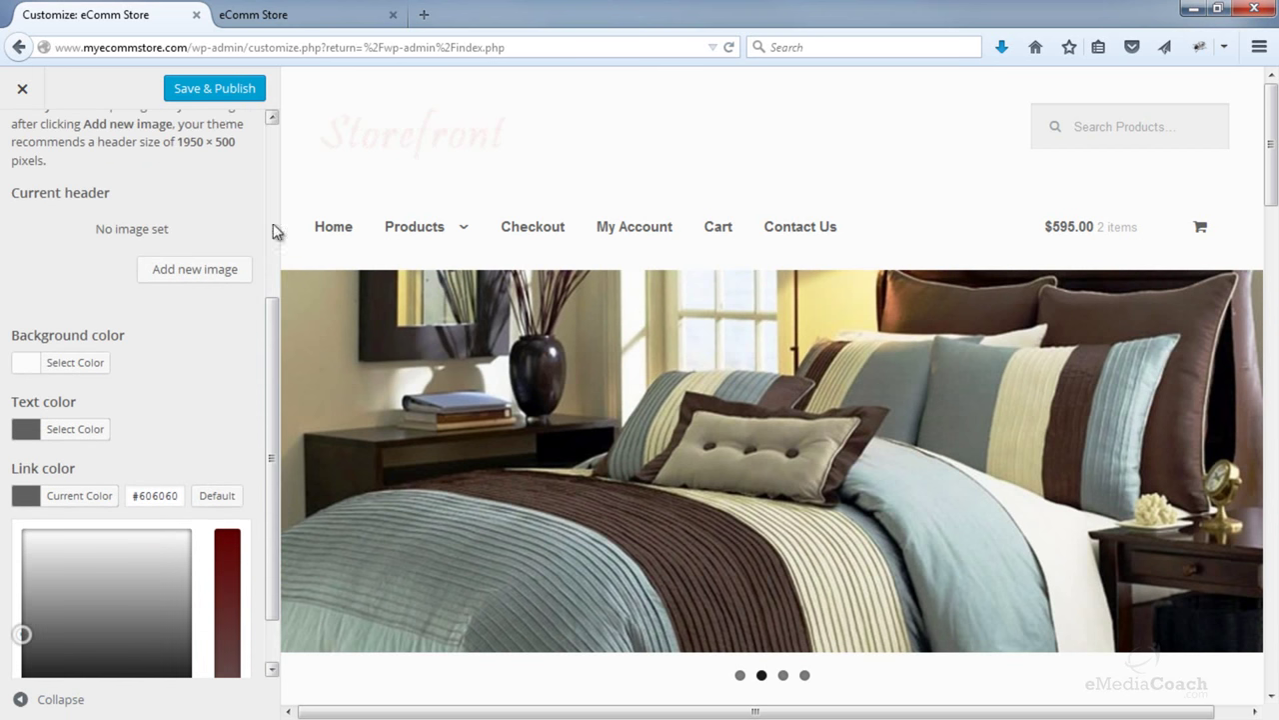
{"action": "left_click", "coordinate": [201, 93]}
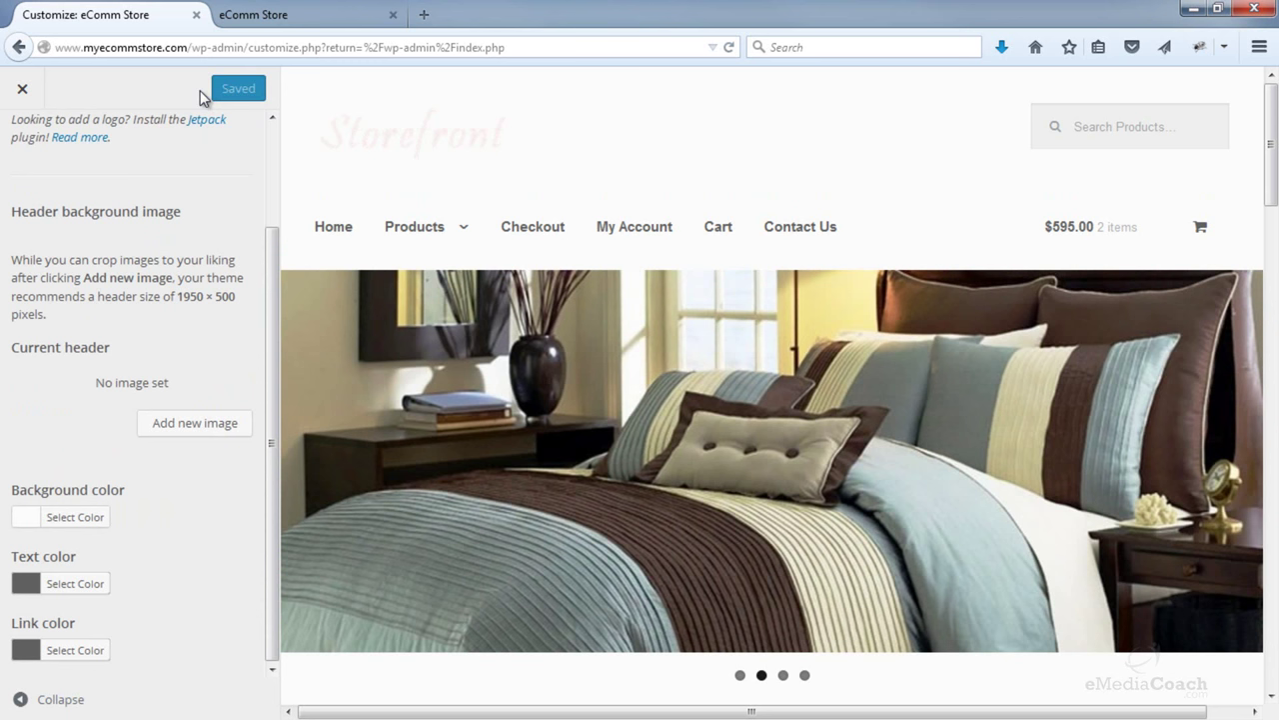
- Go back to the dashboard and reopen the Customizer's Branding section
{"action": "left_click", "coordinate": [34, 97]}
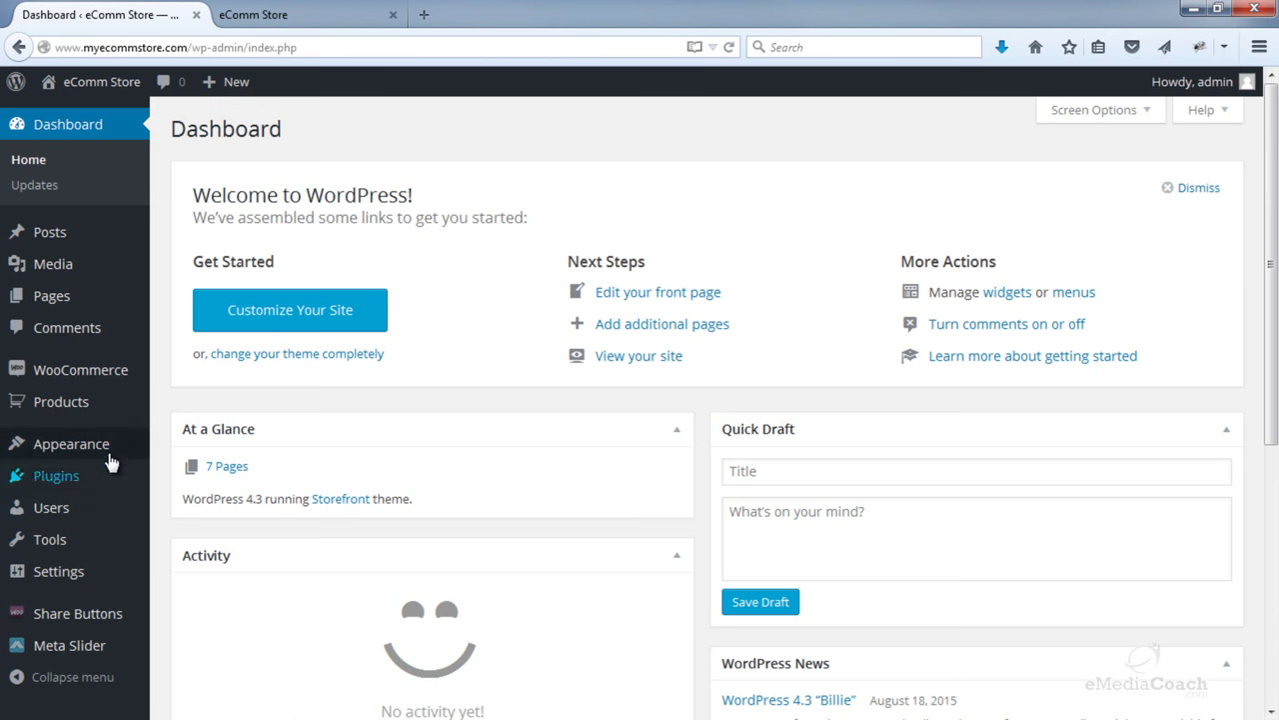
{"action": "mouse_move", "coordinate": [106, 443]}
{"action": "left_click", "coordinate": [246, 479]}
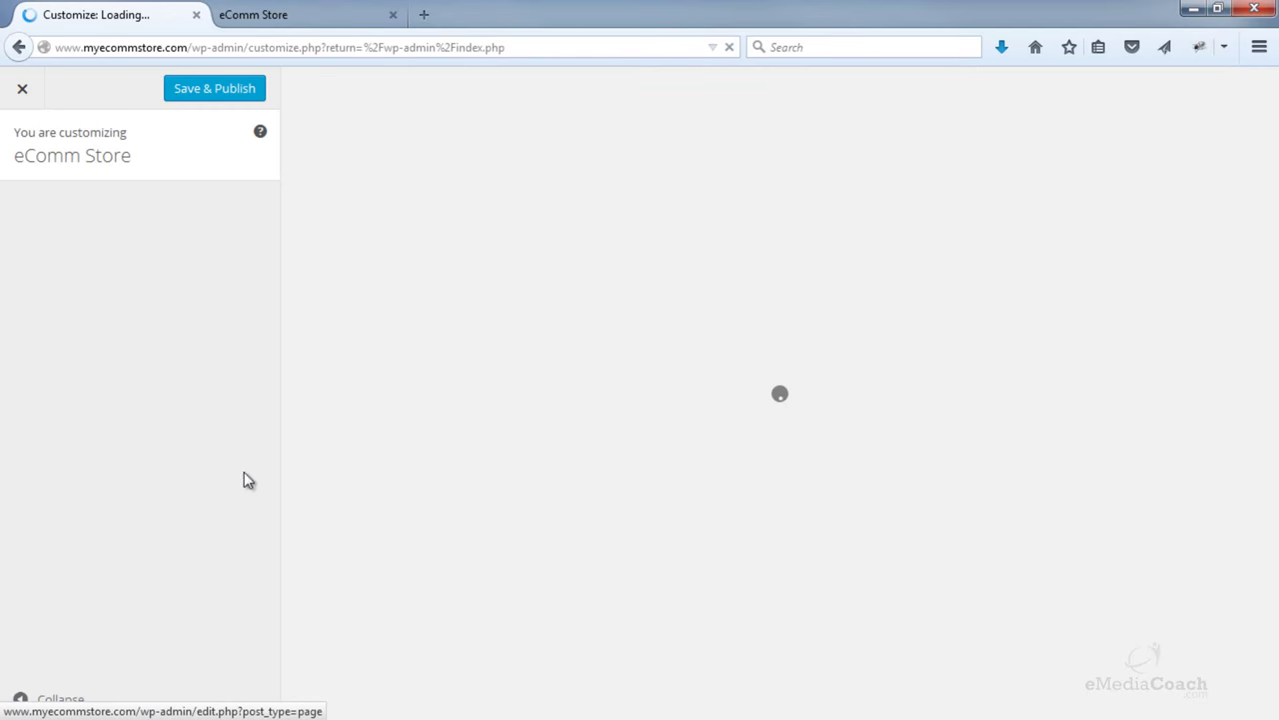
{"action": "left_click", "coordinate": [214, 369]}
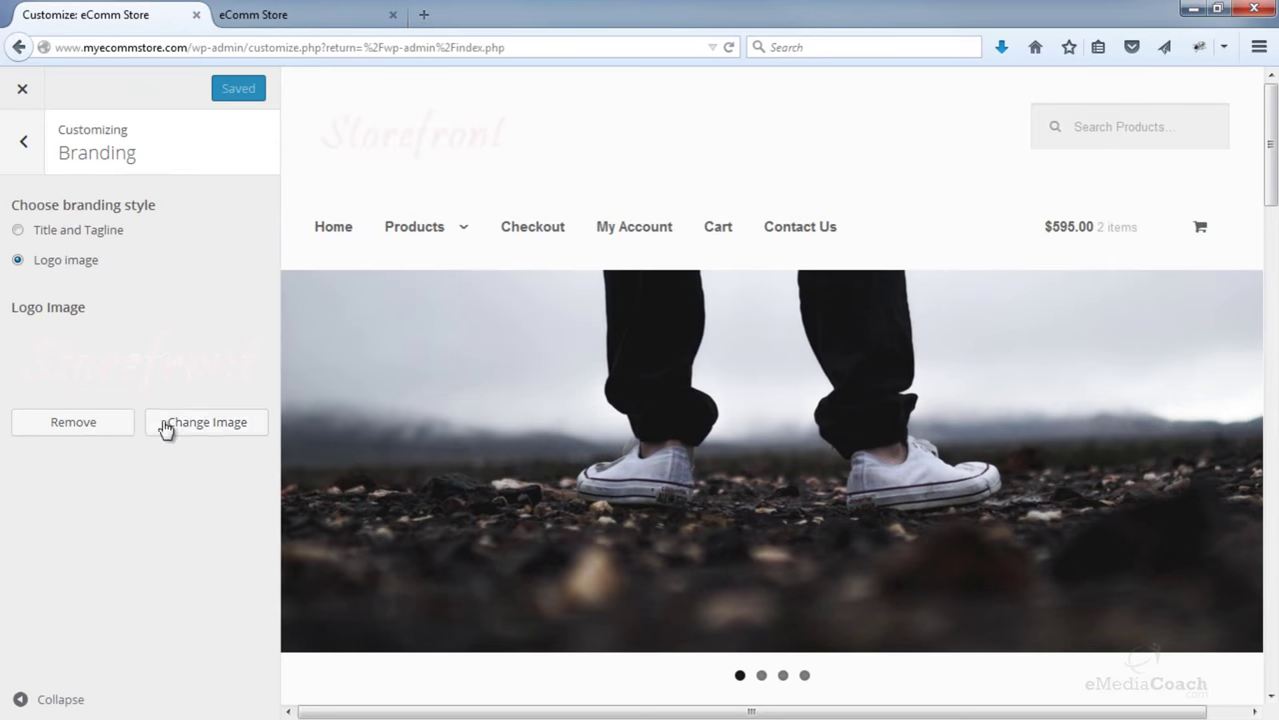
- Upload Logo2.png from the Images folder as the new logo and publish it
{"action": "left_click", "coordinate": [187, 428]}
{"action": "left_click", "coordinate": [97, 160]}
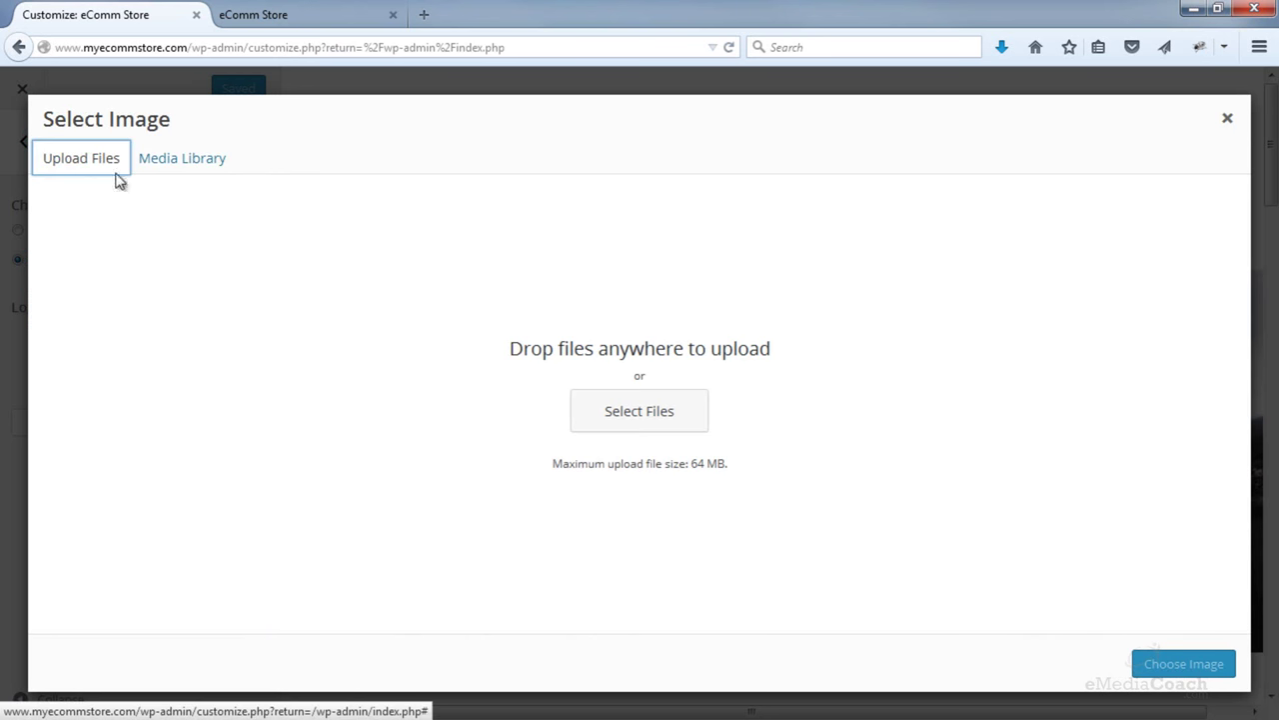
{"action": "left_click", "coordinate": [582, 420]}
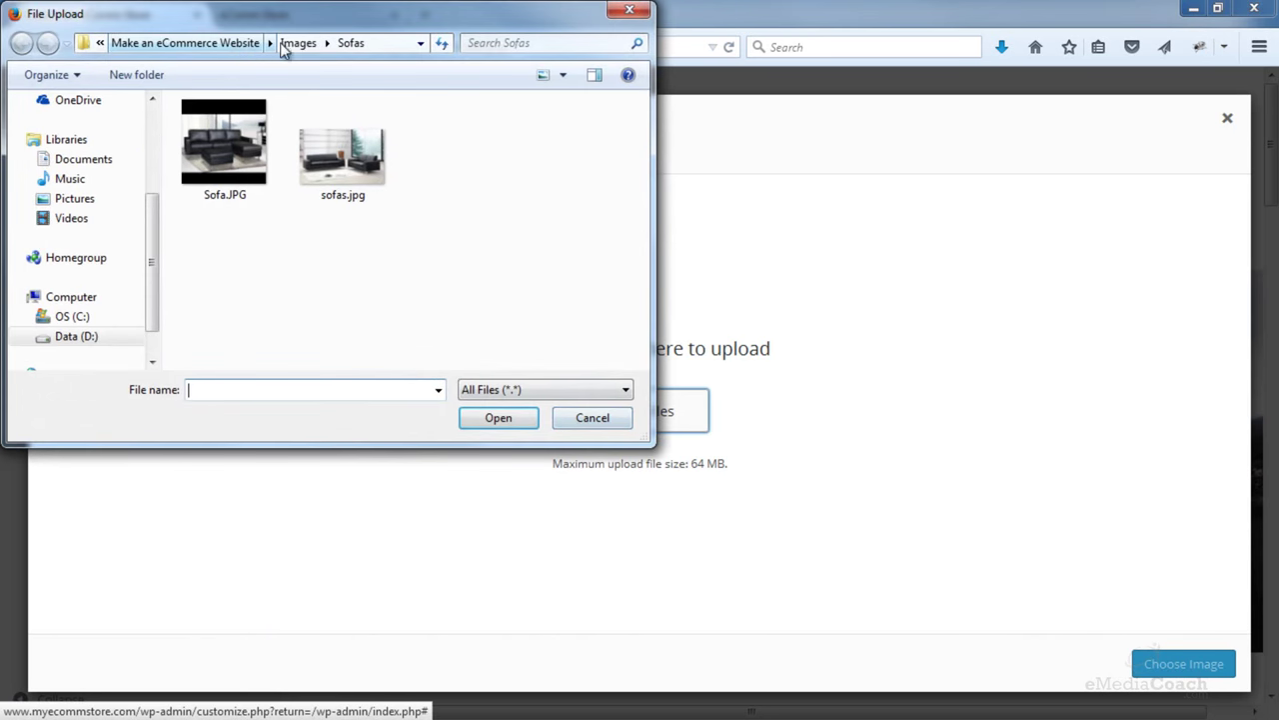
{"action": "left_click", "coordinate": [295, 43]}
{"action": "left_click", "coordinate": [230, 307]}
{"action": "double_click", "coordinate": [232, 310]}
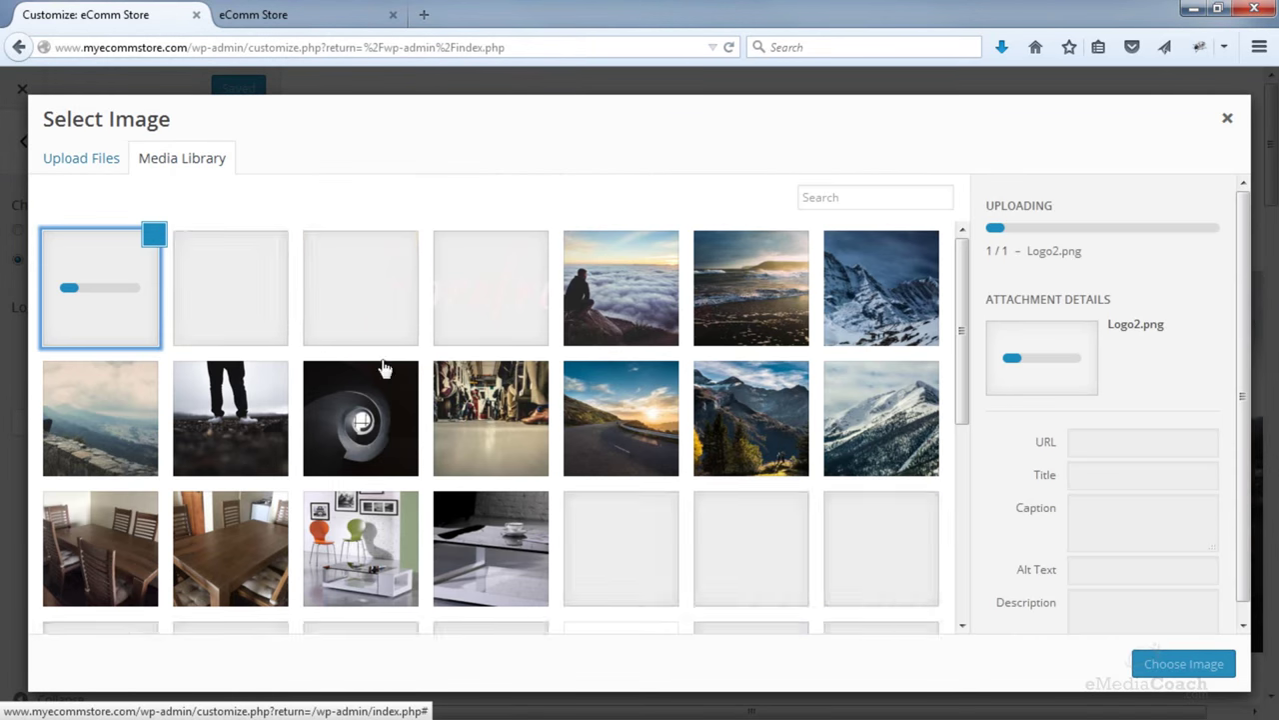
{"action": "left_click", "coordinate": [1181, 668]}
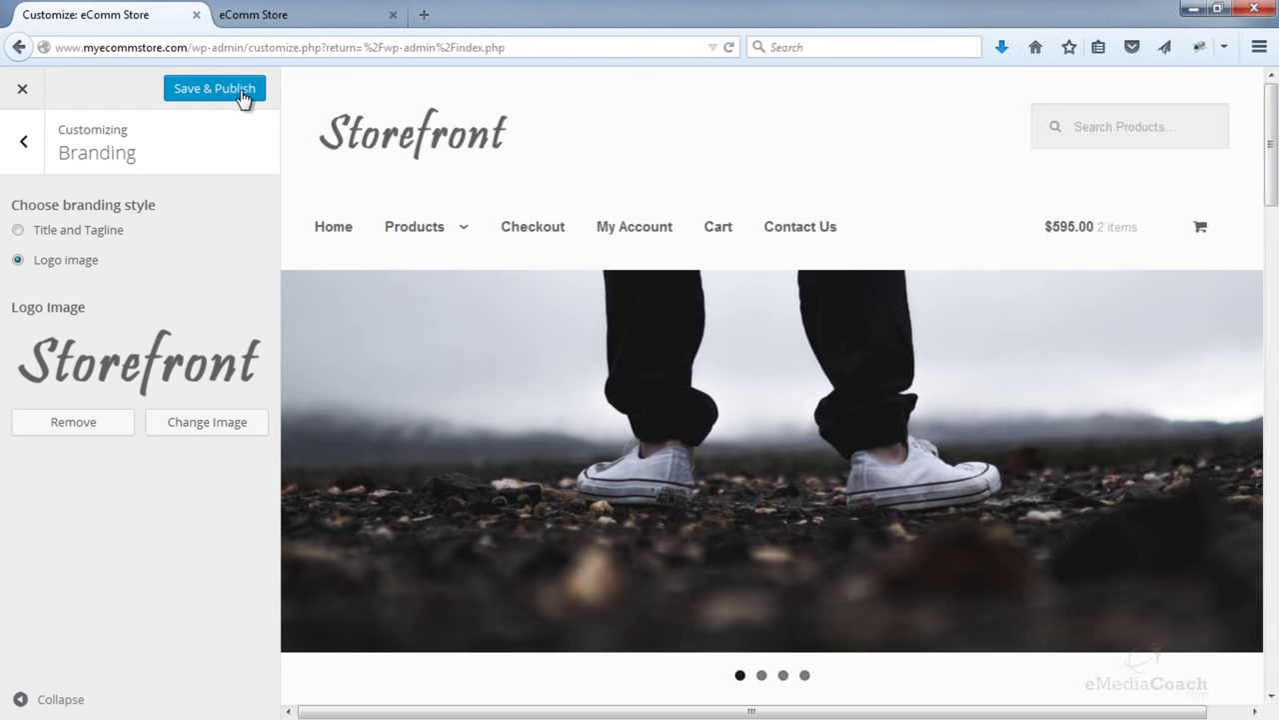
{"action": "left_click", "coordinate": [228, 90]}
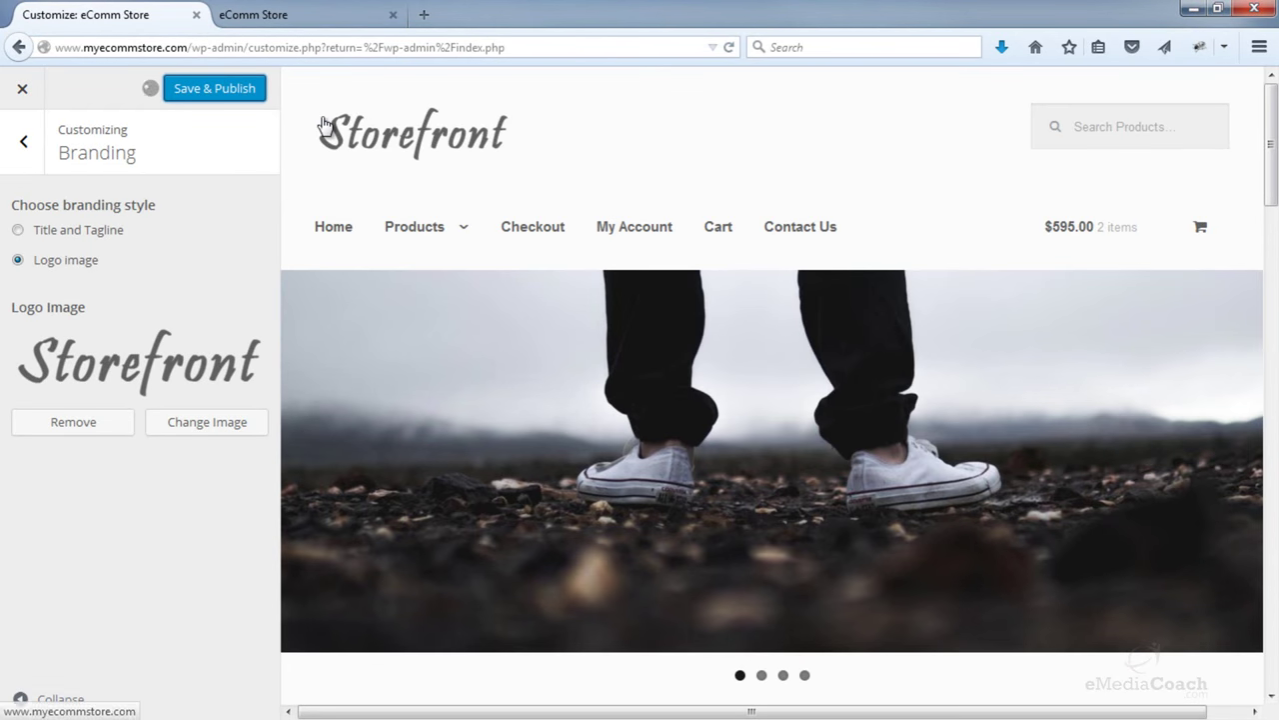
{"action": "left_click", "coordinate": [311, 23]}
- Copy the site address and load the homepage fresh in a new browser tab
{"action": "left_click", "coordinate": [305, 47]}
{"action": "key", "text": "ctrl+c"}
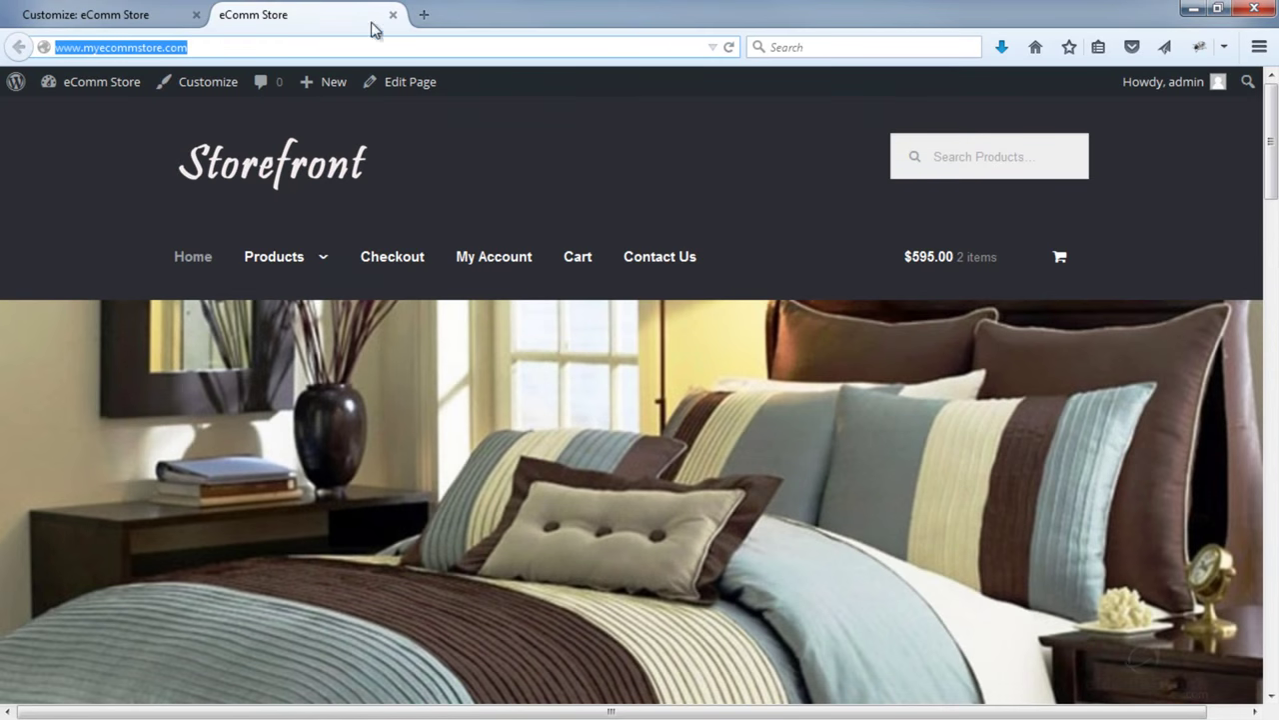
{"action": "left_click", "coordinate": [424, 14]}
{"action": "key", "text": "ctrl+v"}
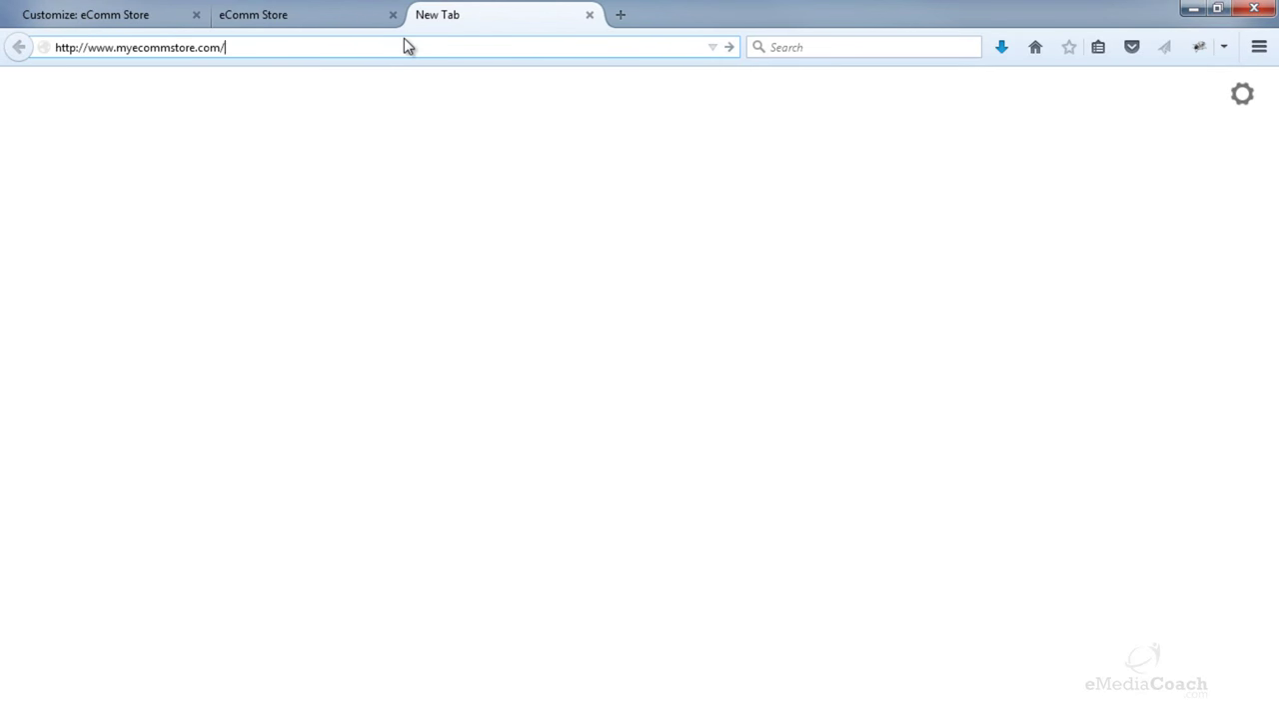
{"action": "key", "text": "Return"}
{"action": "left_click", "coordinate": [323, 14]}
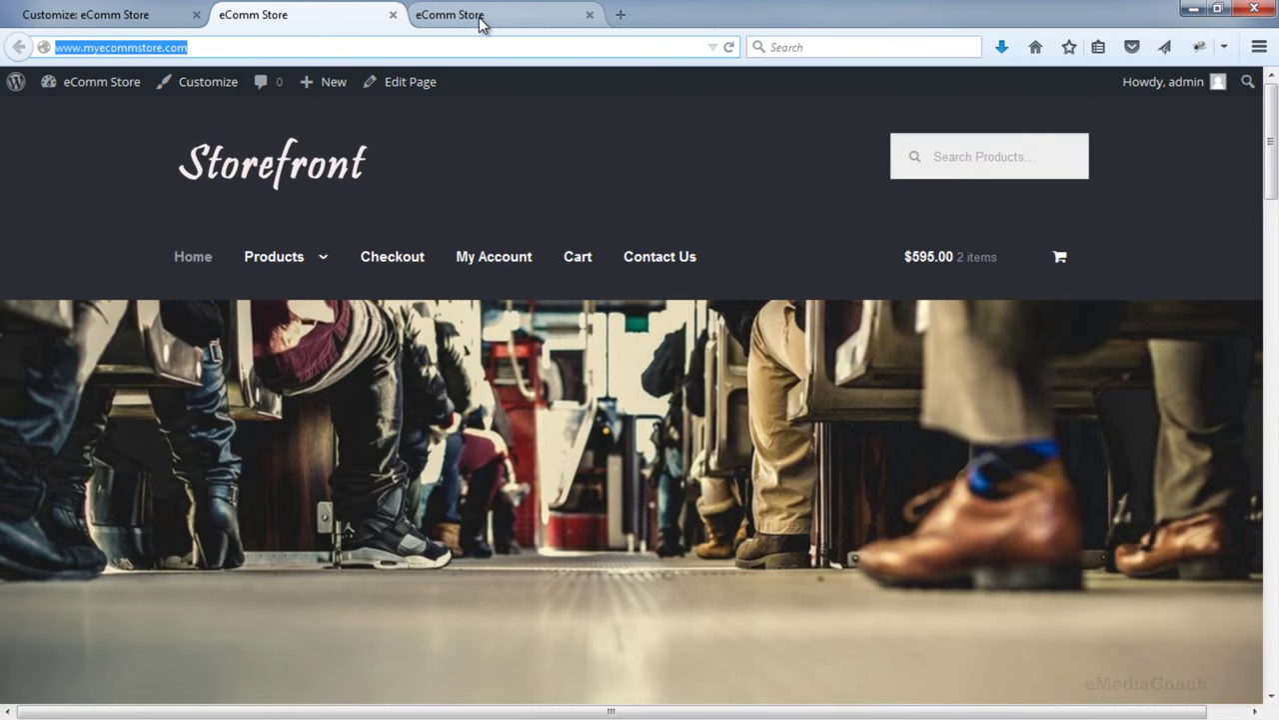
- Scroll through the live homepage to check the light header and new dark logo
{"action": "scroll", "coordinate": [578, 400], "scroll_direction": "down", "scroll_amount": 3}
{"action": "scroll", "coordinate": [578, 180], "scroll_direction": "up", "scroll_amount": 1}
{"action": "left_click", "coordinate": [497, 10]}
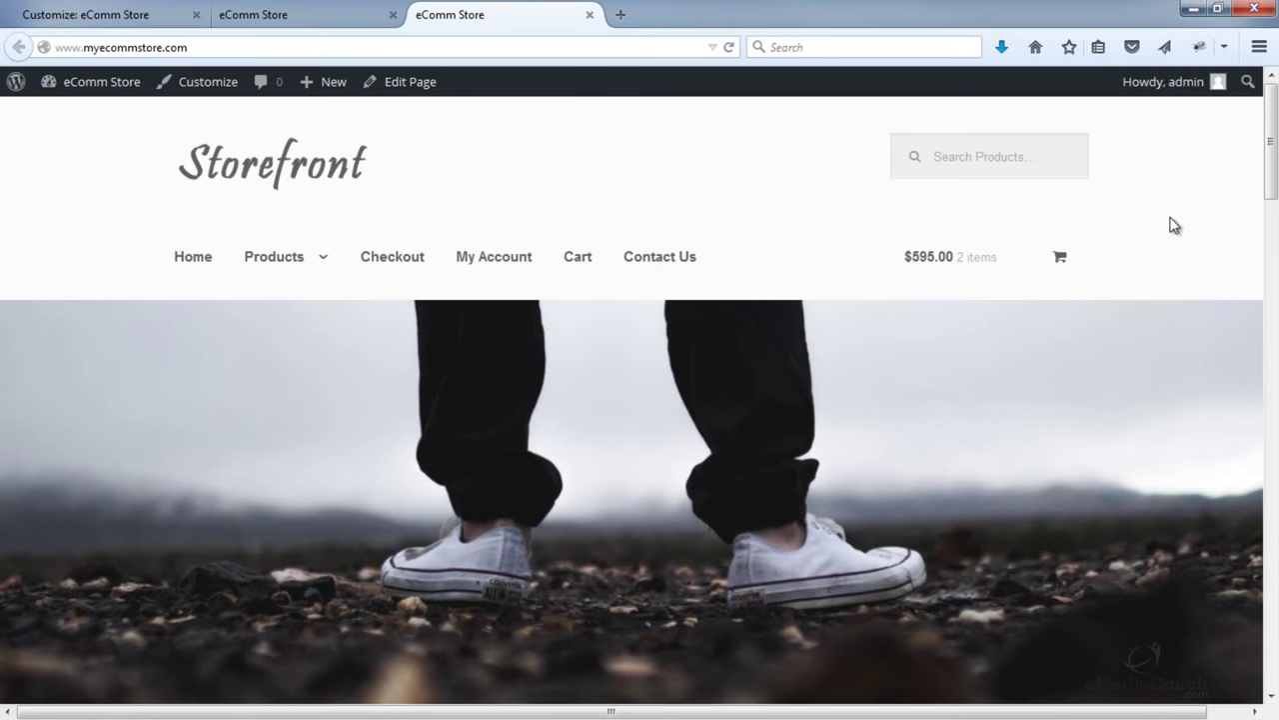
{"action": "scroll", "coordinate": [1175, 224], "scroll_direction": "down", "scroll_amount": 10}
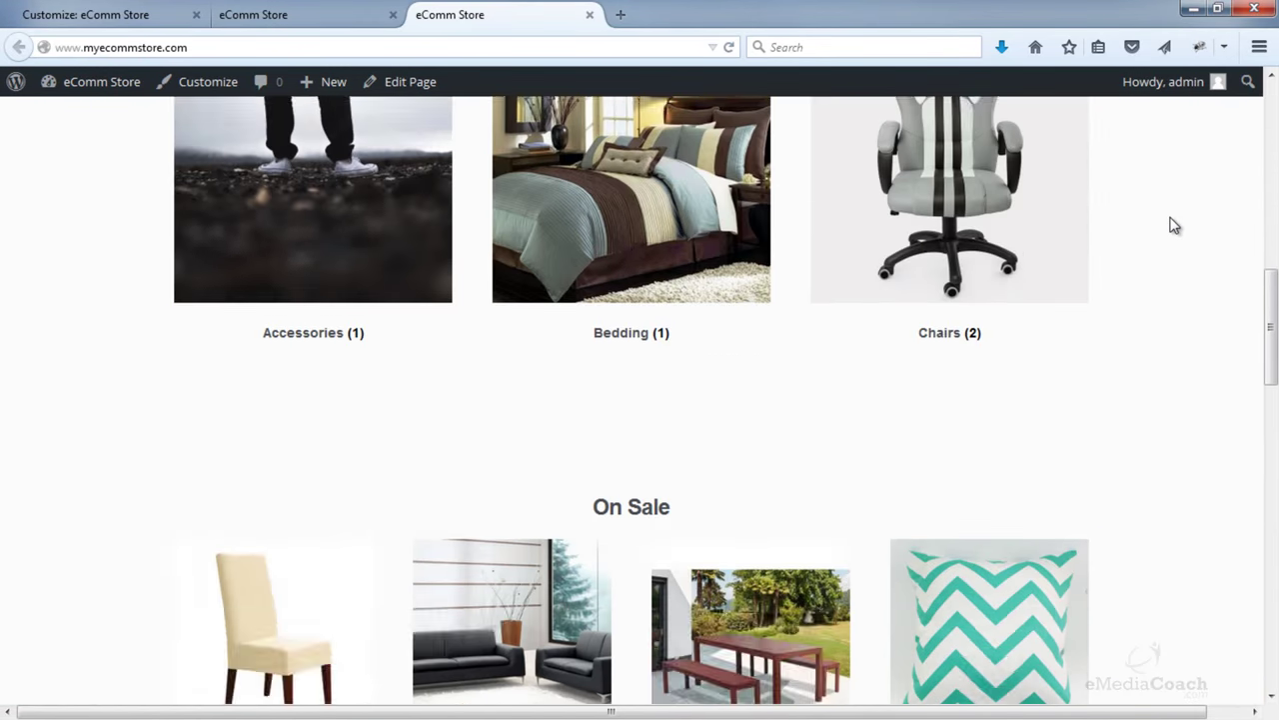
{"action": "scroll", "coordinate": [1174, 225], "scroll_direction": "down", "scroll_amount": 9}
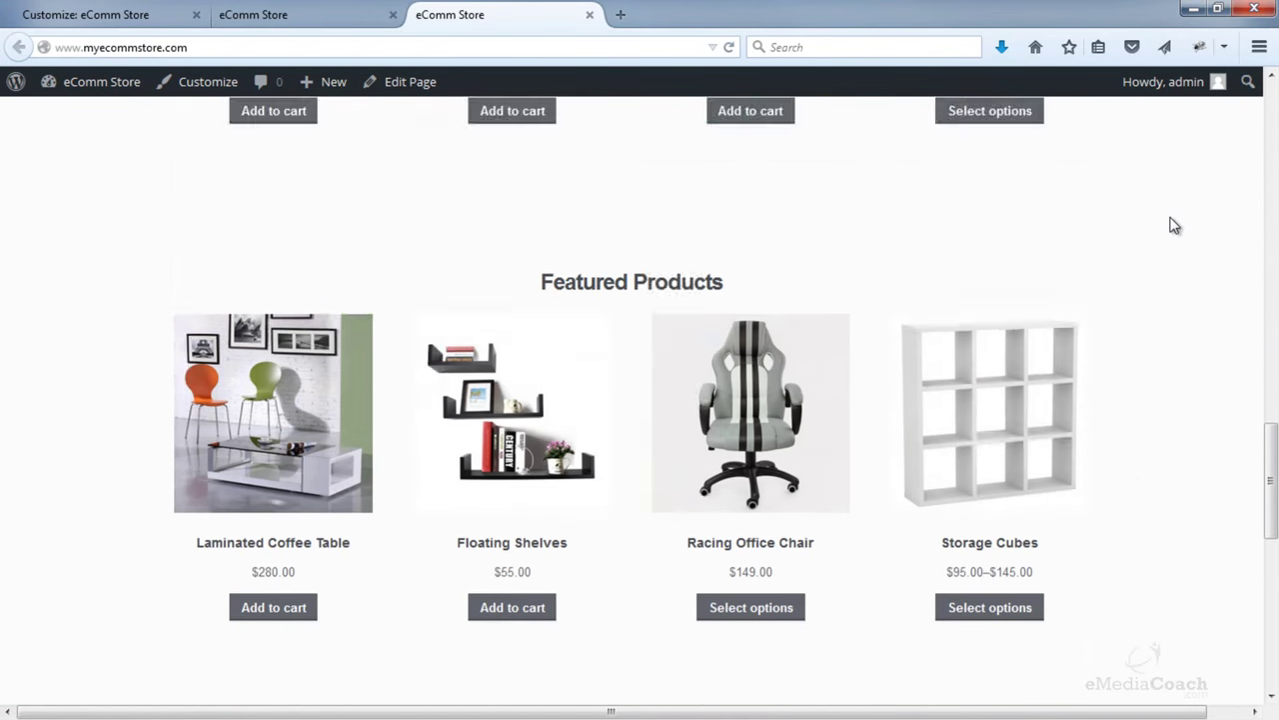
{"action": "scroll", "coordinate": [1174, 225], "scroll_direction": "up", "scroll_amount": 15}
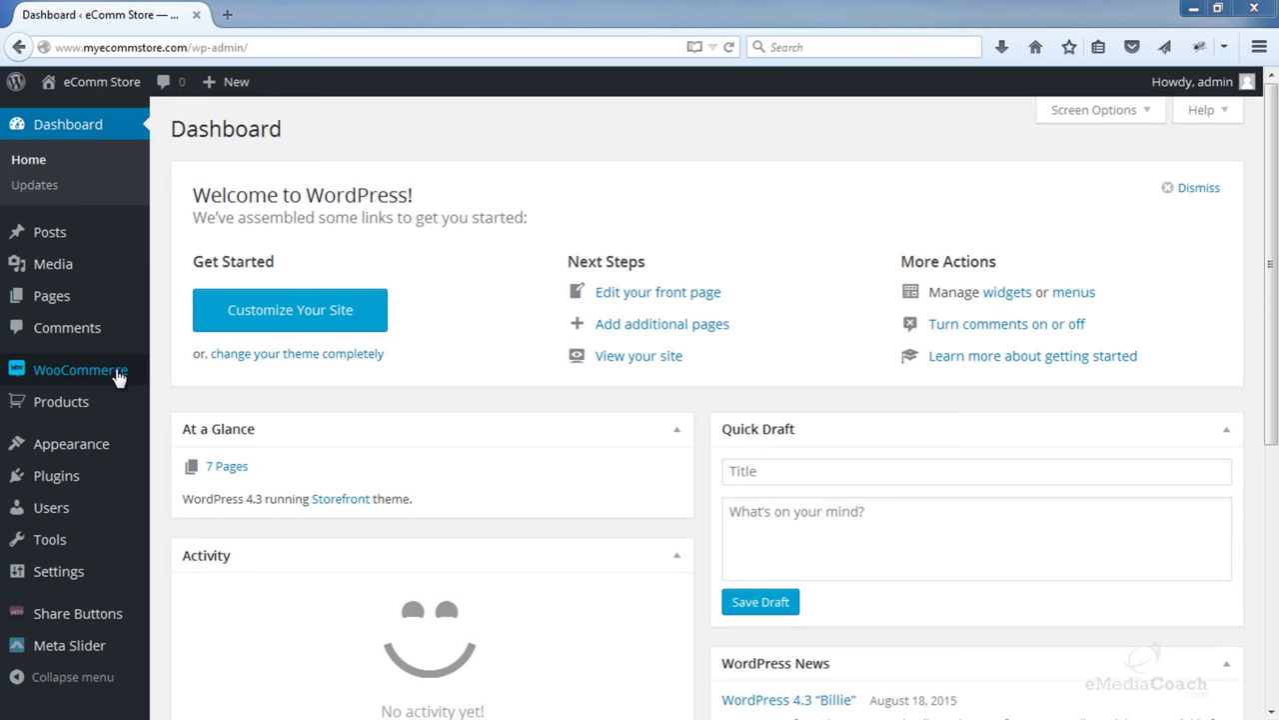
- Open WooCommerce Settings from the admin sidebar and go to the Tax tab
{"action": "mouse_move", "coordinate": [114, 374]}
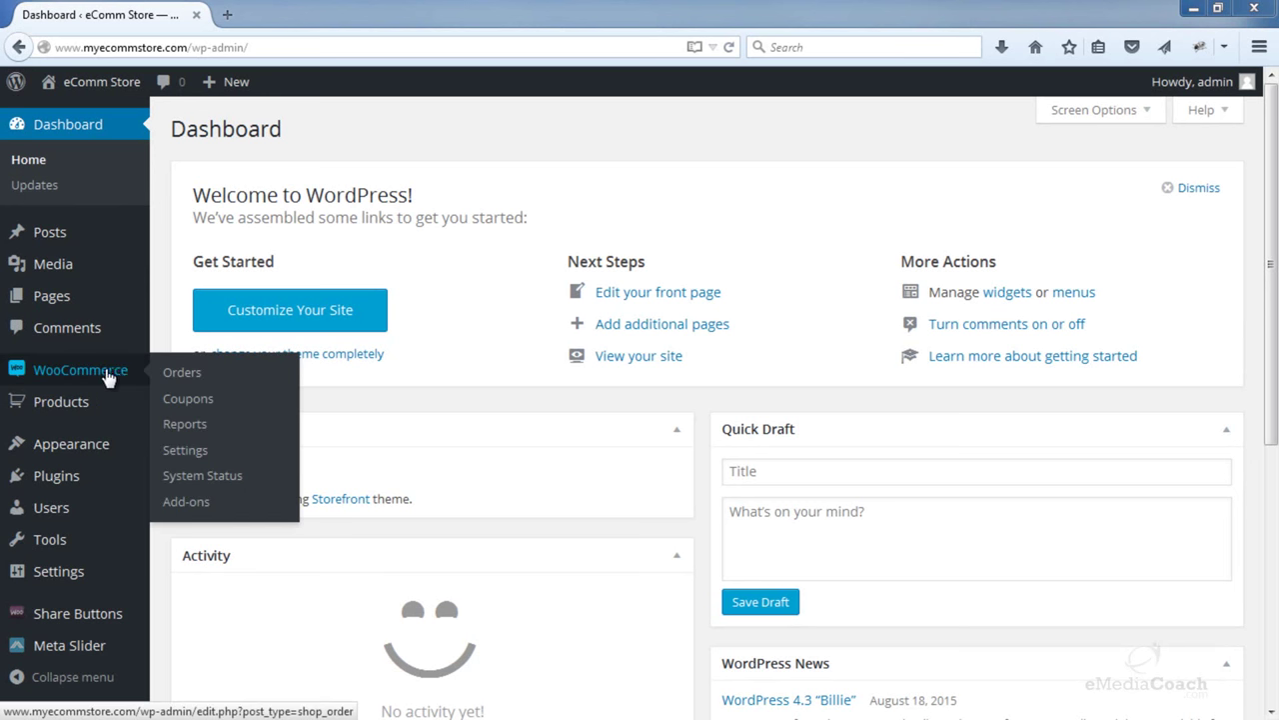
{"action": "left_click", "coordinate": [186, 451]}
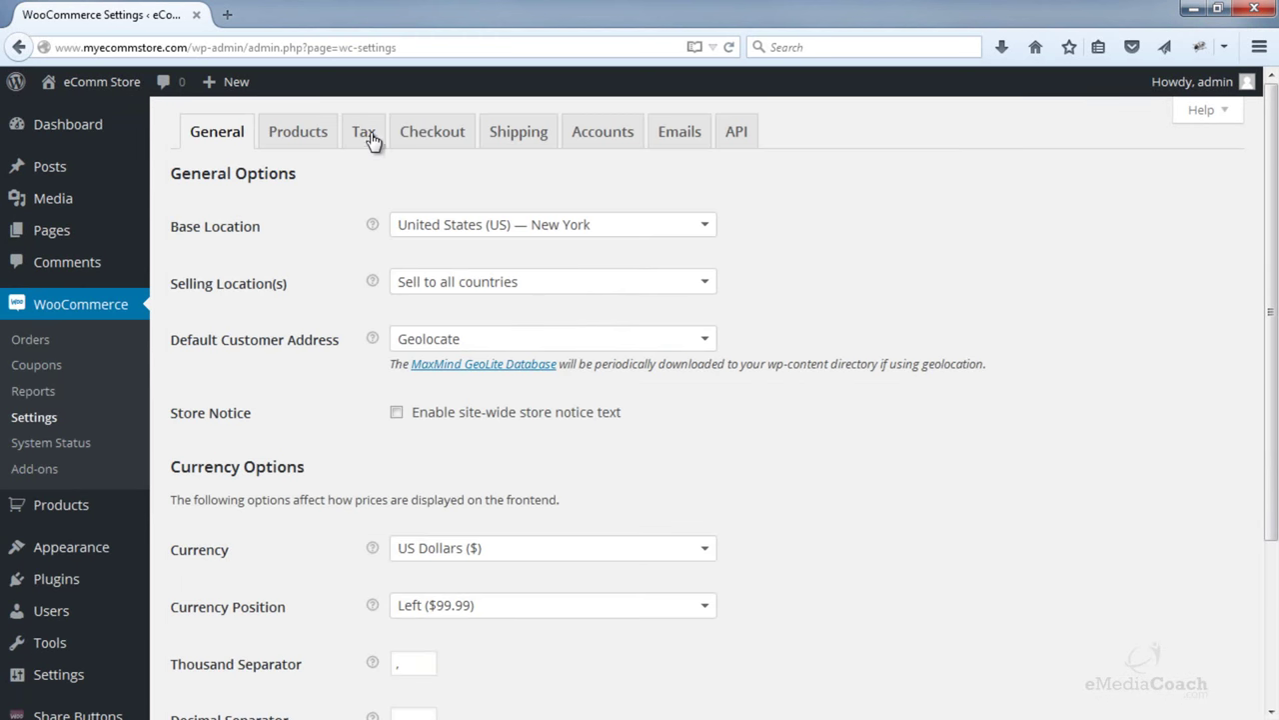
{"action": "left_click", "coordinate": [368, 138]}
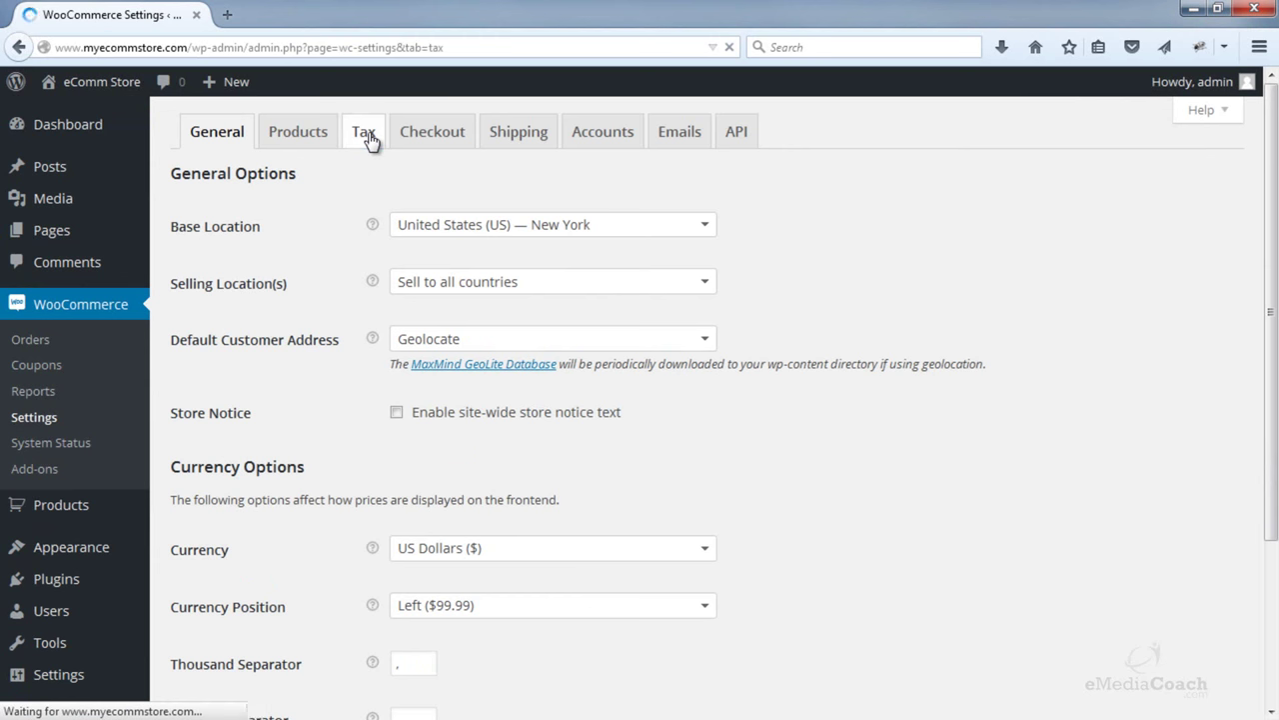
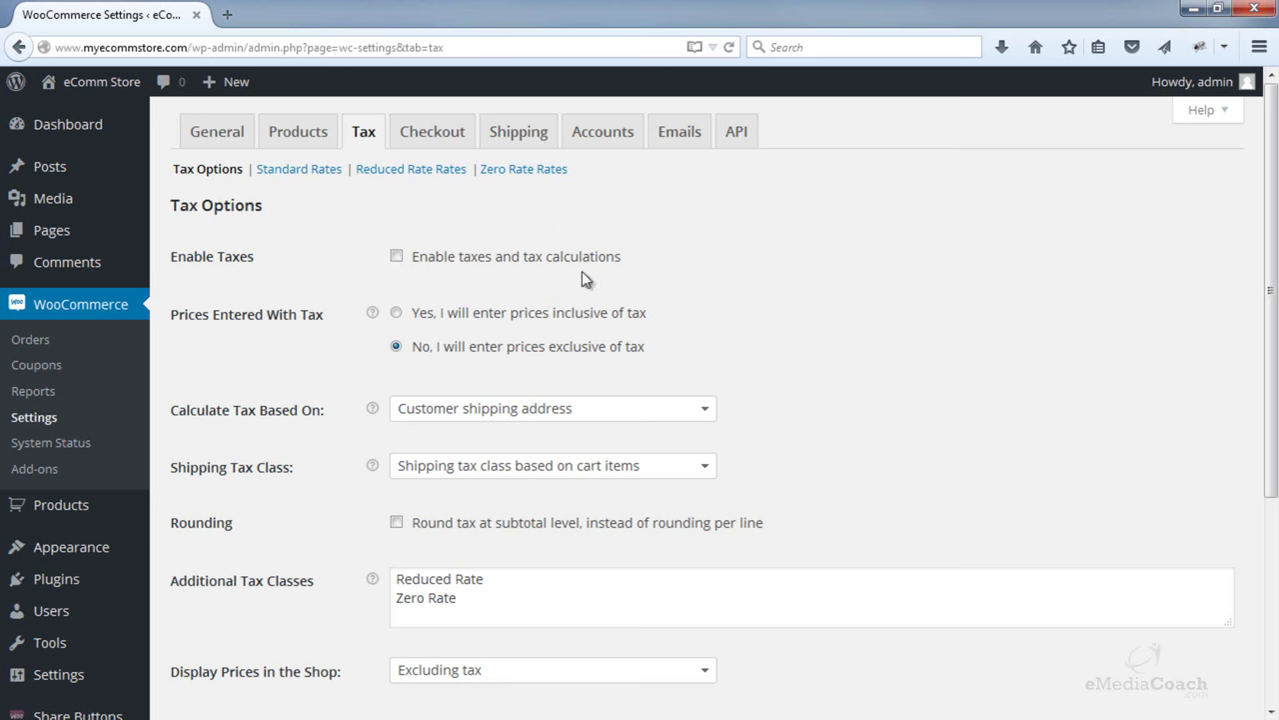
- Enable tax calculations and choose to enter prices inclusive of tax
{"action": "left_click", "coordinate": [397, 257]}
{"action": "left_click", "coordinate": [397, 314]}
- Keep customer shipping address and cart-item shipping tax class, and round tax at subtotal level
{"action": "scroll", "coordinate": [398, 320], "scroll_direction": "down", "scroll_amount": 2}
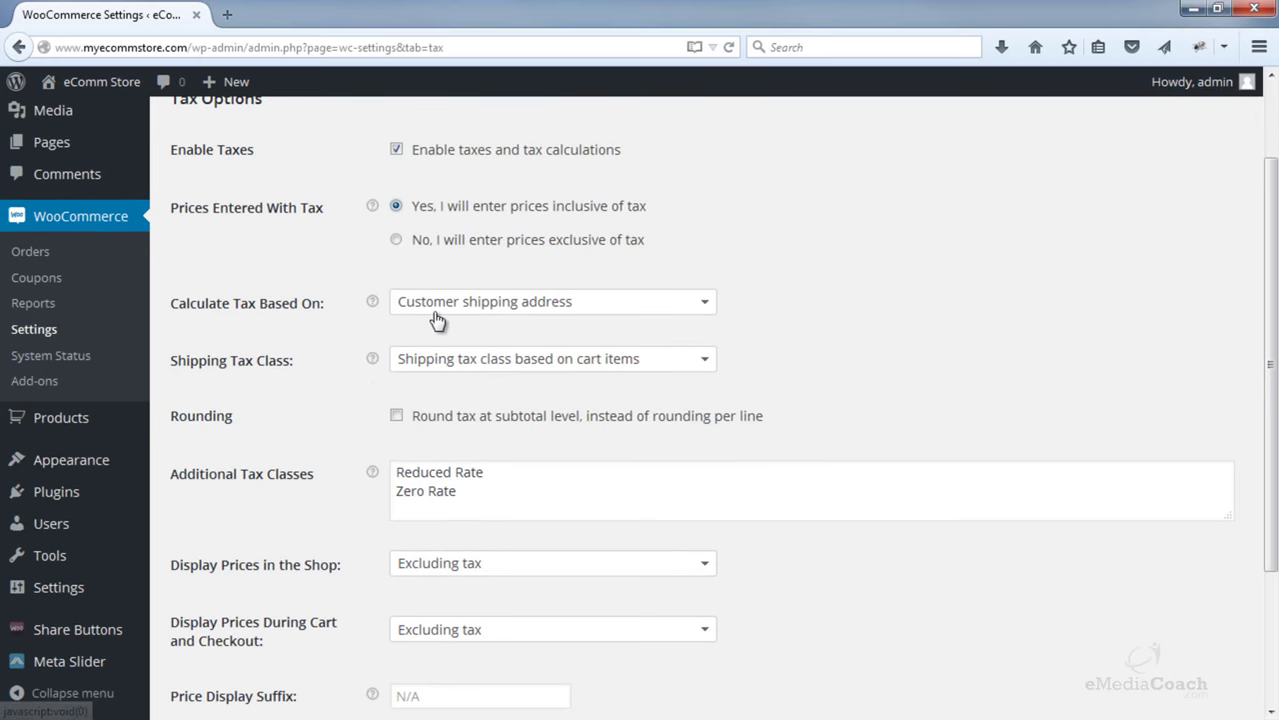
{"action": "left_click", "coordinate": [708, 311]}
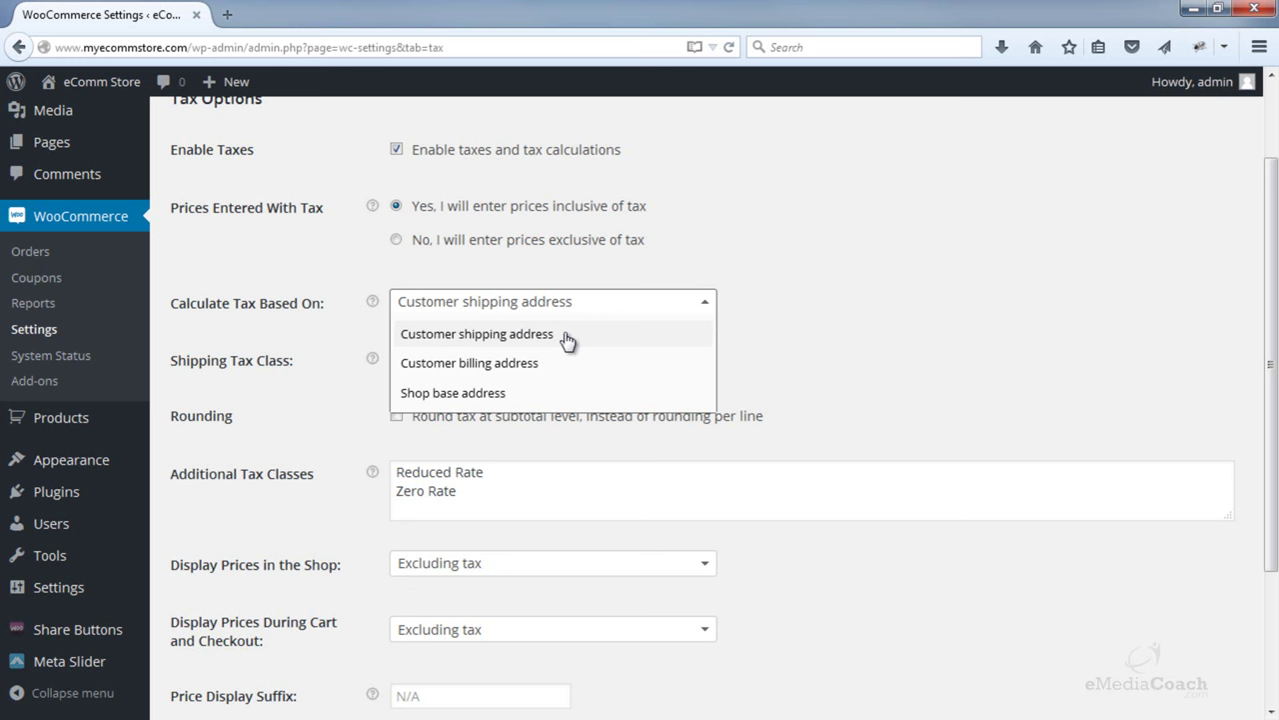
{"action": "left_click", "coordinate": [566, 337]}
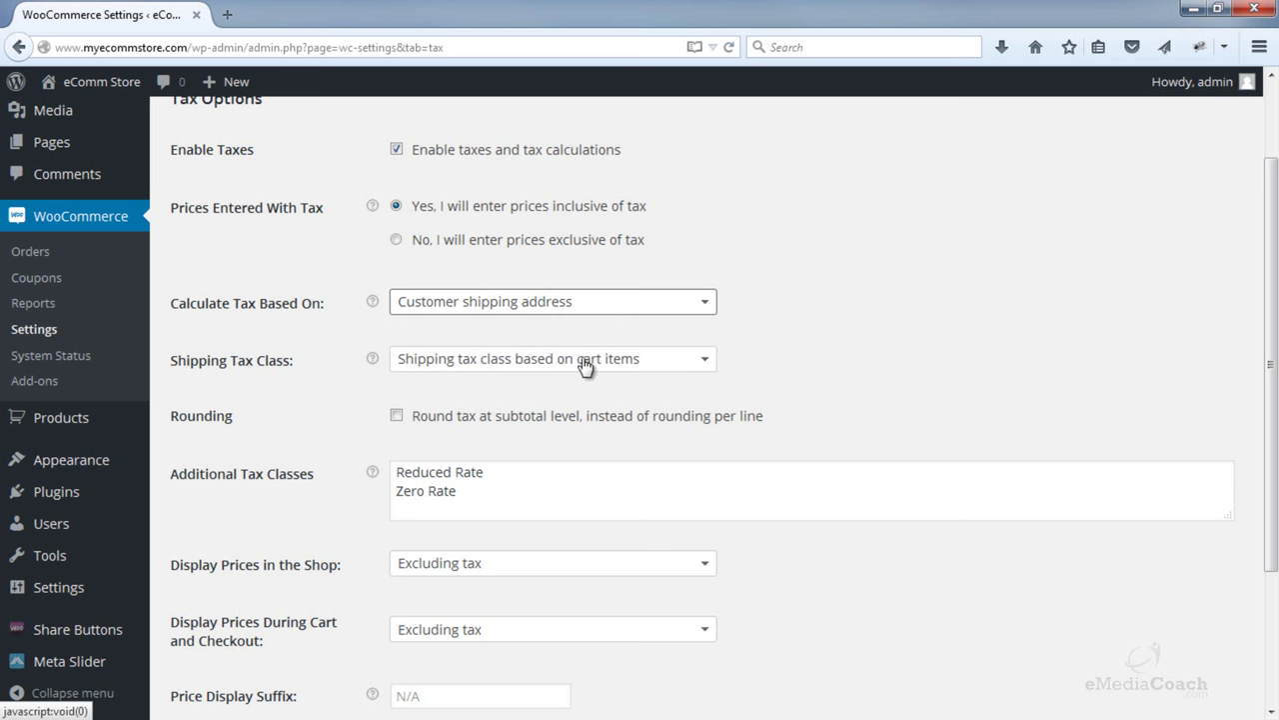
{"action": "left_click", "coordinate": [688, 365]}
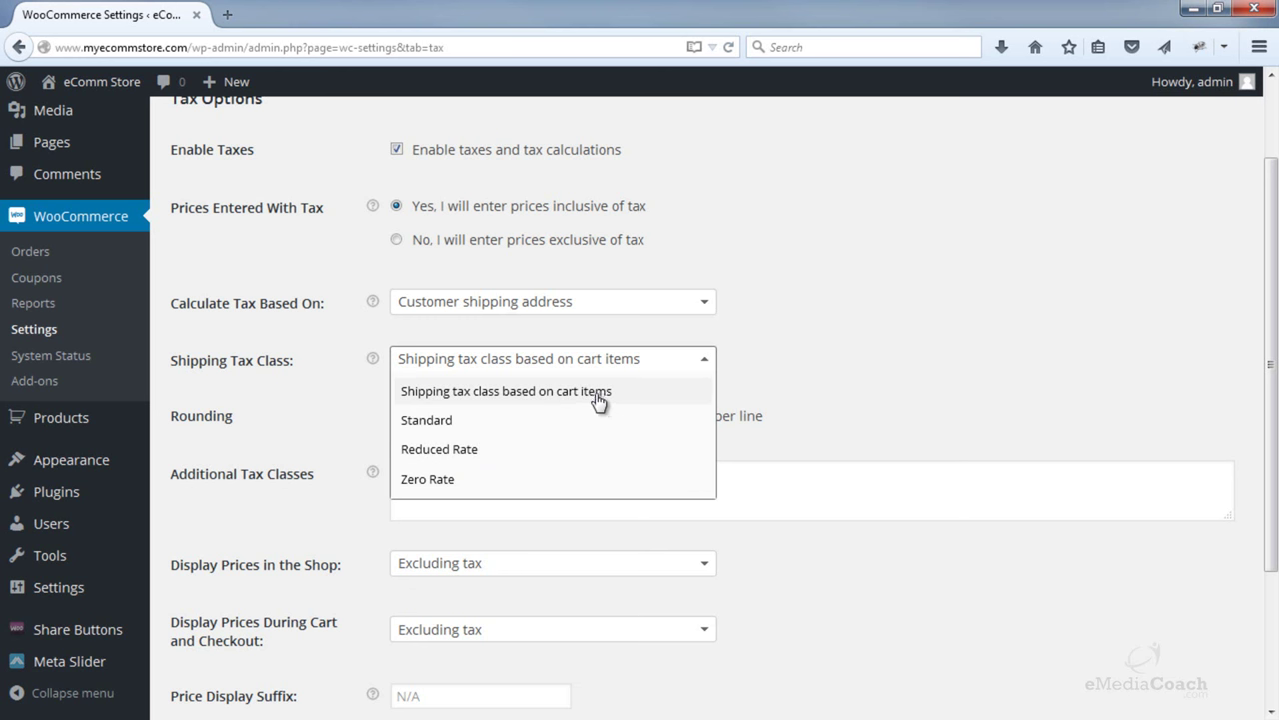
{"action": "left_click", "coordinate": [521, 391]}
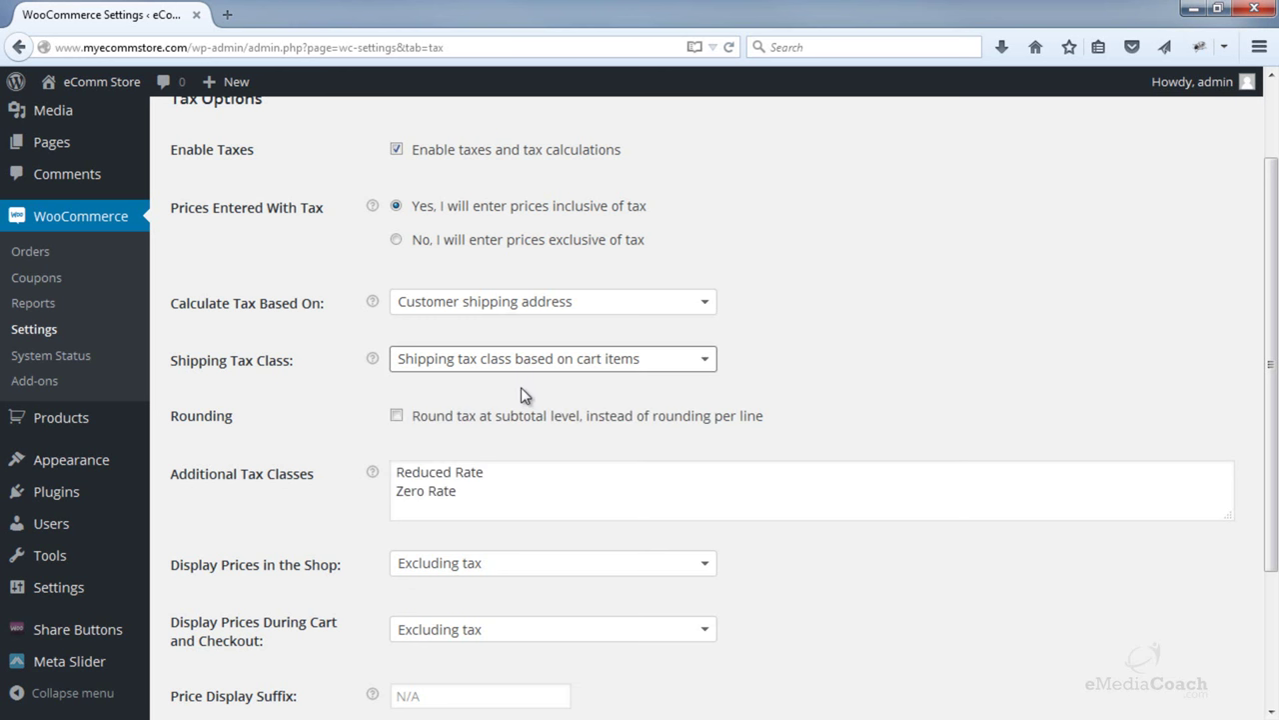
{"action": "left_click", "coordinate": [397, 417]}
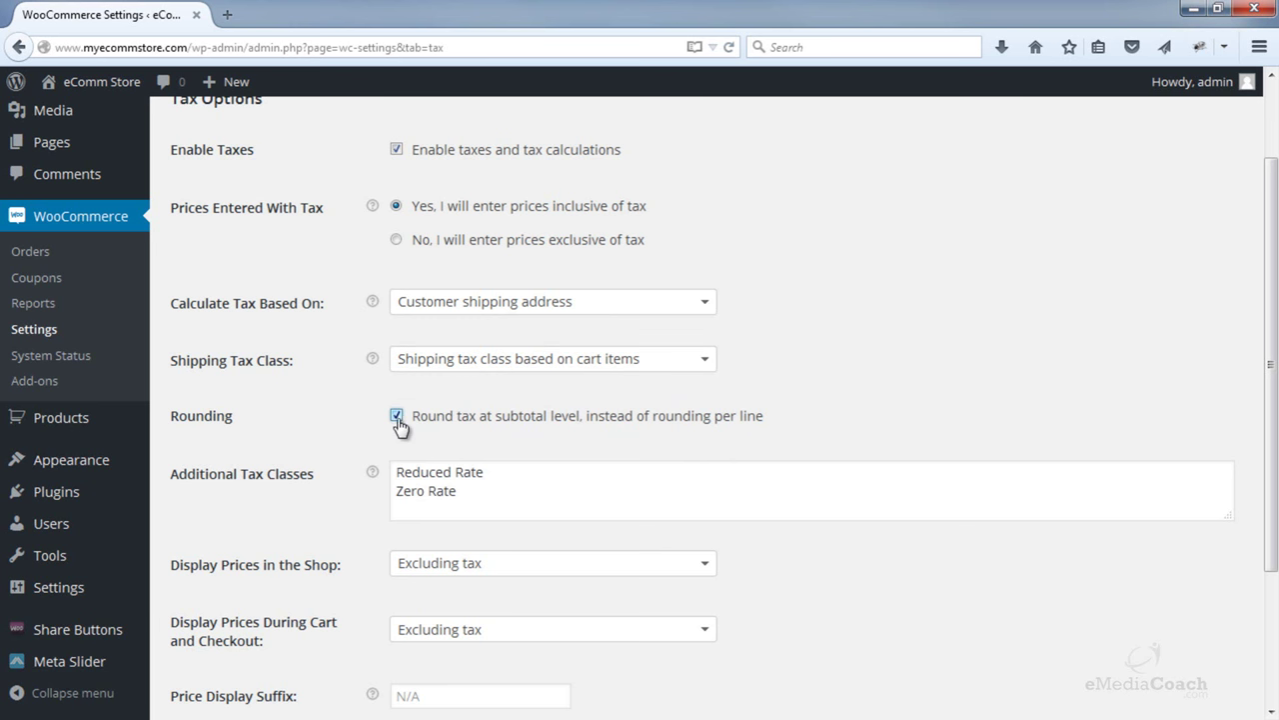
{"action": "scroll", "coordinate": [560, 418], "scroll_direction": "down", "scroll_amount": 2}
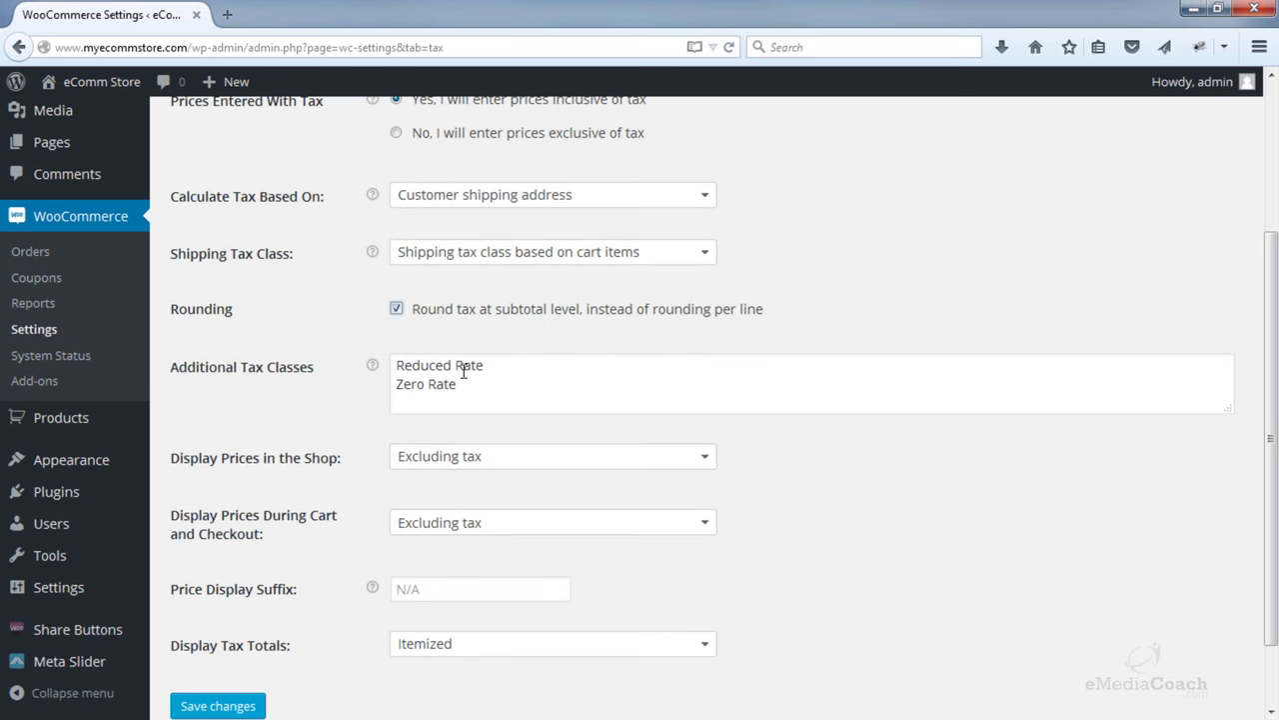
- Add 'Additional Tax Class' as a new tax class and show shop prices including tax
{"action": "left_click", "coordinate": [436, 392]}
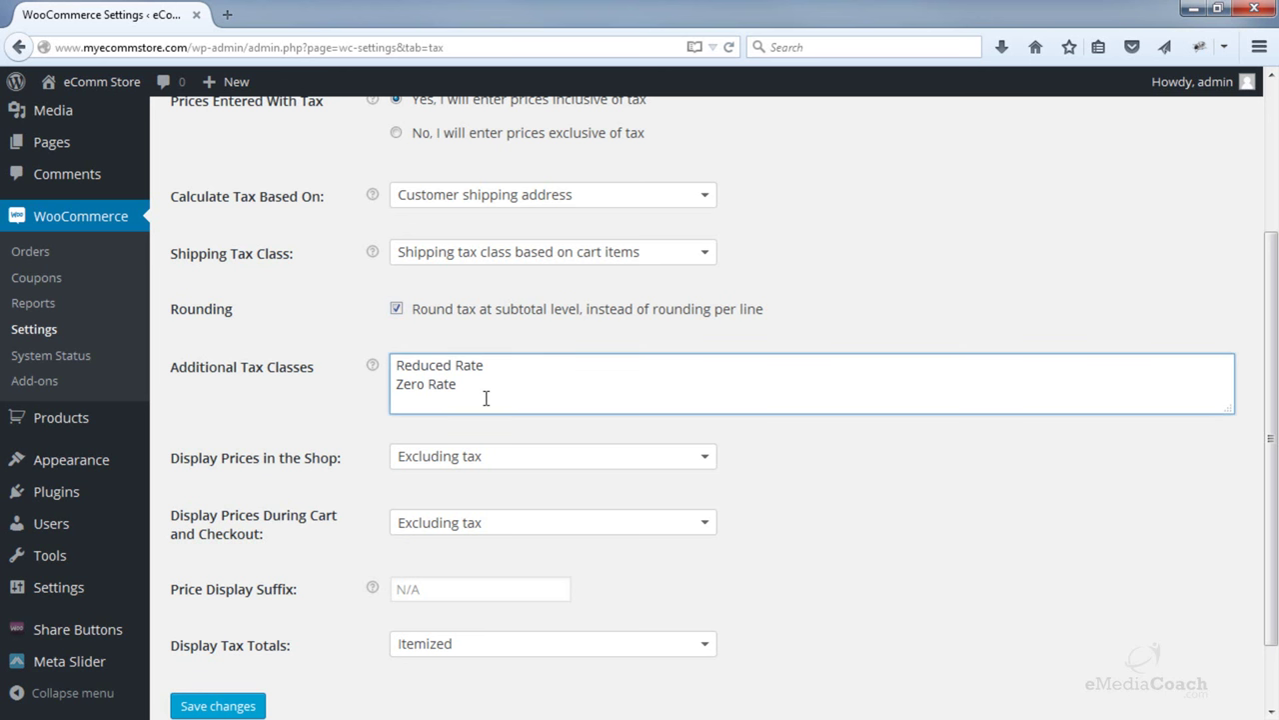
{"action": "type", "text": "Additional Tax Class"}
{"action": "left_click", "coordinate": [518, 458]}
{"action": "scroll", "coordinate": [509, 430], "scroll_direction": "down", "scroll_amount": 1}
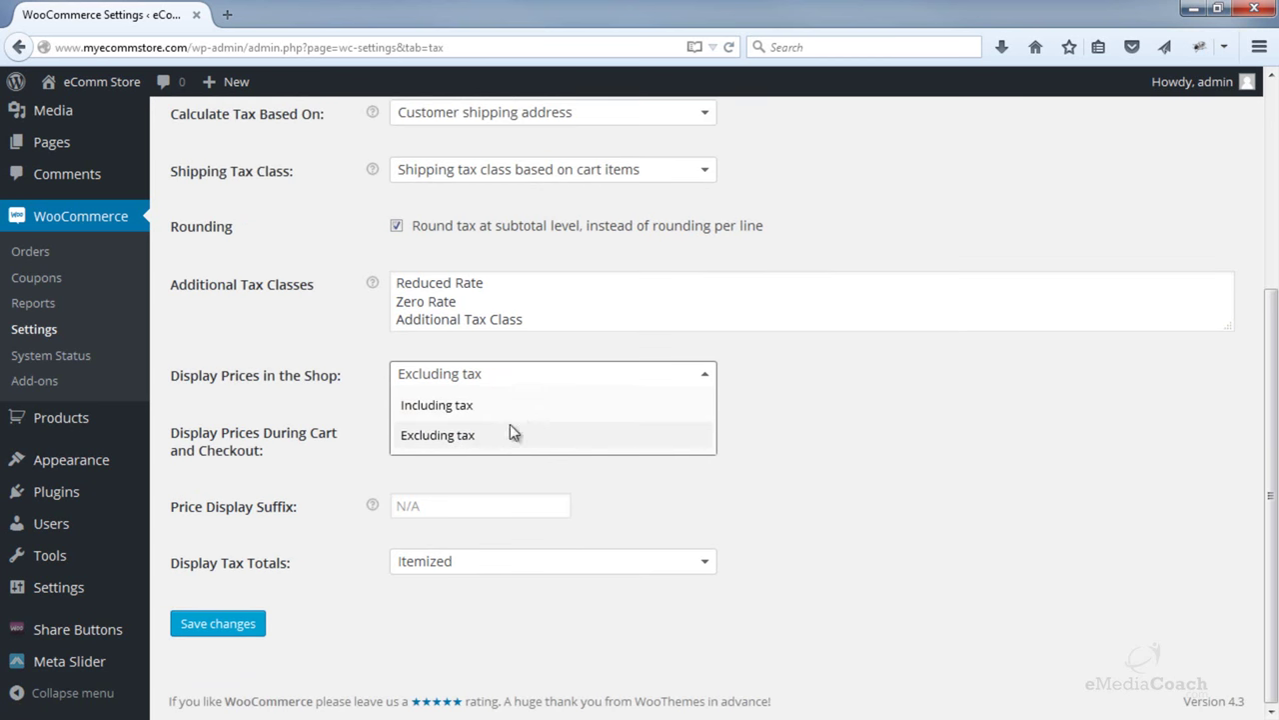
{"action": "left_click", "coordinate": [459, 406]}
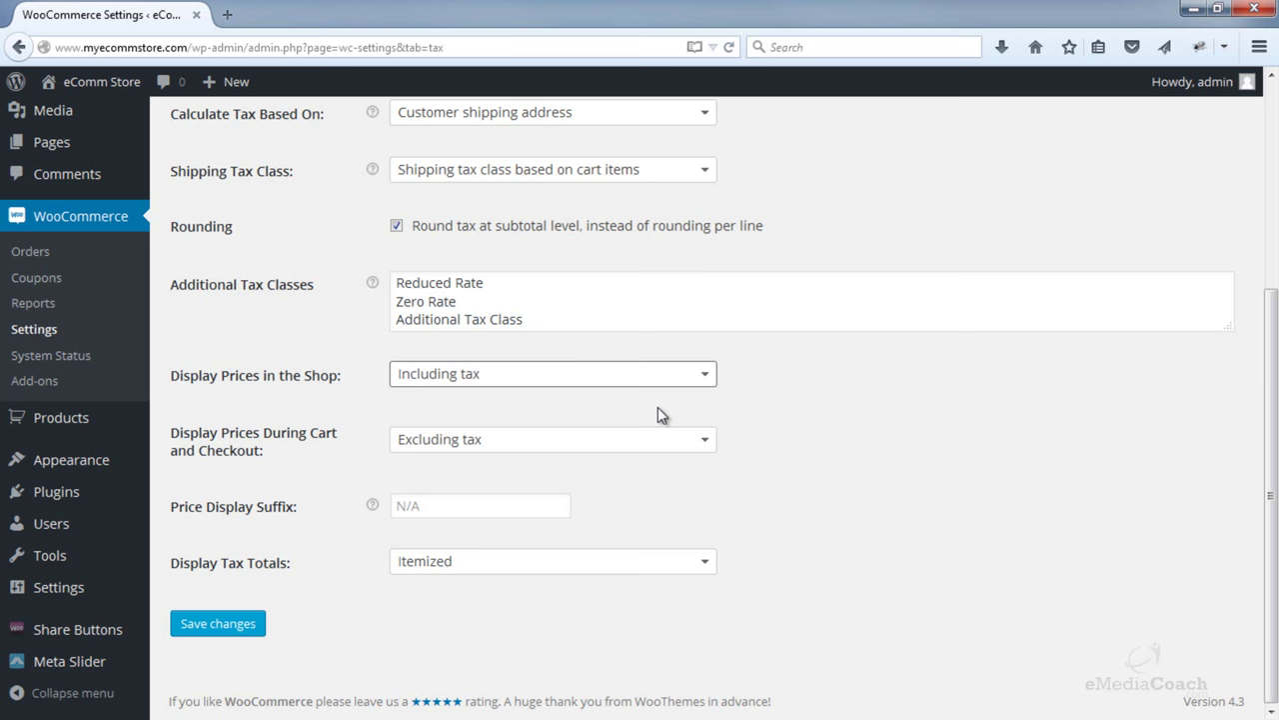
- Show cart and checkout prices including tax, keeping shop prices including tax
{"action": "left_click", "coordinate": [636, 441]}
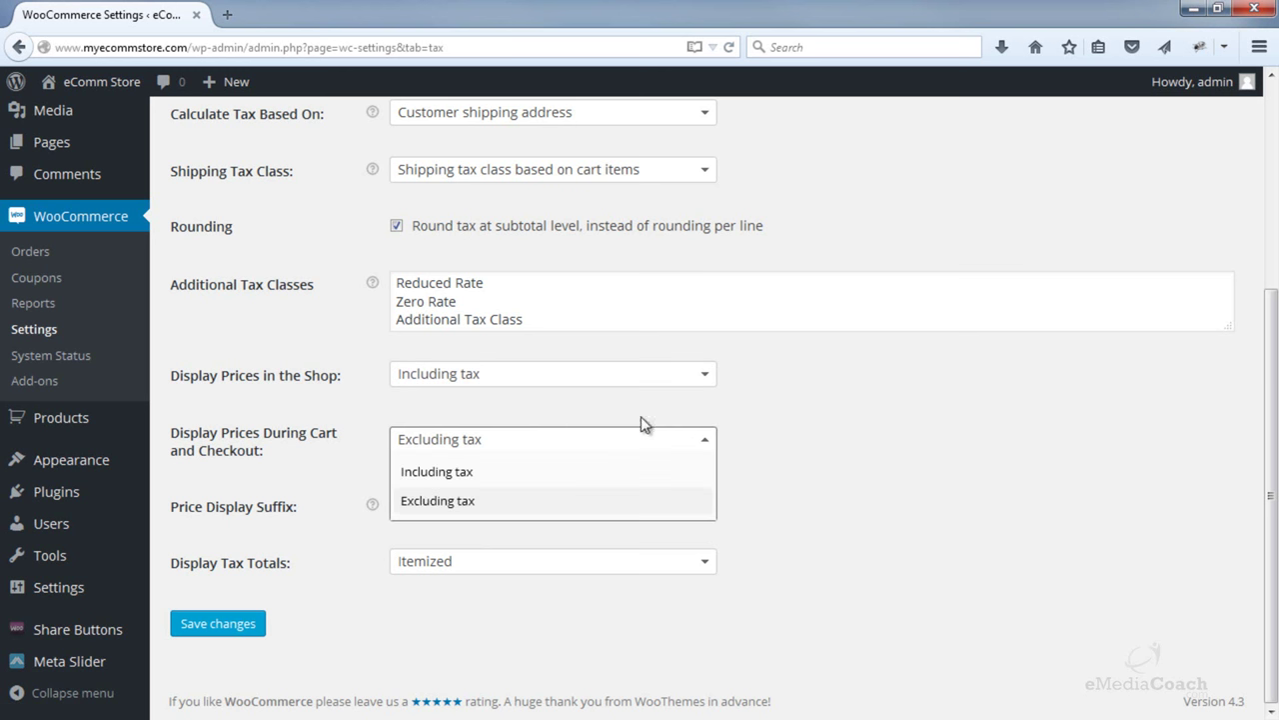
{"action": "left_click", "coordinate": [643, 428]}
{"action": "left_click", "coordinate": [650, 383]}
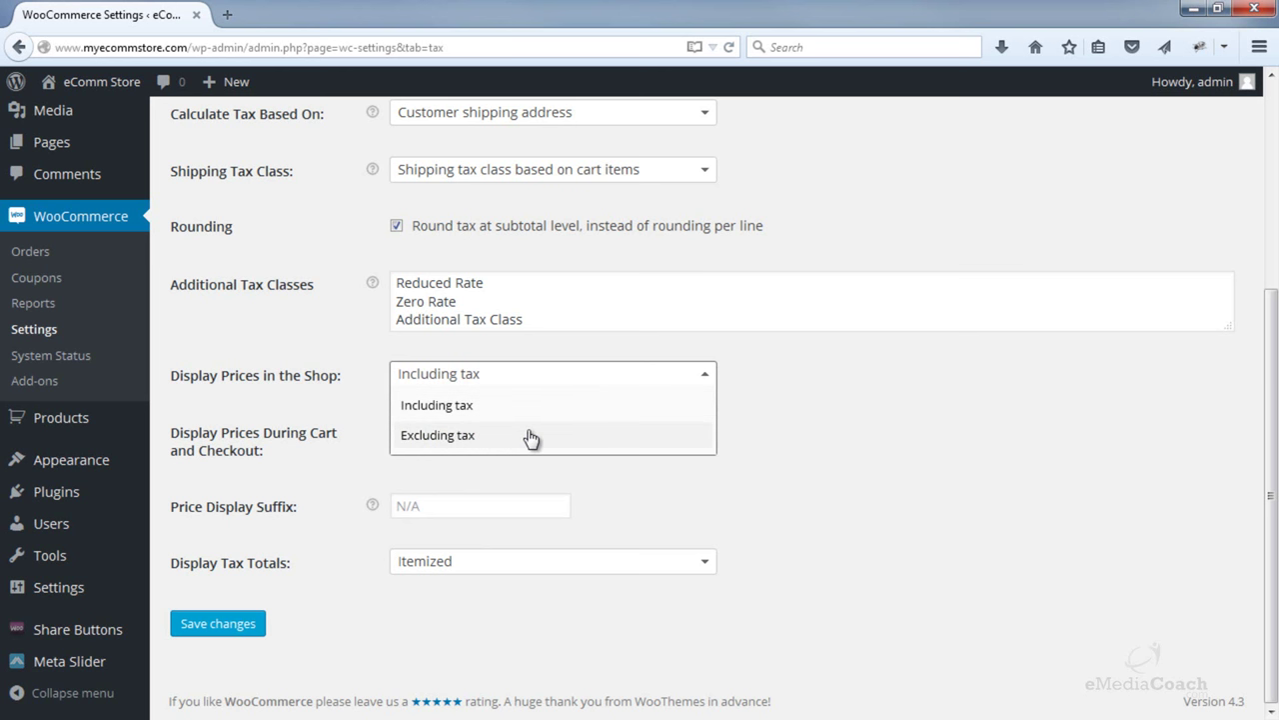
{"action": "left_click", "coordinate": [467, 410]}
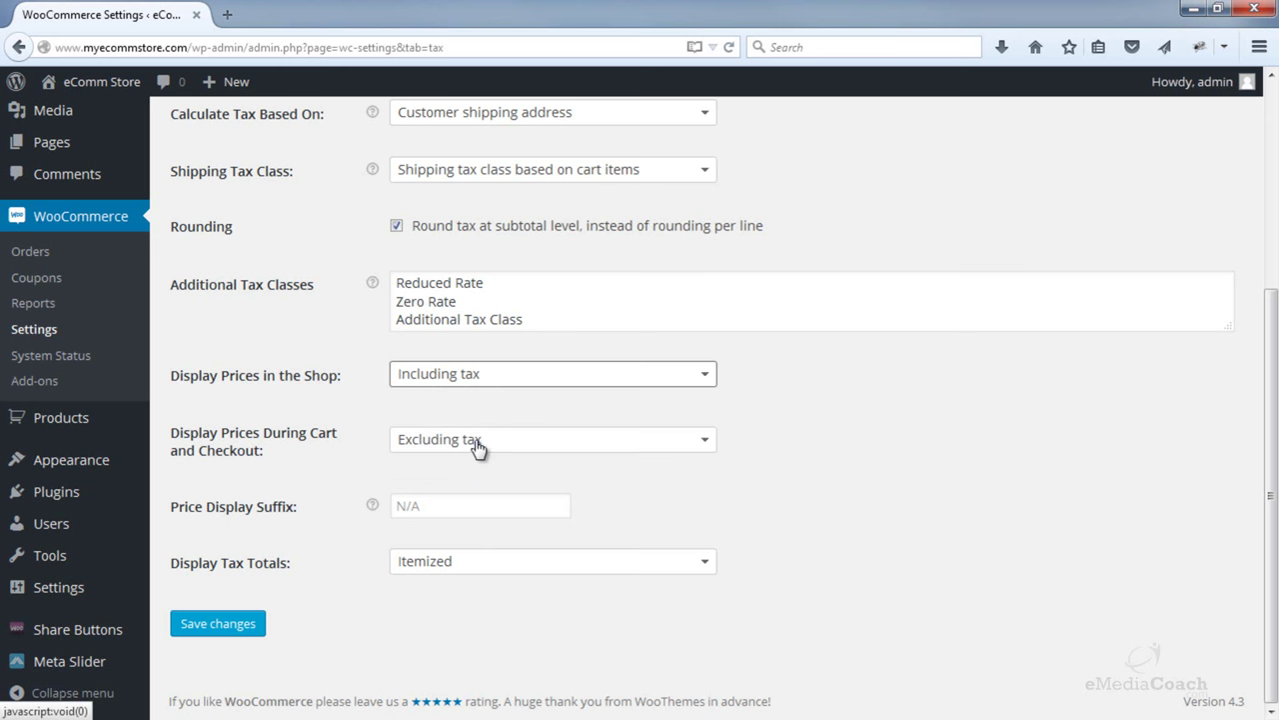
{"action": "left_click", "coordinate": [478, 449]}
{"action": "left_click", "coordinate": [467, 474]}
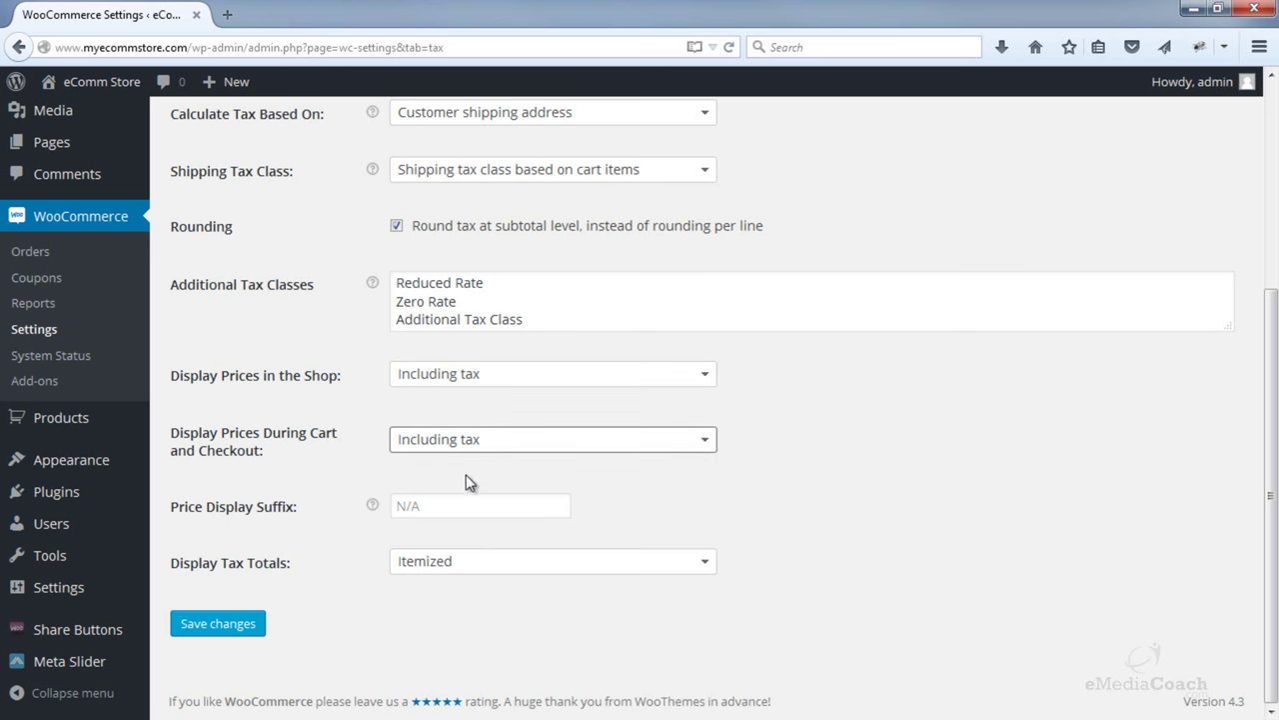
{"action": "left_click", "coordinate": [489, 480]}
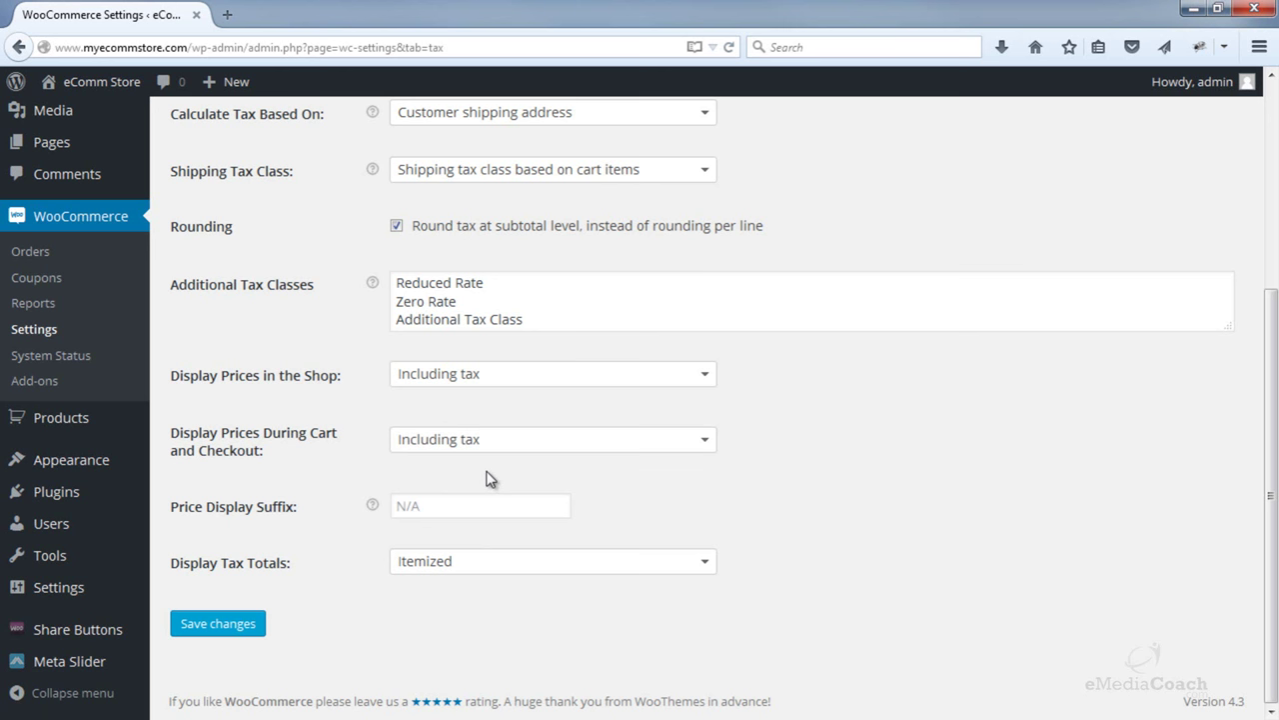
- Set the price display suffix to 'incl. VAT'
{"action": "left_click", "coordinate": [440, 506]}
{"action": "type", "text": "incl. VAT"}
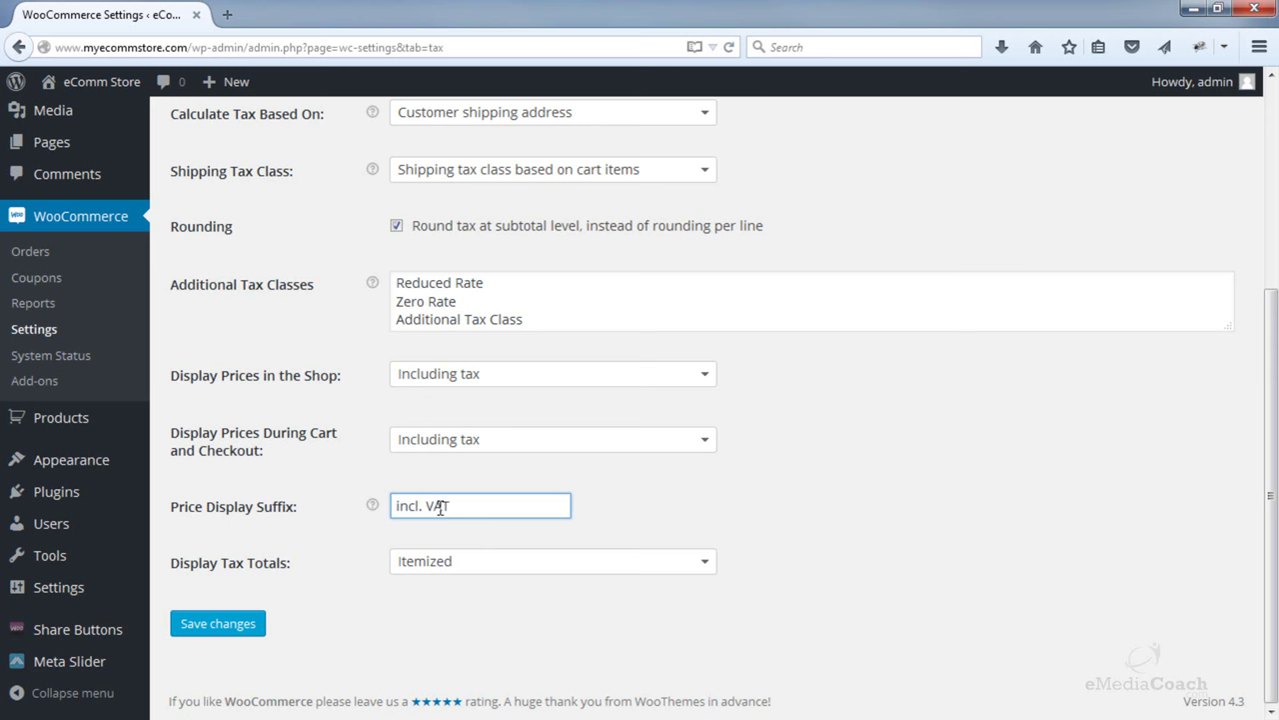
{"action": "double_click", "coordinate": [440, 507]}
{"action": "type", "text": "GST"}
{"action": "double_click", "coordinate": [443, 507]}
{"action": "type", "text": "VAT"}
{"action": "left_click", "coordinate": [688, 520]}
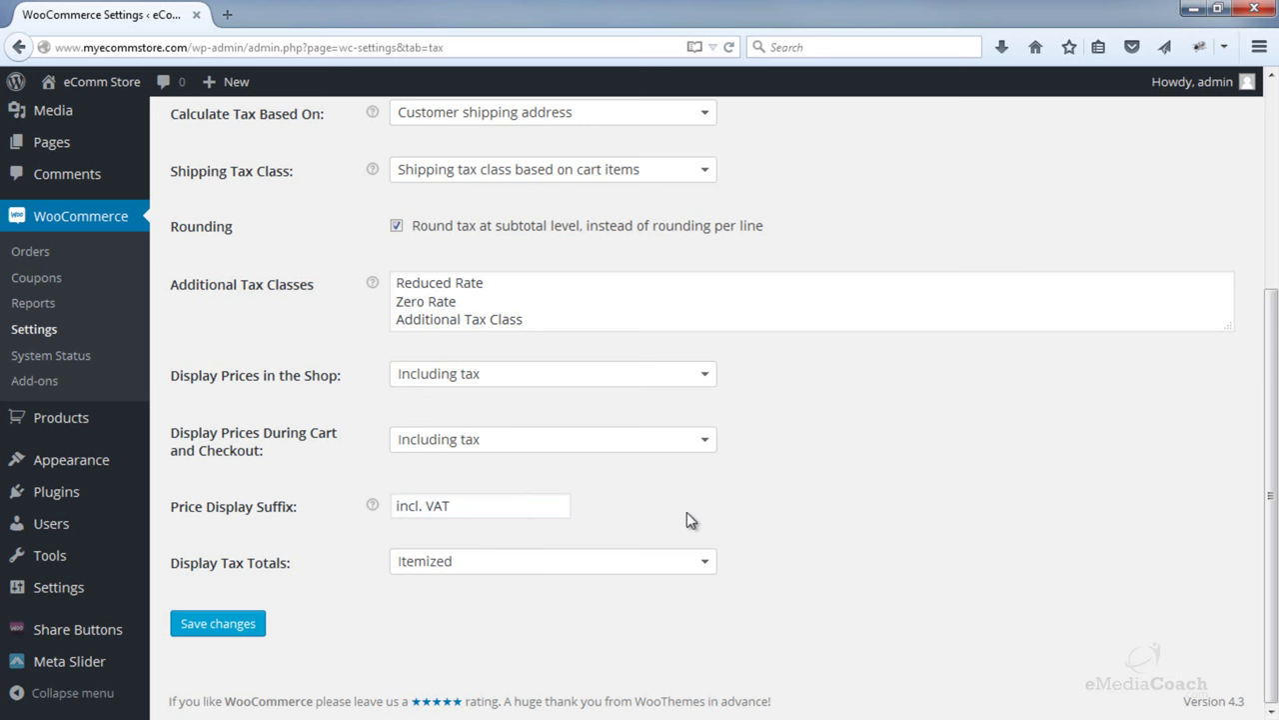
- Show tax totals as a single total and save the tax options
{"action": "left_click", "coordinate": [682, 560]}
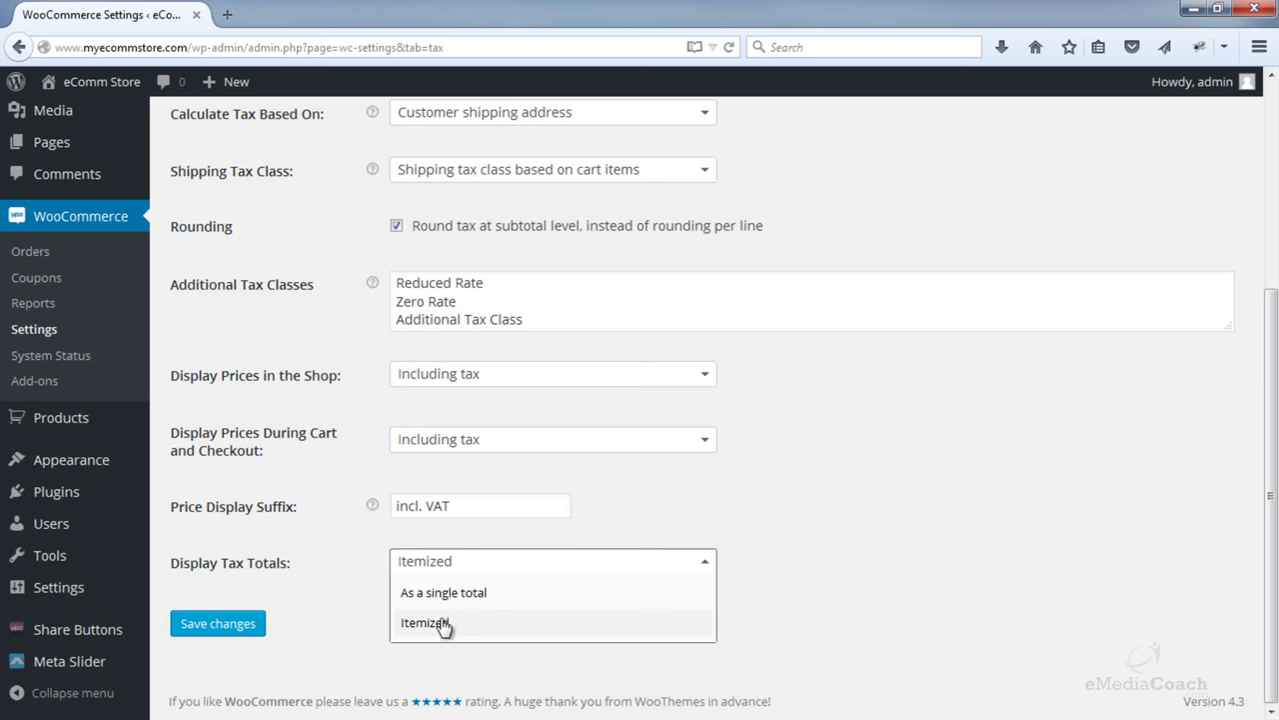
{"action": "left_click", "coordinate": [466, 592]}
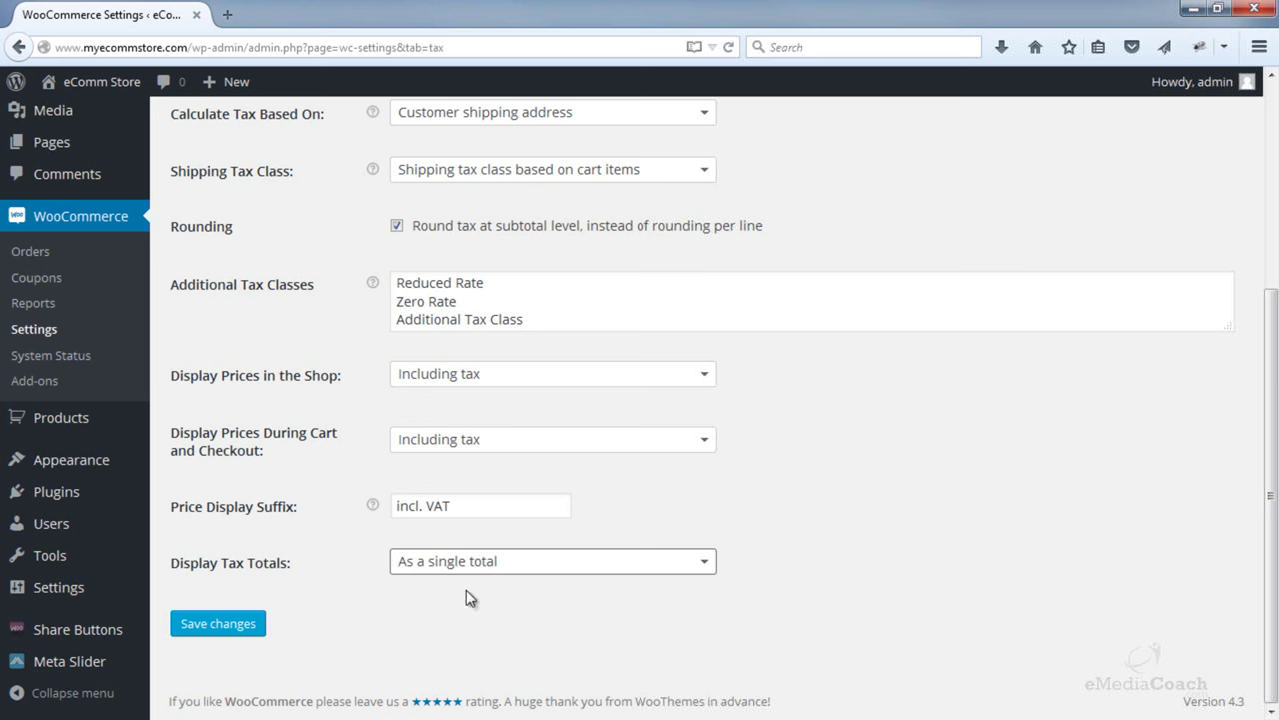
{"action": "left_click", "coordinate": [254, 630]}
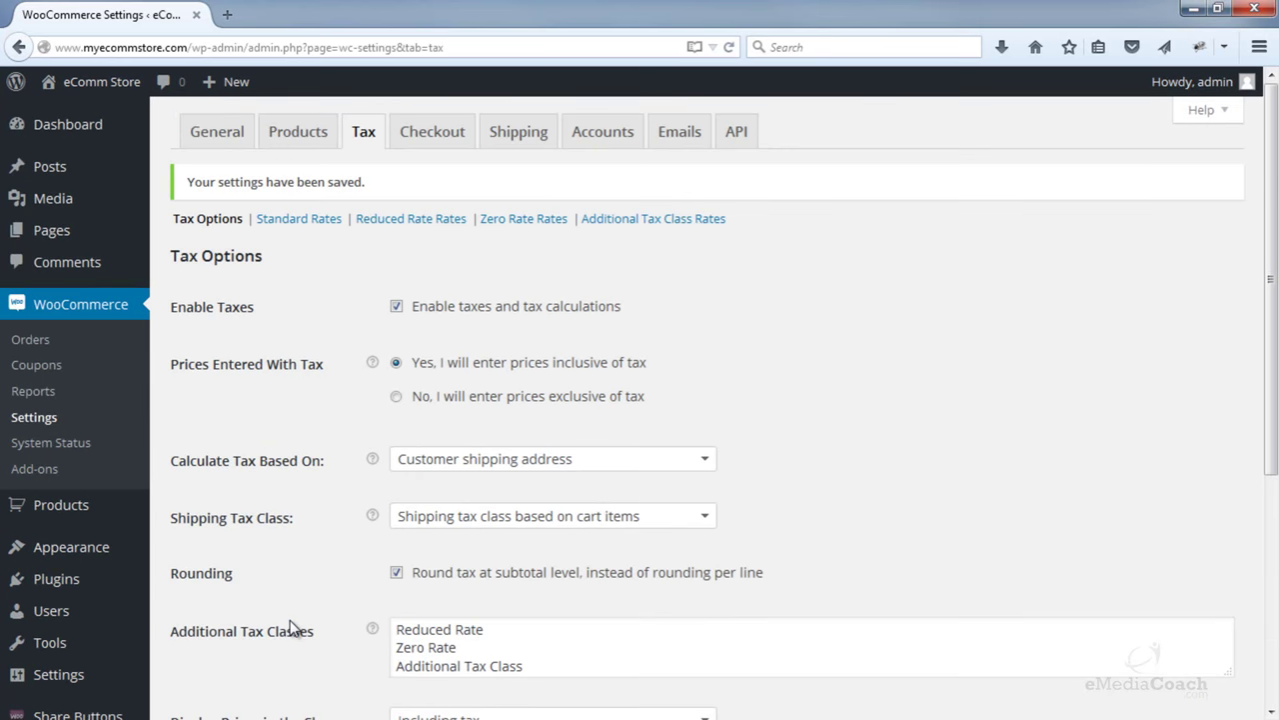
- In Standard rates, insert a new row with country code US
{"action": "left_click", "coordinate": [297, 226]}
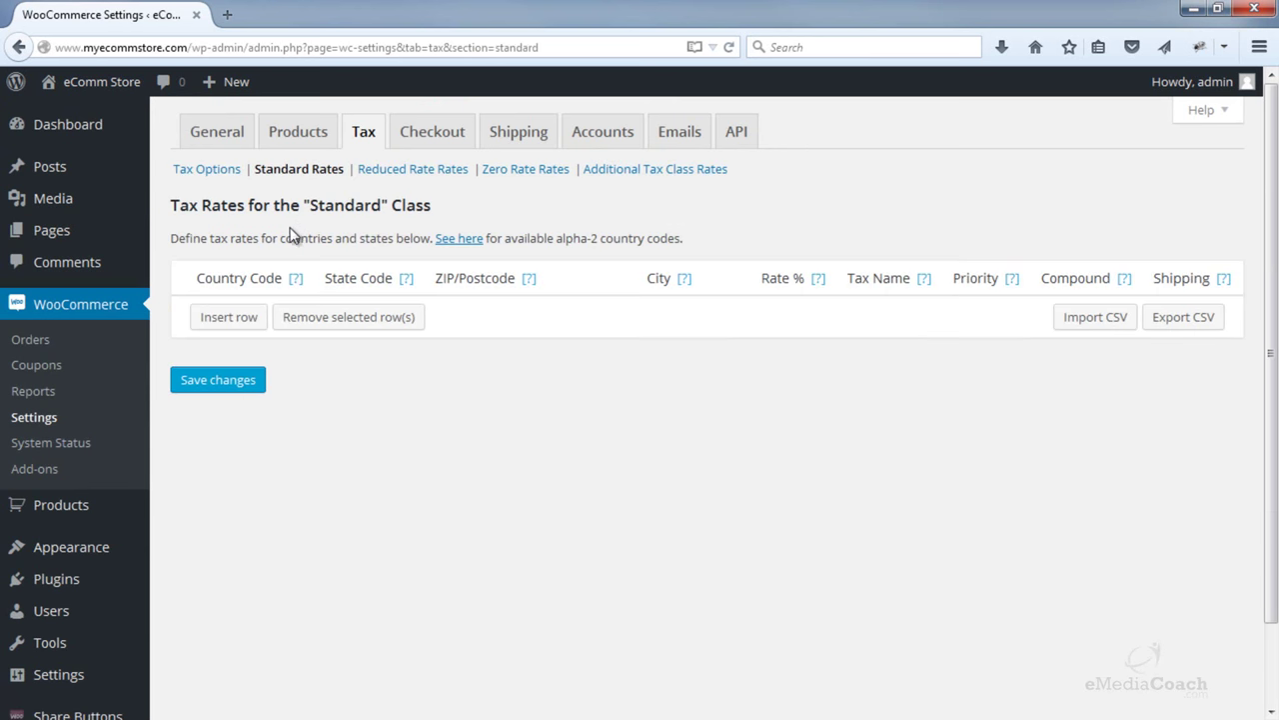
{"action": "left_click", "coordinate": [228, 317]}
{"action": "left_click", "coordinate": [241, 311]}
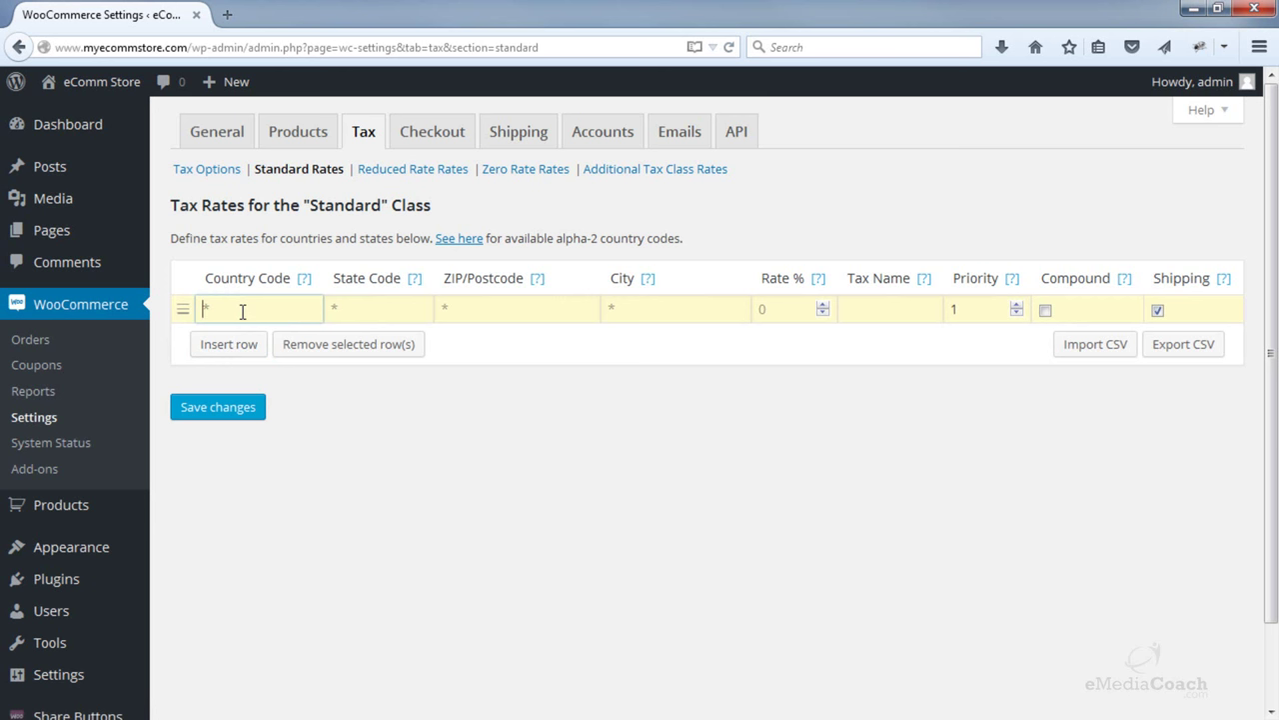
{"action": "type", "text": "US"}
{"action": "left_click", "coordinate": [389, 311]}
- Enter CA as the row's state code
{"action": "left_click", "coordinate": [424, 311]}
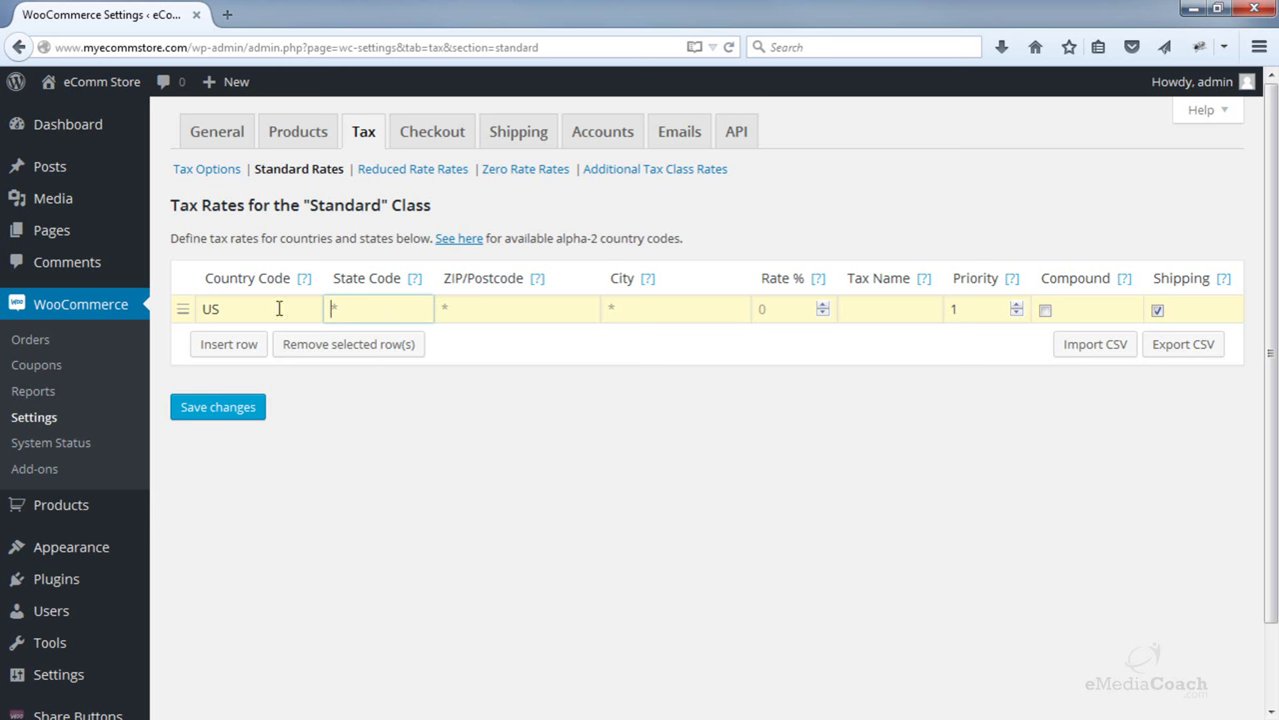
{"action": "mouse_move", "coordinate": [419, 279]}
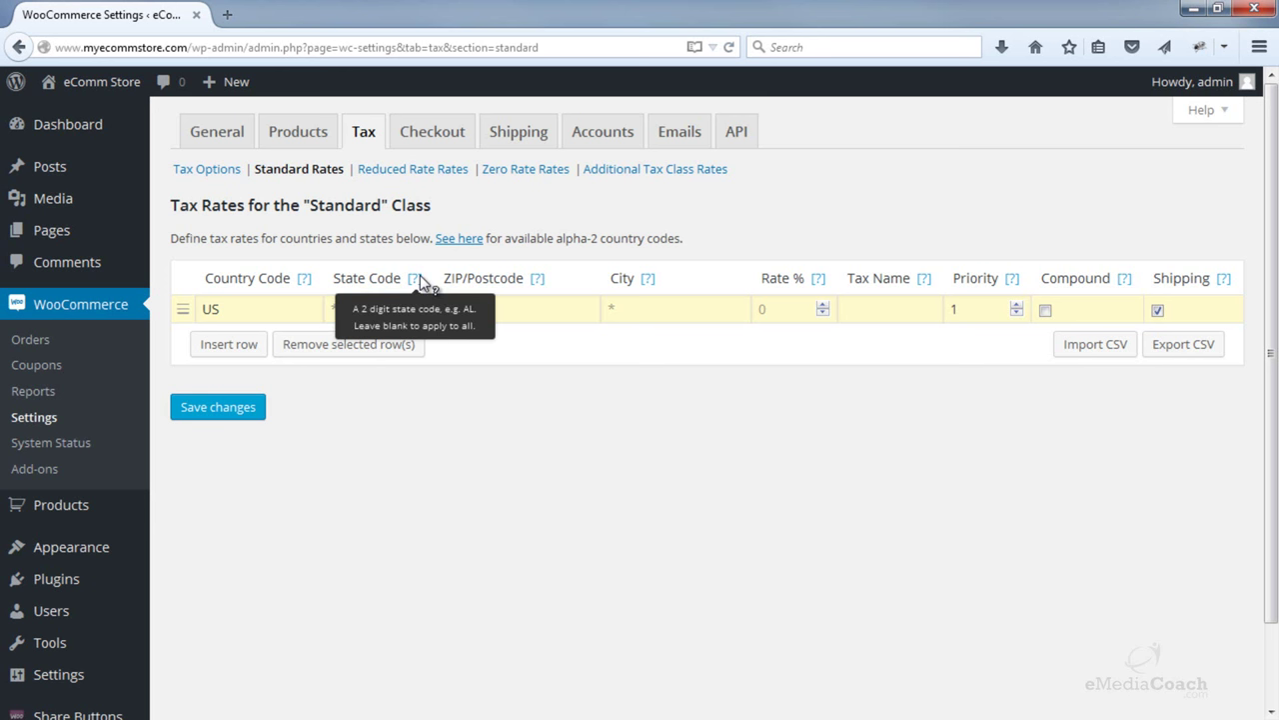
{"action": "left_click", "coordinate": [392, 305]}
{"action": "type", "text": "ca"}
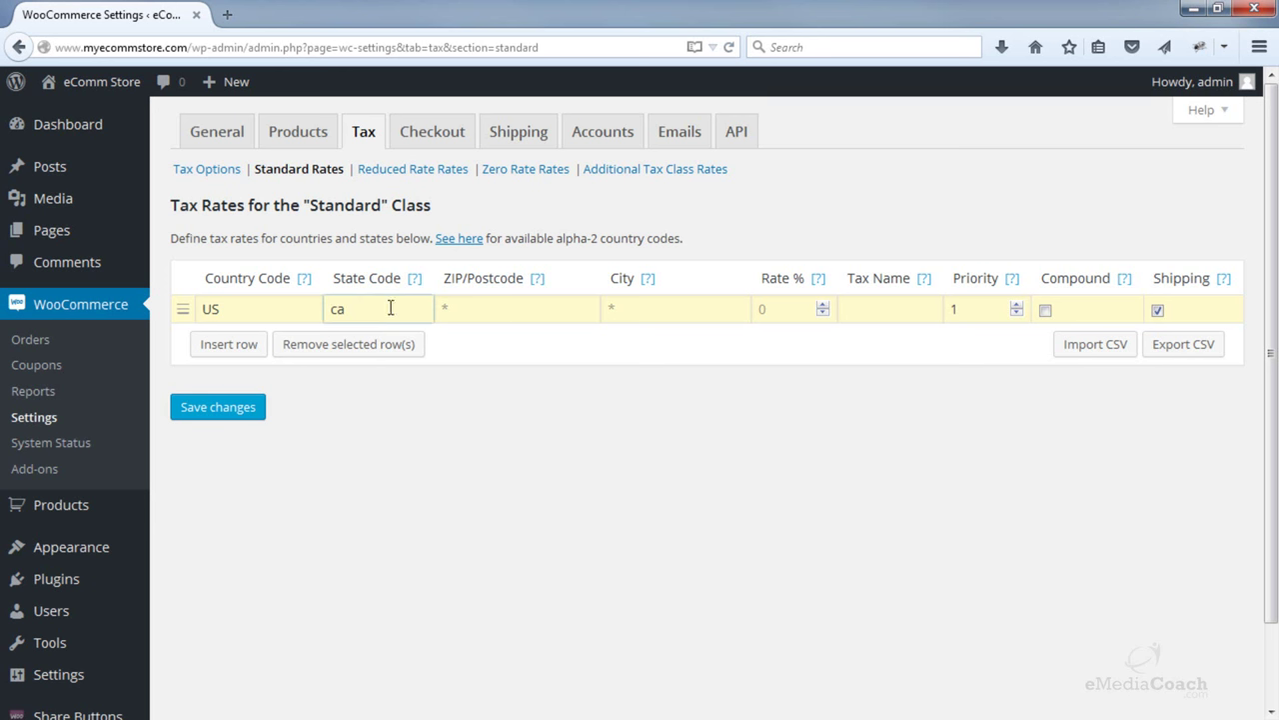
{"action": "left_click_drag", "start_coordinate": [389, 305], "coordinate": [306, 299]}
{"action": "left_click", "coordinate": [345, 302]}
{"action": "left_click_drag", "start_coordinate": [404, 303], "coordinate": [314, 302]}
{"action": "type", "text": "CA"}
{"action": "left_click", "coordinate": [491, 307]}
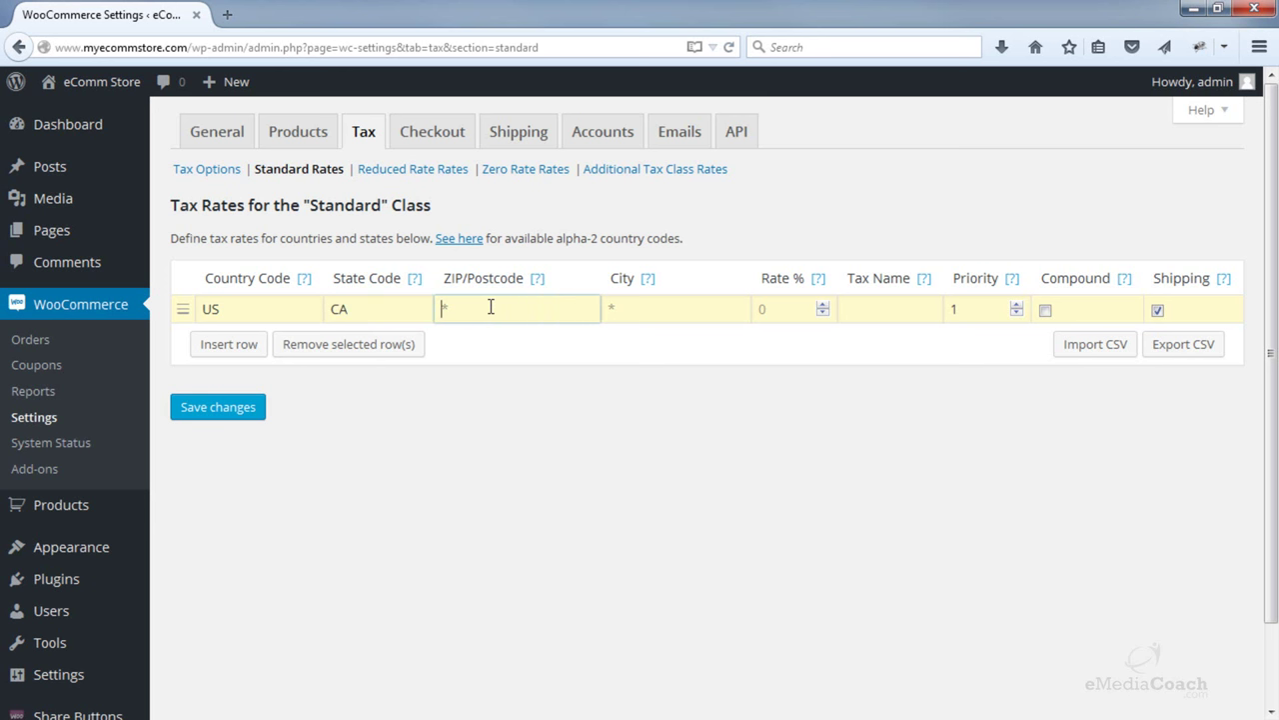
- Leave ZIP/Postcode and City blank and set the rate to 12%
{"action": "left_click", "coordinate": [540, 288]}
{"action": "left_click", "coordinate": [525, 310]}
{"action": "left_click", "coordinate": [626, 310]}
{"action": "left_click", "coordinate": [789, 309]}
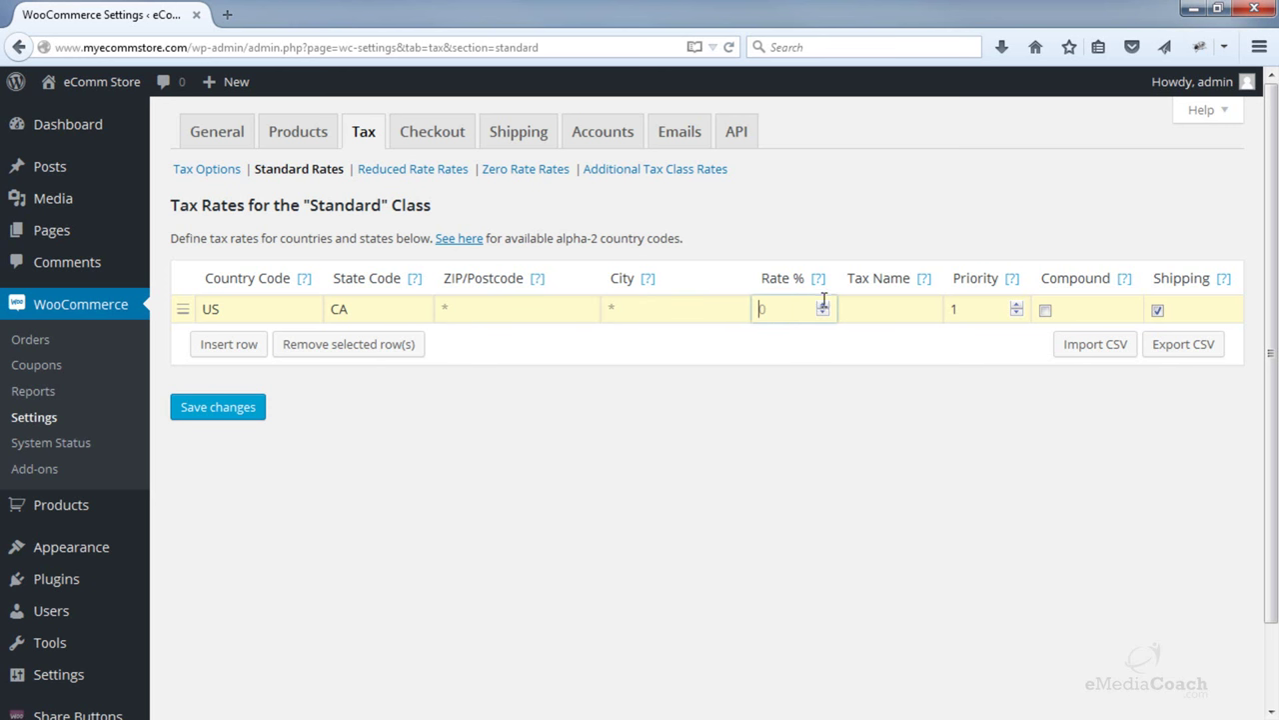
{"action": "type", "text": "2"}
{"action": "key", "text": "BackSpace"}
{"action": "type", "text": "10"}
{"action": "left_click", "coordinate": [823, 305]}
{"action": "left_click", "coordinate": [822, 305]}
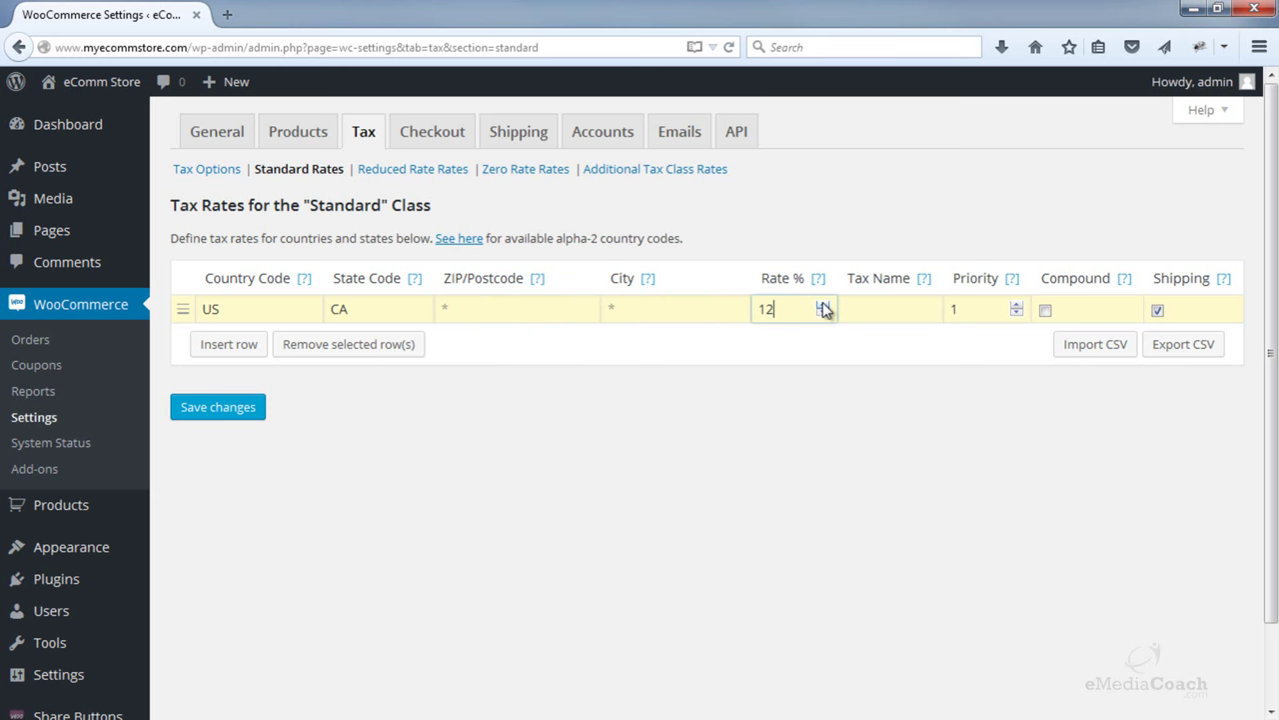
{"action": "left_click", "coordinate": [879, 309]}
{"action": "double_click", "coordinate": [210, 309]}
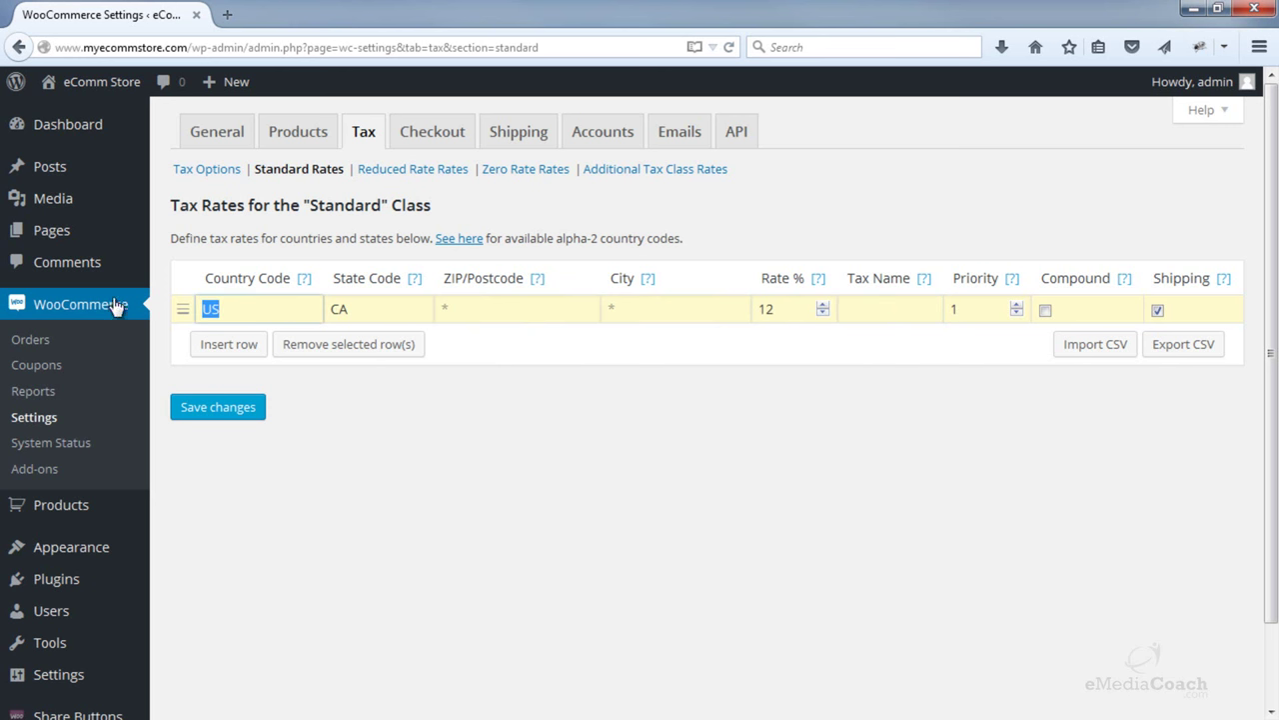
- Change the country code to AU and clear the CA state code
{"action": "key", "text": "BackSpace"}
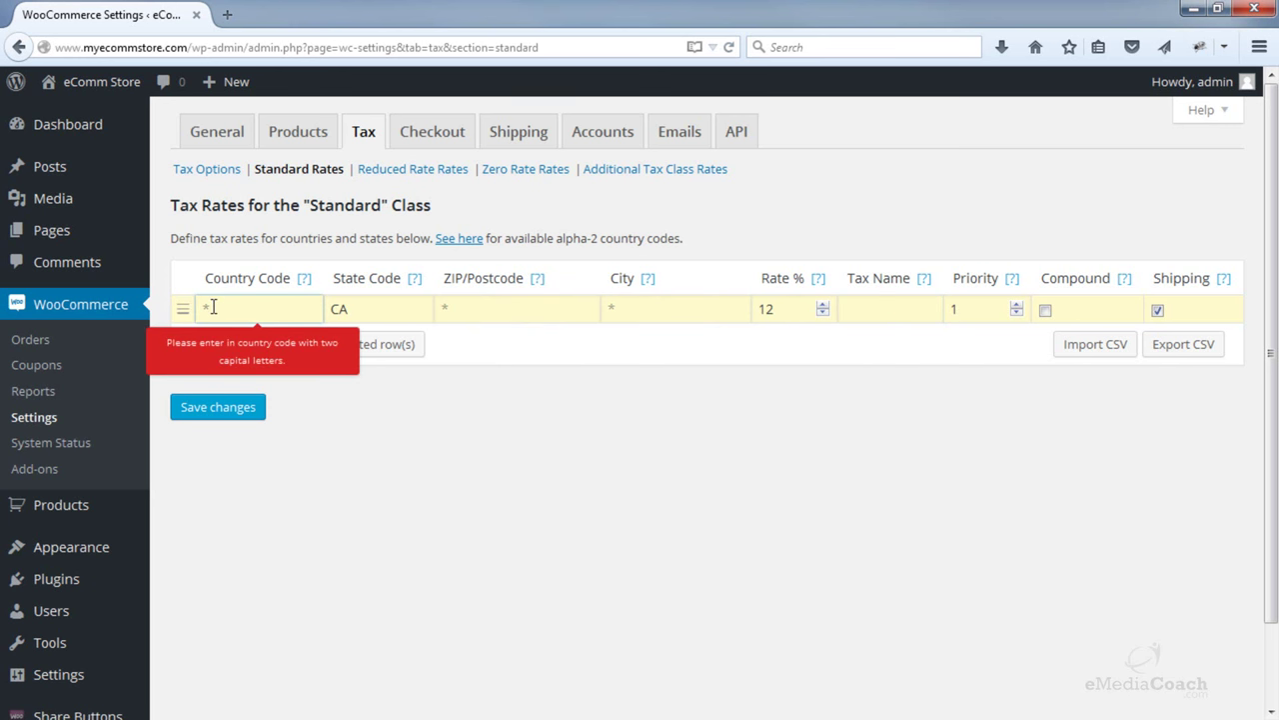
{"action": "left_click", "coordinate": [316, 500]}
{"action": "left_click", "coordinate": [243, 314]}
{"action": "type", "text": "AU"}
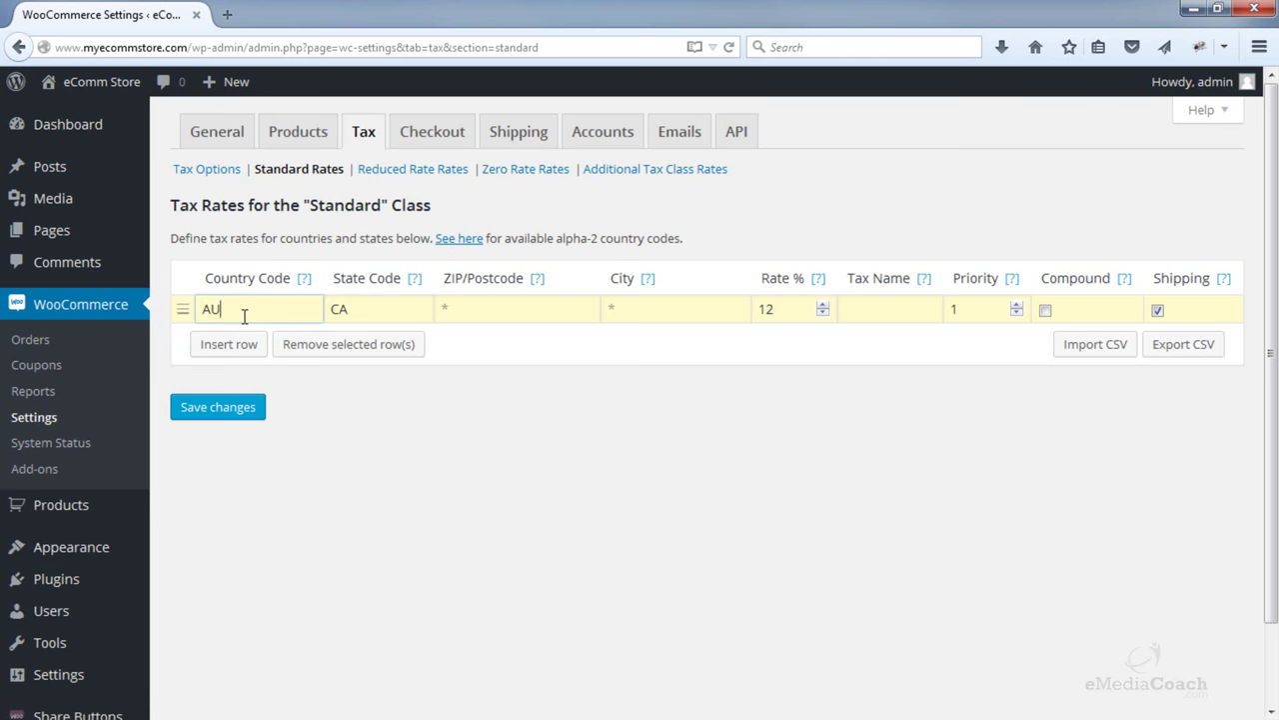
{"action": "left_click_drag", "start_coordinate": [386, 311], "coordinate": [284, 311]}
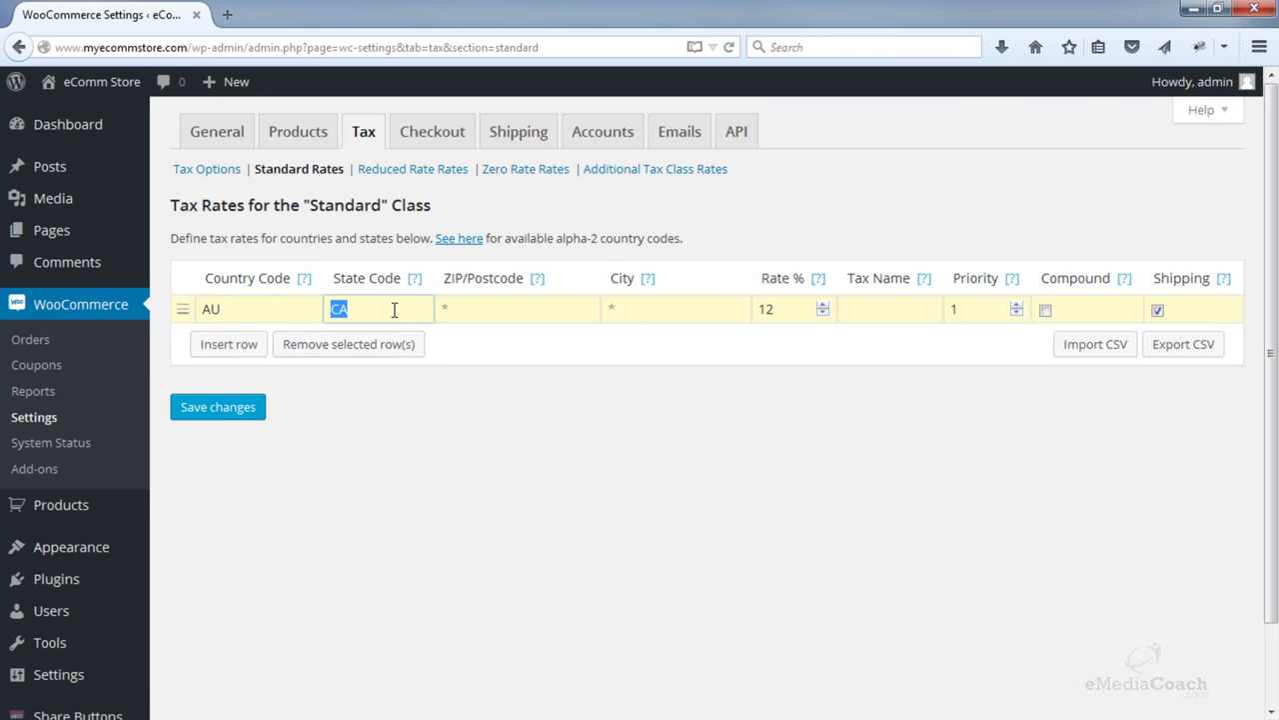
{"action": "key", "text": "BackSpace"}
- Set the rate to 10% and name the tax GST
{"action": "double_click", "coordinate": [822, 313]}
{"action": "left_click", "coordinate": [872, 311]}
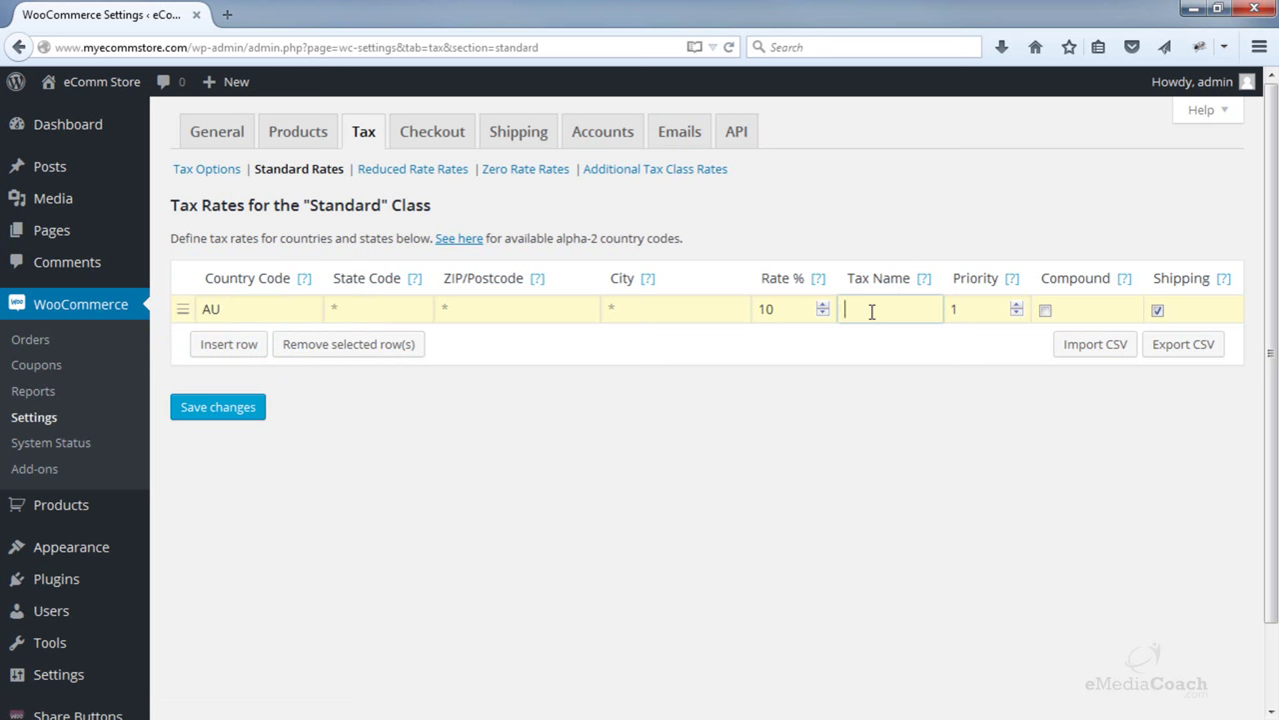
{"action": "type", "text": "GST"}
{"action": "left_click", "coordinate": [1029, 405]}
- Untick Shipping for the GST rate and save the changes
{"action": "mouse_move", "coordinate": [1118, 281]}
{"action": "mouse_move", "coordinate": [1224, 281]}
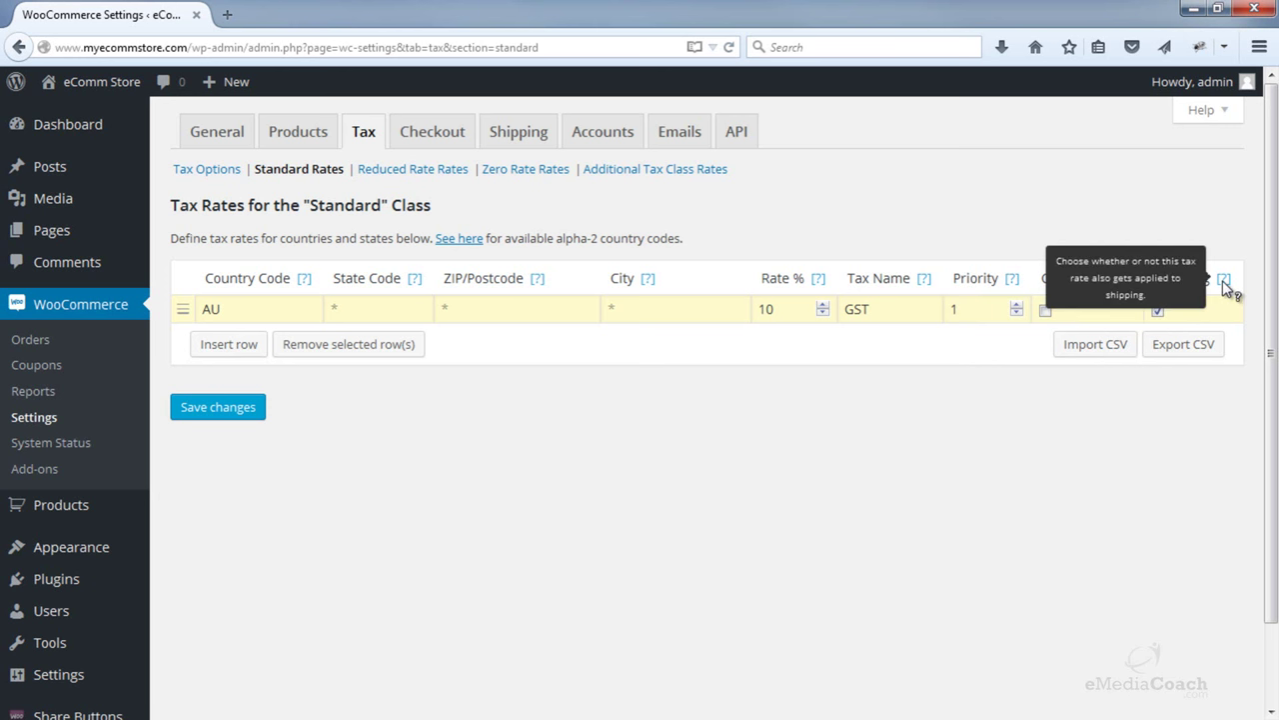
{"action": "left_click", "coordinate": [1157, 312]}
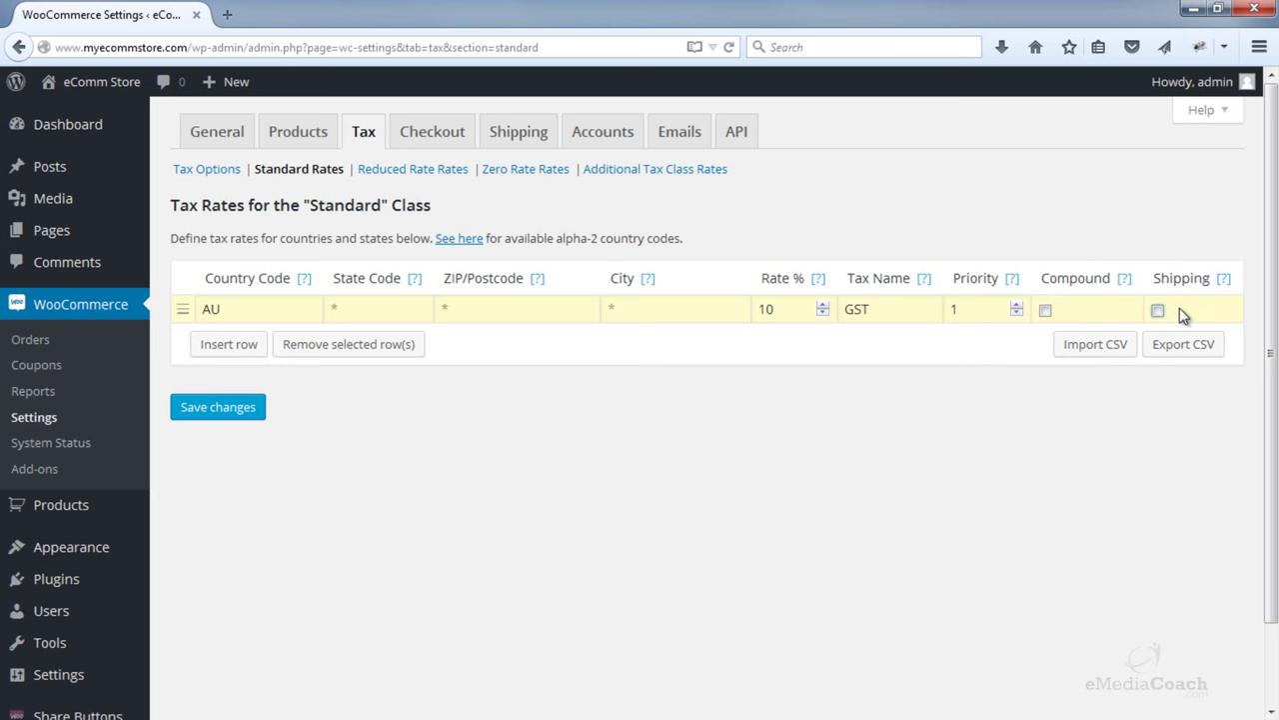
{"action": "mouse_move", "coordinate": [1221, 283]}
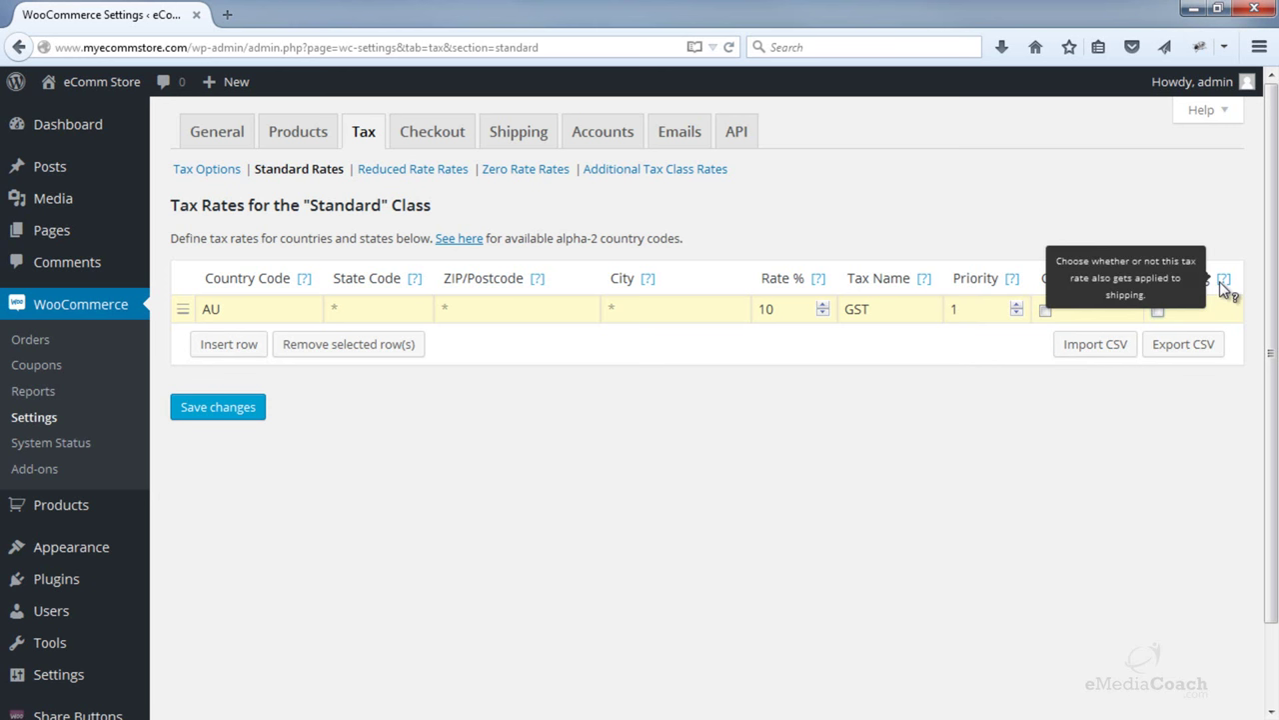
{"action": "left_click", "coordinate": [240, 417]}
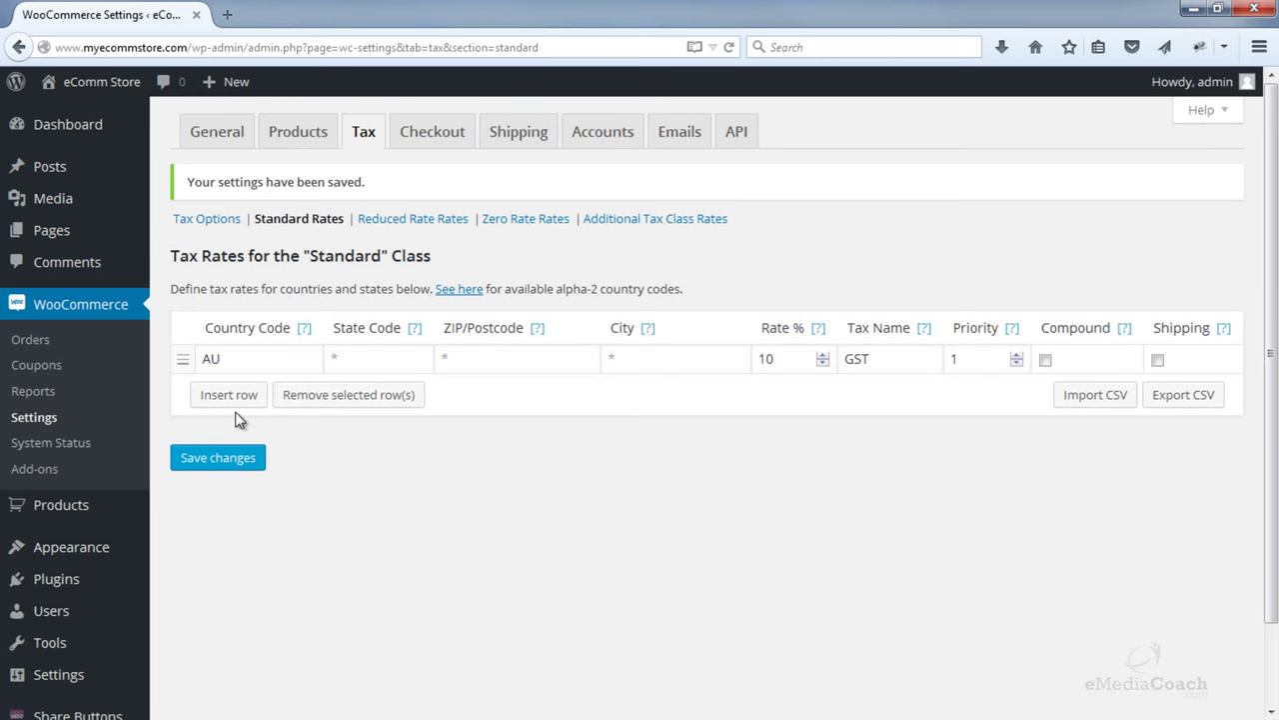
- Check Reduced Rate rates, insert a blank Standard rate row, then go to Tax Options
{"action": "left_click", "coordinate": [412, 220]}
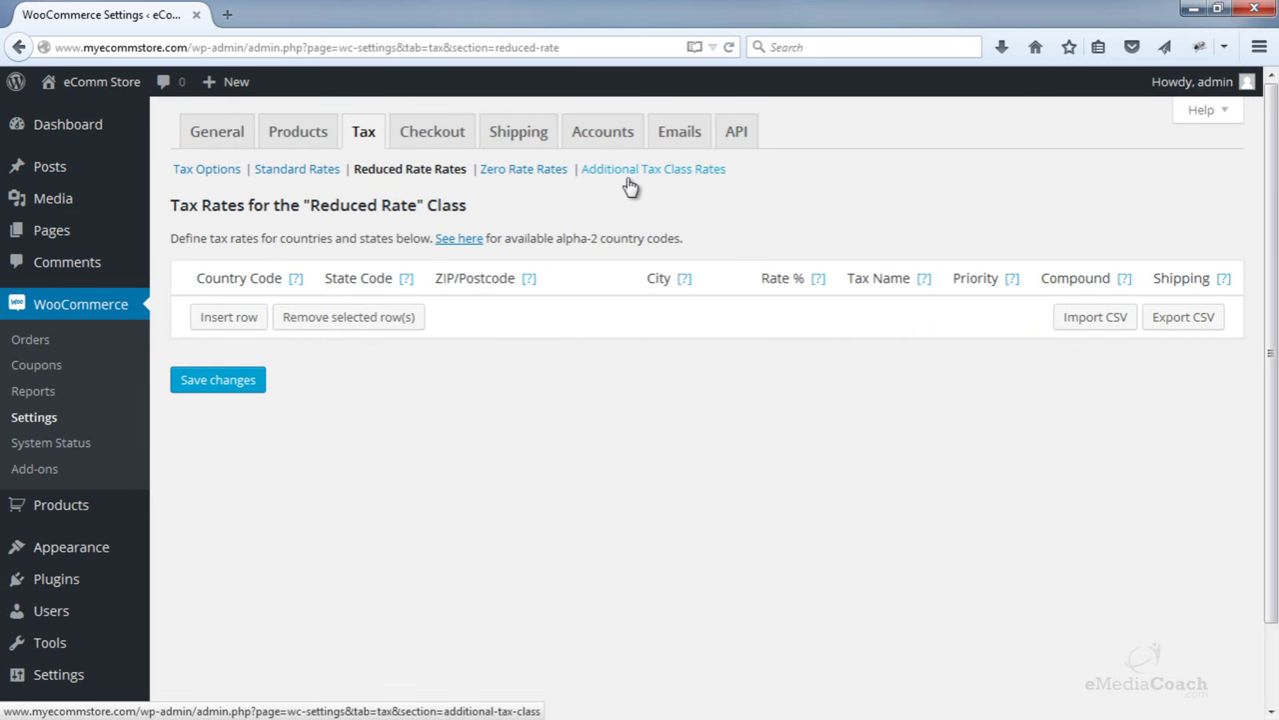
{"action": "left_click", "coordinate": [273, 180]}
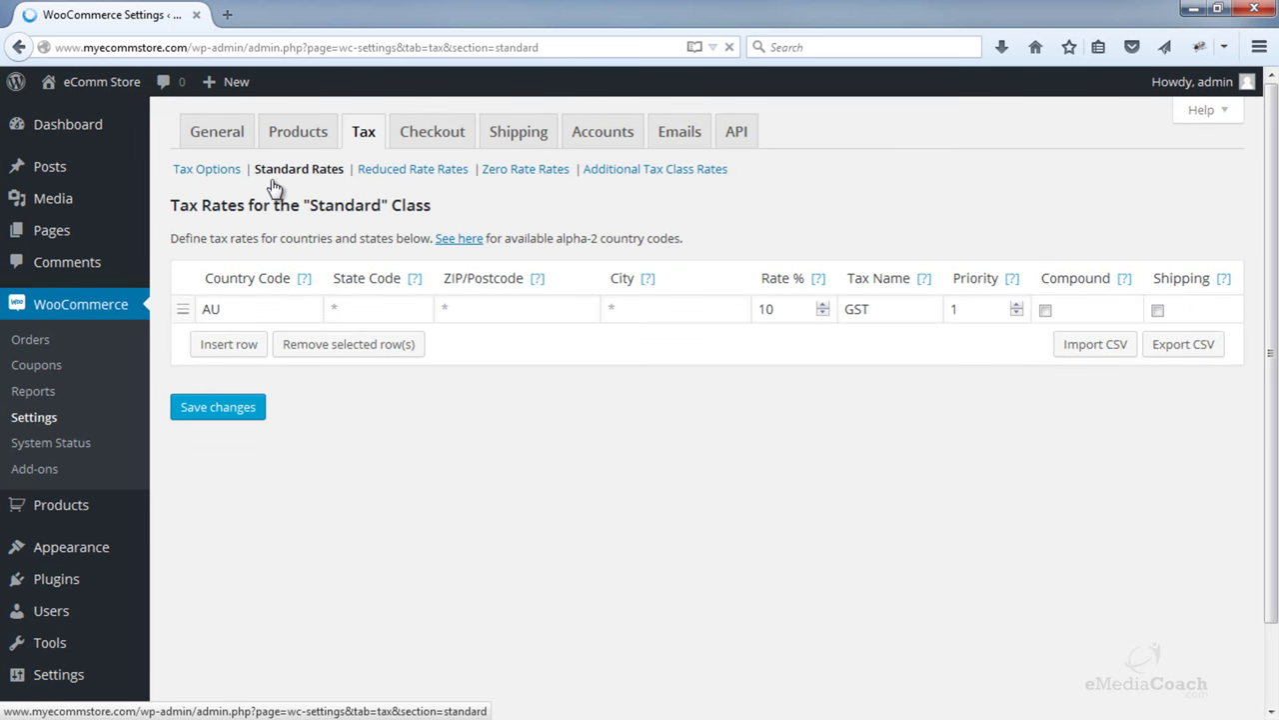
{"action": "left_click", "coordinate": [230, 345]}
{"action": "left_click", "coordinate": [232, 345]}
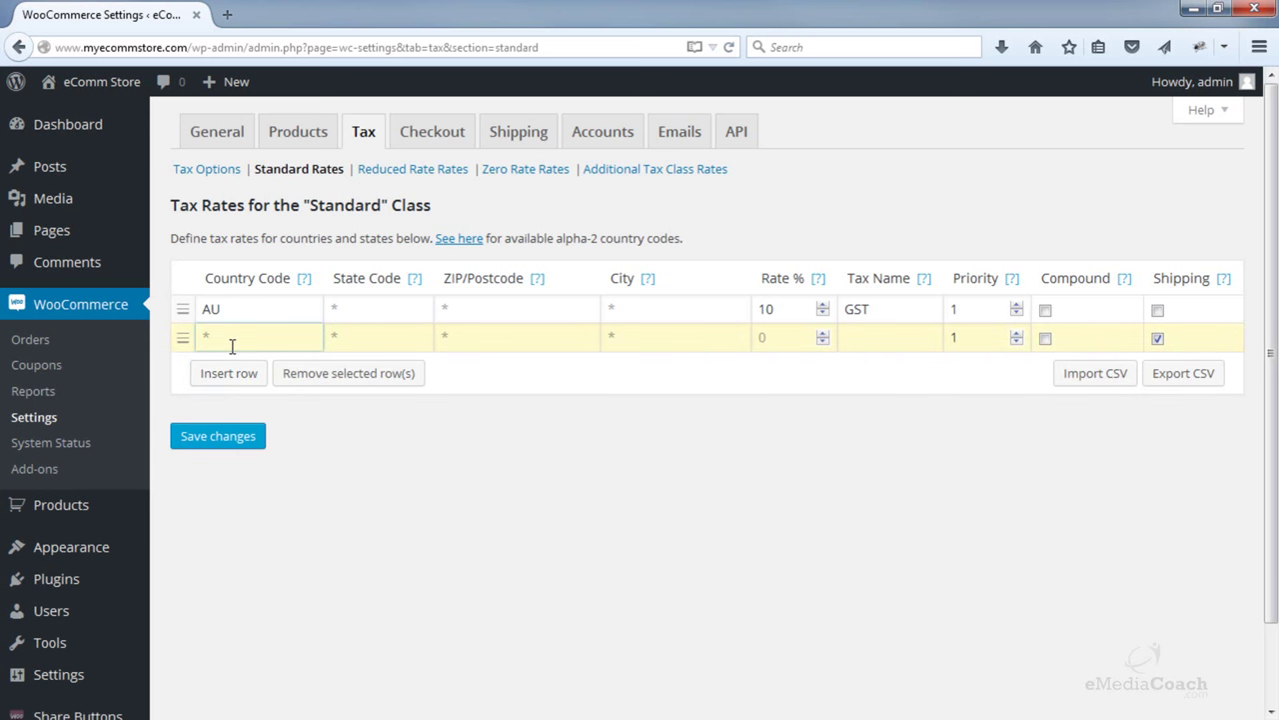
{"action": "left_click", "coordinate": [221, 170]}
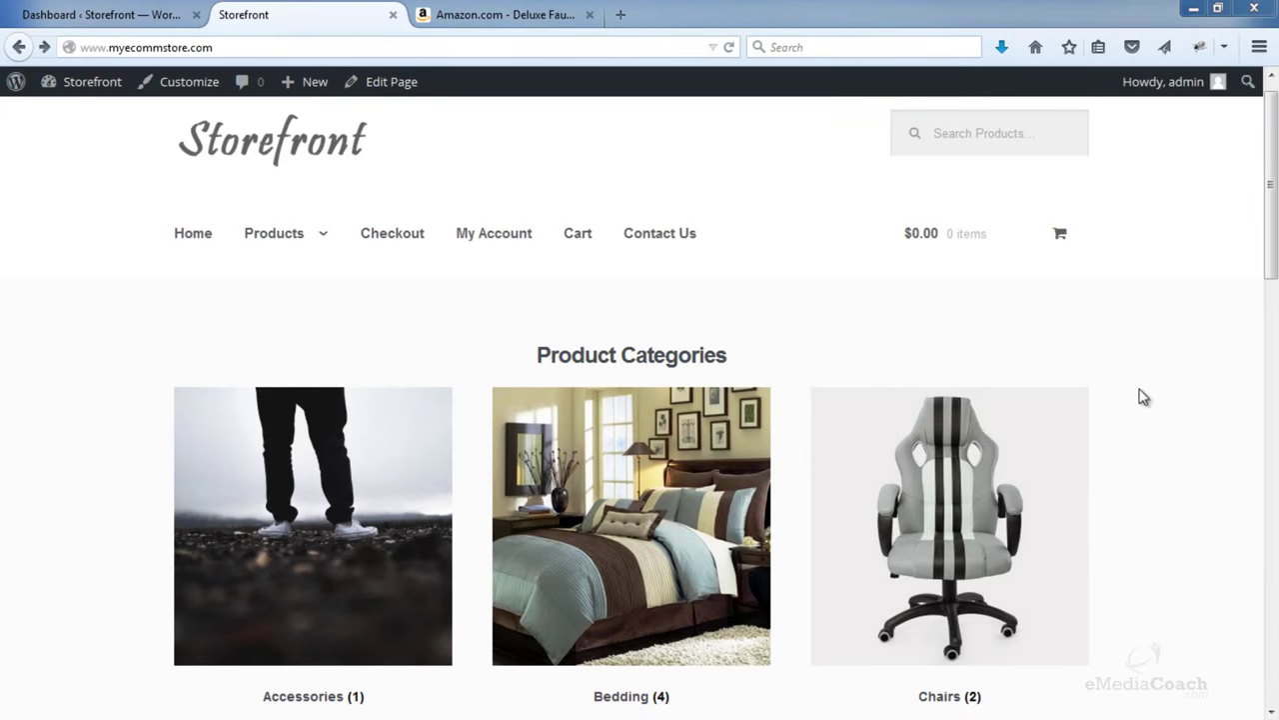
- Scroll through the Amazon Deluxe Faux Leather Platform Bed page, then close that tab
{"action": "left_click", "coordinate": [537, 18]}
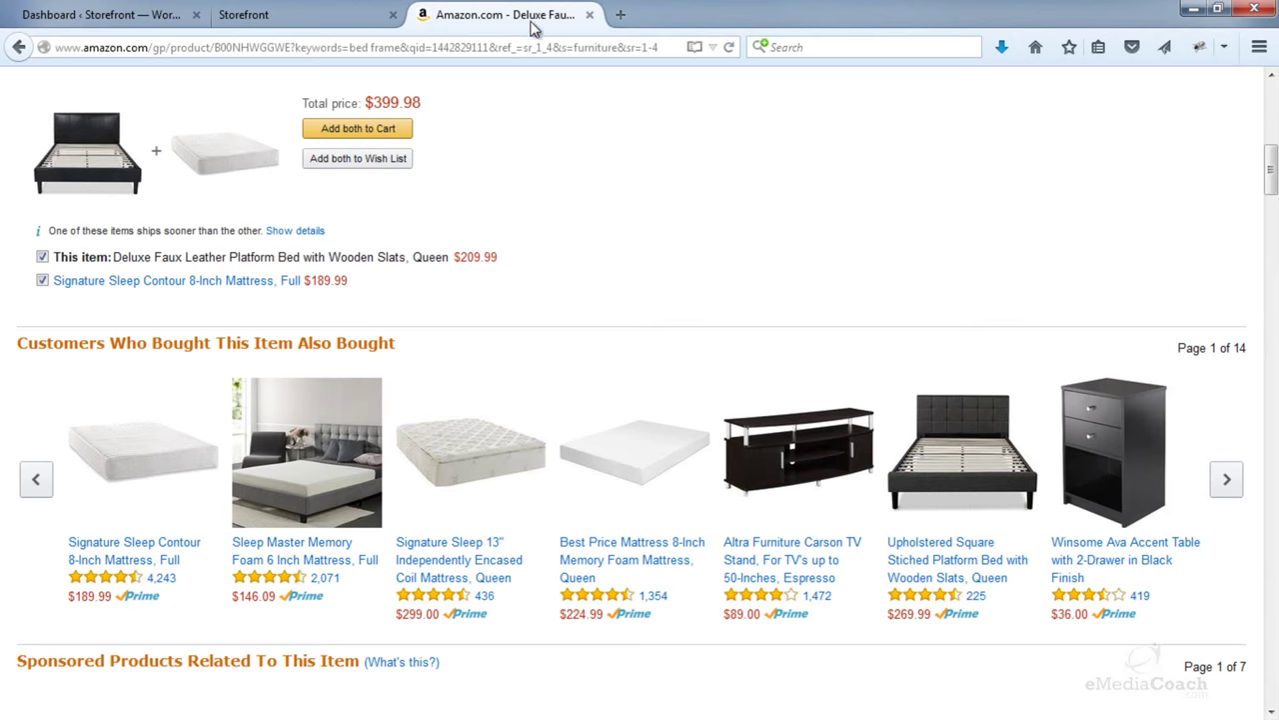
{"action": "scroll", "coordinate": [589, 254], "scroll_direction": "up", "scroll_amount": 2}
{"action": "scroll", "coordinate": [593, 257], "scroll_direction": "up", "scroll_amount": 5}
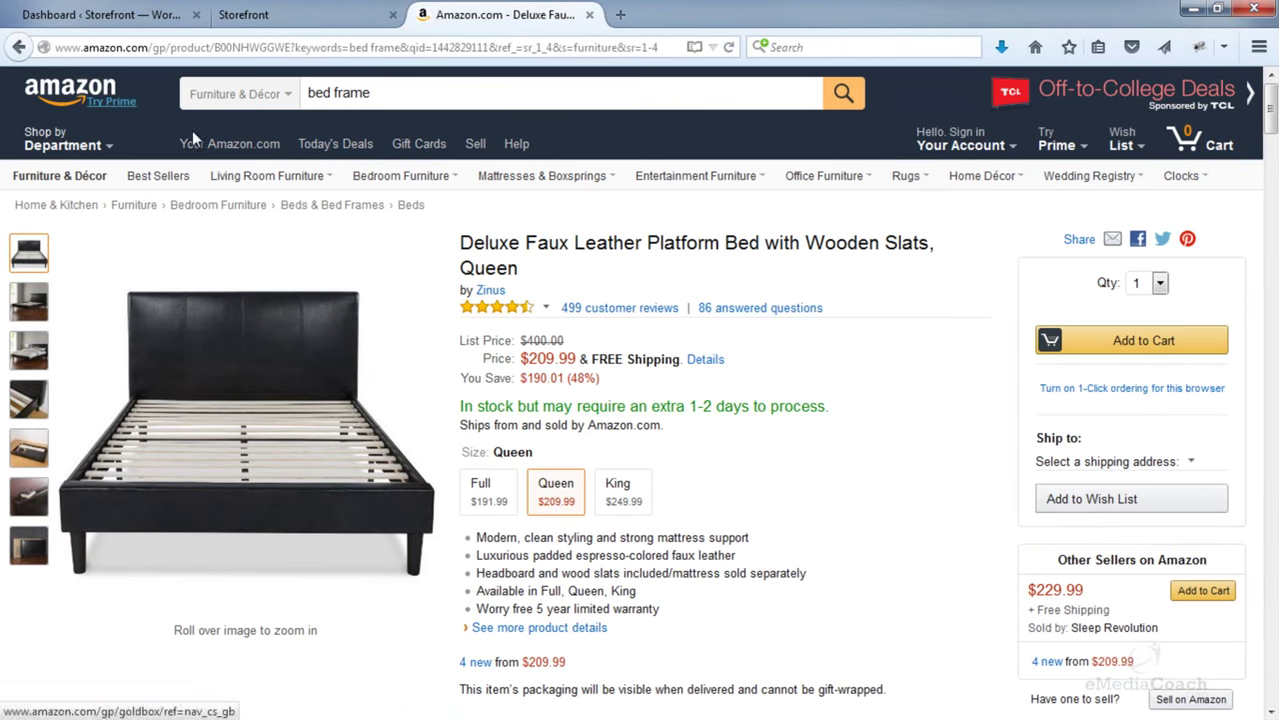
{"action": "scroll", "coordinate": [704, 378], "scroll_direction": "down", "scroll_amount": 5}
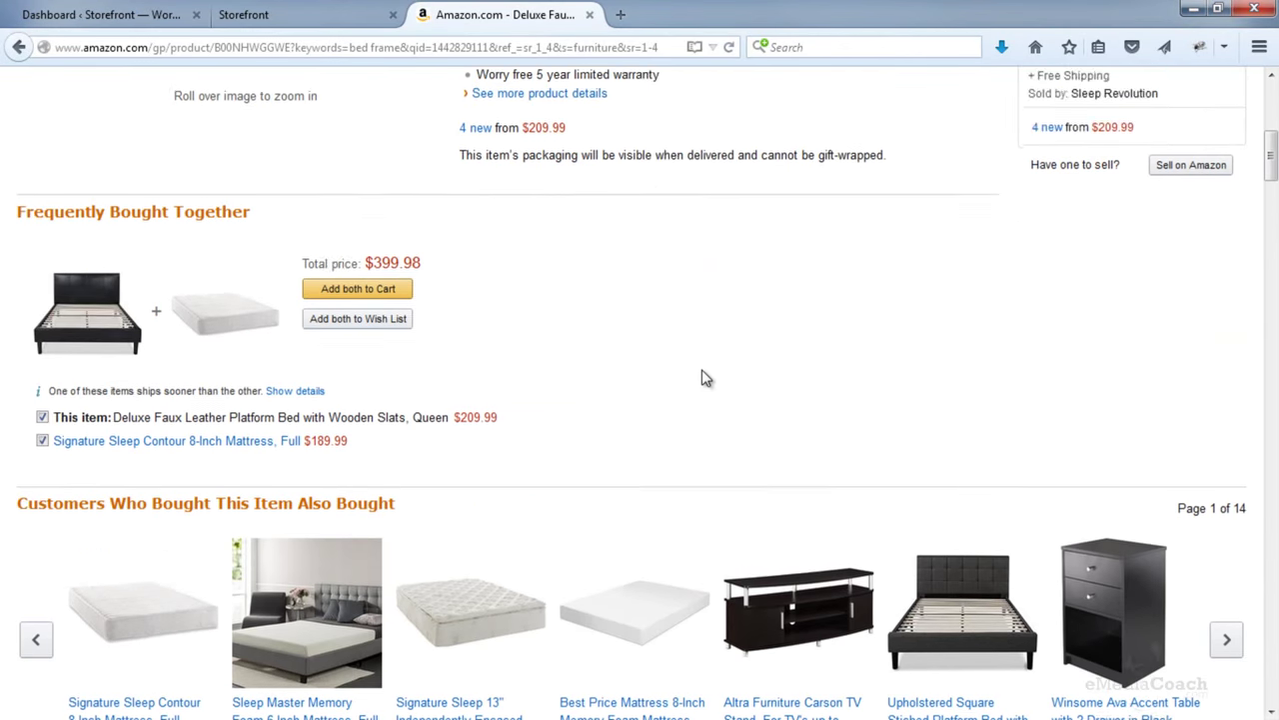
{"action": "scroll", "coordinate": [703, 377], "scroll_direction": "down", "scroll_amount": 2}
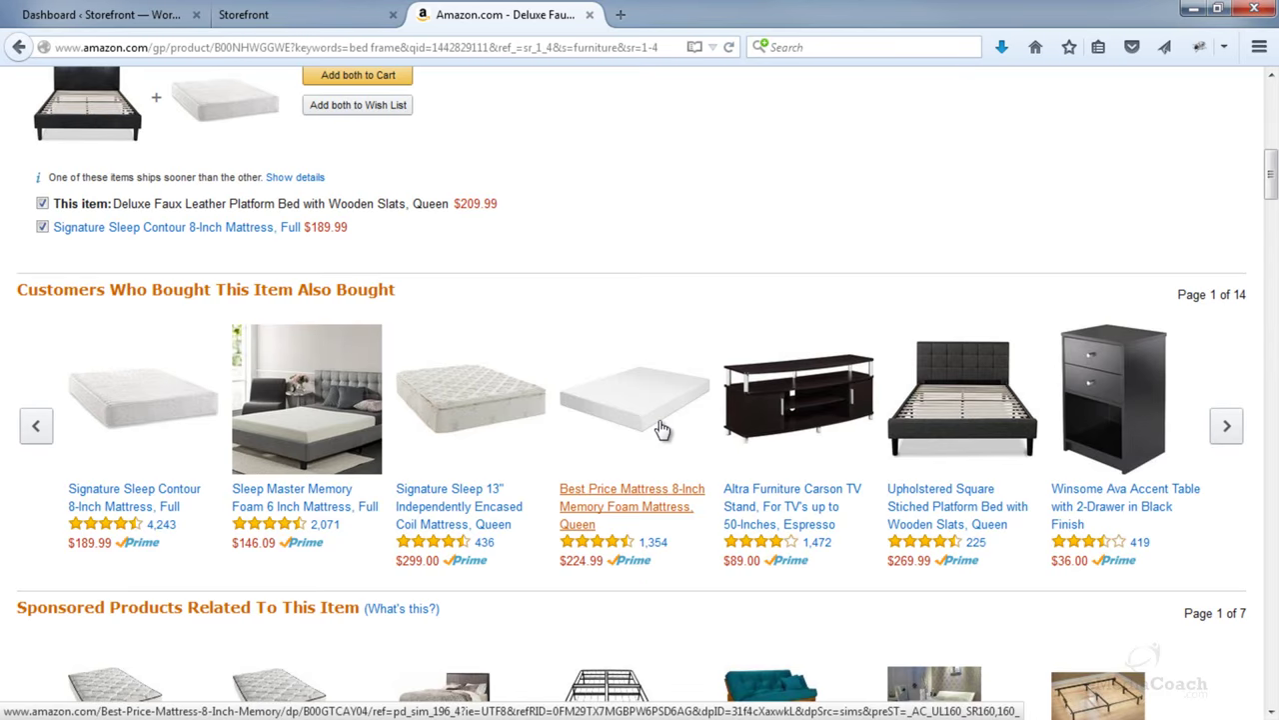
{"action": "left_click", "coordinate": [590, 14]}
- Browse the Bedding category, open Queen Bed Frame, then return to the Dashboard tab
{"action": "scroll", "coordinate": [663, 306], "scroll_direction": "down", "scroll_amount": 4}
{"action": "left_click", "coordinate": [650, 335]}
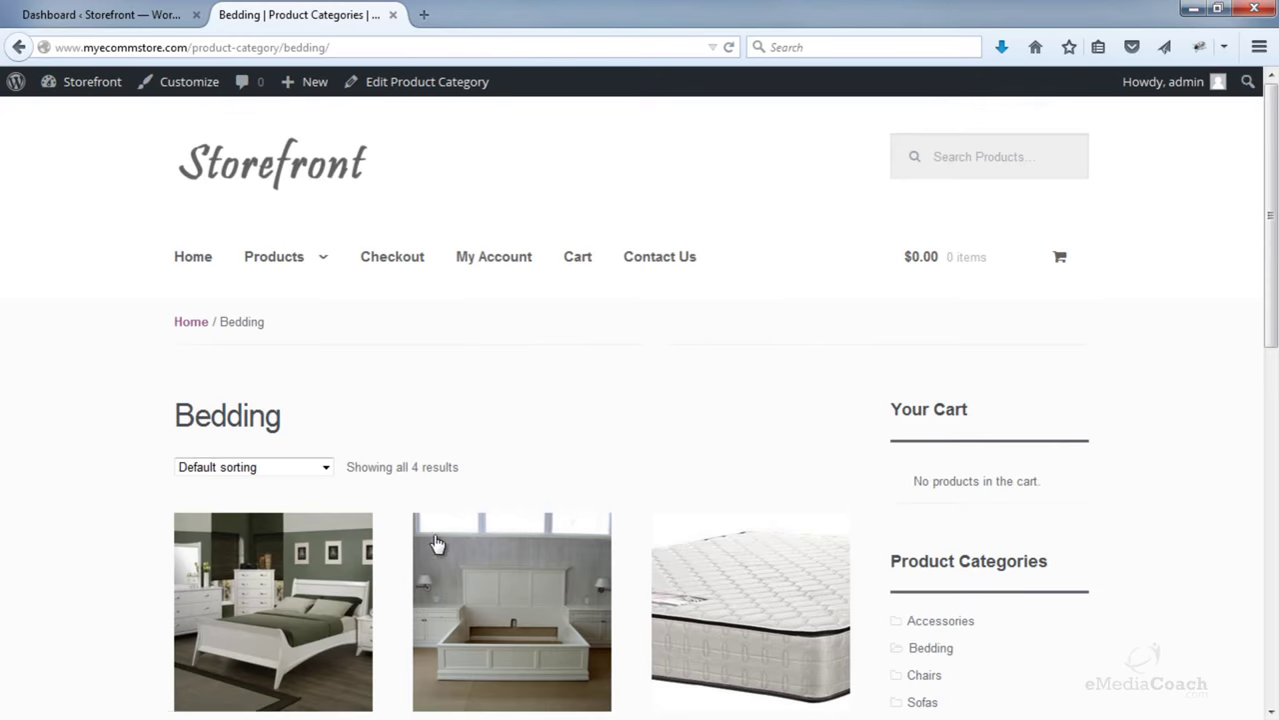
{"action": "scroll", "coordinate": [452, 537], "scroll_direction": "down", "scroll_amount": 4}
{"action": "scroll", "coordinate": [504, 355], "scroll_direction": "down", "scroll_amount": 2}
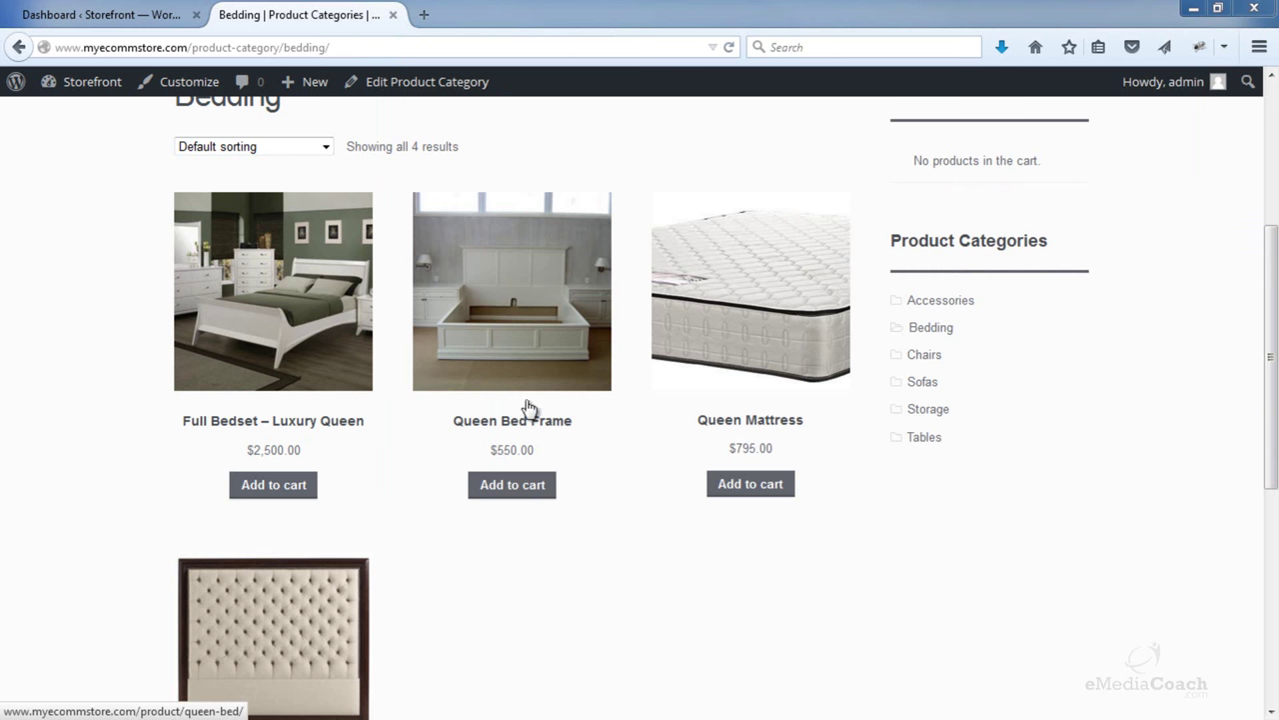
{"action": "left_click", "coordinate": [516, 318]}
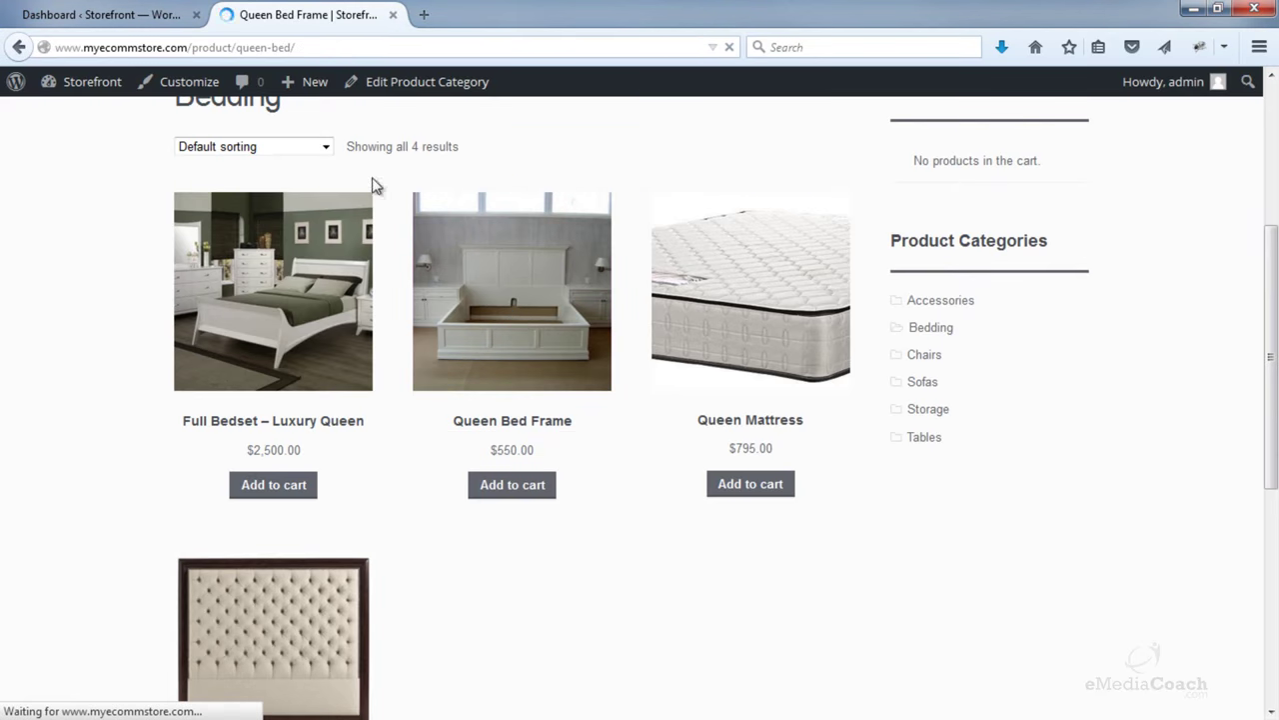
{"action": "left_click", "coordinate": [114, 14]}
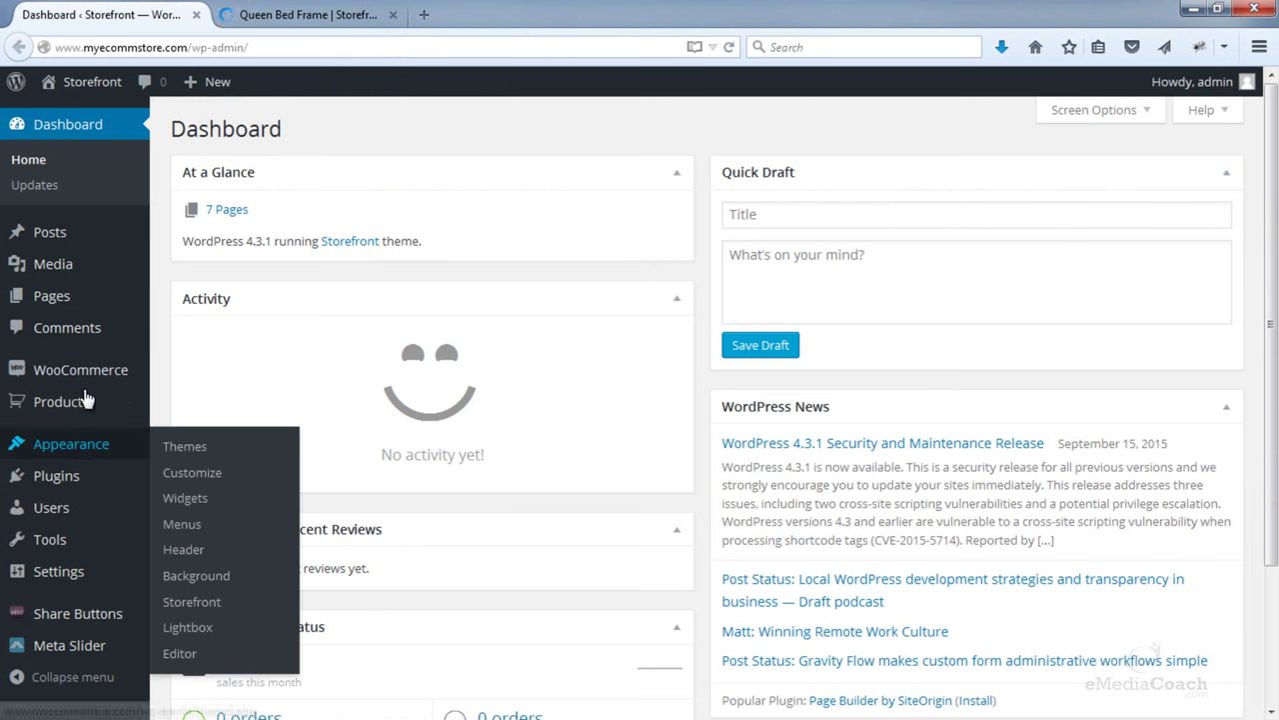
- Open the Queen Bed Frame product for editing from the Products list
{"action": "left_click", "coordinate": [196, 405]}
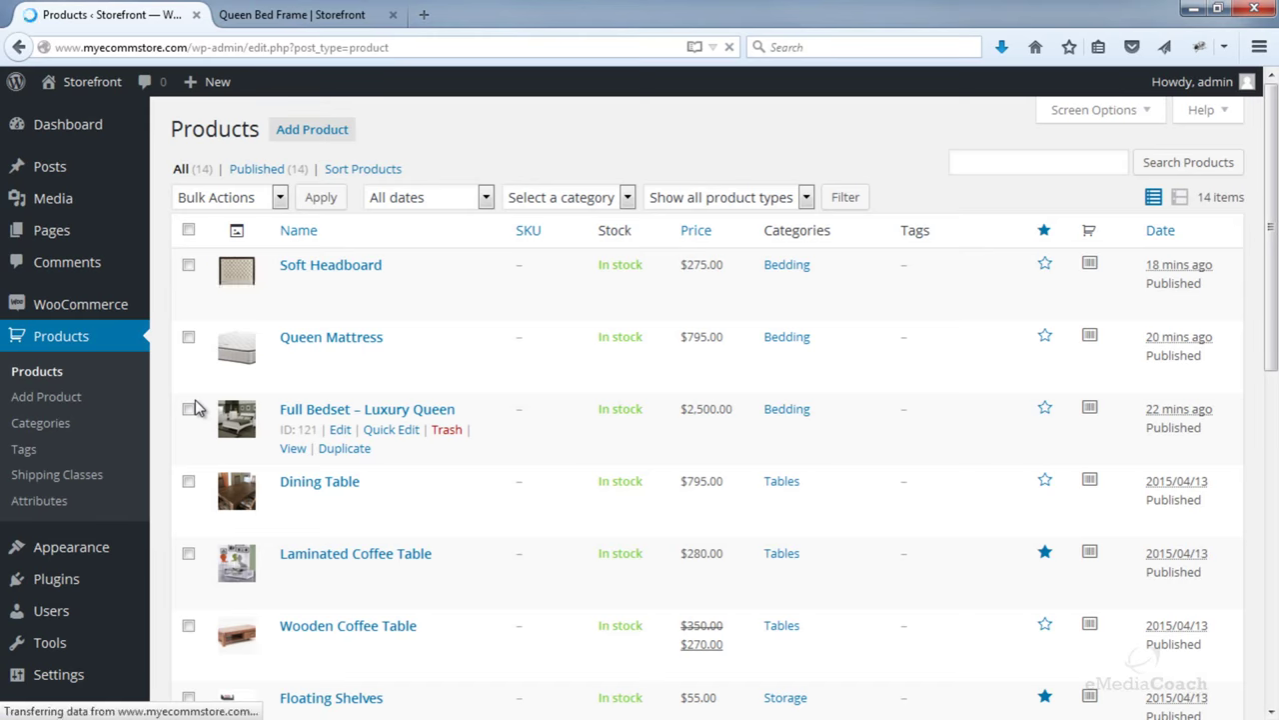
{"action": "scroll", "coordinate": [355, 360], "scroll_direction": "down", "scroll_amount": 3}
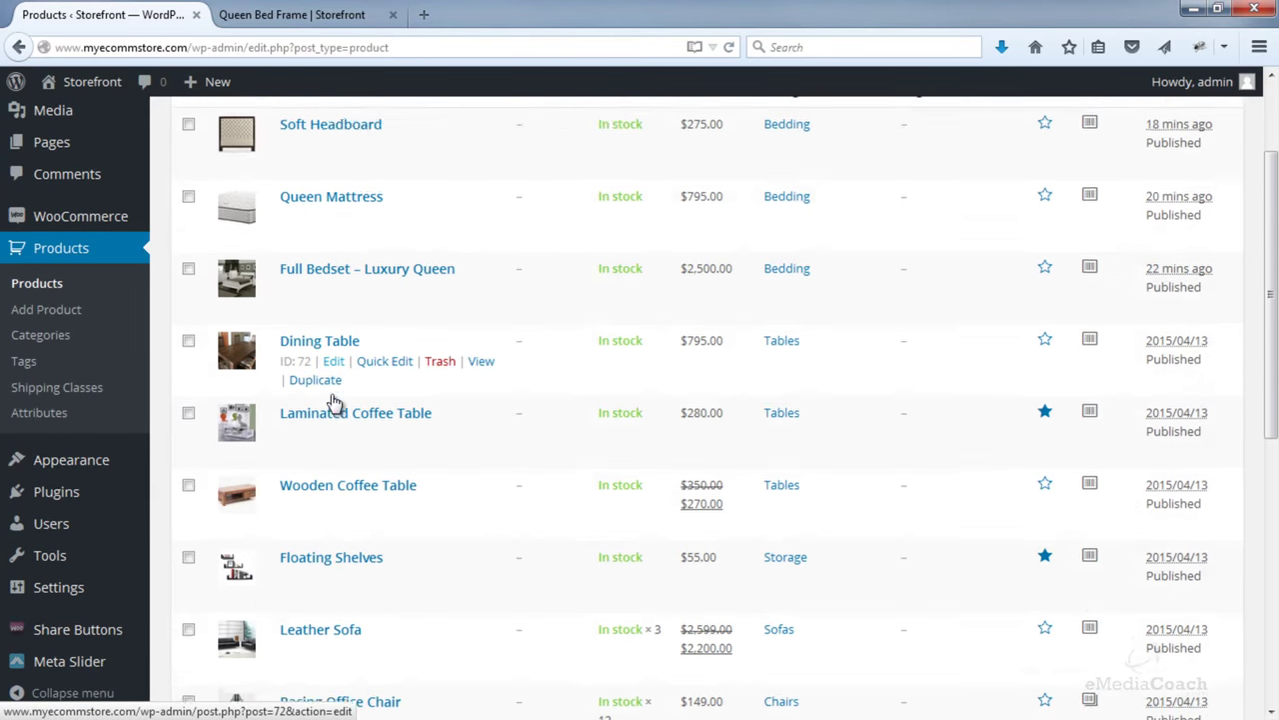
{"action": "scroll", "coordinate": [335, 401], "scroll_direction": "down", "scroll_amount": 10}
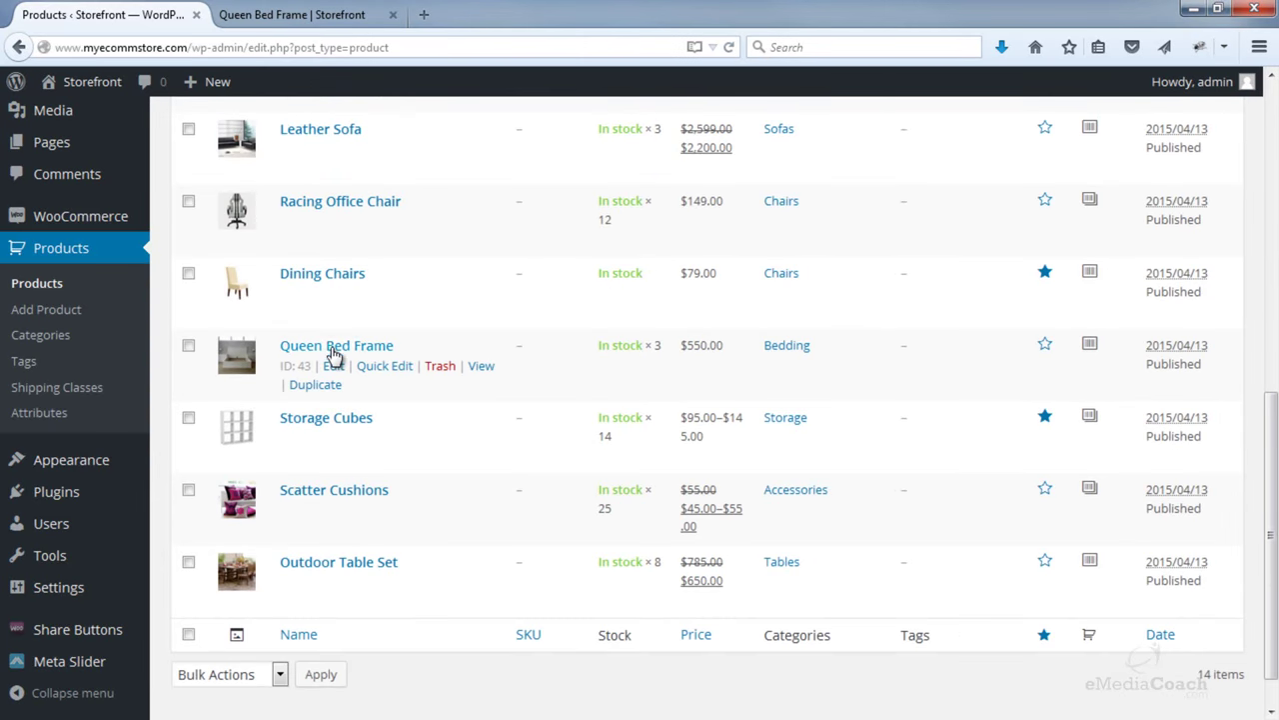
{"action": "left_click", "coordinate": [333, 346]}
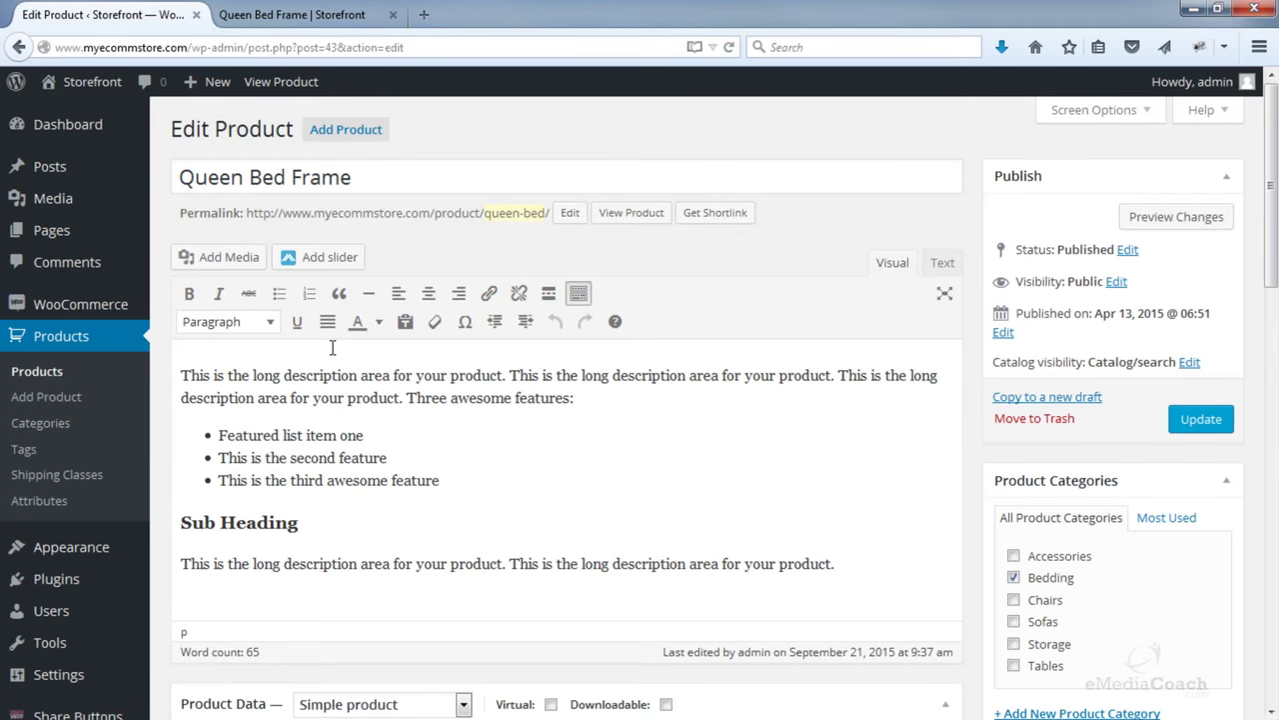
{"action": "scroll", "coordinate": [334, 346], "scroll_direction": "down", "scroll_amount": 3}
{"action": "left_click", "coordinate": [283, 26]}
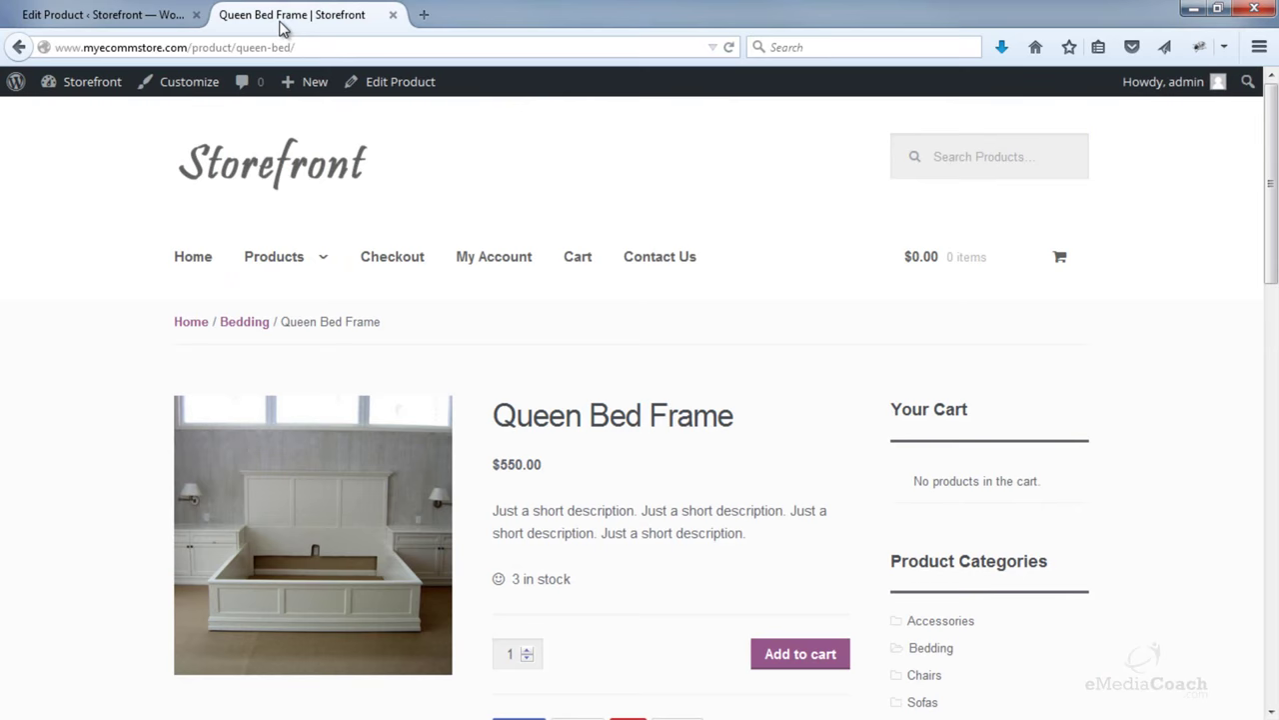
{"action": "left_click", "coordinate": [19, 47]}
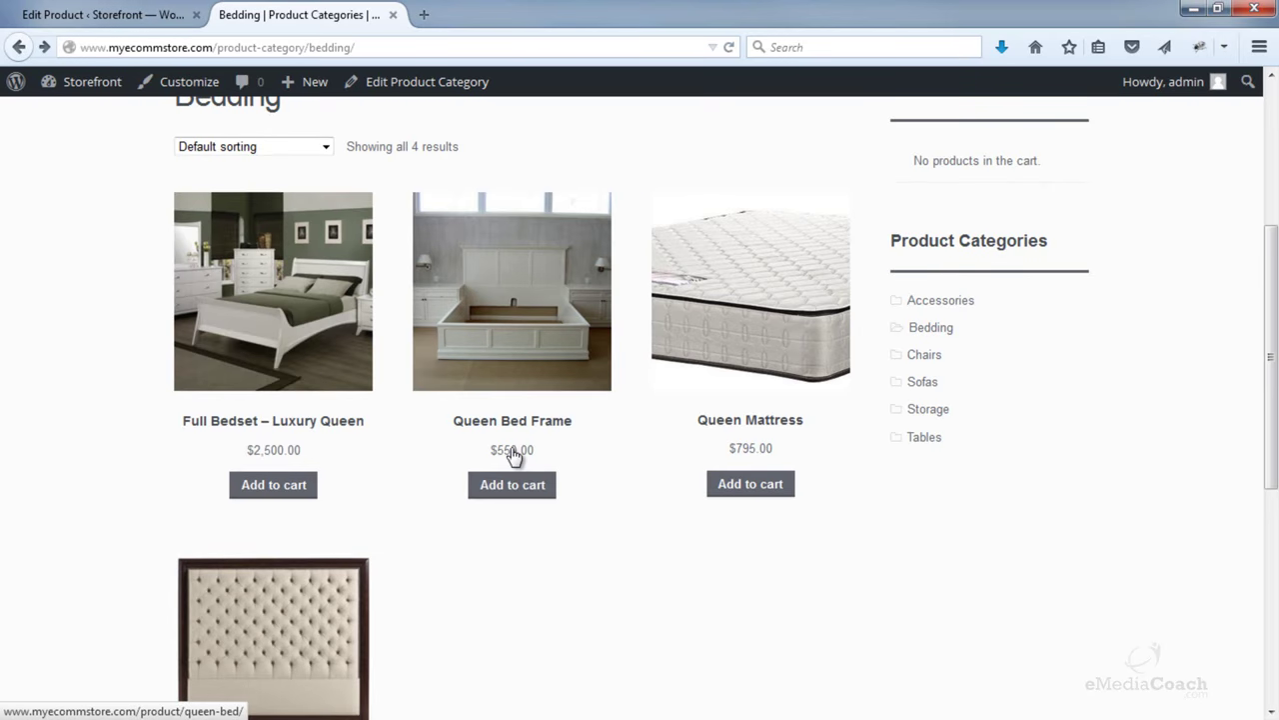
{"action": "left_click", "coordinate": [100, 14]}
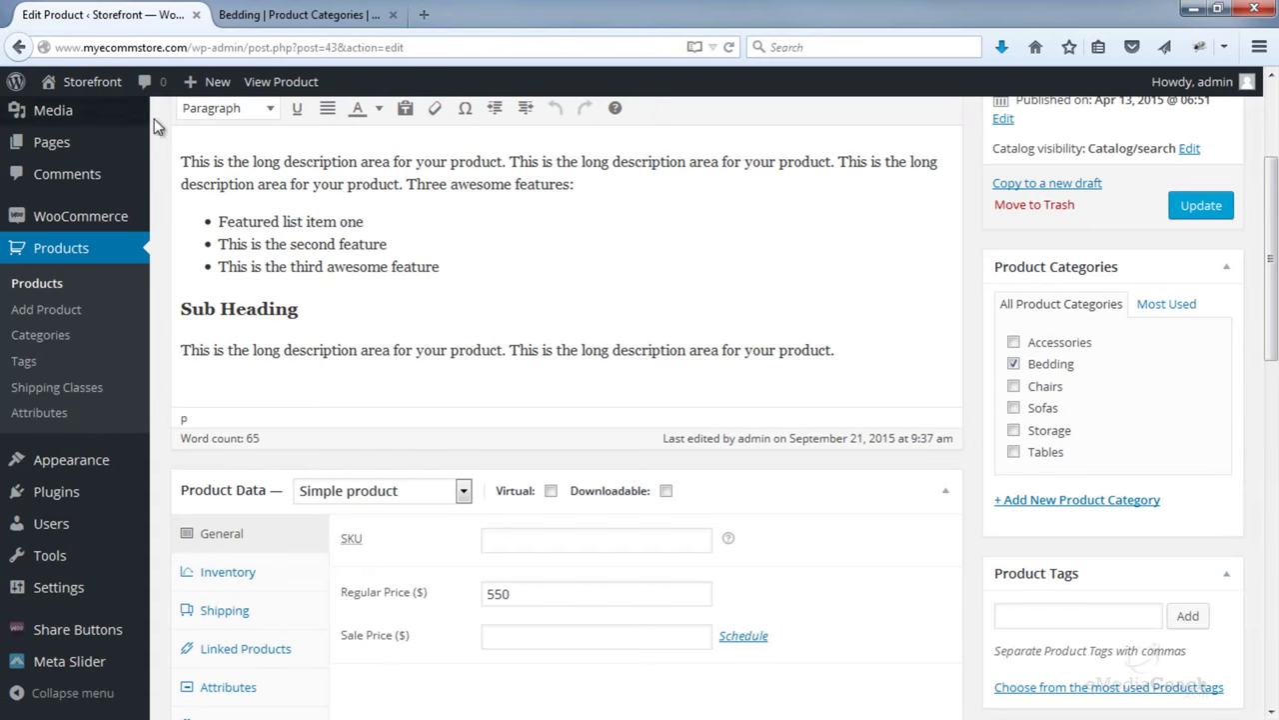
{"action": "scroll", "coordinate": [383, 324], "scroll_direction": "down", "scroll_amount": 2}
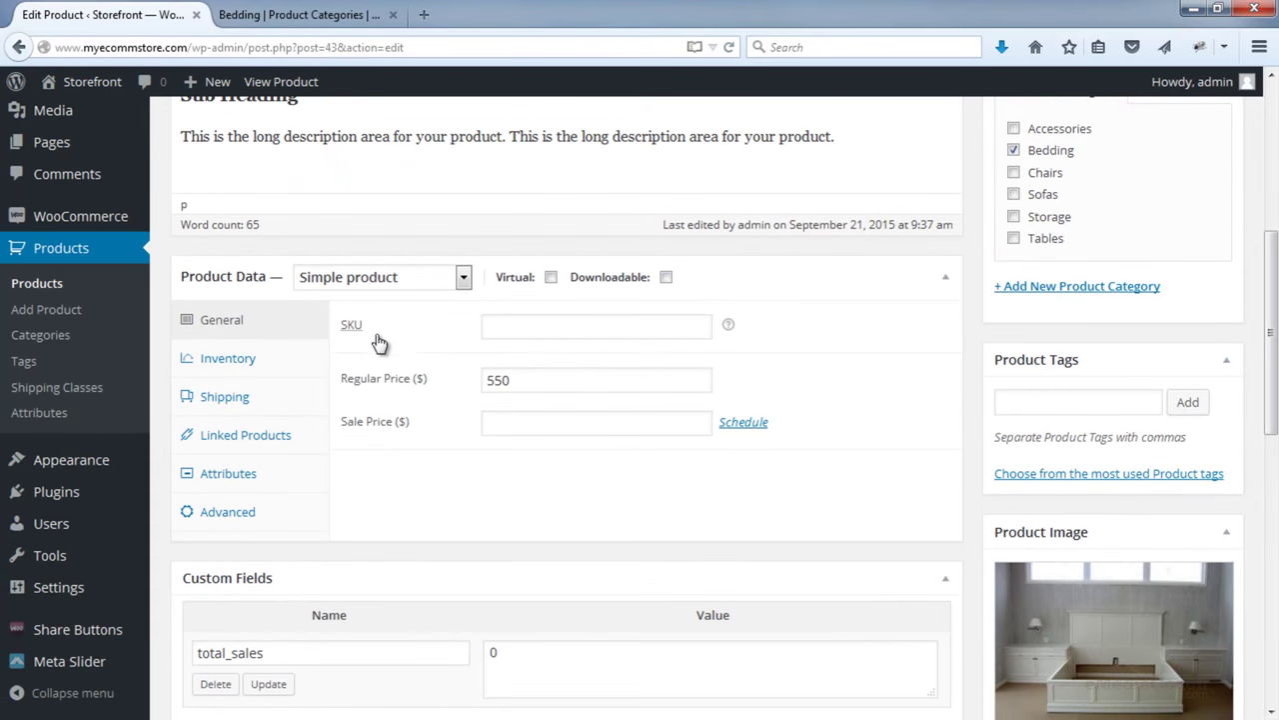
{"action": "scroll", "coordinate": [300, 386], "scroll_direction": "up", "scroll_amount": 4}
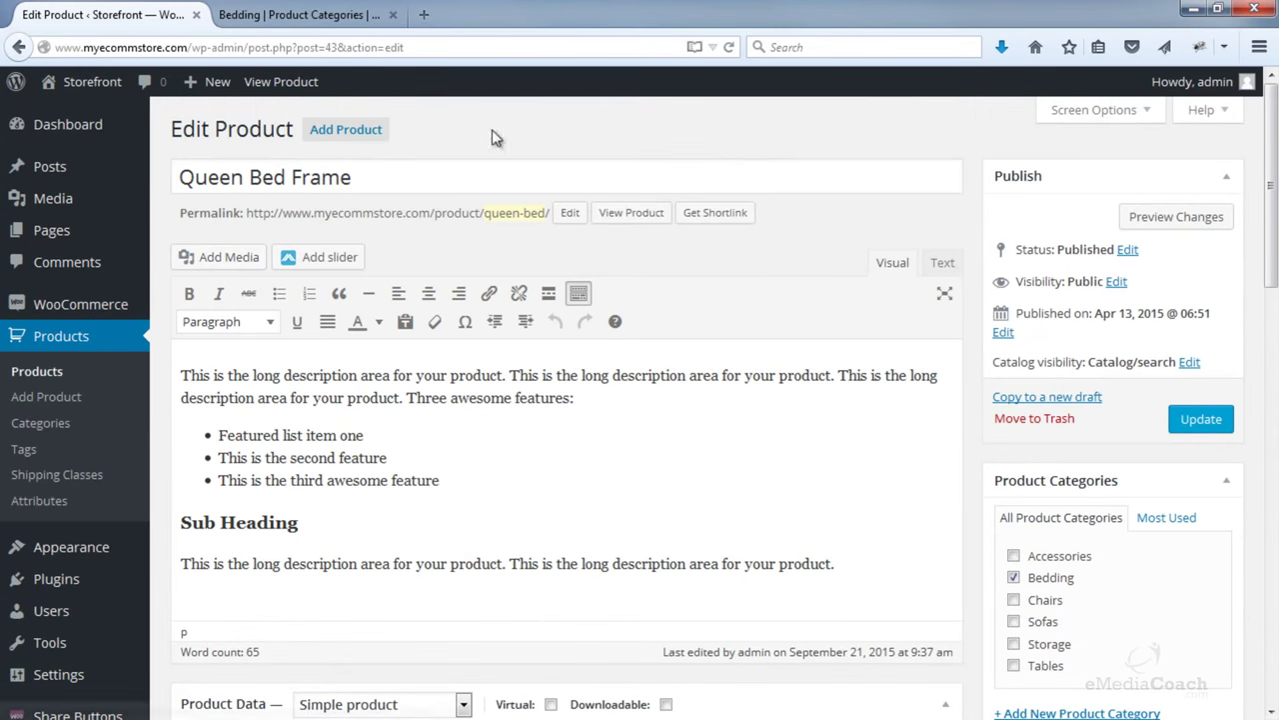
{"action": "scroll", "coordinate": [338, 288], "scroll_direction": "down", "scroll_amount": 5}
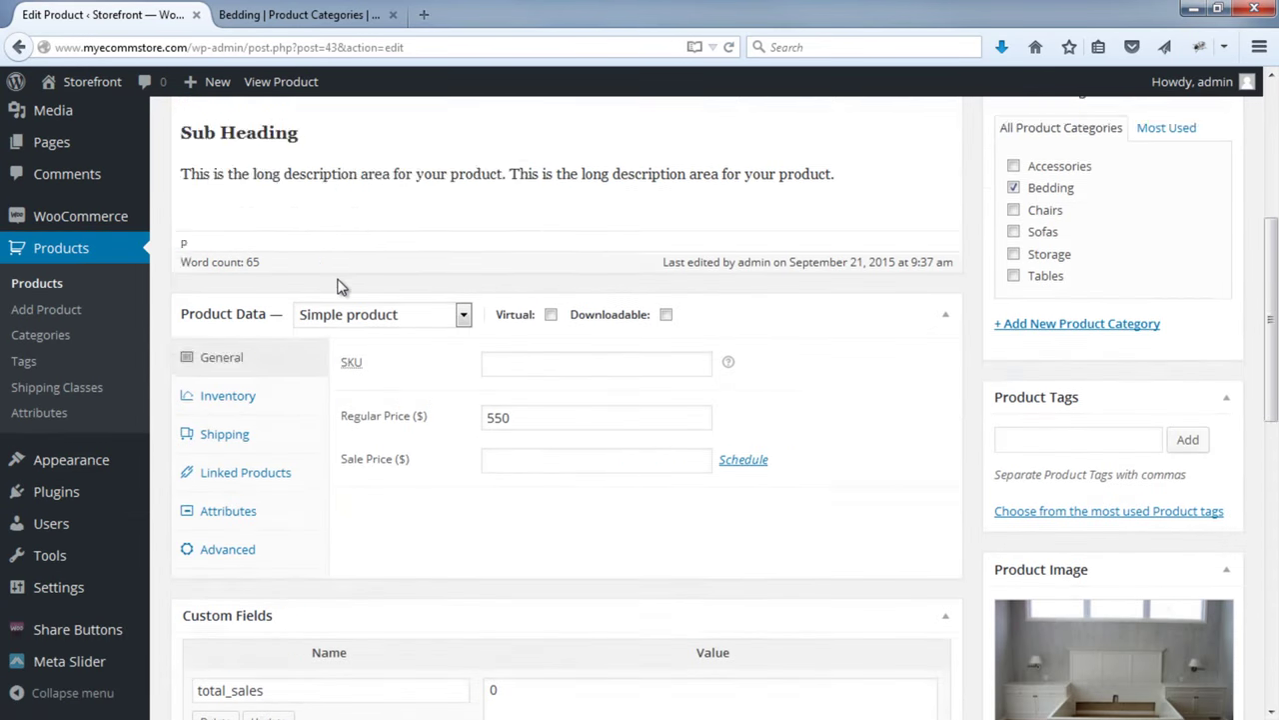
- Add #121 Full Bedset – Luxury Queen as an up-sell and update the product
{"action": "left_click", "coordinate": [250, 340]}
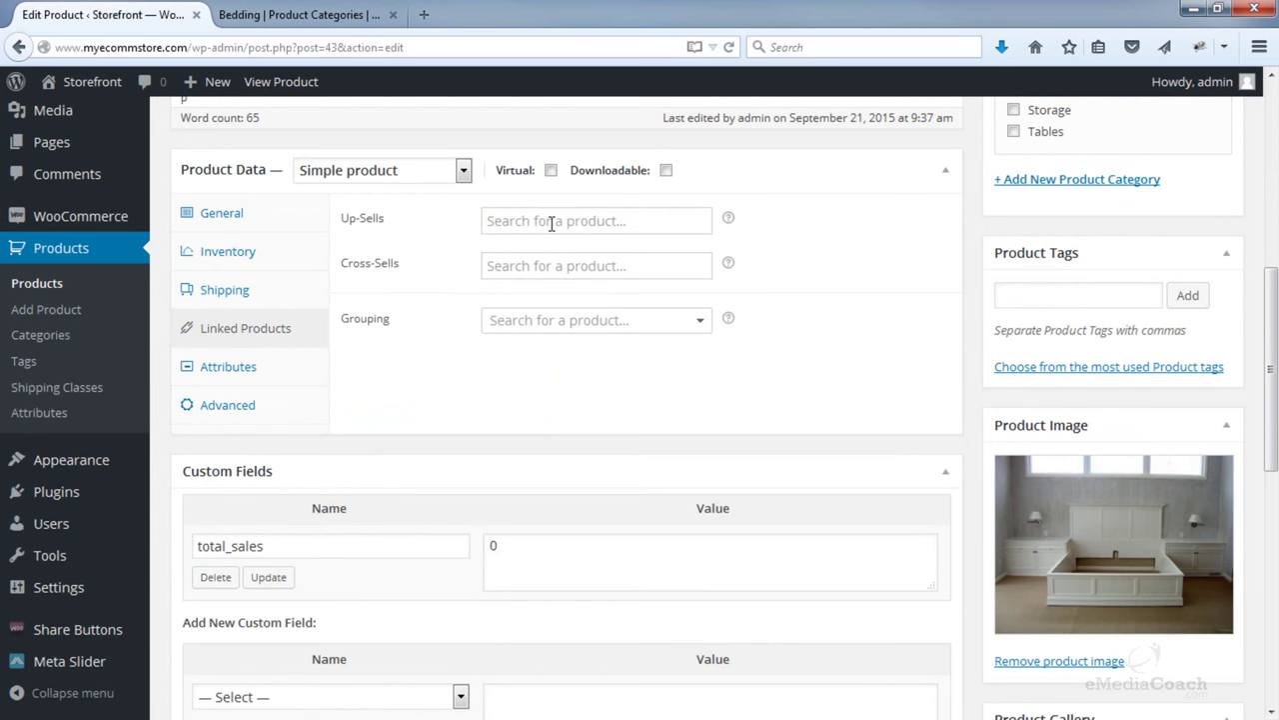
{"action": "left_click", "coordinate": [586, 221]}
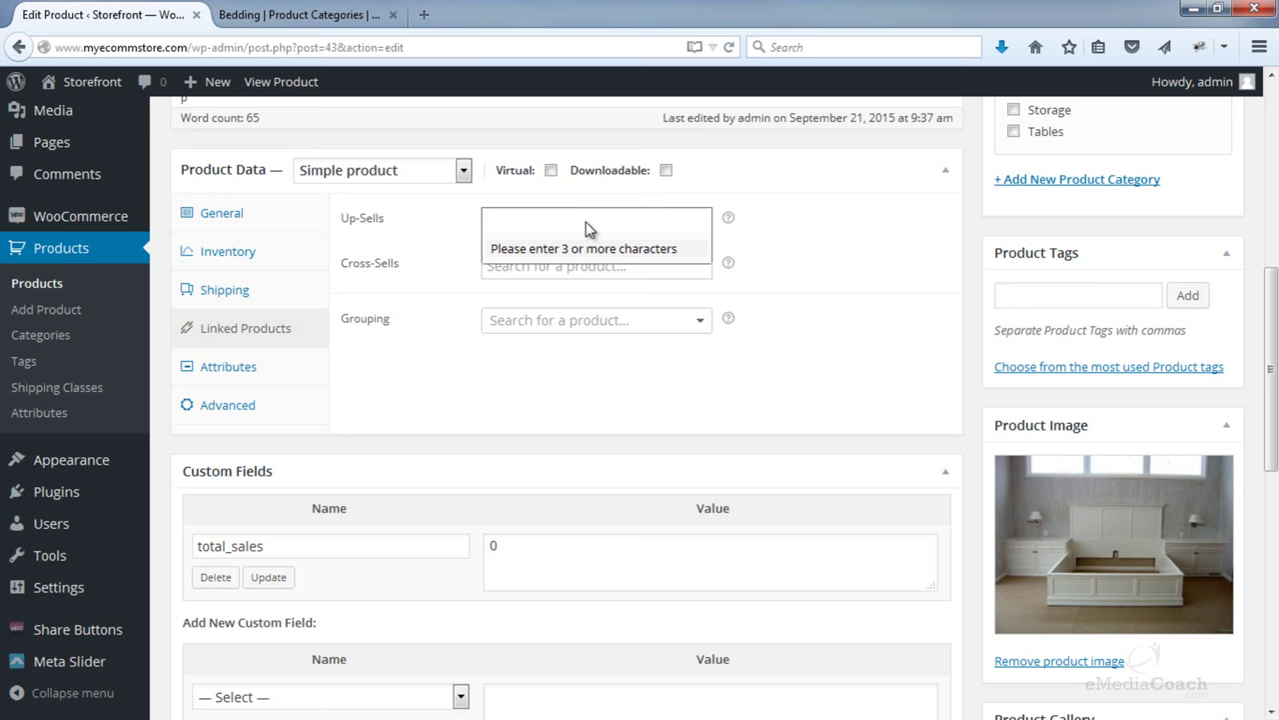
{"action": "type", "text": "bedset"}
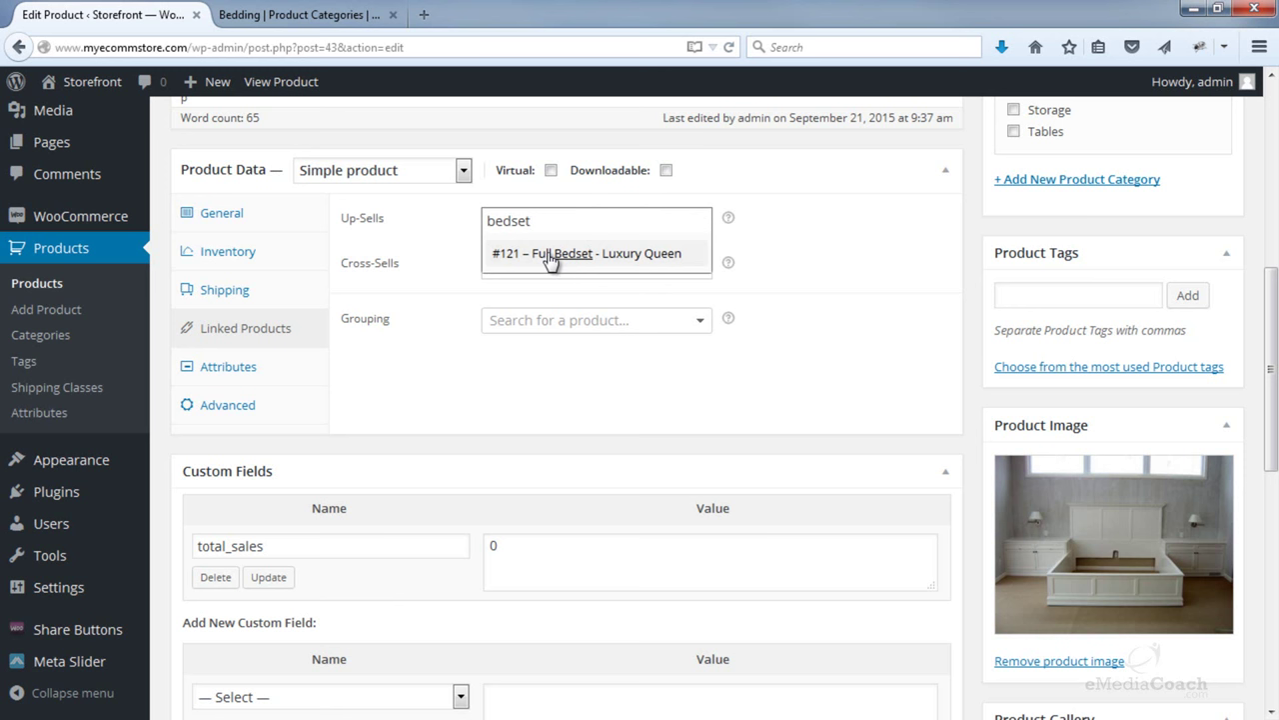
{"action": "left_click", "coordinate": [550, 256]}
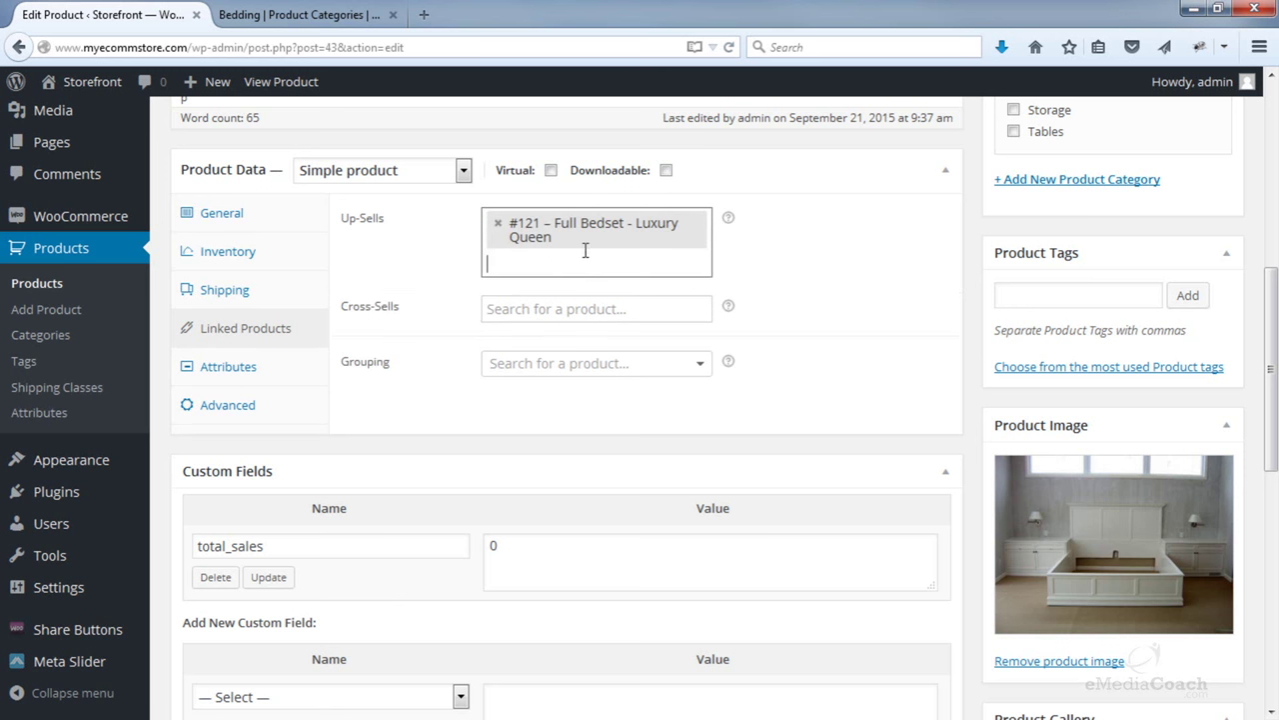
{"action": "scroll", "coordinate": [857, 280], "scroll_direction": "up", "scroll_amount": 3}
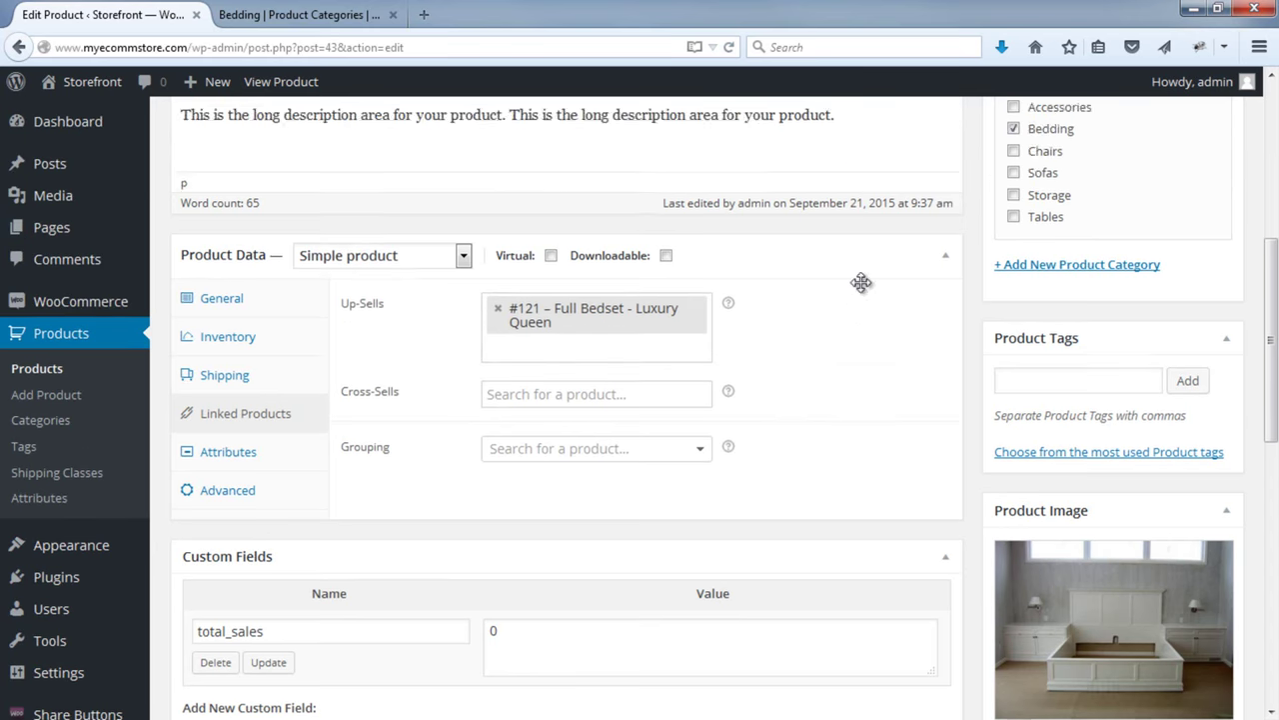
{"action": "scroll", "coordinate": [1000, 290], "scroll_direction": "up", "scroll_amount": 2}
{"action": "left_click", "coordinate": [1189, 212]}
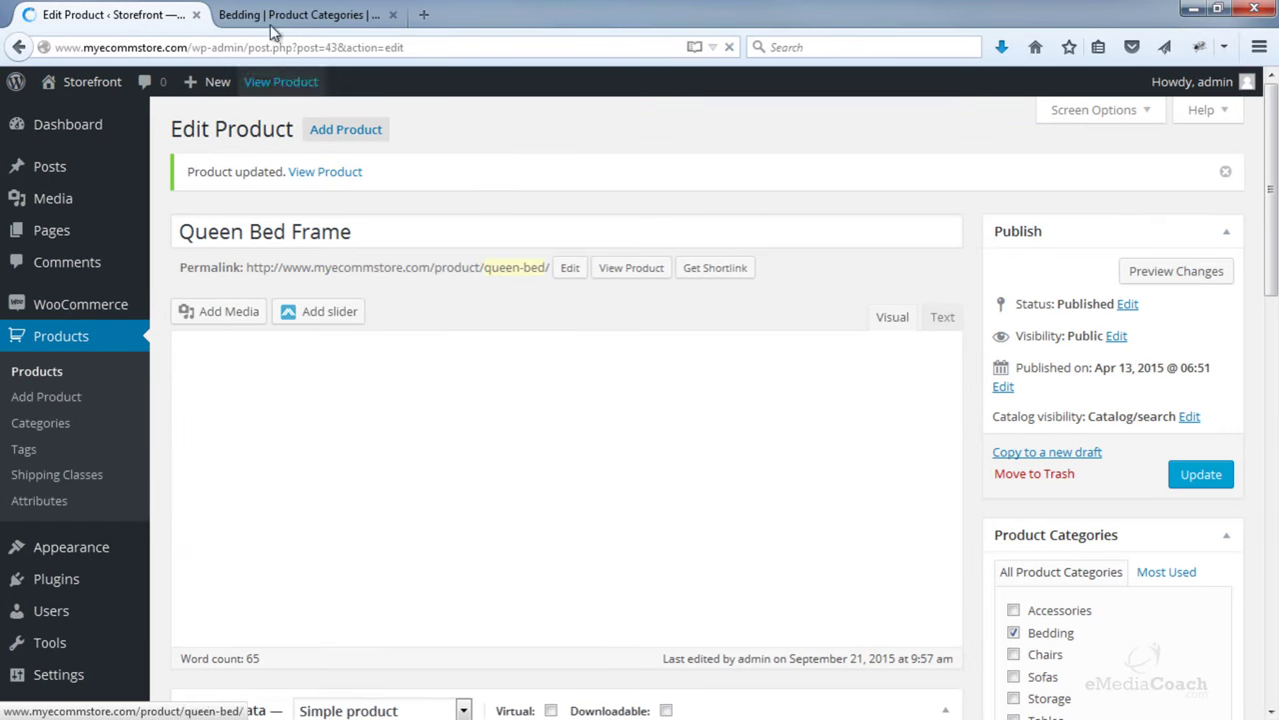
- Open the Queen Bed Frame product page from the Bedding category
{"action": "left_click", "coordinate": [270, 15]}
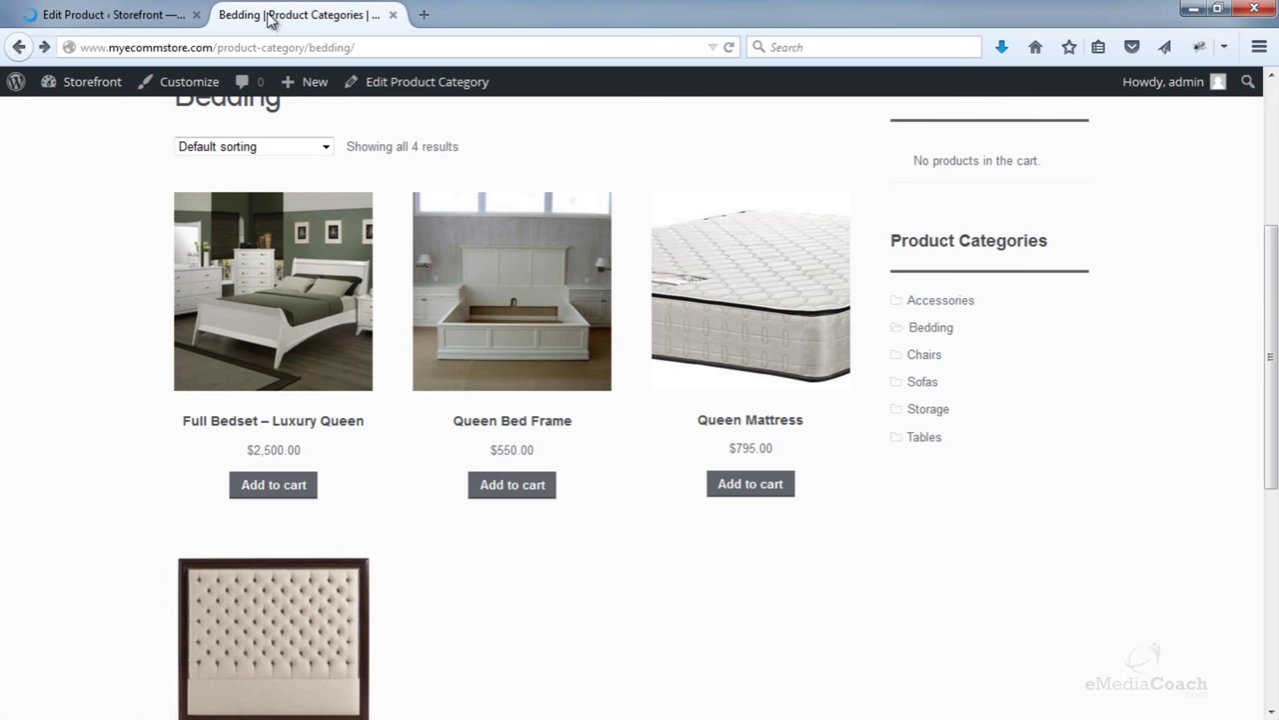
{"action": "left_click", "coordinate": [524, 272]}
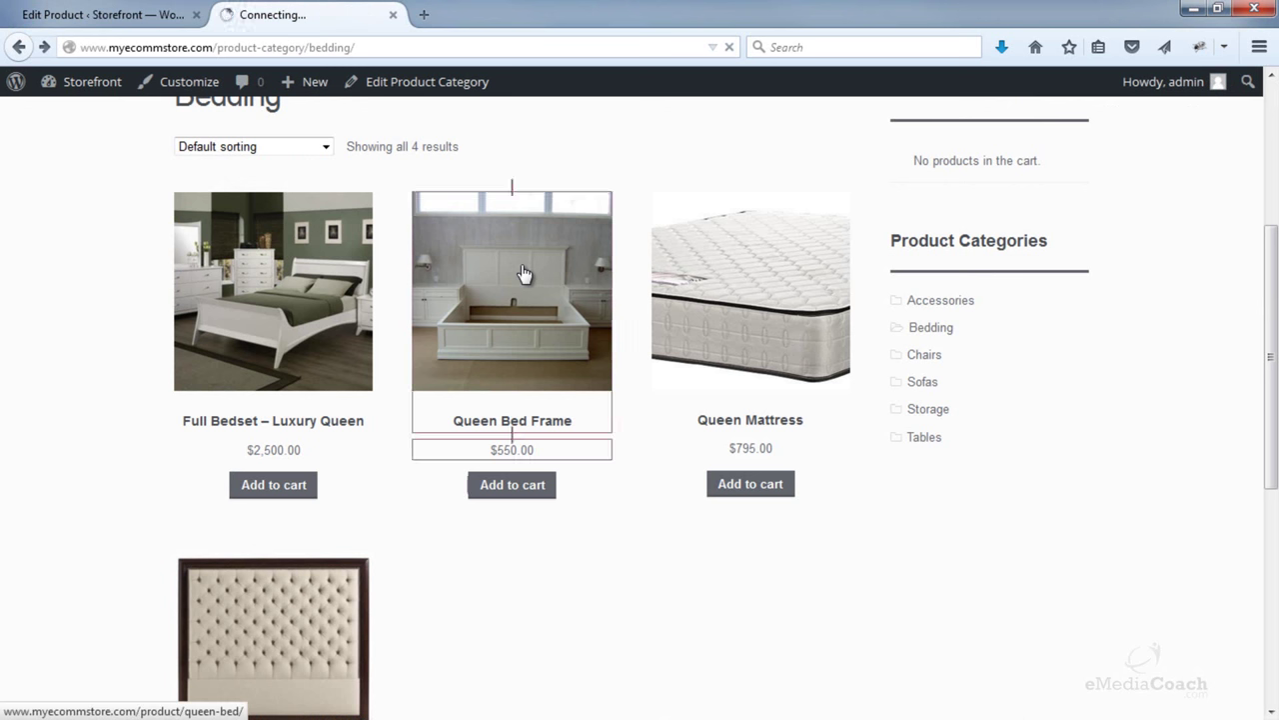
{"action": "scroll", "coordinate": [540, 274], "scroll_direction": "down", "scroll_amount": 2}
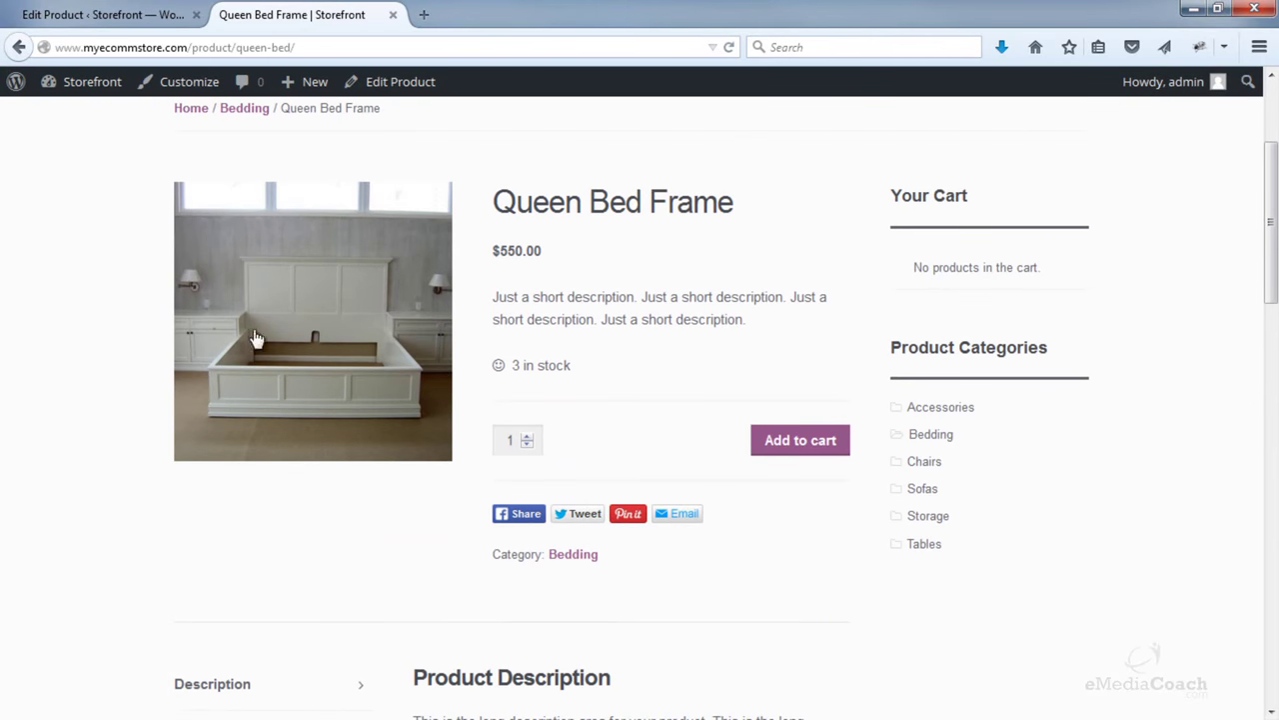
{"action": "left_click_drag", "start_coordinate": [1271, 246], "coordinate": [1268, 432]}
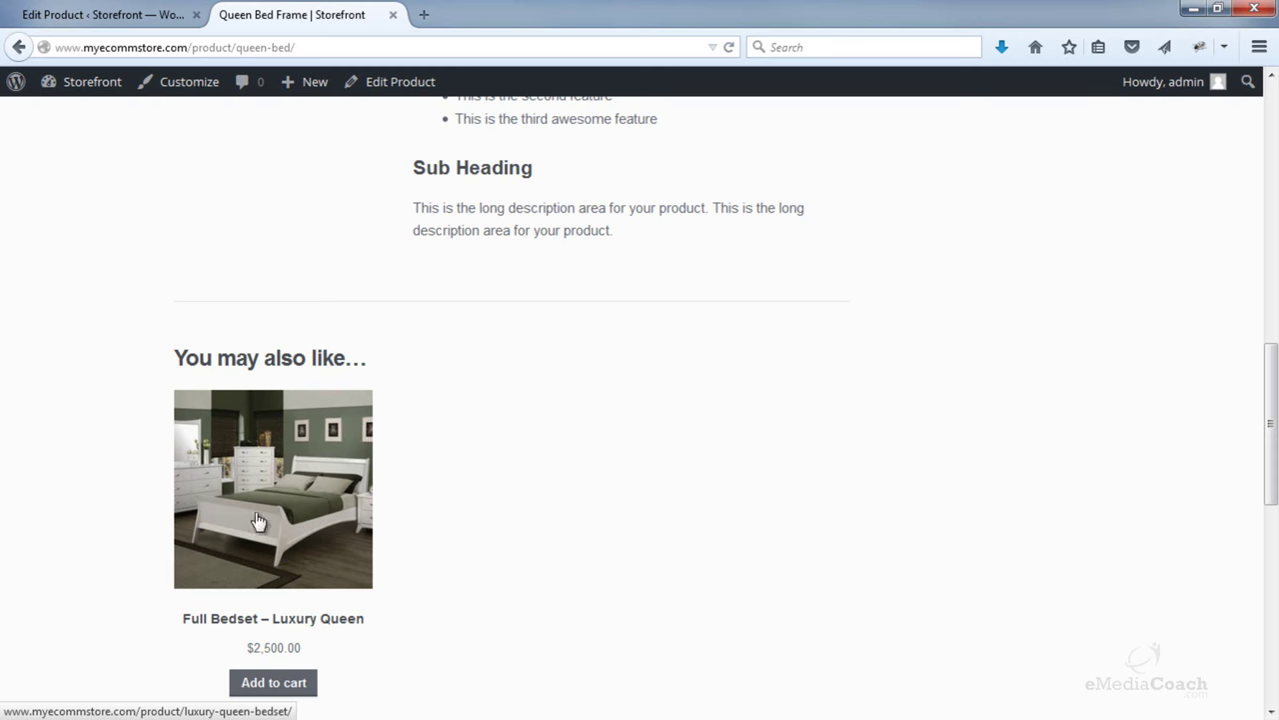
- Open the suggested Full Bedset – Luxury Queen and add it to the cart at $2,500.00
{"action": "left_click", "coordinate": [272, 515]}
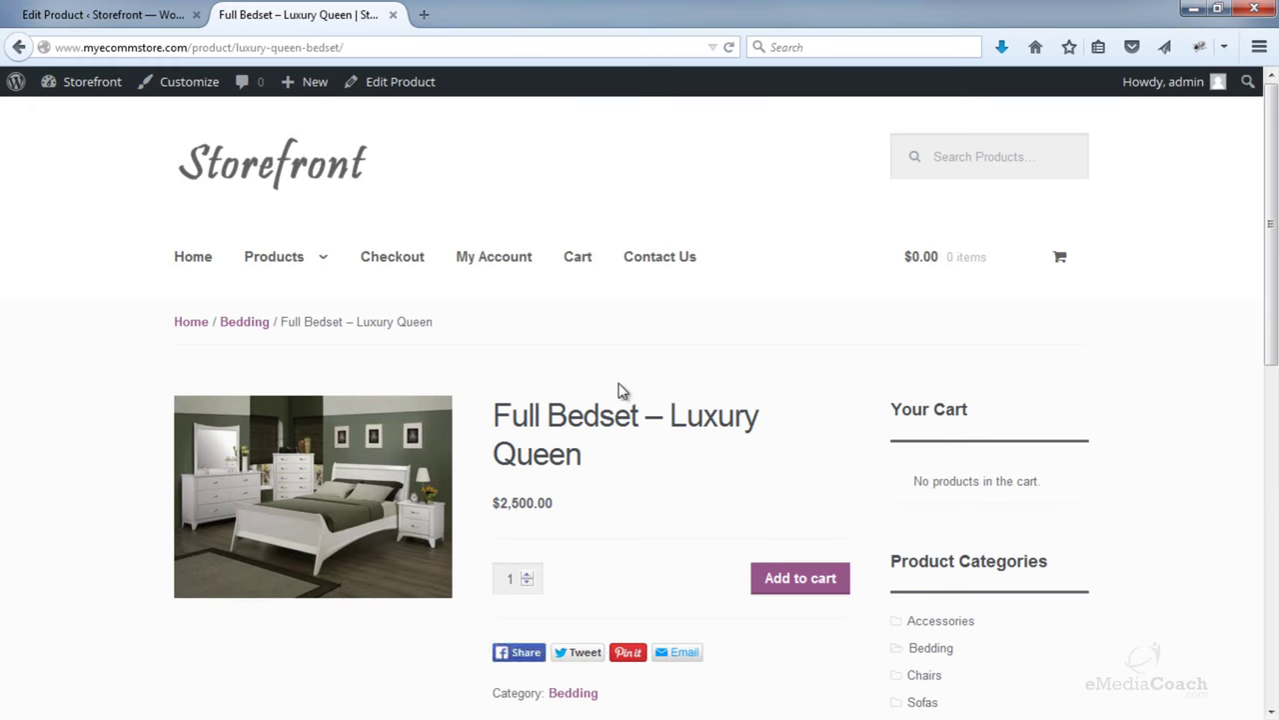
{"action": "scroll", "coordinate": [618, 390], "scroll_direction": "down", "scroll_amount": 4}
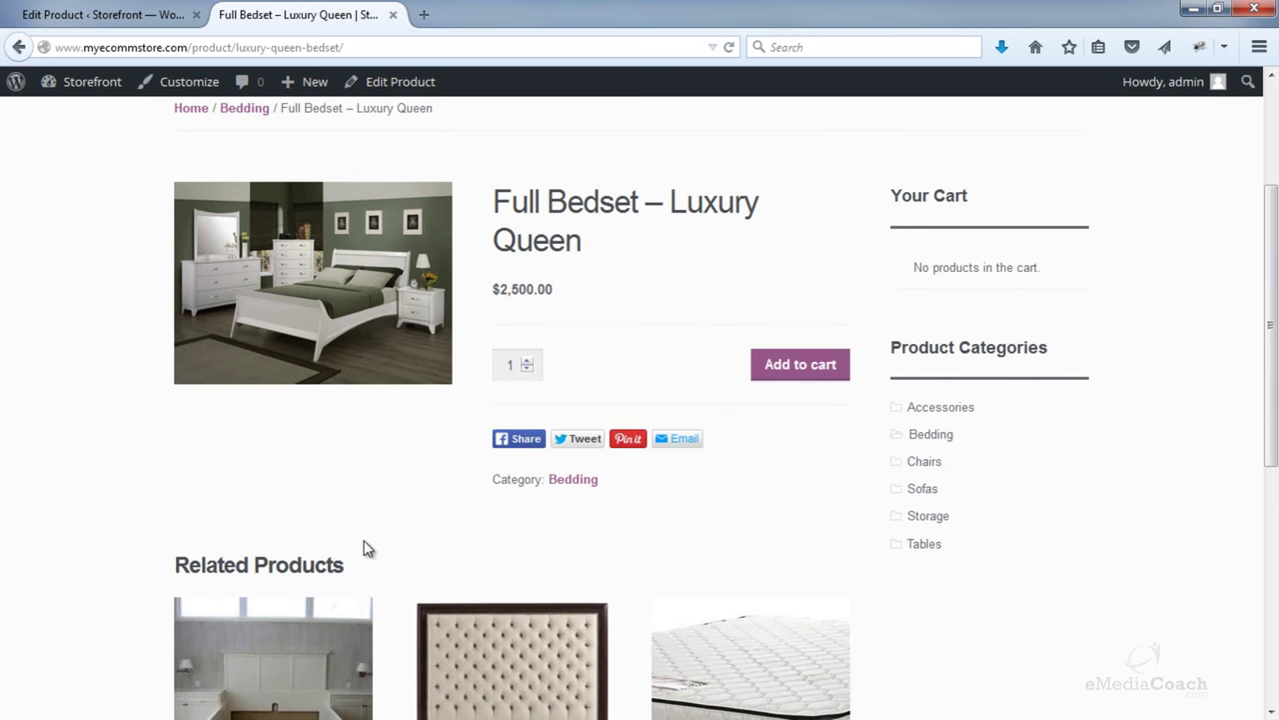
{"action": "left_click", "coordinate": [792, 383]}
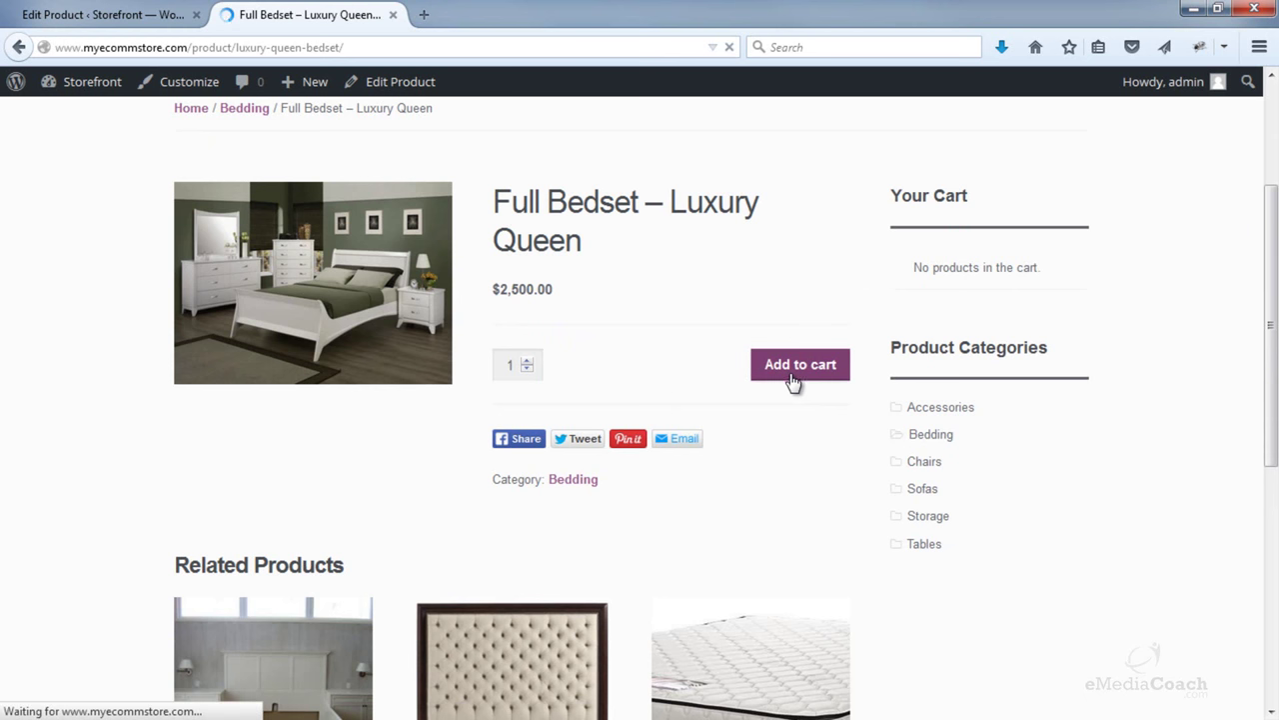
{"action": "scroll", "coordinate": [785, 384], "scroll_direction": "down", "scroll_amount": 3}
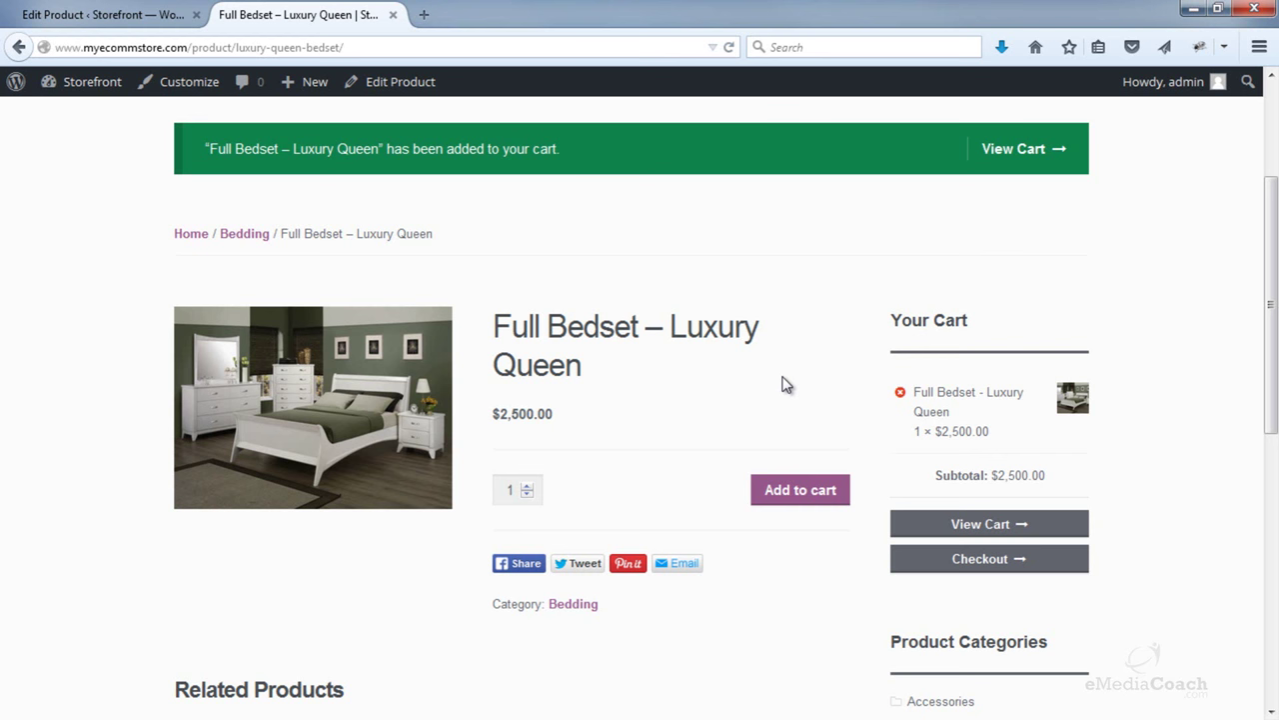
{"action": "scroll", "coordinate": [780, 380], "scroll_direction": "down", "scroll_amount": 2}
{"action": "scroll", "coordinate": [771, 375], "scroll_direction": "up", "scroll_amount": 3}
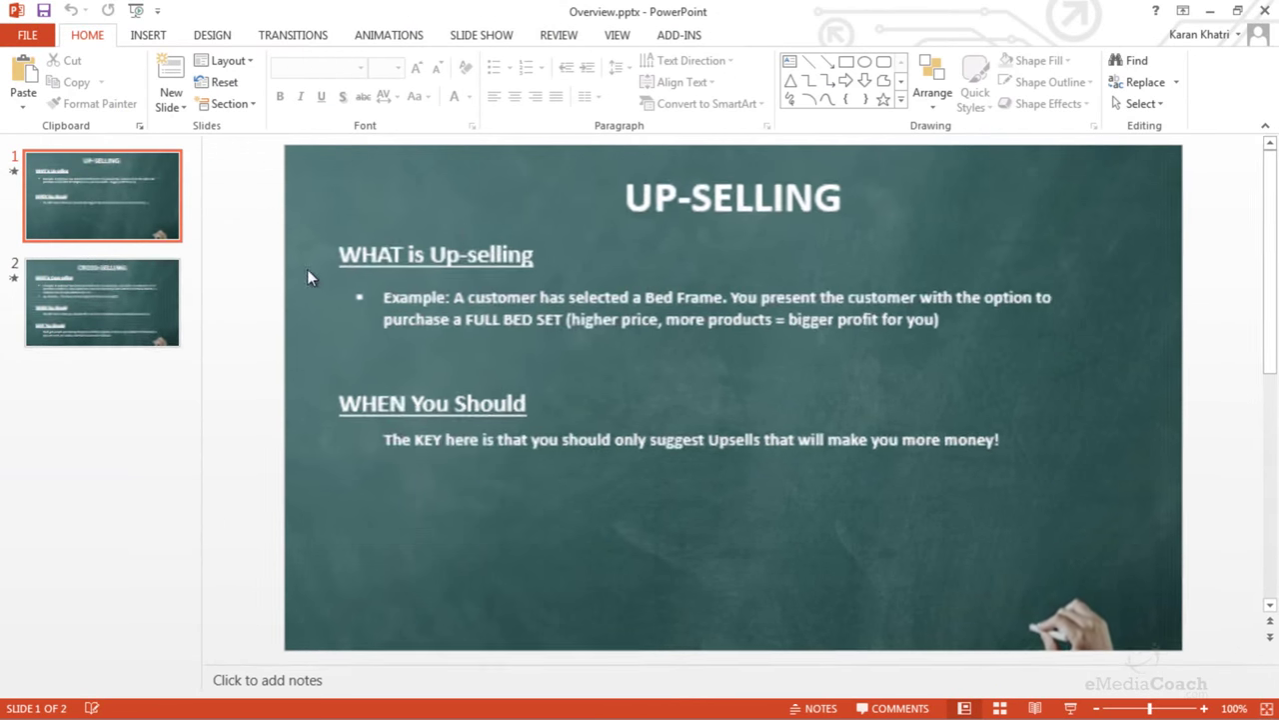
{"action": "left_click", "coordinate": [140, 325]}
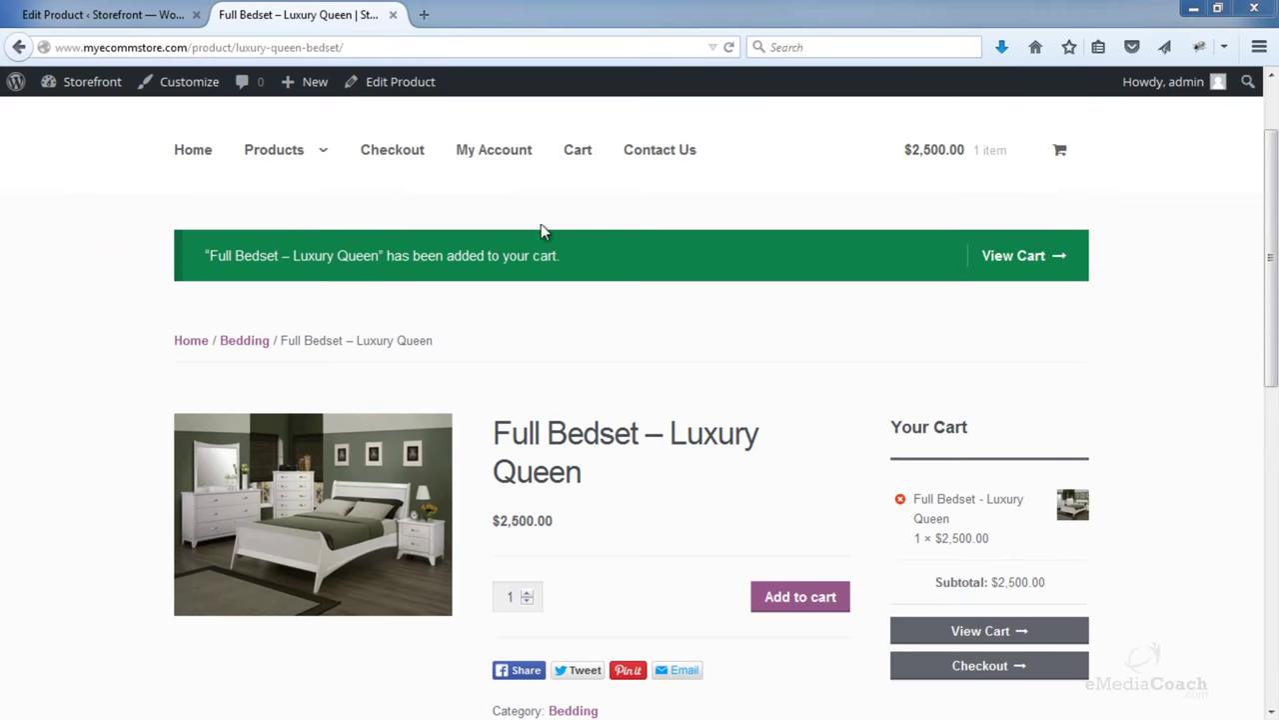
- Return to the Queen Bed Frame edit screen and show its Linked Products
{"action": "left_click", "coordinate": [125, 15]}
{"action": "left_click", "coordinate": [349, 222]}
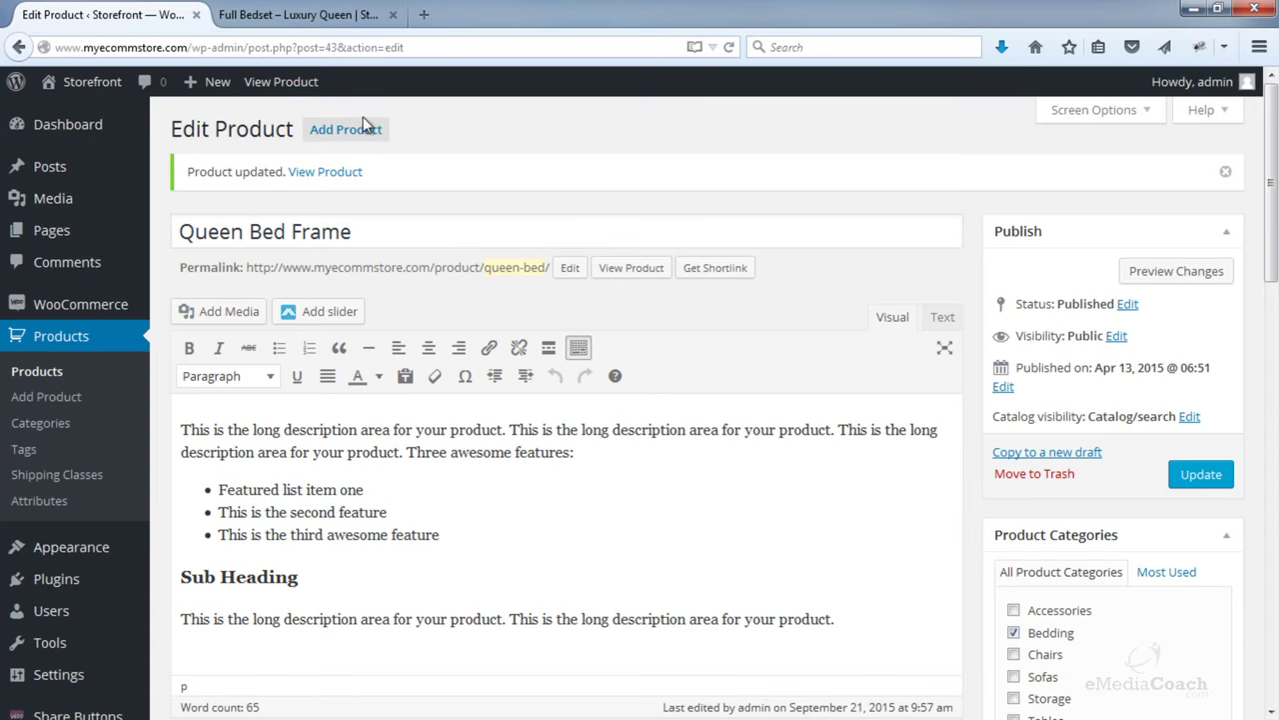
{"action": "left_click", "coordinate": [300, 15]}
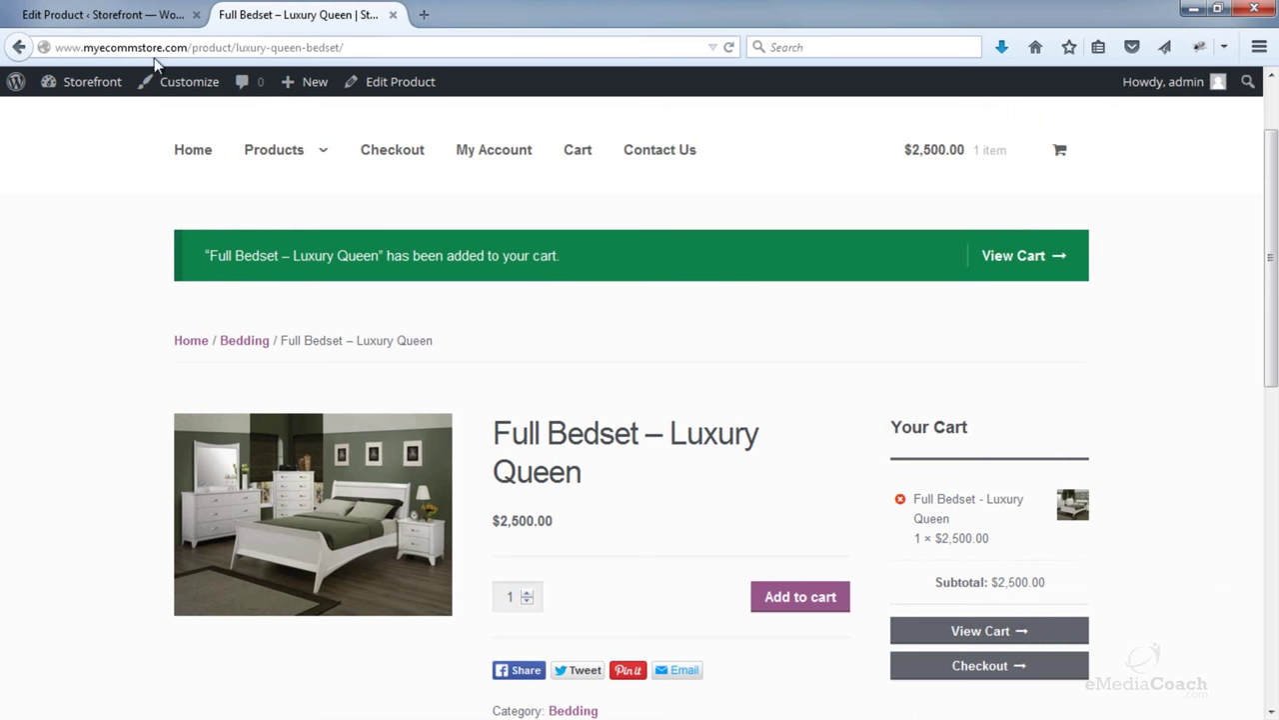
{"action": "left_click", "coordinate": [18, 47]}
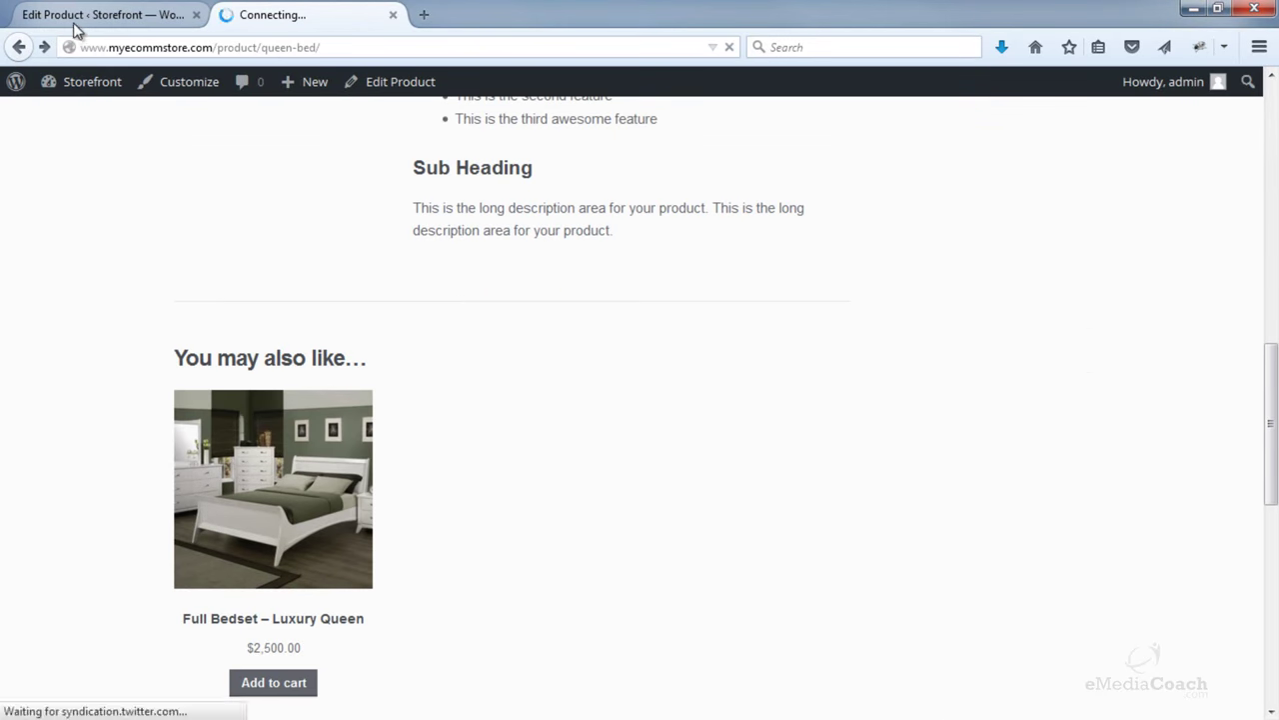
{"action": "left_click", "coordinate": [40, 18]}
{"action": "scroll", "coordinate": [490, 230], "scroll_direction": "down", "scroll_amount": 5}
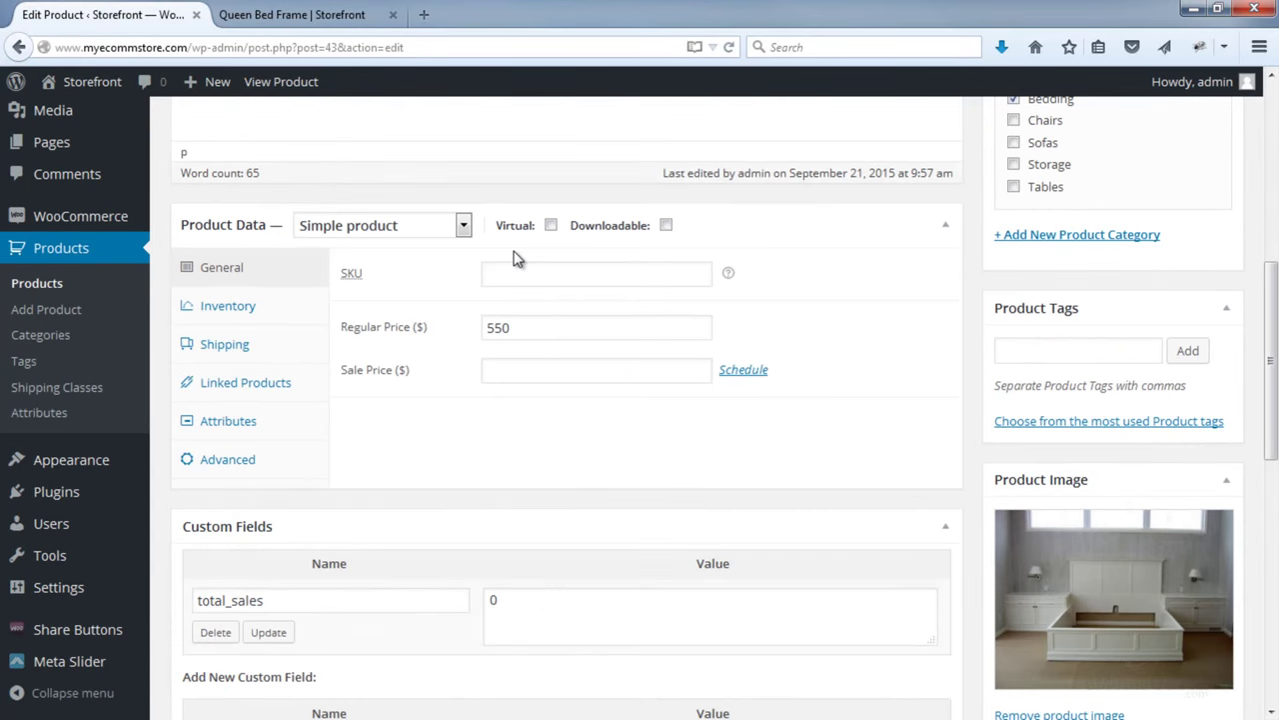
{"action": "left_click", "coordinate": [252, 384]}
- Add #128 Soft Headboard and #125 Queen Mattress as cross-sells and update the product
{"action": "left_click", "coordinate": [538, 362]}
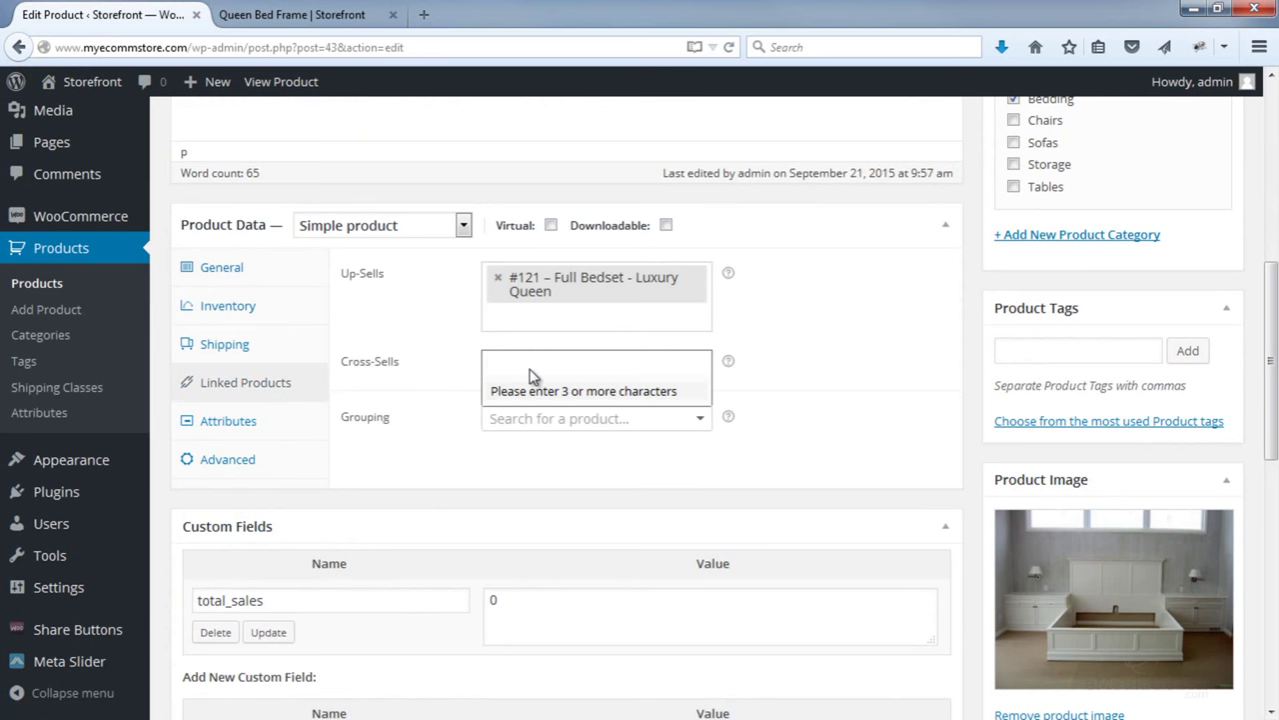
{"action": "type", "text": "head"}
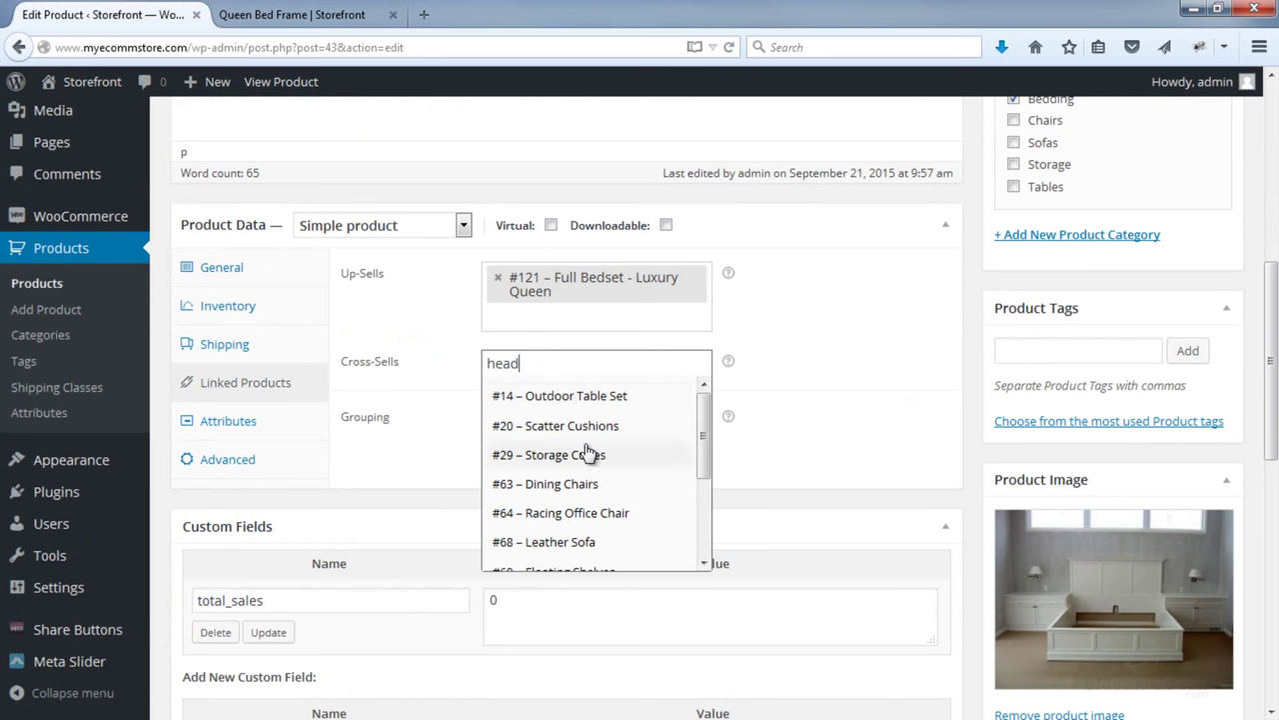
{"action": "scroll", "coordinate": [588, 454], "scroll_direction": "down", "scroll_amount": 2}
{"action": "left_click", "coordinate": [574, 555]}
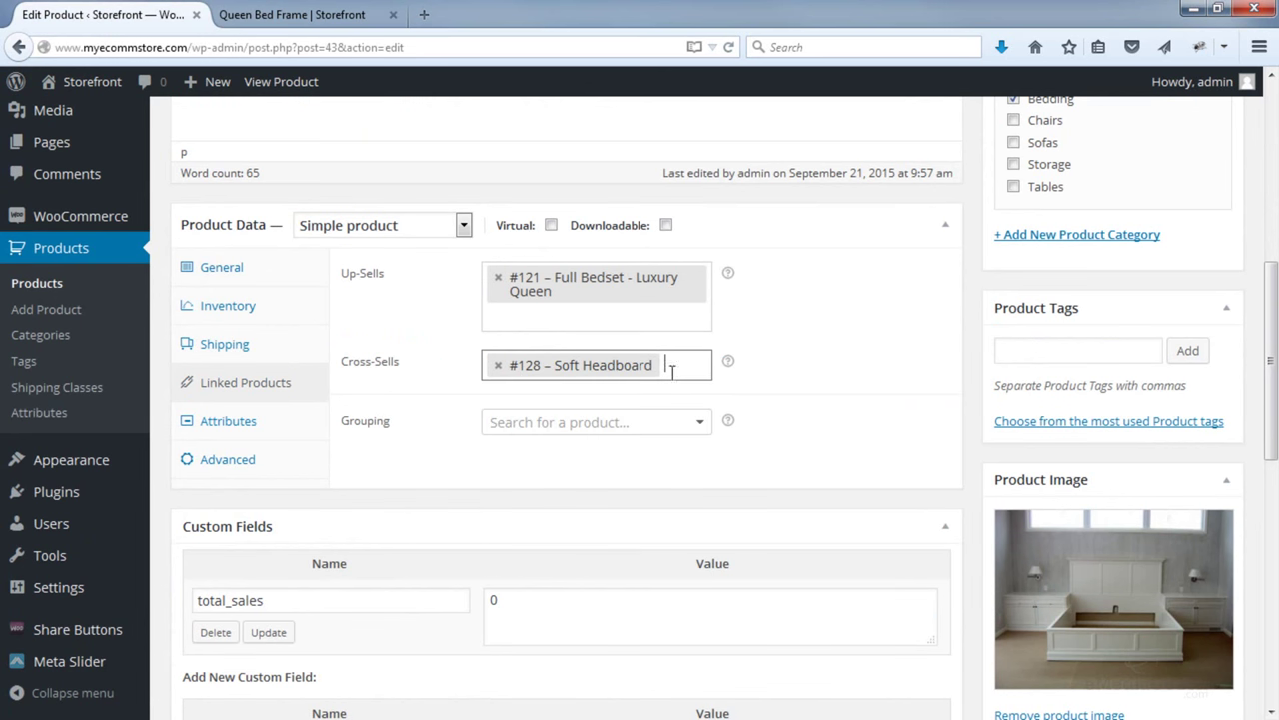
{"action": "type", "text": "ma"}
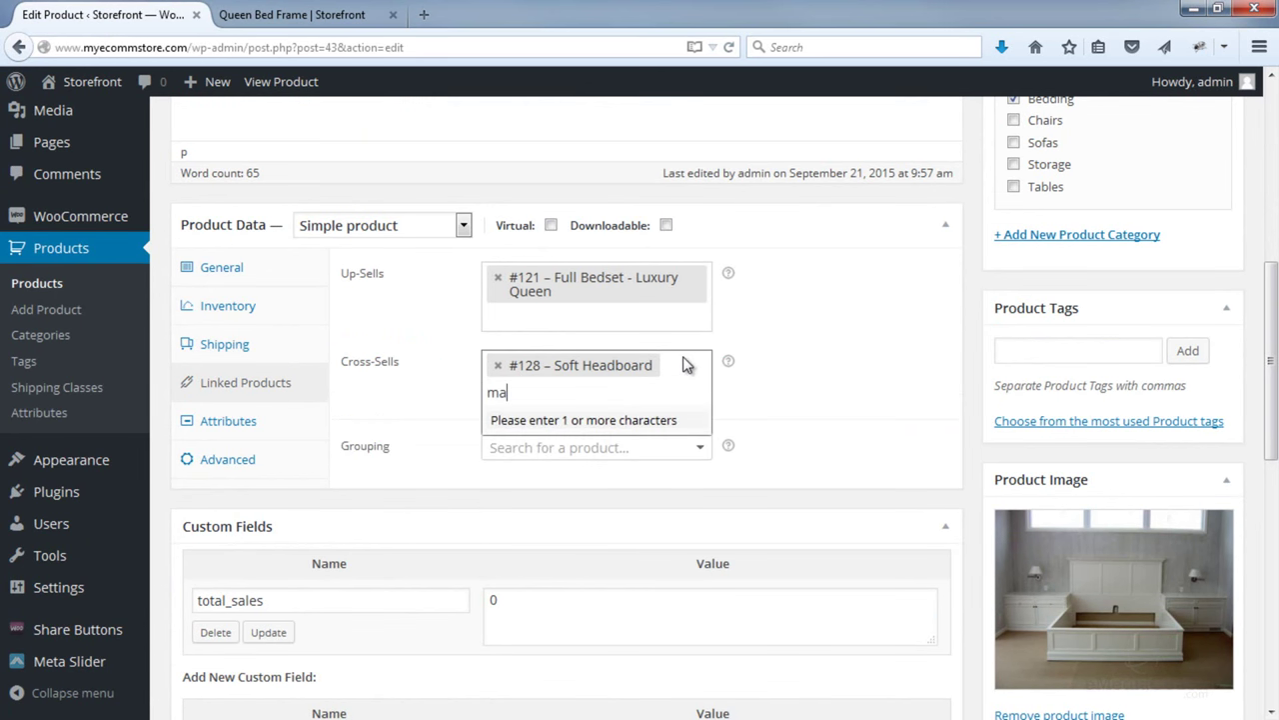
{"action": "type", "text": "tres"}
{"action": "key", "text": "BackSpace"}
{"action": "key", "text": "BackSpace"}
{"action": "key", "text": "BackSpace"}
{"action": "type", "text": "tress"}
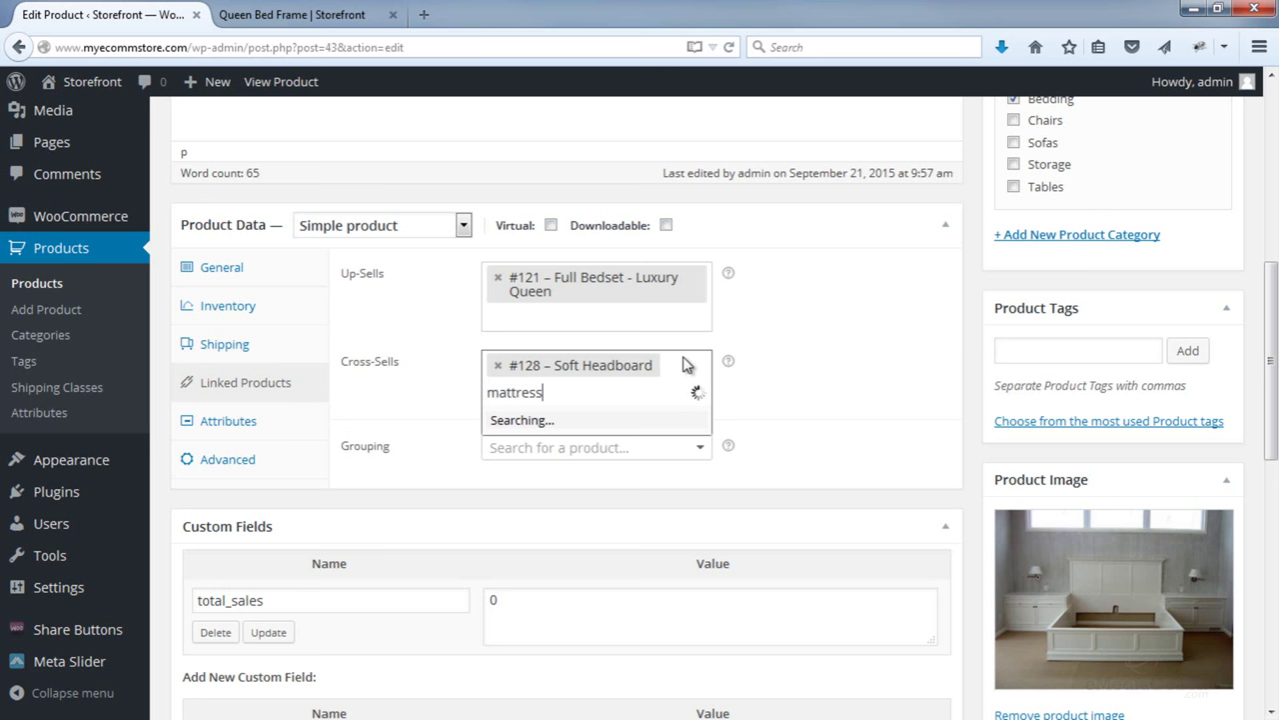
{"action": "left_click", "coordinate": [596, 430]}
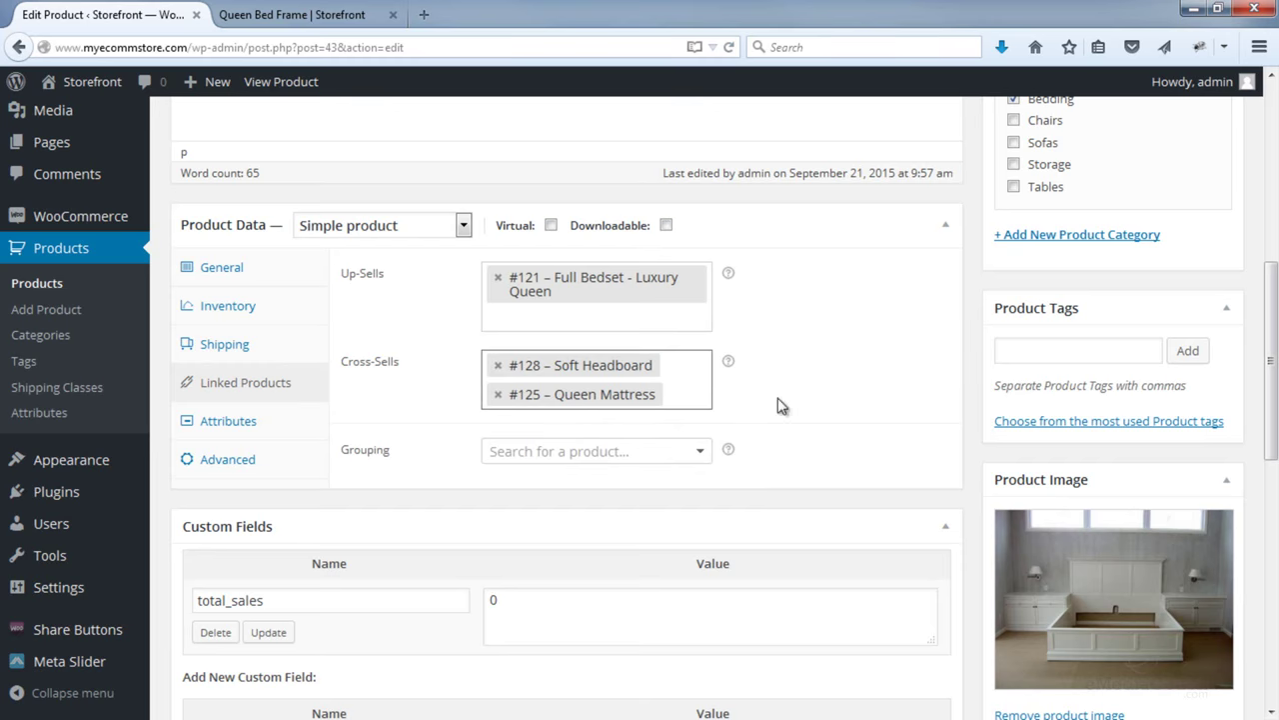
{"action": "scroll", "coordinate": [760, 402], "scroll_direction": "up", "scroll_amount": 2}
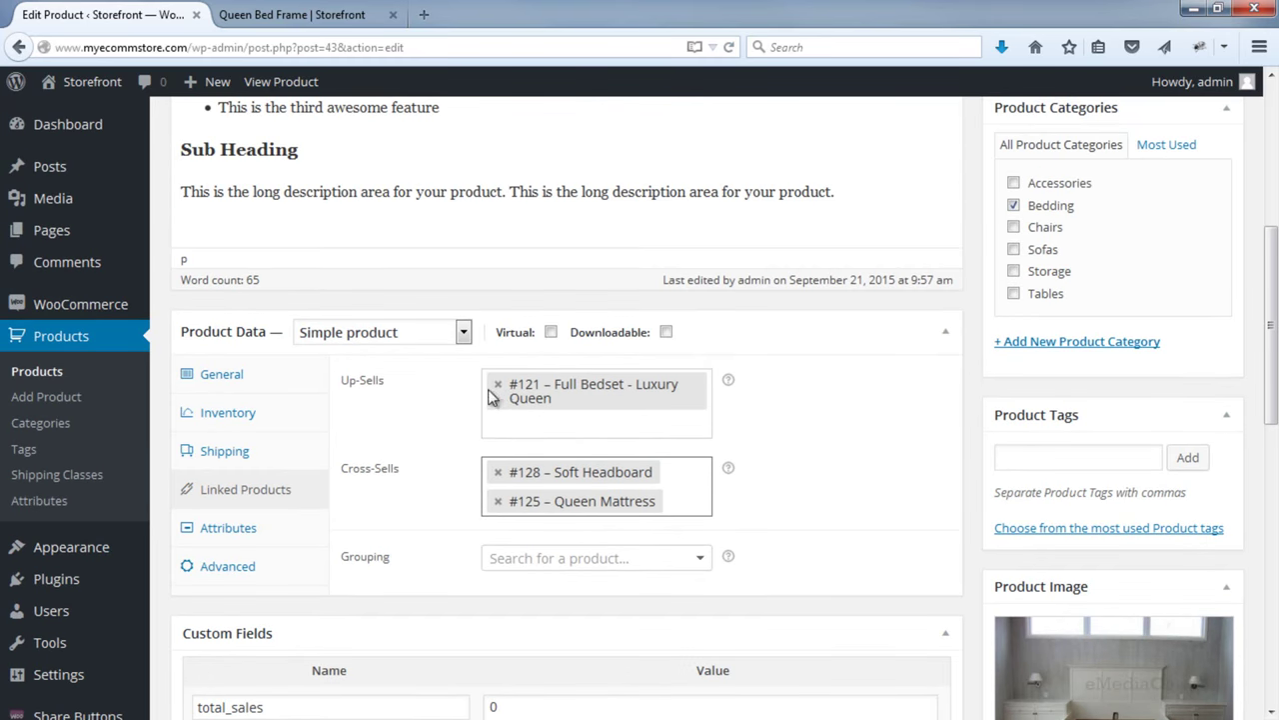
{"action": "scroll", "coordinate": [1089, 297], "scroll_direction": "up", "scroll_amount": 4}
{"action": "left_click", "coordinate": [1199, 261]}
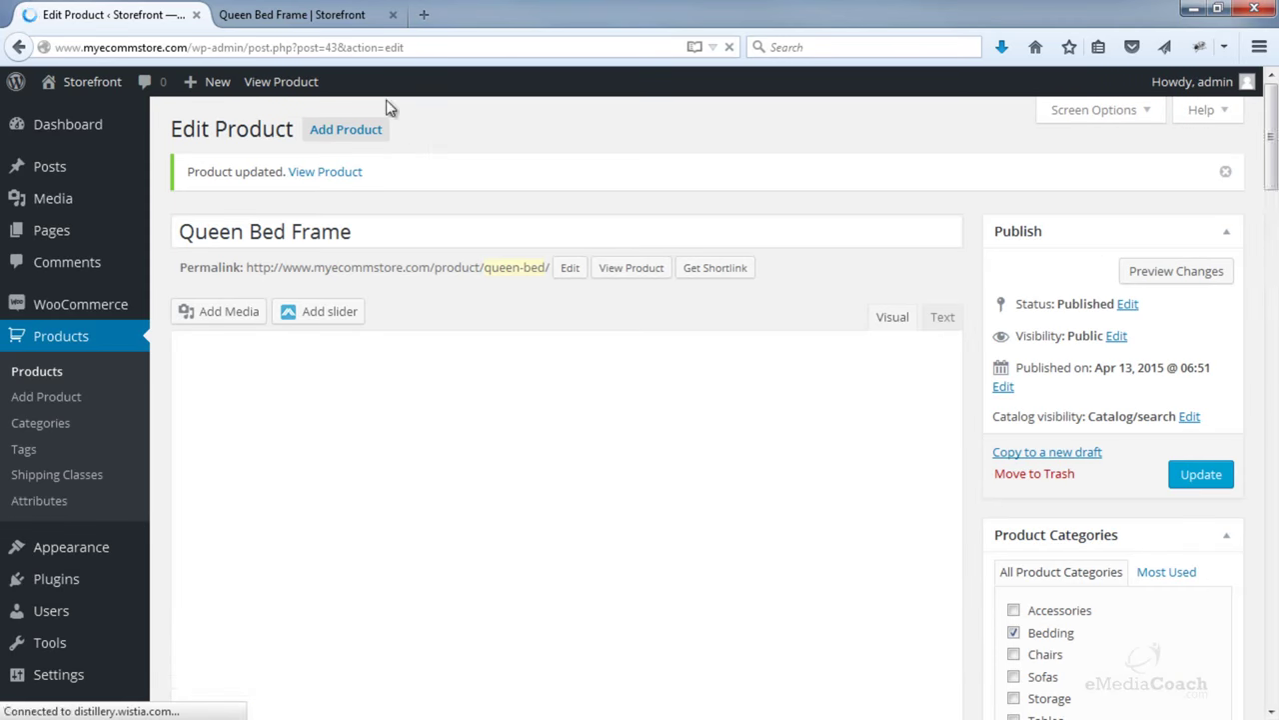
- Add the Queen Bed Frame from Bedding to the cart and view the $3,050.00 two-item cart
{"action": "left_click", "coordinate": [295, 14]}
{"action": "scroll", "coordinate": [545, 370], "scroll_direction": "up", "scroll_amount": 10}
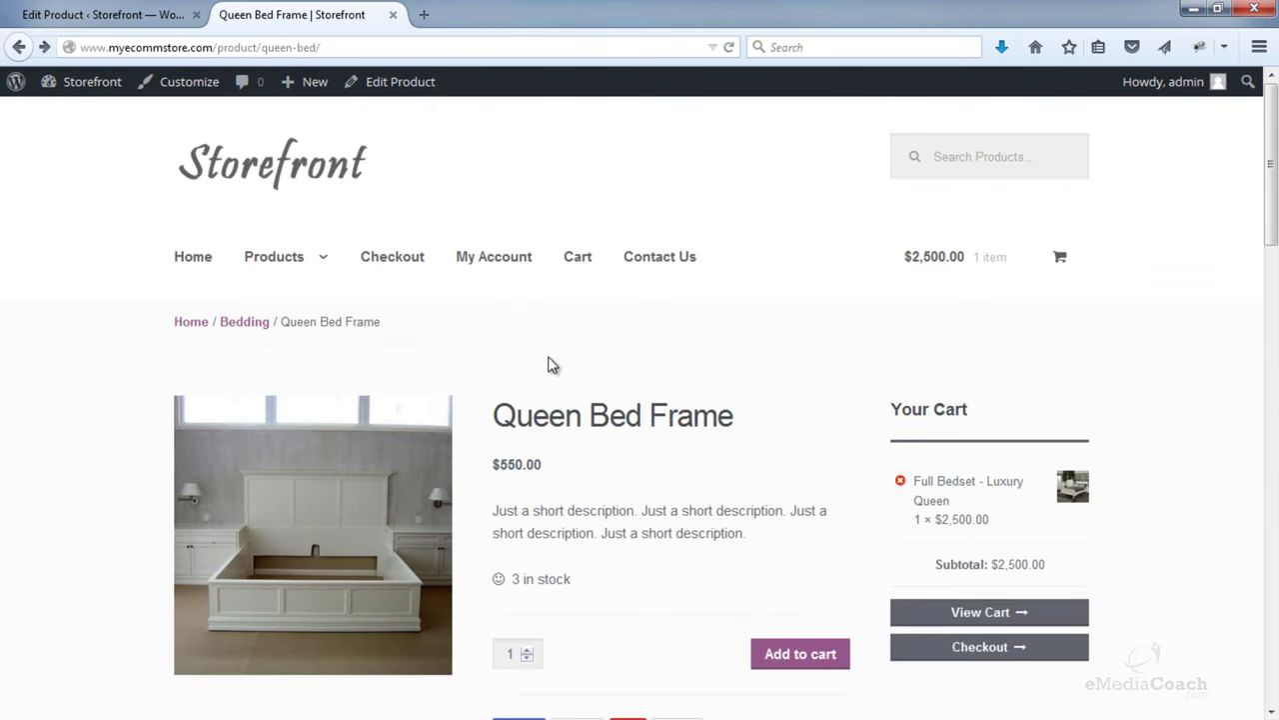
{"action": "mouse_move", "coordinate": [323, 262]}
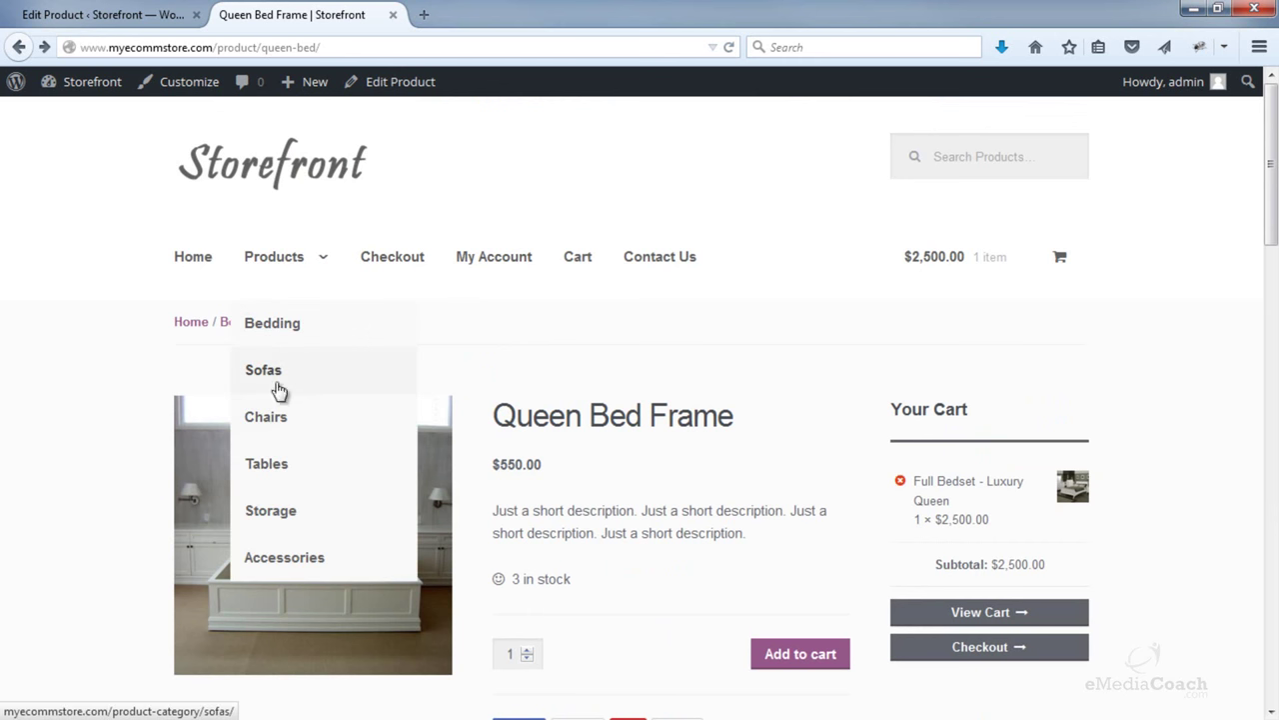
{"action": "left_click", "coordinate": [287, 331]}
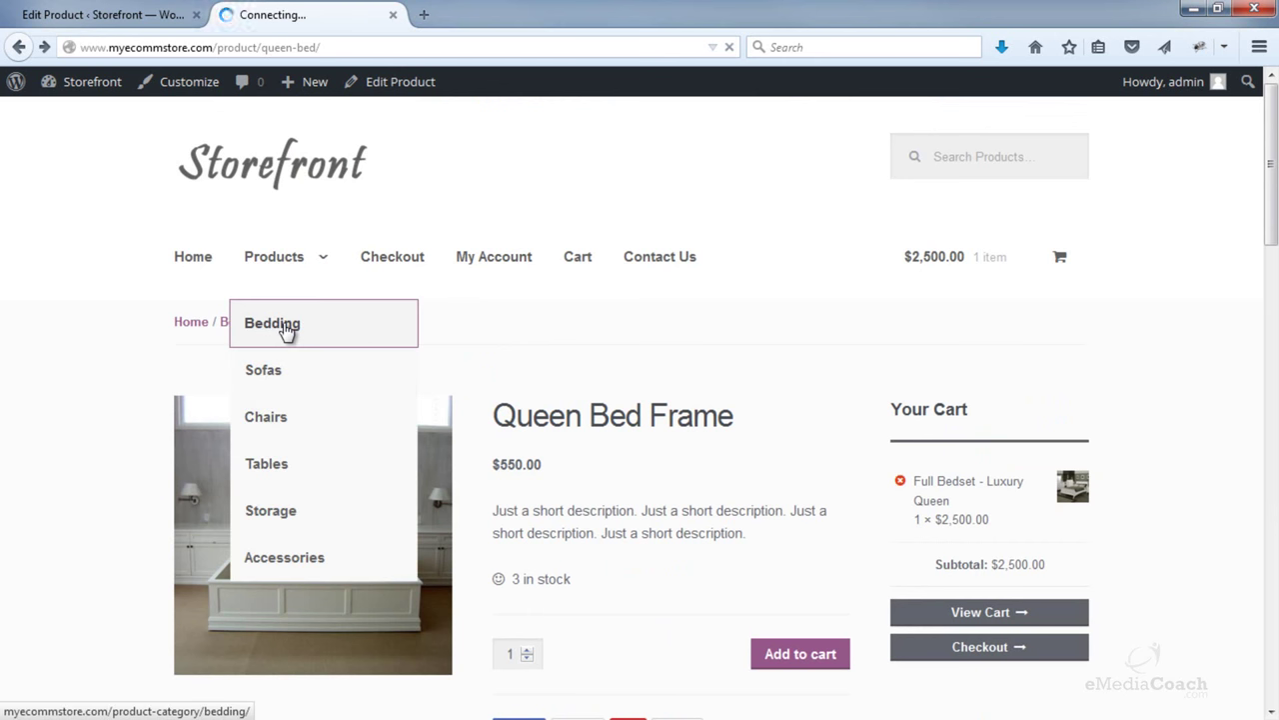
{"action": "scroll", "coordinate": [386, 355], "scroll_direction": "down", "scroll_amount": 3}
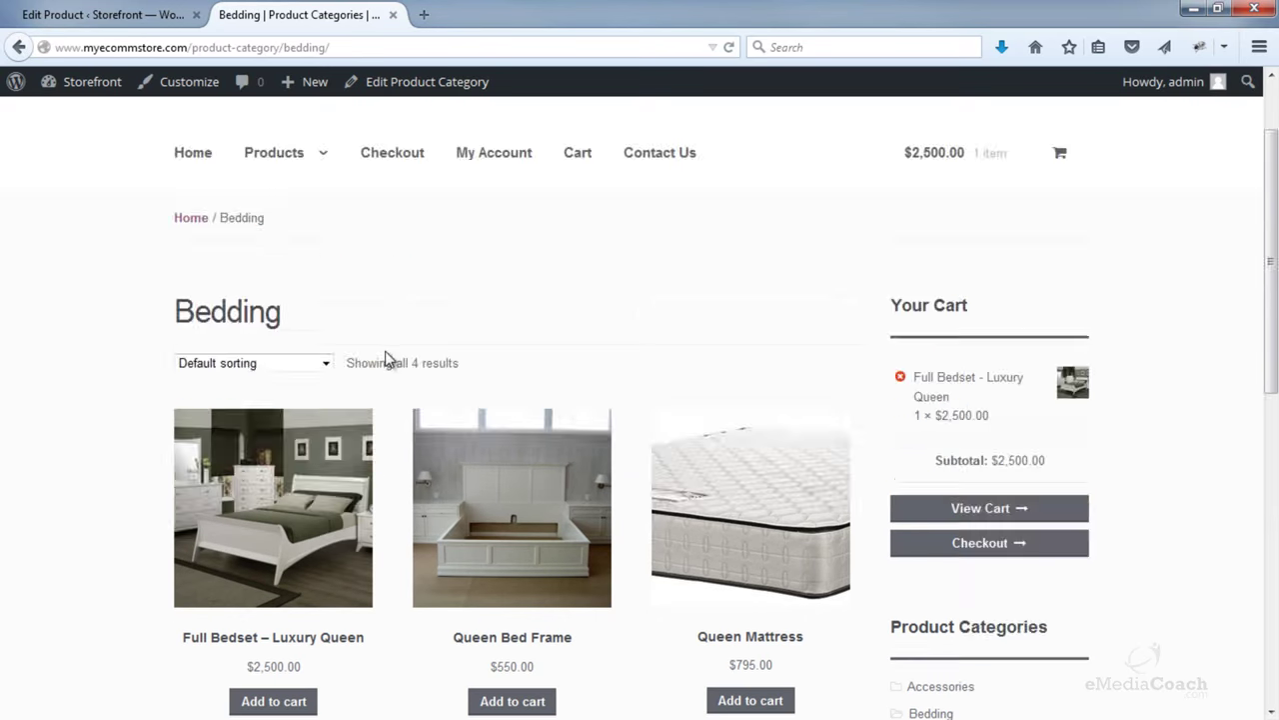
{"action": "left_click", "coordinate": [468, 430]}
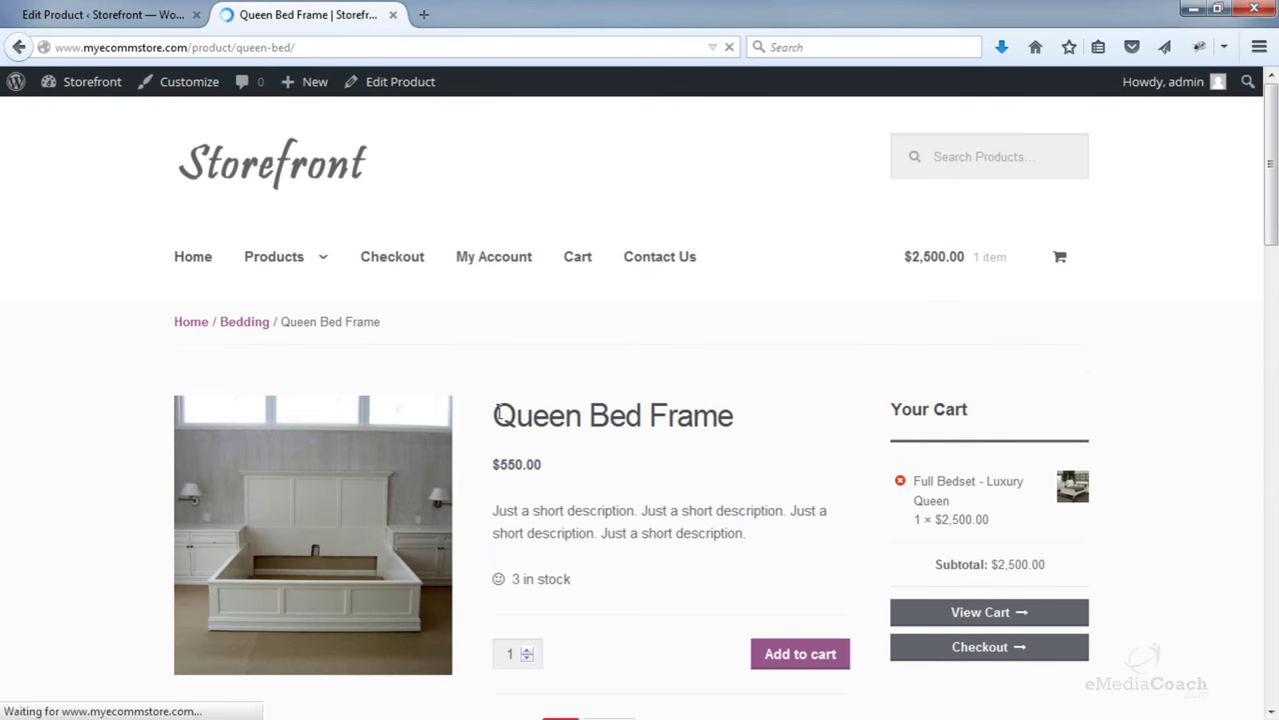
{"action": "left_click_drag", "start_coordinate": [1272, 222], "coordinate": [1277, 248]}
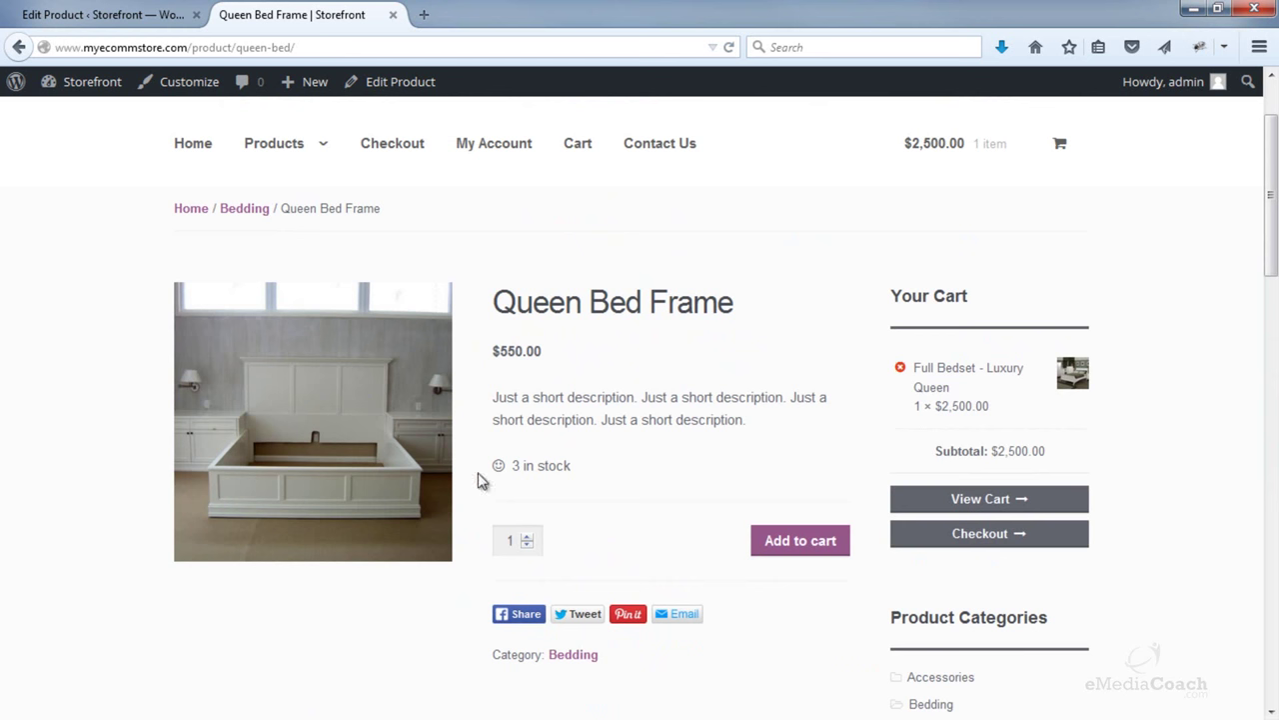
{"action": "left_click", "coordinate": [825, 548]}
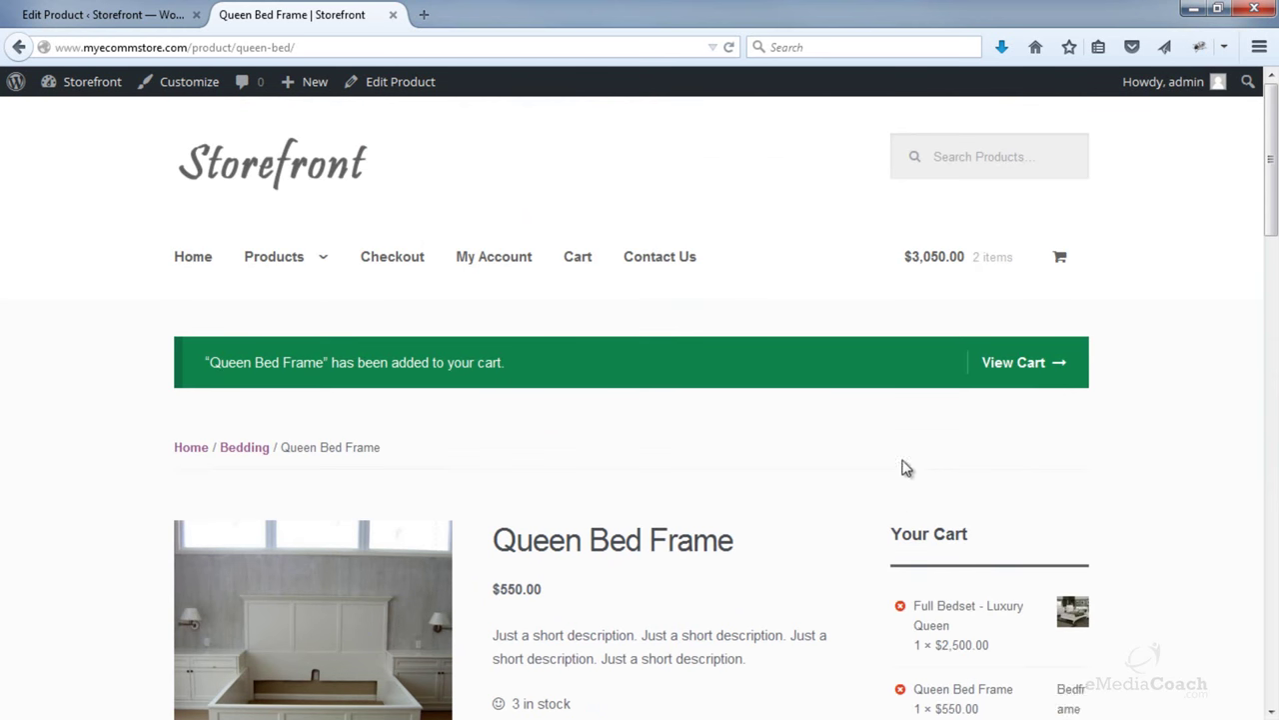
{"action": "left_click", "coordinate": [1046, 371]}
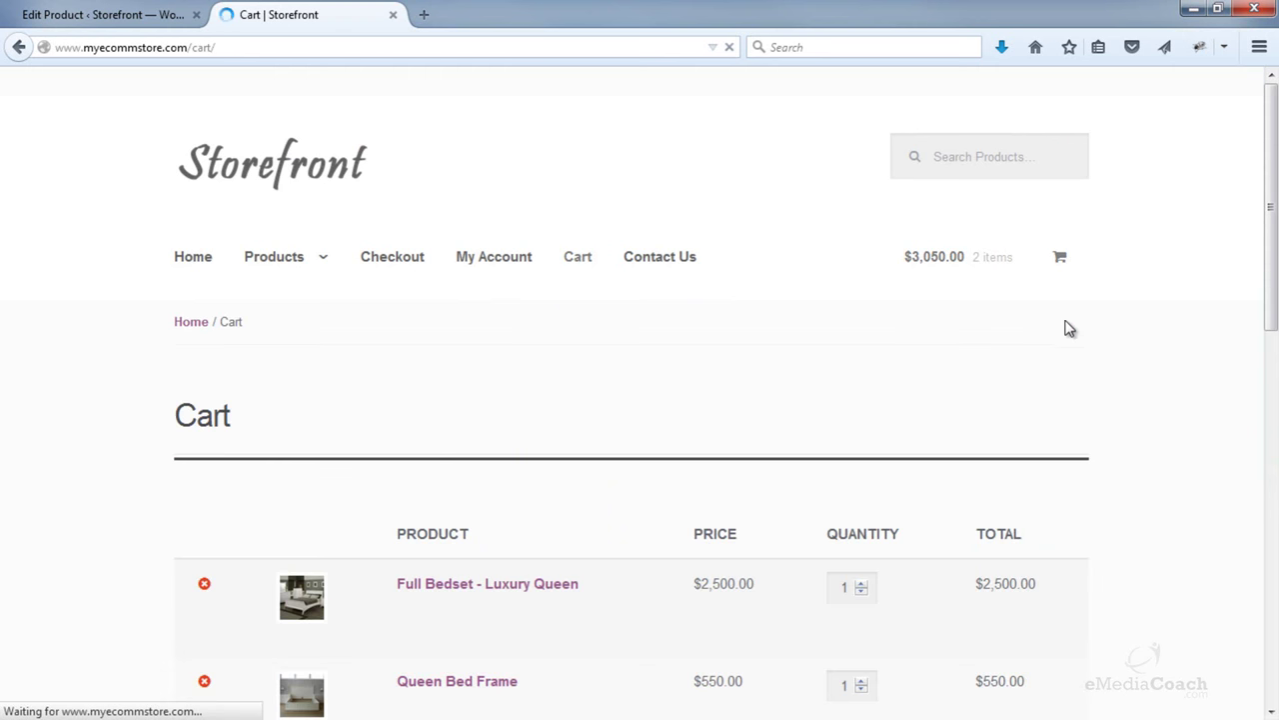
- Remove Full Bedset, leaving the $550.00 Queen Bed Frame, and open the suggested Queen Mattress
{"action": "left_click_drag", "start_coordinate": [1268, 170], "coordinate": [1273, 247]}
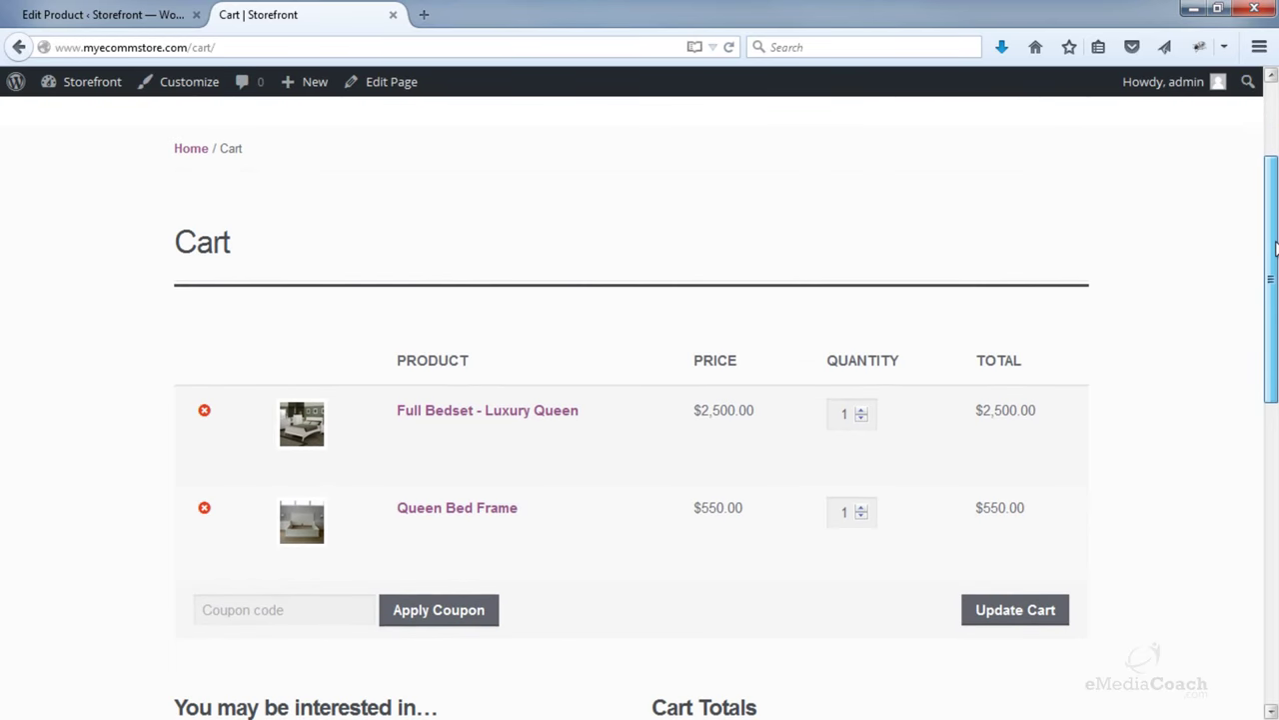
{"action": "left_click", "coordinate": [205, 410]}
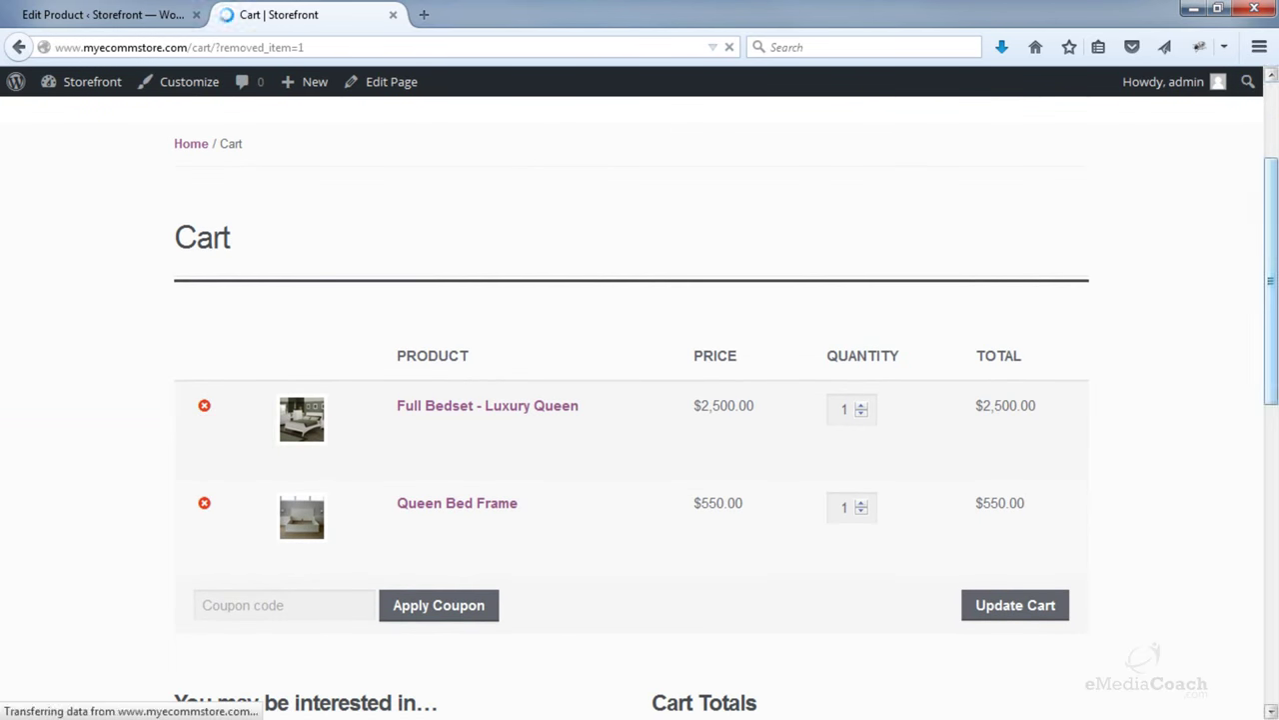
{"action": "scroll", "coordinate": [1256, 340], "scroll_direction": "down", "scroll_amount": 5}
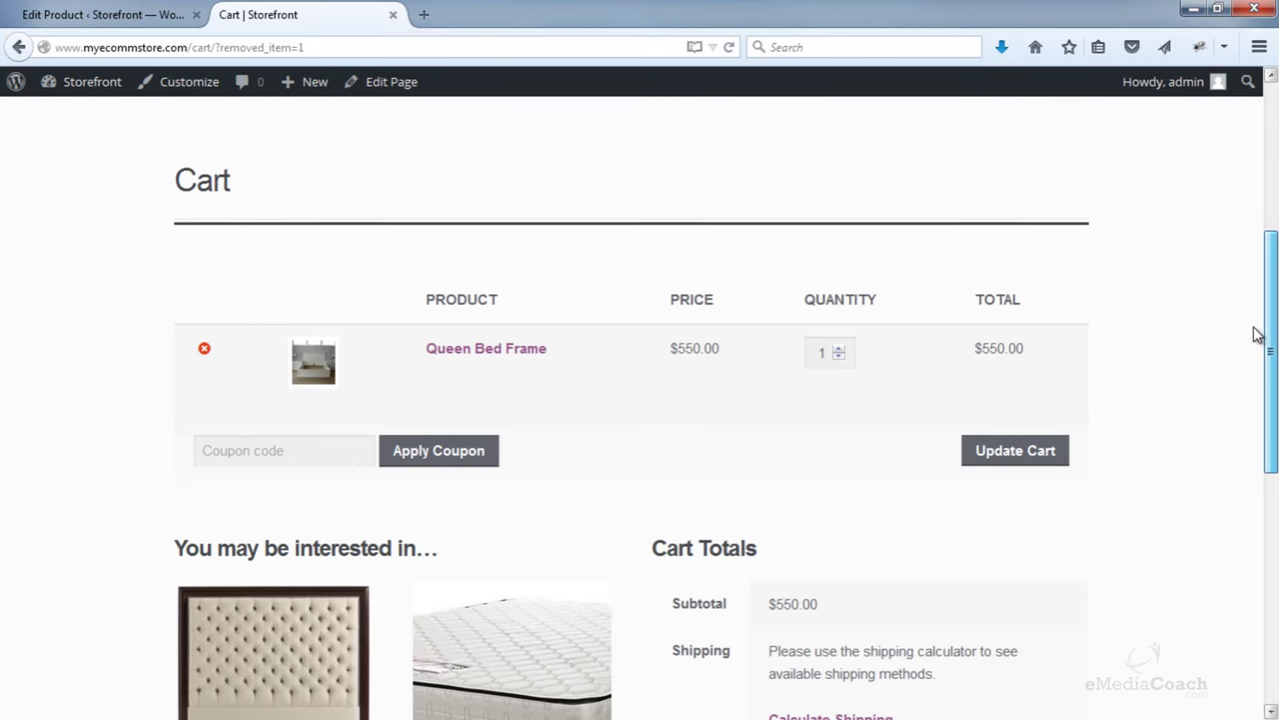
{"action": "scroll", "coordinate": [1257, 370], "scroll_direction": "down", "scroll_amount": 2}
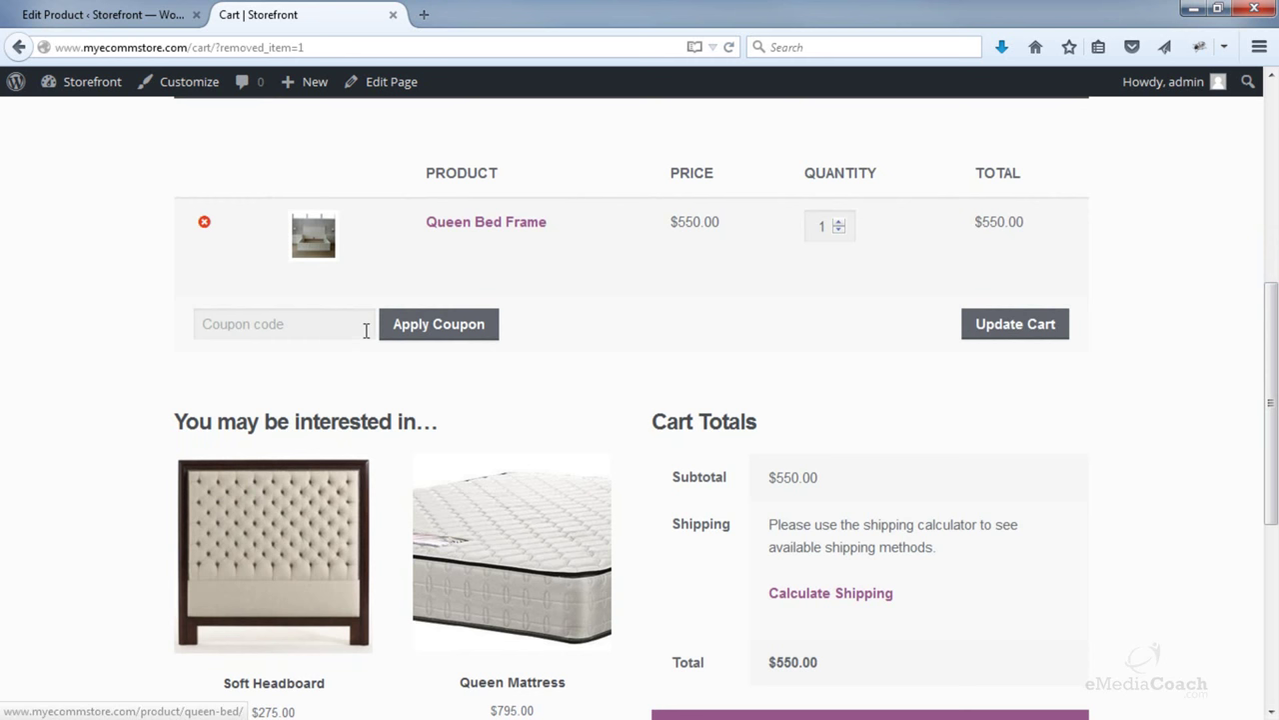
{"action": "scroll", "coordinate": [279, 449], "scroll_direction": "down", "scroll_amount": 3}
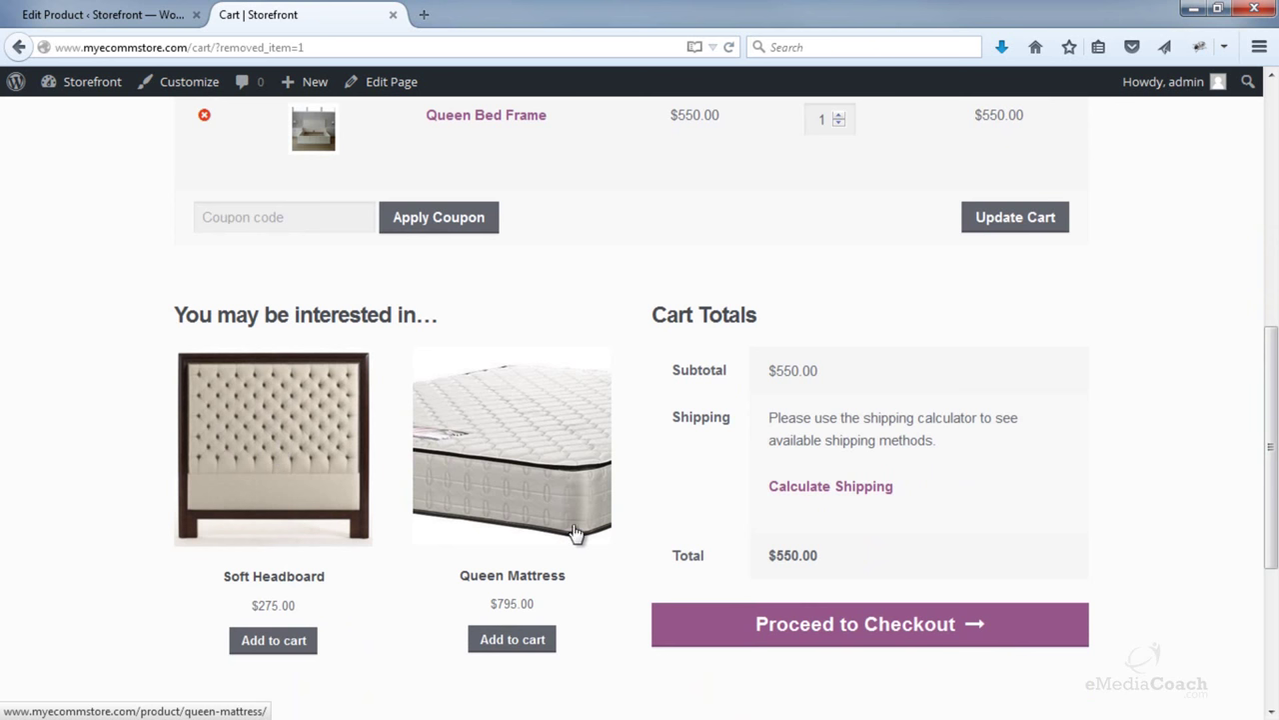
{"action": "left_click_drag", "start_coordinate": [1270, 449], "coordinate": [1272, 439]}
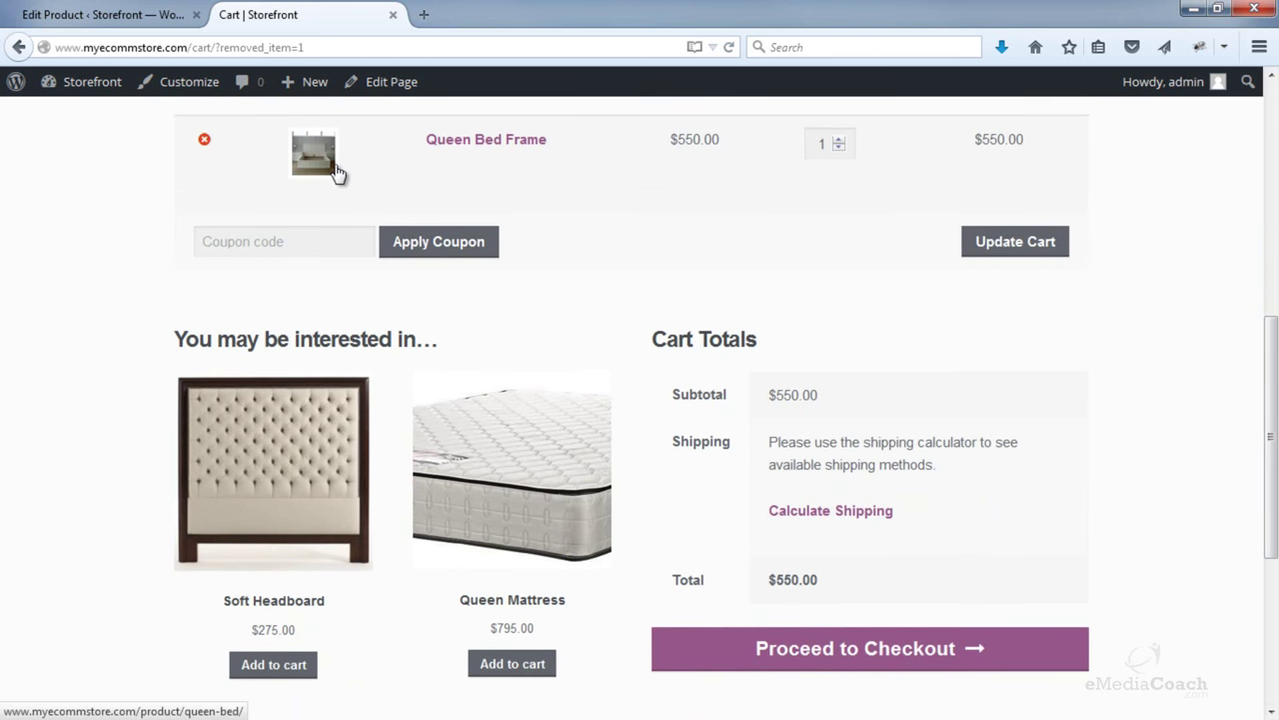
{"action": "left_click", "coordinate": [520, 470]}
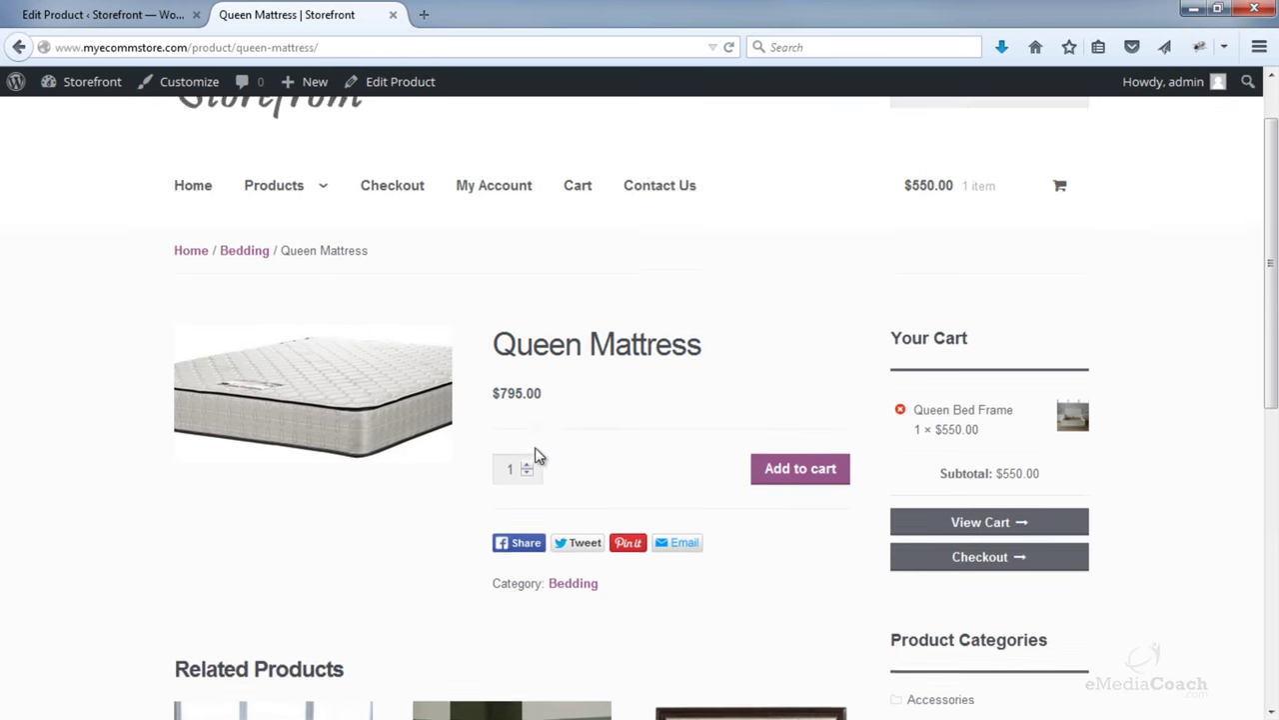
- Add the Queen Mattress and the related Soft Headboard to the cart
{"action": "scroll", "coordinate": [534, 455], "scroll_direction": "down", "scroll_amount": 1}
{"action": "left_click", "coordinate": [792, 440]}
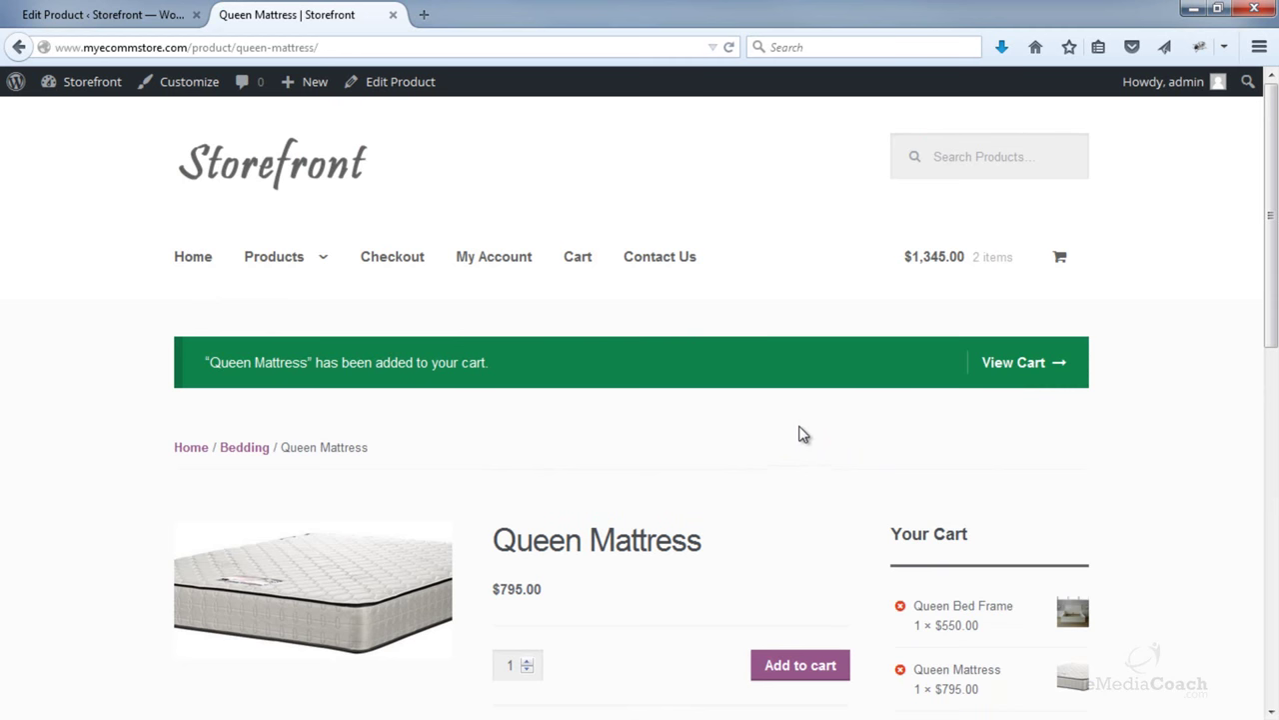
{"action": "scroll", "coordinate": [797, 434], "scroll_direction": "down", "scroll_amount": 2}
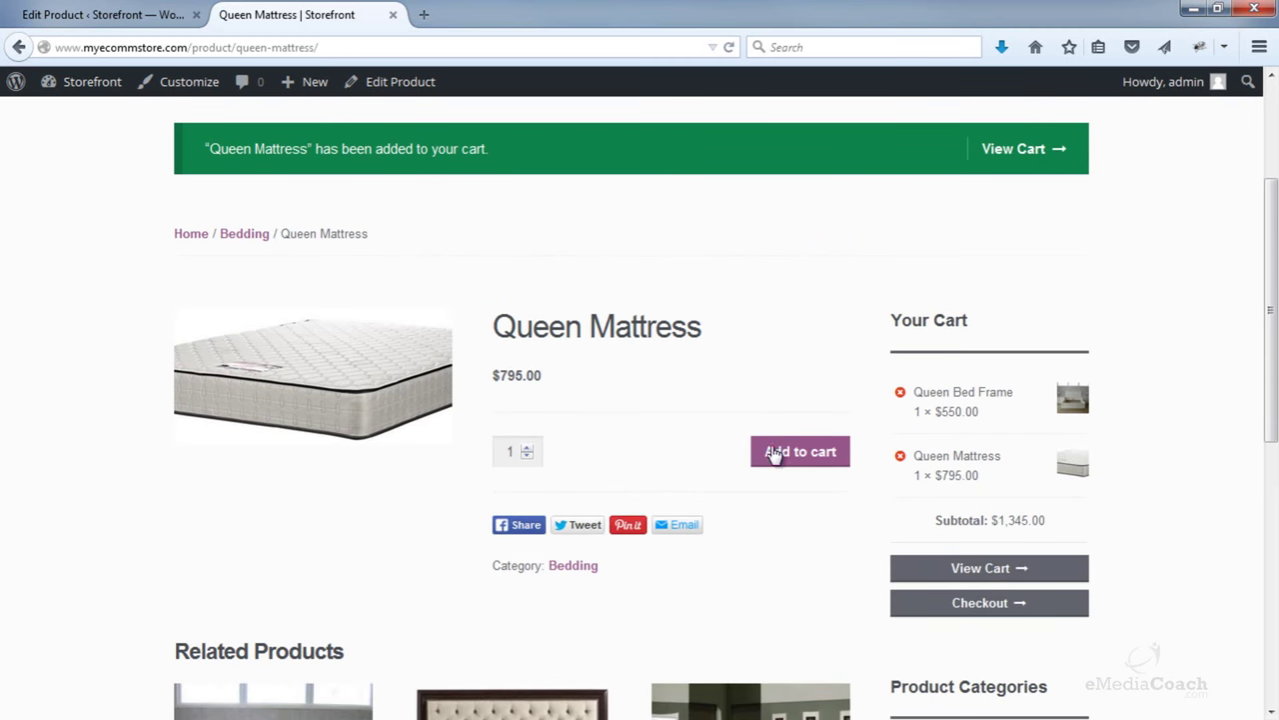
{"action": "scroll", "coordinate": [490, 357], "scroll_direction": "down", "scroll_amount": 3}
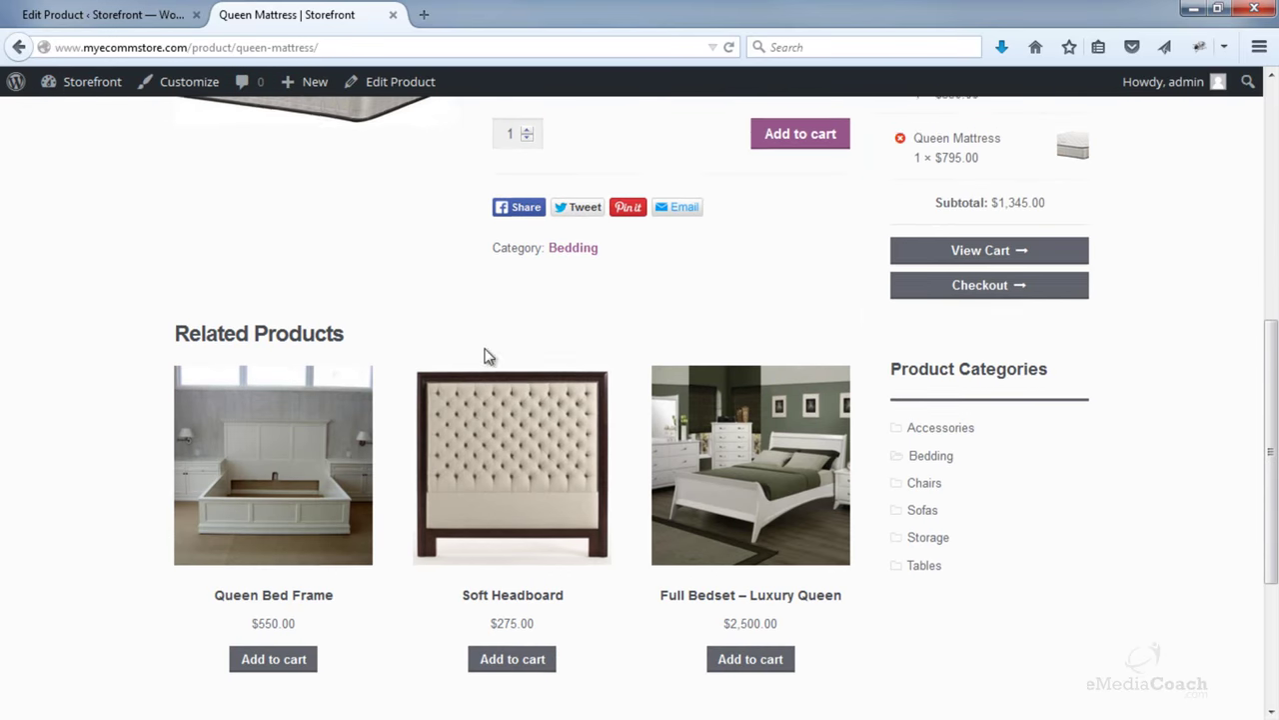
{"action": "left_click", "coordinate": [514, 657]}
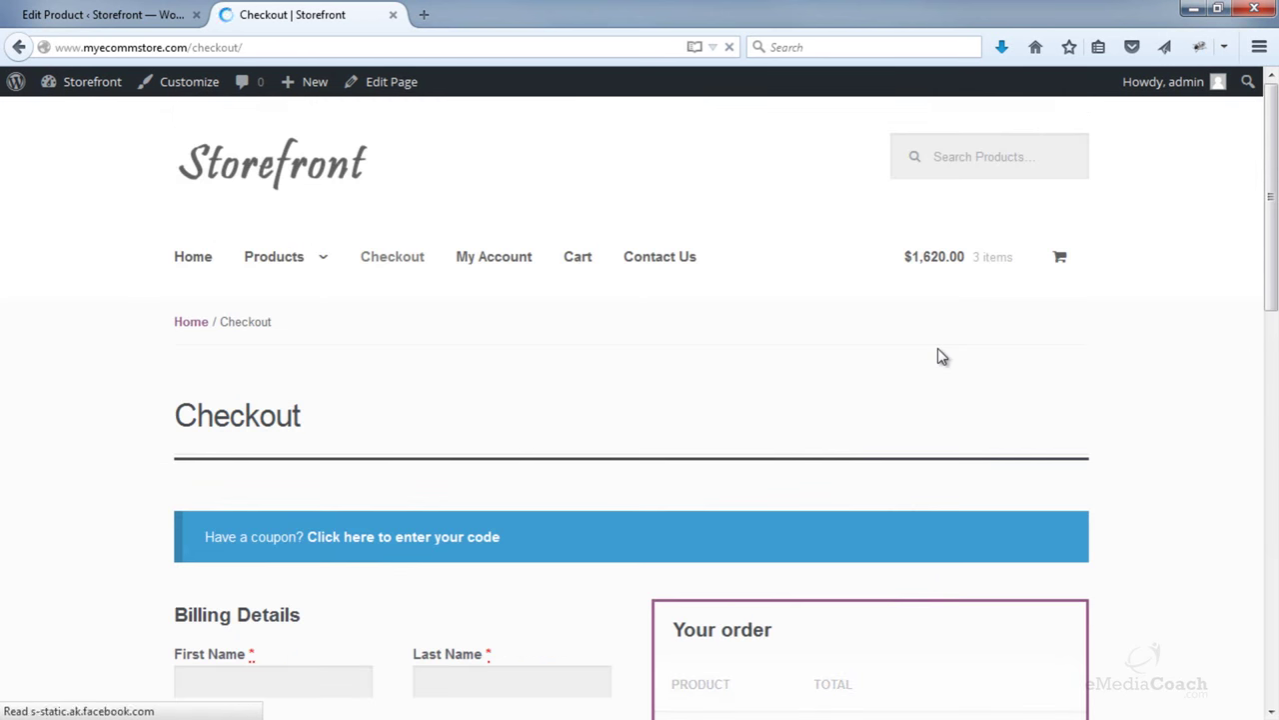
- Review the $1,620.00 three-item checkout order, then switch back to the Queen Bed Frame editor
{"action": "scroll", "coordinate": [942, 356], "scroll_direction": "down", "scroll_amount": 5}
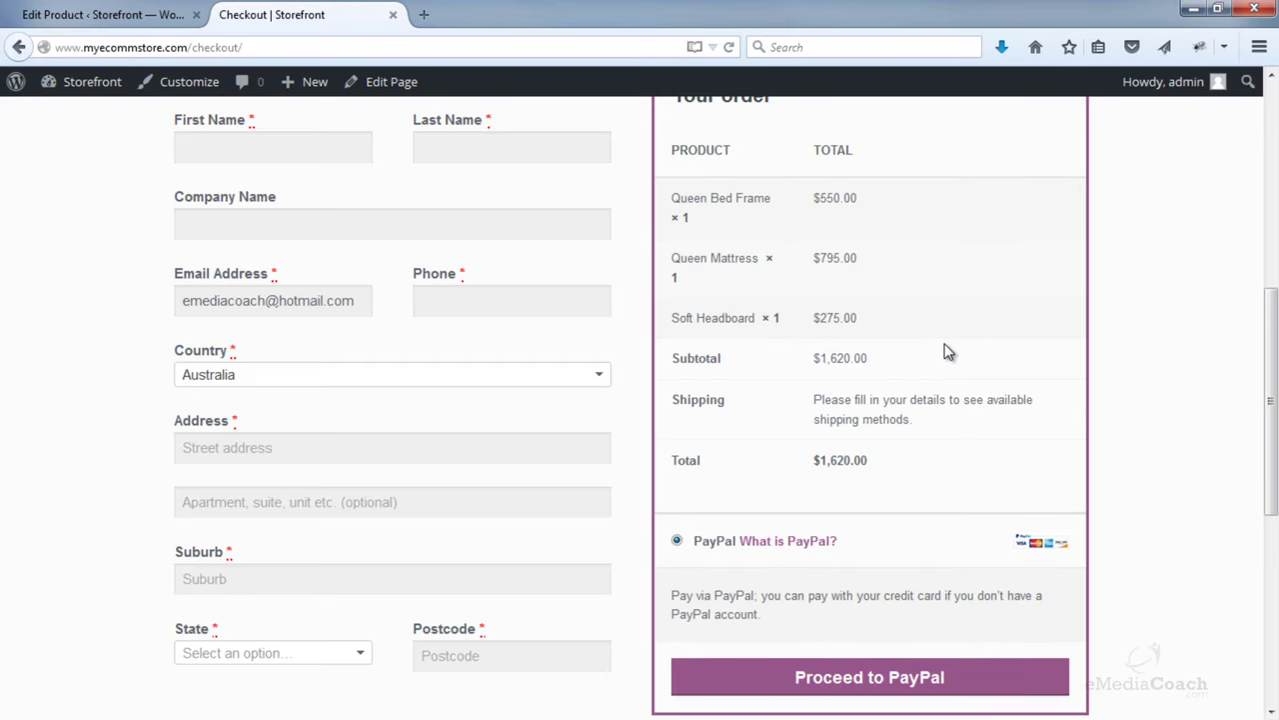
{"action": "scroll", "coordinate": [948, 354], "scroll_direction": "up", "scroll_amount": 4}
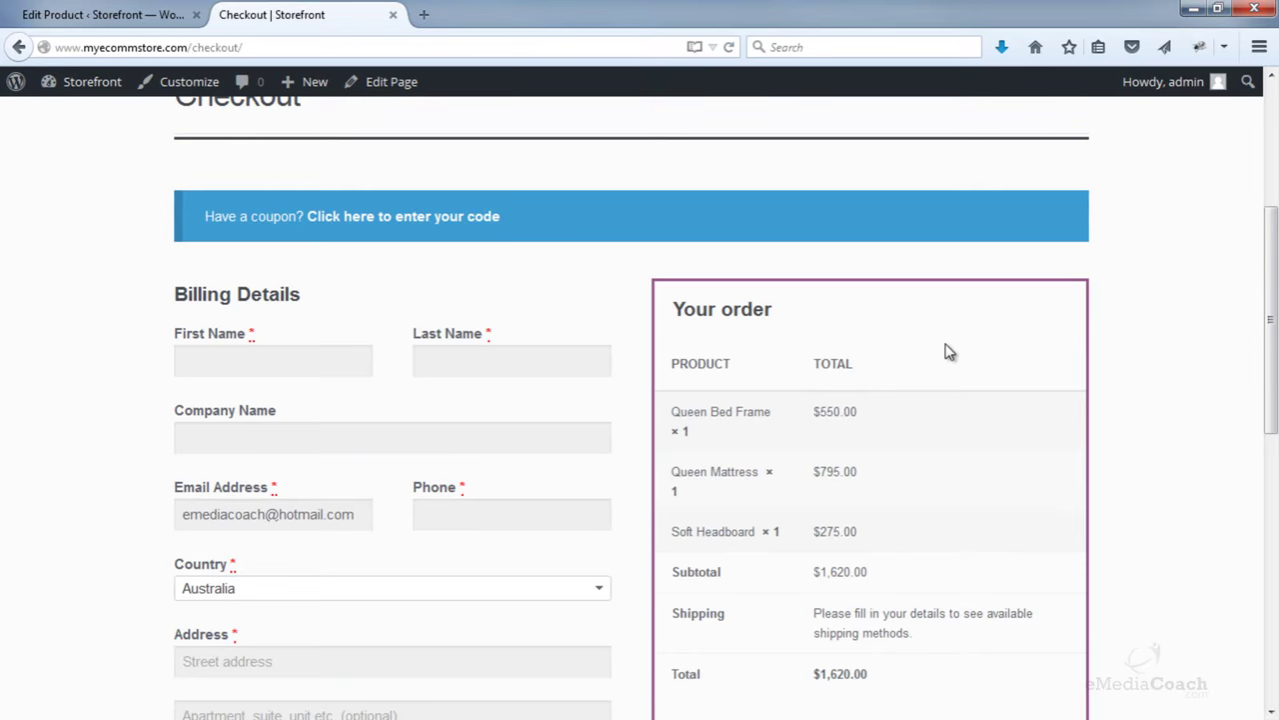
{"action": "left_click", "coordinate": [102, 20]}
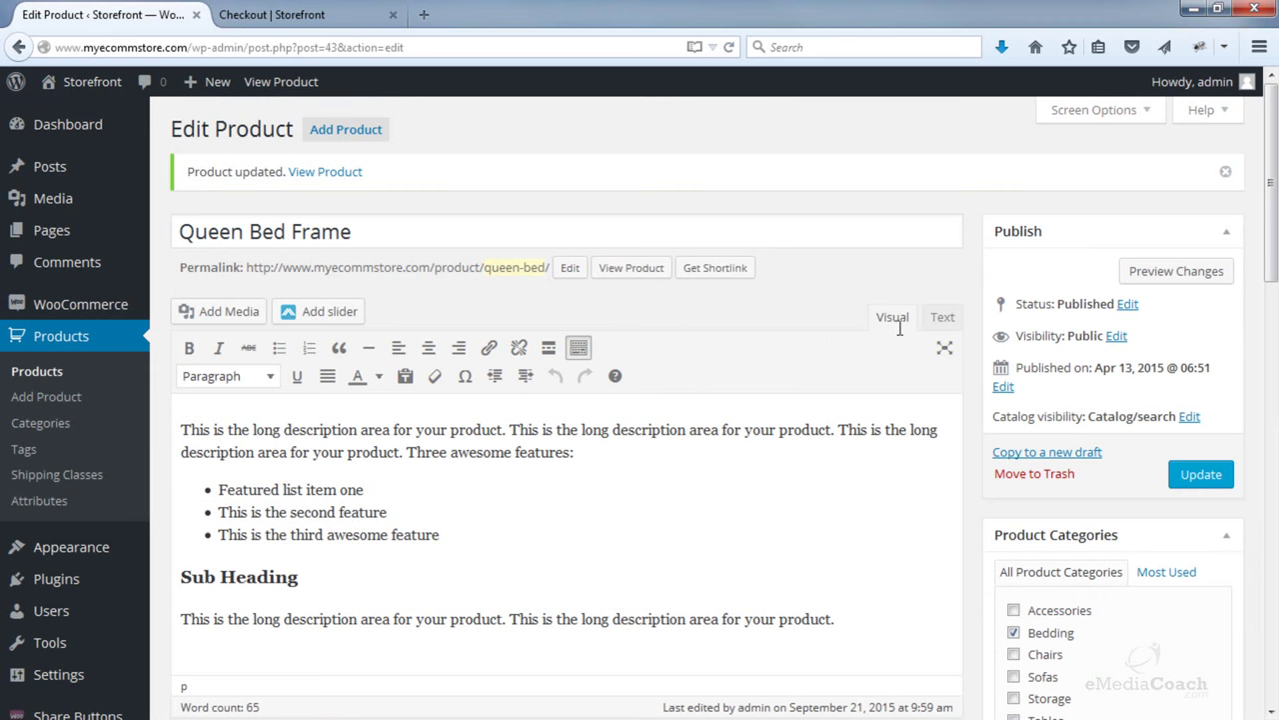
- View the Full Bedset up-sell and Soft Headboard, Queen Mattress cross-sells, then return to checkout
{"action": "scroll", "coordinate": [900, 328], "scroll_direction": "down", "scroll_amount": 5}
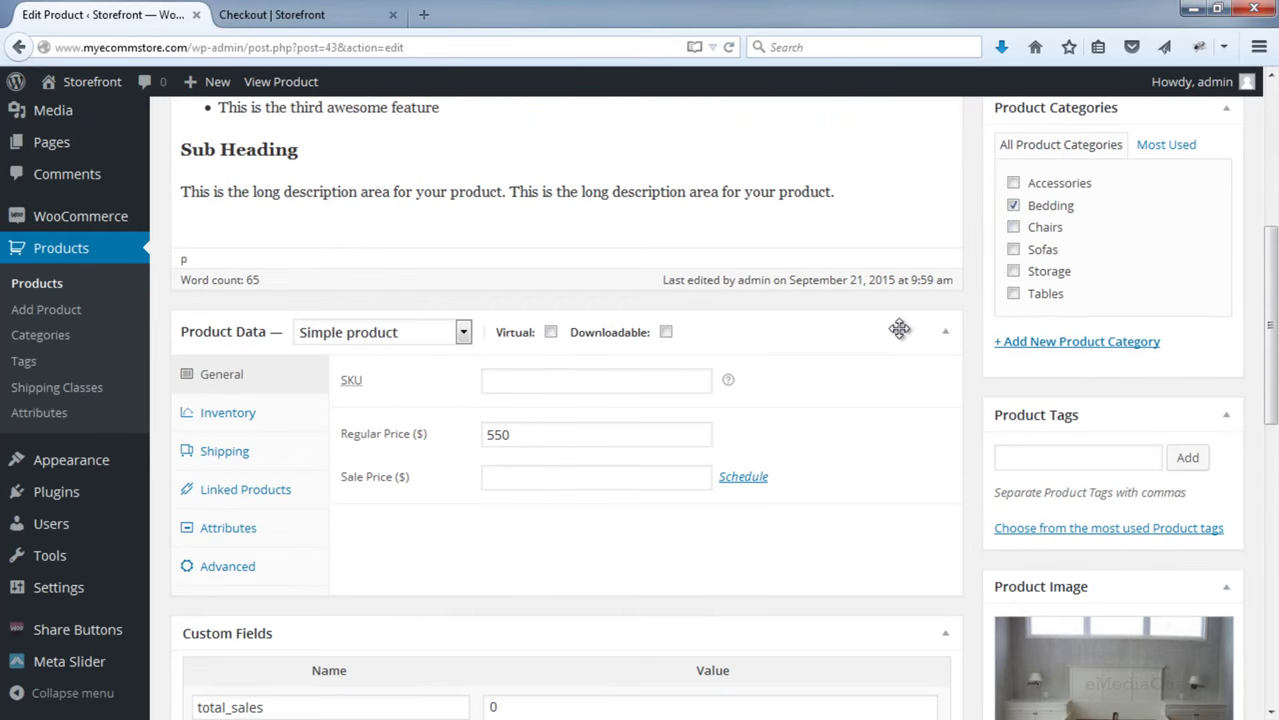
{"action": "left_click", "coordinate": [256, 498]}
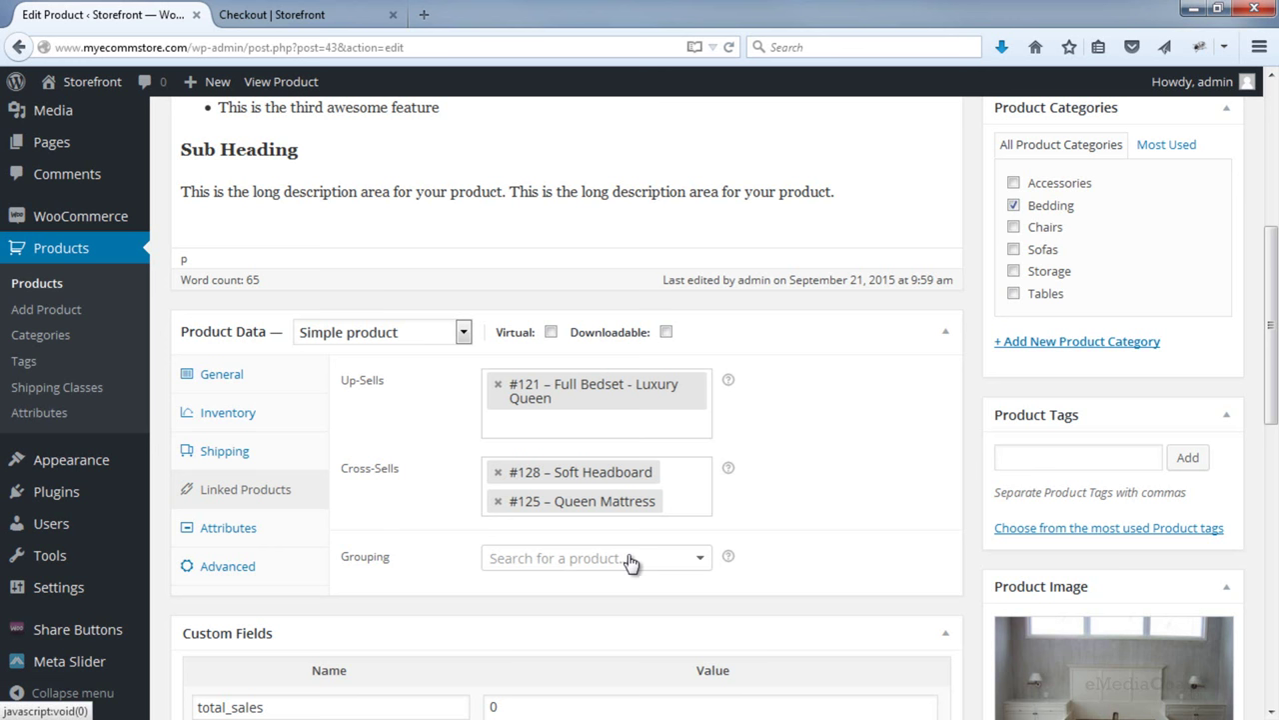
{"action": "left_click", "coordinate": [300, 14]}
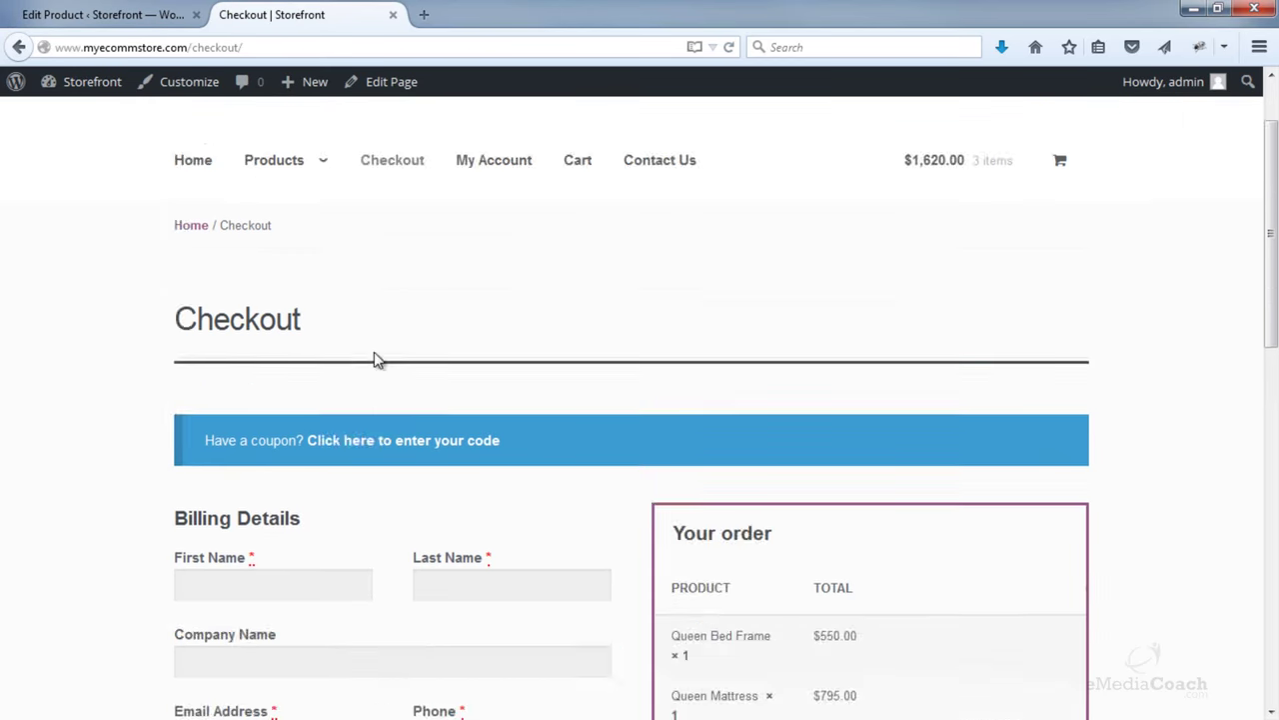
- Browse the storefront Bedding category page
{"action": "mouse_move", "coordinate": [300, 257]}
{"action": "left_click", "coordinate": [294, 323]}
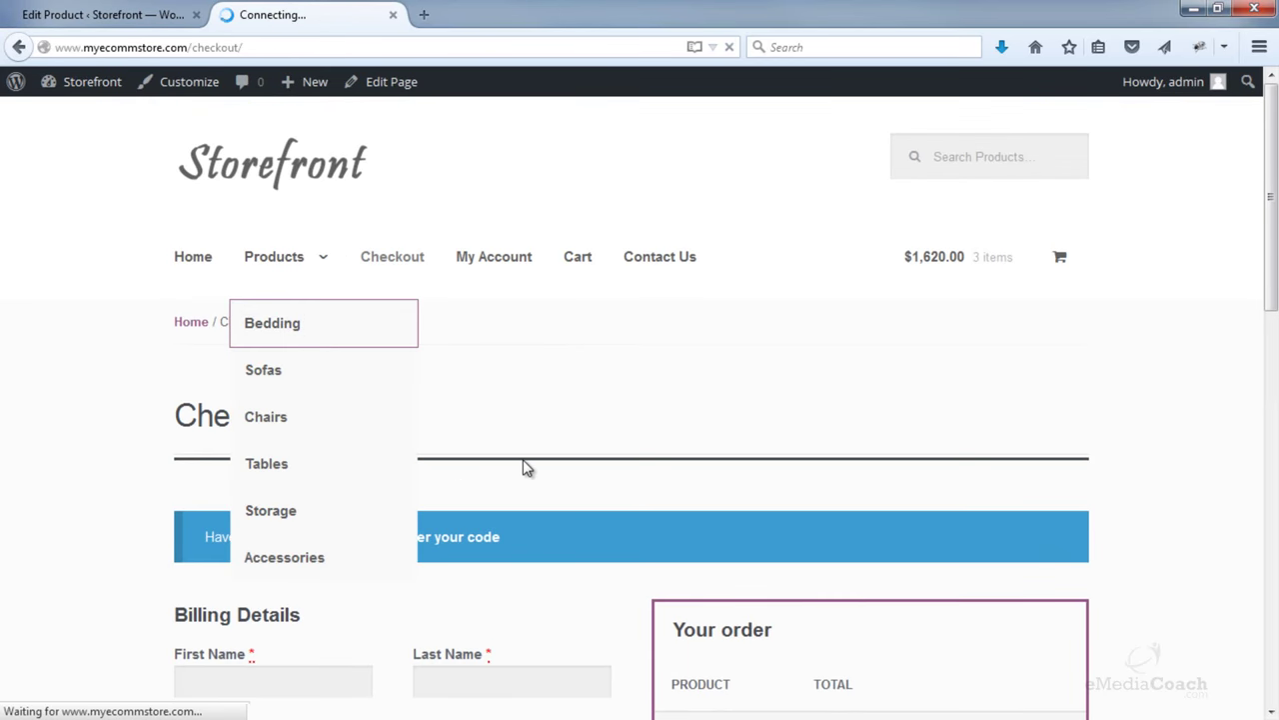
{"action": "scroll", "coordinate": [523, 458], "scroll_direction": "down", "scroll_amount": 3}
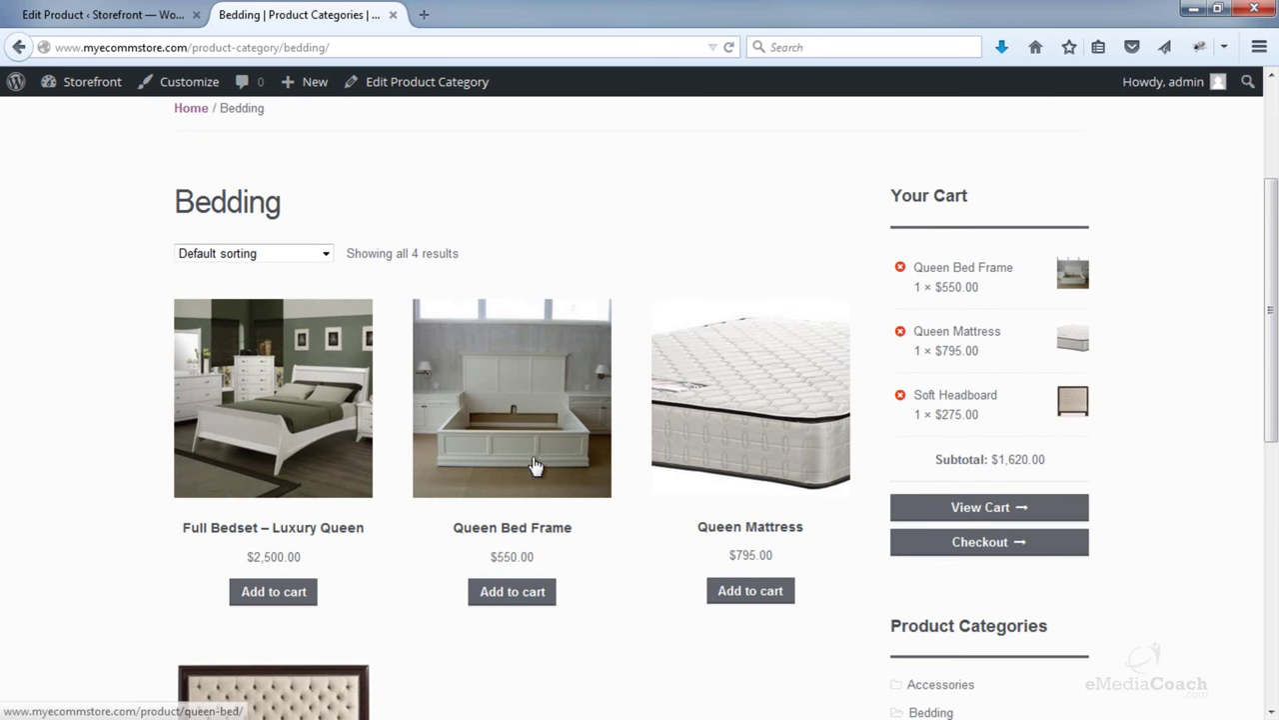
{"action": "scroll", "coordinate": [374, 642], "scroll_direction": "down", "scroll_amount": 2}
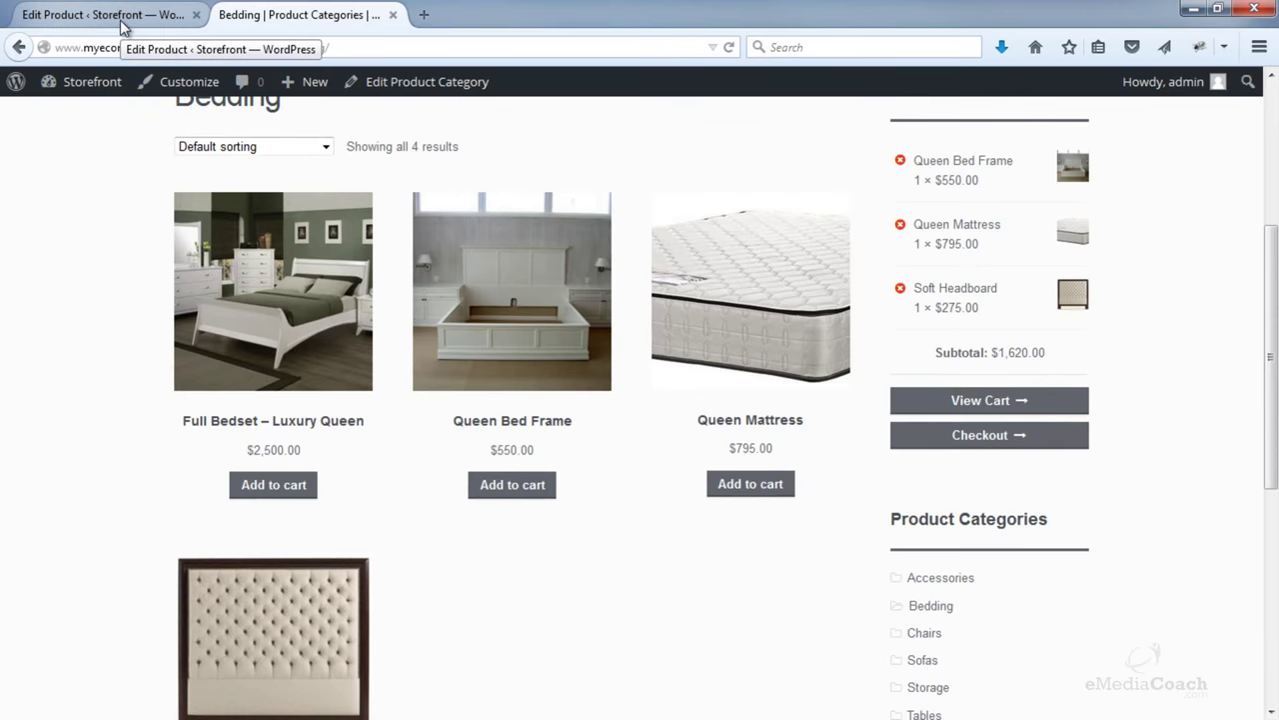
- Search the Queen Bed Frame's Grouping field for 'mattress', then clear the search
{"action": "left_click", "coordinate": [80, 14]}
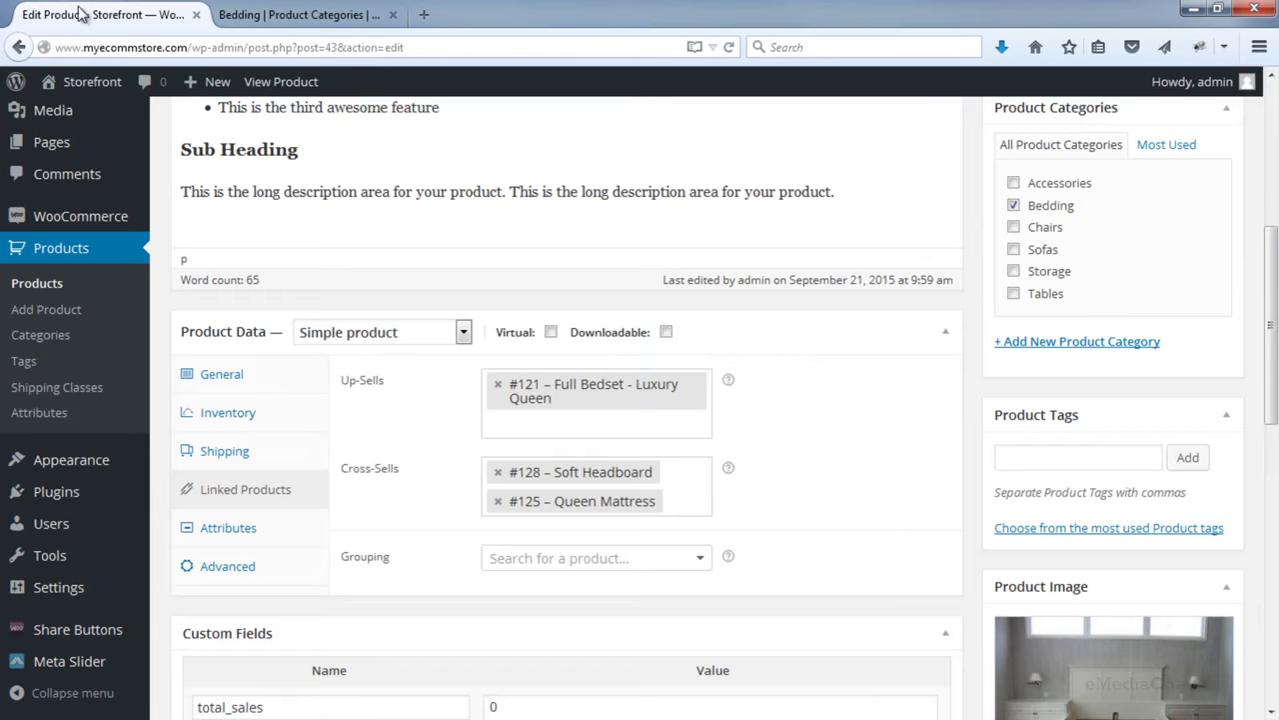
{"action": "scroll", "coordinate": [538, 356], "scroll_direction": "down", "scroll_amount": 4}
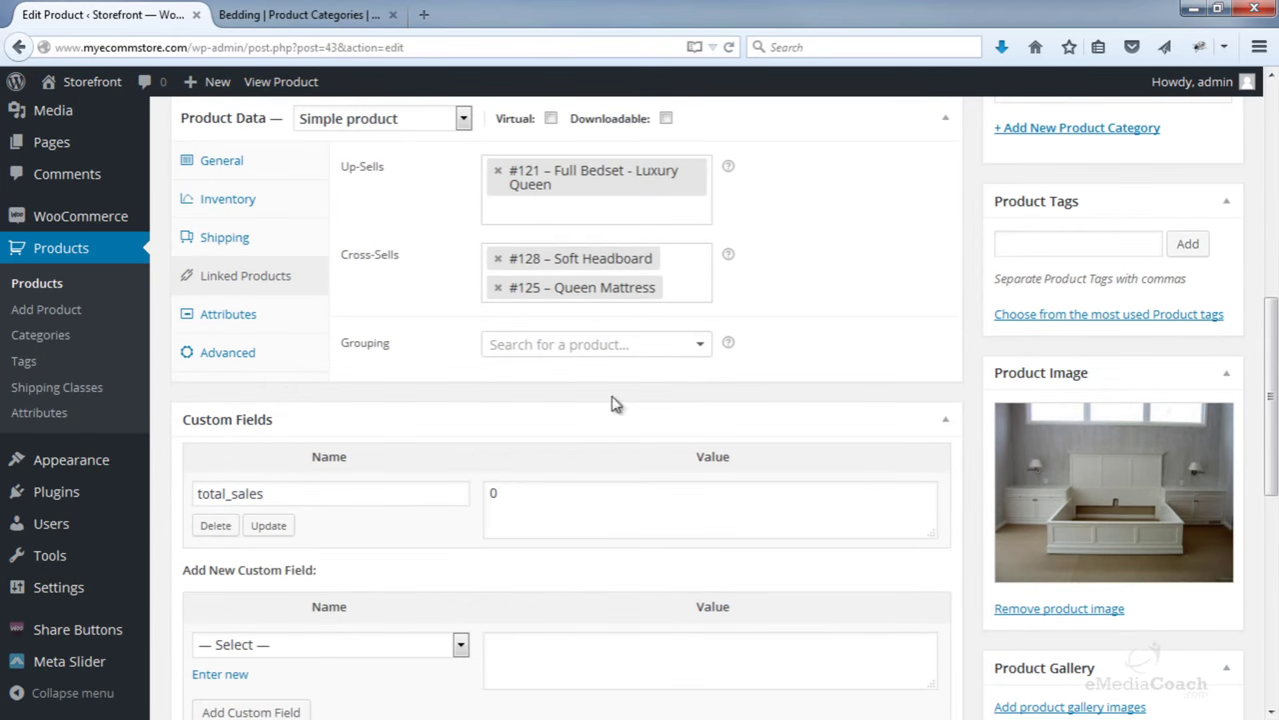
{"action": "left_click", "coordinate": [697, 348]}
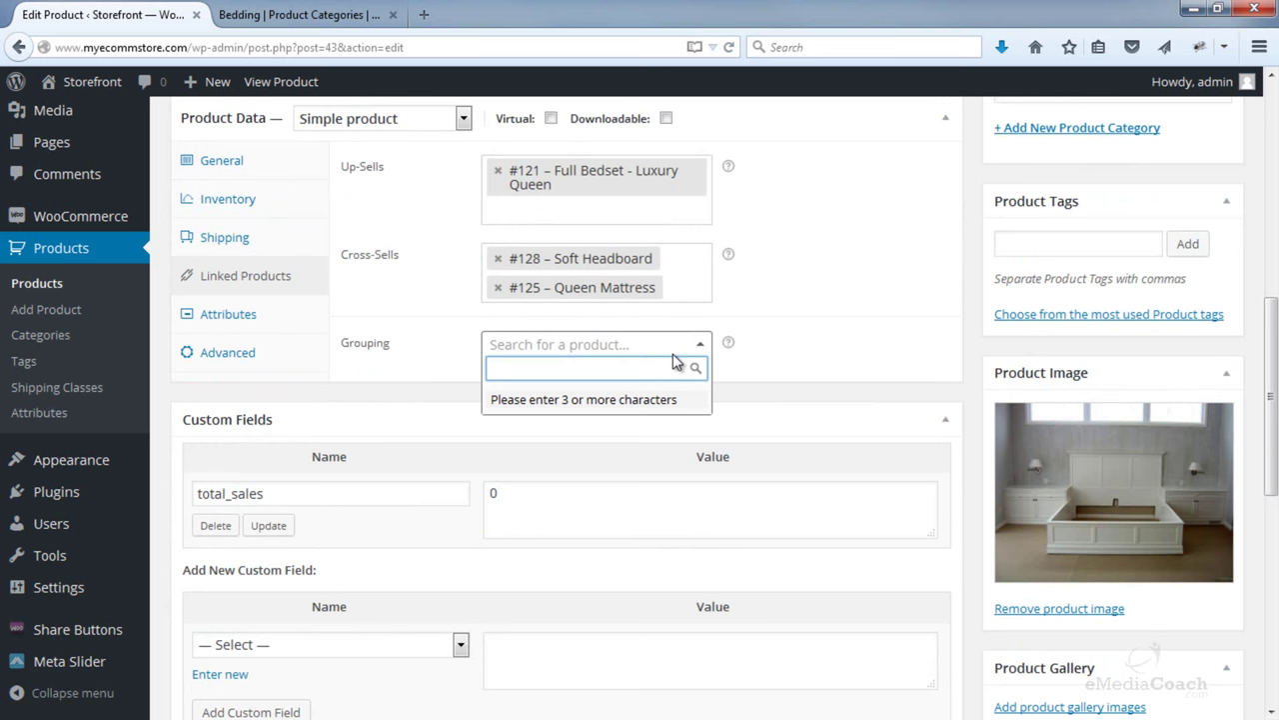
{"action": "type", "text": "mattress"}
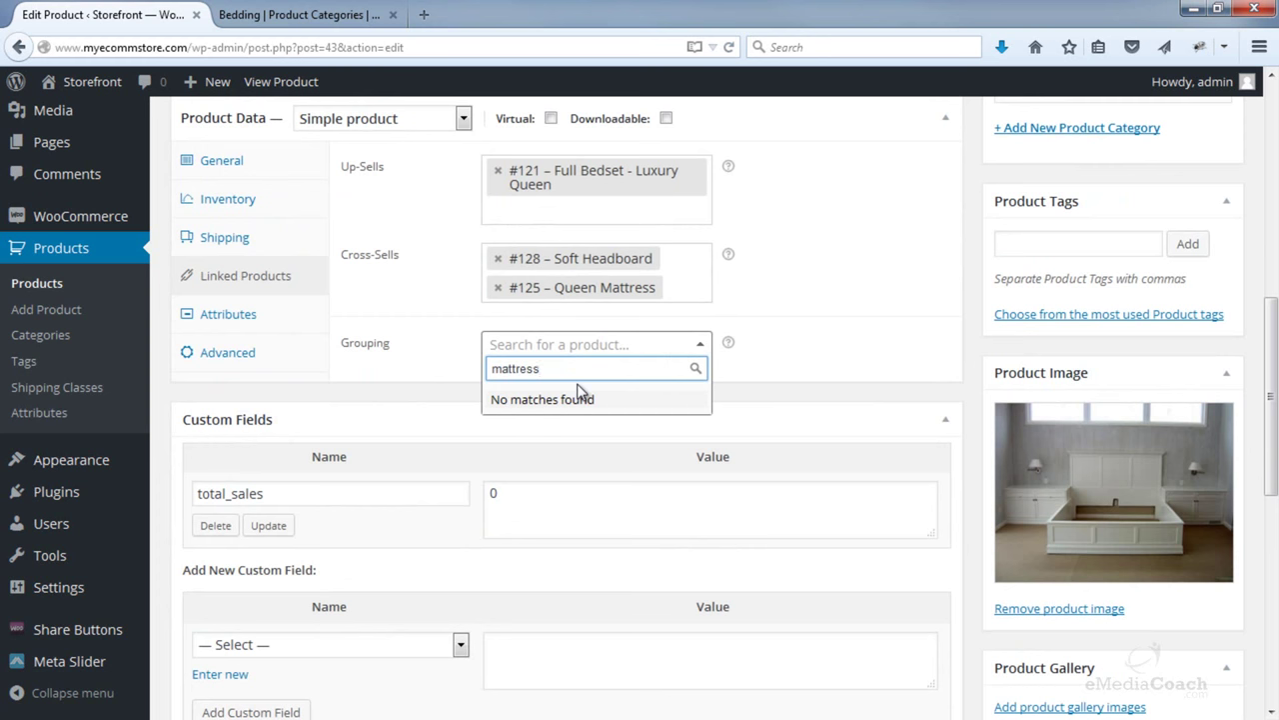
{"action": "key", "text": "BackSpace"}
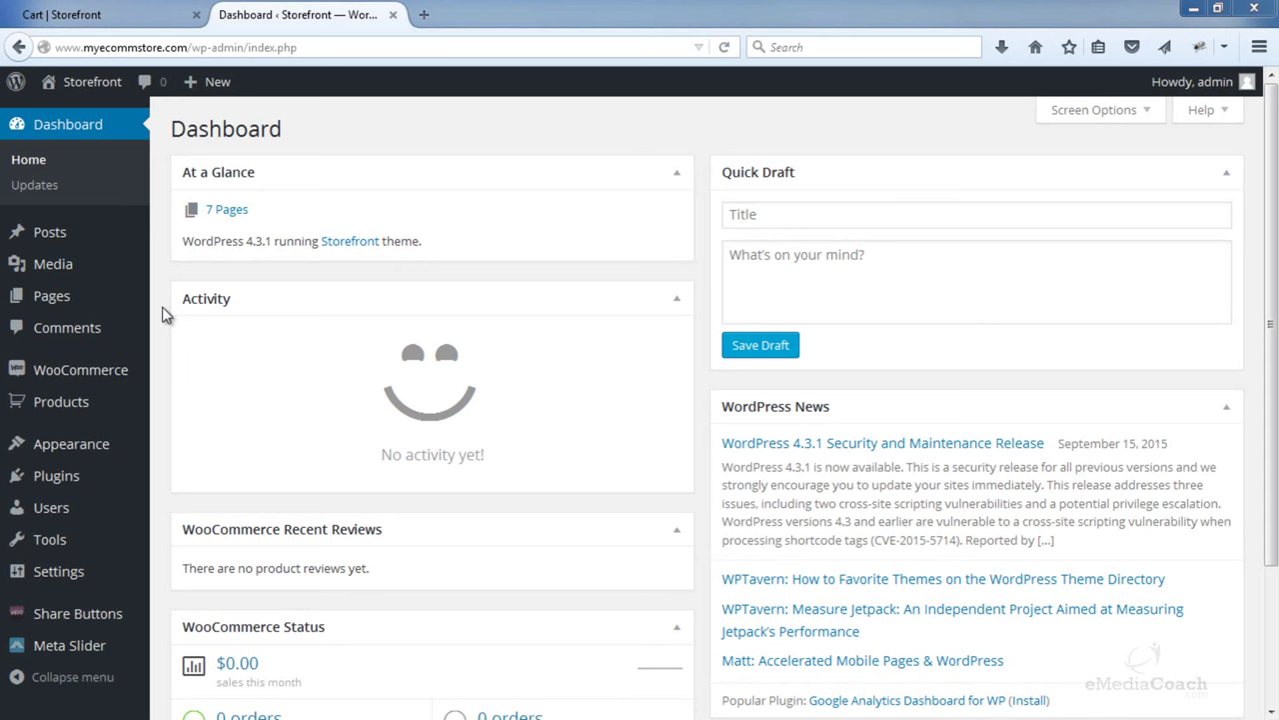
- Open WooCommerce Settings on the Shipping tab and review the shipping options
{"action": "mouse_move", "coordinate": [129, 377]}
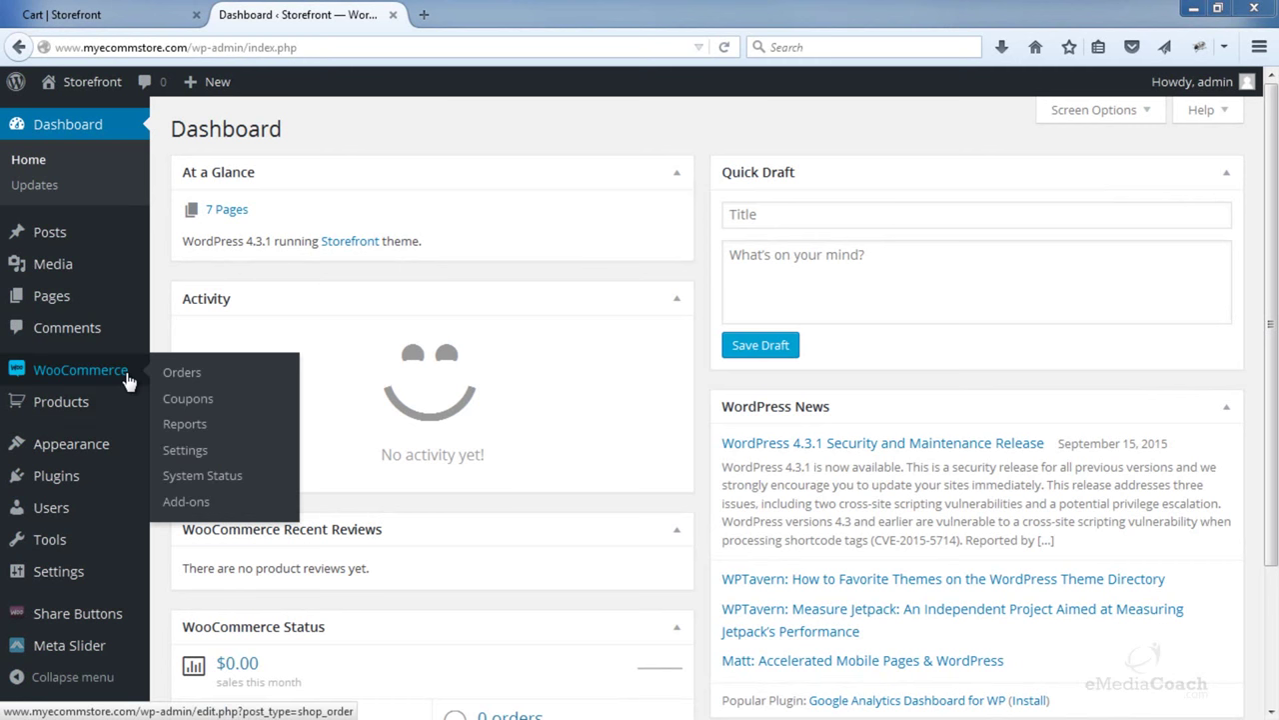
{"action": "left_click", "coordinate": [237, 460]}
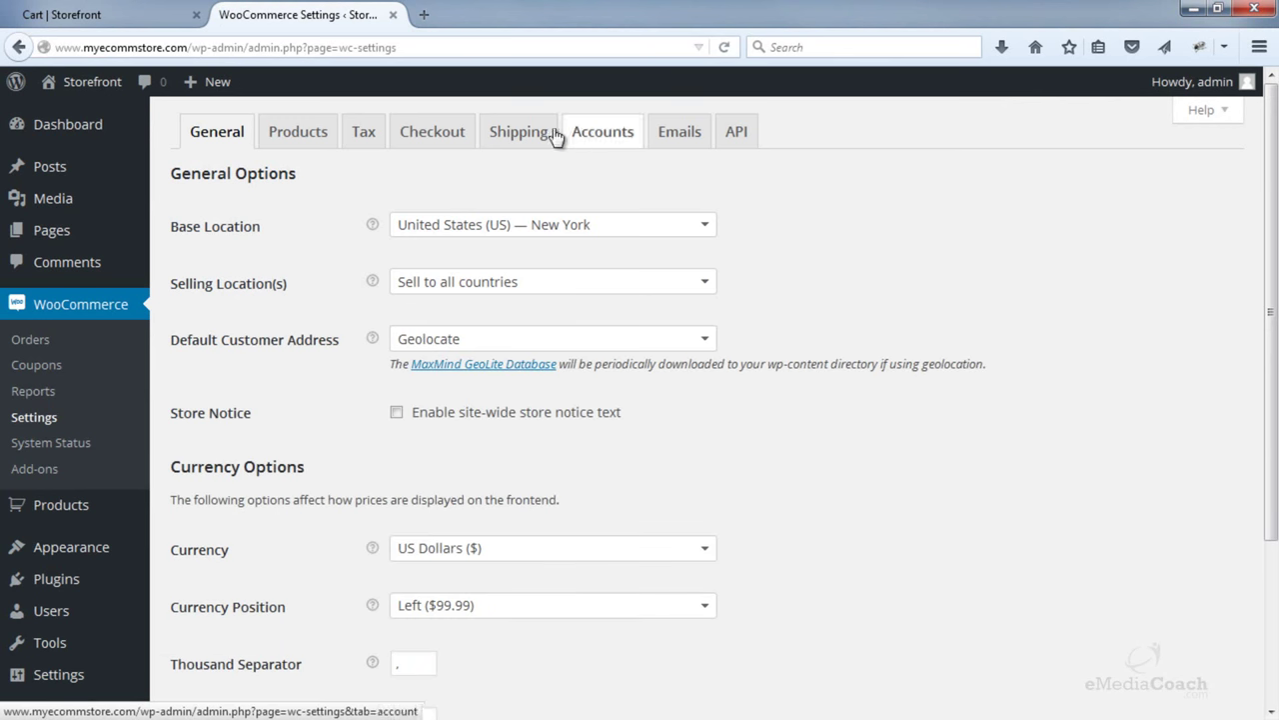
{"action": "left_click", "coordinate": [536, 136]}
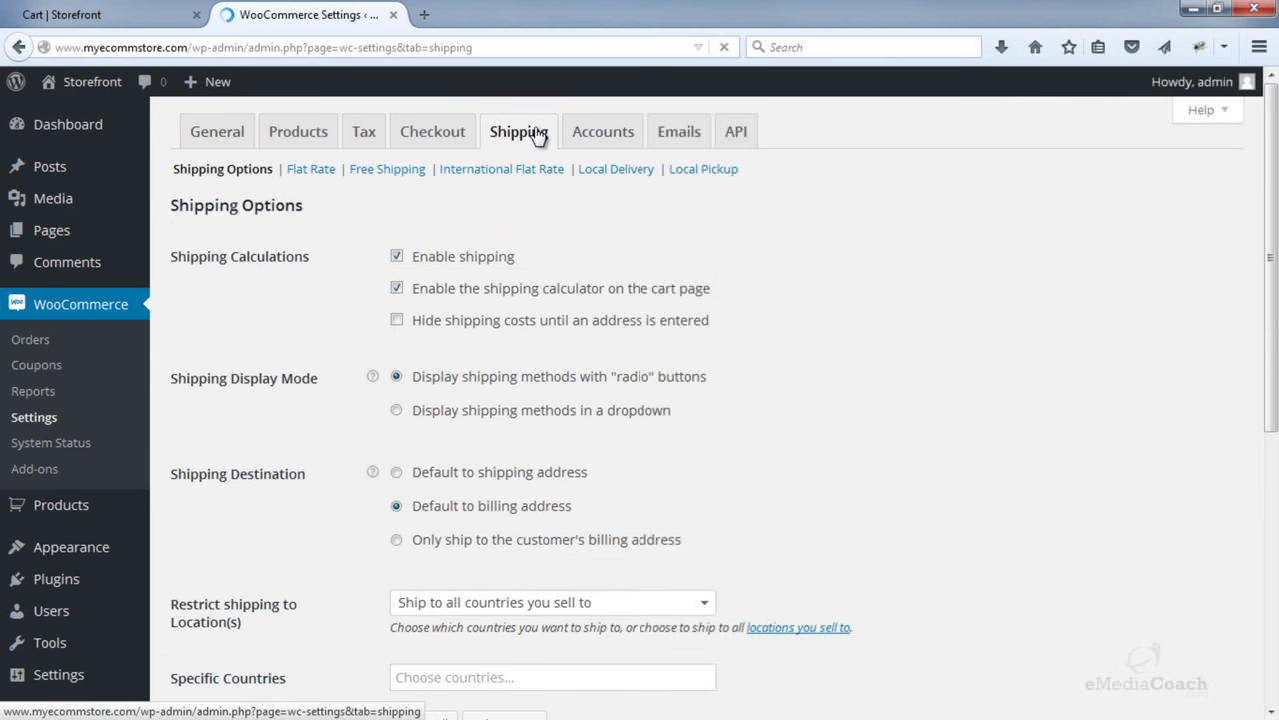
{"action": "scroll", "coordinate": [731, 234], "scroll_direction": "down", "scroll_amount": 2}
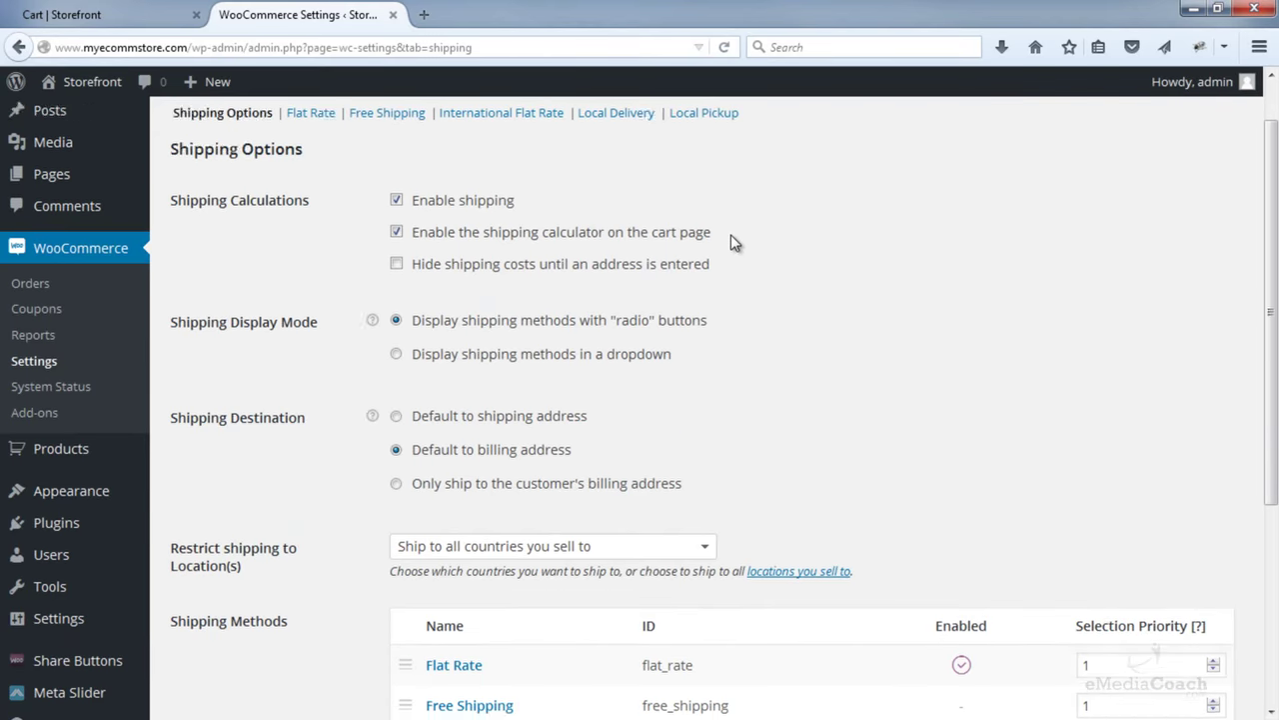
{"action": "scroll", "coordinate": [731, 228], "scroll_direction": "up", "scroll_amount": 2}
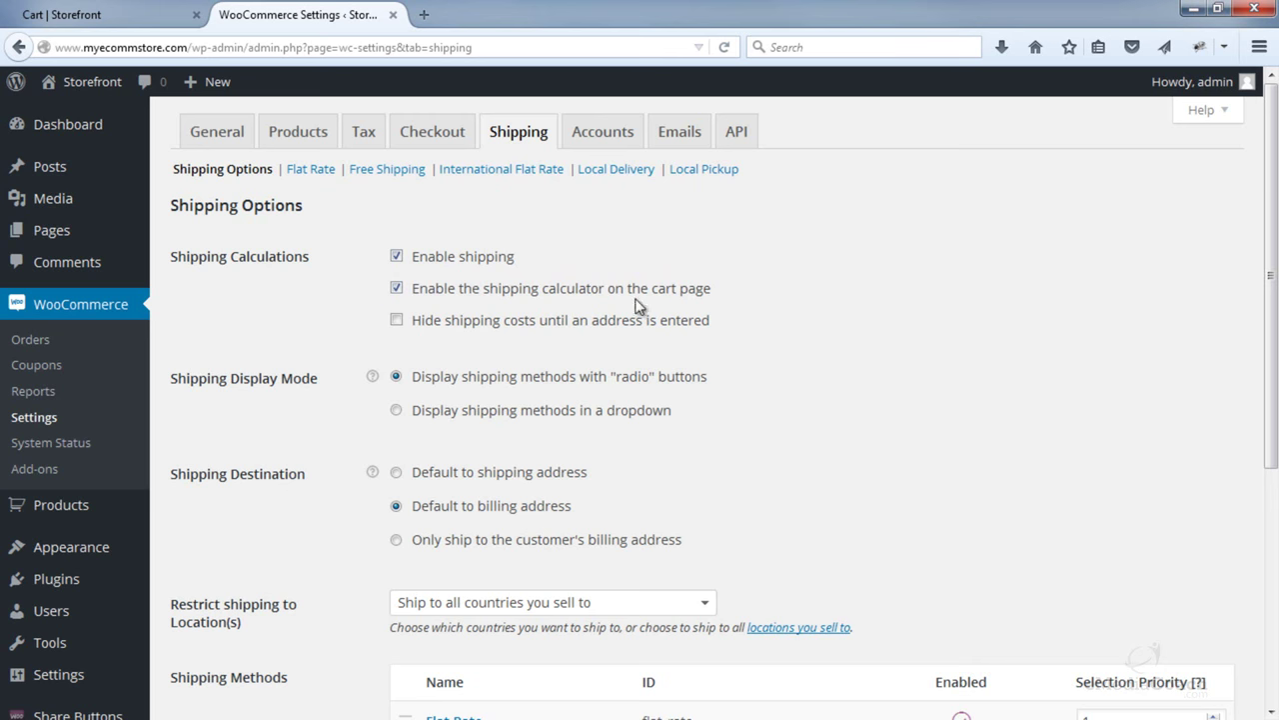
- Check the storefront cart's shipping calculator, then disable the calculator on the cart page
{"action": "left_click", "coordinate": [140, 12]}
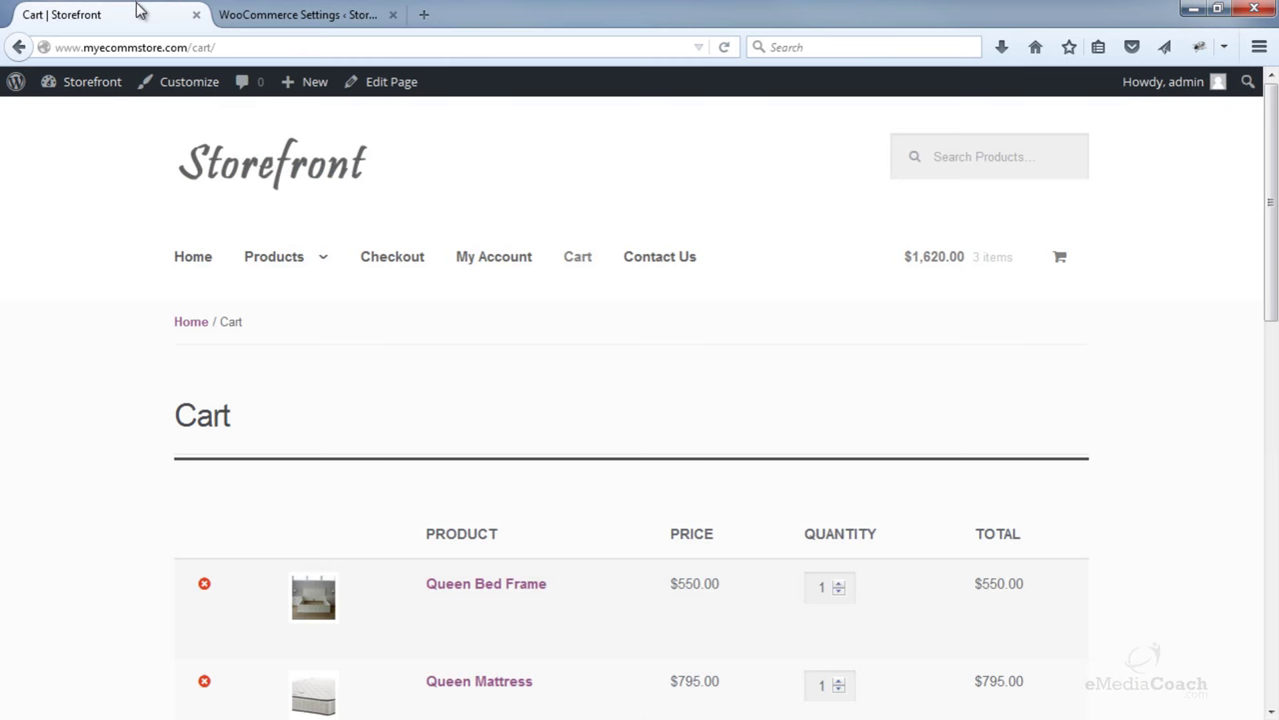
{"action": "scroll", "coordinate": [889, 259], "scroll_direction": "down", "scroll_amount": 4}
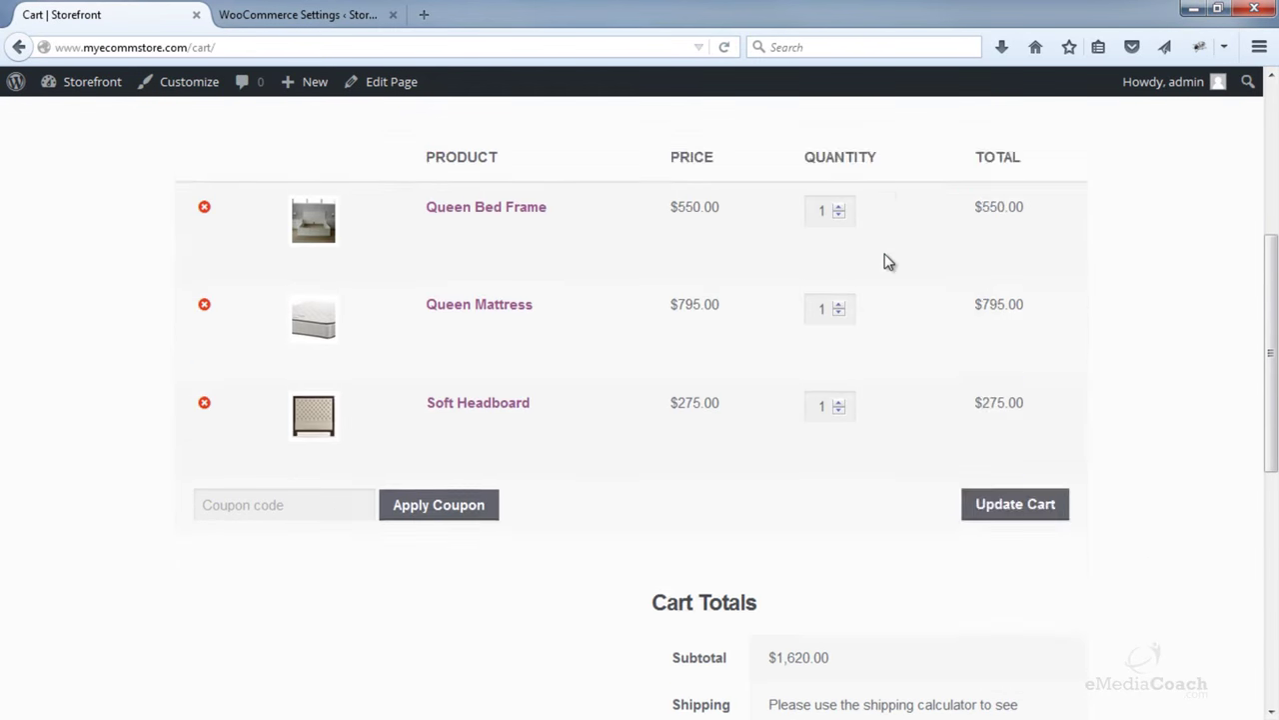
{"action": "scroll", "coordinate": [939, 440], "scroll_direction": "down", "scroll_amount": 2}
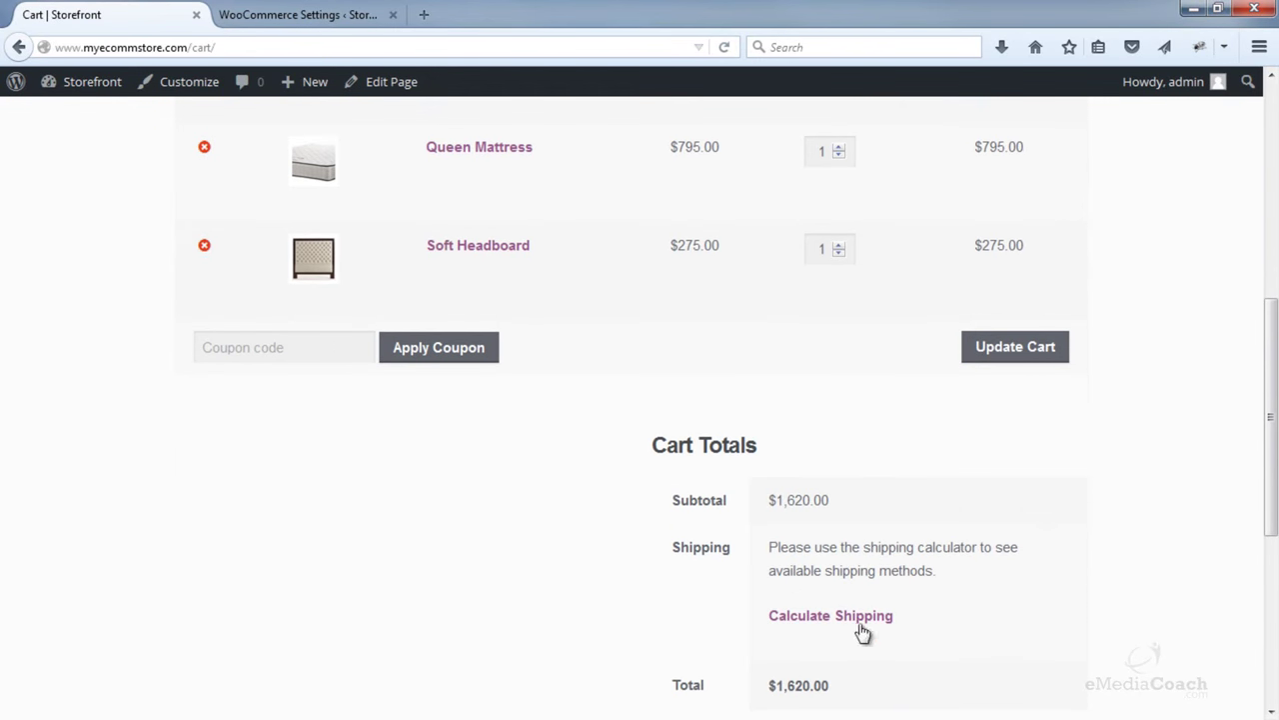
{"action": "left_click", "coordinate": [300, 14]}
{"action": "left_click", "coordinate": [397, 288]}
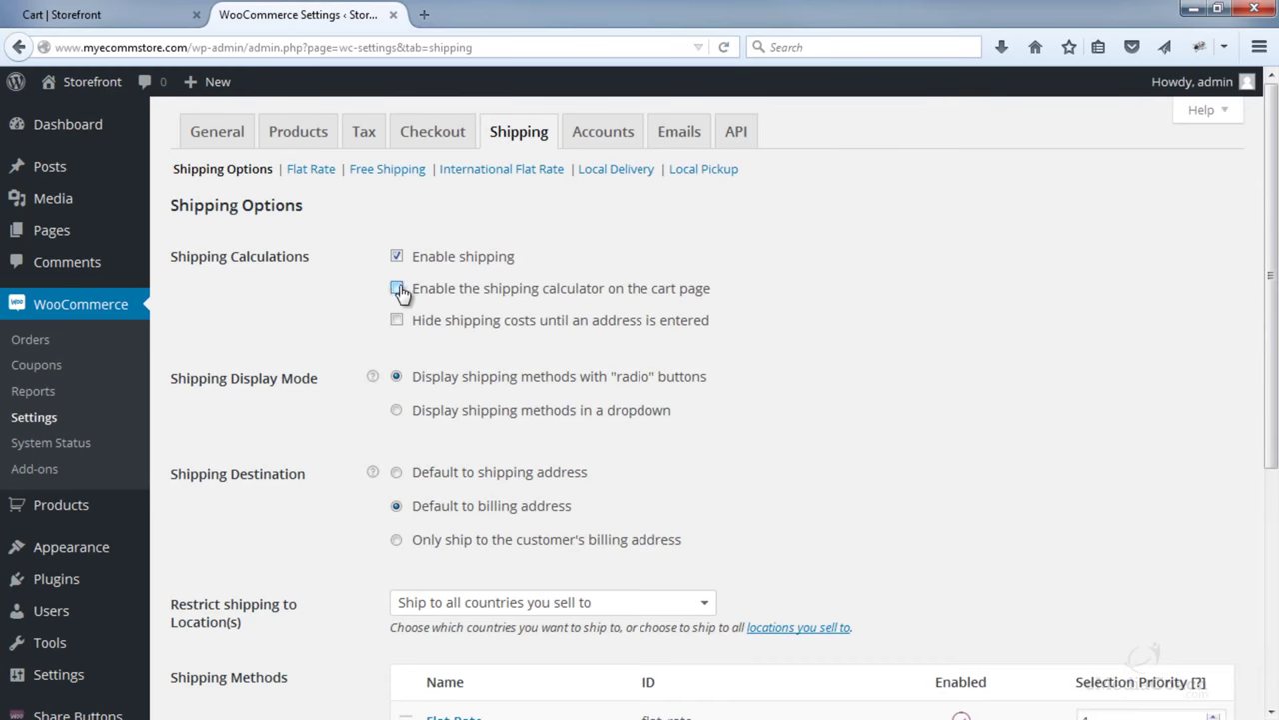
{"action": "scroll", "coordinate": [345, 307], "scroll_direction": "down", "scroll_amount": 2}
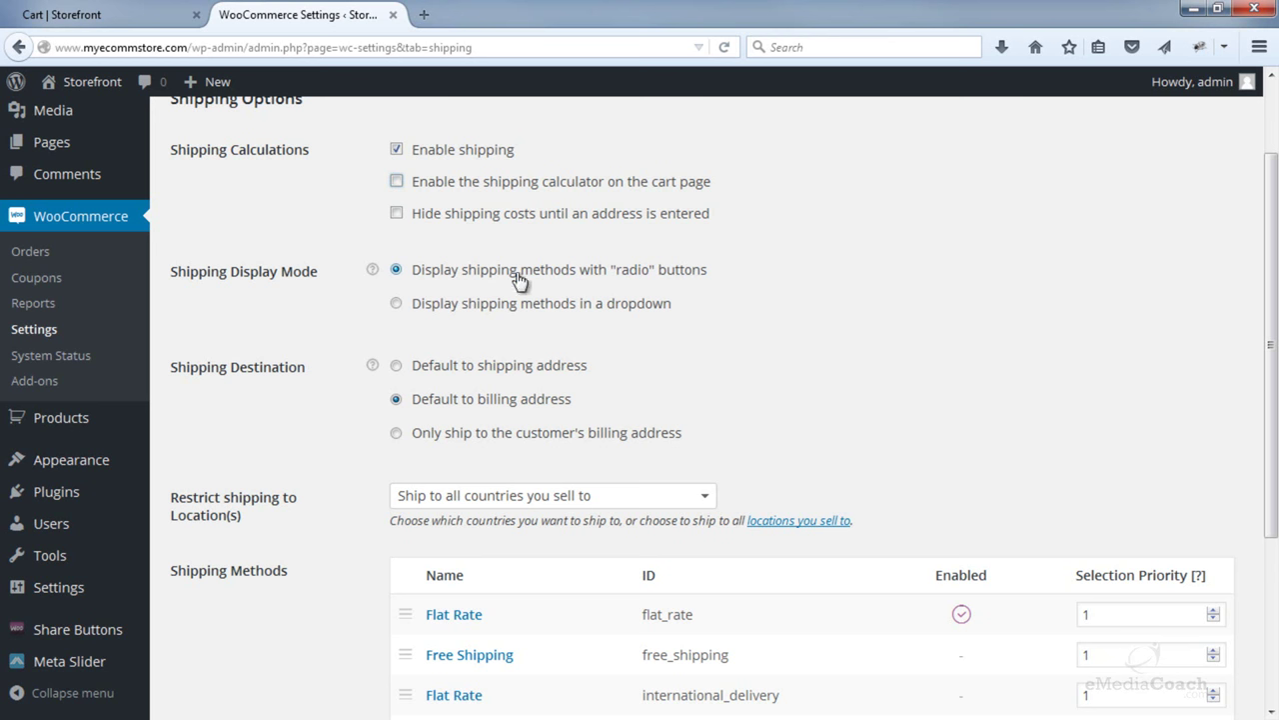
{"action": "scroll", "coordinate": [337, 298], "scroll_direction": "down", "scroll_amount": 2}
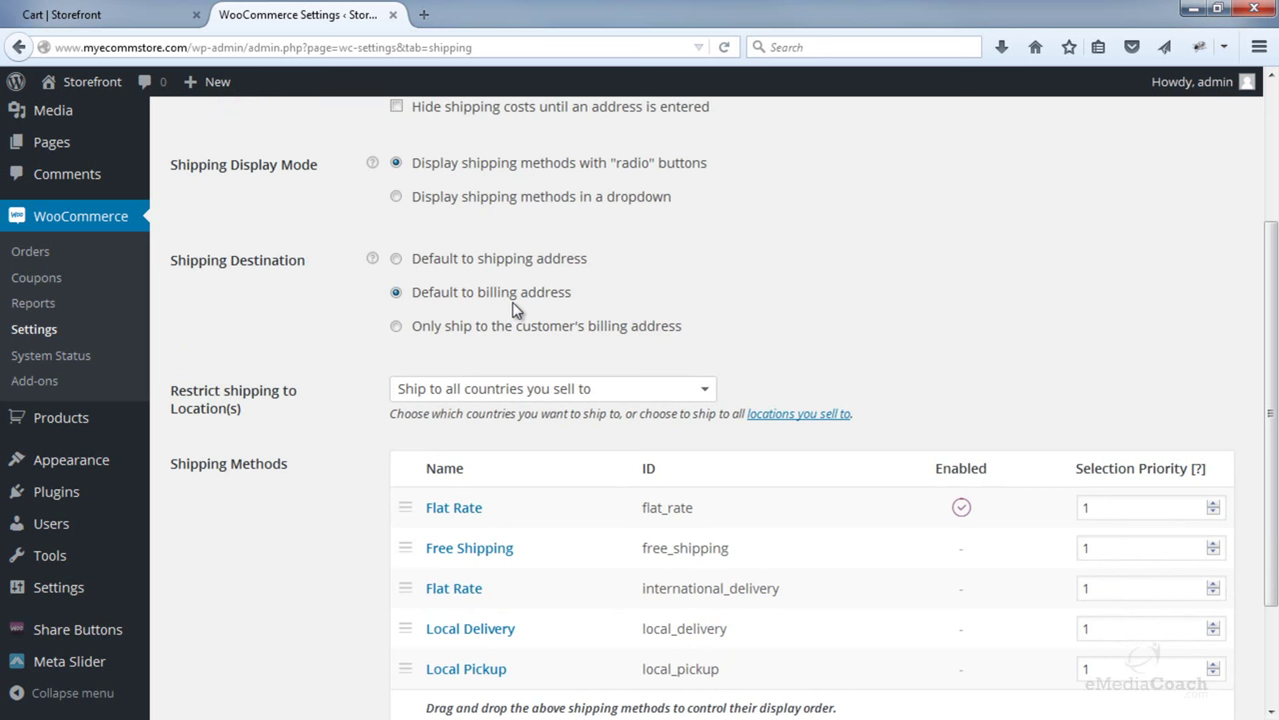
{"action": "mouse_move", "coordinate": [372, 262]}
{"action": "scroll", "coordinate": [363, 297], "scroll_direction": "down", "scroll_amount": 2}
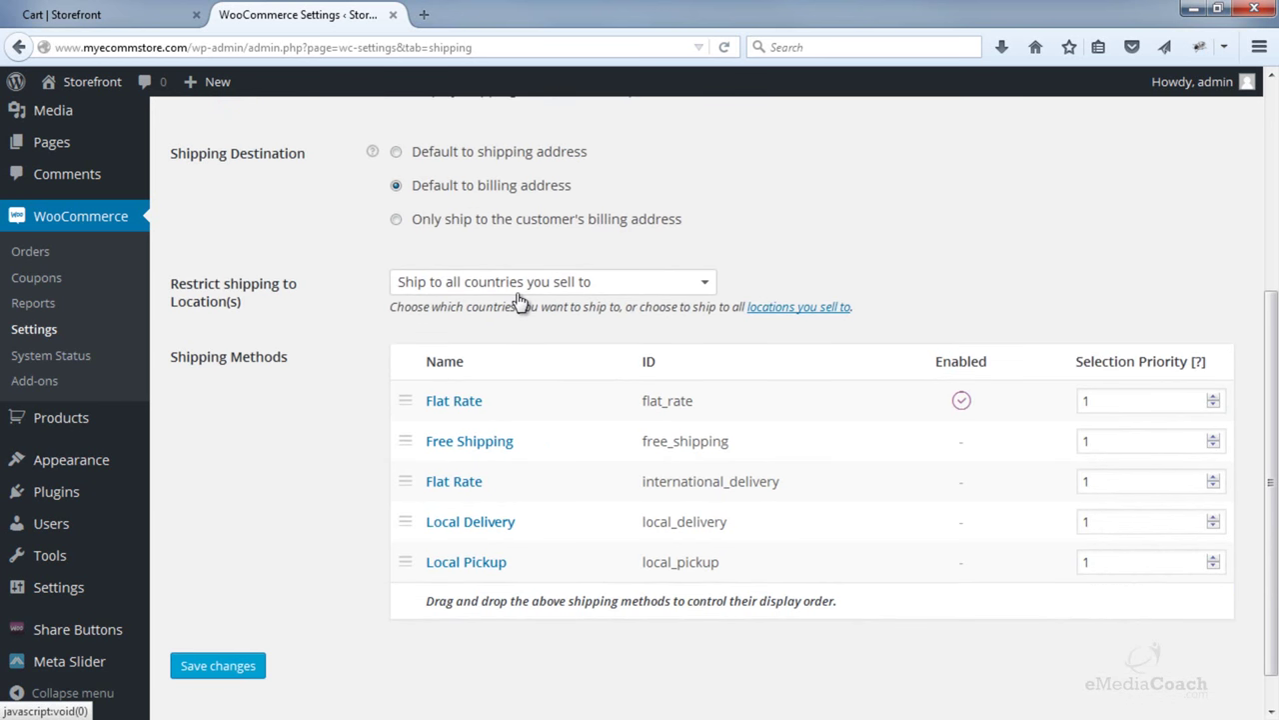
- Try restricting shipping to United States only, then remove United States again
{"action": "left_click", "coordinate": [688, 287]}
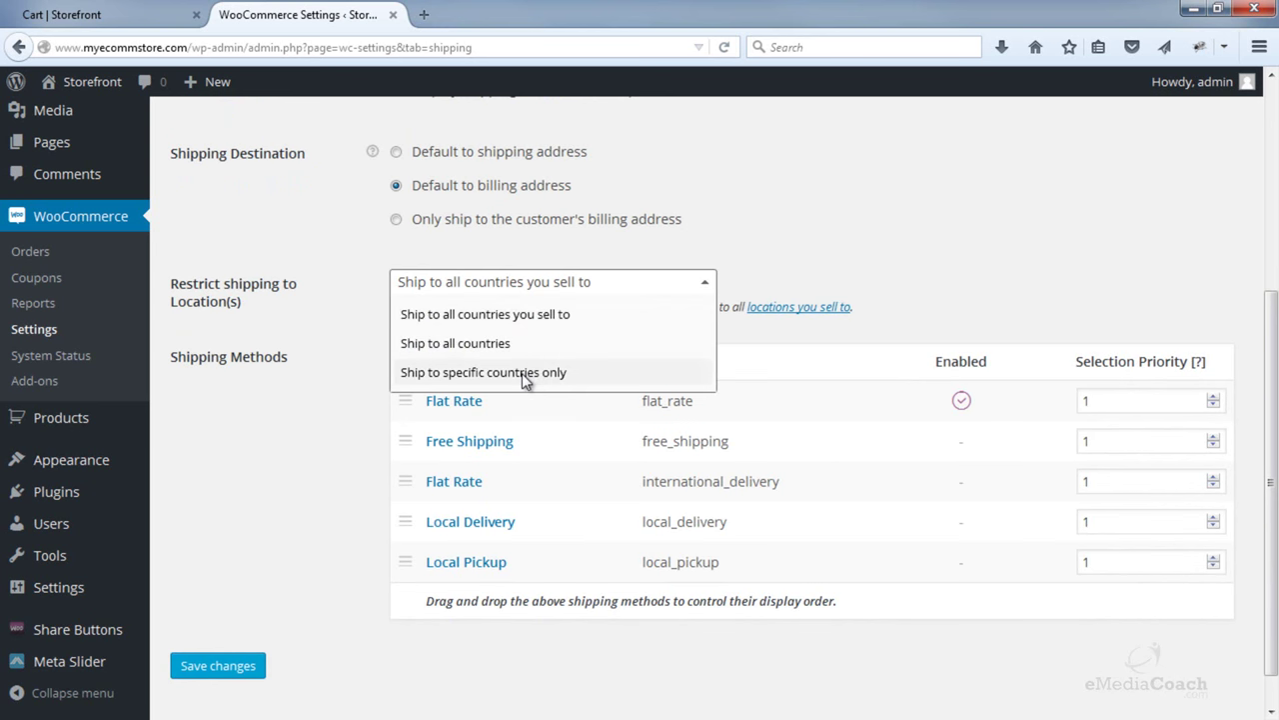
{"action": "left_click", "coordinate": [522, 373]}
{"action": "left_click", "coordinate": [521, 360]}
{"action": "type", "text": "united"}
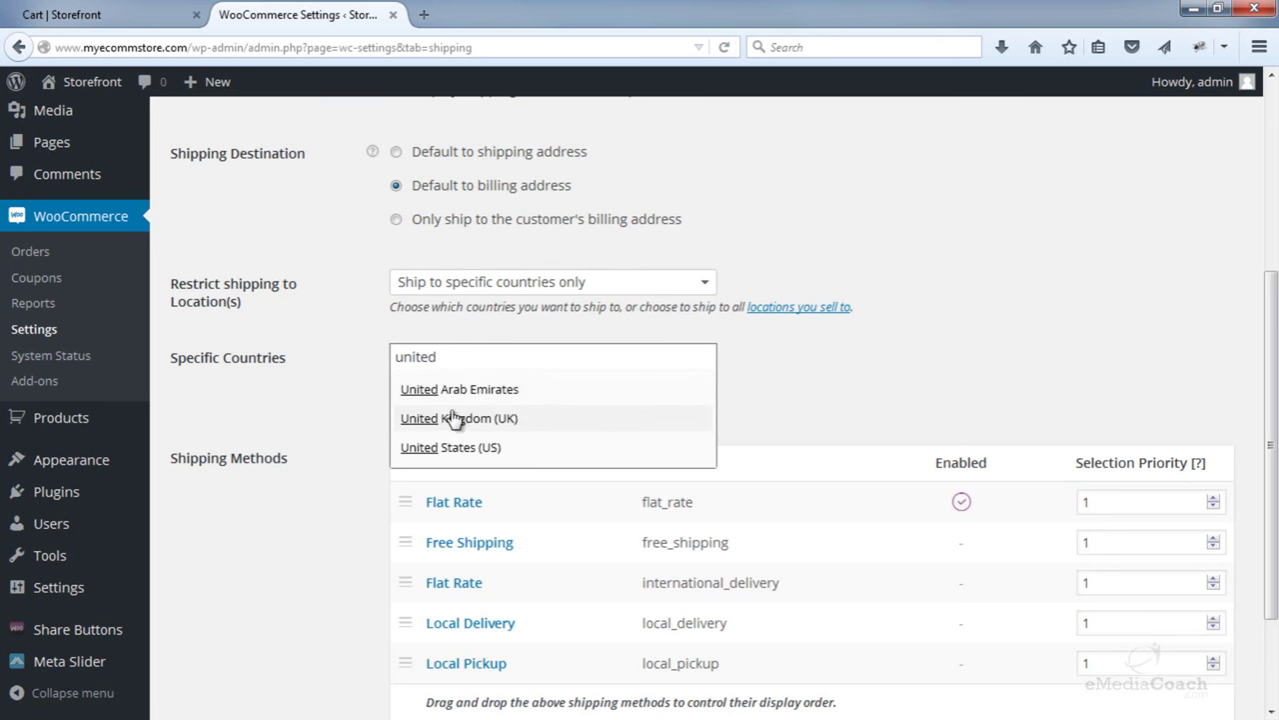
{"action": "left_click", "coordinate": [436, 446]}
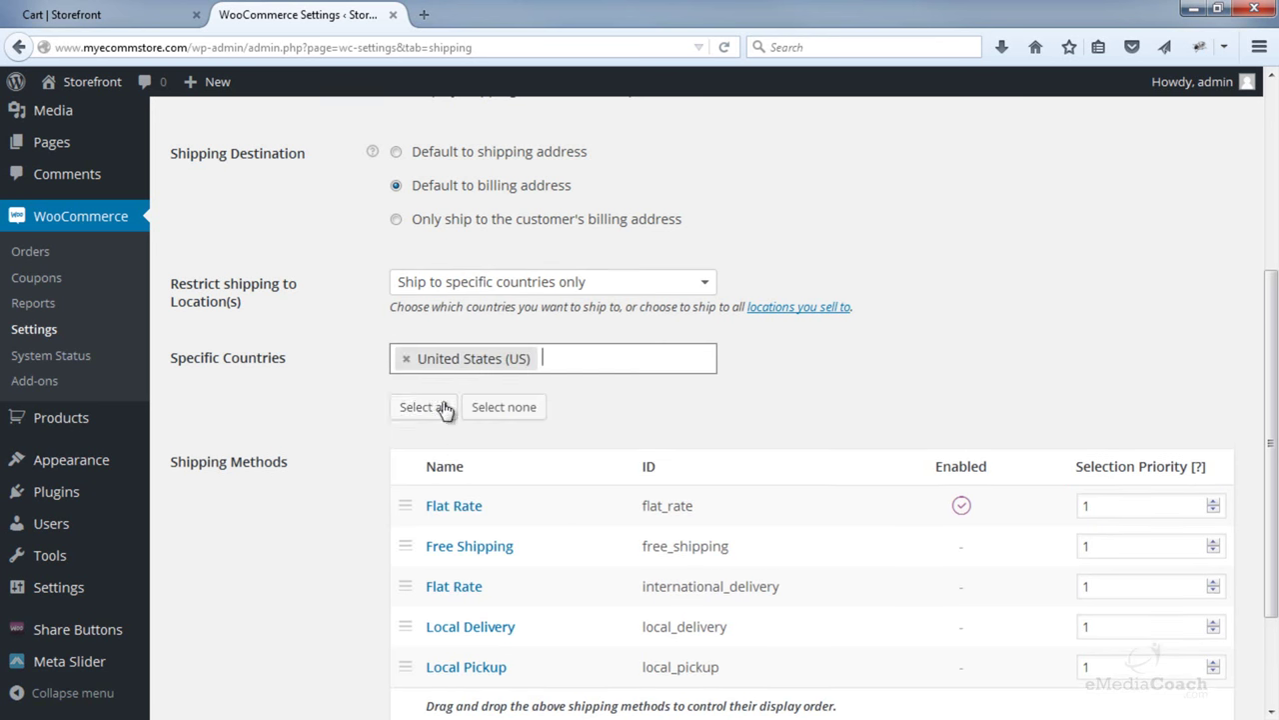
{"action": "left_click", "coordinate": [408, 362]}
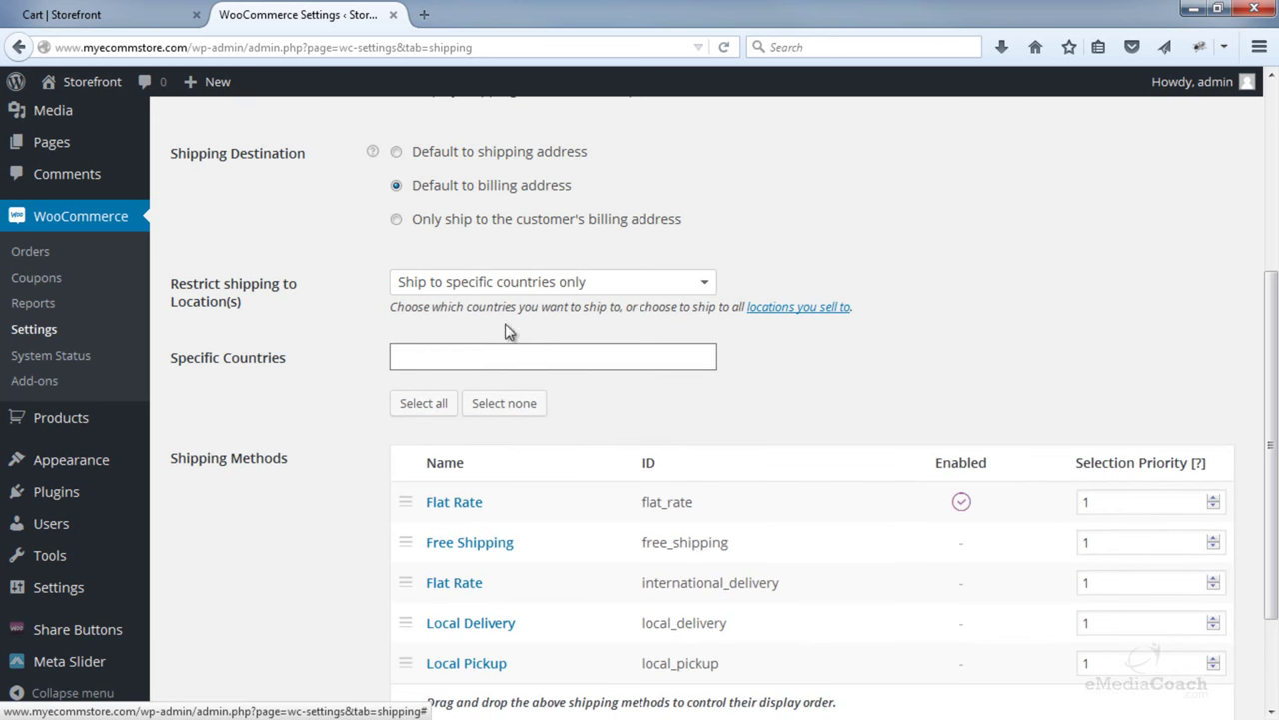
- Revert to shipping to all countries you sell to and open the selling-locations link in a new tab
{"action": "left_click", "coordinate": [574, 283]}
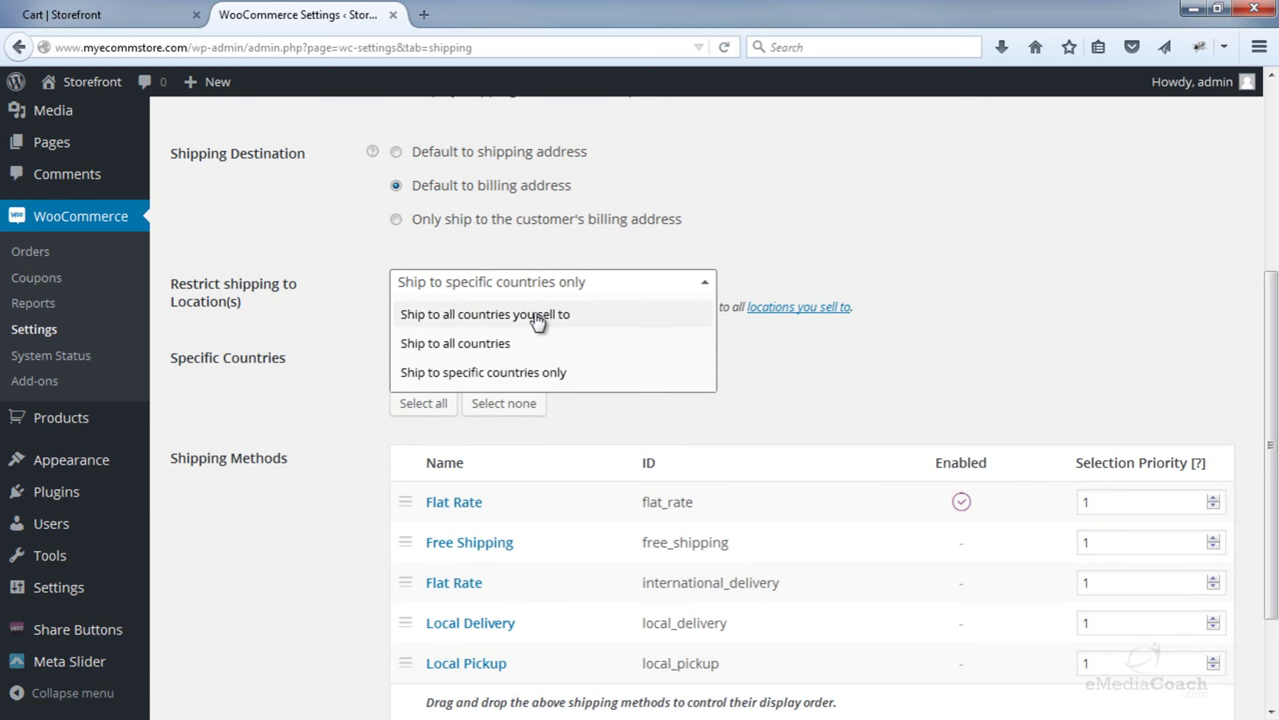
{"action": "left_click", "coordinate": [538, 314]}
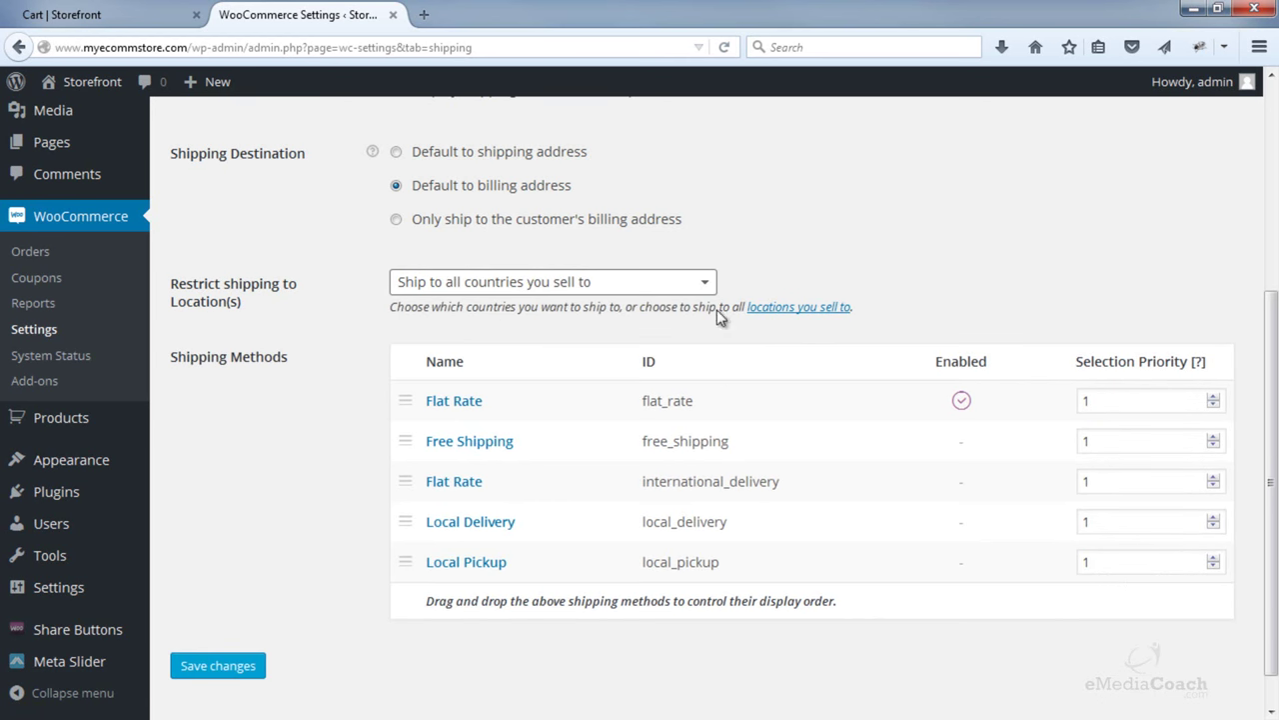
{"action": "right_click", "coordinate": [773, 310]}
{"action": "left_click", "coordinate": [815, 326]}
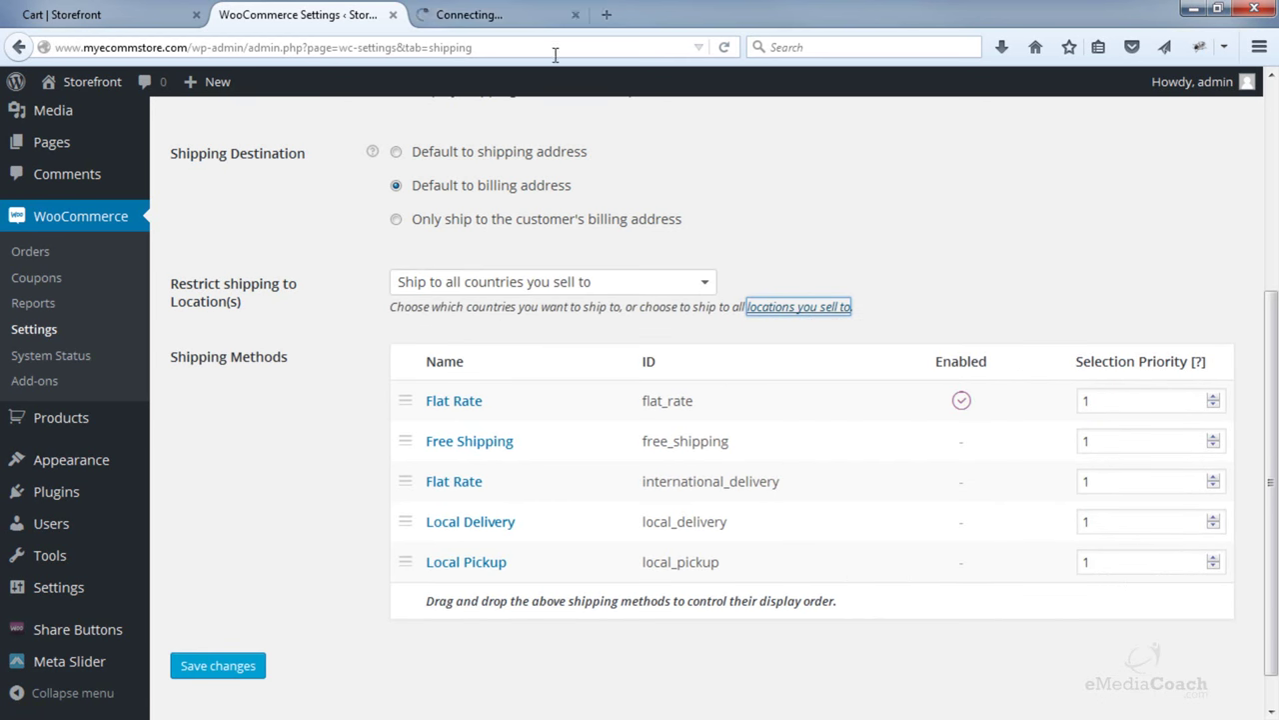
- Confirm the store still sells to all countries, then close the duplicate general settings tab
{"action": "left_click", "coordinate": [505, 15]}
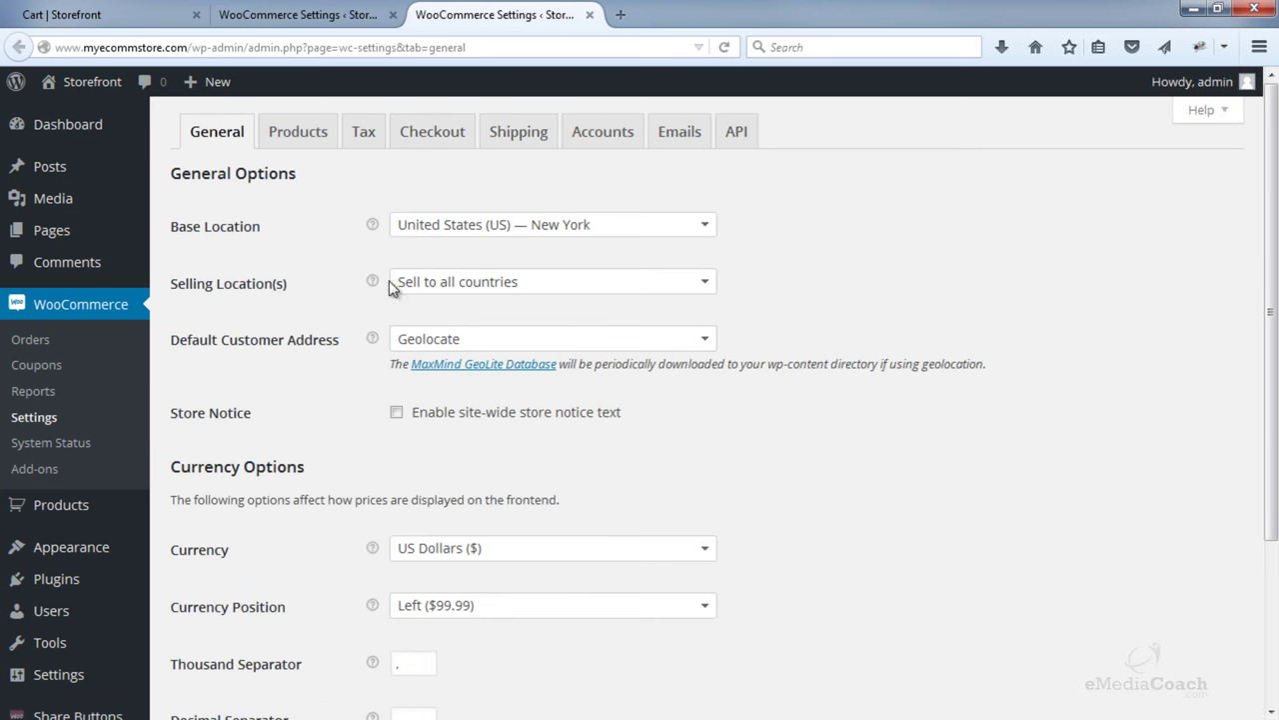
{"action": "left_click", "coordinate": [450, 289]}
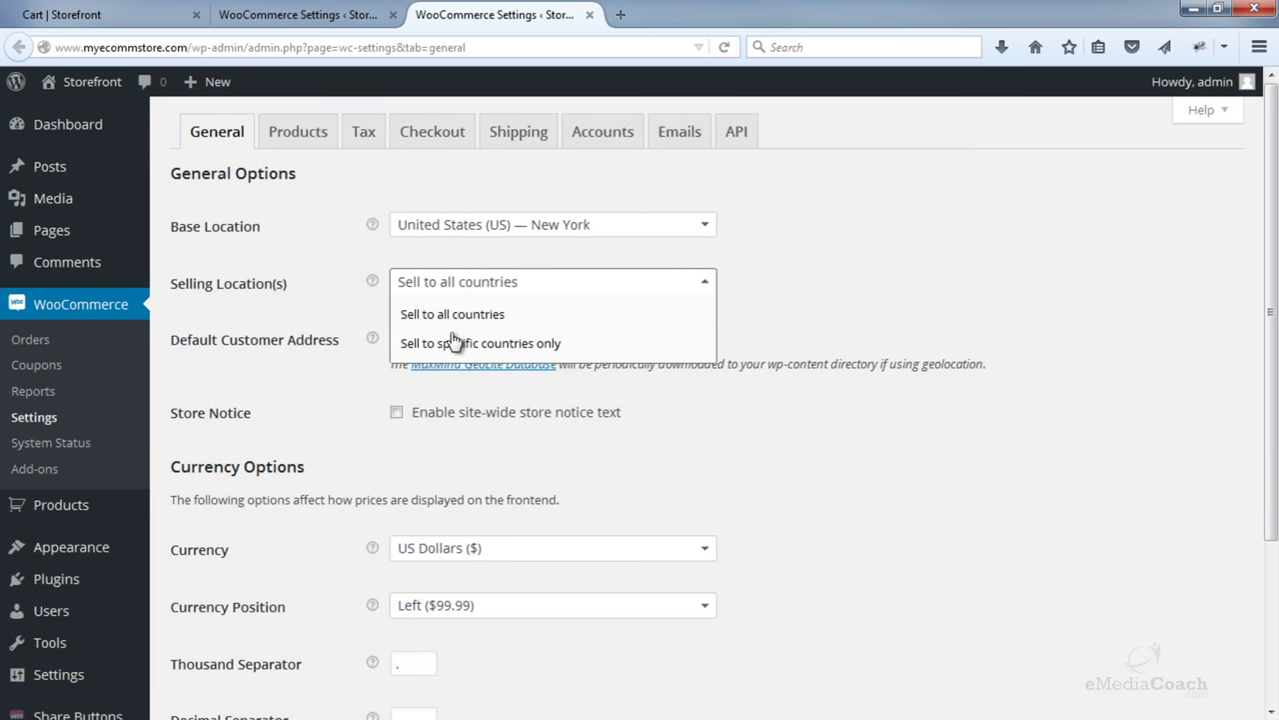
{"action": "left_click", "coordinate": [855, 299]}
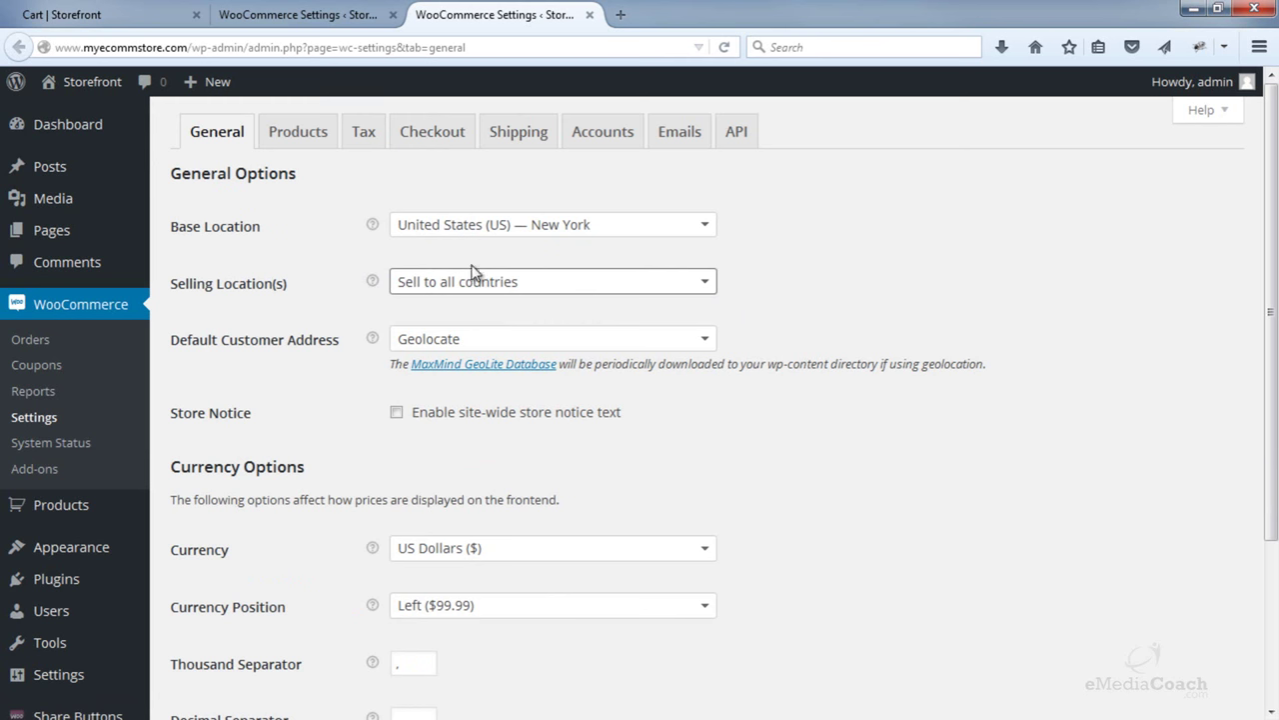
{"action": "left_click", "coordinate": [322, 12]}
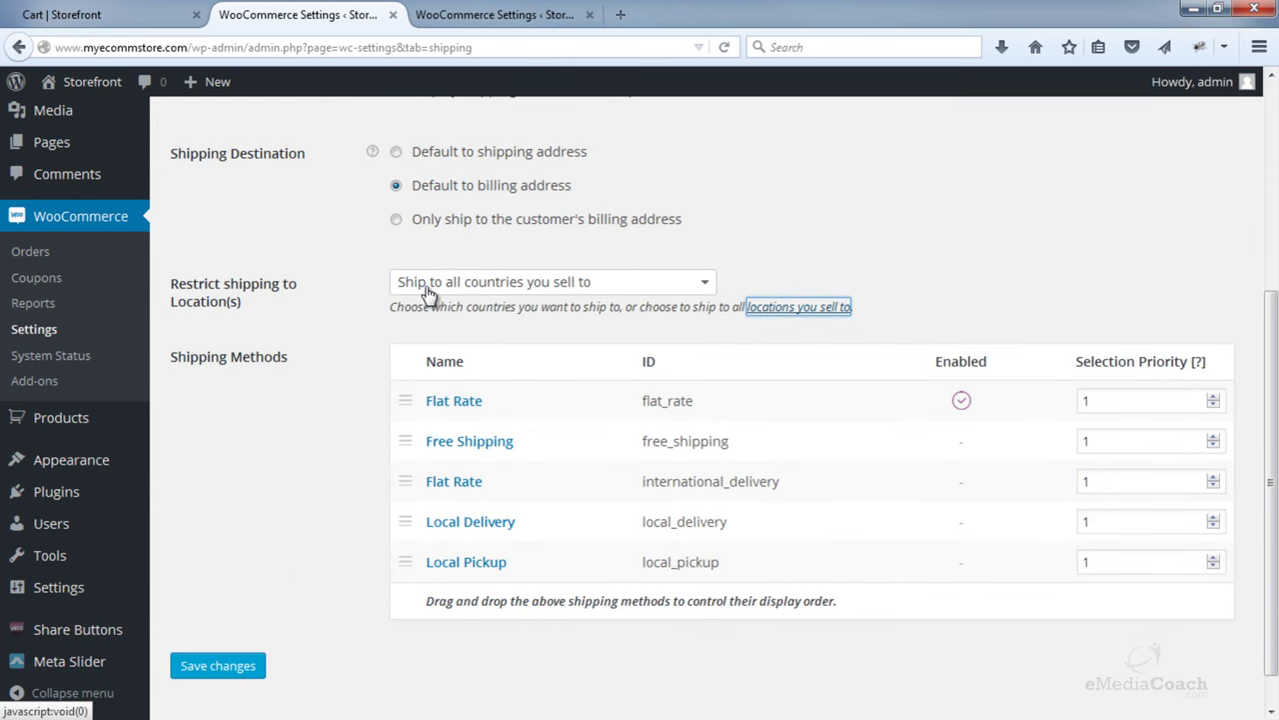
{"action": "key", "text": "ctrl+Tab"}
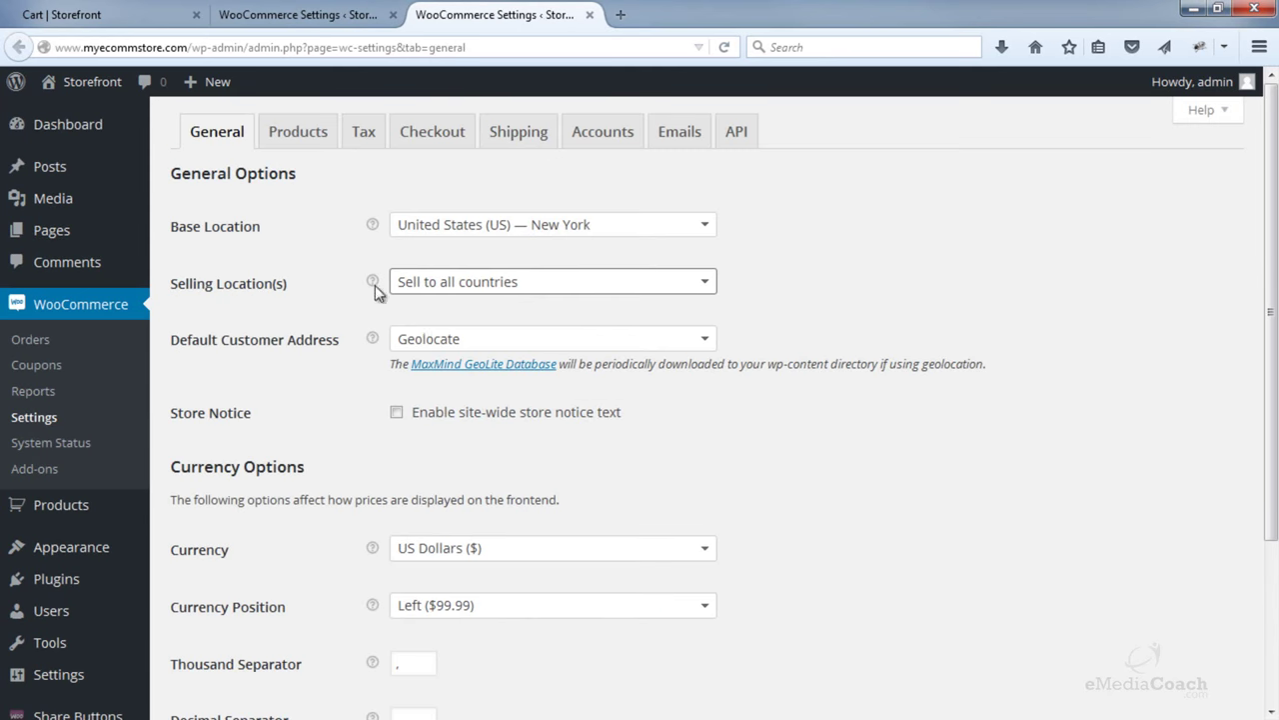
{"action": "left_click", "coordinate": [506, 286]}
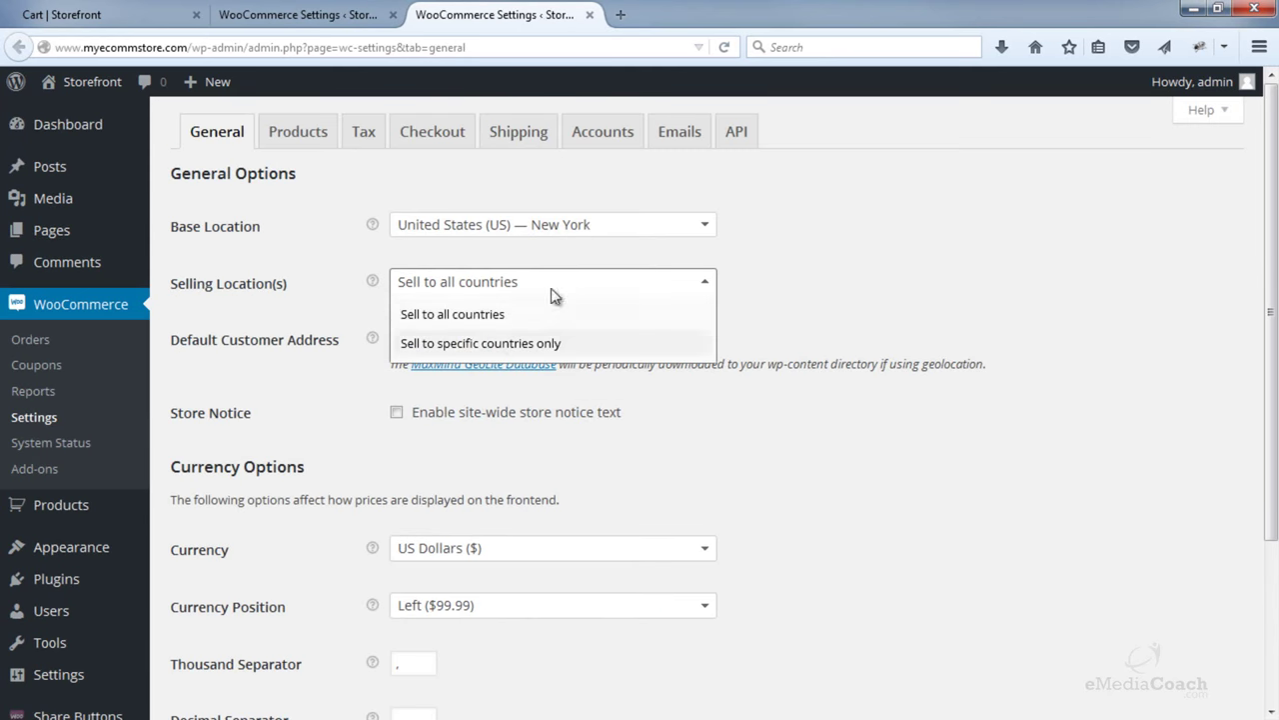
{"action": "left_click", "coordinate": [895, 301]}
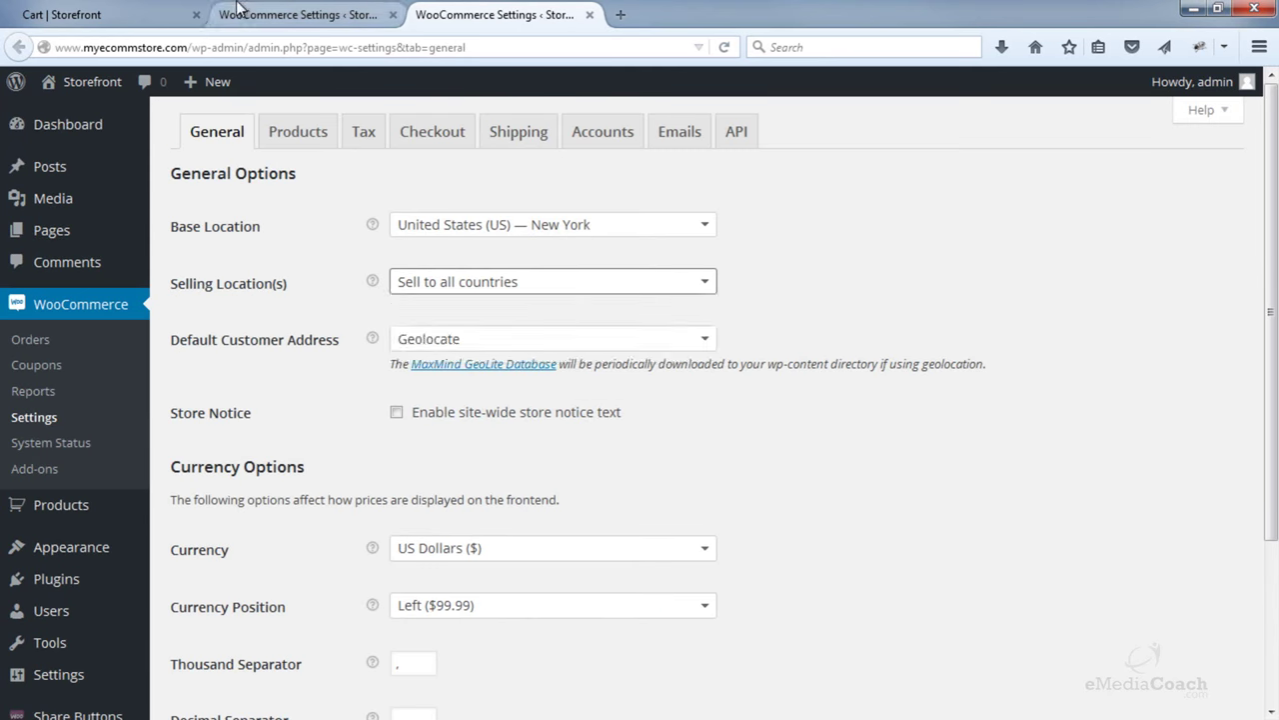
{"action": "left_click", "coordinate": [589, 14]}
- Open the Flat Rate shipping method, keep it enabled, and save
{"action": "scroll", "coordinate": [700, 225], "scroll_direction": "down", "scroll_amount": 1}
{"action": "left_click", "coordinate": [875, 226]}
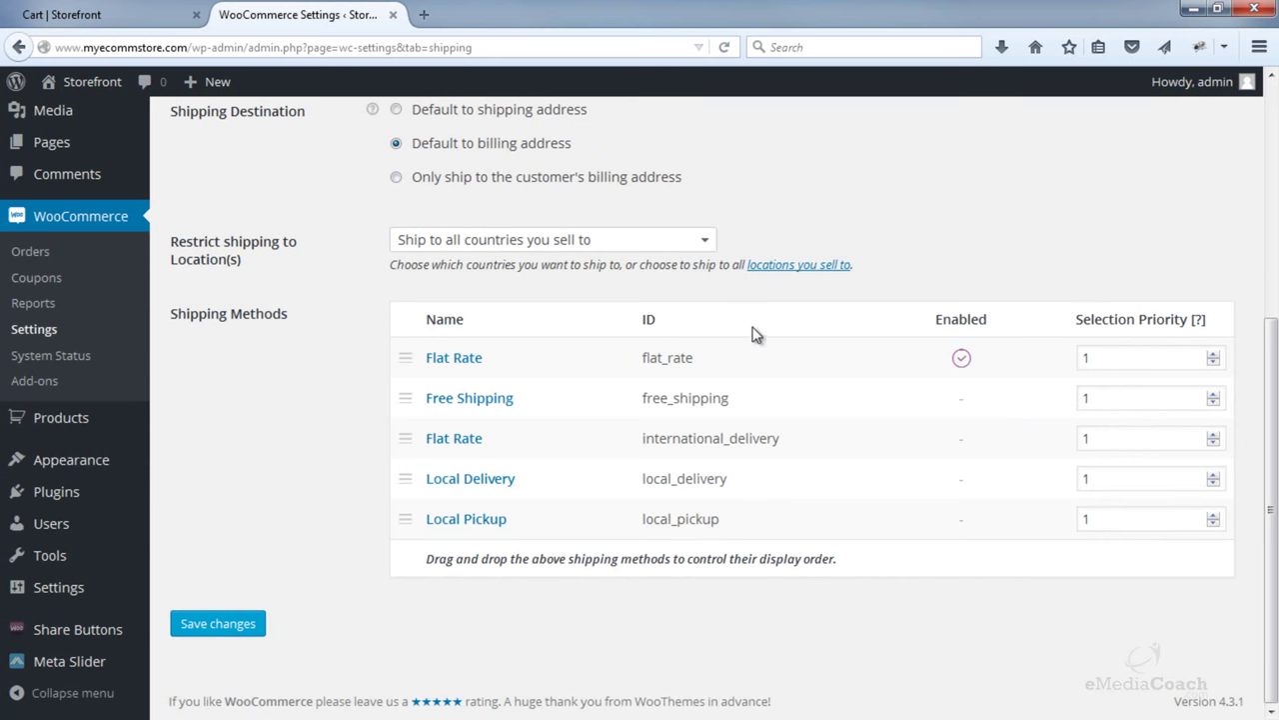
{"action": "left_click", "coordinate": [472, 369]}
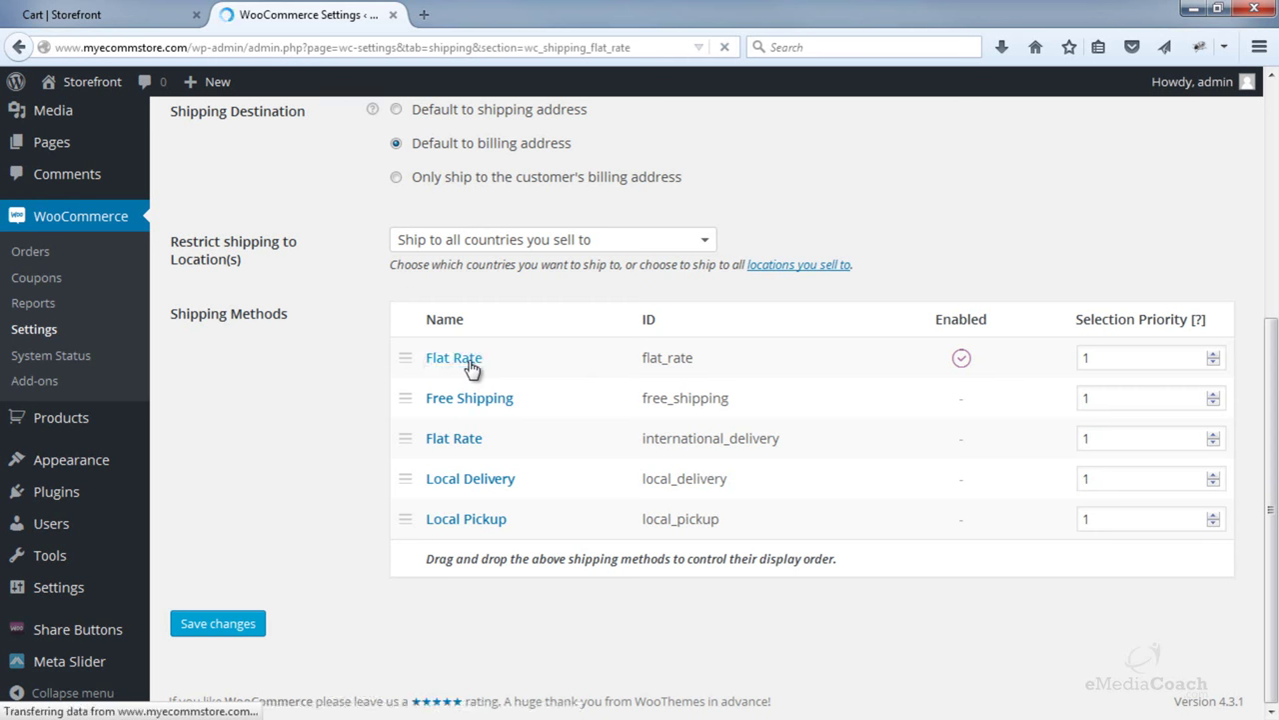
{"action": "left_click", "coordinate": [397, 288]}
{"action": "left_click", "coordinate": [396, 288]}
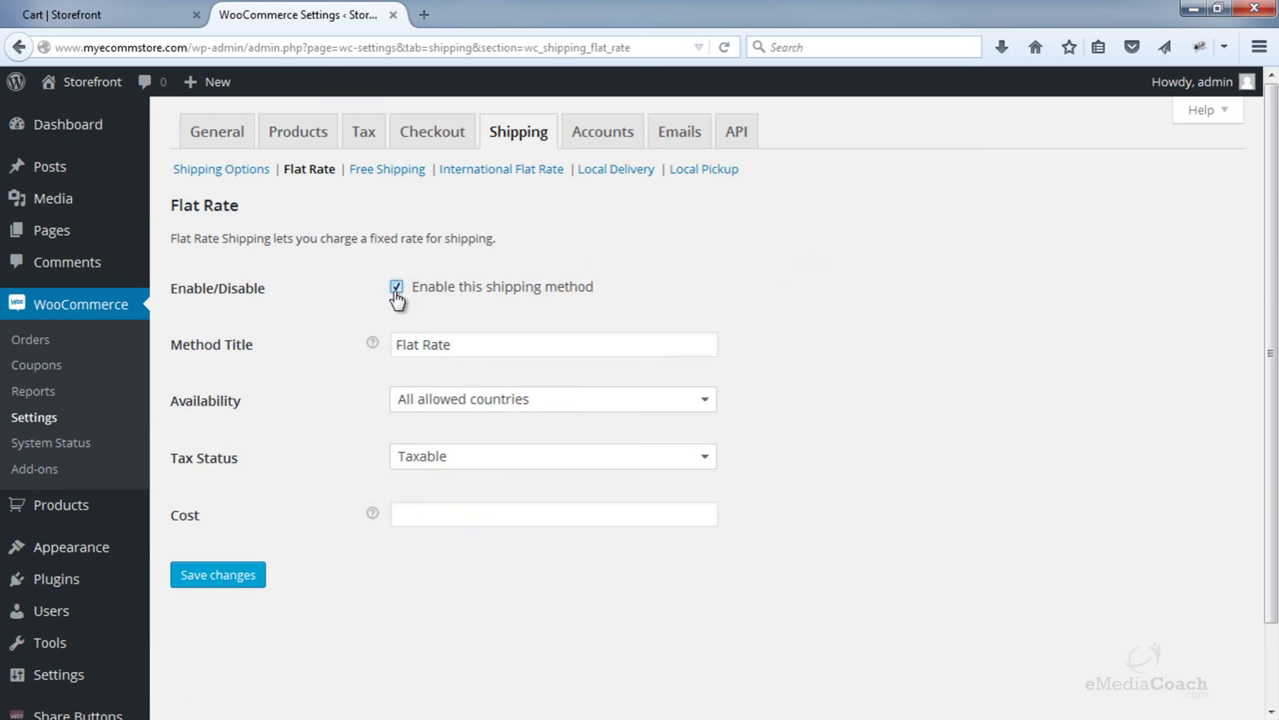
{"action": "left_click", "coordinate": [242, 577]}
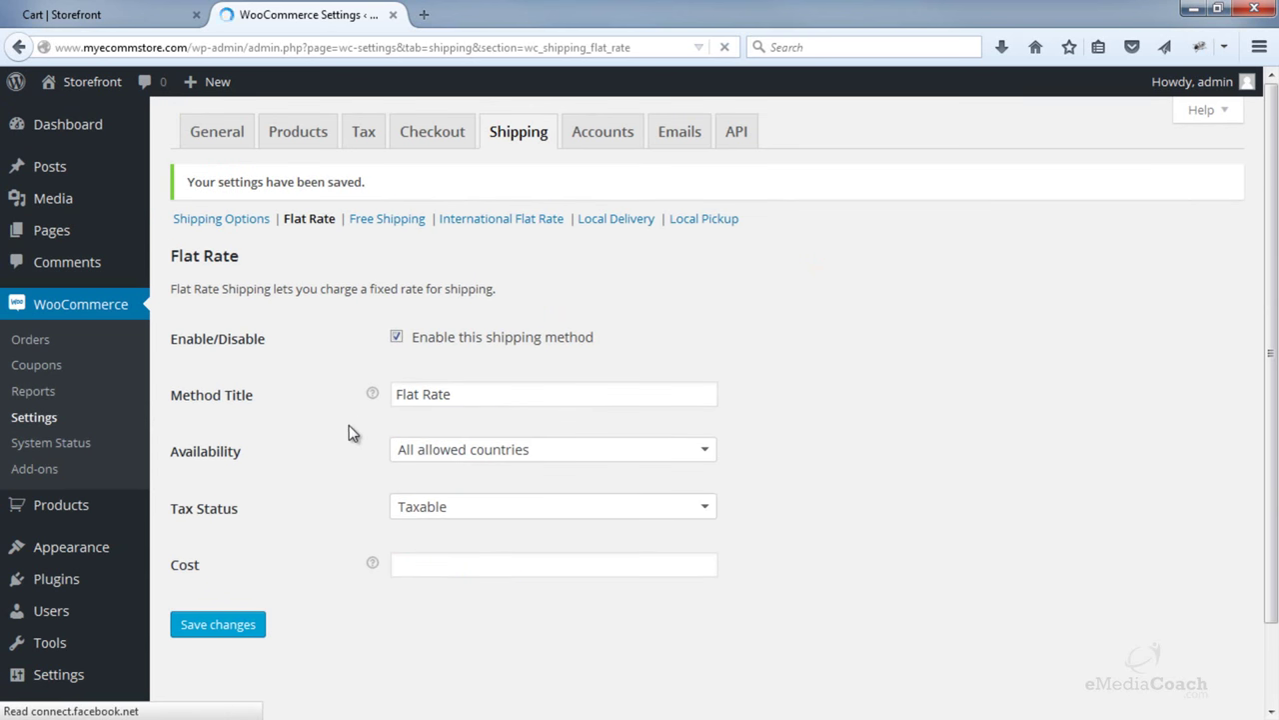
- Keep the Flat Rate title unchanged and availability at all allowed countries
{"action": "scroll", "coordinate": [360, 425], "scroll_direction": "down", "scroll_amount": 2}
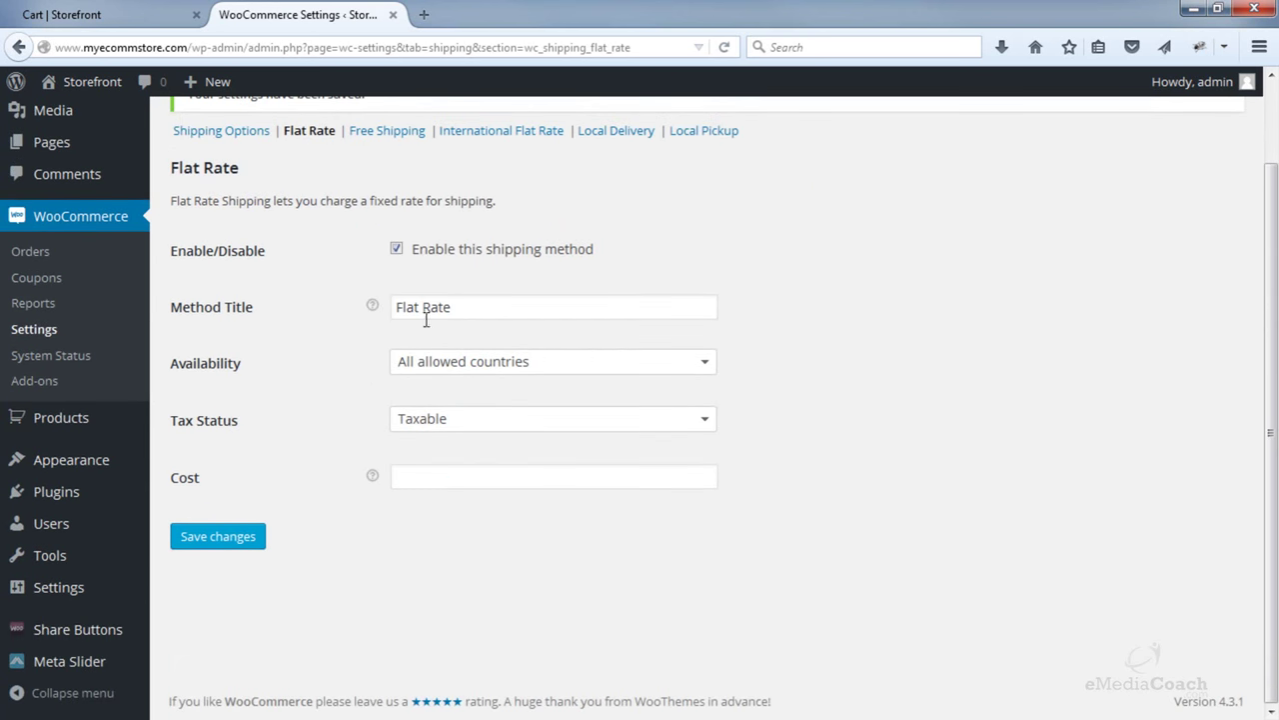
{"action": "left_click_drag", "start_coordinate": [491, 309], "coordinate": [422, 308]}
{"action": "left_click", "coordinate": [488, 312]}
{"action": "left_click_drag", "start_coordinate": [504, 313], "coordinate": [371, 306]}
{"action": "left_click", "coordinate": [367, 361]}
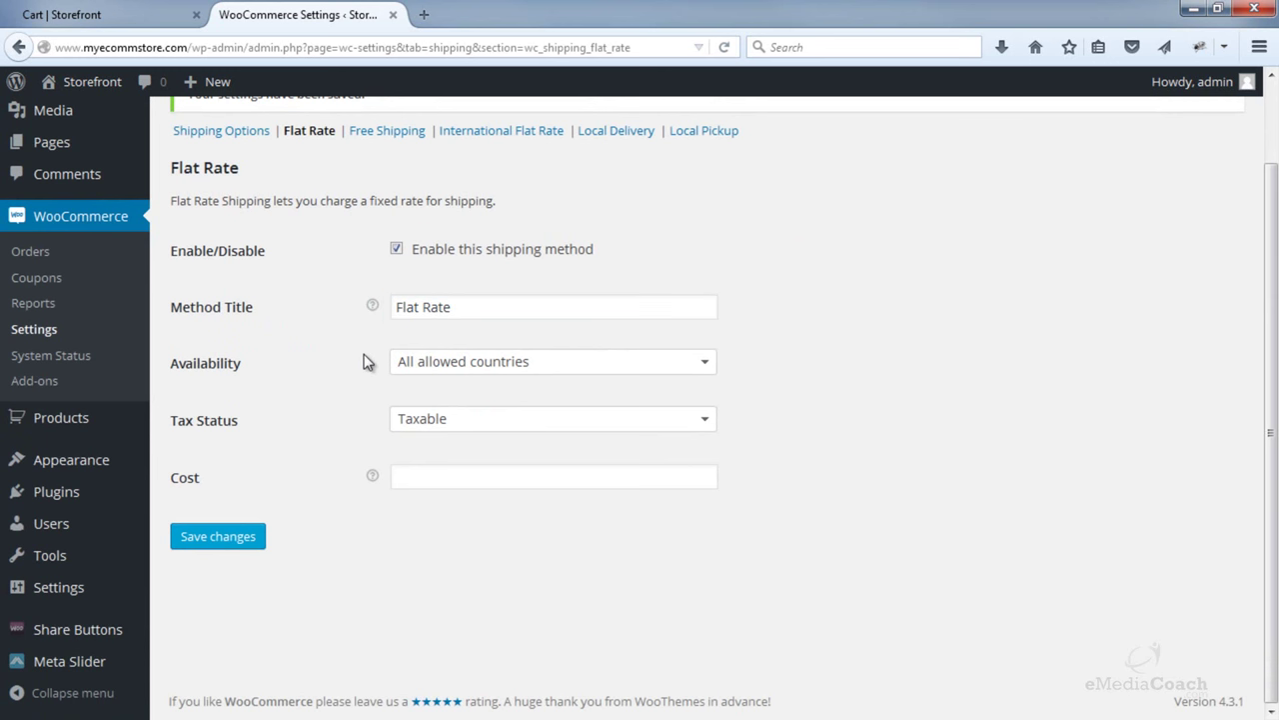
{"action": "left_click", "coordinate": [478, 369]}
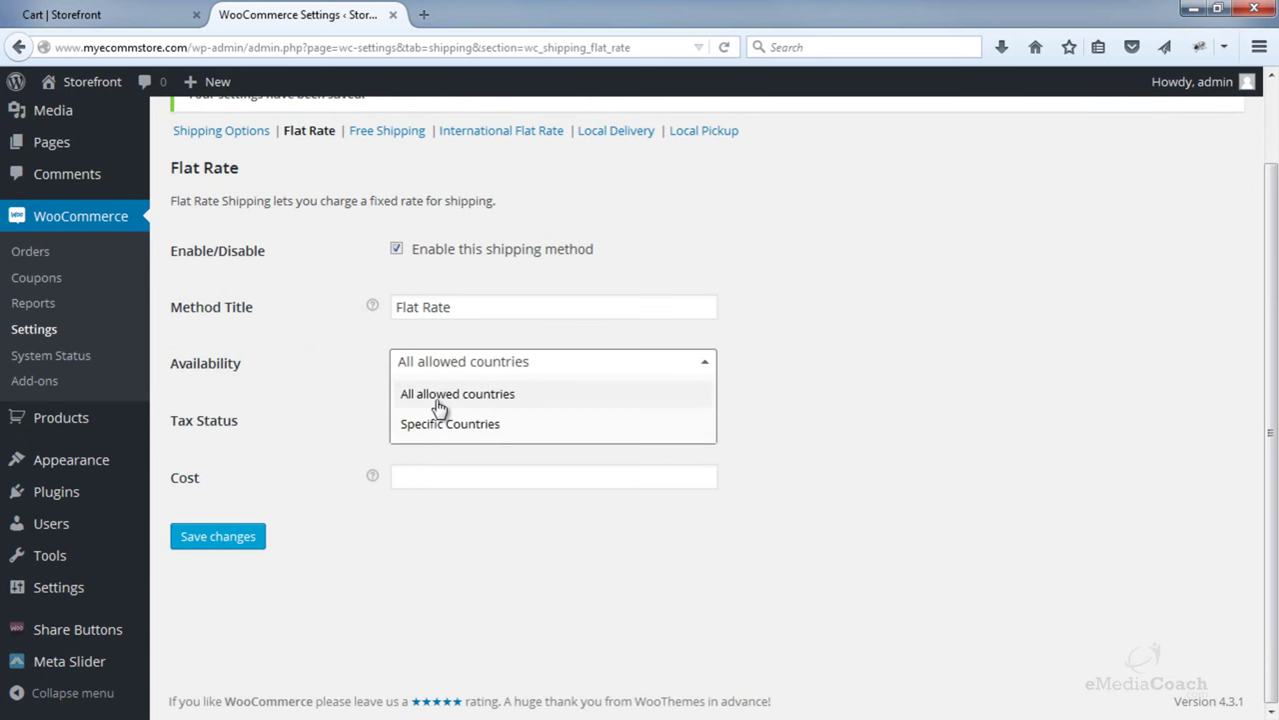
{"action": "left_click", "coordinate": [328, 362]}
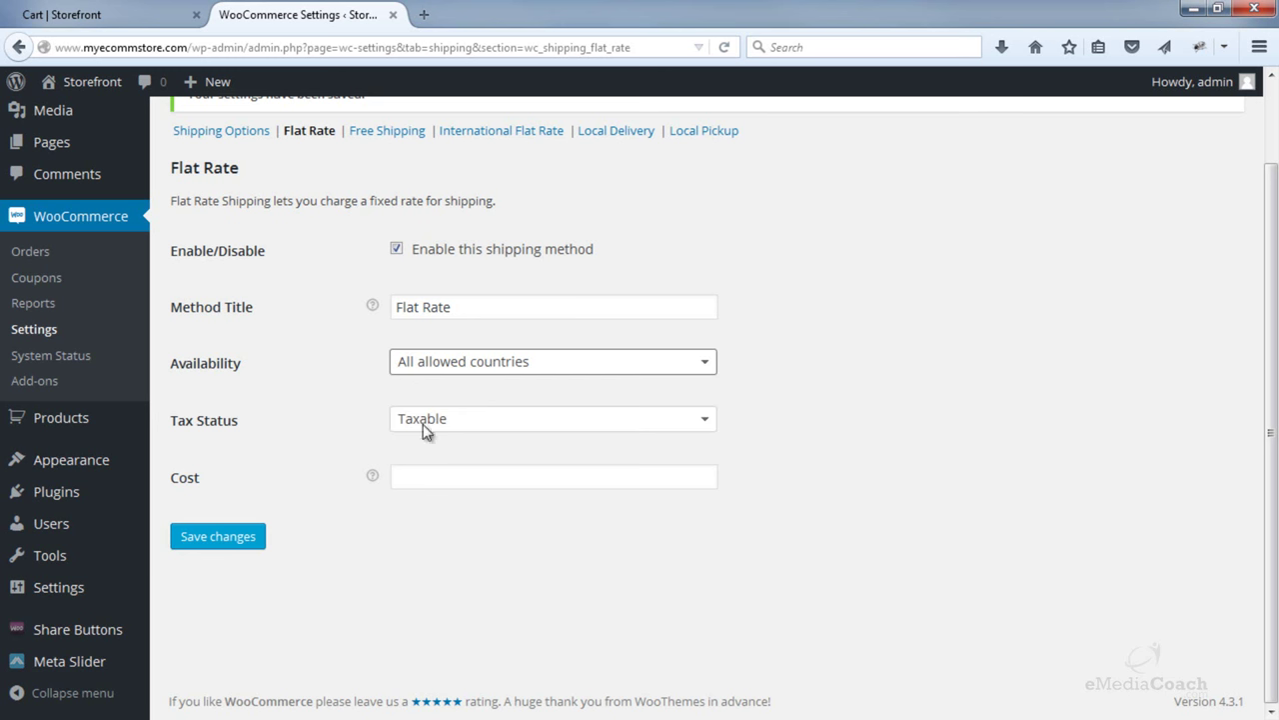
- Set Flat Rate tax status to None and cost to 10, save, and view the cart
{"action": "left_click", "coordinate": [475, 432]}
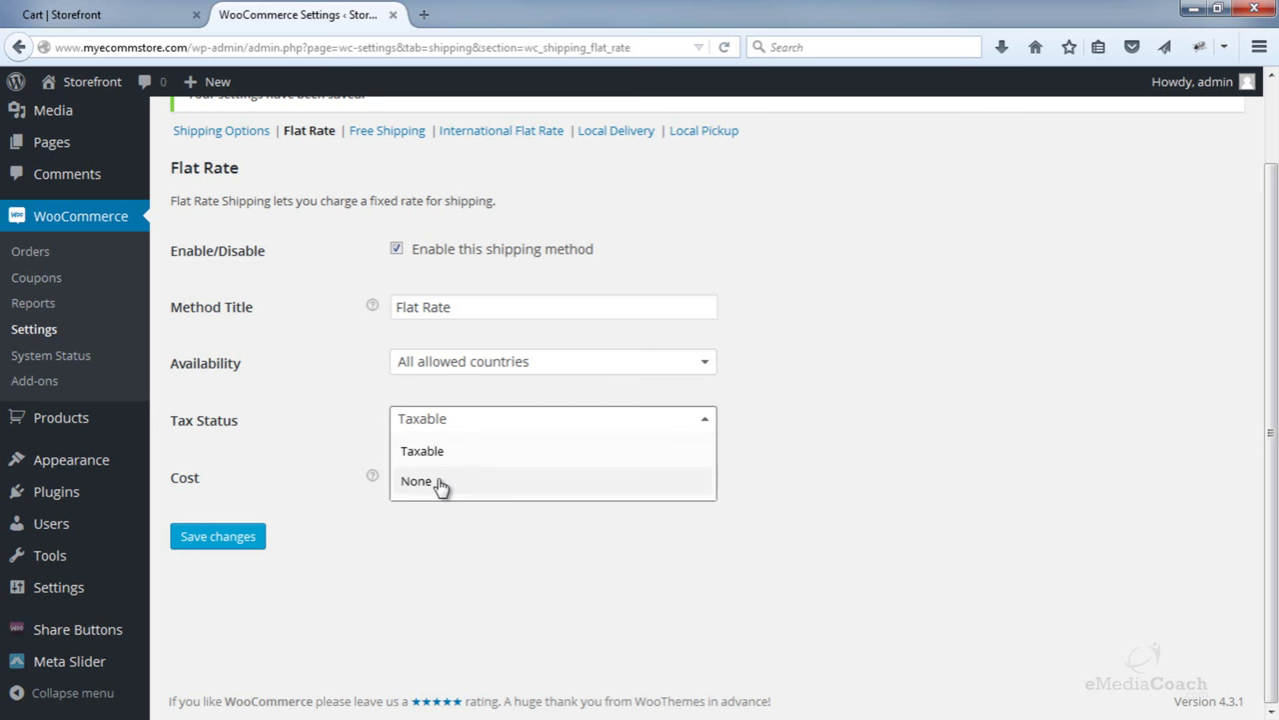
{"action": "left_click", "coordinate": [440, 484]}
{"action": "left_click", "coordinate": [472, 479]}
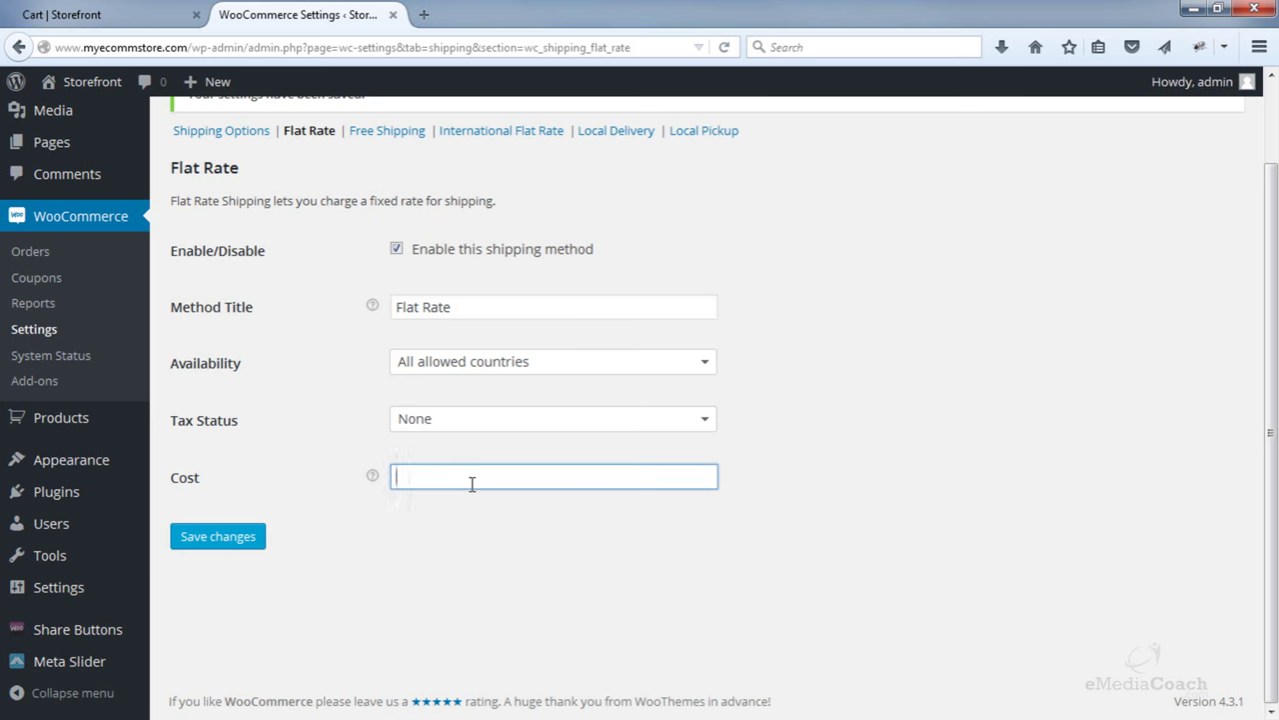
{"action": "type", "text": "10"}
{"action": "left_click", "coordinate": [457, 501]}
{"action": "left_click", "coordinate": [261, 538]}
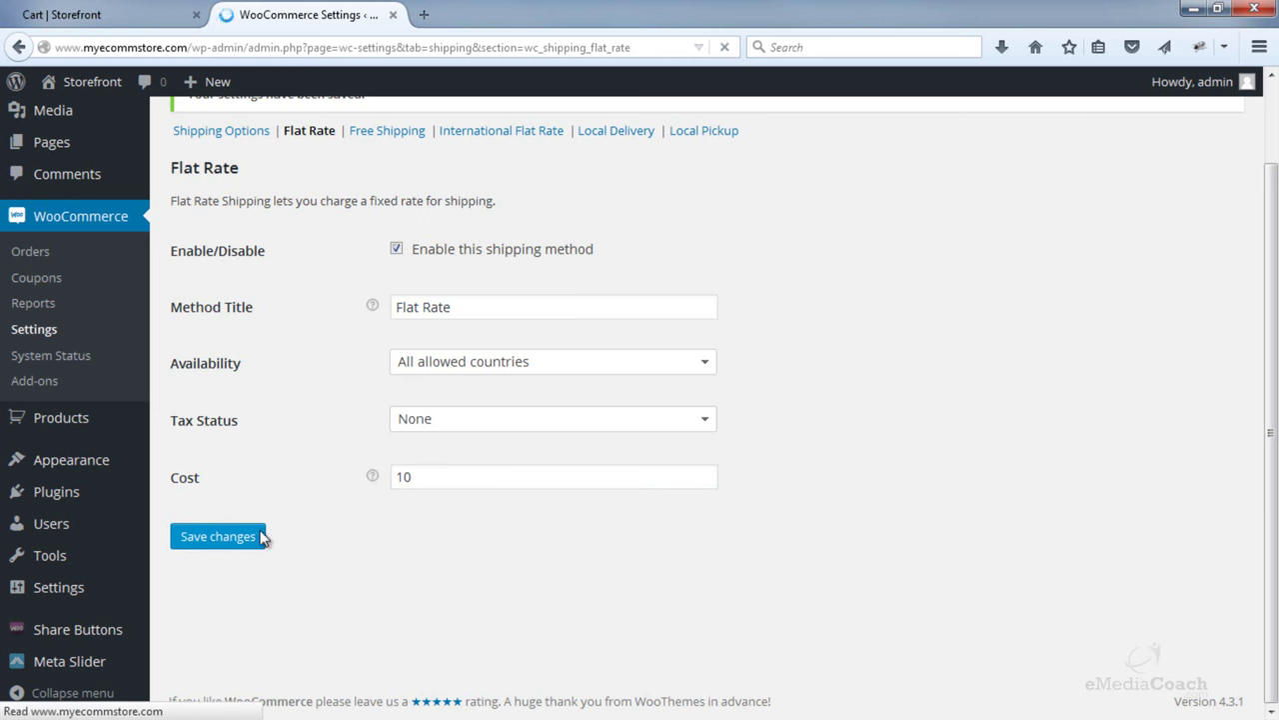
{"action": "left_click", "coordinate": [110, 15]}
{"action": "scroll", "coordinate": [528, 334], "scroll_direction": "up", "scroll_amount": 6}
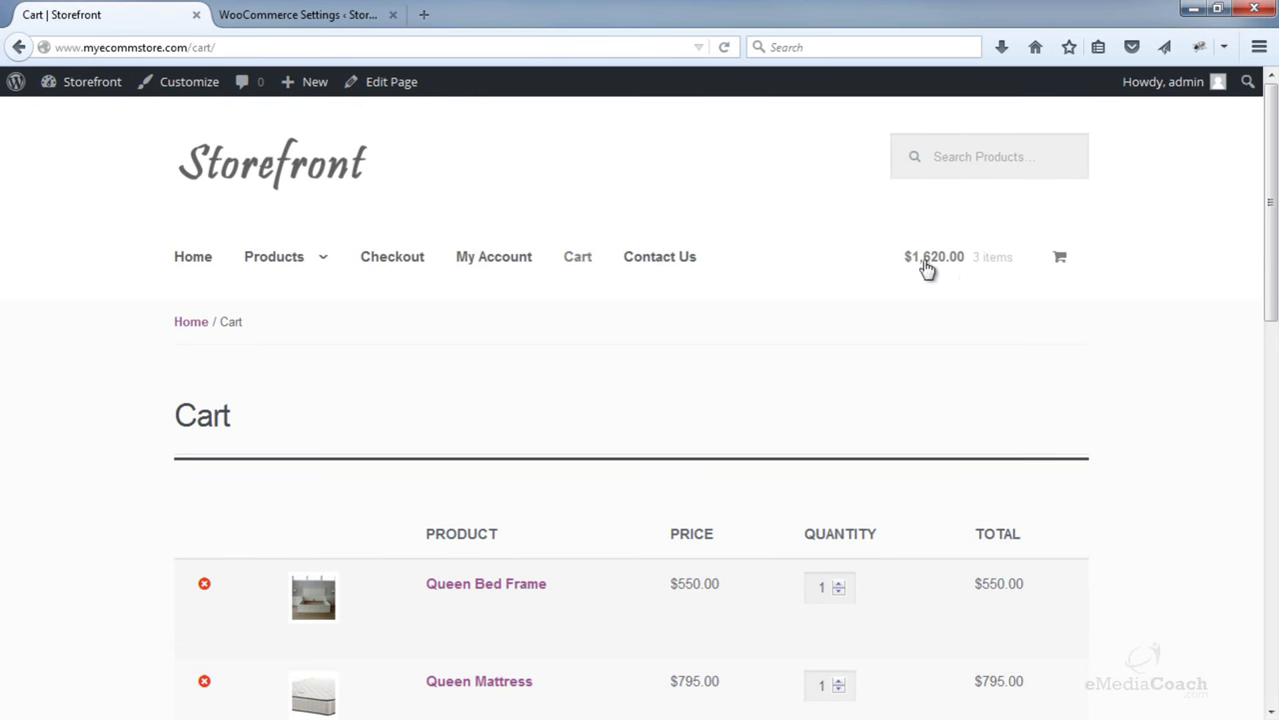
- Reload the cart to confirm $10.00 Flat Rate shipping and a $1,630.00 total
{"action": "left_click", "coordinate": [925, 263]}
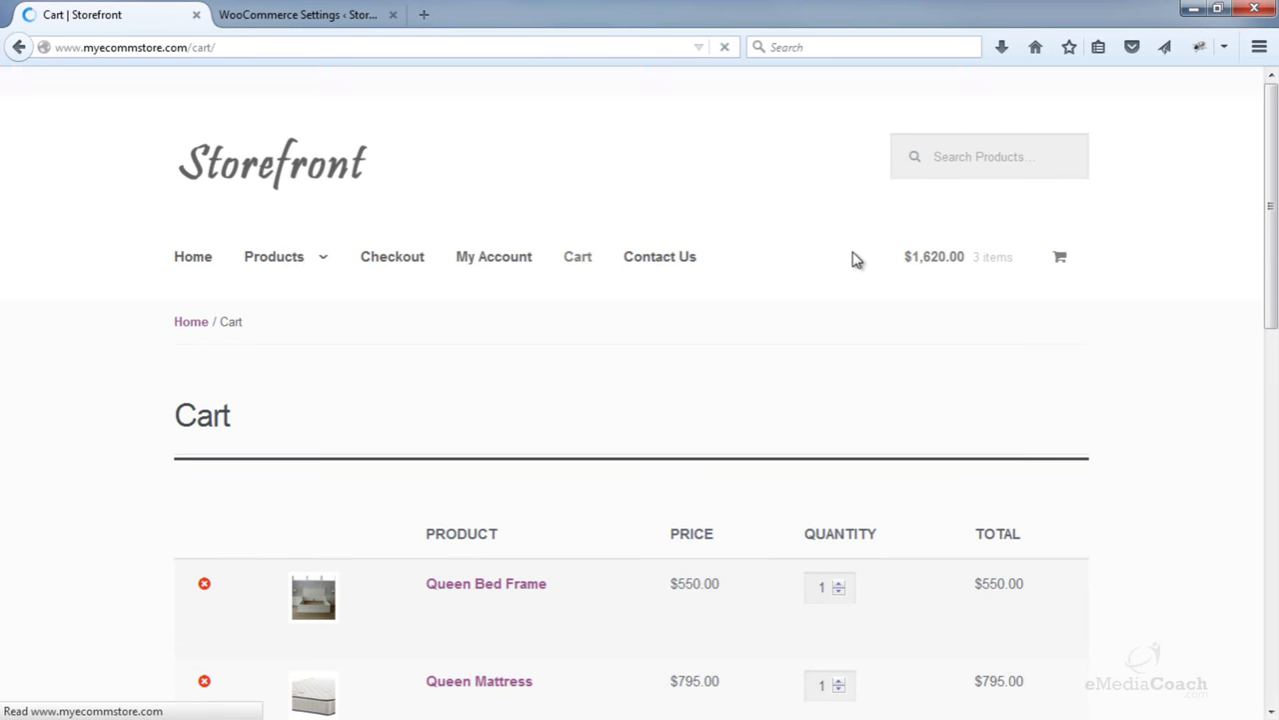
{"action": "scroll", "coordinate": [863, 251], "scroll_direction": "down", "scroll_amount": 8}
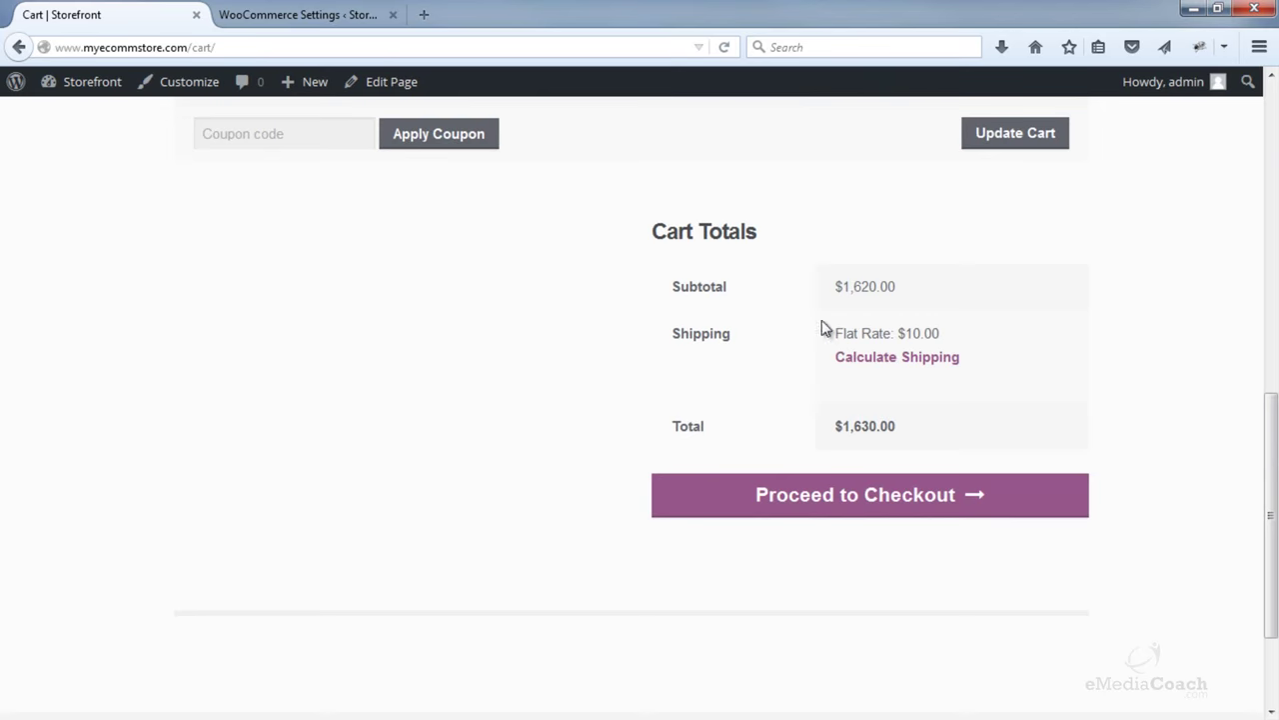
{"action": "left_click", "coordinate": [308, 12]}
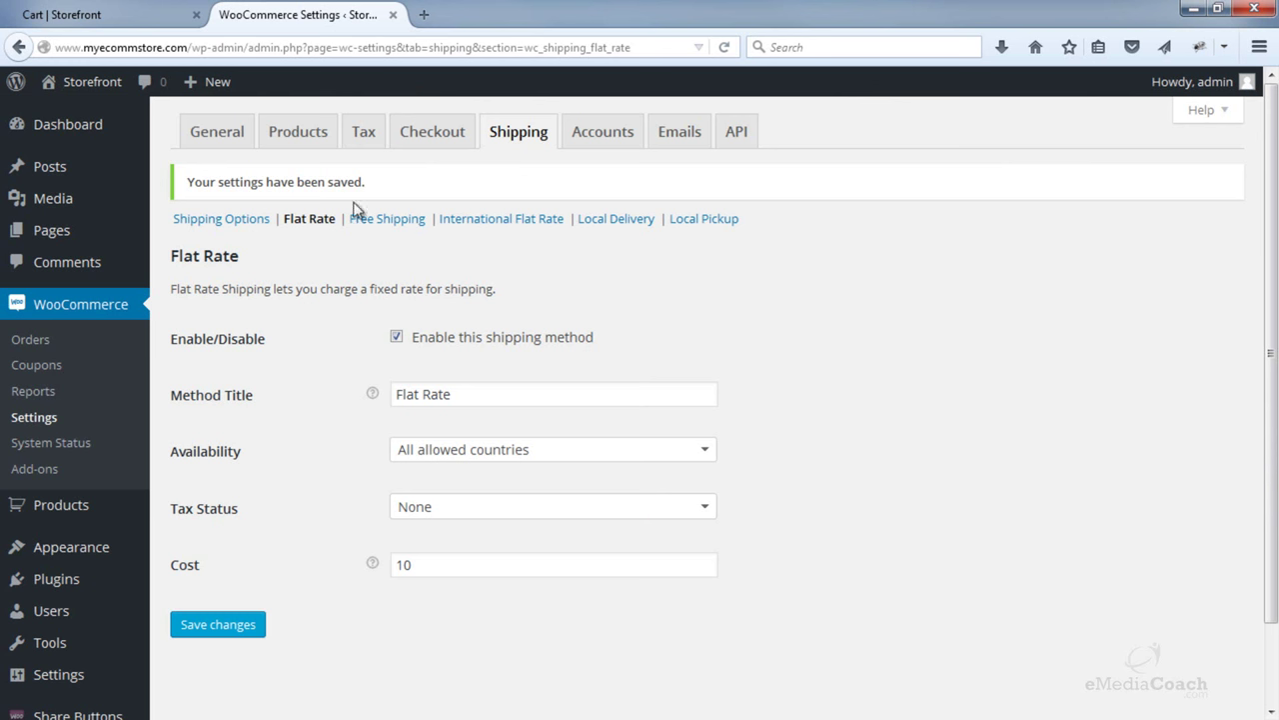
- Enable the Local Pickup shipping method from Shipping Options
{"action": "left_click", "coordinate": [236, 220]}
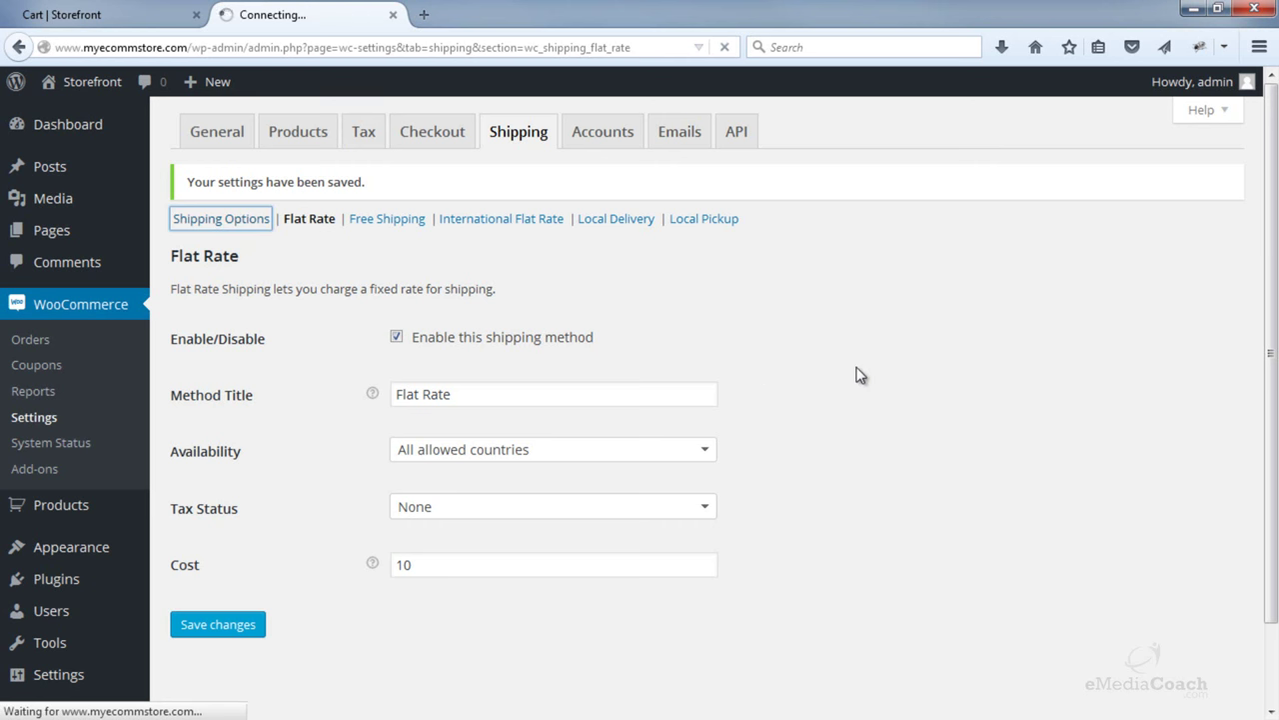
{"action": "scroll", "coordinate": [885, 360], "scroll_direction": "down", "scroll_amount": 5}
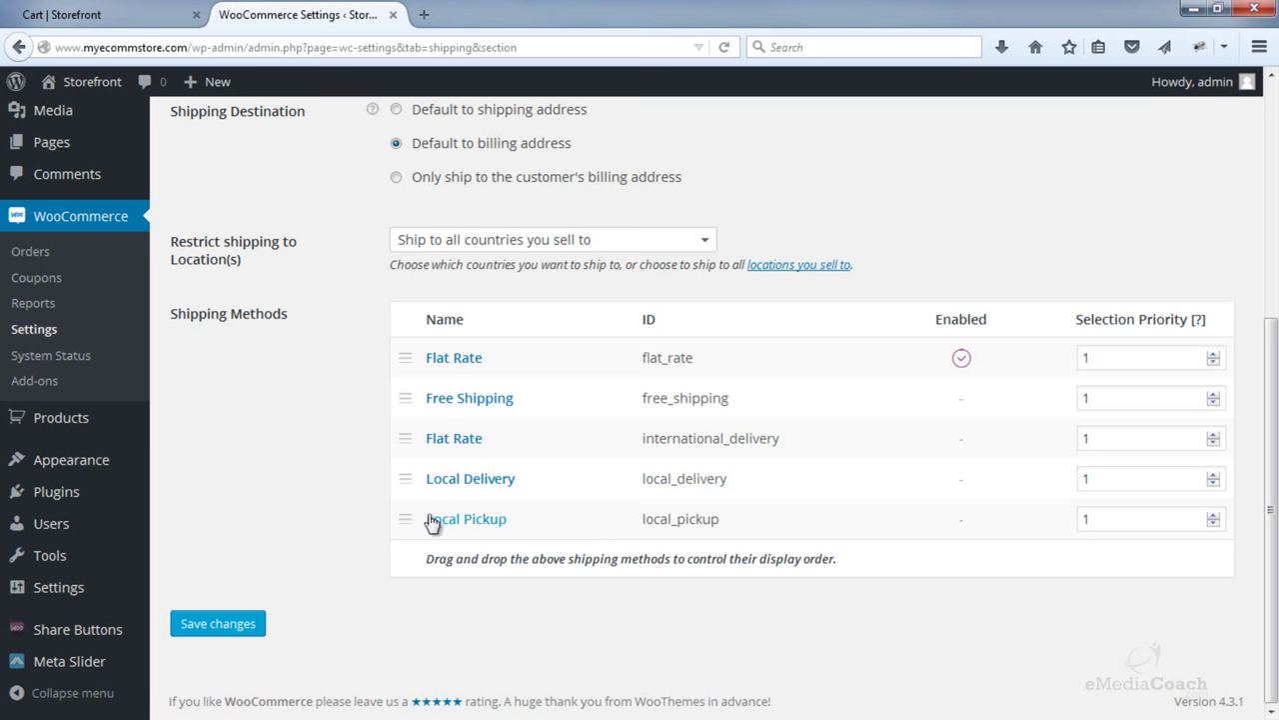
{"action": "left_click", "coordinate": [484, 526]}
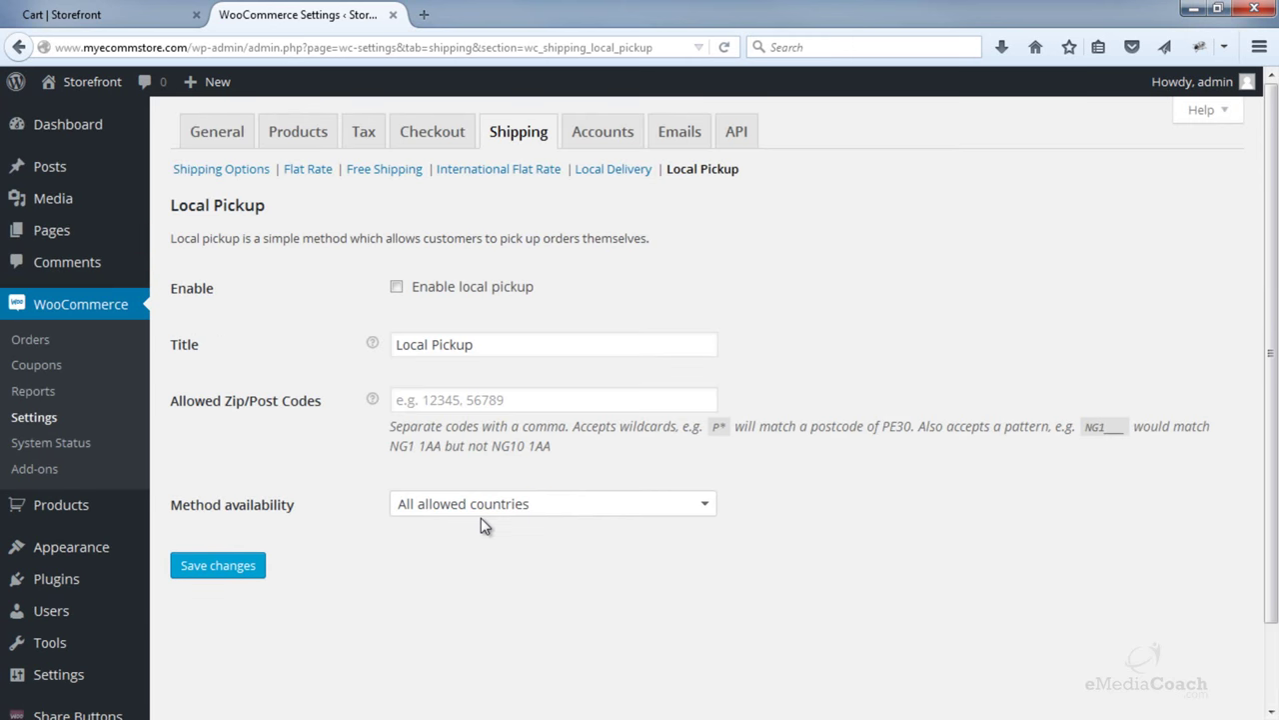
{"action": "left_click", "coordinate": [397, 288]}
- Leave zip codes empty and availability at all allowed countries, save Local Pickup, and reopen the cart
{"action": "left_click", "coordinate": [458, 401]}
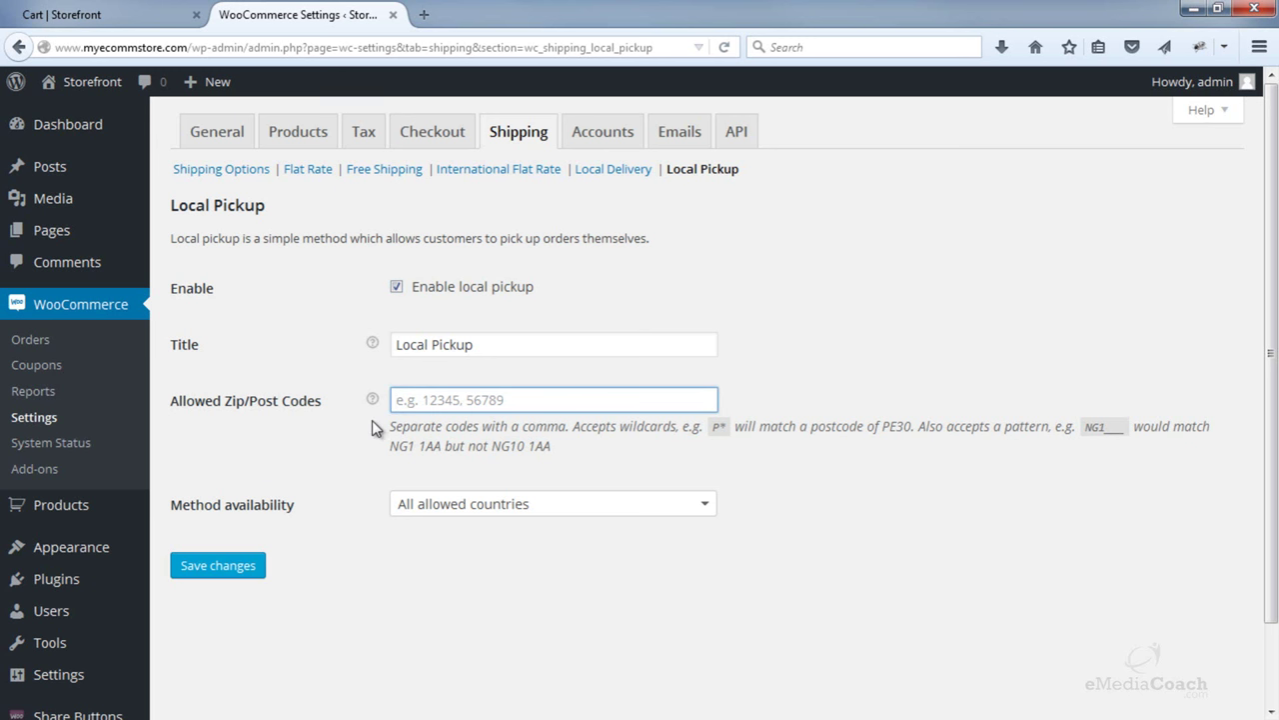
{"action": "scroll", "coordinate": [372, 425], "scroll_direction": "down", "scroll_amount": 2}
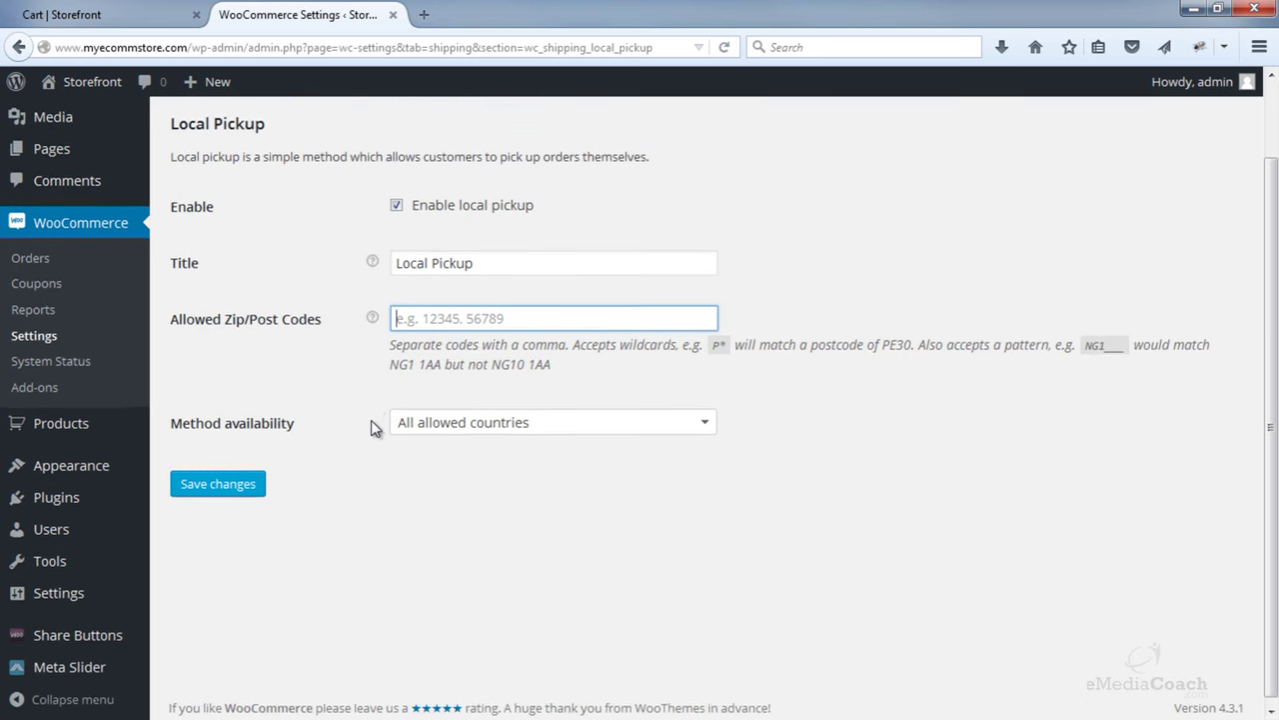
{"action": "left_click", "coordinate": [448, 422]}
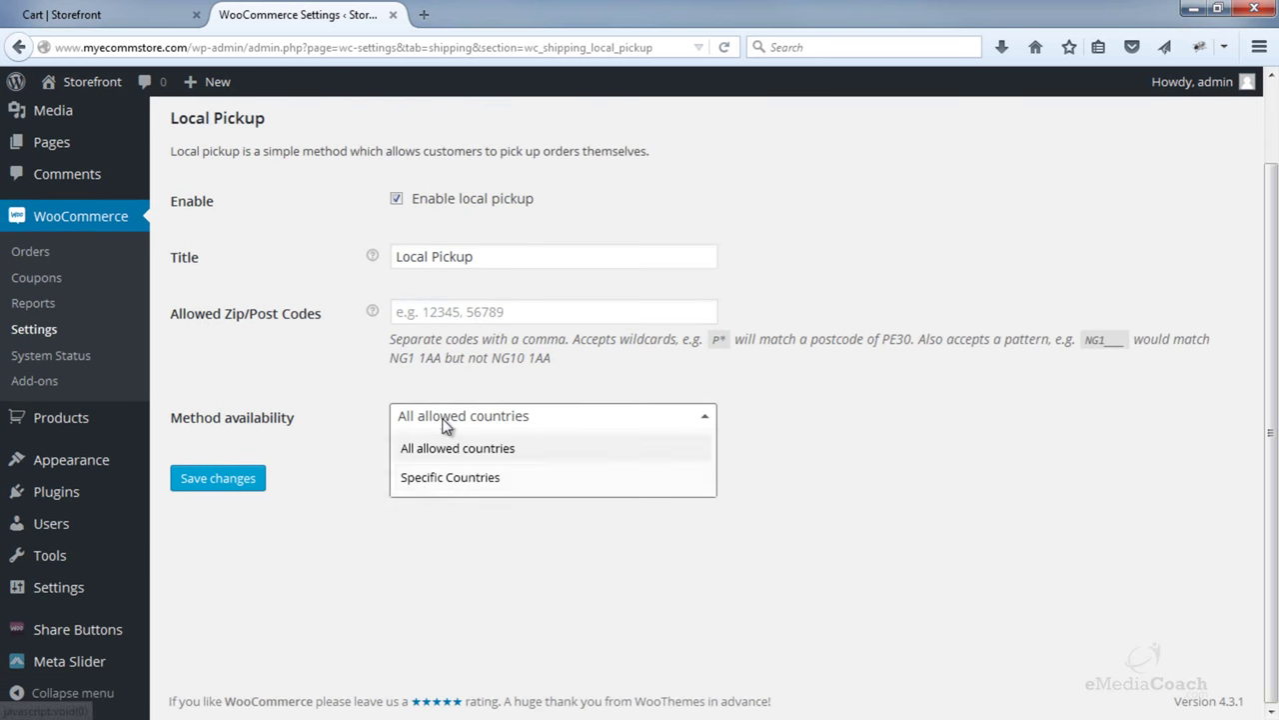
{"action": "left_click", "coordinate": [290, 482]}
{"action": "left_click", "coordinate": [220, 479]}
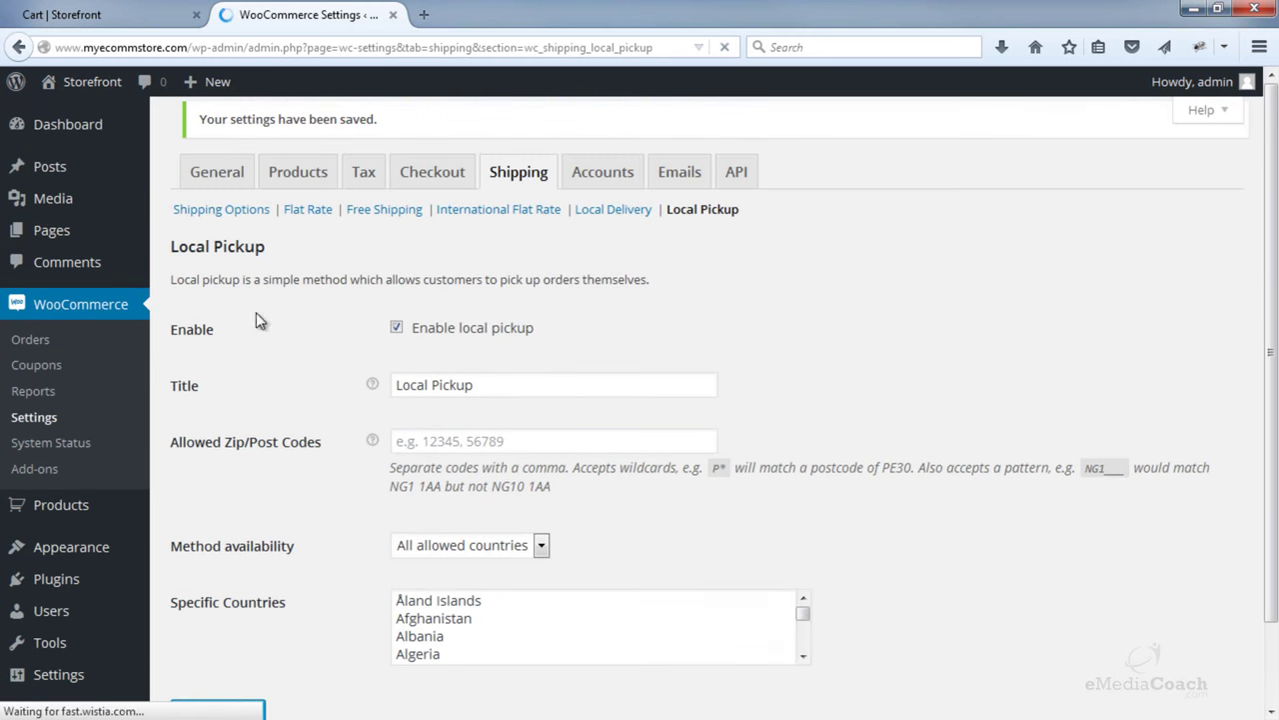
{"action": "left_click", "coordinate": [135, 14]}
{"action": "scroll", "coordinate": [909, 320], "scroll_direction": "up", "scroll_amount": 10}
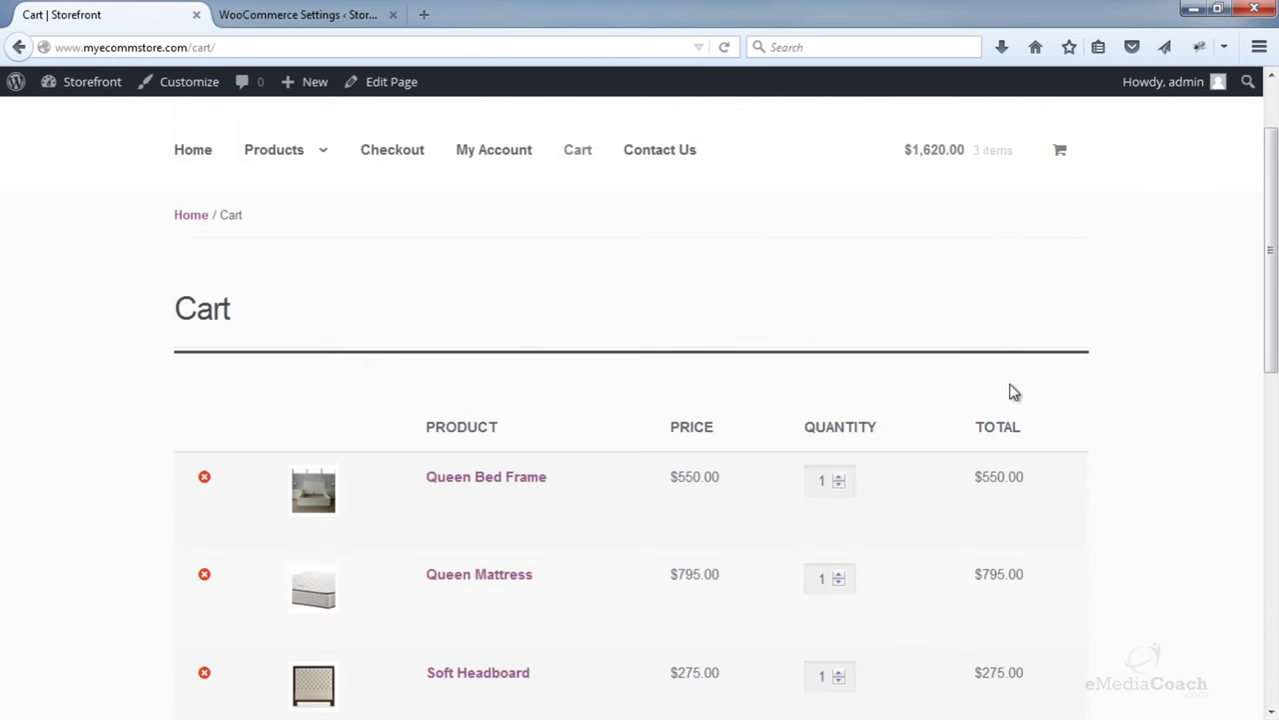
- Reload the cart and compare Flat Rate $10.00 against free Local Pickup
{"action": "left_click", "coordinate": [946, 160]}
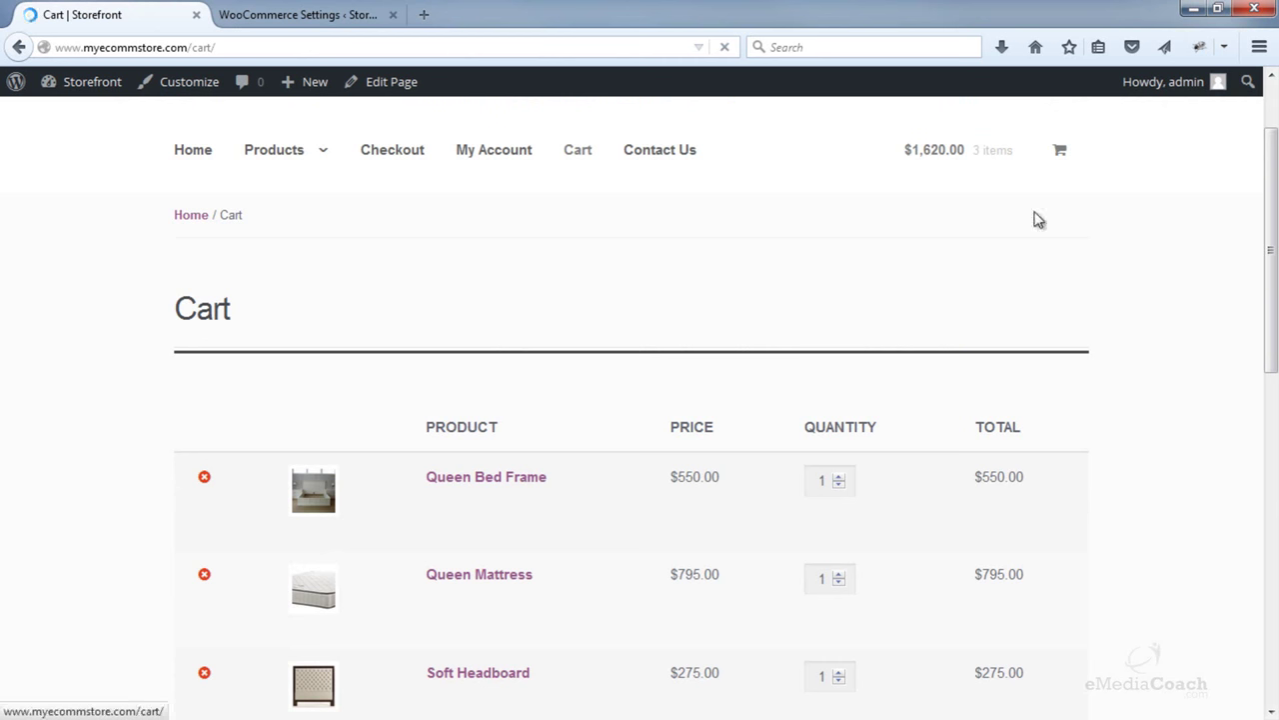
{"action": "scroll", "coordinate": [1163, 302], "scroll_direction": "down", "scroll_amount": 6}
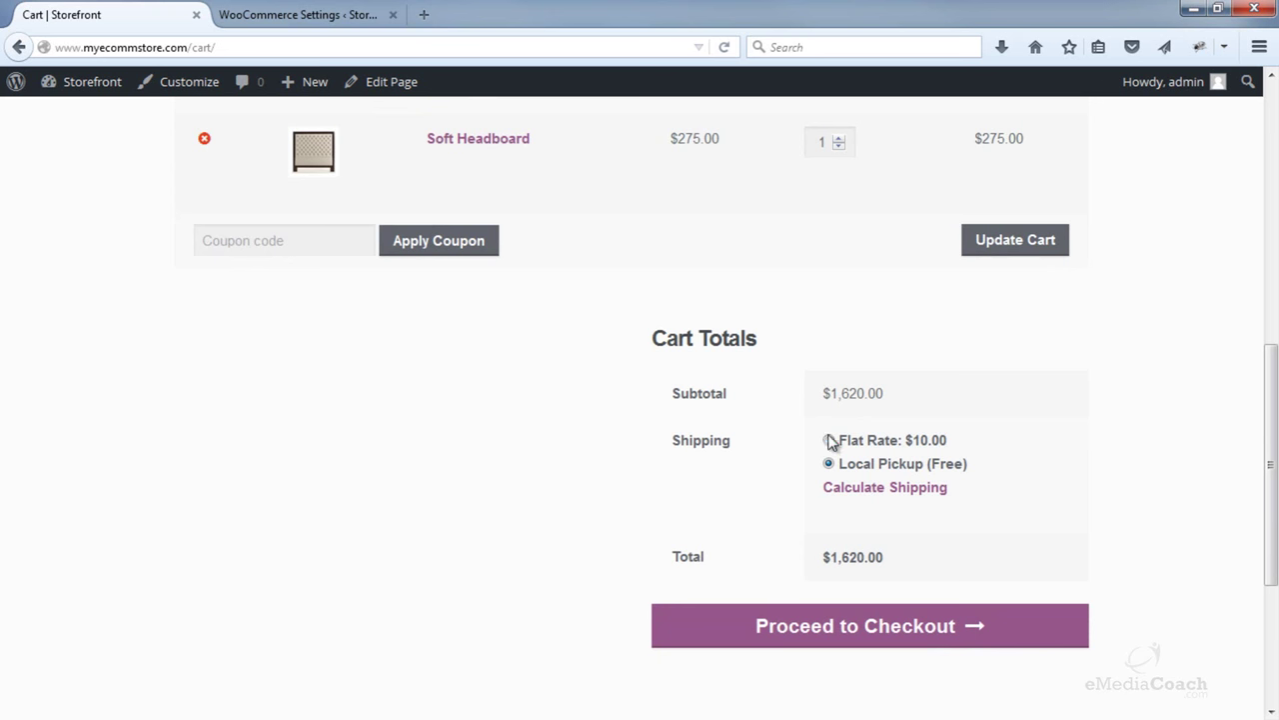
{"action": "left_click", "coordinate": [828, 441]}
{"action": "left_click", "coordinate": [828, 464]}
{"action": "left_click", "coordinate": [325, 10]}
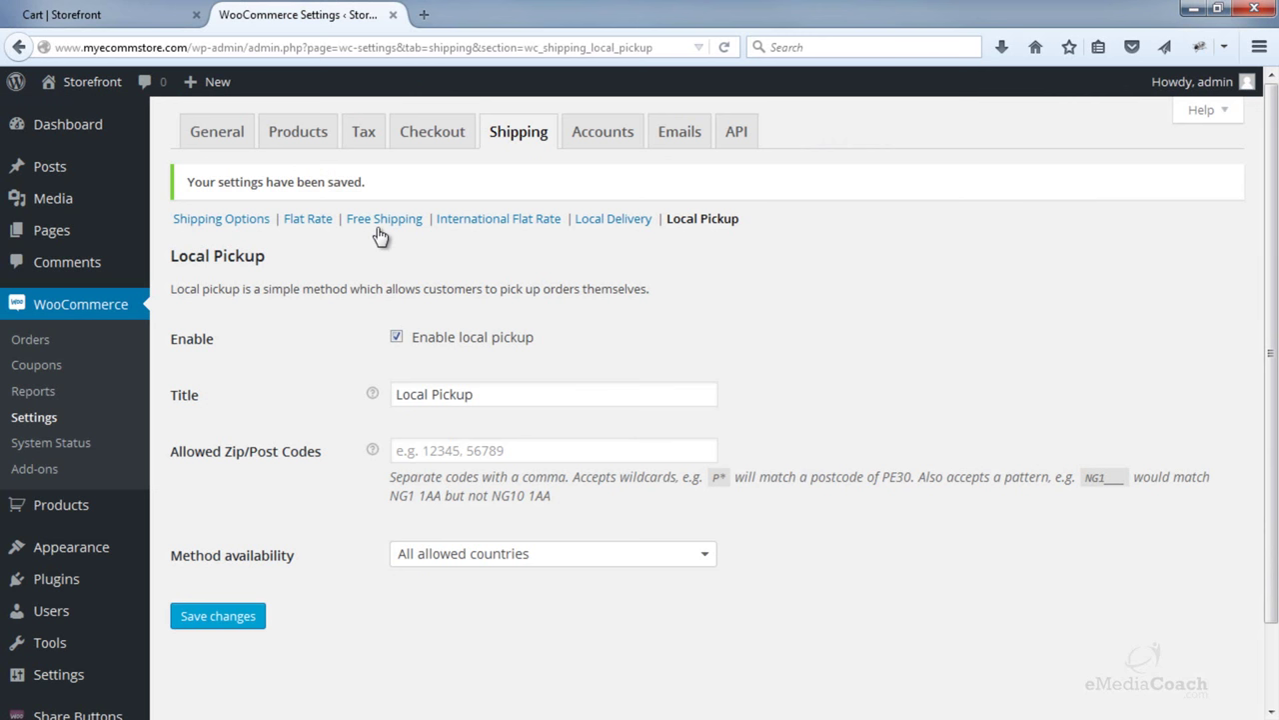
- Set cart shipping methods to display as a dropdown and save the shipping options
{"action": "left_click", "coordinate": [268, 220]}
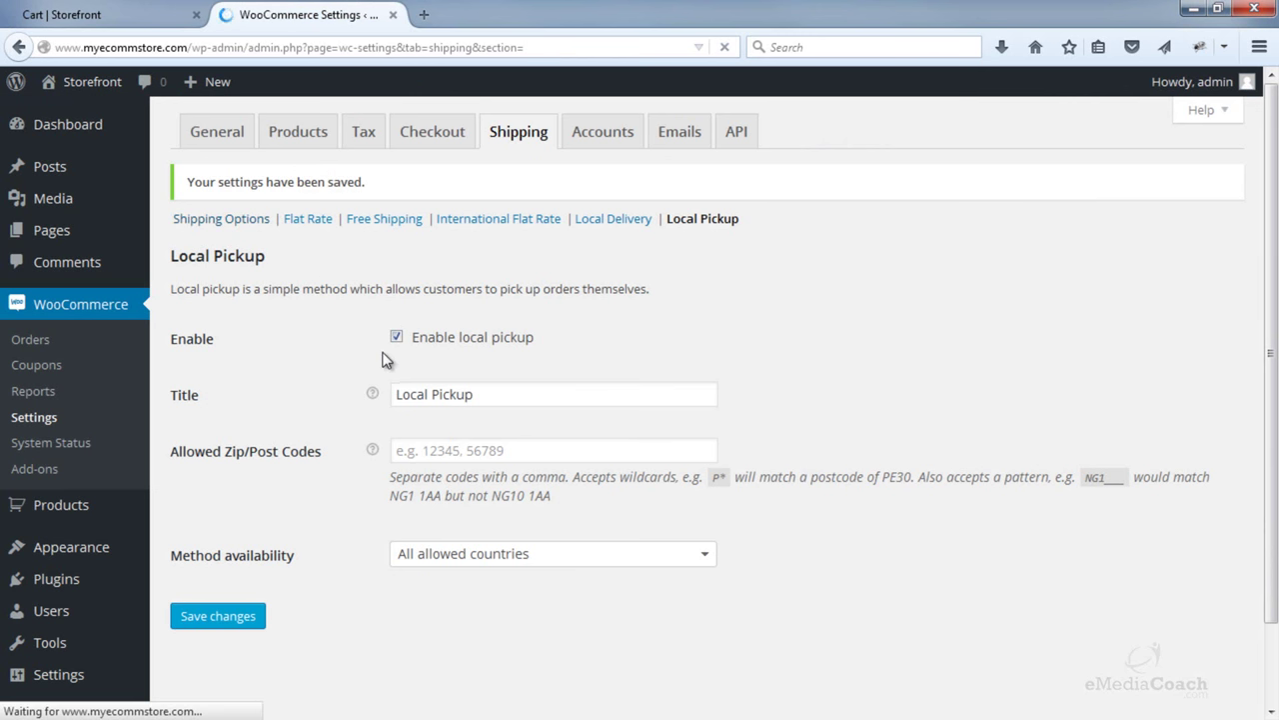
{"action": "scroll", "coordinate": [452, 370], "scroll_direction": "down", "scroll_amount": 2}
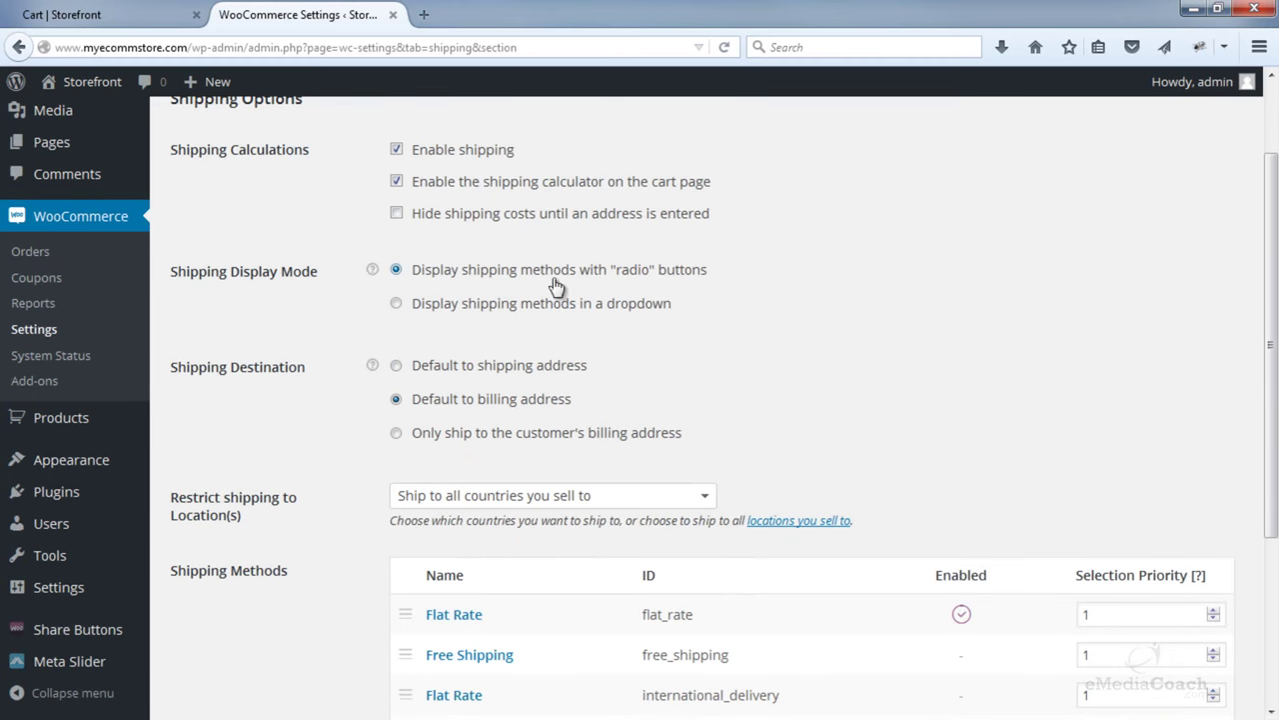
{"action": "left_click", "coordinate": [398, 306]}
{"action": "scroll", "coordinate": [560, 318], "scroll_direction": "down", "scroll_amount": 3}
{"action": "scroll", "coordinate": [243, 666], "scroll_direction": "down", "scroll_amount": 2}
{"action": "left_click", "coordinate": [225, 630]}
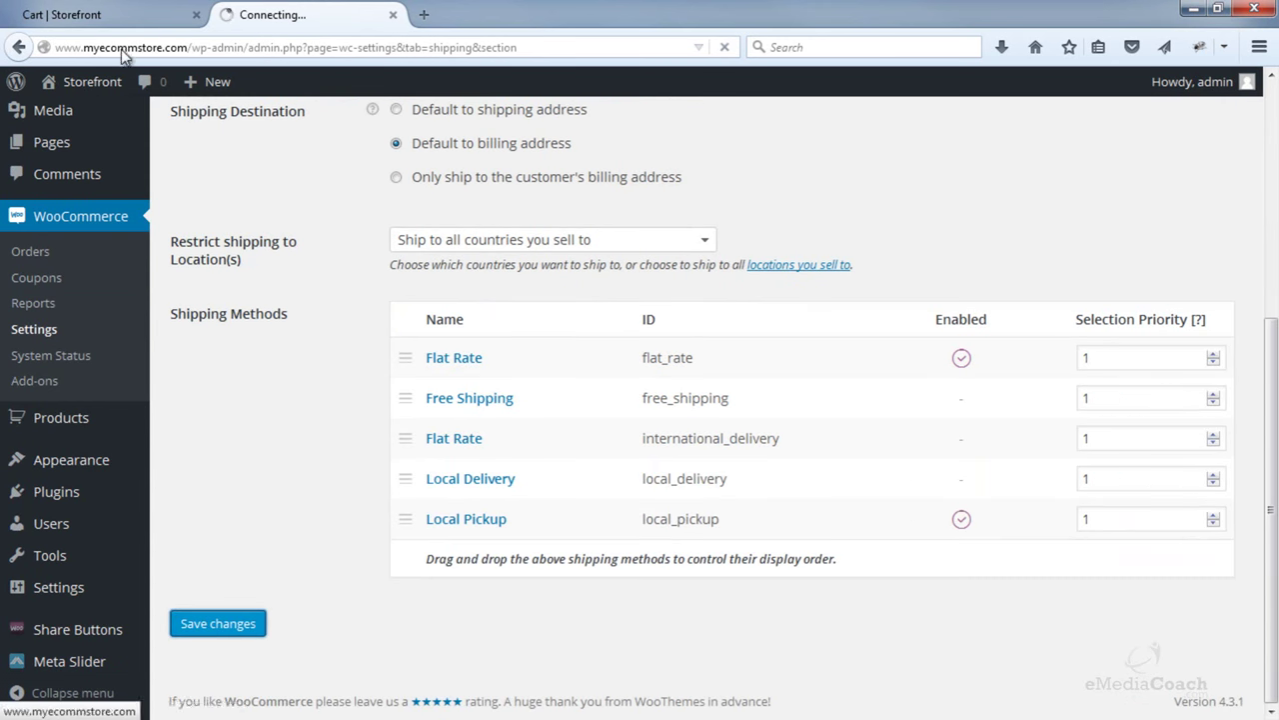
- Reload the cart and check its shipping dropdown lists Flat Rate and Local Pickup
{"action": "left_click", "coordinate": [110, 15]}
{"action": "scroll", "coordinate": [836, 277], "scroll_direction": "up", "scroll_amount": 6}
{"action": "left_click", "coordinate": [935, 260]}
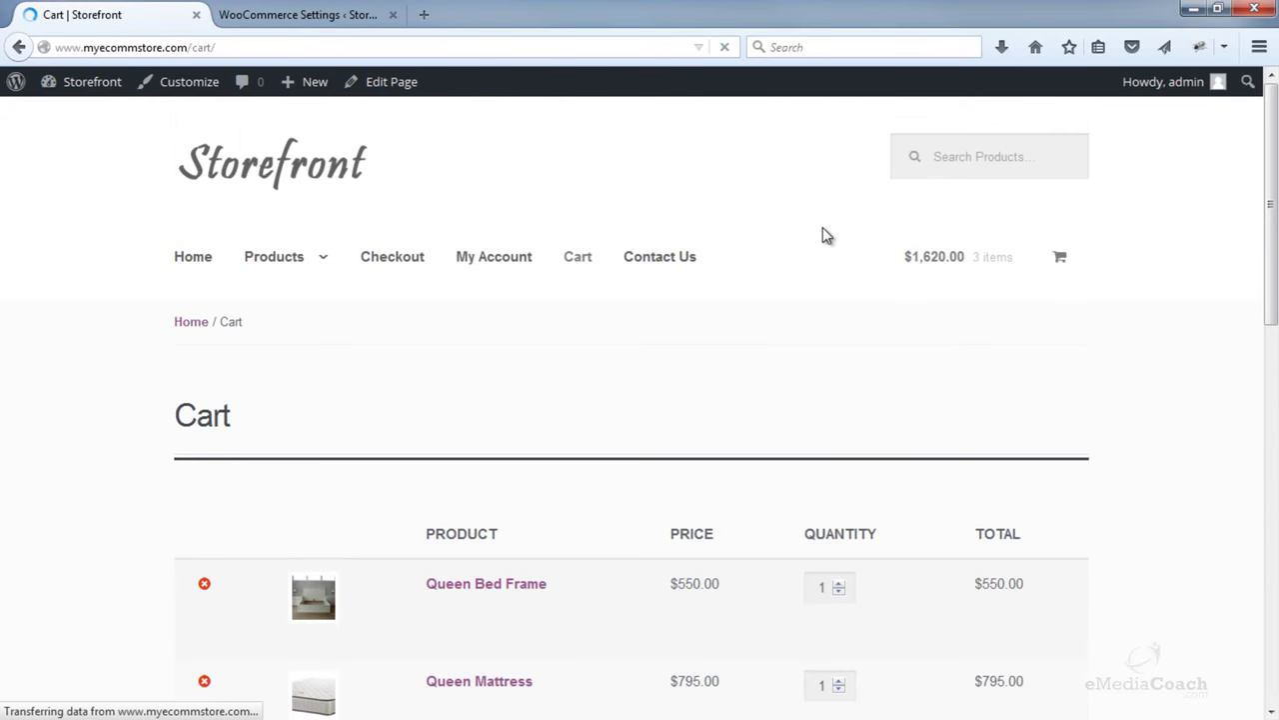
{"action": "scroll", "coordinate": [882, 258], "scroll_direction": "down", "scroll_amount": 5}
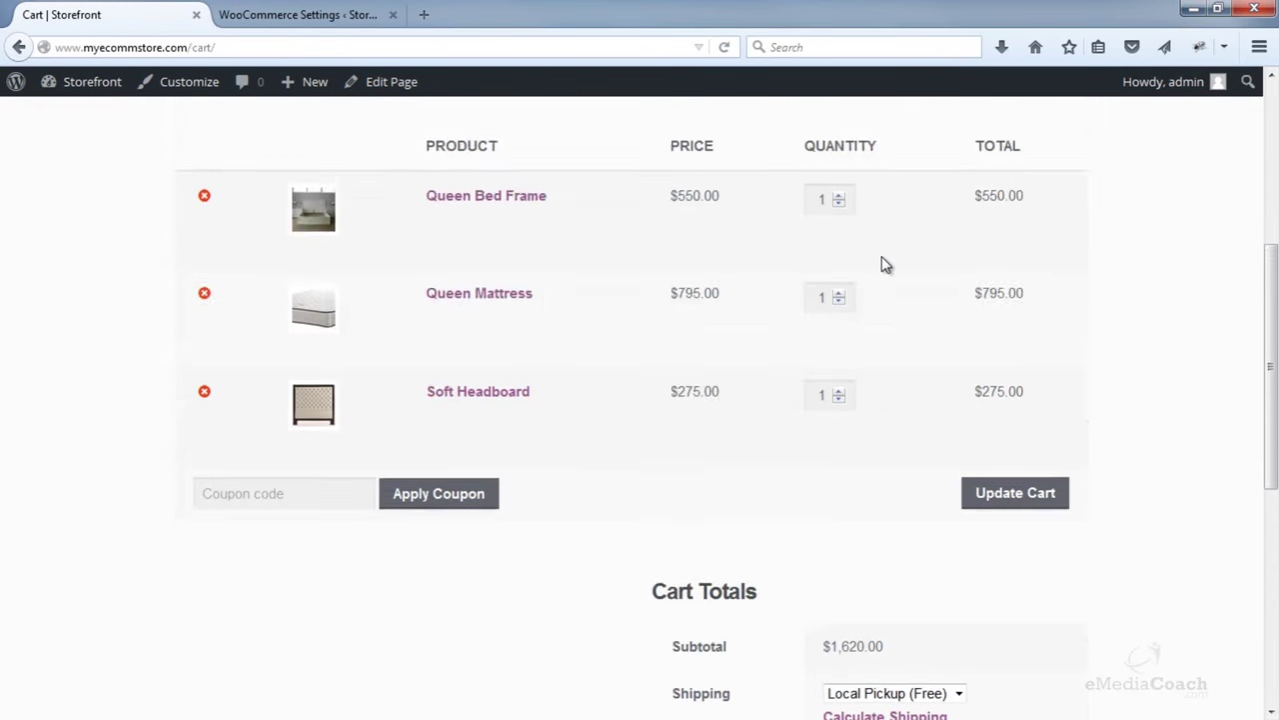
{"action": "left_click", "coordinate": [891, 445]}
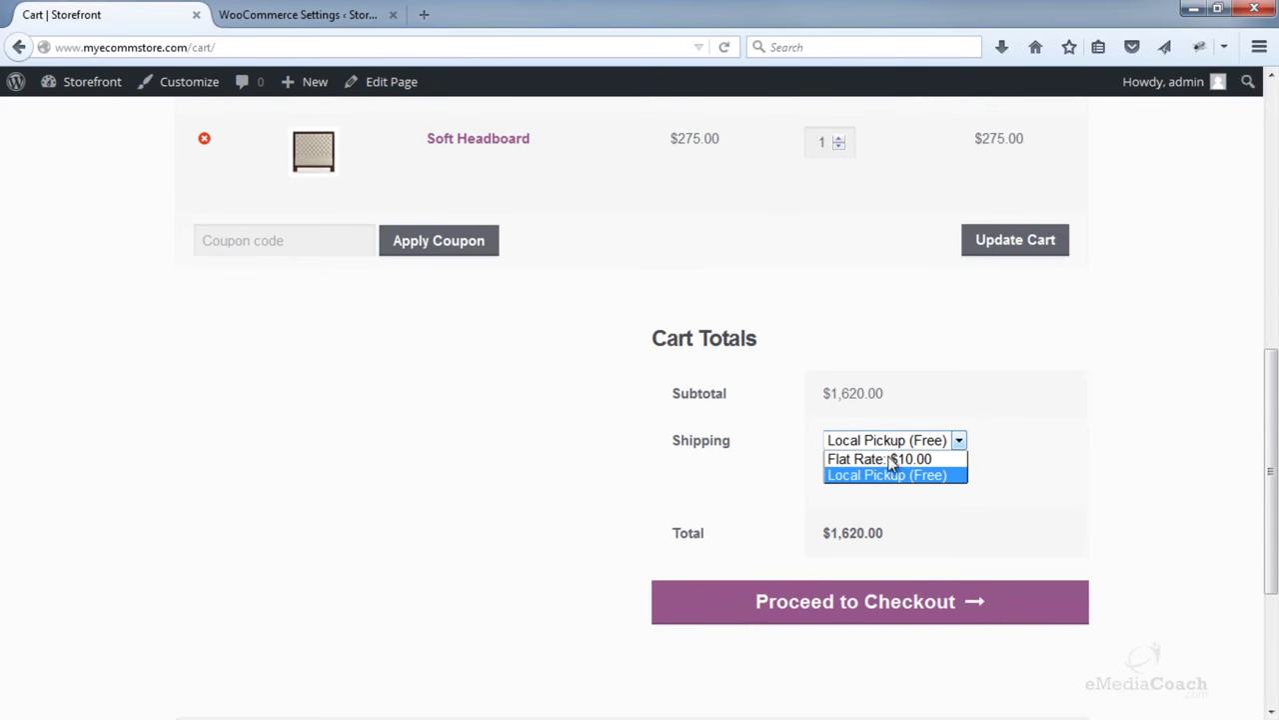
{"action": "left_click", "coordinate": [330, 12]}
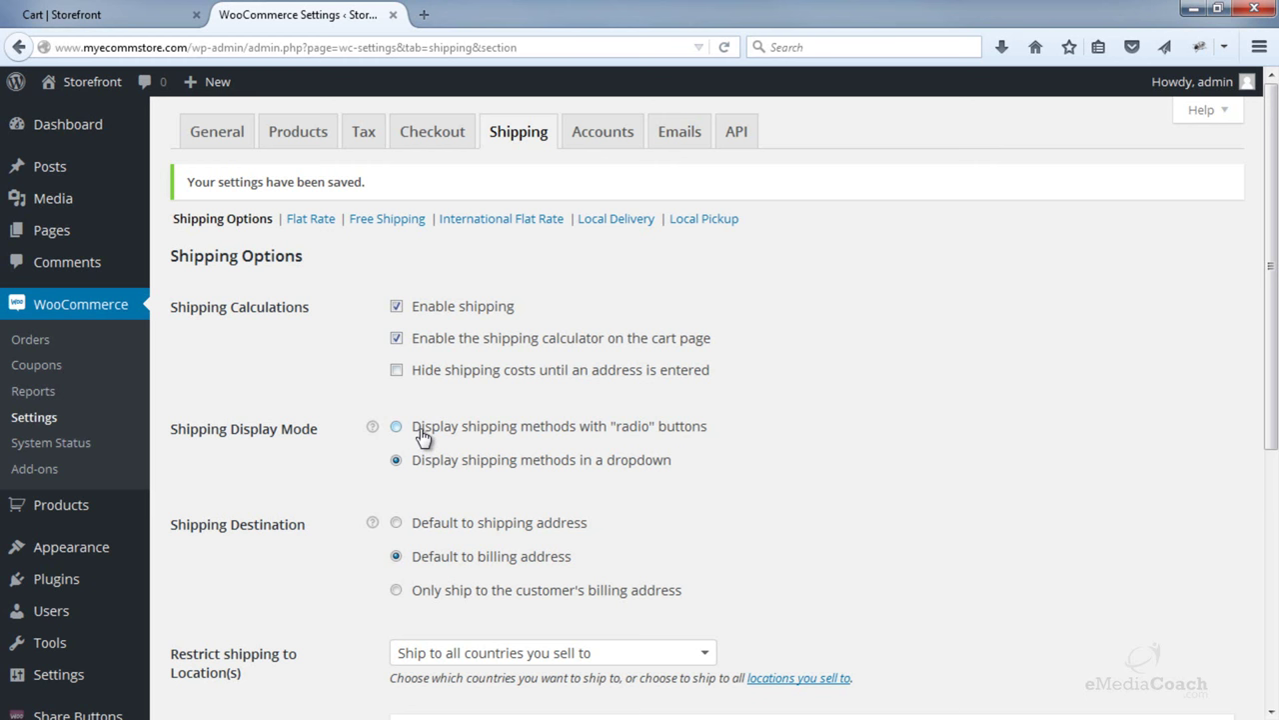
- Go to WooCommerce > Coupons in the admin sidebar
{"action": "scroll", "coordinate": [423, 436], "scroll_direction": "down", "scroll_amount": 5}
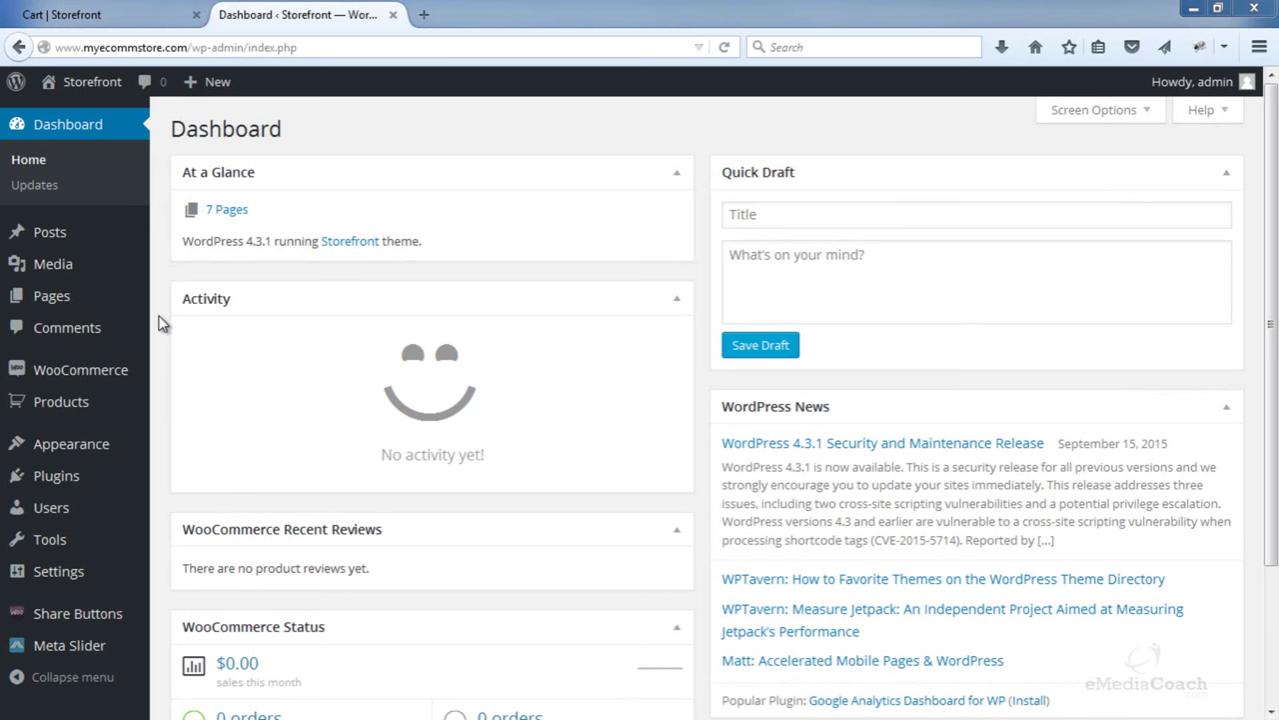
{"action": "mouse_move", "coordinate": [114, 369]}
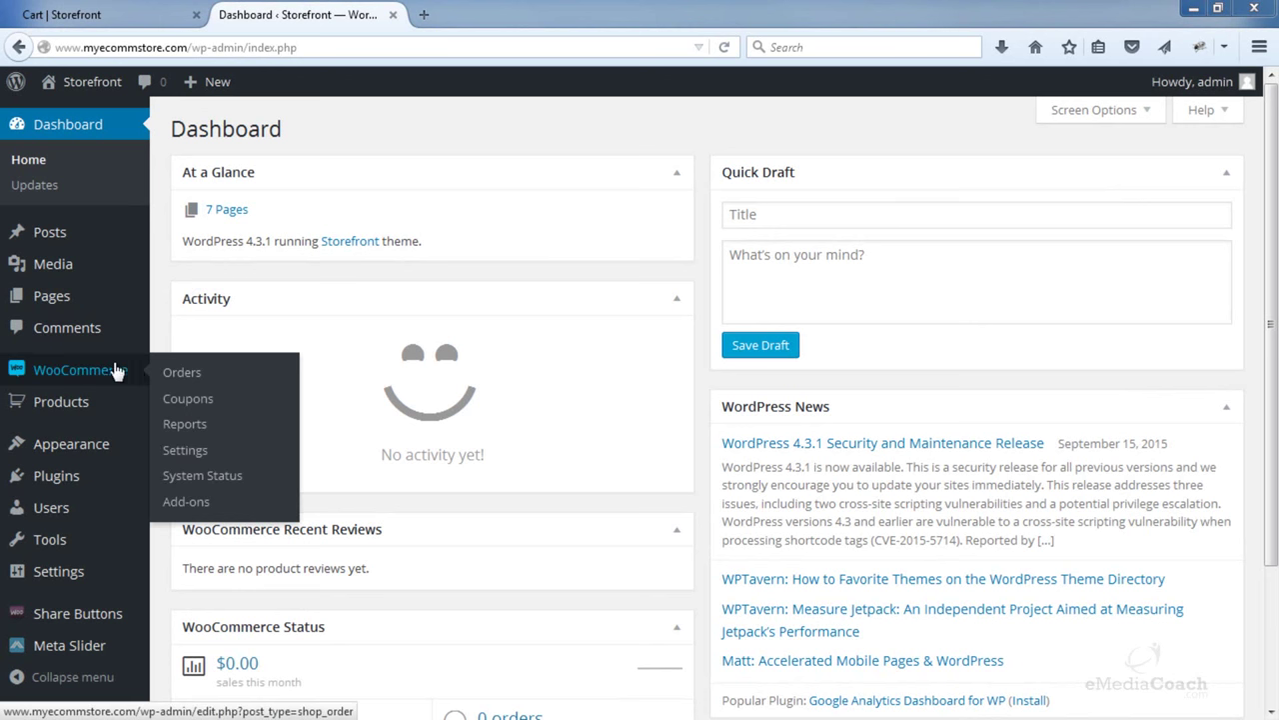
{"action": "left_click", "coordinate": [196, 408]}
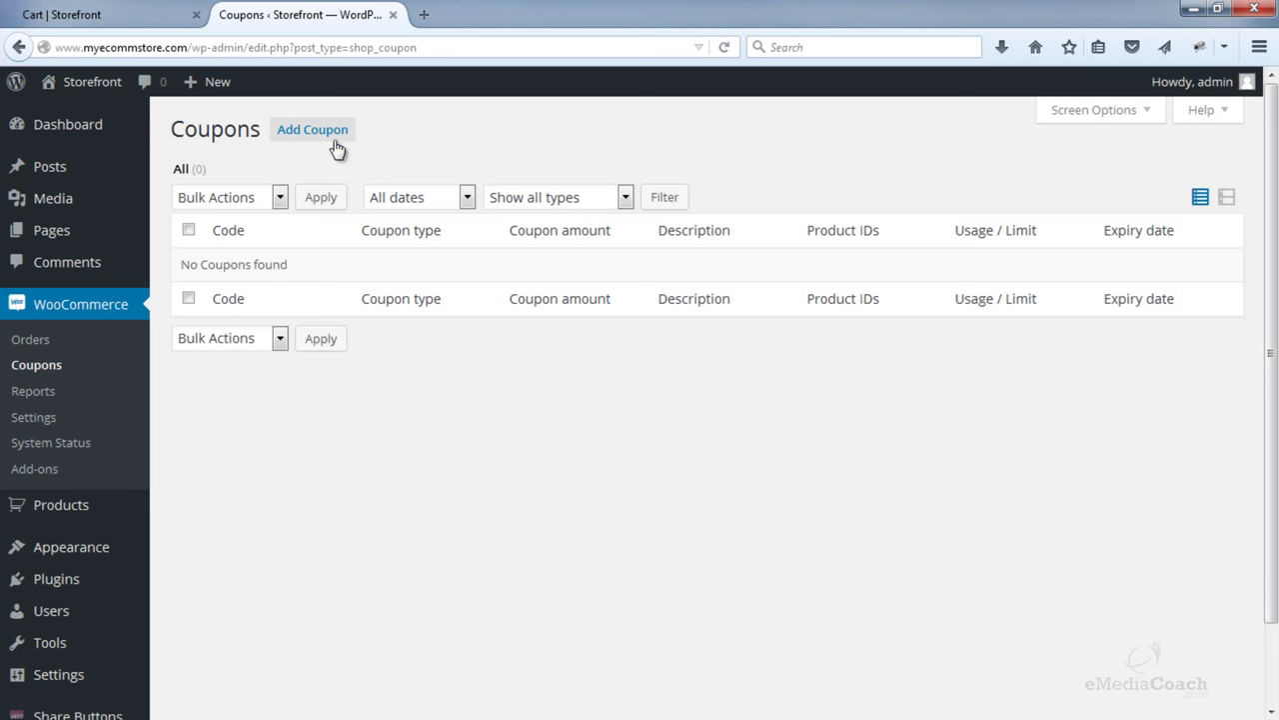
- Start a new coupon with the code 25OFFSOFAS
{"action": "left_click", "coordinate": [335, 140]}
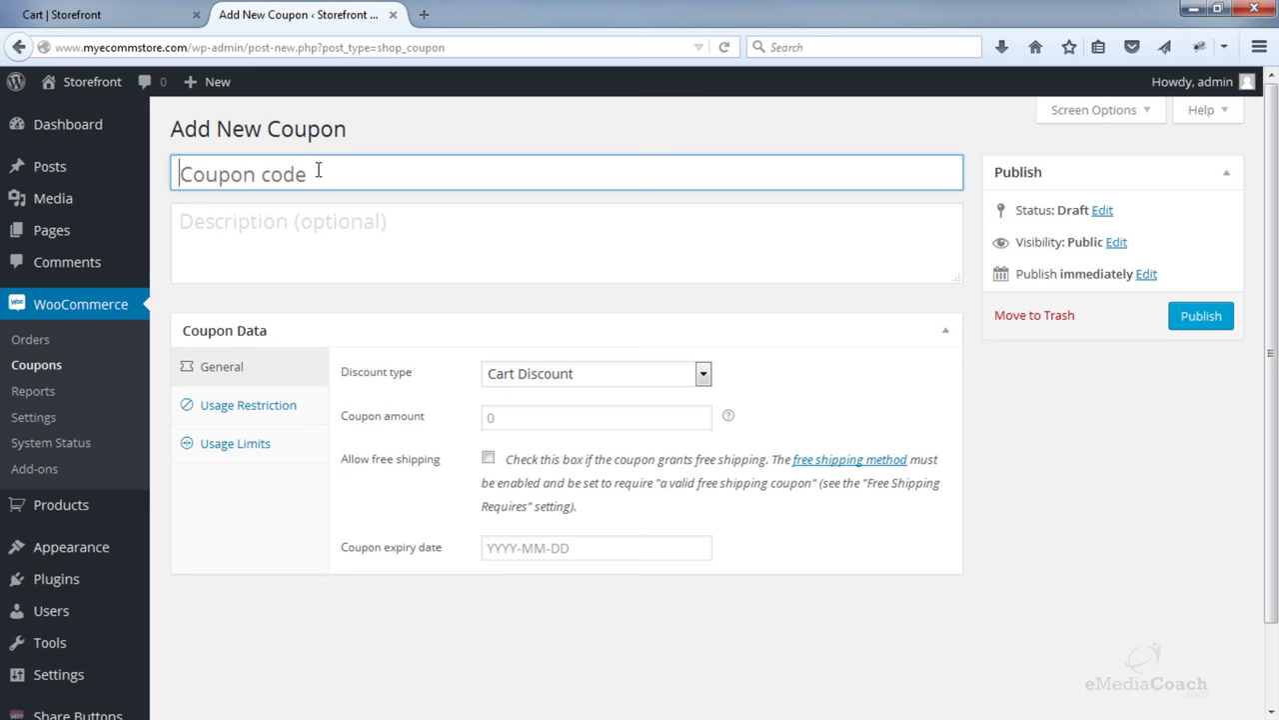
{"action": "type", "text": "25"}
{"action": "type", "text": "OF"}
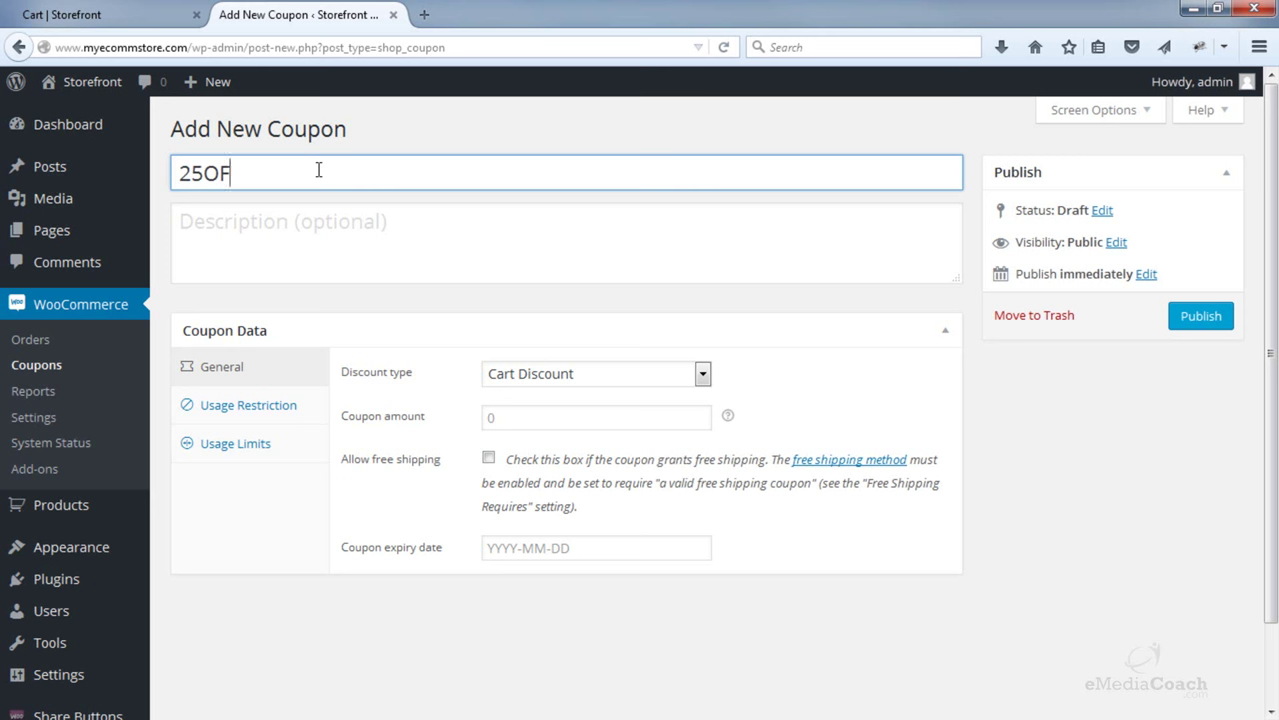
{"action": "type", "text": "FSOFAS"}
{"action": "left_click", "coordinate": [323, 255]}
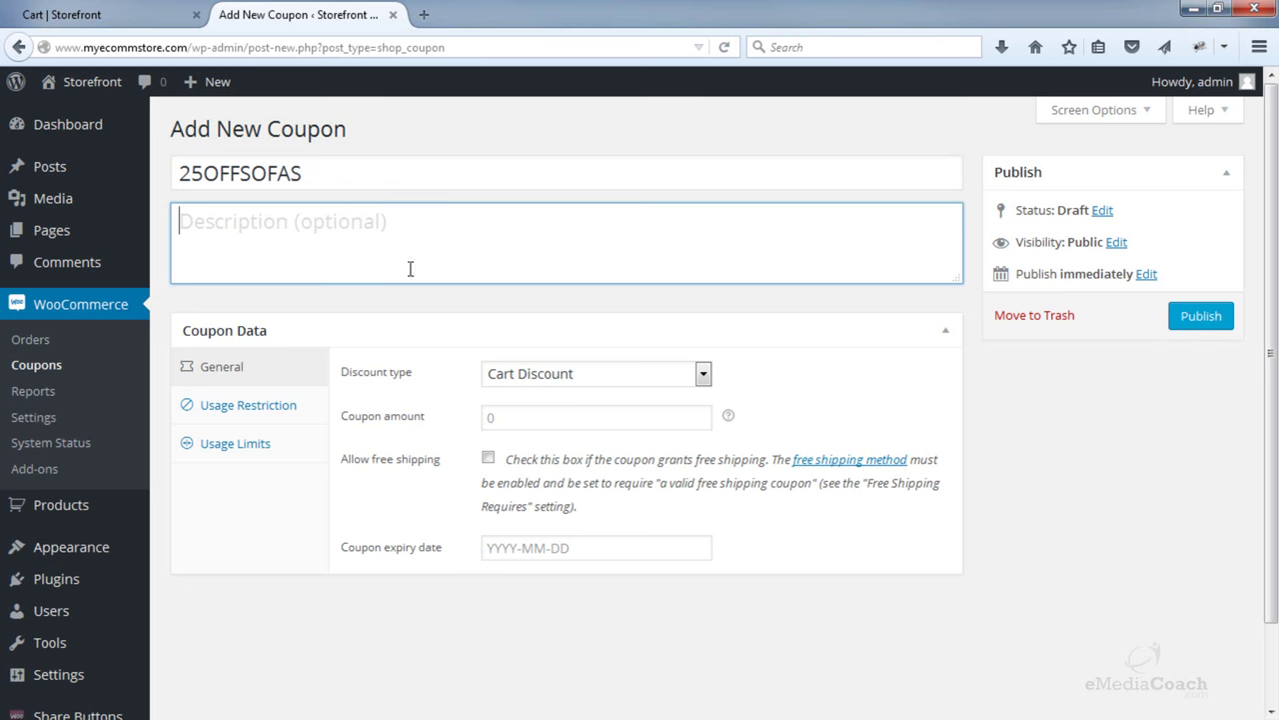
{"action": "scroll", "coordinate": [411, 270], "scroll_direction": "down", "scroll_amount": 2}
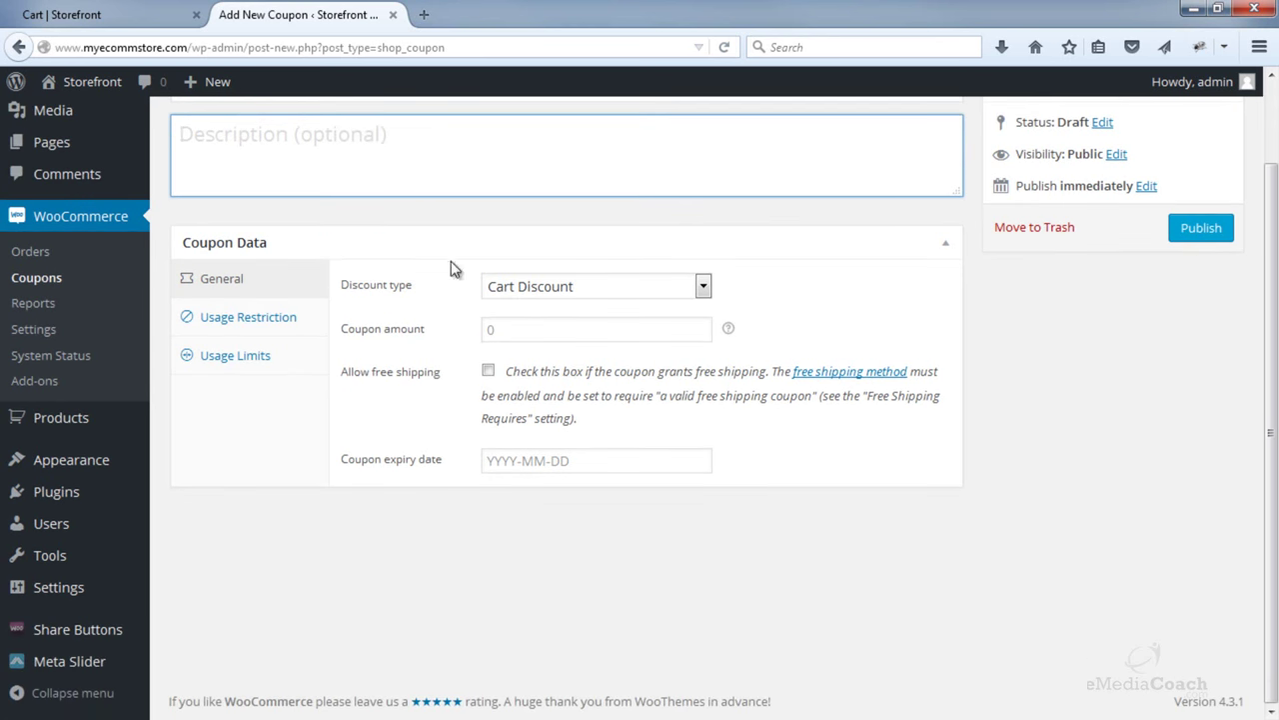
- Look through the discount types and enter an initial coupon amount of 15
{"action": "left_click", "coordinate": [537, 289]}
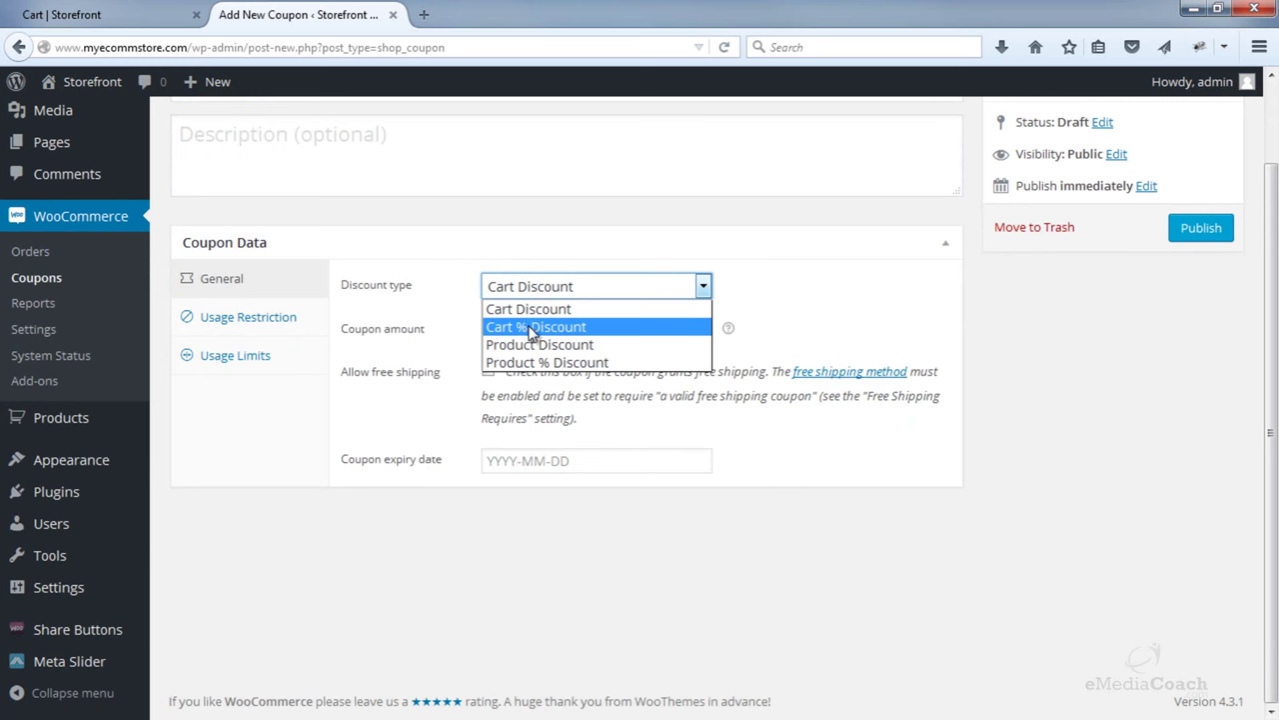
{"action": "left_click", "coordinate": [540, 313]}
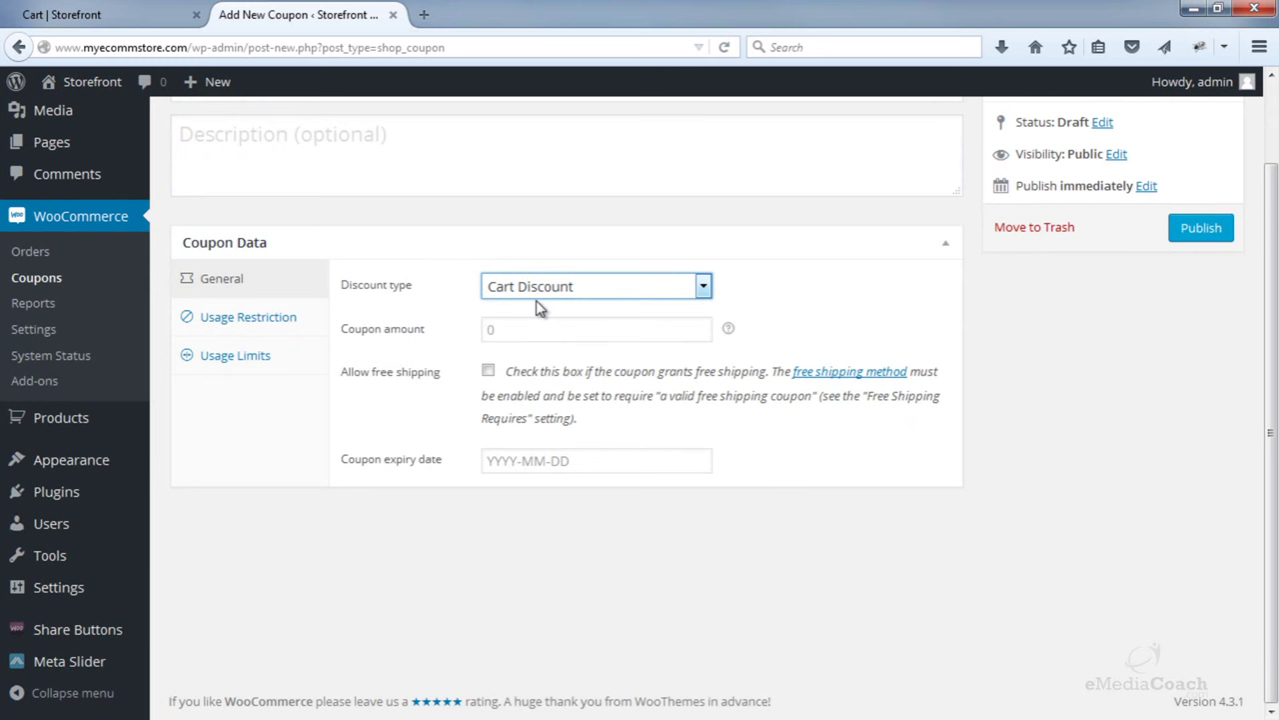
{"action": "left_click", "coordinate": [534, 298]}
{"action": "left_click", "coordinate": [536, 308]}
{"action": "left_click", "coordinate": [494, 326]}
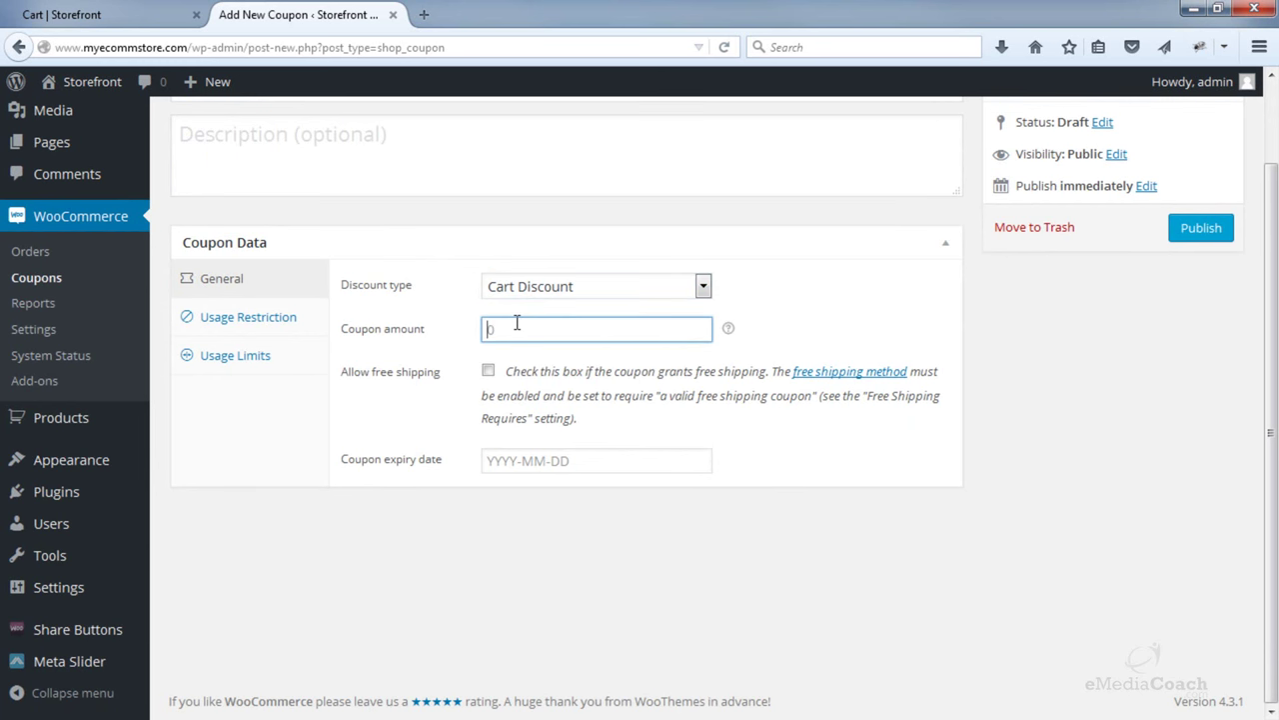
{"action": "type", "text": "15"}
- Set the discount type to Cart % Discount and change the amount to 25
{"action": "left_click", "coordinate": [535, 296]}
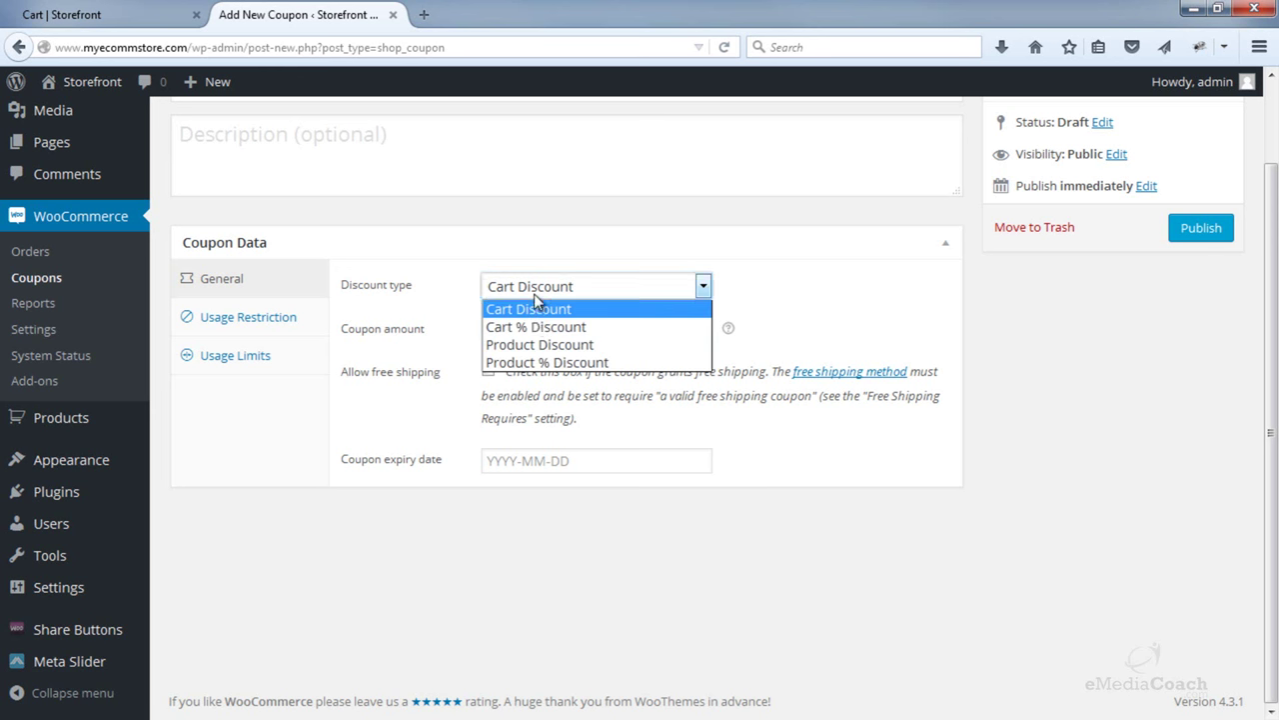
{"action": "left_click", "coordinate": [531, 326]}
{"action": "left_click", "coordinate": [531, 326]}
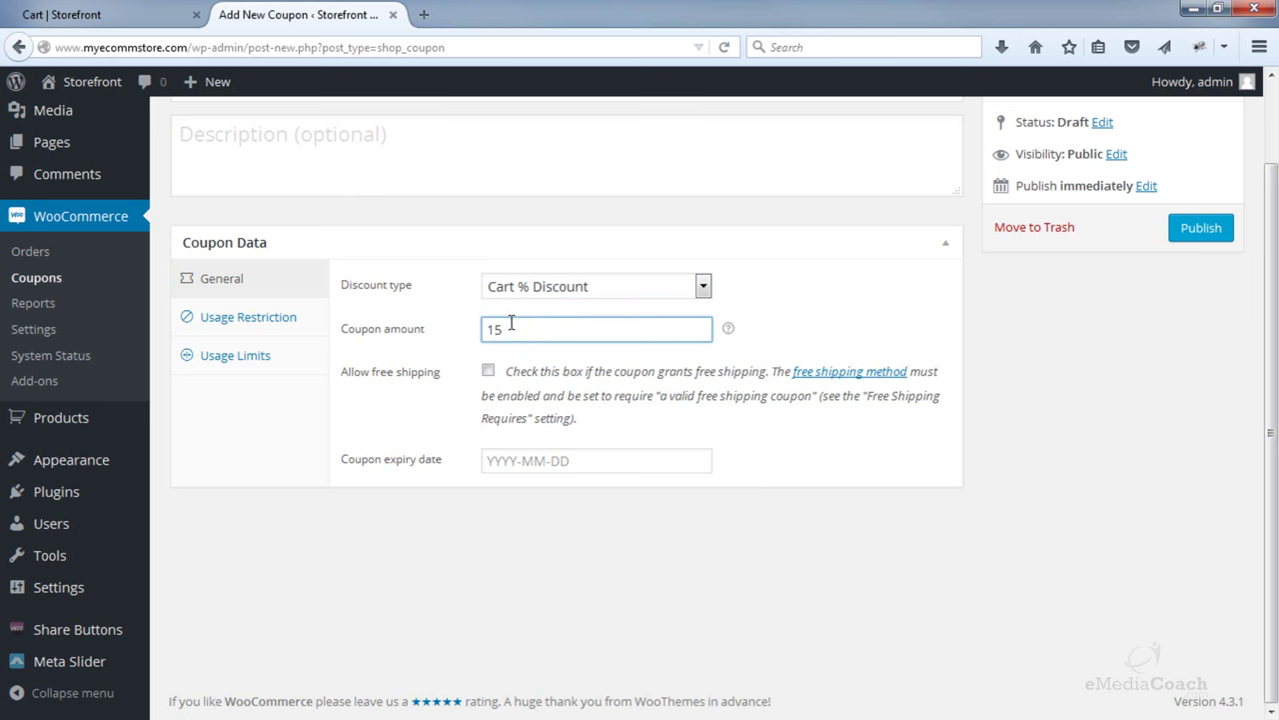
{"action": "left_click_drag", "start_coordinate": [530, 328], "coordinate": [453, 330]}
{"action": "scroll", "coordinate": [452, 330], "scroll_direction": "up", "scroll_amount": 1}
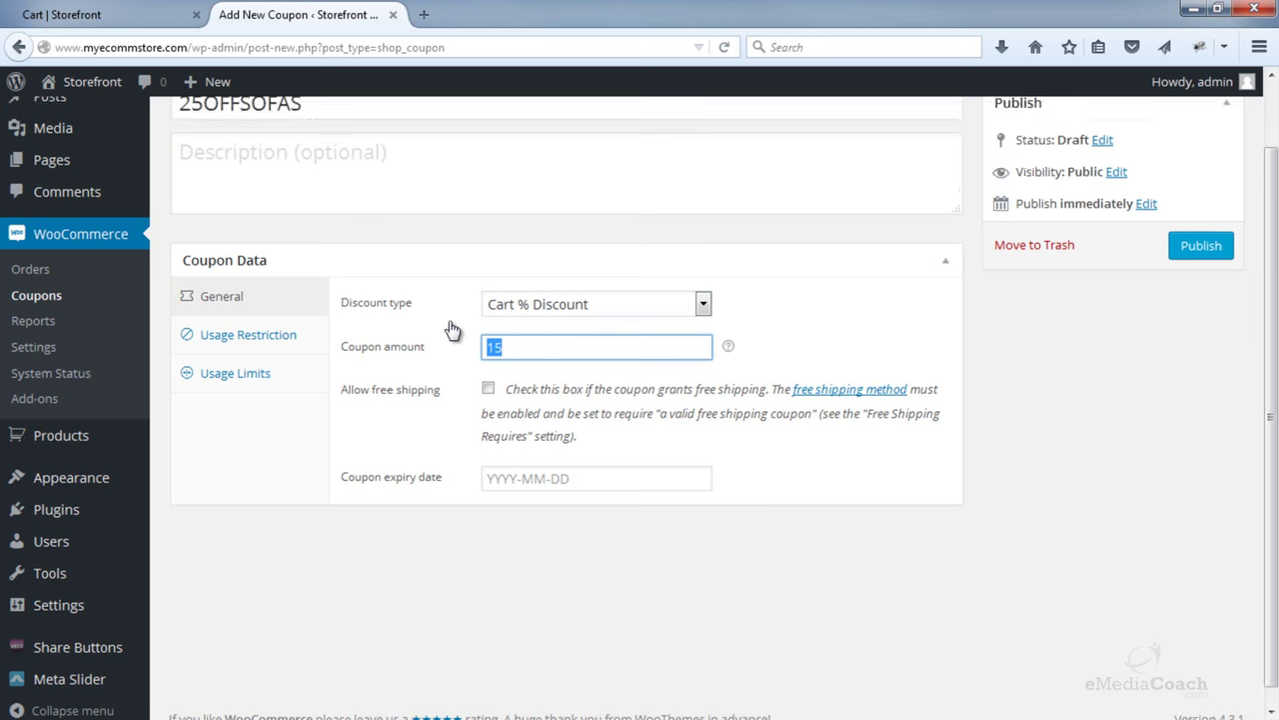
{"action": "scroll", "coordinate": [453, 330], "scroll_direction": "up", "scroll_amount": 2}
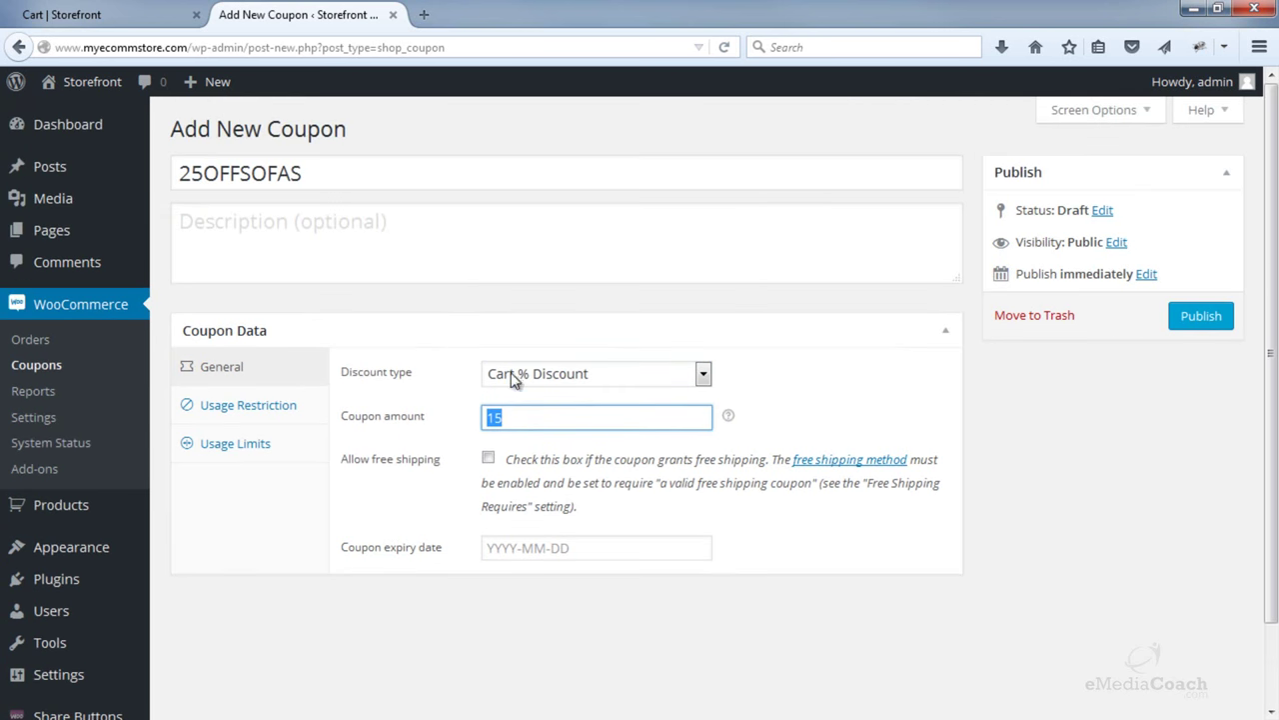
{"action": "type", "text": "25"}
{"action": "left_click", "coordinate": [729, 418]}
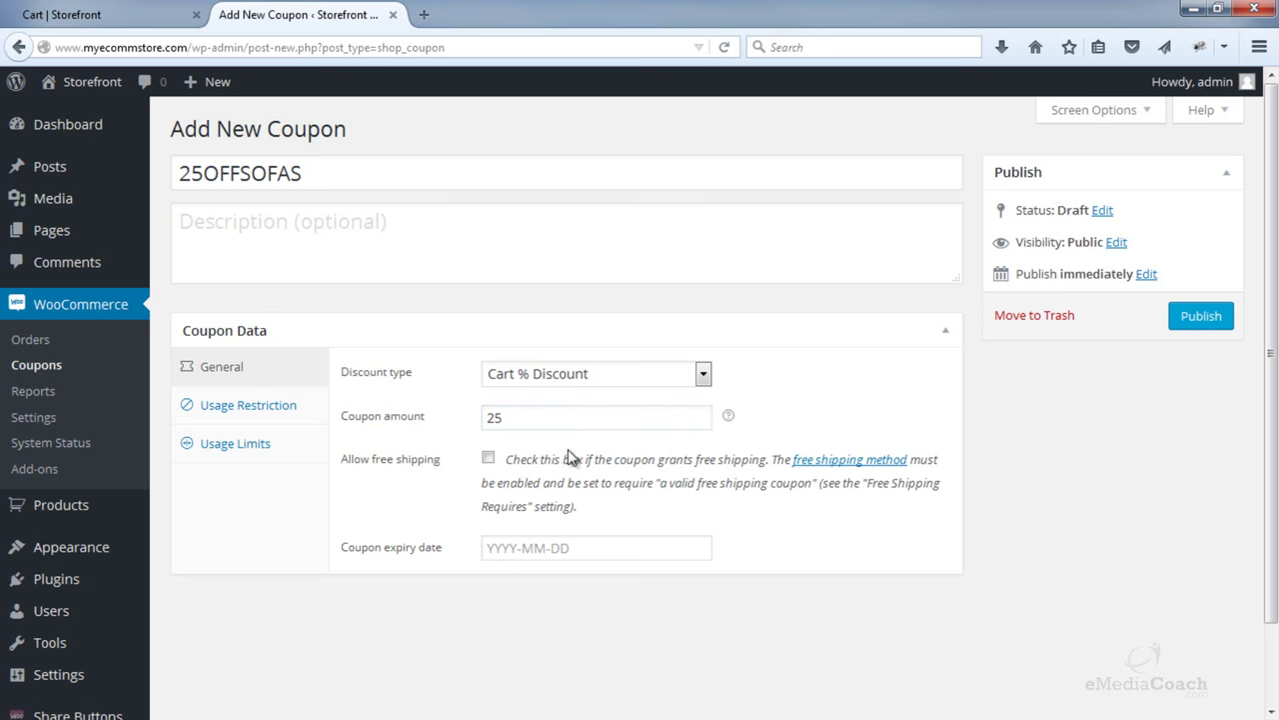
- Set the coupon expiry date to 2015-10-15
{"action": "scroll", "coordinate": [543, 457], "scroll_direction": "down", "scroll_amount": 2}
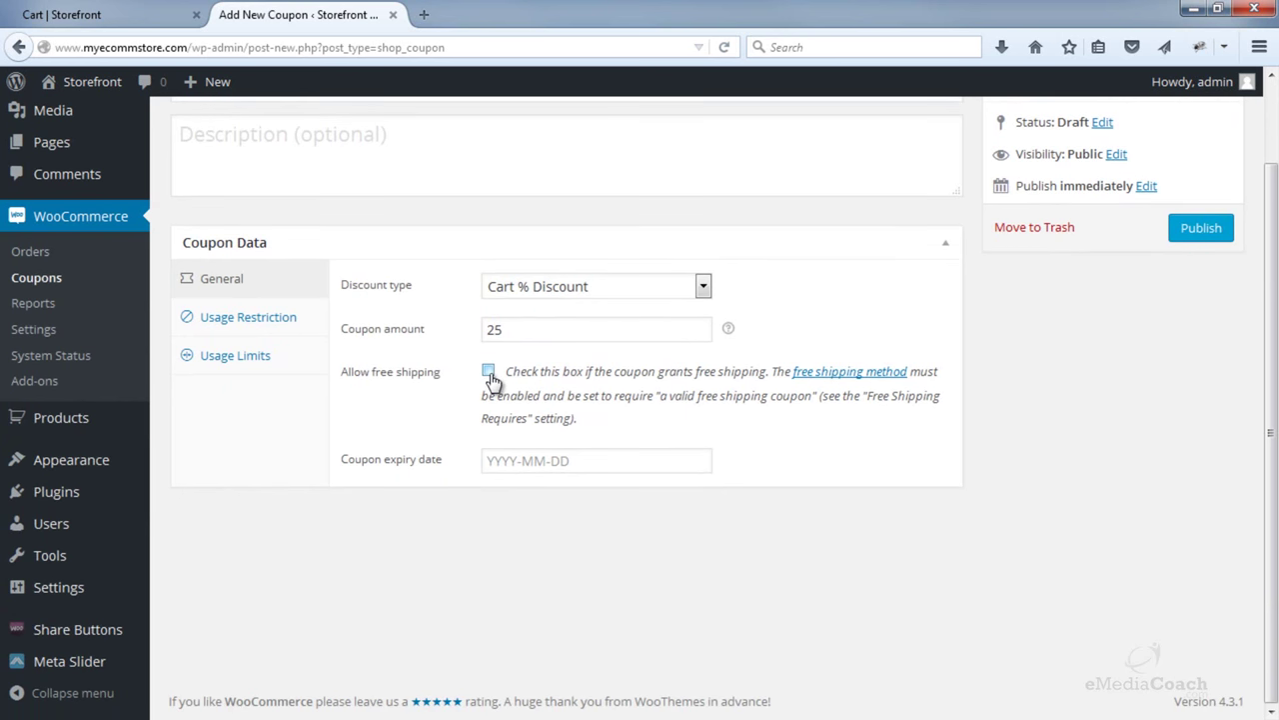
{"action": "left_click", "coordinate": [520, 463]}
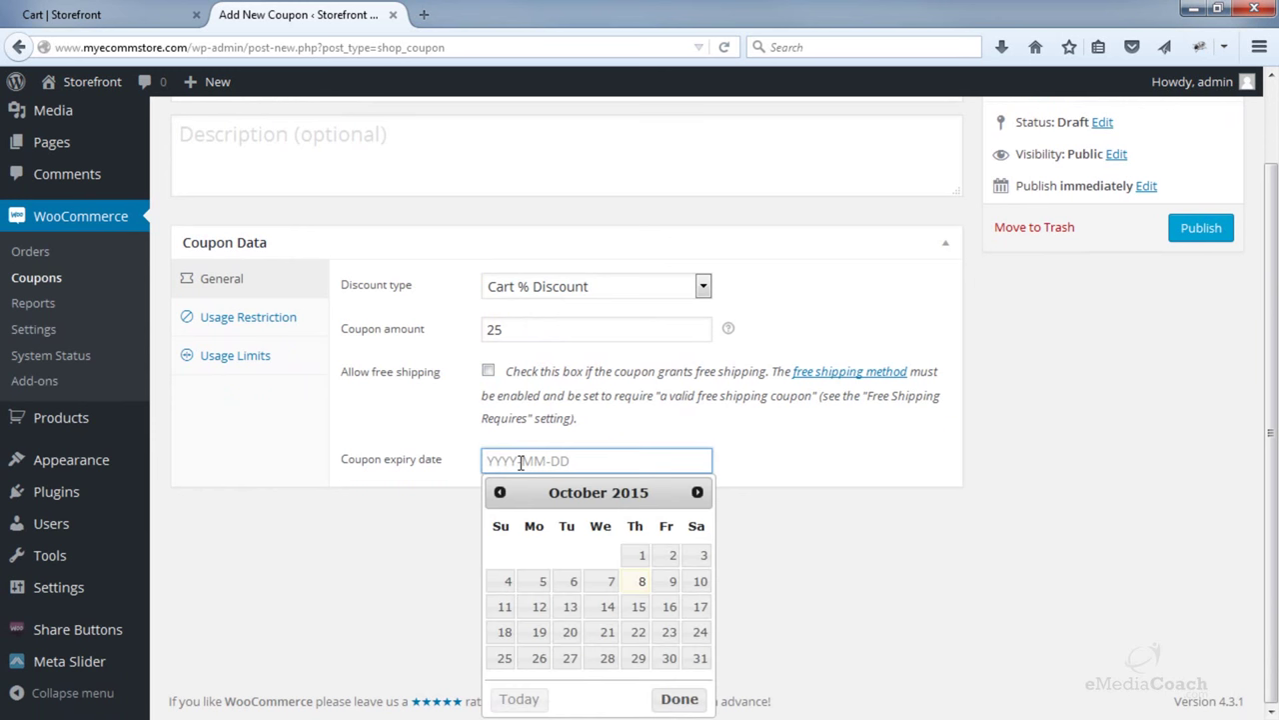
{"action": "left_click", "coordinate": [639, 607]}
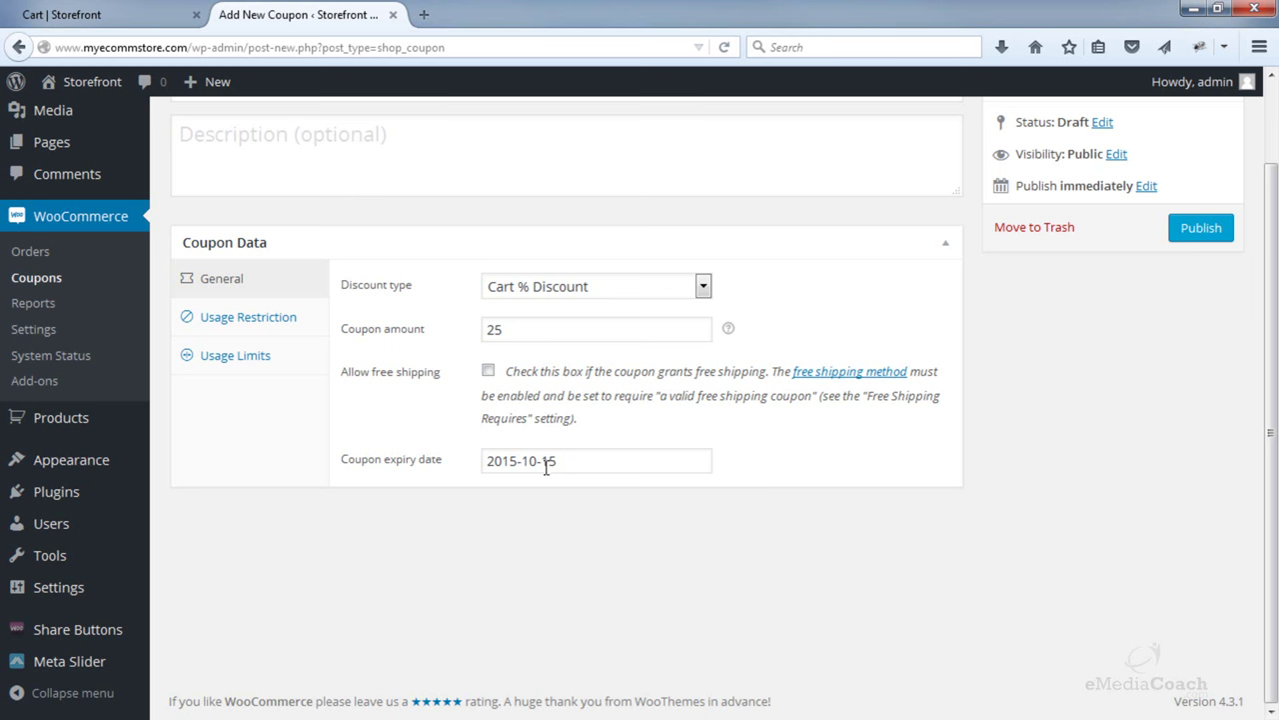
{"action": "left_click", "coordinate": [247, 319]}
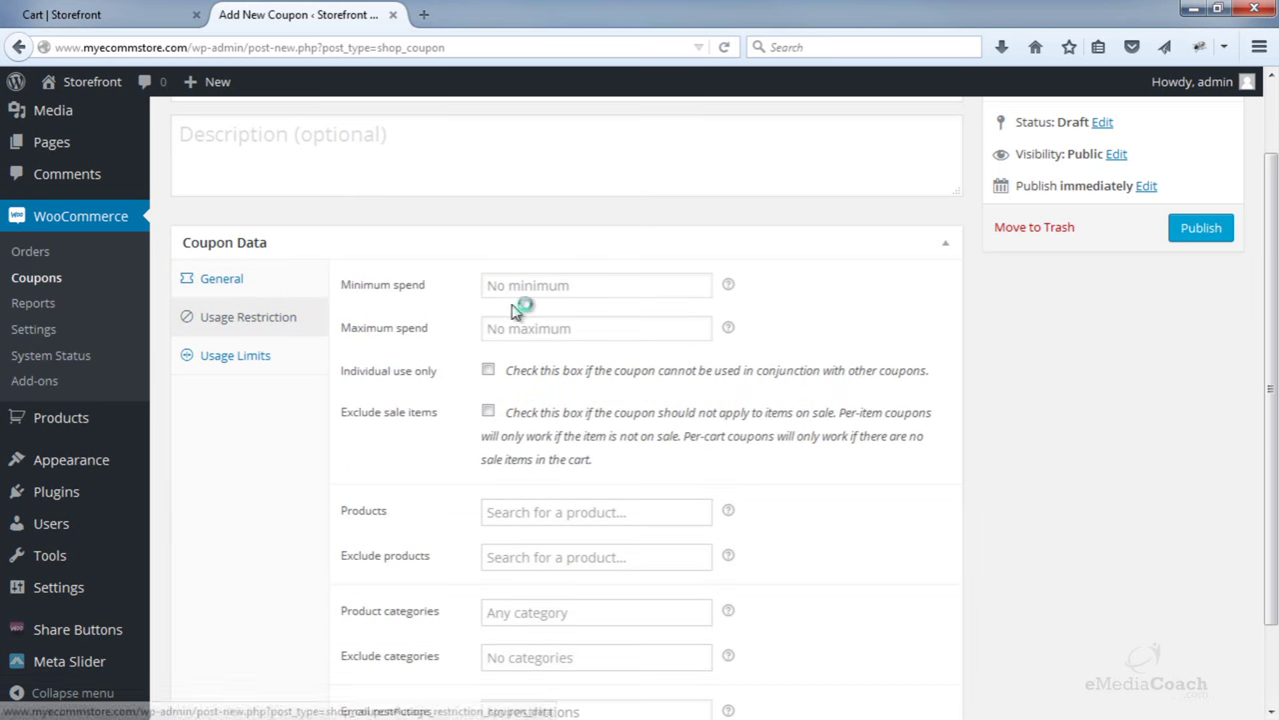
- Leave minimum and maximum spend empty and tick Individual use only
{"action": "left_click", "coordinate": [541, 289]}
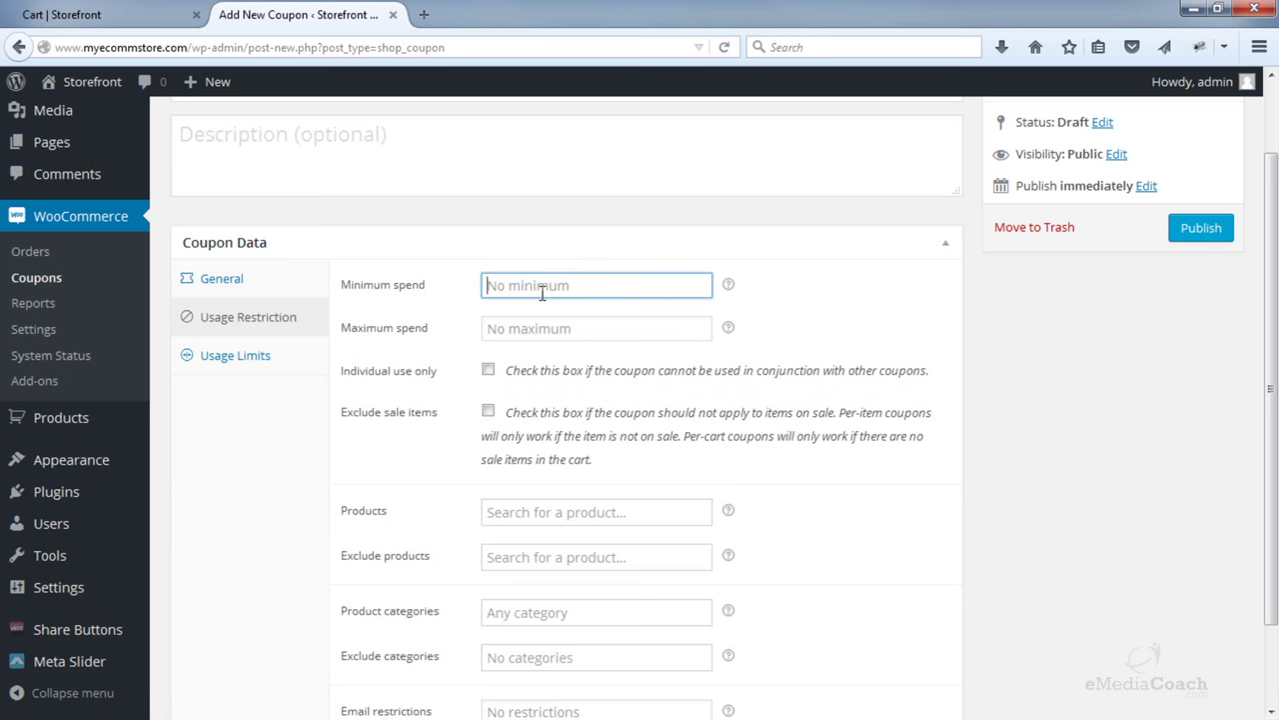
{"action": "left_click", "coordinate": [540, 327]}
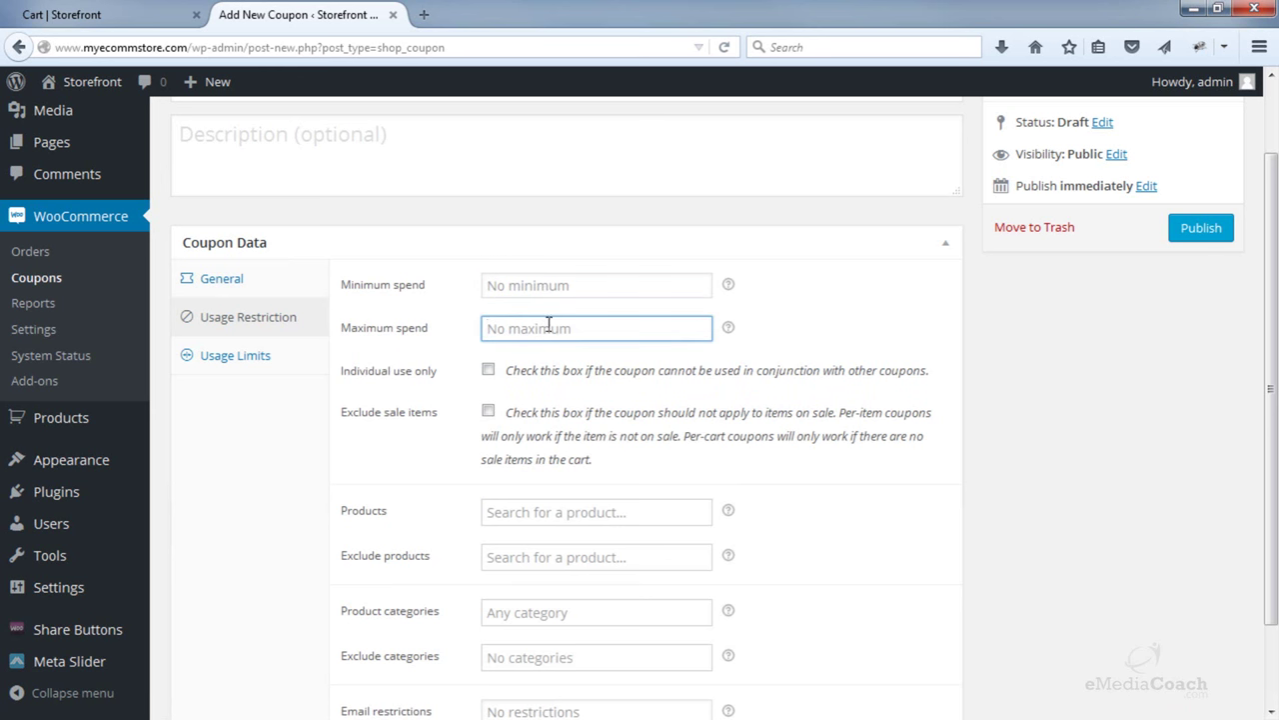
{"action": "left_click", "coordinate": [488, 372]}
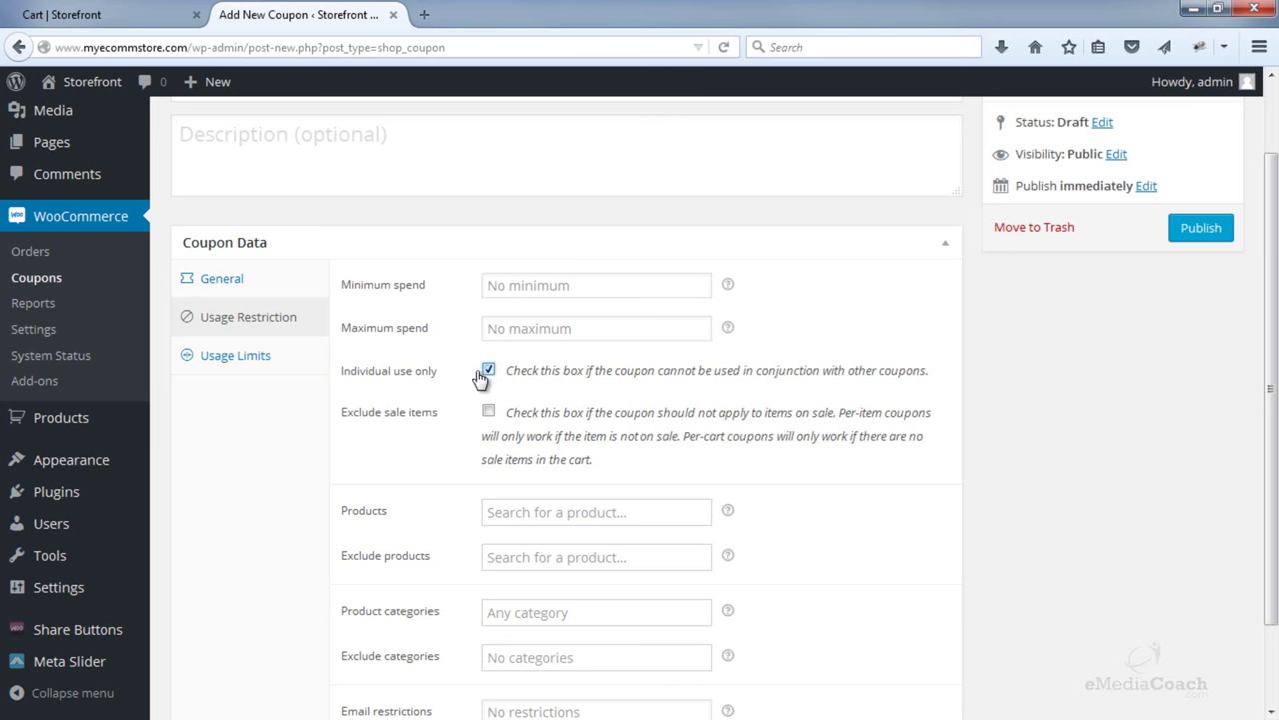
{"action": "scroll", "coordinate": [478, 382], "scroll_direction": "up", "scroll_amount": 2}
{"action": "scroll", "coordinate": [477, 382], "scroll_direction": "up", "scroll_amount": 1}
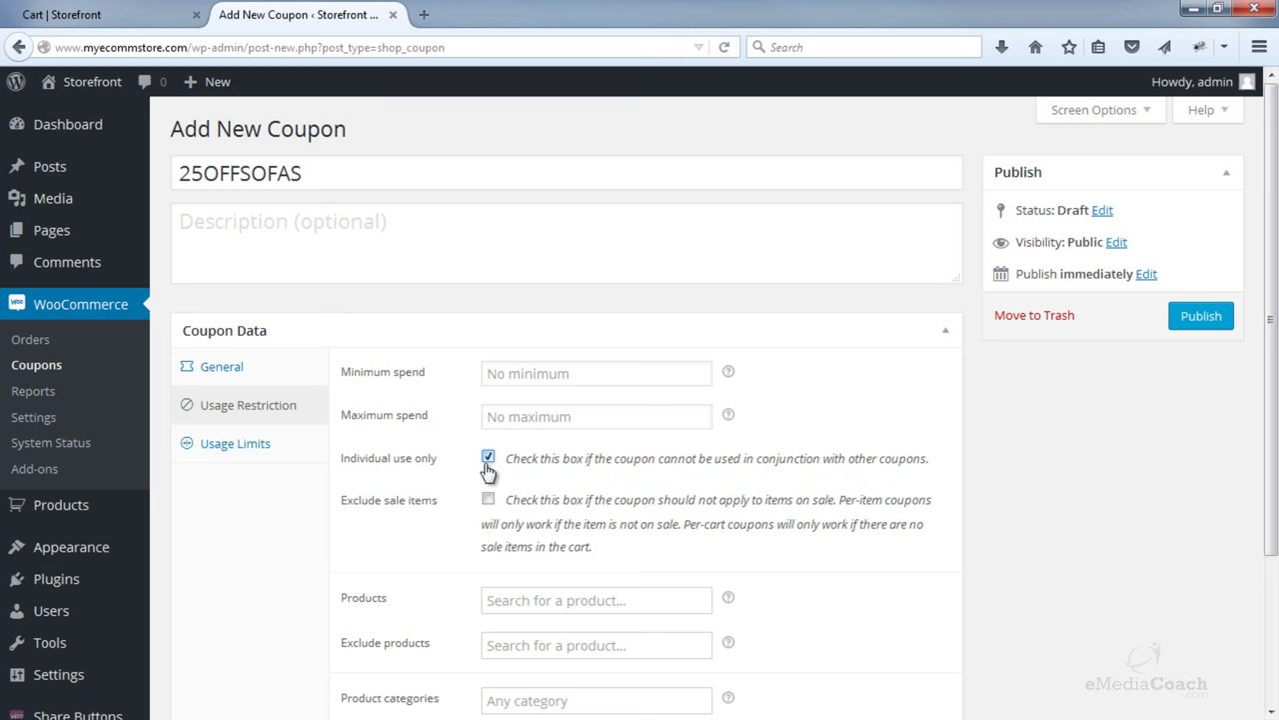
- Leave the Products and Exclude products restrictions empty, then bring up the storefront cart tab
{"action": "scroll", "coordinate": [470, 452], "scroll_direction": "down", "scroll_amount": 2}
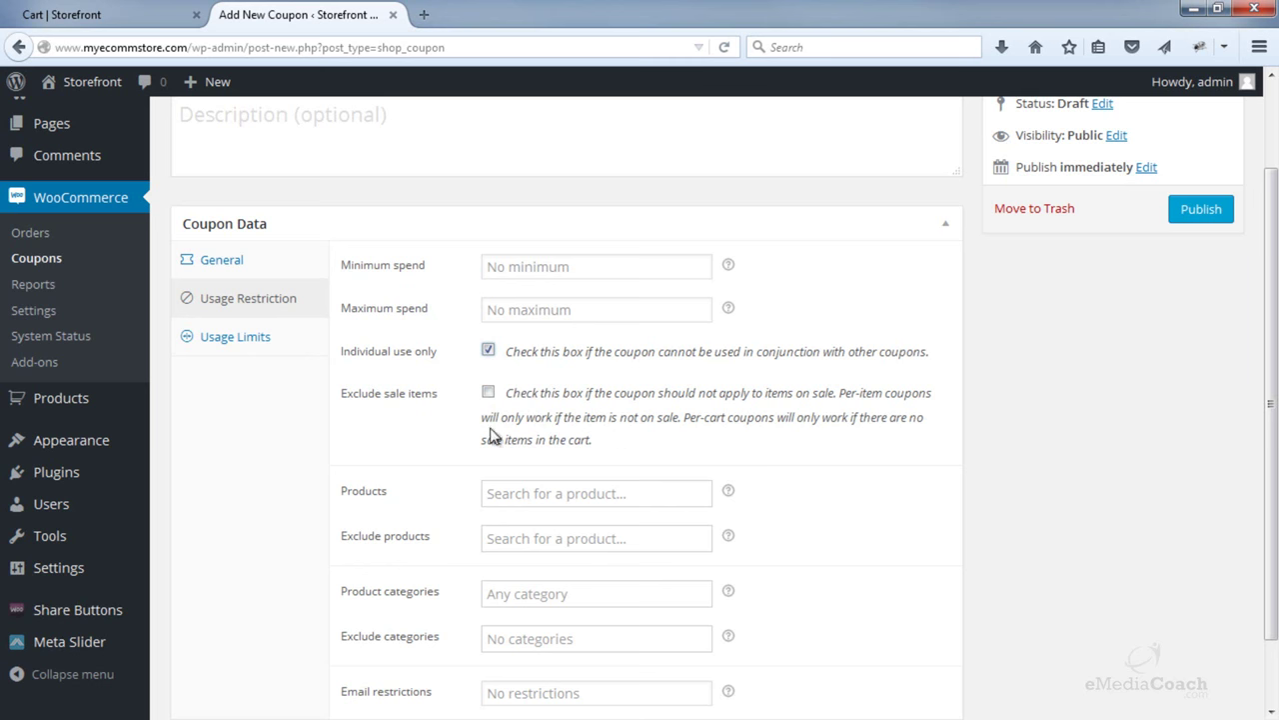
{"action": "scroll", "coordinate": [615, 424], "scroll_direction": "down", "scroll_amount": 1}
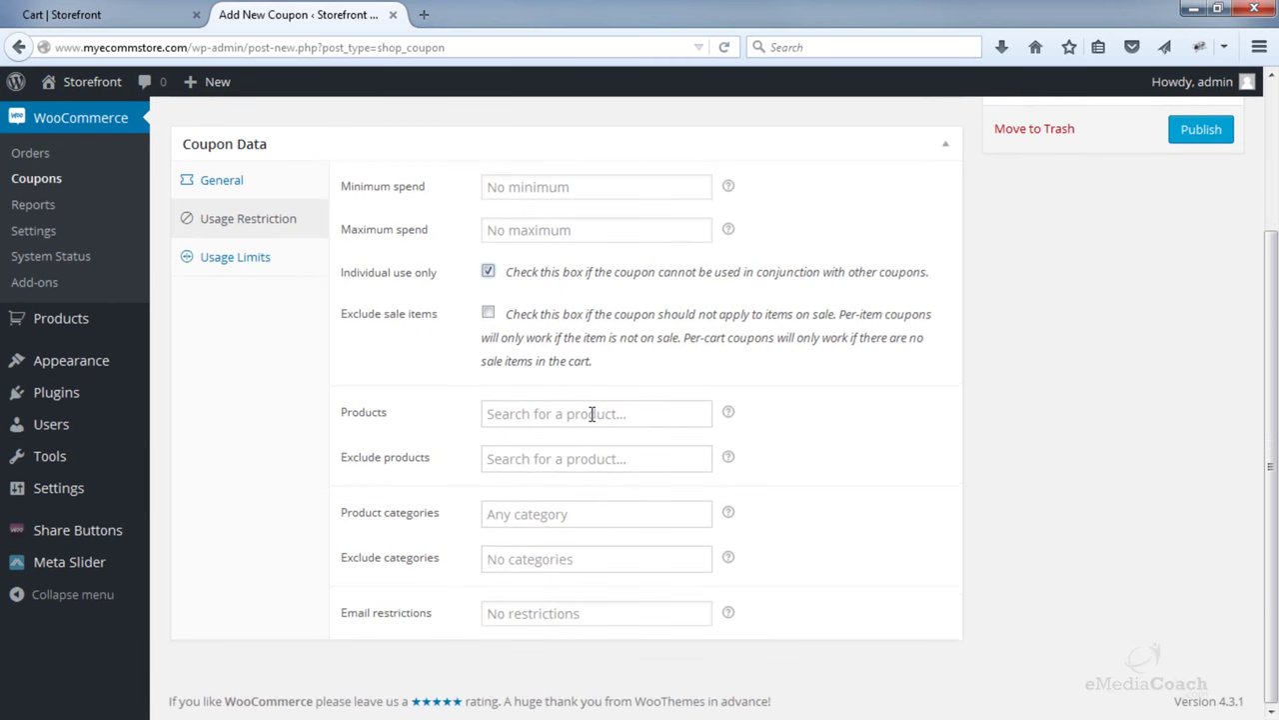
{"action": "left_click", "coordinate": [592, 414]}
{"action": "left_click", "coordinate": [827, 440]}
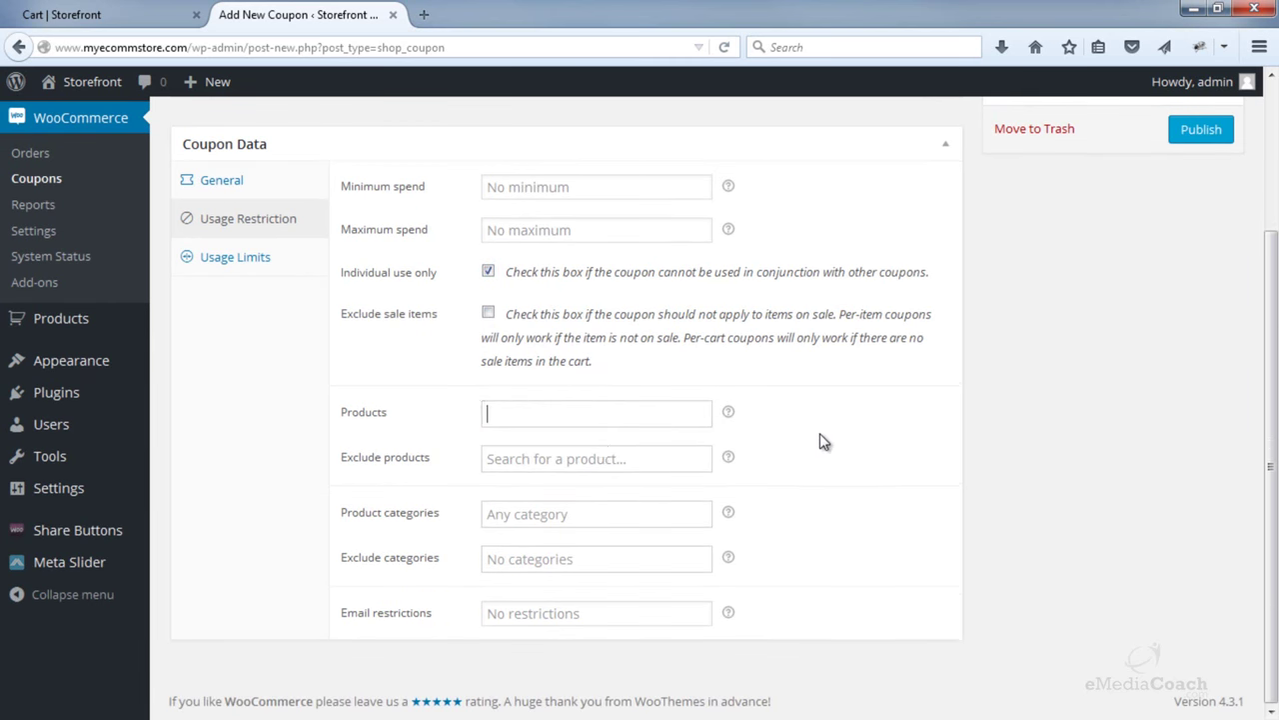
{"action": "left_click", "coordinate": [608, 456]}
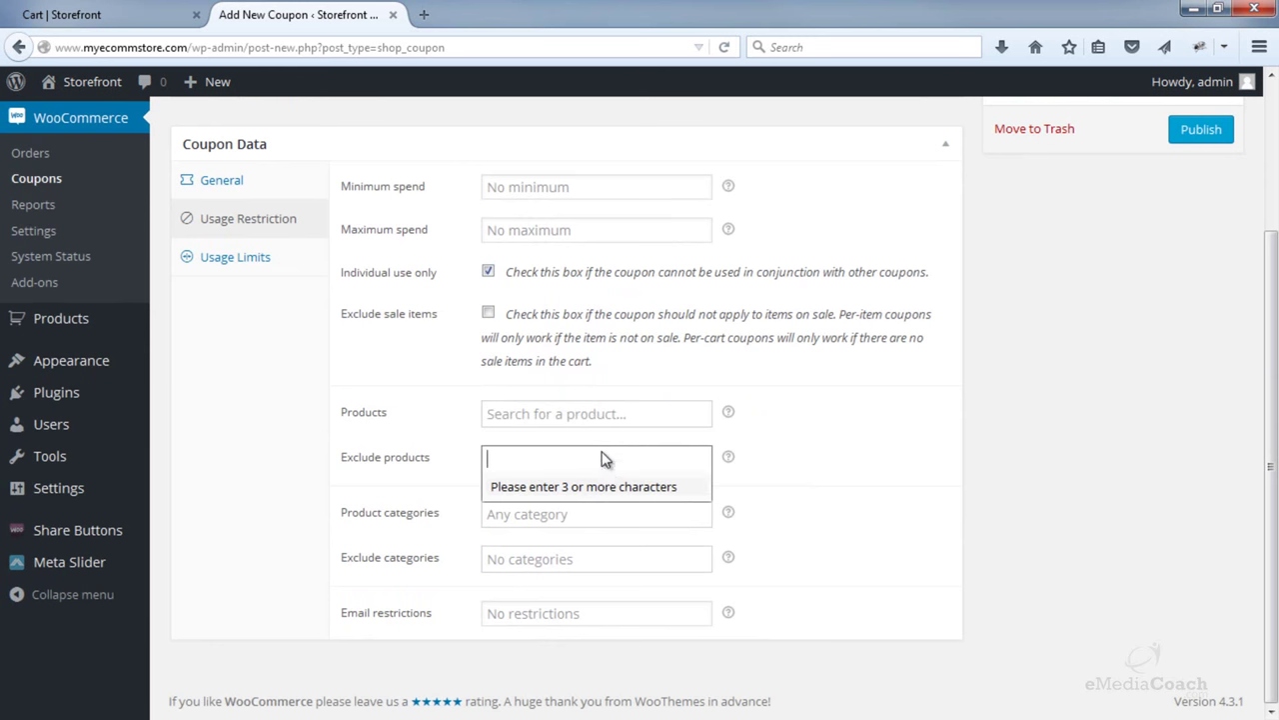
{"action": "left_click", "coordinate": [855, 477]}
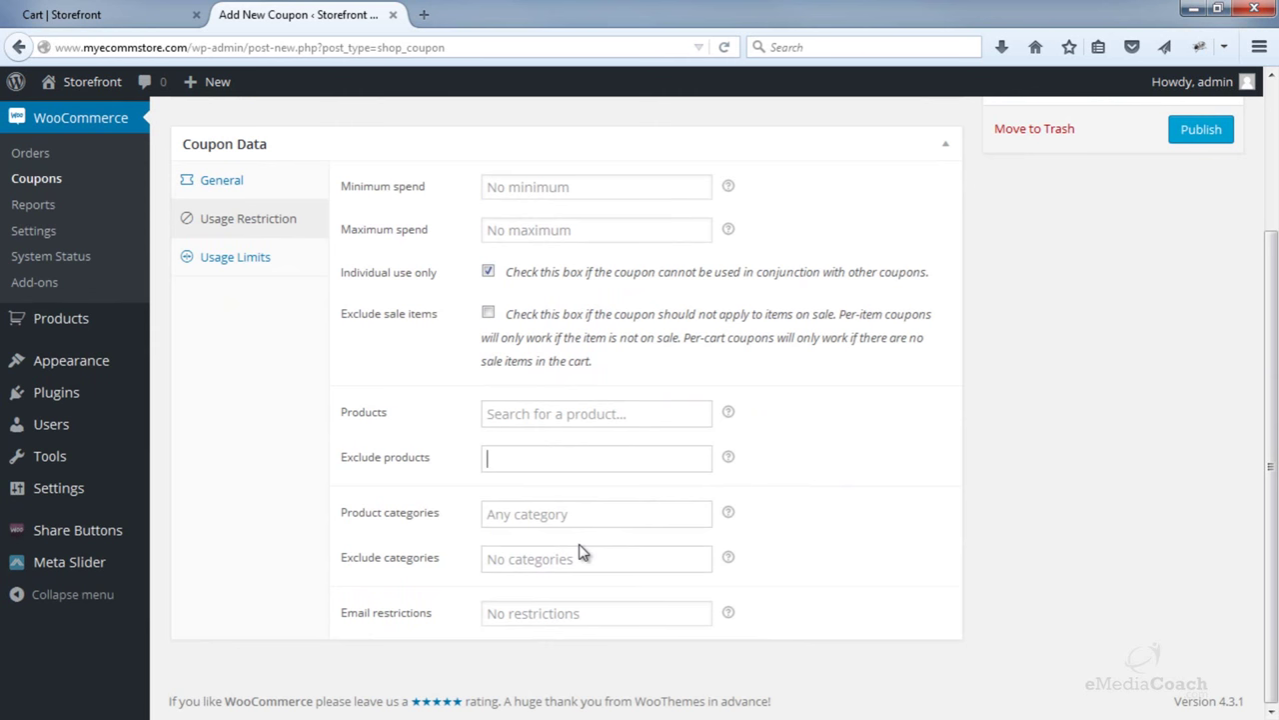
{"action": "left_click", "coordinate": [145, 18]}
- Open the admin Dashboard in a new tab, then close it again
{"action": "mouse_move", "coordinate": [115, 82]}
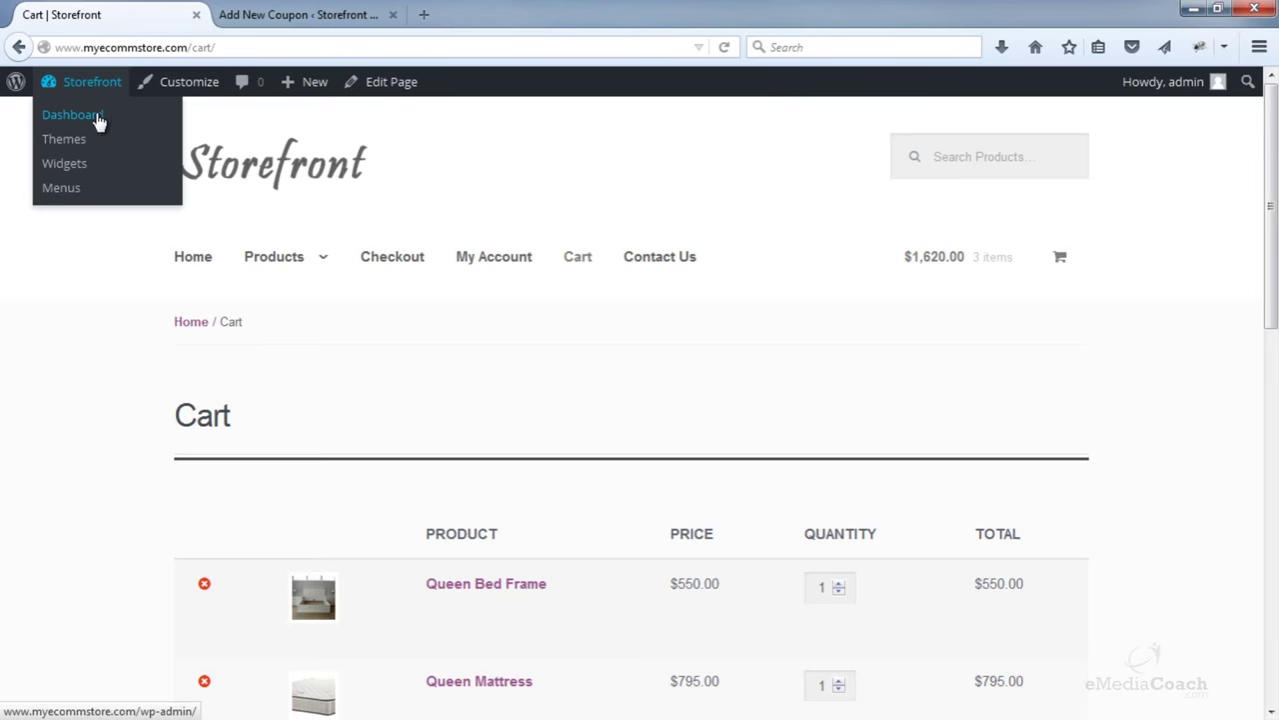
{"action": "right_click", "coordinate": [100, 113]}
{"action": "left_click", "coordinate": [120, 130]}
{"action": "left_click", "coordinate": [385, 22]}
{"action": "left_click", "coordinate": [392, 15]}
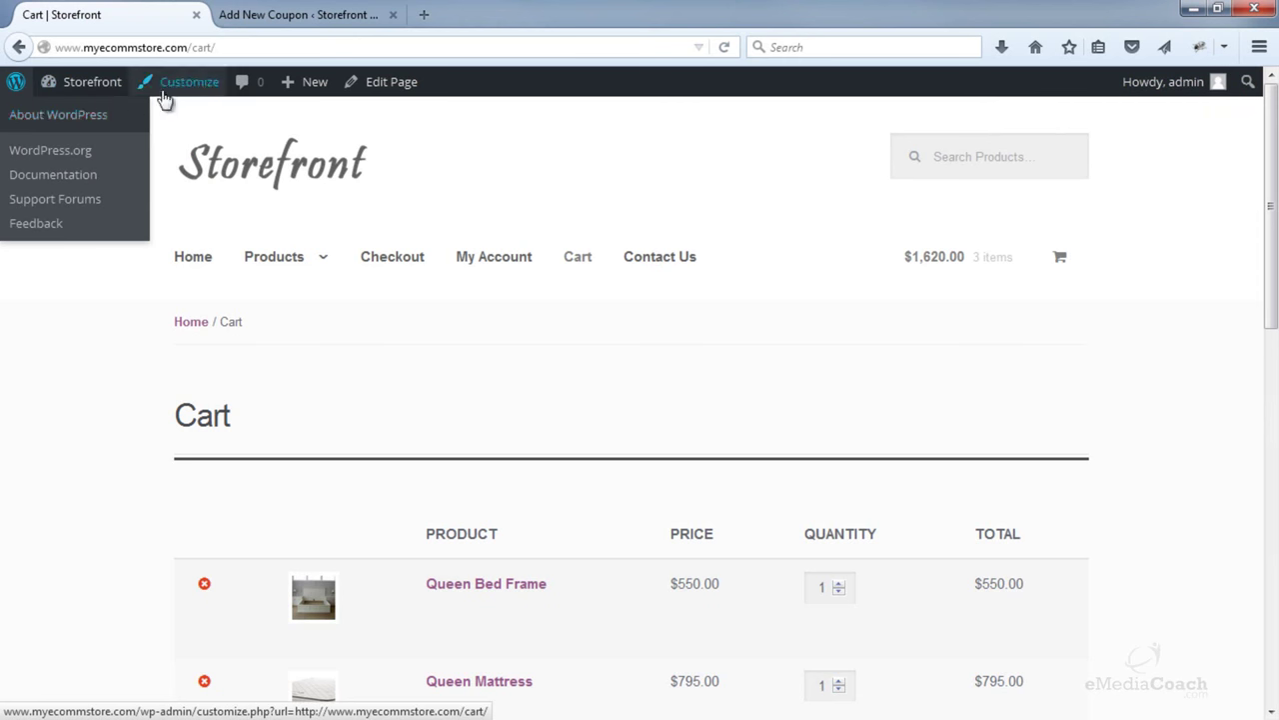
{"action": "left_click_drag", "start_coordinate": [191, 47], "coordinate": [40, 45]}
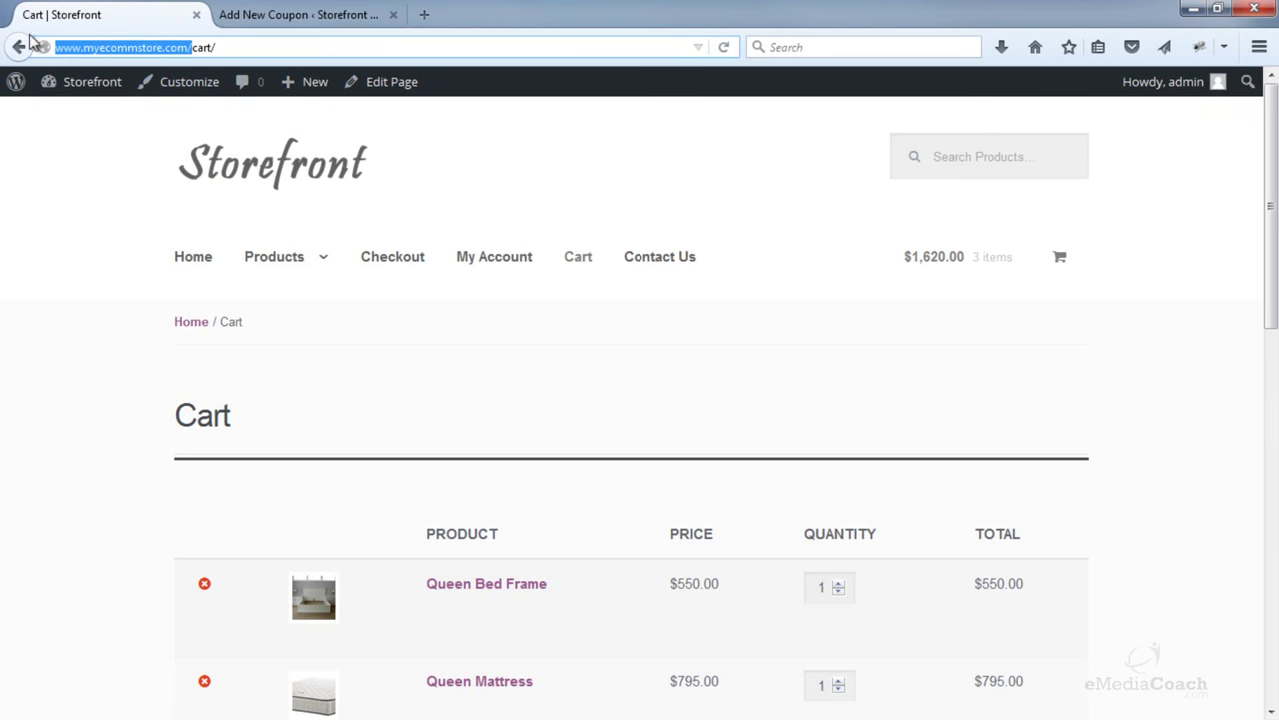
{"action": "left_click", "coordinate": [795, 298]}
- Browse the storefront Sofas category with the $2,200.00 Leather Sofa, then return to the coupon form
{"action": "scroll", "coordinate": [795, 299], "scroll_direction": "down", "scroll_amount": 2}
{"action": "mouse_move", "coordinate": [314, 160]}
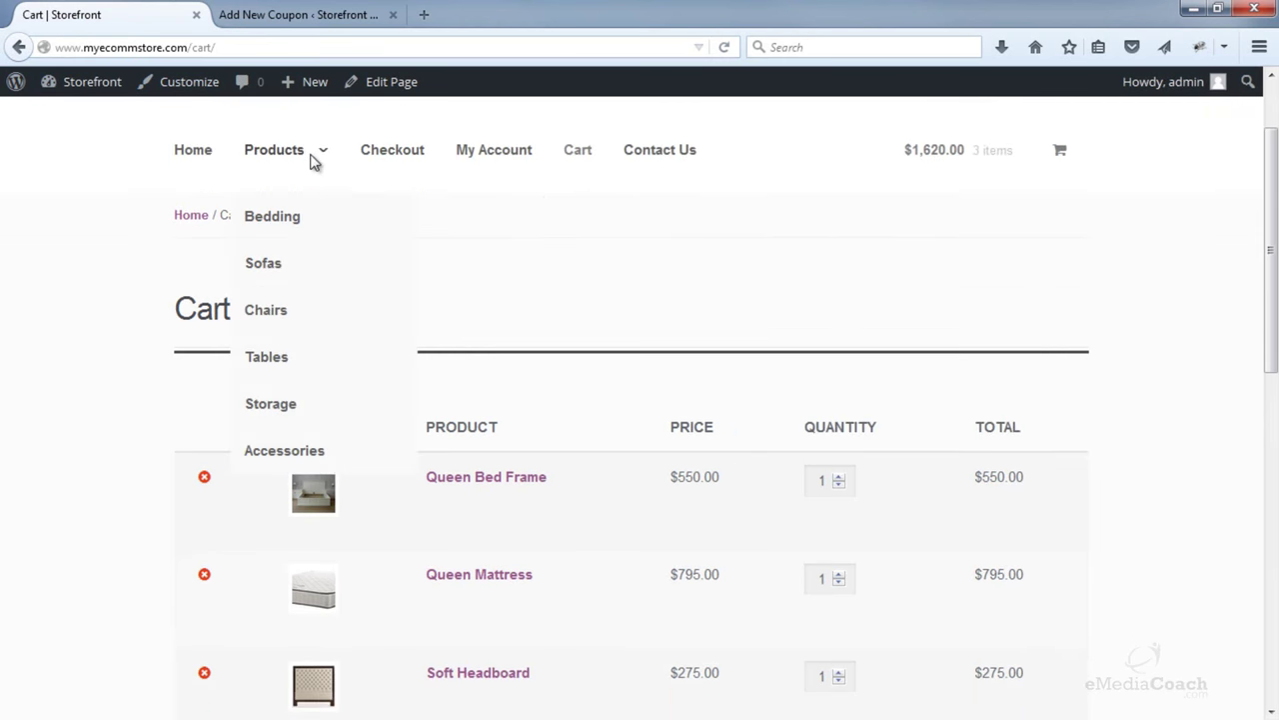
{"action": "left_click", "coordinate": [272, 272]}
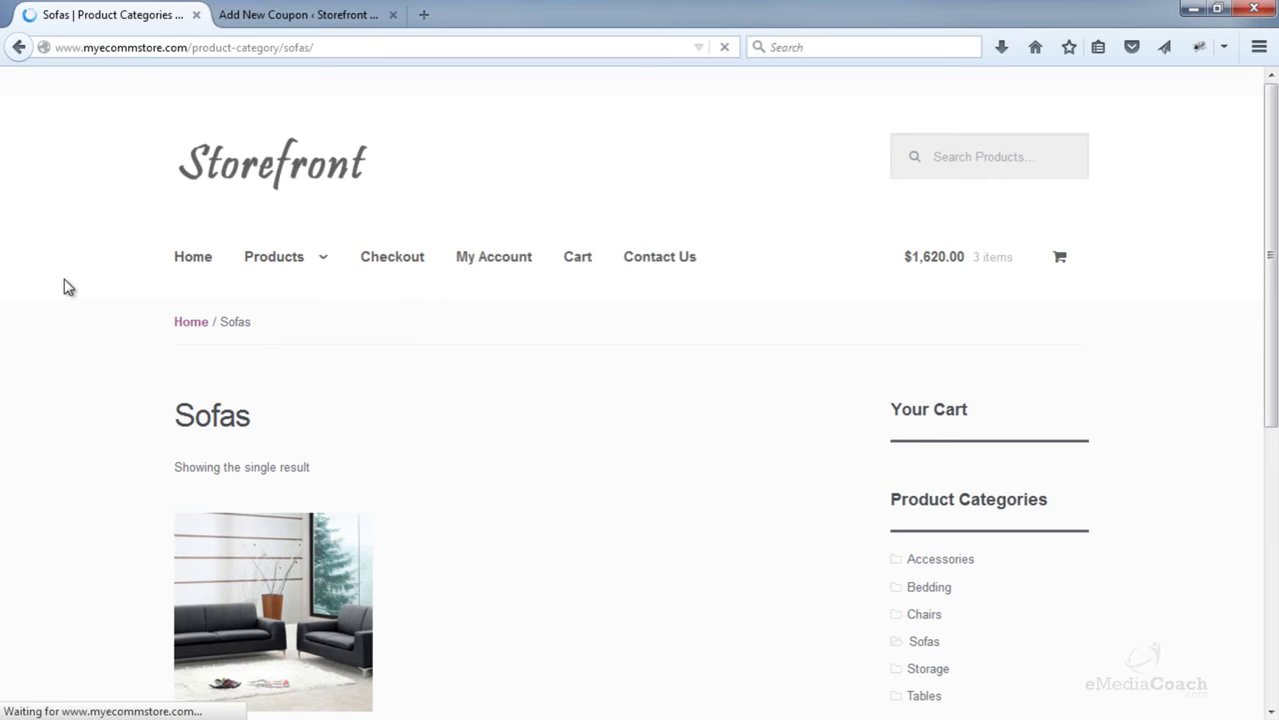
{"action": "scroll", "coordinate": [69, 285], "scroll_direction": "down", "scroll_amount": 3}
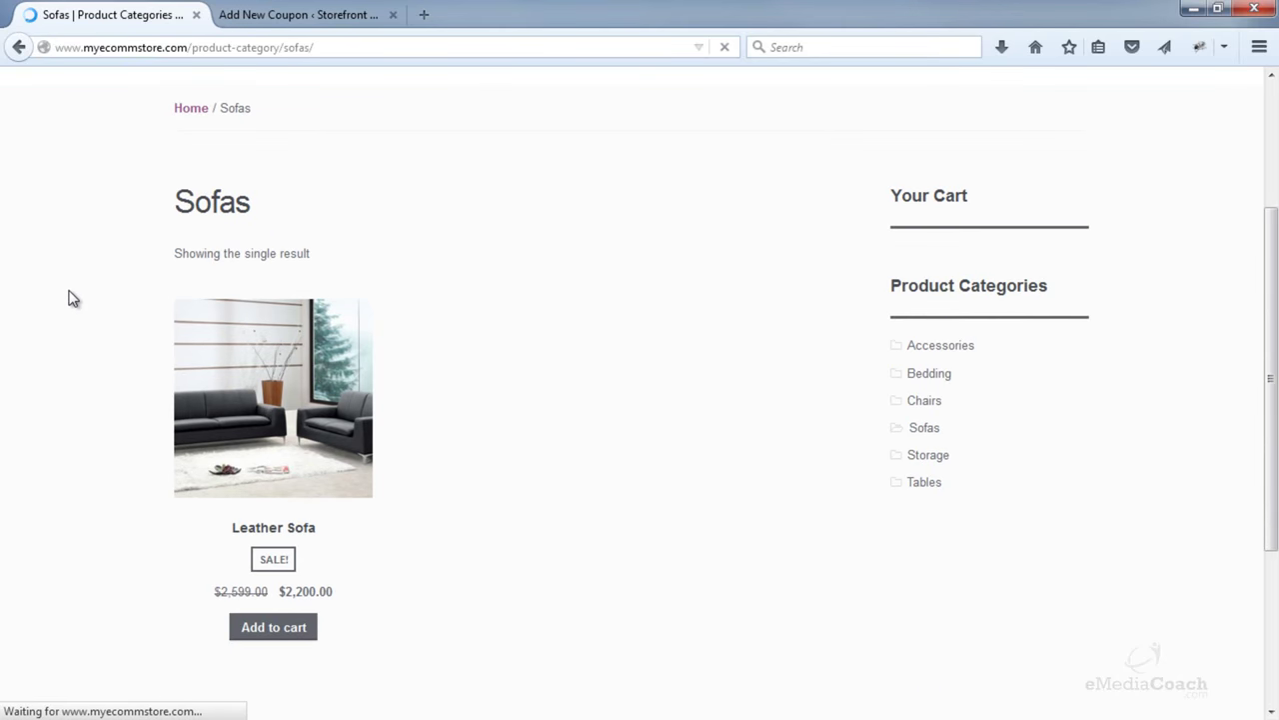
{"action": "scroll", "coordinate": [70, 292], "scroll_direction": "up", "scroll_amount": 2}
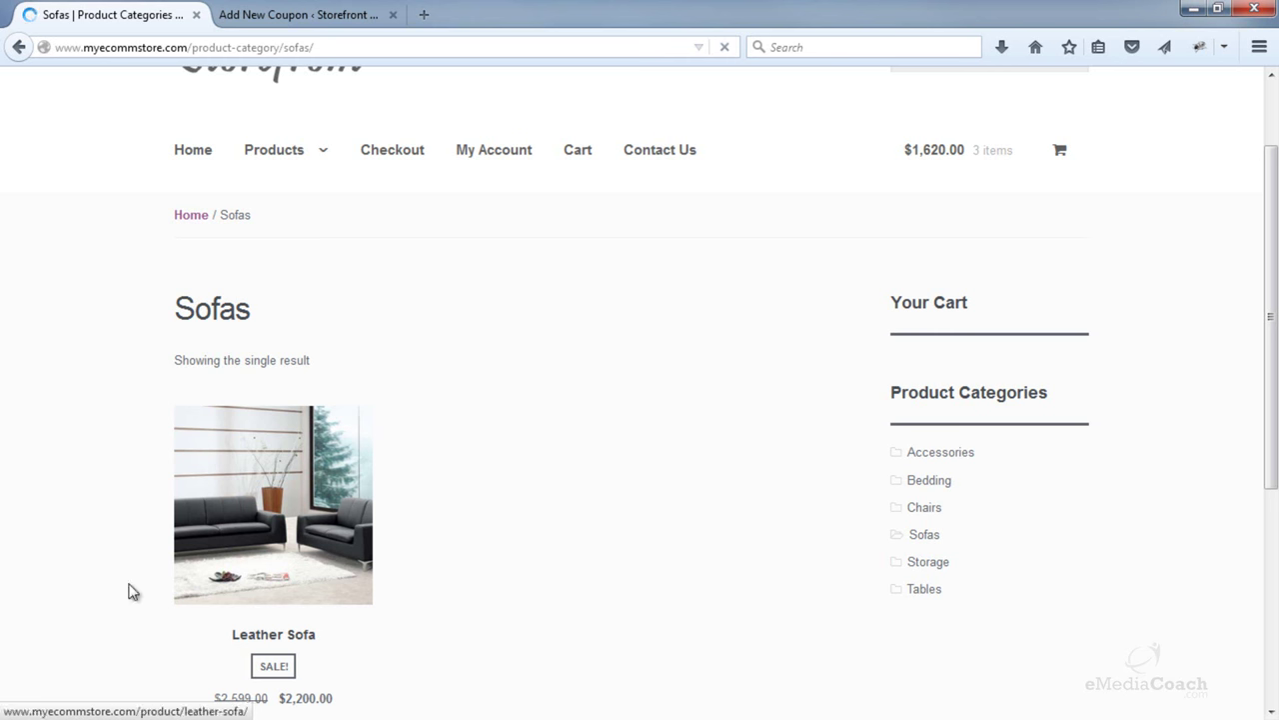
{"action": "scroll", "coordinate": [128, 590], "scroll_direction": "down", "scroll_amount": 2}
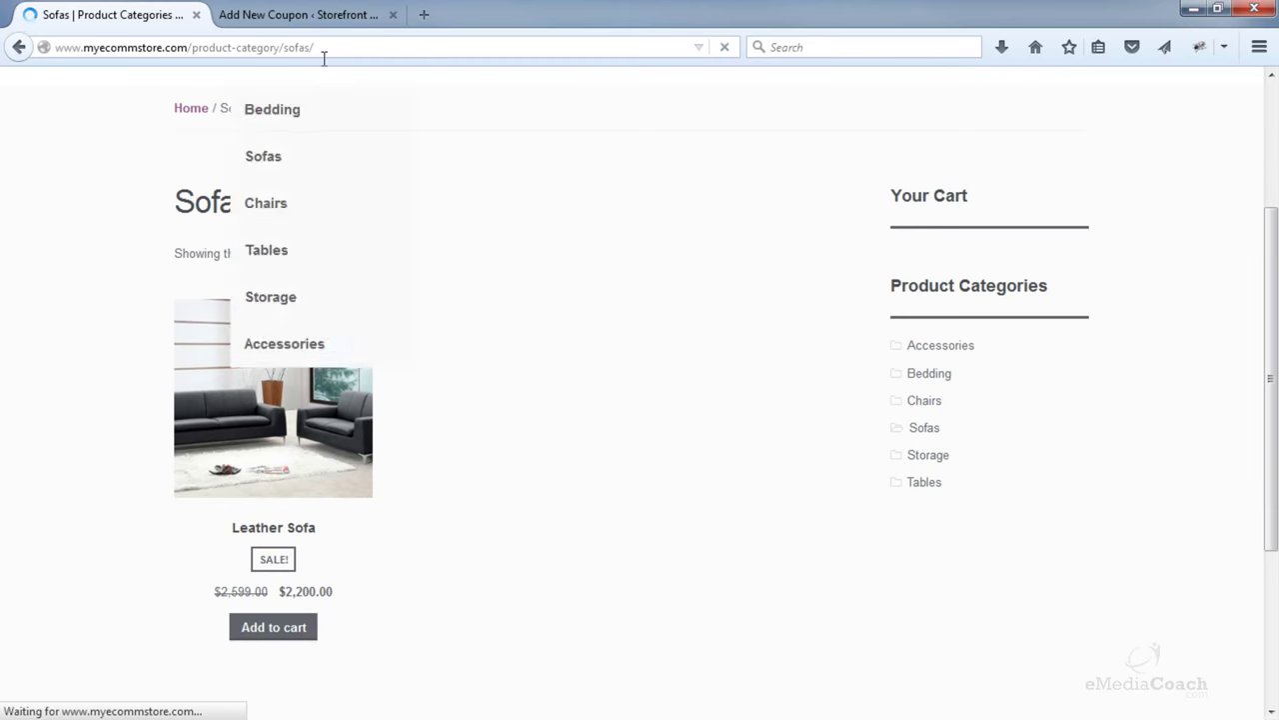
{"action": "left_click", "coordinate": [322, 15]}
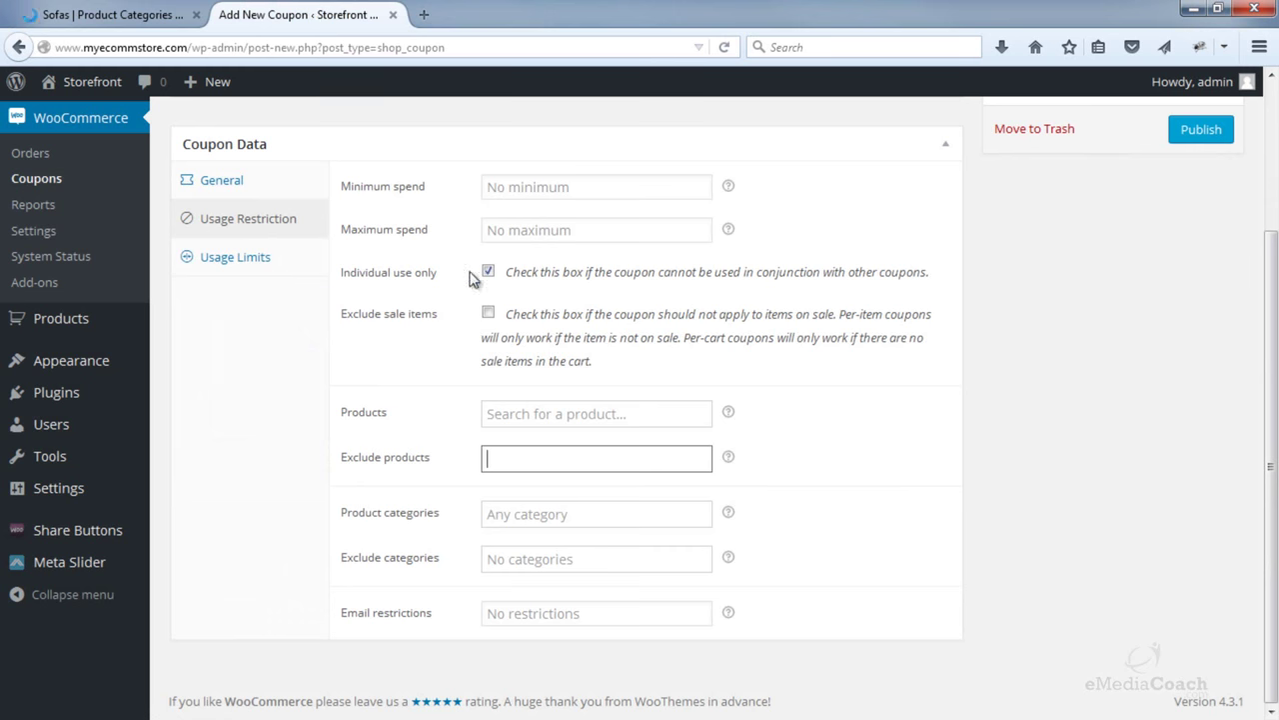
- Restrict the coupon to the Sofas product category
{"action": "left_click", "coordinate": [545, 512]}
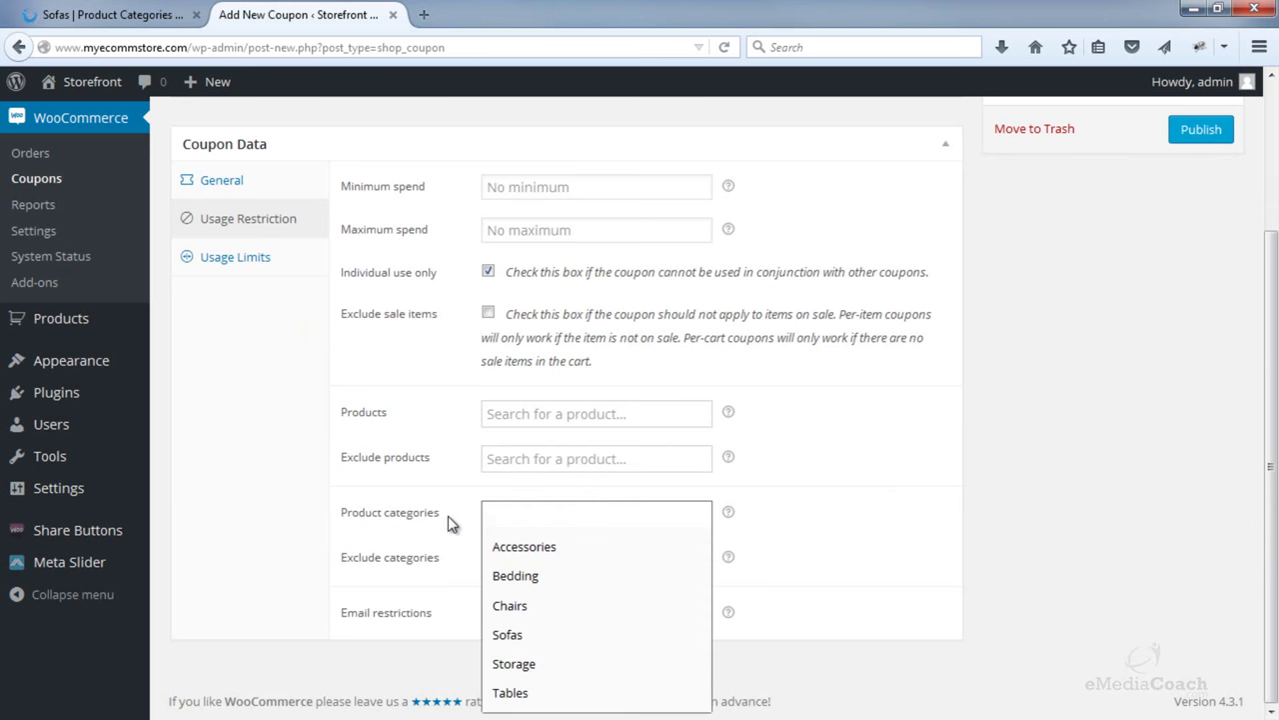
{"action": "left_click", "coordinate": [509, 634]}
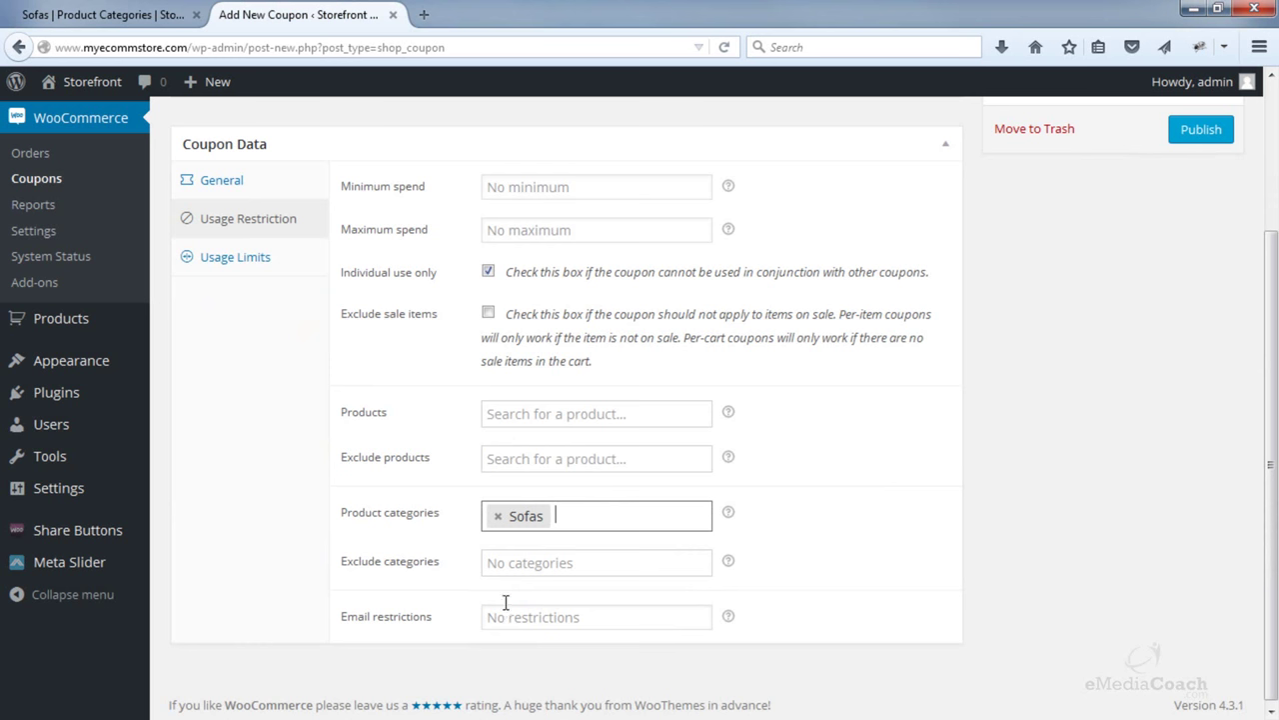
{"action": "mouse_move", "coordinate": [728, 617]}
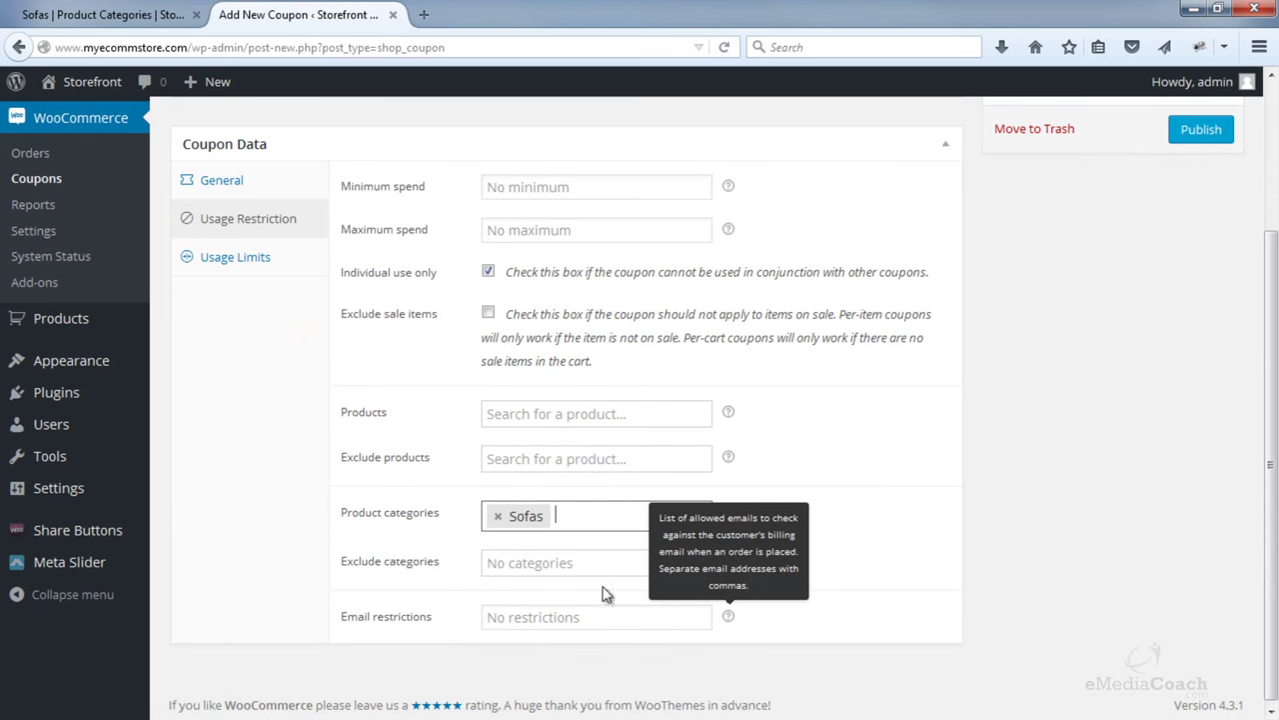
- Leave both per-coupon and per-user usage limits blank and publish the coupon
{"action": "left_click", "coordinate": [268, 268]}
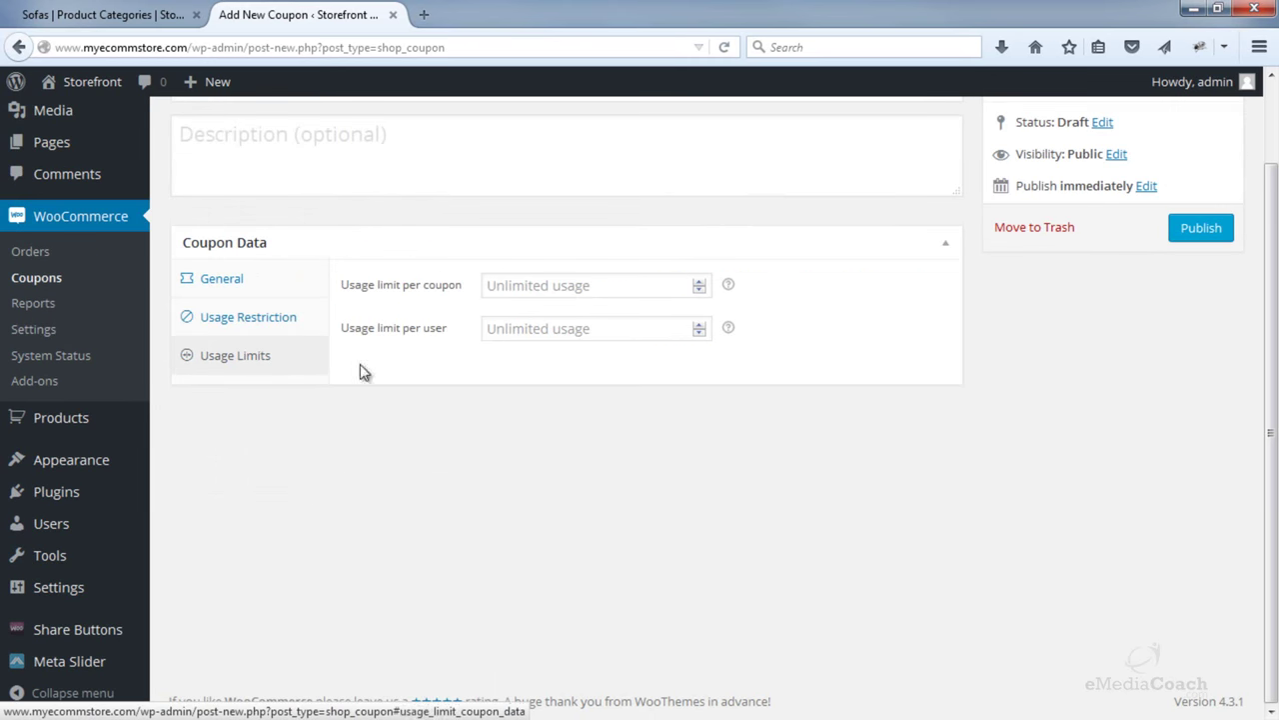
{"action": "left_click", "coordinate": [552, 288]}
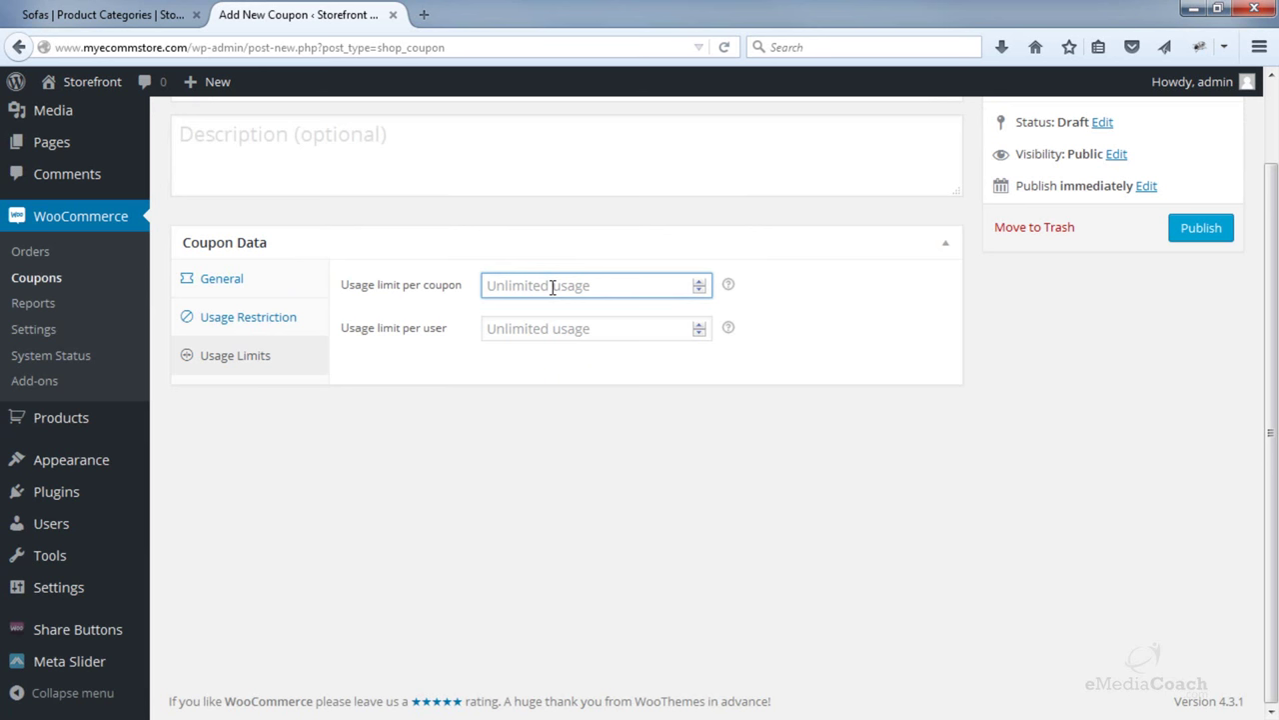
{"action": "type", "text": "5"}
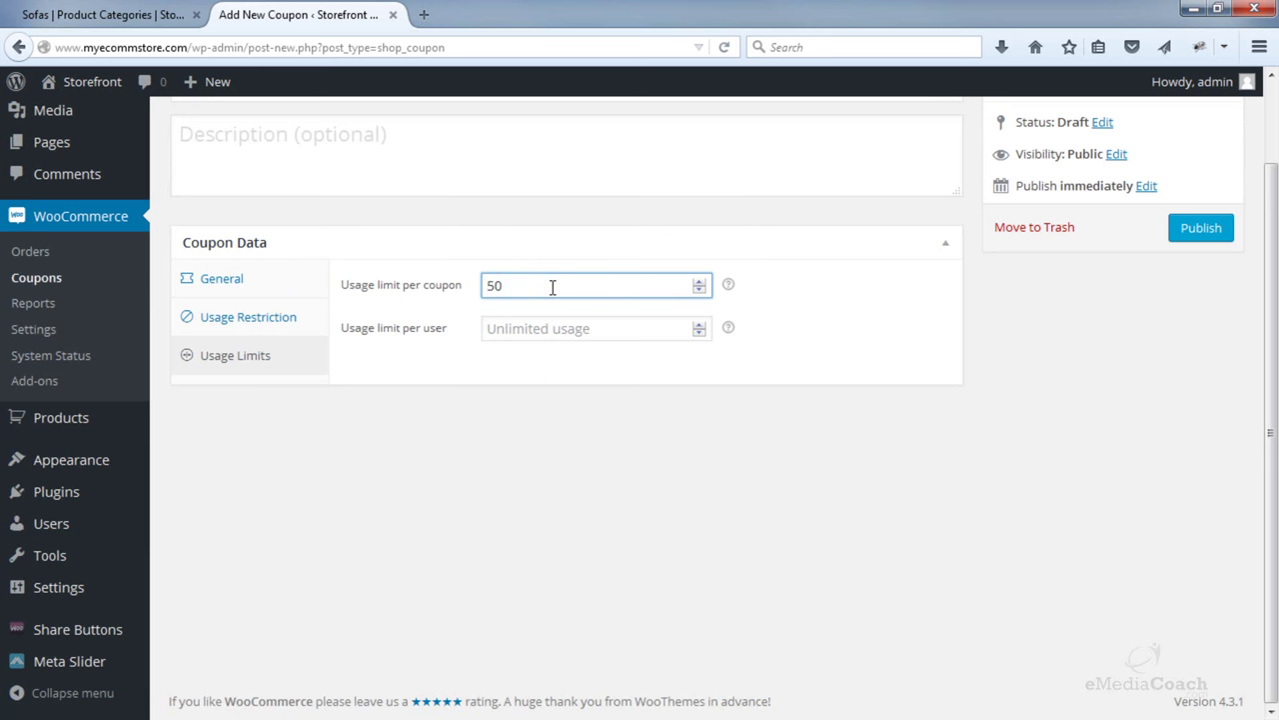
{"action": "type", "text": "0"}
{"action": "left_click_drag", "start_coordinate": [523, 283], "coordinate": [433, 277]}
{"action": "key", "text": "BackSpace"}
{"action": "left_click", "coordinate": [601, 325]}
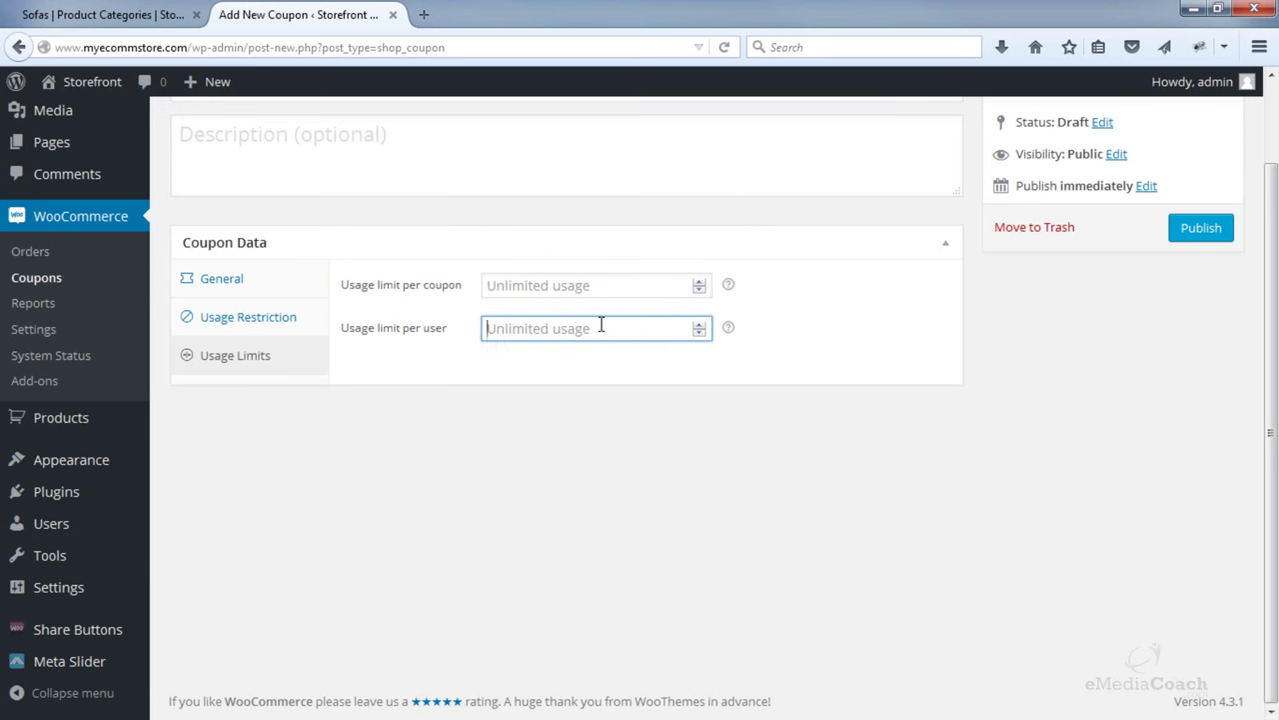
{"action": "type", "text": "1"}
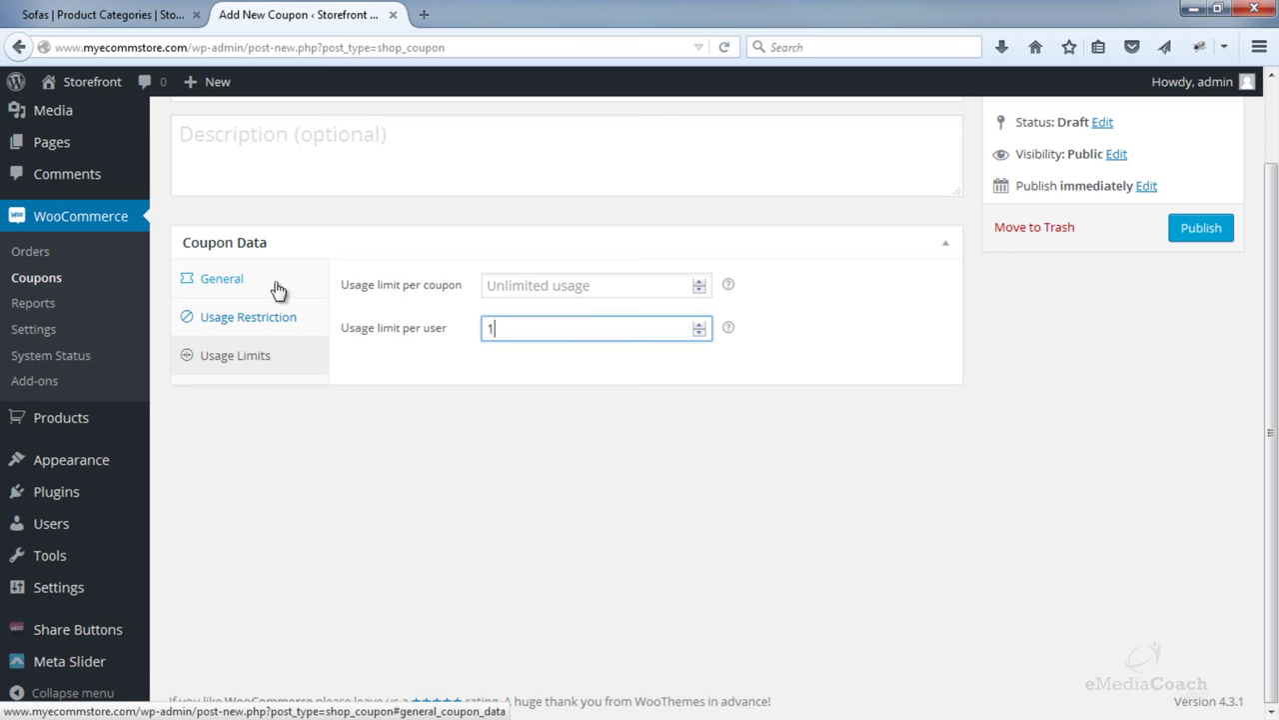
{"action": "key", "text": "BackSpace"}
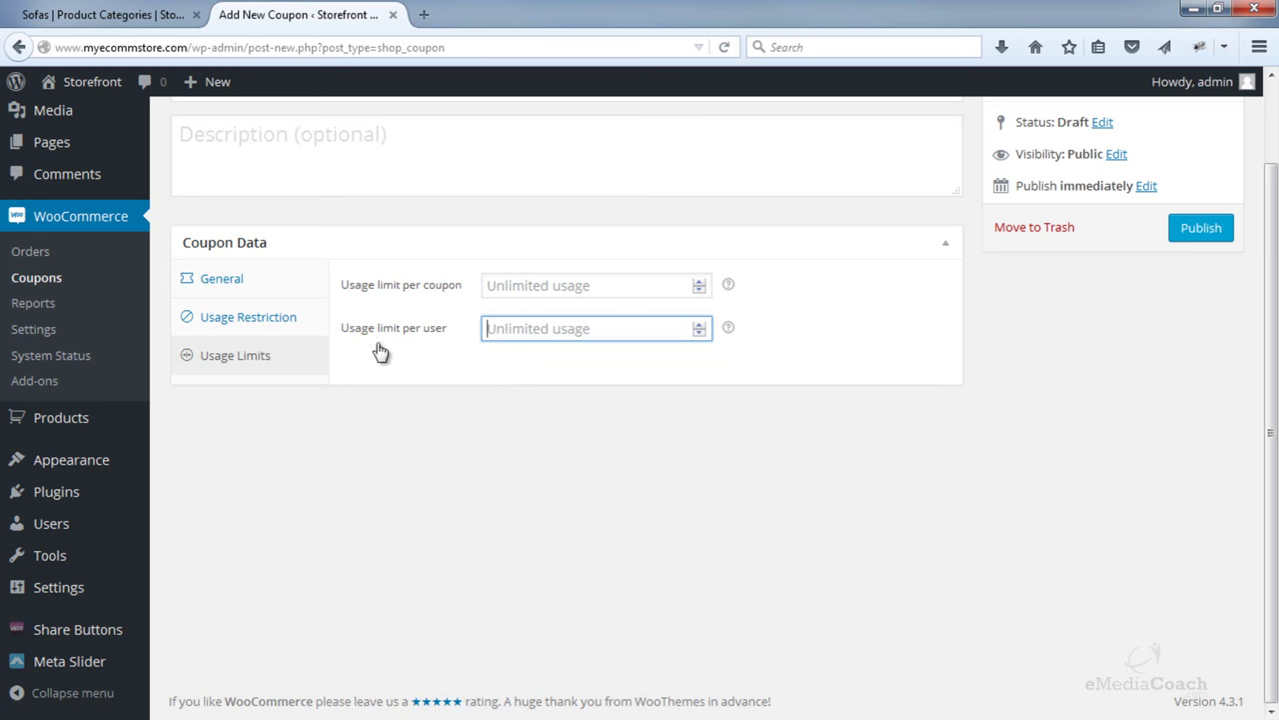
{"action": "left_click", "coordinate": [1188, 234]}
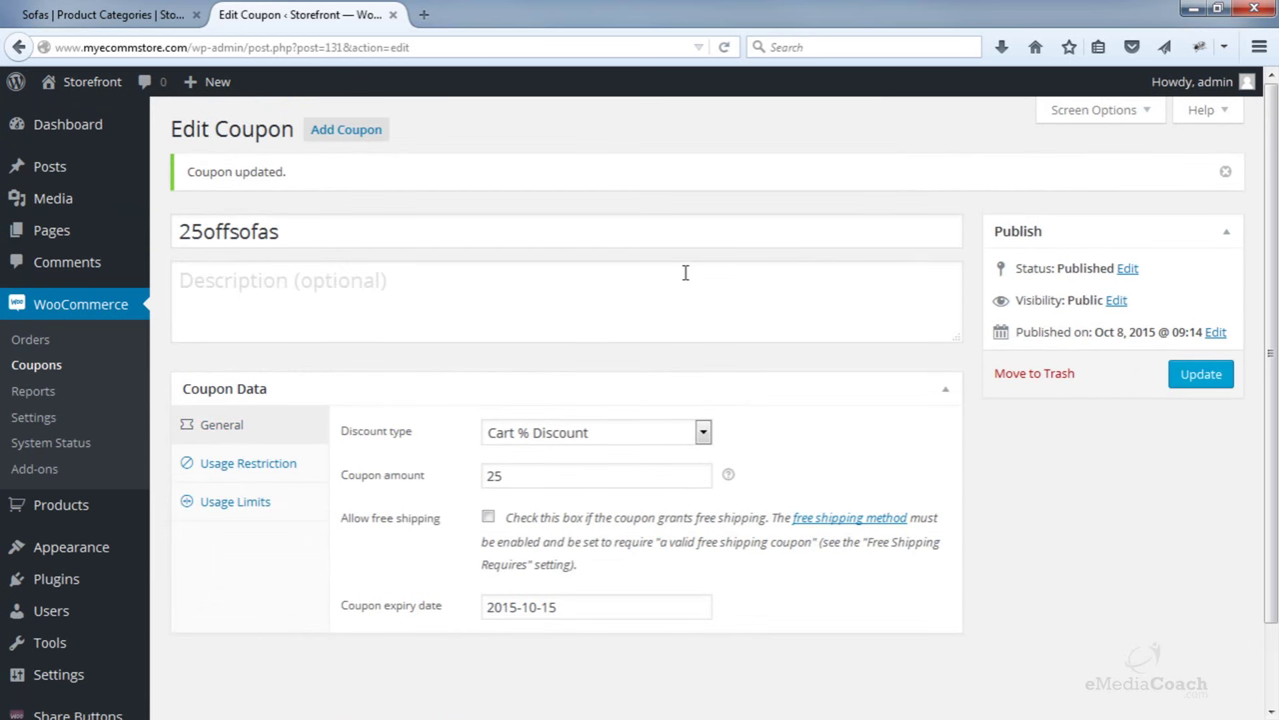
- Add the Leather Sofa to the cart from the Sofas category and view the cart
{"action": "left_click", "coordinate": [100, 14]}
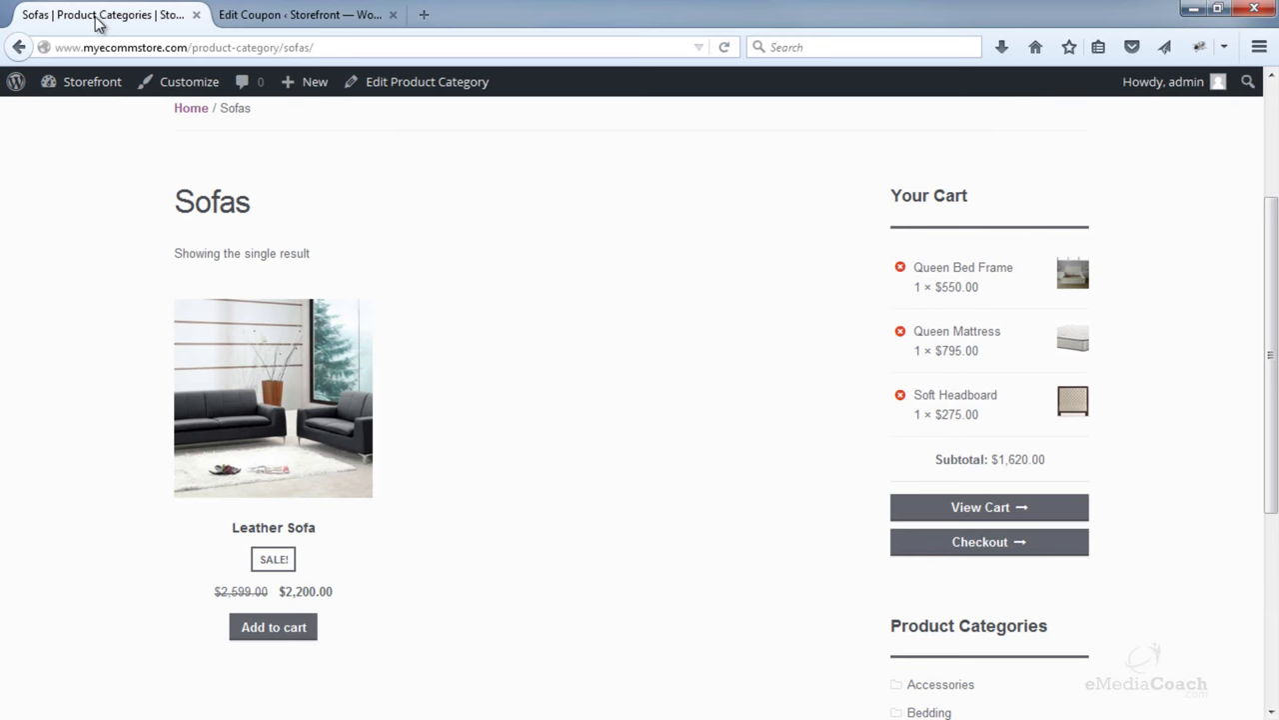
{"action": "scroll", "coordinate": [135, 300], "scroll_direction": "up", "scroll_amount": 2}
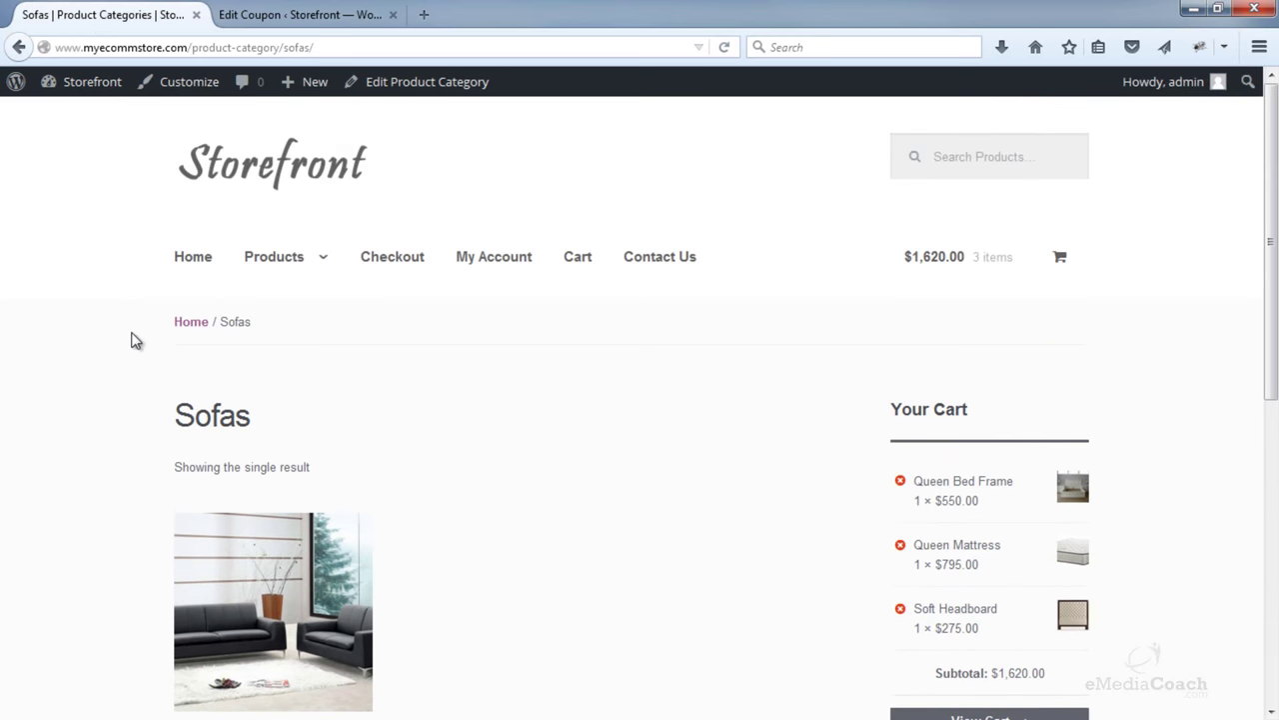
{"action": "key", "text": "F5"}
{"action": "scroll", "coordinate": [135, 300], "scroll_direction": "down", "scroll_amount": 3}
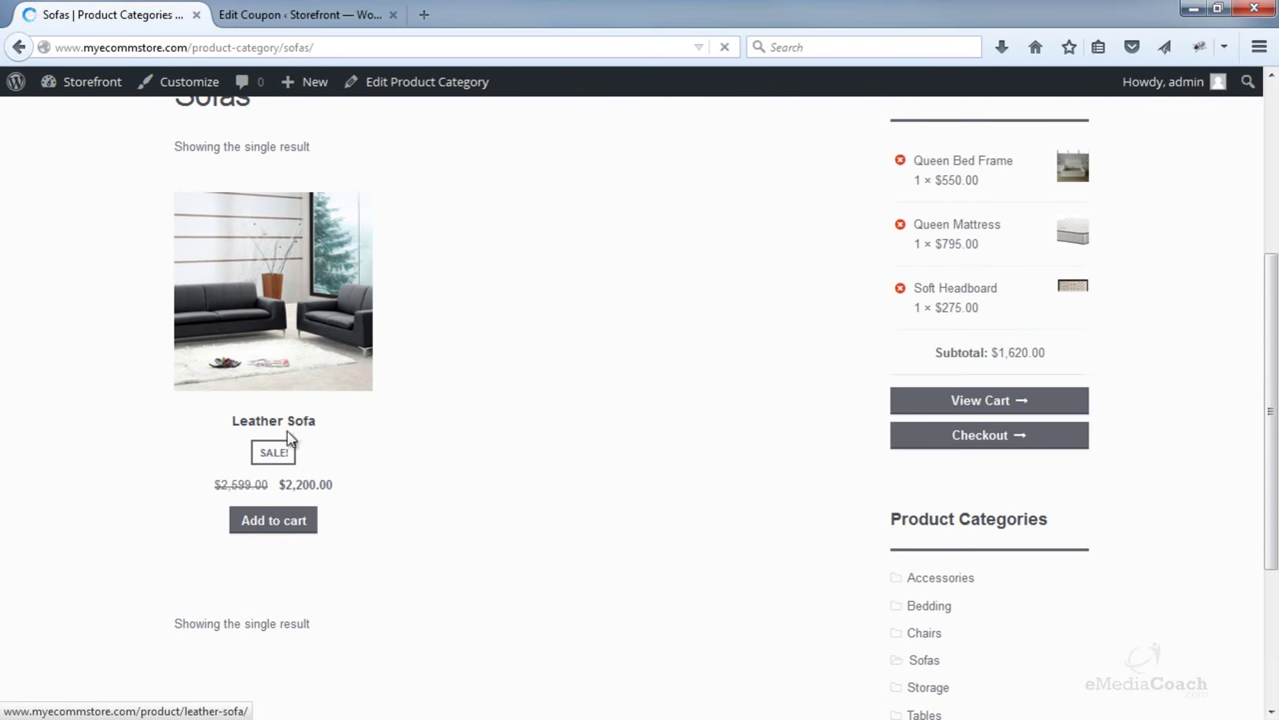
{"action": "left_click", "coordinate": [281, 522]}
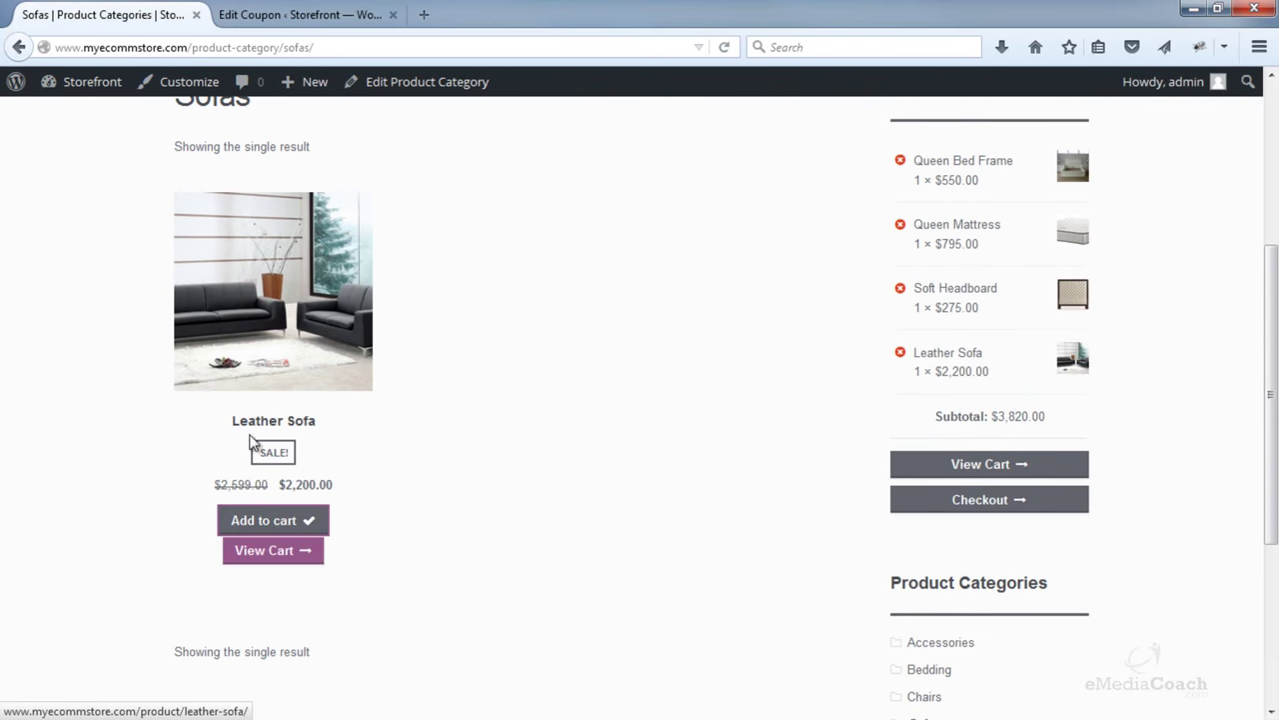
{"action": "scroll", "coordinate": [609, 290], "scroll_direction": "up", "scroll_amount": 5}
{"action": "left_click", "coordinate": [946, 262]}
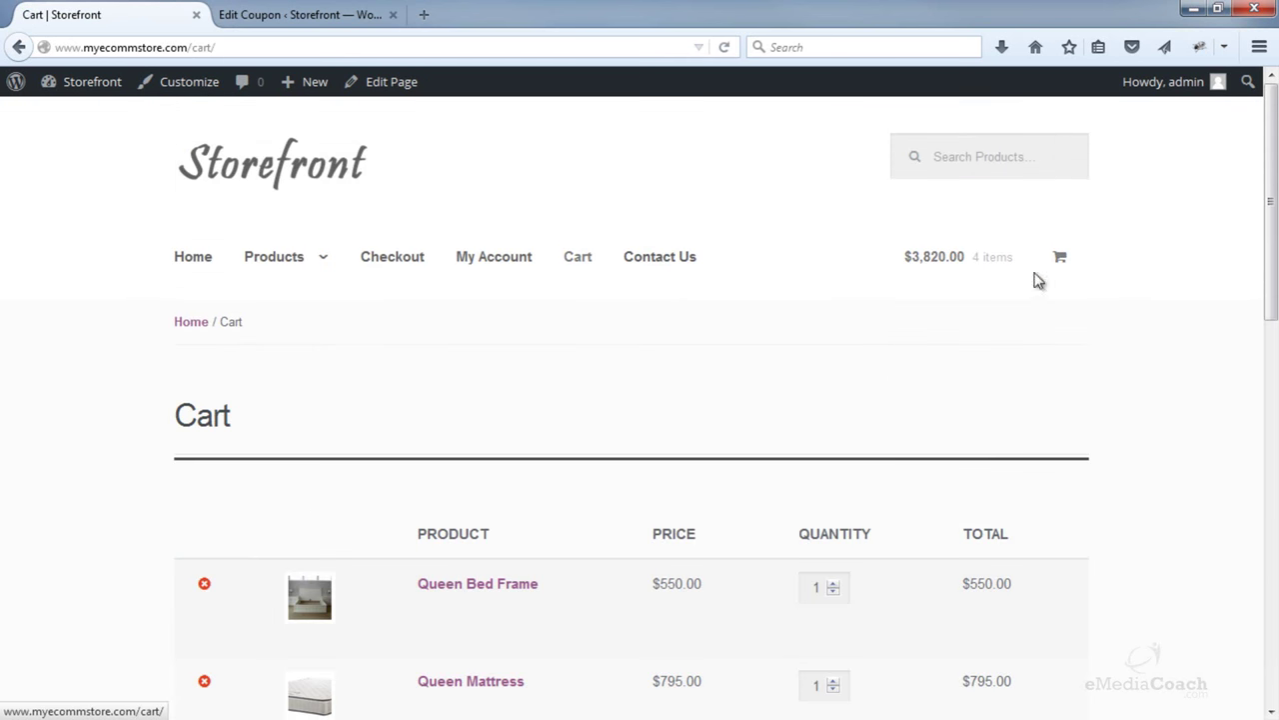
- Remove the Queen Bed Frame, Queen Mattress and Soft Headboard from the cart
{"action": "scroll", "coordinate": [1188, 334], "scroll_direction": "down", "scroll_amount": 3}
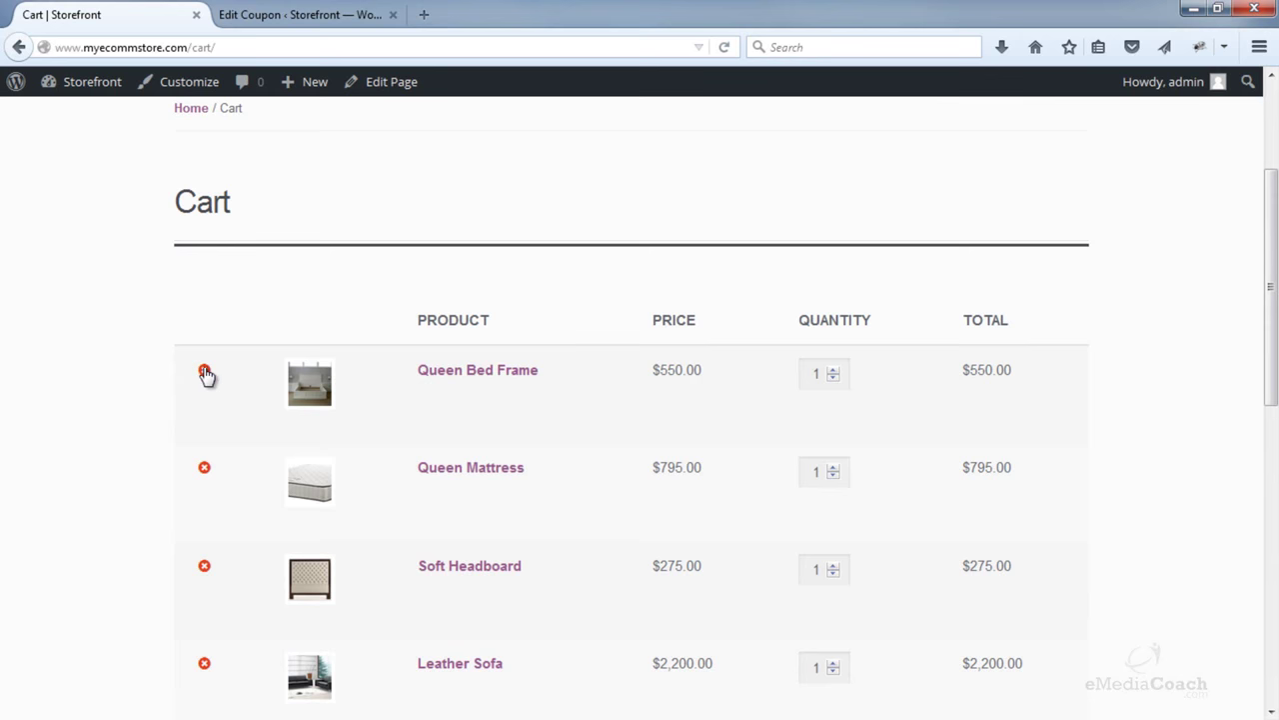
{"action": "left_click", "coordinate": [205, 372]}
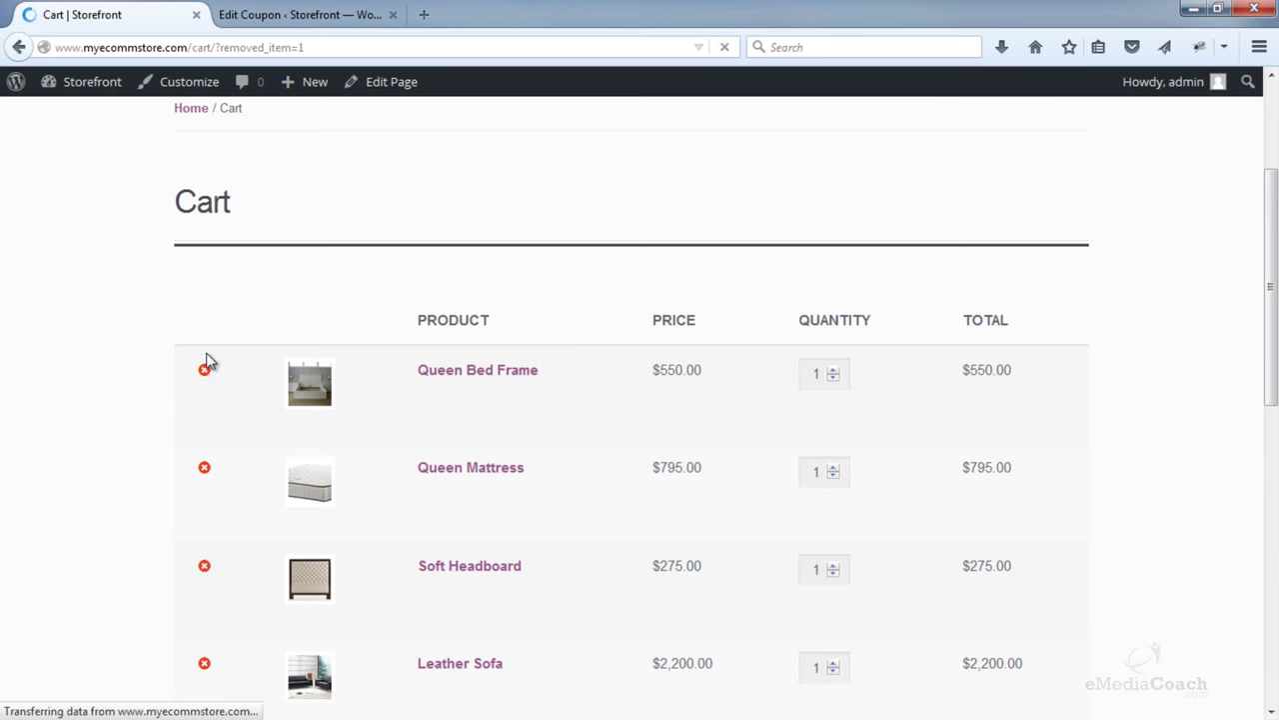
{"action": "scroll", "coordinate": [203, 372], "scroll_direction": "down", "scroll_amount": 3}
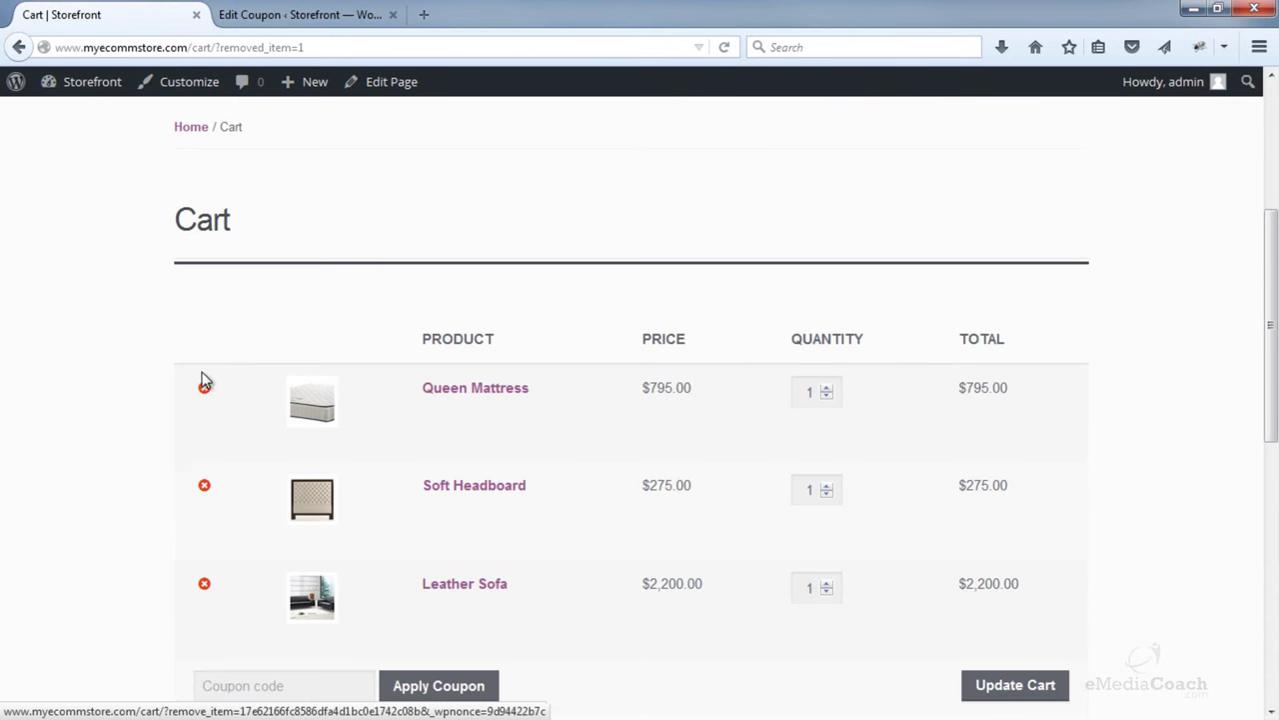
{"action": "left_click", "coordinate": [203, 390]}
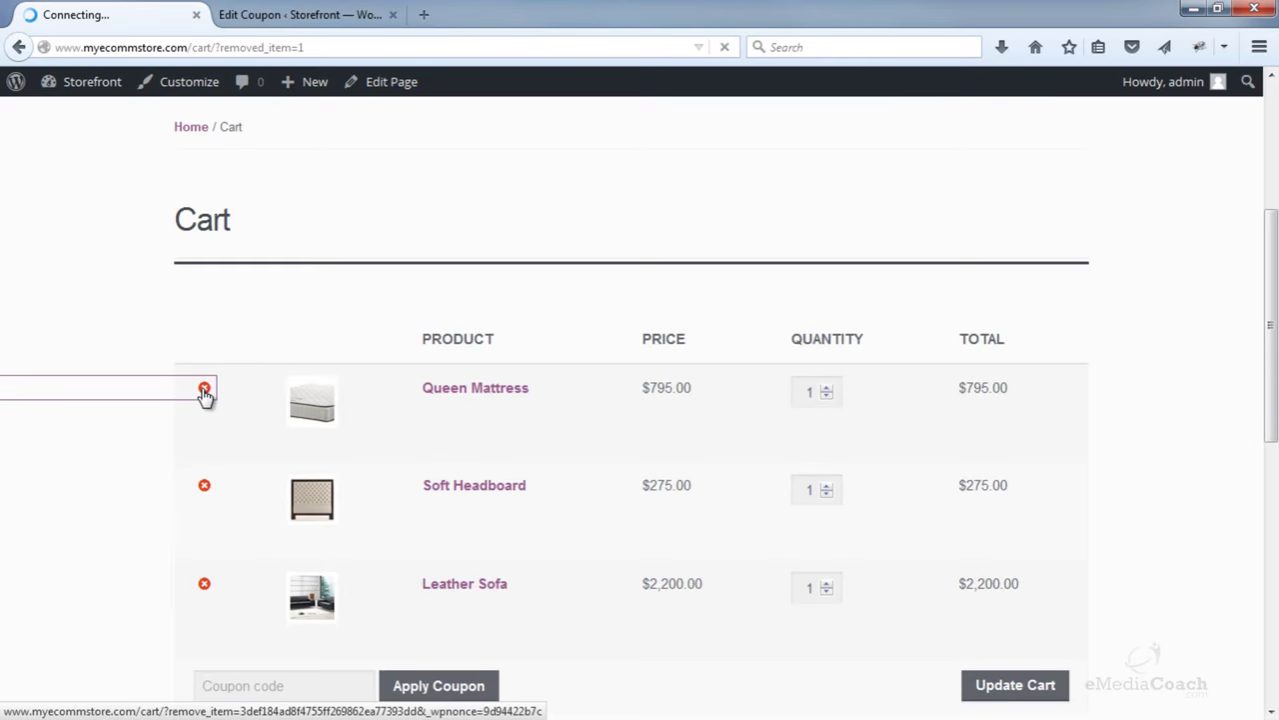
{"action": "scroll", "coordinate": [203, 394], "scroll_direction": "down", "scroll_amount": 3}
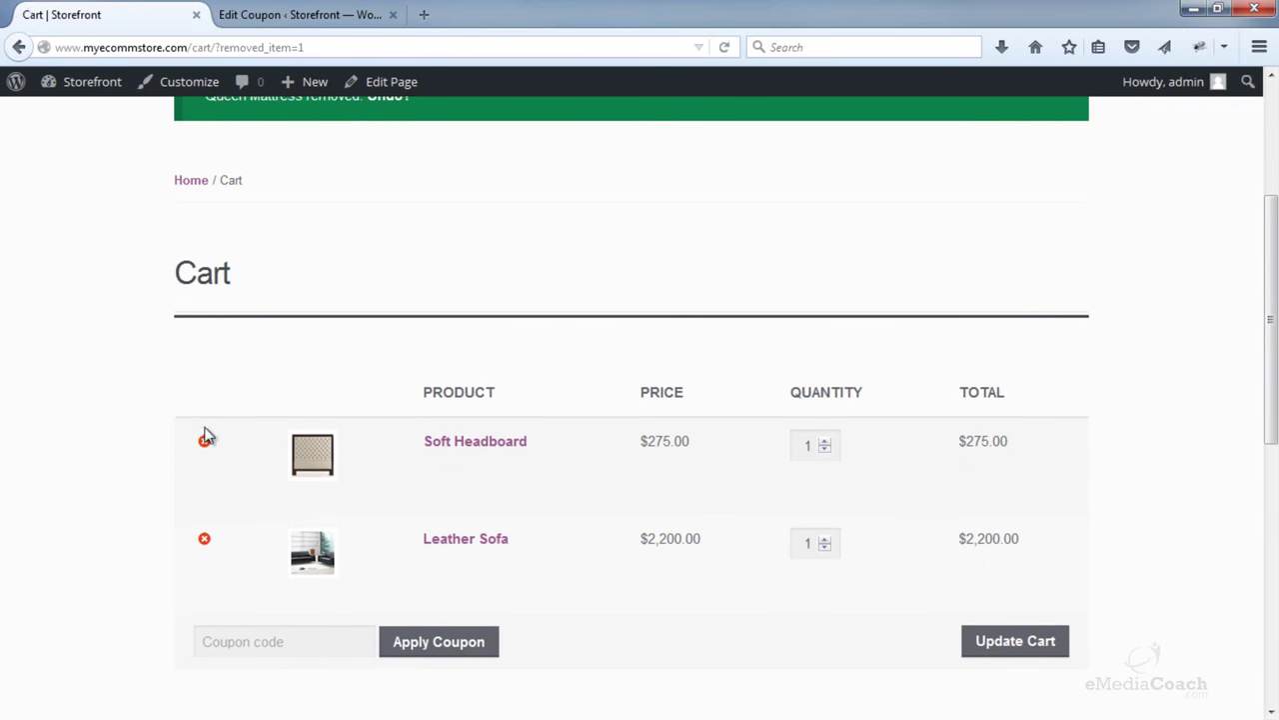
{"action": "left_click", "coordinate": [205, 441]}
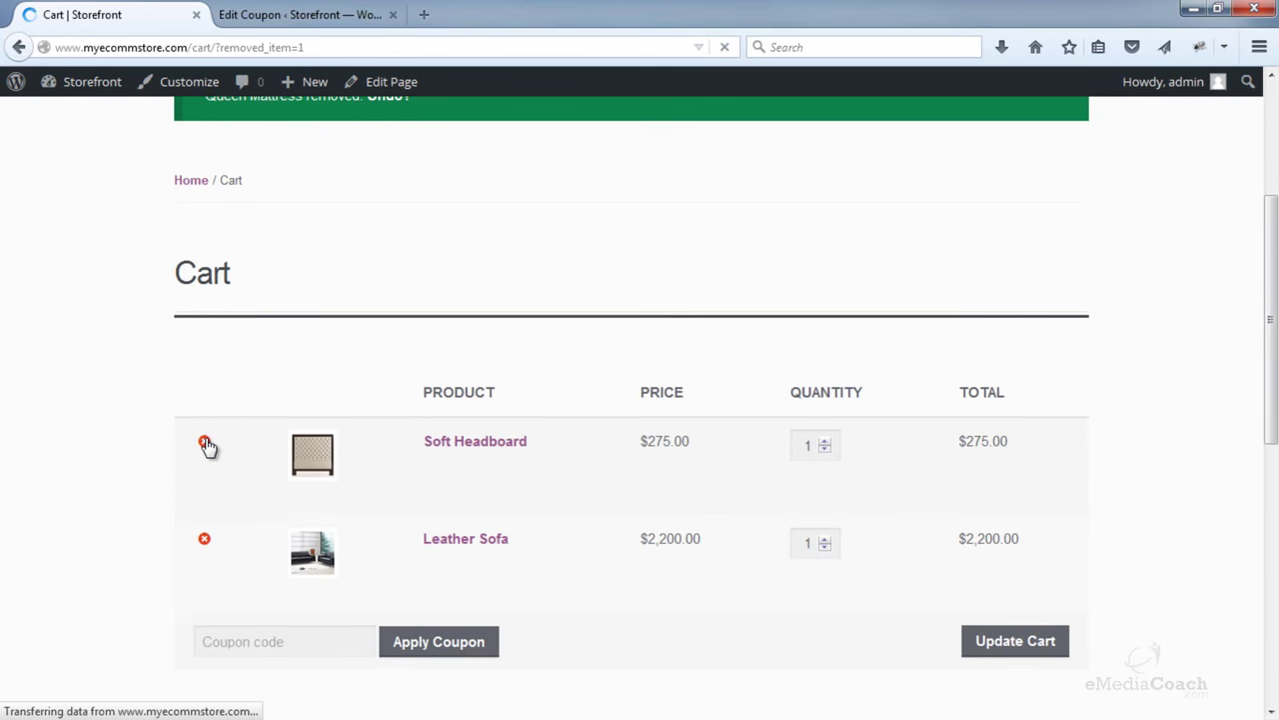
{"action": "scroll", "coordinate": [207, 440], "scroll_direction": "down", "scroll_amount": 5}
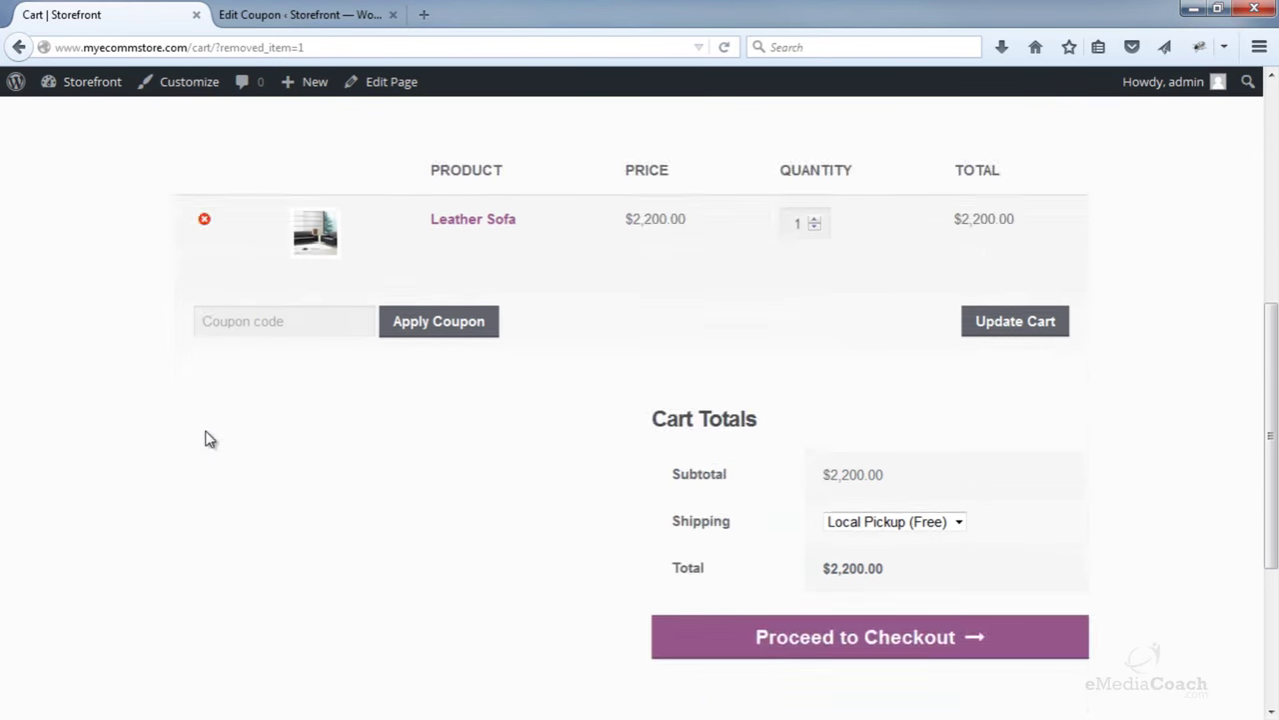
{"action": "scroll", "coordinate": [206, 437], "scroll_direction": "up", "scroll_amount": 3}
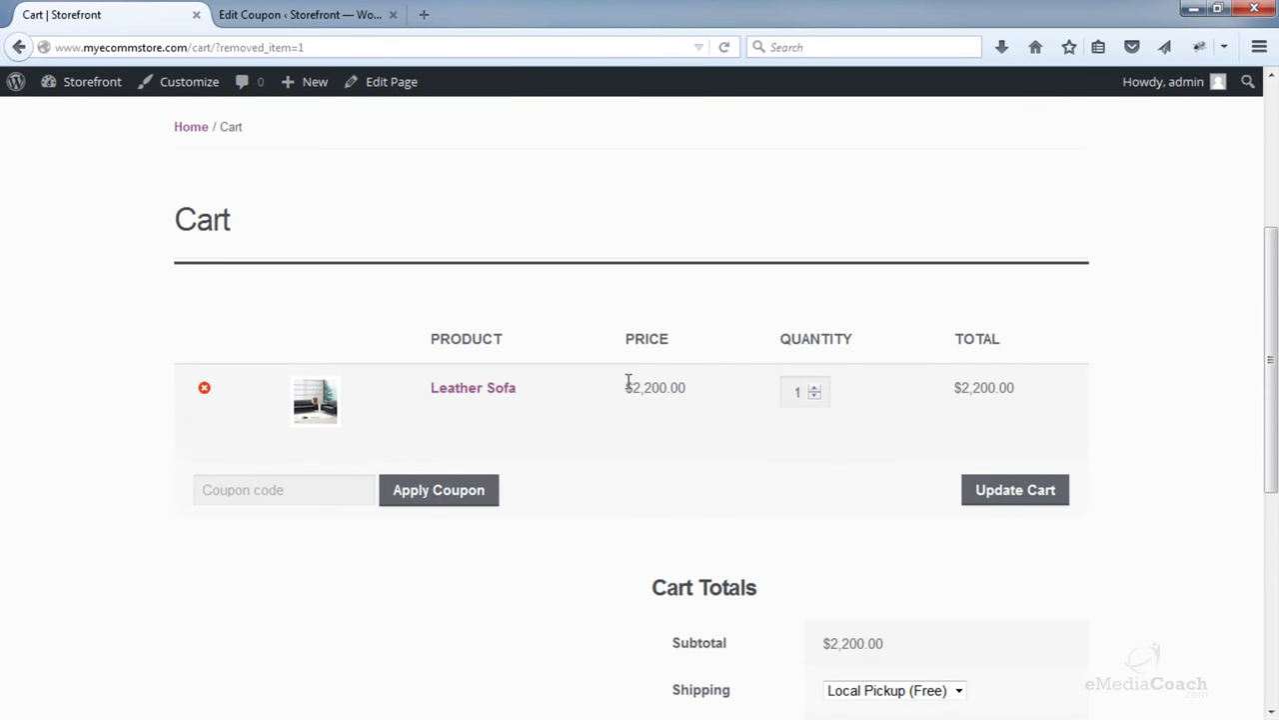
- Apply coupon code 25OFFSOFAS to the cart
{"action": "left_click", "coordinate": [258, 491]}
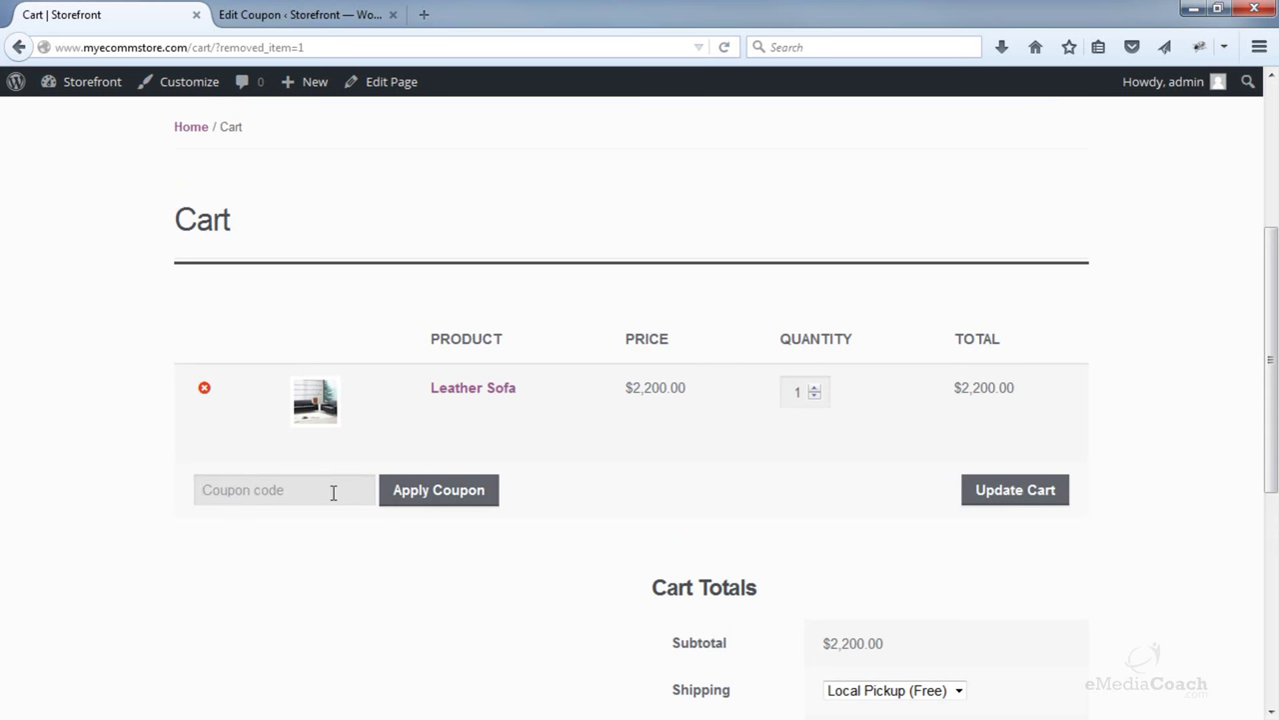
{"action": "type", "text": "25OFFSOFAS"}
{"action": "left_click", "coordinate": [390, 494]}
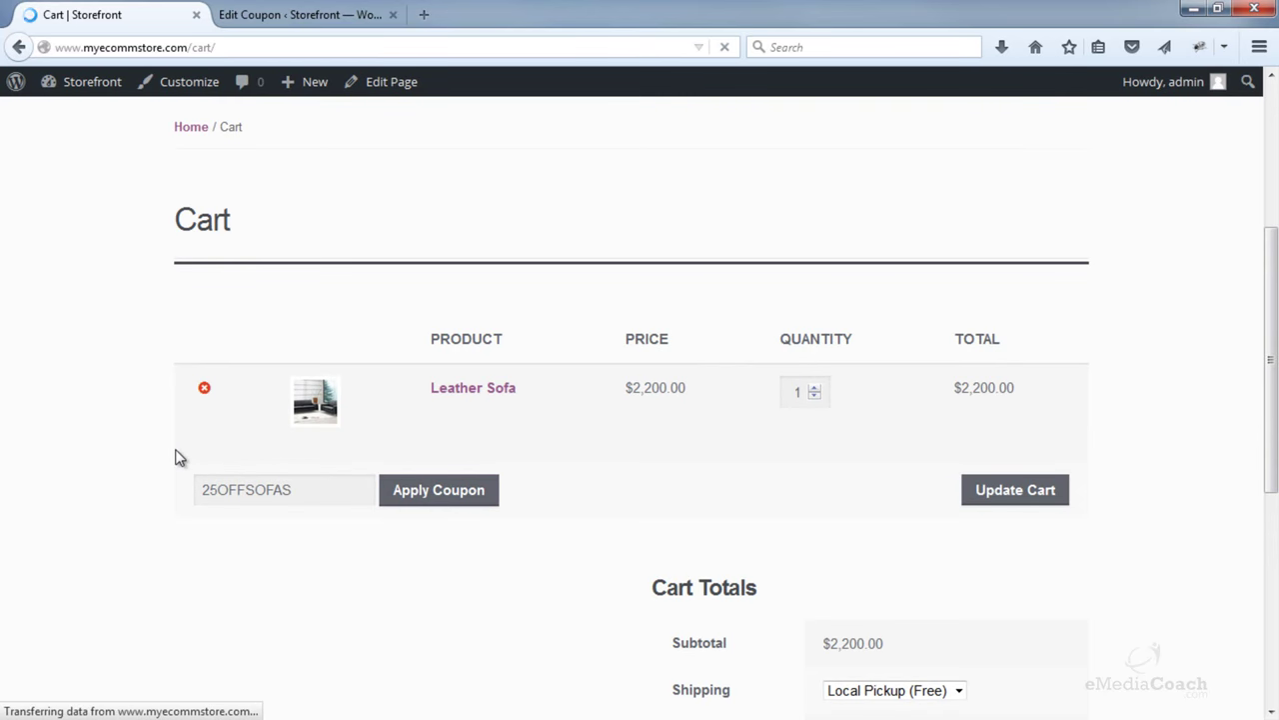
{"action": "scroll", "coordinate": [177, 455], "scroll_direction": "down", "scroll_amount": 4}
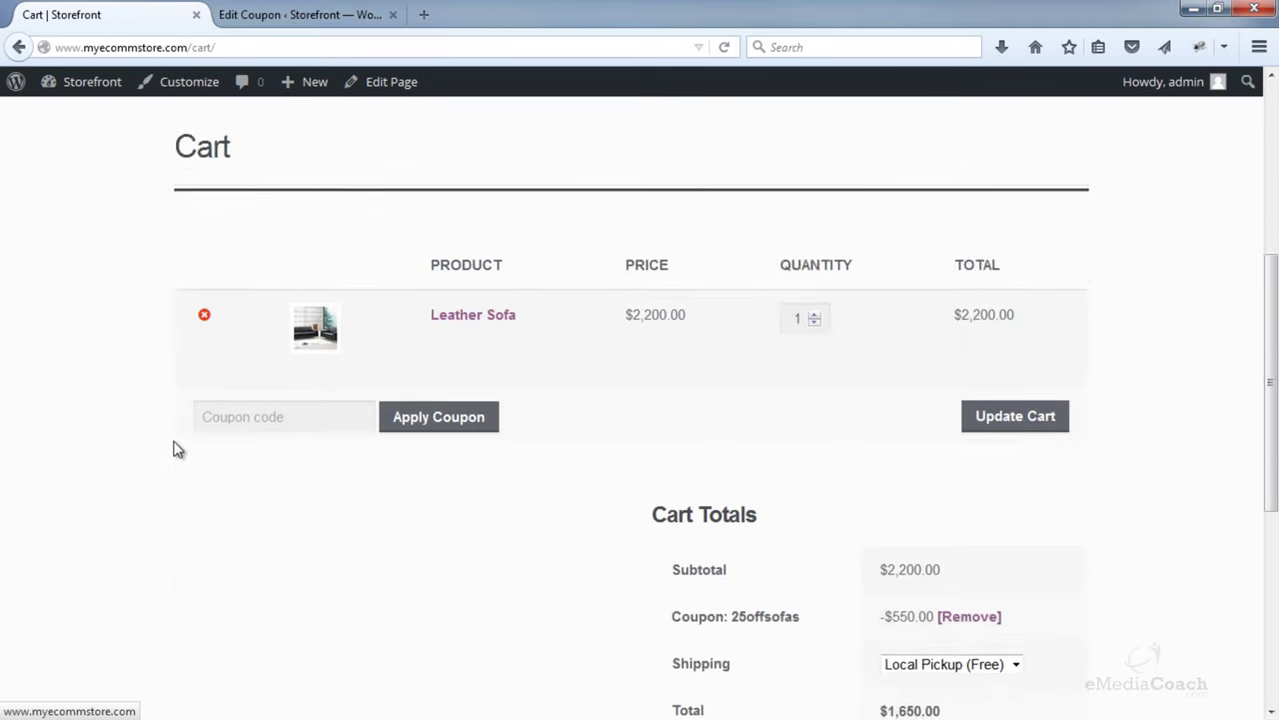
{"action": "scroll", "coordinate": [177, 450], "scroll_direction": "down", "scroll_amount": 2}
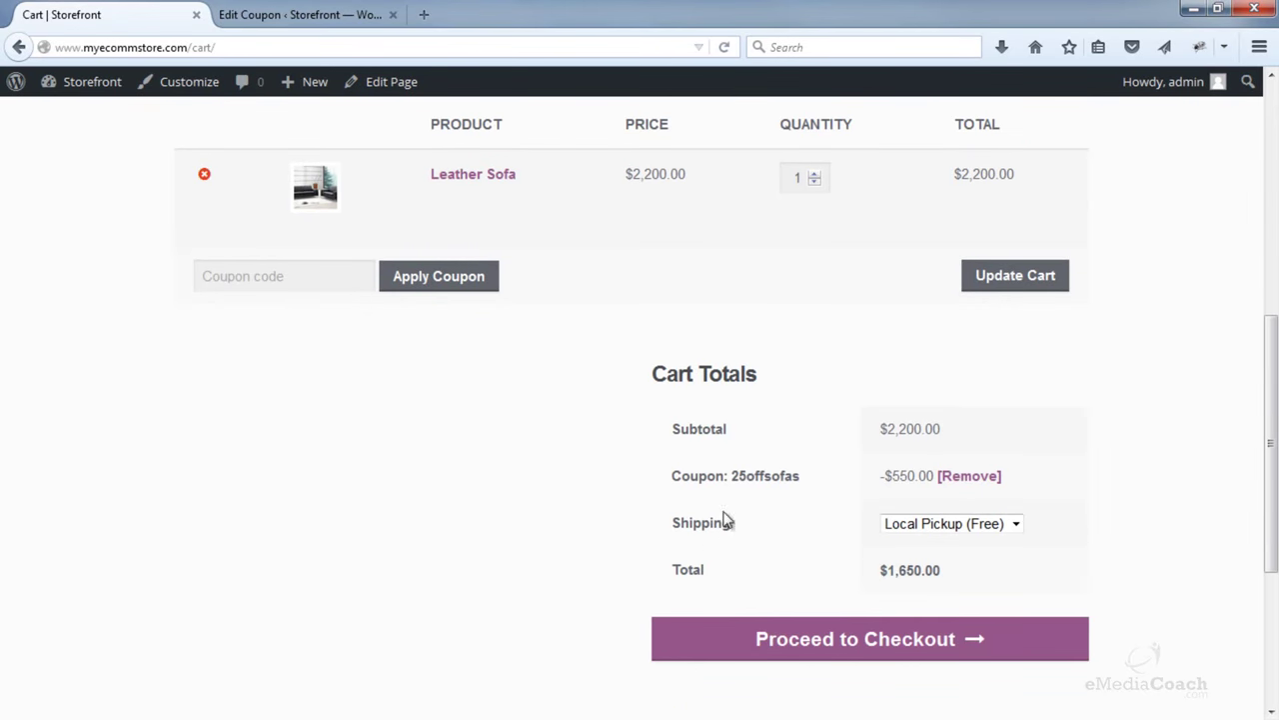
{"action": "left_click_drag", "start_coordinate": [672, 476], "coordinate": [923, 472]}
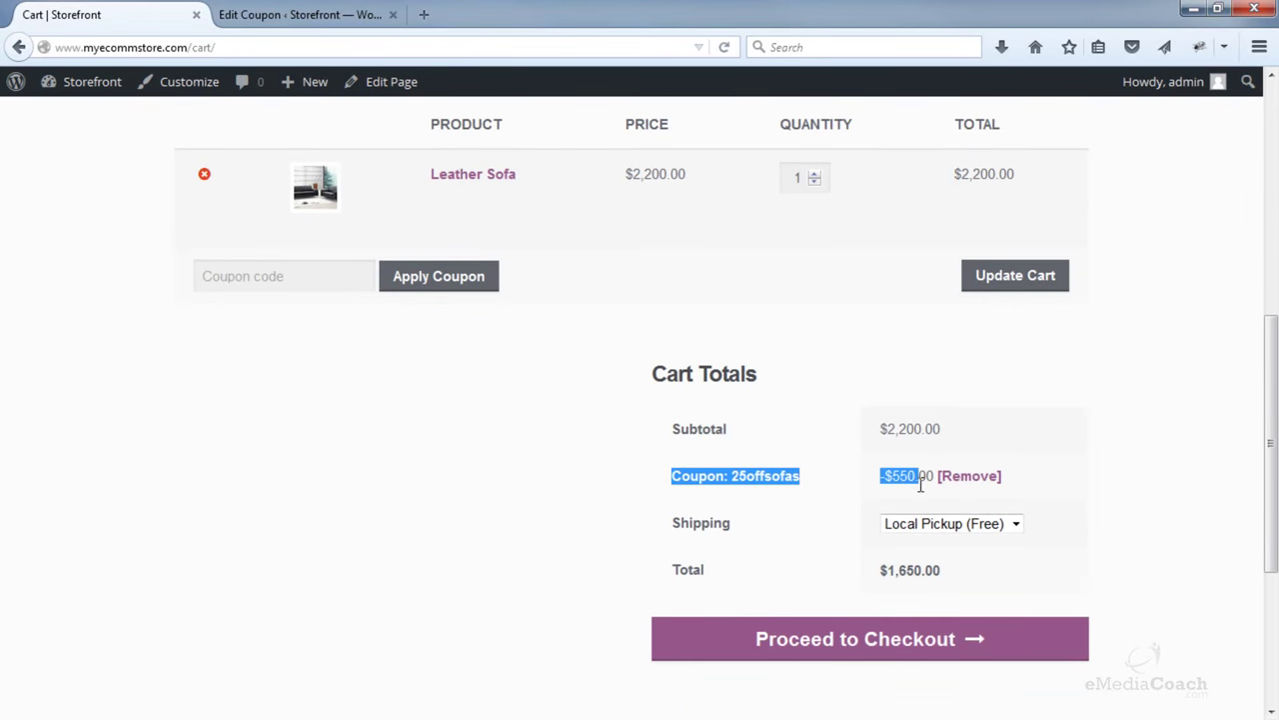
{"action": "left_click", "coordinate": [914, 477]}
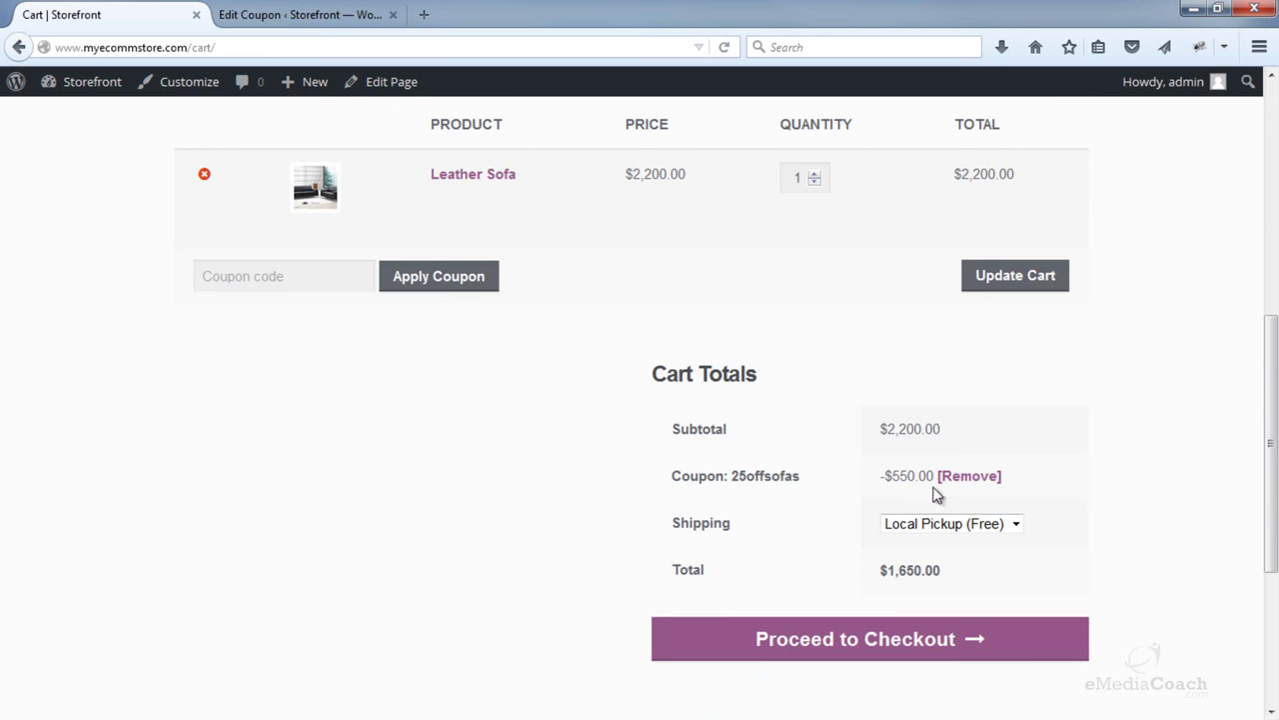
- Check out with the discounted Leather Sofa at $1,650.00, then load the store home page
{"action": "left_click", "coordinate": [913, 651]}
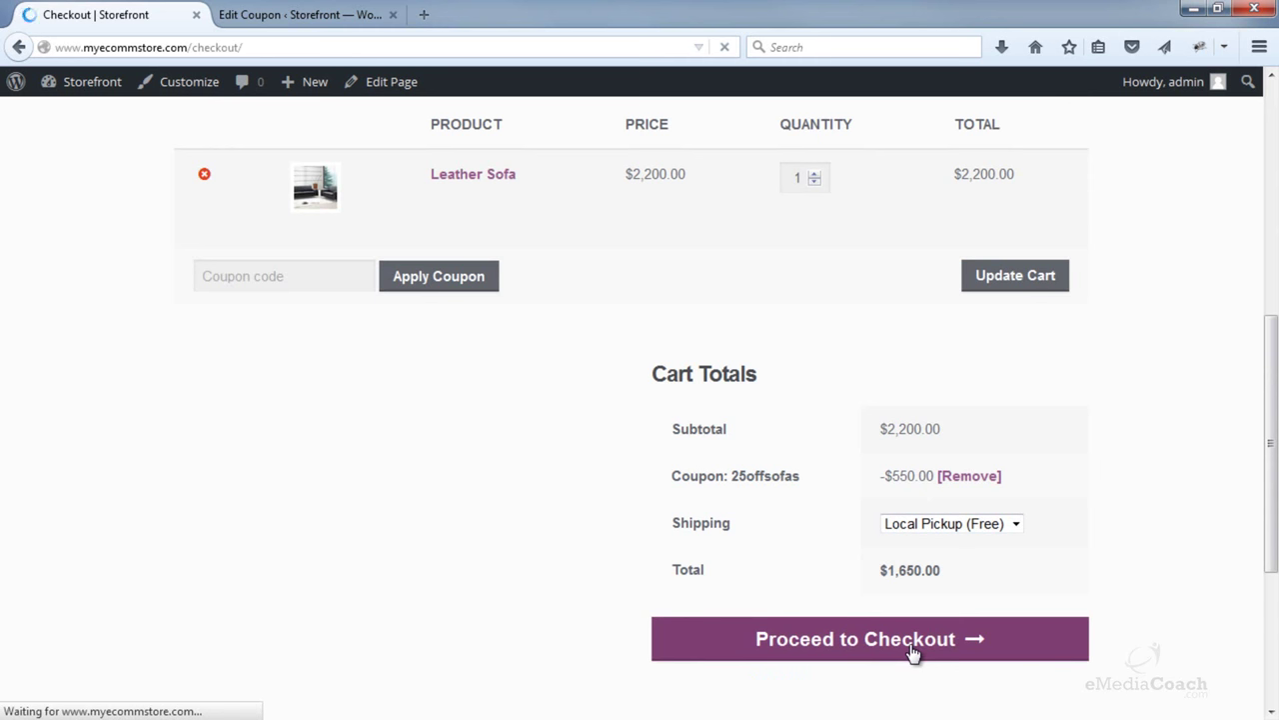
{"action": "scroll", "coordinate": [912, 645], "scroll_direction": "down", "scroll_amount": 5}
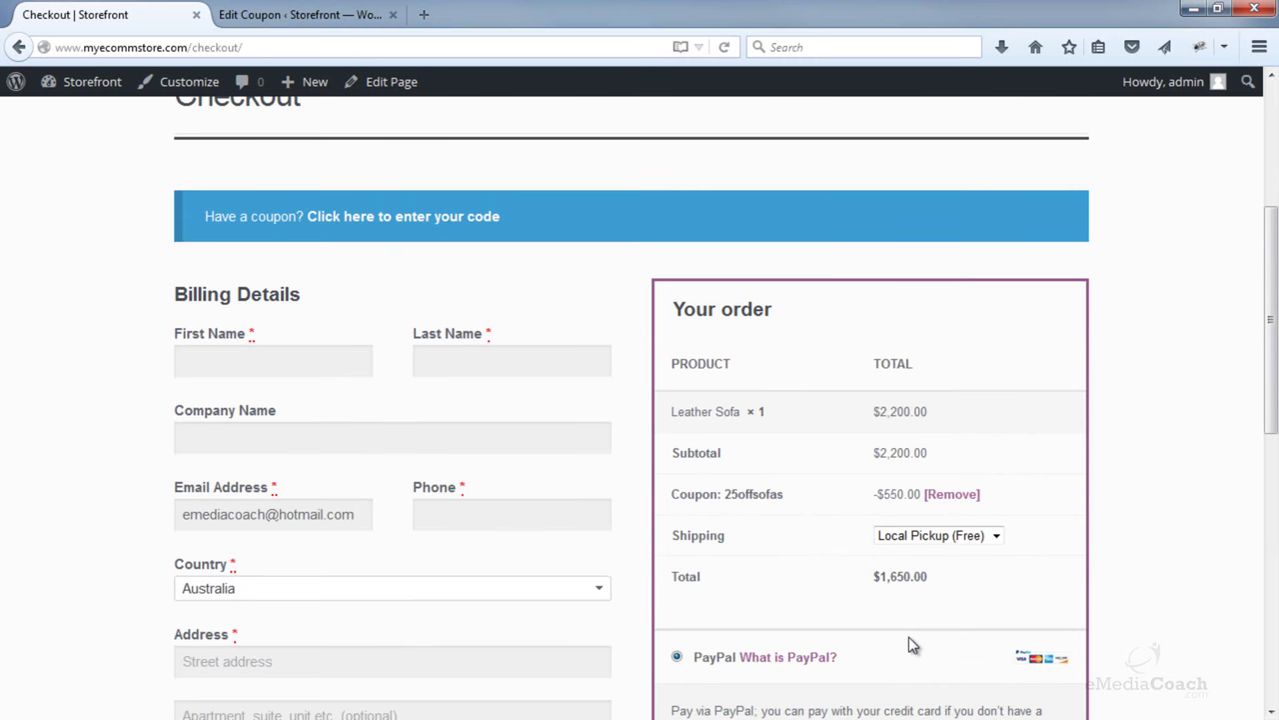
{"action": "scroll", "coordinate": [911, 645], "scroll_direction": "down", "scroll_amount": 2}
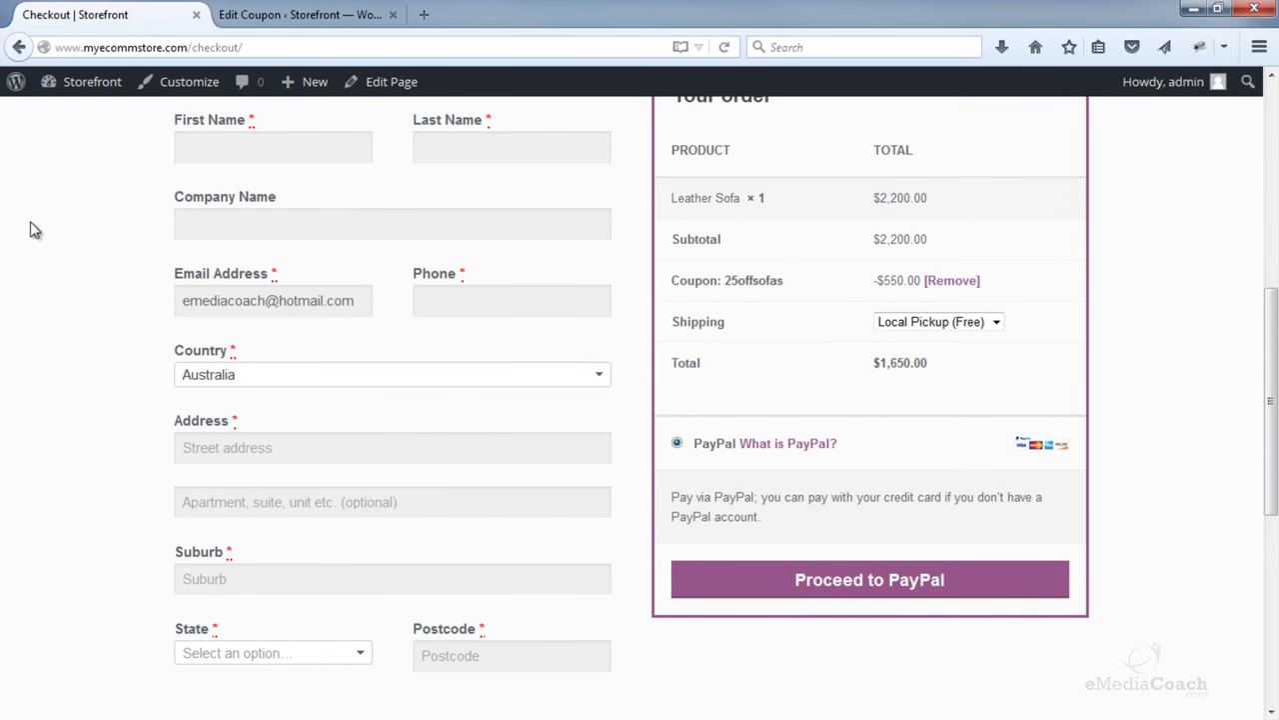
{"action": "scroll", "coordinate": [30, 230], "scroll_direction": "up", "scroll_amount": 10}
{"action": "left_click", "coordinate": [251, 180]}
- Start a new 10PERCENTOFF coupon as a Cart % Discount of 10
{"action": "key", "text": "ctrl+Tab"}
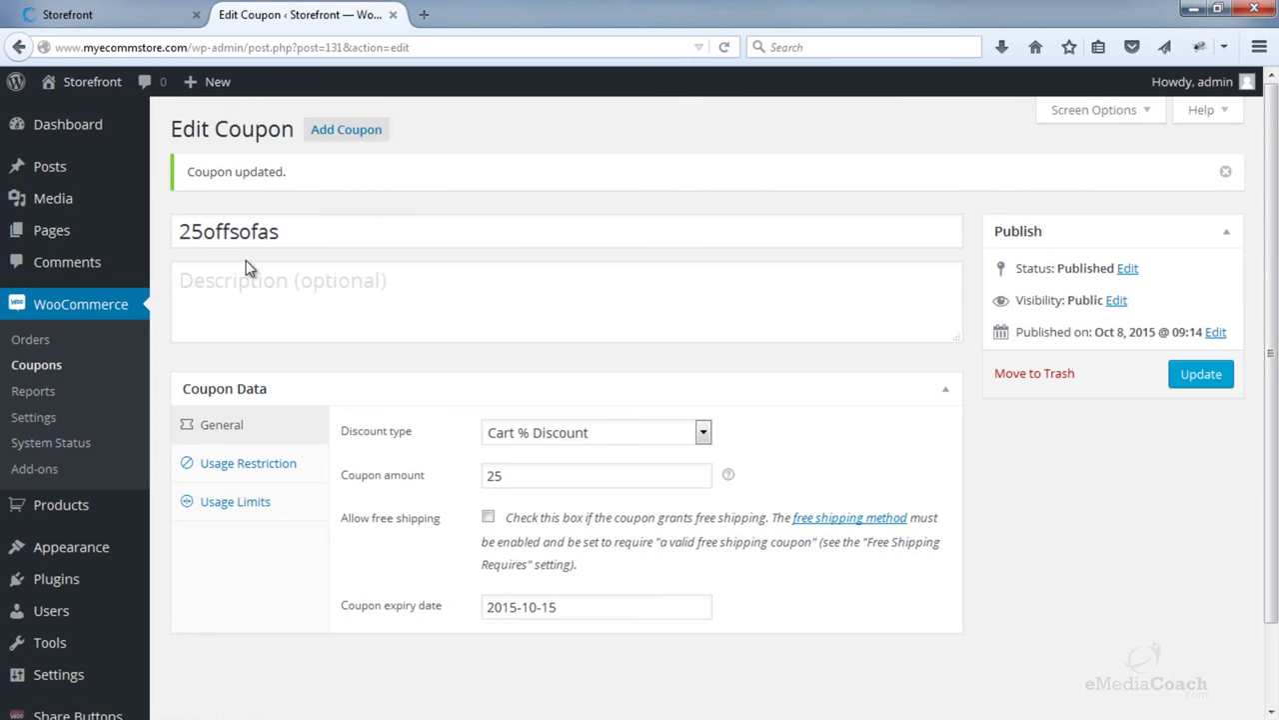
{"action": "left_click", "coordinate": [337, 143]}
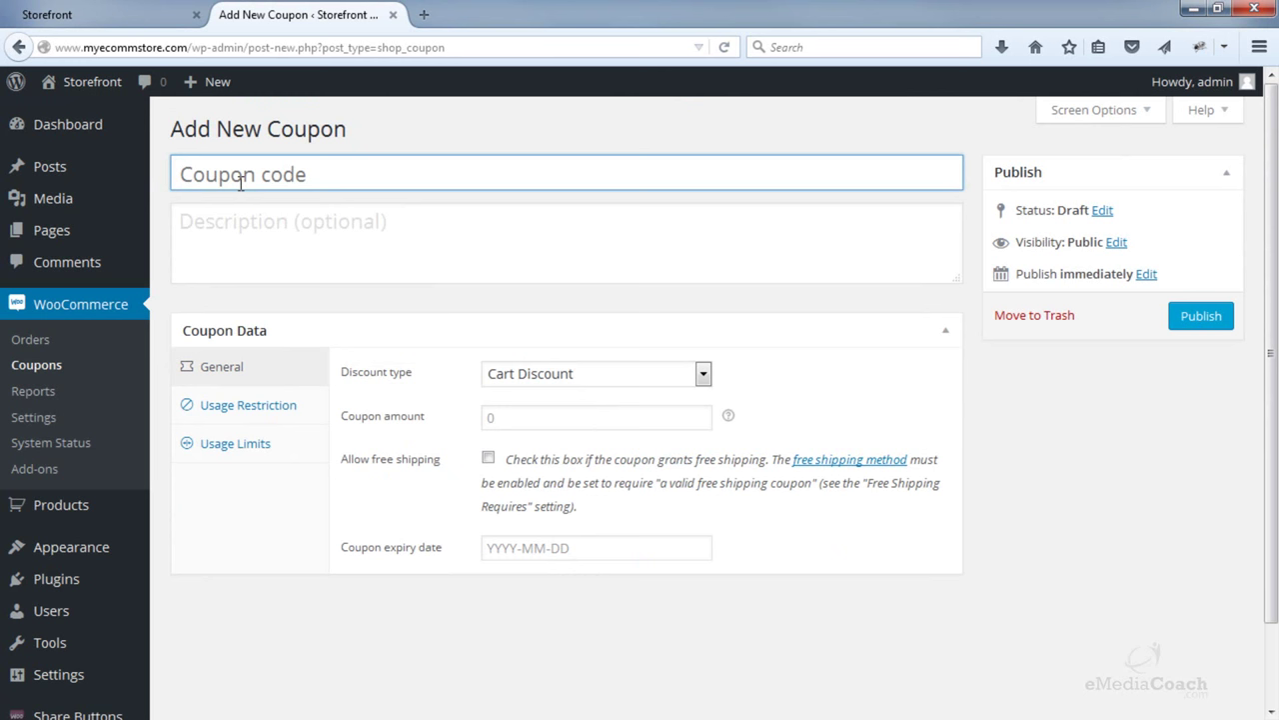
{"action": "type", "text": "12"}
{"action": "type", "text": "0PERCENTOF"}
{"action": "type", "text": "F"}
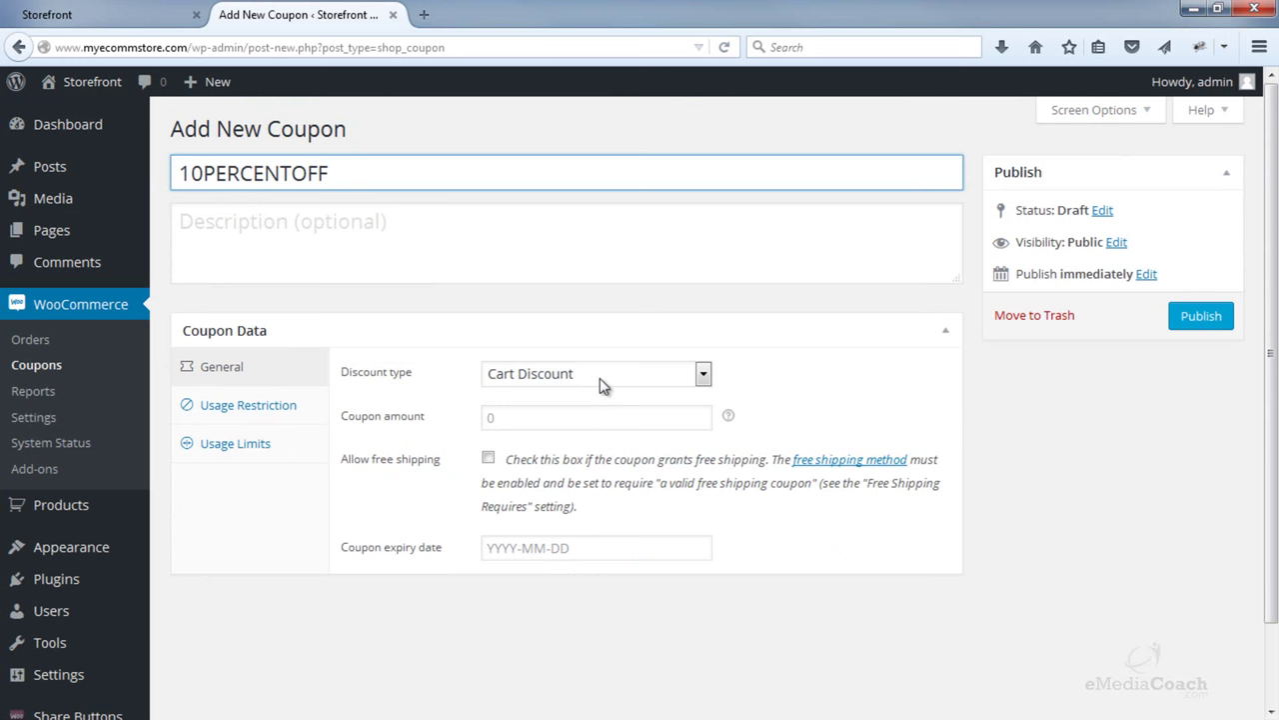
{"action": "left_click", "coordinate": [600, 379]}
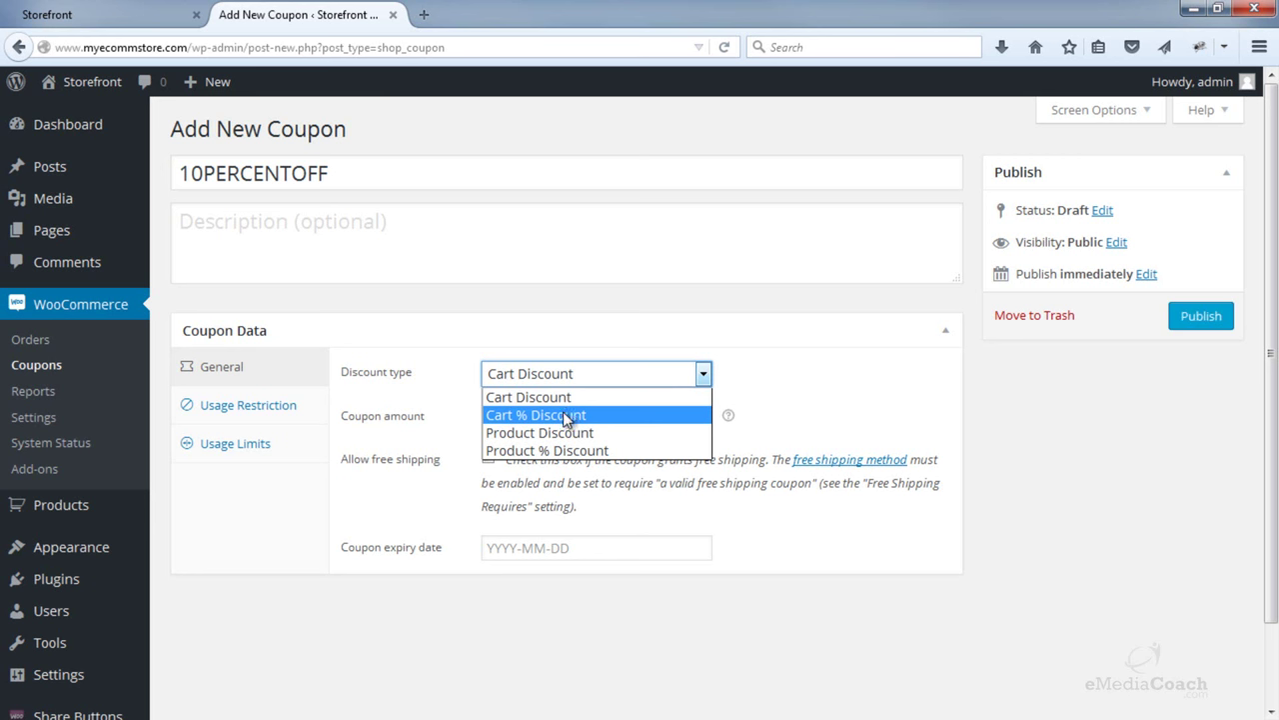
{"action": "left_click", "coordinate": [565, 414]}
{"action": "left_click", "coordinate": [502, 413]}
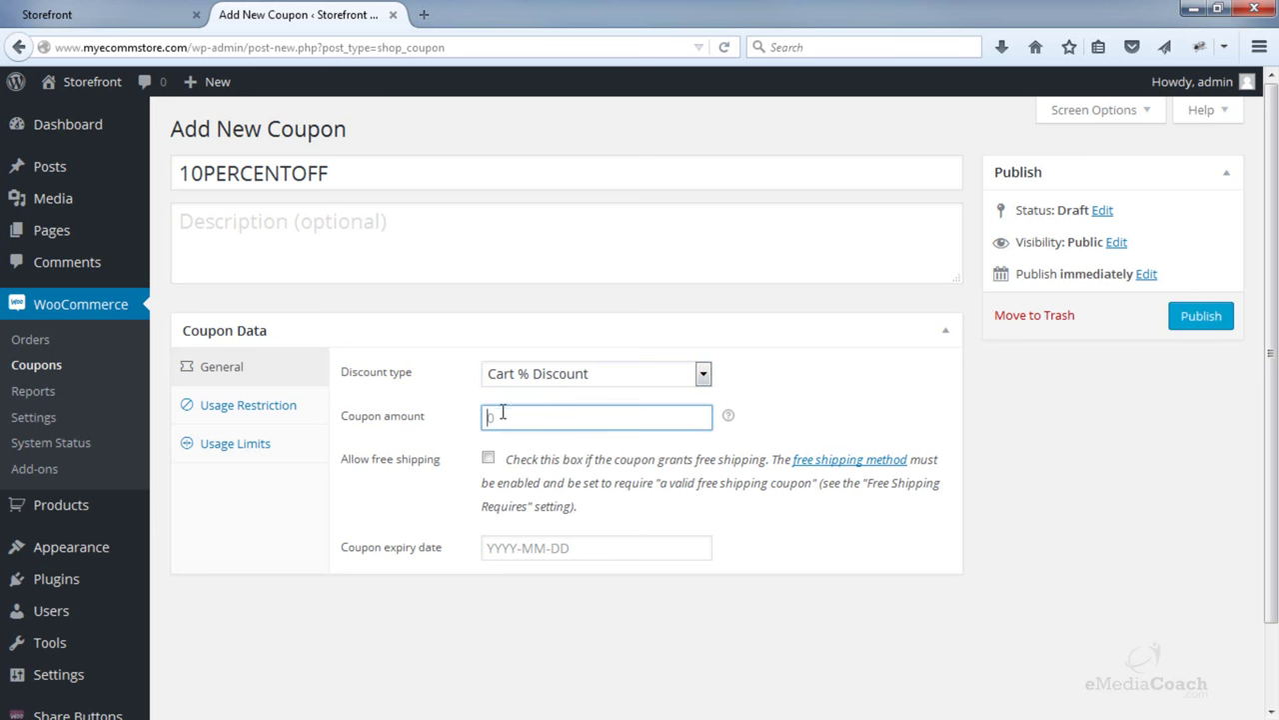
{"action": "type", "text": "10"}
- Leave excluded products empty under Usage Restriction and publish the 10percentoff coupon
{"action": "left_click", "coordinate": [290, 409]}
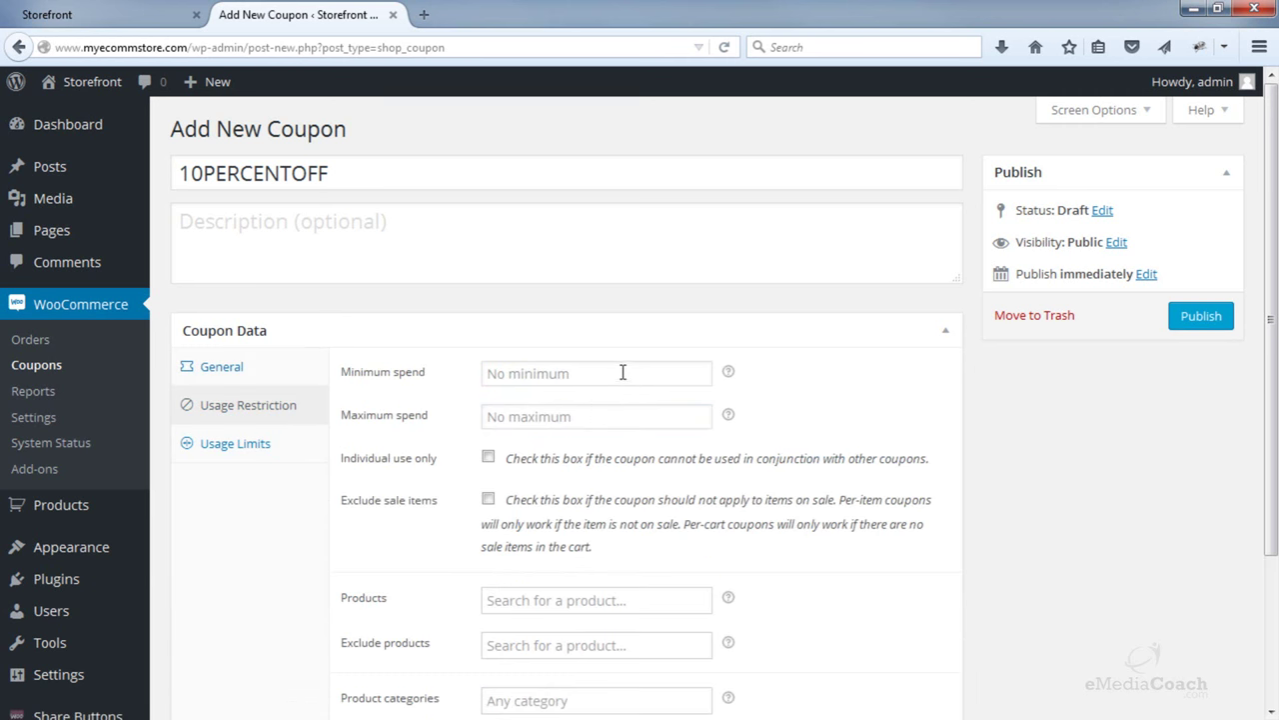
{"action": "scroll", "coordinate": [609, 373], "scroll_direction": "down", "scroll_amount": 2}
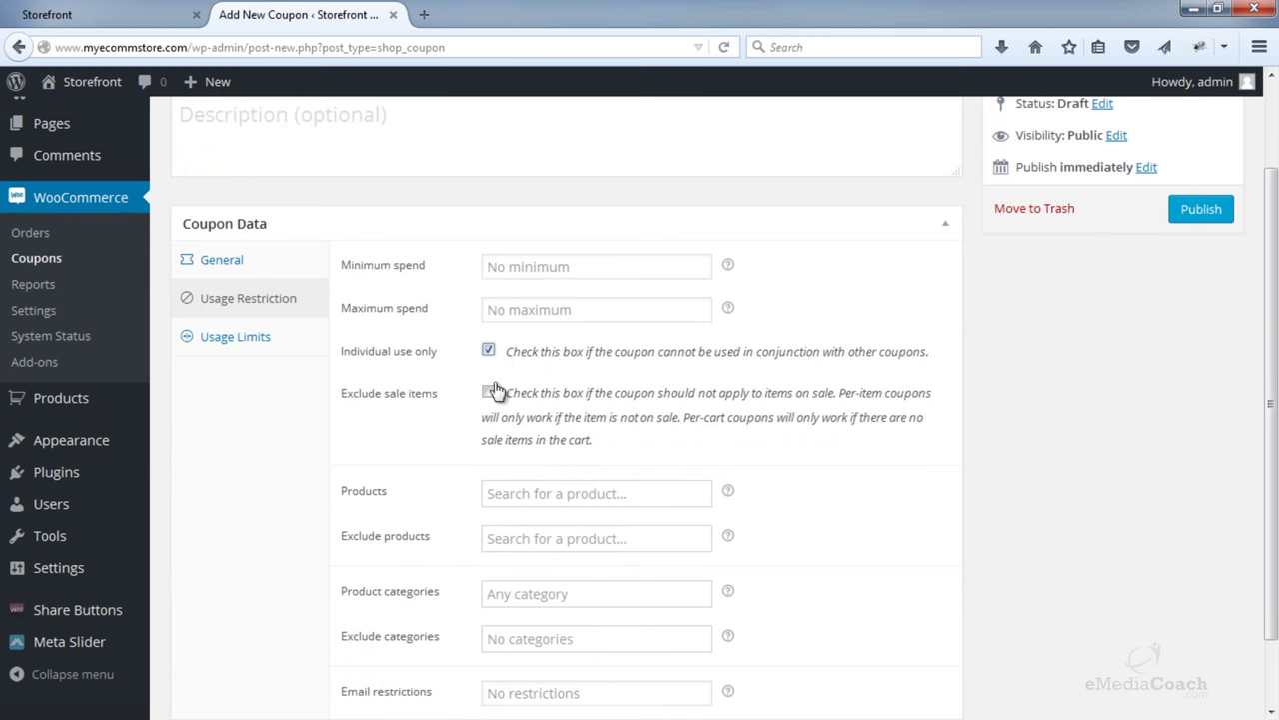
{"action": "scroll", "coordinate": [493, 396], "scroll_direction": "down", "scroll_amount": 2}
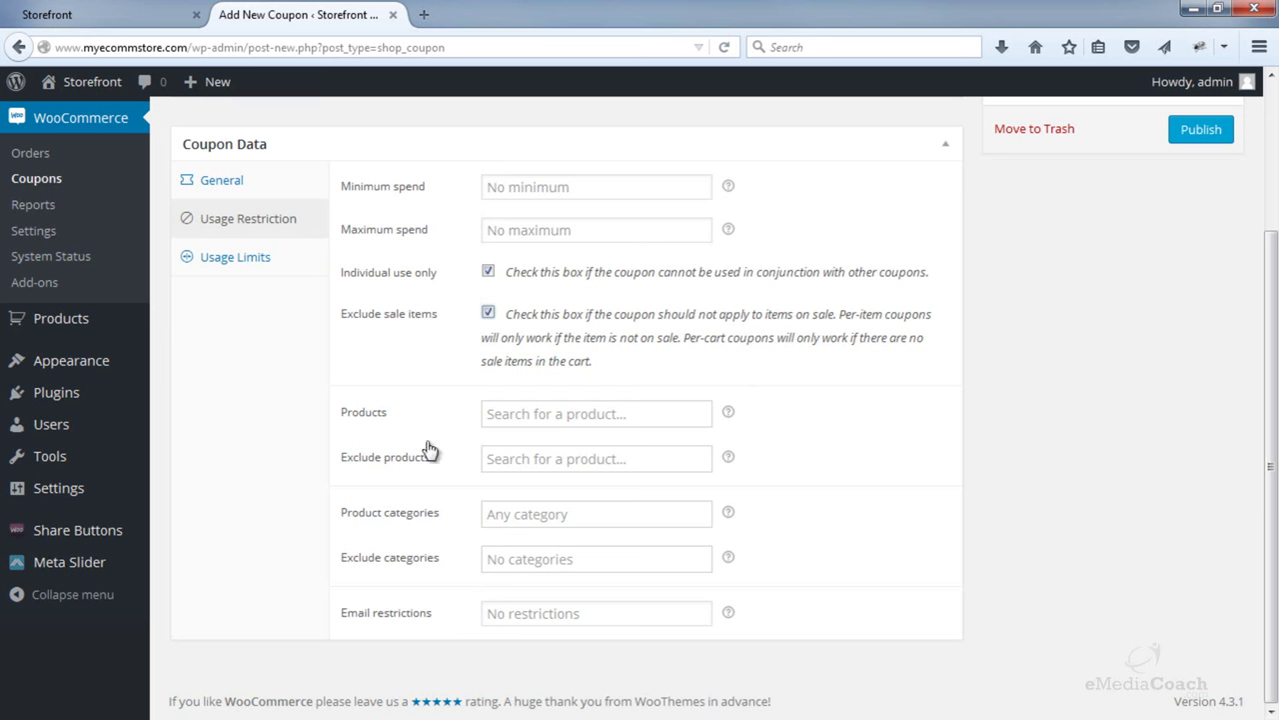
{"action": "left_click", "coordinate": [516, 458]}
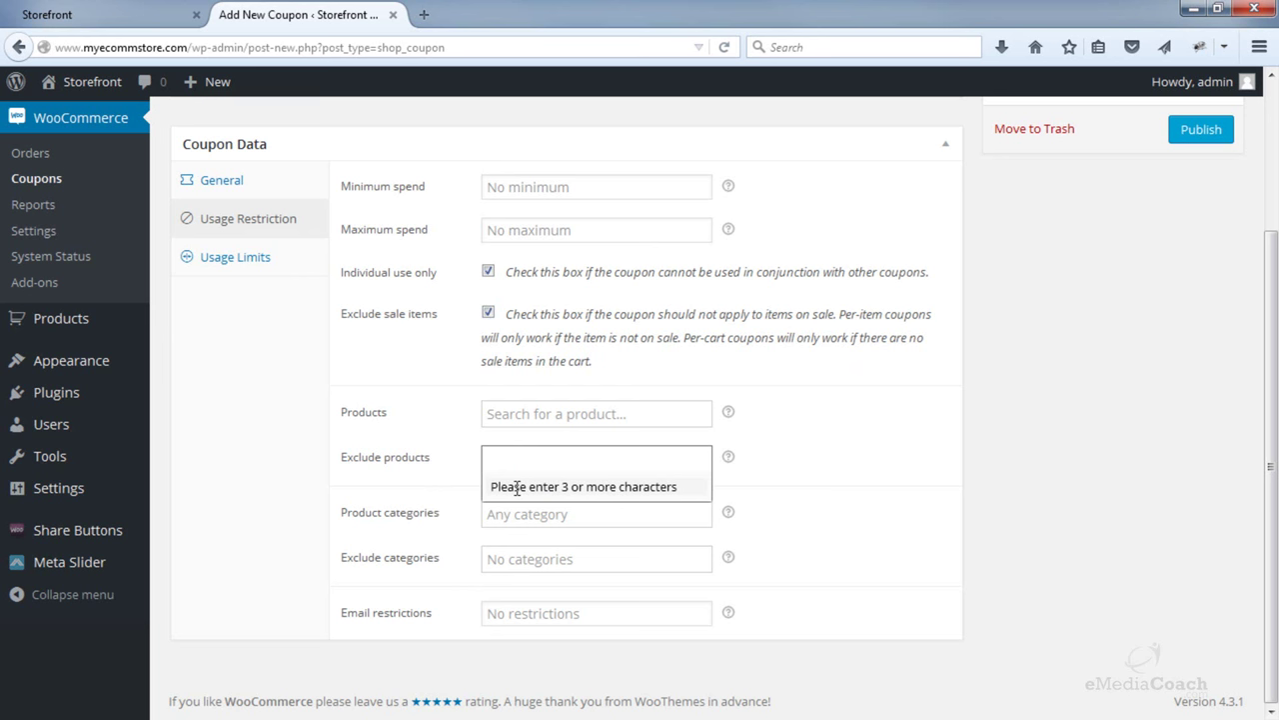
{"action": "left_click", "coordinate": [280, 476]}
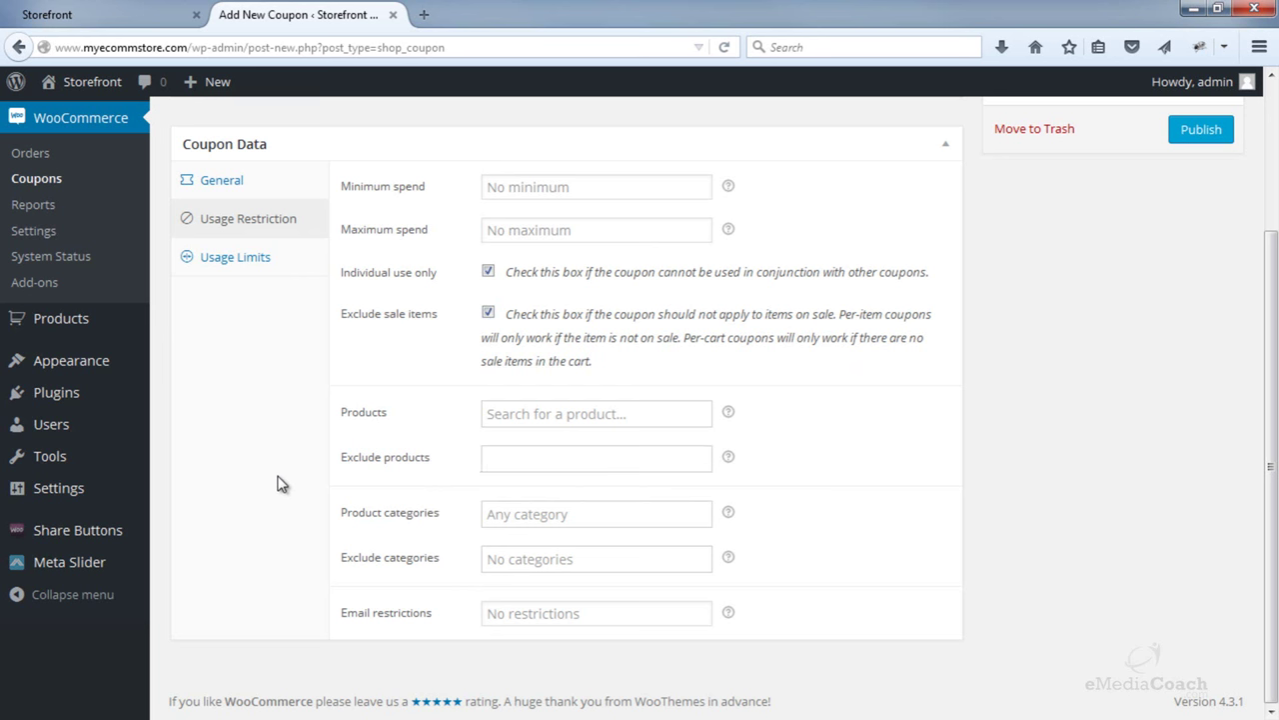
{"action": "scroll", "coordinate": [280, 484], "scroll_direction": "up", "scroll_amount": 3}
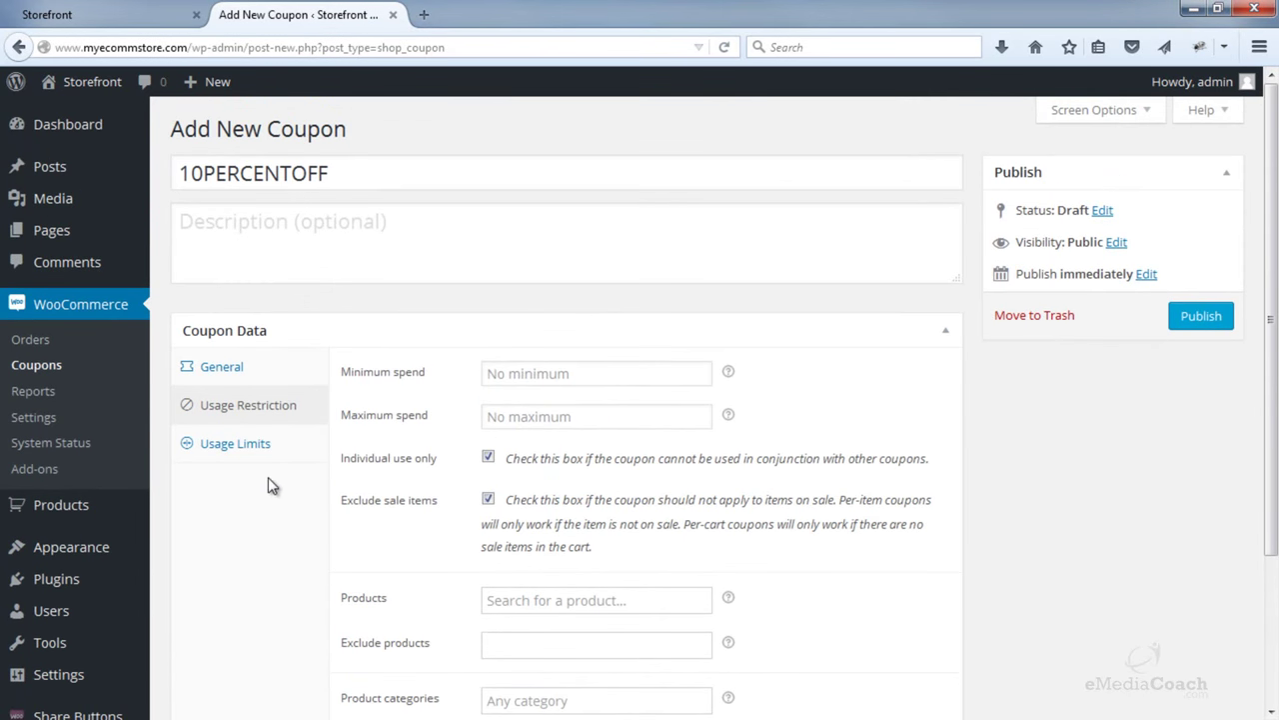
{"action": "left_click", "coordinate": [1200, 317]}
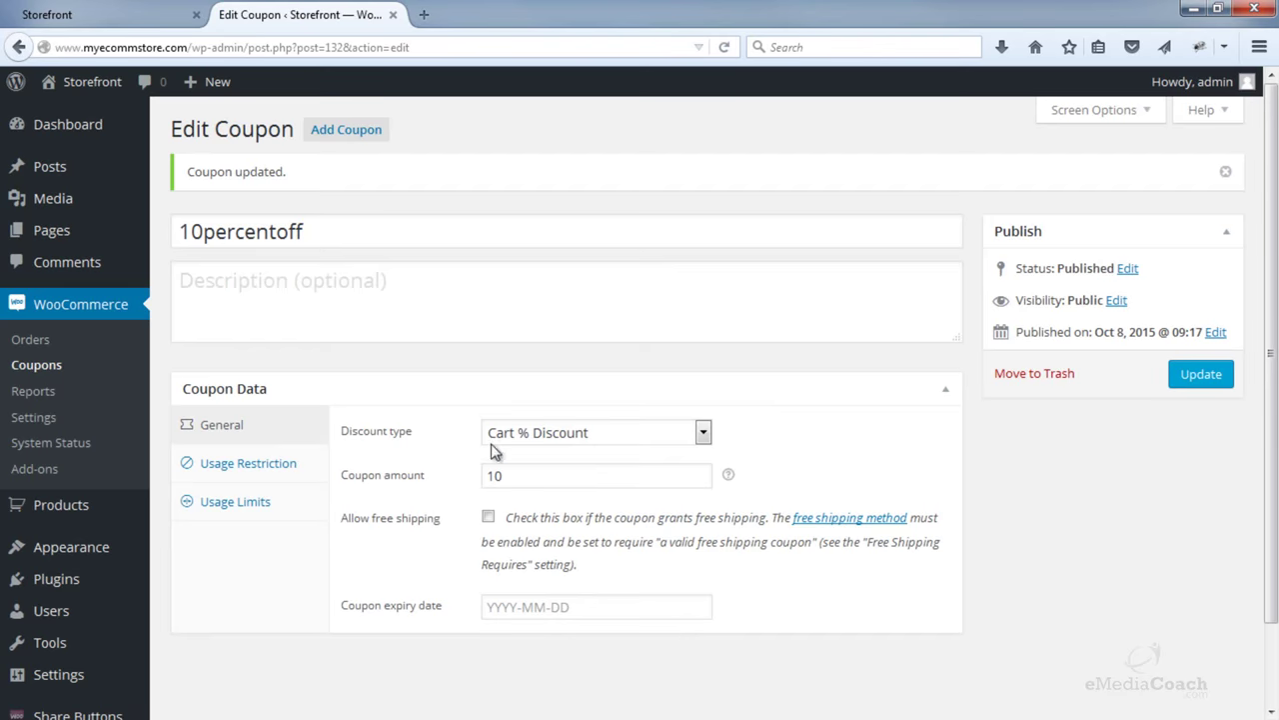
- Copy the 10percentoff coupon code
{"action": "double_click", "coordinate": [288, 233]}
{"action": "right_click", "coordinate": [290, 240]}
{"action": "left_click", "coordinate": [320, 307]}
- Add Dining Chairs from the Chairs category to the cart and view the cart
{"action": "left_click", "coordinate": [100, 14]}
{"action": "mouse_move", "coordinate": [283, 280]}
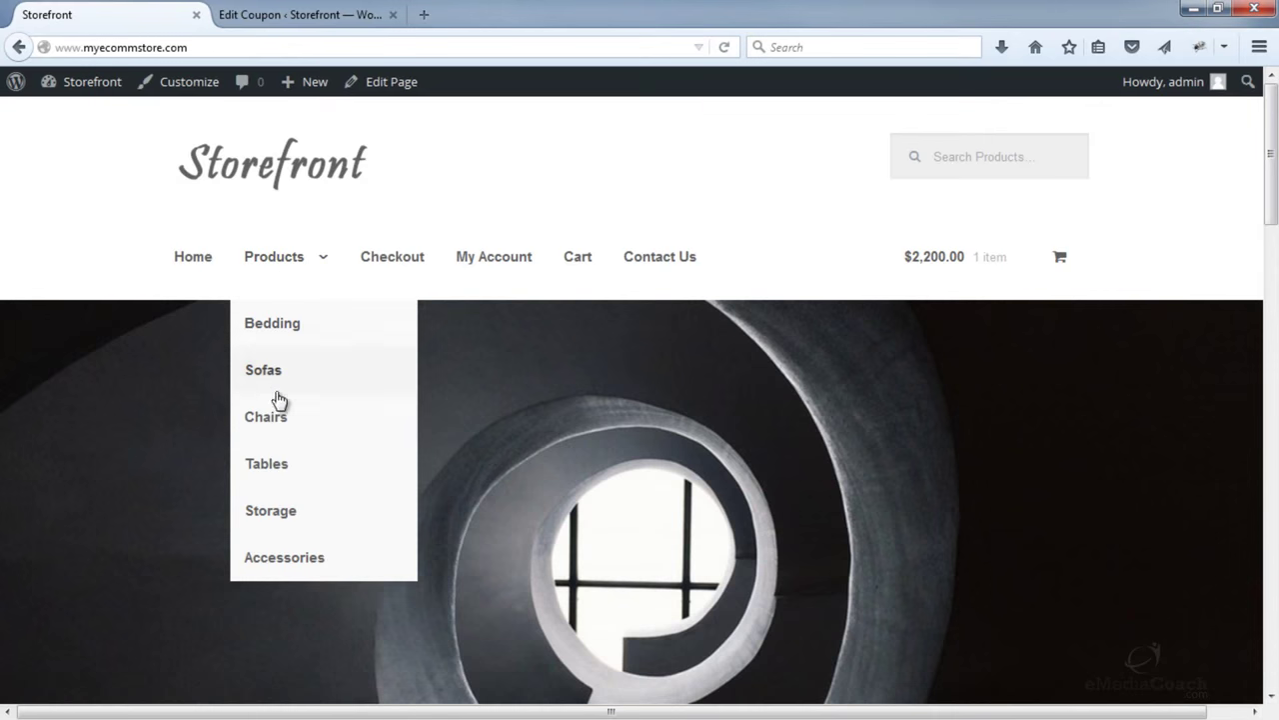
{"action": "left_click", "coordinate": [282, 428]}
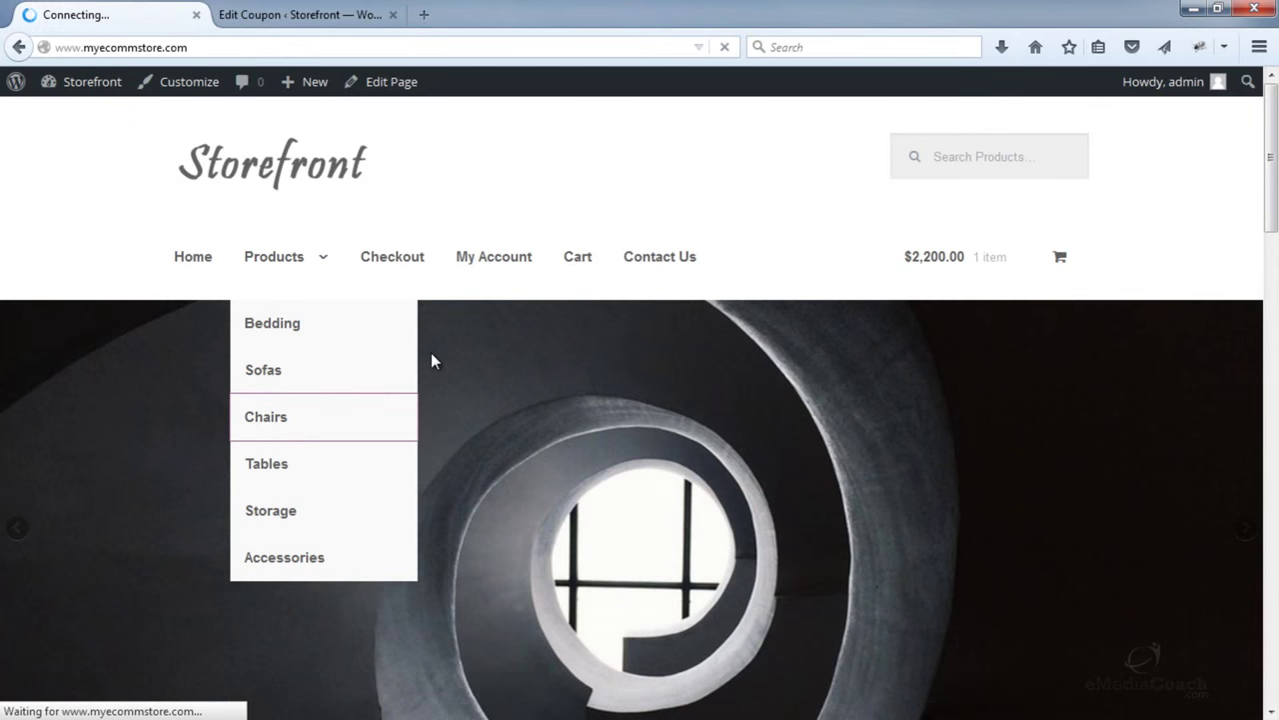
{"action": "scroll", "coordinate": [489, 311], "scroll_direction": "down", "scroll_amount": 3}
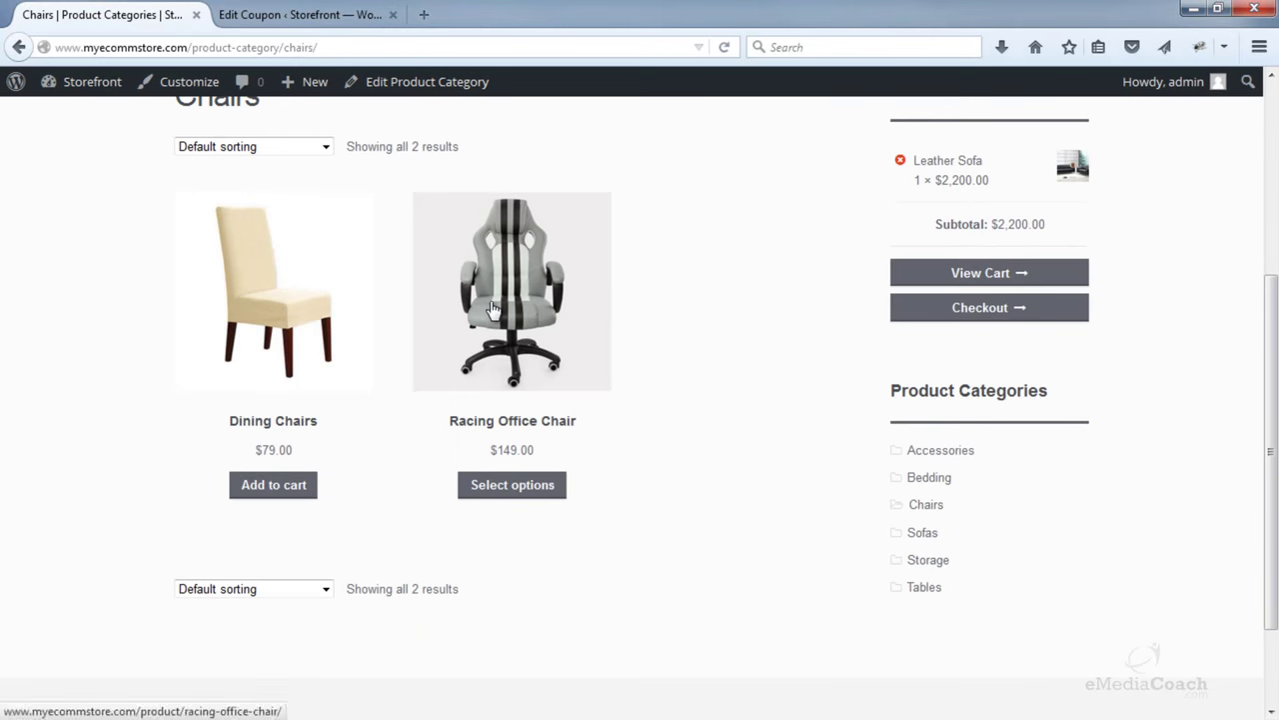
{"action": "left_click", "coordinate": [293, 487]}
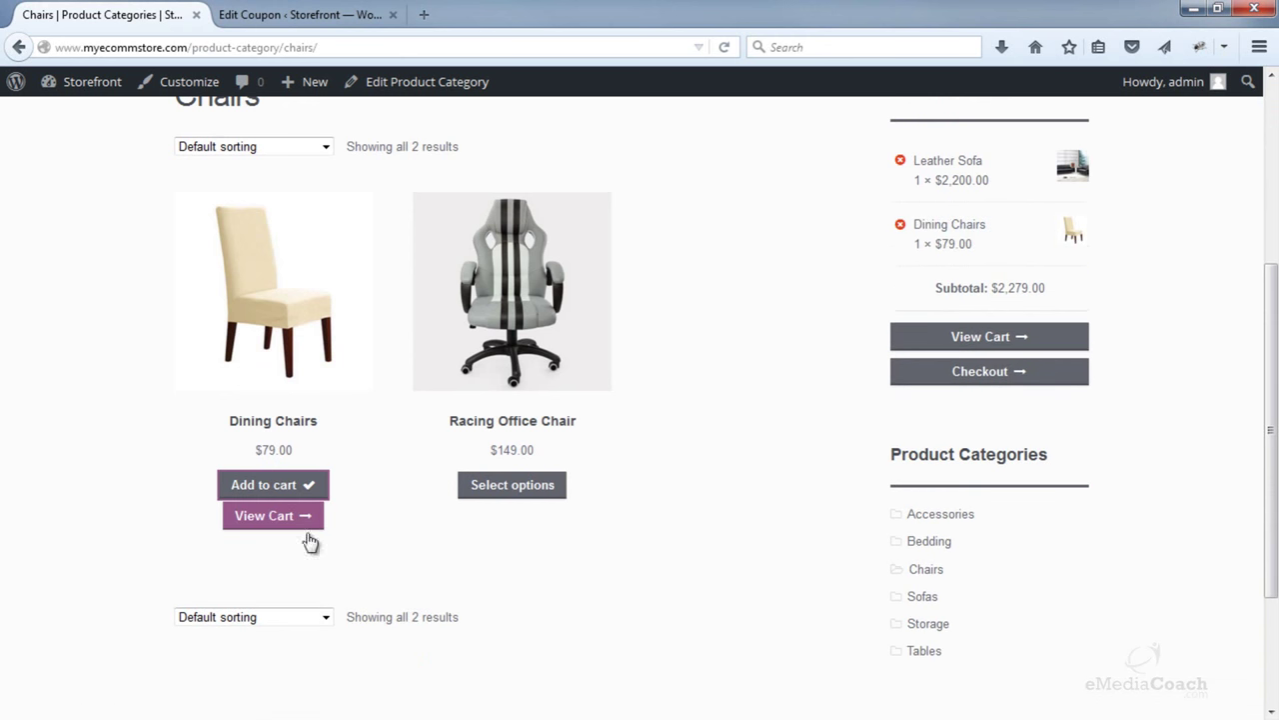
{"action": "scroll", "coordinate": [683, 339], "scroll_direction": "up", "scroll_amount": 3}
{"action": "mouse_move", "coordinate": [922, 286]}
{"action": "left_click", "coordinate": [934, 260]}
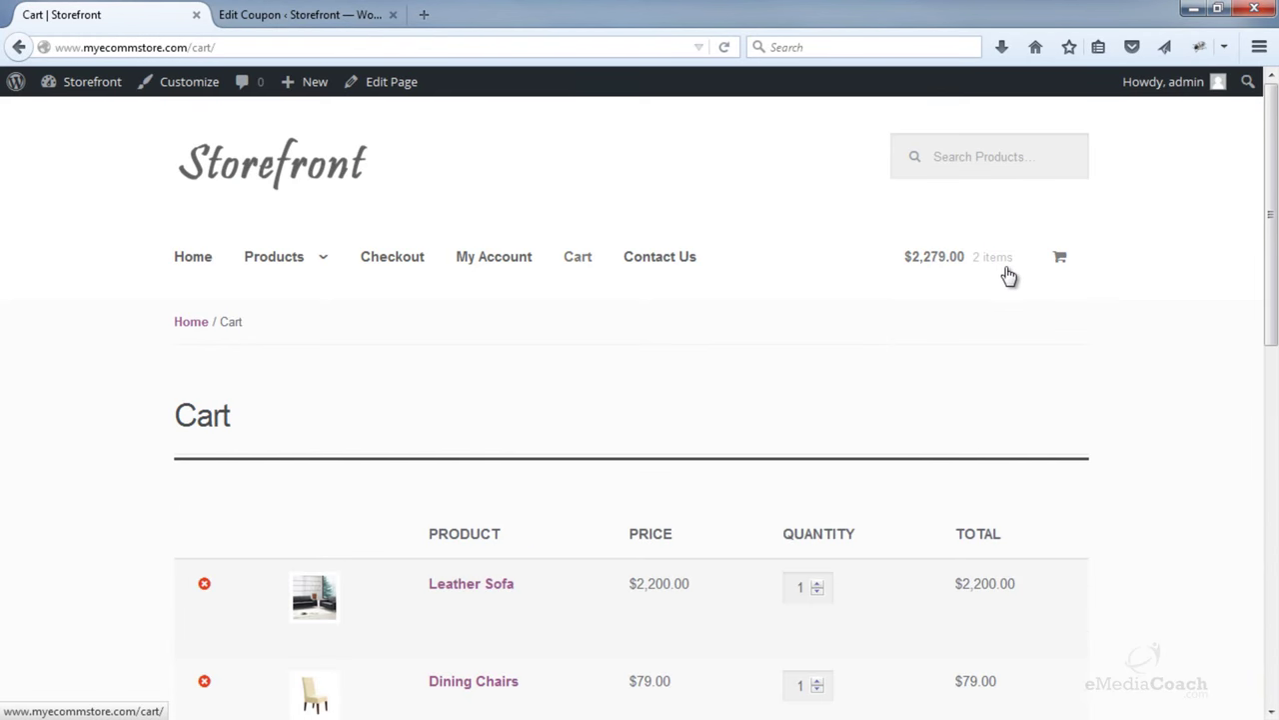
- Remove the previously applied coupon from the cart
{"action": "scroll", "coordinate": [999, 285], "scroll_direction": "down", "scroll_amount": 5}
{"action": "scroll", "coordinate": [997, 285], "scroll_direction": "down", "scroll_amount": 1}
{"action": "left_click", "coordinate": [956, 452]}
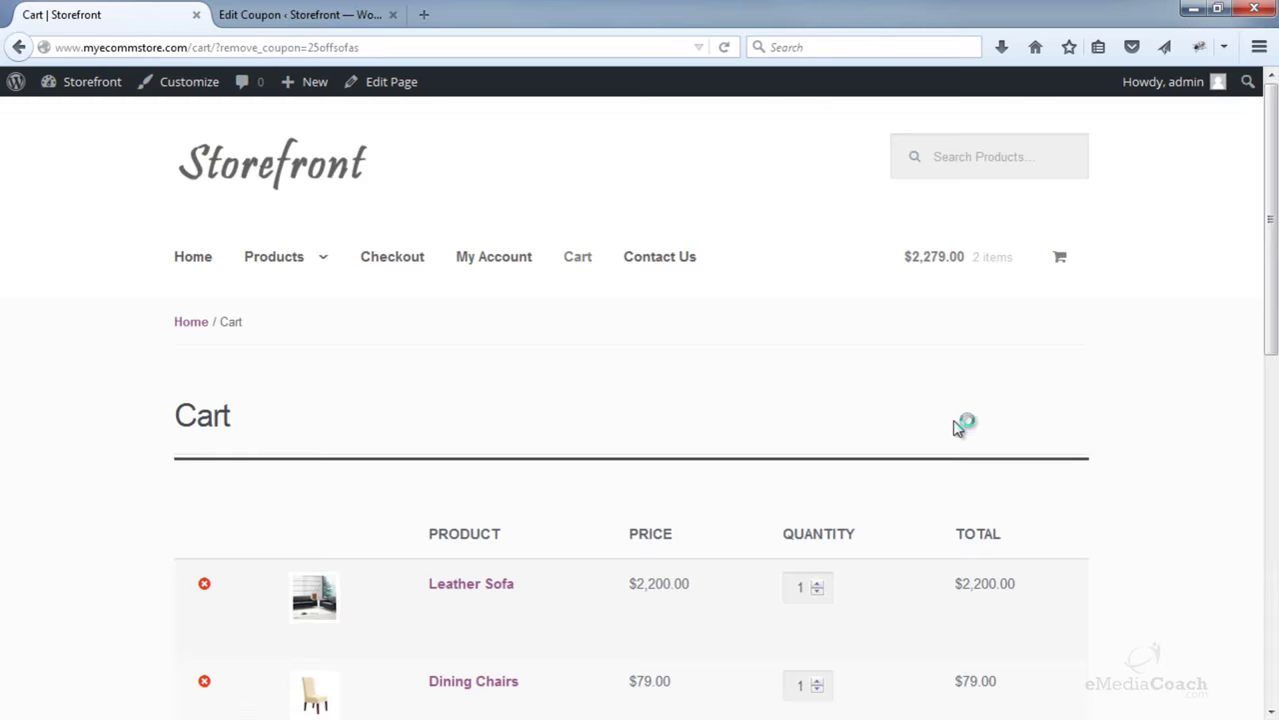
{"action": "scroll", "coordinate": [957, 423], "scroll_direction": "down", "scroll_amount": 4}
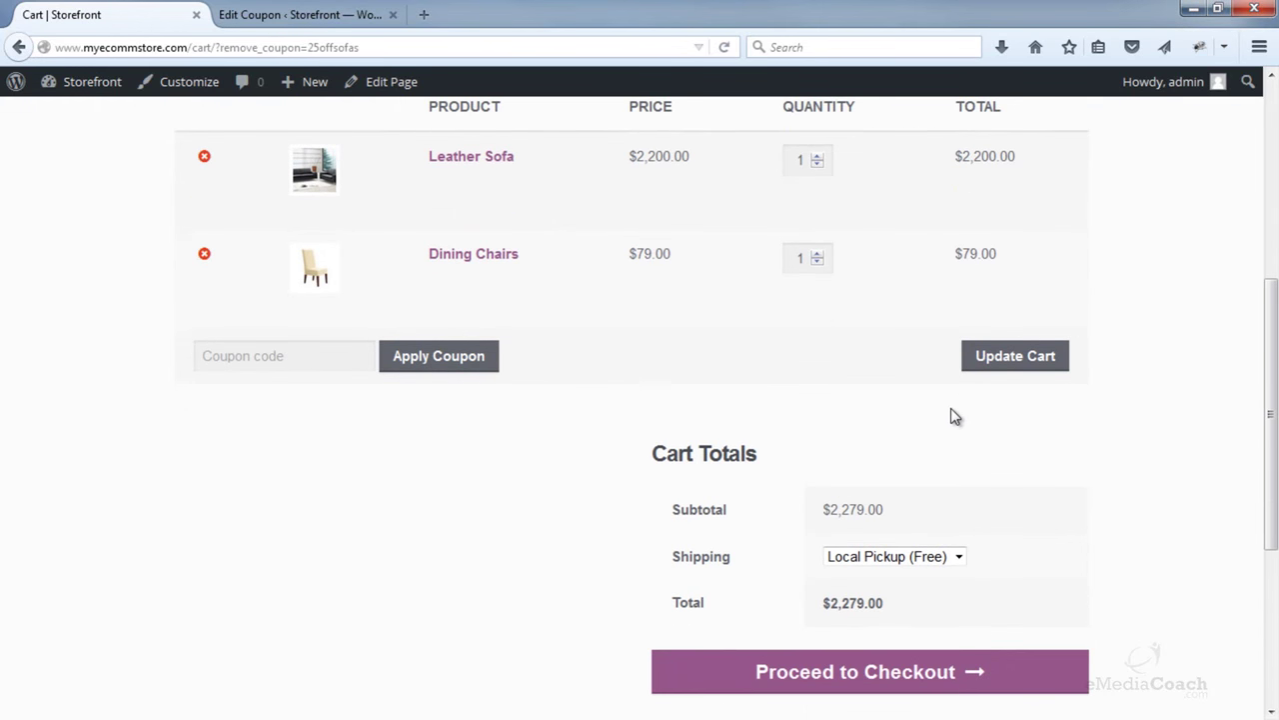
{"action": "scroll", "coordinate": [951, 417], "scroll_direction": "up", "scroll_amount": 2}
- Paste and apply 10percentoff, seeing it rejected as not valid for sale items
{"action": "left_click", "coordinate": [320, 462]}
{"action": "key", "text": "ctrl+v"}
{"action": "left_click", "coordinate": [468, 468]}
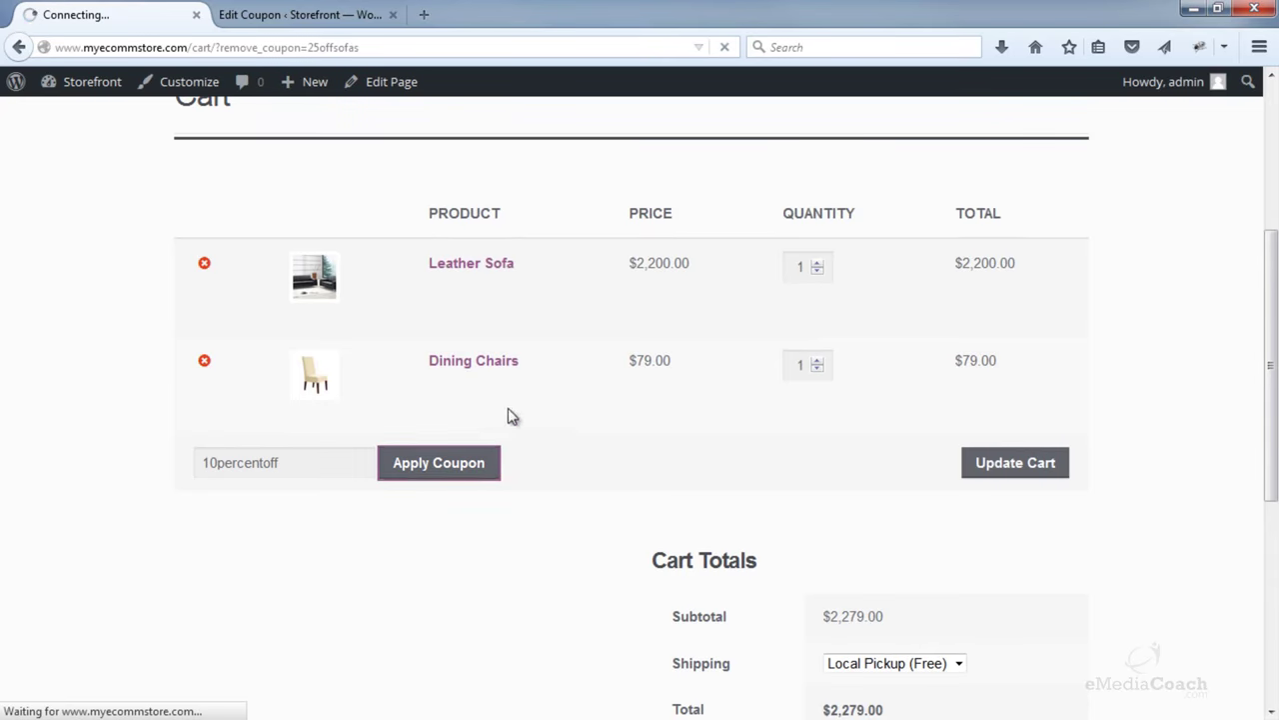
{"action": "scroll", "coordinate": [597, 421], "scroll_direction": "down", "scroll_amount": 3}
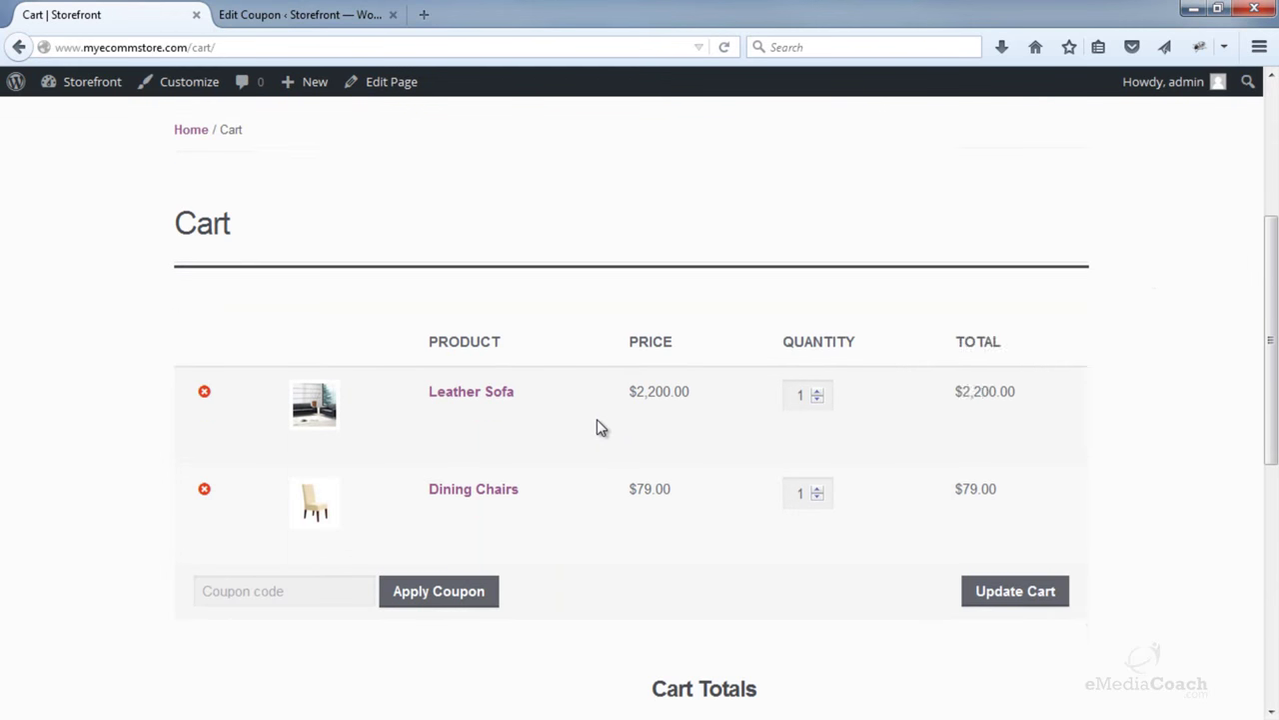
{"action": "scroll", "coordinate": [597, 420], "scroll_direction": "down", "scroll_amount": 2}
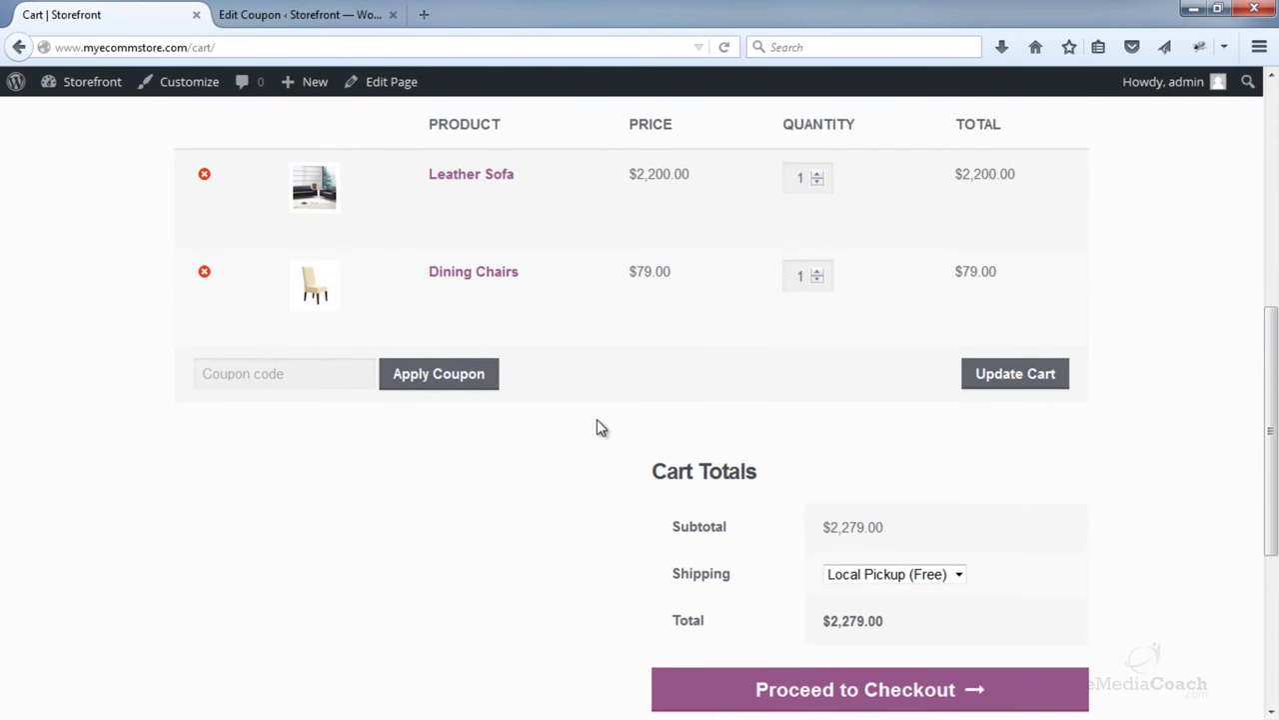
{"action": "scroll", "coordinate": [597, 420], "scroll_direction": "up", "scroll_amount": 2}
{"action": "scroll", "coordinate": [597, 420], "scroll_direction": "up", "scroll_amount": 2}
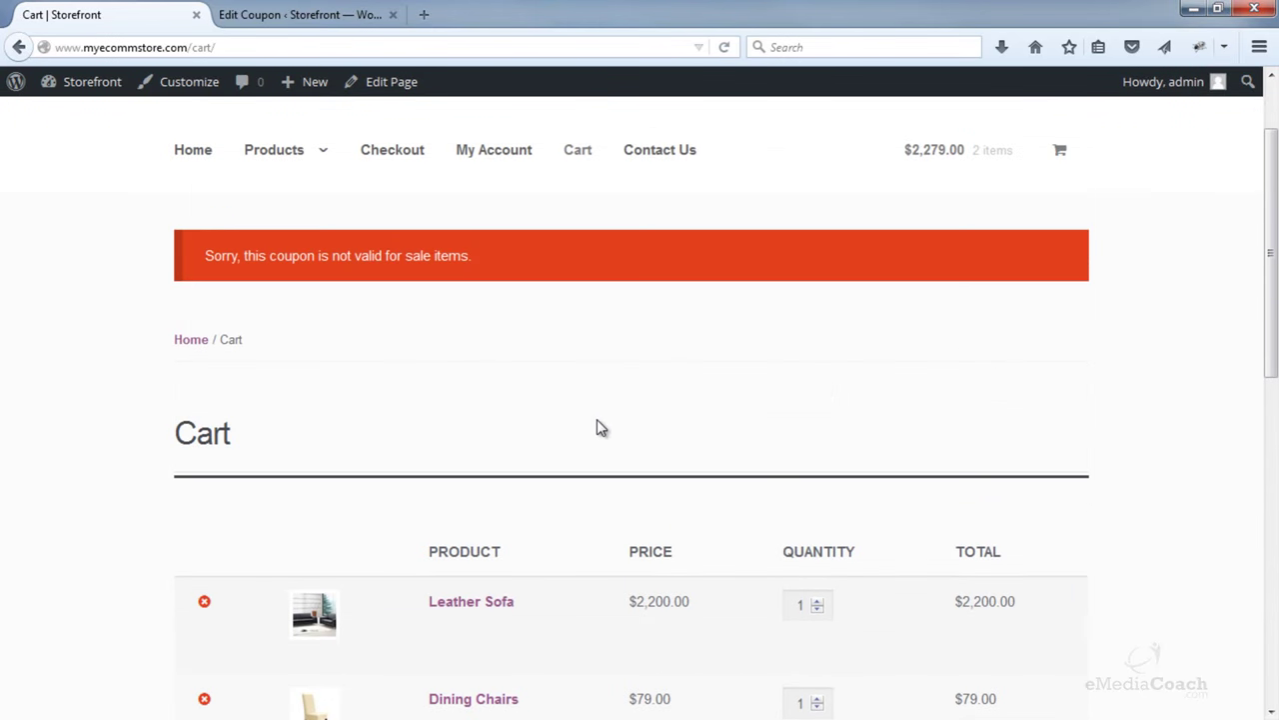
{"action": "scroll", "coordinate": [366, 279], "scroll_direction": "down", "scroll_amount": 2}
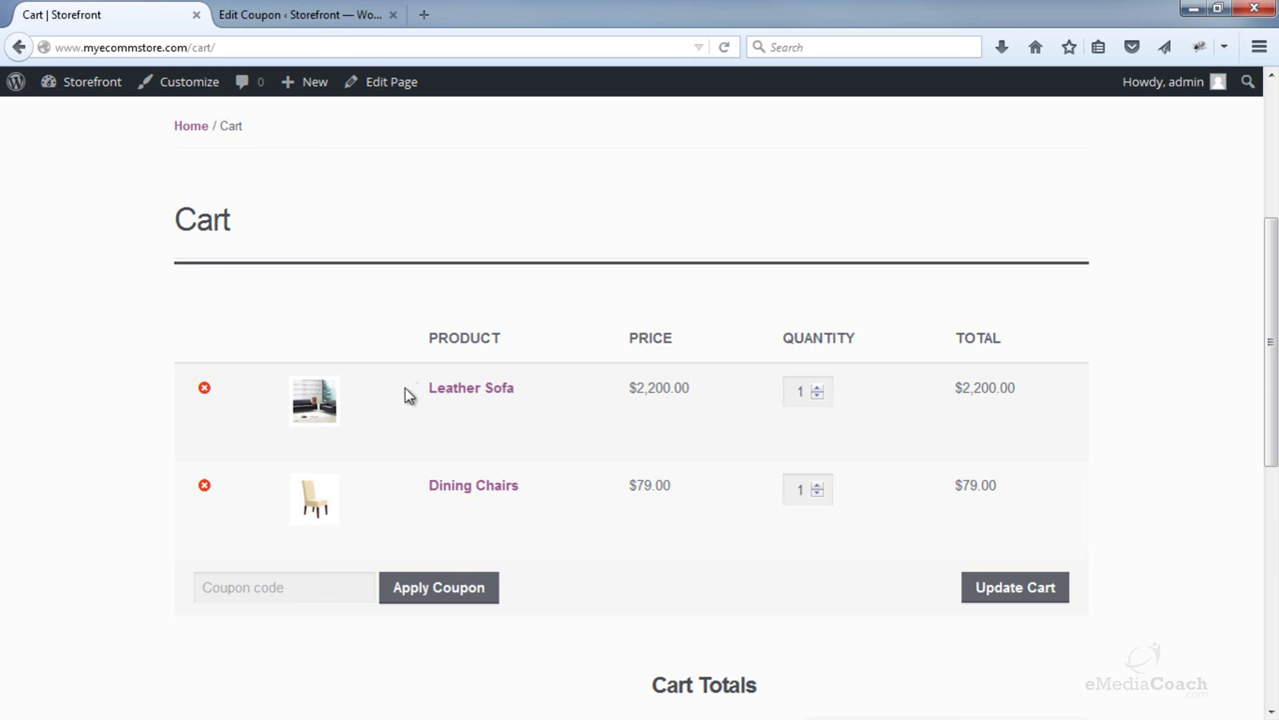
{"action": "scroll", "coordinate": [403, 380], "scroll_direction": "up", "scroll_amount": 1}
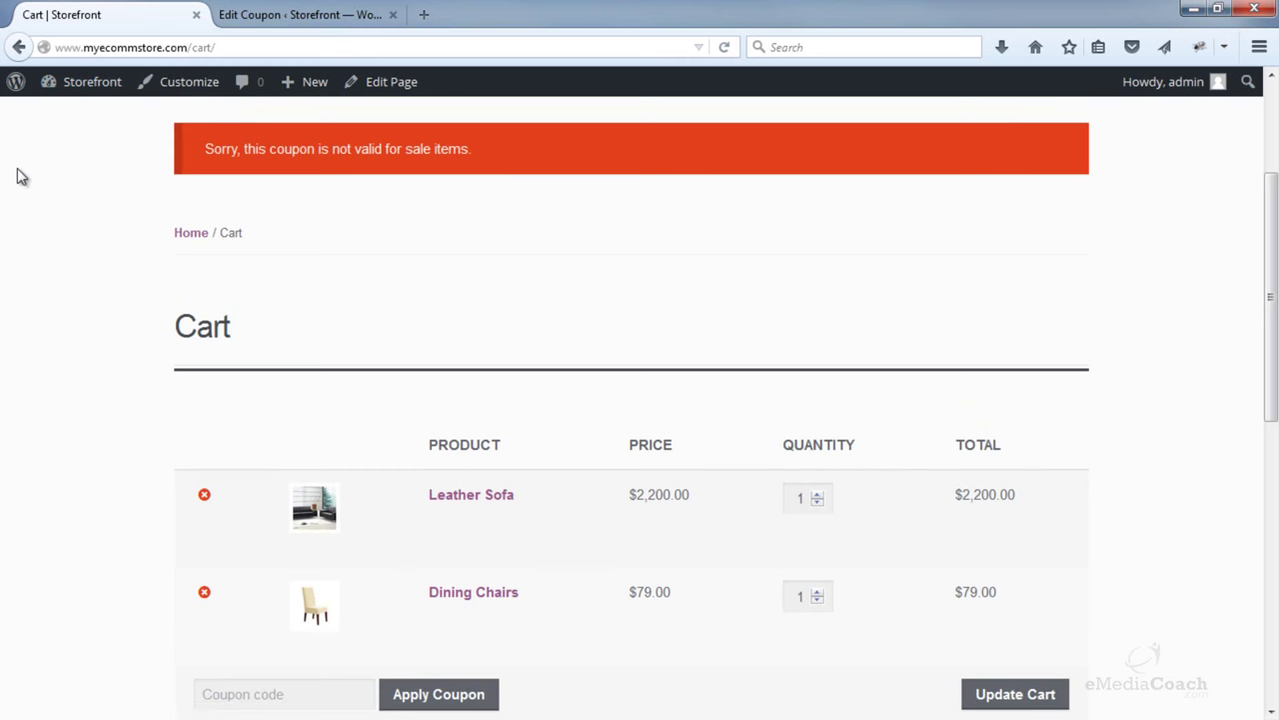
{"action": "scroll", "coordinate": [17, 177], "scroll_direction": "down", "scroll_amount": 1}
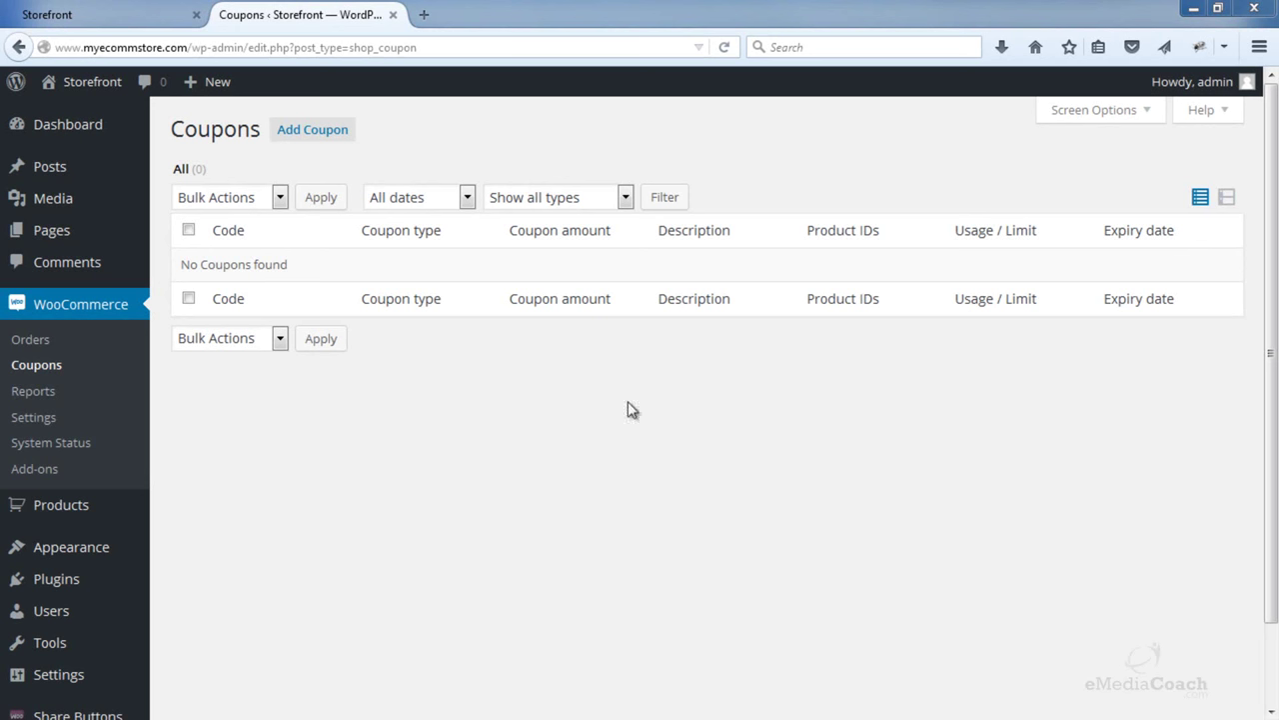
- Create a new coupon allowing free shipping and open Free Shipping method settings in a new tab
{"action": "left_click", "coordinate": [310, 131]}
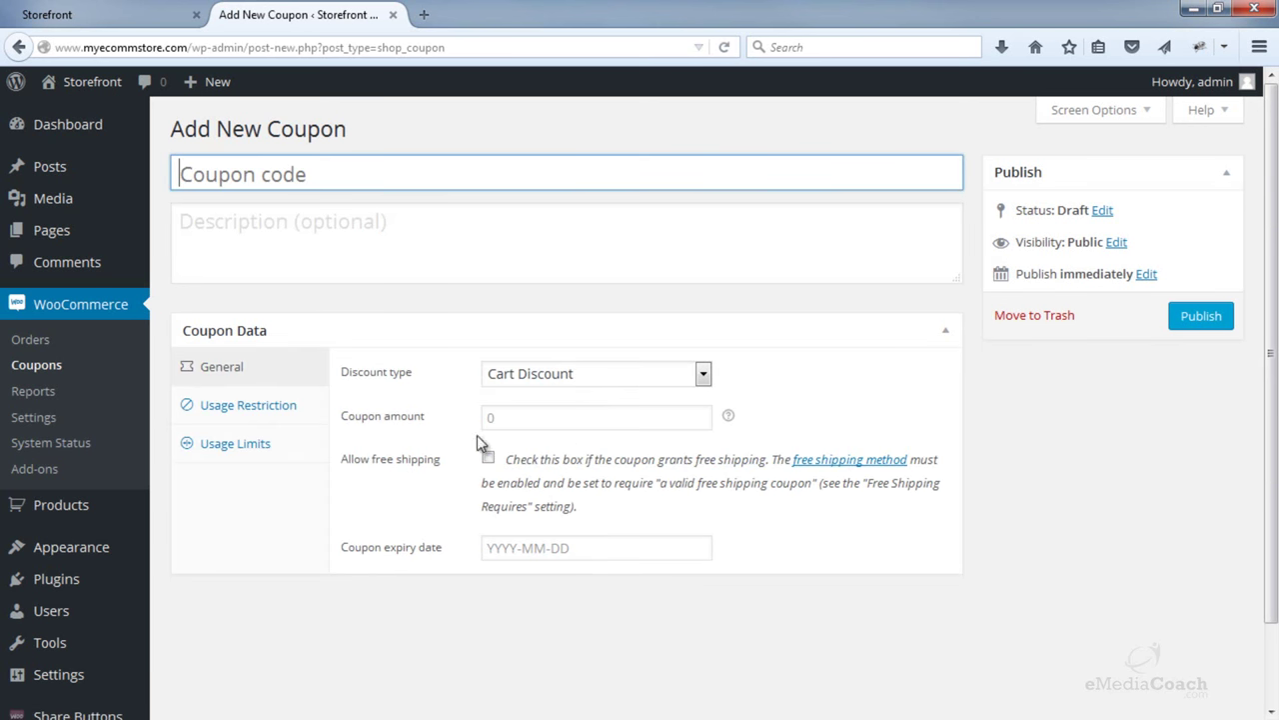
{"action": "left_click", "coordinate": [488, 458]}
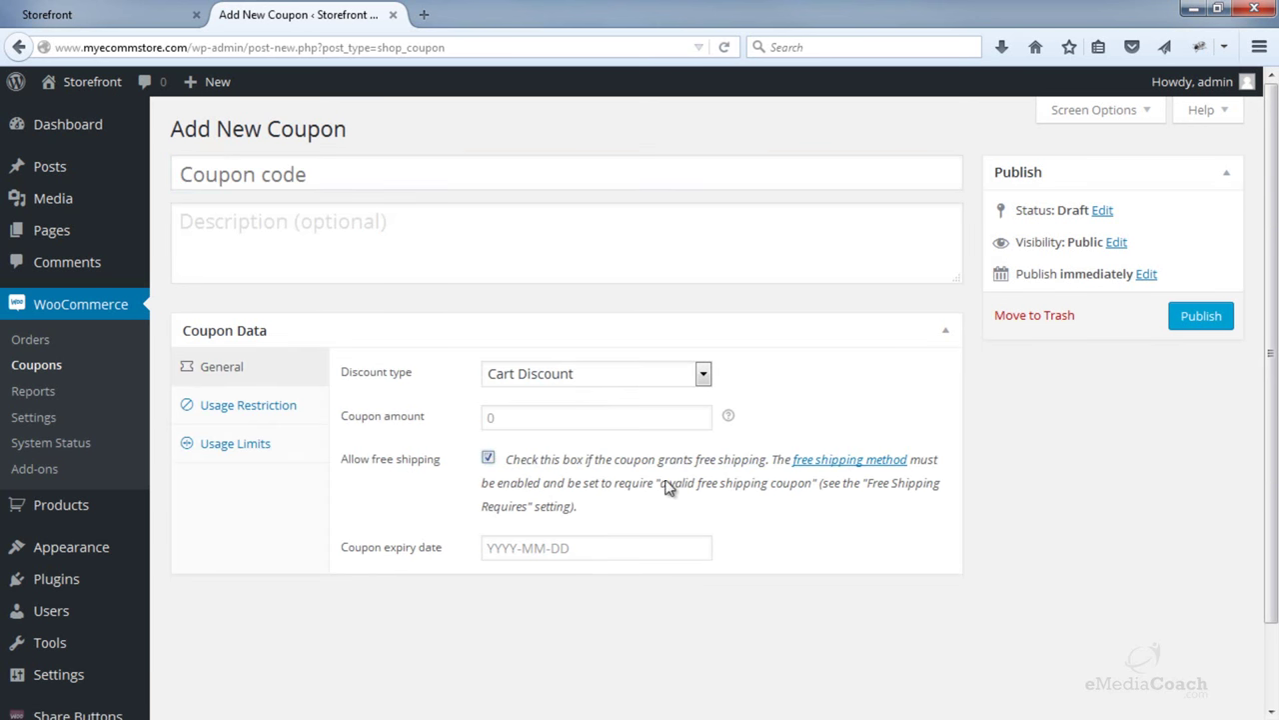
{"action": "right_click", "coordinate": [812, 469]}
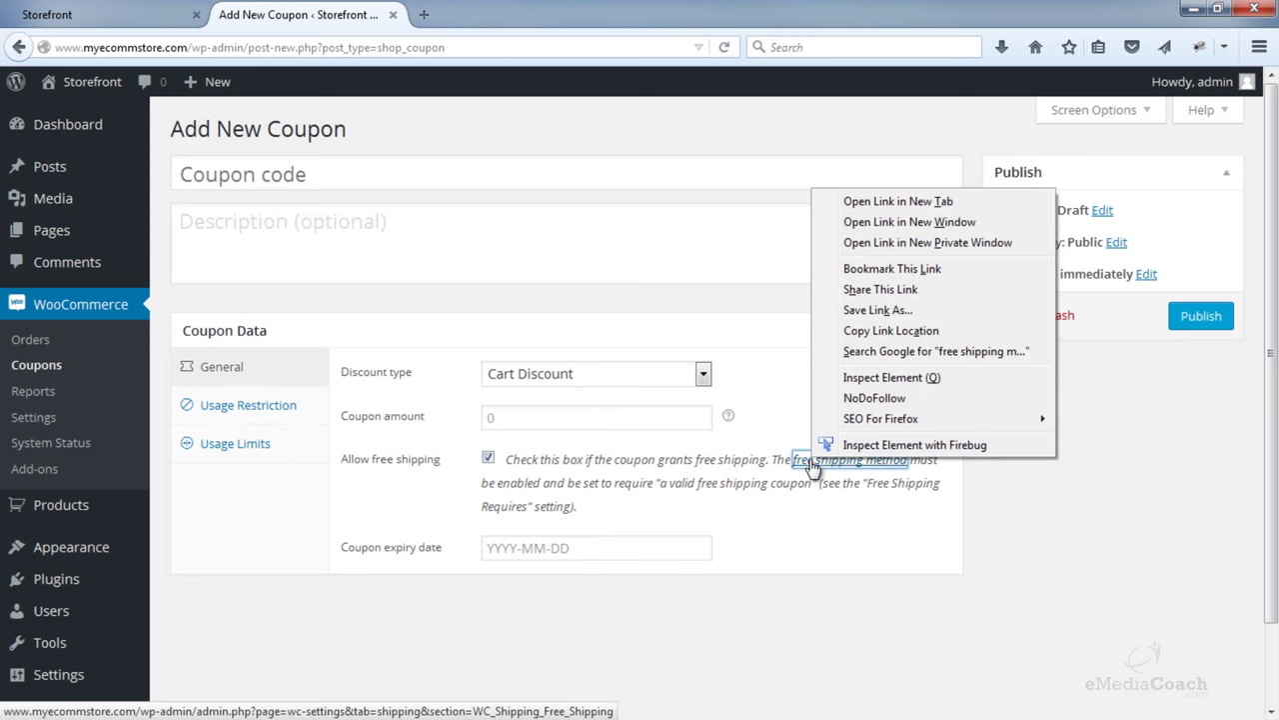
{"action": "left_click", "coordinate": [912, 203]}
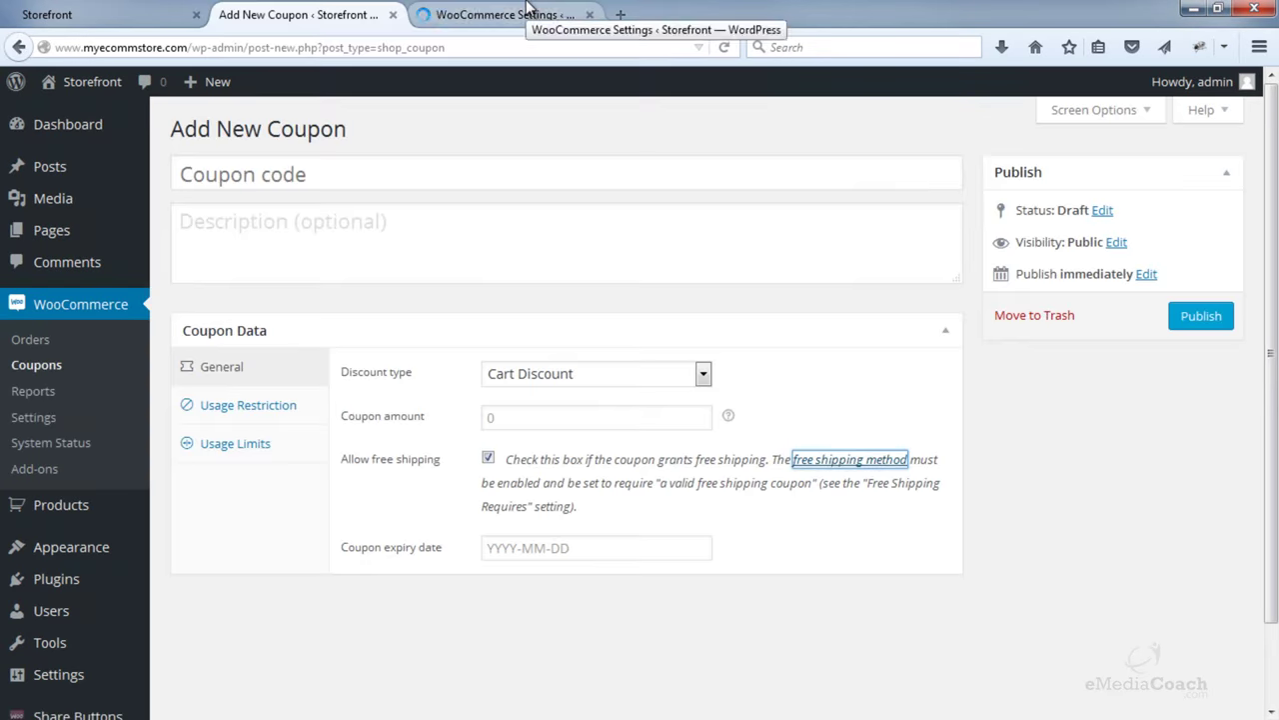
{"action": "left_click", "coordinate": [527, 12]}
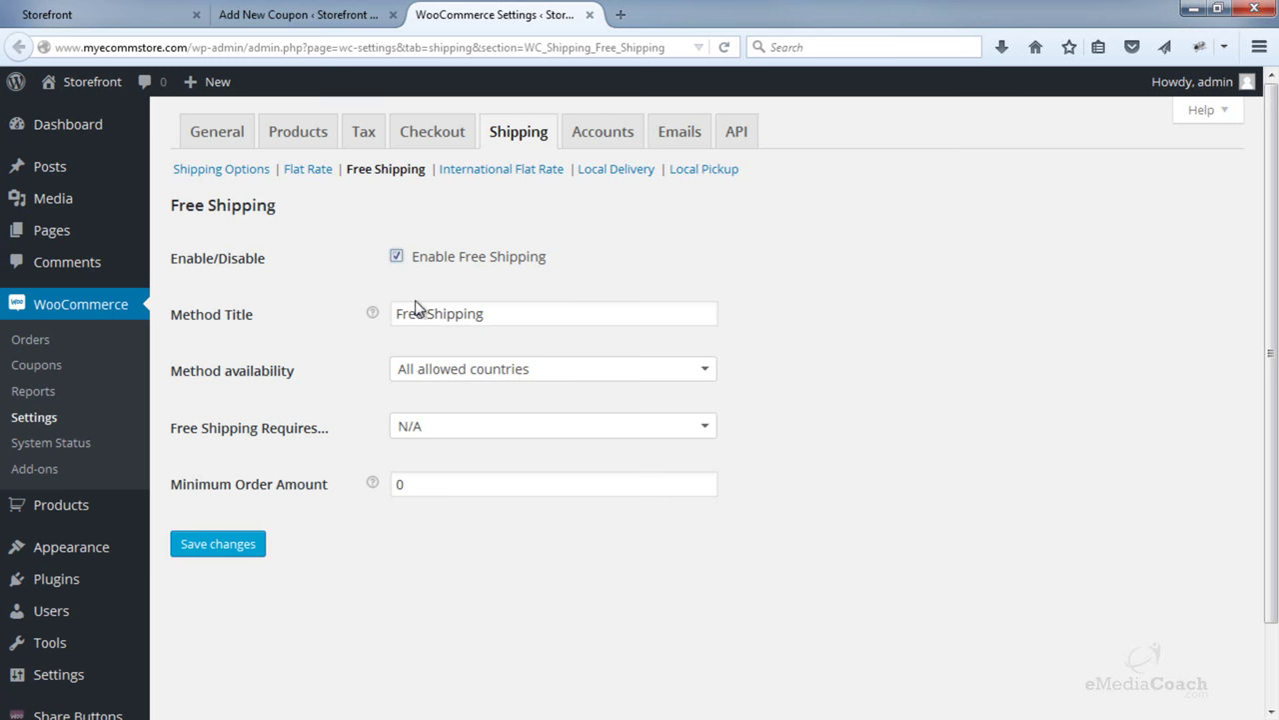
- Require a minimum order amount of 50 for Free Shipping and save
{"action": "left_click", "coordinate": [455, 429]}
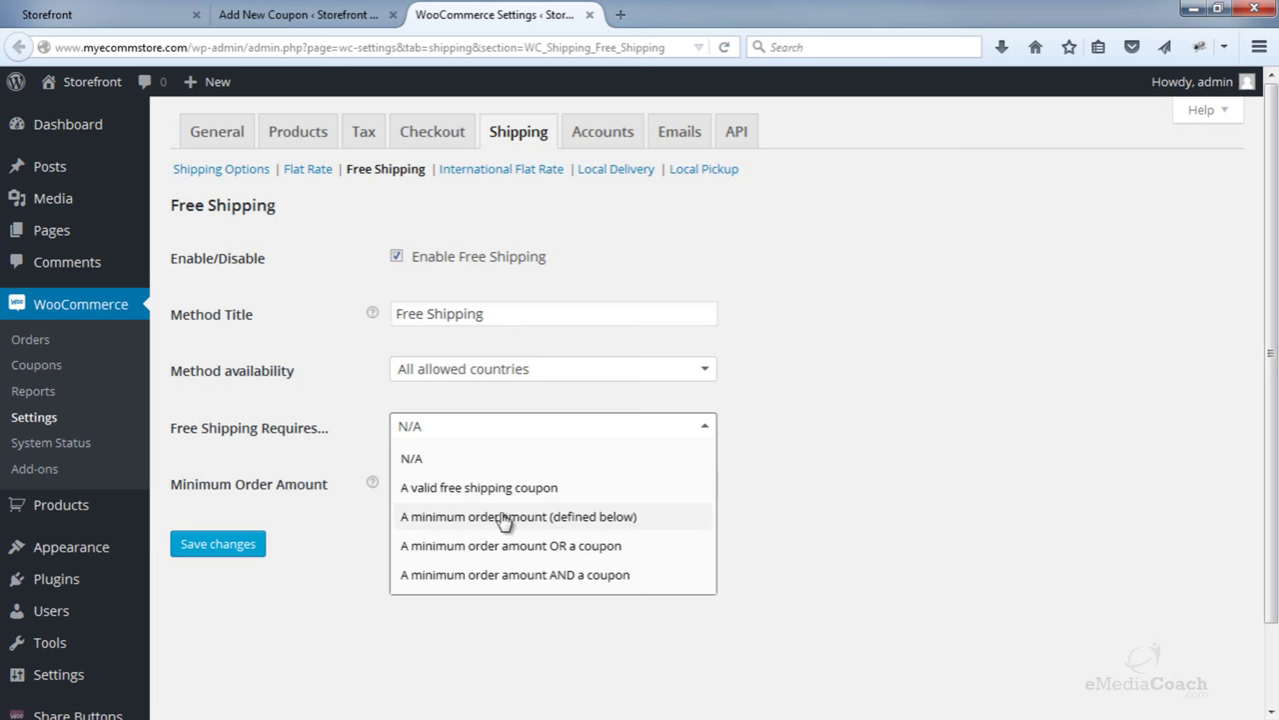
{"action": "left_click", "coordinate": [583, 523]}
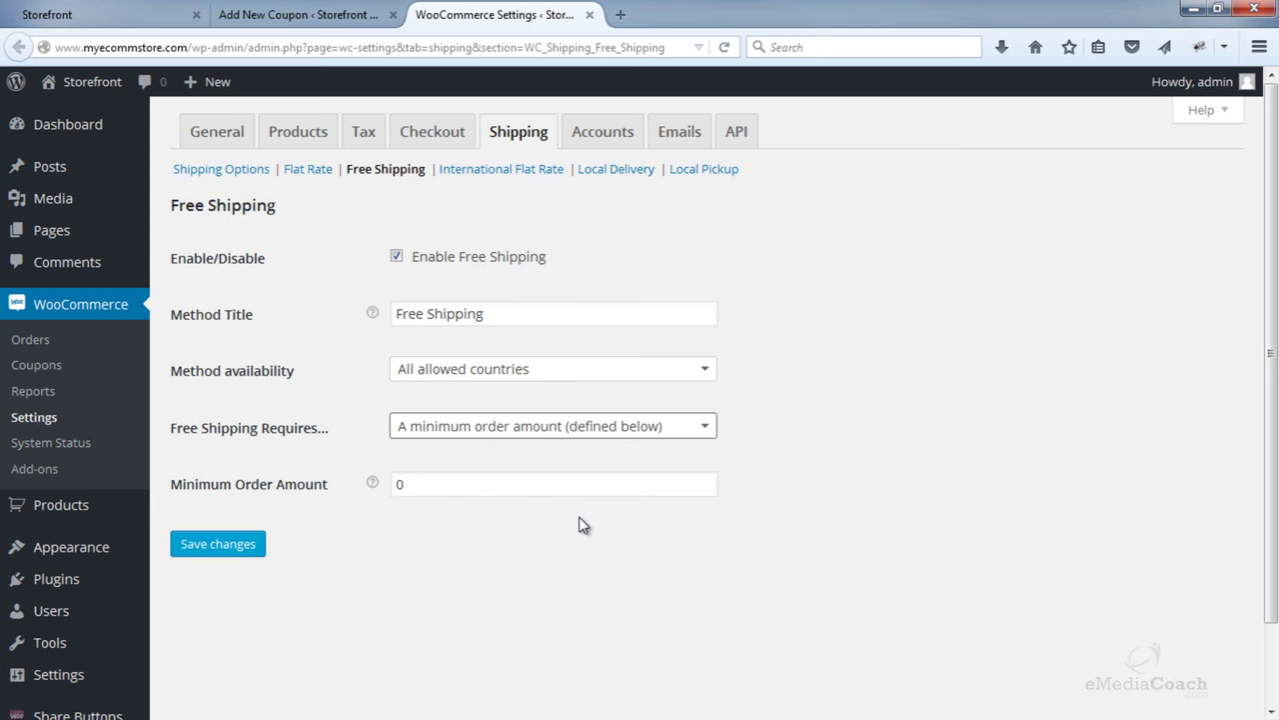
{"action": "double_click", "coordinate": [549, 488]}
{"action": "type", "text": "50"}
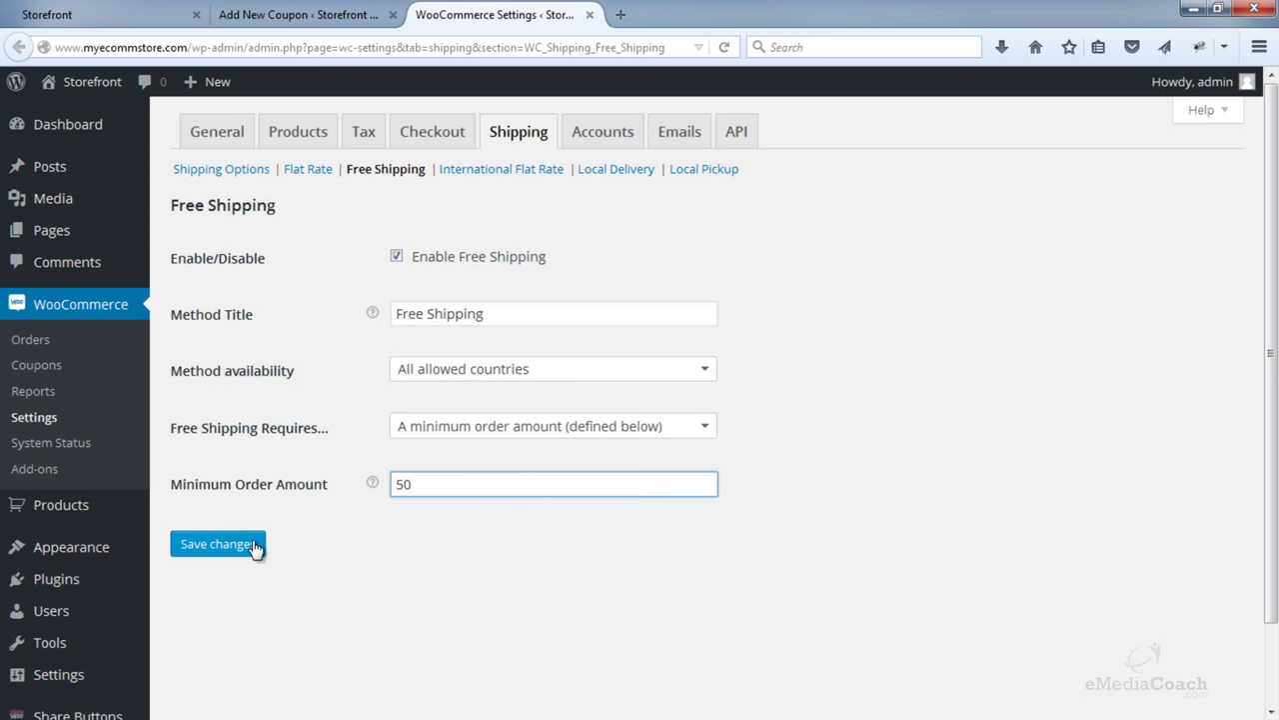
{"action": "left_click", "coordinate": [253, 545]}
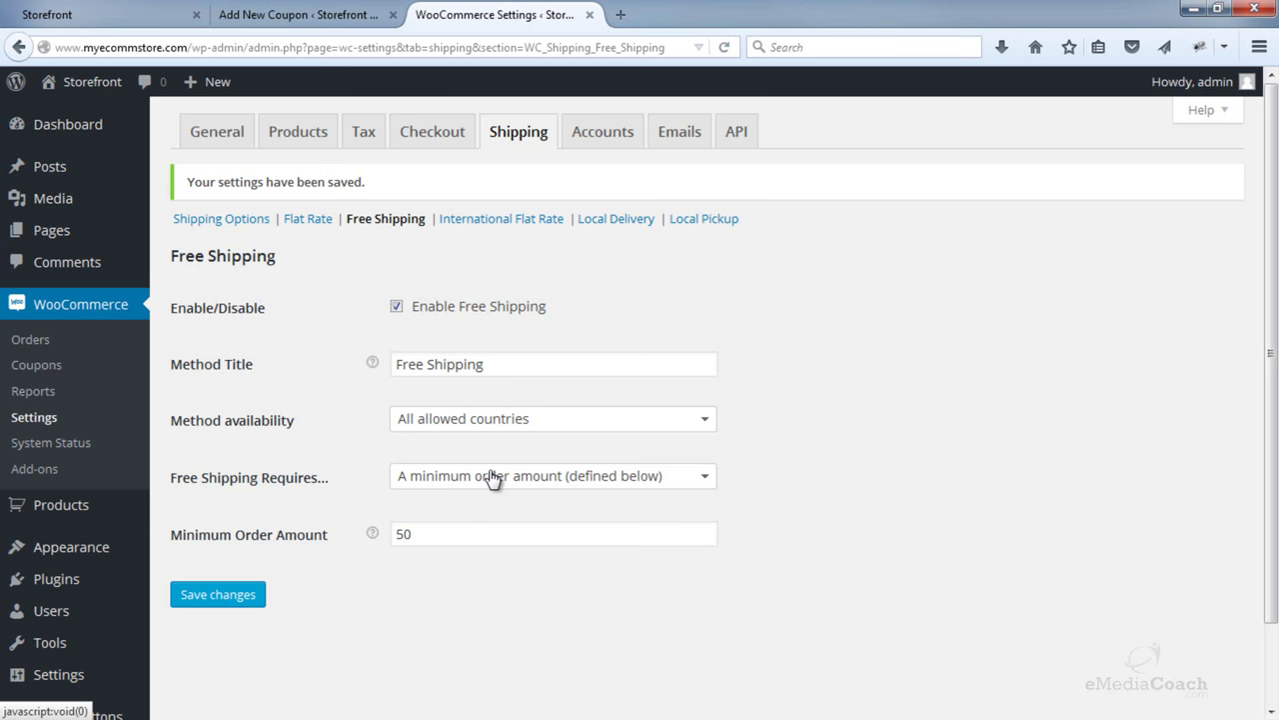
- Change the Free Shipping requirement to 'A minimum order amount AND a coupon' and save
{"action": "left_click", "coordinate": [492, 477]}
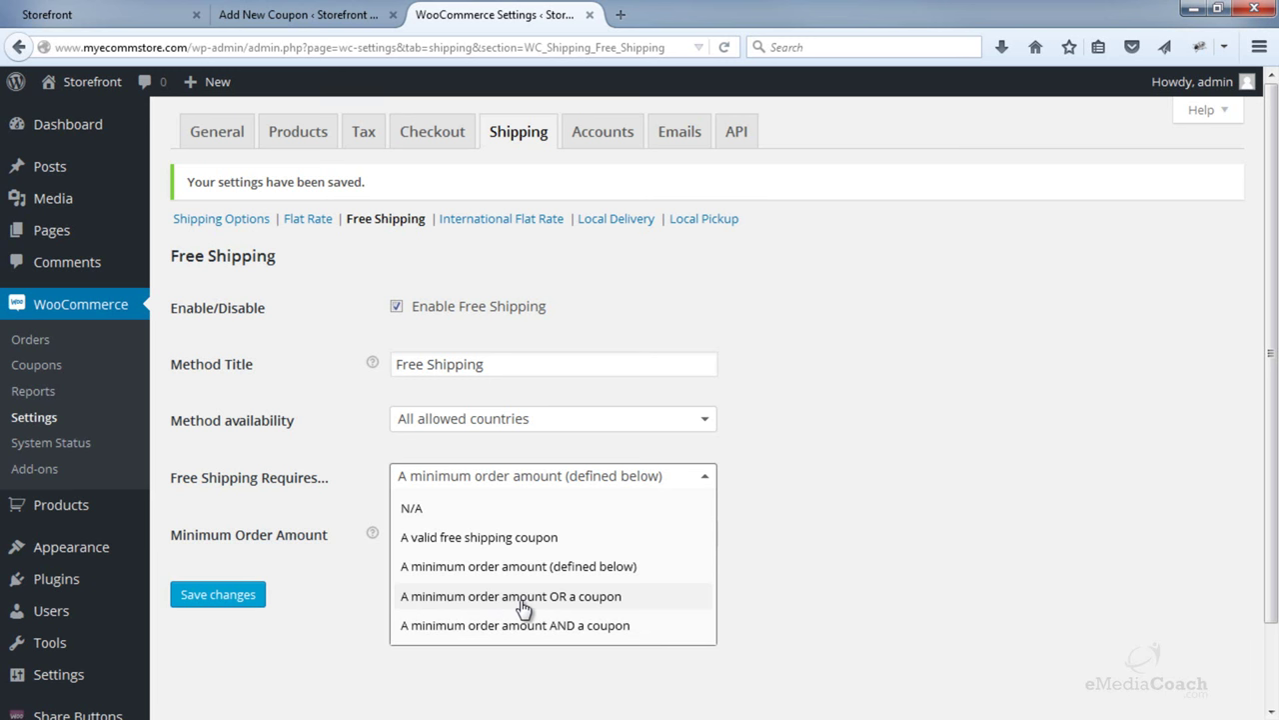
{"action": "left_click", "coordinate": [523, 599]}
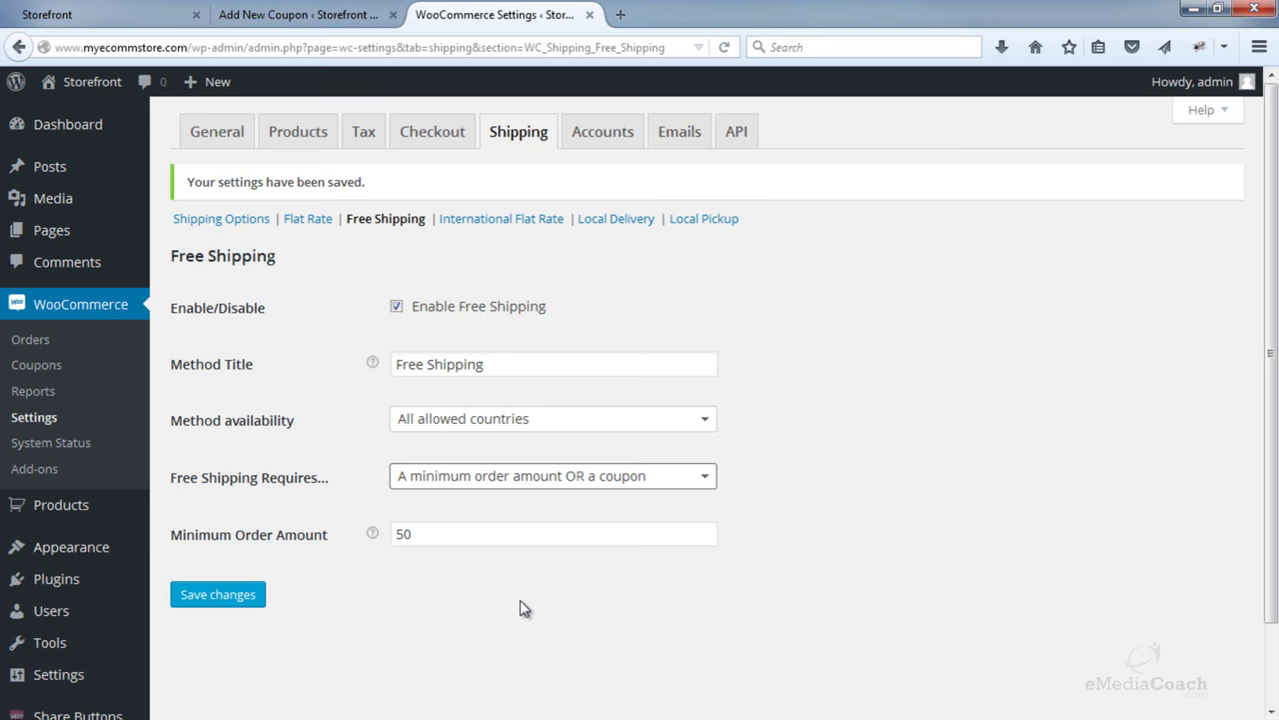
{"action": "left_click", "coordinate": [580, 477]}
{"action": "left_click", "coordinate": [567, 626]}
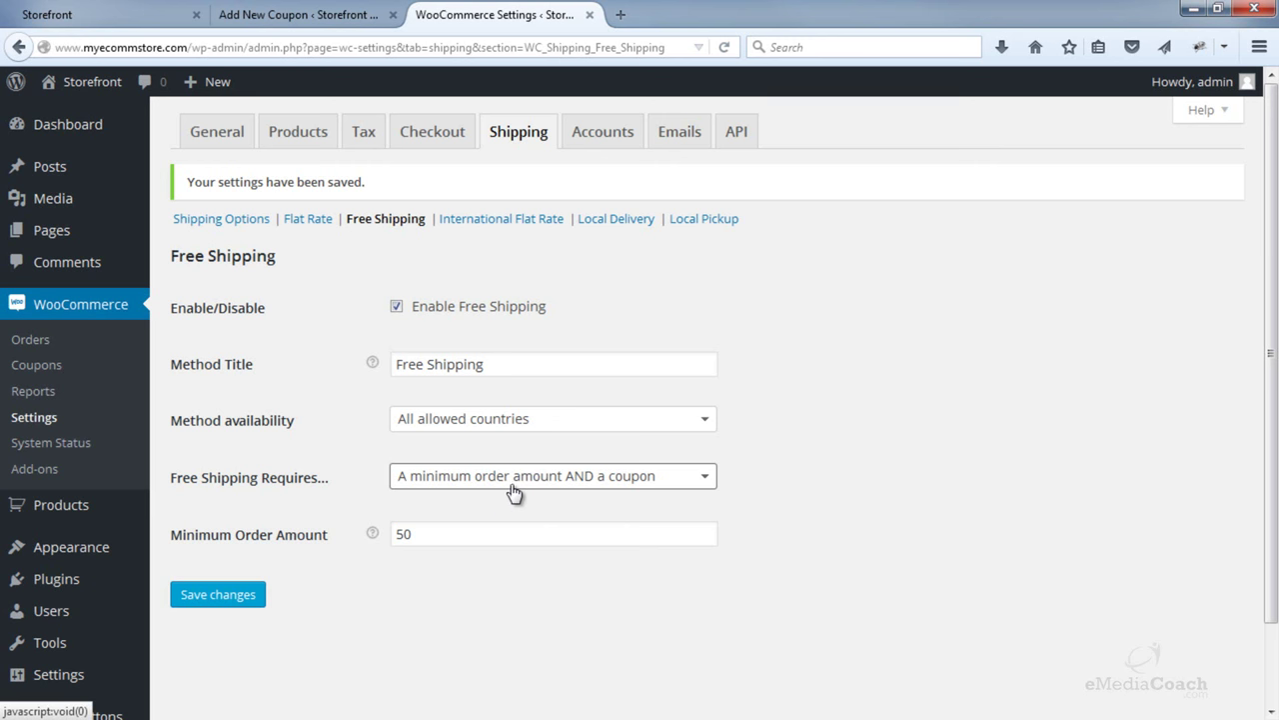
{"action": "left_click", "coordinate": [257, 597]}
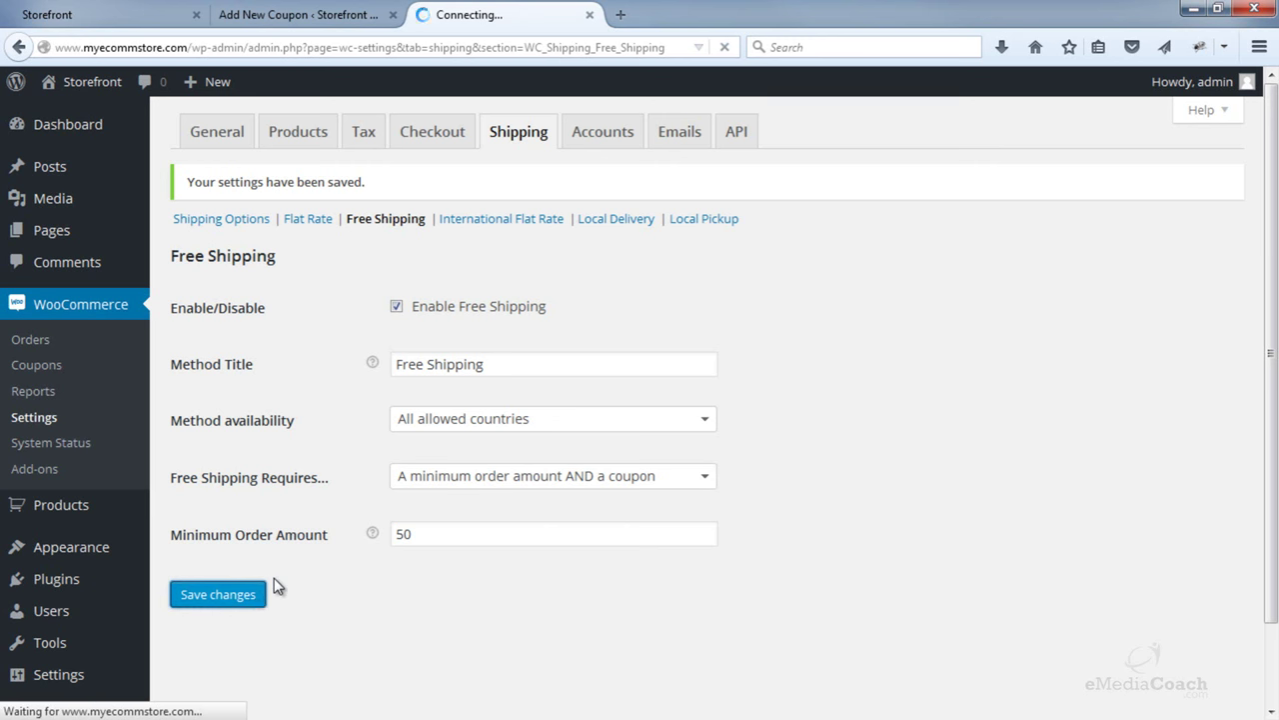
- Enter coupon code 50FREESHIP, review its usage restrictions, and confirm Allow free shipping is ticked
{"action": "left_click", "coordinate": [326, 16]}
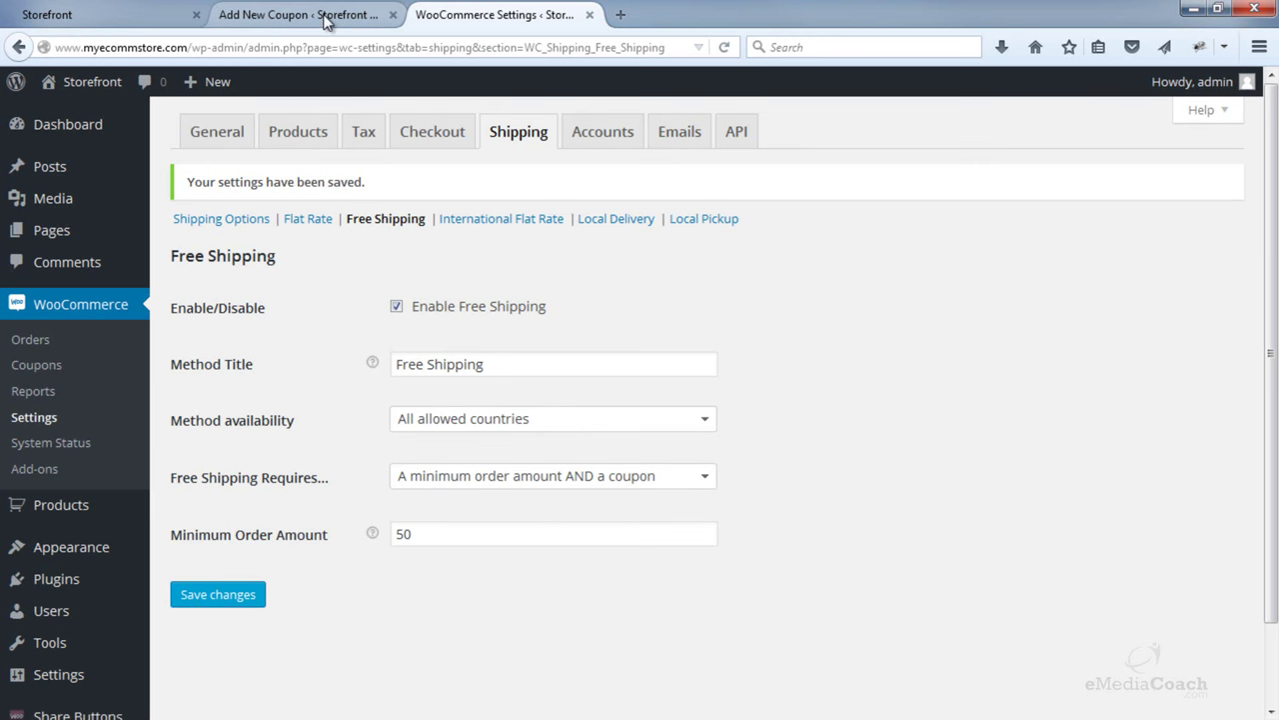
{"action": "left_click", "coordinate": [336, 182]}
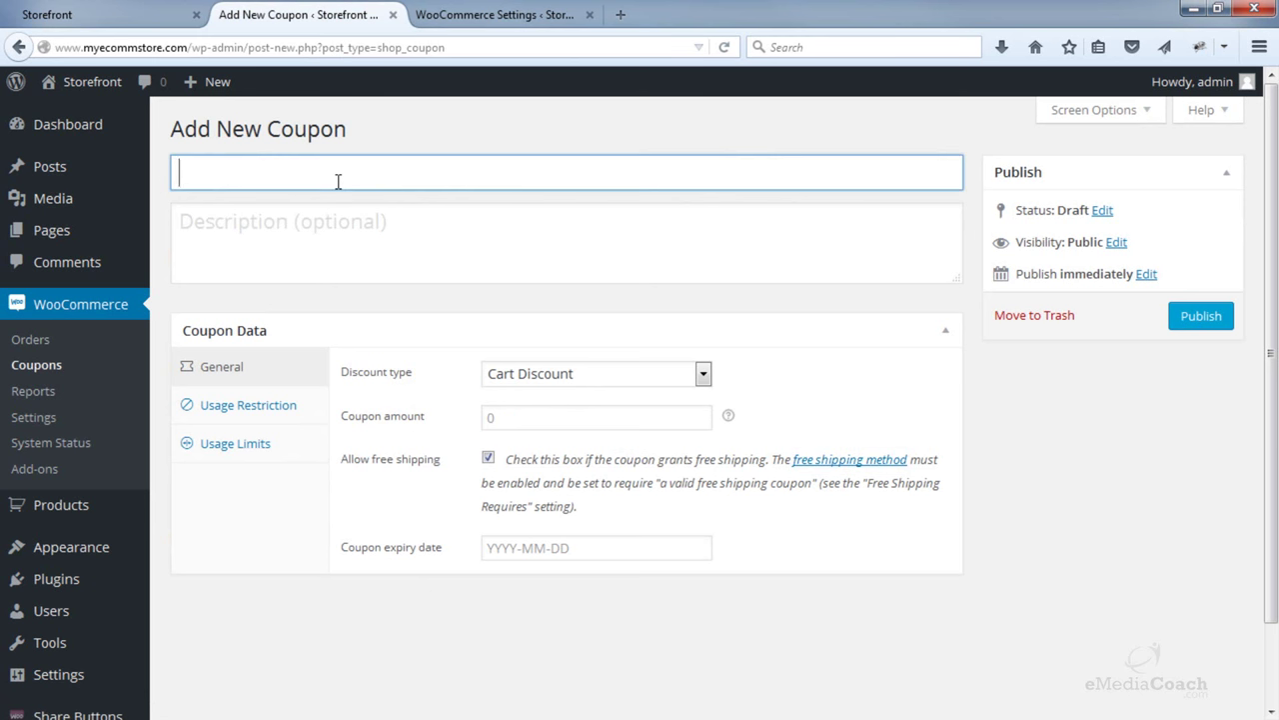
{"action": "type", "text": "50FREESHIP"}
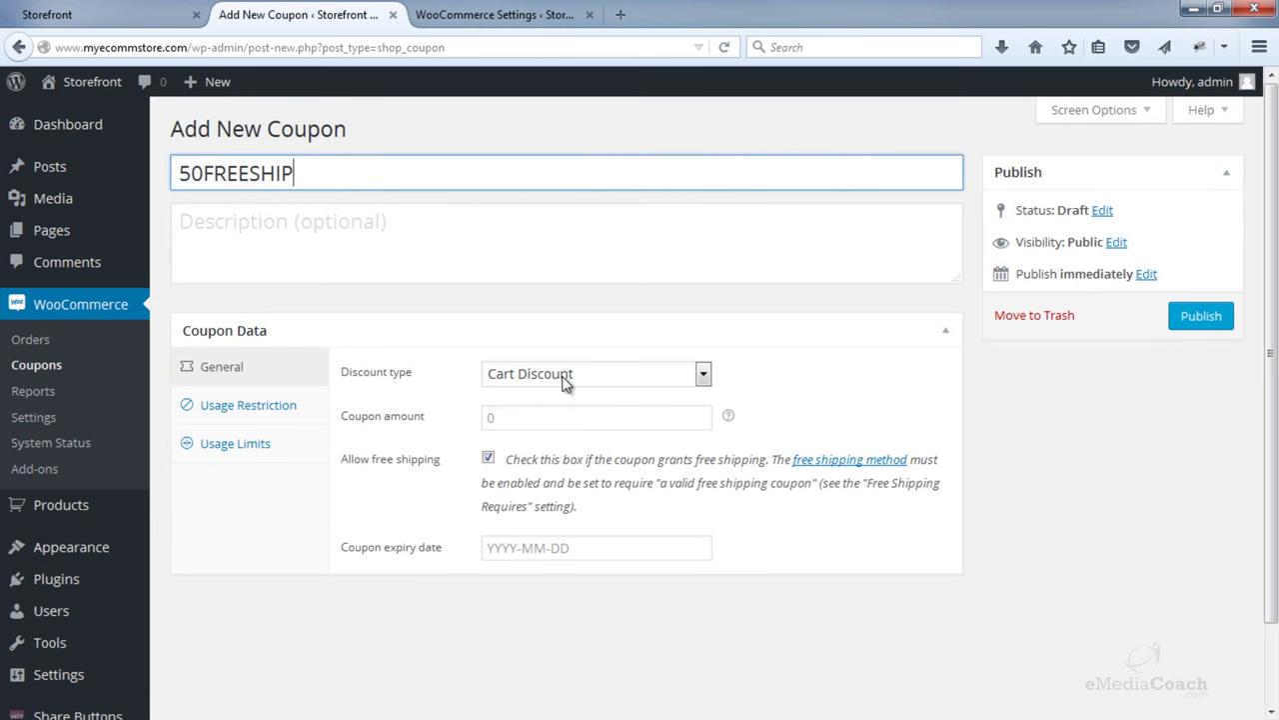
{"action": "left_click", "coordinate": [251, 406]}
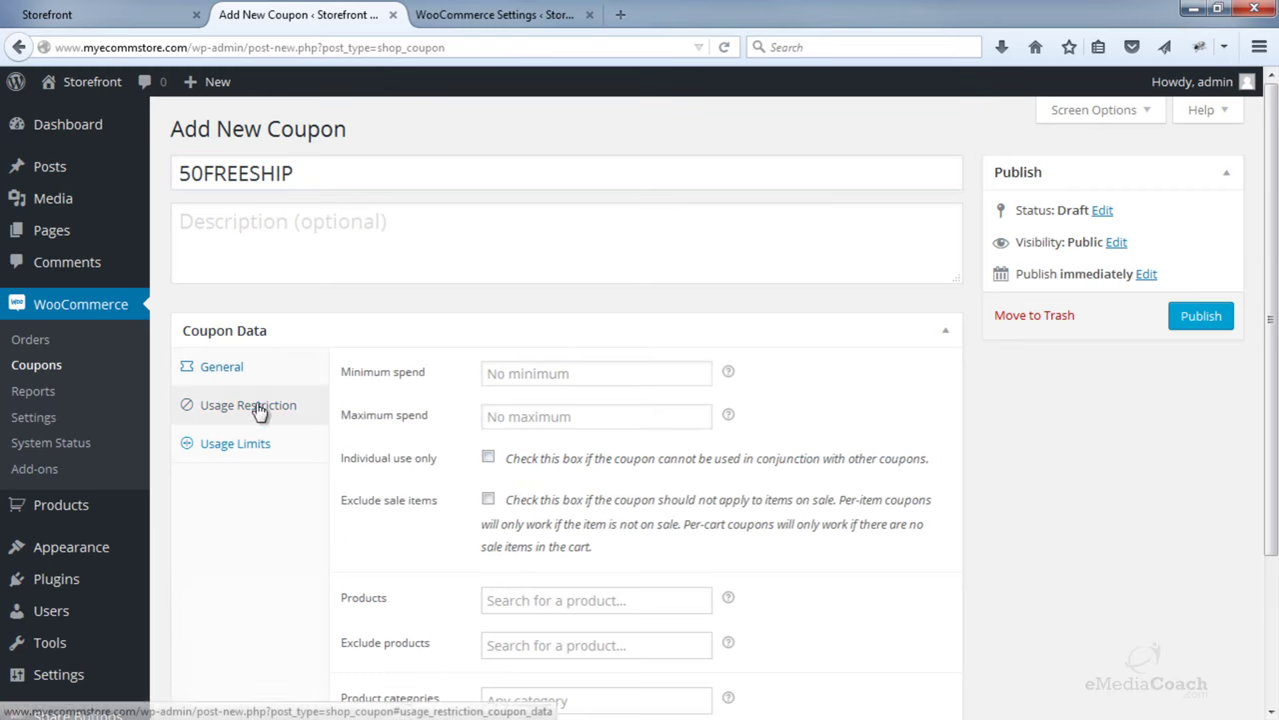
{"action": "scroll", "coordinate": [537, 419], "scroll_direction": "down", "scroll_amount": 3}
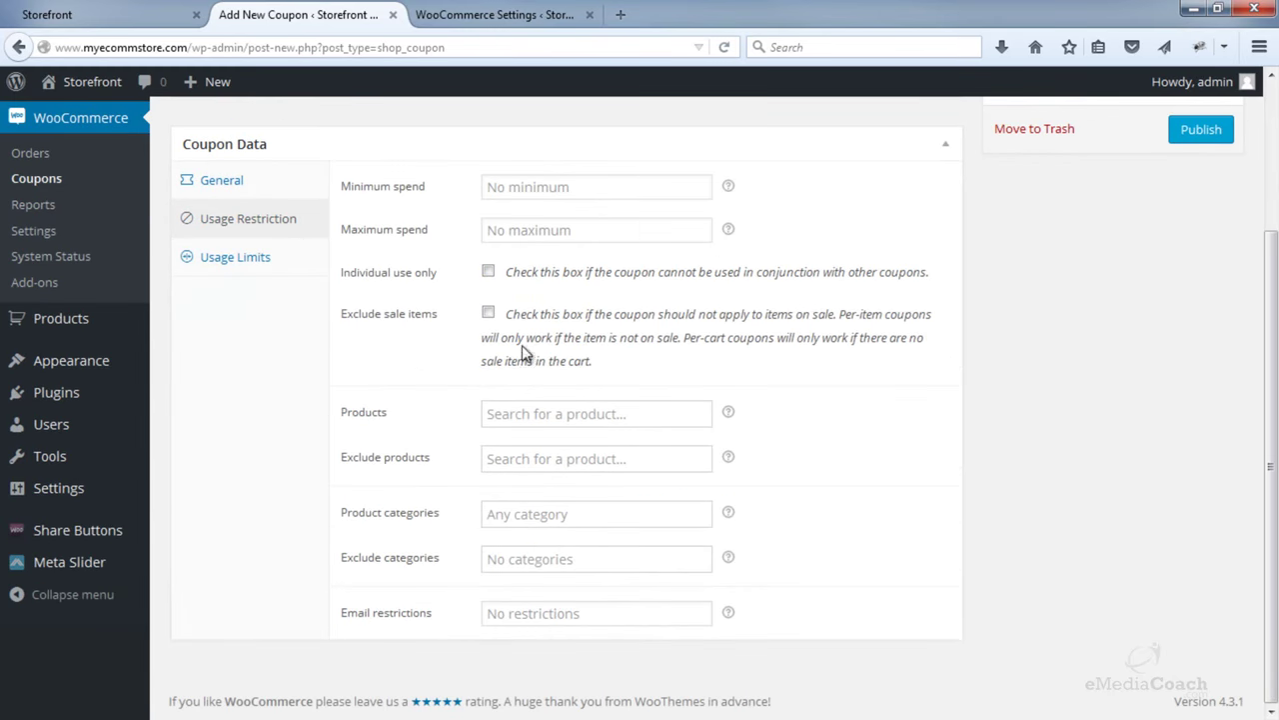
{"action": "scroll", "coordinate": [420, 433], "scroll_direction": "up", "scroll_amount": 3}
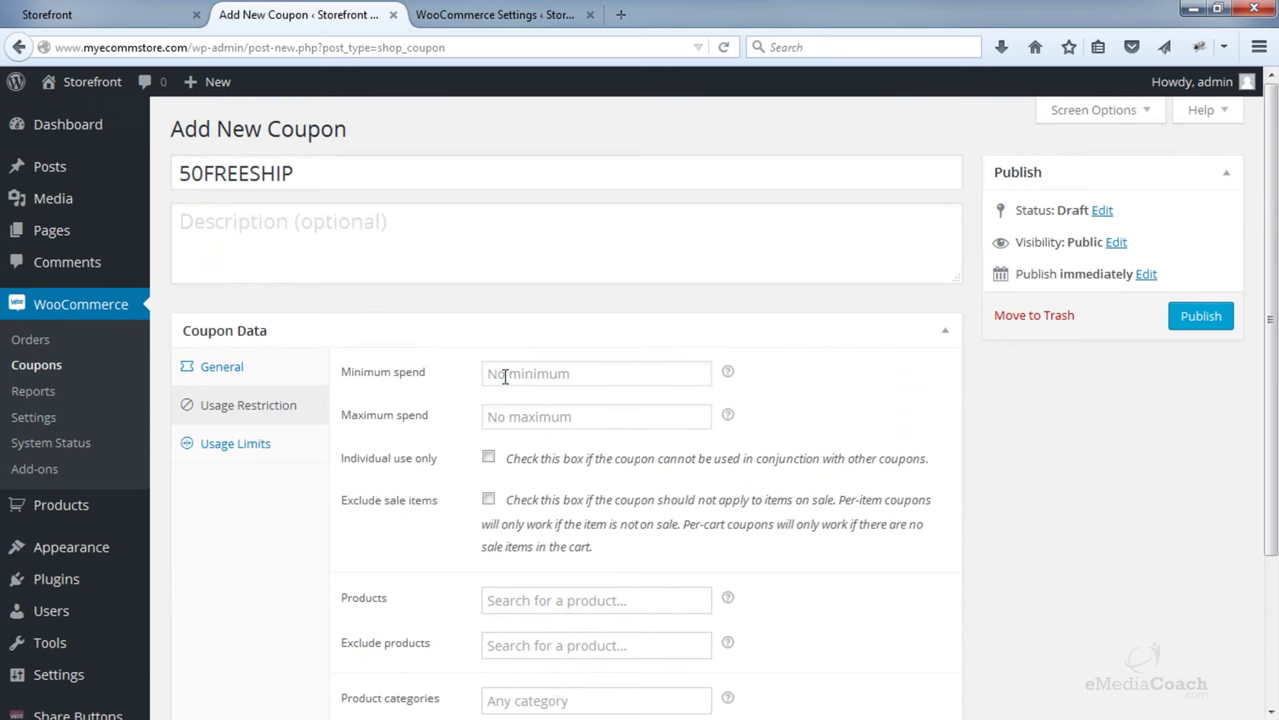
{"action": "scroll", "coordinate": [463, 483], "scroll_direction": "down", "scroll_amount": 3}
{"action": "scroll", "coordinate": [150, 314], "scroll_direction": "up", "scroll_amount": 3}
{"action": "left_click", "coordinate": [236, 377]}
{"action": "left_click", "coordinate": [490, 460]}
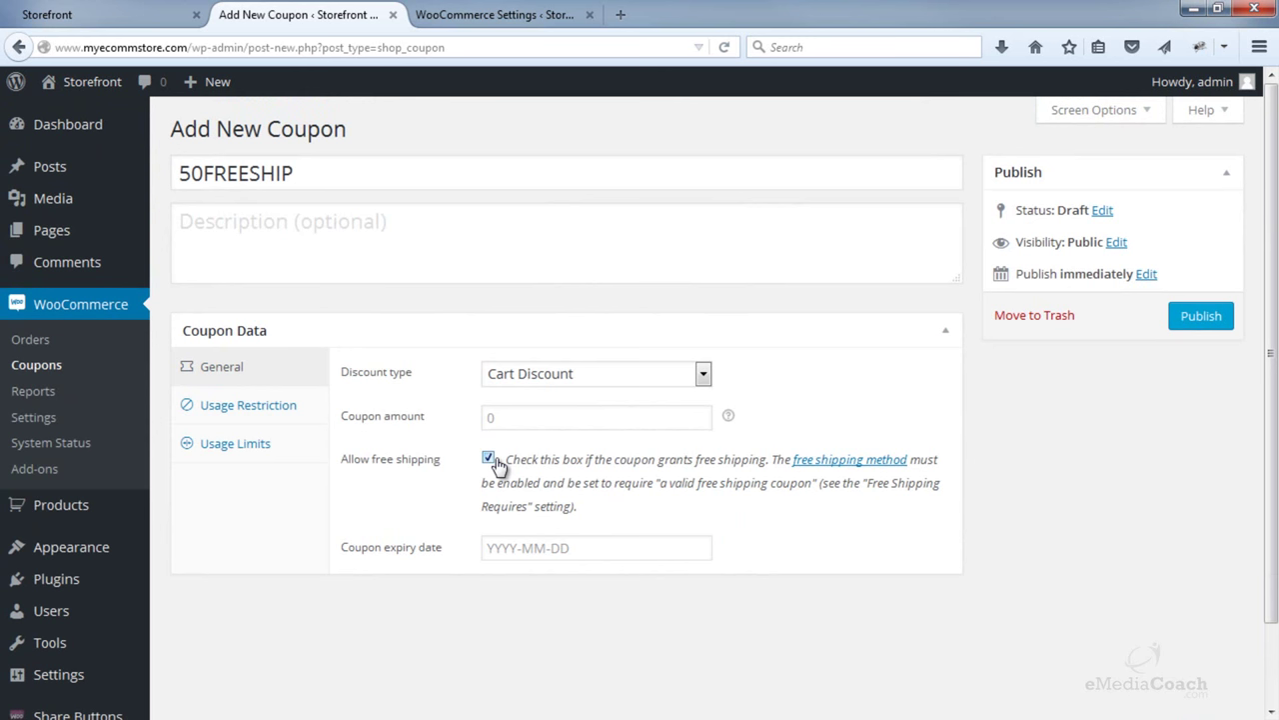
- Re-save the Free Shipping settings, publish 50FREESHIP, and return to the storefront
{"action": "left_click", "coordinate": [845, 462]}
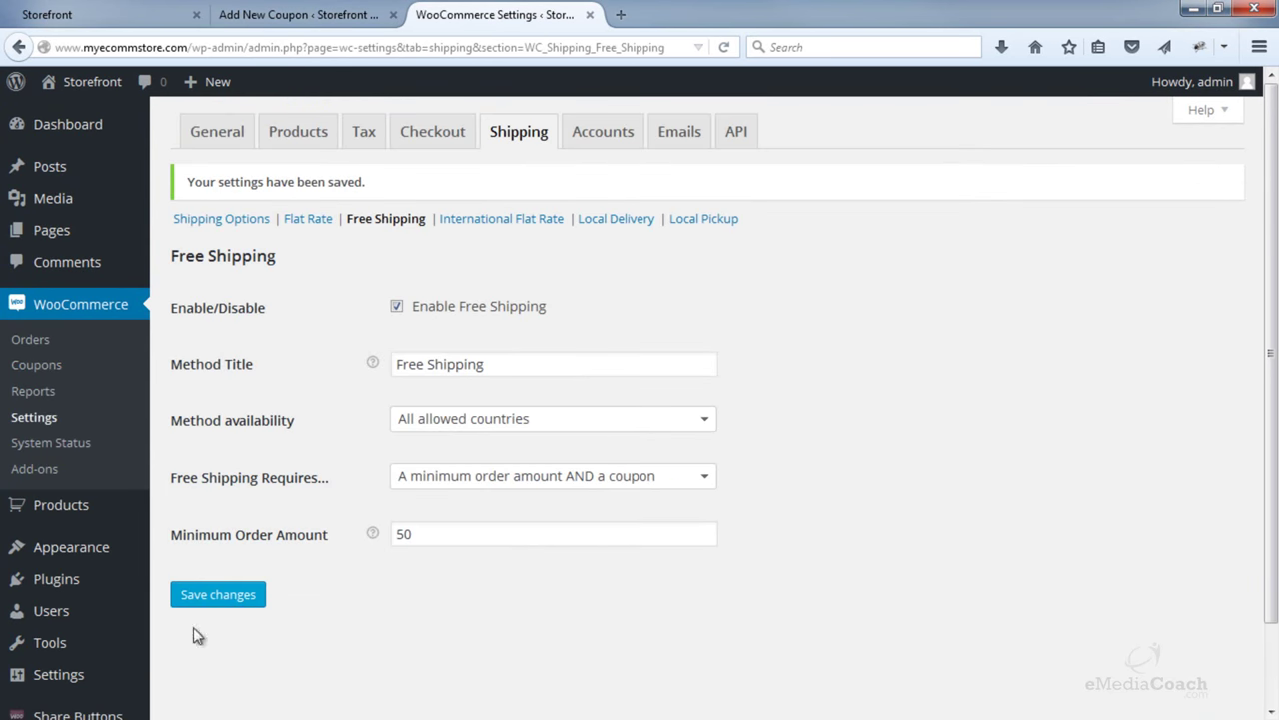
{"action": "left_click", "coordinate": [206, 597]}
{"action": "left_click", "coordinate": [257, 46]}
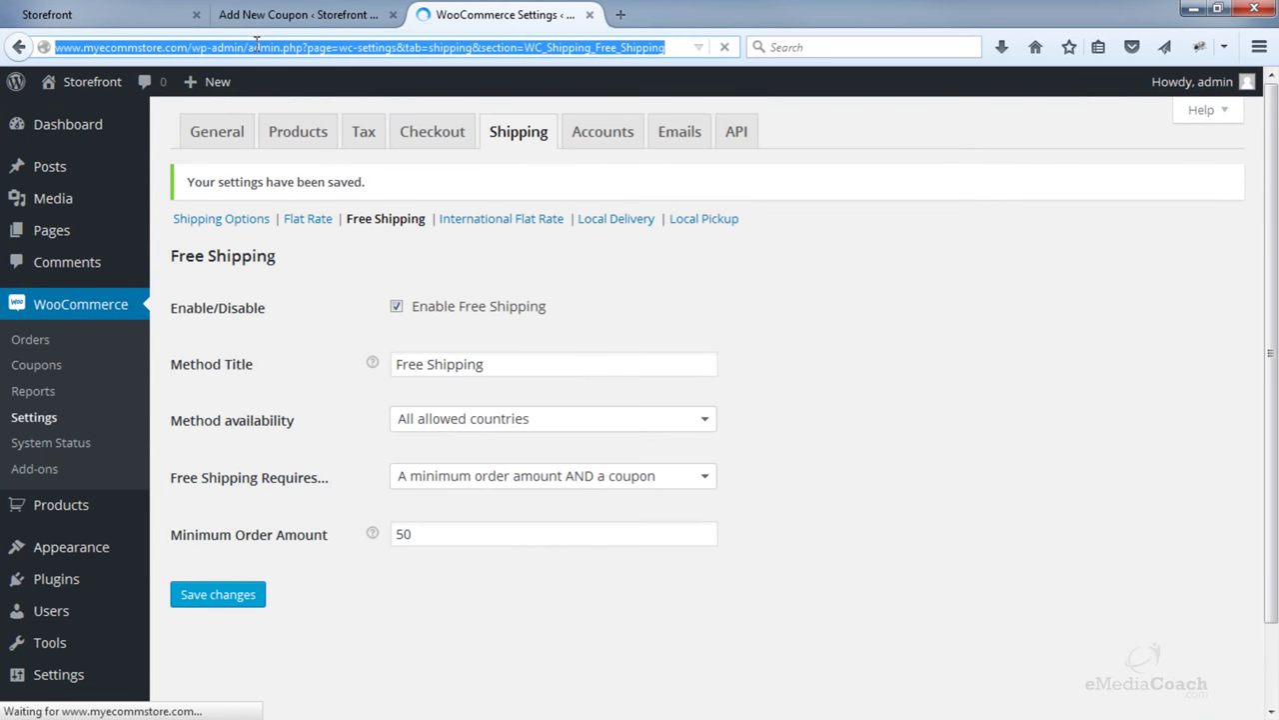
{"action": "left_click", "coordinate": [271, 20]}
{"action": "left_click", "coordinate": [1185, 320]}
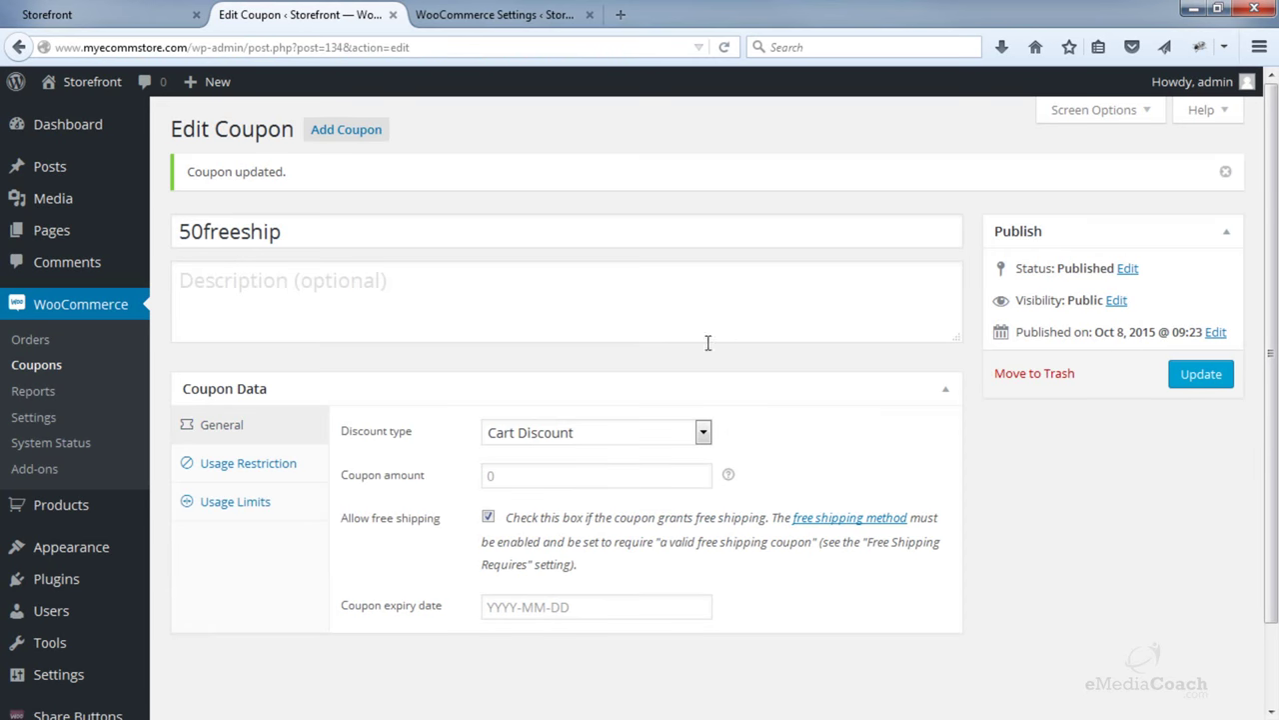
{"action": "left_click", "coordinate": [126, 18]}
- From the Chairs category, add the Racing Office Chair in Grey to the cart
{"action": "mouse_move", "coordinate": [281, 256]}
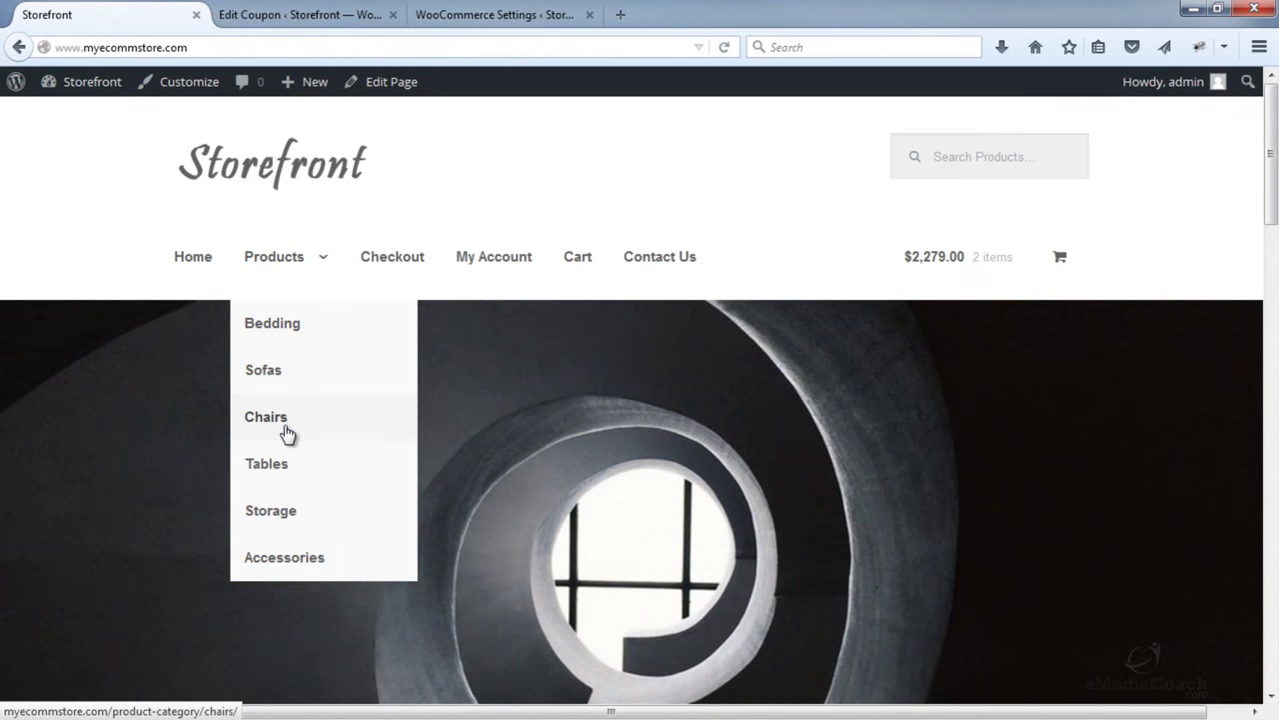
{"action": "left_click", "coordinate": [286, 427]}
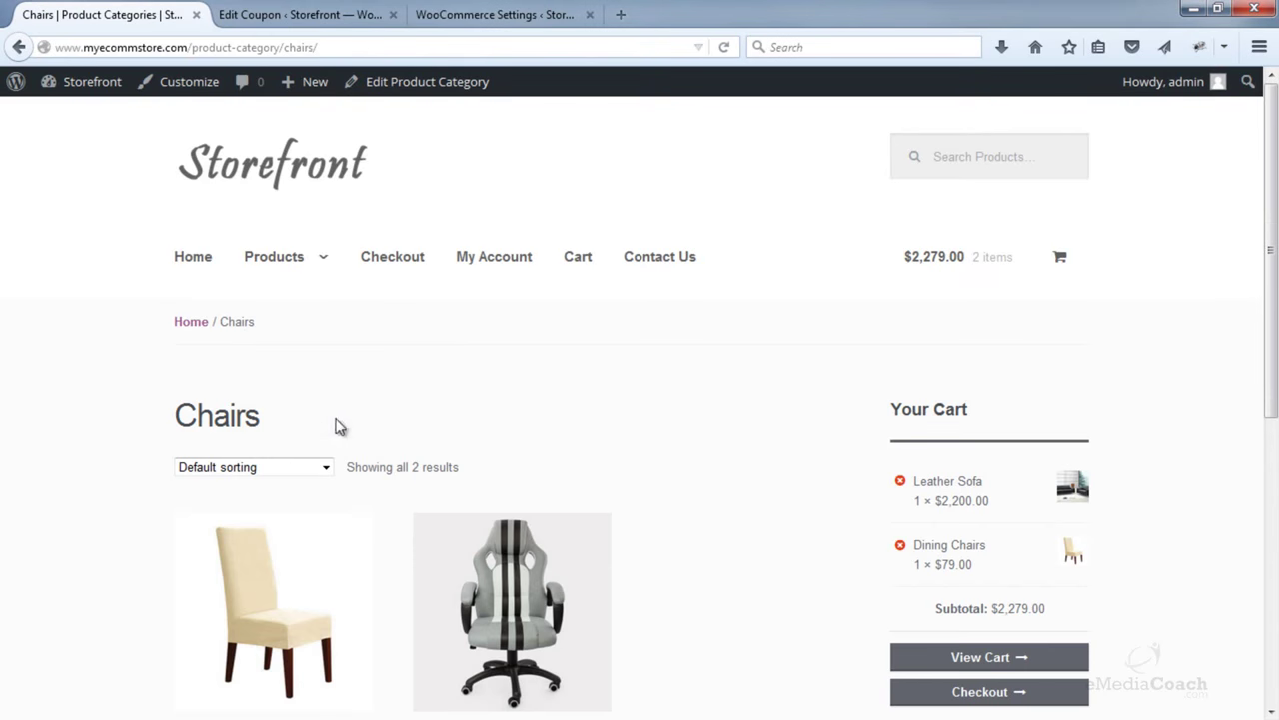
{"action": "scroll", "coordinate": [483, 500], "scroll_direction": "down", "scroll_amount": 3}
{"action": "left_click", "coordinate": [509, 588]}
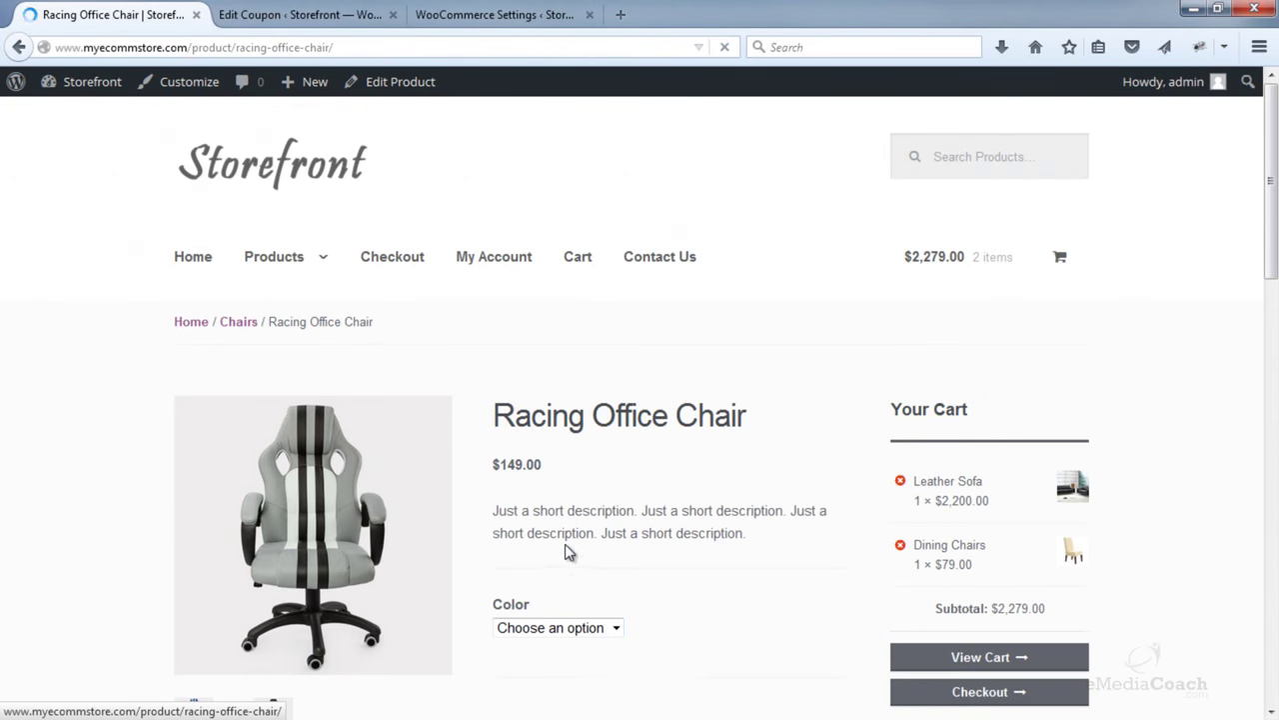
{"action": "left_click", "coordinate": [556, 627]}
{"action": "left_click", "coordinate": [549, 663]}
{"action": "scroll", "coordinate": [559, 630], "scroll_direction": "down", "scroll_amount": 3}
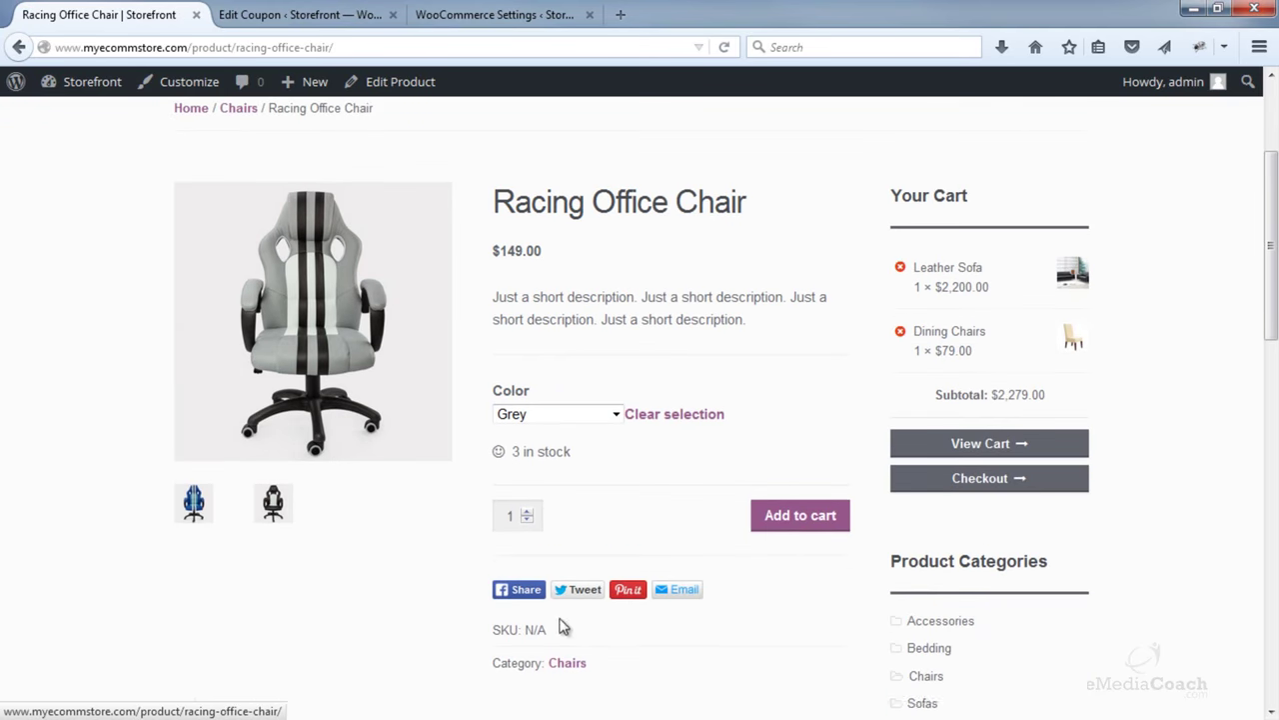
{"action": "left_click", "coordinate": [800, 519]}
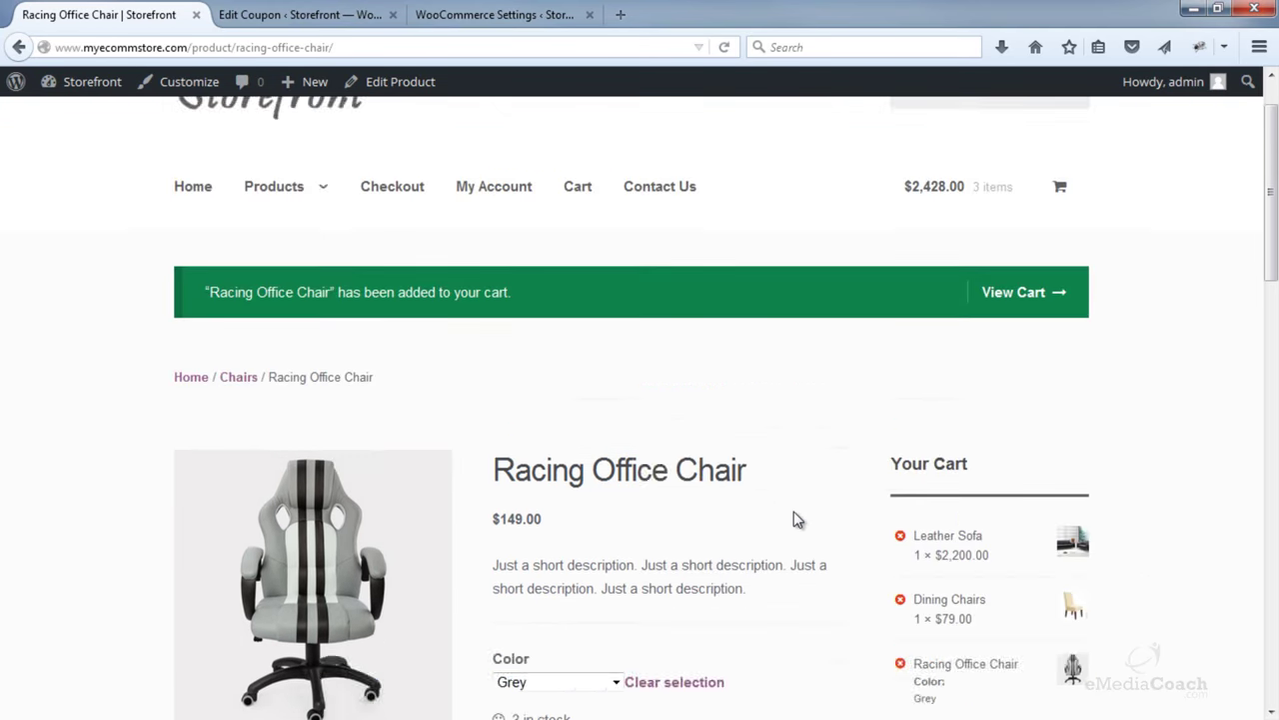
- In the cart, remove the Leather Sofa and the Dining Chairs
{"action": "left_click", "coordinate": [1024, 366]}
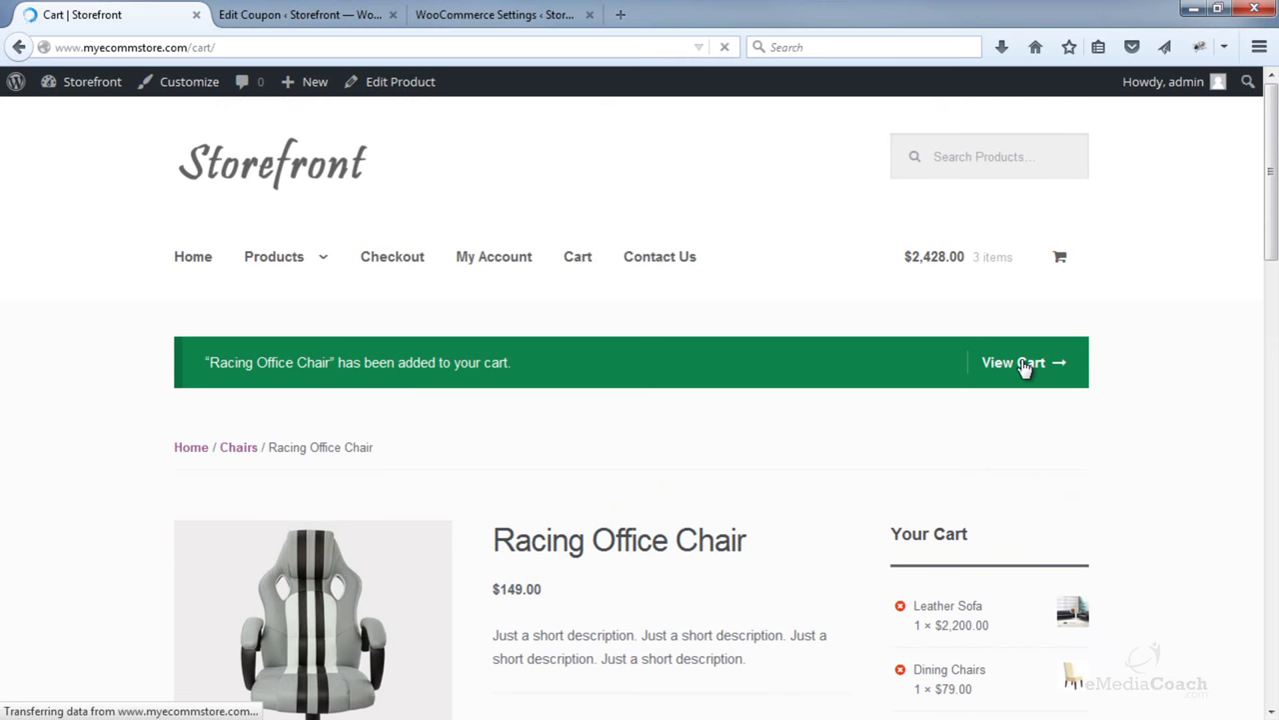
{"action": "scroll", "coordinate": [1023, 366], "scroll_direction": "down", "scroll_amount": 3}
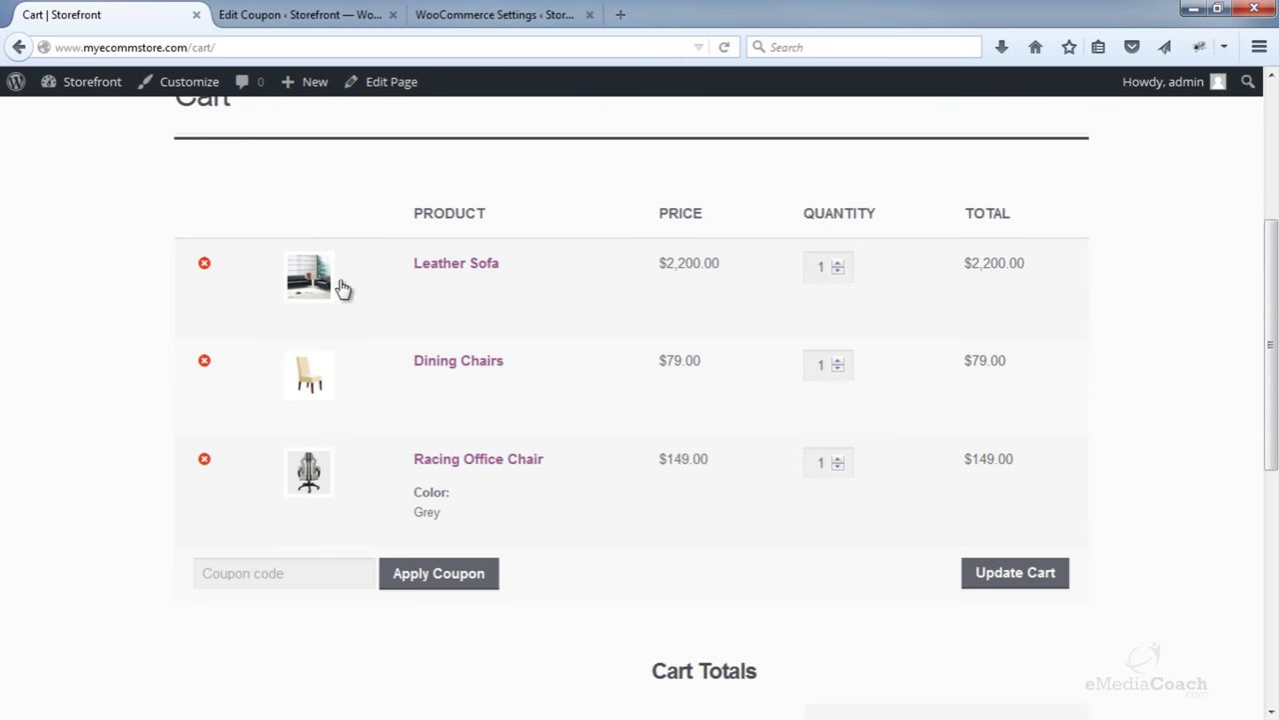
{"action": "left_click", "coordinate": [204, 266]}
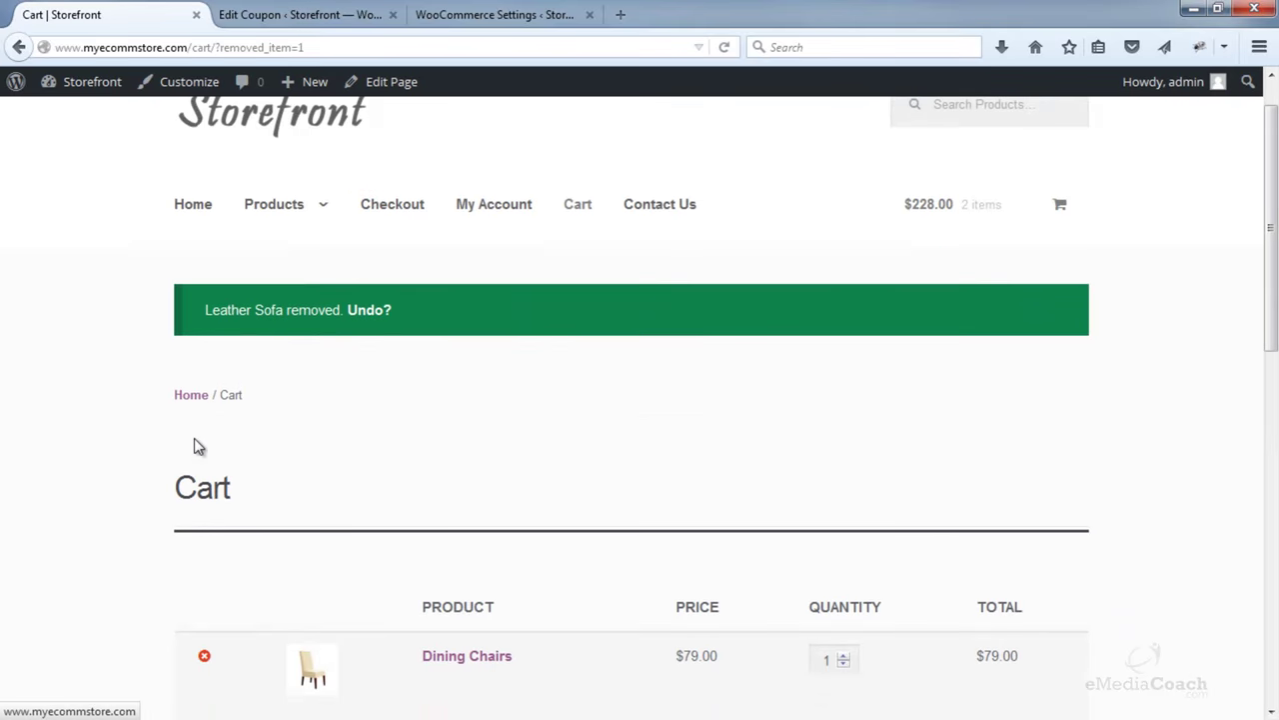
{"action": "scroll", "coordinate": [199, 448], "scroll_direction": "down", "scroll_amount": 3}
{"action": "left_click", "coordinate": [202, 386]}
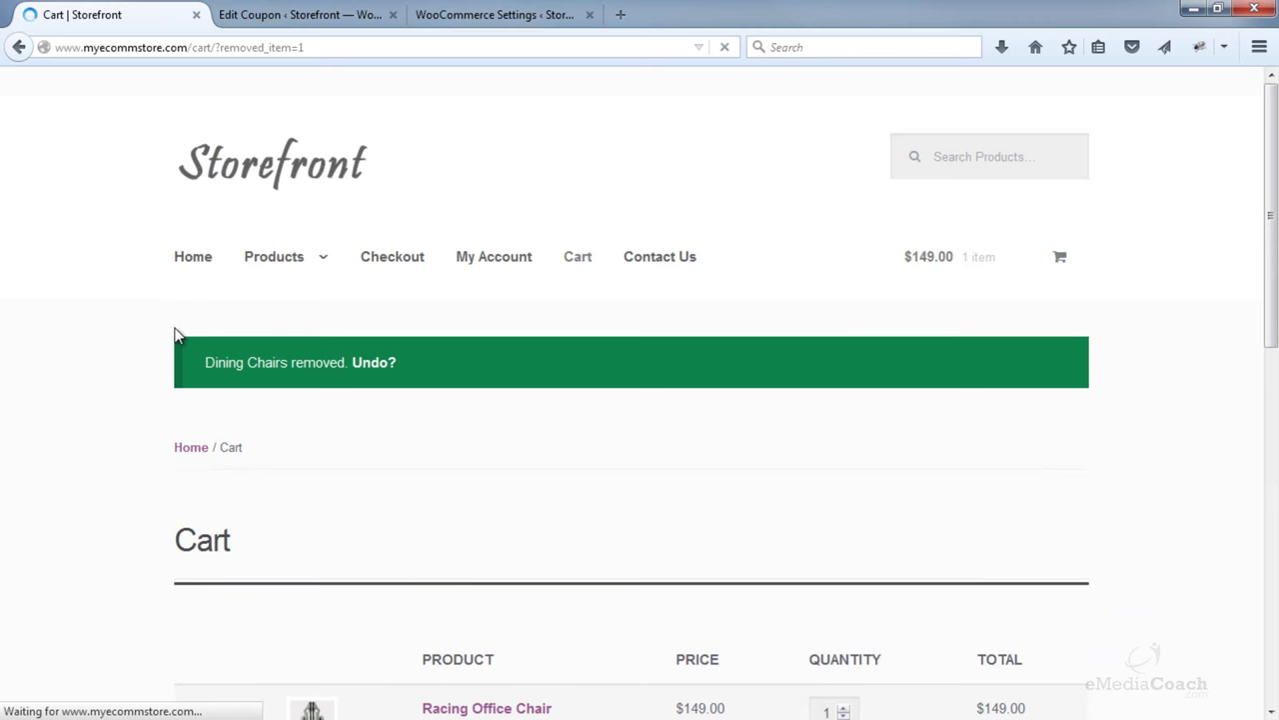
{"action": "scroll", "coordinate": [131, 391], "scroll_direction": "down", "scroll_amount": 5}
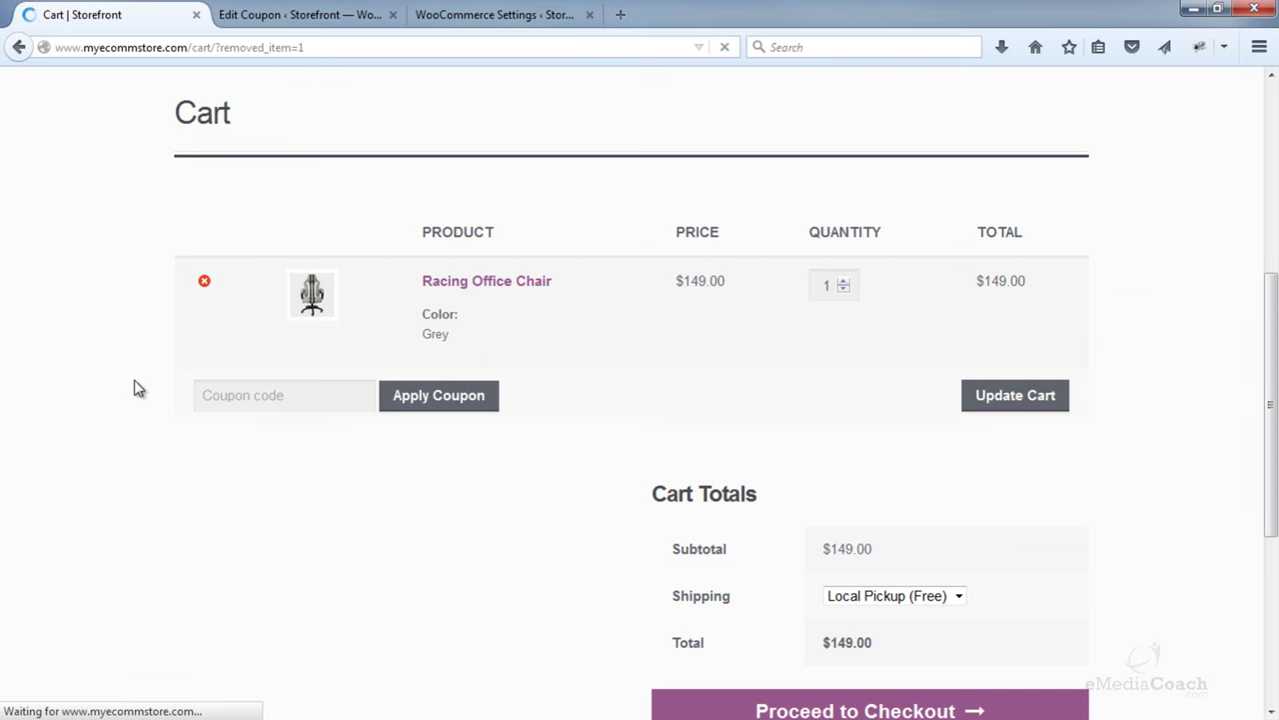
- Choose Flat Rate shipping at $10.00, then go back to the coupon editor
{"action": "left_click", "coordinate": [860, 596]}
{"action": "left_click", "coordinate": [855, 614]}
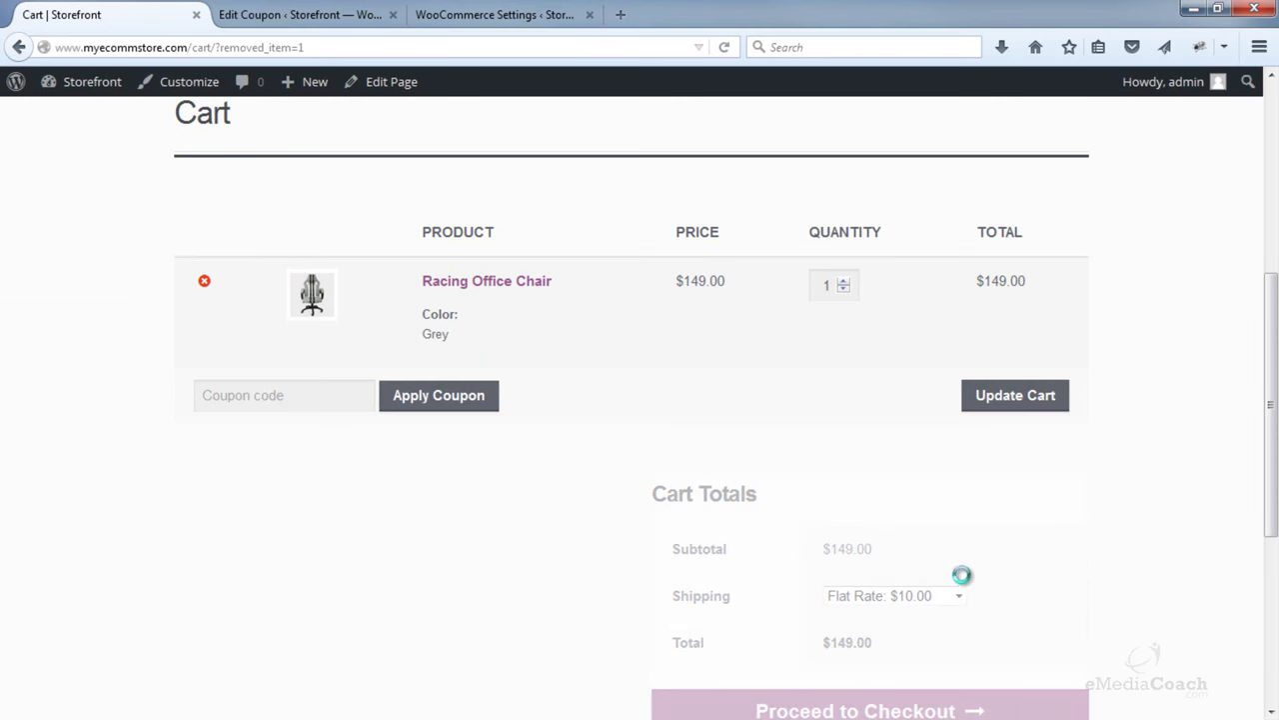
{"action": "scroll", "coordinate": [1000, 577], "scroll_direction": "down", "scroll_amount": 4}
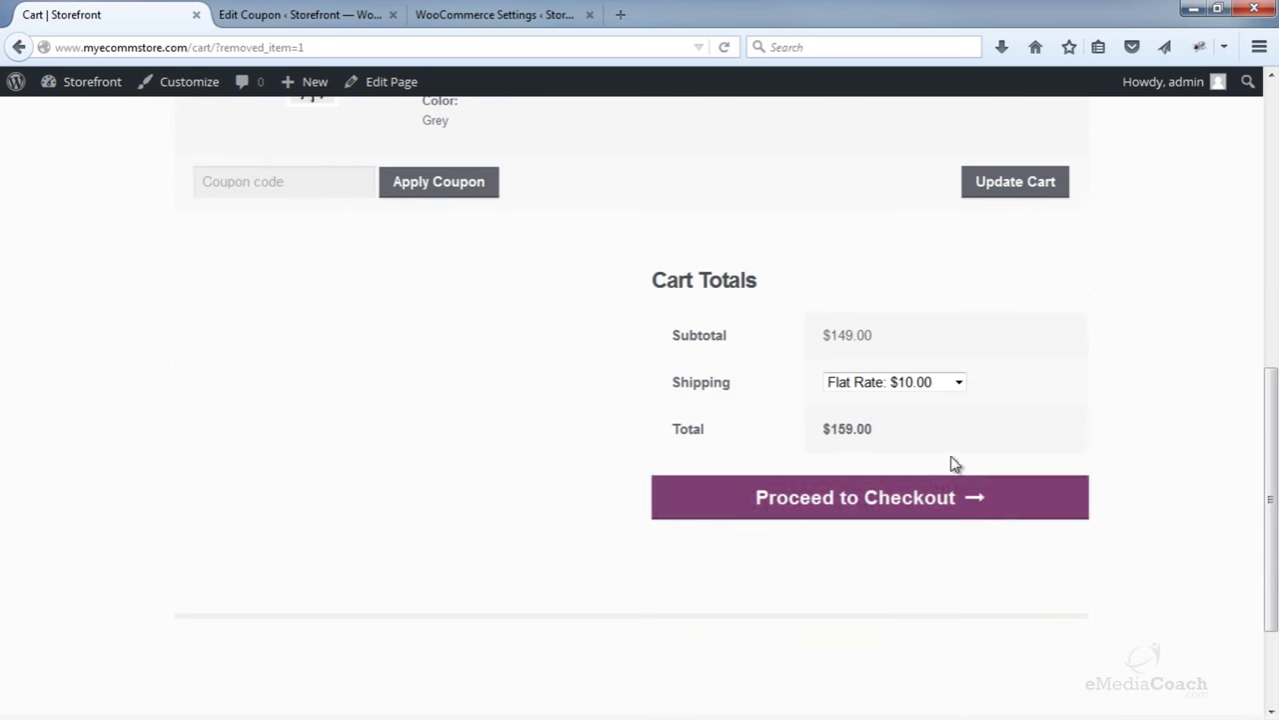
{"action": "left_click", "coordinate": [888, 382]}
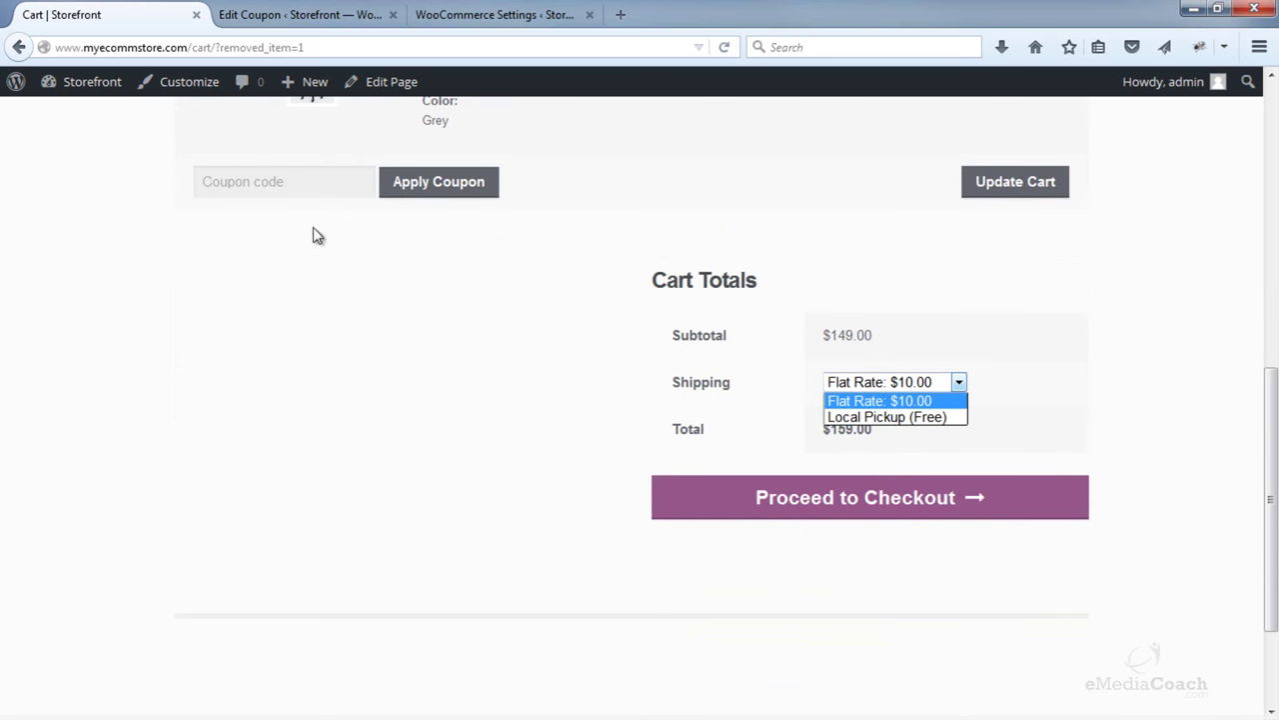
{"action": "left_click", "coordinate": [271, 183]}
{"action": "left_click", "coordinate": [313, 7]}
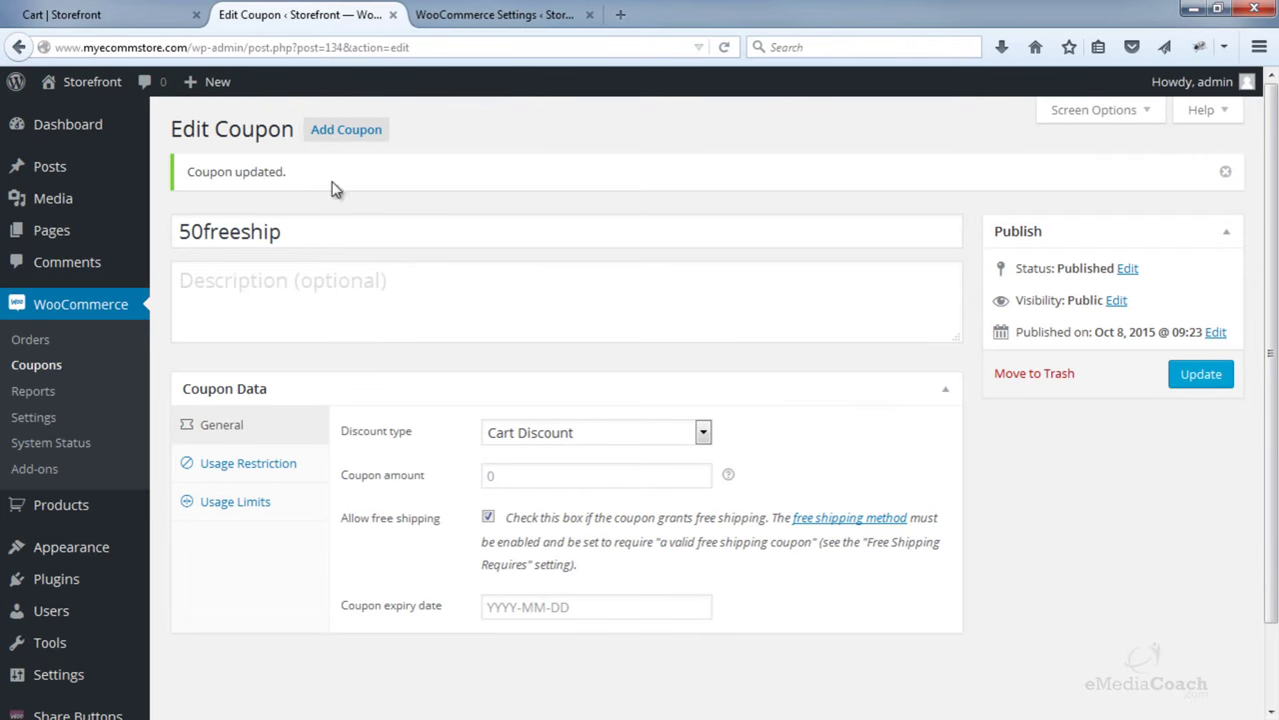
- Copy the coupon code 50freeship from the editor and apply it in the cart
{"action": "left_click_drag", "start_coordinate": [282, 232], "coordinate": [149, 230]}
{"action": "key", "text": "ctrl+c"}
{"action": "left_click", "coordinate": [100, 14]}
{"action": "key", "text": "ctrl+v"}
{"action": "left_click", "coordinate": [443, 190]}
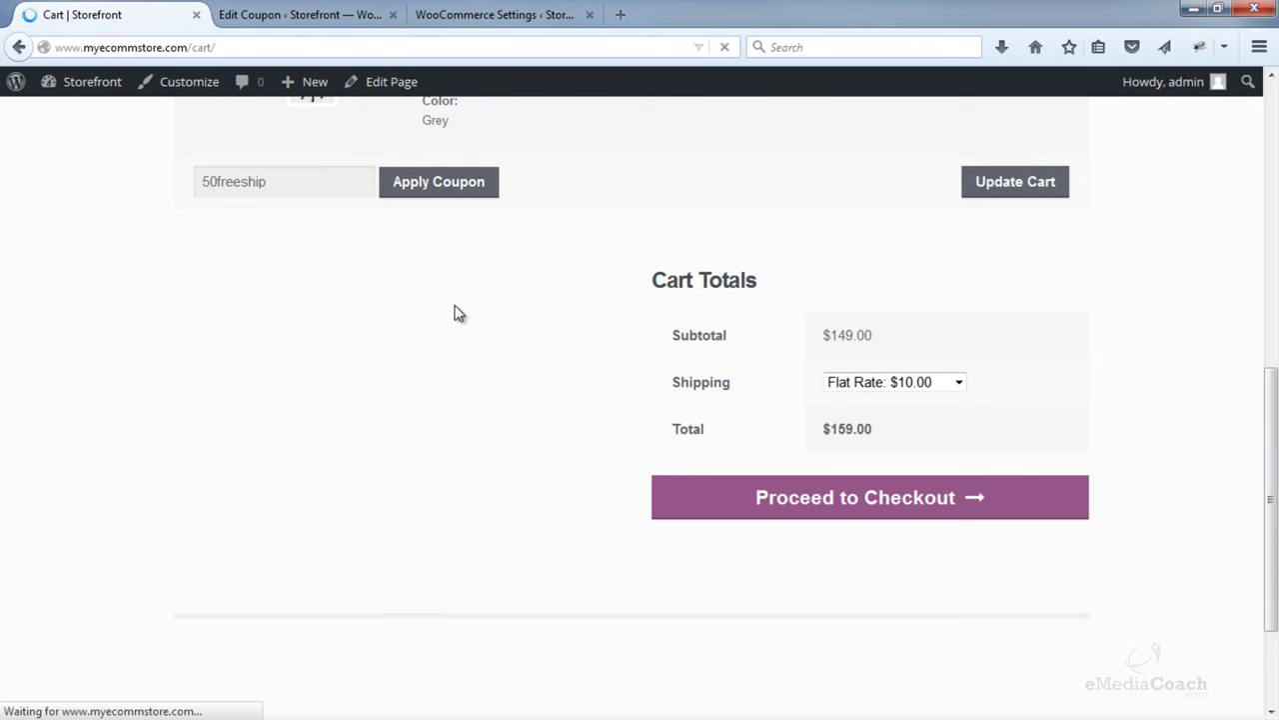
{"action": "scroll", "coordinate": [479, 389], "scroll_direction": "down", "scroll_amount": 10}
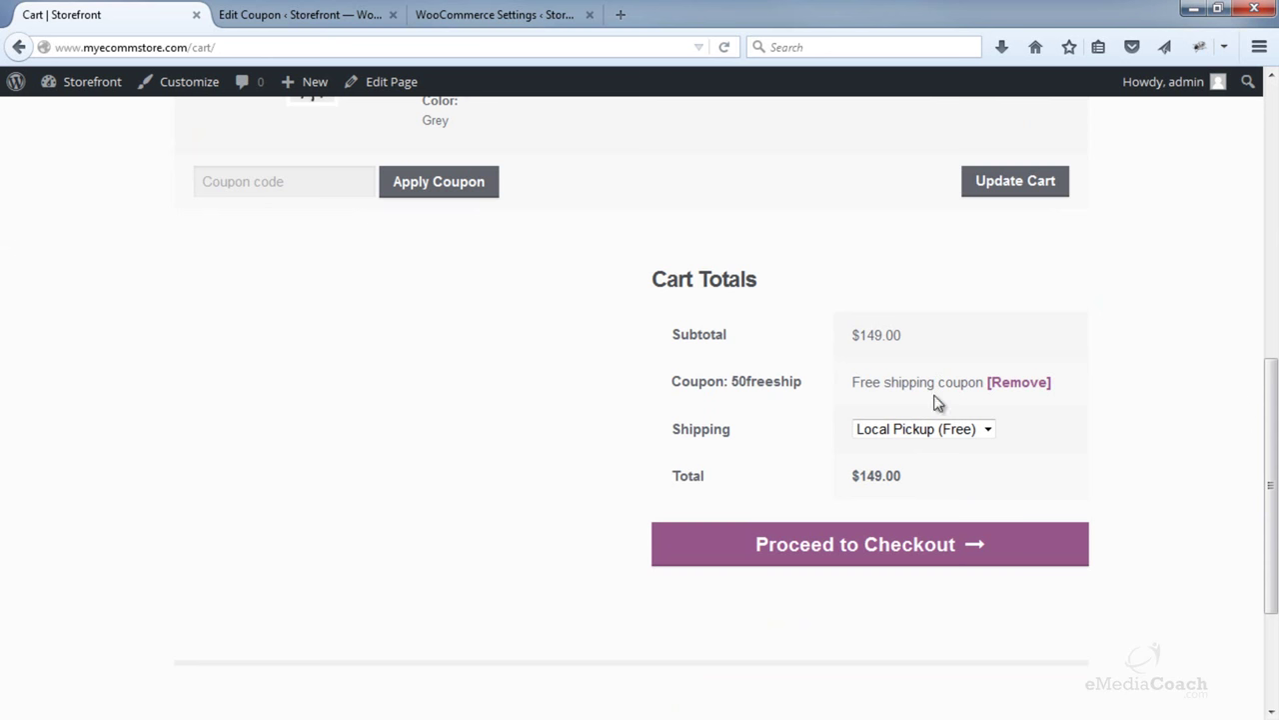
- Select the newly available Free Shipping option as the order's shipping method
{"action": "left_click", "coordinate": [934, 428]}
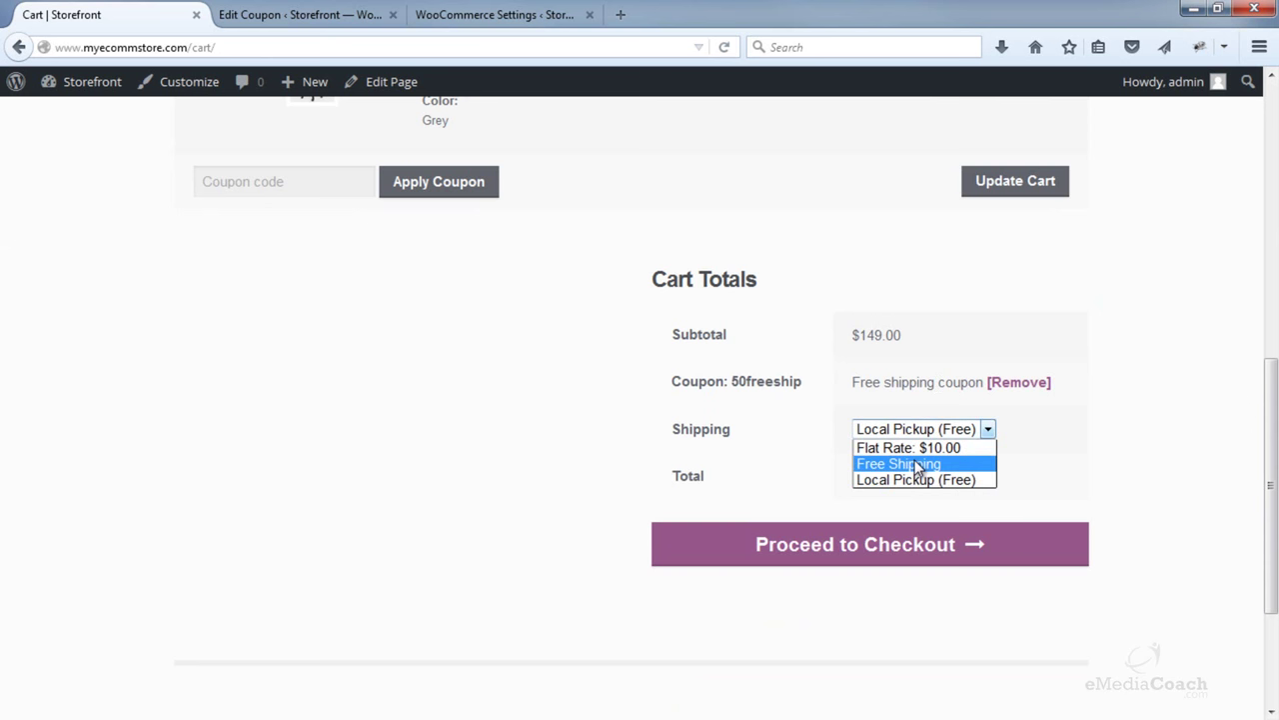
{"action": "left_click", "coordinate": [917, 465]}
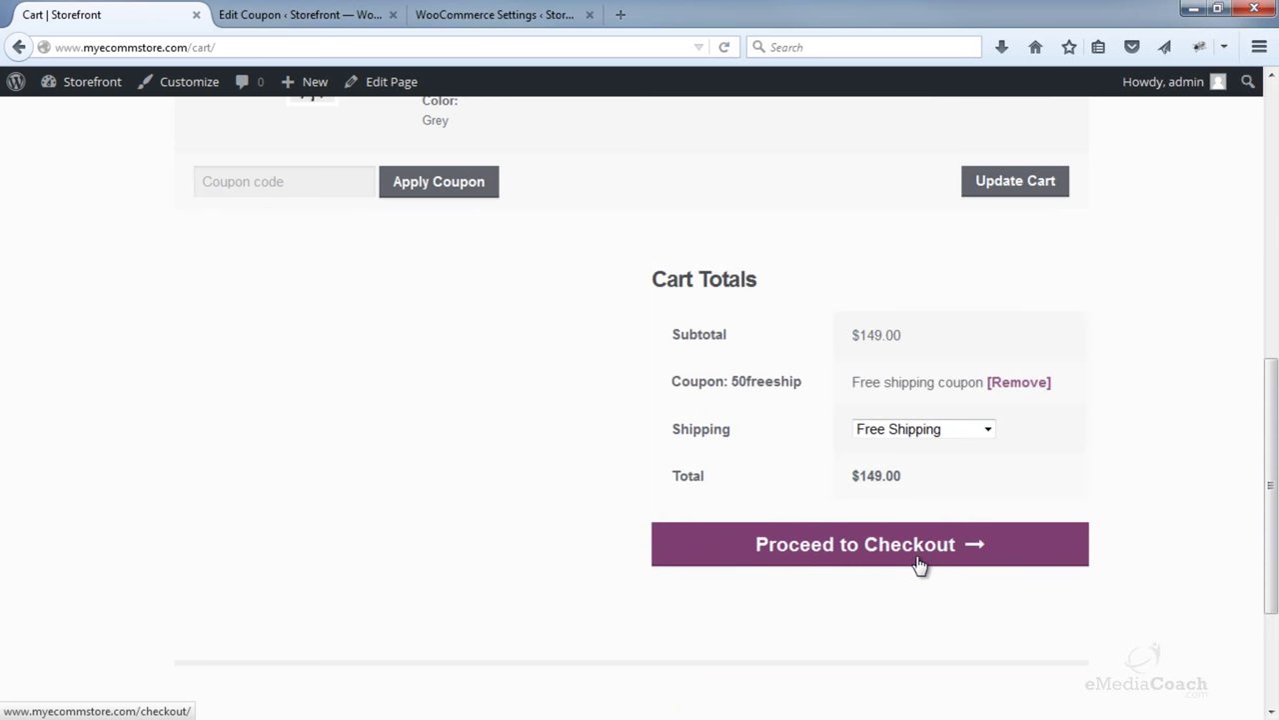
{"action": "scroll", "coordinate": [920, 565], "scroll_direction": "up", "scroll_amount": 2}
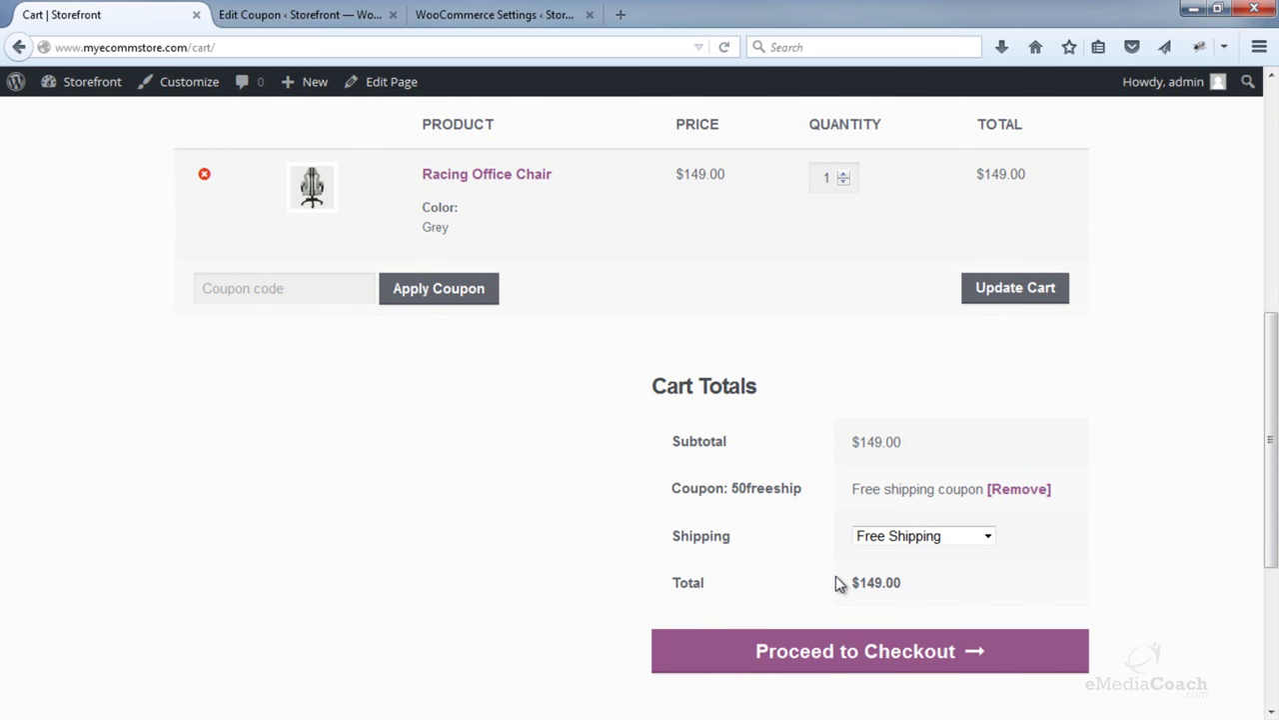
{"action": "left_click", "coordinate": [310, 292]}
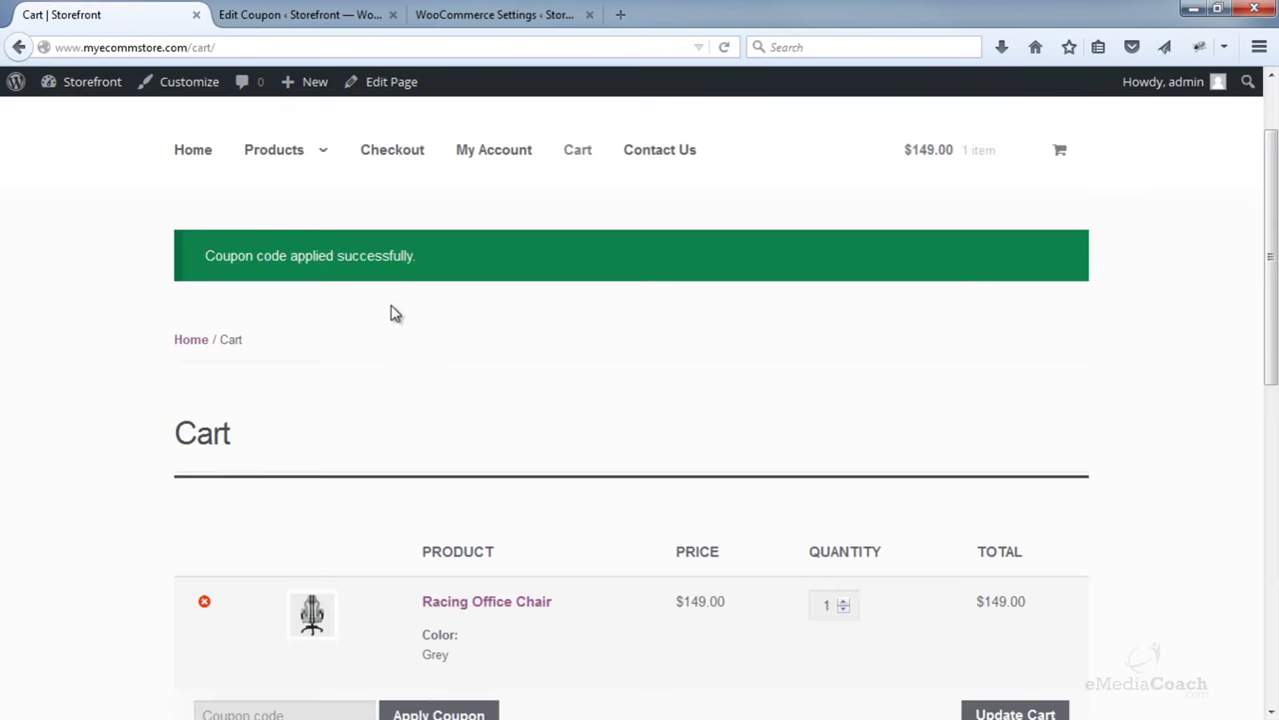
{"action": "scroll", "coordinate": [520, 370], "scroll_direction": "down", "scroll_amount": 3}
{"action": "left_click", "coordinate": [933, 643]}
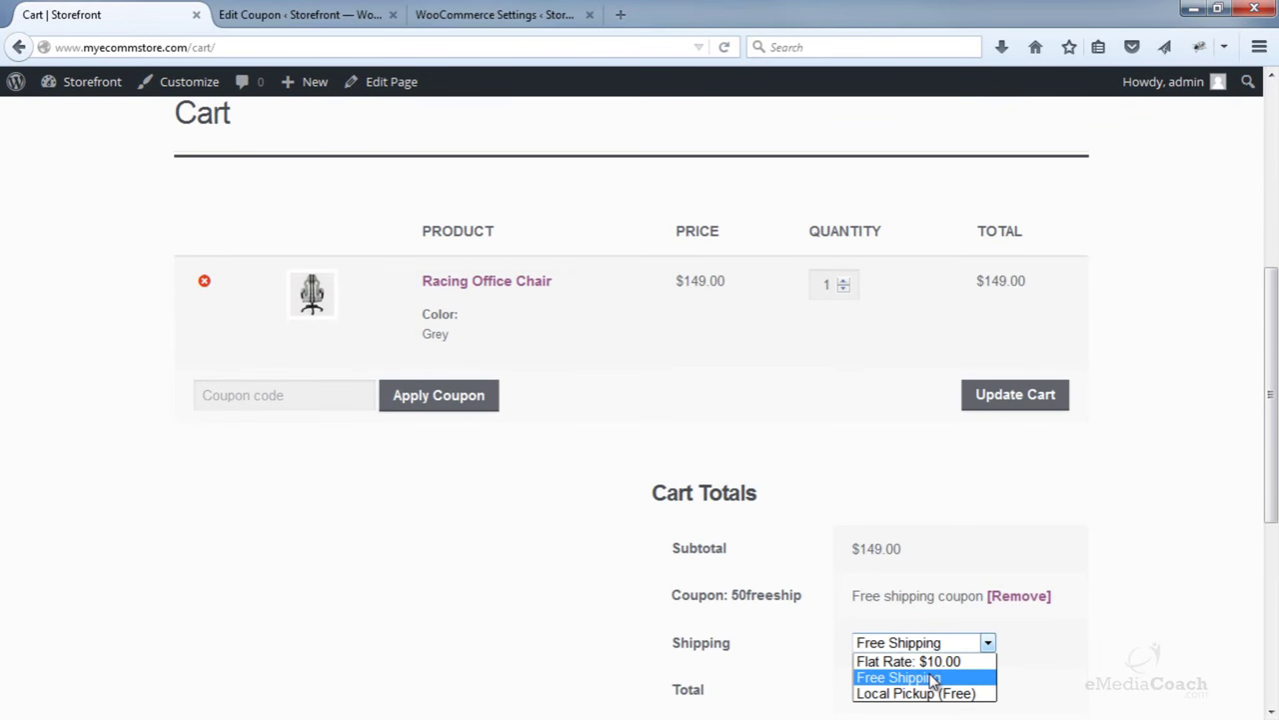
{"action": "left_click", "coordinate": [933, 677]}
{"action": "scroll", "coordinate": [999, 650], "scroll_direction": "down", "scroll_amount": 3}
{"action": "left_click", "coordinate": [495, 14]}
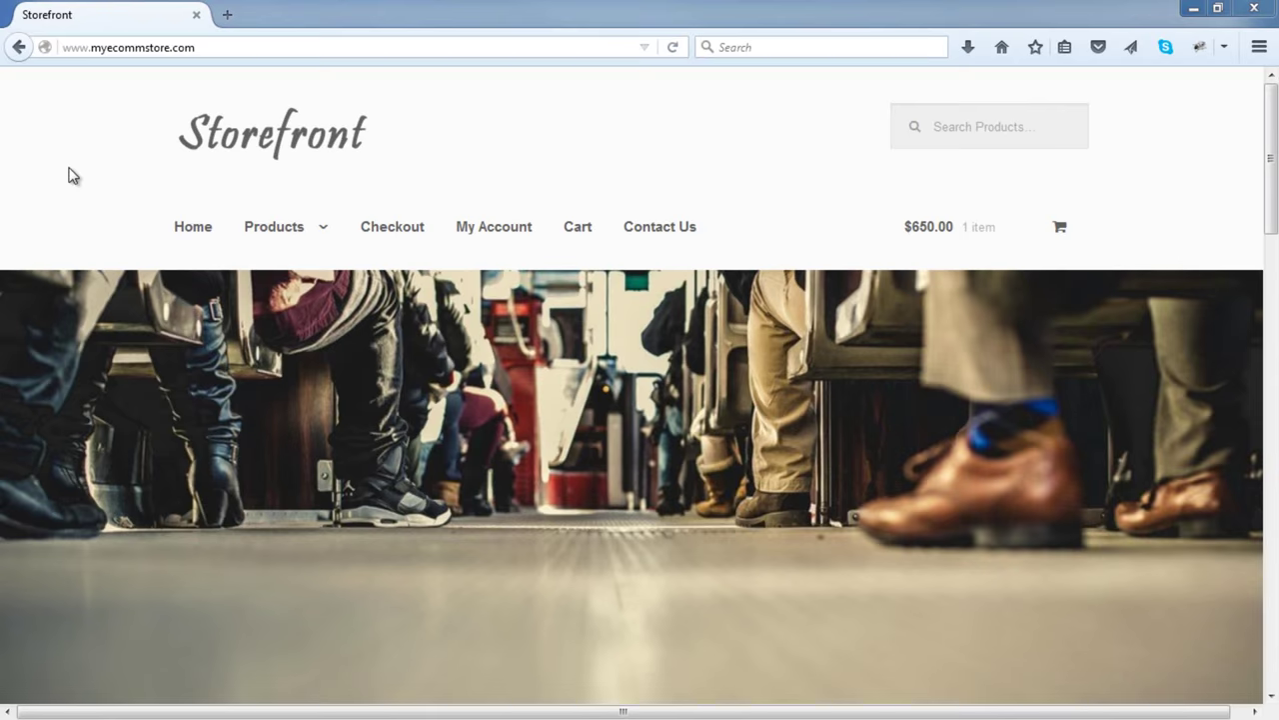
{"action": "mouse_move", "coordinate": [265, 252]}
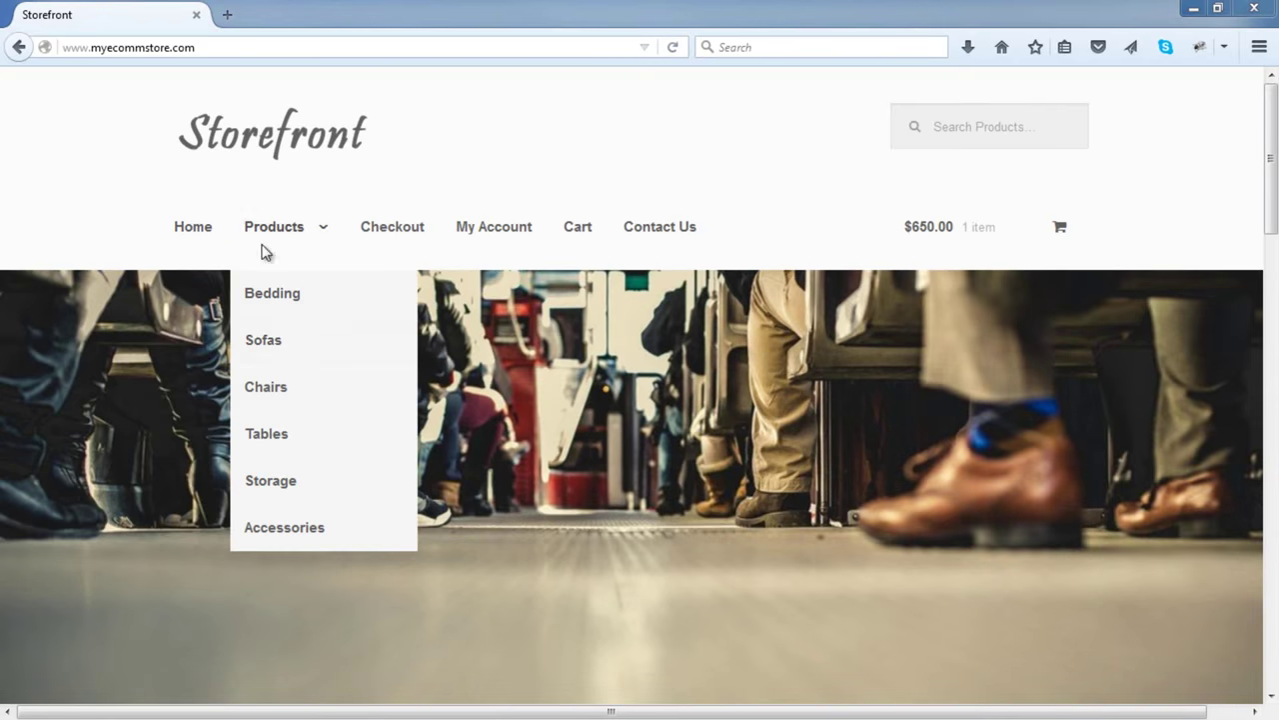
{"action": "left_click_drag", "start_coordinate": [1275, 180], "coordinate": [1271, 497]}
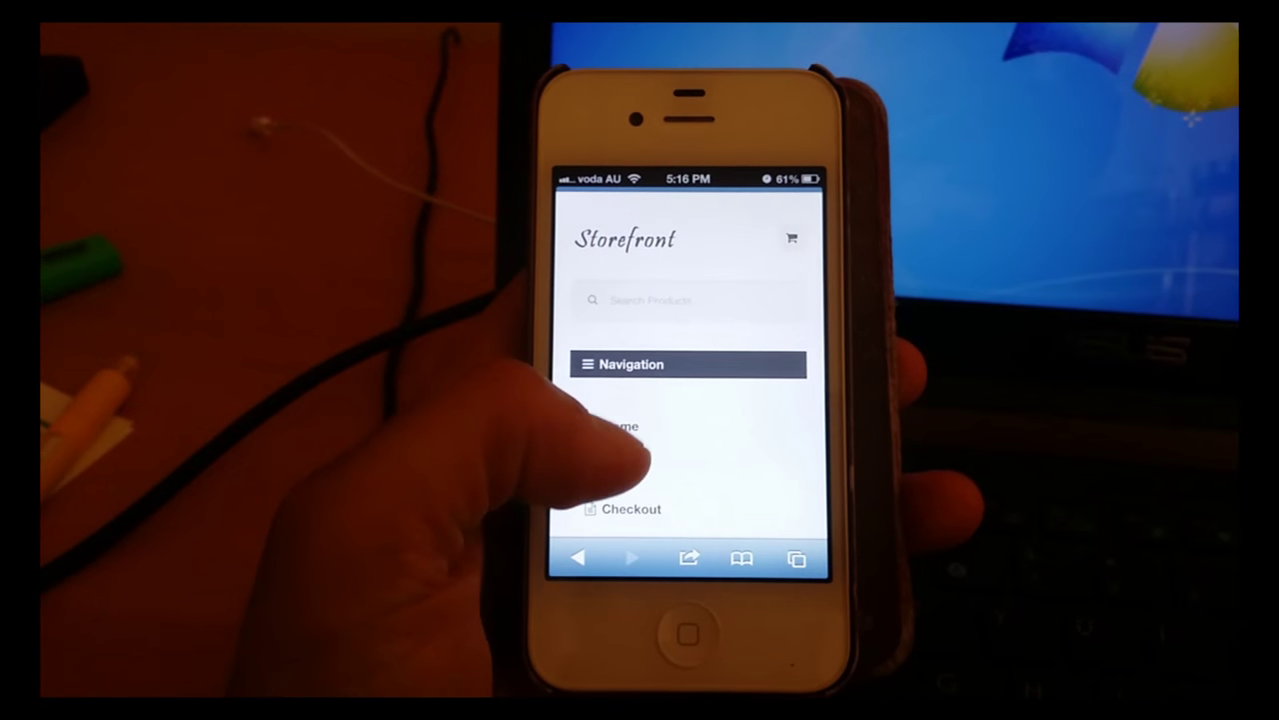
{"action": "scroll", "coordinate": [689, 420], "scroll_direction": "down", "scroll_amount": 5}
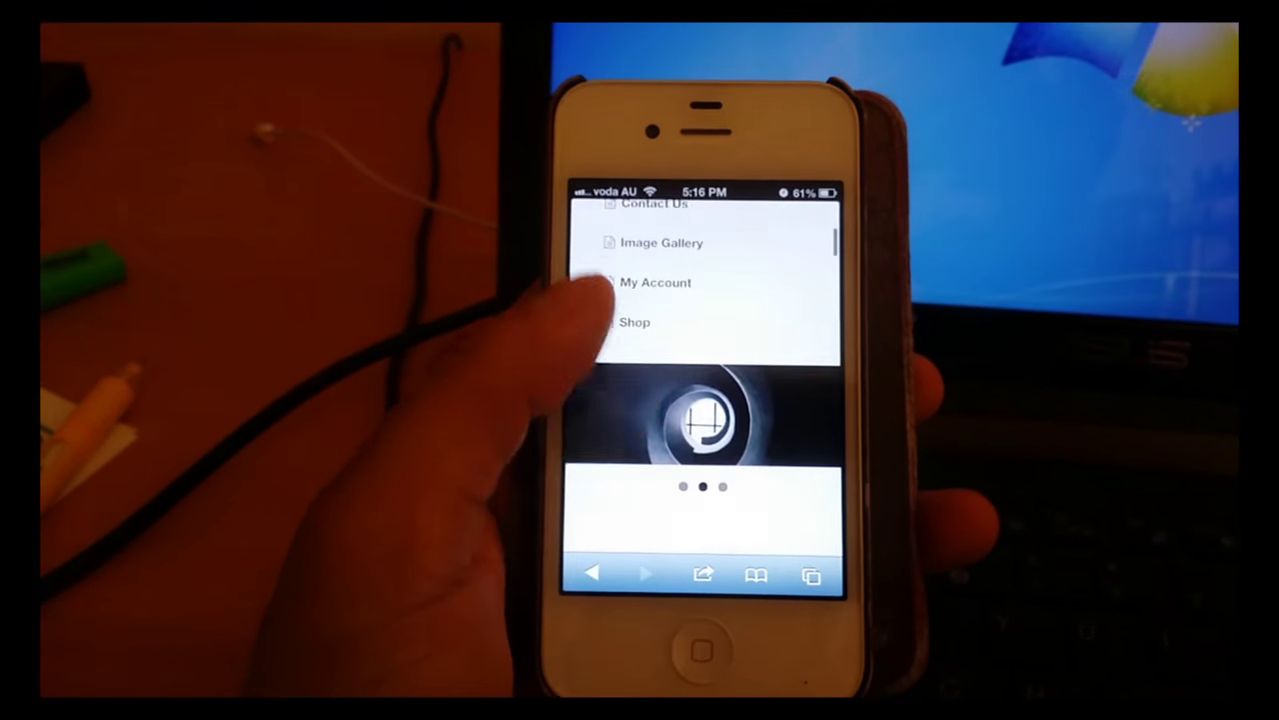
{"action": "scroll", "coordinate": [705, 400], "scroll_direction": "down", "scroll_amount": 10}
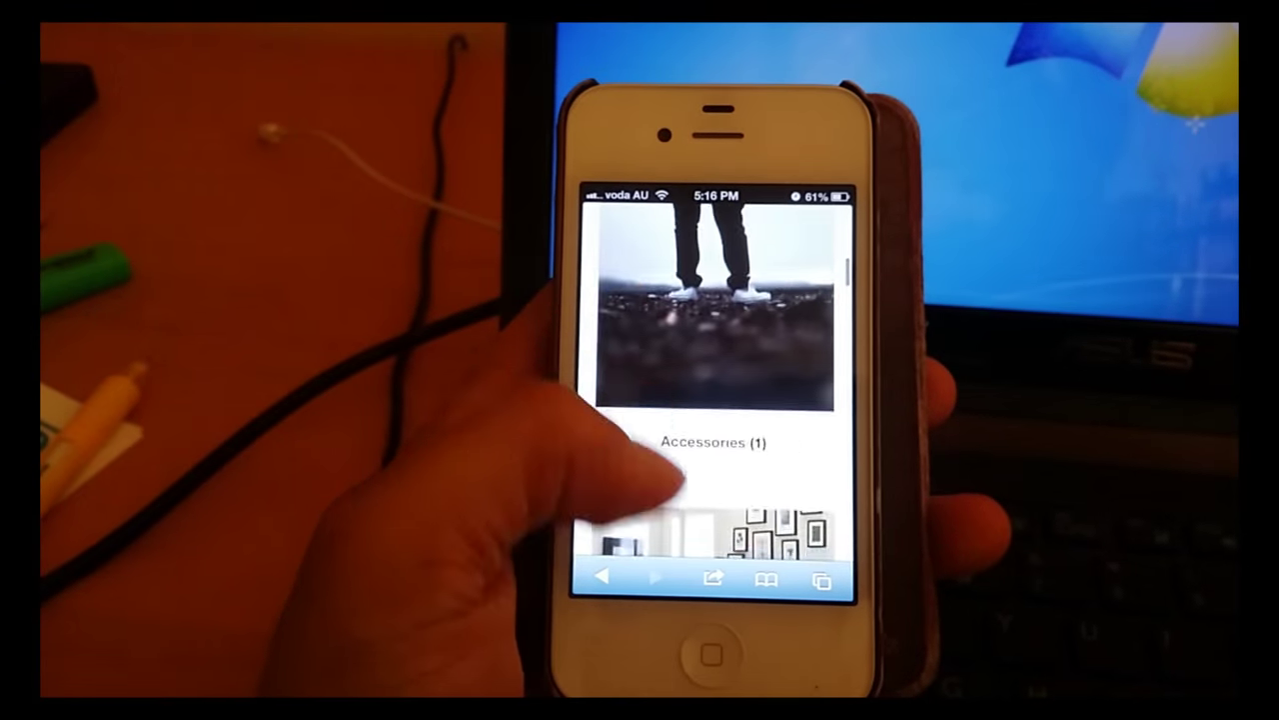
{"action": "scroll", "coordinate": [715, 400], "scroll_direction": "down", "scroll_amount": 10}
{"action": "scroll", "coordinate": [715, 400], "scroll_direction": "down", "scroll_amount": 10}
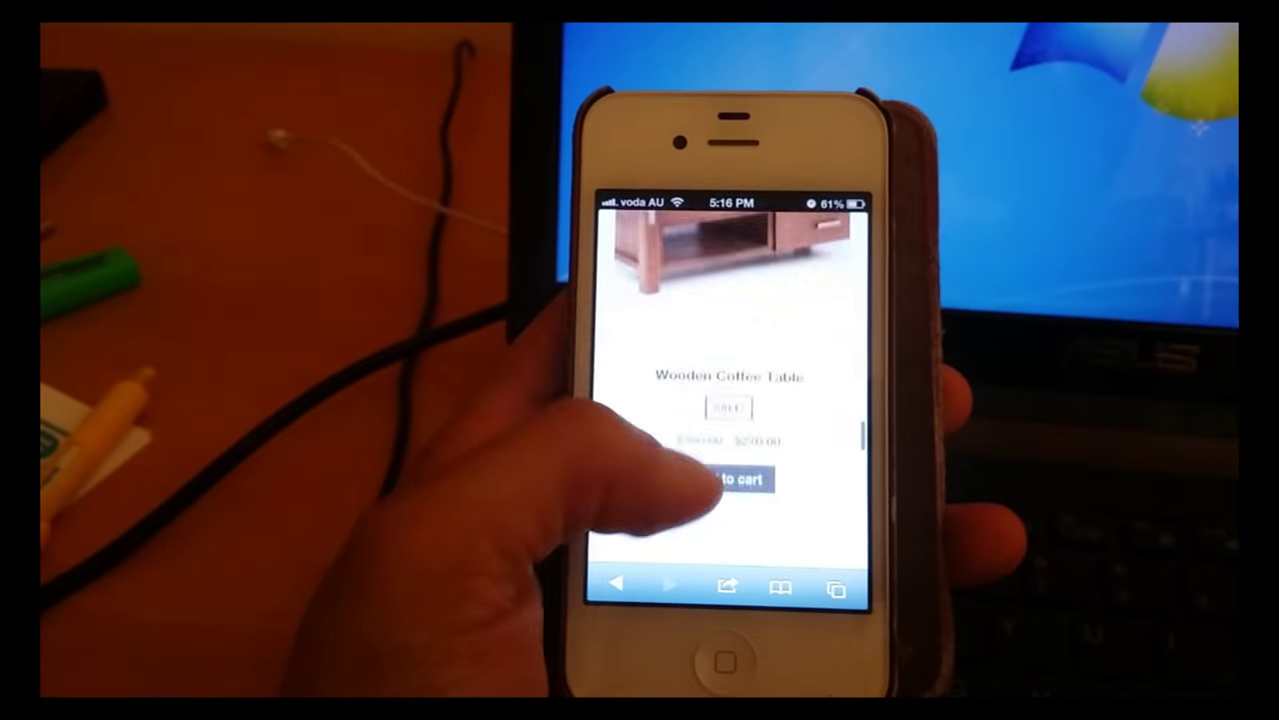
{"action": "scroll", "coordinate": [715, 399], "scroll_direction": "down", "scroll_amount": 5}
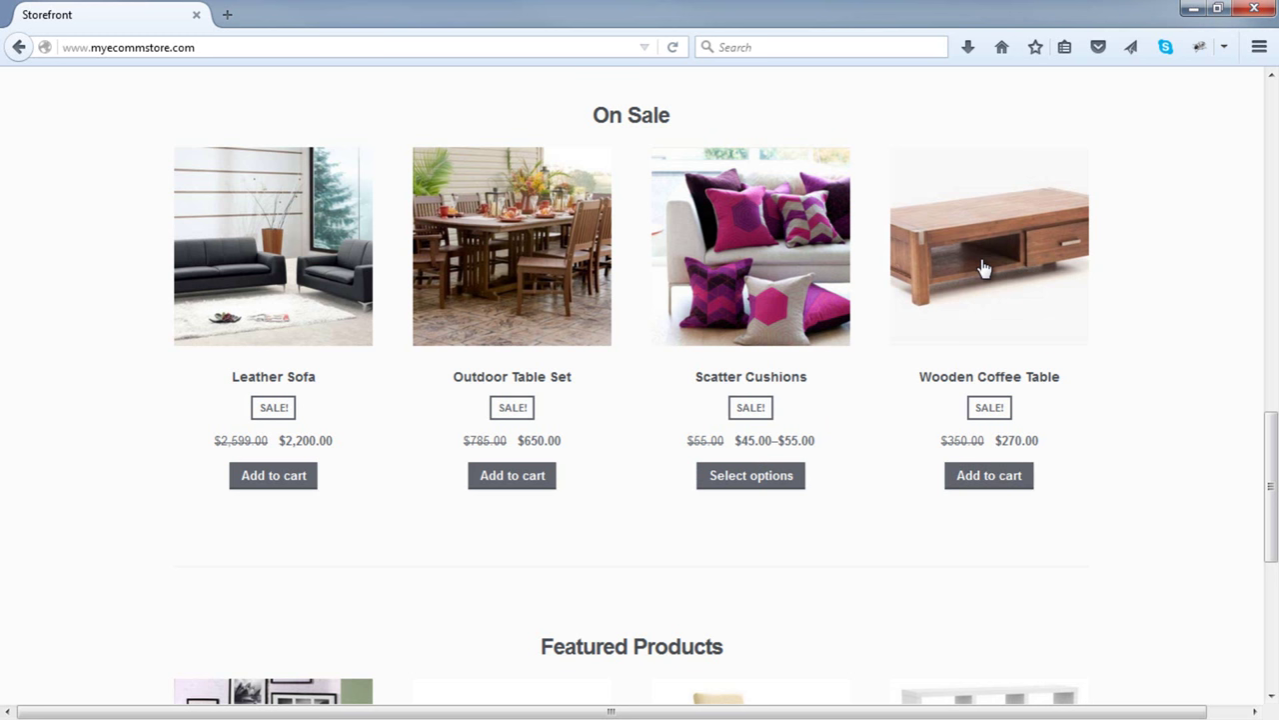
{"action": "left_click", "coordinate": [982, 265]}
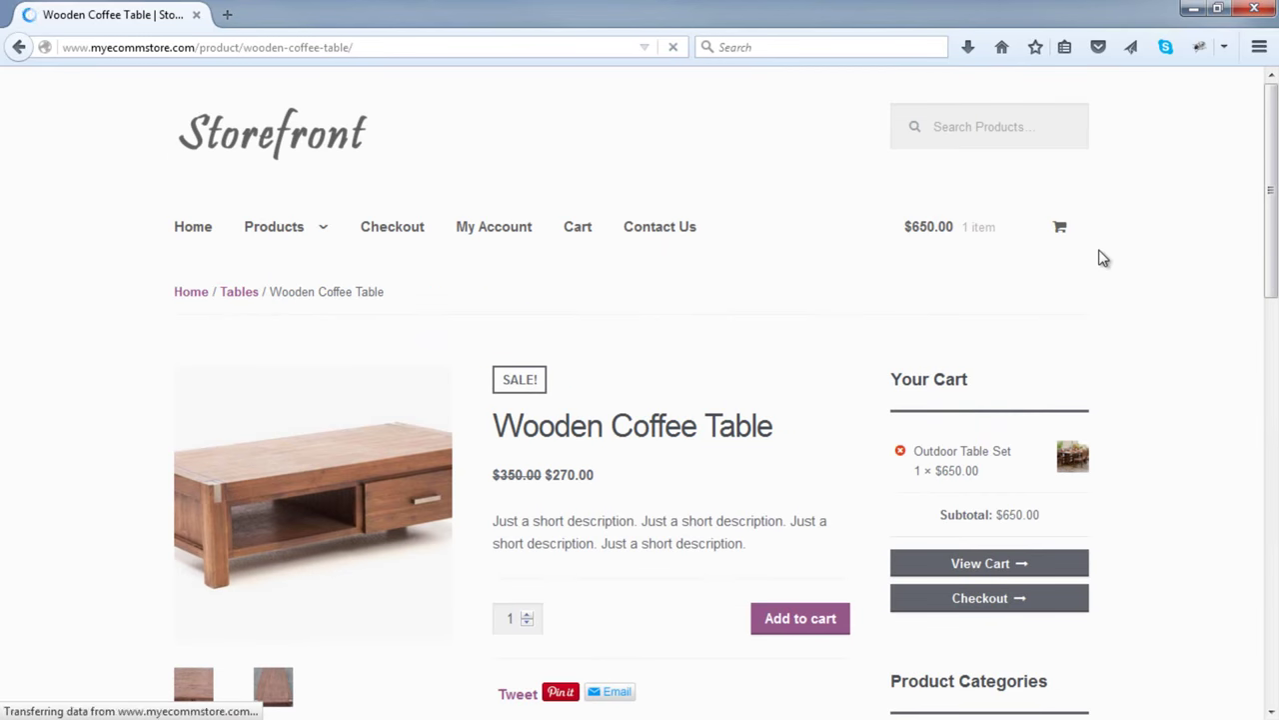
{"action": "scroll", "coordinate": [1102, 258], "scroll_direction": "down", "scroll_amount": 2}
{"action": "left_click", "coordinate": [959, 132]}
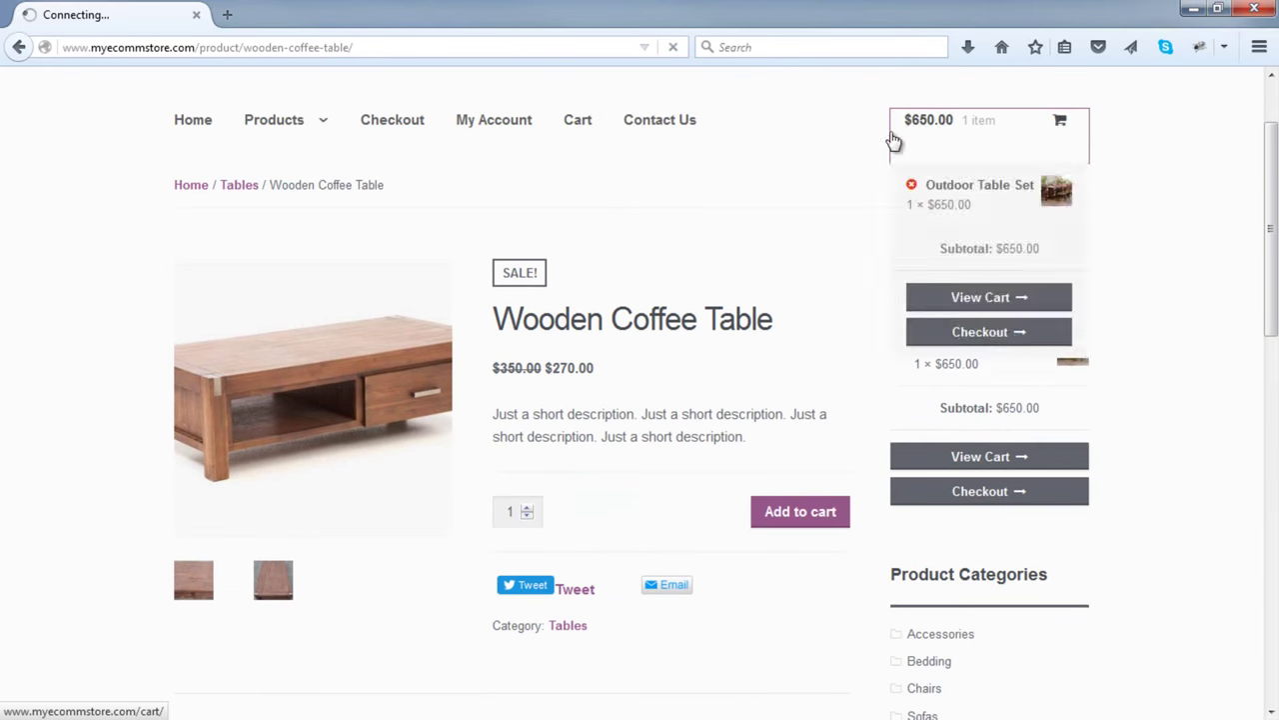
{"action": "scroll", "coordinate": [773, 174], "scroll_direction": "down", "scroll_amount": 4}
{"action": "scroll", "coordinate": [776, 175], "scroll_direction": "up", "scroll_amount": 4}
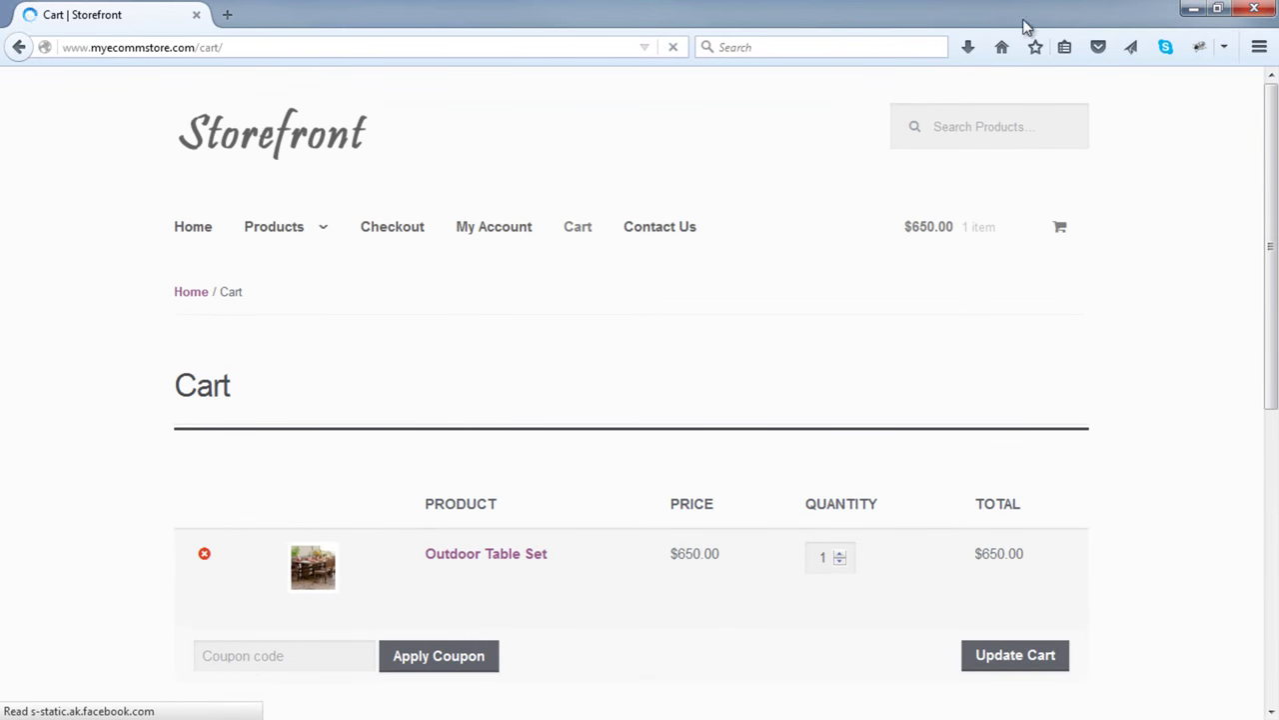
{"action": "left_click", "coordinate": [290, 133]}
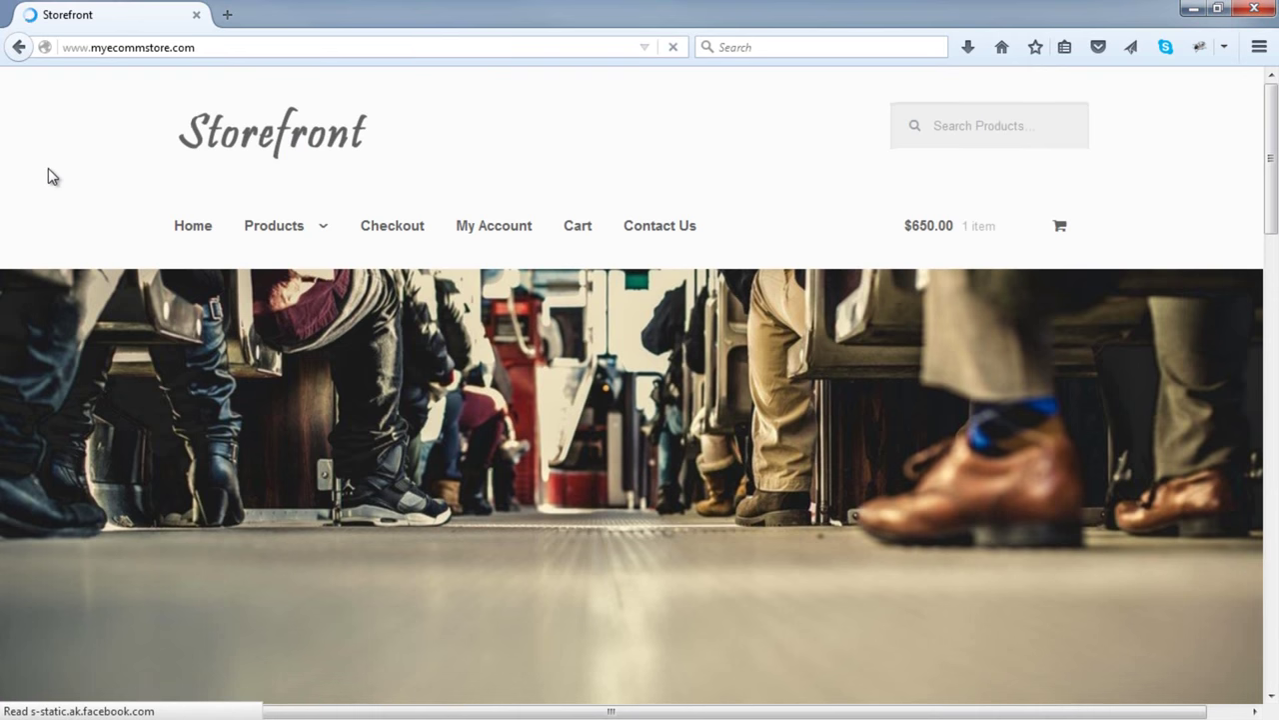
{"action": "scroll", "coordinate": [48, 169], "scroll_direction": "down", "scroll_amount": 5}
{"action": "scroll", "coordinate": [47, 169], "scroll_direction": "down", "scroll_amount": 1}
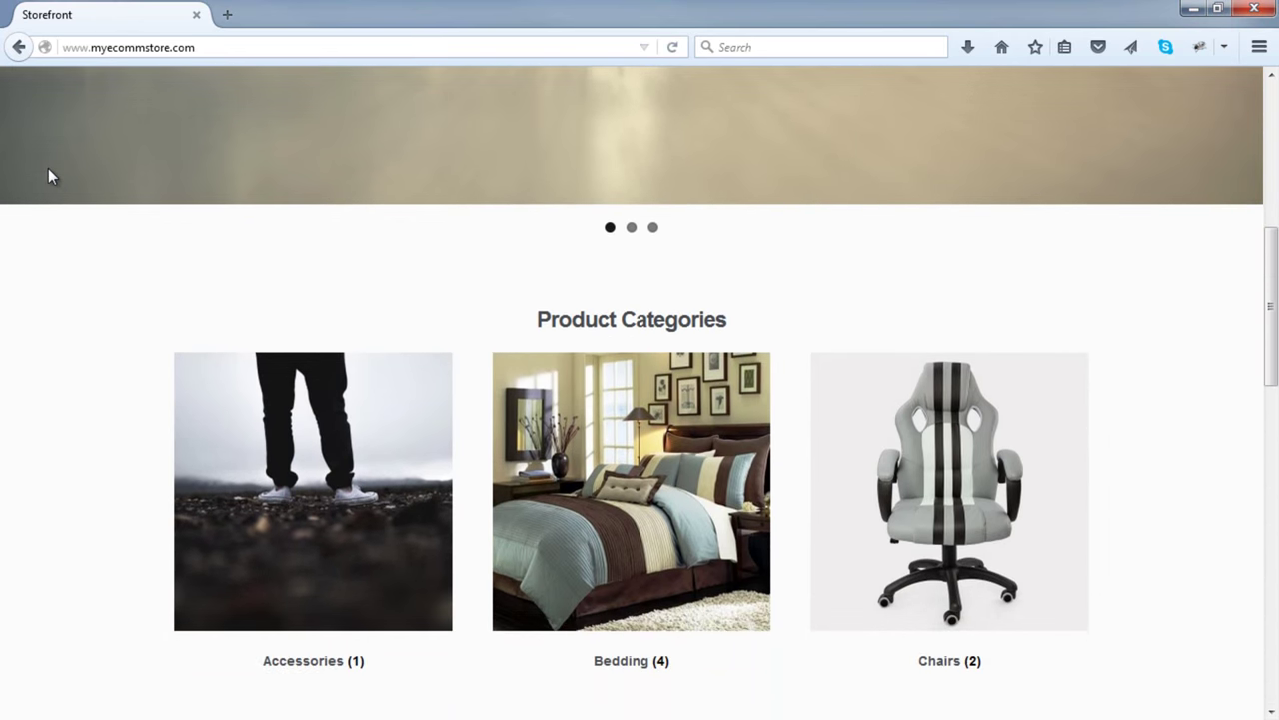